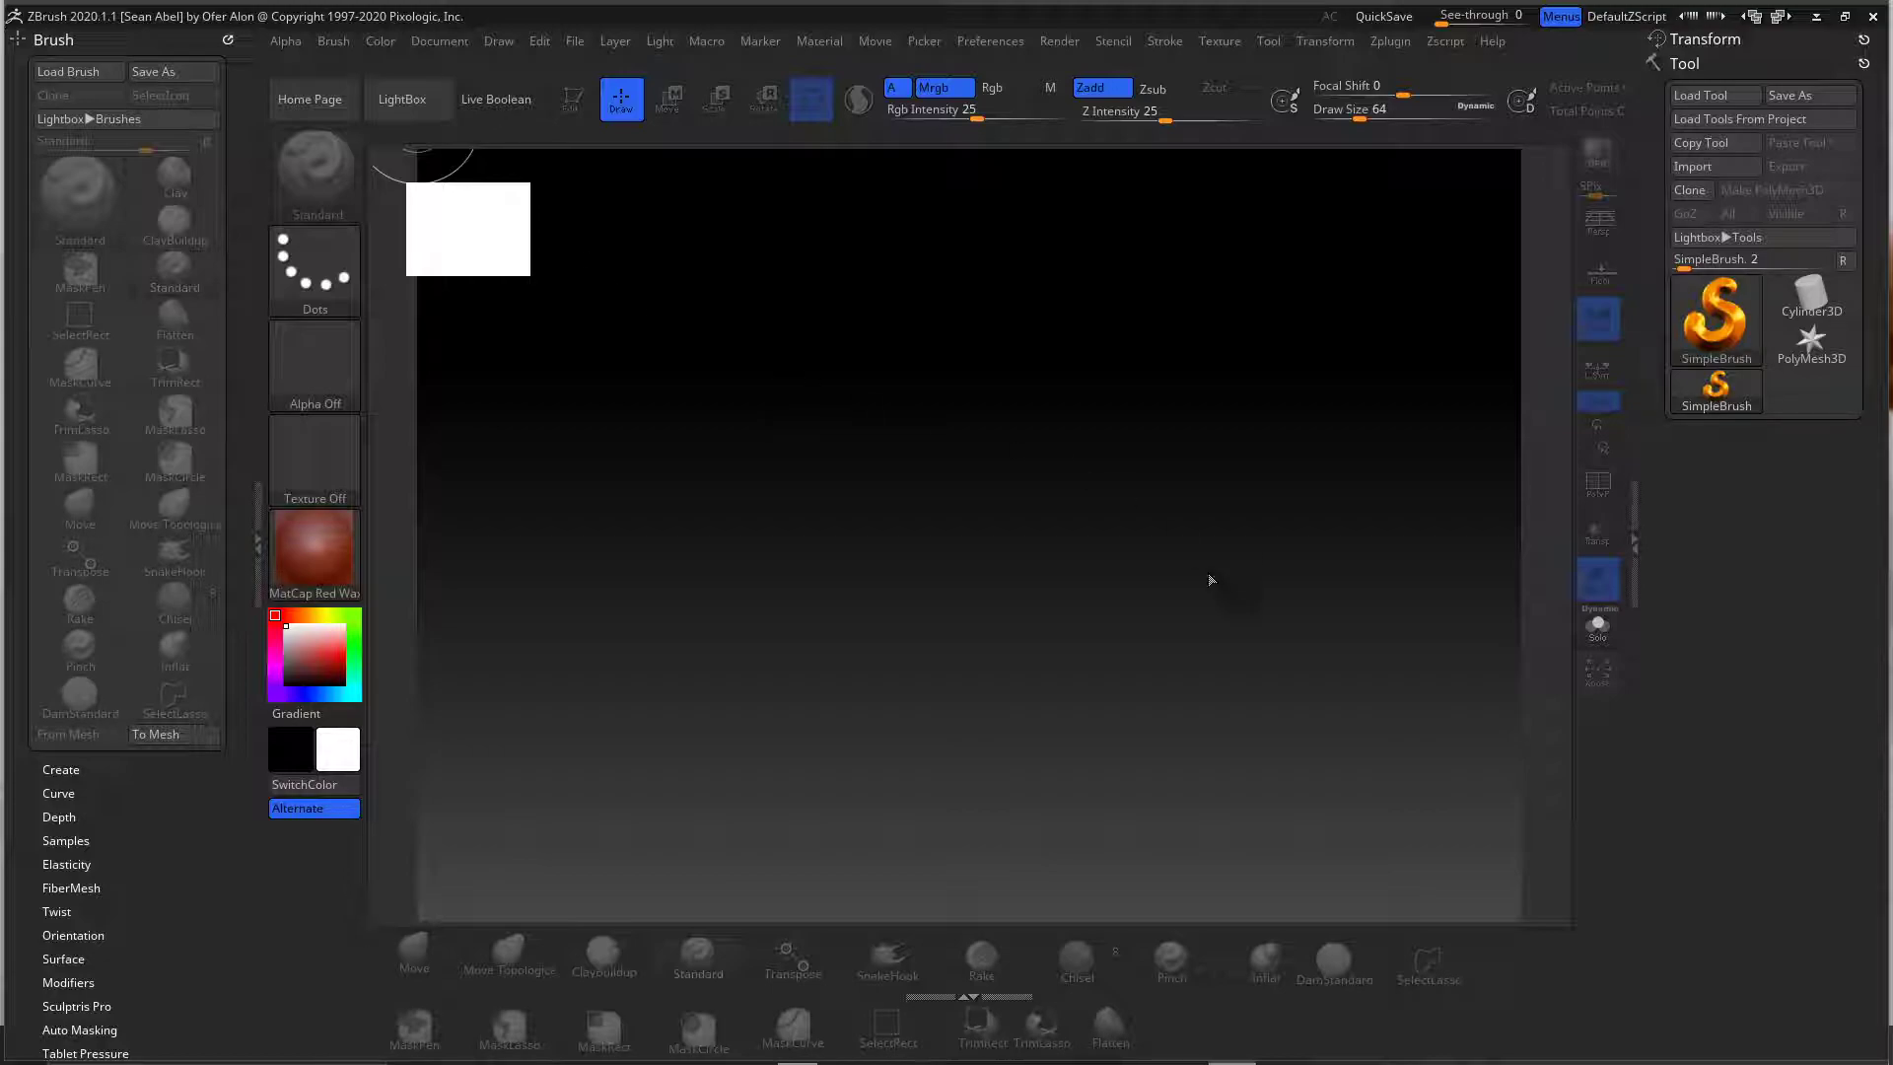
- Load the ZSphere.ZPR project from LightBox
{"action": "key", "text": "comma"}
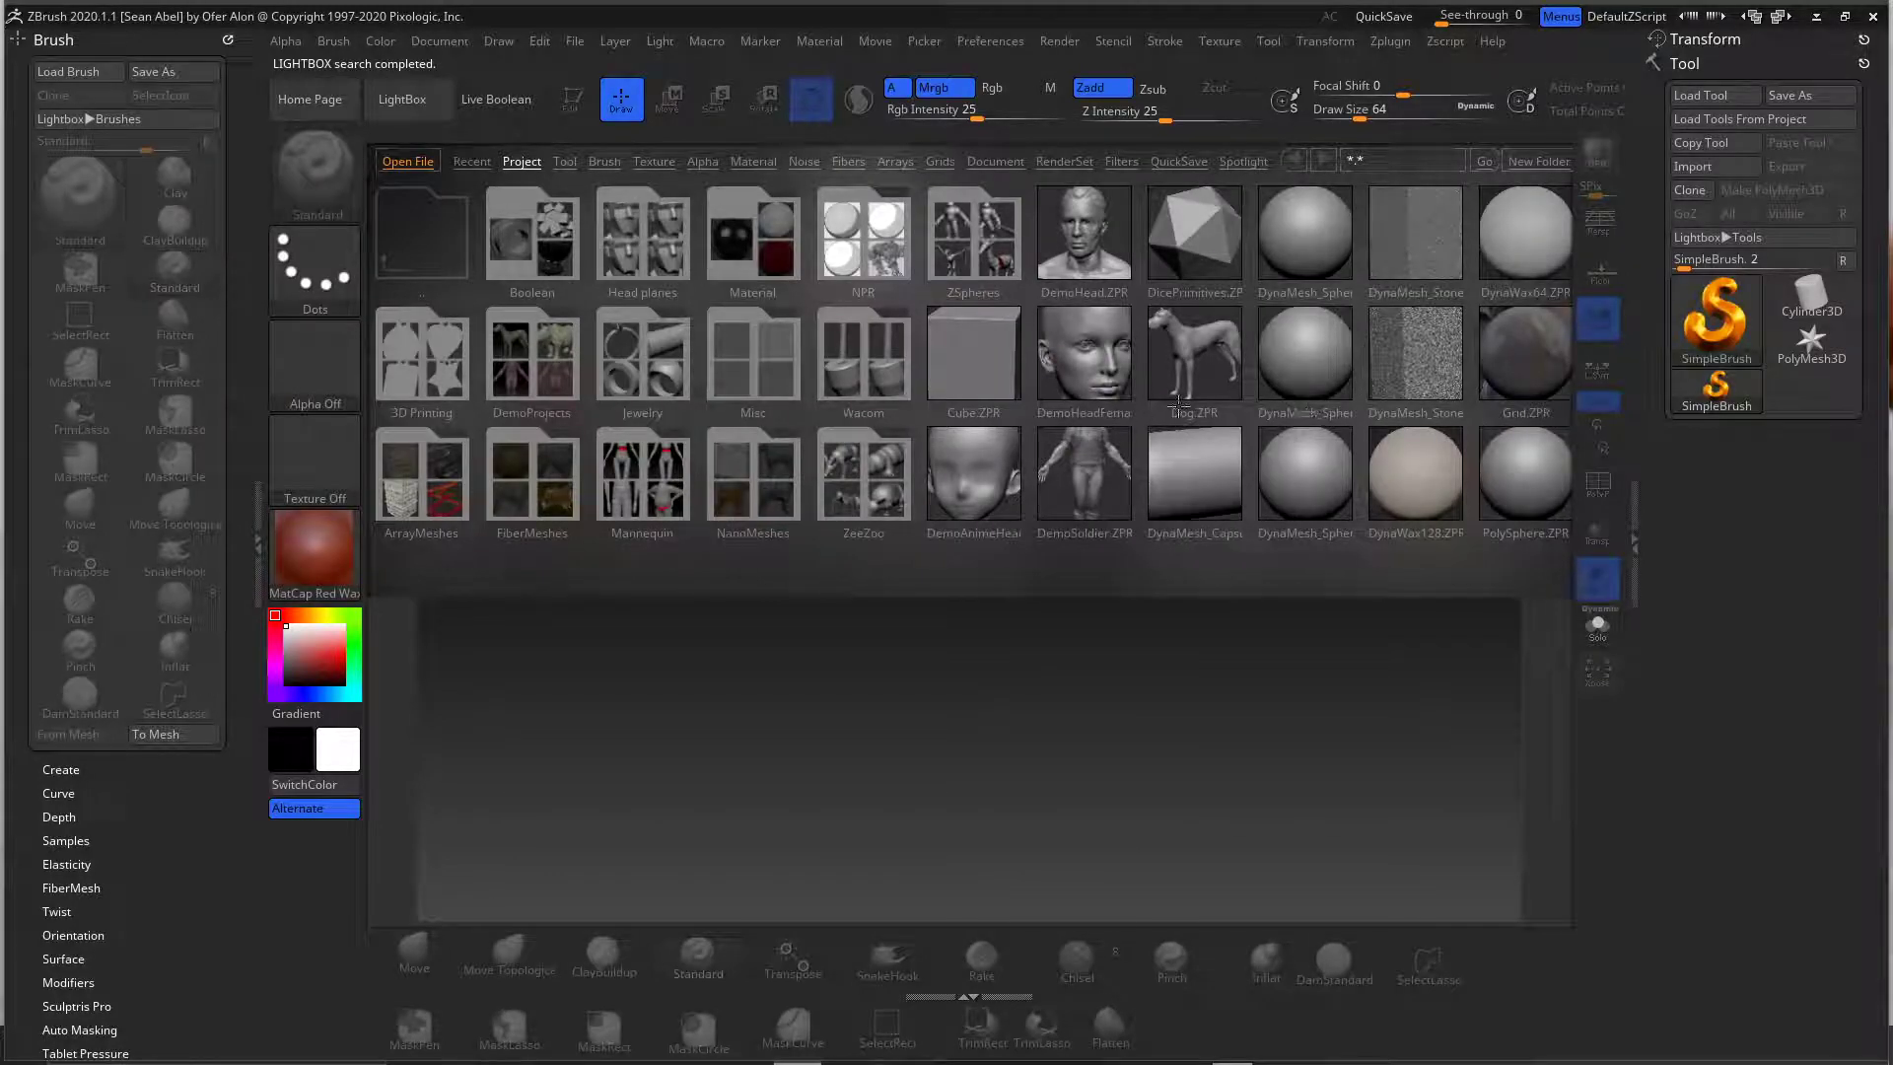
{"action": "scroll", "coordinate": [1104, 422], "scroll_direction": "down", "scroll_amount": 2}
{"action": "scroll", "coordinate": [931, 414], "scroll_direction": "down", "scroll_amount": 5}
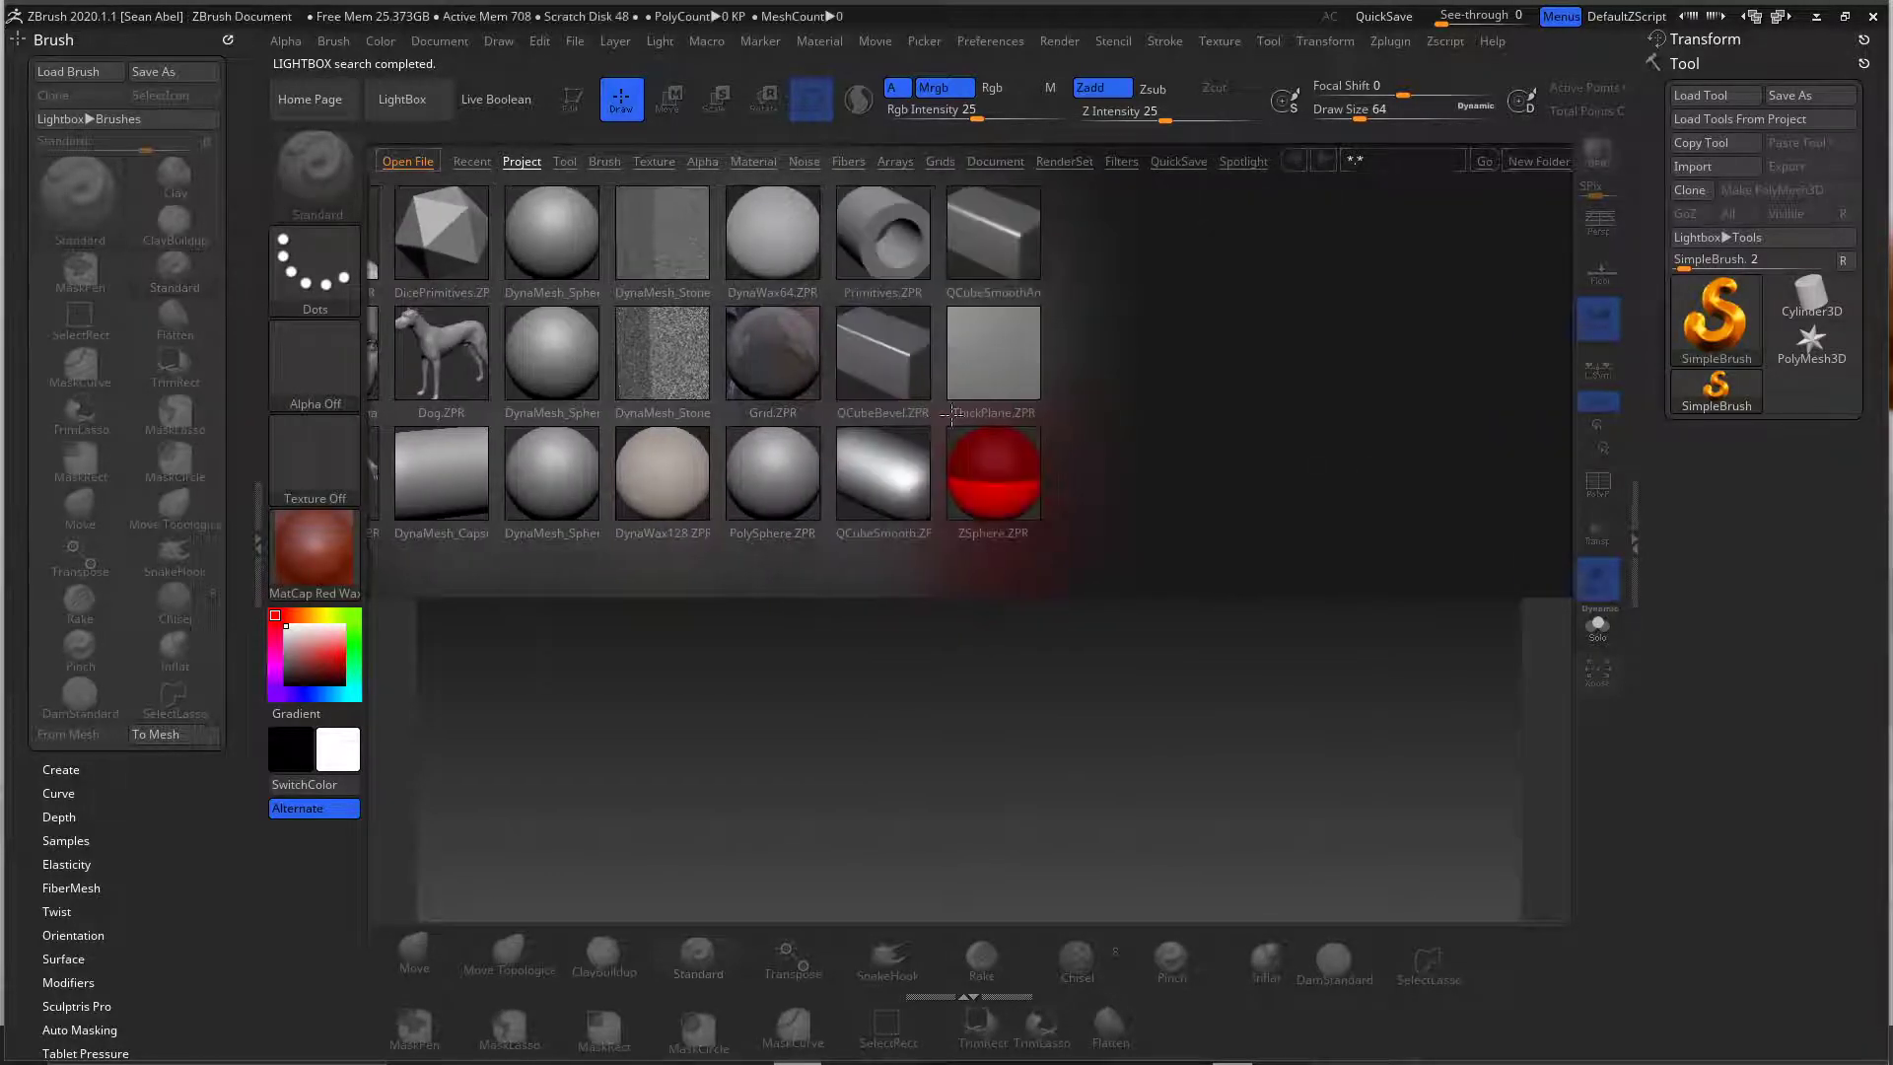
{"action": "double_click", "coordinate": [1003, 495]}
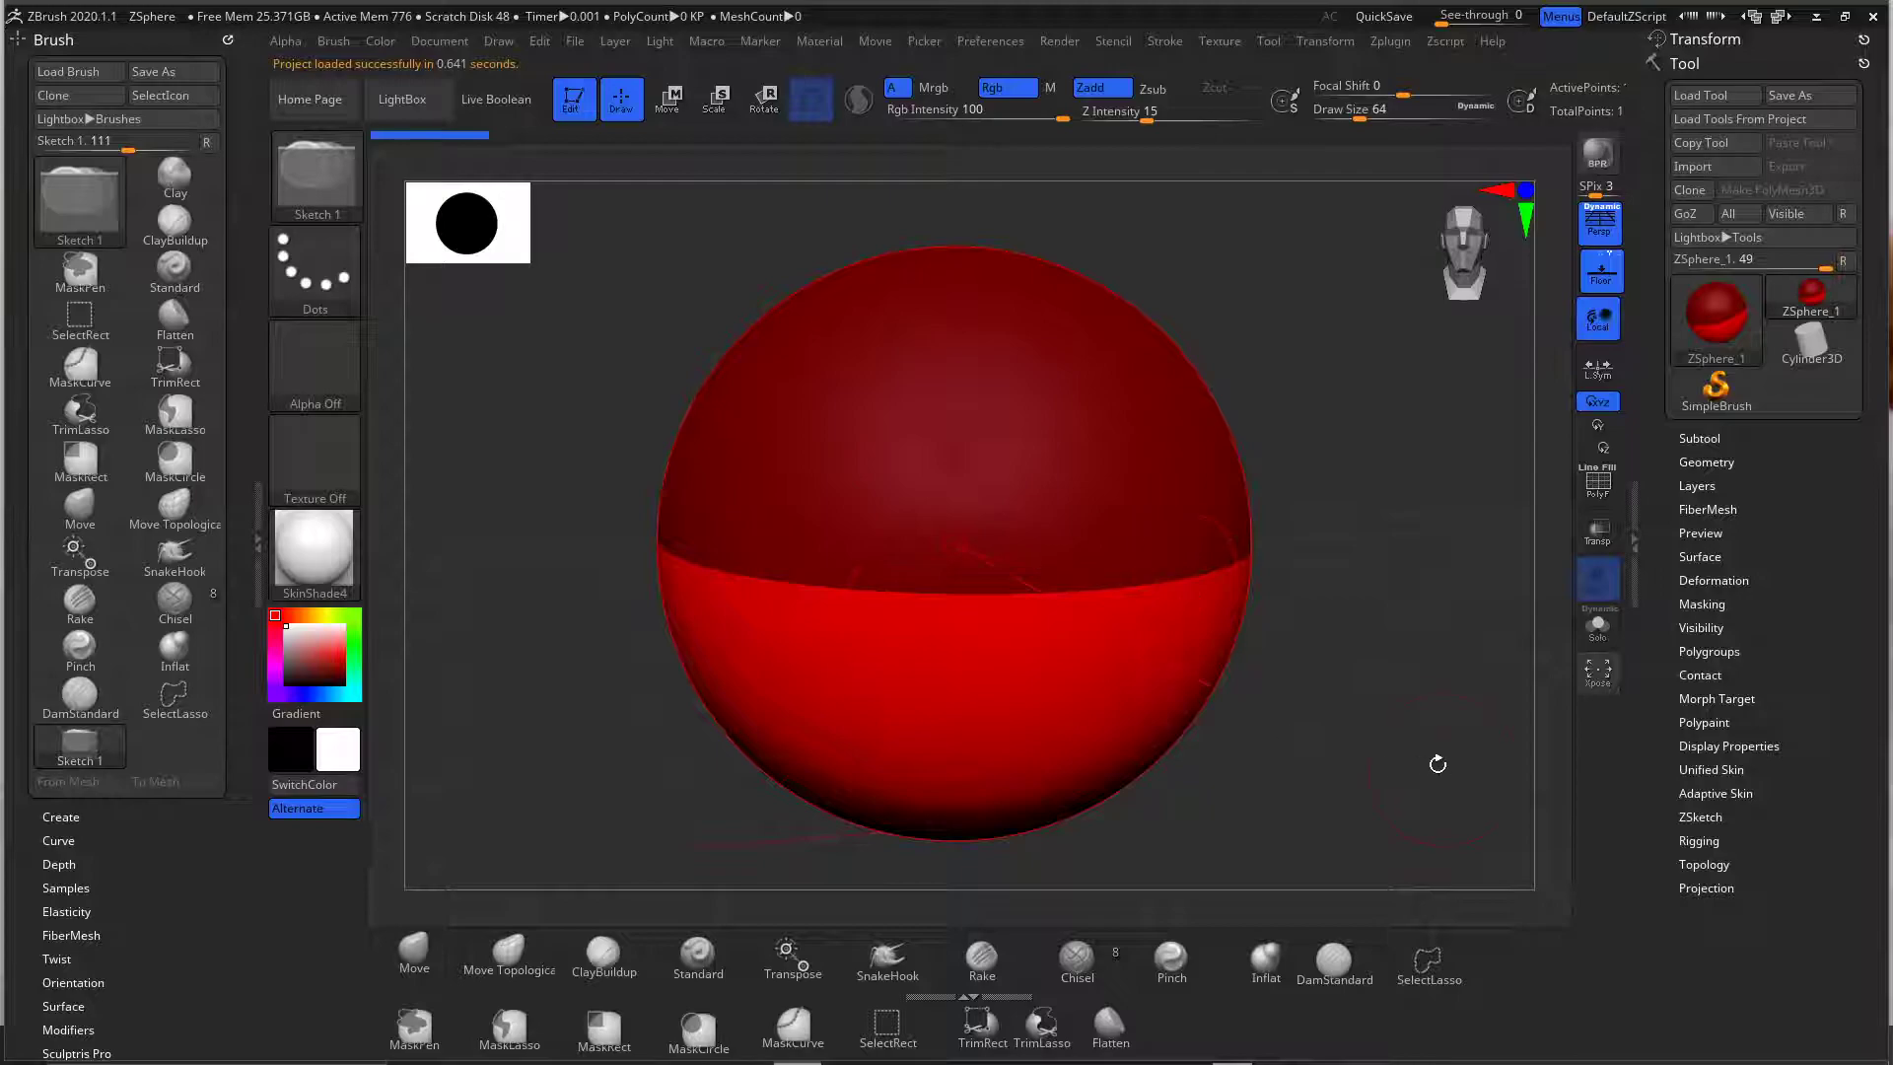
{"action": "right_click_drag", "start_coordinate": [1410, 747], "coordinate": [1228, 617], "text": "ctrl"}
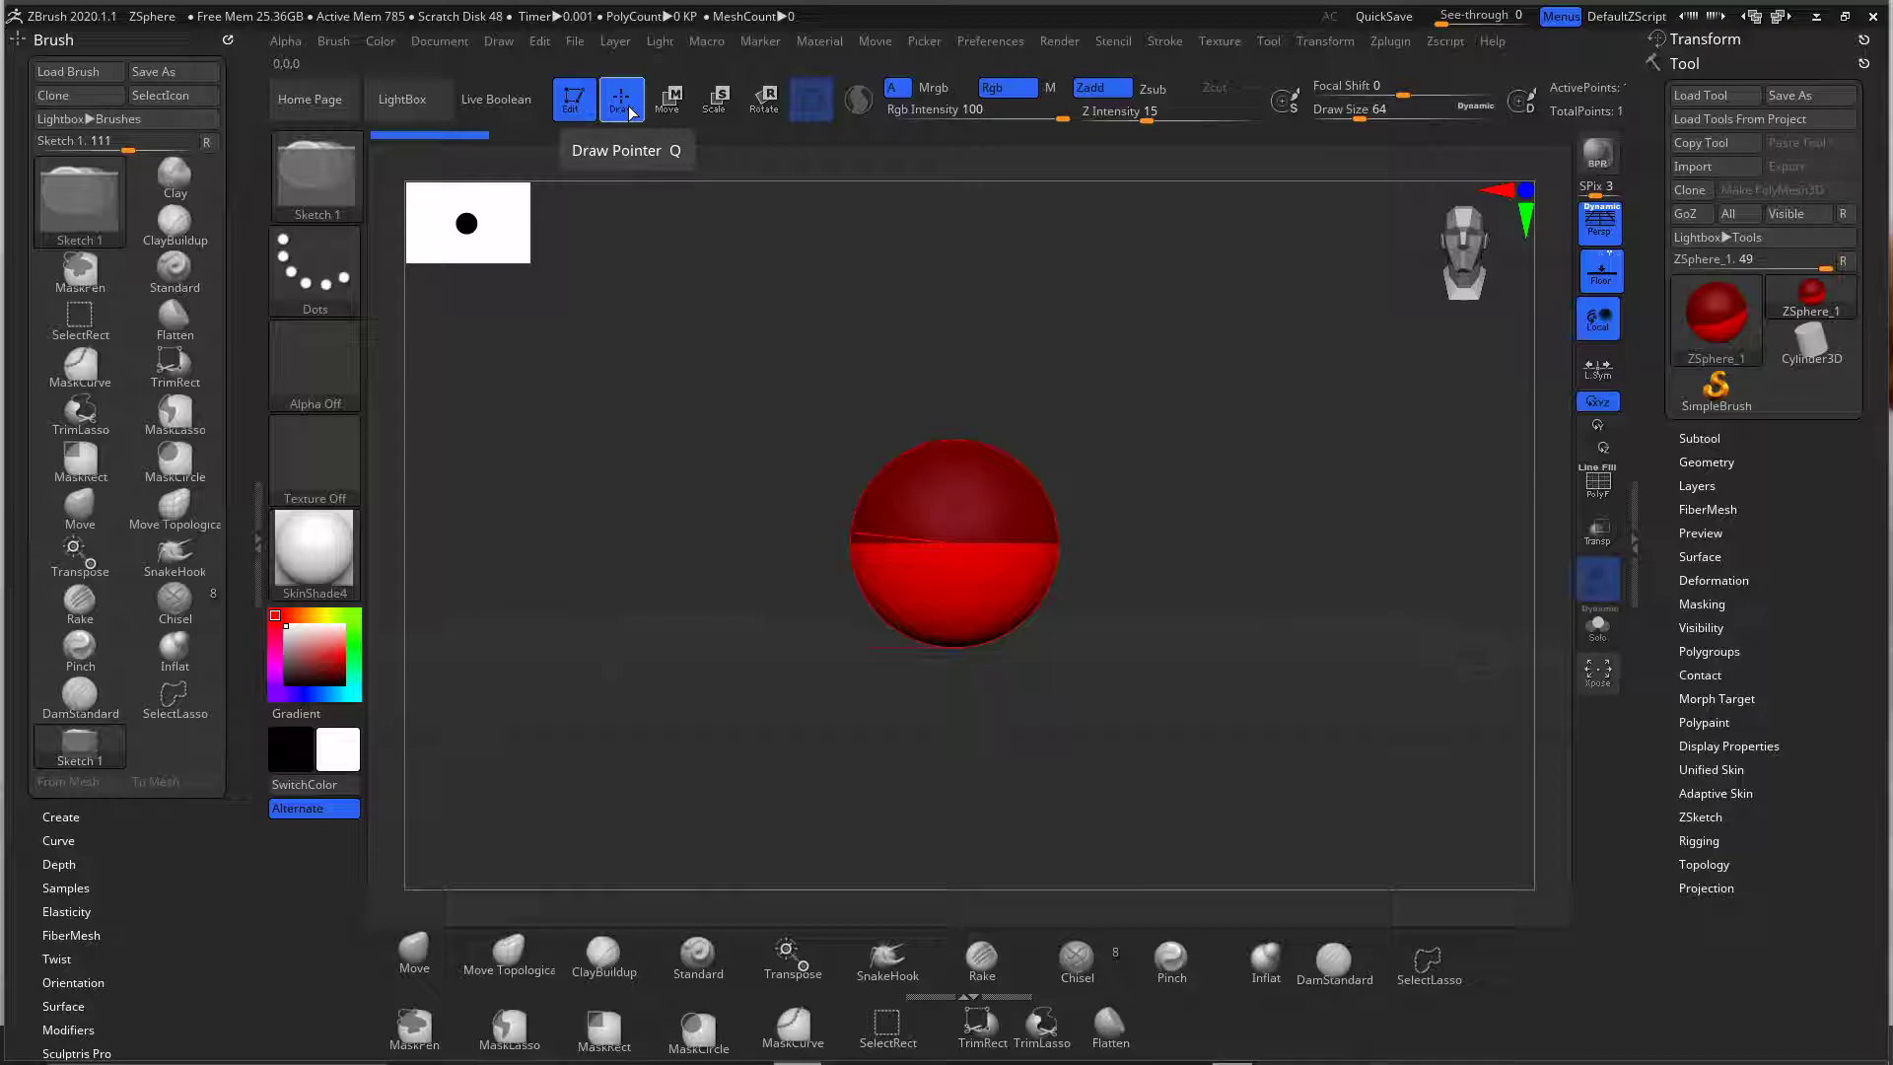
- Cycle through the Move, Scale and Rotate modes and return to Draw mode
{"action": "left_click", "coordinate": [667, 102]}
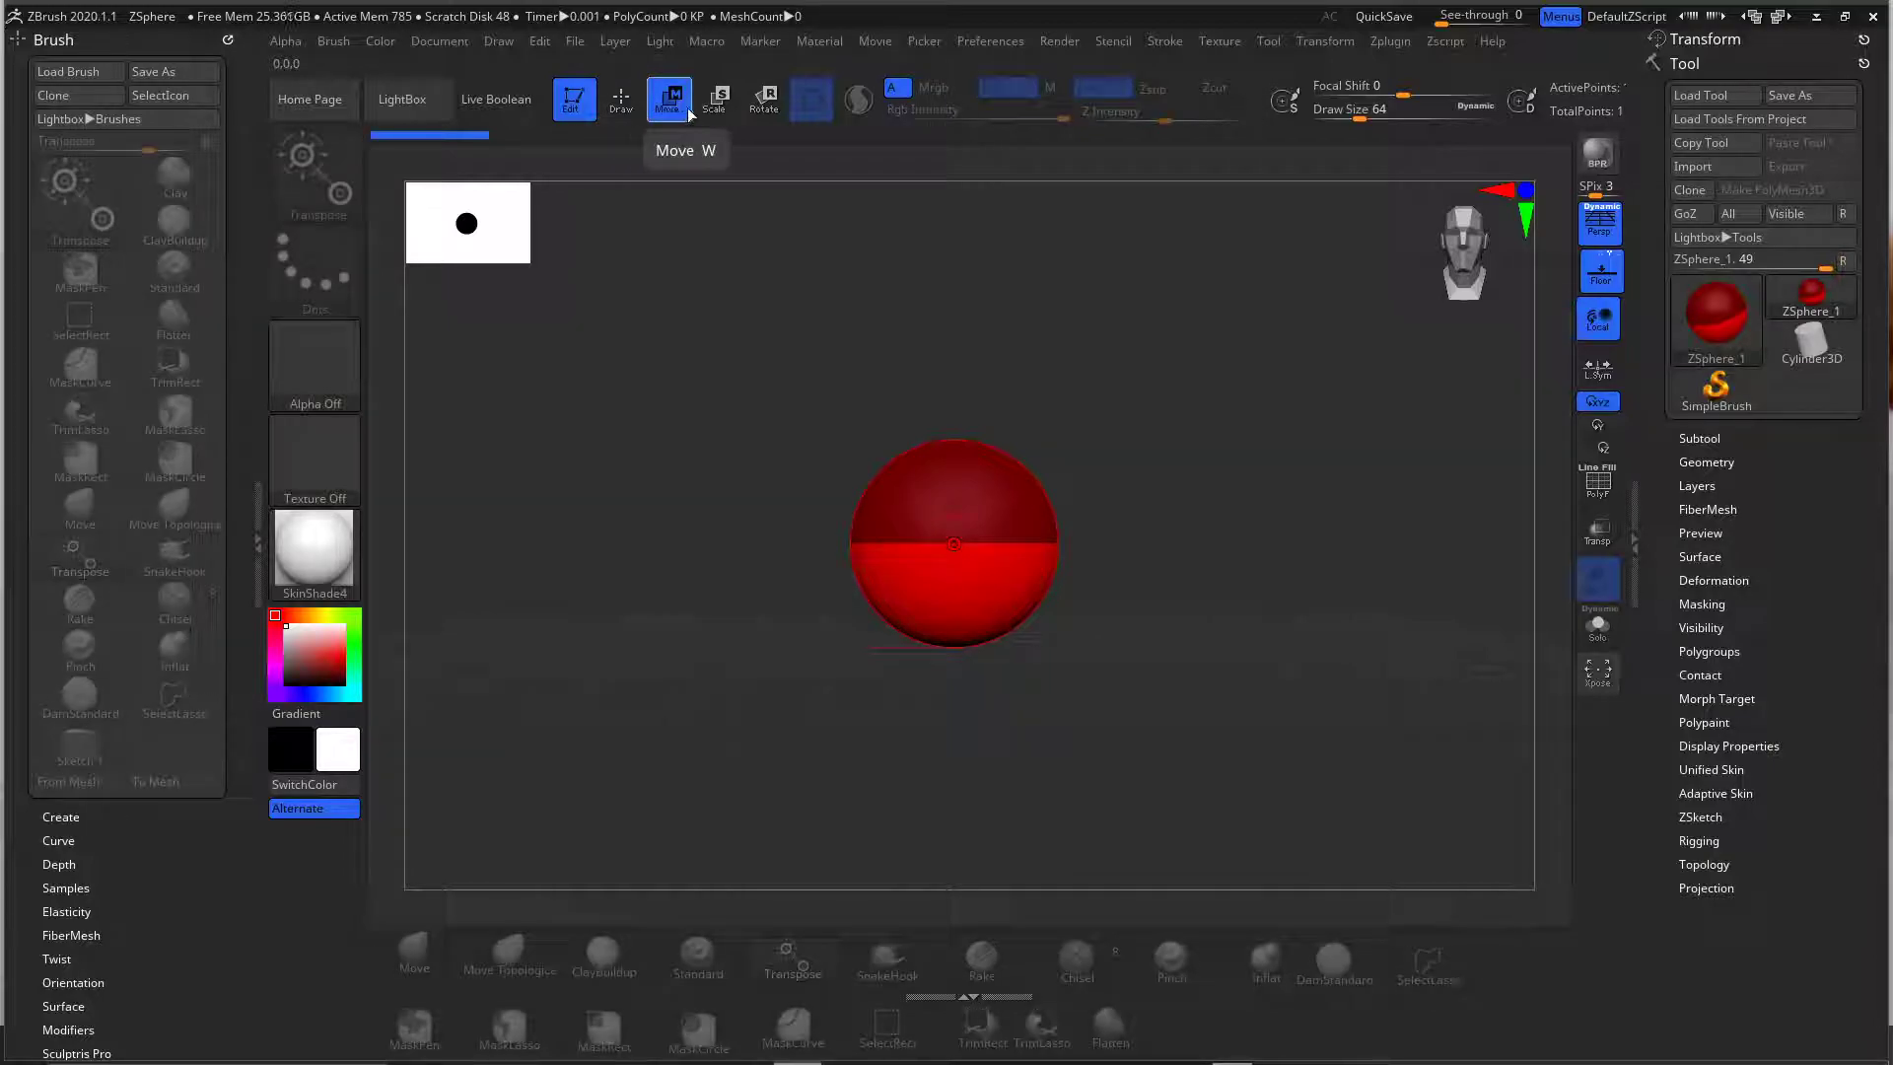
{"action": "left_click", "coordinate": [719, 103]}
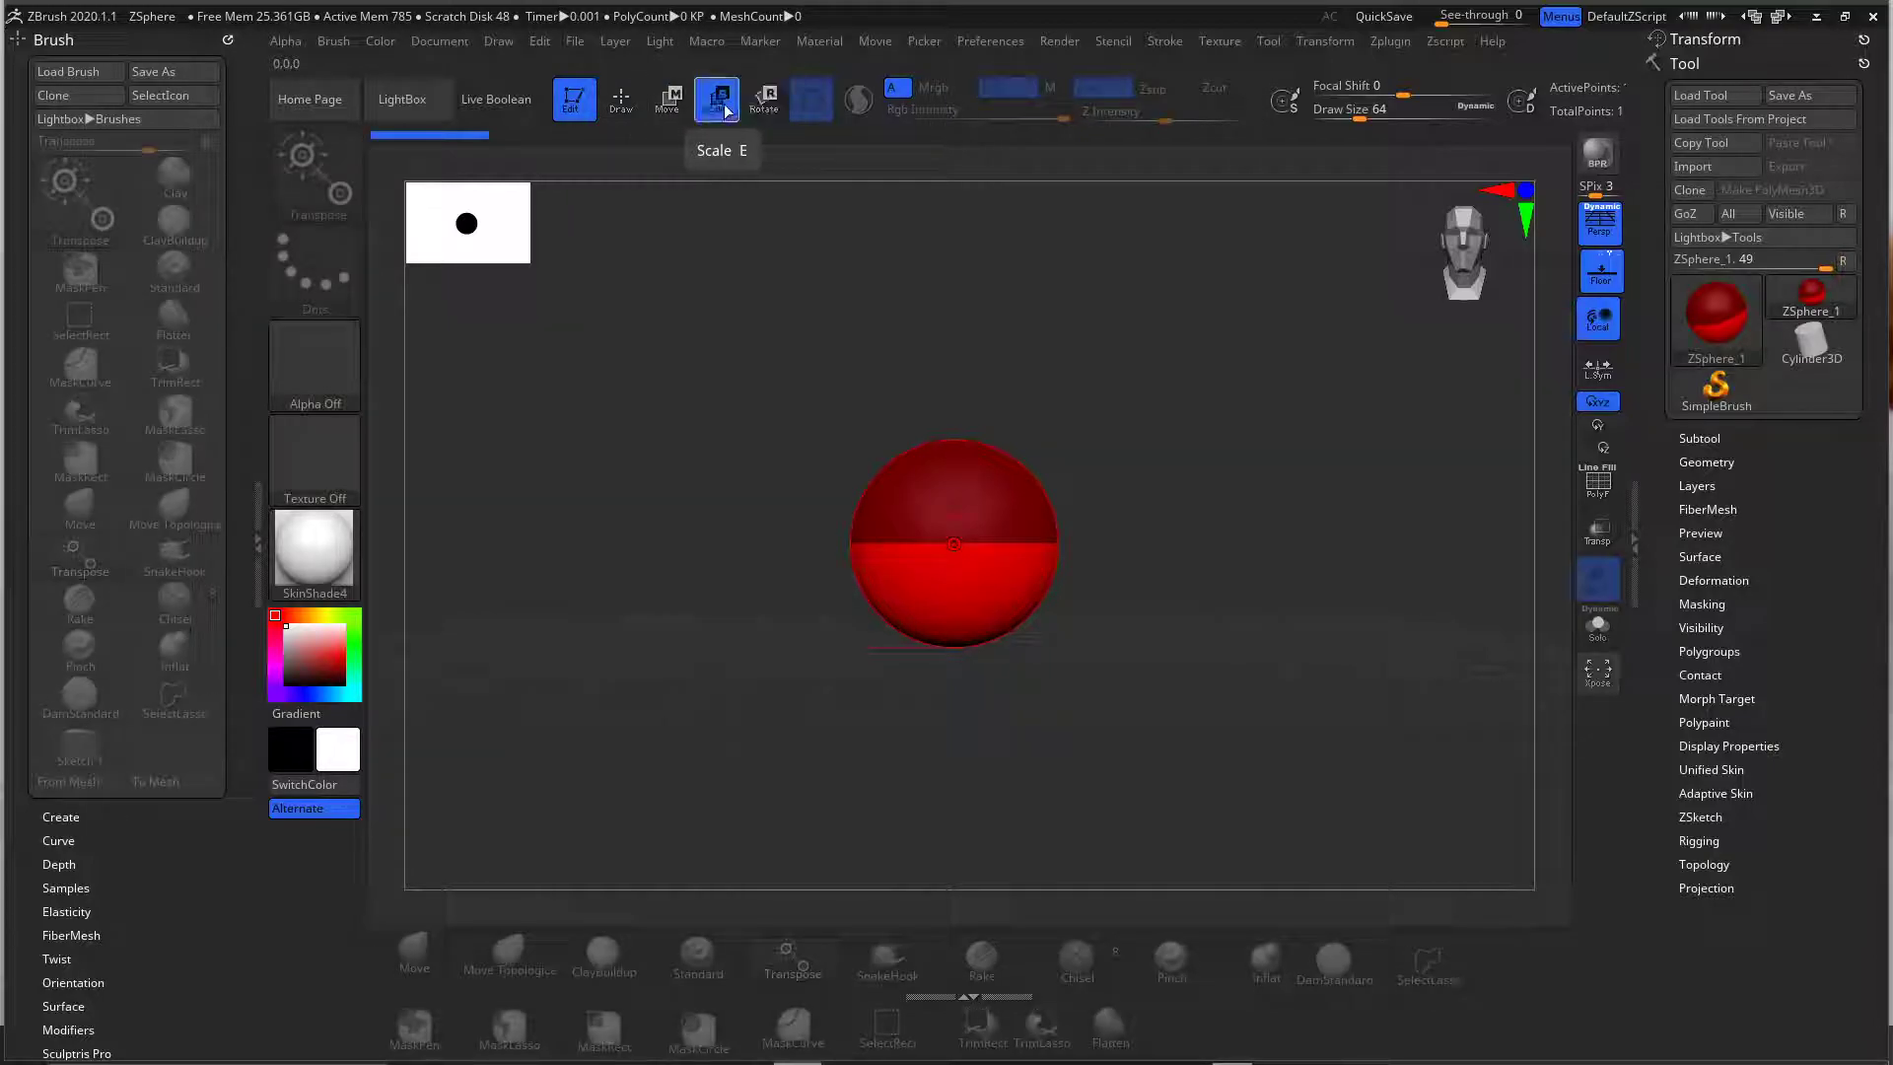
{"action": "left_click", "coordinate": [748, 111]}
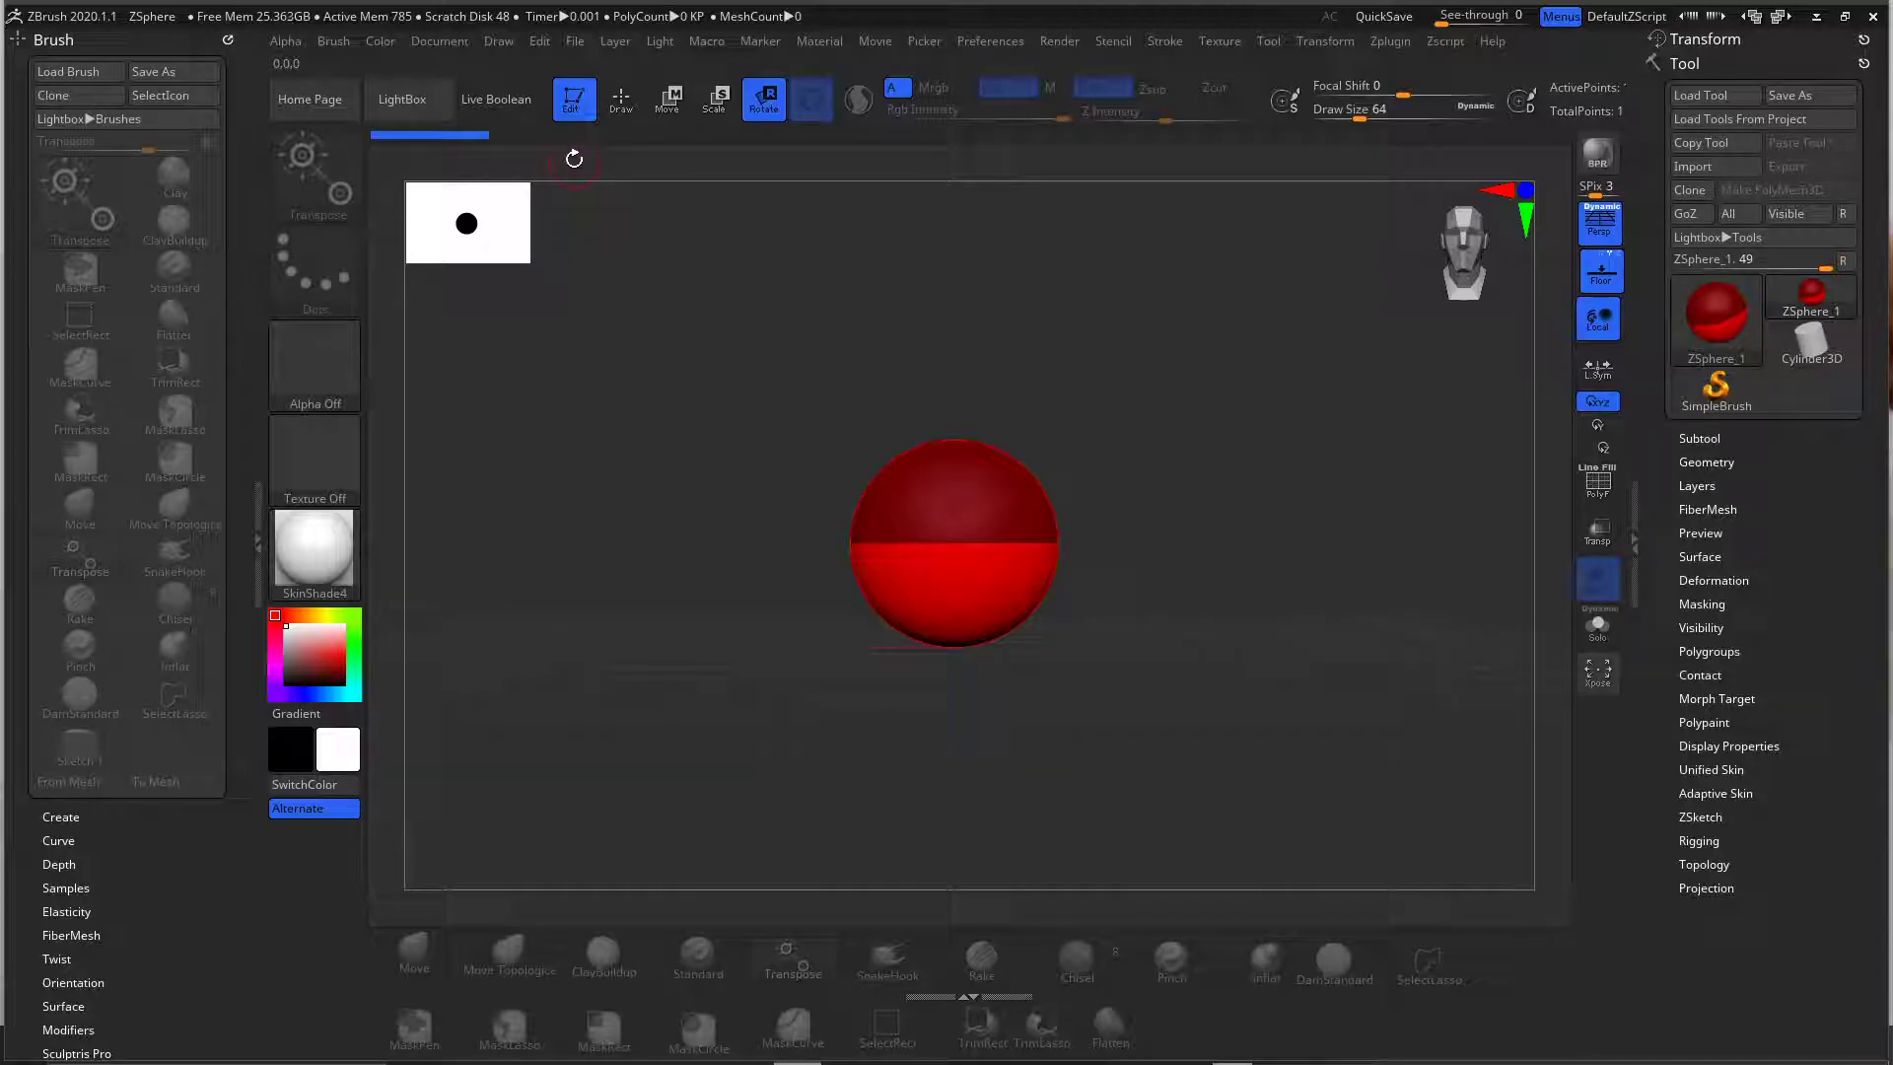
{"action": "key", "text": "w"}
{"action": "key", "text": "q"}
{"action": "key", "text": "e"}
{"action": "key", "text": "q"}
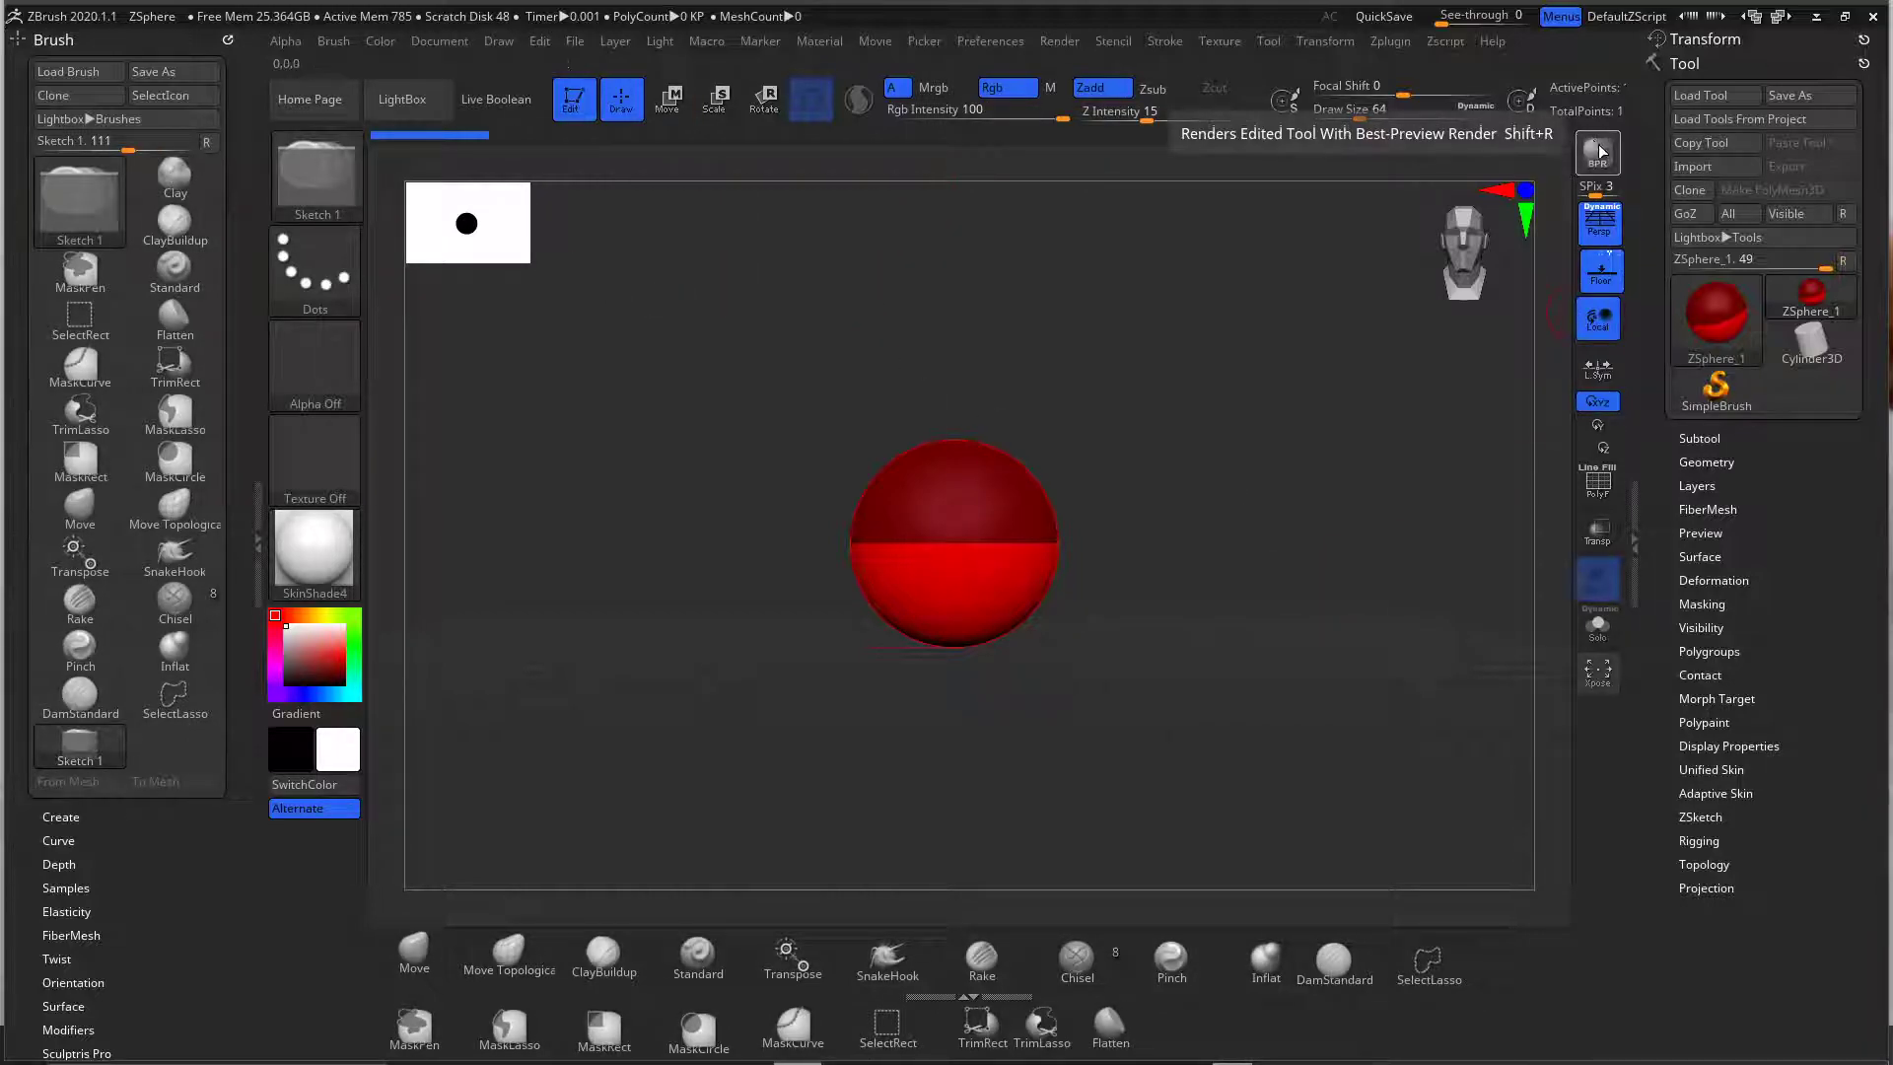
- Toggle Perspective and Local Transformations off and back on
{"action": "left_click", "coordinate": [1601, 241]}
{"action": "left_click", "coordinate": [1601, 223]}
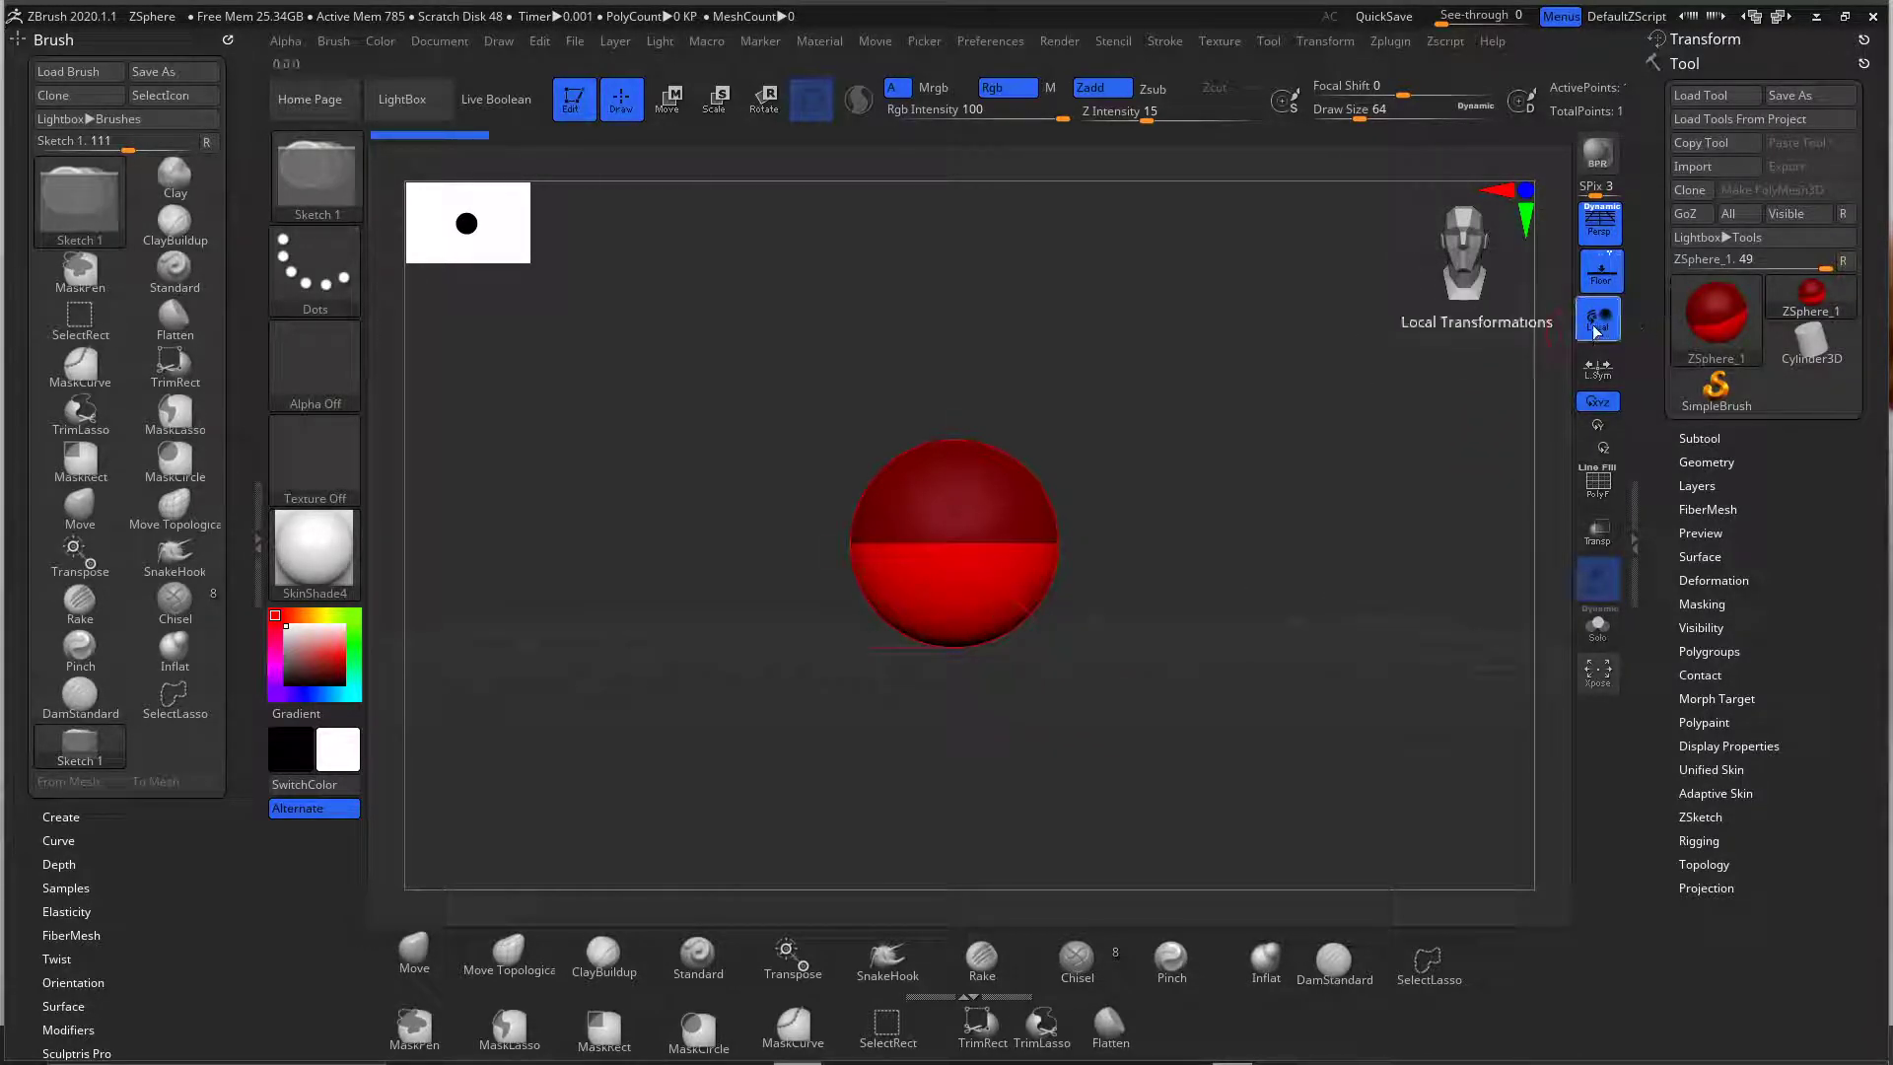
{"action": "left_click", "coordinate": [1600, 319]}
{"action": "left_click", "coordinate": [1598, 319]}
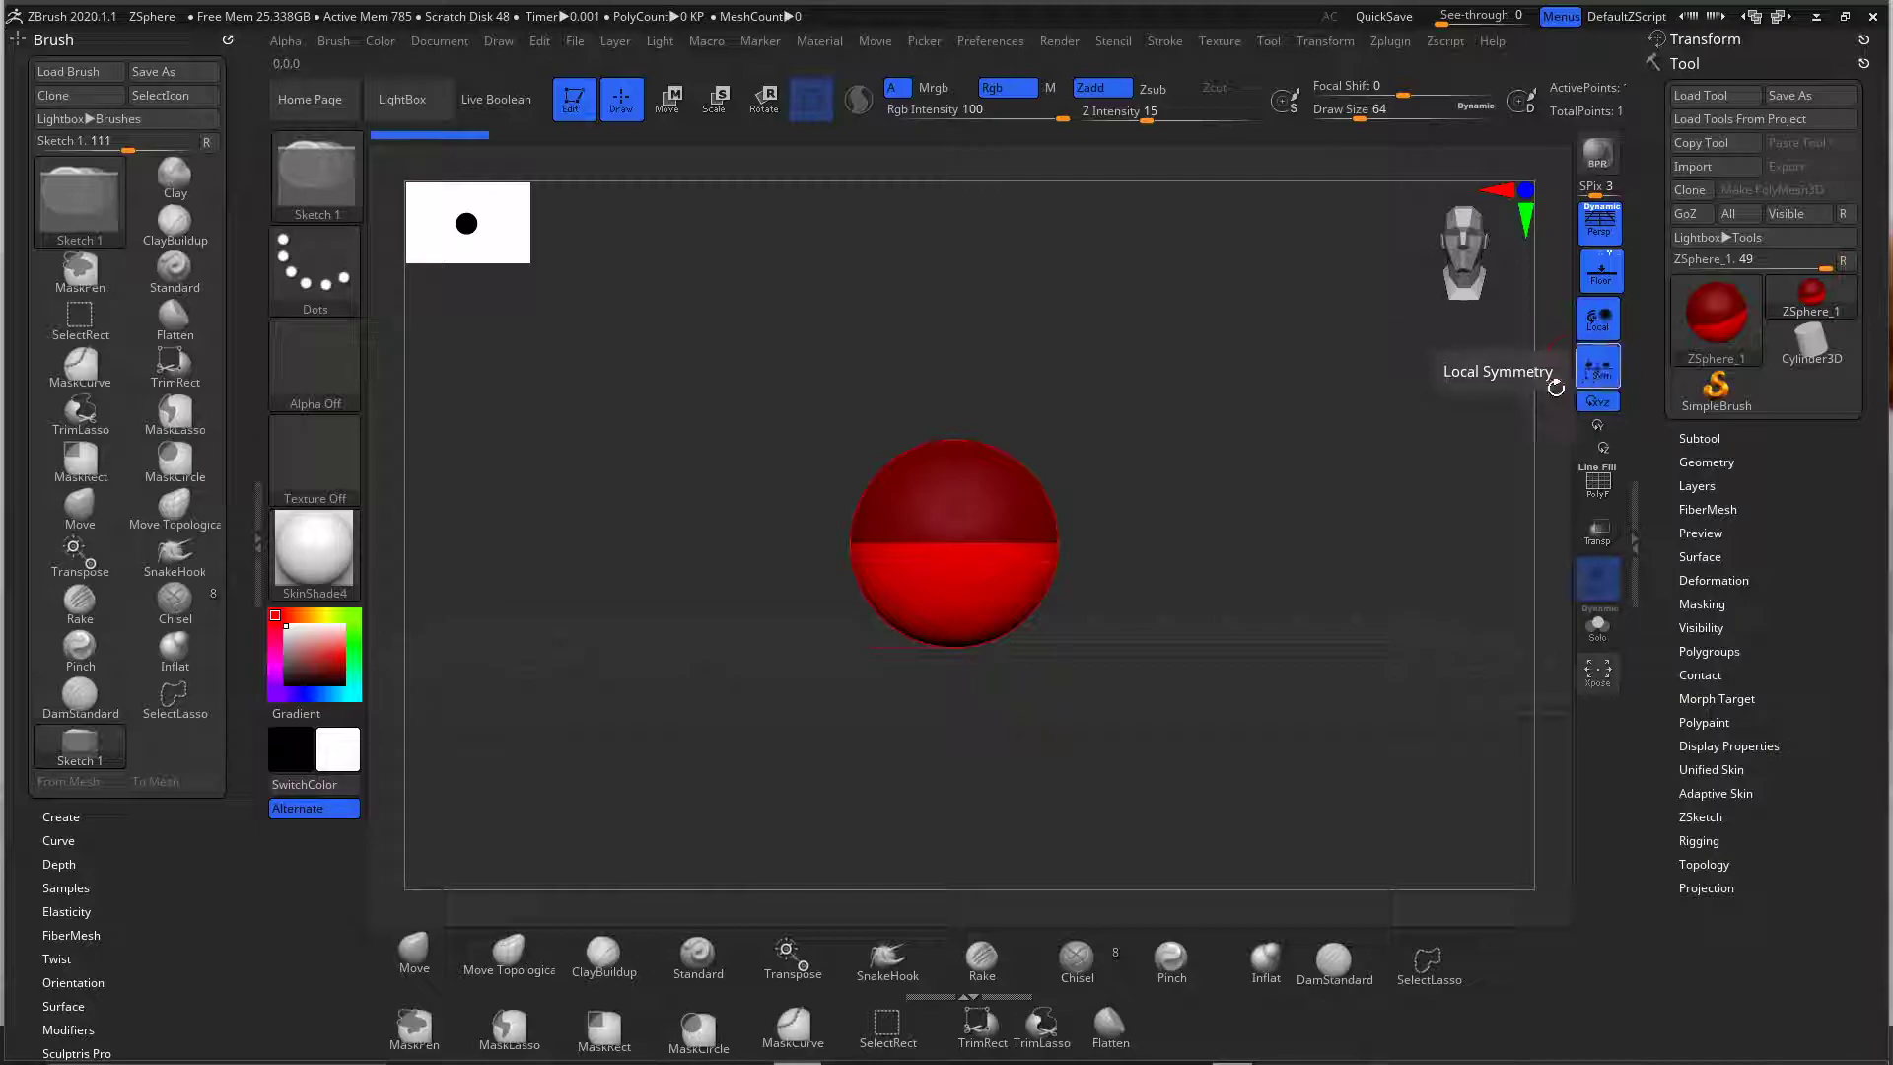
- Turn on Local Symmetry and restrict view rotation to the Y axis
{"action": "left_click", "coordinate": [1602, 369]}
{"action": "left_click", "coordinate": [1601, 426]}
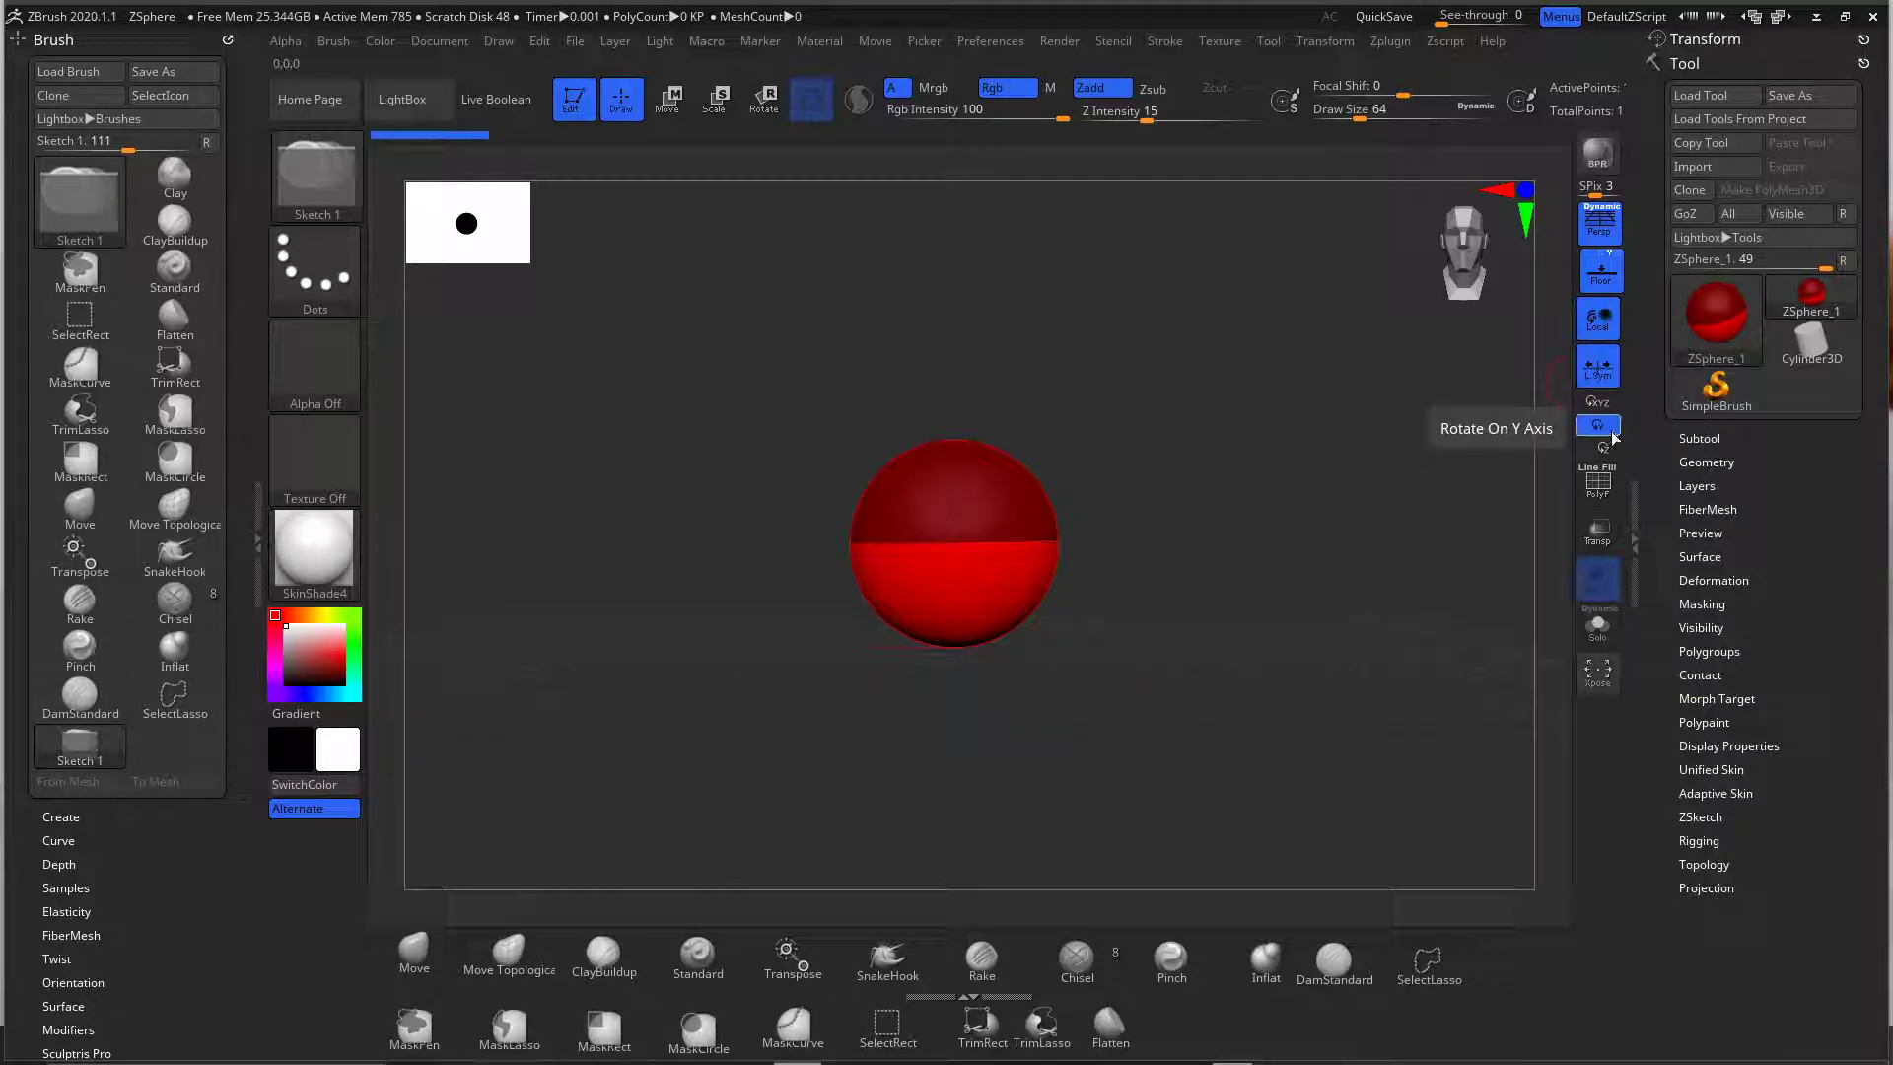
{"action": "mouse_move", "coordinate": [1246, 477]}
{"action": "left_mouse_down"}
{"action": "mouse_move", "coordinate": [1149, 524]}
{"action": "mouse_move", "coordinate": [1280, 526]}
{"action": "mouse_move", "coordinate": [1258, 481]}
{"action": "left_mouse_up"}
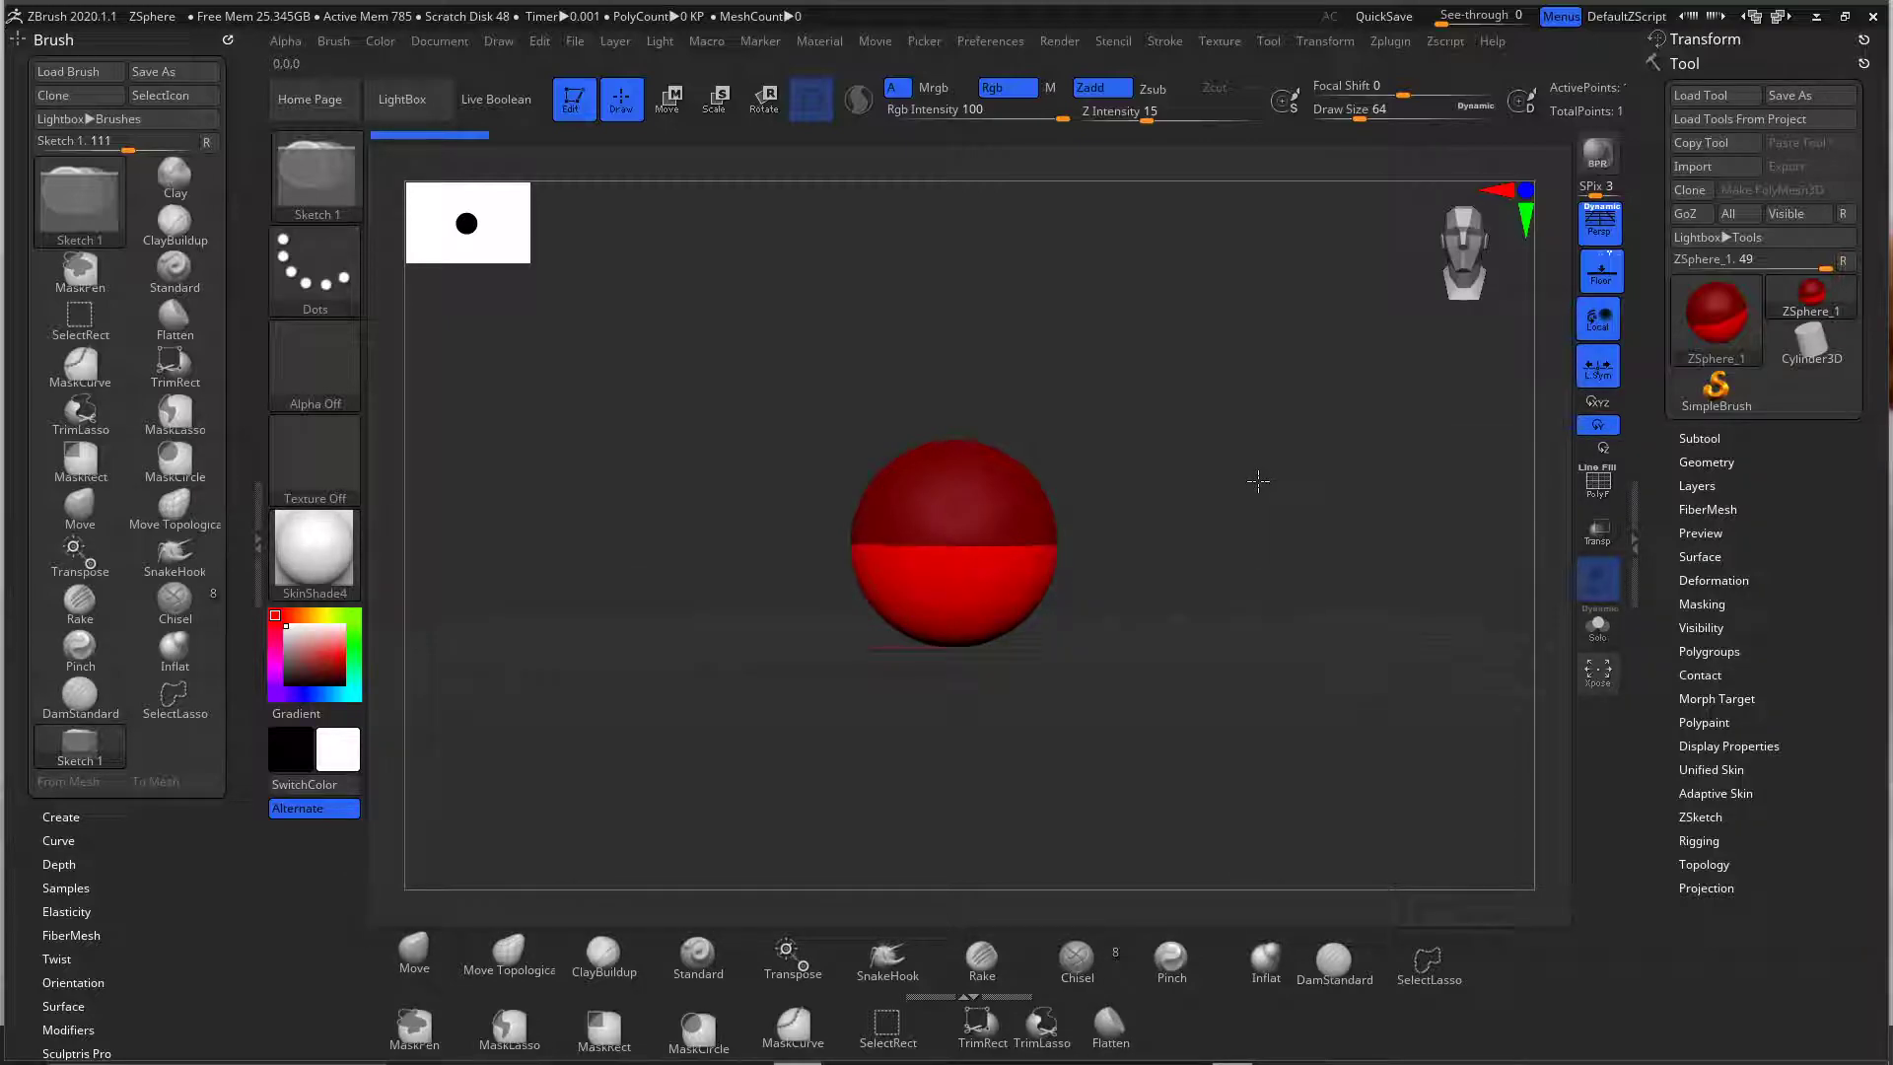
{"action": "left_click", "coordinate": [1601, 488]}
{"action": "left_click", "coordinate": [1602, 487]}
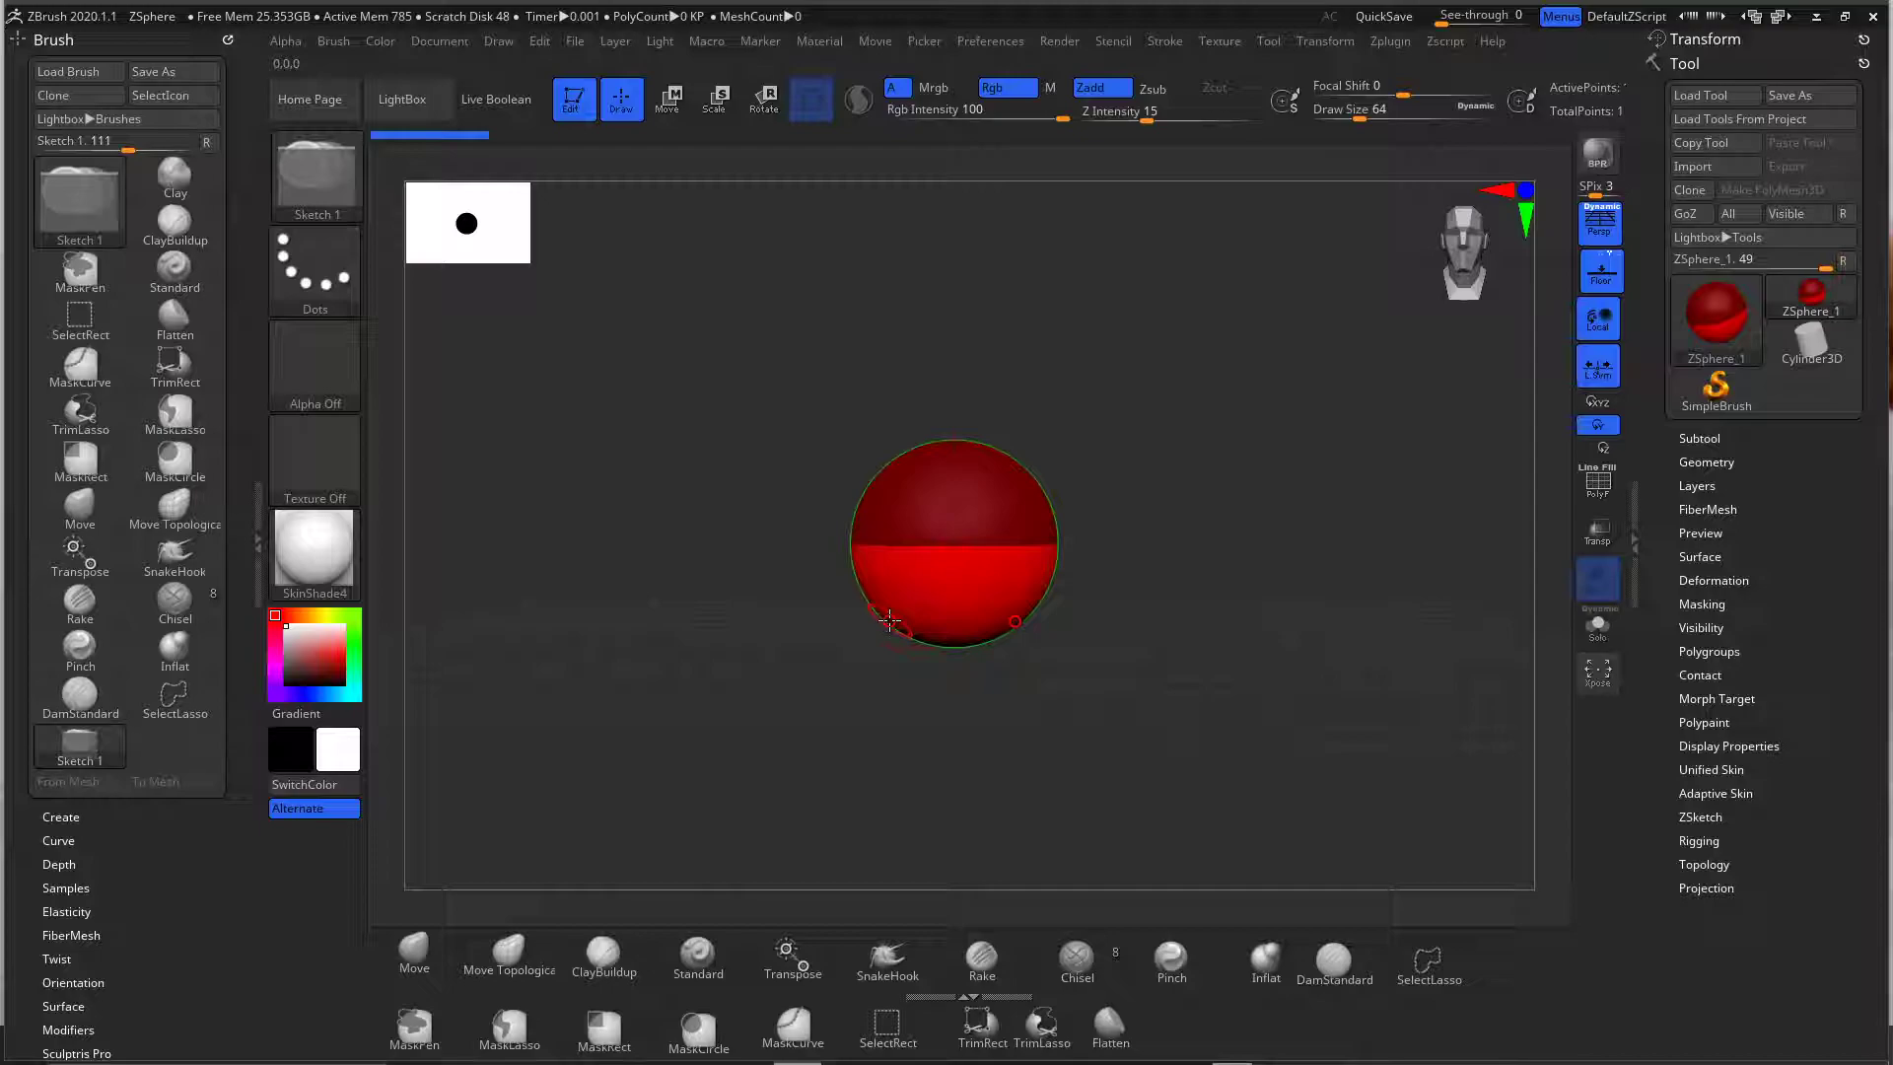
- Draw a mirrored pair of child ZSpheres on the lower sides of the root ZSphere
{"action": "left_click_drag", "start_coordinate": [889, 619], "coordinate": [877, 643]}
{"action": "key", "text": "a"}
{"action": "key", "text": "a"}
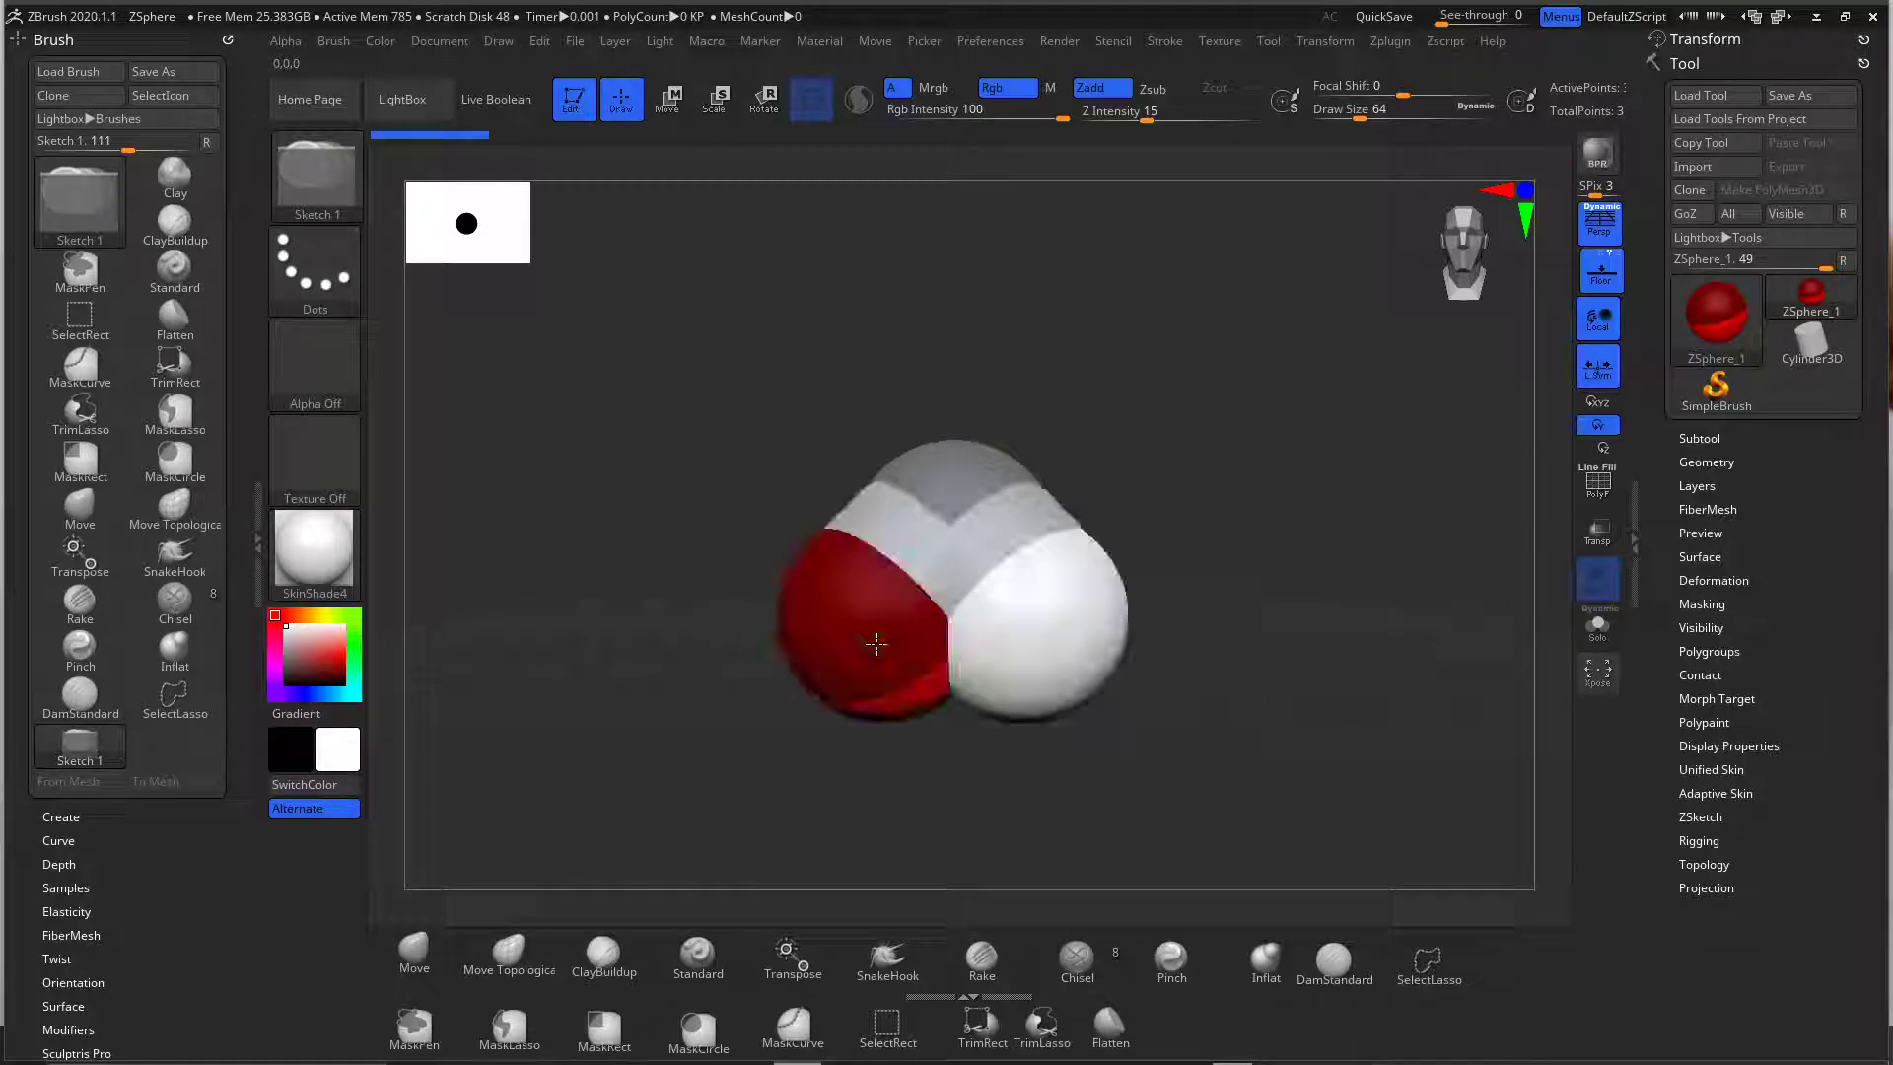
{"action": "key", "text": "a"}
{"action": "left_click_drag", "start_coordinate": [876, 642], "coordinate": [889, 675]}
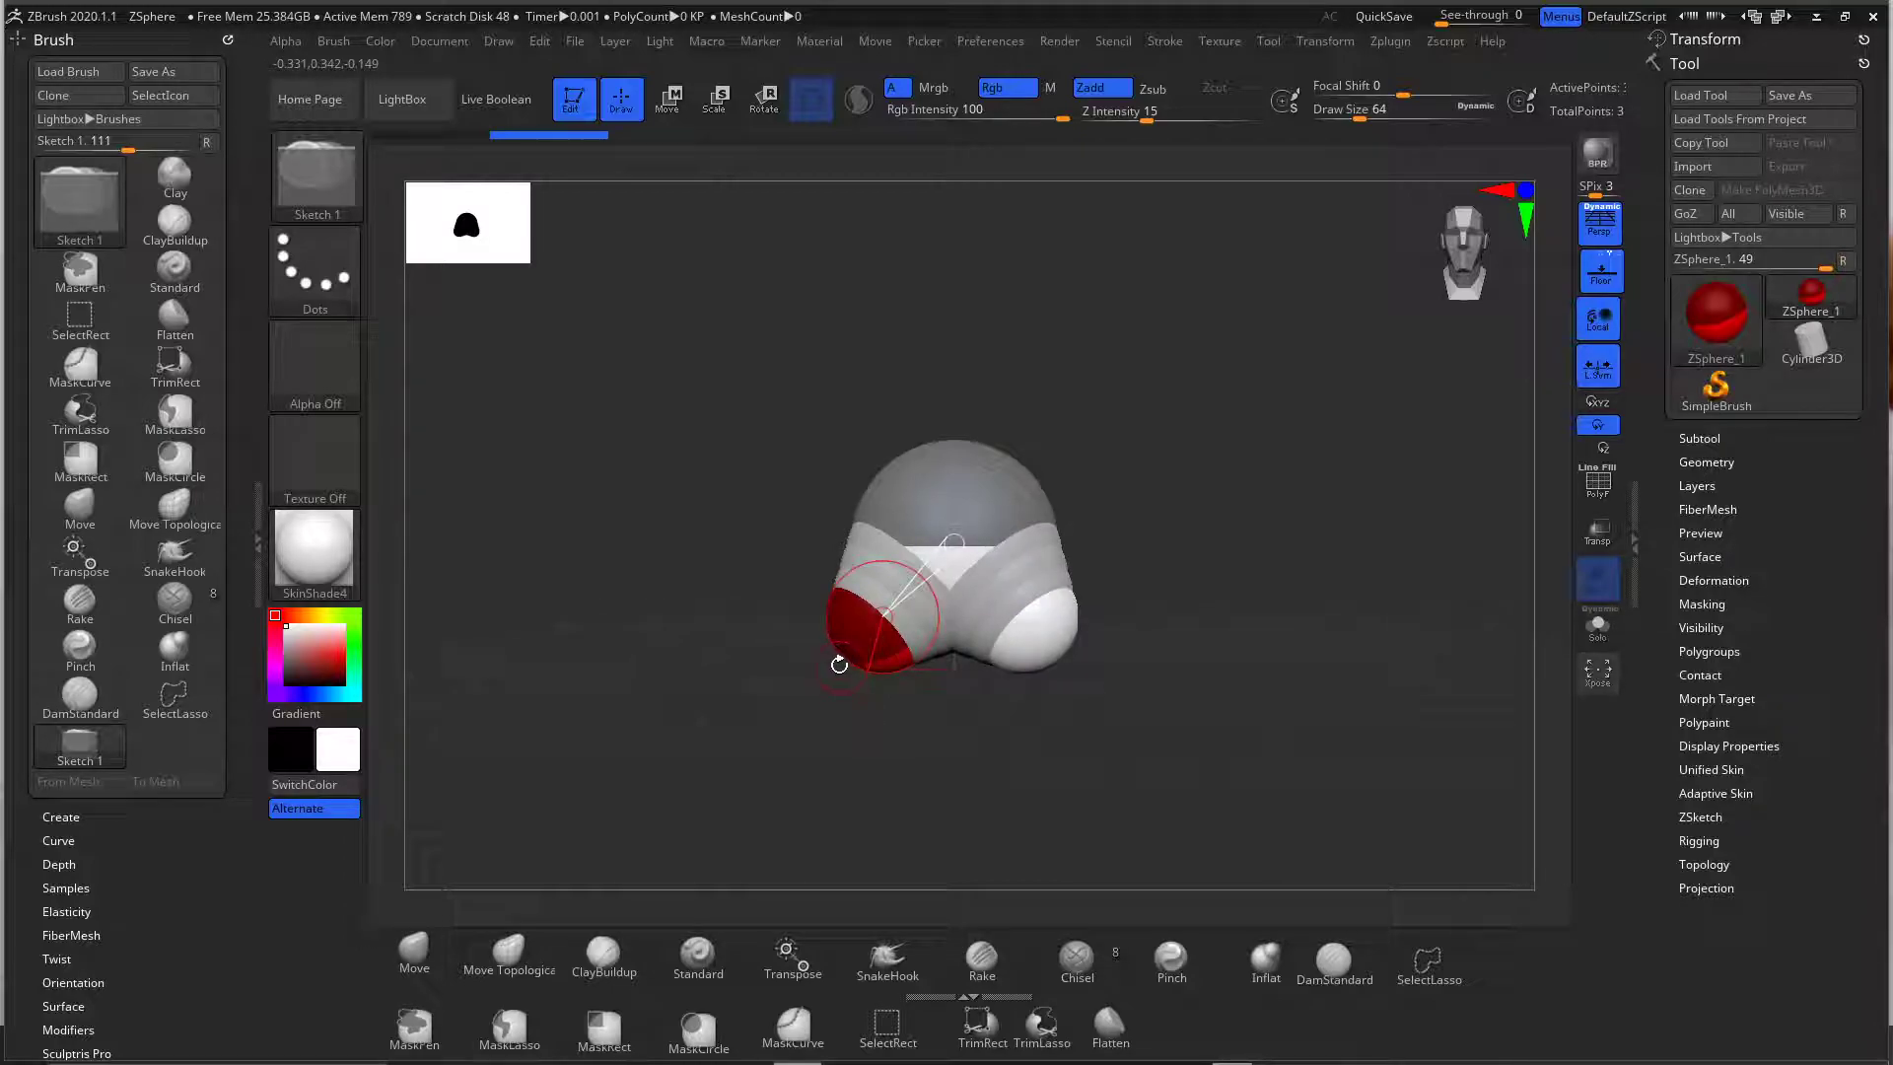
- Move the mirrored child ZSpheres outward from the root and centre them in depth from the side view
{"action": "key", "text": "w"}
{"action": "left_click_drag", "start_coordinate": [834, 656], "coordinate": [818, 633]}
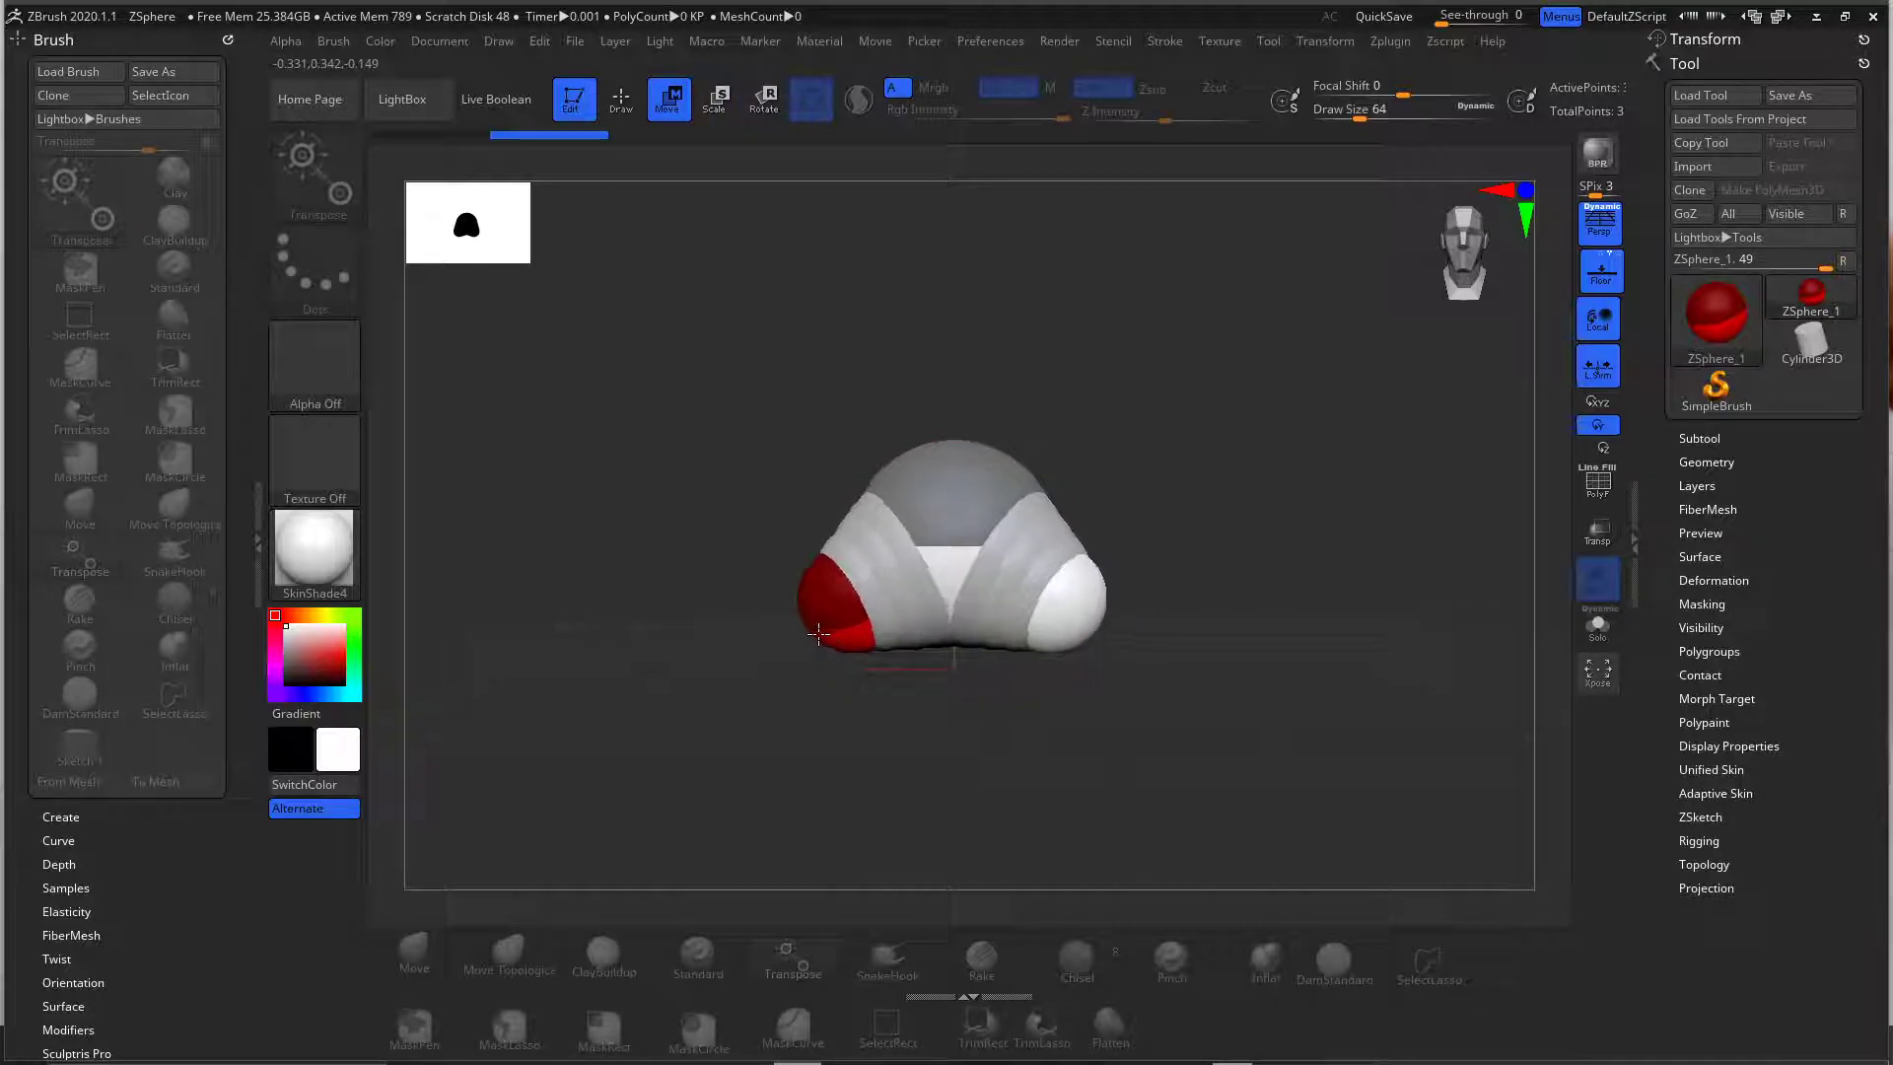
{"action": "left_click_drag", "start_coordinate": [730, 676], "coordinate": [860, 634]}
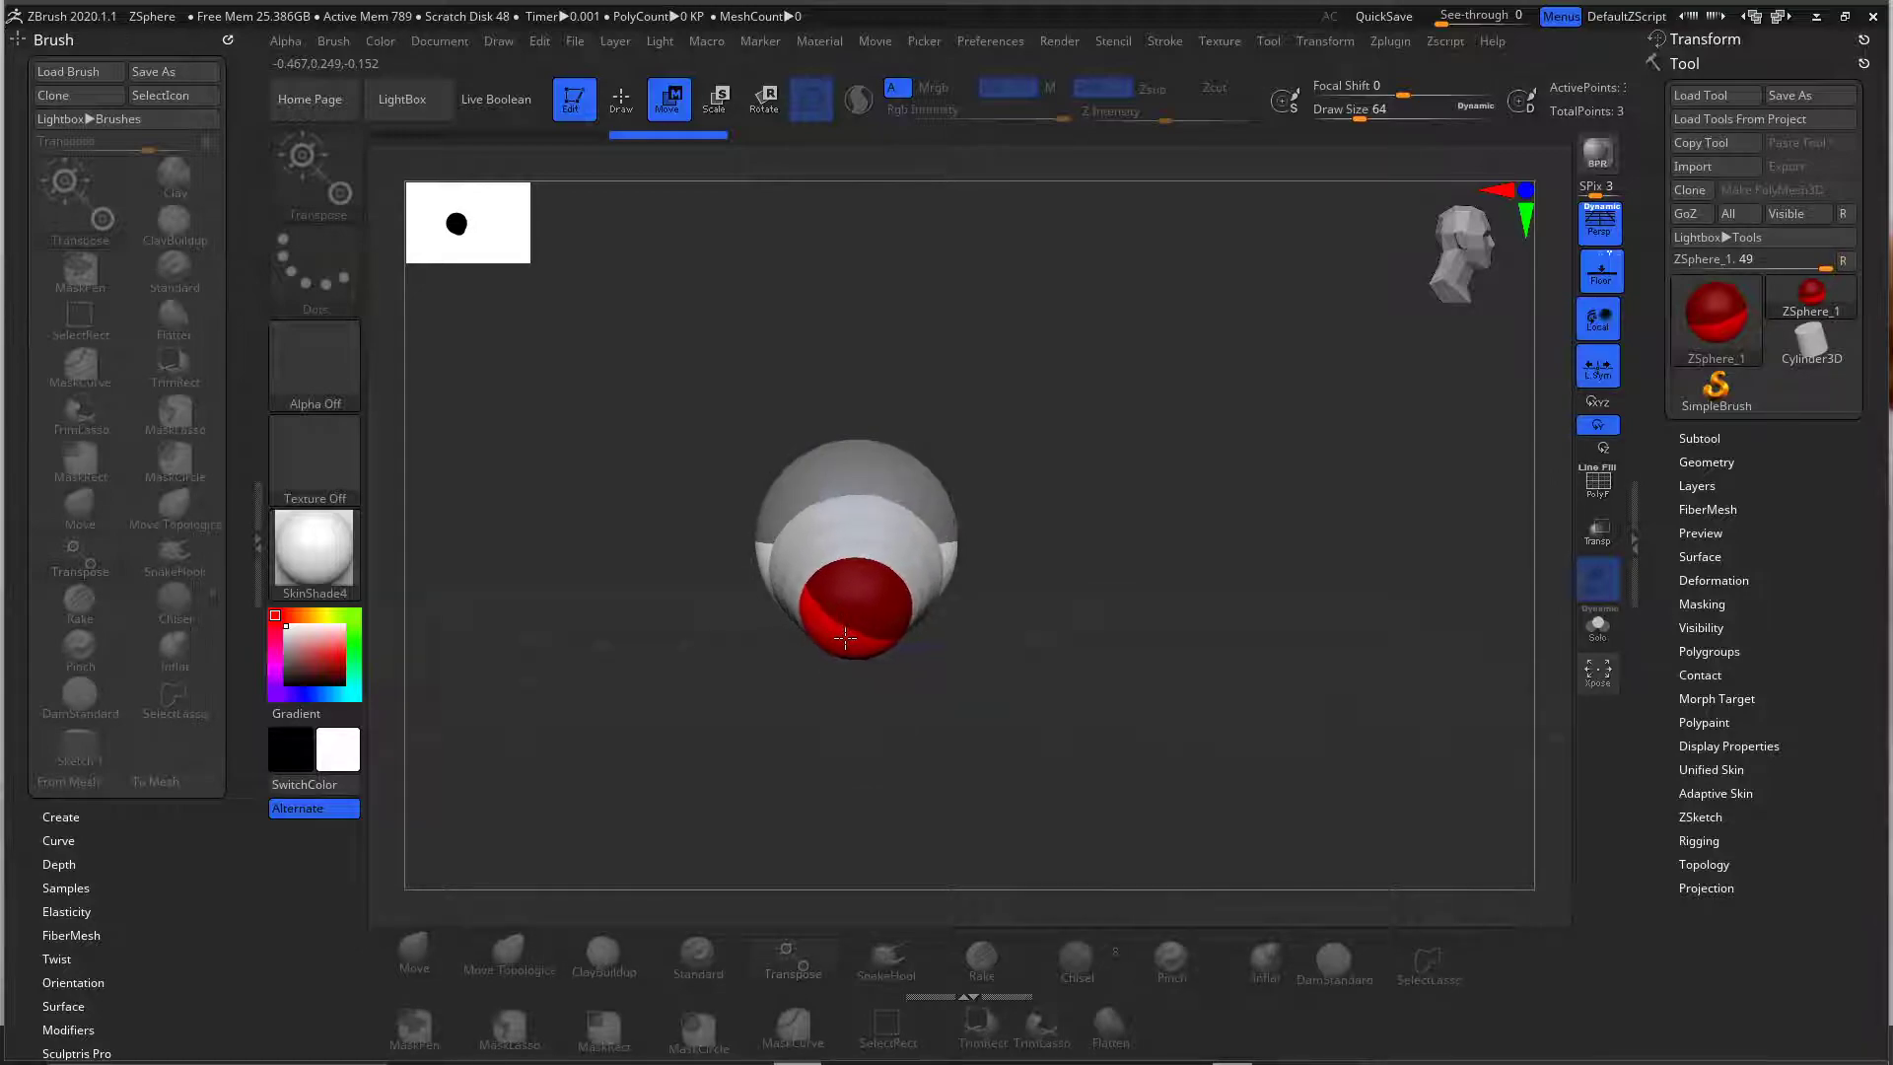
{"action": "left_click_drag", "start_coordinate": [967, 677], "coordinate": [898, 673]}
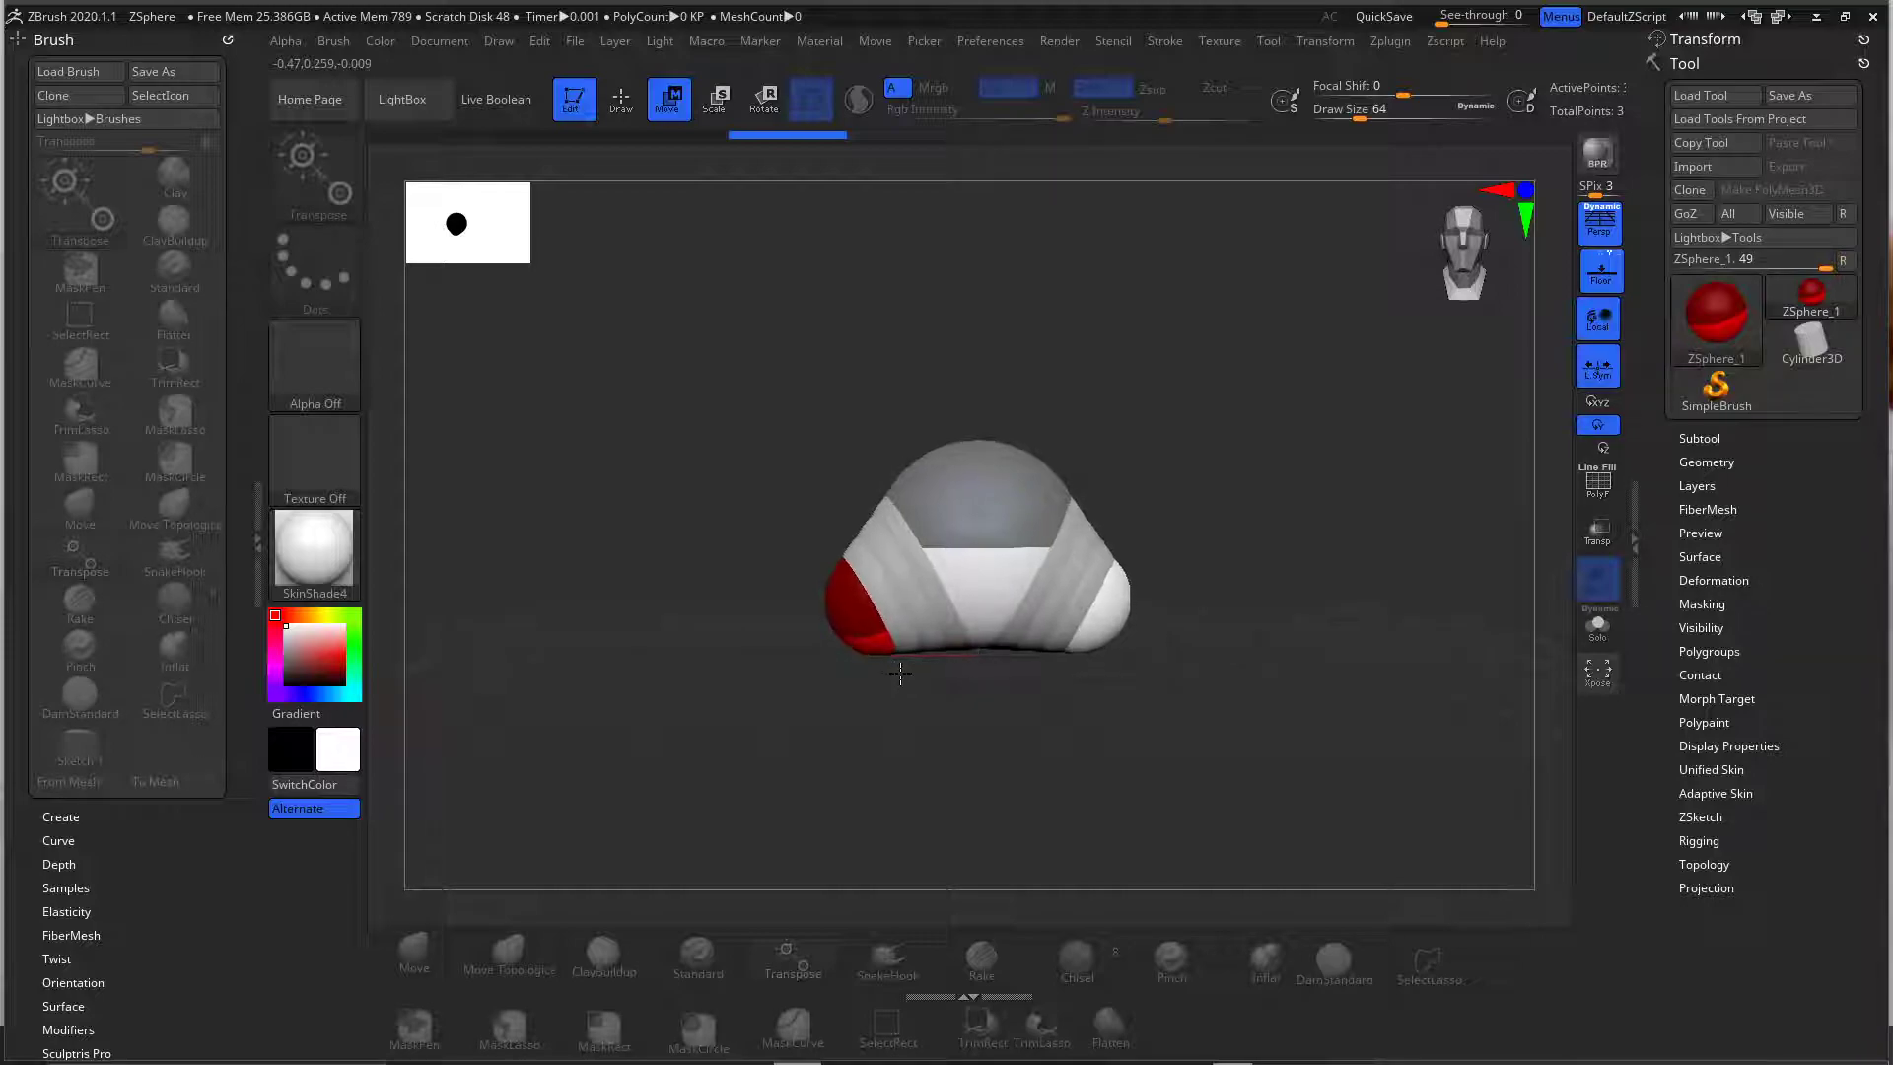
- Set the draw size to 59 and square the model to the front view
{"action": "mouse_move", "coordinate": [1080, 709]}
{"action": "left_mouse_down"}
{"action": "mouse_move", "coordinate": [985, 713]}
{"action": "mouse_move", "coordinate": [1059, 698]}
{"action": "mouse_move", "coordinate": [1011, 697]}
{"action": "mouse_move", "coordinate": [1000, 751]}
{"action": "mouse_move", "coordinate": [1057, 680]}
{"action": "mouse_move", "coordinate": [1047, 738]}
{"action": "mouse_move", "coordinate": [1035, 712]}
{"action": "left_mouse_up"}
{"action": "key", "text": "space"}
{"action": "mouse_move", "coordinate": [1114, 604]}
{"action": "left_mouse_down"}
{"action": "mouse_move", "coordinate": [1053, 683]}
{"action": "mouse_move", "coordinate": [1033, 549]}
{"action": "mouse_move", "coordinate": [1039, 579]}
{"action": "mouse_move", "coordinate": [908, 654]}
{"action": "mouse_move", "coordinate": [916, 545]}
{"action": "left_mouse_up"}
{"action": "left_click_drag", "start_coordinate": [1079, 694], "coordinate": [1193, 686]}
{"action": "left_click_drag", "start_coordinate": [1472, 252], "coordinate": [1461, 264]}
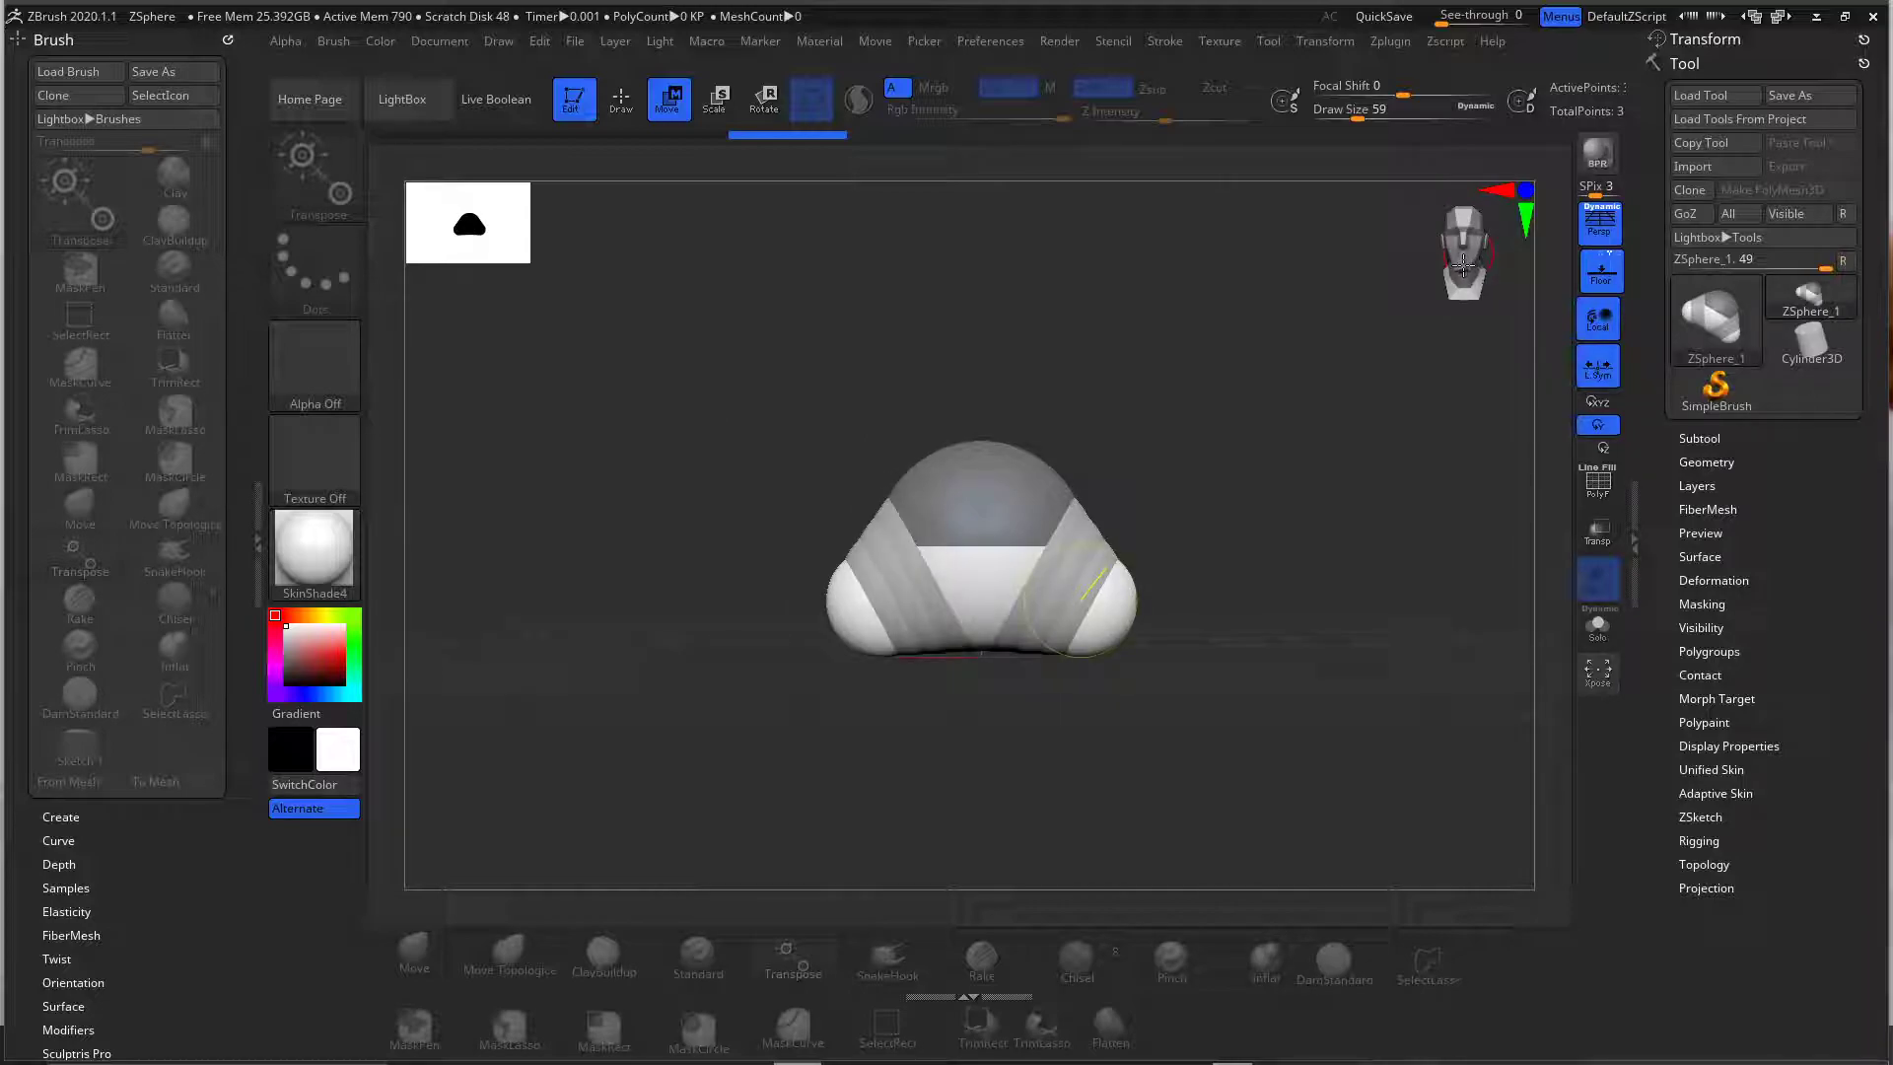
{"action": "mouse_move", "coordinate": [1471, 264]}
{"action": "left_mouse_down"}
{"action": "mouse_move", "coordinate": [1457, 276]}
{"action": "mouse_move", "coordinate": [1480, 258]}
{"action": "left_mouse_up"}
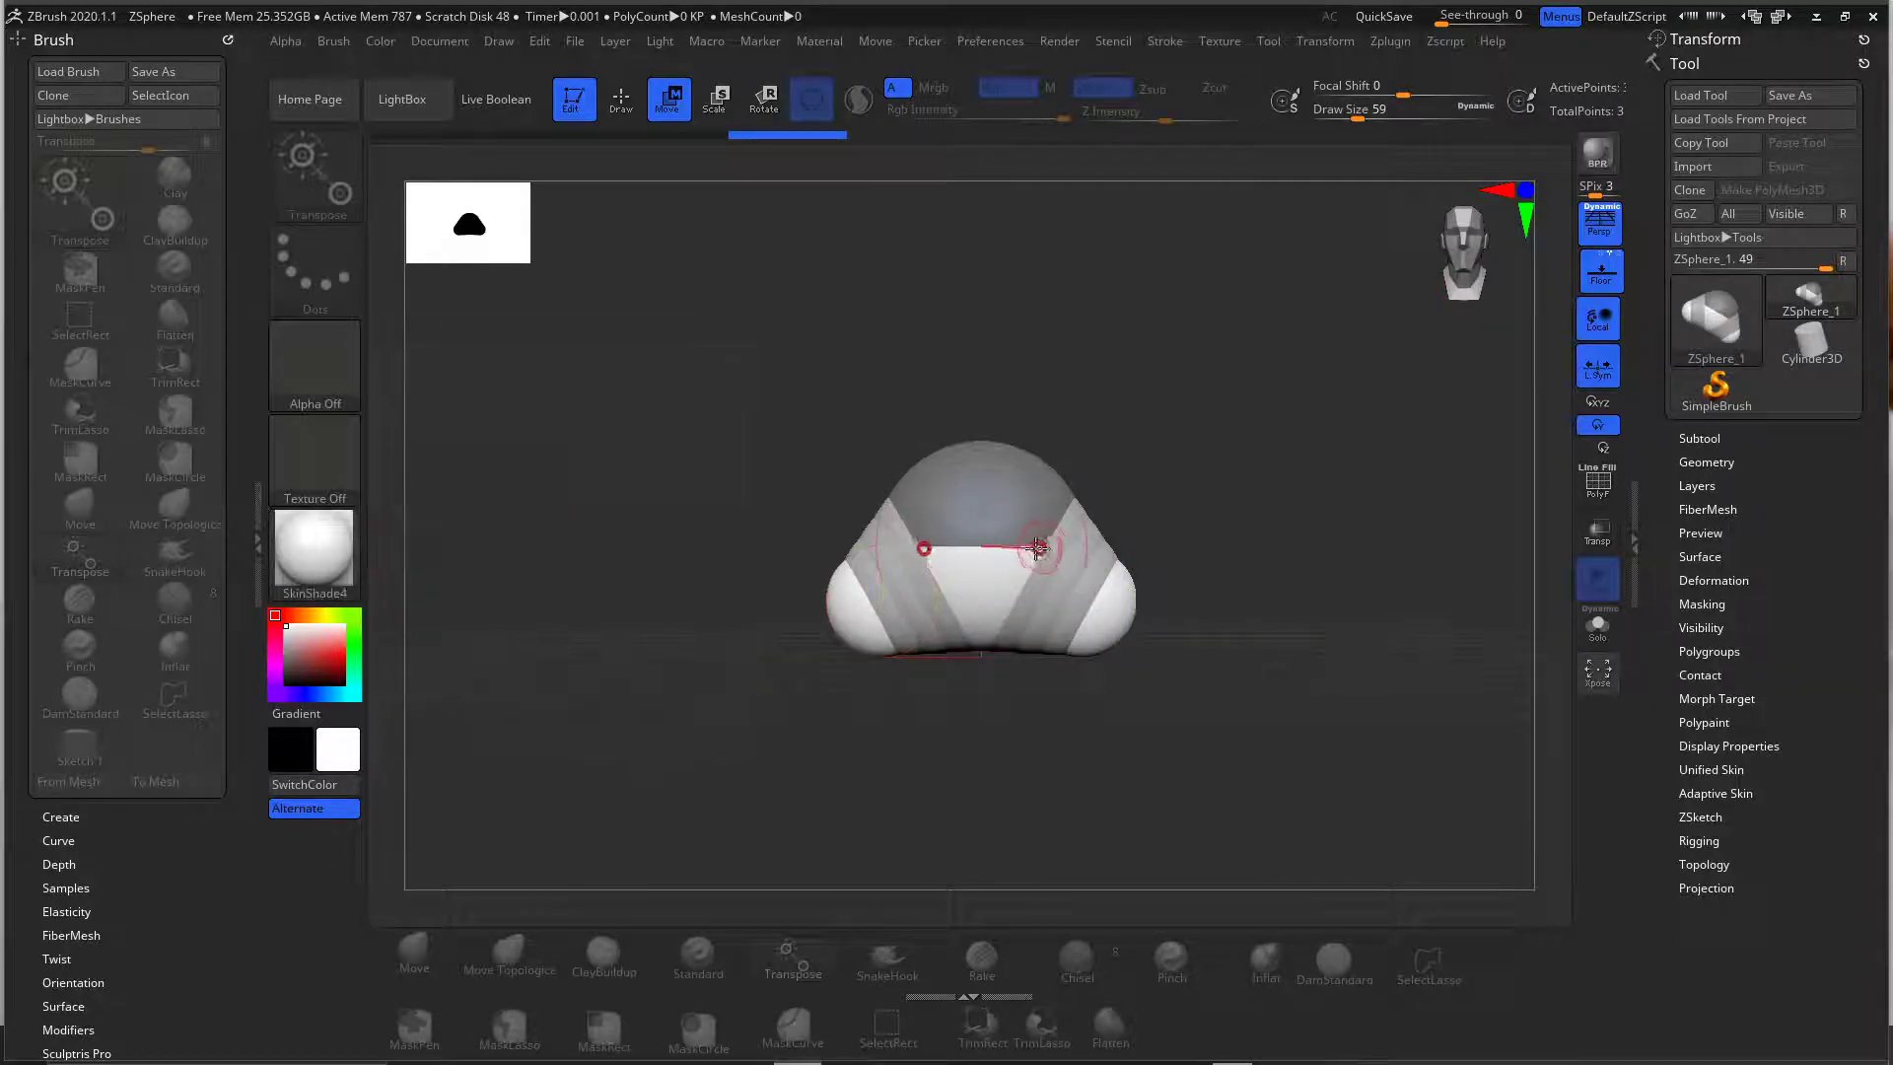
- Try the MatCap Red Wax material on the model and apply MatCap Gorilla instead
{"action": "left_click", "coordinate": [313, 548]}
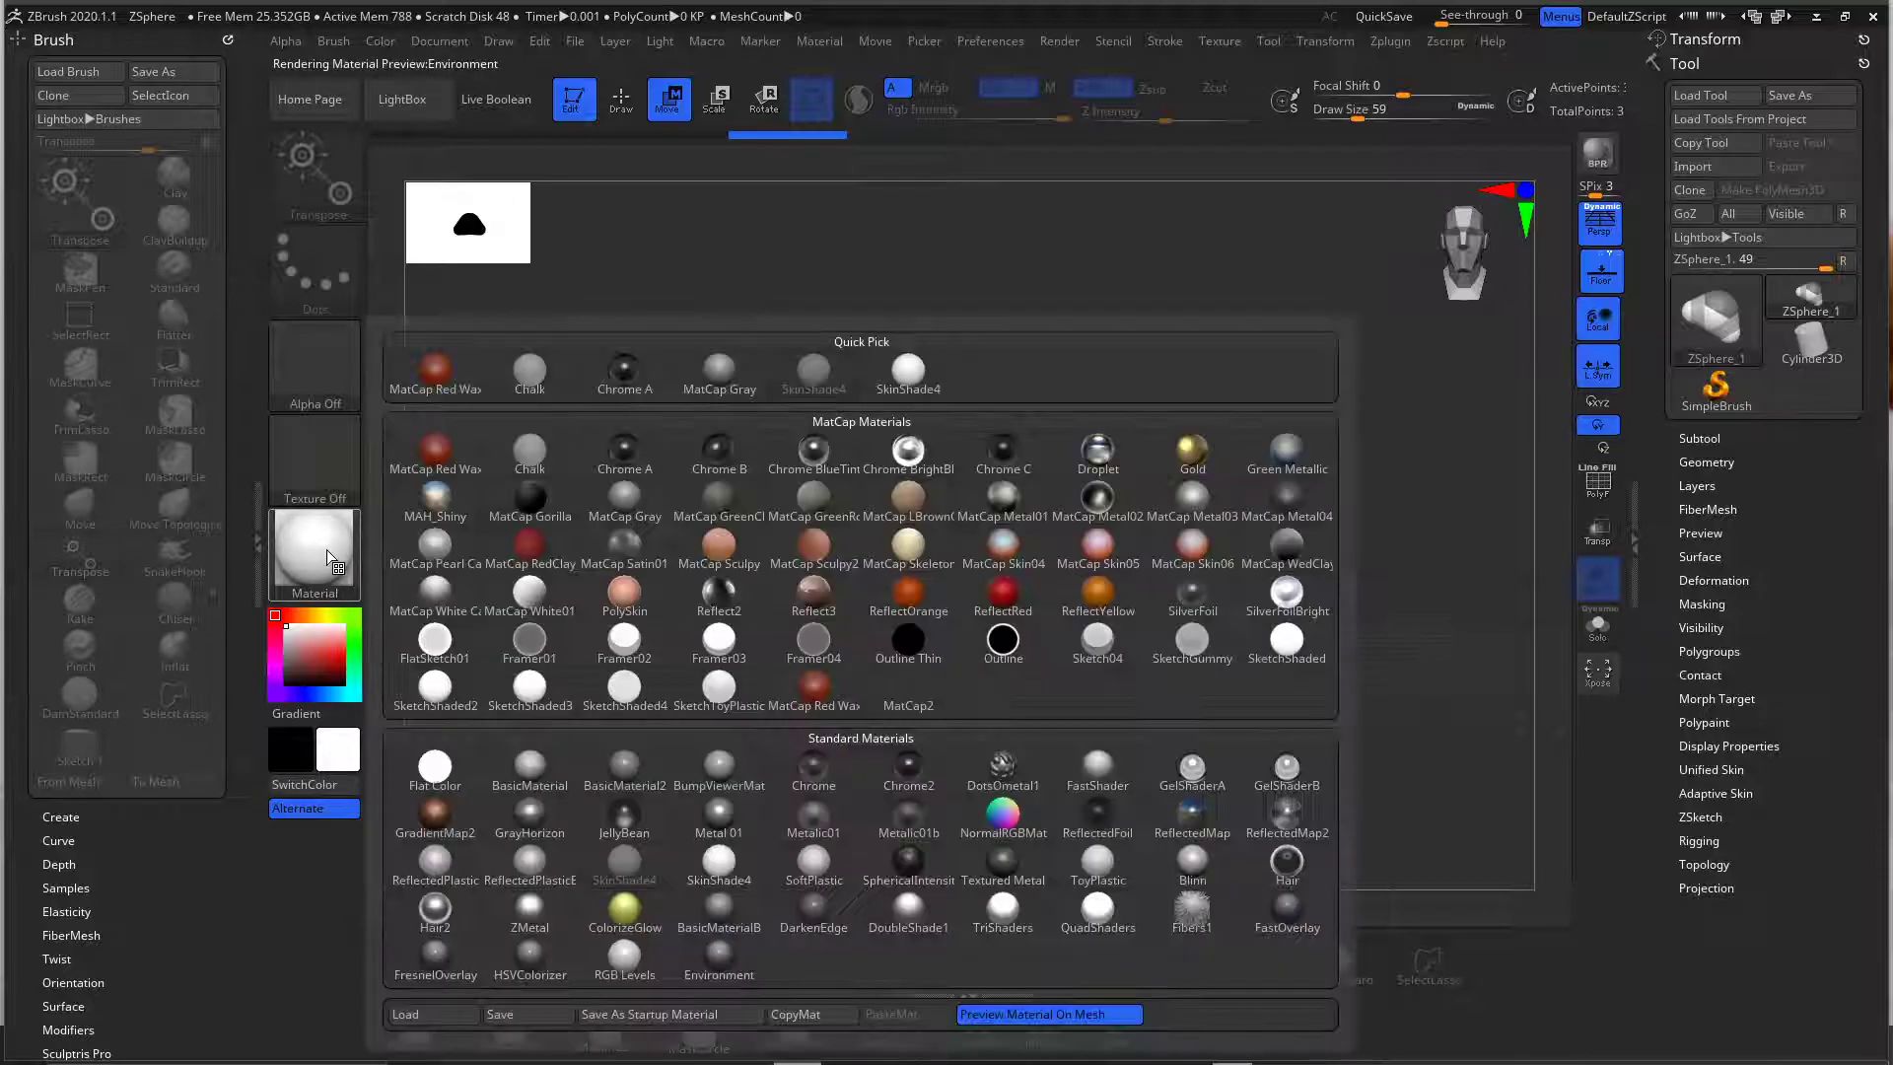
{"action": "left_click", "coordinate": [435, 453]}
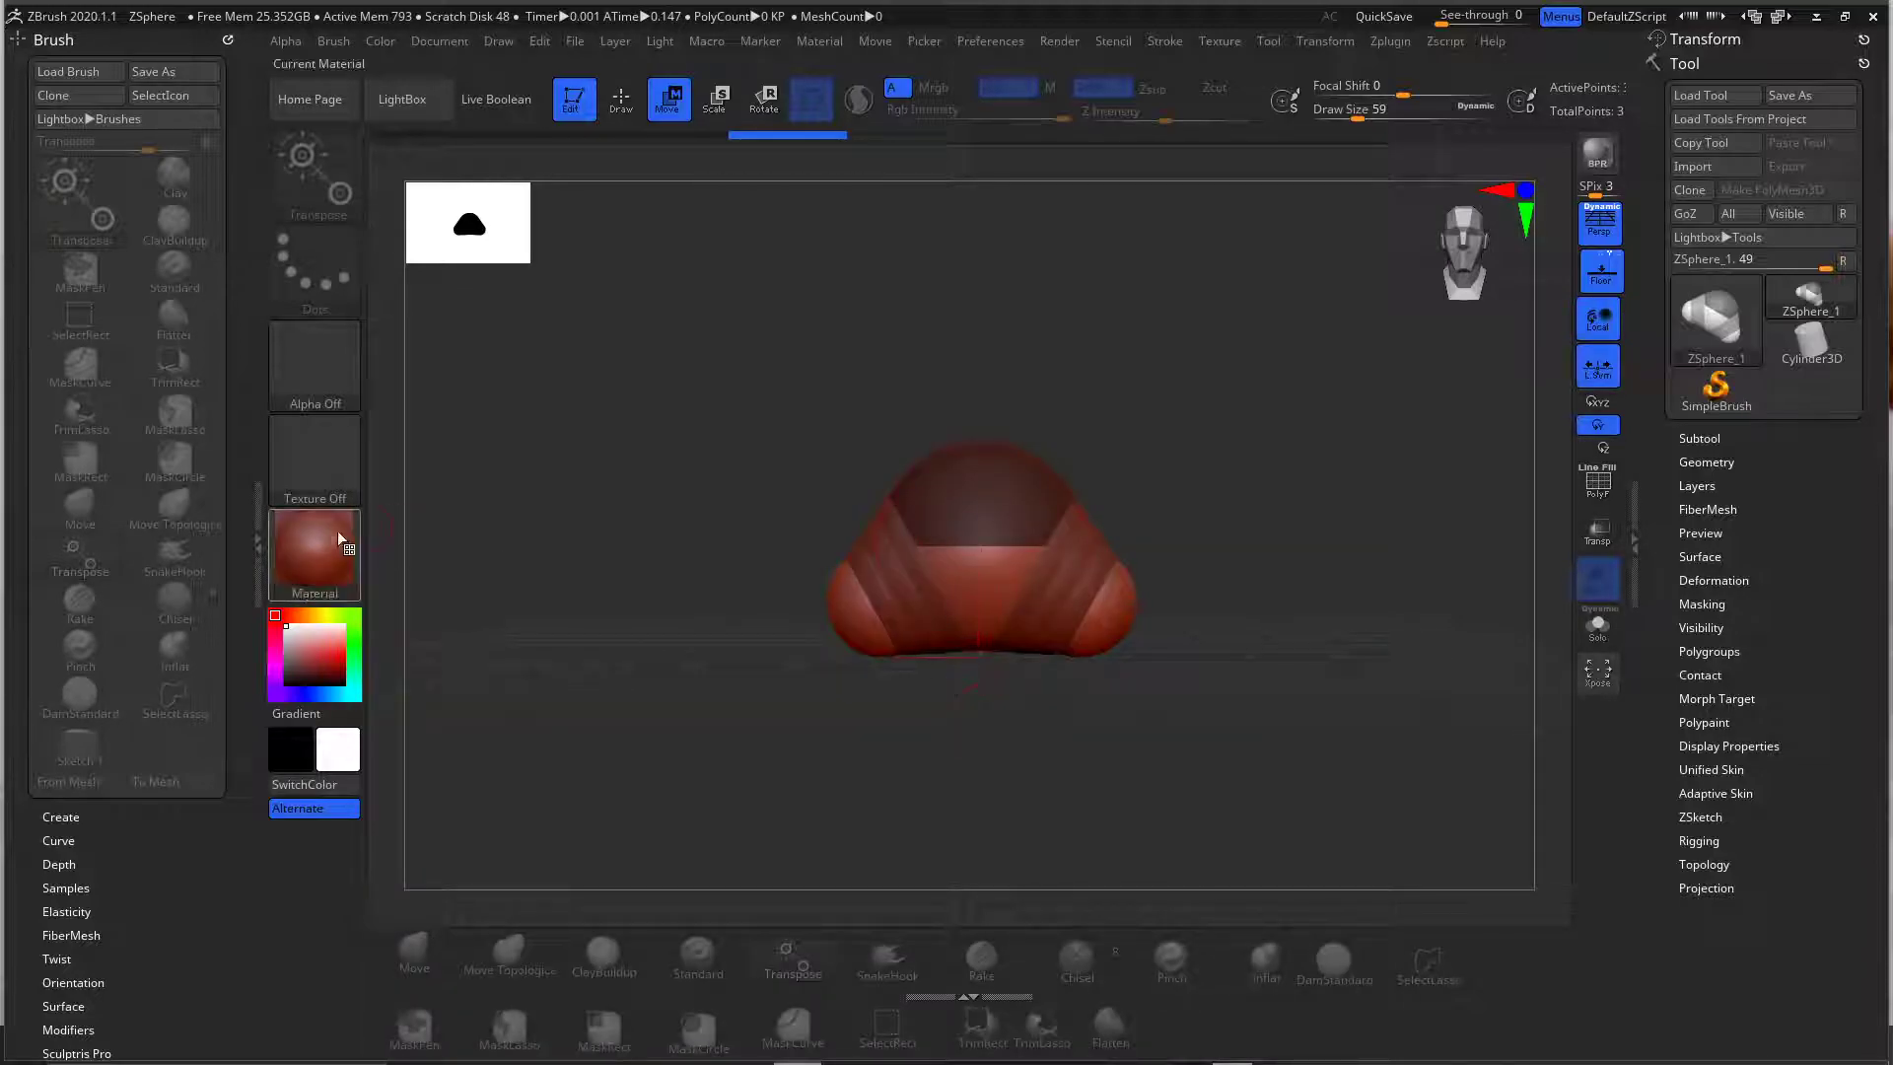
{"action": "left_click", "coordinate": [315, 549]}
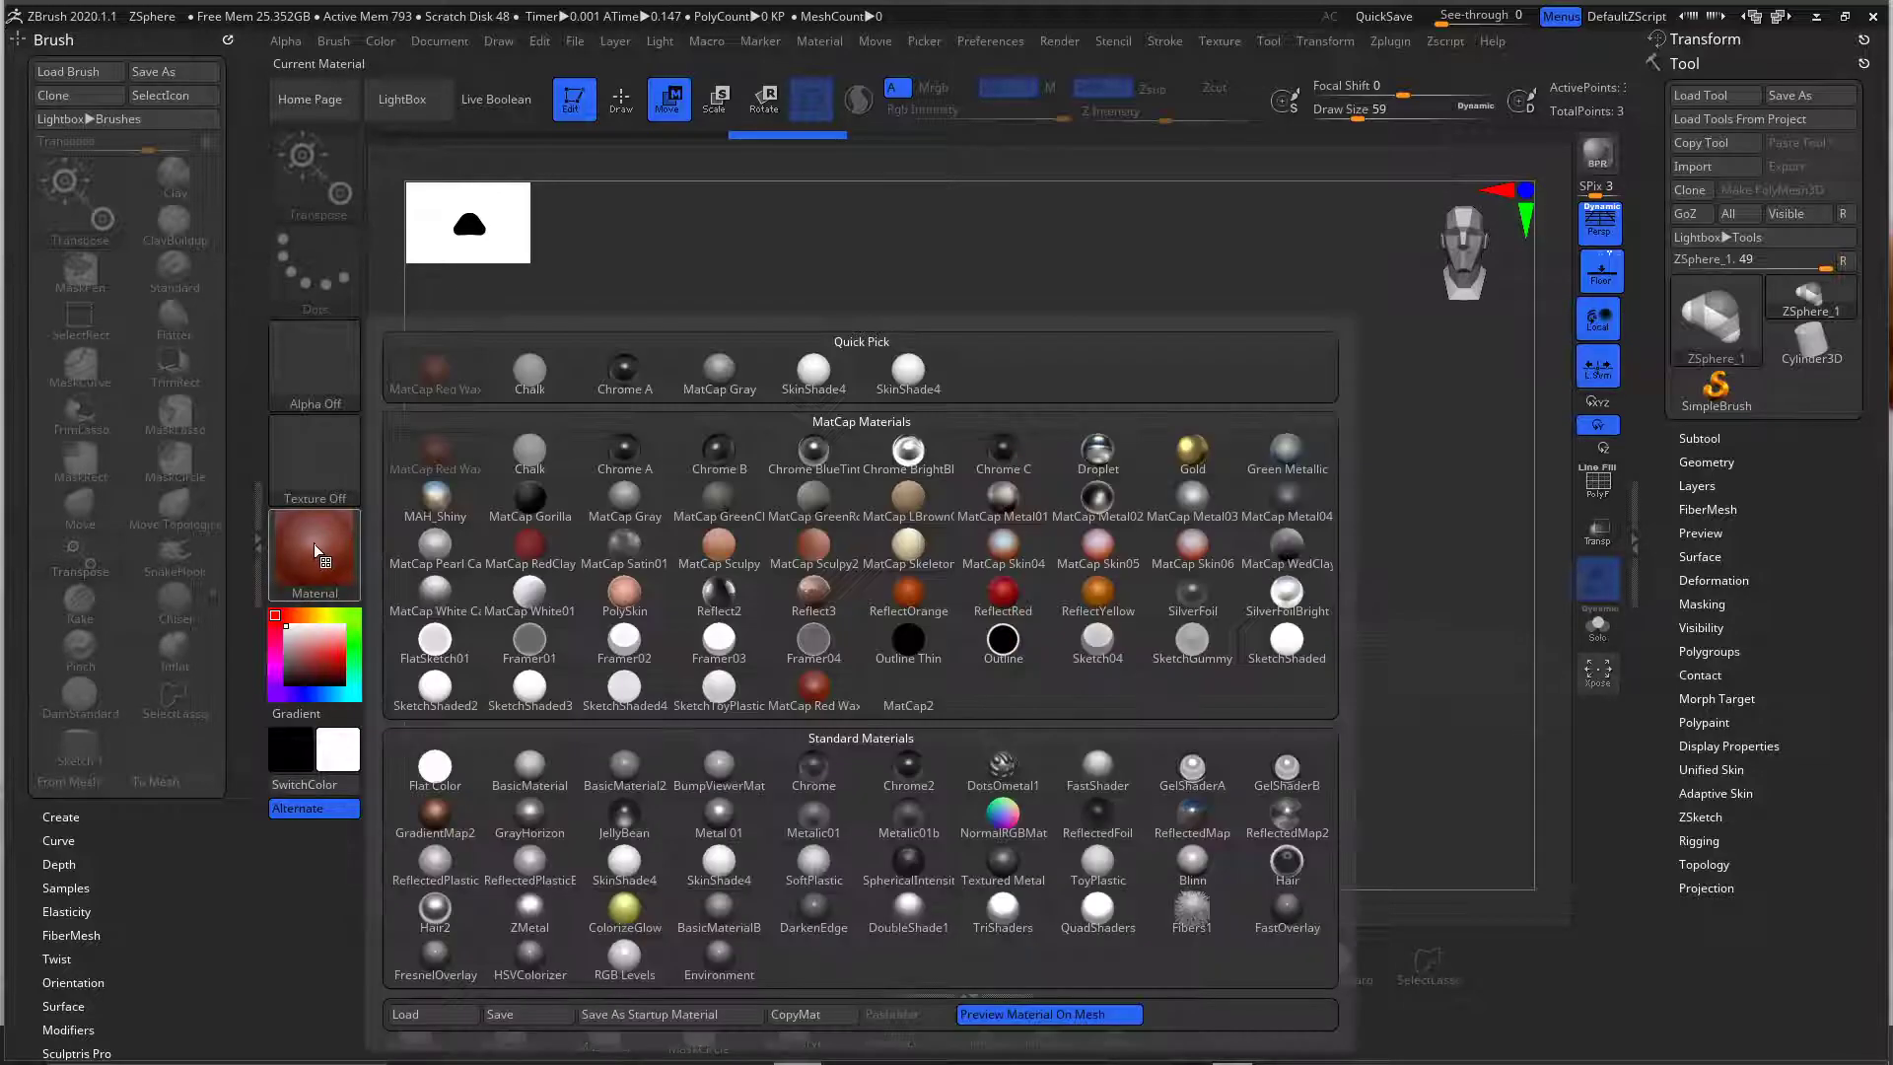
{"action": "left_click", "coordinate": [529, 498]}
{"action": "left_click", "coordinate": [322, 547]}
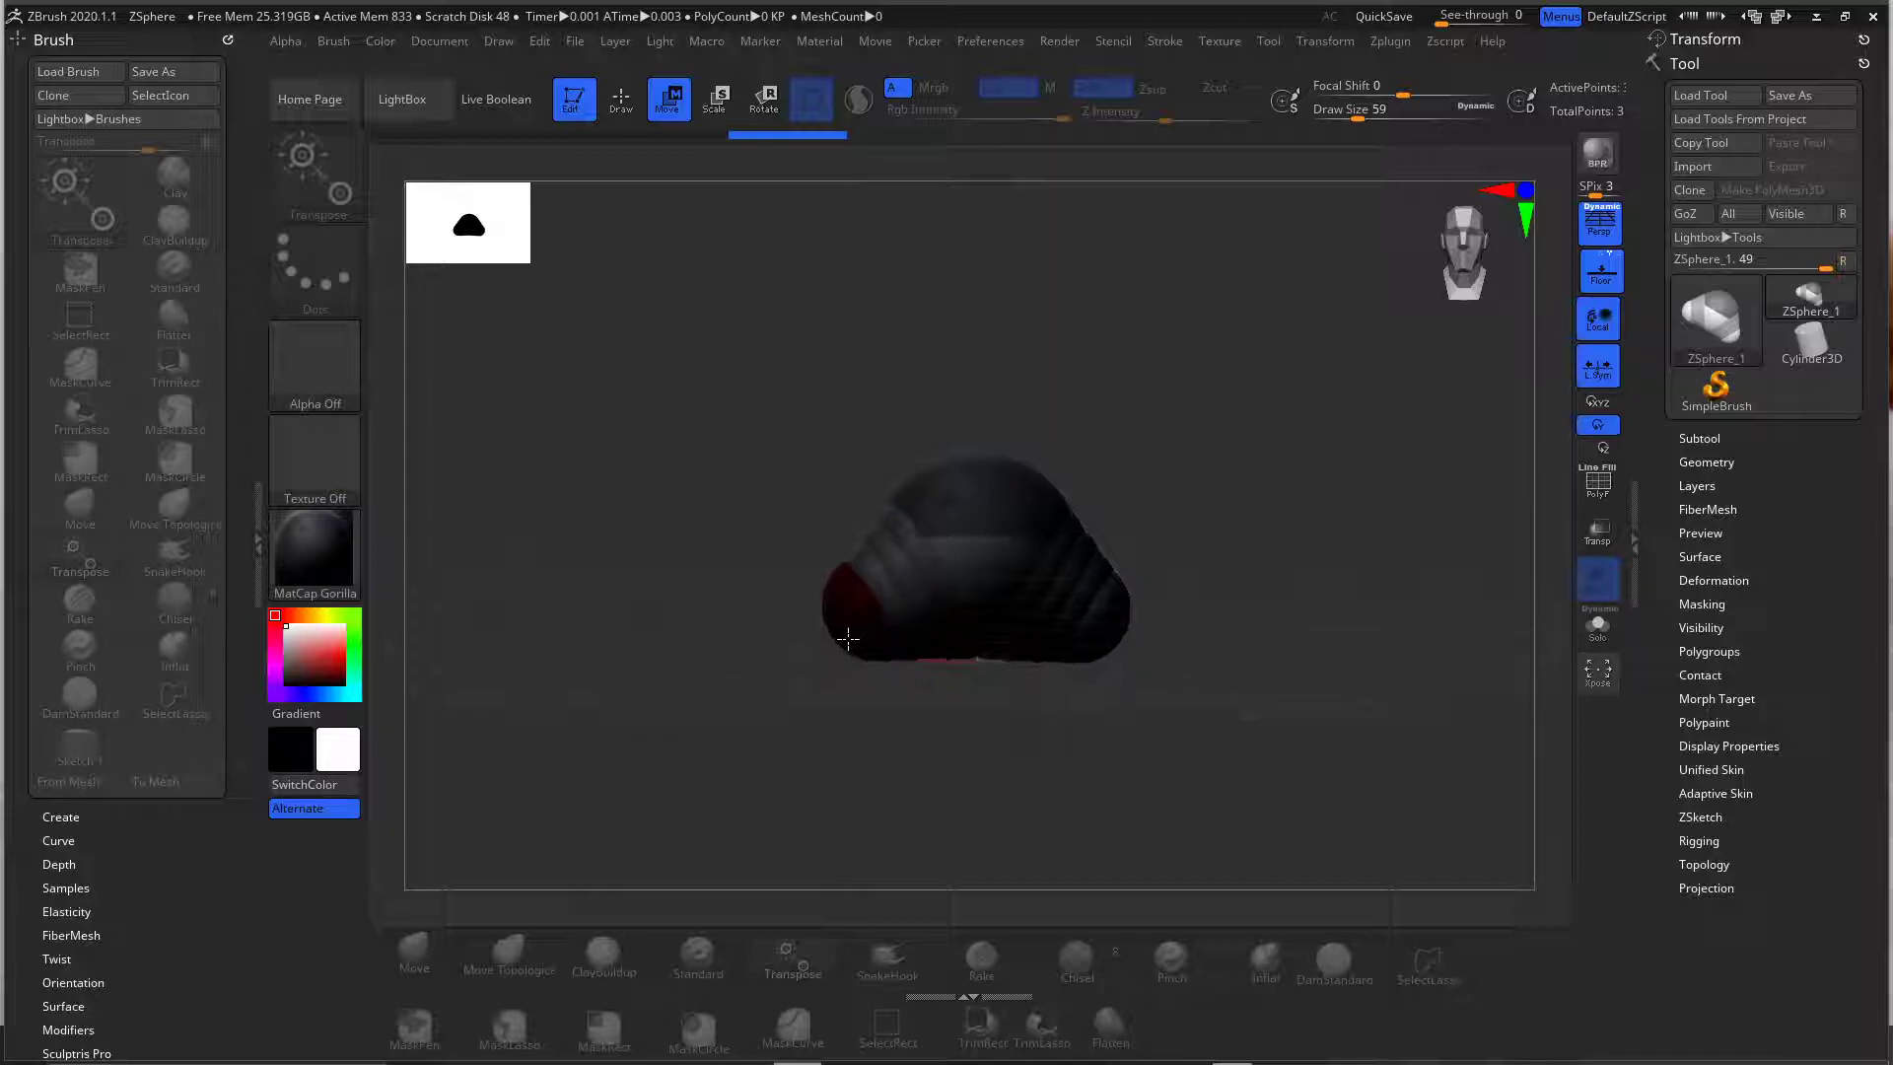
- Add a mirrored pair of ZSpheres at the hip ends and pull them downward to form two legs
{"action": "left_click_drag", "start_coordinate": [843, 631], "coordinate": [824, 677]}
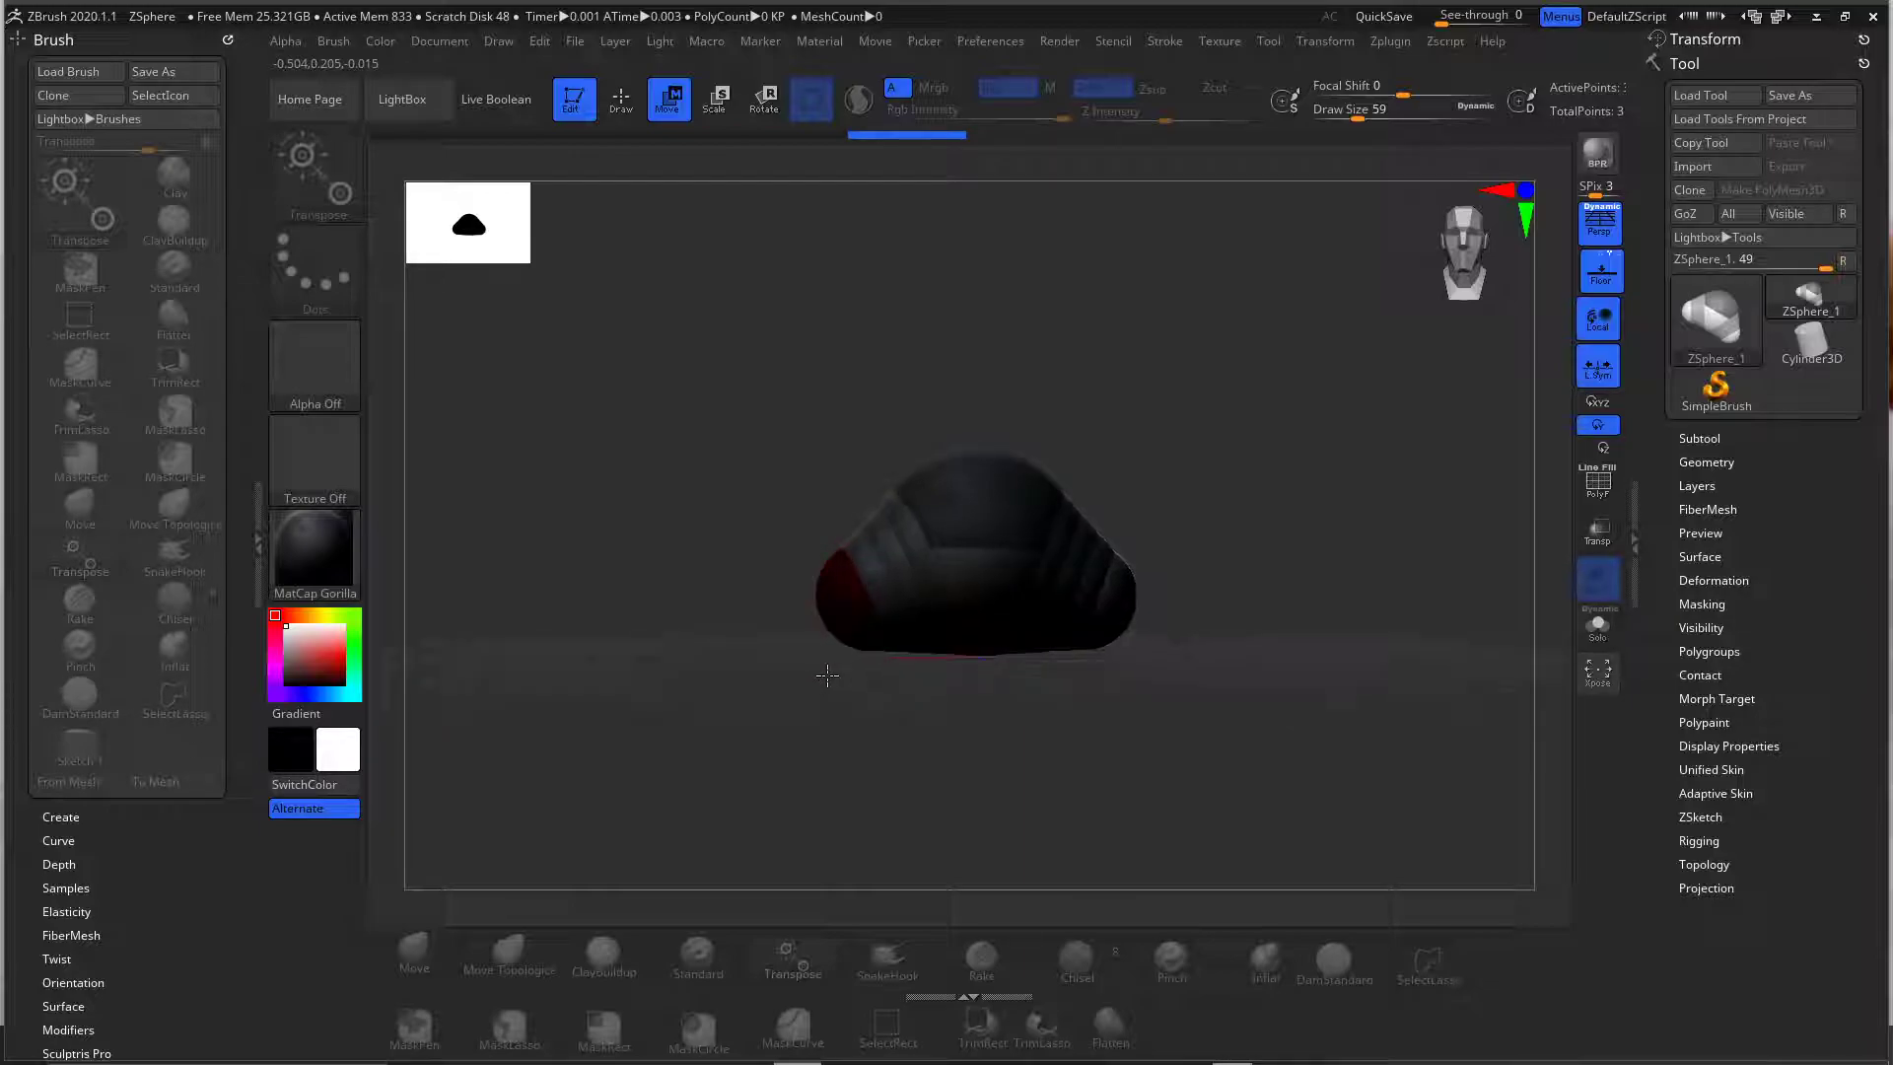
{"action": "key", "text": "q"}
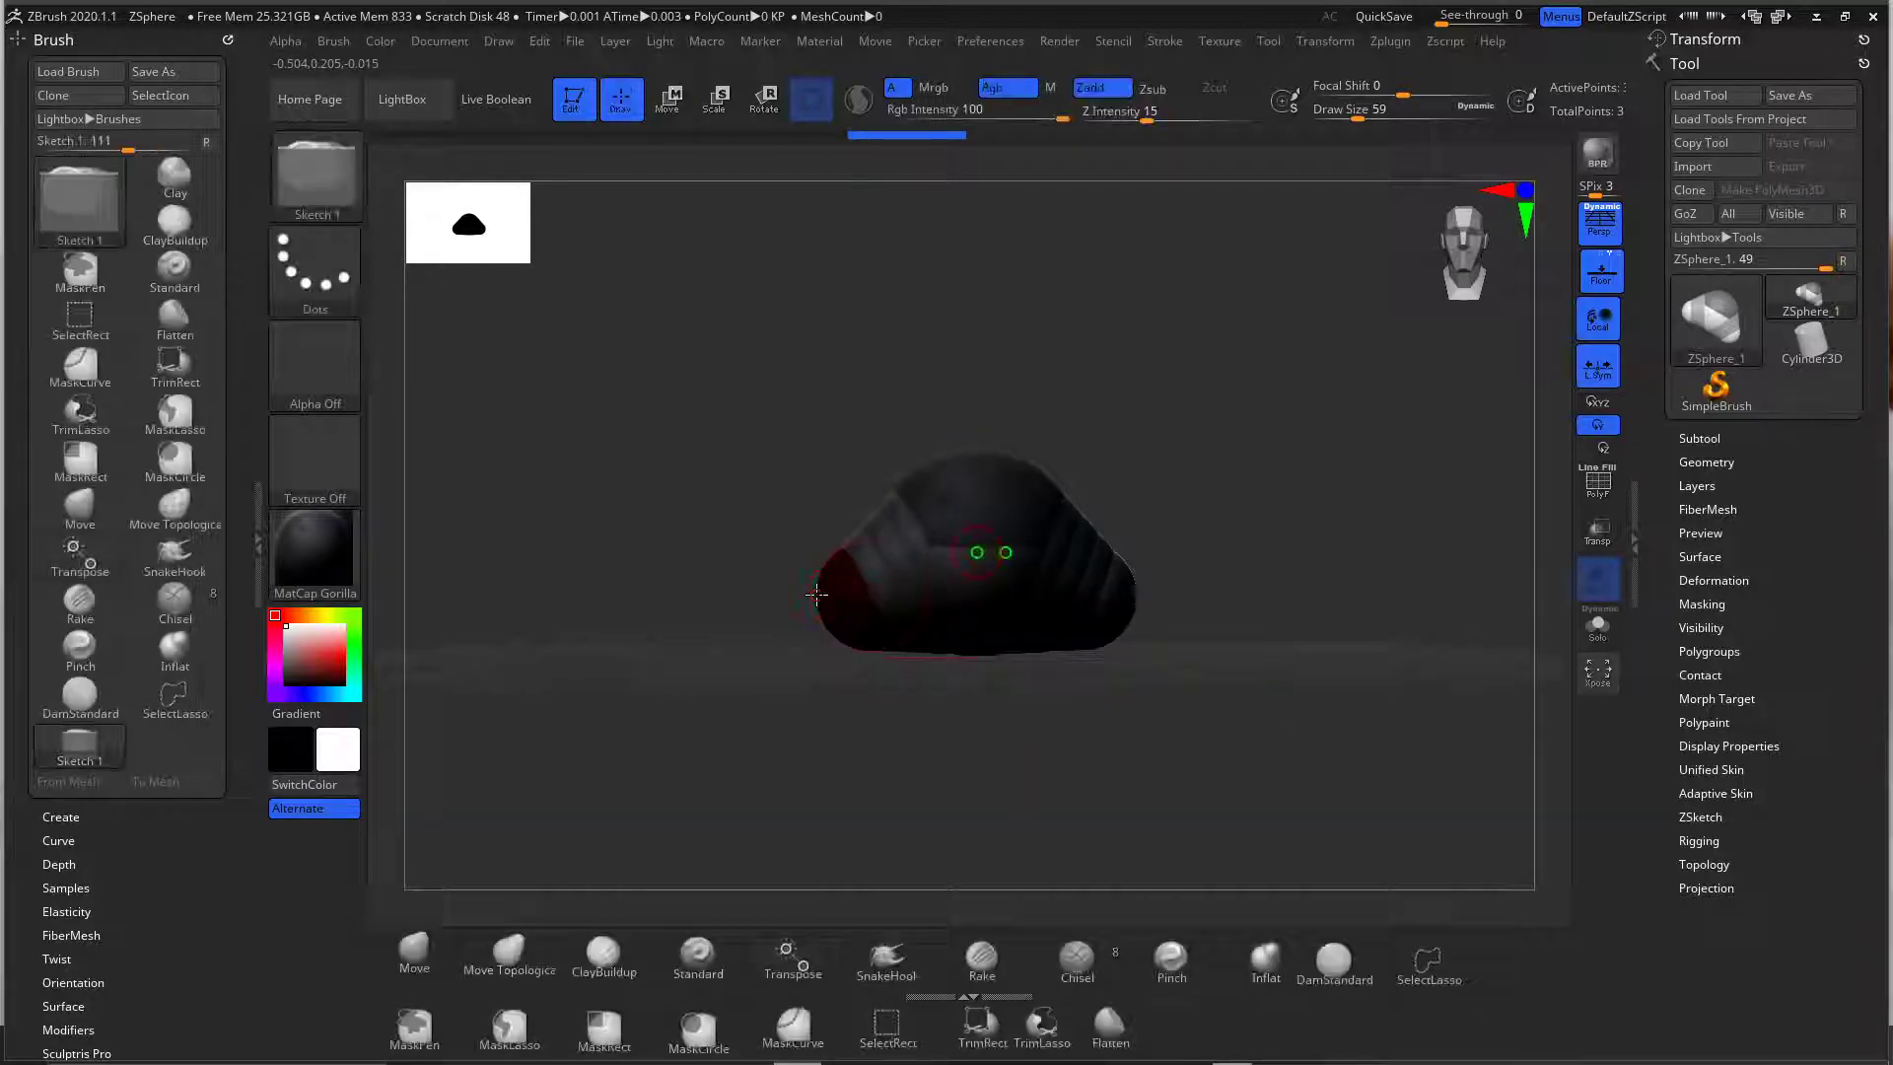
{"action": "left_click_drag", "start_coordinate": [832, 617], "coordinate": [823, 640]}
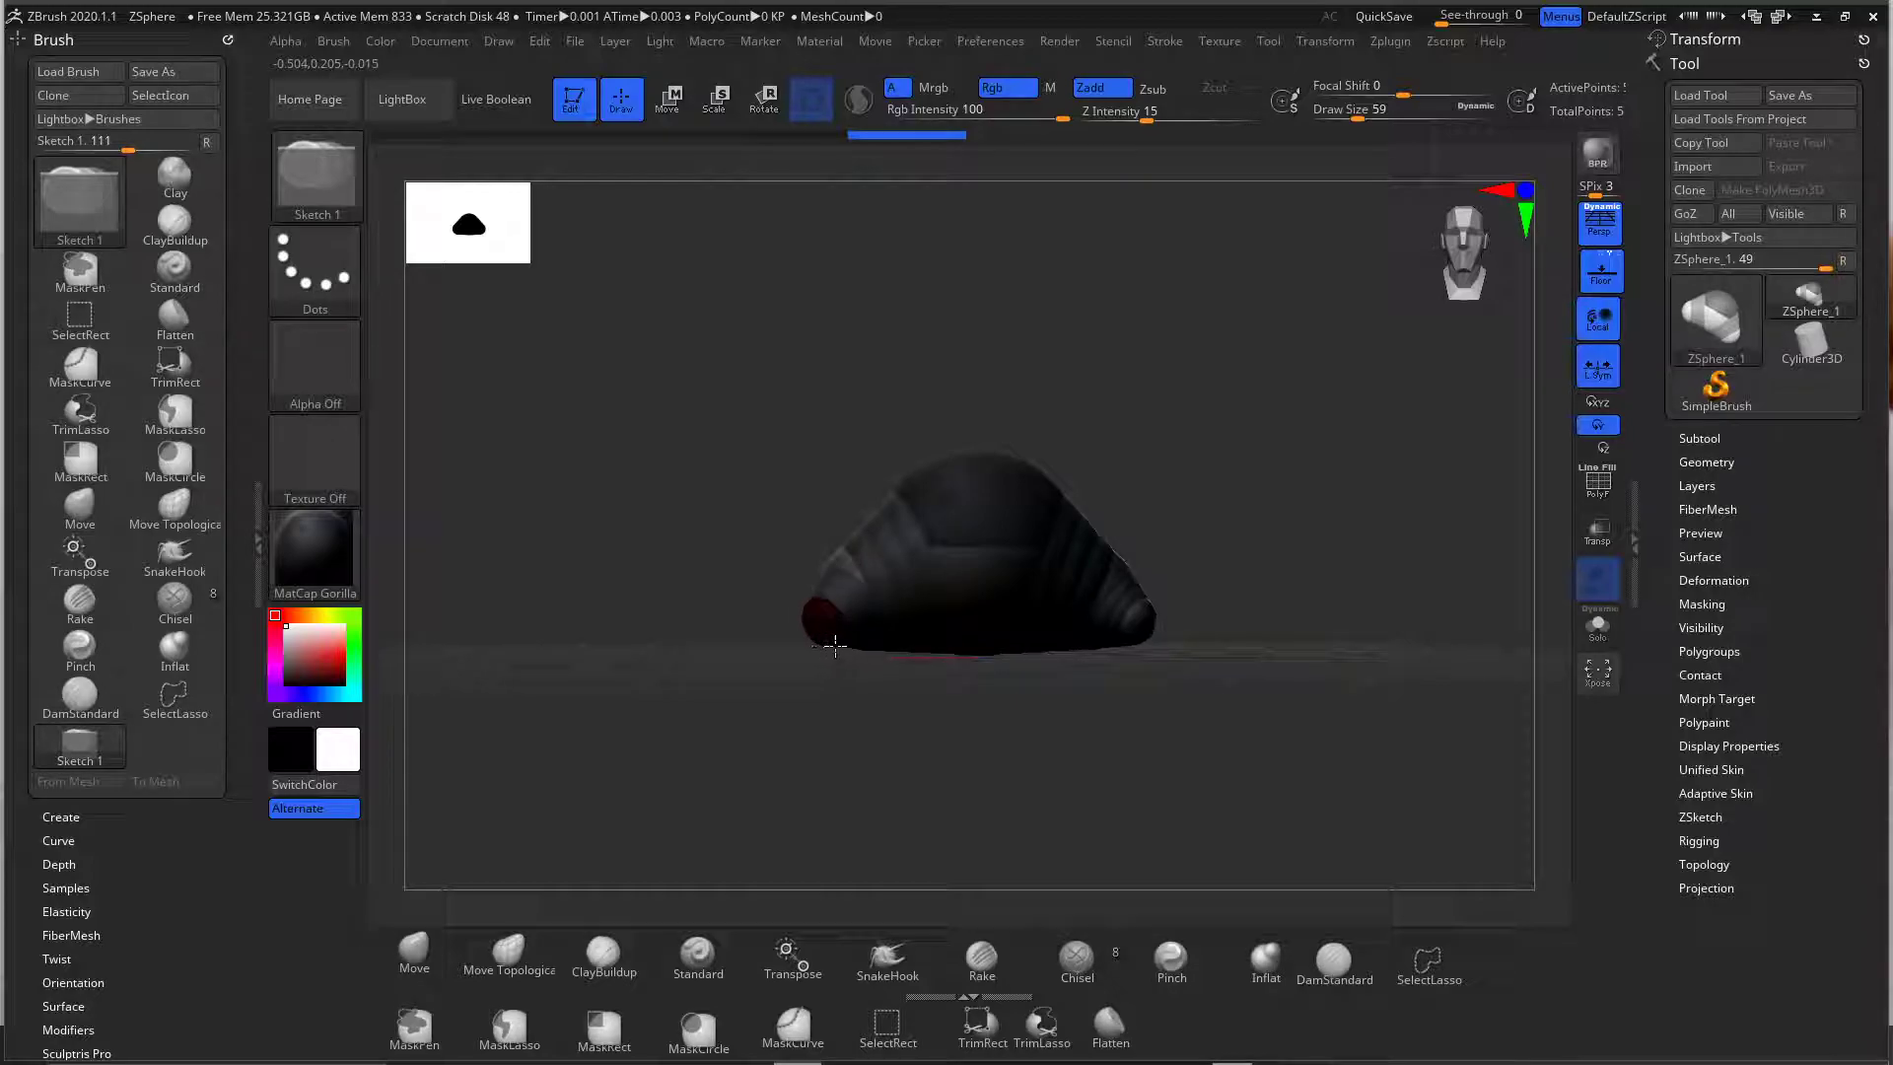
{"action": "mouse_move", "coordinate": [773, 680]}
{"action": "left_mouse_down"}
{"action": "mouse_move", "coordinate": [885, 669]}
{"action": "mouse_move", "coordinate": [824, 676]}
{"action": "mouse_move", "coordinate": [890, 682]}
{"action": "mouse_move", "coordinate": [864, 897]}
{"action": "left_mouse_up"}
{"action": "key", "text": "w"}
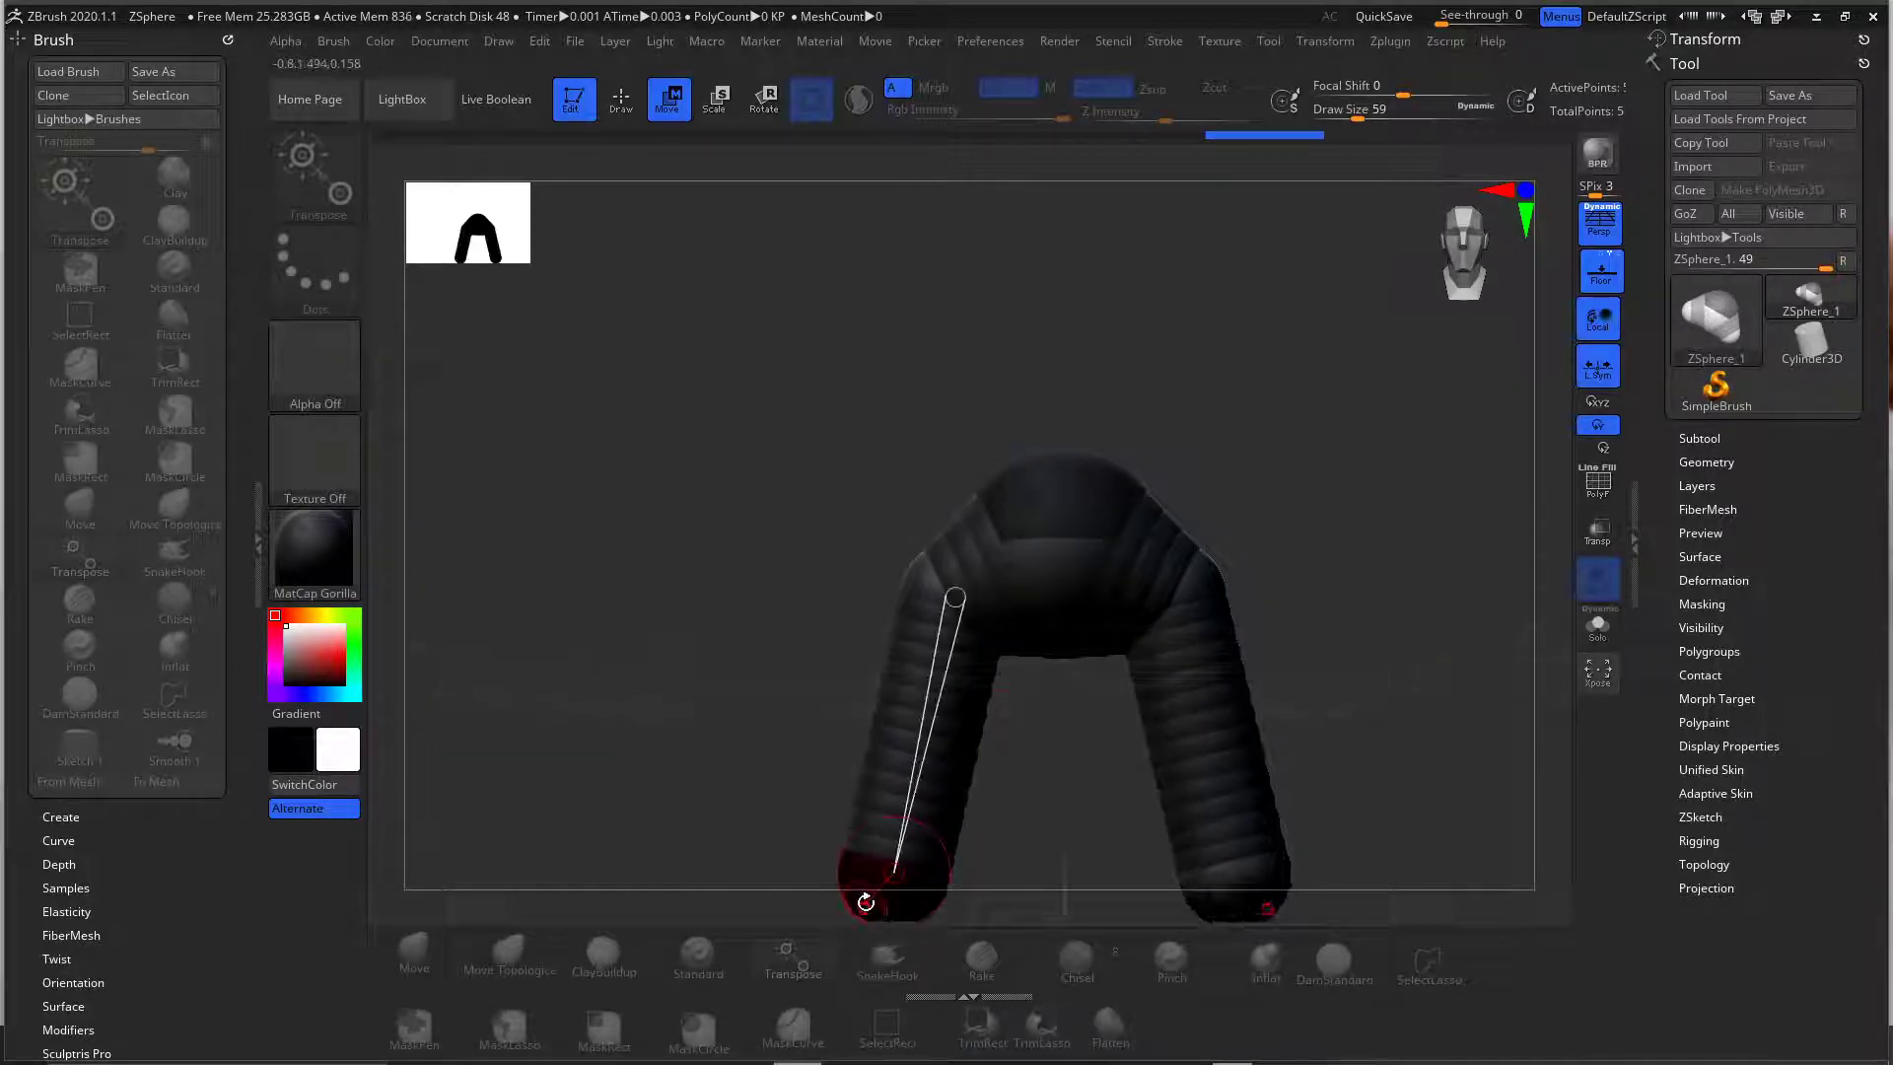
{"action": "left_click_drag", "start_coordinate": [770, 676], "coordinate": [777, 705]}
{"action": "mouse_move", "coordinate": [1039, 889]}
{"action": "left_mouse_down"}
{"action": "mouse_move", "coordinate": [1047, 816]}
{"action": "mouse_move", "coordinate": [1038, 846]}
{"action": "left_mouse_up"}
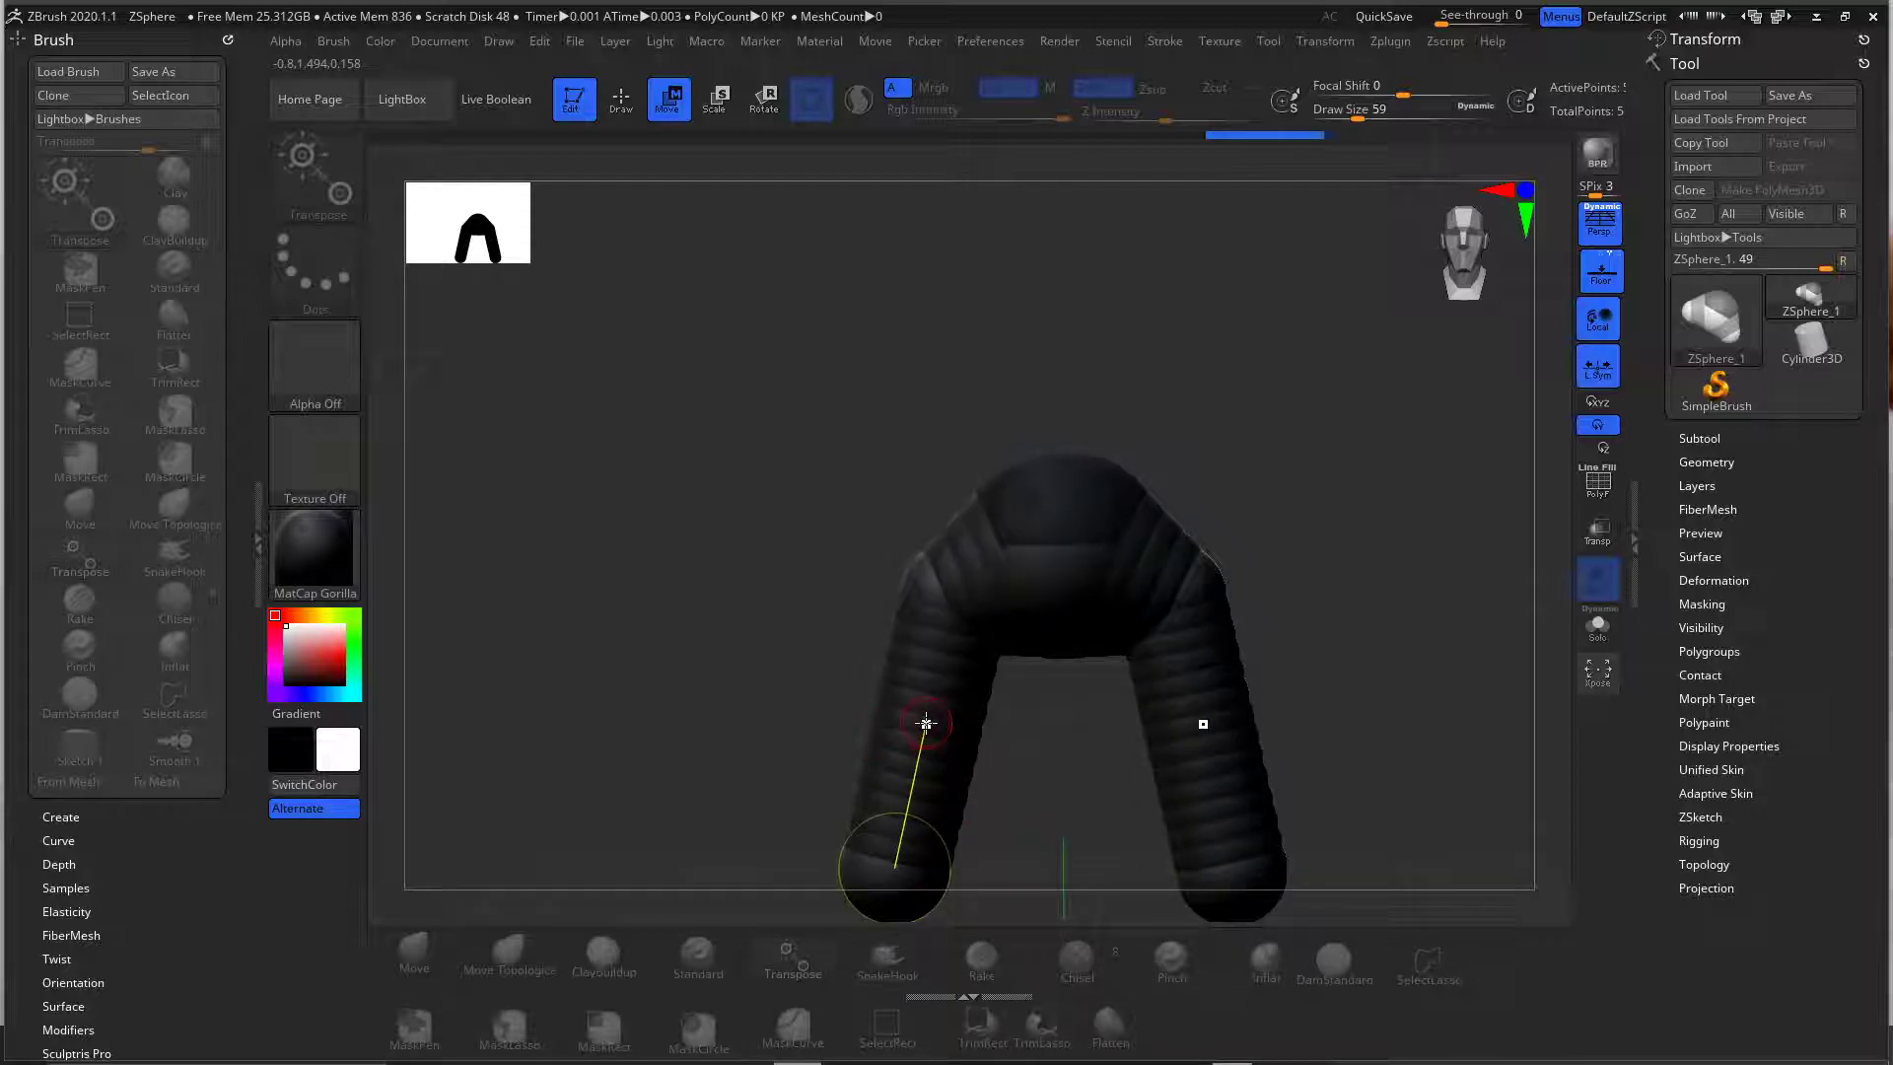
- Insert two closely spaced joint ZSpheres around the middle of each leg for the knees
{"action": "key", "text": "q"}
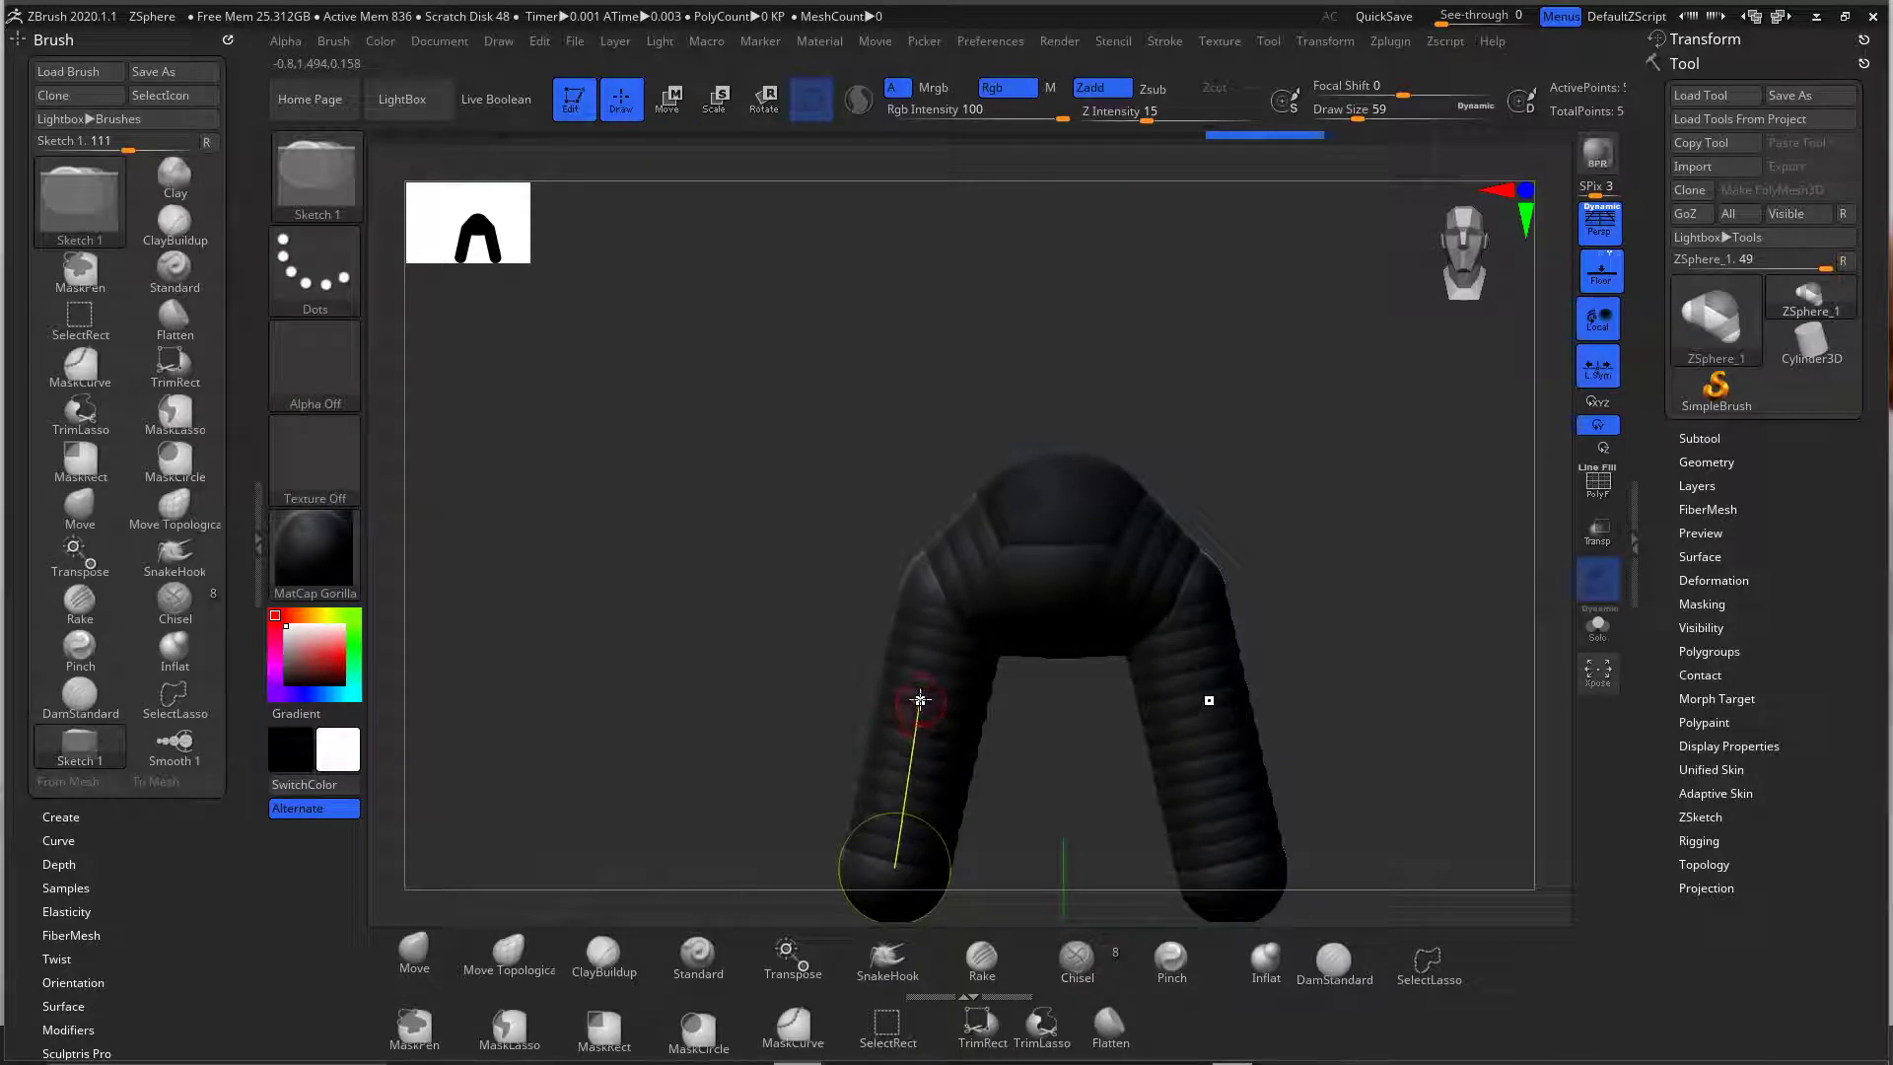
{"action": "left_click", "coordinate": [910, 741]}
{"action": "left_click_drag", "start_coordinate": [690, 734], "coordinate": [818, 728]}
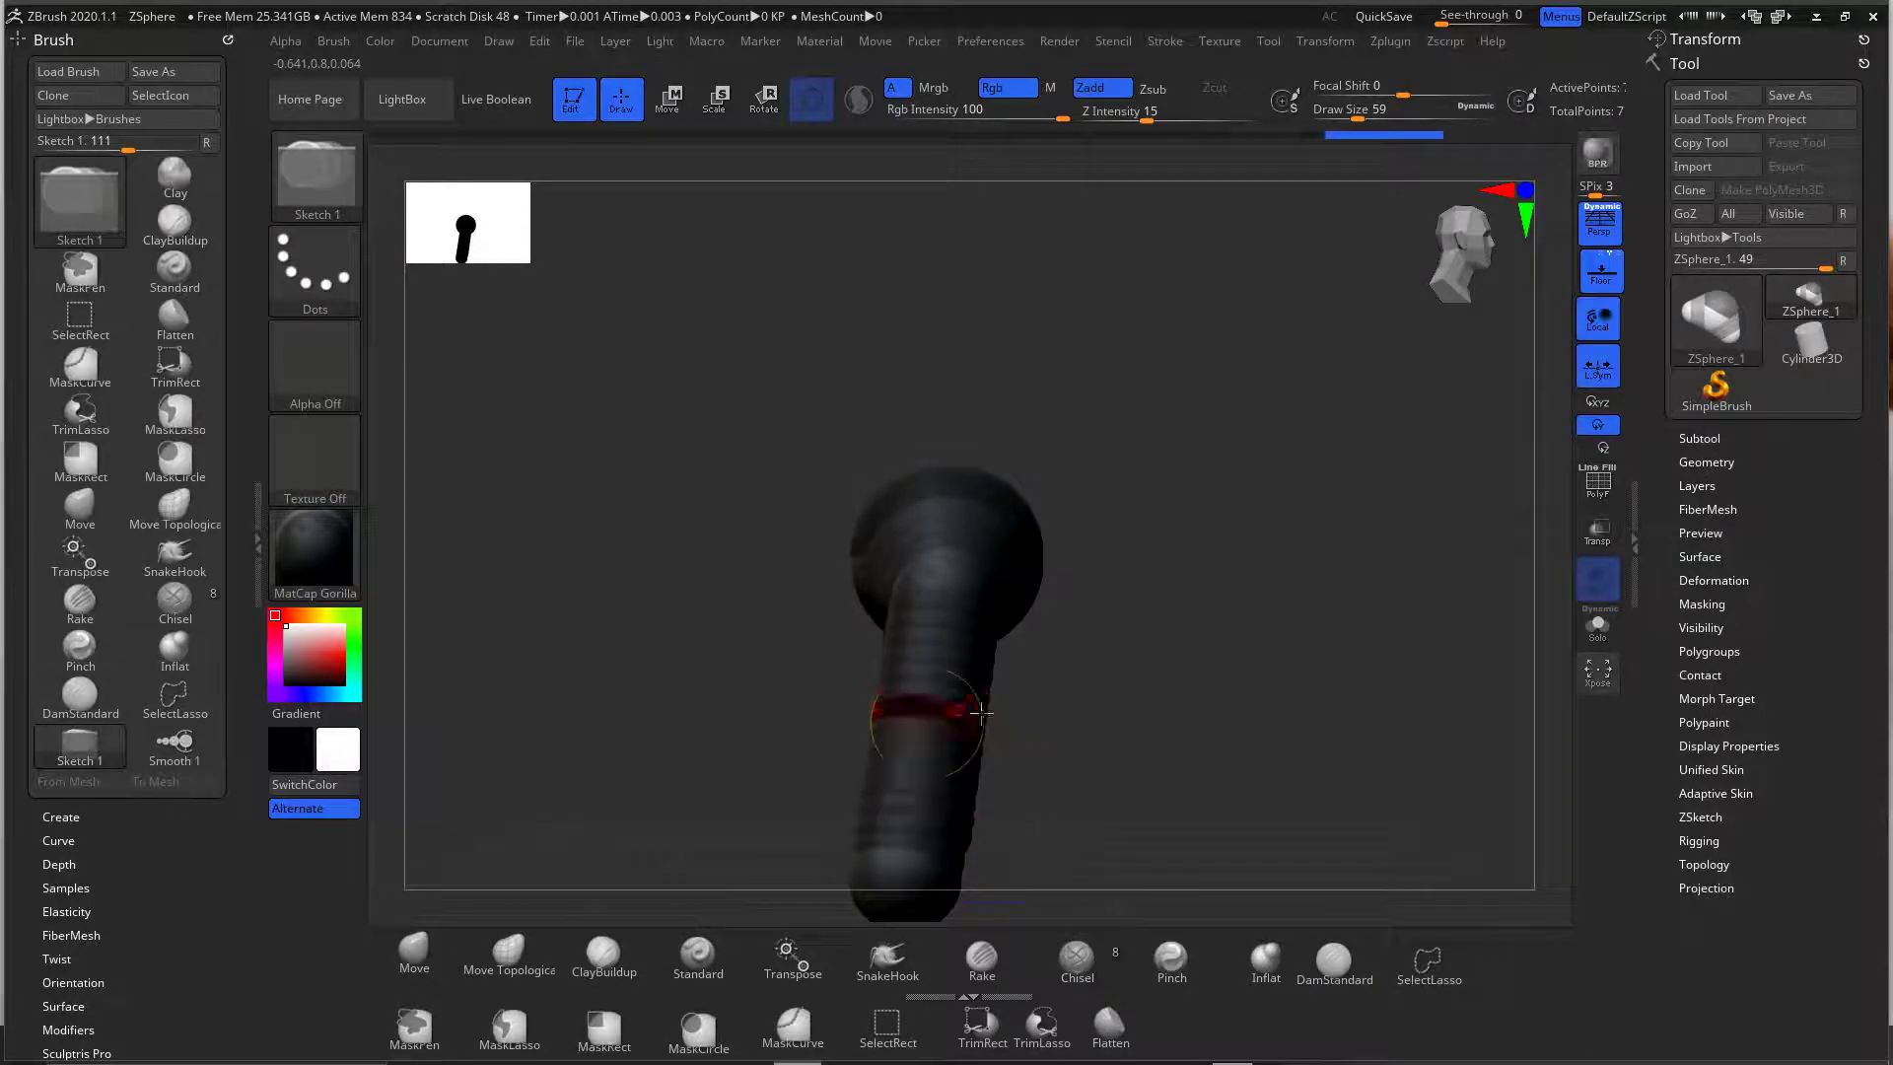
{"action": "left_click_drag", "start_coordinate": [1183, 824], "coordinate": [1077, 765]}
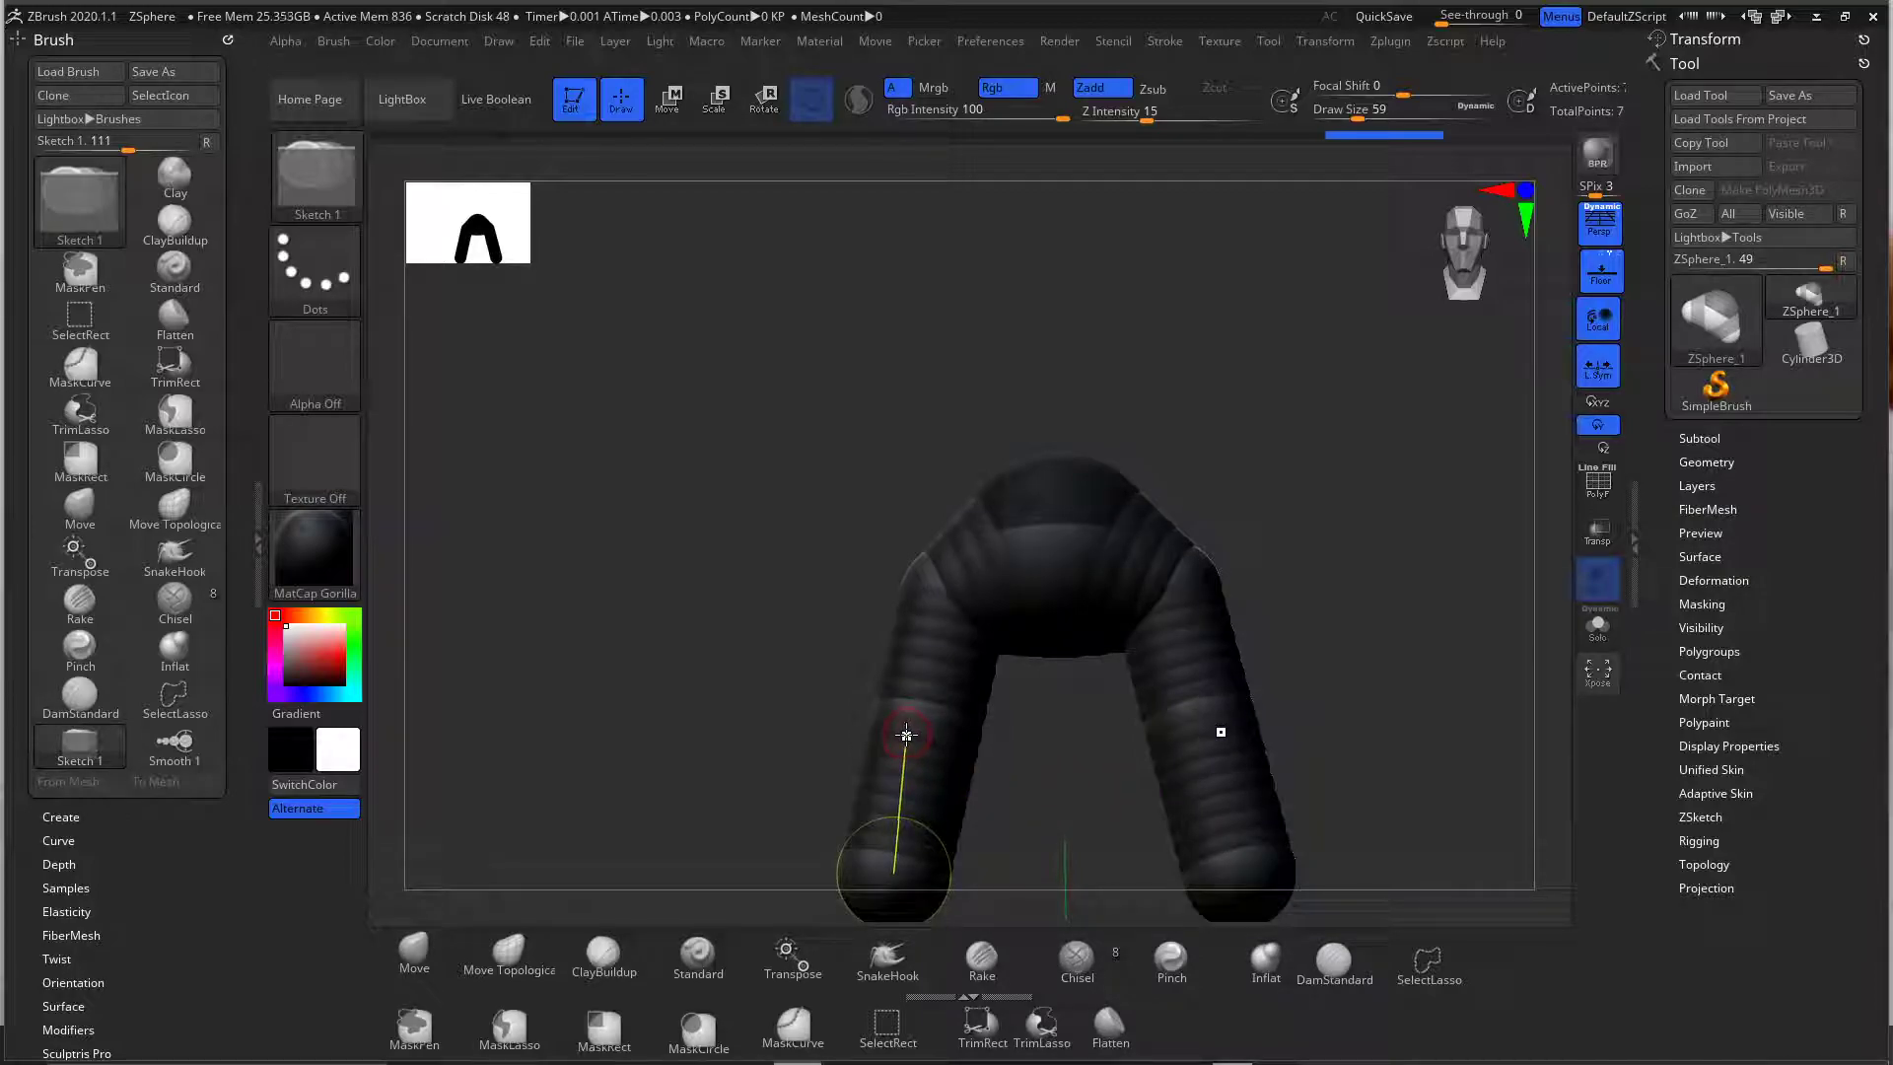
{"action": "left_click", "coordinate": [905, 735]}
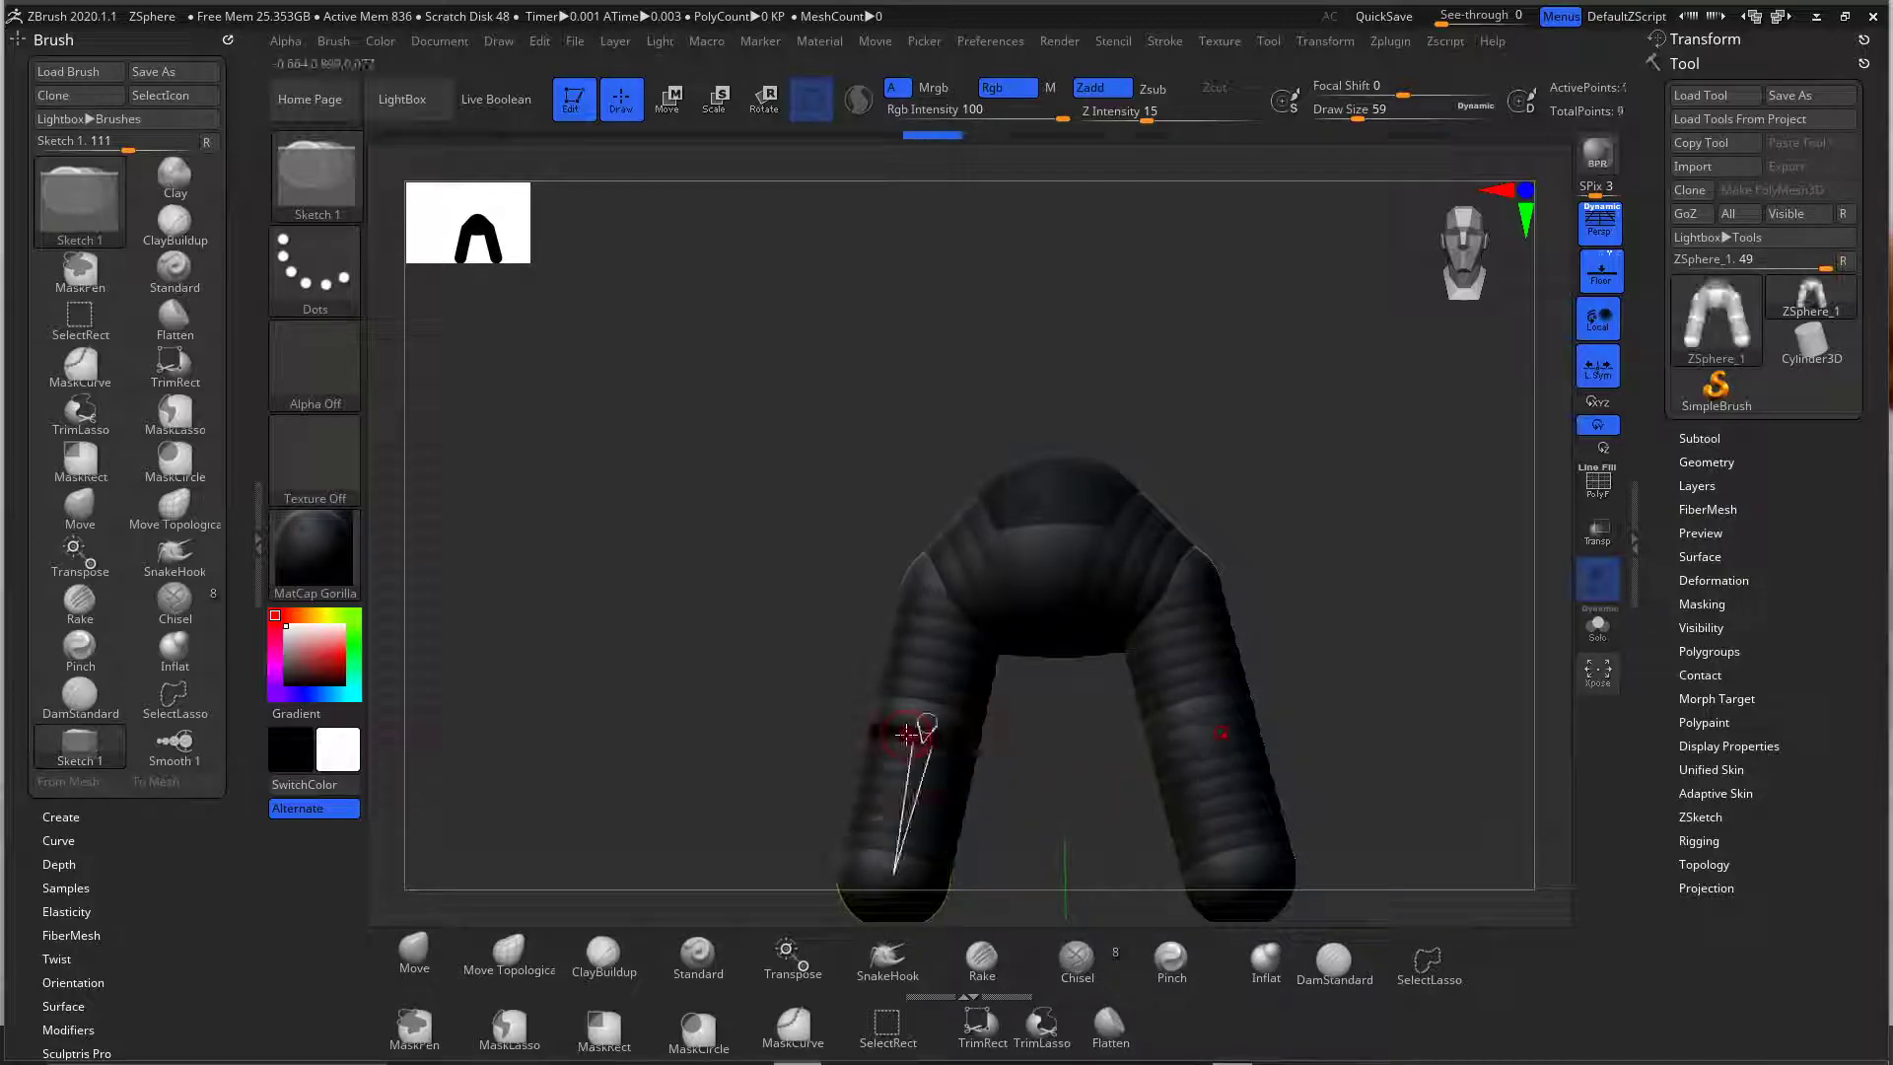
{"action": "left_click_drag", "start_coordinate": [709, 743], "coordinate": [646, 680]}
- Change the model's material to MatCap Red Wax
{"action": "left_click", "coordinate": [291, 544]}
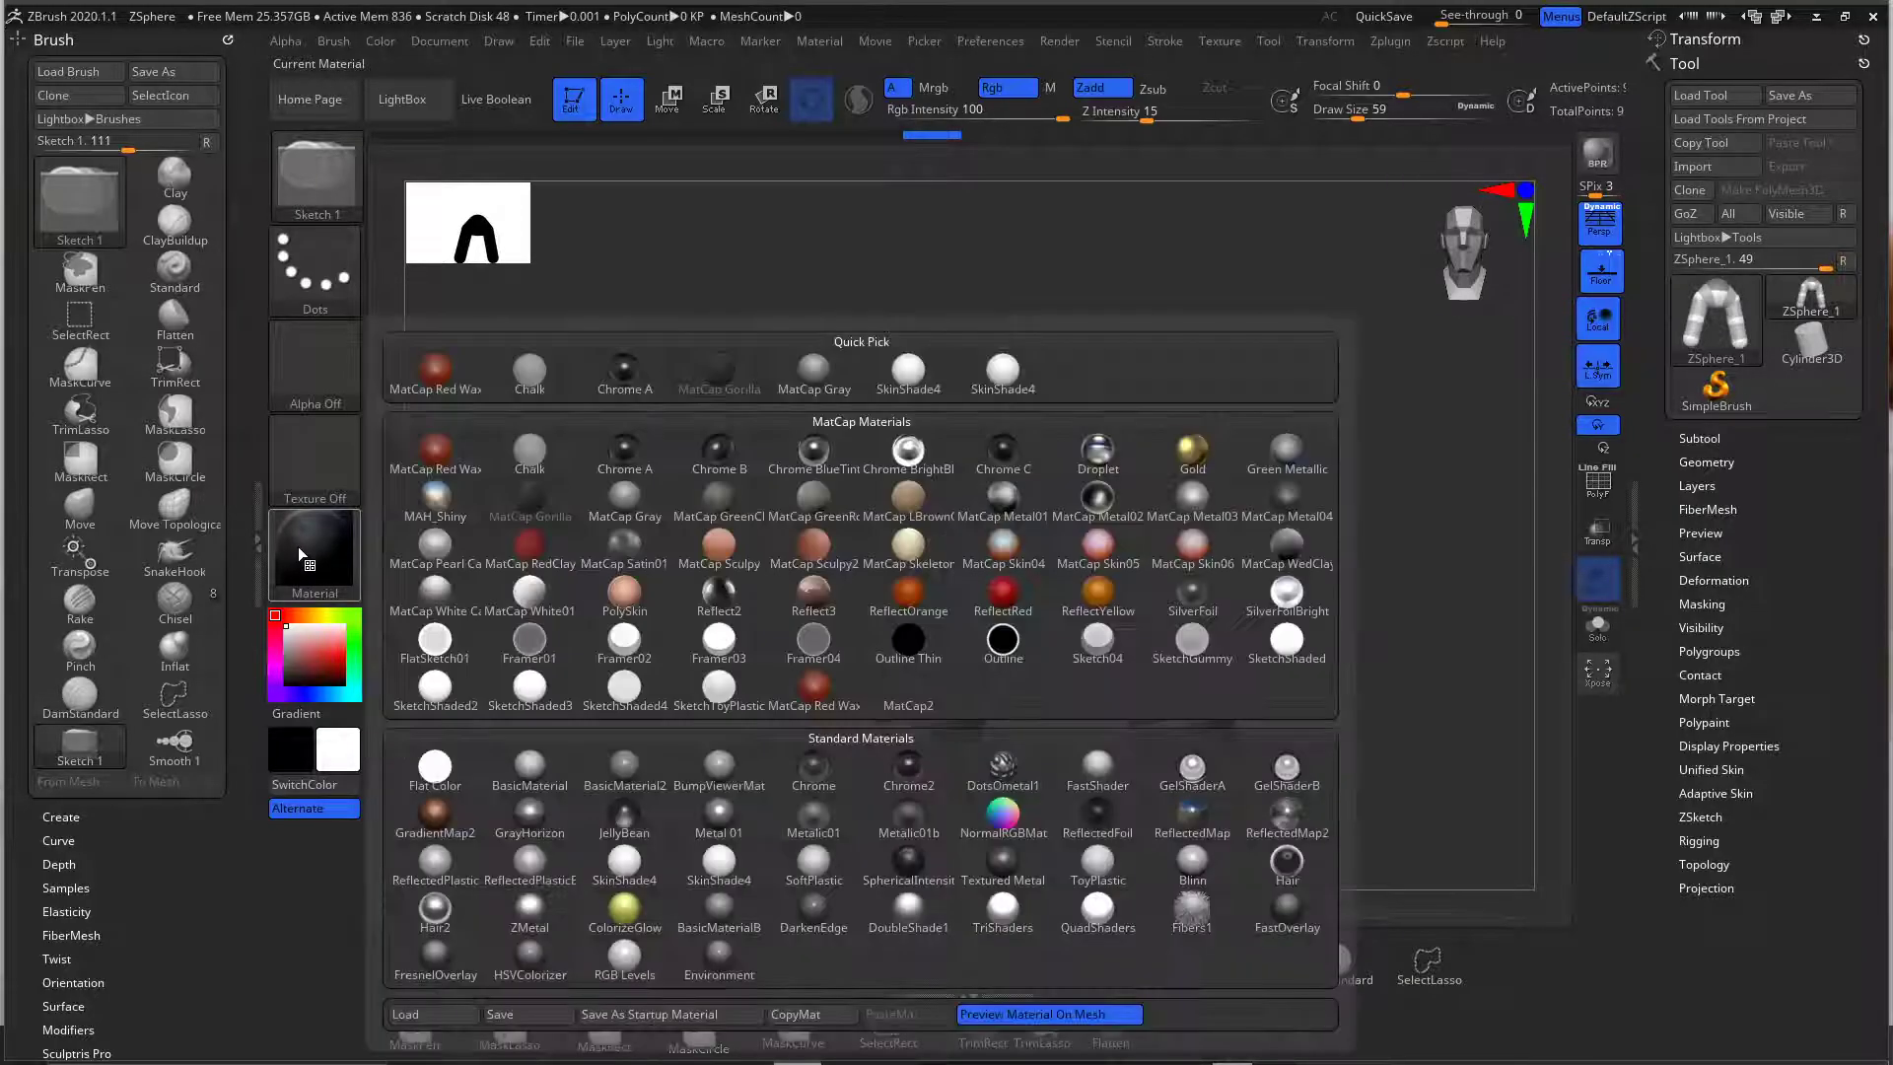
{"action": "left_click", "coordinate": [305, 553]}
{"action": "left_click", "coordinate": [431, 463]}
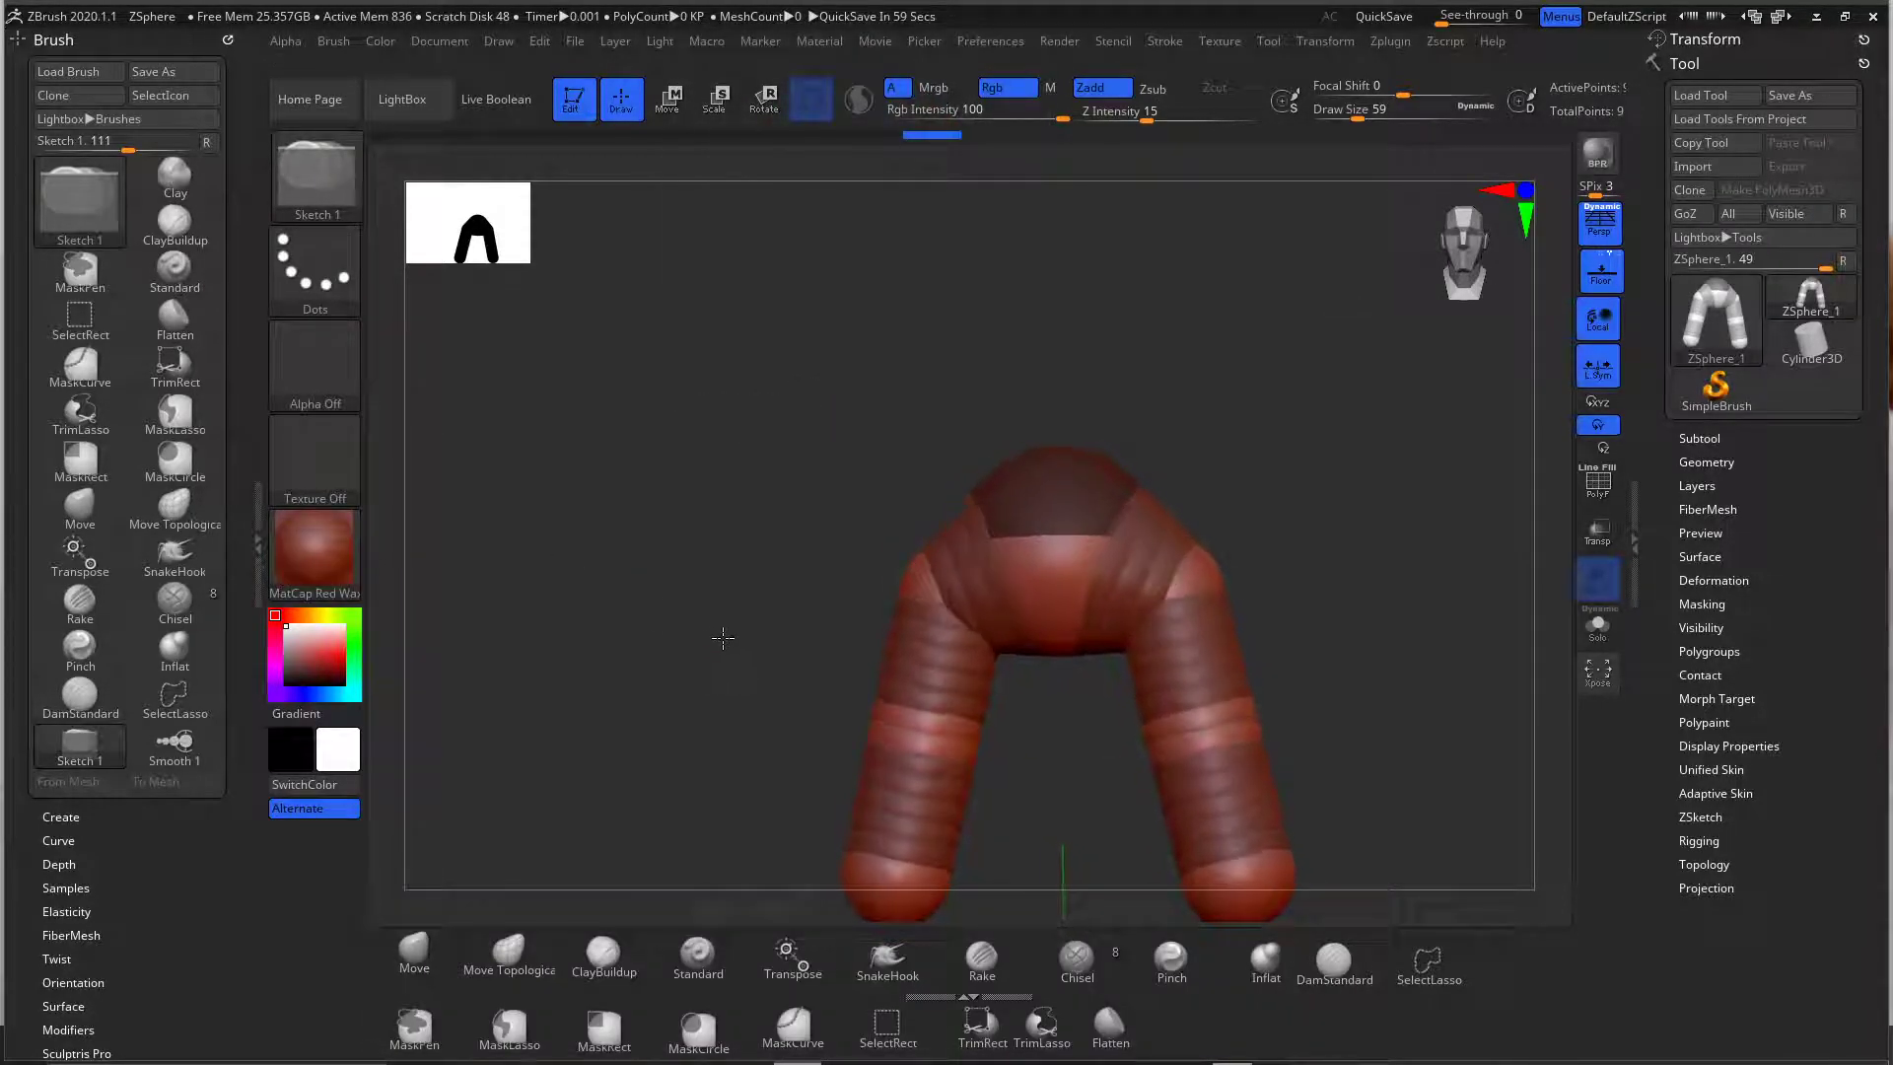
- Preview other MatCap materials on the model and keep MatCap Red Wax
{"action": "left_click", "coordinate": [316, 556]}
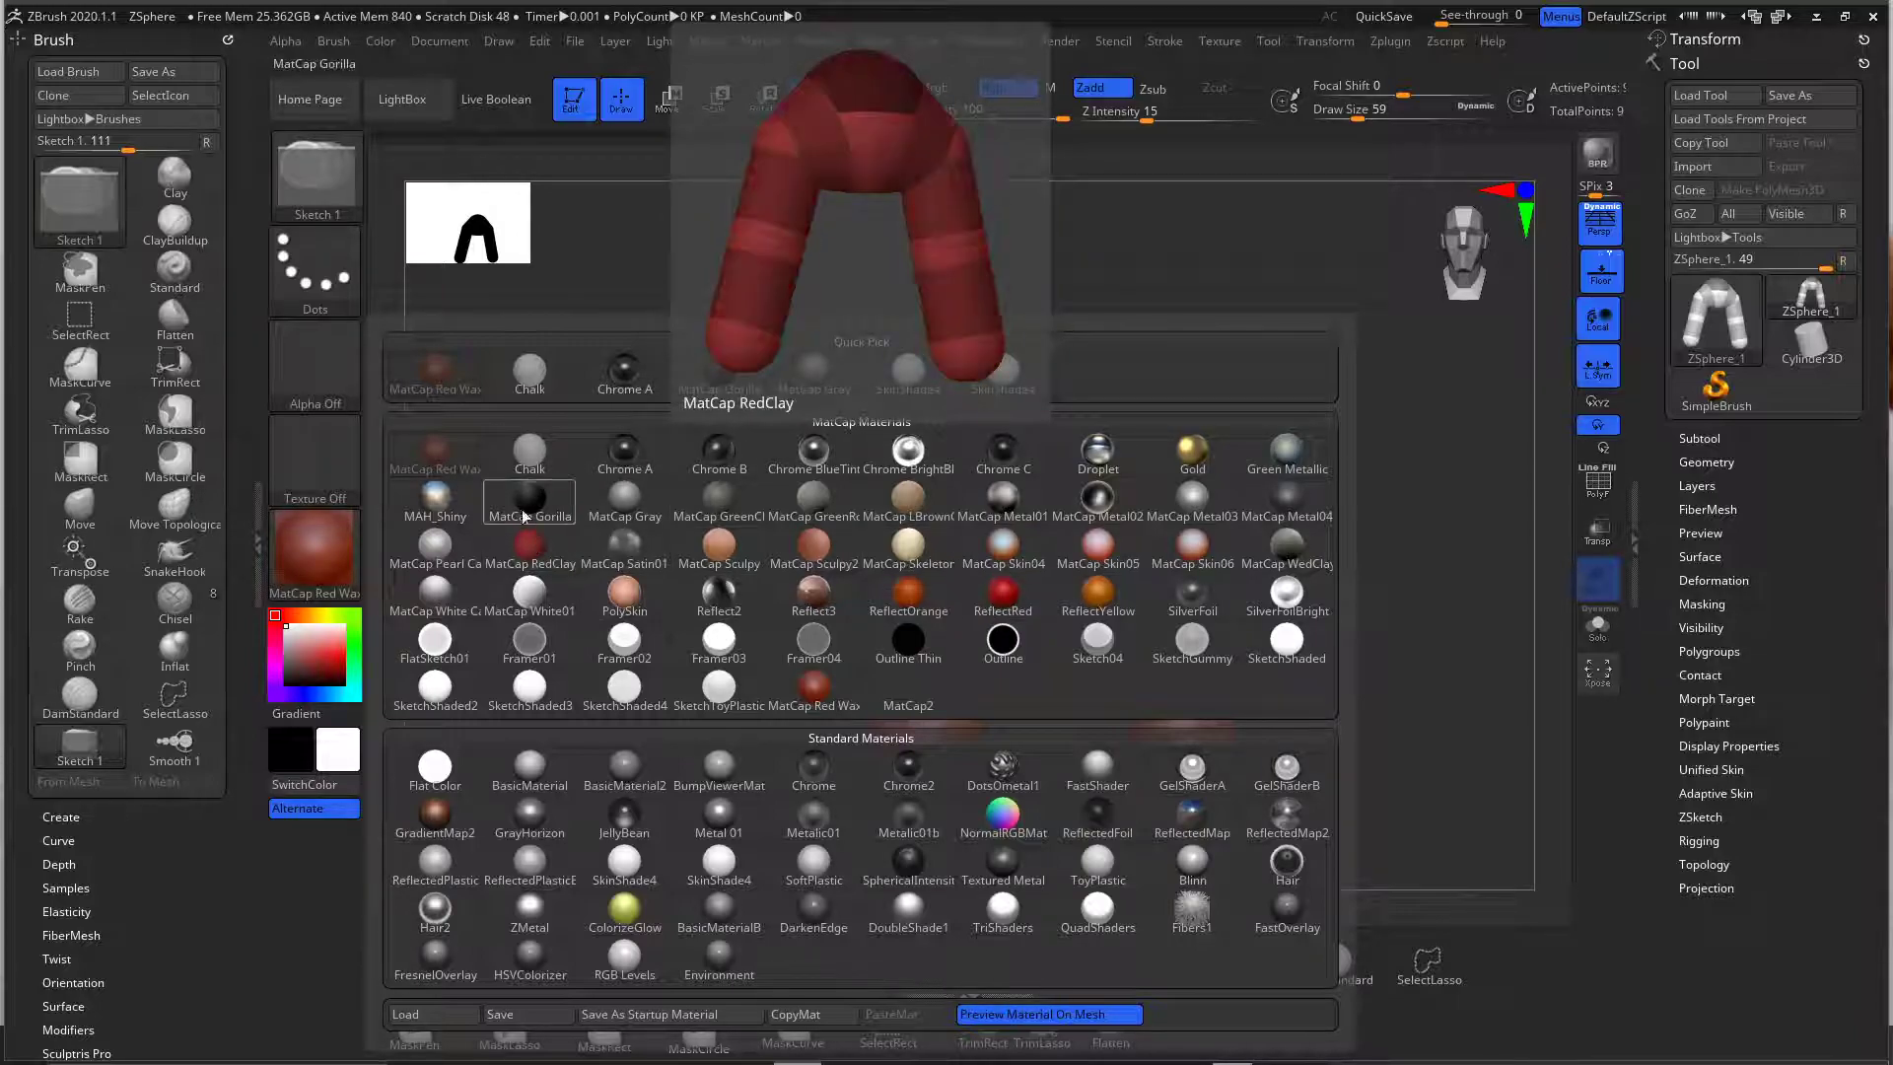
{"action": "left_click", "coordinate": [445, 459]}
{"action": "left_click_drag", "start_coordinate": [688, 663], "coordinate": [690, 665]}
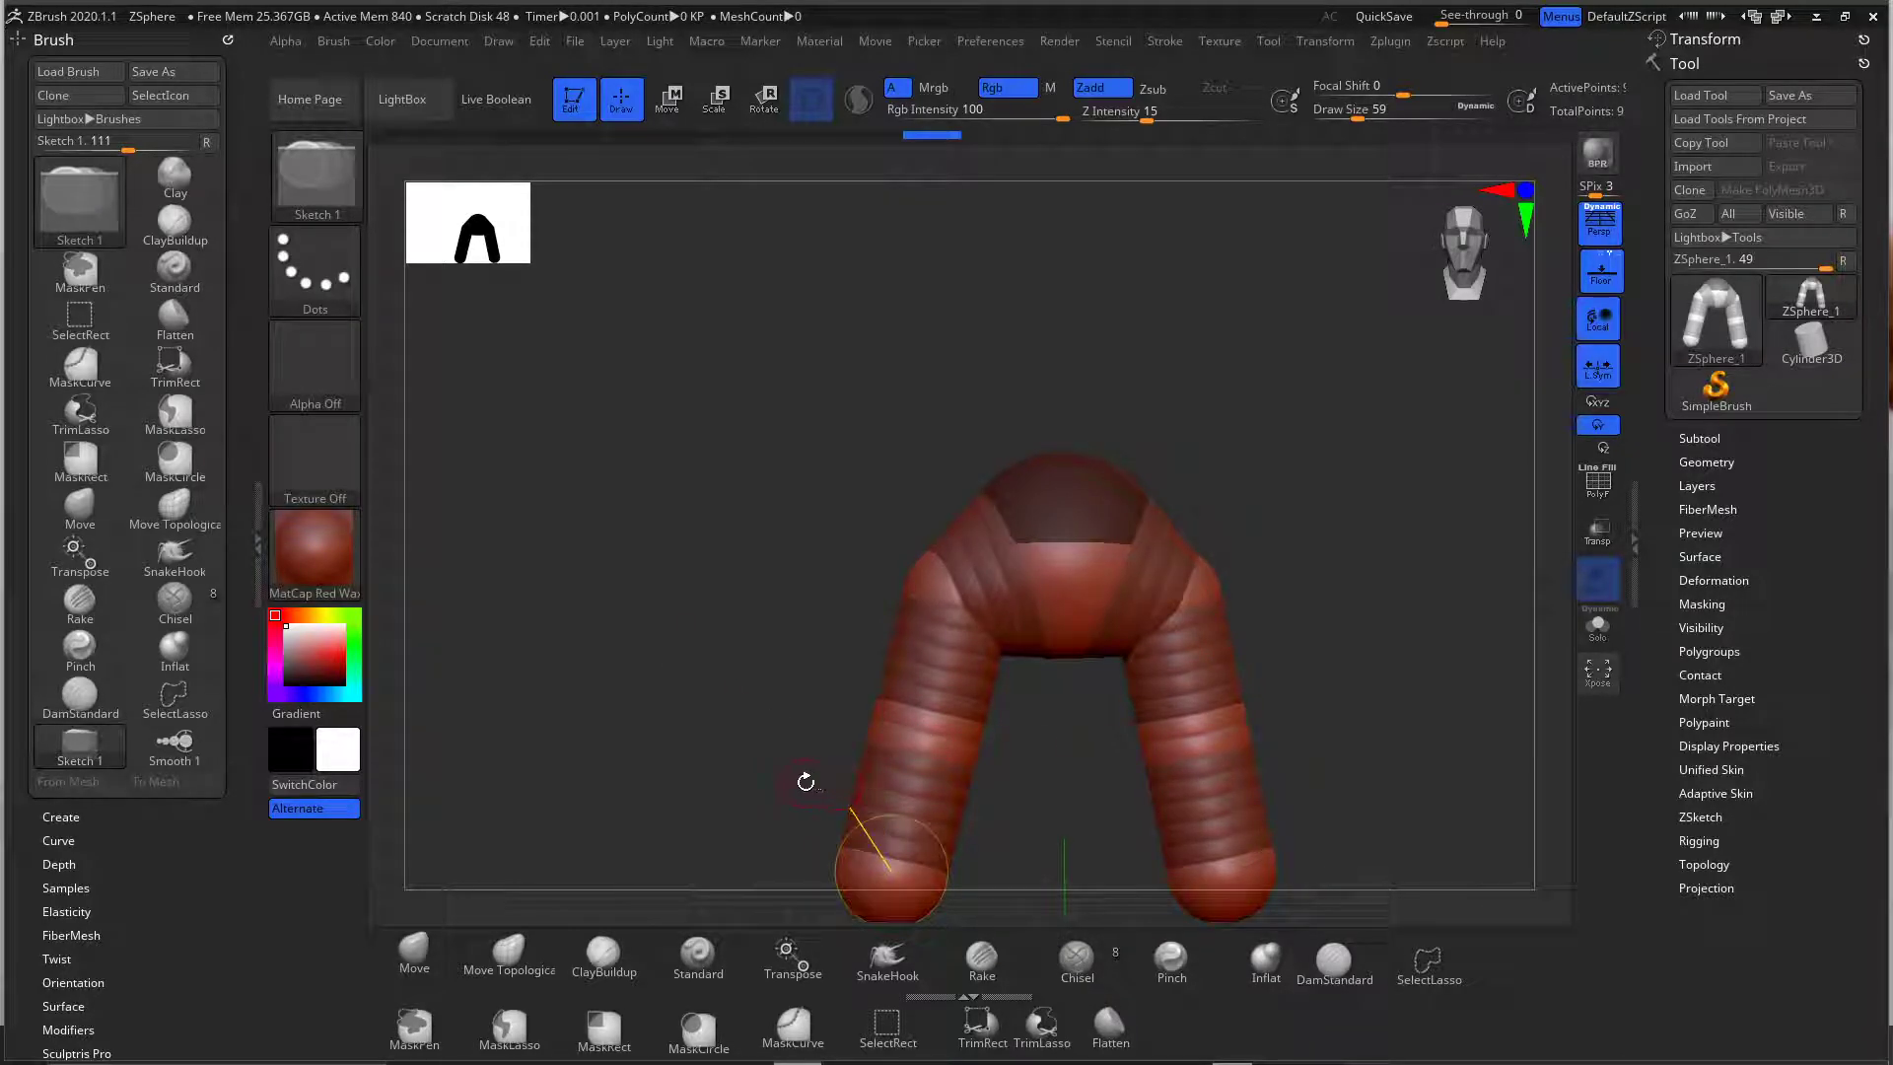
- Scale down the mirrored ZSpheres at the leg ends to taper the lower legs toward the ankles
{"action": "key", "text": "e"}
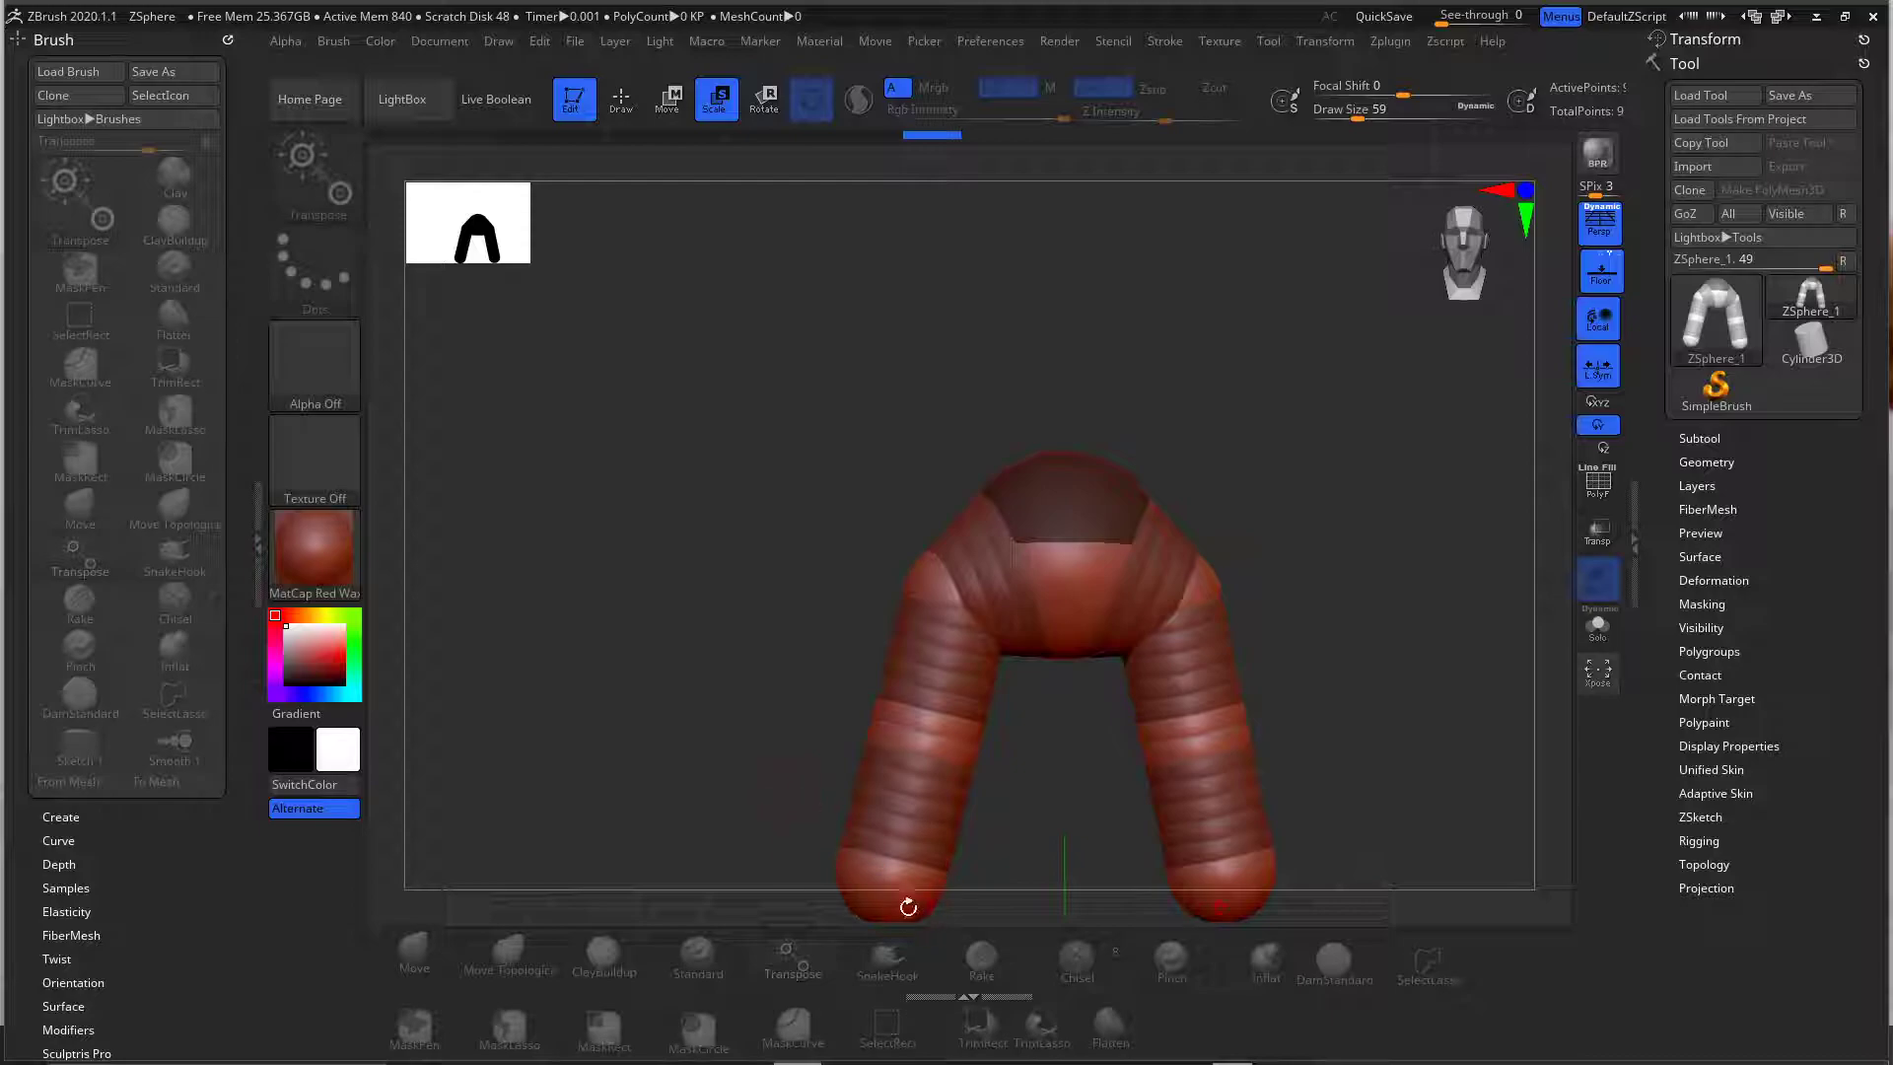
{"action": "mouse_move", "coordinate": [900, 899]}
{"action": "left_mouse_down"}
{"action": "mouse_move", "coordinate": [887, 878]}
{"action": "mouse_move", "coordinate": [908, 874]}
{"action": "mouse_move", "coordinate": [894, 883]}
{"action": "mouse_move", "coordinate": [965, 654]}
{"action": "mouse_move", "coordinate": [962, 671]}
{"action": "left_mouse_up"}
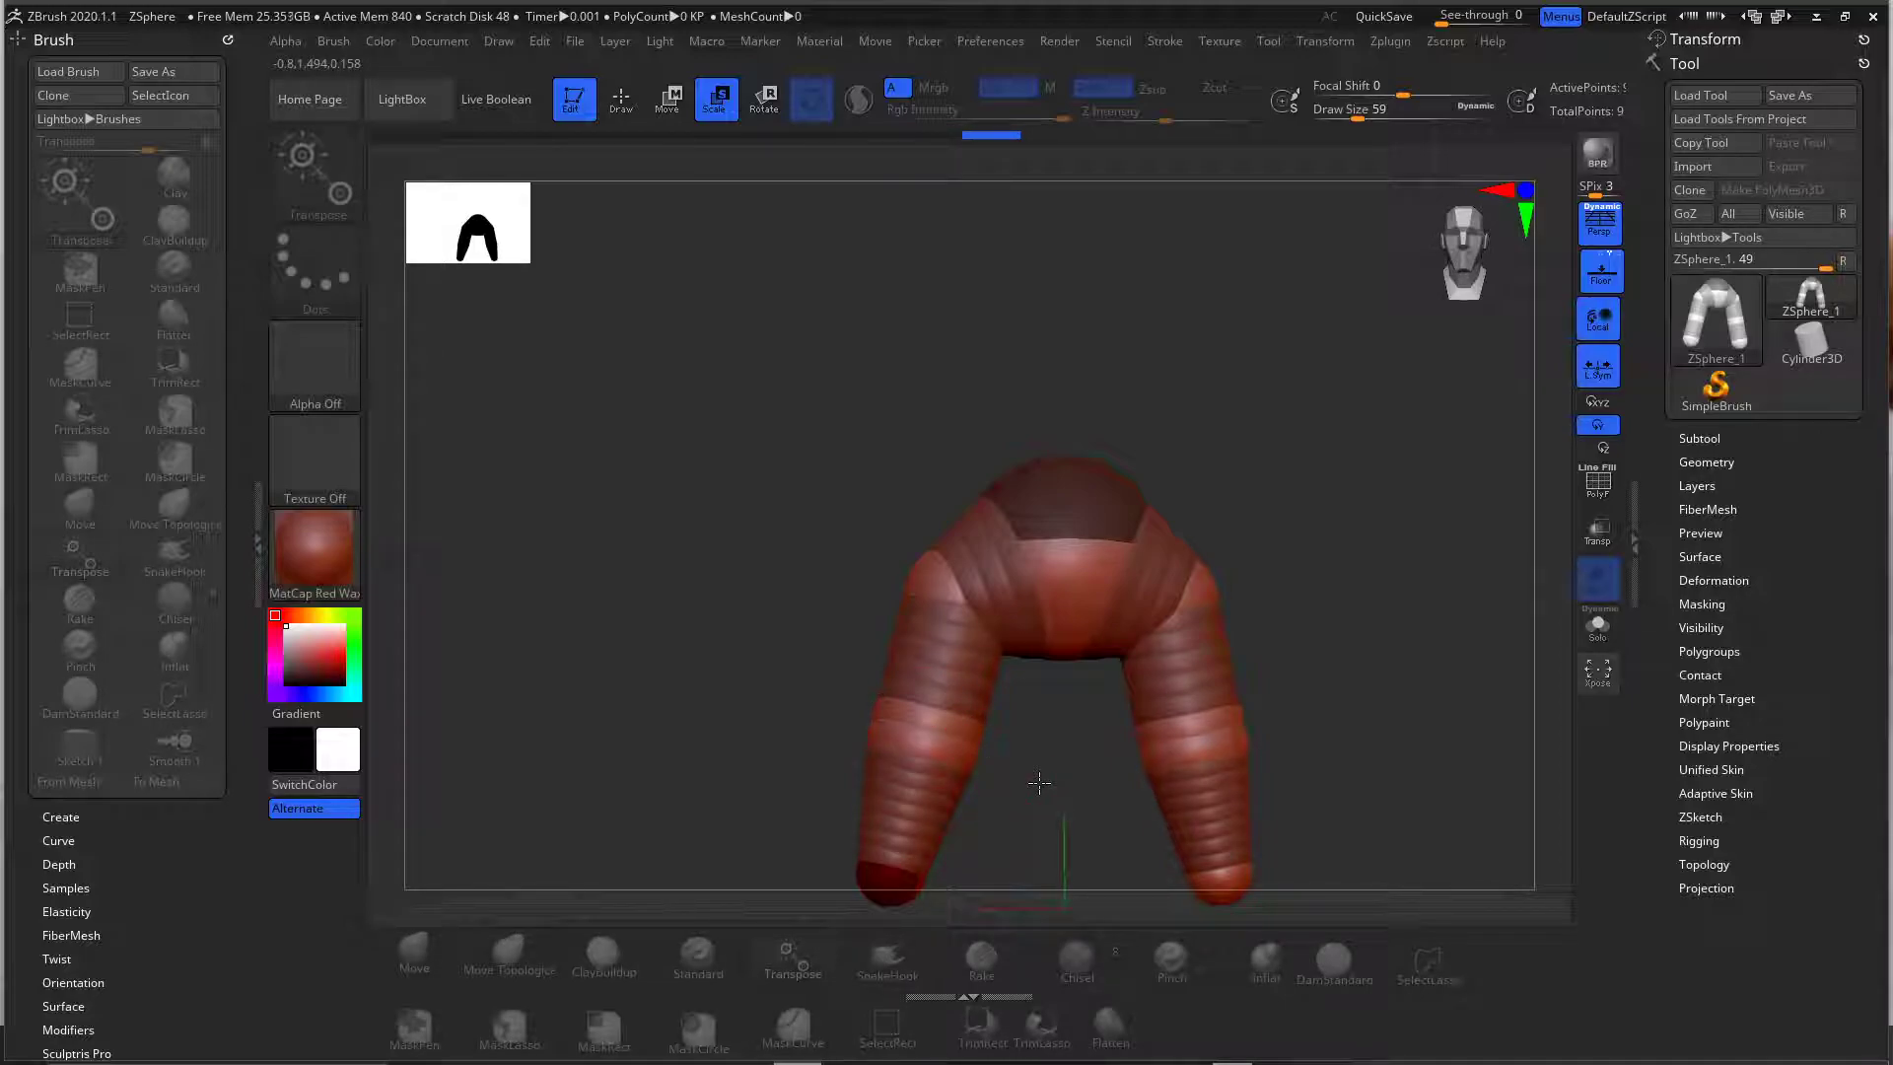
{"action": "key", "text": "f"}
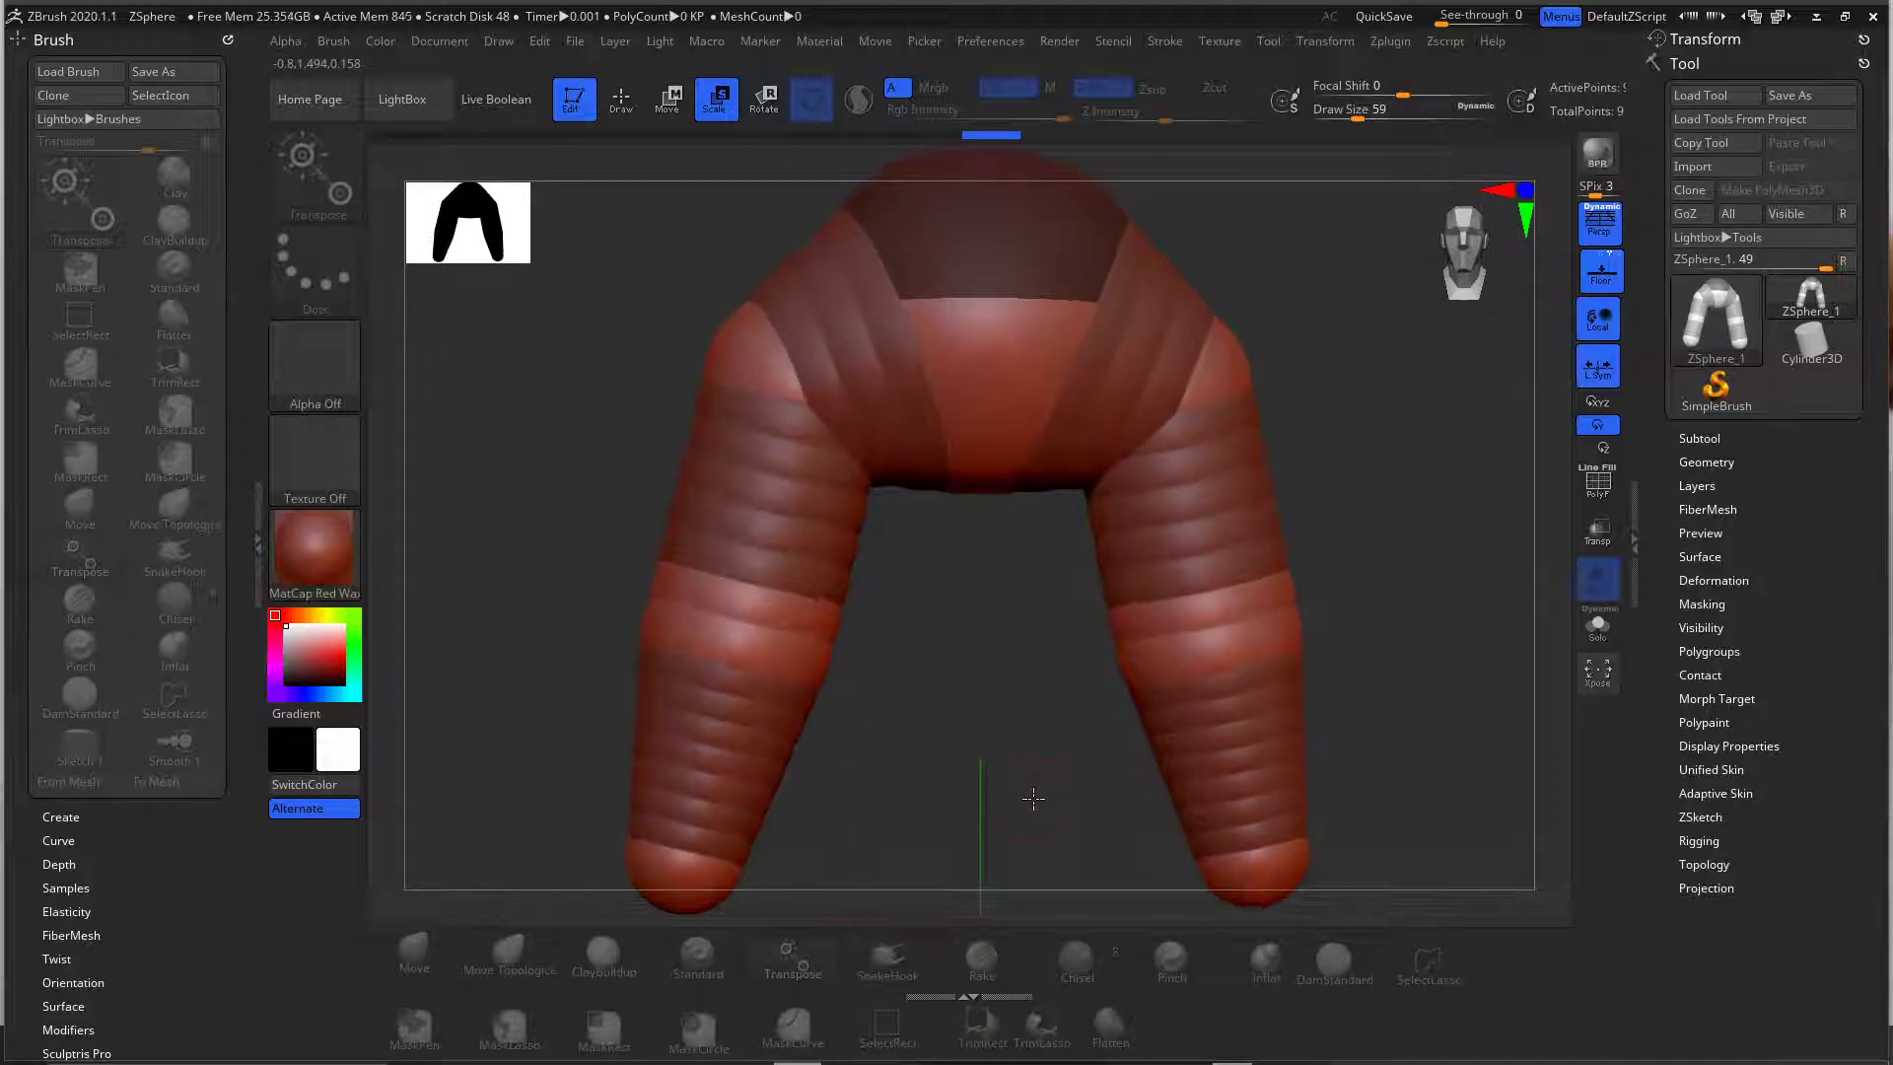
- Add a mirrored ZSphere at the front of each ankle and pull it forward to form the feet
{"action": "left_click_drag", "start_coordinate": [1472, 827], "coordinate": [1392, 726], "text": "alt"}
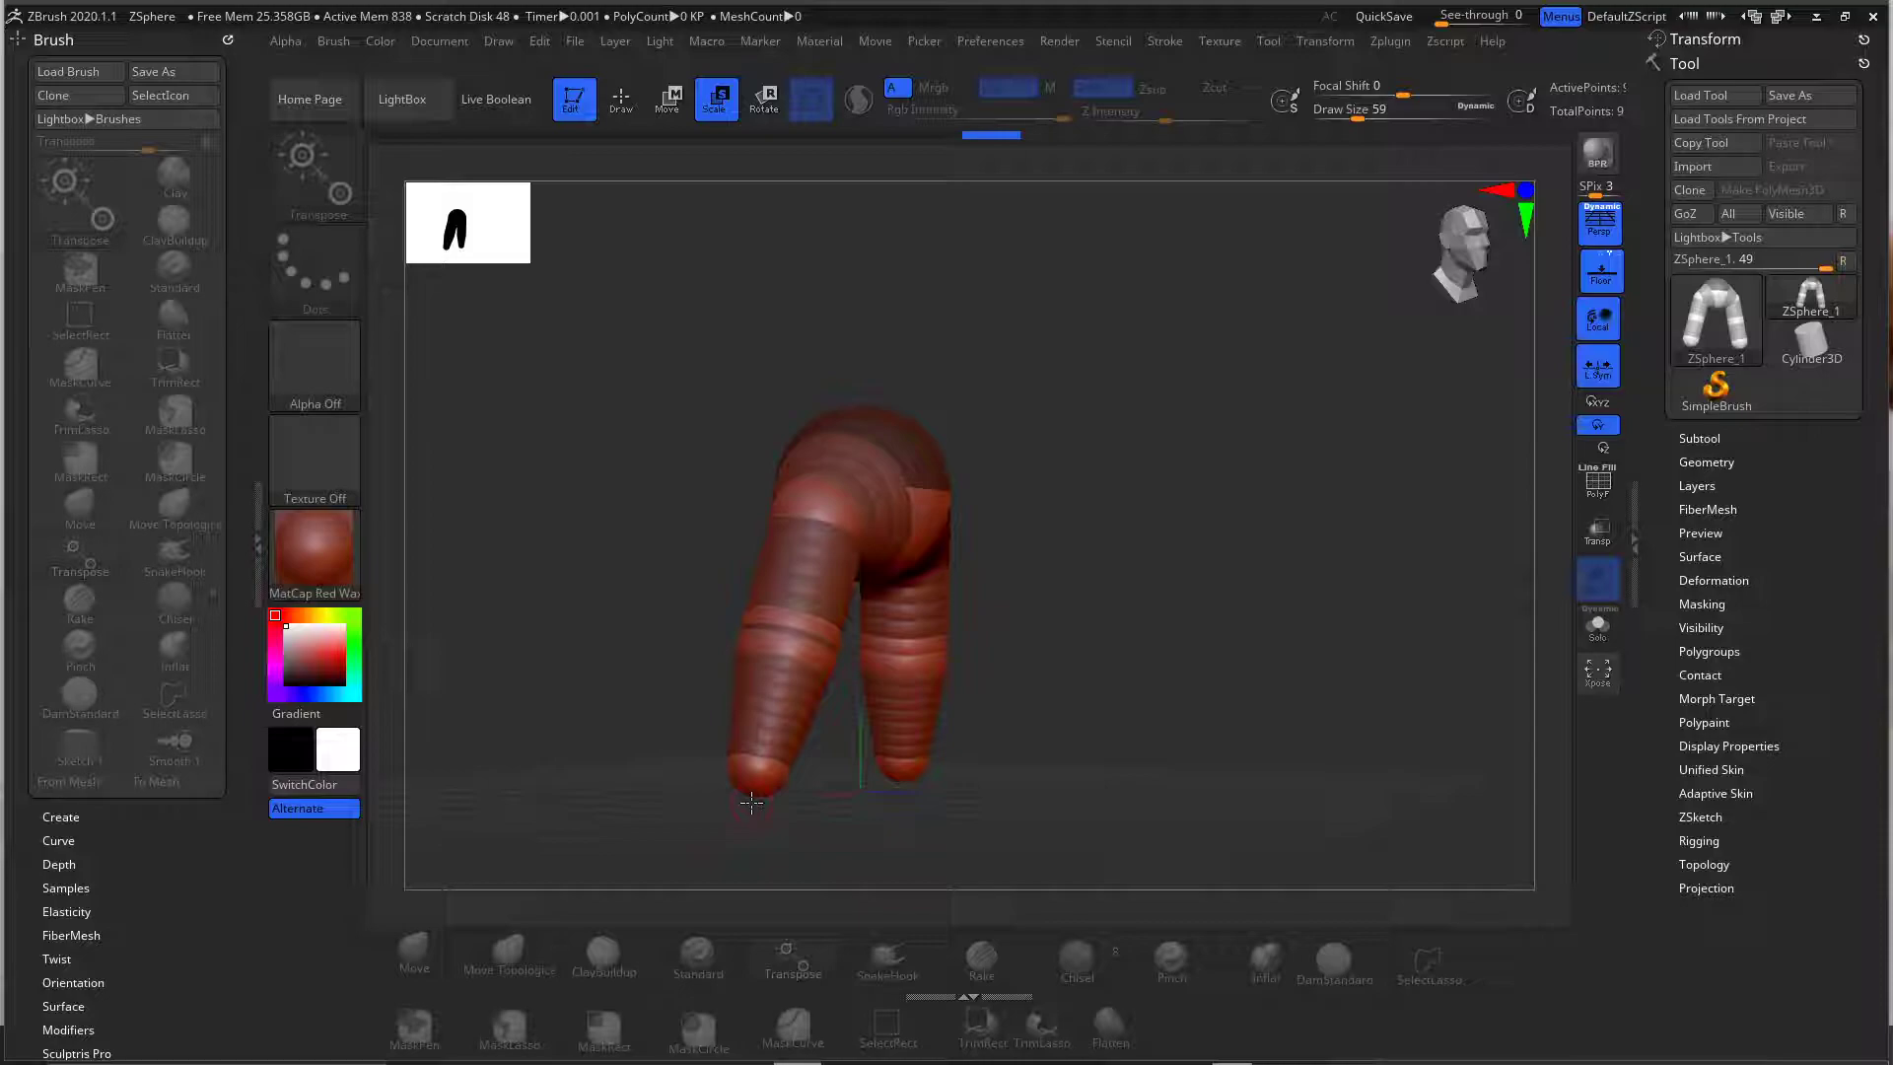
{"action": "key", "text": "q"}
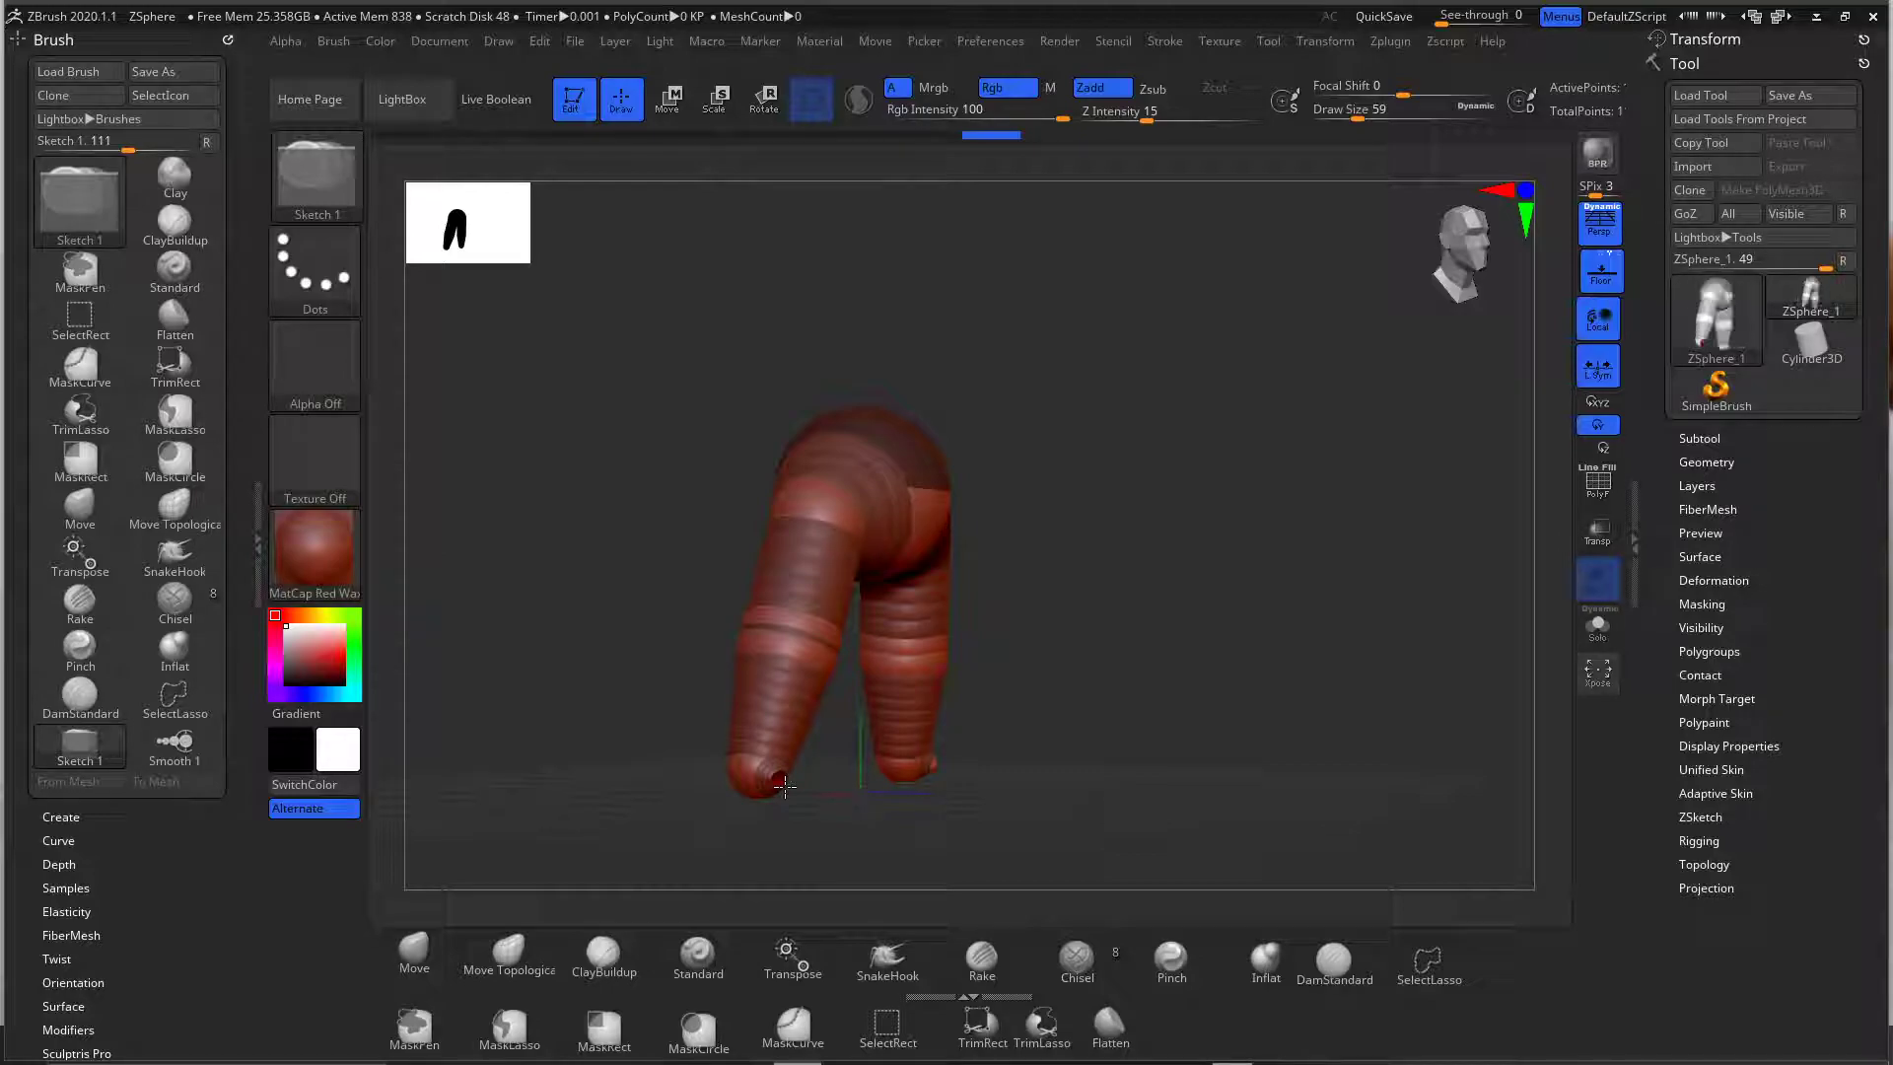
{"action": "mouse_move", "coordinate": [867, 815]}
{"action": "left_mouse_down"}
{"action": "mouse_move", "coordinate": [922, 828]}
{"action": "mouse_move", "coordinate": [896, 824]}
{"action": "left_mouse_up"}
{"action": "key", "text": "w"}
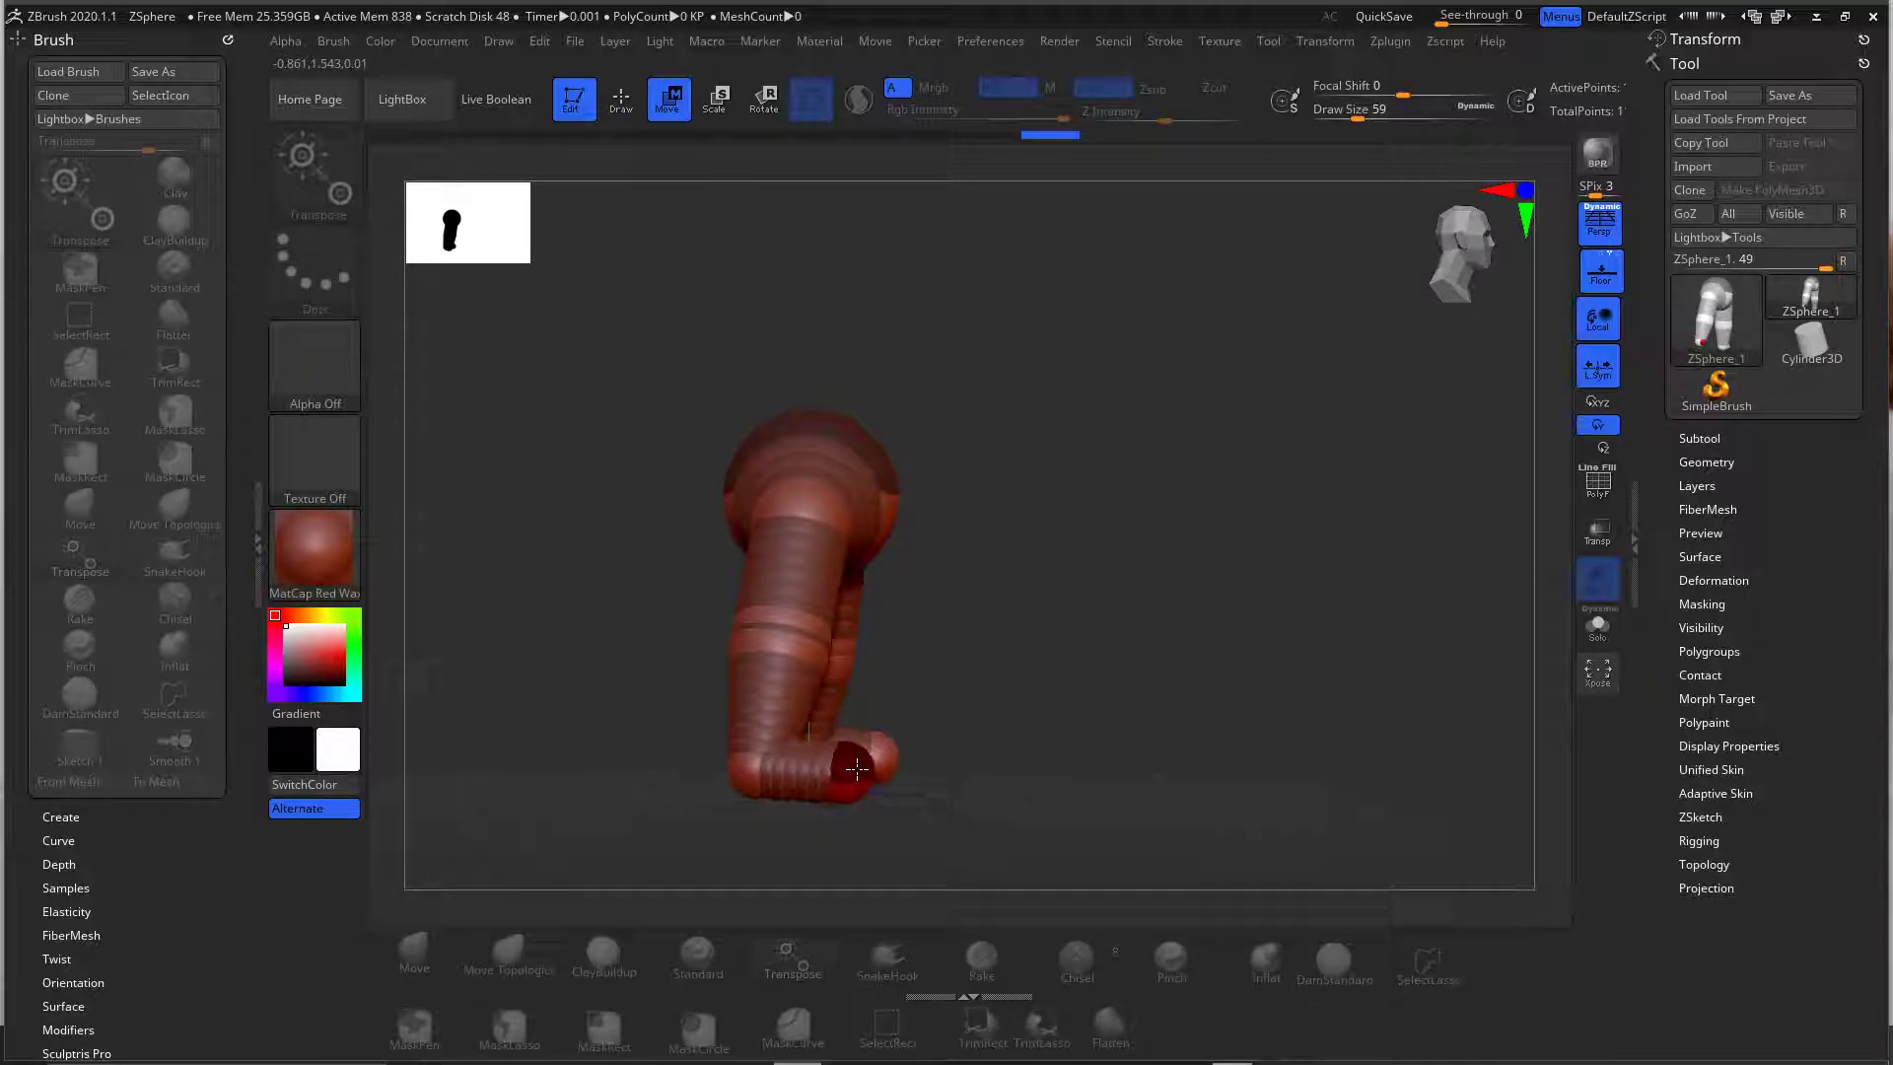
{"action": "left_click_drag", "start_coordinate": [993, 786], "coordinate": [899, 797]}
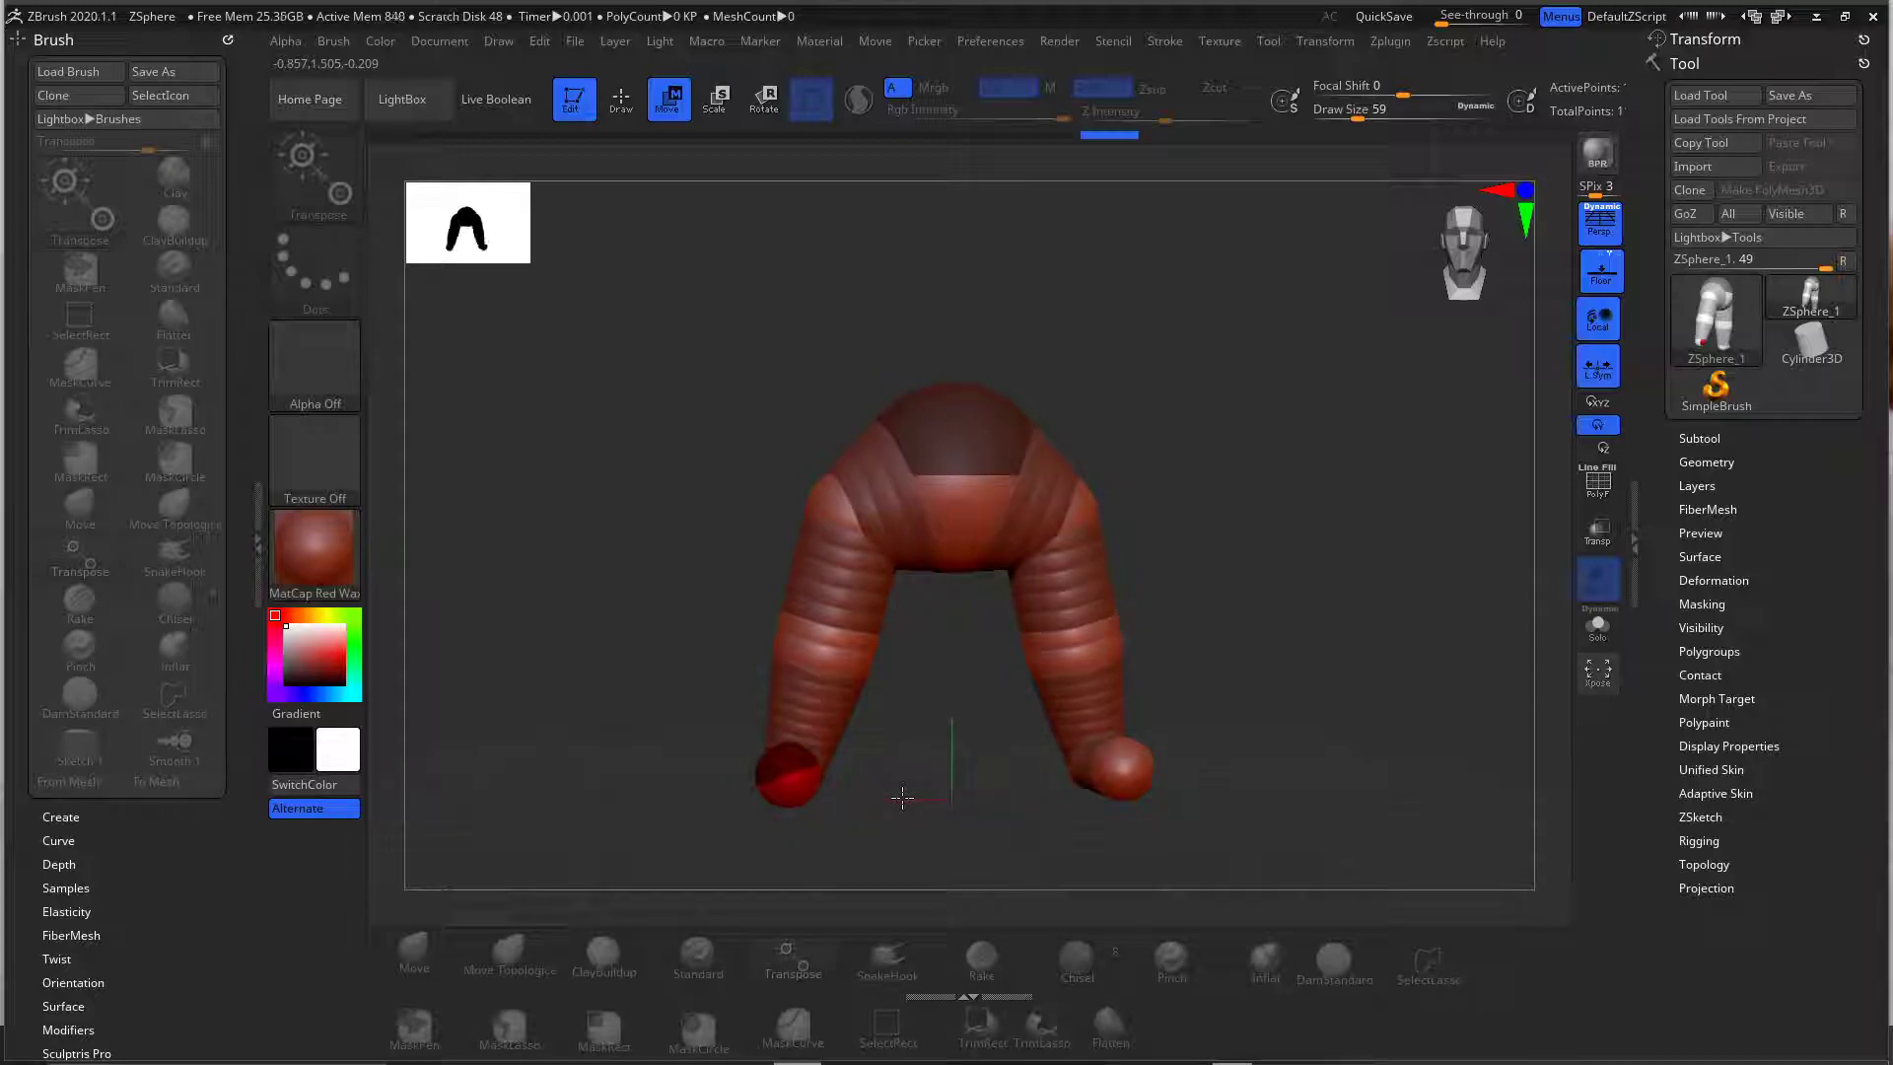
{"action": "mouse_move", "coordinate": [638, 797]}
{"action": "left_mouse_down"}
{"action": "mouse_move", "coordinate": [676, 775]}
{"action": "mouse_move", "coordinate": [669, 793]}
{"action": "left_mouse_up"}
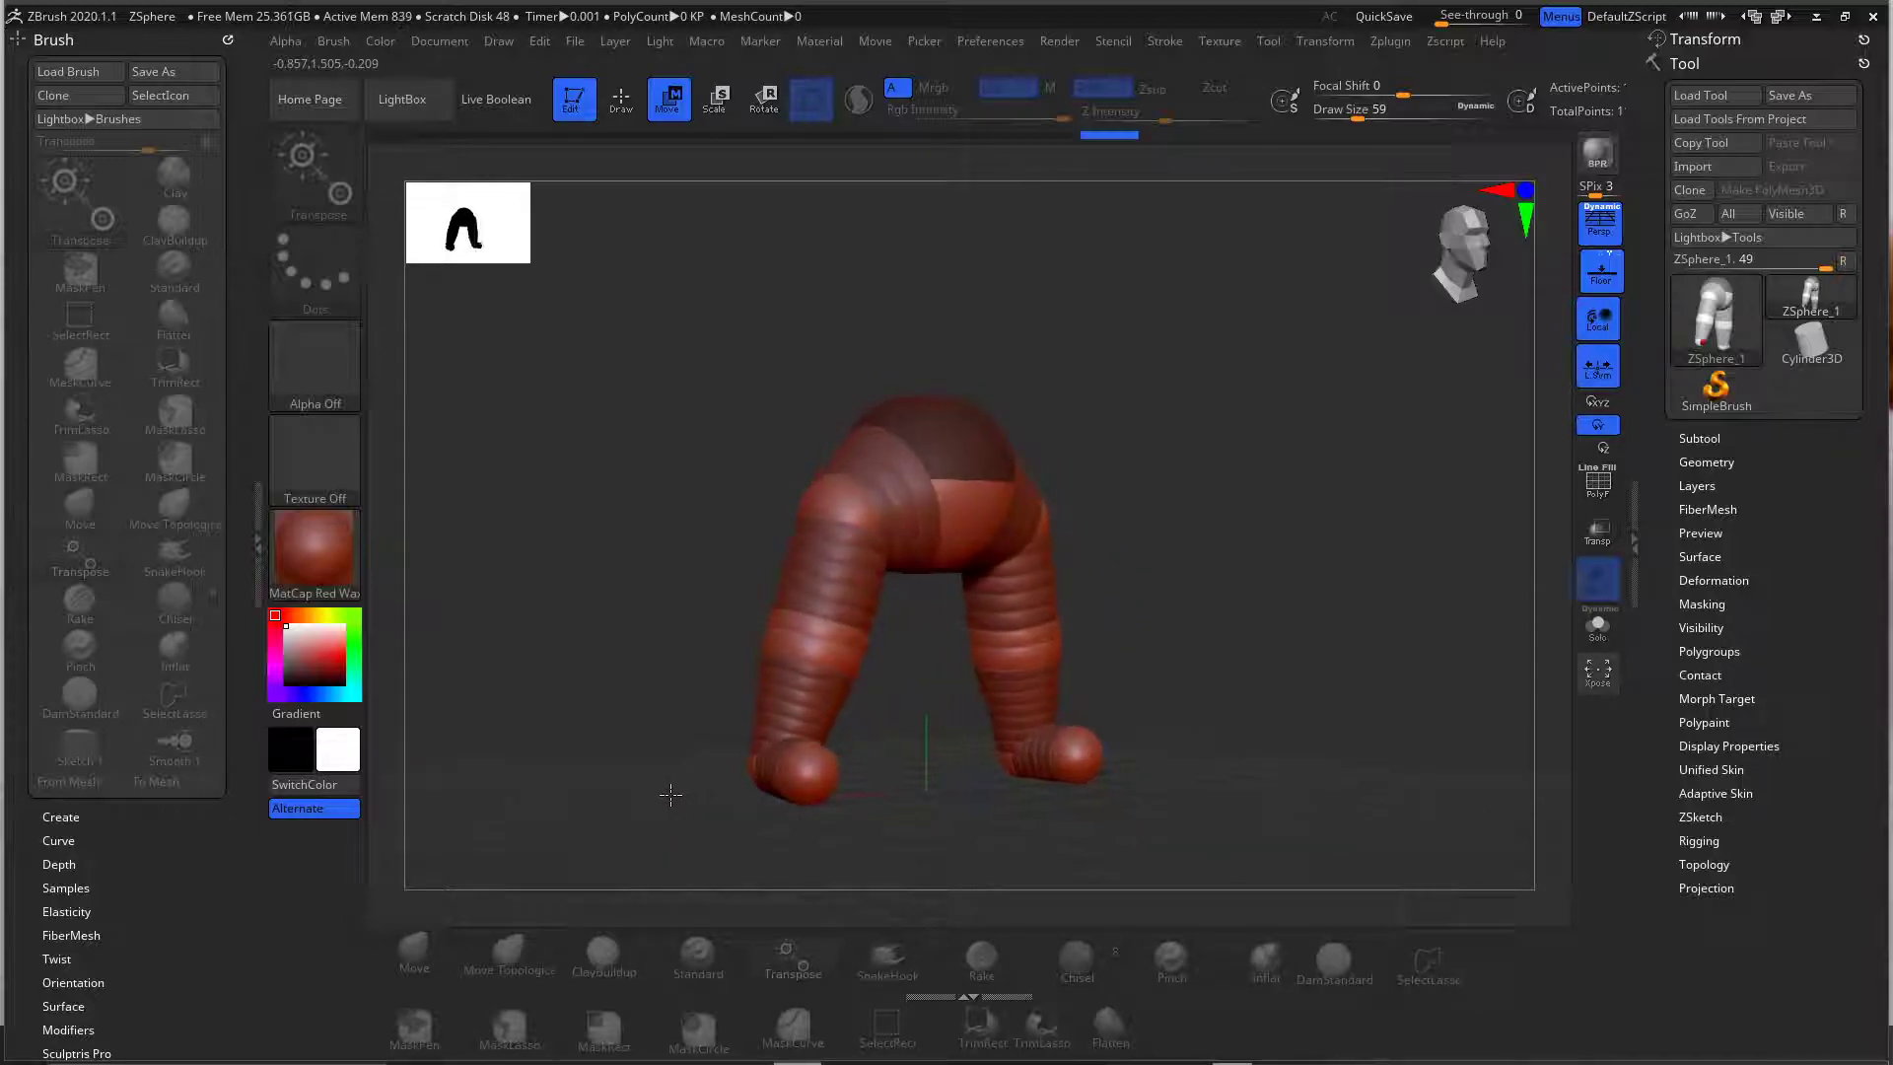
- Scale down the ZSpheres at the front ends of the feet and adjust their position
{"action": "key", "text": "e"}
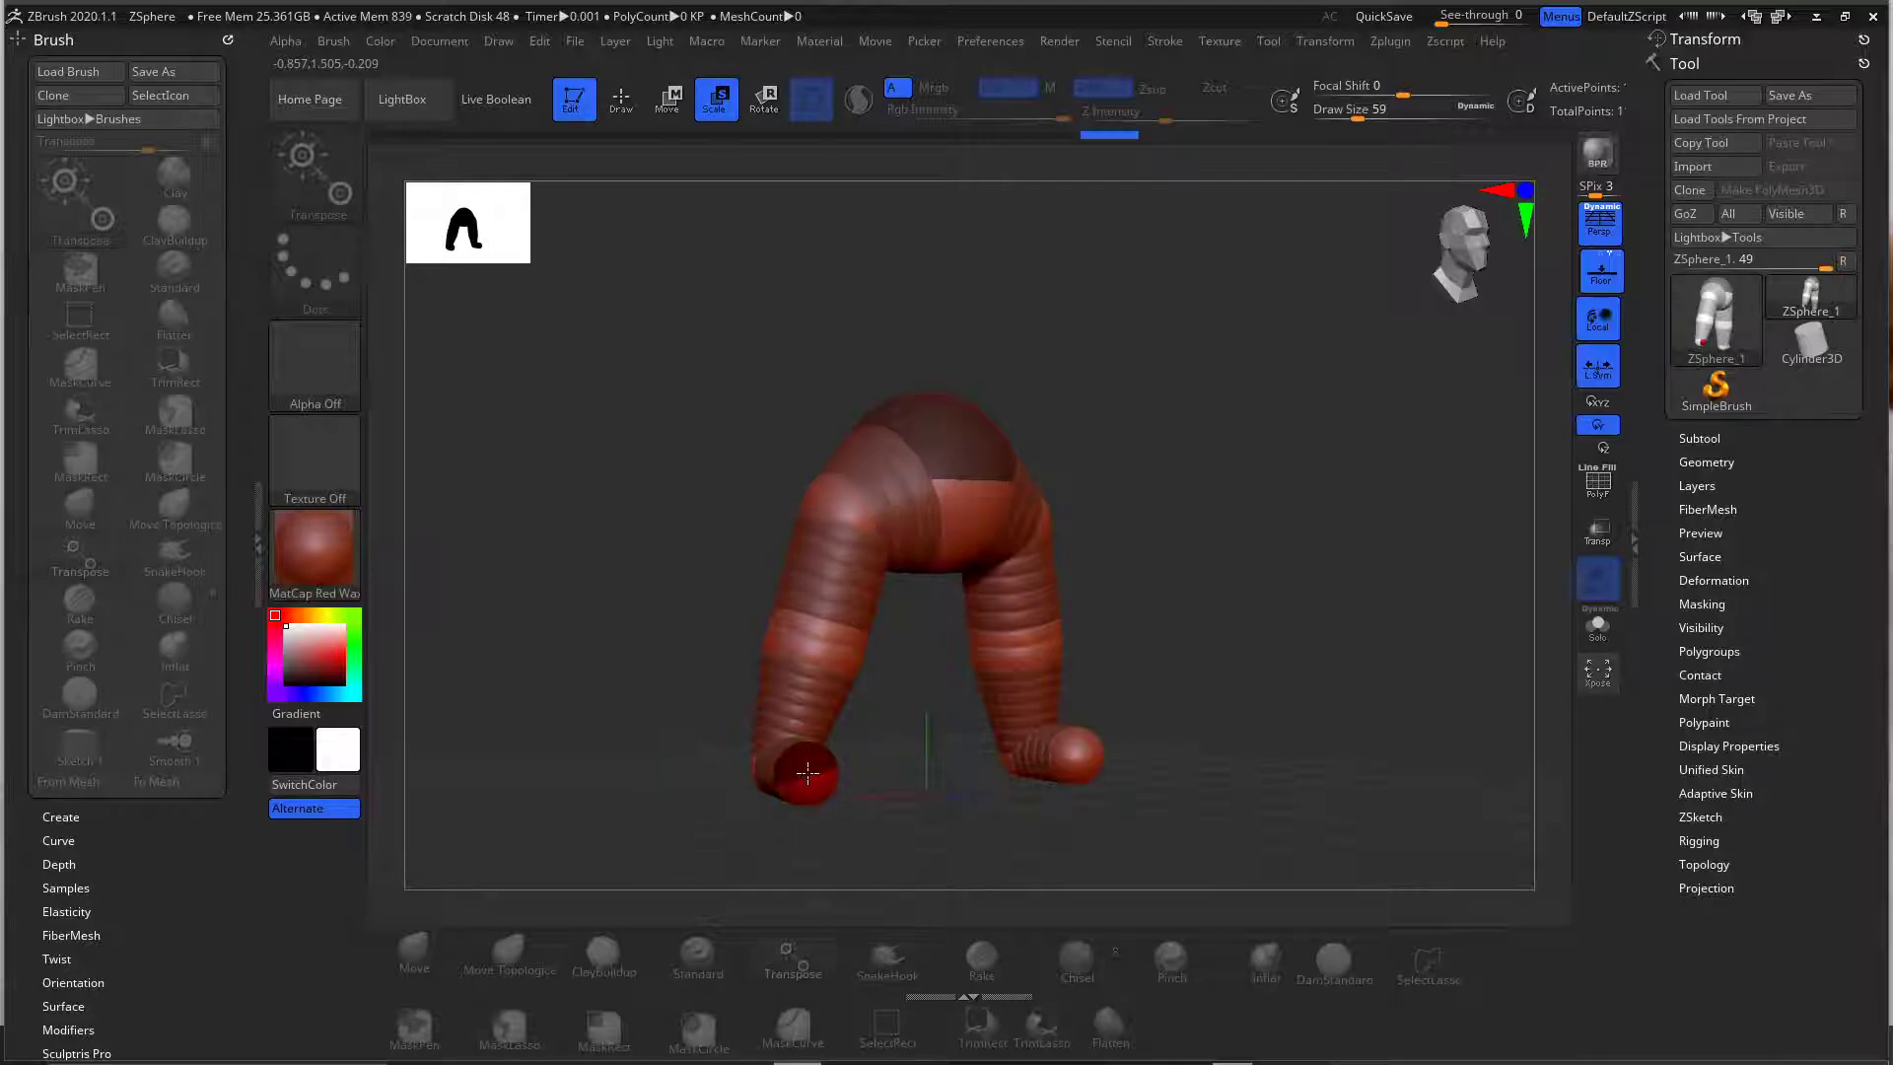
{"action": "left_click_drag", "start_coordinate": [851, 778], "coordinate": [790, 651]}
{"action": "left_click_drag", "start_coordinate": [689, 689], "coordinate": [720, 698]}
{"action": "key", "text": "w"}
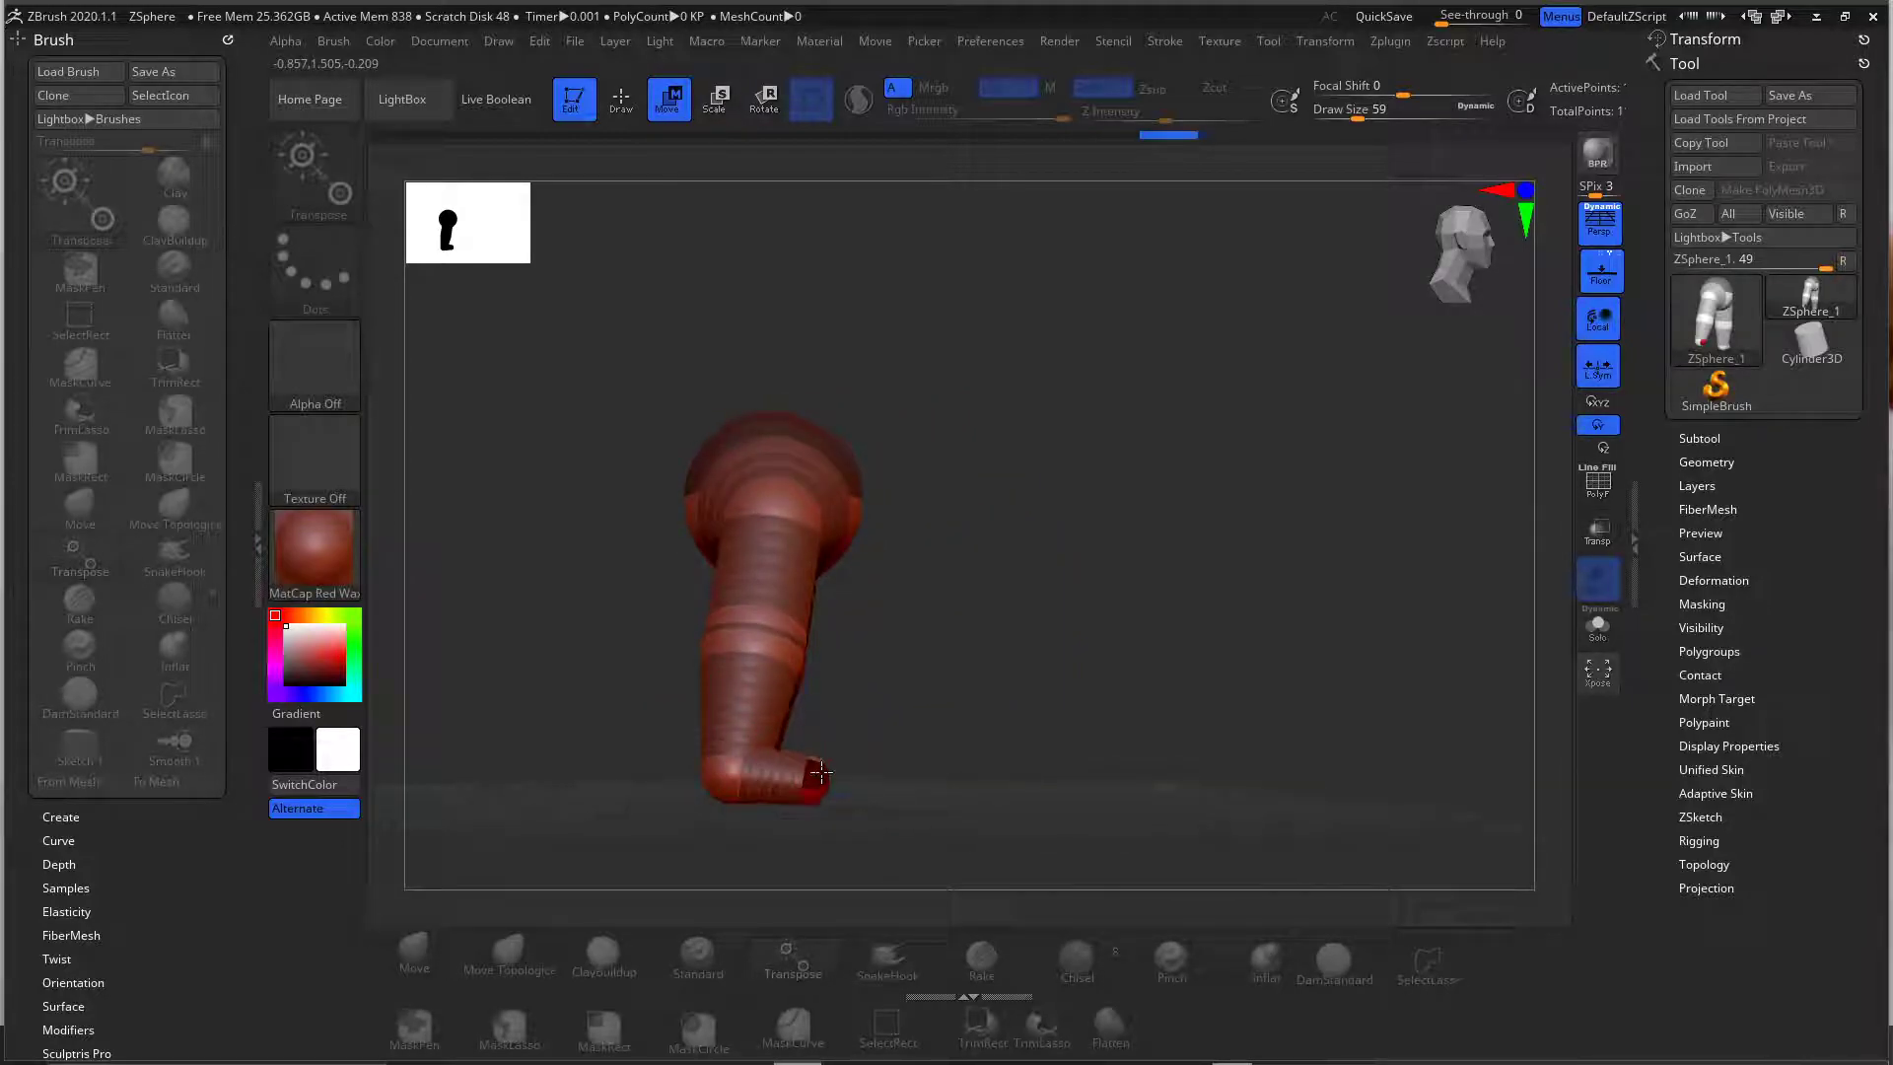
{"action": "left_click_drag", "start_coordinate": [845, 772], "coordinate": [917, 753]}
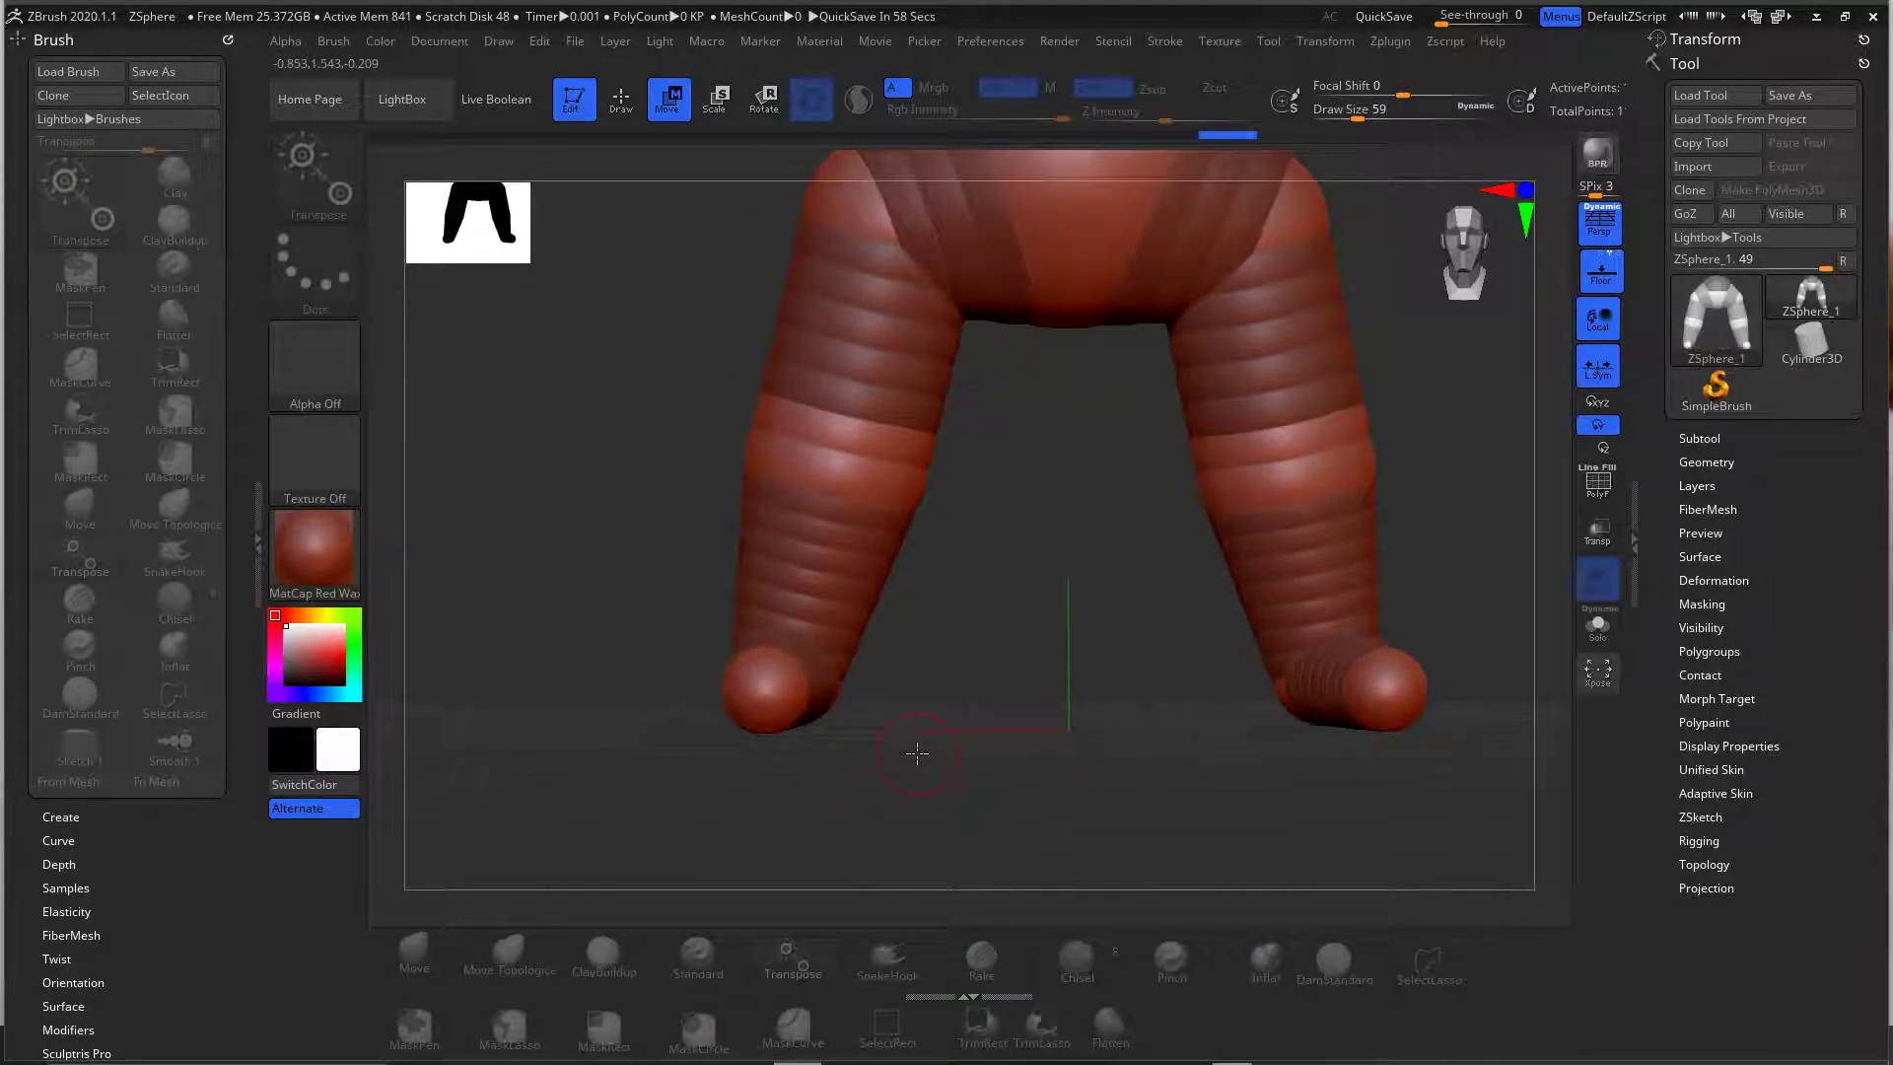
- Add small mirrored toe ZSpheres side by side on the front of each foot
{"action": "left_click_drag", "start_coordinate": [772, 663], "coordinate": [828, 541]}
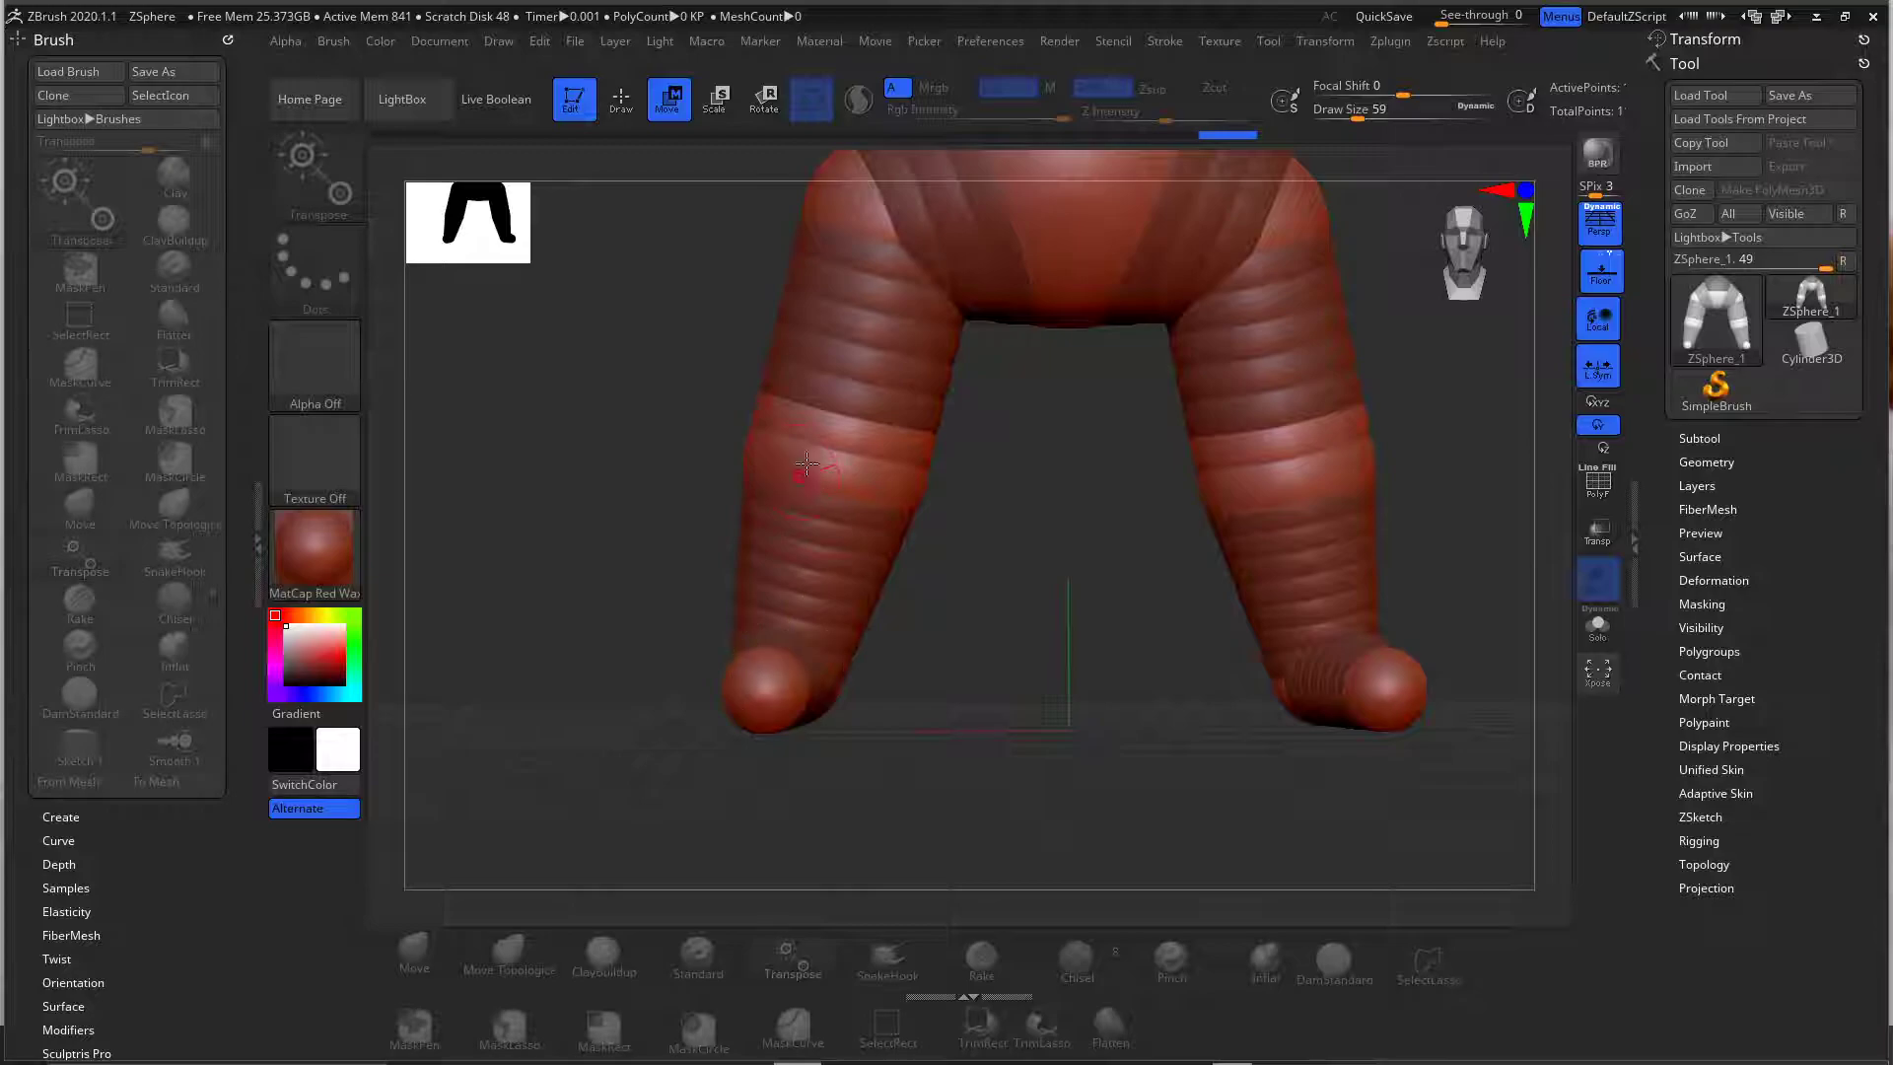
{"action": "left_click_drag", "start_coordinate": [841, 434], "coordinate": [836, 467]}
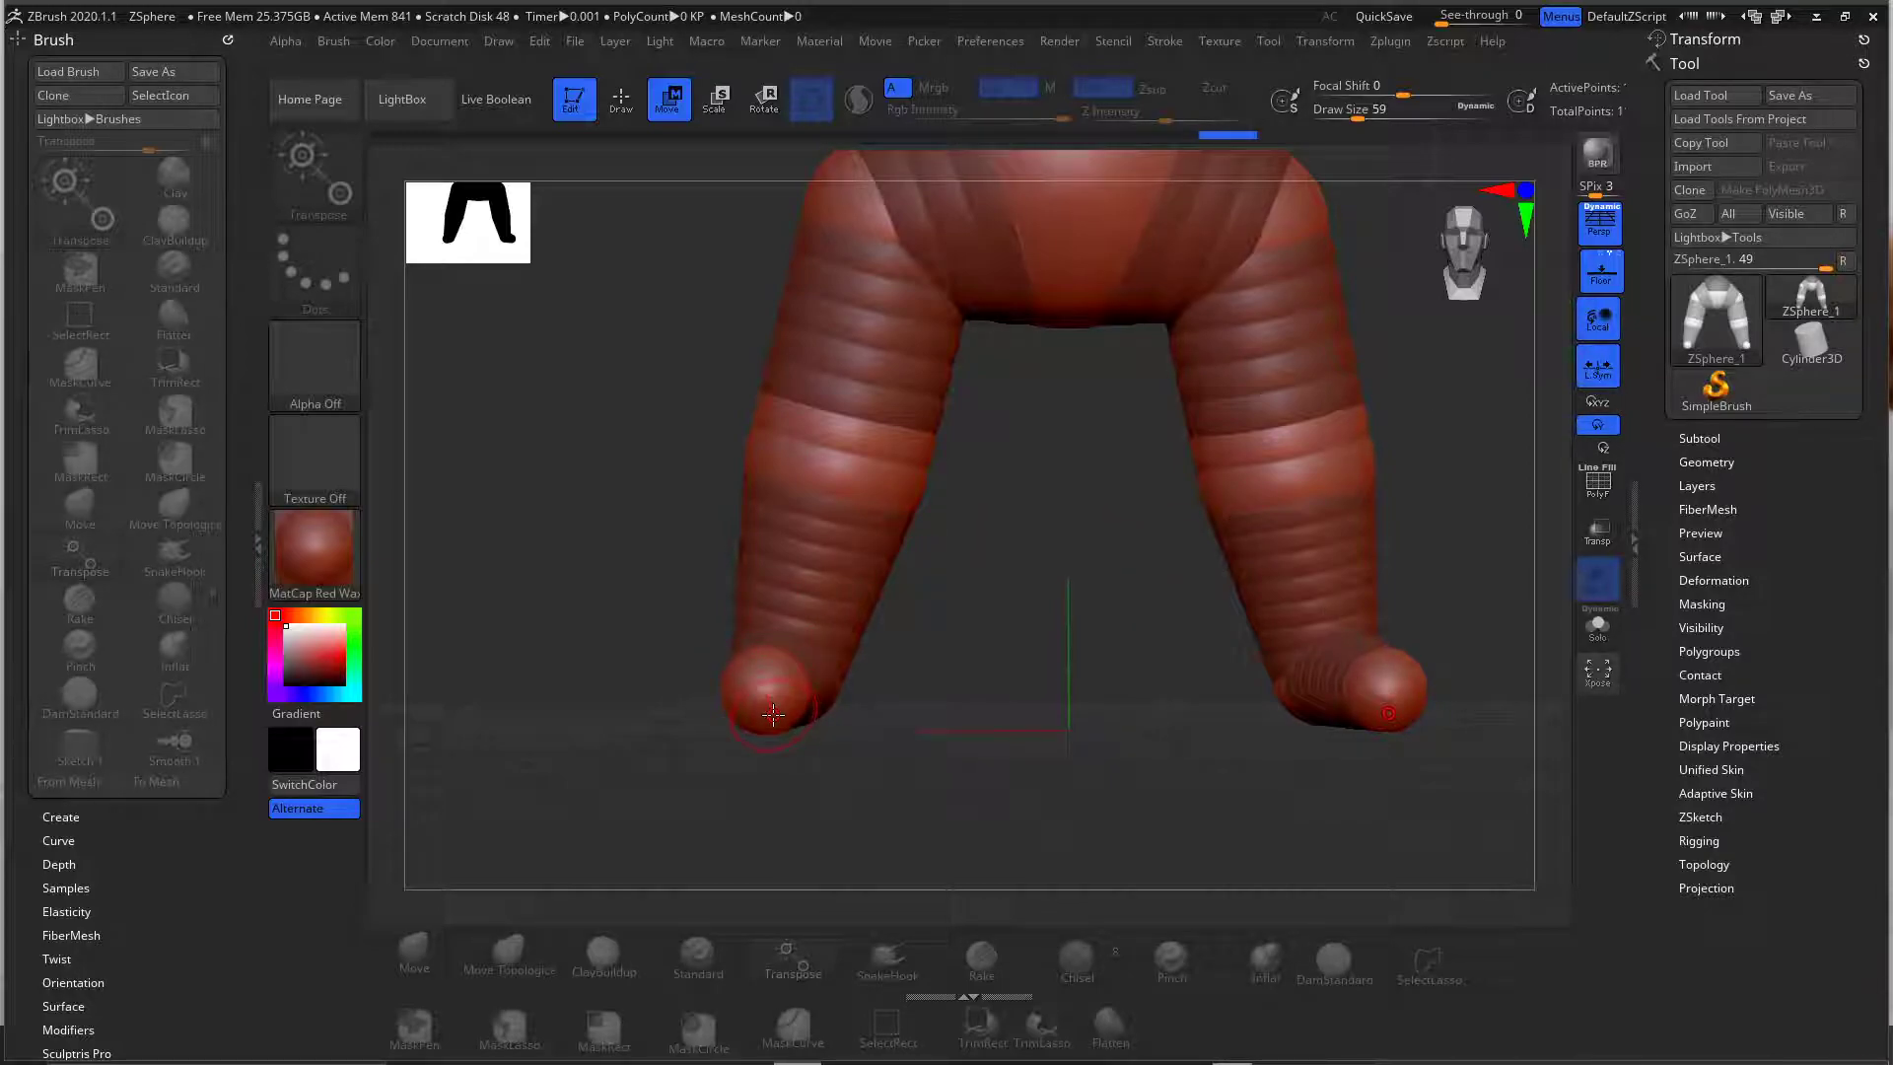
{"action": "key", "text": "q"}
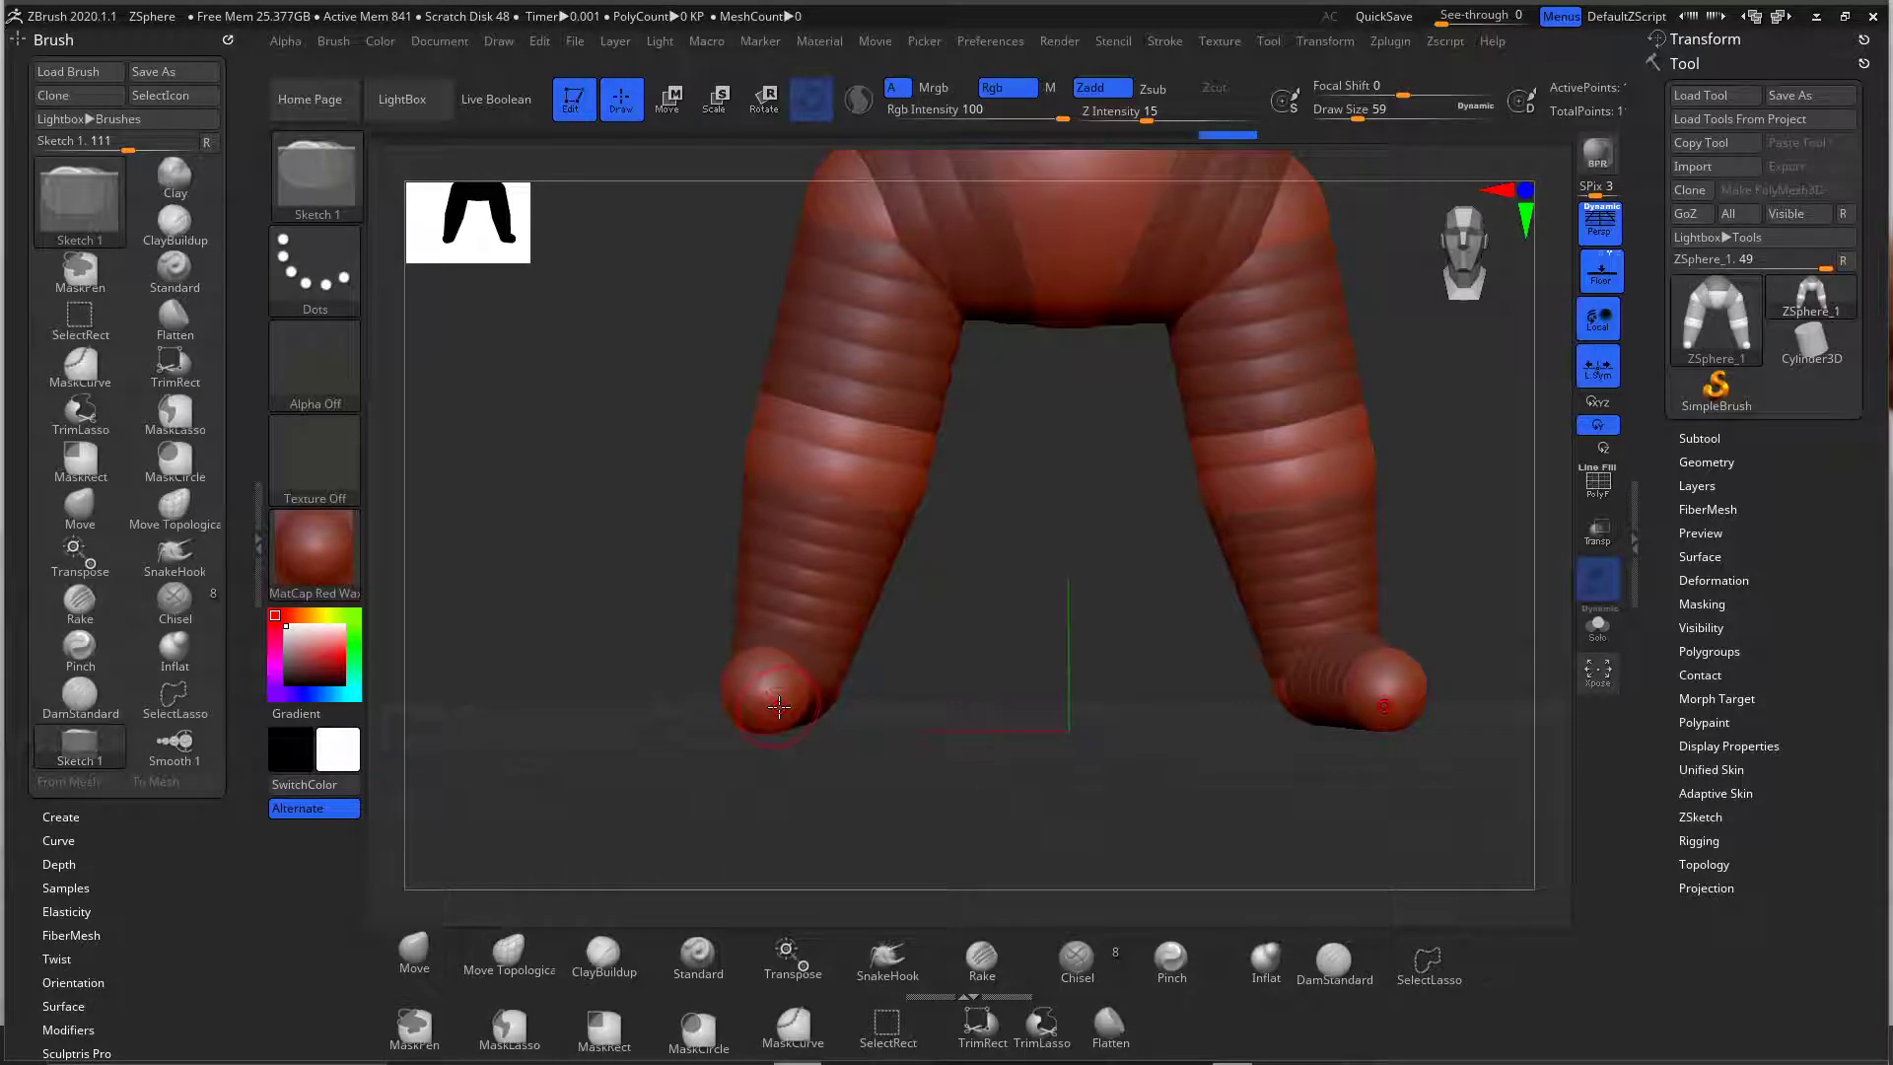
{"action": "left_click_drag", "start_coordinate": [779, 707], "coordinate": [695, 721]}
{"action": "left_click_drag", "start_coordinate": [716, 726], "coordinate": [692, 851]}
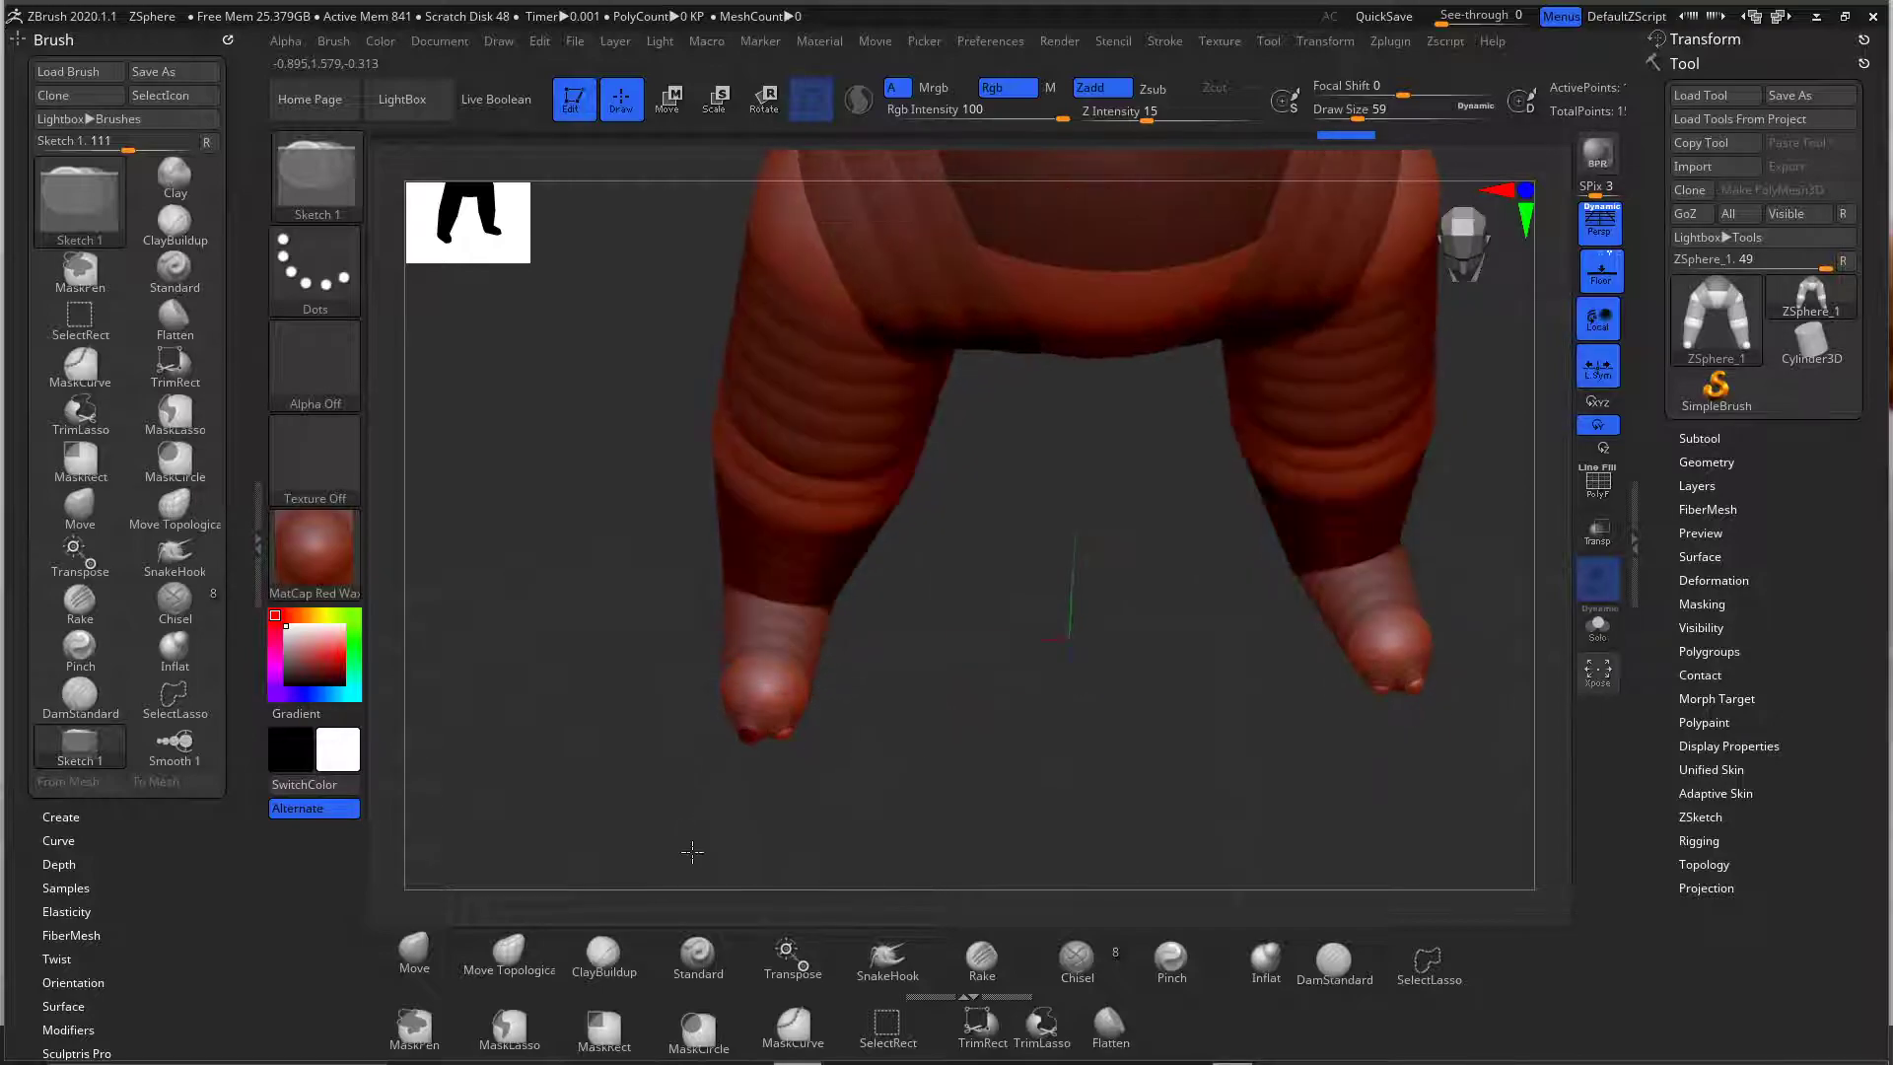
{"action": "left_click_drag", "start_coordinate": [900, 713], "coordinate": [892, 732]}
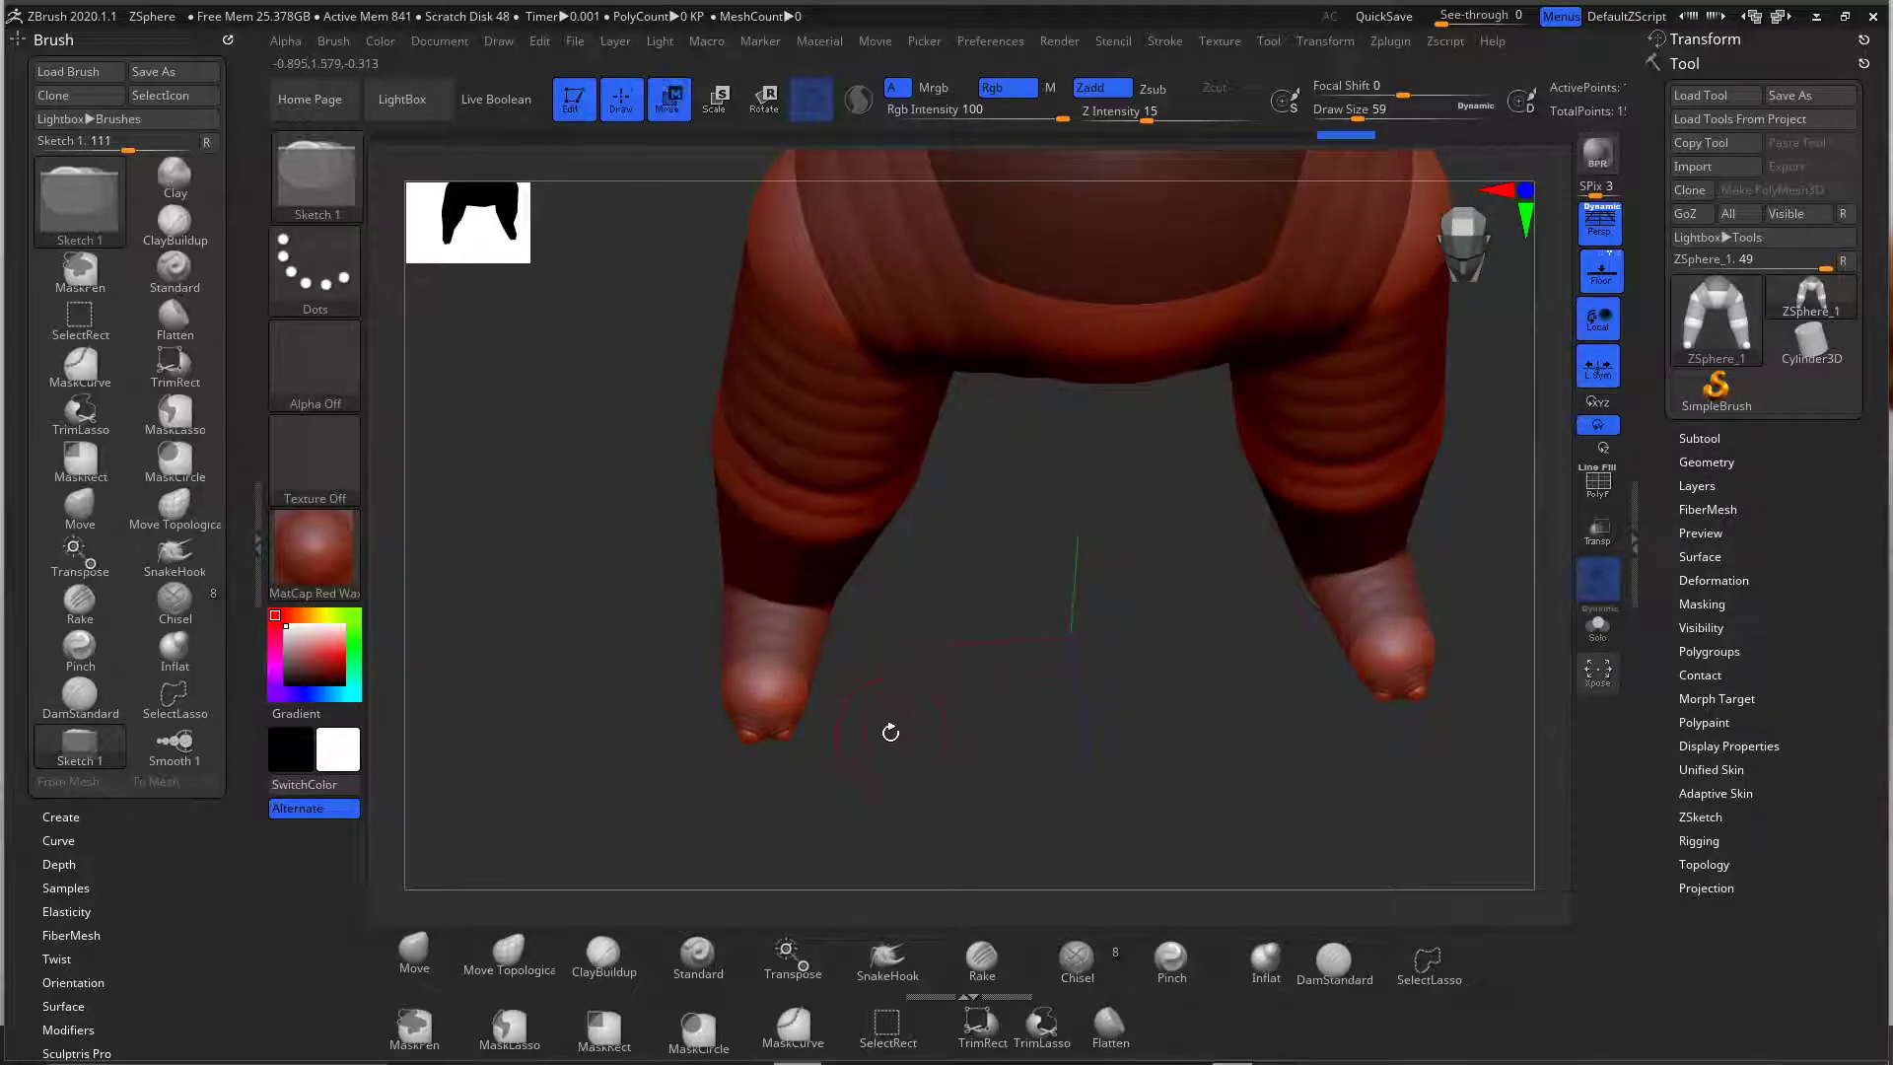
- Adjust the toe spacing and add another mirrored toe ZSphere to give each foot three toes
{"action": "key", "text": "w"}
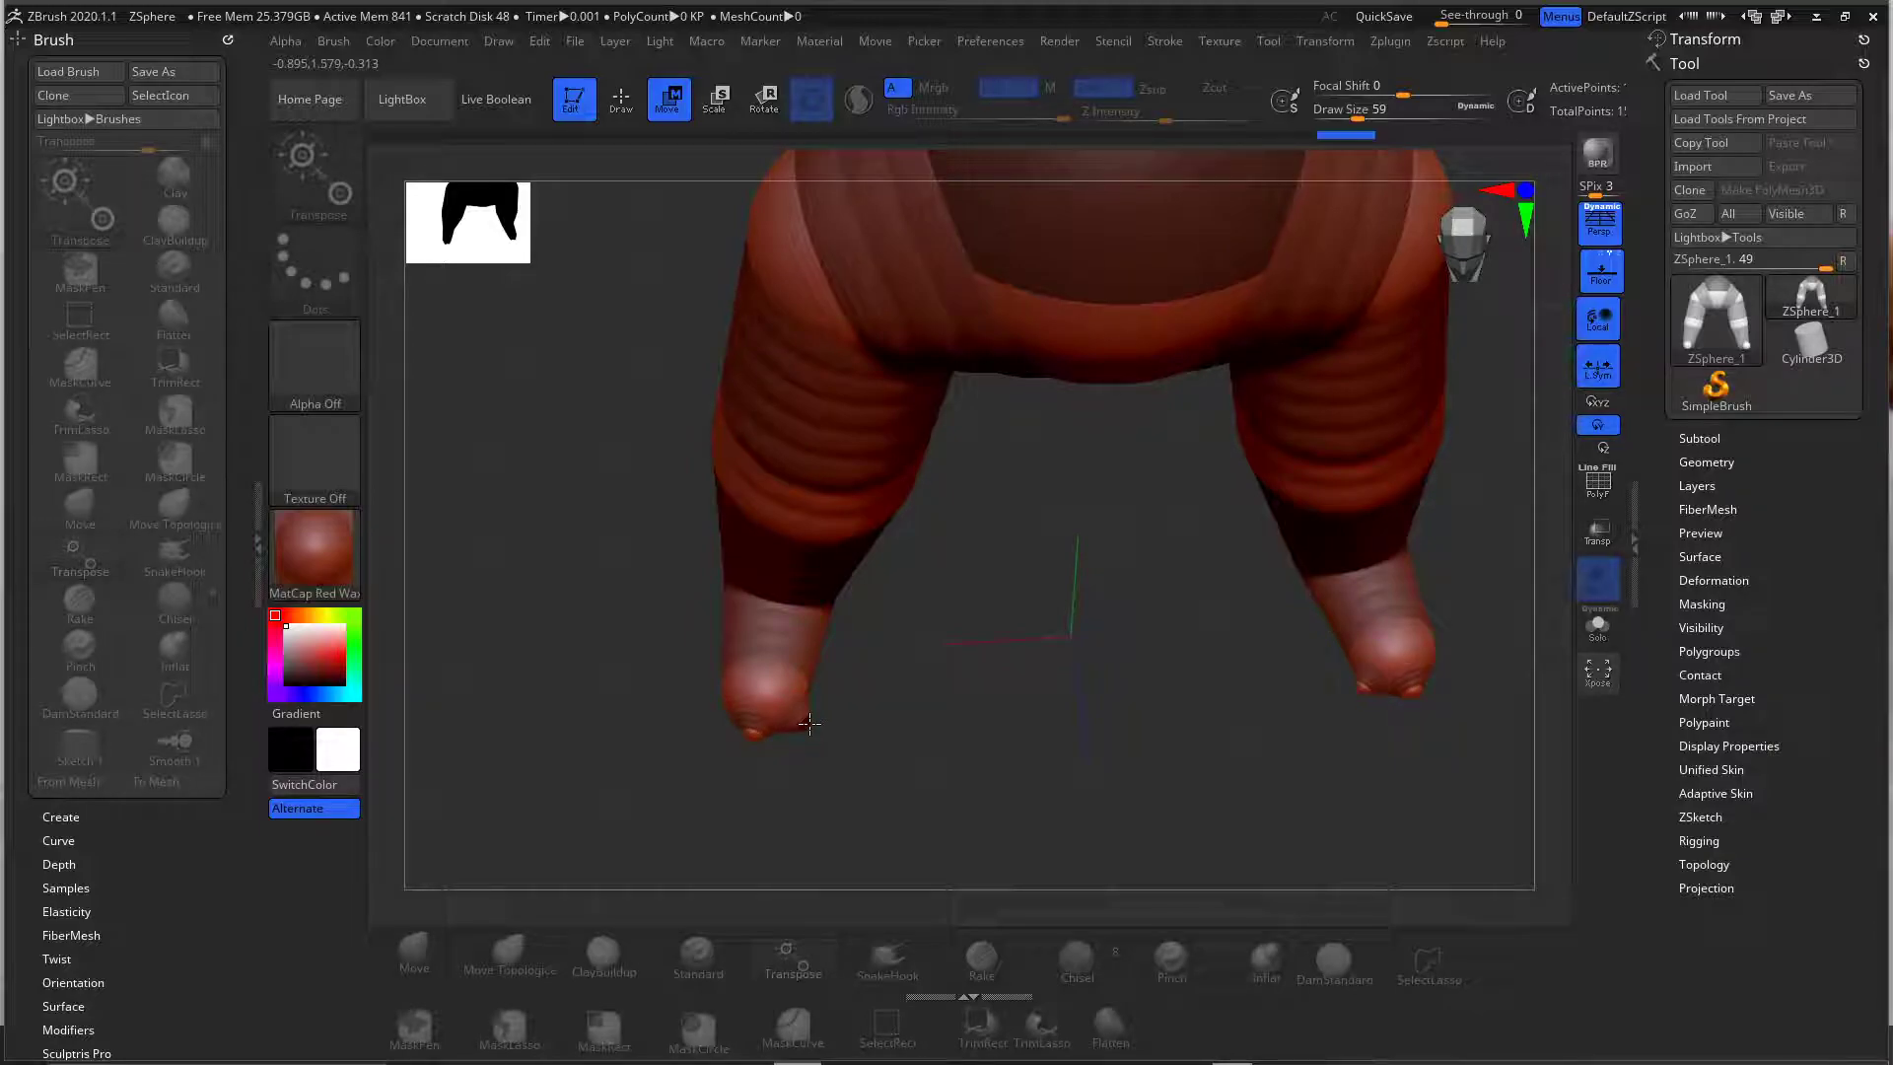
{"action": "left_click_drag", "start_coordinate": [712, 753], "coordinate": [751, 722]}
{"action": "key", "text": "ctrl+z"}
{"action": "key", "text": "q"}
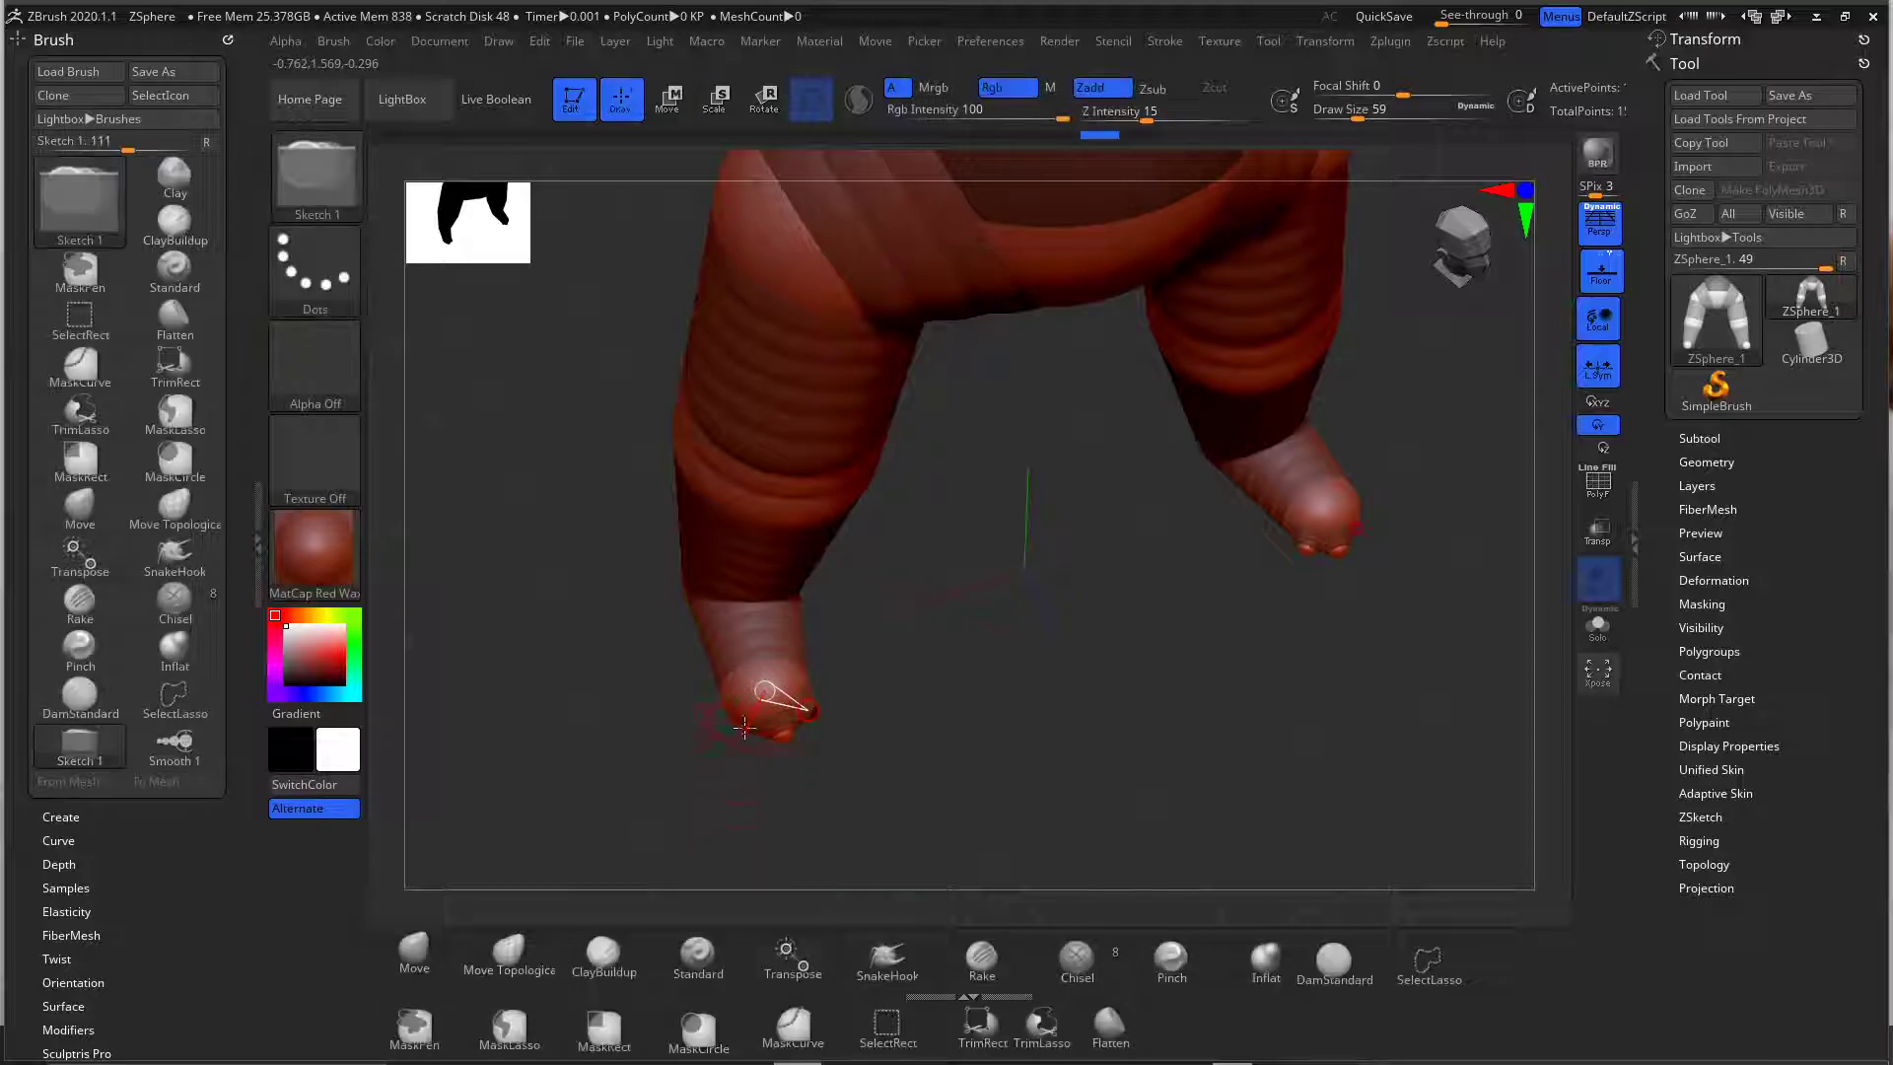
{"action": "key", "text": "ctrl+shift+z"}
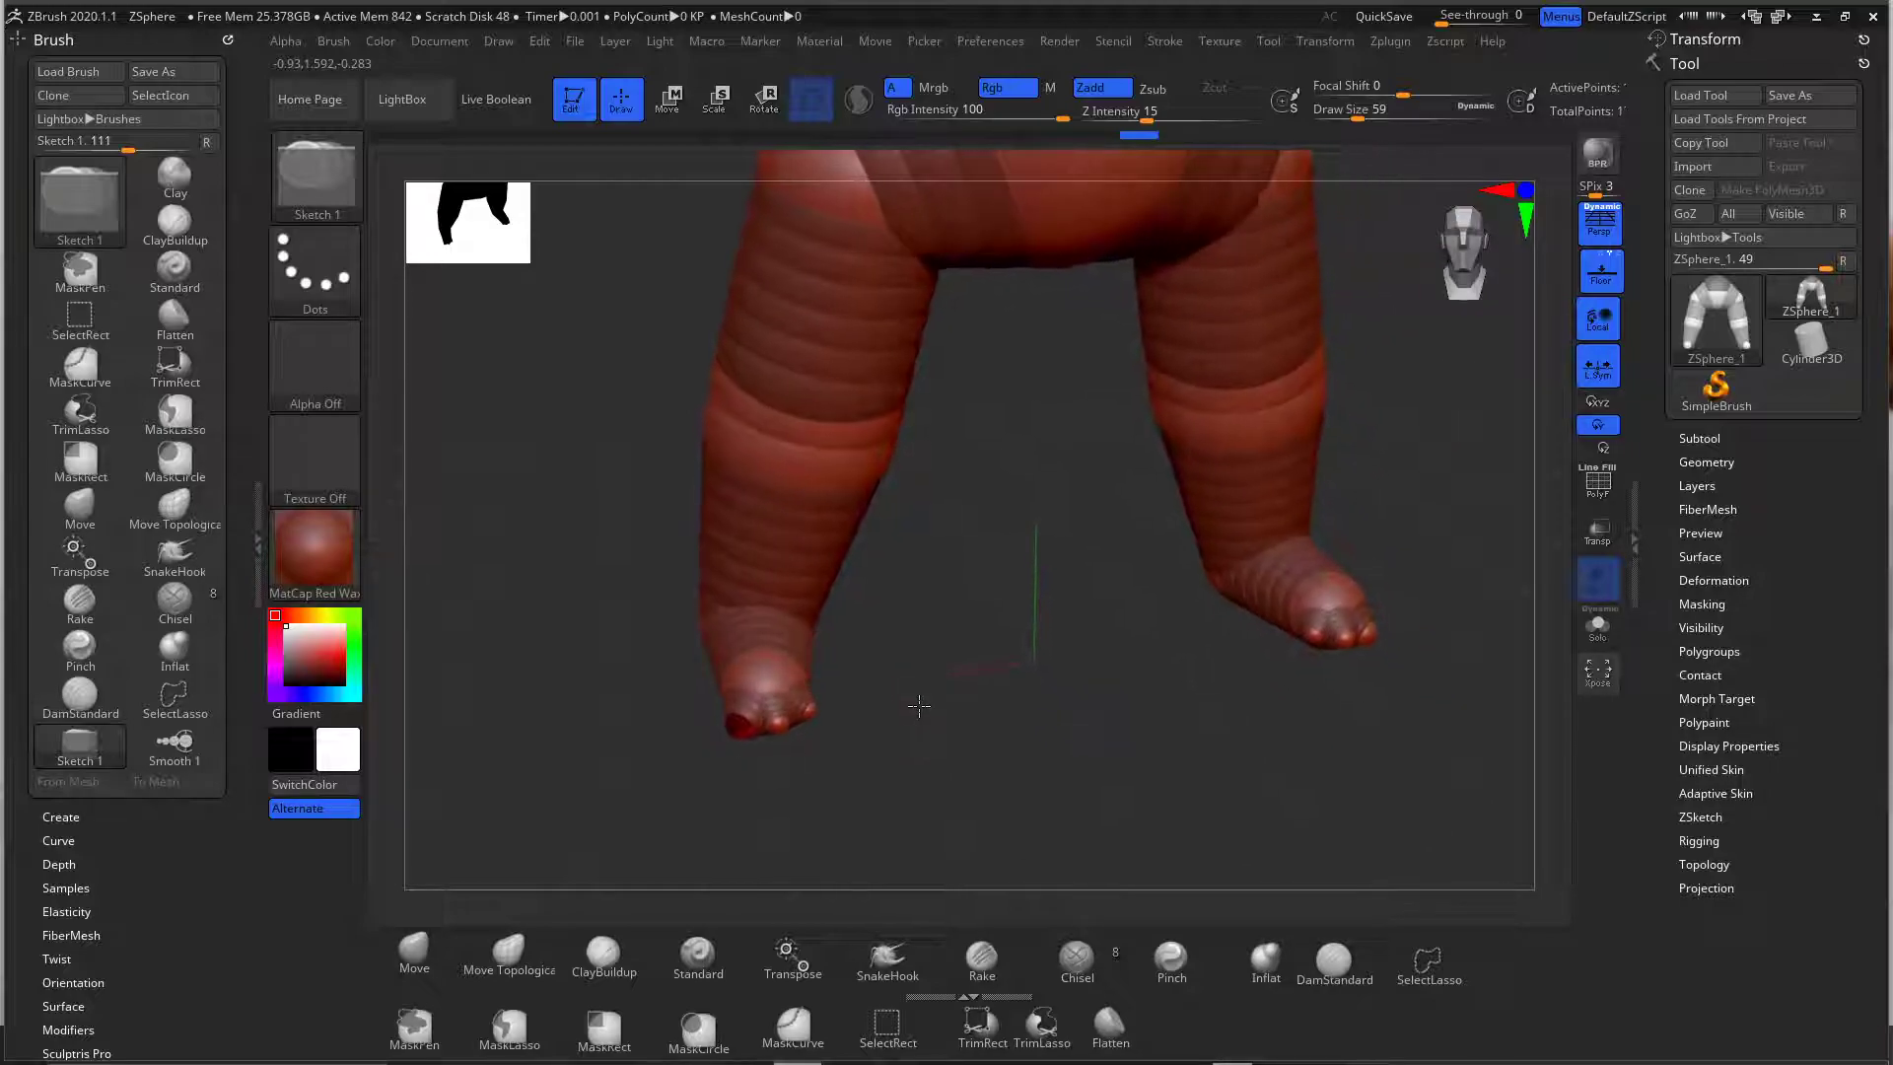
{"action": "mouse_move", "coordinate": [905, 648]}
{"action": "left_mouse_down"}
{"action": "mouse_move", "coordinate": [945, 691]}
{"action": "mouse_move", "coordinate": [926, 719]}
{"action": "mouse_move", "coordinate": [900, 712]}
{"action": "mouse_move", "coordinate": [915, 757]}
{"action": "mouse_move", "coordinate": [908, 689]}
{"action": "left_mouse_up"}
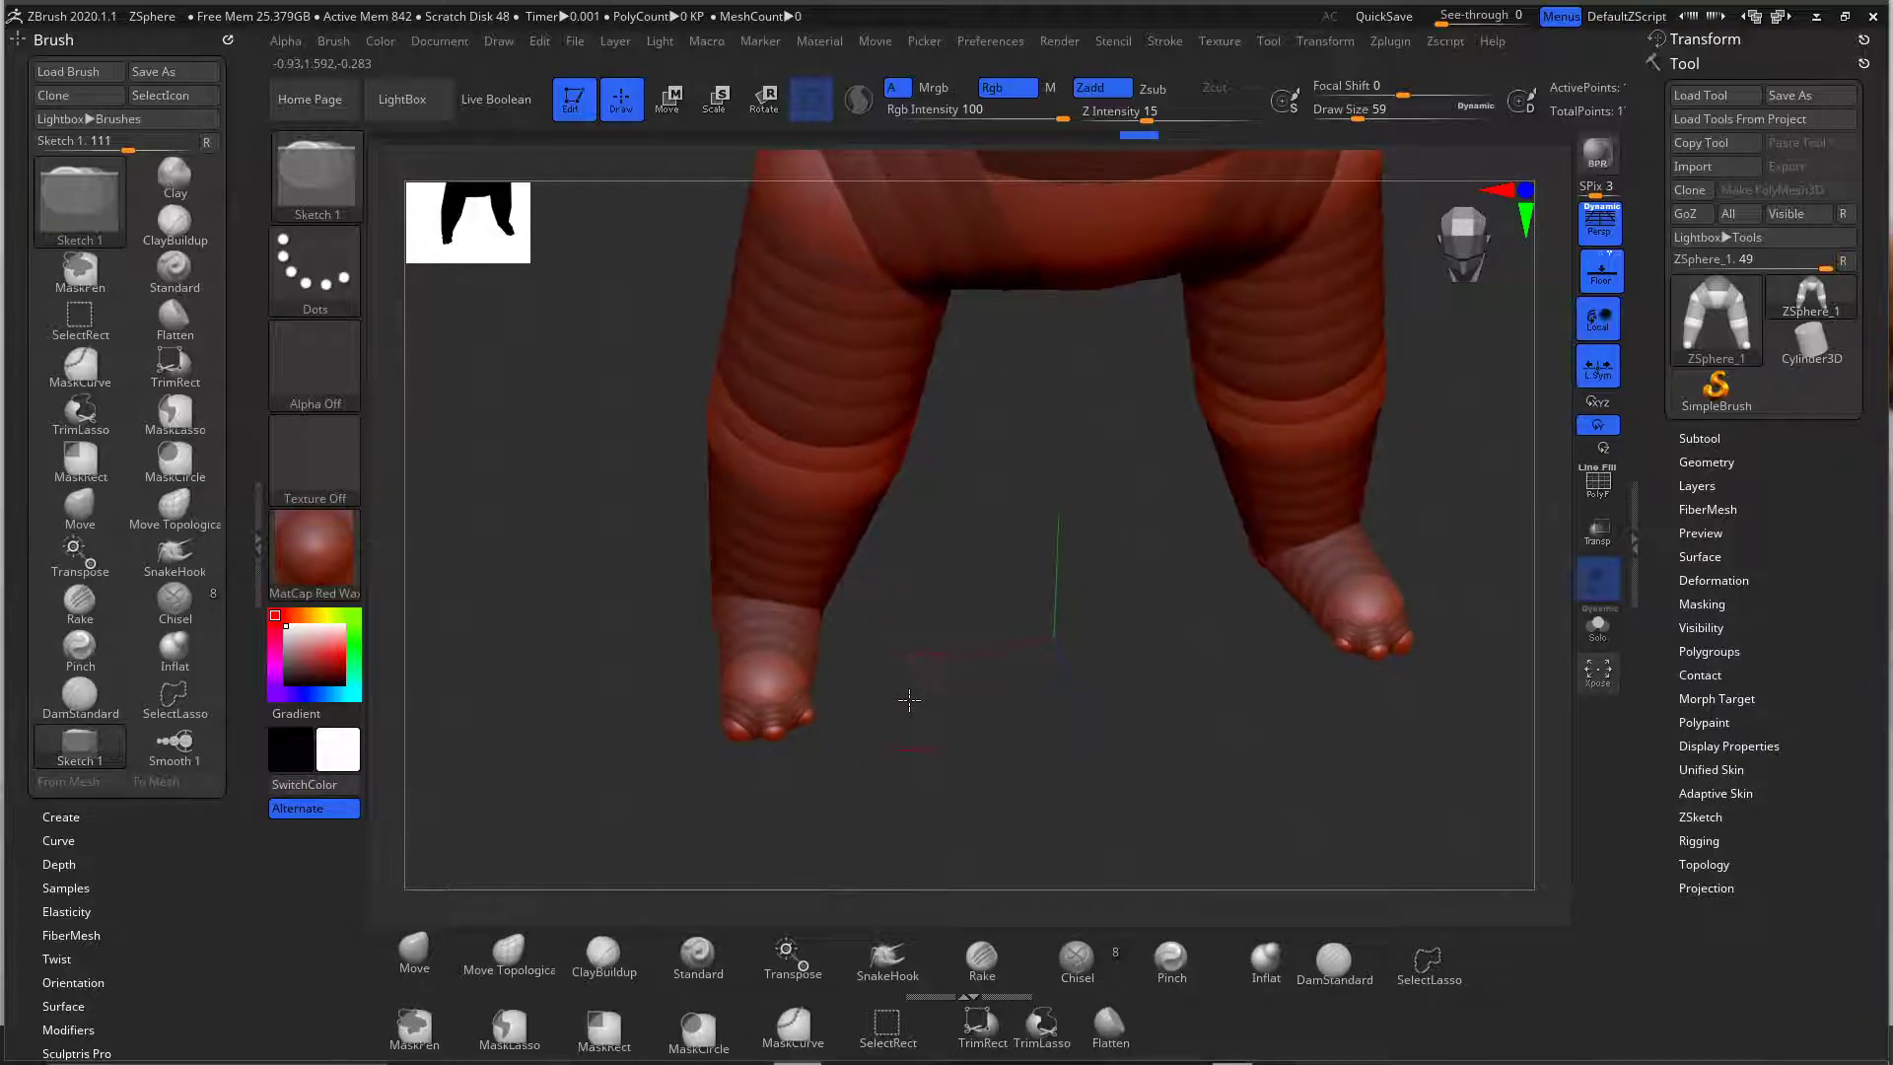
- Pull the three toe ZSpheres forward from each foot and lower their tips toward the floor
{"action": "key", "text": "w"}
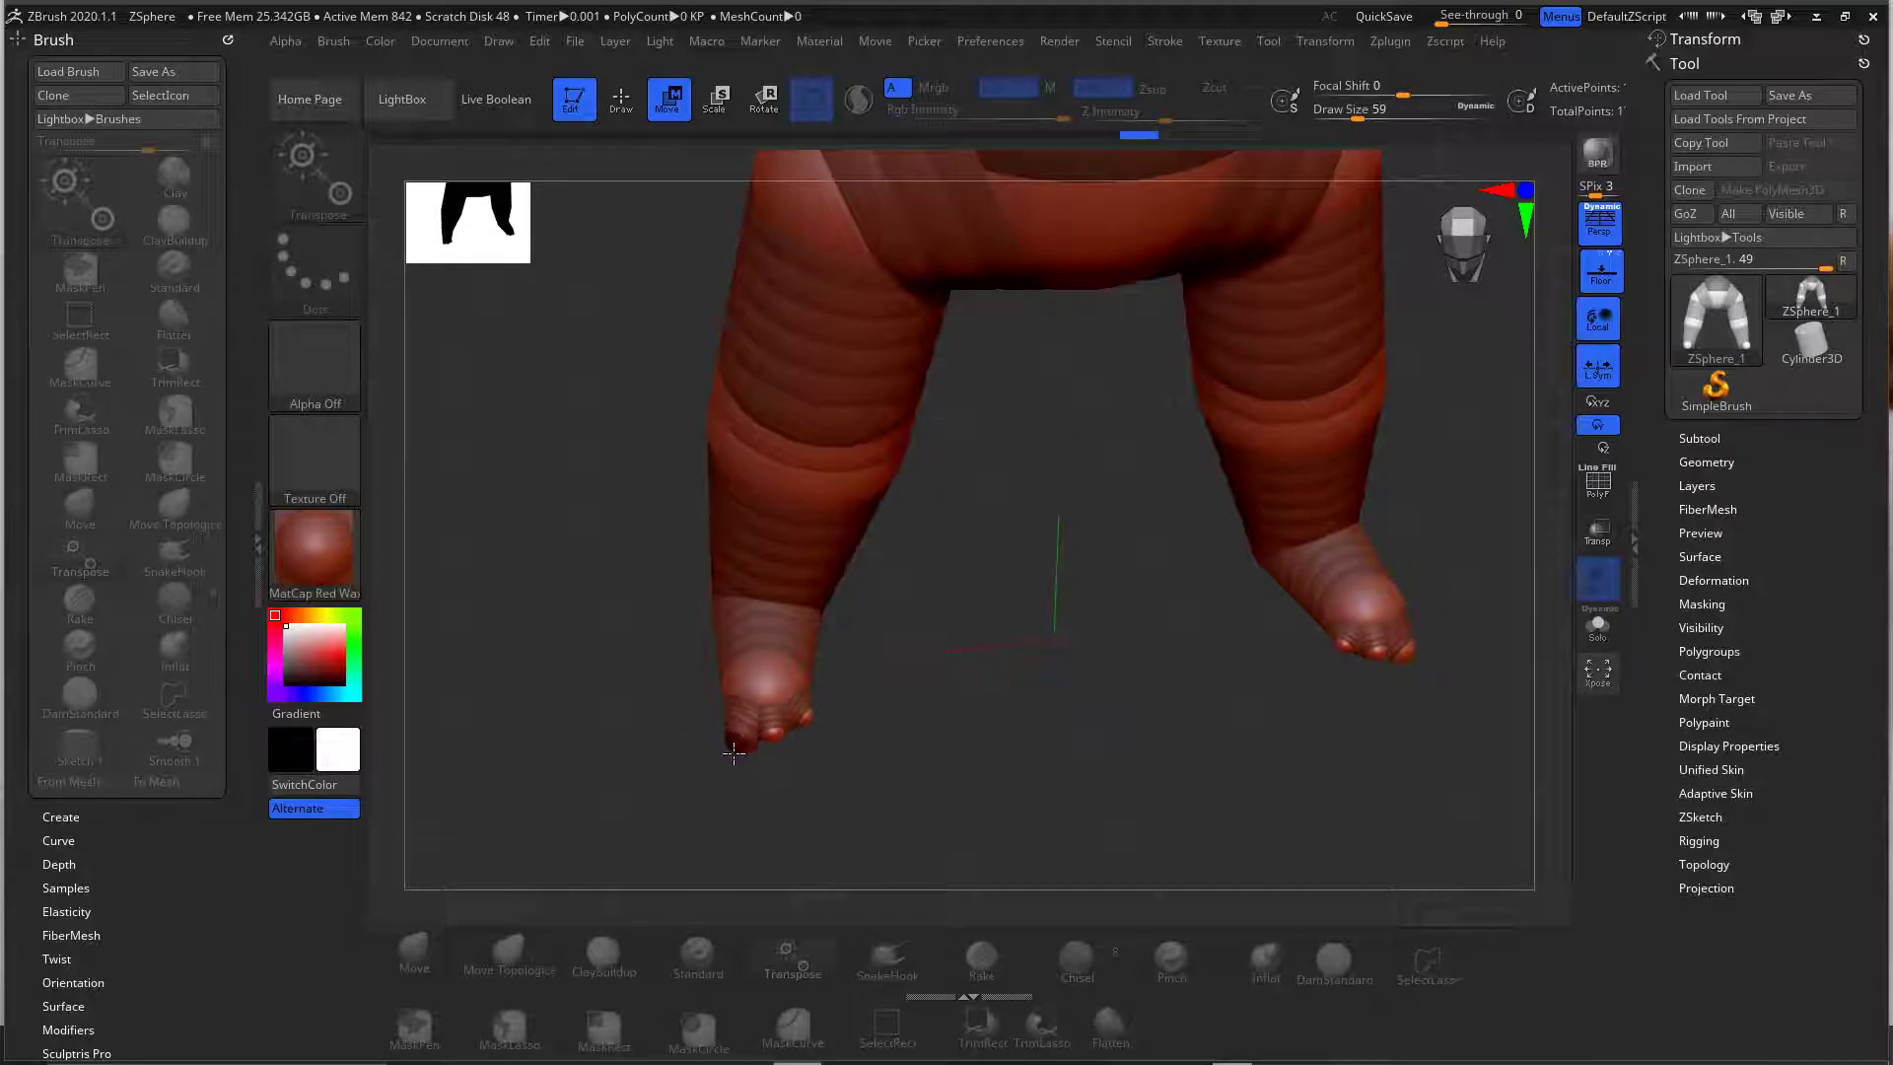
{"action": "mouse_move", "coordinate": [735, 753]}
{"action": "left_mouse_down"}
{"action": "mouse_move", "coordinate": [765, 690]}
{"action": "mouse_move", "coordinate": [779, 757]}
{"action": "left_mouse_up"}
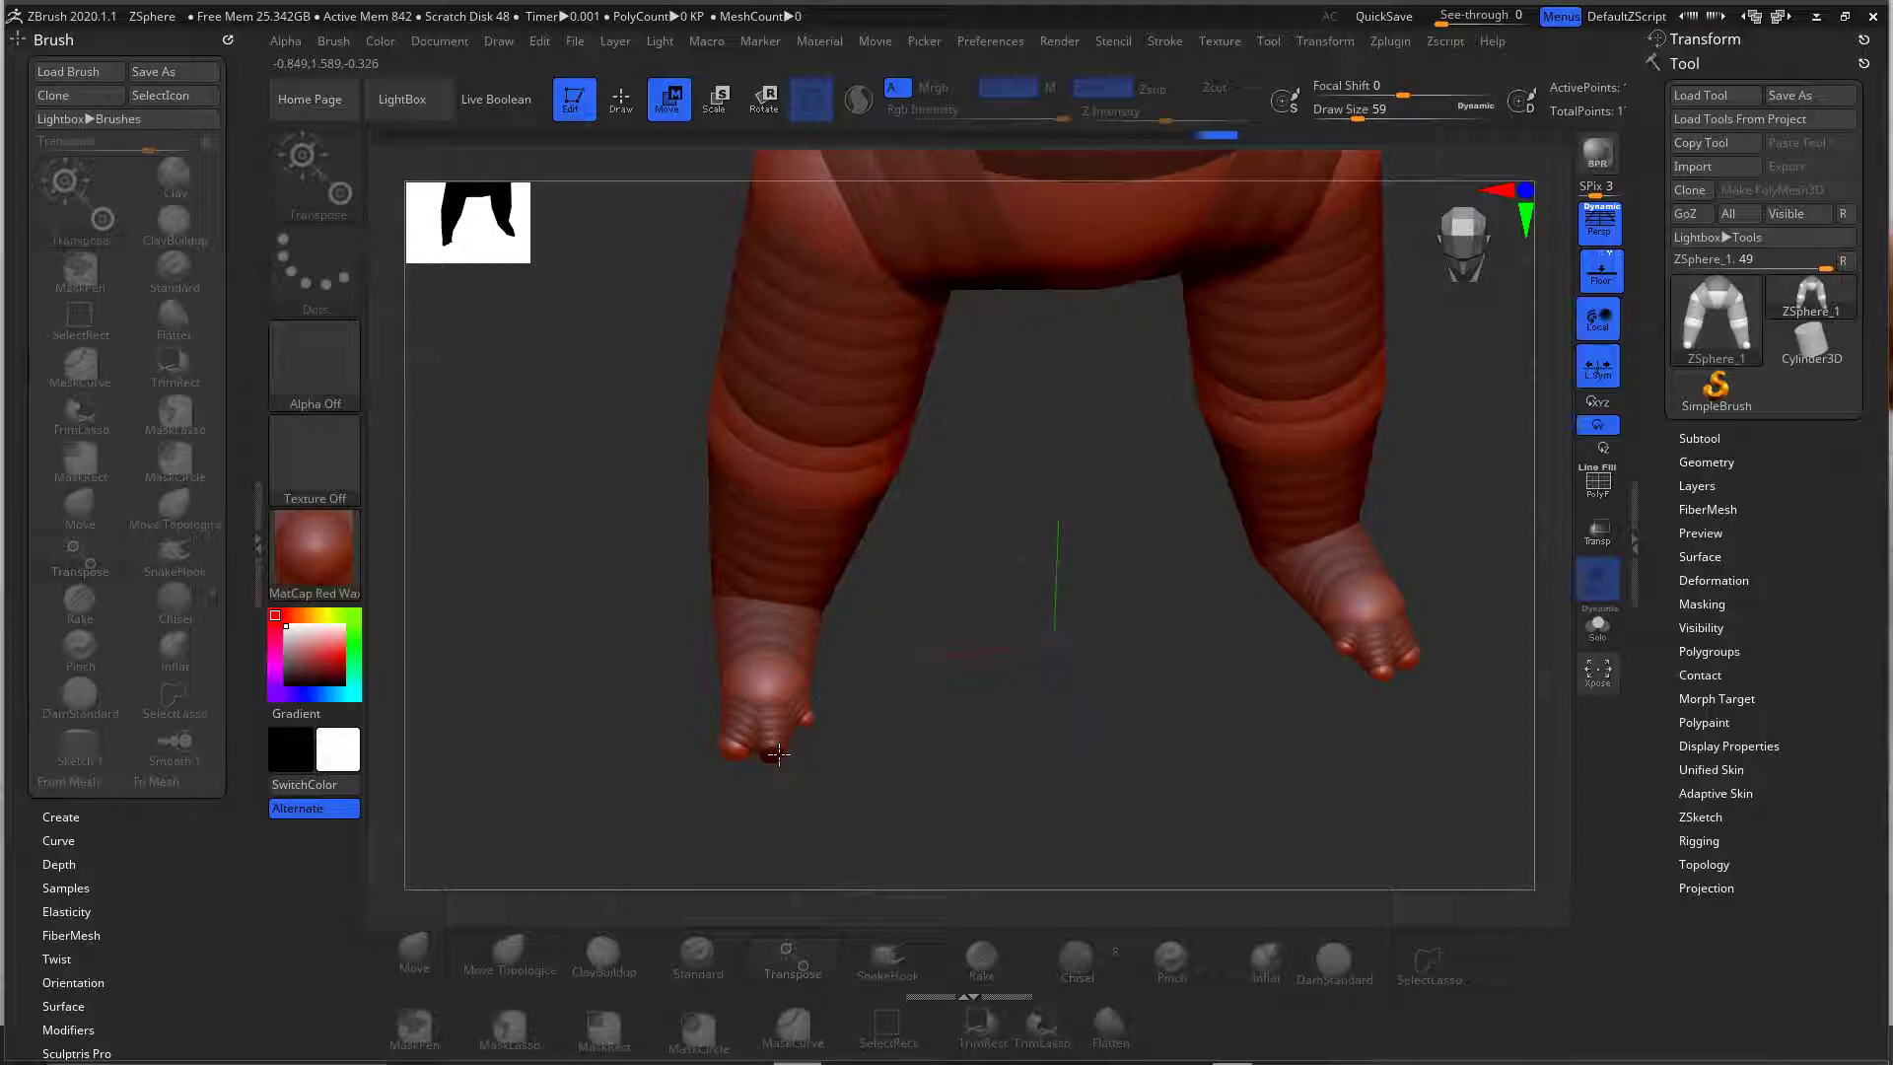
{"action": "mouse_move", "coordinate": [810, 716]}
{"action": "left_mouse_down"}
{"action": "mouse_move", "coordinate": [817, 753]}
{"action": "mouse_move", "coordinate": [828, 611]}
{"action": "mouse_move", "coordinate": [911, 562]}
{"action": "mouse_move", "coordinate": [967, 652]}
{"action": "left_mouse_up"}
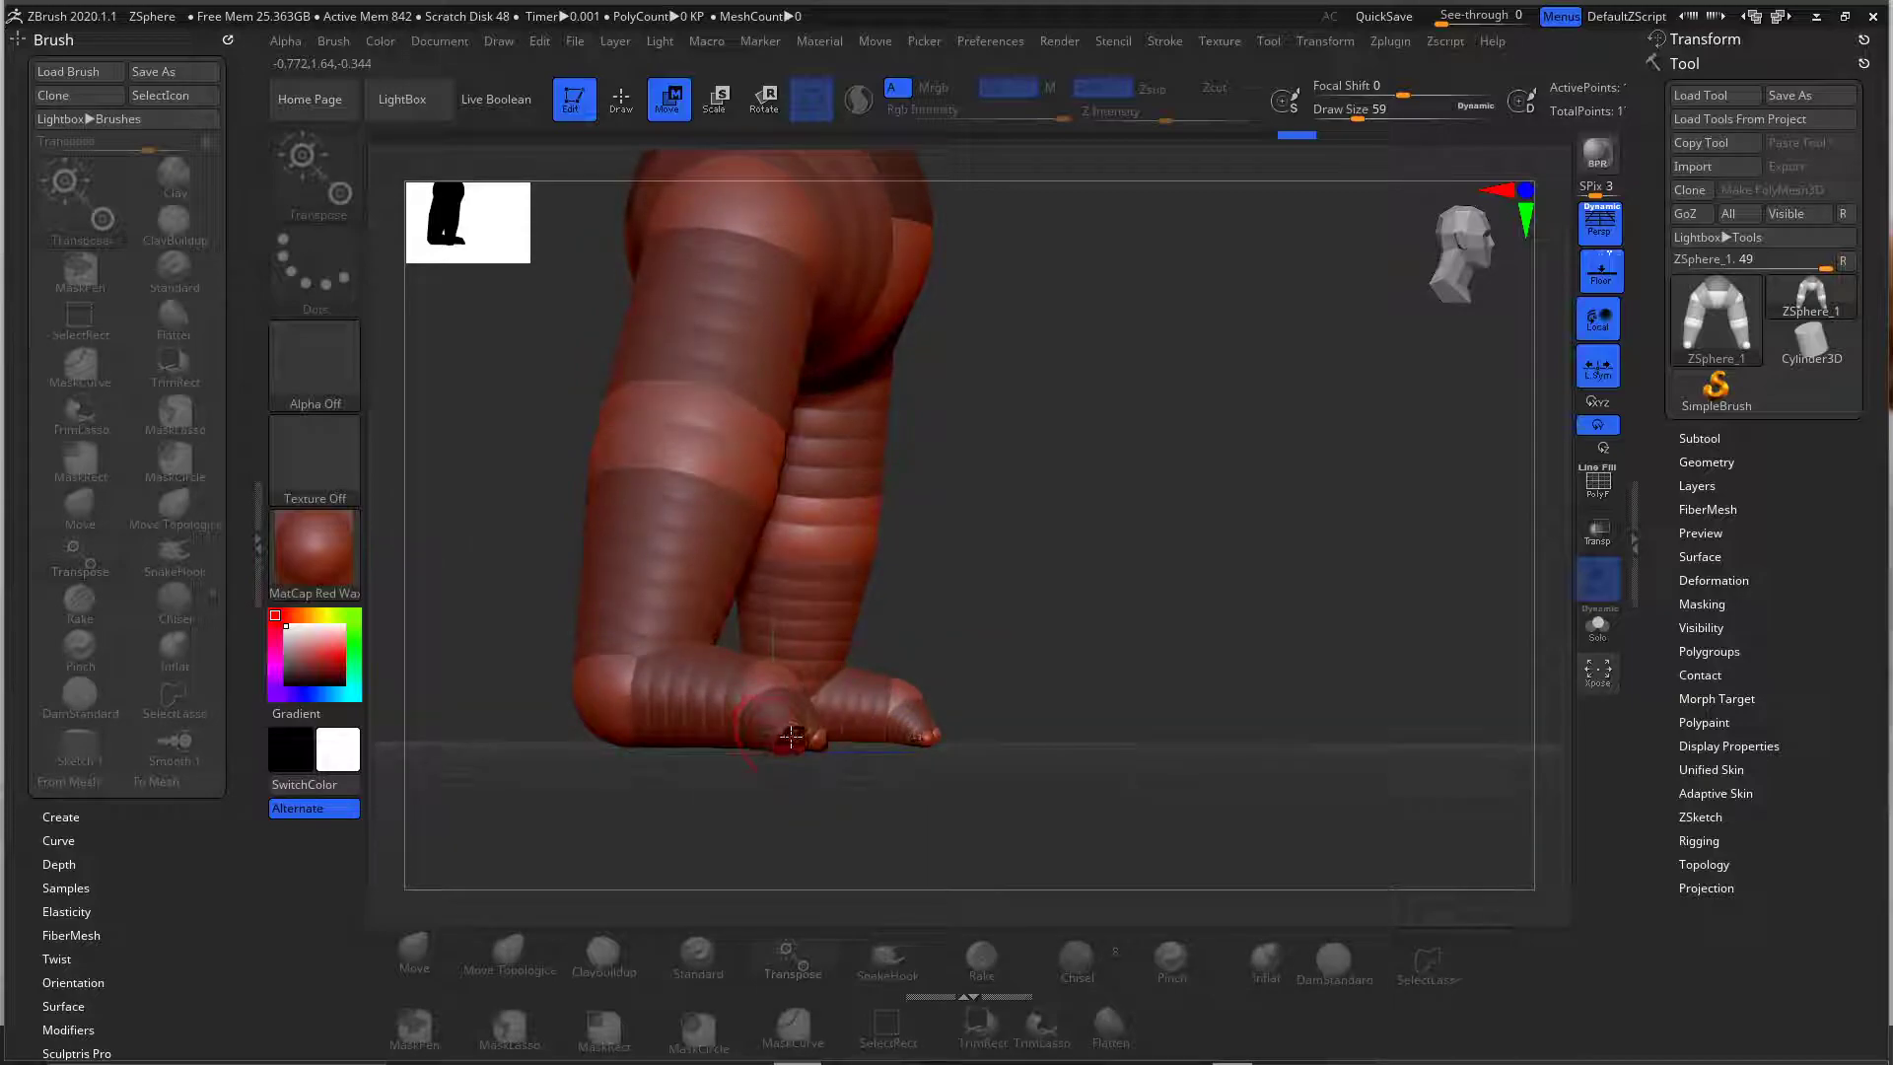
{"action": "left_click_drag", "start_coordinate": [791, 734], "coordinate": [817, 730]}
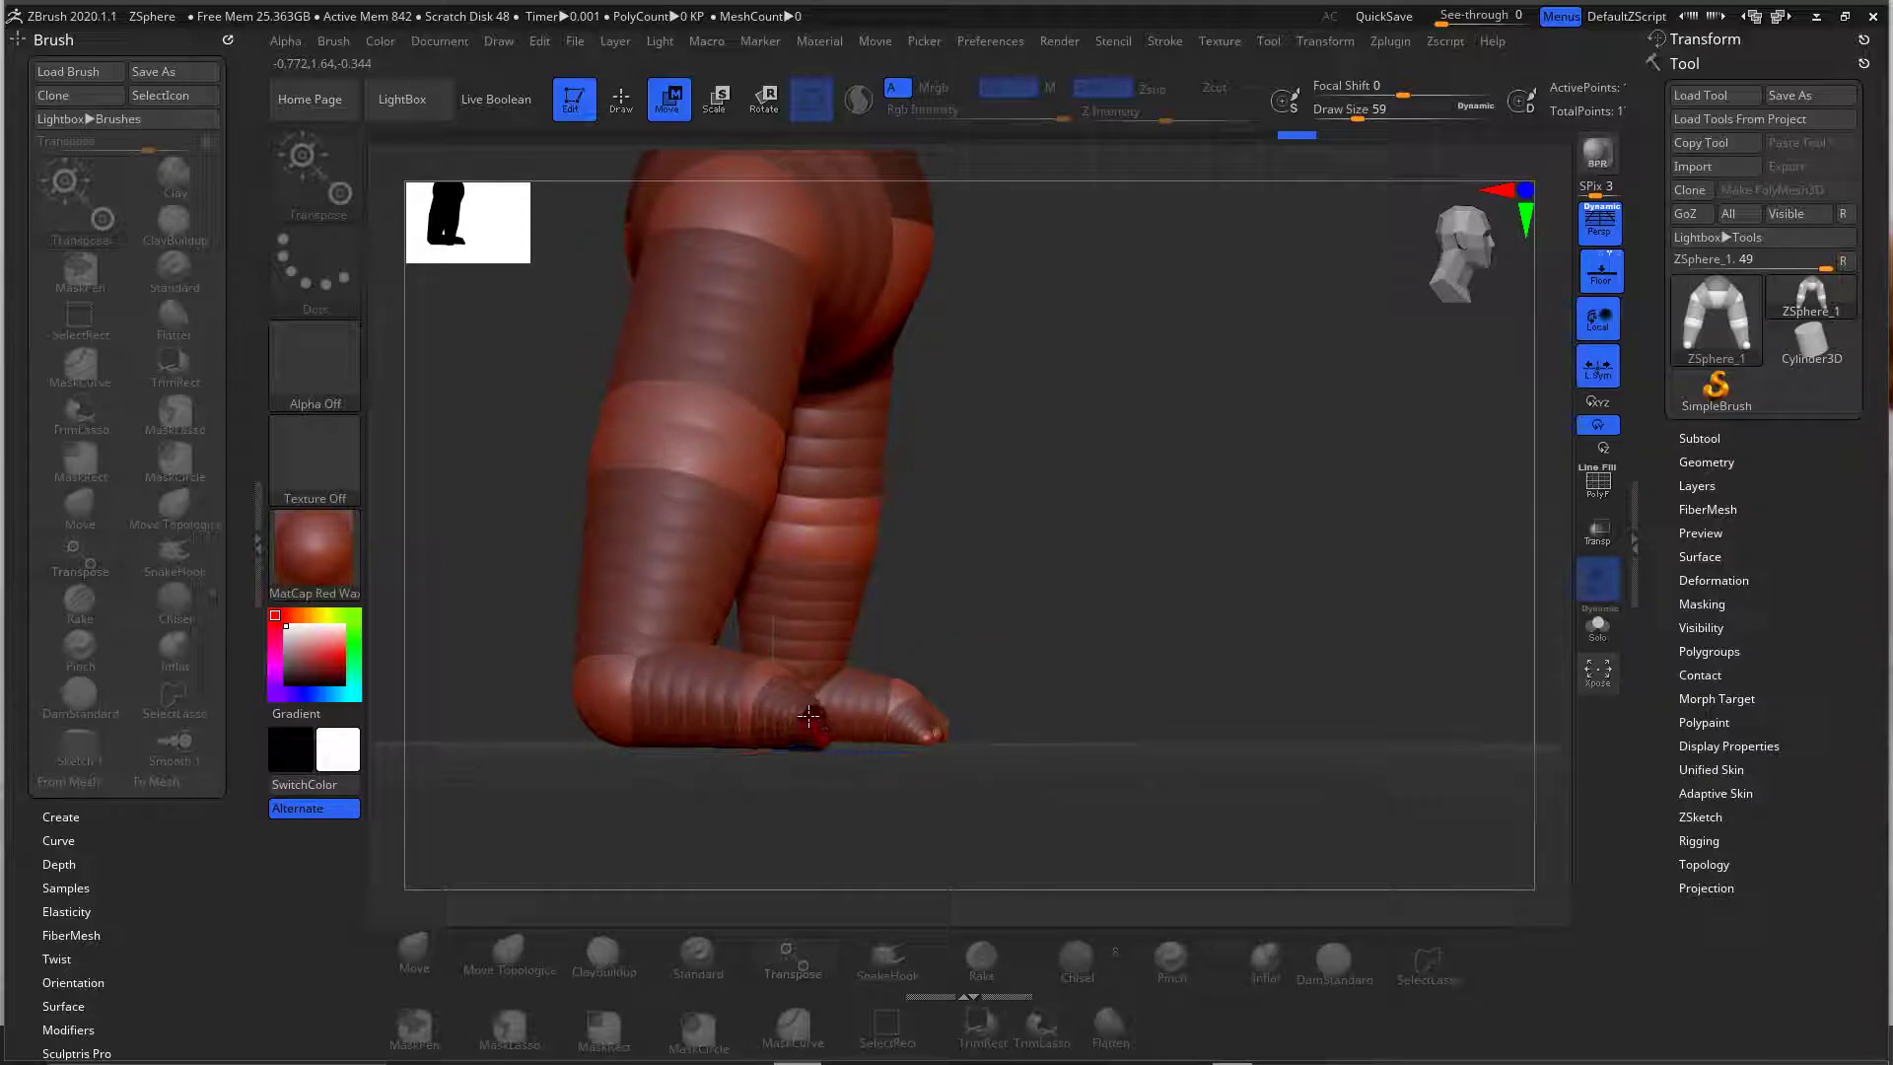
{"action": "mouse_move", "coordinate": [859, 753]}
{"action": "left_mouse_down"}
{"action": "mouse_move", "coordinate": [909, 758]}
{"action": "mouse_move", "coordinate": [849, 806]}
{"action": "mouse_move", "coordinate": [773, 795]}
{"action": "left_mouse_up"}
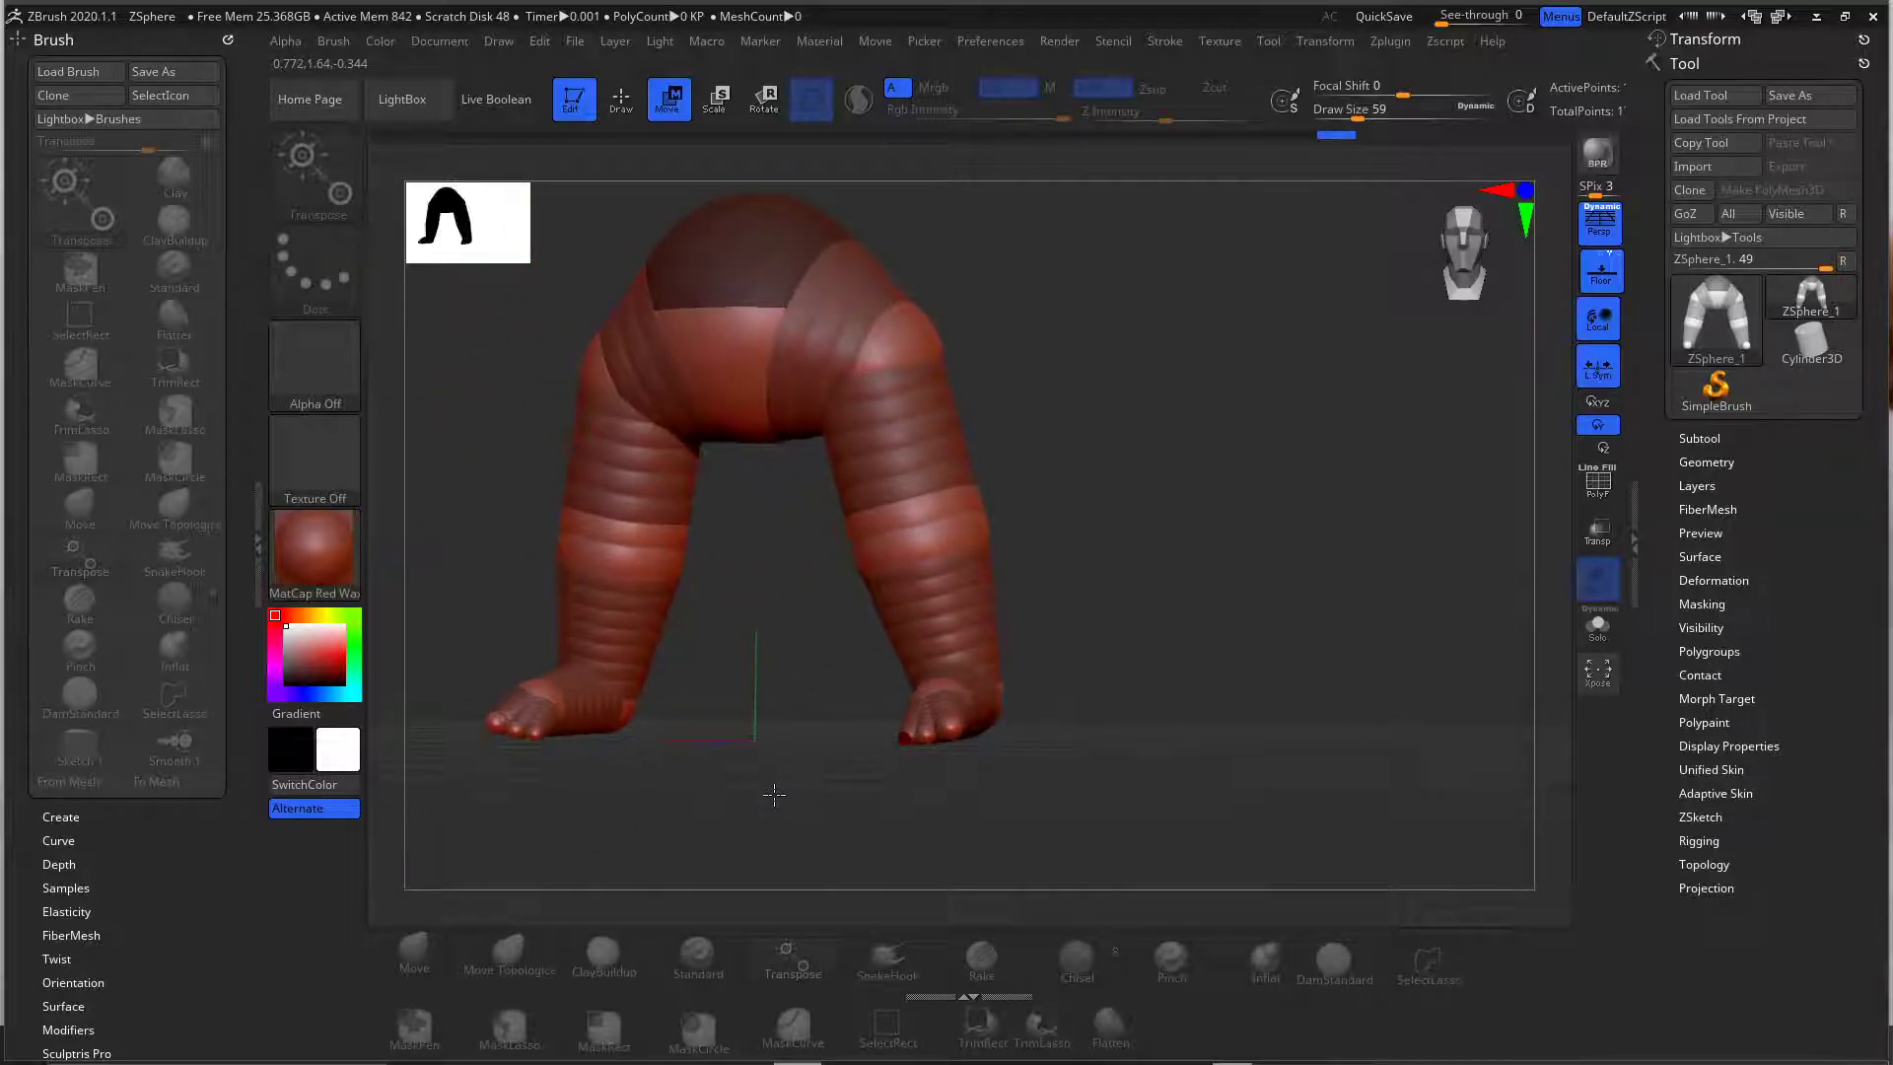
- Reposition the toe tips from the side and front to lengthen the toes and even out their spread
{"action": "left_click_drag", "start_coordinate": [986, 759], "coordinate": [921, 730]}
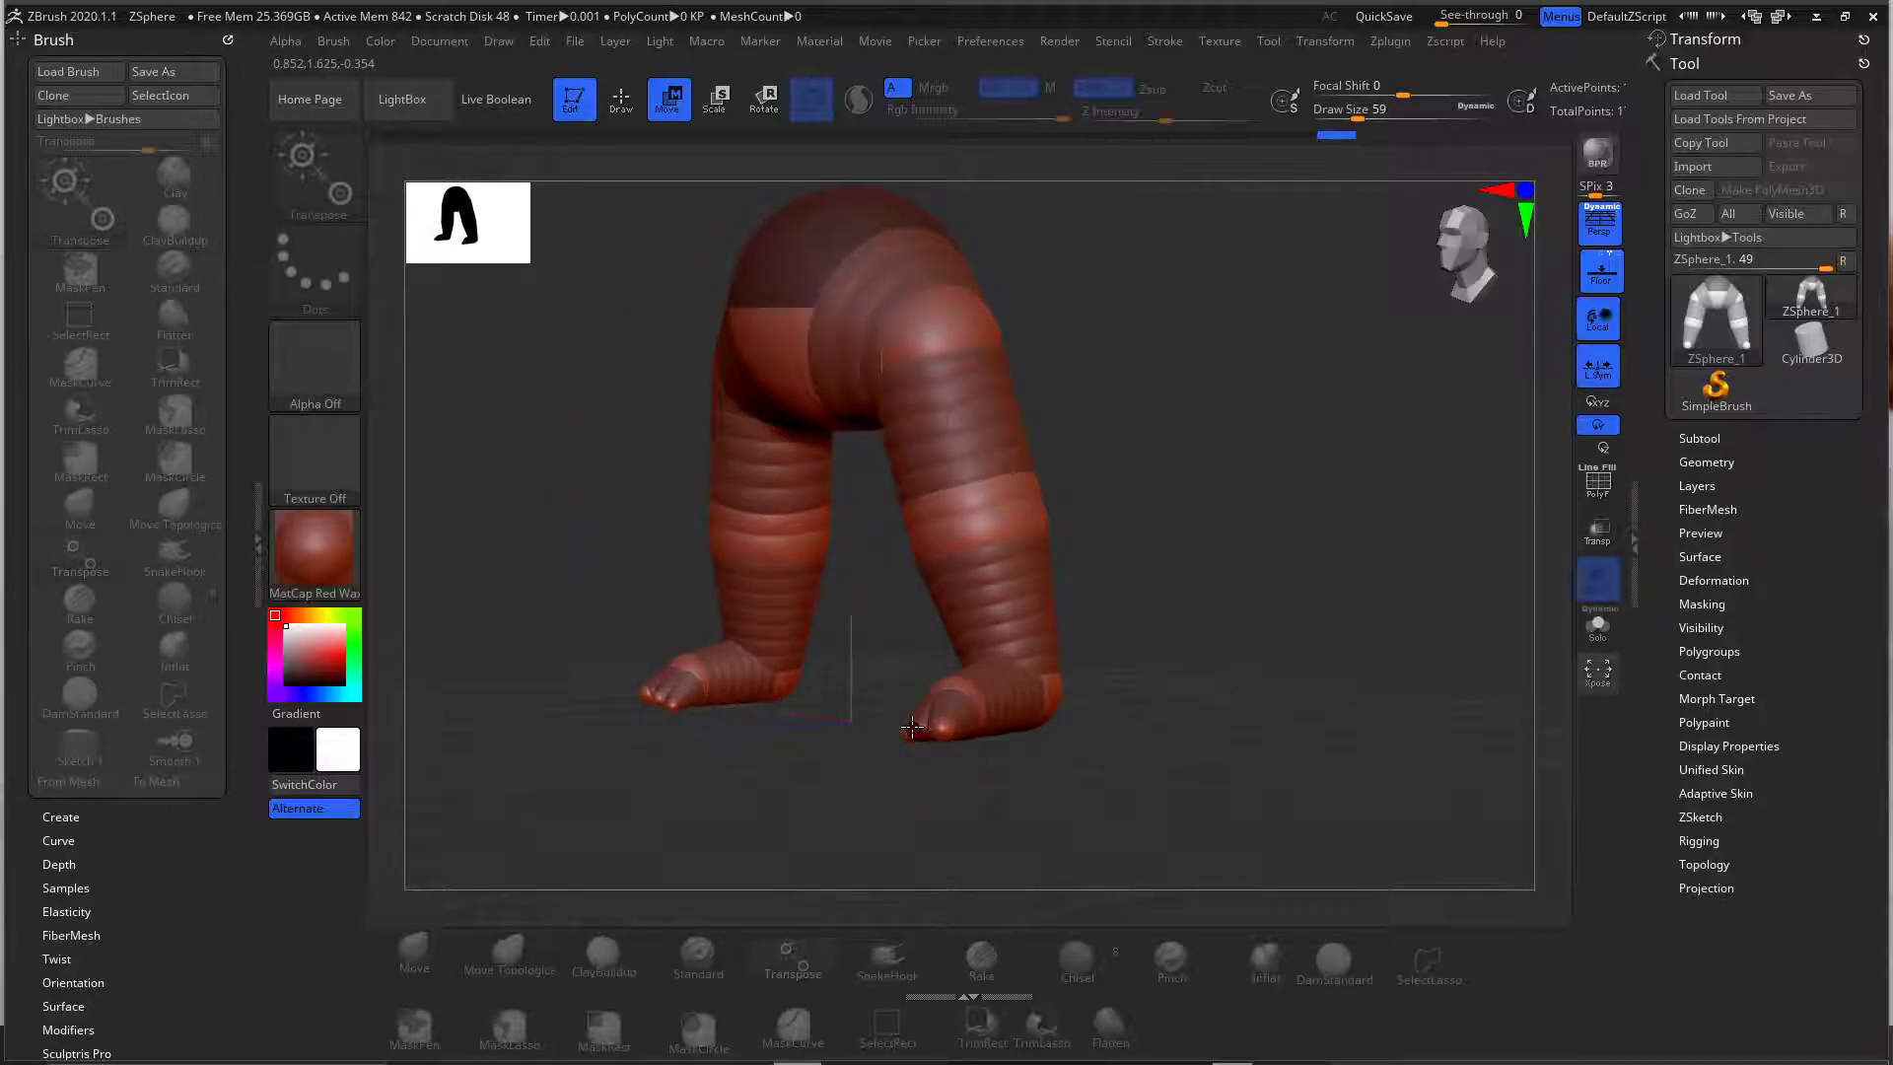
{"action": "left_click_drag", "start_coordinate": [905, 732], "coordinate": [1078, 781]}
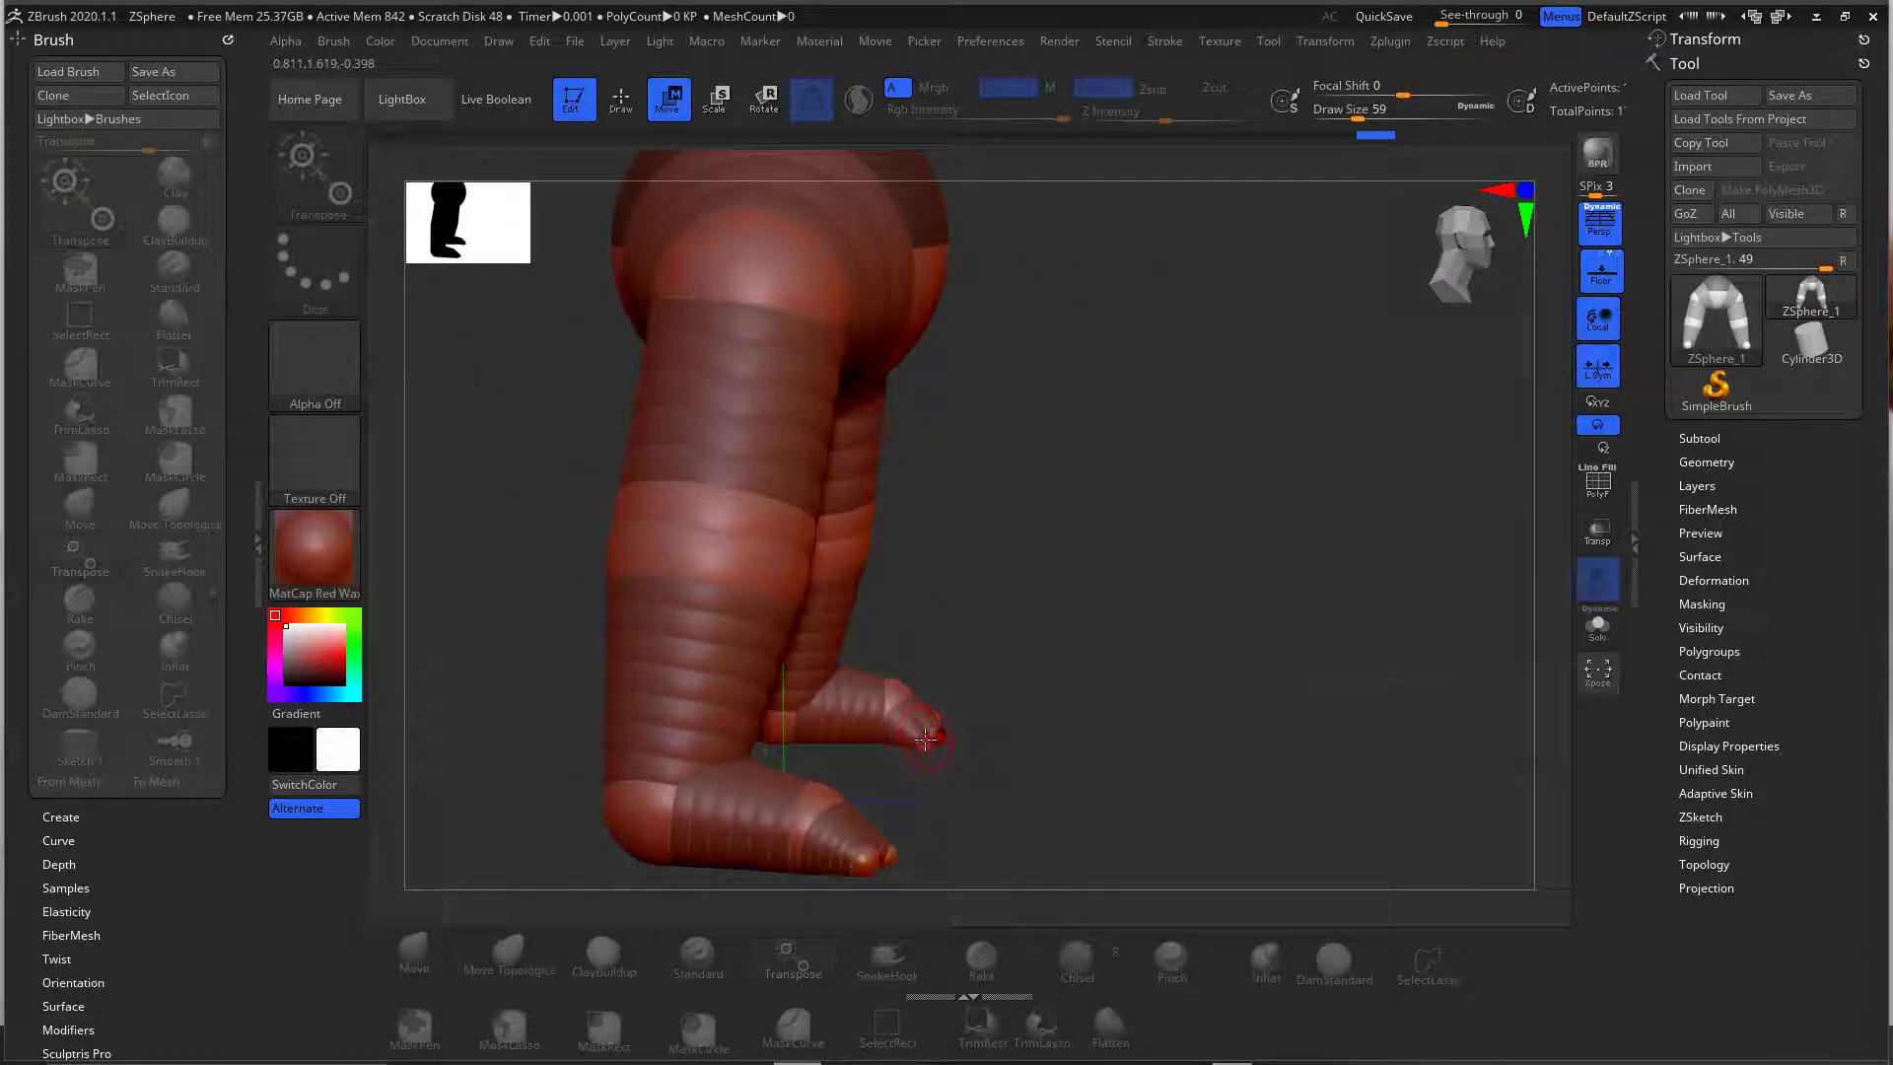
{"action": "left_click_drag", "start_coordinate": [933, 743], "coordinate": [952, 802]}
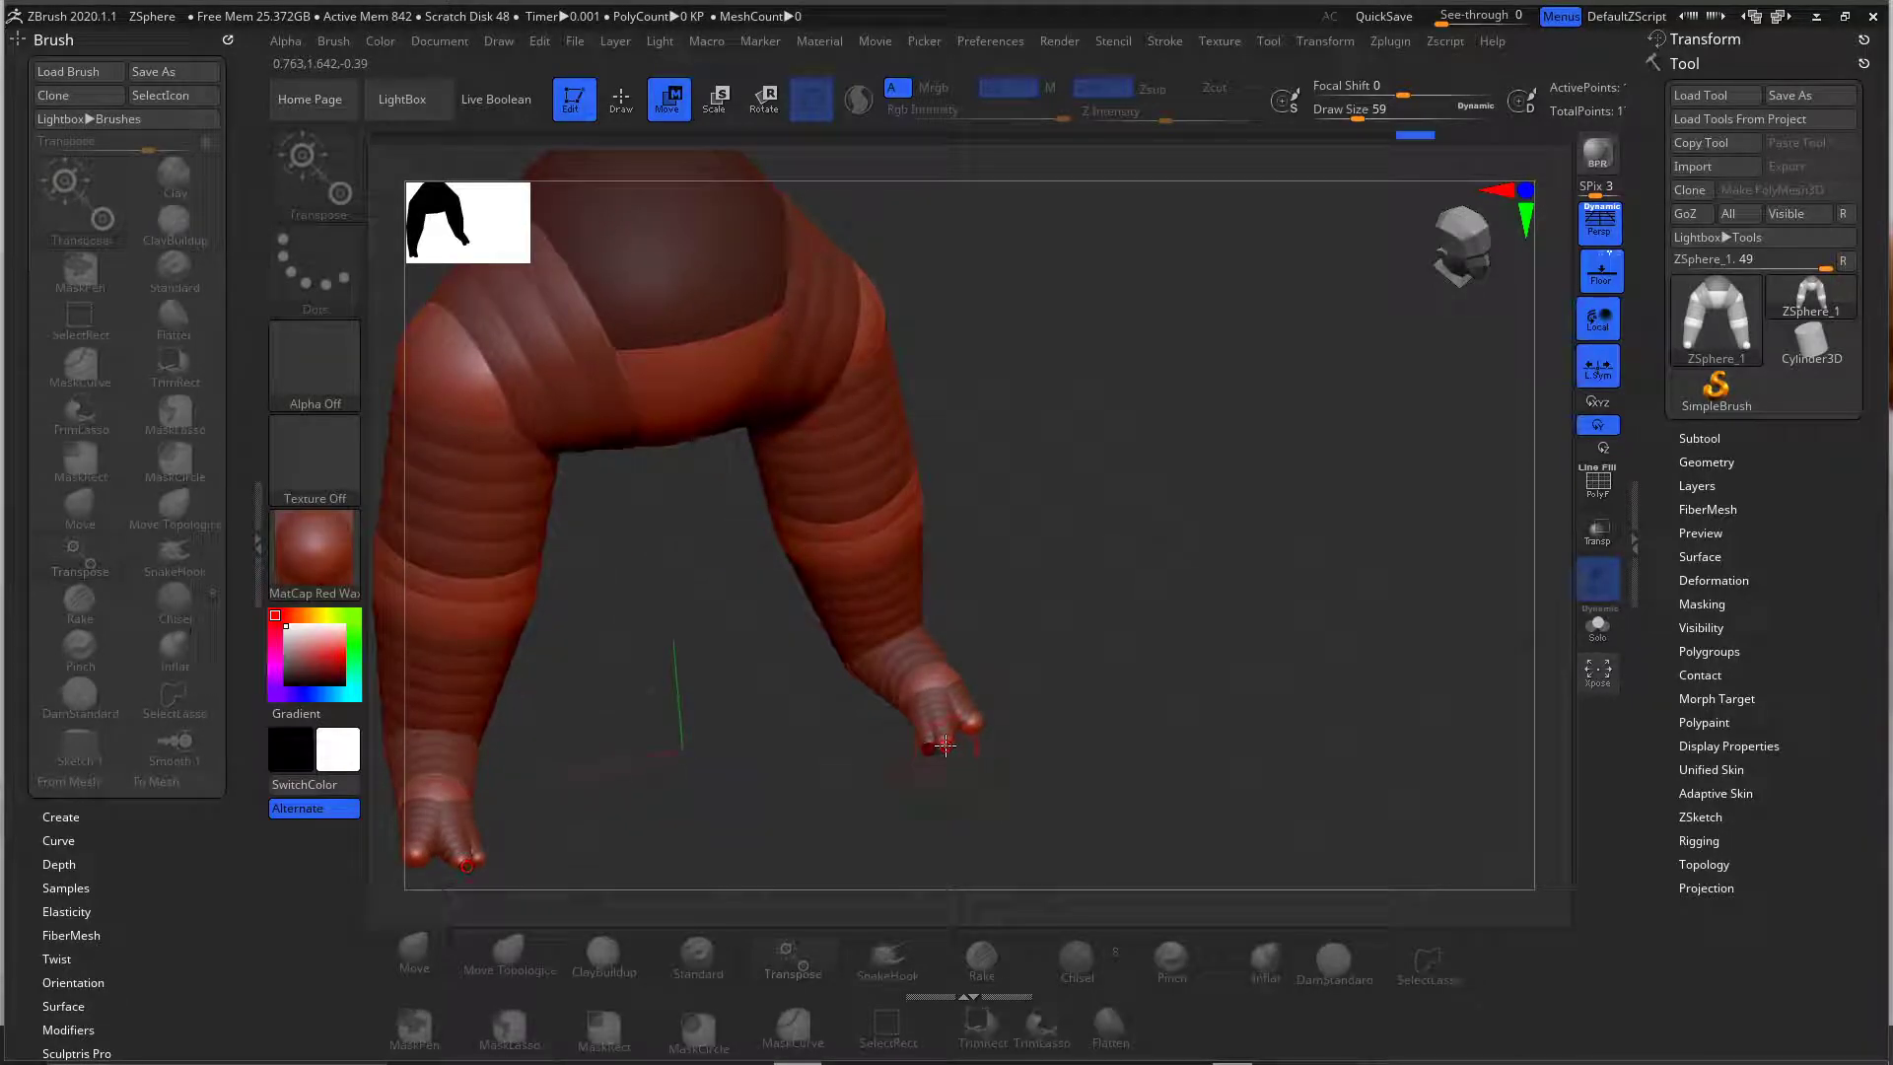
{"action": "left_click_drag", "start_coordinate": [958, 740], "coordinate": [1036, 762]}
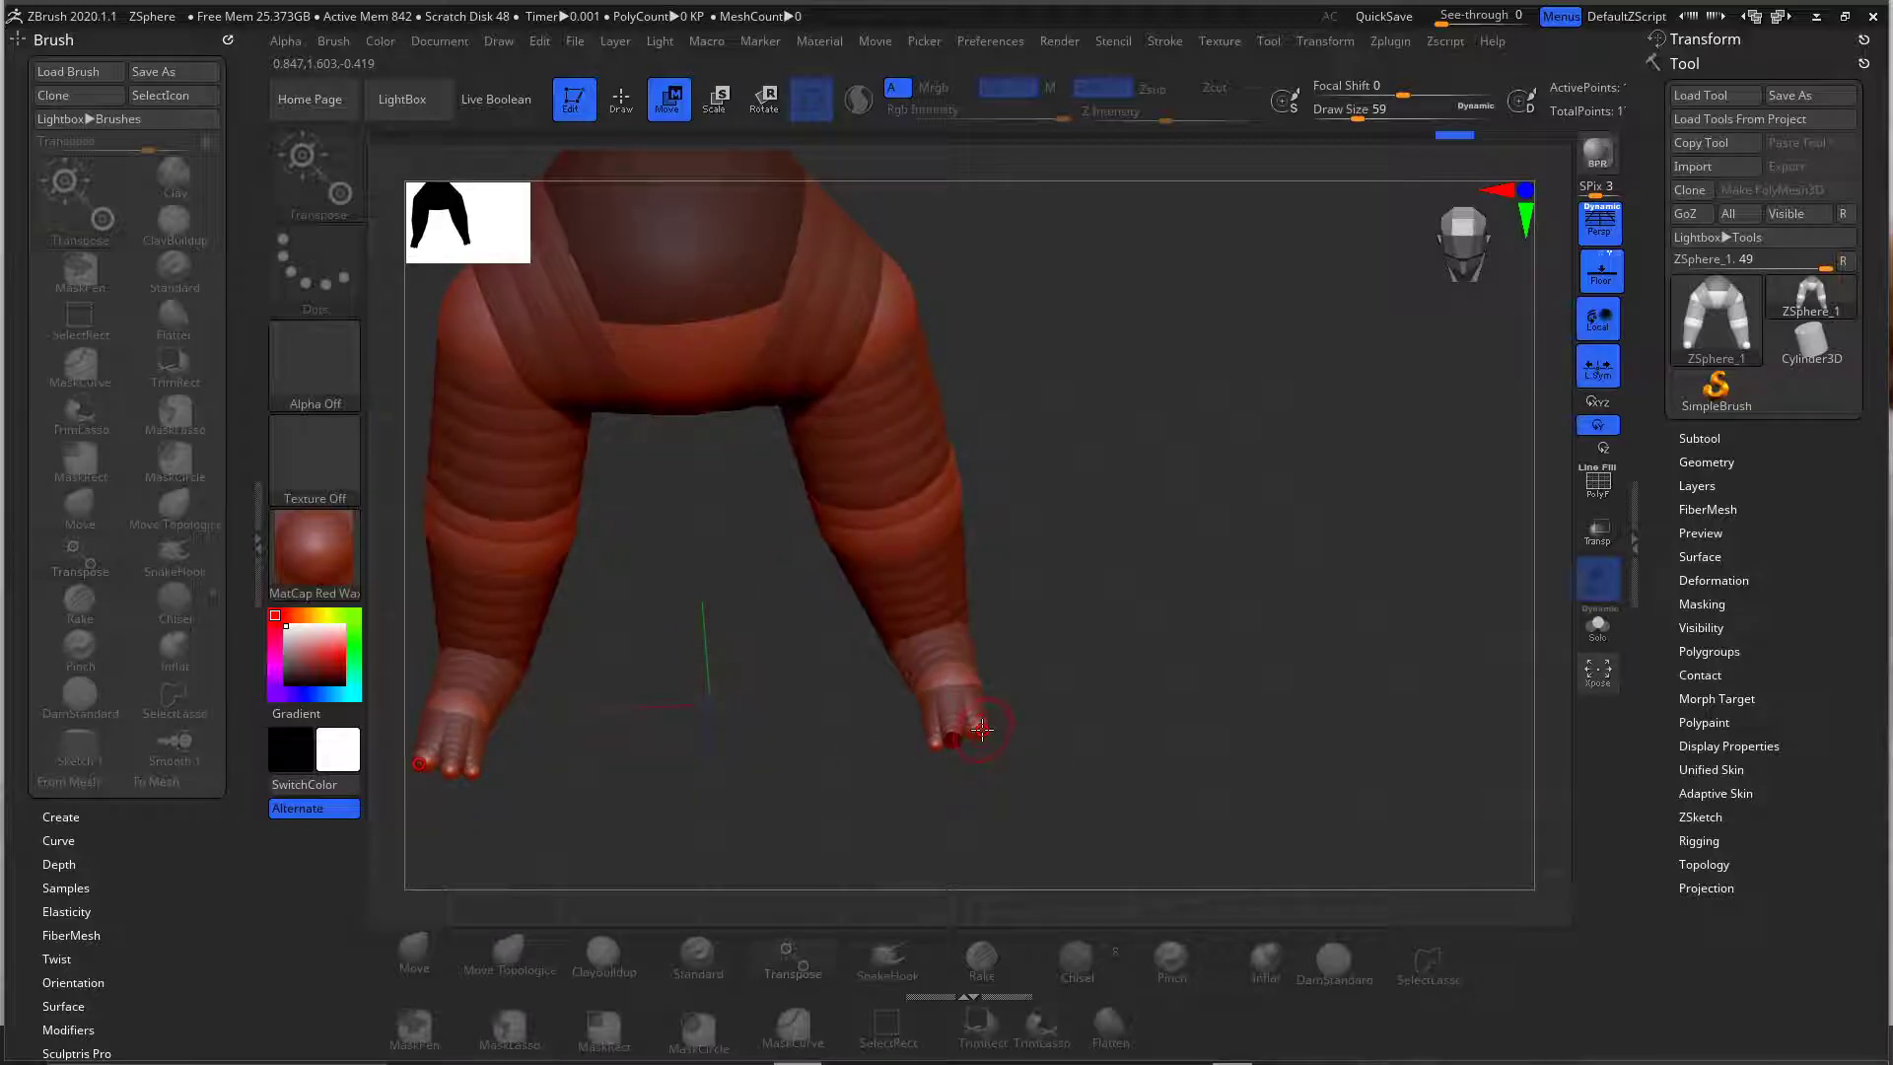
- Scale up the ZSpheres at the tips of all three toes to thicken them
{"action": "key", "text": "e"}
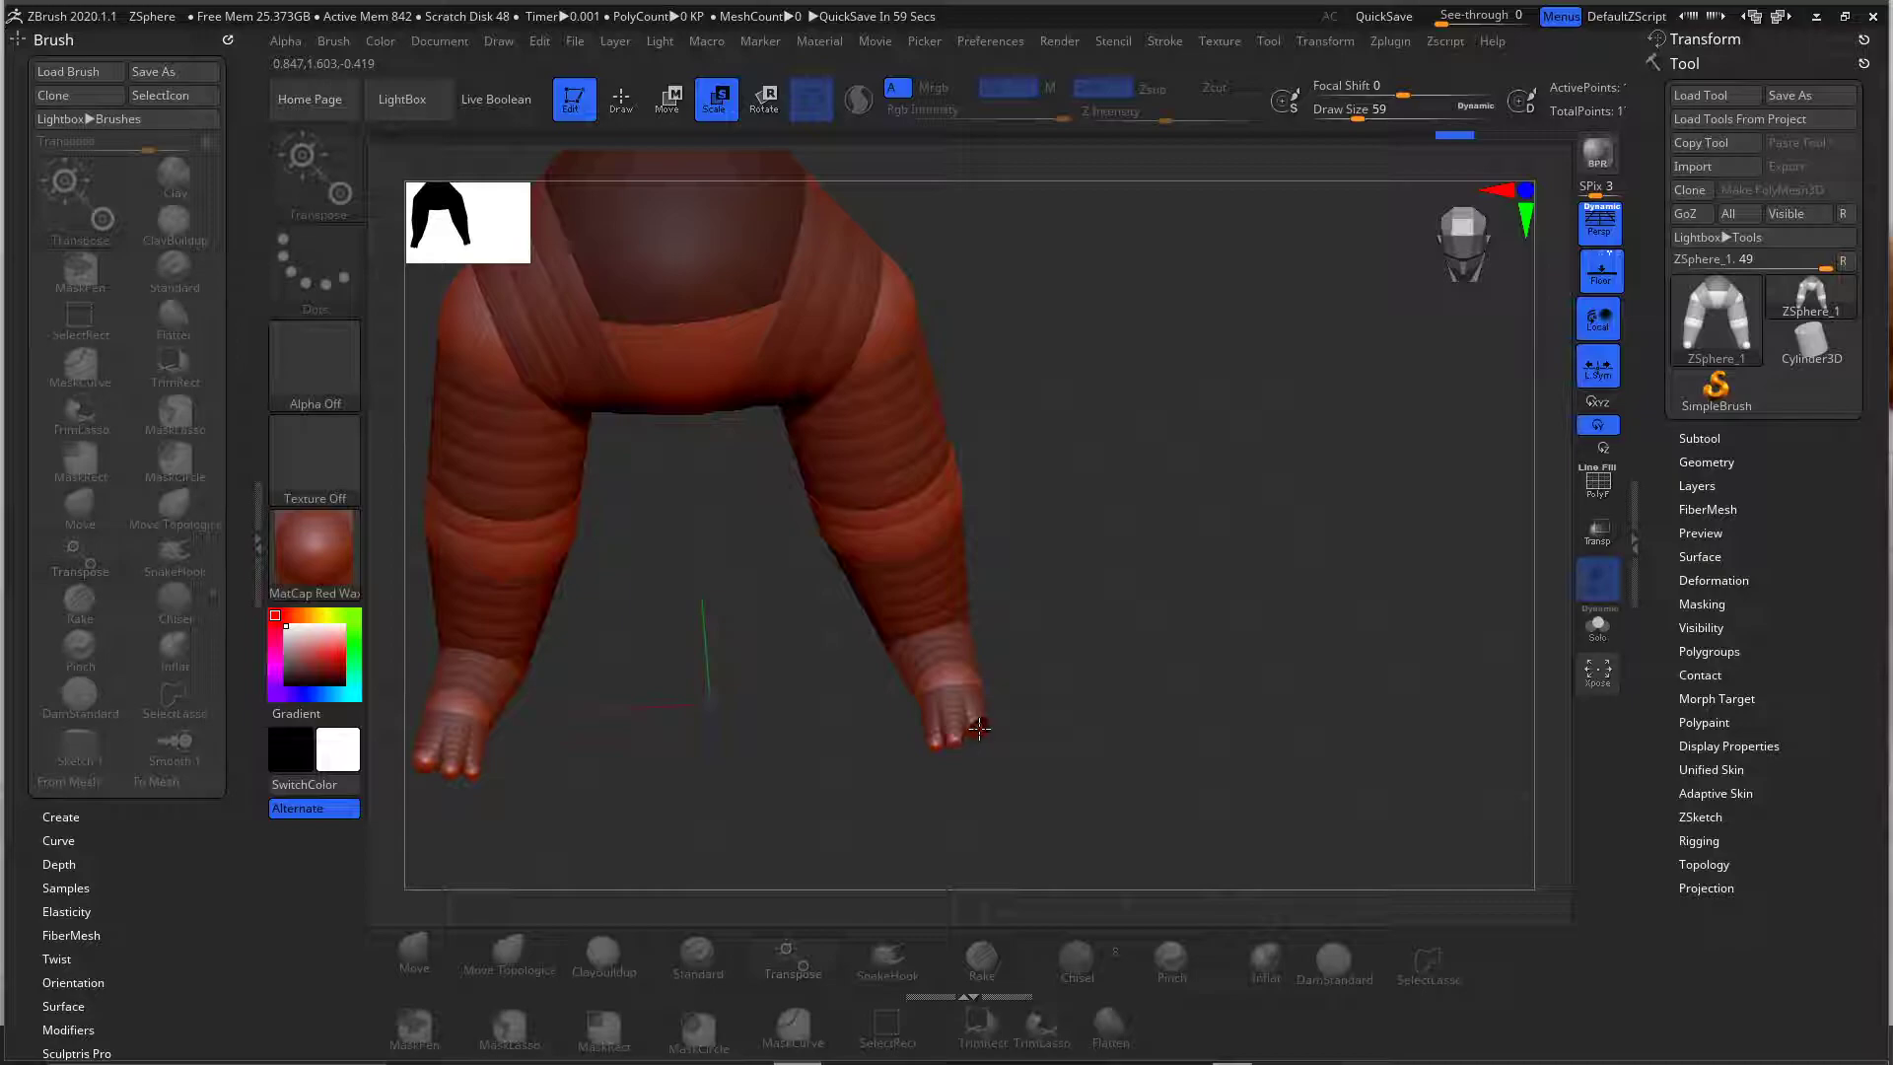
{"action": "mouse_move", "coordinate": [962, 678]}
{"action": "left_mouse_down"}
{"action": "mouse_move", "coordinate": [949, 741]}
{"action": "mouse_move", "coordinate": [1005, 776]}
{"action": "mouse_move", "coordinate": [1103, 778]}
{"action": "mouse_move", "coordinate": [1405, 714]}
{"action": "left_mouse_up"}
{"action": "mouse_move", "coordinate": [1052, 735]}
{"action": "left_mouse_down"}
{"action": "mouse_move", "coordinate": [1027, 765]}
{"action": "mouse_move", "coordinate": [1039, 781]}
{"action": "left_mouse_up"}
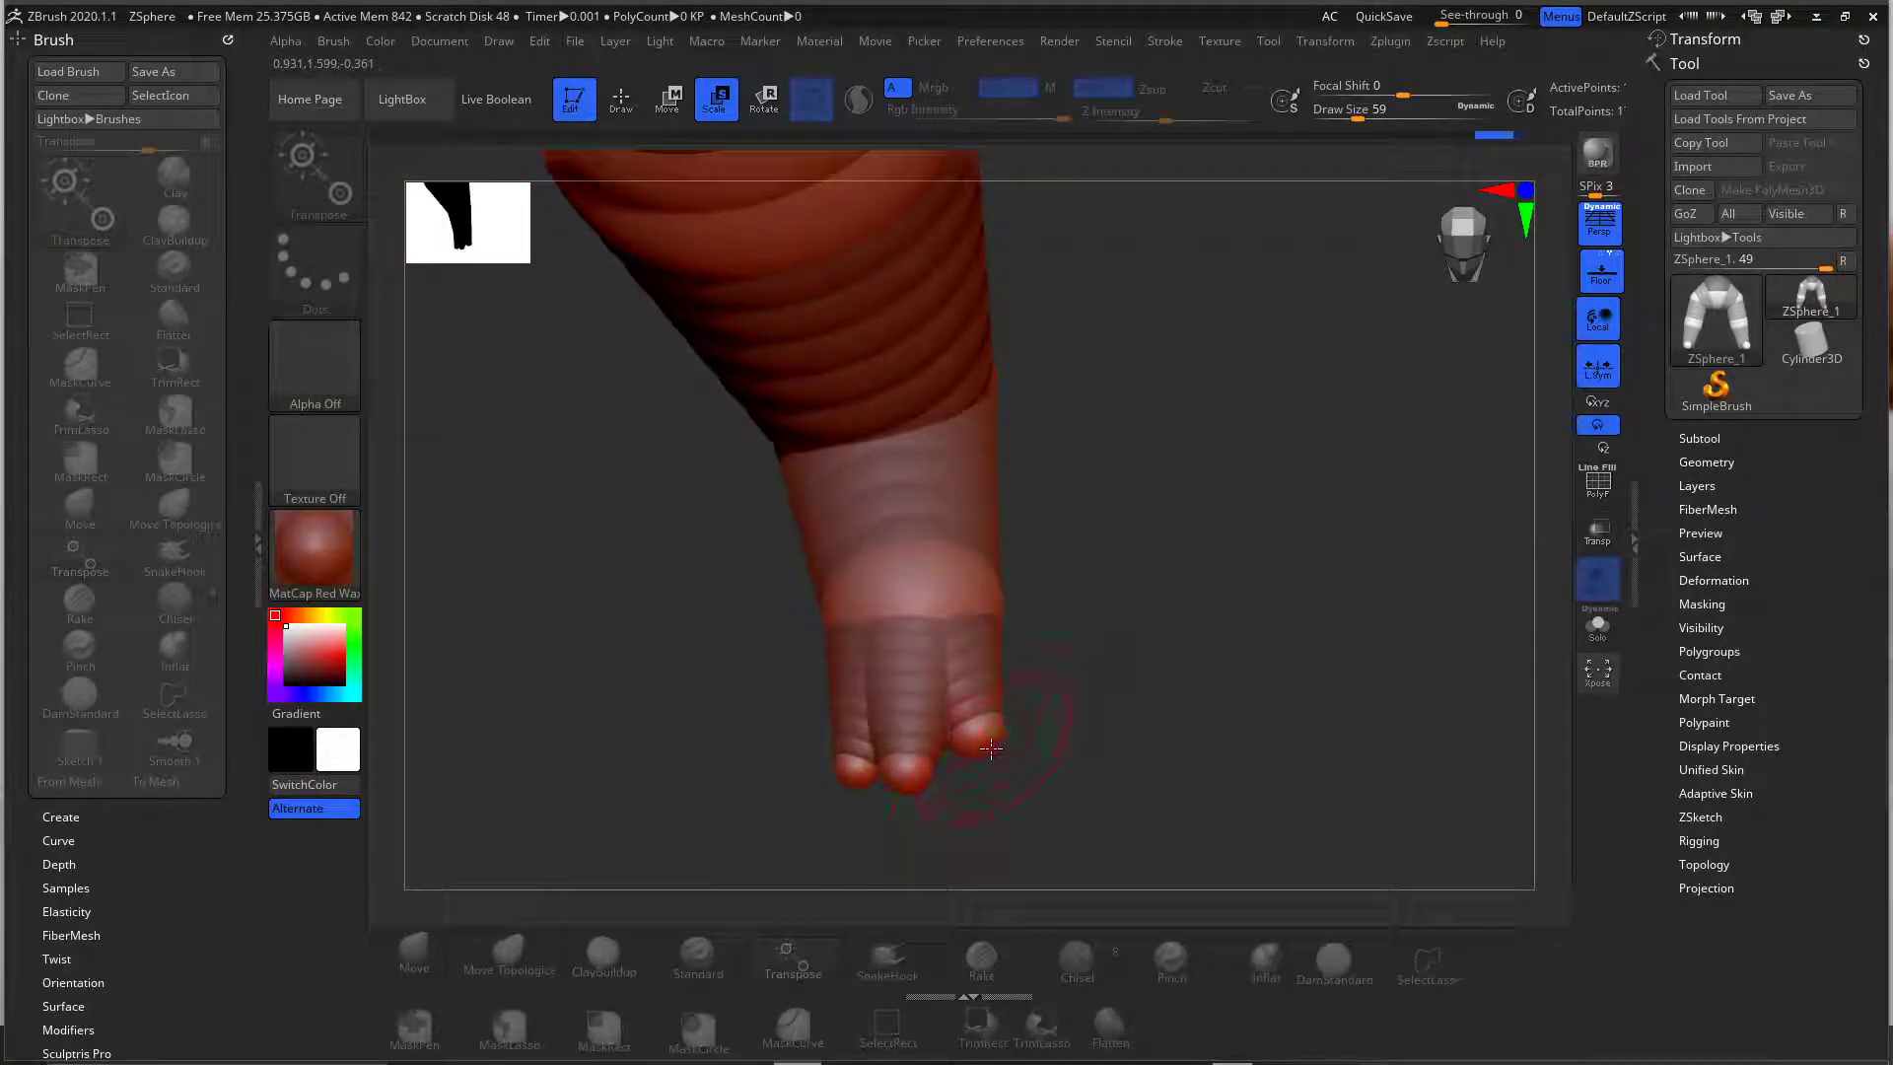
{"action": "left_click_drag", "start_coordinate": [979, 743], "coordinate": [916, 793]}
{"action": "mouse_move", "coordinate": [853, 778]}
{"action": "left_mouse_down"}
{"action": "mouse_move", "coordinate": [857, 797]}
{"action": "mouse_move", "coordinate": [880, 790]}
{"action": "left_mouse_up"}
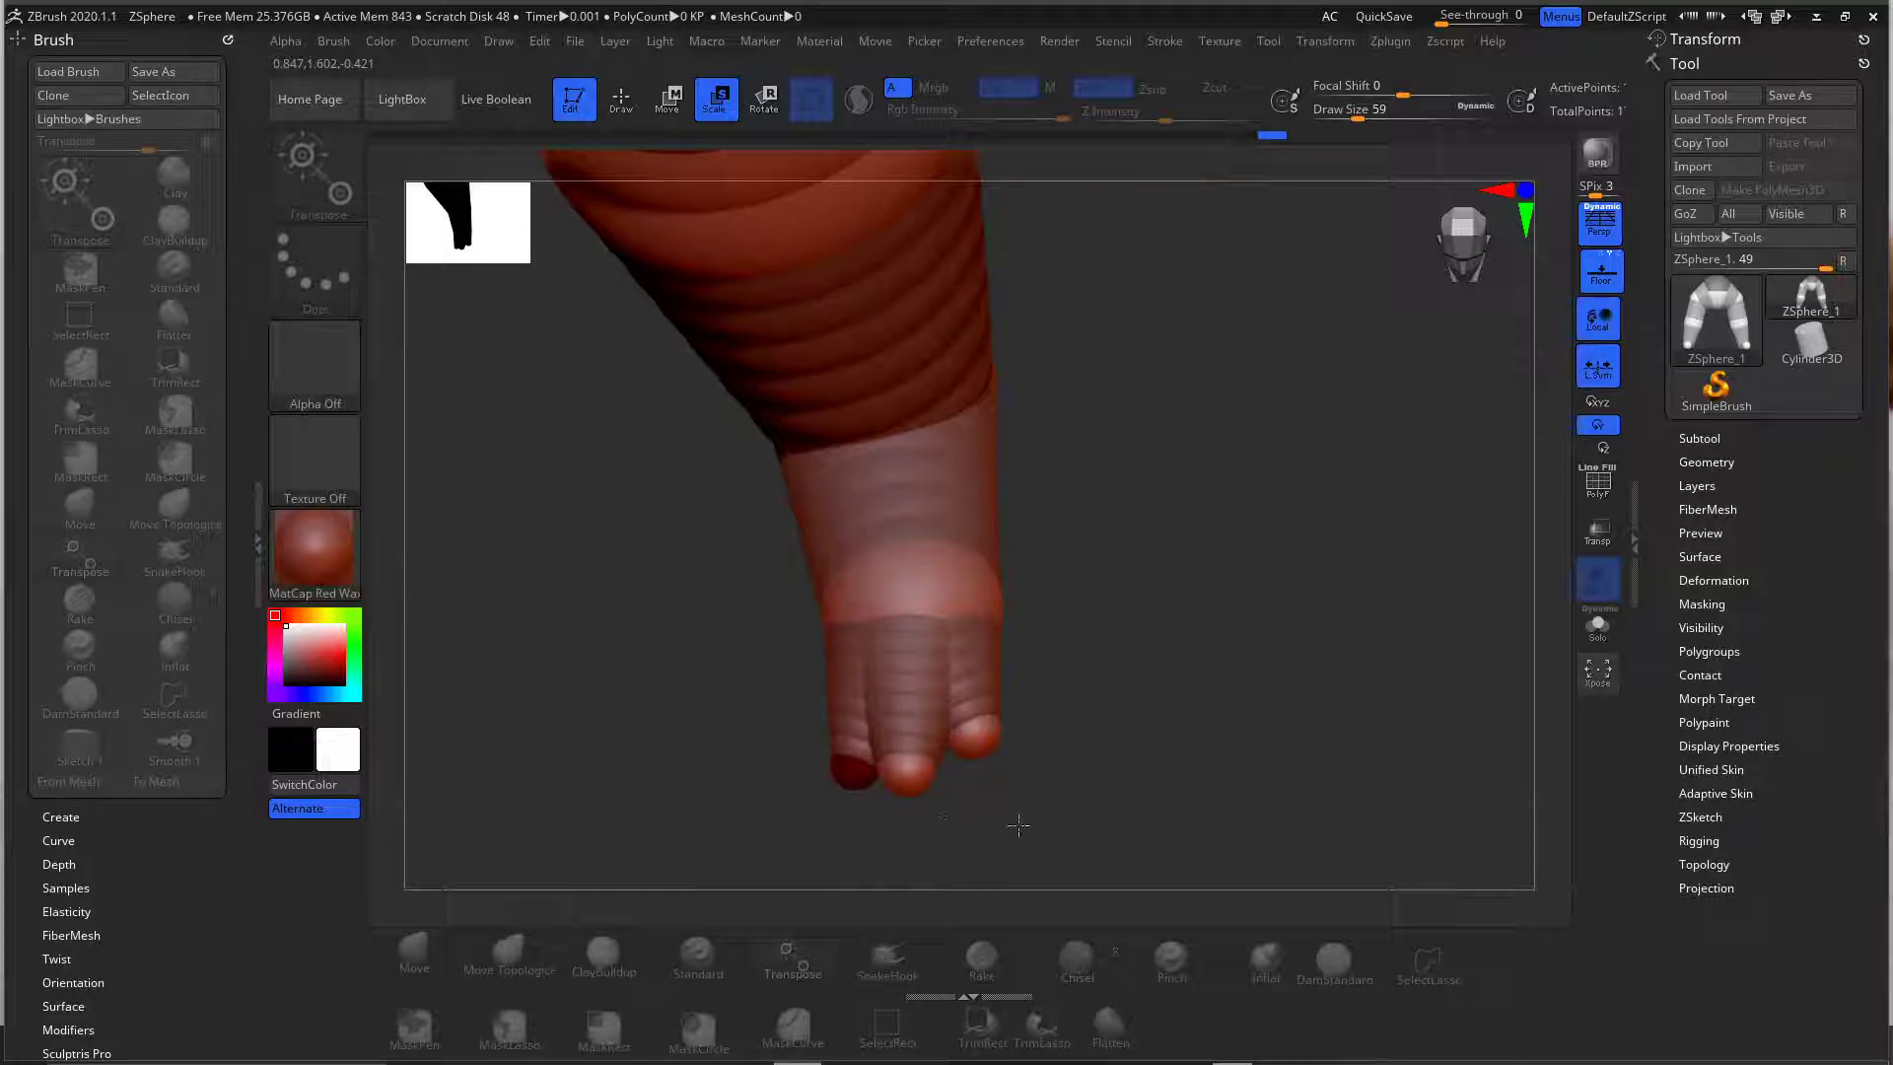
- Move the inner toe's tip ZSphere to refine its placement beside the middle toe
{"action": "left_click_drag", "start_coordinate": [1052, 796], "coordinate": [1102, 675]}
{"action": "key", "text": "w"}
{"action": "mouse_move", "coordinate": [852, 770]}
{"action": "left_mouse_down"}
{"action": "mouse_move", "coordinate": [865, 739]}
{"action": "mouse_move", "coordinate": [983, 725]}
{"action": "mouse_move", "coordinate": [925, 745]}
{"action": "mouse_move", "coordinate": [944, 744]}
{"action": "left_mouse_up"}
{"action": "left_click", "coordinate": [873, 735]}
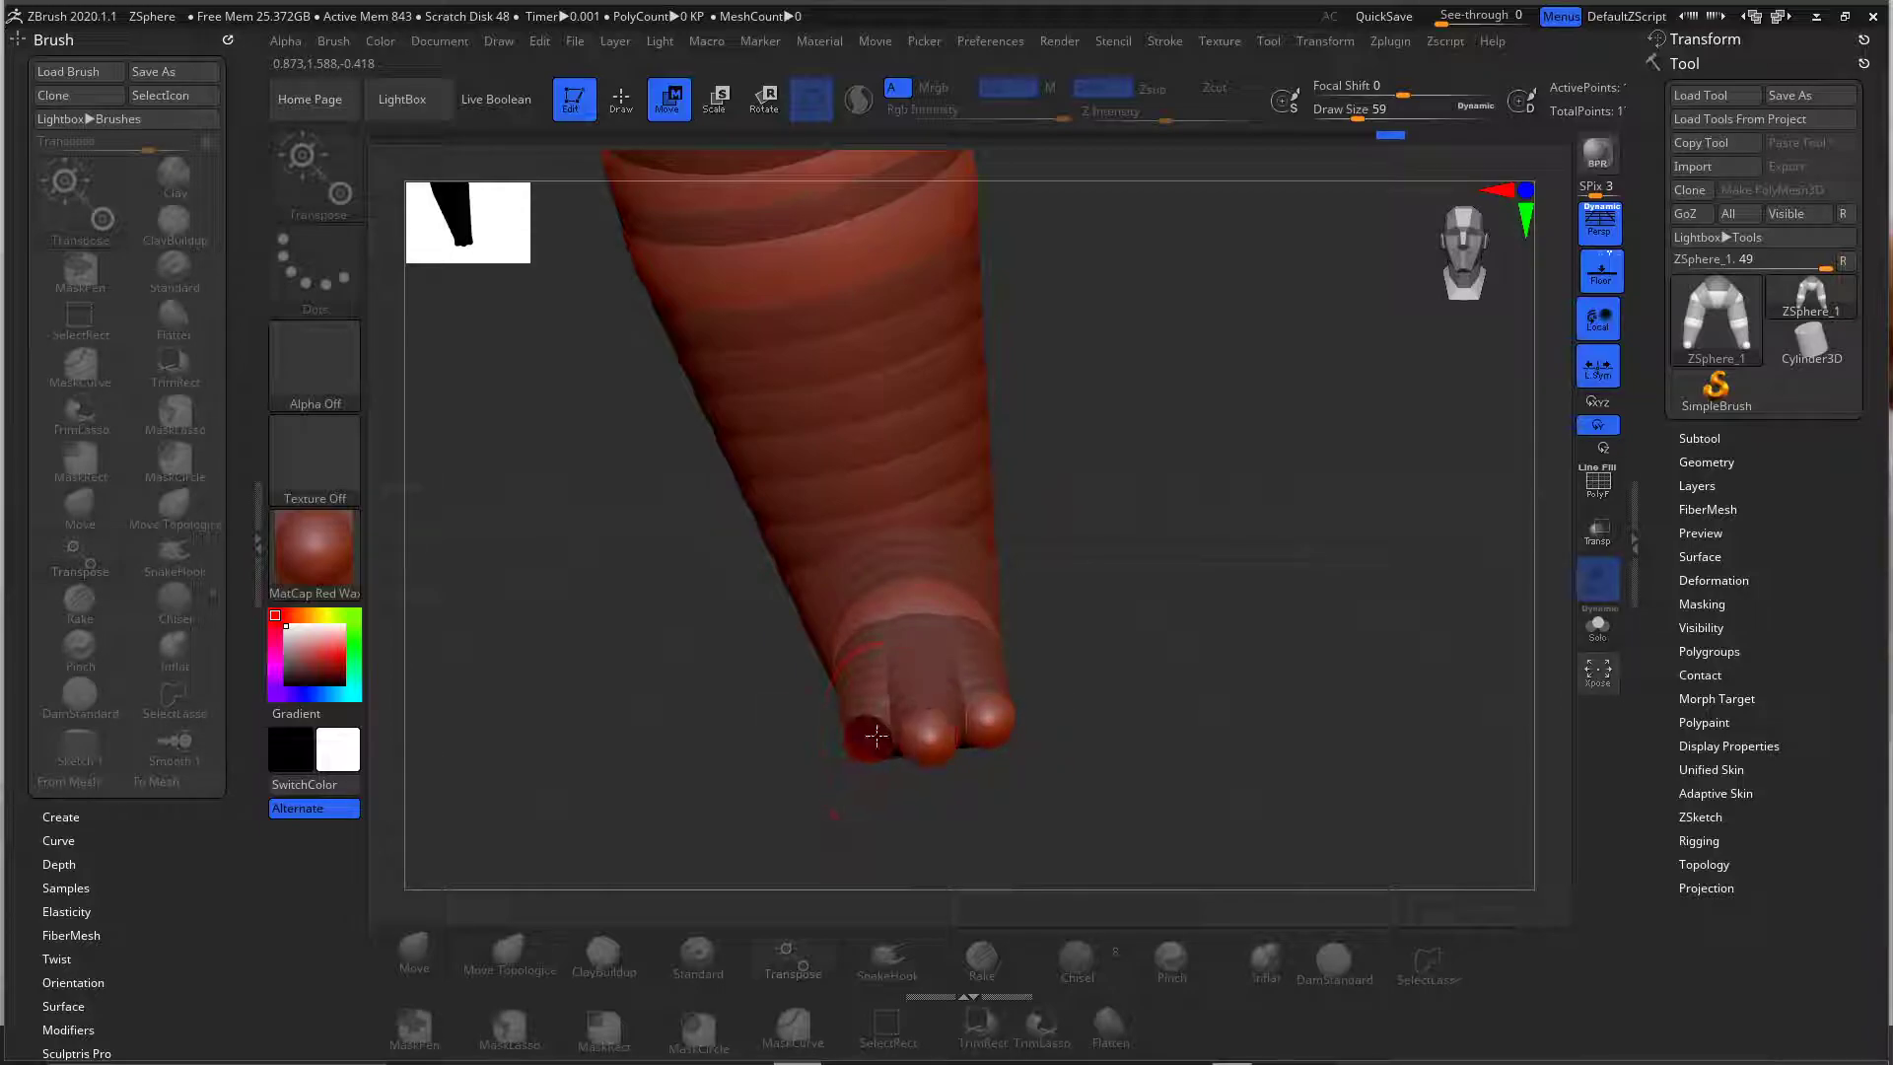
- Nudge the inner toe's tip ZSphere closer to the middle toe, judging the spacing from above and from the side
{"action": "left_click_drag", "start_coordinate": [676, 747], "coordinate": [748, 867]}
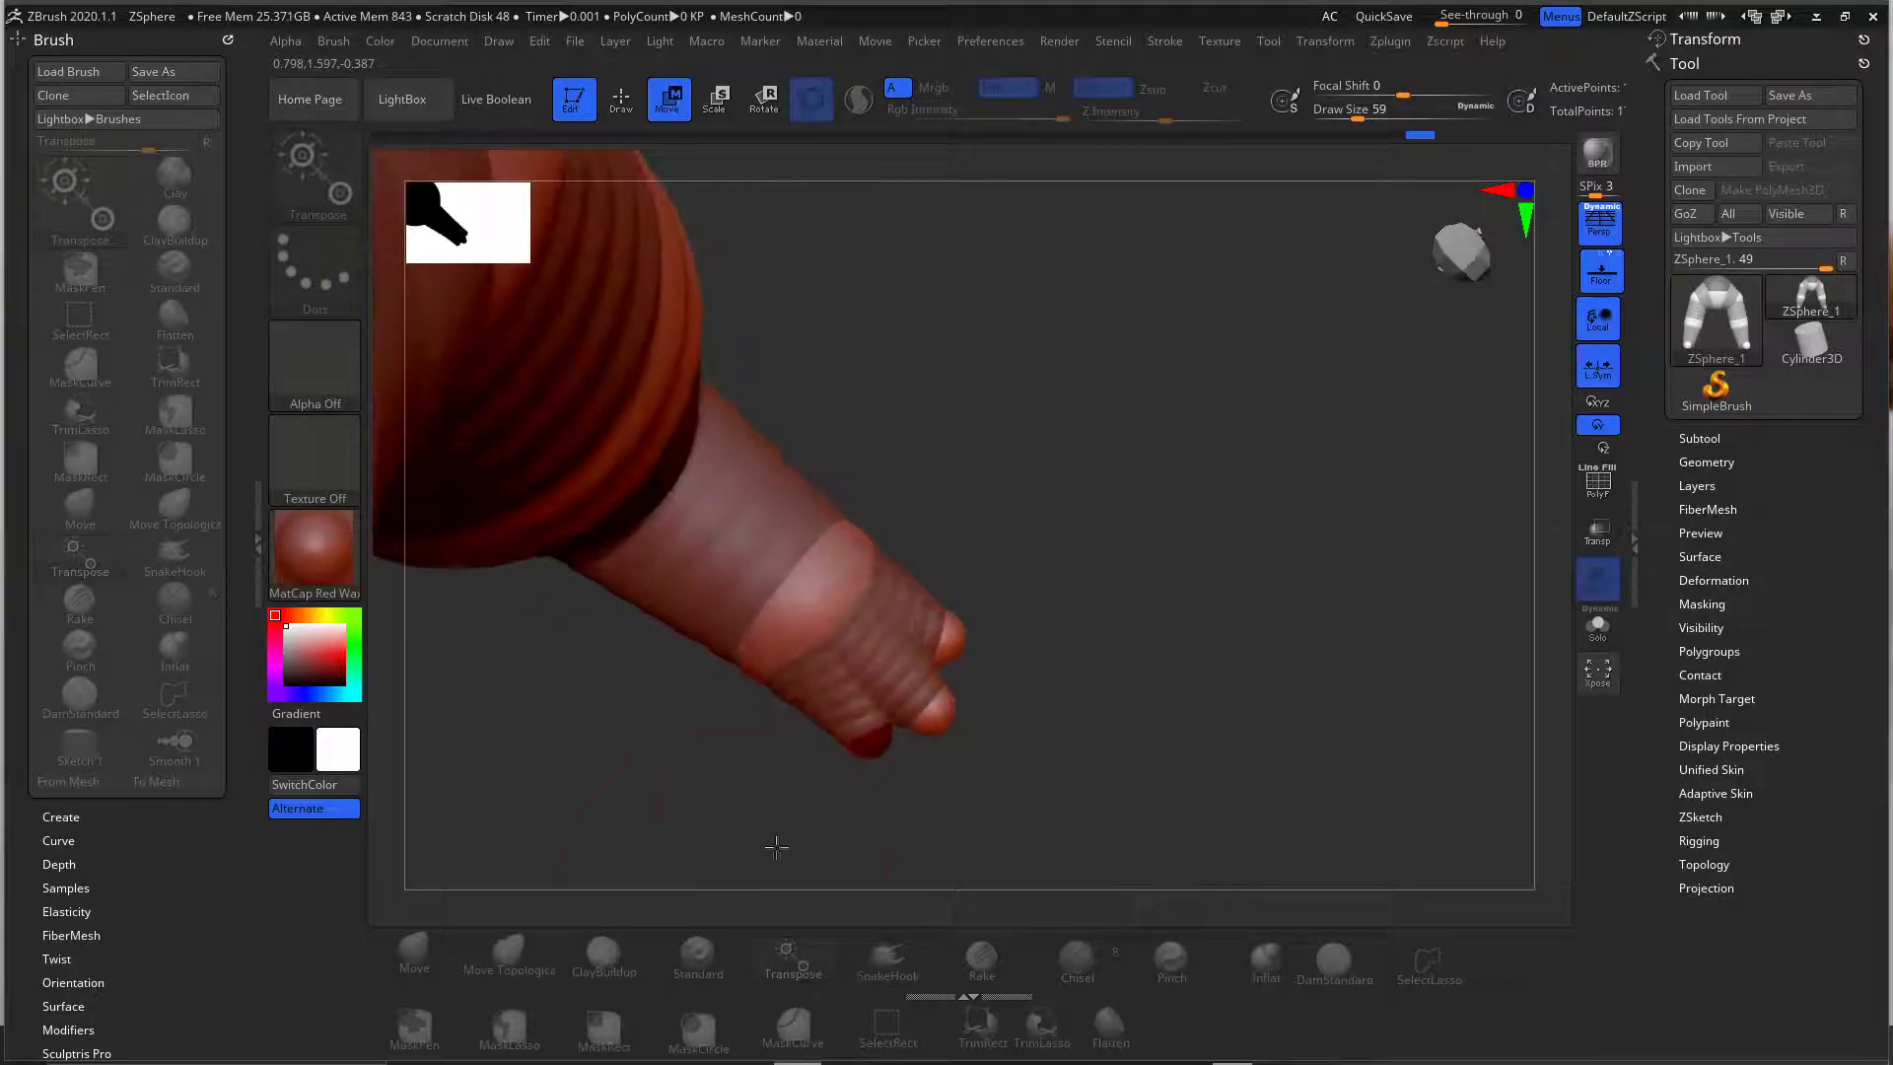
{"action": "left_click_drag", "start_coordinate": [877, 741], "coordinate": [889, 747]}
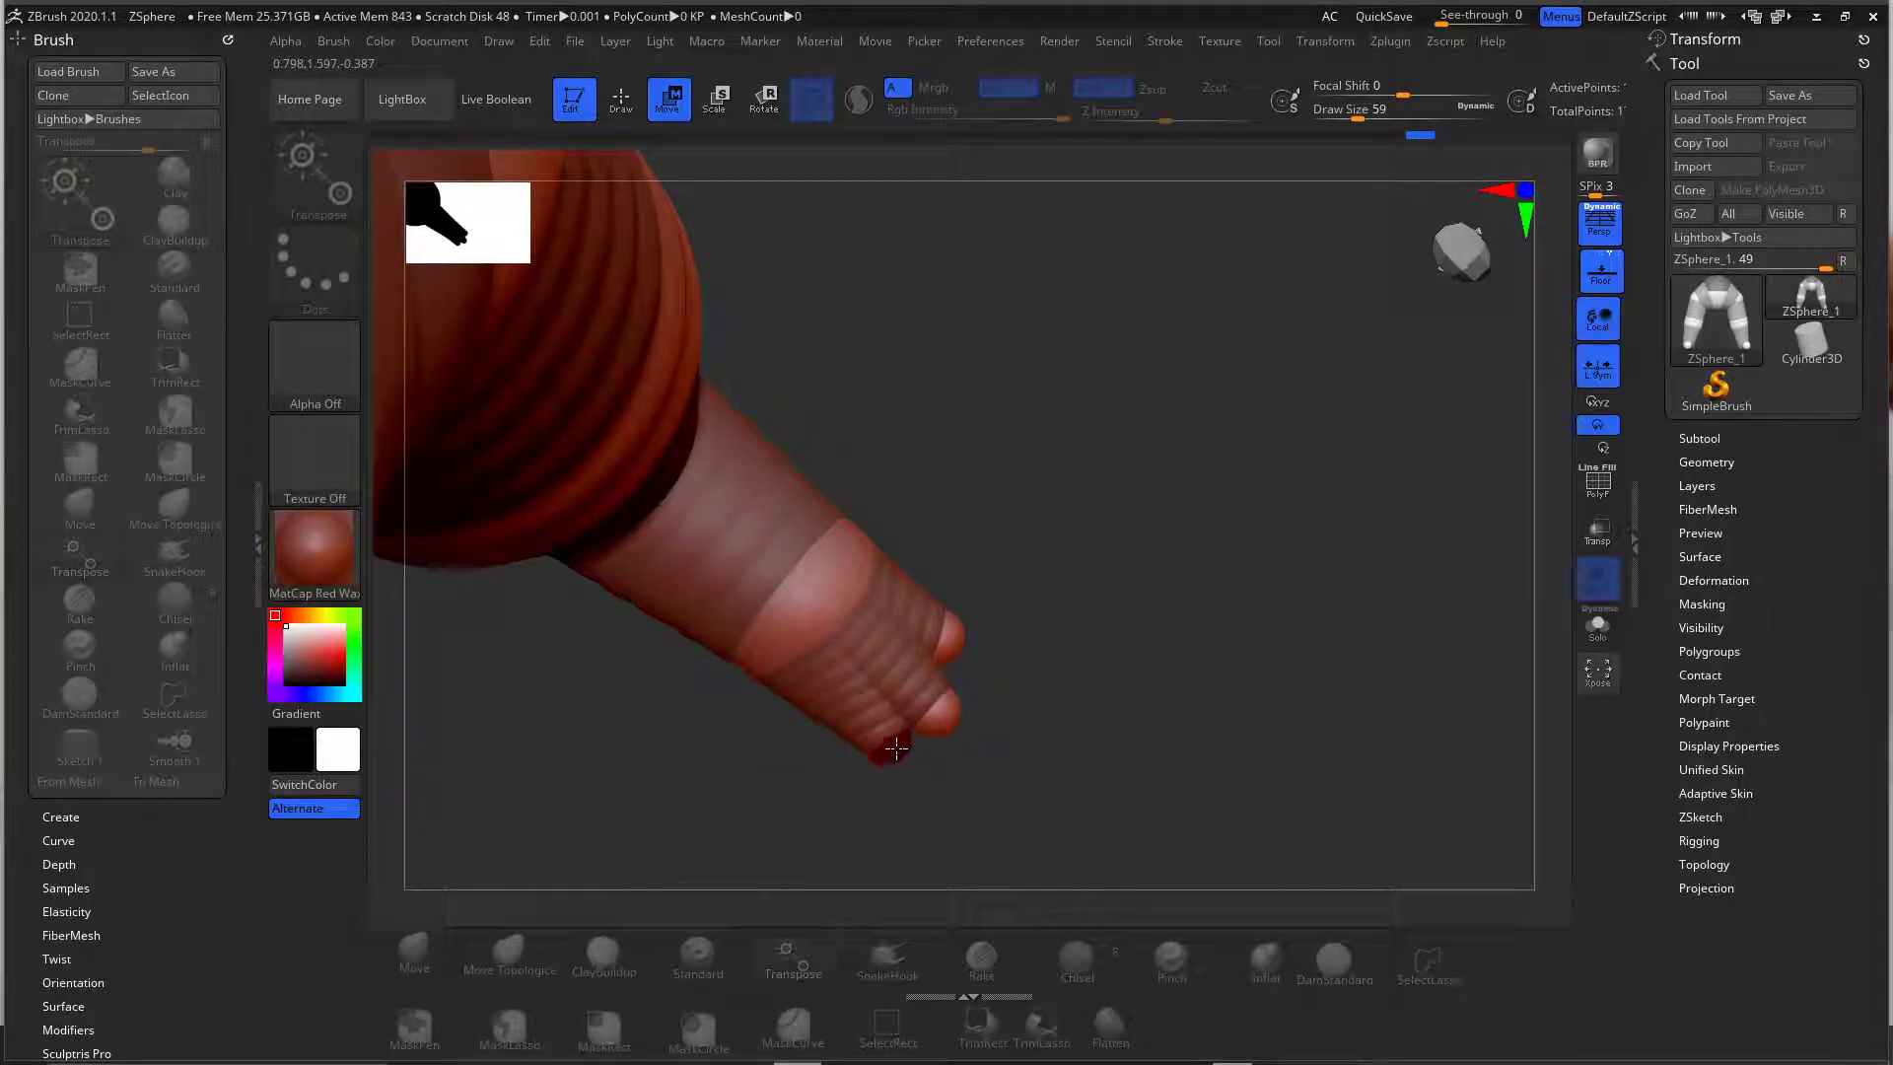
{"action": "left_click", "coordinate": [925, 701]}
{"action": "left_click_drag", "start_coordinate": [924, 701], "coordinate": [794, 768]}
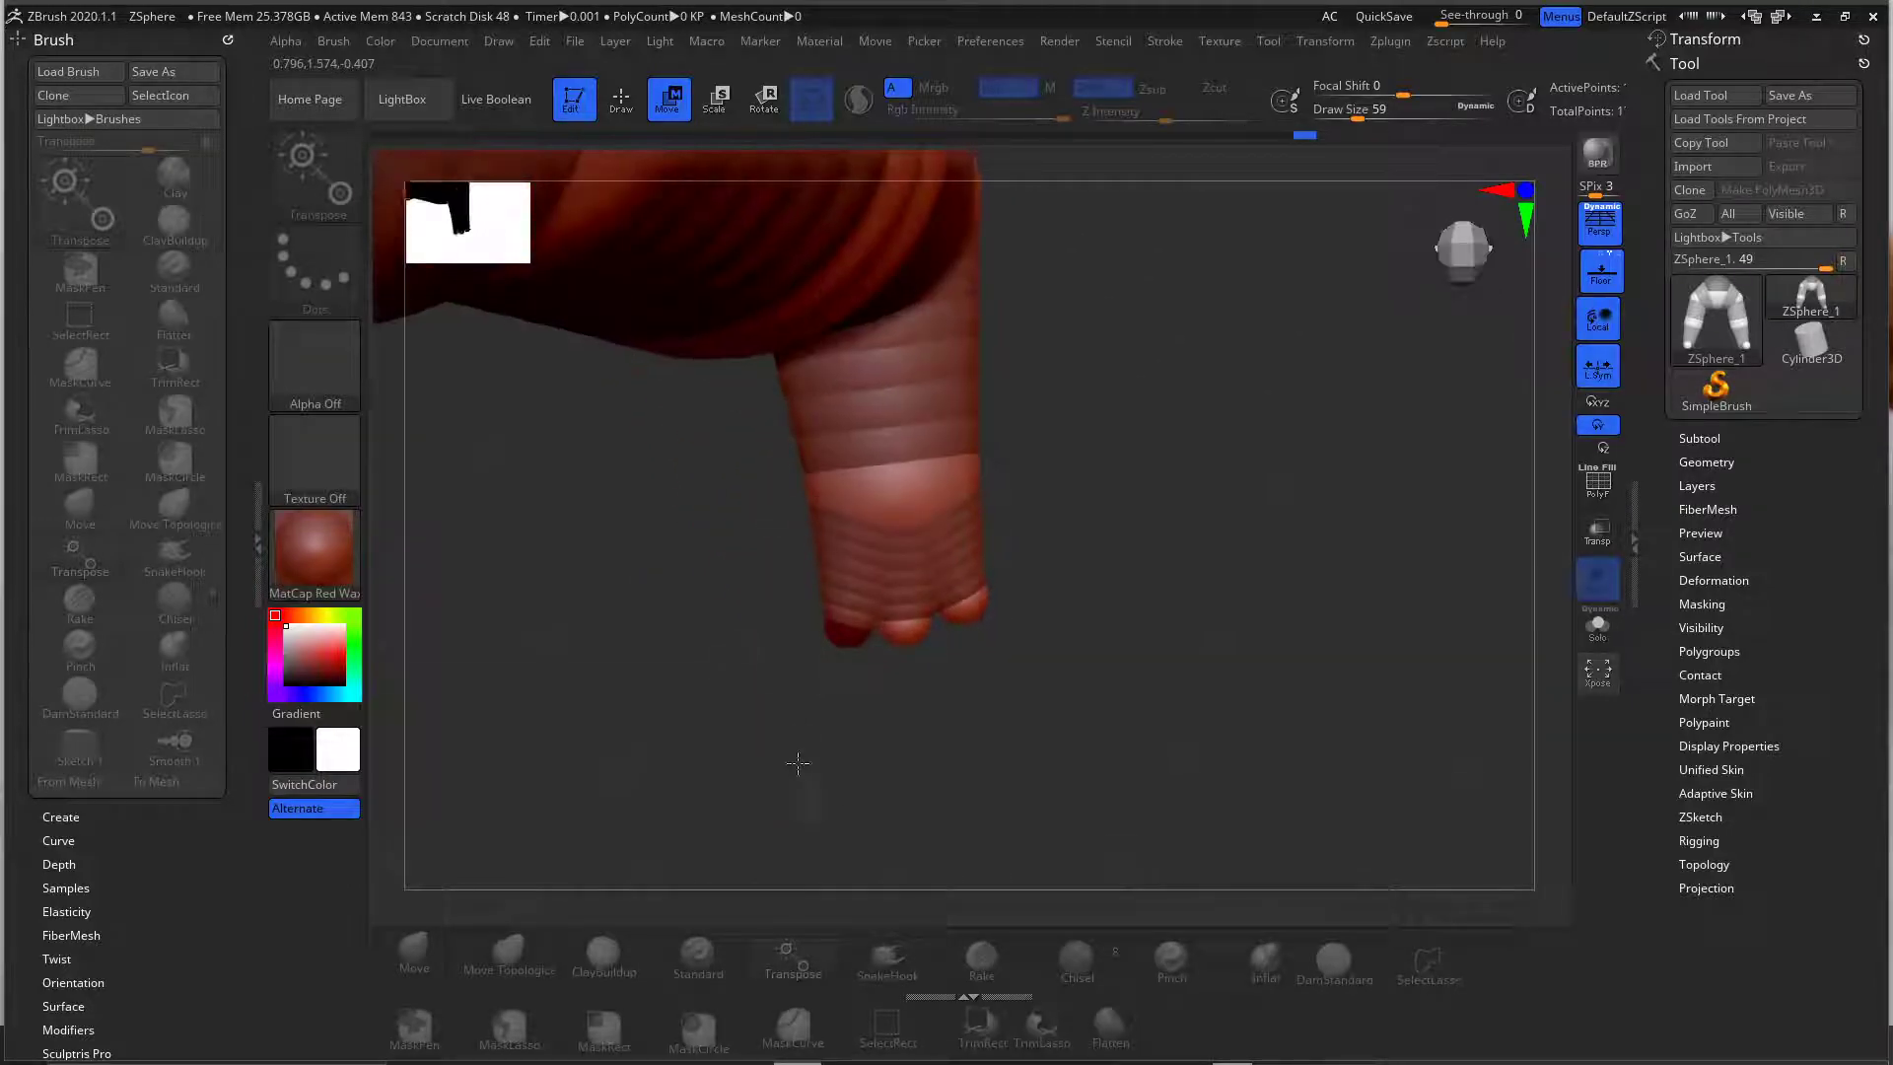
{"action": "left_click_drag", "start_coordinate": [851, 635], "coordinate": [849, 434]}
{"action": "left_click_drag", "start_coordinate": [886, 539], "coordinate": [1049, 579]}
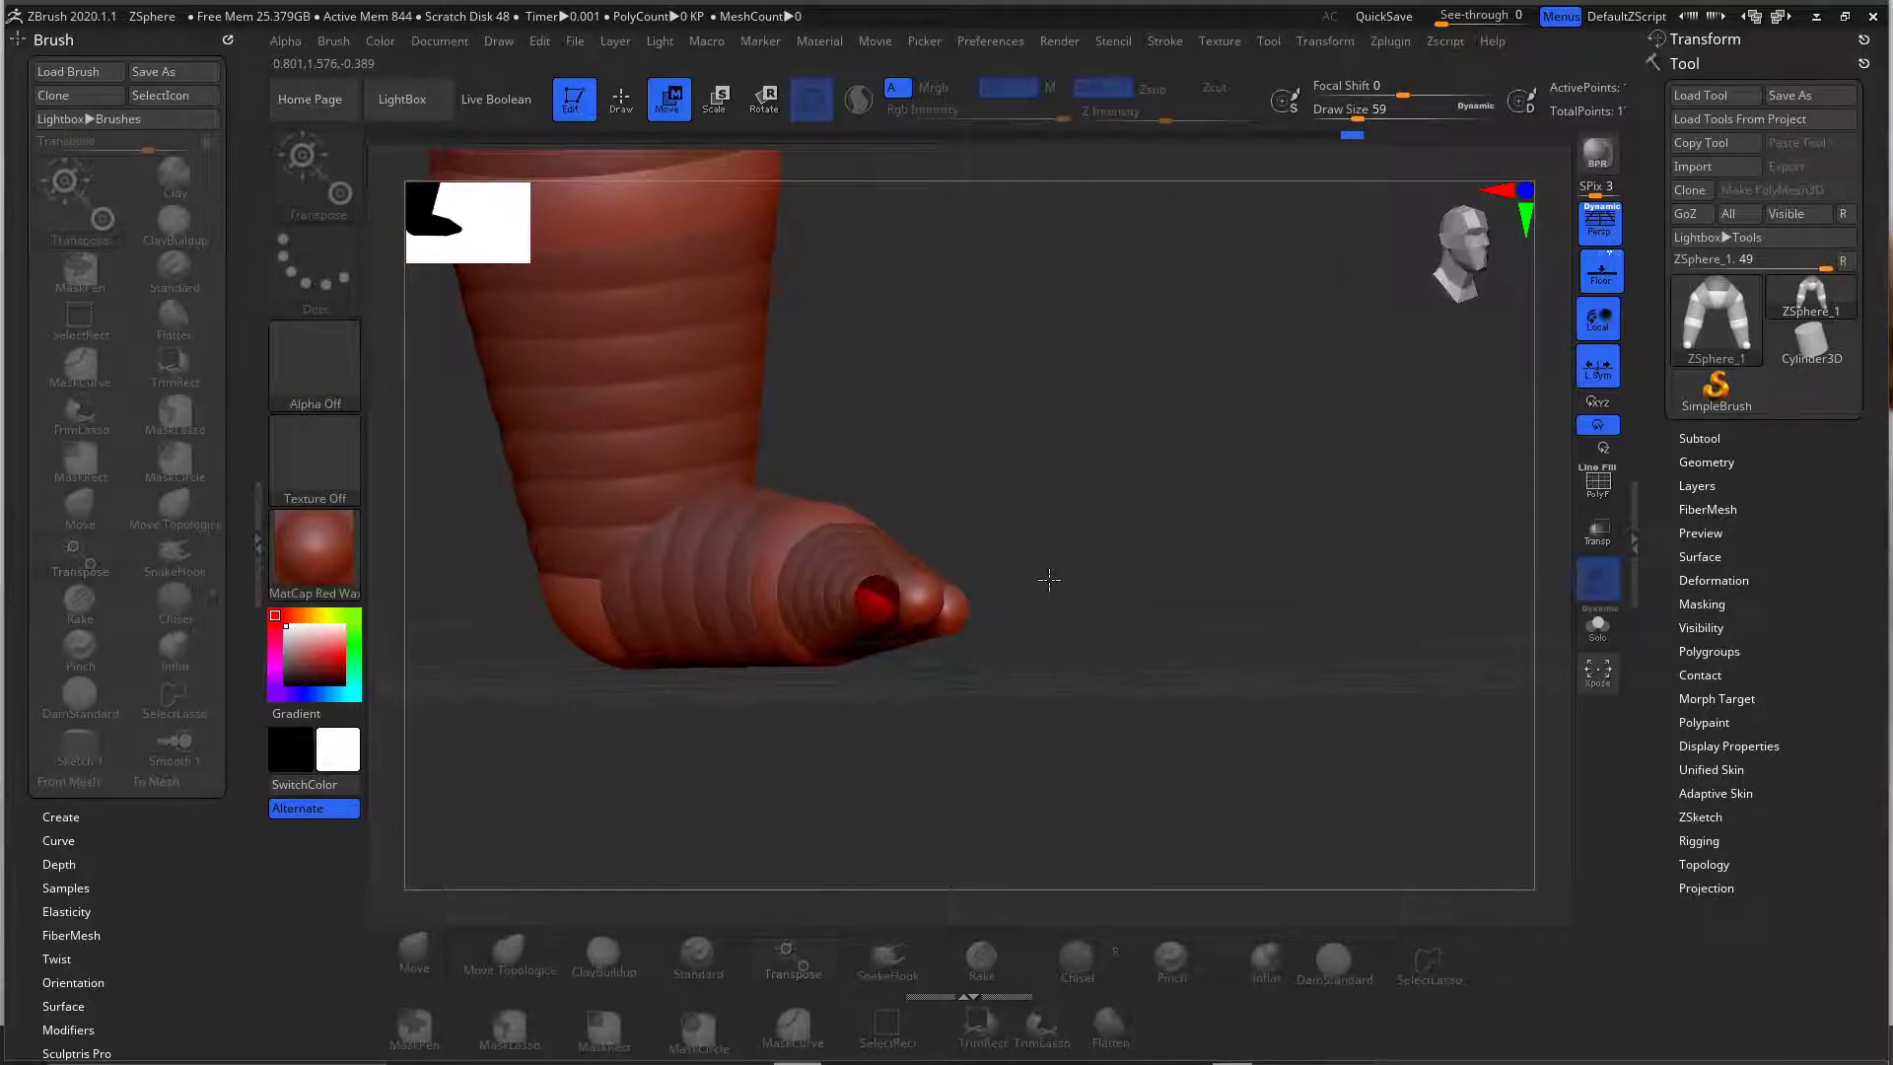
{"action": "left_click", "coordinate": [1704, 794]}
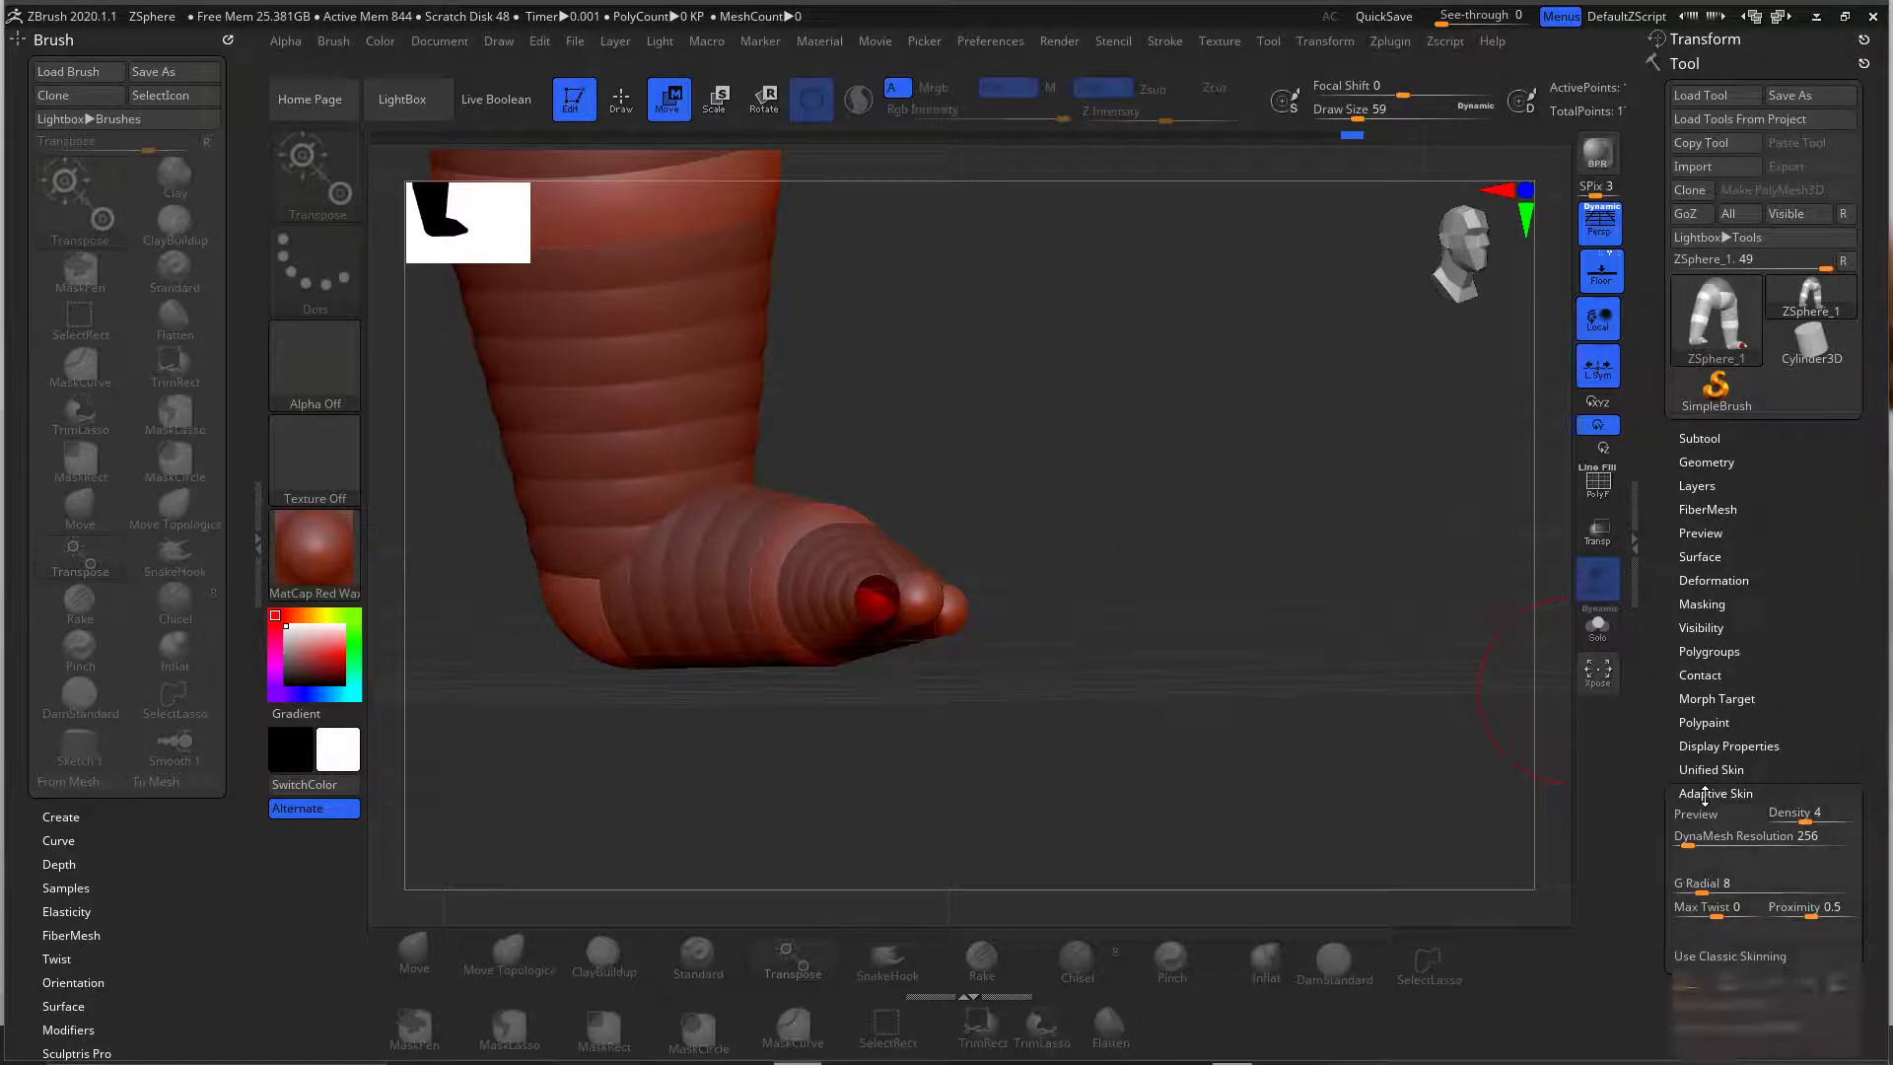
{"action": "left_click", "coordinate": [1704, 794]}
{"action": "left_click", "coordinate": [1698, 437]}
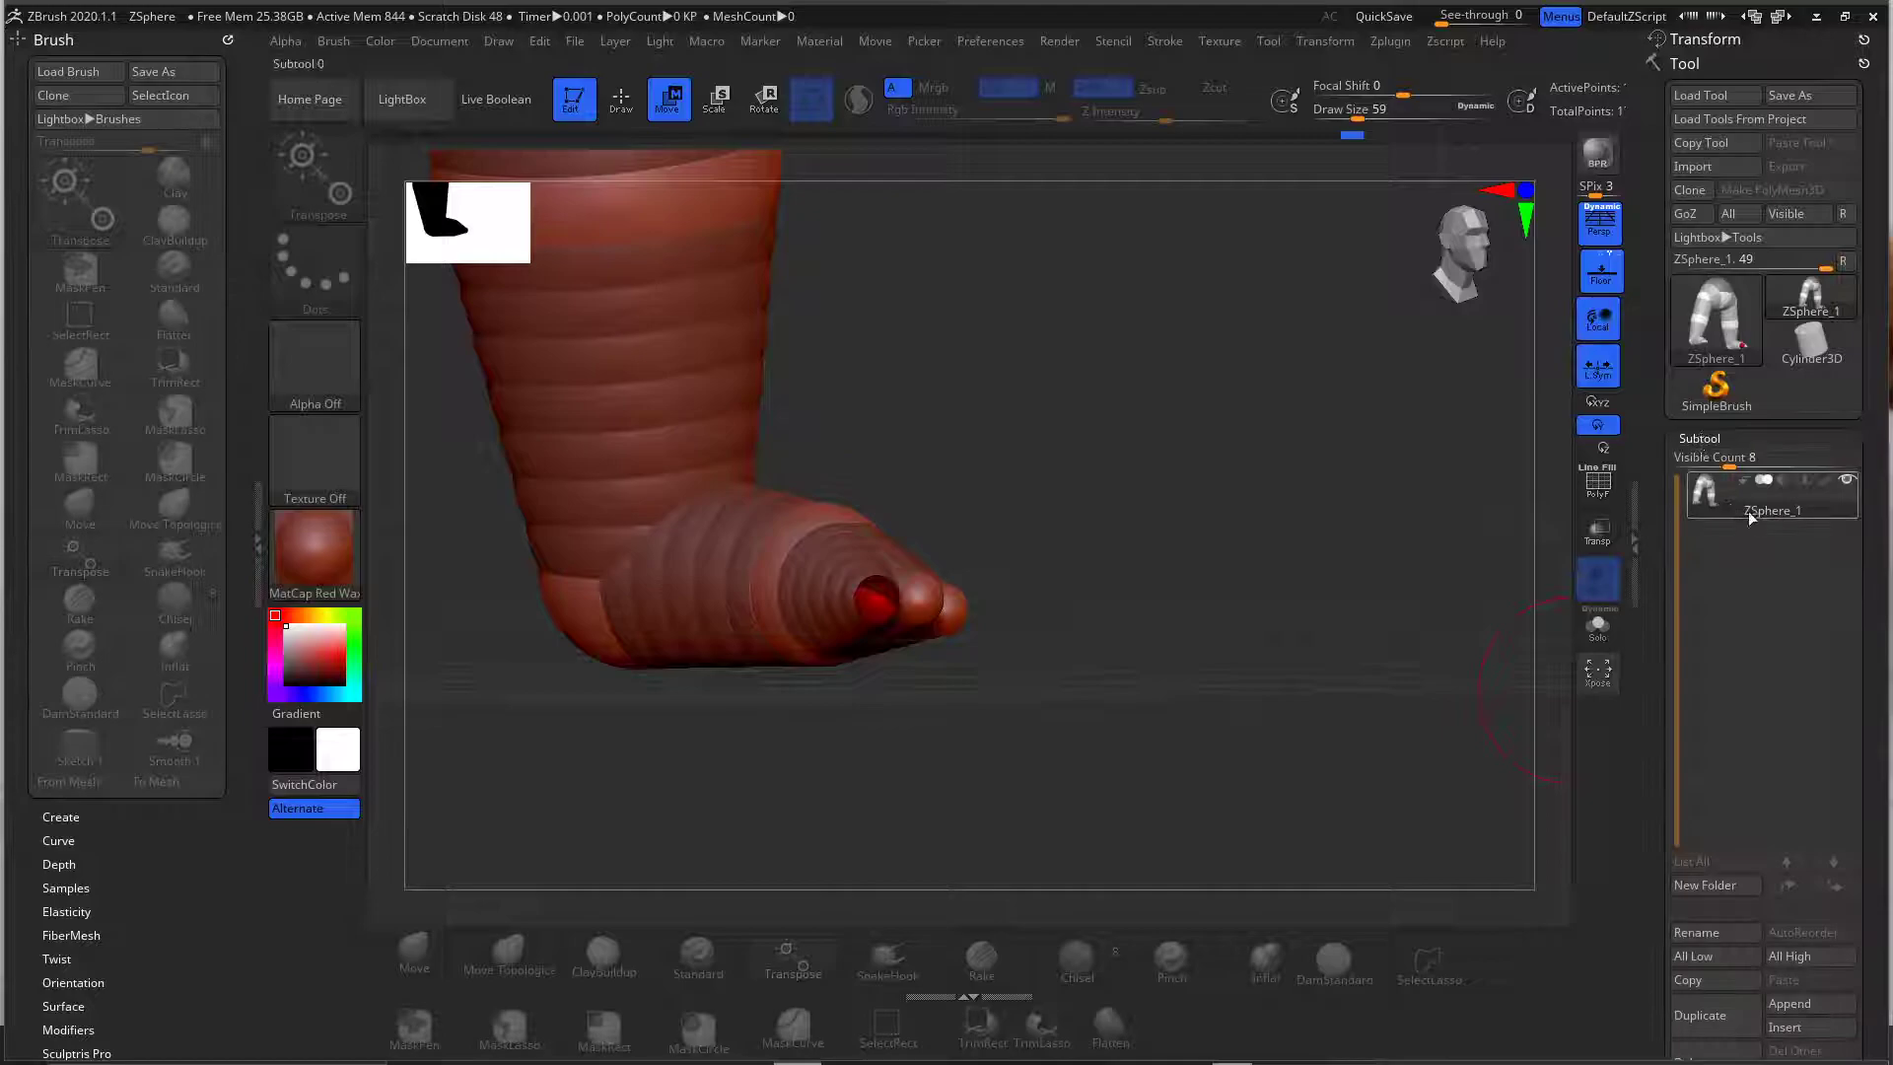
{"action": "left_click", "coordinate": [1702, 437]}
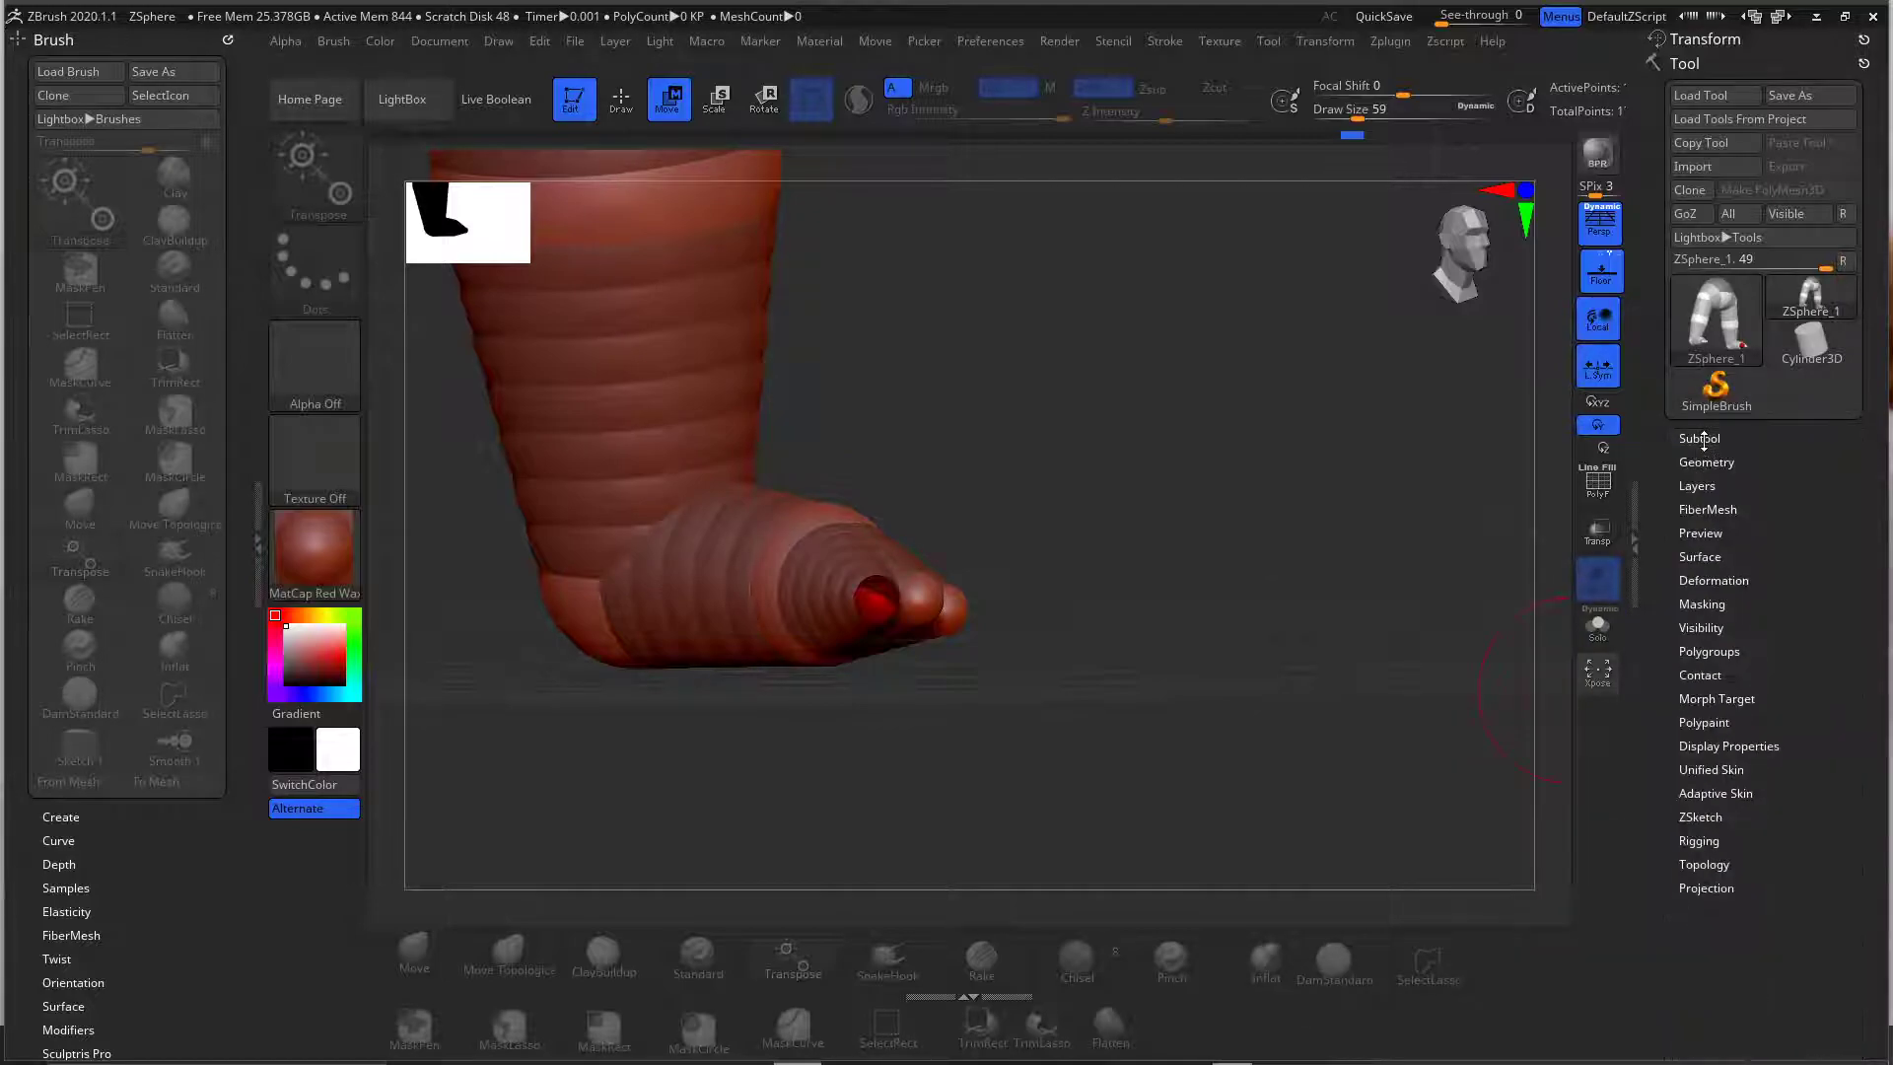
- Set the adaptive skin's DynaMesh resolution to 150 and density to 3, and preview the mesh of the whole model
{"action": "left_click", "coordinate": [1712, 794]}
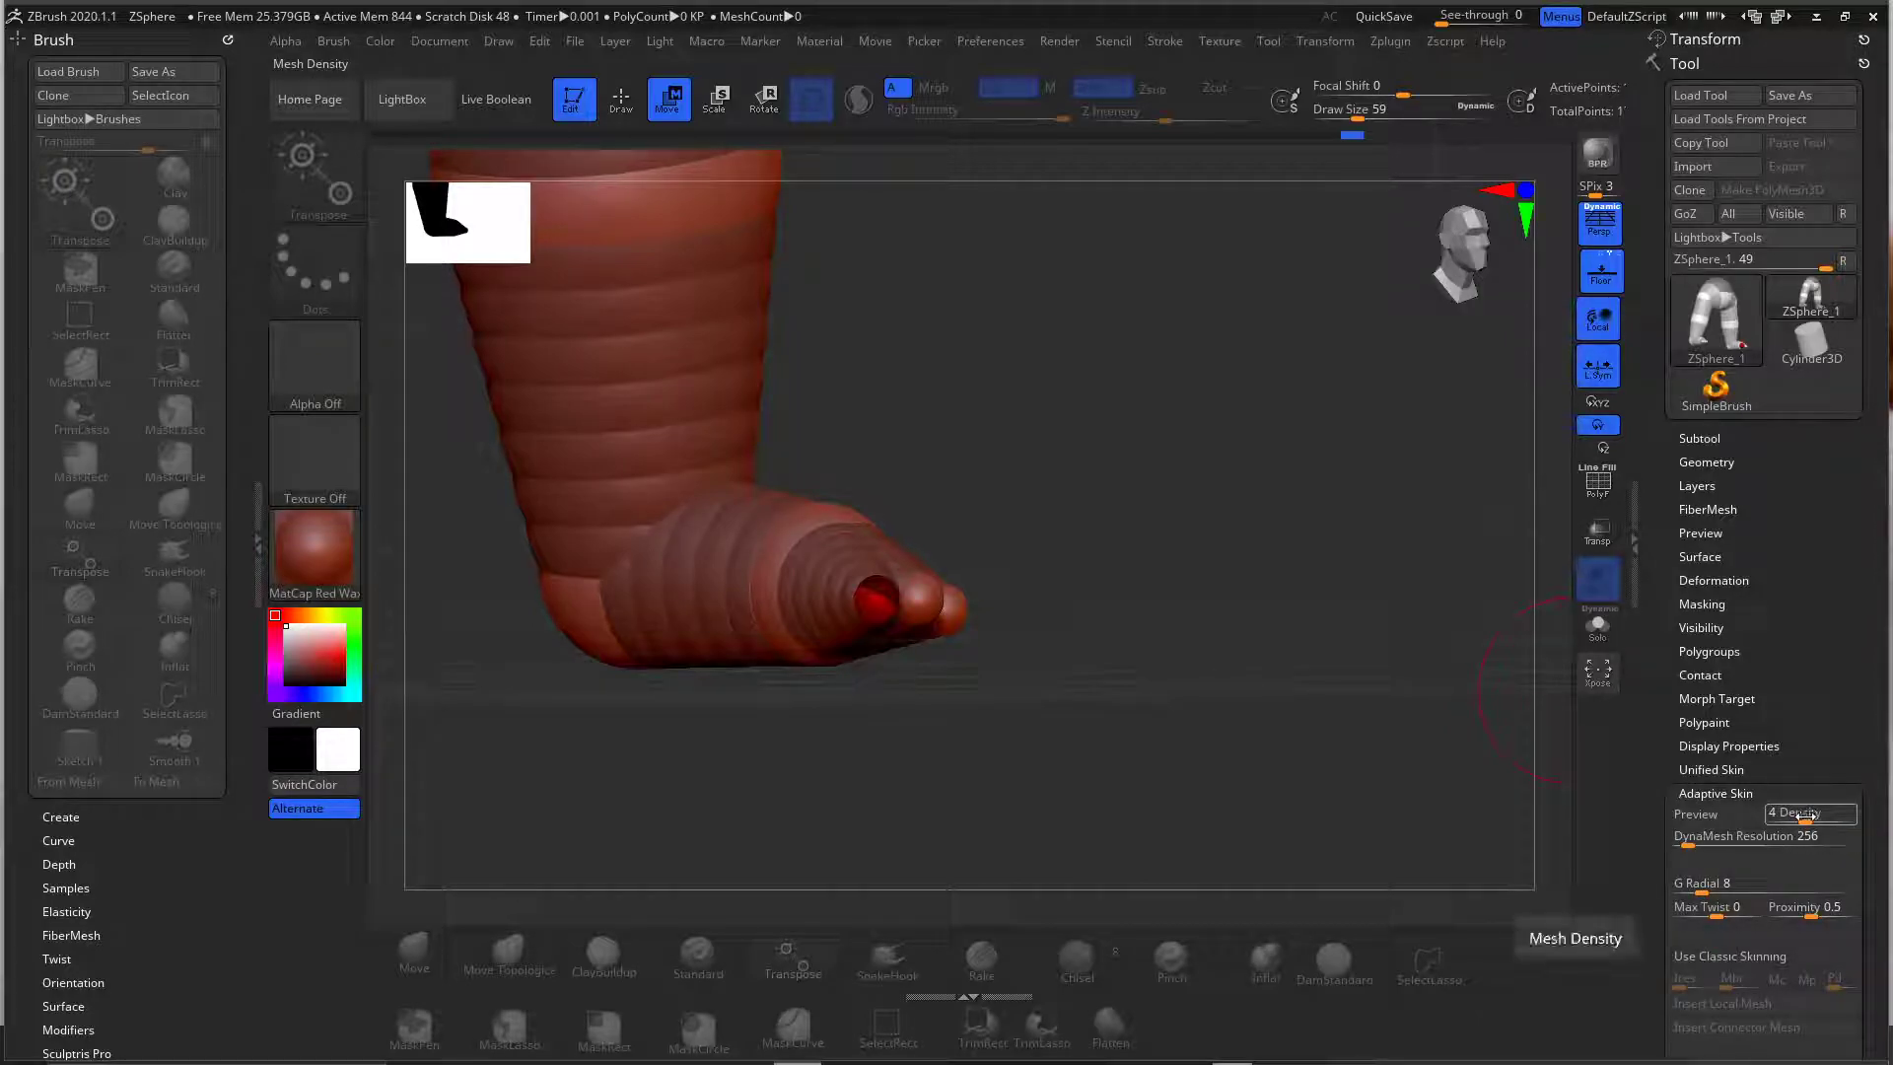
{"action": "left_click", "coordinate": [1686, 836]}
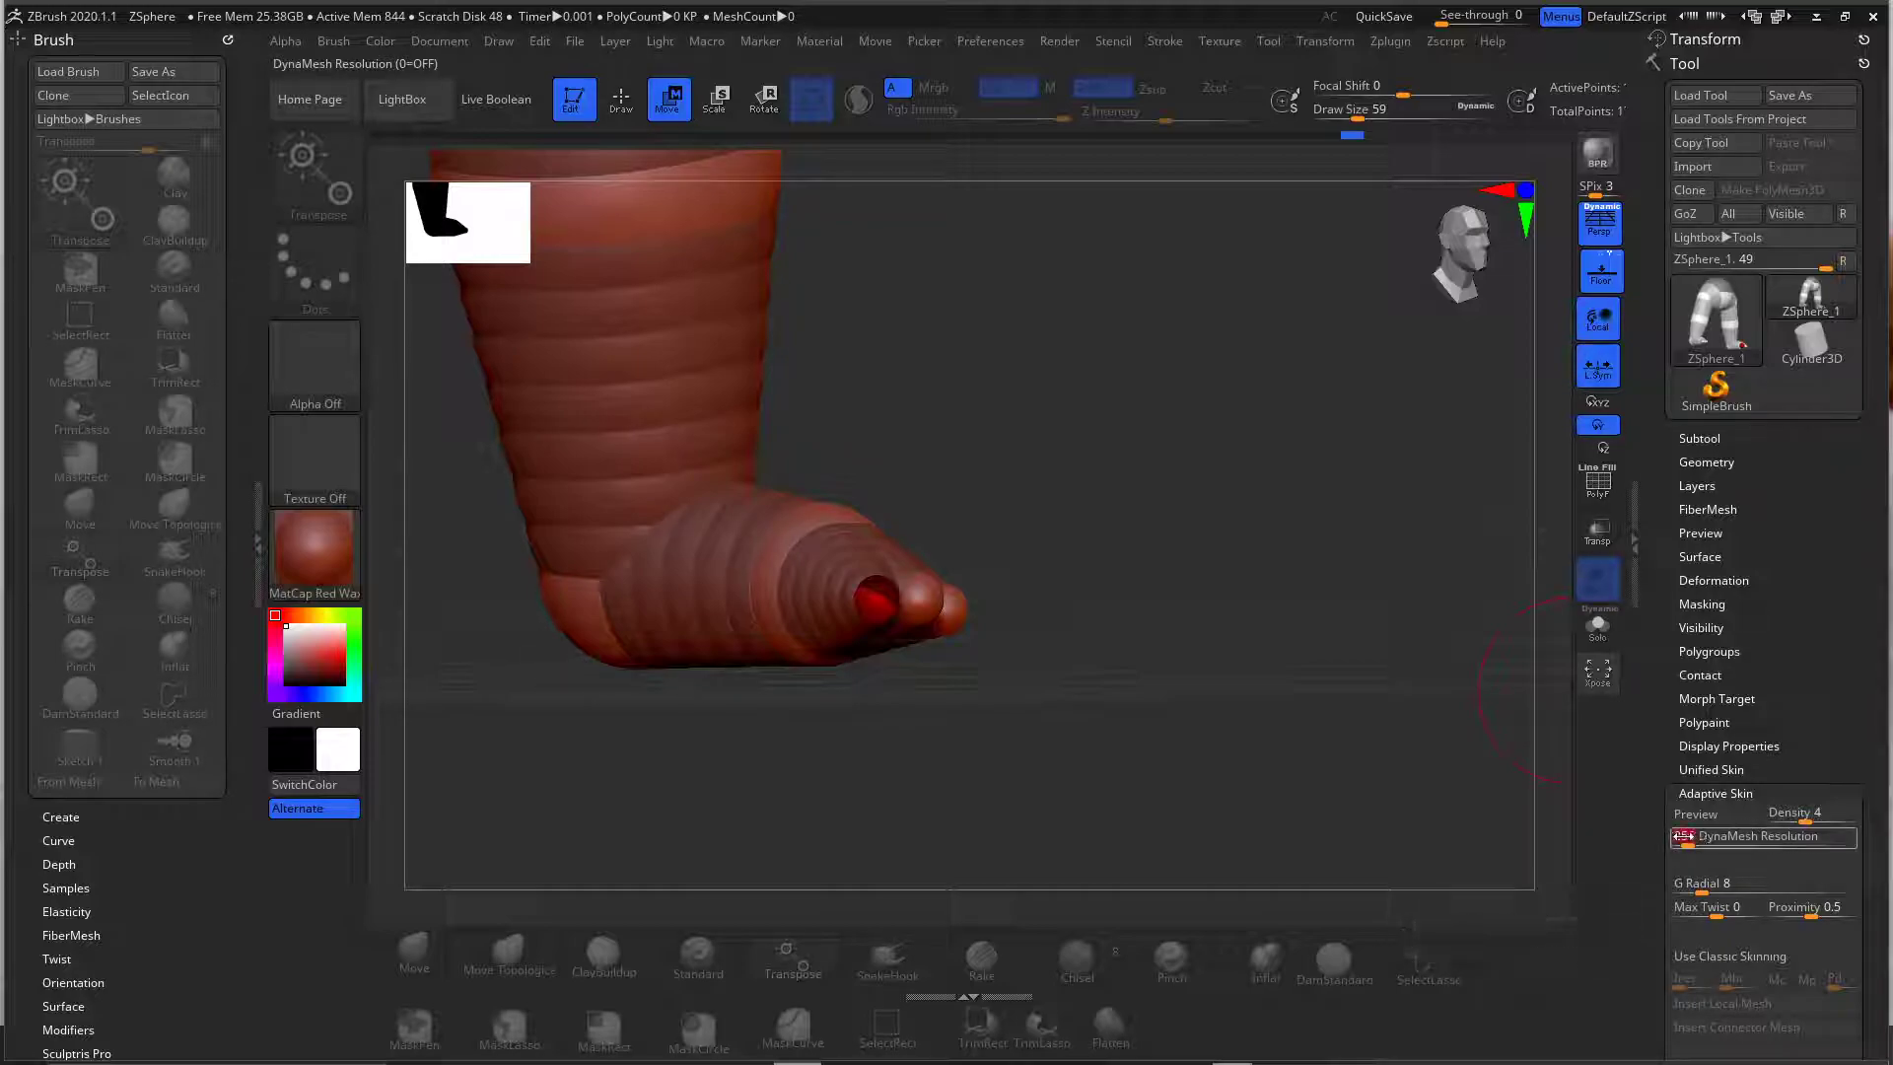
{"action": "type", "text": "150"}
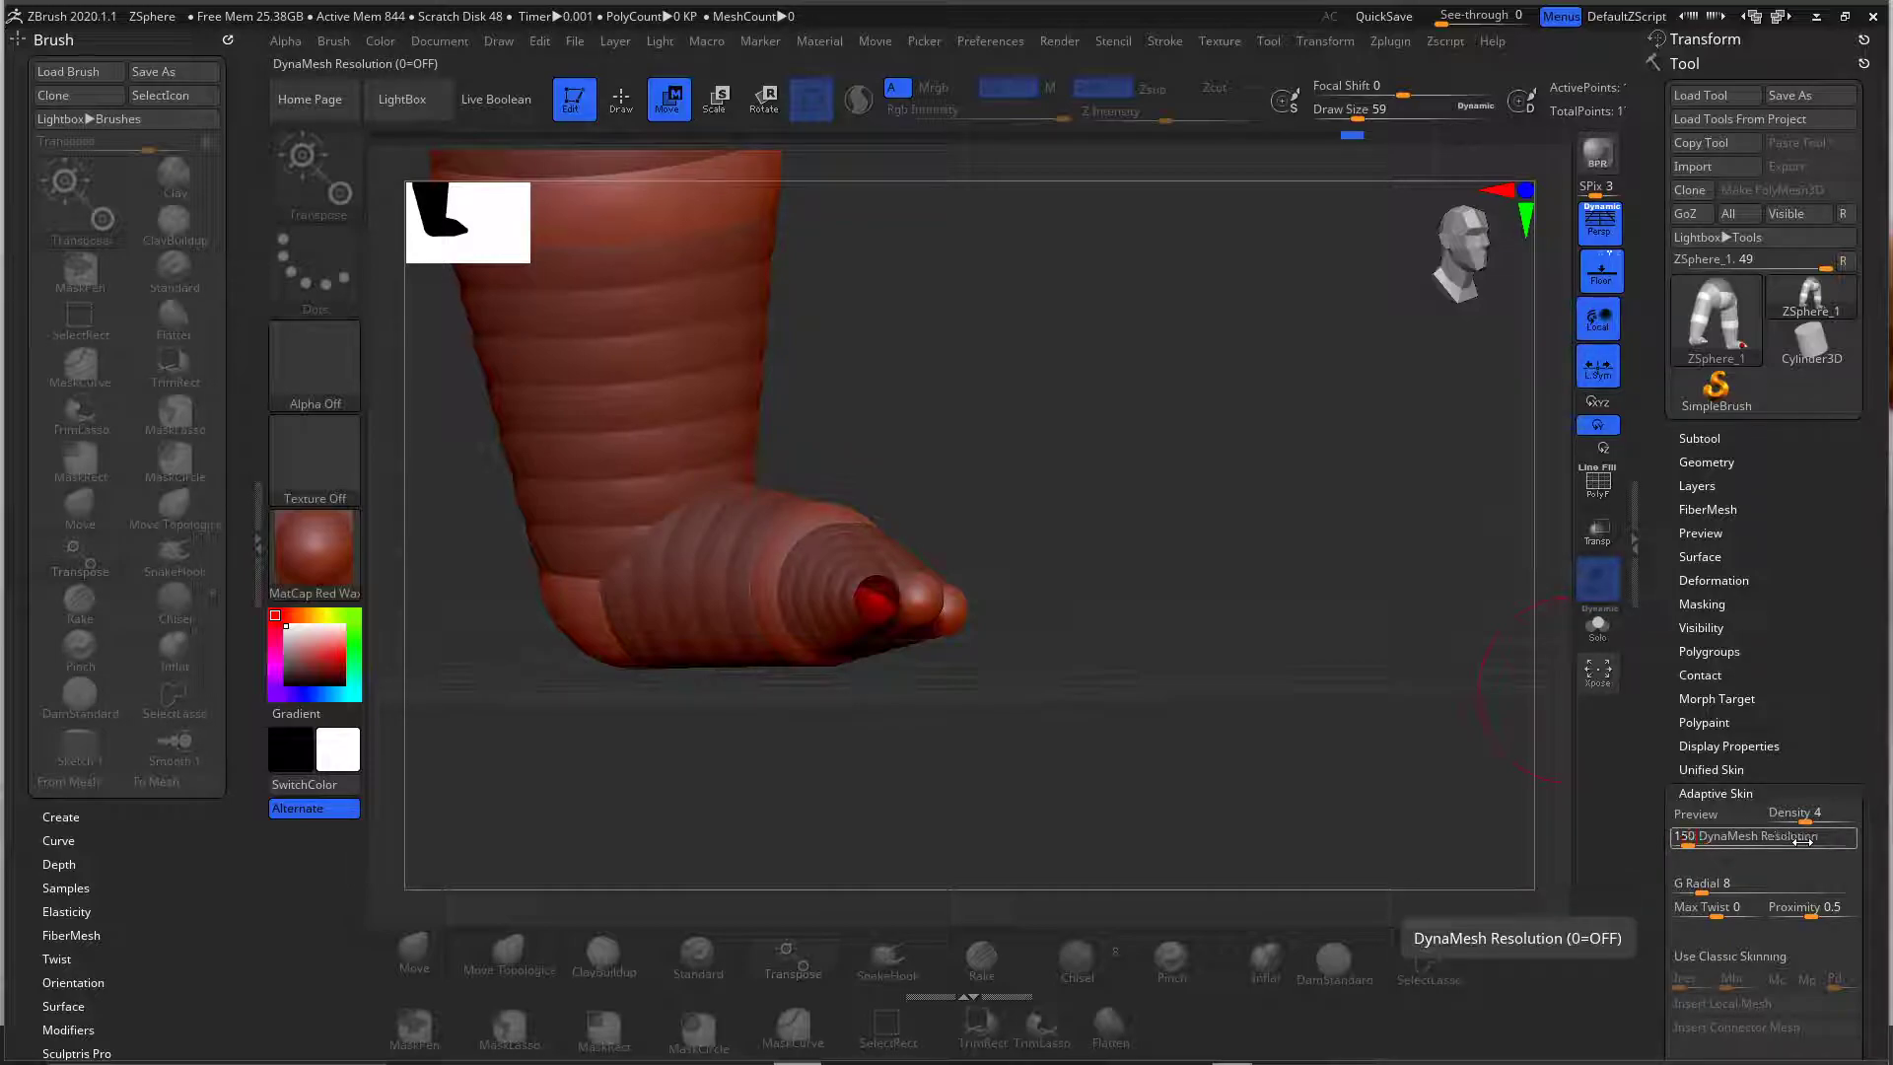
{"action": "key", "text": "Return"}
{"action": "left_click", "coordinate": [1806, 824]}
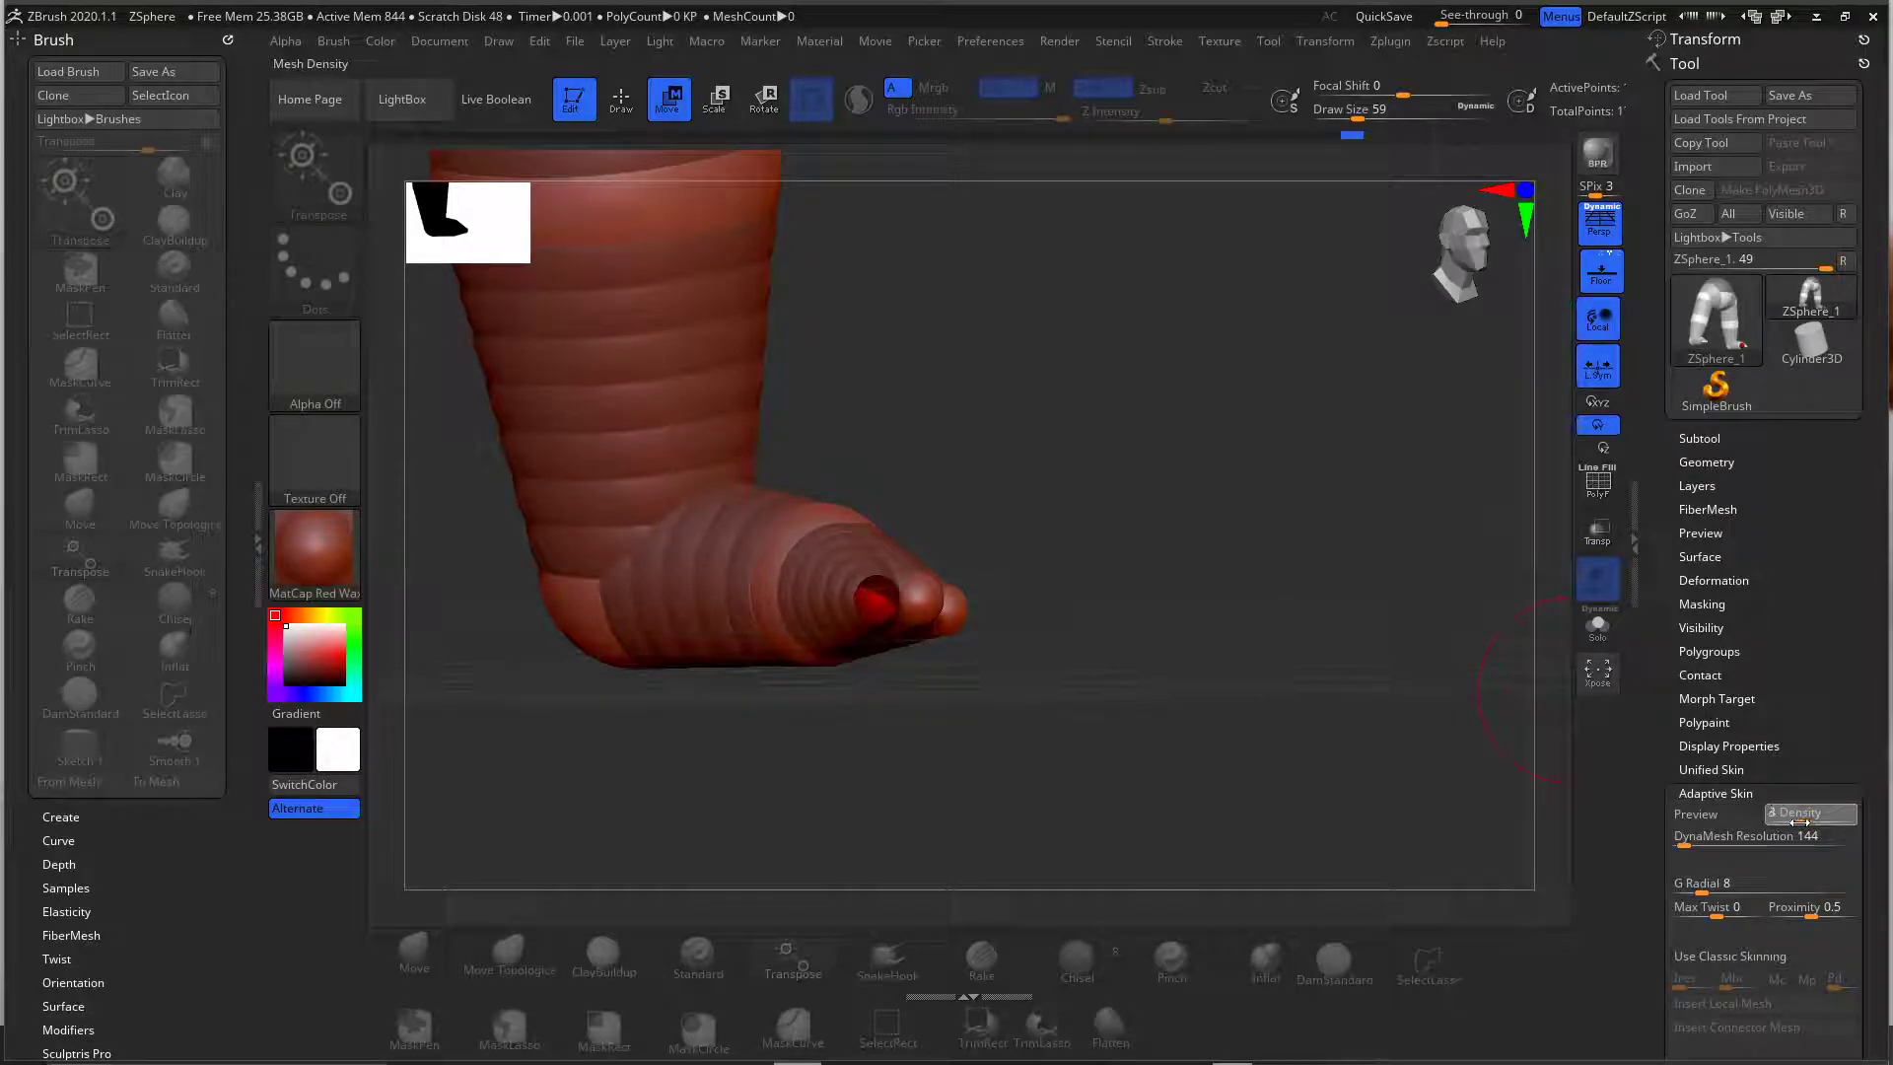
{"action": "left_click", "coordinate": [1695, 813]}
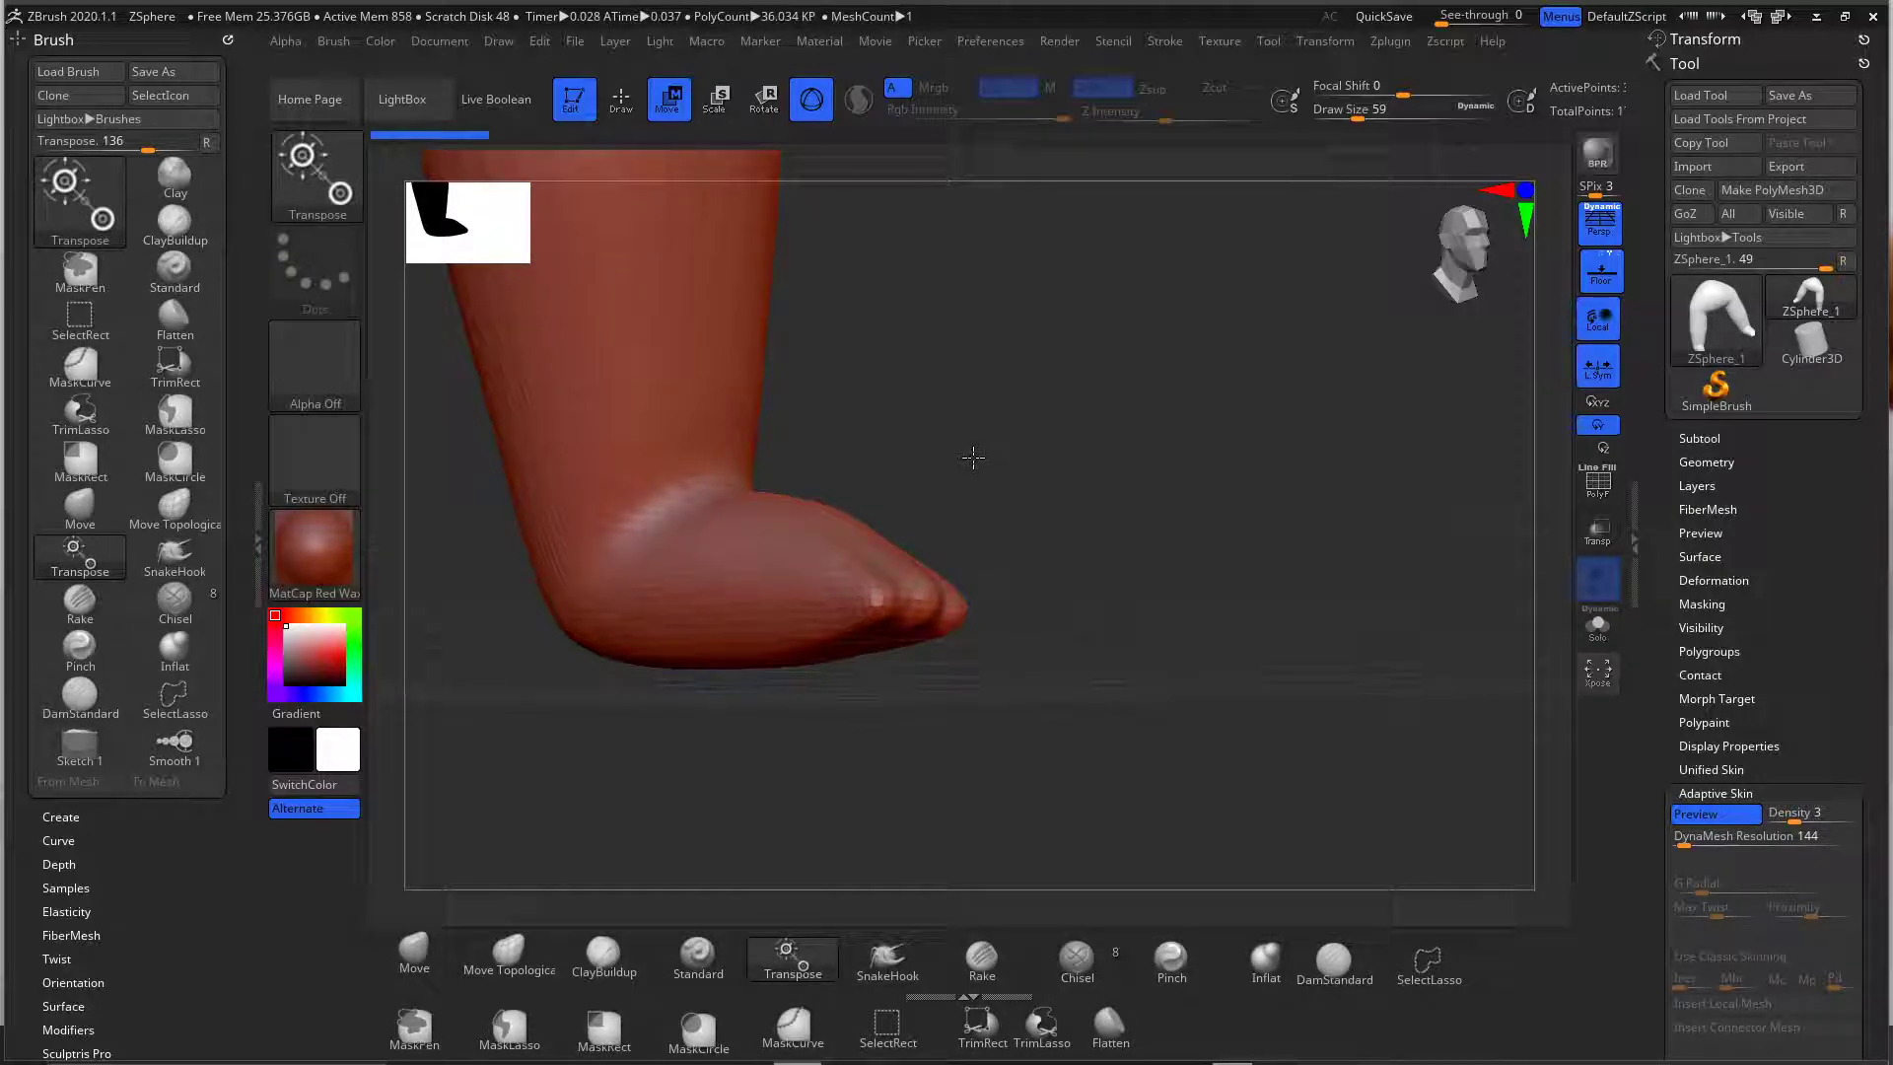
{"action": "key", "text": "f"}
{"action": "left_click_drag", "start_coordinate": [1331, 557], "coordinate": [1240, 840]}
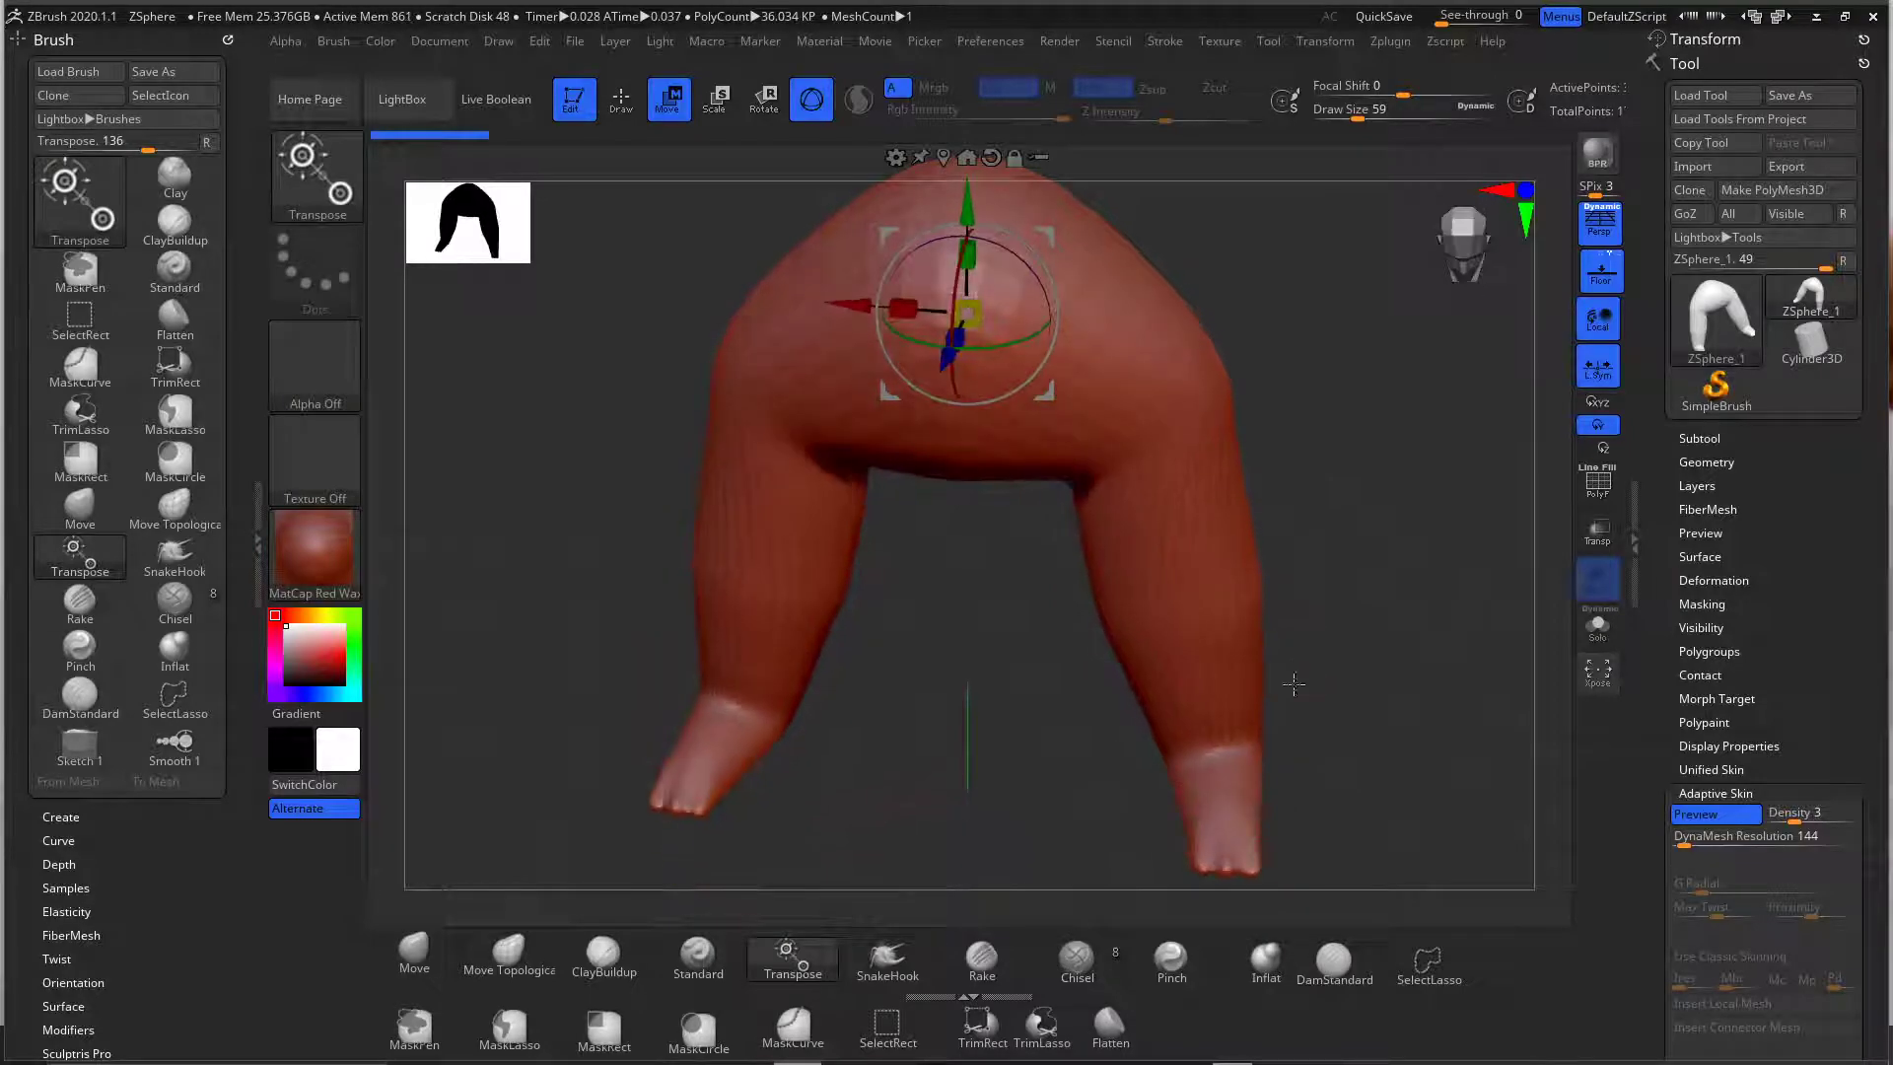
{"action": "left_click_drag", "start_coordinate": [1342, 796], "coordinate": [1372, 799]}
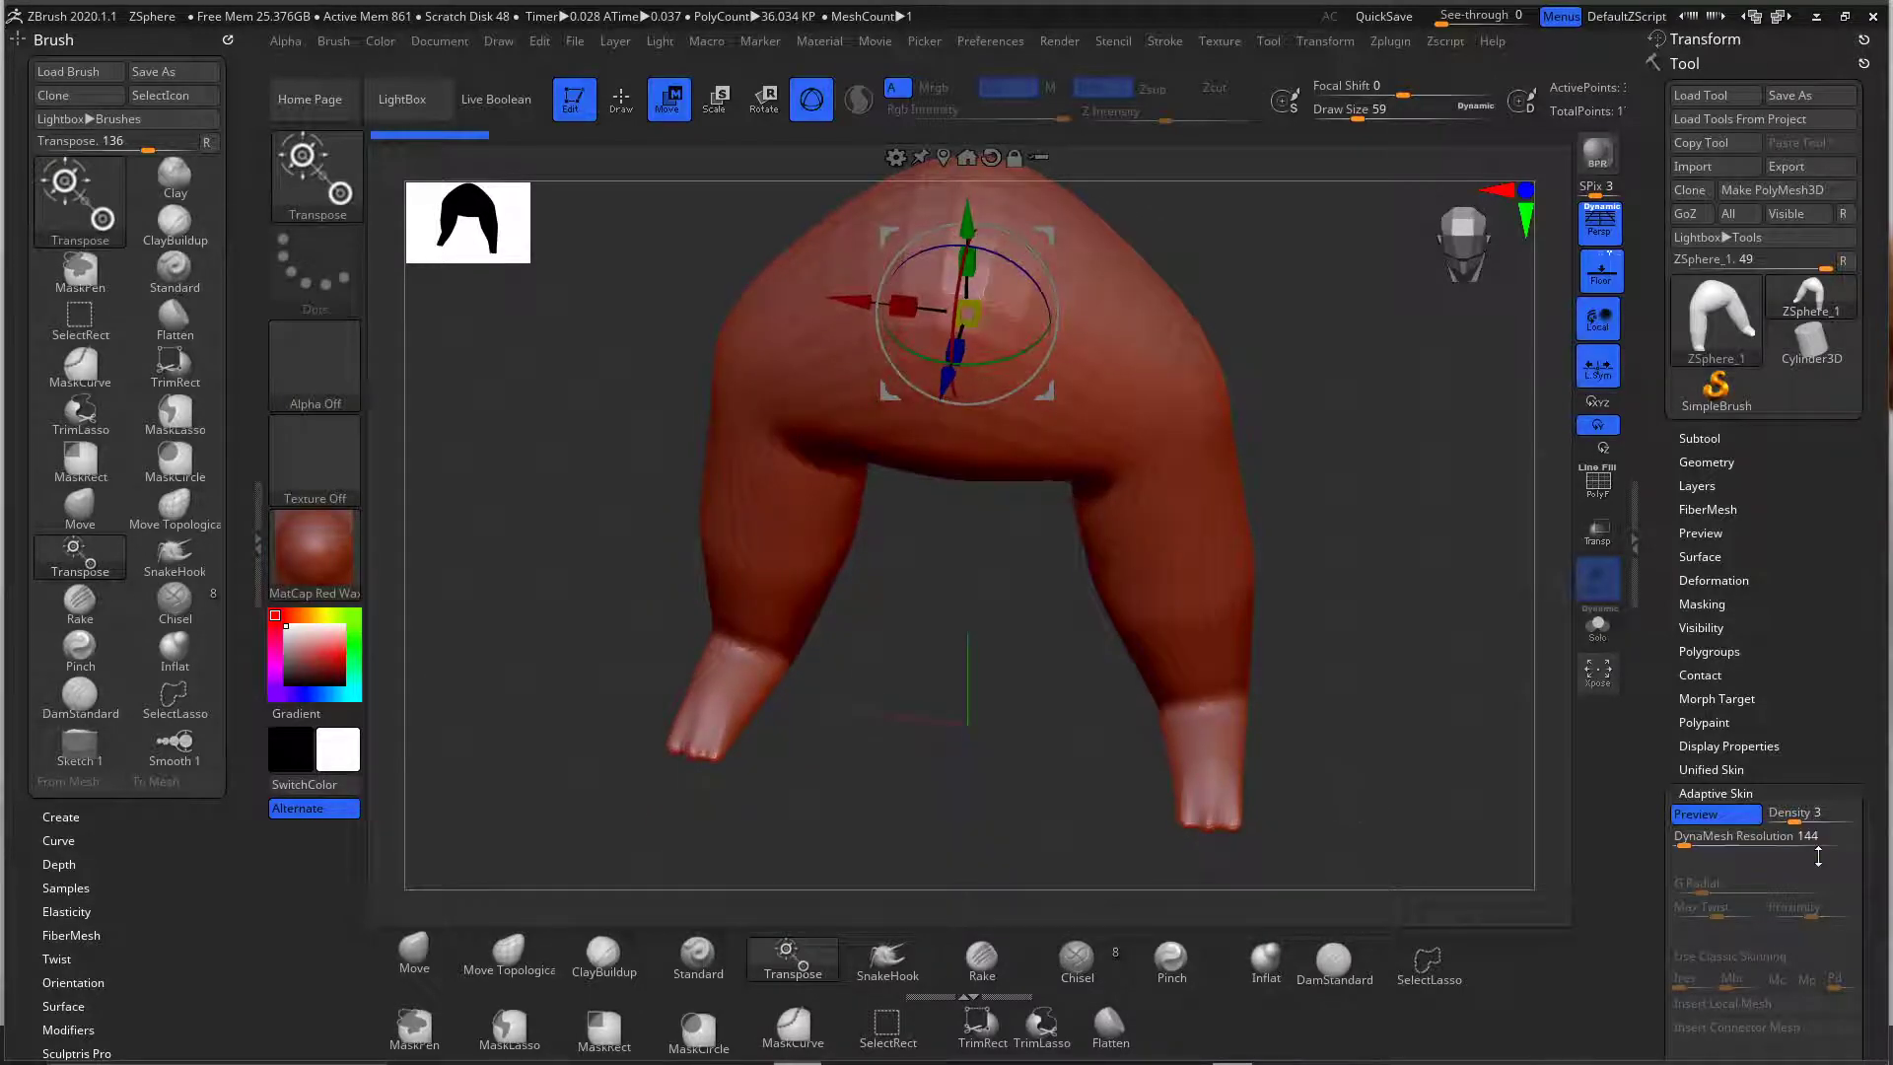
- Leave the preview, set the adaptive skin's DynaMesh resolution to 176 and density to 2, and preview the mesh again
{"action": "left_click", "coordinate": [1705, 814]}
{"action": "left_click", "coordinate": [1685, 836]}
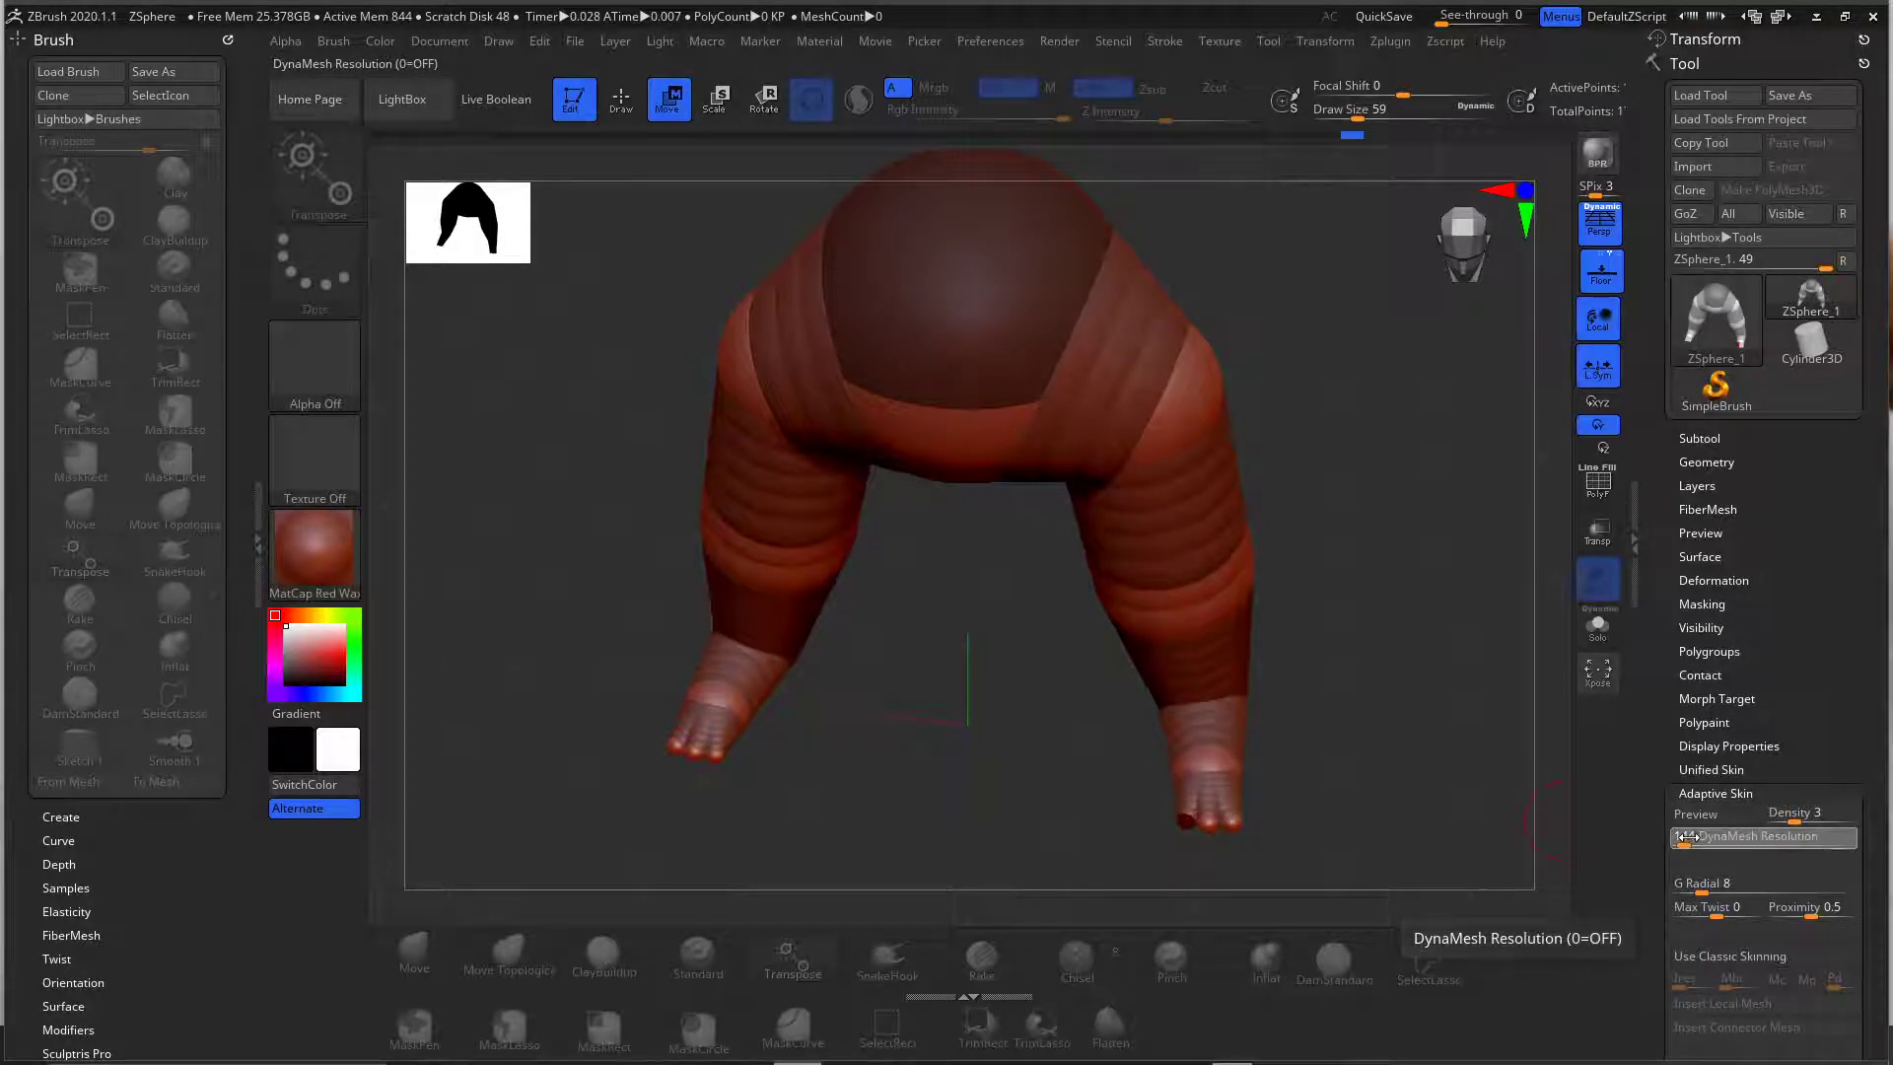
{"action": "type", "text": "176"}
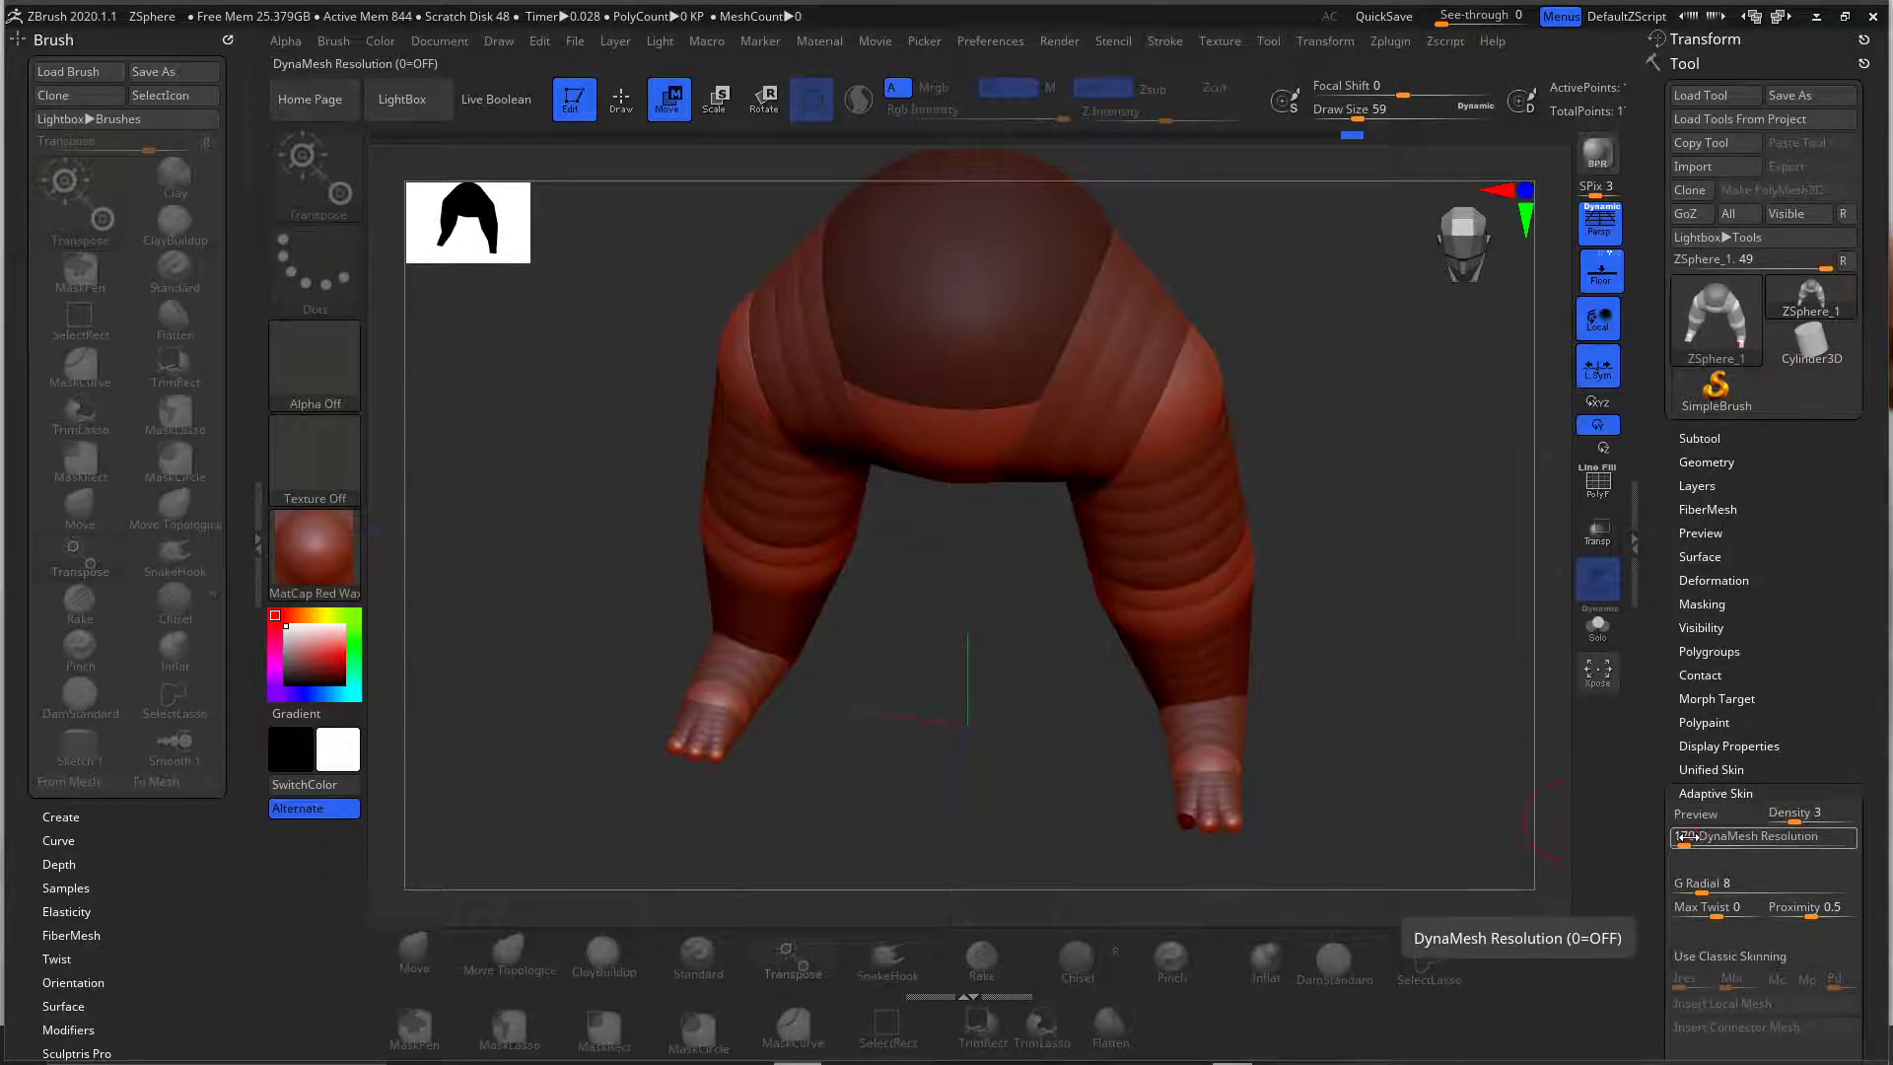
{"action": "left_click", "coordinate": [1786, 811]}
{"action": "type", "text": "2"}
{"action": "key", "text": "Return"}
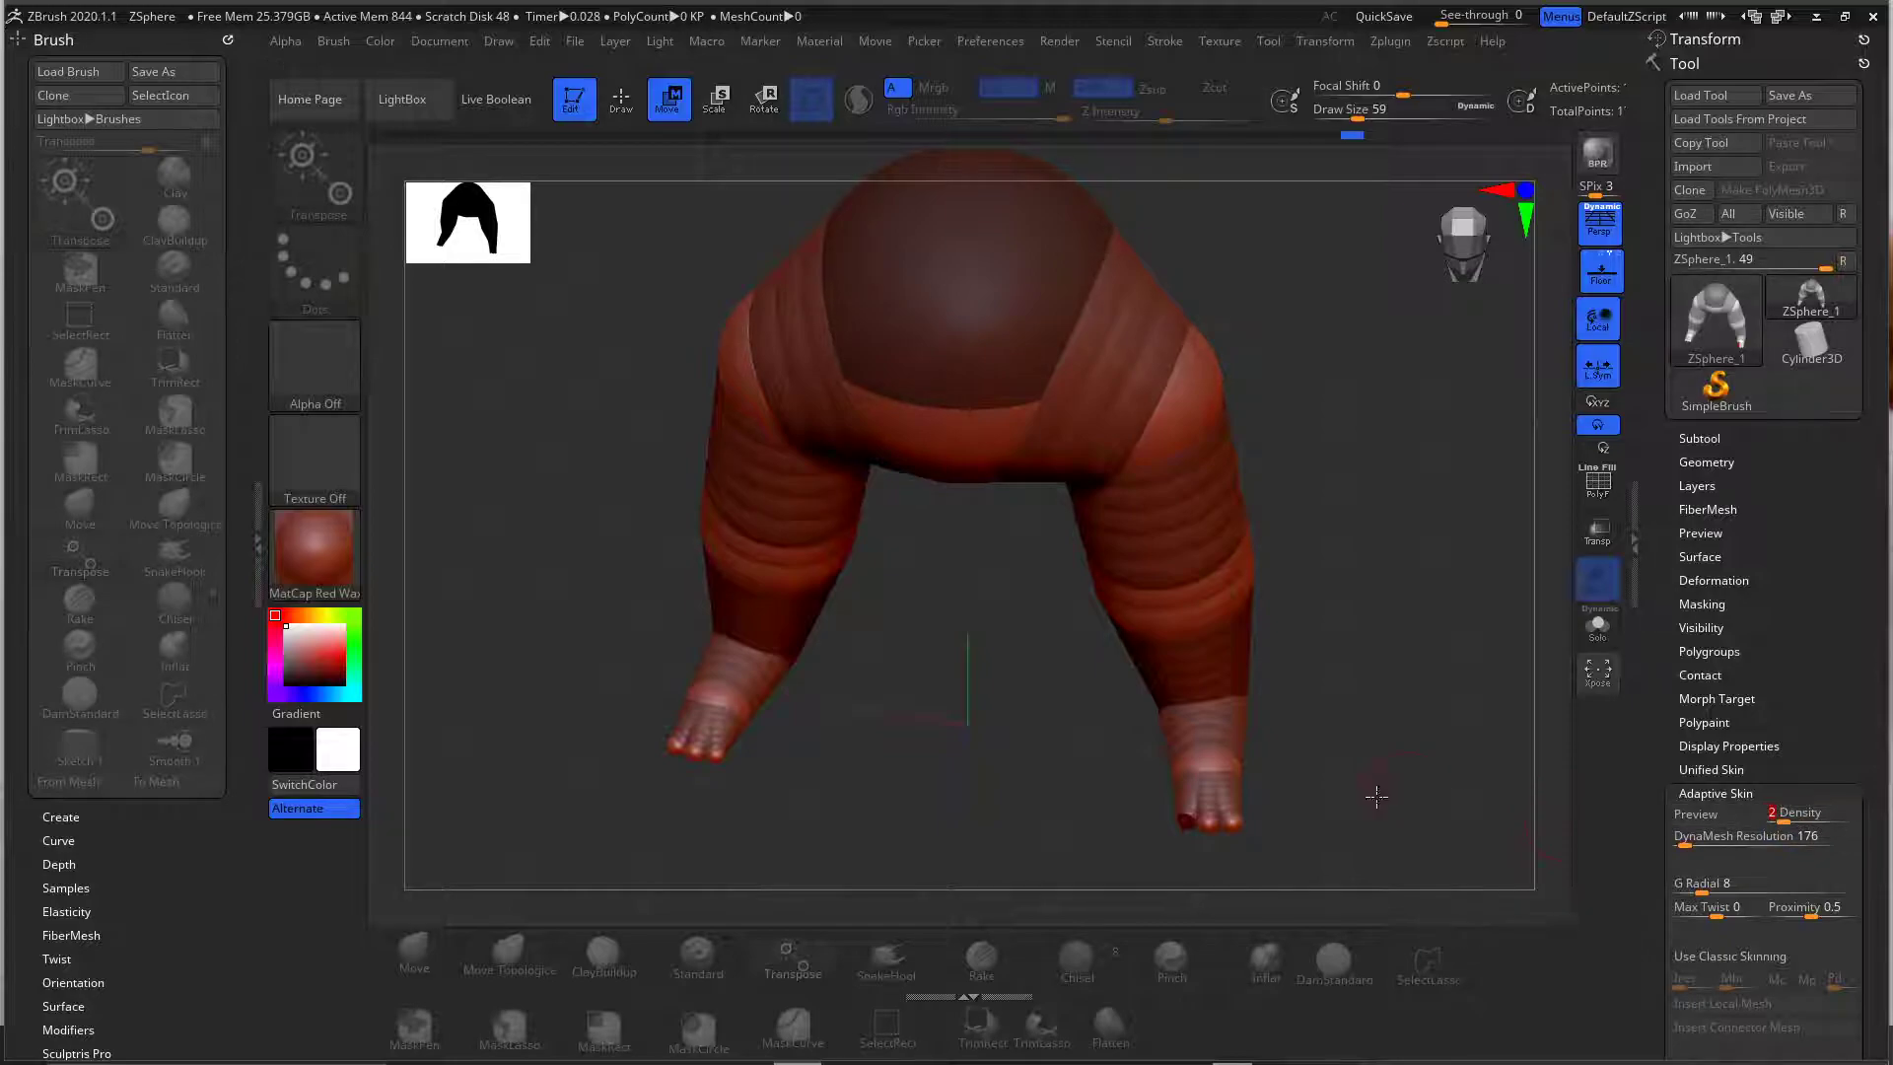
{"action": "left_click", "coordinate": [1706, 819]}
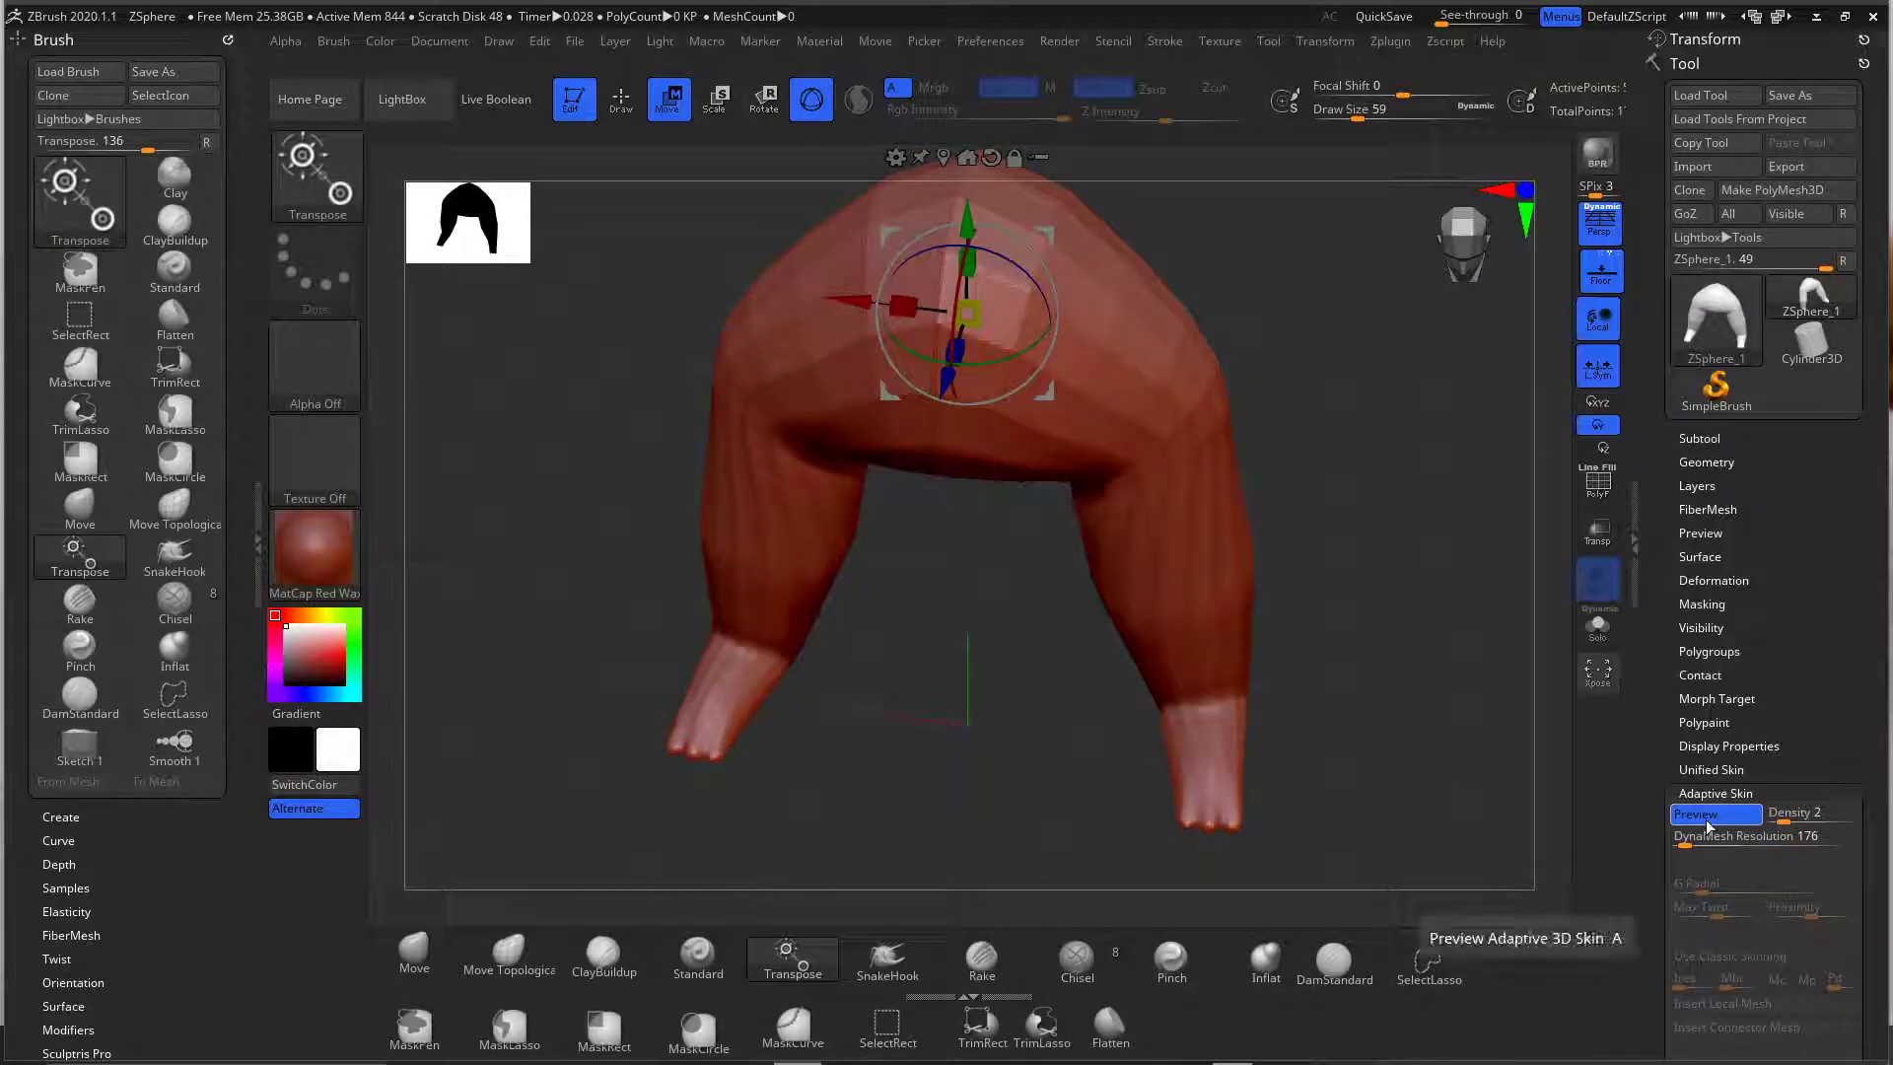
- Set the adaptive skin density to 3 and examine the previewed mesh with its wireframe and polygroups displayed
{"action": "left_click", "coordinate": [1702, 818]}
{"action": "left_click", "coordinate": [1787, 810]}
{"action": "type", "text": "3"}
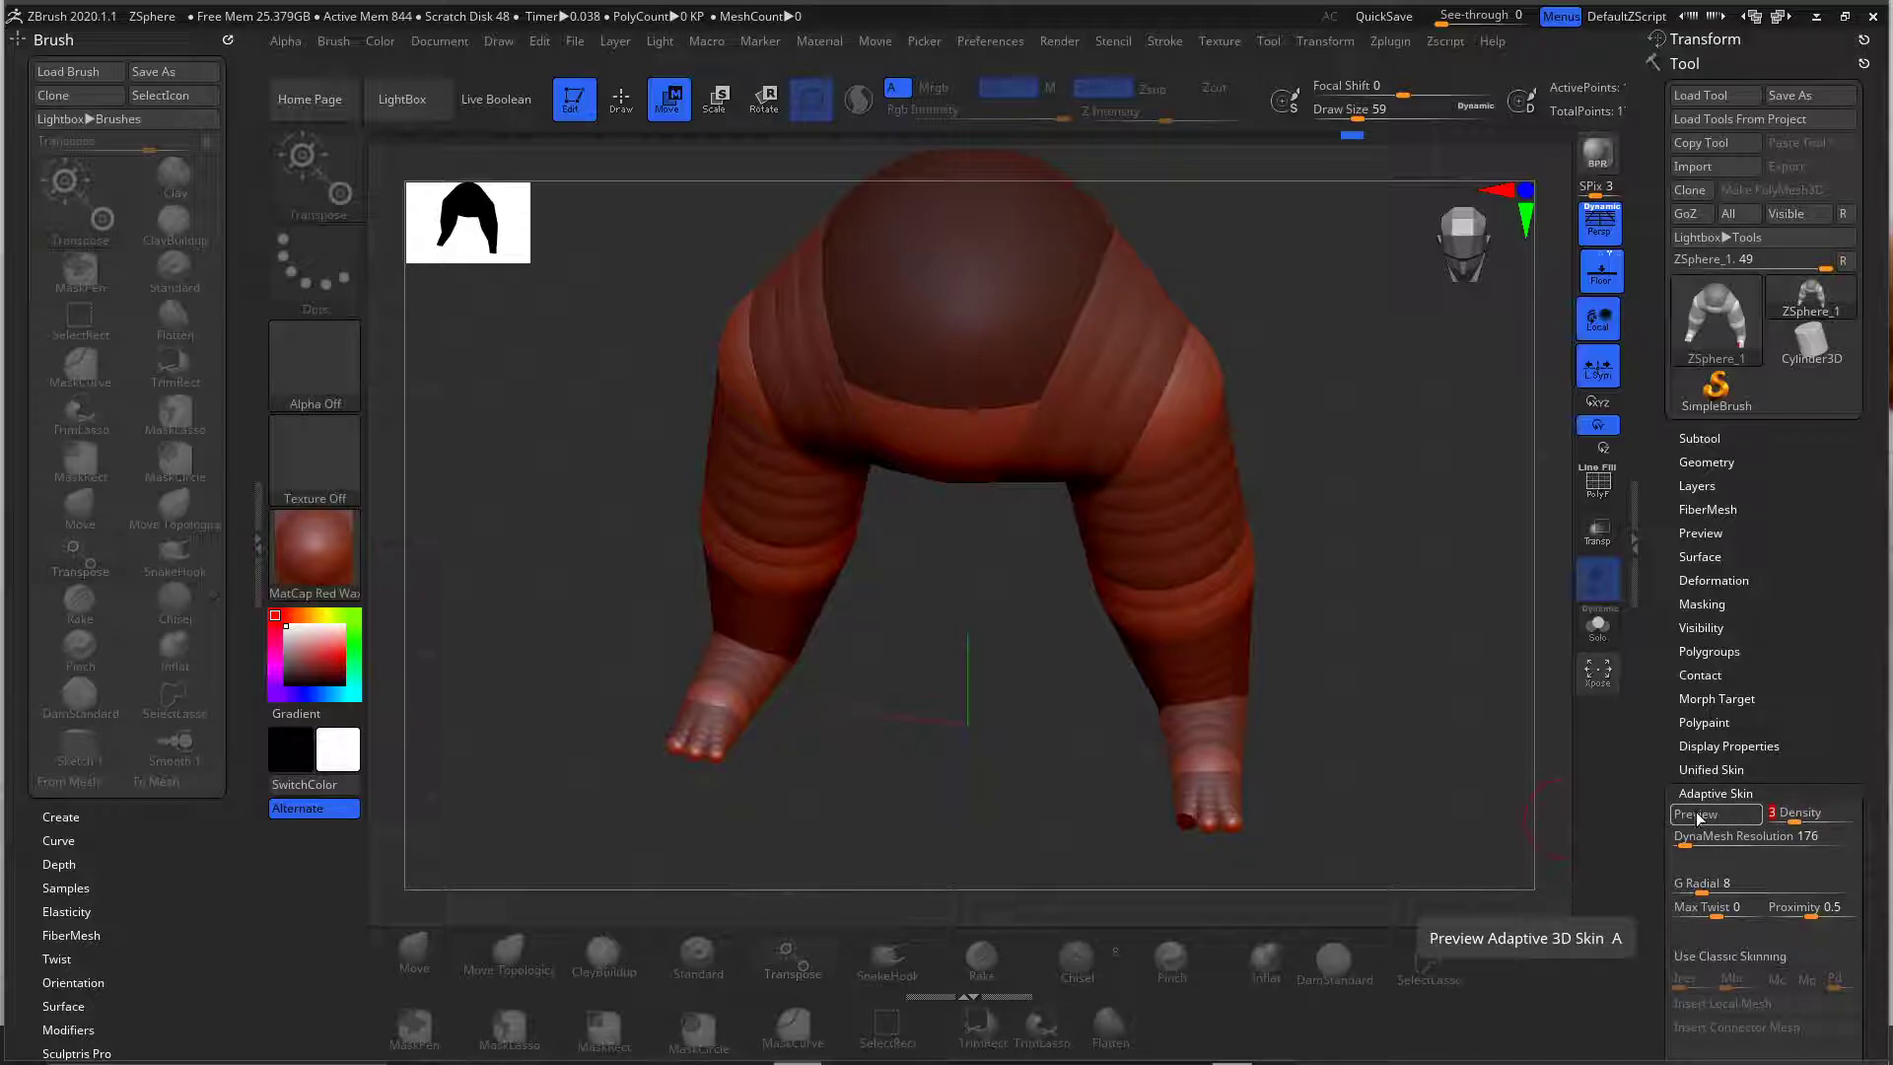
{"action": "left_click", "coordinate": [1697, 816]}
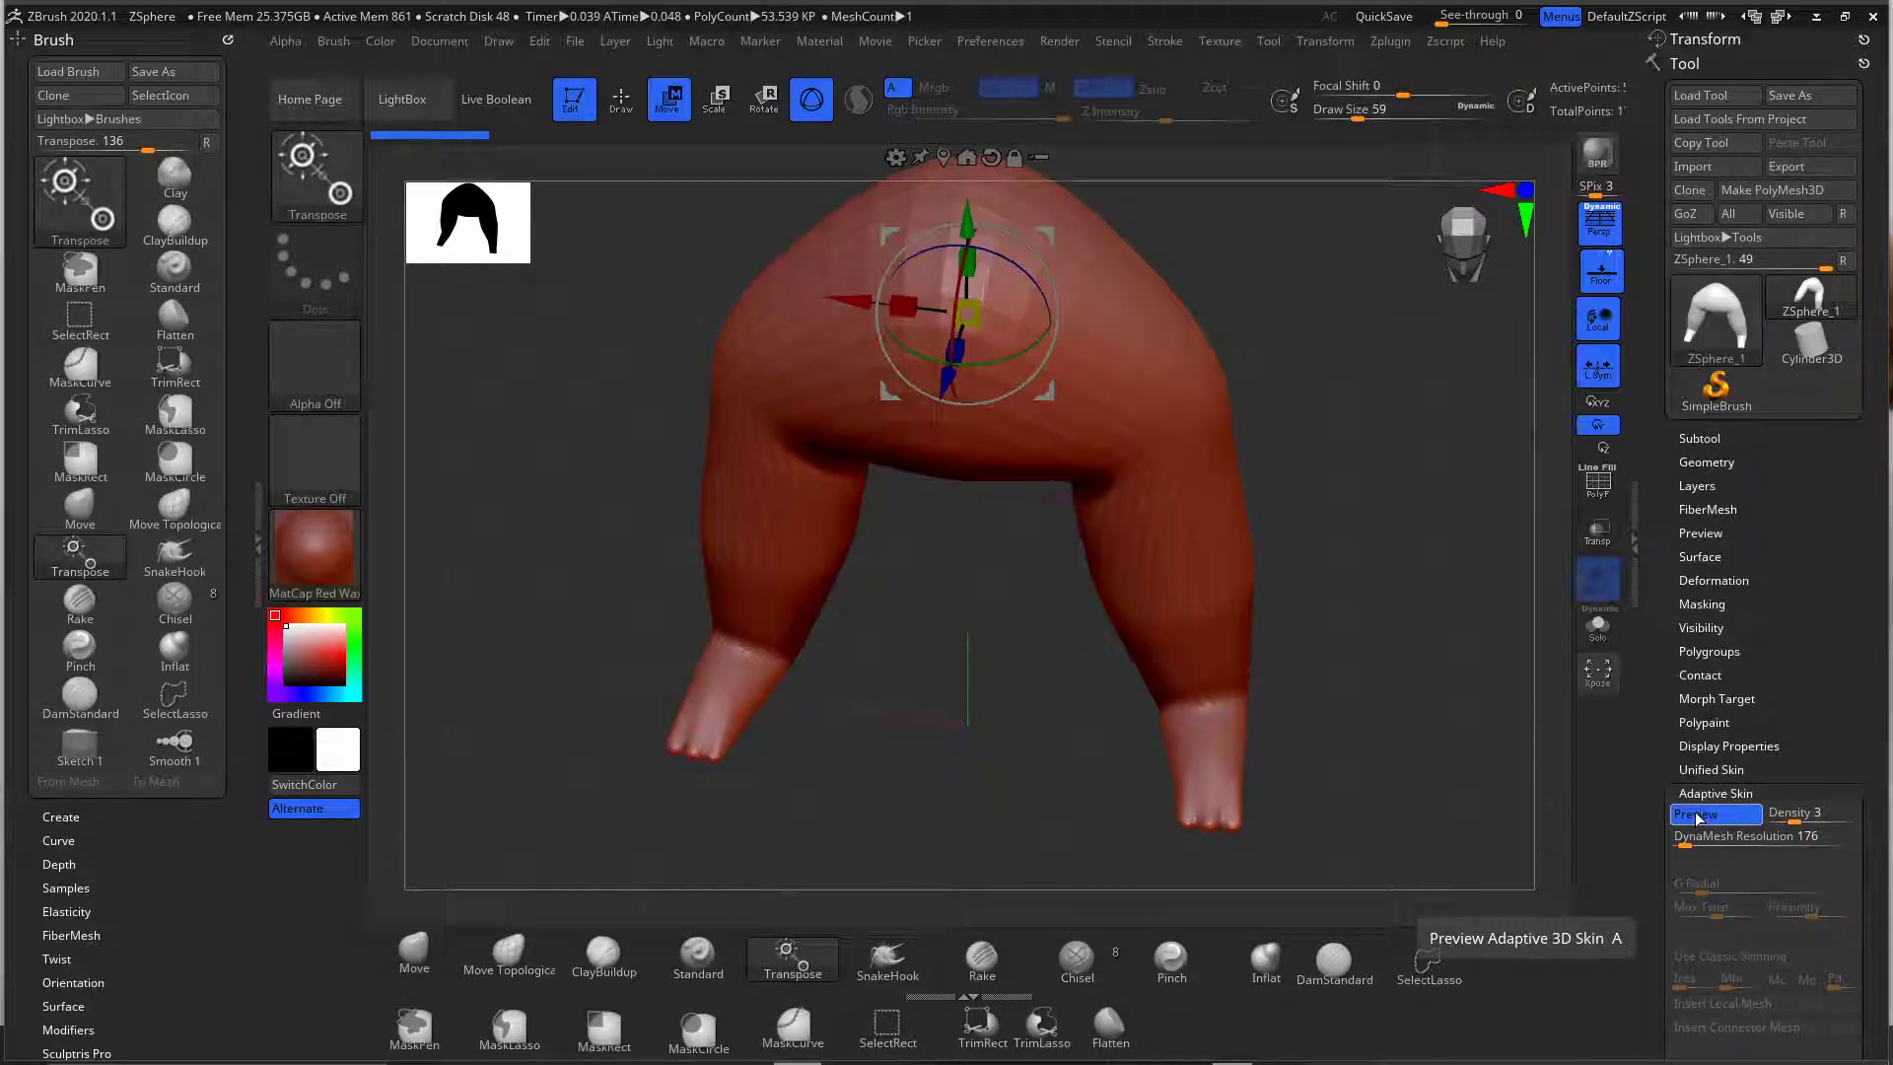
{"action": "left_click", "coordinate": [1598, 482]}
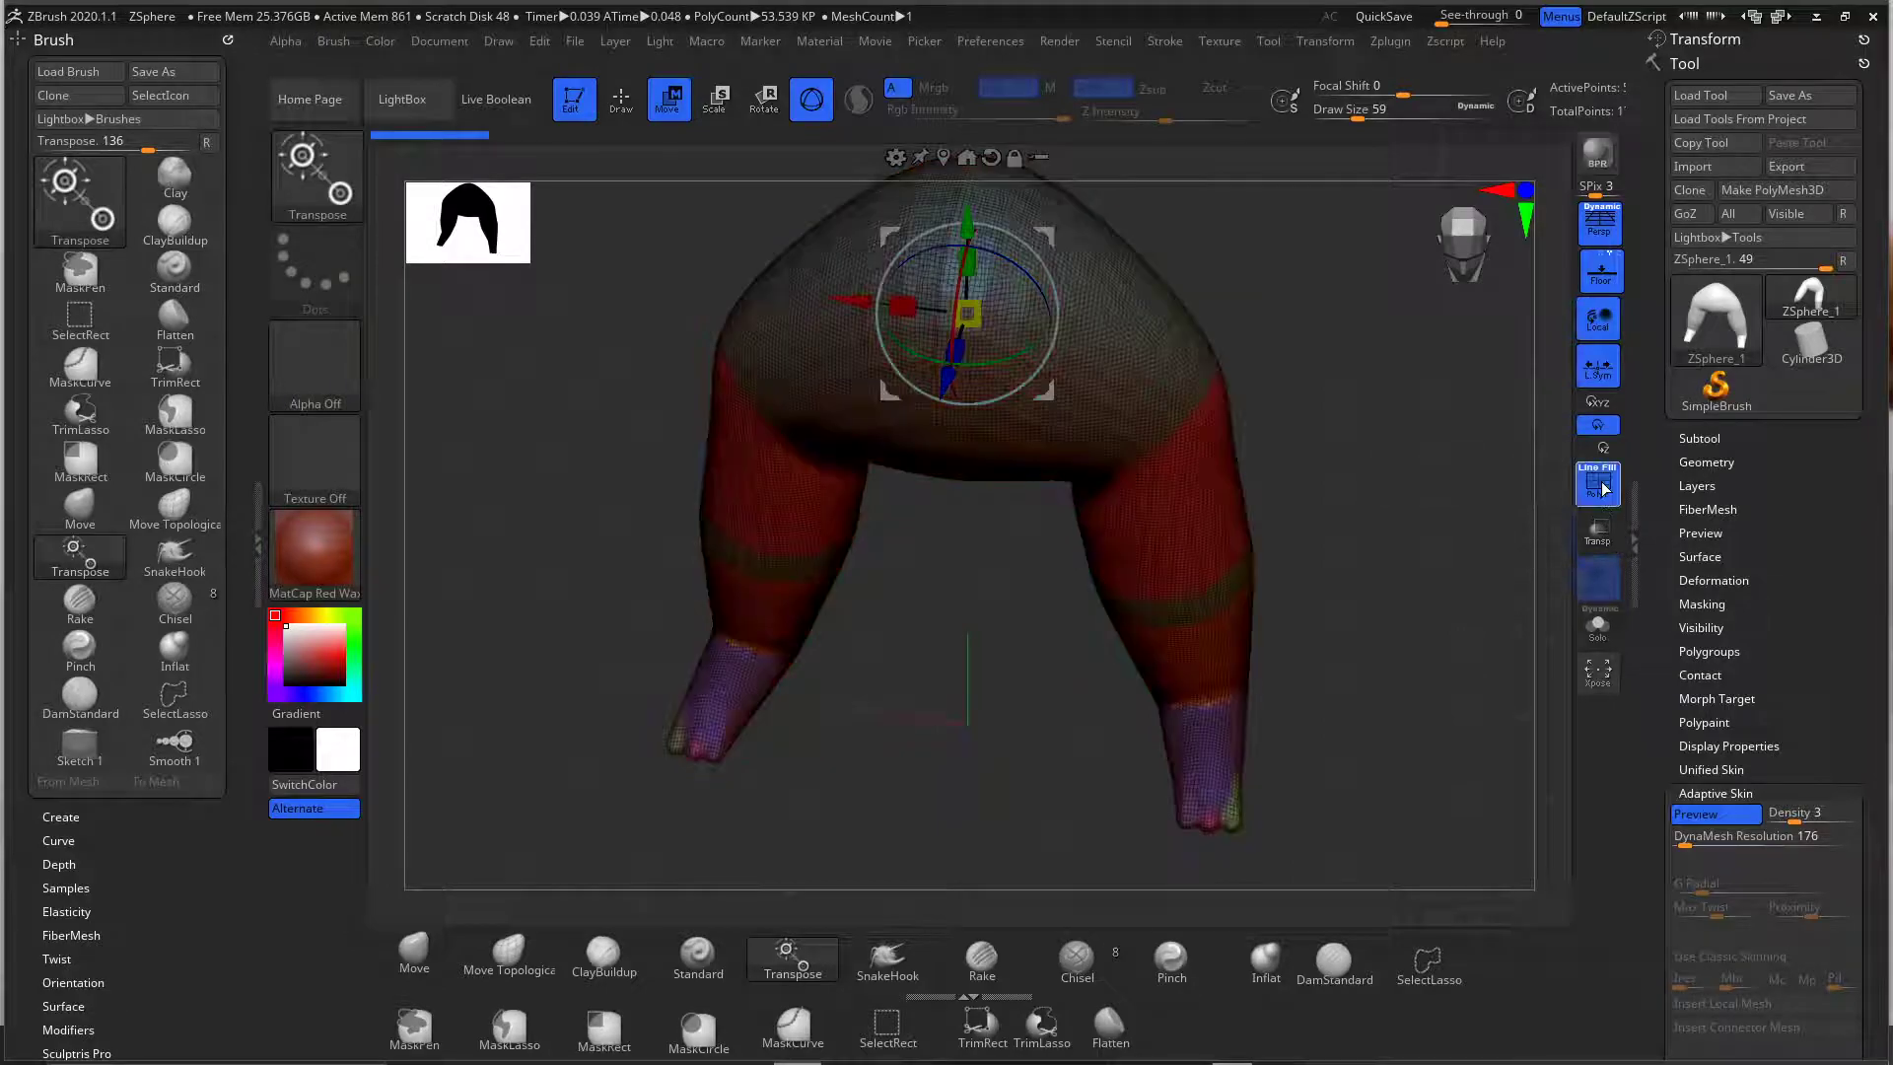
{"action": "left_click_drag", "start_coordinate": [1362, 786], "coordinate": [1354, 728]}
{"action": "left_click_drag", "start_coordinate": [1357, 720], "coordinate": [1283, 987]}
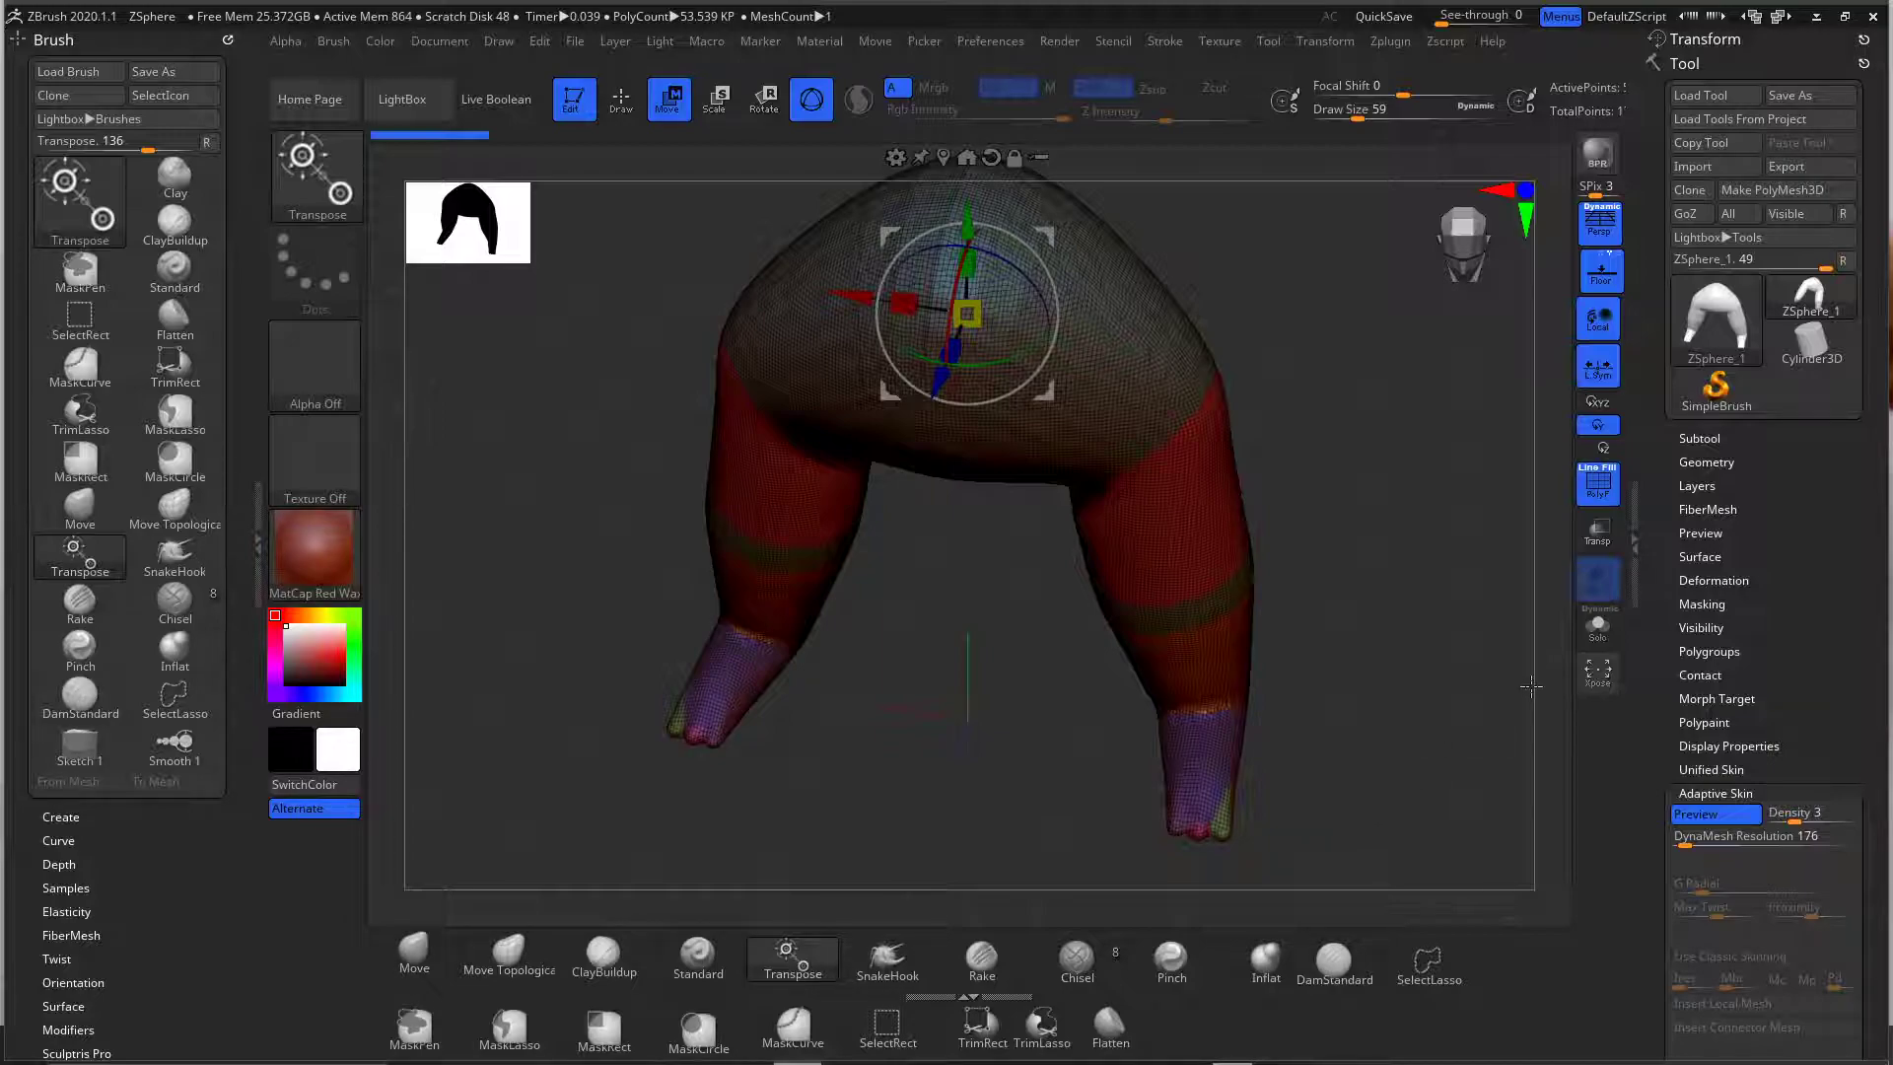
- Set the adaptive skin density to 4, preview the mesh without its wireframe, and check its polygon count
{"action": "left_click", "coordinate": [1701, 814]}
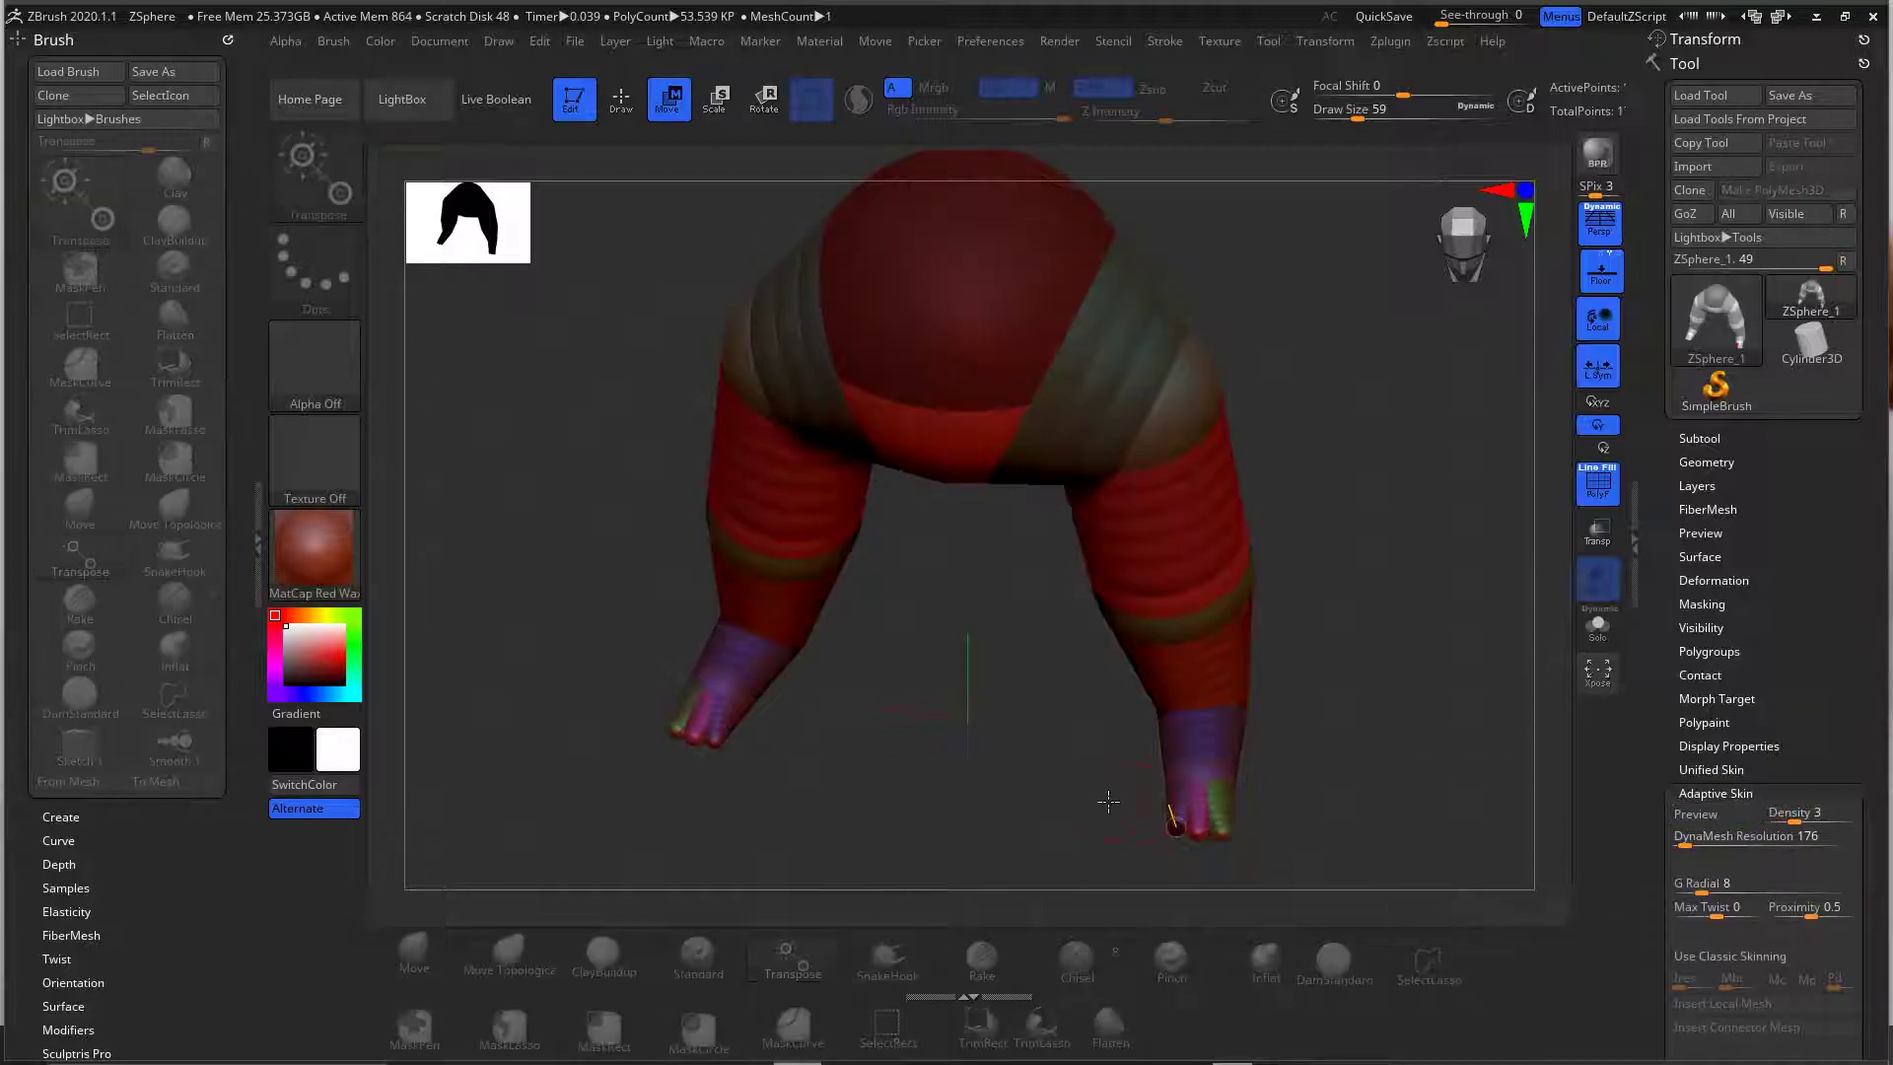
{"action": "left_click", "coordinate": [1789, 810]}
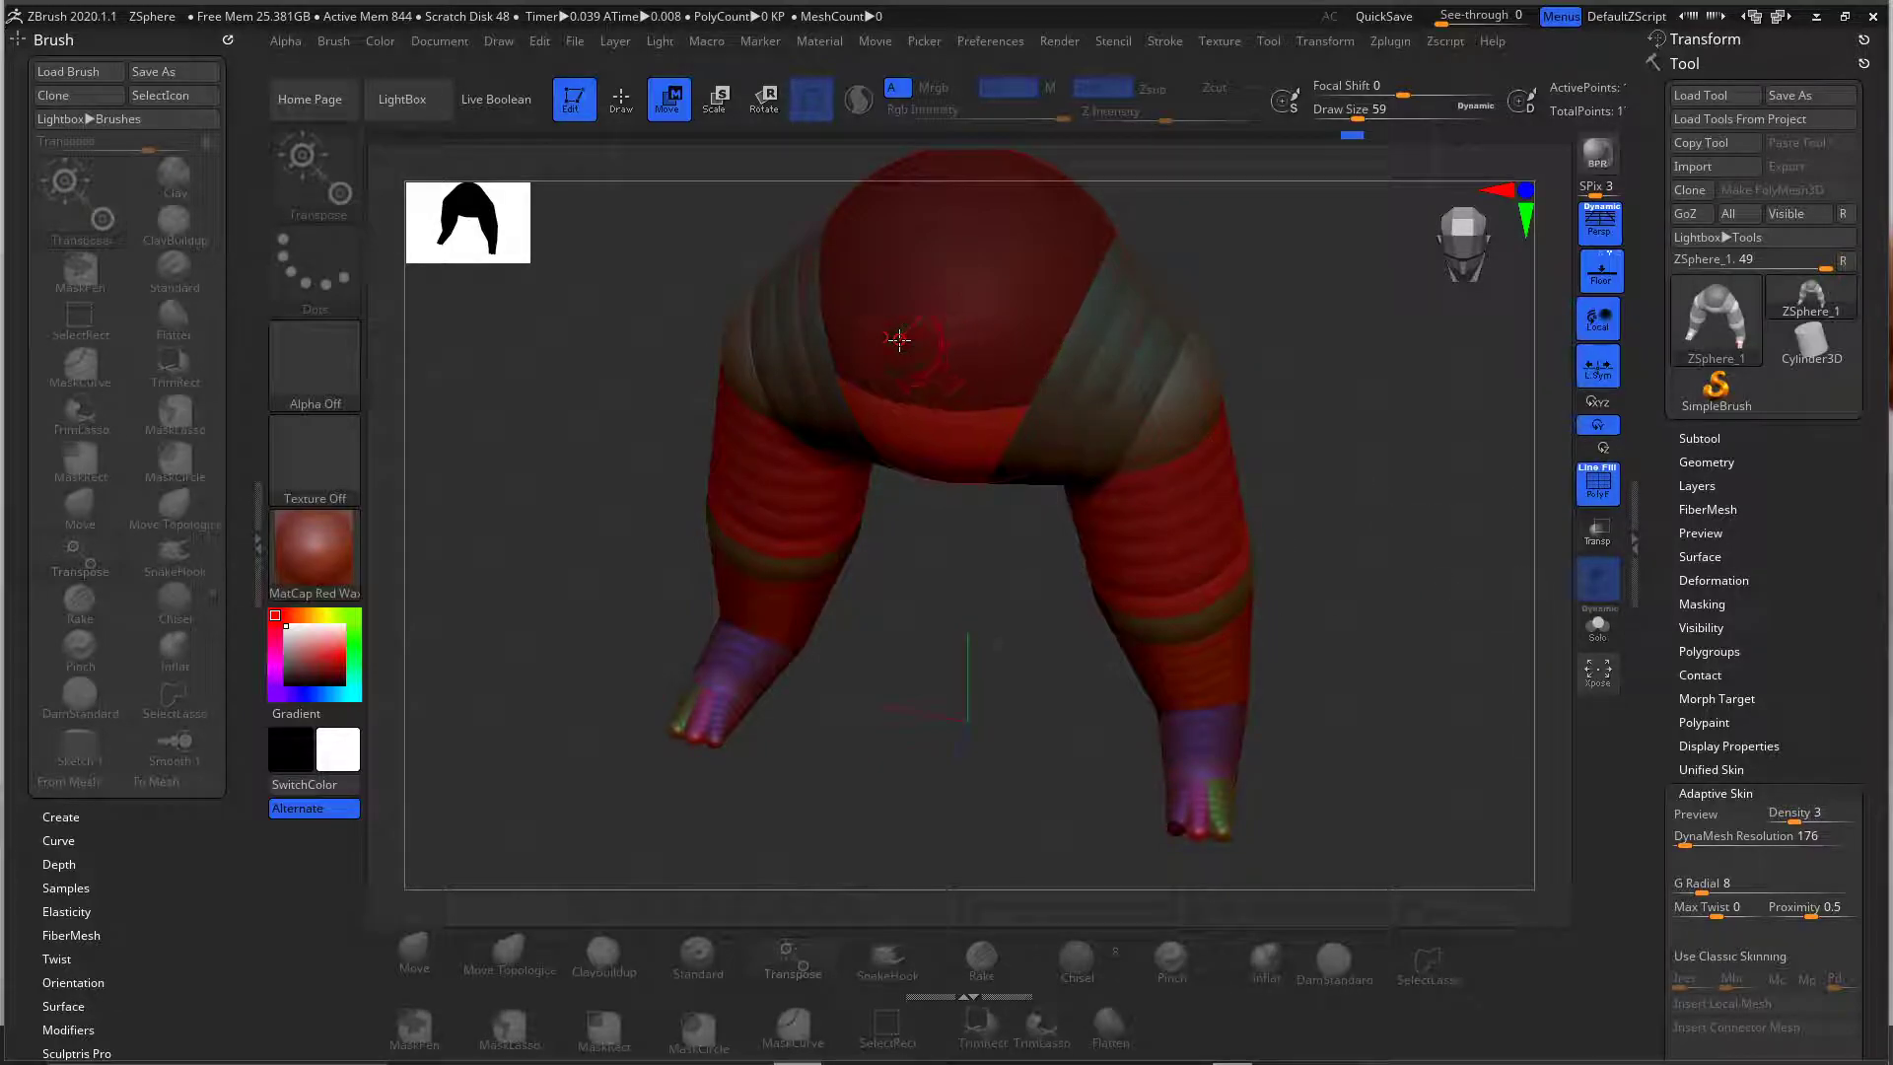
{"action": "left_click_drag", "start_coordinate": [1183, 462], "coordinate": [1169, 518]}
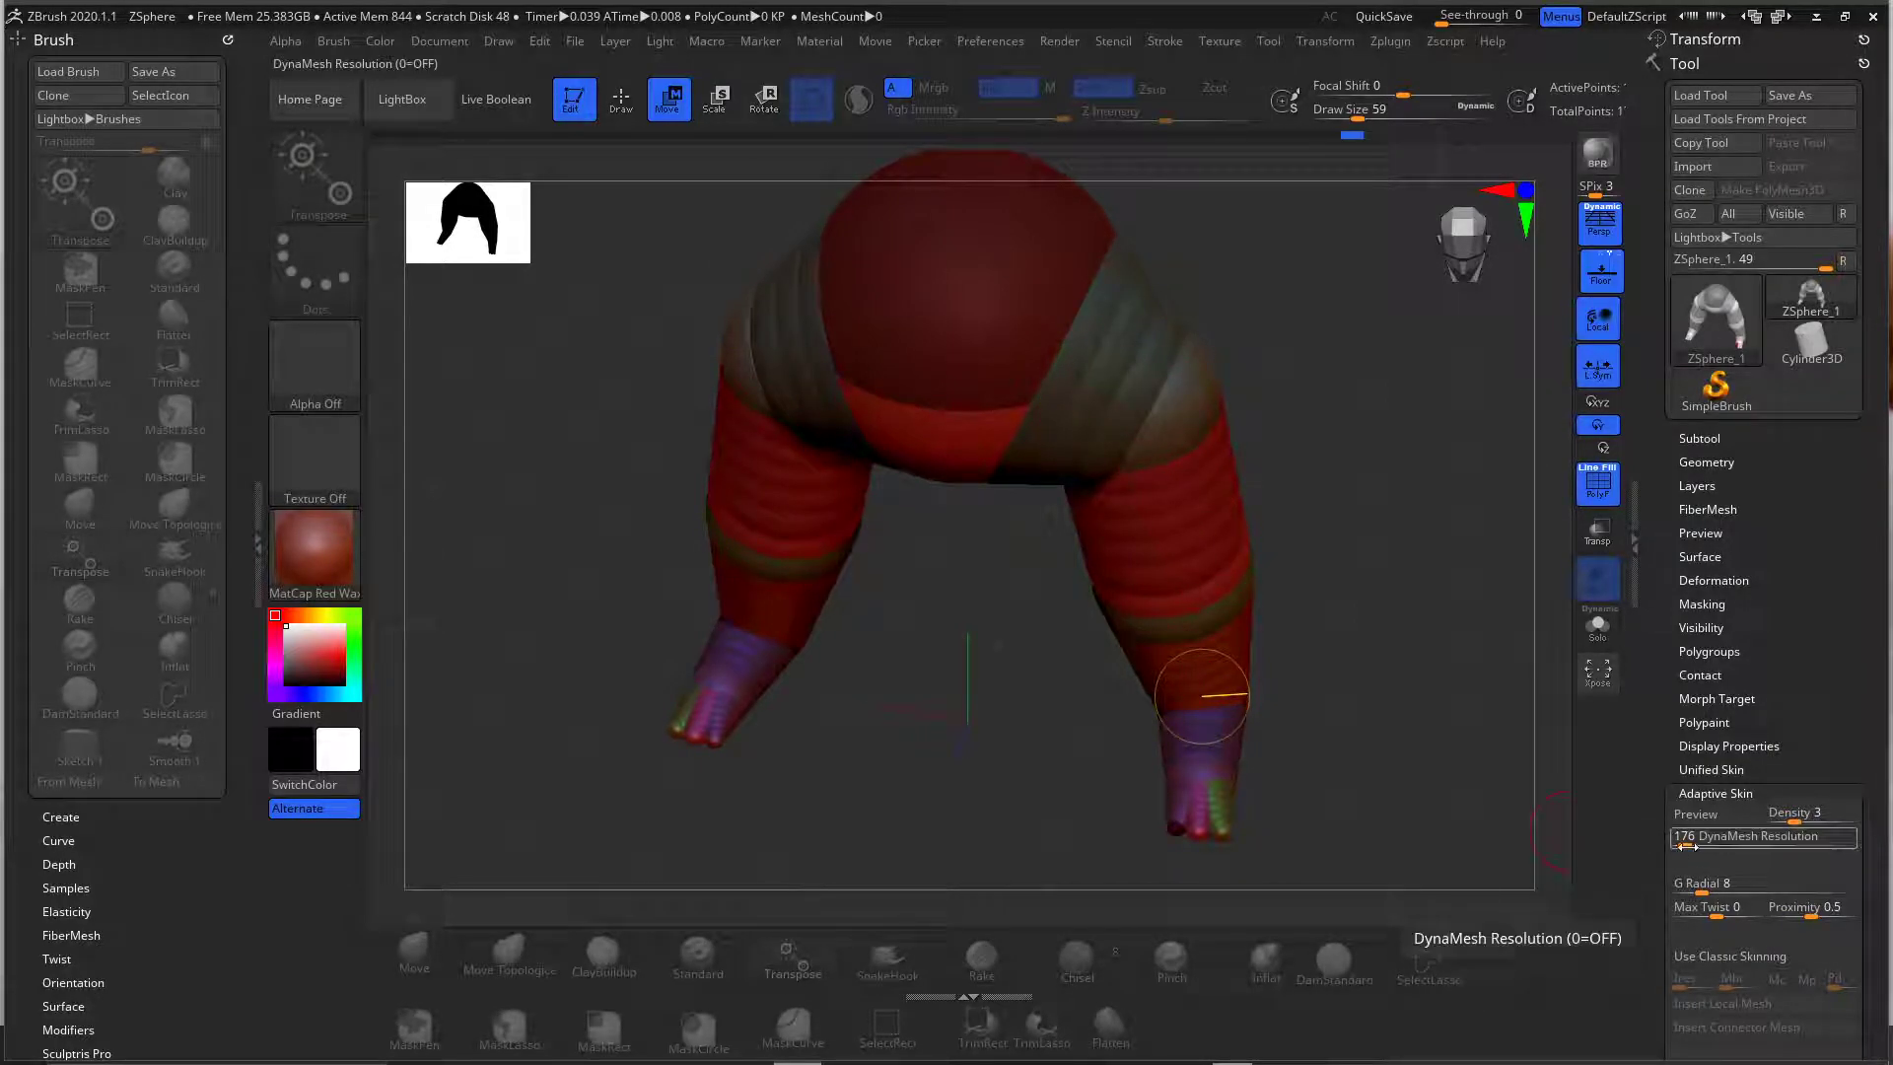
{"action": "left_click", "coordinate": [1803, 820]}
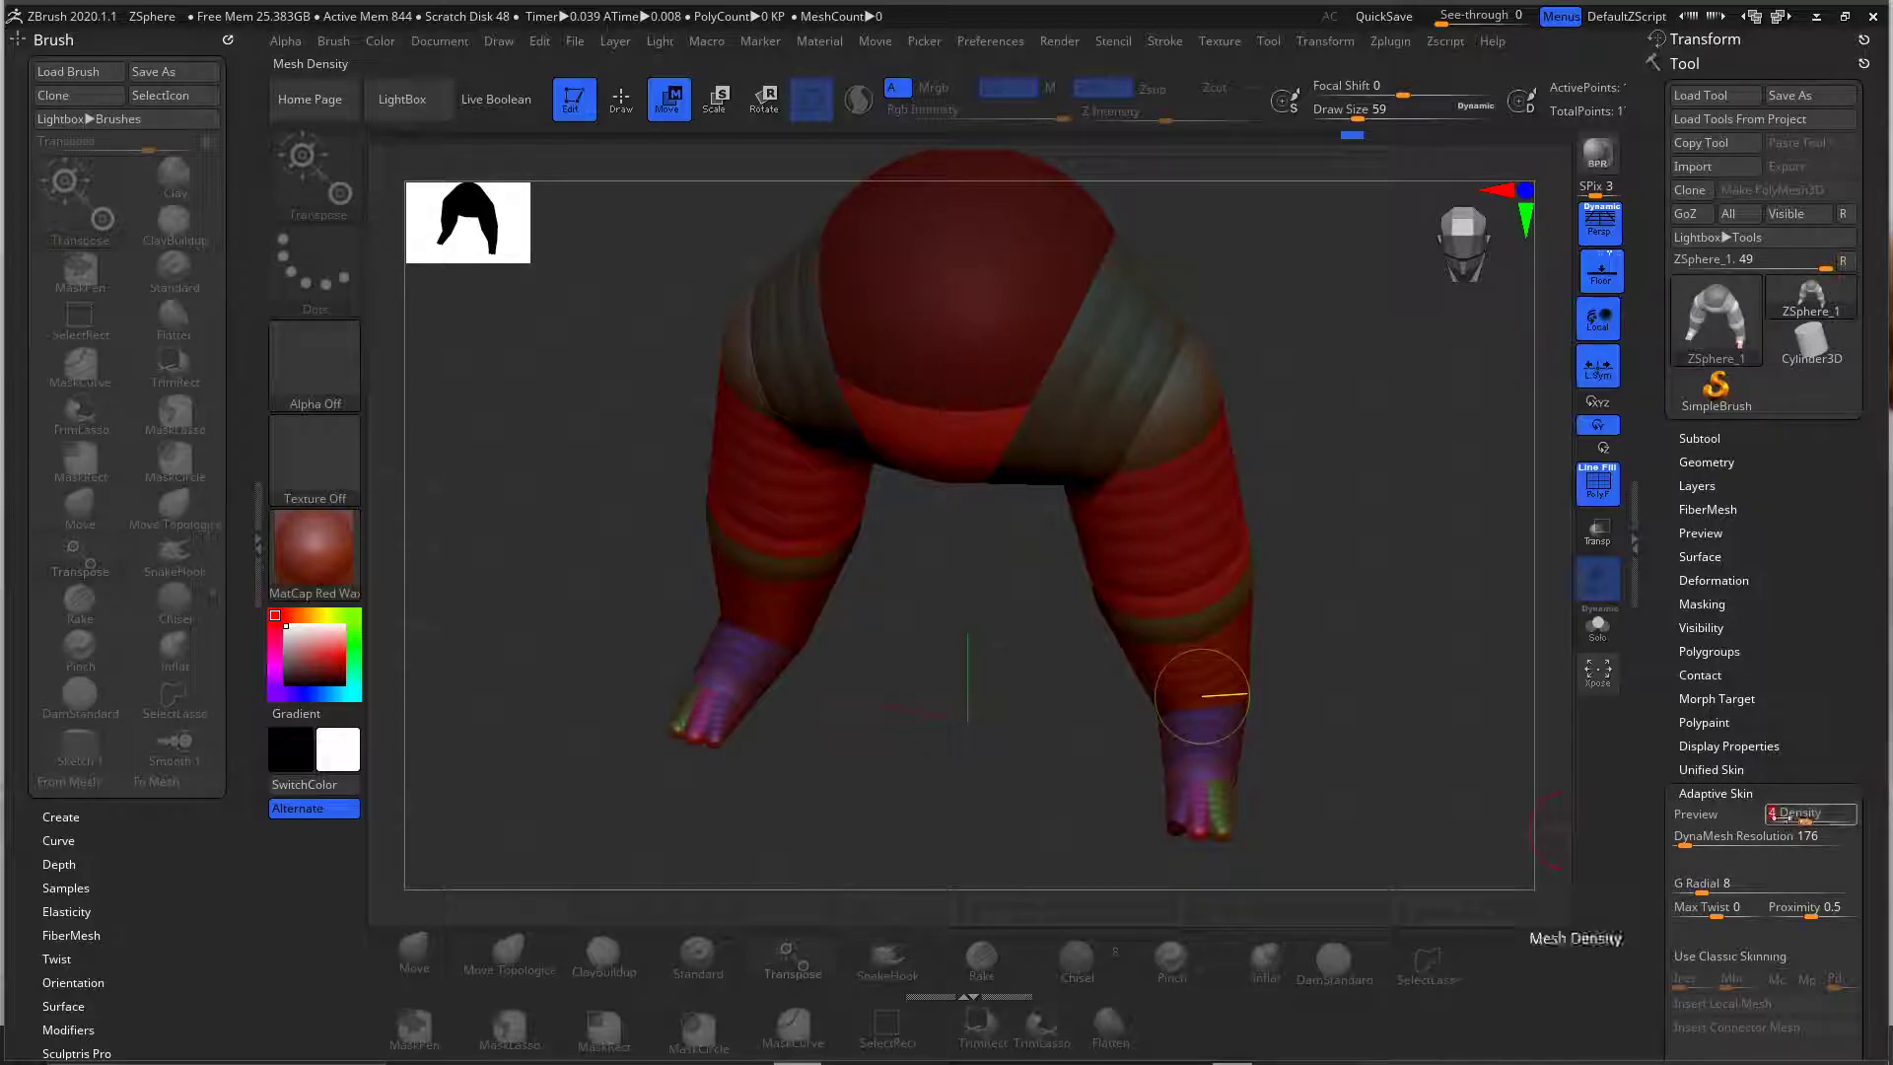
{"action": "left_click", "coordinate": [1698, 820]}
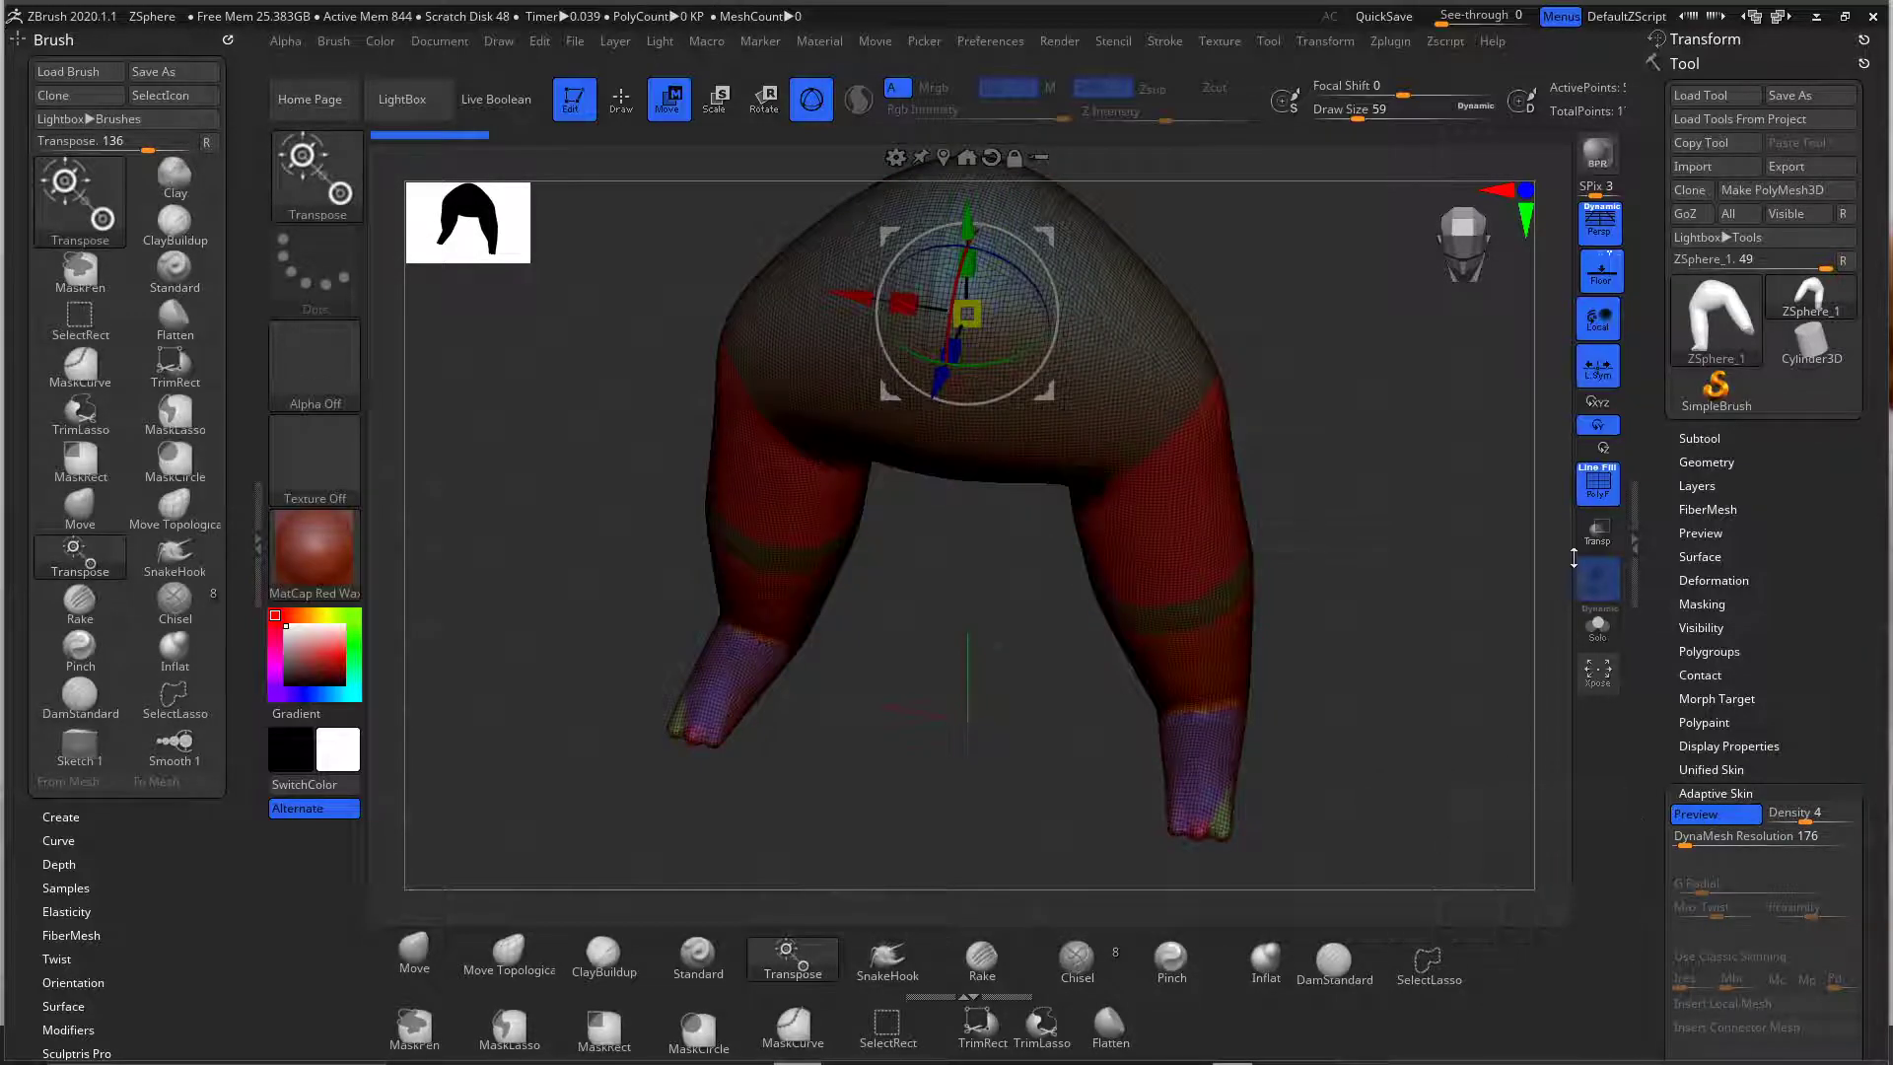
{"action": "left_click", "coordinate": [1597, 481]}
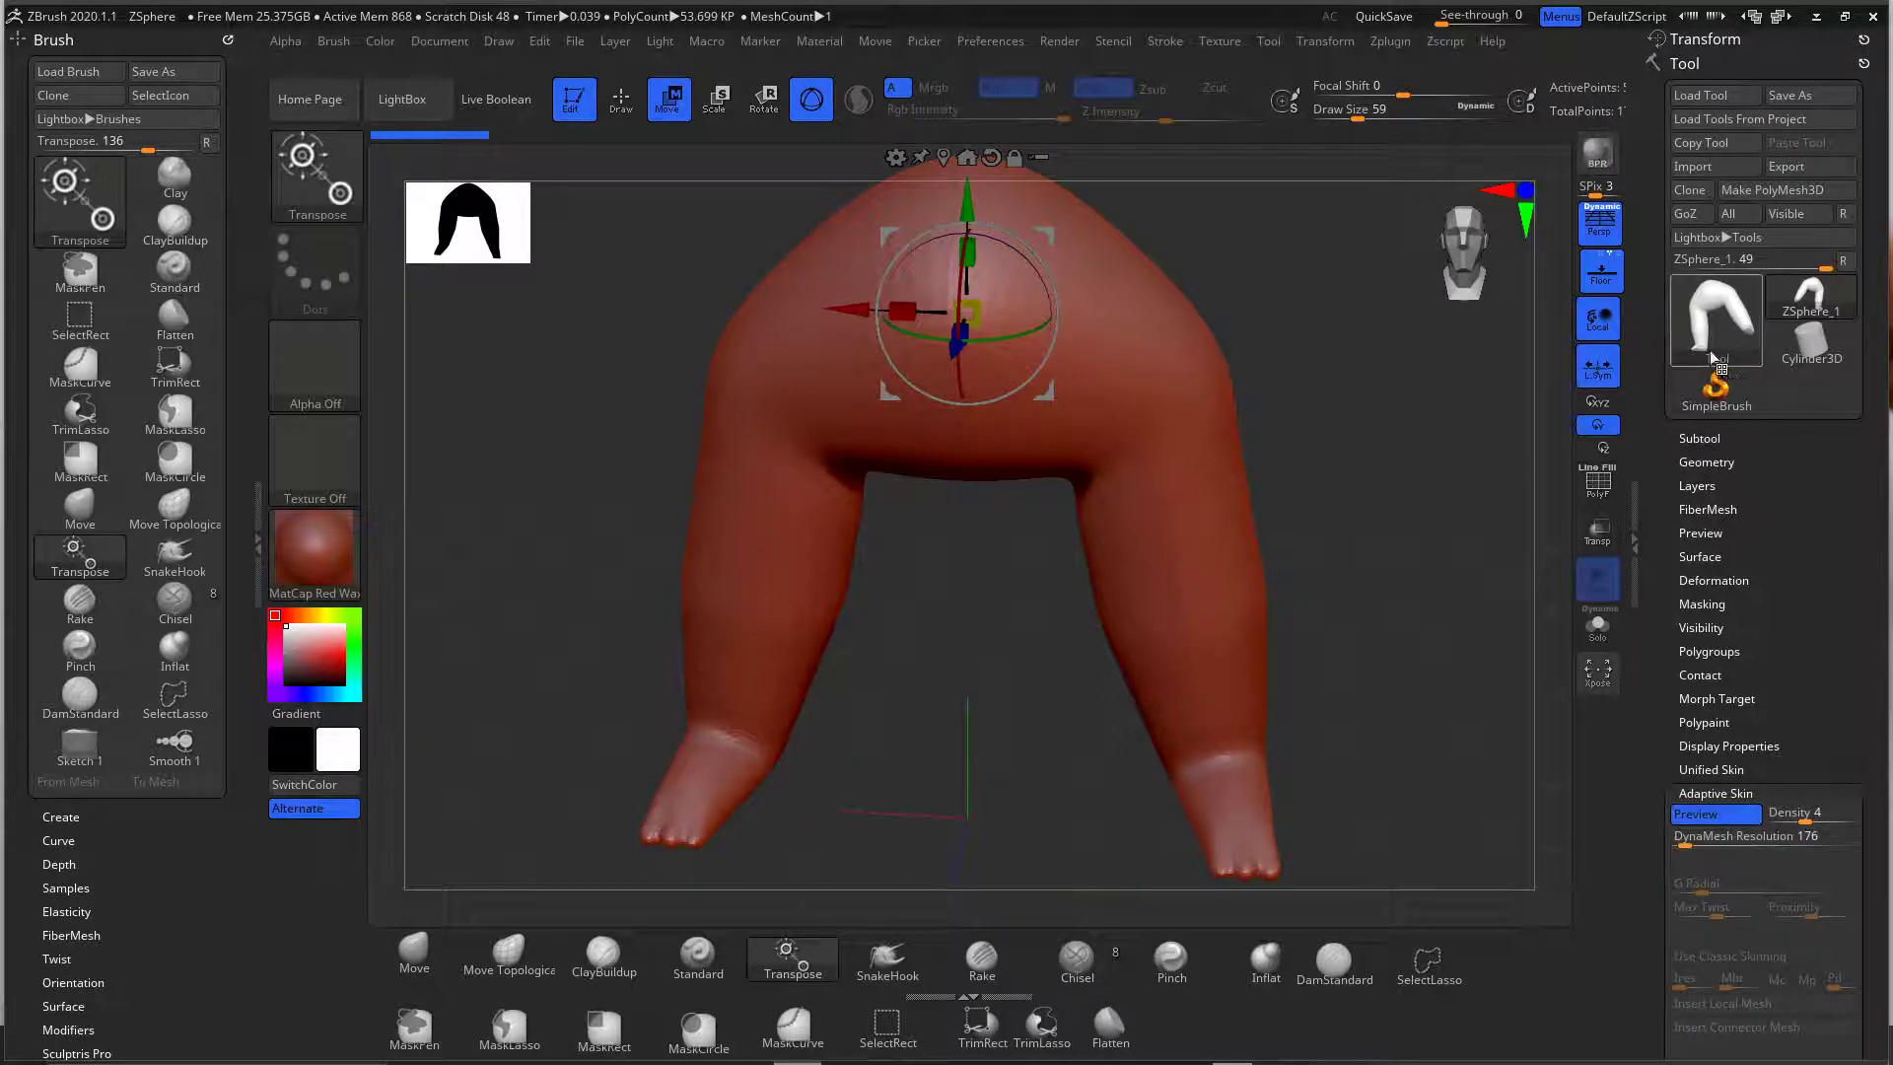
{"action": "mouse_move", "coordinate": [1700, 345]}
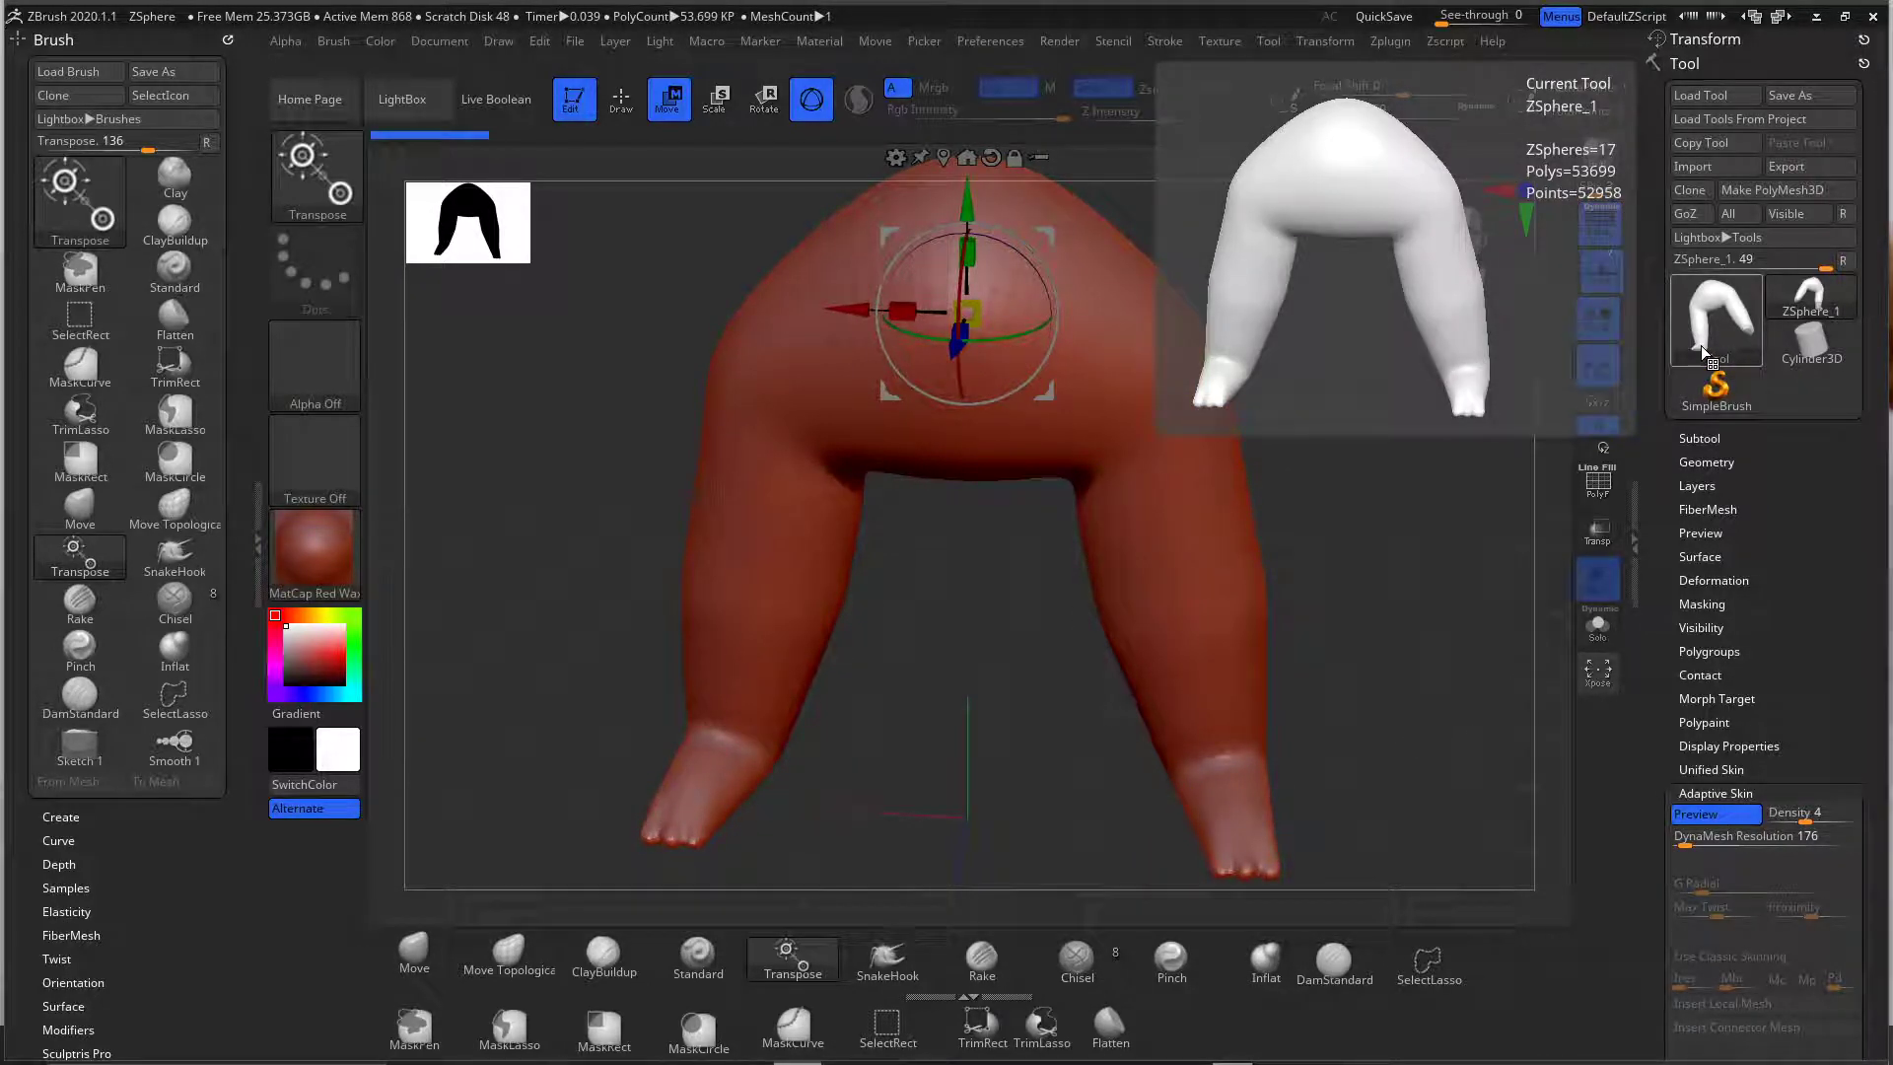
- Set the adaptive skin density back to 2, check the previewed mesh's polygon count, and return to the ZSphere view
{"action": "left_click_drag", "start_coordinate": [1801, 822], "coordinate": [1787, 825]}
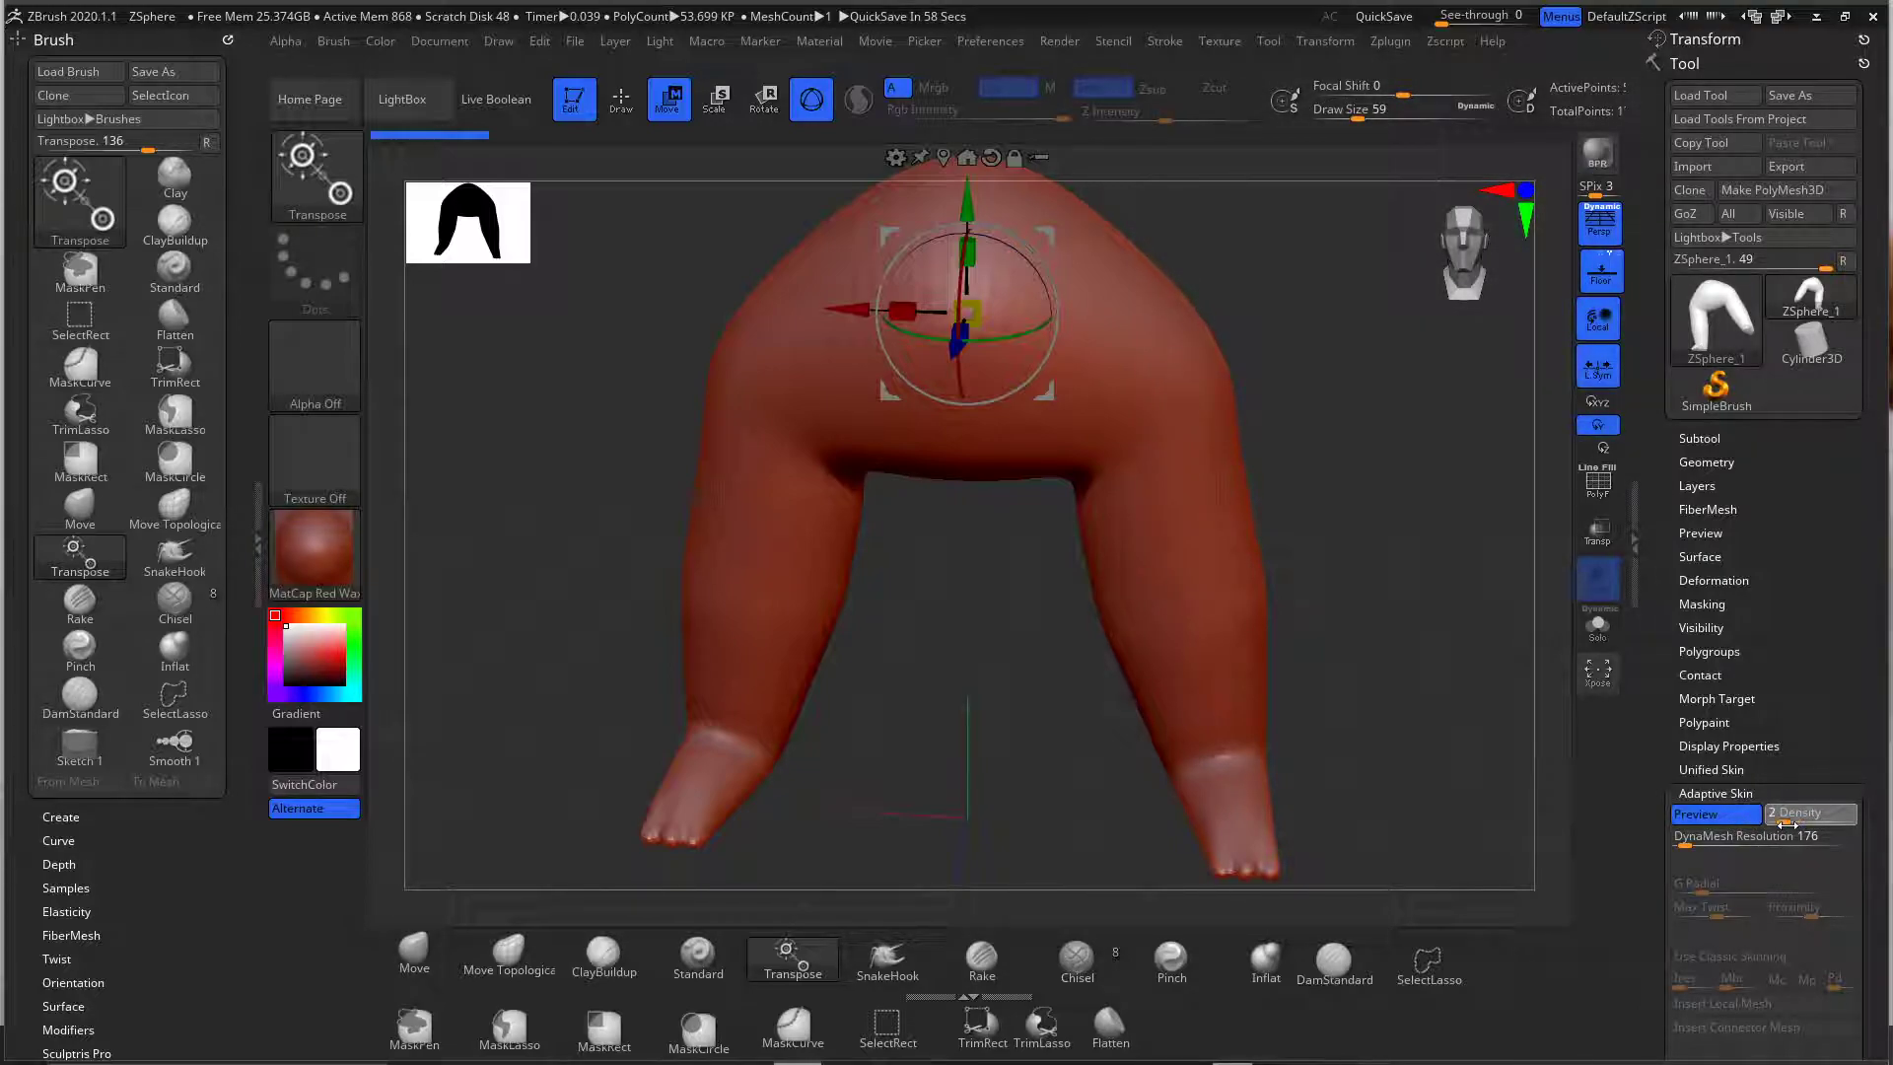
{"action": "left_click", "coordinate": [1733, 819]}
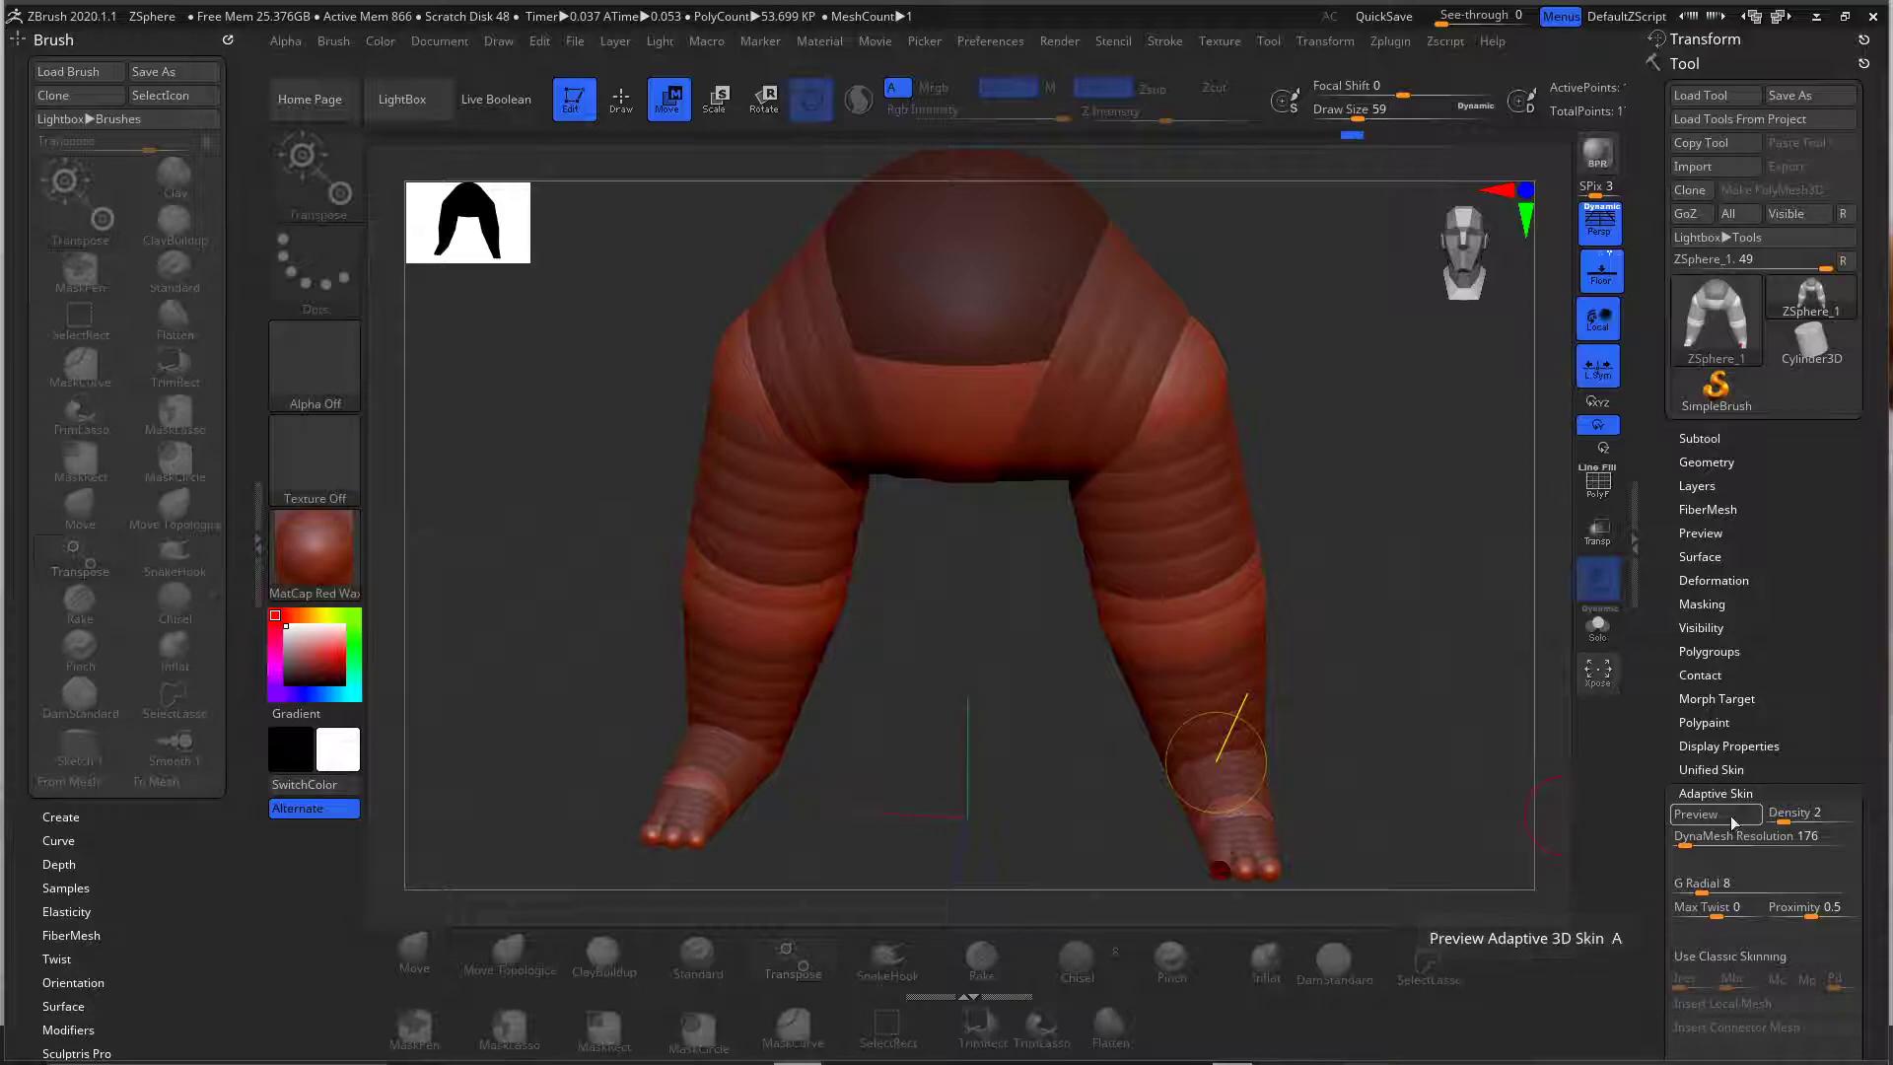
{"action": "mouse_move", "coordinate": [1702, 337]}
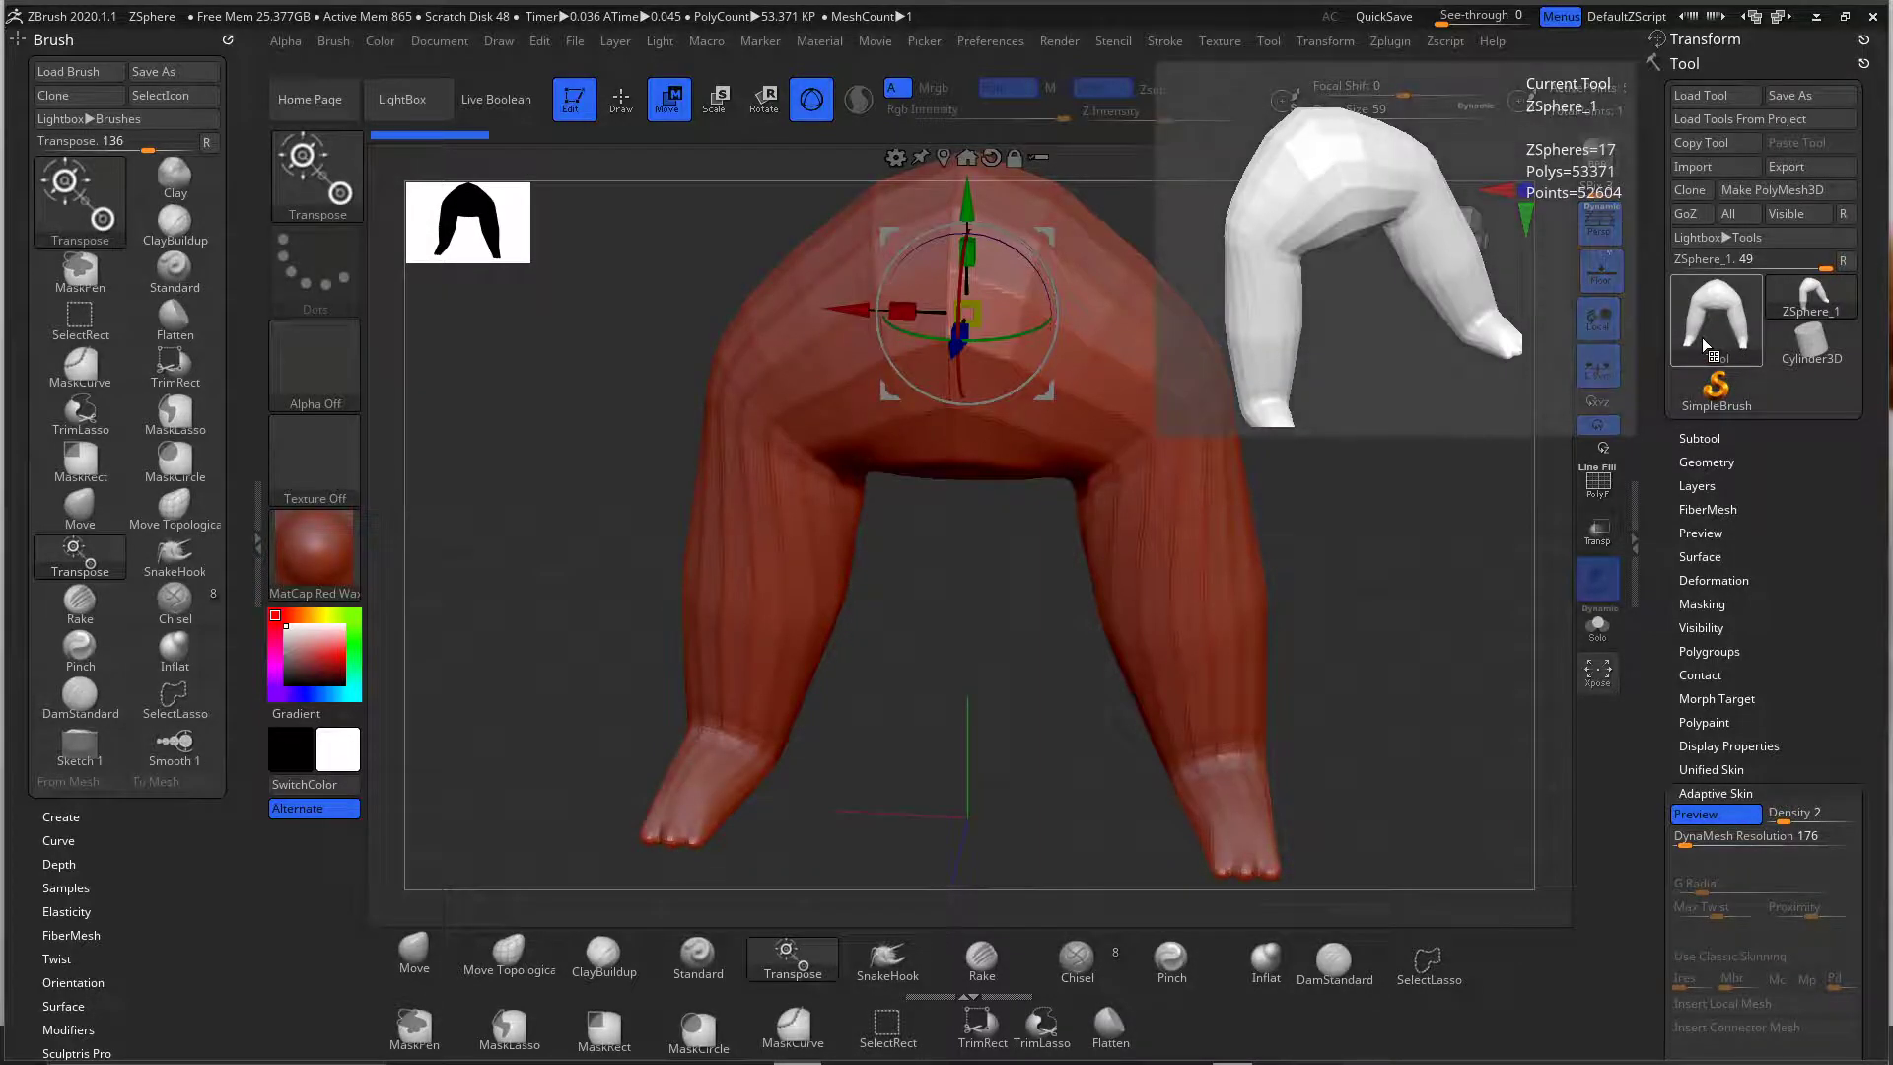
{"action": "left_click", "coordinate": [1712, 815]}
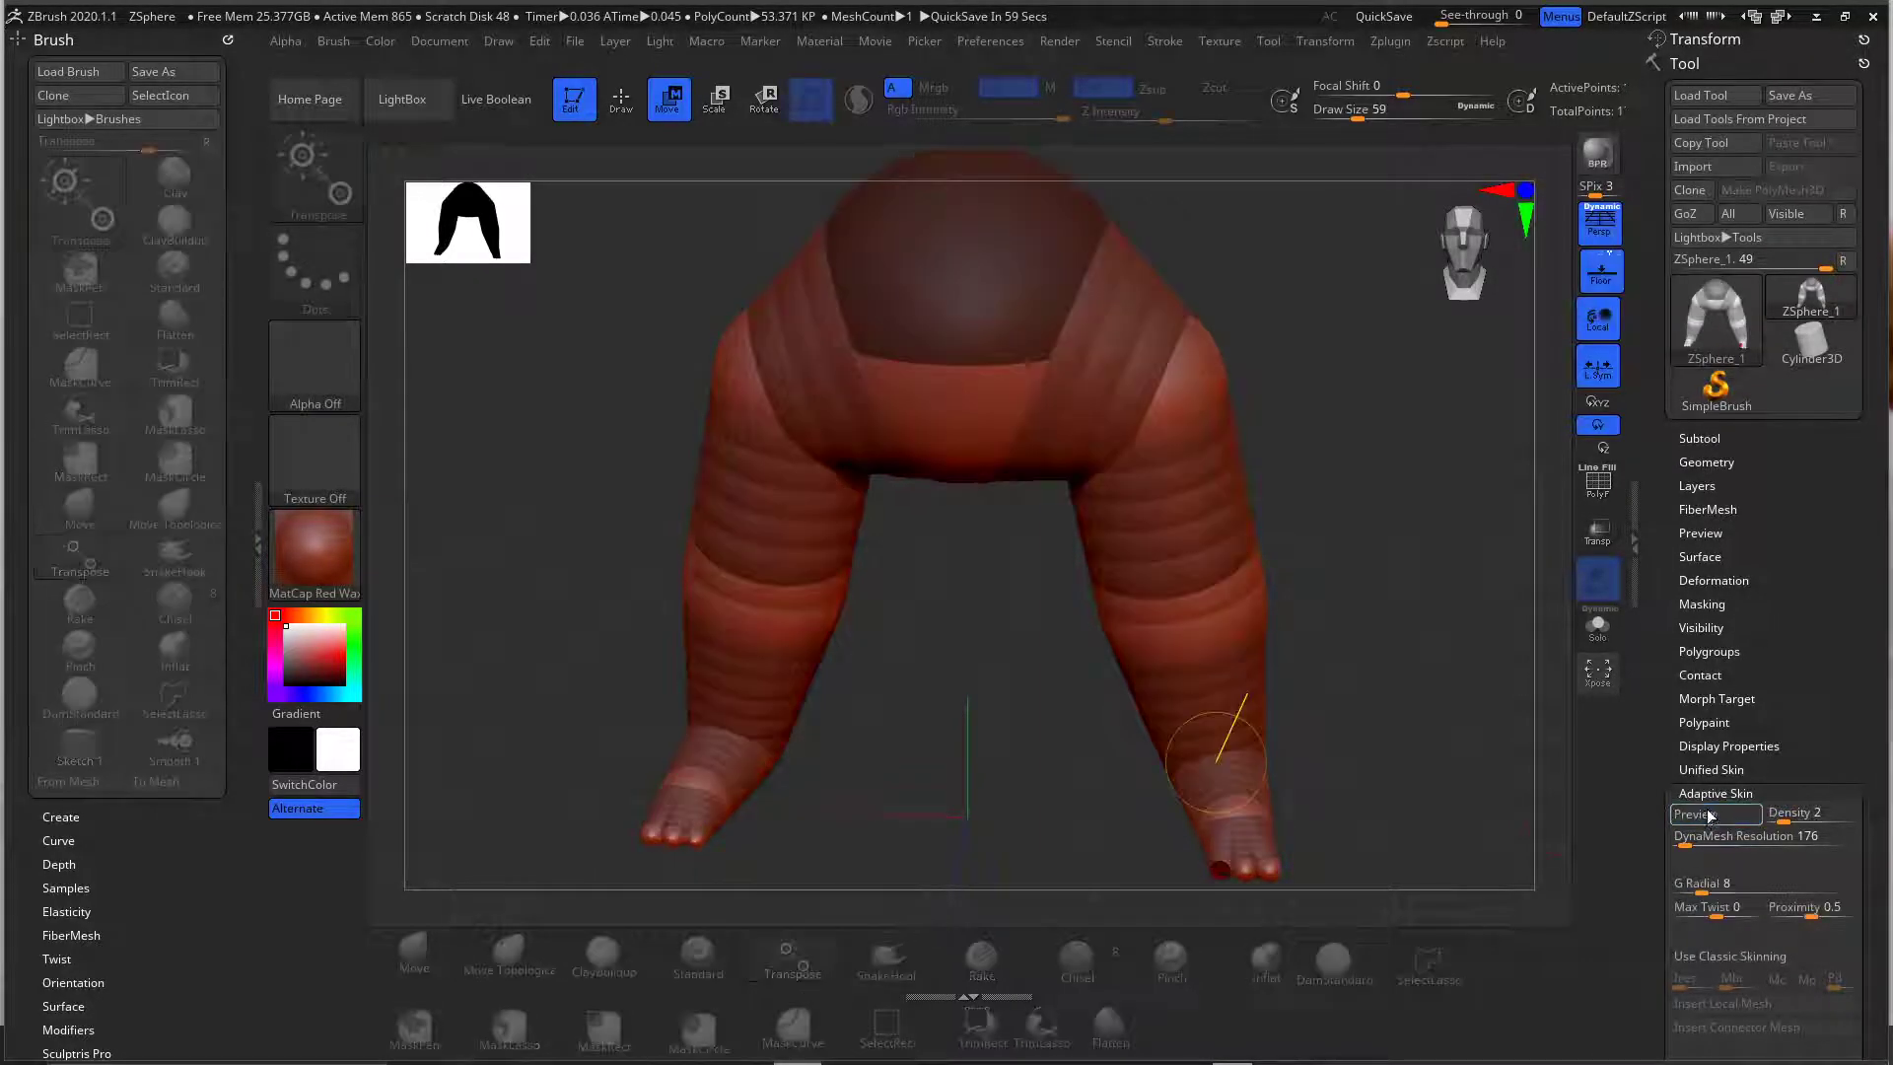
{"action": "mouse_move", "coordinate": [1352, 667]}
{"action": "left_mouse_down"}
{"action": "mouse_move", "coordinate": [1272, 637]}
{"action": "mouse_move", "coordinate": [1459, 641]}
{"action": "mouse_move", "coordinate": [1316, 657]}
{"action": "mouse_move", "coordinate": [1359, 644]}
{"action": "left_mouse_up"}
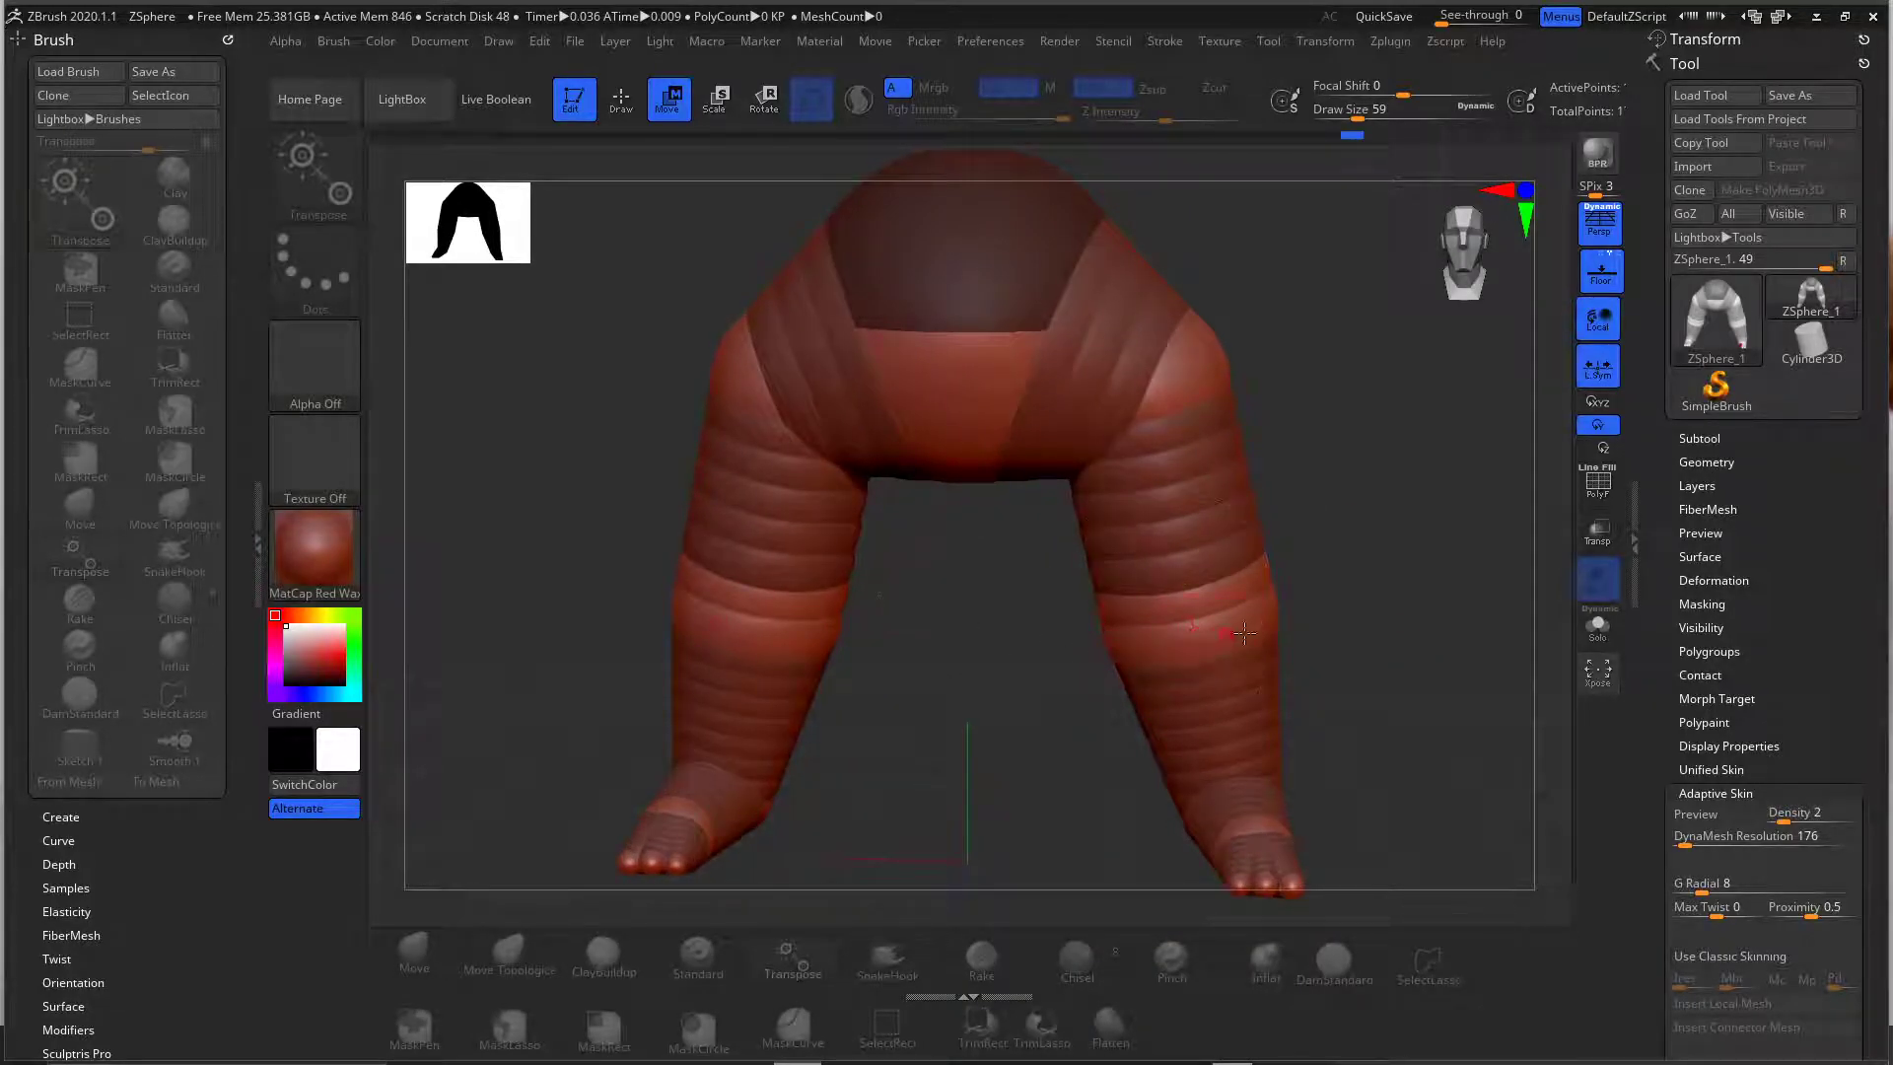
{"action": "left_click_drag", "start_coordinate": [1446, 674], "coordinate": [1377, 621], "text": "alt"}
{"action": "left_click_drag", "start_coordinate": [1290, 490], "coordinate": [1257, 736], "text": "alt"}
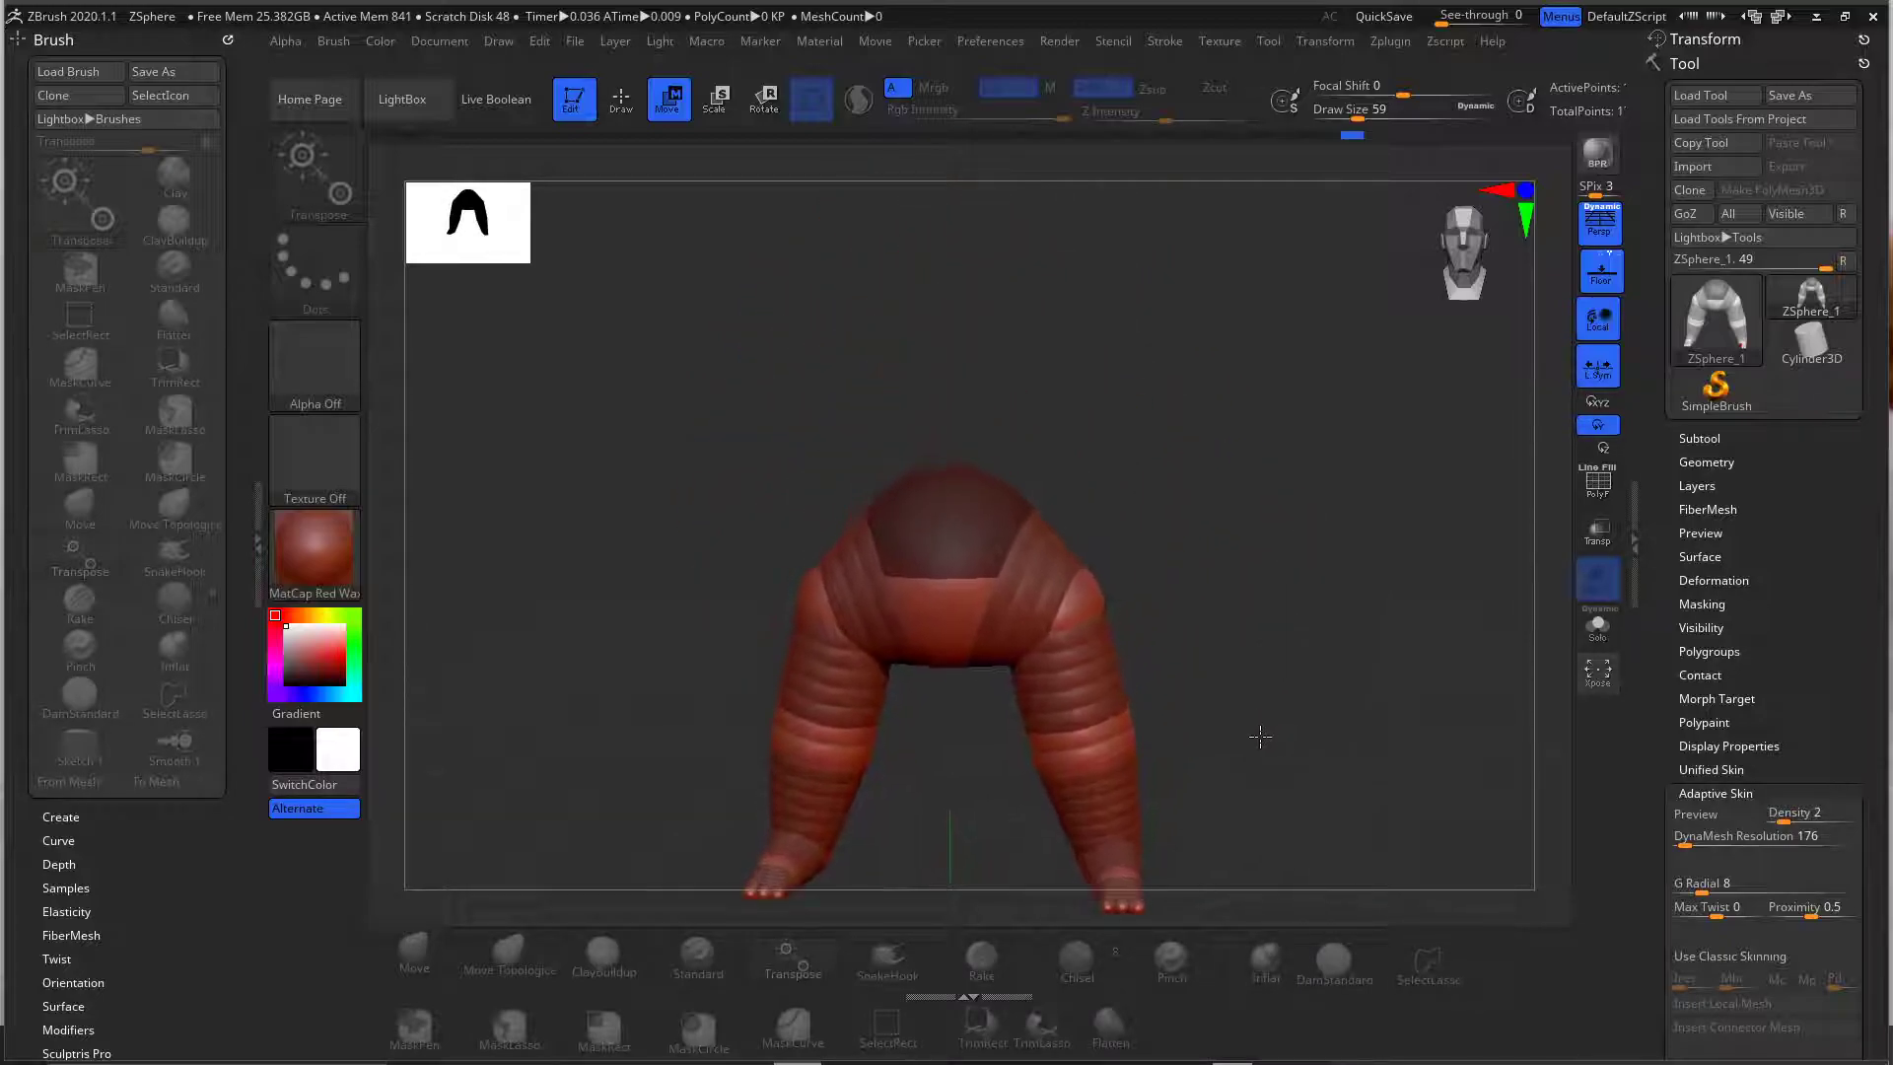
- Add a ZSphere on top of the pelvis along the centre line and lower it slightly toward the hips
{"action": "left_click_drag", "start_coordinate": [1203, 486], "coordinate": [1178, 599]}
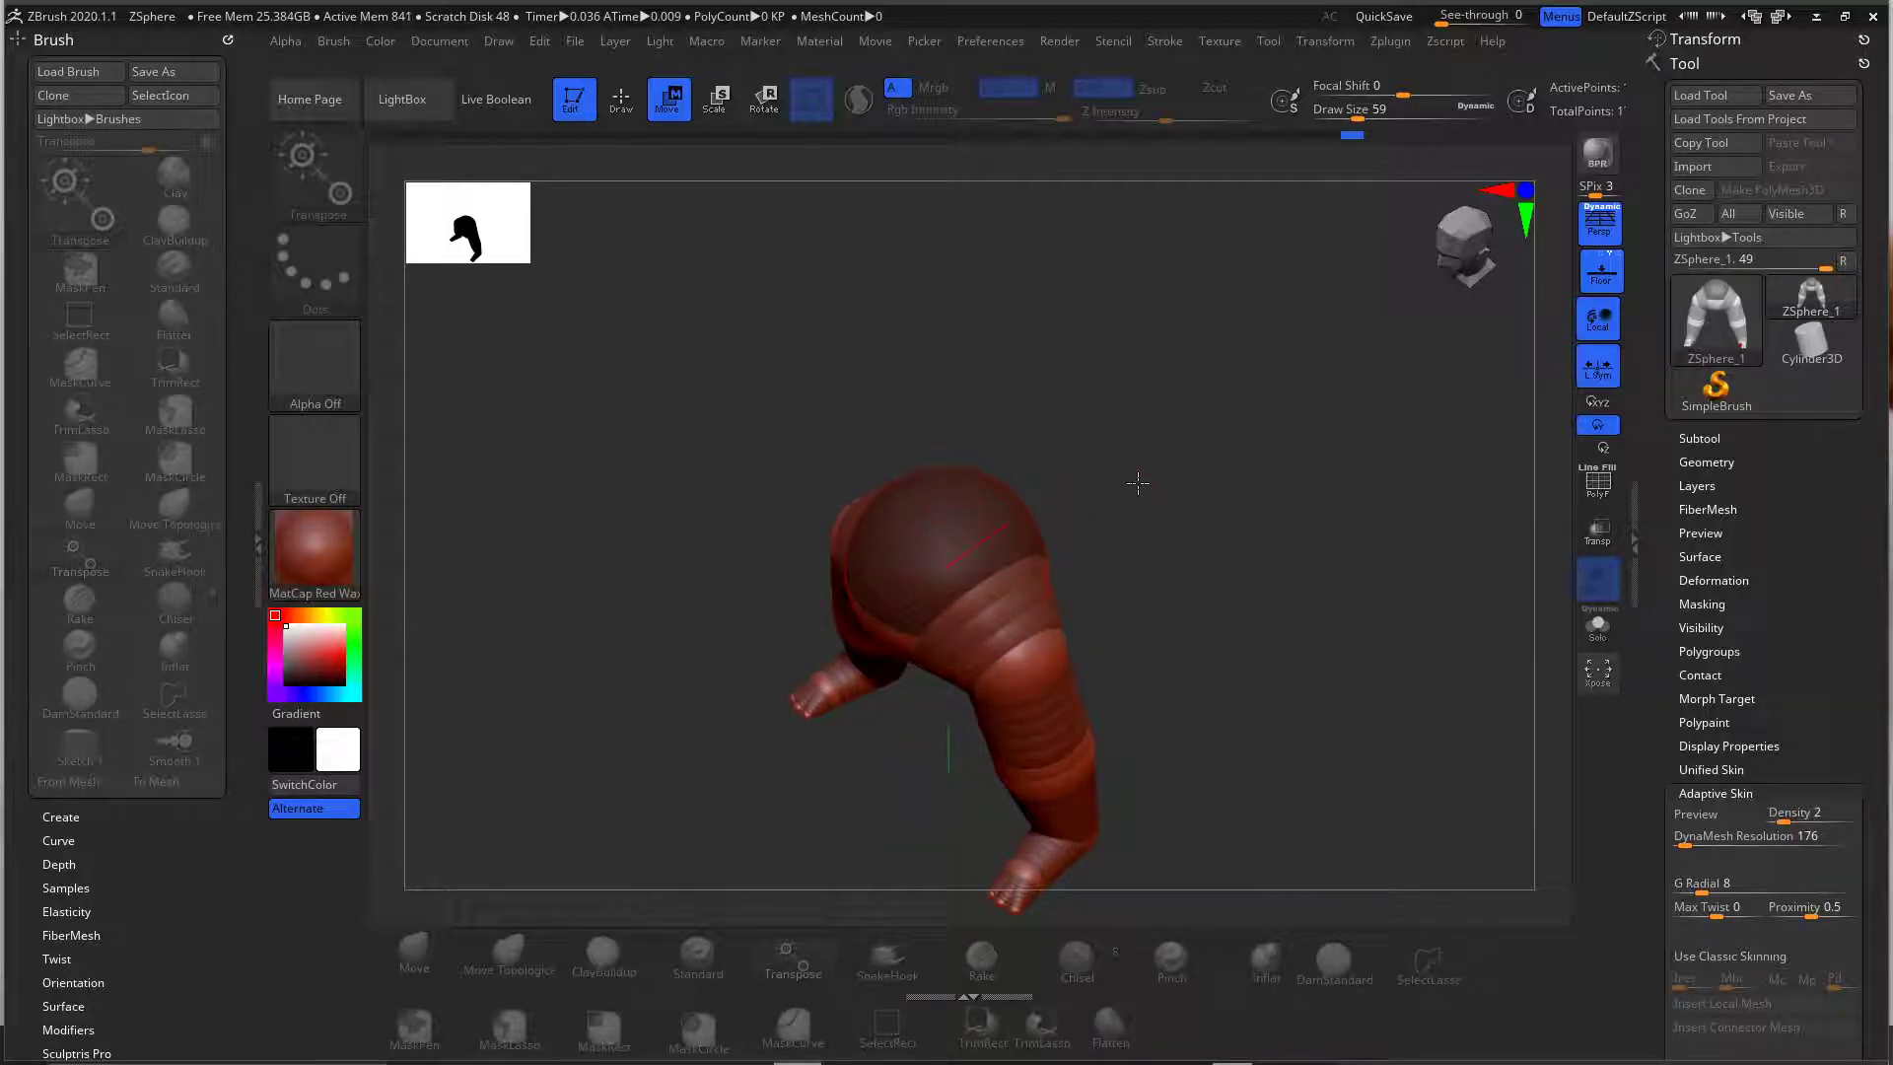
{"action": "left_click_drag", "start_coordinate": [1139, 482], "coordinate": [1120, 582]}
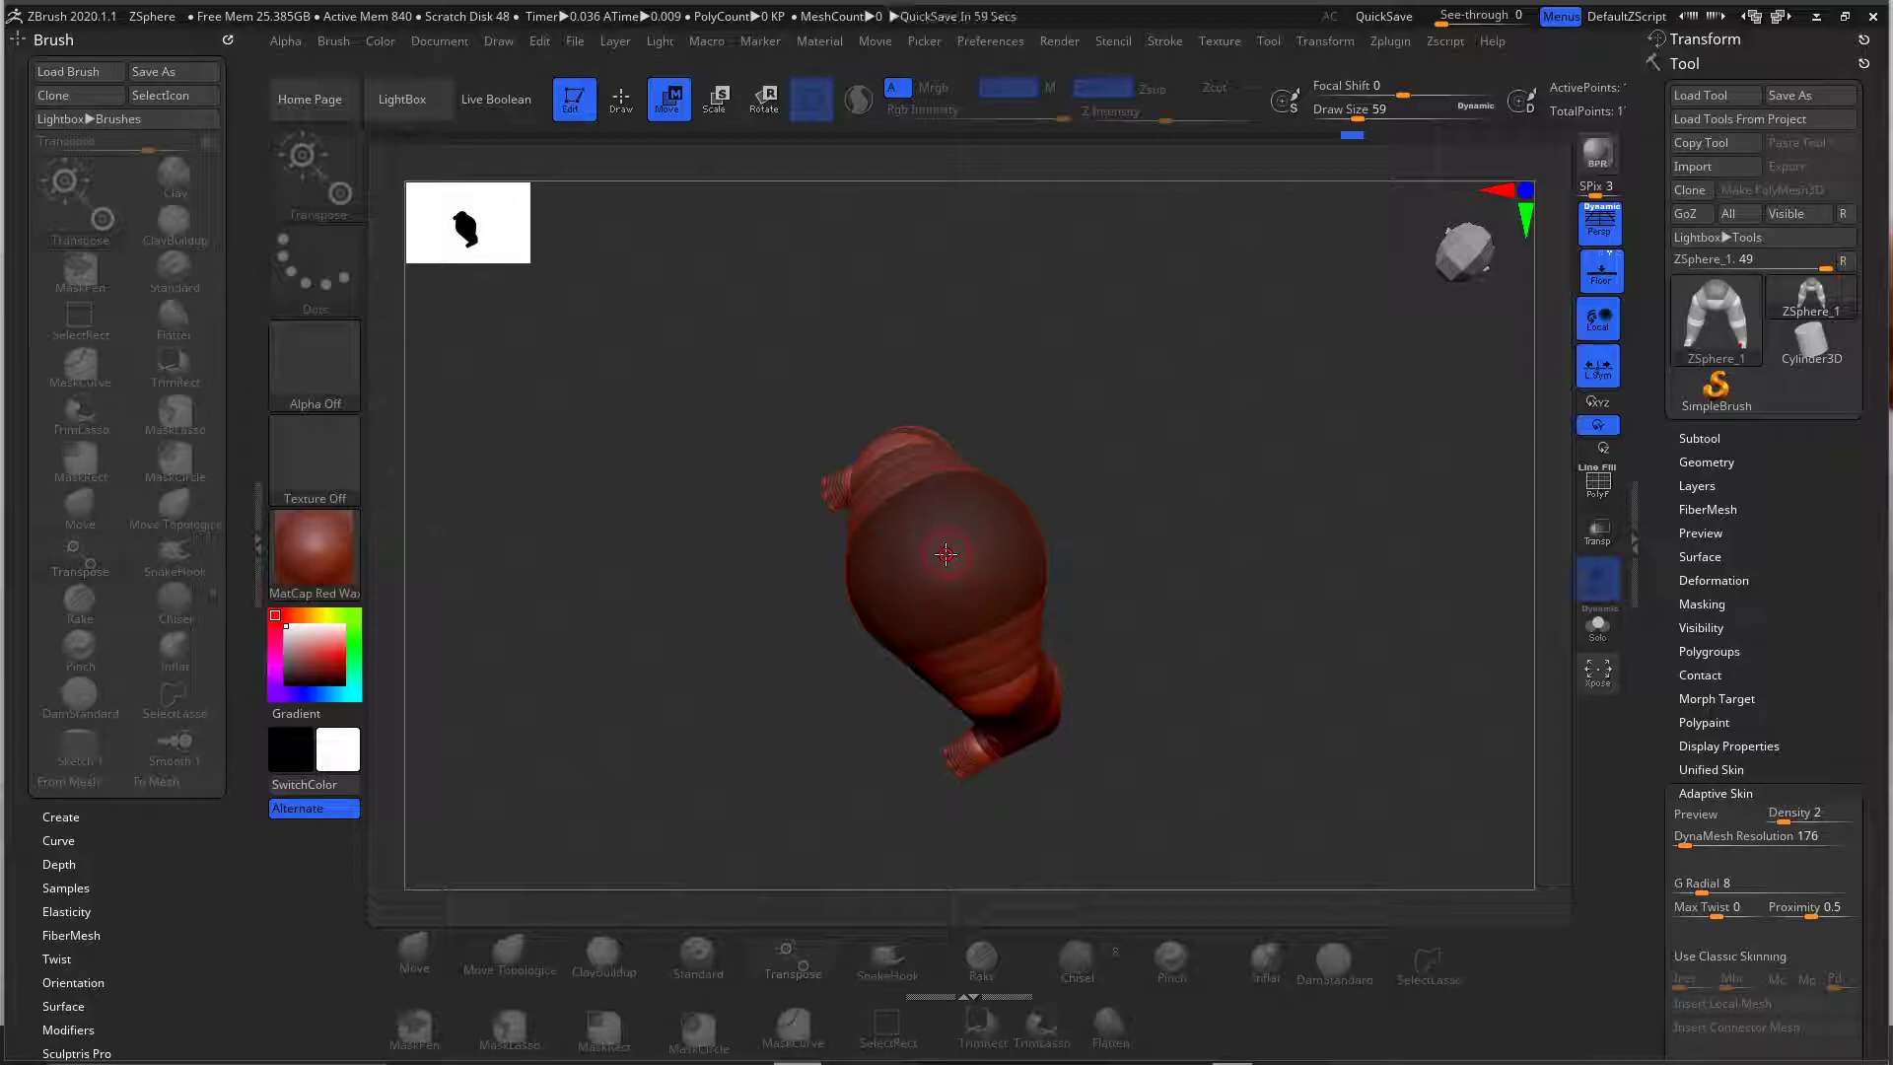
{"action": "key", "text": "q"}
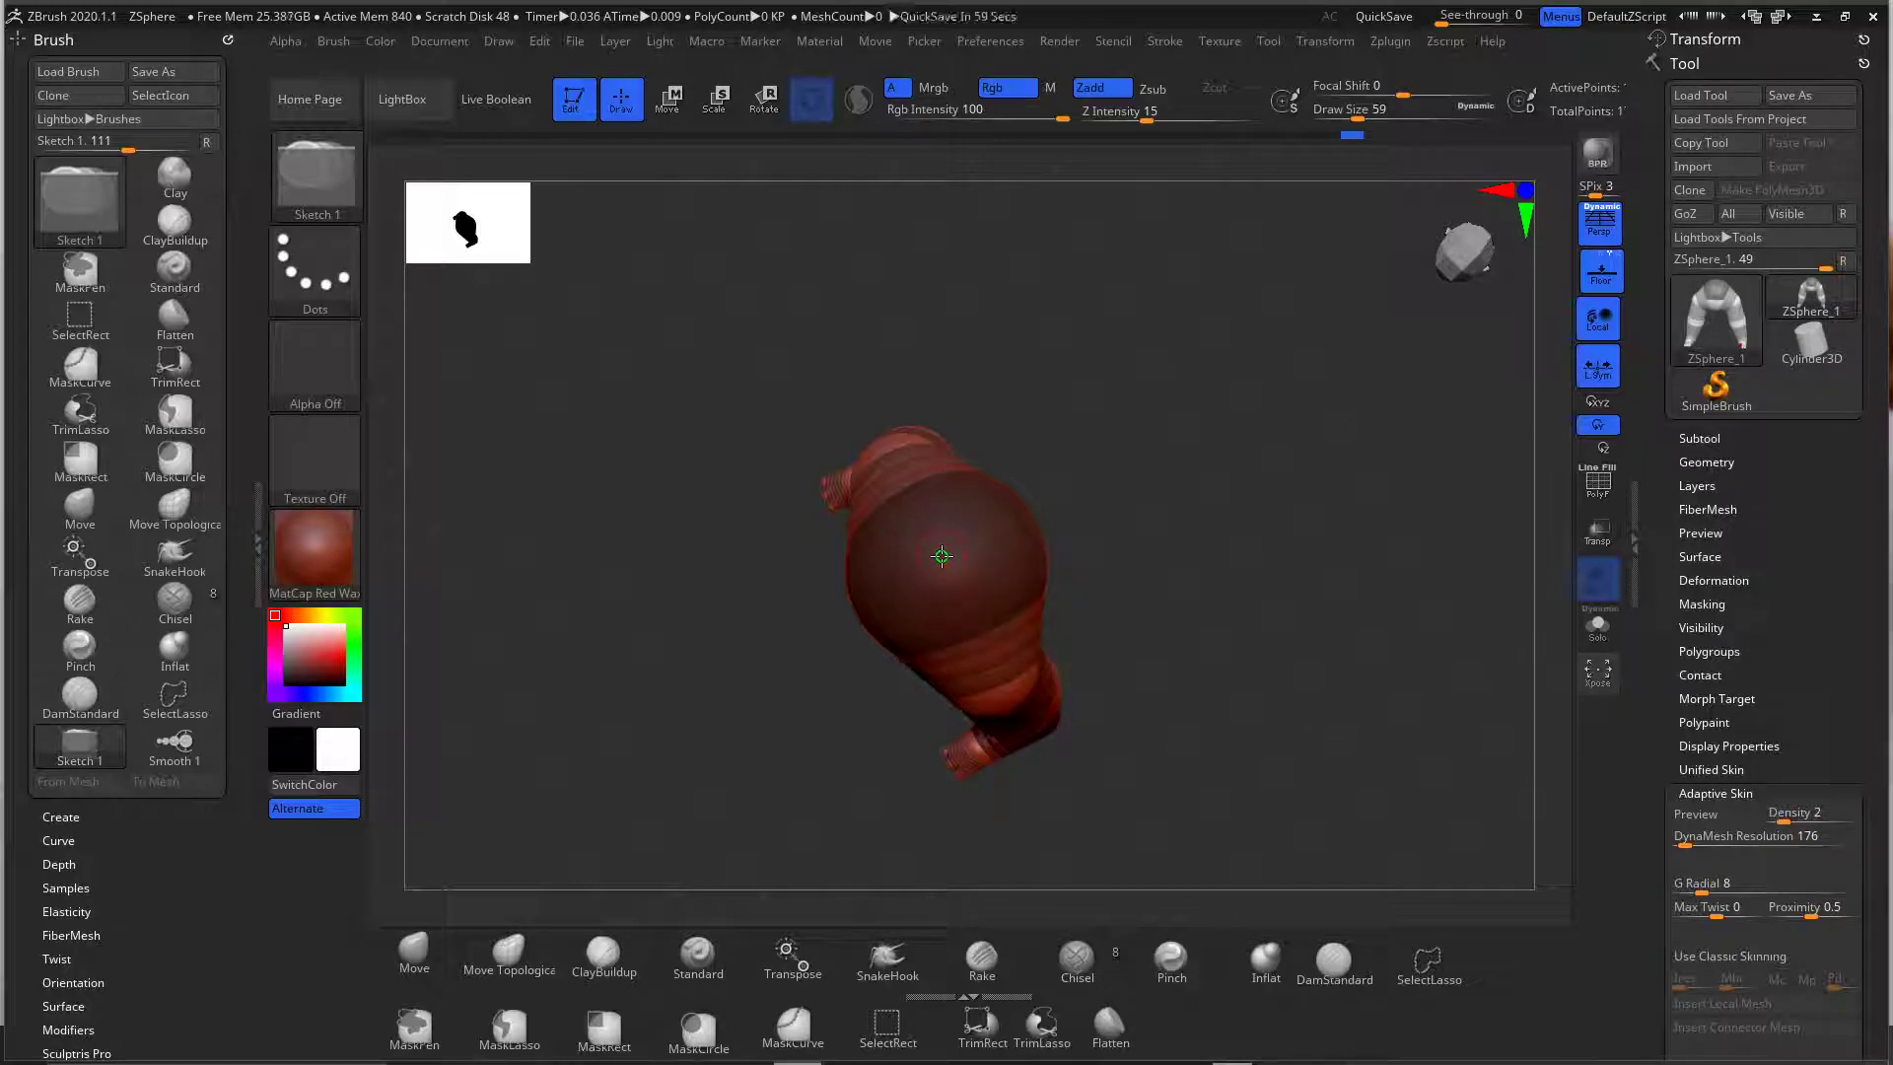
{"action": "left_click_drag", "start_coordinate": [944, 560], "coordinate": [949, 570]}
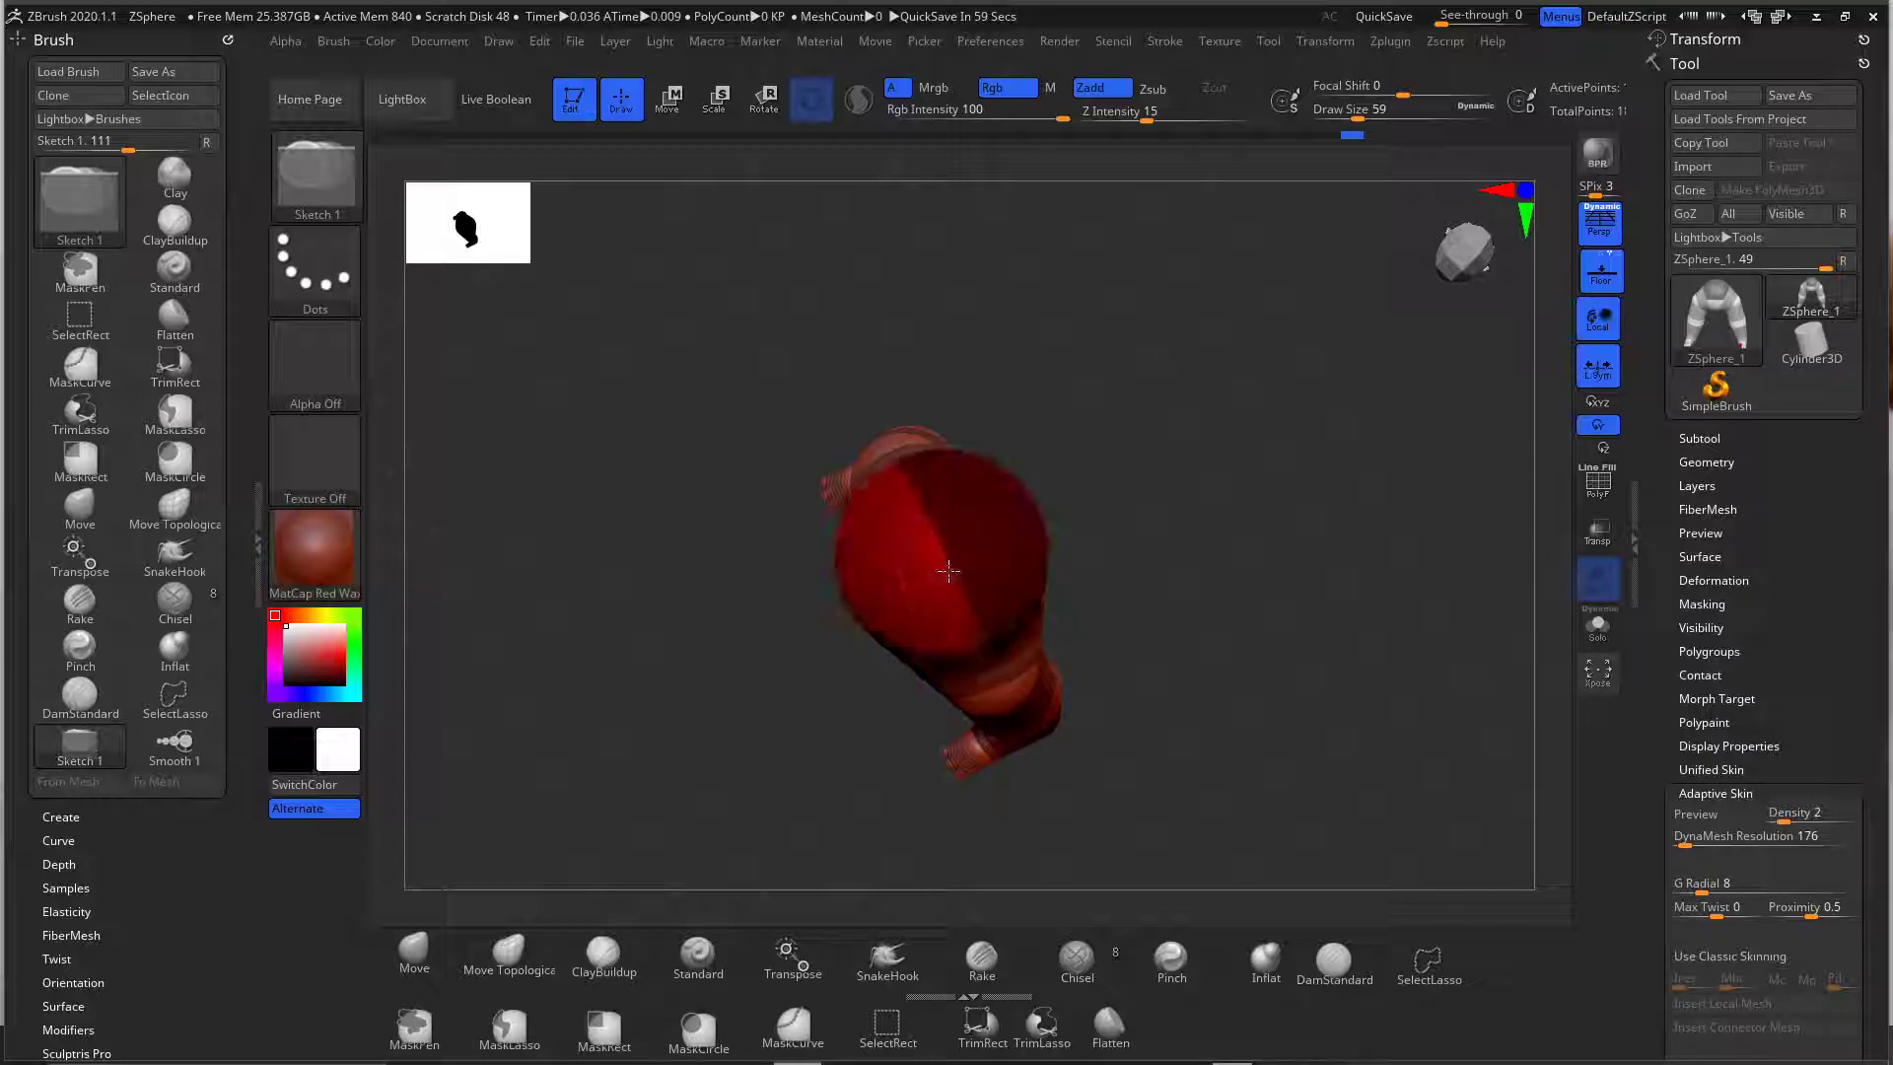
{"action": "left_click_drag", "start_coordinate": [1166, 666], "coordinate": [1209, 464]}
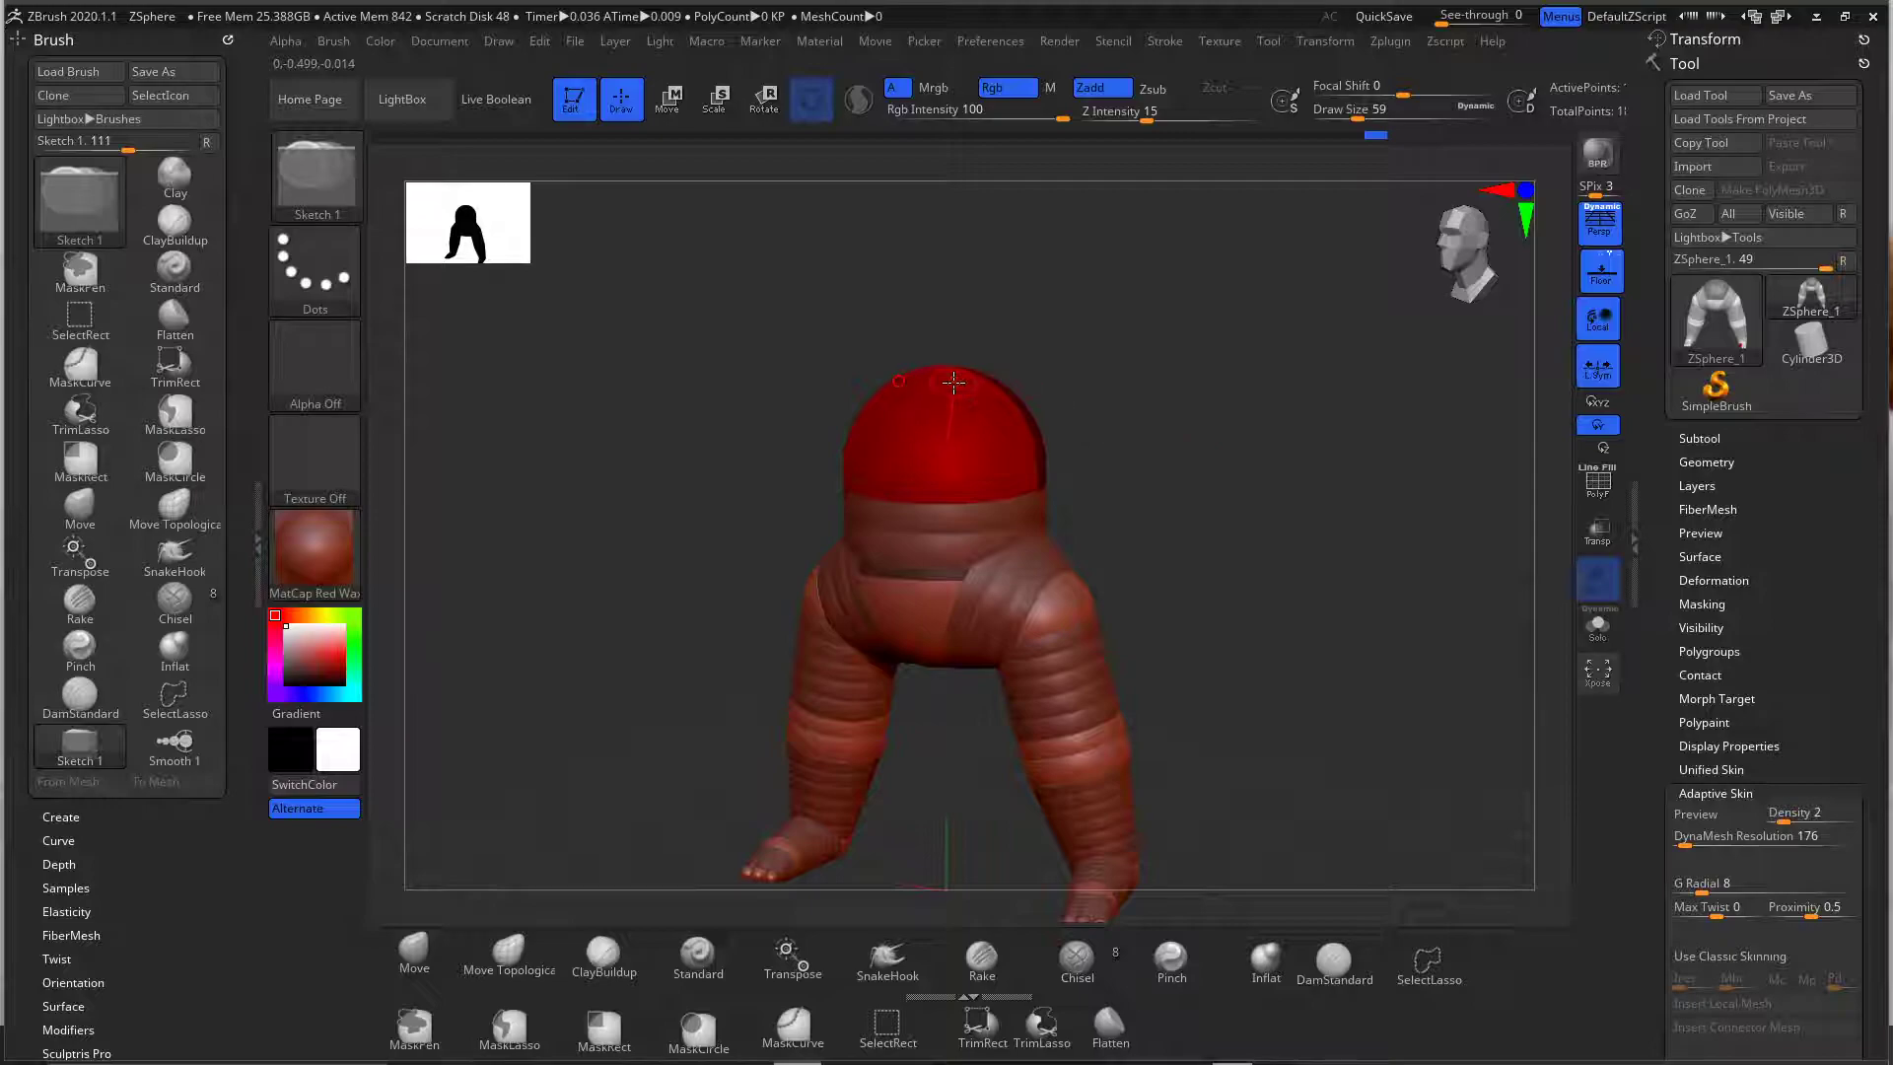
{"action": "key", "text": "w"}
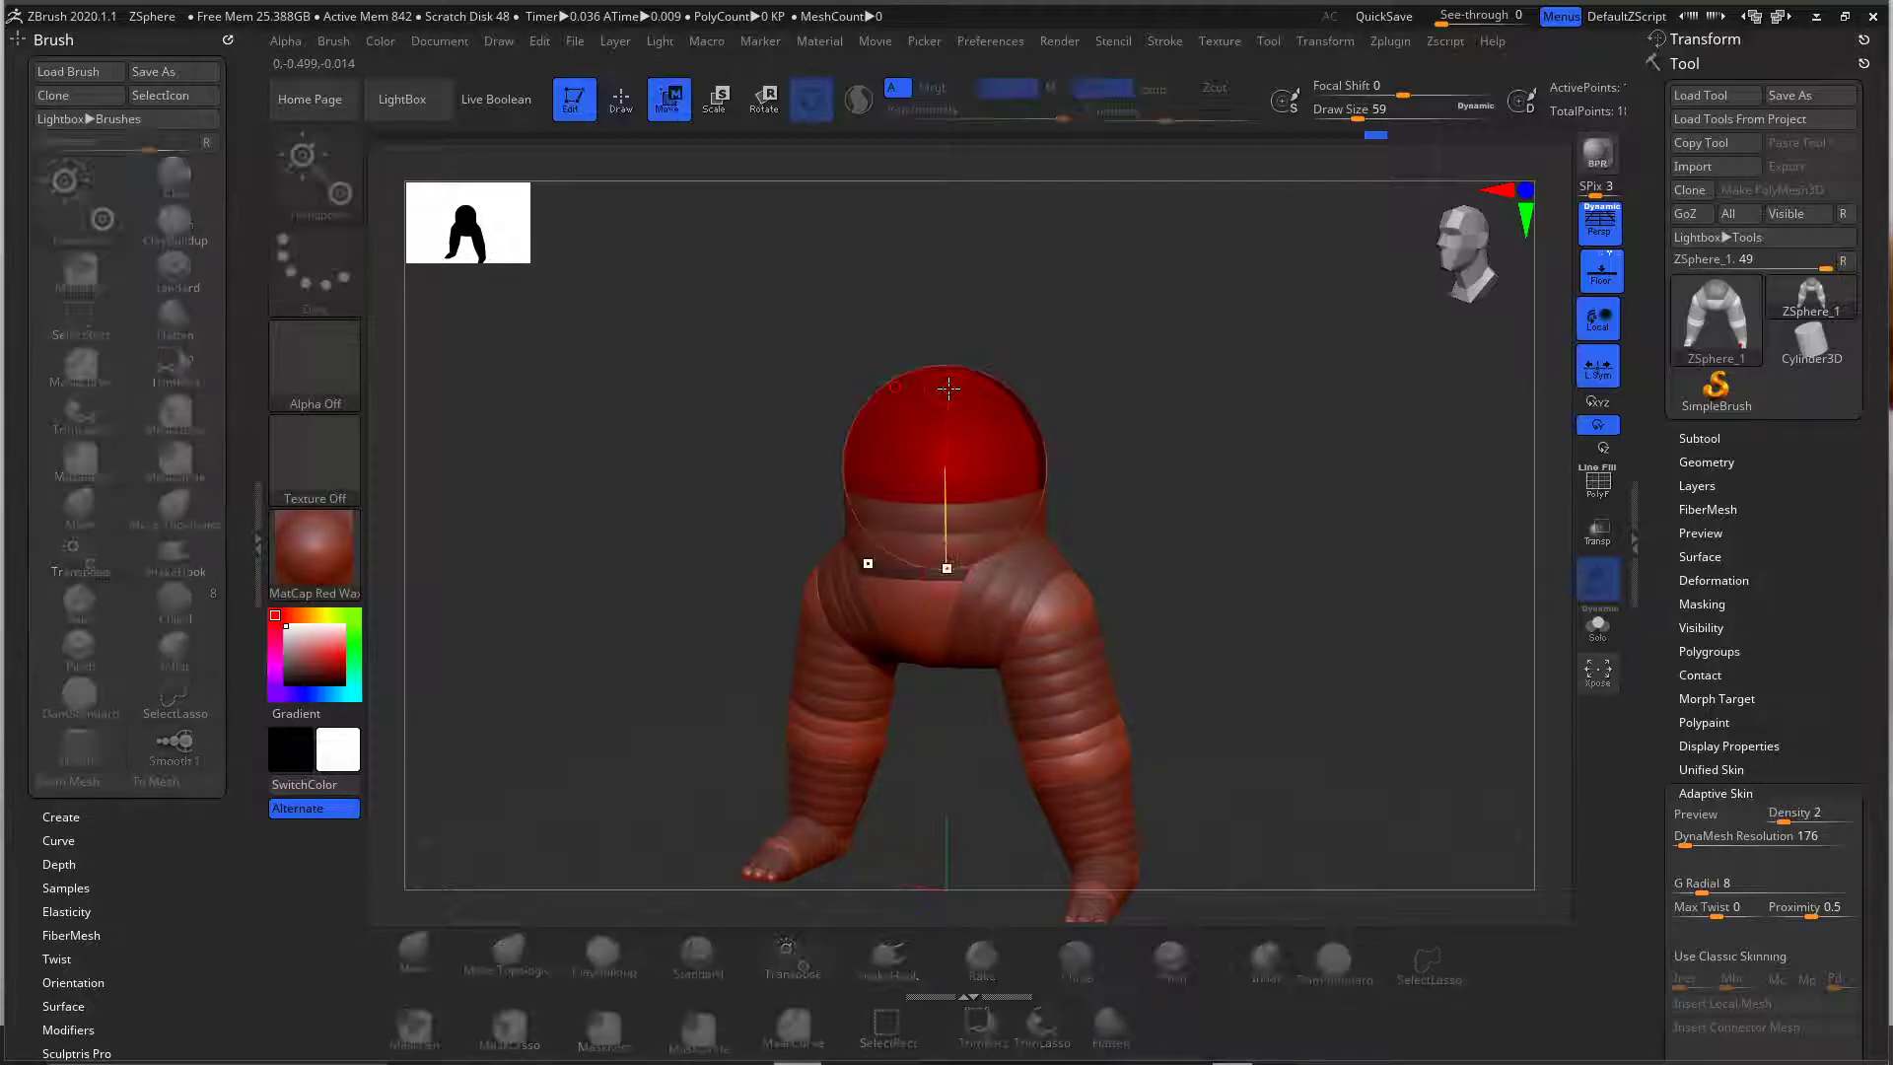
{"action": "left_click_drag", "start_coordinate": [948, 388], "coordinate": [951, 404]}
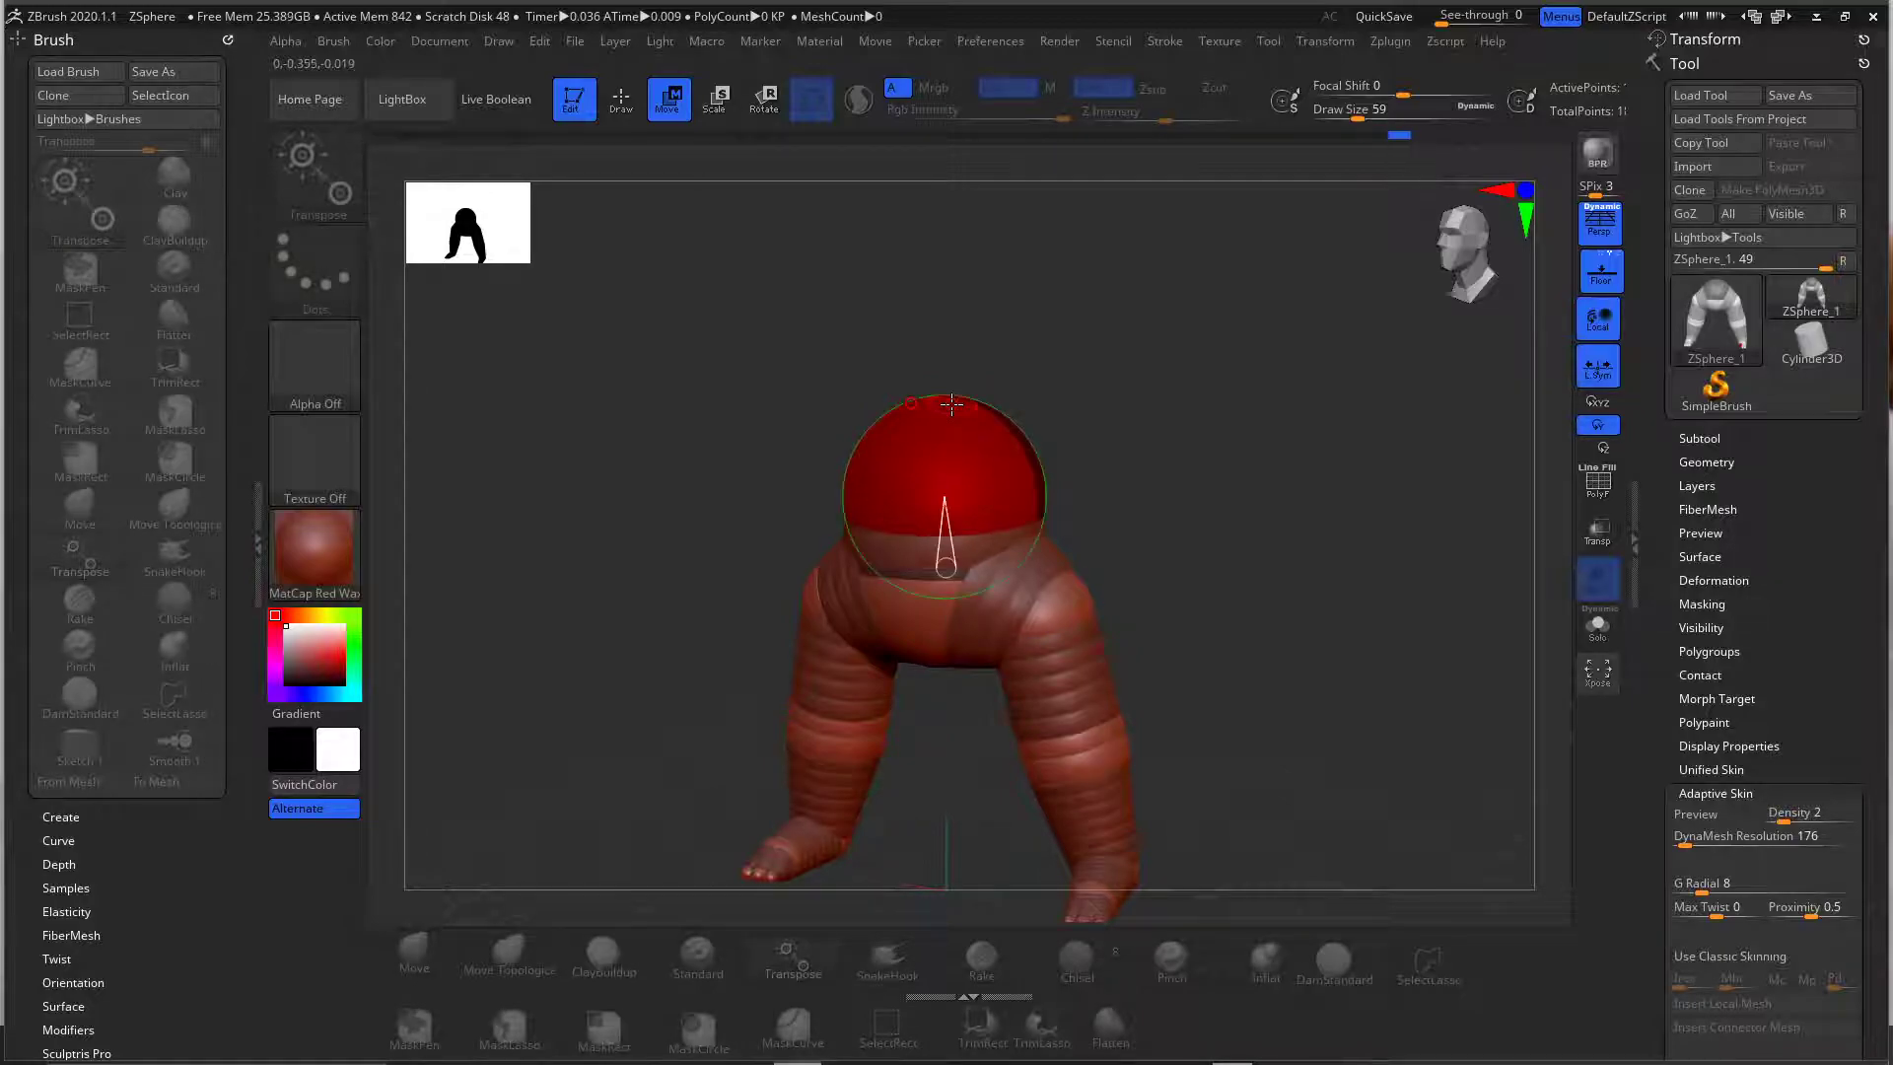
- Enlarge the new ZSphere above the pelvis into a large belly and shift it slightly forward
{"action": "key", "text": "e"}
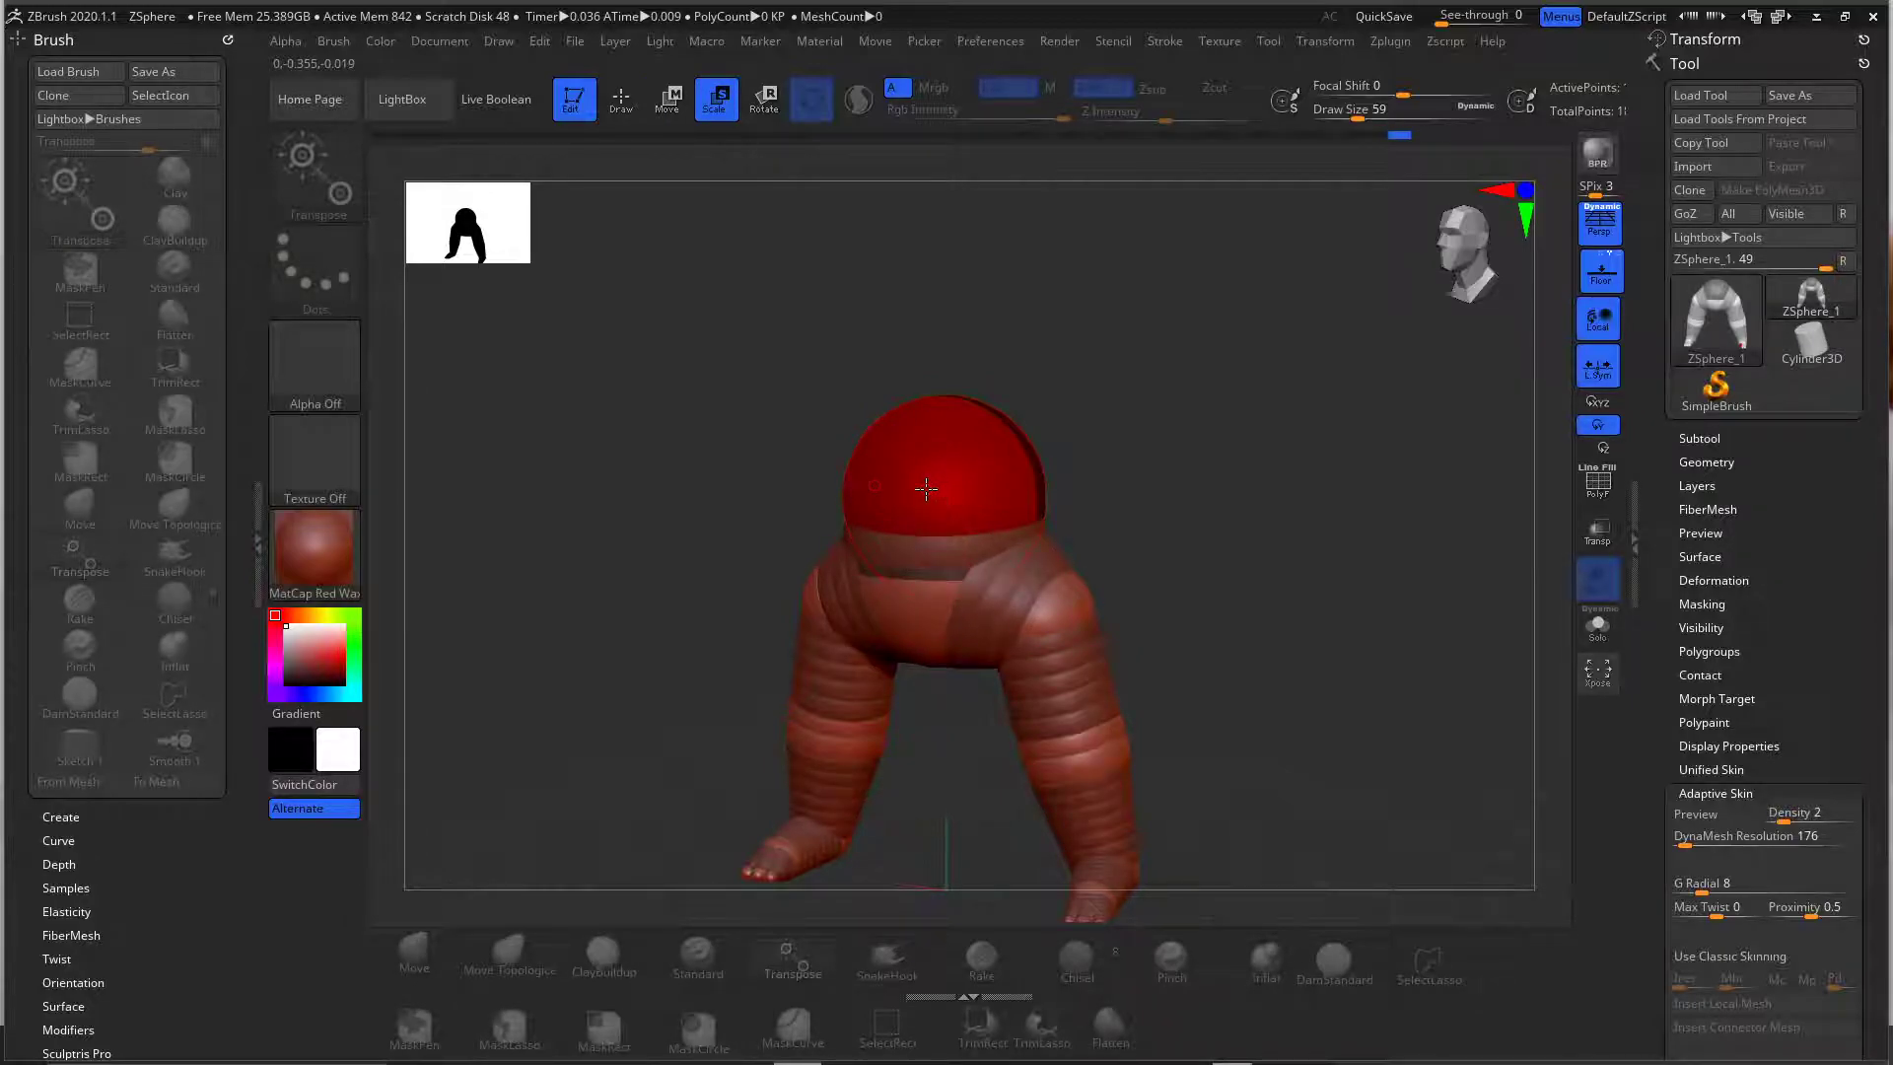
{"action": "left_click_drag", "start_coordinate": [943, 495], "coordinate": [950, 629]}
{"action": "left_click_drag", "start_coordinate": [1250, 603], "coordinate": [1221, 545]}
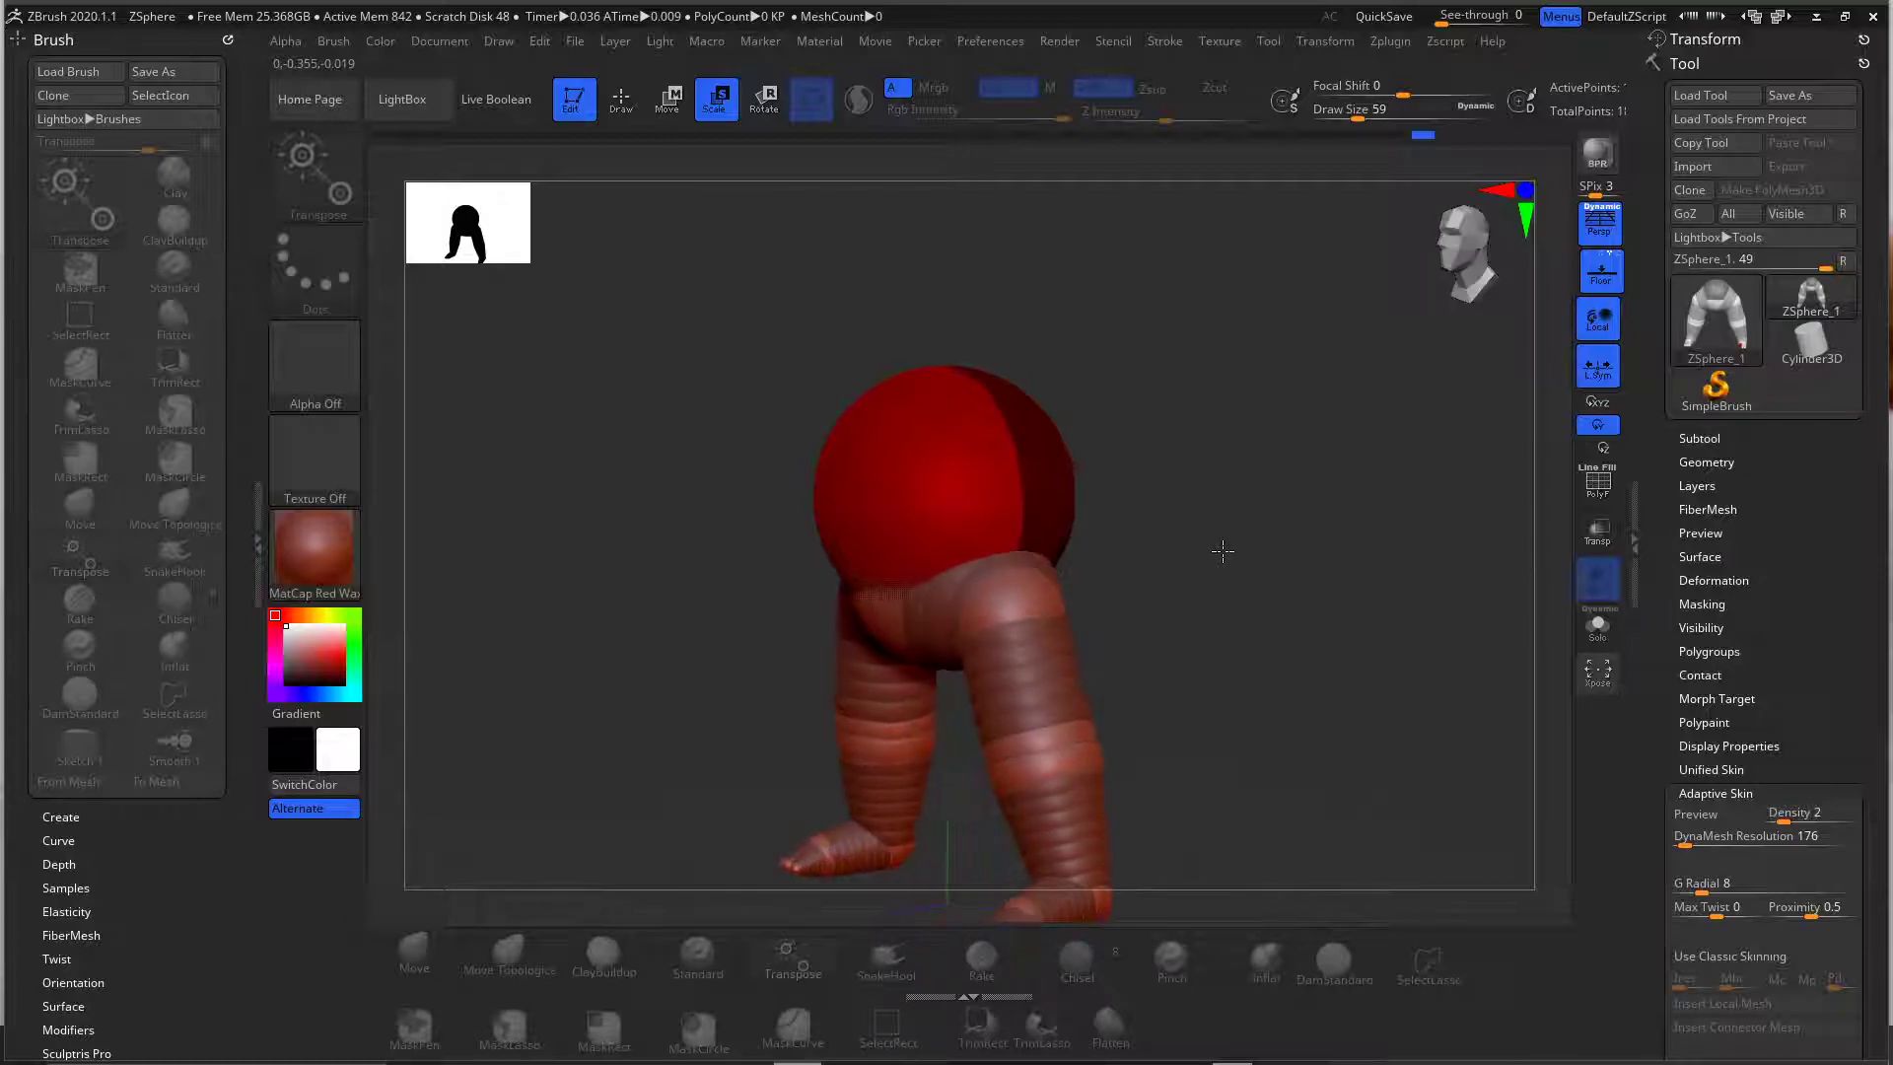
{"action": "key", "text": "w"}
{"action": "left_click_drag", "start_coordinate": [965, 434], "coordinate": [957, 431]}
{"action": "left_click_drag", "start_coordinate": [1070, 513], "coordinate": [1106, 513]}
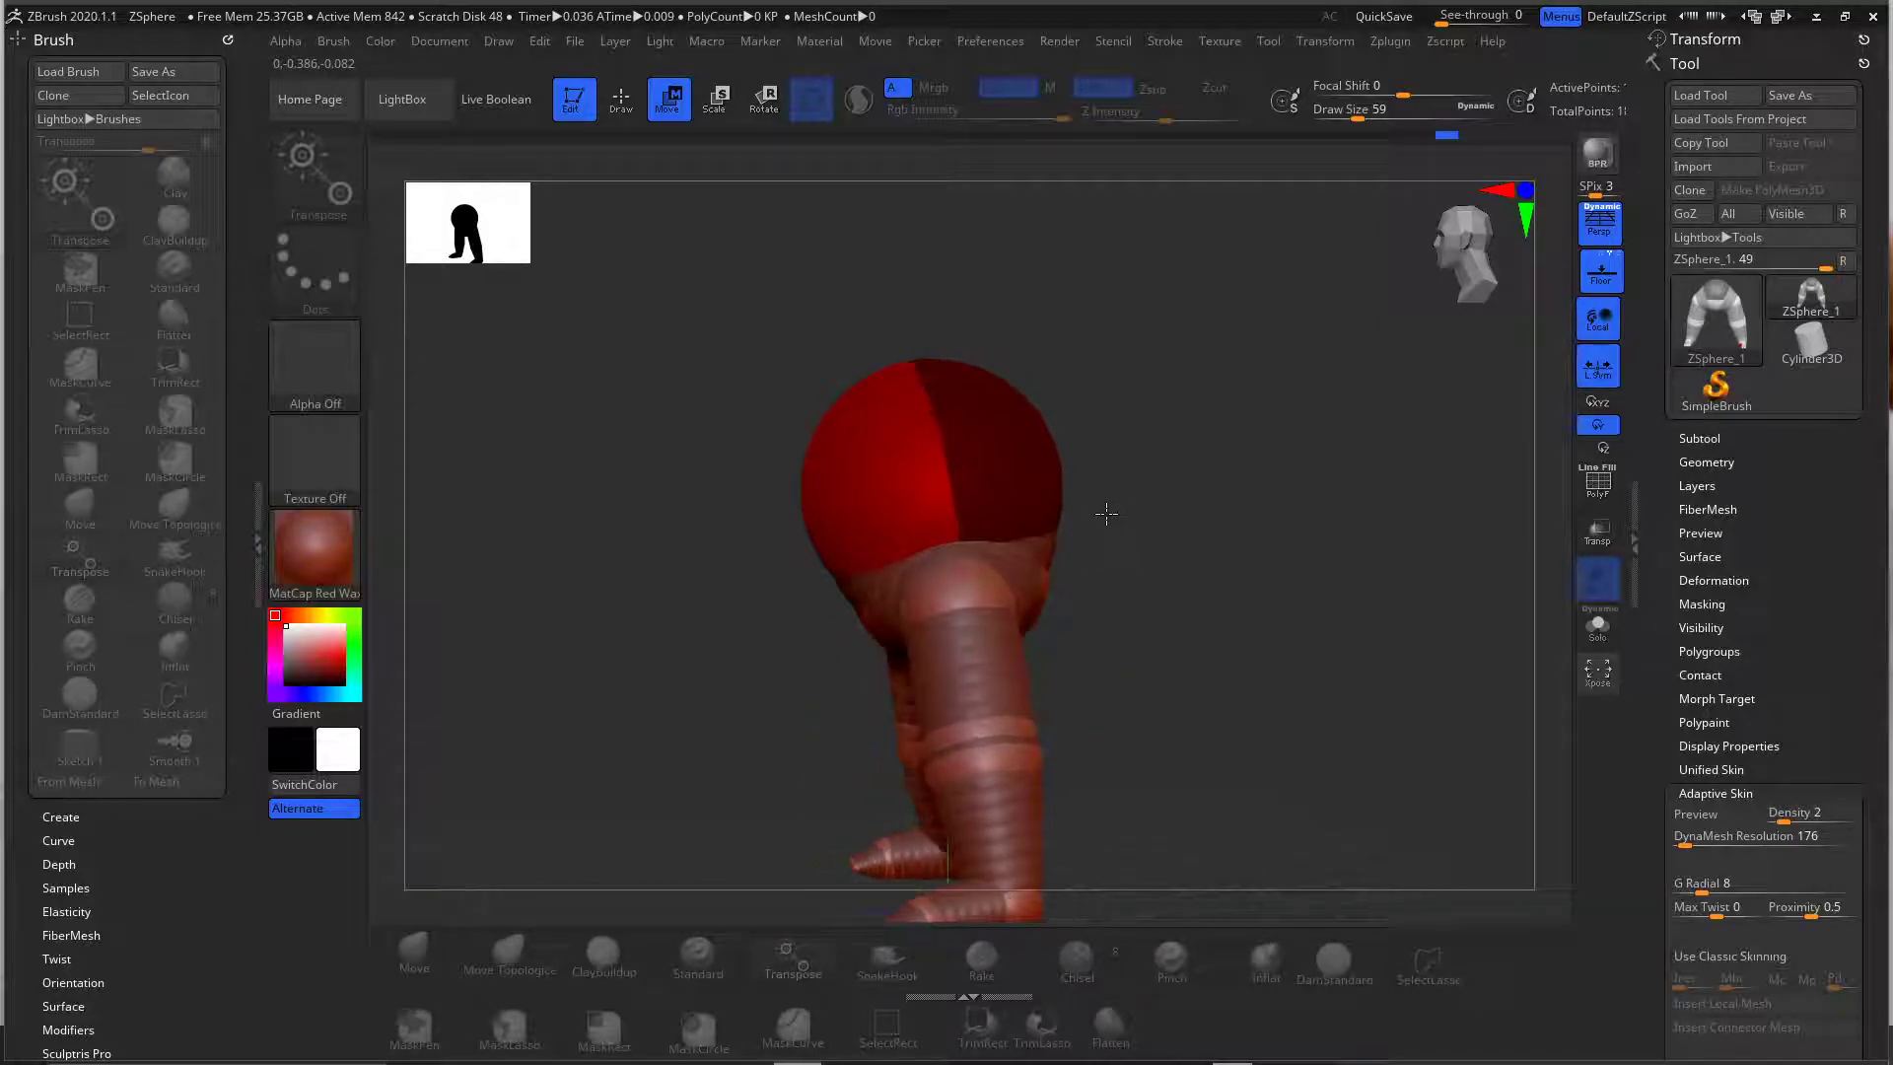
- Preview the adaptive skin to examine the belly and legs, and return to the ZSphere view
{"action": "left_click", "coordinate": [1713, 813]}
{"action": "left_click_drag", "start_coordinate": [1235, 771], "coordinate": [1571, 719]}
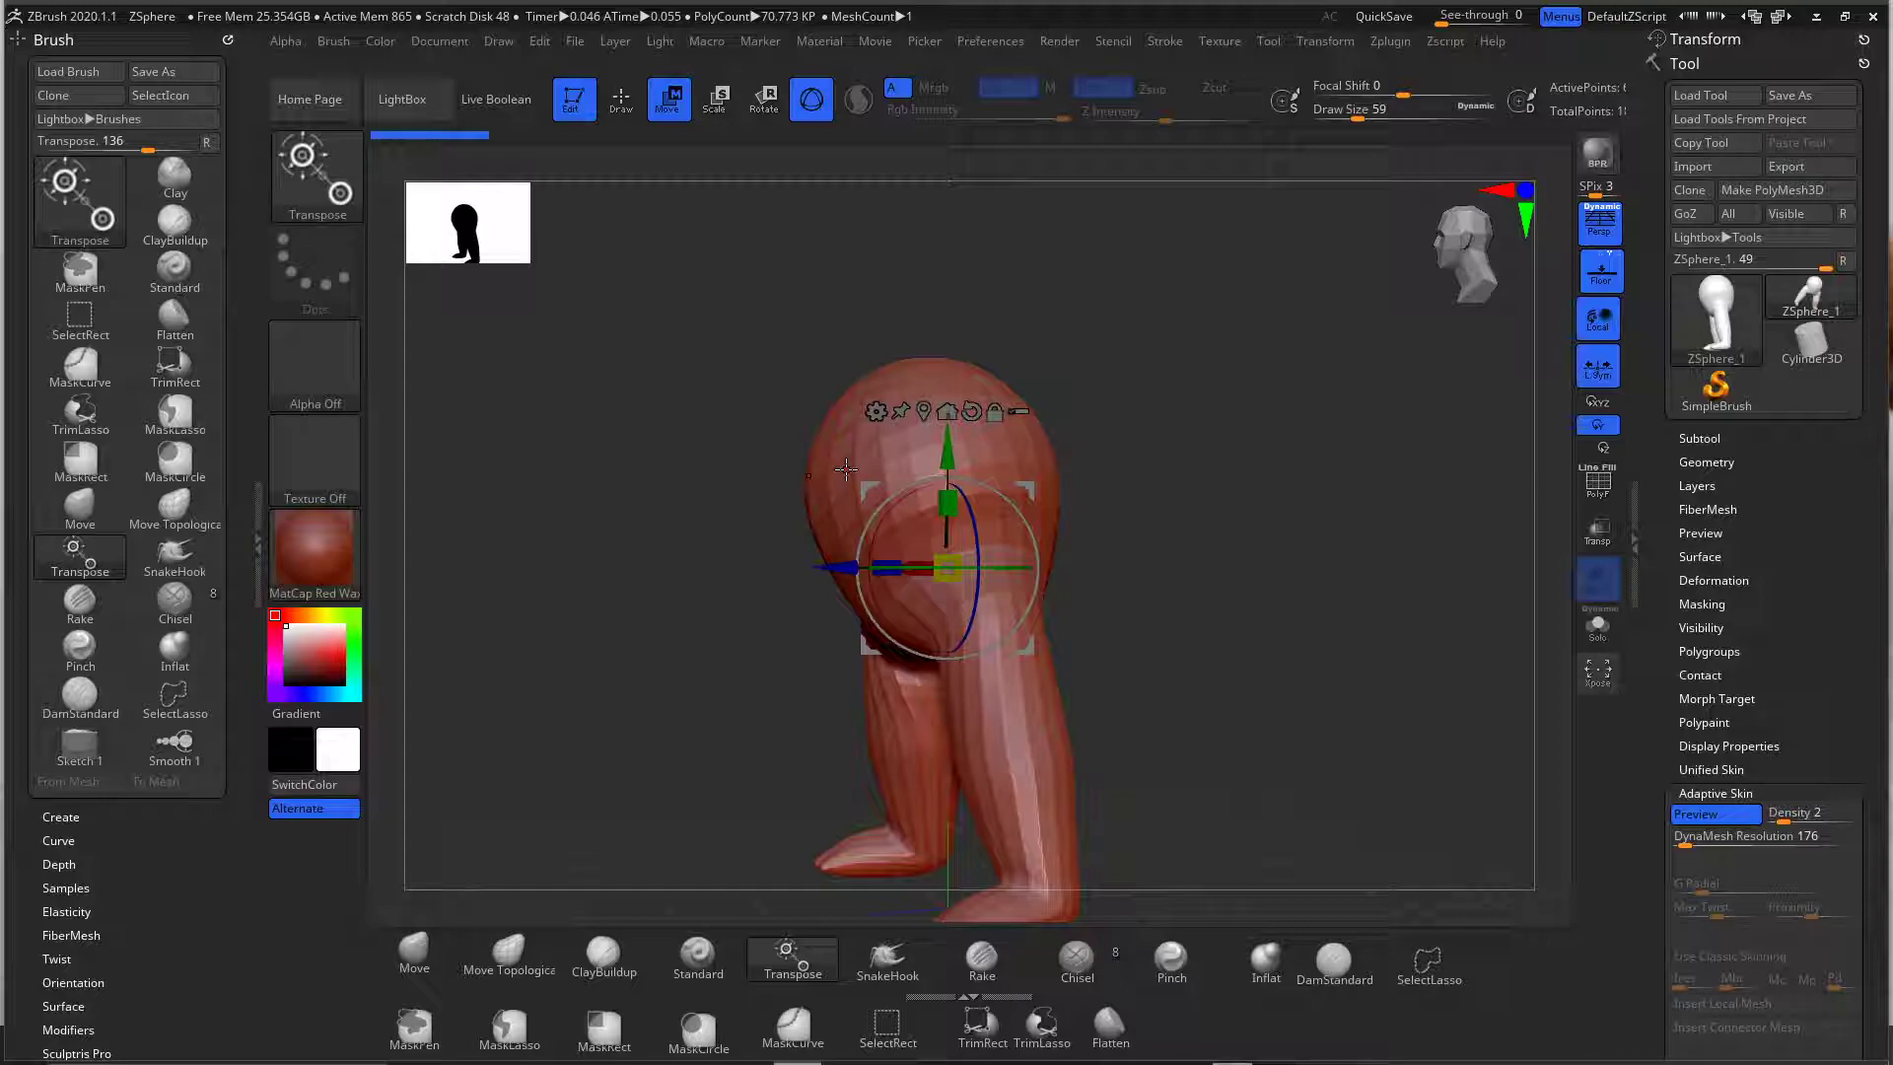
{"action": "mouse_move", "coordinate": [1713, 347]}
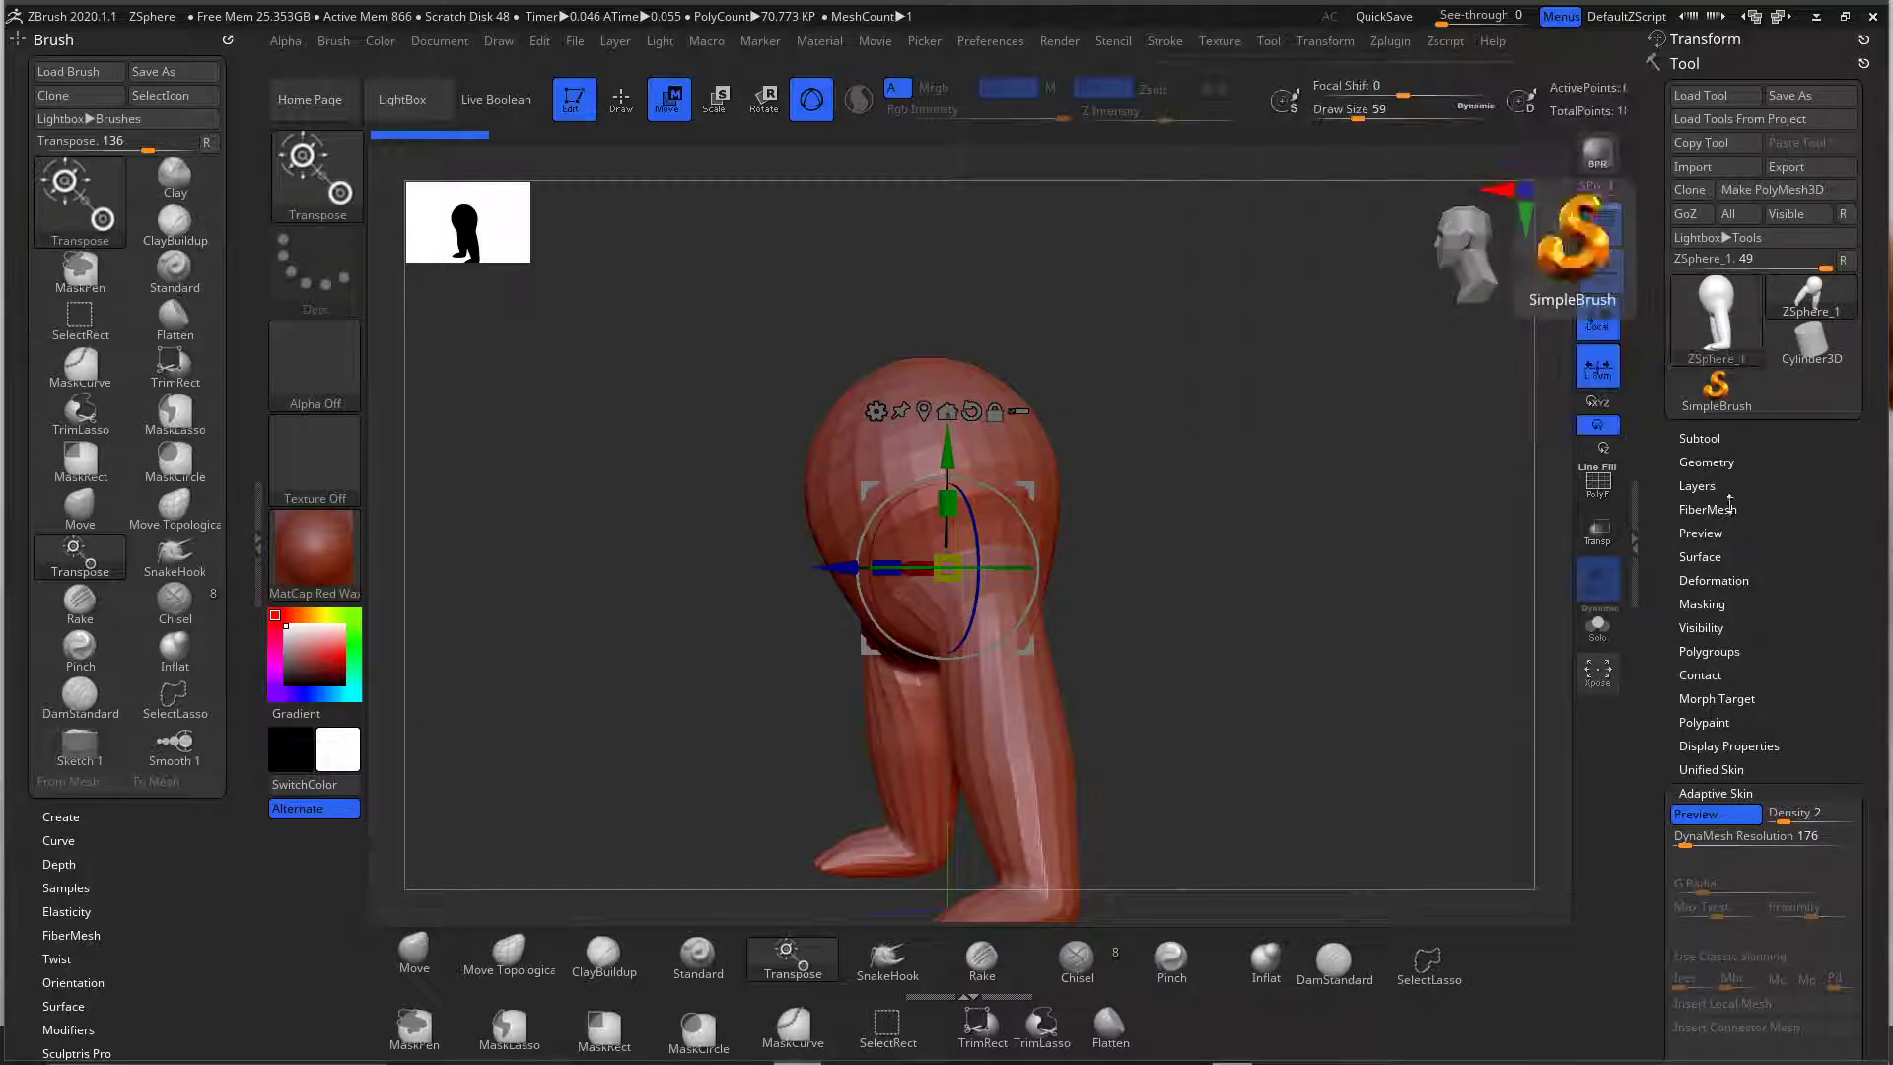
{"action": "left_click", "coordinate": [1713, 810]}
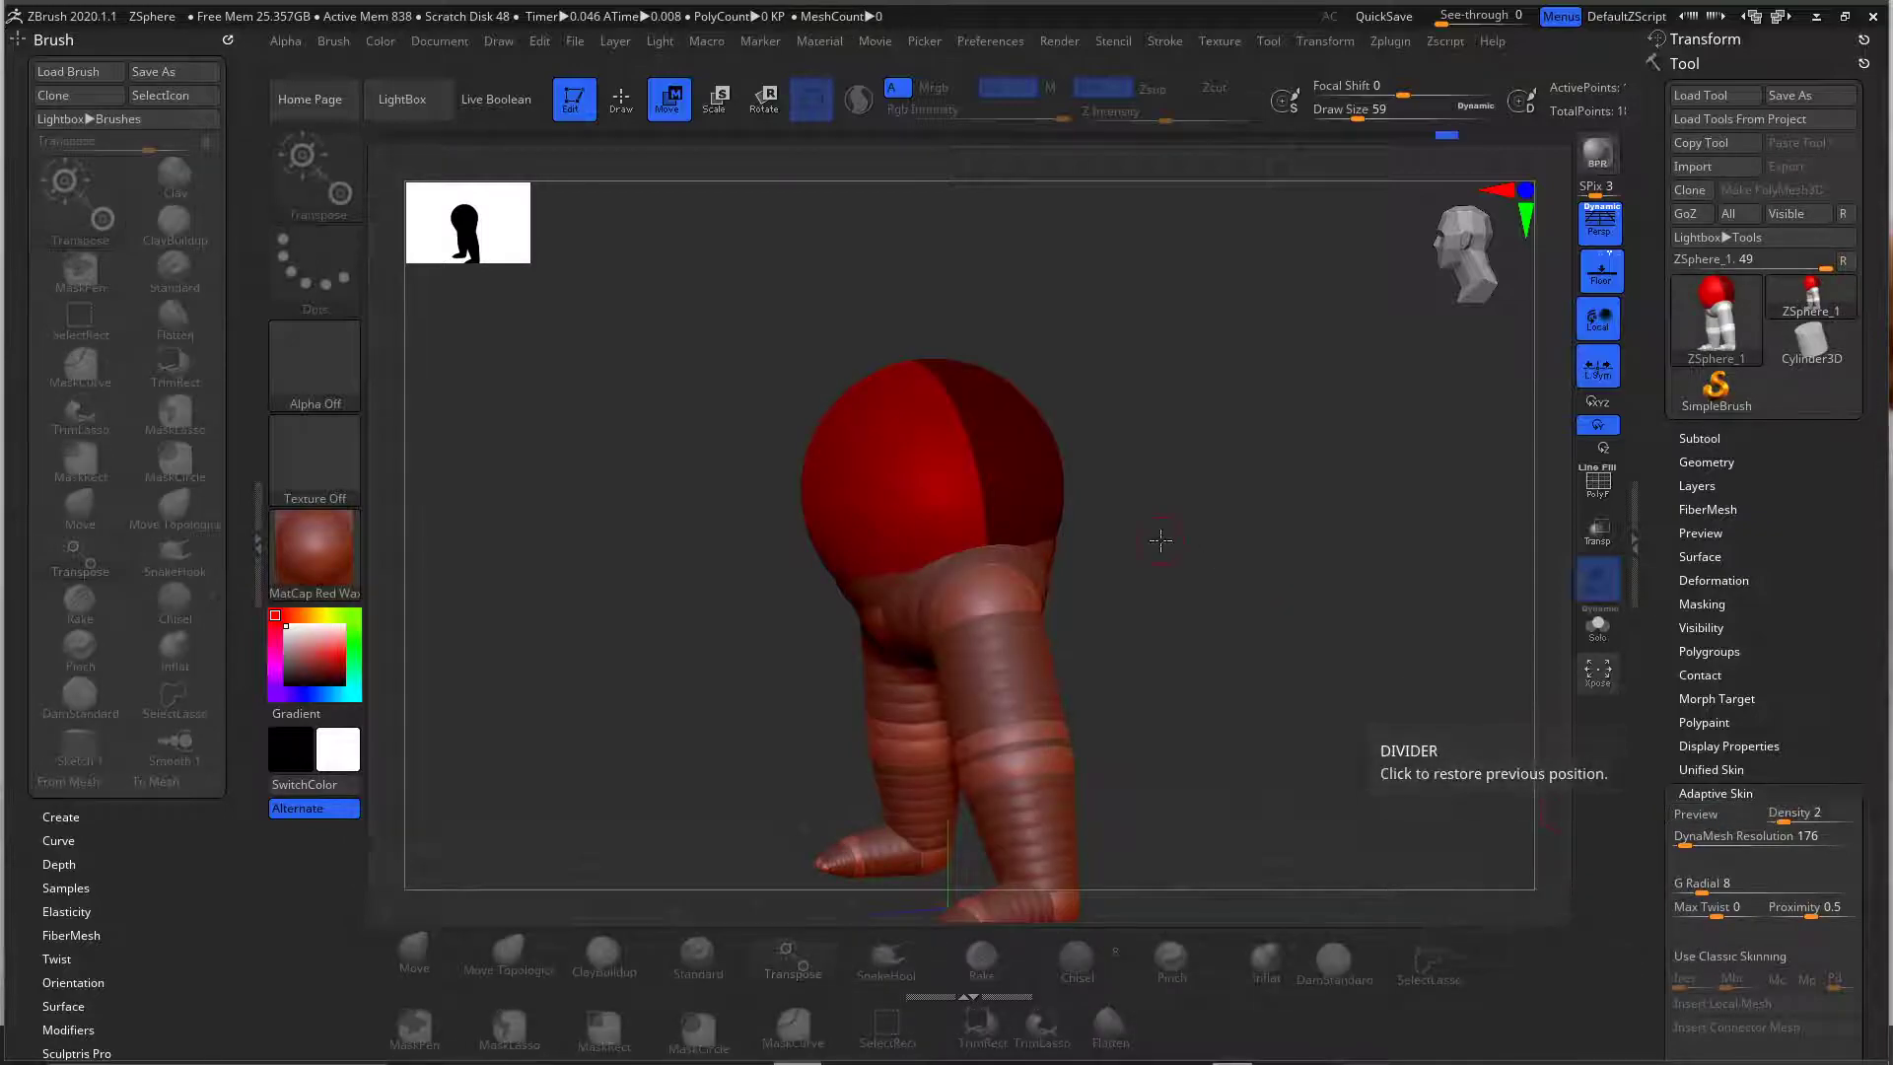
- Add a ZSphere on top of the belly along the centre line and move it up to form the upper torso
{"action": "mouse_move", "coordinate": [1213, 510]}
{"action": "left_mouse_down"}
{"action": "mouse_move", "coordinate": [1280, 507]}
{"action": "mouse_move", "coordinate": [1303, 589]}
{"action": "mouse_move", "coordinate": [1251, 641]}
{"action": "mouse_move", "coordinate": [1305, 676]}
{"action": "left_mouse_up"}
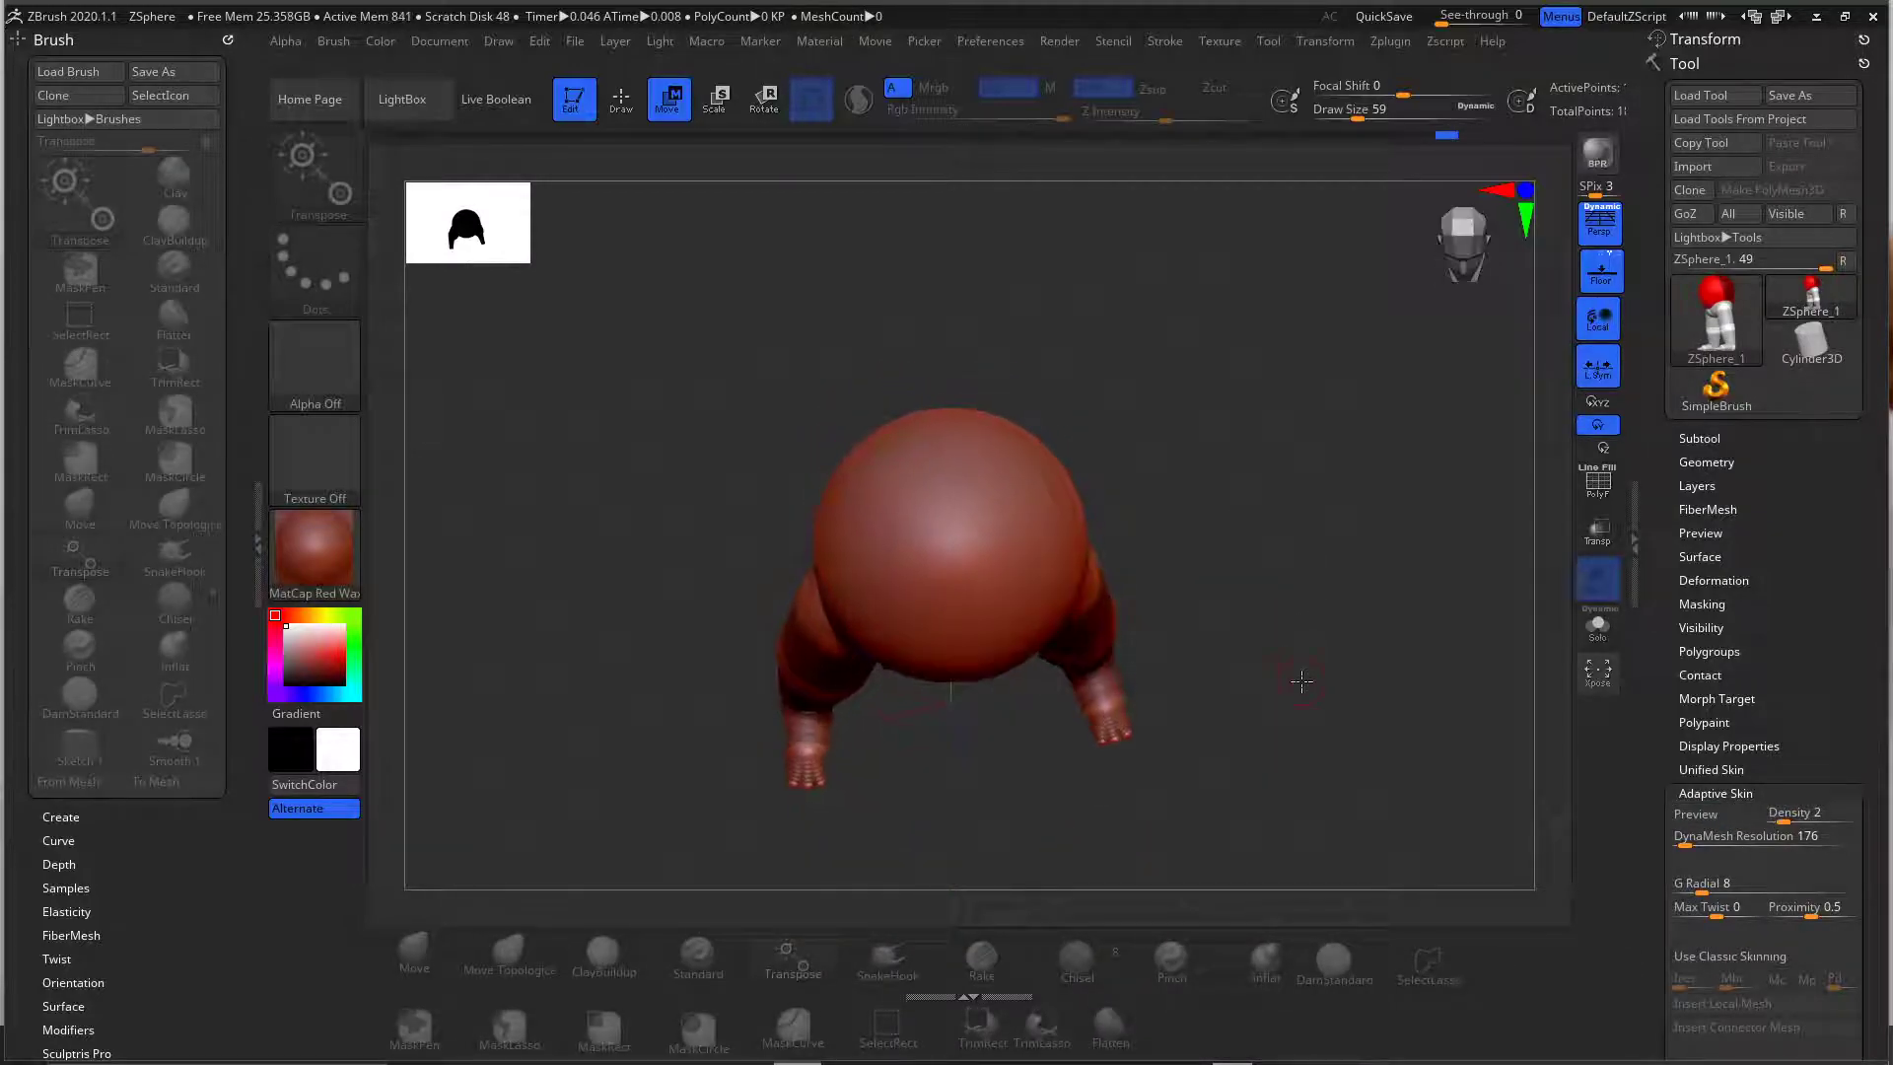
{"action": "key", "text": "q"}
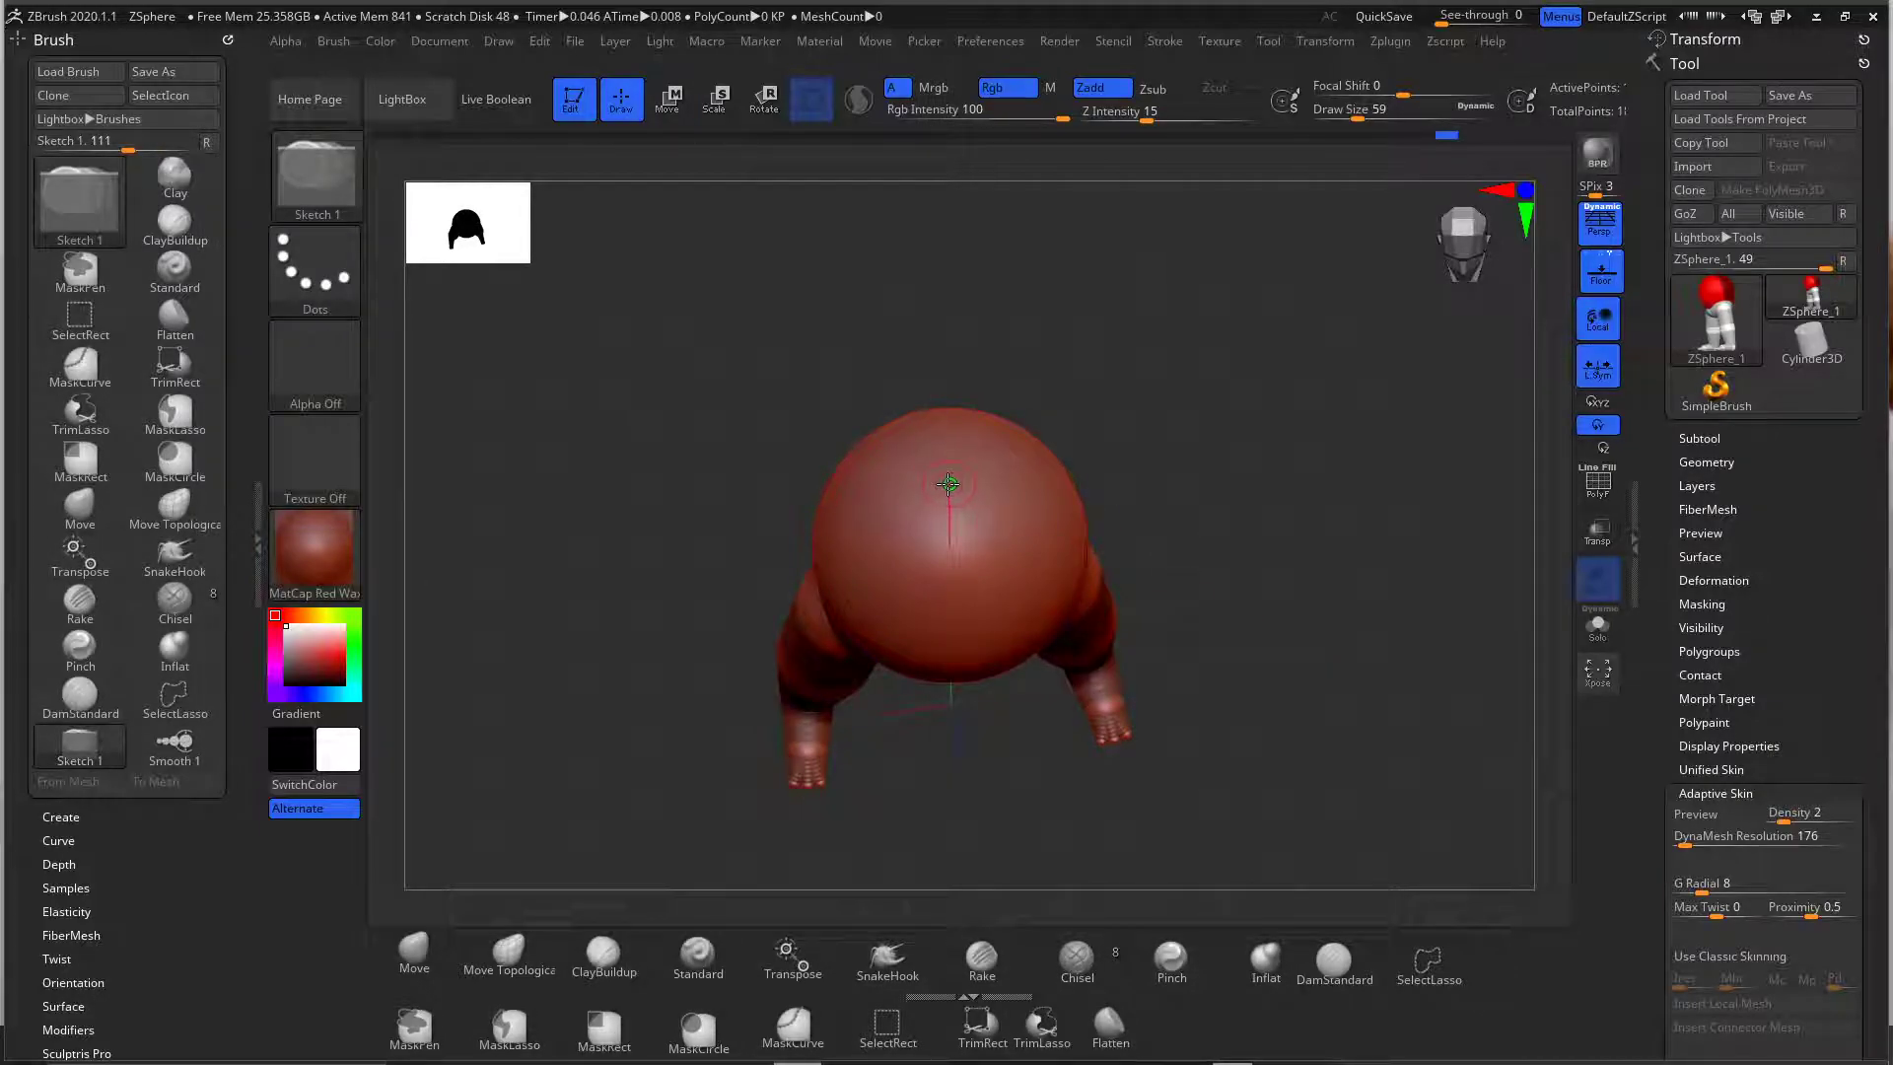
{"action": "mouse_move", "coordinate": [949, 491]}
{"action": "left_mouse_down"}
{"action": "mouse_move", "coordinate": [1024, 527]}
{"action": "mouse_move", "coordinate": [1139, 363]}
{"action": "mouse_move", "coordinate": [1132, 334]}
{"action": "left_mouse_up"}
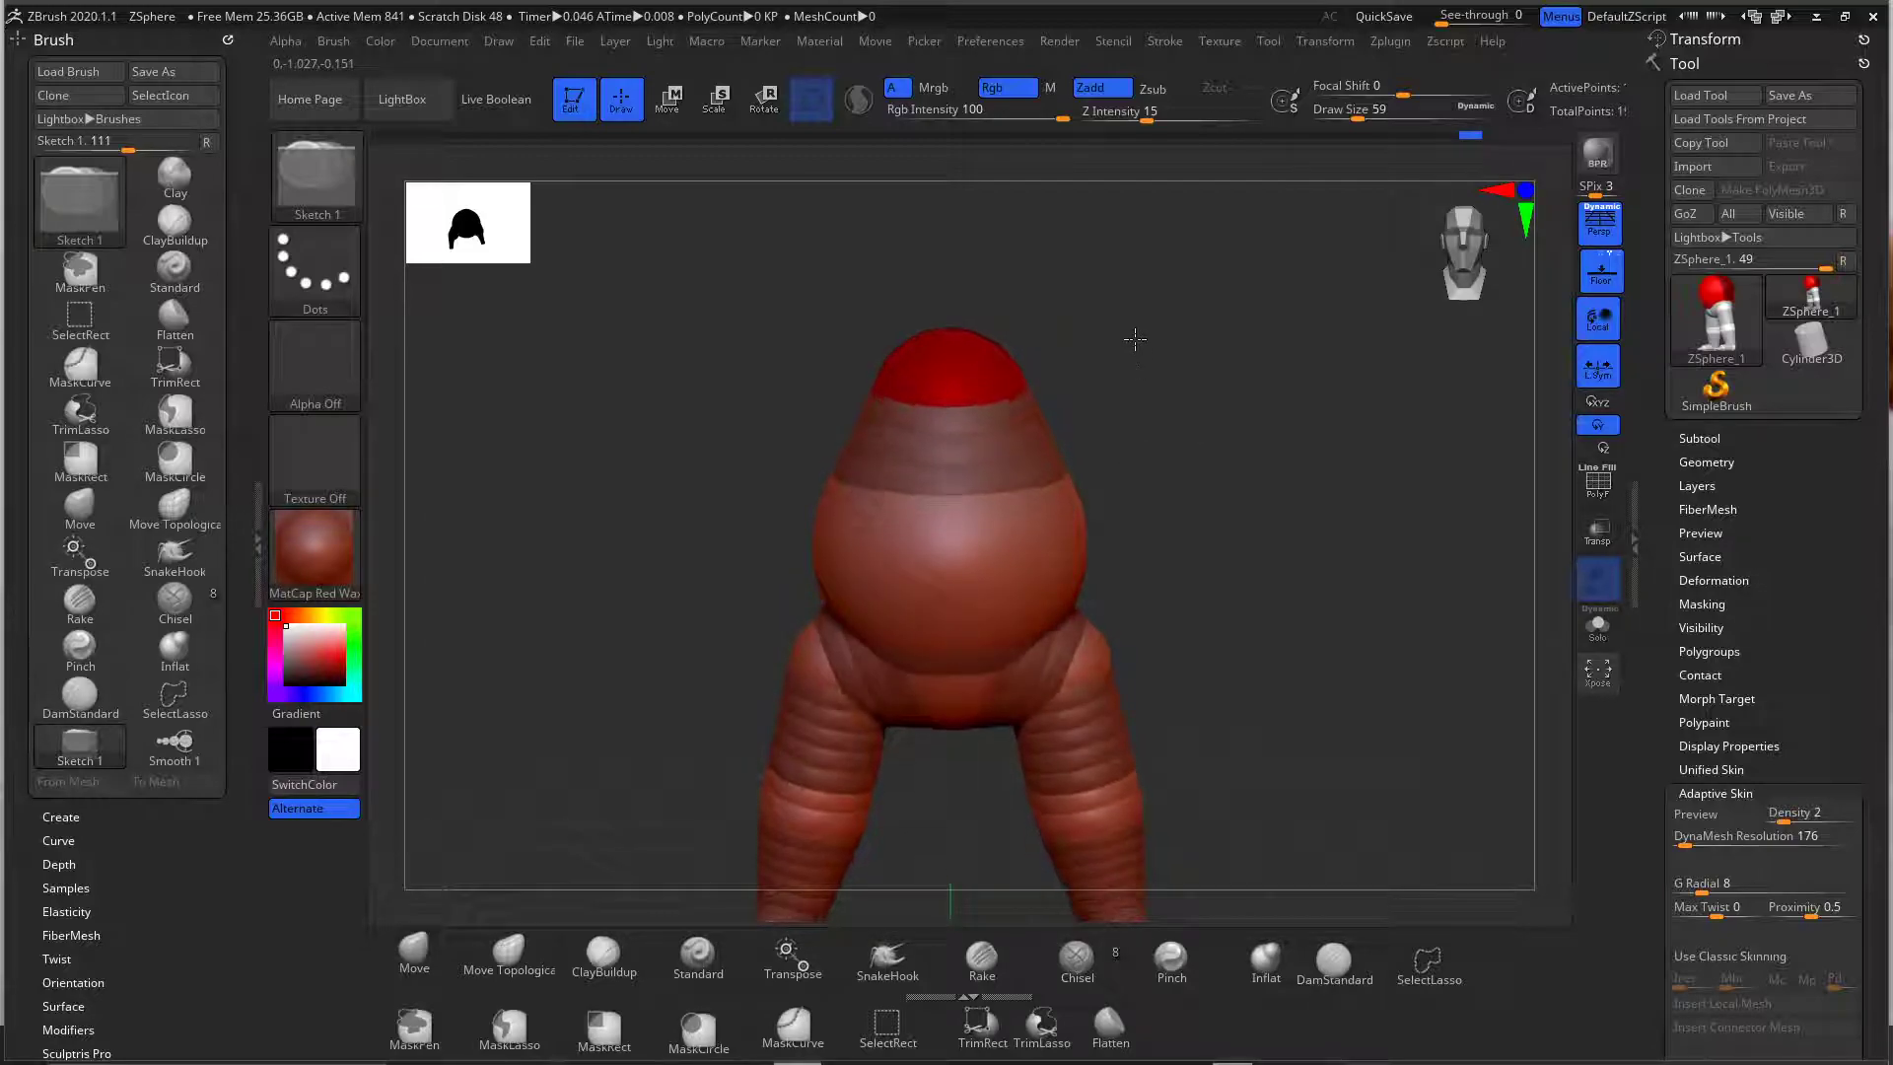
{"action": "key", "text": "w"}
{"action": "left_click_drag", "start_coordinate": [952, 330], "coordinate": [946, 297]}
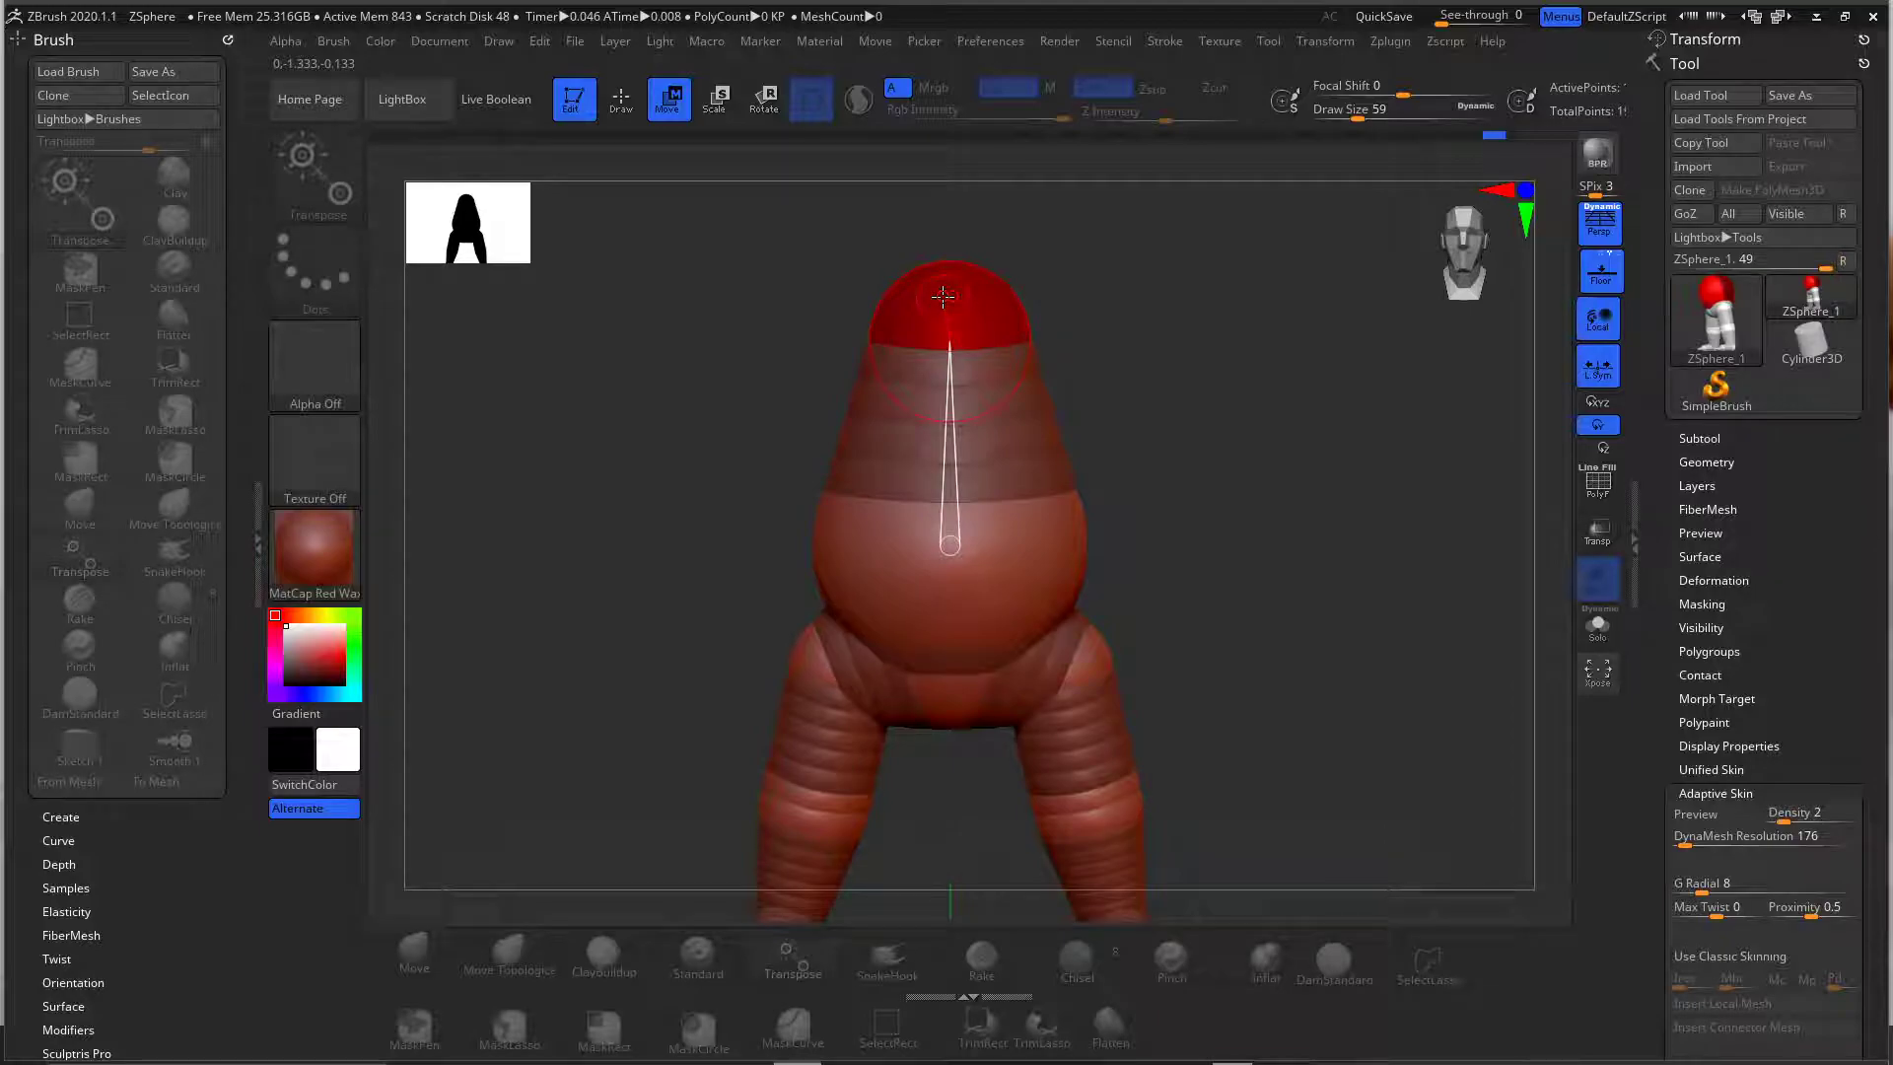
{"action": "key", "text": "f"}
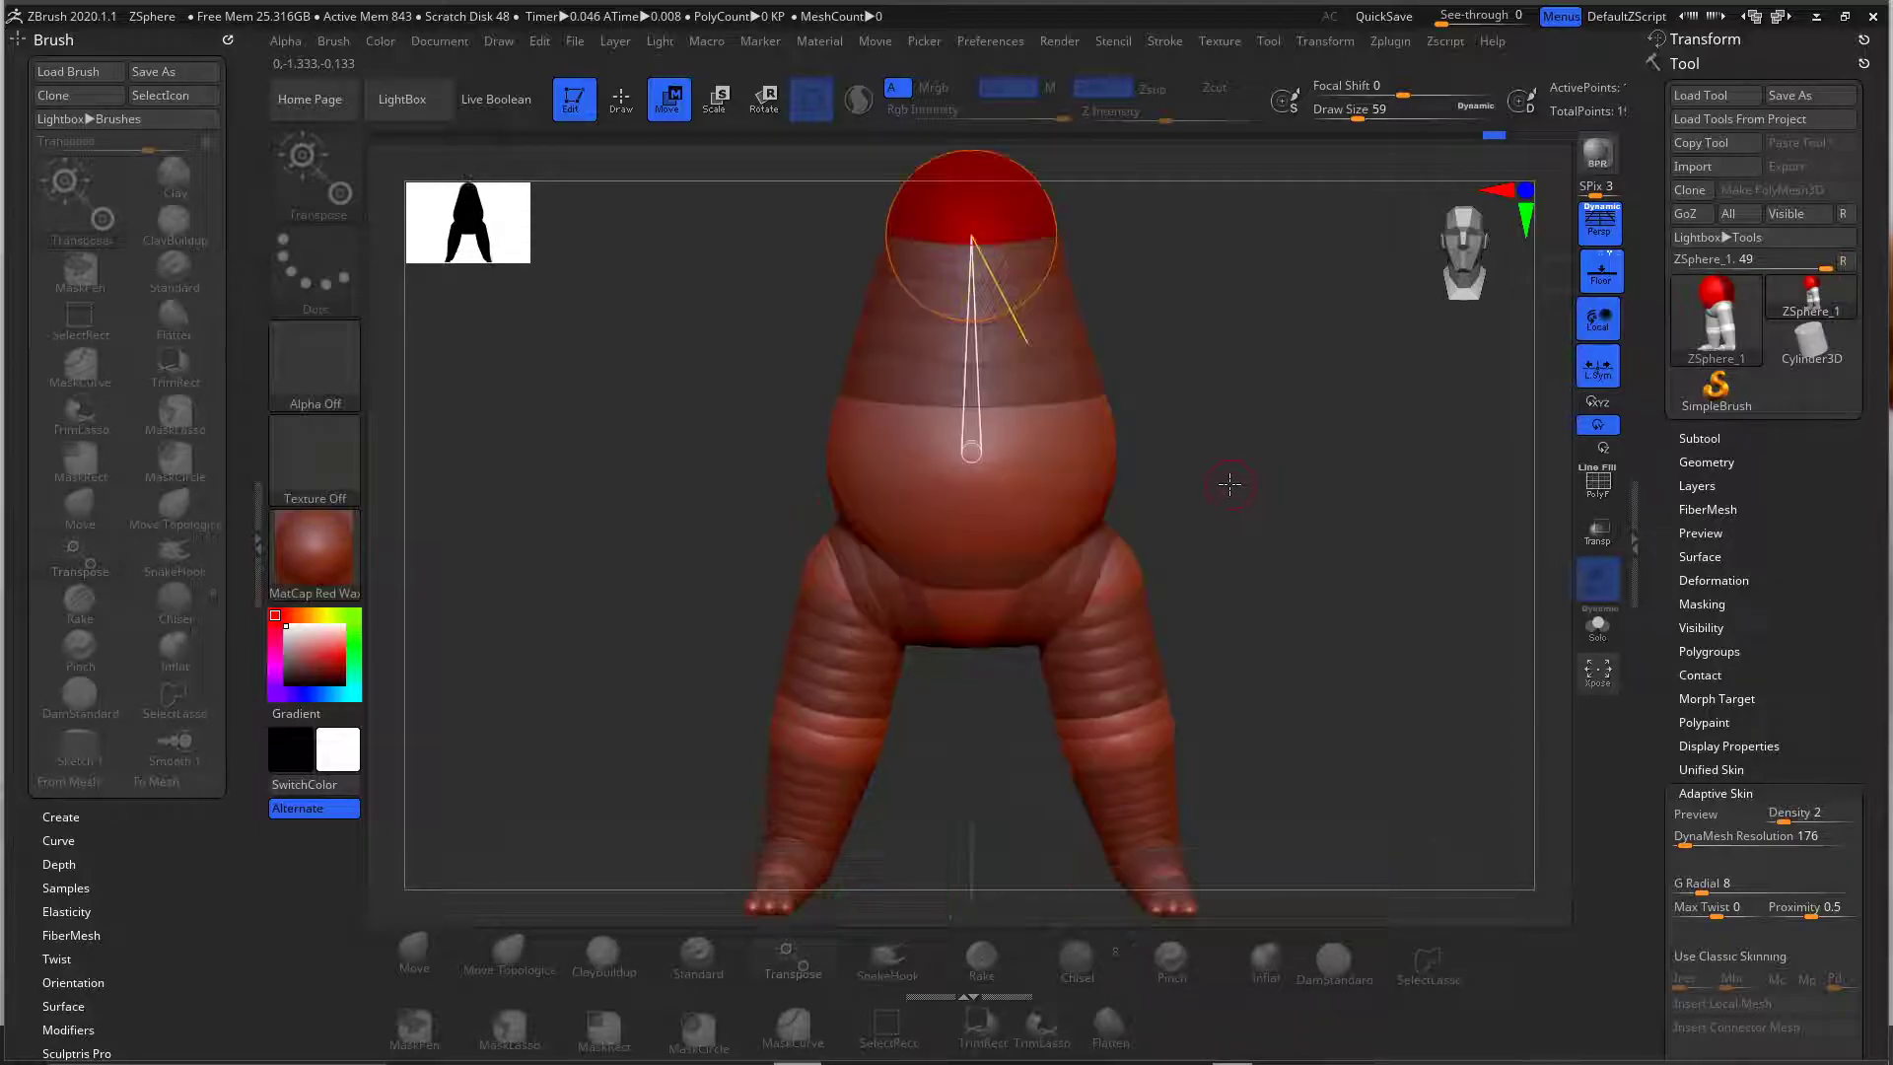
{"action": "left_click_drag", "start_coordinate": [1310, 573], "coordinate": [1240, 530], "text": "alt"}
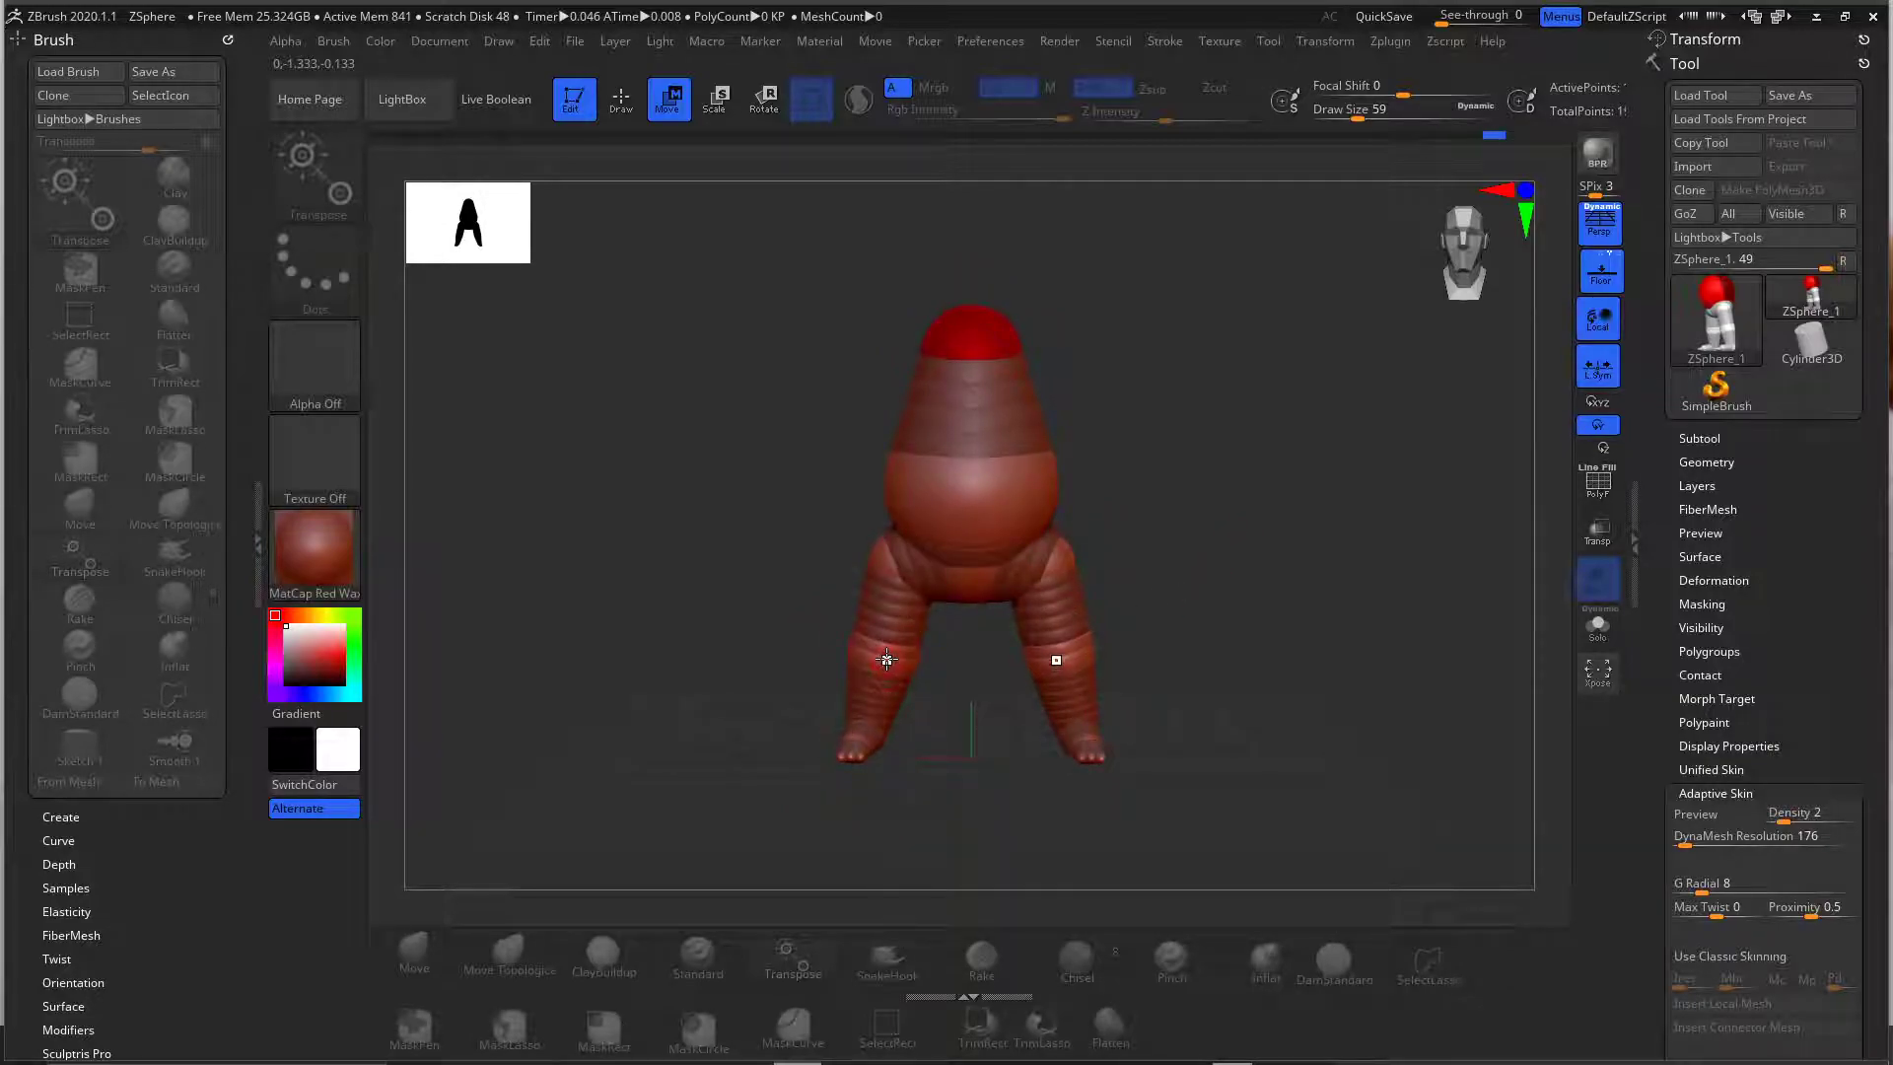
- Select the hip end of the thigh chain and examine the hip and leg joints in the adaptive skin preview
{"action": "left_click_drag", "start_coordinate": [866, 729], "coordinate": [902, 715]}
{"action": "key", "text": "q"}
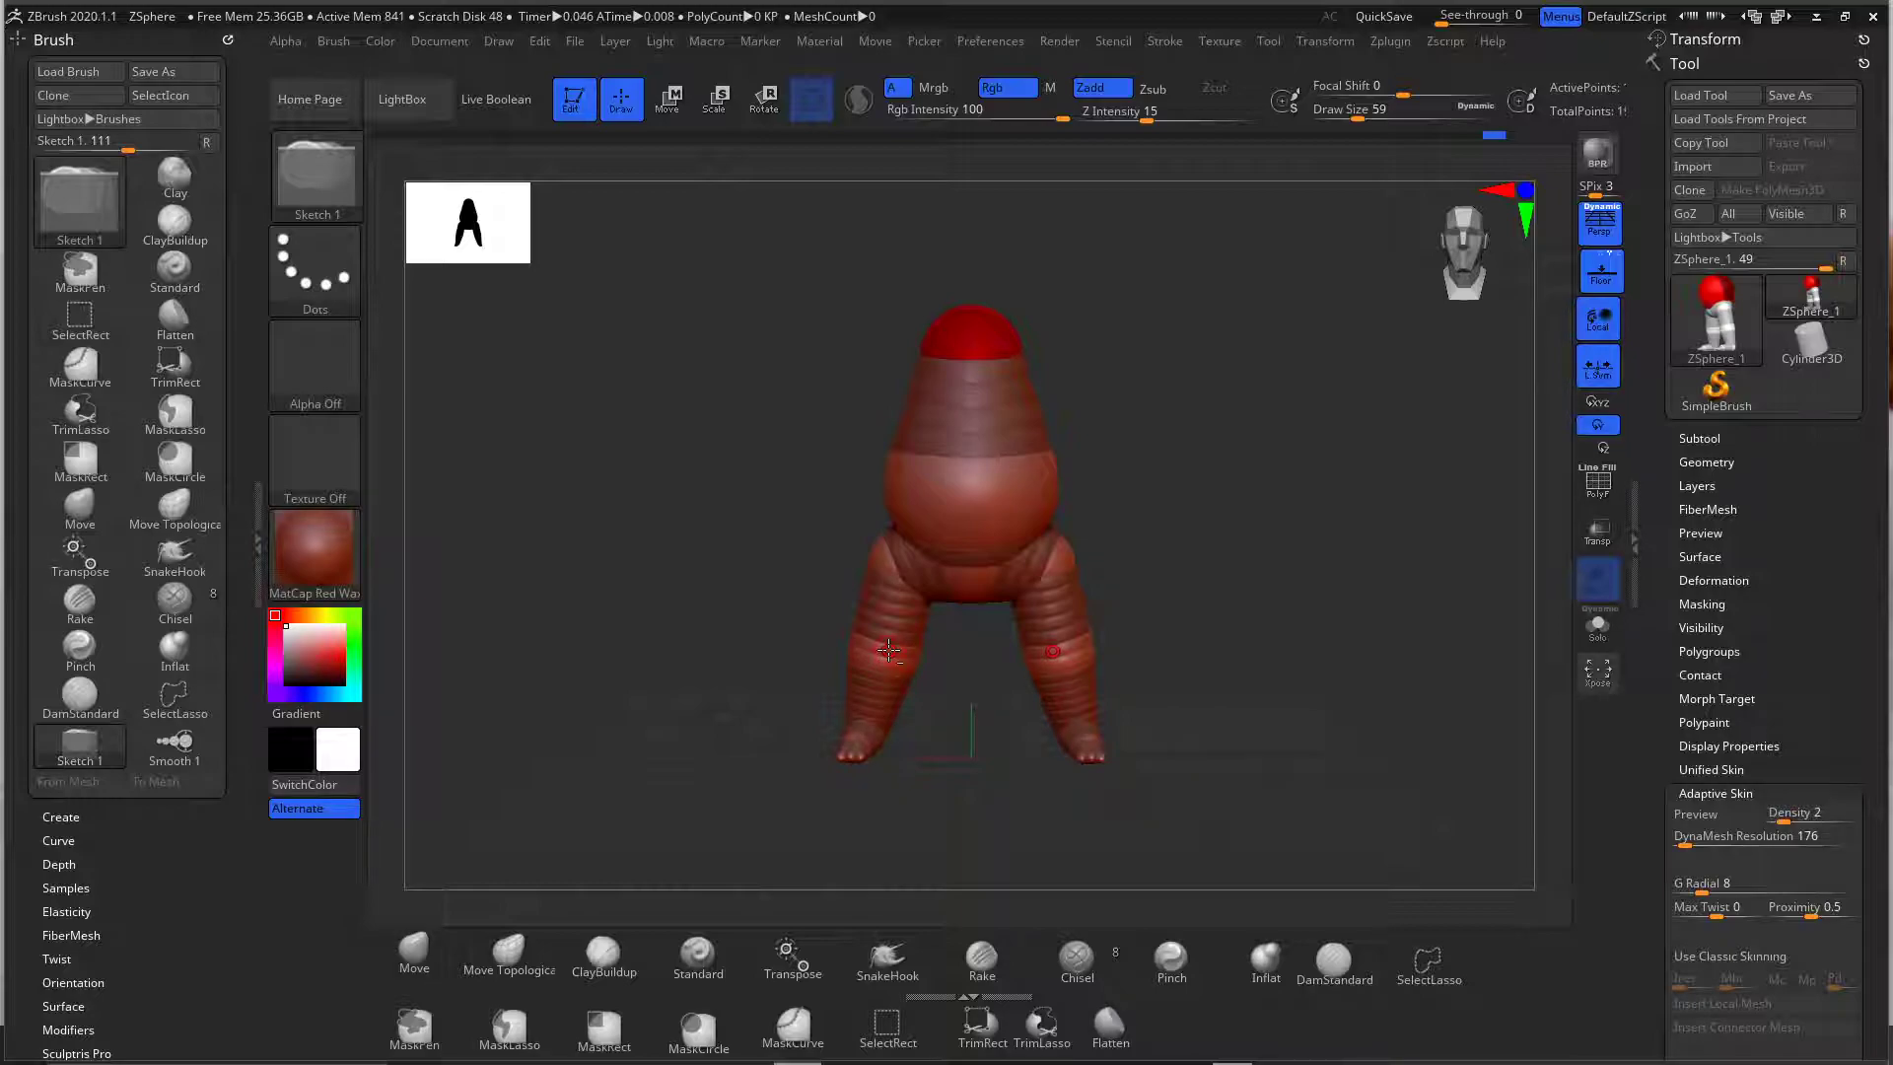
{"action": "left_click", "coordinate": [888, 649], "text": "alt"}
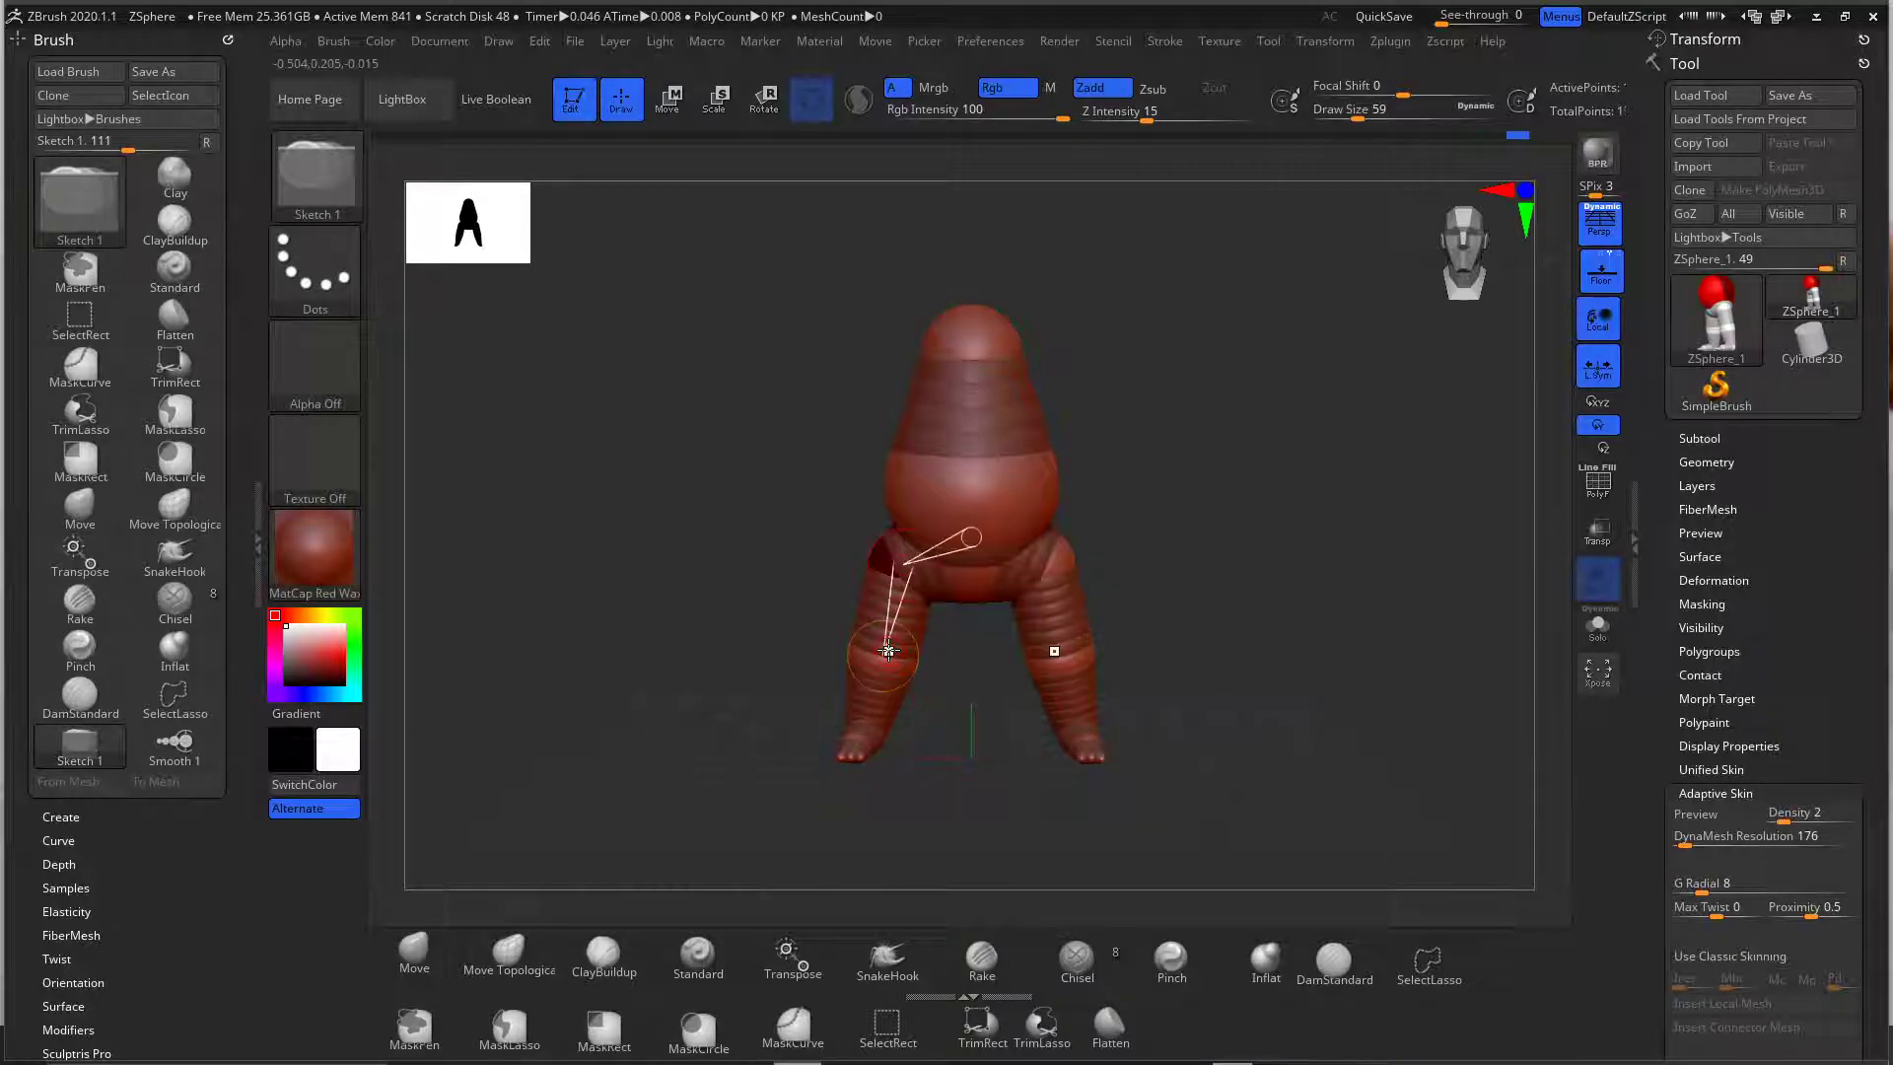
{"action": "mouse_move", "coordinate": [1285, 680]}
{"action": "left_mouse_down"}
{"action": "mouse_move", "coordinate": [1173, 688]}
{"action": "mouse_move", "coordinate": [1293, 662]}
{"action": "left_mouse_up"}
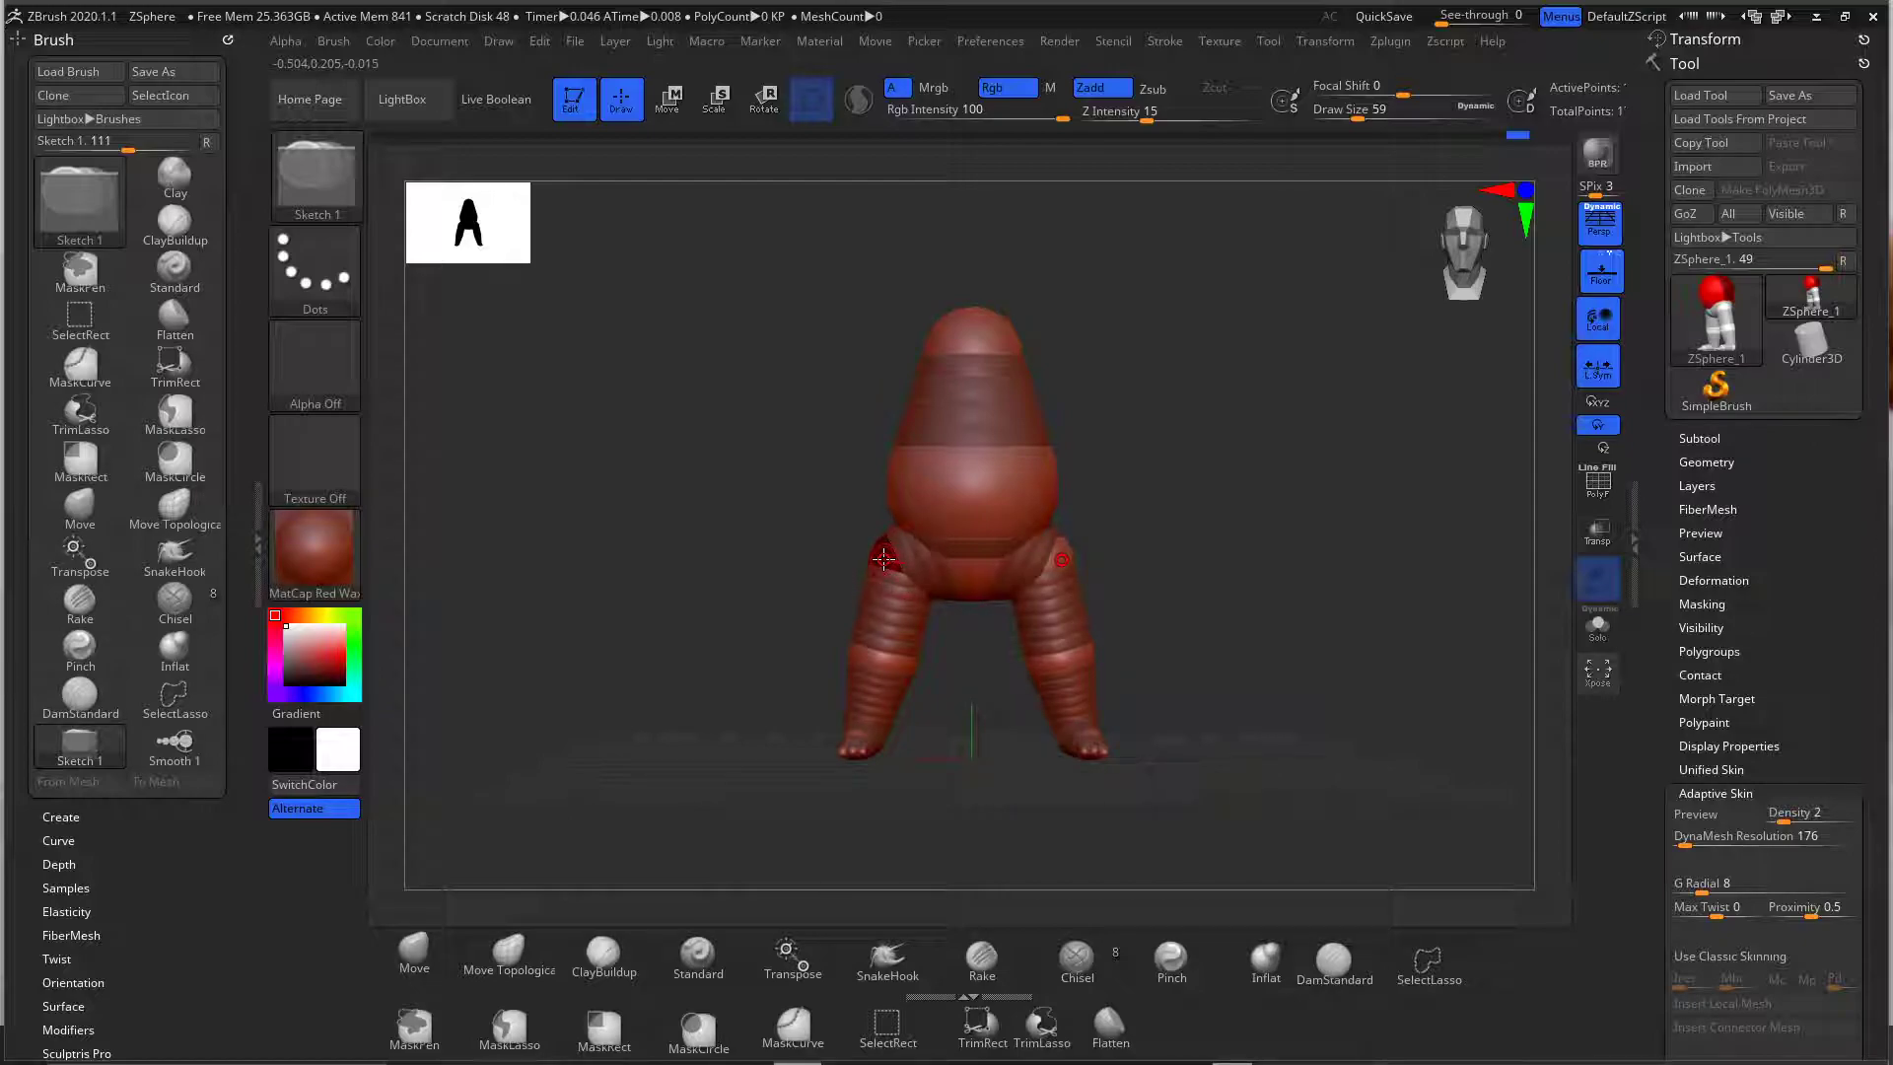
{"action": "left_click", "coordinate": [1708, 817]}
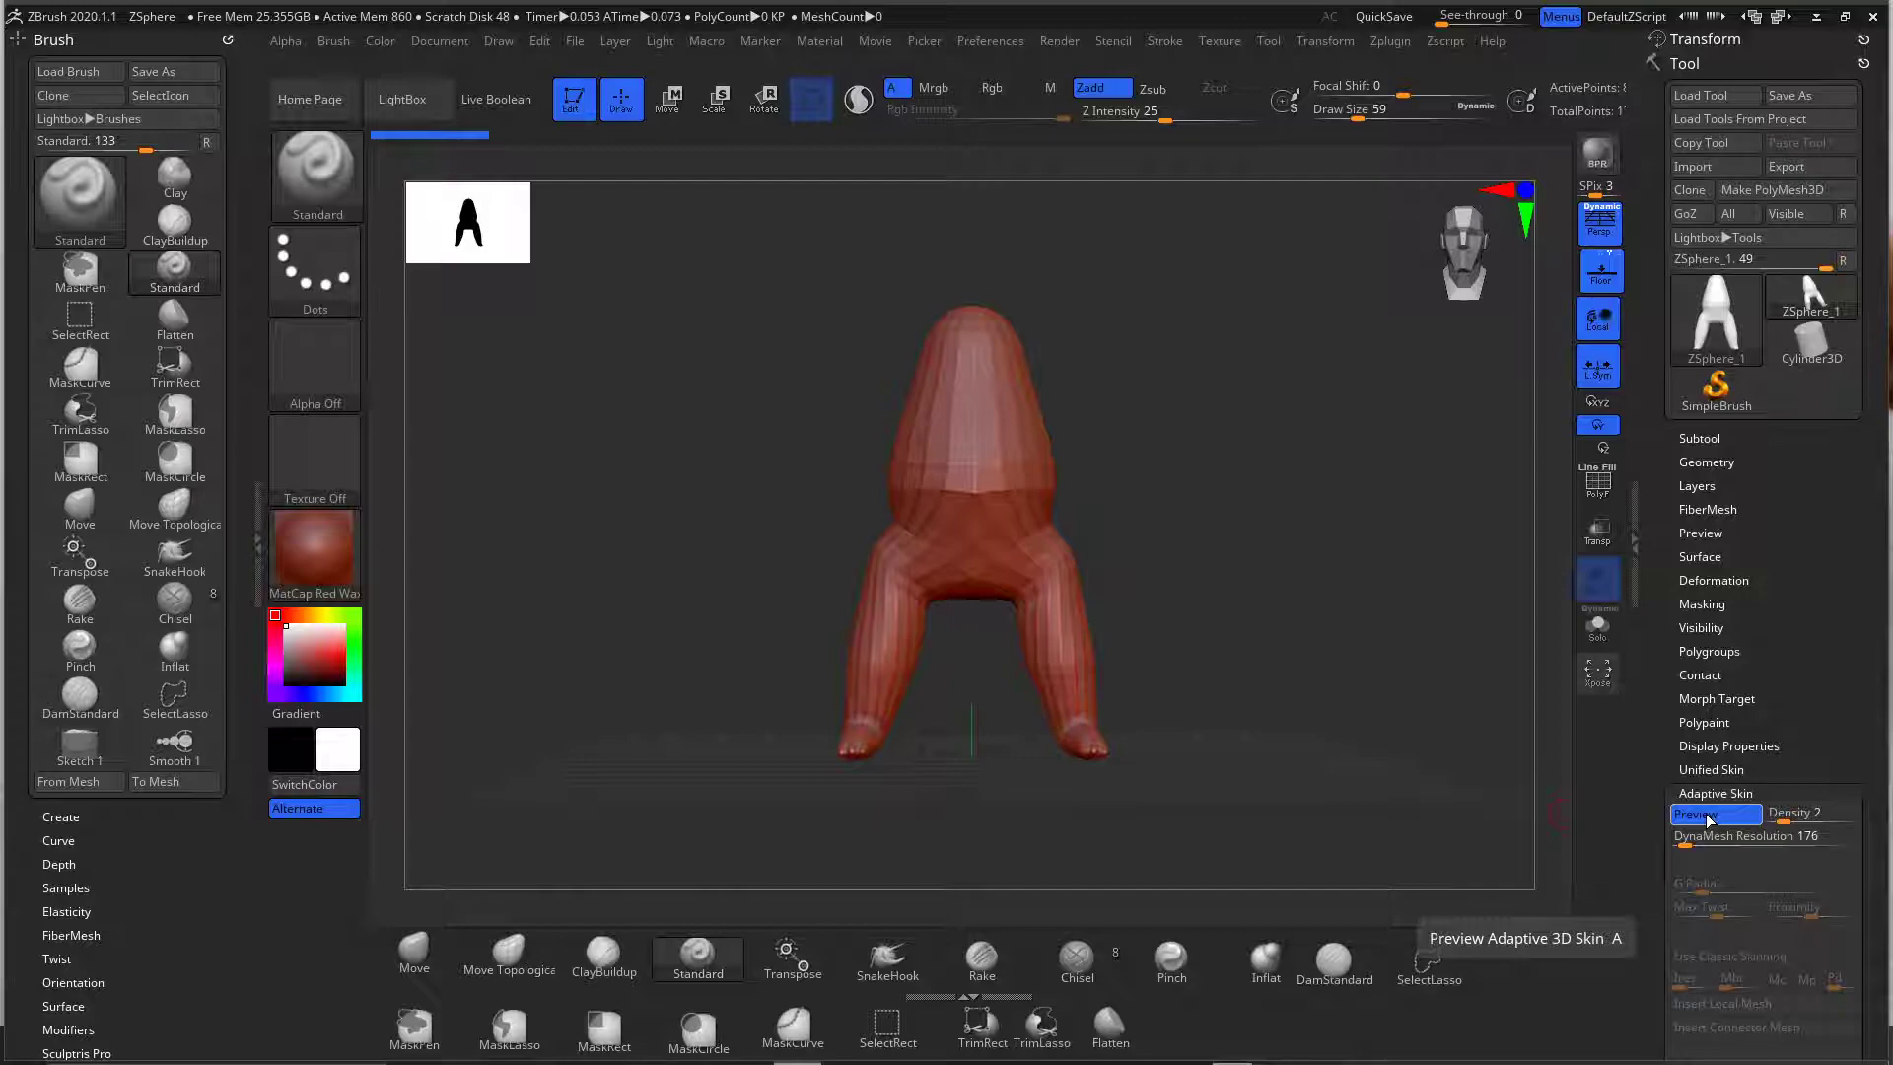
{"action": "left_click", "coordinate": [1708, 817]}
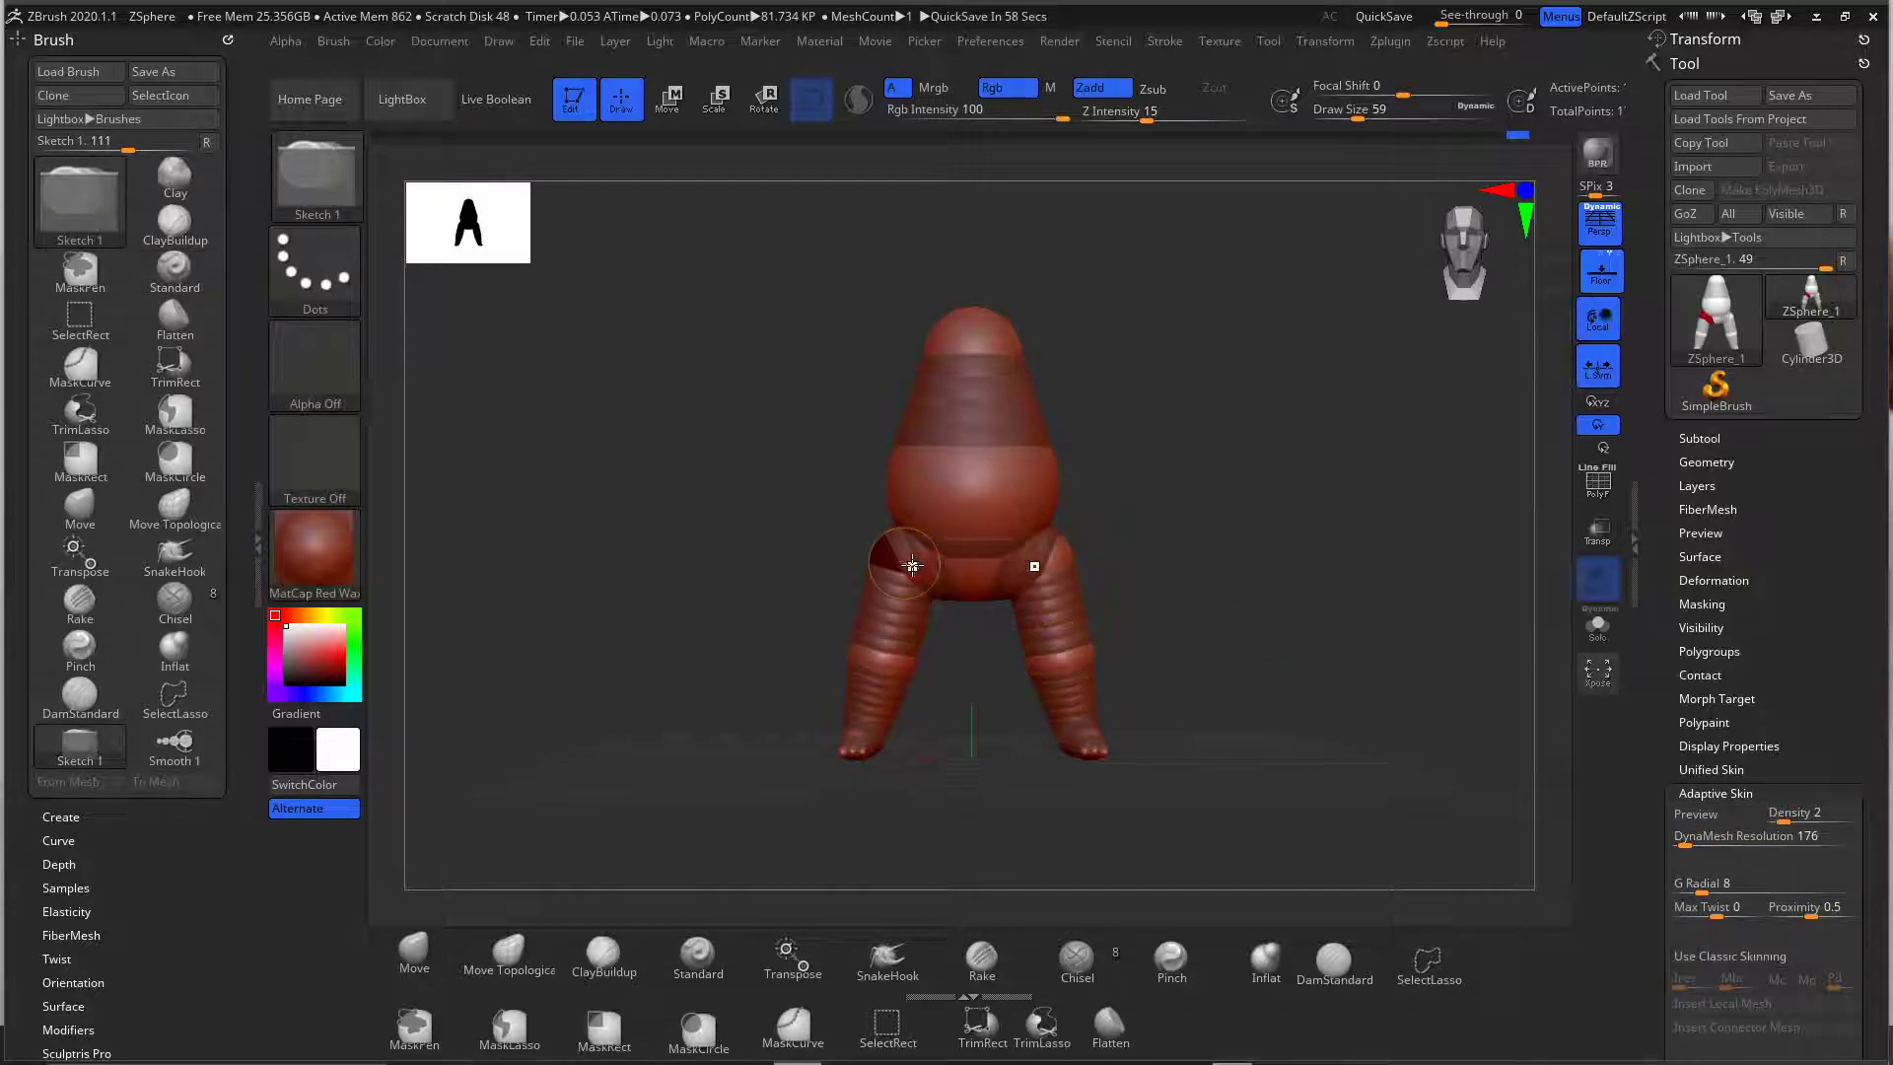
- Move the mirrored hip ZSpheres slightly down and inward, and check the leg shape in the adaptive skin preview
{"action": "key", "text": "w"}
{"action": "left_click_drag", "start_coordinate": [883, 555], "coordinate": [892, 571]}
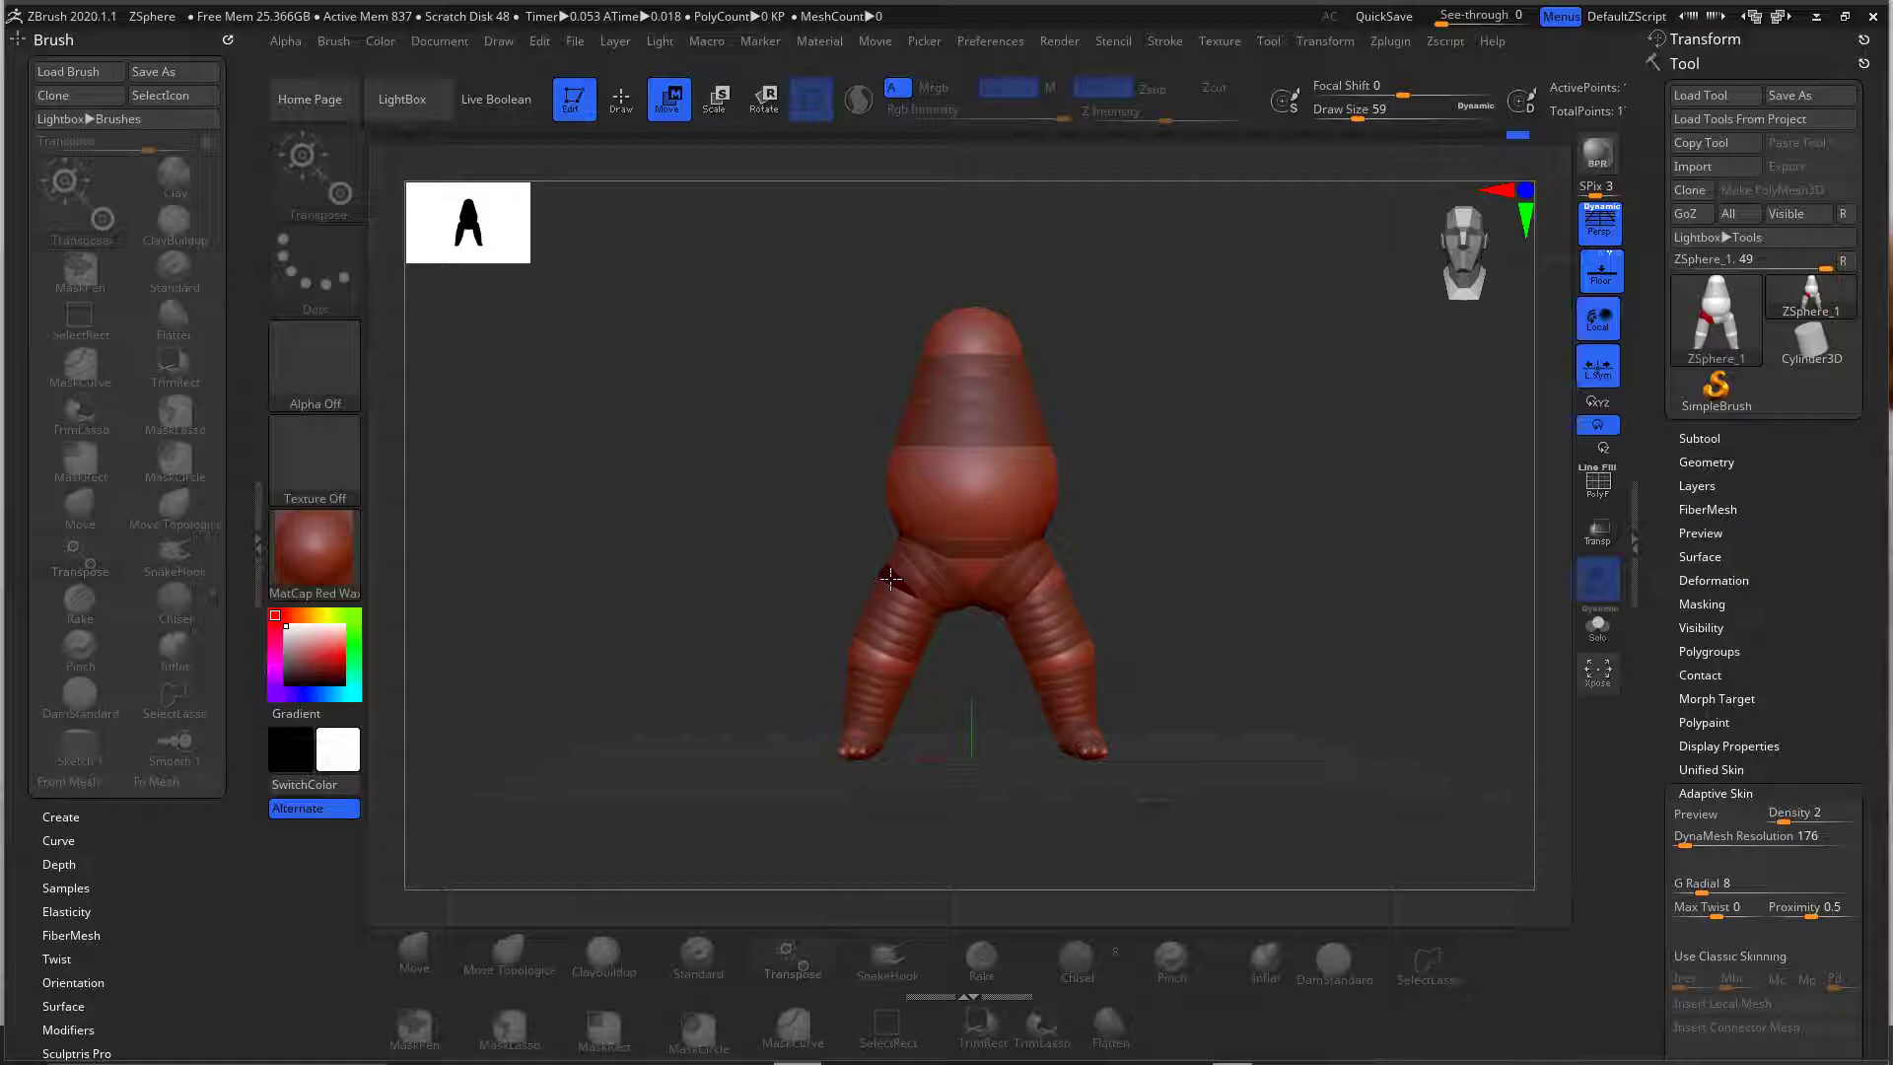
{"action": "left_click", "coordinate": [1695, 813]}
{"action": "mouse_move", "coordinate": [1418, 734]}
{"action": "left_mouse_down"}
{"action": "mouse_move", "coordinate": [1502, 720]}
{"action": "mouse_move", "coordinate": [1401, 732]}
{"action": "mouse_move", "coordinate": [1419, 730]}
{"action": "left_mouse_up"}
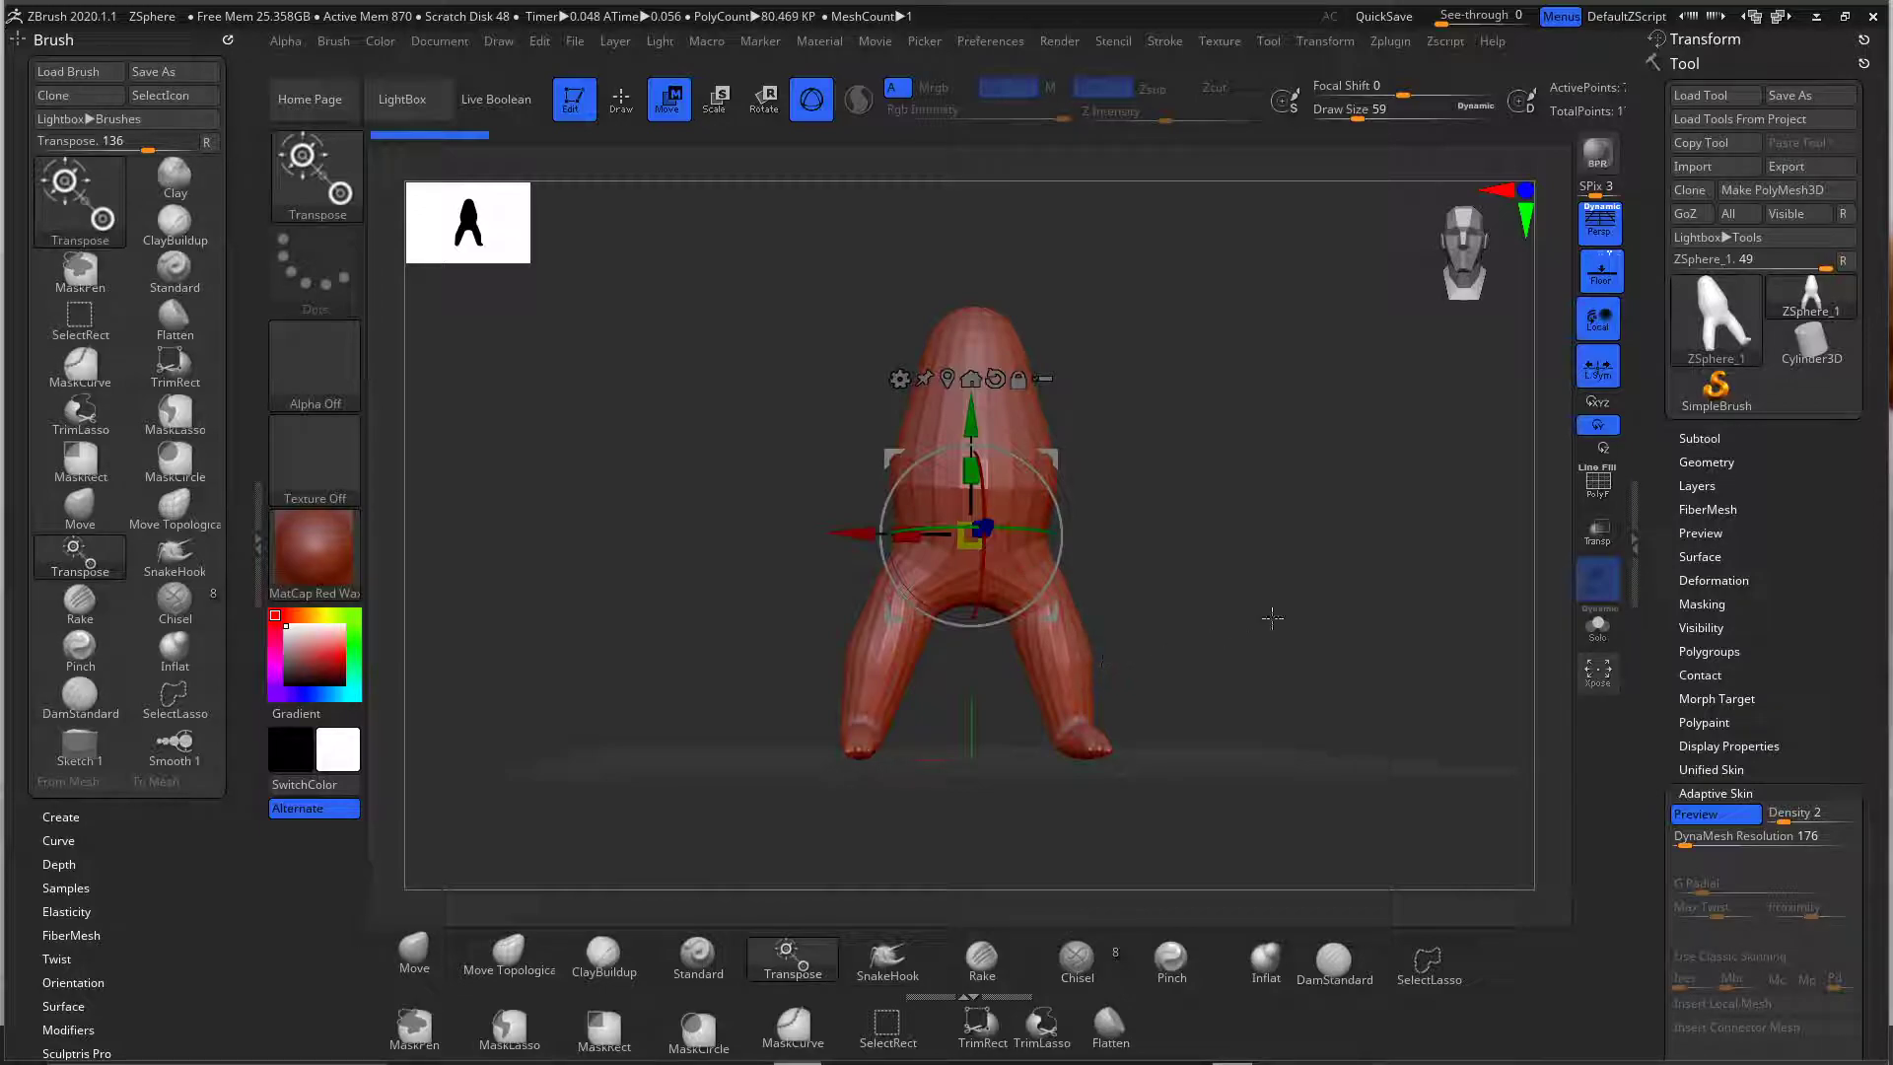
{"action": "left_click", "coordinate": [1715, 814]}
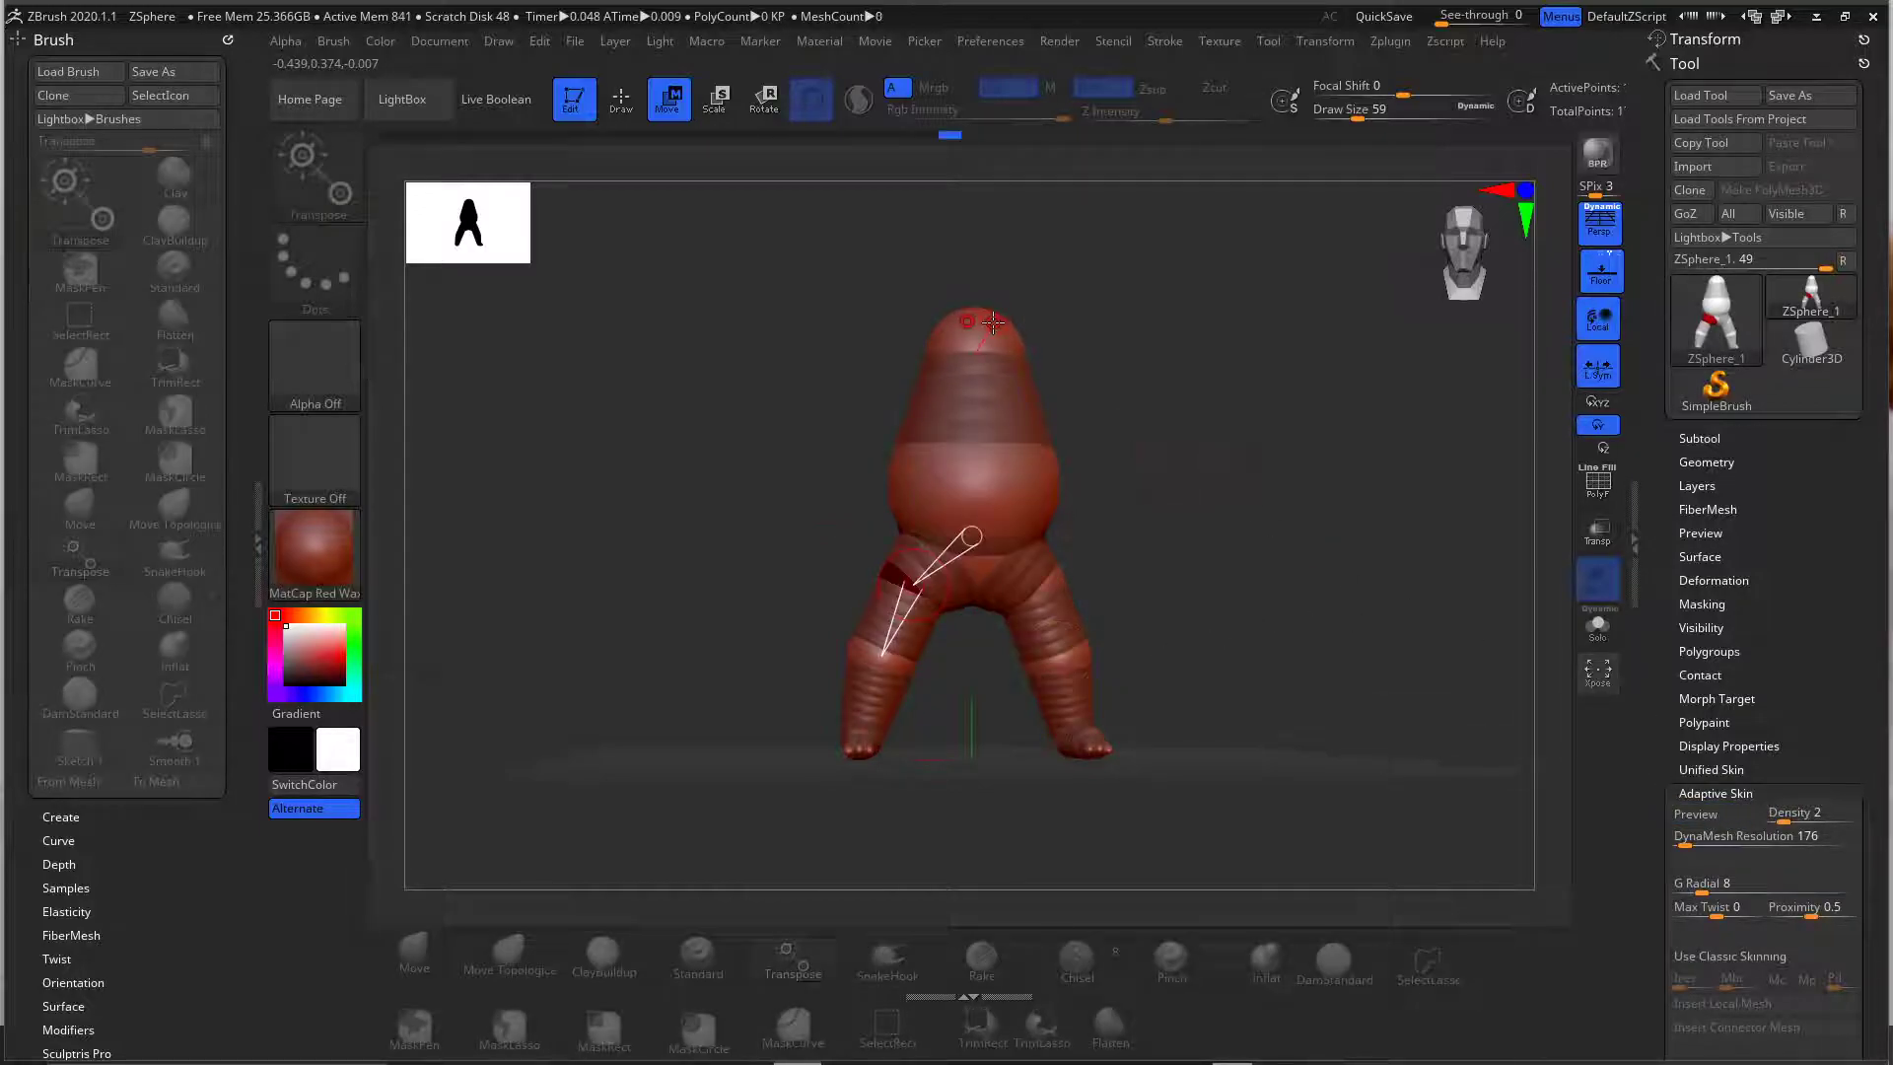
- Raise the top torso ZSphere and insert a new ZSphere in the link between it and the belly
{"action": "left_click_drag", "start_coordinate": [975, 309], "coordinate": [973, 299]}
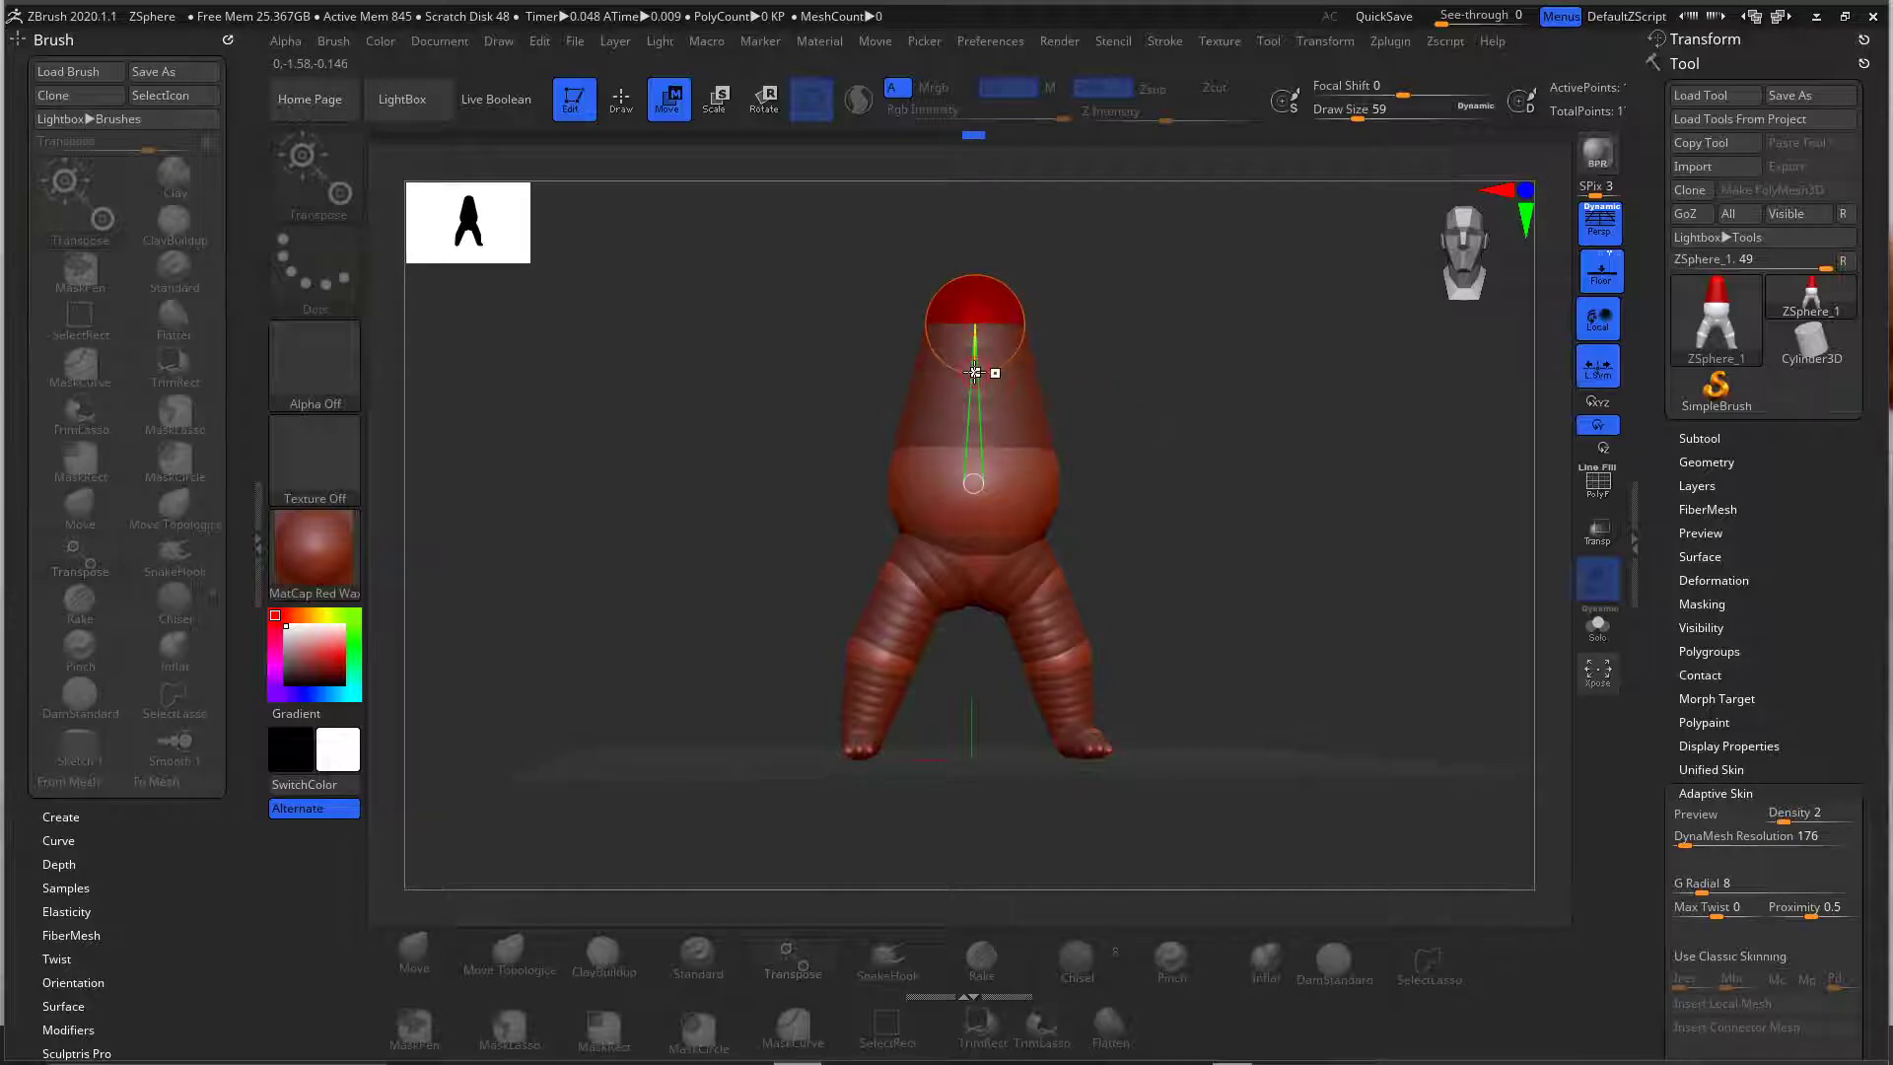
{"action": "key", "text": "q"}
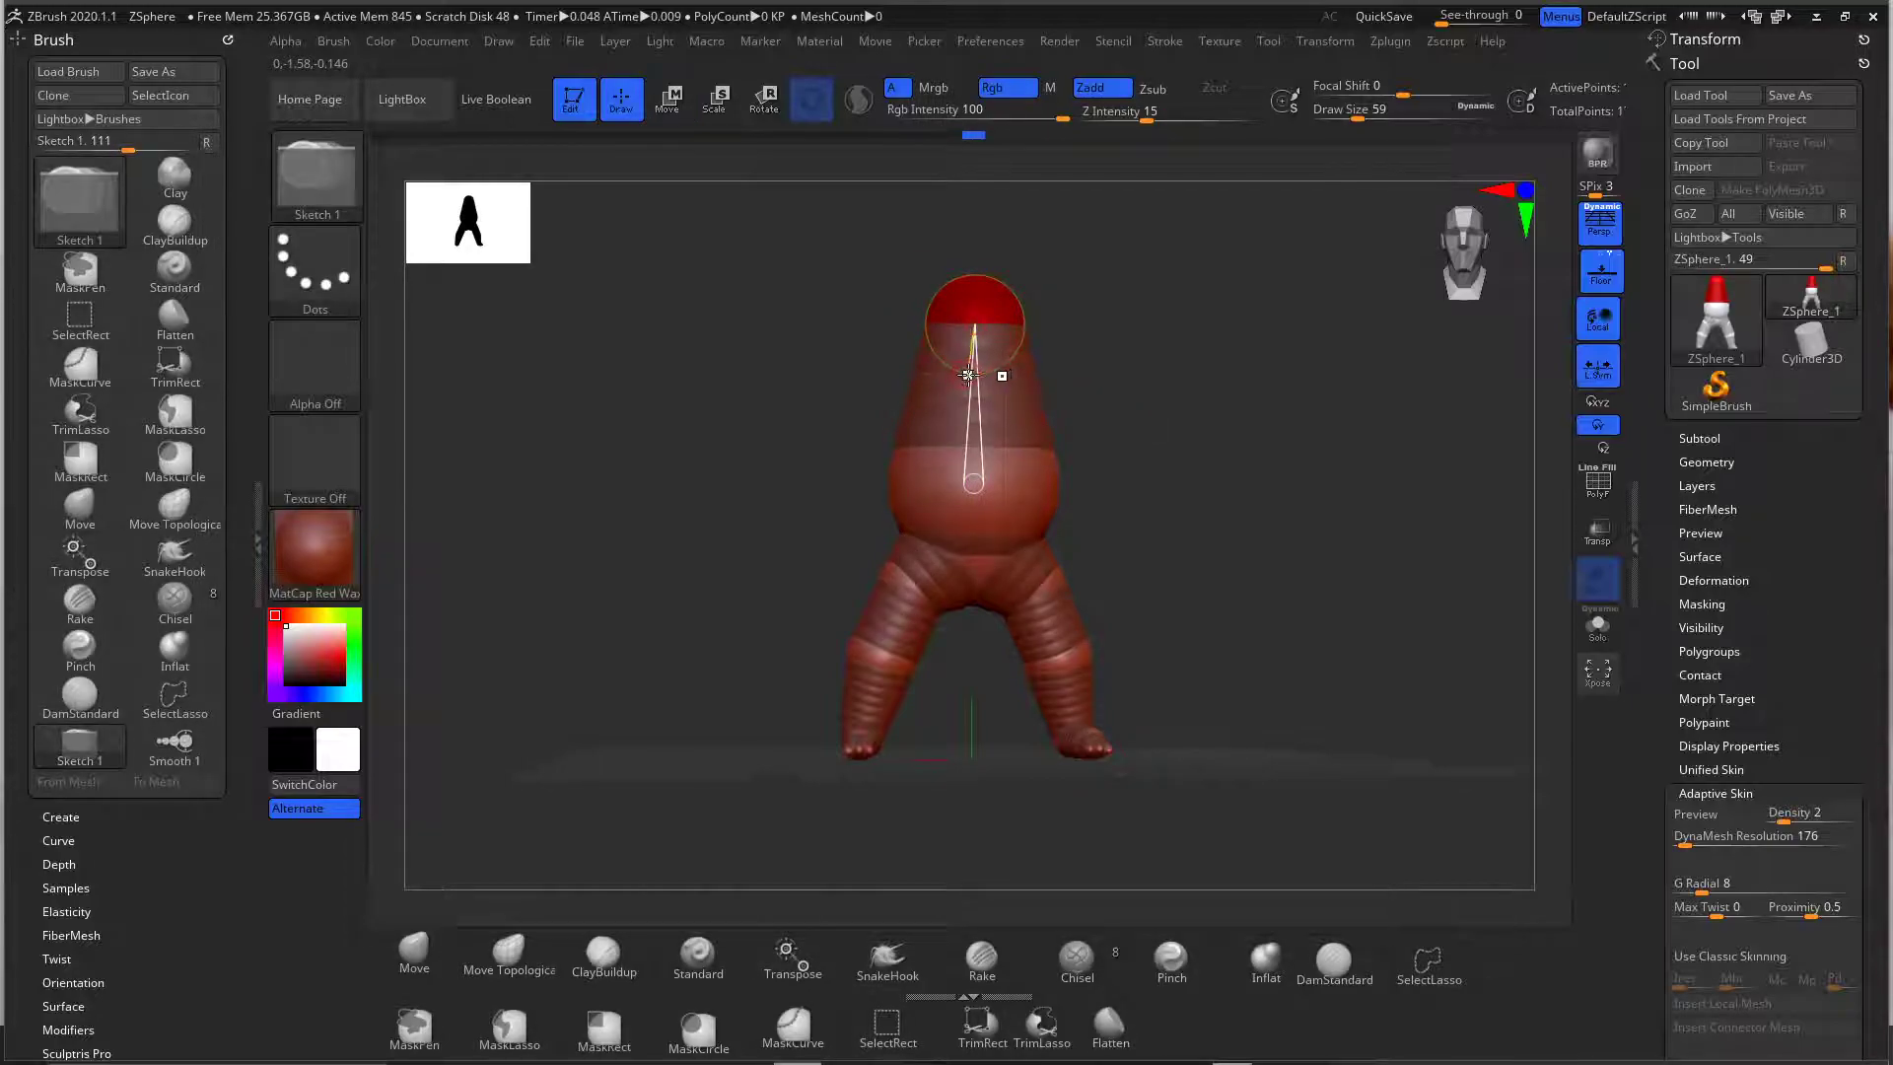
{"action": "left_click", "coordinate": [973, 374]}
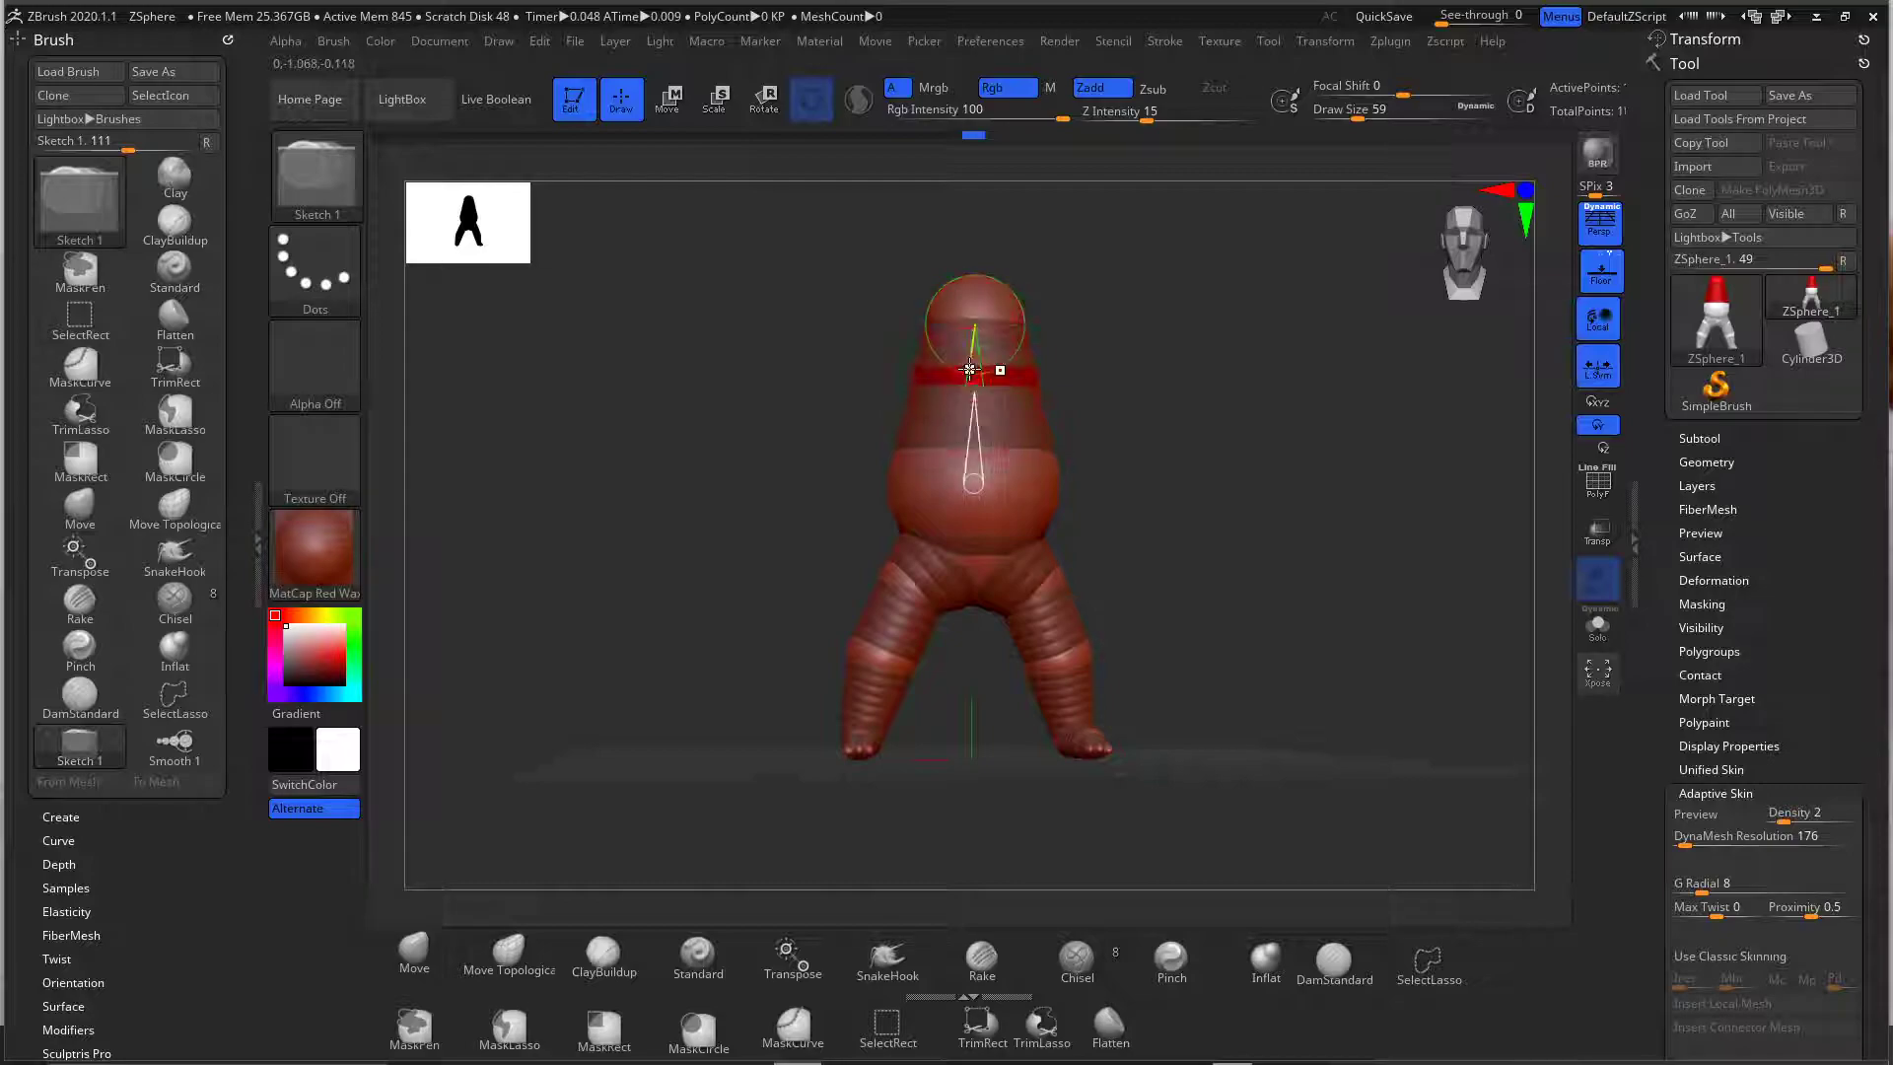
{"action": "mouse_move", "coordinate": [1202, 411]}
{"action": "left_mouse_down"}
{"action": "mouse_move", "coordinate": [1145, 411]}
{"action": "mouse_move", "coordinate": [1197, 406]}
{"action": "left_mouse_up"}
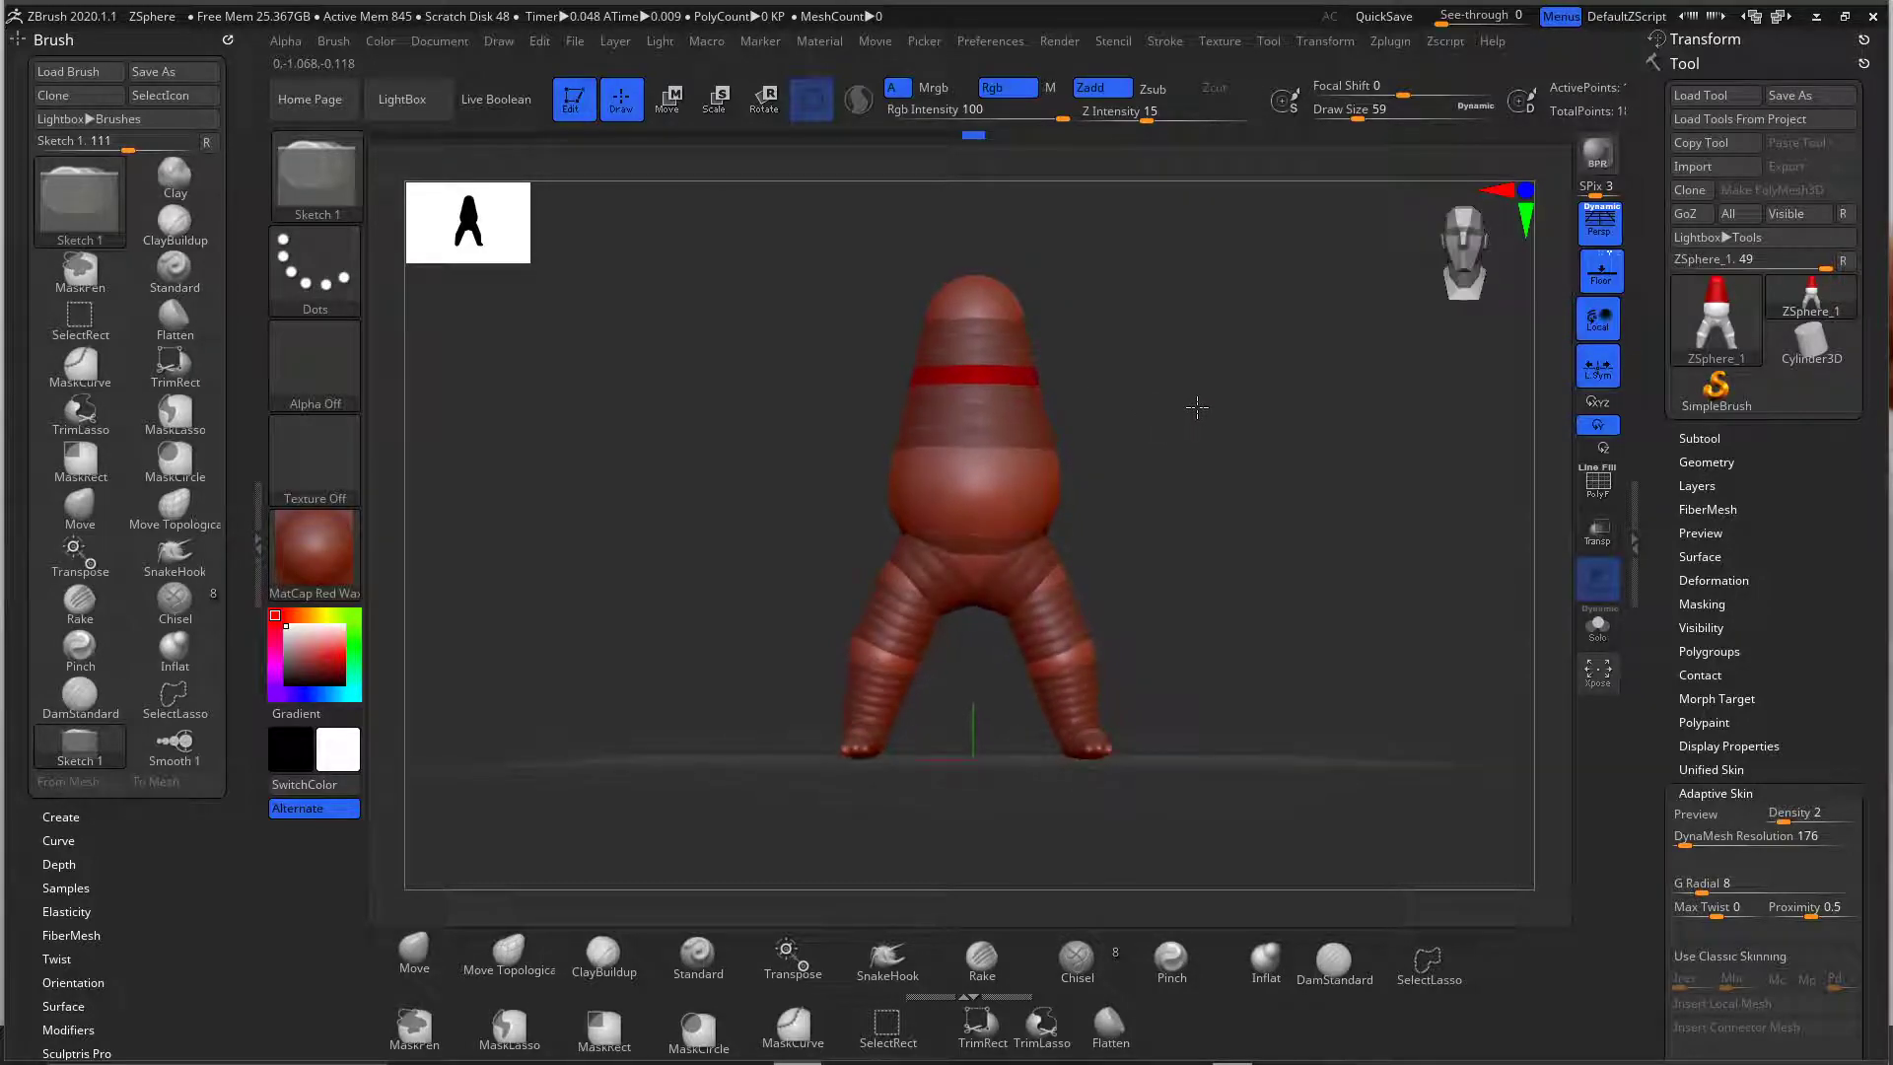
- Add mirrored shoulder ZSpheres on the sides of the top torso ZSphere and adjust their position
{"action": "left_click_drag", "start_coordinate": [1107, 329], "coordinate": [1056, 578]}
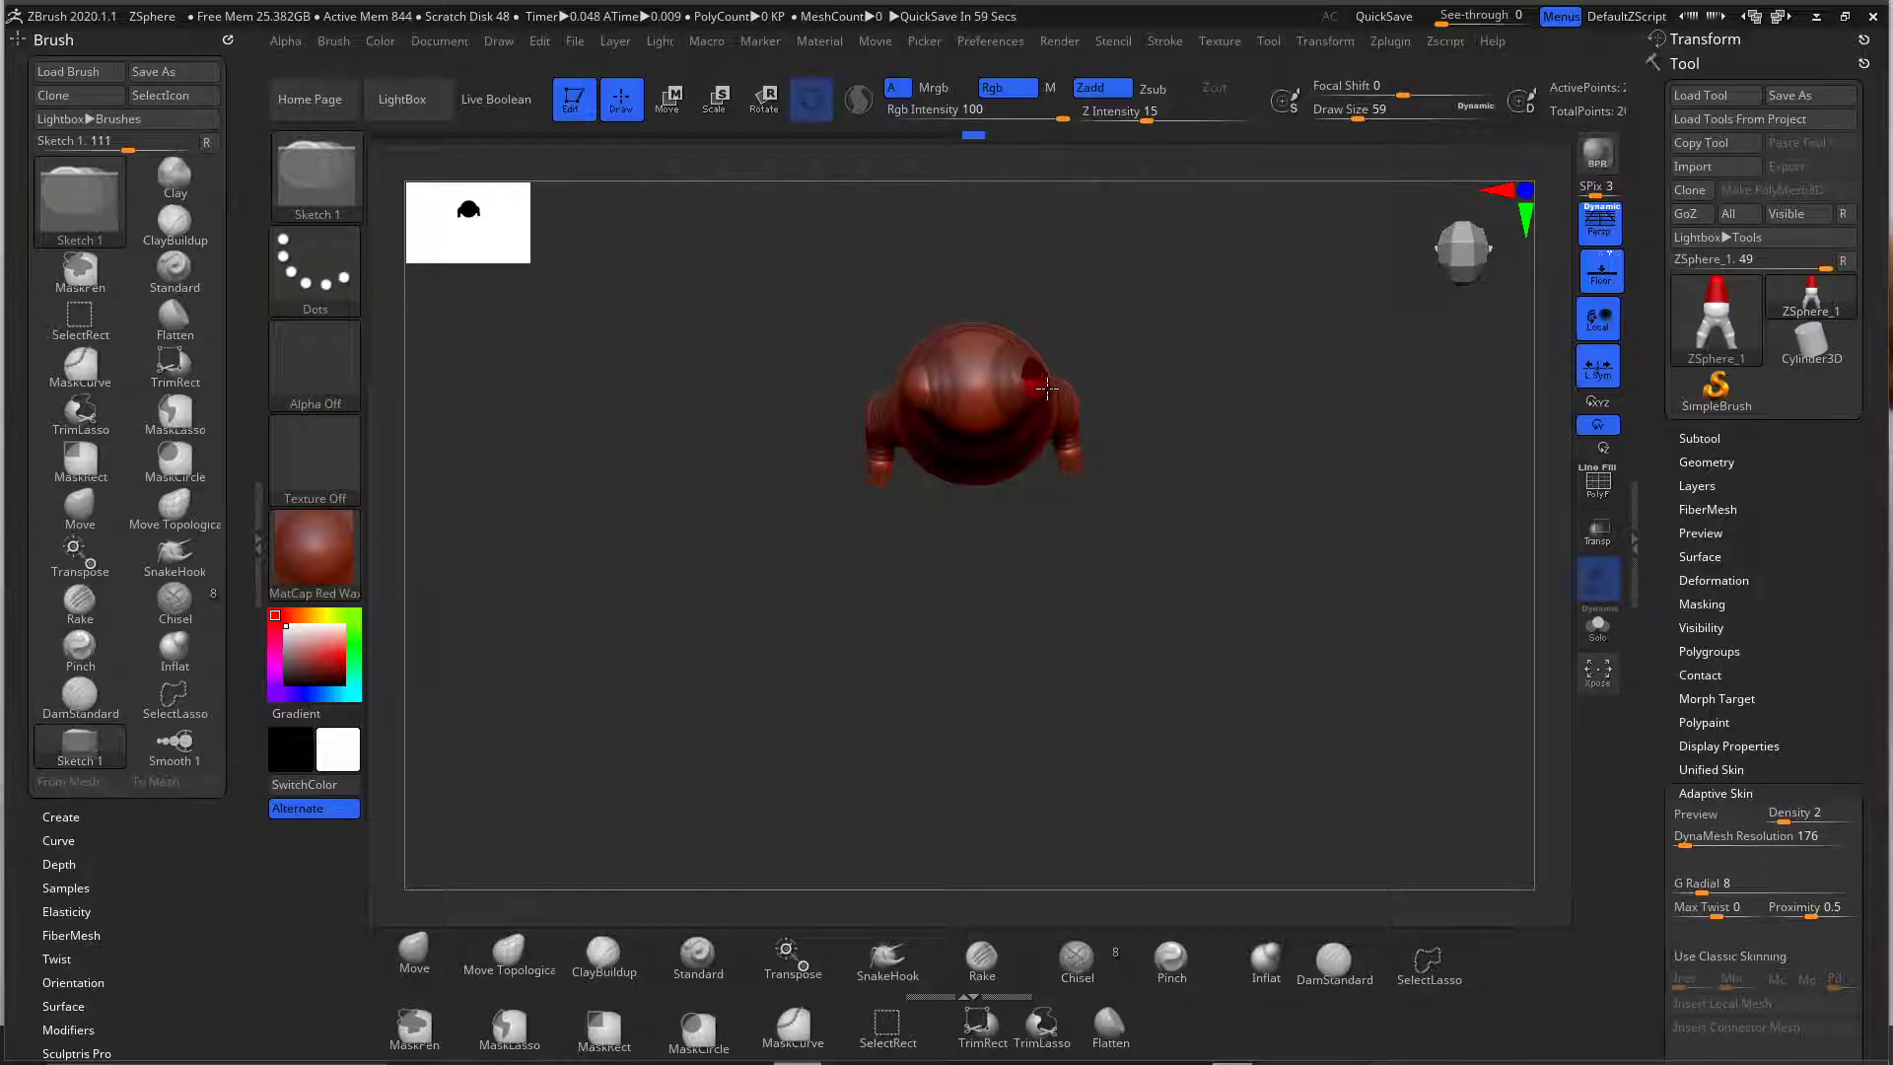
{"action": "mouse_move", "coordinate": [1035, 667]}
{"action": "left_mouse_down"}
{"action": "mouse_move", "coordinate": [1124, 385]}
{"action": "mouse_move", "coordinate": [1041, 380]}
{"action": "mouse_move", "coordinate": [1162, 423]}
{"action": "mouse_move", "coordinate": [1247, 516]}
{"action": "left_mouse_up"}
{"action": "key", "text": "w"}
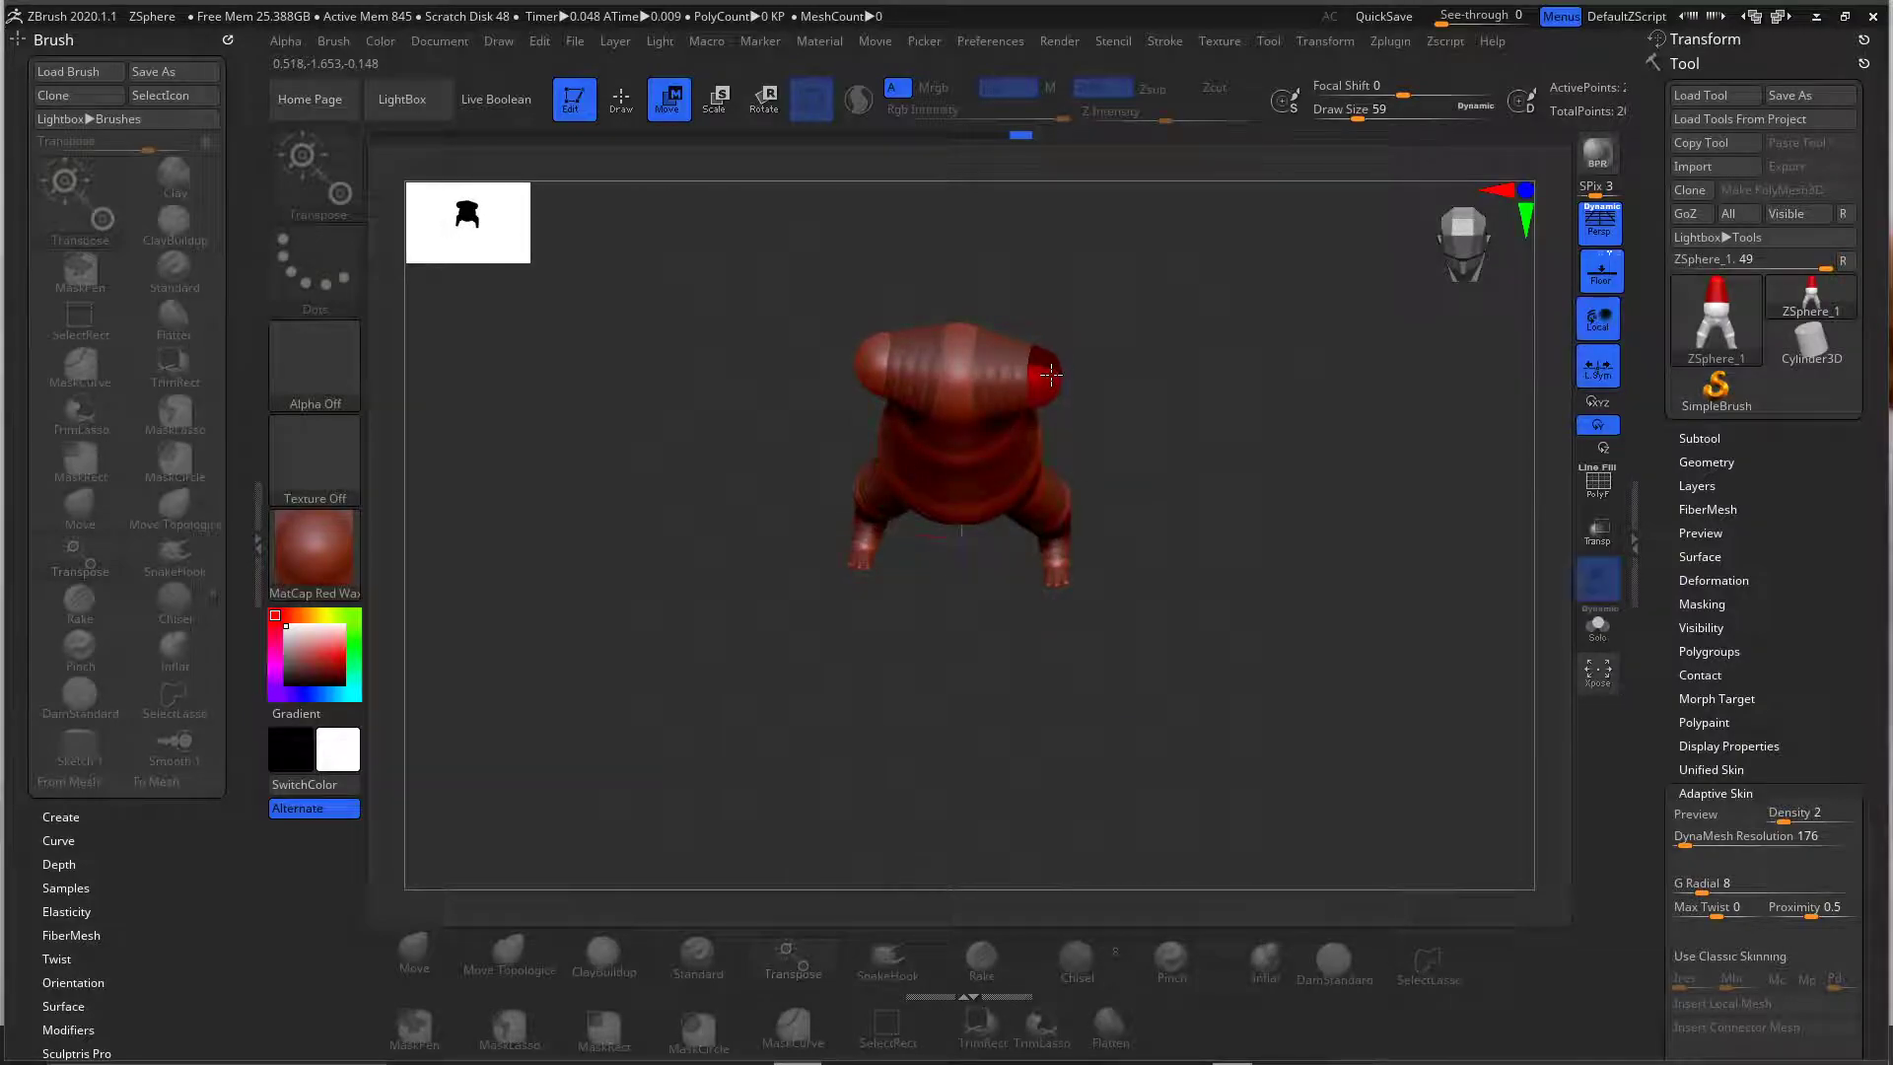
{"action": "left_click_drag", "start_coordinate": [1046, 375], "coordinate": [1043, 374]}
{"action": "left_click_drag", "start_coordinate": [1133, 439], "coordinate": [1111, 287]}
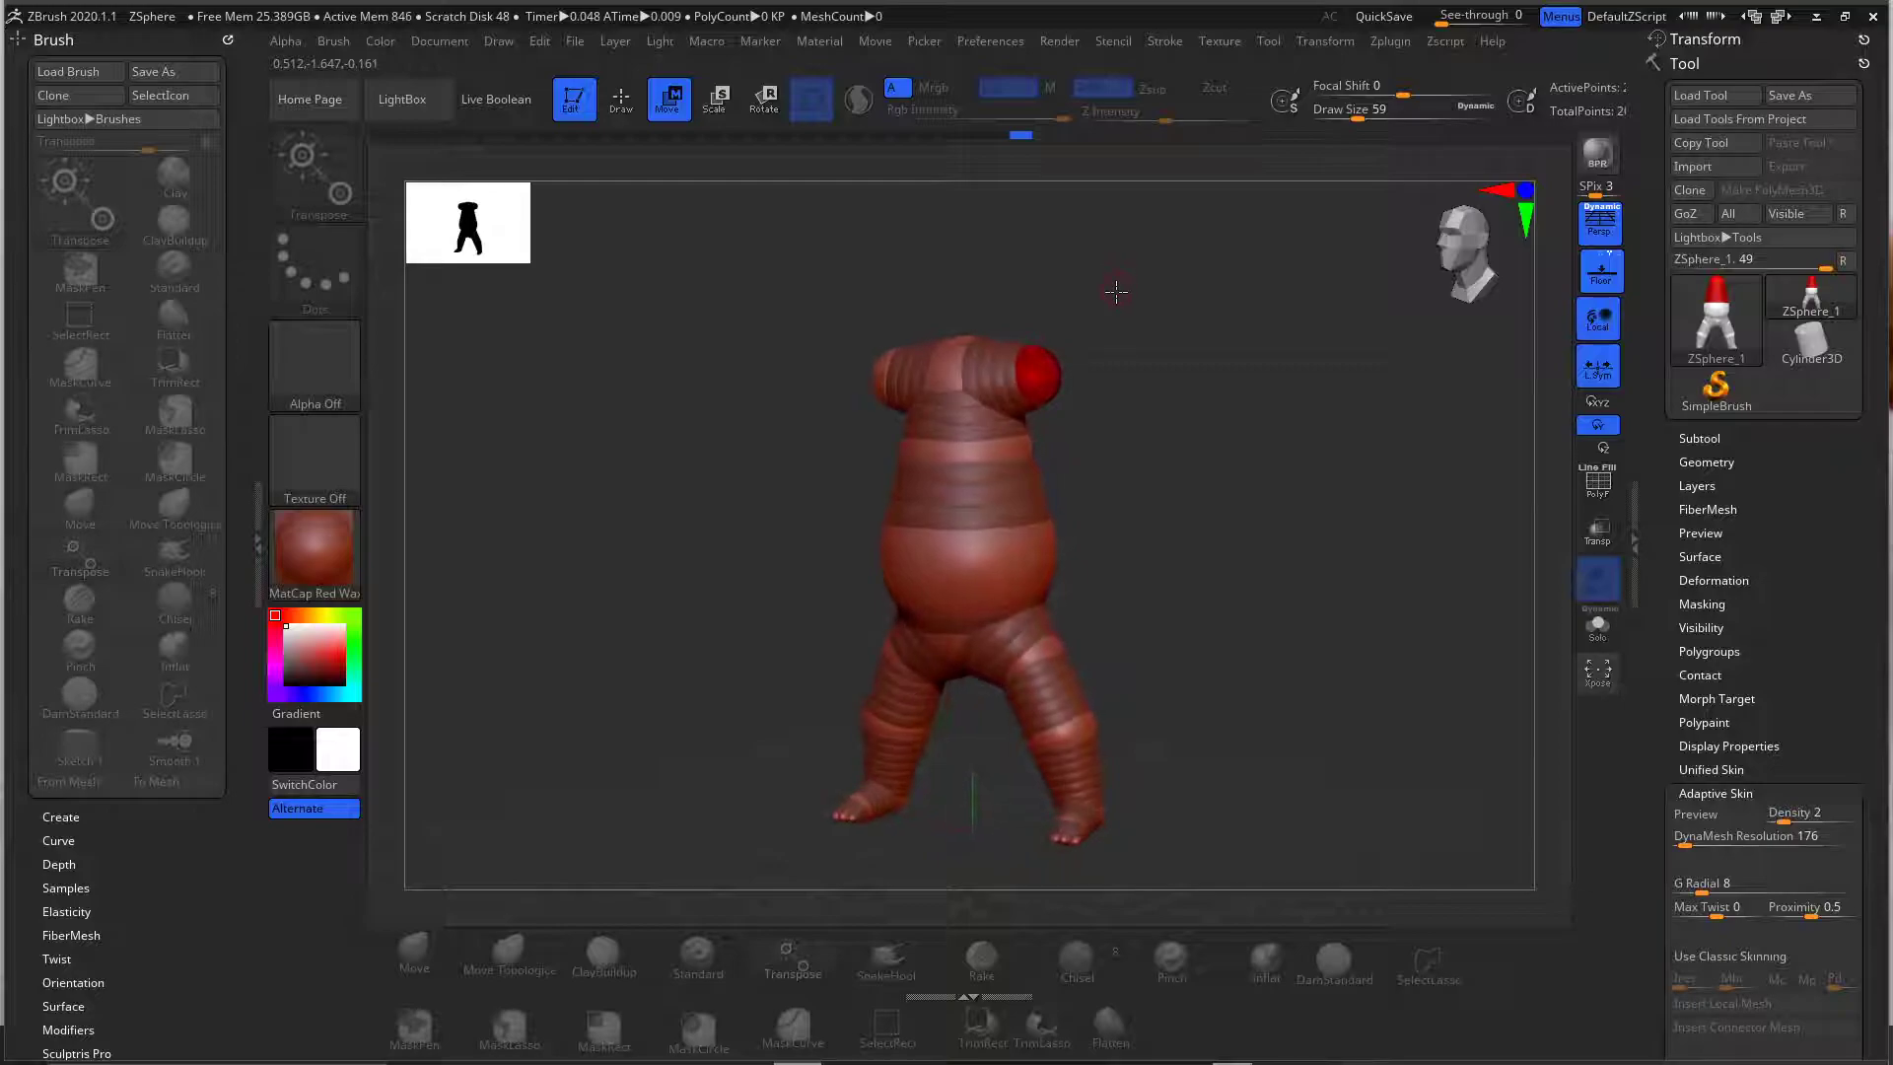
{"action": "key", "text": "shift+a"}
{"action": "left_click_drag", "start_coordinate": [1105, 458], "coordinate": [1102, 411]}
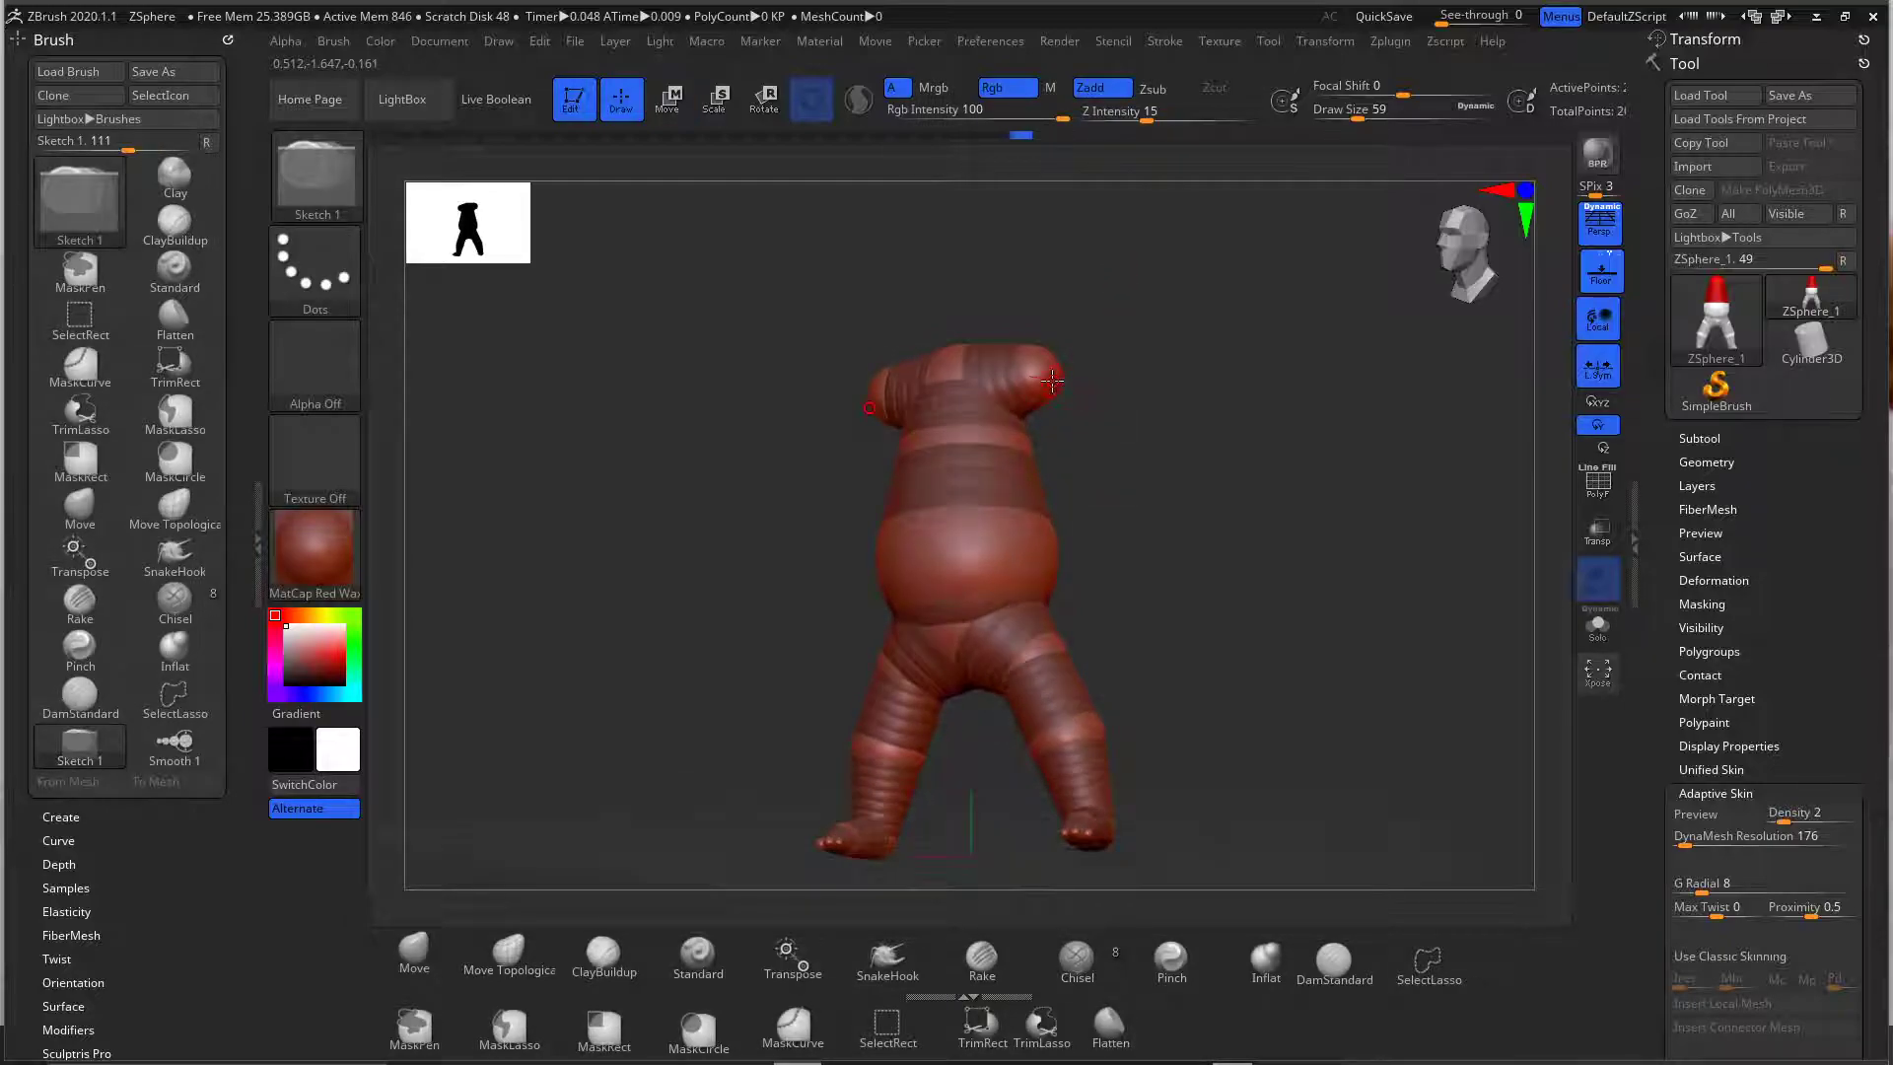
- Add mirrored ZSpheres on the shoulder ends and pull them down beside the hips to form the arms
{"action": "left_click_drag", "start_coordinate": [1054, 385], "coordinate": [1066, 402]}
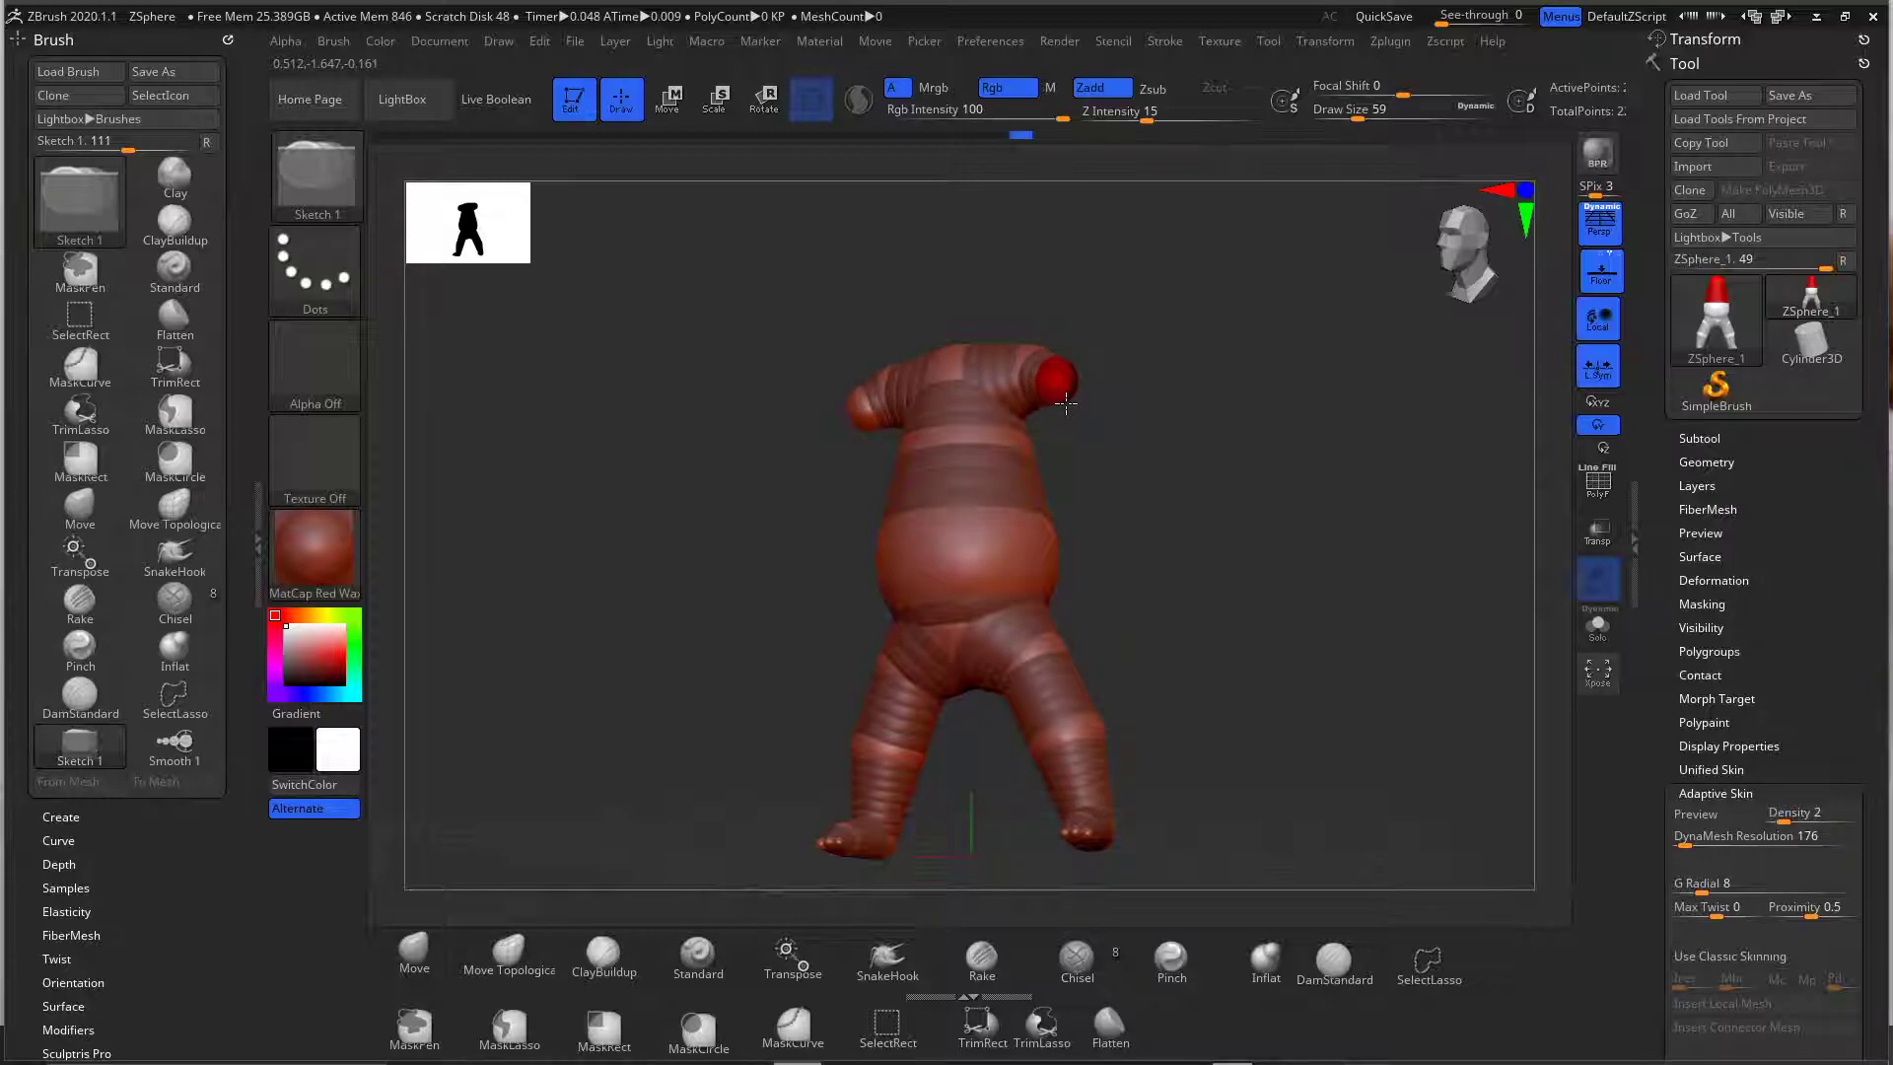
{"action": "left_click_drag", "start_coordinate": [1128, 423], "coordinate": [1115, 482]}
{"action": "key", "text": "w"}
{"action": "mouse_move", "coordinate": [1056, 394]}
{"action": "left_mouse_down"}
{"action": "mouse_move", "coordinate": [1104, 450]}
{"action": "mouse_move", "coordinate": [1096, 518]}
{"action": "mouse_move", "coordinate": [1140, 634]}
{"action": "mouse_move", "coordinate": [1120, 691]}
{"action": "mouse_move", "coordinate": [1095, 674]}
{"action": "left_mouse_up"}
{"action": "left_click_drag", "start_coordinate": [1218, 577], "coordinate": [1267, 566], "text": "shift"}
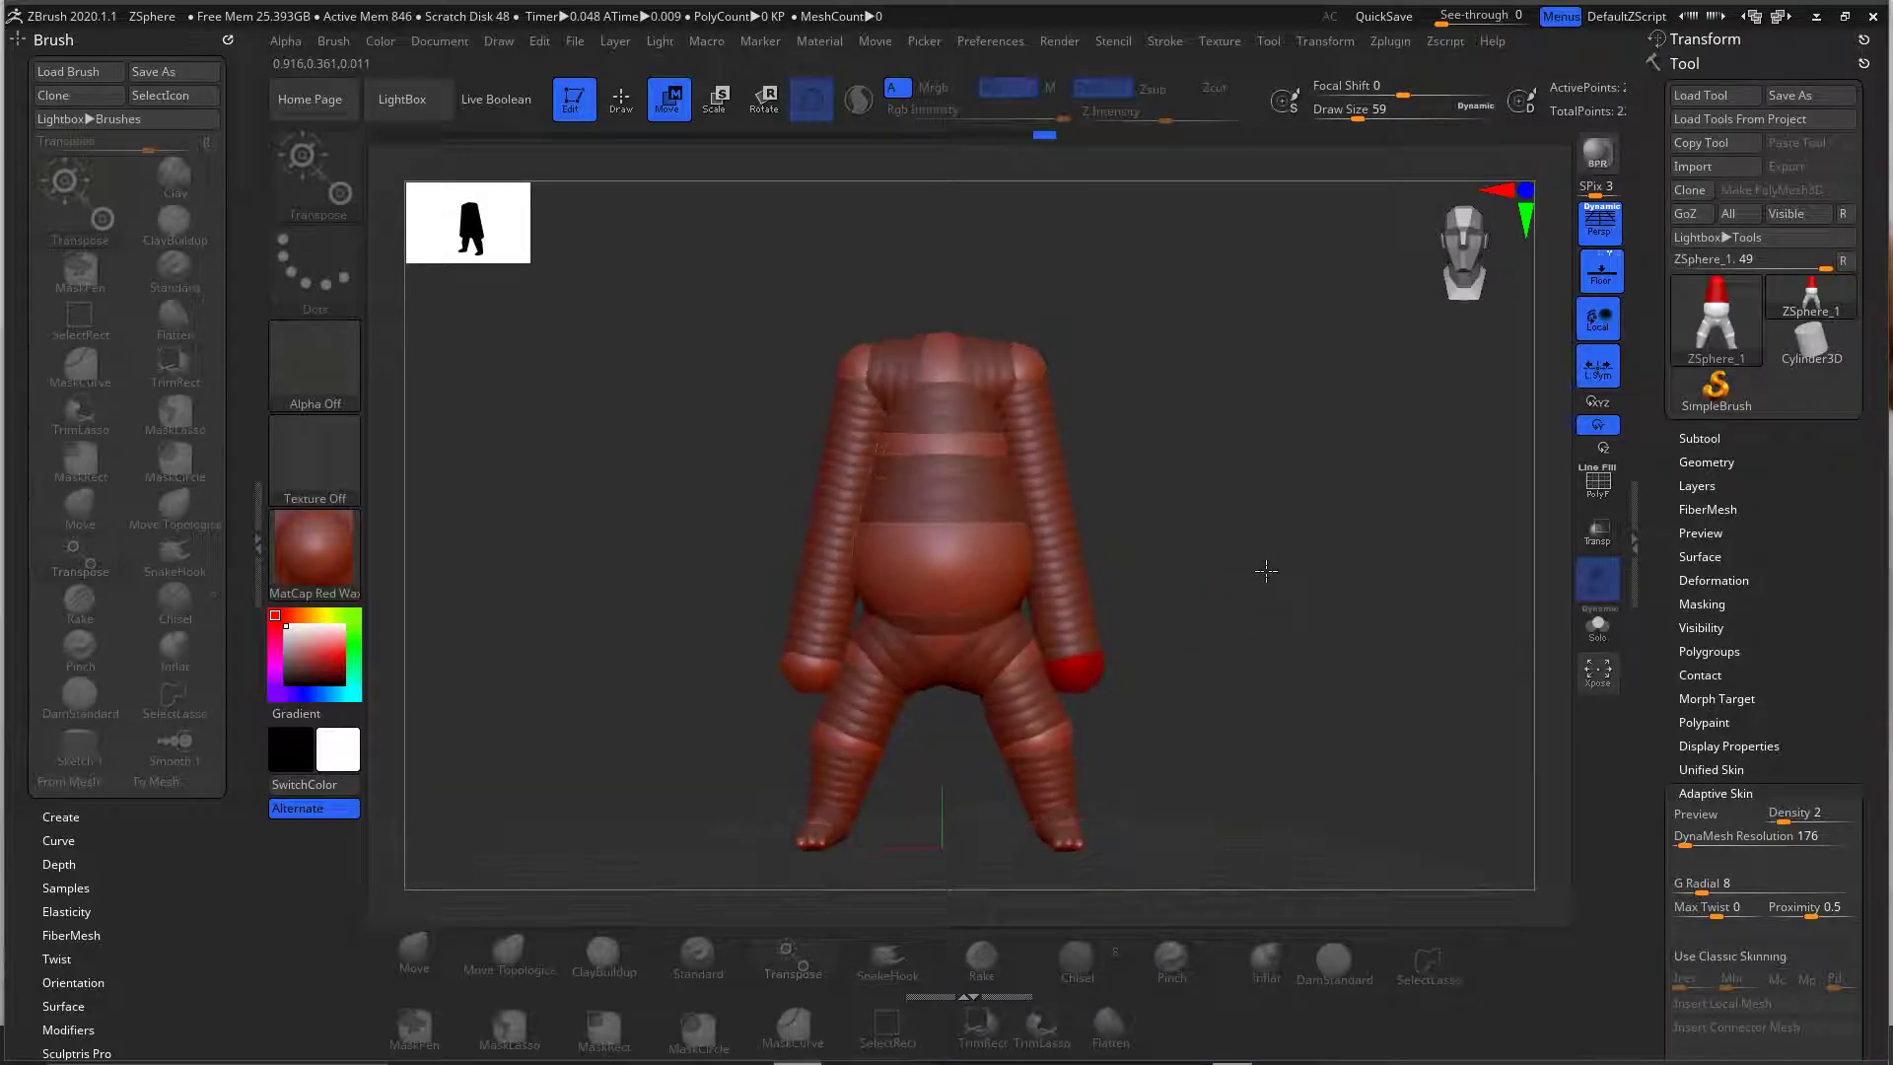
- Insert mirrored elbow ZSpheres midway along the arms, then move the elbows and the arm ends outward
{"action": "key", "text": "q"}
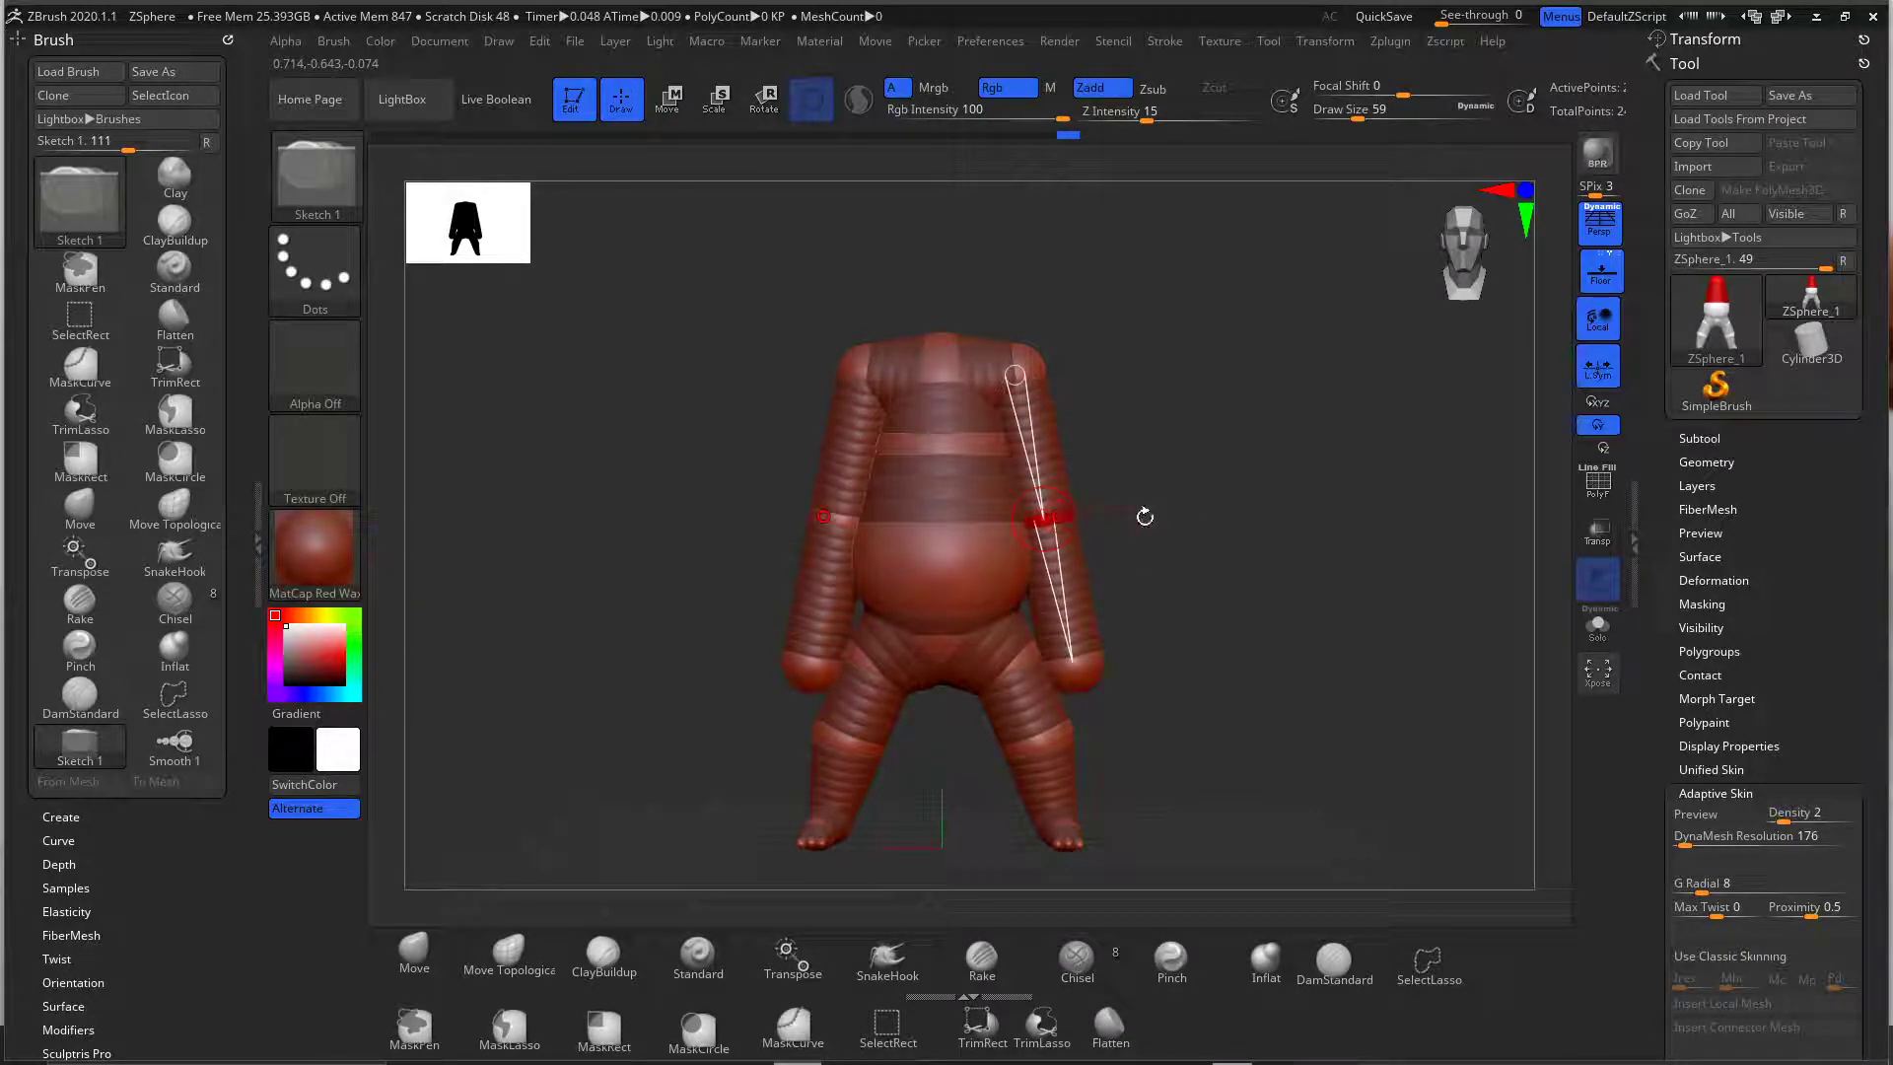
{"action": "key", "text": "w"}
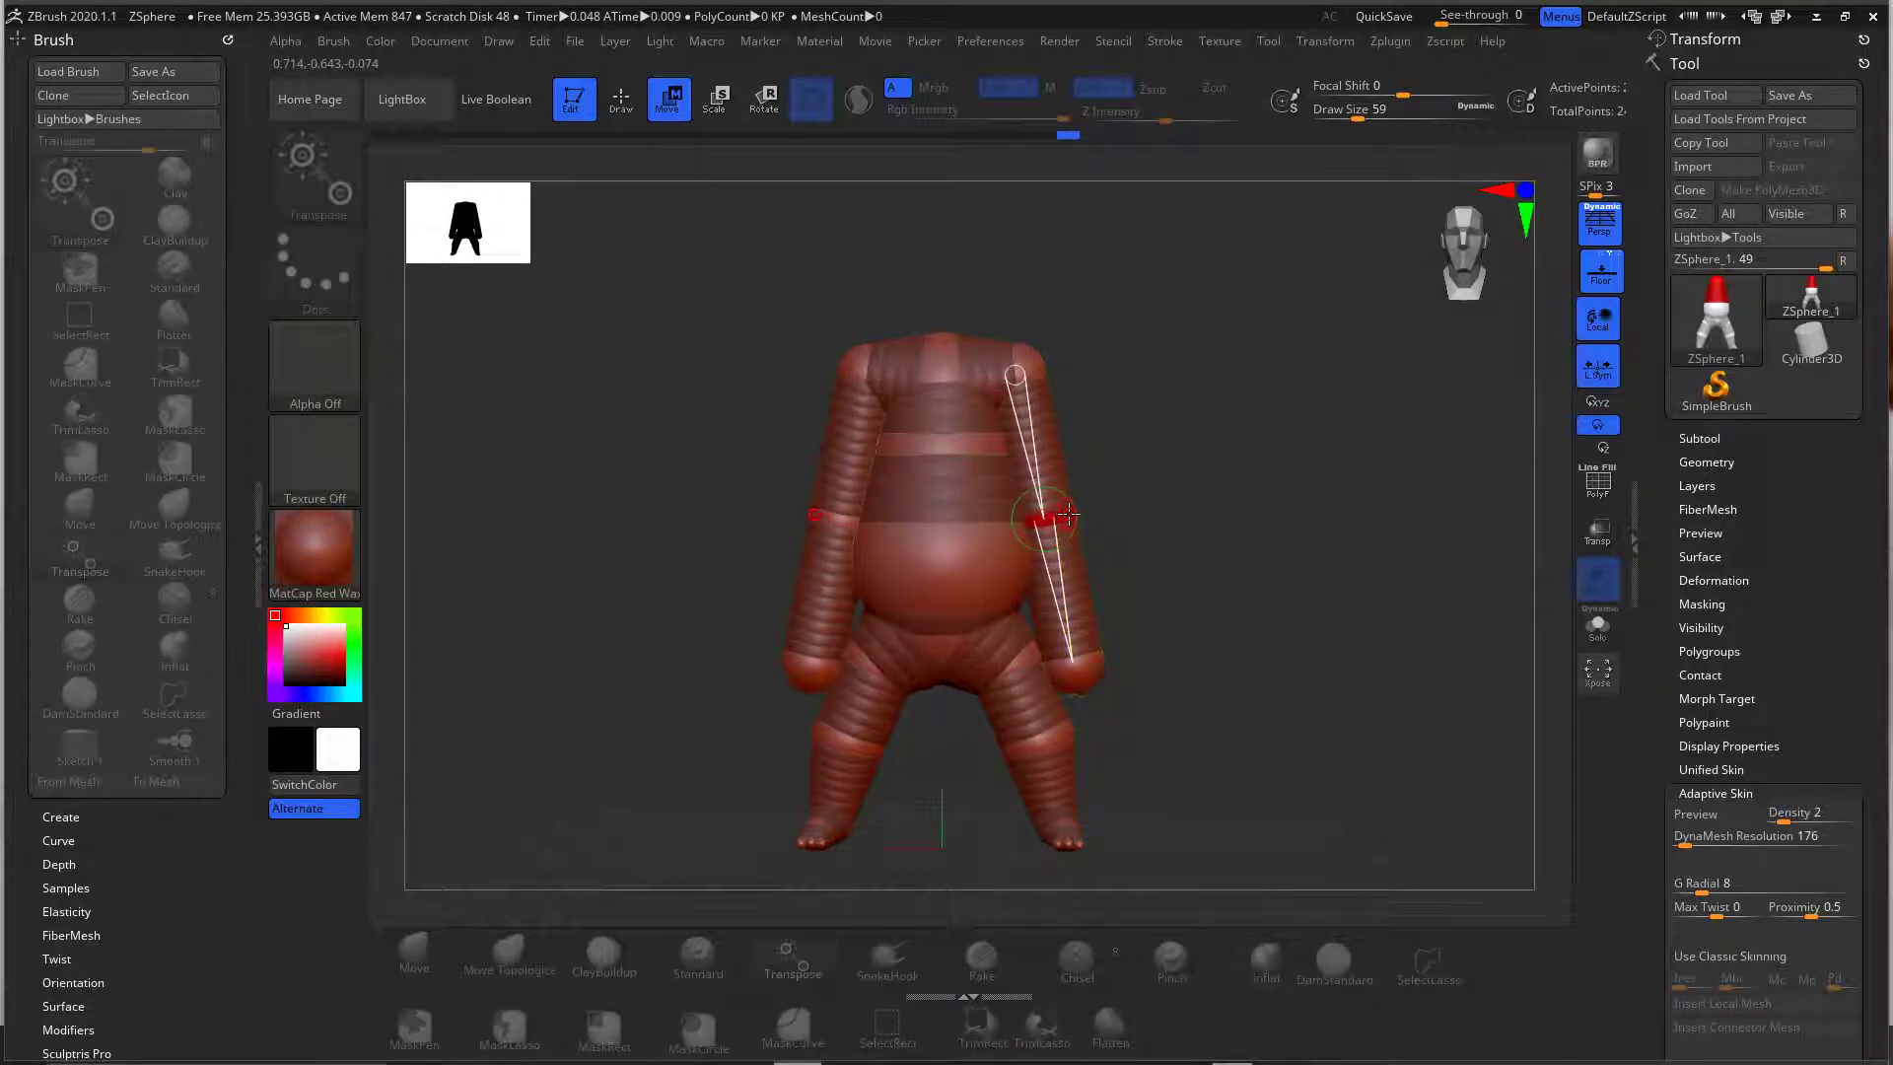
{"action": "left_click_drag", "start_coordinate": [1070, 513], "coordinate": [1119, 513]}
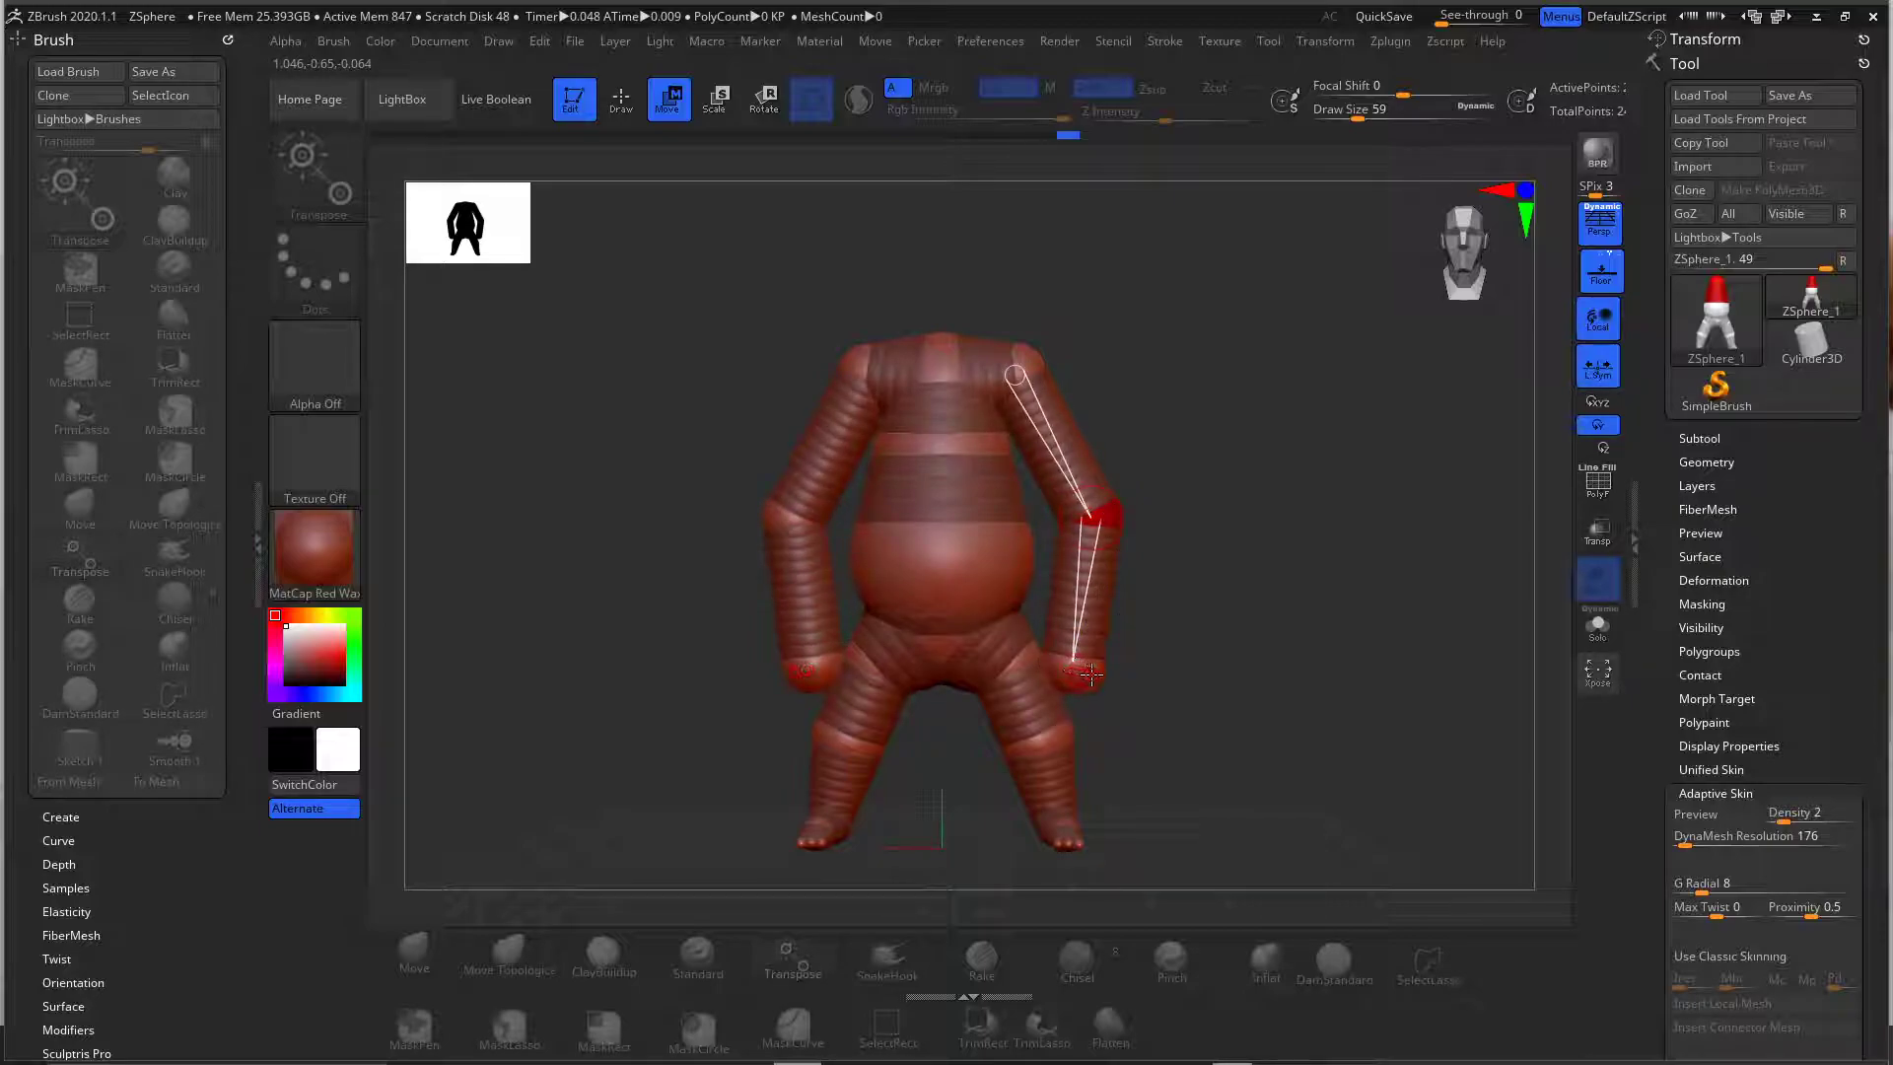
{"action": "left_click_drag", "start_coordinate": [1094, 677], "coordinate": [1149, 667]}
- Examine the arms and shoulders from several angles and in the adaptive skin preview
{"action": "left_click_drag", "start_coordinate": [1293, 591], "coordinate": [1251, 592]}
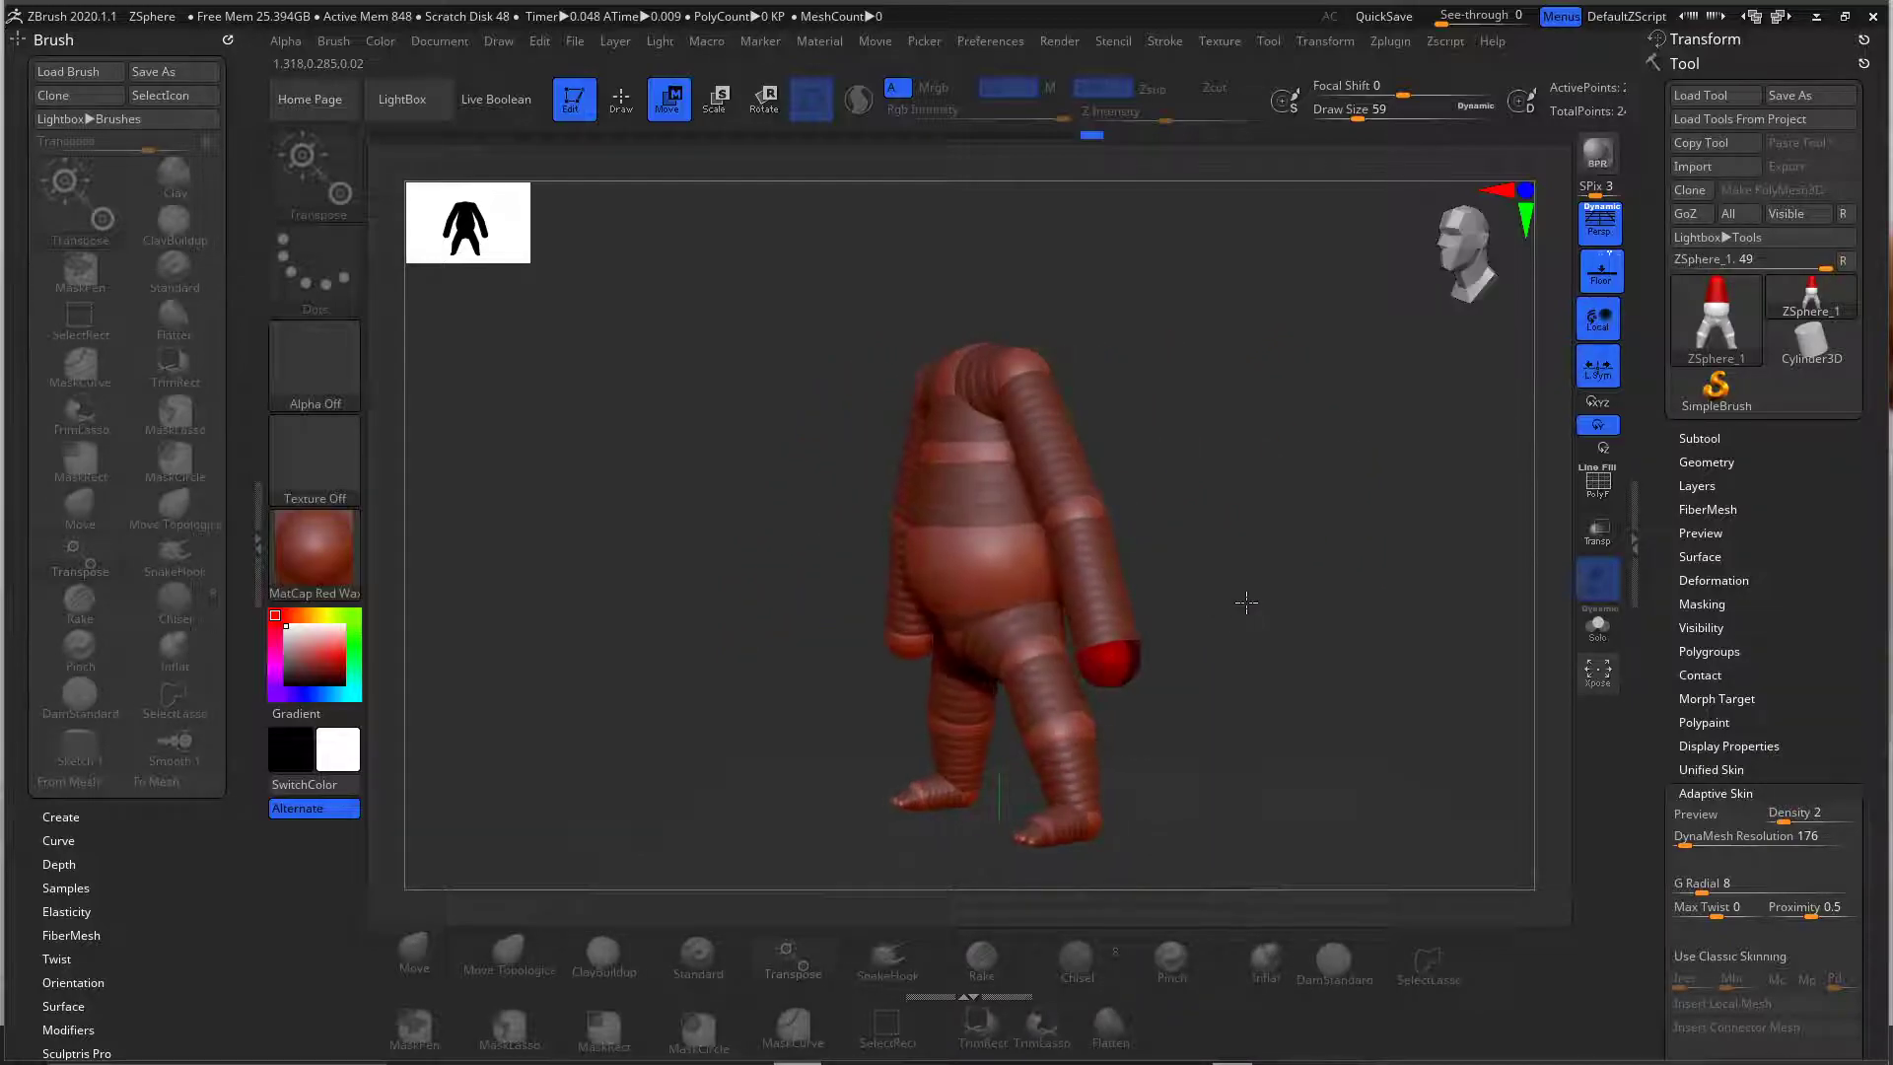
{"action": "left_click_drag", "start_coordinate": [948, 594], "coordinate": [1081, 590]}
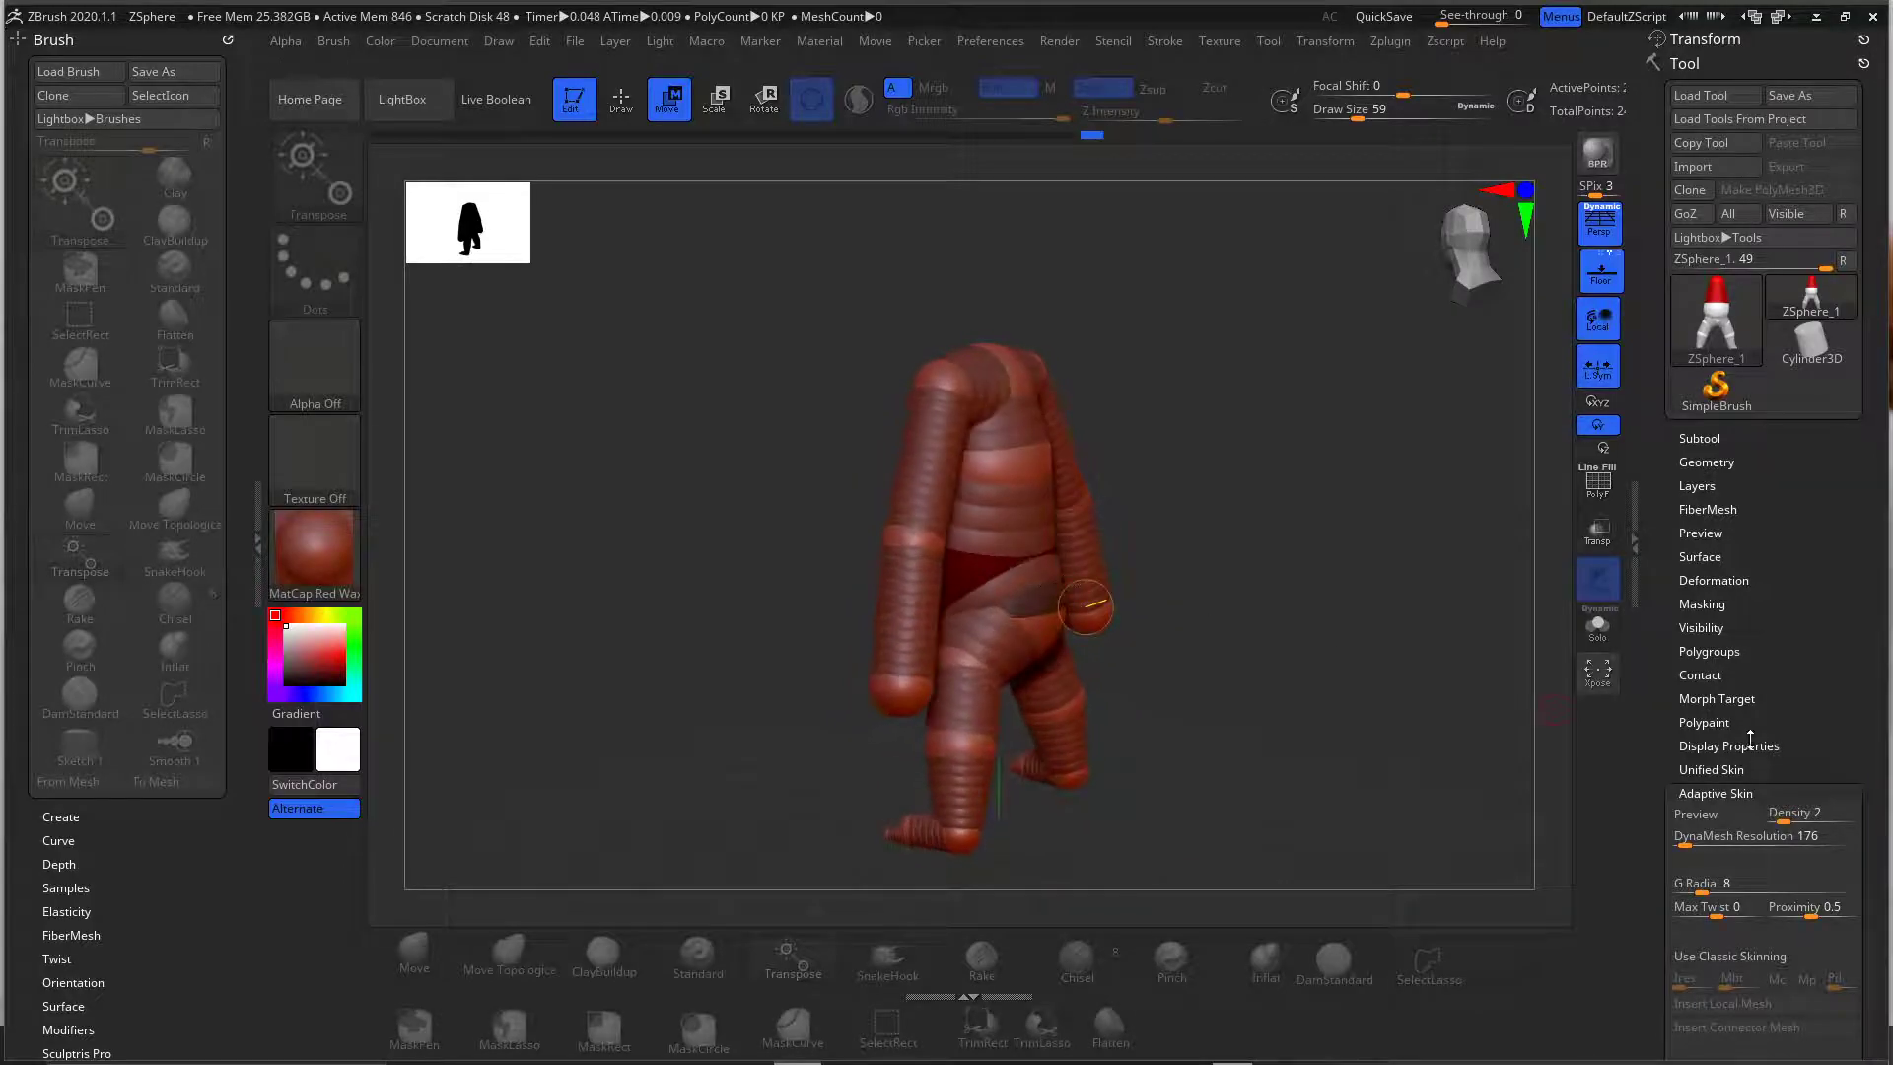
{"action": "left_click", "coordinate": [1691, 815]}
{"action": "left_click_drag", "start_coordinate": [1410, 717], "coordinate": [1470, 681]}
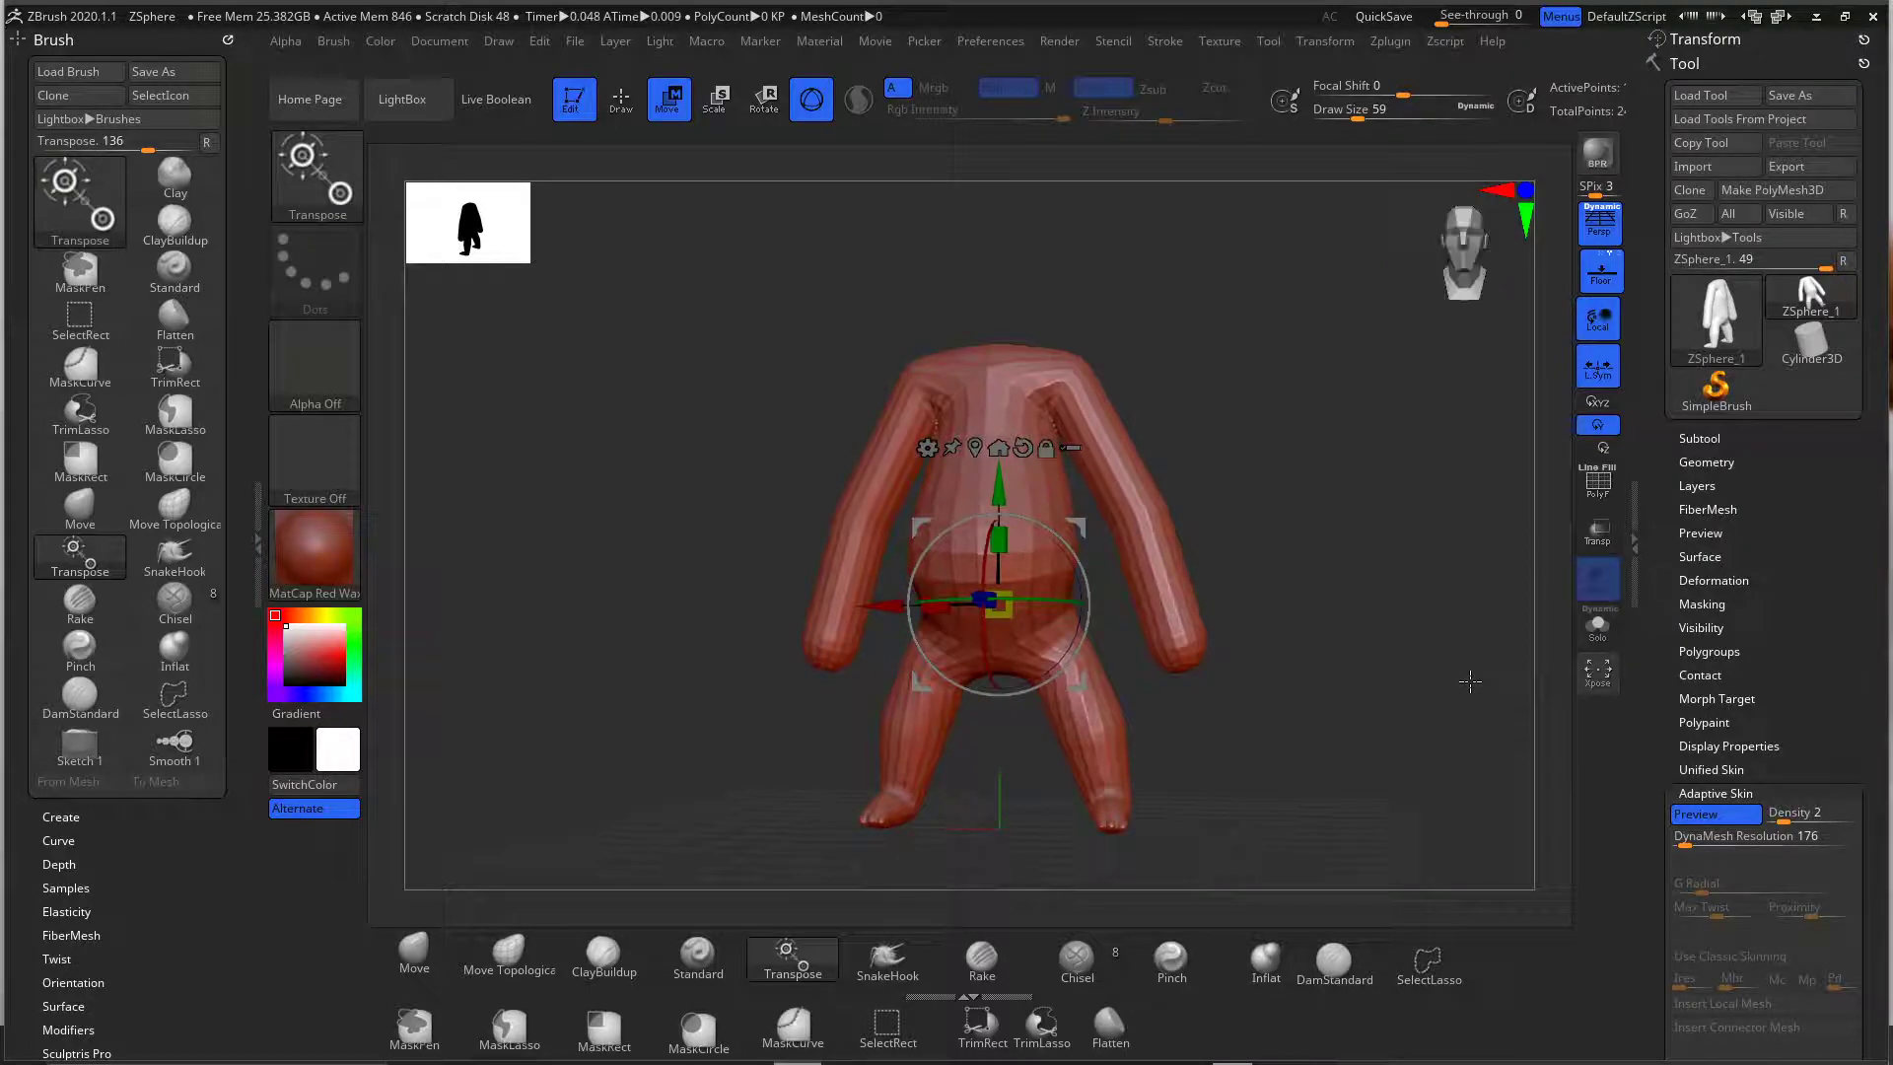
{"action": "left_click", "coordinate": [1717, 816]}
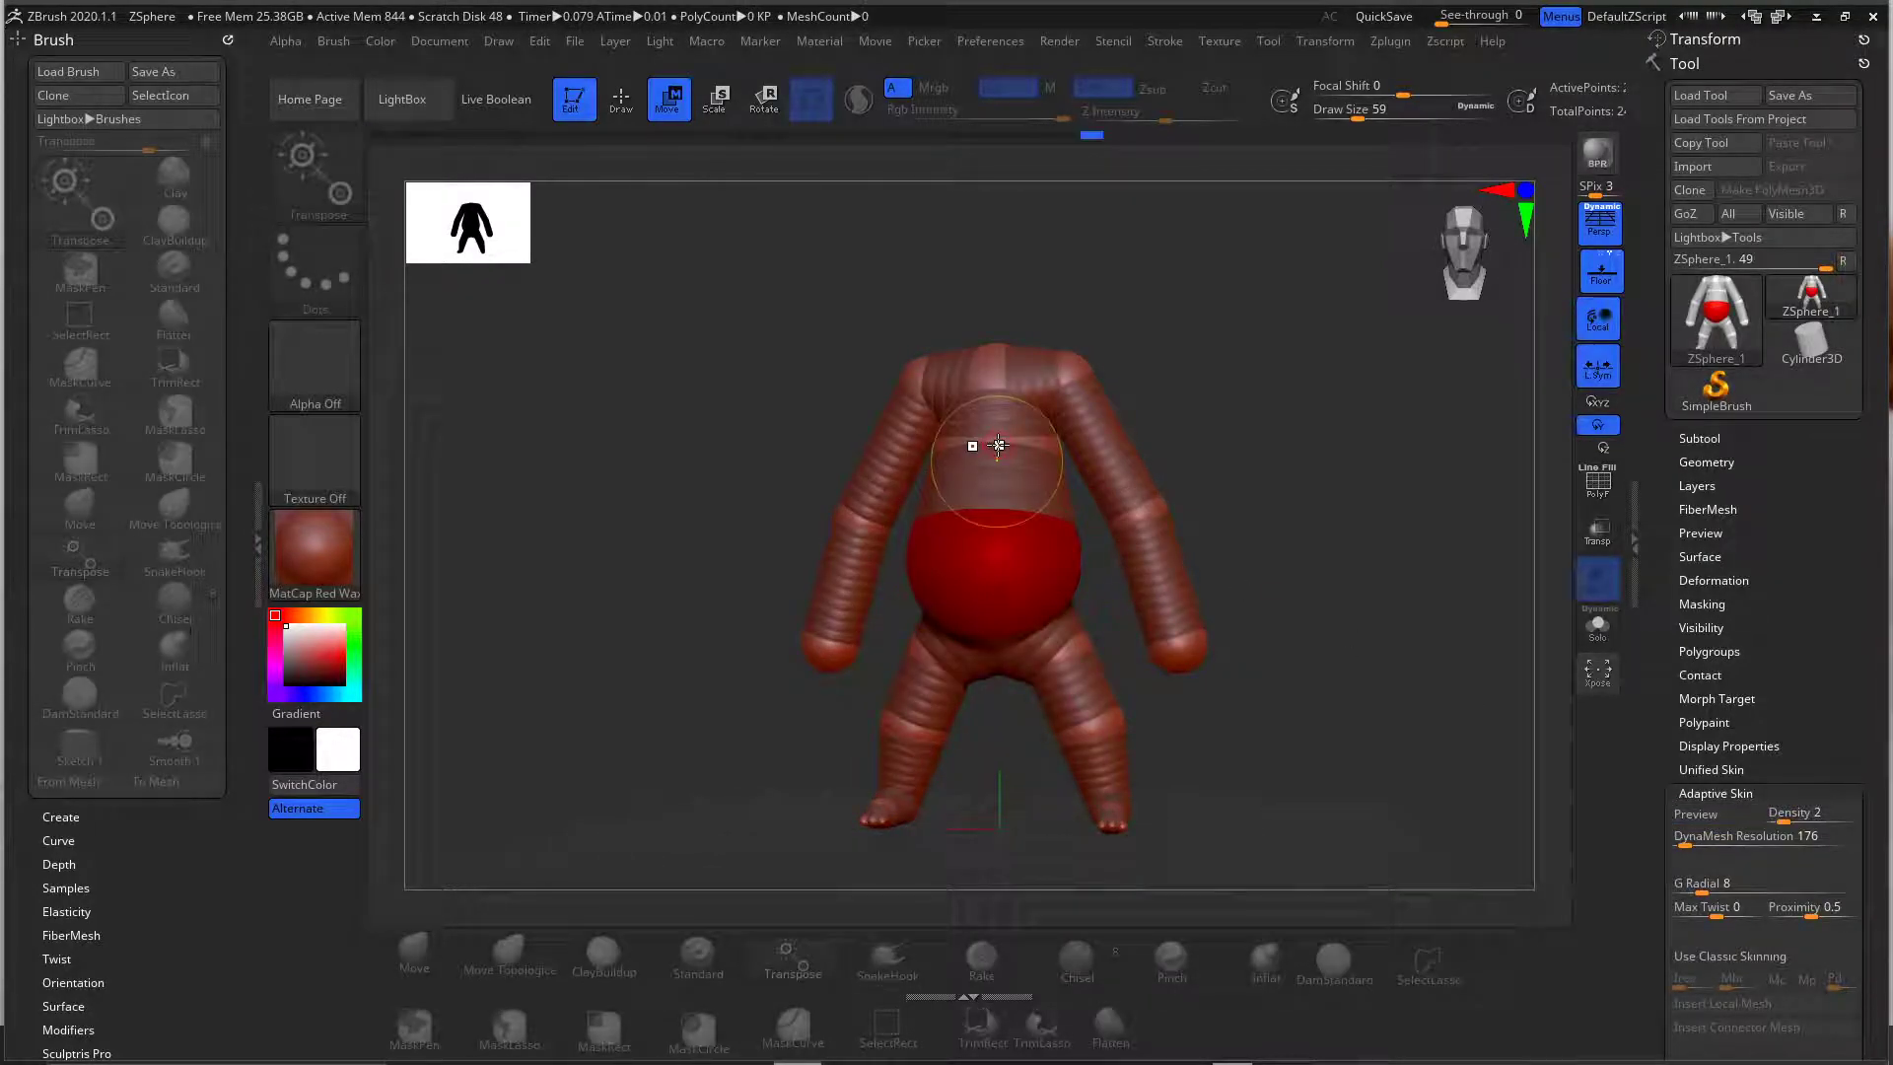
- Adjust the size of the chest ZSphere between the shoulders and belly, and check the torso from the side and back
{"action": "left_click_drag", "start_coordinate": [1269, 355], "coordinate": [1277, 369], "text": "shift"}
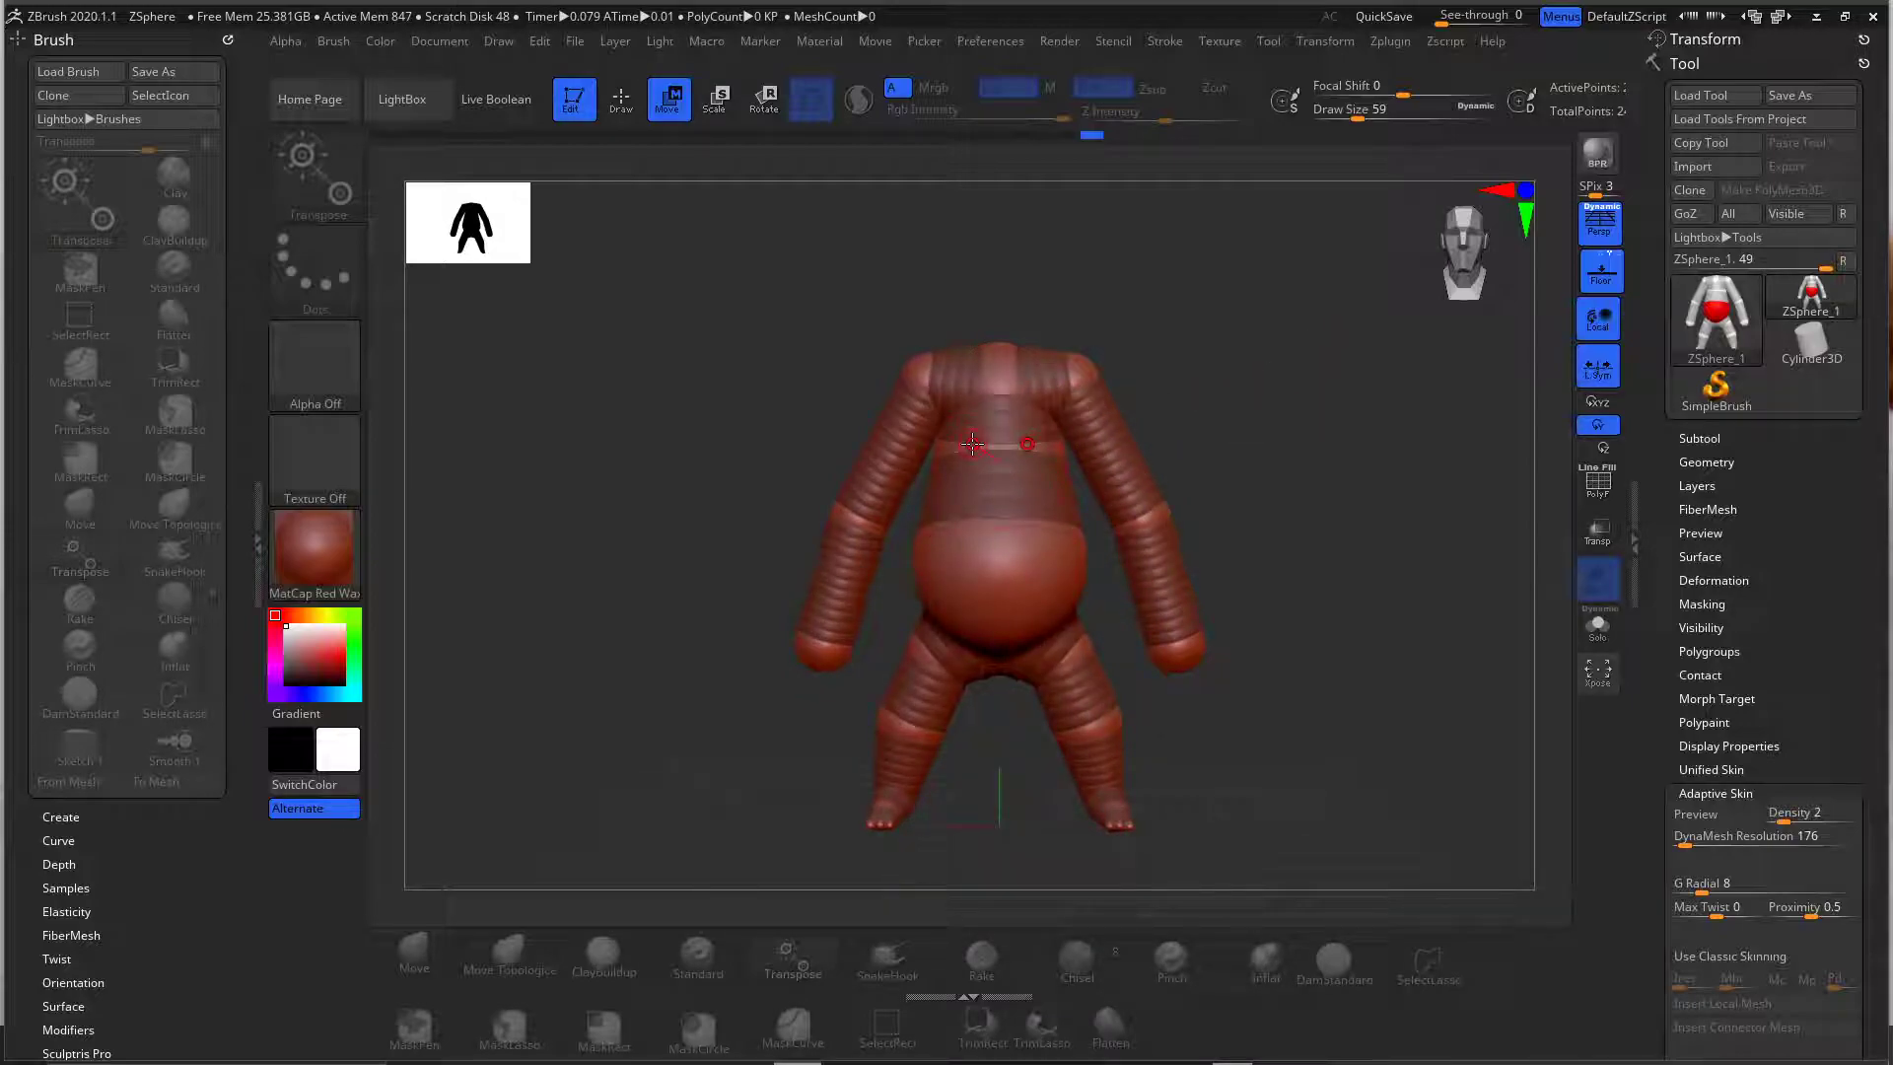
{"action": "key", "text": "e"}
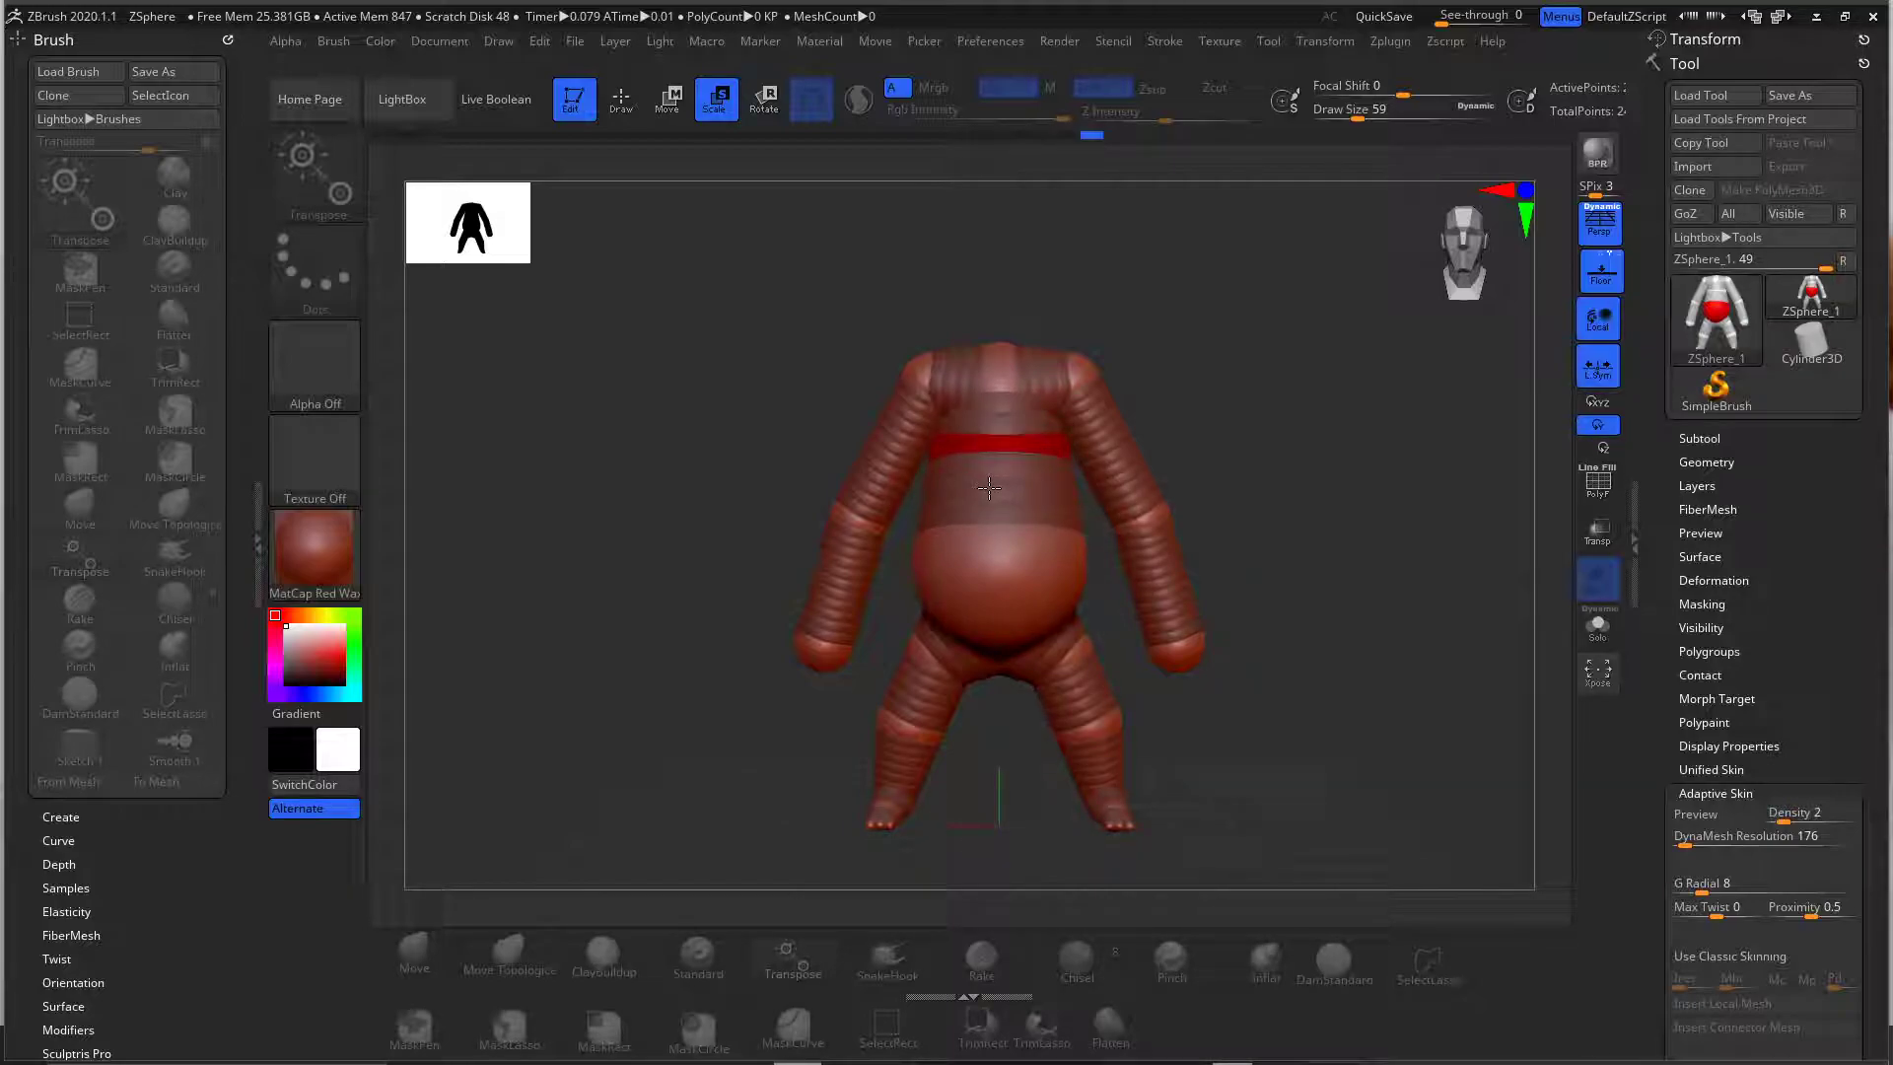
{"action": "left_click_drag", "start_coordinate": [999, 385], "coordinate": [906, 387]}
{"action": "key", "text": "w"}
{"action": "left_click_drag", "start_coordinate": [1234, 428], "coordinate": [1191, 416]}
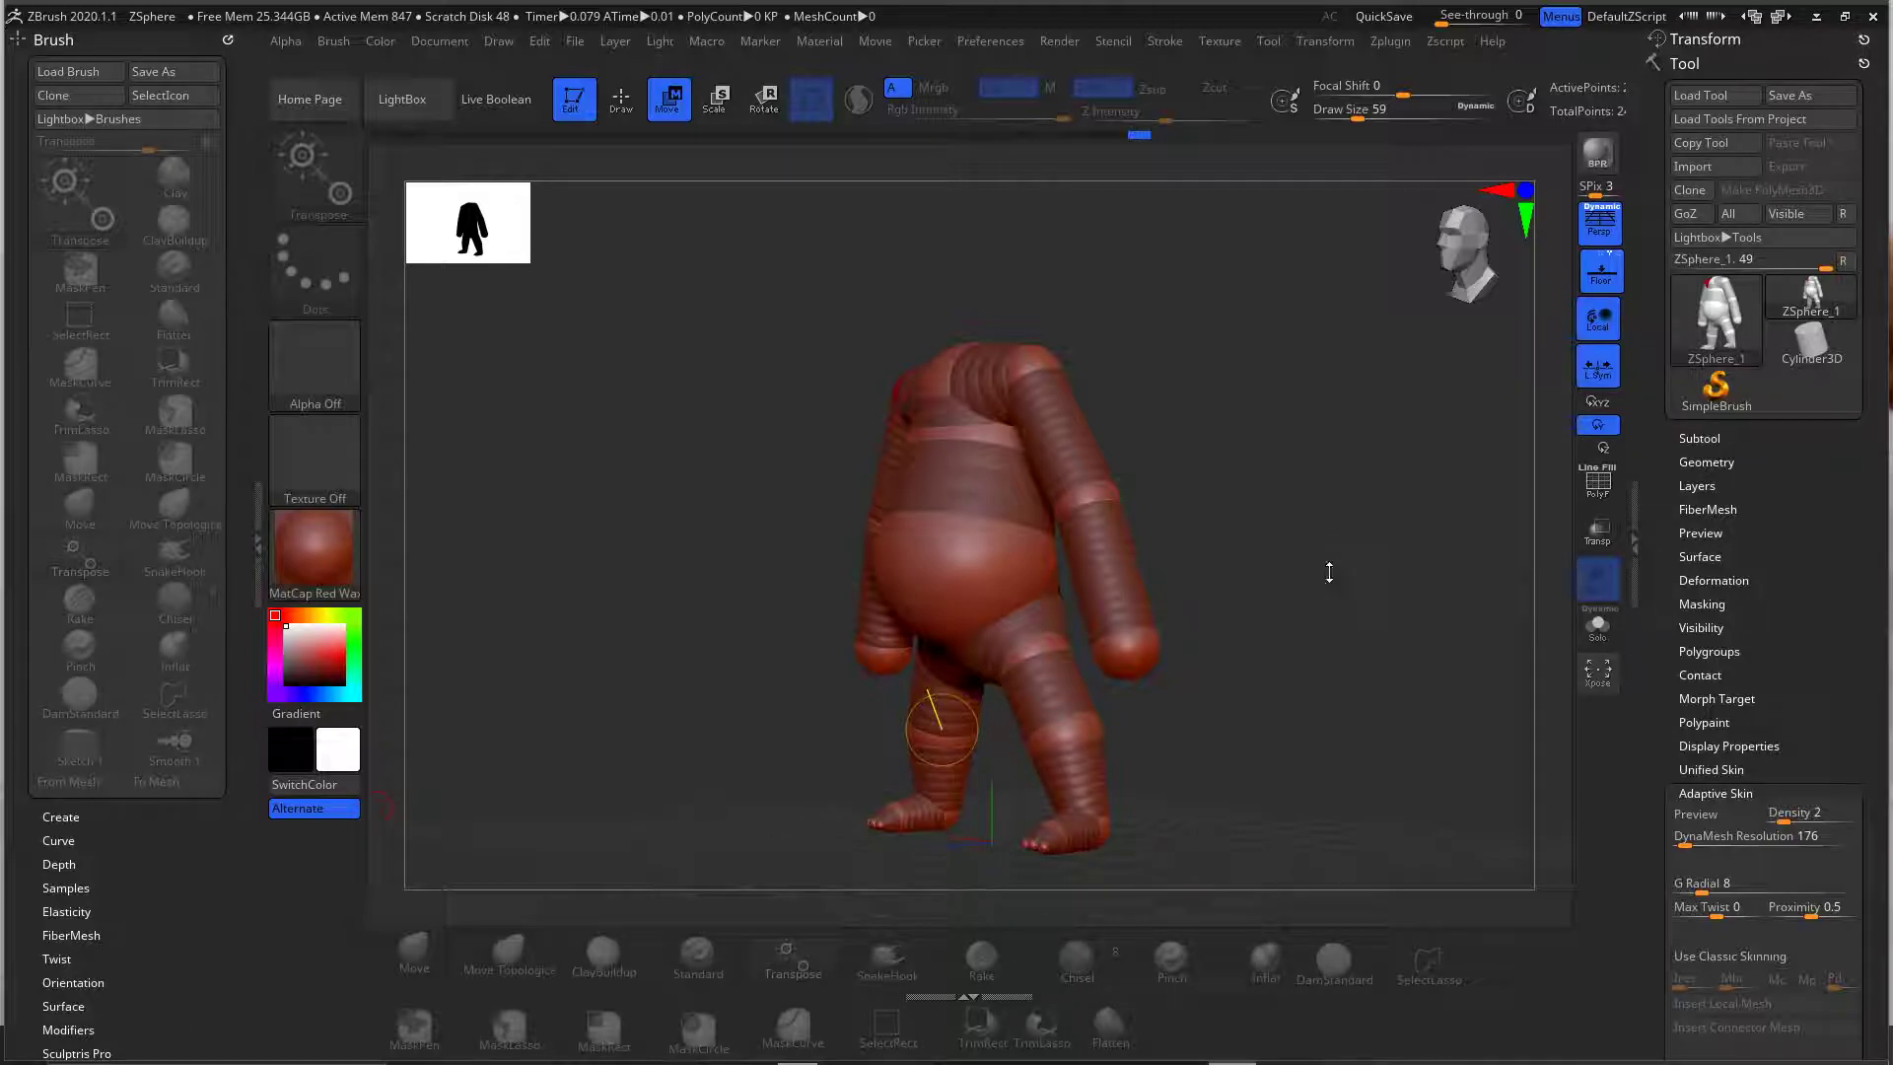
{"action": "left_click_drag", "start_coordinate": [1308, 591], "coordinate": [1255, 595]}
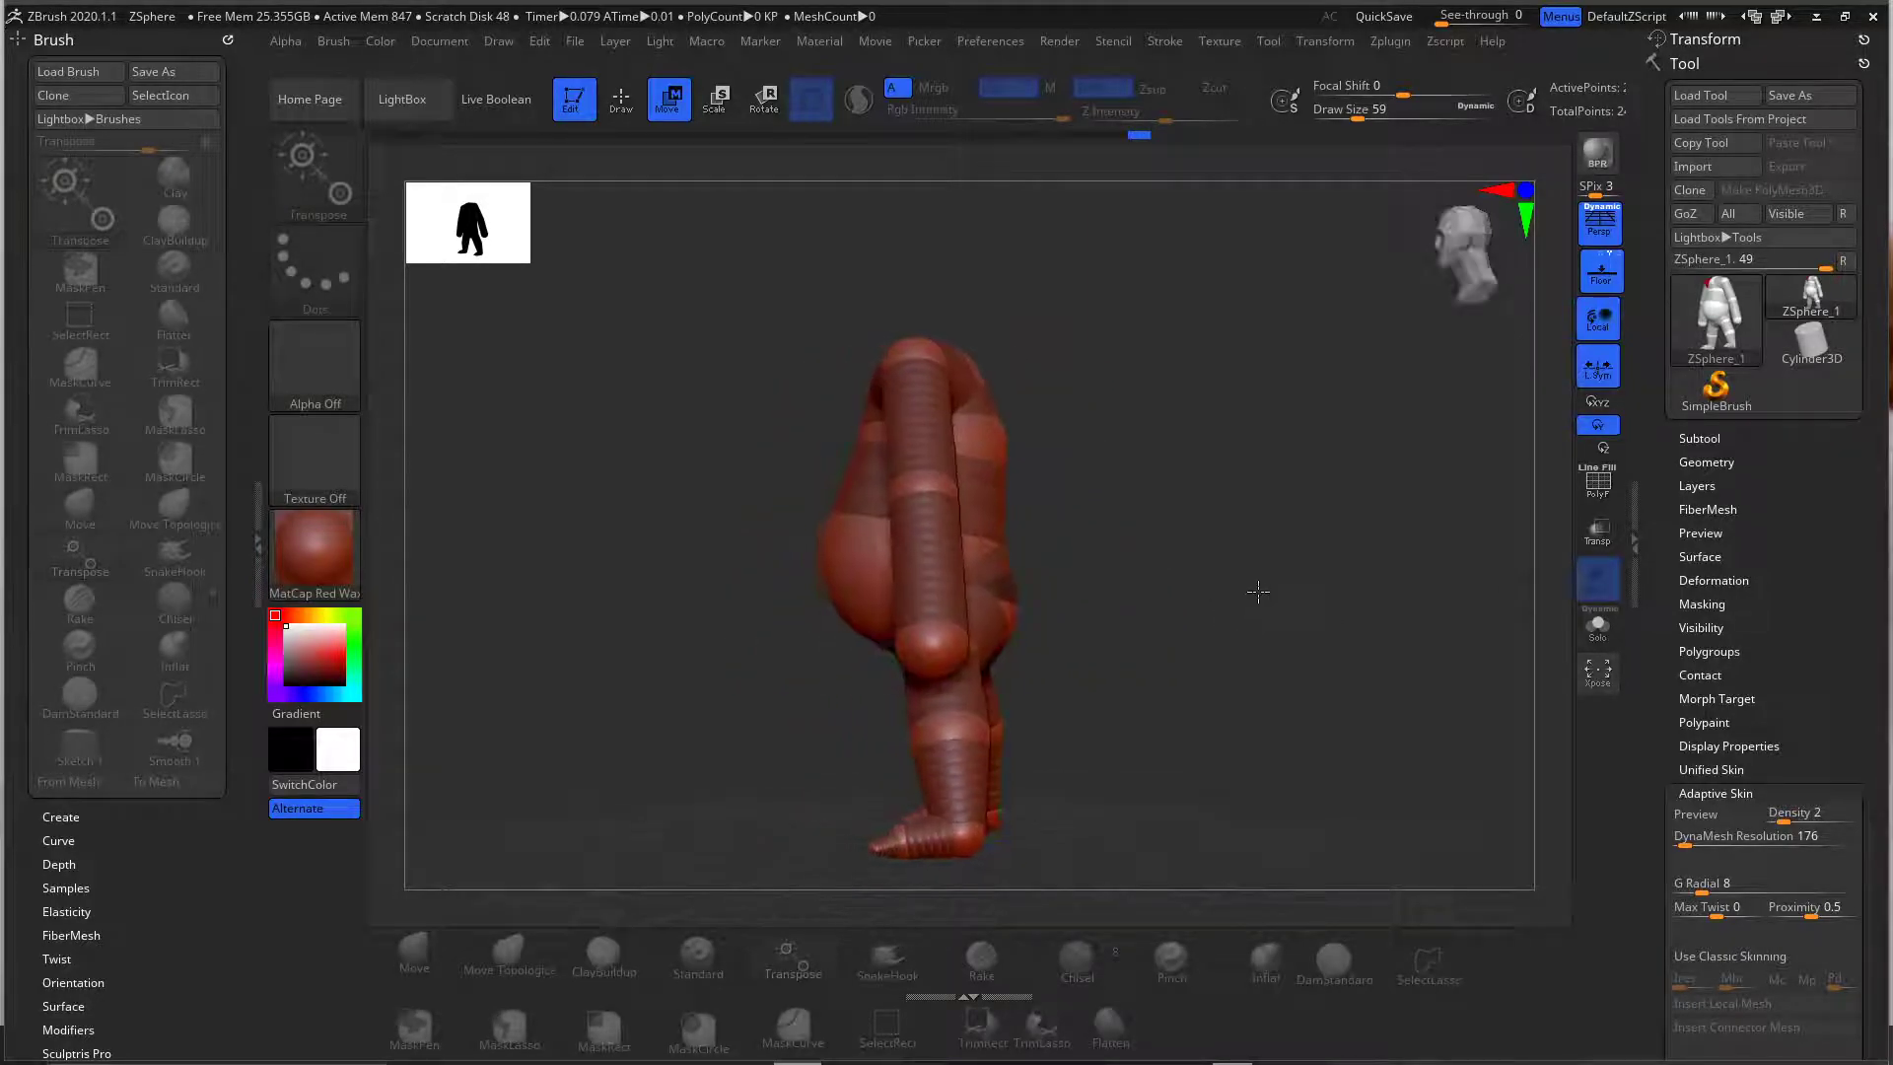
{"action": "left_click_drag", "start_coordinate": [929, 454], "coordinate": [767, 557]}
{"action": "left_click_drag", "start_coordinate": [630, 630], "coordinate": [581, 642]}
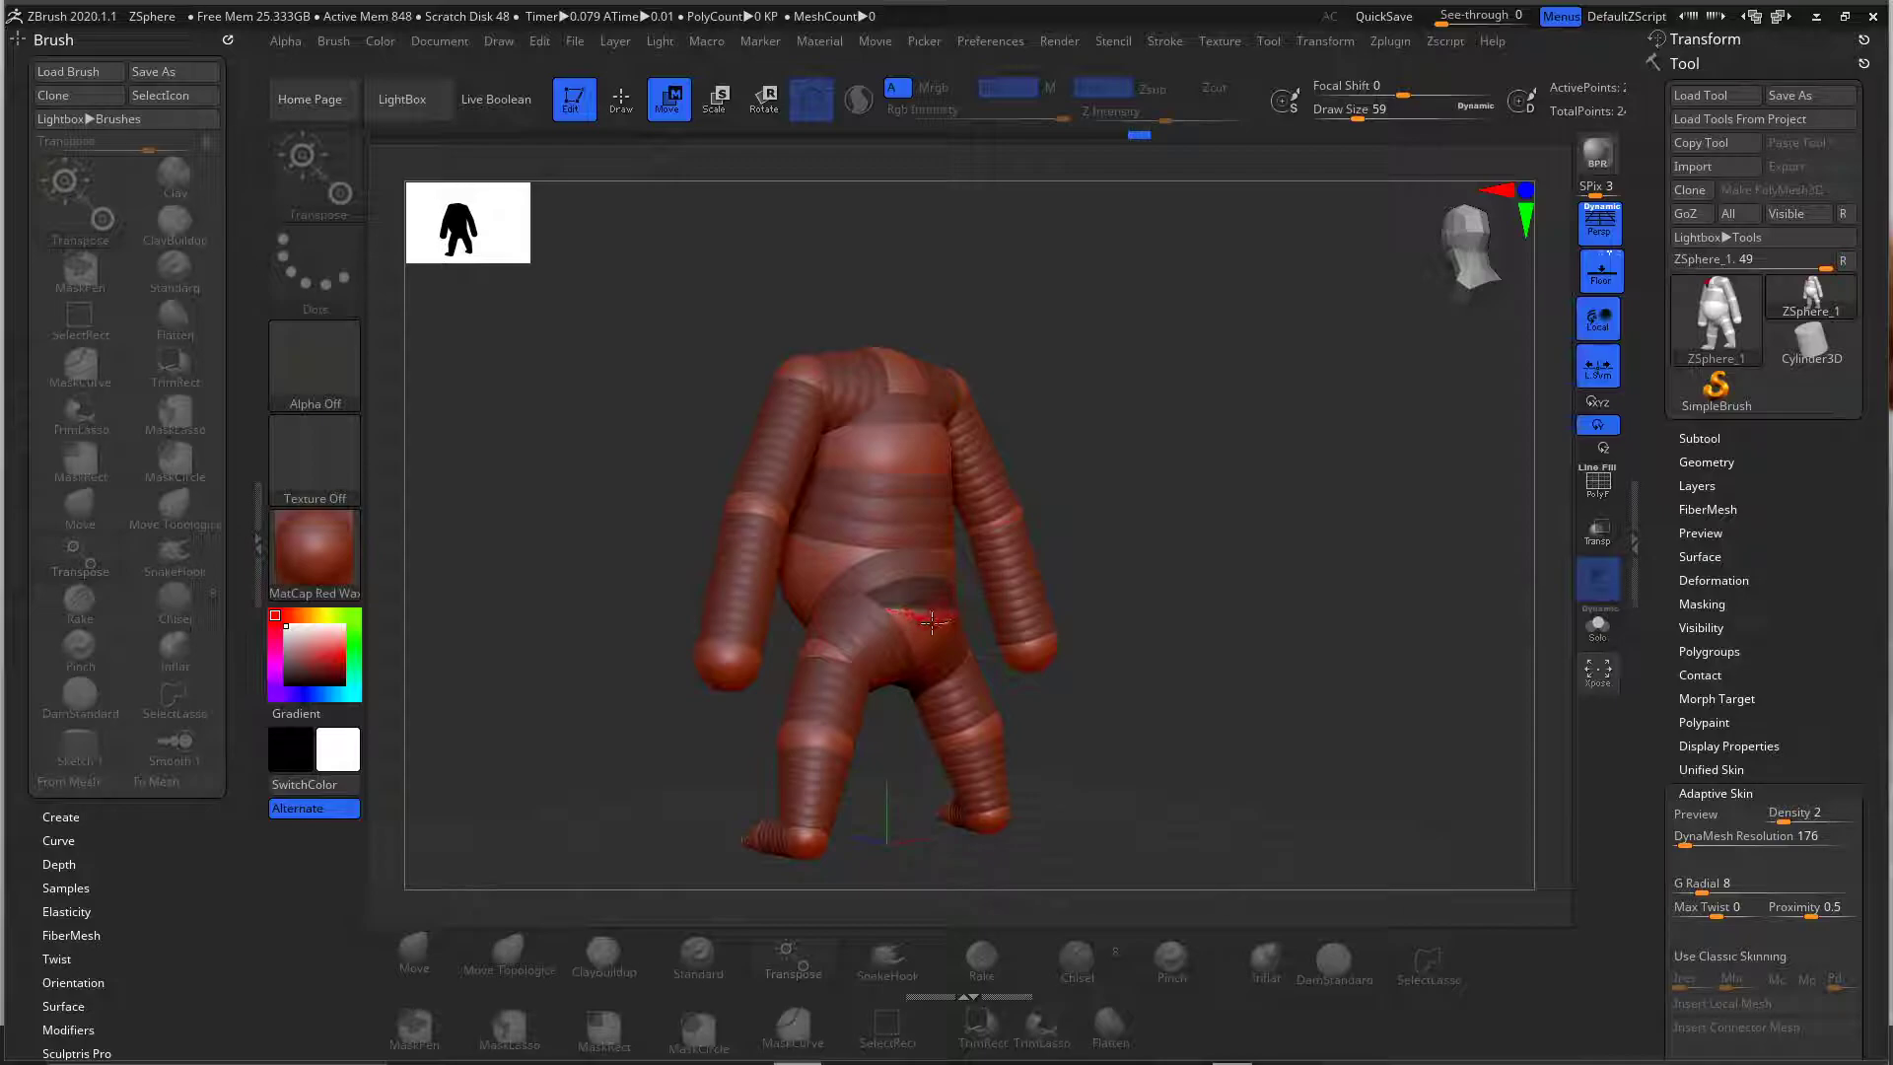
- Add a centred ZSphere on the back of the hips and scale it down slightly
{"action": "key", "text": "q"}
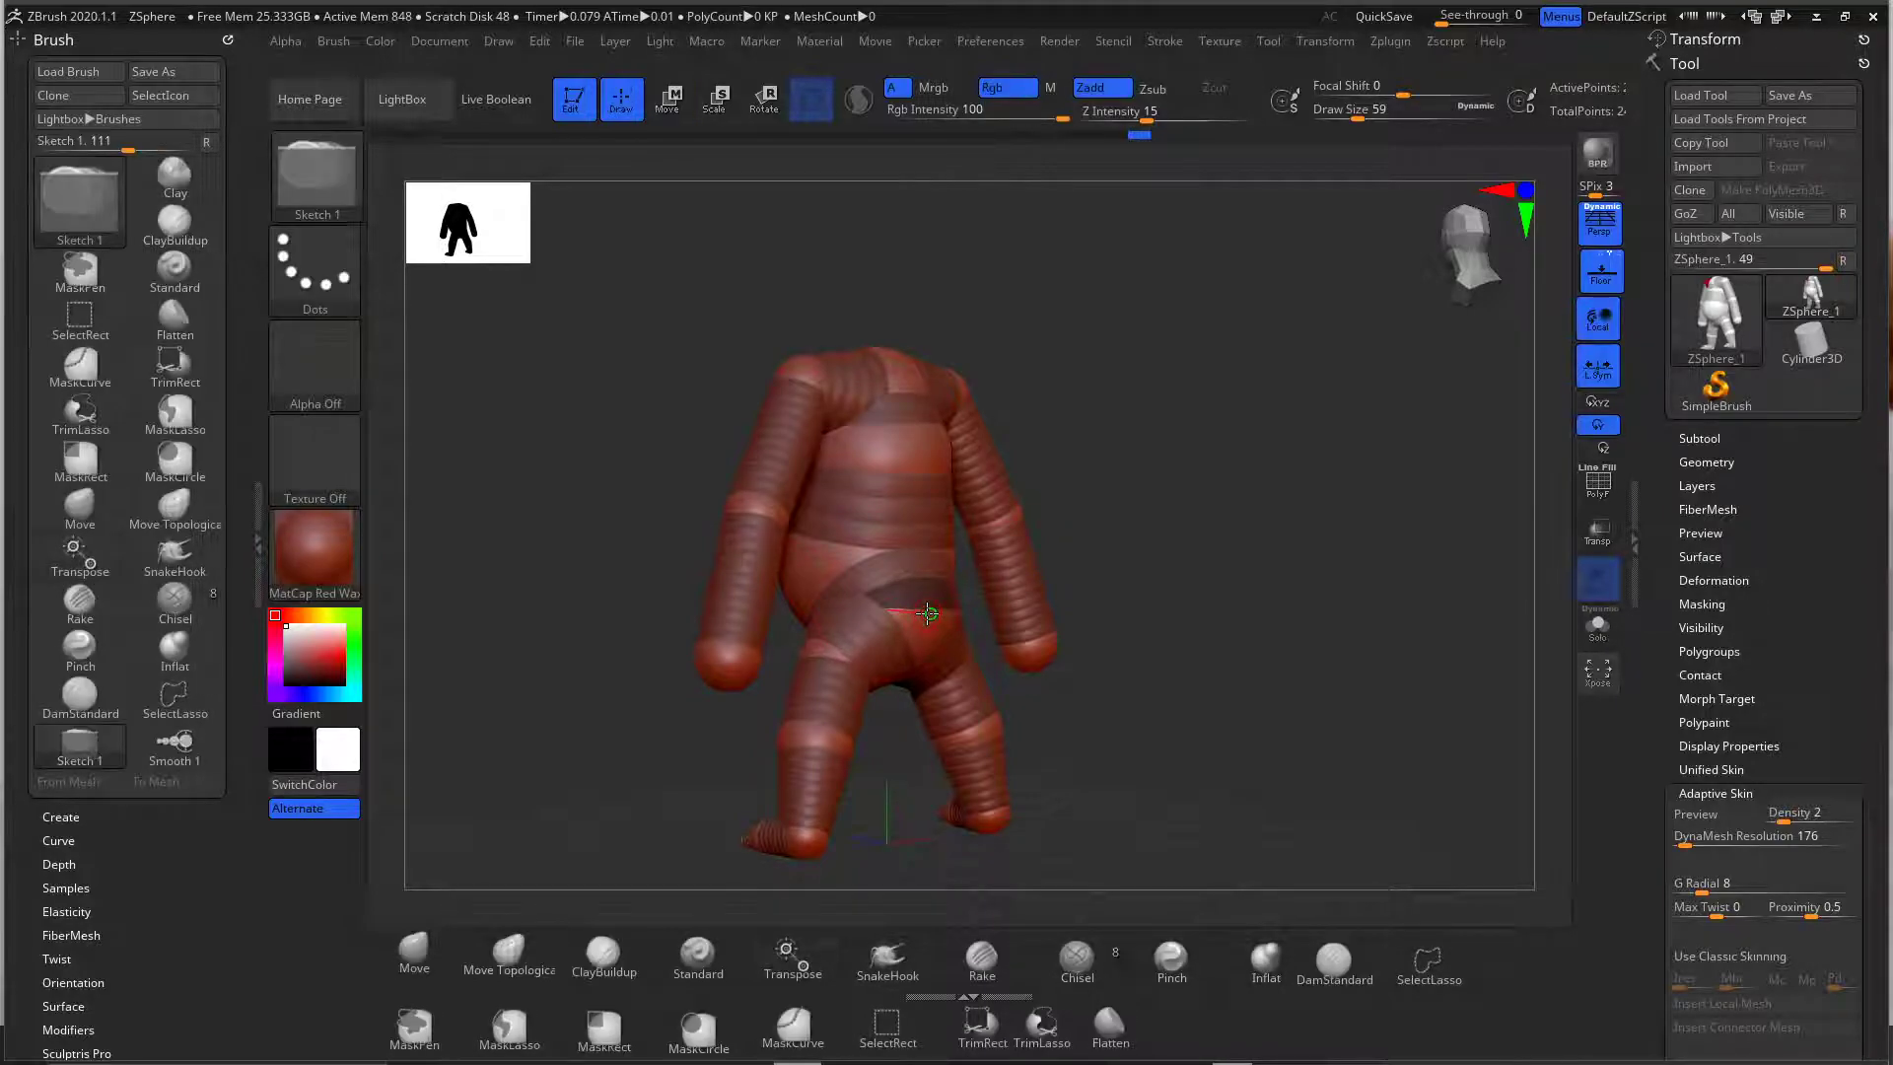
{"action": "left_click_drag", "start_coordinate": [945, 637], "coordinate": [955, 658]}
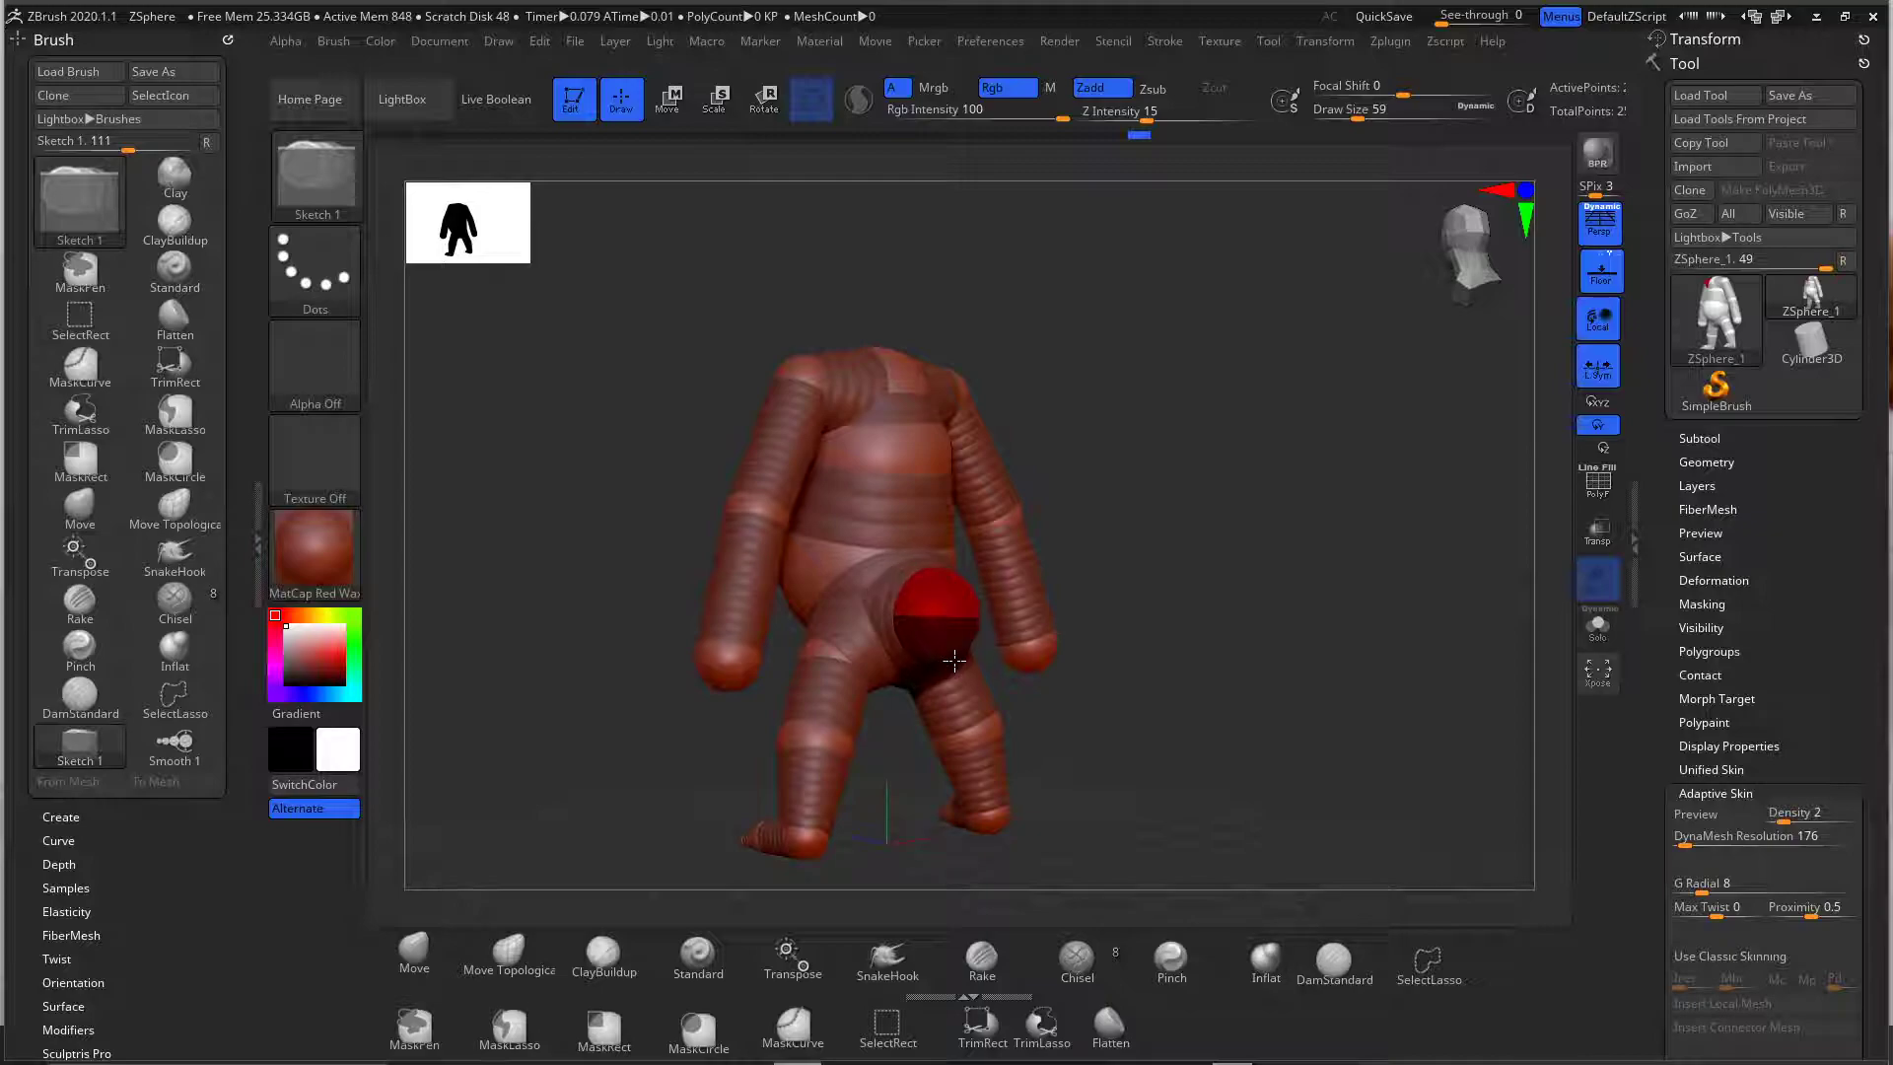
{"action": "key", "text": "shift"}
{"action": "key", "text": "shift"}
{"action": "key", "text": "shift"}
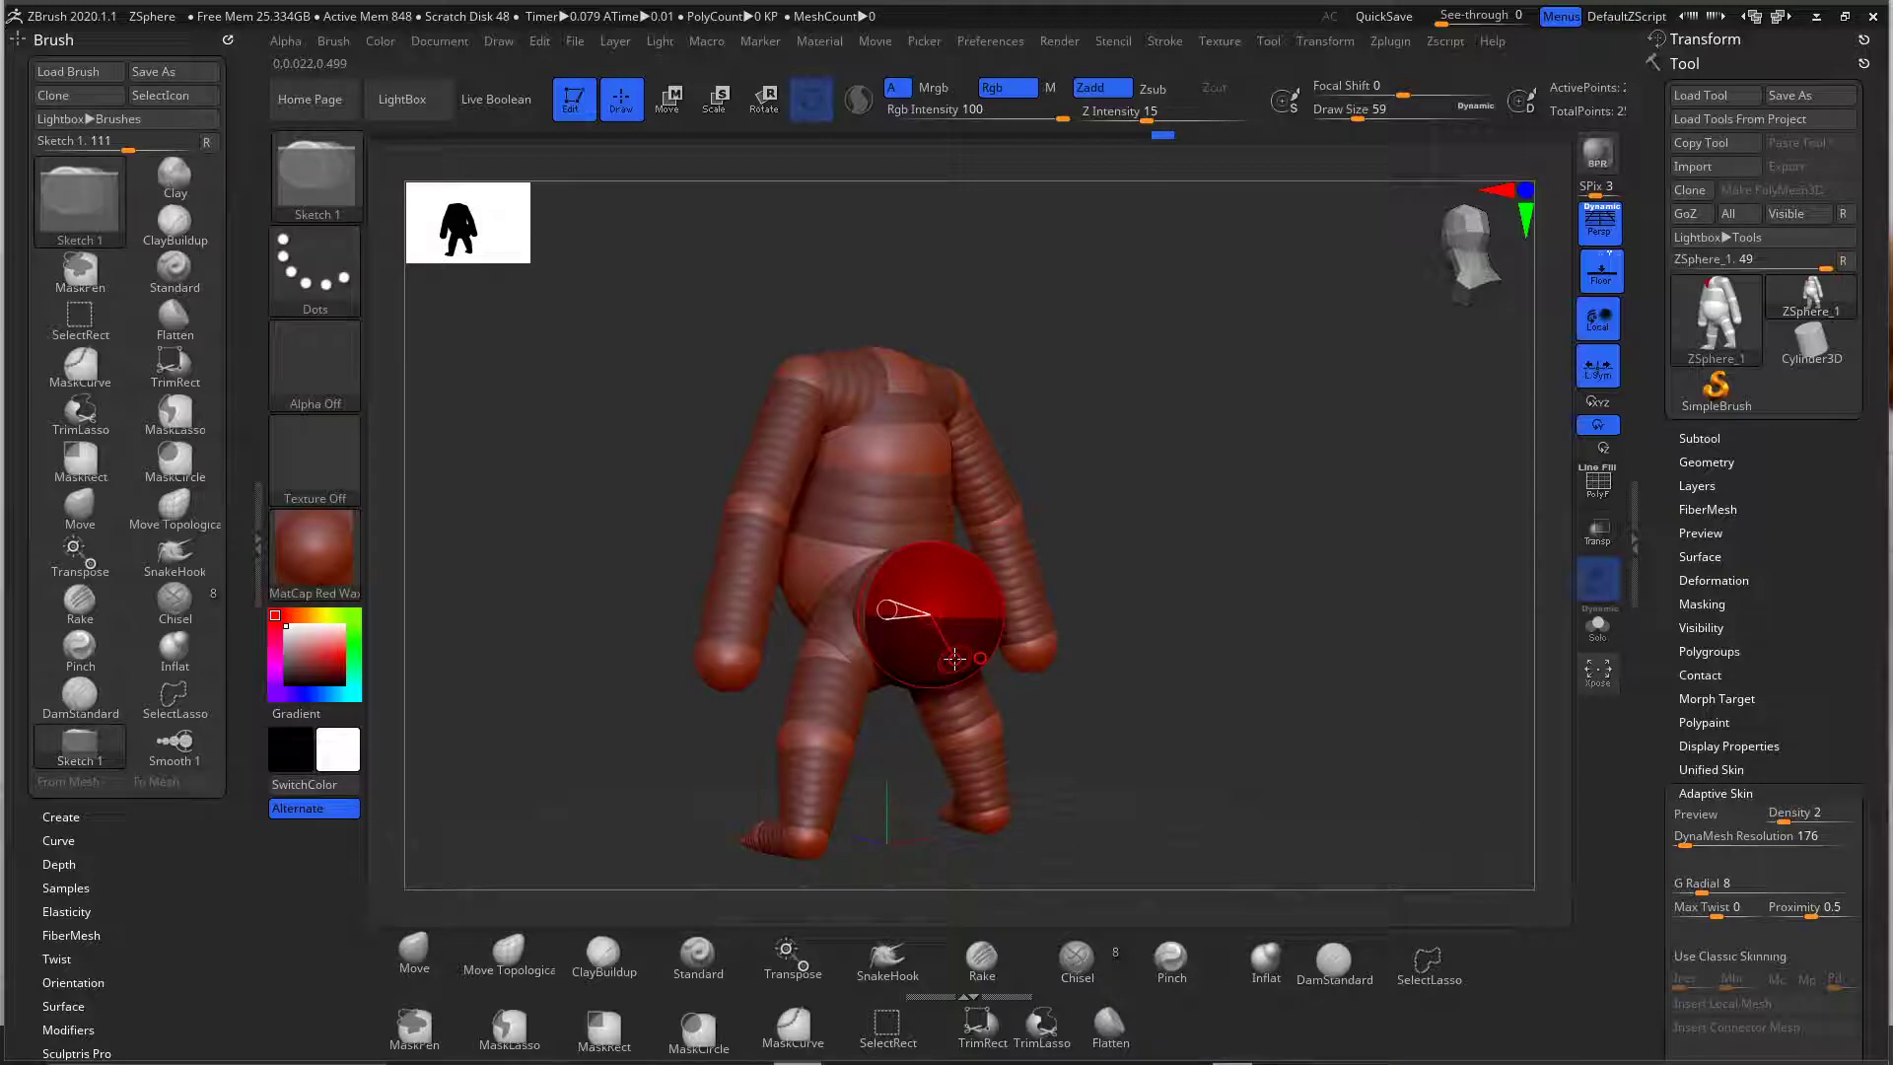
{"action": "key", "text": "e"}
{"action": "left_click_drag", "start_coordinate": [943, 645], "coordinate": [889, 599]}
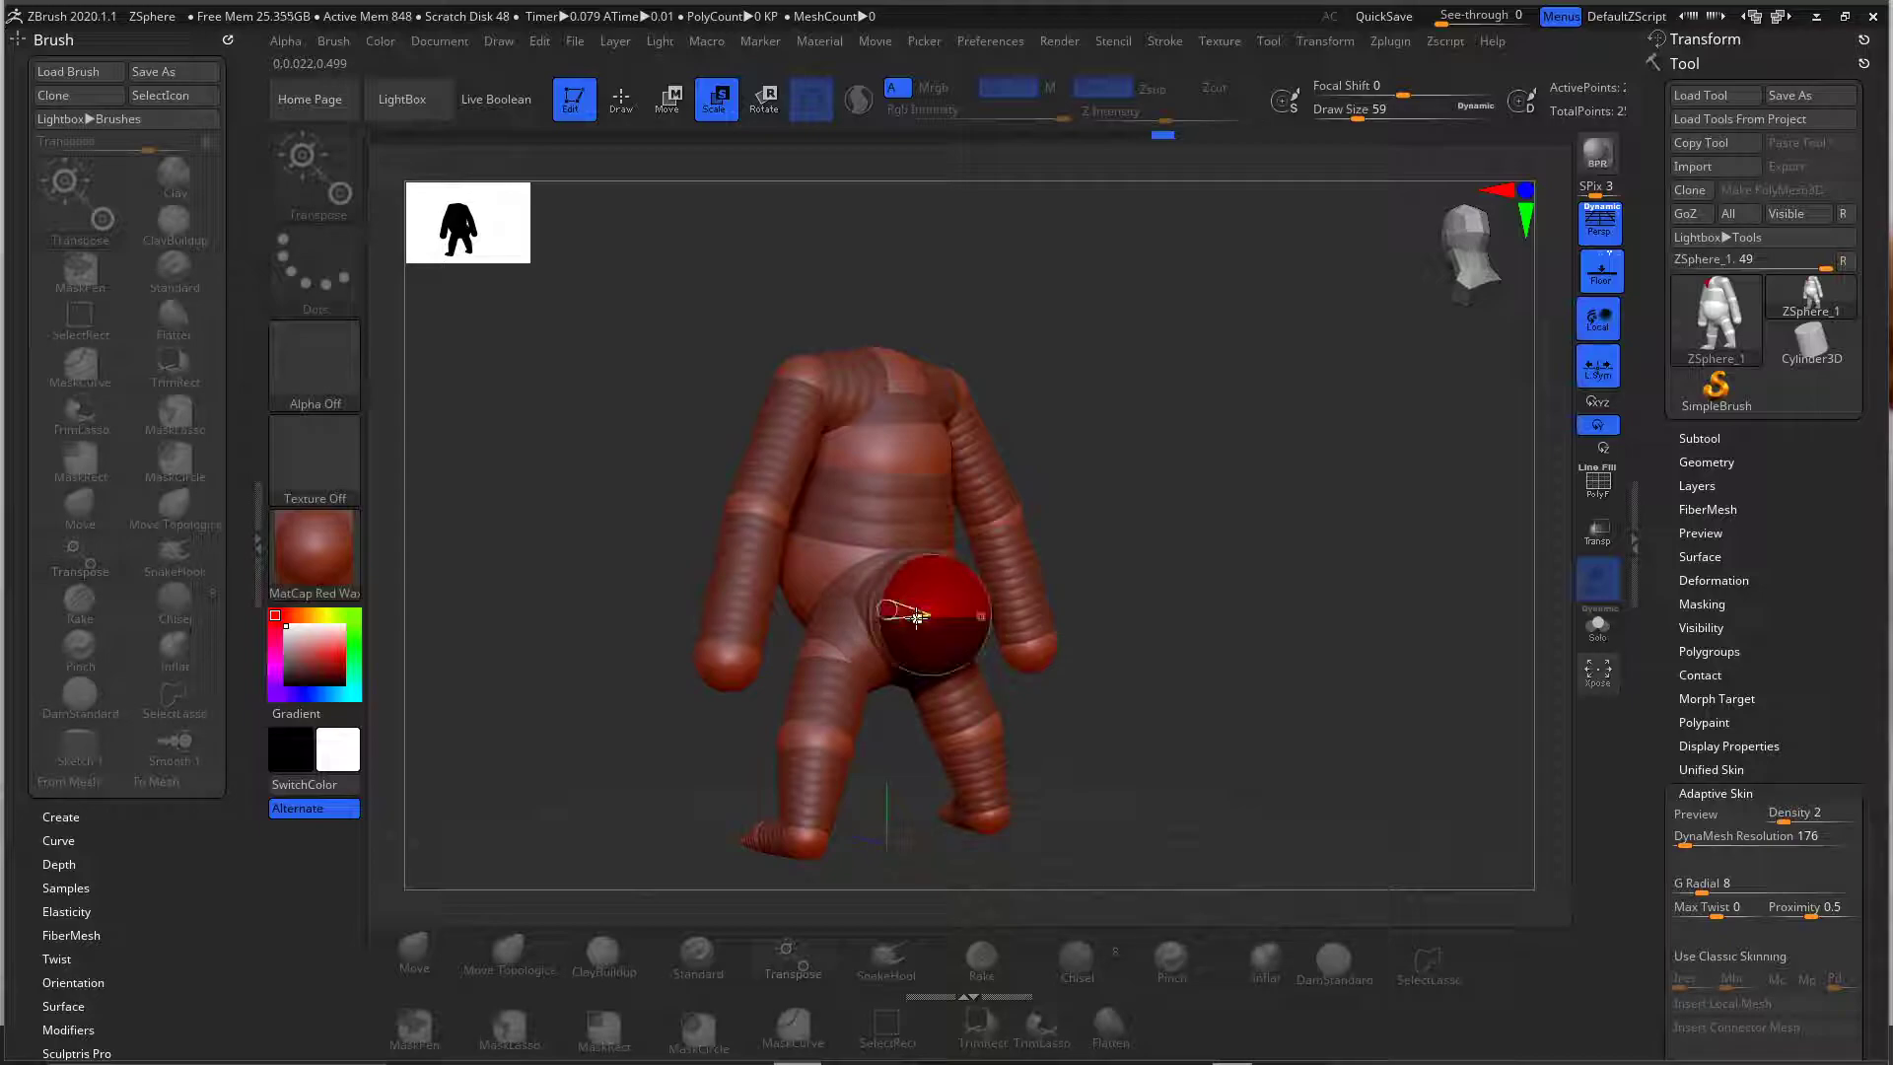
- Pull the rear hip ZSphere back and down into a thick tail and insert two ZSpheres along it
{"action": "key", "text": "w"}
{"action": "mouse_move", "coordinate": [901, 611]}
{"action": "left_mouse_down"}
{"action": "mouse_move", "coordinate": [1018, 643]}
{"action": "mouse_move", "coordinate": [1076, 717]}
{"action": "mouse_move", "coordinate": [1051, 697]}
{"action": "mouse_move", "coordinate": [1200, 718]}
{"action": "mouse_move", "coordinate": [1104, 749]}
{"action": "mouse_move", "coordinate": [1183, 767]}
{"action": "left_mouse_up"}
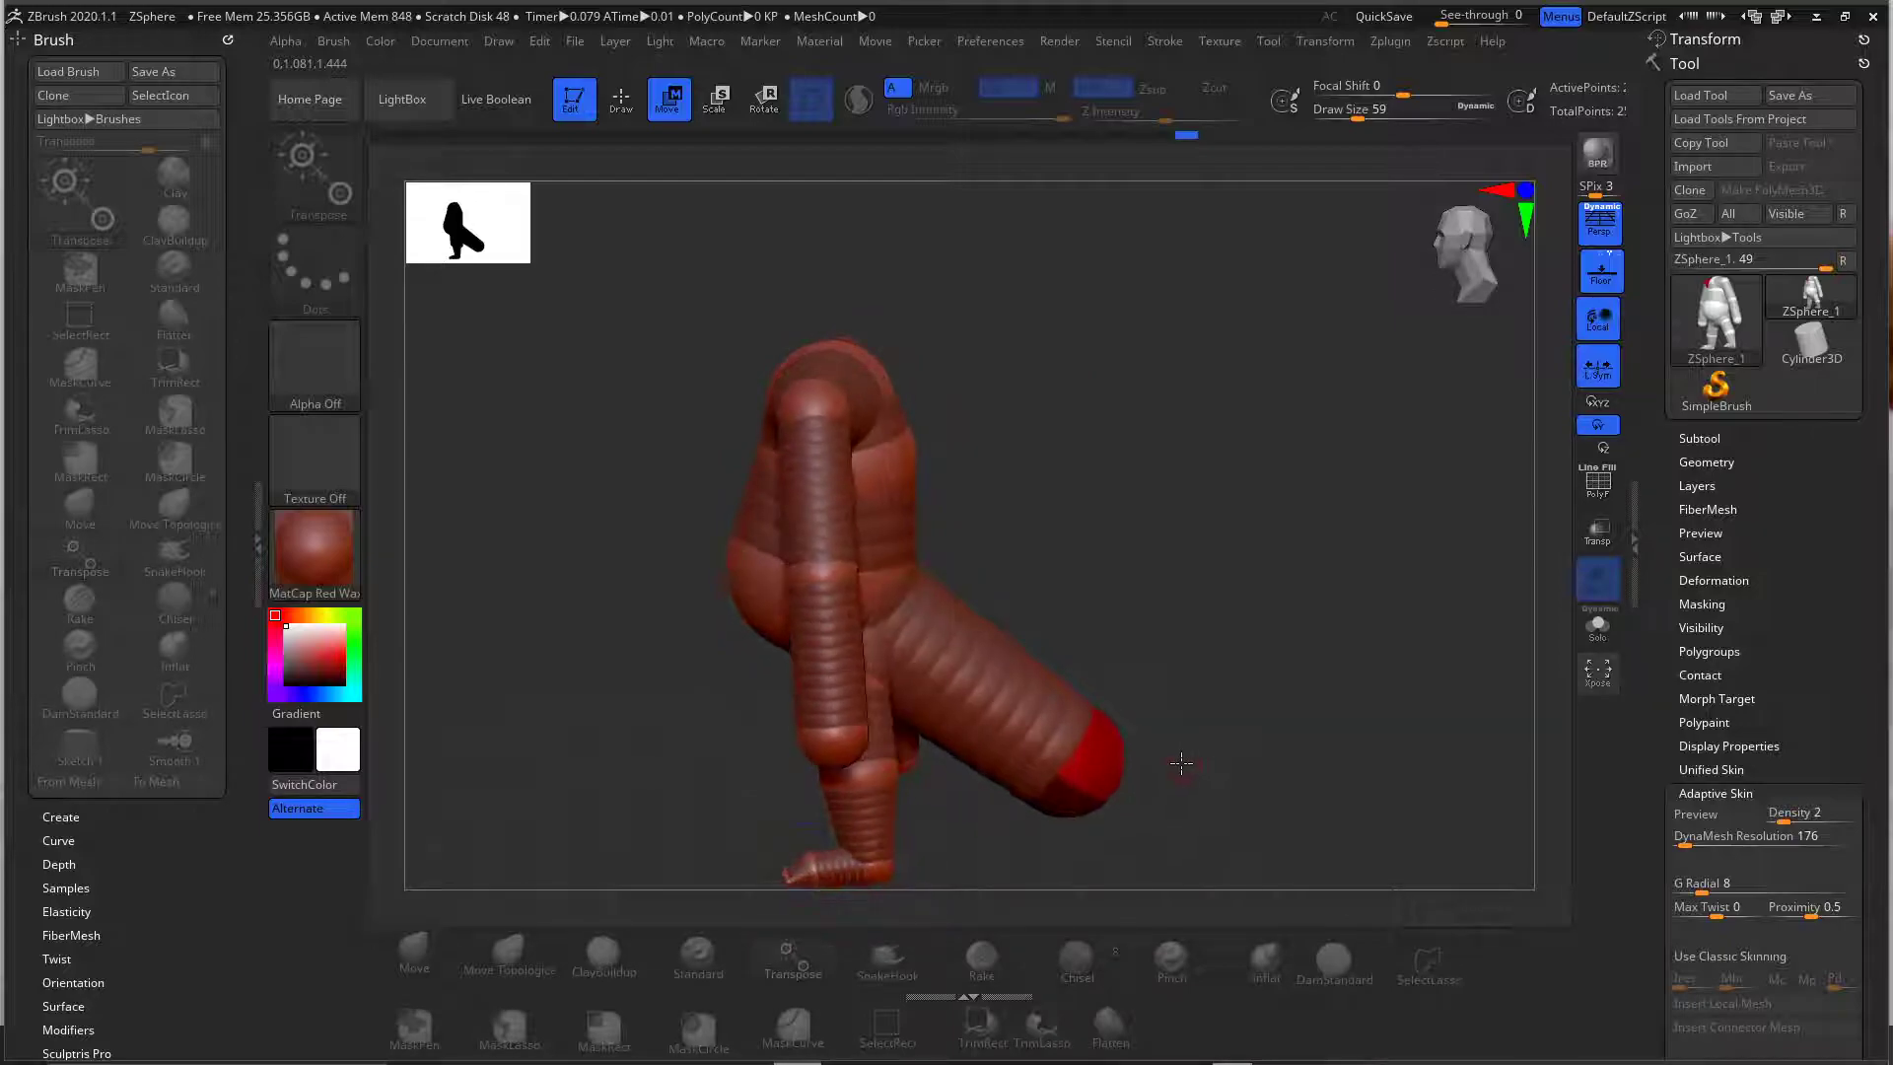
{"action": "key", "text": "q"}
{"action": "mouse_move", "coordinate": [960, 677]}
{"action": "left_mouse_down"}
{"action": "mouse_move", "coordinate": [1045, 720]}
{"action": "mouse_move", "coordinate": [1195, 688]}
{"action": "mouse_move", "coordinate": [1131, 667]}
{"action": "mouse_move", "coordinate": [1116, 685]}
{"action": "mouse_move", "coordinate": [1147, 725]}
{"action": "left_mouse_up"}
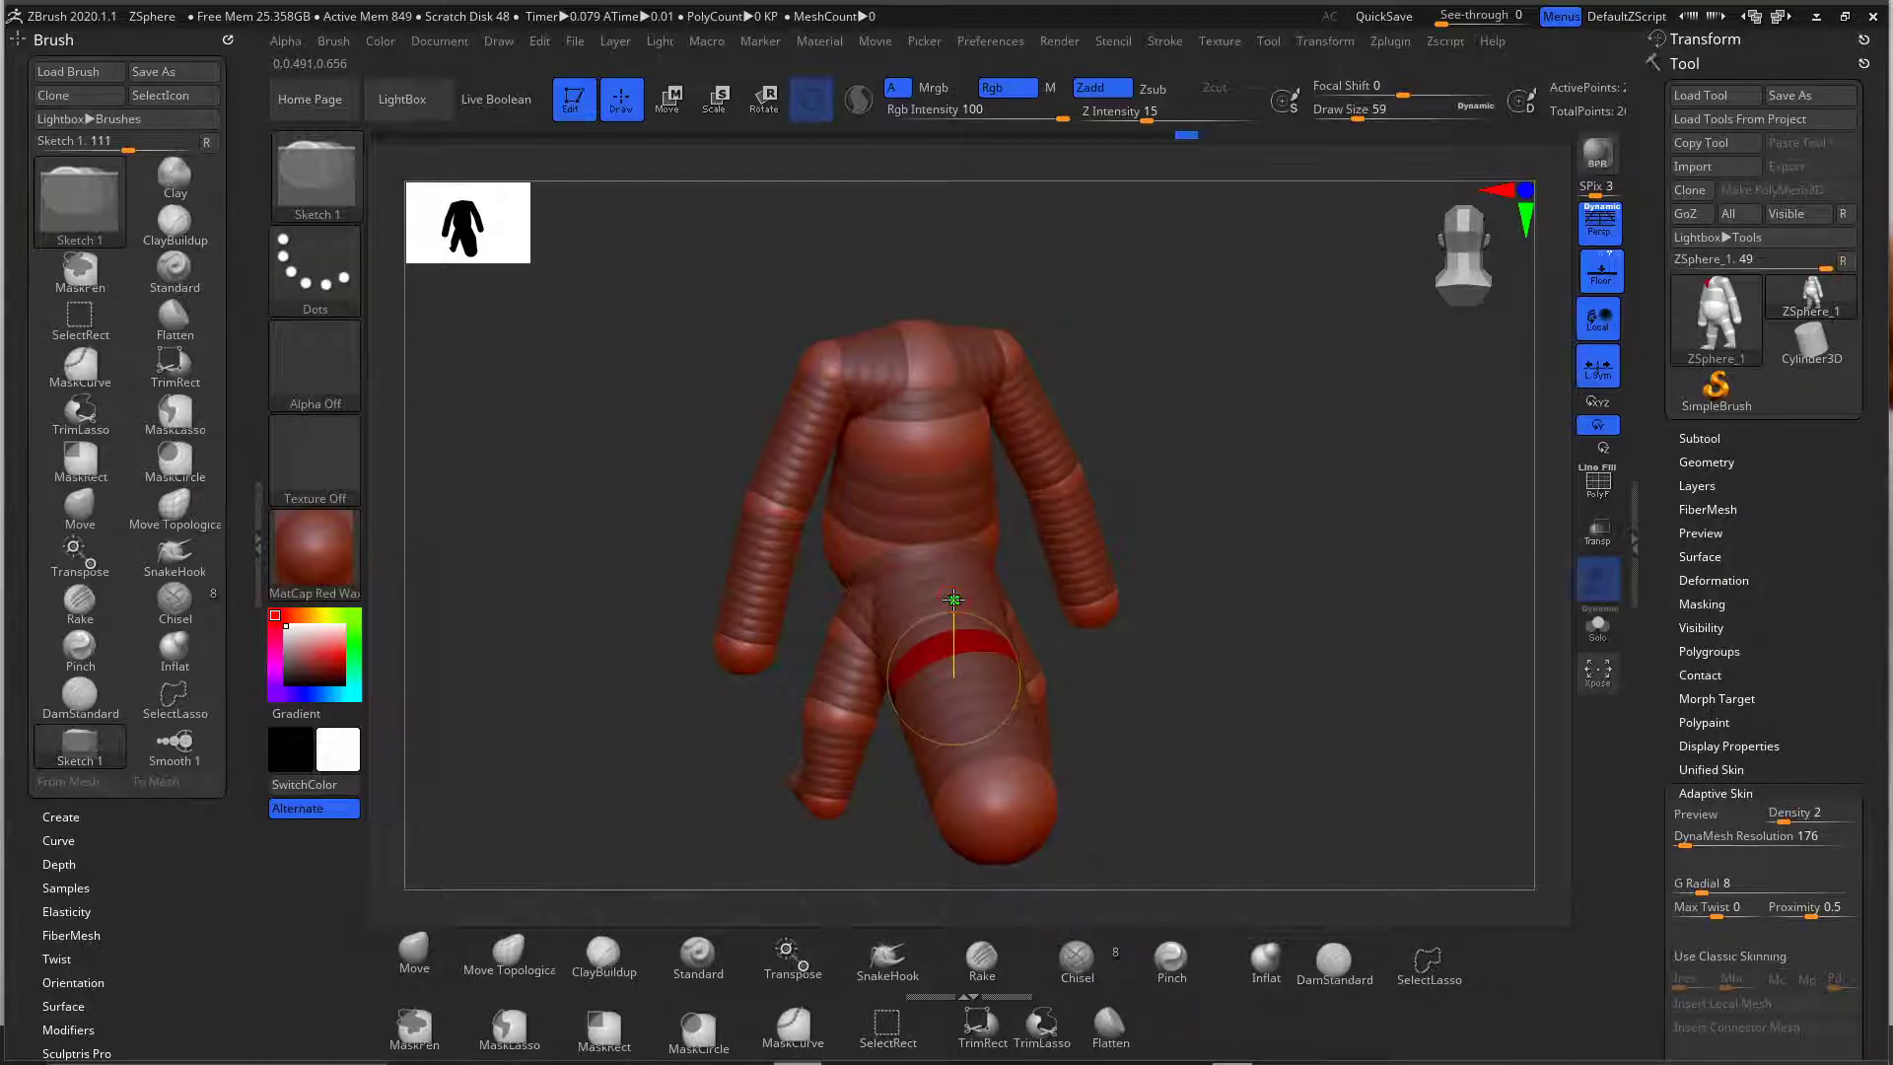
{"action": "left_click_drag", "start_coordinate": [936, 598], "coordinate": [1016, 616]}
{"action": "left_click_drag", "start_coordinate": [1164, 693], "coordinate": [1203, 692]}
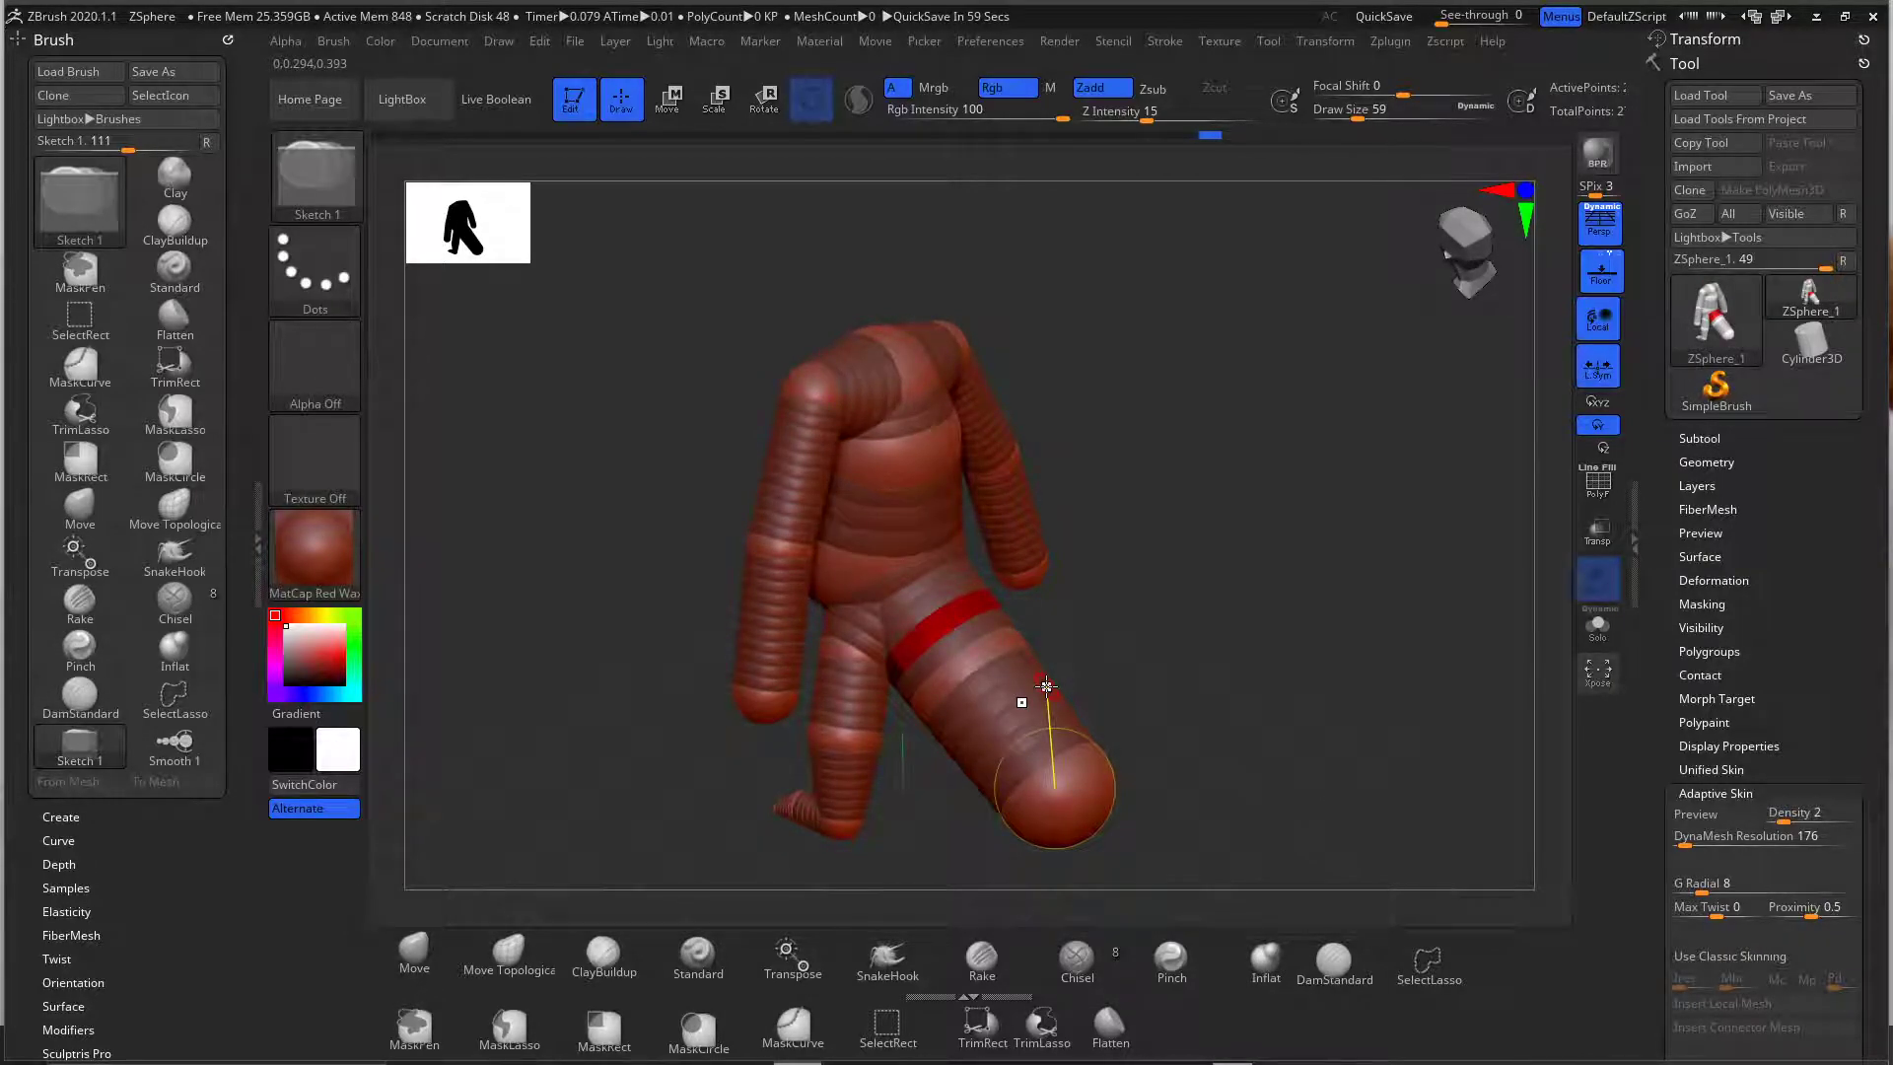
- Try to rotate the inserted ZSpheres along the upper tail
{"action": "key", "text": "r"}
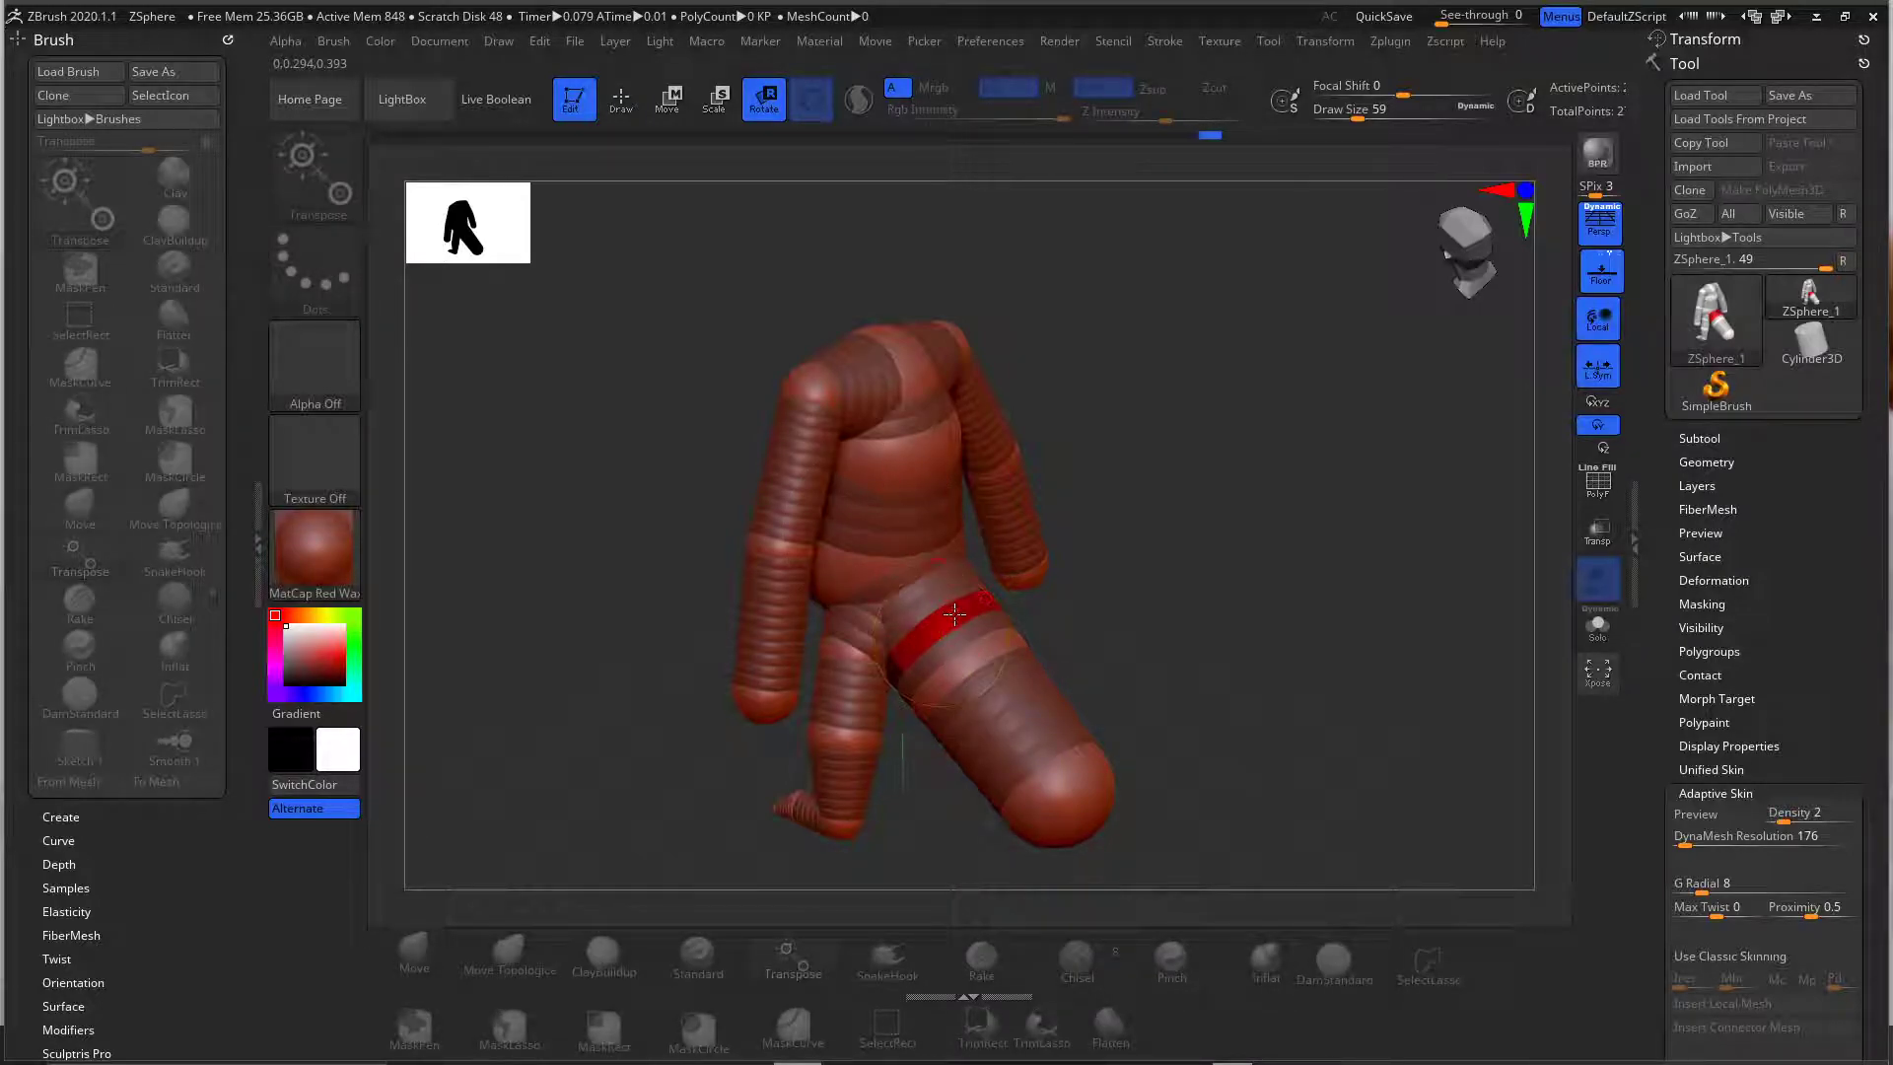
{"action": "mouse_move", "coordinate": [950, 653]}
{"action": "left_mouse_down"}
{"action": "mouse_move", "coordinate": [1181, 664]}
{"action": "mouse_move", "coordinate": [954, 655]}
{"action": "left_mouse_up"}
{"action": "left_click", "coordinate": [954, 656]}
{"action": "left_click", "coordinate": [957, 638]}
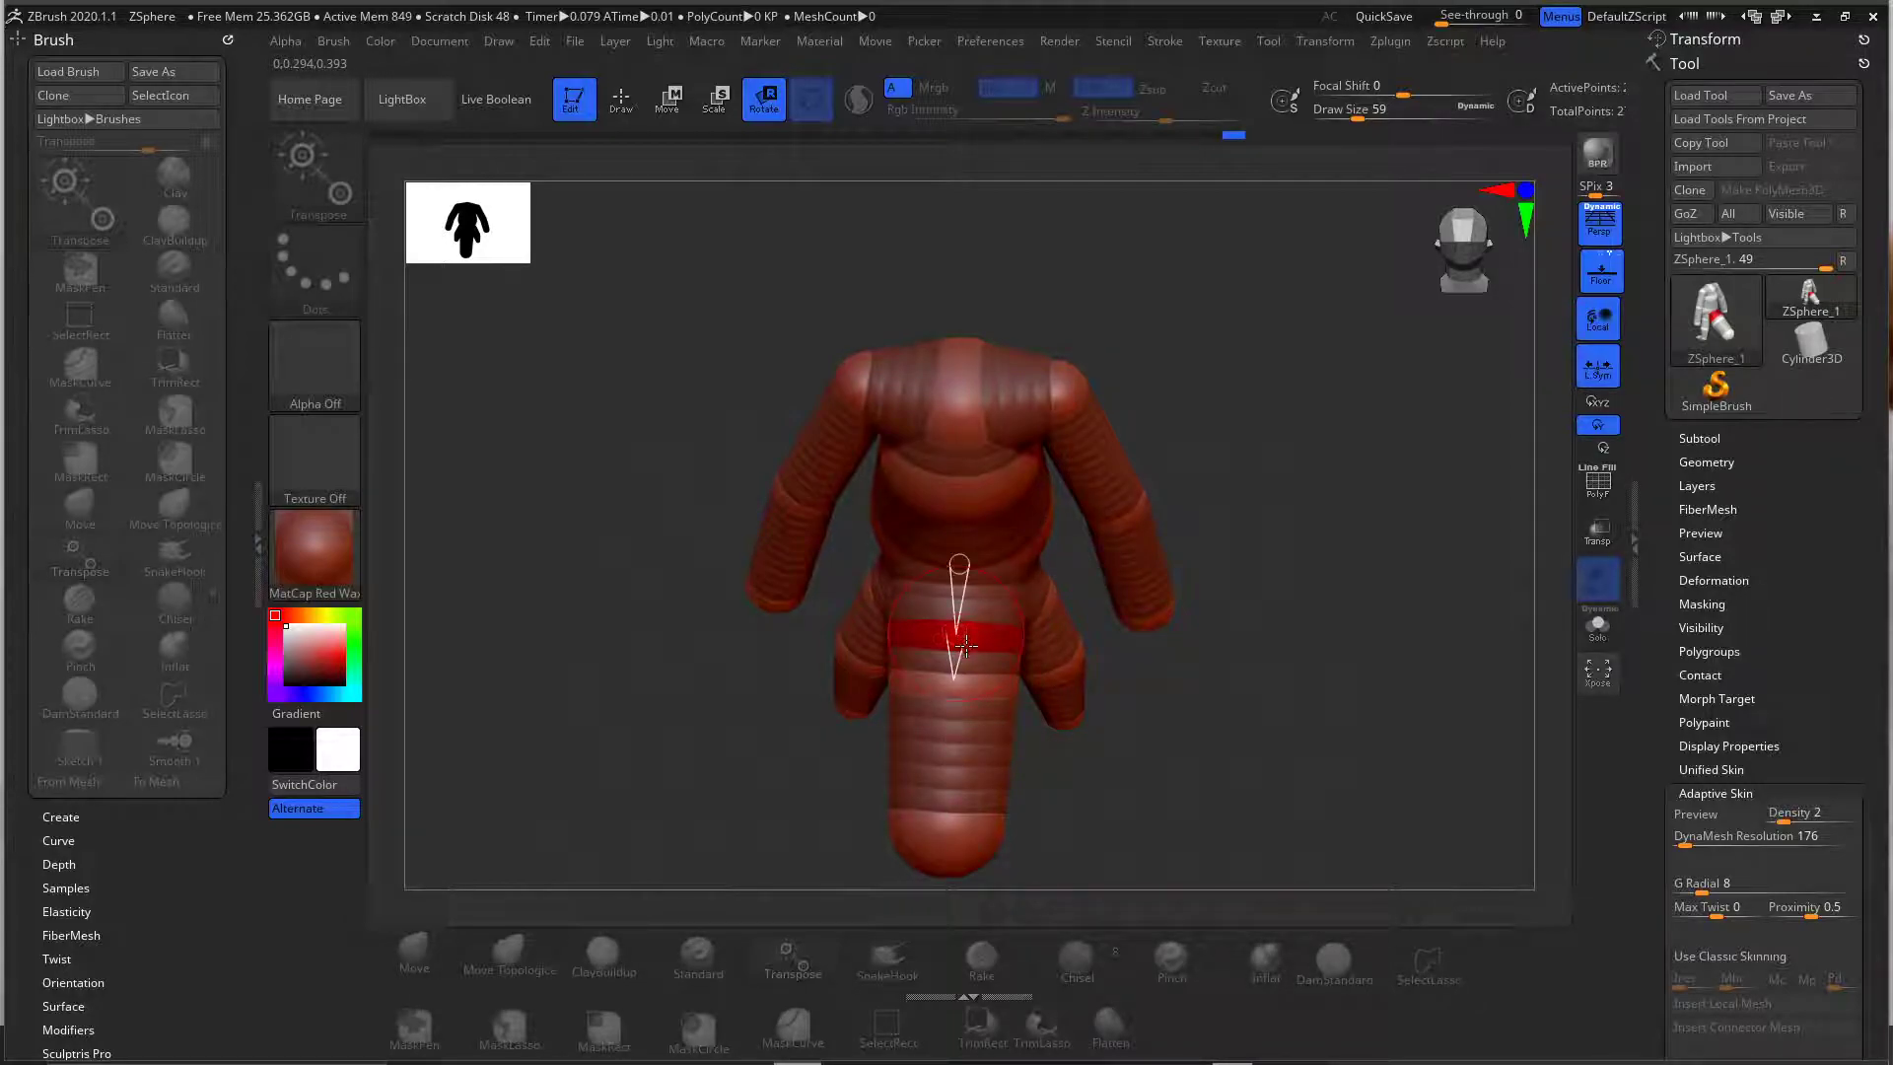
{"action": "left_click", "coordinate": [956, 653]}
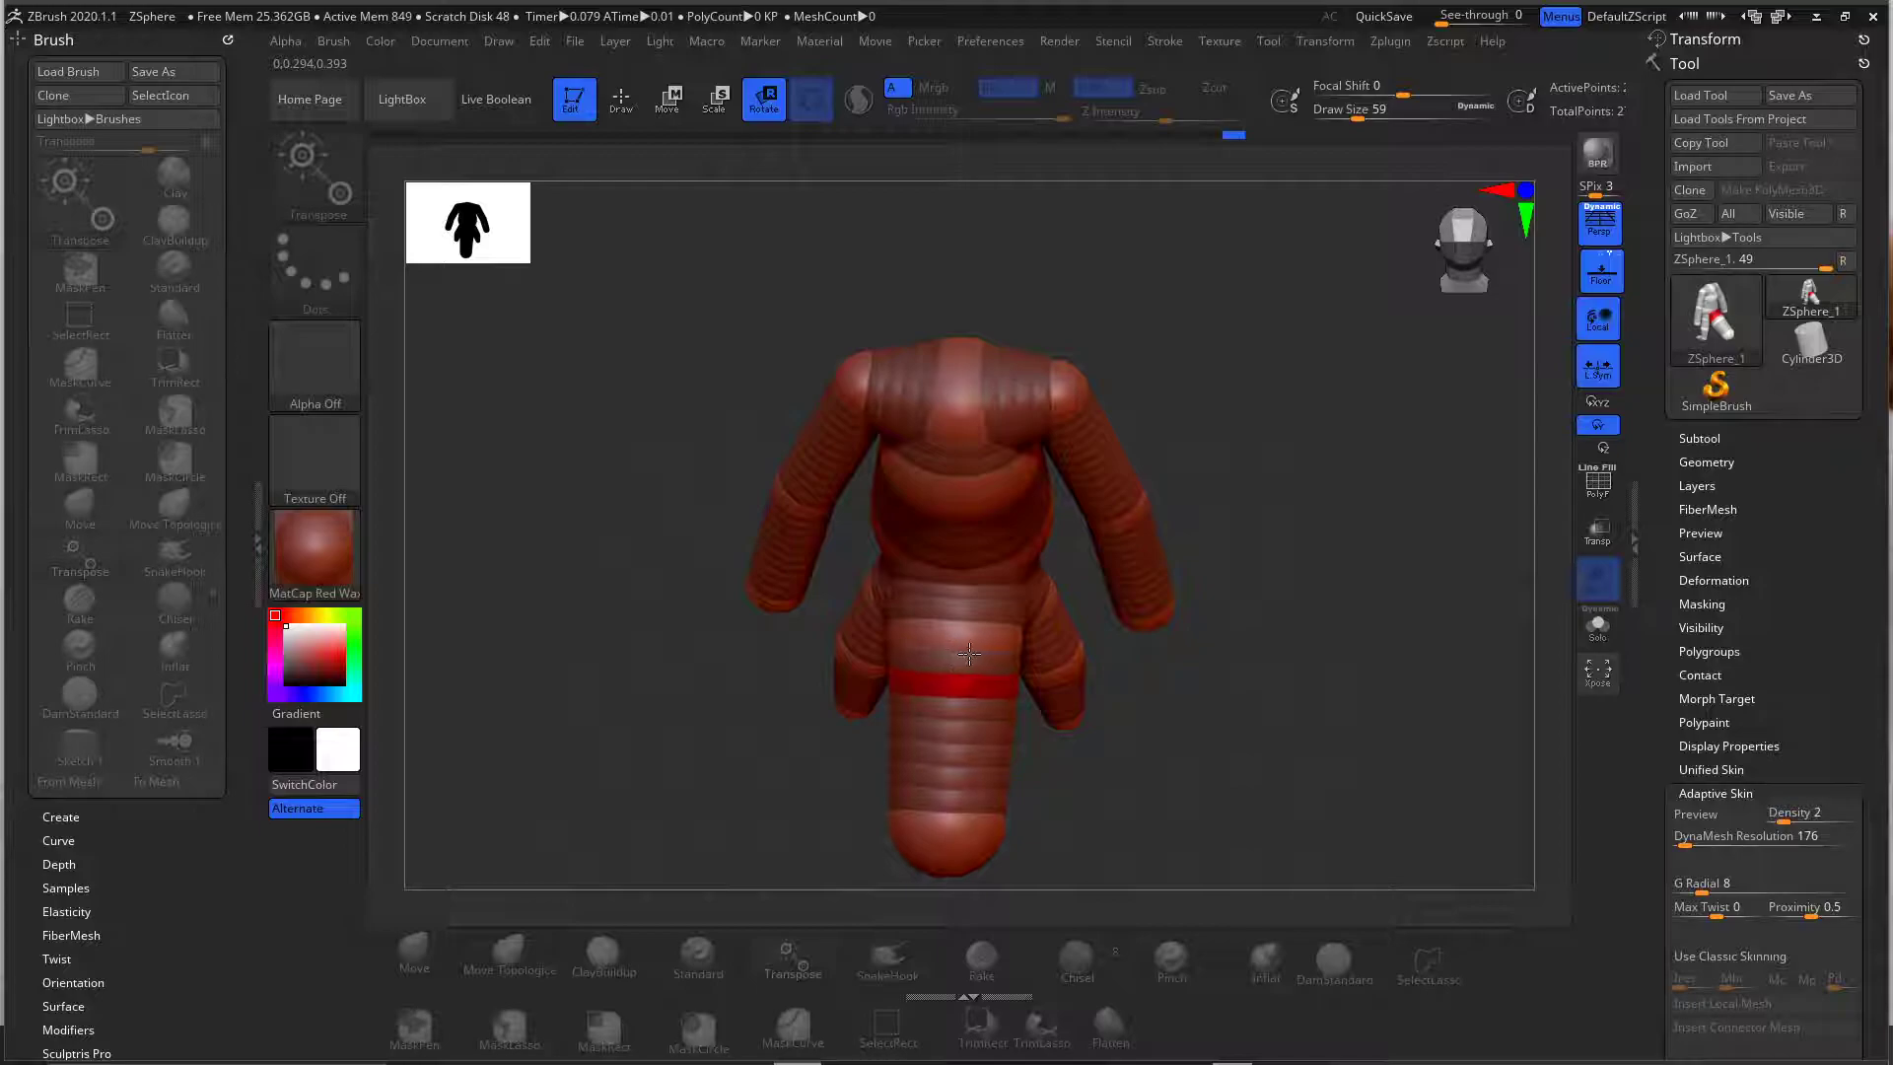
{"action": "left_click", "coordinate": [984, 639], "text": "alt"}
{"action": "left_click_drag", "start_coordinate": [955, 634], "coordinate": [948, 817]}
{"action": "left_click_drag", "start_coordinate": [1017, 641], "coordinate": [1129, 649]}
{"action": "mouse_move", "coordinate": [1143, 612]}
{"action": "right_mouse_down"}
{"action": "mouse_move", "coordinate": [1122, 655]}
{"action": "mouse_move", "coordinate": [1126, 620]}
{"action": "right_mouse_up"}
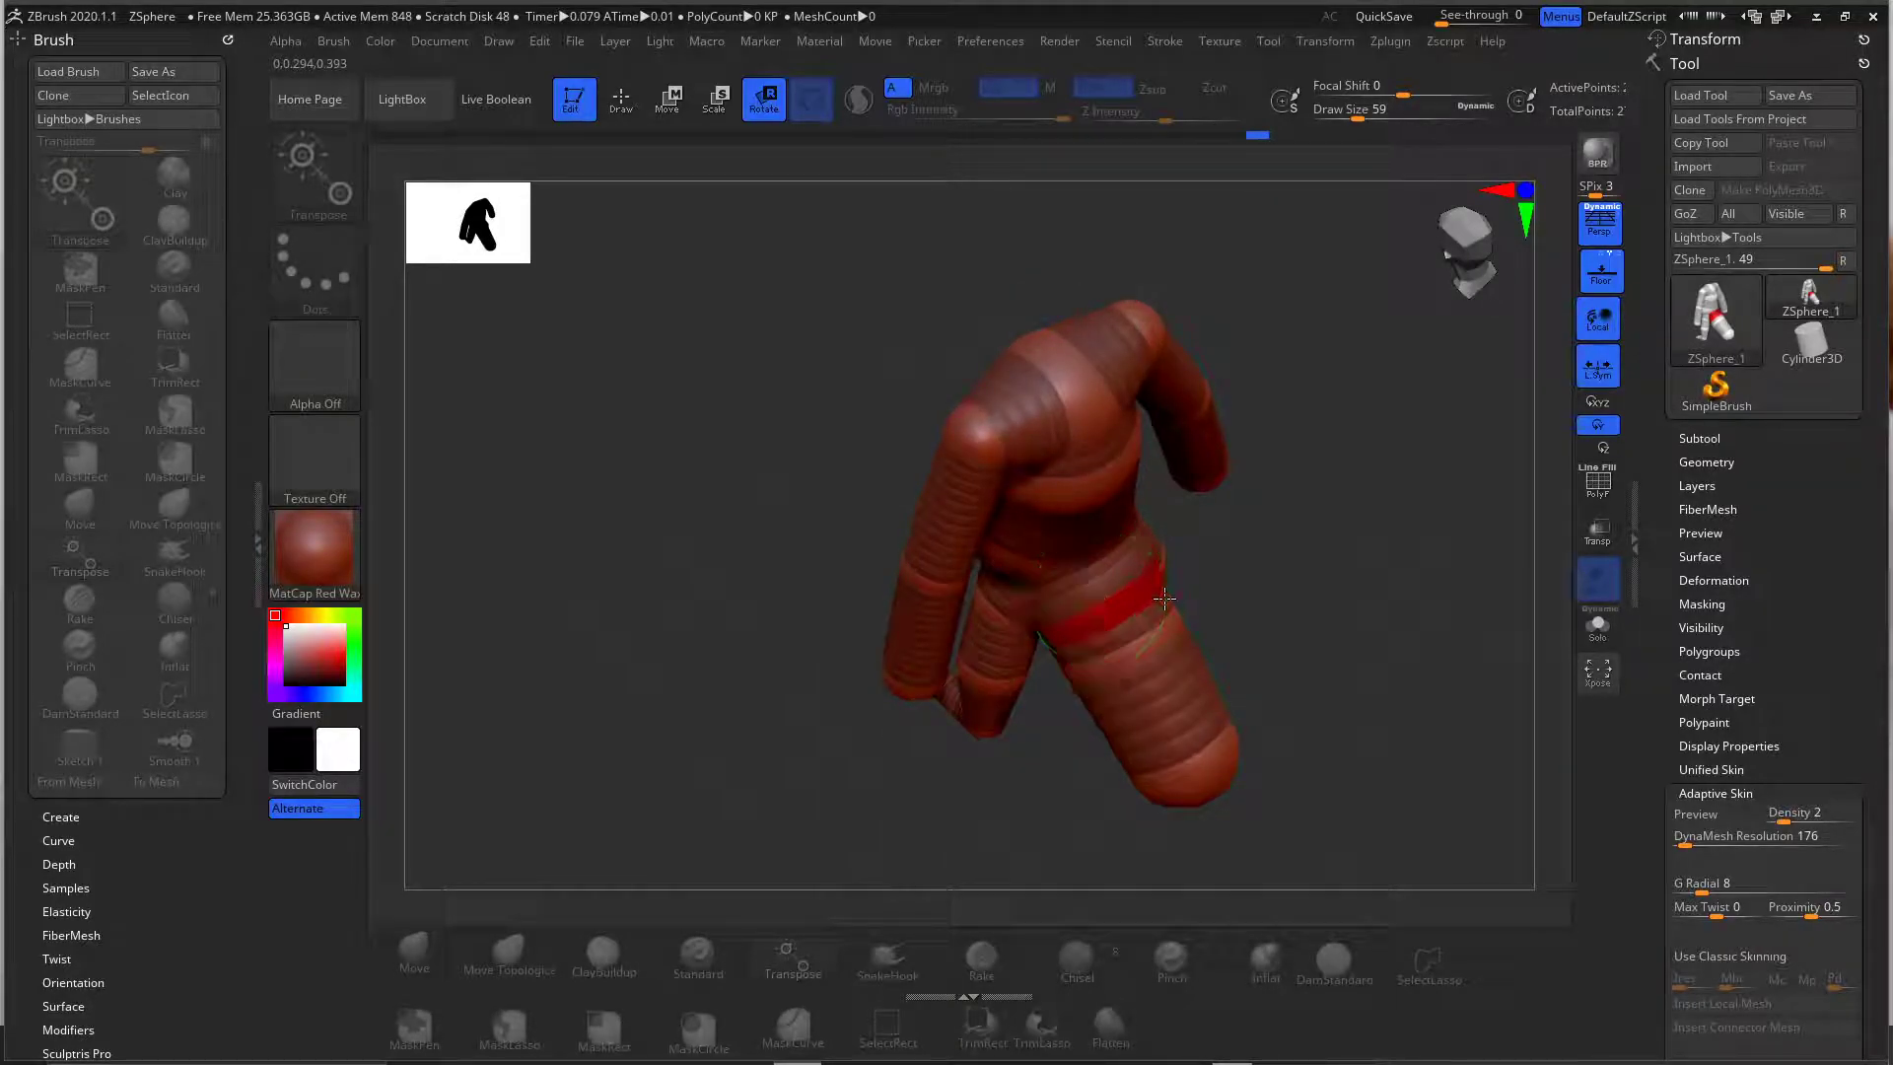
{"action": "mouse_move", "coordinate": [1166, 605]}
{"action": "left_mouse_down"}
{"action": "mouse_move", "coordinate": [1150, 595]}
{"action": "mouse_move", "coordinate": [1167, 605]}
{"action": "left_mouse_up"}
- Move the end ZSphere of the tail to adjust the tail's length and angle
{"action": "key", "text": "w"}
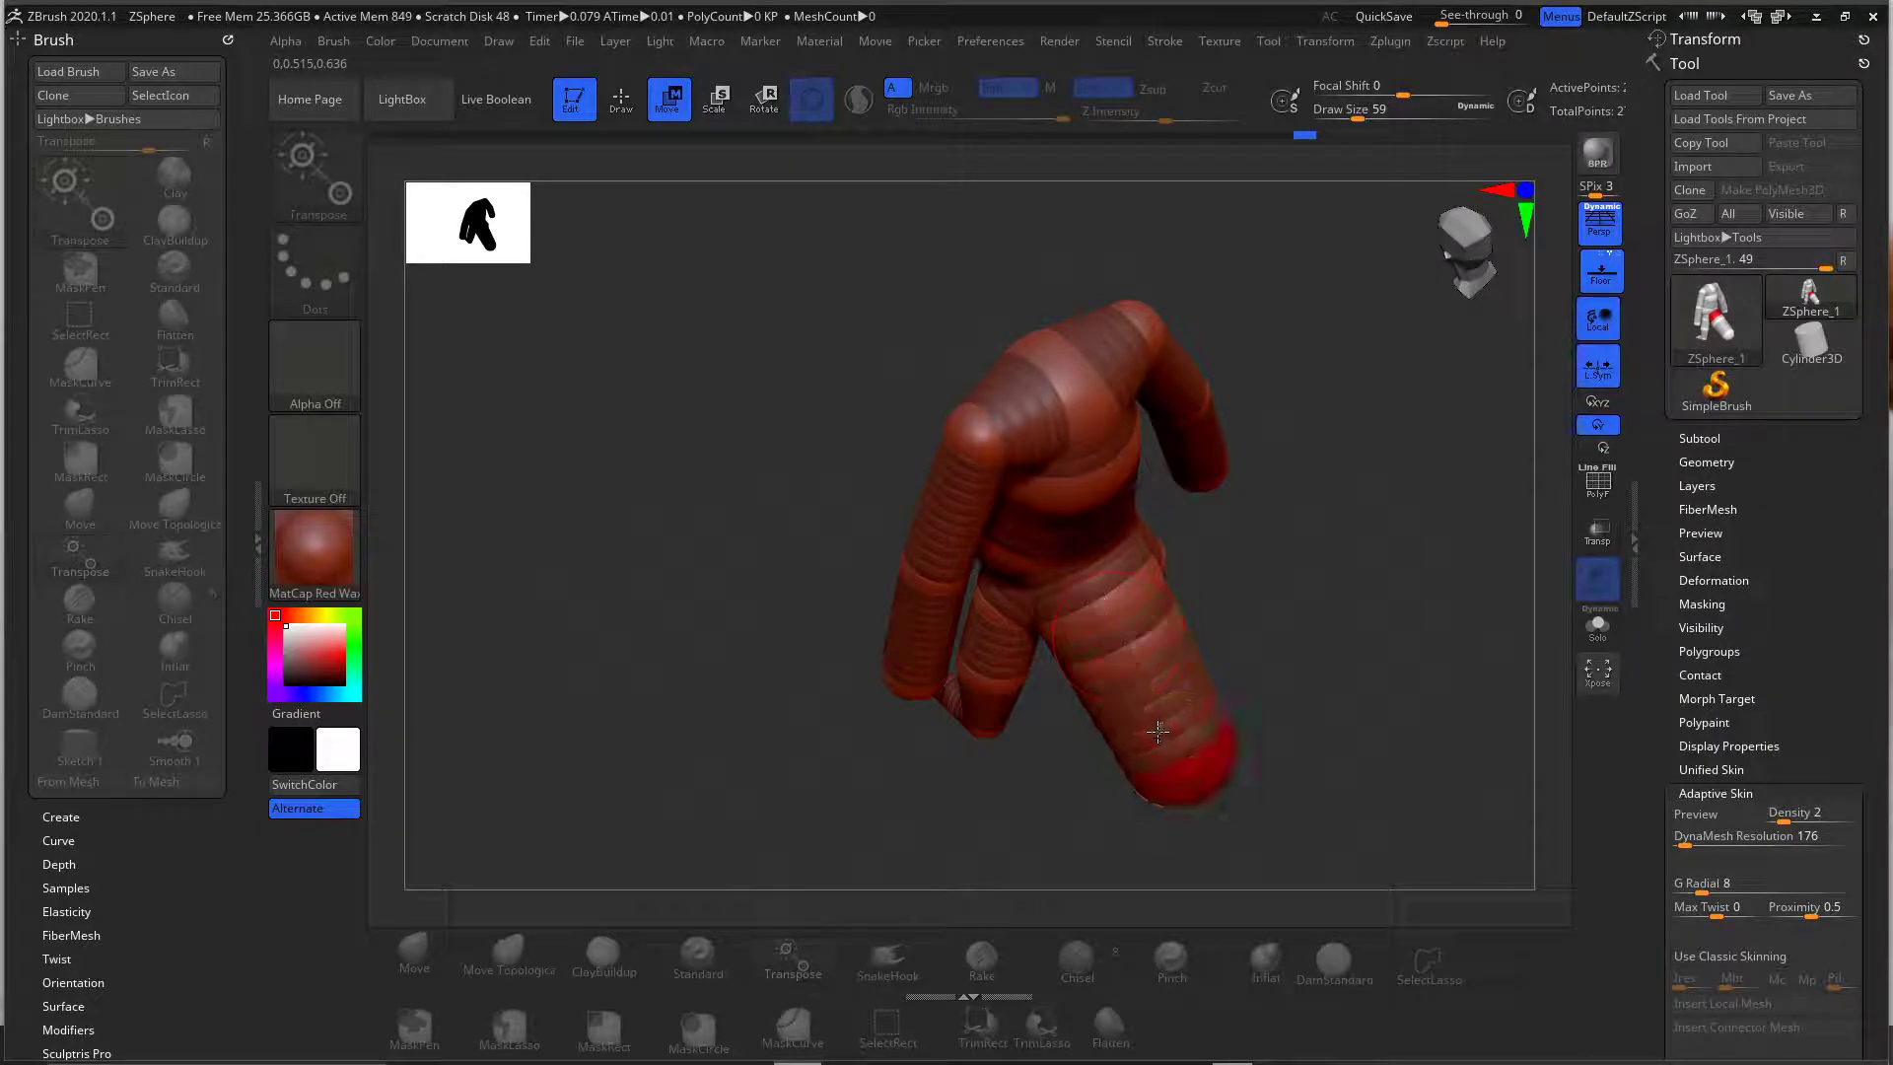
{"action": "right_click_drag", "start_coordinate": [1134, 680], "coordinate": [1226, 688]}
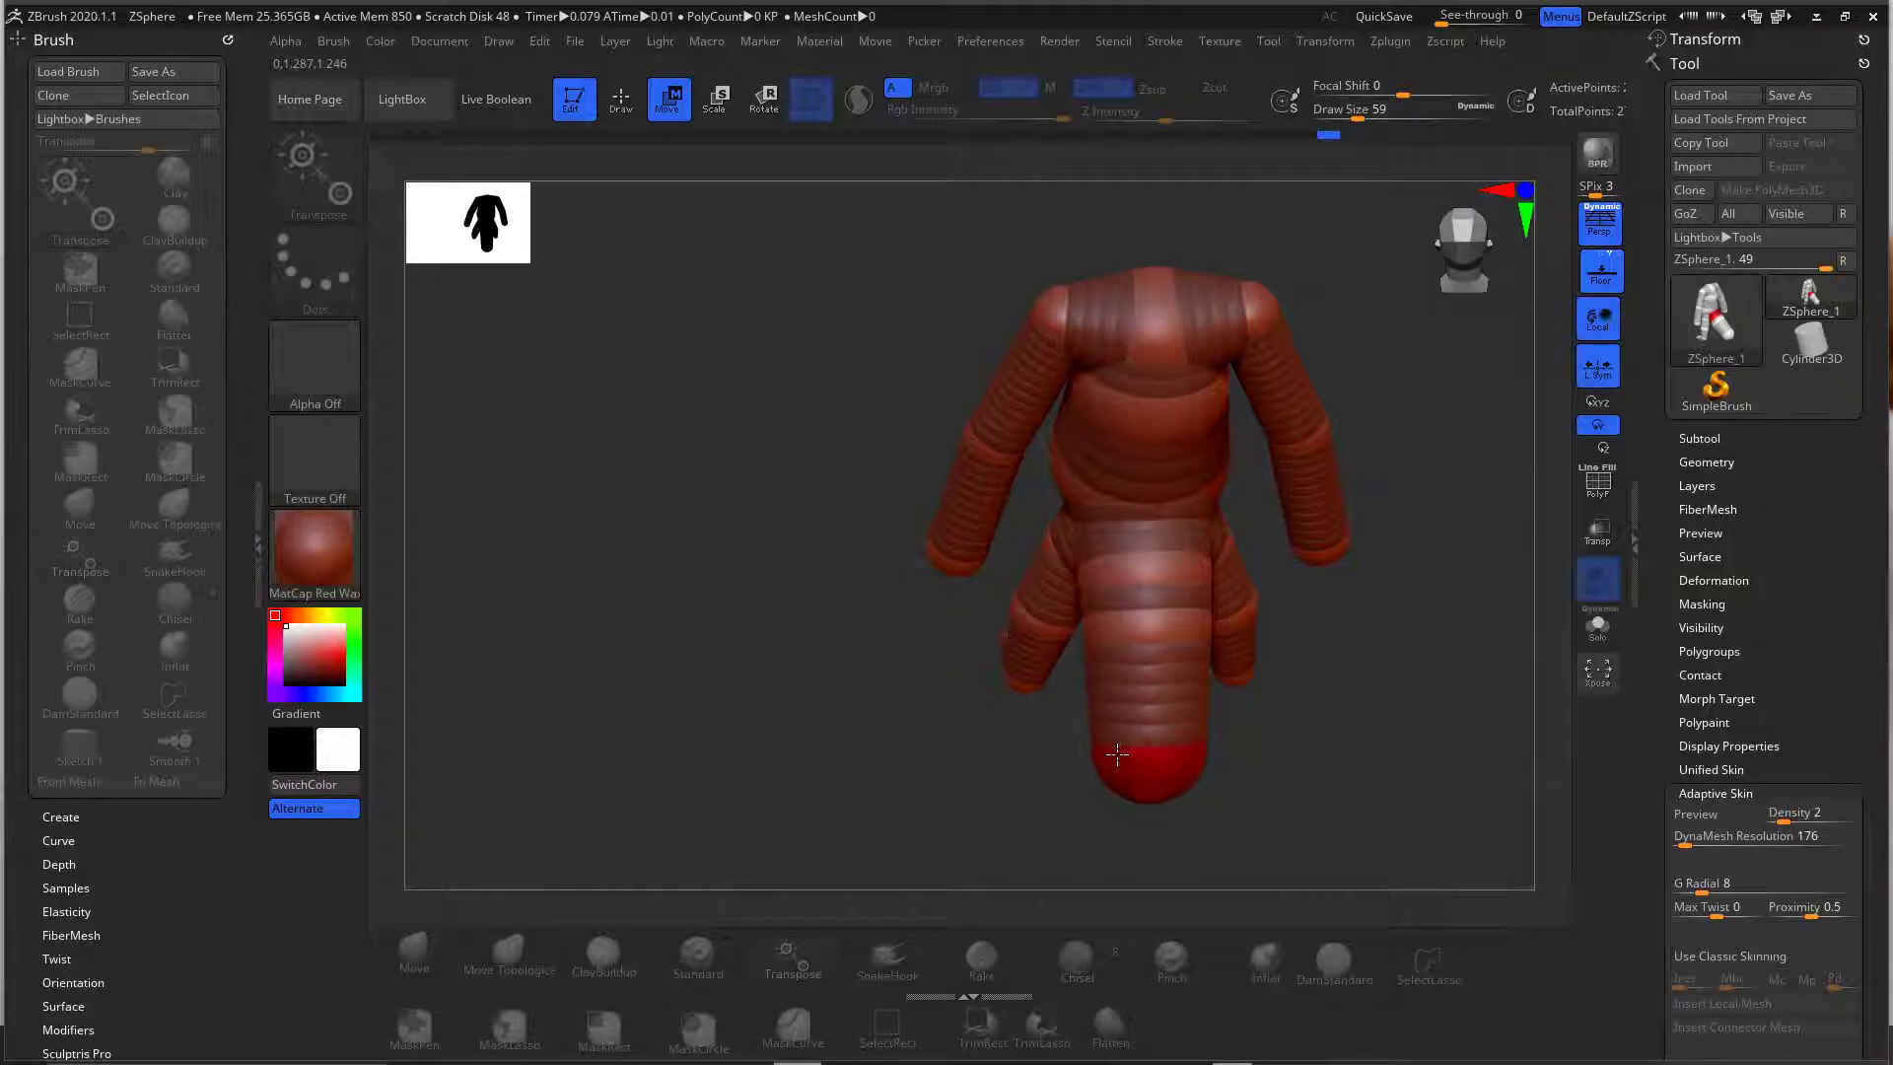
{"action": "left_click_drag", "start_coordinate": [1147, 735], "coordinate": [1146, 756]}
{"action": "right_click_drag", "start_coordinate": [1146, 756], "coordinate": [1047, 666]}
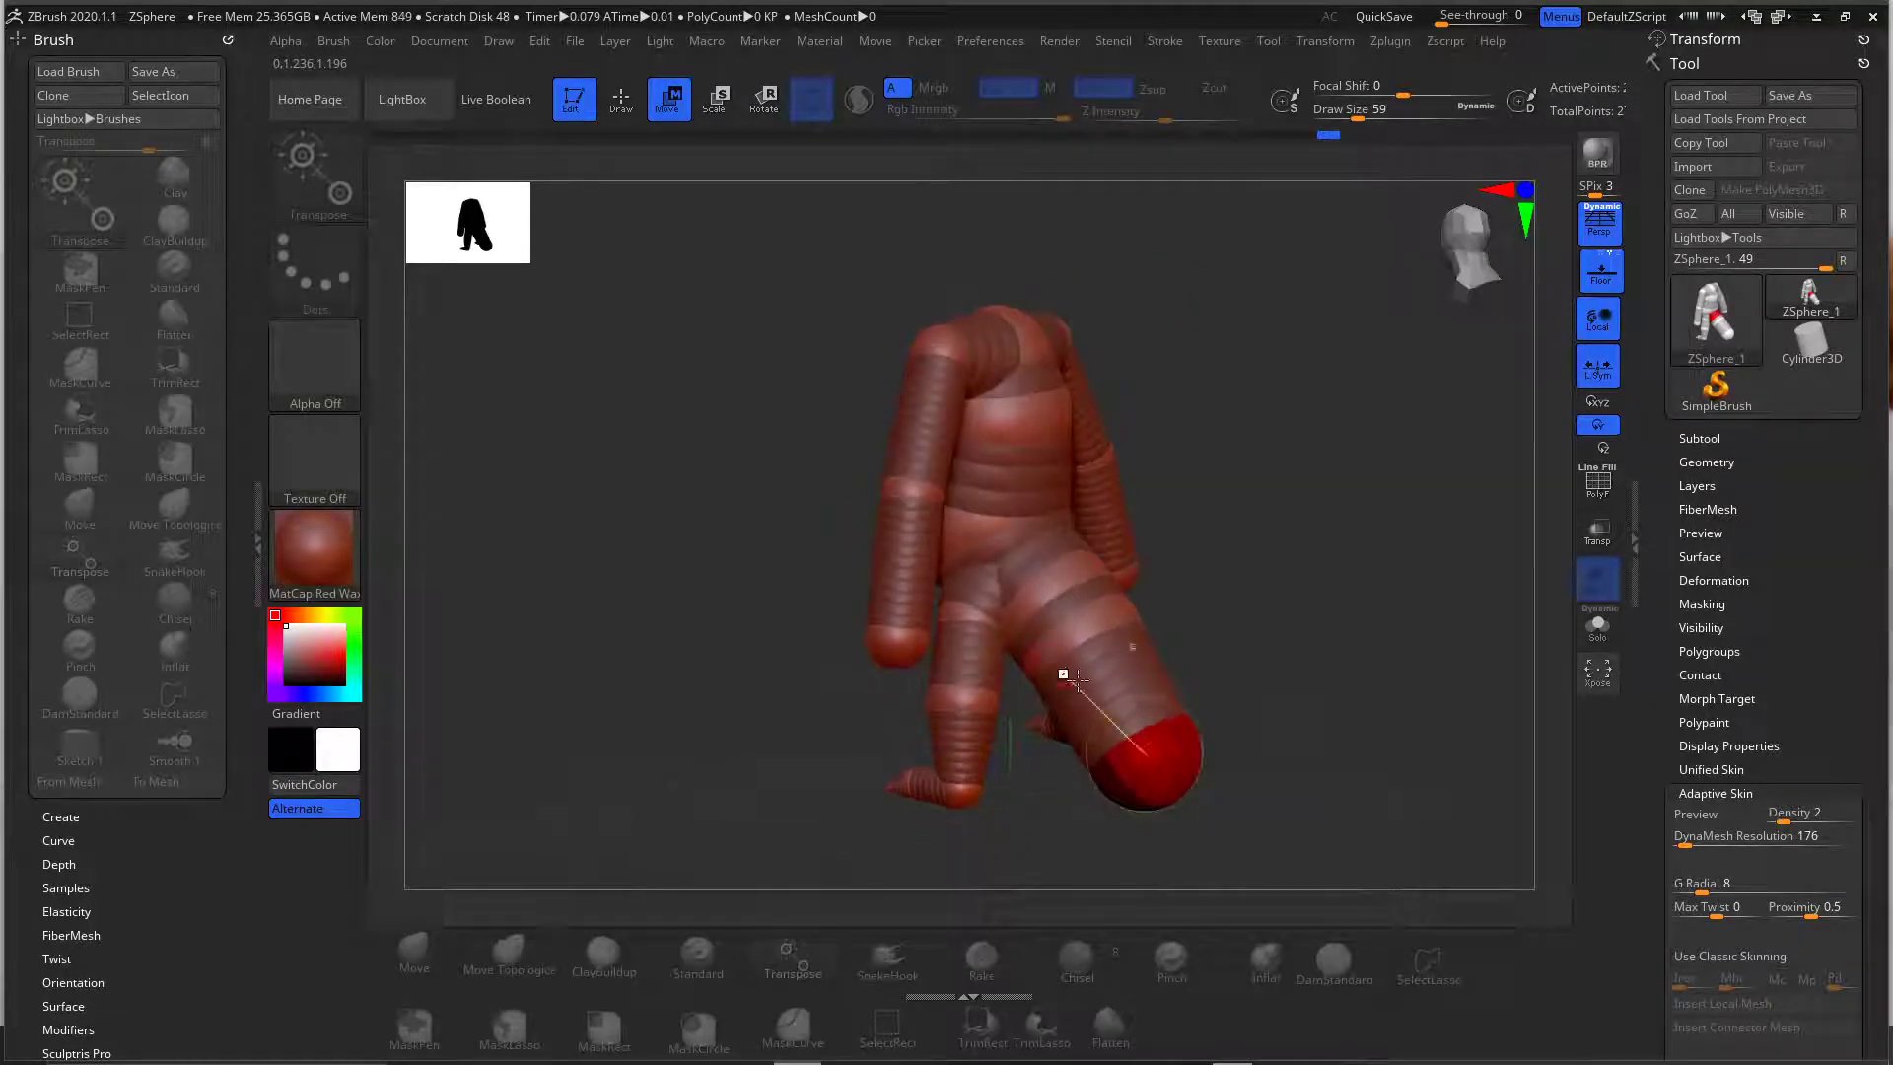
{"action": "mouse_move", "coordinate": [1153, 774]}
{"action": "left_mouse_down"}
{"action": "mouse_move", "coordinate": [1135, 707]}
{"action": "mouse_move", "coordinate": [1141, 737]}
{"action": "mouse_move", "coordinate": [1204, 765]}
{"action": "mouse_move", "coordinate": [1204, 668]}
{"action": "mouse_move", "coordinate": [1194, 724]}
{"action": "mouse_move", "coordinate": [1142, 750]}
{"action": "left_mouse_up"}
- Add a small ZSphere at the tail end and reposition the ZSphere before it to taper the tail
{"action": "key", "text": "q"}
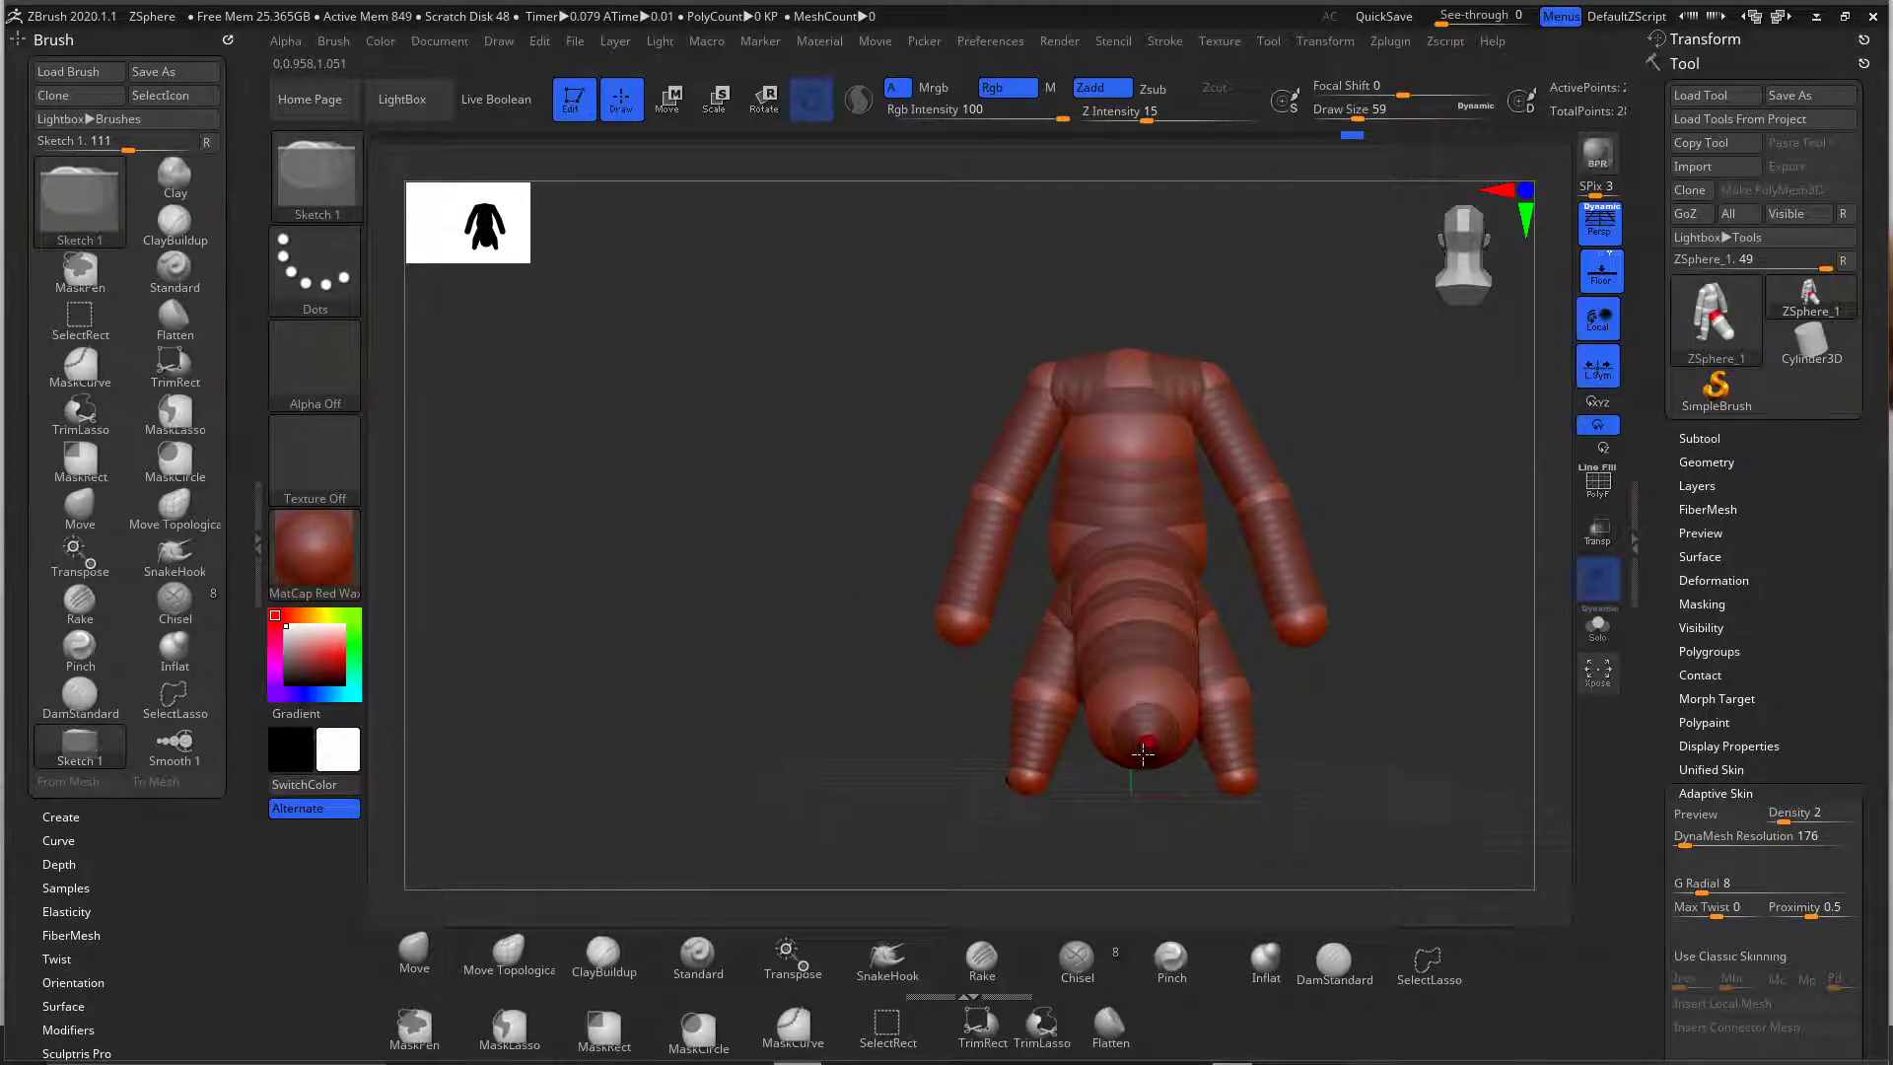
{"action": "left_click_drag", "start_coordinate": [1020, 767], "coordinate": [1068, 779]}
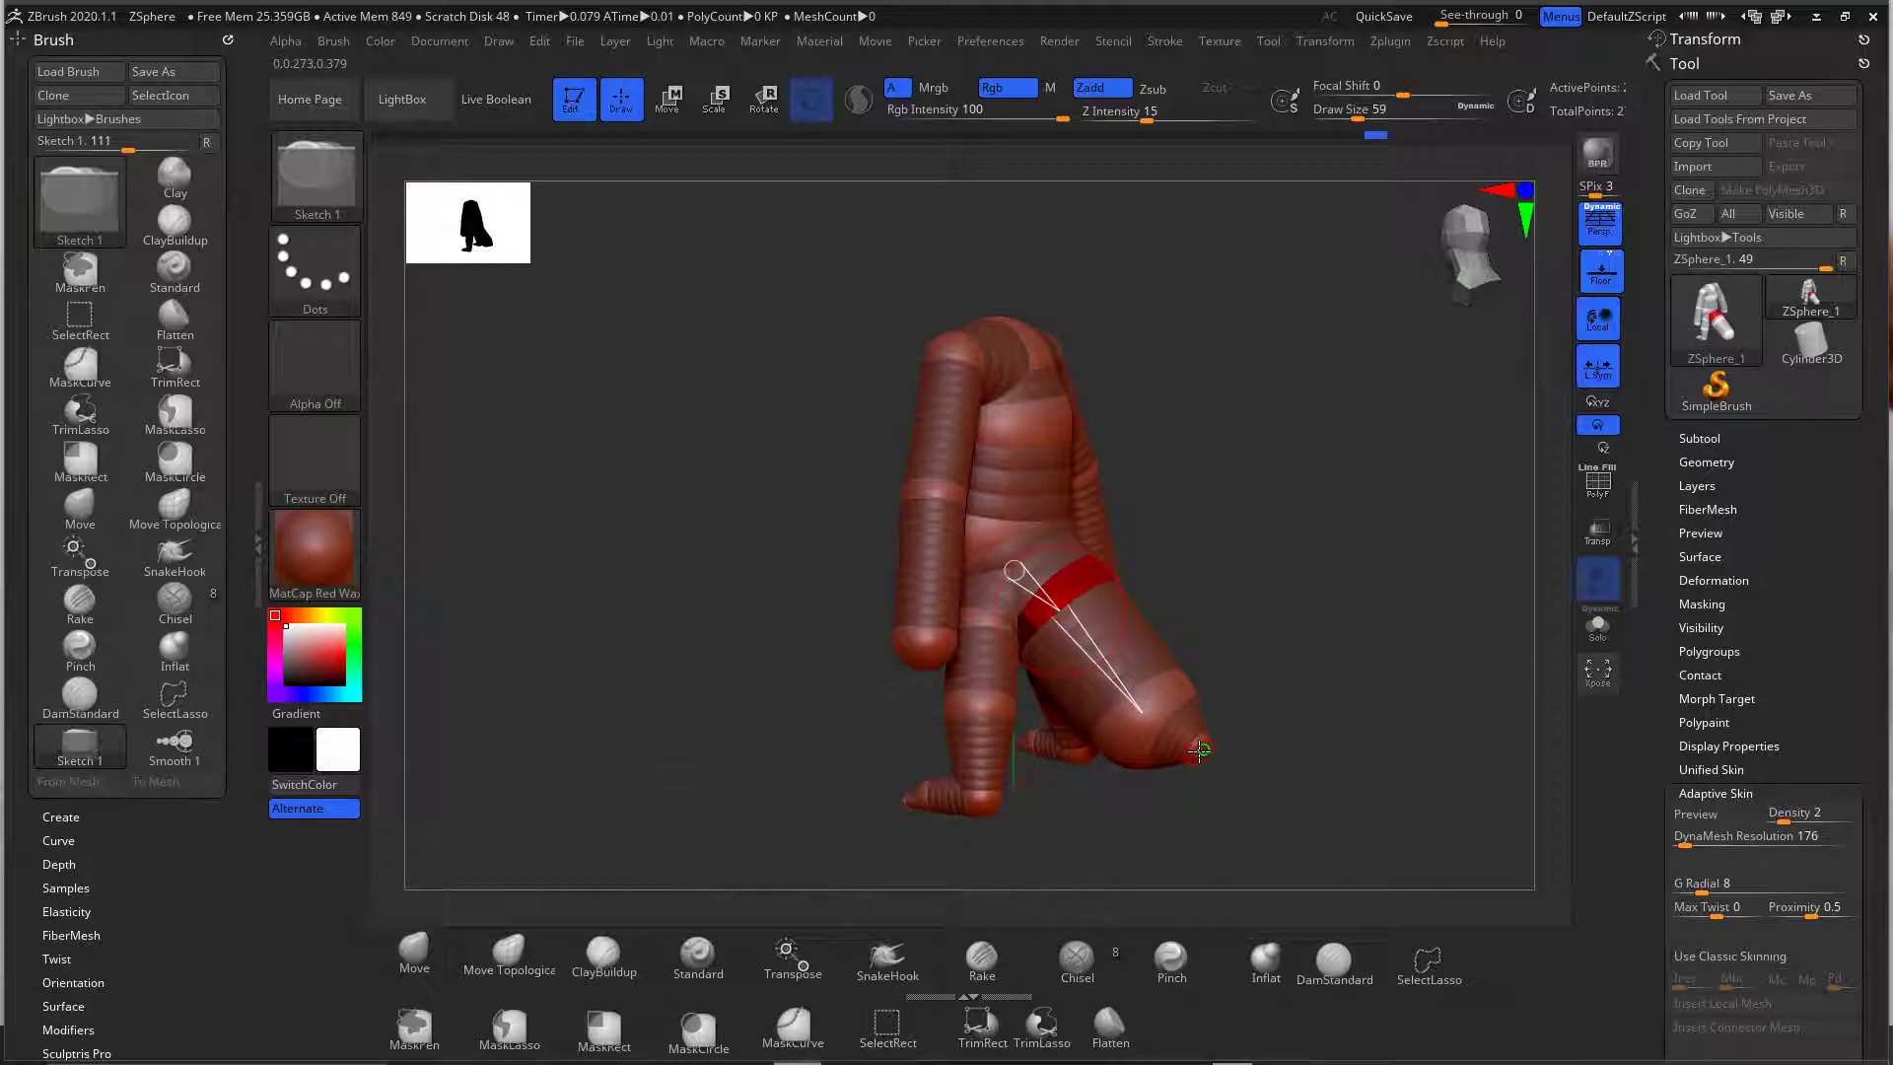
{"action": "key", "text": "w"}
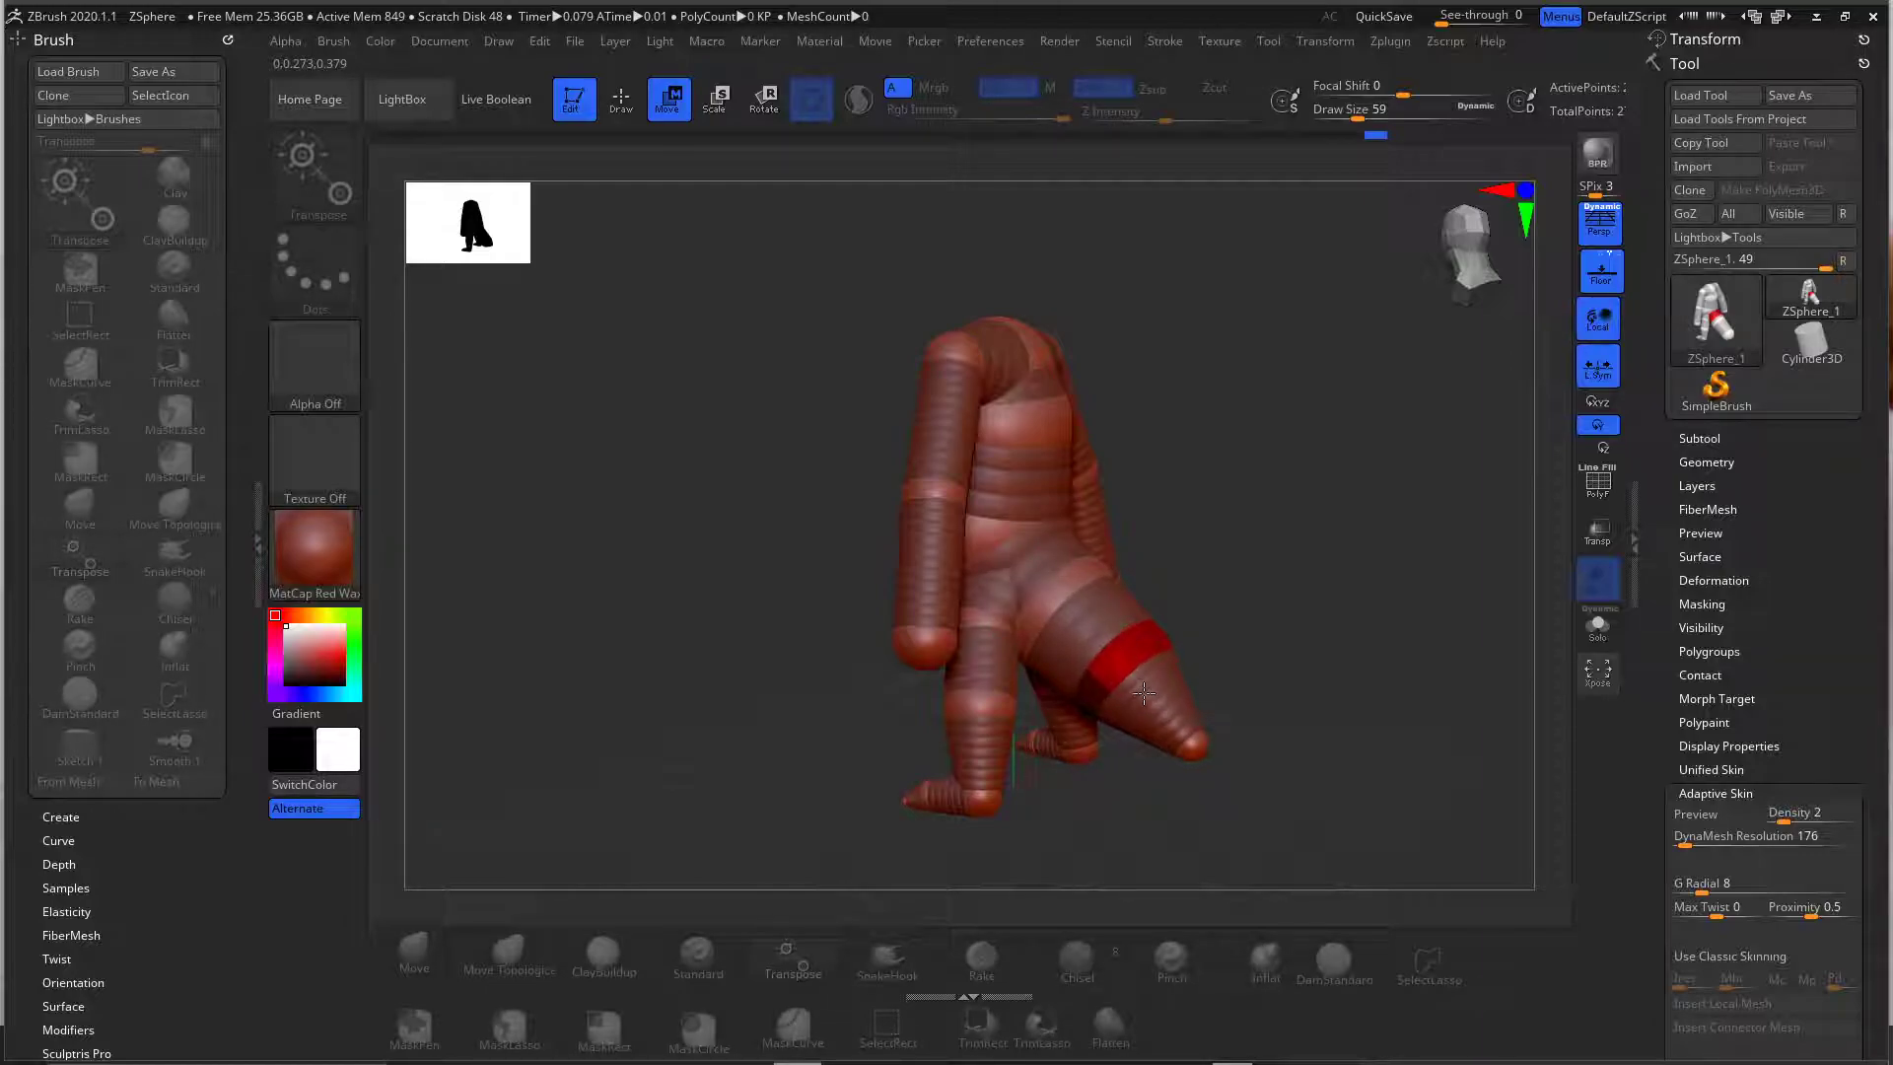
- Examine the tapered tail and its joint with the hips in the adaptive skin preview from different angles
{"action": "left_click_drag", "start_coordinate": [1352, 706], "coordinate": [1314, 710]}
{"action": "right_click", "coordinate": [1220, 835]}
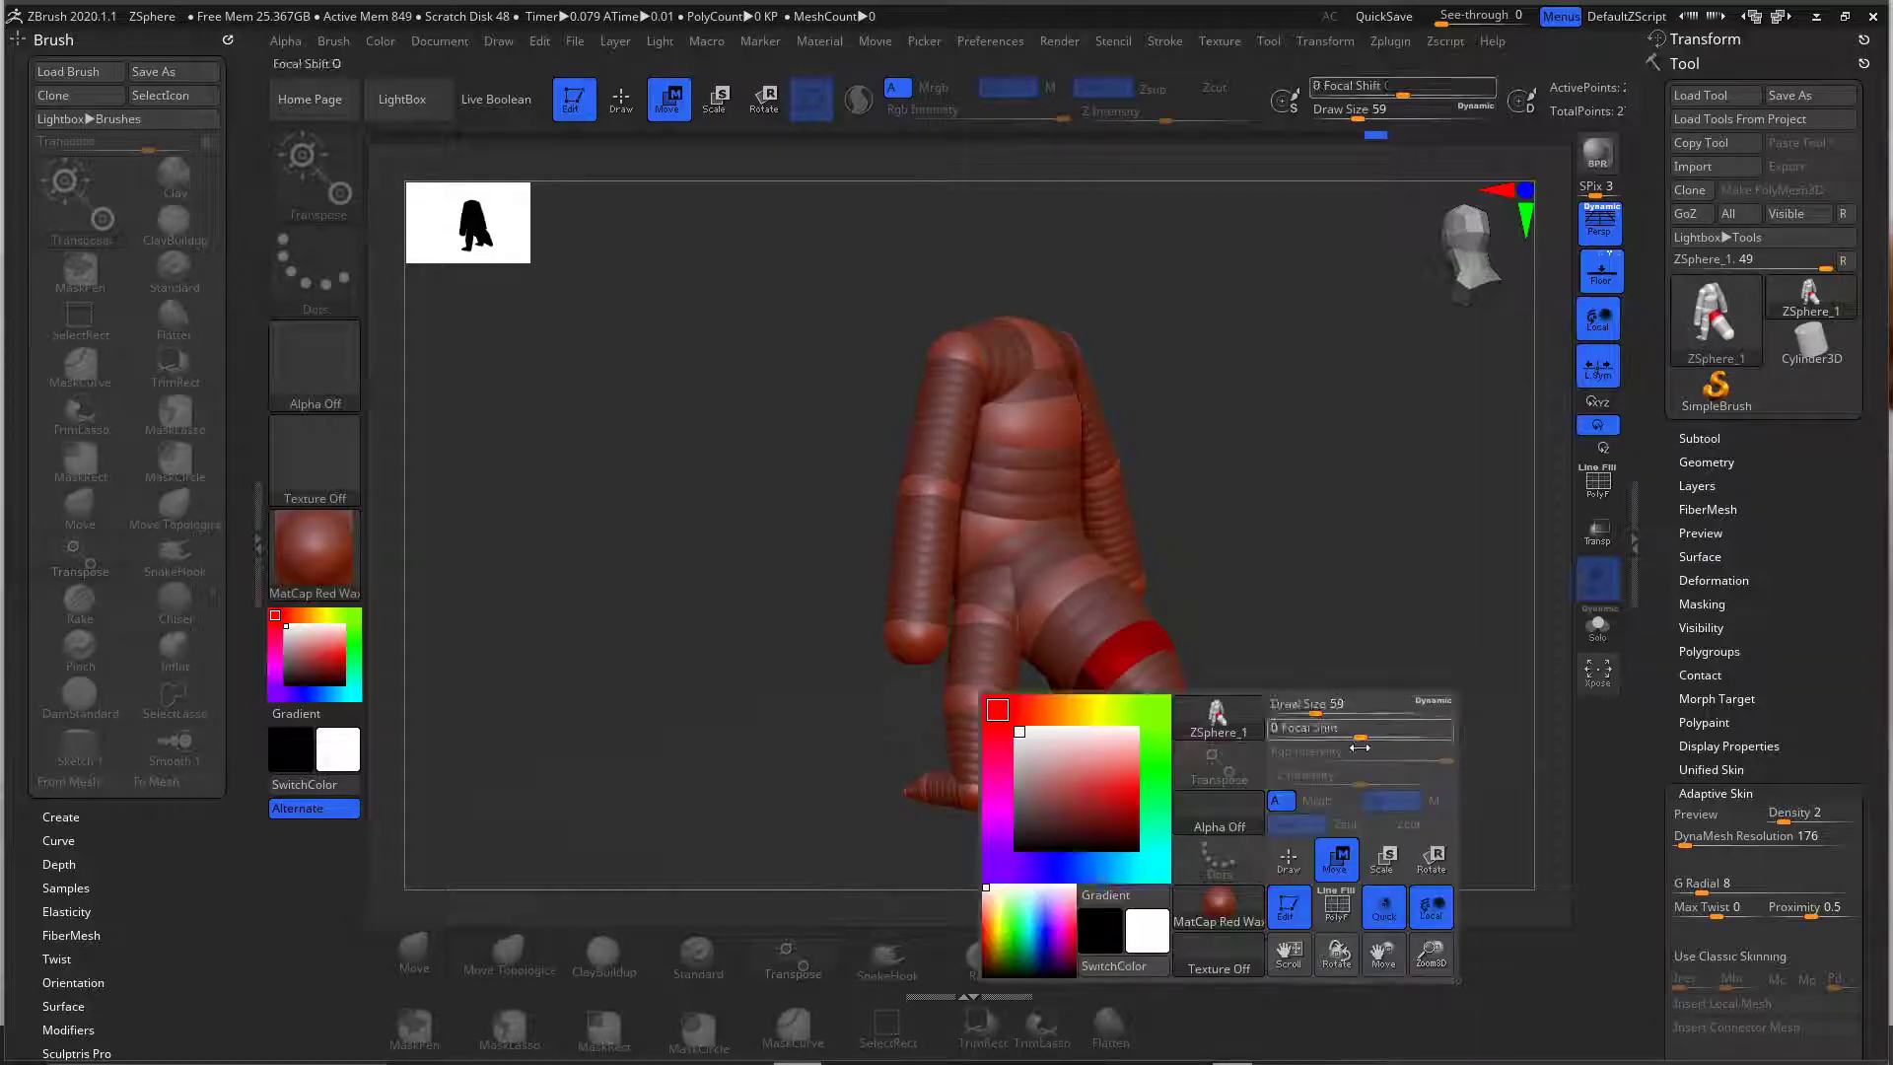
{"action": "left_click", "coordinate": [1714, 814]}
{"action": "left_click_drag", "start_coordinate": [1449, 788], "coordinate": [1401, 738]}
{"action": "key", "text": "a"}
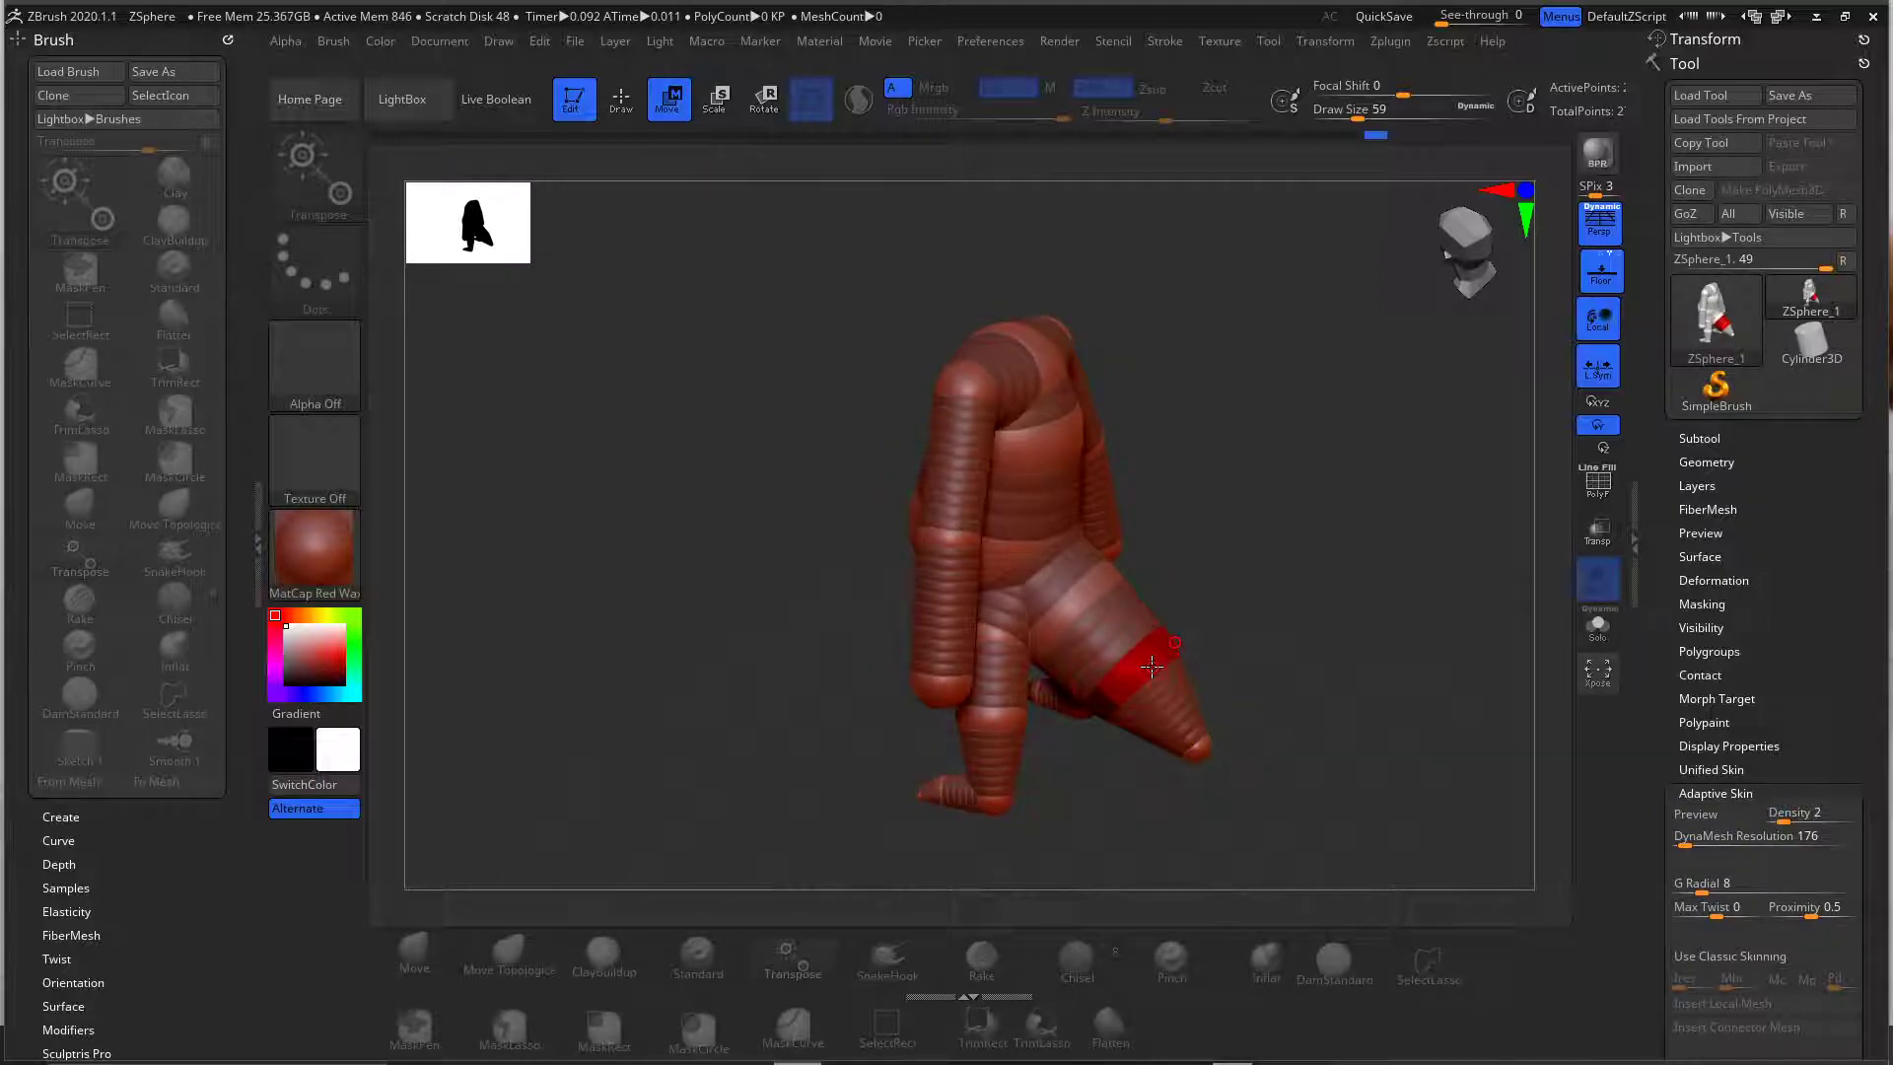
{"action": "key", "text": "e"}
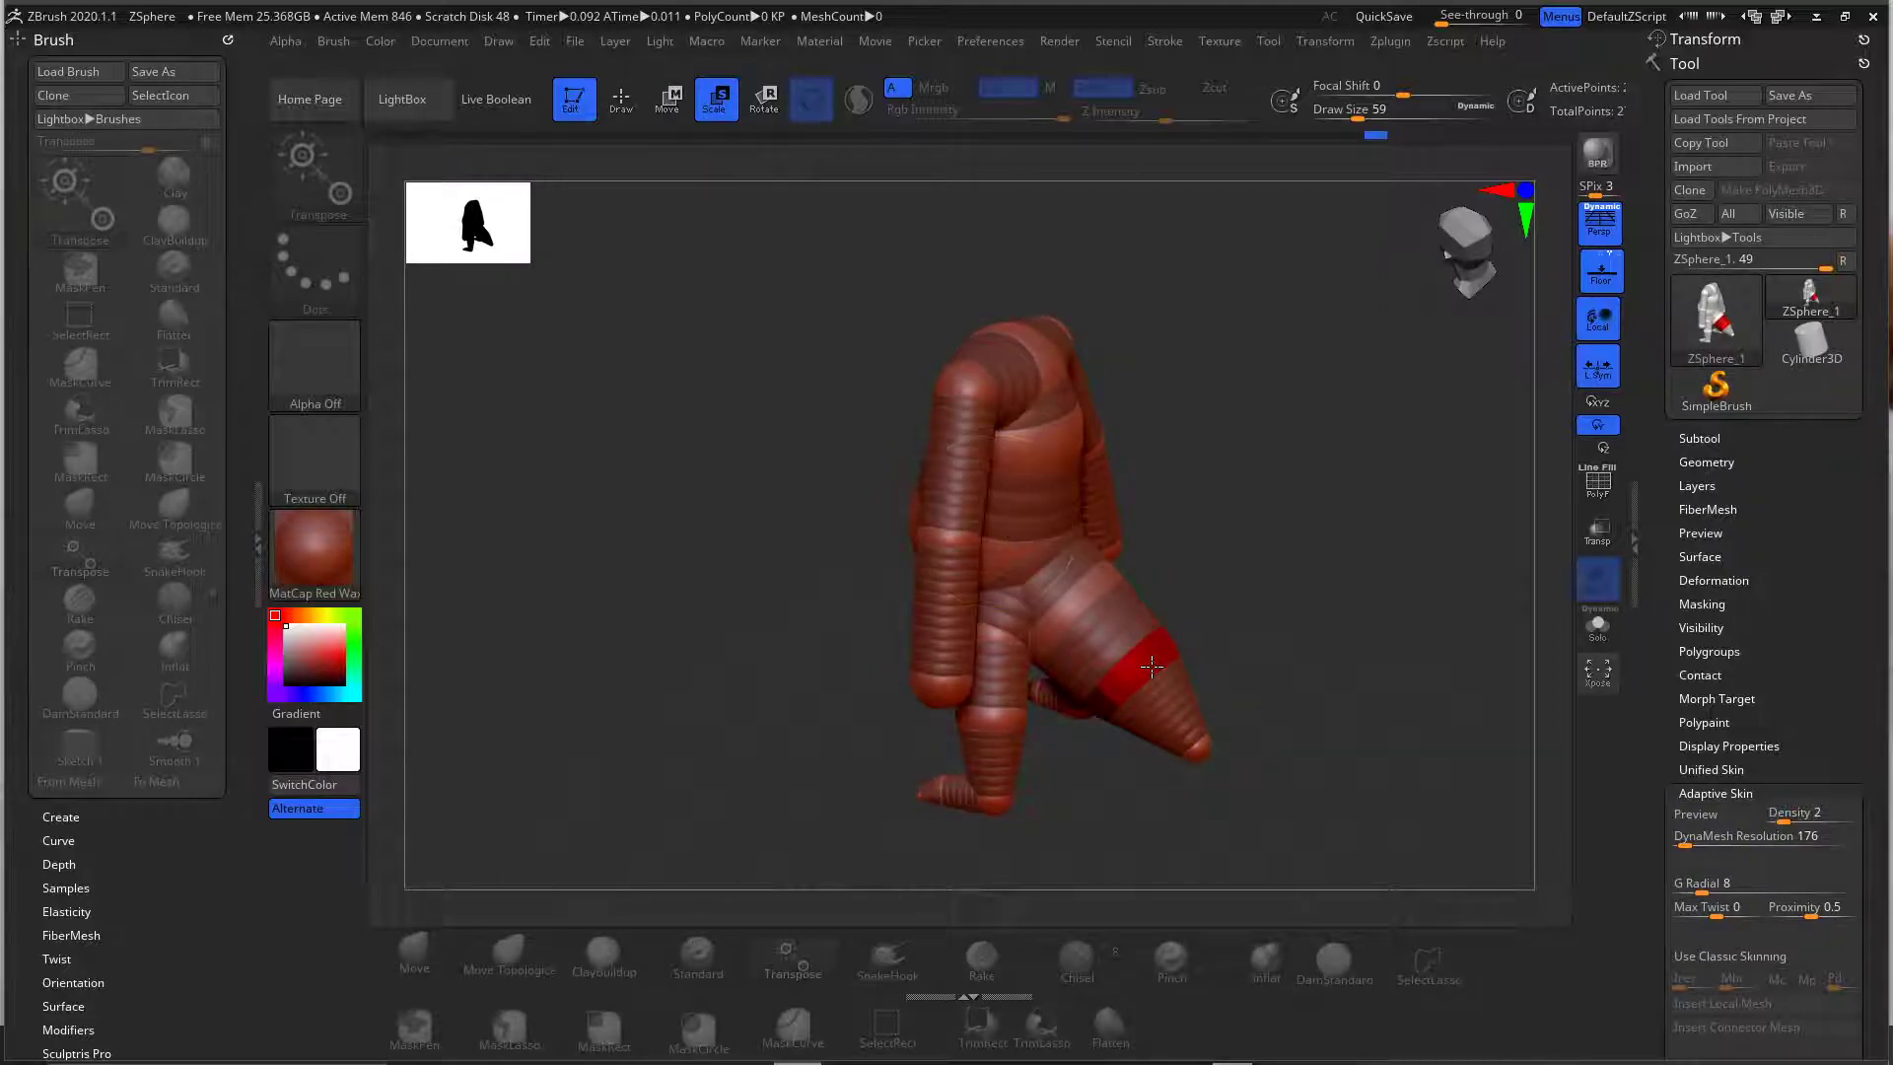
{"action": "left_click", "coordinate": [1701, 814]}
{"action": "left_click_drag", "start_coordinate": [1390, 766], "coordinate": [1447, 760]}
{"action": "left_click", "coordinate": [1725, 815]}
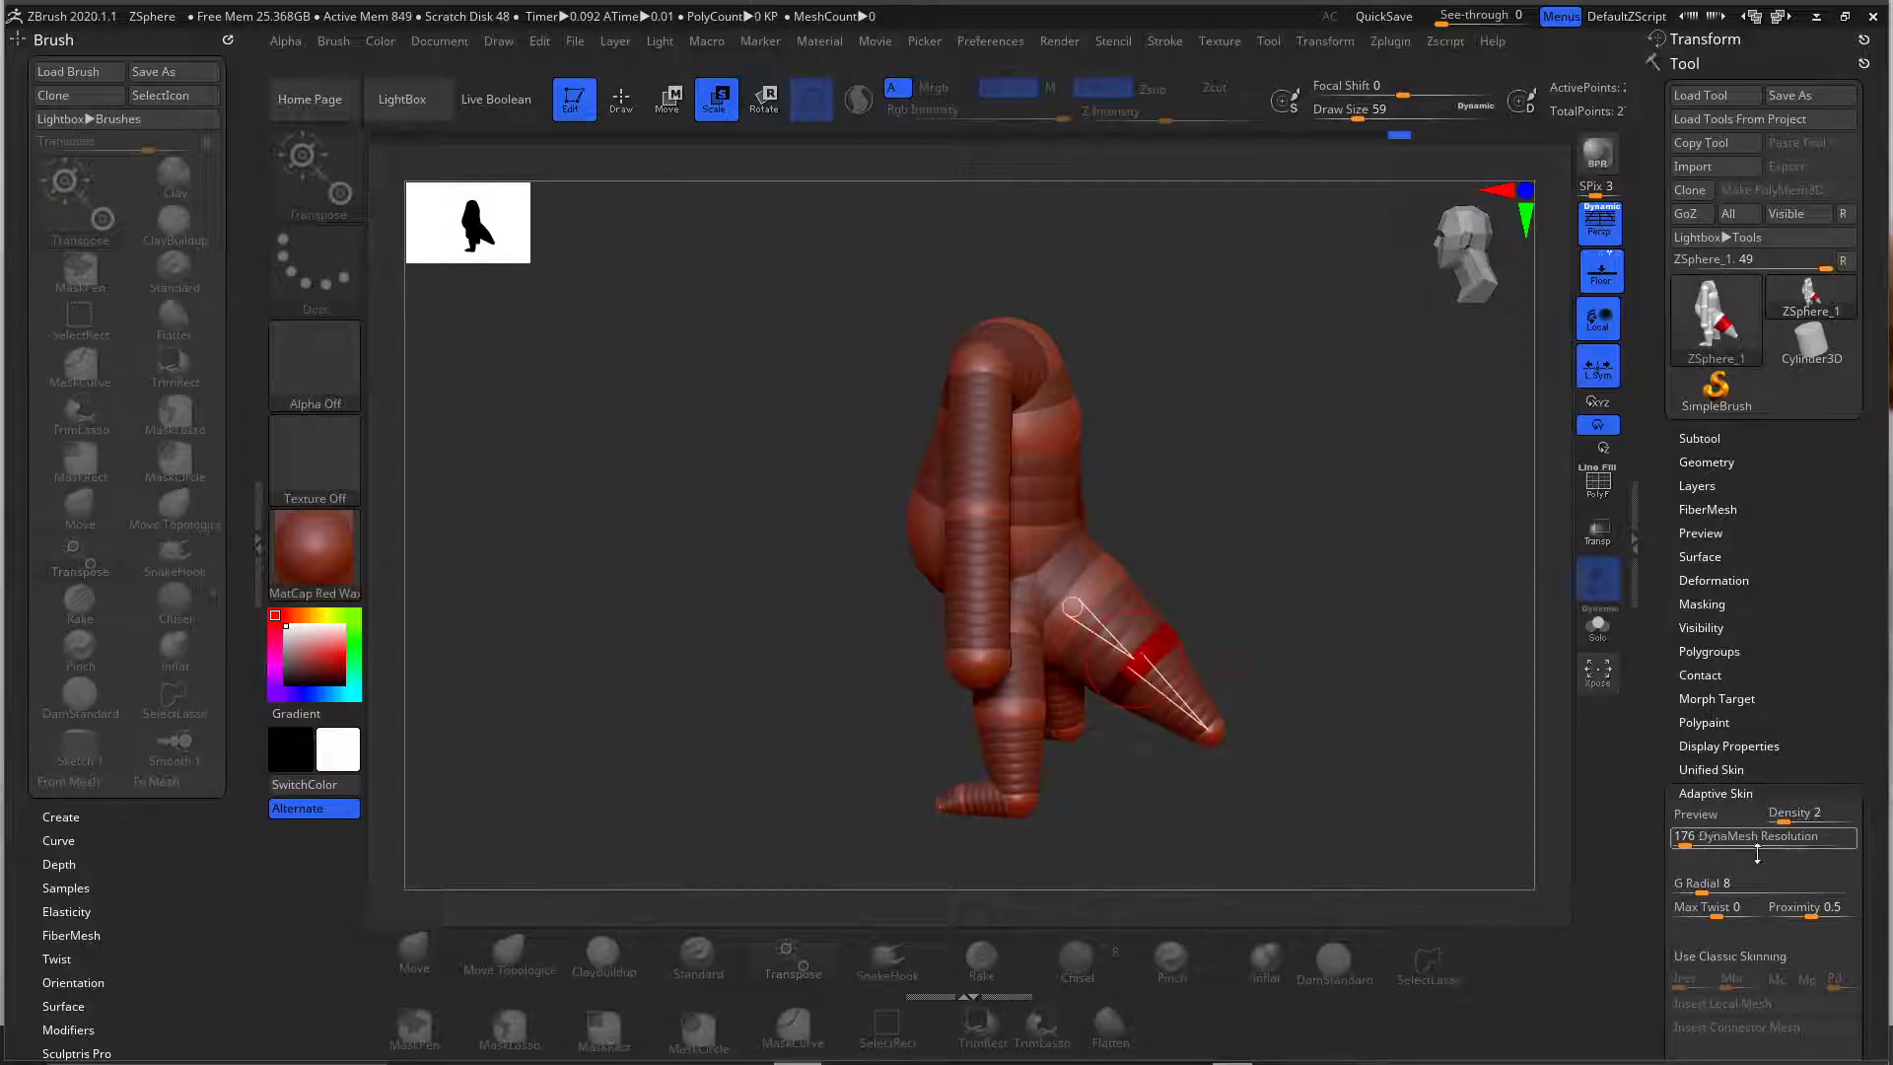
- Check the tail in the adaptive skin preview, then rotate the ZSpheres near the tail's end
{"action": "left_click", "coordinate": [1715, 814]}
{"action": "left_click_drag", "start_coordinate": [1490, 766], "coordinate": [1441, 778]}
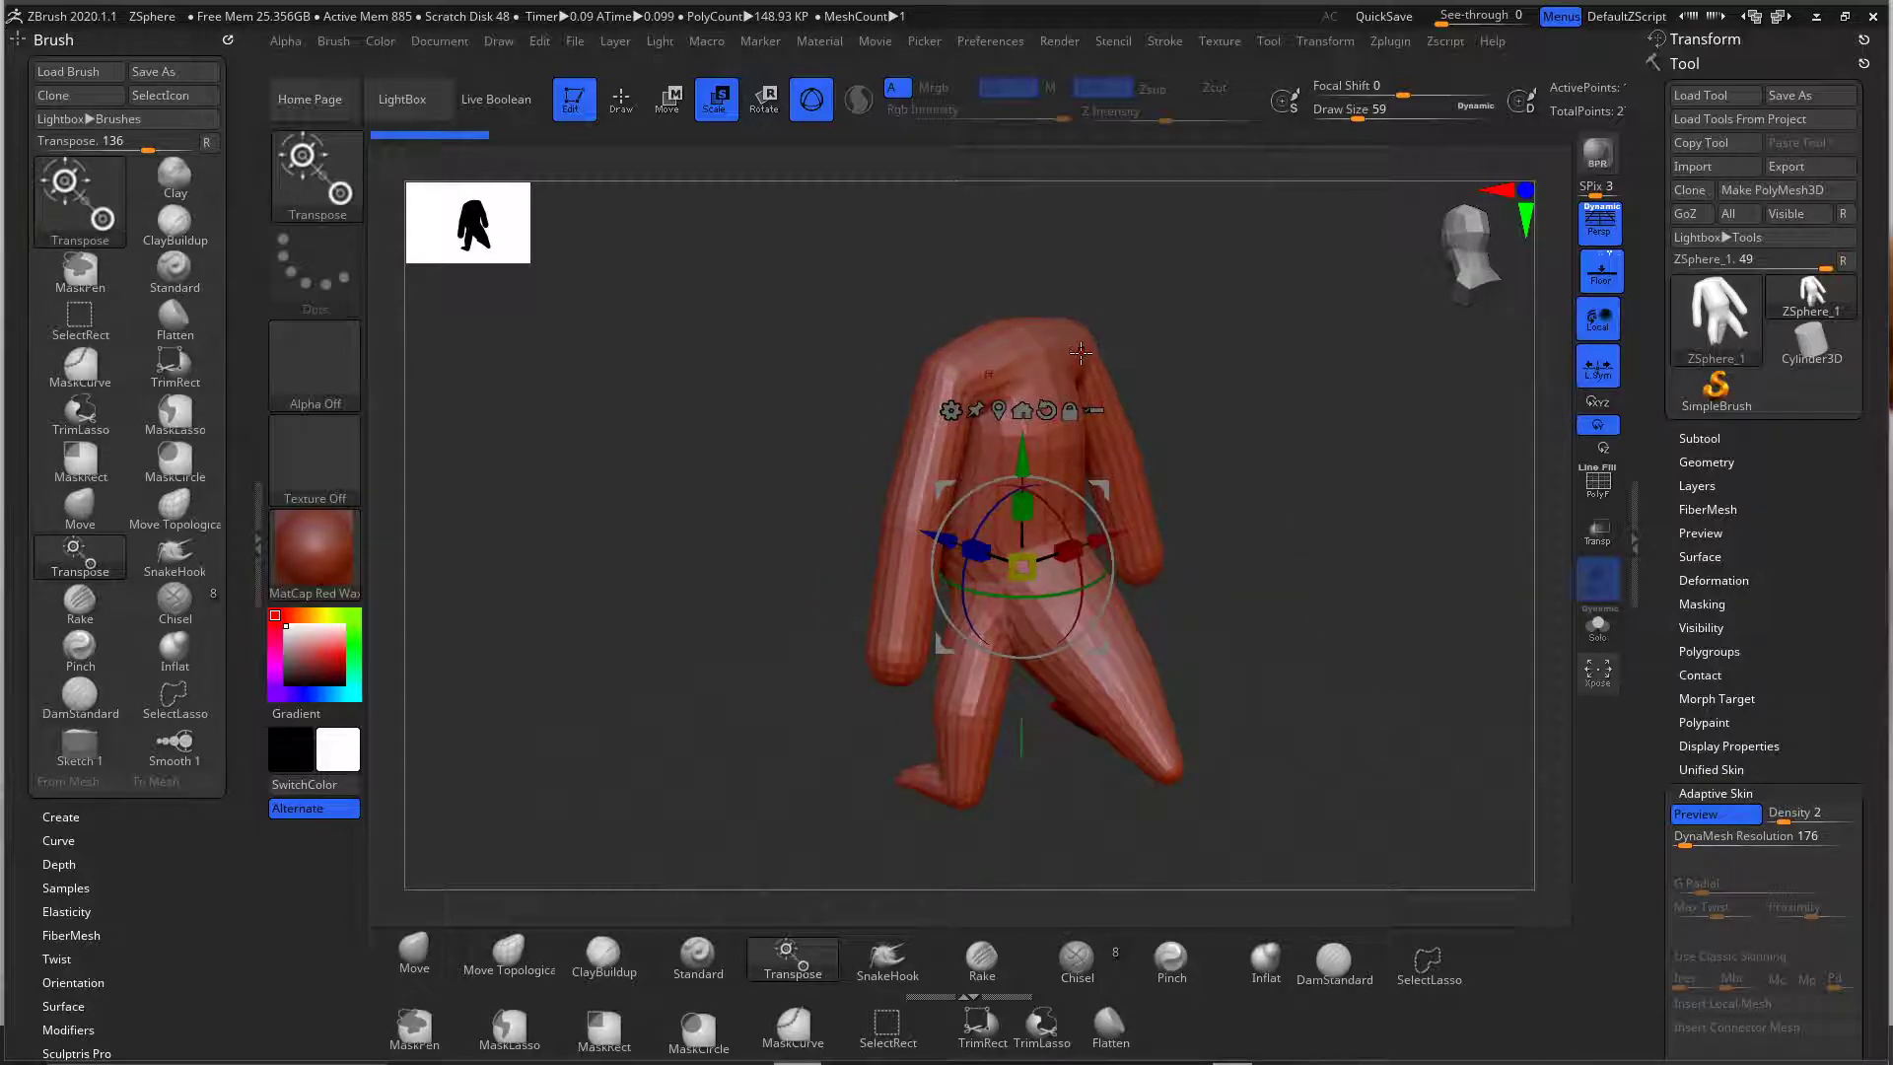
{"action": "key", "text": "r"}
{"action": "left_click", "coordinate": [1735, 818]}
{"action": "mouse_move", "coordinate": [1457, 767]}
{"action": "left_mouse_down"}
{"action": "mouse_move", "coordinate": [1419, 741]}
{"action": "mouse_move", "coordinate": [1390, 765]}
{"action": "mouse_move", "coordinate": [1432, 663]}
{"action": "mouse_move", "coordinate": [1434, 742]}
{"action": "left_mouse_up"}
{"action": "left_click_drag", "start_coordinate": [1161, 767], "coordinate": [1130, 737]}
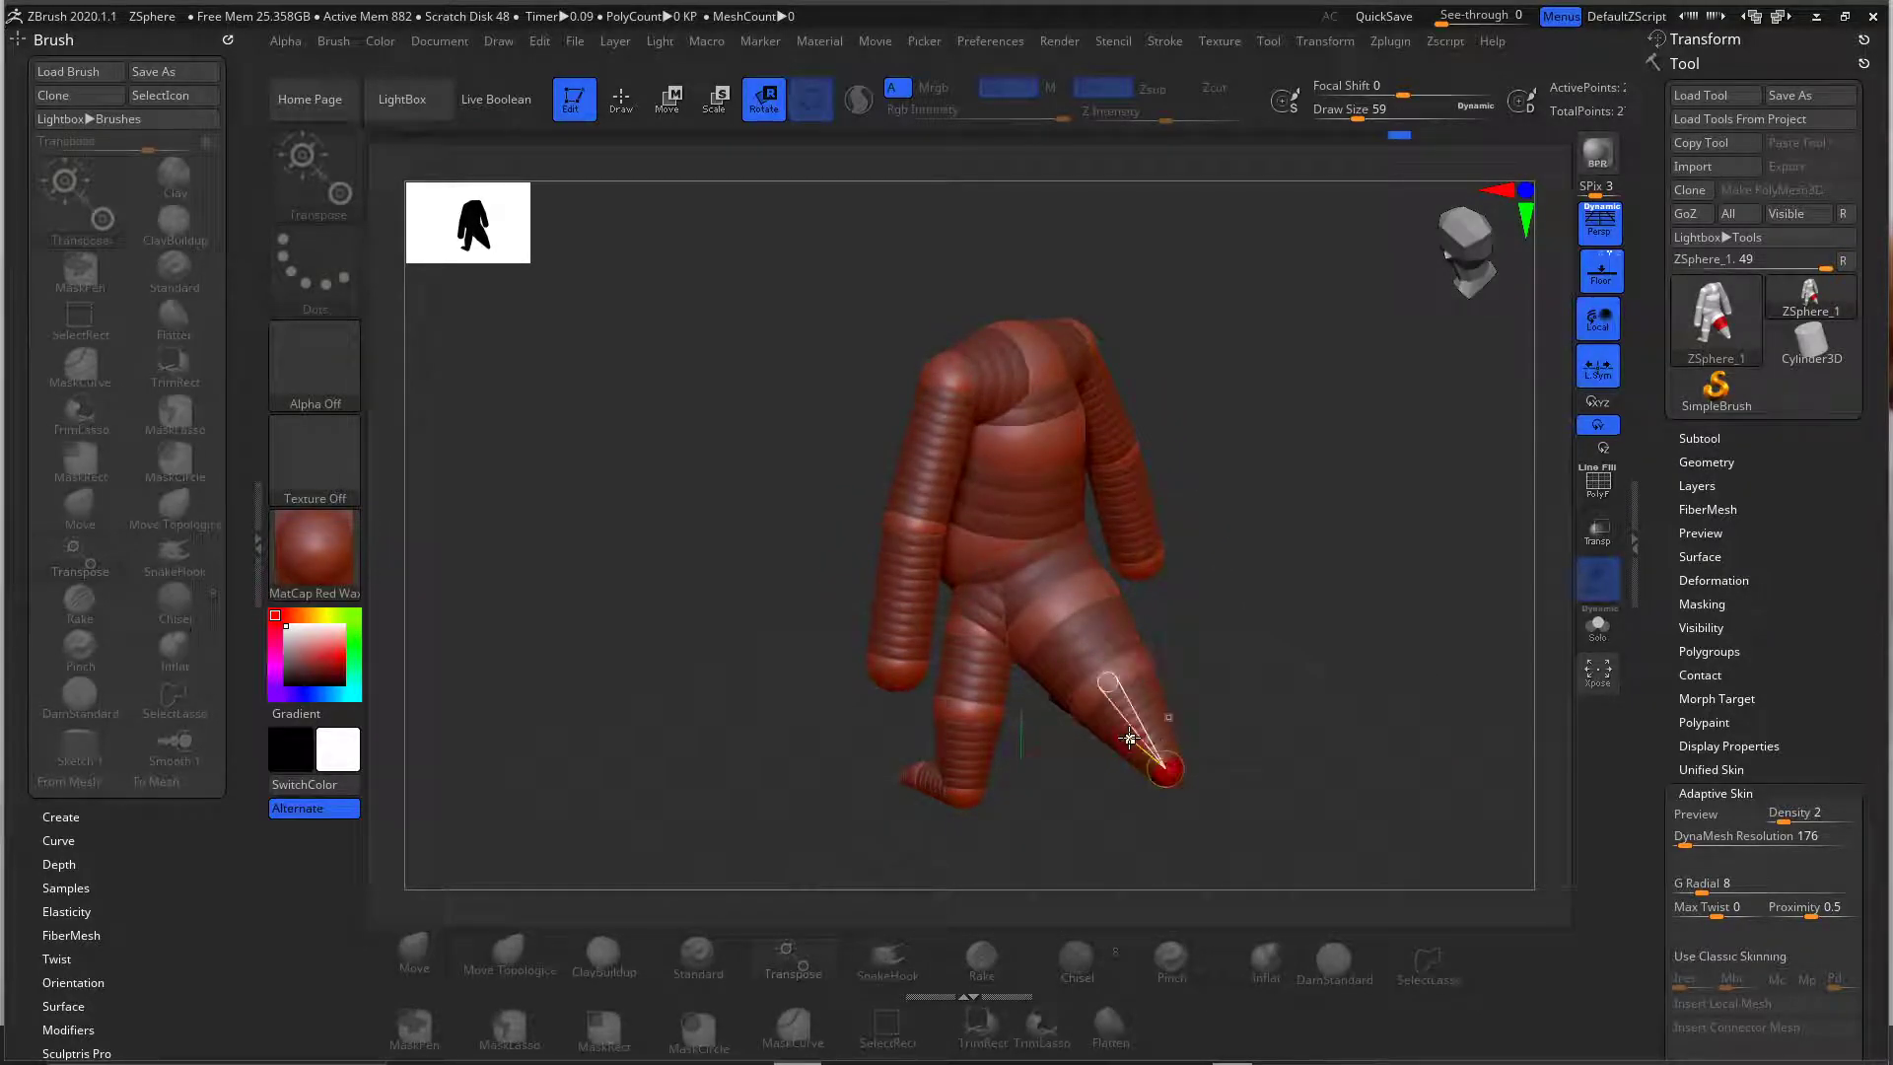
{"action": "left_click_drag", "start_coordinate": [1322, 740], "coordinate": [1351, 730]}
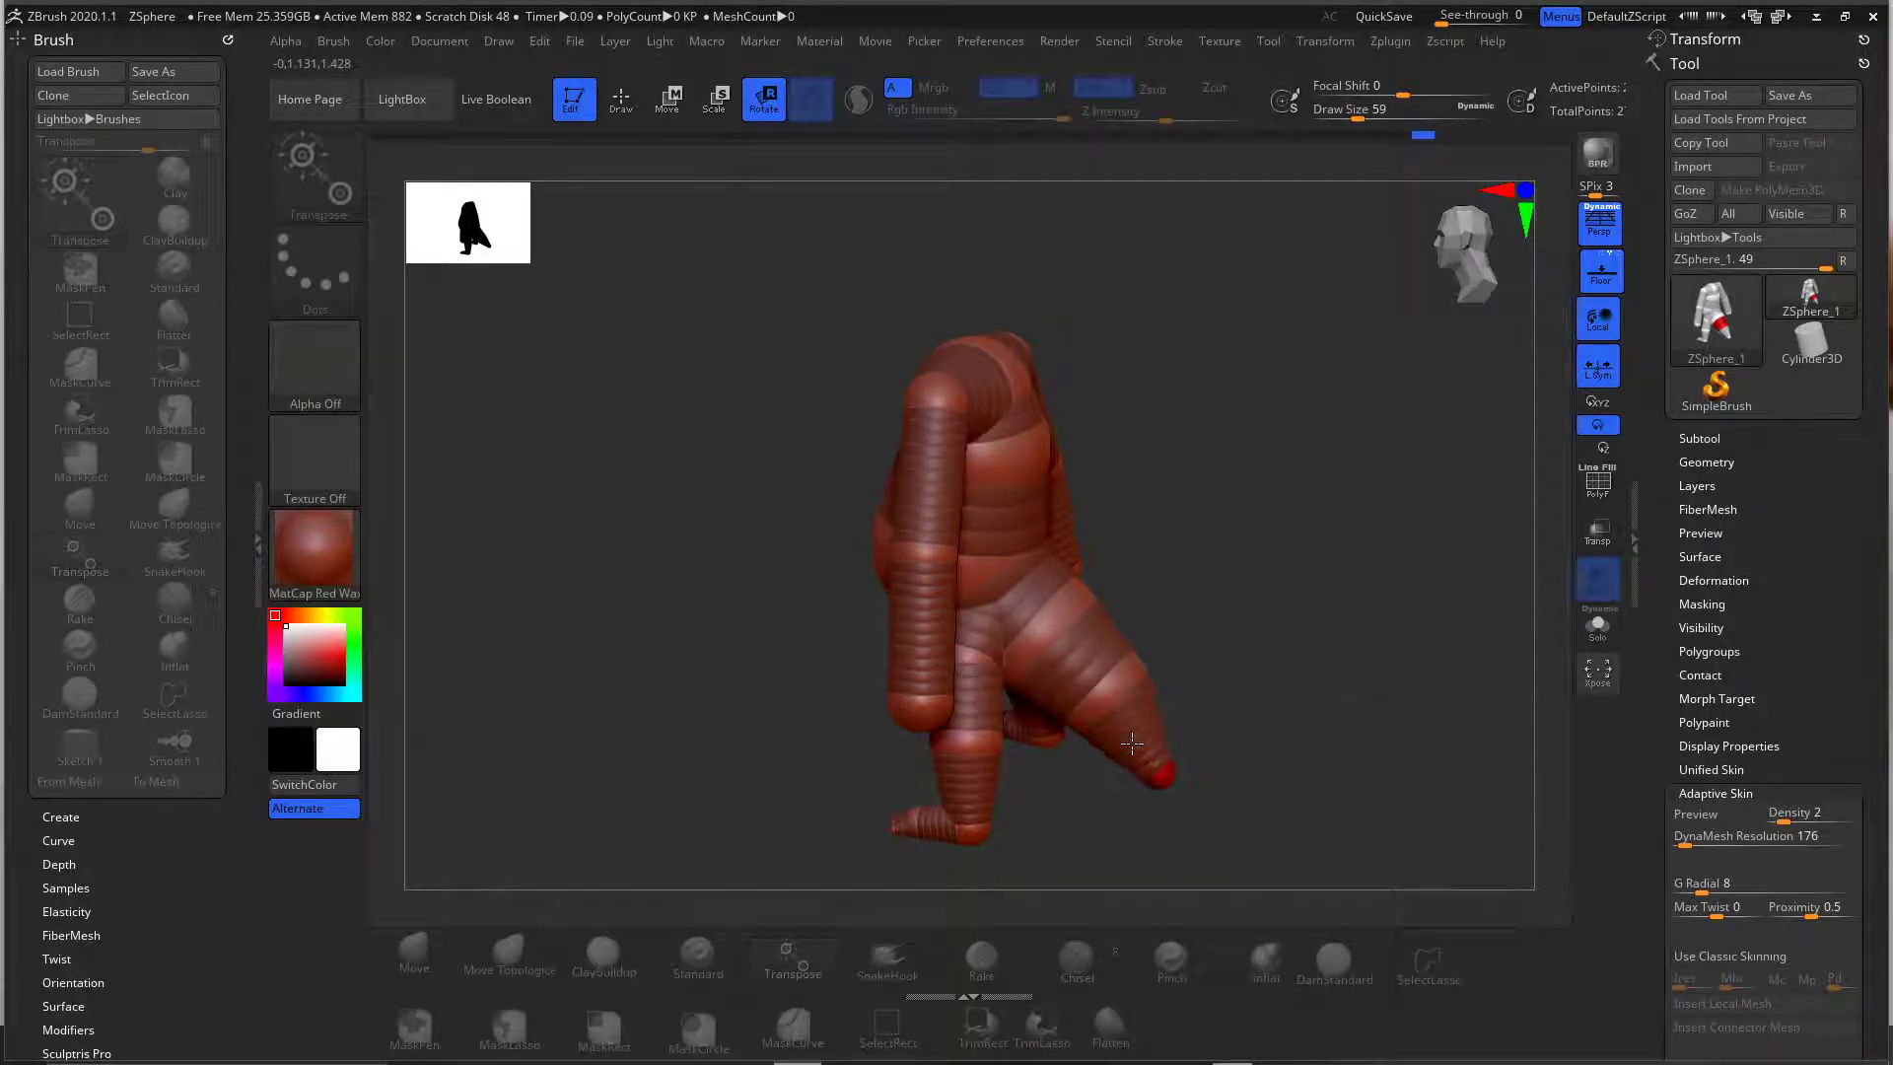
{"action": "left_click_drag", "start_coordinate": [1122, 698], "coordinate": [1156, 668]}
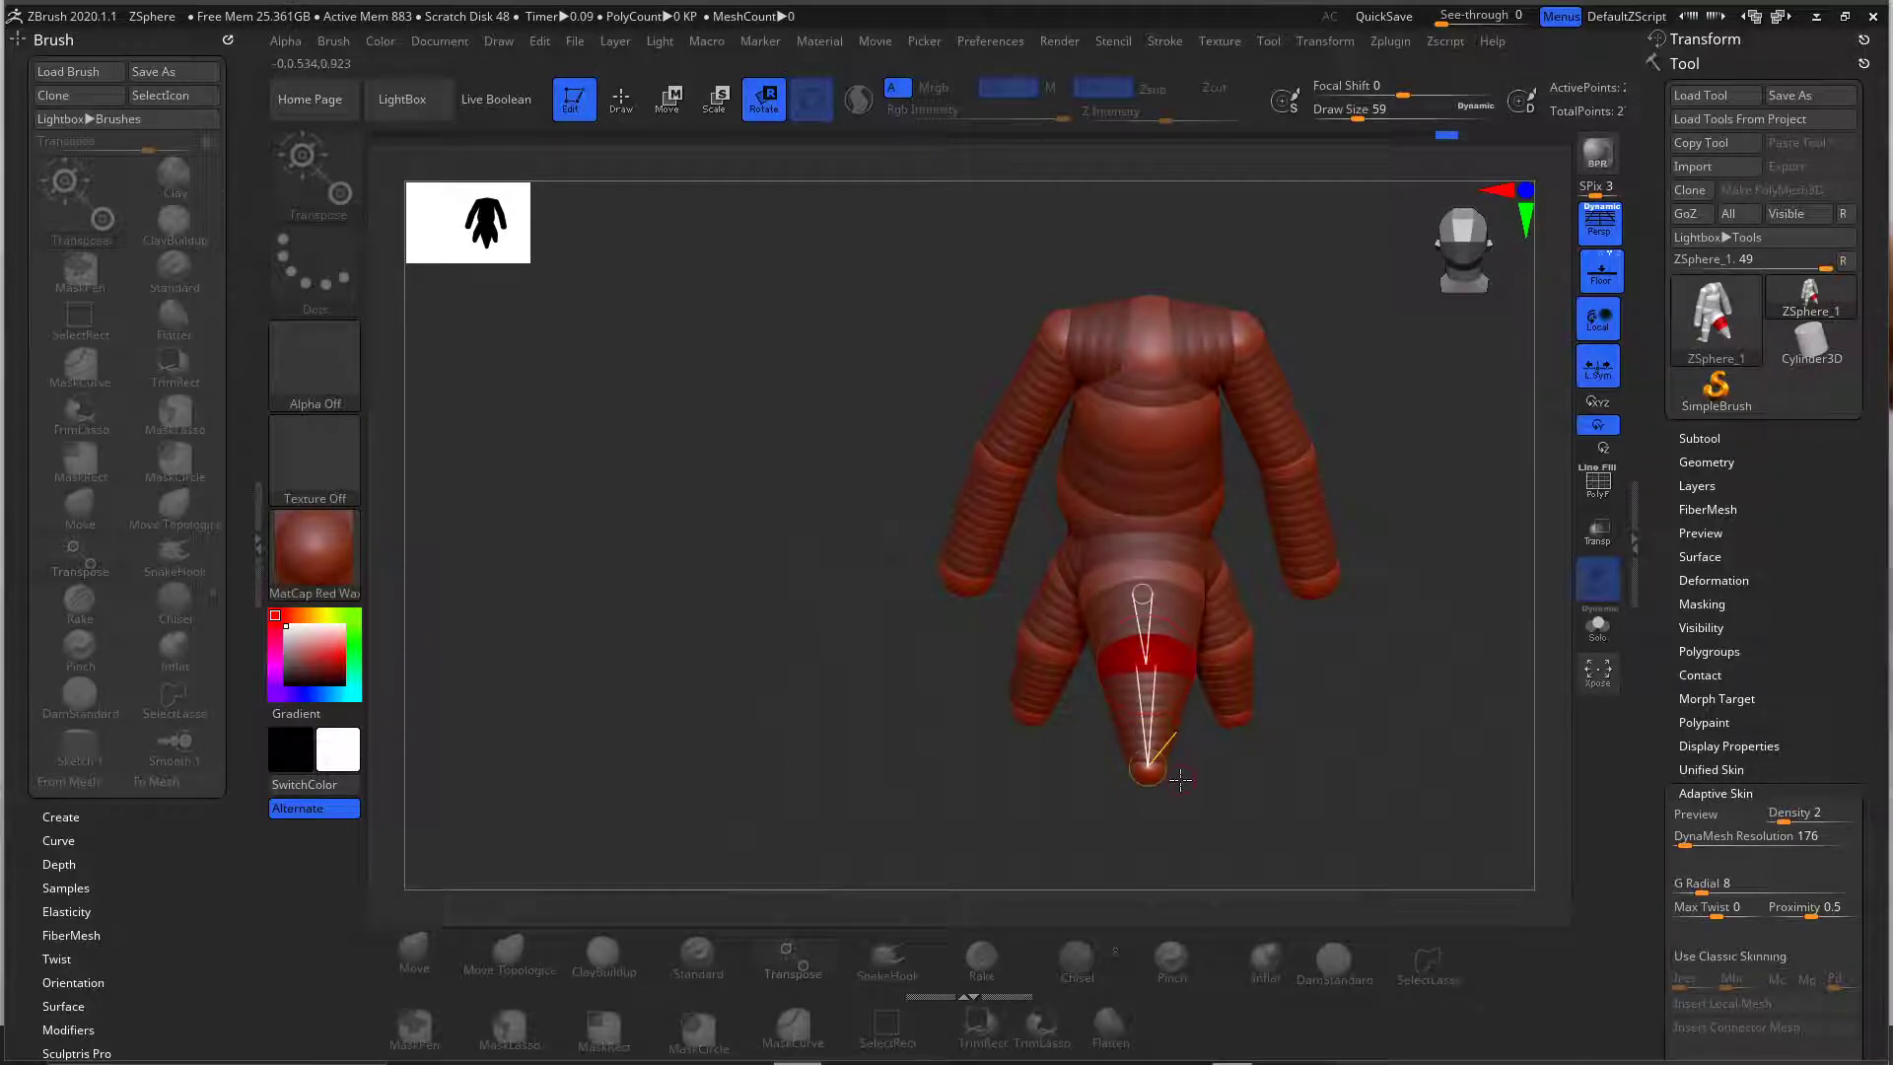
- Rotate the tail's middle and upper ZSpheres to adjust how the tail bends away from the hips
{"action": "left_click", "coordinate": [1148, 774]}
{"action": "left_click_drag", "start_coordinate": [1244, 778], "coordinate": [1175, 676]}
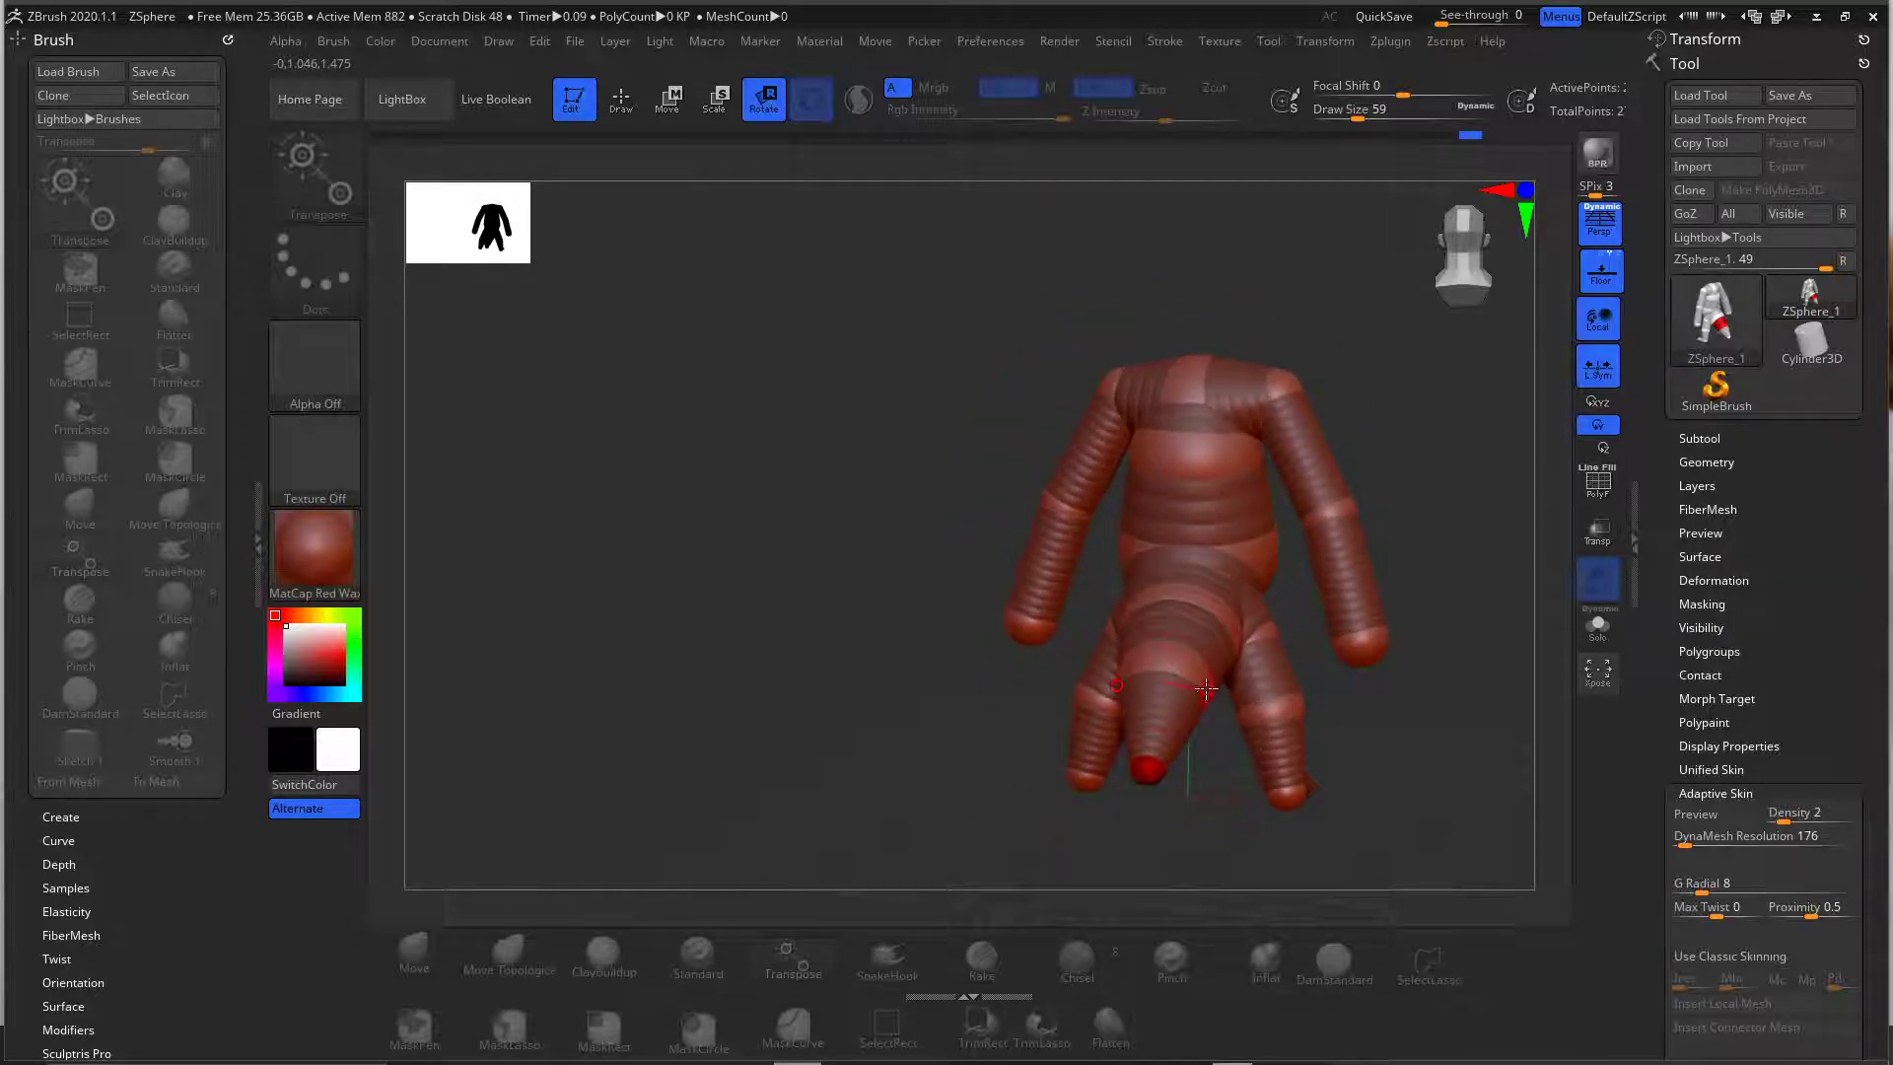
{"action": "left_click", "coordinate": [1206, 696]}
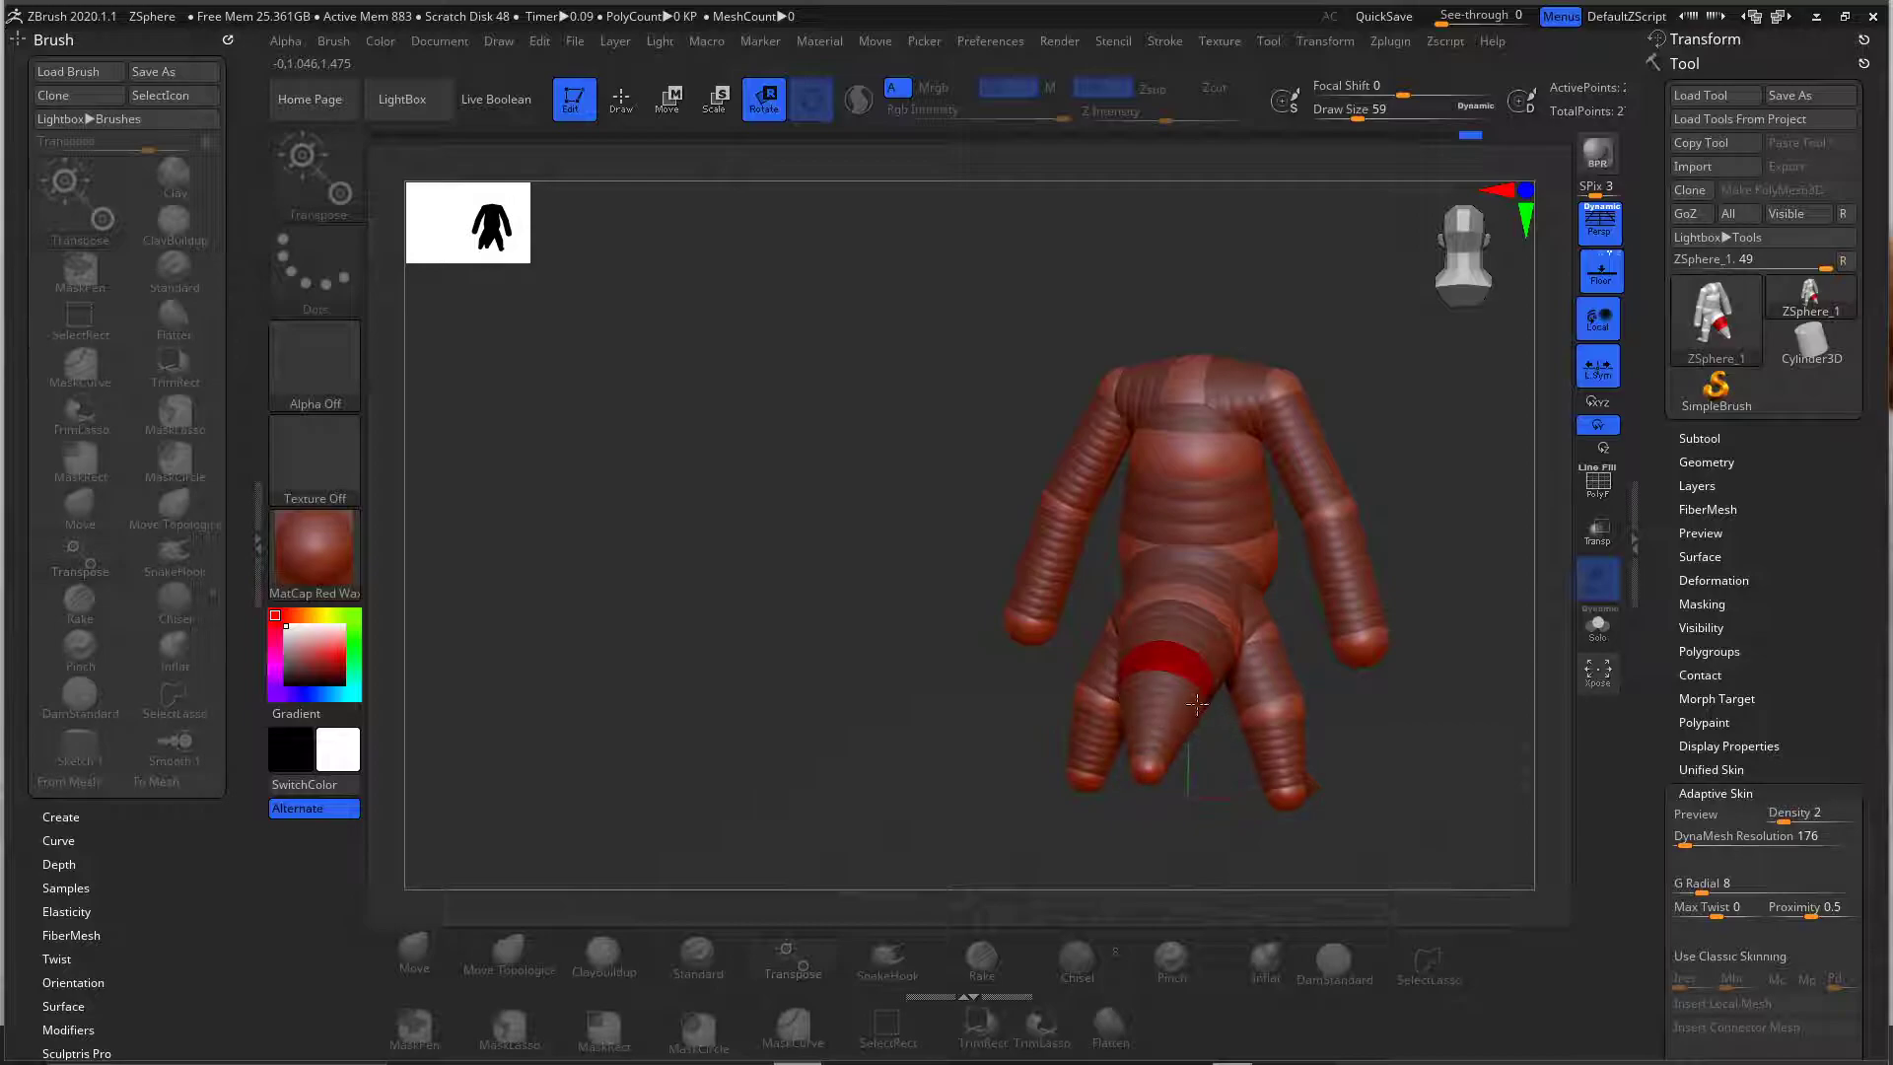
{"action": "left_click_drag", "start_coordinate": [1118, 746], "coordinate": [1235, 818]}
{"action": "left_click", "coordinate": [1203, 652]}
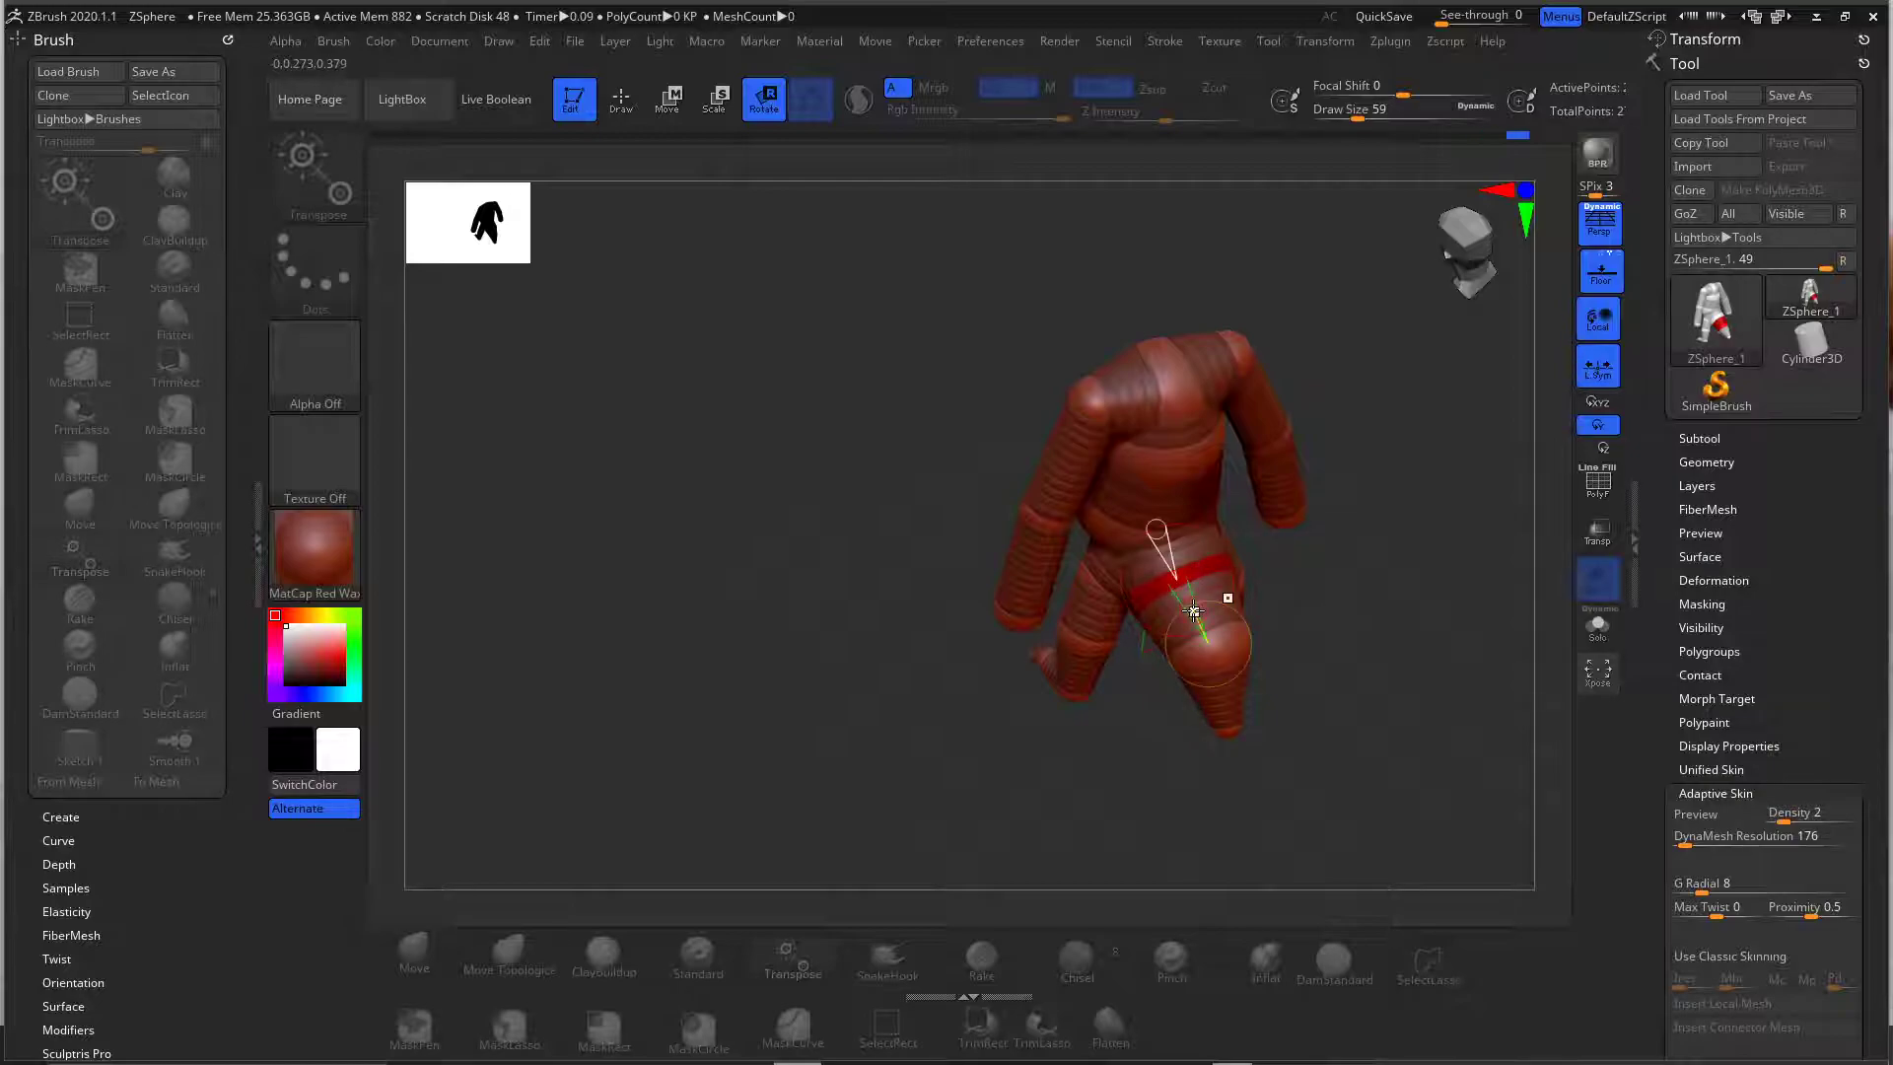
{"action": "left_click_drag", "start_coordinate": [1247, 639], "coordinate": [1206, 591]}
- Reposition the upper tail ZSphere with Move and check the tail's profile in the adaptive skin preview
{"action": "key", "text": "w"}
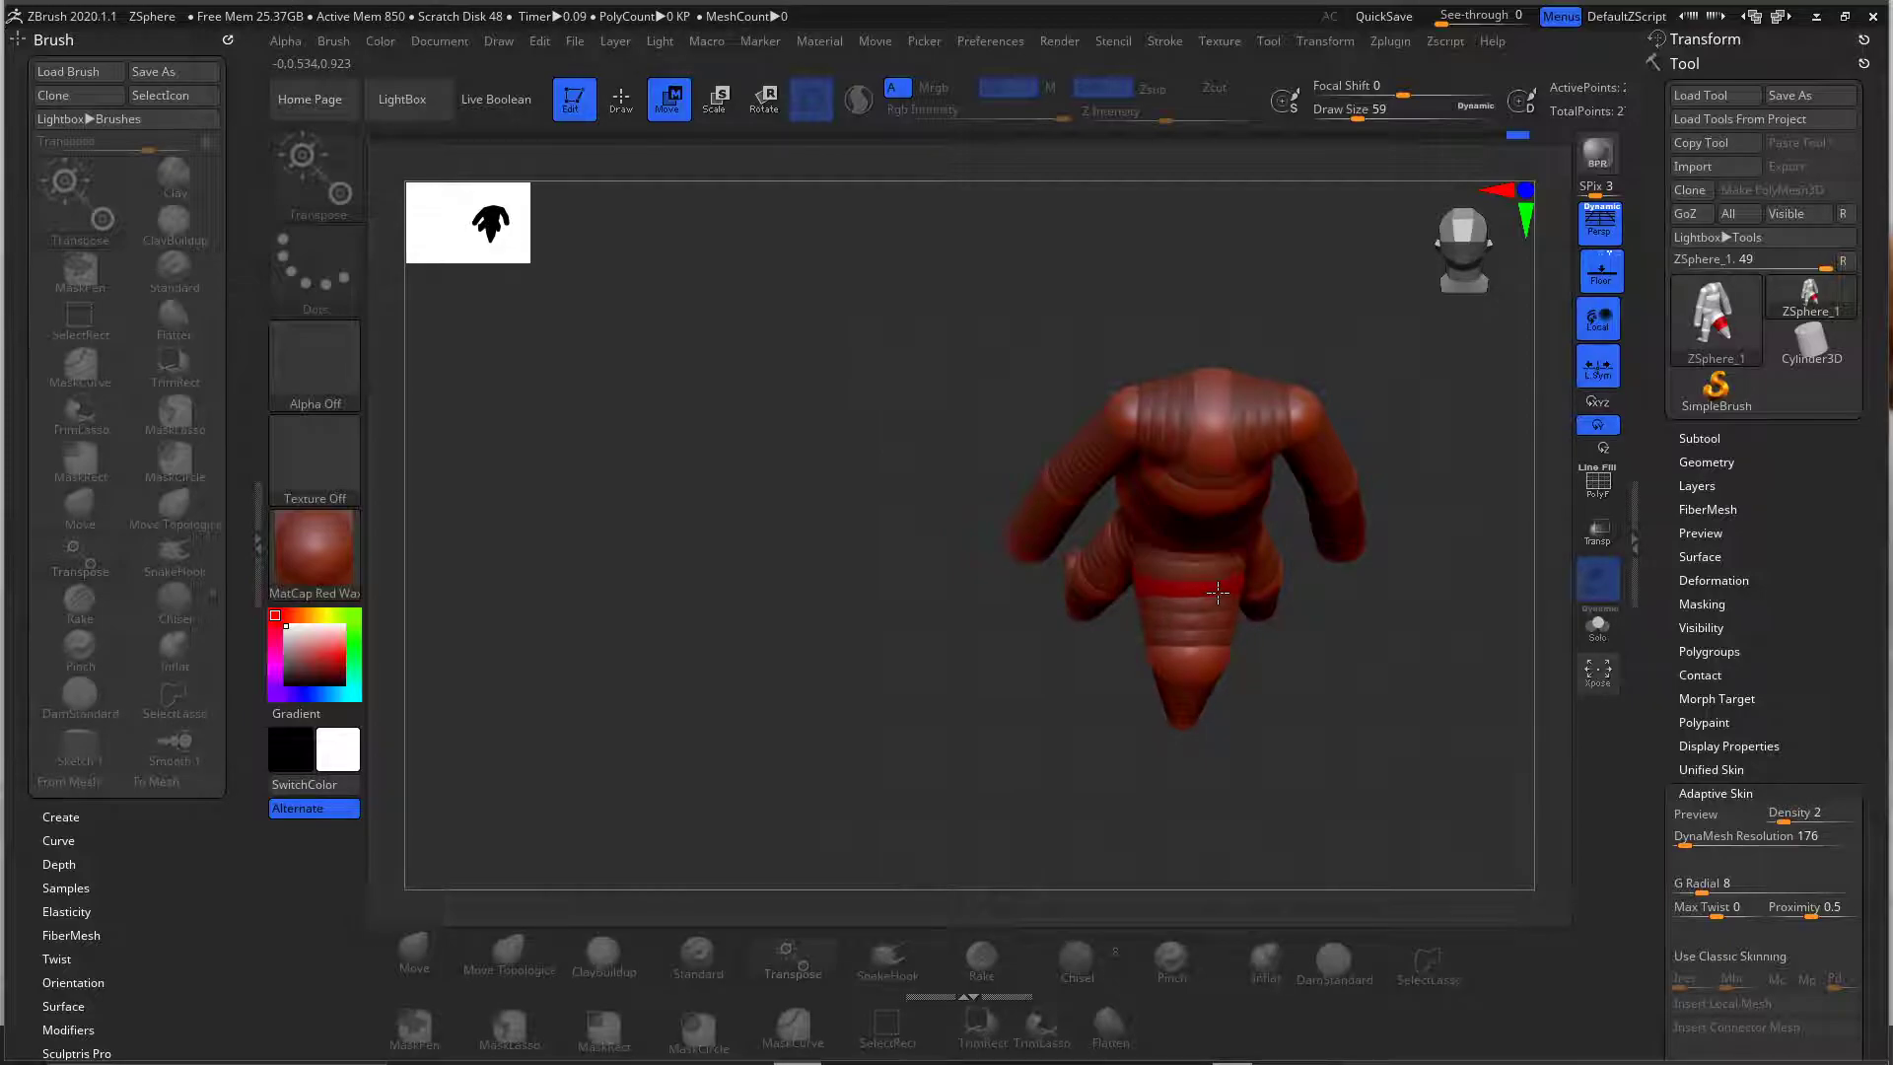
{"action": "left_click_drag", "start_coordinate": [1278, 601], "coordinate": [1243, 592]}
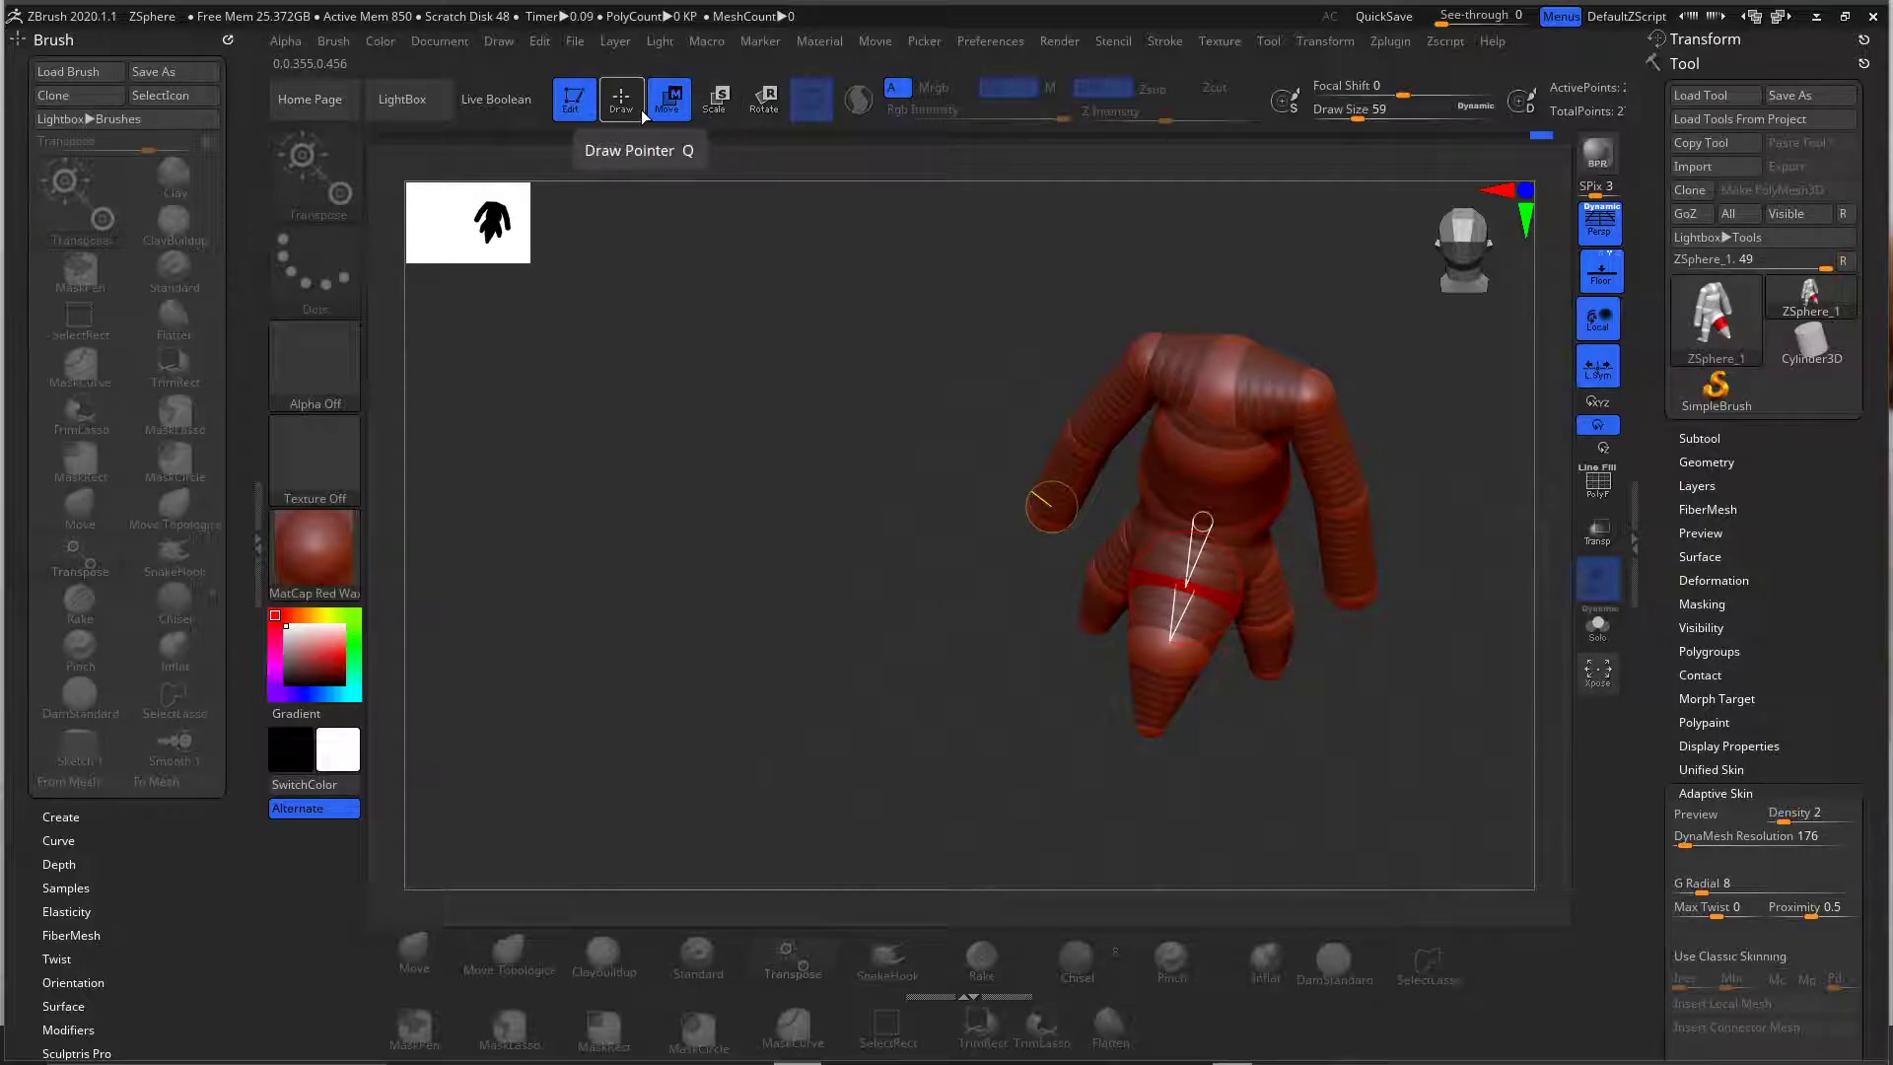
{"action": "left_click_drag", "start_coordinate": [834, 424], "coordinate": [947, 375]}
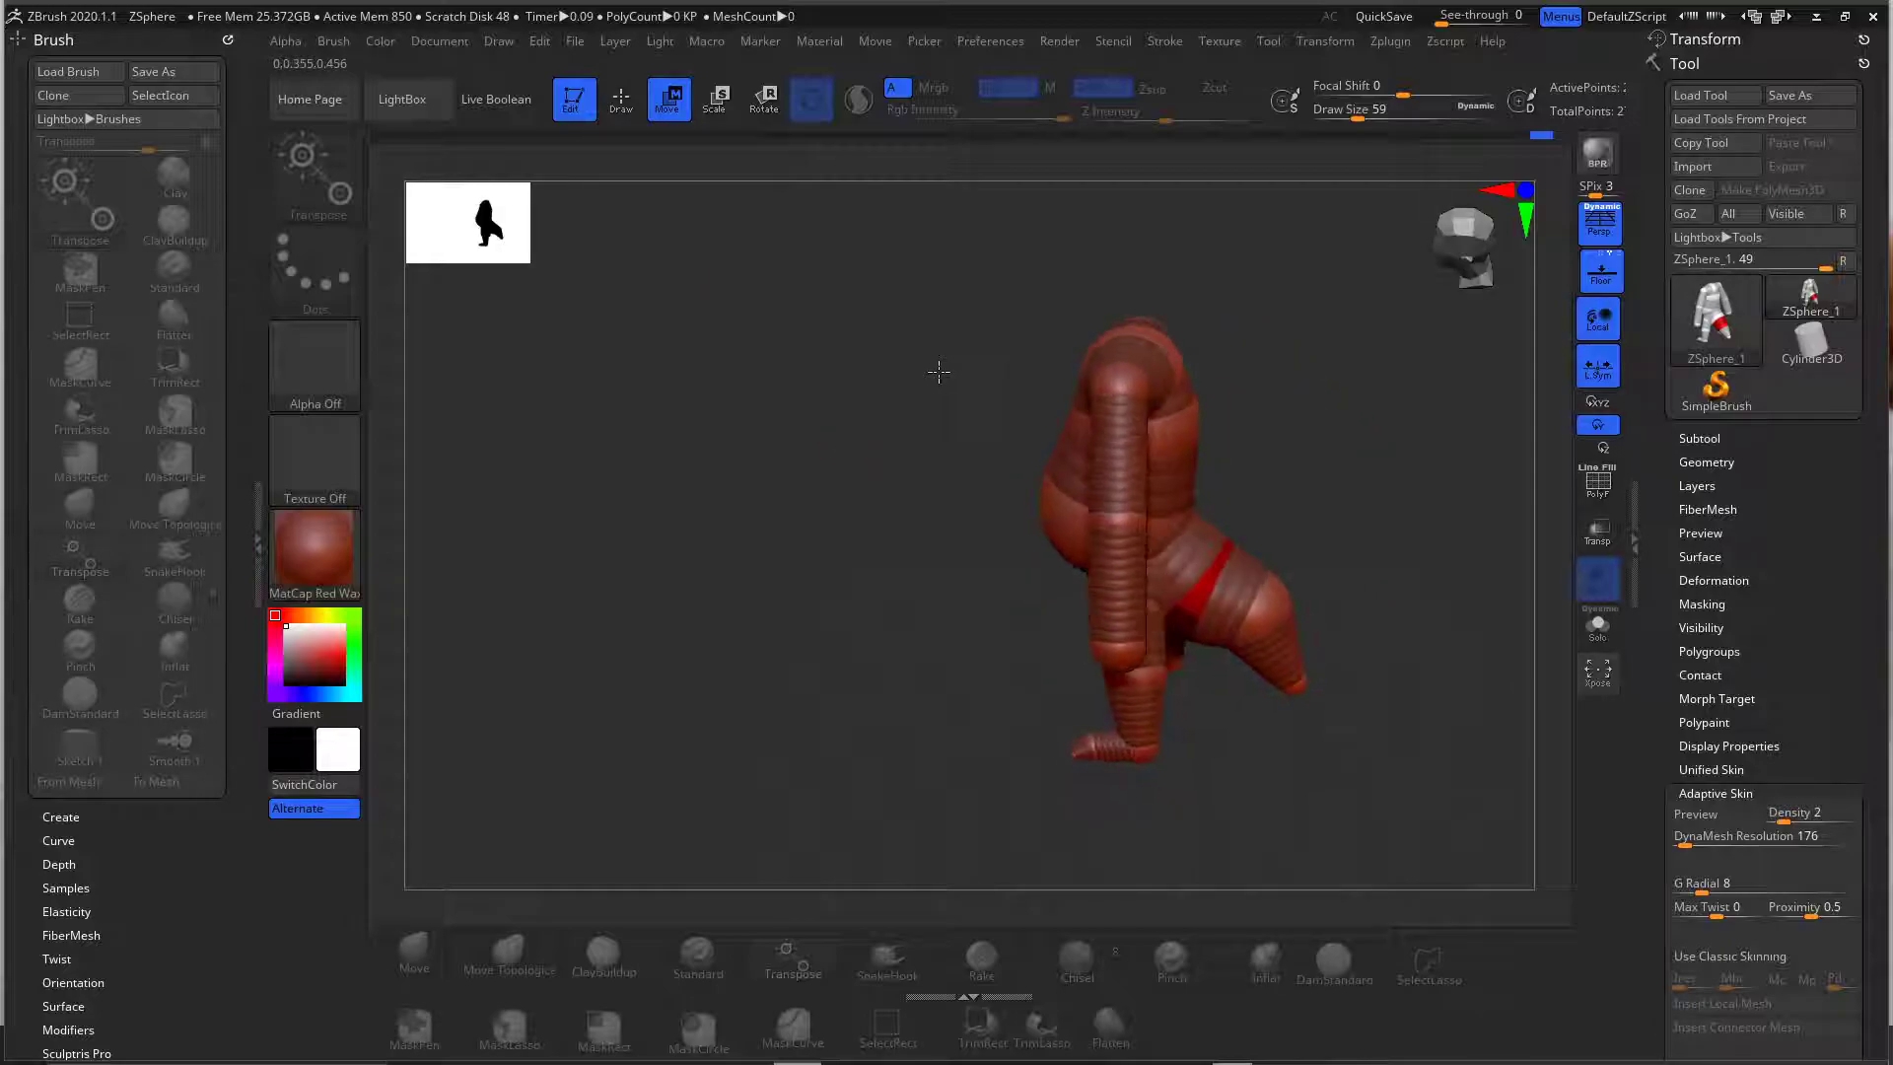
{"action": "left_click", "coordinate": [1683, 818]}
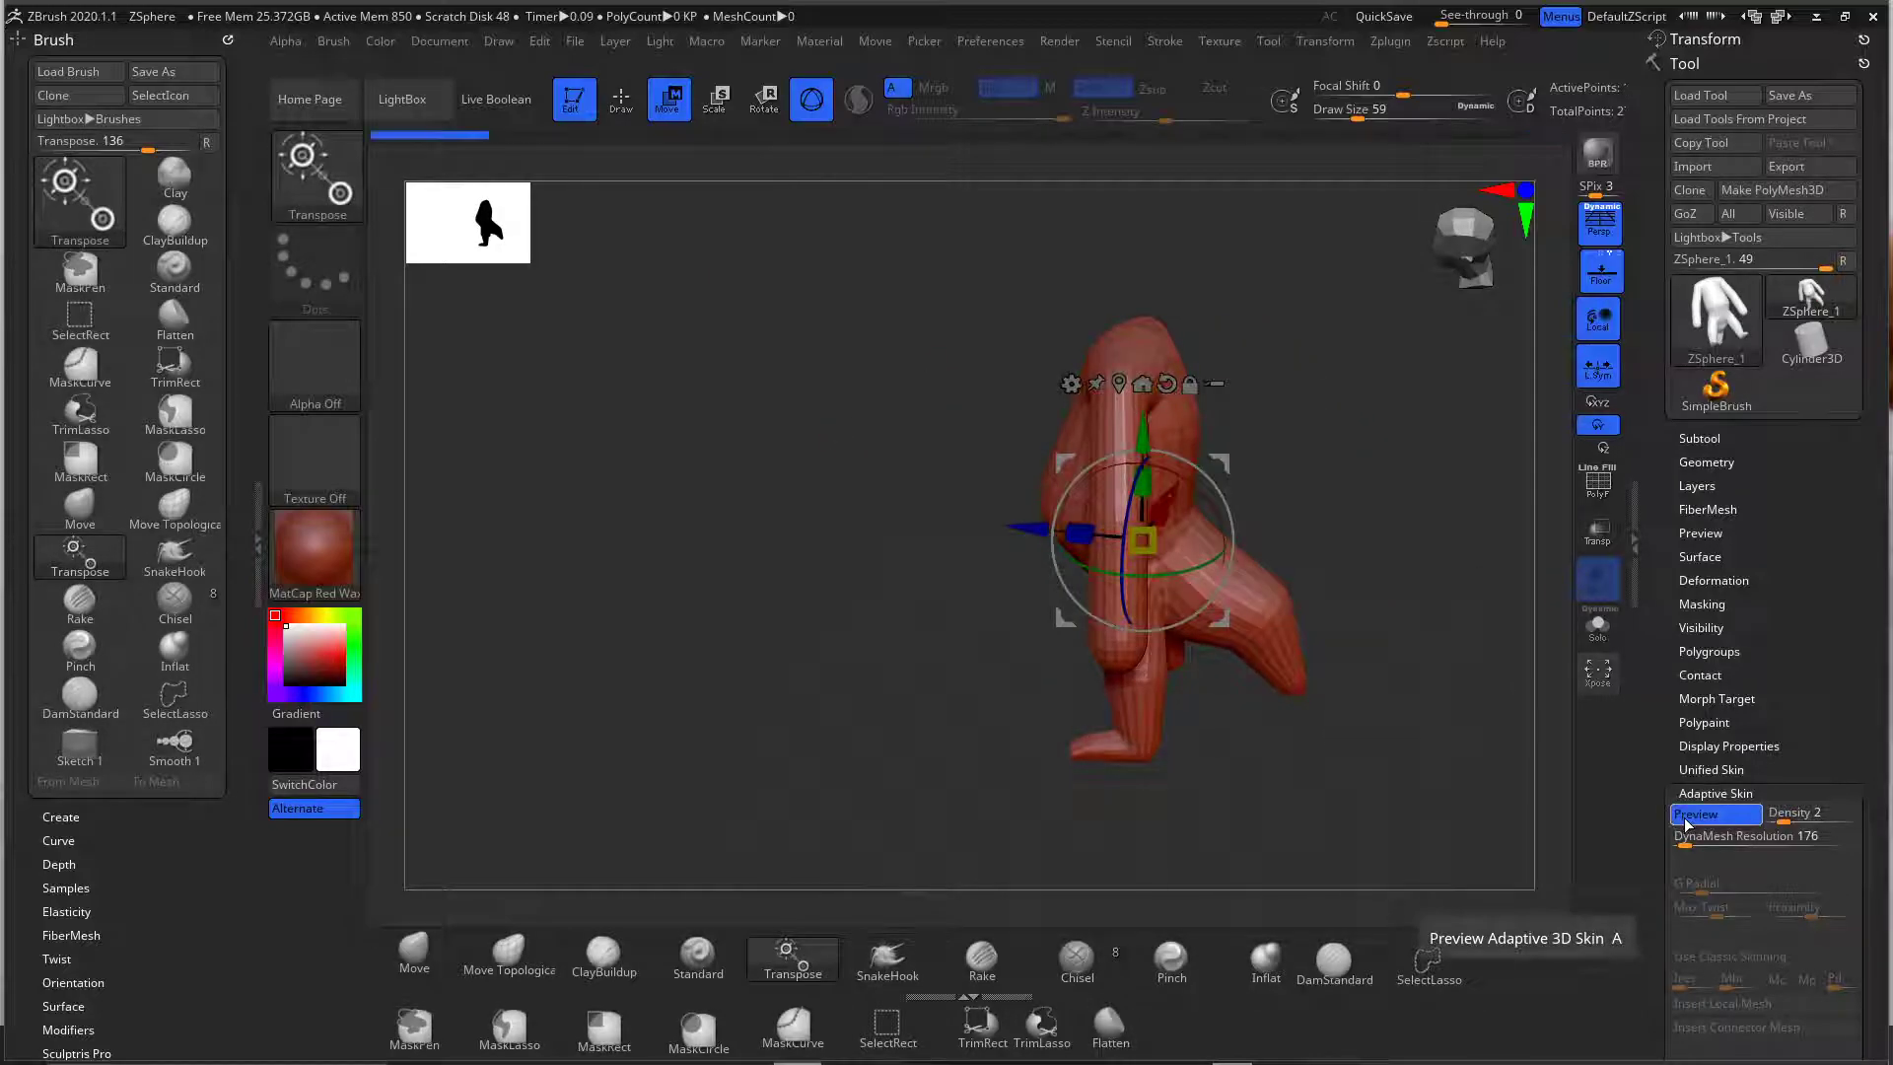
{"action": "left_click", "coordinate": [1684, 818]}
{"action": "left_click_drag", "start_coordinate": [1400, 640], "coordinate": [1417, 511]}
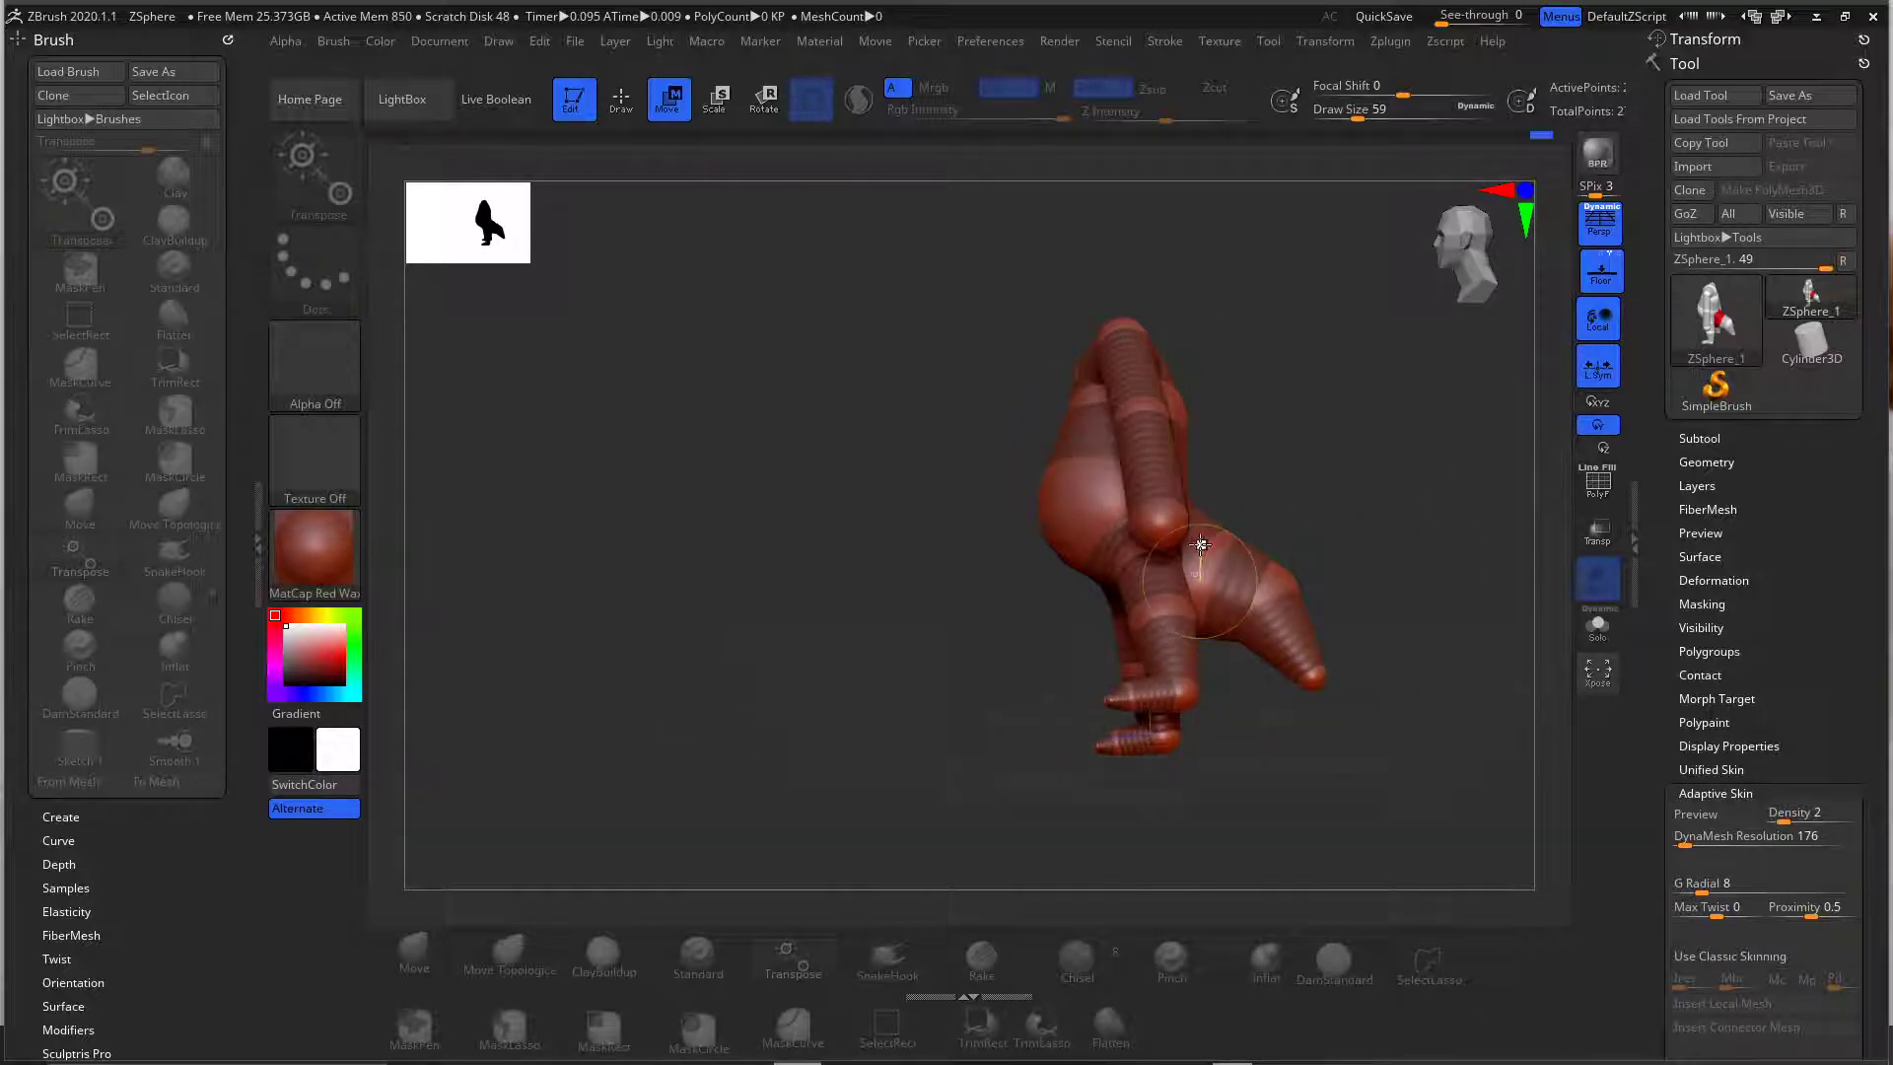
- Move the tail's ZSpheres backward into a straighter, longer taper and check its underside in the adaptive skin preview
{"action": "left_click_drag", "start_coordinate": [1225, 539], "coordinate": [1364, 607]}
{"action": "left_click_drag", "start_coordinate": [1310, 677], "coordinate": [1305, 431]}
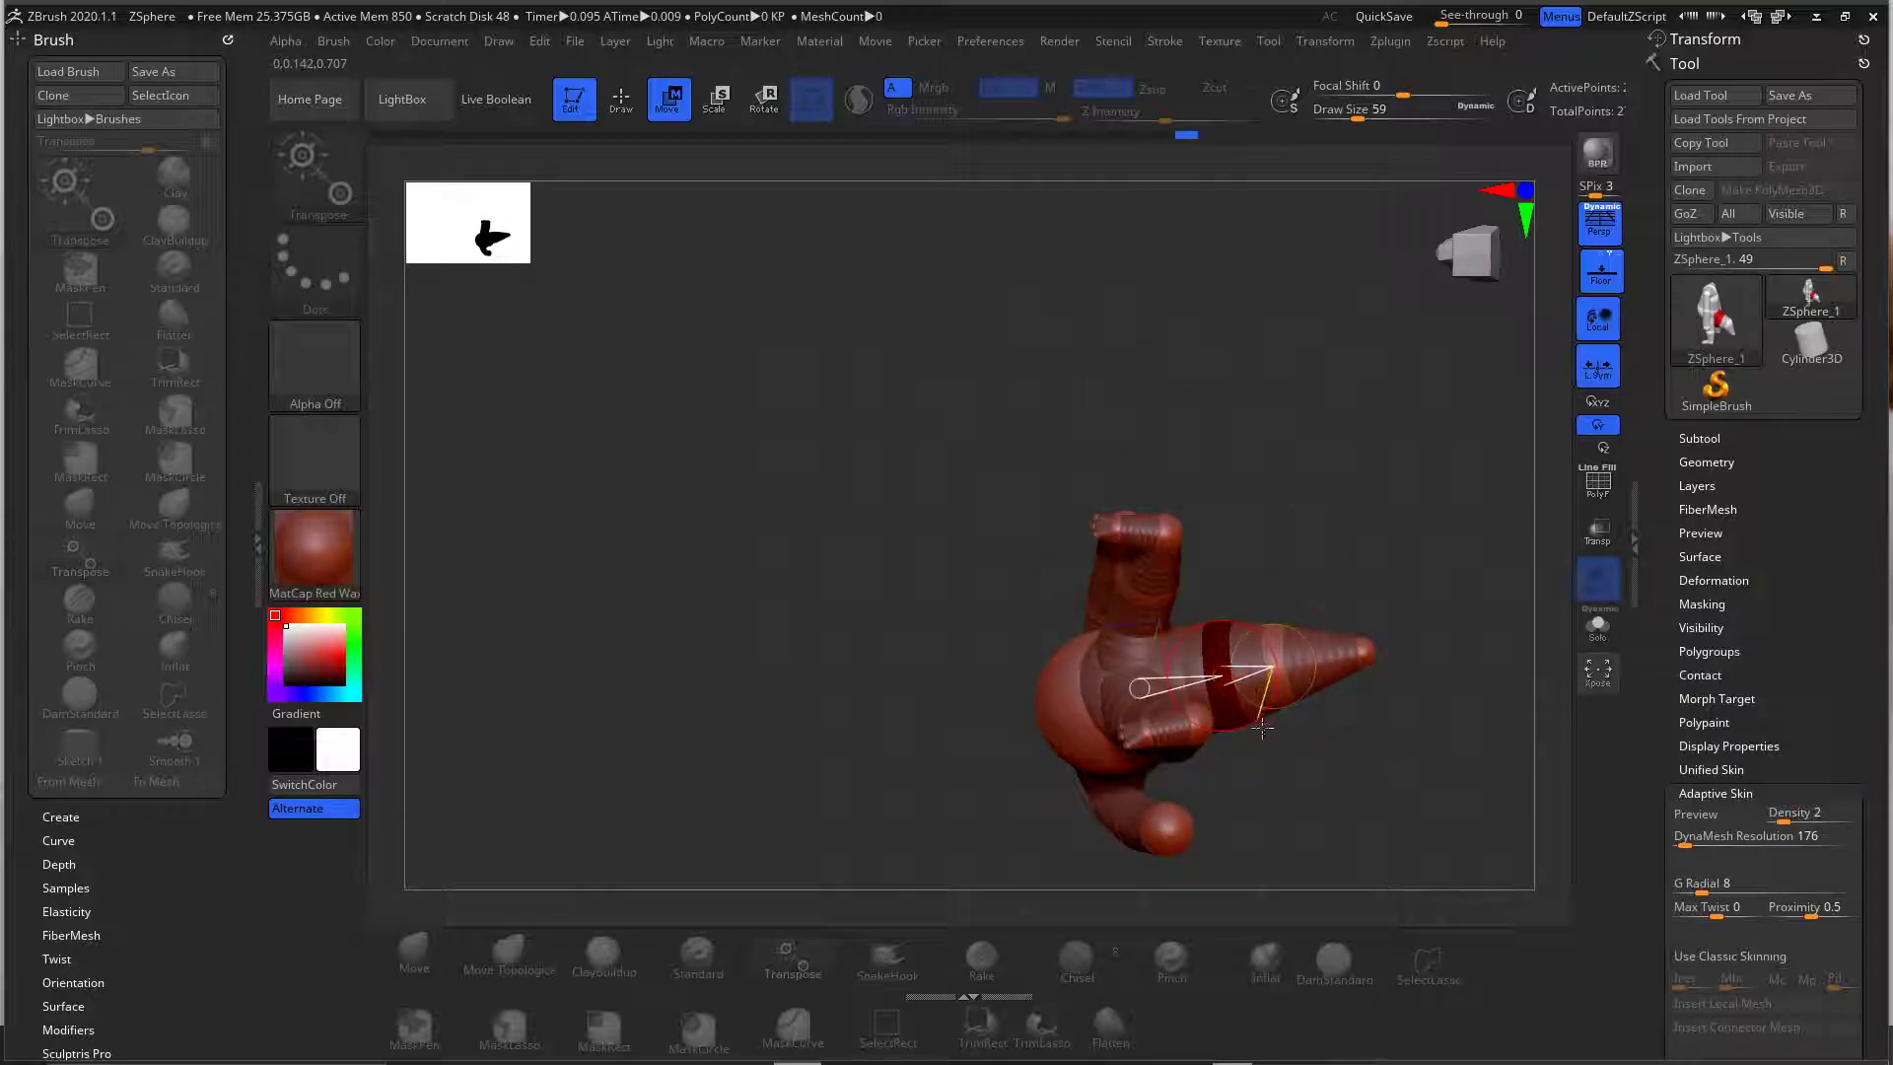
{"action": "left_click", "coordinate": [1713, 814]}
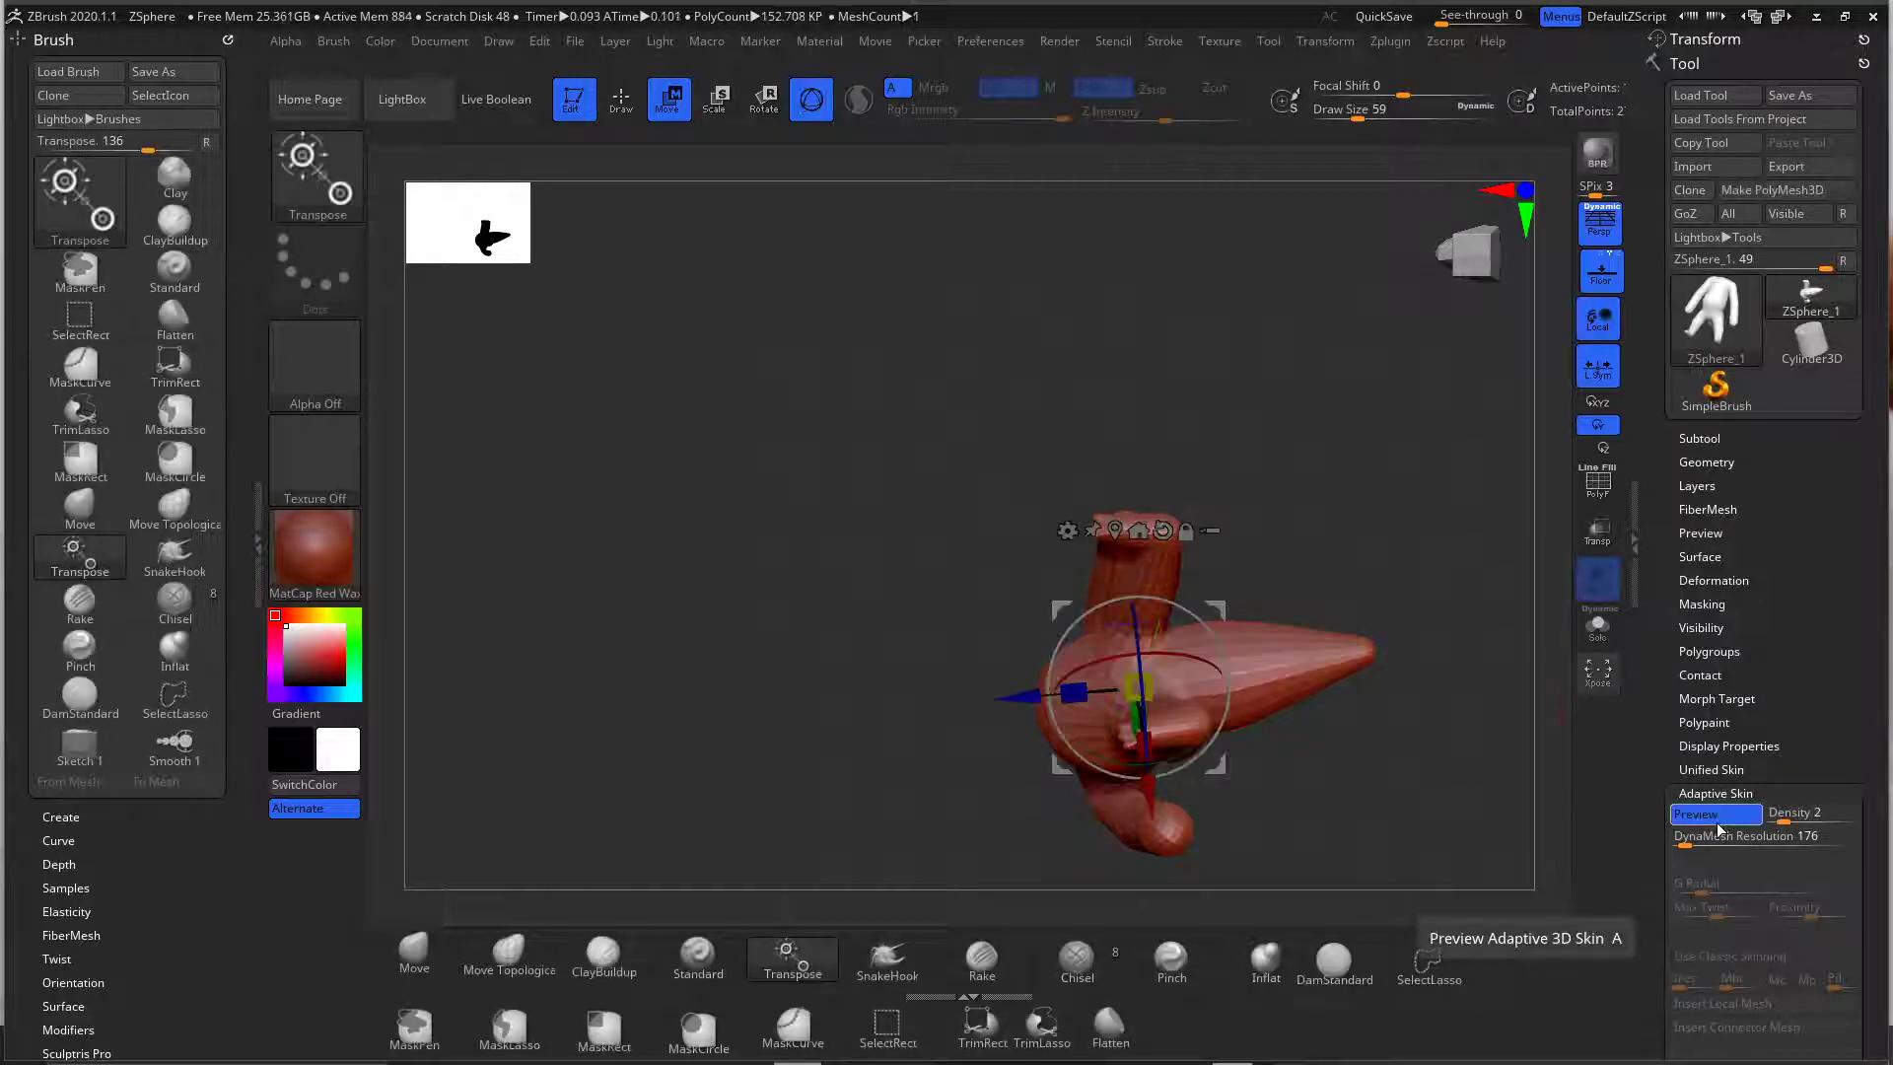
{"action": "left_click", "coordinate": [1713, 814]}
{"action": "key", "text": "a"}
{"action": "mouse_move", "coordinate": [1408, 497]}
{"action": "left_mouse_down"}
{"action": "mouse_move", "coordinate": [1378, 616]}
{"action": "mouse_move", "coordinate": [1331, 477]}
{"action": "mouse_move", "coordinate": [1370, 578]}
{"action": "left_mouse_up"}
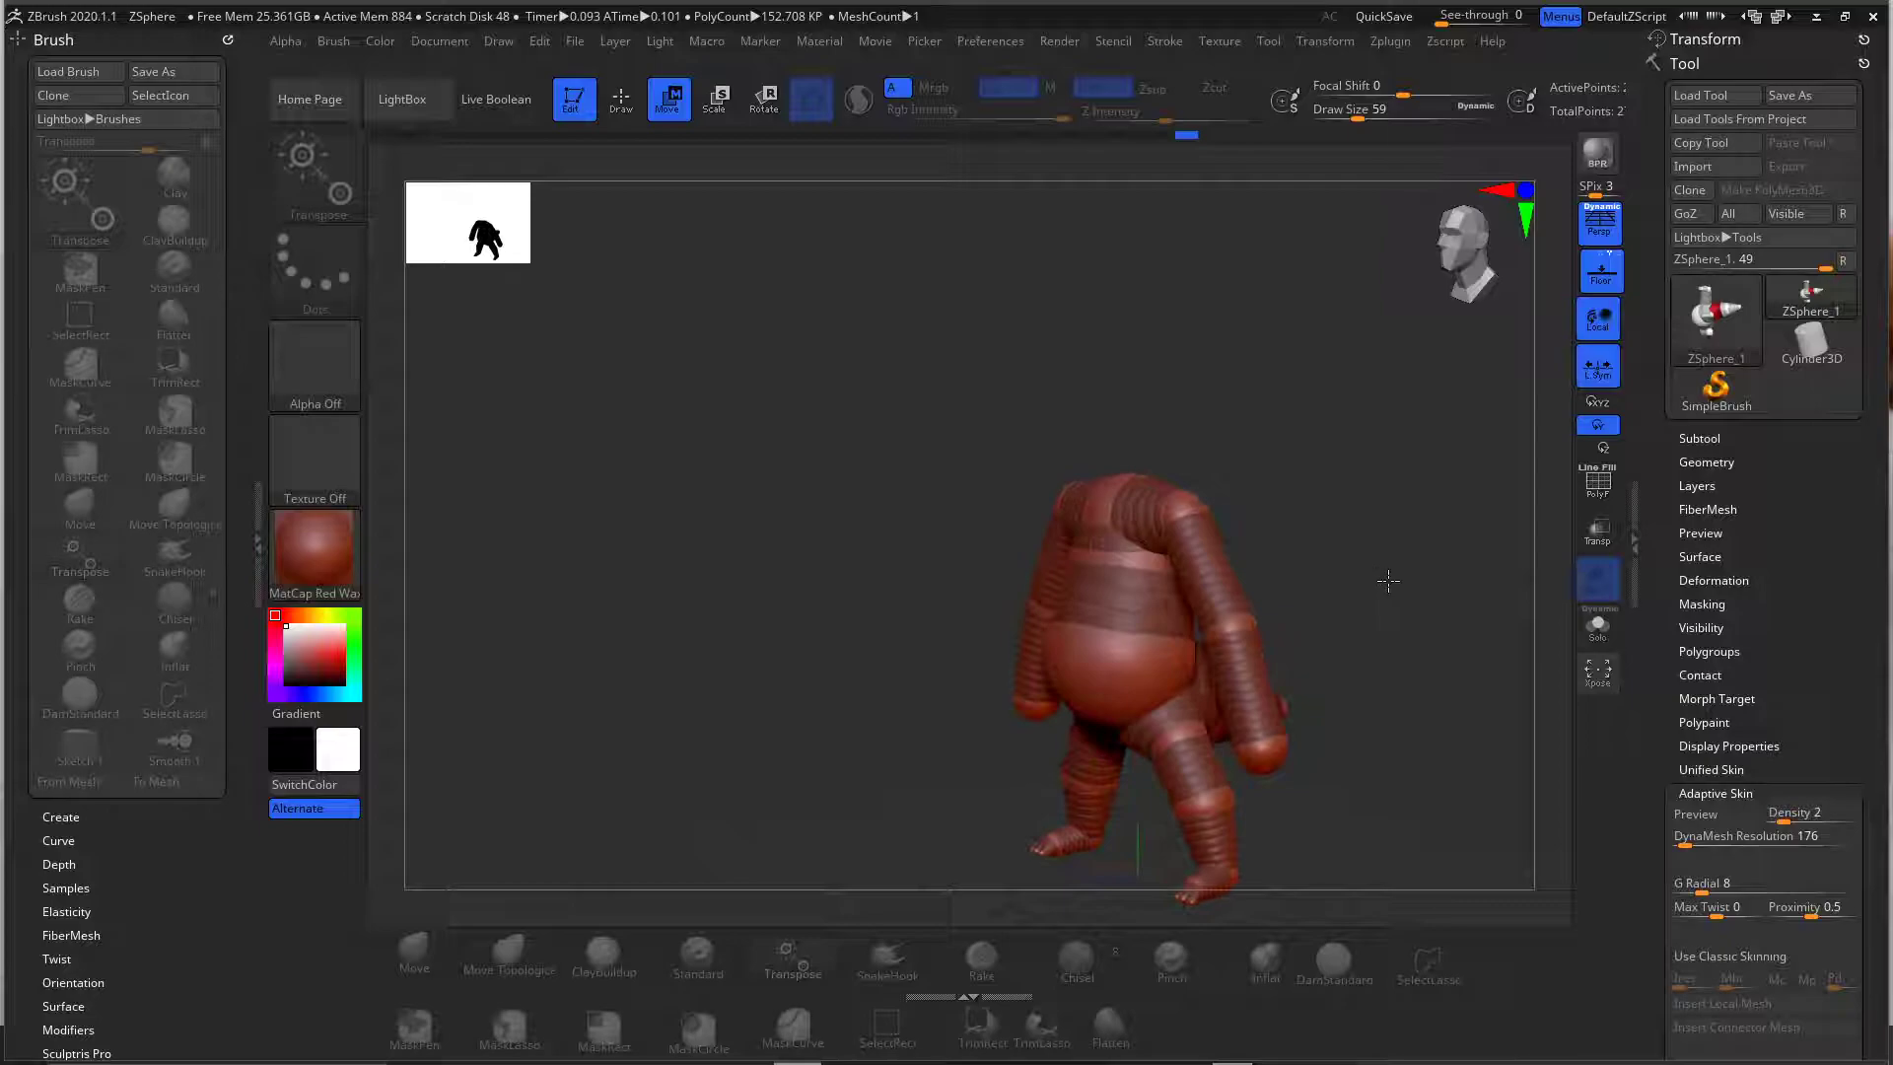
- Add a ZSphere on top of the torso between the shoulders and move it upward to form a neck
{"action": "key", "text": "shift+a"}
{"action": "mouse_move", "coordinate": [1132, 390]}
{"action": "left_mouse_down"}
{"action": "mouse_move", "coordinate": [1121, 492]}
{"action": "mouse_move", "coordinate": [1146, 541]}
{"action": "left_mouse_up"}
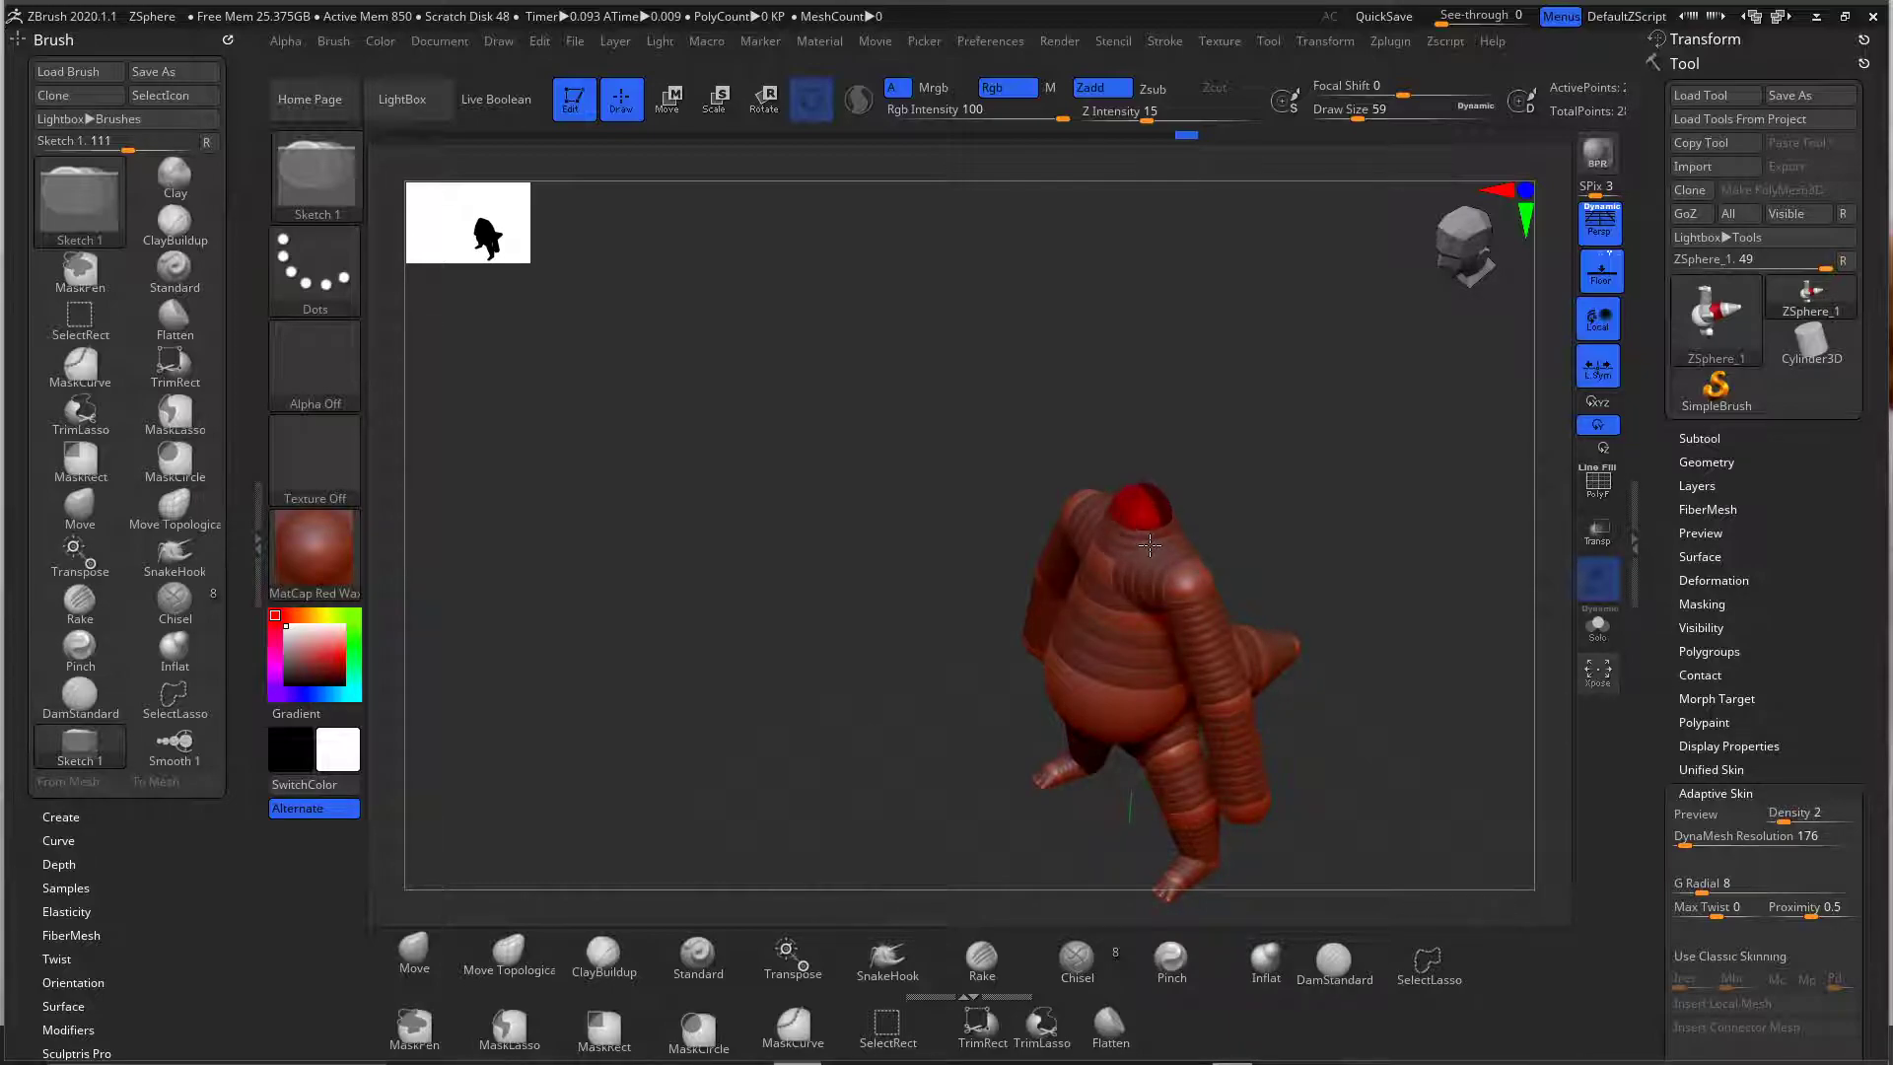
{"action": "key", "text": "w"}
{"action": "left_click_drag", "start_coordinate": [1139, 502], "coordinate": [1139, 486]}
{"action": "left_click_drag", "start_coordinate": [1253, 457], "coordinate": [1194, 422]}
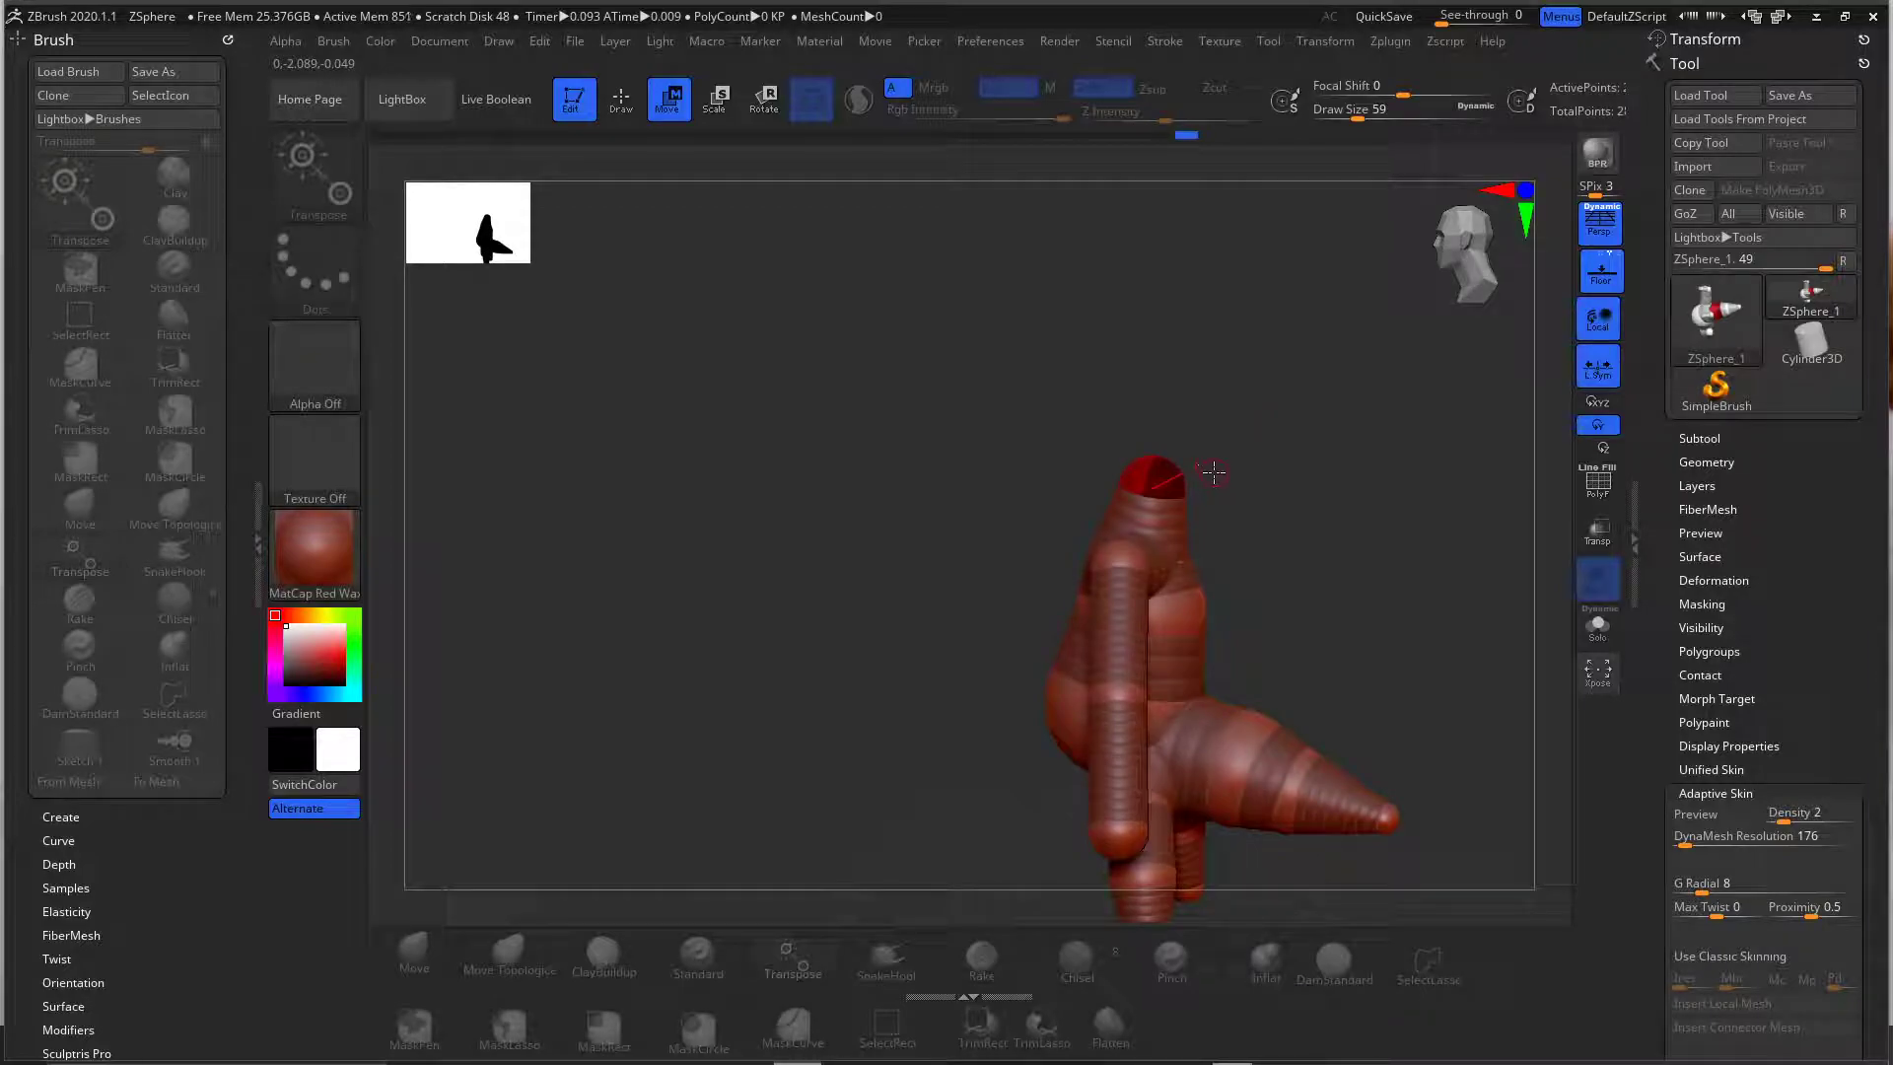
- Add a larger ZSphere on top of the neck as the head and check it in the adaptive skin preview
{"action": "left_click_drag", "start_coordinate": [993, 510], "coordinate": [1074, 528]}
{"action": "key", "text": "q"}
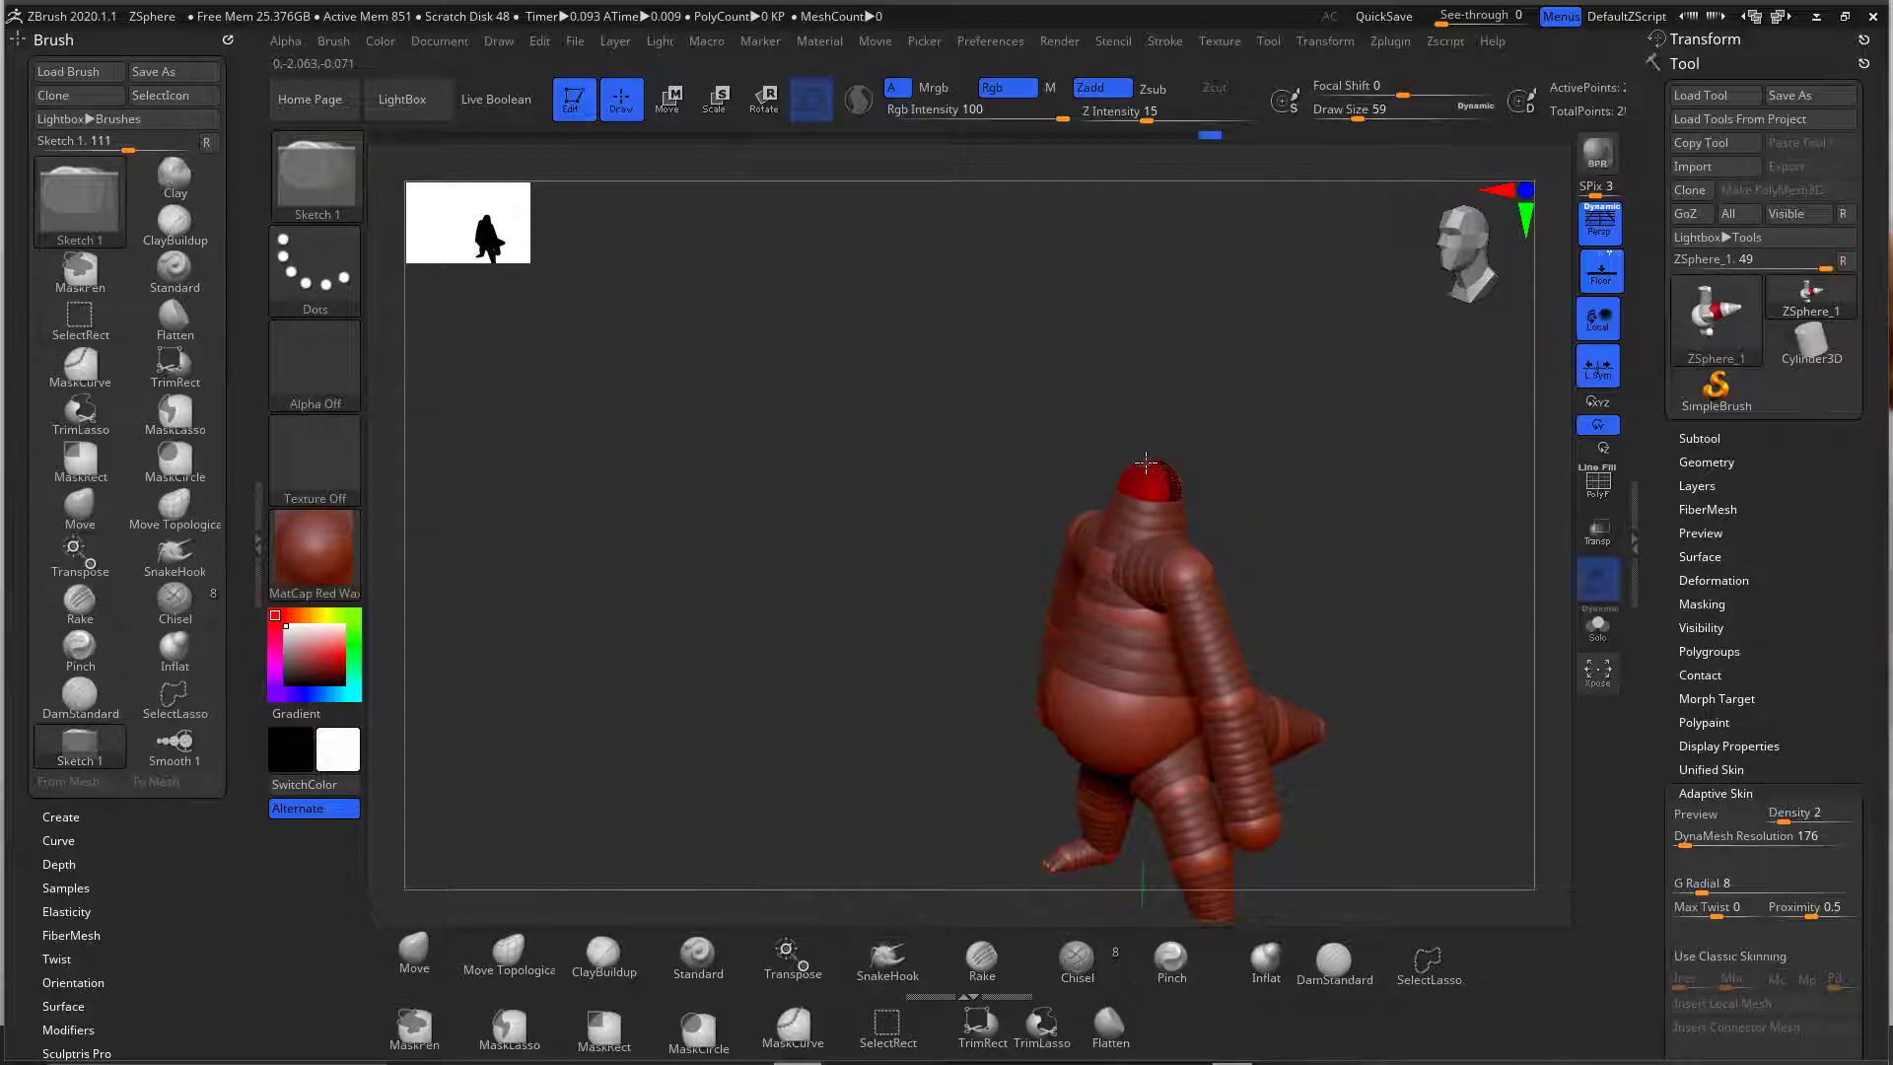
{"action": "left_click_drag", "start_coordinate": [1164, 472], "coordinate": [1136, 434]}
{"action": "key", "text": "w"}
{"action": "left_click", "coordinate": [1695, 813]}
{"action": "left_click_drag", "start_coordinate": [1515, 699], "coordinate": [1517, 641]}
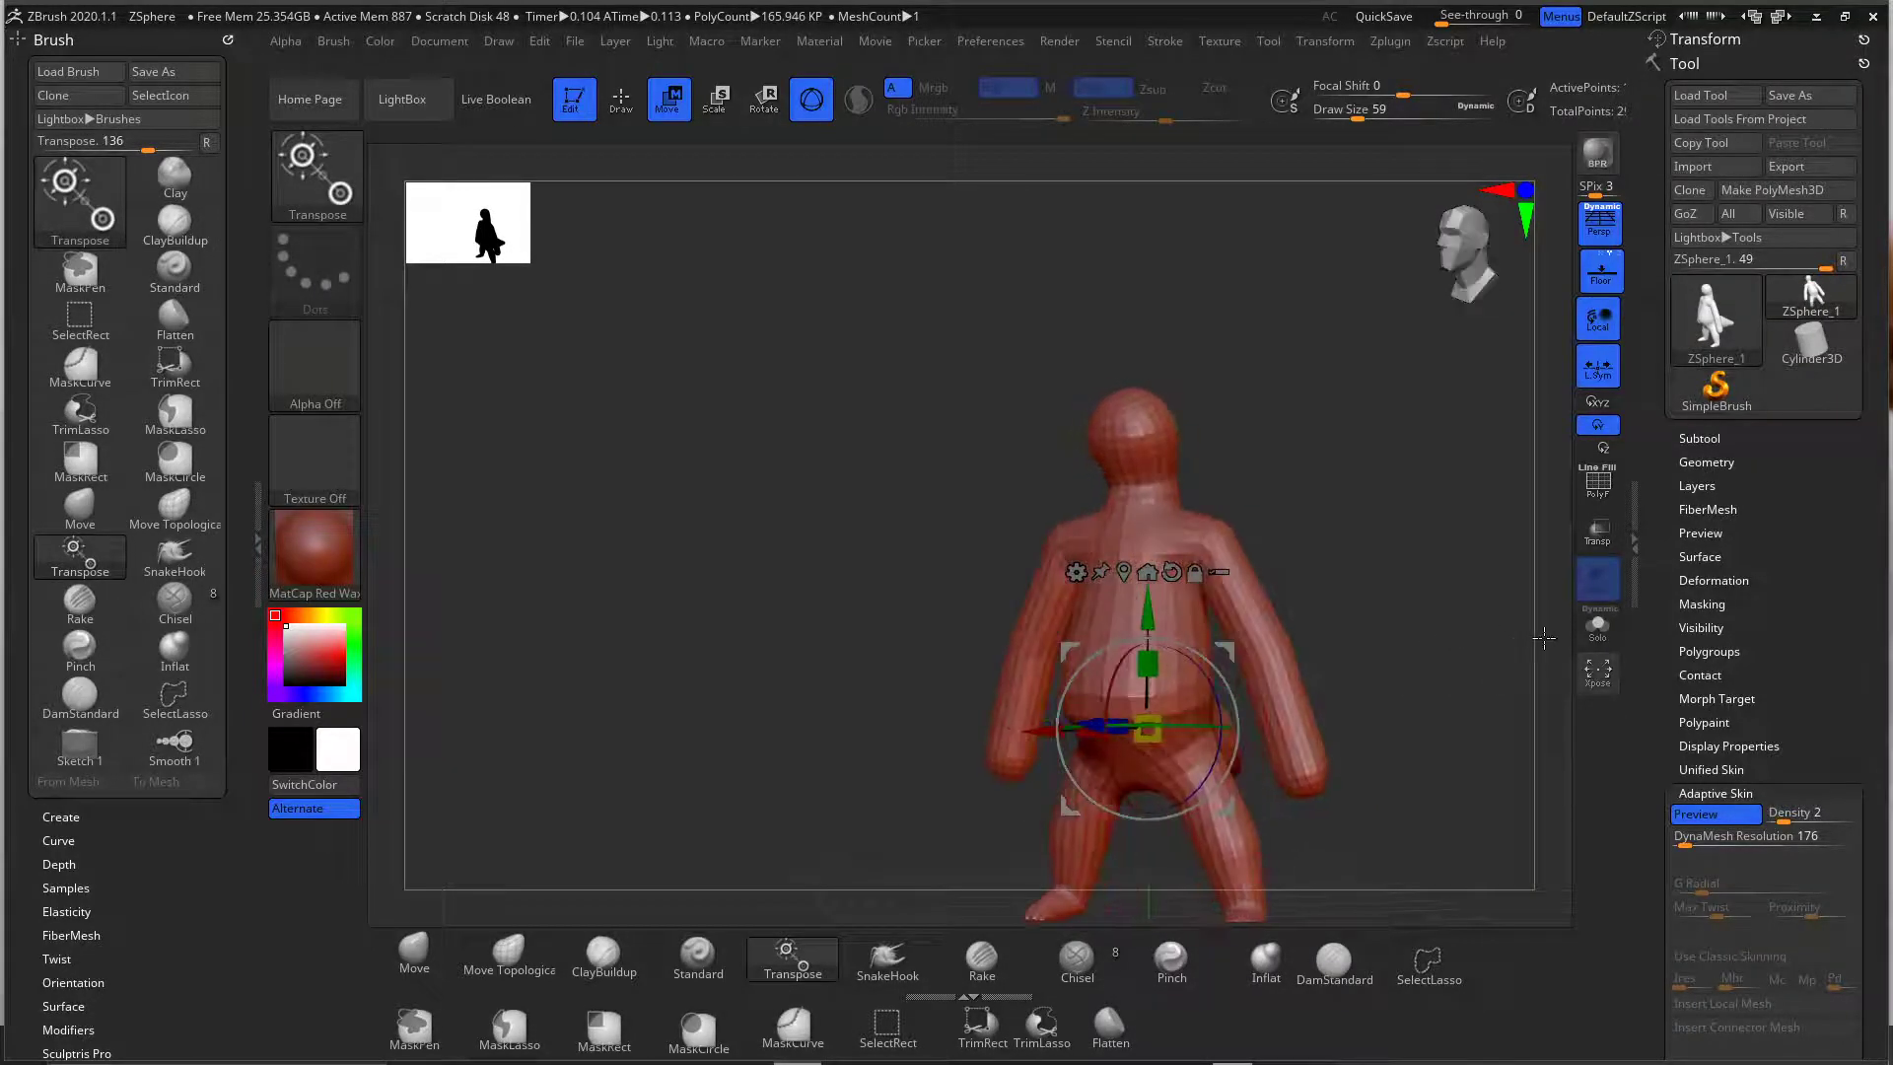
{"action": "left_click", "coordinate": [1695, 813]}
{"action": "left_click_drag", "start_coordinate": [1407, 557], "coordinate": [1483, 547]}
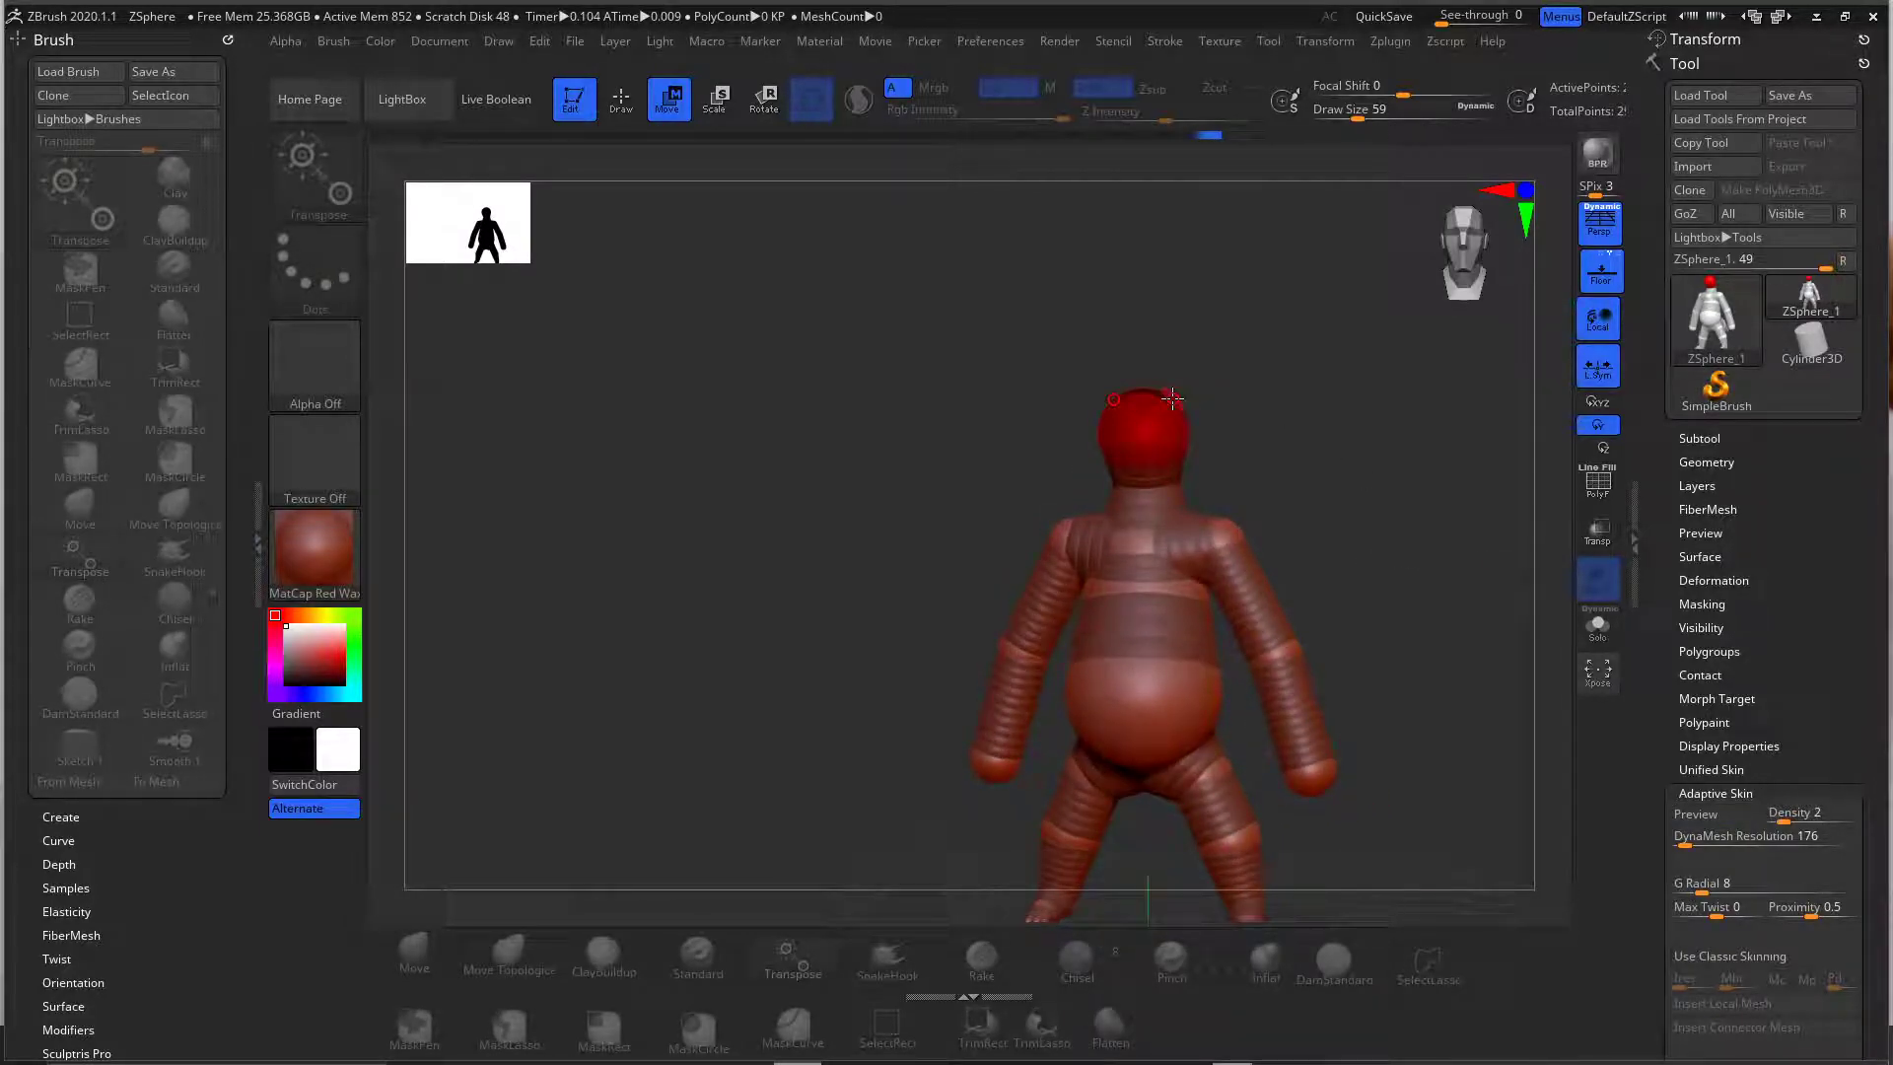
- Add a small ZSphere to the front of the head and pull it forward to form a pointed snout
{"action": "left_click_drag", "start_coordinate": [1266, 420], "coordinate": [1213, 410]}
{"action": "left_click_drag", "start_coordinate": [936, 469], "coordinate": [951, 481]}
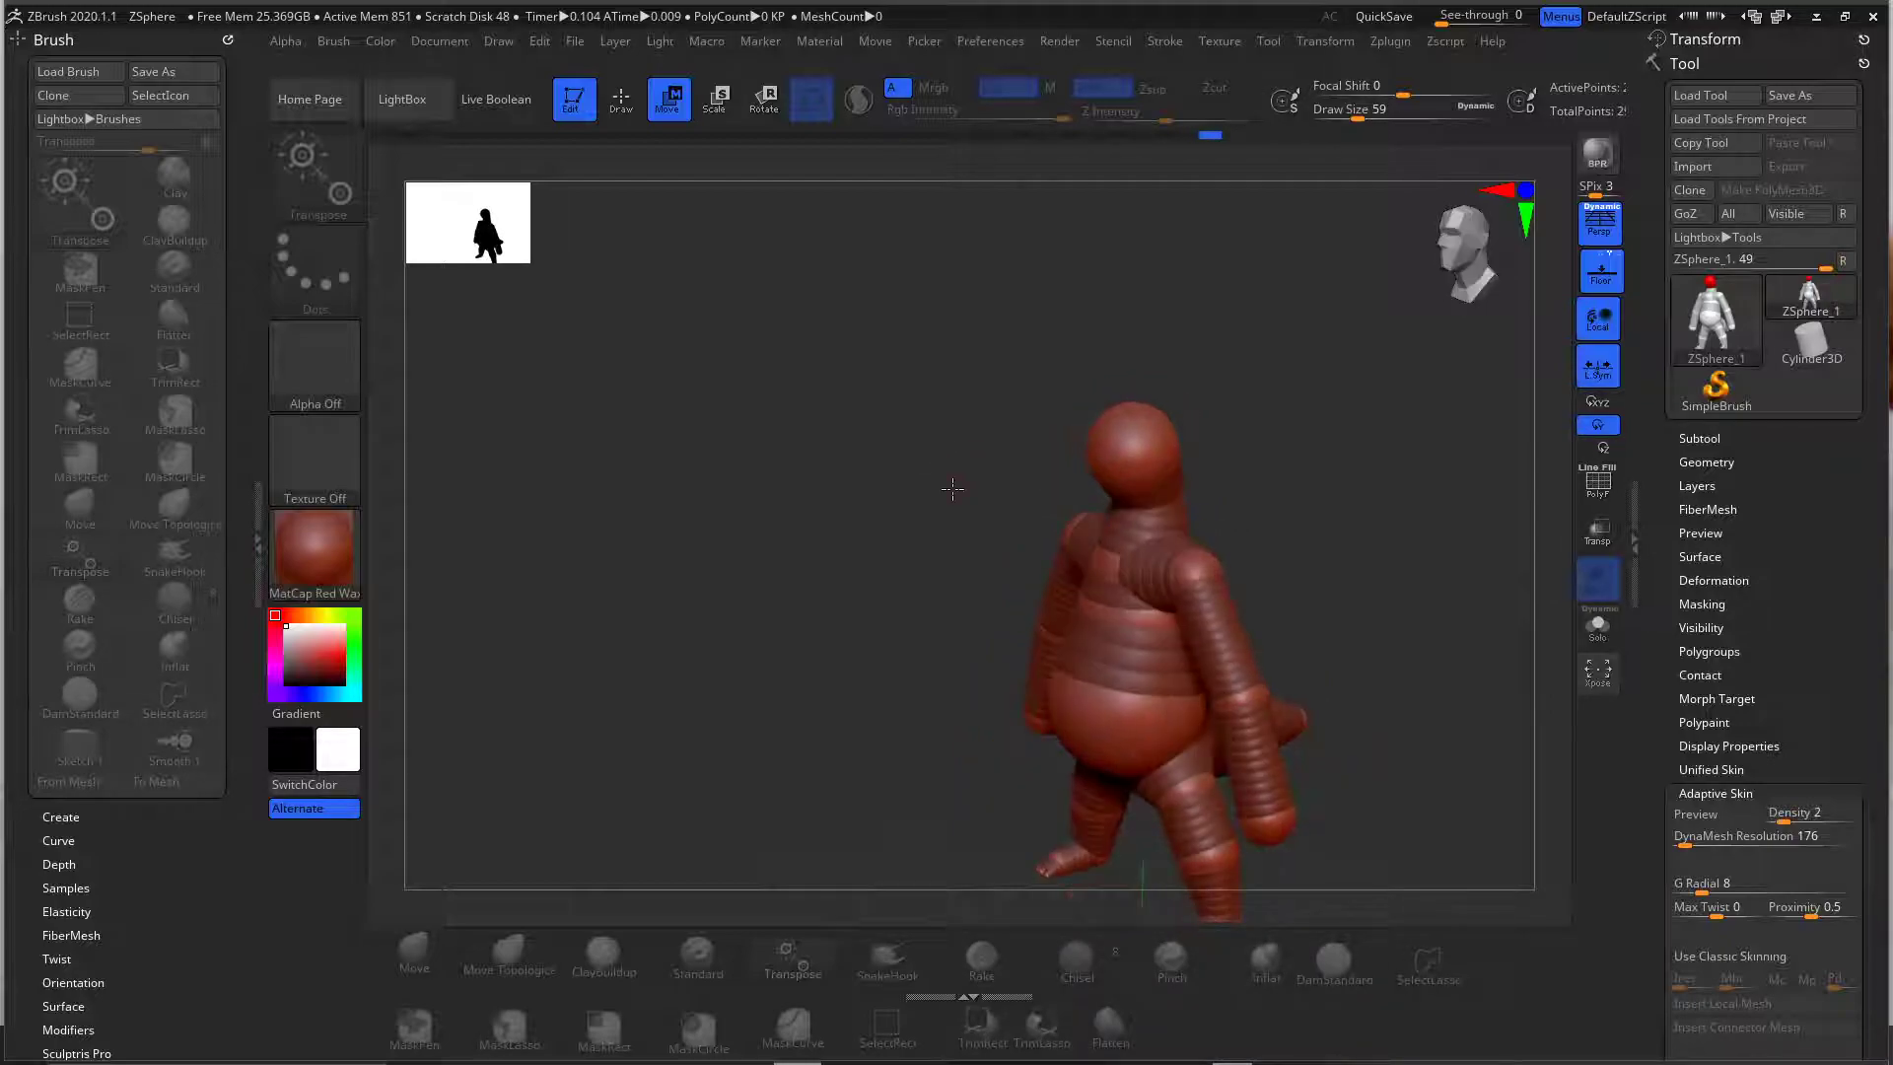
{"action": "key", "text": "q"}
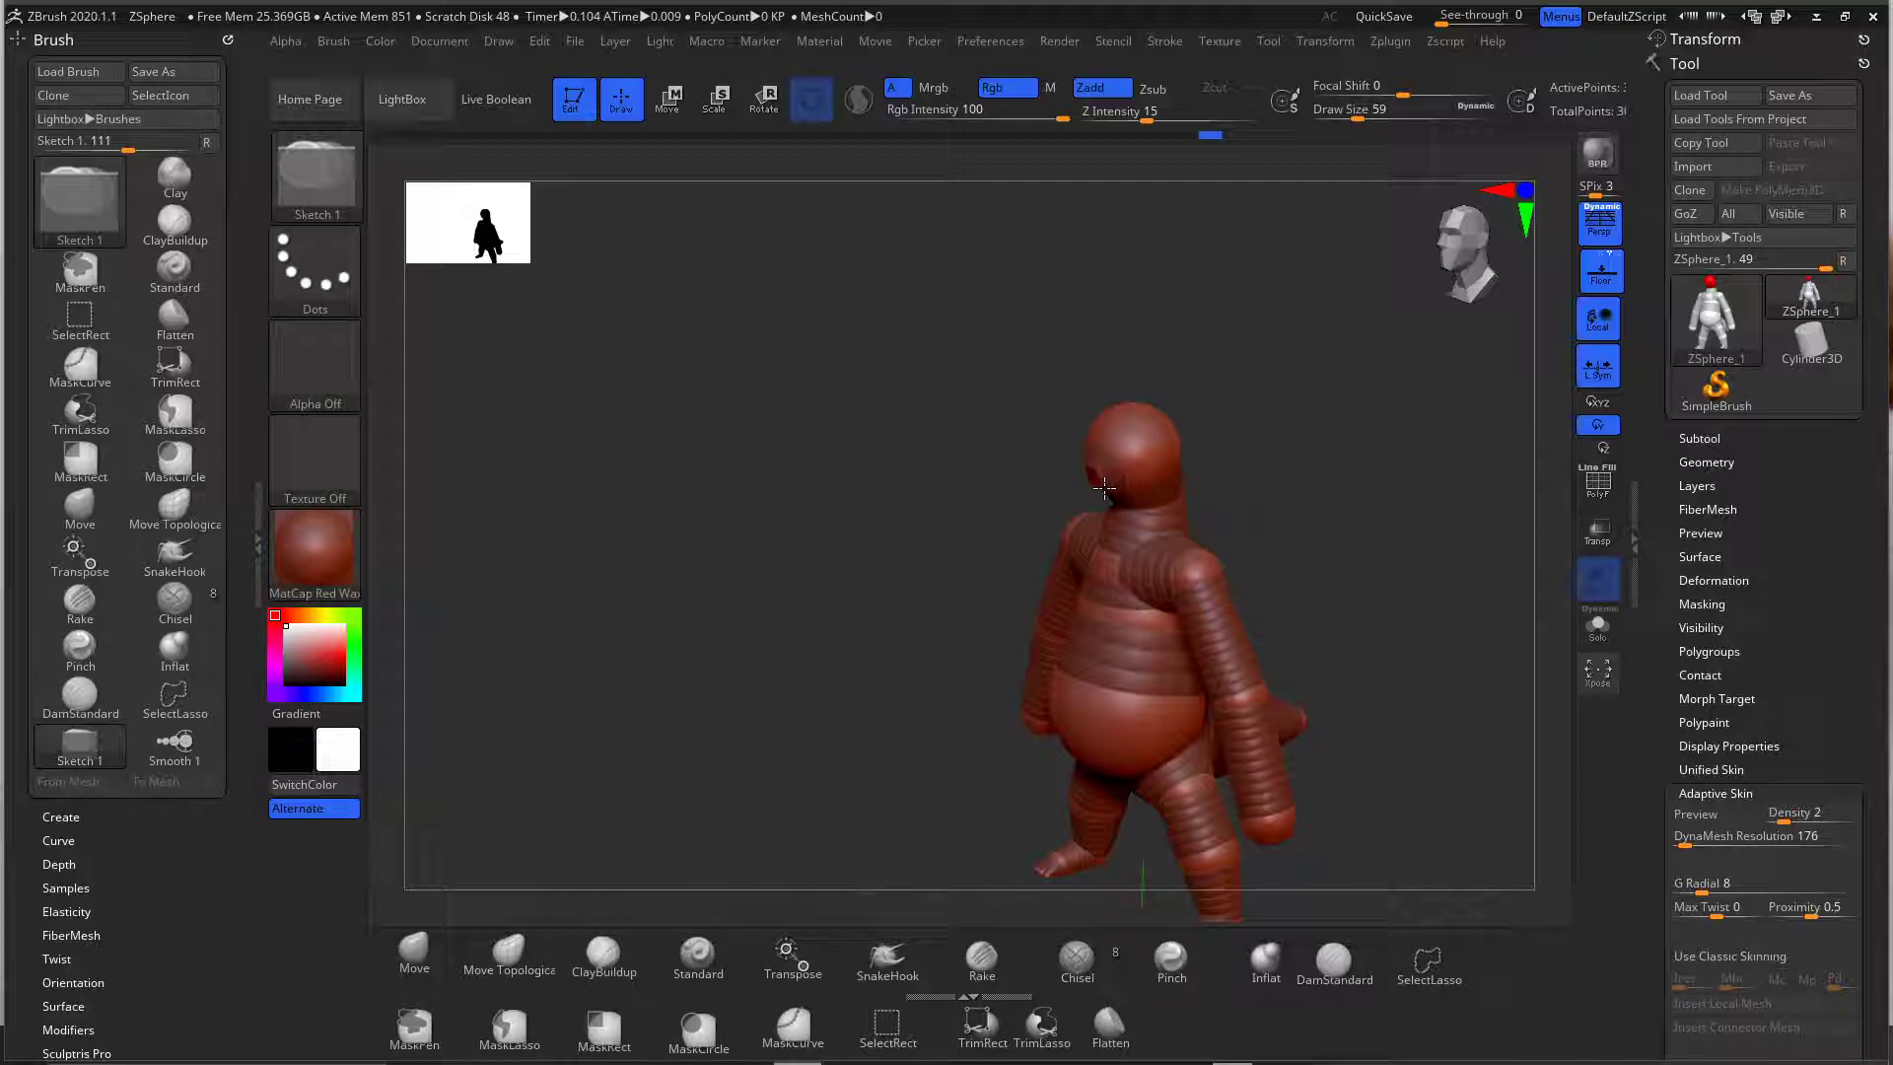
{"action": "key", "text": "w"}
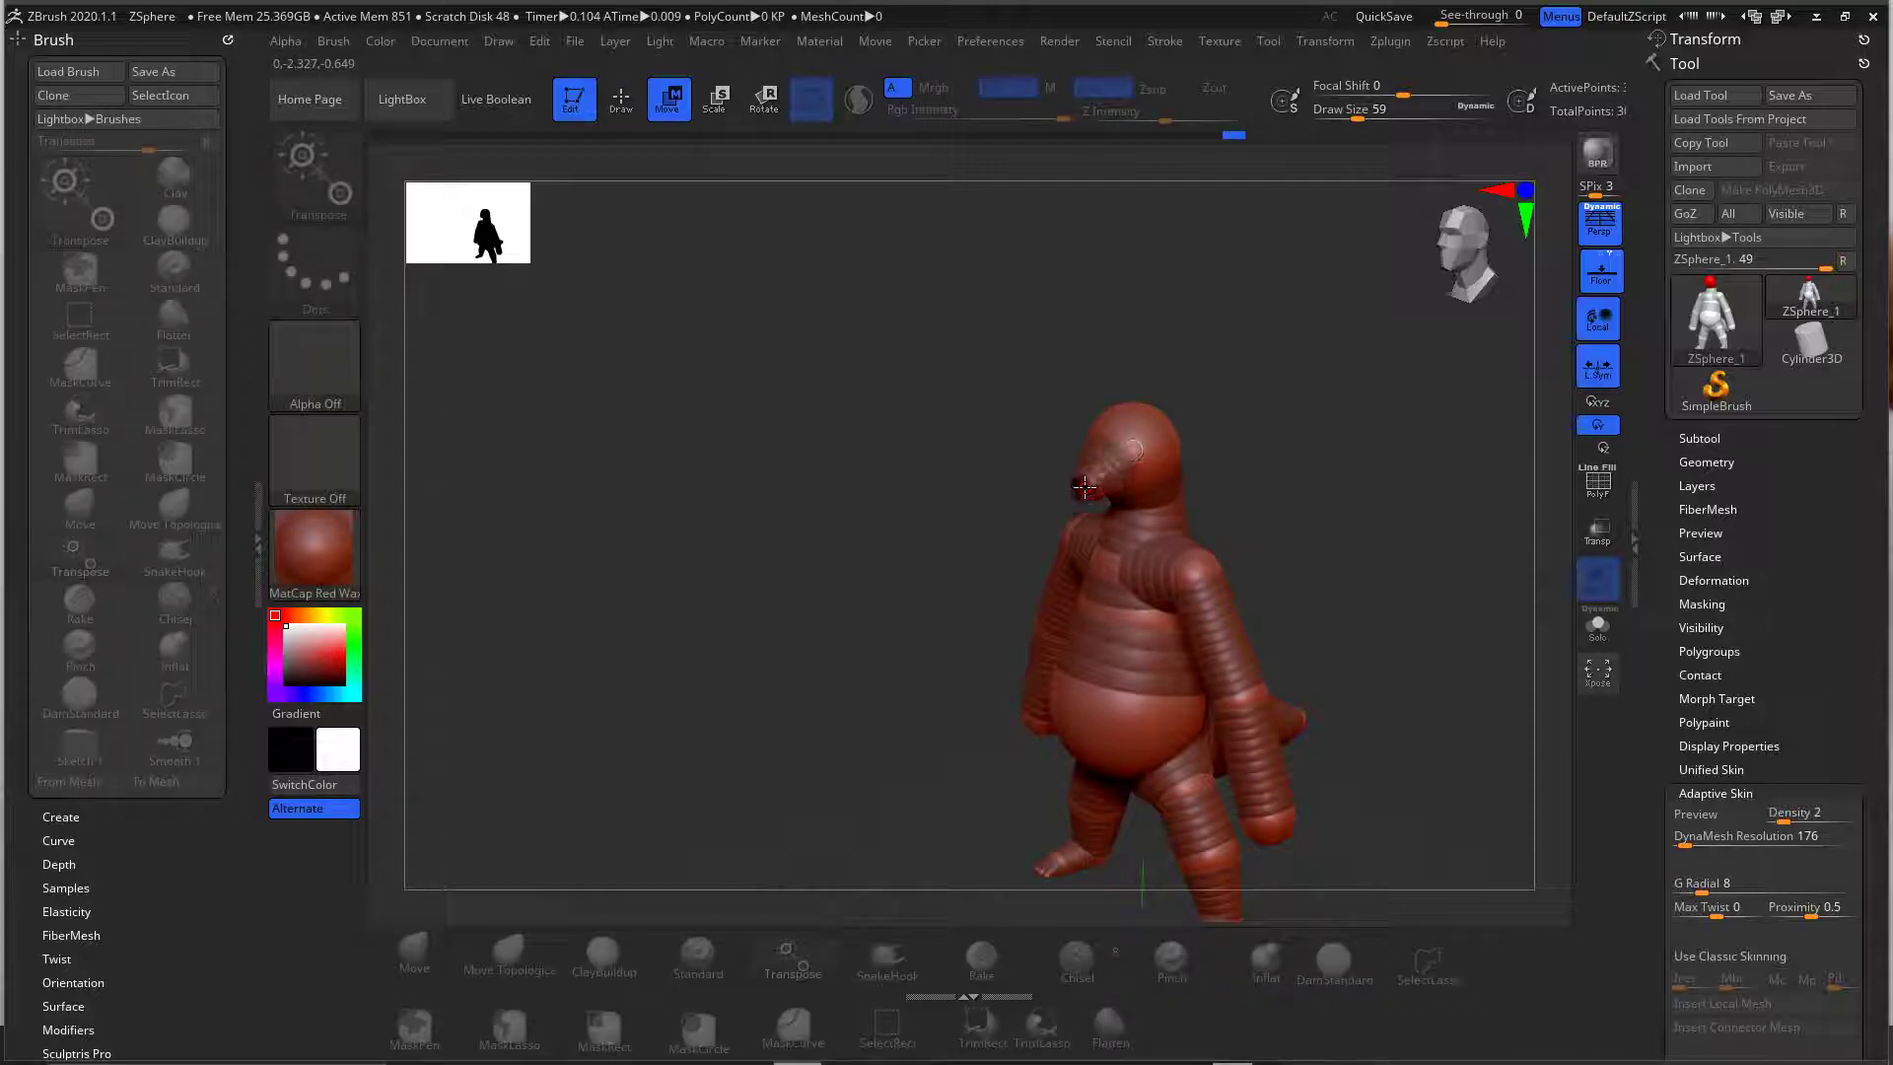
{"action": "left_click_drag", "start_coordinate": [995, 521], "coordinate": [1552, 773]}
- Turn on the adaptive skin preview and examine the complete figure from the side and front
{"action": "left_click", "coordinate": [1701, 814]}
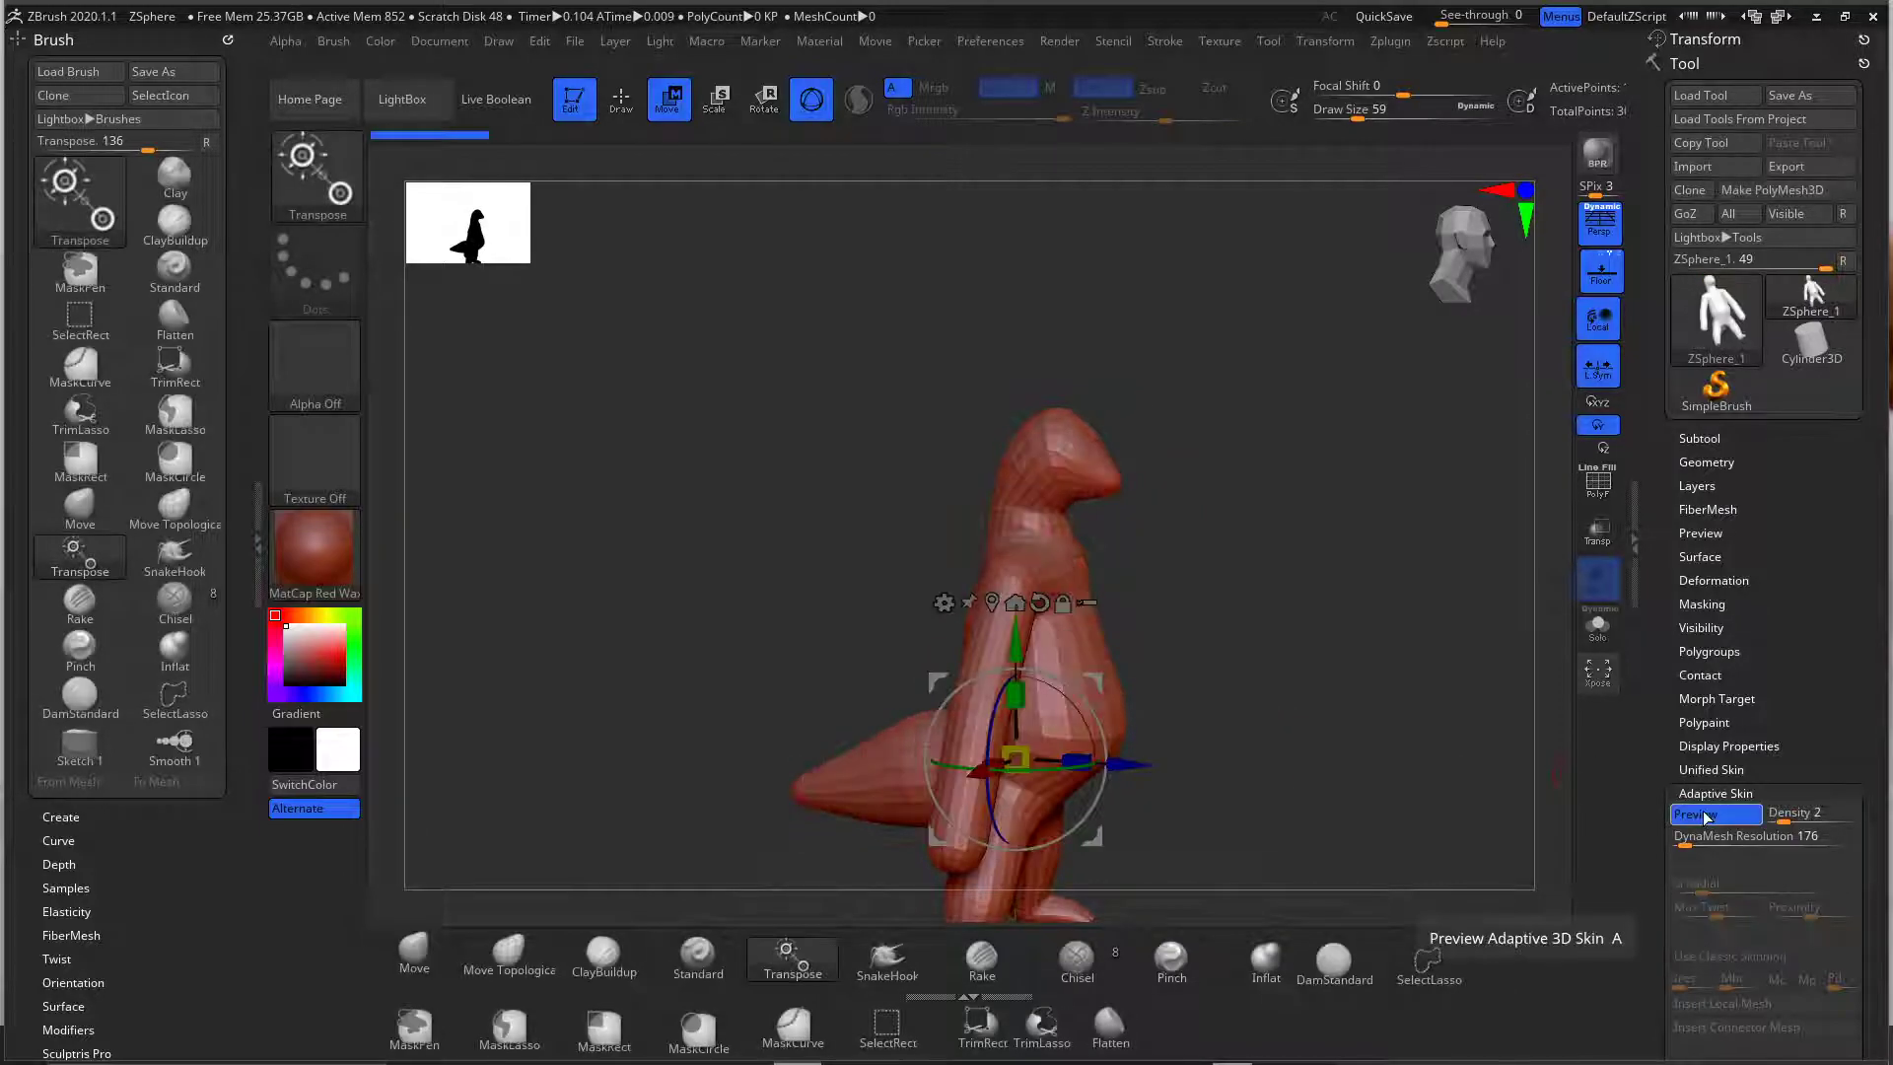
{"action": "left_click_drag", "start_coordinate": [1395, 740], "coordinate": [914, 706]}
{"action": "key", "text": "f"}
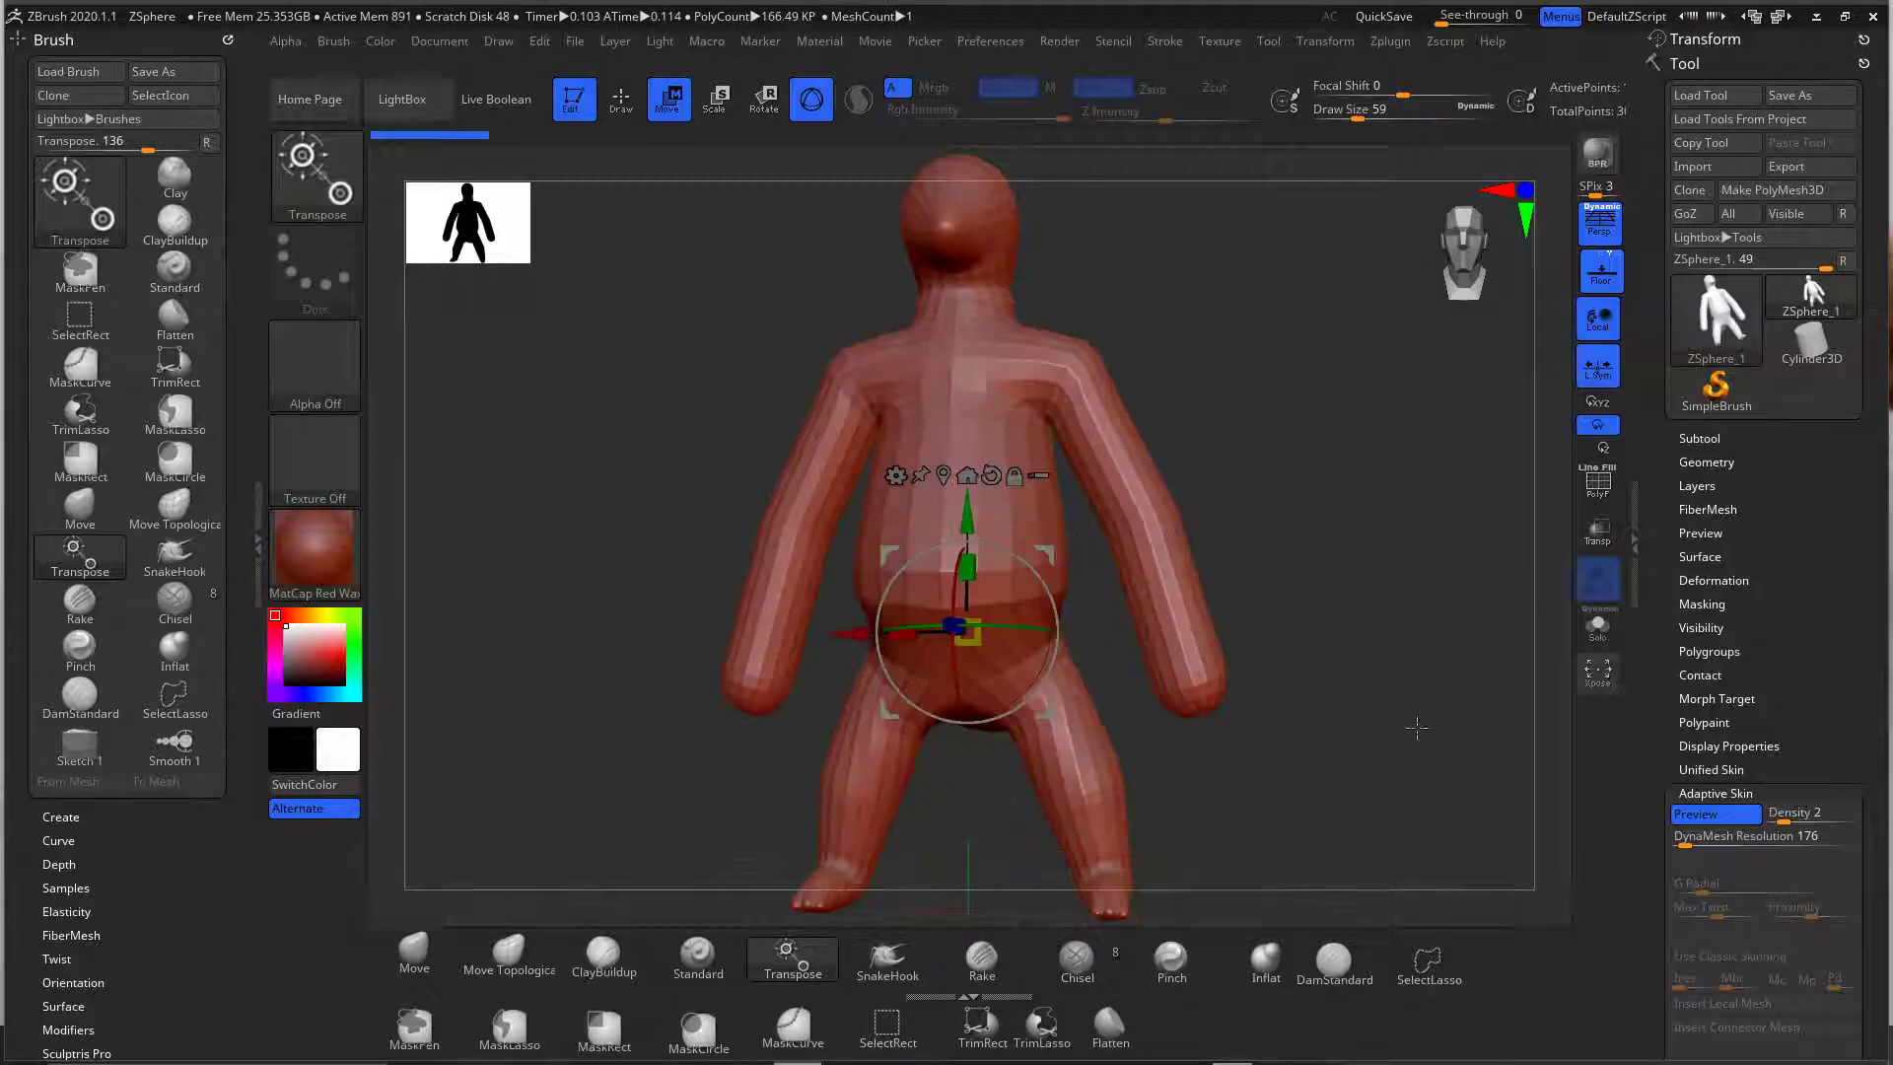
- Try sculpting a symmetrical stroke down the chest with the Standard brush, open the subtool list, and undo the stroke
{"action": "left_click", "coordinate": [702, 958]}
{"action": "left_click_drag", "start_coordinate": [1397, 568], "coordinate": [1370, 581]}
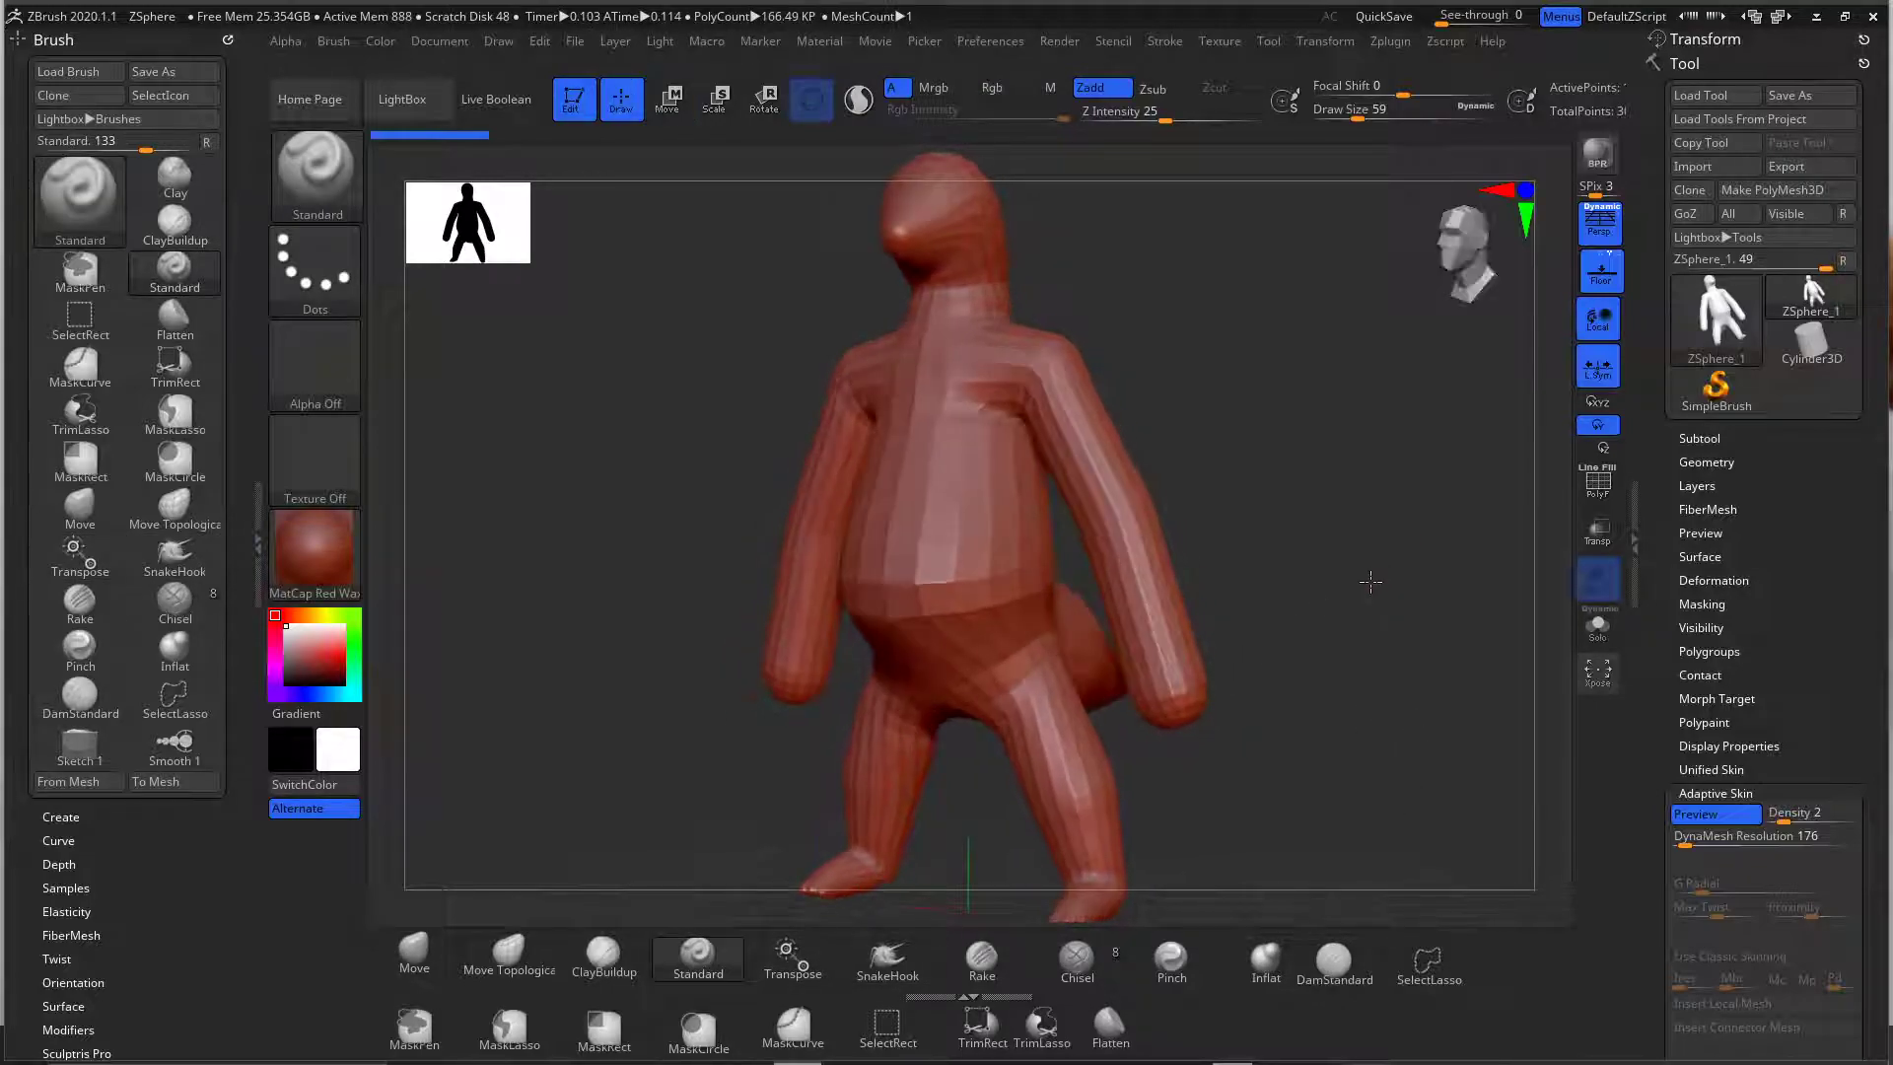
{"action": "left_click_drag", "start_coordinate": [934, 448], "coordinate": [946, 533]}
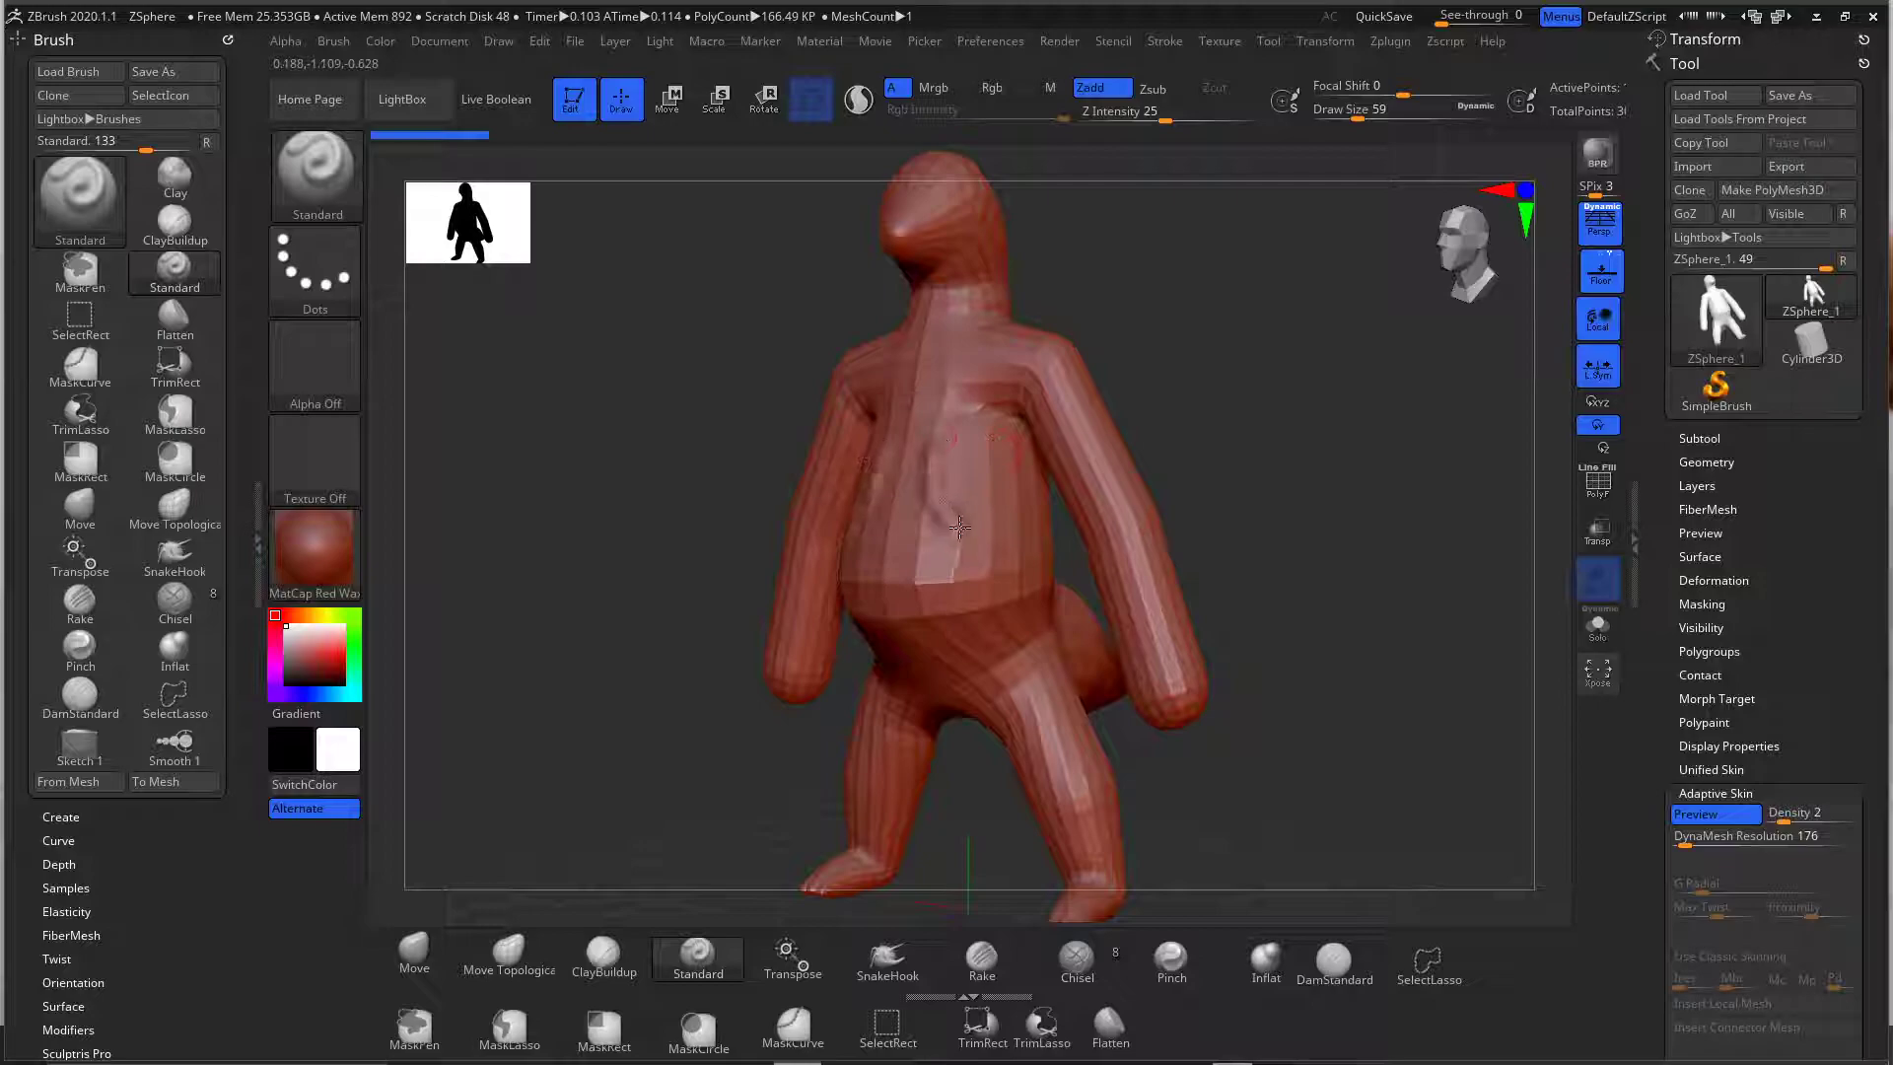
{"action": "left_click_drag", "start_coordinate": [1216, 476], "coordinate": [1259, 458]}
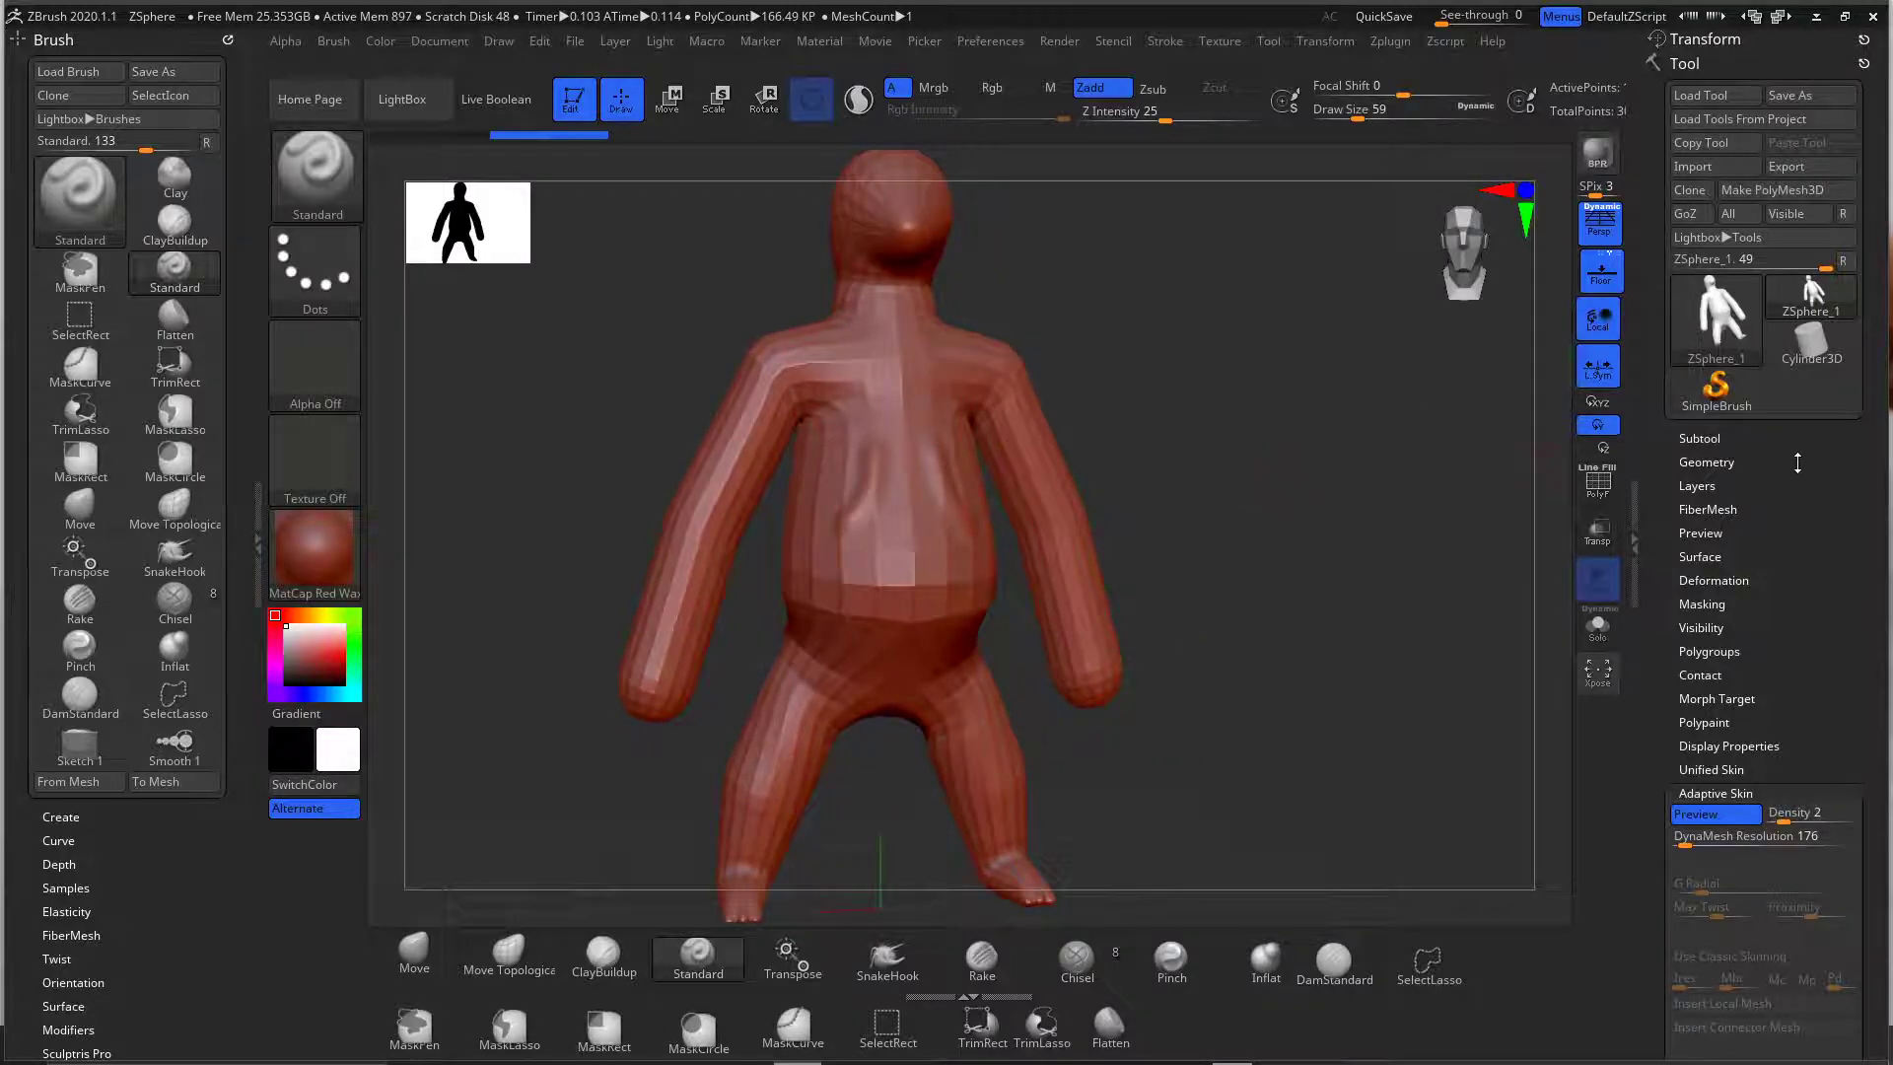
{"action": "left_click", "coordinate": [1700, 438]}
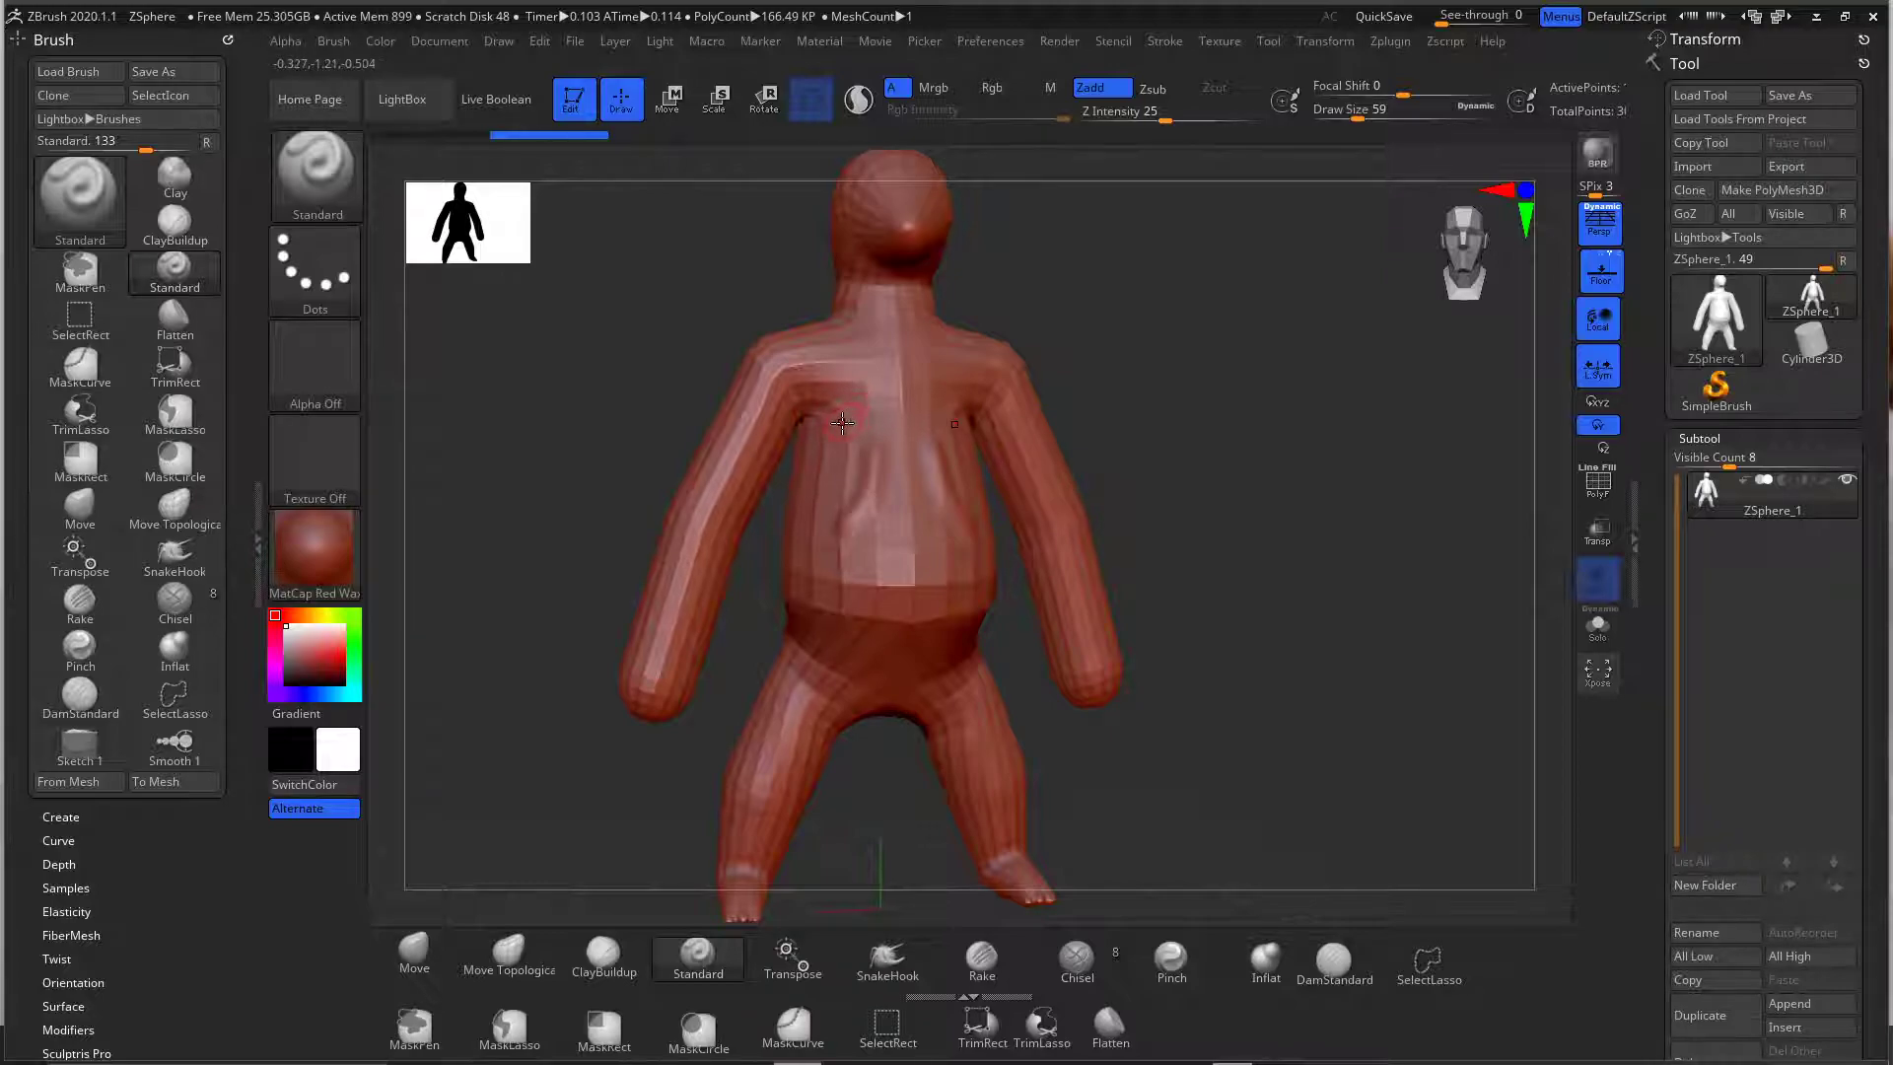
{"action": "key", "text": "ctrl+z"}
- Build up the chest and belly with the ClayBuildup brush at draw size 136 and smooth the forms
{"action": "left_click", "coordinate": [603, 954]}
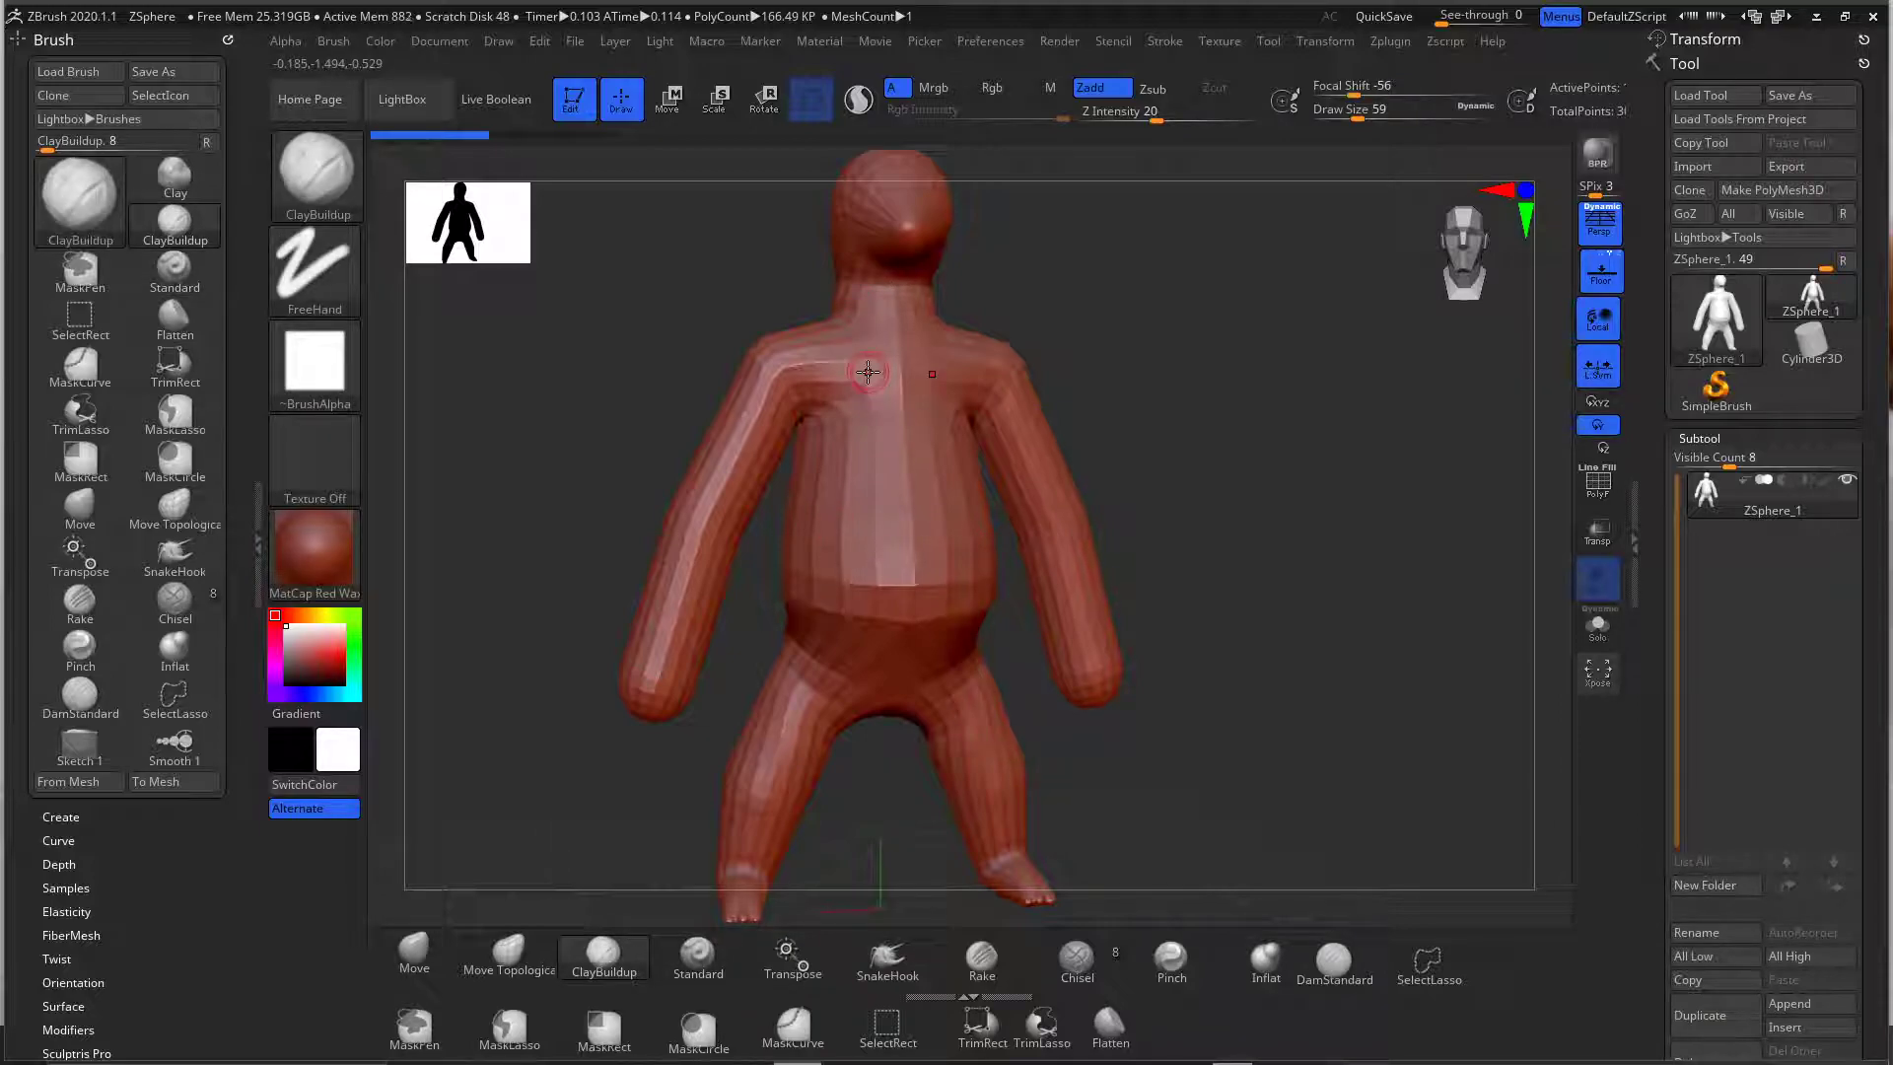
{"action": "key", "text": "s"}
{"action": "mouse_move", "coordinate": [867, 370]}
{"action": "left_mouse_down"}
{"action": "mouse_move", "coordinate": [895, 379]}
{"action": "mouse_move", "coordinate": [876, 454]}
{"action": "left_mouse_up"}
{"action": "mouse_move", "coordinate": [814, 383]}
{"action": "left_mouse_down"}
{"action": "mouse_move", "coordinate": [876, 408]}
{"action": "mouse_move", "coordinate": [873, 447]}
{"action": "mouse_move", "coordinate": [901, 428]}
{"action": "mouse_move", "coordinate": [840, 445]}
{"action": "mouse_move", "coordinate": [890, 418]}
{"action": "mouse_move", "coordinate": [847, 430]}
{"action": "mouse_move", "coordinate": [862, 509]}
{"action": "left_mouse_up"}
{"action": "mouse_move", "coordinate": [833, 438]}
{"action": "left_mouse_down", "text": "shift"}
{"action": "mouse_move", "coordinate": [884, 597]}
{"action": "mouse_move", "coordinate": [843, 567]}
{"action": "mouse_move", "coordinate": [811, 603]}
{"action": "left_mouse_up", "text": "shift"}
{"action": "mouse_move", "coordinate": [809, 532]}
{"action": "left_mouse_down", "text": "shift"}
{"action": "mouse_move", "coordinate": [833, 582]}
{"action": "mouse_move", "coordinate": [890, 593]}
{"action": "left_mouse_up", "text": "shift"}
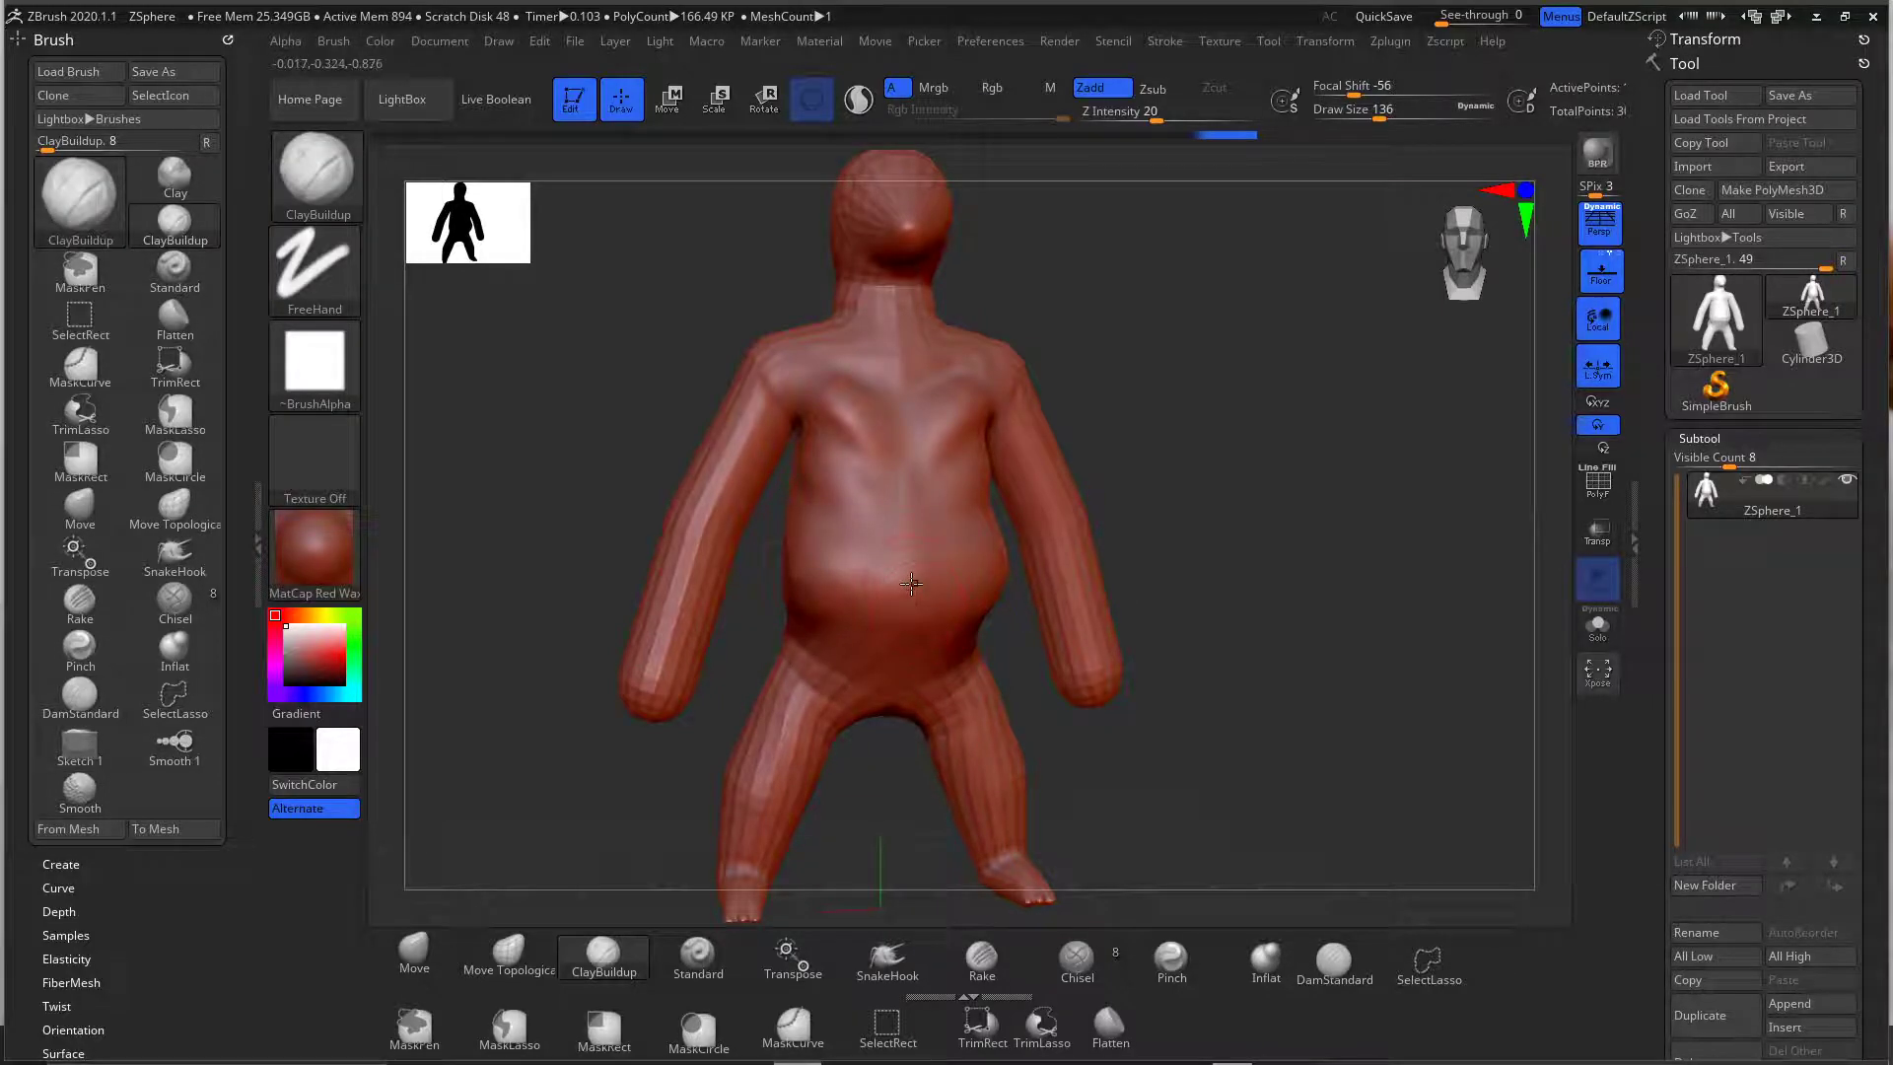
- Sculpt a small navel on the middle of the belly with ClayBuildup at draw size 62 and smooth it
{"action": "key", "text": "s"}
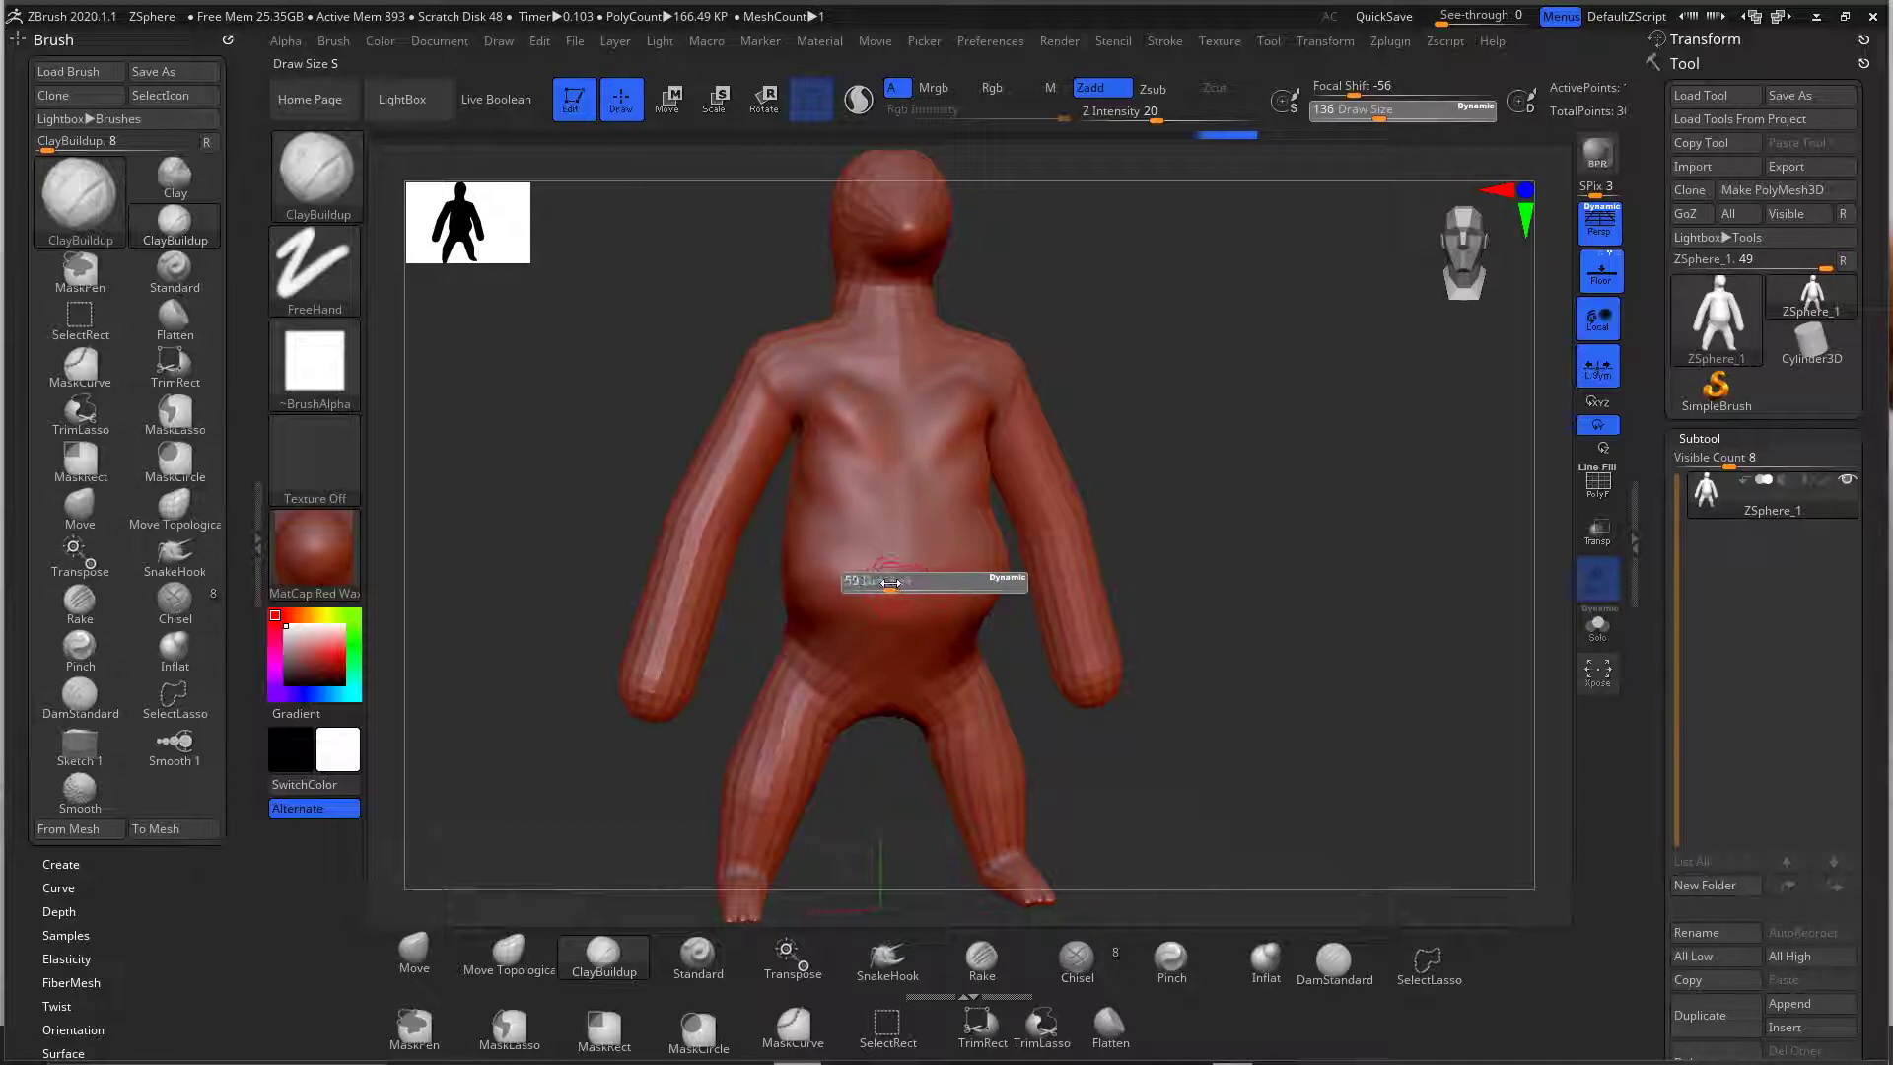
{"action": "left_click_drag", "start_coordinate": [889, 582], "coordinate": [893, 583]}
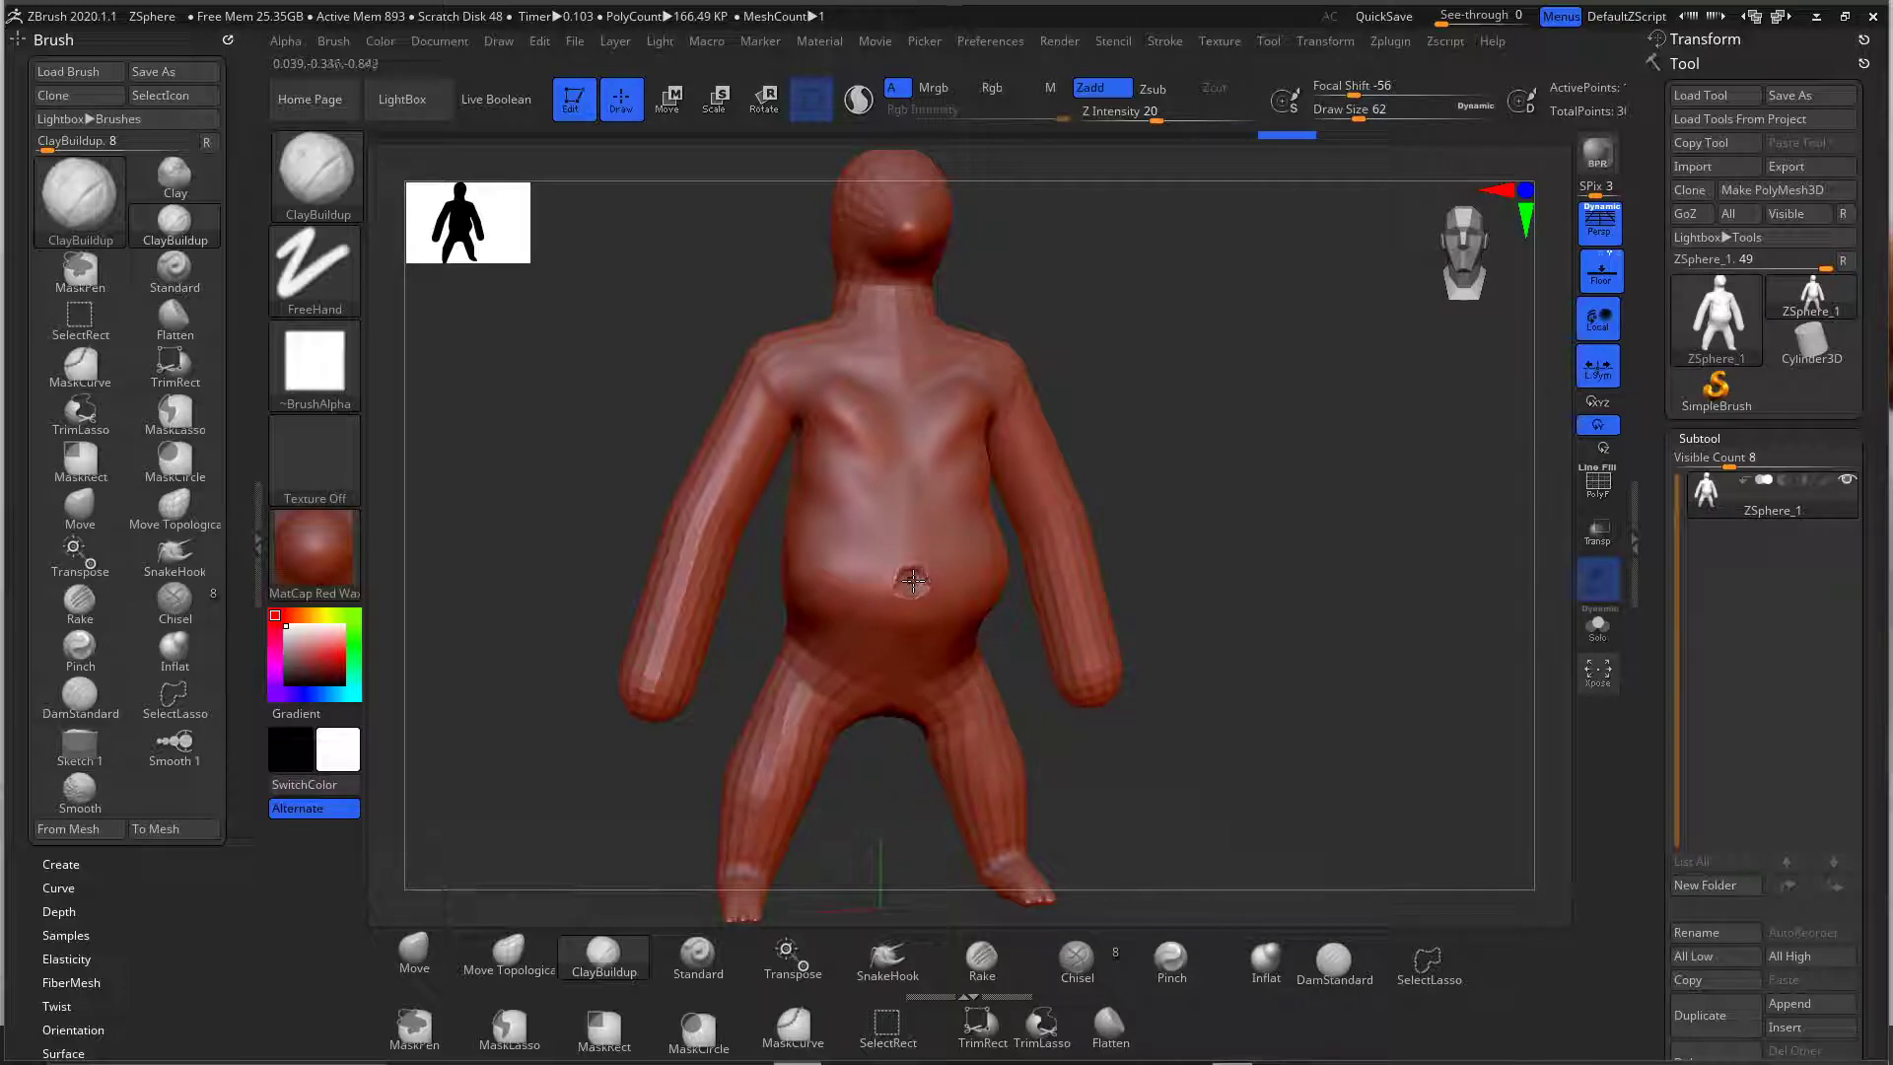
{"action": "key", "text": "shift"}
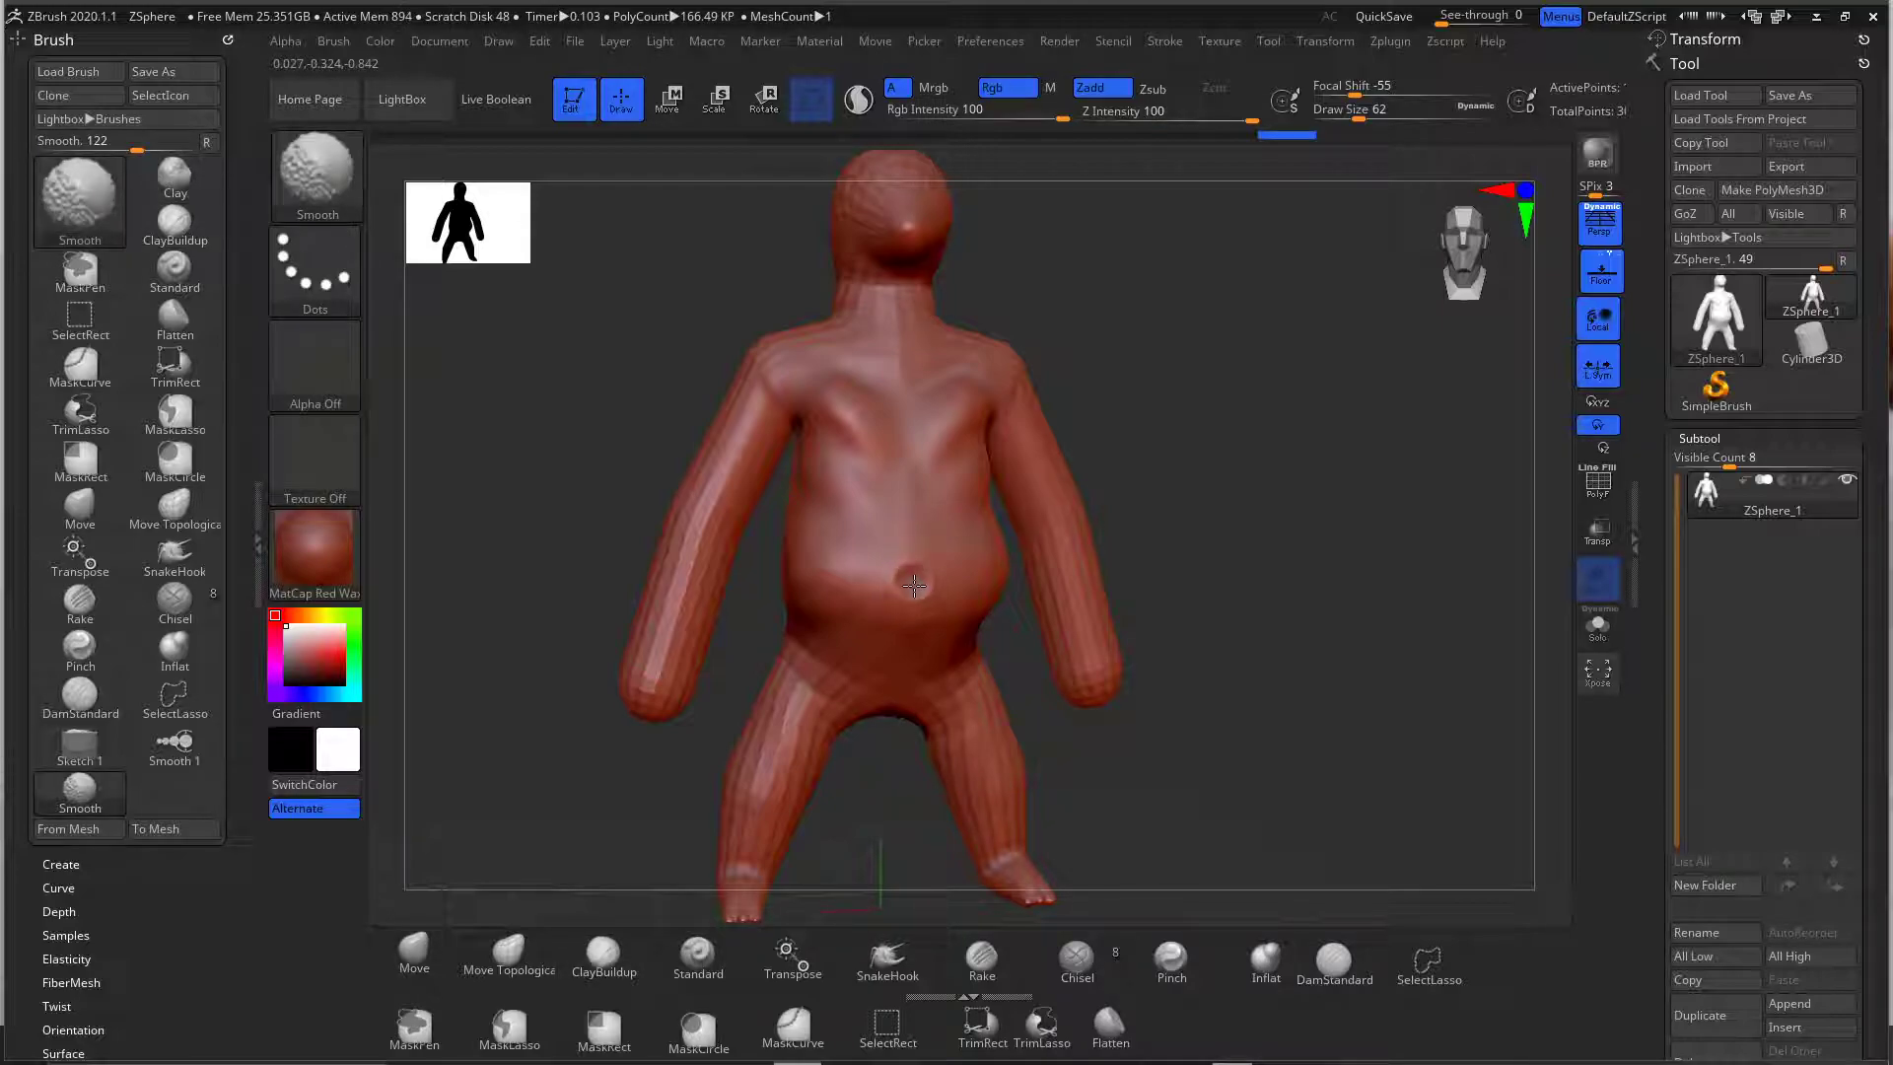
- Set the draw size to 140 and smooth the side of the belly and torso
{"action": "left_click_drag", "start_coordinate": [1132, 599], "coordinate": [1047, 588]}
{"action": "key", "text": "s"}
{"action": "key", "text": "shift"}
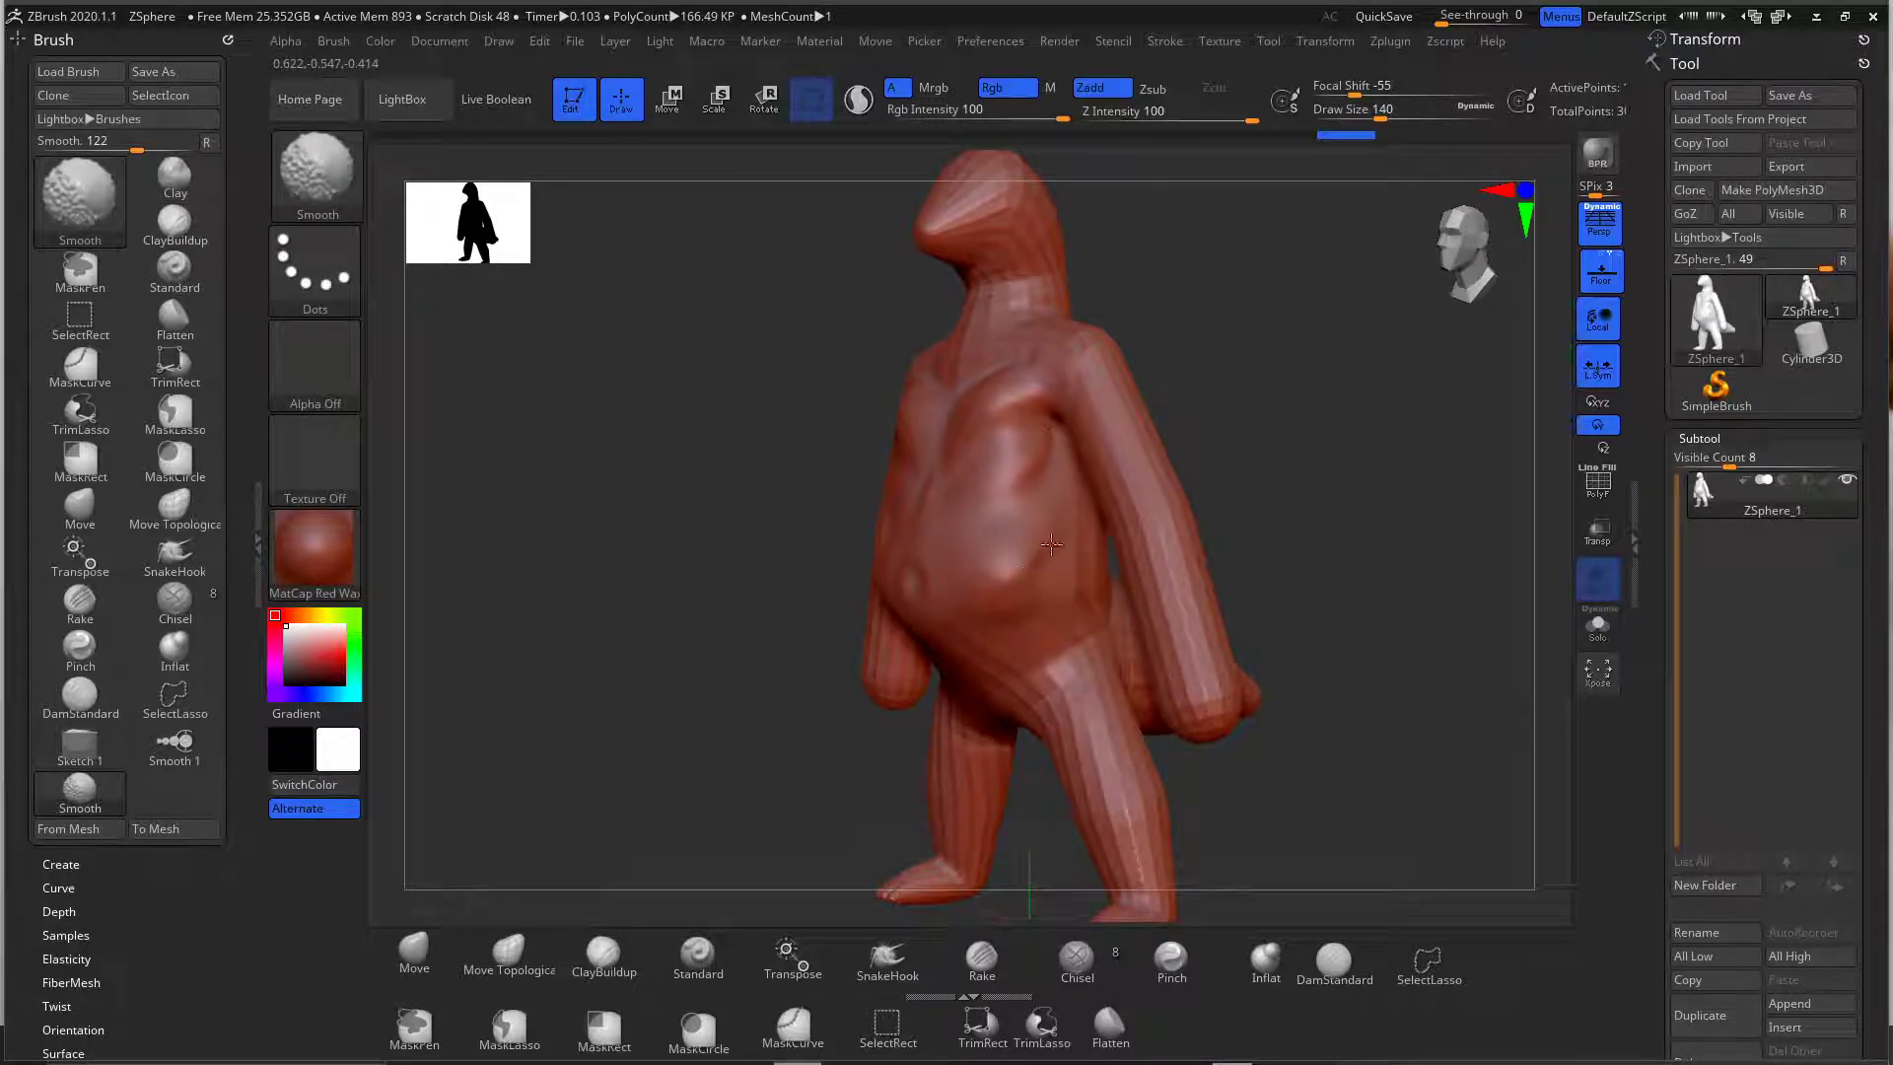
- Build up the thighs and lower legs with the ClayBuildup brush at draw size 140
{"action": "mouse_move", "coordinate": [1267, 592]}
{"action": "left_mouse_down"}
{"action": "mouse_move", "coordinate": [1333, 611]}
{"action": "mouse_move", "coordinate": [1343, 571]}
{"action": "mouse_move", "coordinate": [1338, 601]}
{"action": "left_mouse_up"}
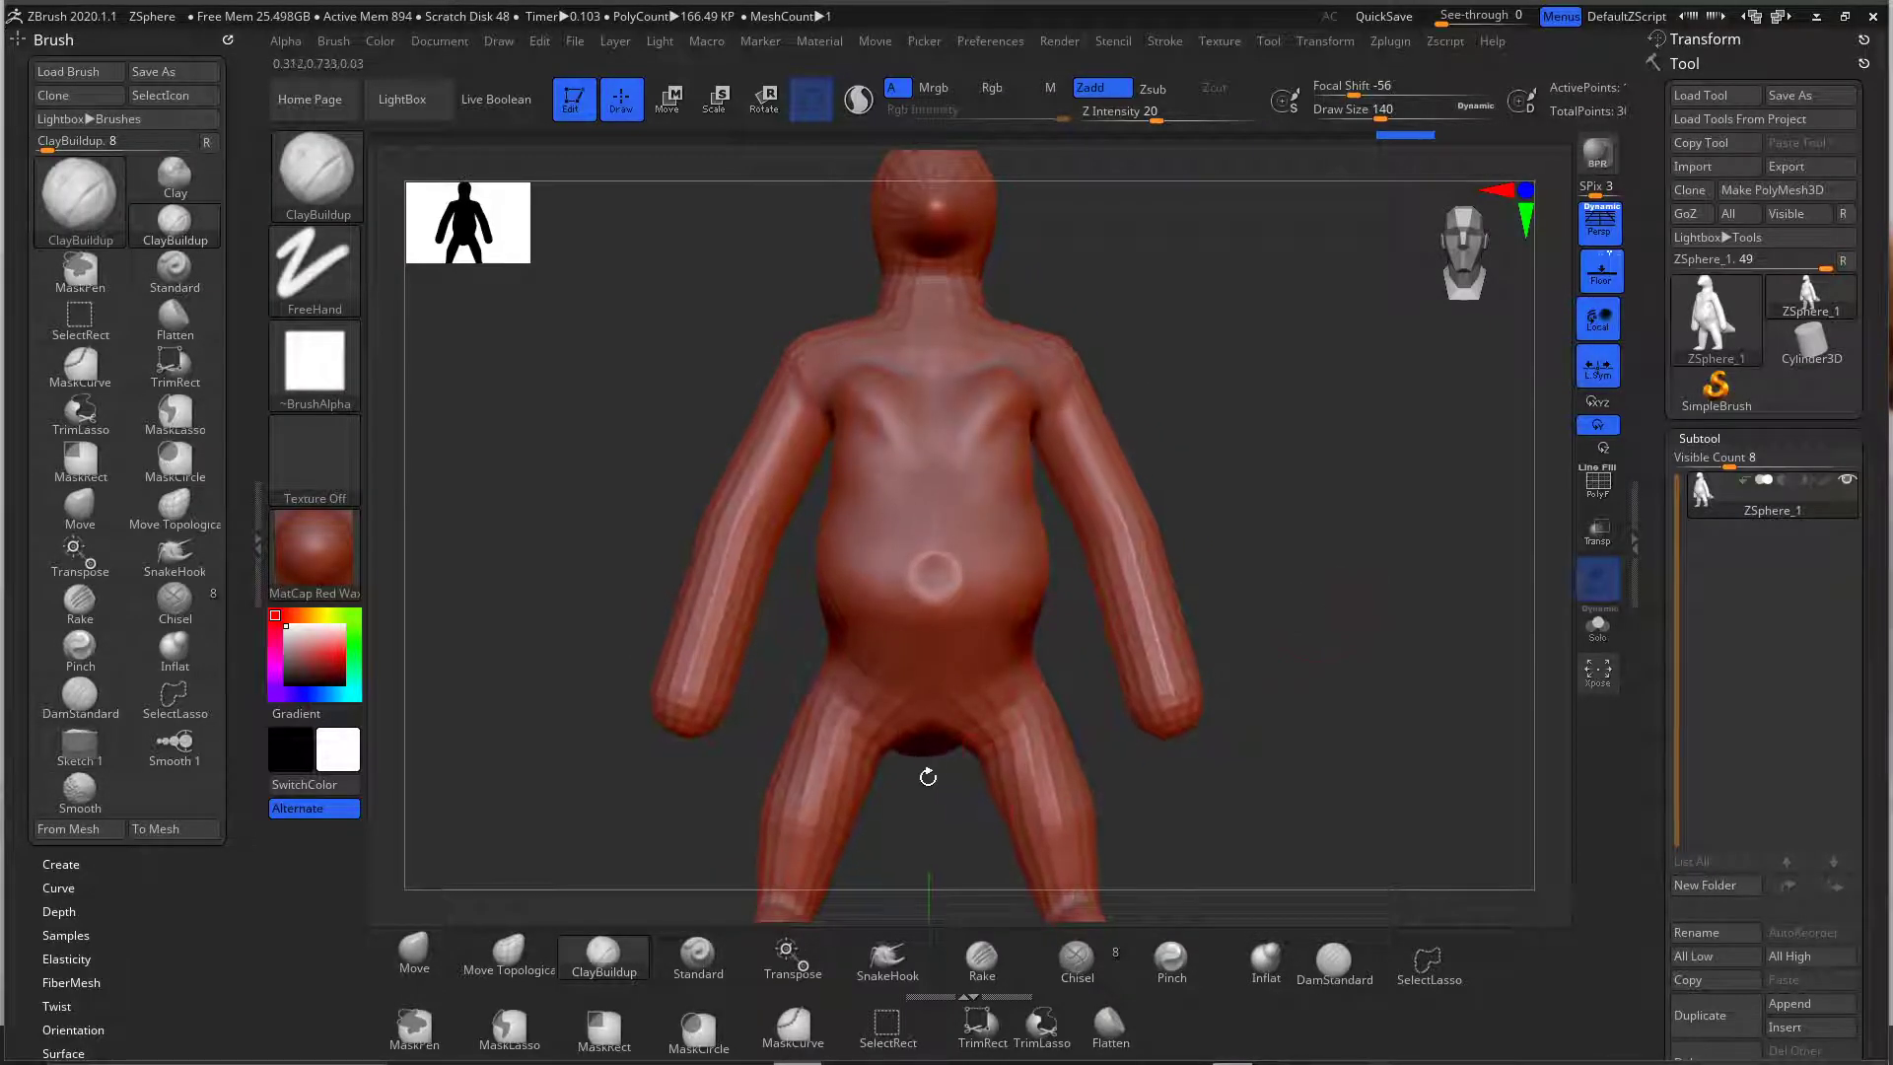
{"action": "left_click_drag", "start_coordinate": [905, 733], "coordinate": [832, 838]}
{"action": "mouse_move", "coordinate": [879, 731]}
{"action": "left_mouse_down"}
{"action": "mouse_move", "coordinate": [820, 816]}
{"action": "mouse_move", "coordinate": [892, 754]}
{"action": "mouse_move", "coordinate": [914, 765]}
{"action": "mouse_move", "coordinate": [836, 840]}
{"action": "mouse_move", "coordinate": [886, 757]}
{"action": "mouse_move", "coordinate": [818, 804]}
{"action": "left_mouse_up"}
{"action": "mouse_move", "coordinate": [1292, 838]}
{"action": "left_mouse_down"}
{"action": "mouse_move", "coordinate": [1129, 836]}
{"action": "mouse_move", "coordinate": [1035, 745]}
{"action": "mouse_move", "coordinate": [985, 803]}
{"action": "left_mouse_up"}
{"action": "left_click_drag", "start_coordinate": [1176, 808], "coordinate": [1336, 845]}
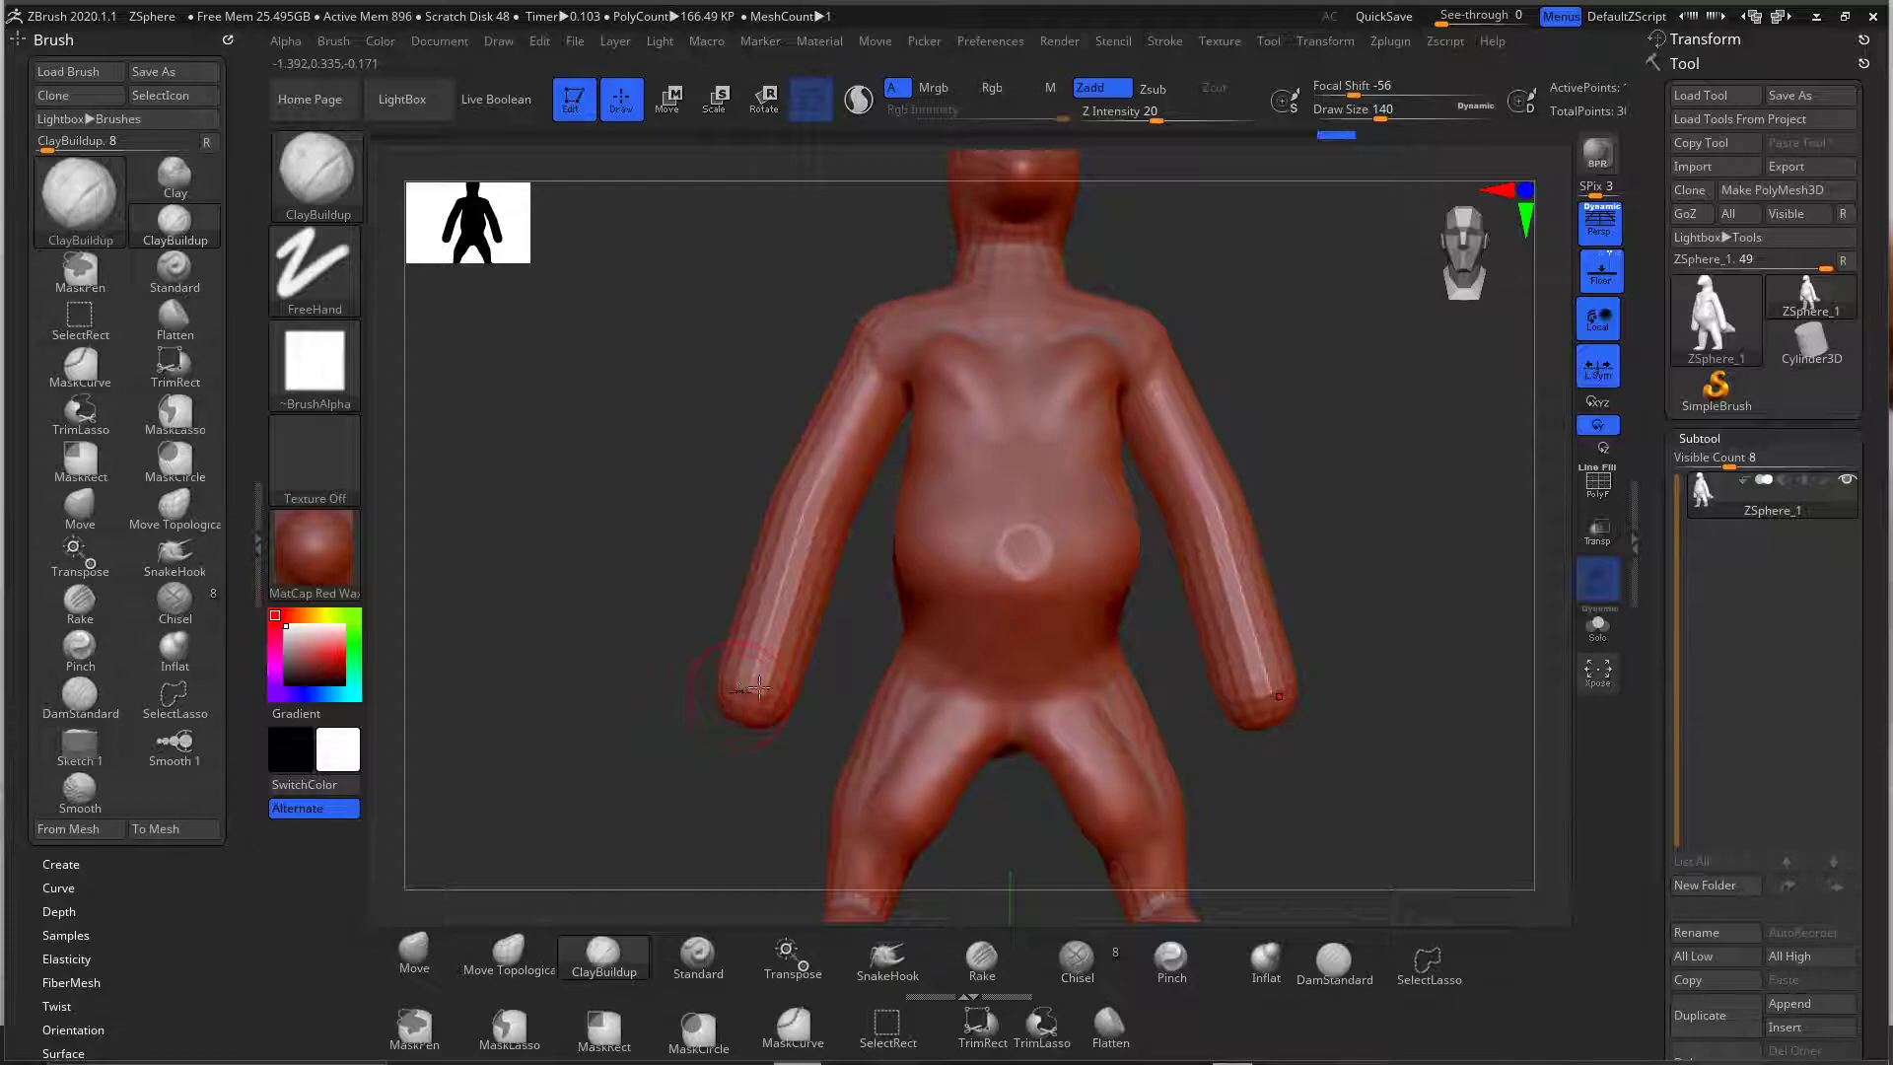
{"action": "key", "text": "space"}
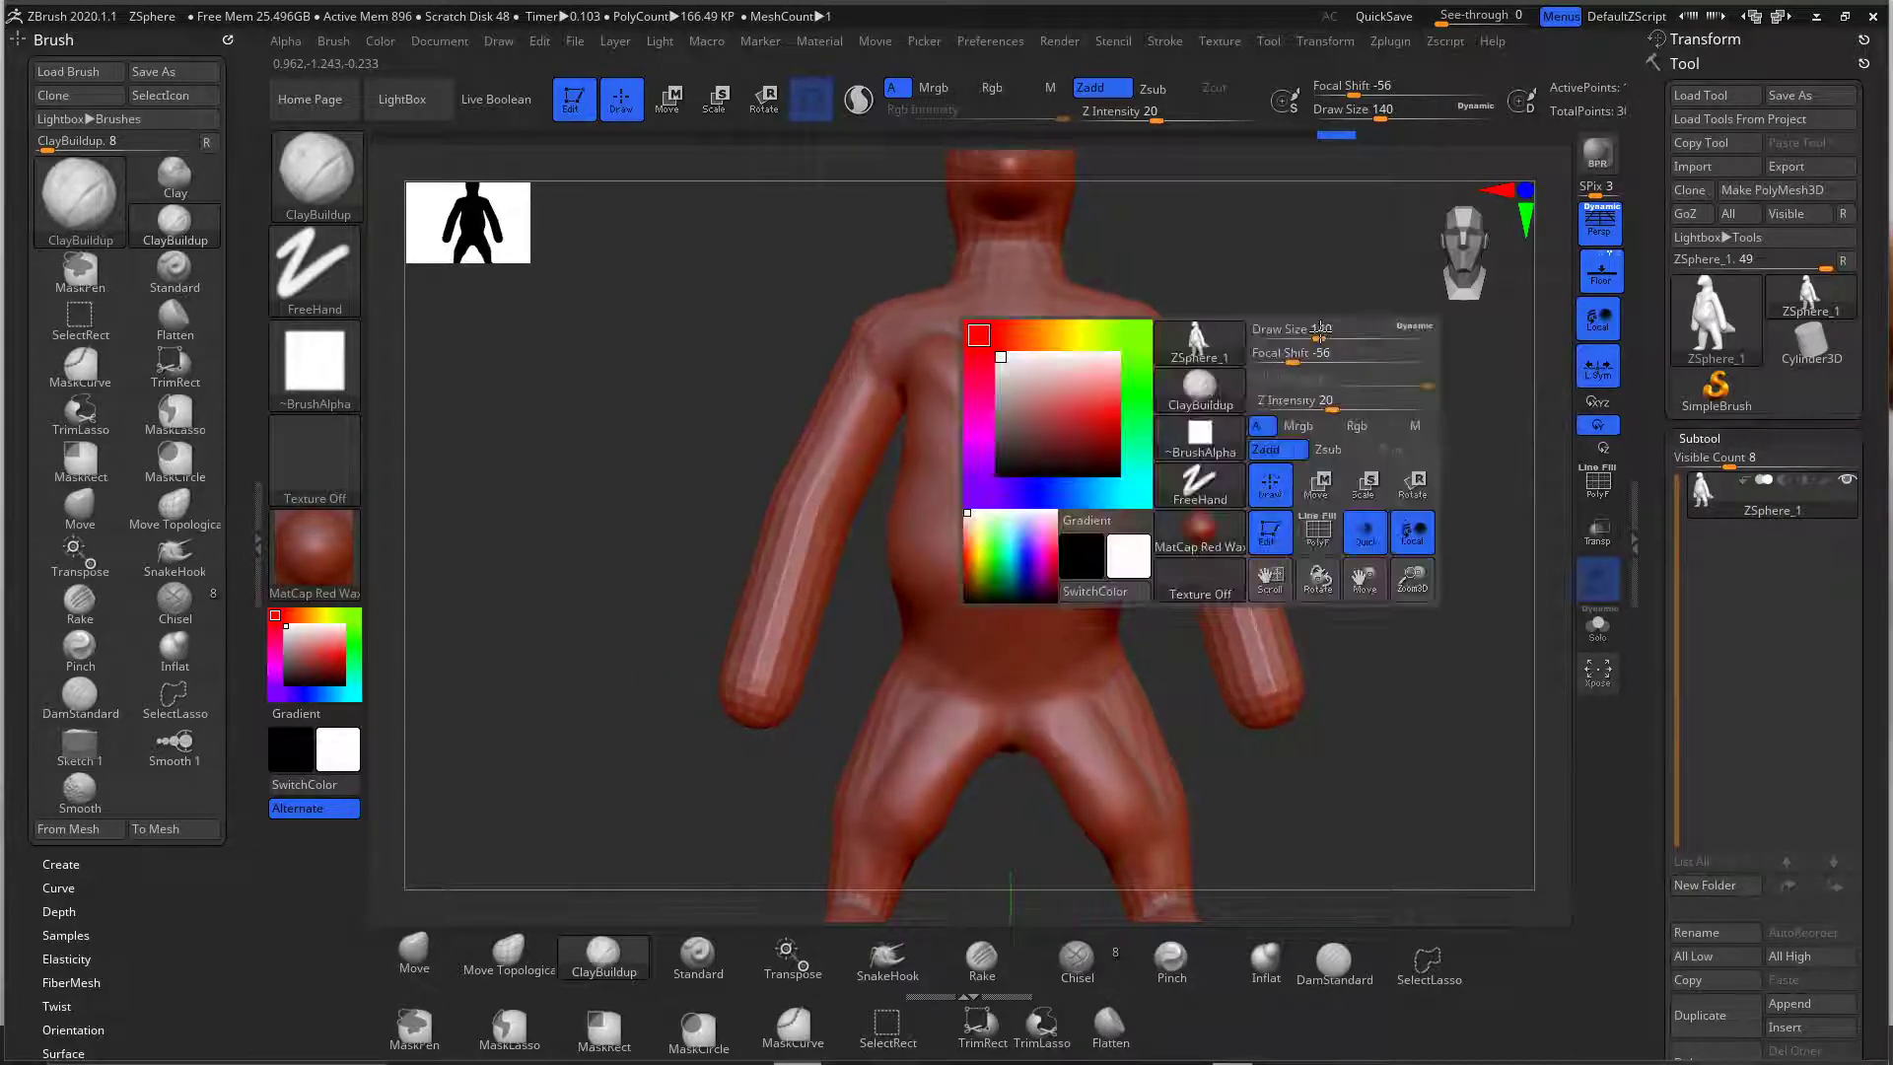
{"action": "left_click_drag", "start_coordinate": [451, 380], "coordinate": [600, 429]}
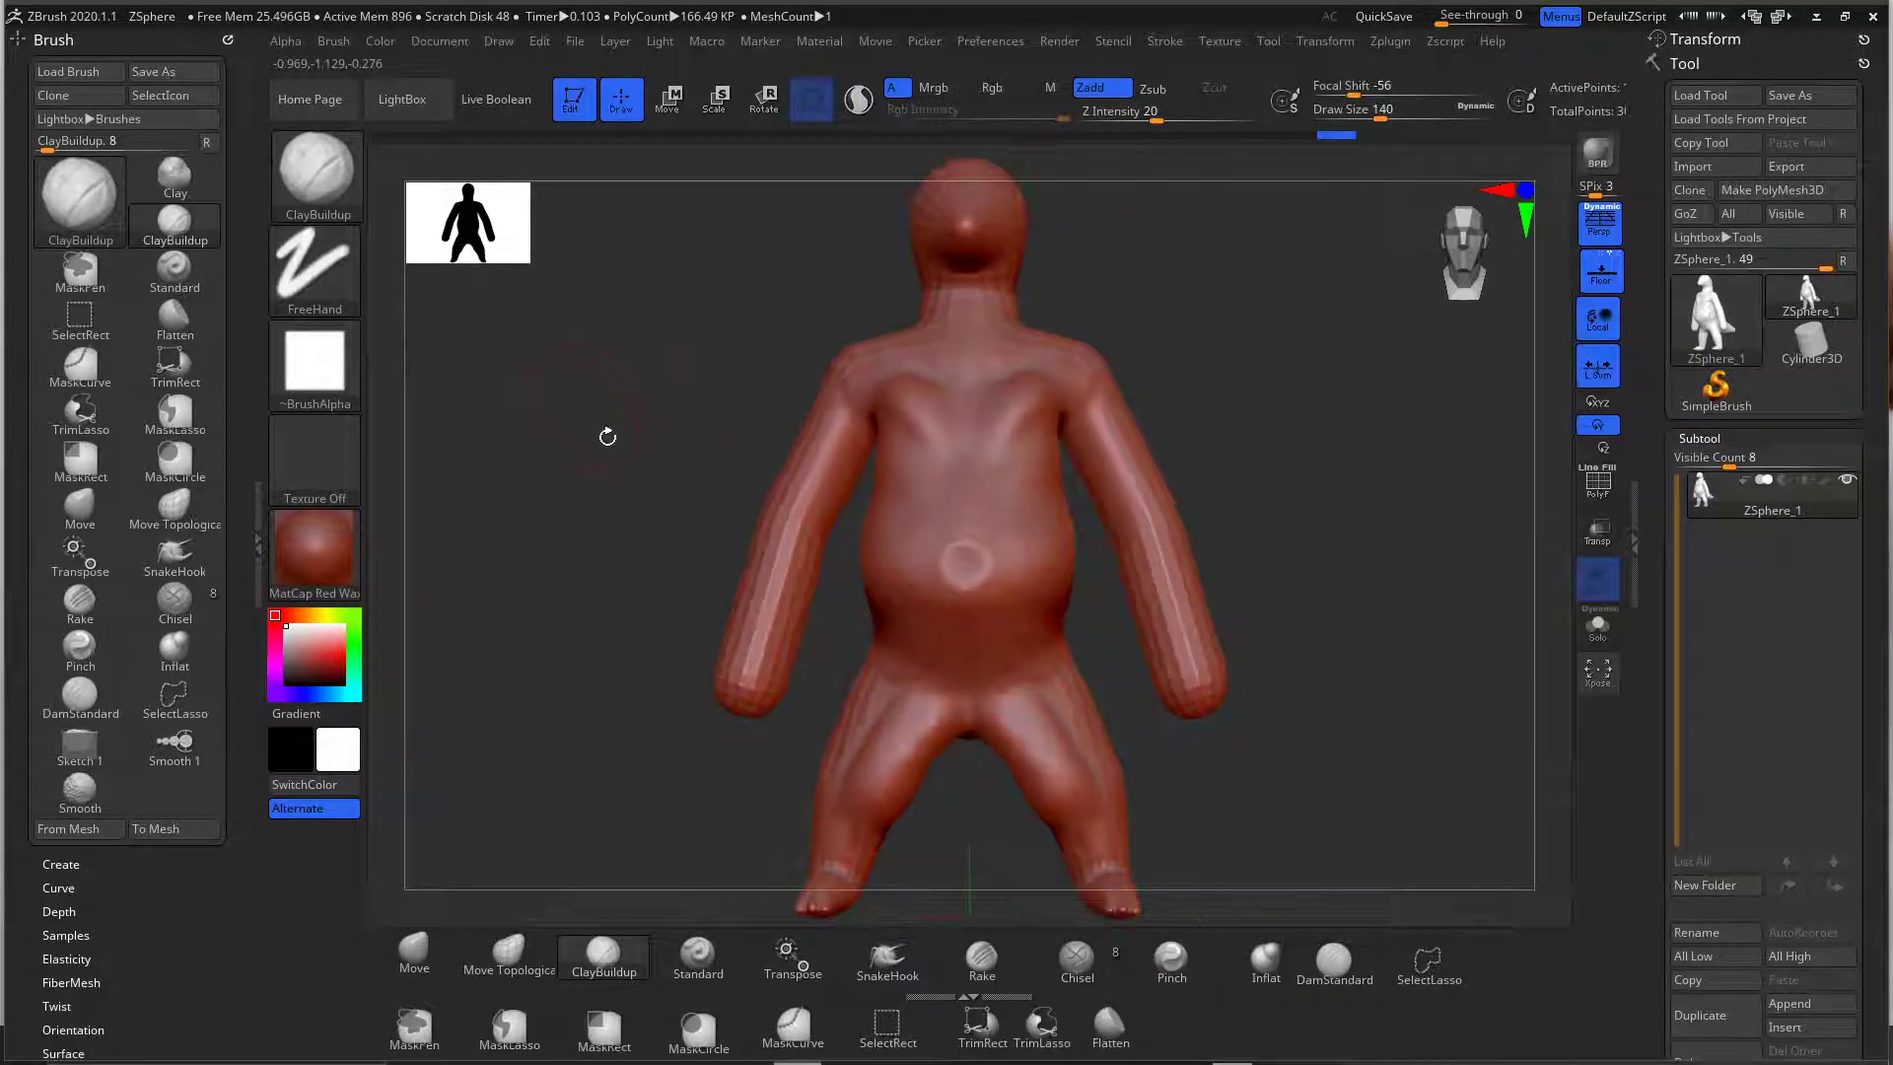
{"action": "mouse_move", "coordinate": [1183, 393]}
{"action": "left_mouse_down"}
{"action": "mouse_move", "coordinate": [1133, 494]}
{"action": "mouse_move", "coordinate": [1139, 479]}
{"action": "left_mouse_up"}
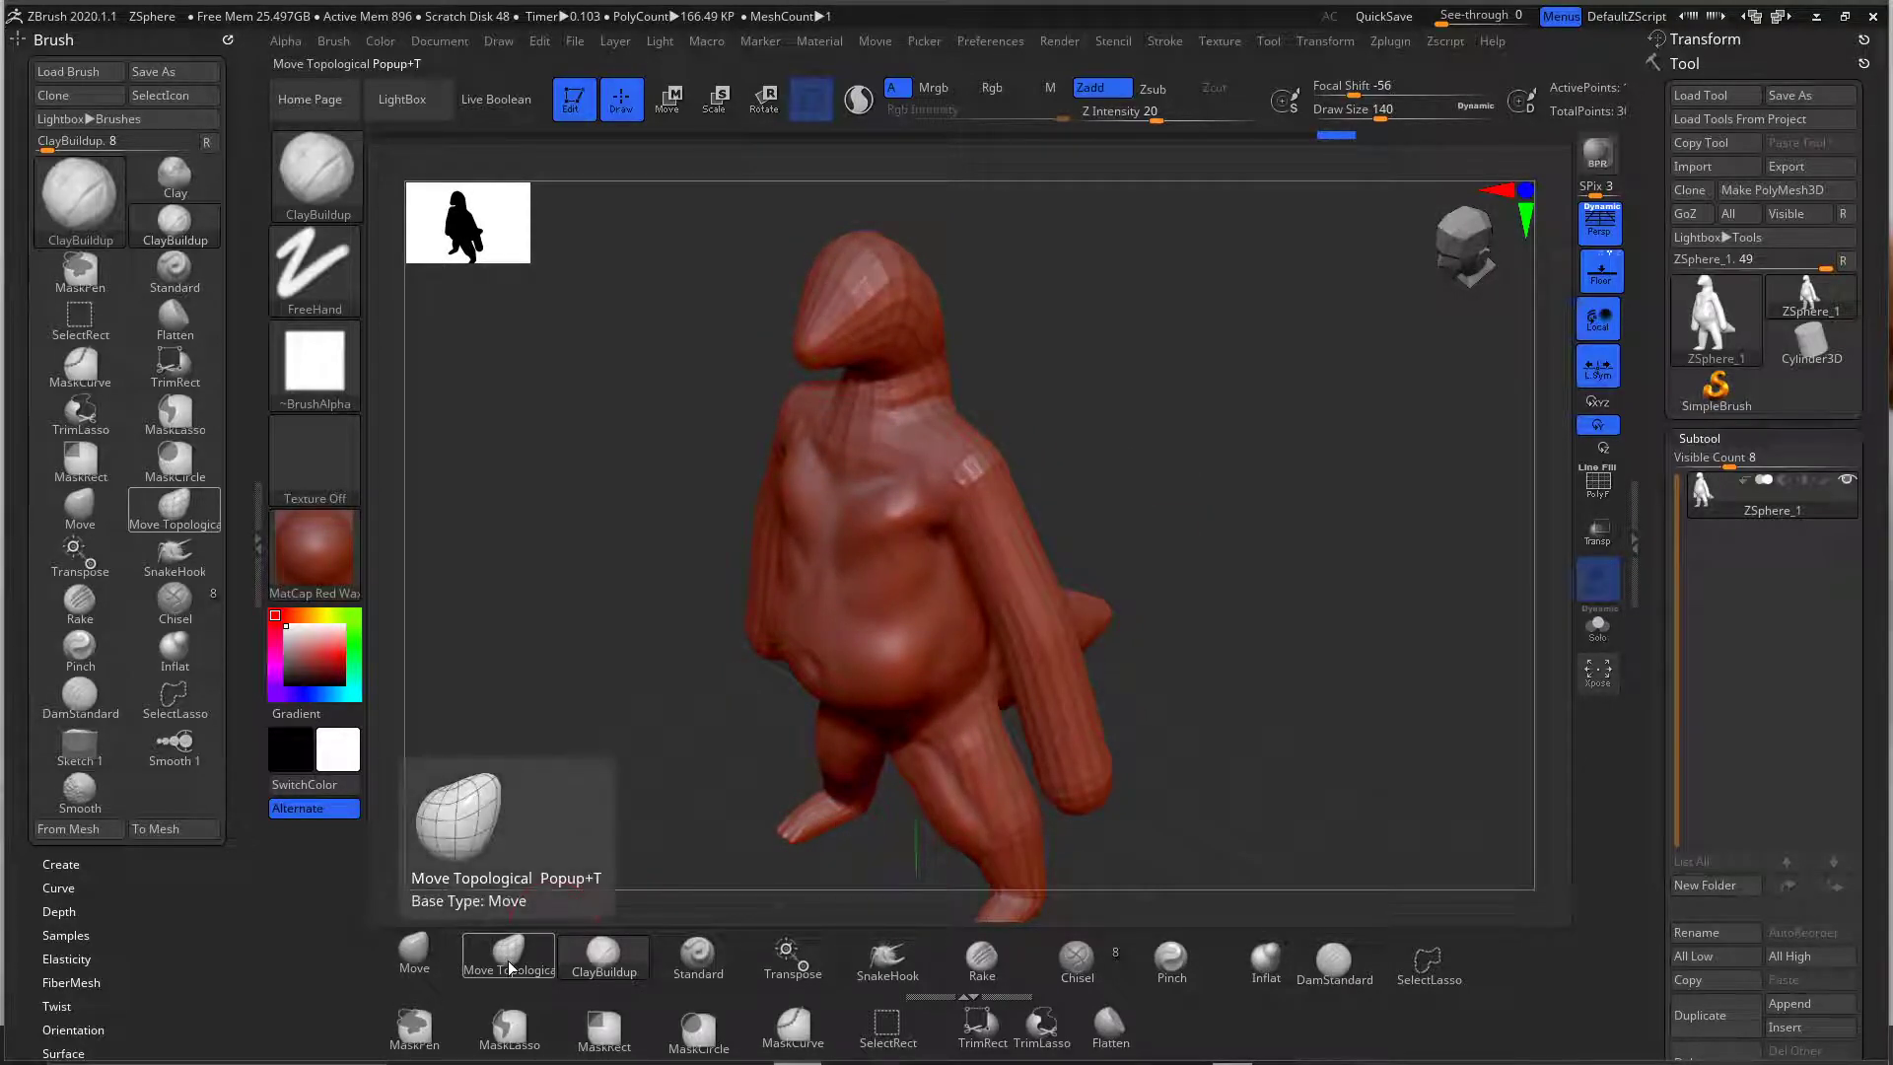
- Pull the snout and front of the head into a fuller, rounder shape with SnakeHook at draw size 217
{"action": "left_click", "coordinate": [887, 958]}
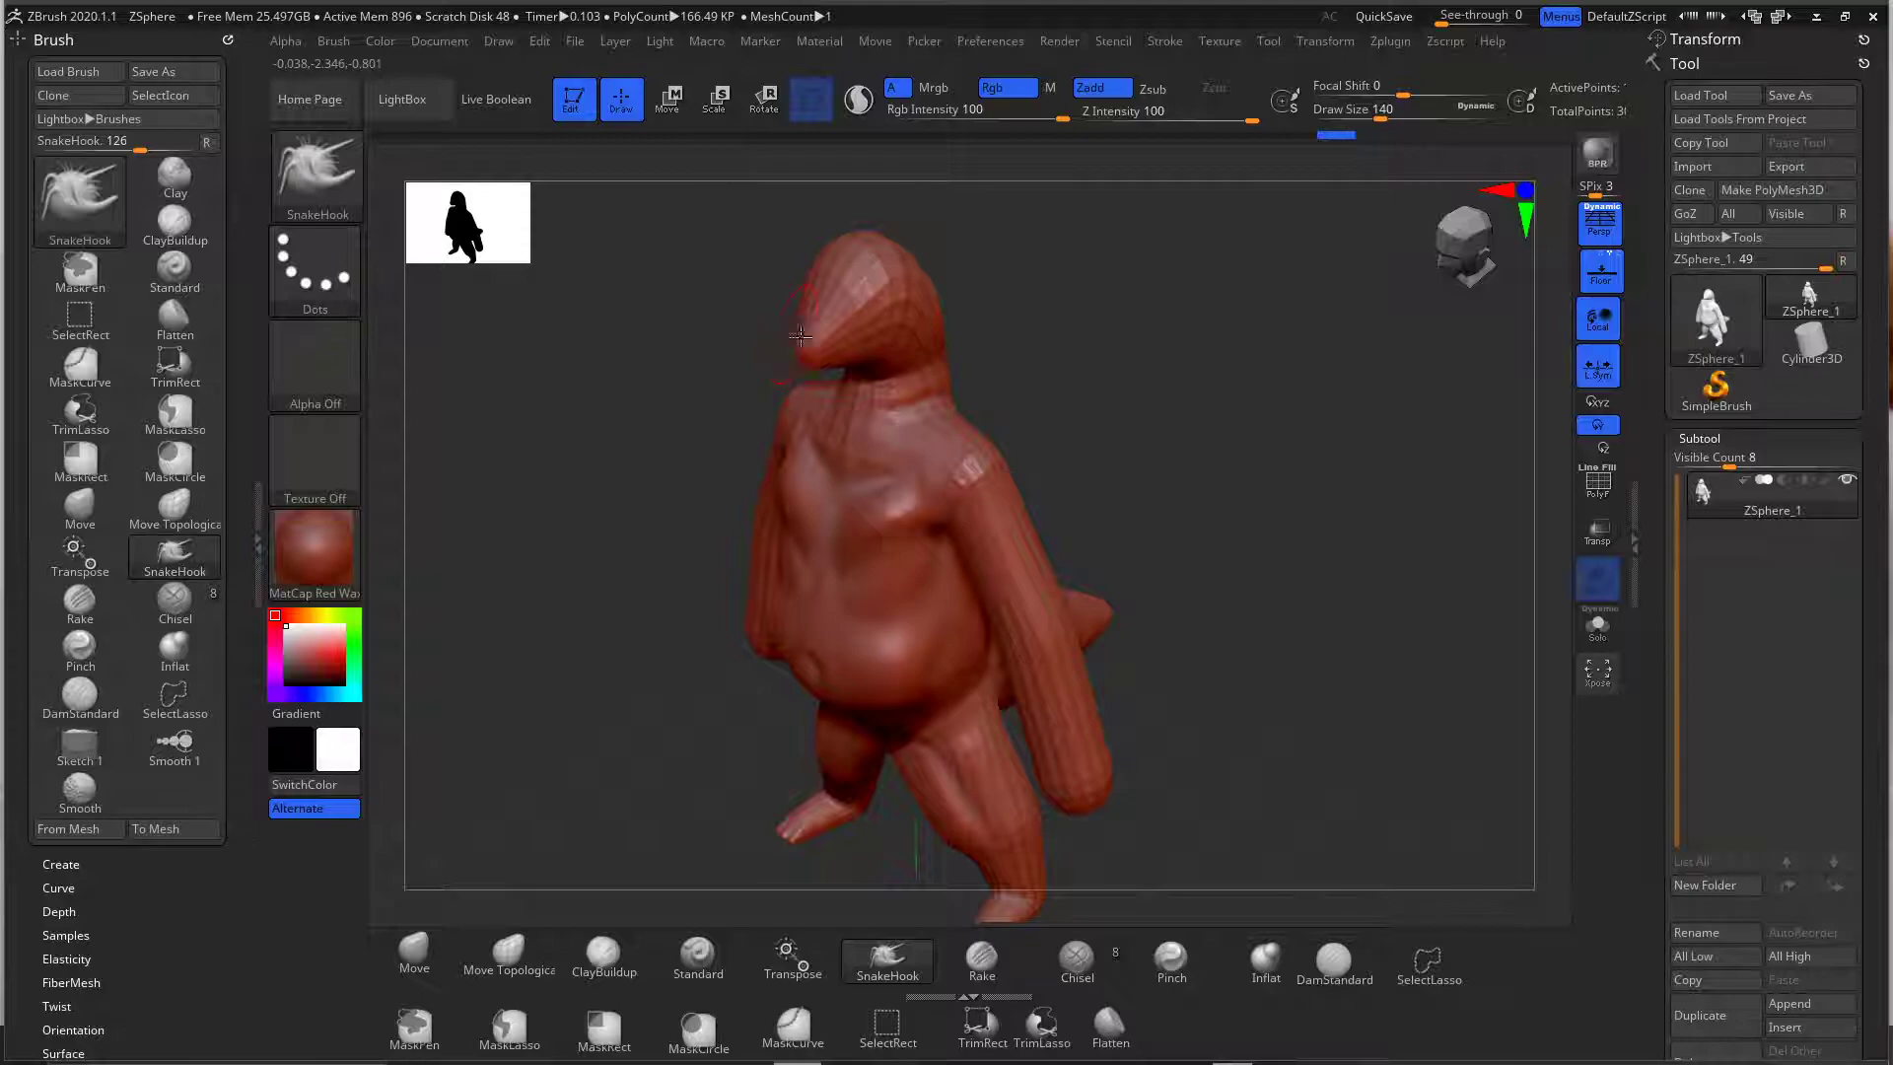
{"action": "key", "text": "s"}
{"action": "left_click_drag", "start_coordinate": [802, 345], "coordinate": [818, 347]}
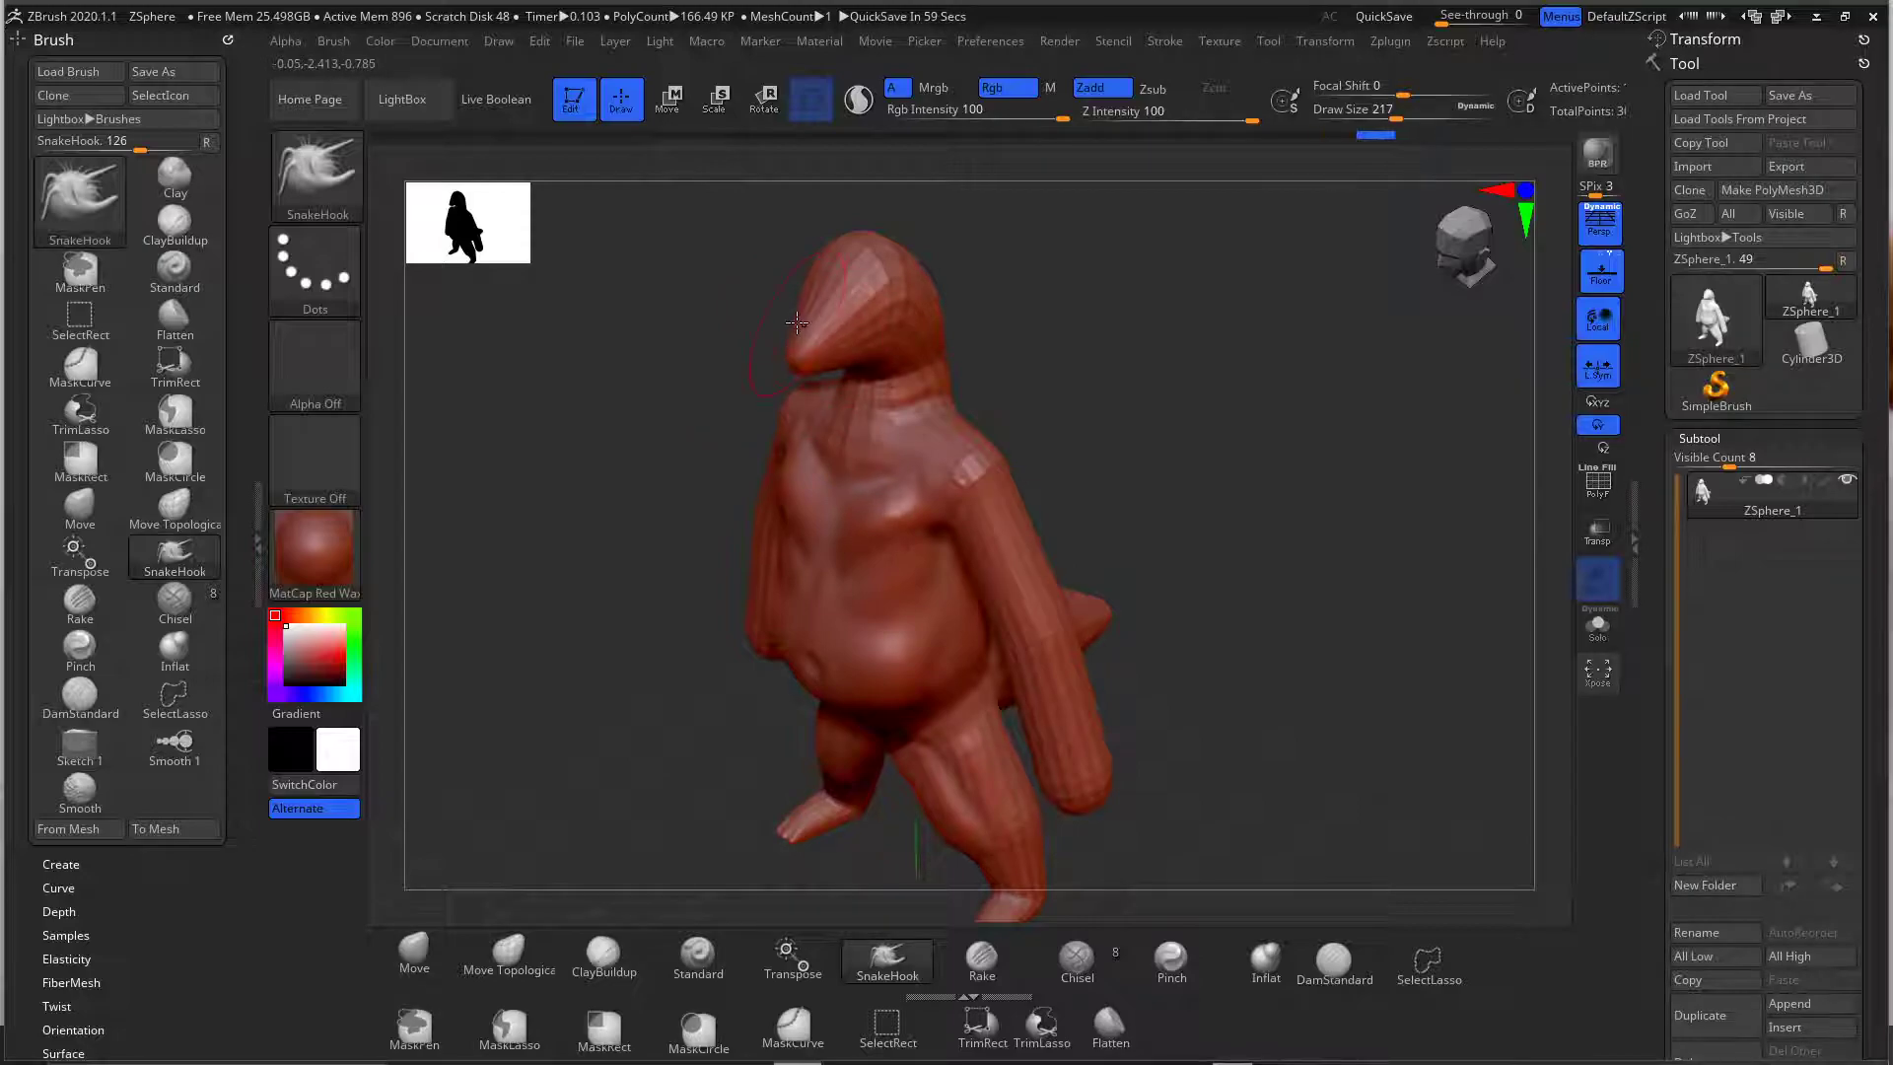
{"action": "left_click_drag", "start_coordinate": [794, 311], "coordinate": [847, 295]}
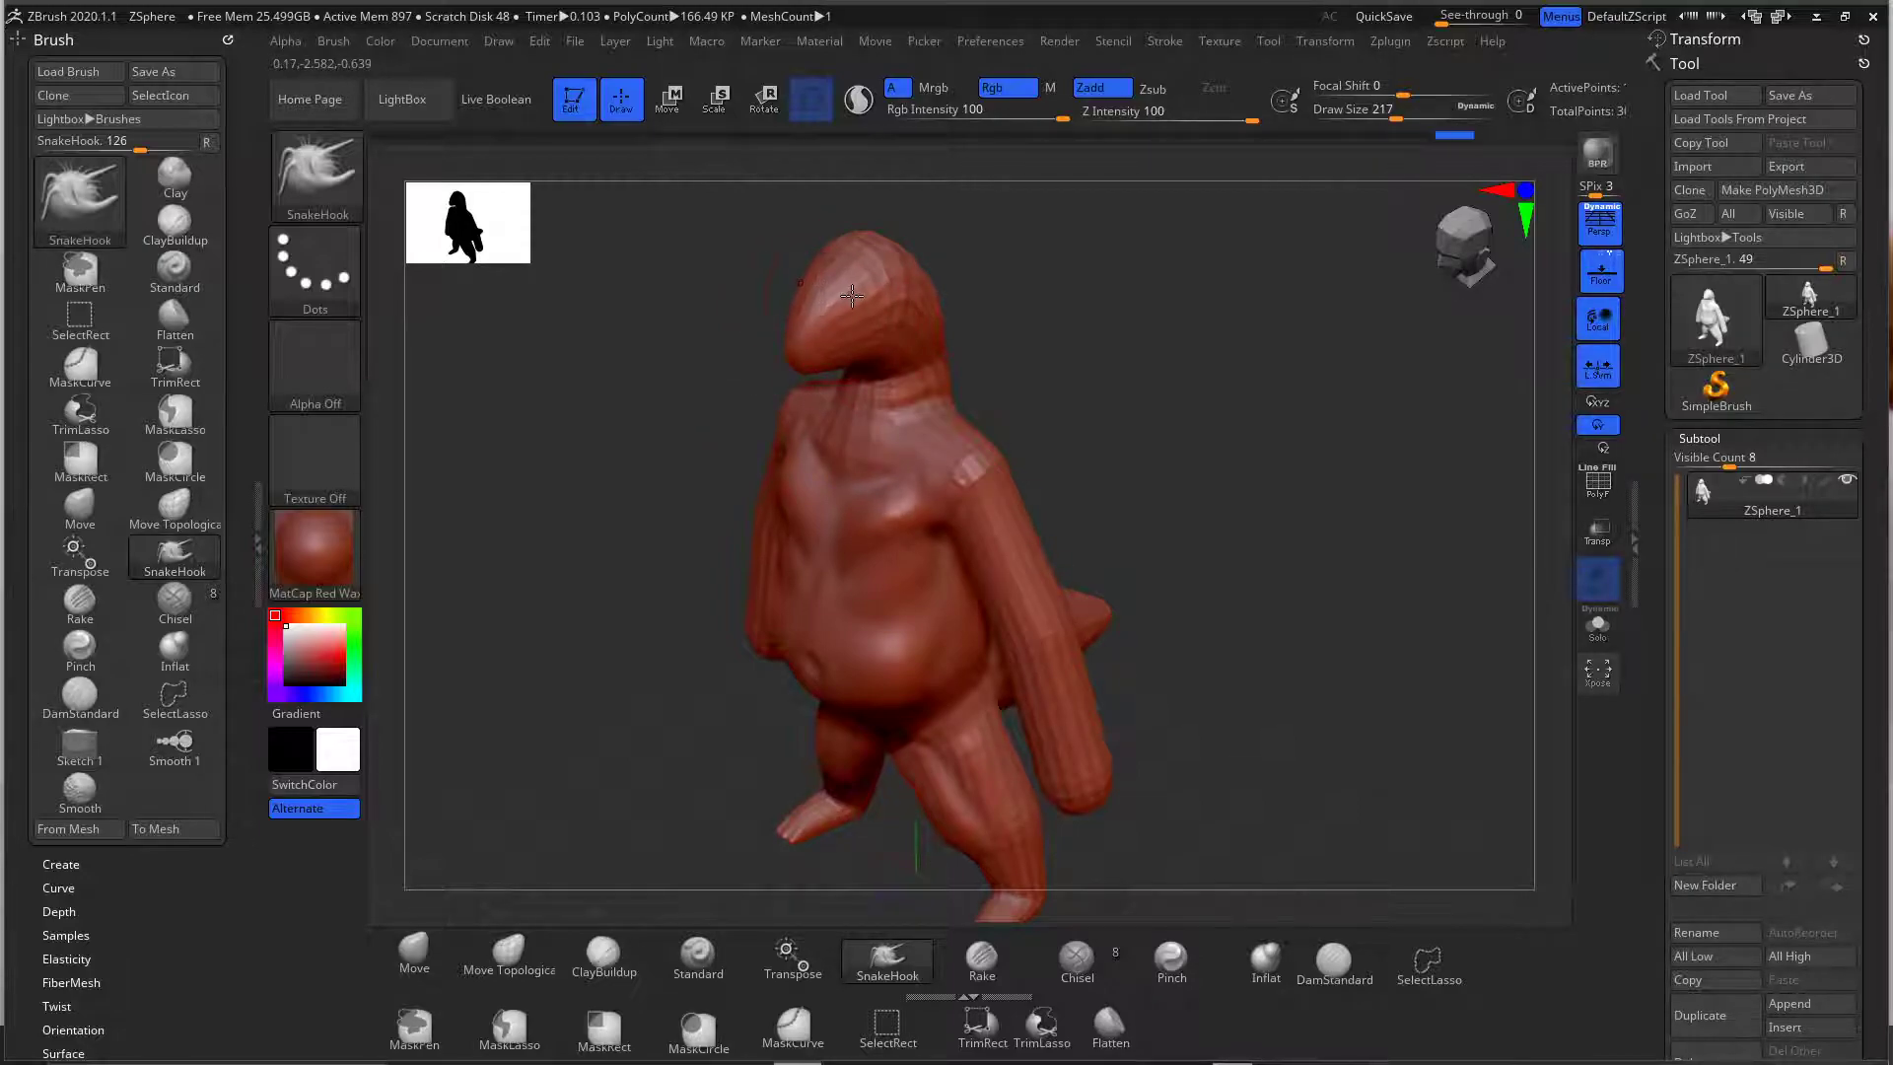
{"action": "right_click_drag", "start_coordinate": [865, 298], "coordinate": [926, 267]}
{"action": "right_click_drag", "start_coordinate": [808, 344], "coordinate": [858, 364]}
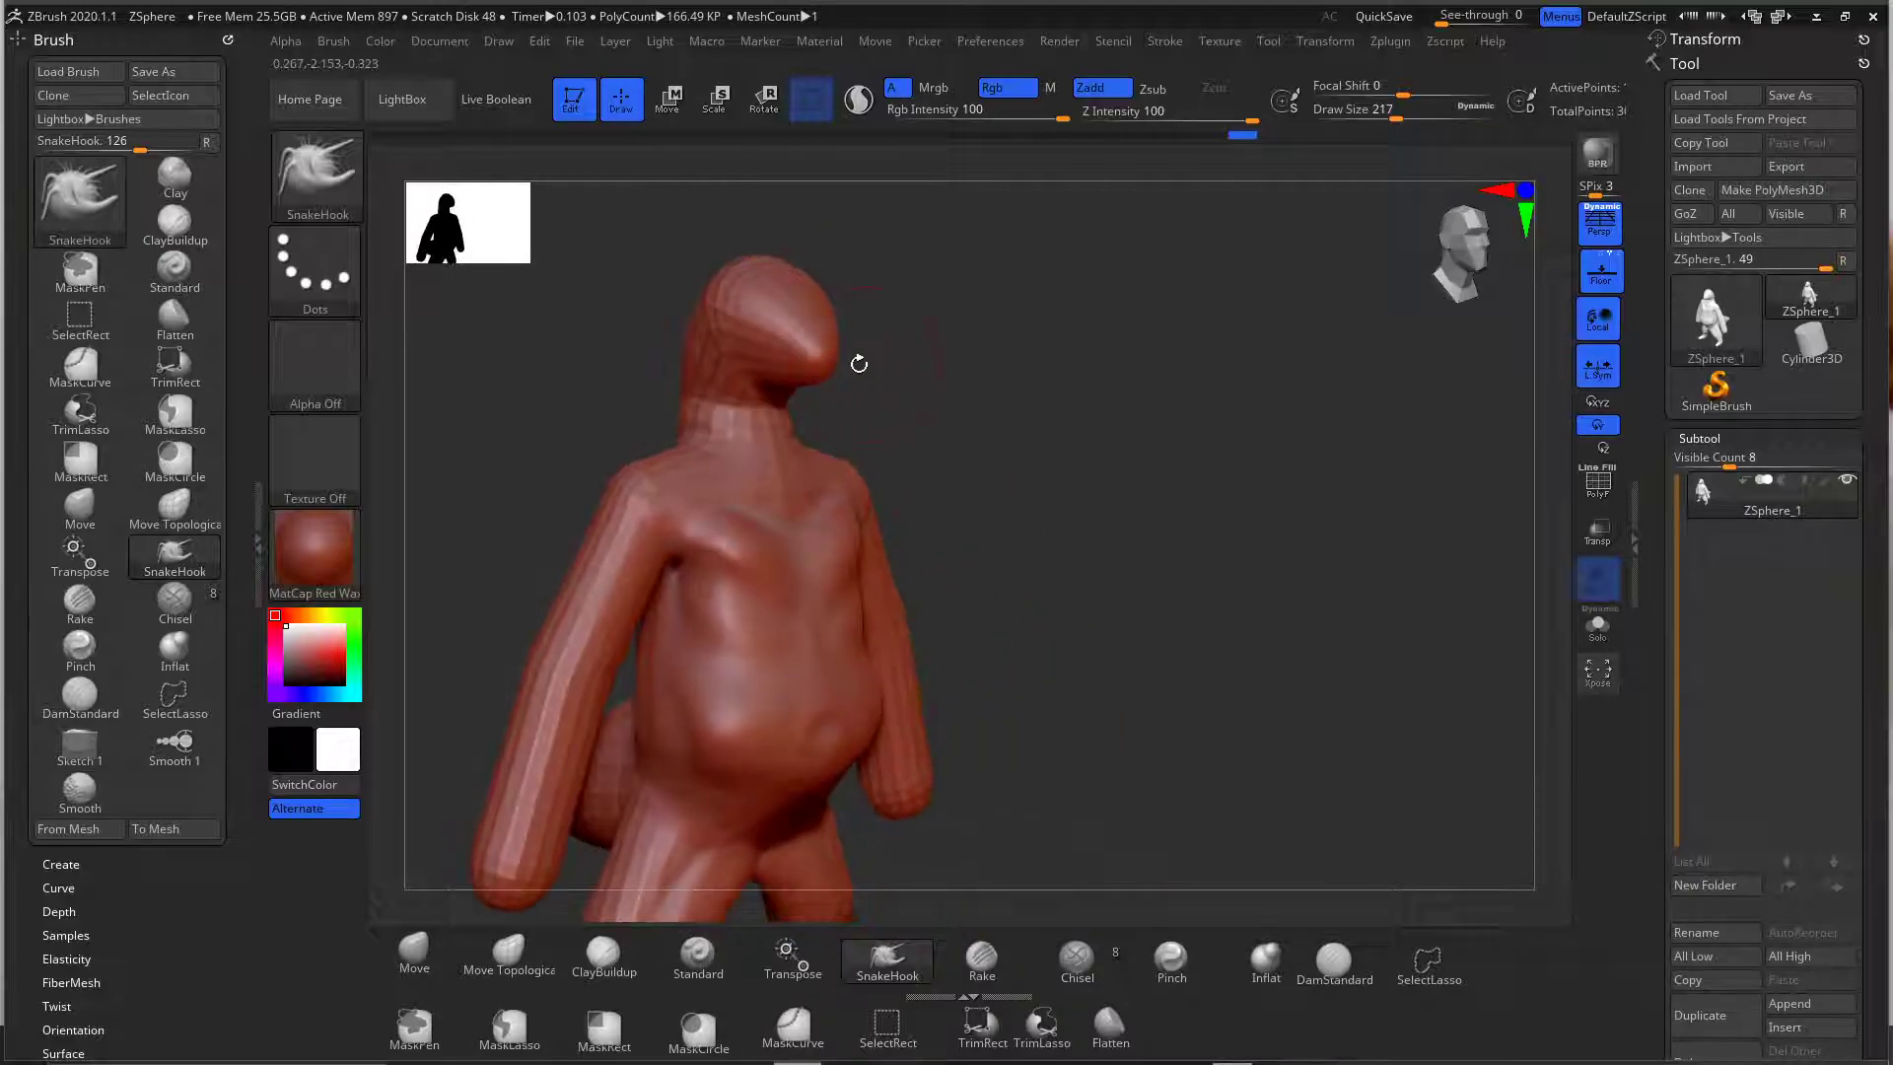
{"action": "left_click_drag", "start_coordinate": [823, 364], "coordinate": [818, 348]}
{"action": "right_click_drag", "start_coordinate": [788, 378], "coordinate": [901, 326]}
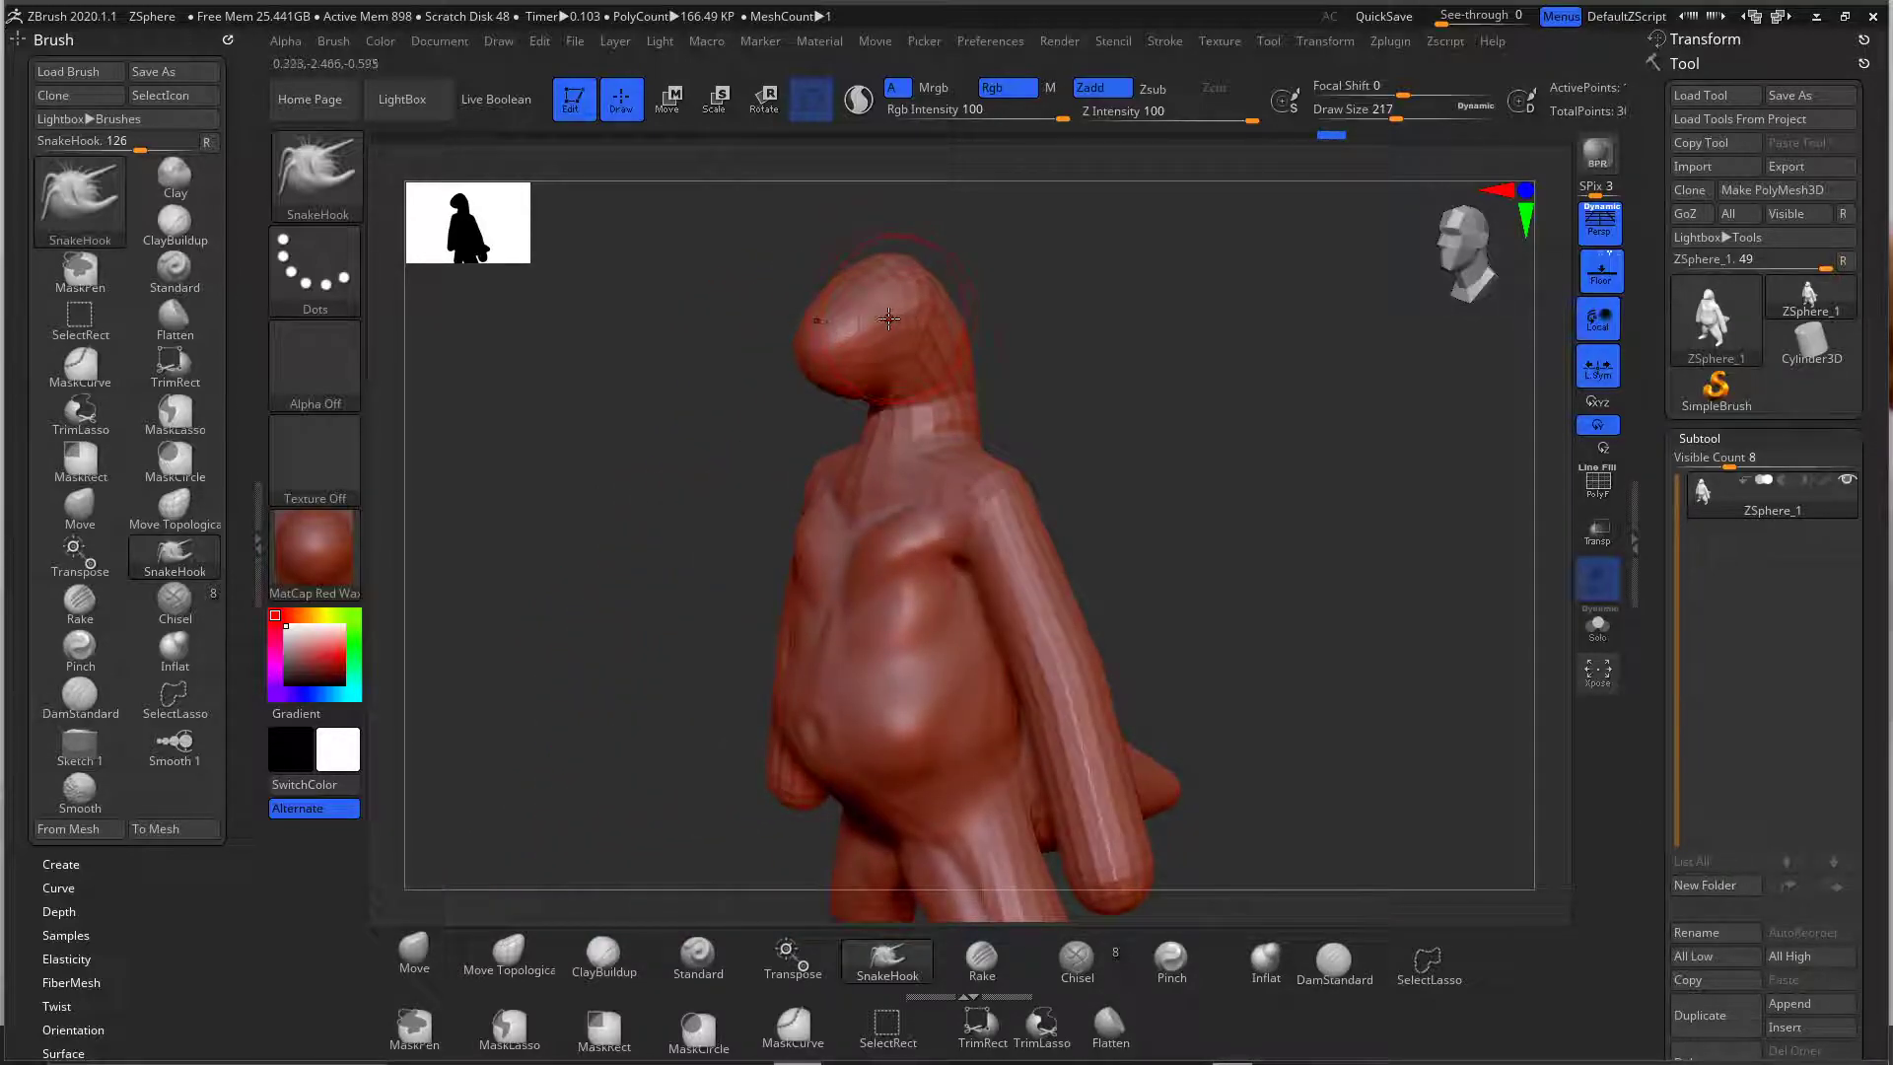
- Build up two symmetrical ear bumps on top of the head with ClayBuildup at draw size 101 and swell them with Inflat
{"action": "left_click", "coordinate": [602, 954]}
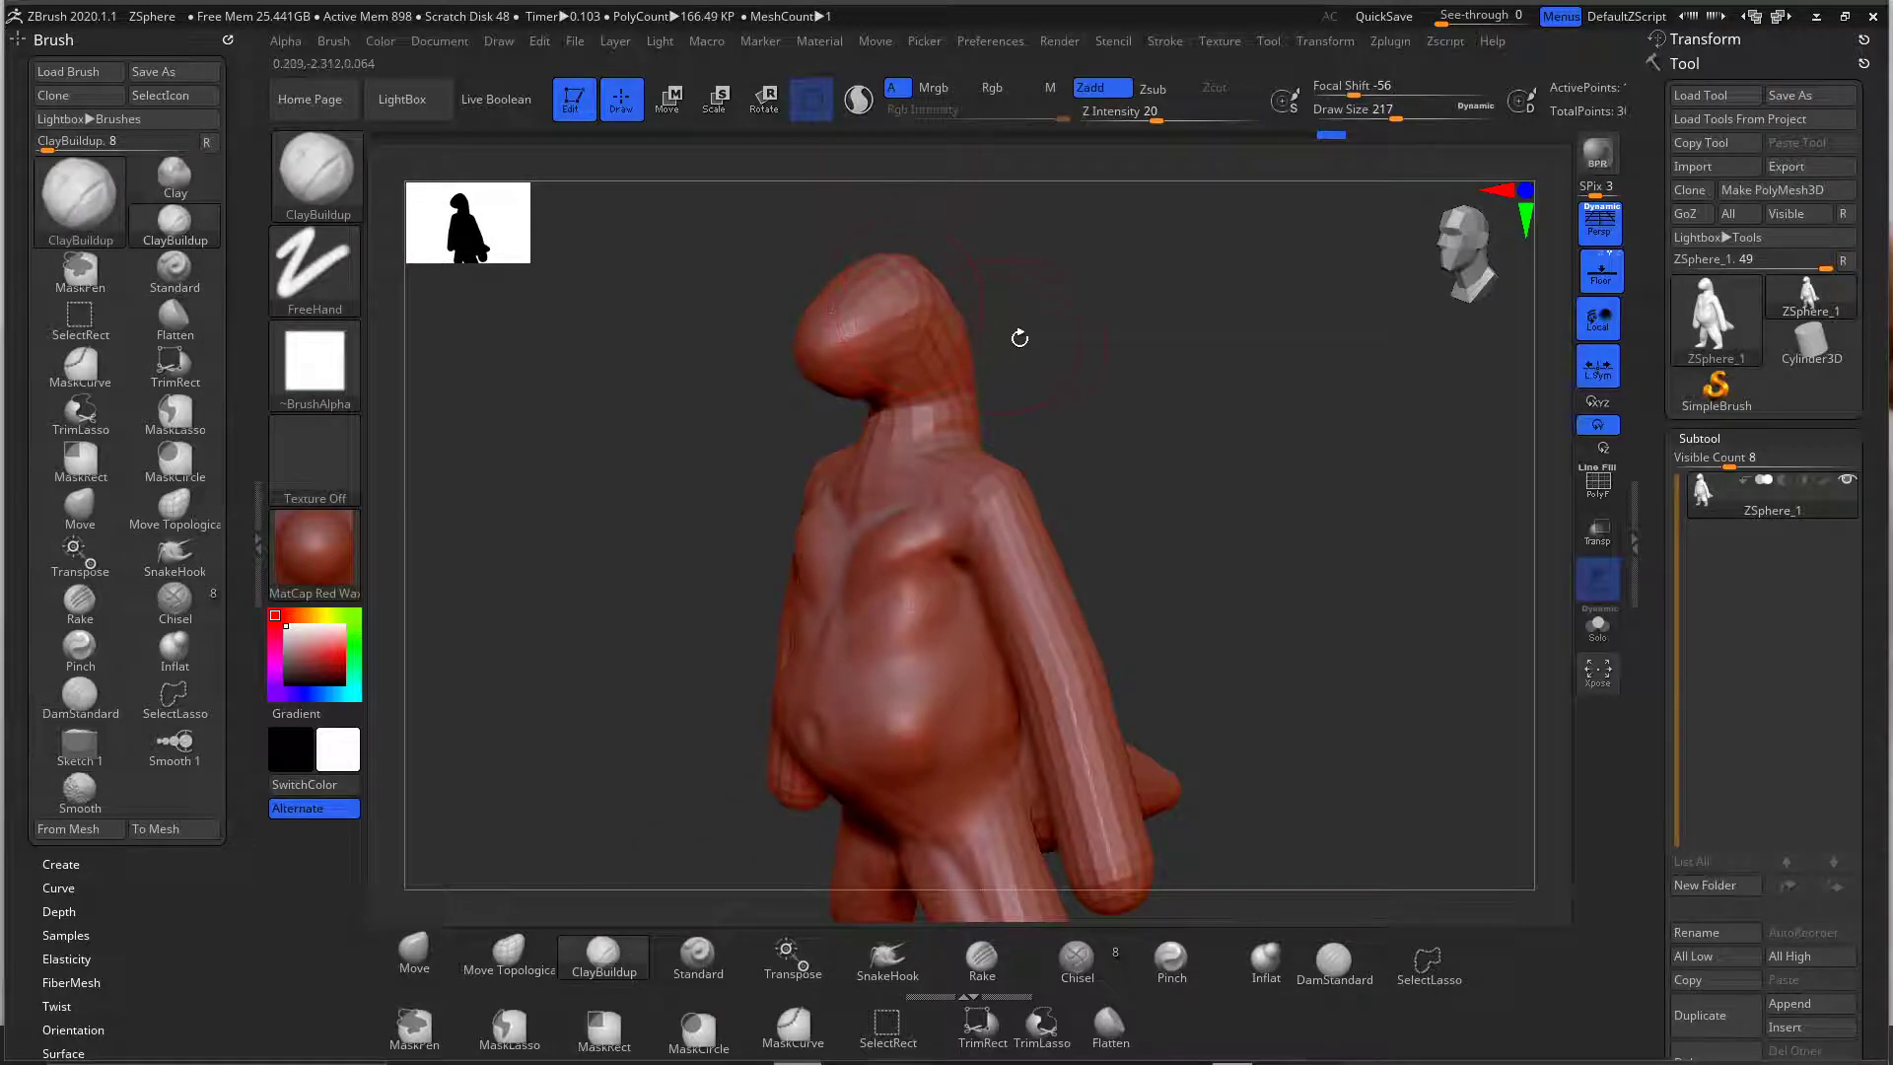
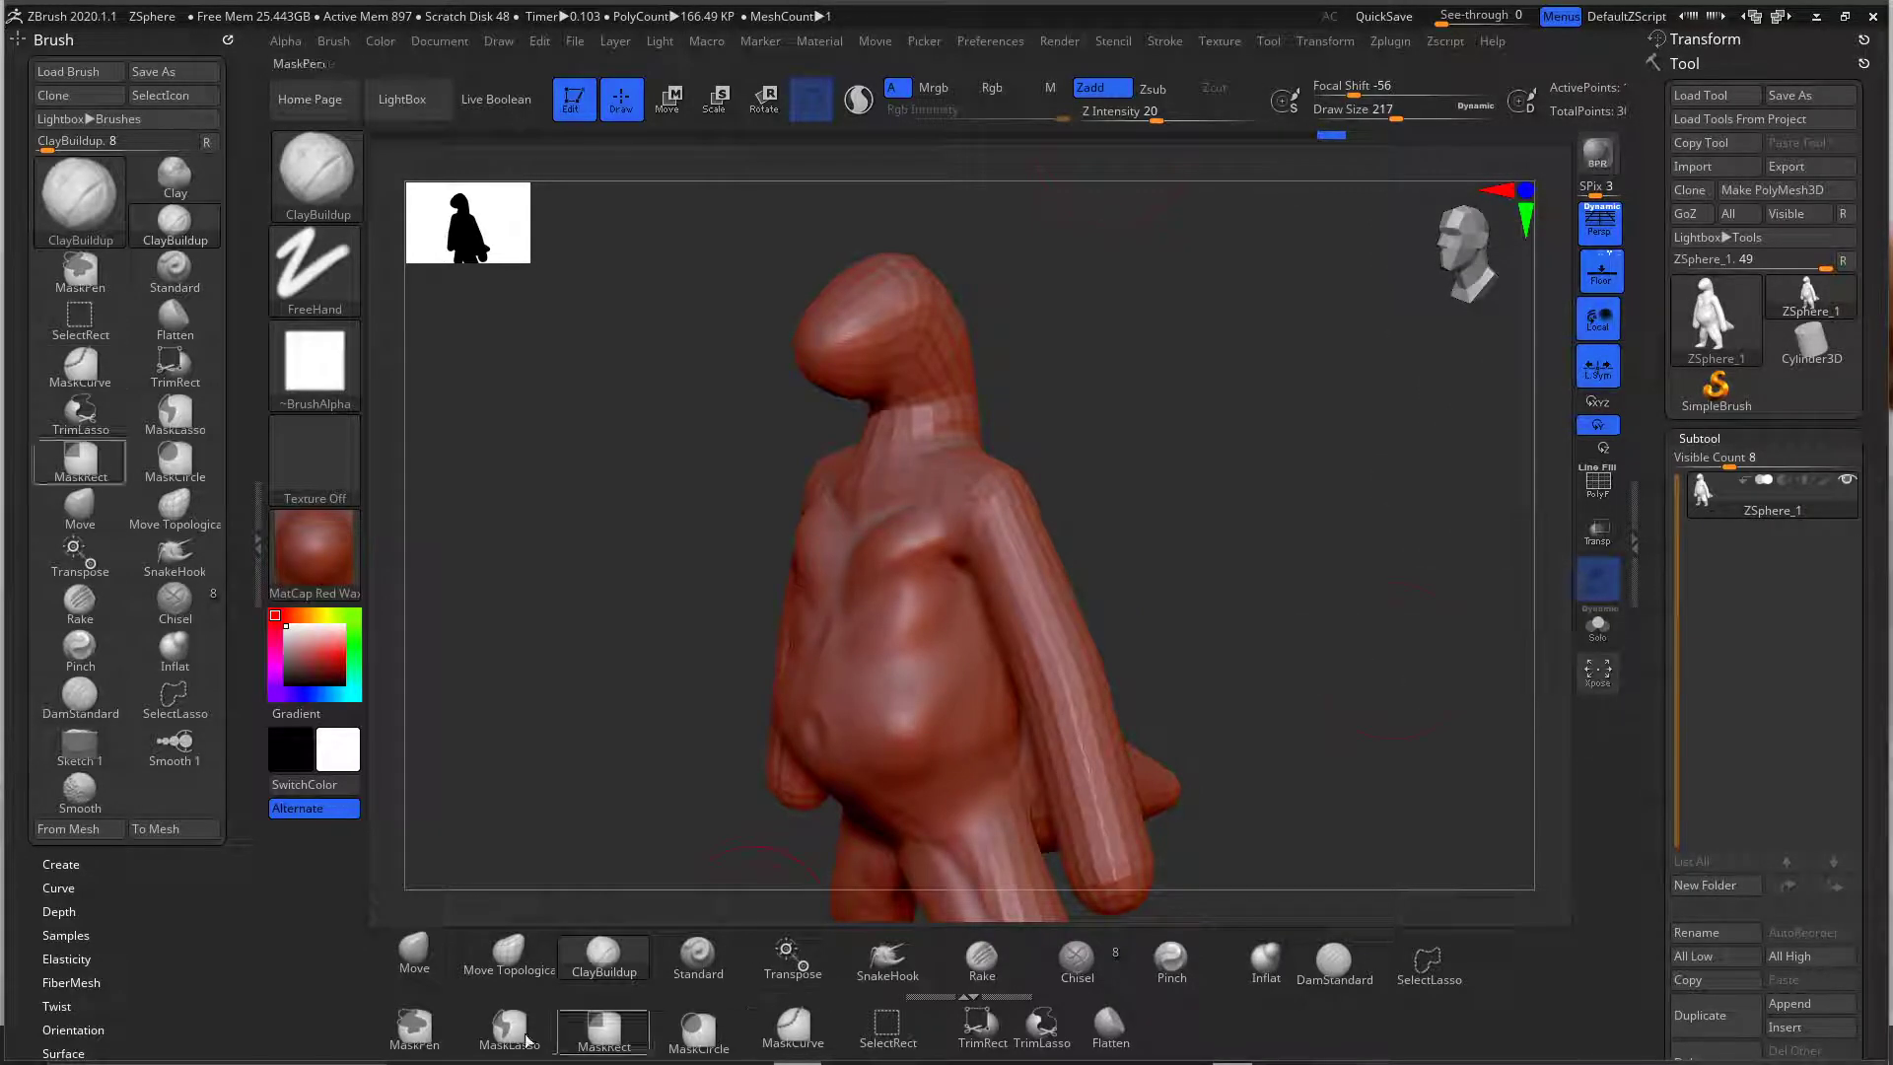
{"action": "left_click_drag", "start_coordinate": [882, 187], "coordinate": [904, 279], "text": "shift"}
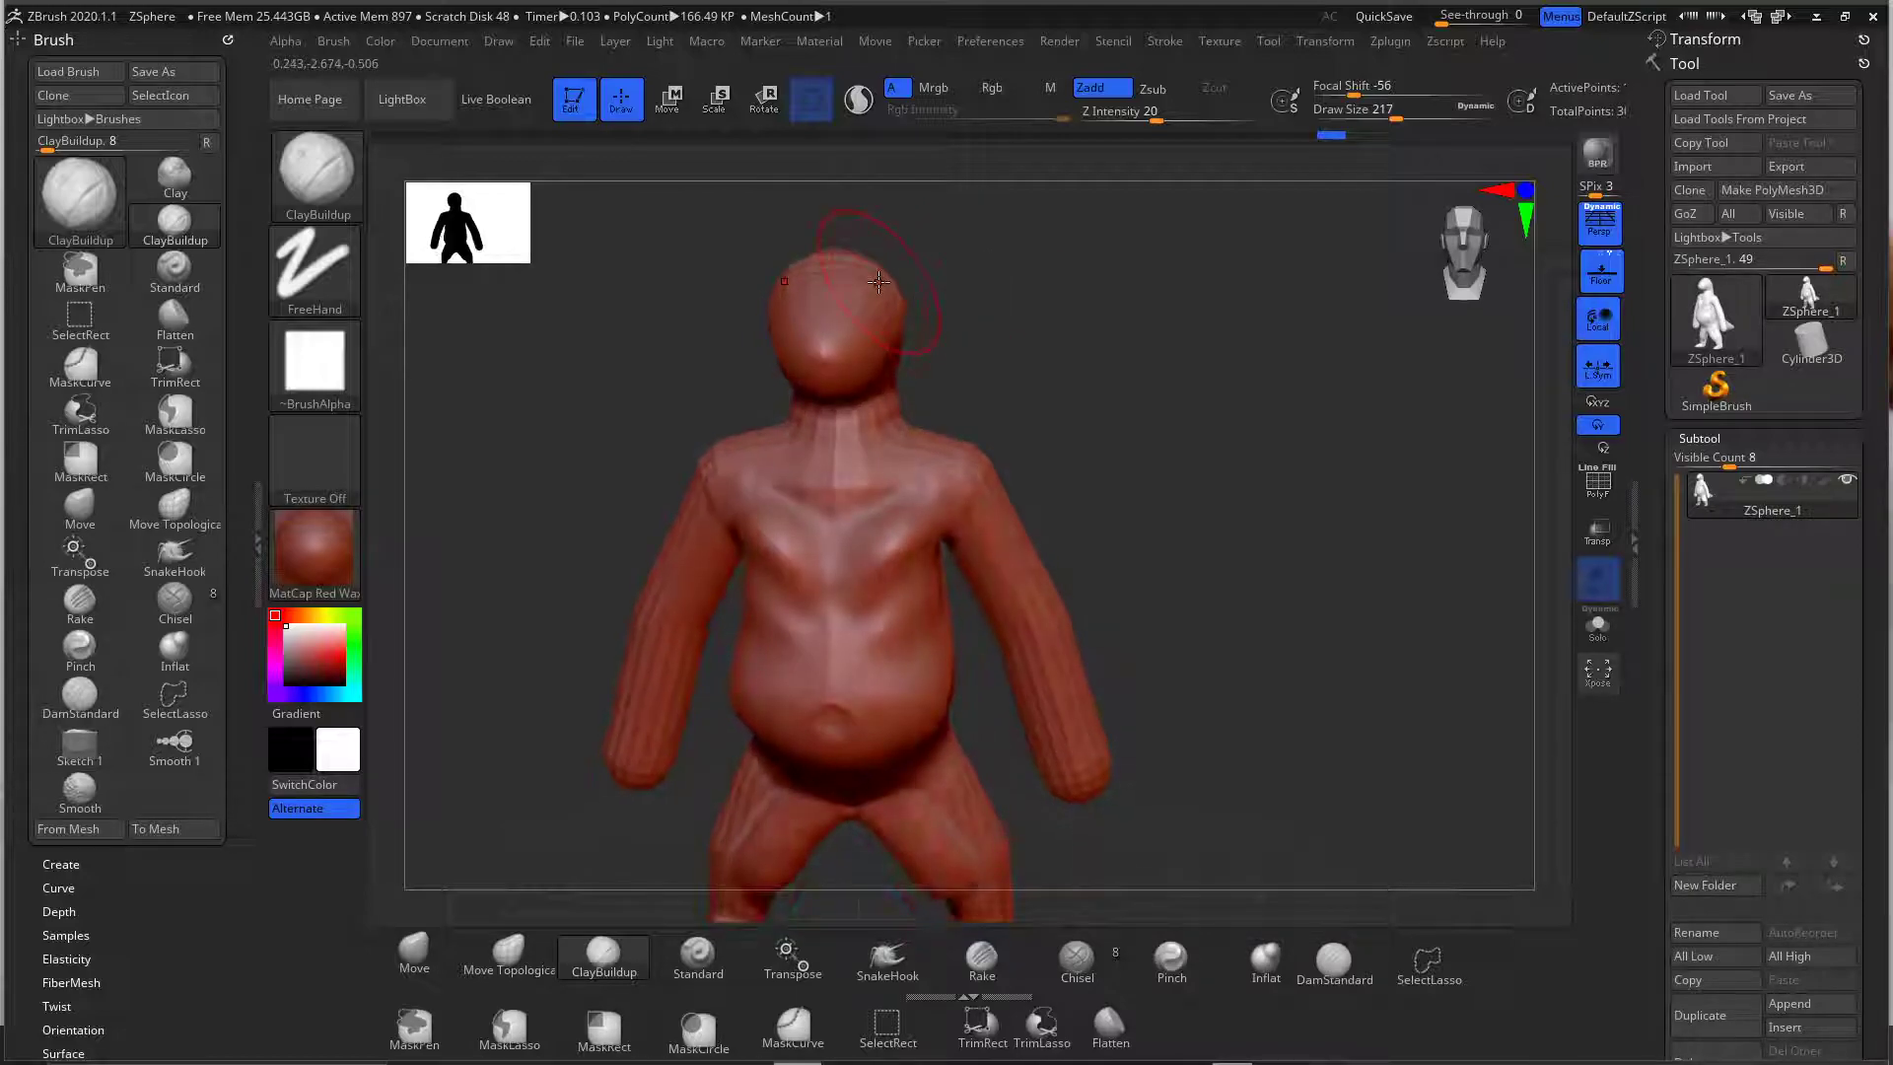
{"action": "mouse_move", "coordinate": [892, 281]}
{"action": "left_mouse_down"}
{"action": "mouse_move", "coordinate": [1084, 279]}
{"action": "mouse_move", "coordinate": [996, 318]}
{"action": "mouse_move", "coordinate": [1022, 279]}
{"action": "mouse_move", "coordinate": [1086, 480]}
{"action": "left_mouse_up"}
{"action": "key", "text": "s"}
{"action": "left_click_drag", "start_coordinate": [844, 459], "coordinate": [811, 459]}
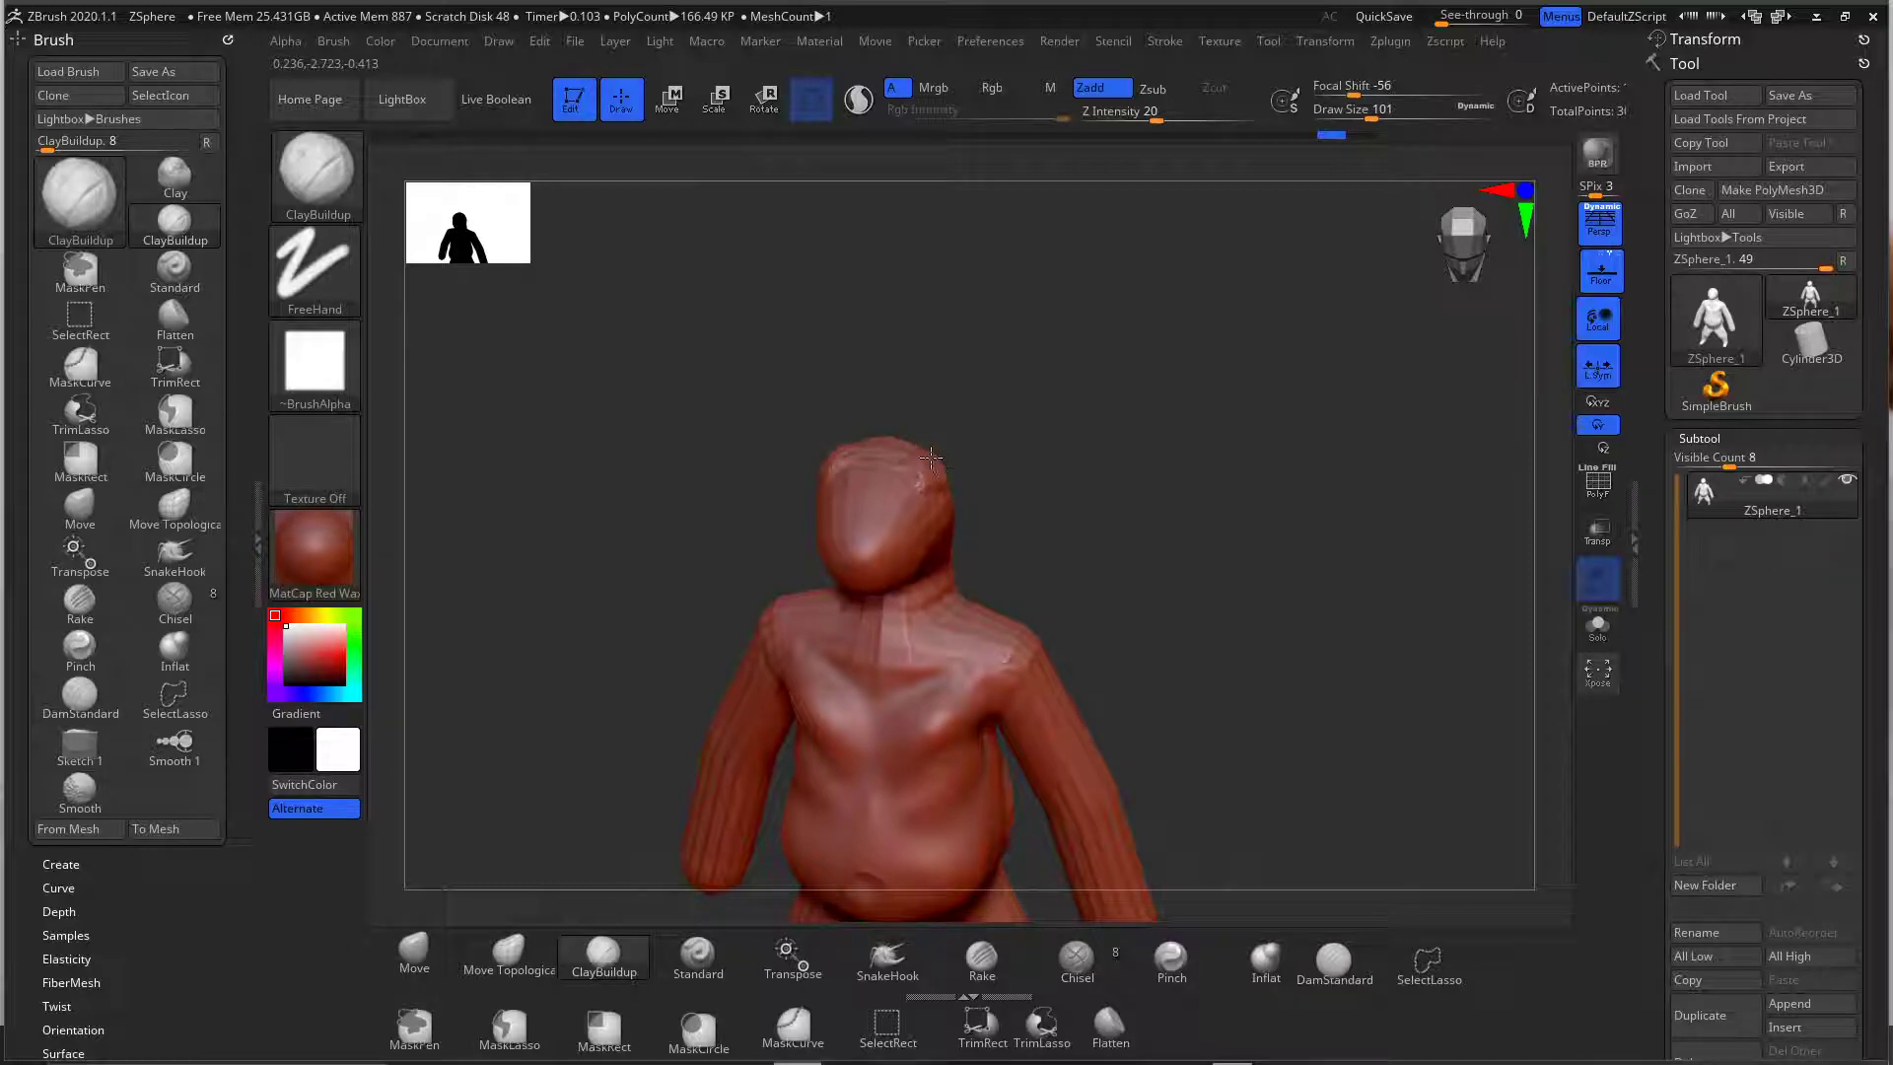
{"action": "left_click", "coordinate": [1265, 958]}
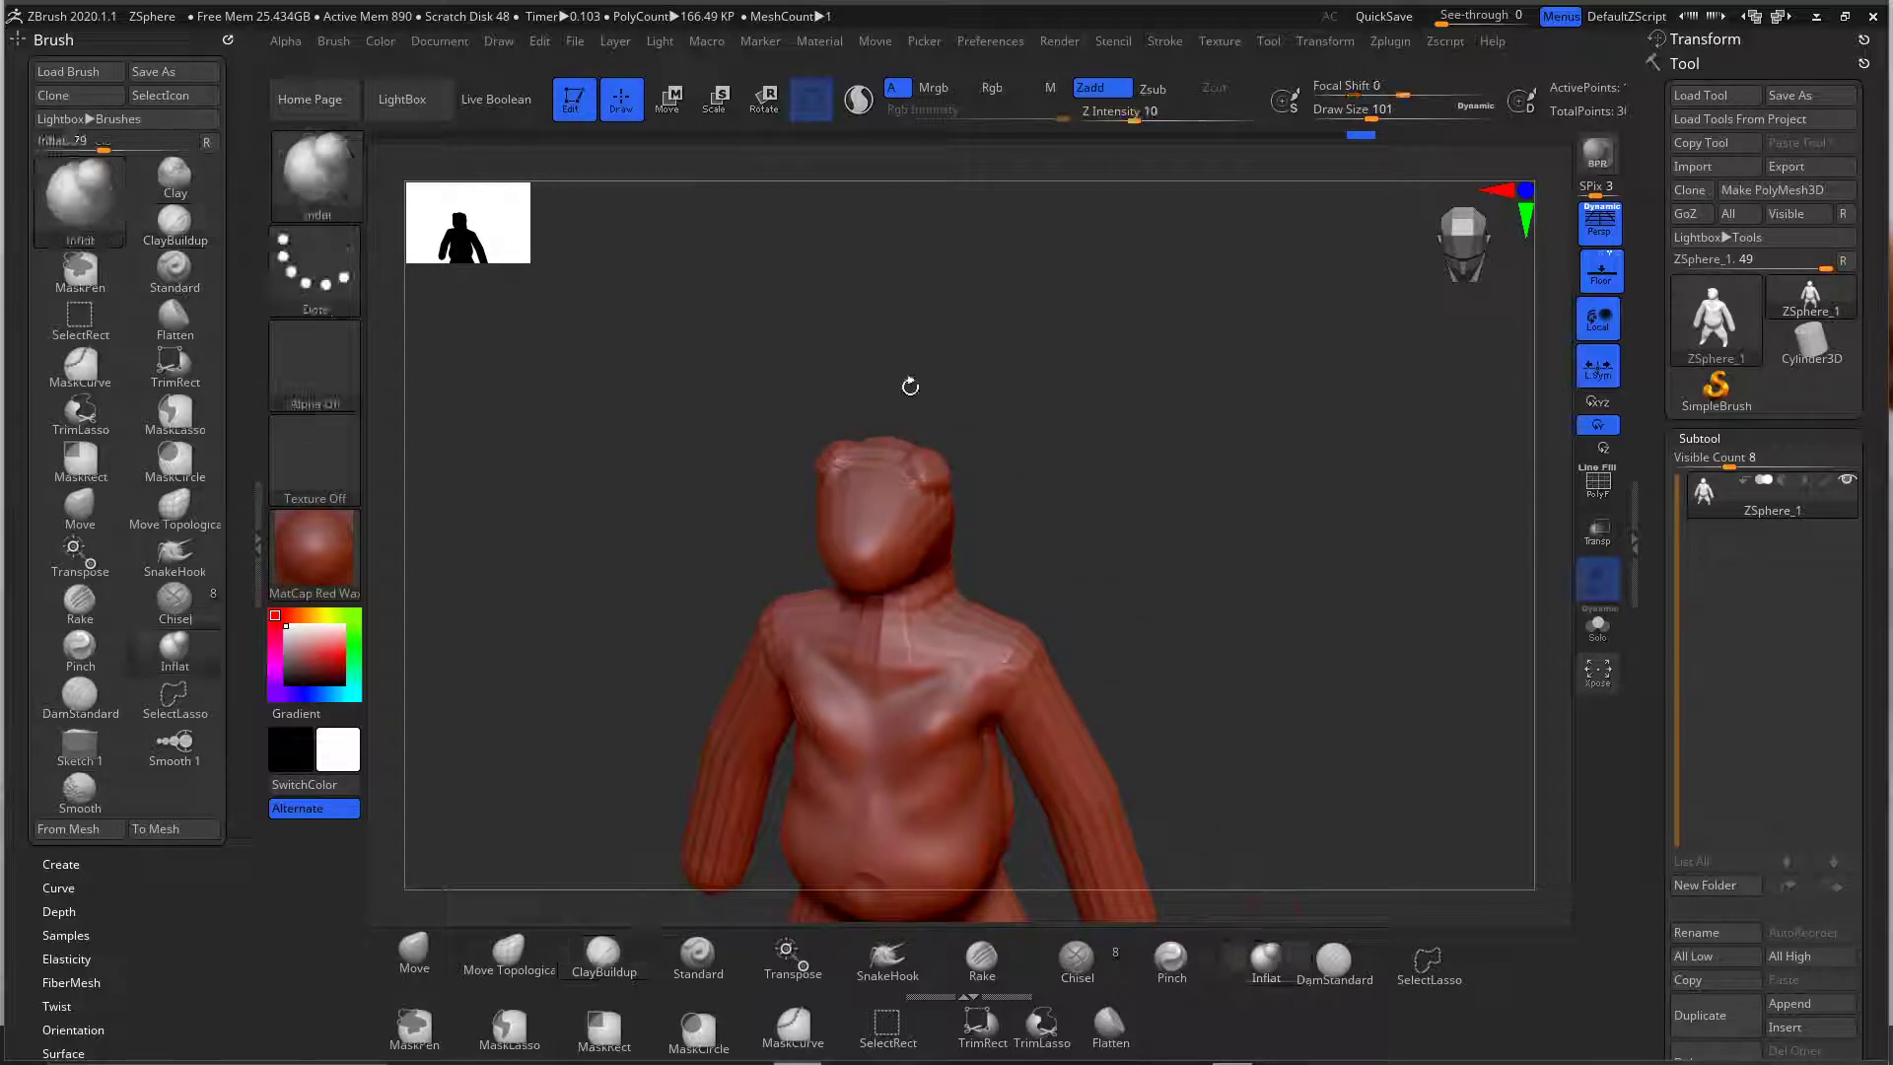
{"action": "left_click_drag", "start_coordinate": [980, 439], "coordinate": [951, 389]}
- Pull the bumps into upright, cupped ears with SnakeHook at draw size 101 and smooth their bases
{"action": "left_click", "coordinate": [920, 965]}
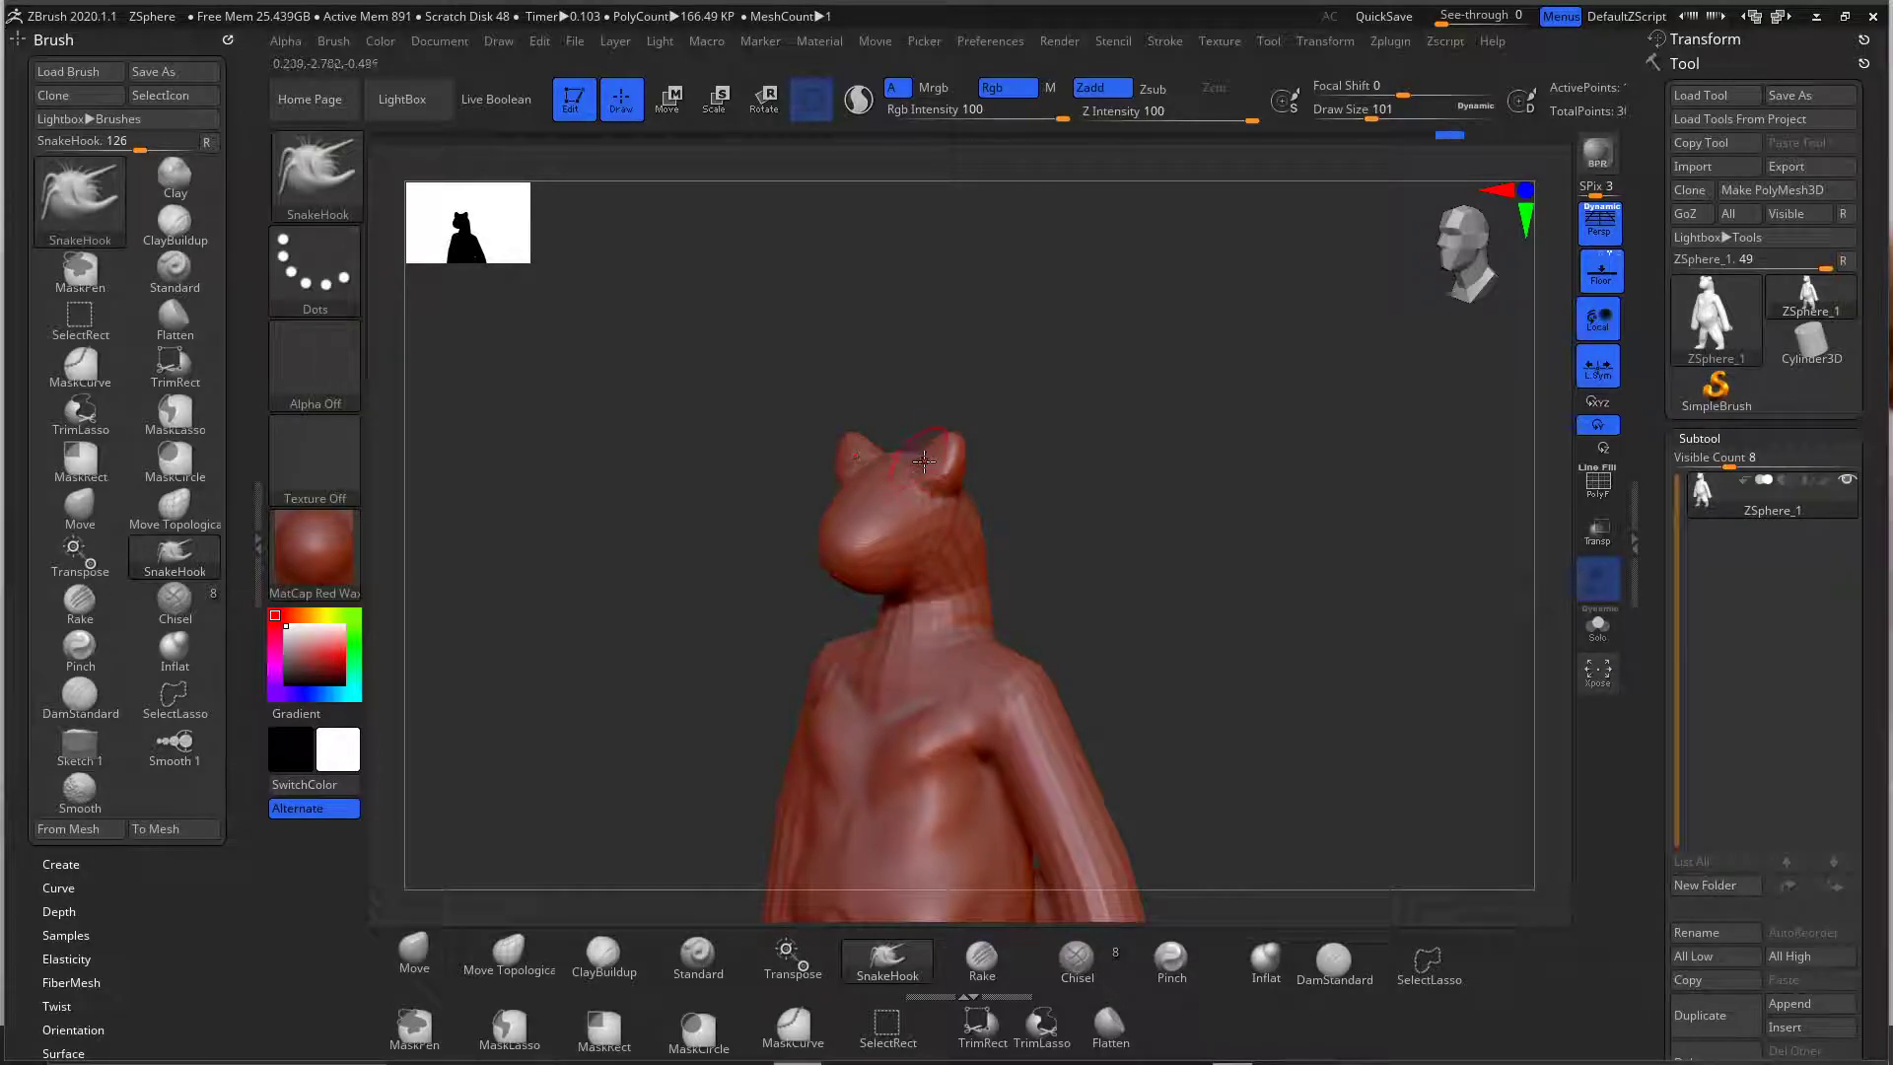
{"action": "left_click_drag", "start_coordinate": [940, 467], "coordinate": [924, 470]}
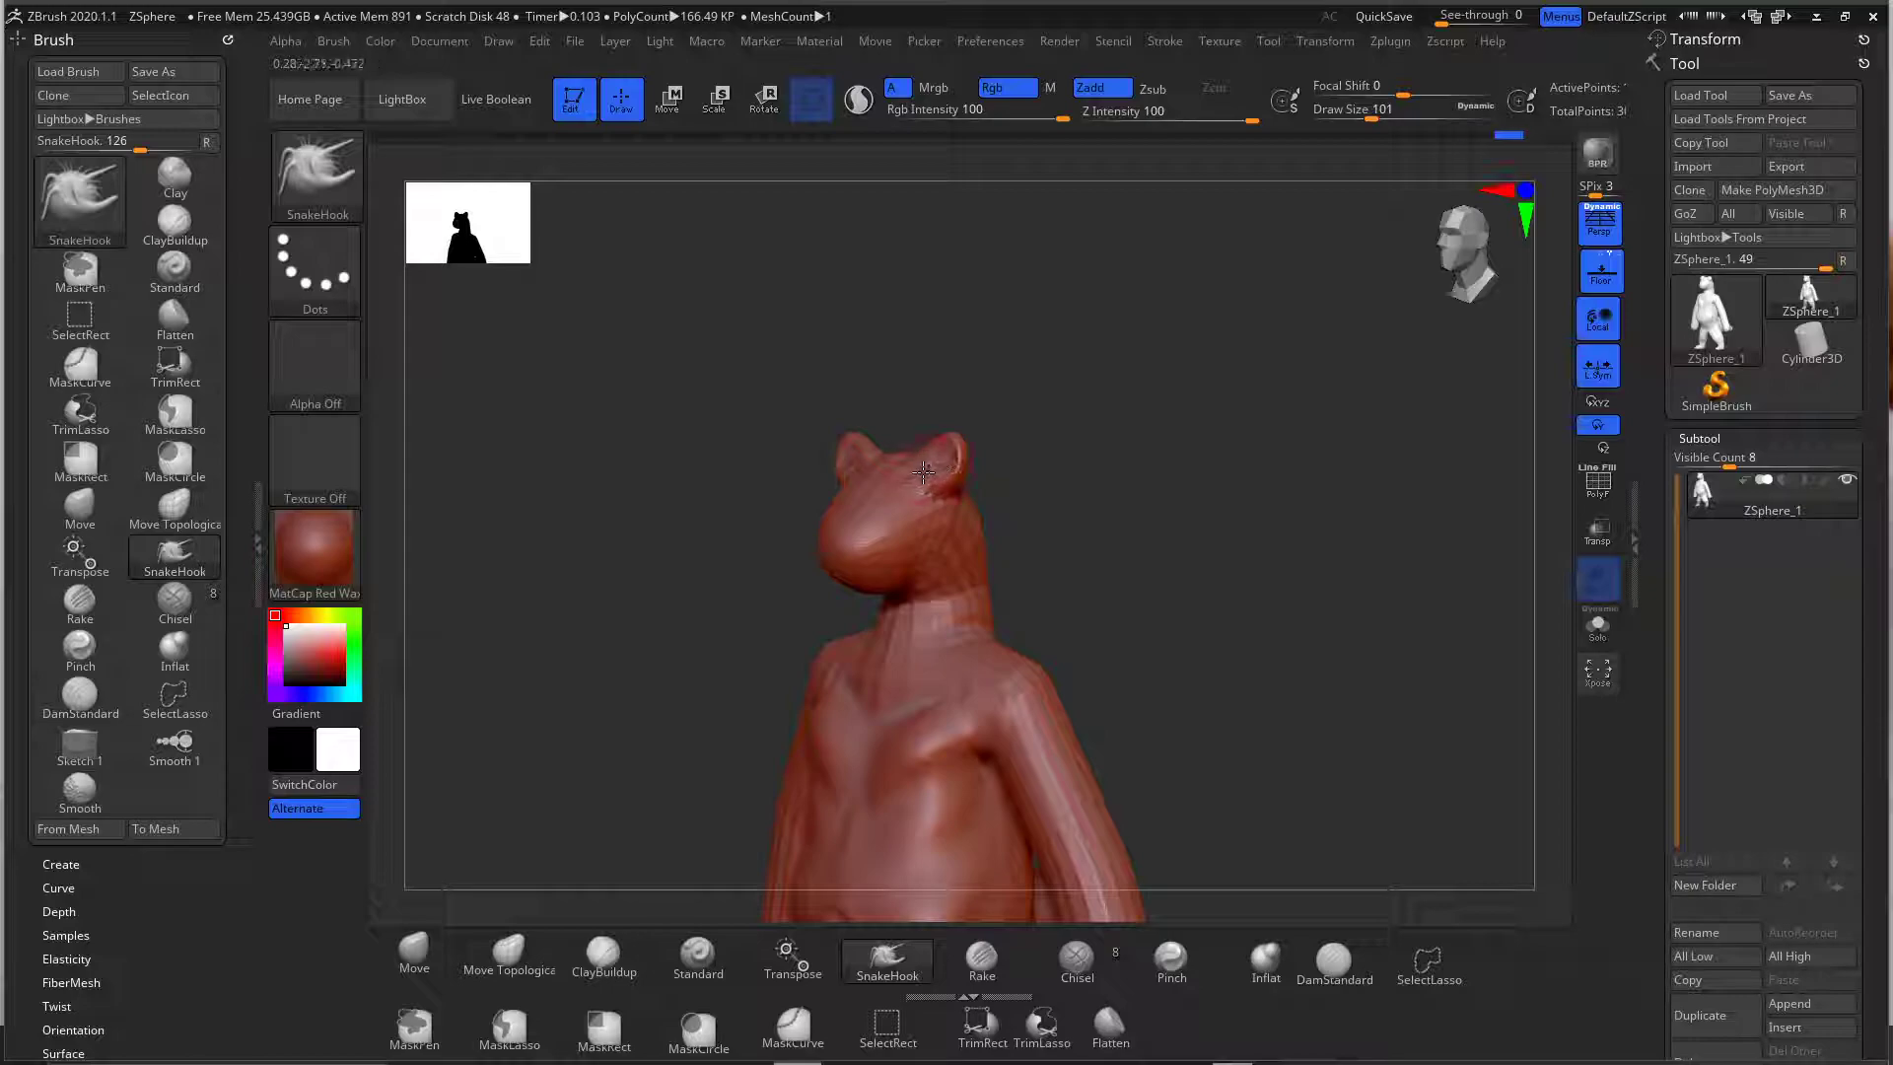
{"action": "left_click_drag", "start_coordinate": [1062, 491], "coordinate": [1096, 478]}
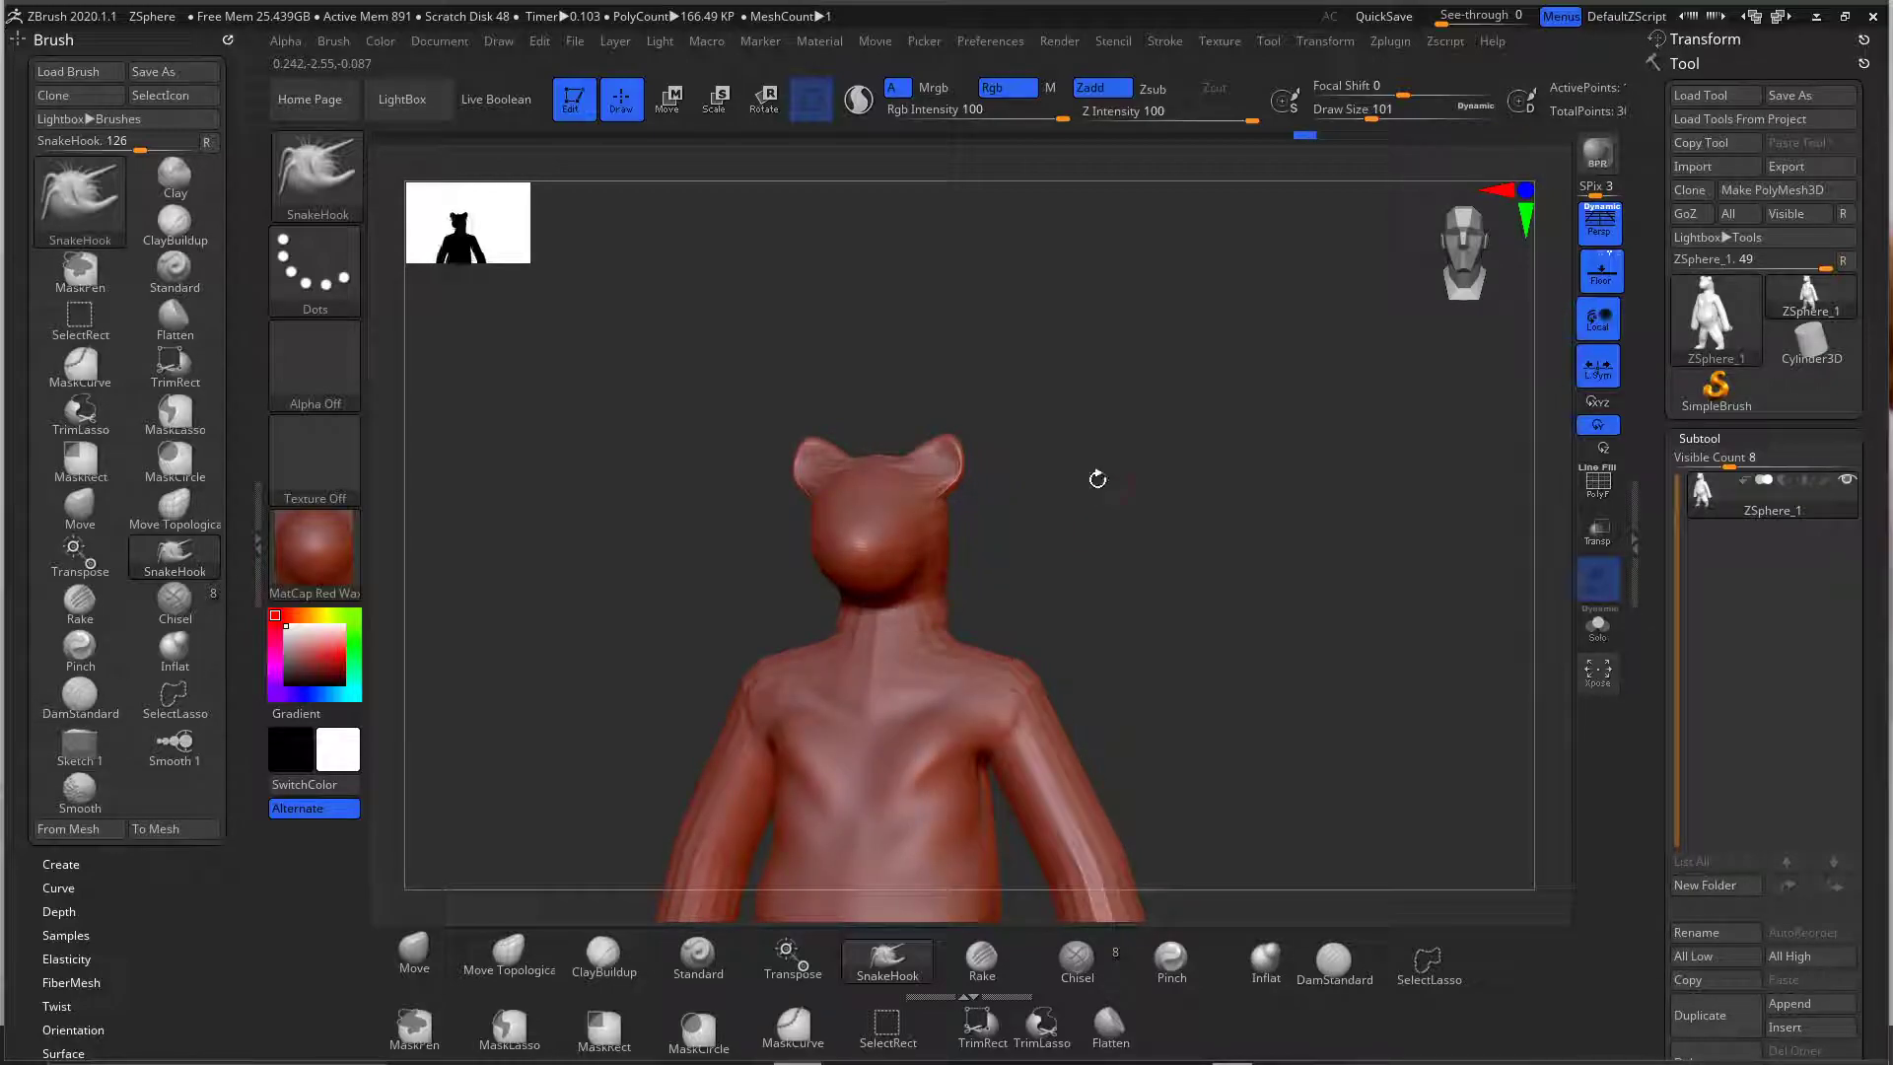
{"action": "key", "text": "shift"}
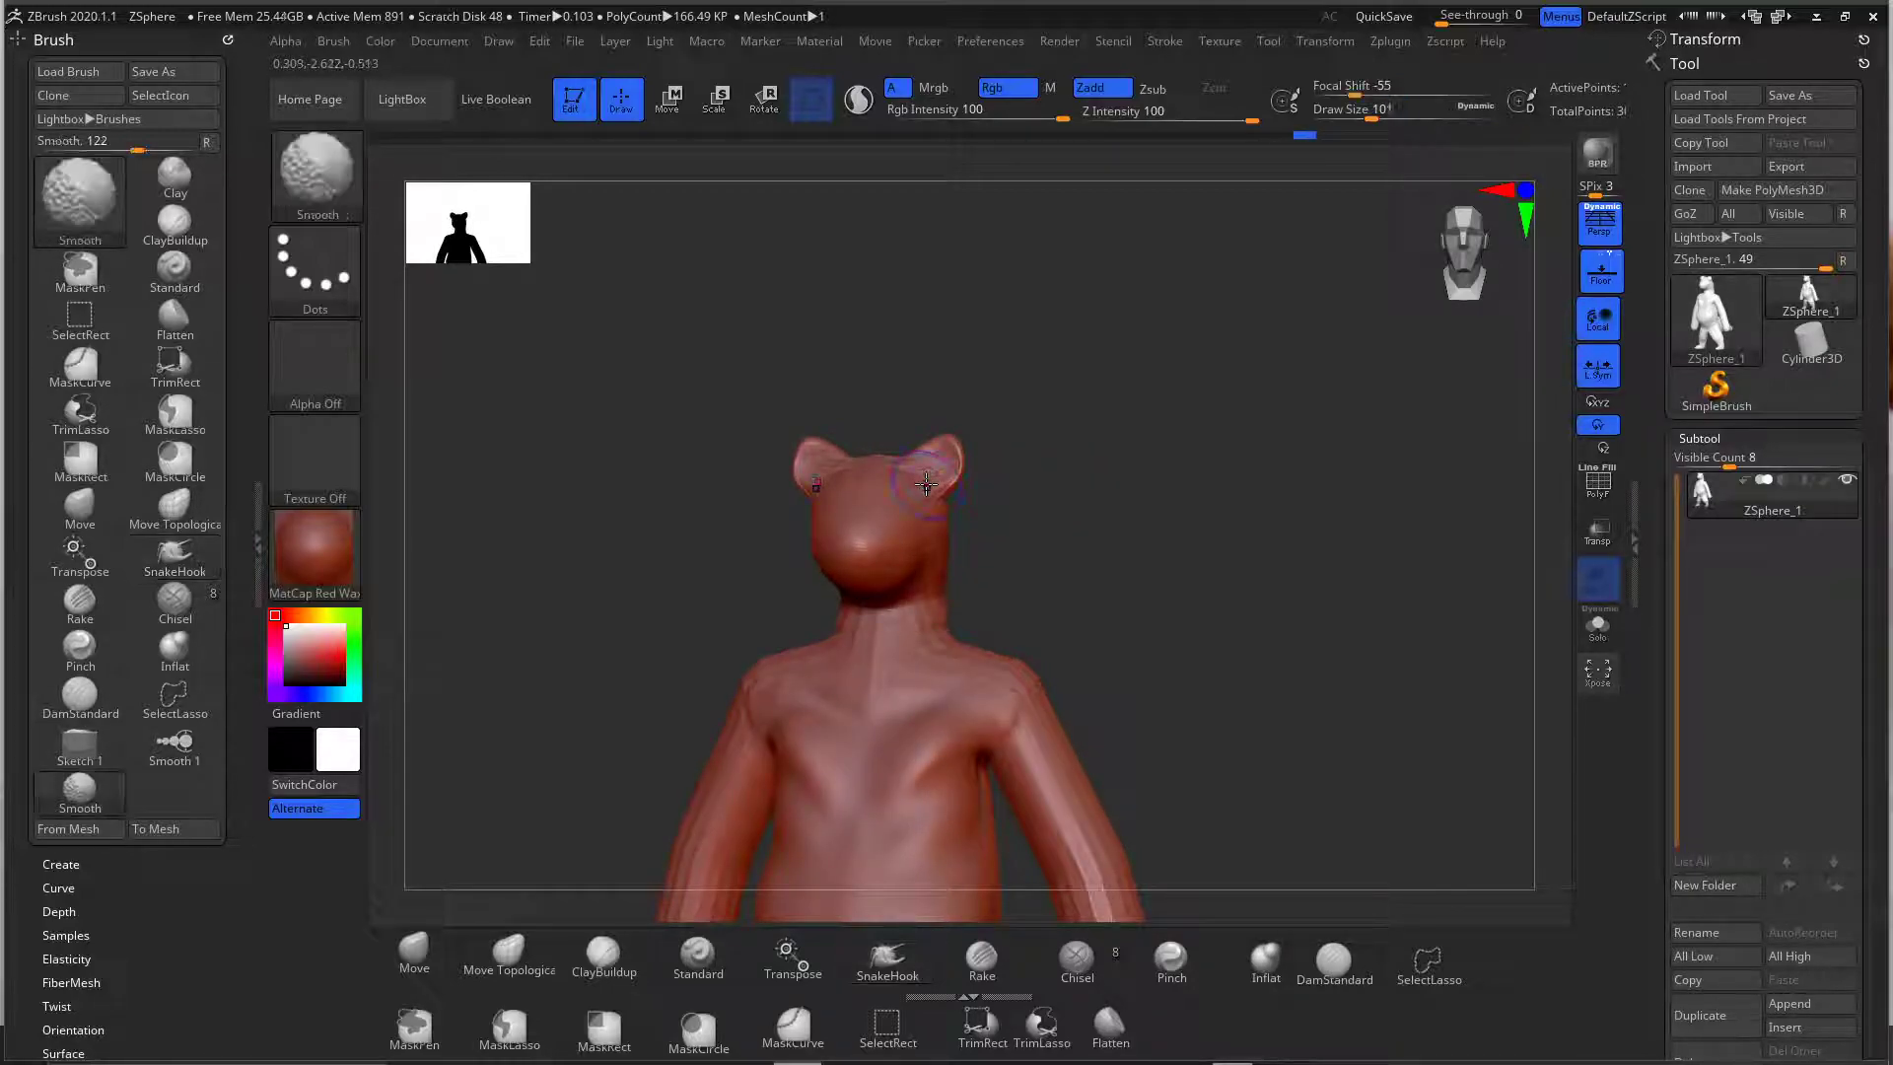
{"action": "mouse_move", "coordinate": [936, 492]}
{"action": "left_mouse_down"}
{"action": "mouse_move", "coordinate": [1016, 479]}
{"action": "mouse_move", "coordinate": [946, 467]}
{"action": "mouse_move", "coordinate": [858, 506]}
{"action": "mouse_move", "coordinate": [992, 524]}
{"action": "mouse_move", "coordinate": [1014, 499]}
{"action": "mouse_move", "coordinate": [1063, 506]}
{"action": "left_mouse_up"}
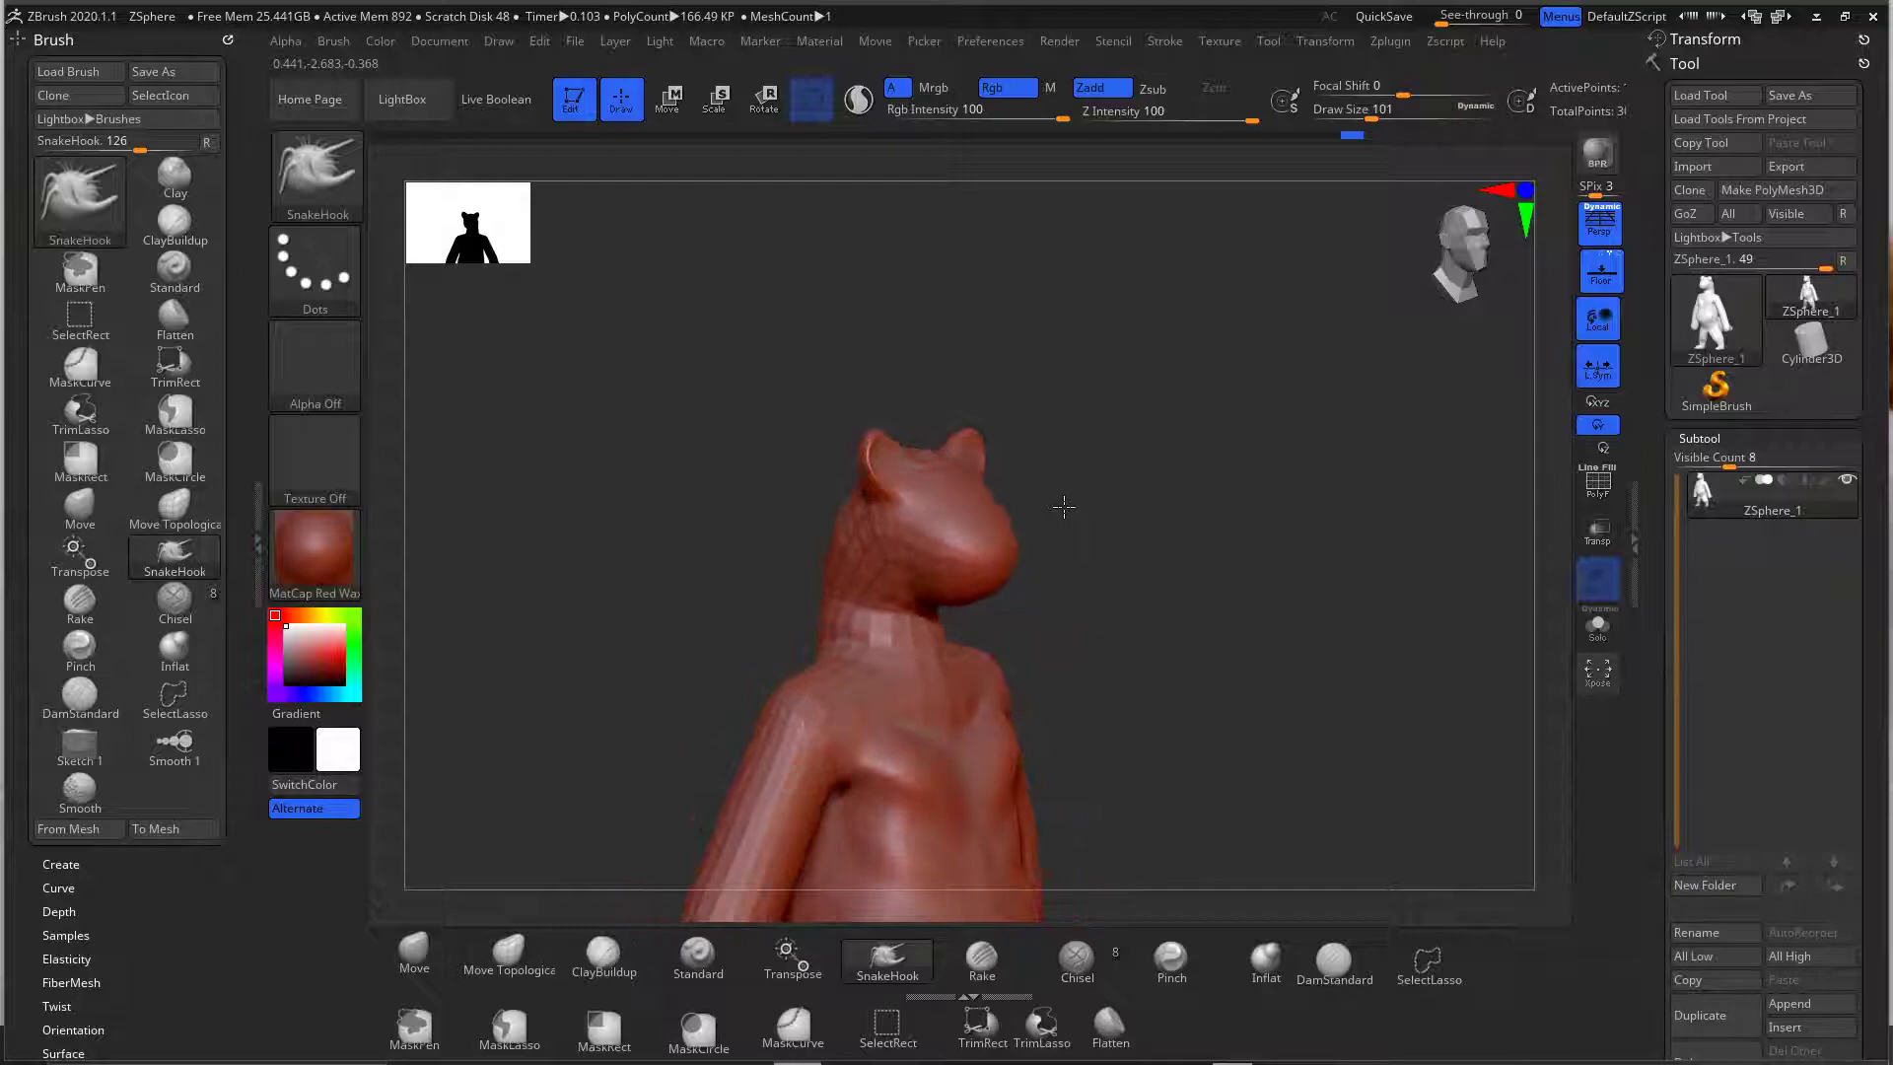
- Work over the snout with the Standard brush and flatten its tip with the Flatten brush at draw size 101
{"action": "left_click", "coordinate": [698, 955]}
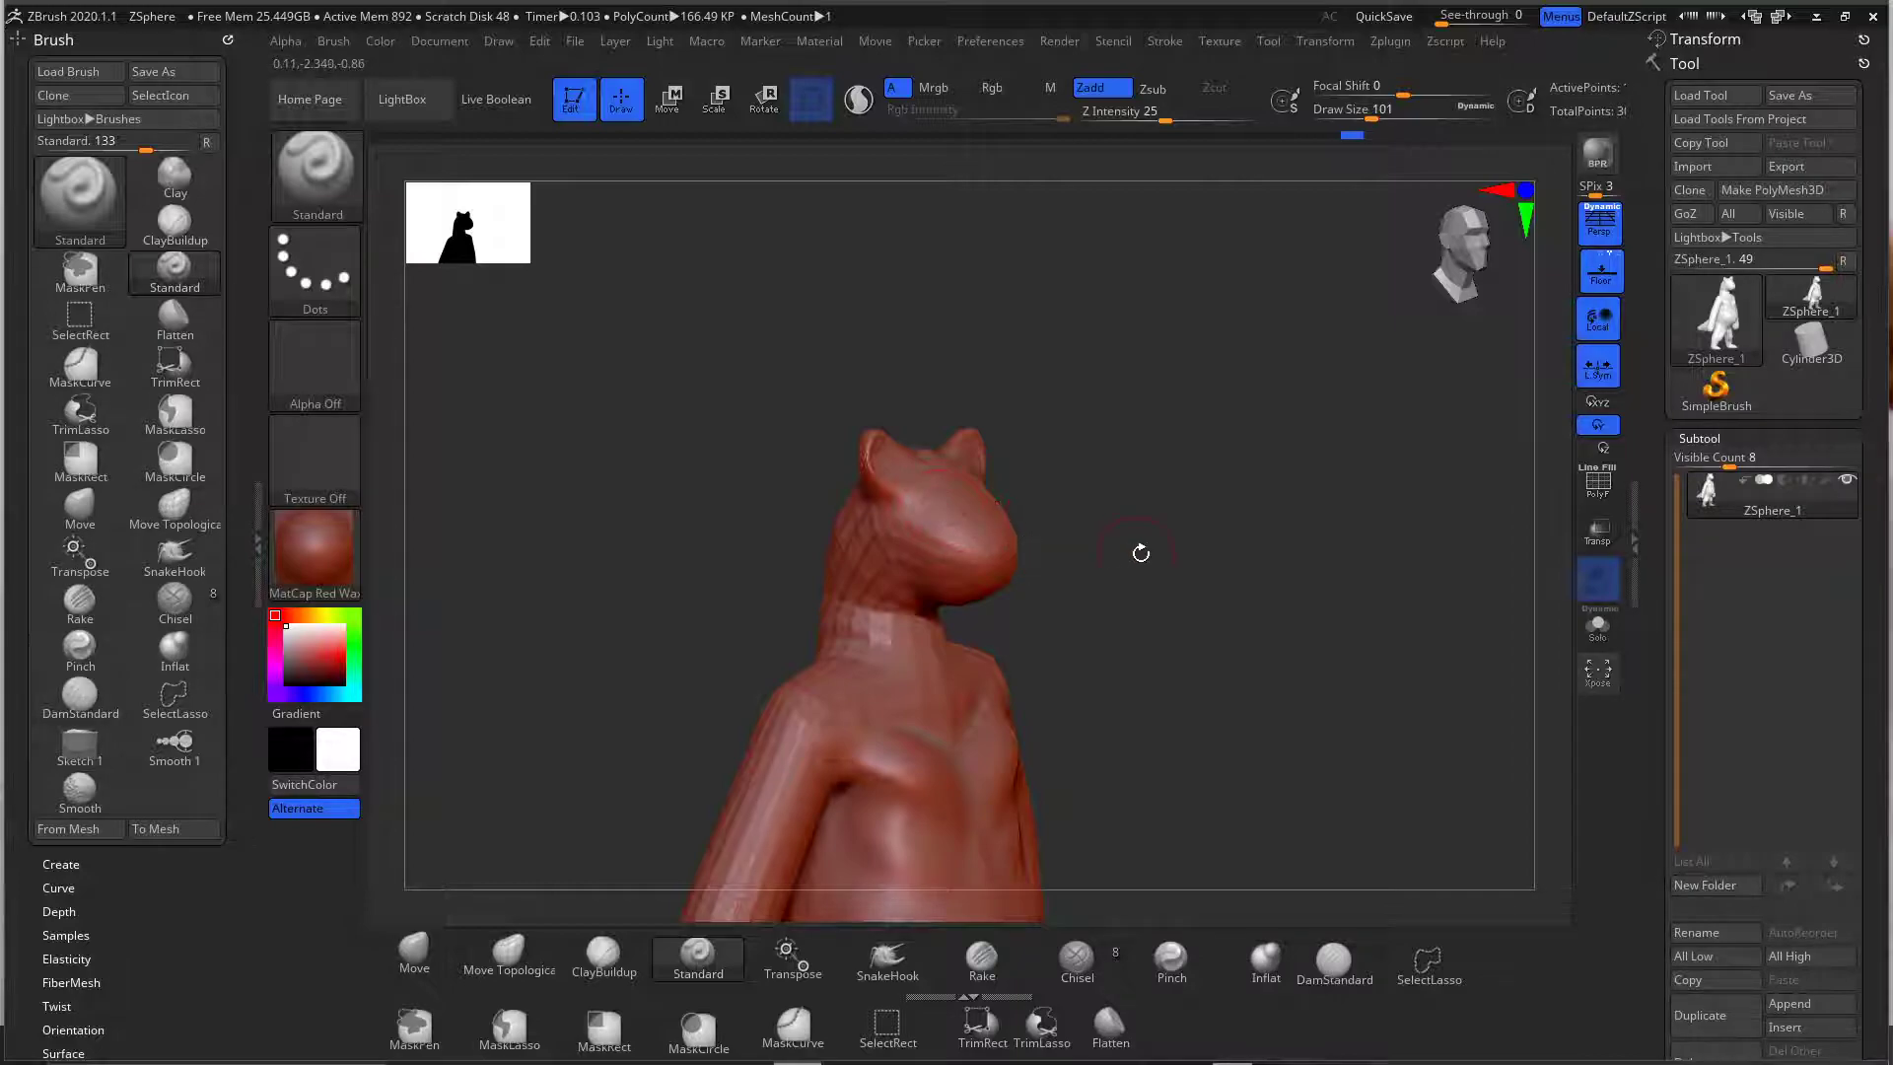
{"action": "left_click_drag", "start_coordinate": [1137, 549], "coordinate": [1108, 552]}
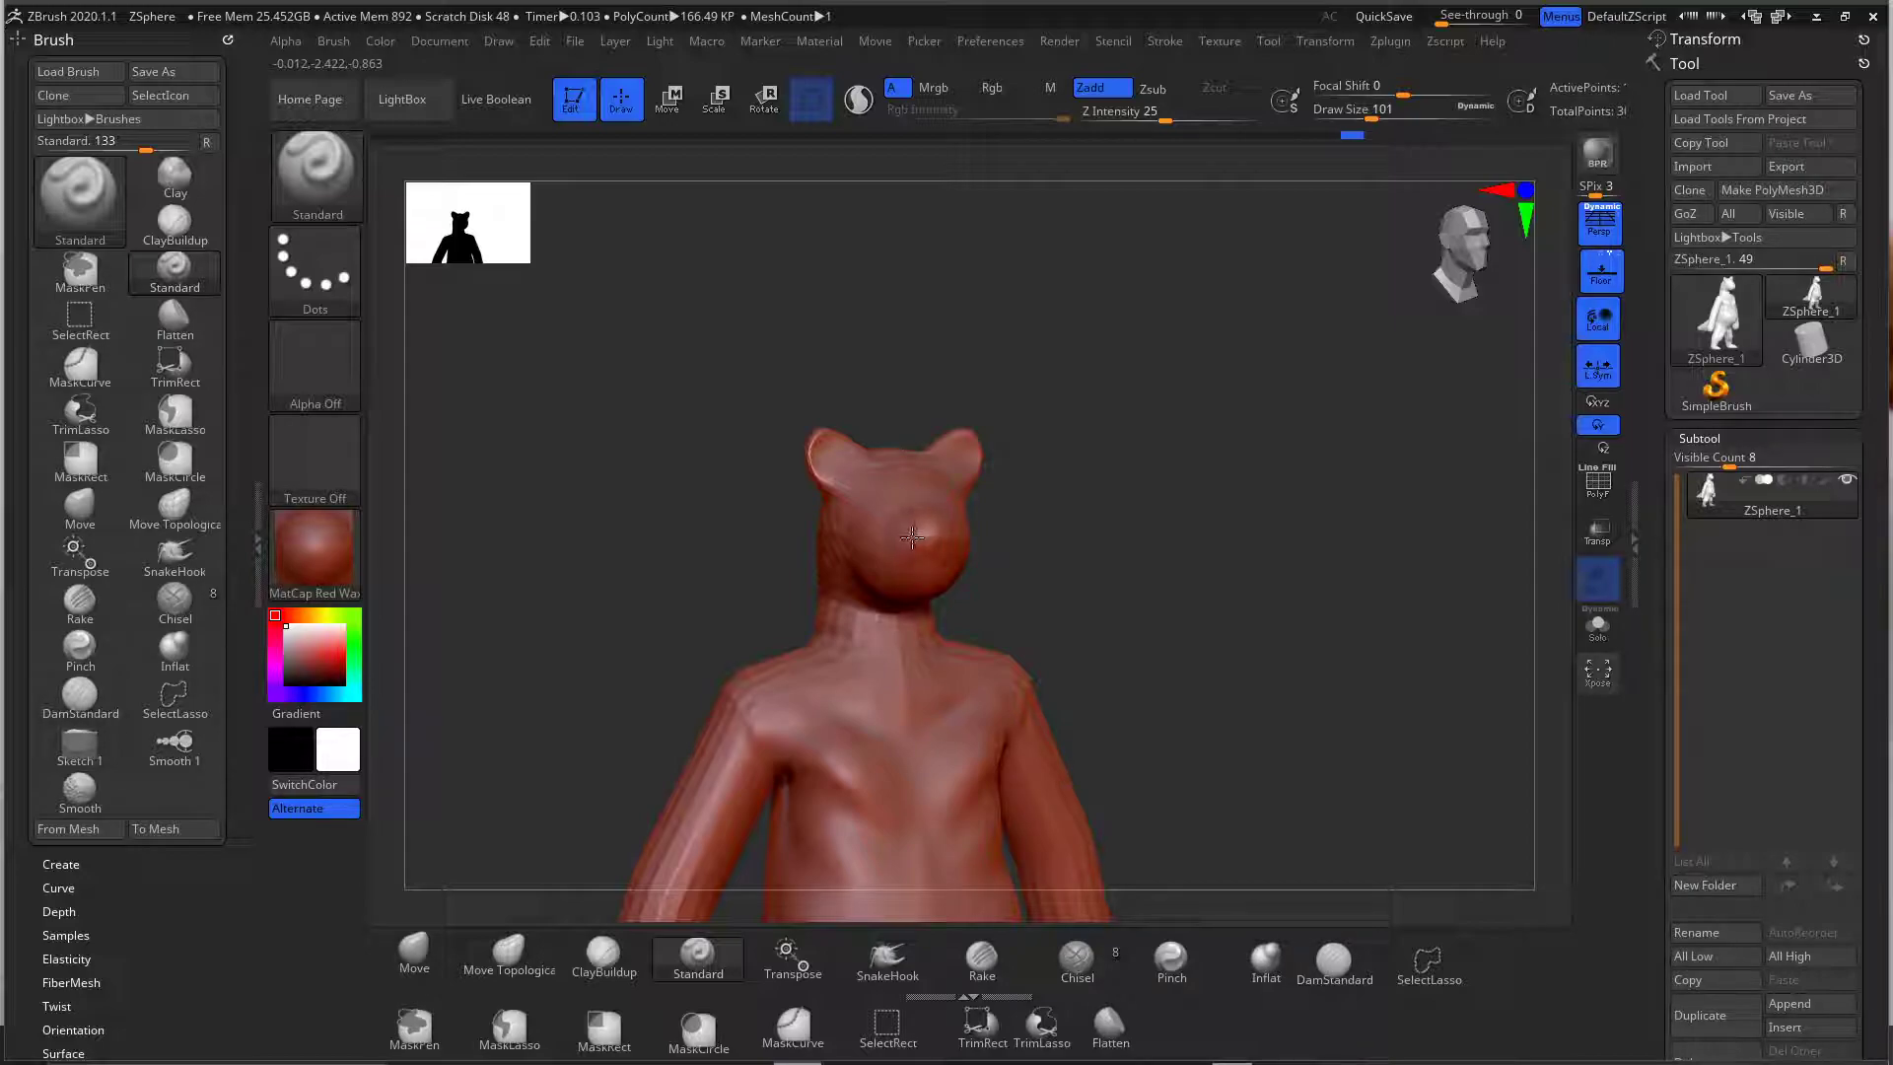
{"action": "mouse_move", "coordinate": [1034, 527]}
{"action": "left_mouse_down"}
{"action": "mouse_move", "coordinate": [927, 570]}
{"action": "mouse_move", "coordinate": [833, 562]}
{"action": "mouse_move", "coordinate": [963, 549]}
{"action": "left_mouse_up"}
{"action": "left_click", "coordinate": [1109, 1030]}
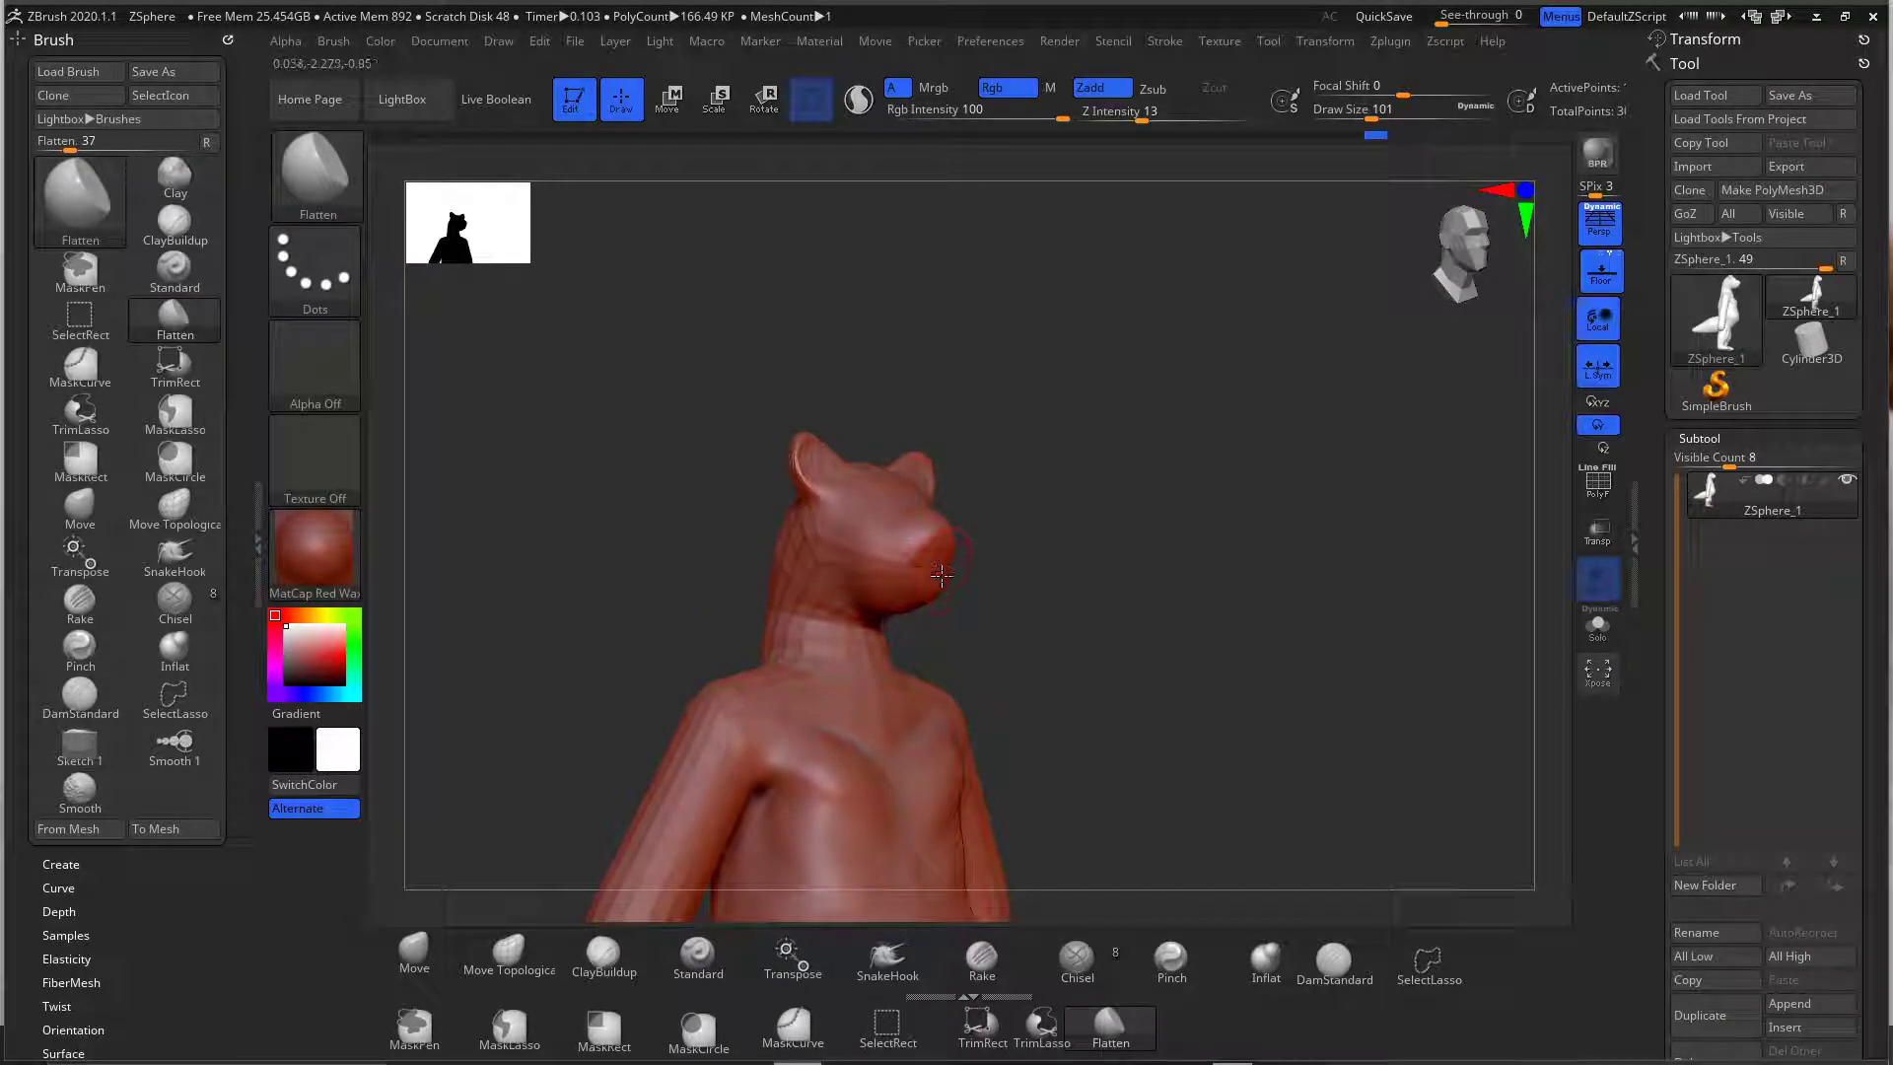
{"action": "left_click_drag", "start_coordinate": [1109, 562], "coordinate": [1022, 558]}
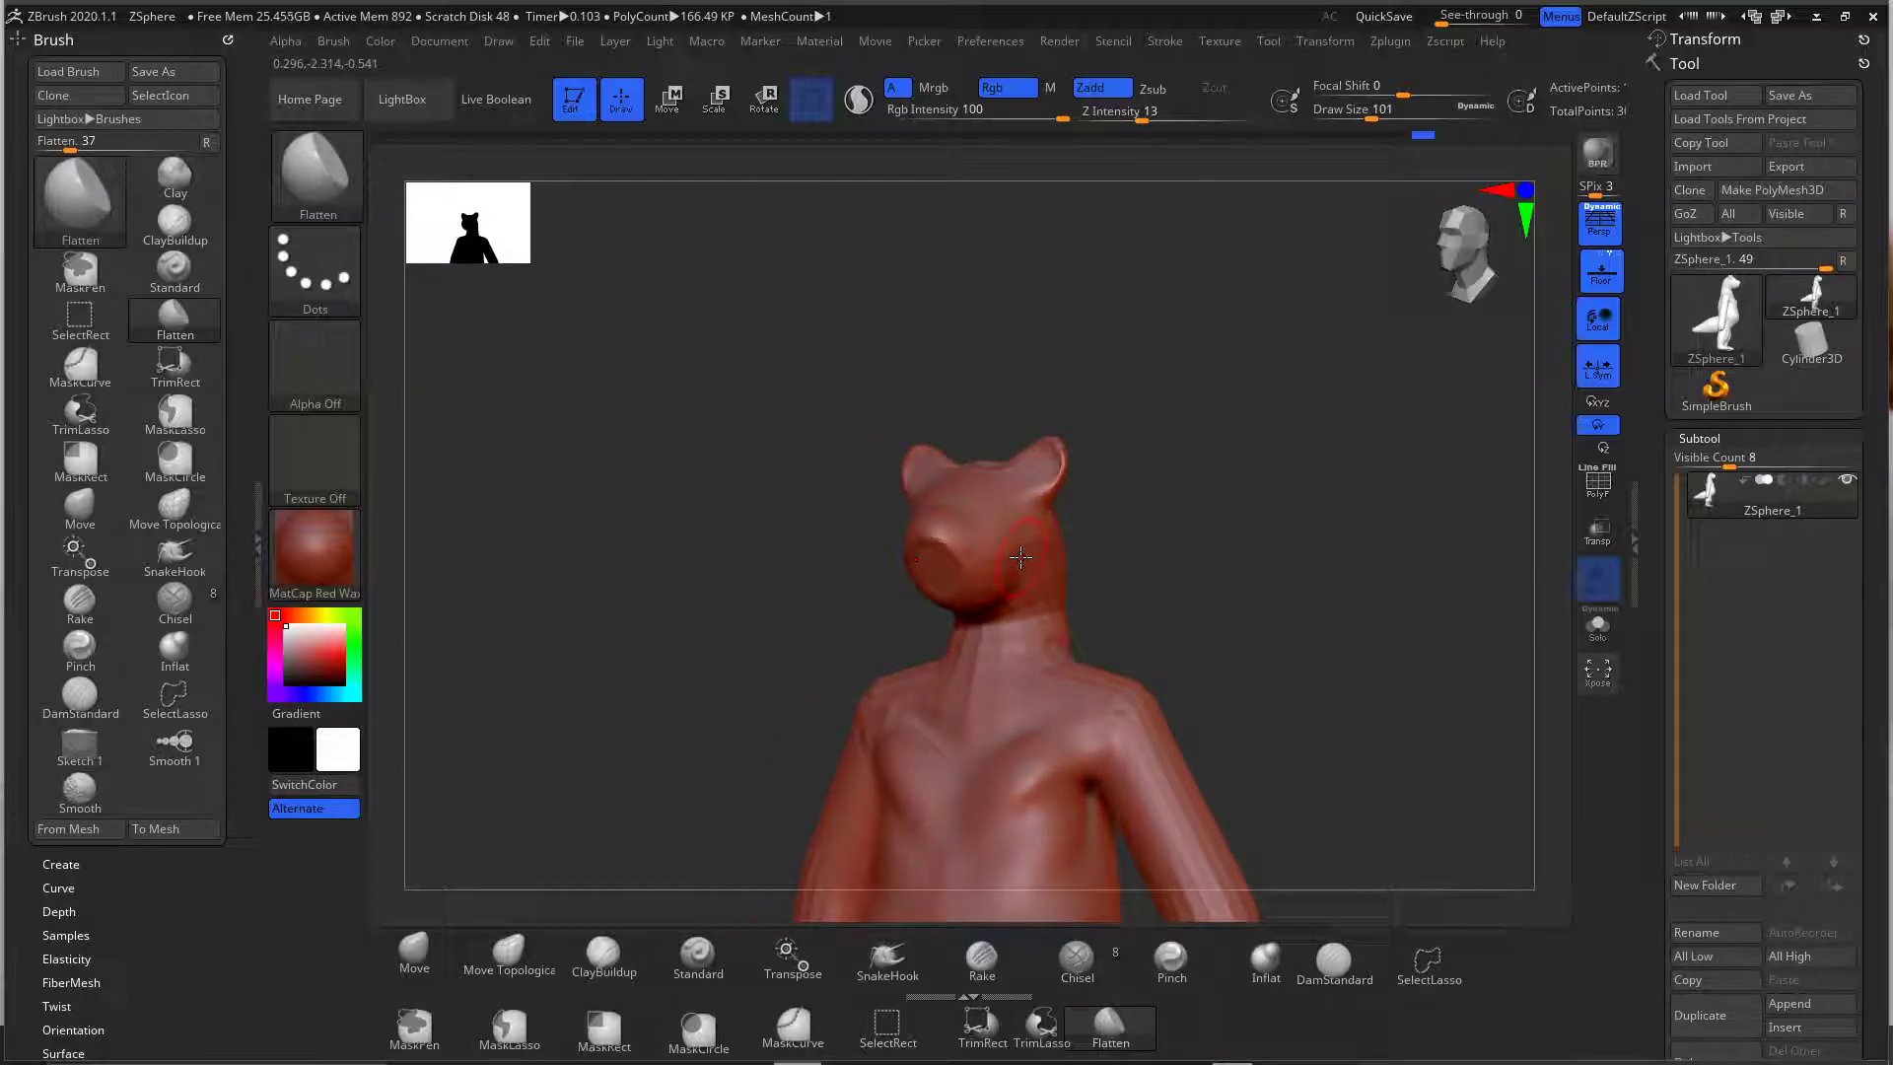
- Reshape the muzzle and jaw with SnakeHook at draw size 149, pulling the lower face downward and rounding the cheeks
{"action": "left_click", "coordinate": [887, 956]}
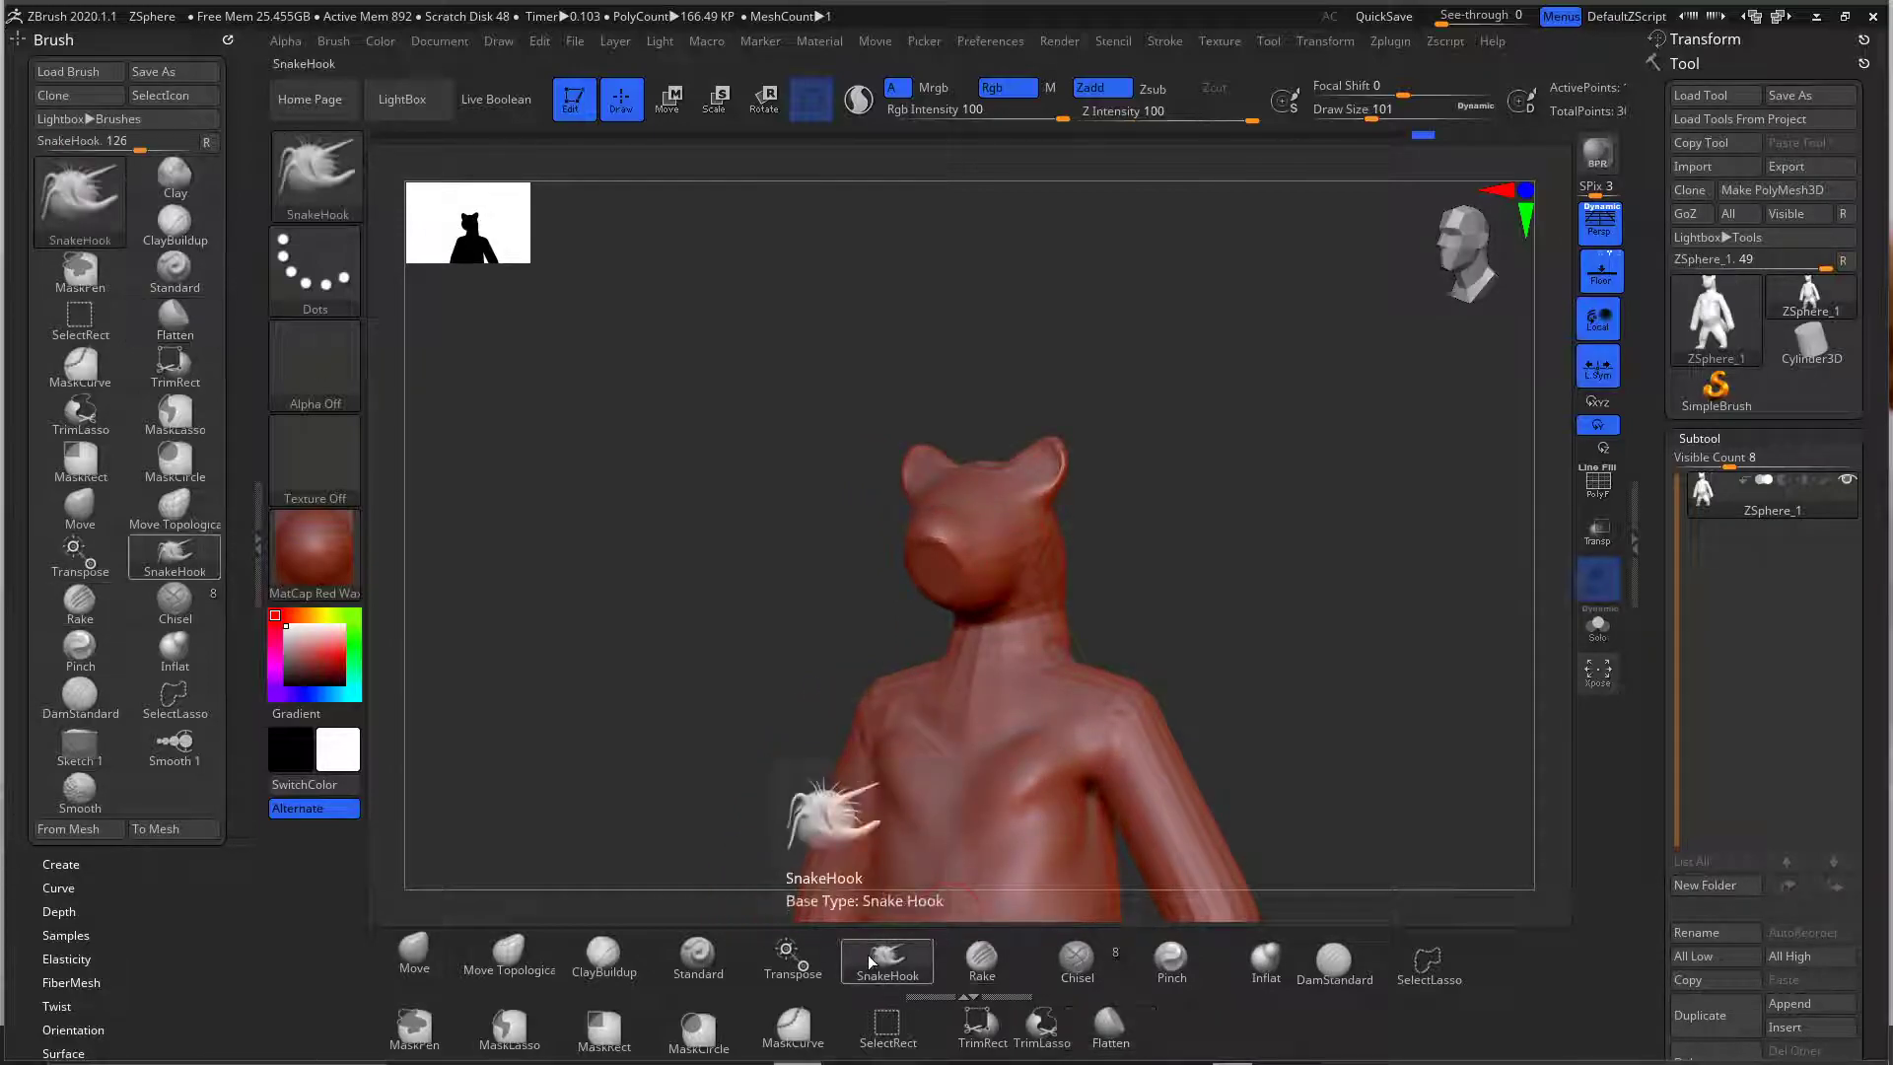
{"action": "key", "text": "s"}
{"action": "left_click_drag", "start_coordinate": [982, 548], "coordinate": [995, 549]}
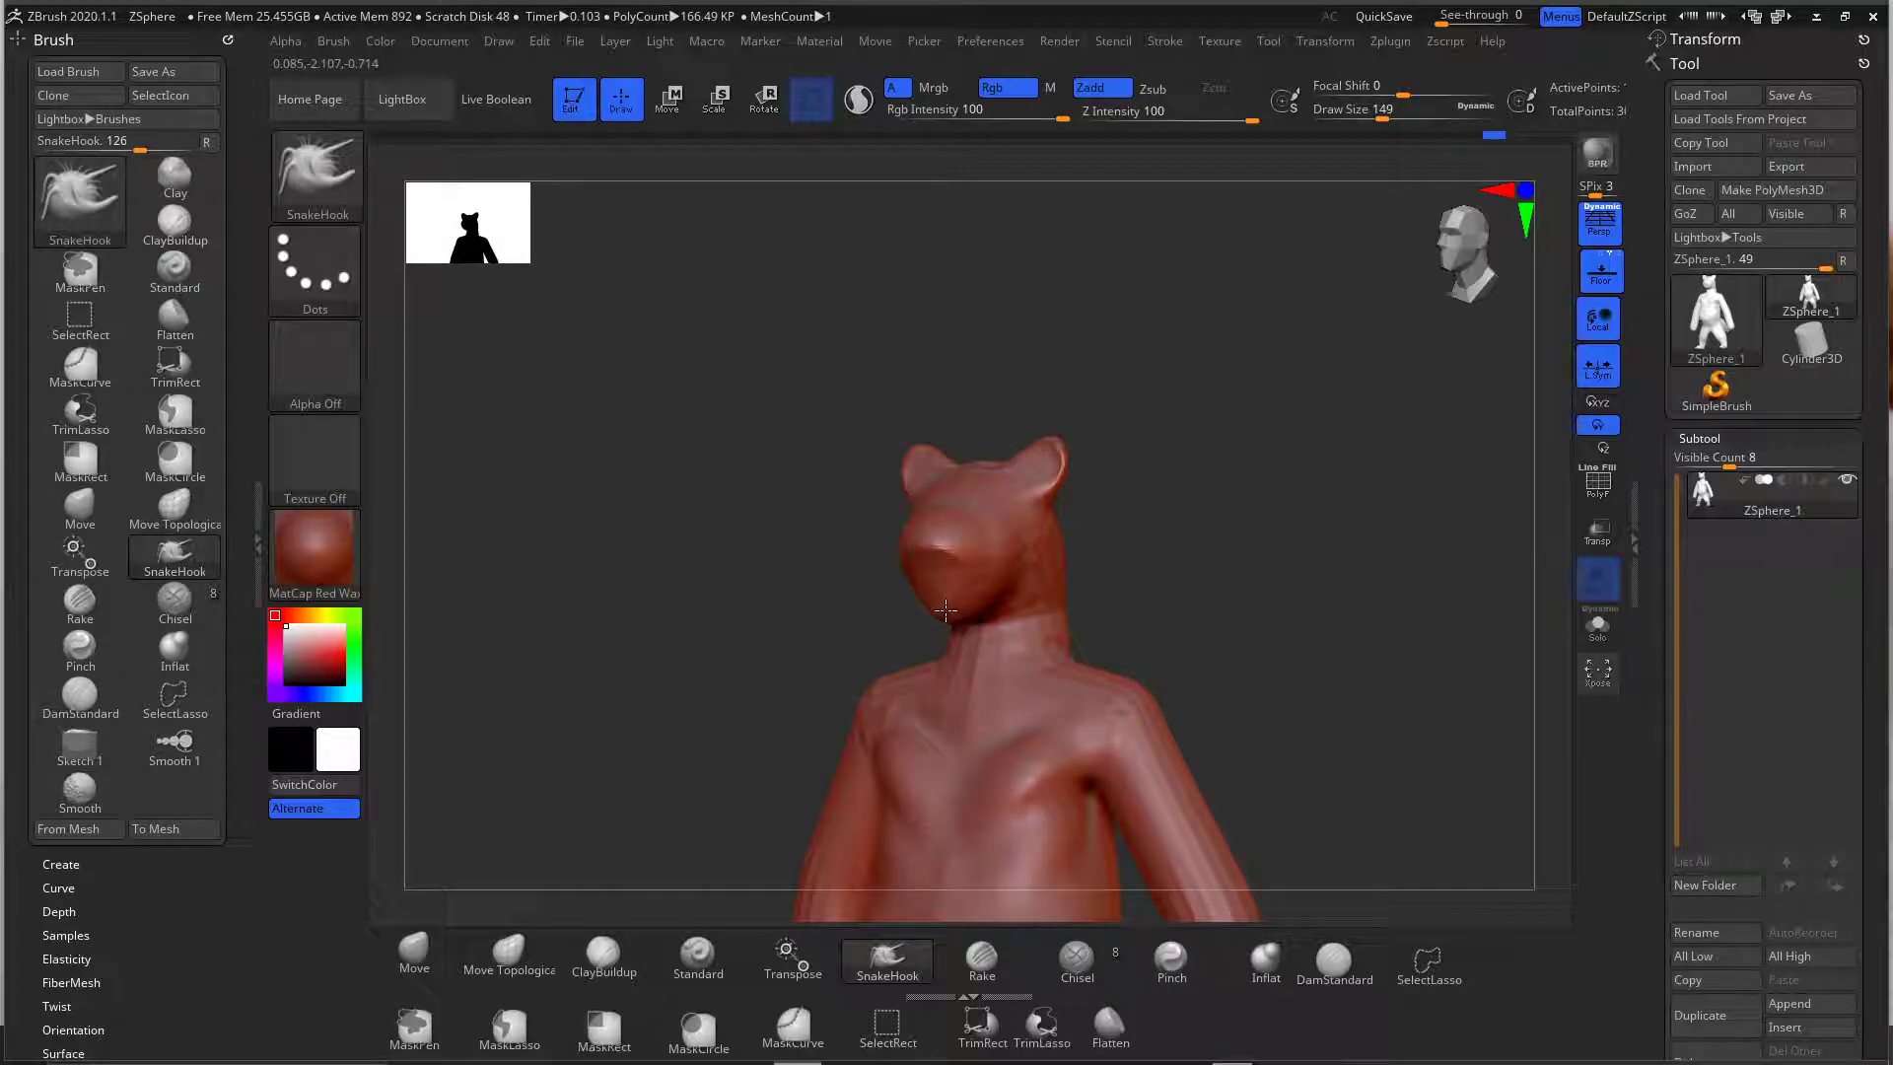
{"action": "right_click_drag", "start_coordinate": [945, 610], "coordinate": [915, 581]}
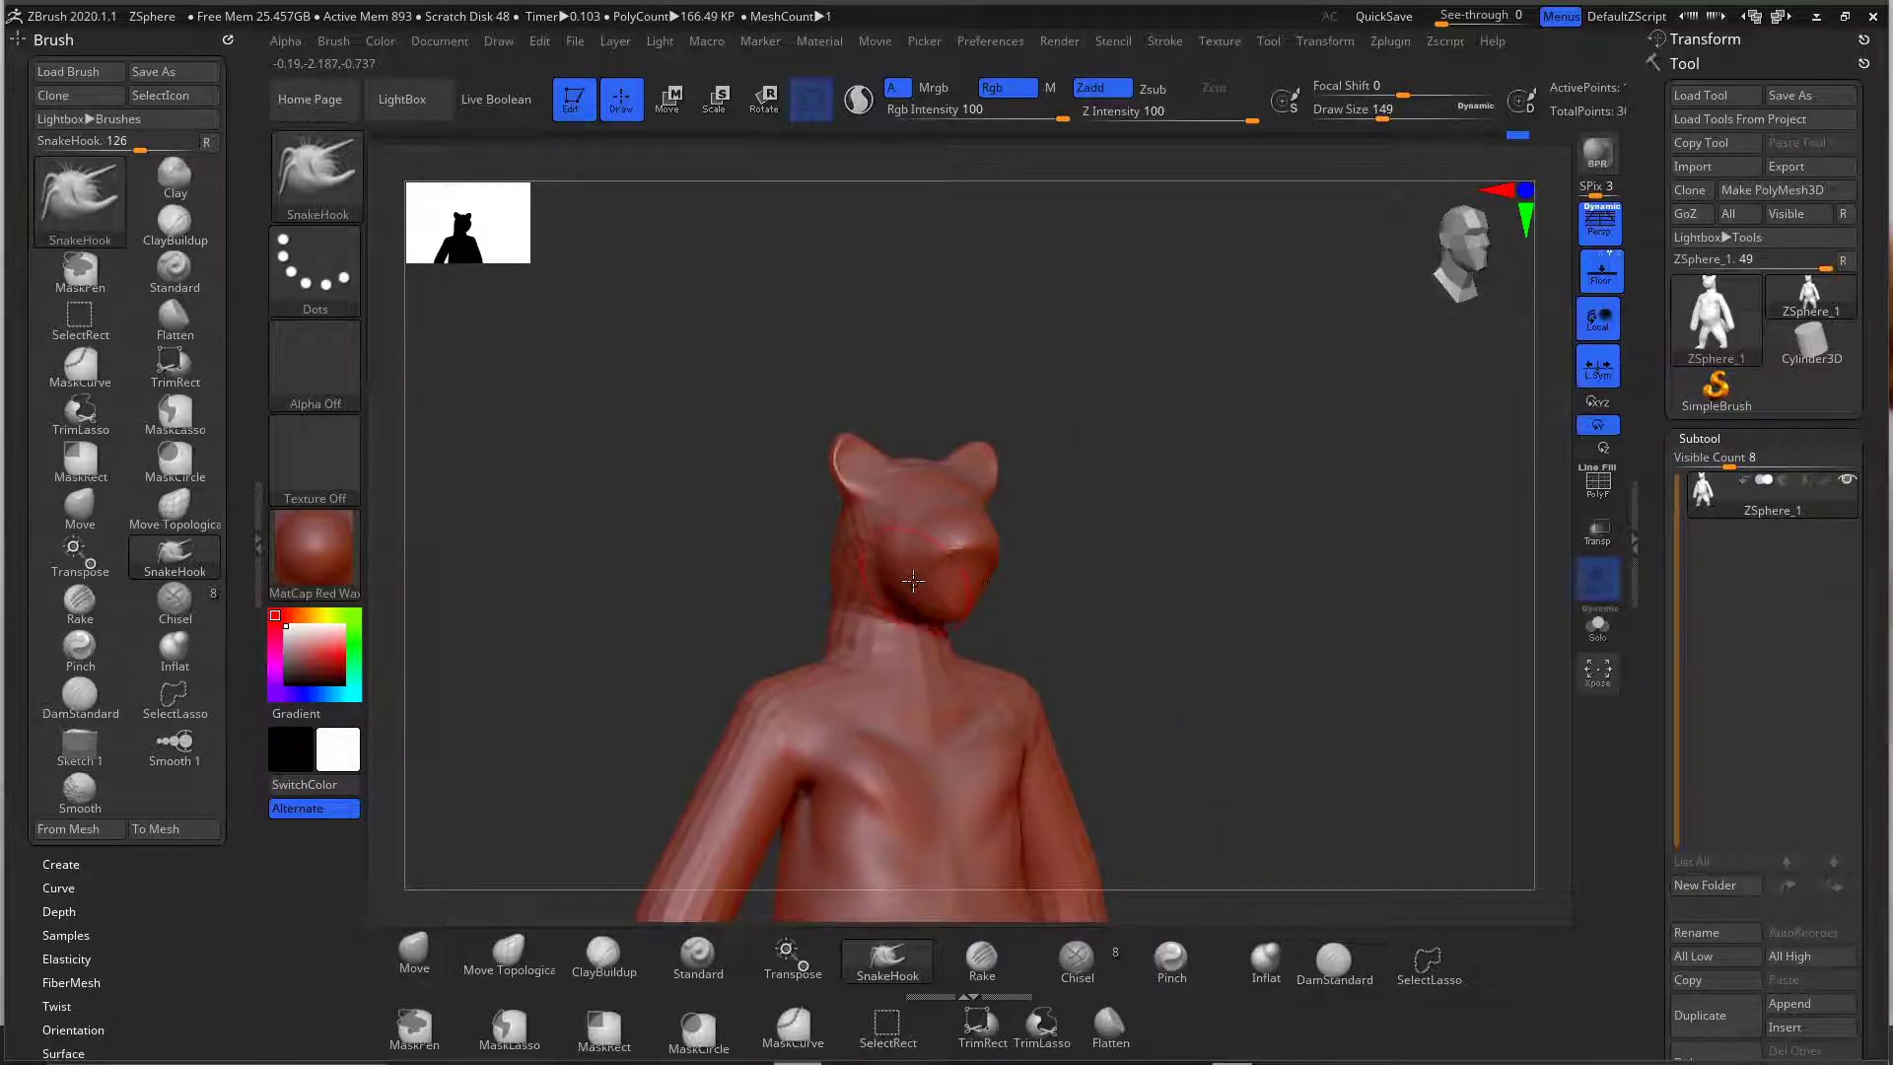
{"action": "left_click_drag", "start_coordinate": [901, 580], "coordinate": [896, 602]}
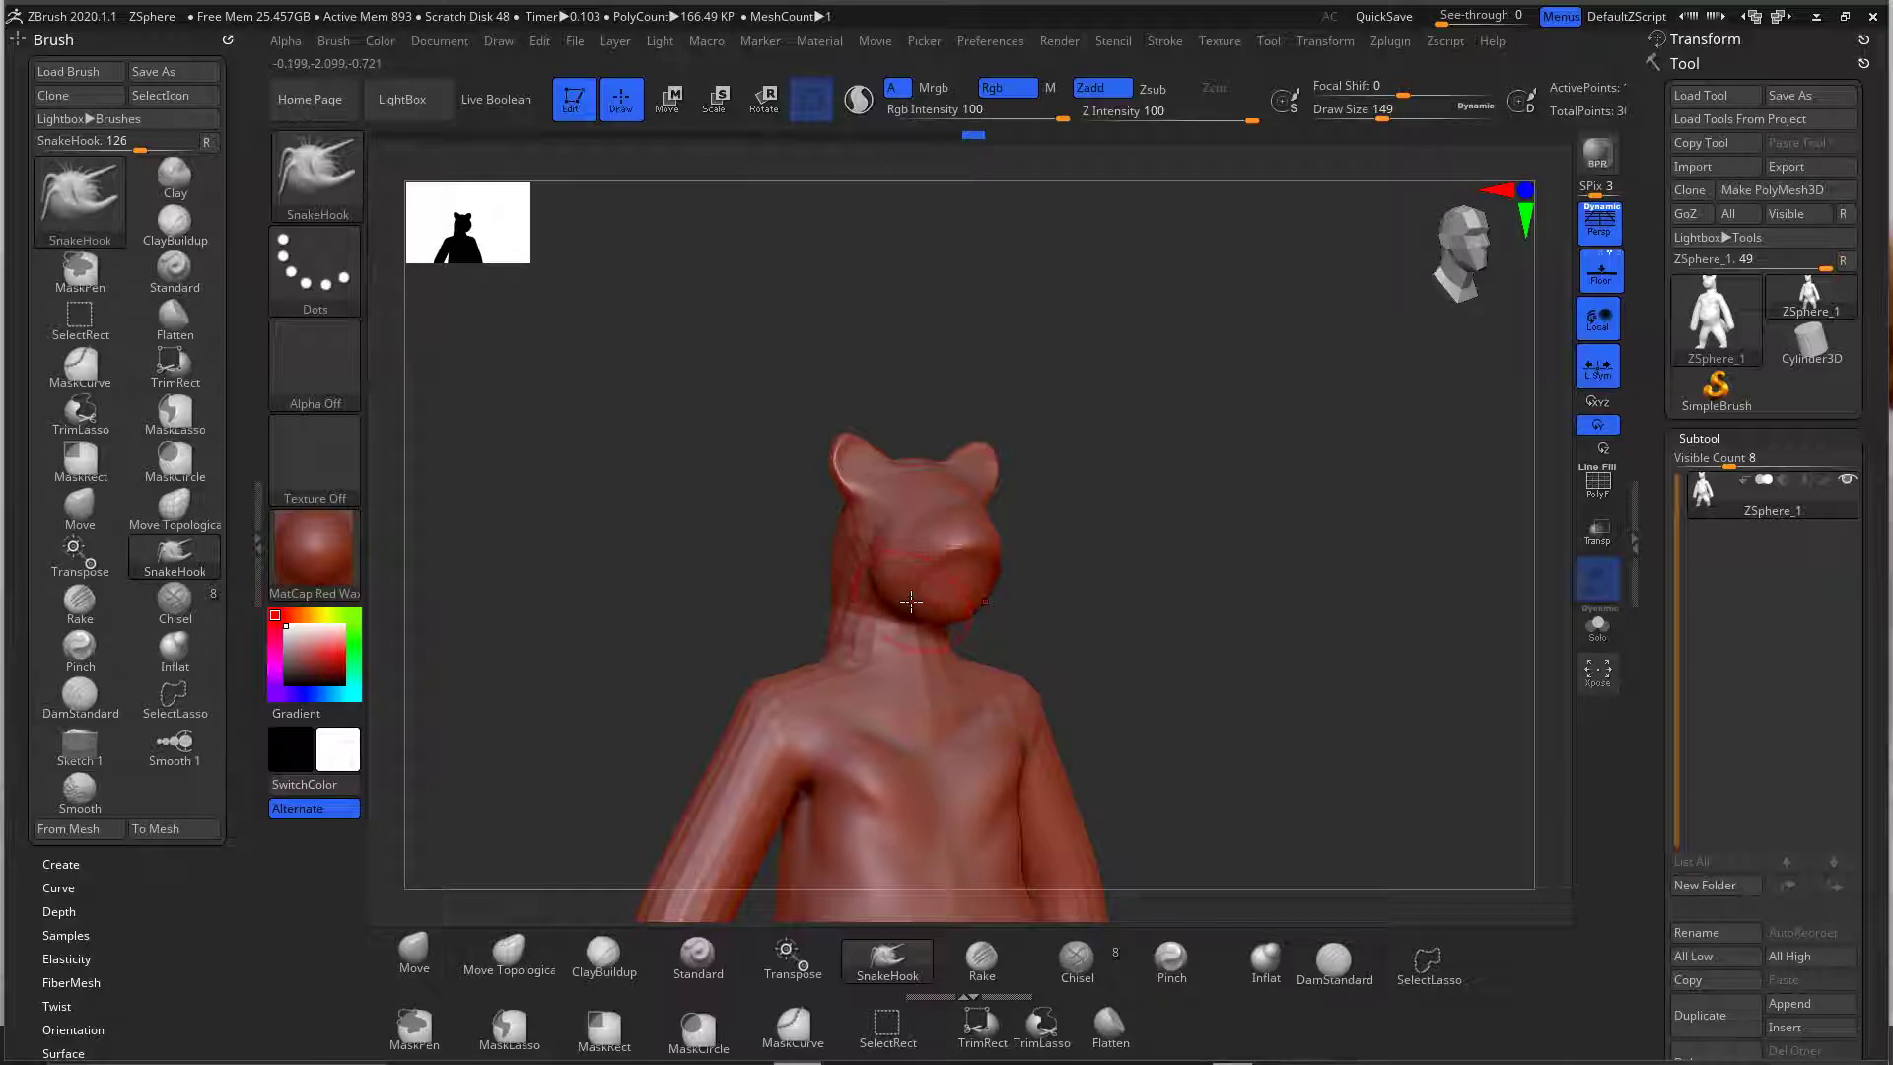
{"action": "right_click_drag", "start_coordinate": [908, 605], "coordinate": [850, 602]}
{"action": "right_click_drag", "start_coordinate": [1050, 583], "coordinate": [1064, 609]}
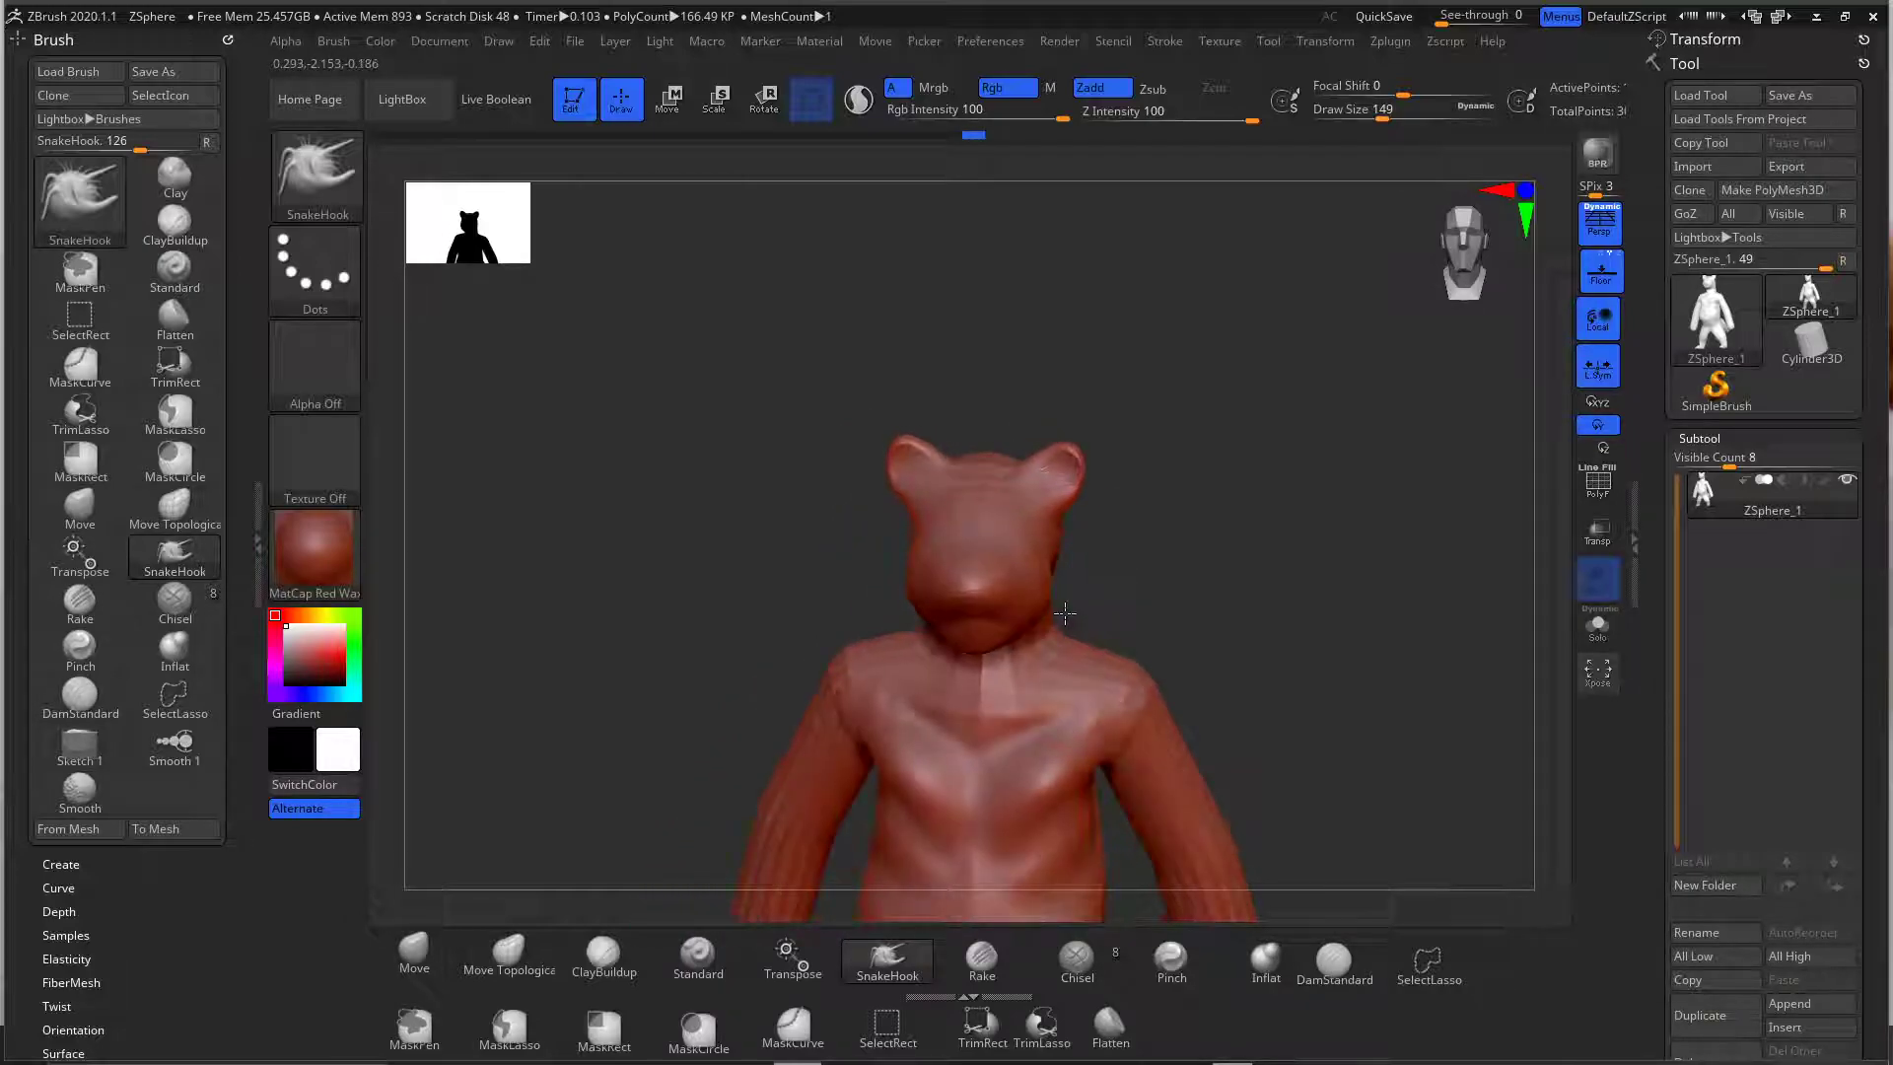
- Sculpt symmetrical eye sockets above the muzzle with ClayBuildup at draw size 35 and smooth the area around them
{"action": "left_click", "coordinate": [604, 955]}
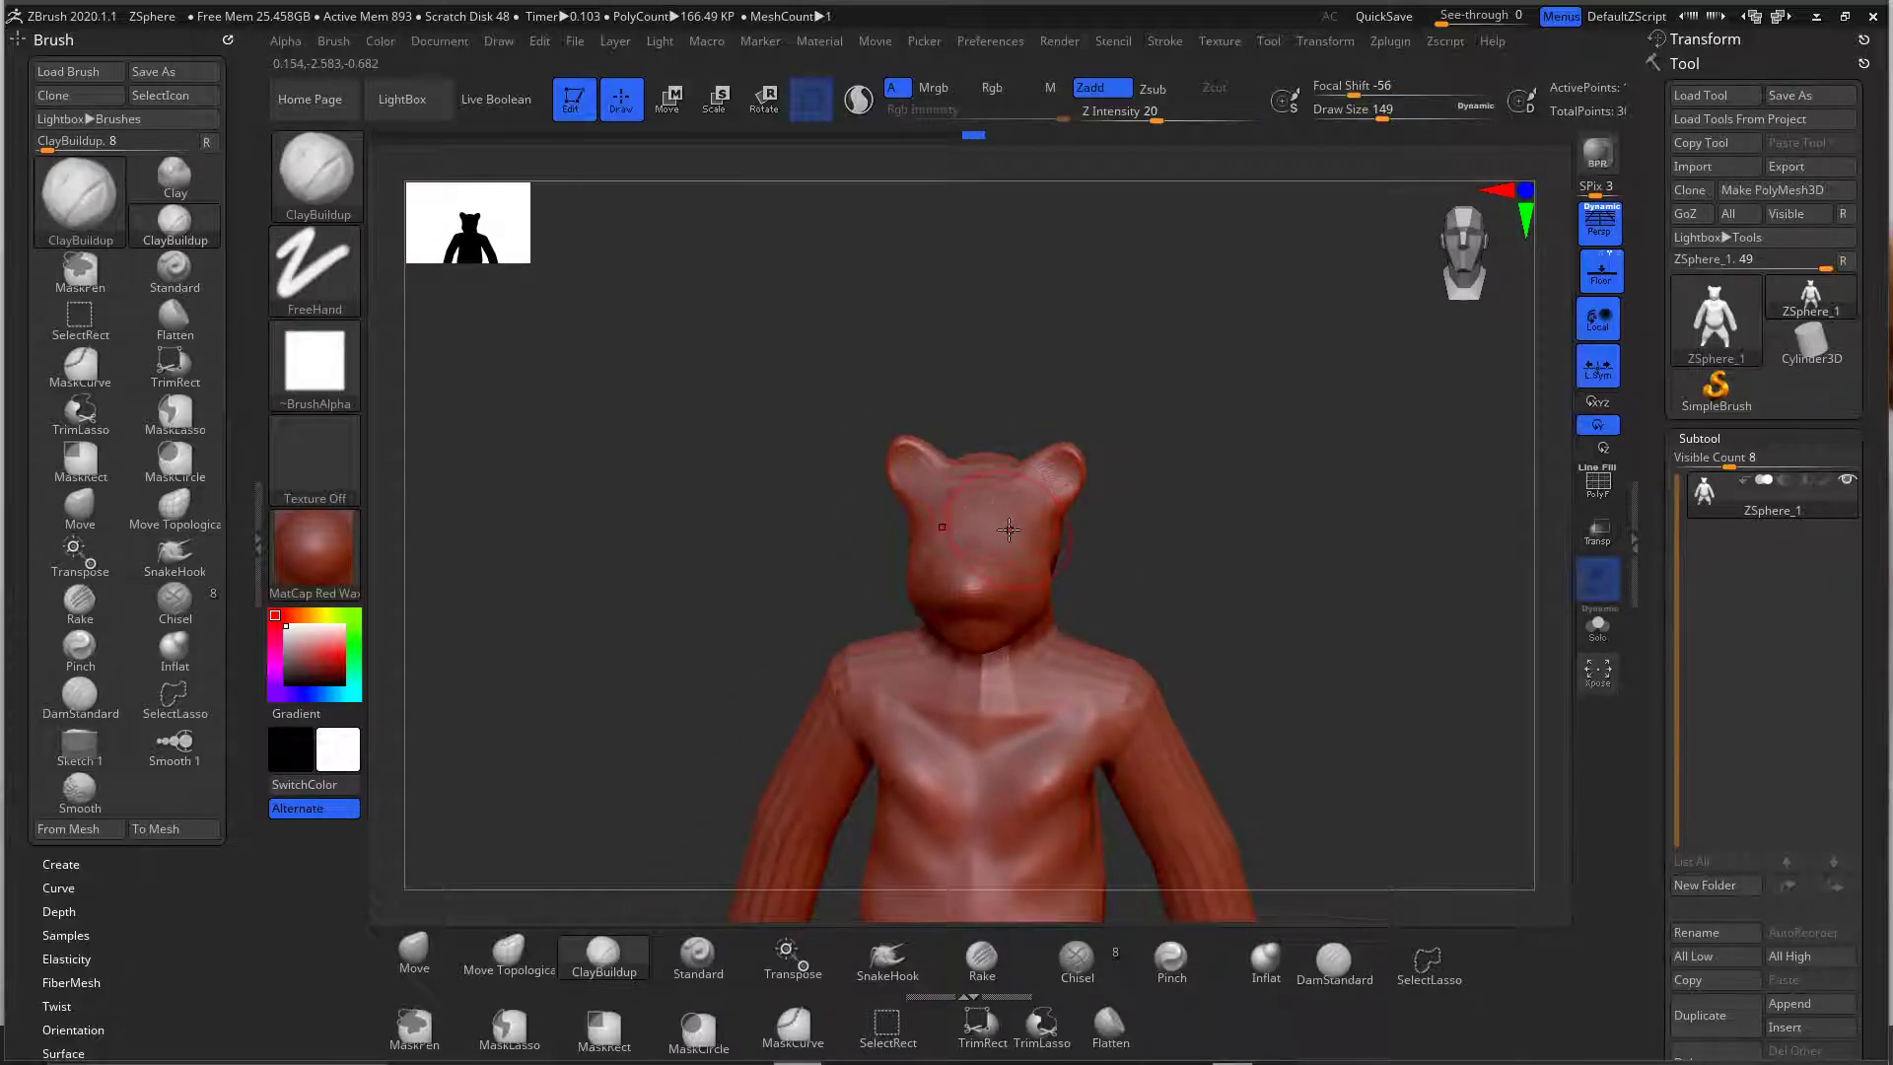
{"action": "type", "text": "s"}
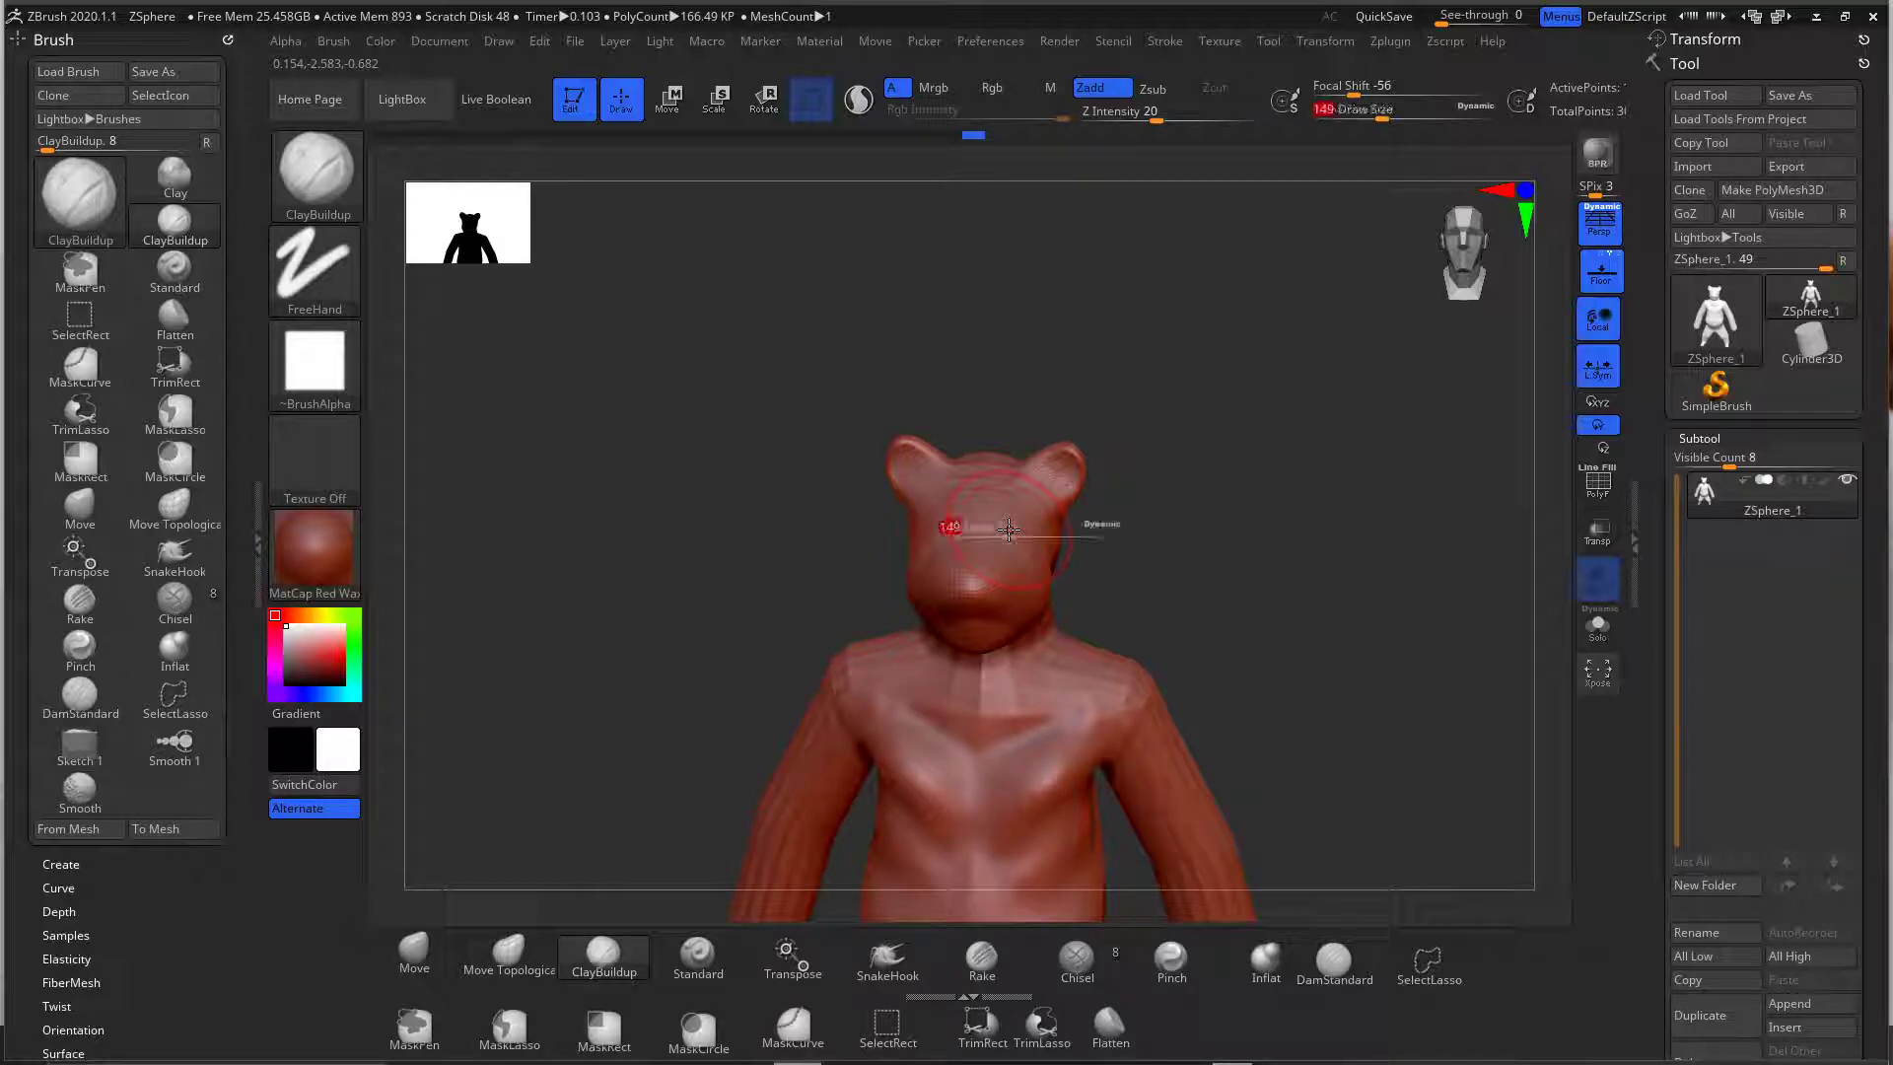
{"action": "type", "text": "35"}
{"action": "right_click_drag", "start_coordinate": [1101, 553], "coordinate": [1060, 523]}
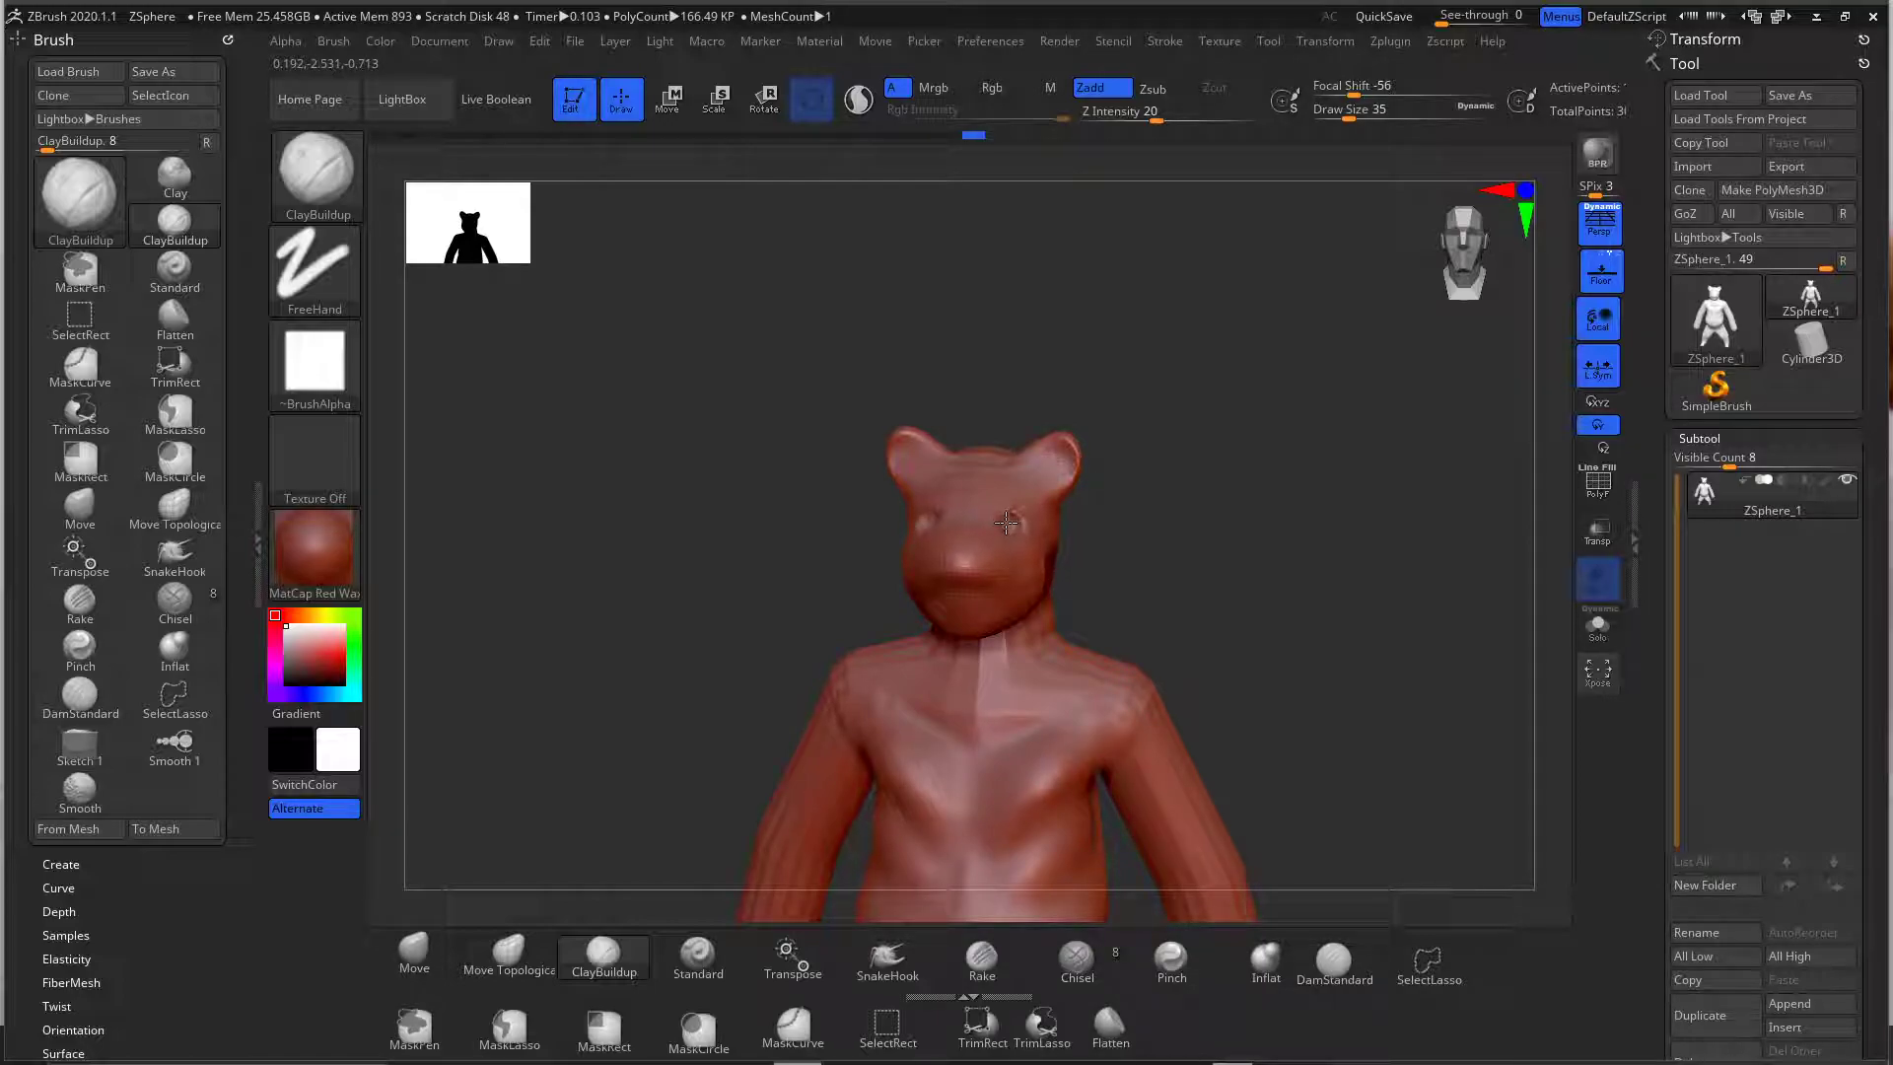
{"action": "left_click_drag", "start_coordinate": [999, 511], "coordinate": [991, 518]}
{"action": "mouse_move", "coordinate": [1077, 545]}
{"action": "right_mouse_down"}
{"action": "mouse_move", "coordinate": [1150, 537]}
{"action": "mouse_move", "coordinate": [1119, 506]}
{"action": "mouse_move", "coordinate": [1217, 545]}
{"action": "mouse_move", "coordinate": [1094, 566]}
{"action": "right_mouse_up"}
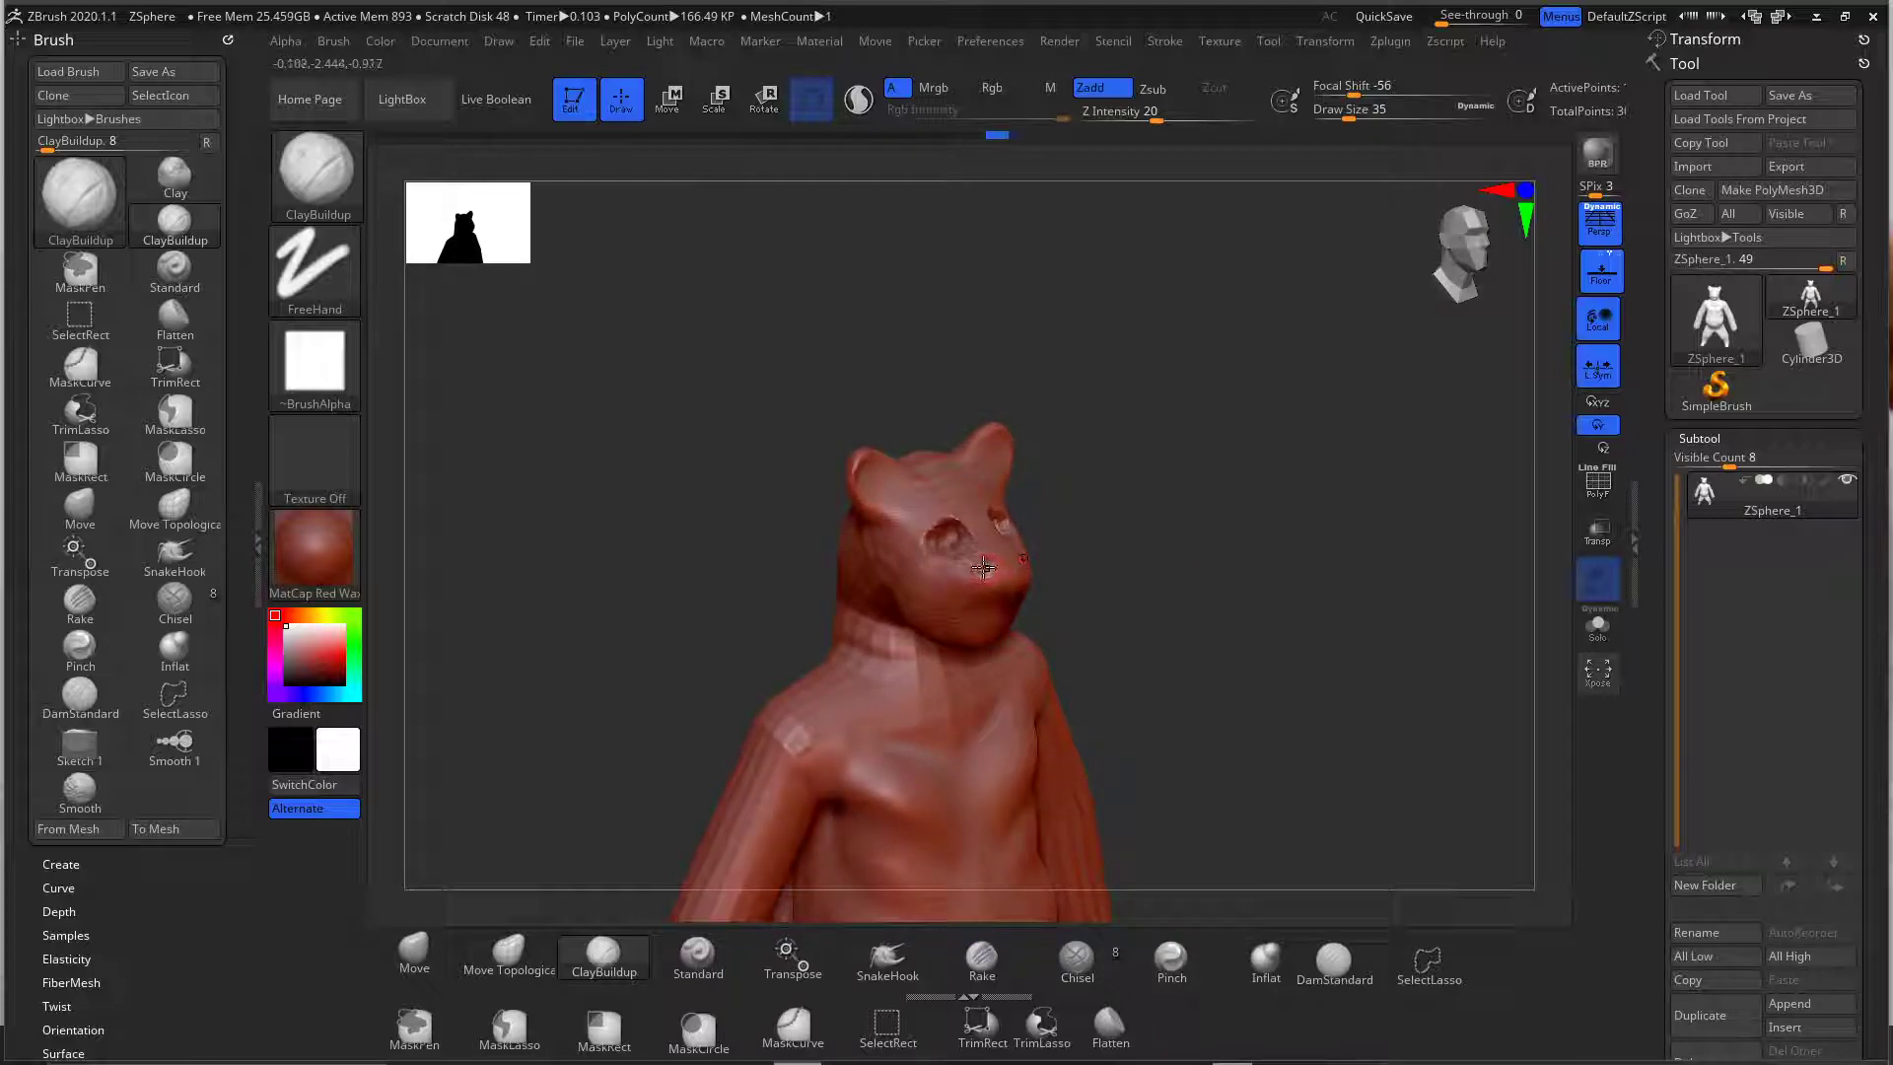
{"action": "key", "text": "shift"}
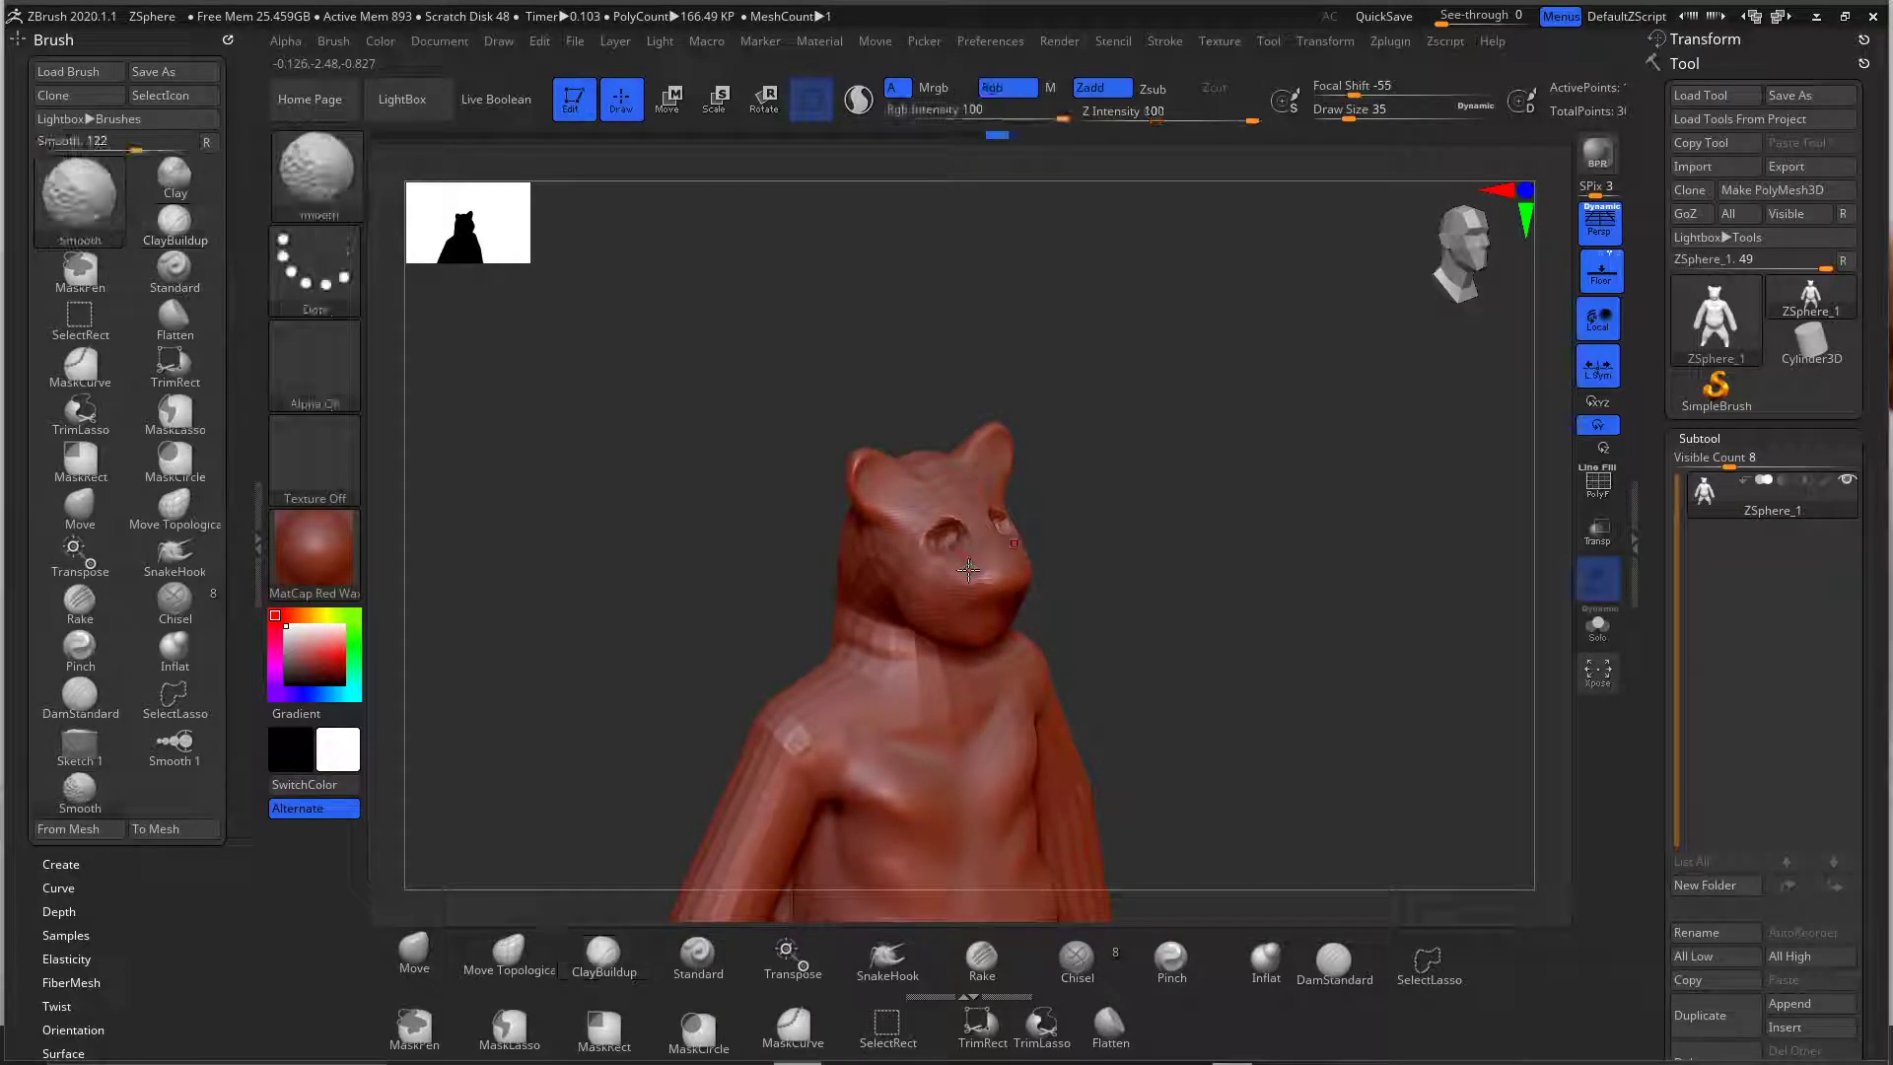
{"action": "mouse_move", "coordinate": [1123, 545]}
{"action": "right_mouse_down"}
{"action": "mouse_move", "coordinate": [1155, 535]}
{"action": "mouse_move", "coordinate": [907, 896]}
{"action": "right_mouse_up"}
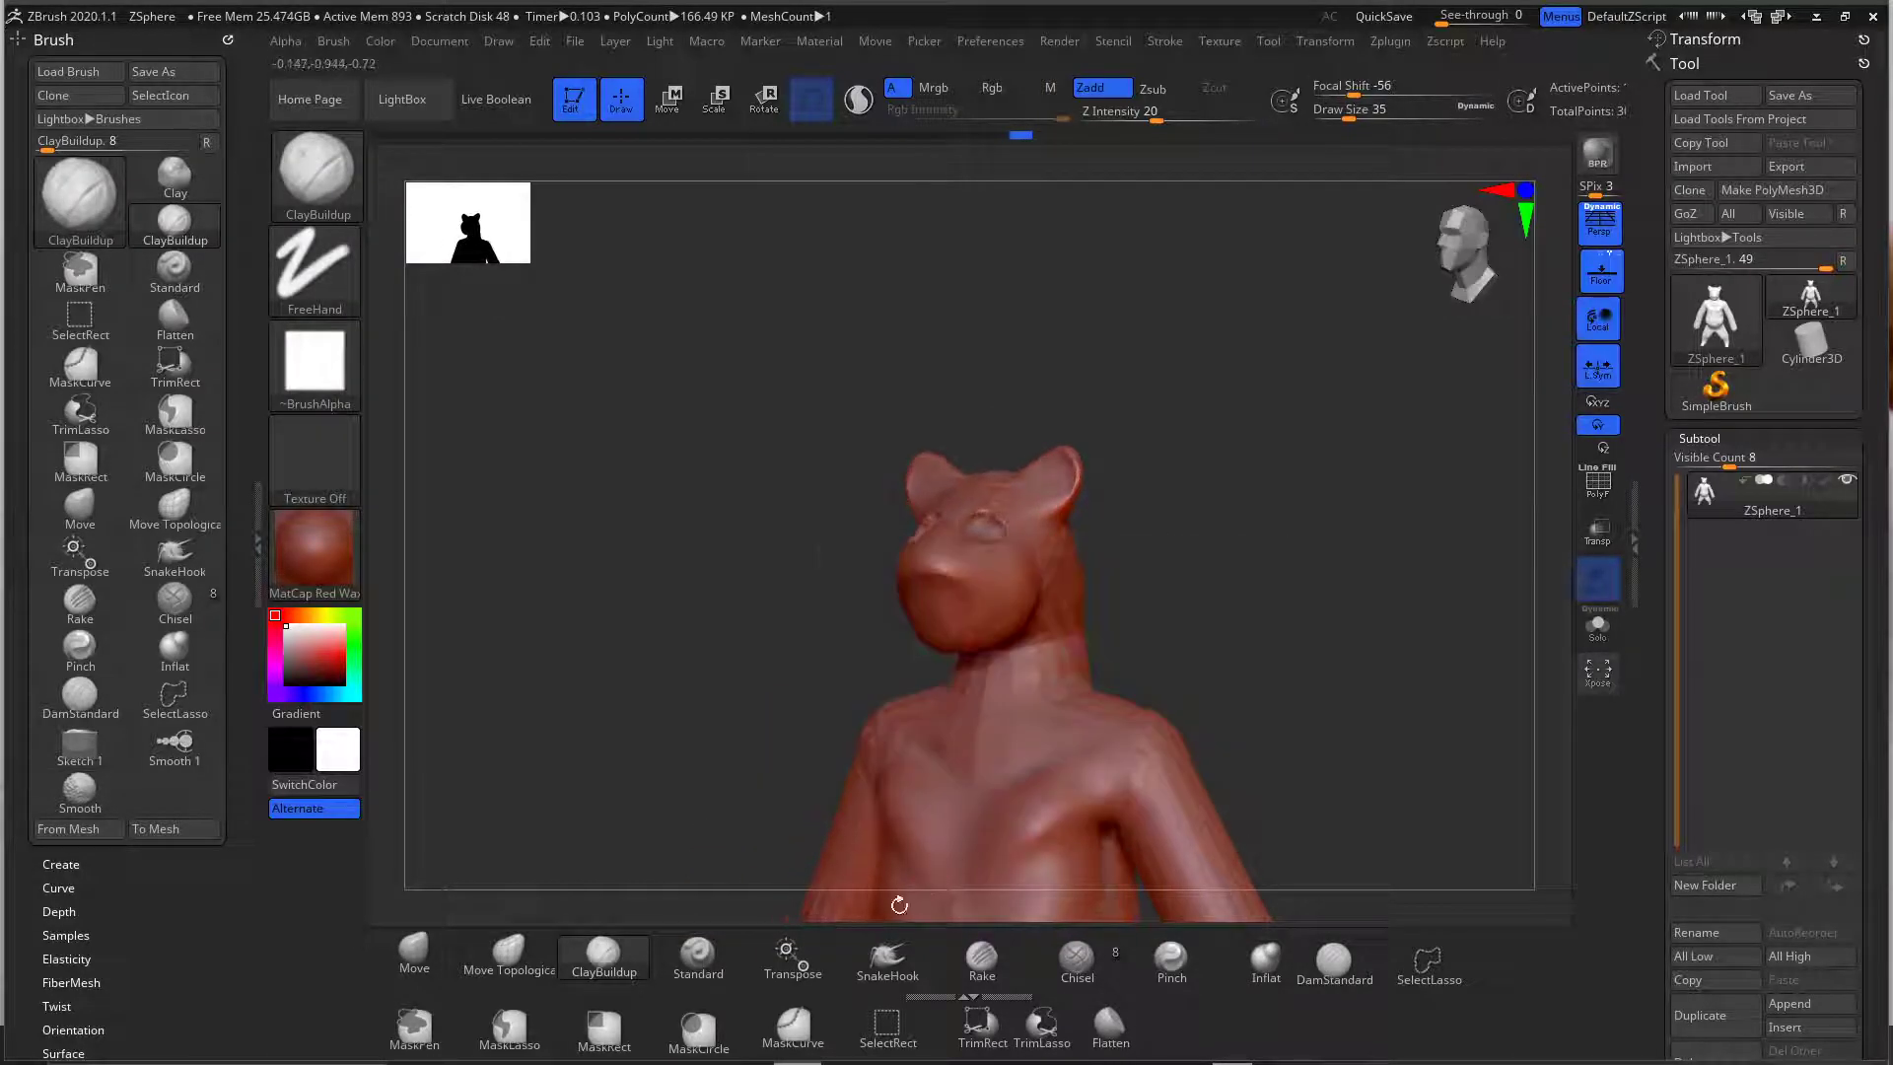
- Adjust the shape of the eye areas with the Move Topological brush at draw size 35, working from front and side
{"action": "left_click", "coordinate": [175, 508]}
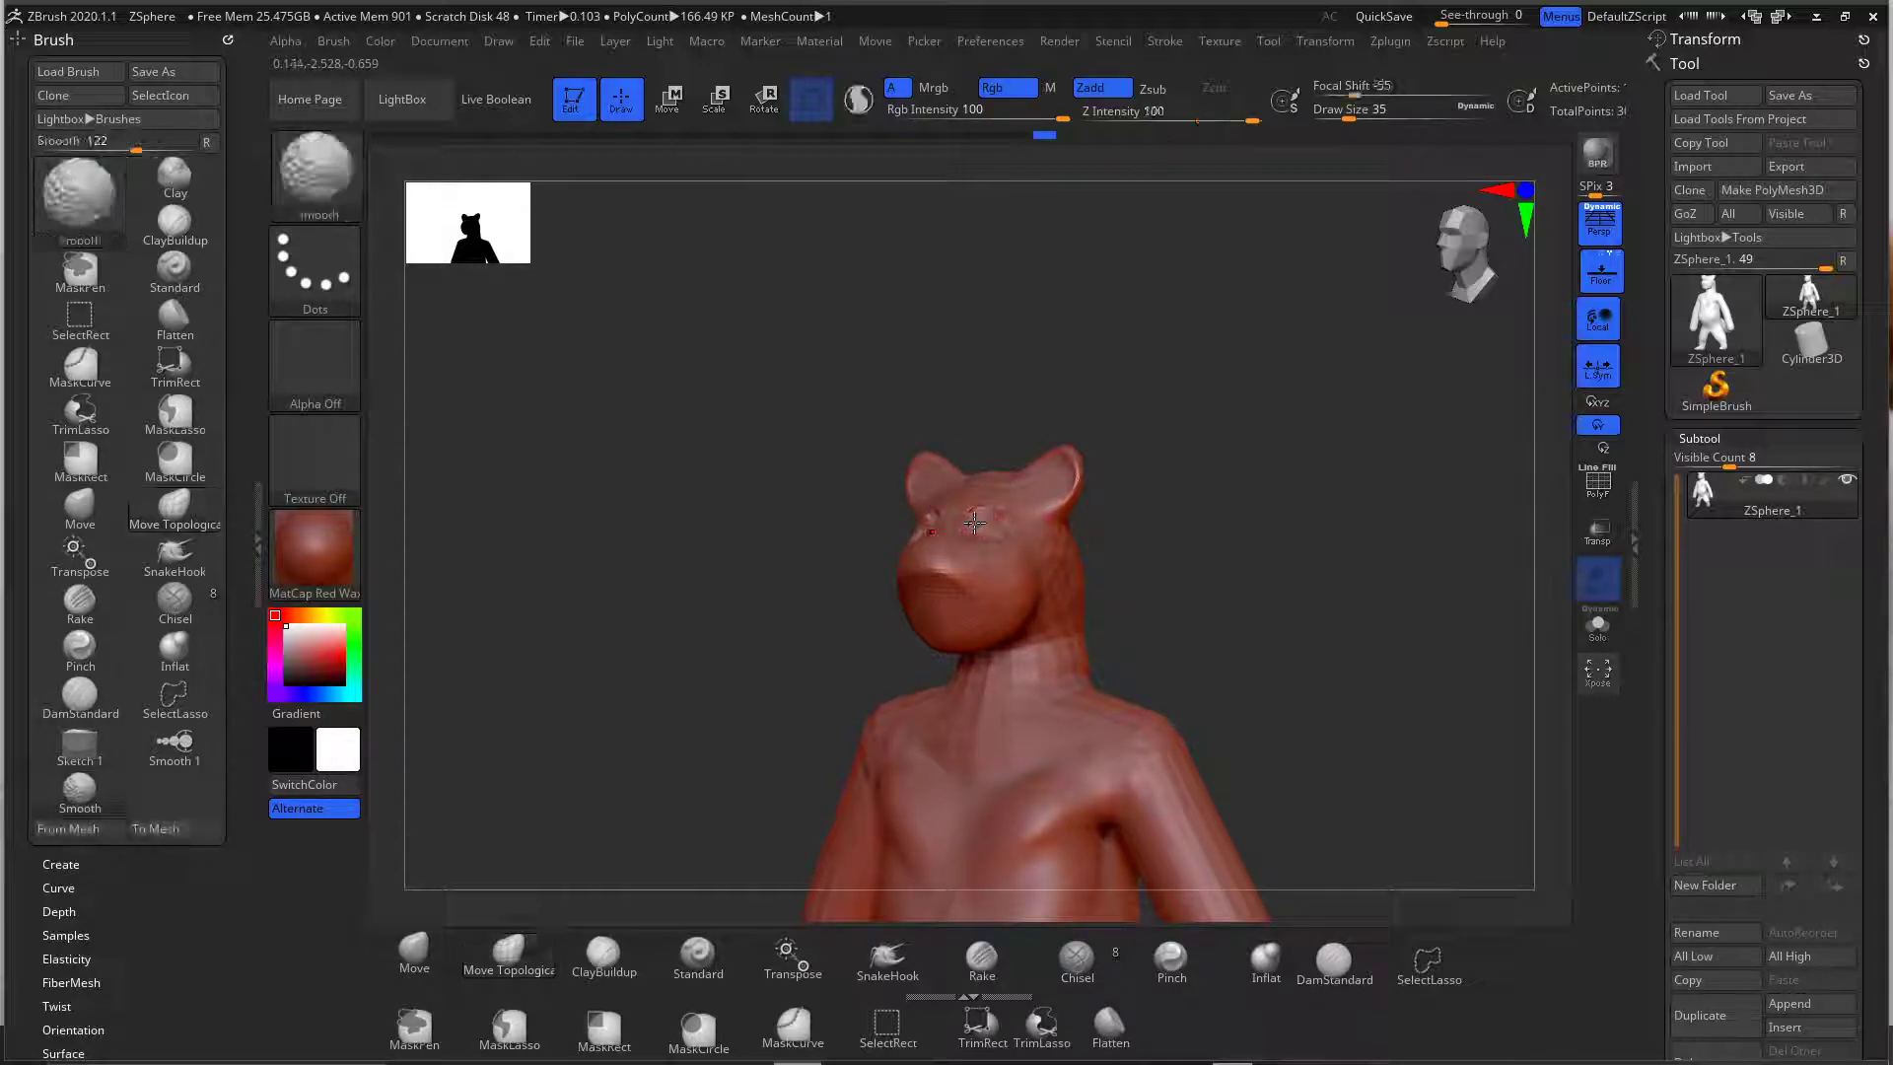
{"action": "right_click_drag", "start_coordinate": [991, 532], "coordinate": [1029, 550]}
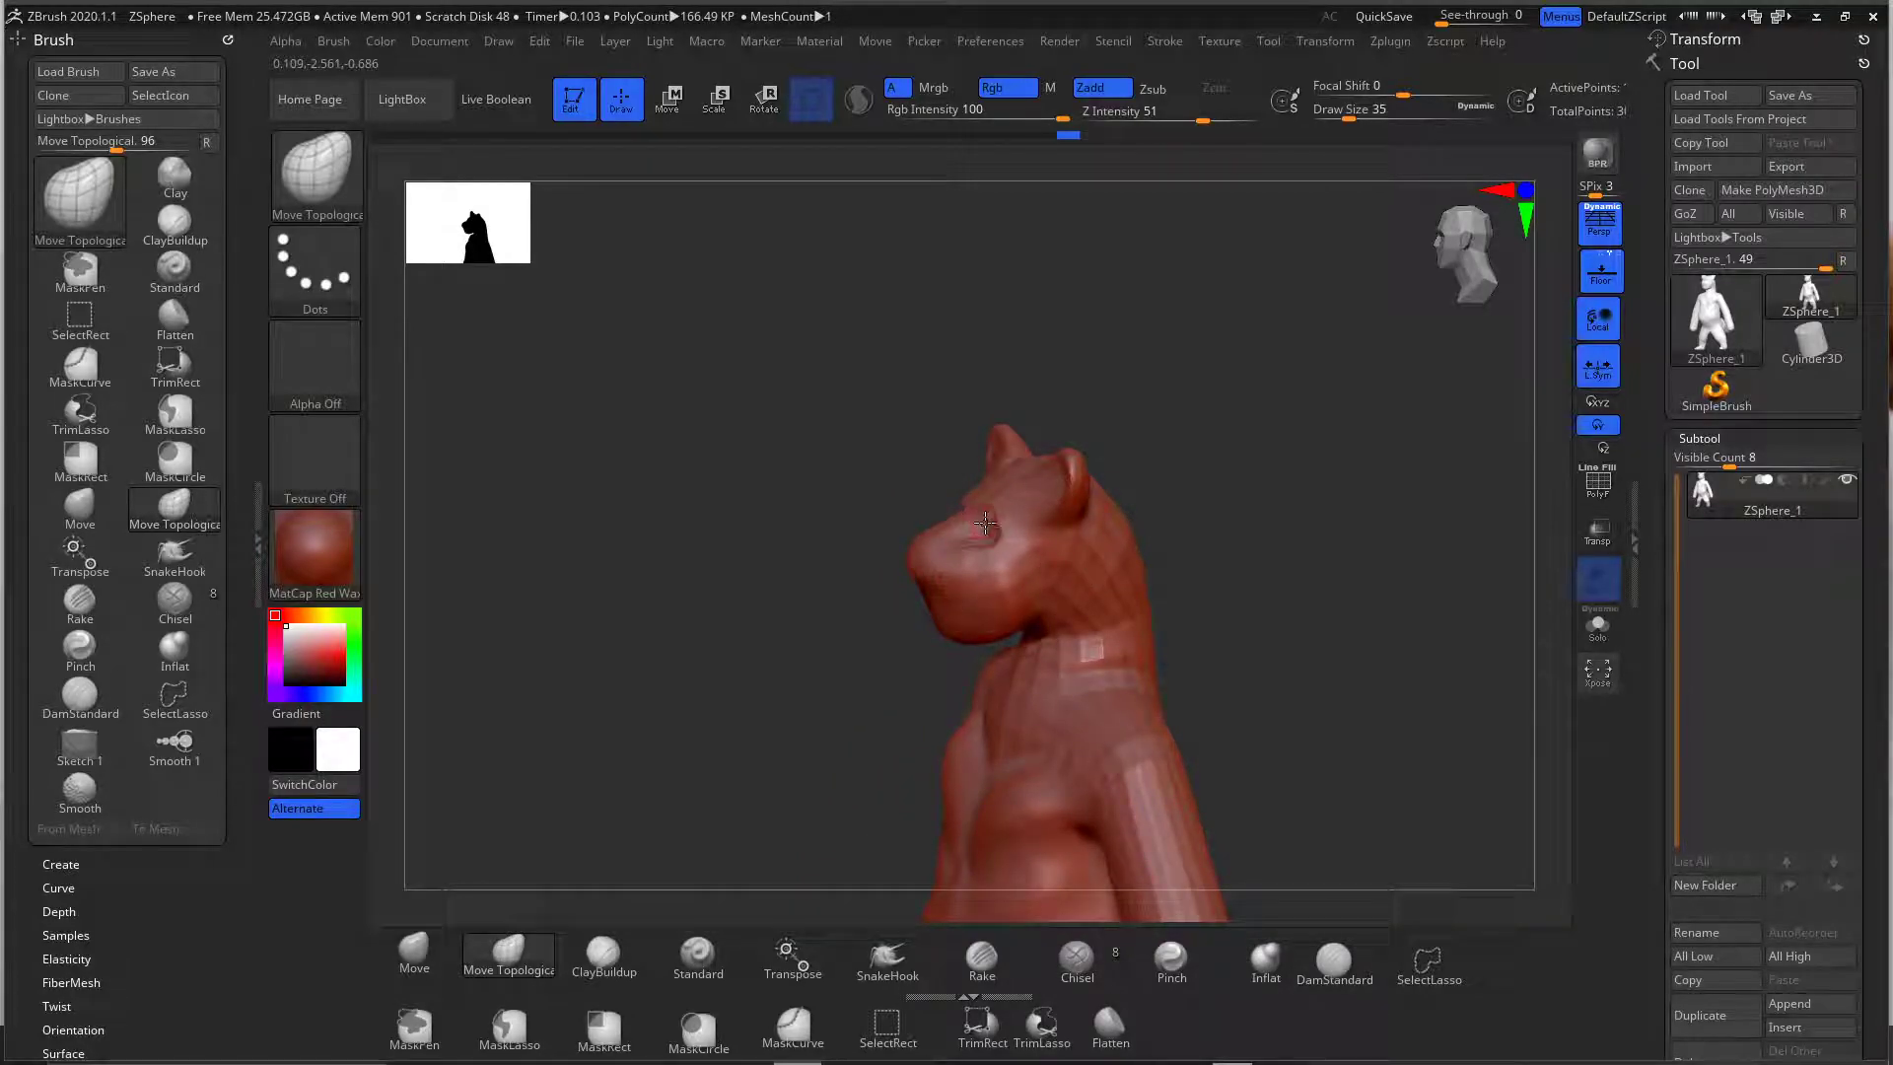
{"action": "right_click_drag", "start_coordinate": [983, 530], "coordinate": [1245, 527]}
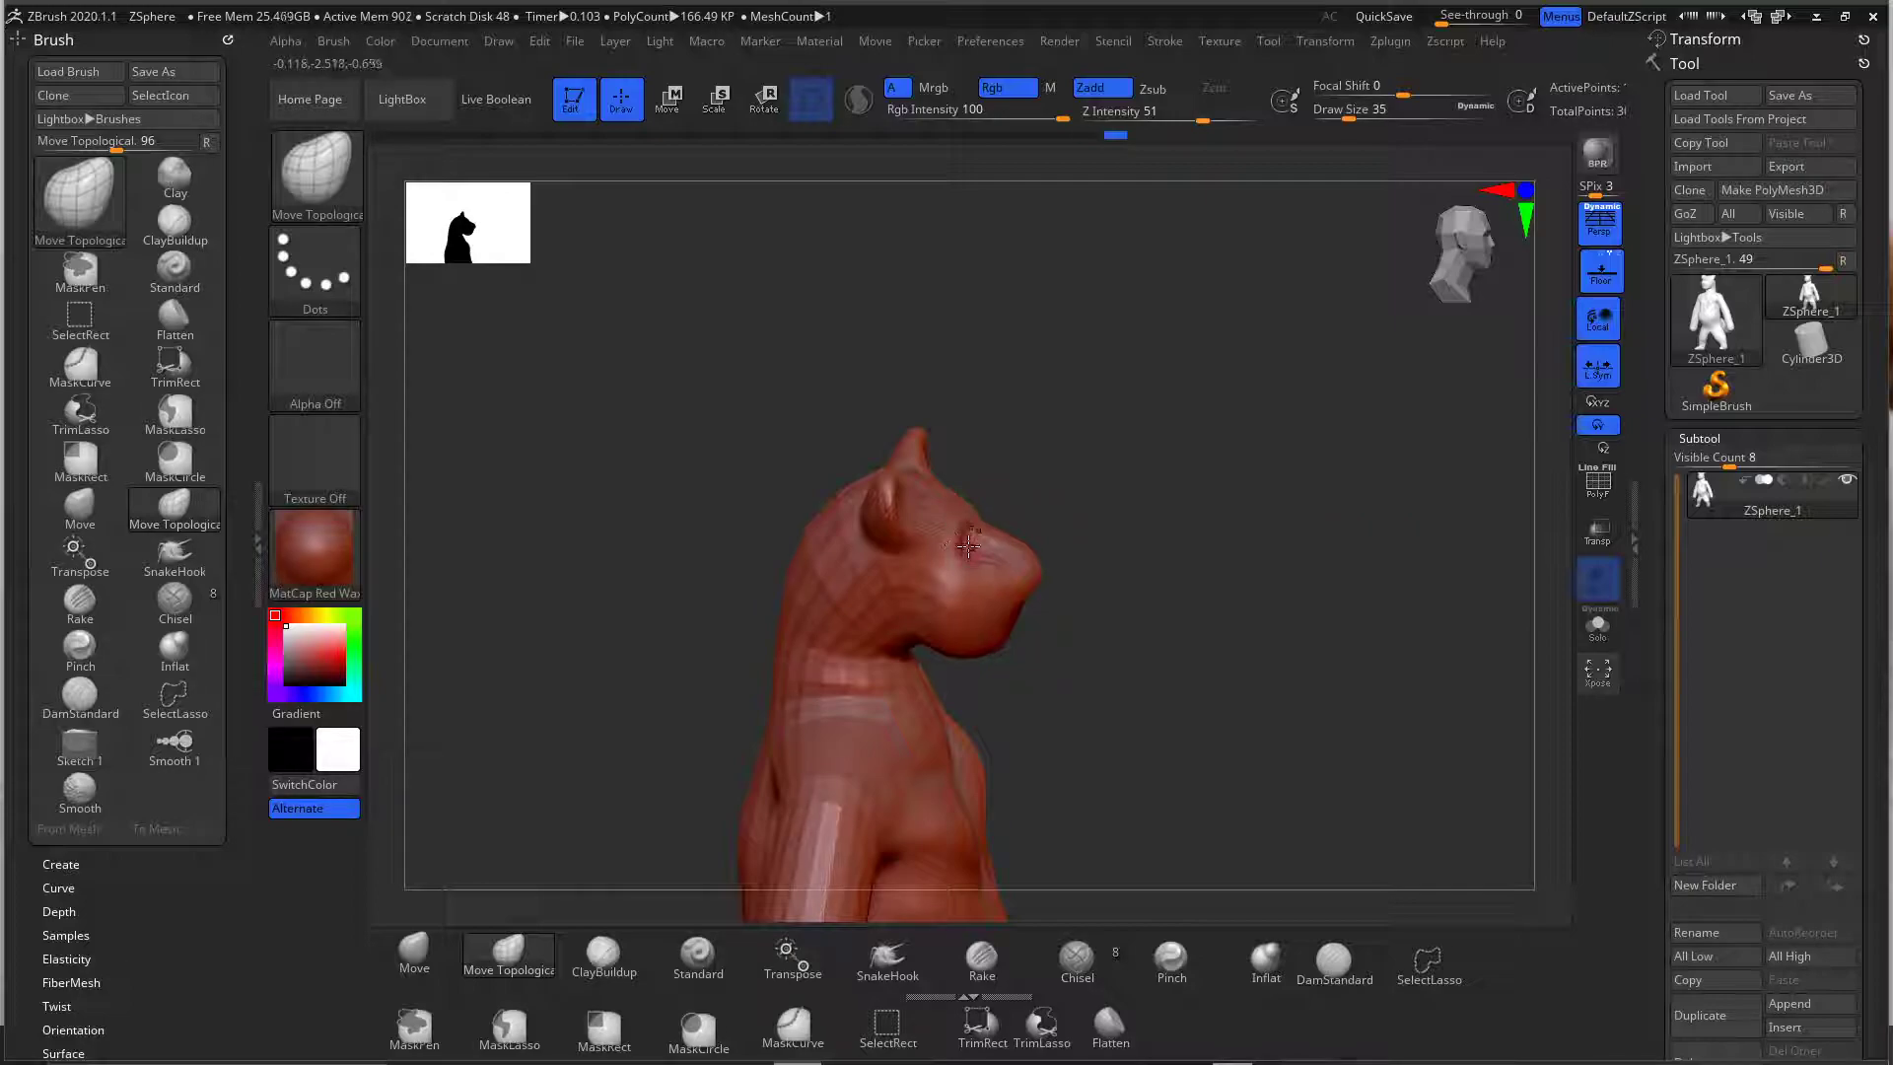
{"action": "right_click_drag", "start_coordinate": [1107, 546], "coordinate": [976, 554]}
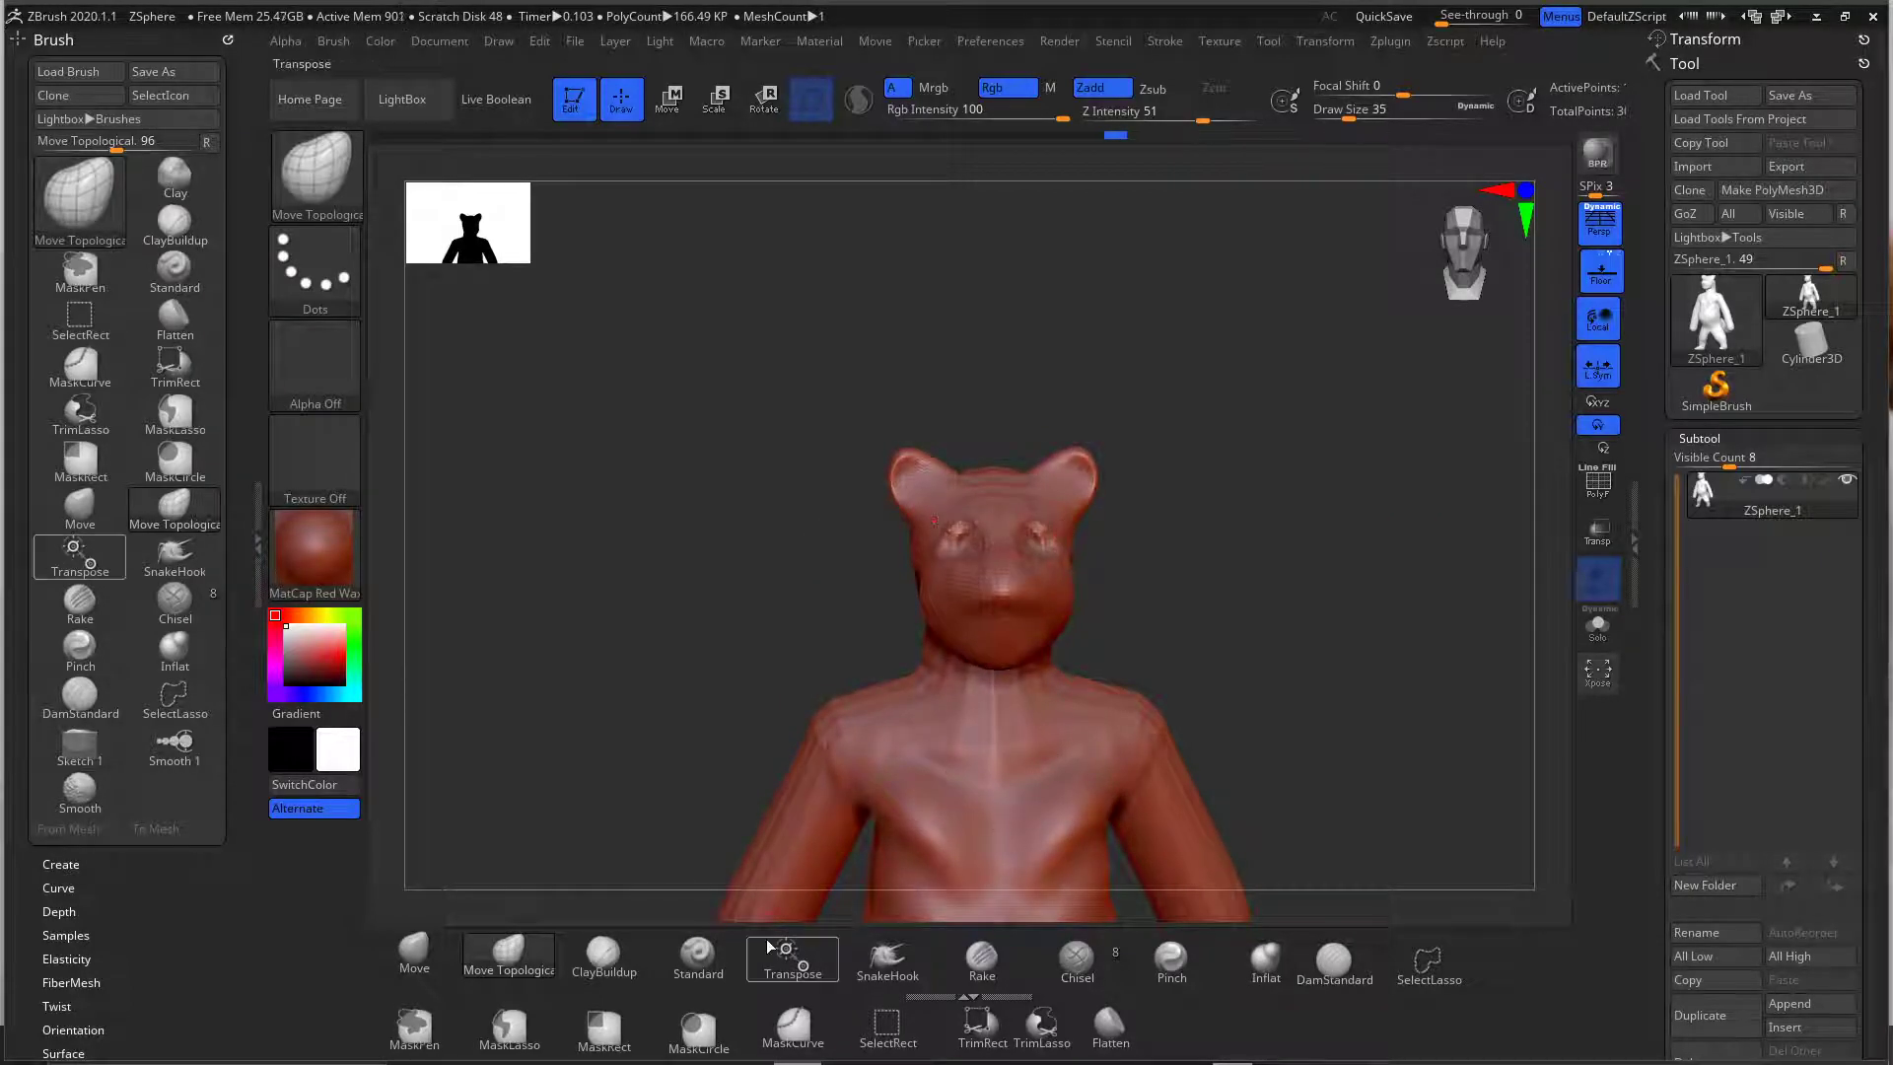
- Carve the nose outline and muzzle creases symmetrically with the DamStandard brush at draw size 35
{"action": "left_click", "coordinate": [1301, 976]}
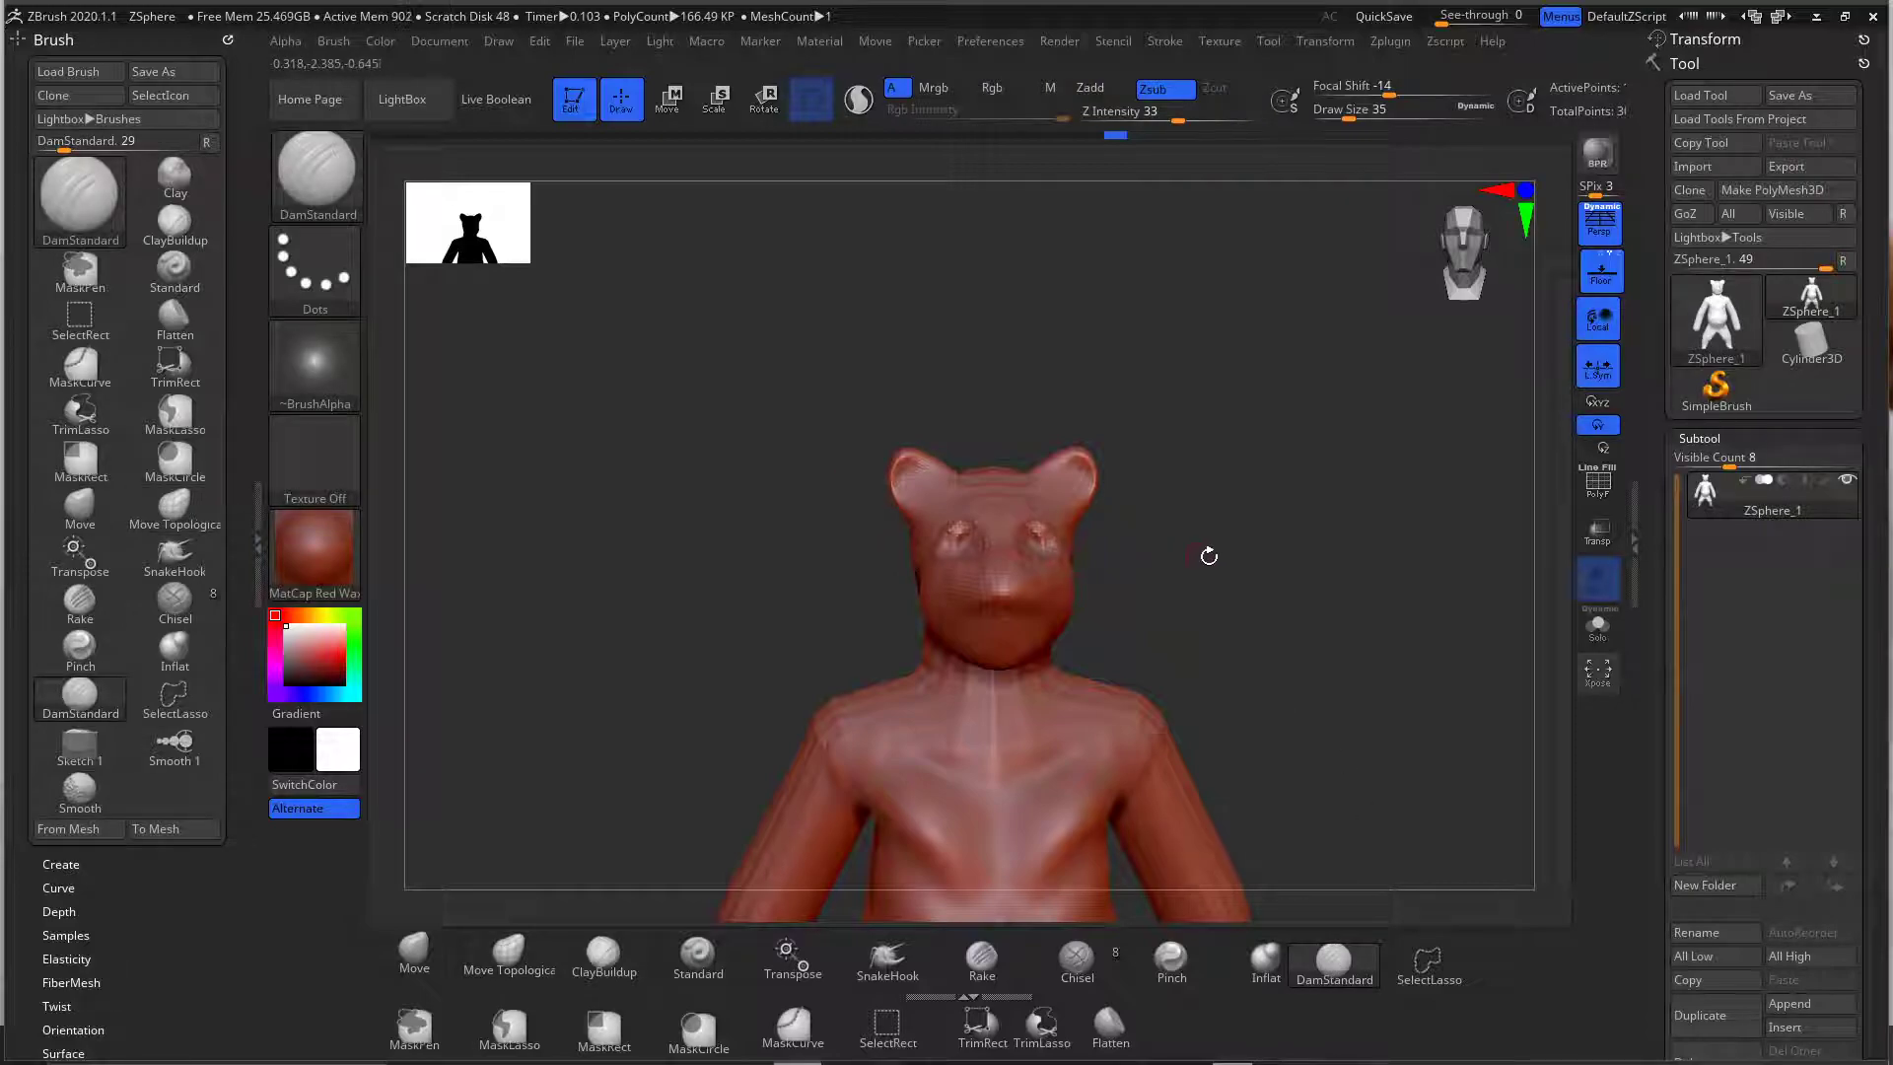
{"action": "right_click_drag", "start_coordinate": [1203, 553], "coordinate": [1197, 597]}
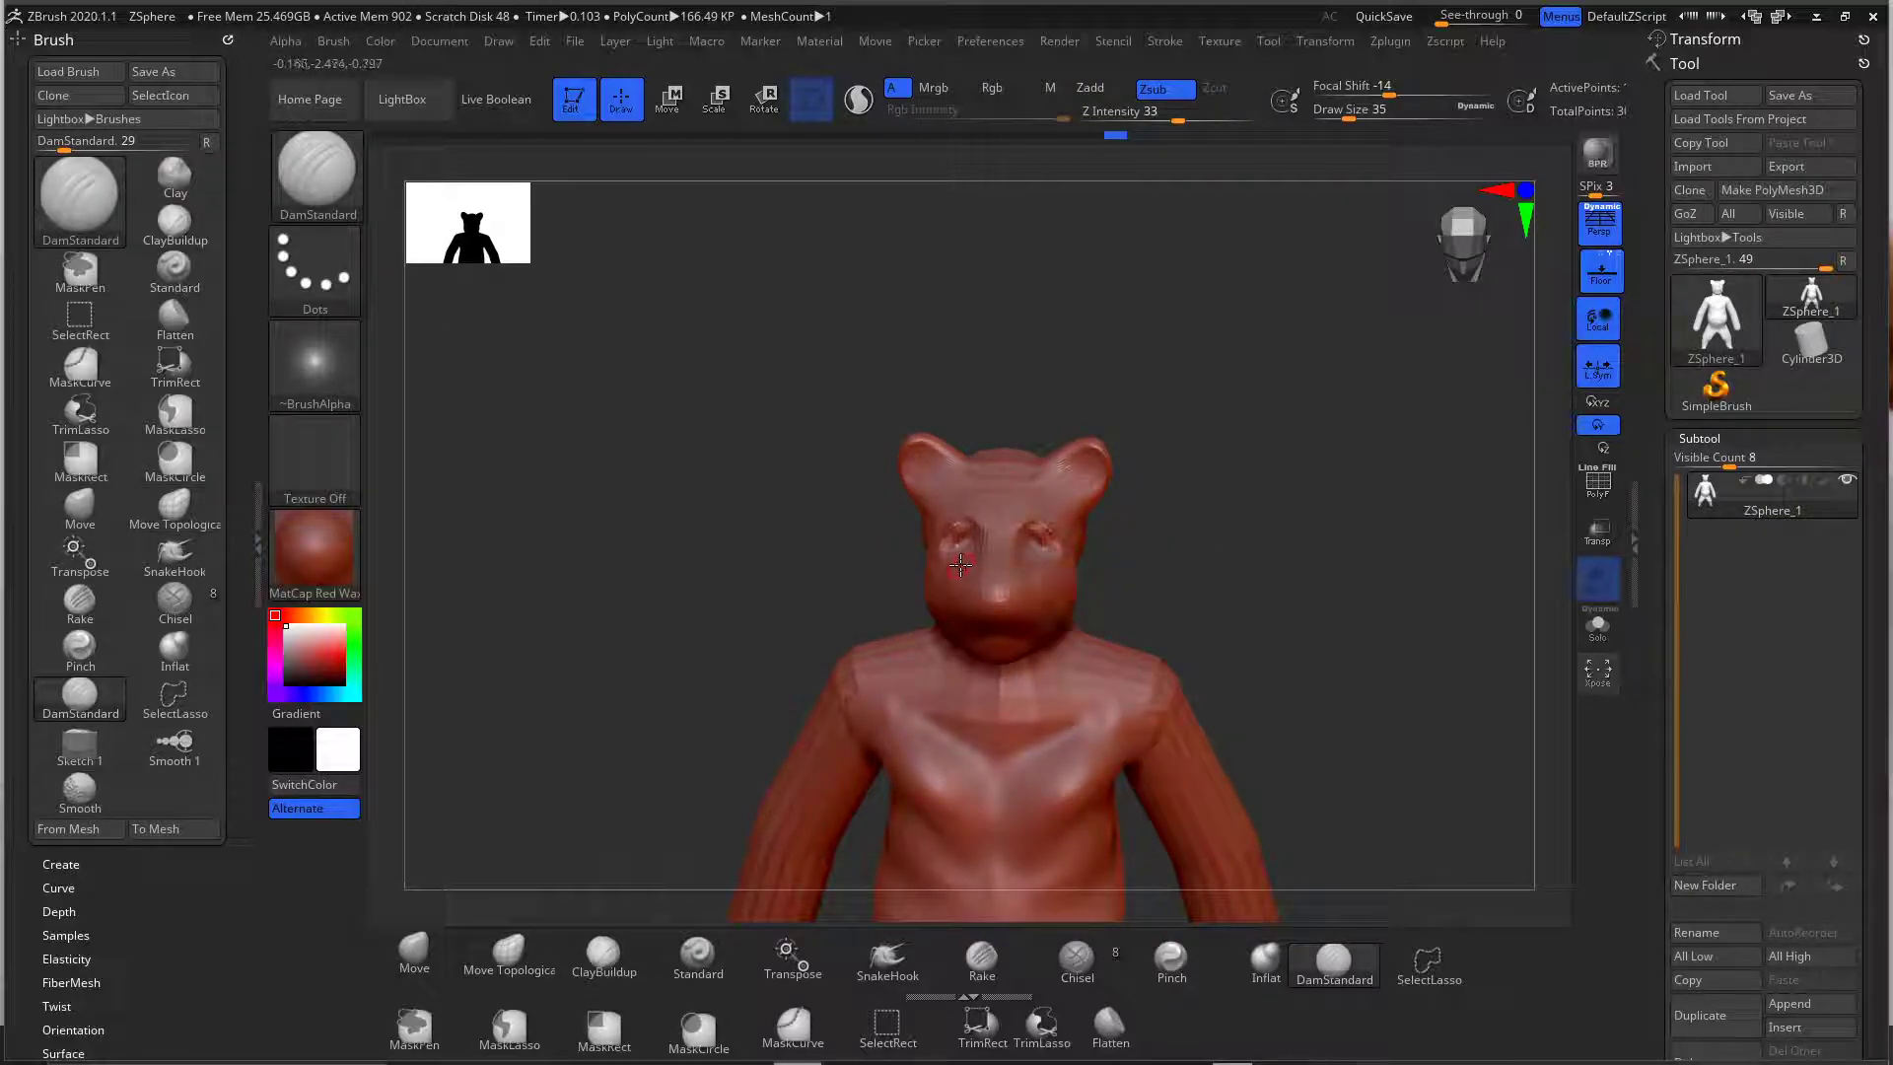
{"action": "right_click_drag", "start_coordinate": [951, 603], "coordinate": [984, 594]}
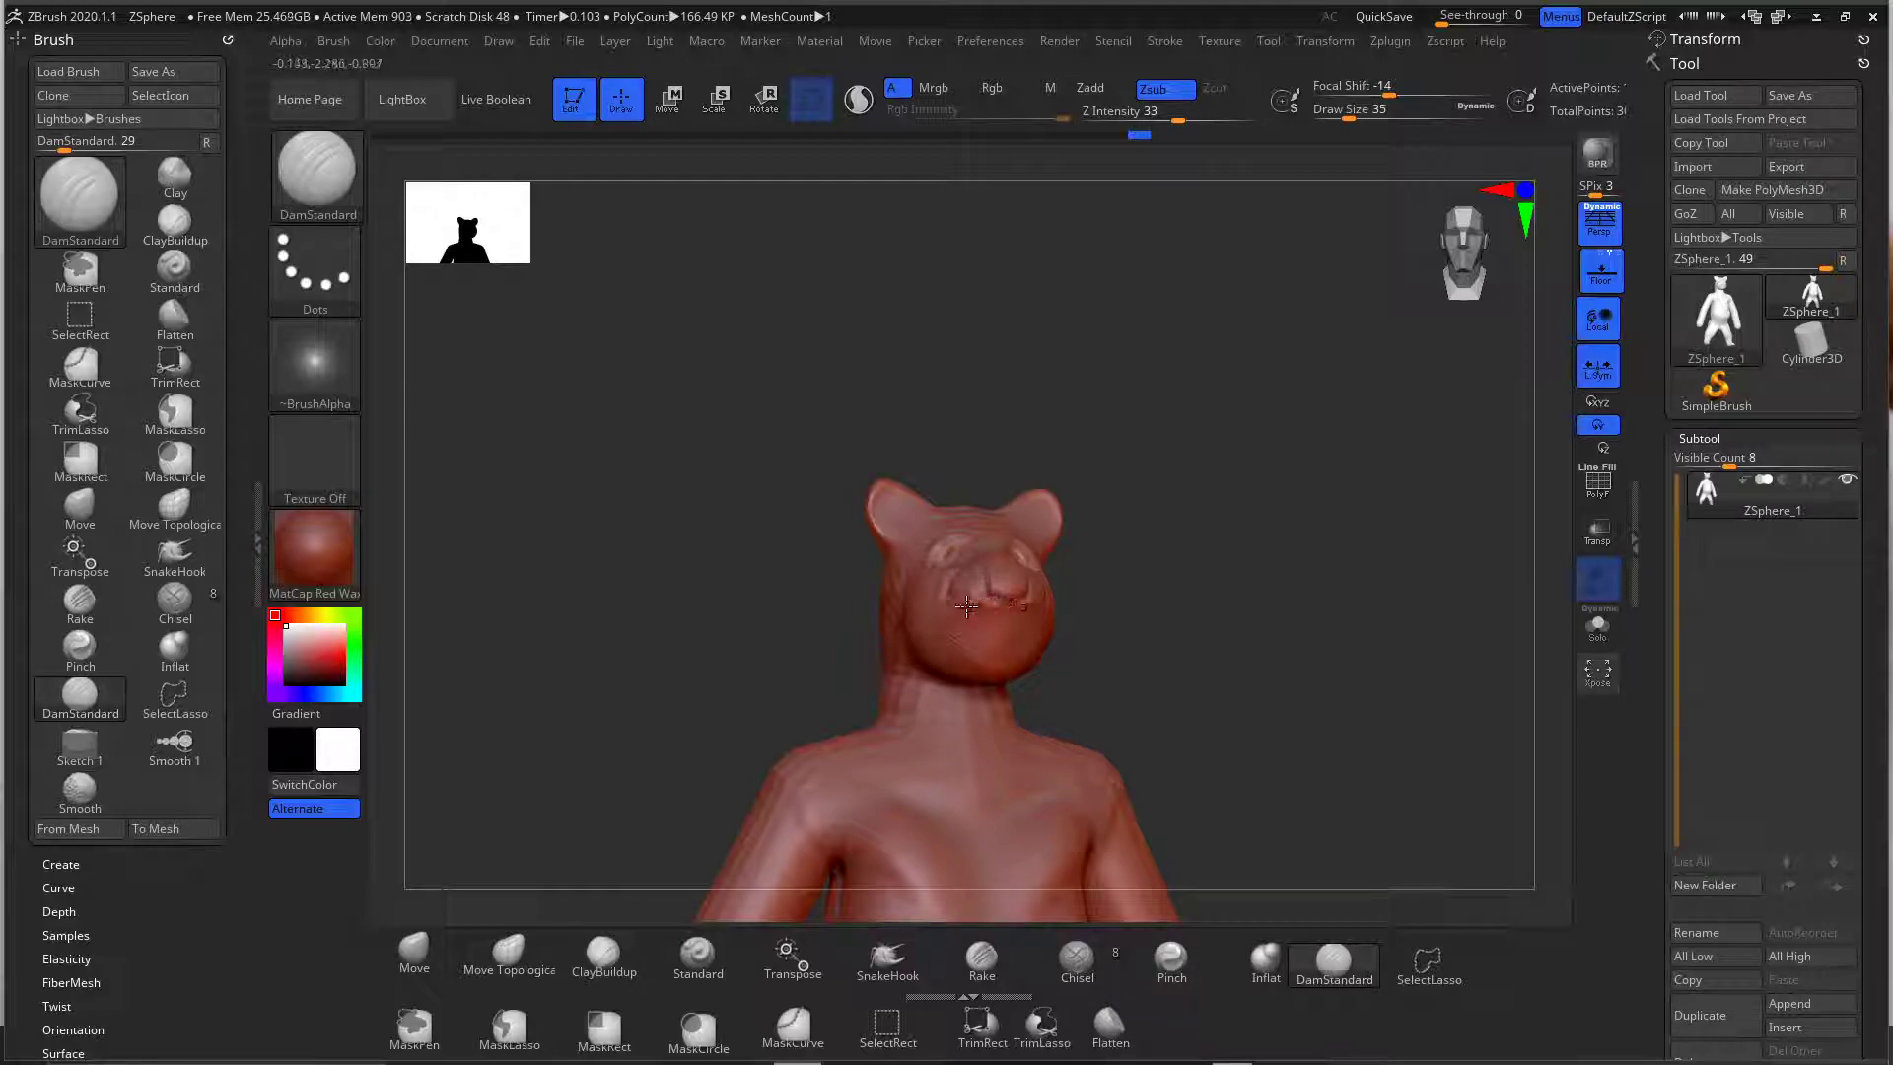
{"action": "left_click_drag", "start_coordinate": [1207, 646], "coordinate": [1273, 627]}
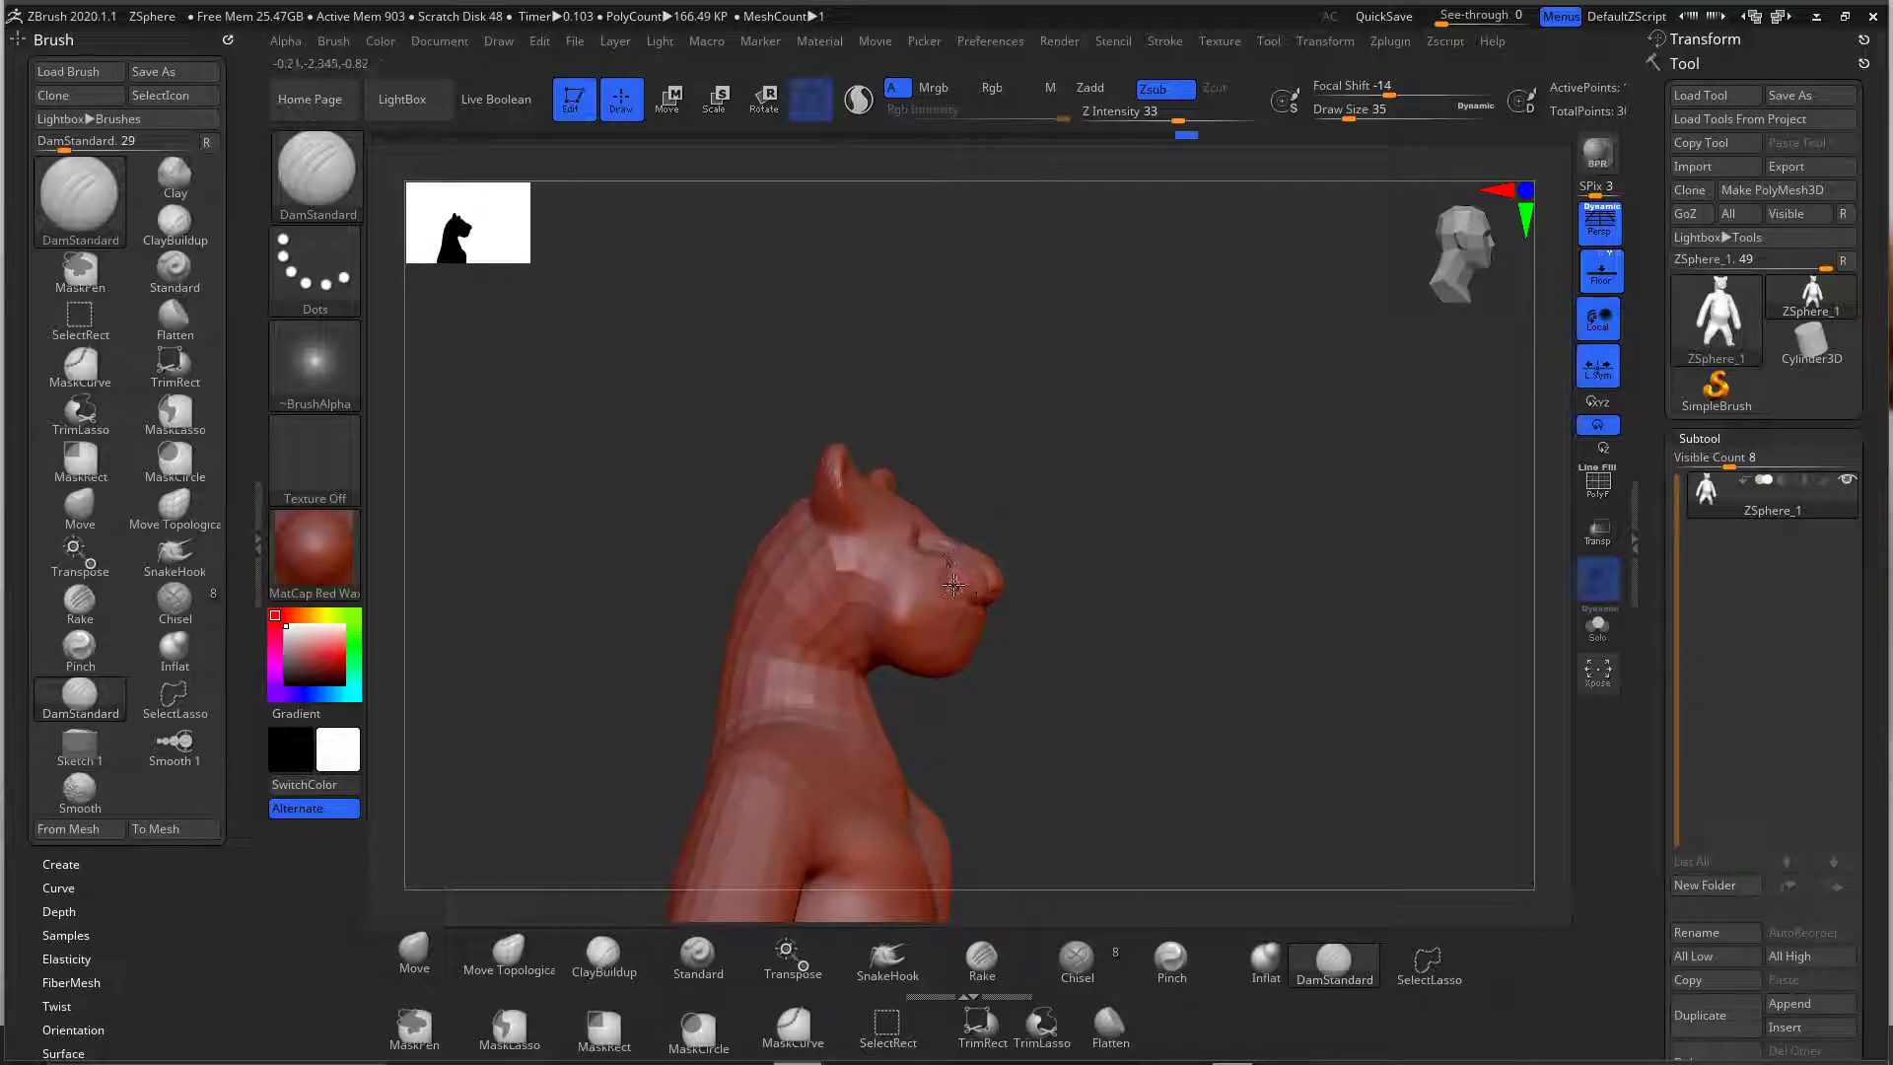
{"action": "left_click_drag", "start_coordinate": [996, 609], "coordinate": [1113, 623]}
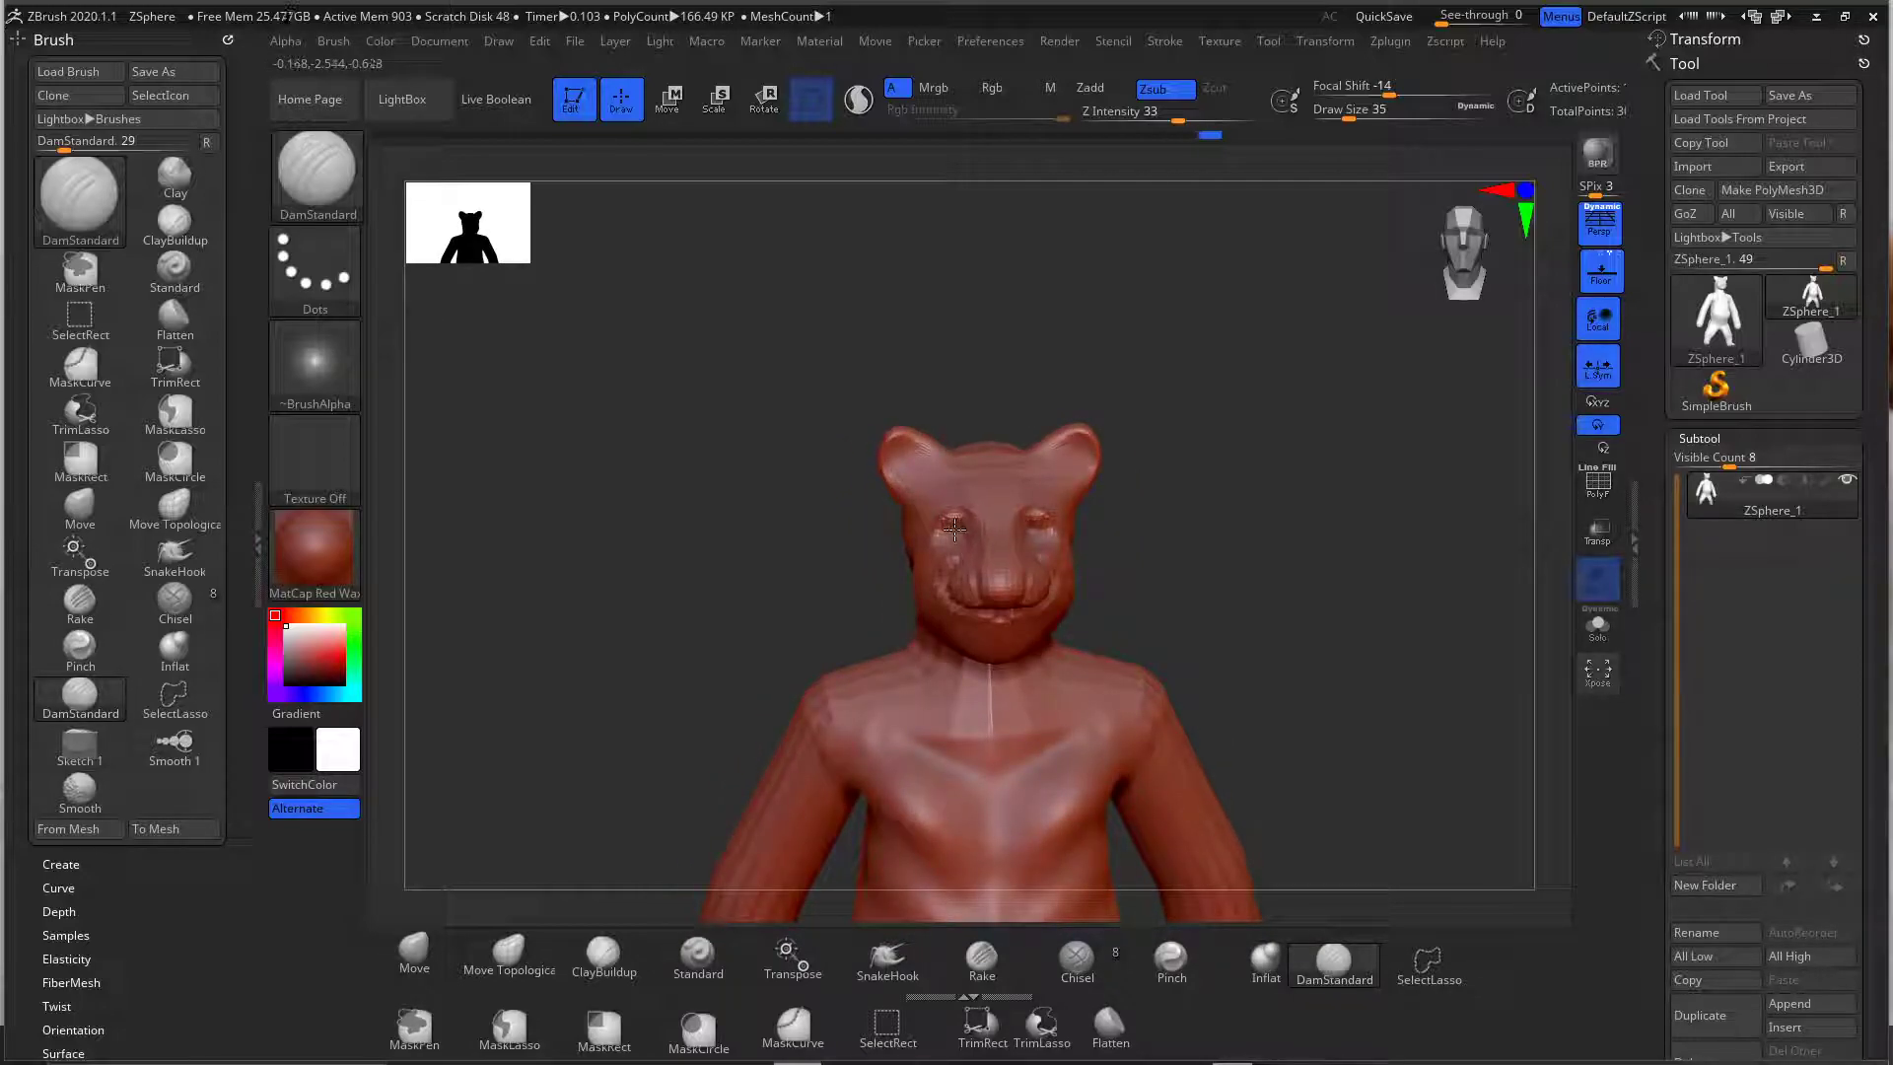
- Deepen the eye sockets with short ClayBuildup strokes at draw size 35
{"action": "left_click", "coordinate": [603, 954]}
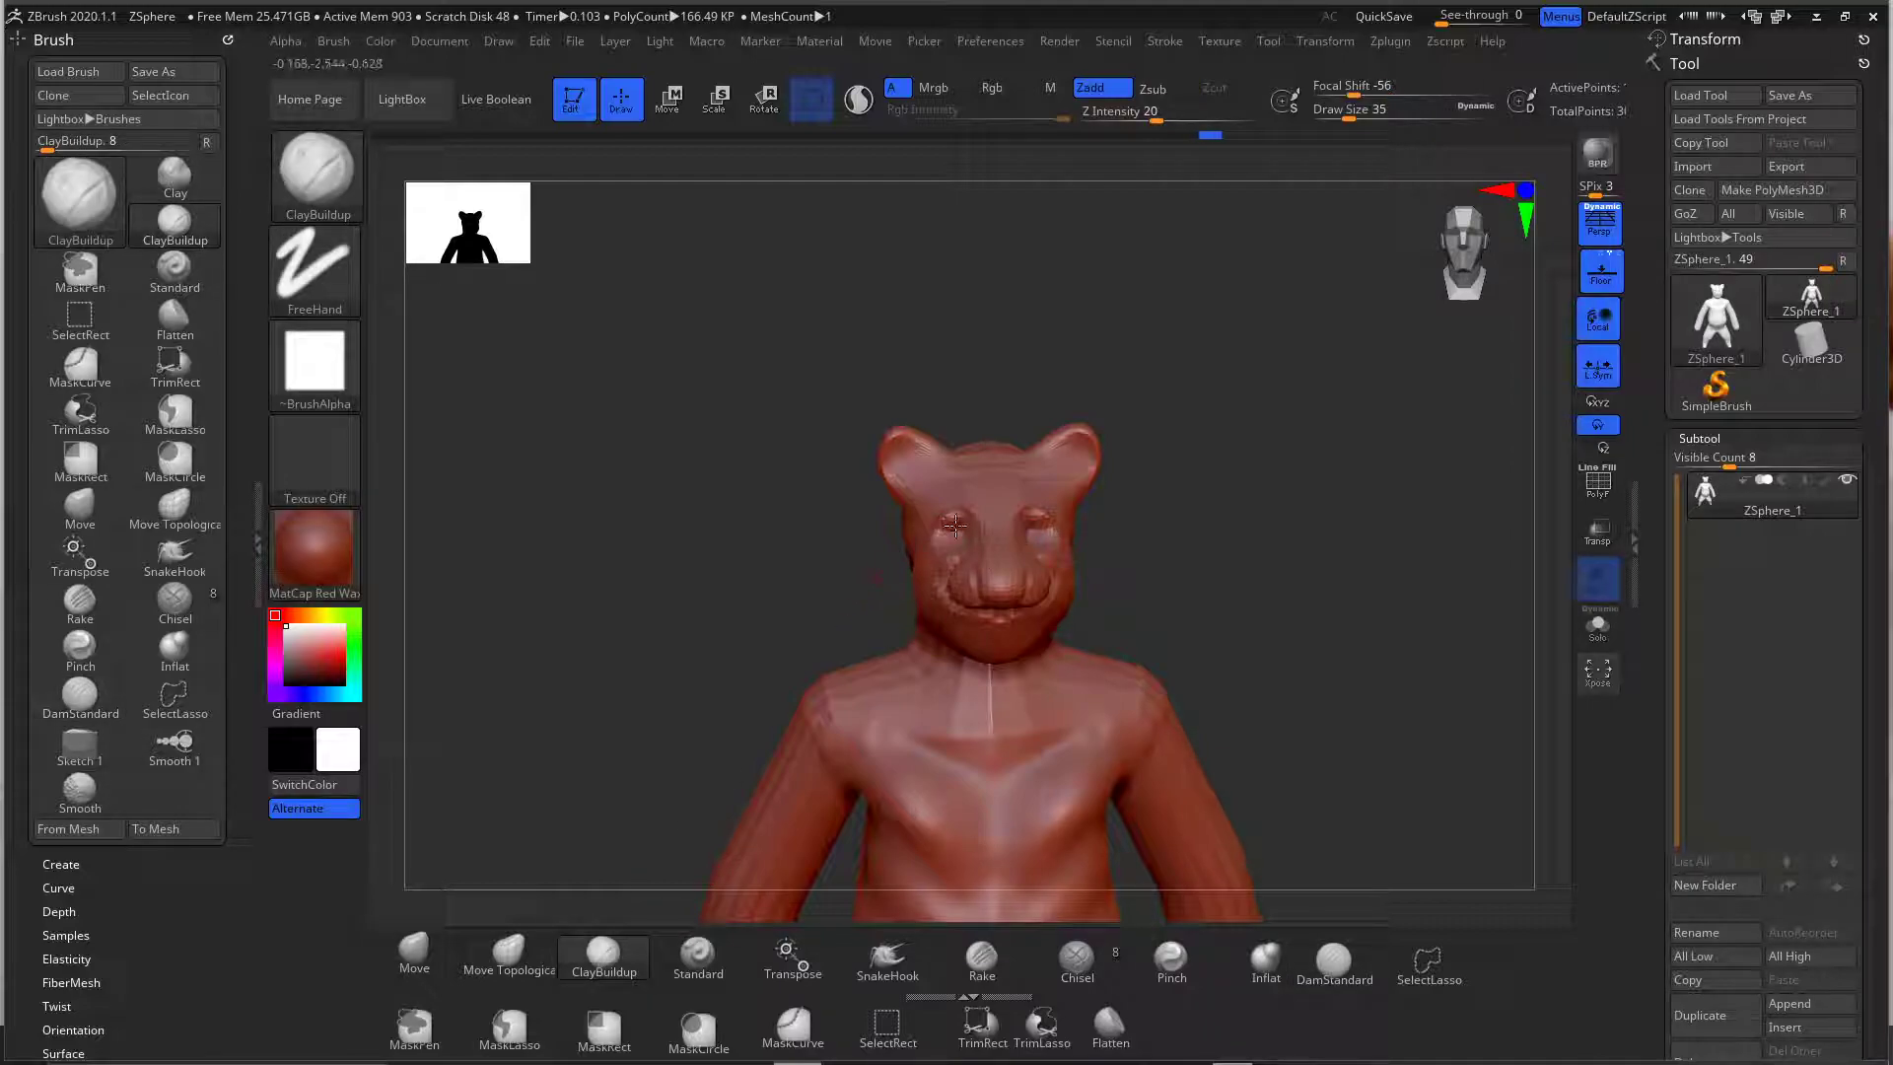
{"action": "left_click_drag", "start_coordinate": [954, 524], "coordinate": [941, 523]}
{"action": "left_click_drag", "start_coordinate": [945, 530], "coordinate": [954, 532]}
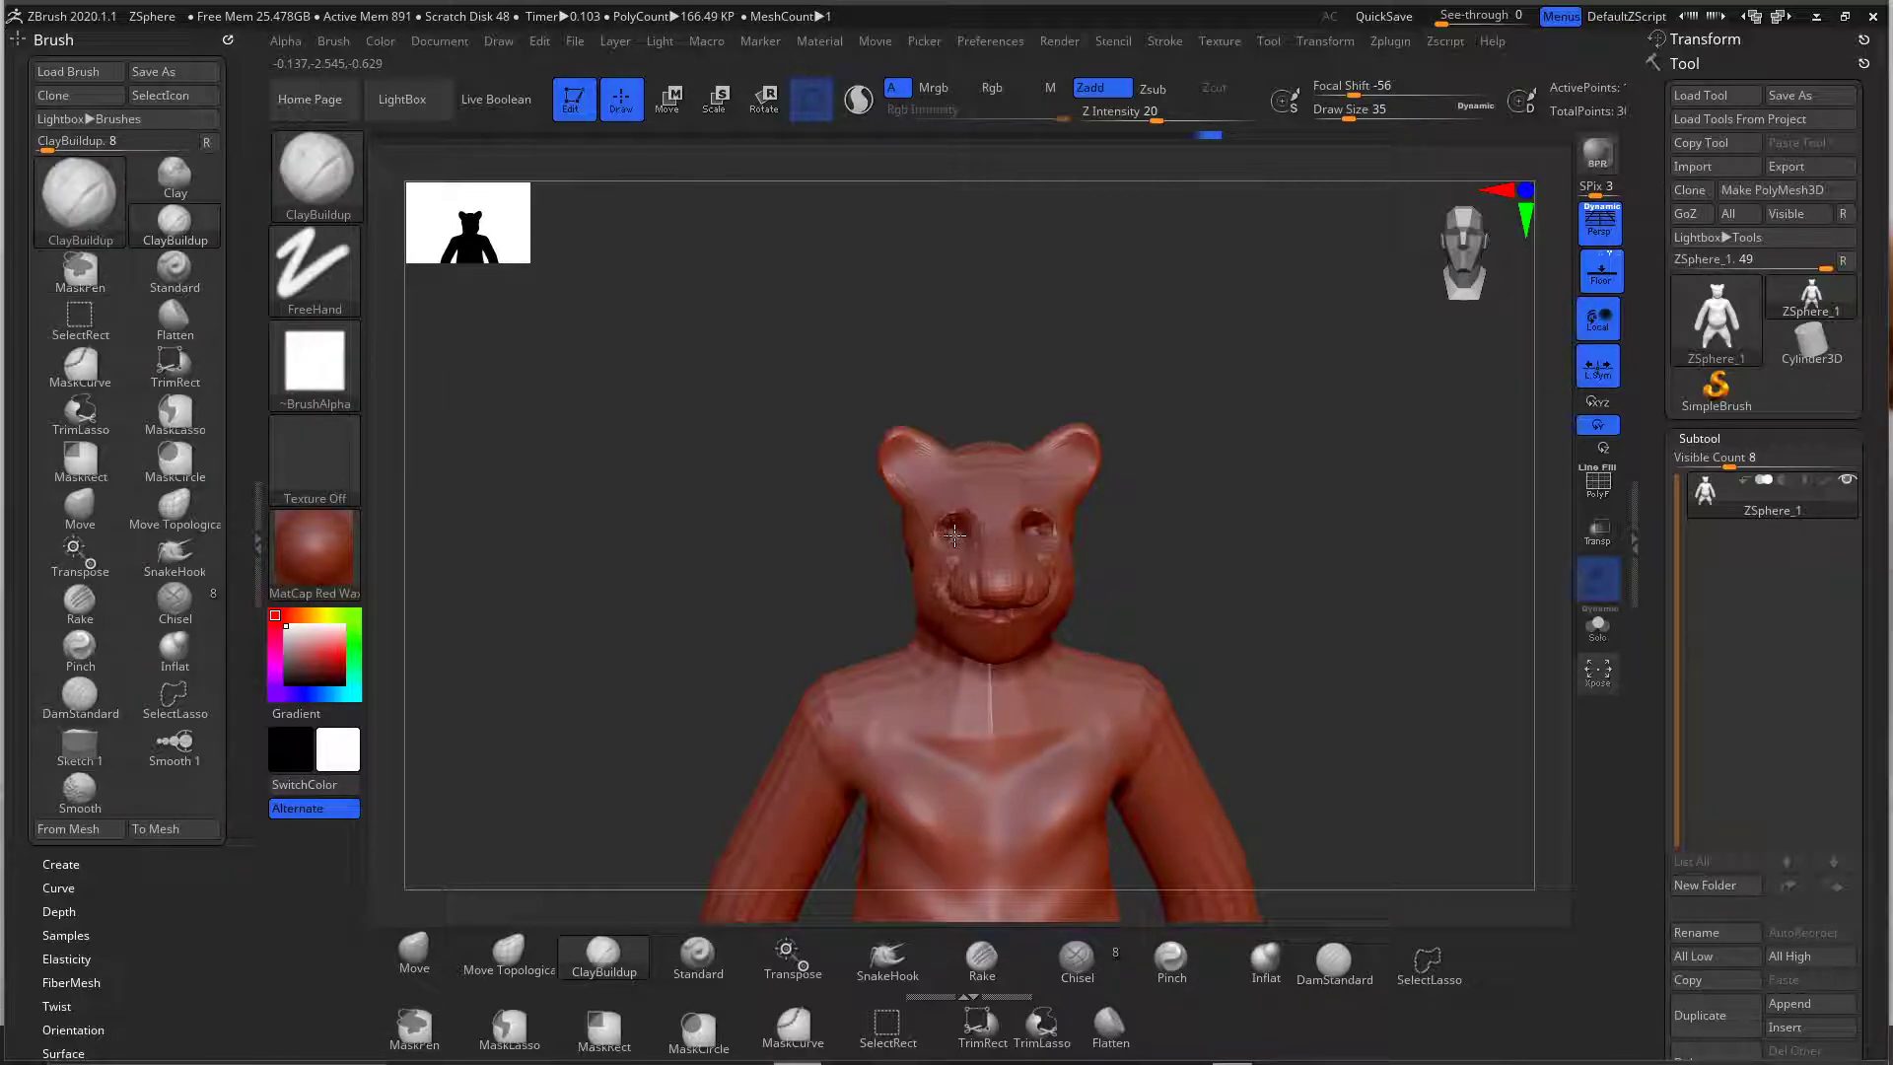
{"action": "left_click_drag", "start_coordinate": [1110, 549], "coordinate": [1147, 461]}
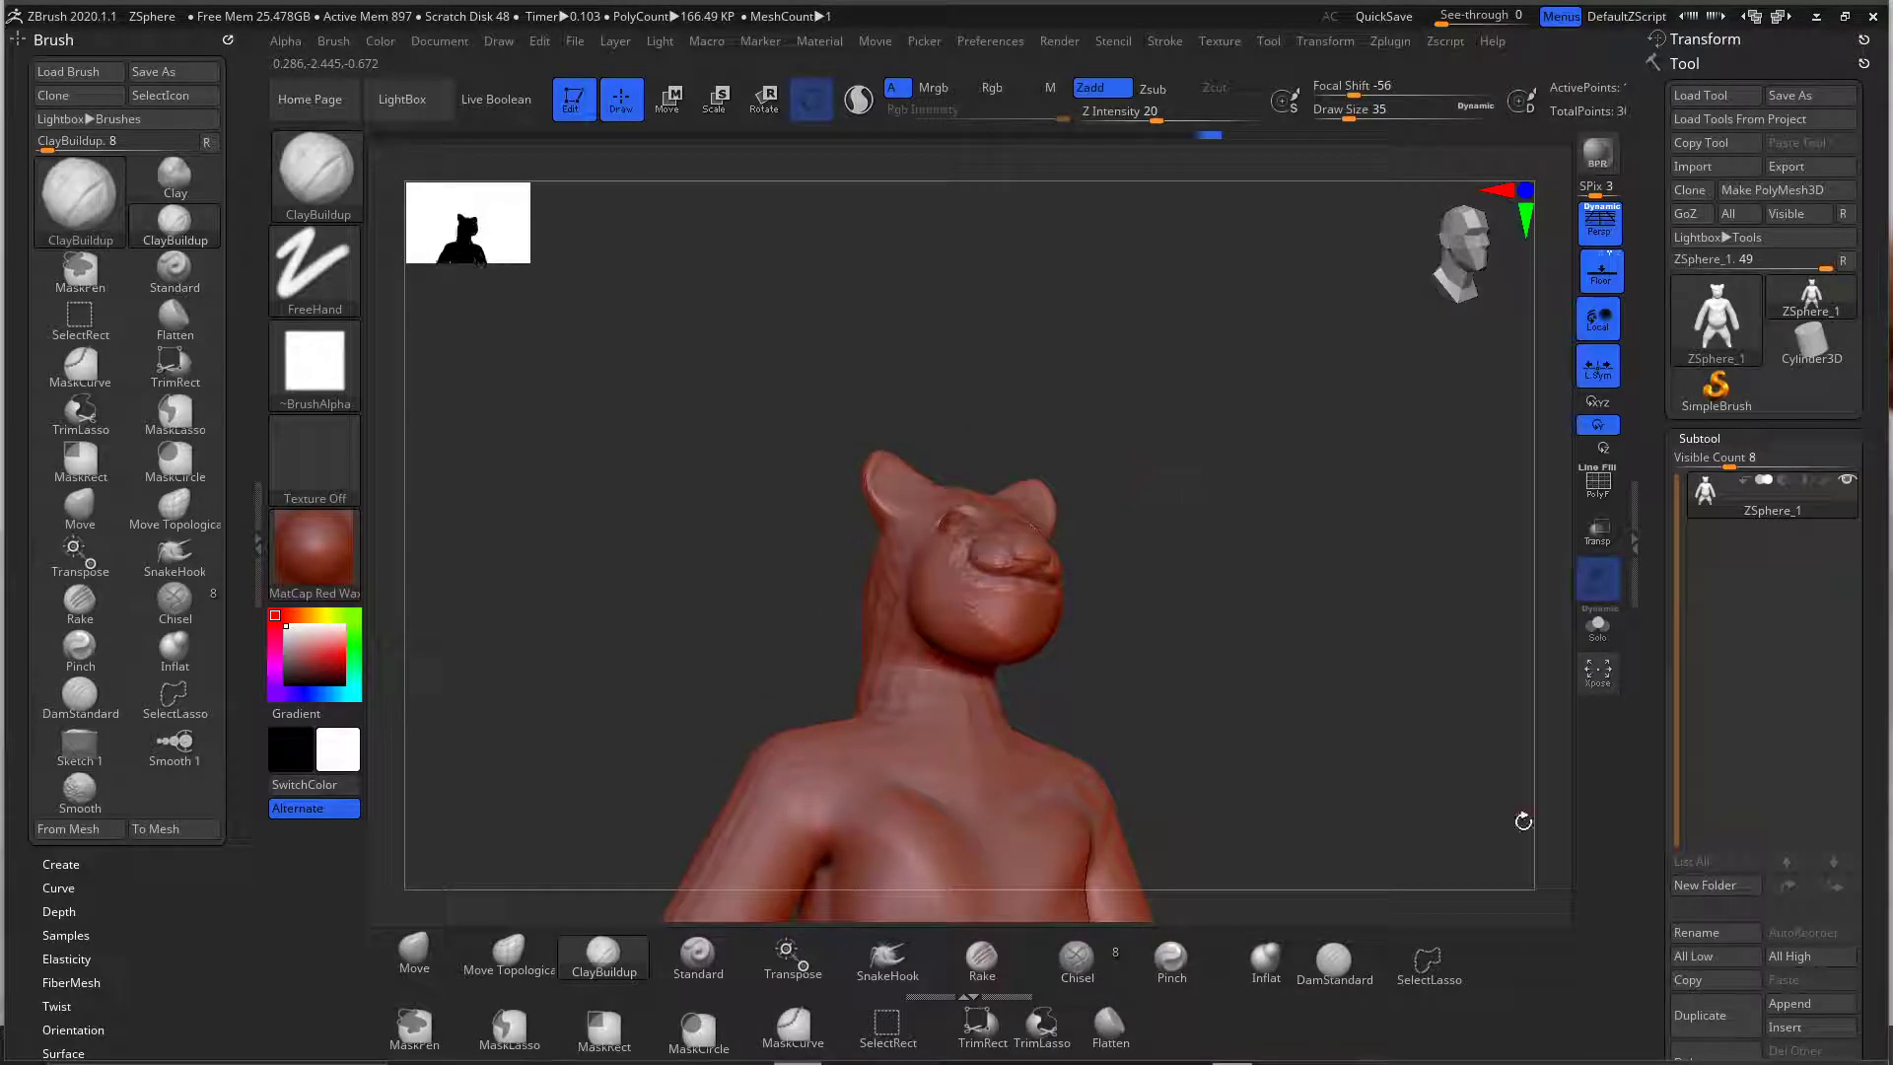
- Cut a mouth line across the lower muzzle below the nose with the DamStandard brush
{"action": "left_click", "coordinate": [1332, 958]}
{"action": "mouse_move", "coordinate": [1314, 735]}
{"action": "left_mouse_down", "text": "shift"}
{"action": "mouse_move", "coordinate": [1295, 761]}
{"action": "mouse_move", "coordinate": [1292, 735]}
{"action": "left_mouse_up", "text": "shift"}
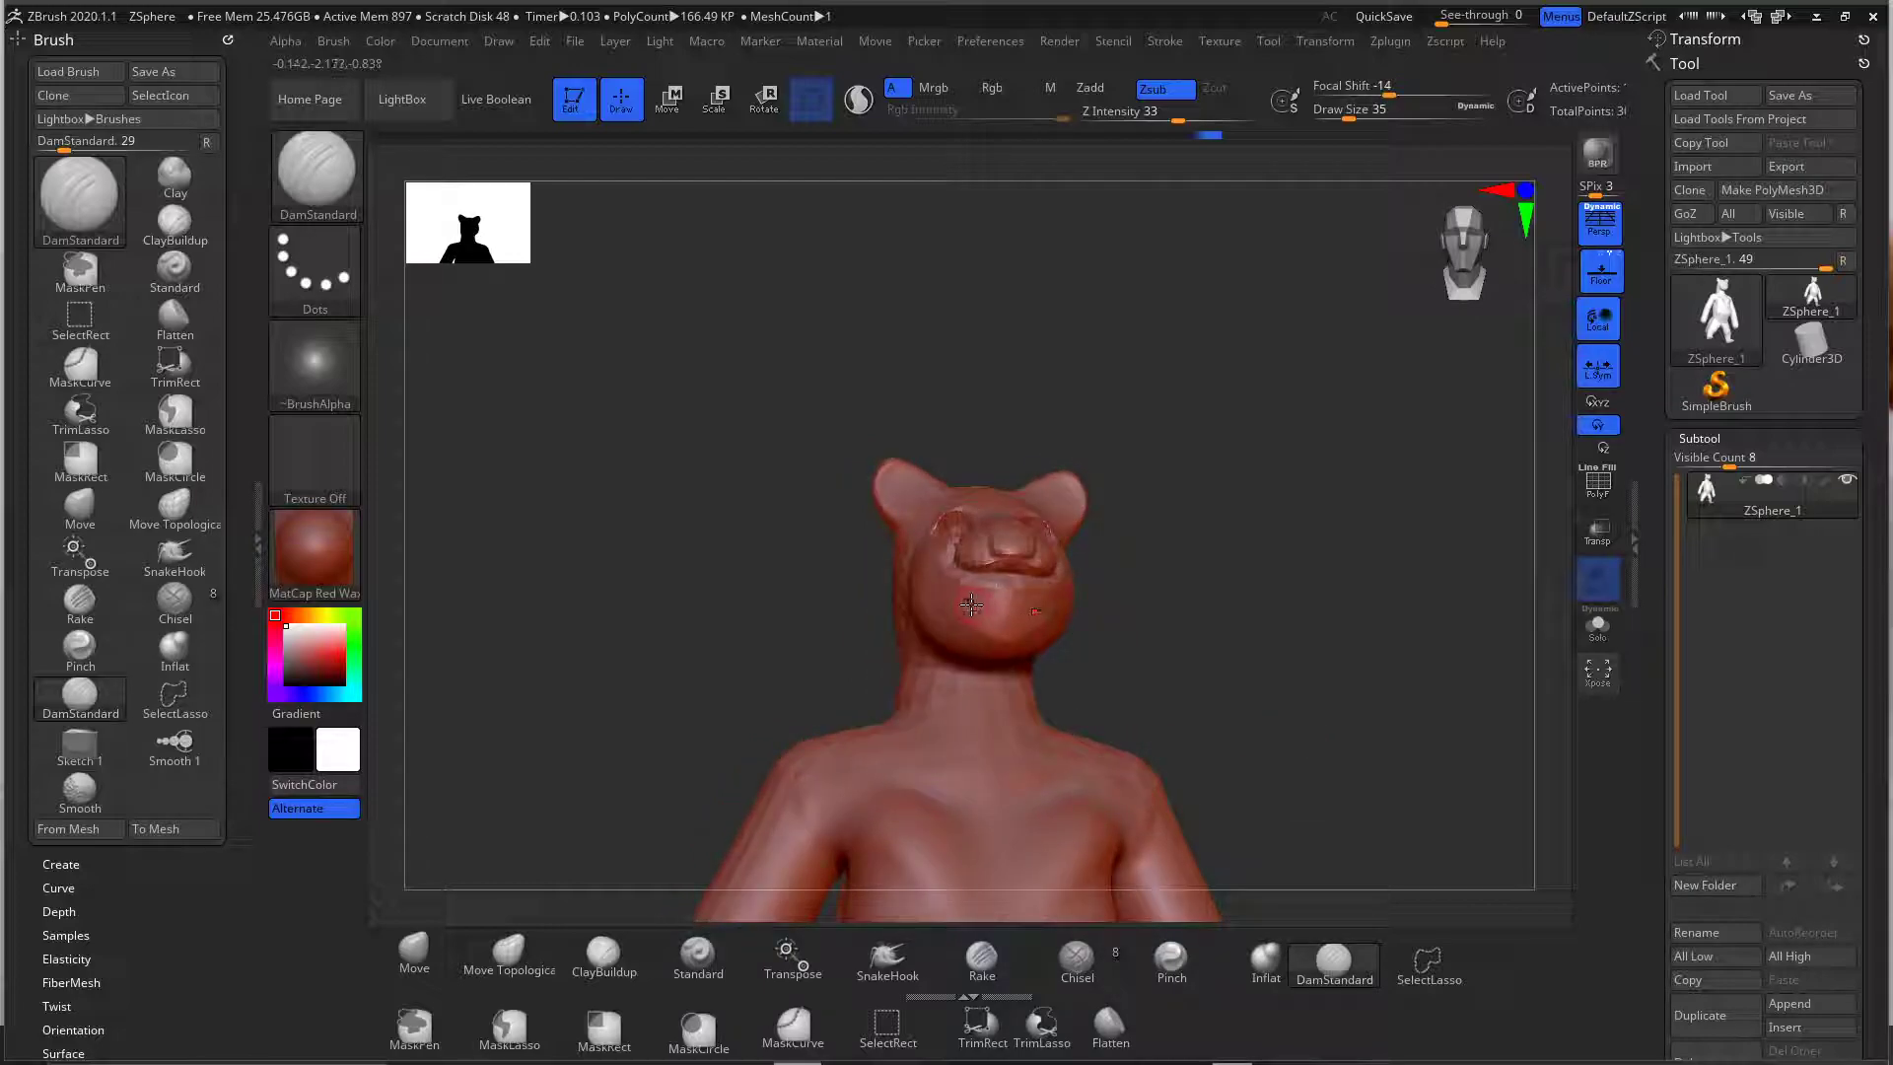
{"action": "left_click_drag", "start_coordinate": [976, 608], "coordinate": [1065, 610]}
{"action": "mouse_move", "coordinate": [1270, 603]}
{"action": "left_mouse_down"}
{"action": "mouse_move", "coordinate": [1120, 631]}
{"action": "mouse_move", "coordinate": [1364, 646]}
{"action": "mouse_move", "coordinate": [1344, 663]}
{"action": "left_mouse_up"}
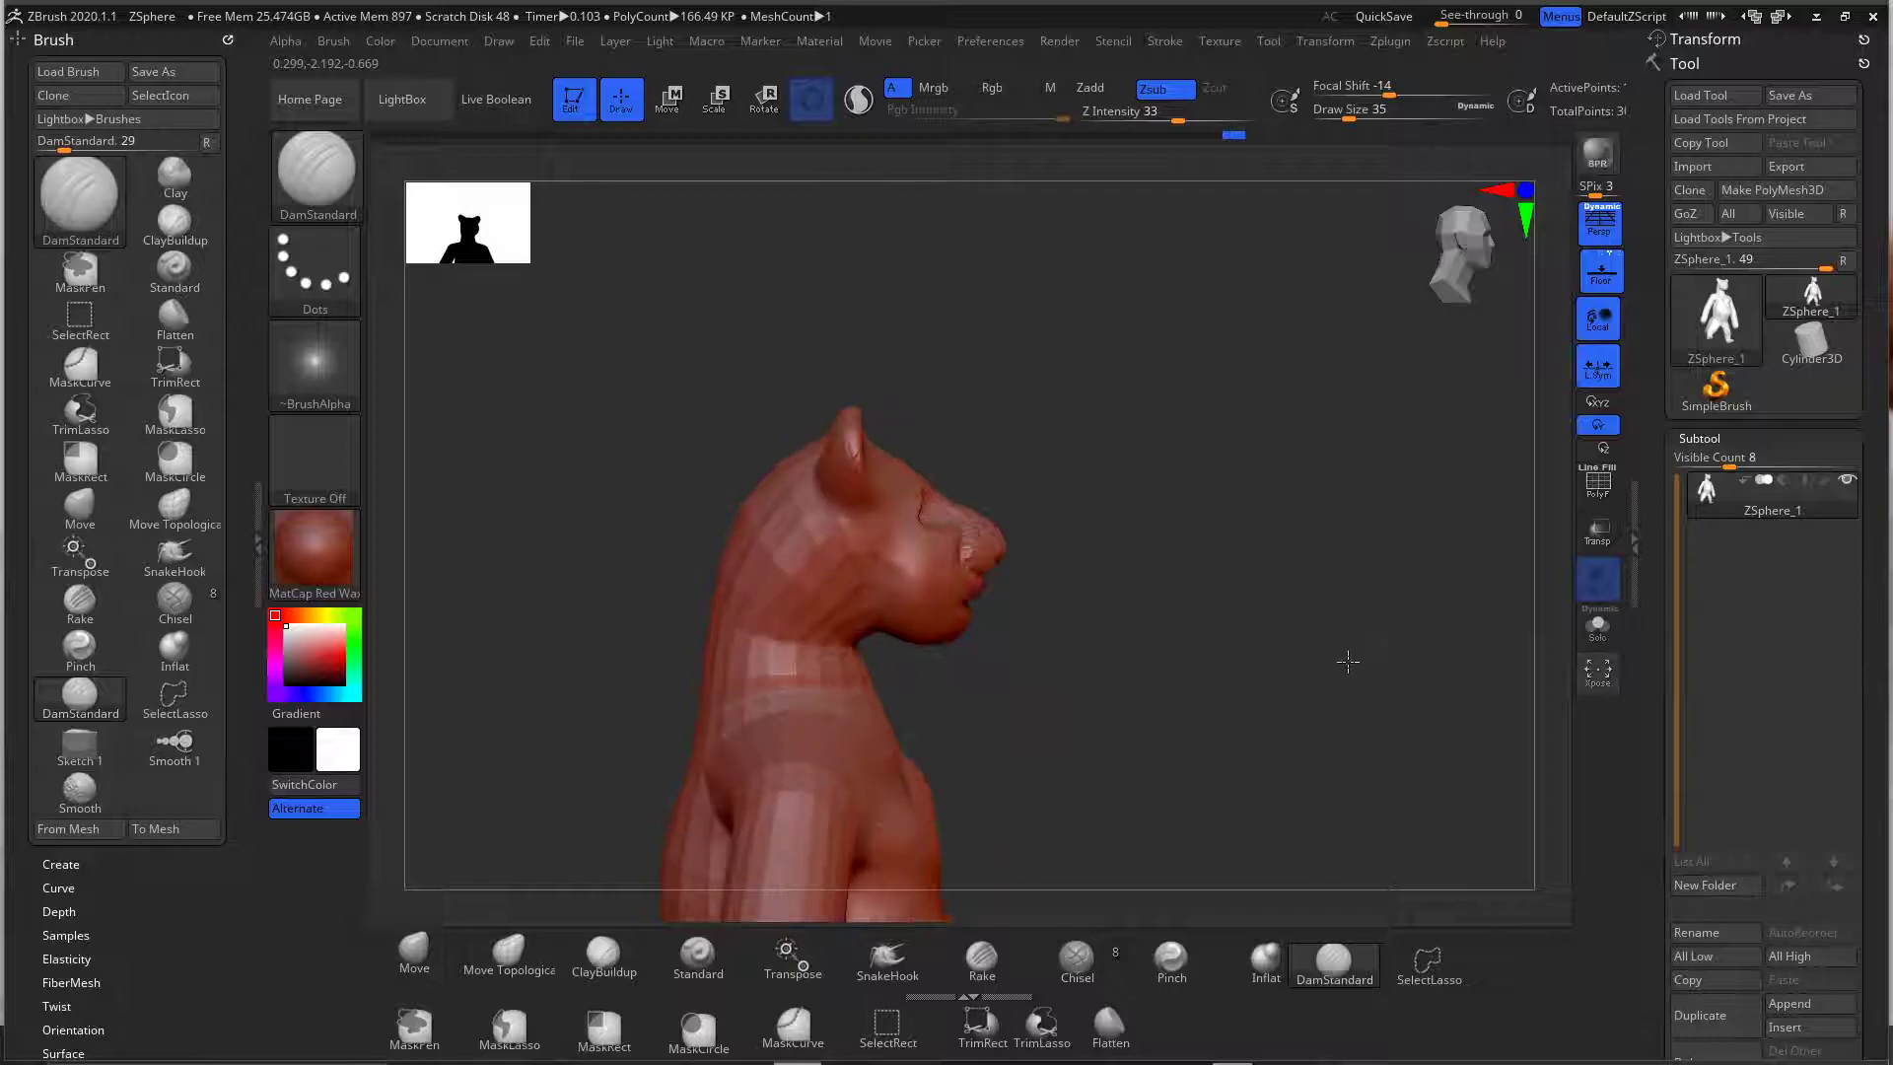
- Pull the chin and lower jaw into shape beneath the mouth with SnakeHook at draw size 101
{"action": "left_click", "coordinate": [885, 961]}
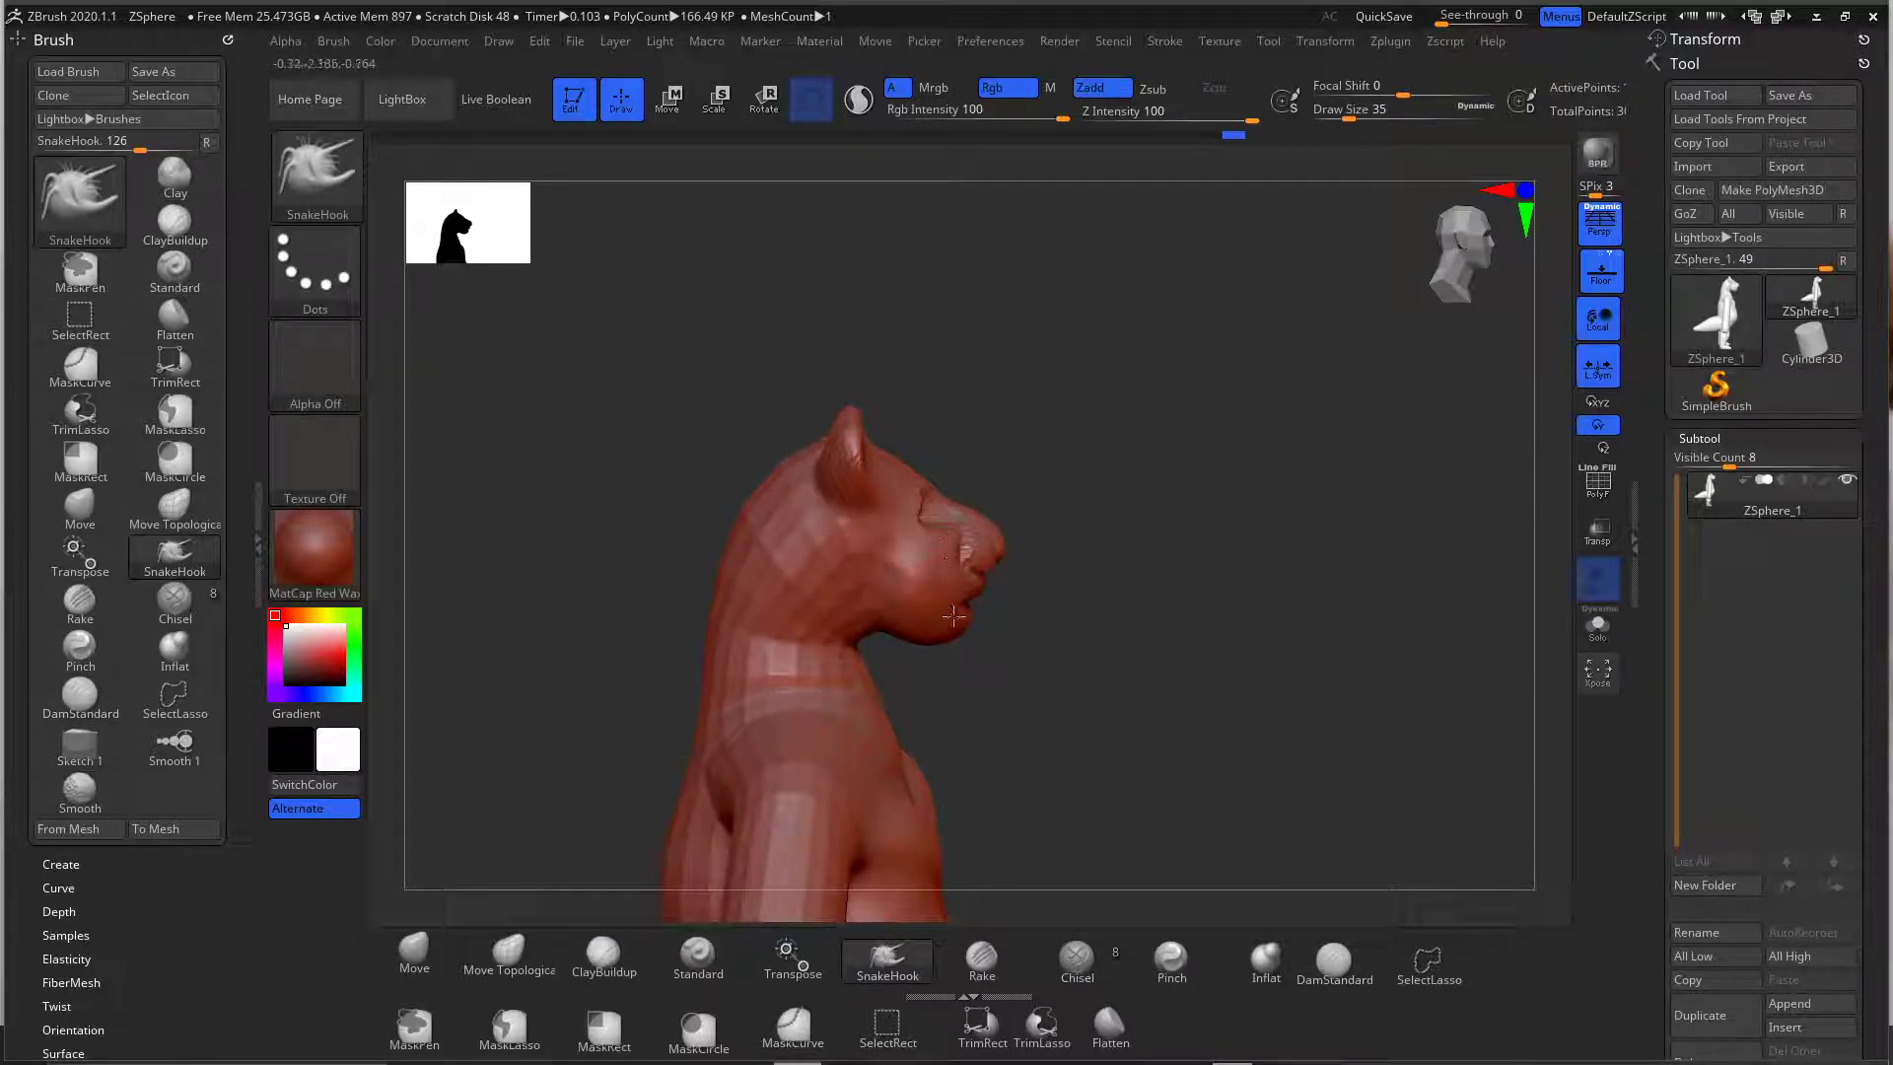
{"action": "key", "text": "s"}
{"action": "left_click_drag", "start_coordinate": [954, 634], "coordinate": [974, 632]}
{"action": "mouse_move", "coordinate": [953, 622]}
{"action": "left_mouse_down"}
{"action": "mouse_move", "coordinate": [970, 621]}
{"action": "mouse_move", "coordinate": [920, 637]}
{"action": "left_mouse_up"}
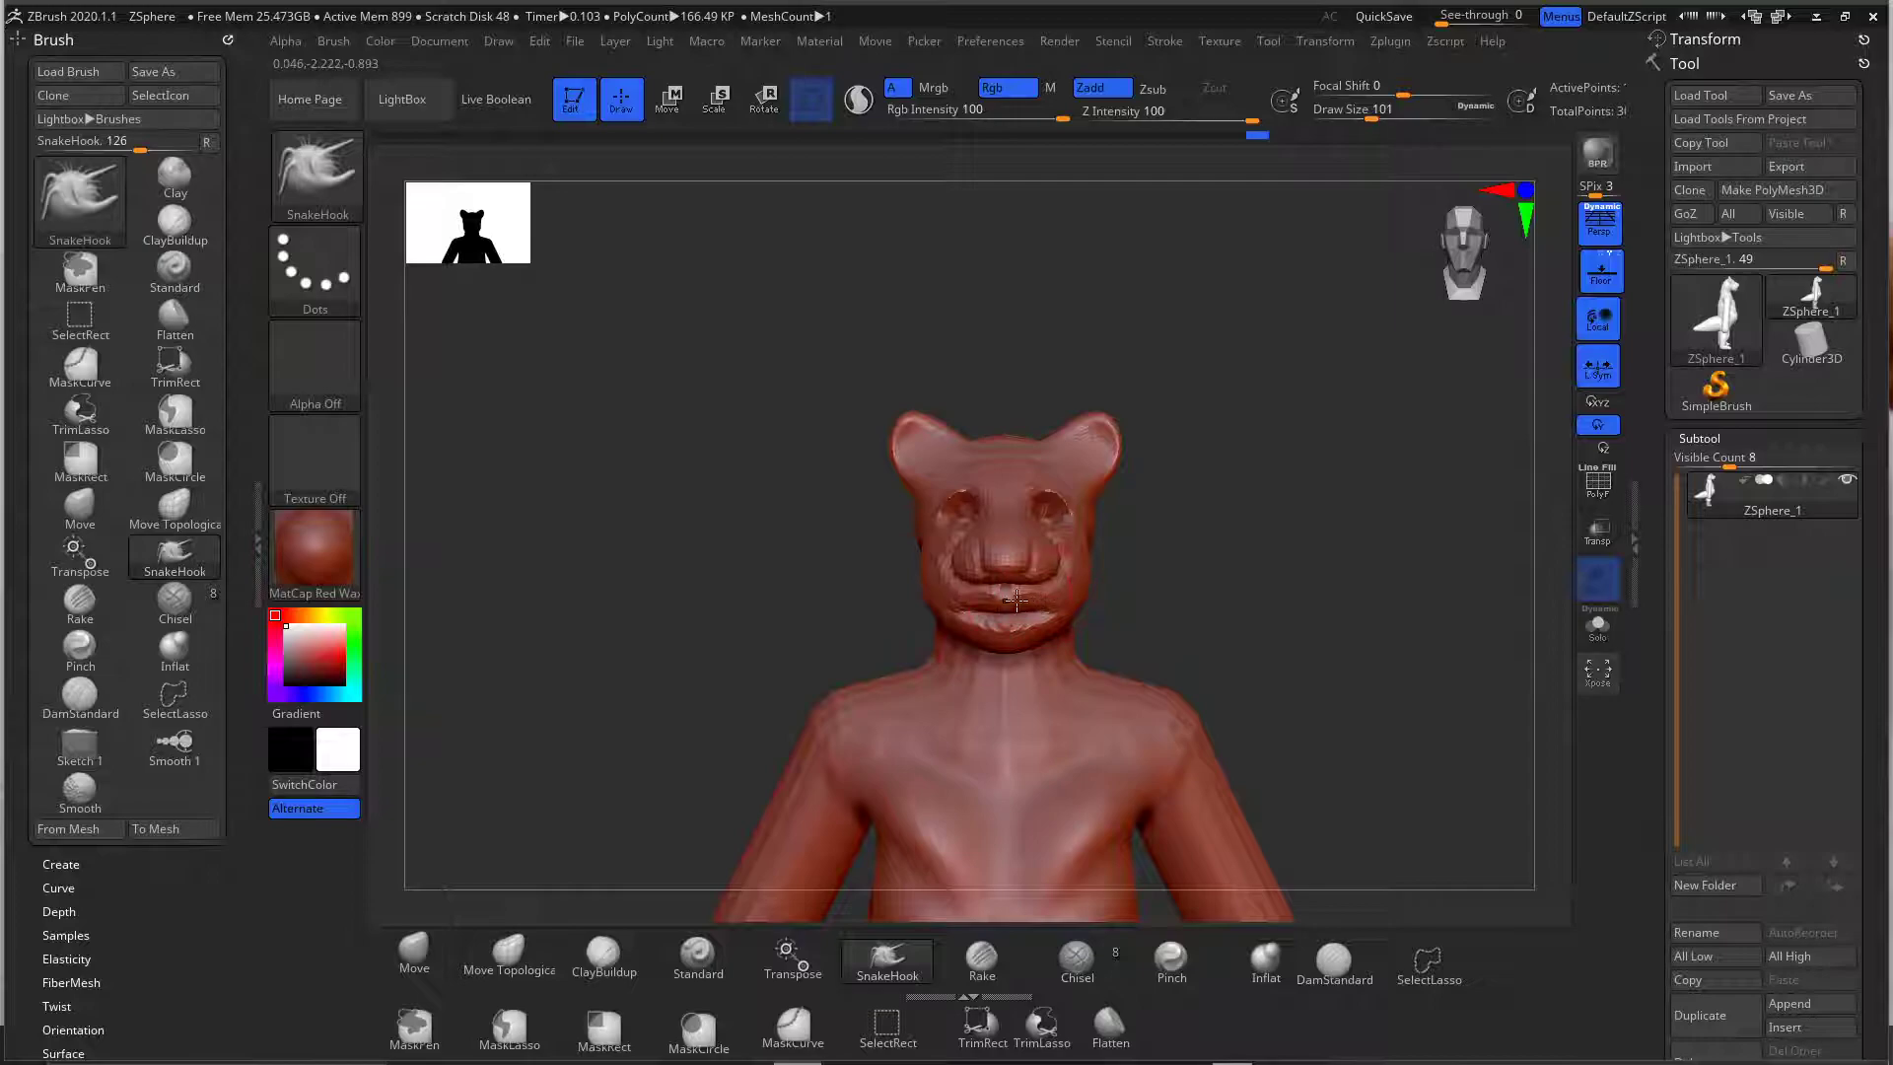
{"action": "left_click_drag", "start_coordinate": [1099, 616], "coordinate": [1196, 625]}
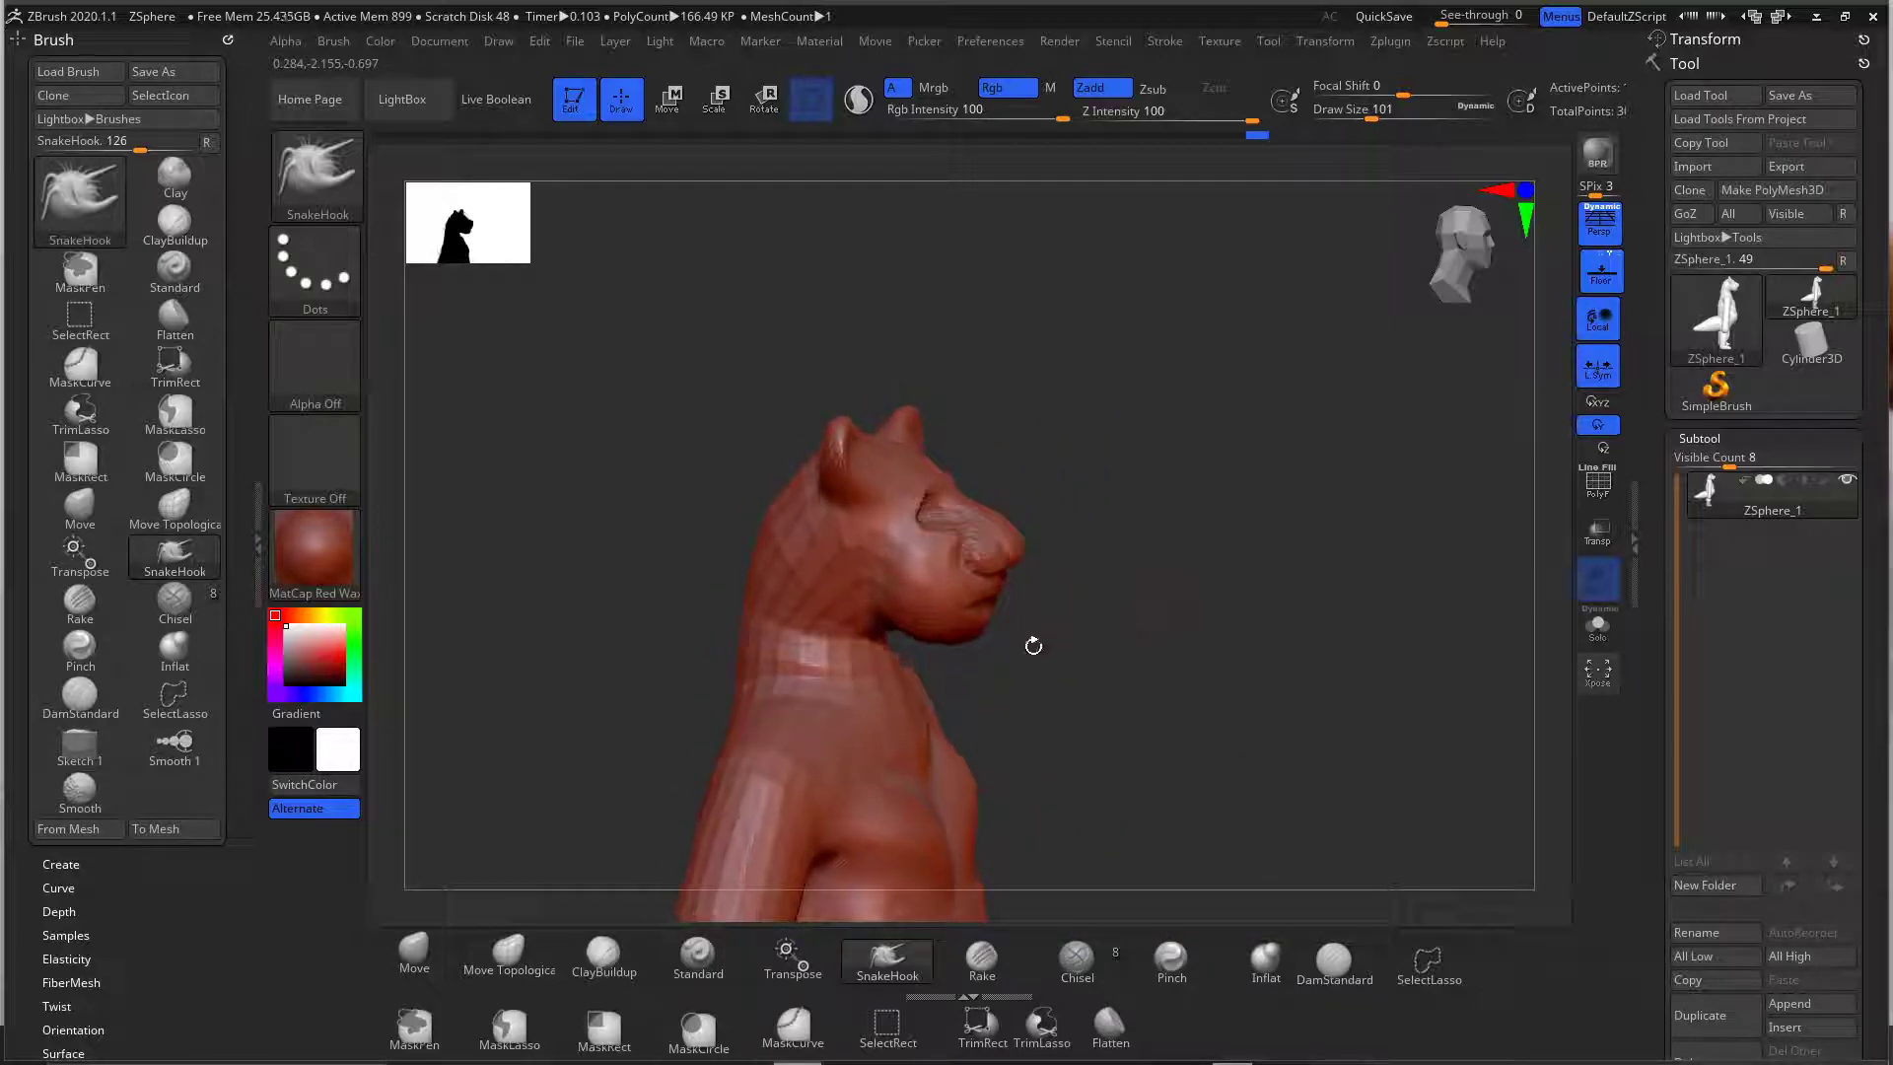
{"action": "mouse_move", "coordinate": [987, 635]}
{"action": "left_mouse_down"}
{"action": "mouse_move", "coordinate": [971, 635]}
{"action": "mouse_move", "coordinate": [1049, 633]}
{"action": "mouse_move", "coordinate": [1030, 637]}
{"action": "left_mouse_up"}
{"action": "right_click_drag", "start_coordinate": [1023, 640], "coordinate": [1048, 651]}
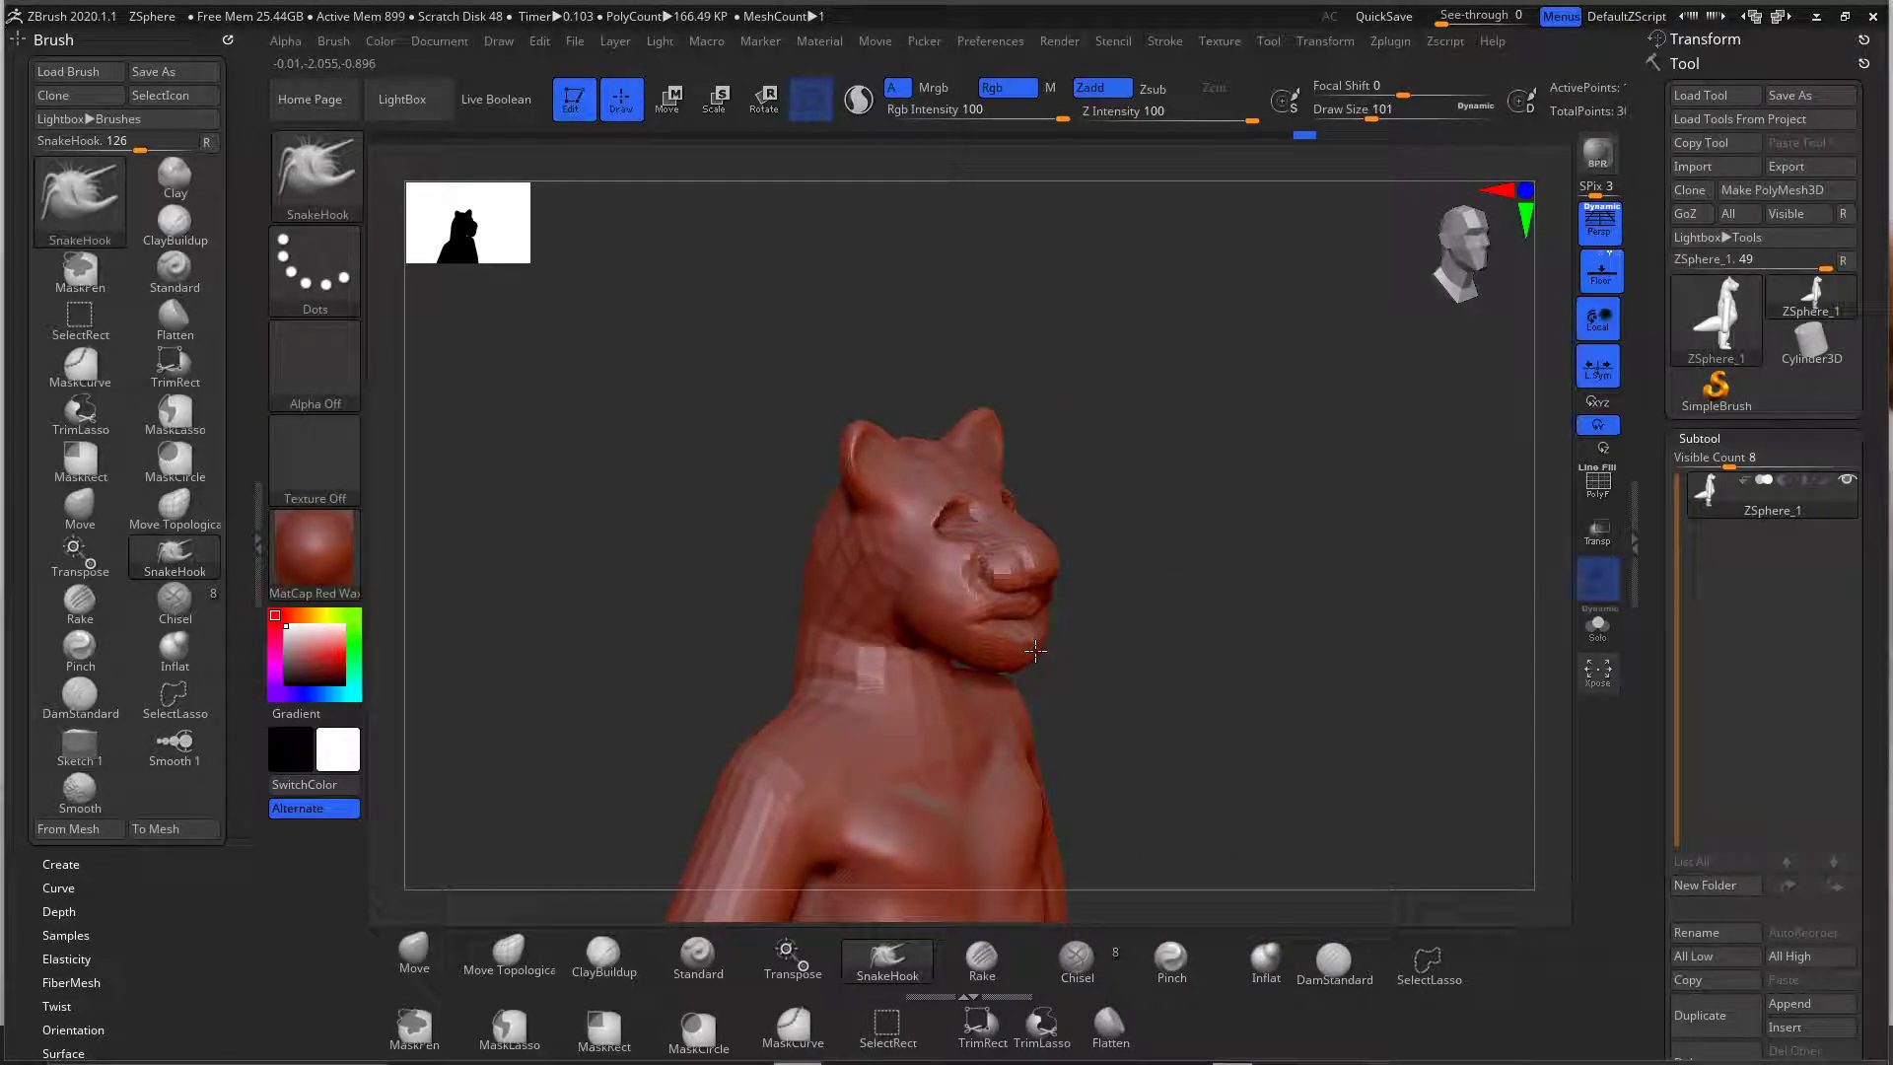
{"action": "mouse_move", "coordinate": [1036, 644]}
{"action": "right_mouse_down"}
{"action": "mouse_move", "coordinate": [1161, 592]}
{"action": "mouse_move", "coordinate": [996, 601]}
{"action": "mouse_move", "coordinate": [1055, 591]}
{"action": "mouse_move", "coordinate": [888, 581]}
{"action": "mouse_move", "coordinate": [904, 580]}
{"action": "right_mouse_up"}
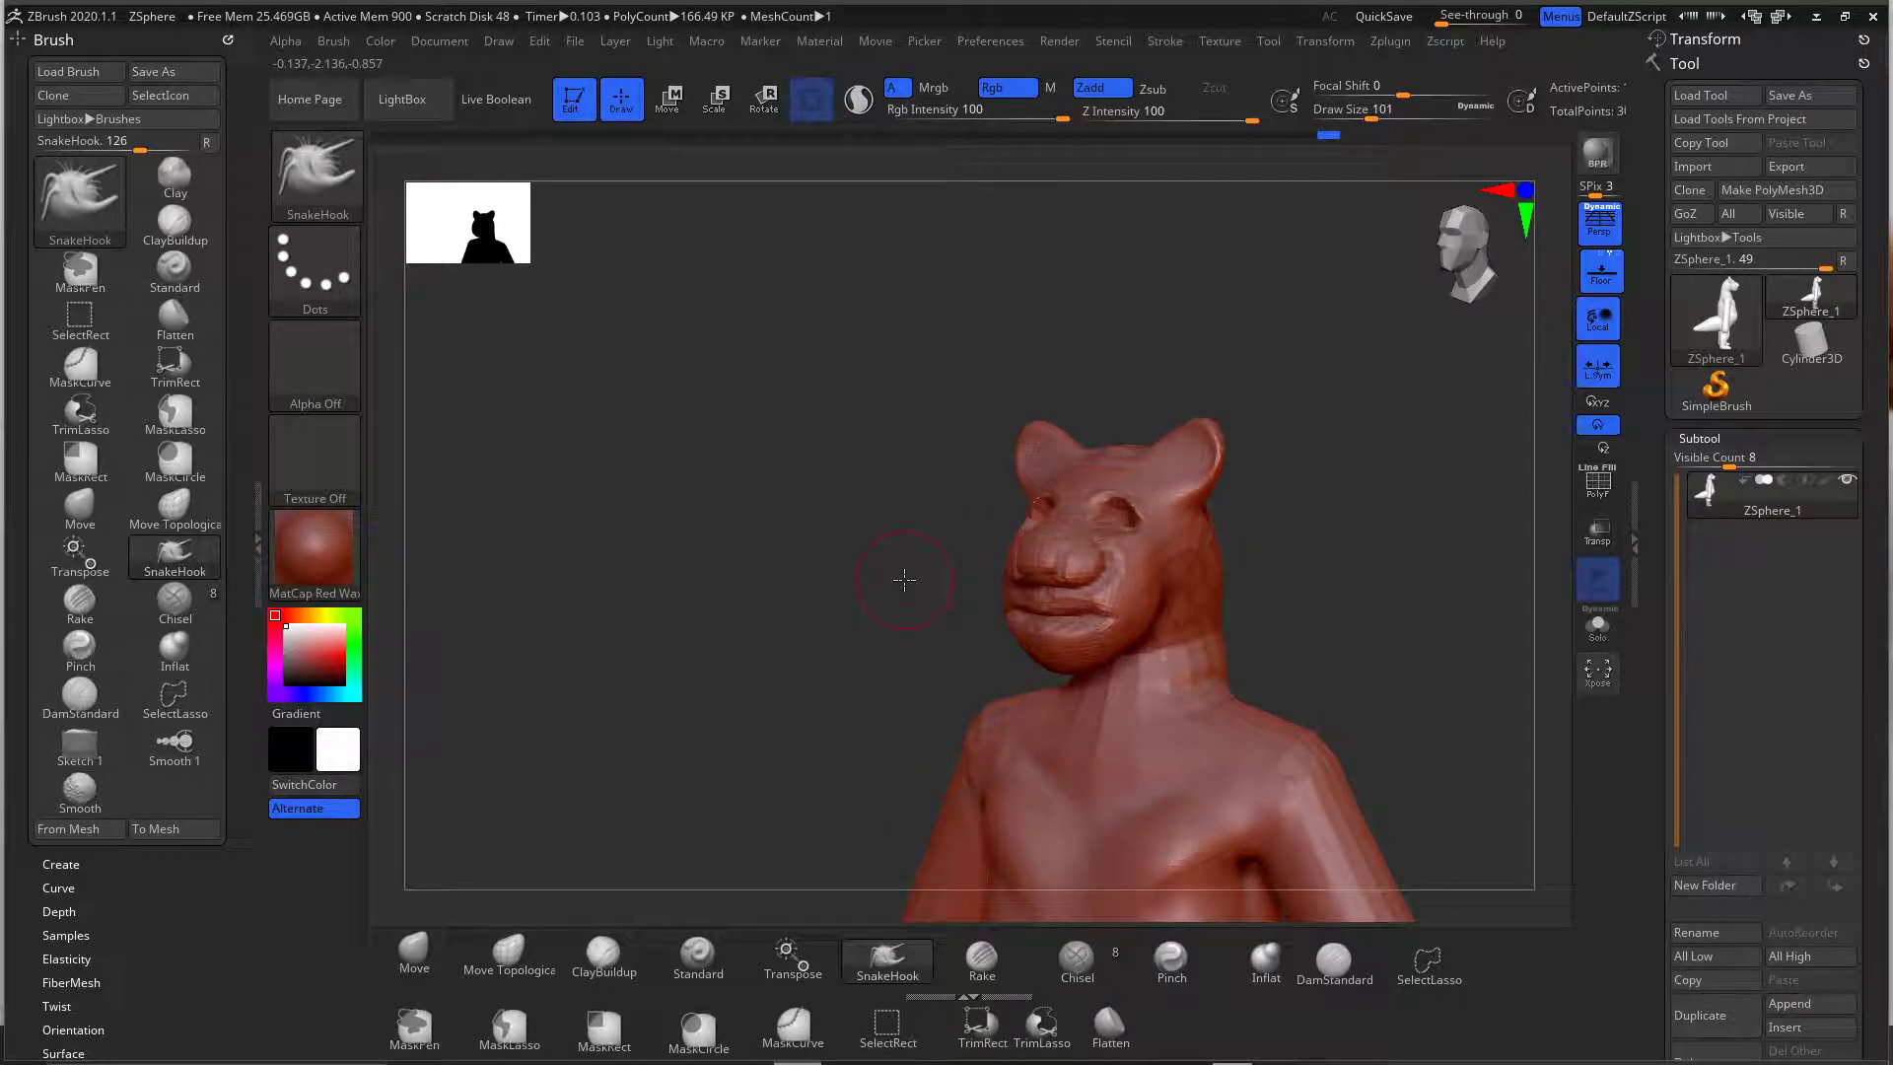
- Work over the chest beside the armpits with ClayBuildup at draw size 101 and smooth the torso
{"action": "key", "text": "f"}
{"action": "right_click_drag", "start_coordinate": [1242, 511], "coordinate": [857, 468]}
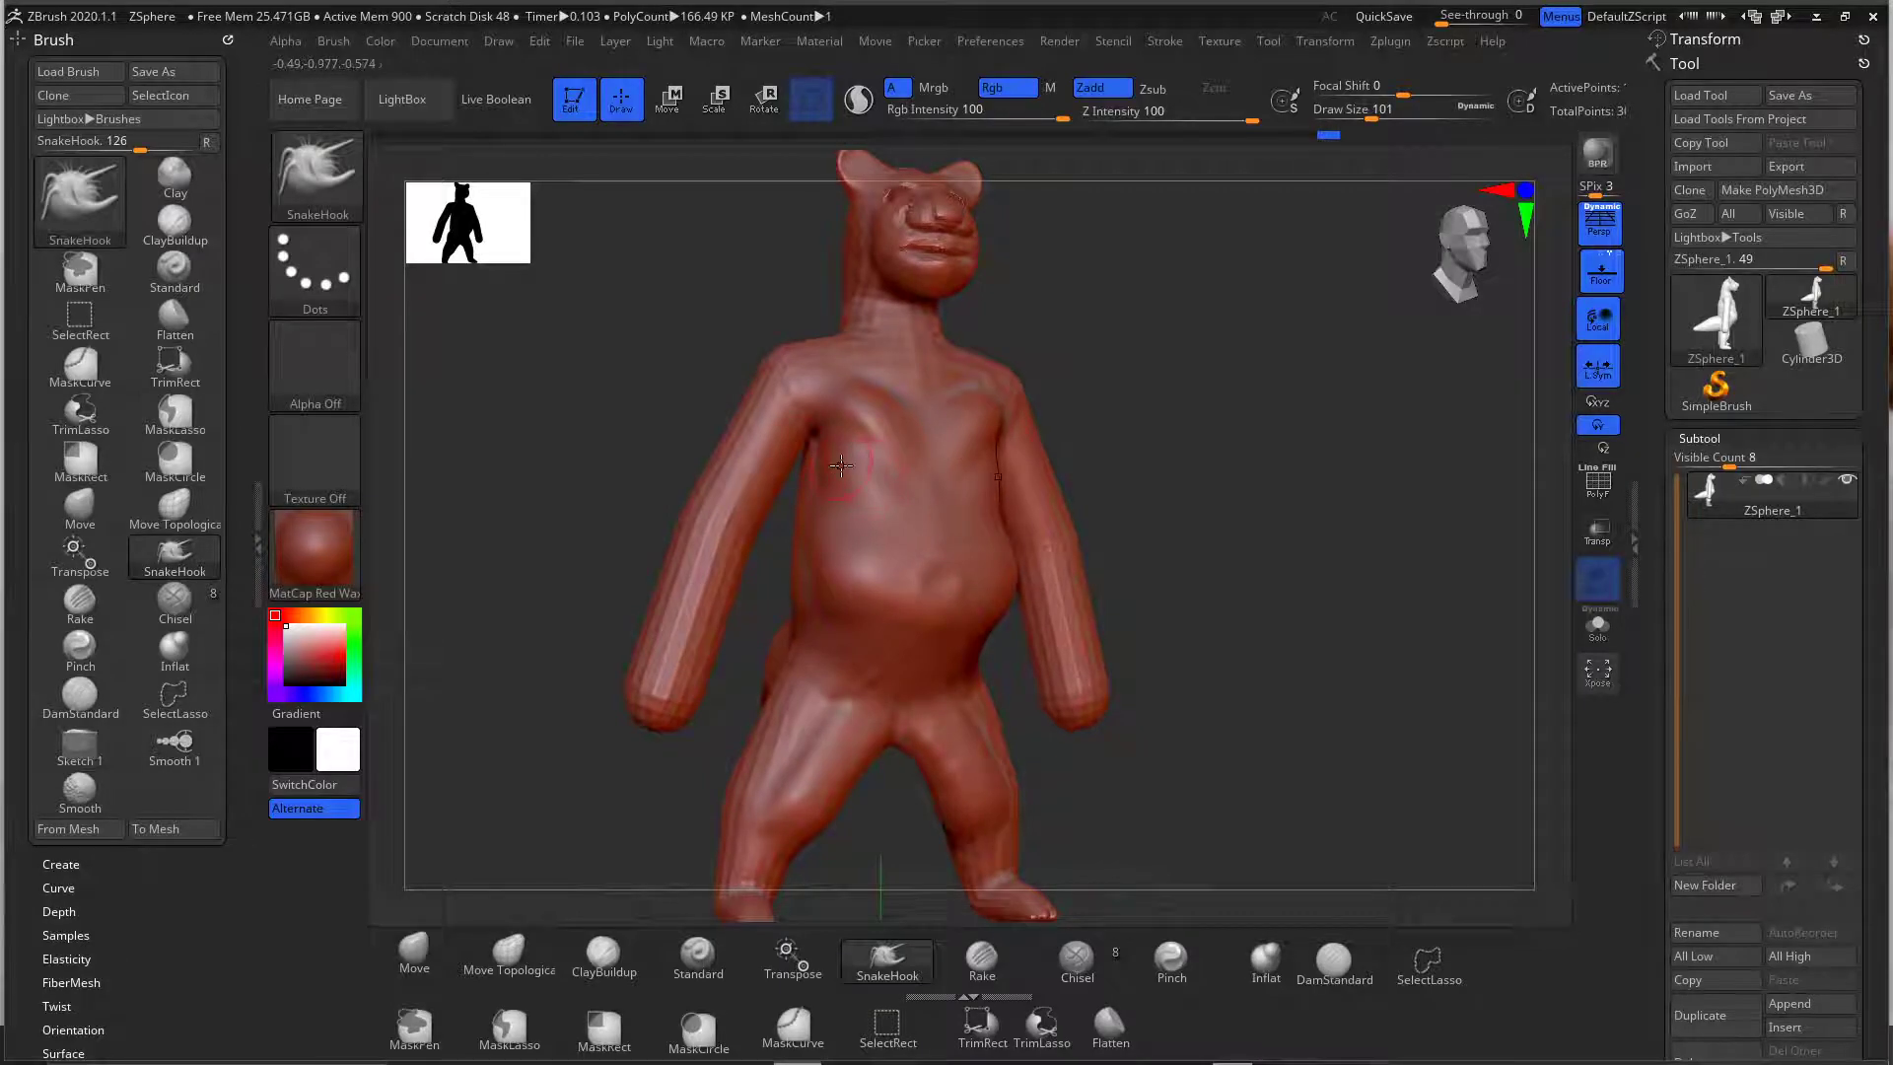
{"action": "left_click", "coordinate": [603, 956]}
{"action": "mouse_move", "coordinate": [844, 435]}
{"action": "left_mouse_down"}
{"action": "mouse_move", "coordinate": [887, 478]}
{"action": "mouse_move", "coordinate": [863, 431]}
{"action": "mouse_move", "coordinate": [822, 443]}
{"action": "left_mouse_up"}
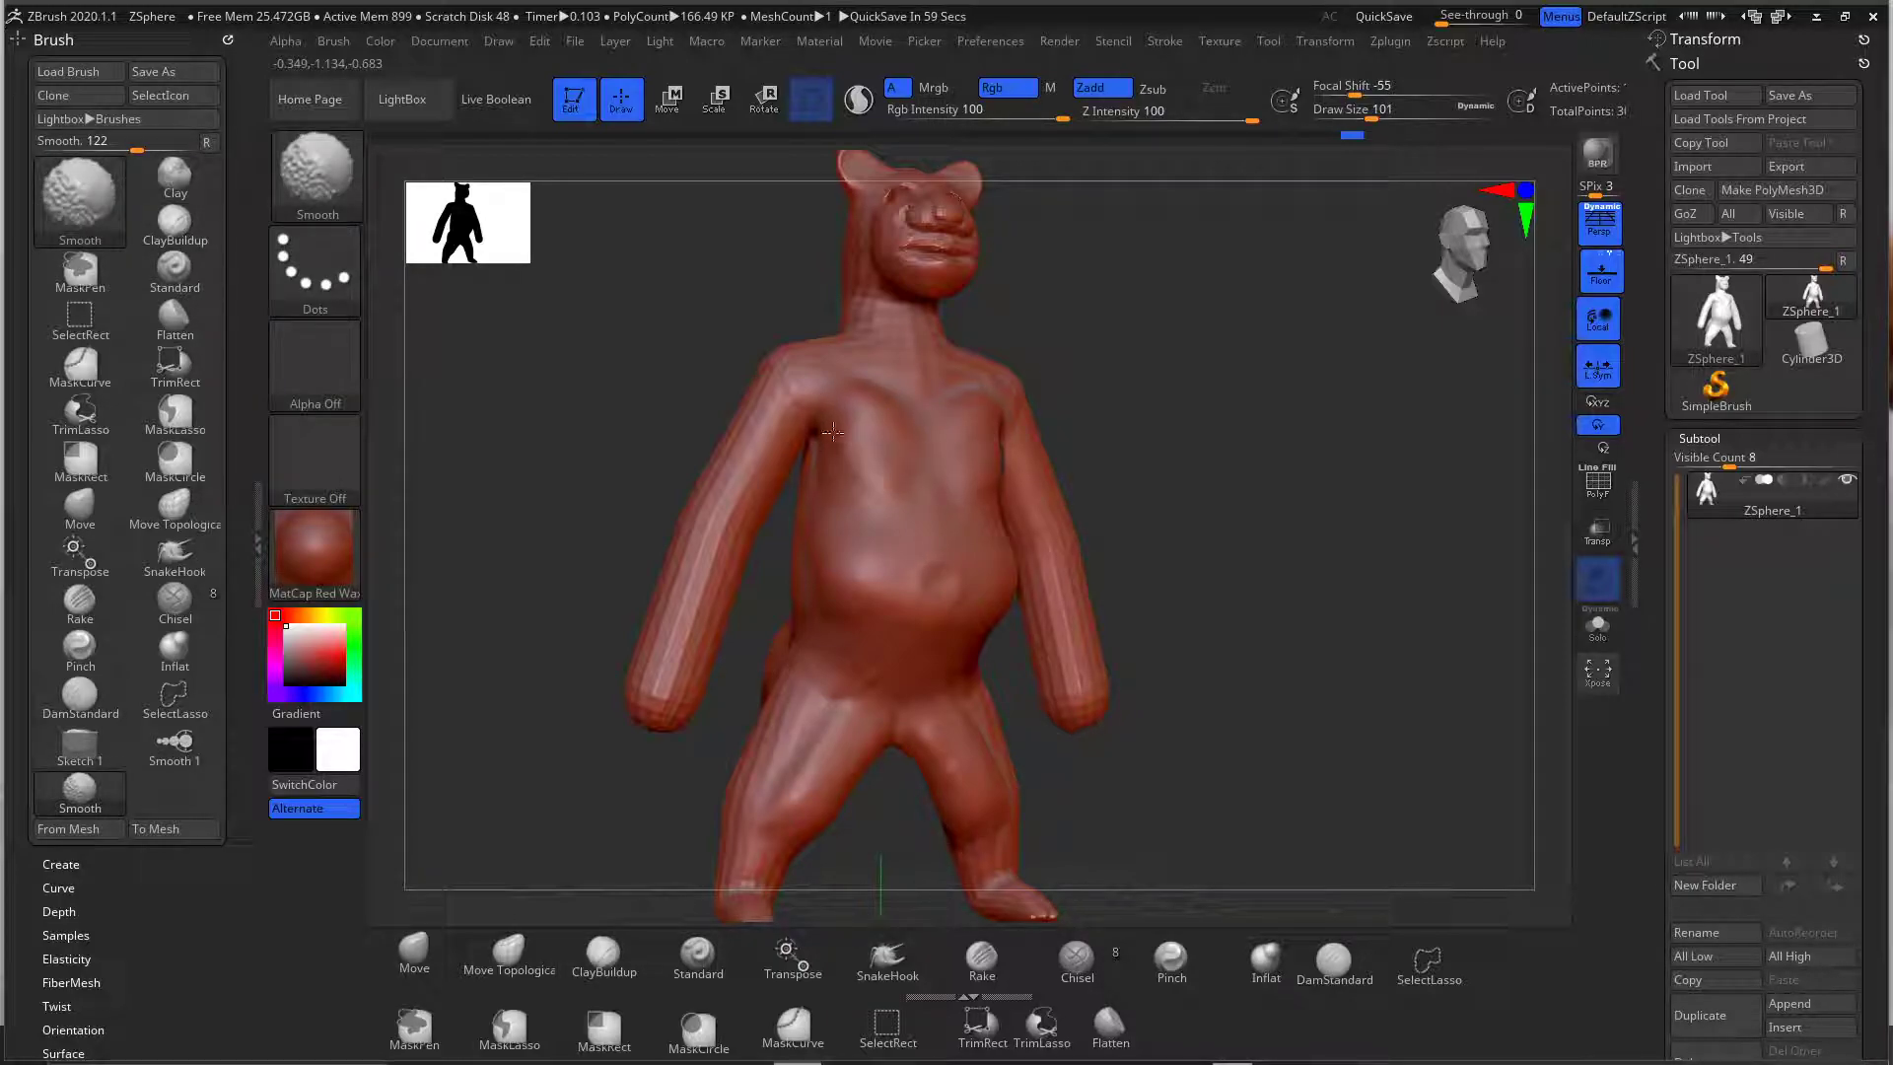
{"action": "left_click_drag", "start_coordinate": [1128, 523], "coordinate": [794, 596]}
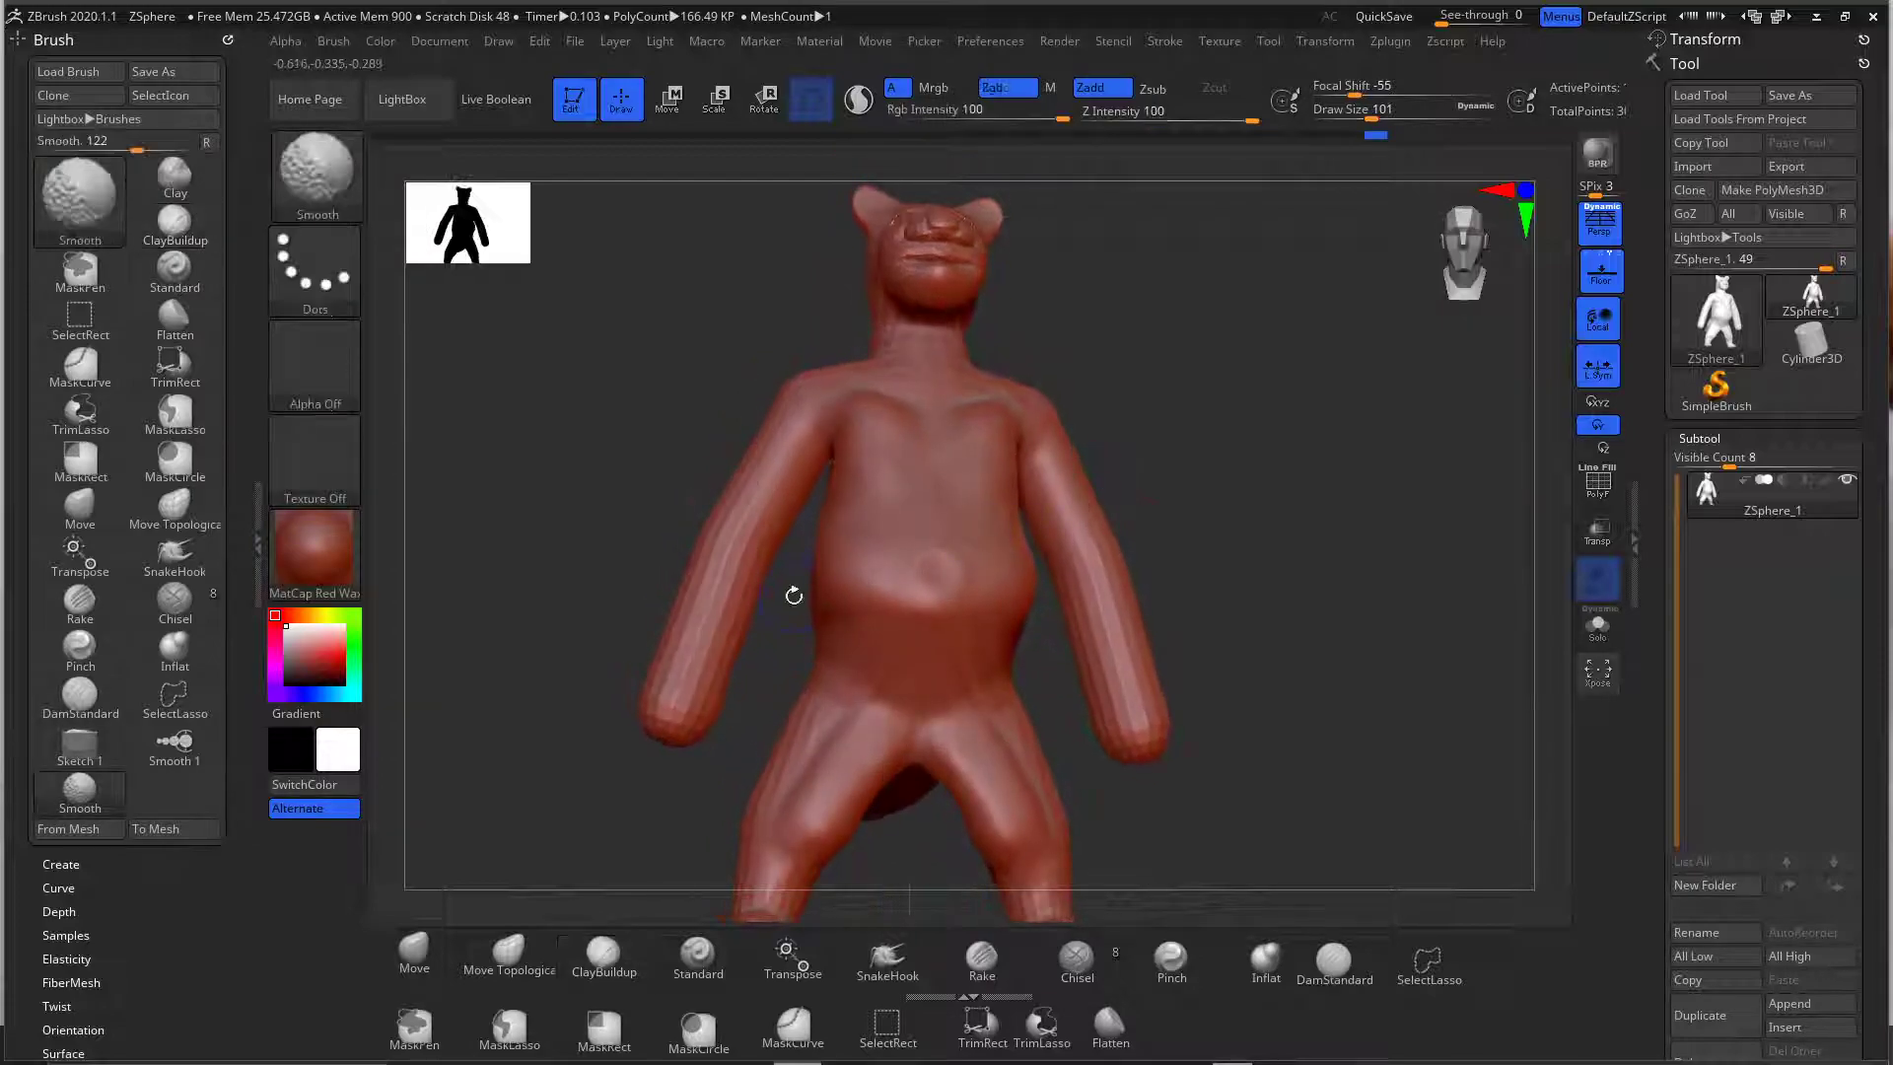
- Build up the thighs and groin with ClayBuildup, enlarging the draw size from 101 to 293
{"action": "mouse_move", "coordinate": [884, 660]}
{"action": "left_mouse_down"}
{"action": "mouse_move", "coordinate": [783, 779]}
{"action": "mouse_move", "coordinate": [818, 804]}
{"action": "mouse_move", "coordinate": [832, 749]}
{"action": "left_mouse_up"}
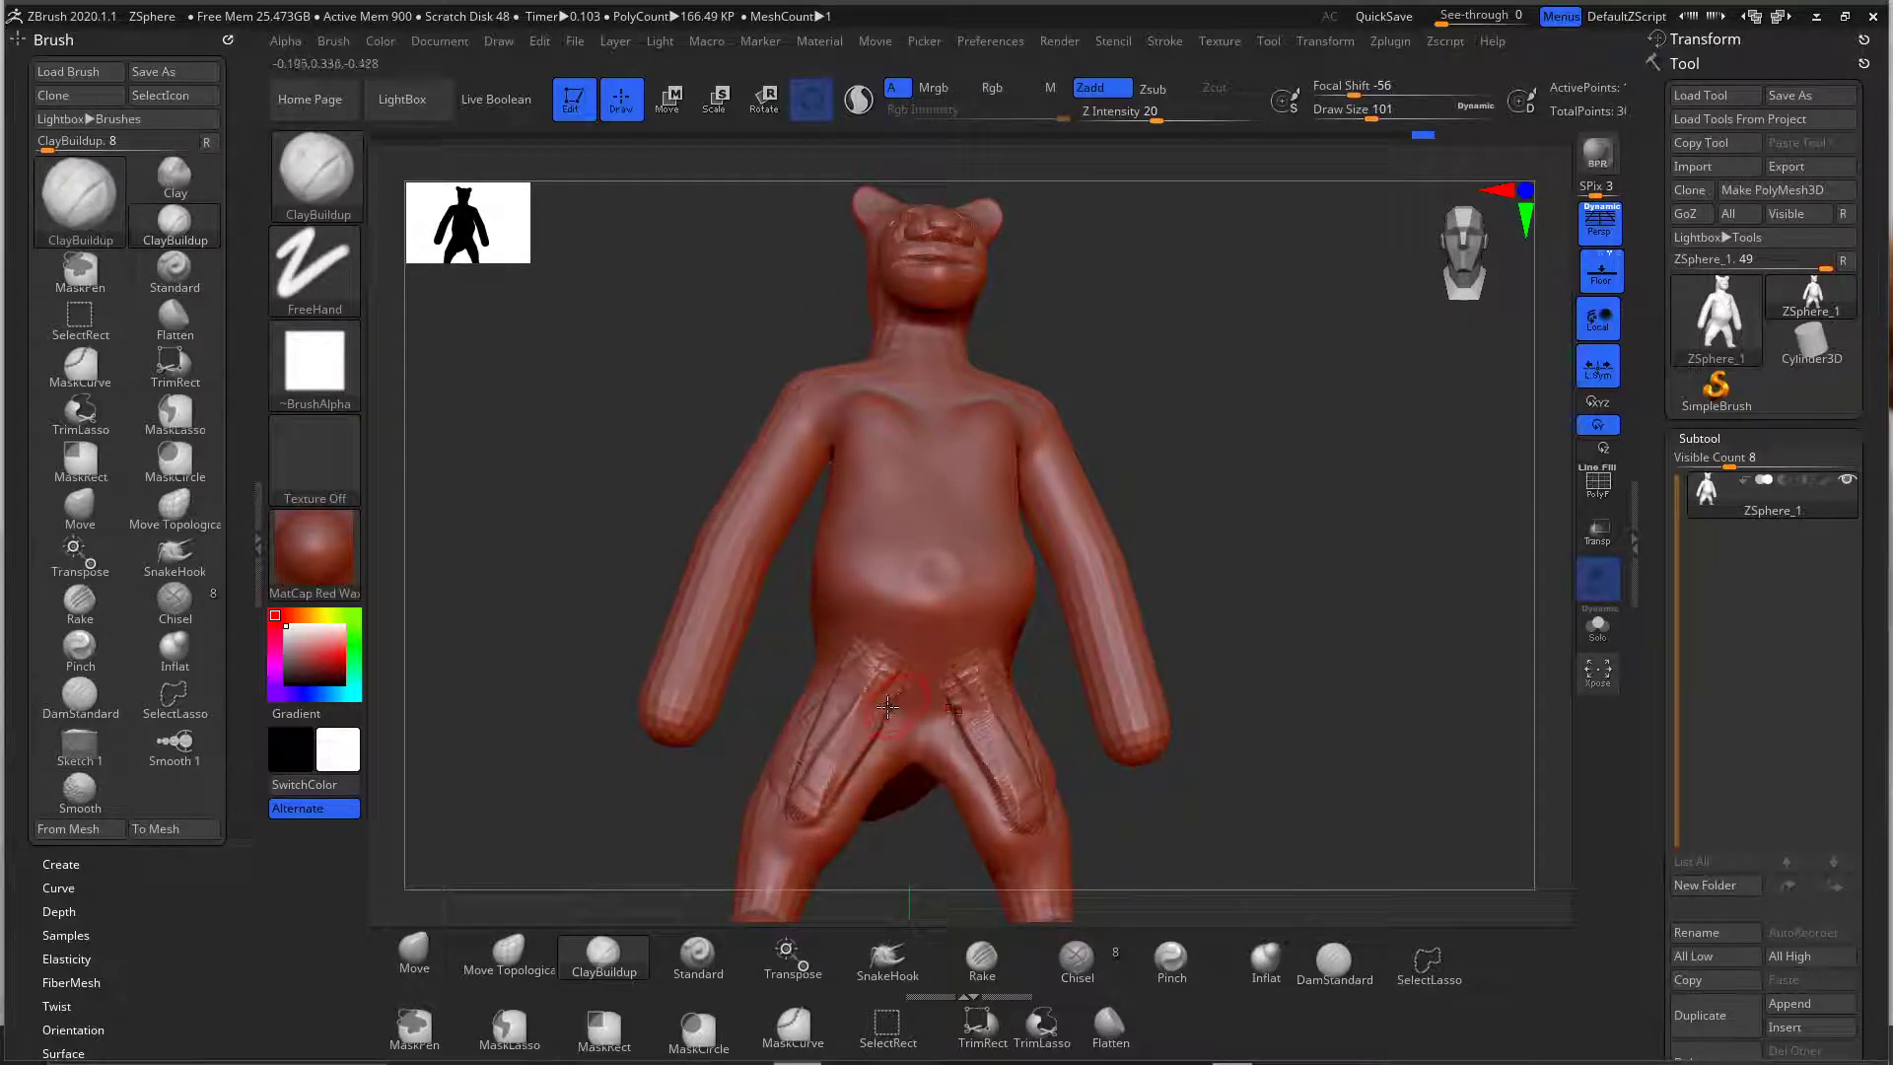
{"action": "key", "text": "s"}
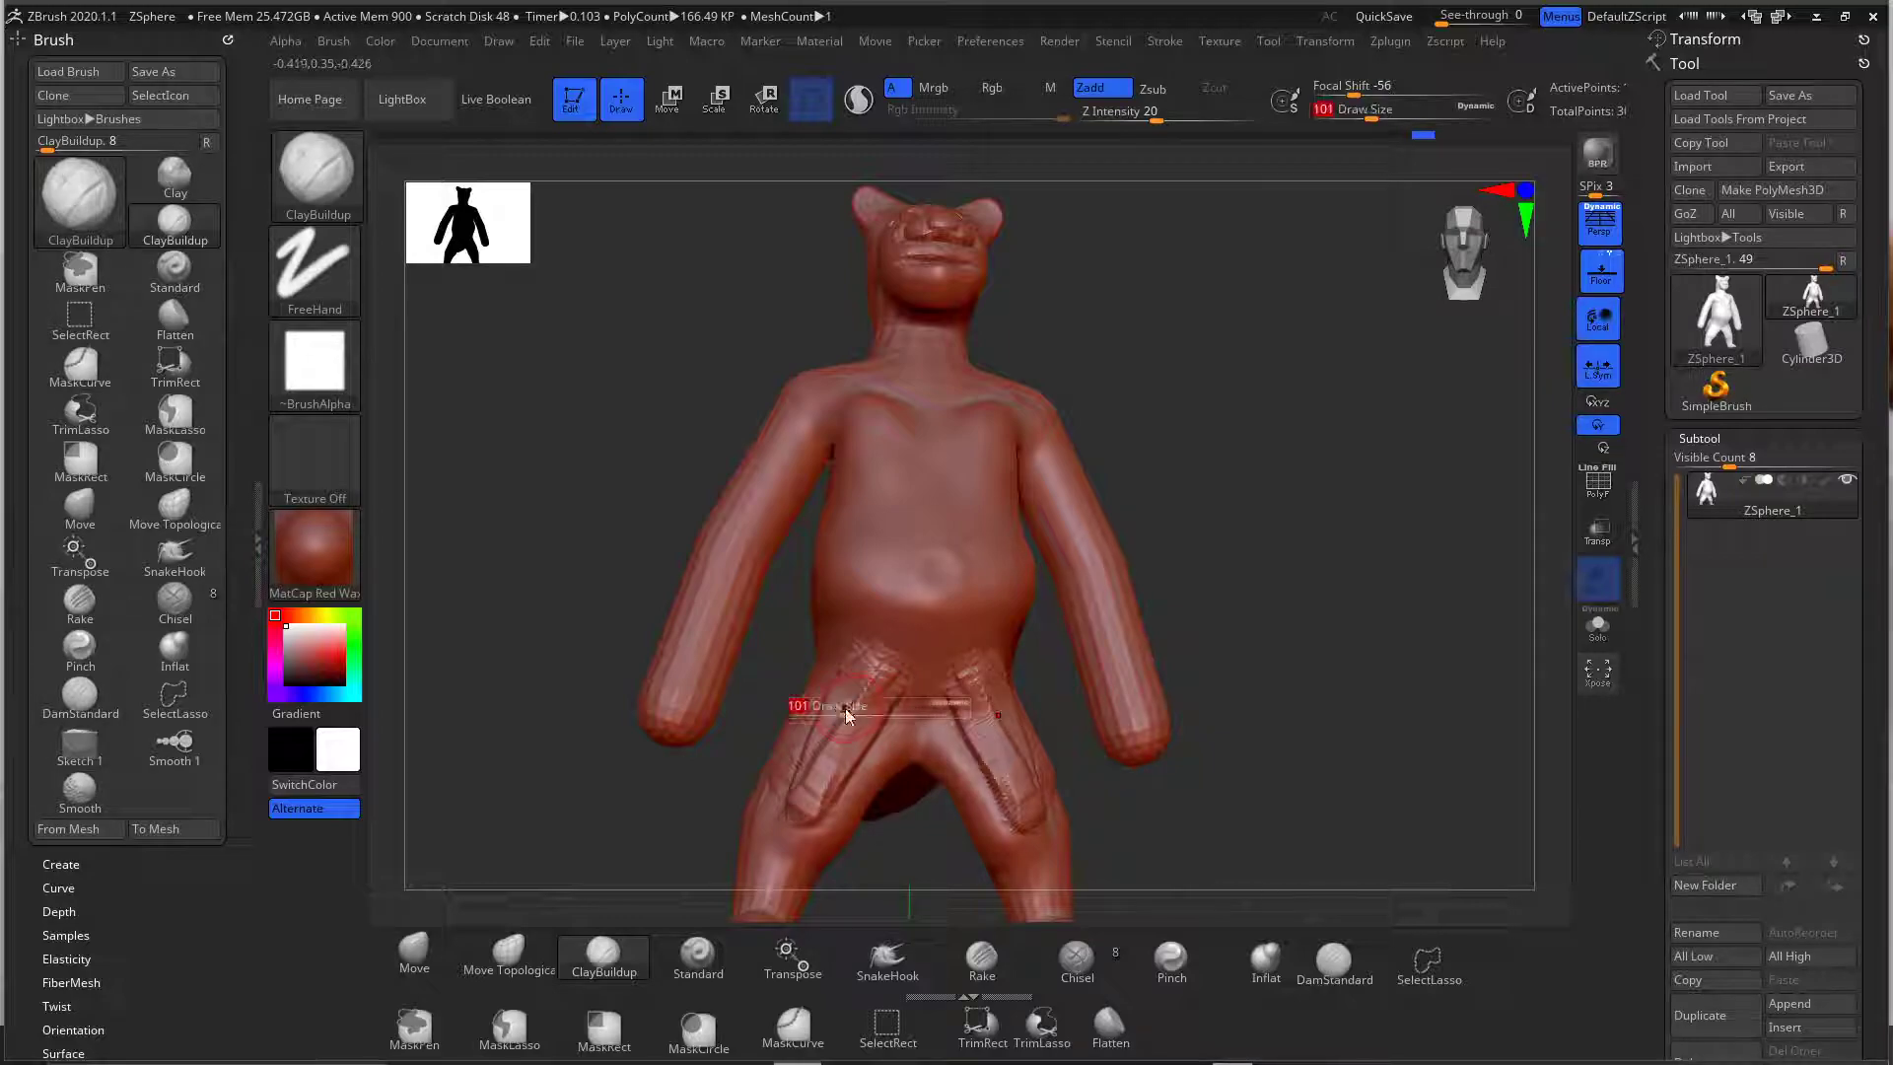
{"action": "left_click_drag", "start_coordinate": [857, 690], "coordinate": [884, 715]}
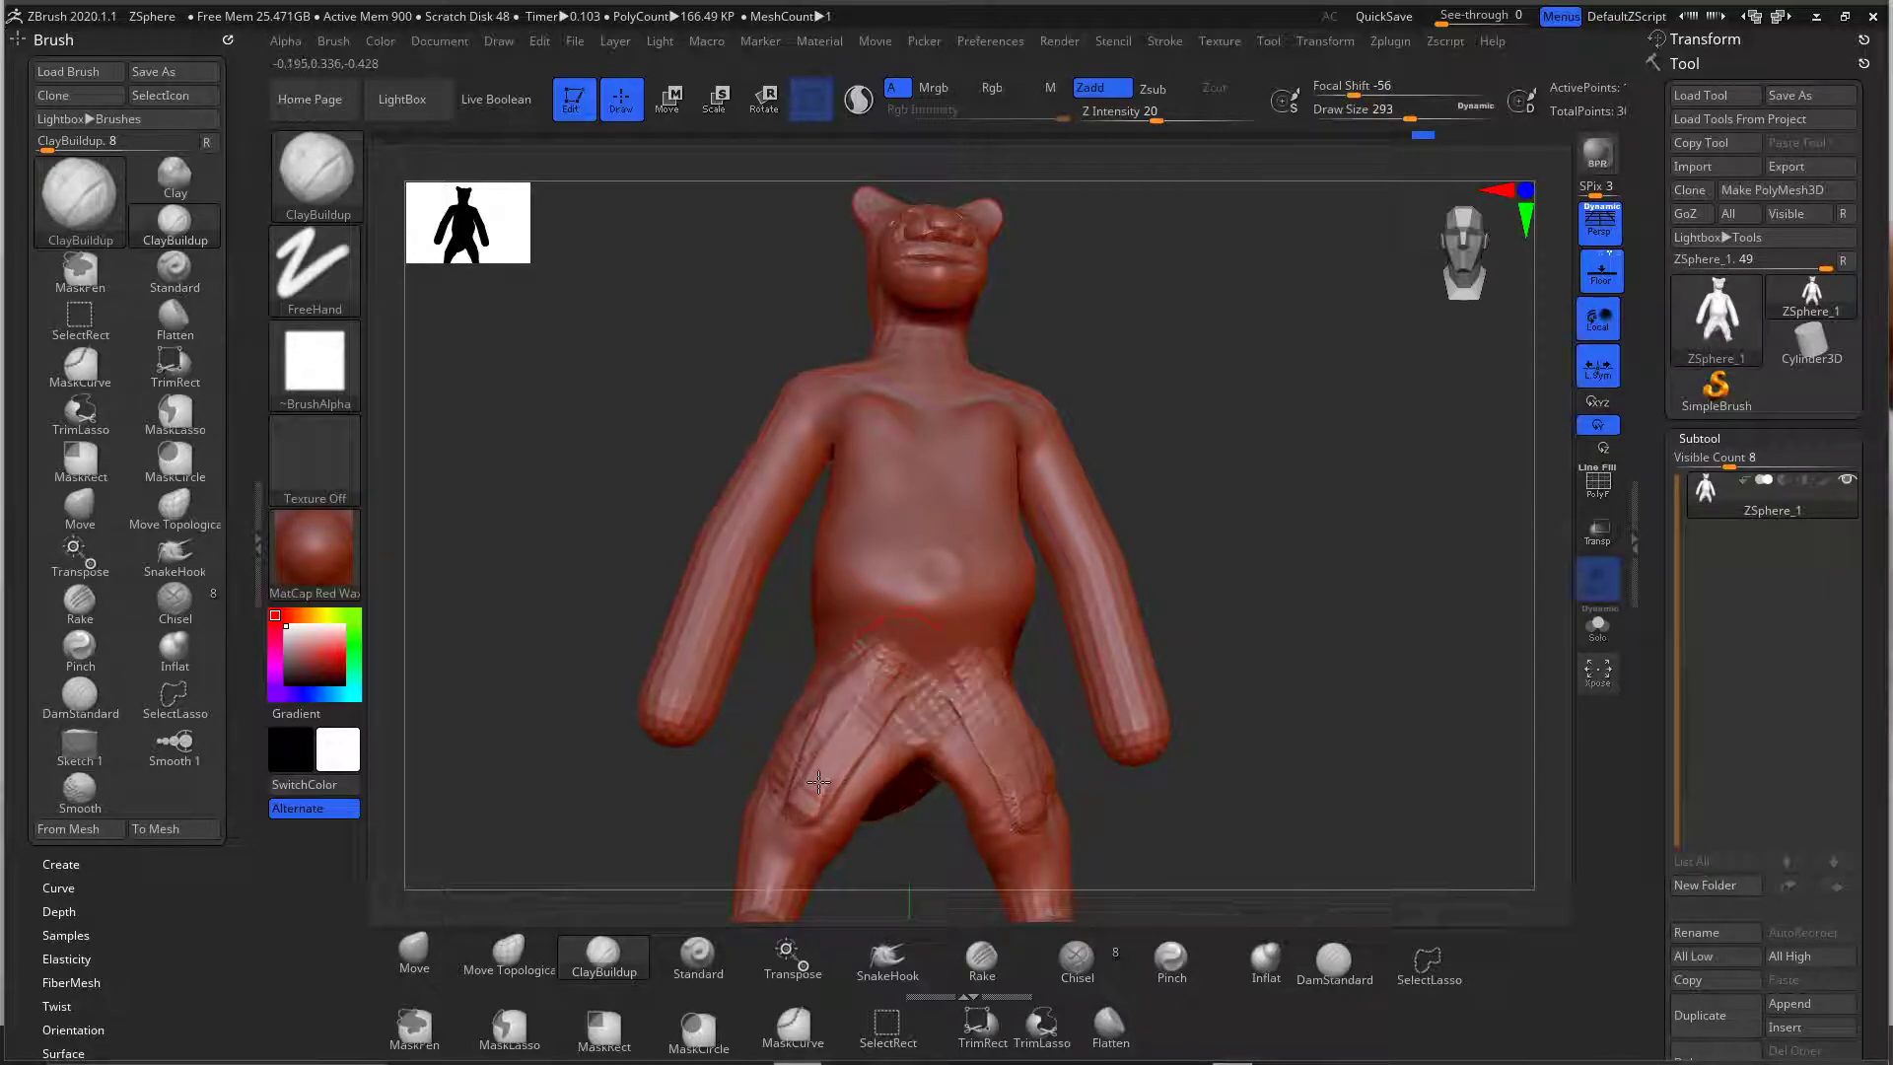
{"action": "mouse_move", "coordinate": [552, 808]}
{"action": "left_mouse_down"}
{"action": "mouse_move", "coordinate": [724, 810]}
{"action": "mouse_move", "coordinate": [808, 739]}
{"action": "mouse_move", "coordinate": [976, 749]}
{"action": "mouse_move", "coordinate": [788, 779]}
{"action": "mouse_move", "coordinate": [1002, 760]}
{"action": "mouse_move", "coordinate": [986, 819]}
{"action": "mouse_move", "coordinate": [1045, 855]}
{"action": "mouse_move", "coordinate": [835, 634]}
{"action": "mouse_move", "coordinate": [815, 752]}
{"action": "mouse_move", "coordinate": [848, 739]}
{"action": "left_mouse_up"}
- Add volume to the base of the tail with ClayBuildup at draw size 293 and smooth it into the back
{"action": "mouse_move", "coordinate": [1330, 743]}
{"action": "left_mouse_down"}
{"action": "mouse_move", "coordinate": [1373, 676]}
{"action": "mouse_move", "coordinate": [887, 789]}
{"action": "left_mouse_up"}
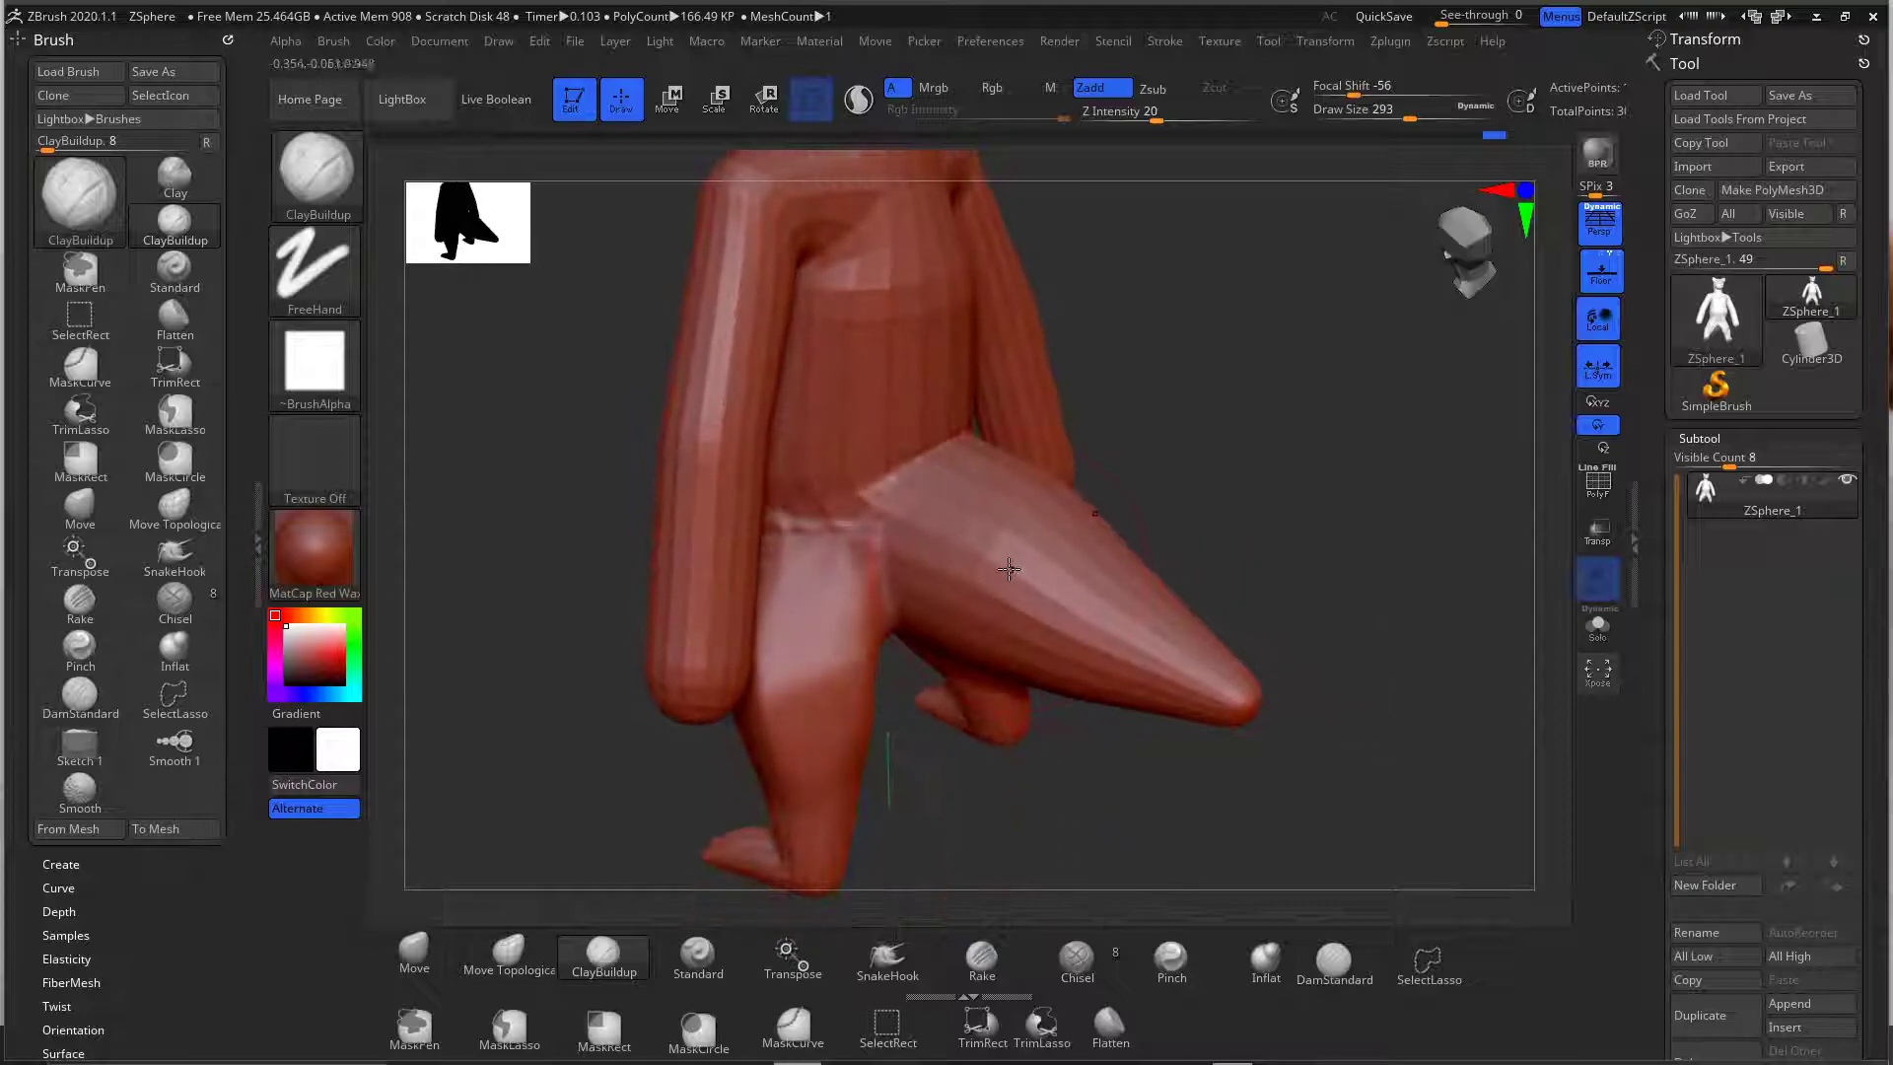
{"action": "left_click_drag", "start_coordinate": [997, 565], "coordinate": [1029, 554]}
{"action": "left_click_drag", "start_coordinate": [887, 482], "coordinate": [887, 500]}
{"action": "mouse_move", "coordinate": [916, 496]}
{"action": "left_mouse_down", "text": "shift"}
{"action": "mouse_move", "coordinate": [1063, 577]}
{"action": "mouse_move", "coordinate": [927, 507]}
{"action": "mouse_move", "coordinate": [992, 478]}
{"action": "mouse_move", "coordinate": [1057, 552]}
{"action": "left_mouse_up", "text": "shift"}
{"action": "mouse_move", "coordinate": [1052, 552]}
{"action": "left_mouse_down", "text": "shift"}
{"action": "mouse_move", "coordinate": [926, 435]}
{"action": "mouse_move", "coordinate": [958, 516]}
{"action": "left_mouse_up", "text": "shift"}
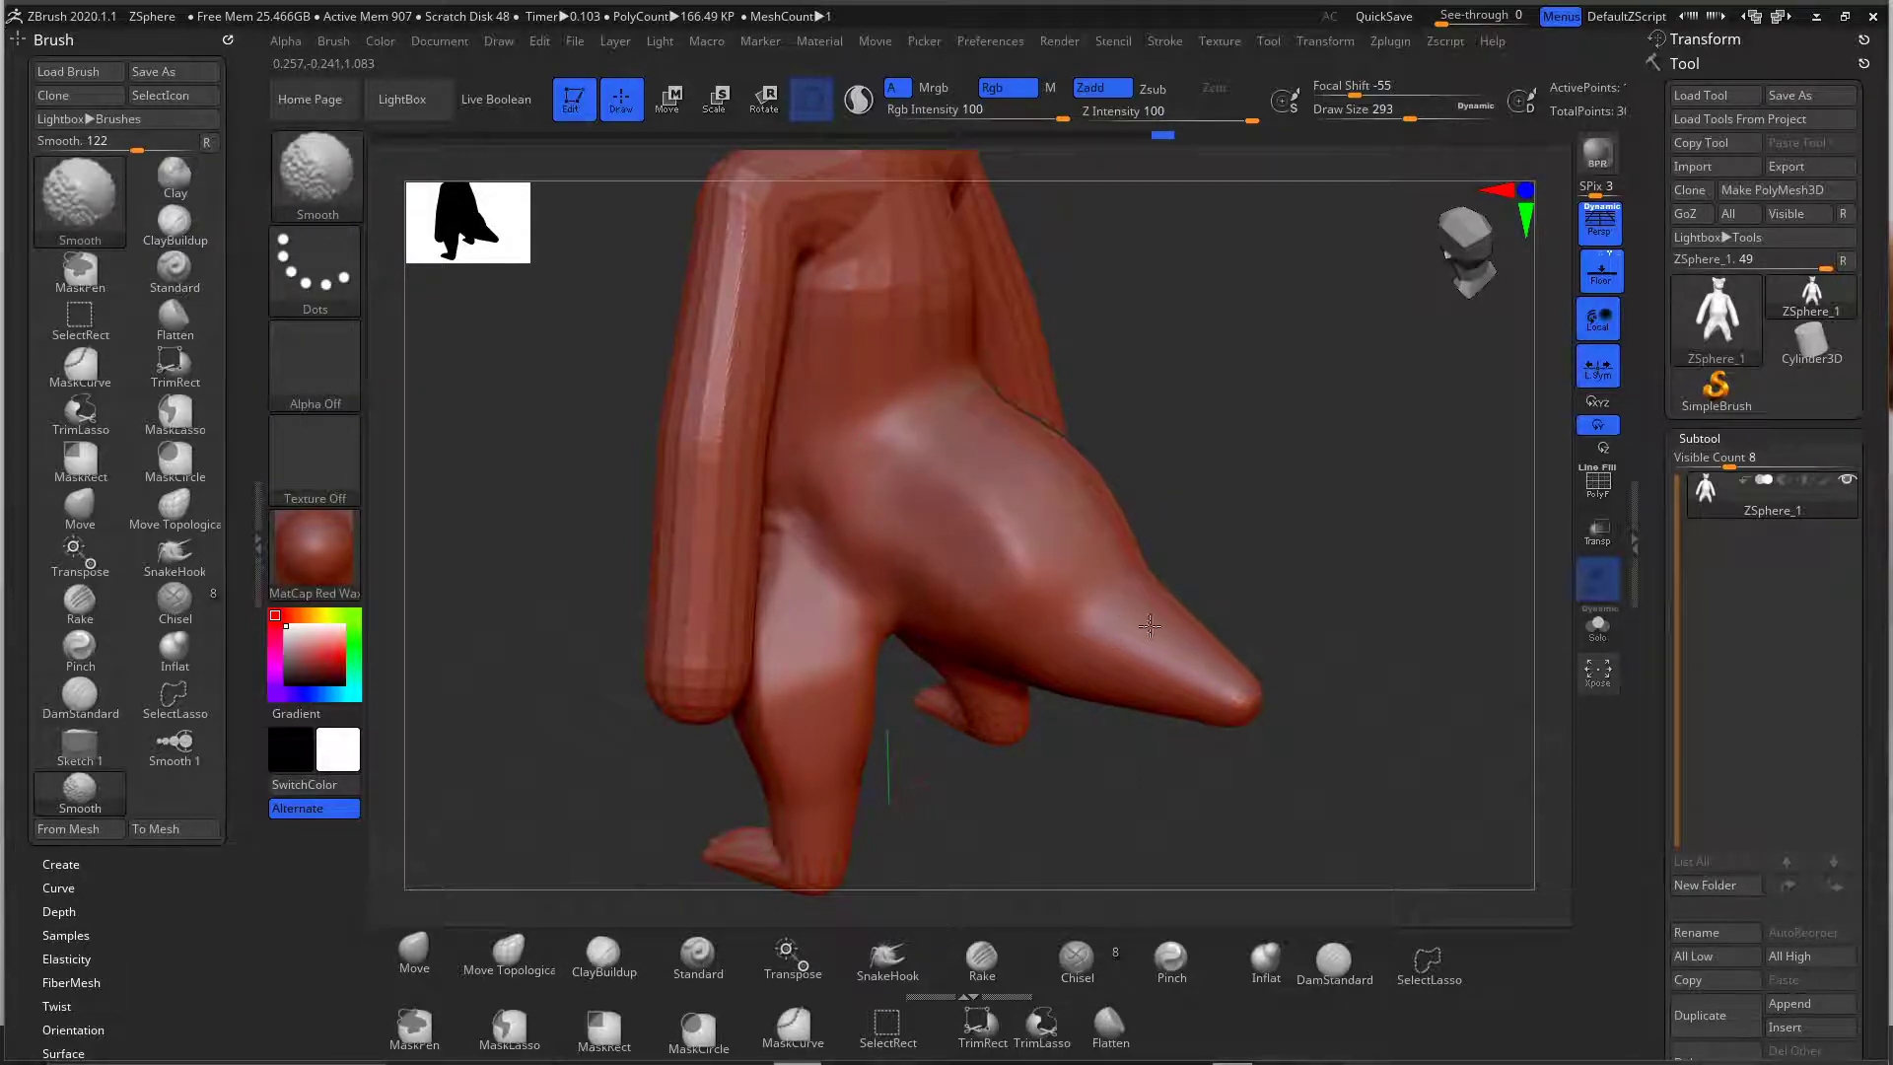
{"action": "mouse_move", "coordinate": [1077, 601]}
{"action": "left_mouse_down"}
{"action": "mouse_move", "coordinate": [1213, 684]}
{"action": "mouse_move", "coordinate": [1134, 660]}
{"action": "mouse_move", "coordinate": [1055, 730]}
{"action": "left_mouse_up"}
{"action": "right_click_drag", "start_coordinate": [1130, 720], "coordinate": [1103, 642]}
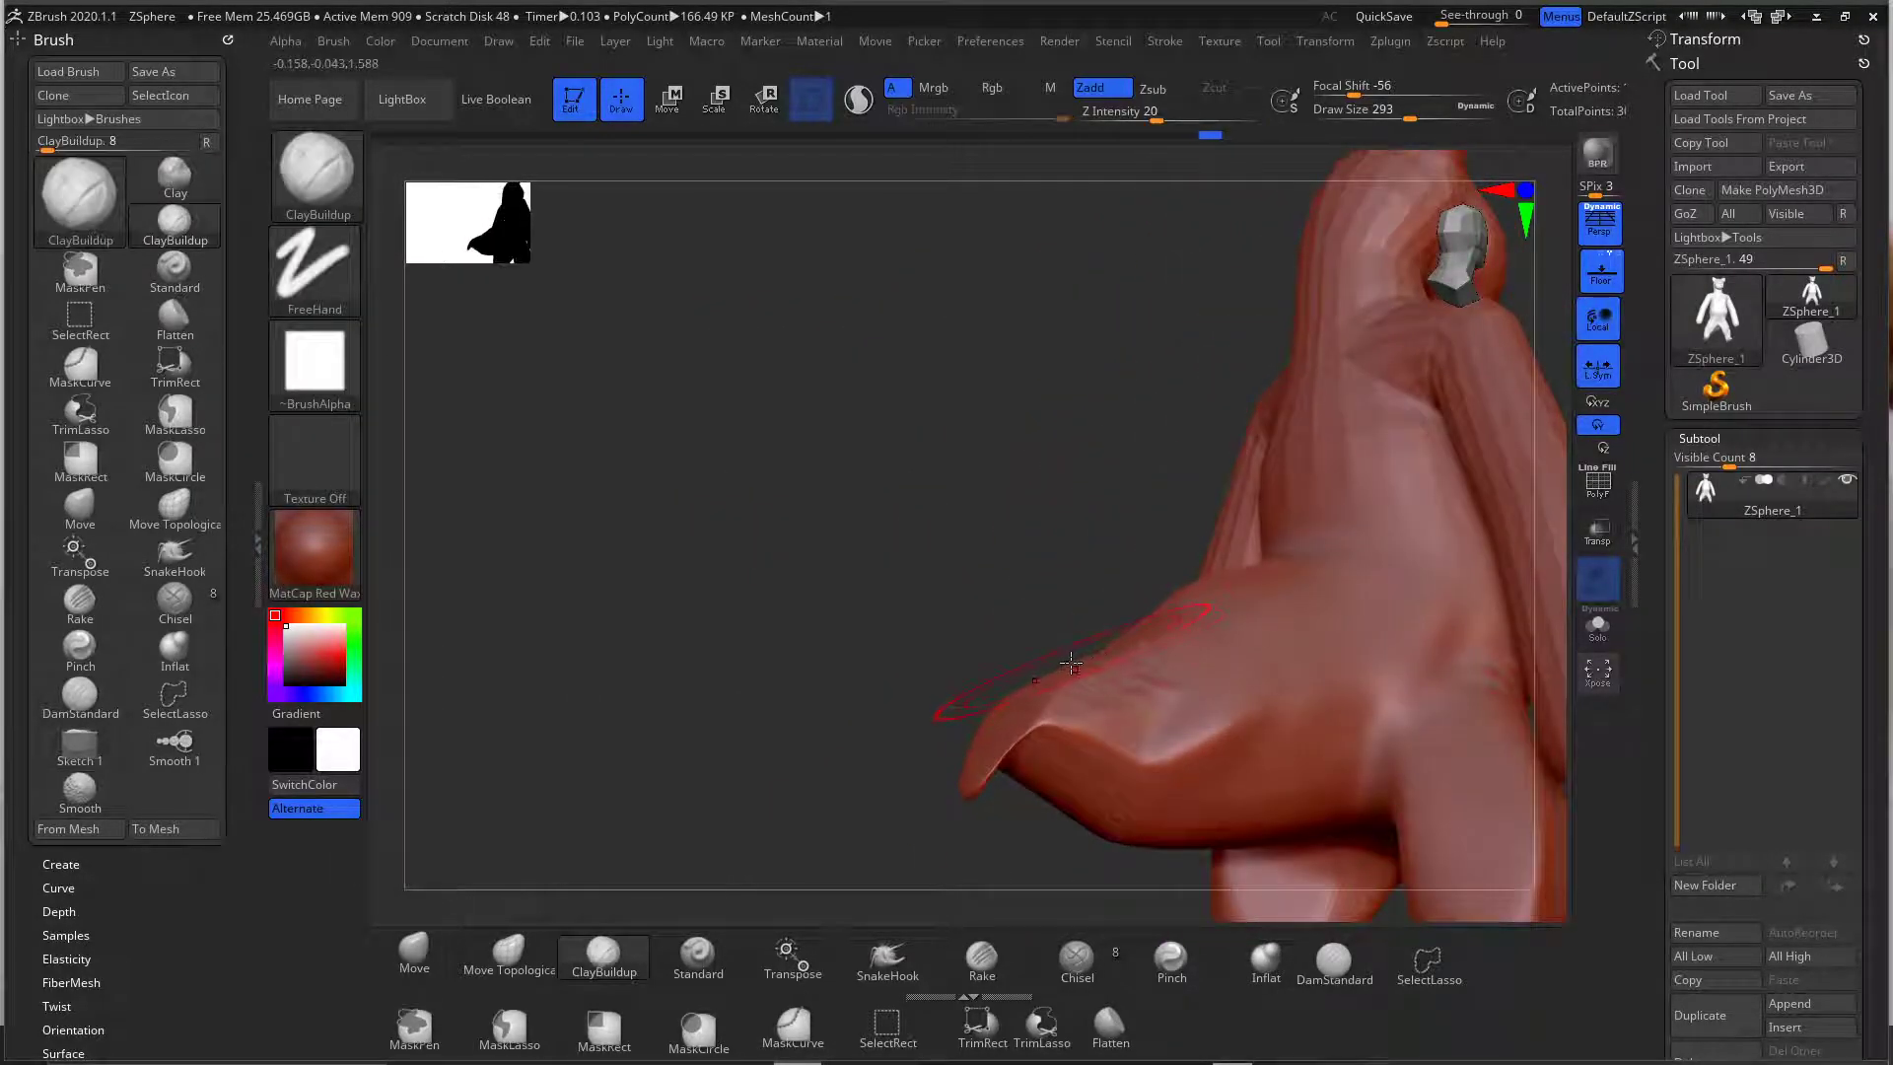
{"action": "key", "text": "ctrl+z"}
- Frame the whole figure in a three-quarter front view and set up a screen grab export as PNG
{"action": "left_click_drag", "start_coordinate": [862, 639], "coordinate": [1074, 681]}
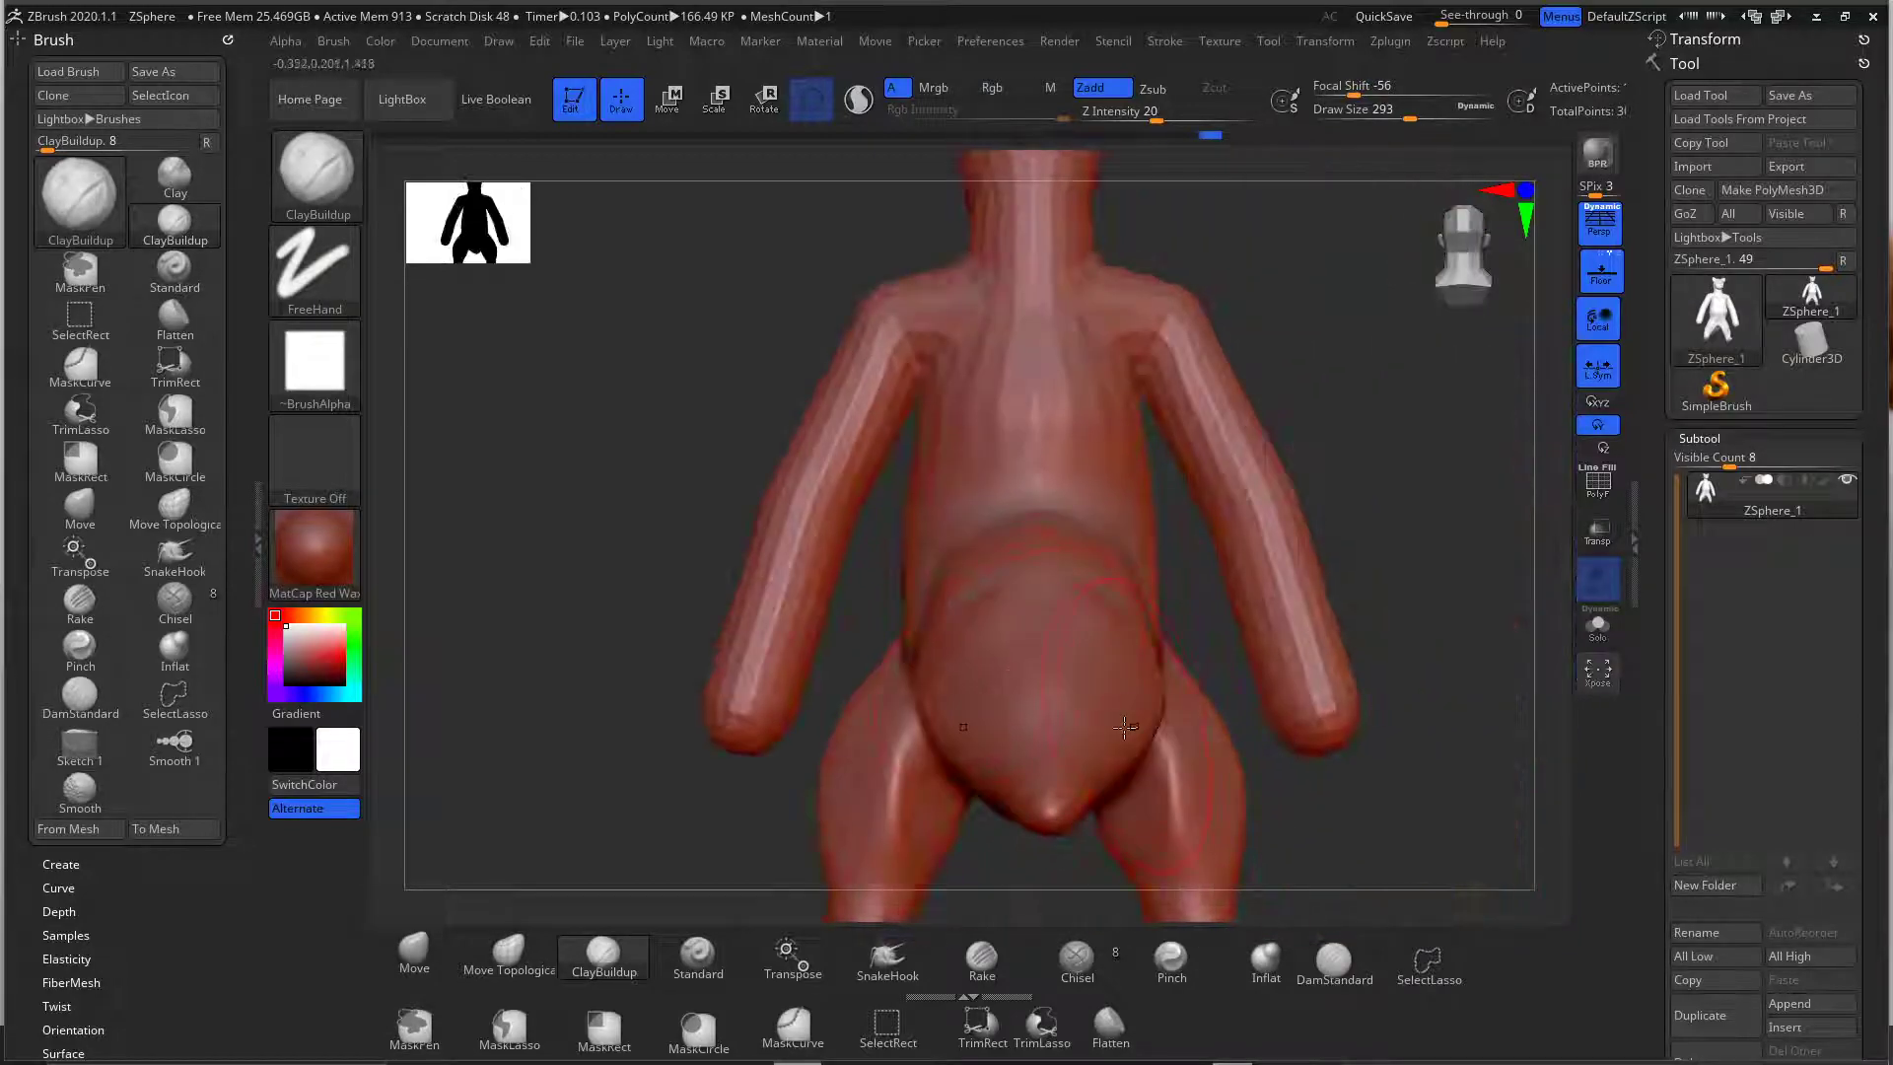
{"action": "left_click_drag", "start_coordinate": [545, 615], "coordinate": [714, 596]}
{"action": "right_click_drag", "start_coordinate": [714, 596], "coordinate": [708, 605]}
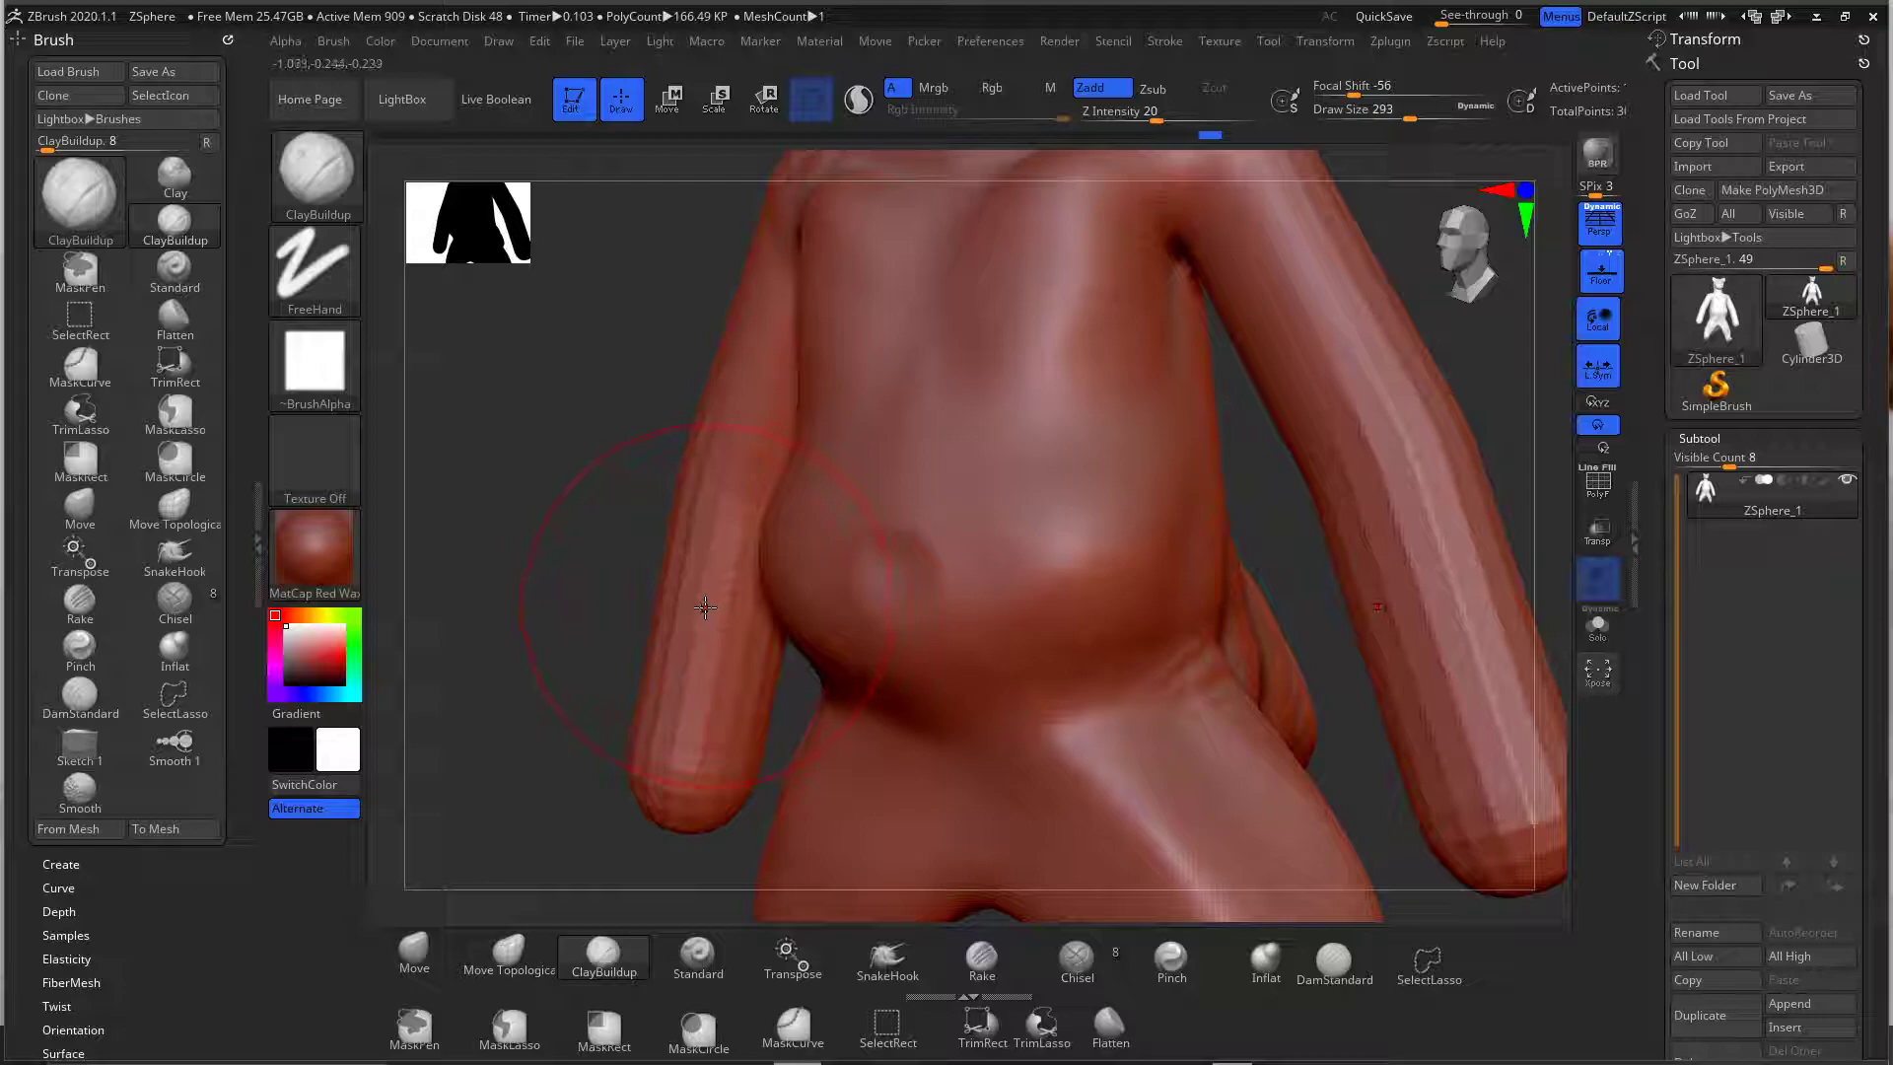
{"action": "key", "text": "f"}
{"action": "mouse_move", "coordinate": [610, 642]}
{"action": "left_mouse_down"}
{"action": "mouse_move", "coordinate": [592, 659]}
{"action": "mouse_move", "coordinate": [612, 661]}
{"action": "left_mouse_up"}
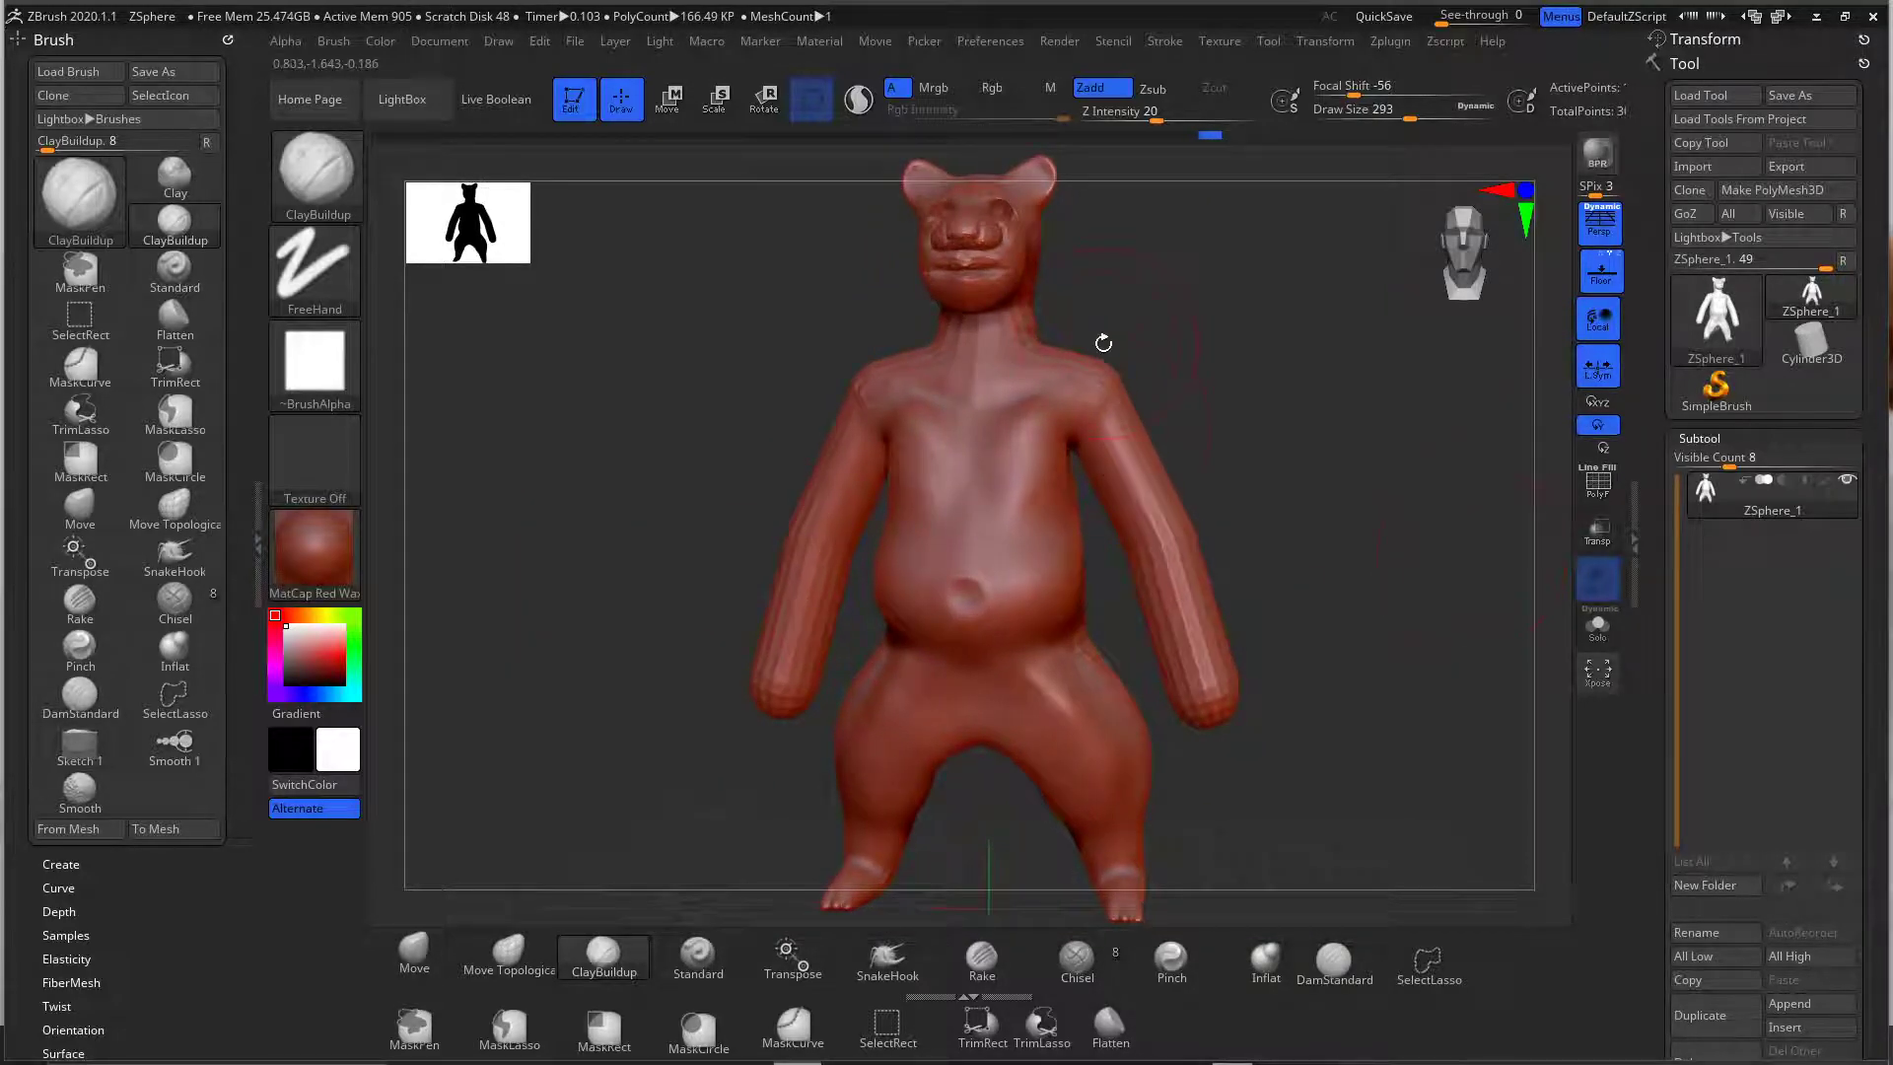
{"action": "left_click_drag", "start_coordinate": [1452, 494], "coordinate": [1377, 498]}
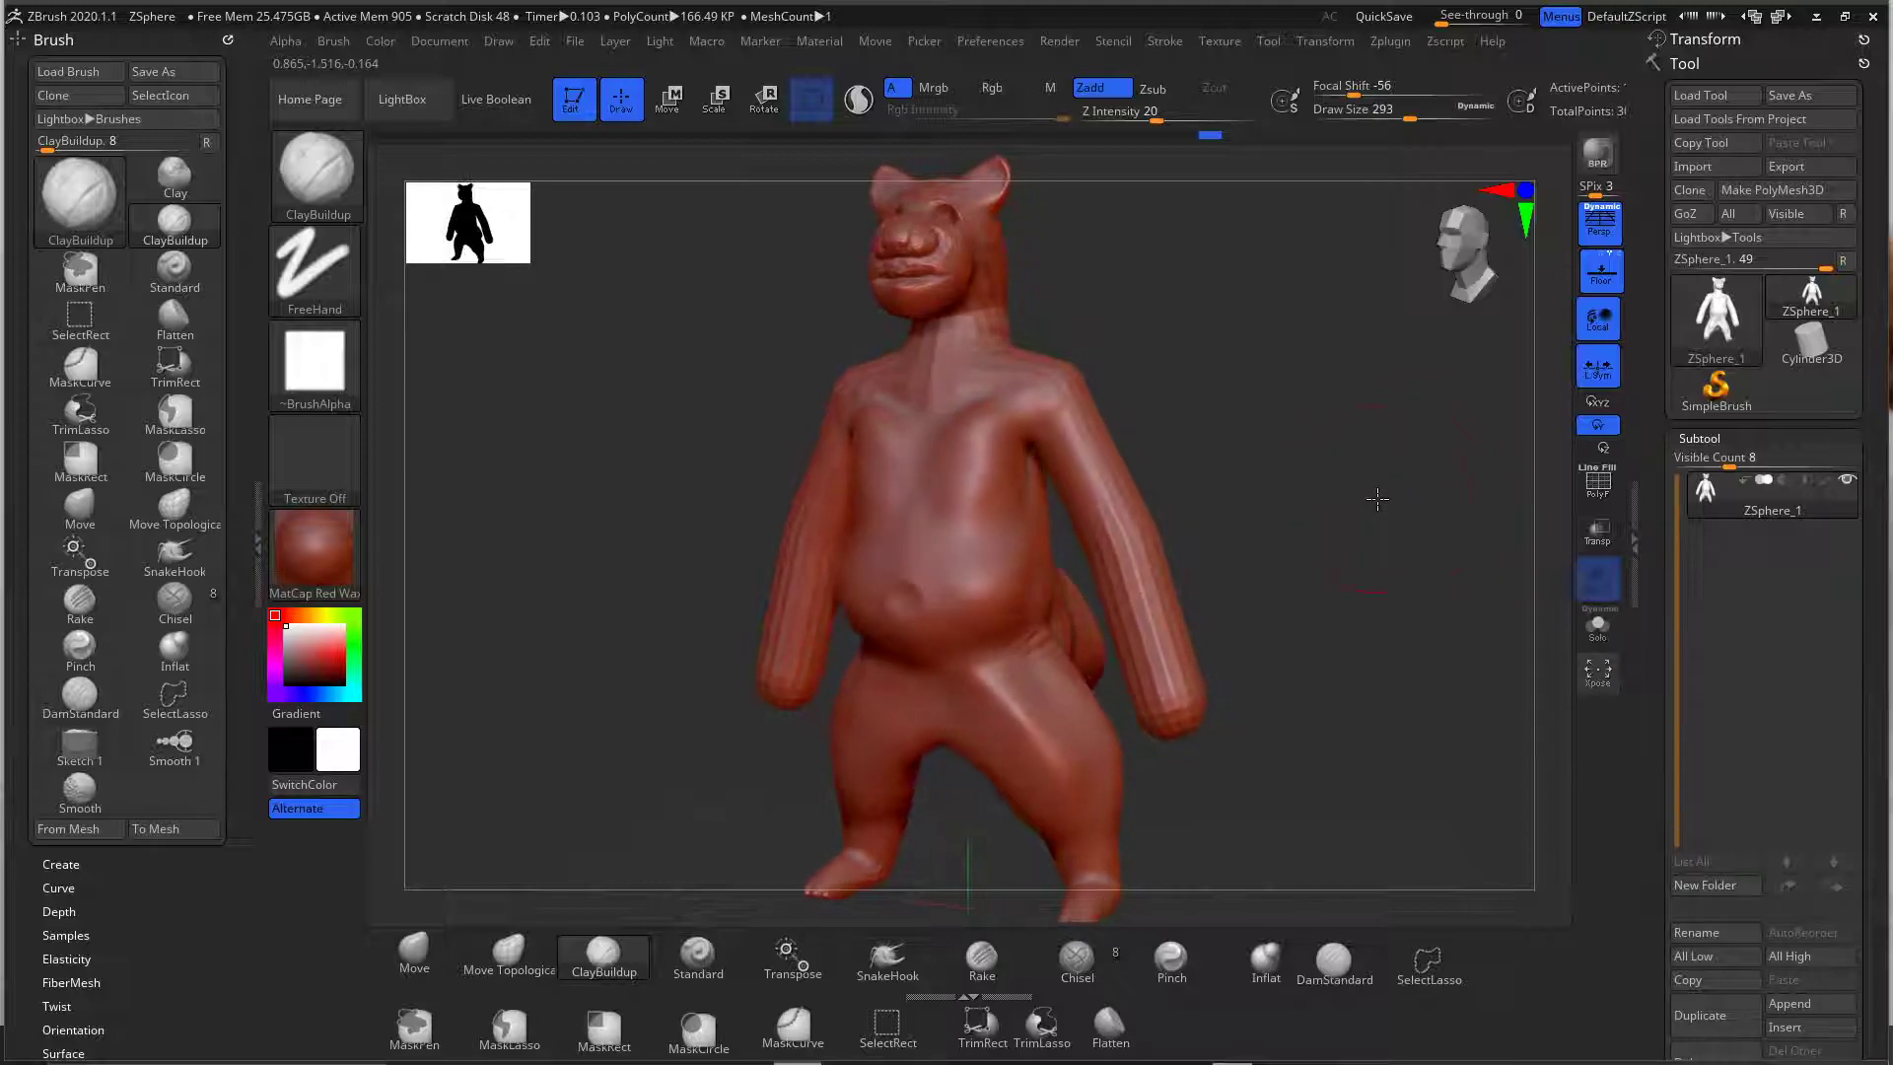
{"action": "left_click", "coordinate": [423, 44]}
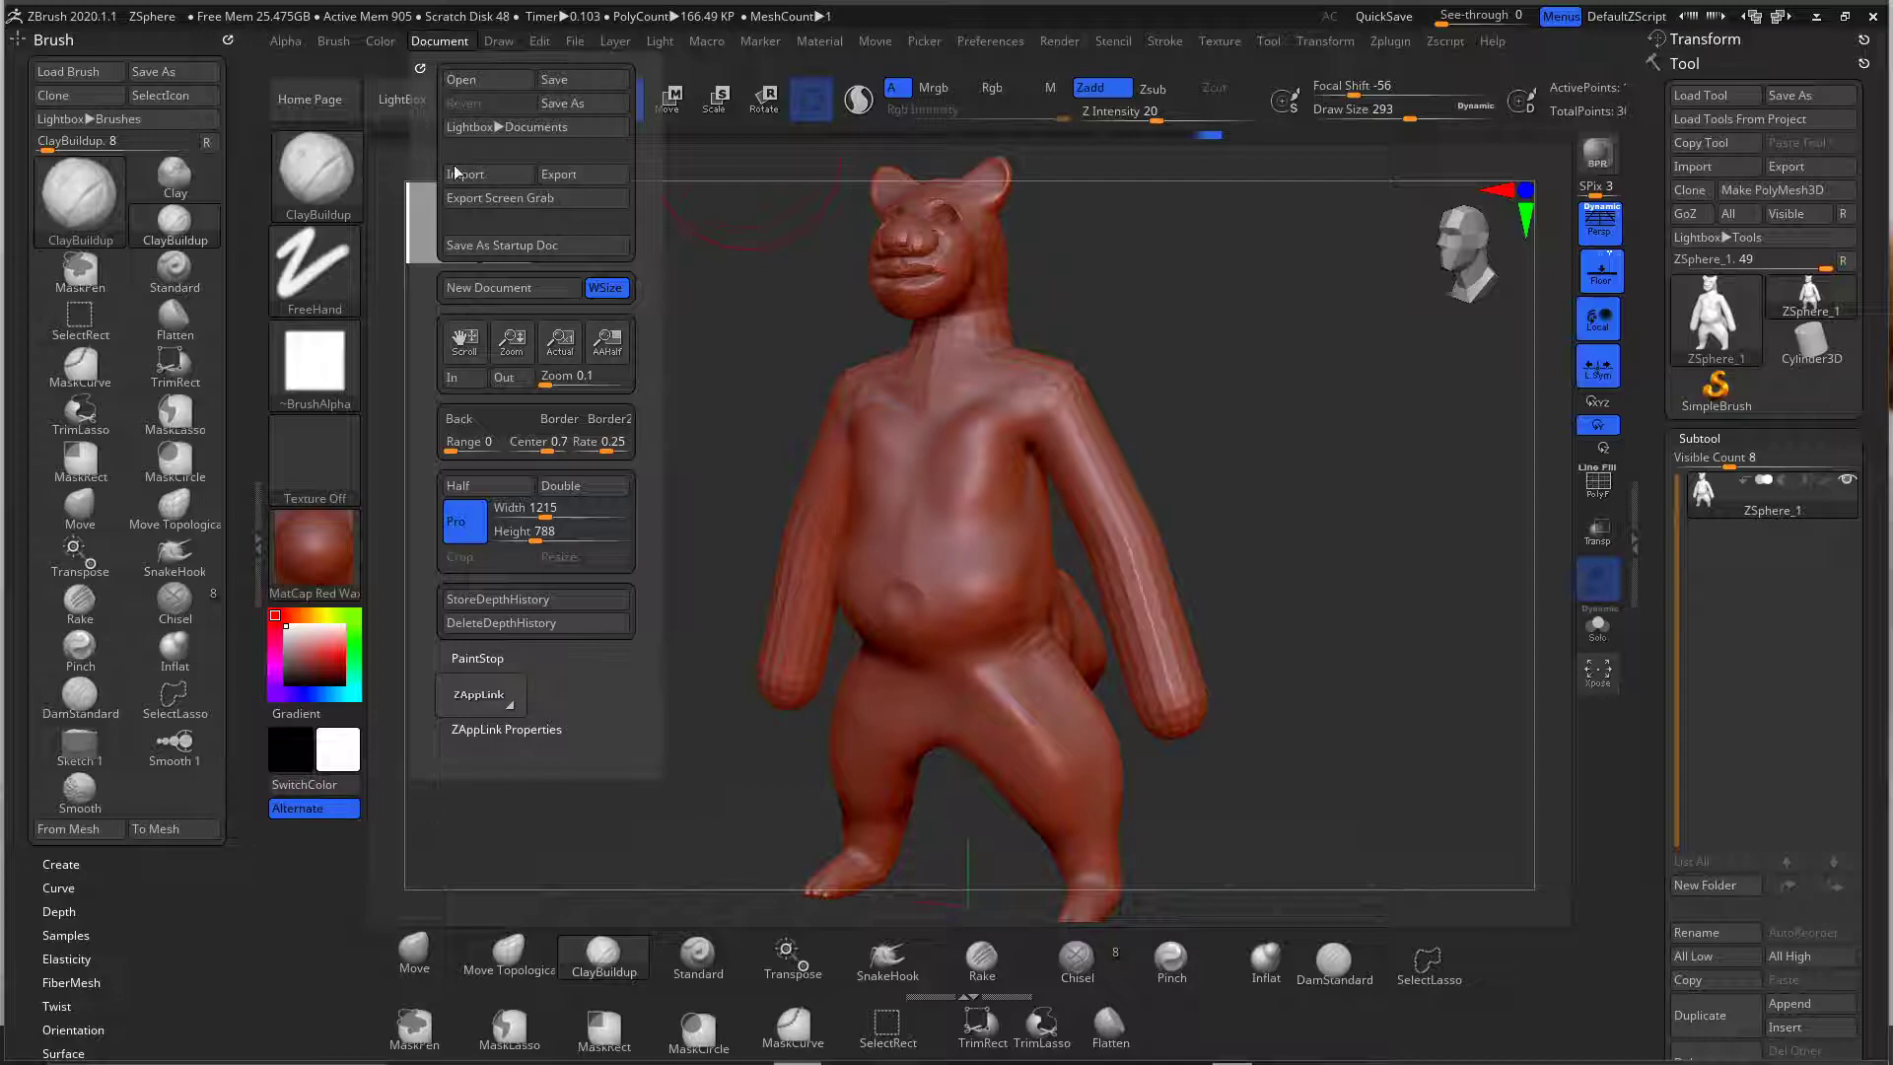
{"action": "left_click", "coordinate": [488, 197]}
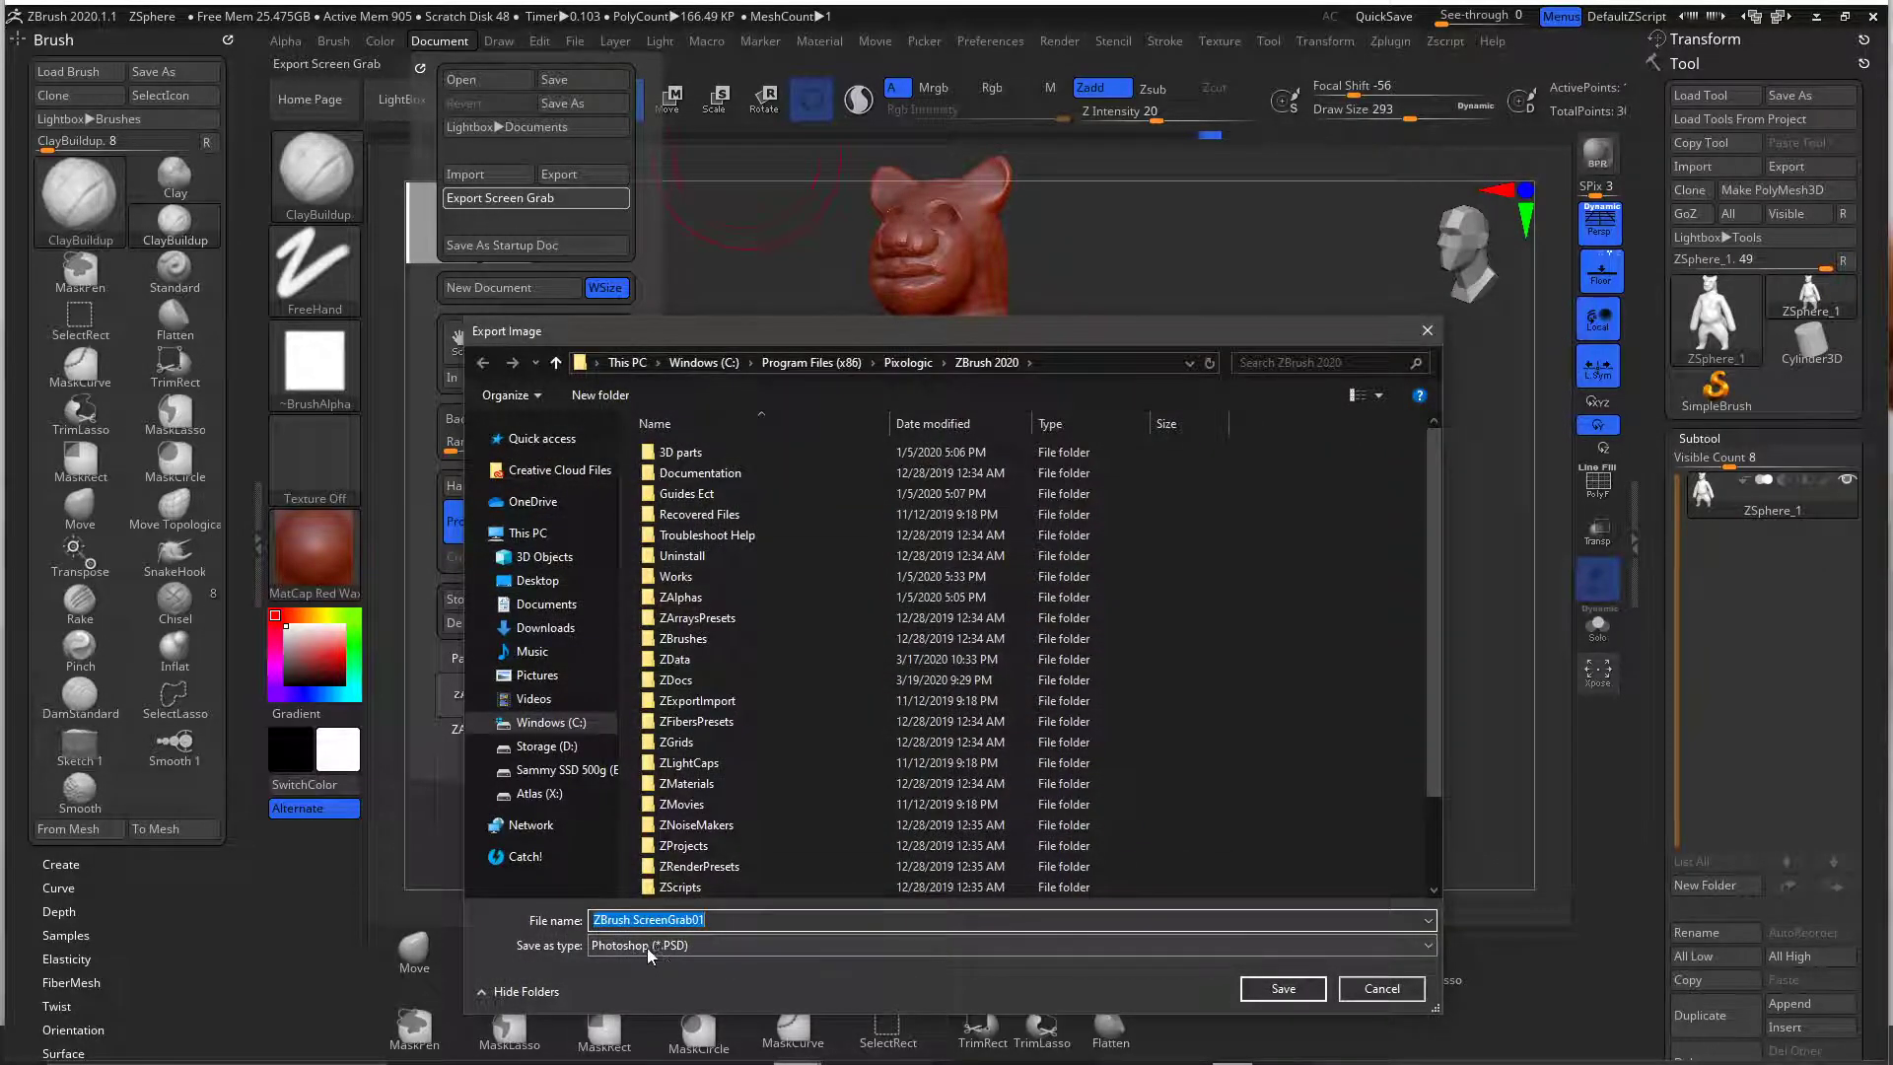
{"action": "left_click", "coordinate": [706, 944]}
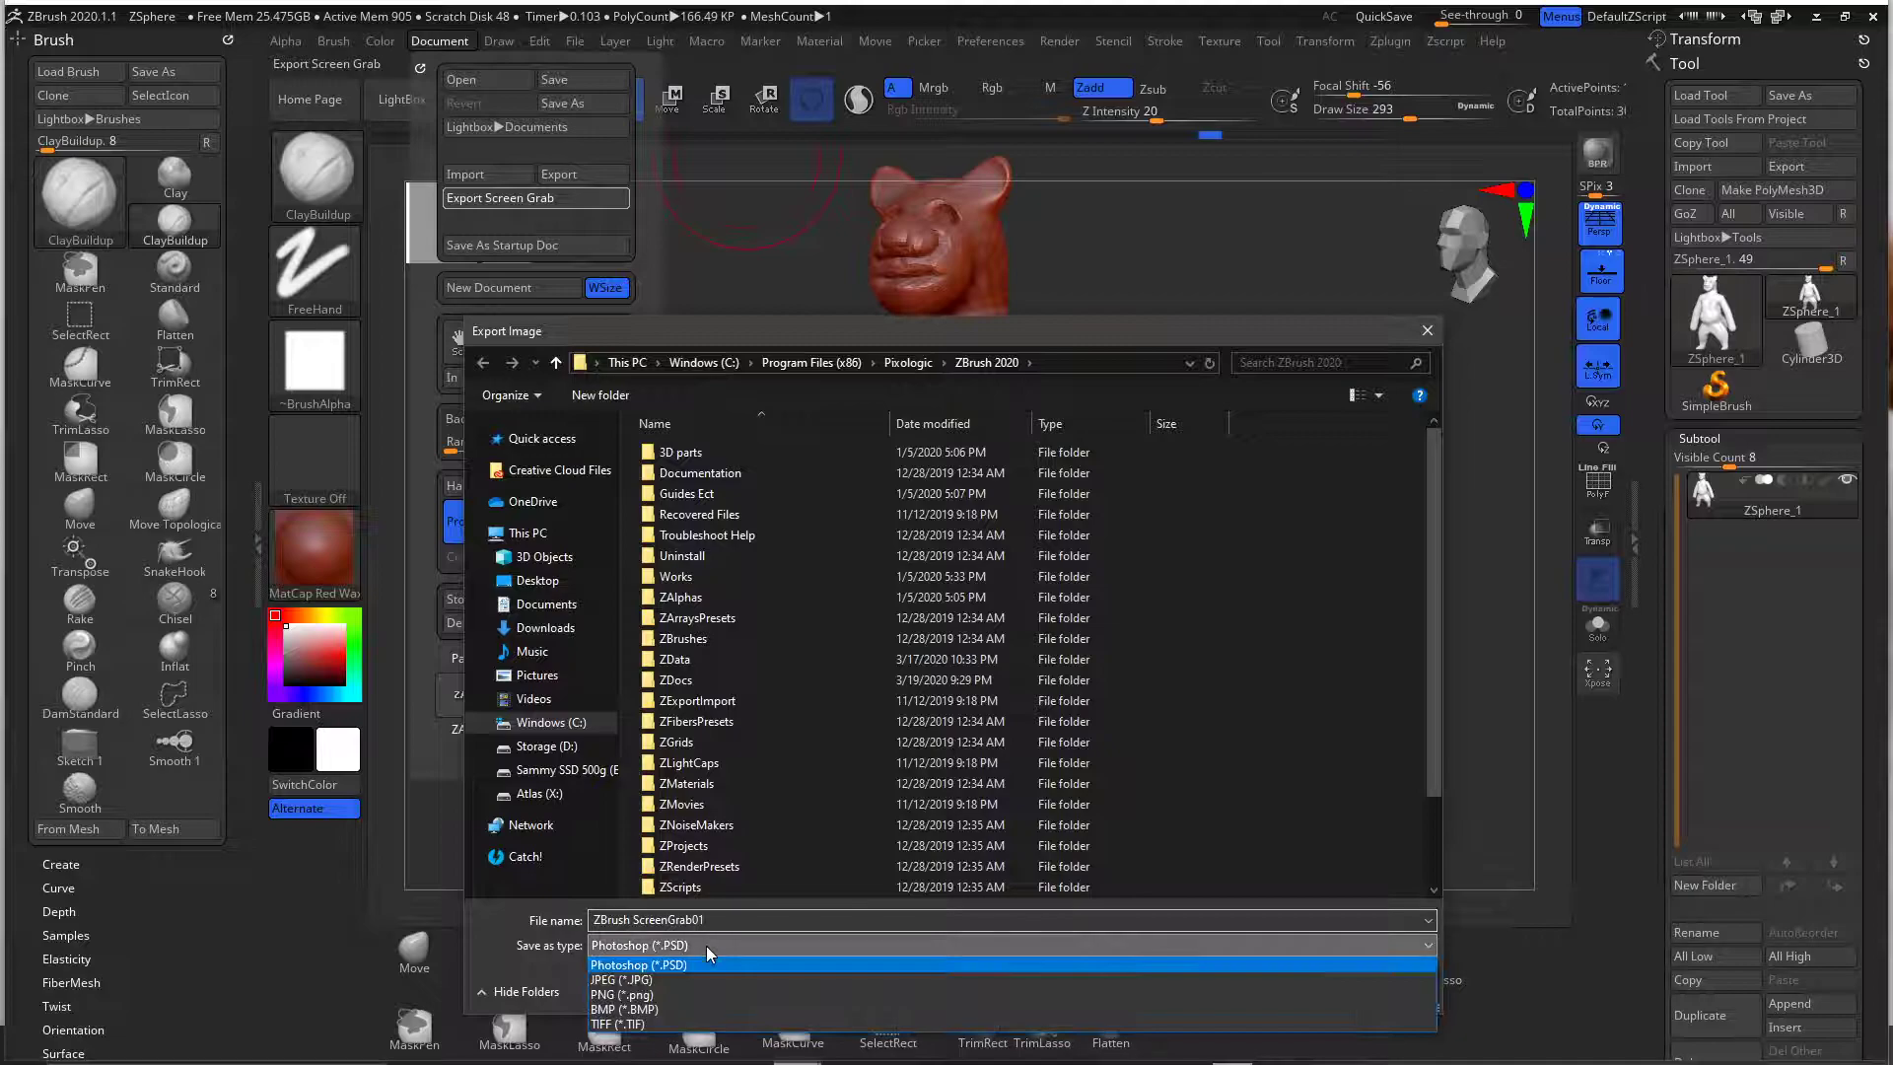
{"action": "left_click", "coordinate": [625, 996]}
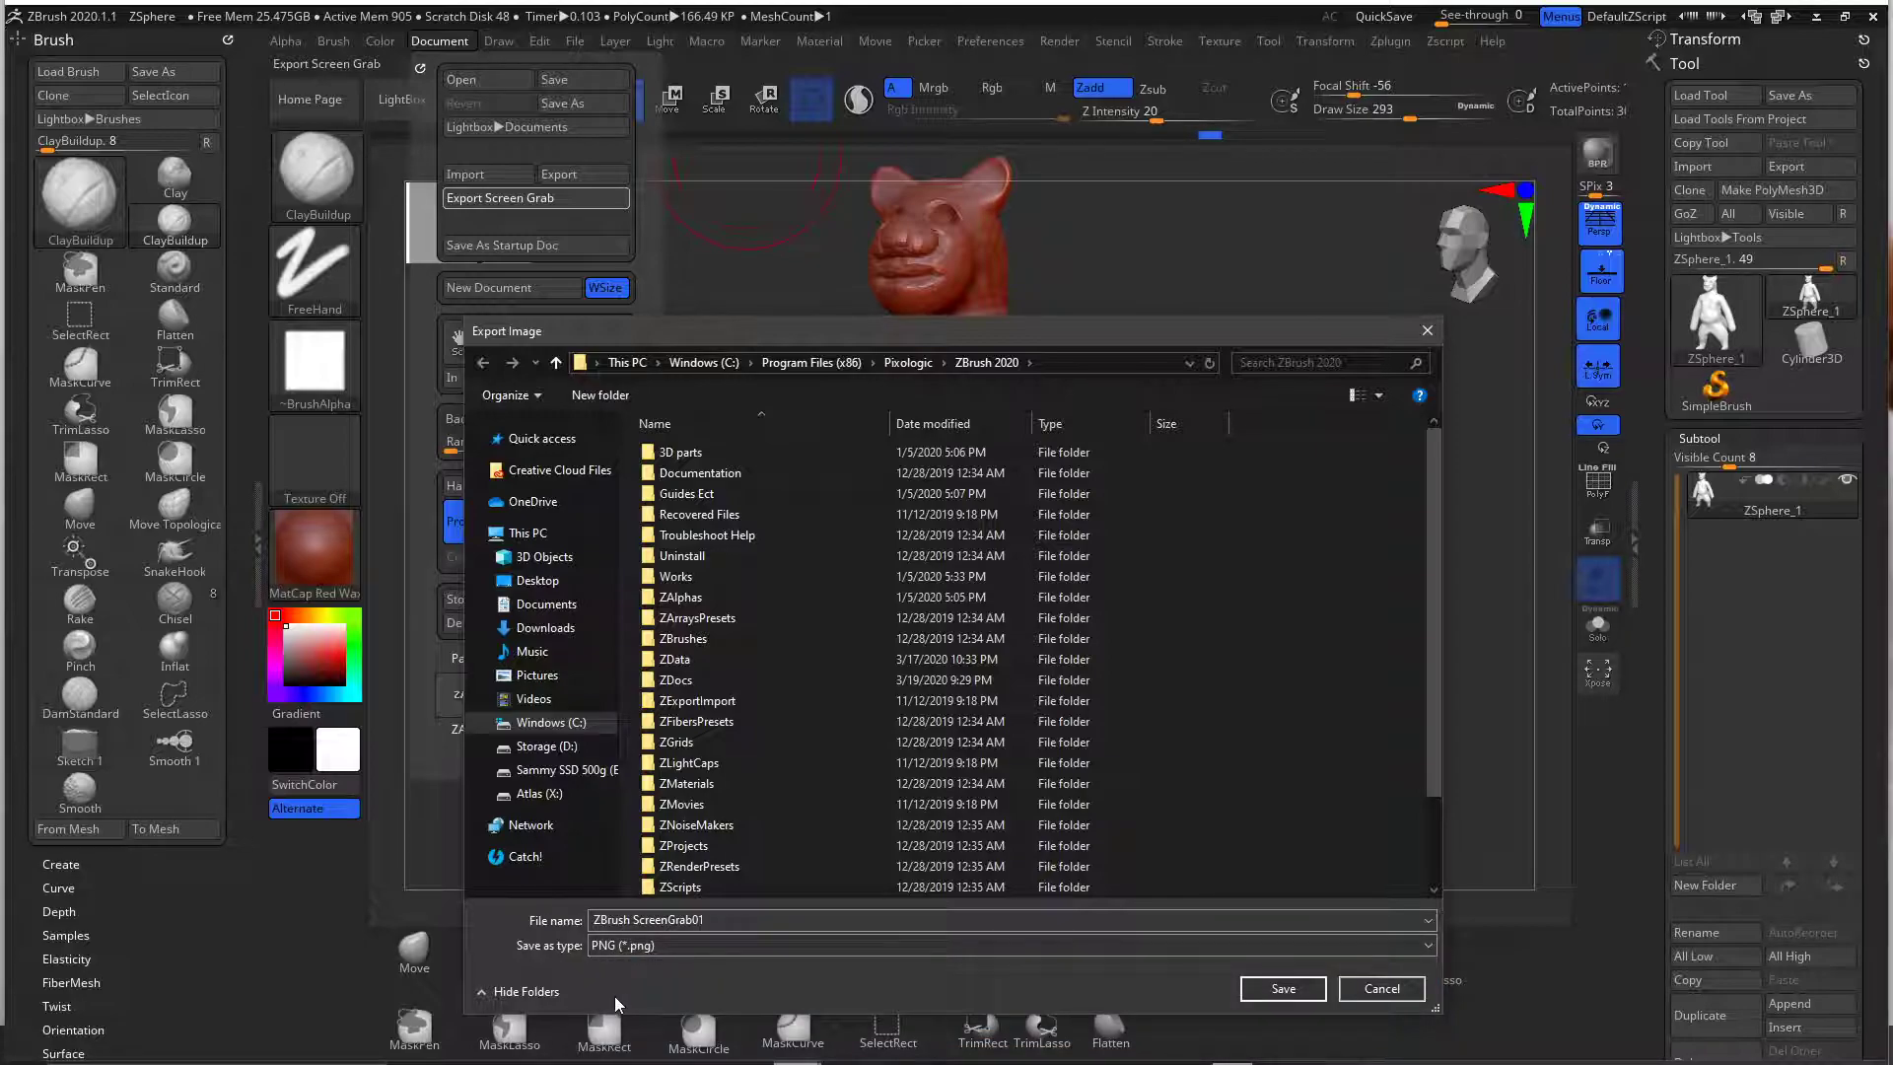
- Name the screen grab Sam Skunk alpha and save it in the ZBrush art folder on the Desktop
{"action": "left_click", "coordinate": [773, 919]}
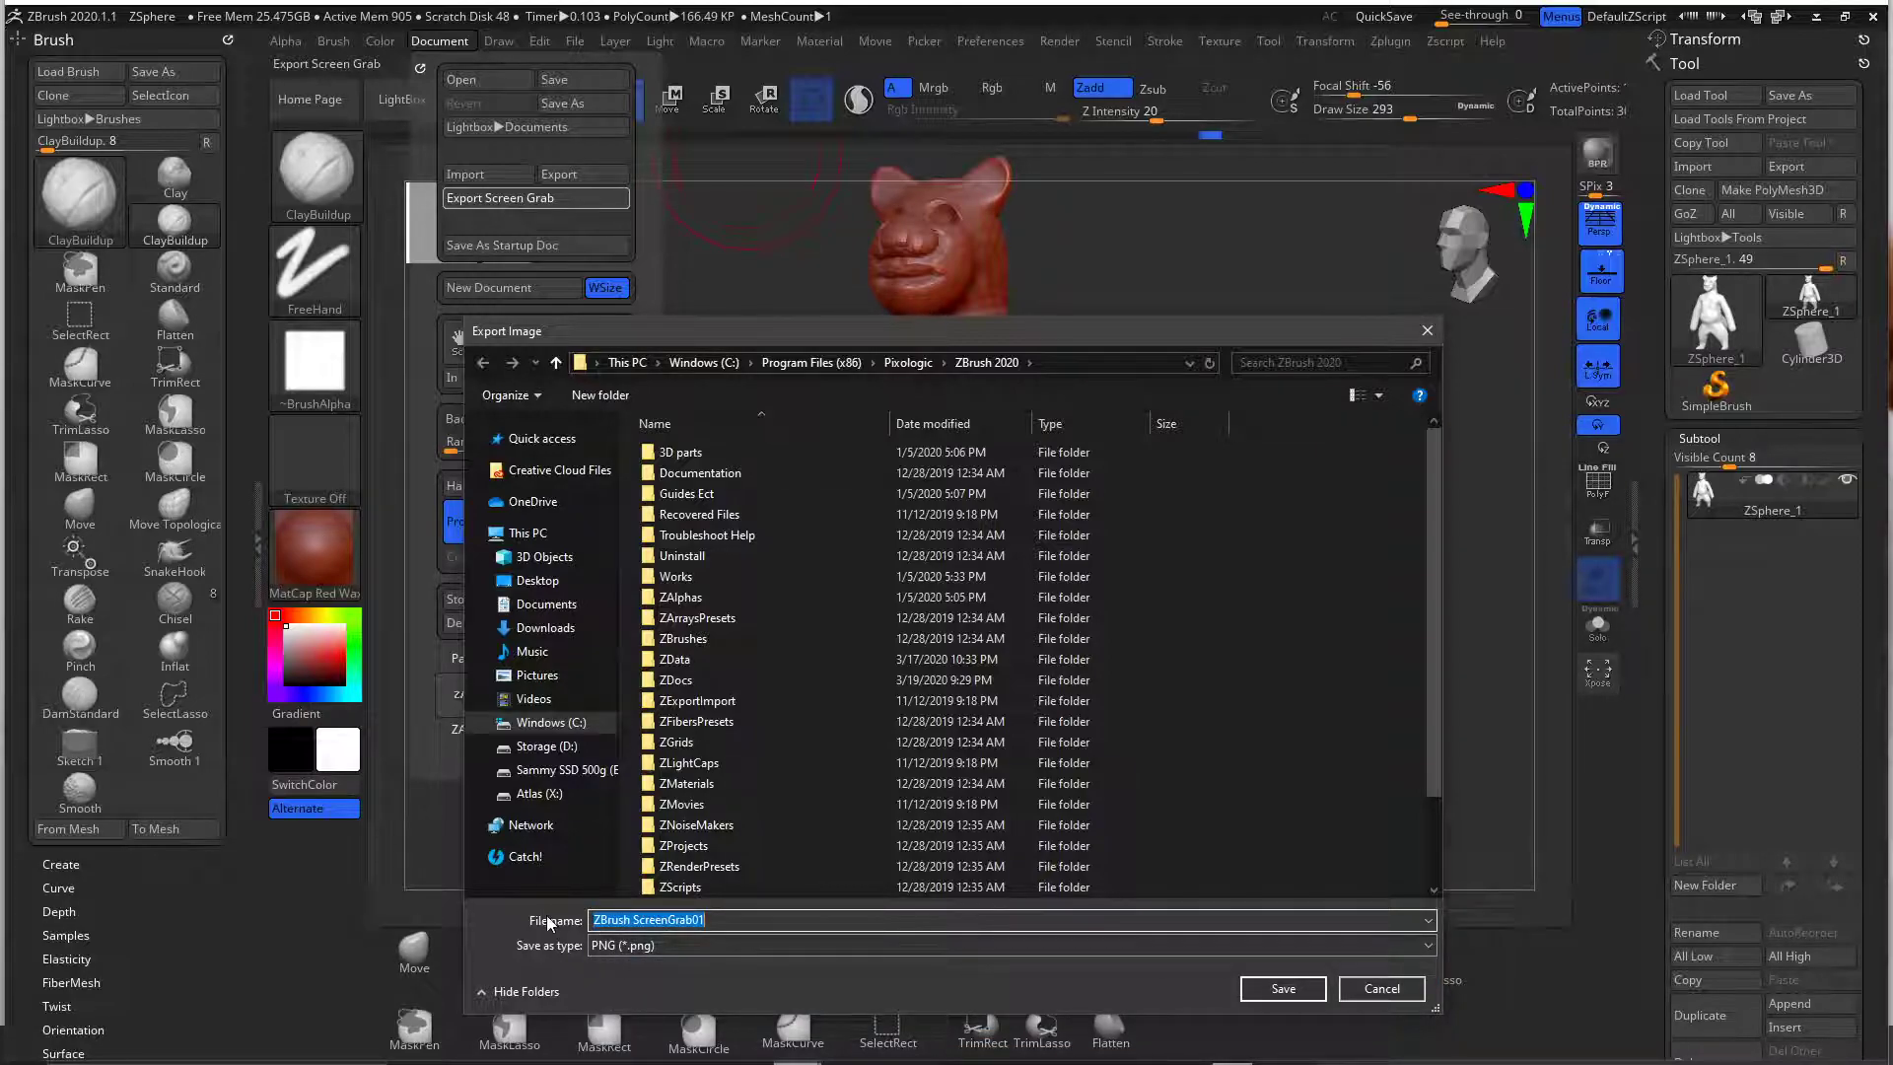
{"action": "type", "text": "SAm"}
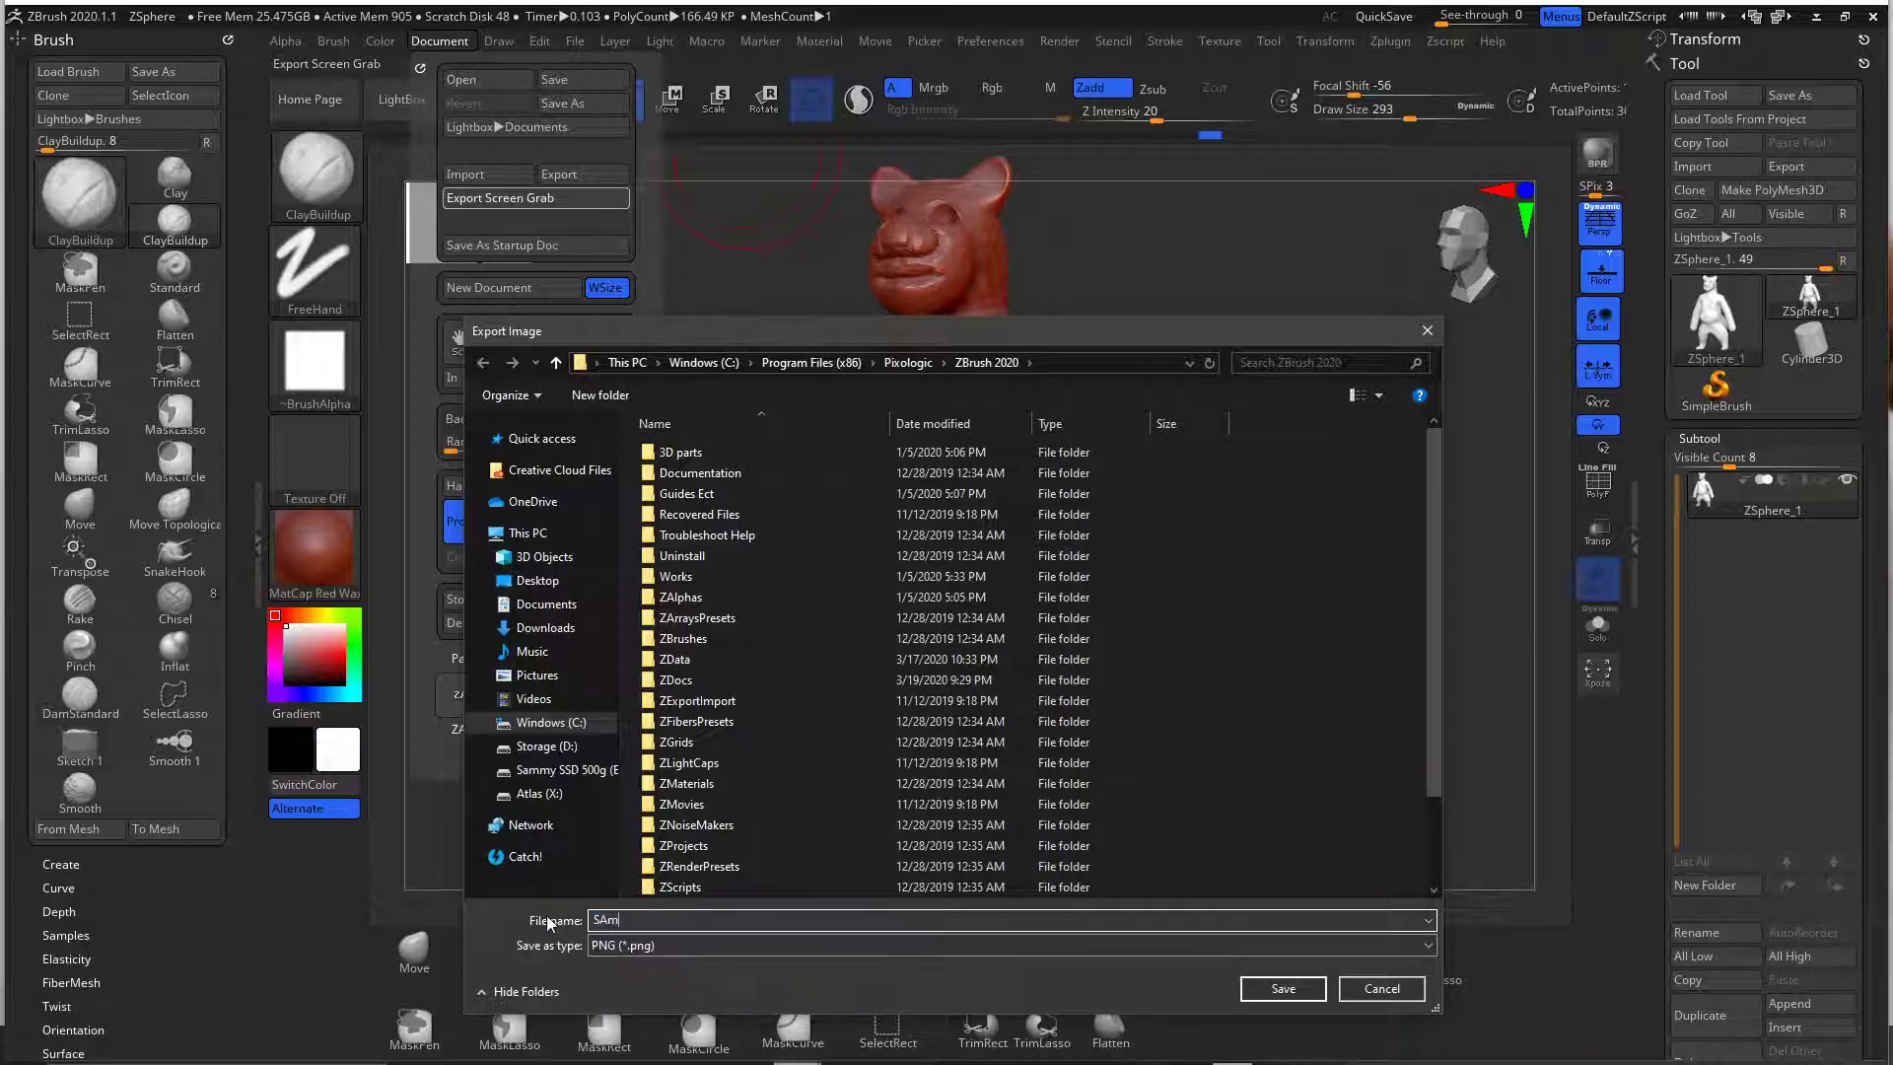
{"action": "key", "text": "BackSpace"}
{"action": "key", "text": "BackSpace"}
{"action": "type", "text": "am Skunk alpha"}
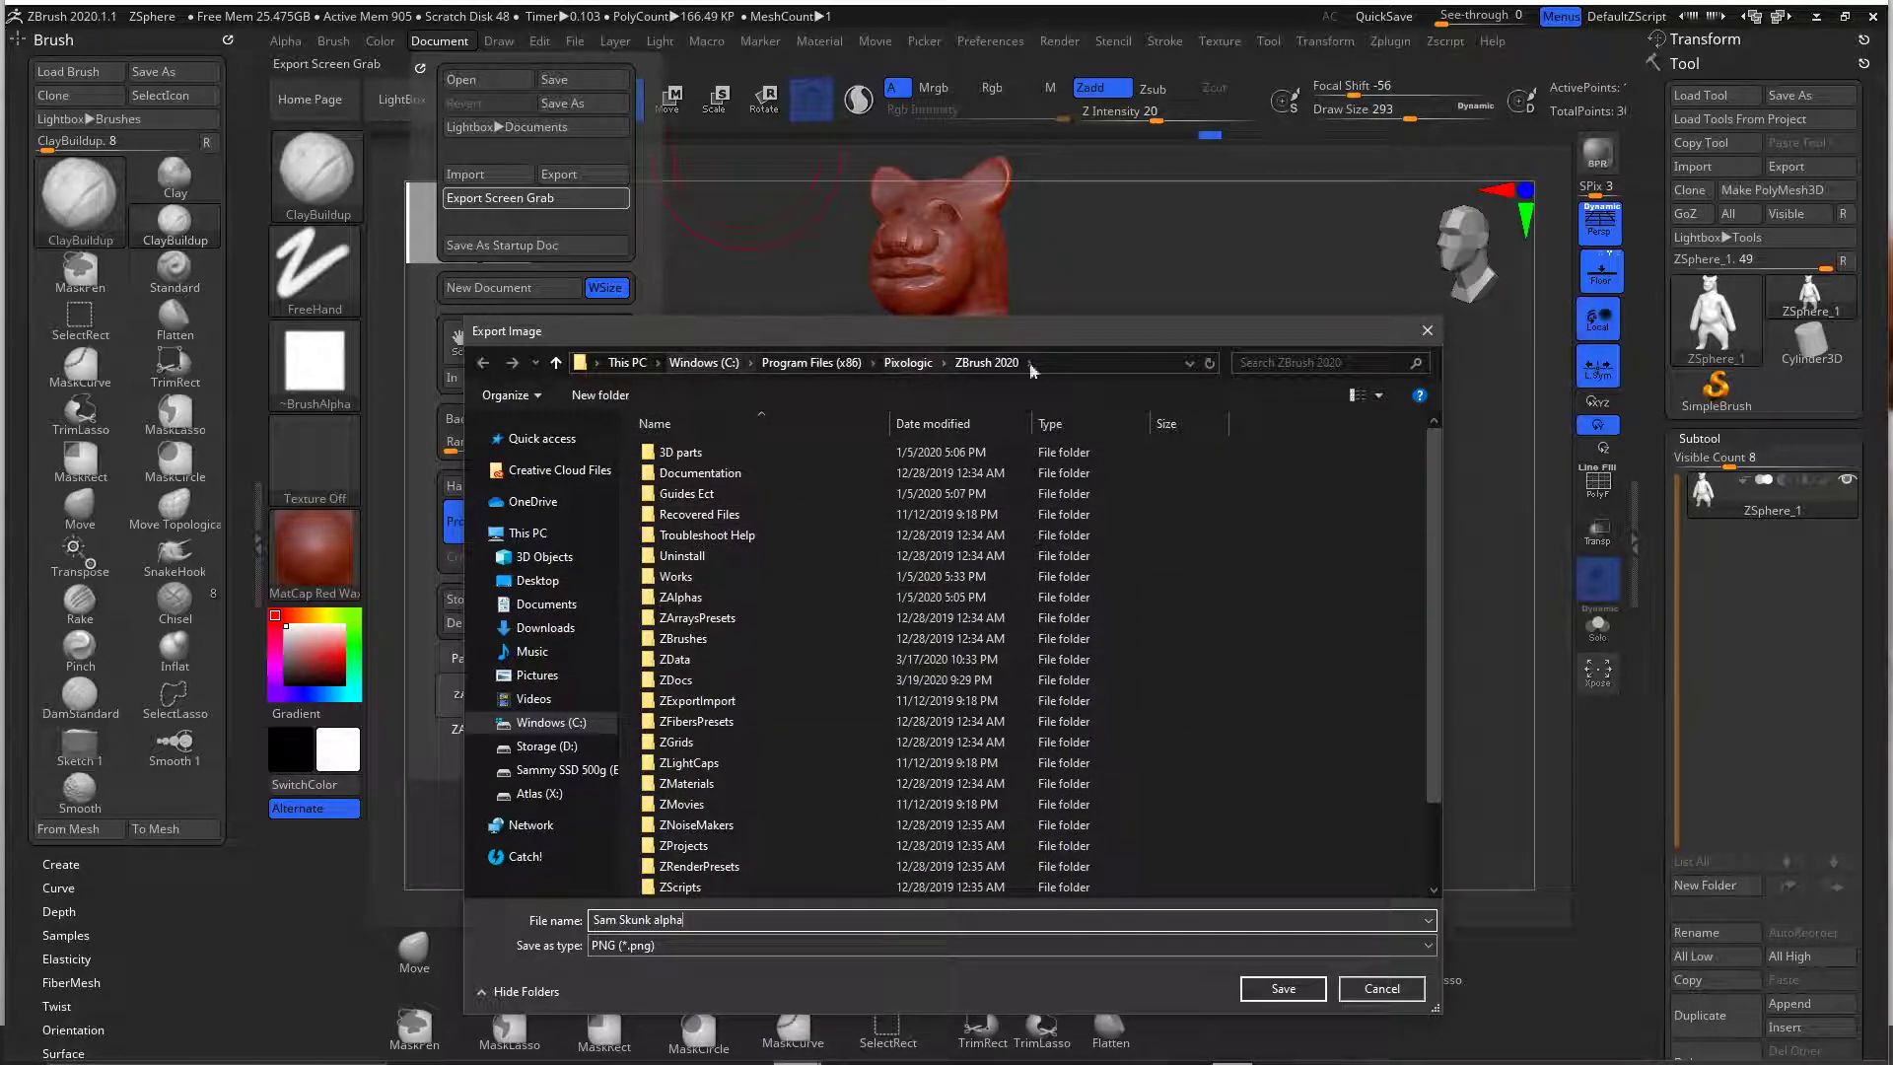
{"action": "left_click", "coordinate": [537, 580]}
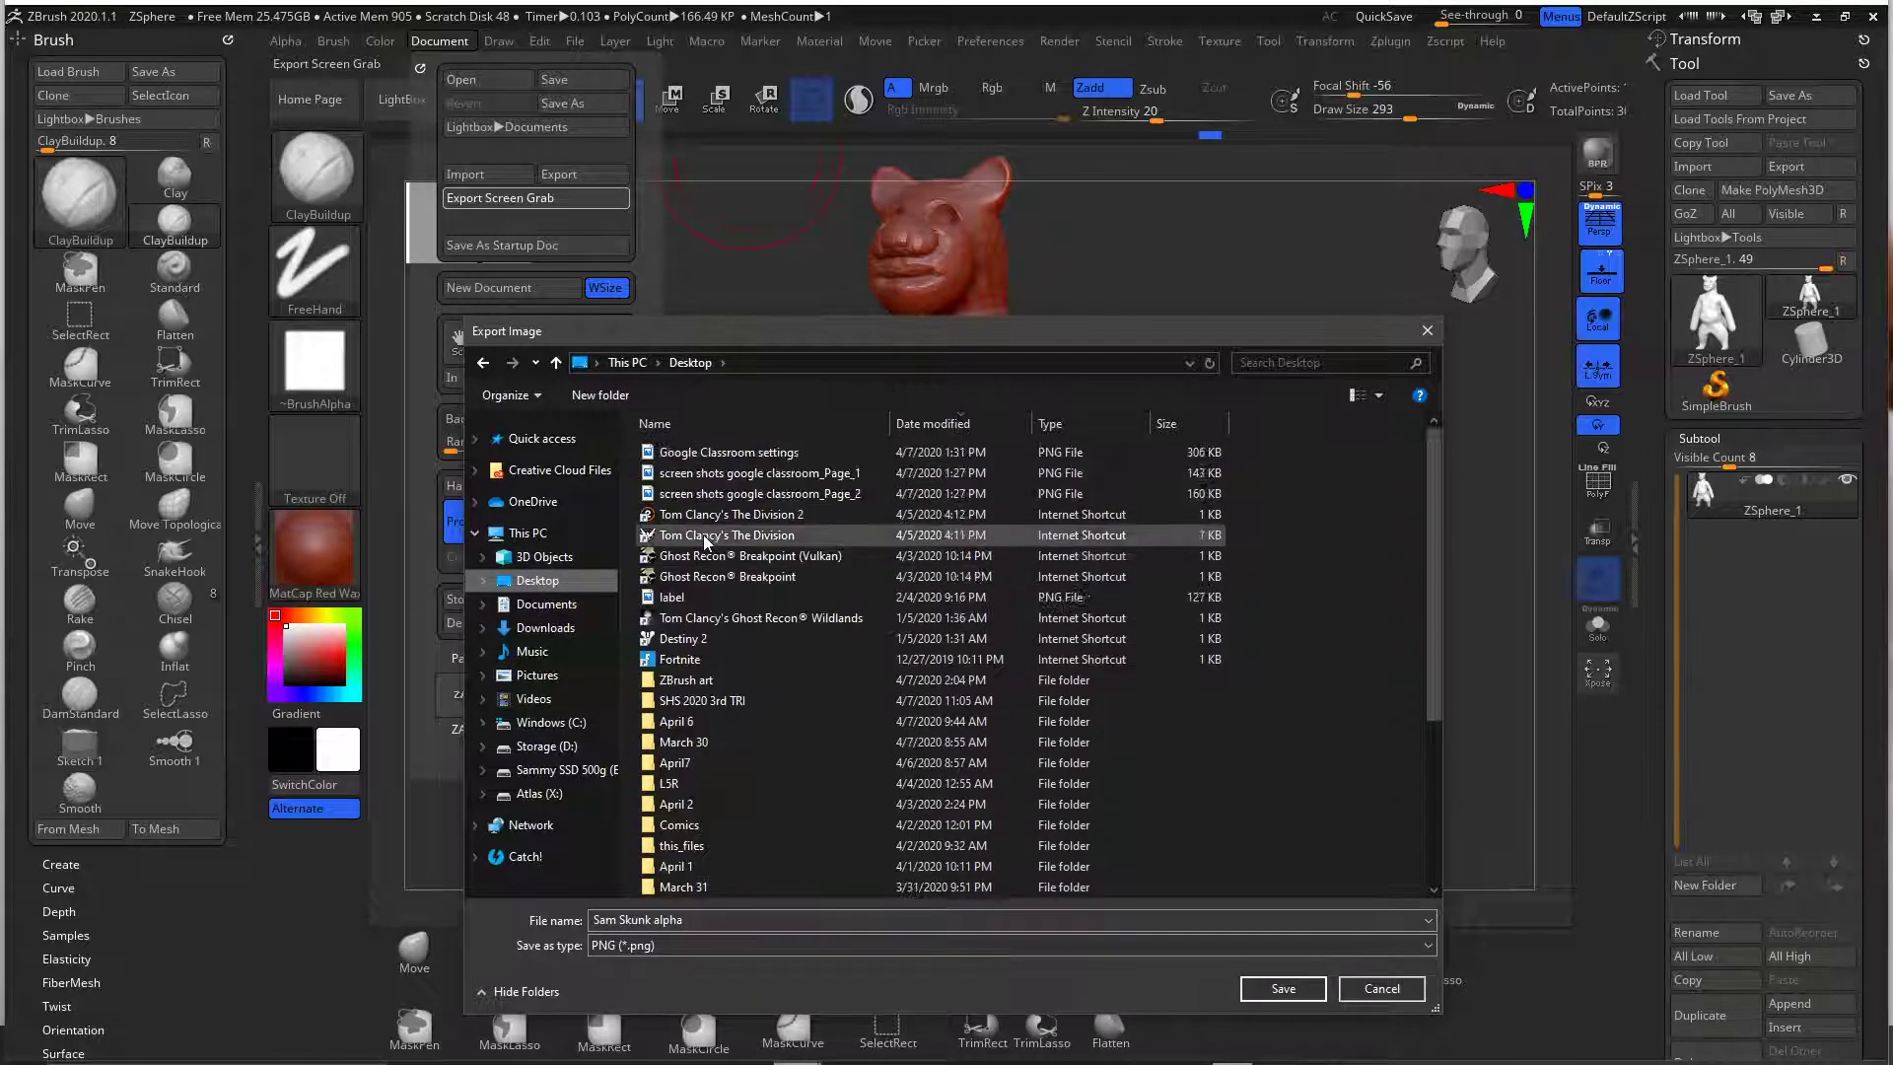
{"action": "left_click", "coordinate": [695, 429]}
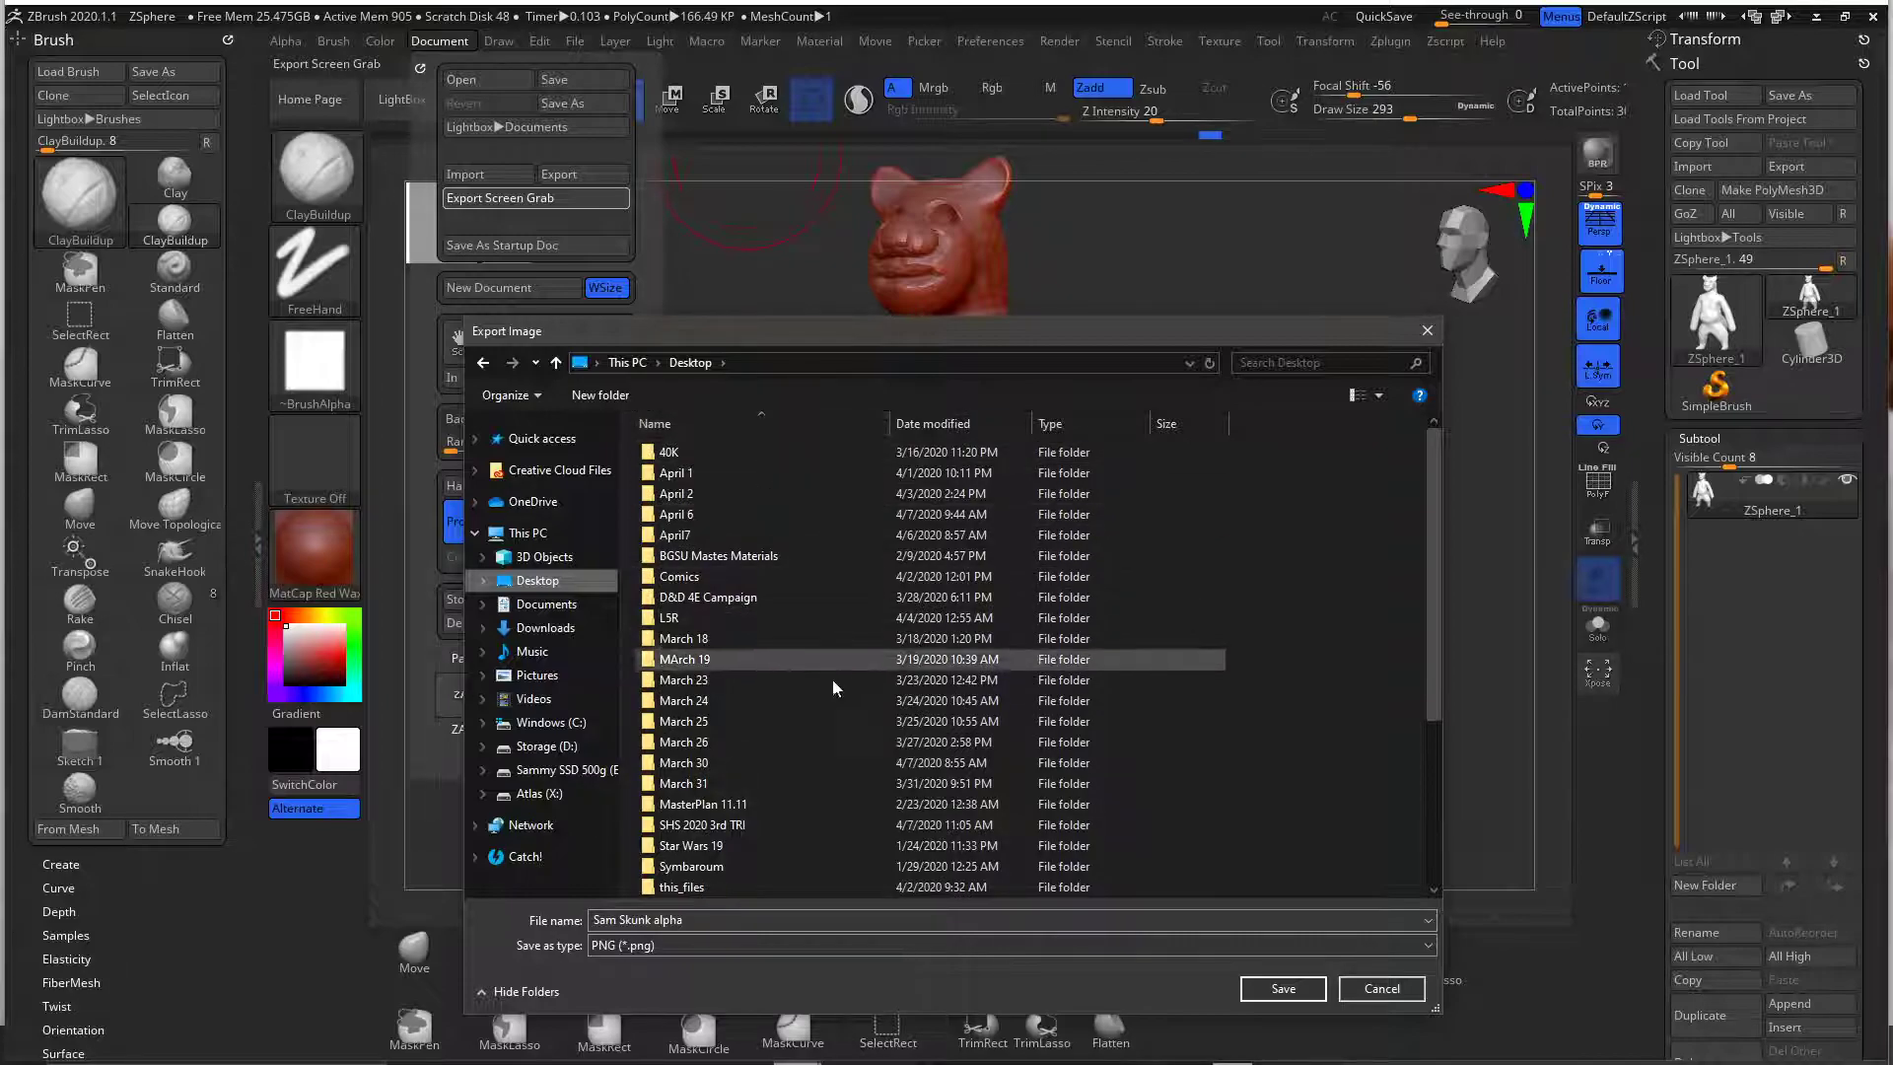
{"action": "scroll", "coordinate": [779, 680], "scroll_direction": "down", "scroll_amount": 2}
{"action": "double_click", "coordinate": [678, 785]}
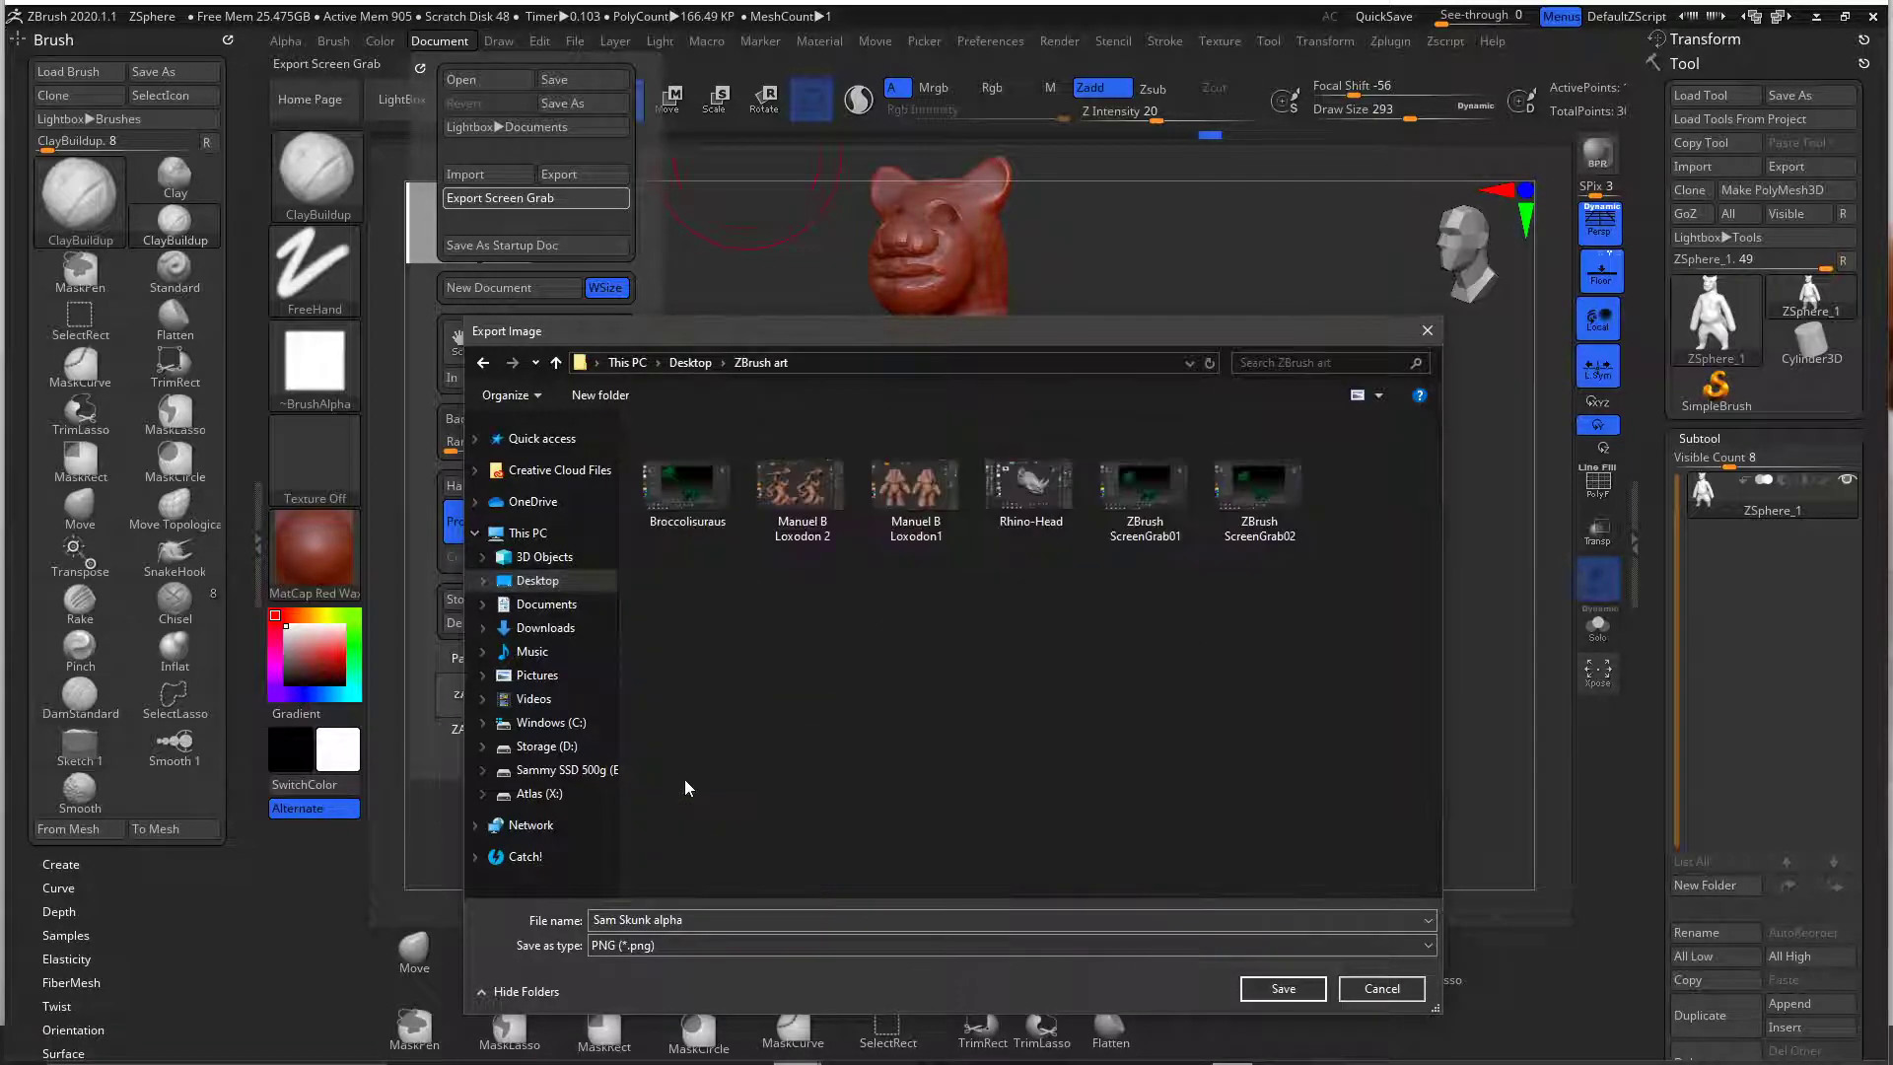
{"action": "left_click", "coordinate": [1283, 988]}
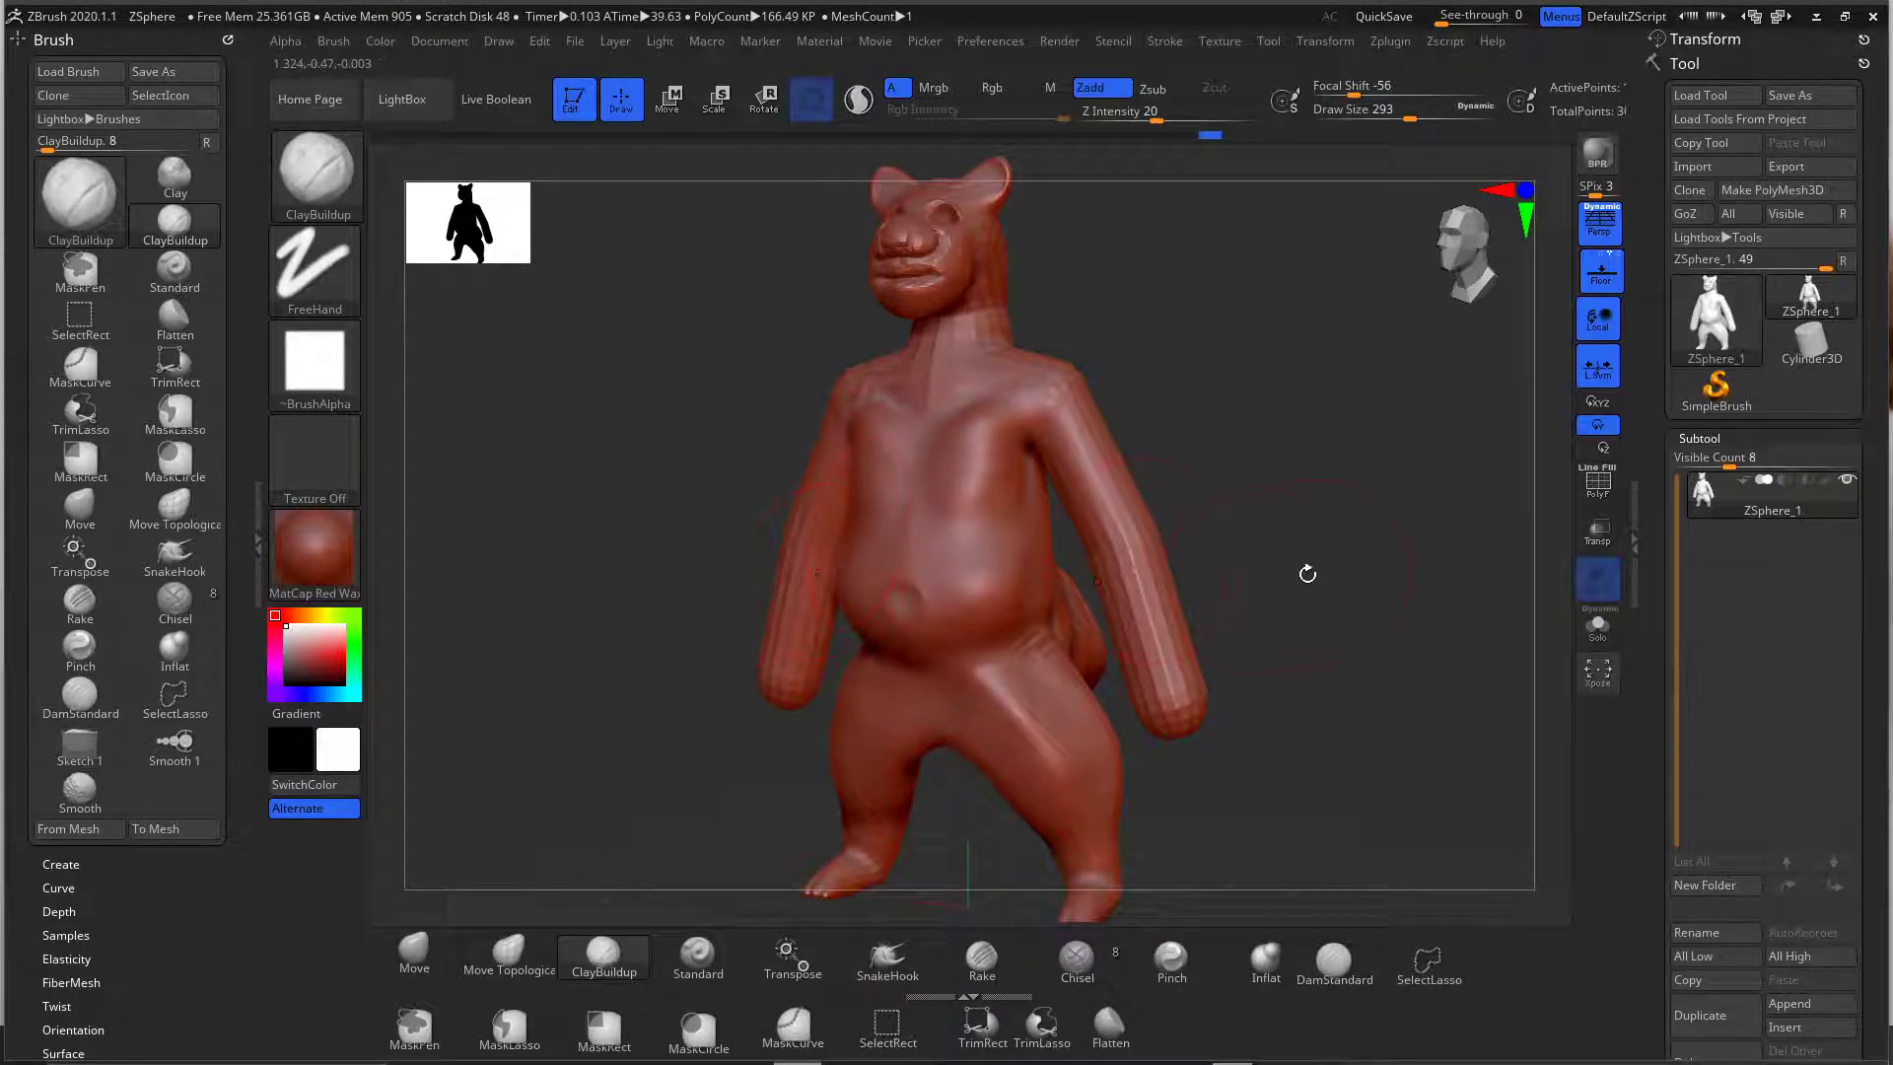
- Reduce the subtool list's visible count to 4 and rename the ZSphere subtool as Sam
{"action": "left_click_drag", "start_coordinate": [1728, 468], "coordinate": [1695, 470]}
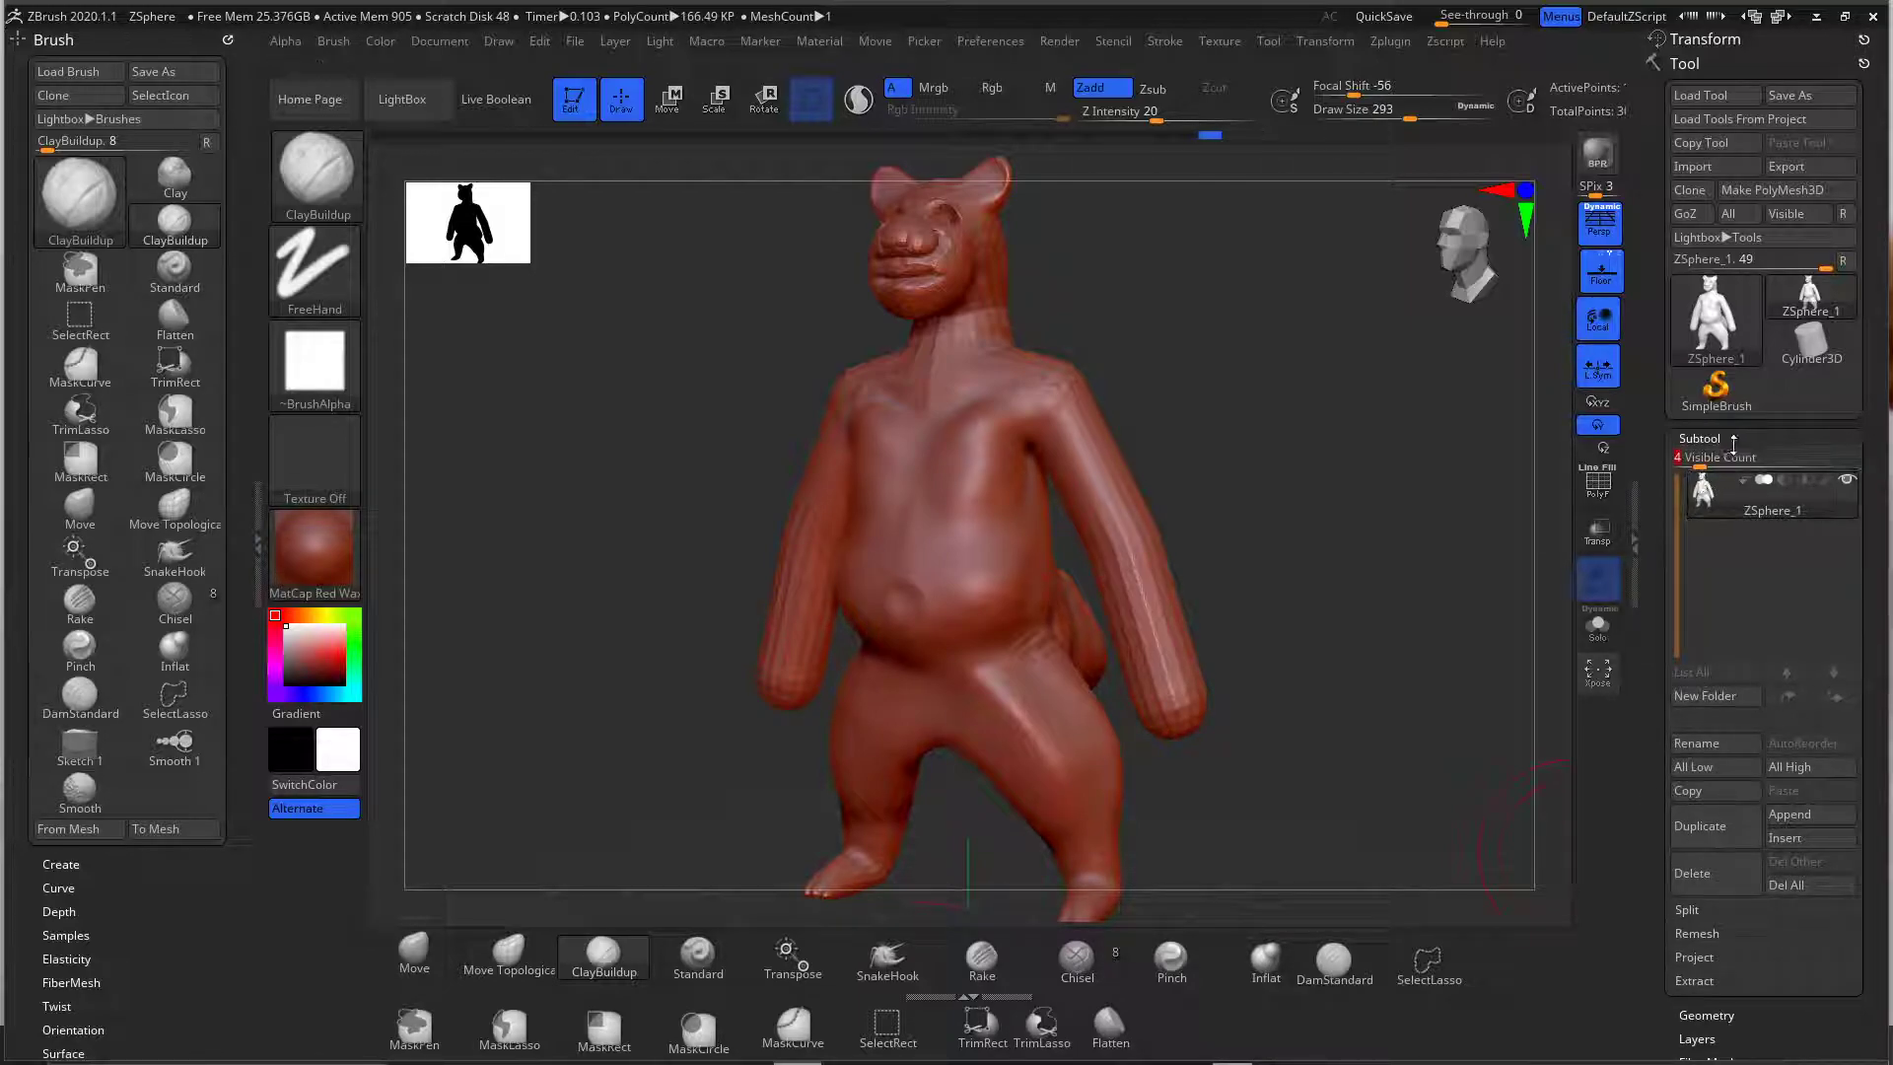
{"action": "left_click", "coordinate": [1705, 747]}
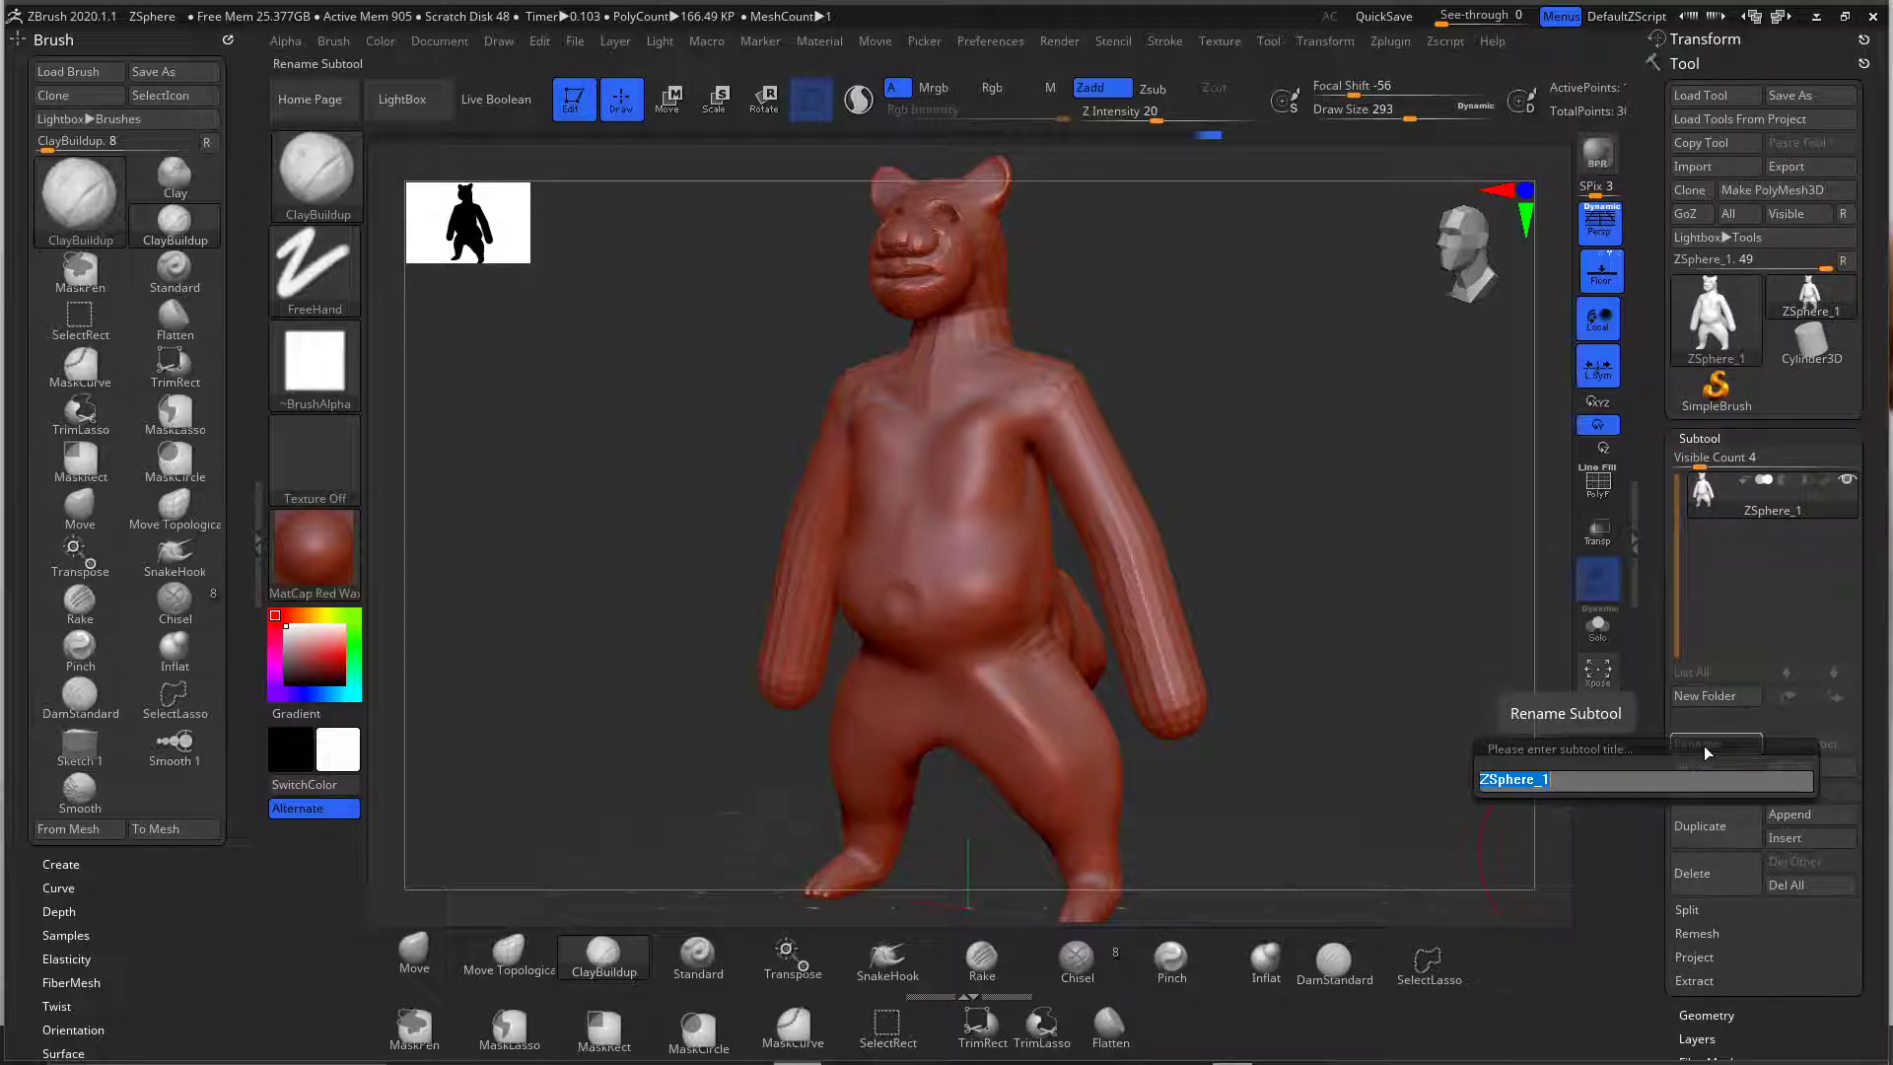
{"action": "type", "text": "Sam"}
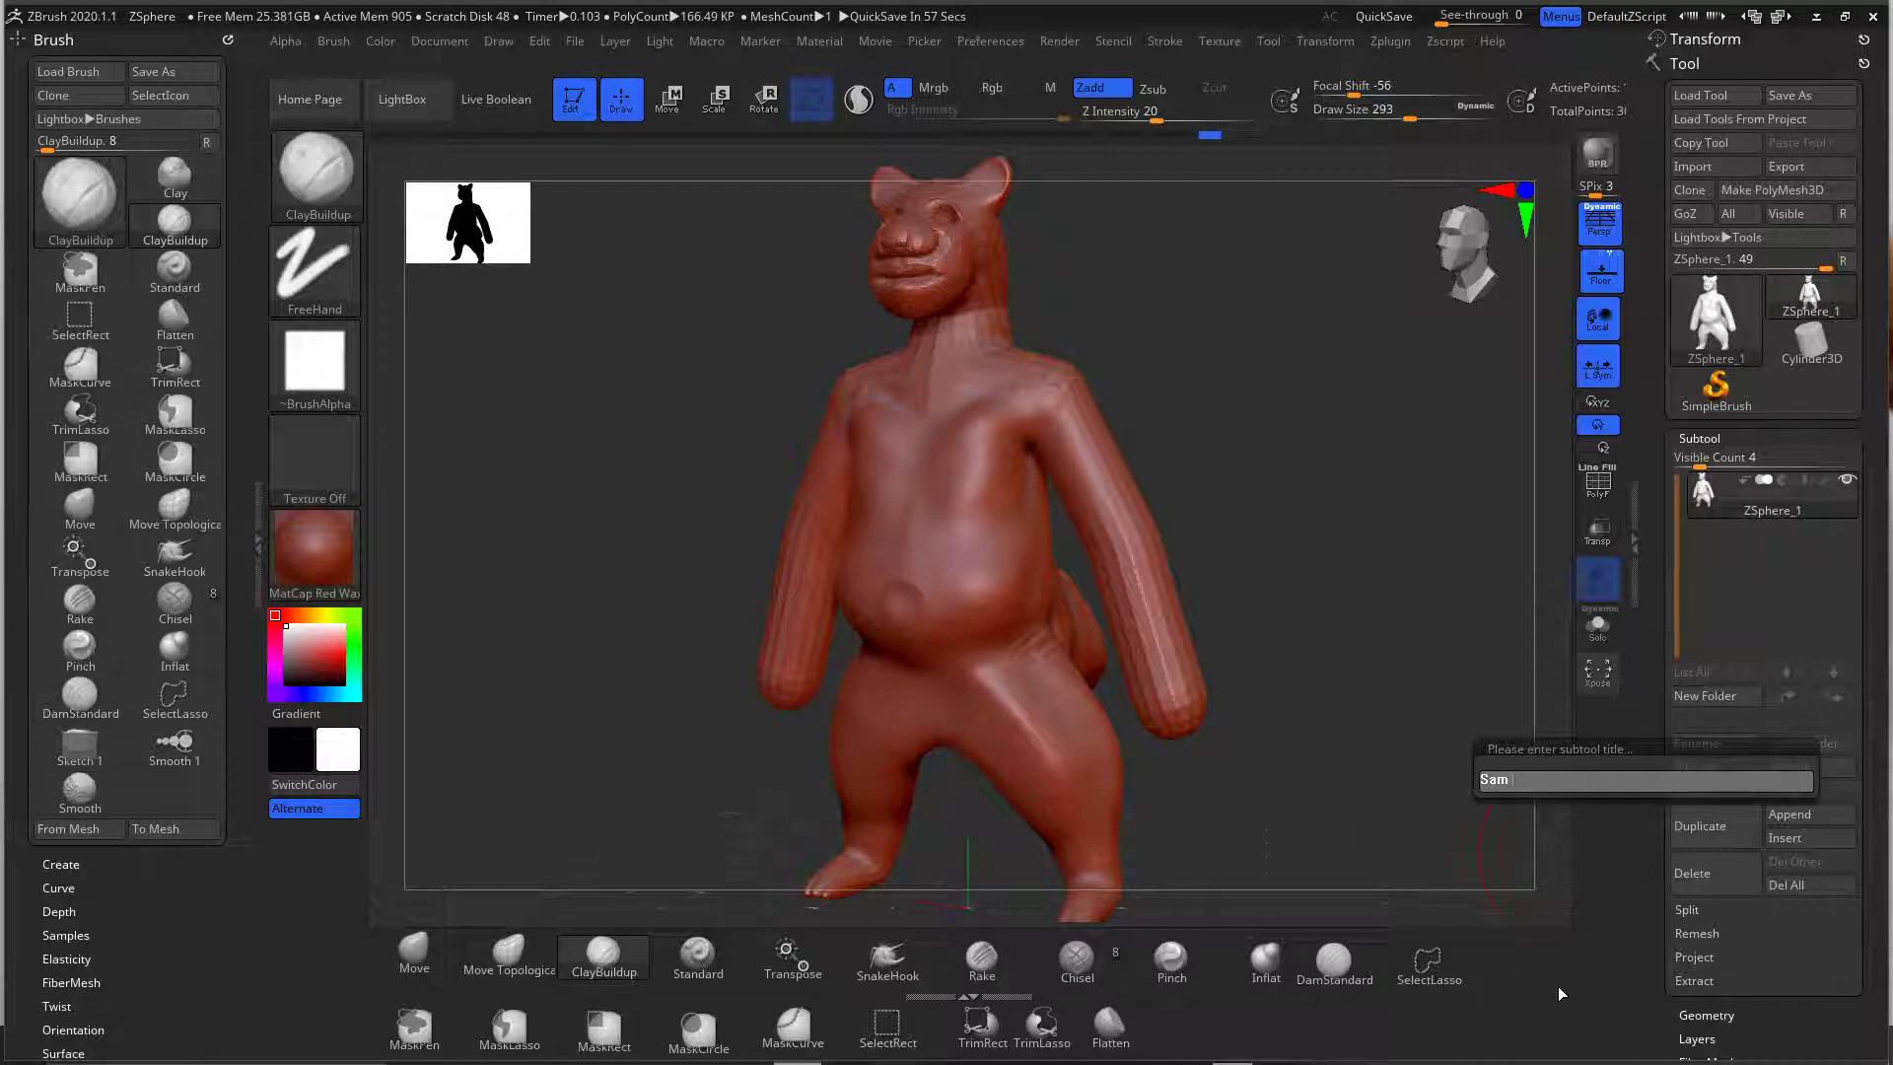
{"action": "key", "text": "Return"}
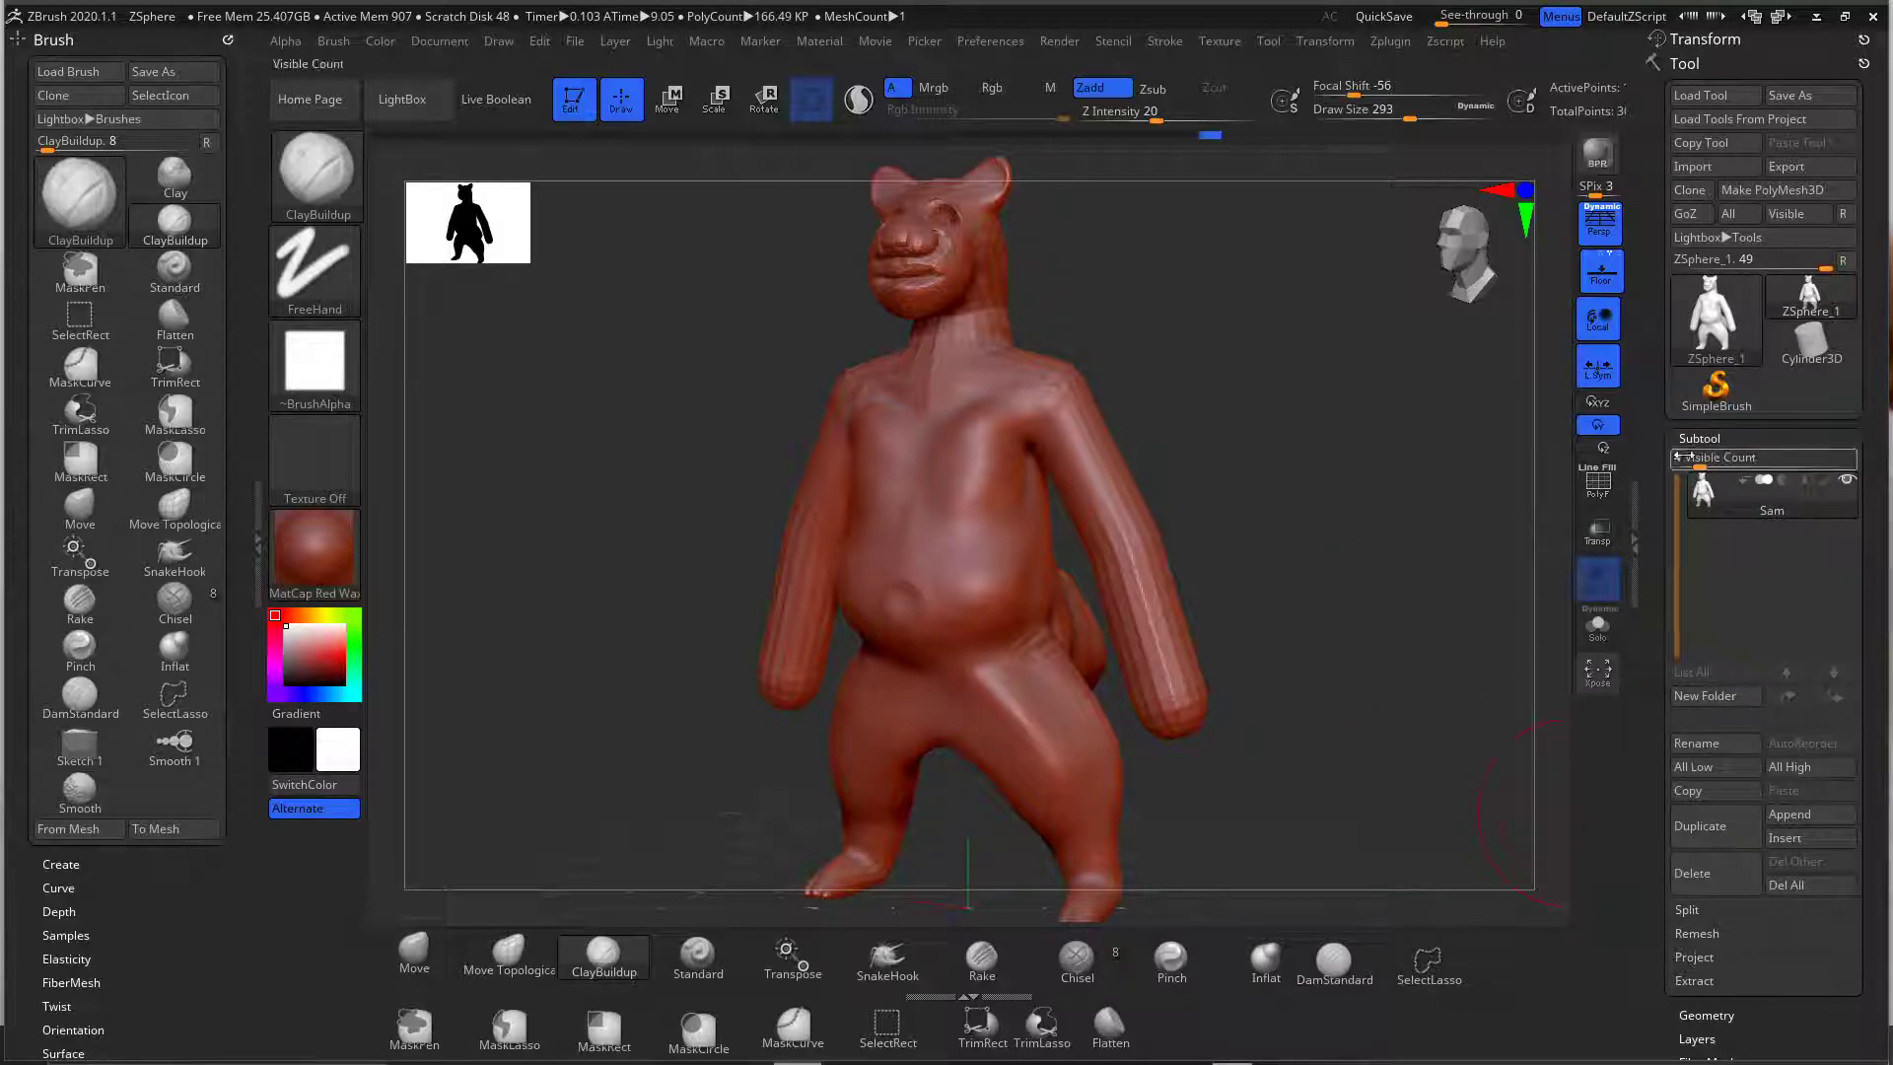
- Return from the adaptive skin preview to the editable ZSpheres, discarding the changes sculpted on the preview mesh
{"action": "left_click", "coordinate": [1681, 441]}
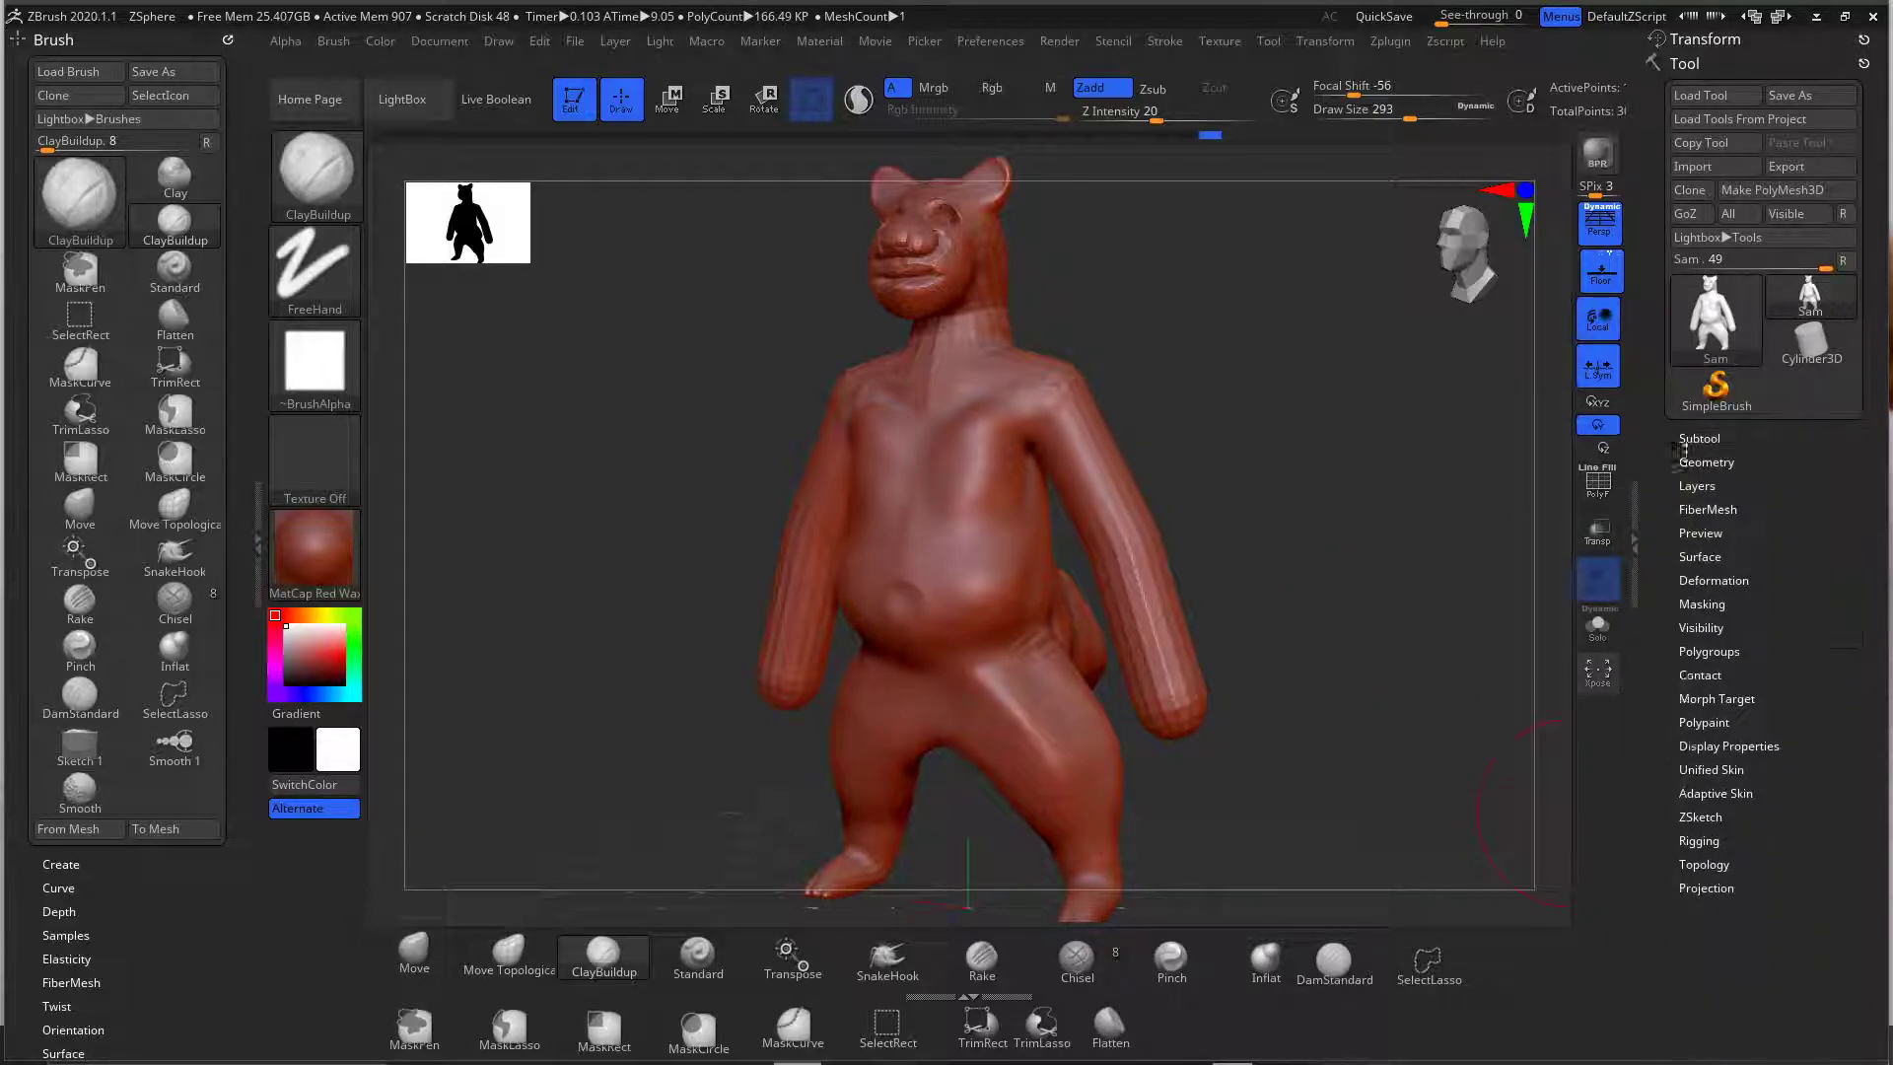
{"action": "left_click", "coordinate": [1701, 793]}
{"action": "left_click", "coordinate": [1719, 818]}
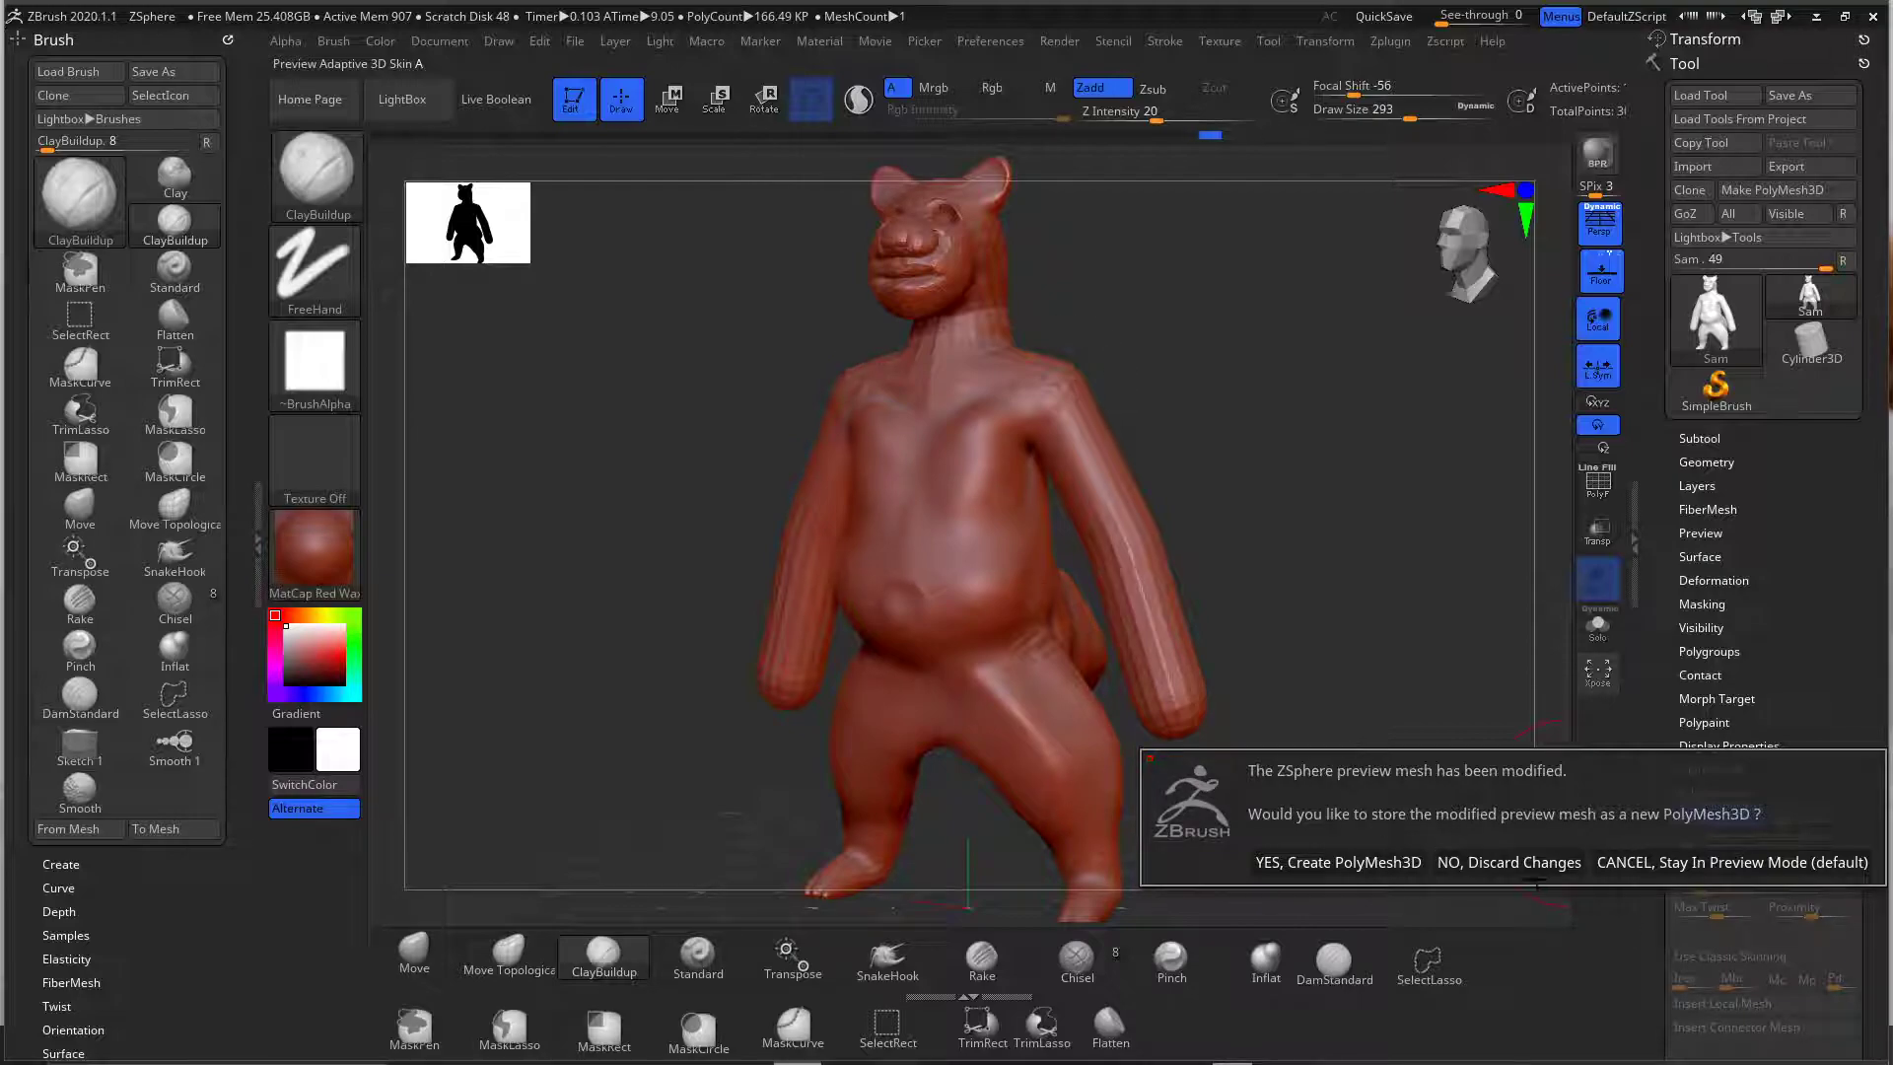
{"action": "left_click", "coordinate": [1528, 863]}
{"action": "left_click", "coordinate": [1714, 826]}
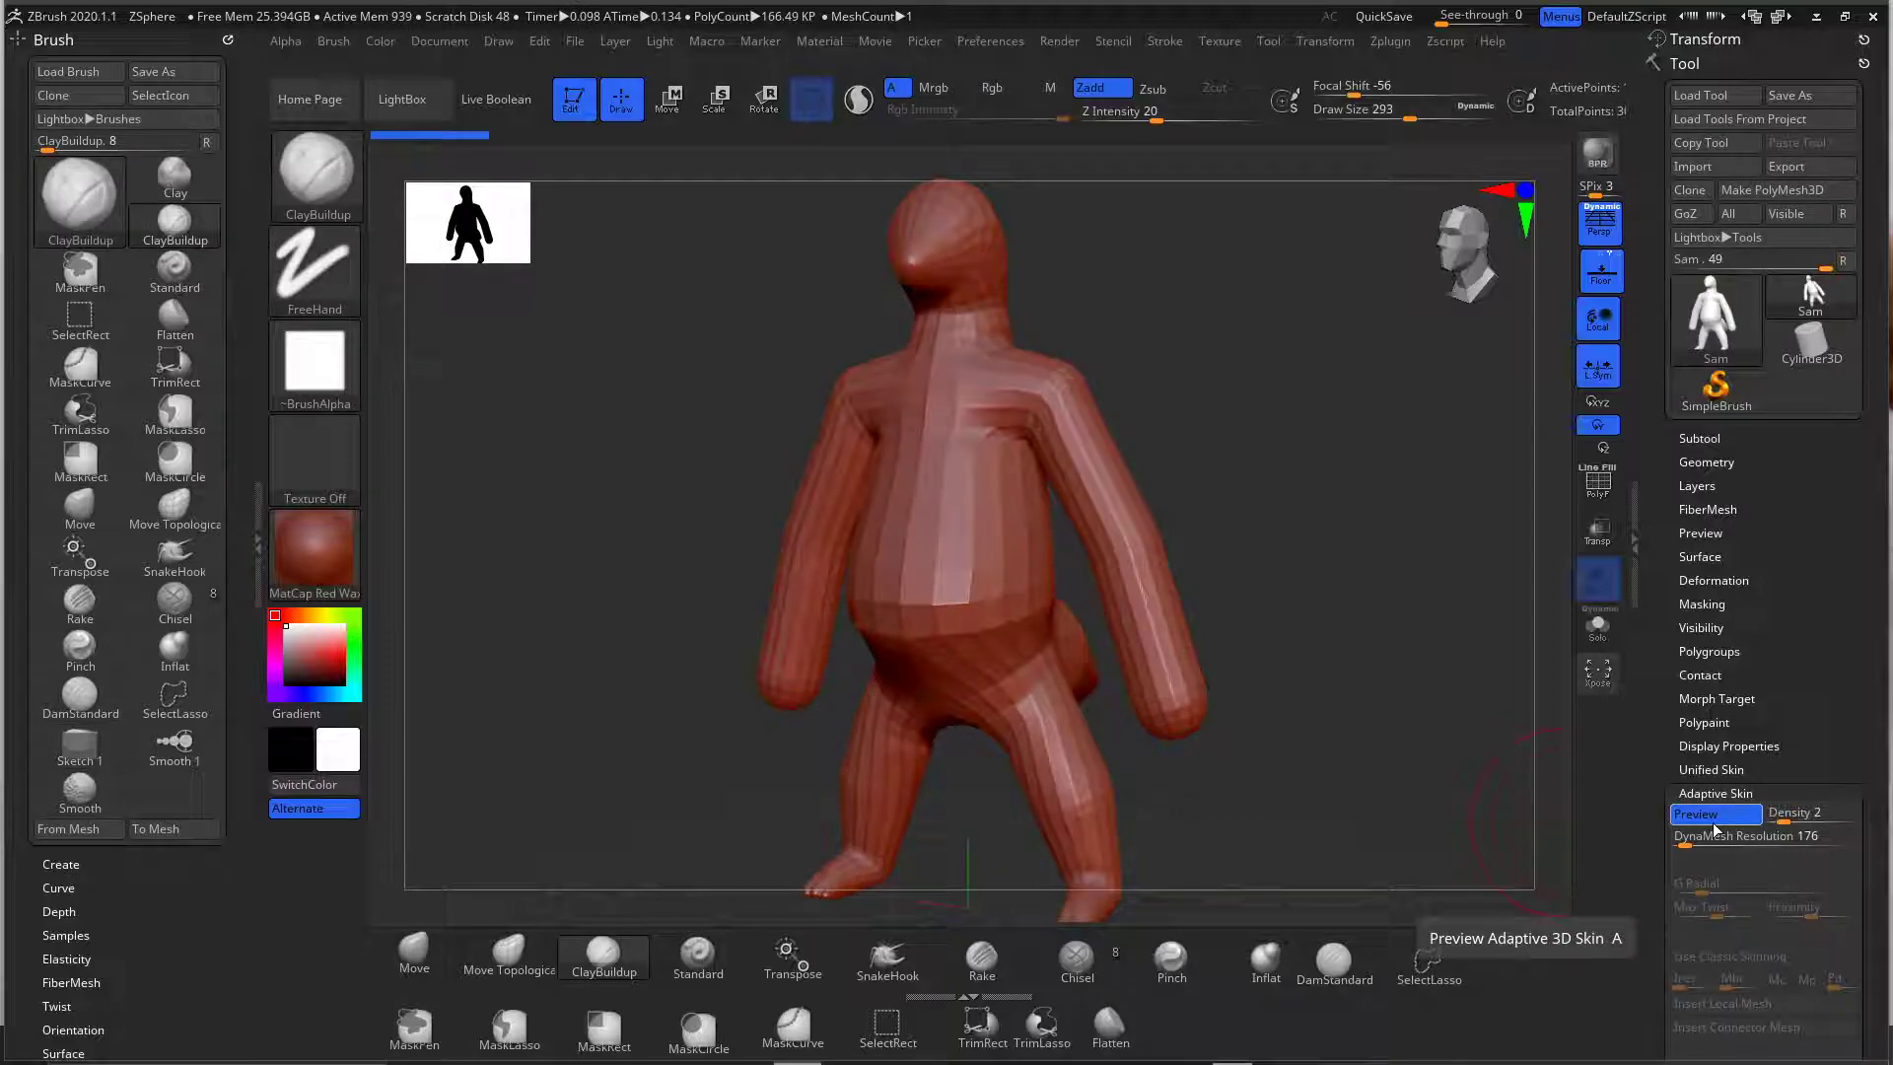
{"action": "key", "text": "a"}
- Scale down the ZSpheres at the ends of both arms
{"action": "mouse_move", "coordinate": [1373, 765]}
{"action": "left_mouse_down"}
{"action": "mouse_move", "coordinate": [986, 759]}
{"action": "mouse_move", "coordinate": [1134, 754]}
{"action": "mouse_move", "coordinate": [690, 726]}
{"action": "mouse_move", "coordinate": [612, 729]}
{"action": "mouse_move", "coordinate": [645, 735]}
{"action": "mouse_move", "coordinate": [606, 735]}
{"action": "mouse_move", "coordinate": [612, 752]}
{"action": "left_mouse_up"}
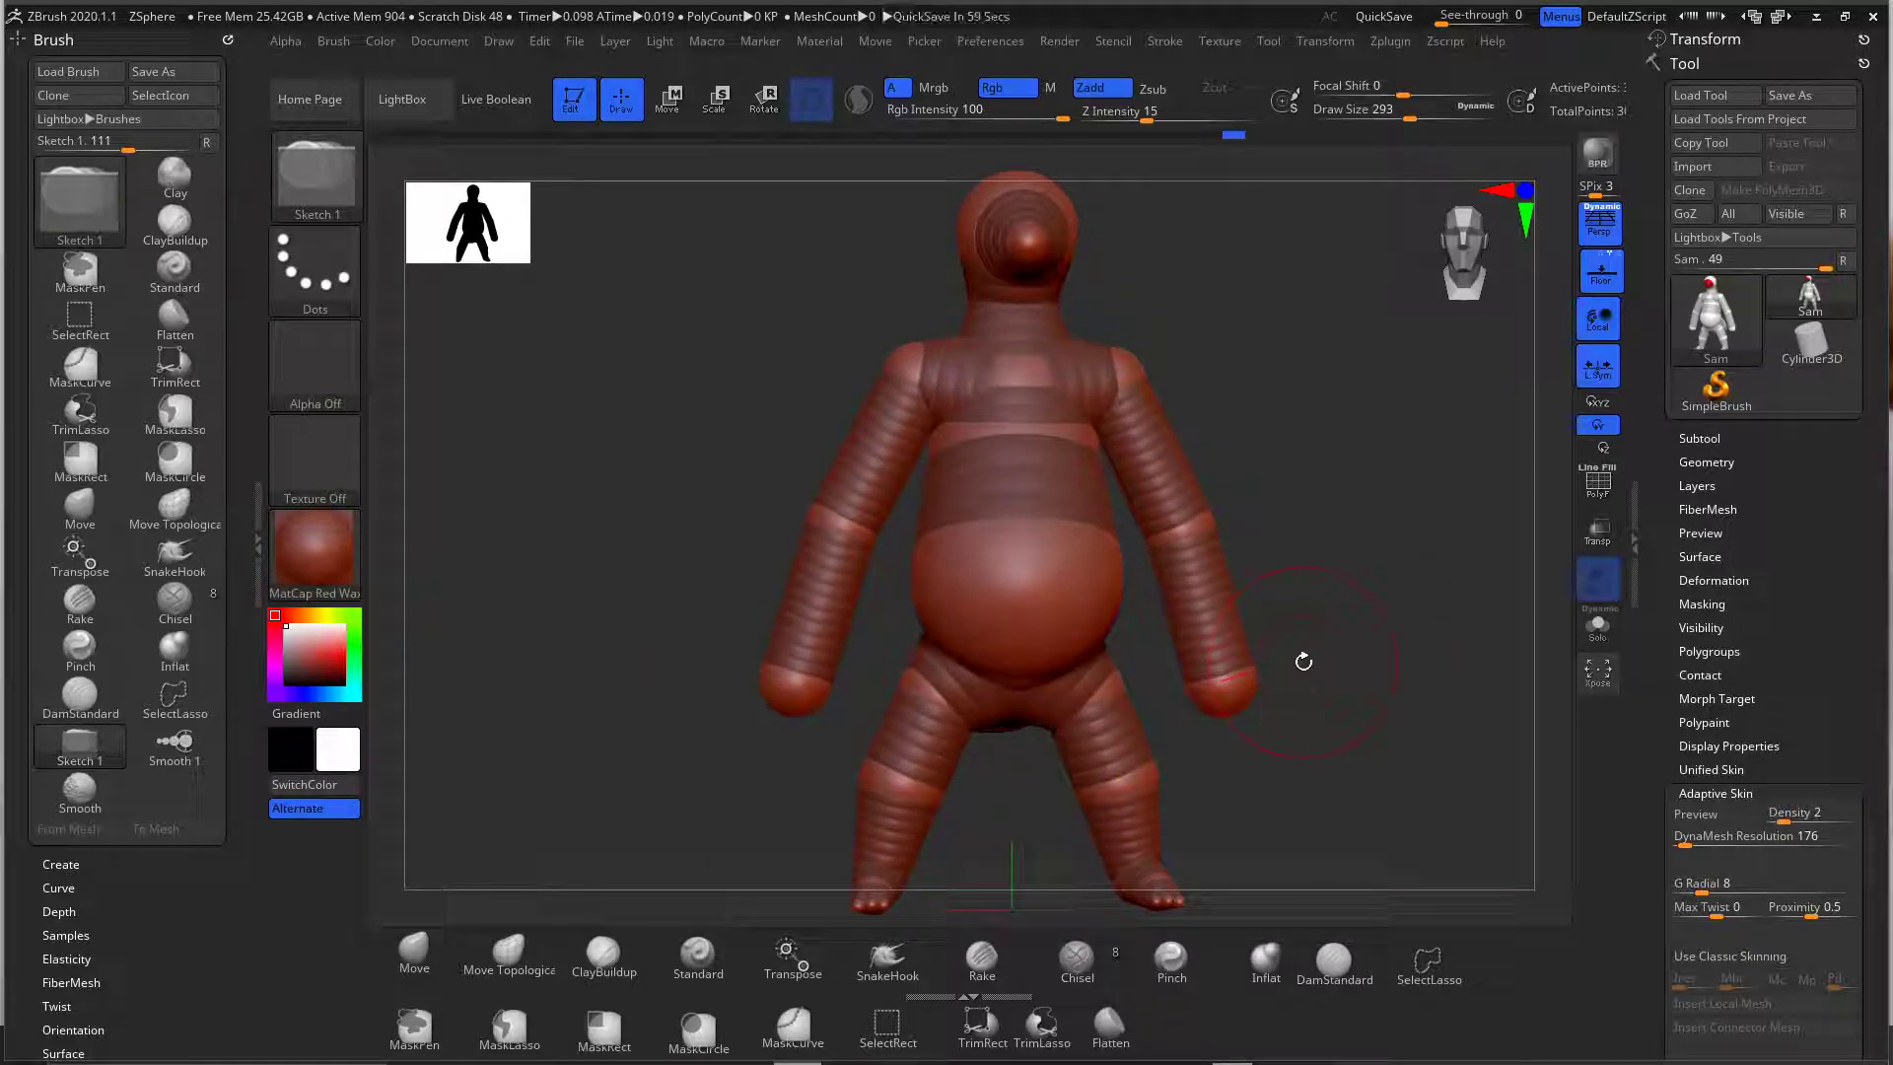
{"action": "mouse_move", "coordinate": [1322, 697]}
{"action": "left_mouse_down"}
{"action": "mouse_move", "coordinate": [1272, 680]}
{"action": "mouse_move", "coordinate": [1322, 650]}
{"action": "mouse_move", "coordinate": [1311, 675]}
{"action": "left_mouse_up"}
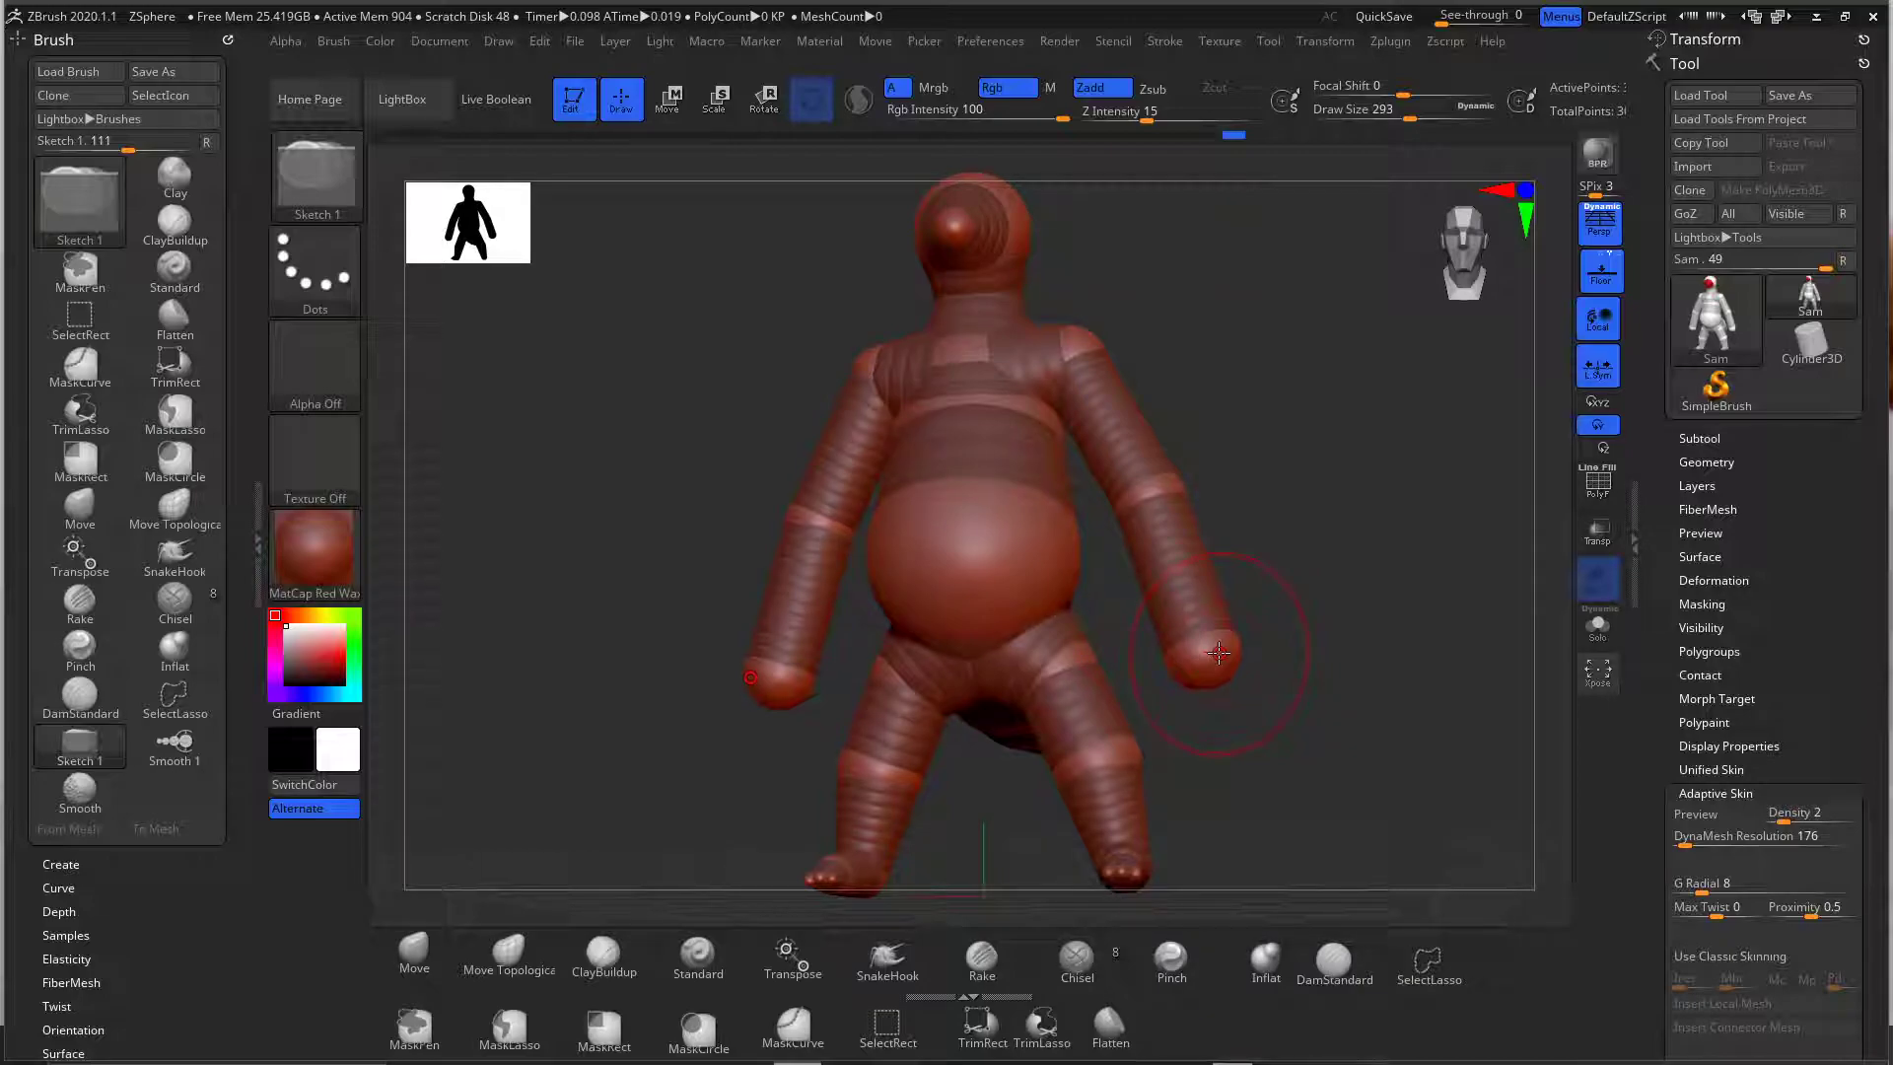
{"action": "key", "text": "e"}
{"action": "left_click_drag", "start_coordinate": [1215, 655], "coordinate": [1117, 510]}
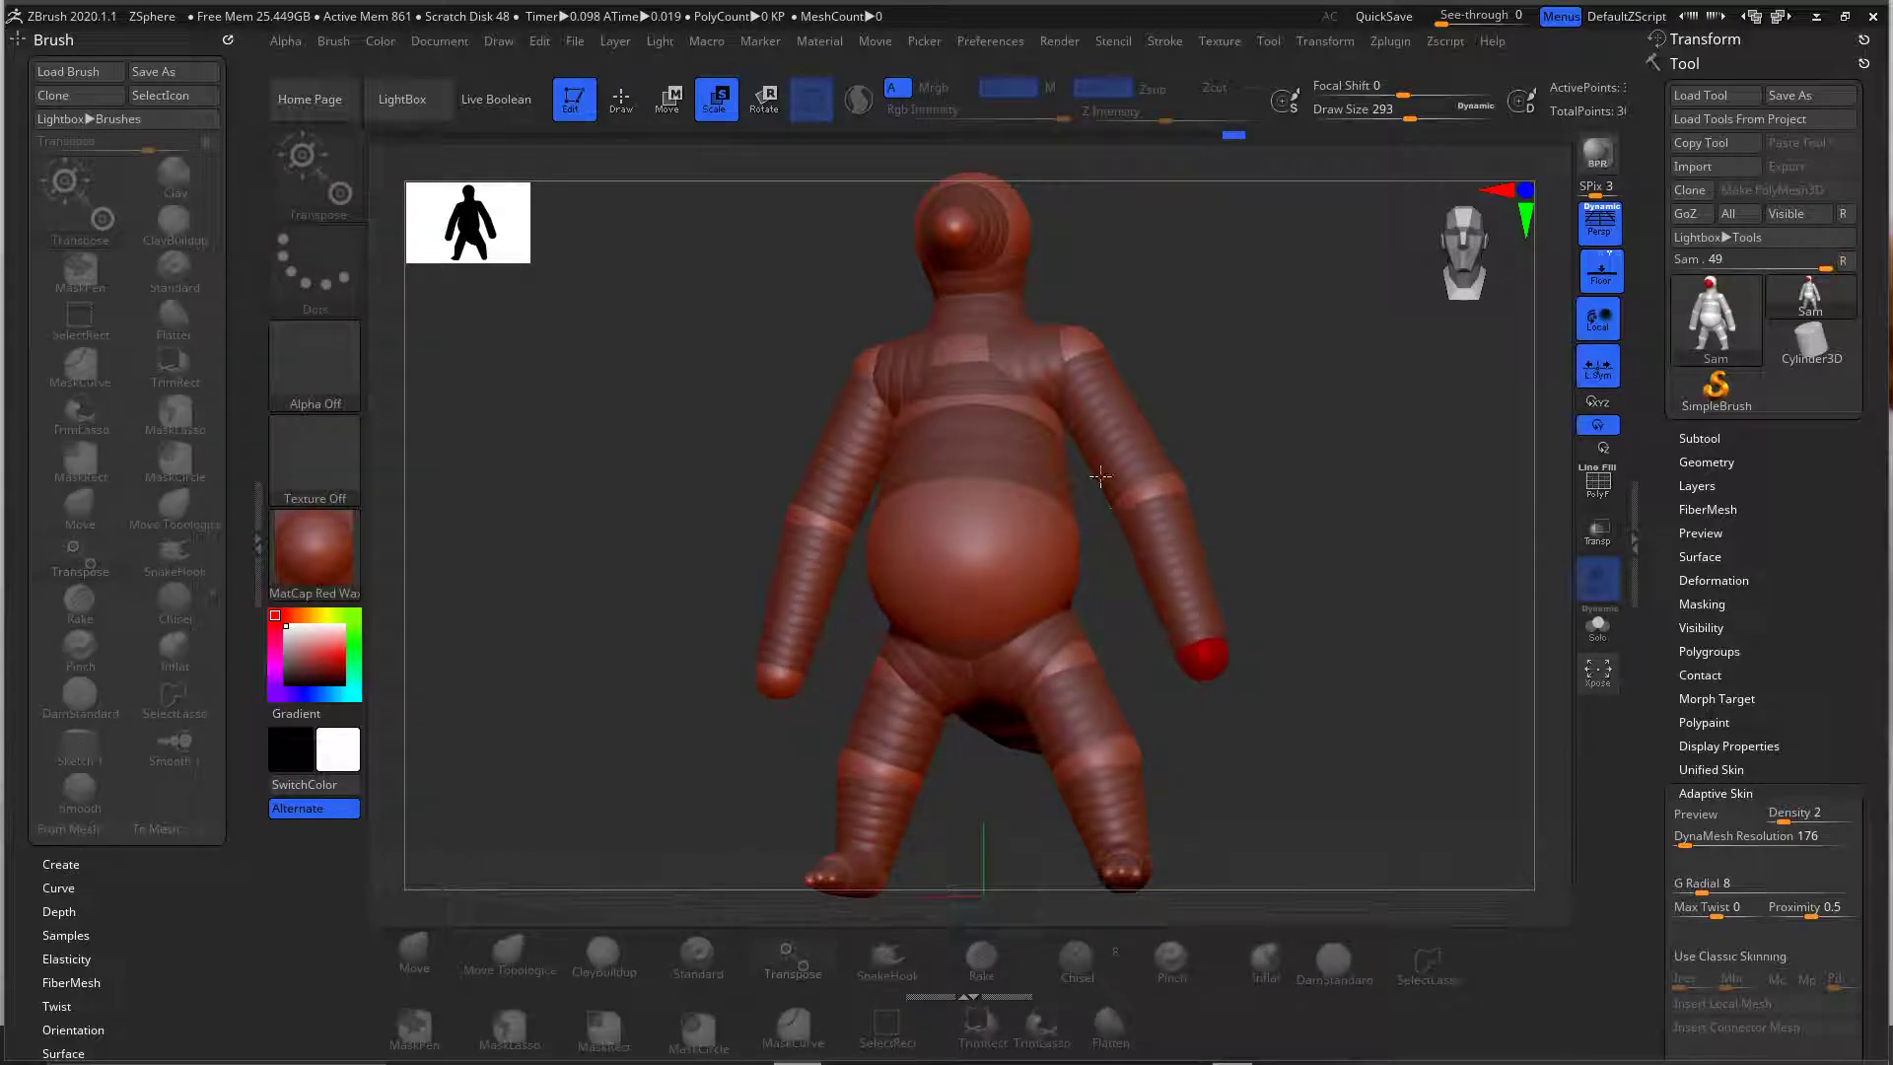
- Move the elbow ZSpheres outward and upward, and reposition the hand ZSpheres at the arm ends
{"action": "mouse_move", "coordinate": [1301, 709]}
{"action": "left_mouse_down", "text": "shift"}
{"action": "mouse_move", "coordinate": [1307, 735]}
{"action": "mouse_move", "coordinate": [1276, 566]}
{"action": "mouse_move", "coordinate": [1277, 678]}
{"action": "left_mouse_up", "text": "shift"}
{"action": "key", "text": "w"}
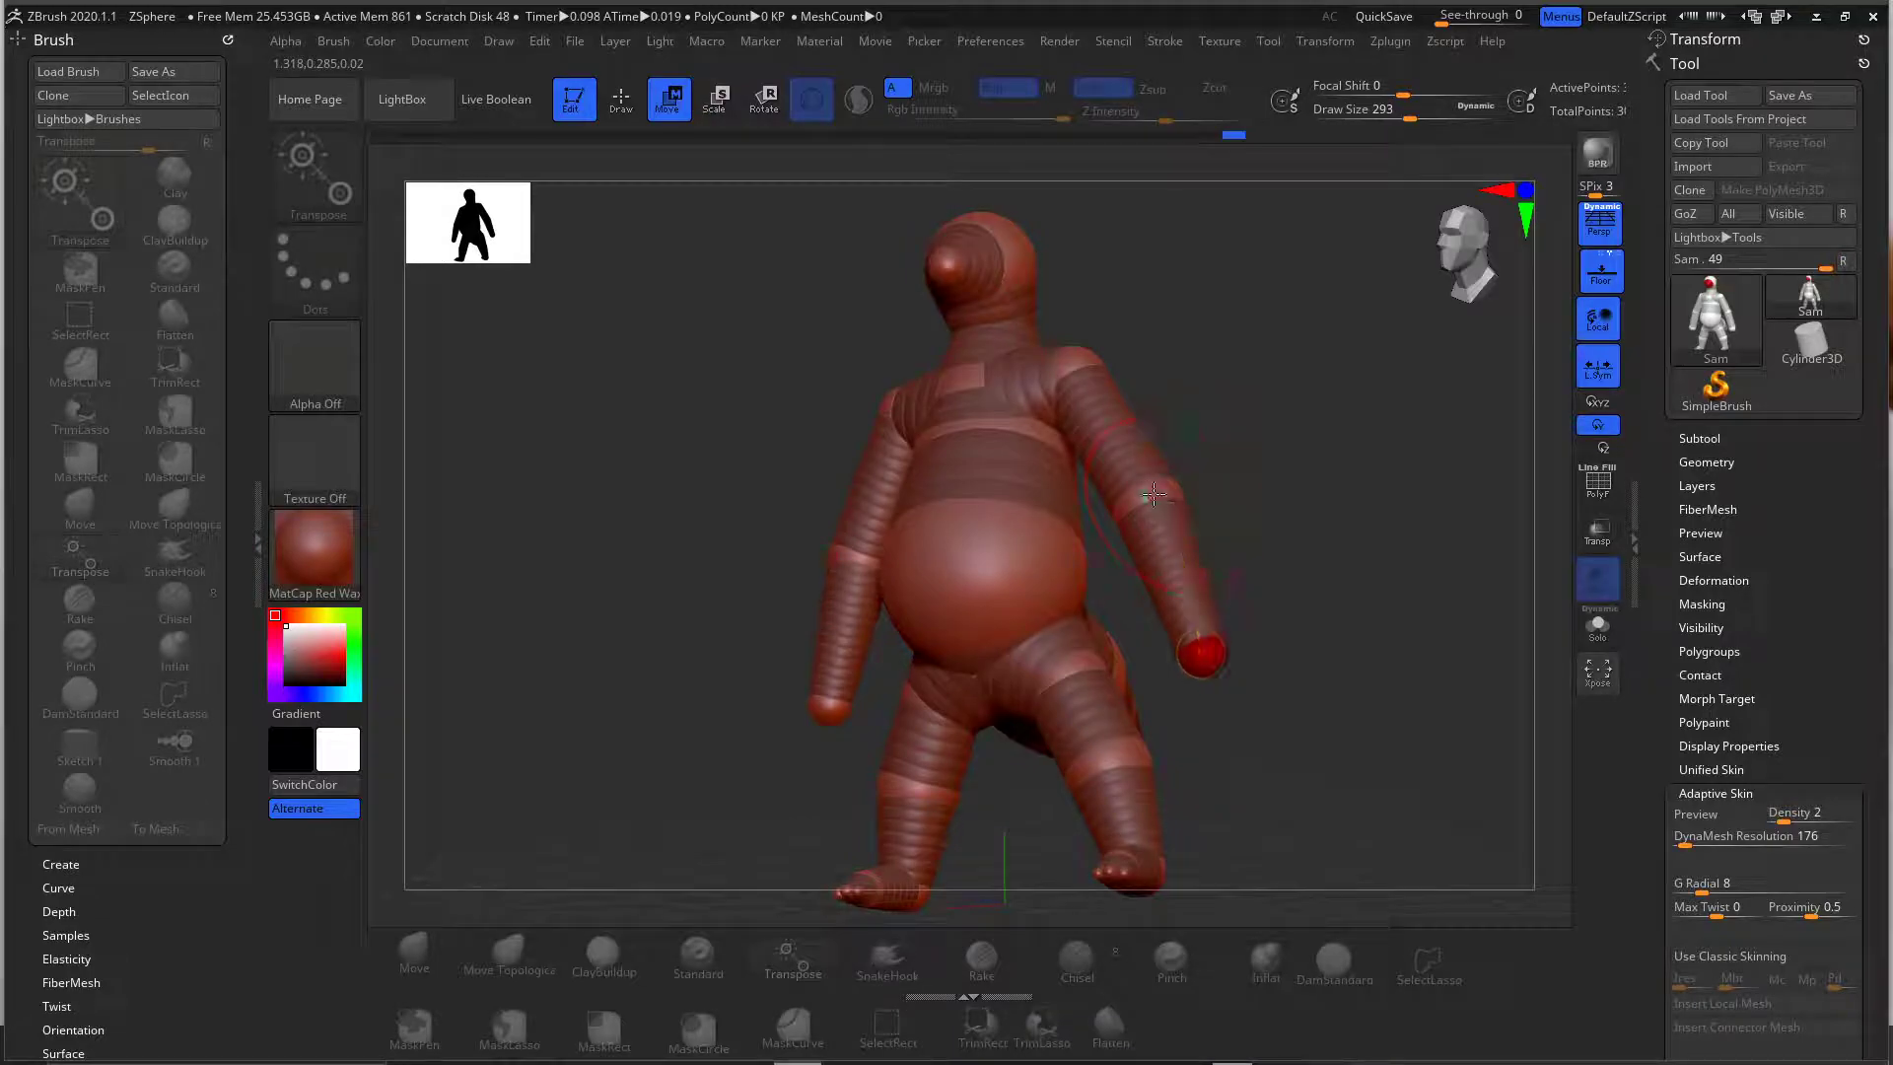
{"action": "left_click_drag", "start_coordinate": [1154, 493], "coordinate": [1190, 450]}
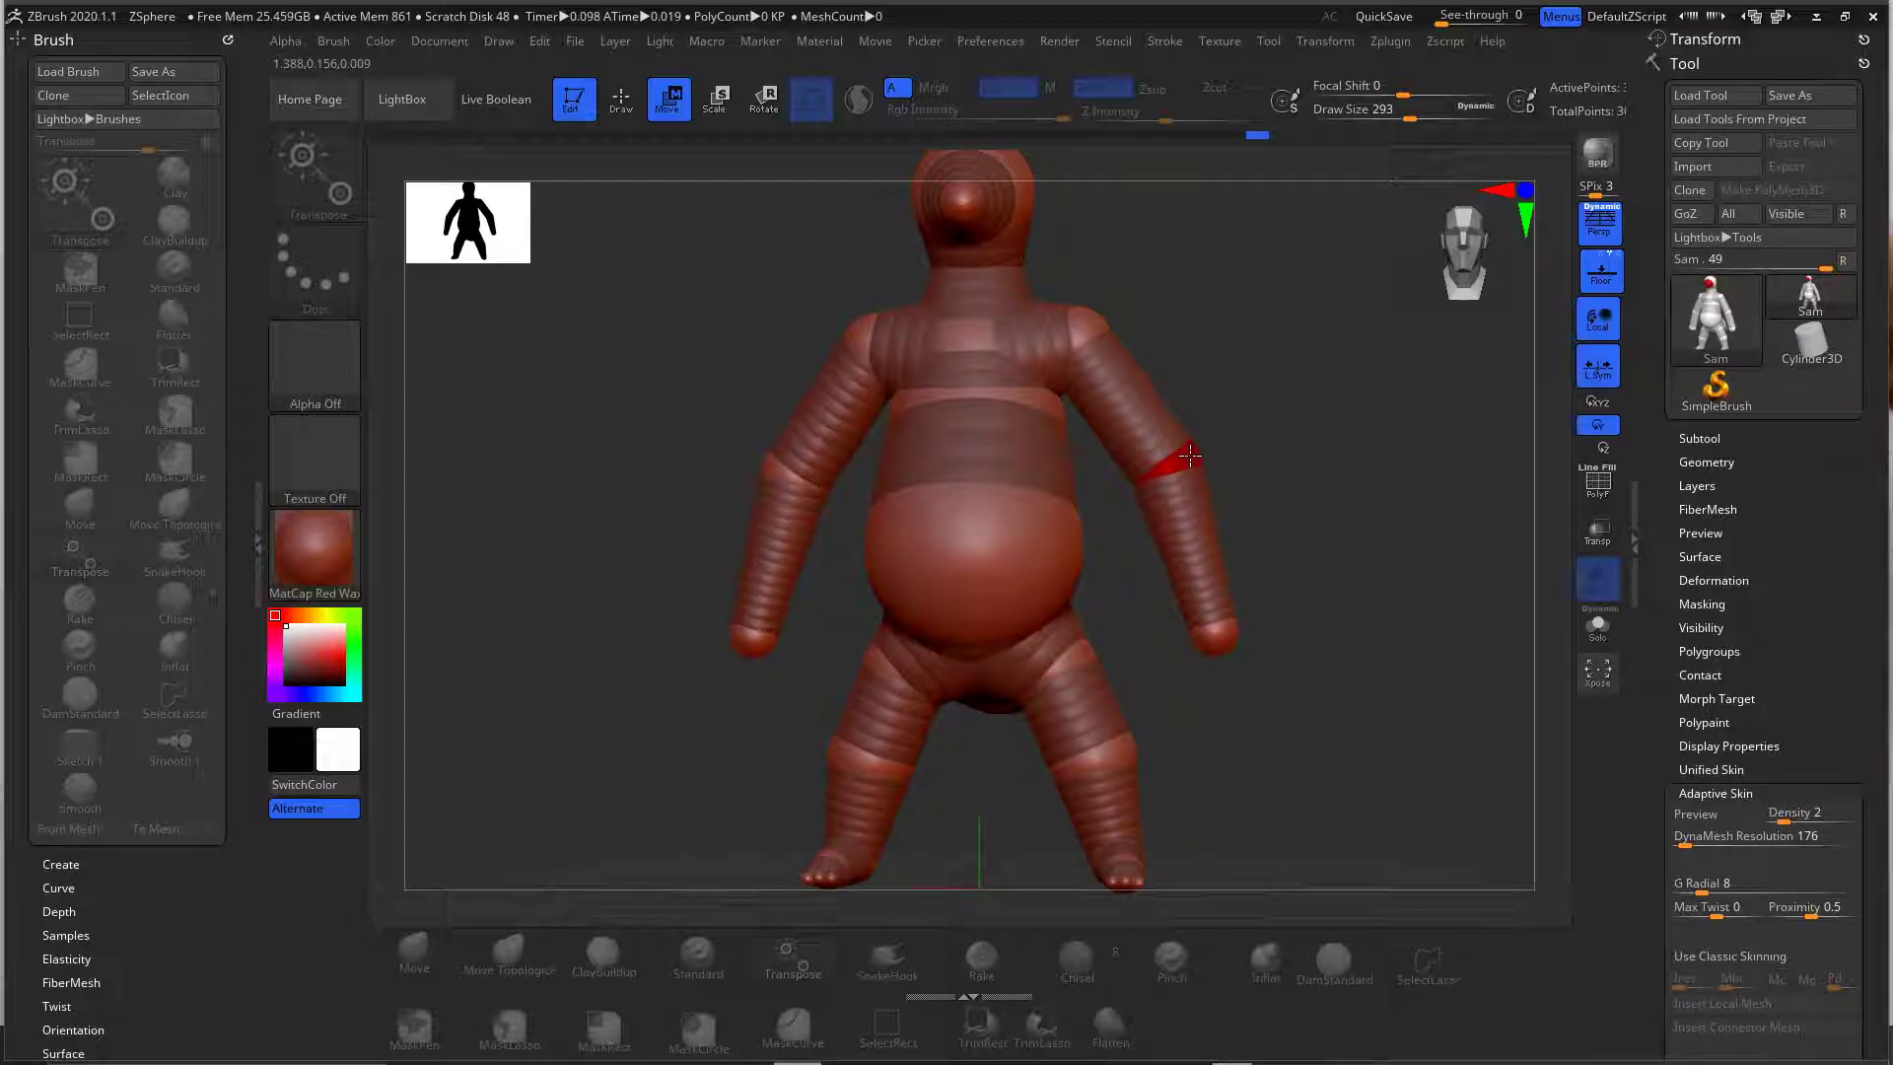
{"action": "left_click_drag", "start_coordinate": [1214, 637], "coordinate": [1279, 582]}
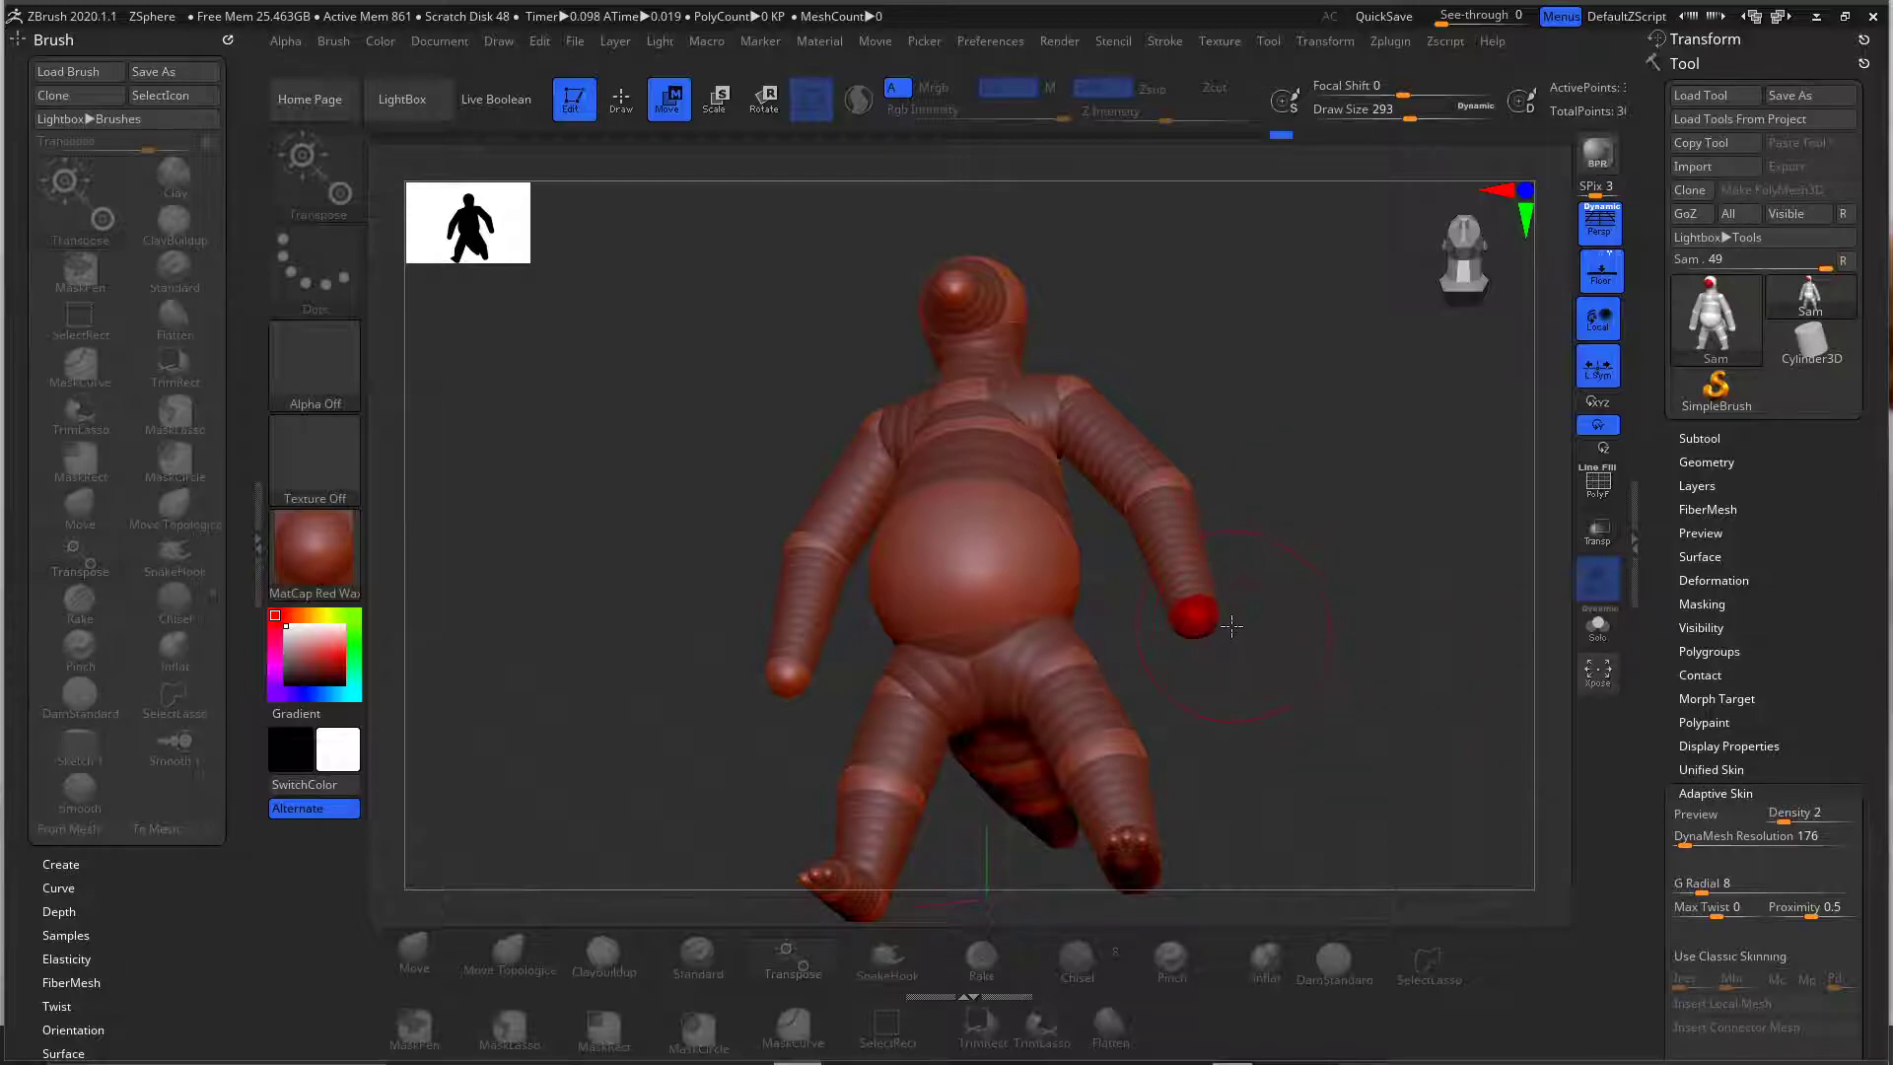
{"action": "mouse_move", "coordinate": [1313, 654]}
{"action": "left_mouse_down"}
{"action": "mouse_move", "coordinate": [1327, 595]}
{"action": "mouse_move", "coordinate": [1326, 697]}
{"action": "mouse_move", "coordinate": [1319, 680]}
{"action": "left_mouse_up"}
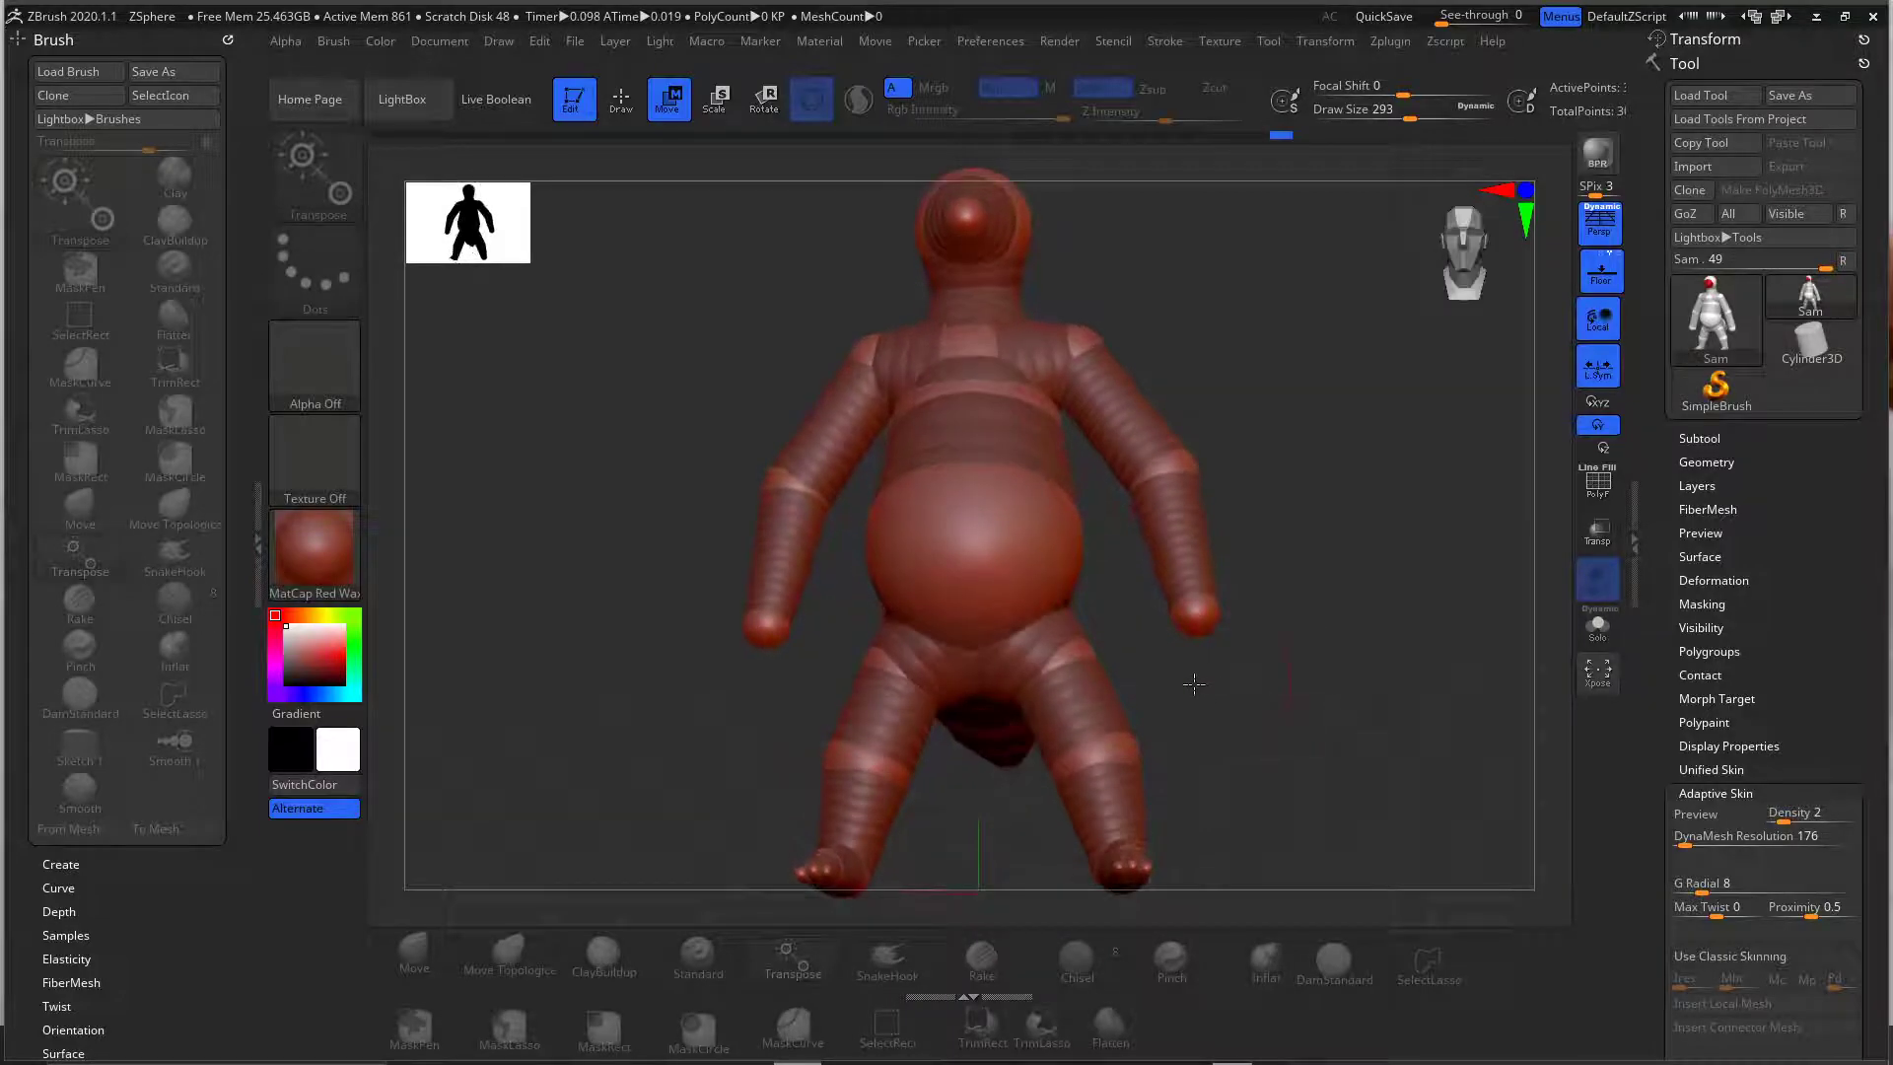
- Add four small finger ZSpheres around the end of each hand at draw size 49
{"action": "key", "text": "q"}
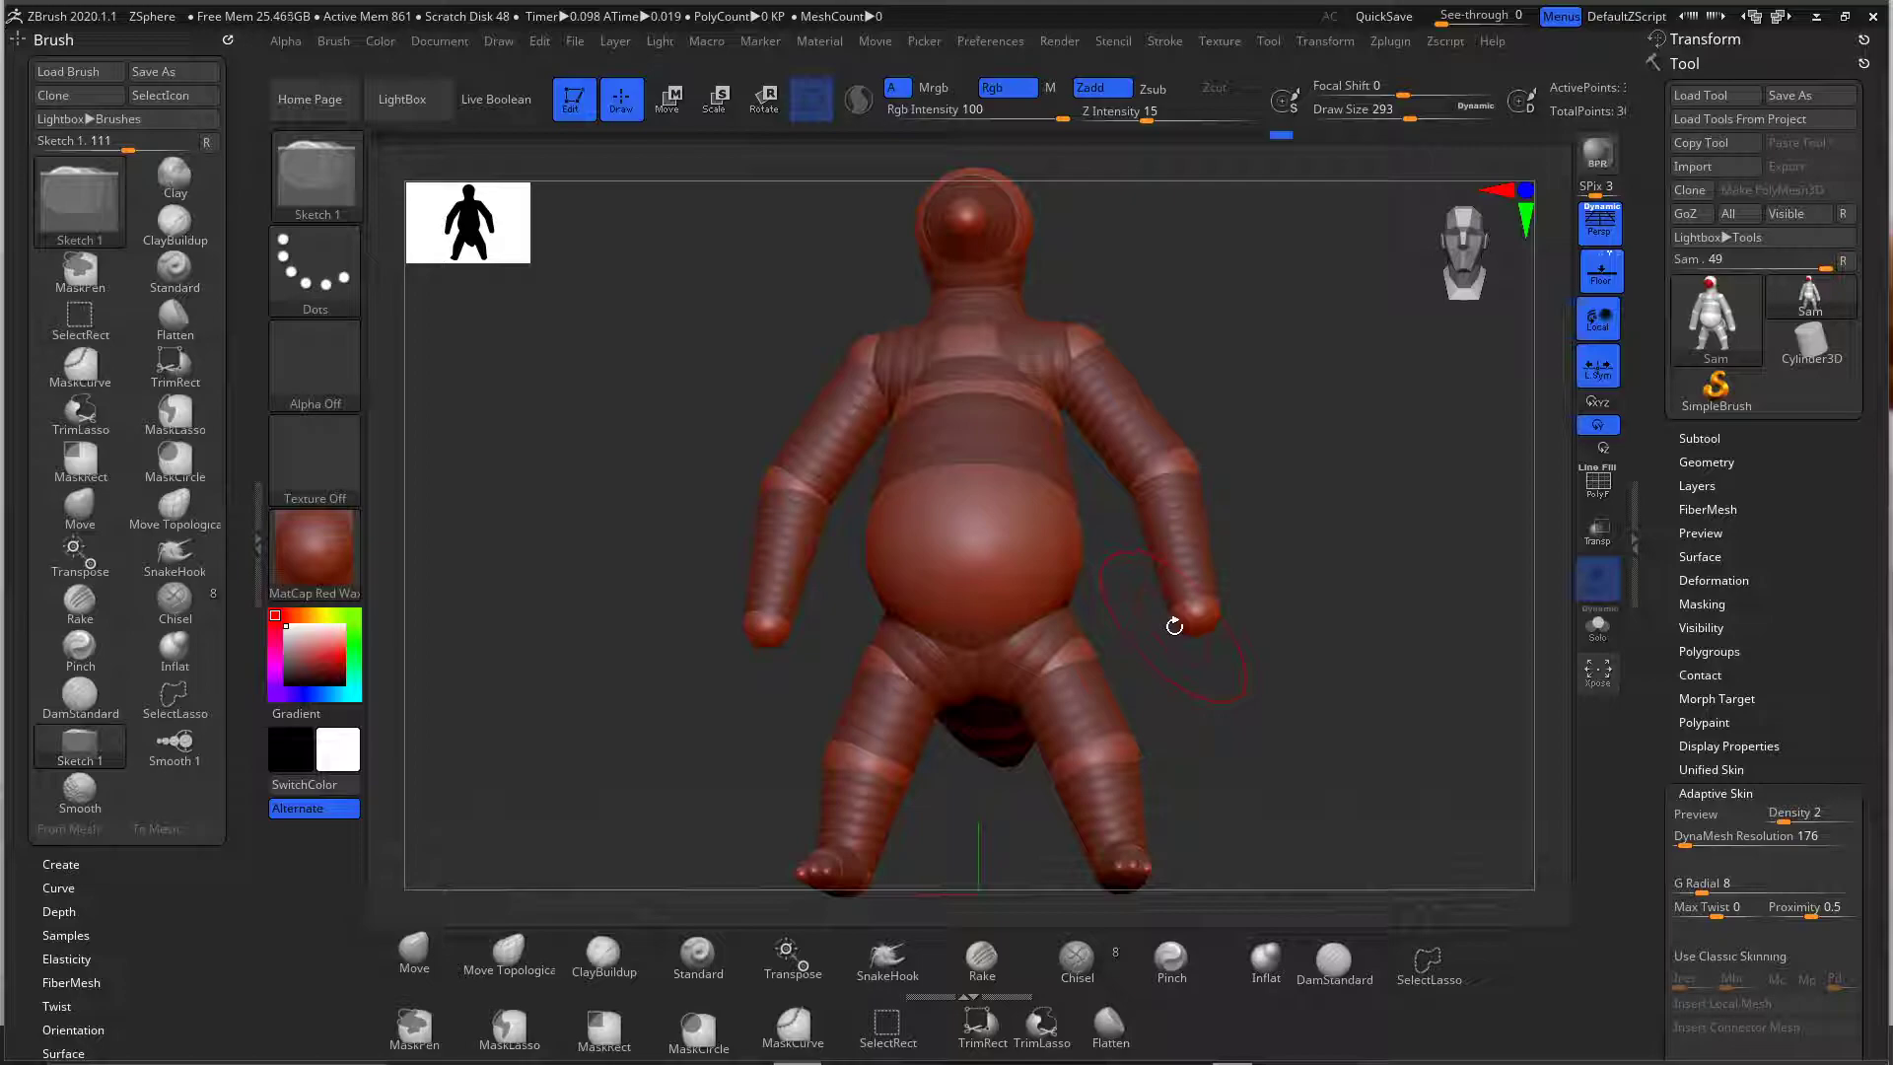
{"action": "right_click_drag", "start_coordinate": [1173, 625], "coordinate": [1174, 626]}
{"action": "right_click_drag", "start_coordinate": [1382, 697], "coordinate": [1322, 722], "text": "ctrl"}
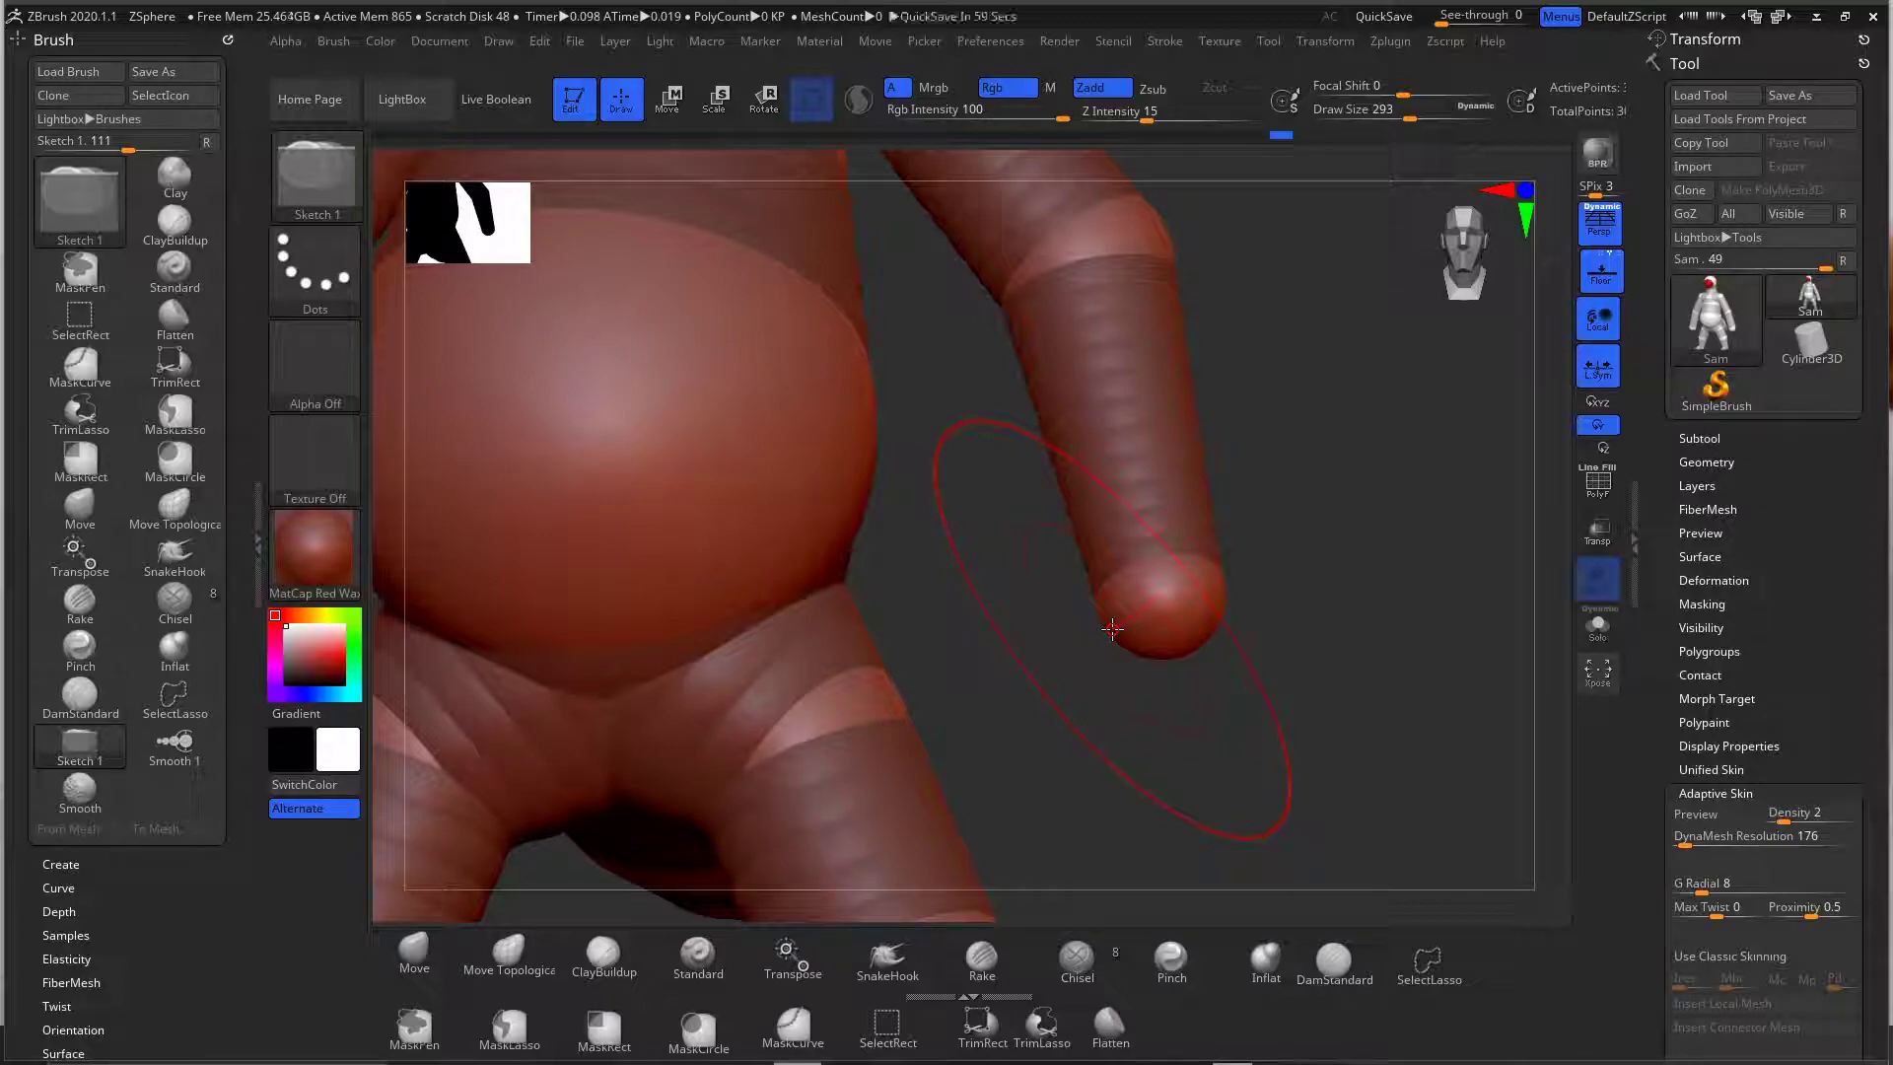
{"action": "key", "text": "s"}
{"action": "left_click_drag", "start_coordinate": [1112, 627], "coordinate": [1057, 632]}
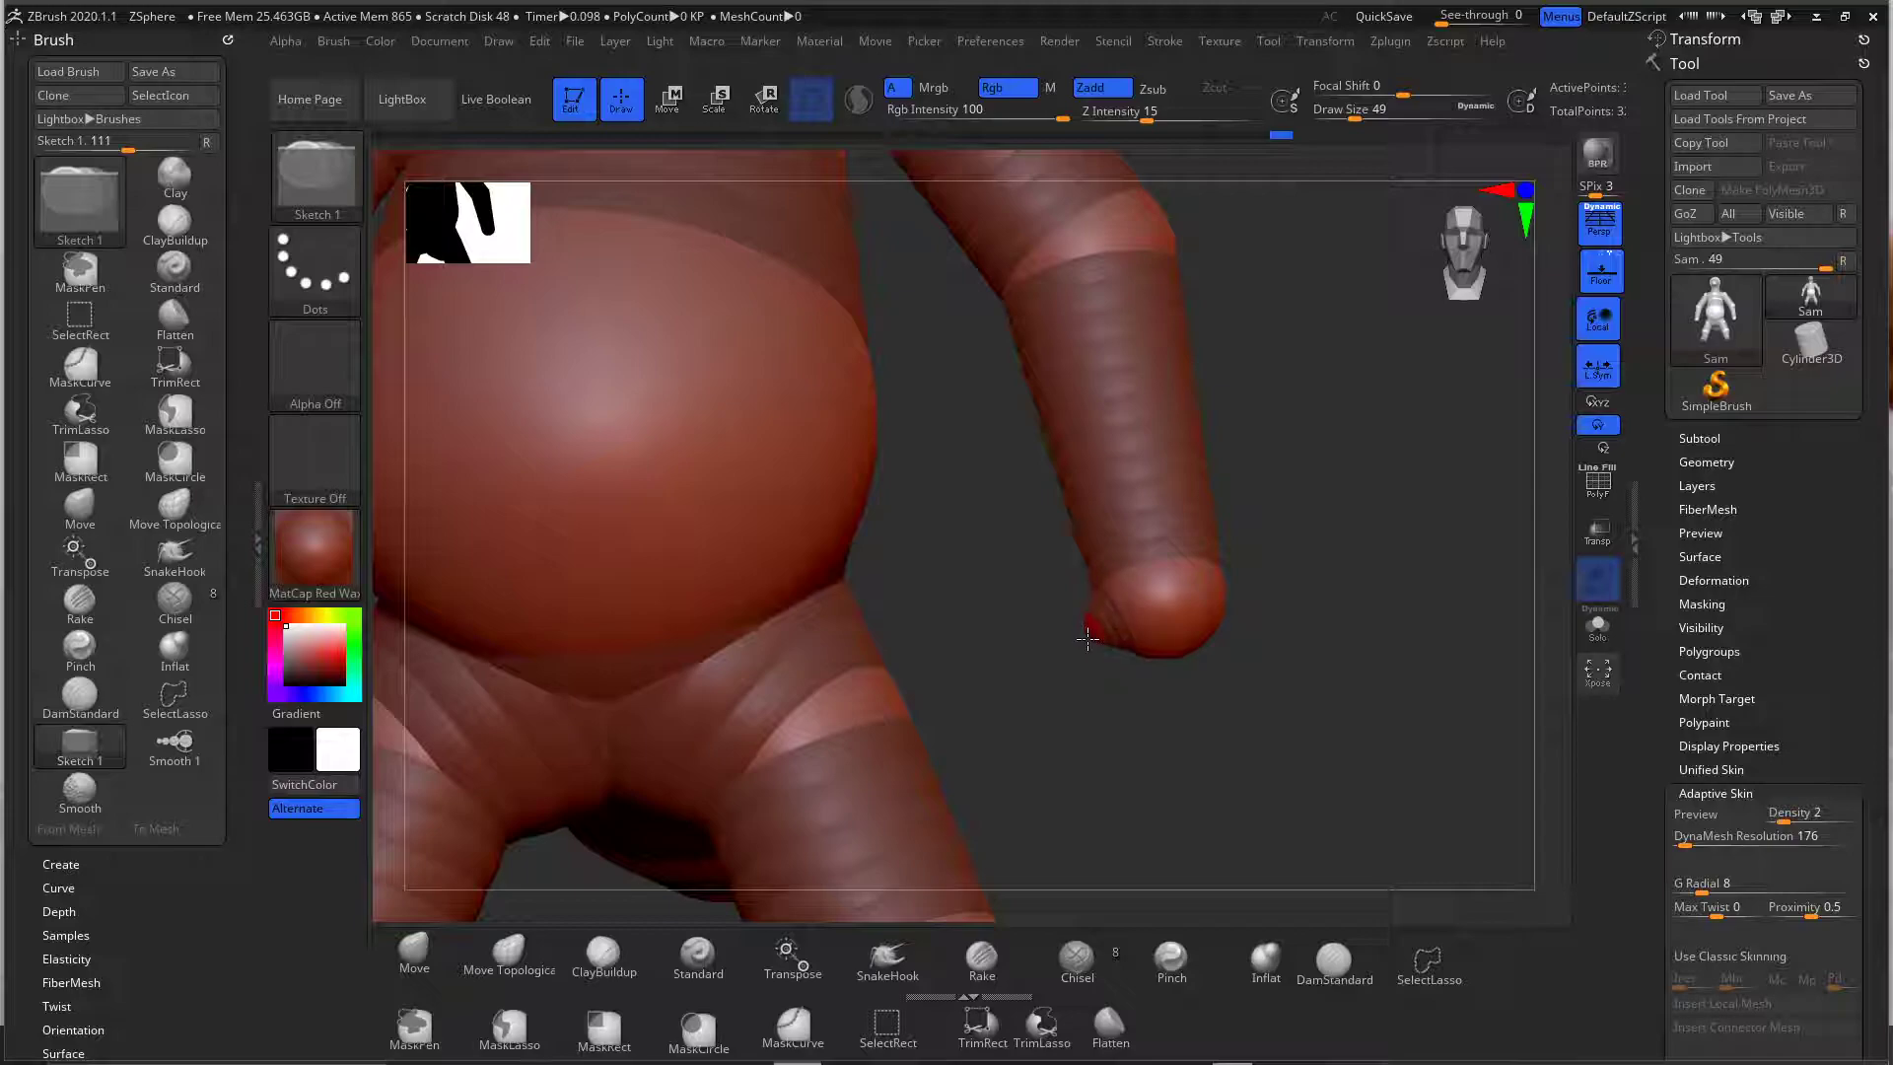
{"action": "left_click_drag", "start_coordinate": [1136, 655], "coordinate": [1128, 676]}
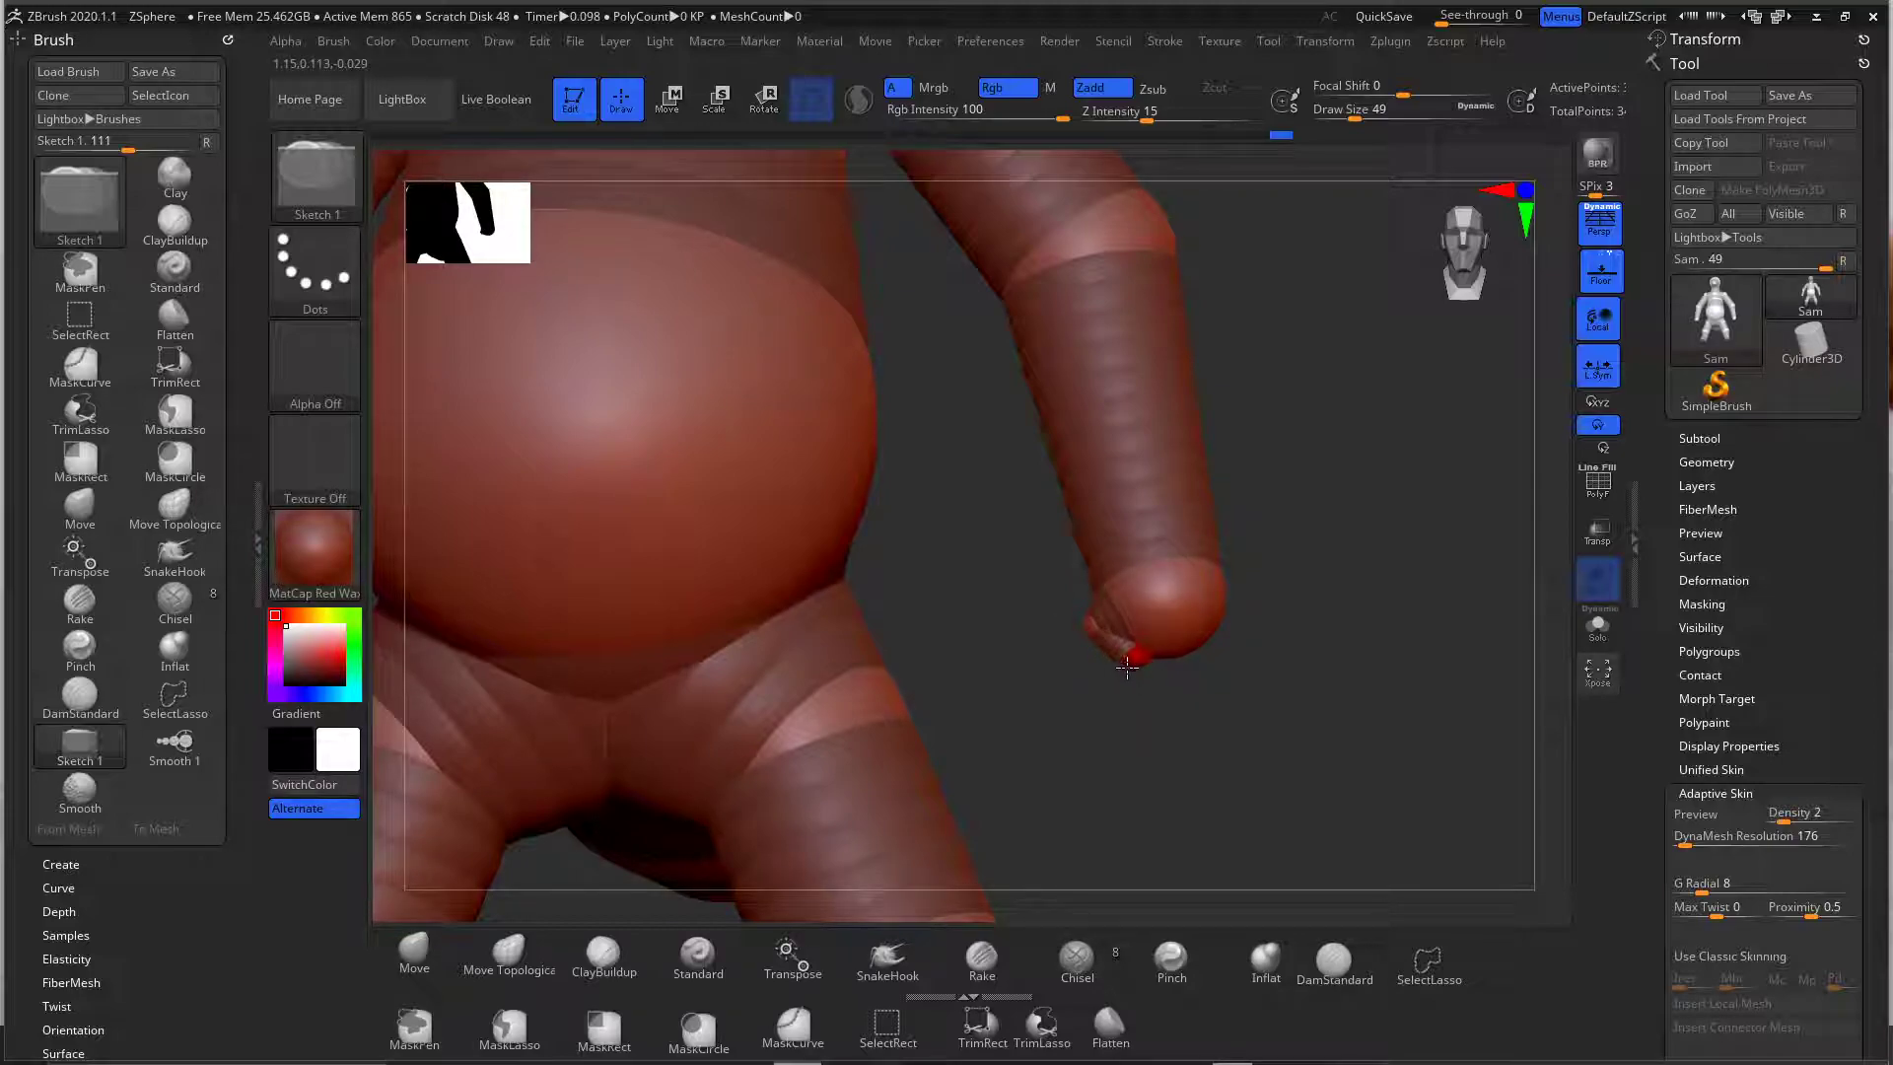
{"action": "key", "text": "ctrl+z"}
{"action": "left_click_drag", "start_coordinate": [1136, 672], "coordinate": [1300, 671]}
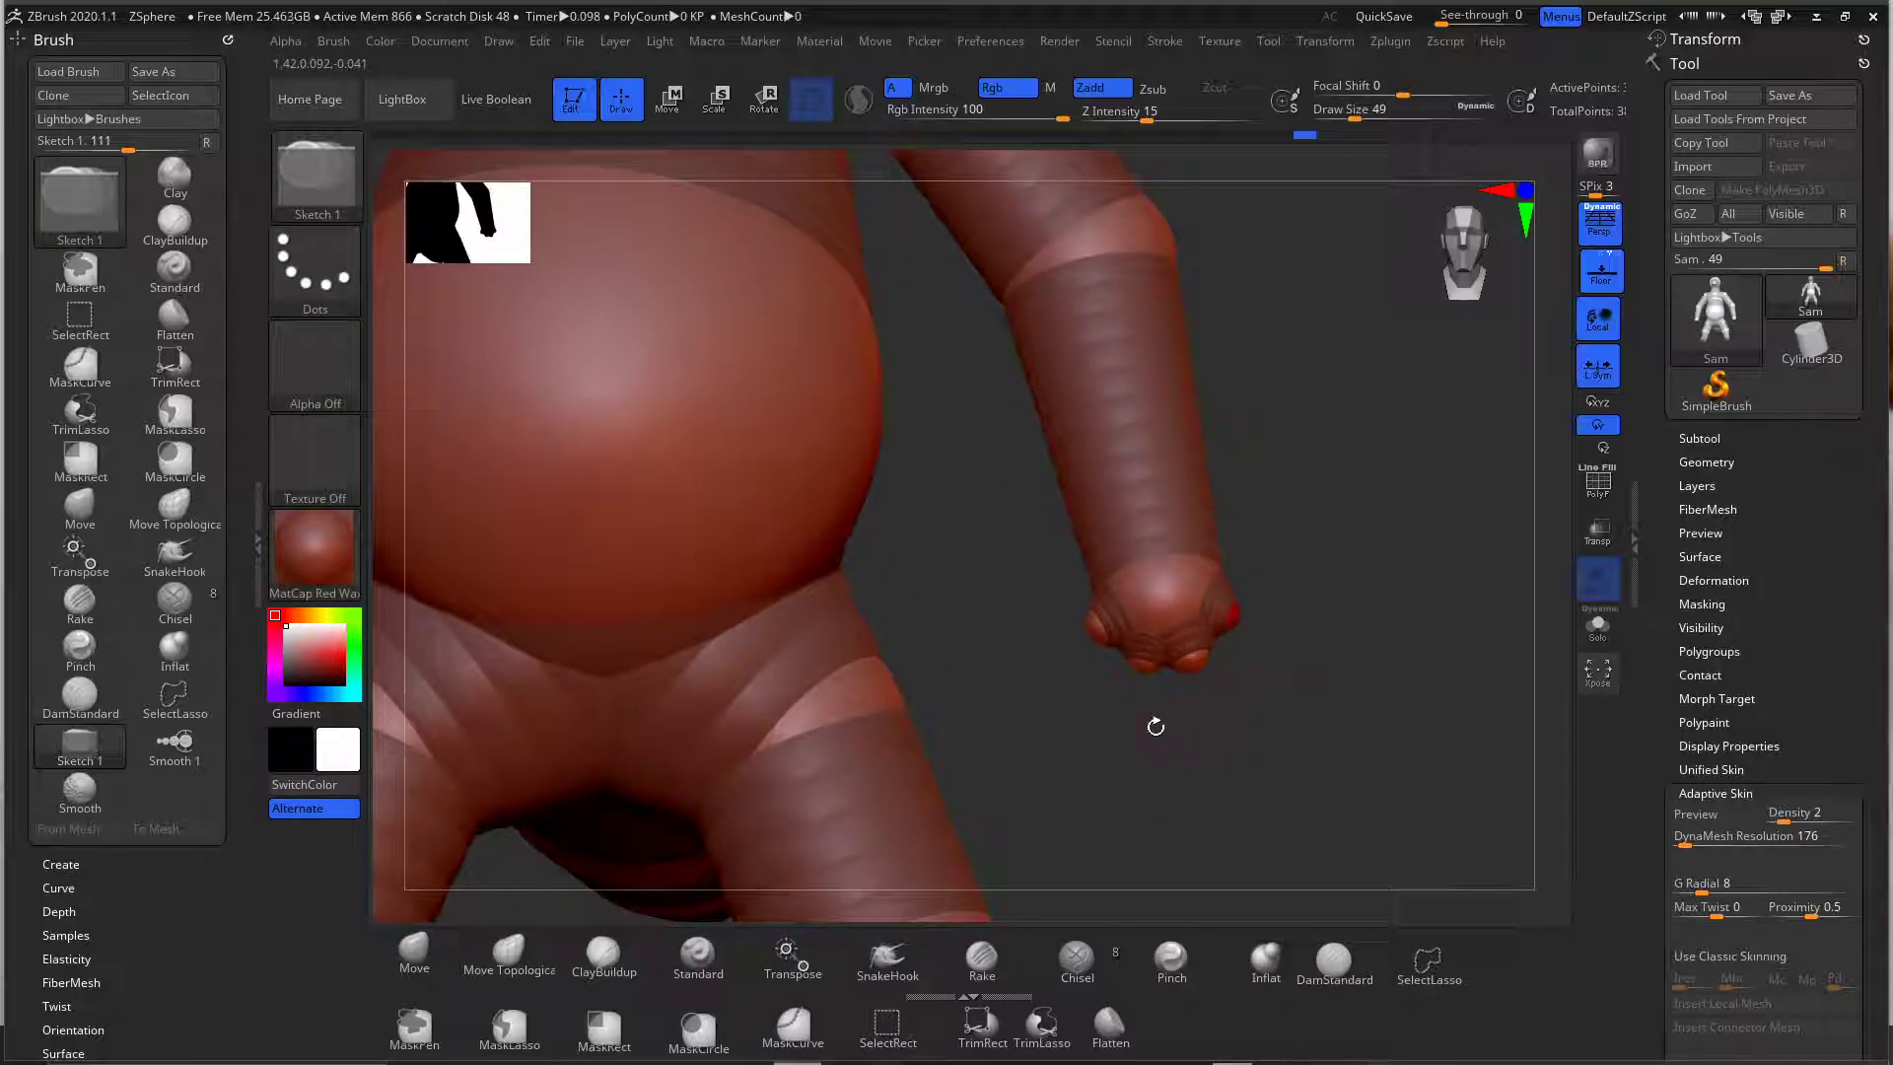
- Spread the four finger ZSpheres outward around the hand and scale down the fingertips
{"action": "key", "text": "w"}
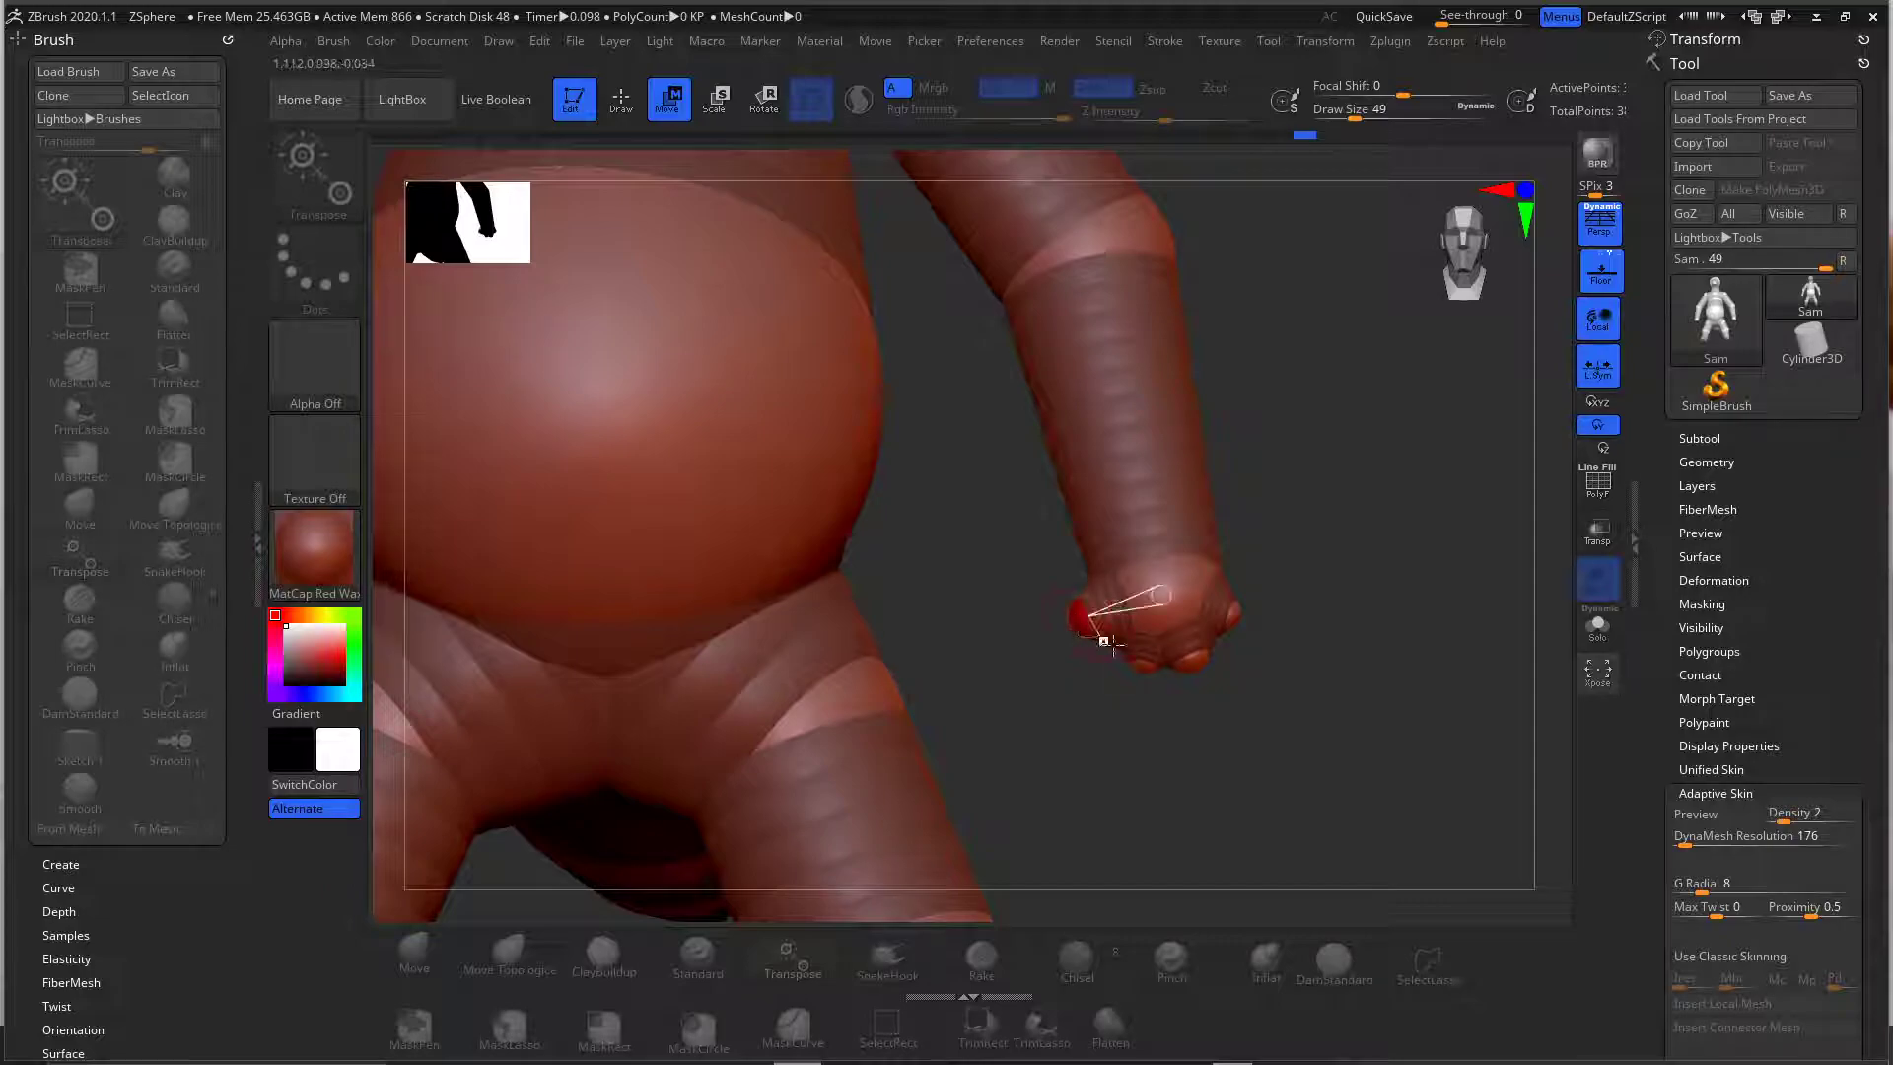
{"action": "left_click_drag", "start_coordinate": [1128, 679], "coordinate": [1232, 651]}
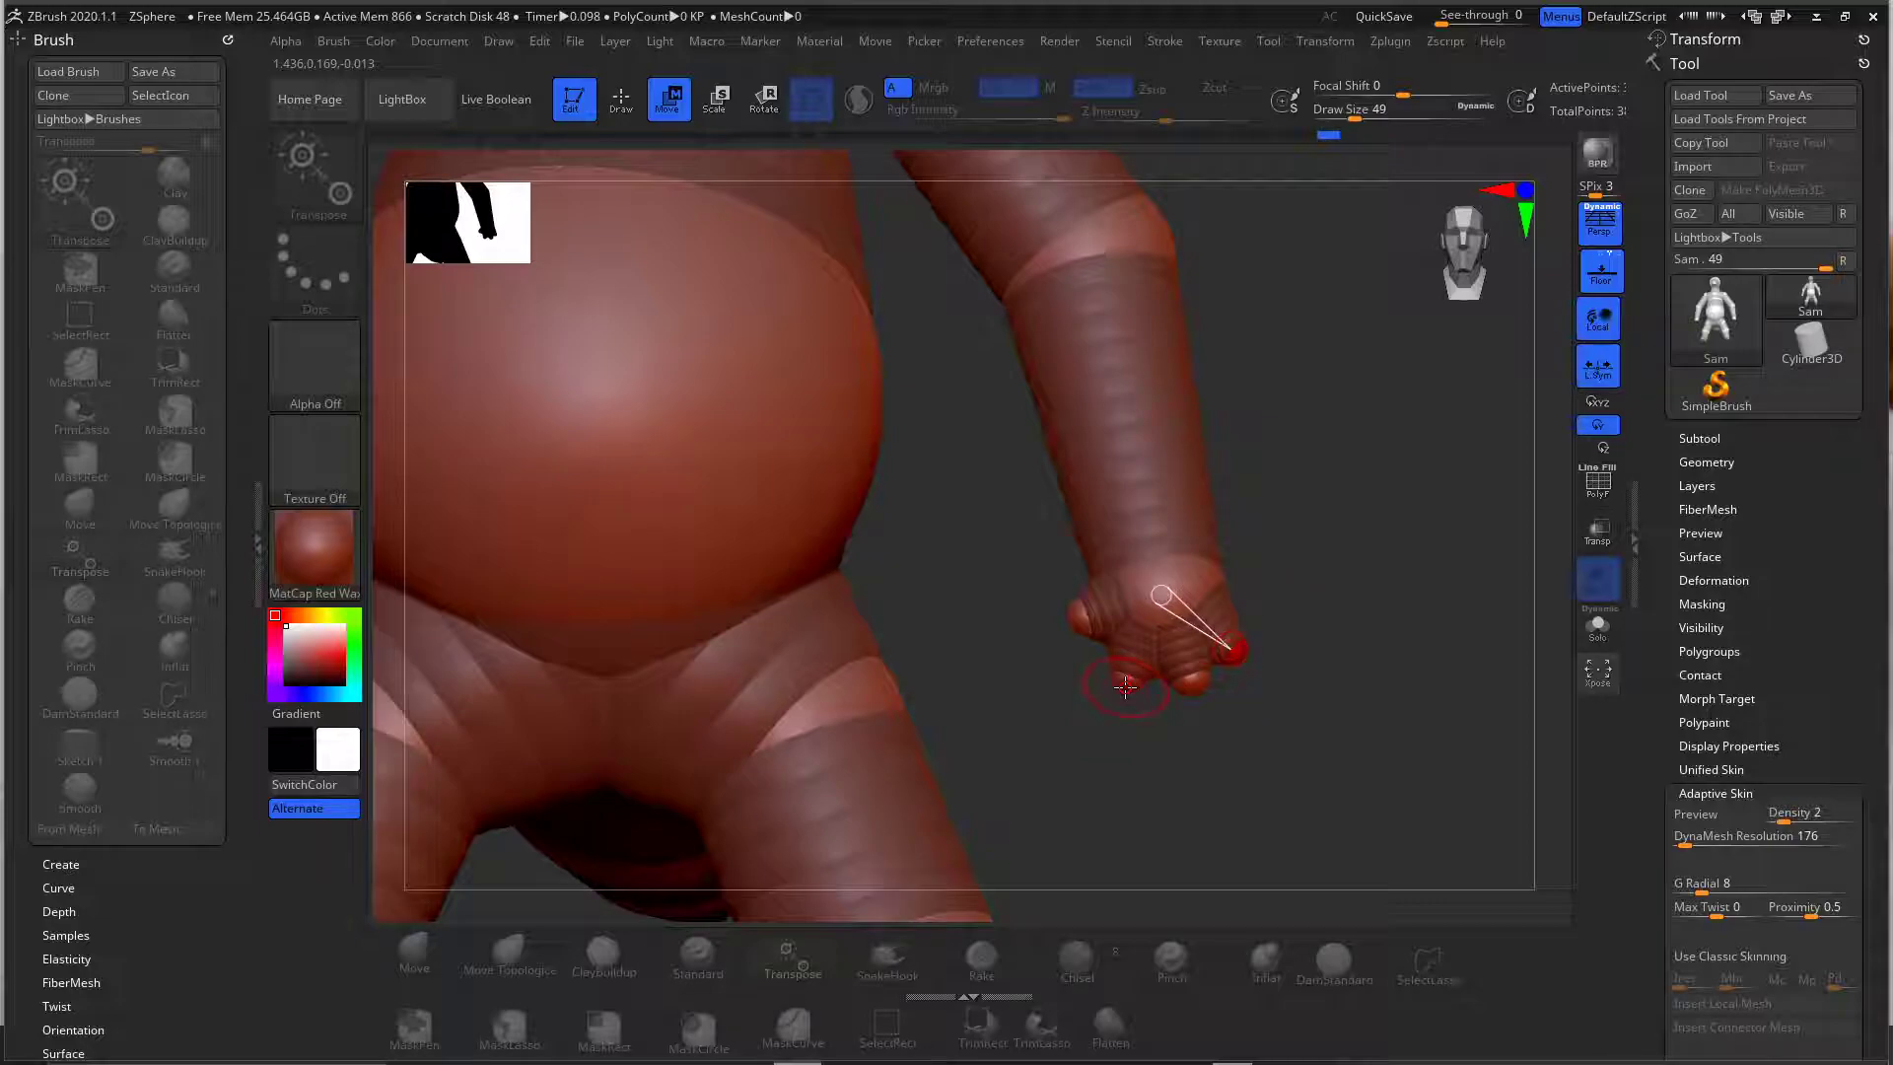
{"action": "key", "text": "e"}
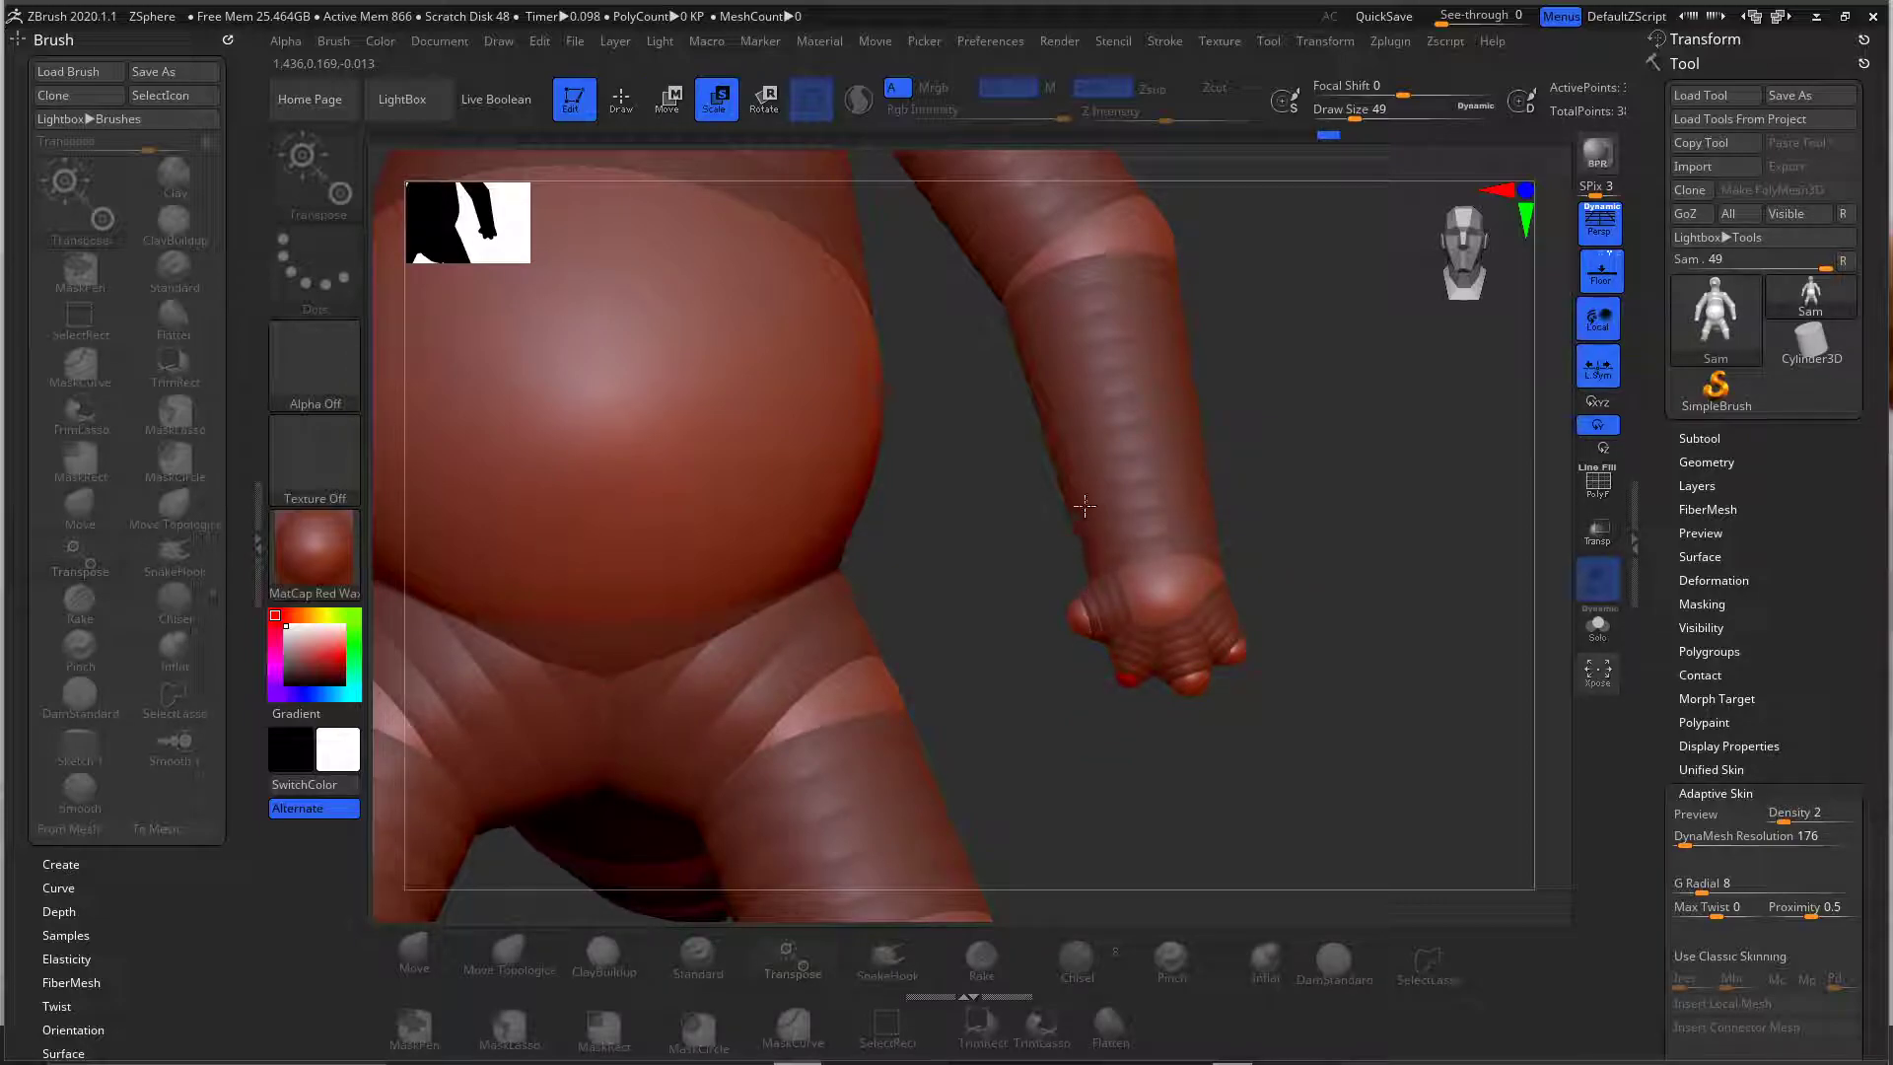
{"action": "left_click_drag", "start_coordinate": [1146, 542], "coordinate": [1139, 508]}
{"action": "mouse_move", "coordinate": [1238, 648]}
{"action": "left_mouse_down"}
{"action": "mouse_move", "coordinate": [1212, 612]}
{"action": "mouse_move", "coordinate": [1291, 660]}
{"action": "mouse_move", "coordinate": [1251, 666]}
{"action": "left_mouse_up"}
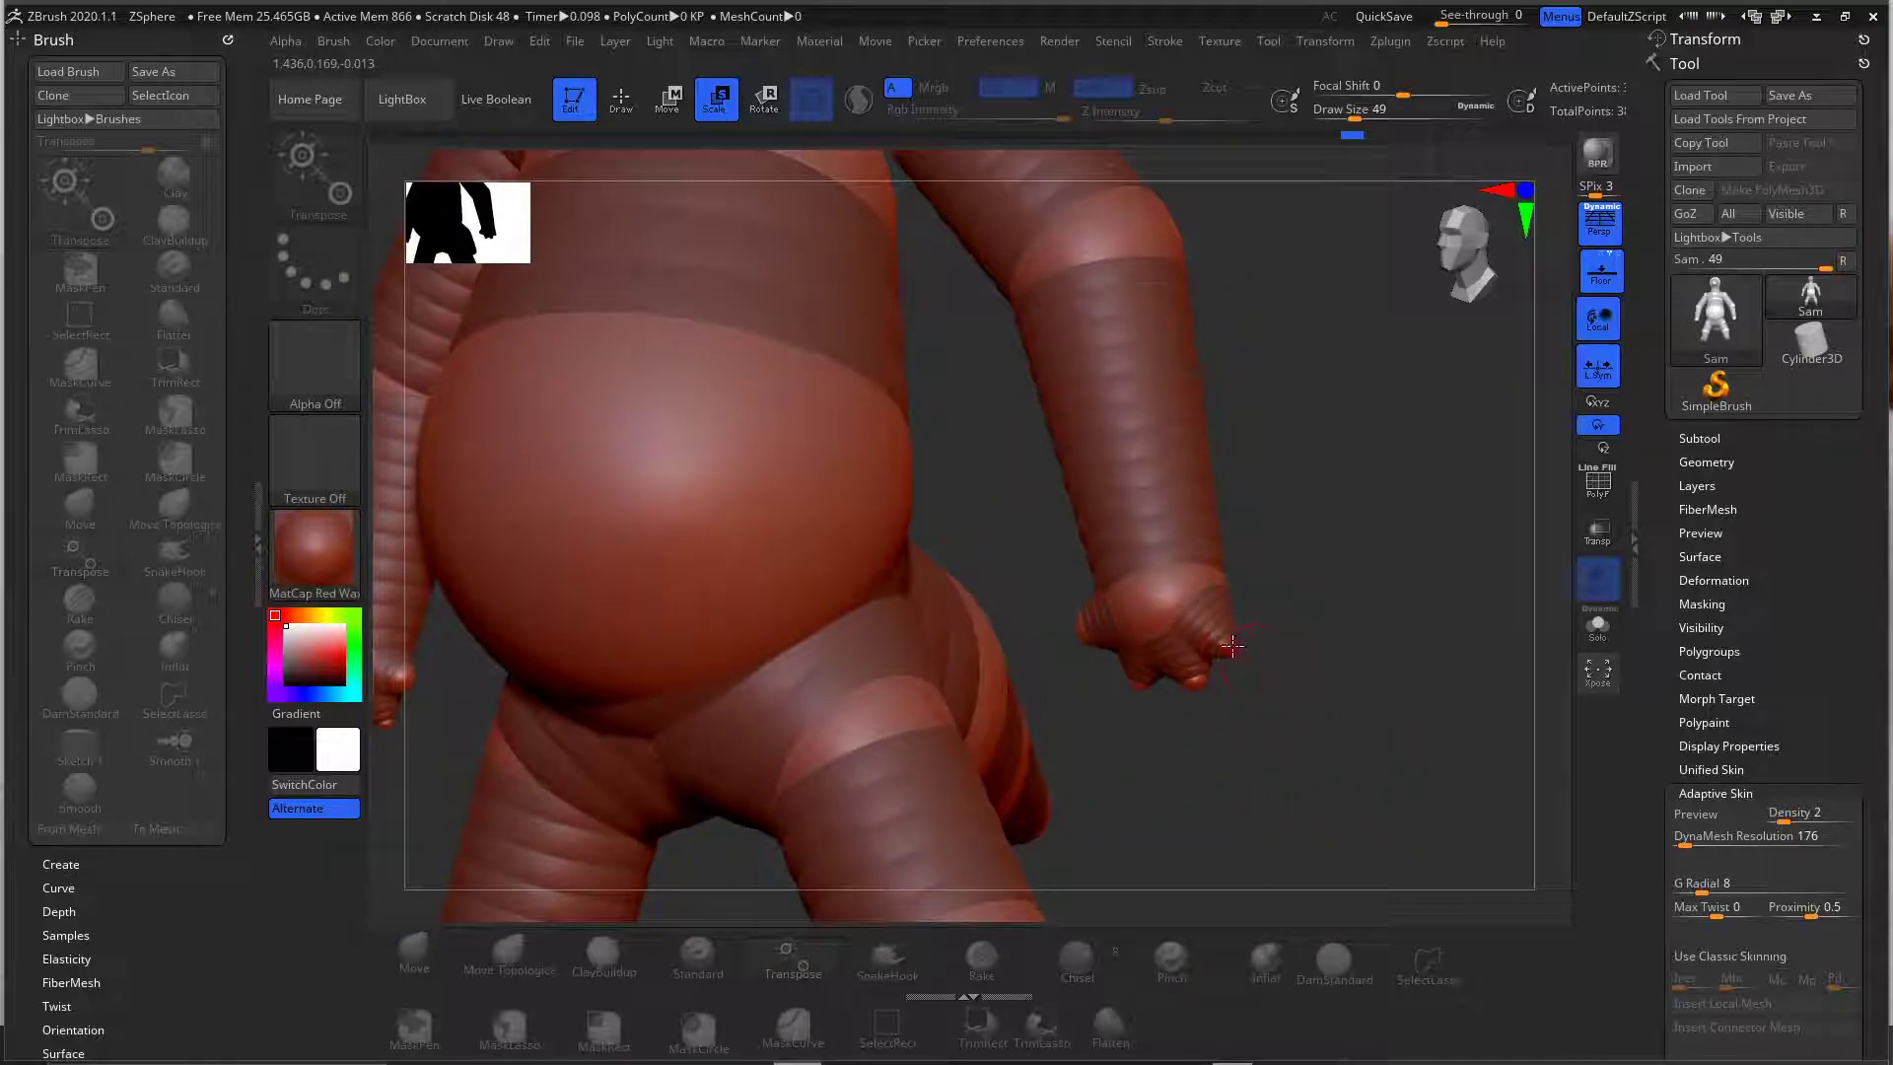
{"action": "mouse_move", "coordinate": [1247, 695]}
{"action": "left_mouse_down"}
{"action": "mouse_move", "coordinate": [1301, 696]}
{"action": "mouse_move", "coordinate": [1251, 698]}
{"action": "left_mouse_up"}
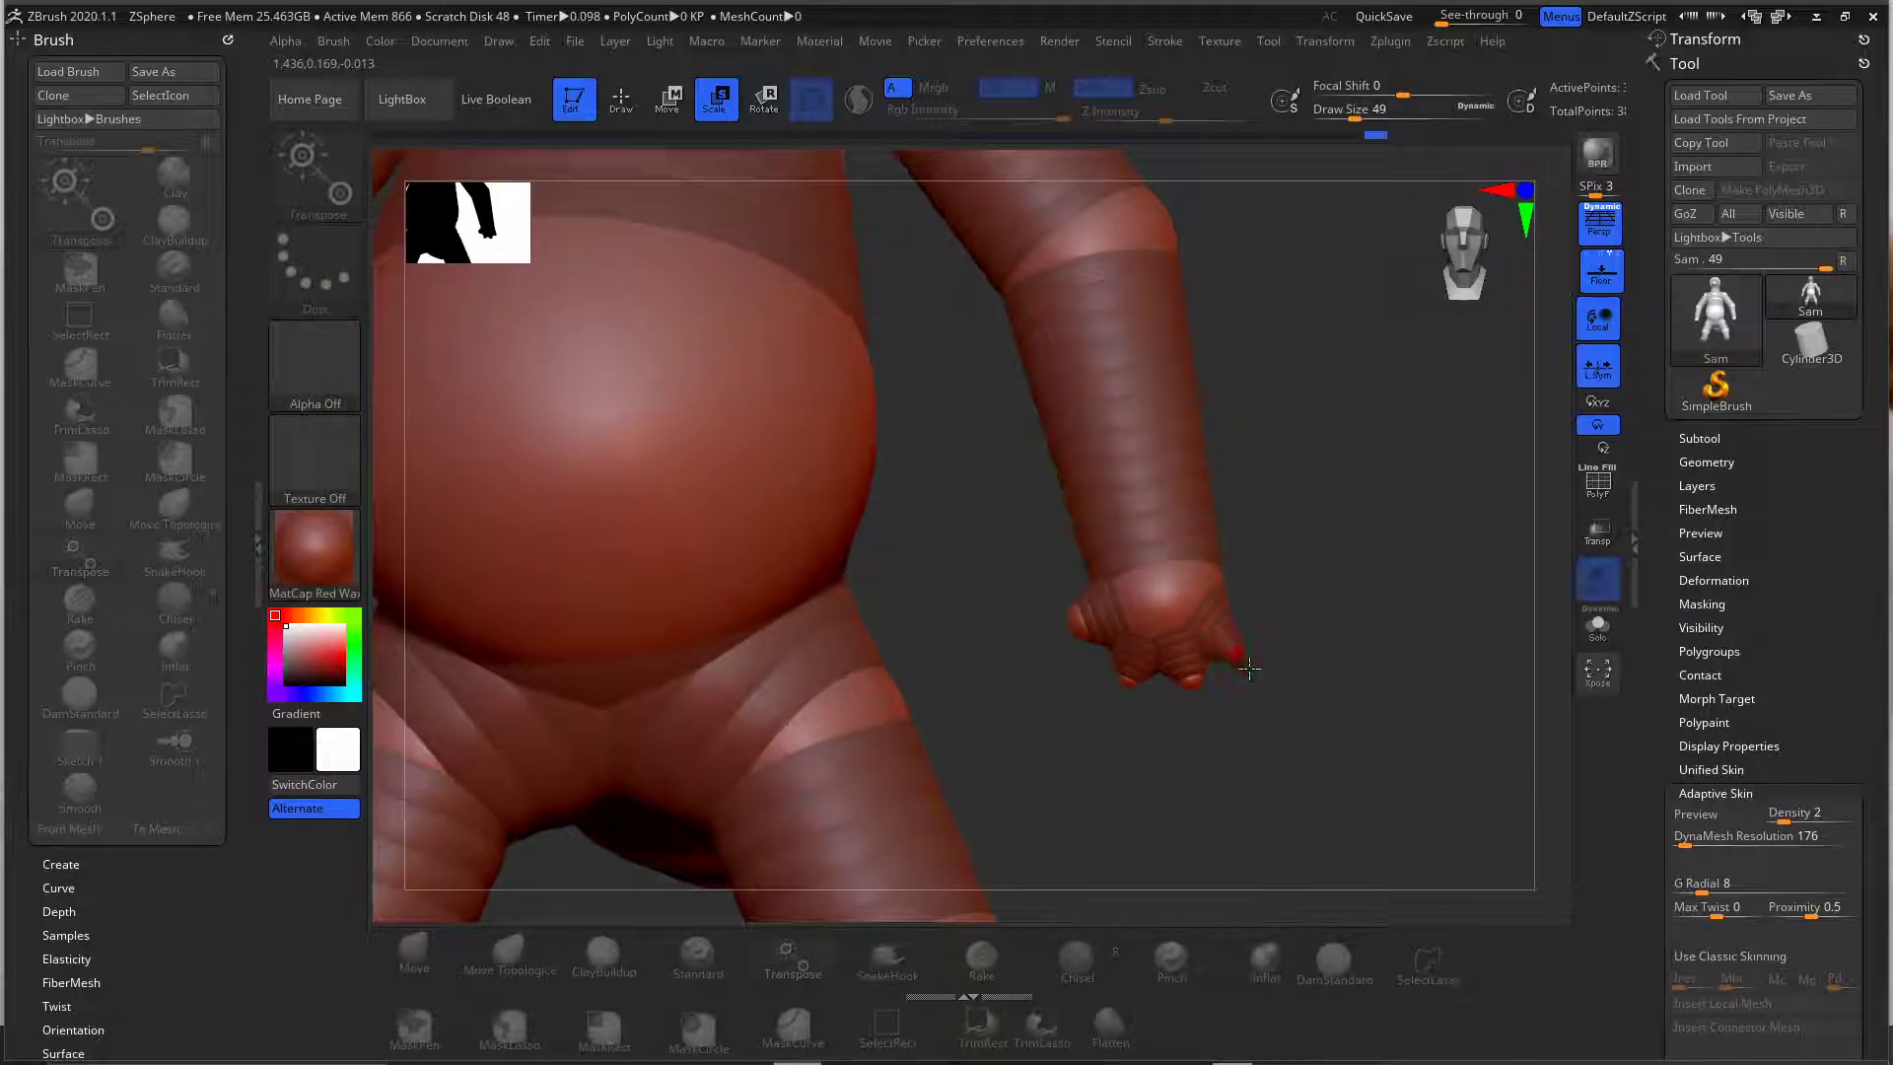
{"action": "key", "text": "w"}
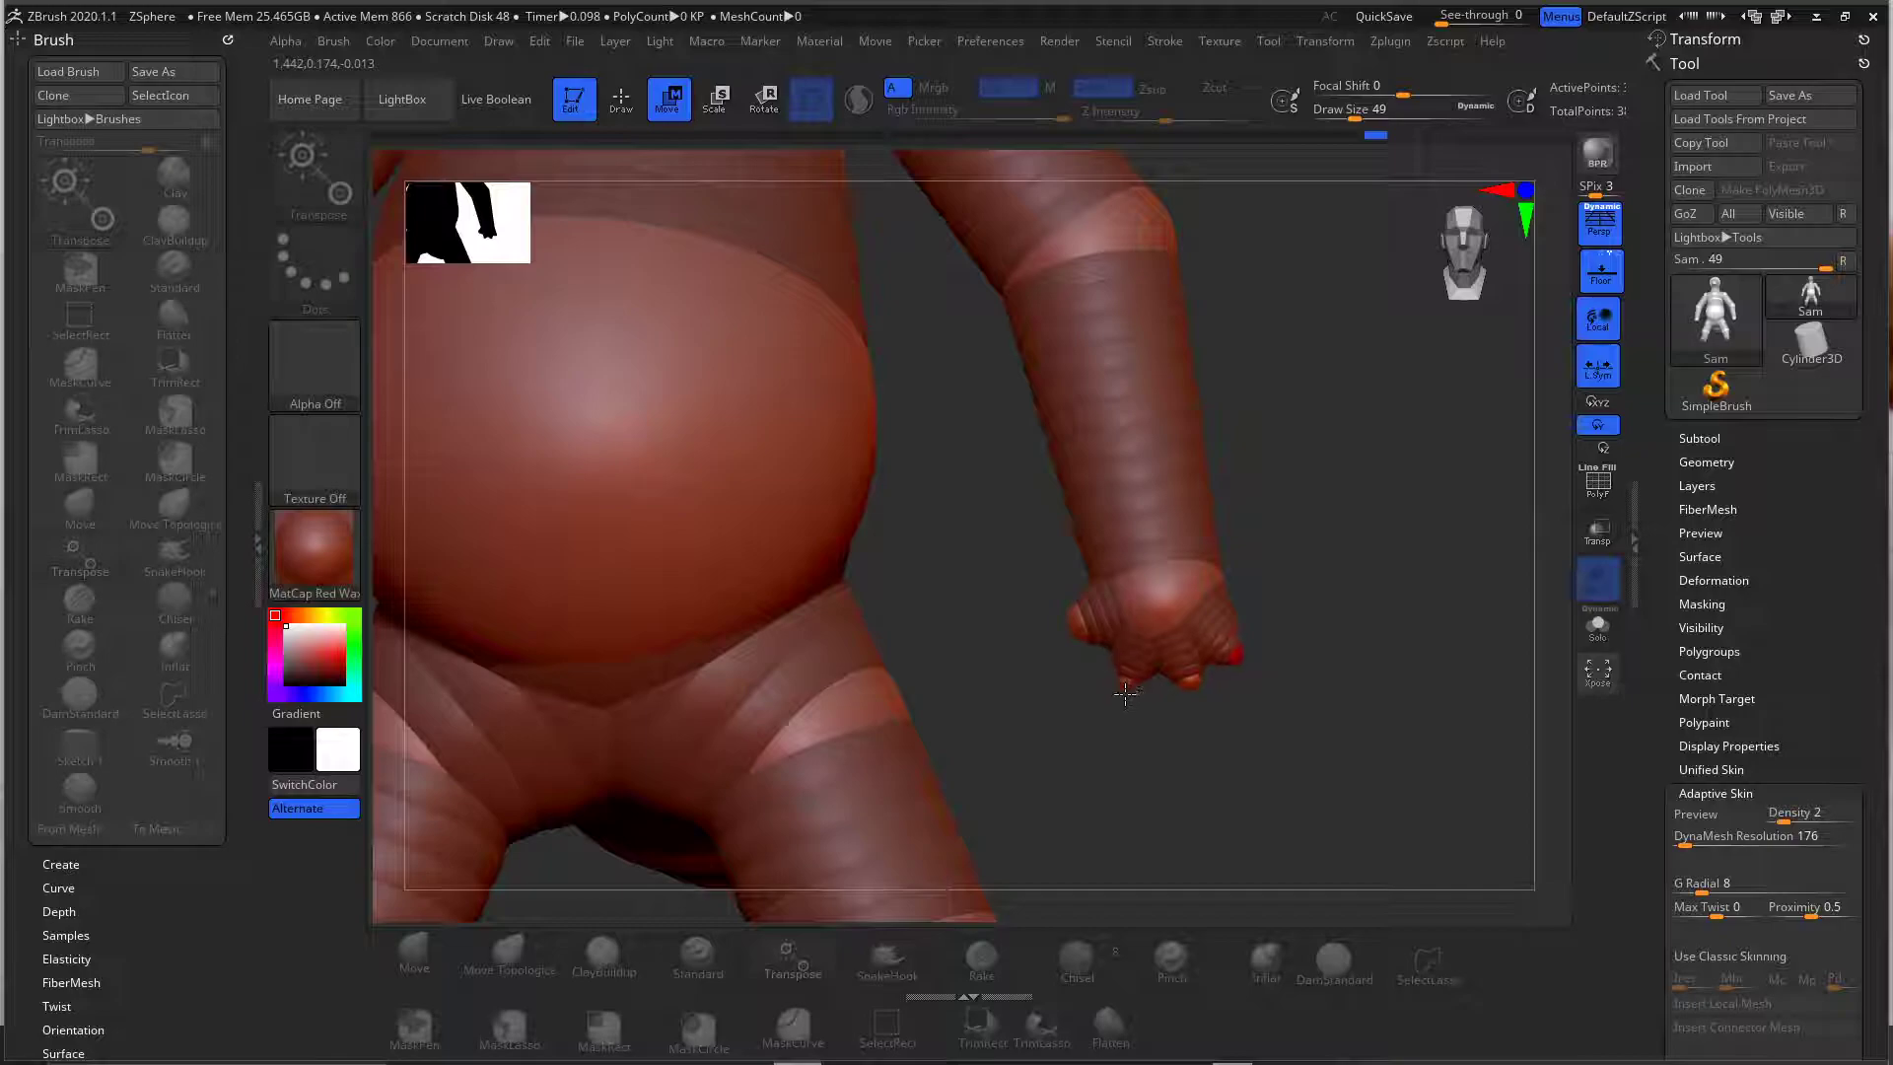
{"action": "left_click_drag", "start_coordinate": [1190, 679], "coordinate": [1170, 682]}
- Add a fifth digit ZSphere on the side of the hand, then pull it outward and space the other fingers apart
{"action": "left_click_drag", "start_coordinate": [1281, 666], "coordinate": [1220, 579]}
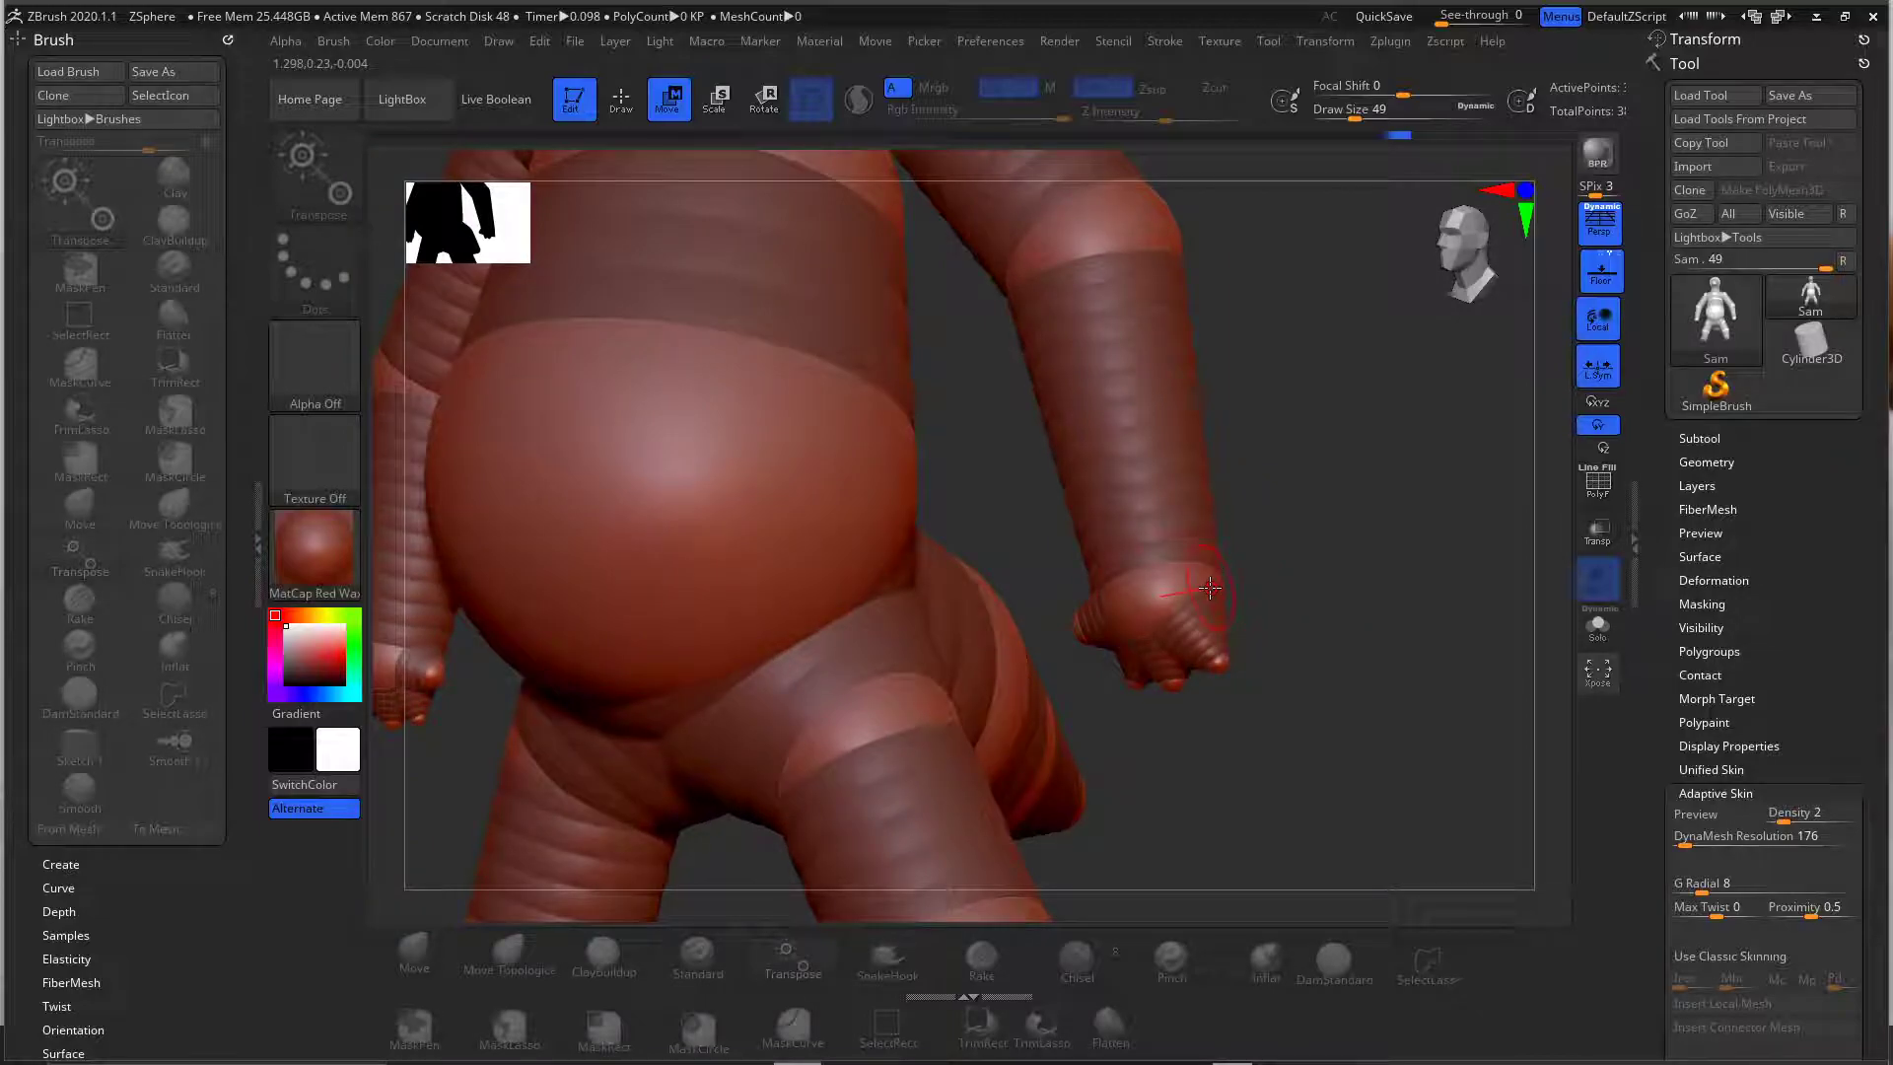
{"action": "key", "text": "q"}
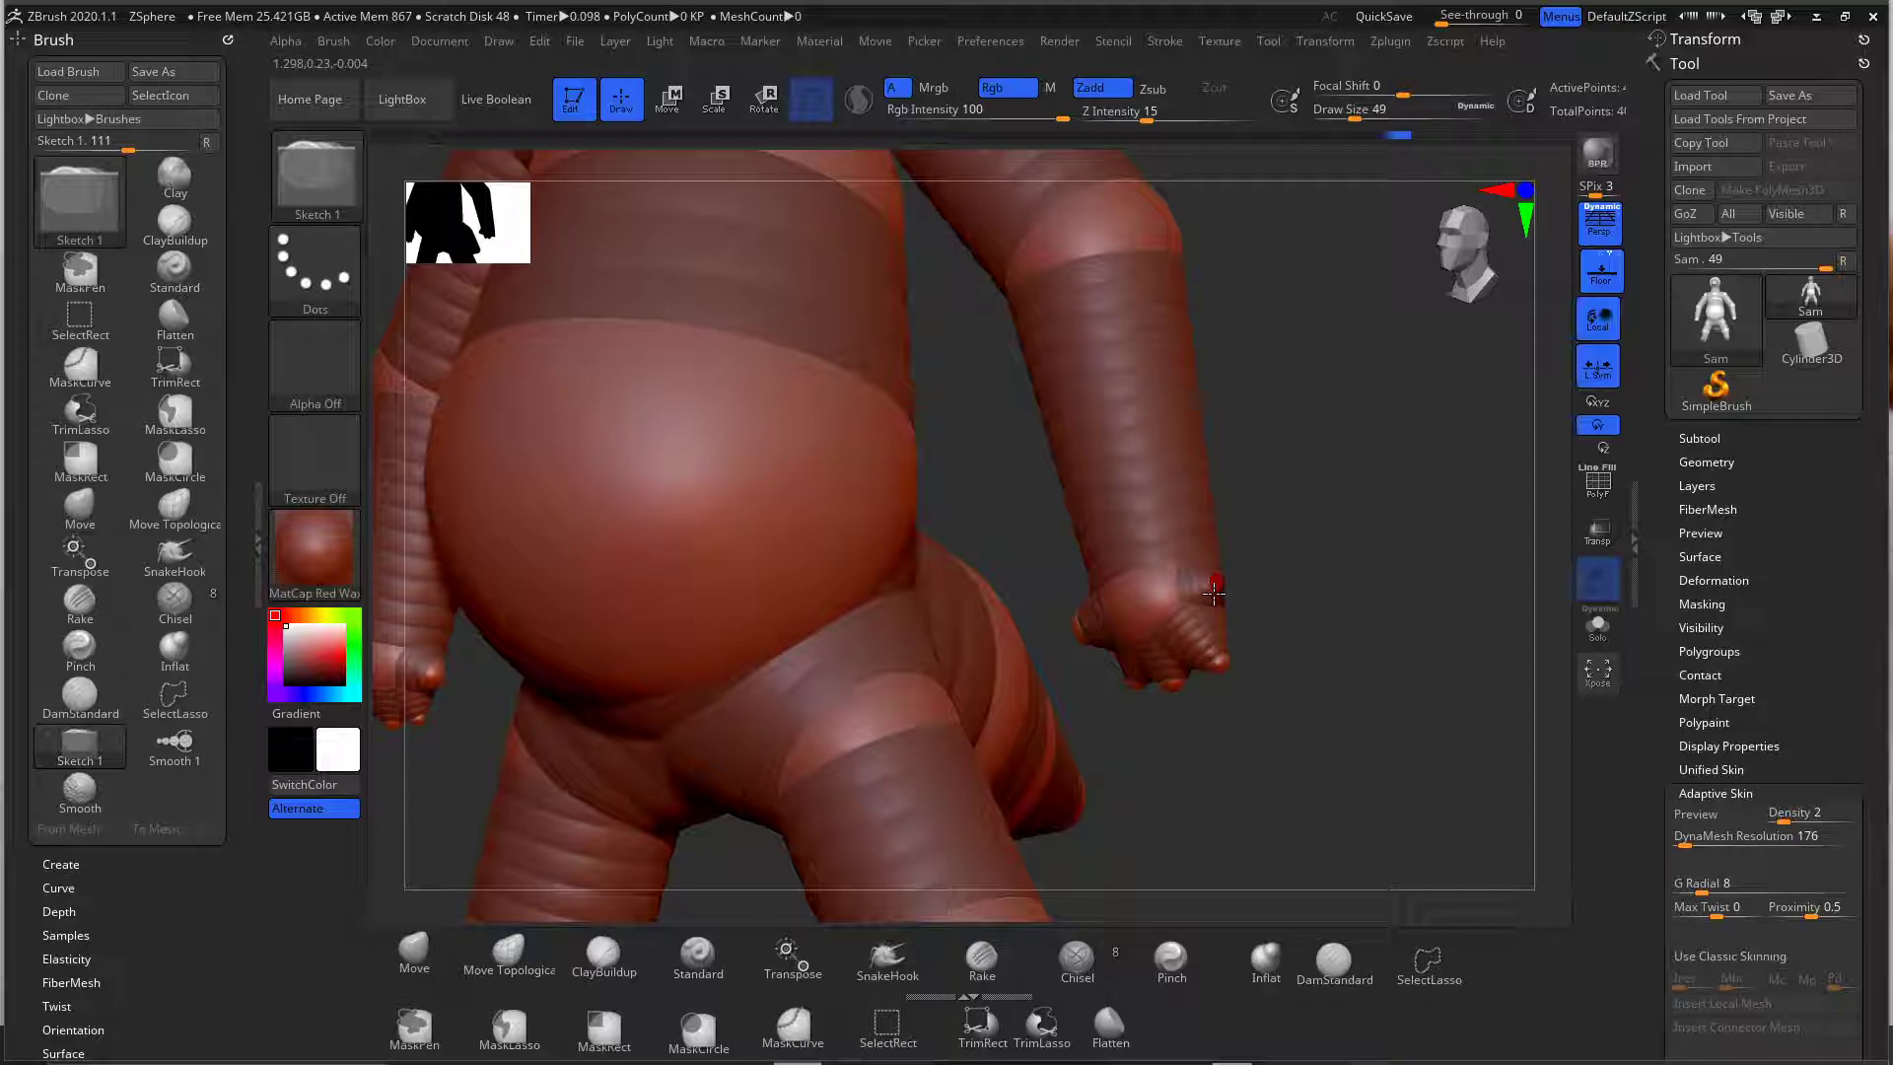
{"action": "key", "text": "w"}
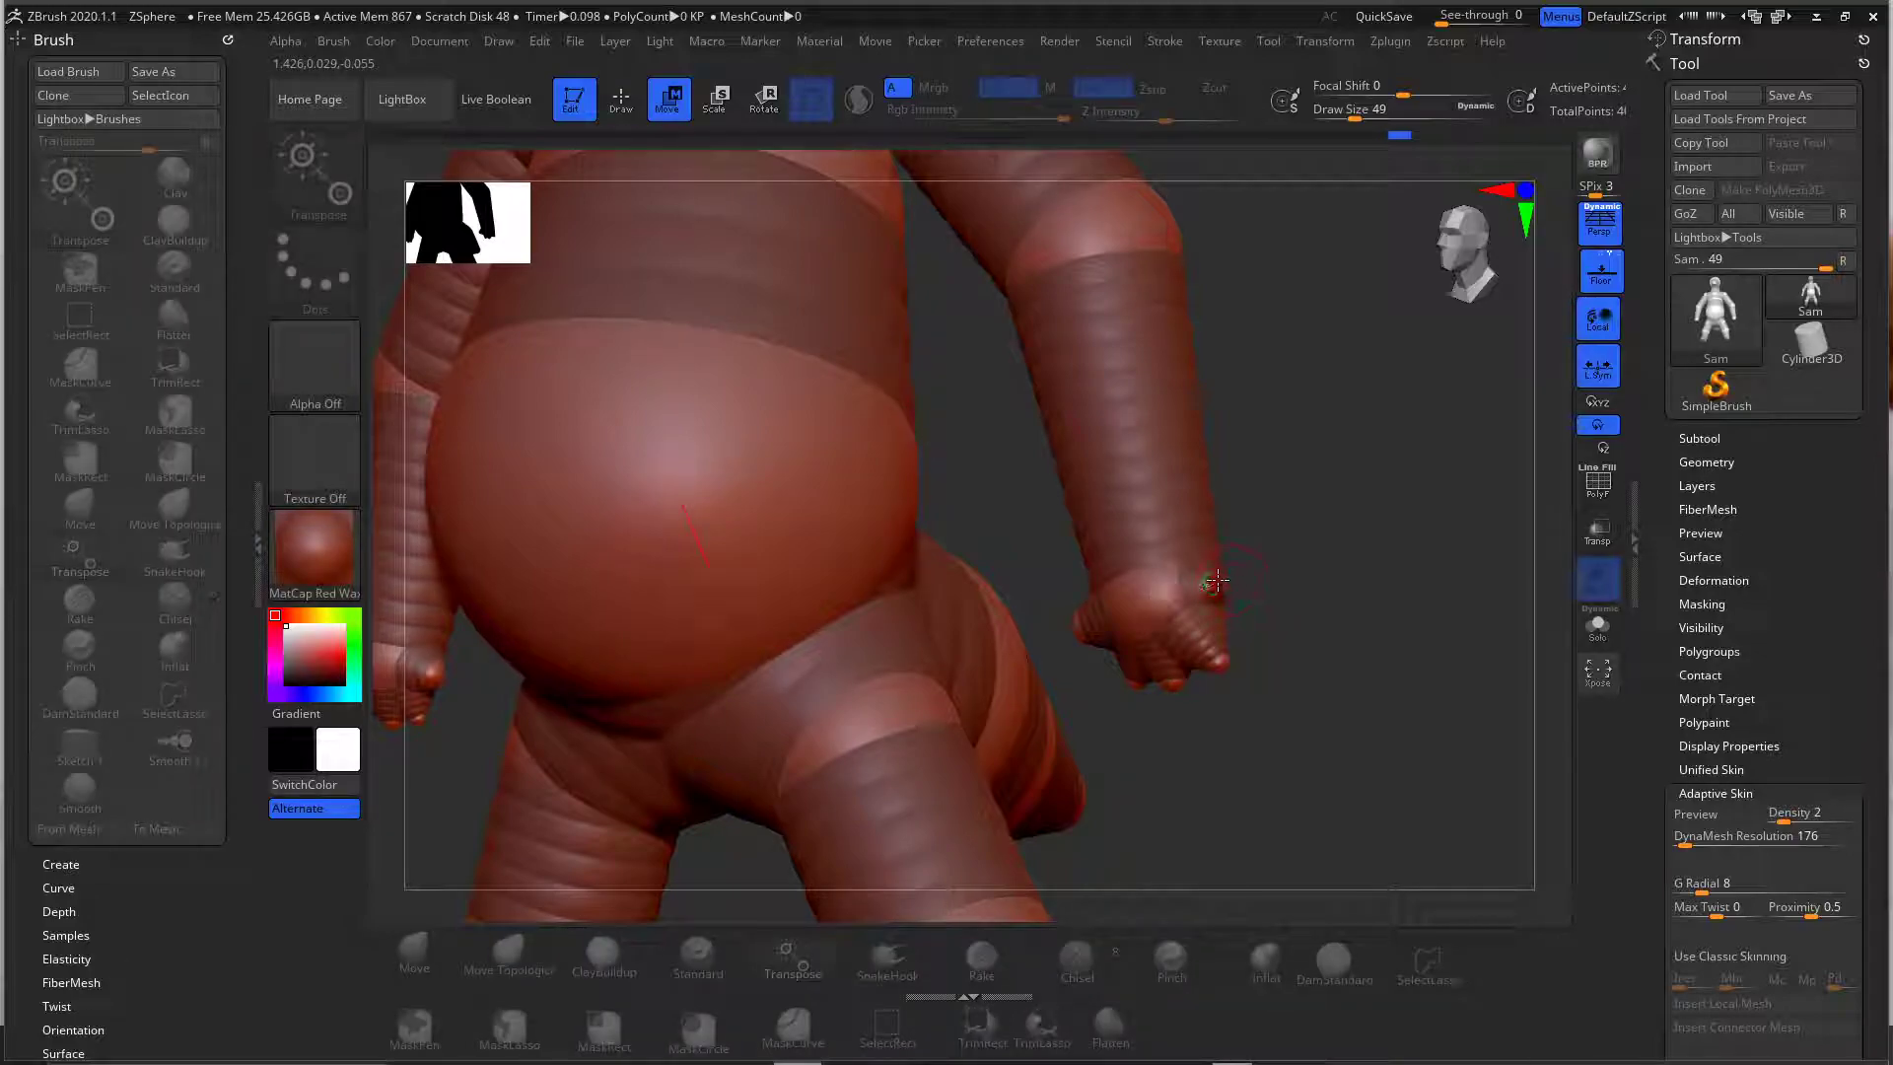
{"action": "left_click_drag", "start_coordinate": [1275, 655], "coordinate": [1221, 556]}
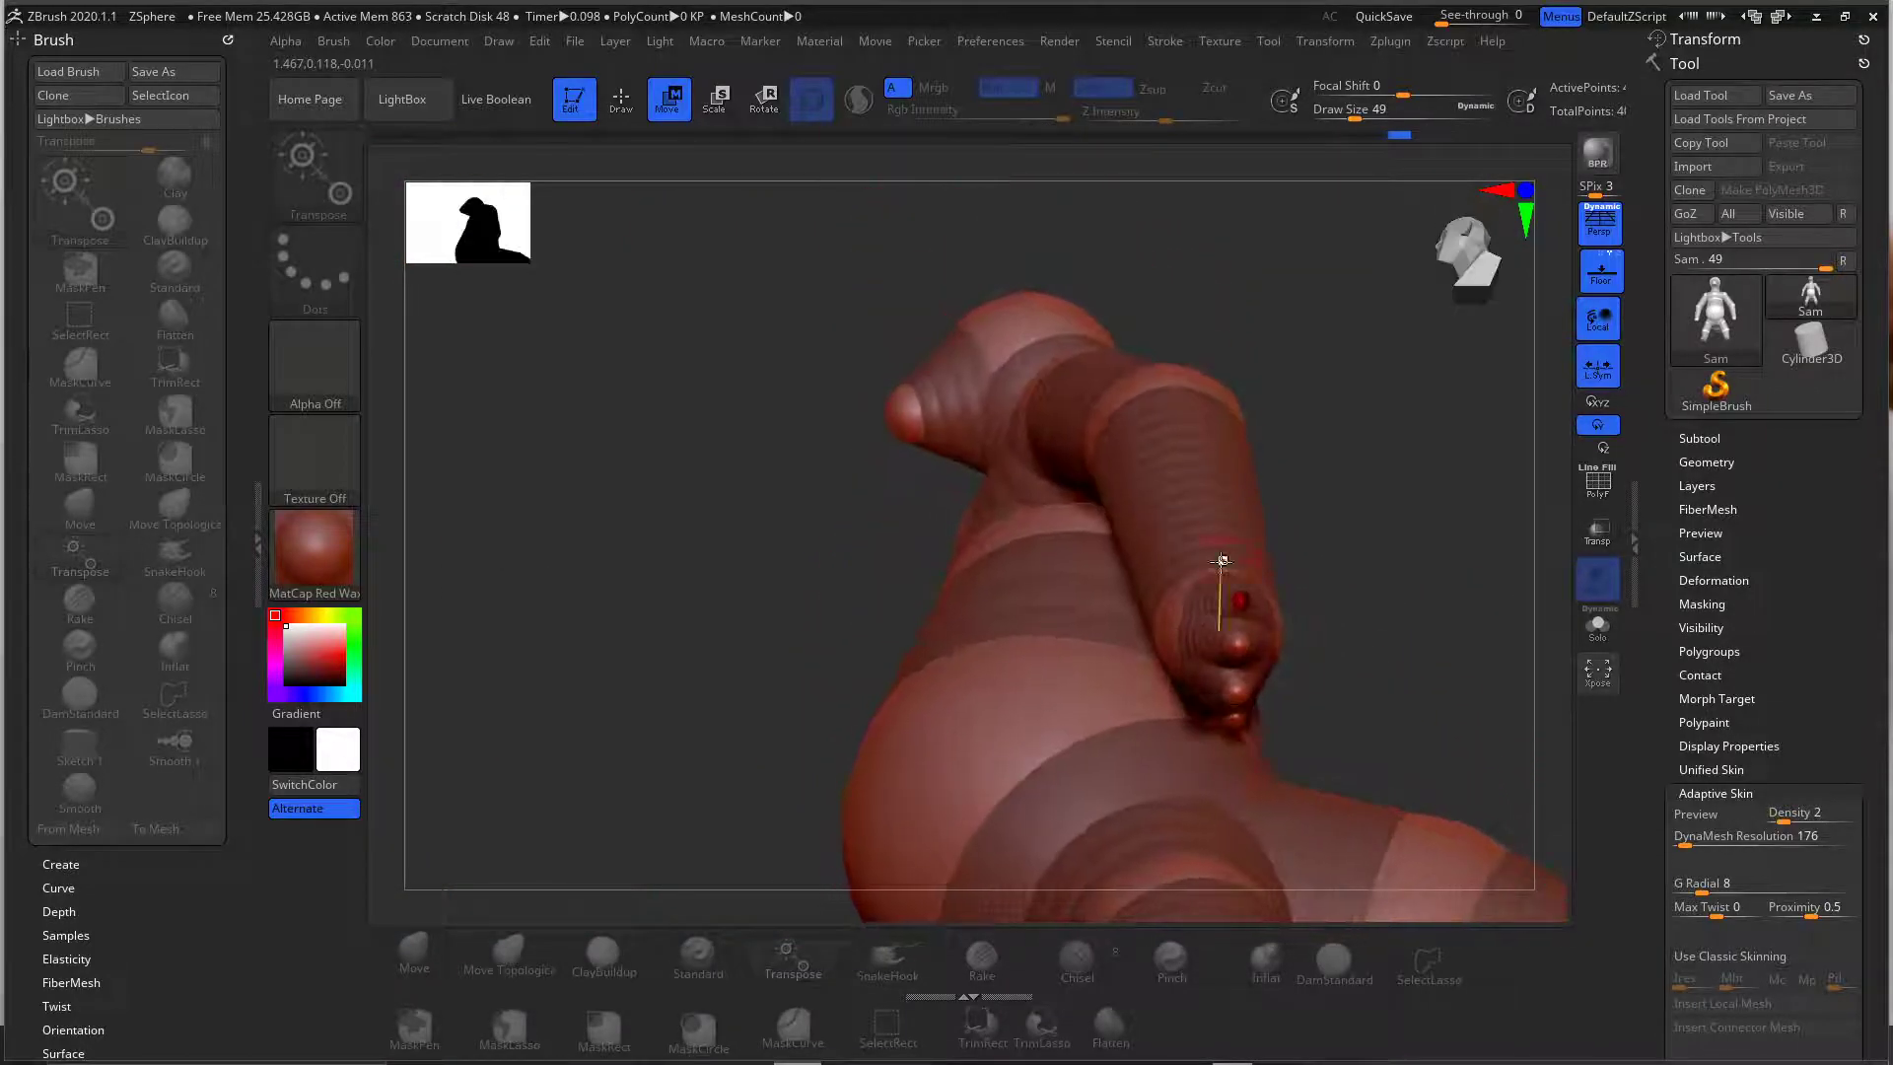
{"action": "left_click_drag", "start_coordinate": [1212, 721], "coordinate": [1214, 691]}
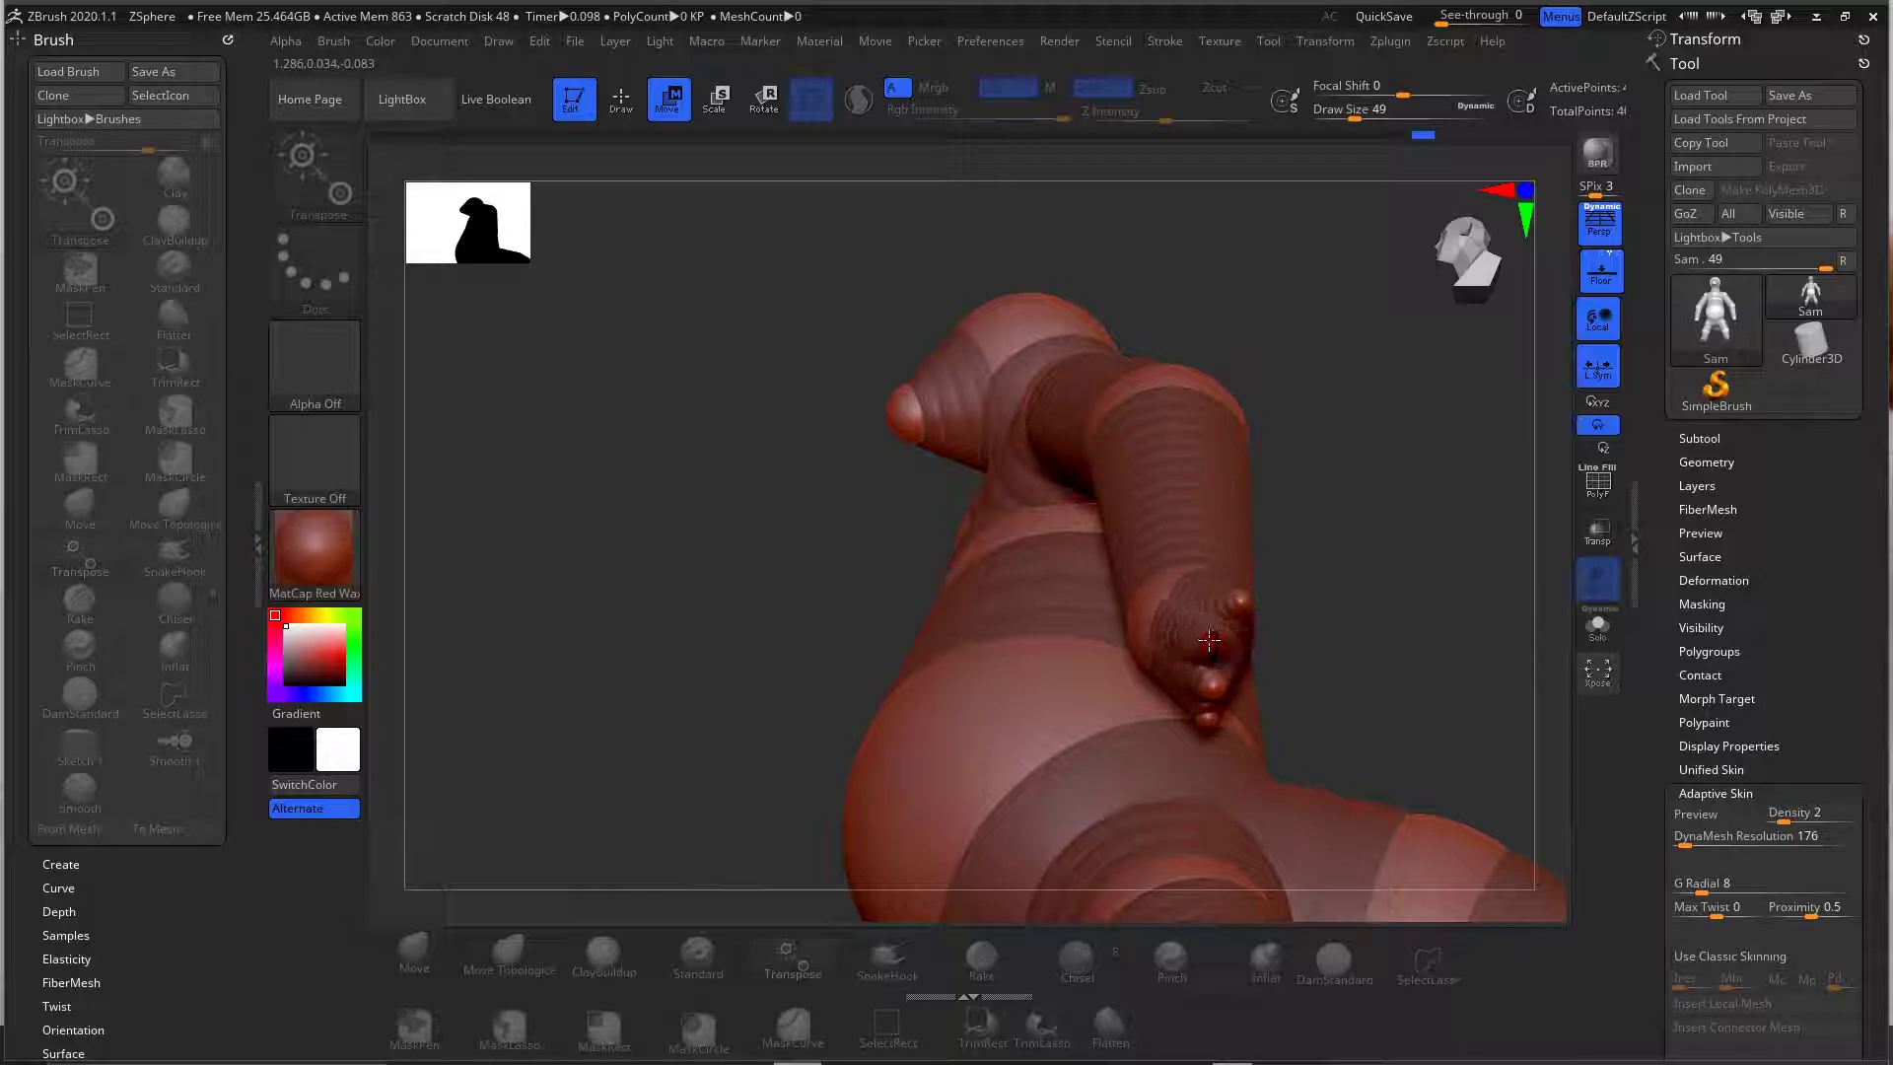
{"action": "left_click_drag", "start_coordinate": [1219, 680], "coordinate": [1187, 718]}
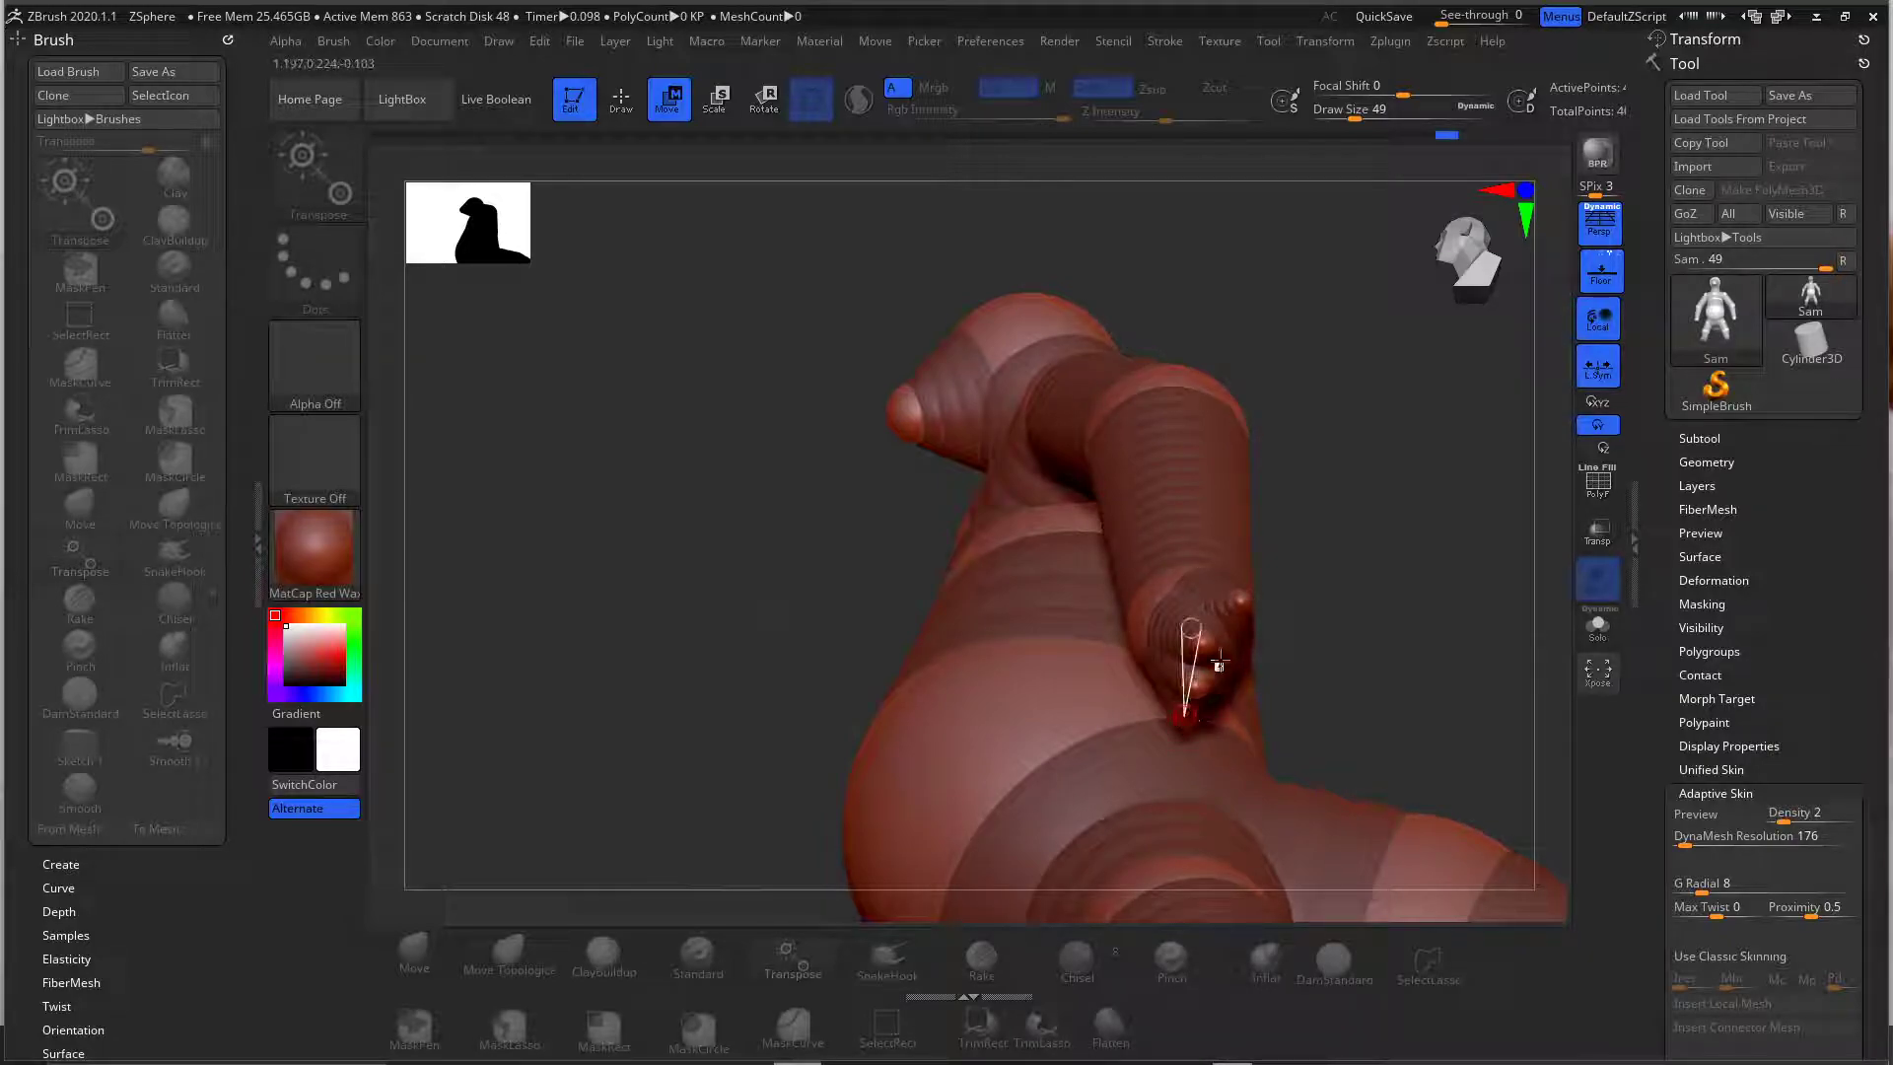
{"action": "left_click_drag", "start_coordinate": [1252, 616], "coordinate": [1350, 686]}
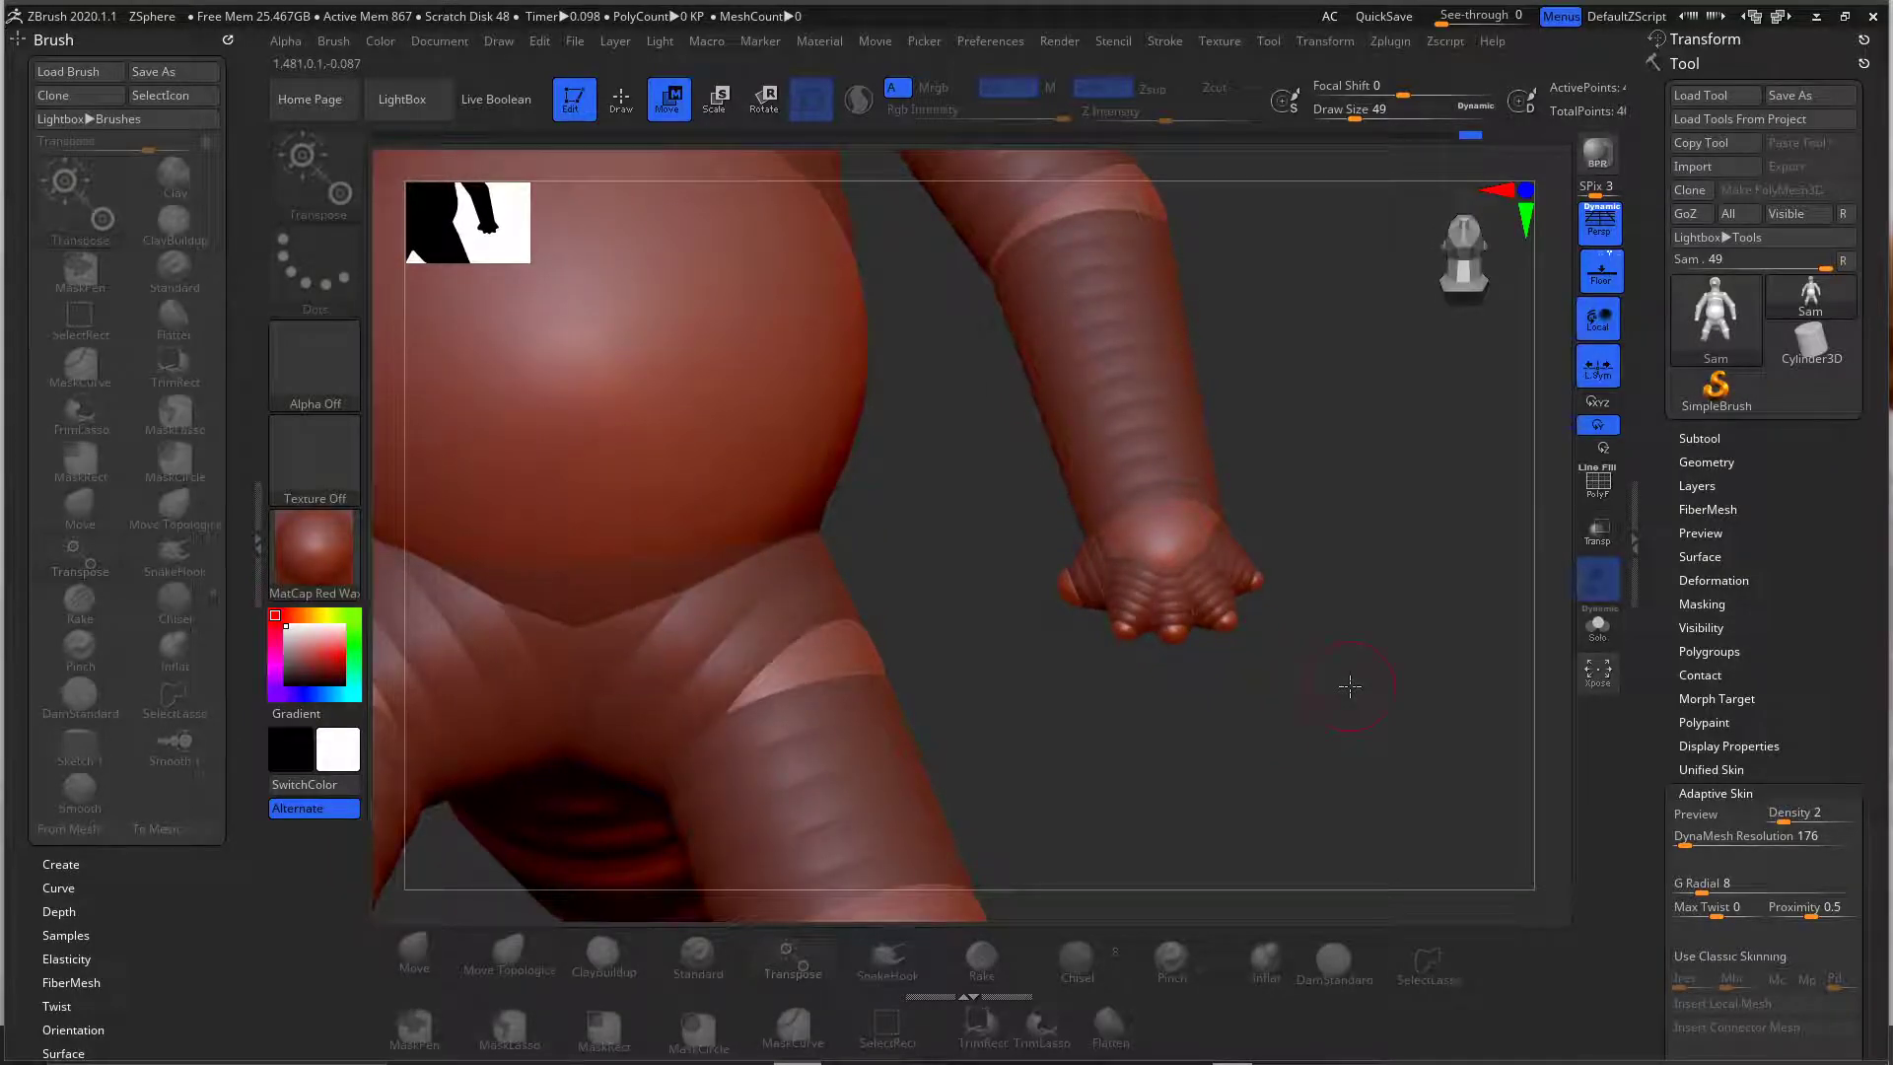
- Add a ZSphere at the tip of the middle finger and pull it straight down to lengthen the finger
{"action": "left_click_drag", "start_coordinate": [1272, 664], "coordinate": [1213, 601]}
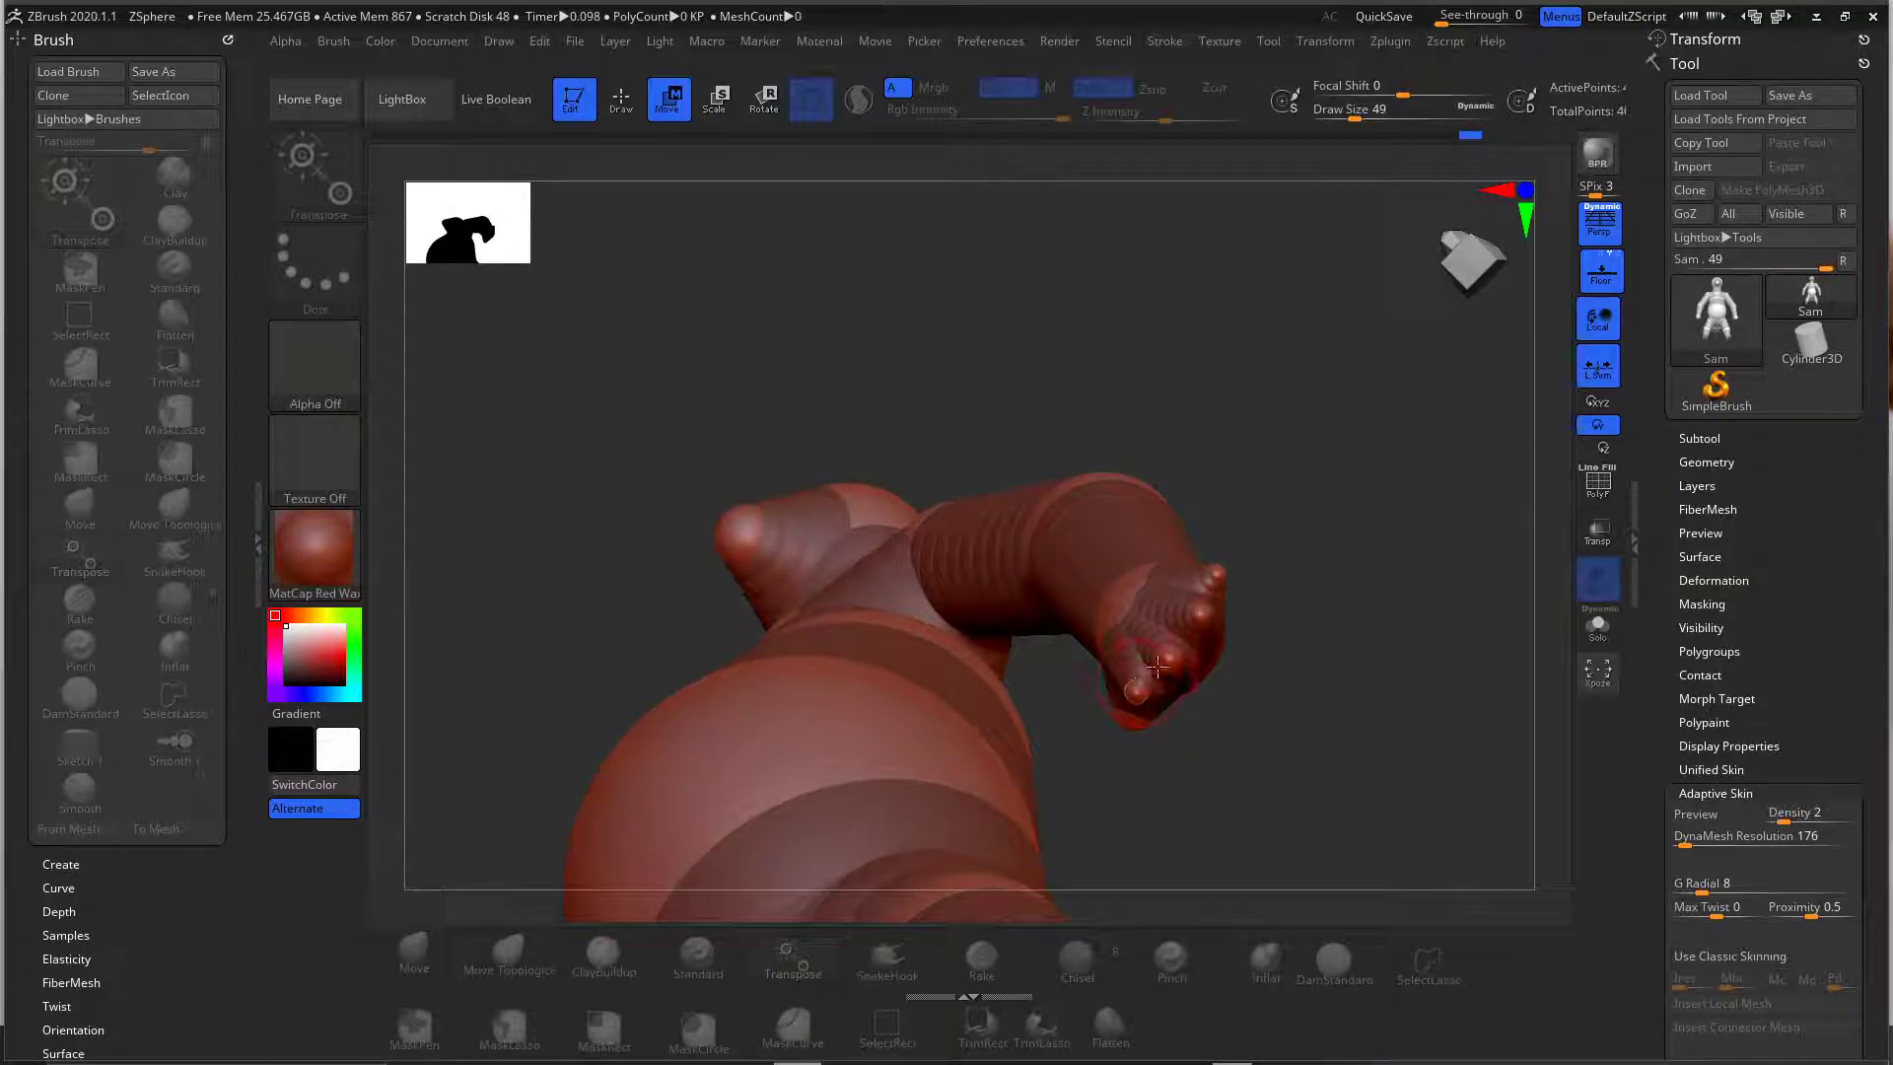
{"action": "key", "text": "shift+a"}
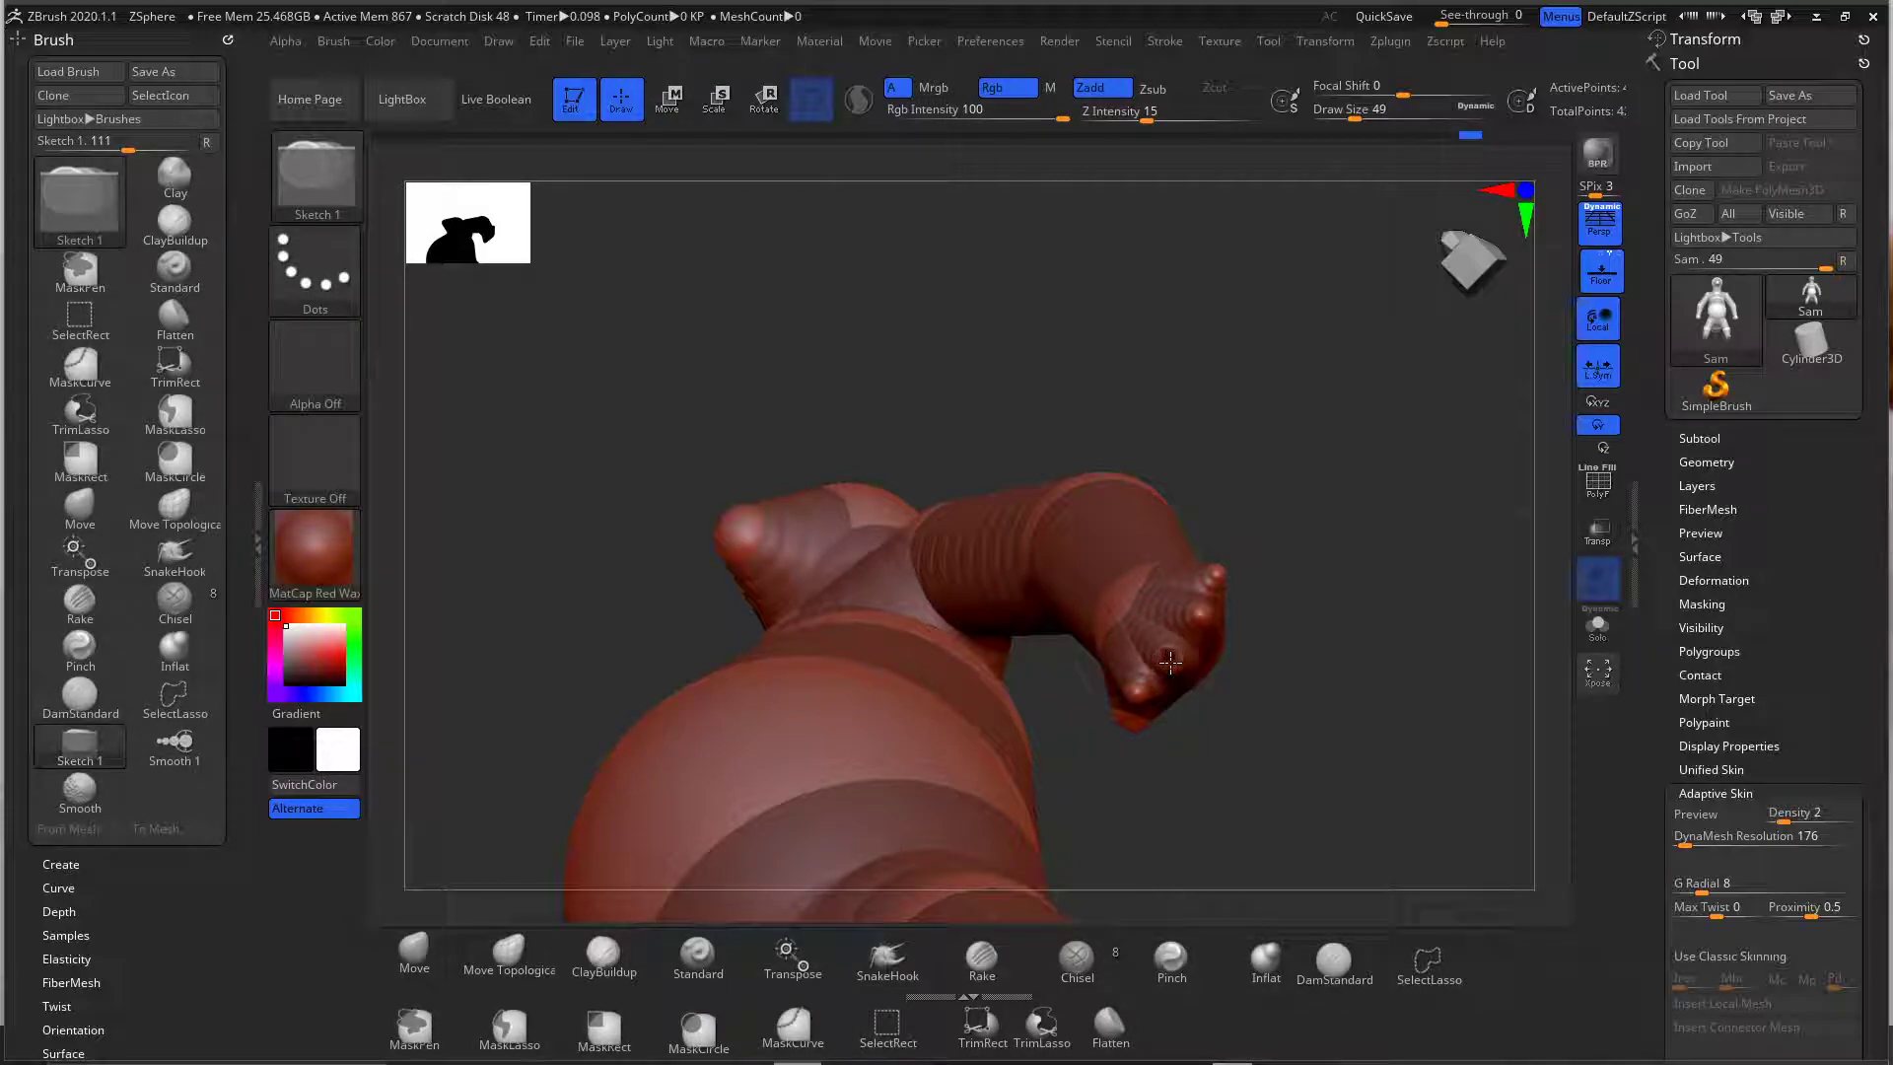
{"action": "key", "text": "w"}
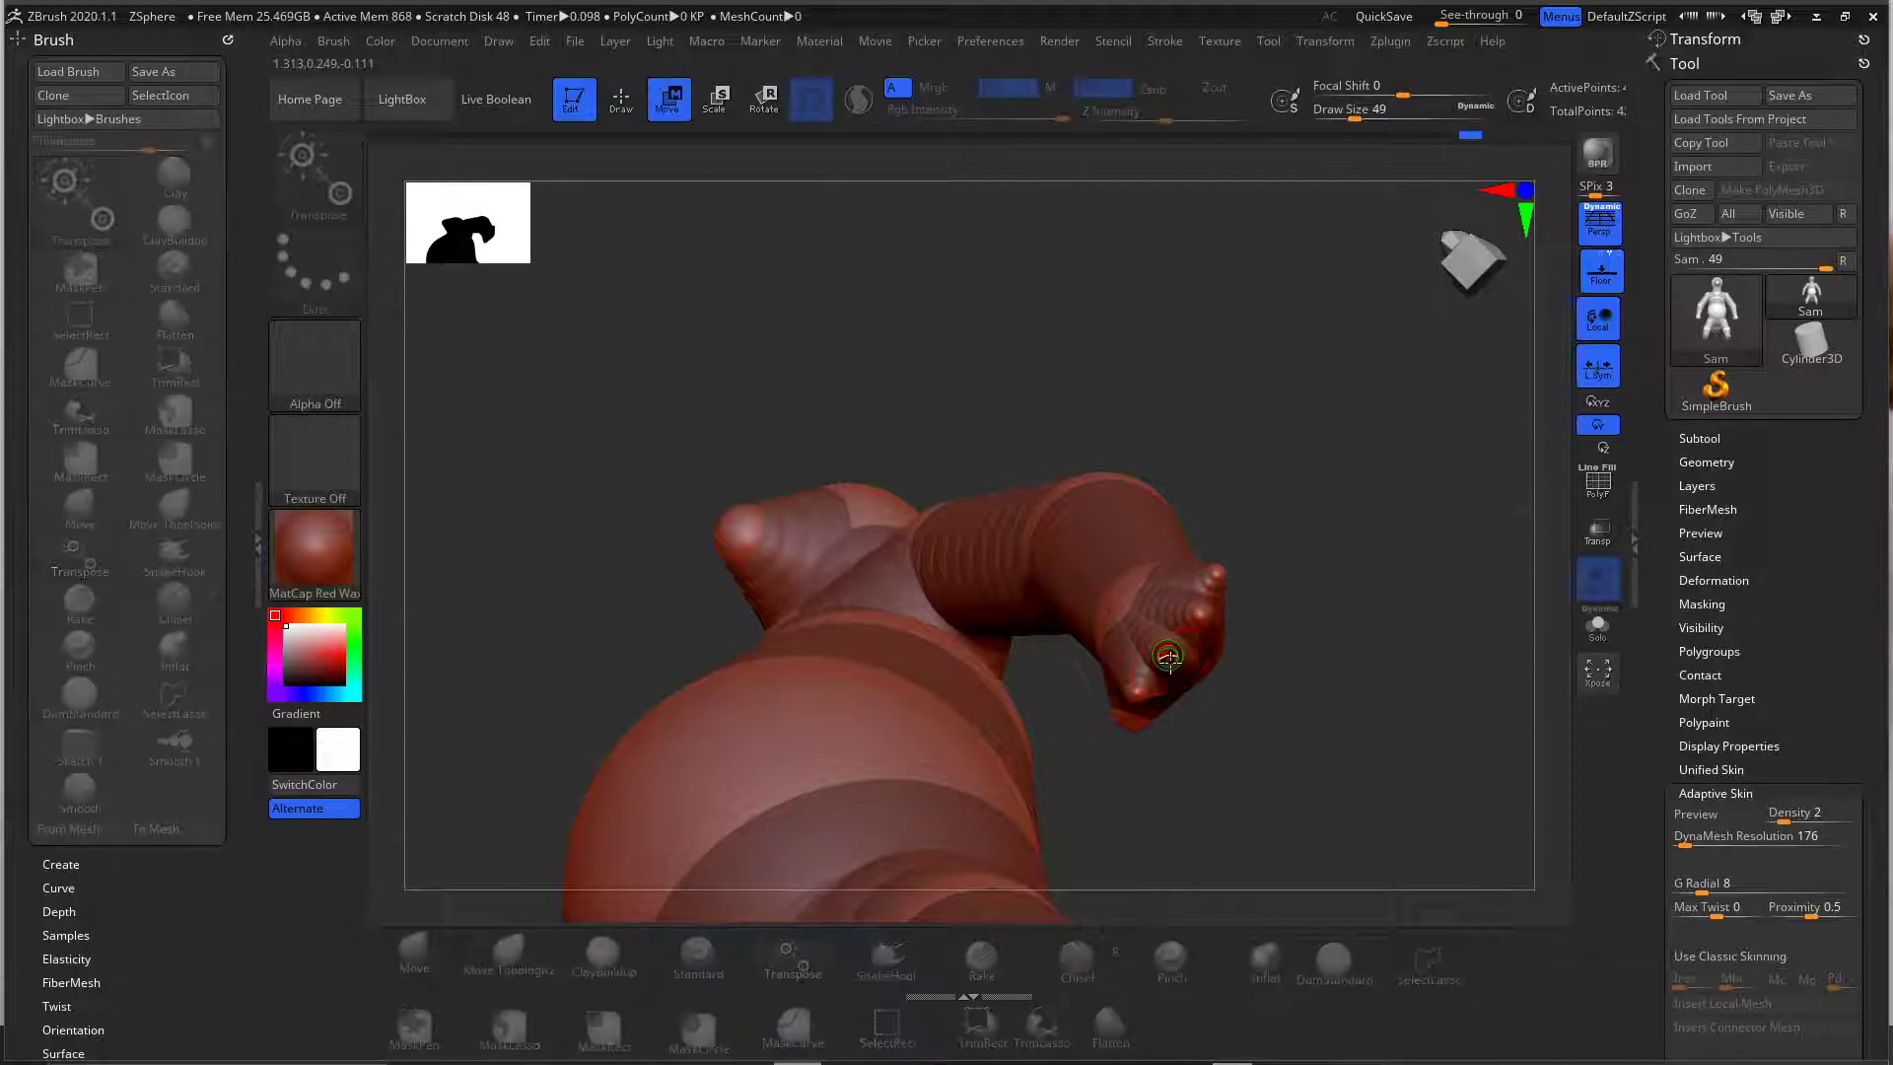
{"action": "left_click_drag", "start_coordinate": [1233, 725], "coordinate": [1246, 794]}
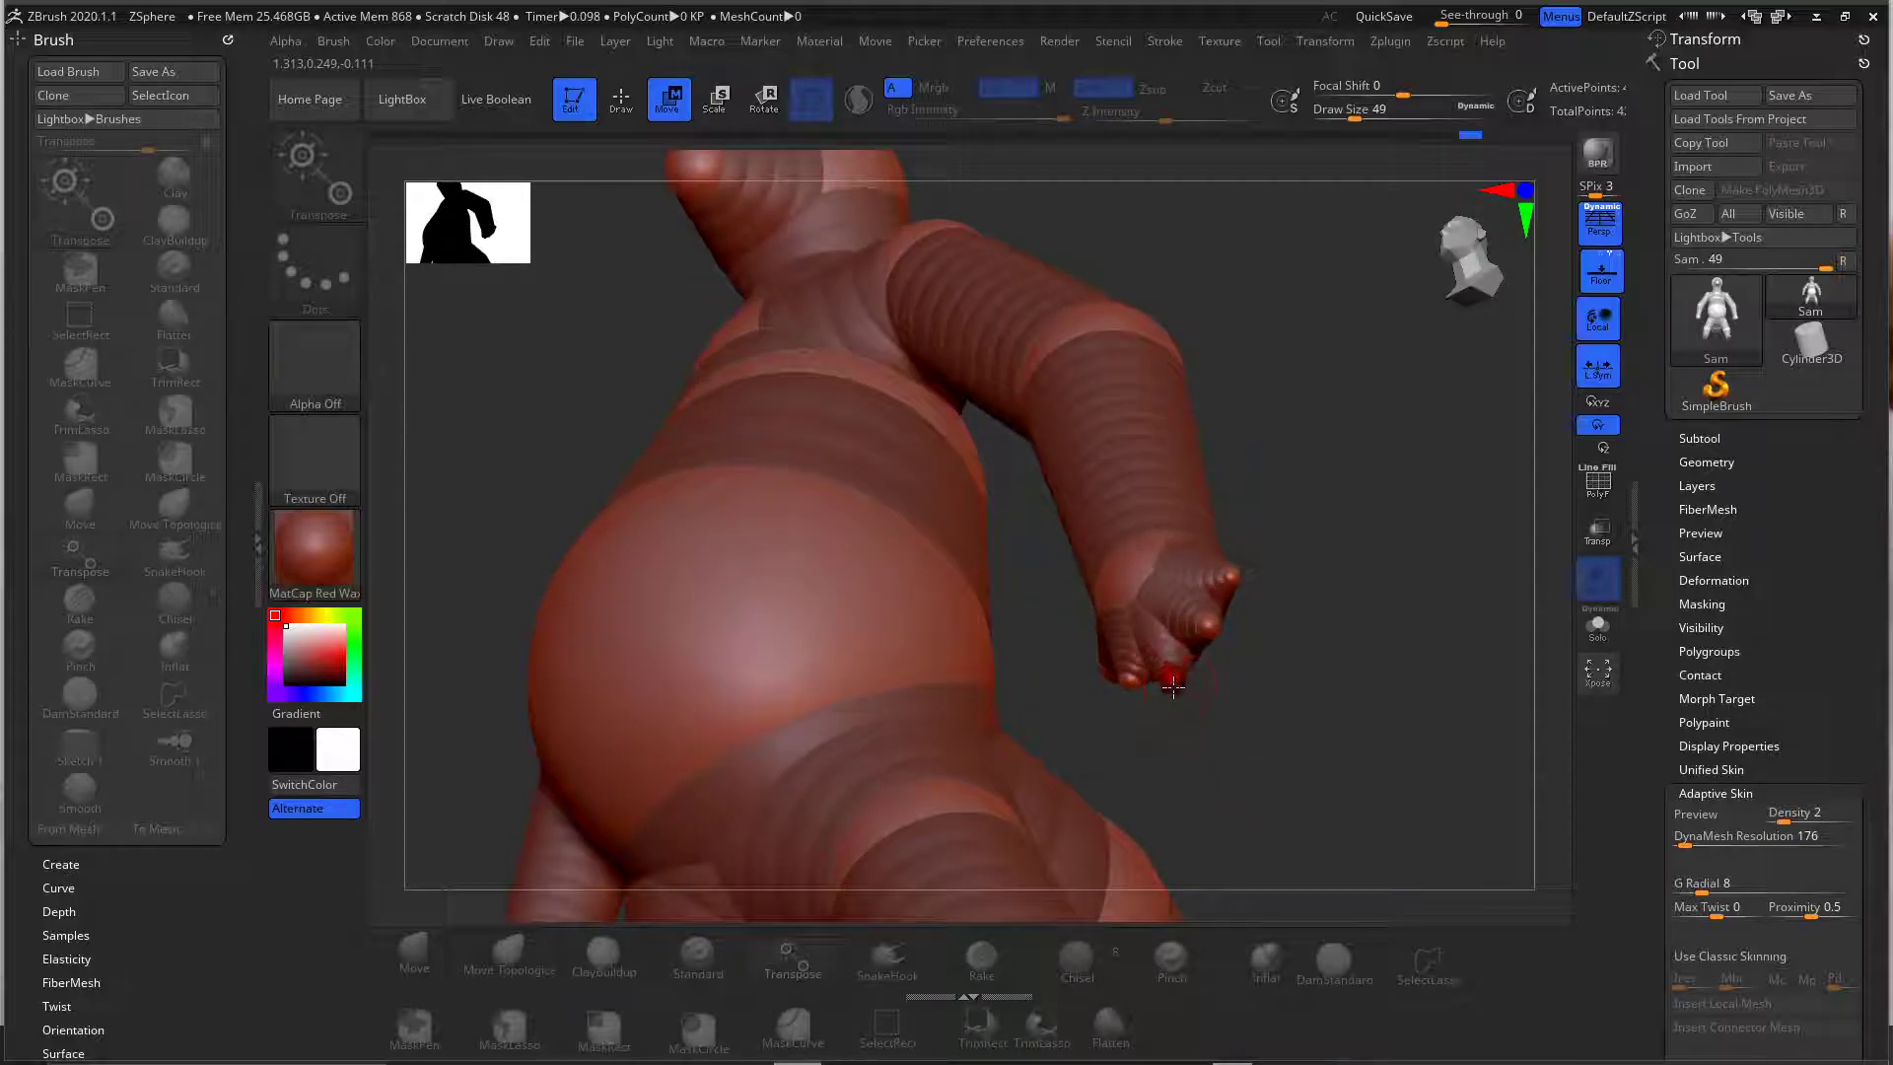
{"action": "left_click_drag", "start_coordinate": [1176, 727], "coordinate": [1229, 789]}
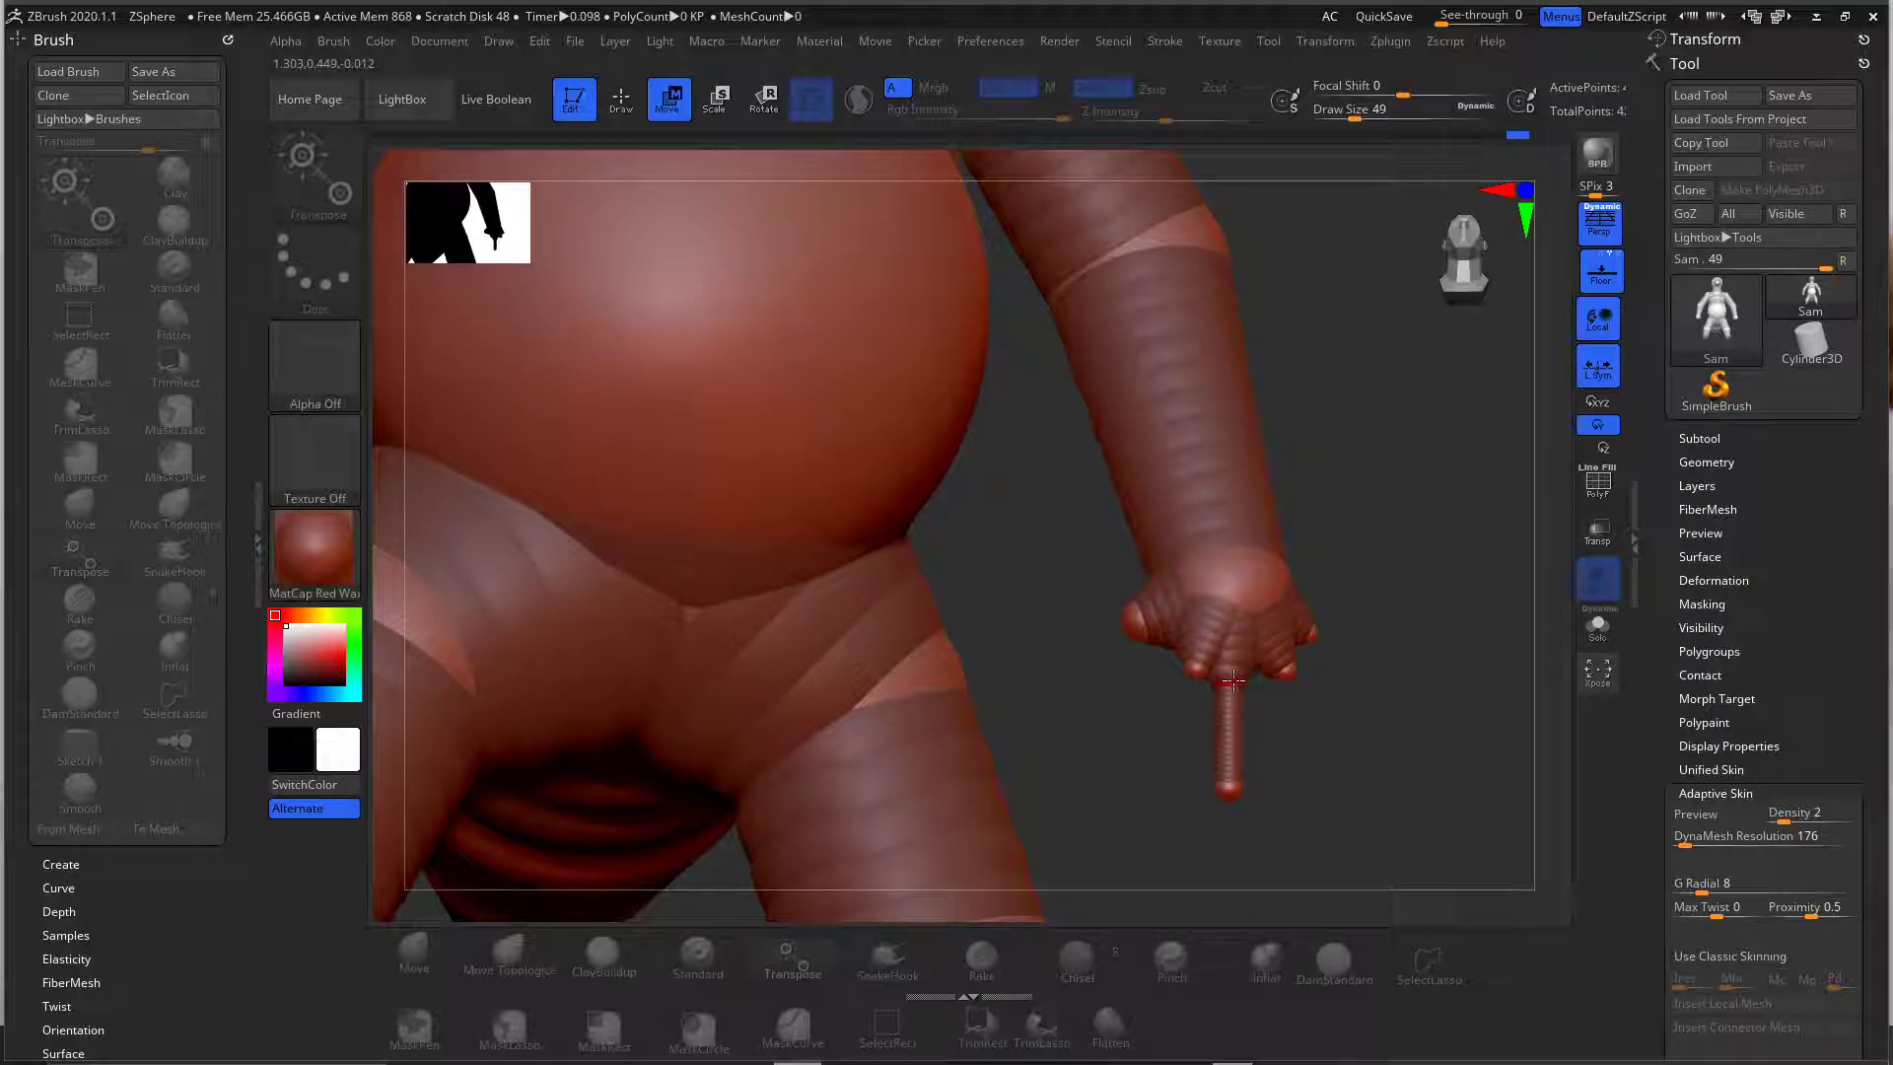
- Try to insert a joint ZSphere along the lengthened middle finger and reposition its segments
{"action": "key", "text": "q"}
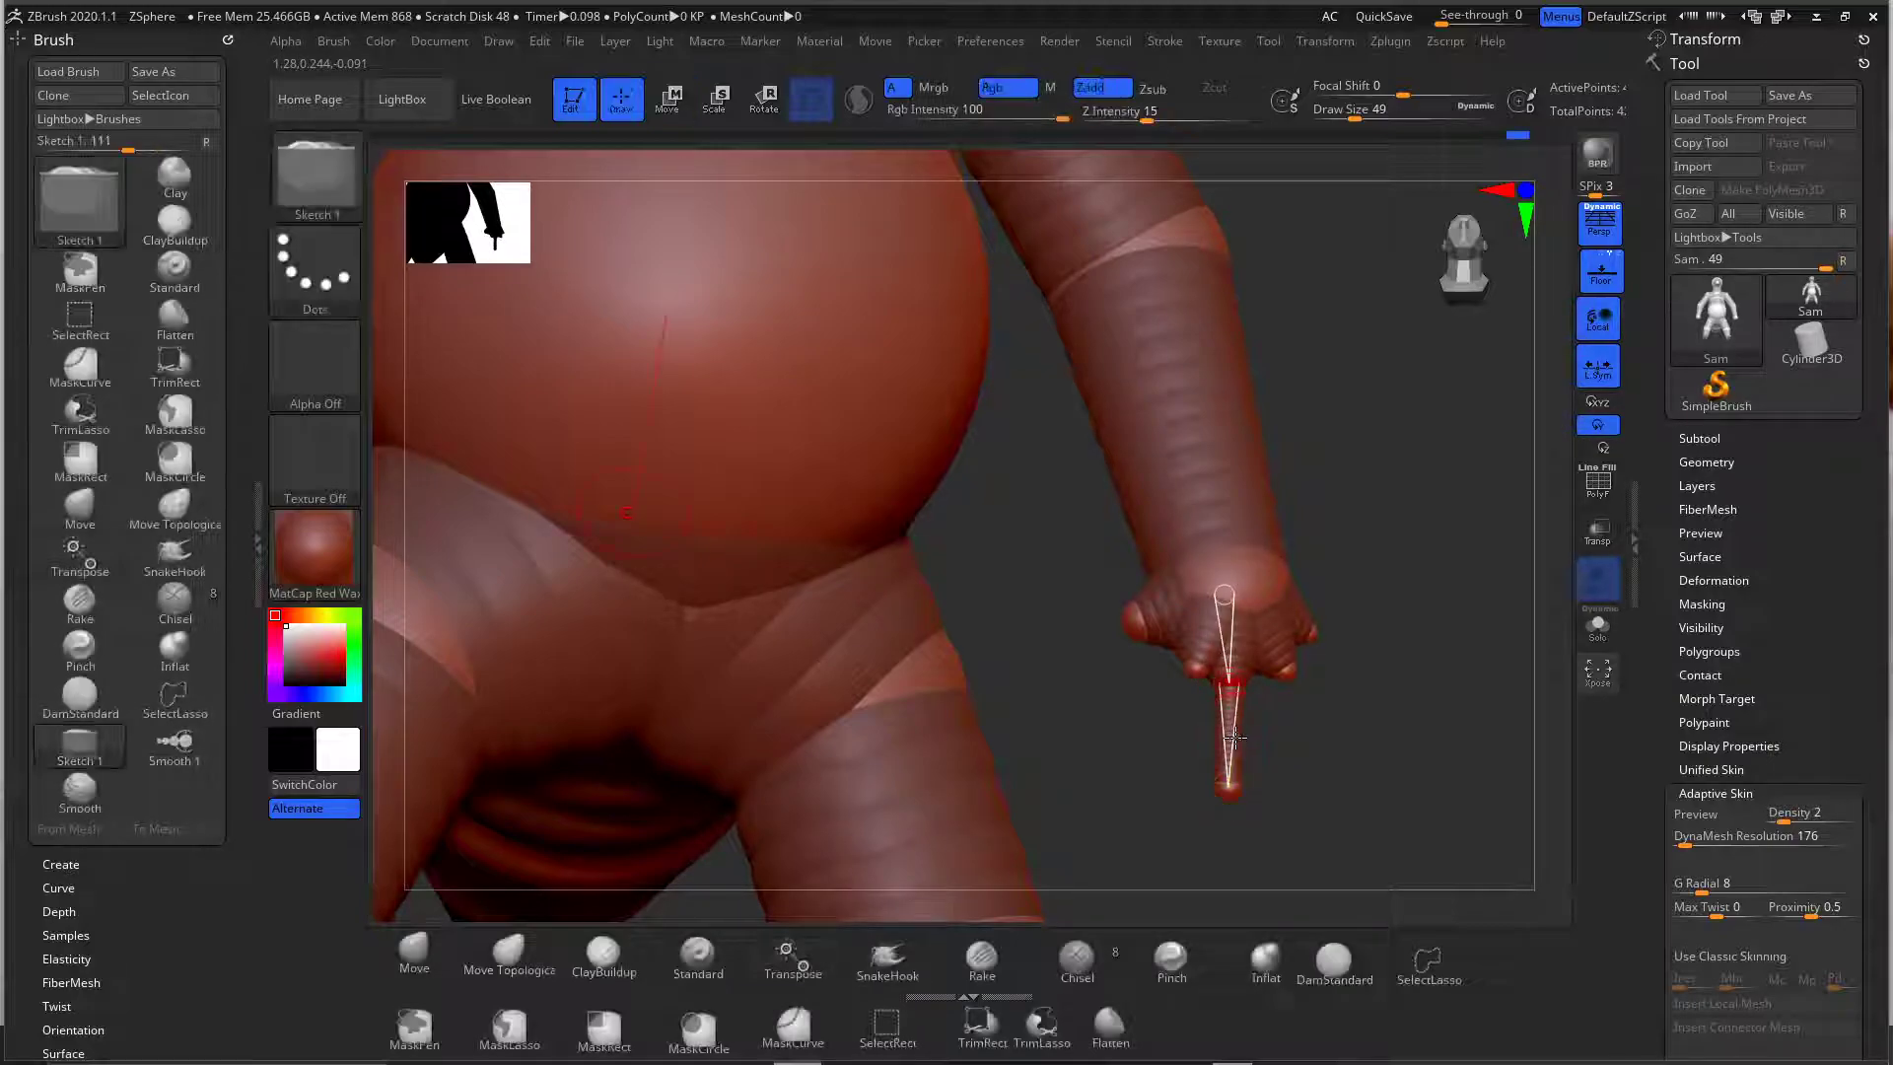
{"action": "mouse_move", "coordinate": [1360, 779]}
{"action": "left_mouse_down"}
{"action": "mouse_move", "coordinate": [1357, 710]}
{"action": "mouse_move", "coordinate": [1342, 772]}
{"action": "left_mouse_up"}
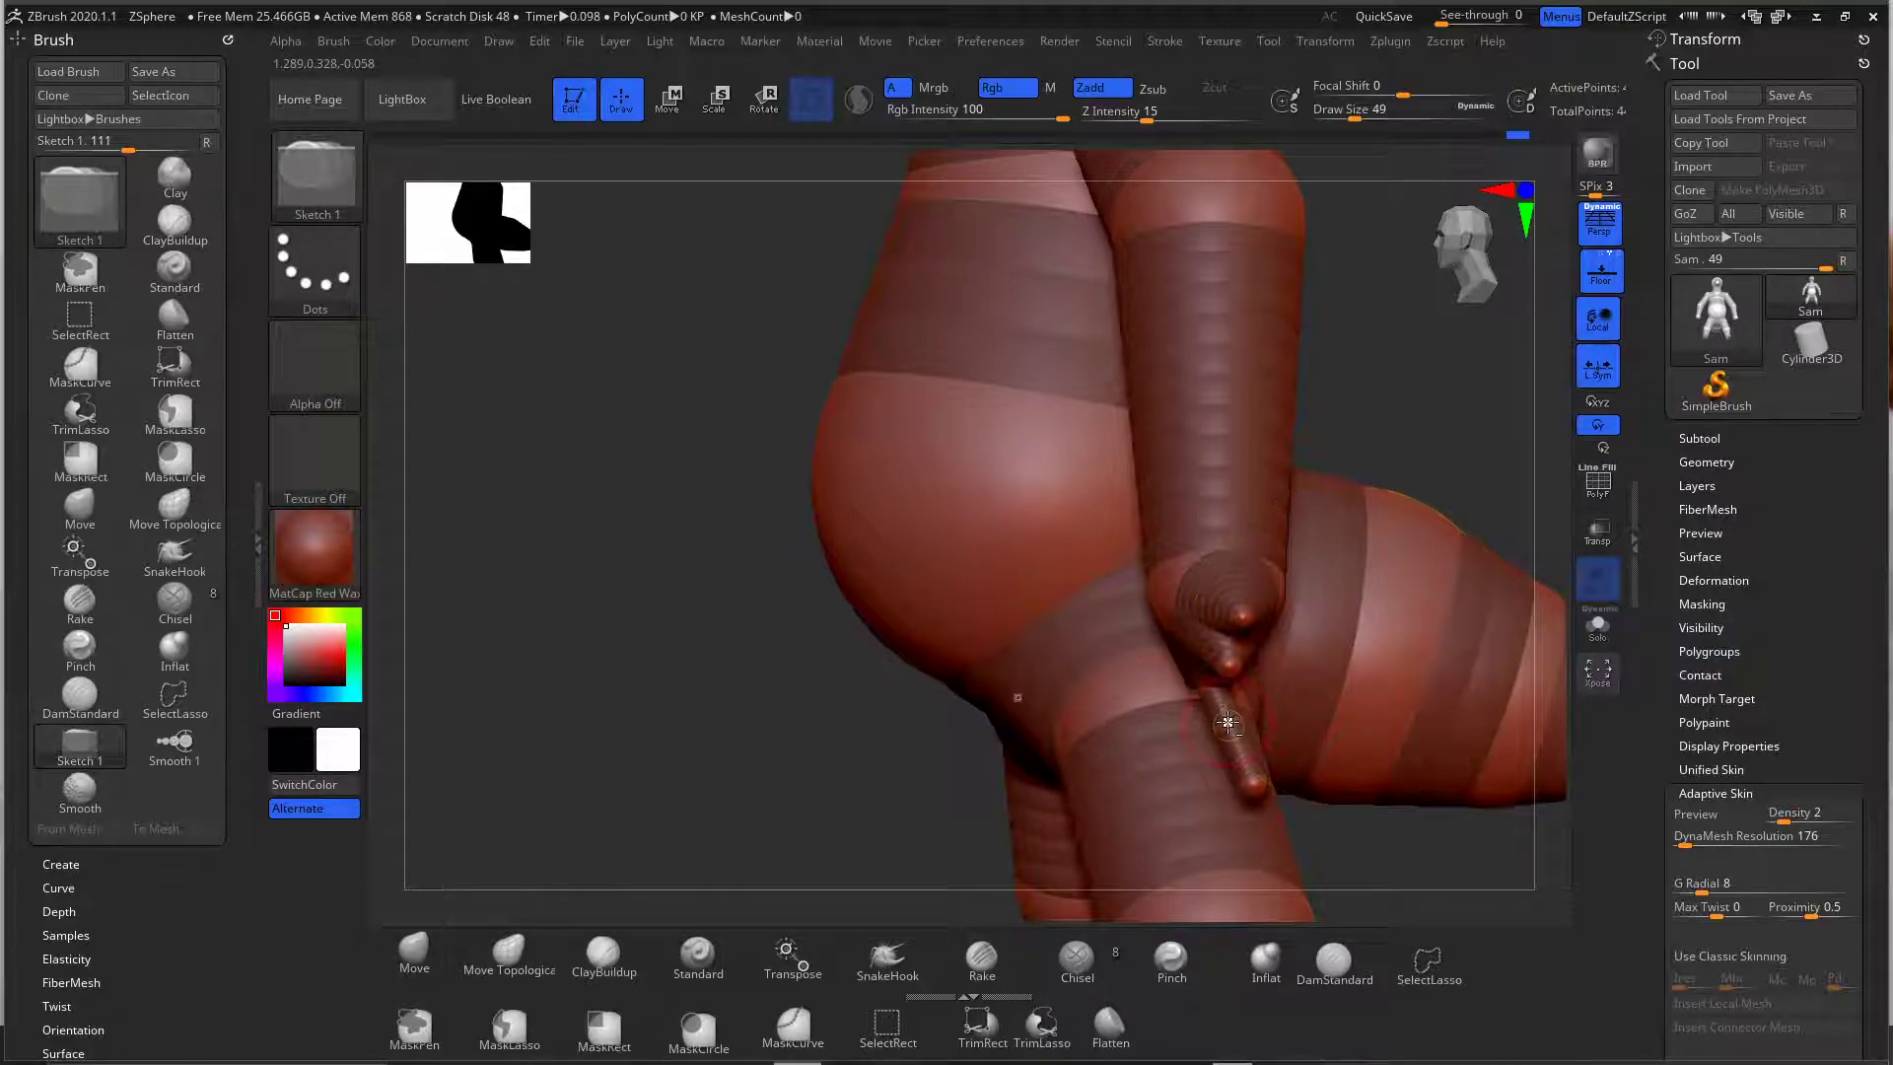
{"action": "left_click_drag", "start_coordinate": [1527, 851], "coordinate": [1352, 817]}
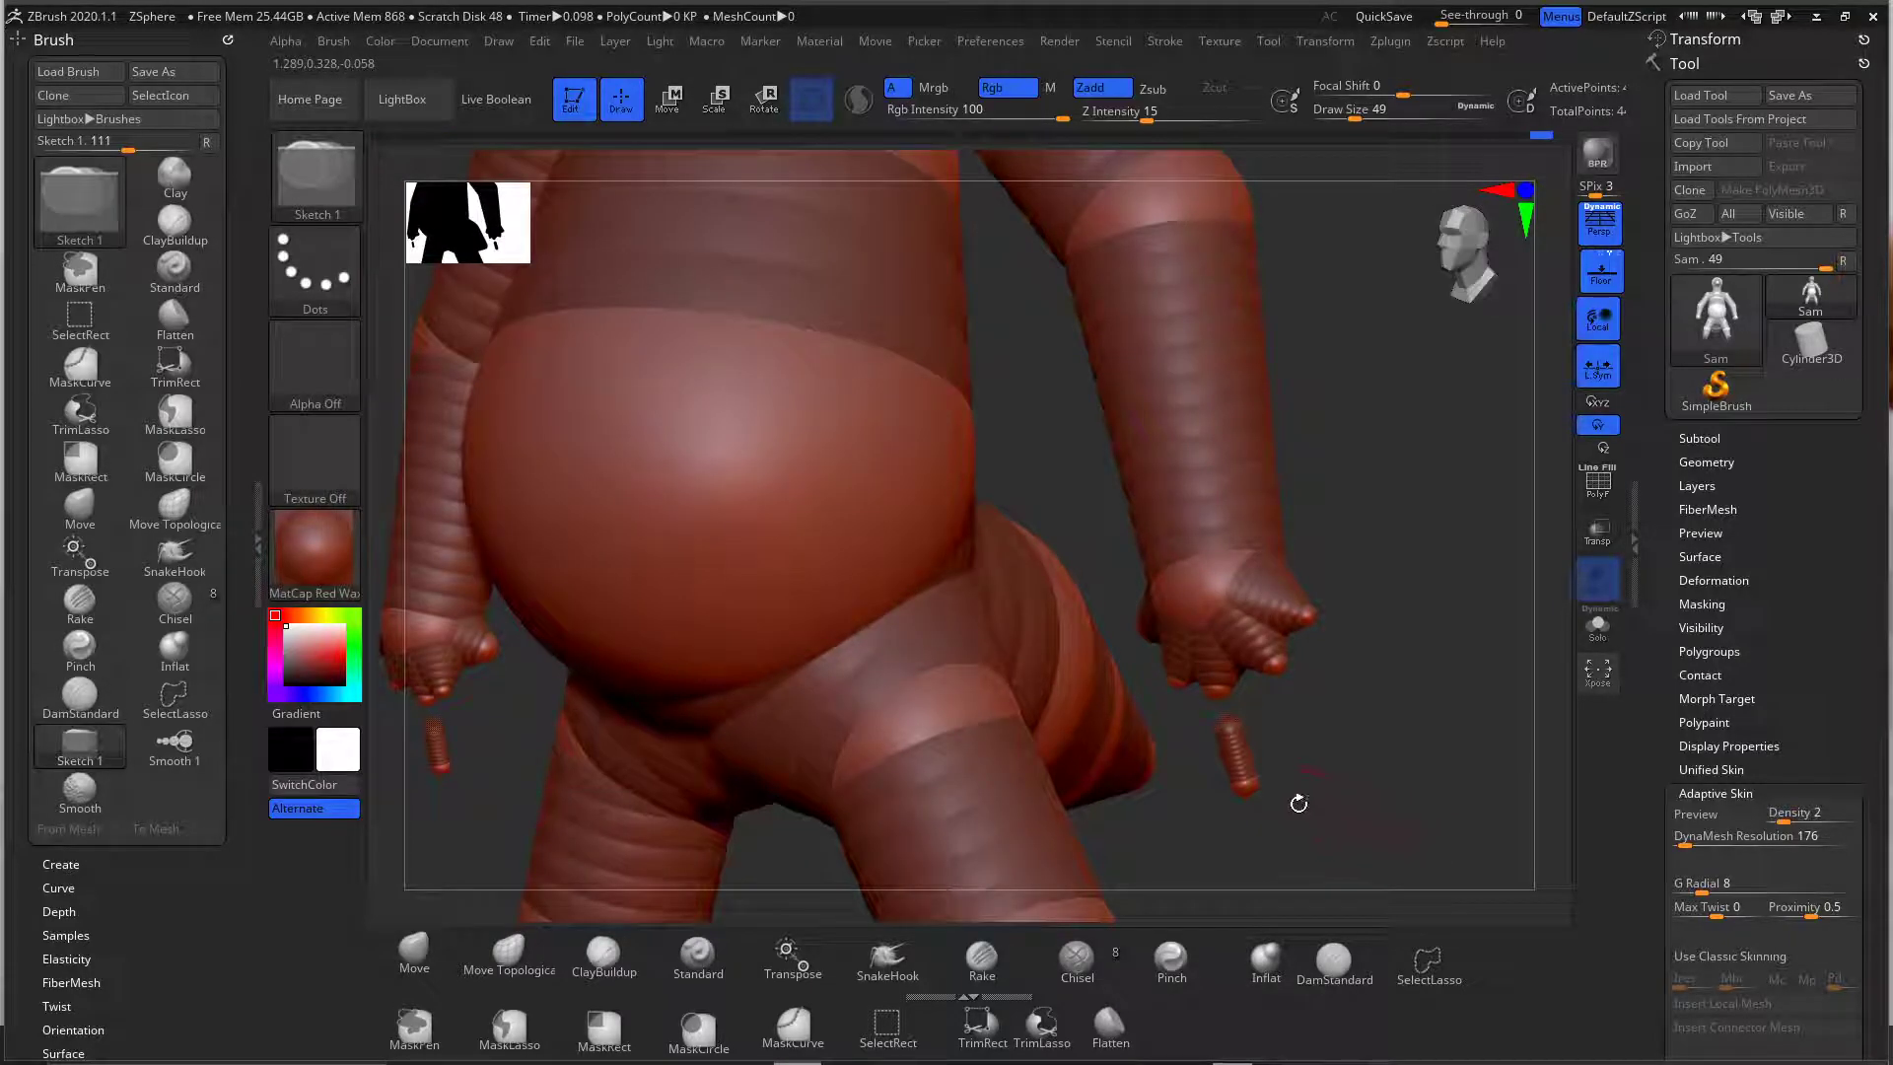
{"action": "key", "text": "w"}
{"action": "left_click_drag", "start_coordinate": [1252, 786], "coordinate": [1335, 774]}
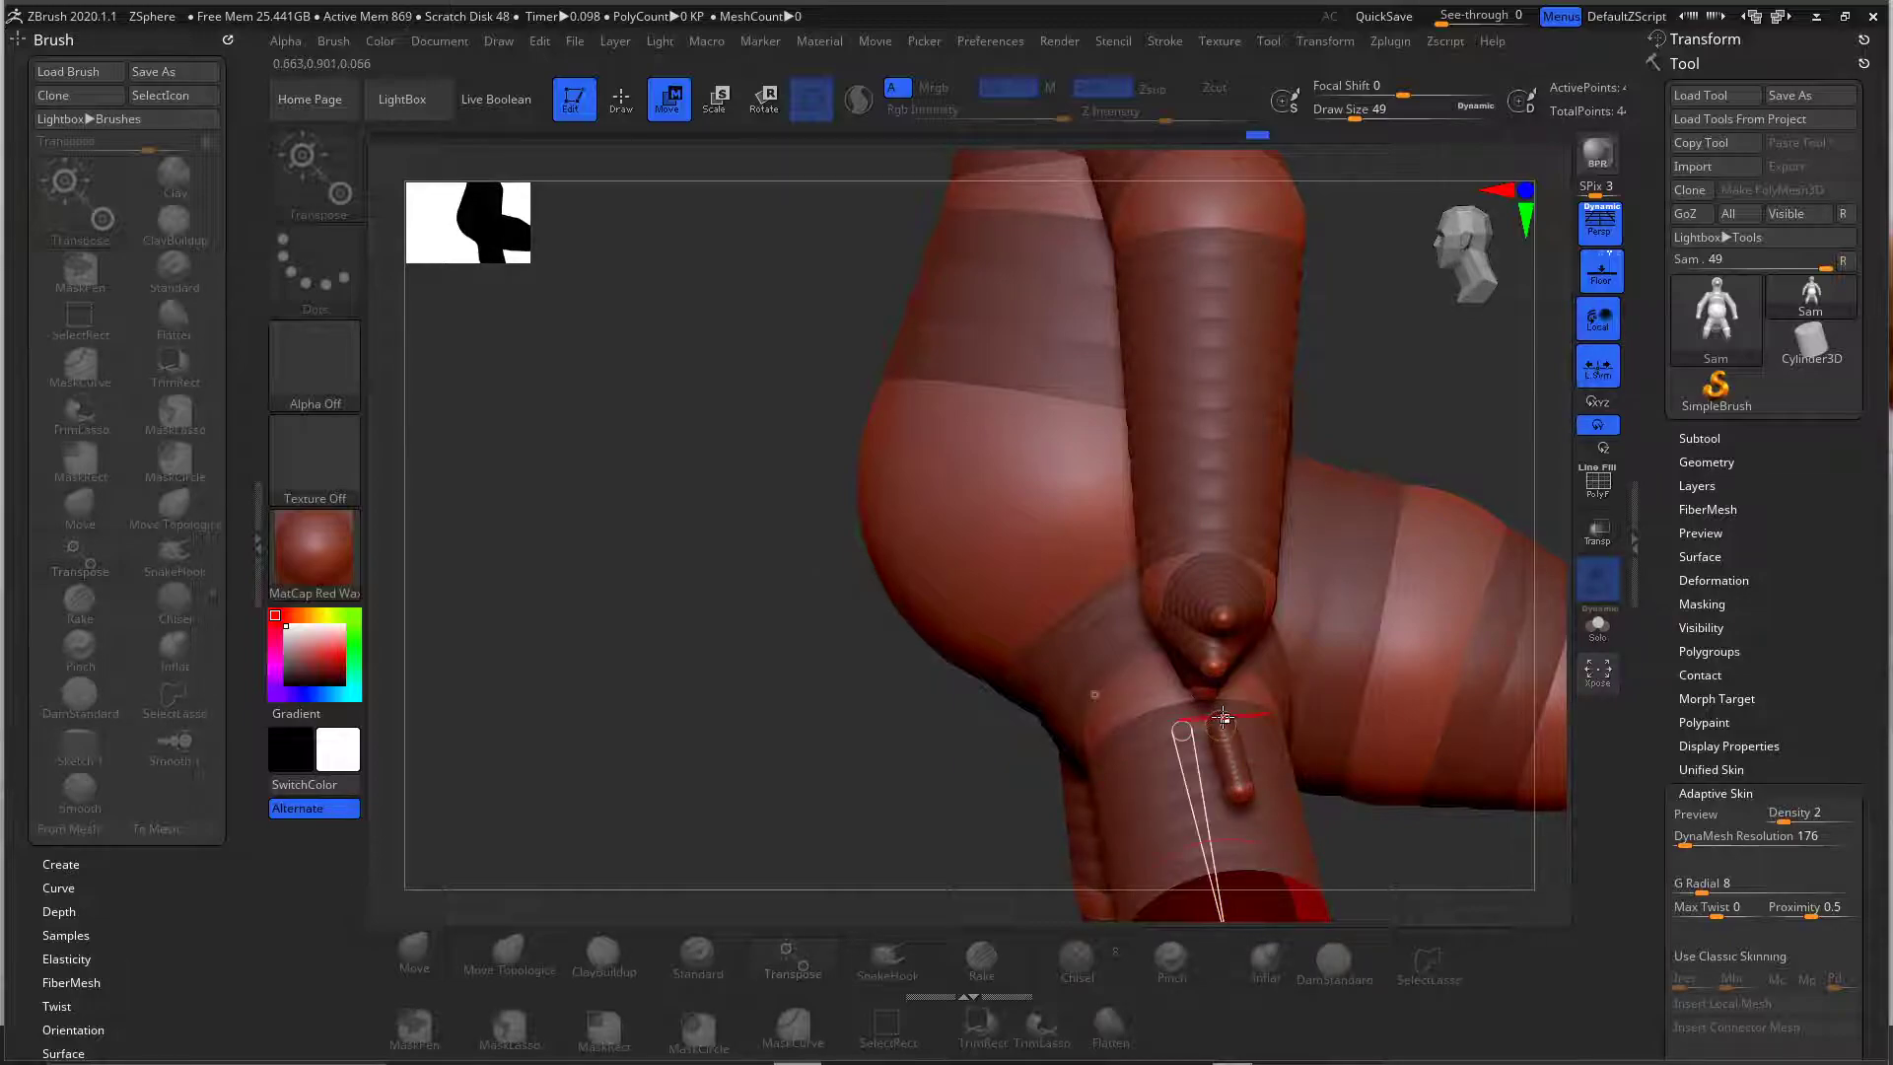
{"action": "left_click_drag", "start_coordinate": [1221, 720], "coordinate": [1210, 720]}
{"action": "left_click_drag", "start_coordinate": [1390, 843], "coordinate": [1461, 864]}
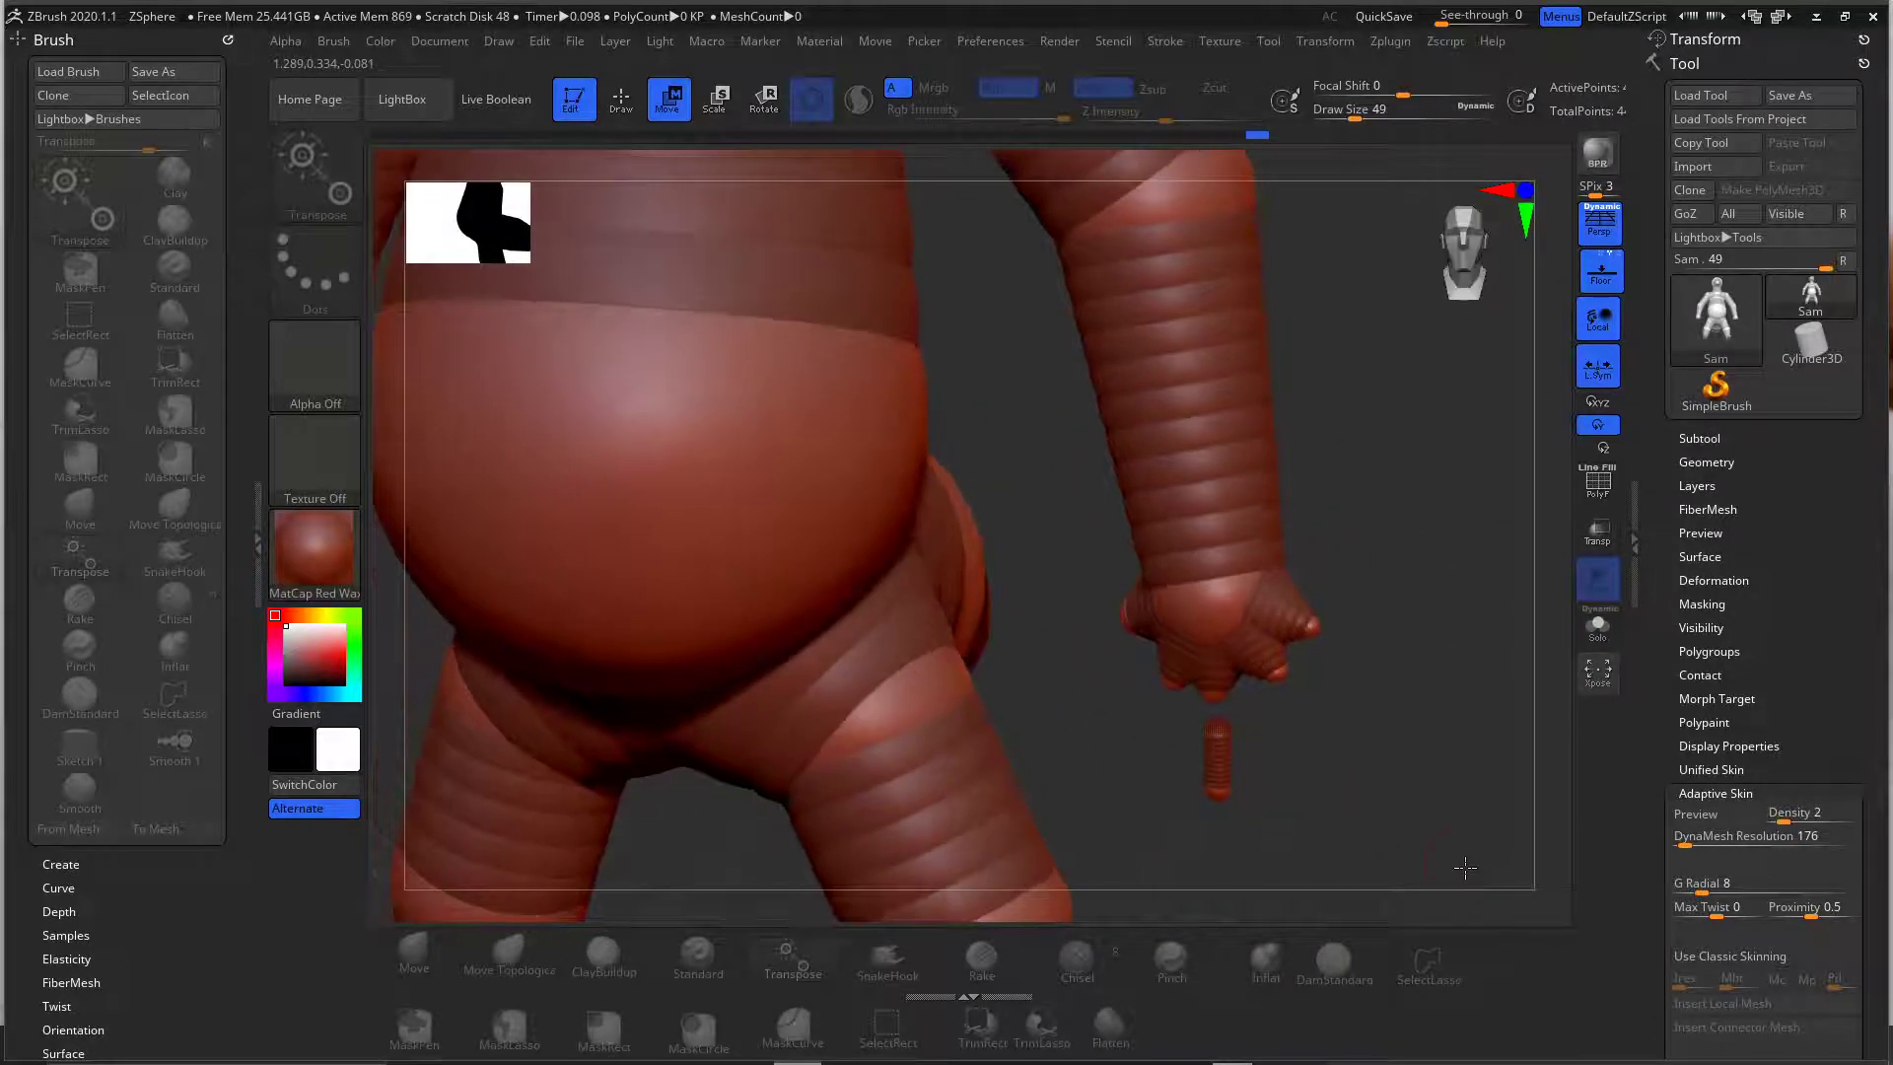
- Check the adaptive skin preview of the lengthened finger
{"action": "left_click", "coordinate": [1694, 817]}
{"action": "left_click_drag", "start_coordinate": [1441, 779], "coordinate": [1459, 788]}
- Undo the joint insertion and joint moves, stepping back to the lengthened middle finger without a joint
{"action": "key", "text": "ctrl"}
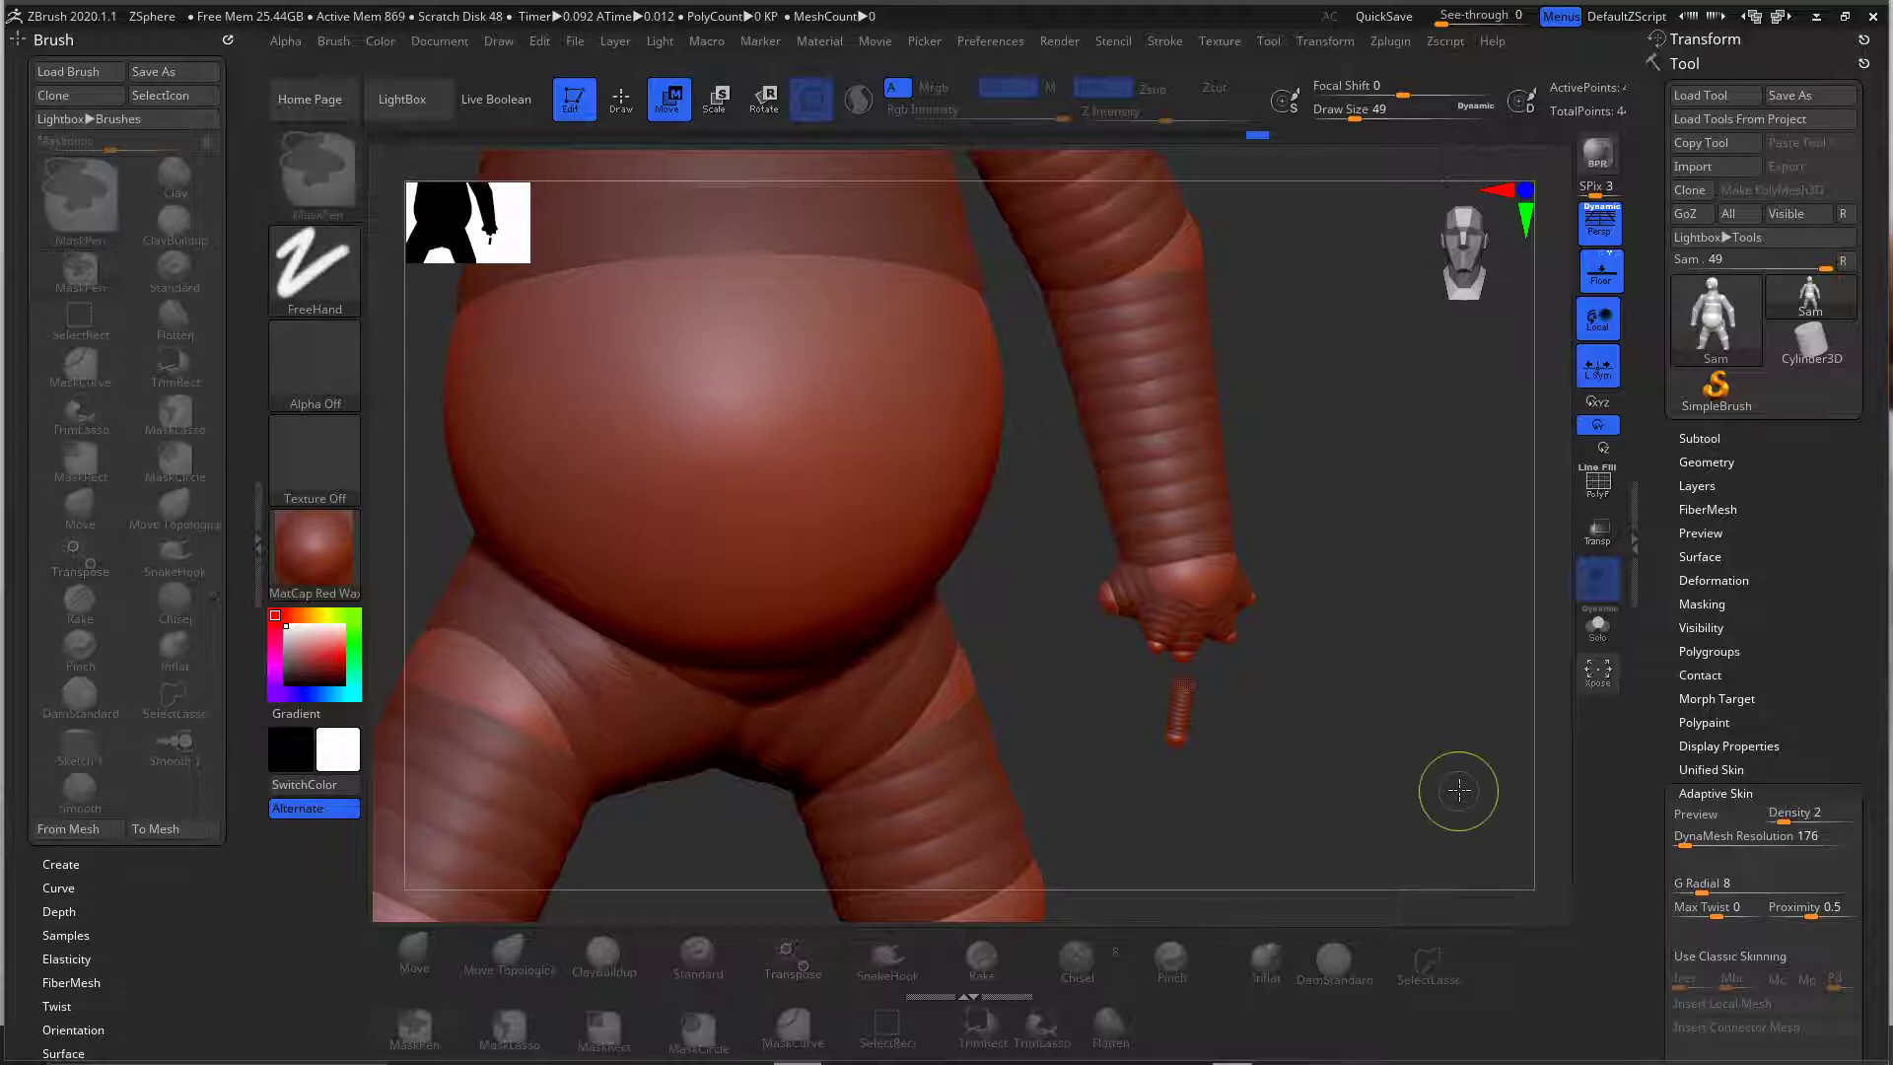
{"action": "key", "text": "ctrl+z"}
{"action": "key", "text": "ctrl+z"}
{"action": "key", "text": "ctrl+z"}
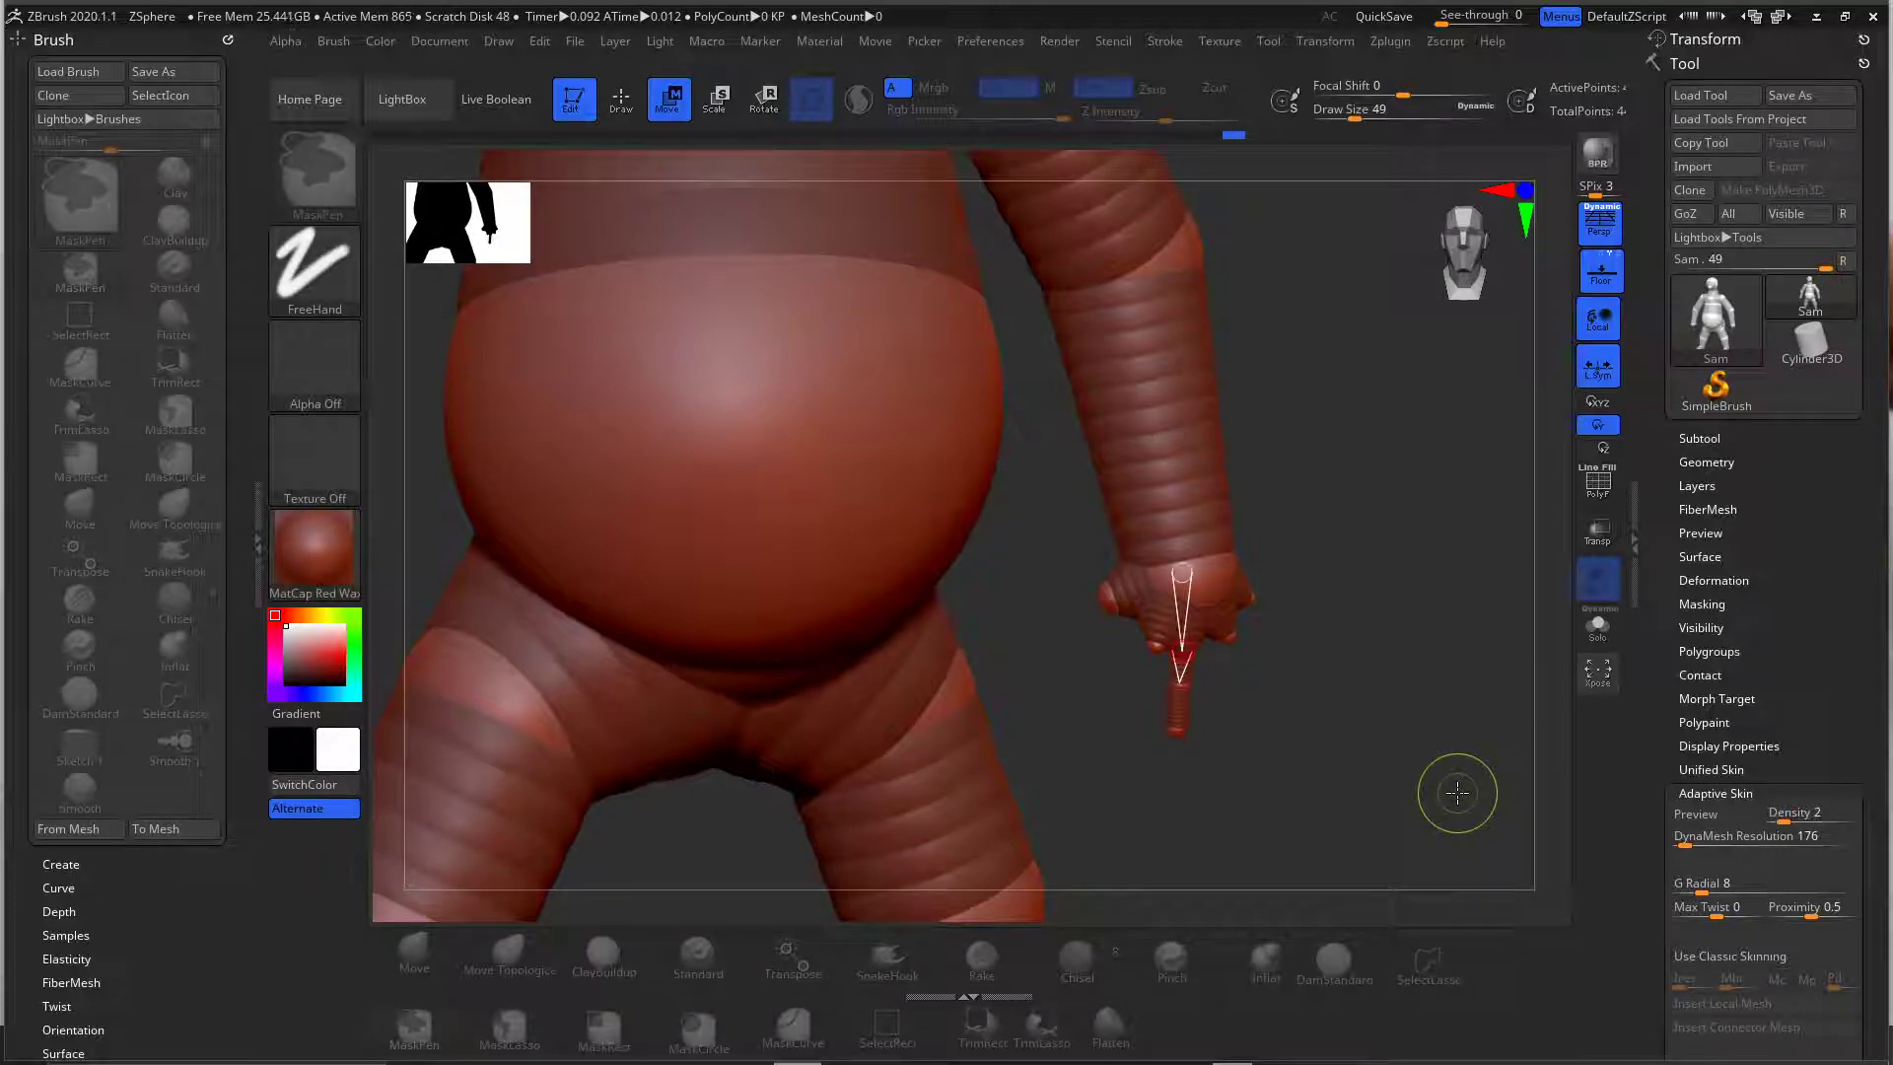
{"action": "mouse_move", "coordinate": [1456, 792]}
{"action": "left_mouse_down"}
{"action": "mouse_move", "coordinate": [1281, 778]}
{"action": "mouse_move", "coordinate": [1299, 774]}
{"action": "left_mouse_up"}
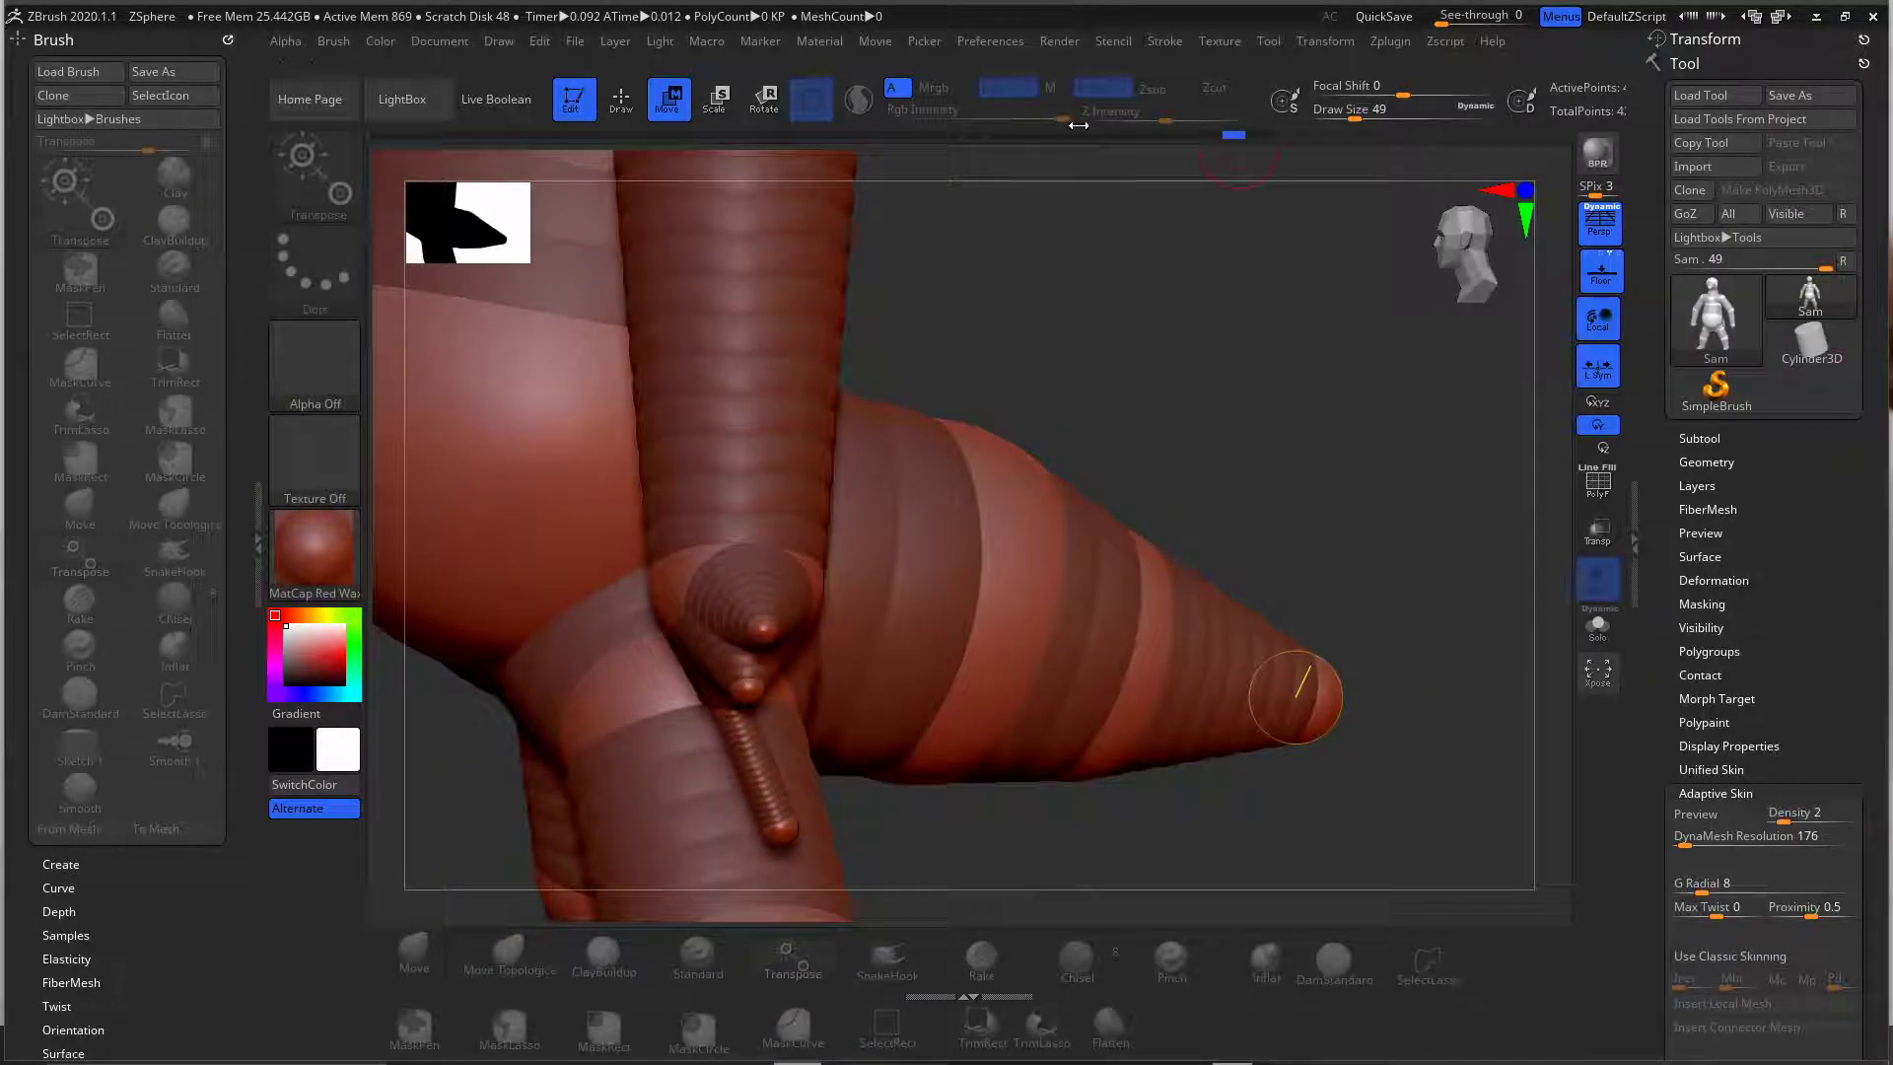
{"action": "left_click", "coordinate": [1234, 136]}
{"action": "mouse_move", "coordinate": [1236, 138]}
{"action": "left_mouse_down"}
{"action": "mouse_move", "coordinate": [1263, 139]}
{"action": "mouse_move", "coordinate": [1204, 141]}
{"action": "mouse_move", "coordinate": [1233, 136]}
{"action": "left_mouse_up"}
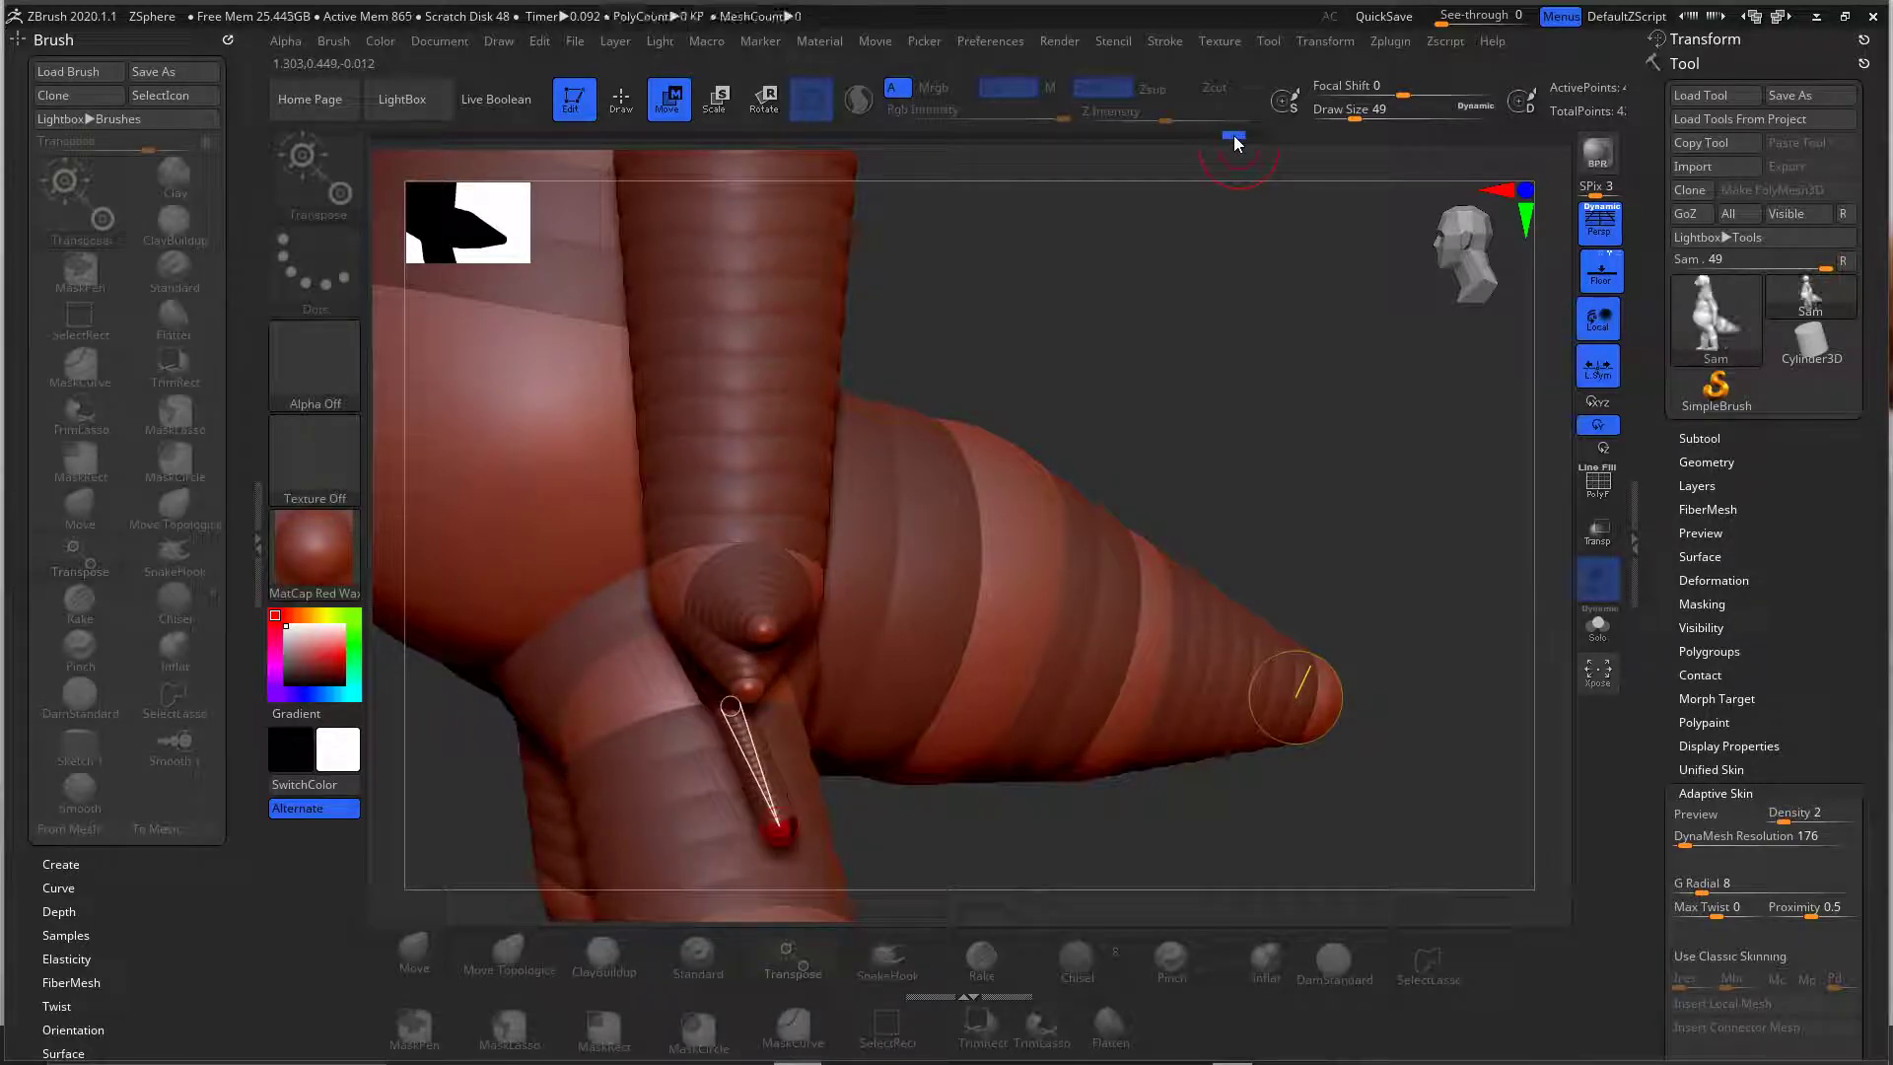
- Straighten the middle finger vertically from the side and insert a joint ZSphere halfway along it
{"action": "left_click_drag", "start_coordinate": [1148, 271], "coordinate": [1144, 271]}
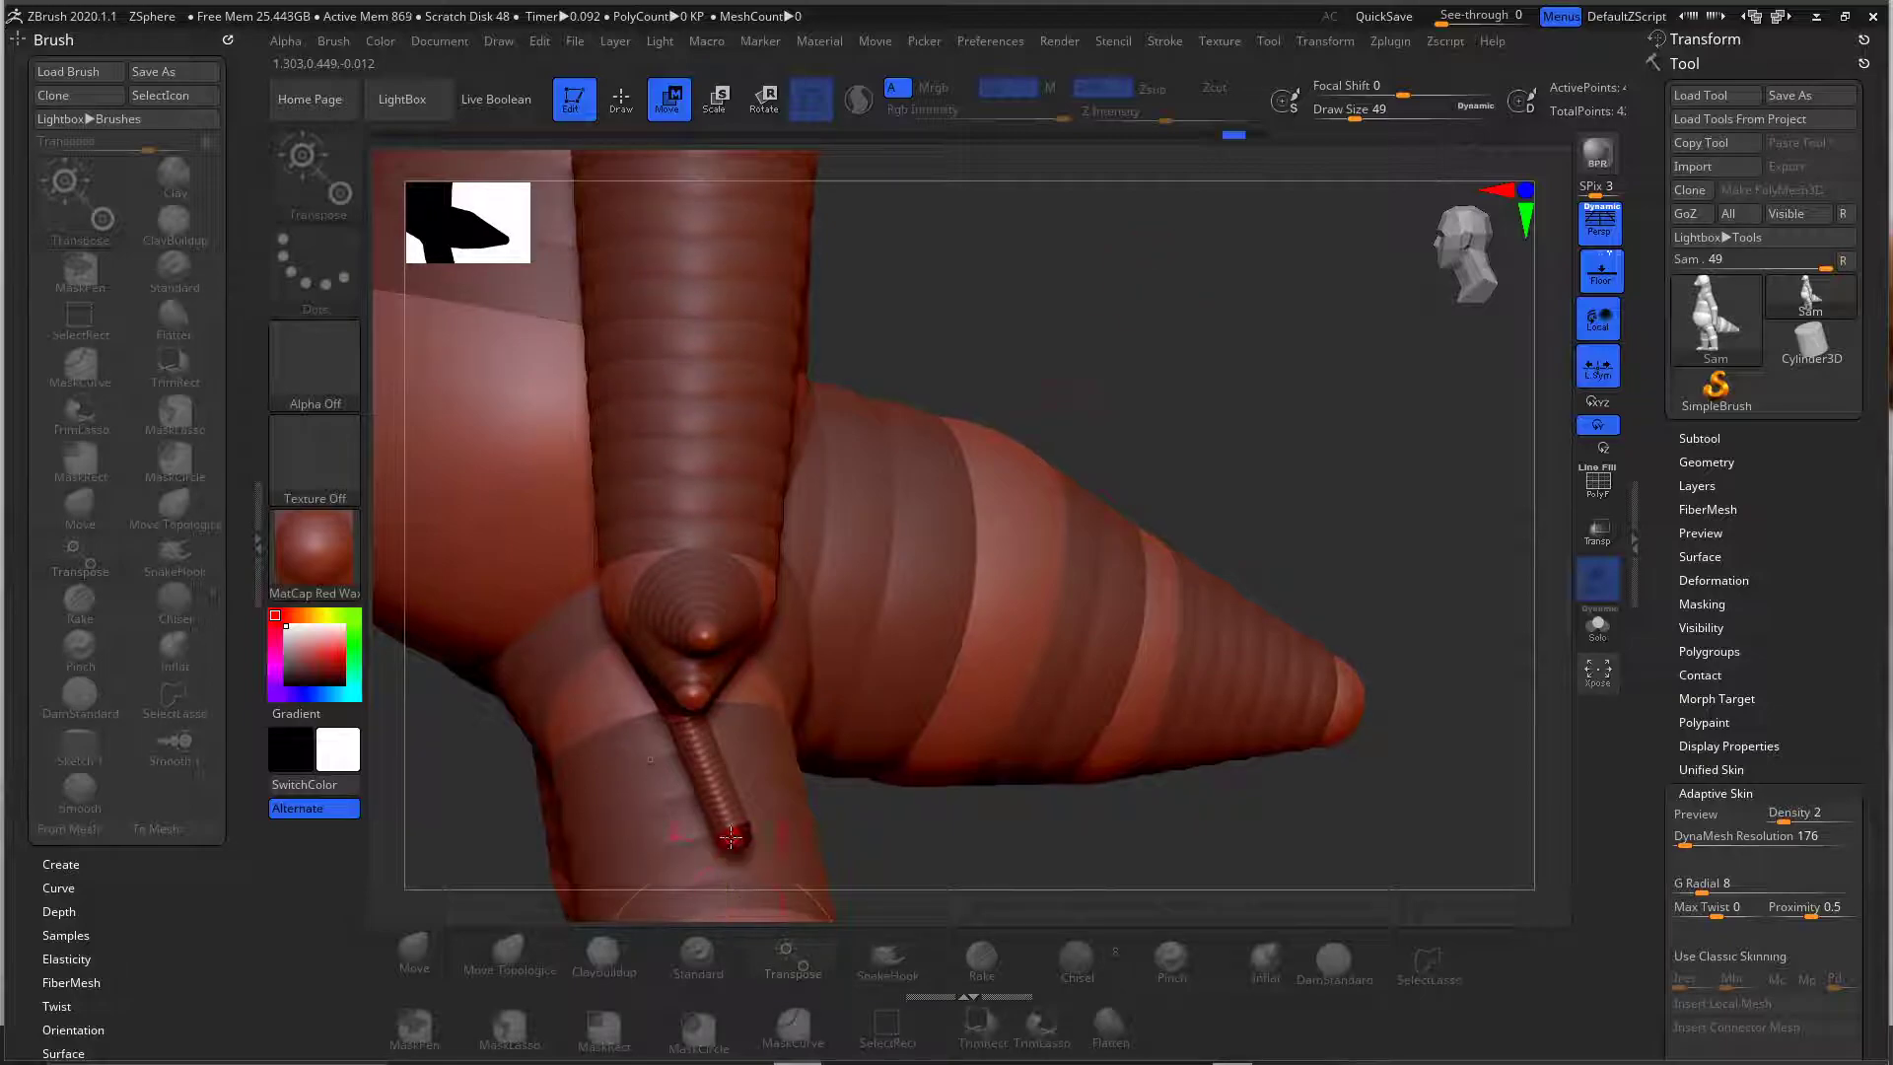
{"action": "left_click_drag", "start_coordinate": [731, 836], "coordinate": [685, 840]}
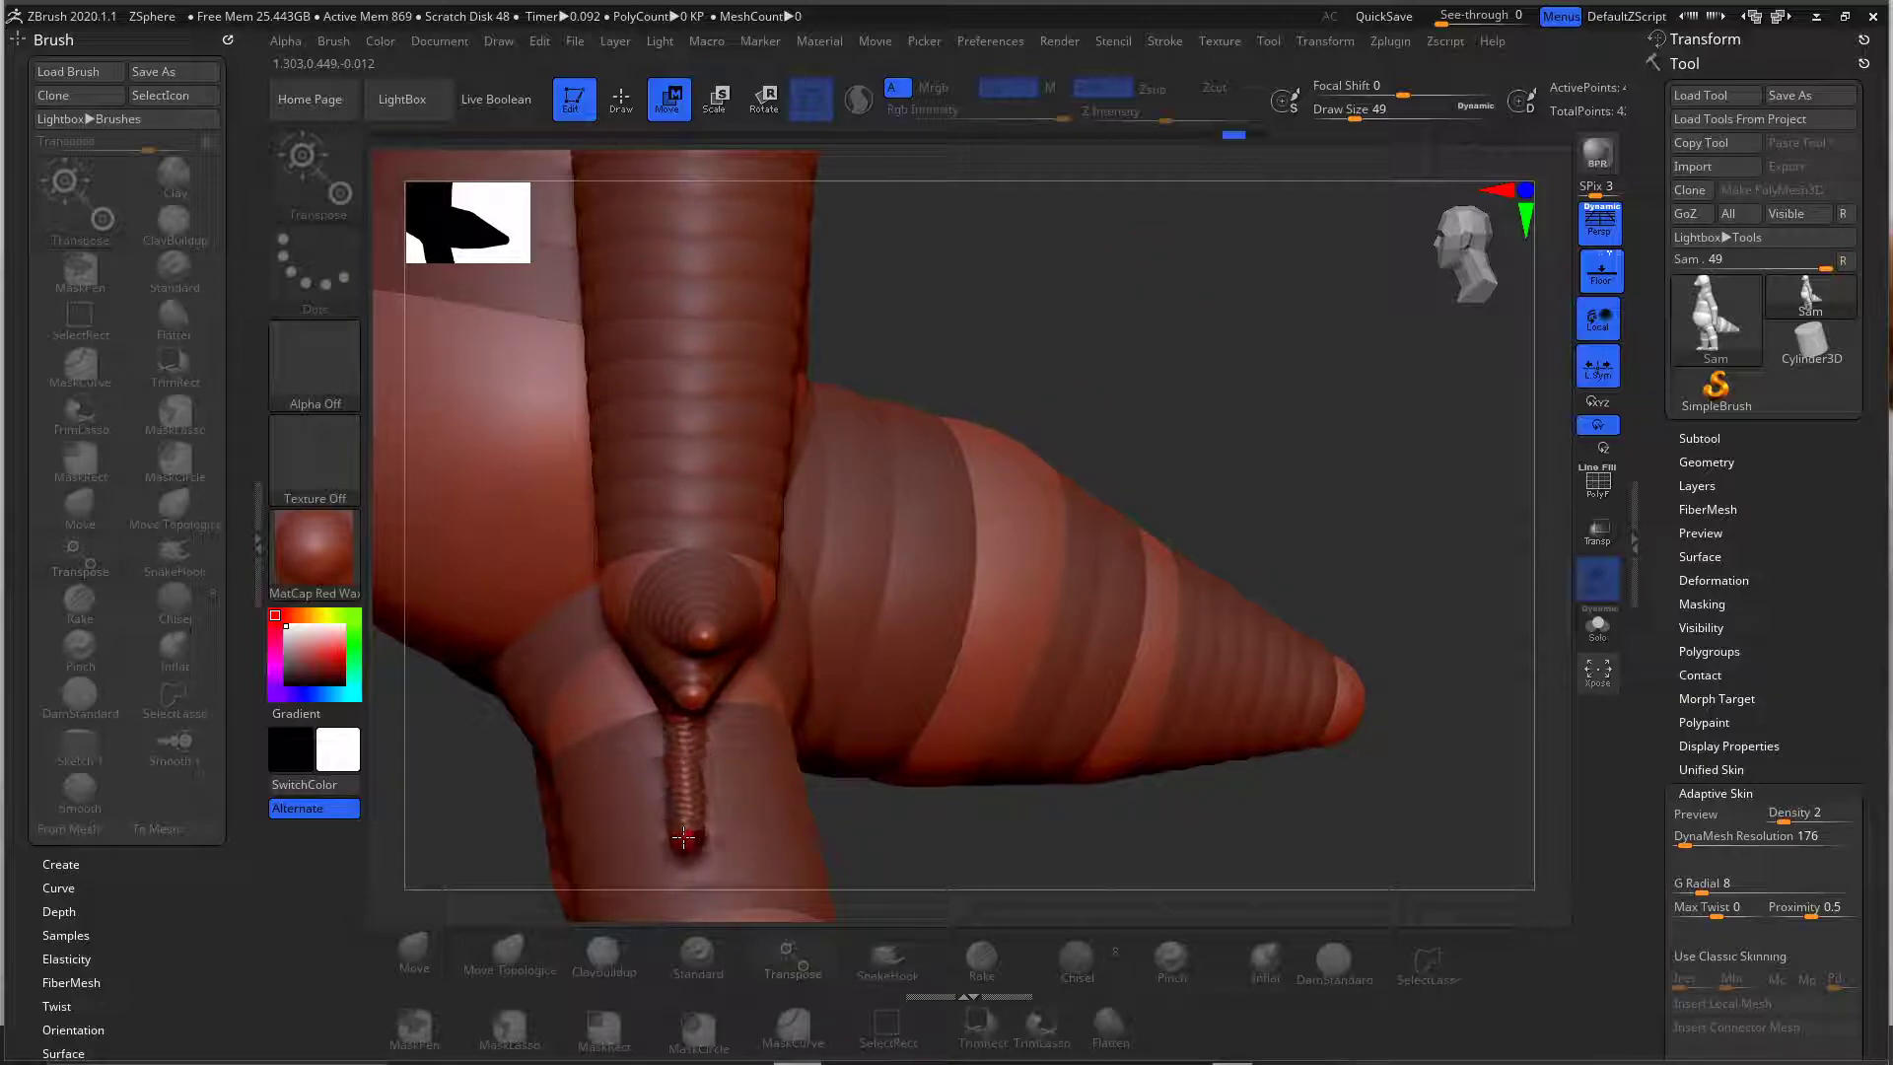
{"action": "left_click_drag", "start_coordinate": [853, 840], "coordinate": [942, 843]}
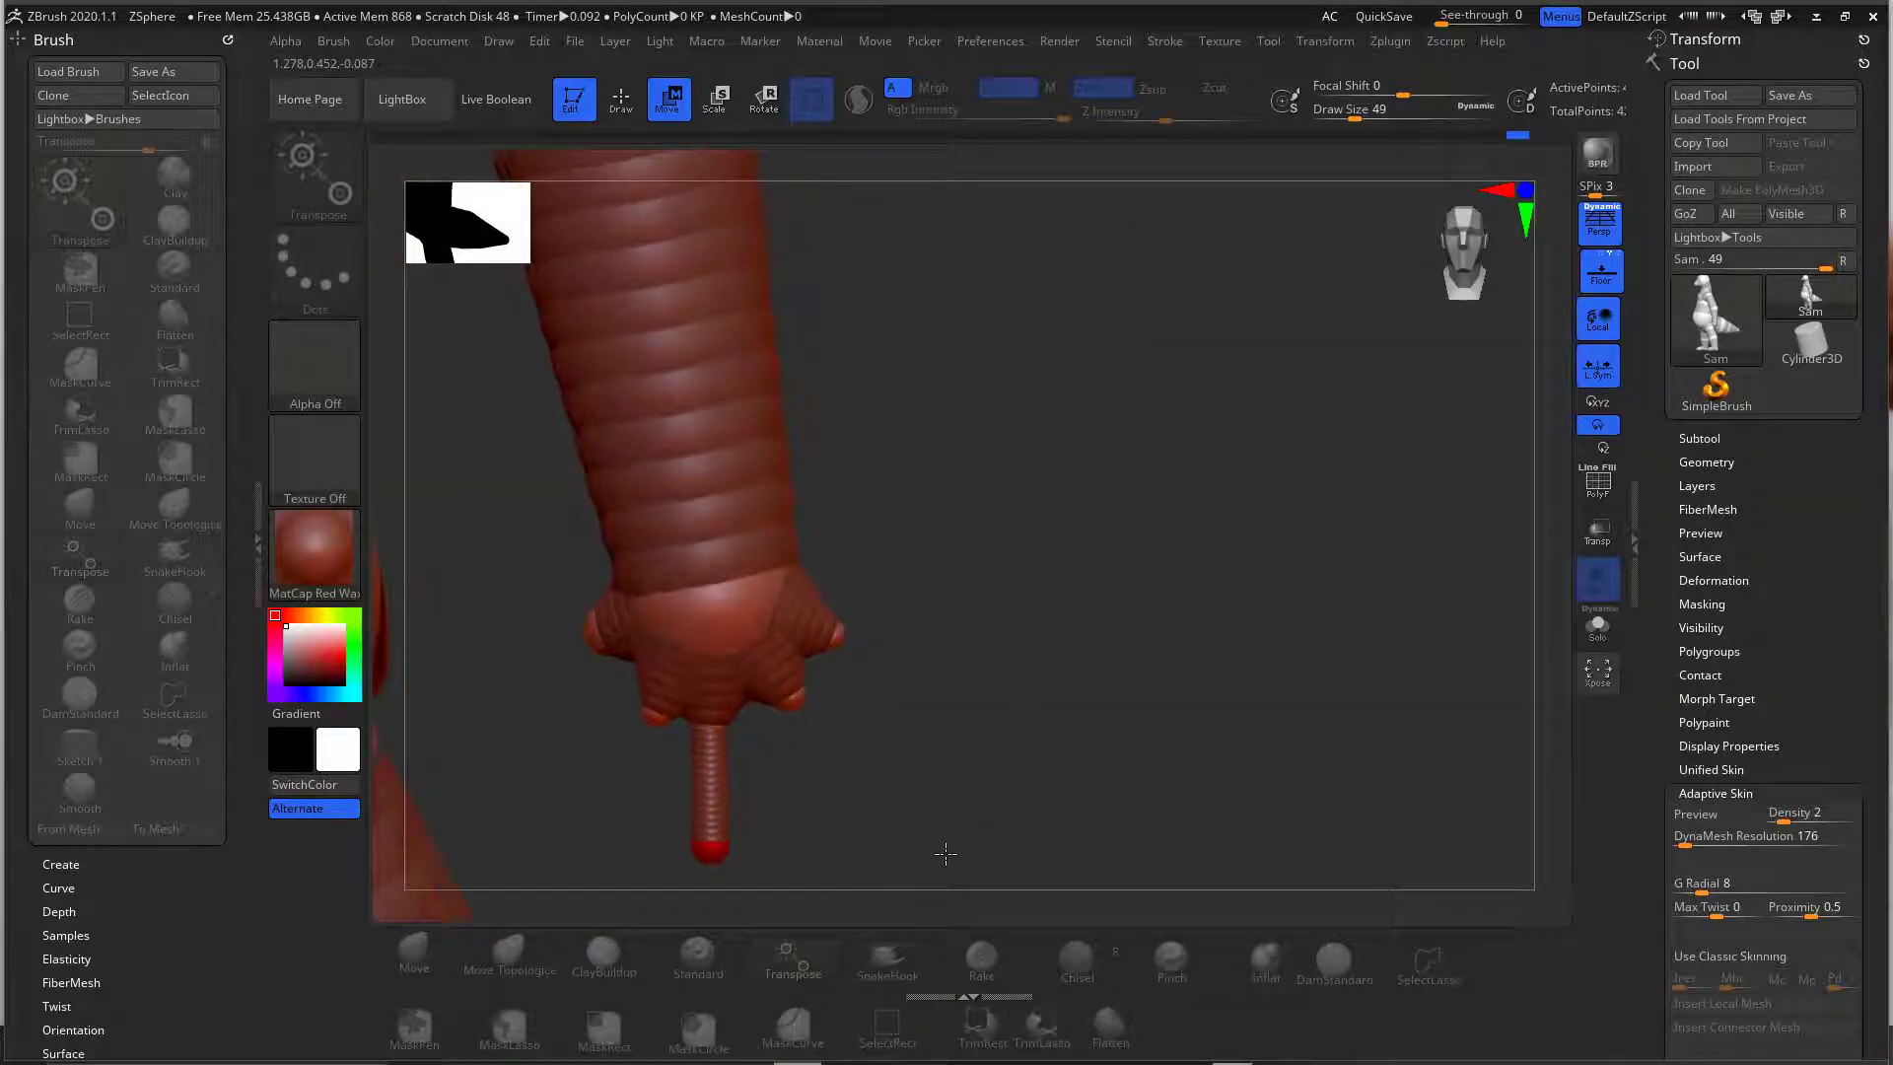
{"action": "key", "text": "q"}
{"action": "left_click", "coordinate": [710, 771]}
{"action": "mouse_move", "coordinate": [858, 802]}
{"action": "left_mouse_down"}
{"action": "mouse_move", "coordinate": [798, 794]}
{"action": "mouse_move", "coordinate": [892, 789]}
{"action": "mouse_move", "coordinate": [853, 795]}
{"action": "left_mouse_up"}
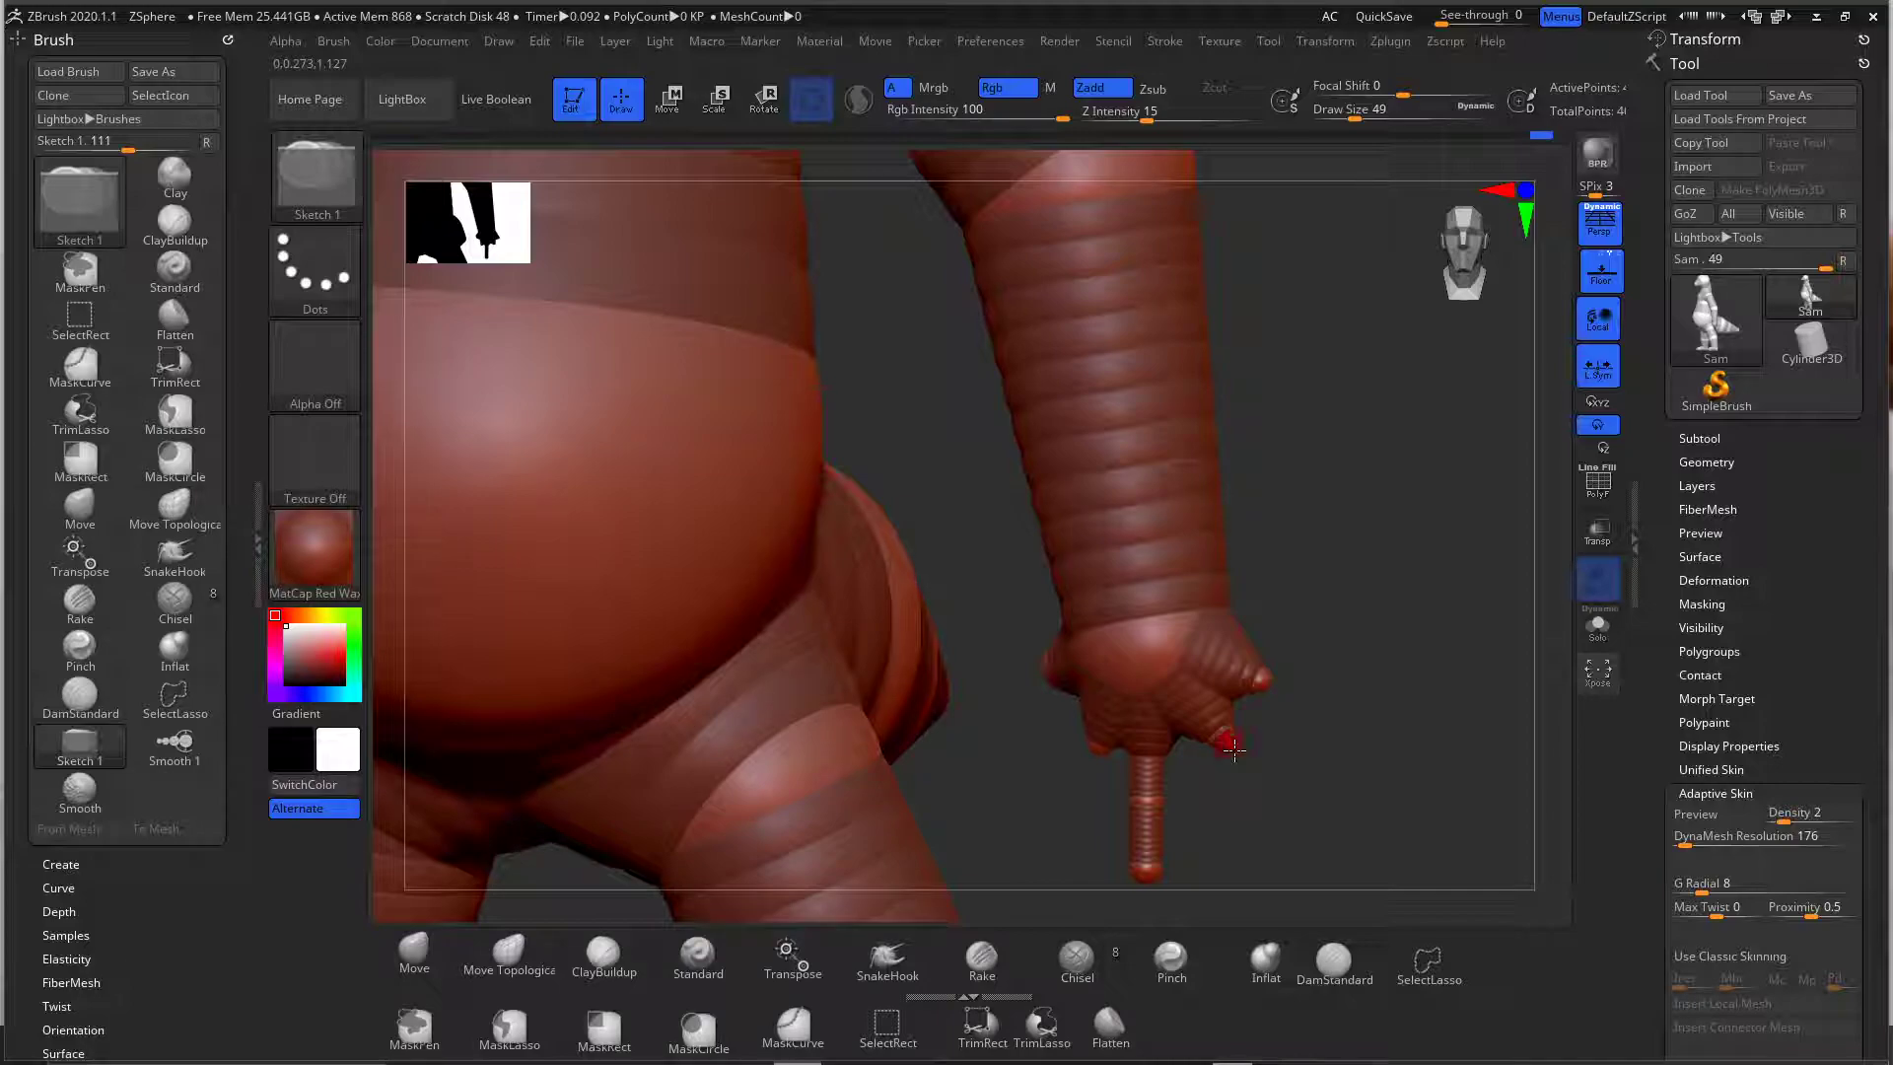
- Extend the finger next to the middle finger downward from its tip and align it parallel to the middle finger
{"action": "left_click_drag", "start_coordinate": [1225, 739], "coordinate": [1150, 762]}
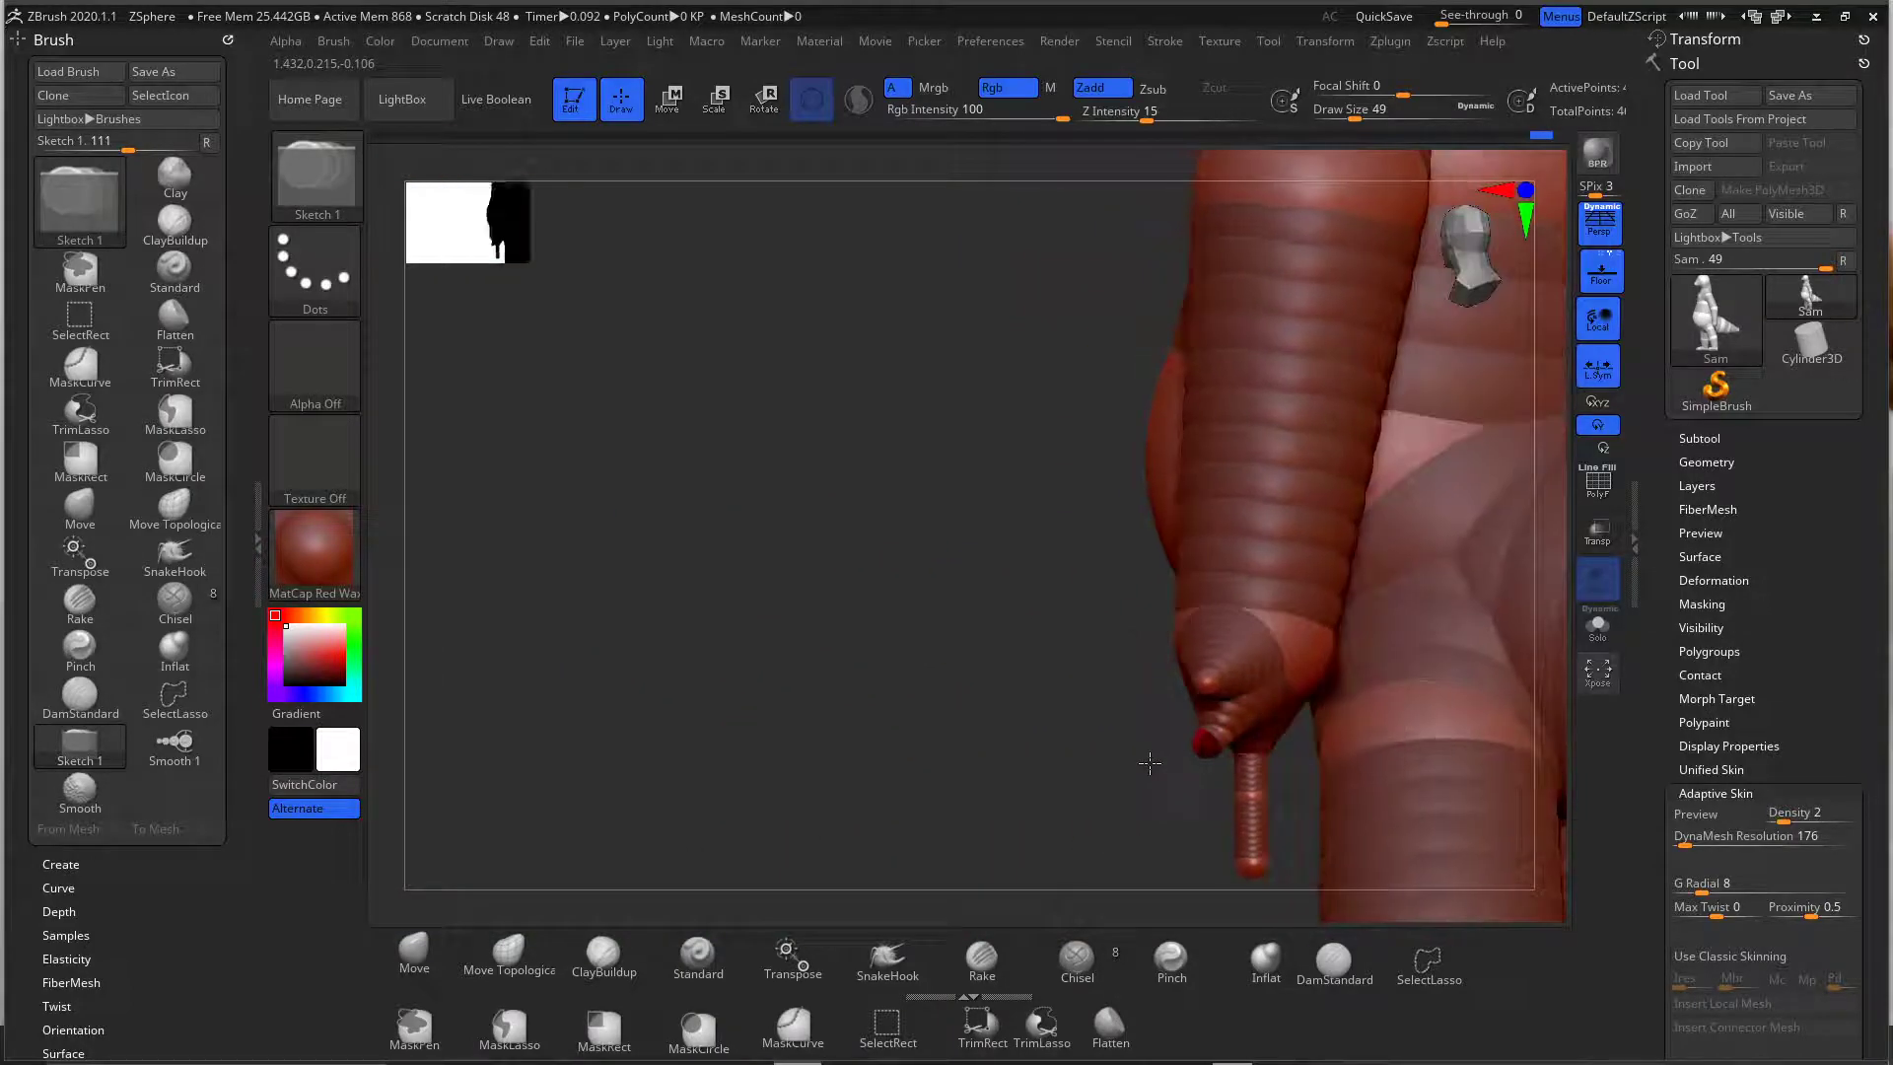
{"action": "key", "text": "w"}
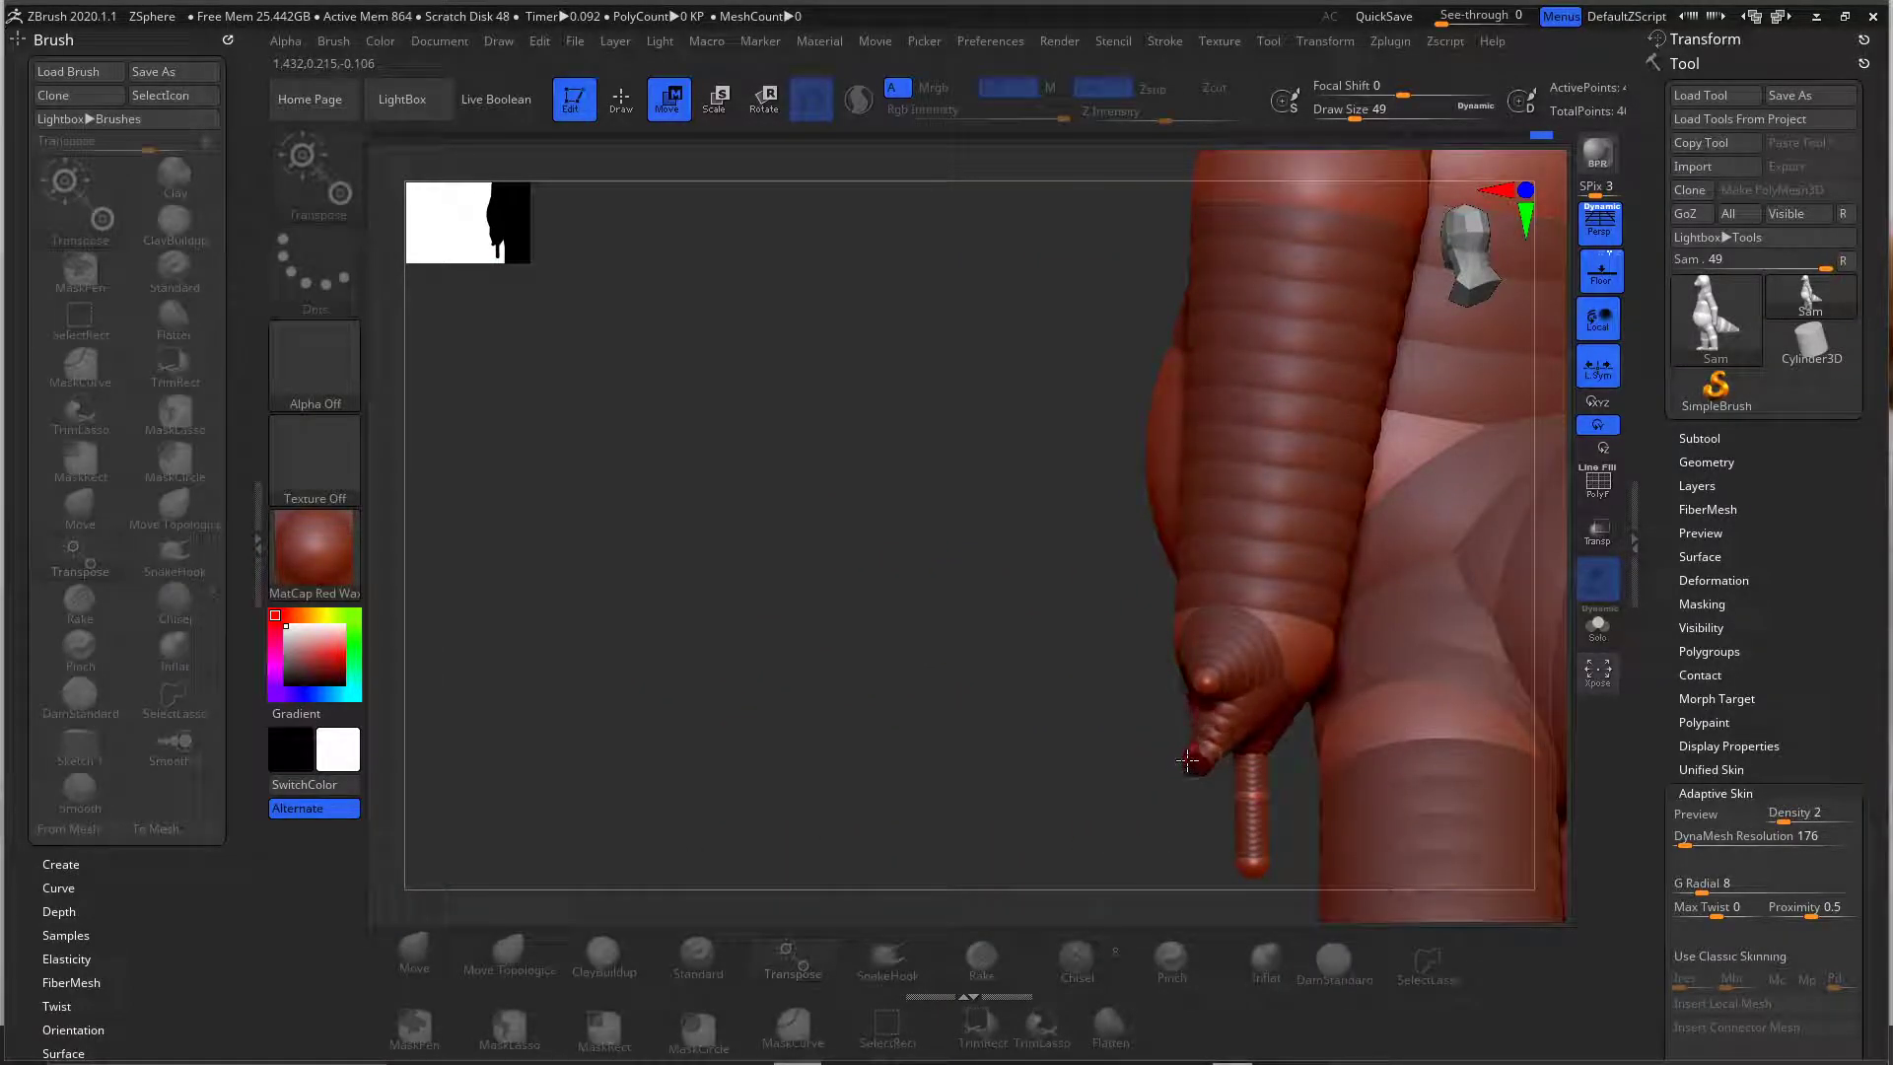
{"action": "left_click_drag", "start_coordinate": [1202, 755], "coordinate": [1193, 828]}
{"action": "left_click_drag", "start_coordinate": [1253, 636], "coordinate": [1158, 752]}
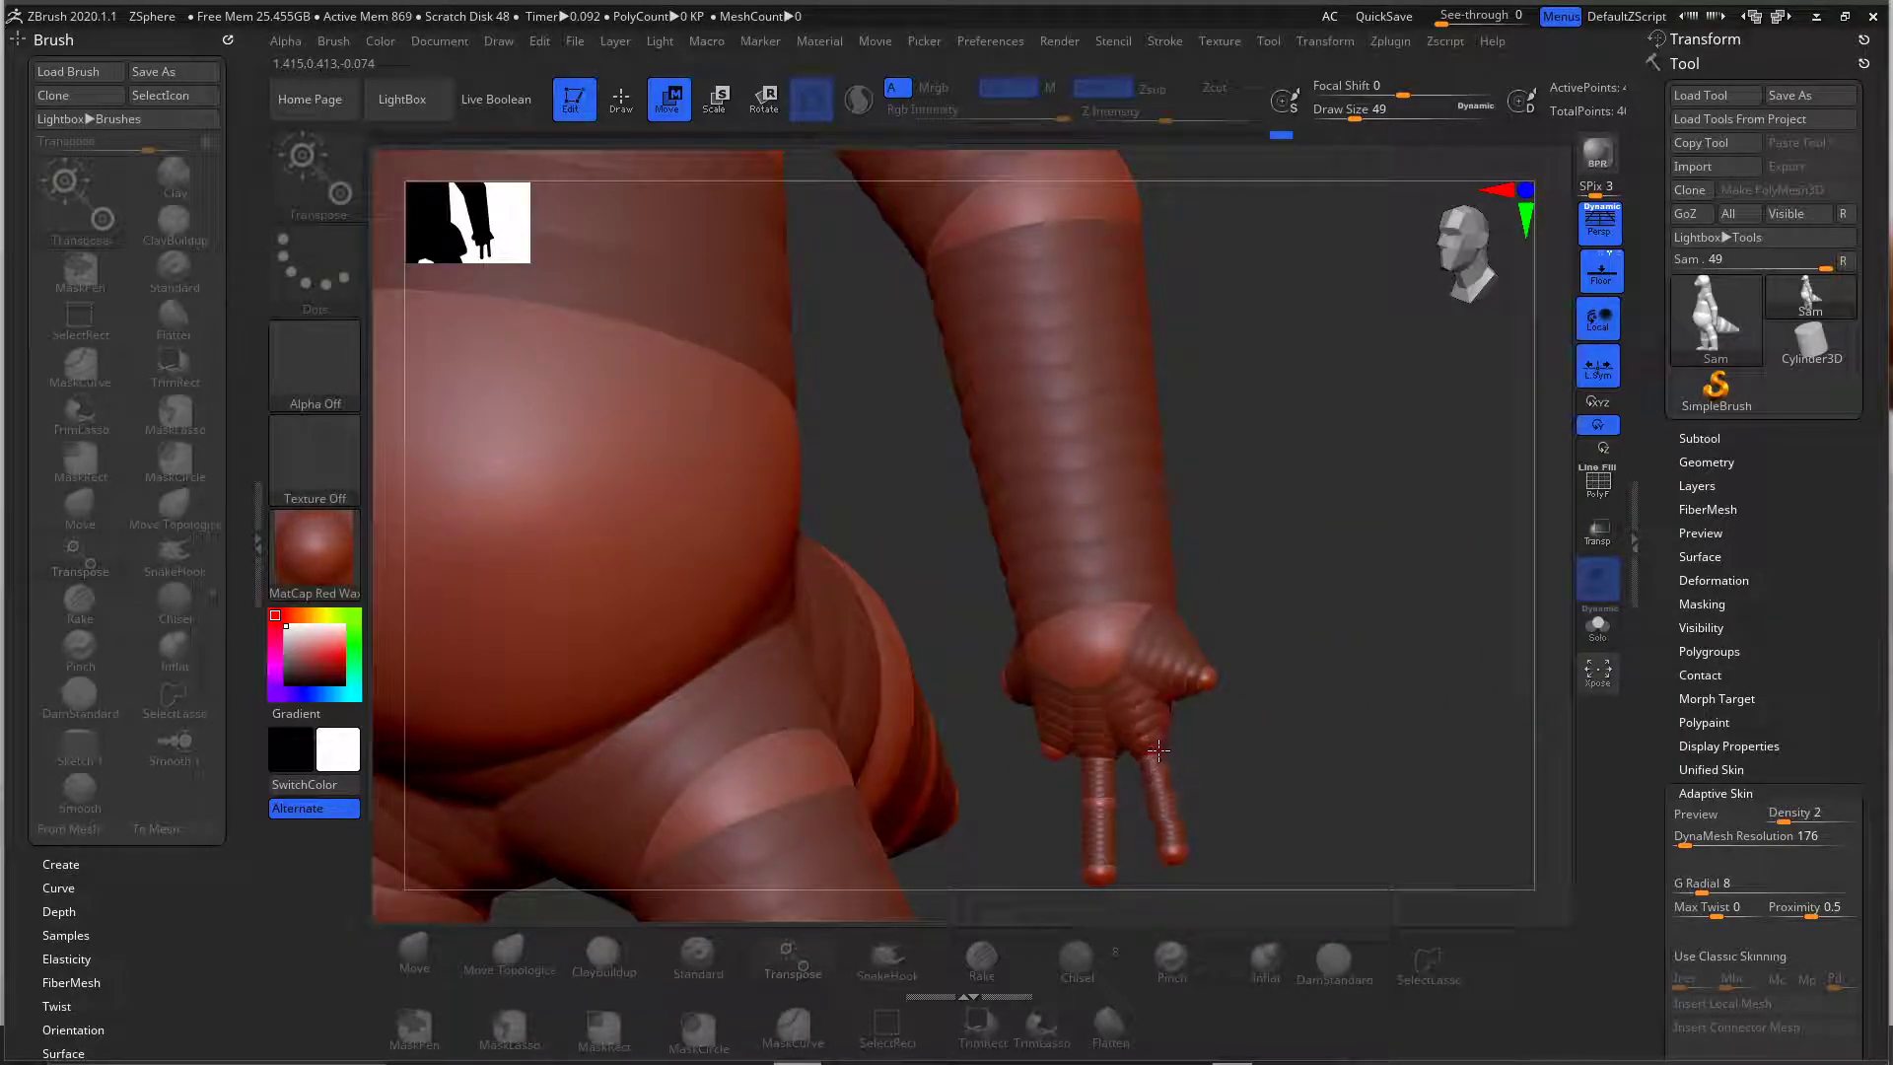
{"action": "left_click_drag", "start_coordinate": [1171, 851], "coordinate": [1155, 848]}
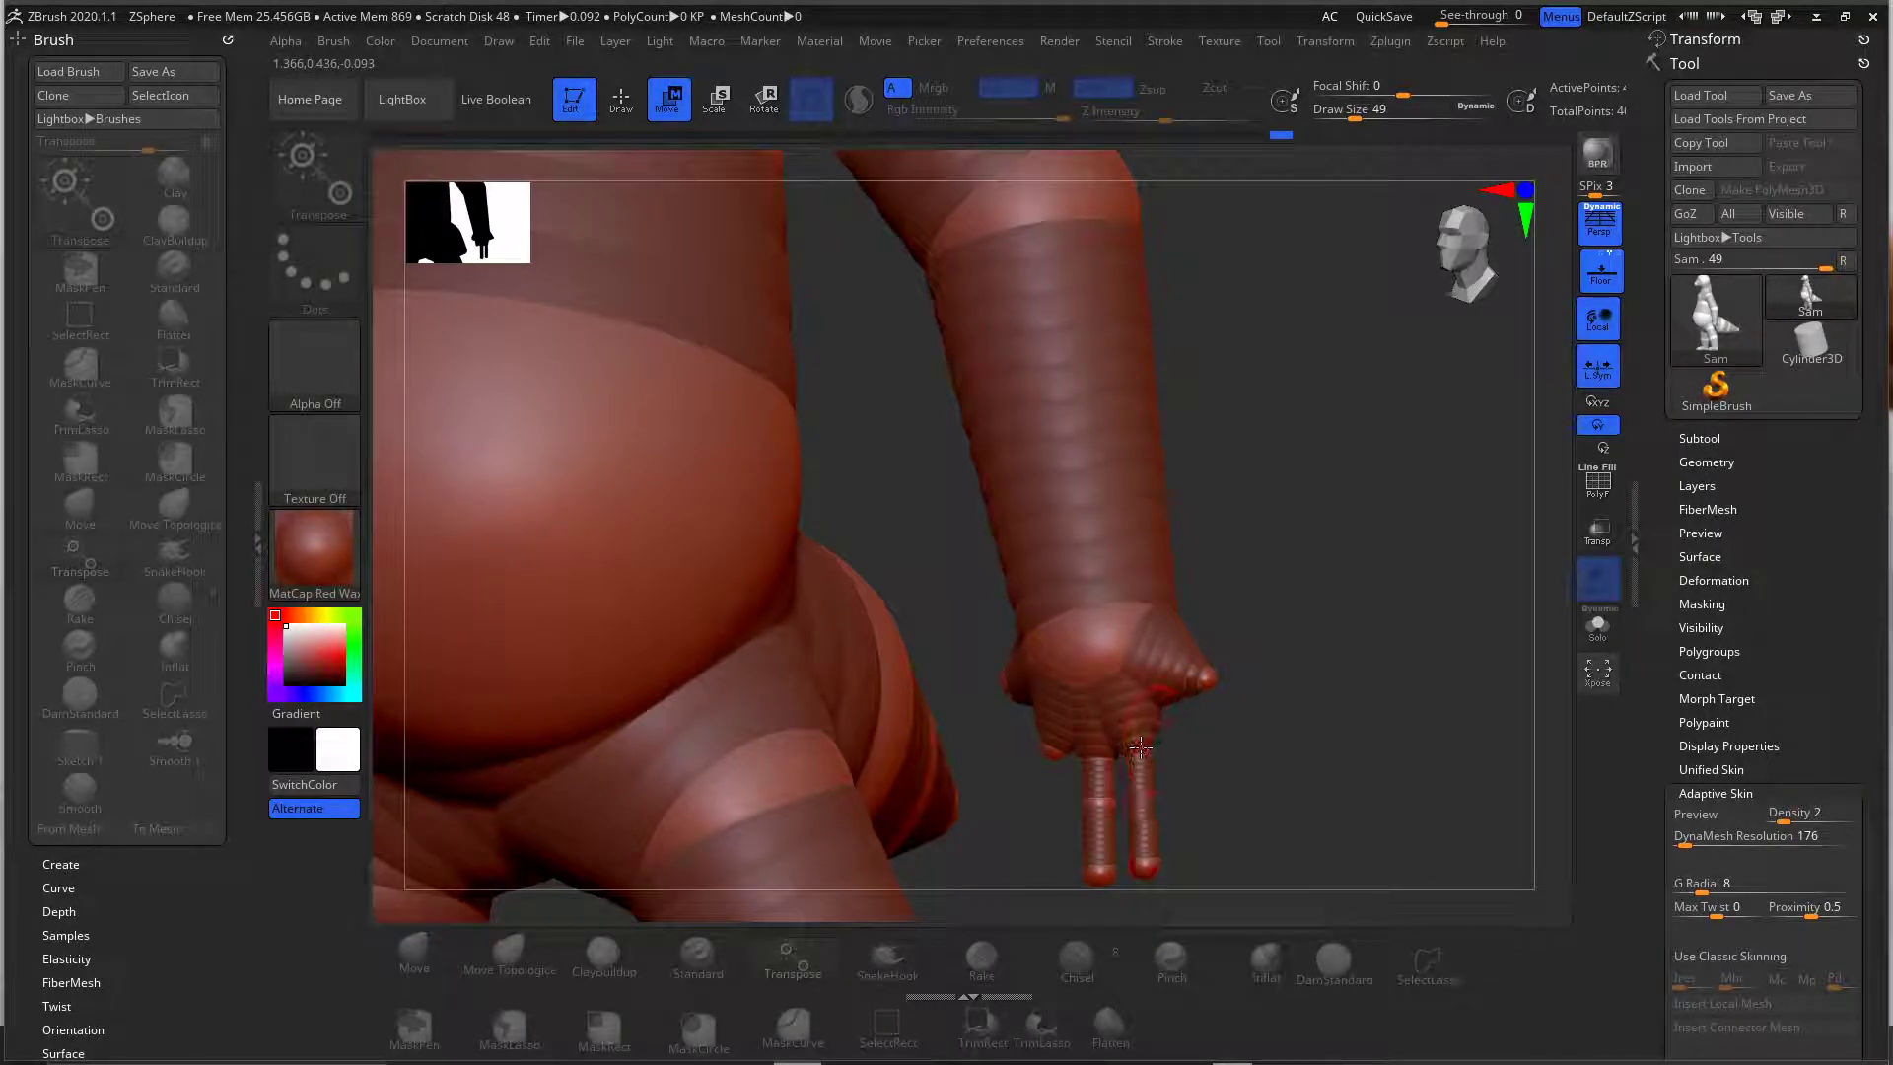
- Shift the tip of the finger beside the middle finger slightly outward and insert a joint ZSphere partway along that finger
{"action": "left_click_drag", "start_coordinate": [1145, 864], "coordinate": [1155, 863]}
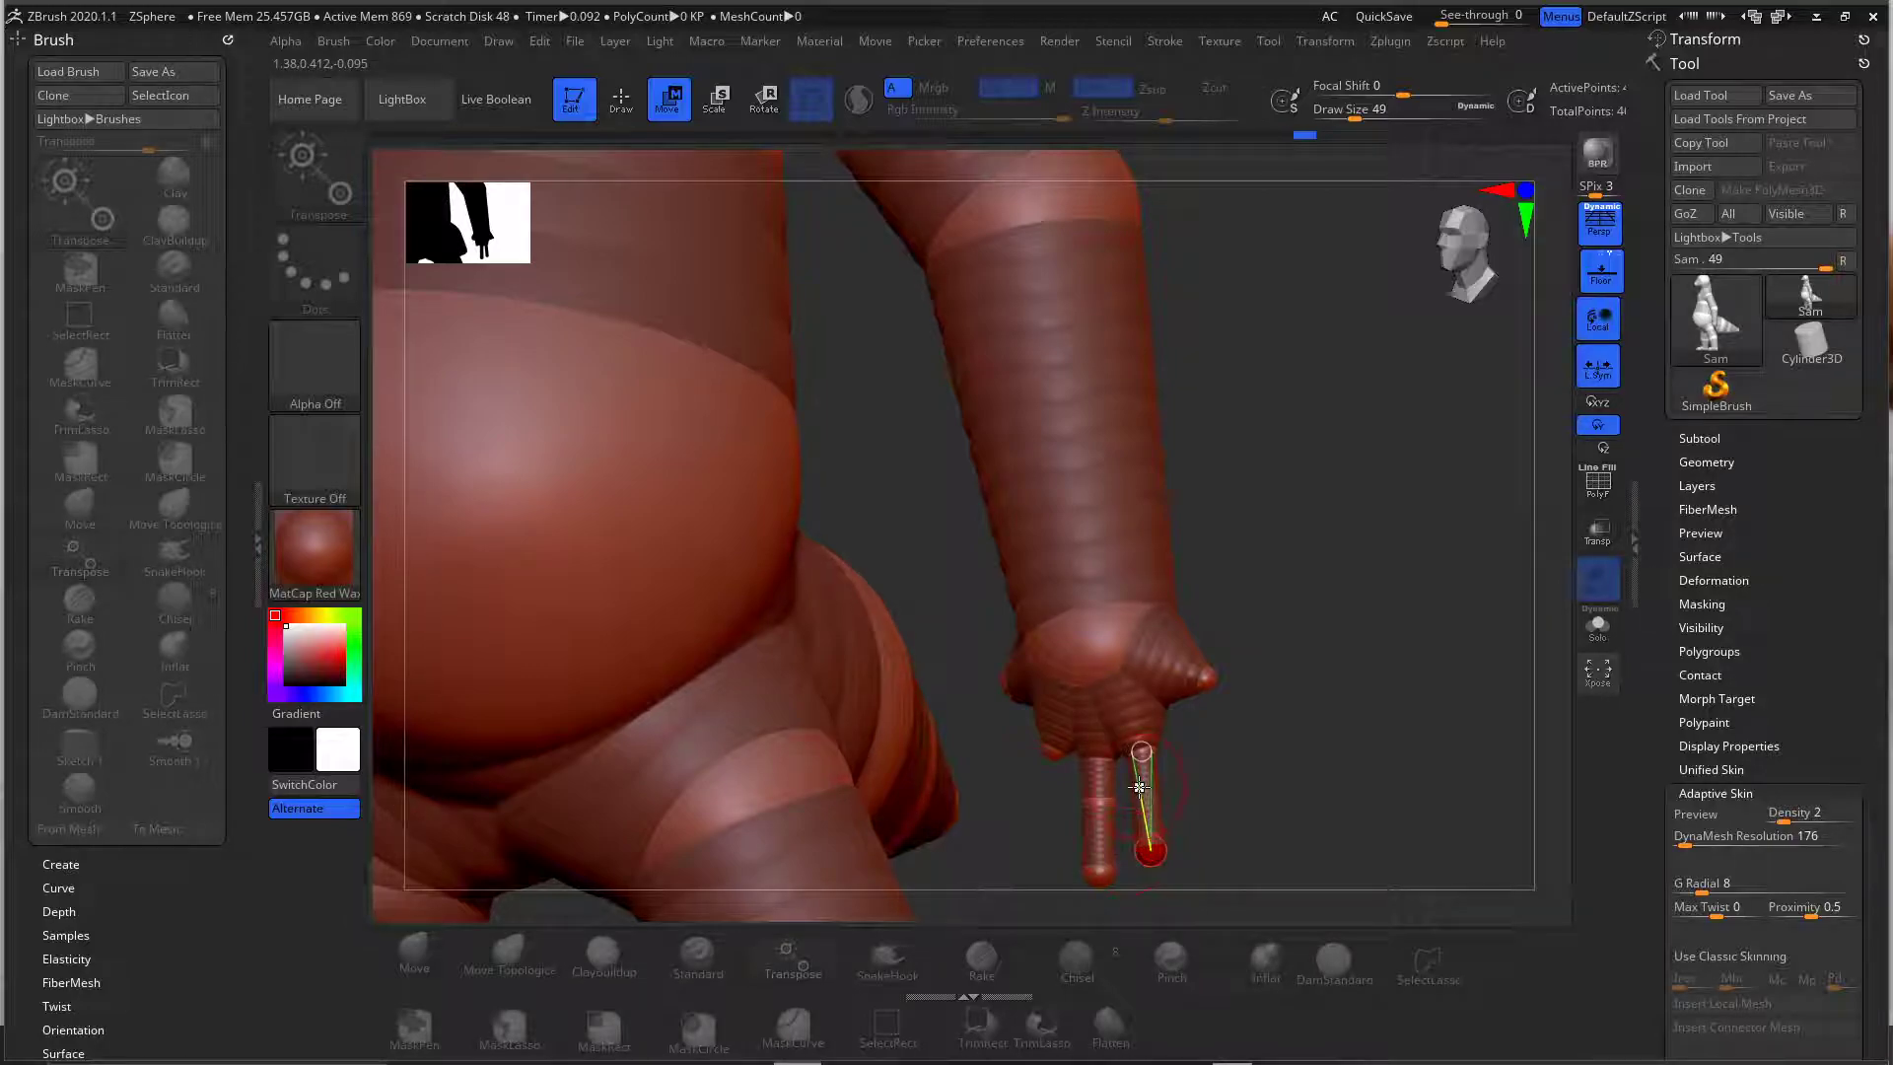
{"action": "key", "text": "q"}
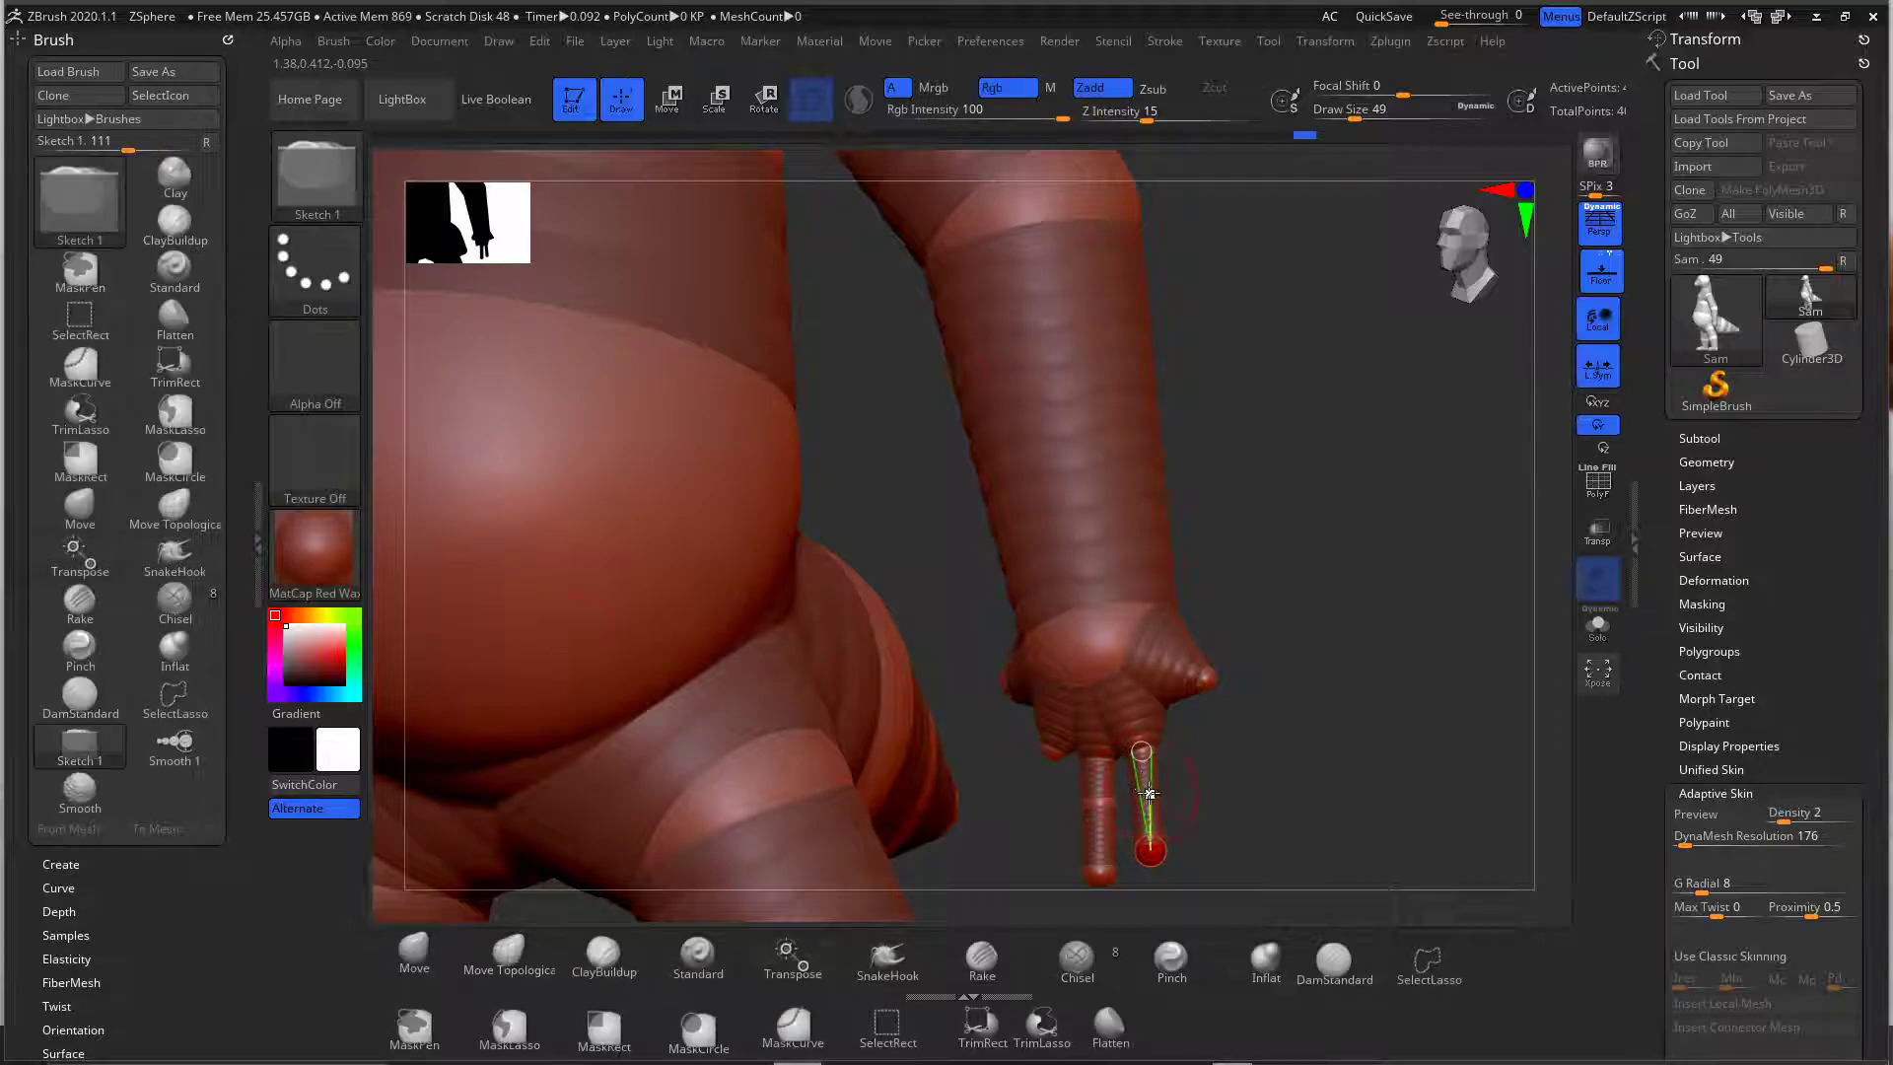
{"action": "mouse_move", "coordinate": [1264, 785]}
{"action": "left_mouse_down"}
{"action": "mouse_move", "coordinate": [1209, 801]}
{"action": "mouse_move", "coordinate": [1242, 805]}
{"action": "left_mouse_up"}
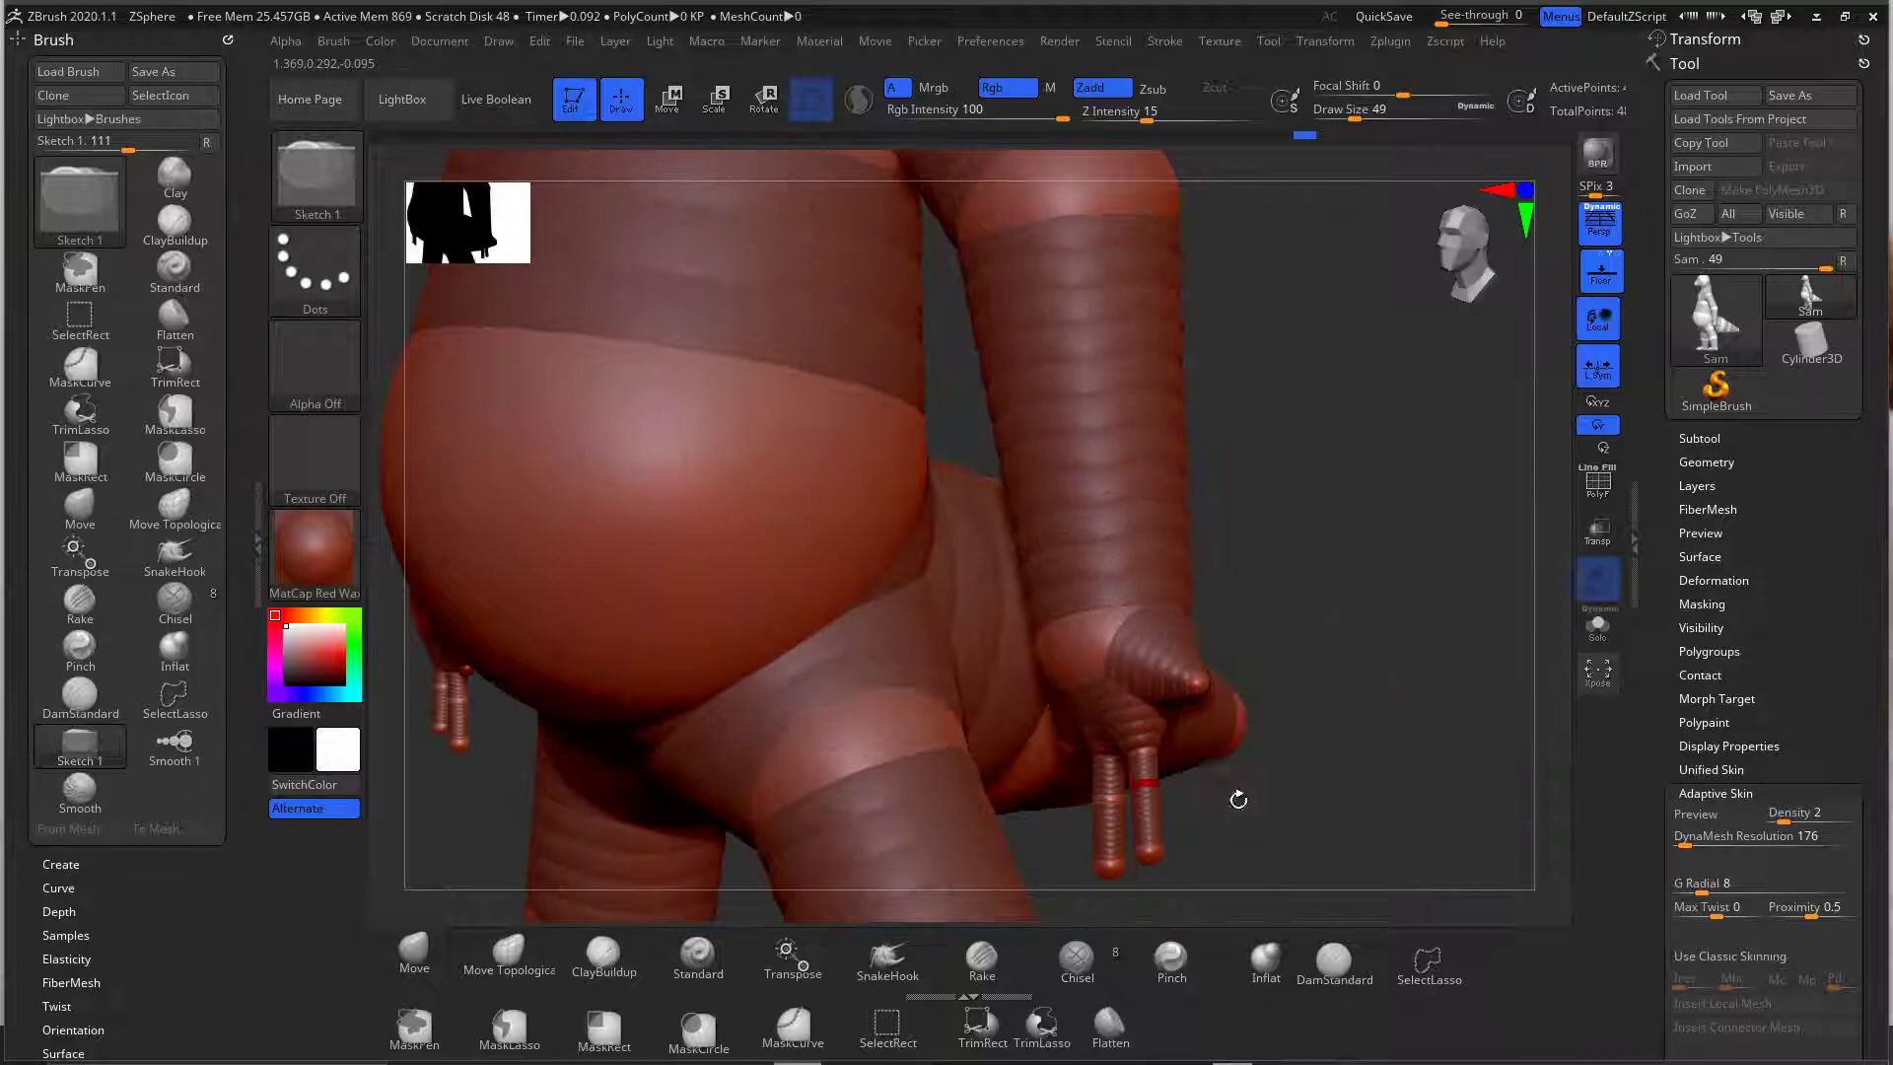
- Move the outermost finger's tip ZSphere down and inward so it points alongside the other fingers
{"action": "key", "text": "w"}
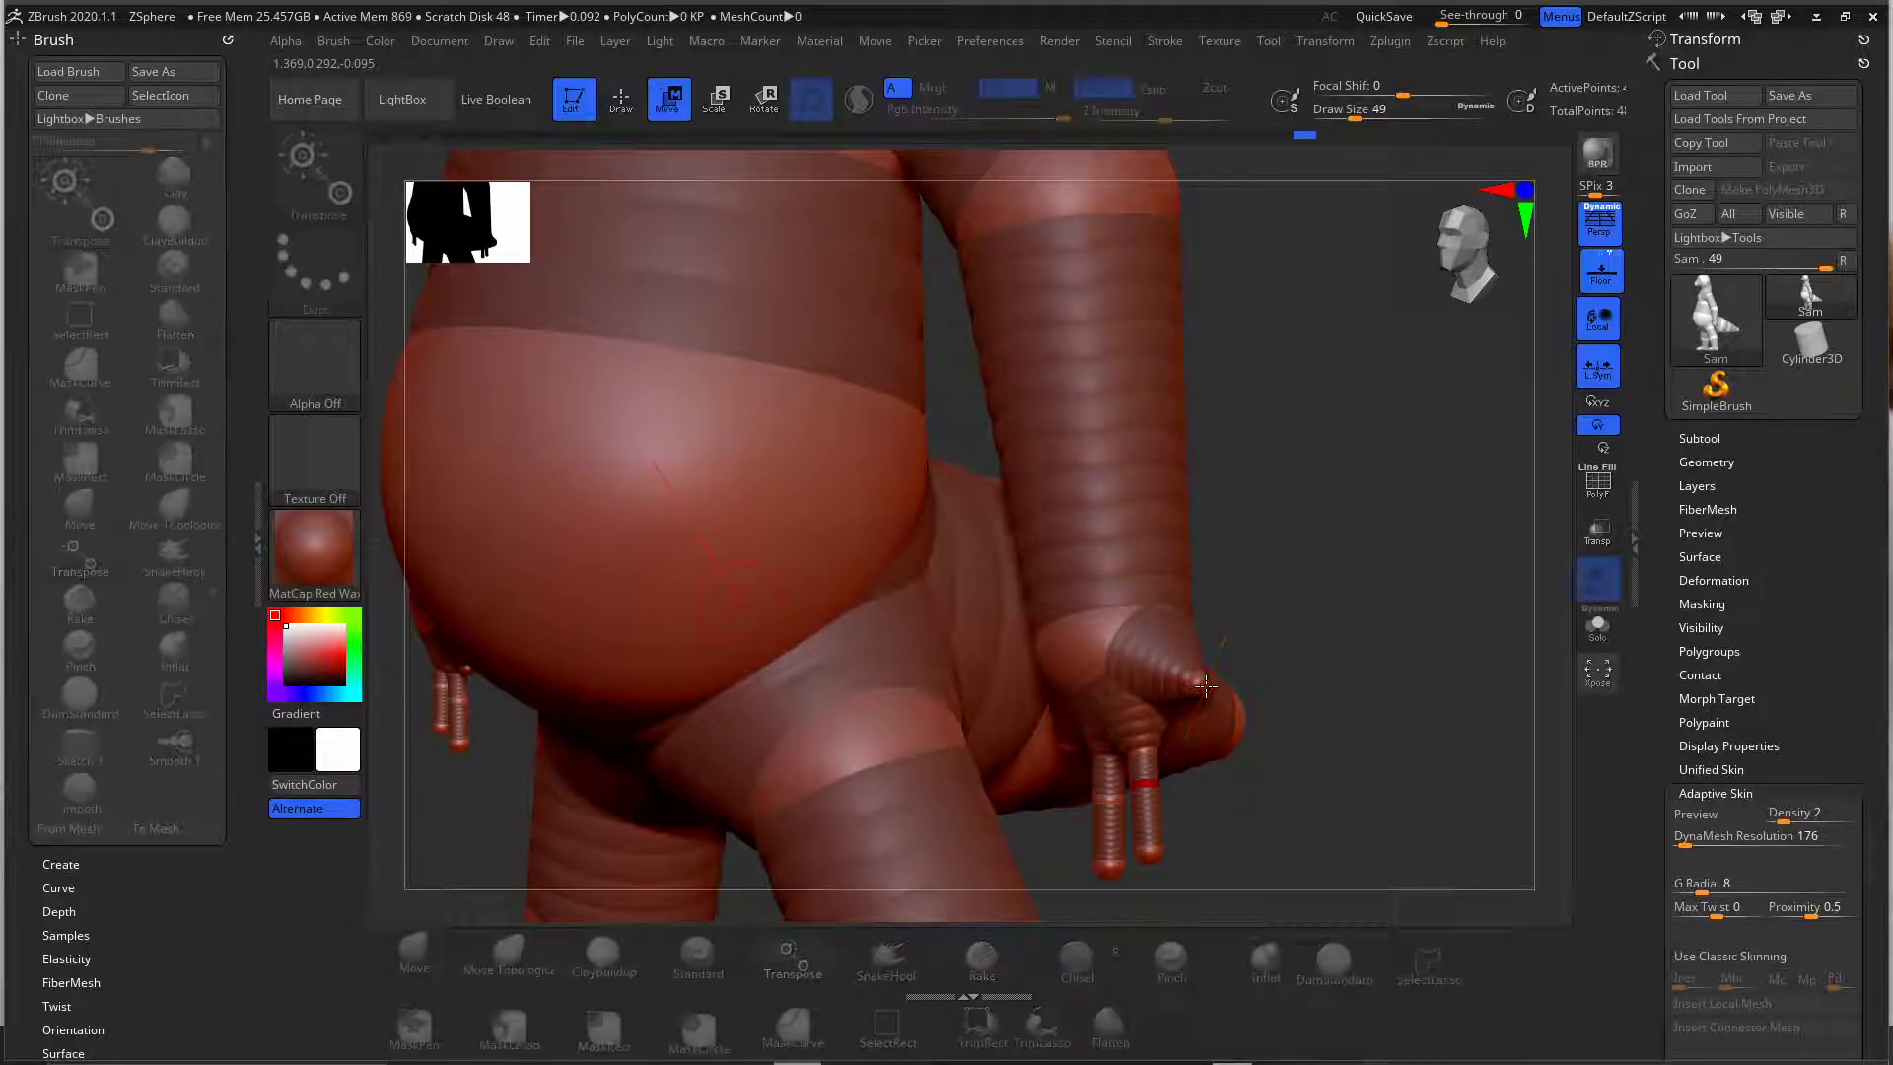
{"action": "right_click_drag", "start_coordinate": [1163, 625], "coordinate": [1189, 707]}
{"action": "left_click_drag", "start_coordinate": [1181, 713], "coordinate": [1166, 726]}
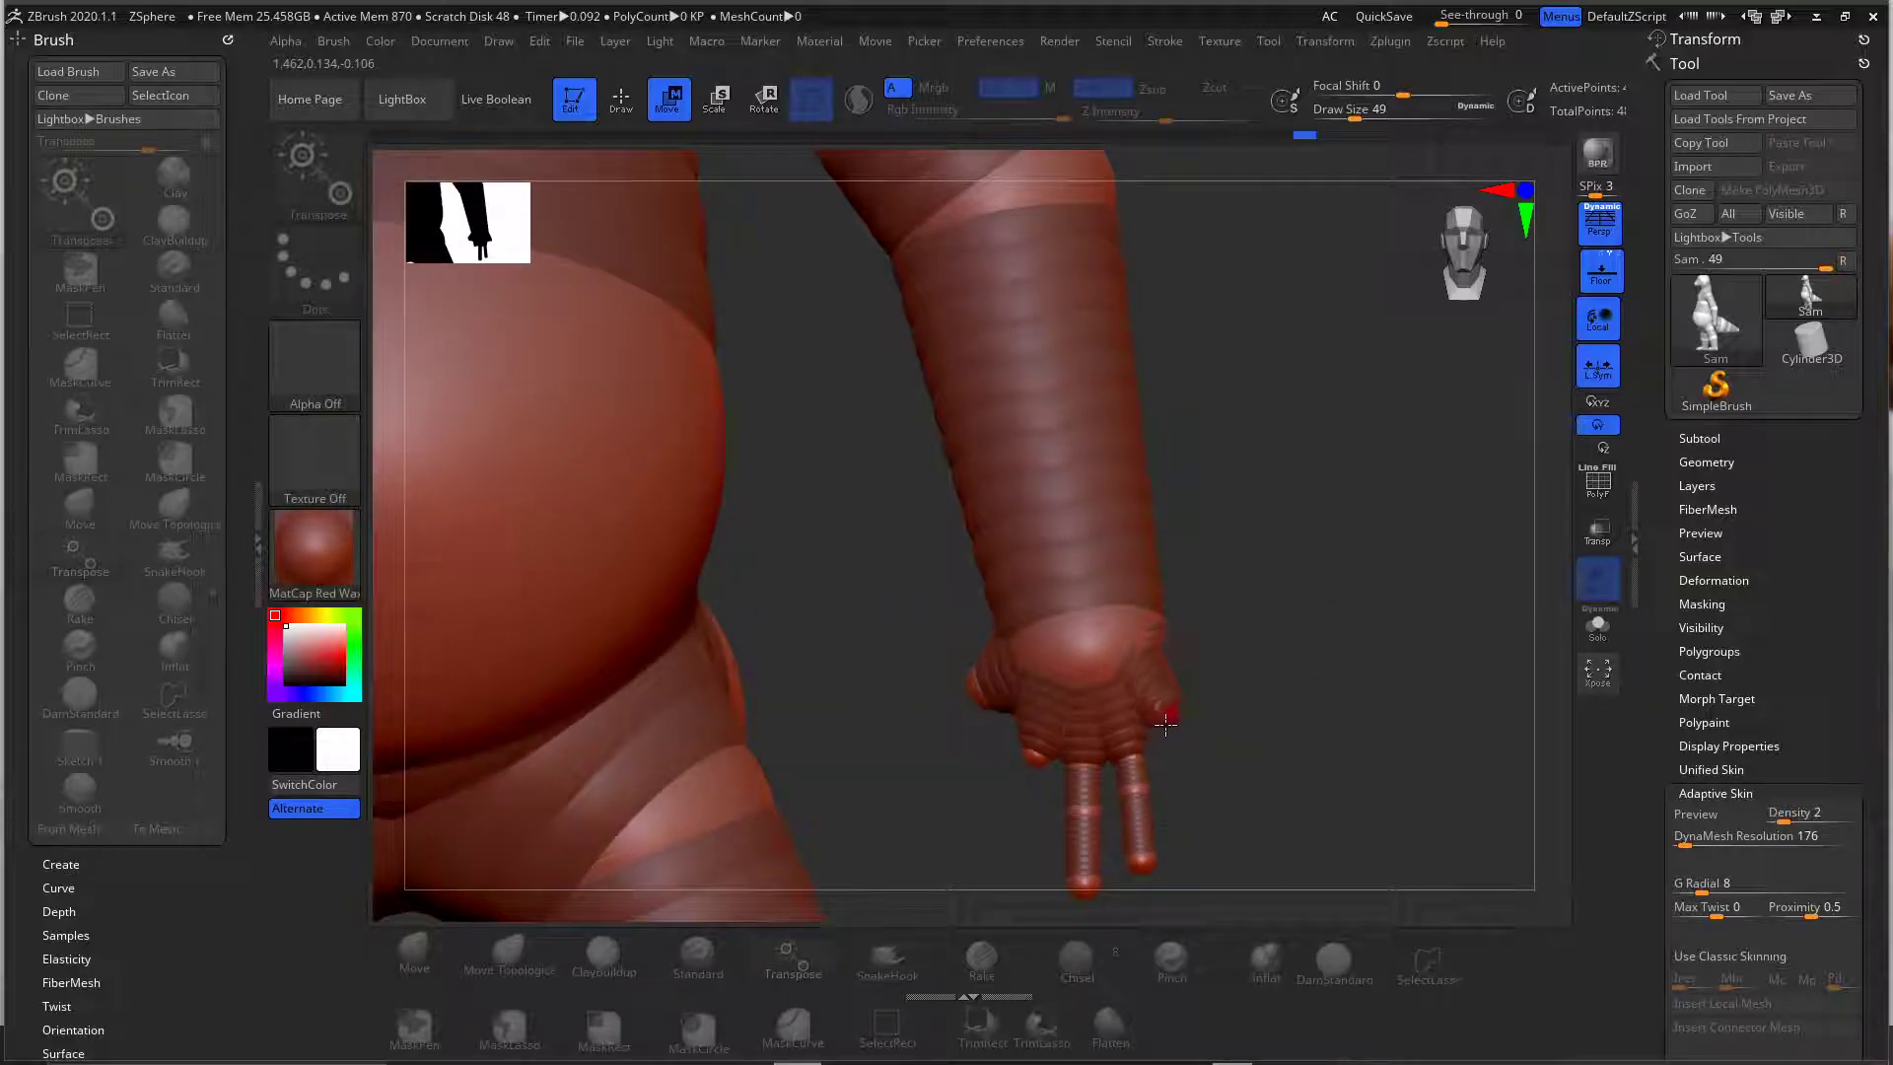
{"action": "right_click_drag", "start_coordinate": [1225, 726], "coordinate": [1207, 762]}
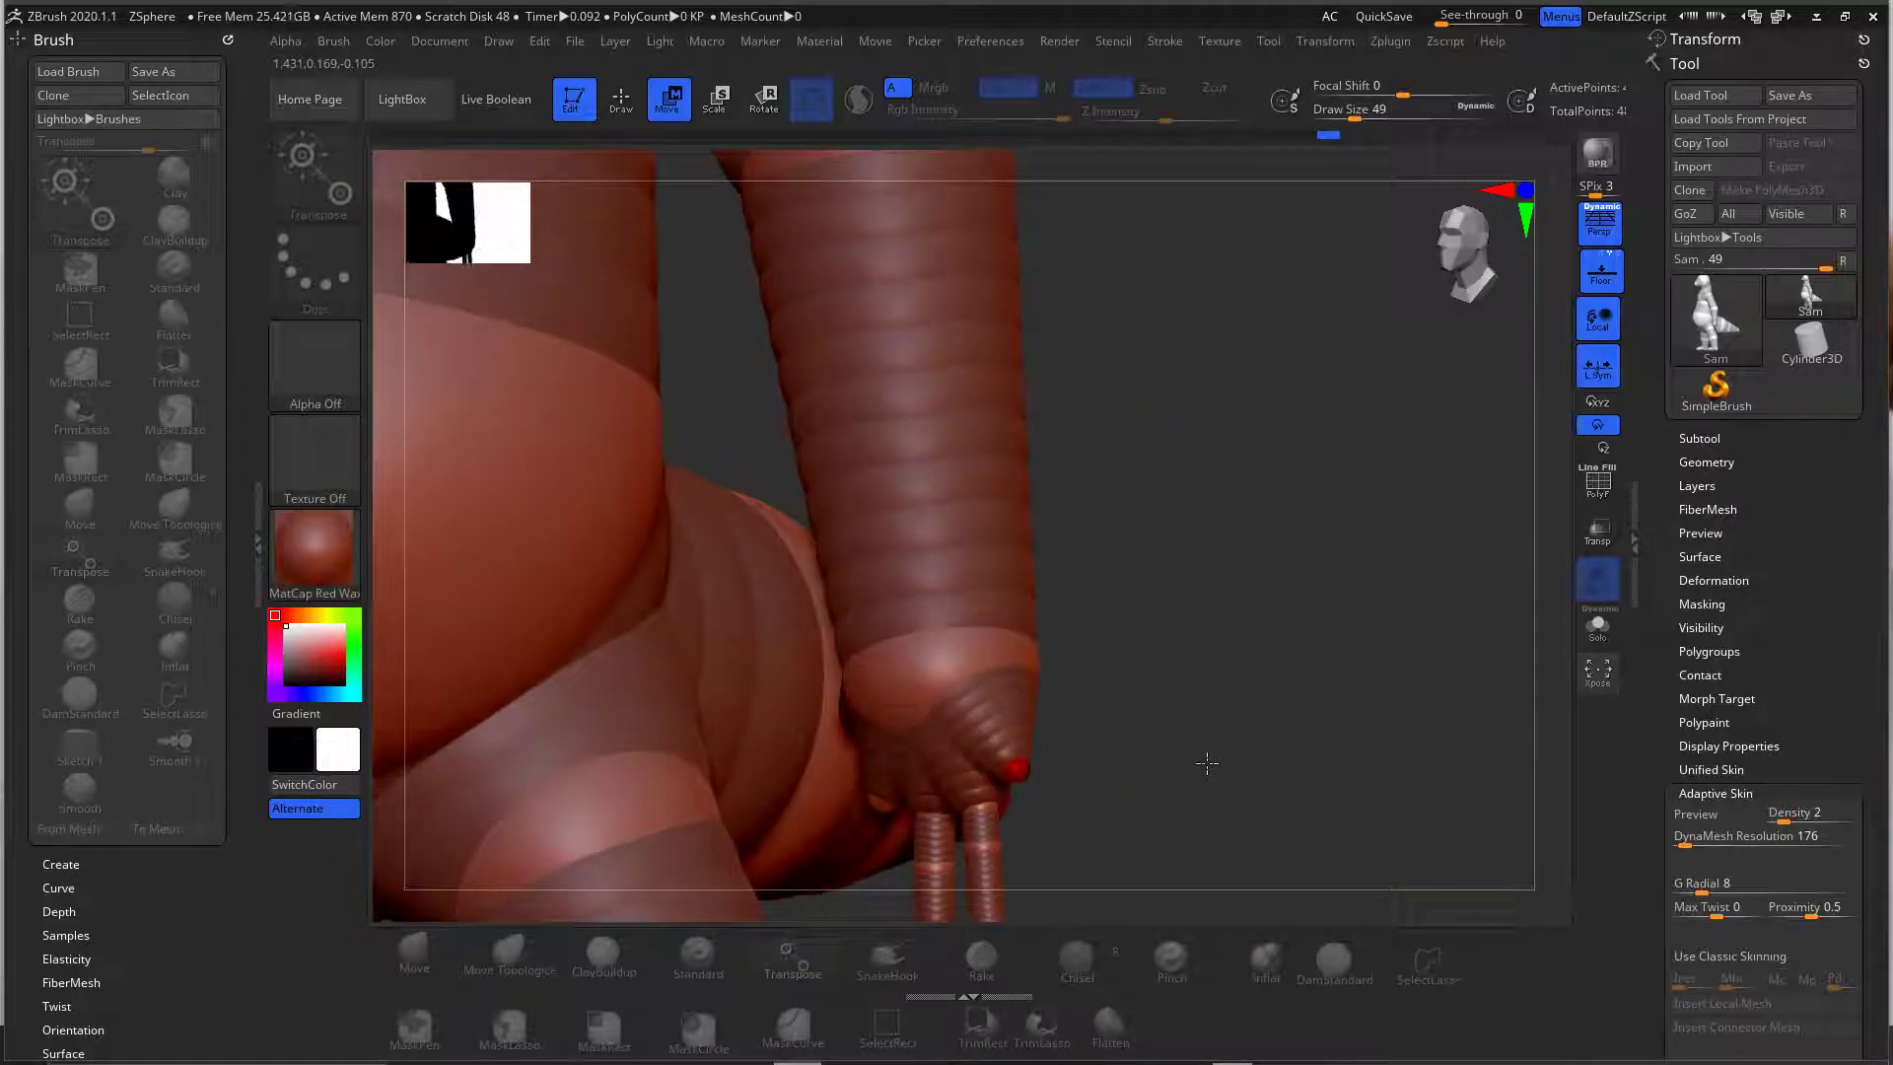
- Add a ZSphere at the outermost finger's tip and pull it downward to lengthen the finger beside its neighbours
{"action": "key", "text": "q"}
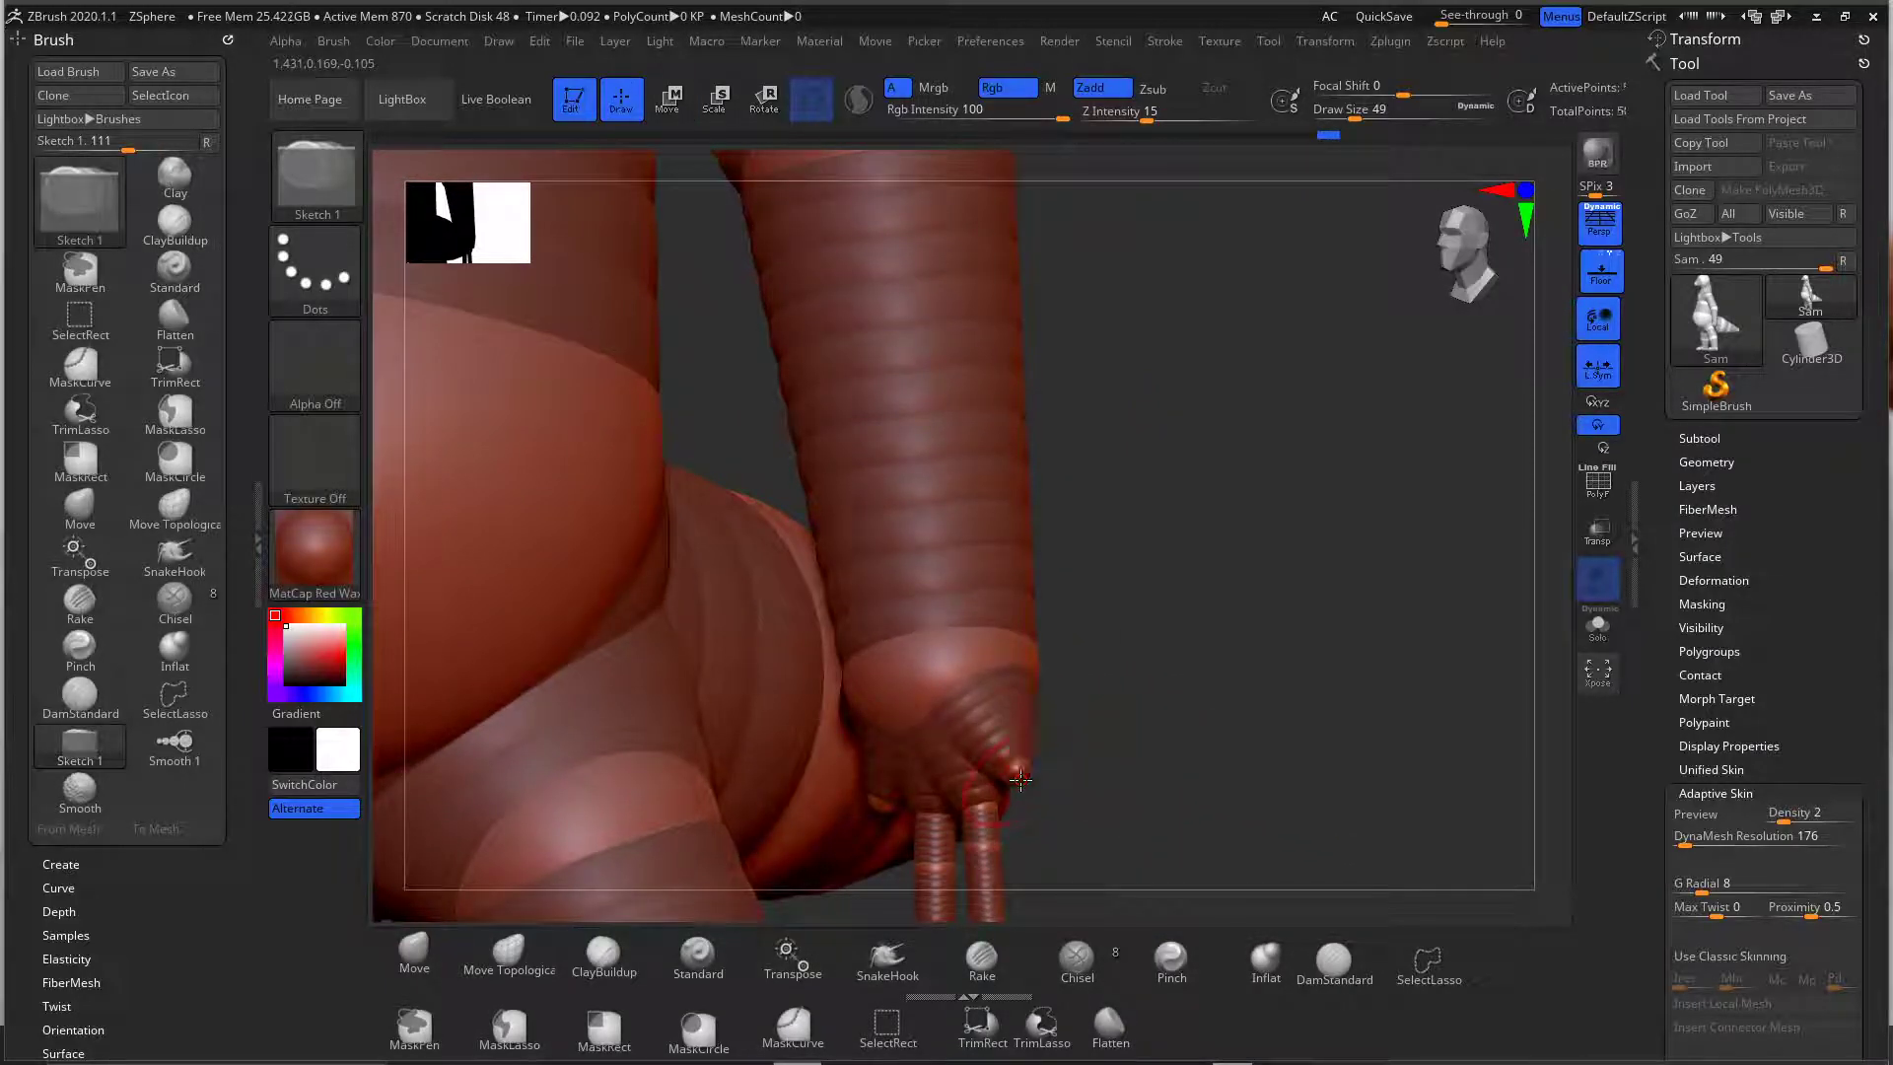
{"action": "left_click_drag", "start_coordinate": [1022, 783], "coordinate": [1026, 790]}
{"action": "right_click_drag", "start_coordinate": [1111, 790], "coordinate": [998, 796]}
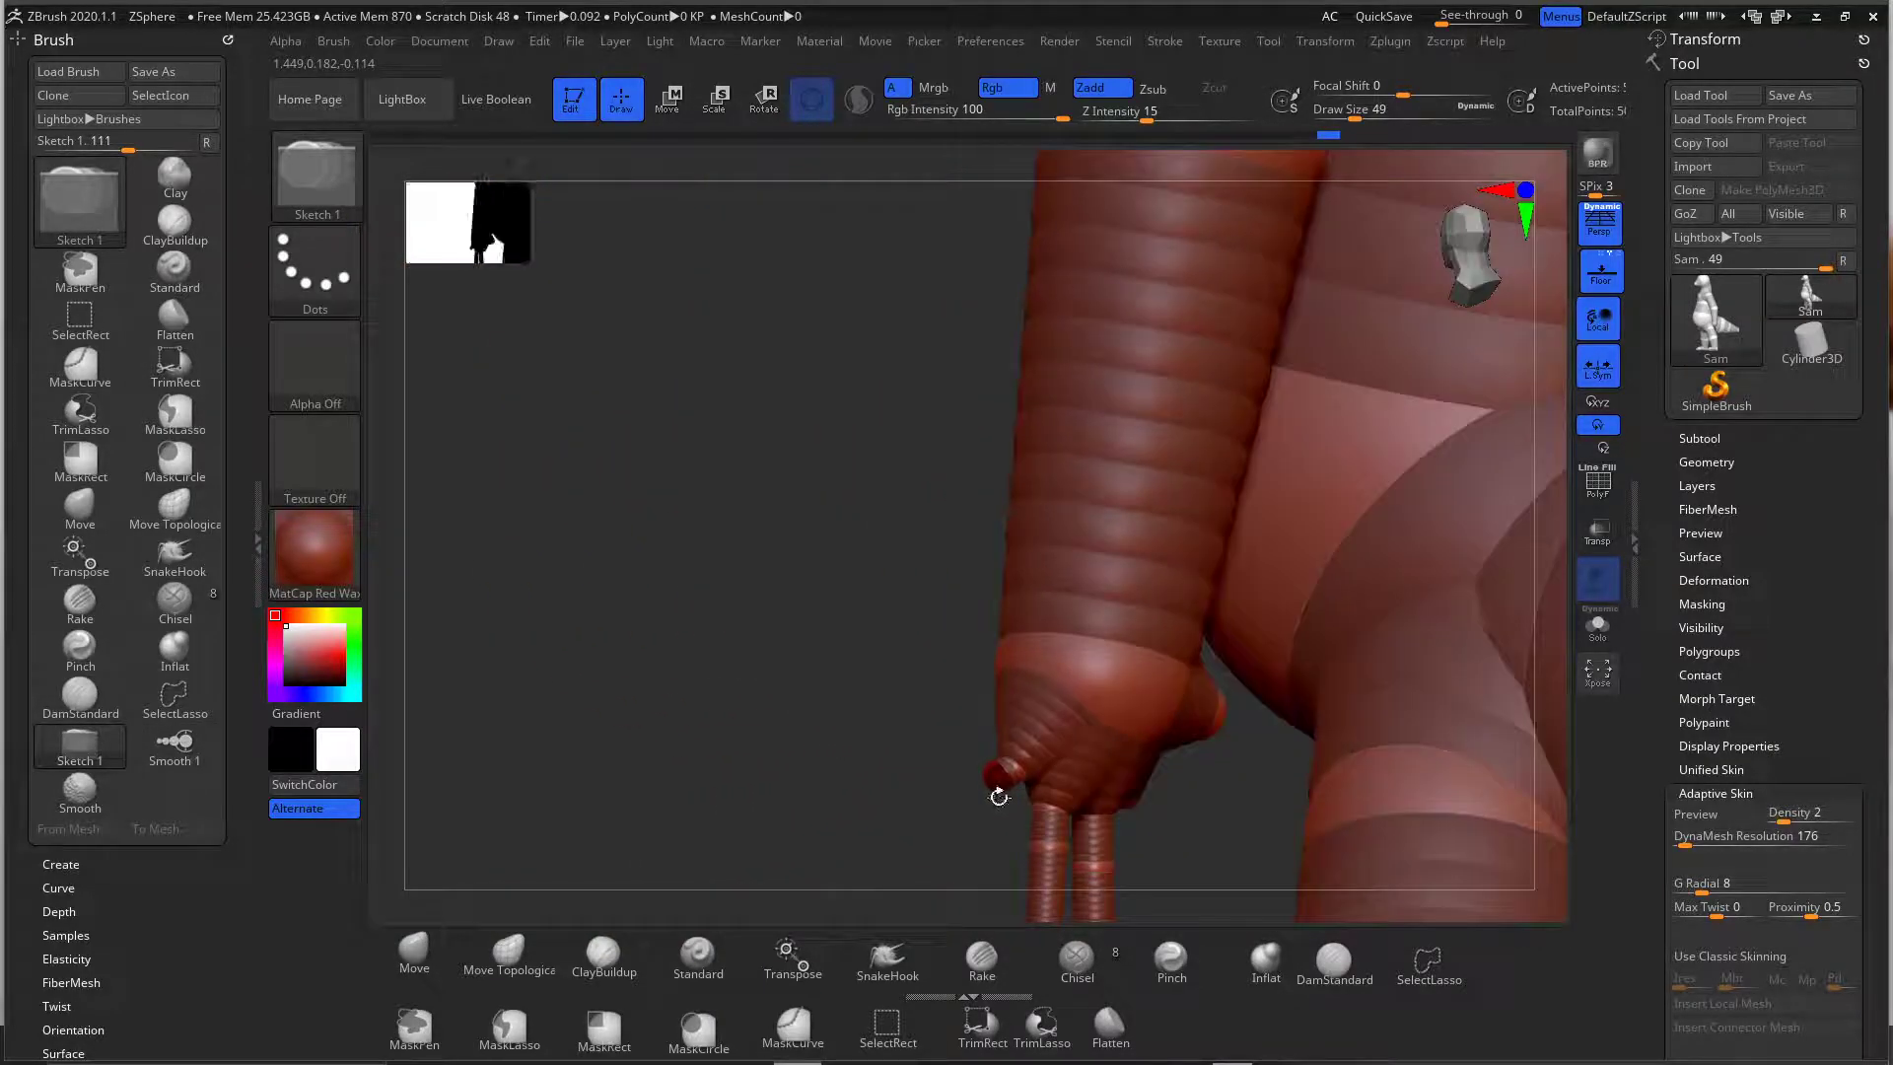
{"action": "key", "text": "w"}
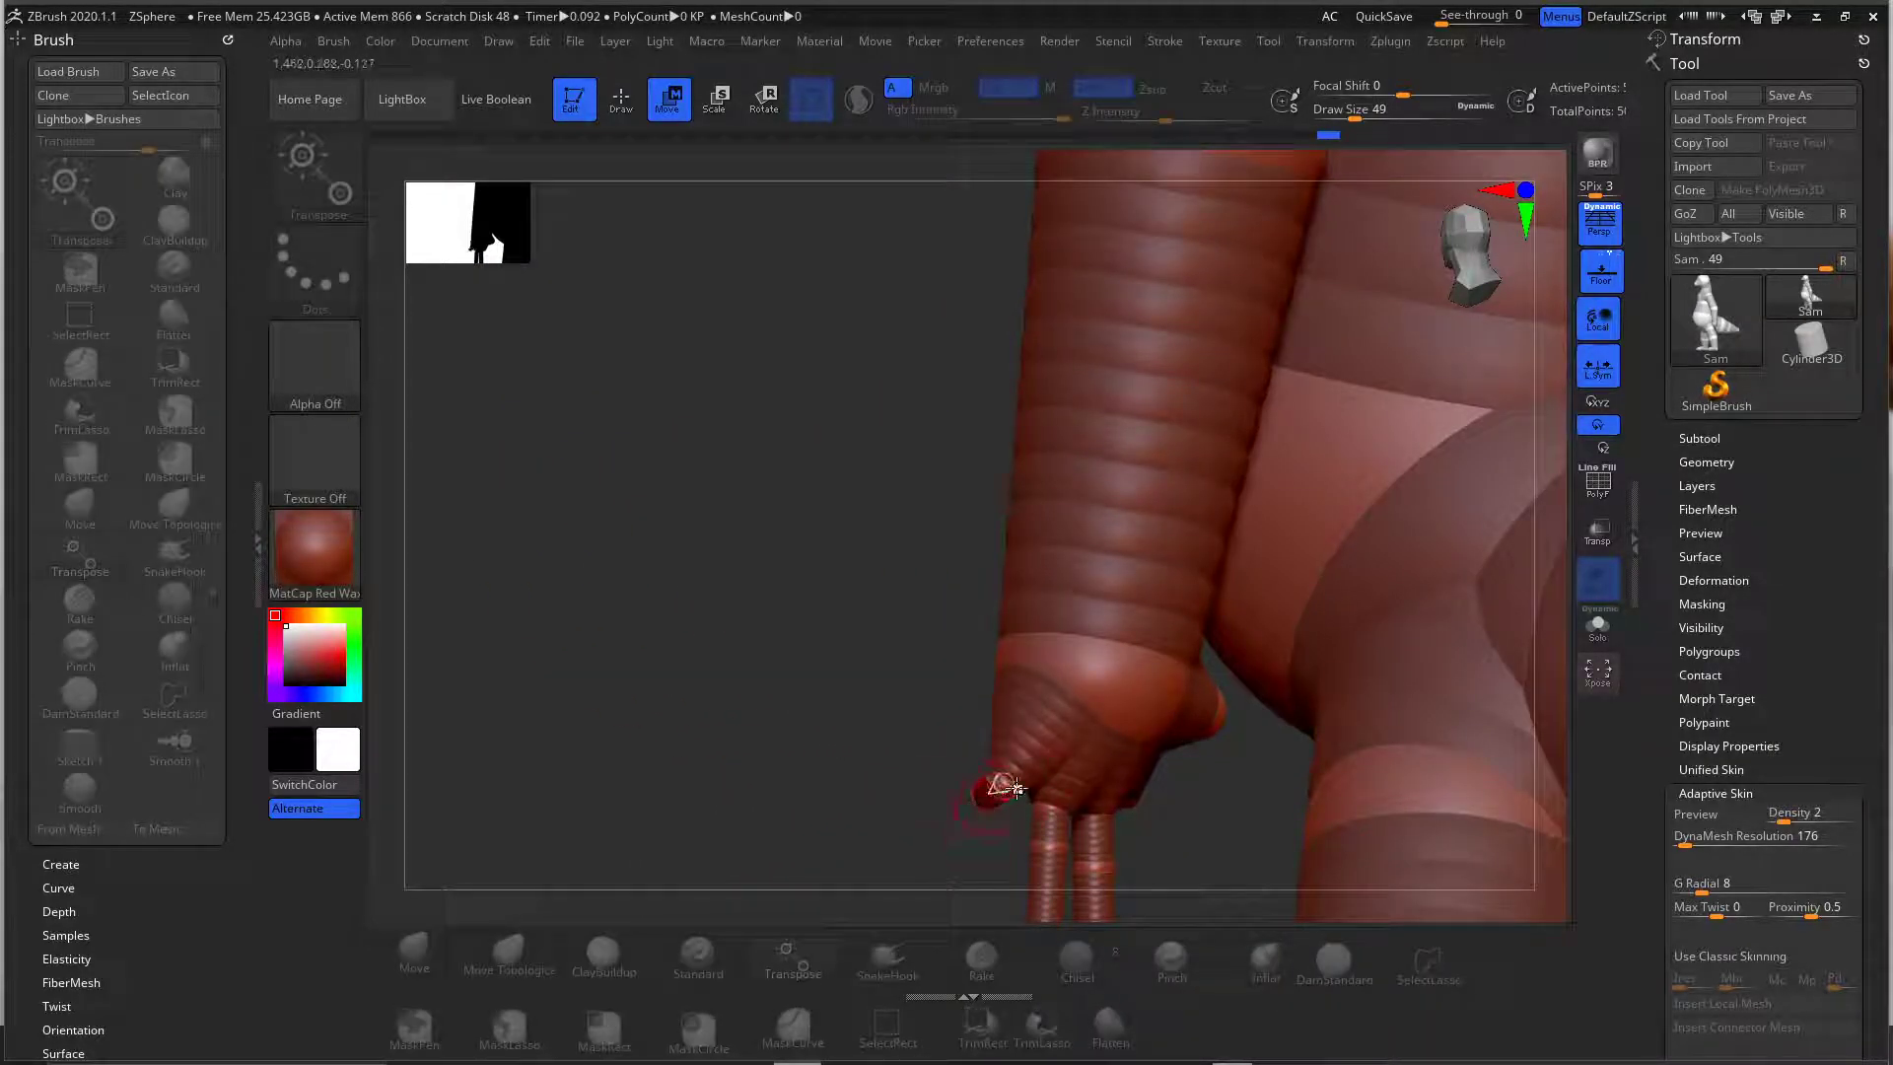
{"action": "left_click_drag", "start_coordinate": [1019, 789], "coordinate": [966, 871]}
{"action": "mouse_move", "coordinate": [941, 760]}
{"action": "left_mouse_down"}
{"action": "mouse_move", "coordinate": [1043, 743]}
{"action": "mouse_move", "coordinate": [952, 785]}
{"action": "left_mouse_up"}
{"action": "left_click_drag", "start_coordinate": [1102, 818], "coordinate": [974, 679]}
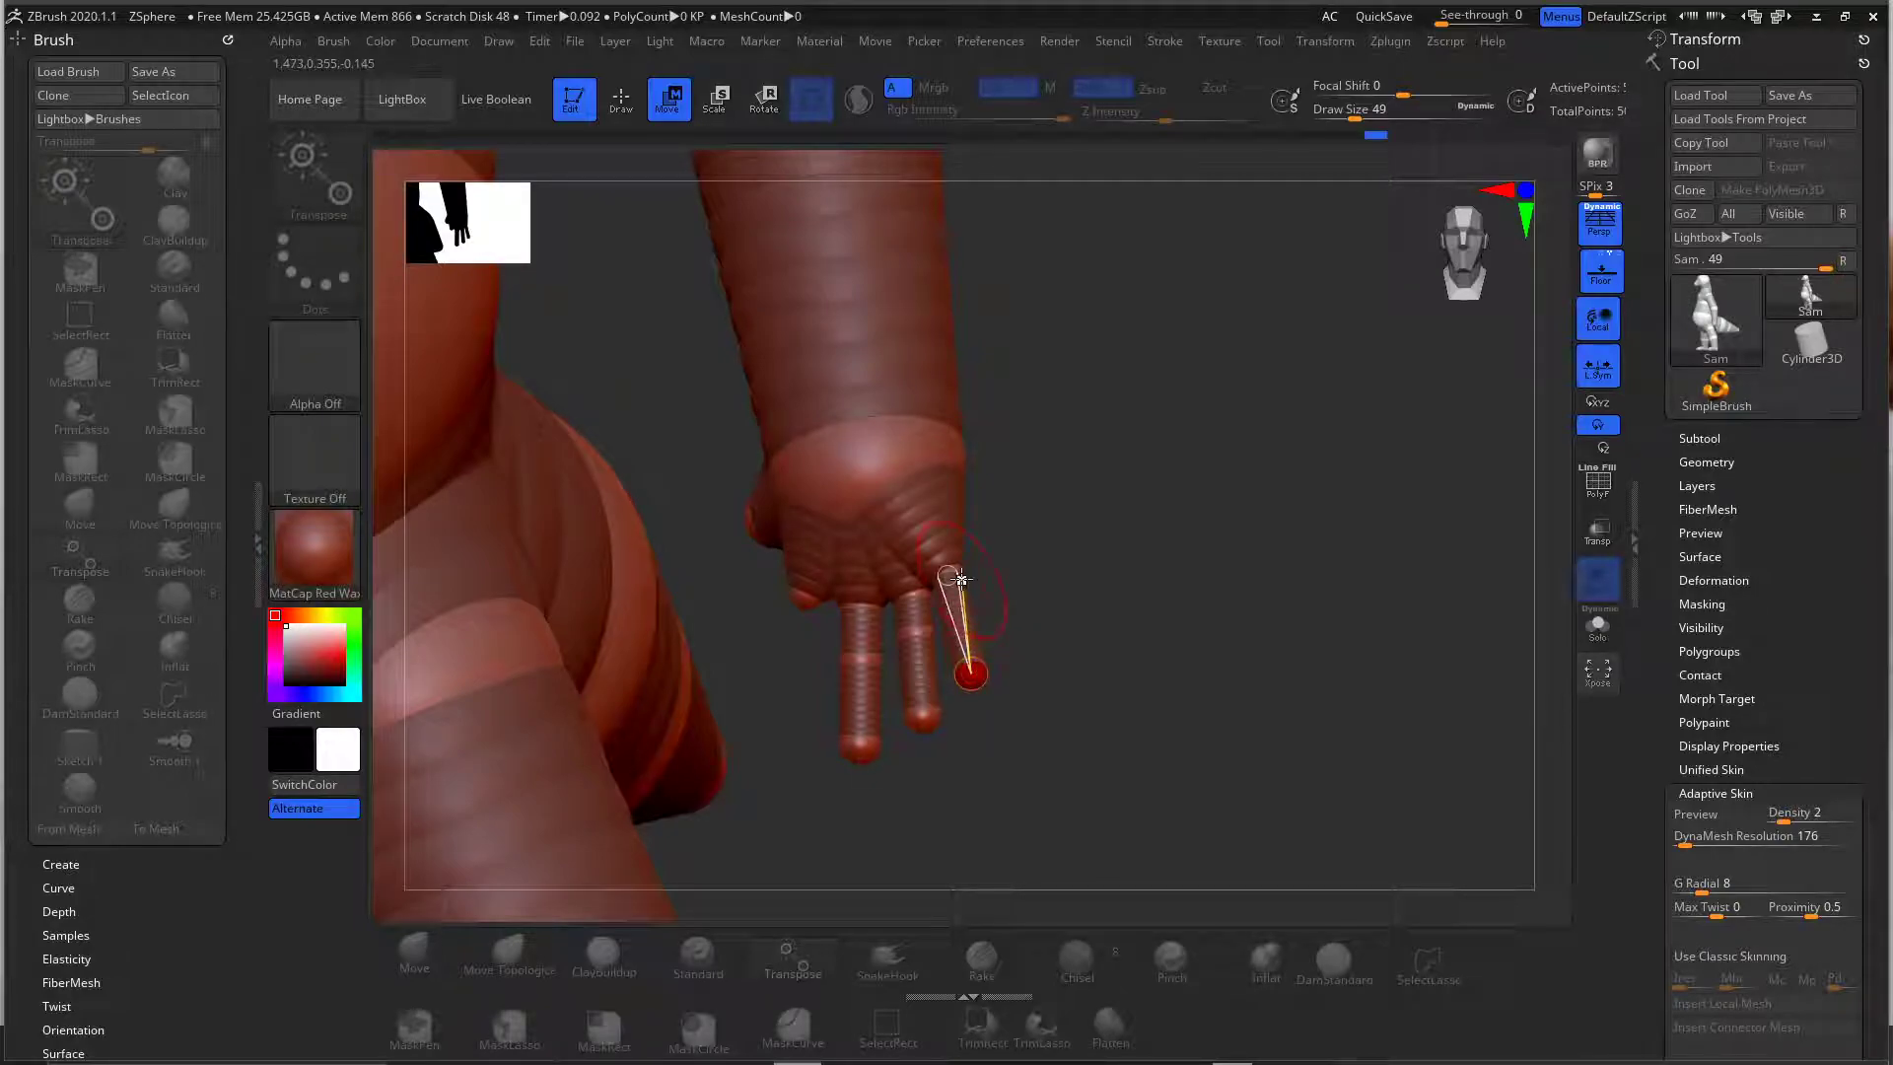
- Align the lengthened outermost finger with the other fingers from the side and insert a joint ZSphere along it
{"action": "left_click_drag", "start_coordinate": [953, 583], "coordinate": [991, 600]}
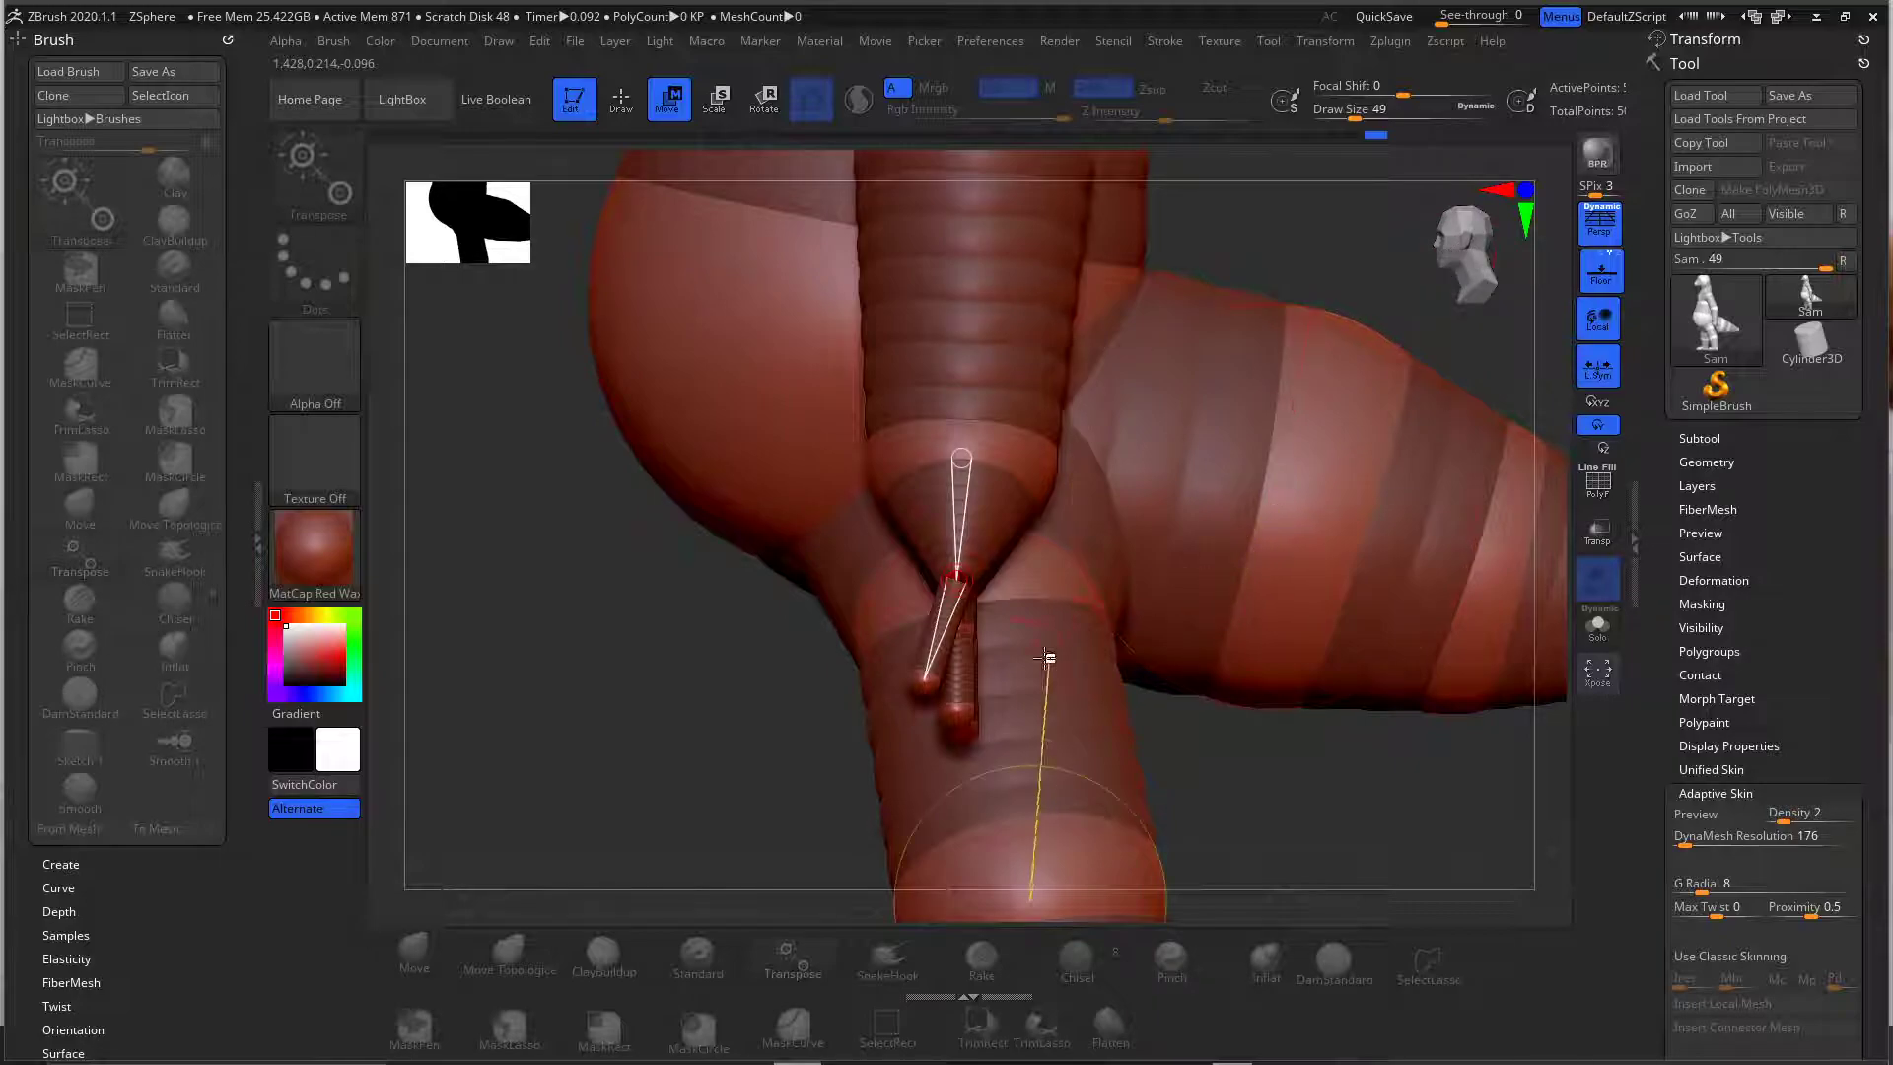
{"action": "left_click_drag", "start_coordinate": [924, 683], "coordinate": [952, 673]}
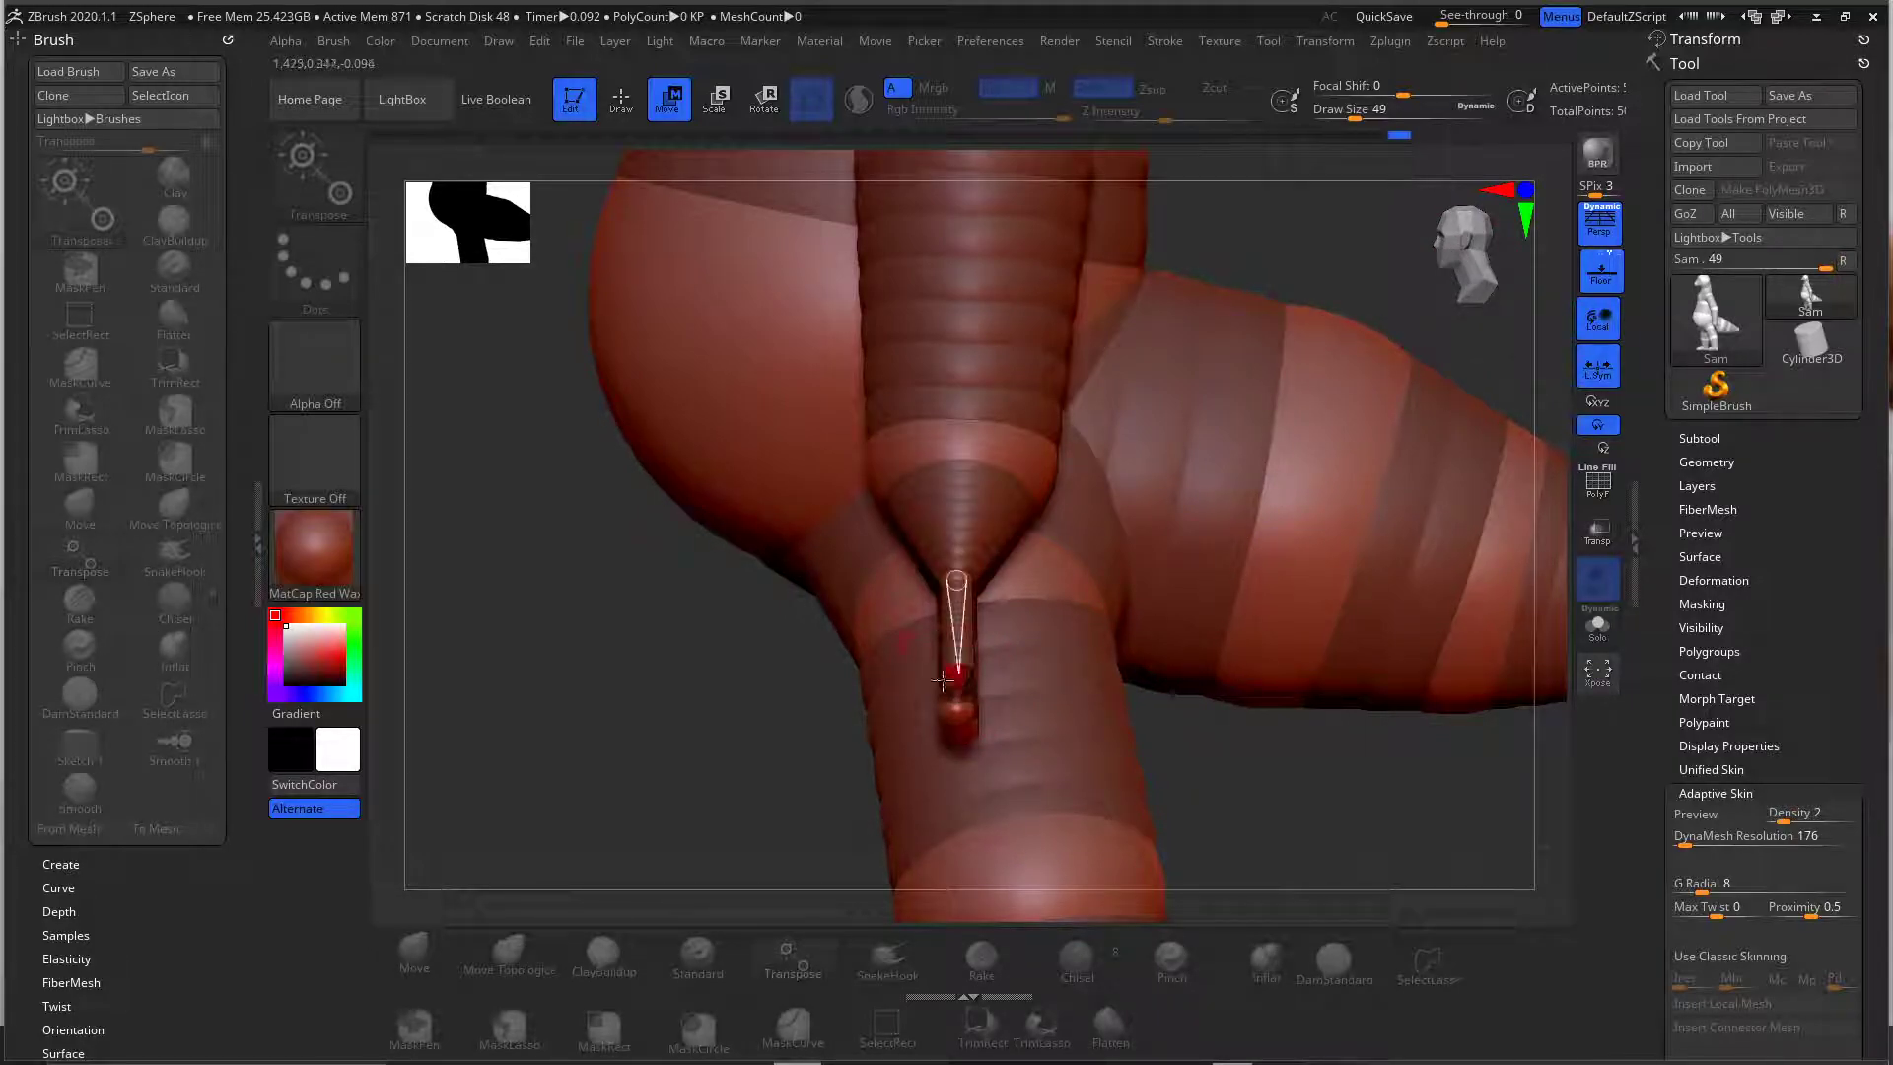
{"action": "left_click_drag", "start_coordinate": [836, 687], "coordinate": [917, 691]}
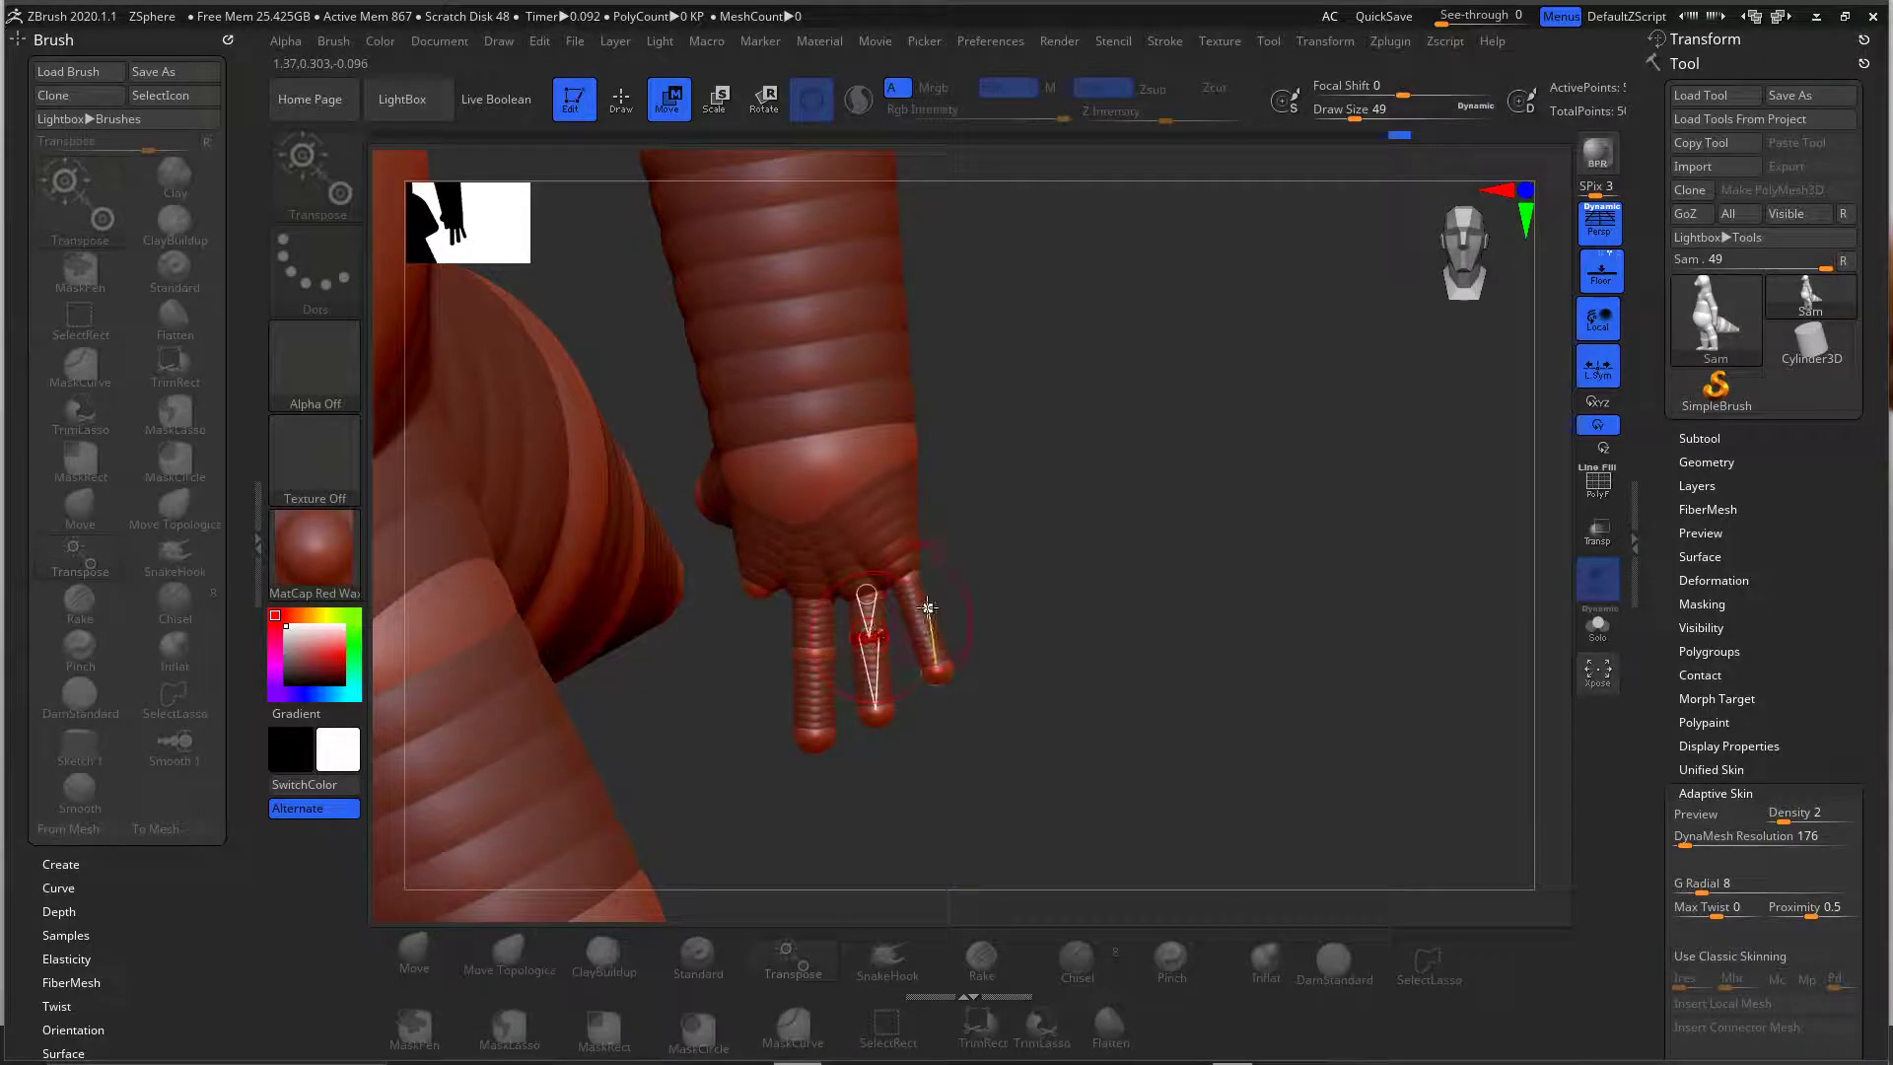
{"action": "key", "text": "q"}
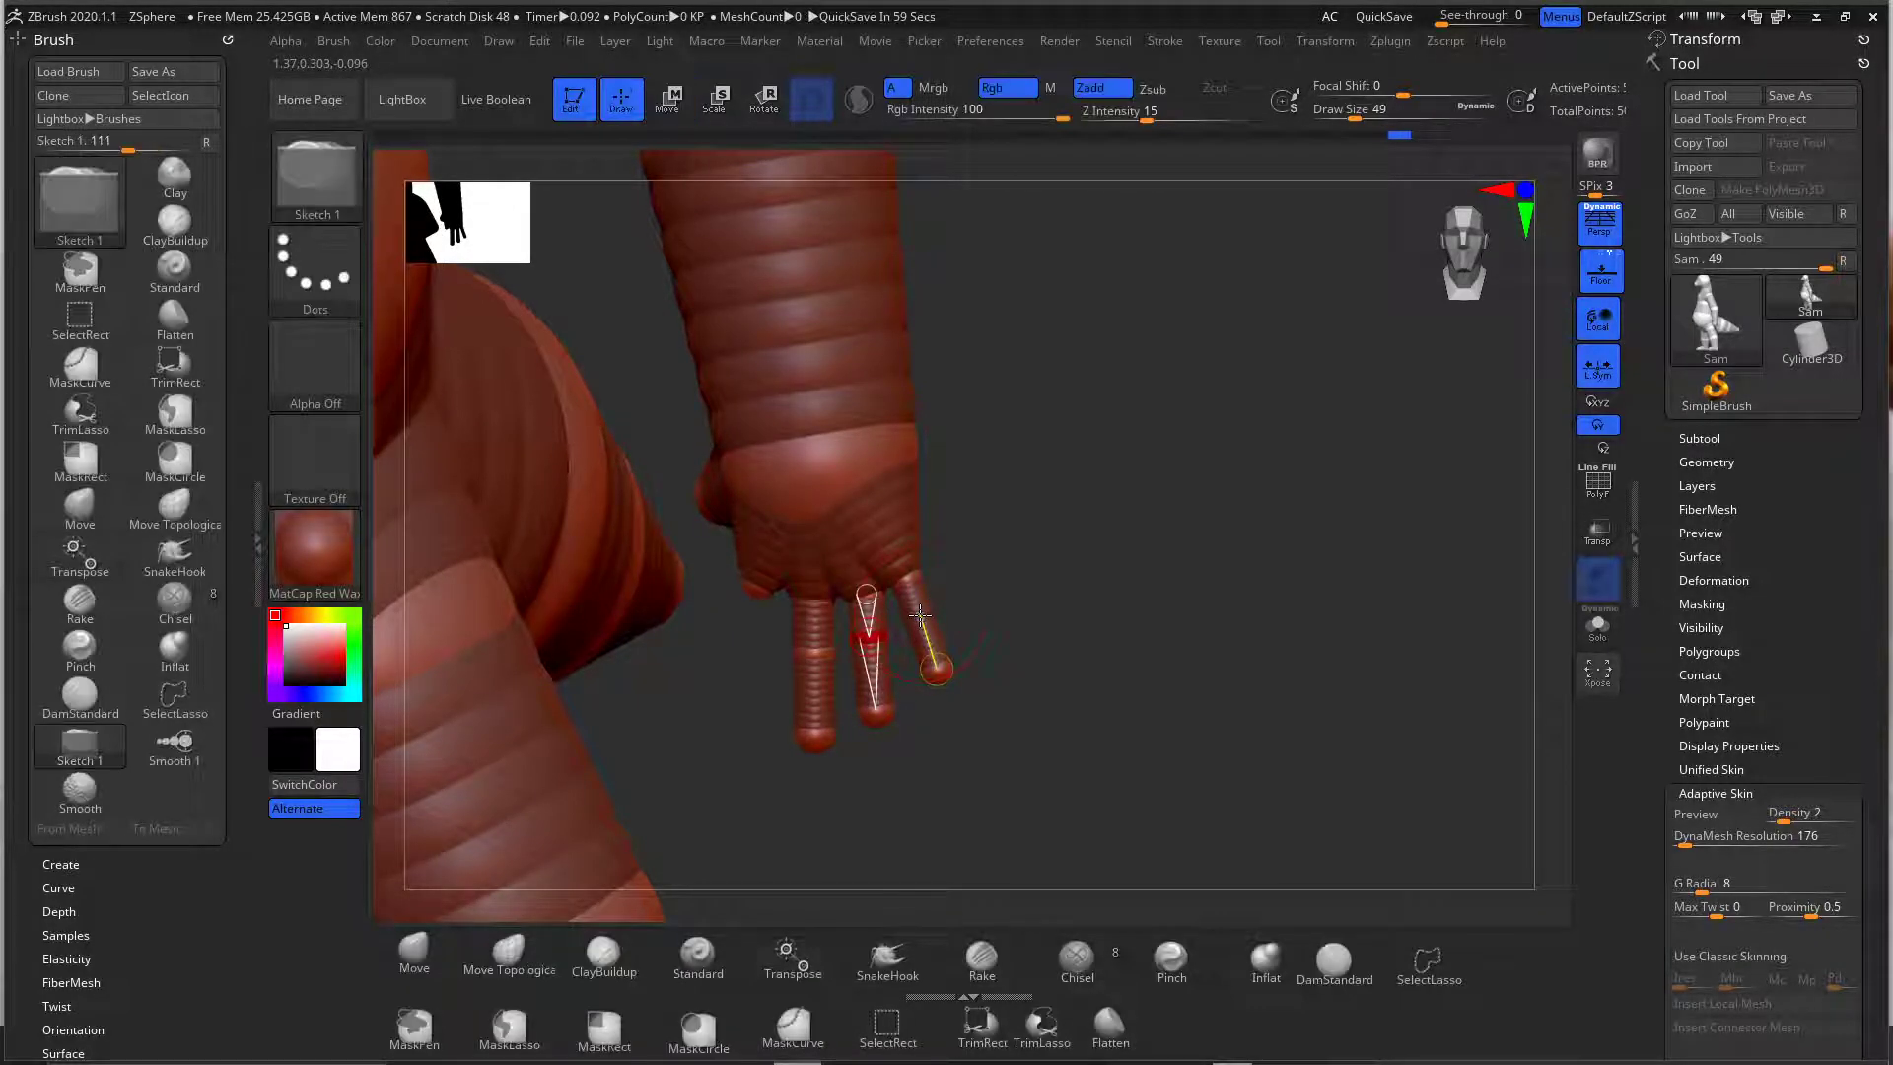
{"action": "left_click_drag", "start_coordinate": [1022, 633], "coordinate": [1063, 583]}
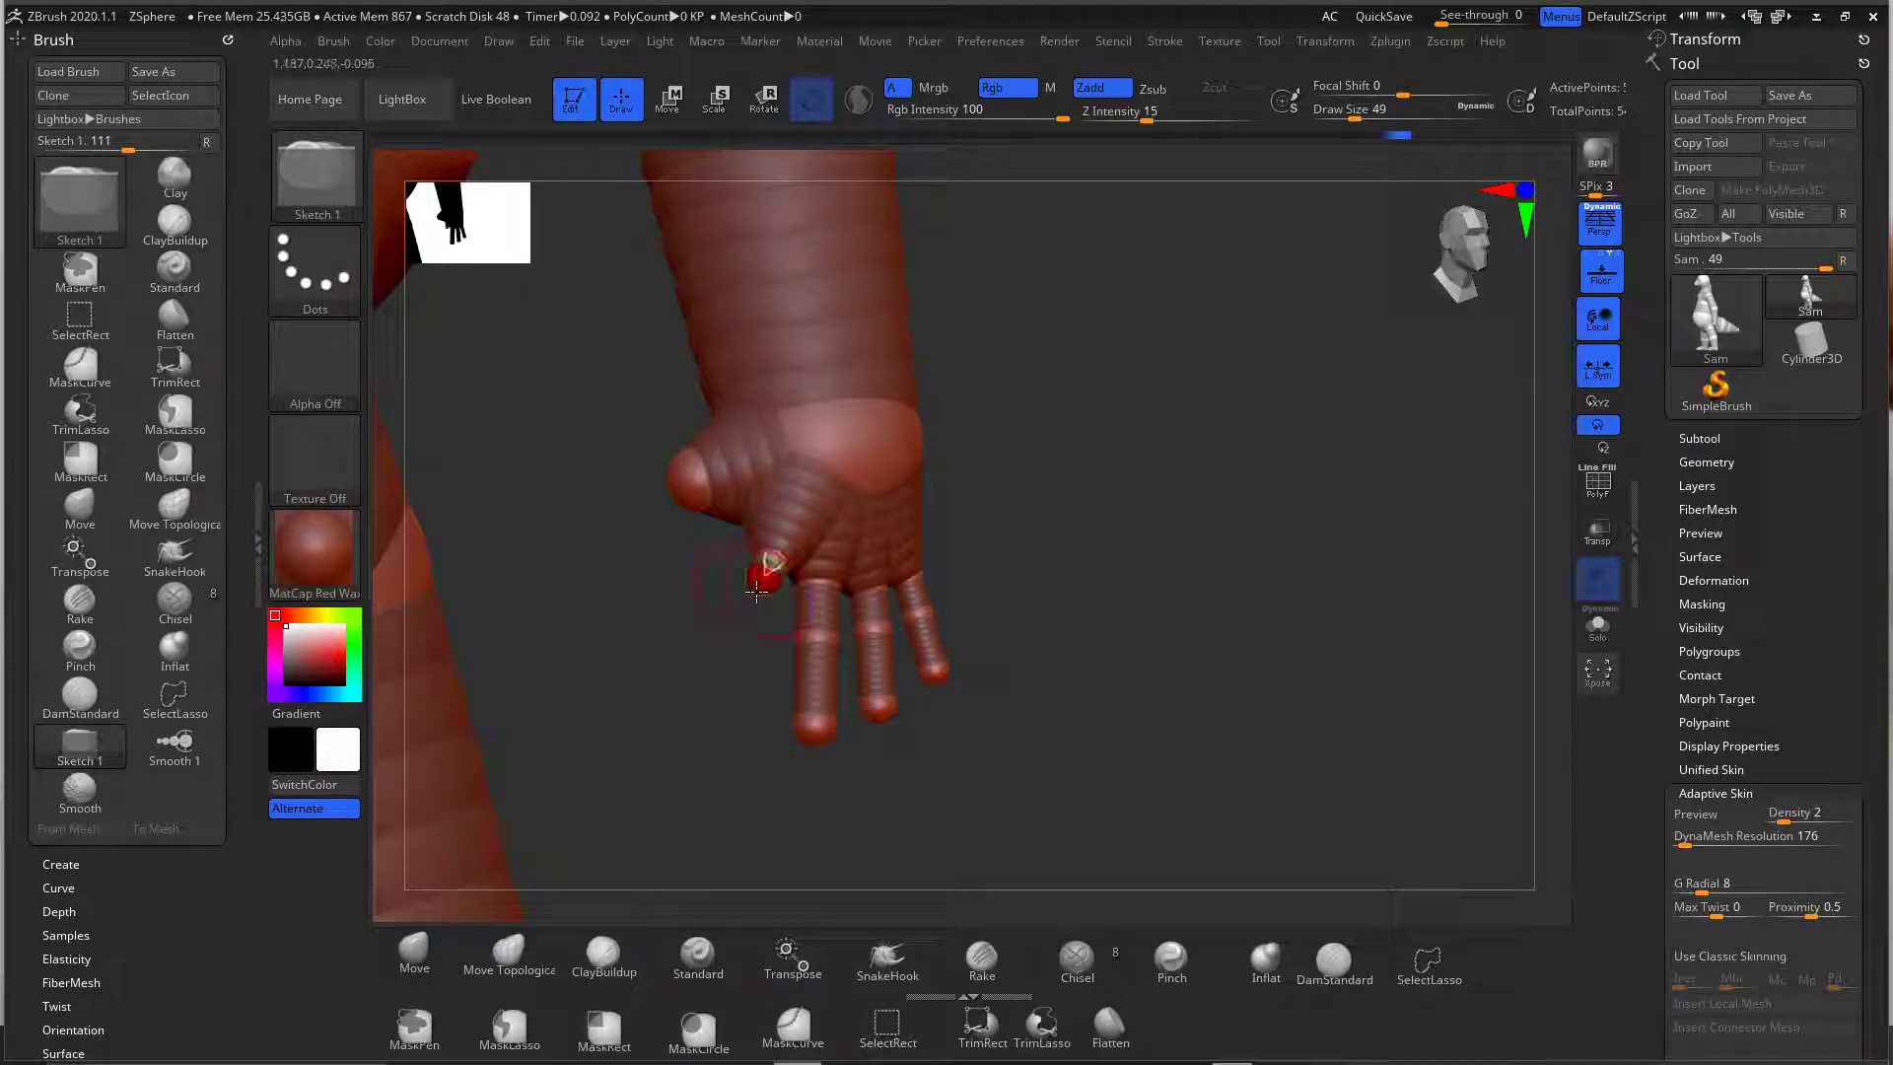
- Pull the new ZSphere on the finger nearest the thumb downward to lengthen it, and spread the third finger's tip outward
{"action": "key", "text": "w"}
{"action": "mouse_move", "coordinate": [754, 595]}
{"action": "left_mouse_down"}
{"action": "mouse_move", "coordinate": [737, 631]}
{"action": "mouse_move", "coordinate": [769, 560]}
{"action": "left_mouse_up"}
{"action": "left_click_drag", "start_coordinate": [739, 630], "coordinate": [724, 694]}
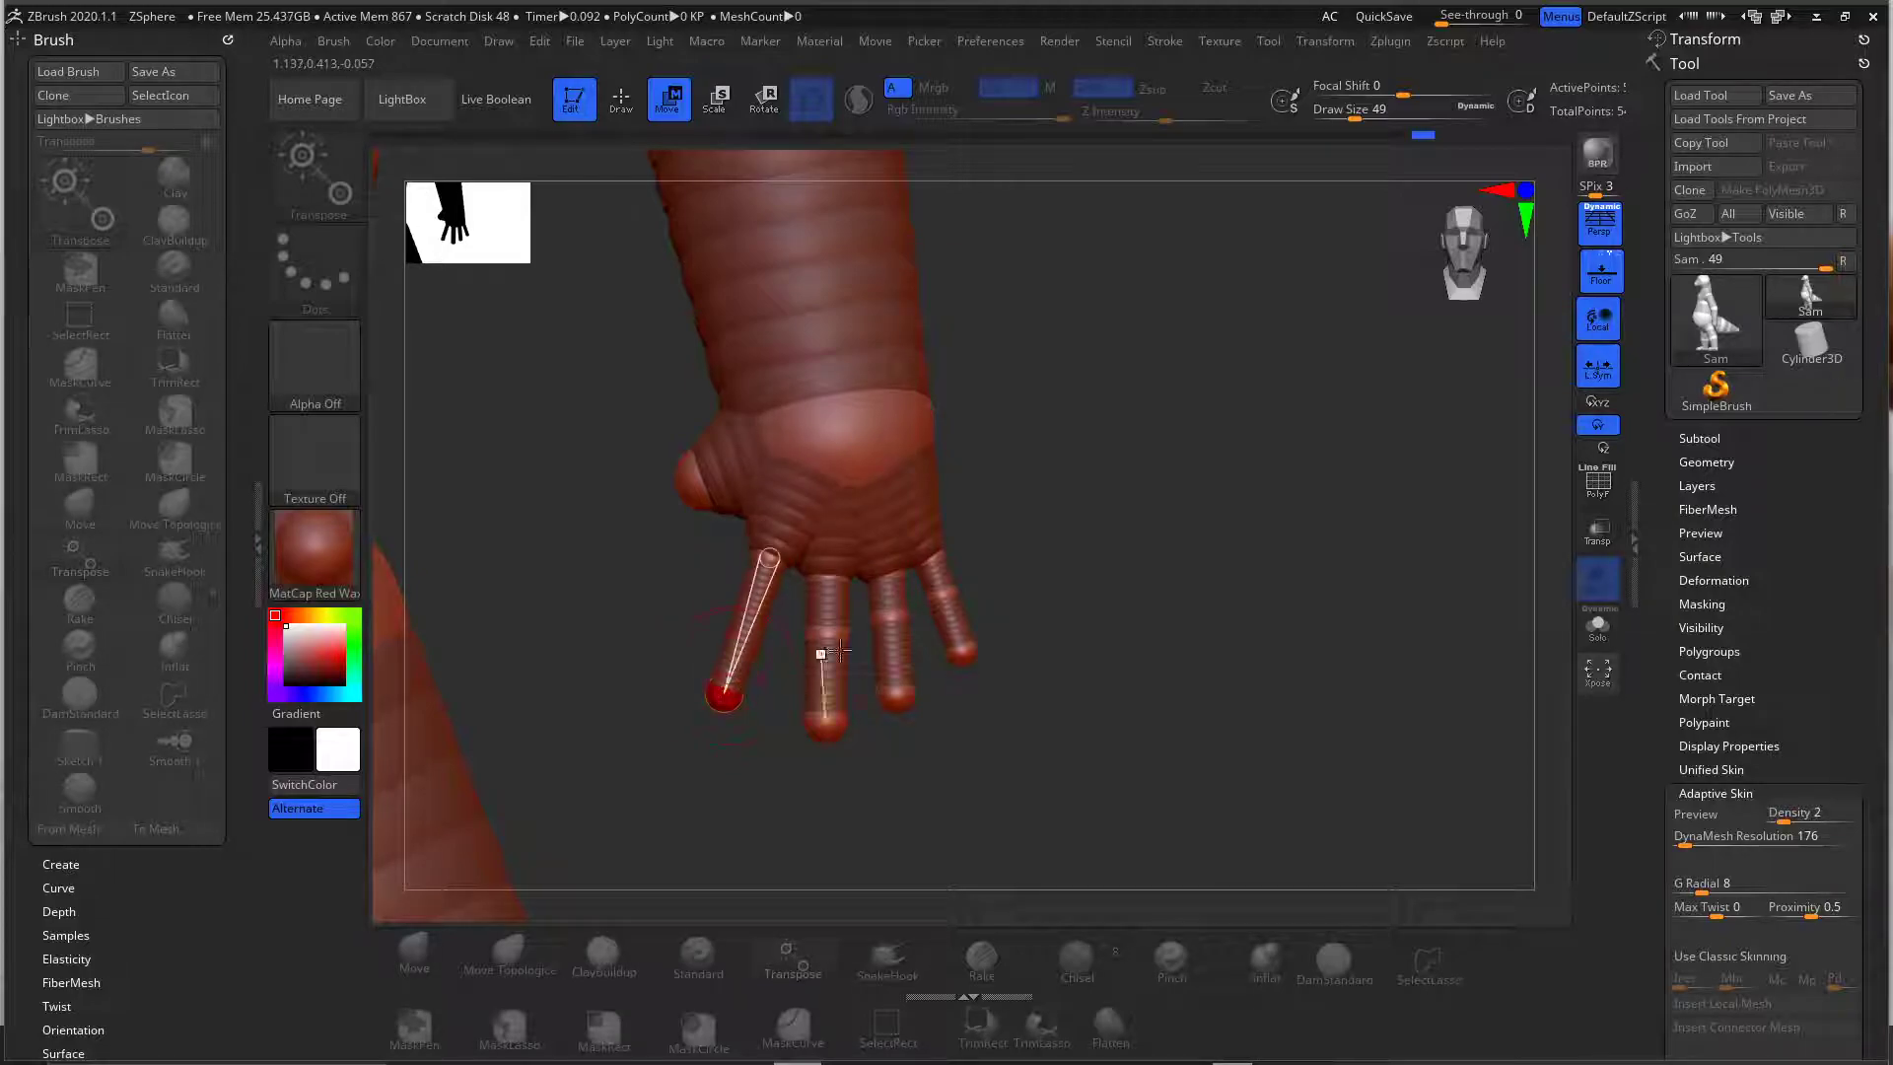
{"action": "left_click", "coordinate": [769, 571]}
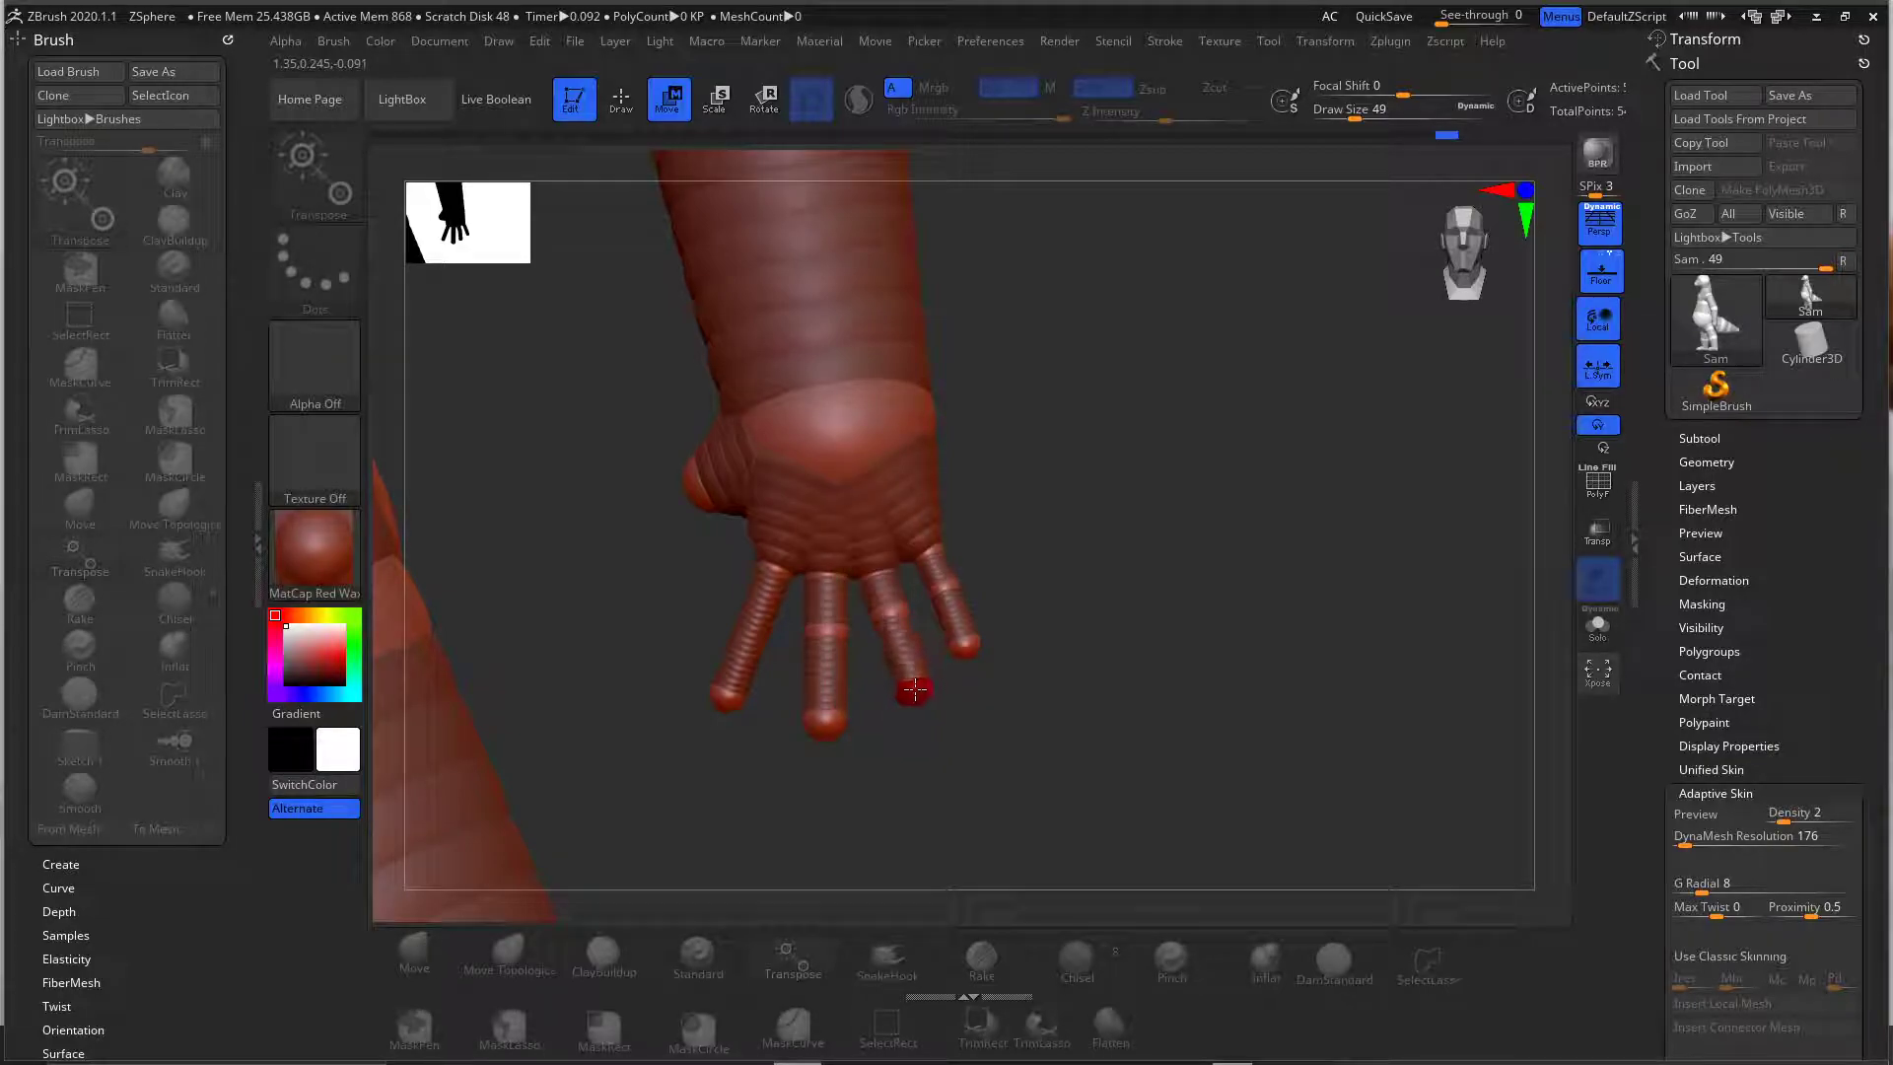
- Adjust the tip and knuckle ZSpheres of the finger nearest the thumb to line it up beside the middle finger
{"action": "left_click_drag", "start_coordinate": [727, 698], "coordinate": [1145, 703]}
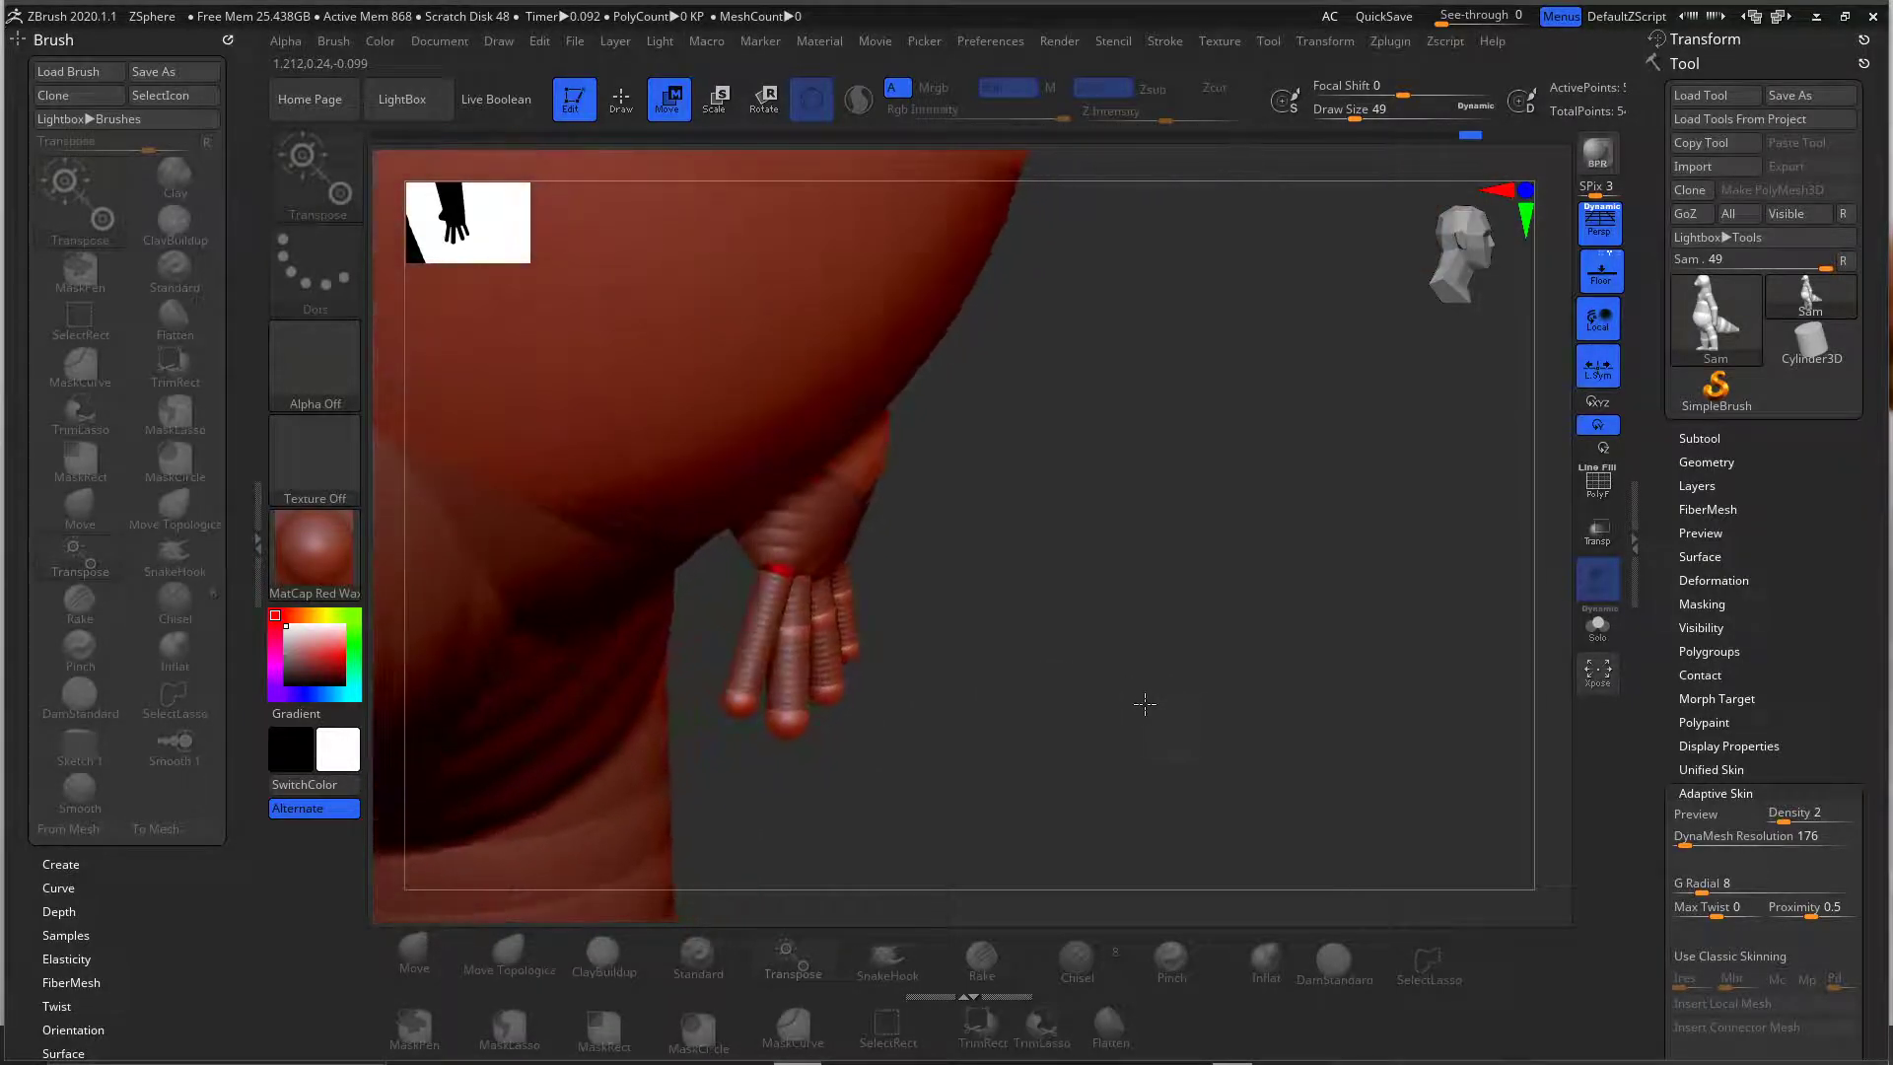
{"action": "left_click_drag", "start_coordinate": [739, 702], "coordinate": [756, 702]}
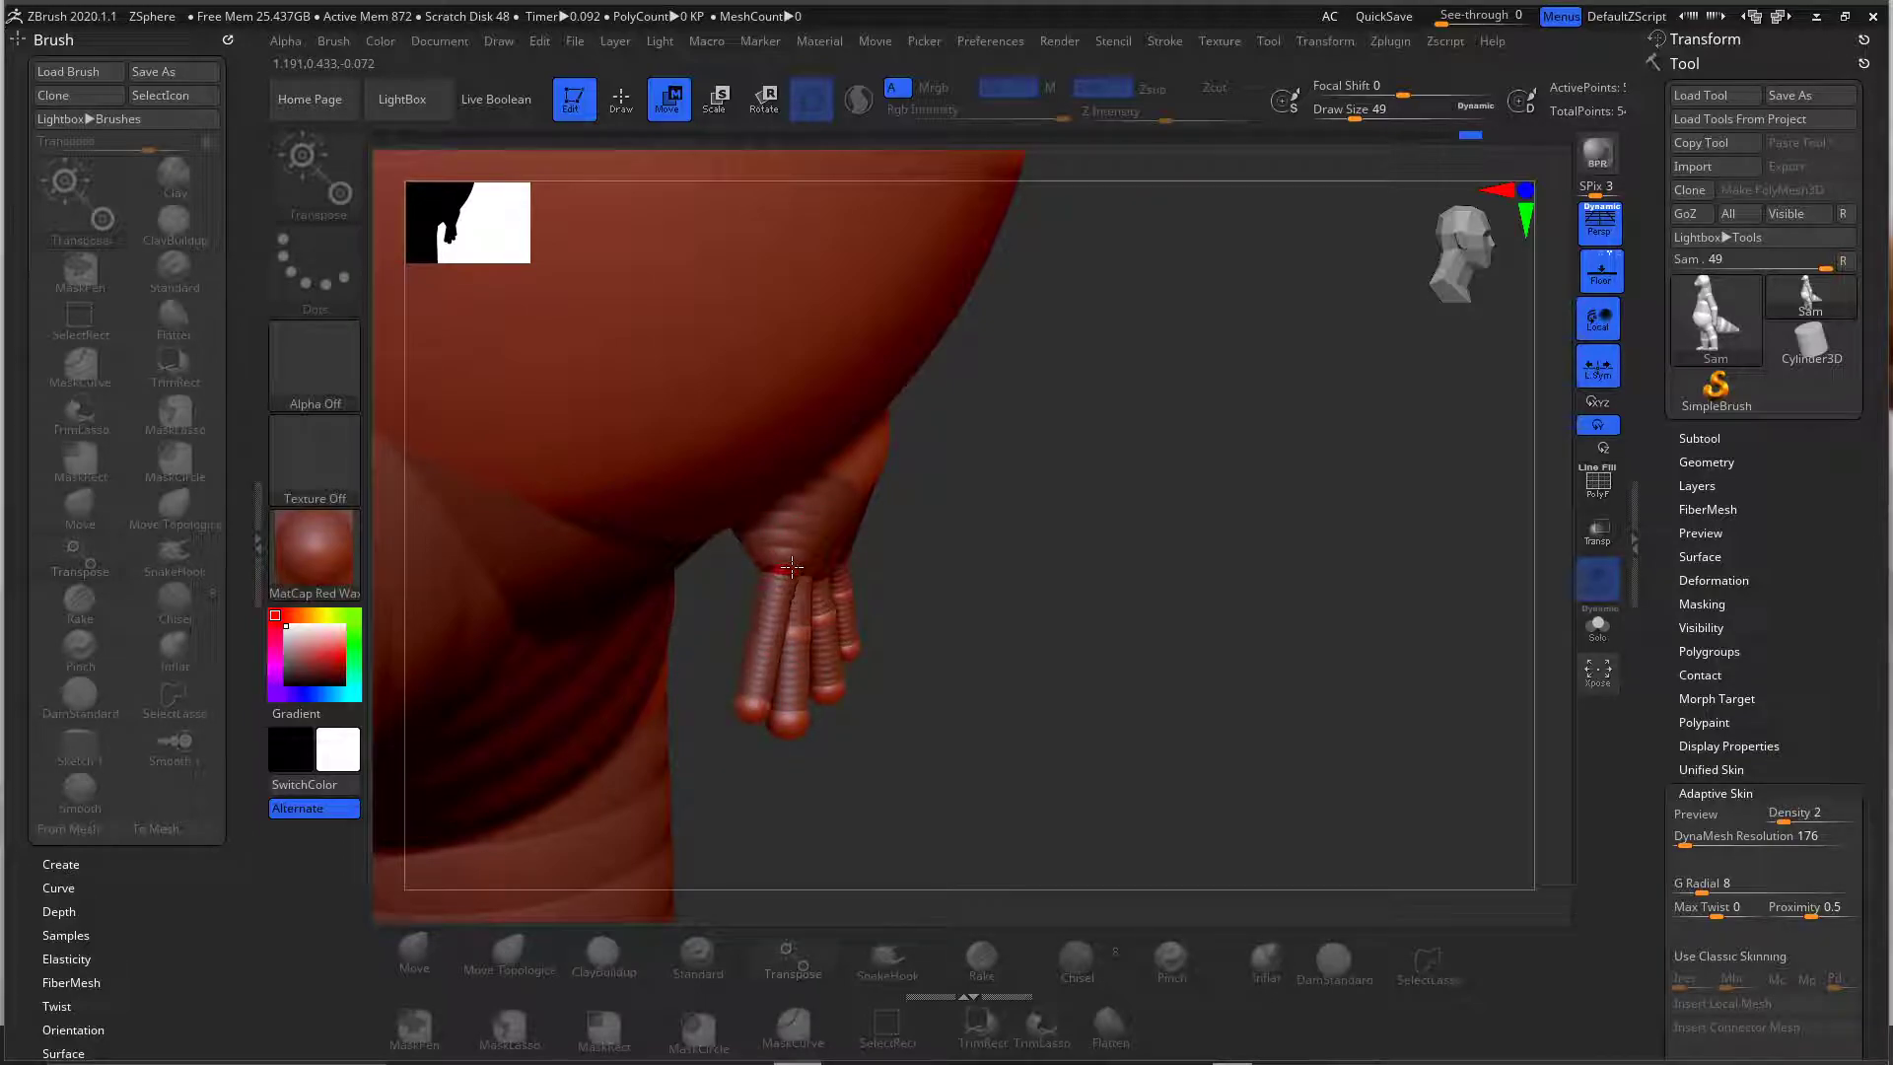
{"action": "left_click_drag", "start_coordinate": [794, 567], "coordinate": [814, 578]}
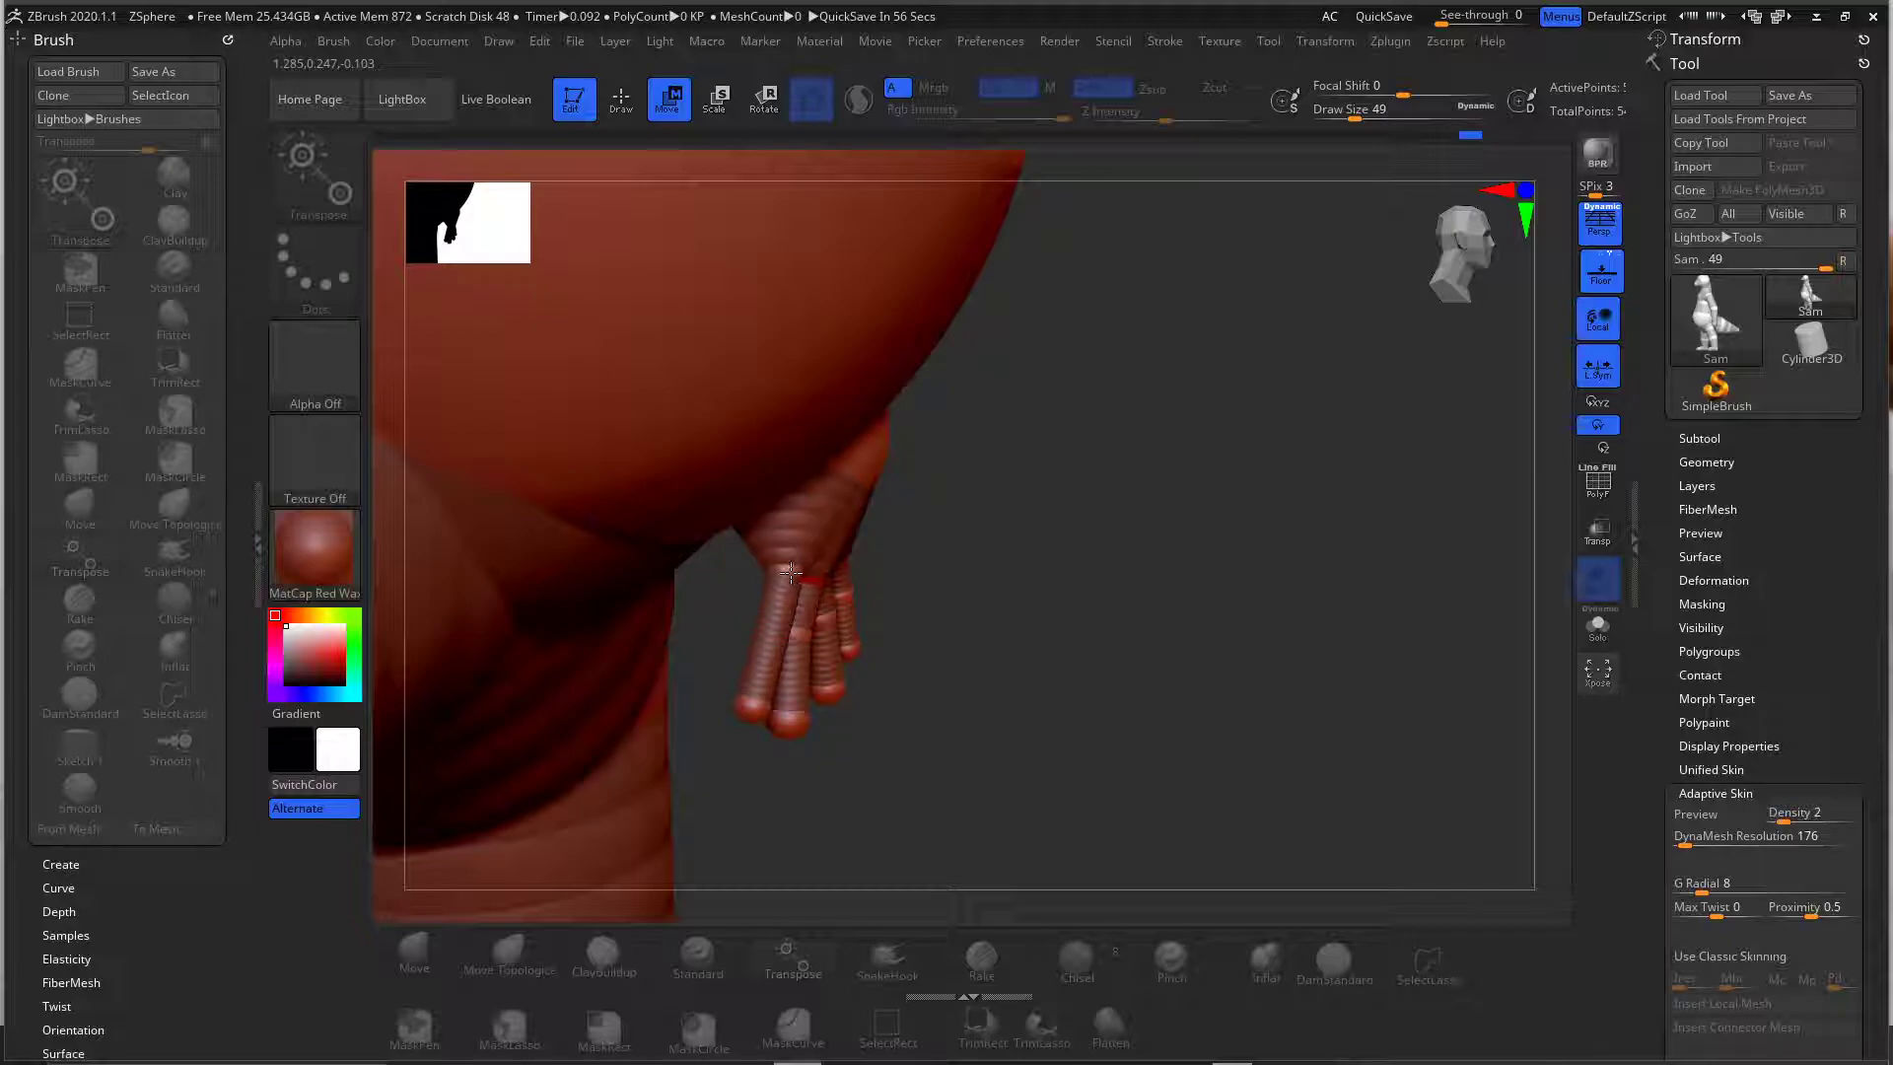
{"action": "mouse_move", "coordinate": [1038, 586]}
{"action": "left_mouse_down"}
{"action": "mouse_move", "coordinate": [949, 572]}
{"action": "mouse_move", "coordinate": [994, 568]}
{"action": "mouse_move", "coordinate": [1008, 589]}
{"action": "left_mouse_up"}
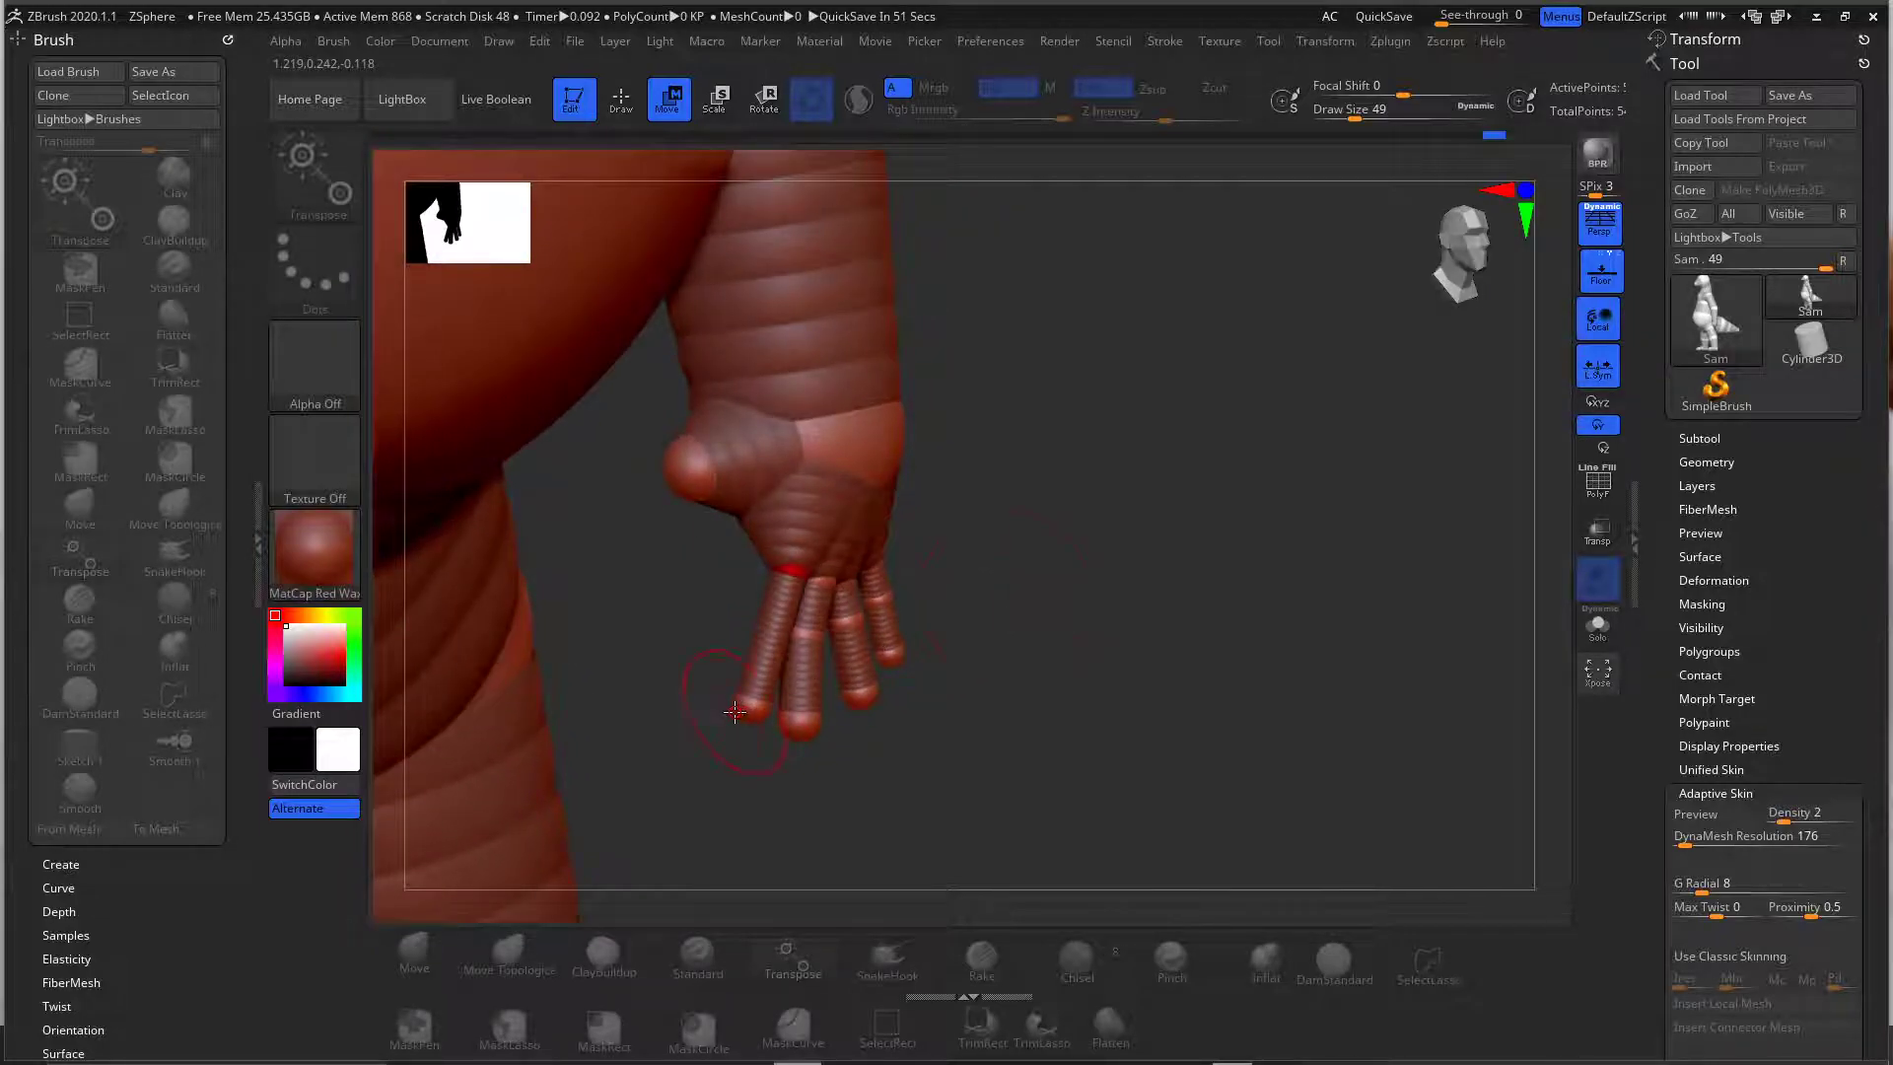
{"action": "left_click_drag", "start_coordinate": [899, 713], "coordinate": [976, 708]}
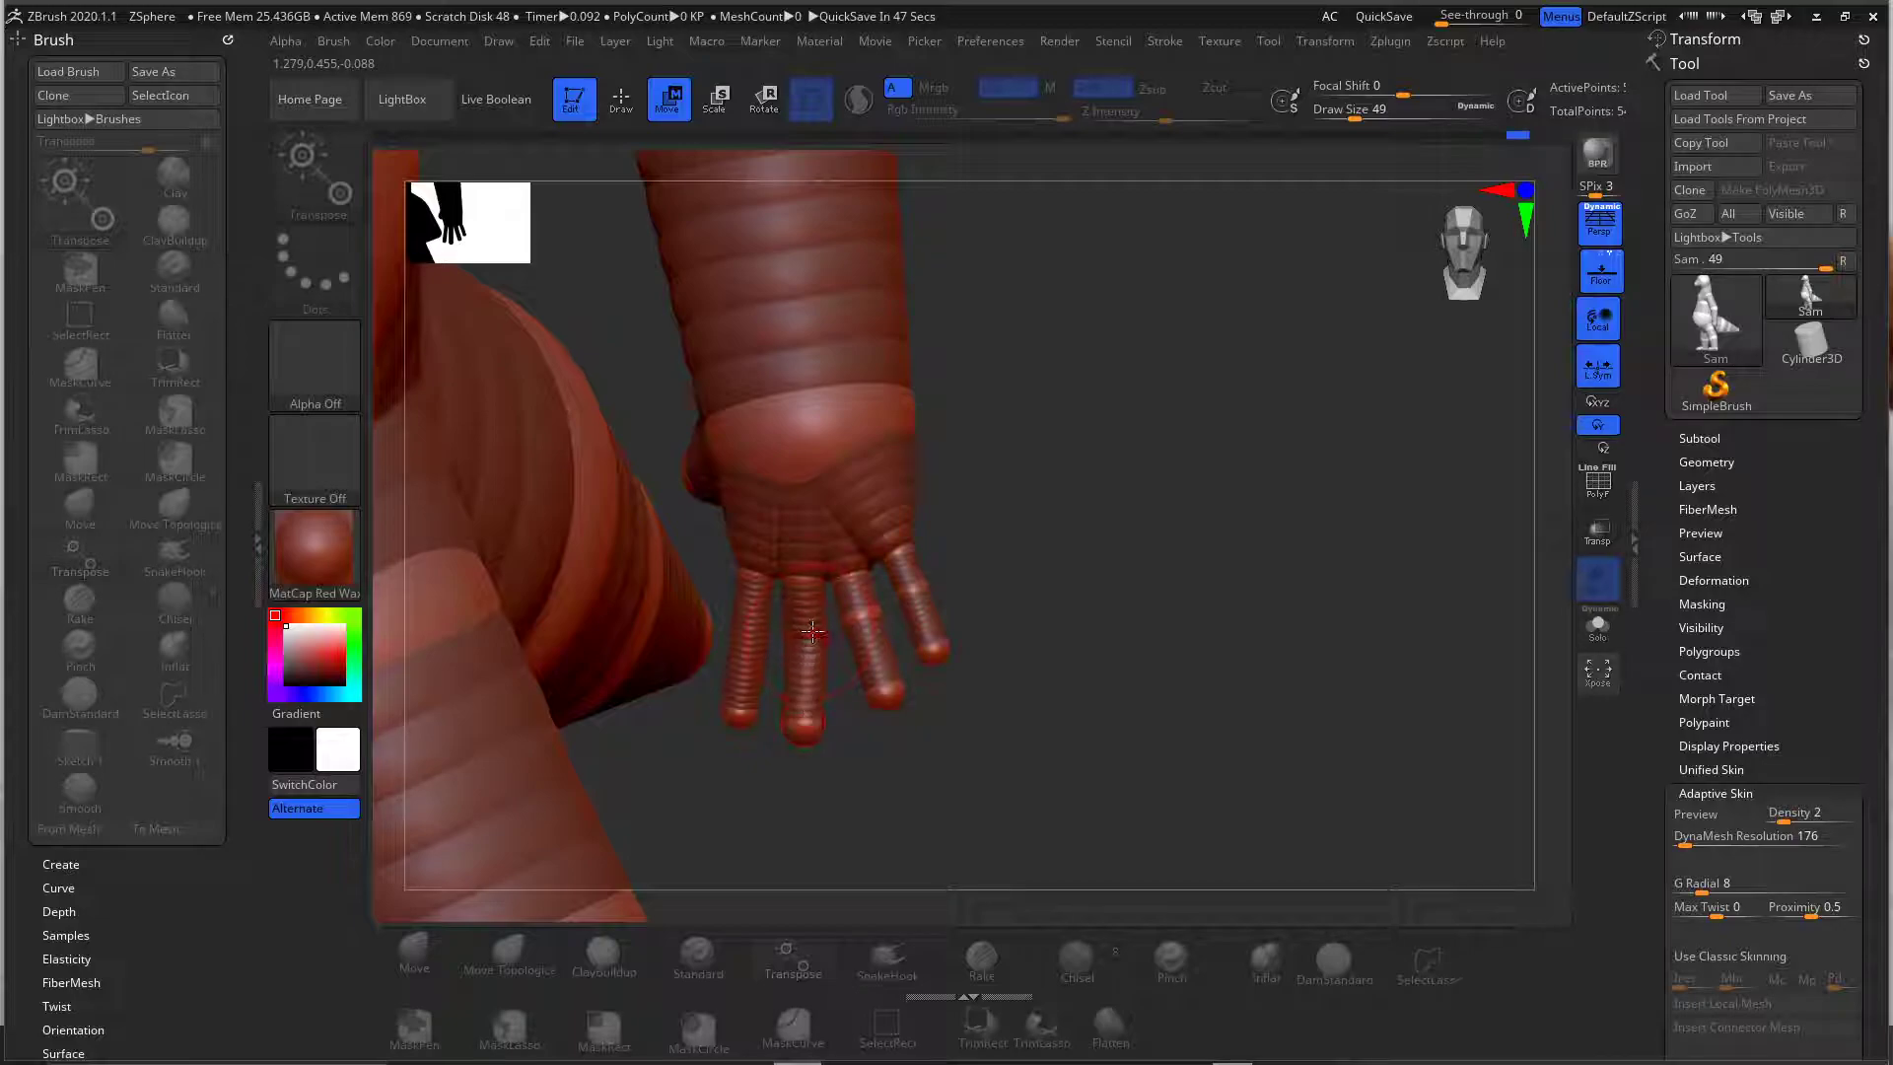
- Insert a middle joint ZSphere in the index finger and reposition the finger's spheres
{"action": "left_click_drag", "start_coordinate": [1024, 655], "coordinate": [887, 631]}
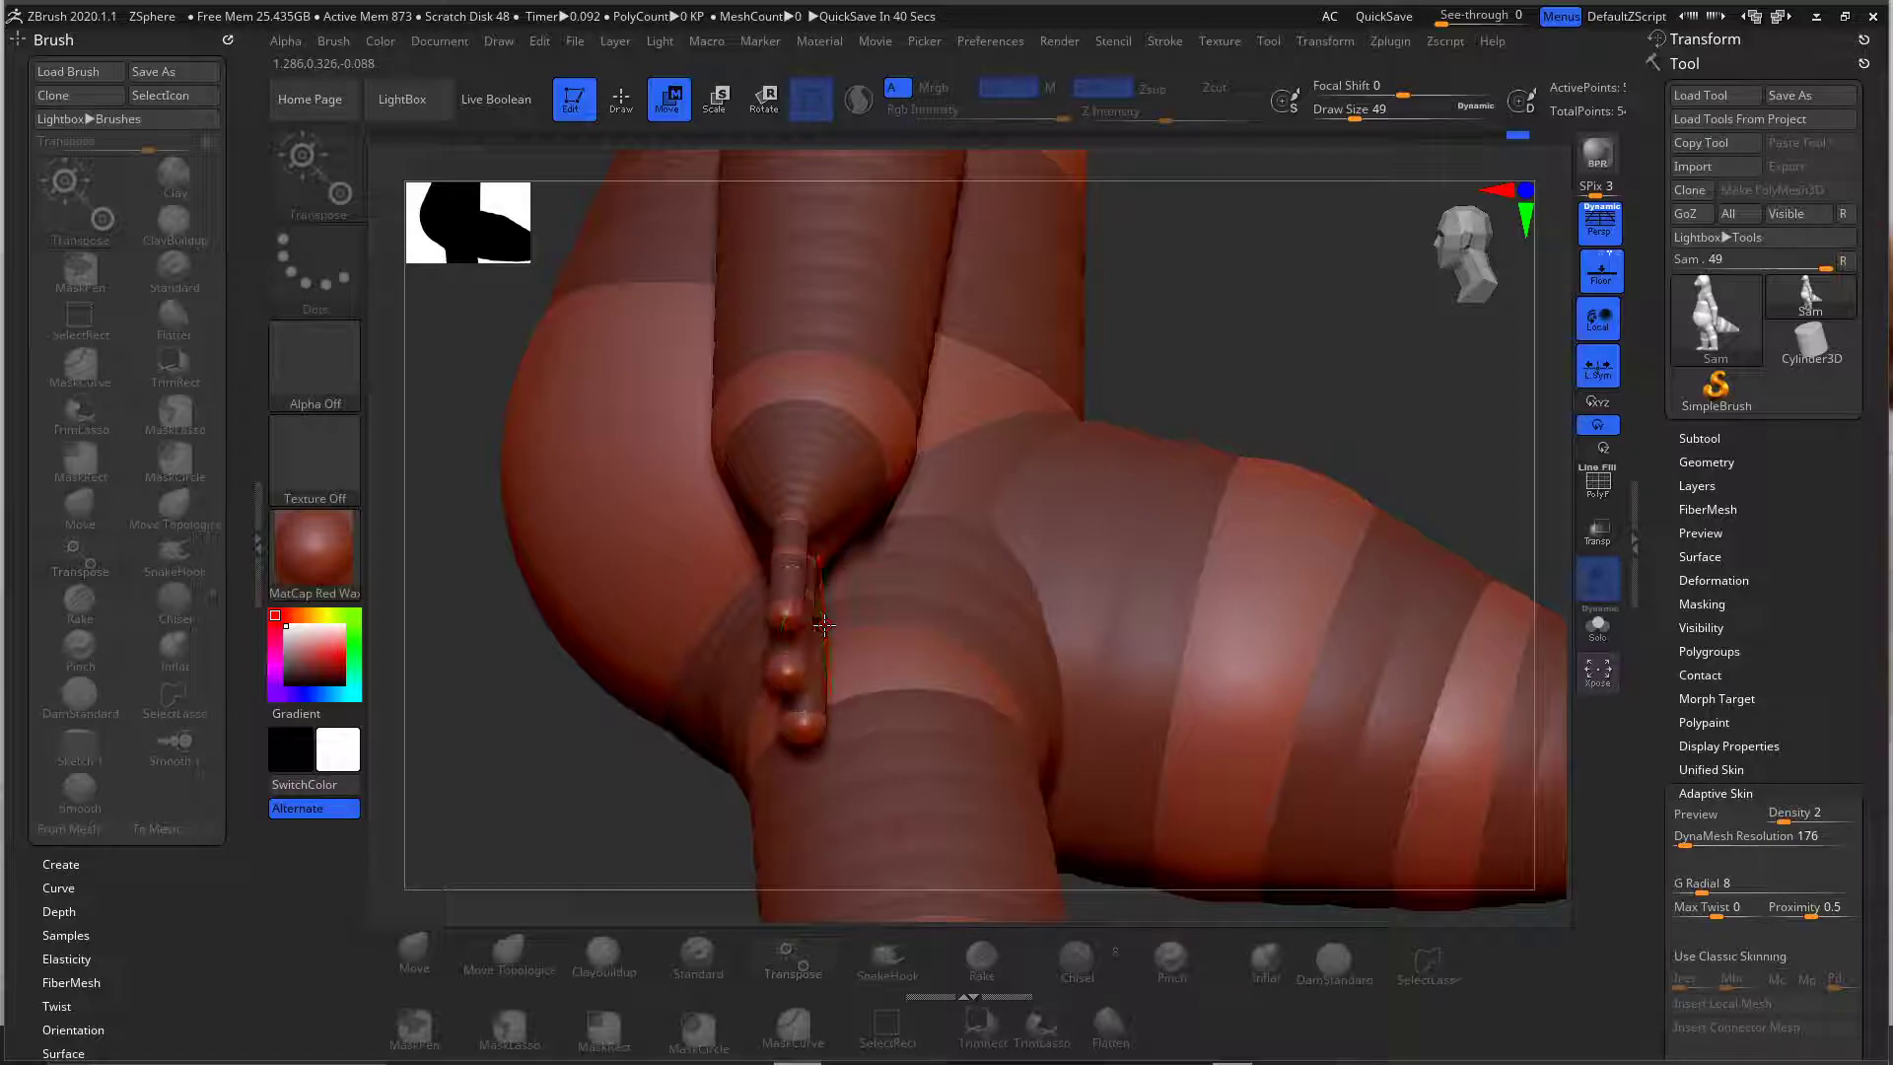
{"action": "left_click_drag", "start_coordinate": [545, 667], "coordinate": [625, 659]}
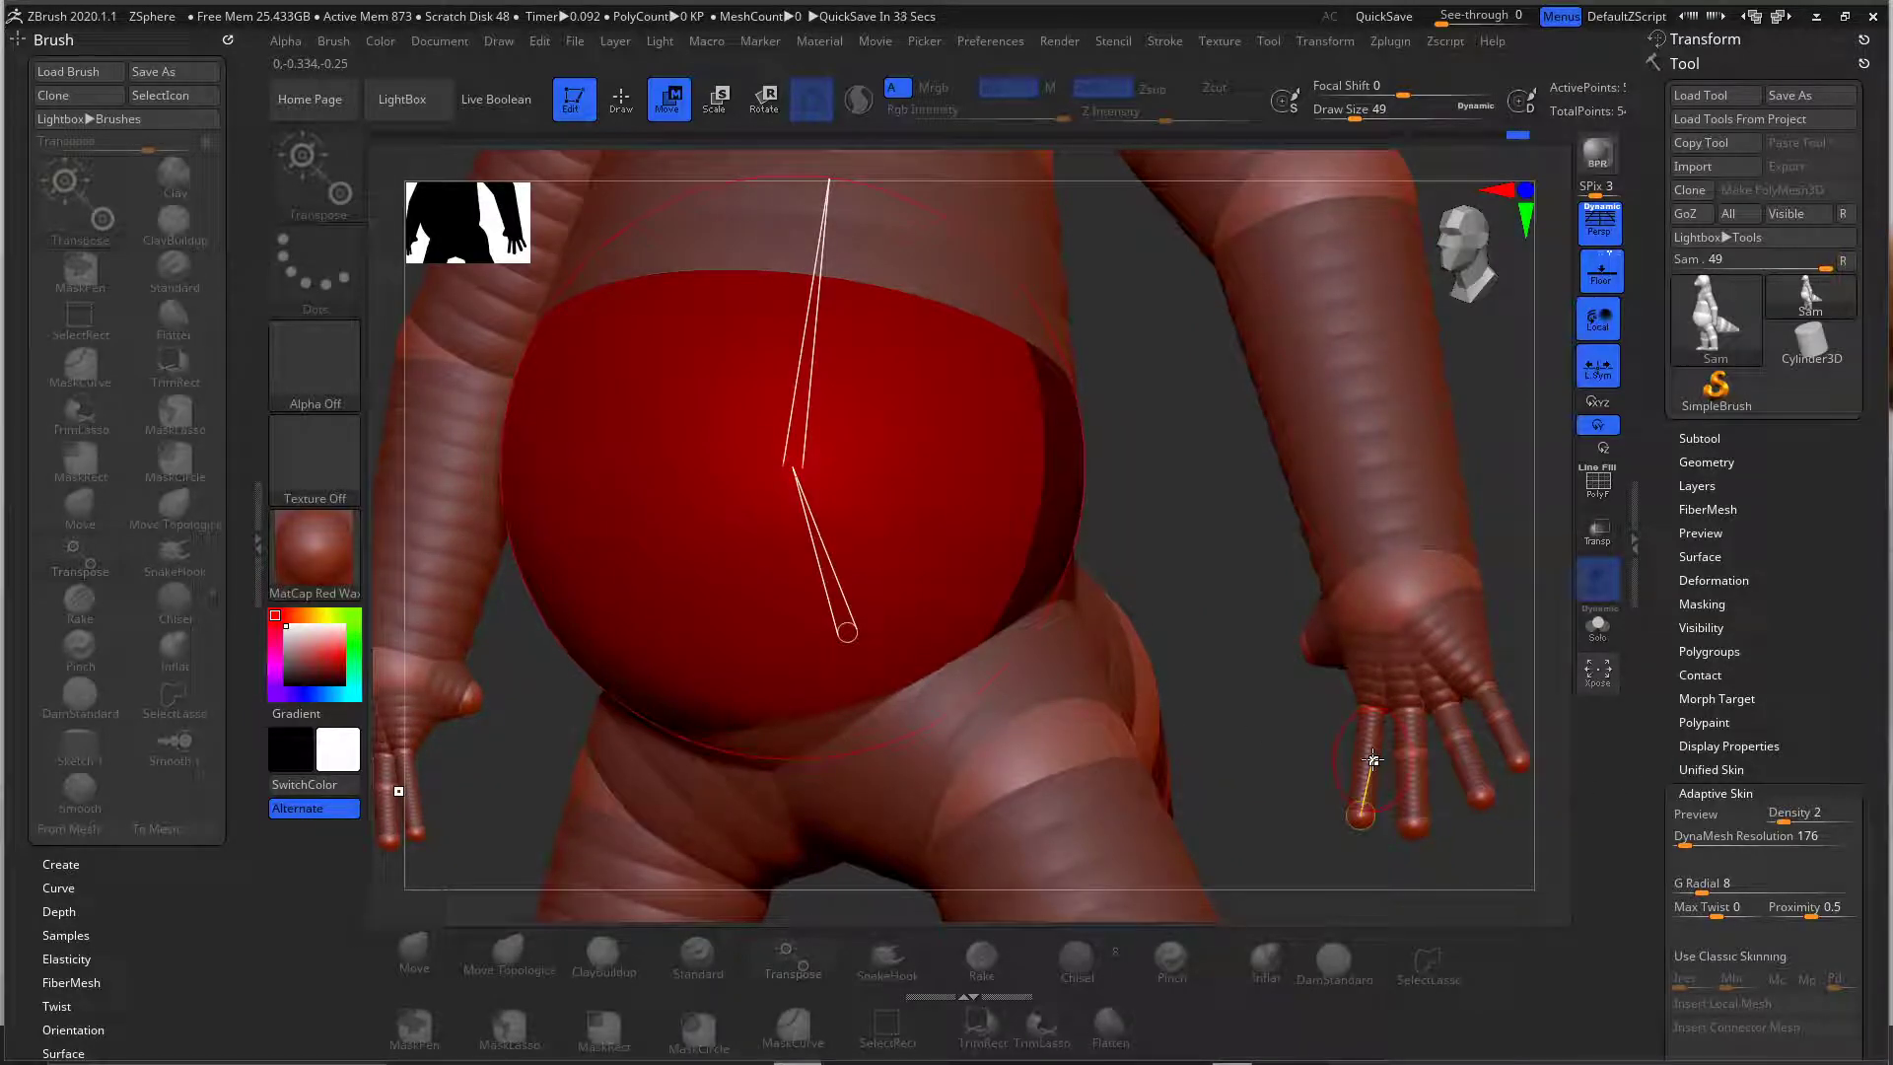
{"action": "key", "text": "q"}
{"action": "left_click", "coordinate": [1365, 755]}
{"action": "left_click_drag", "start_coordinate": [1258, 778], "coordinate": [1107, 388]}
{"action": "key", "text": "w"}
{"action": "left_click_drag", "start_coordinate": [1308, 689], "coordinate": [1309, 662]}
{"action": "left_click_drag", "start_coordinate": [1340, 552], "coordinate": [1460, 724]}
{"action": "key", "text": "f"}
{"action": "left_click_drag", "start_coordinate": [1433, 639], "coordinate": [1282, 656]}
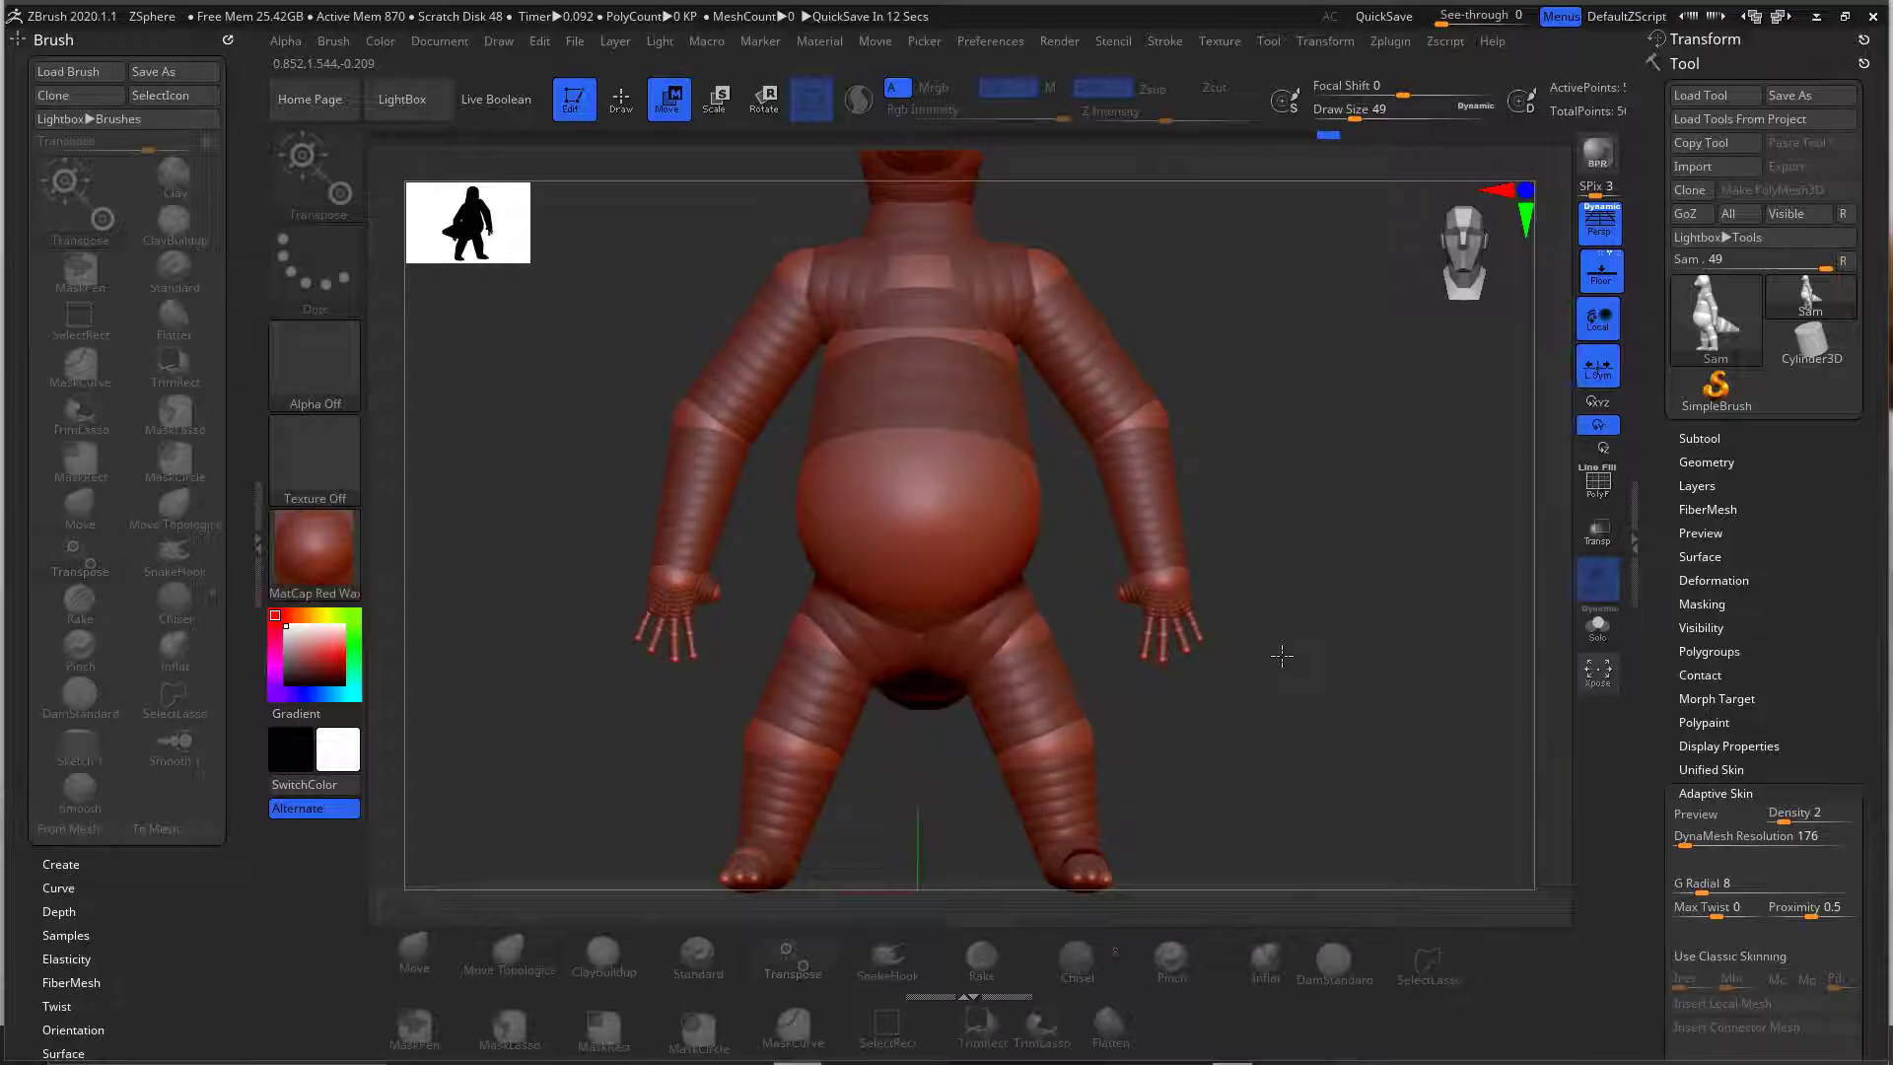
- Preview the adaptive skin, inspect the hand and fingers up close, and return to the ZSphere view
{"action": "left_click", "coordinate": [1710, 824]}
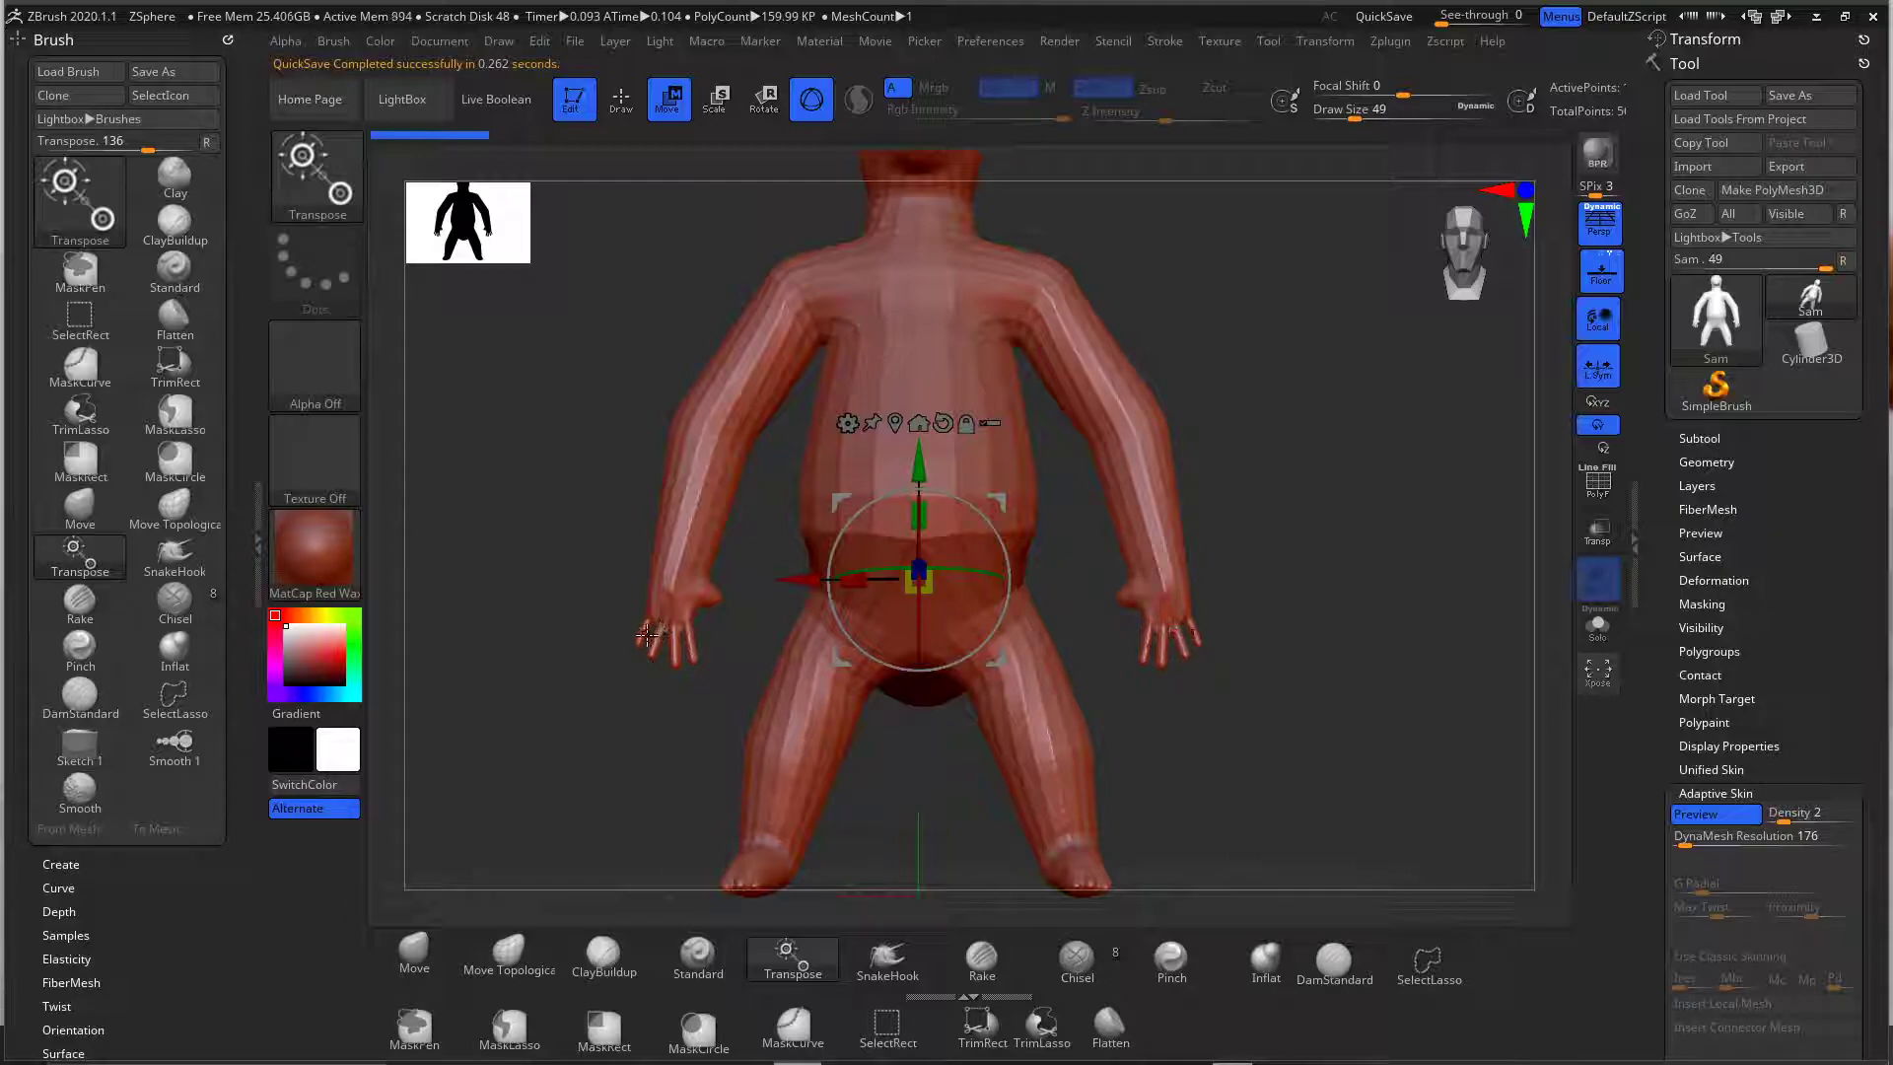
{"action": "right_click_drag", "start_coordinate": [1271, 656], "coordinate": [1569, 643], "text": "ctrl"}
{"action": "right_click_drag", "start_coordinate": [520, 760], "coordinate": [791, 730], "text": "alt"}
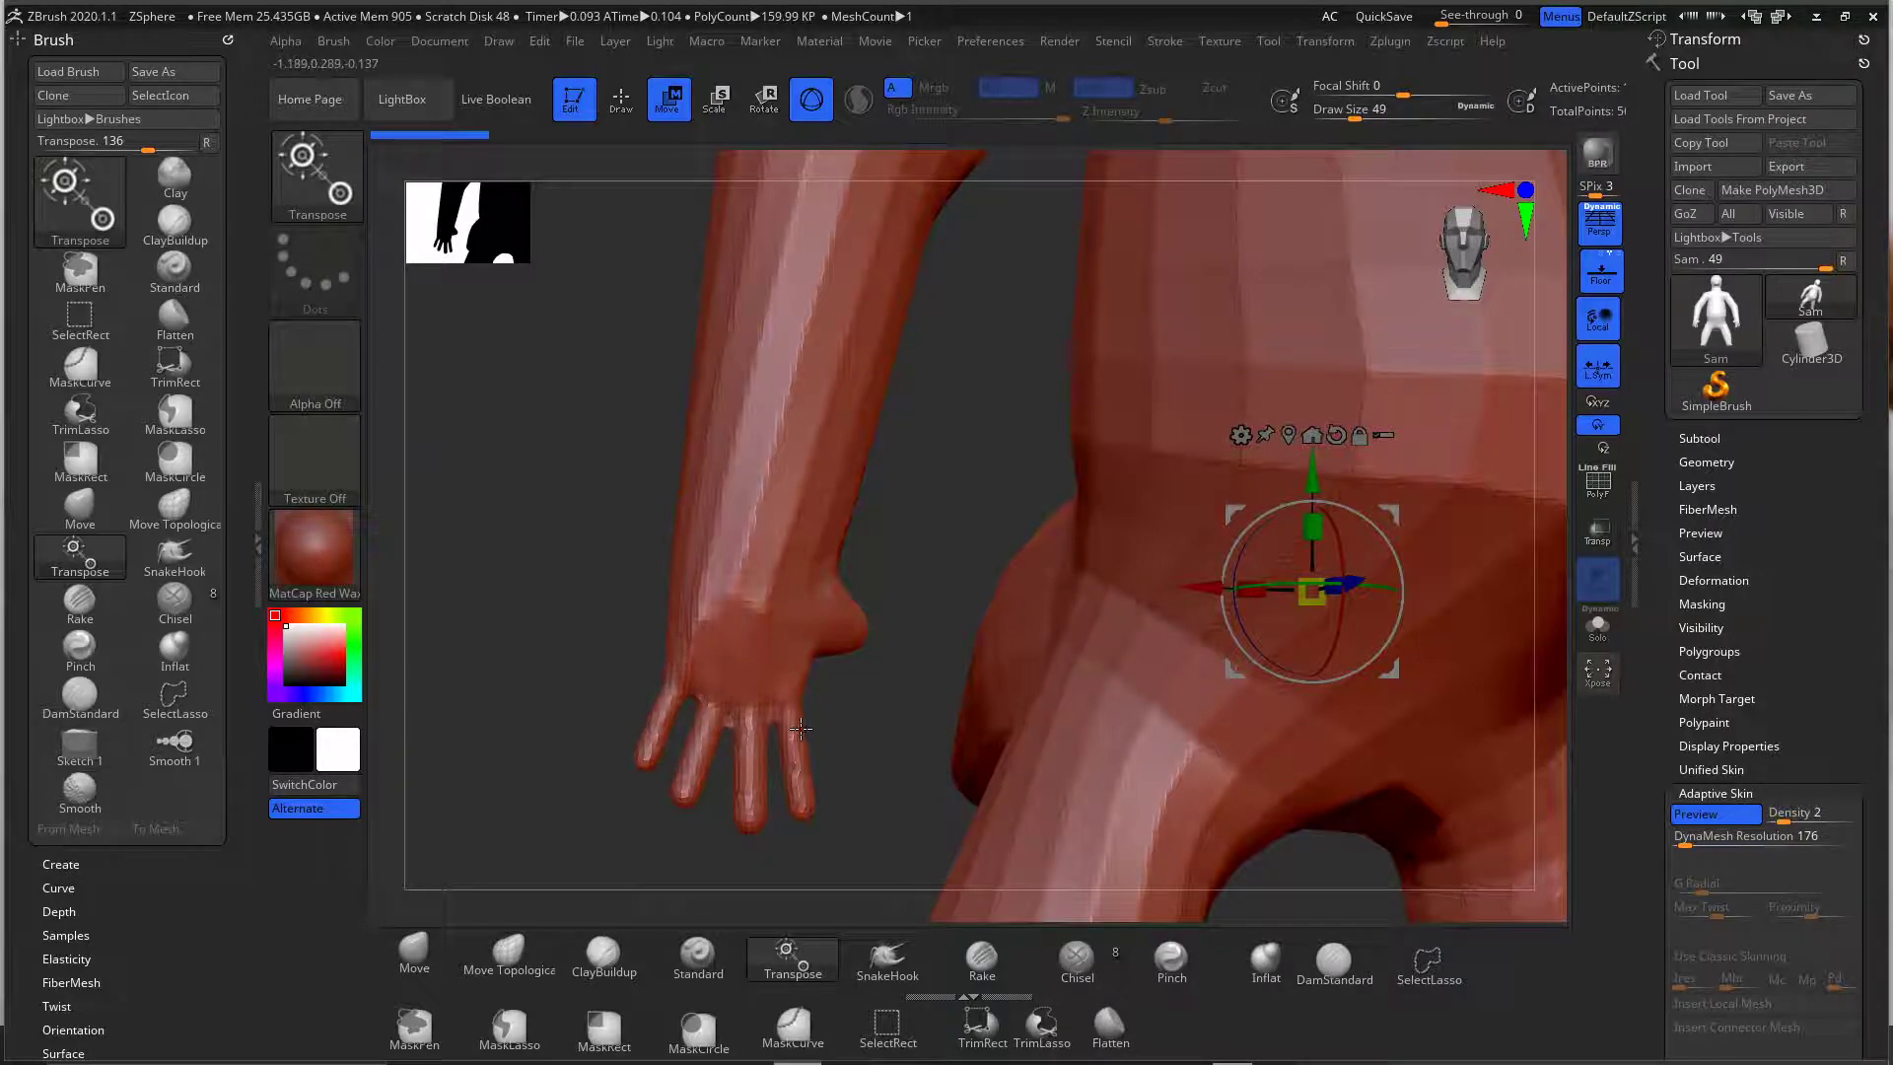
{"action": "left_click", "coordinate": [1705, 815]}
{"action": "left_click_drag", "start_coordinate": [1013, 747], "coordinate": [838, 715]}
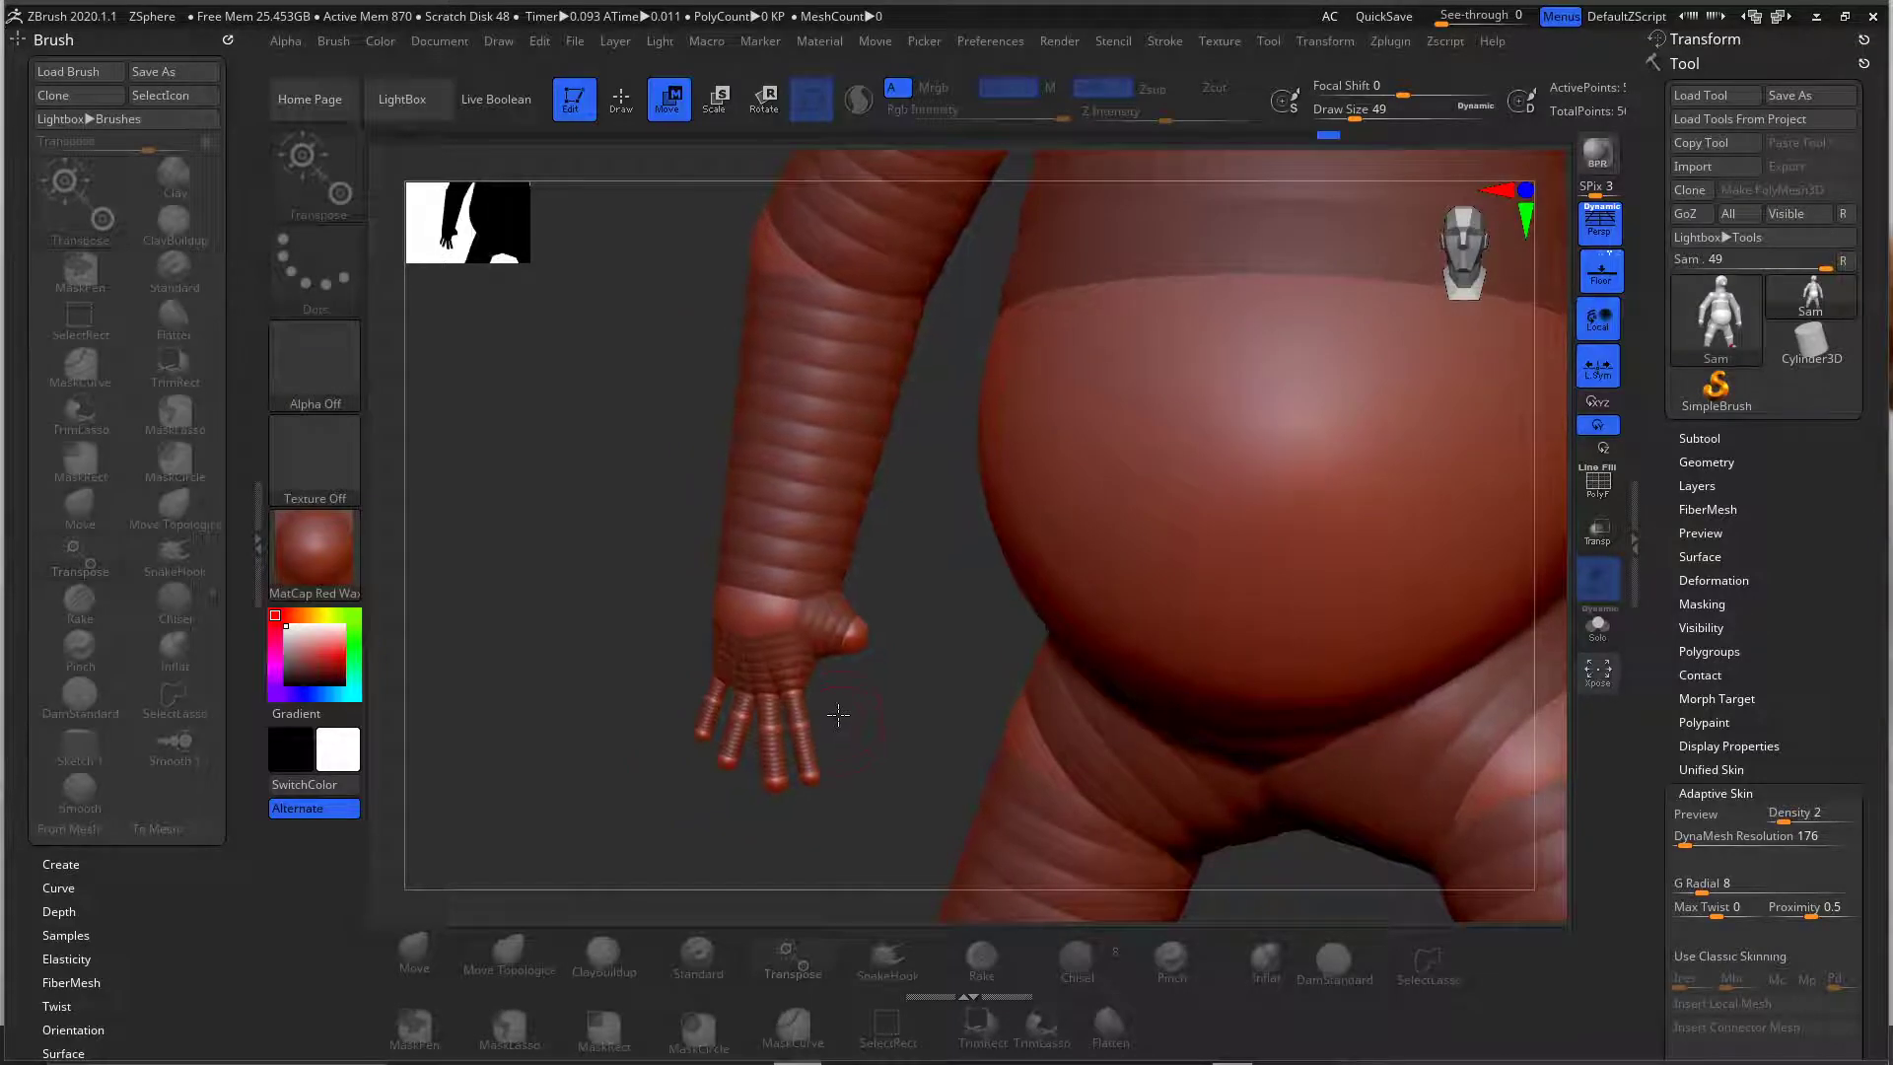
- Add a ZSphere to the end of the thumb and move it downward and outward to extend the thumb
{"action": "key", "text": "q"}
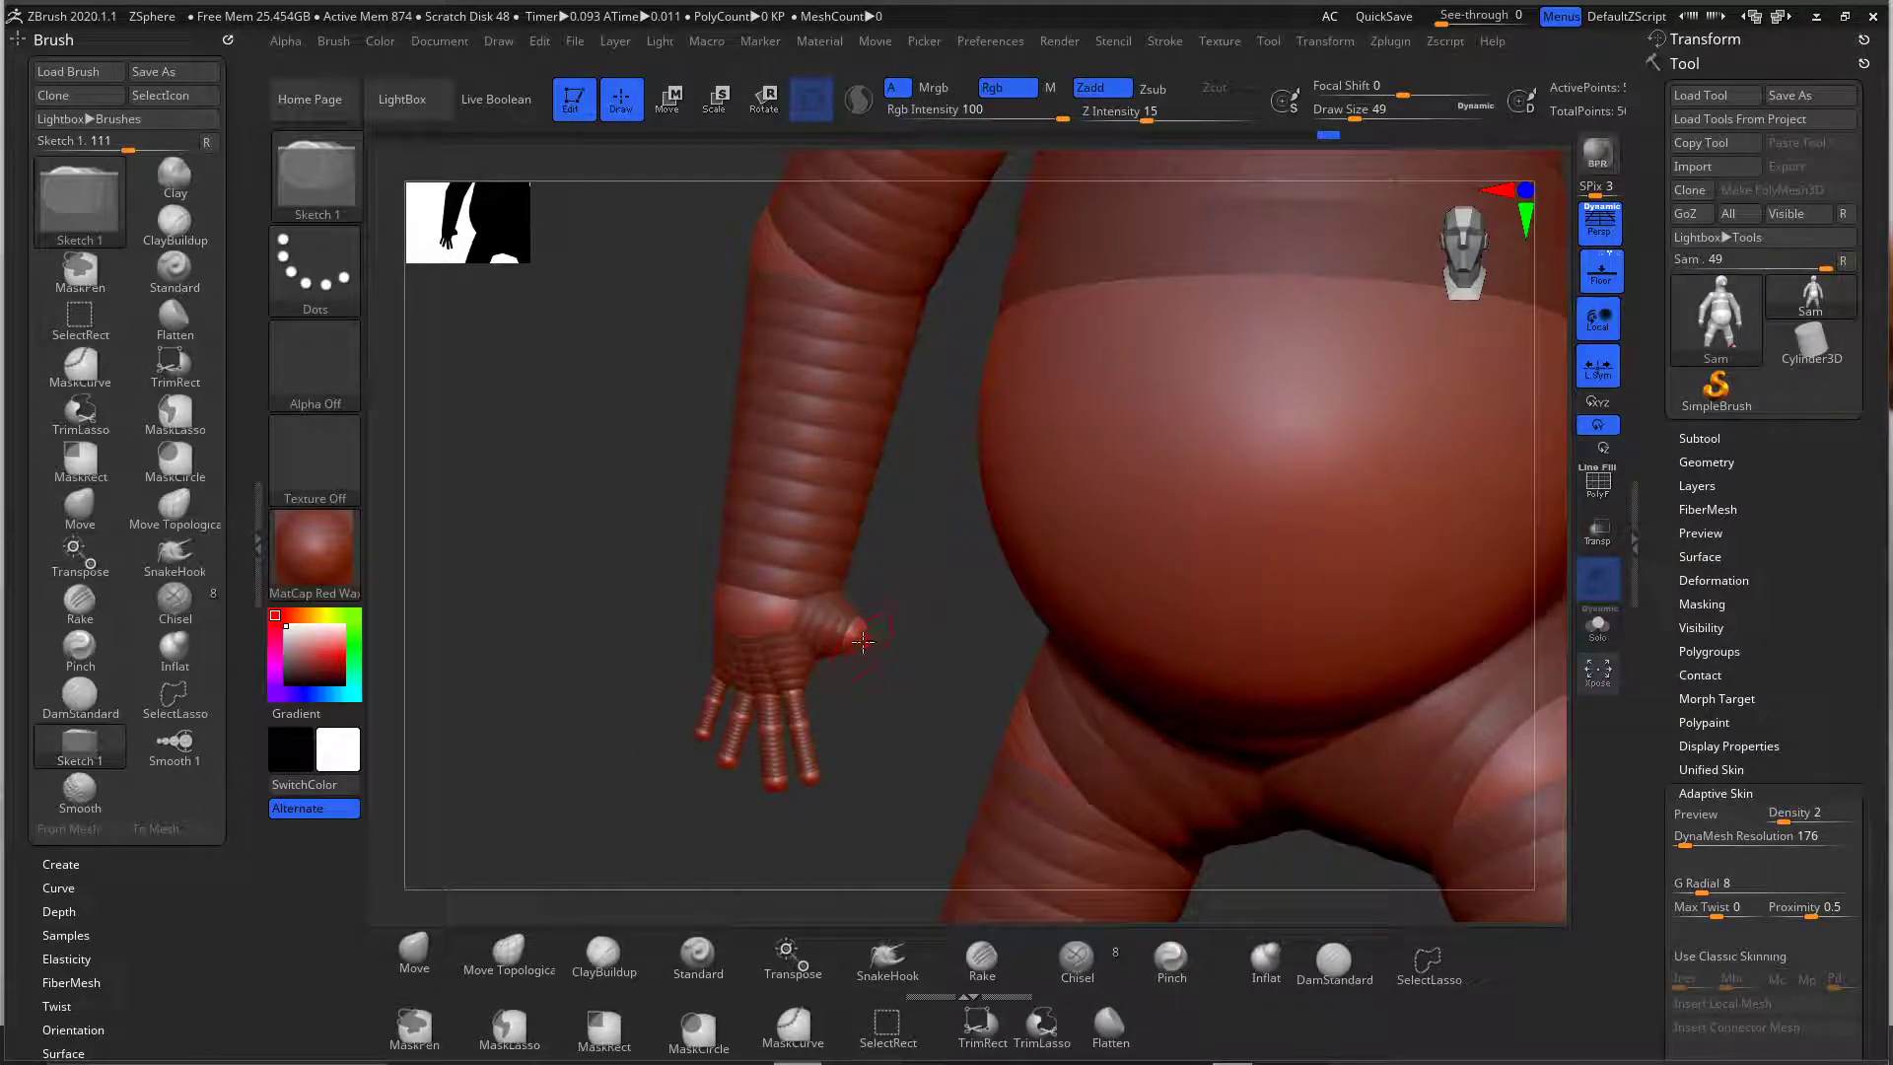
{"action": "left_click_drag", "start_coordinate": [871, 651], "coordinate": [874, 656]}
{"action": "key", "text": "w"}
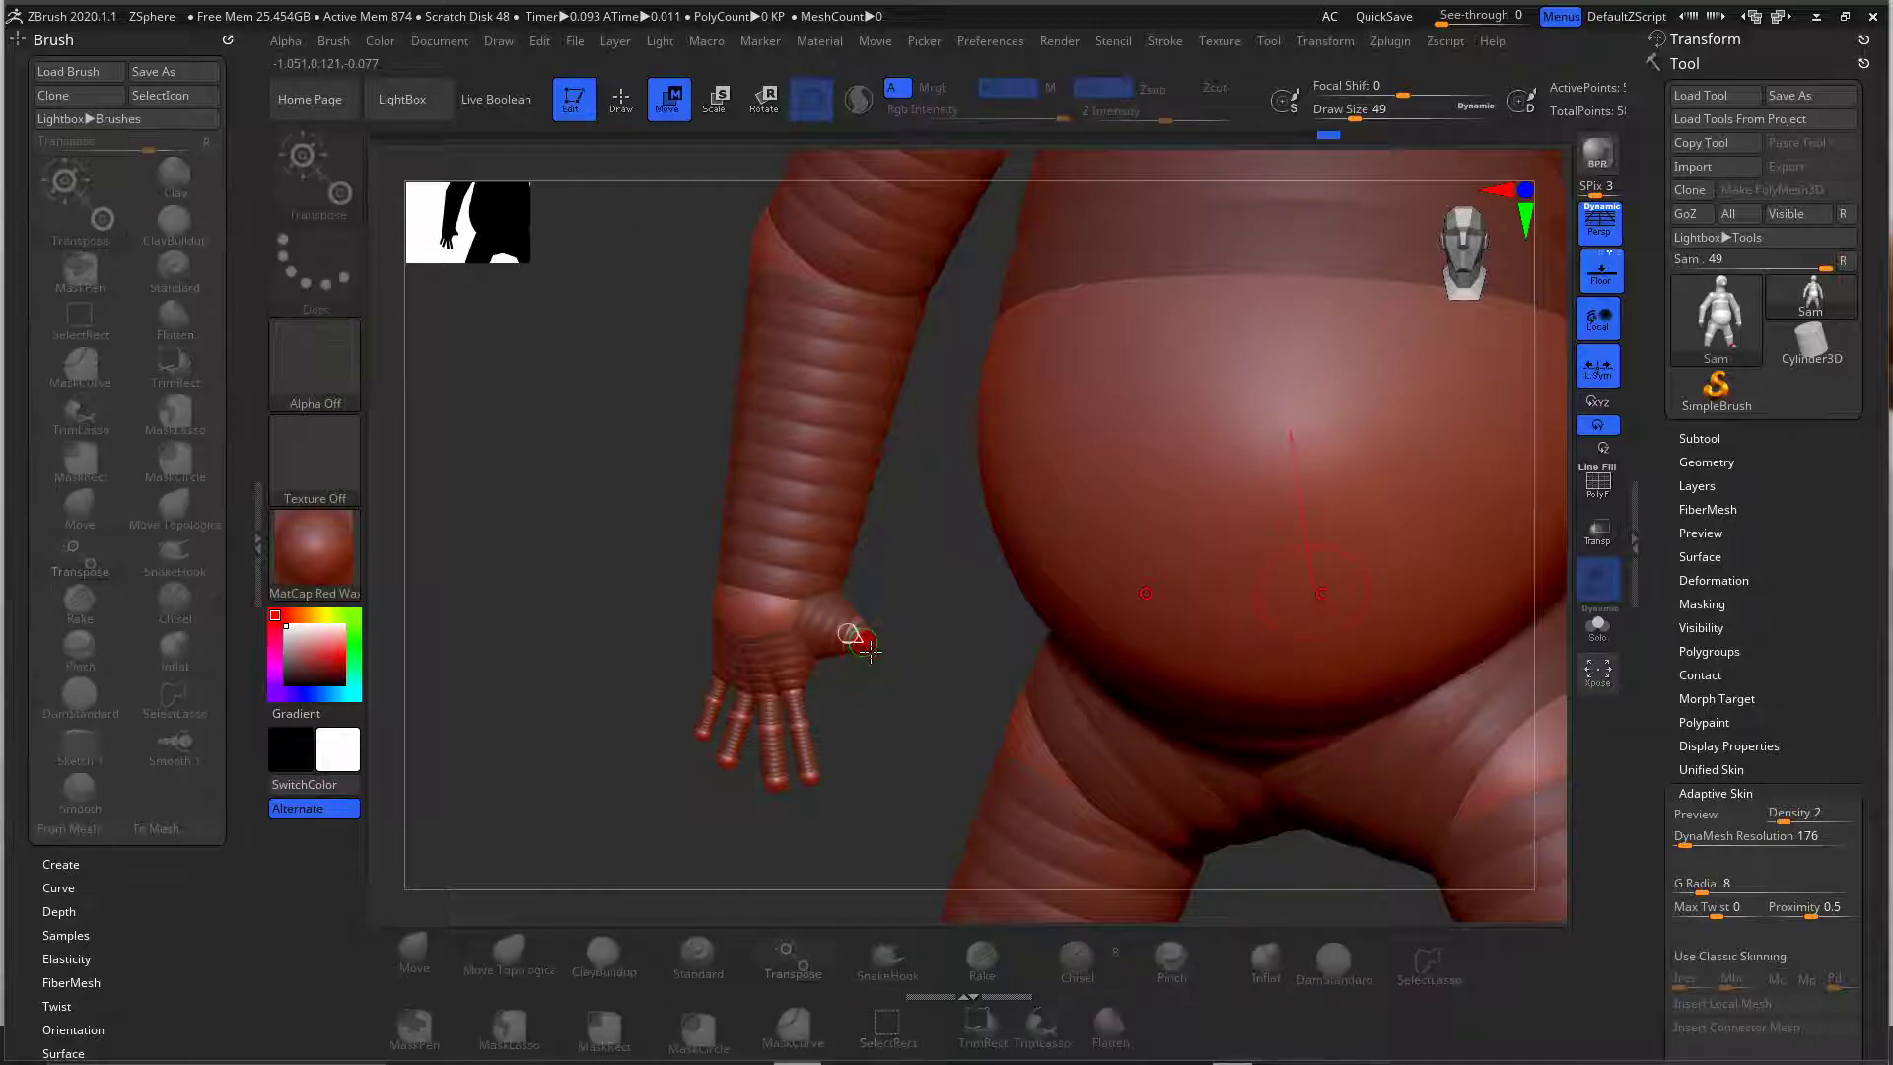
{"action": "mouse_move", "coordinate": [870, 648]}
{"action": "left_mouse_down"}
{"action": "mouse_move", "coordinate": [840, 712]}
{"action": "mouse_move", "coordinate": [899, 735]}
{"action": "mouse_move", "coordinate": [961, 639]}
{"action": "mouse_move", "coordinate": [878, 704]}
{"action": "left_mouse_up"}
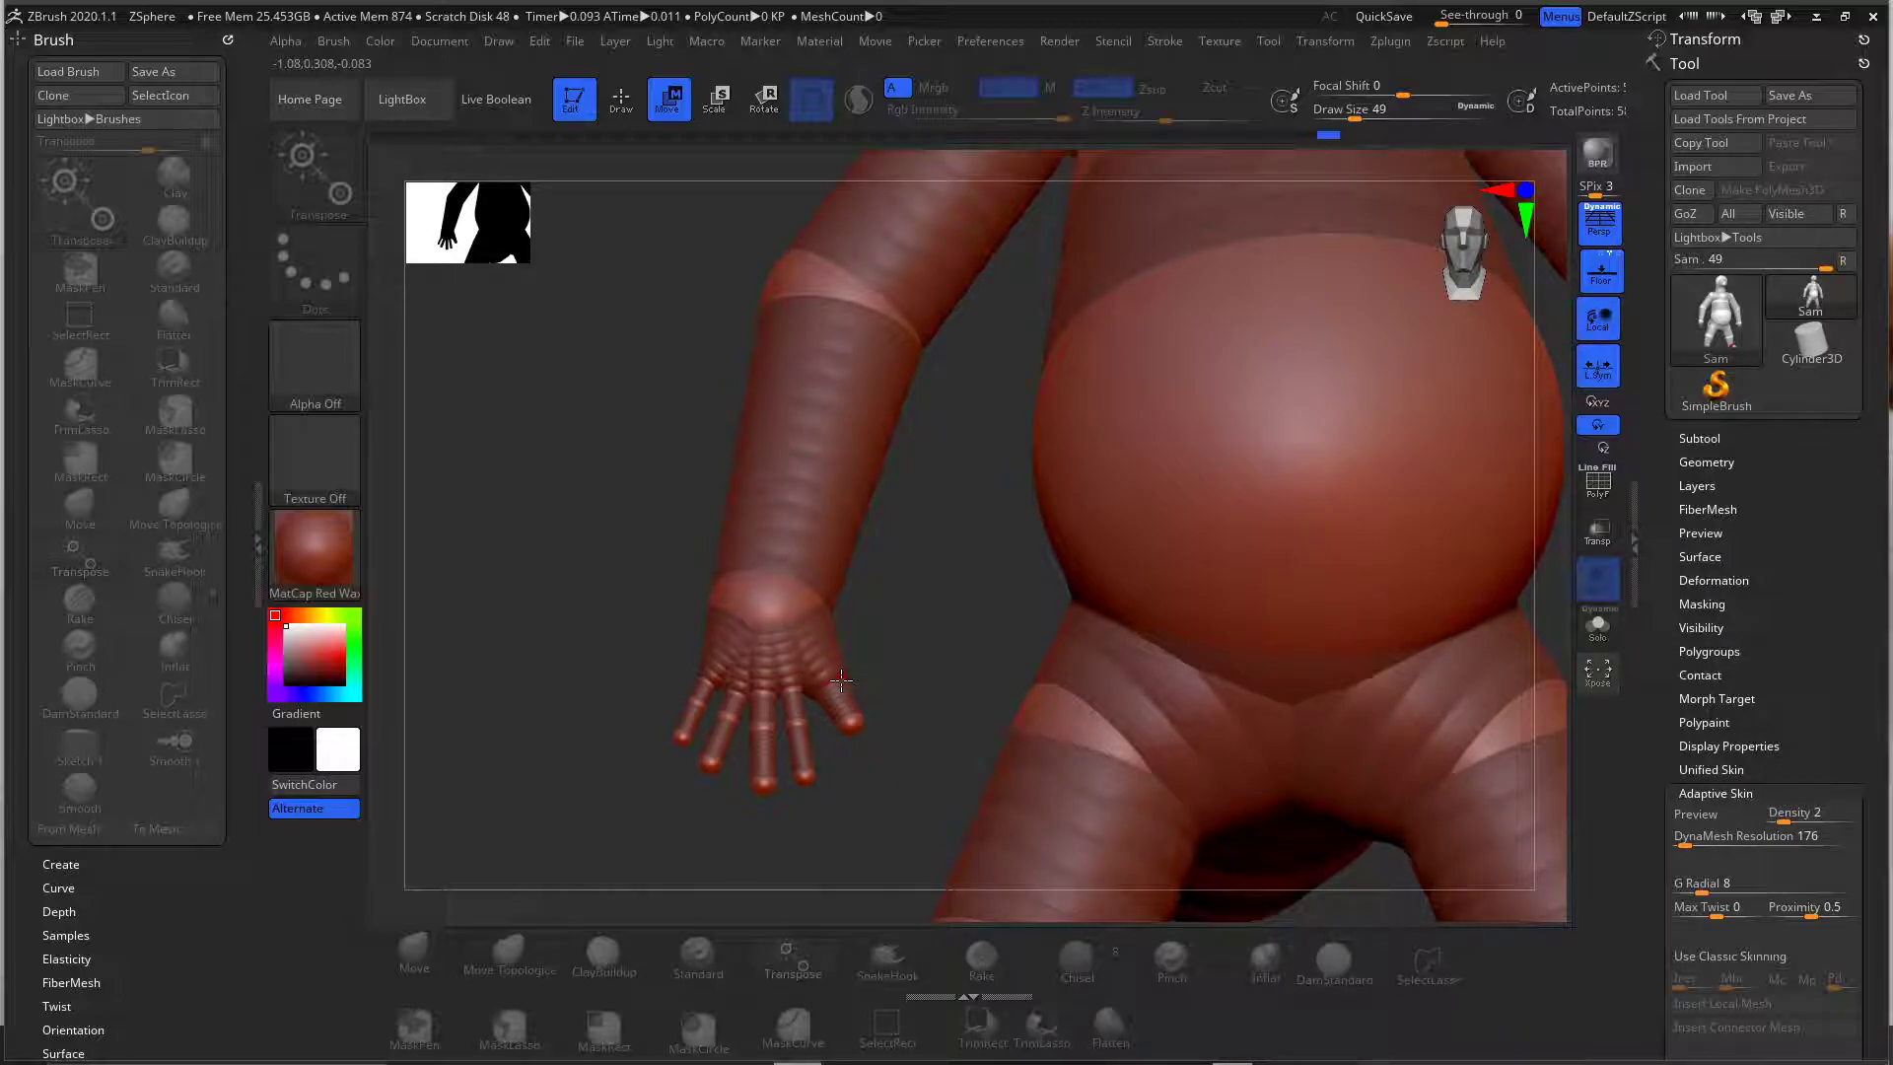
{"action": "left_click_drag", "start_coordinate": [842, 688], "coordinate": [850, 706]}
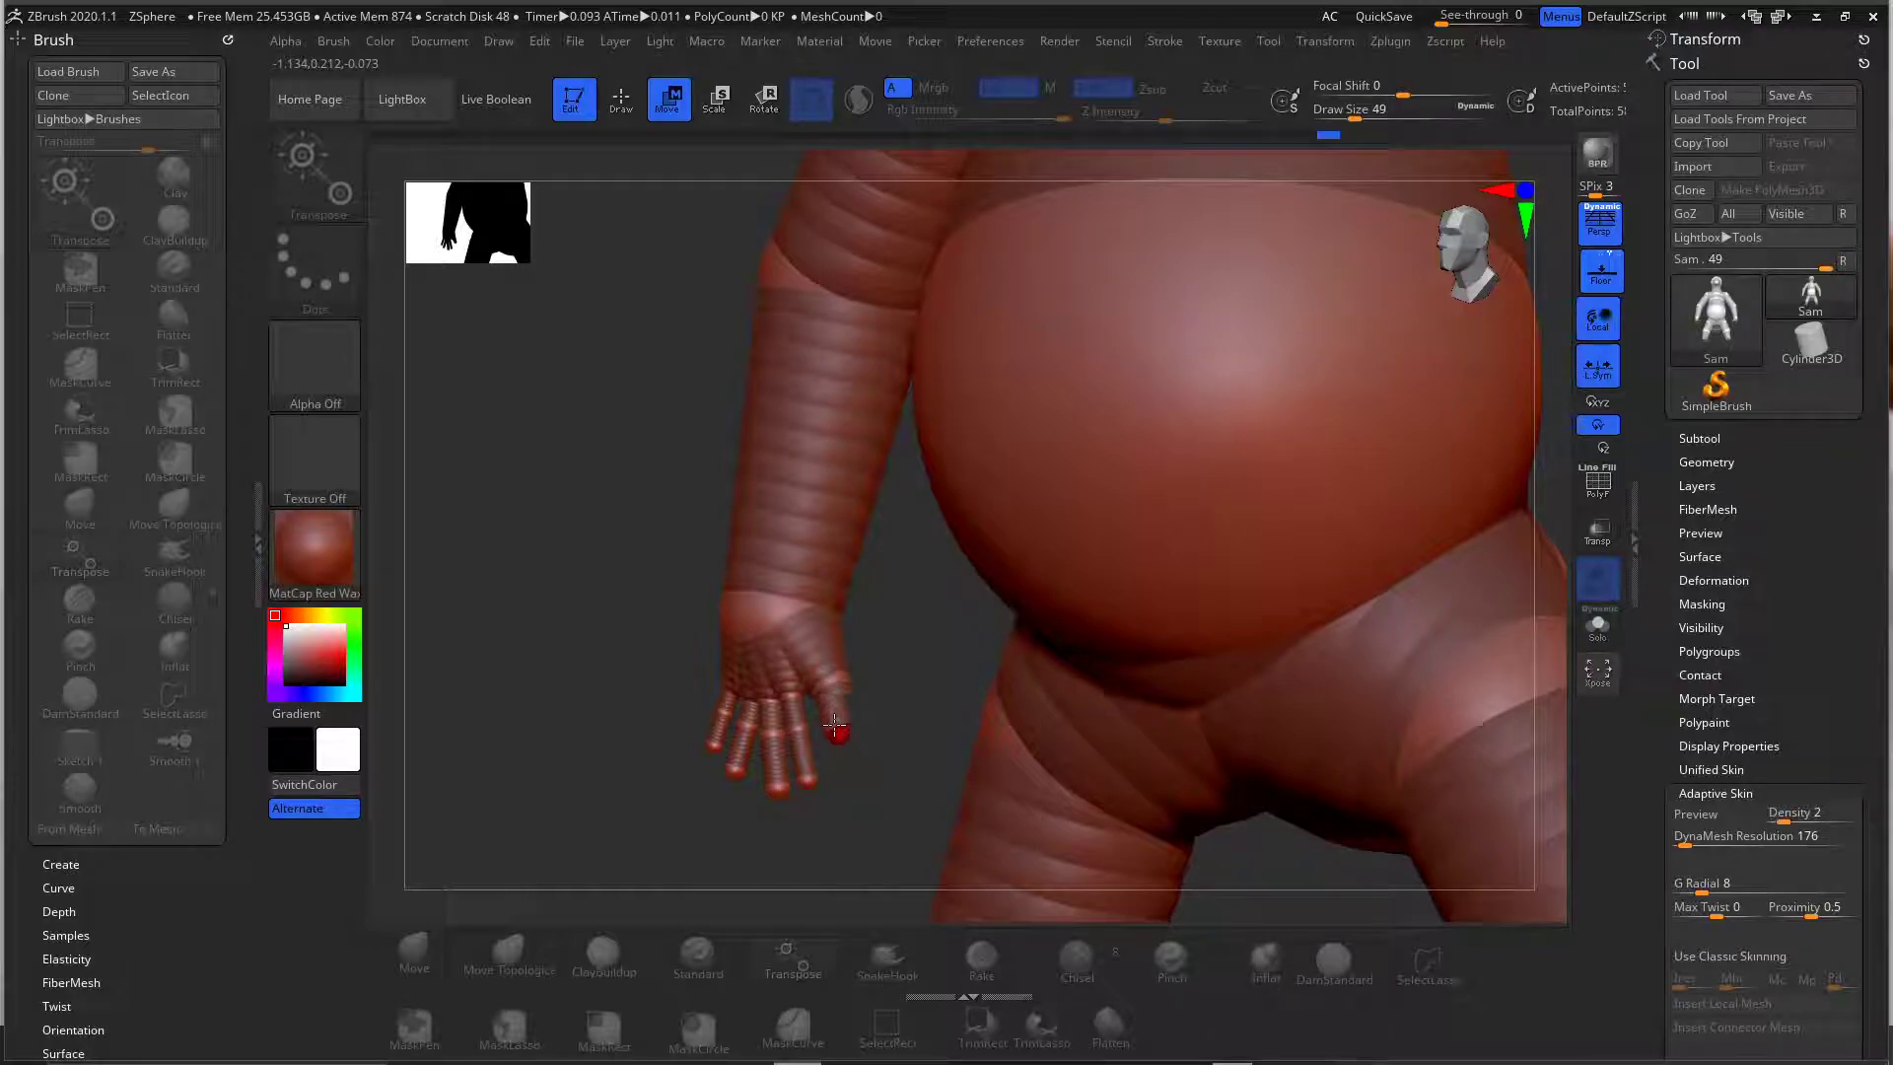
{"action": "left_click_drag", "start_coordinate": [855, 718], "coordinate": [822, 675]}
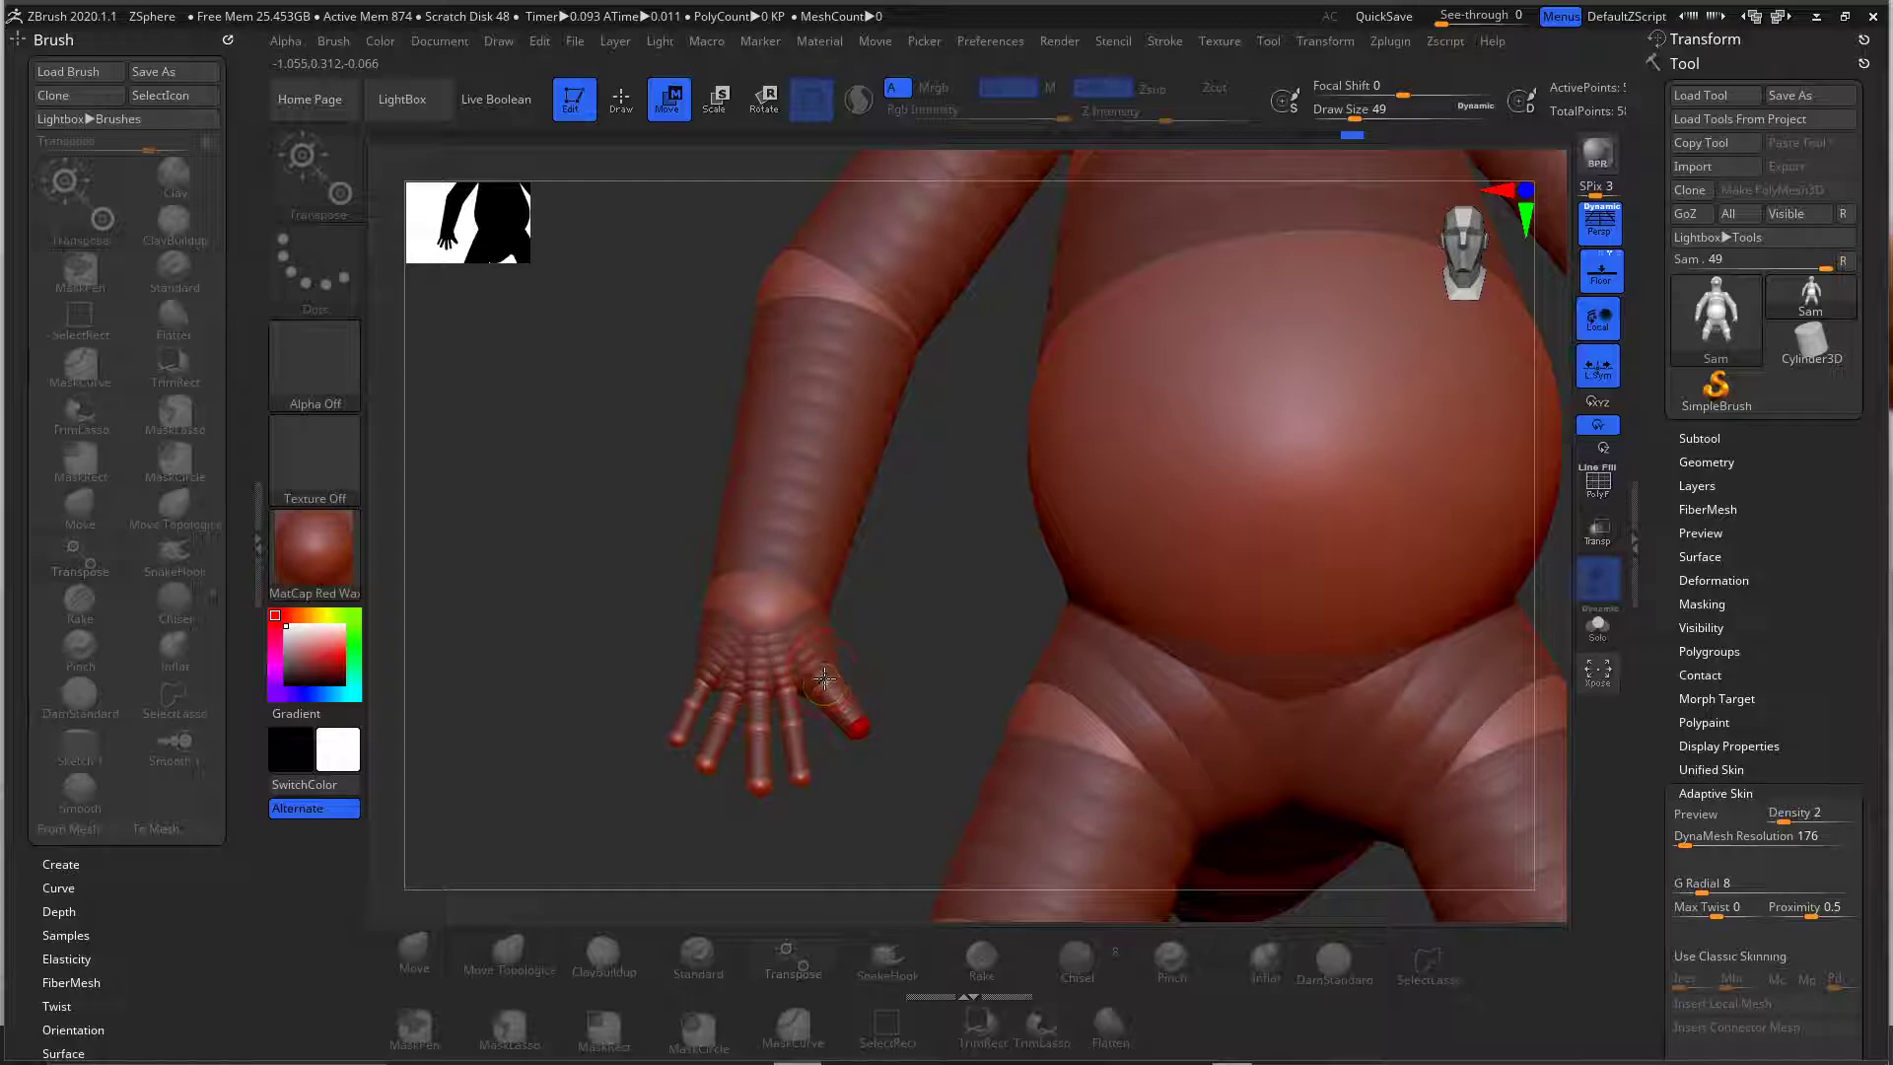
{"action": "left_click_drag", "start_coordinate": [806, 649], "coordinate": [843, 712]}
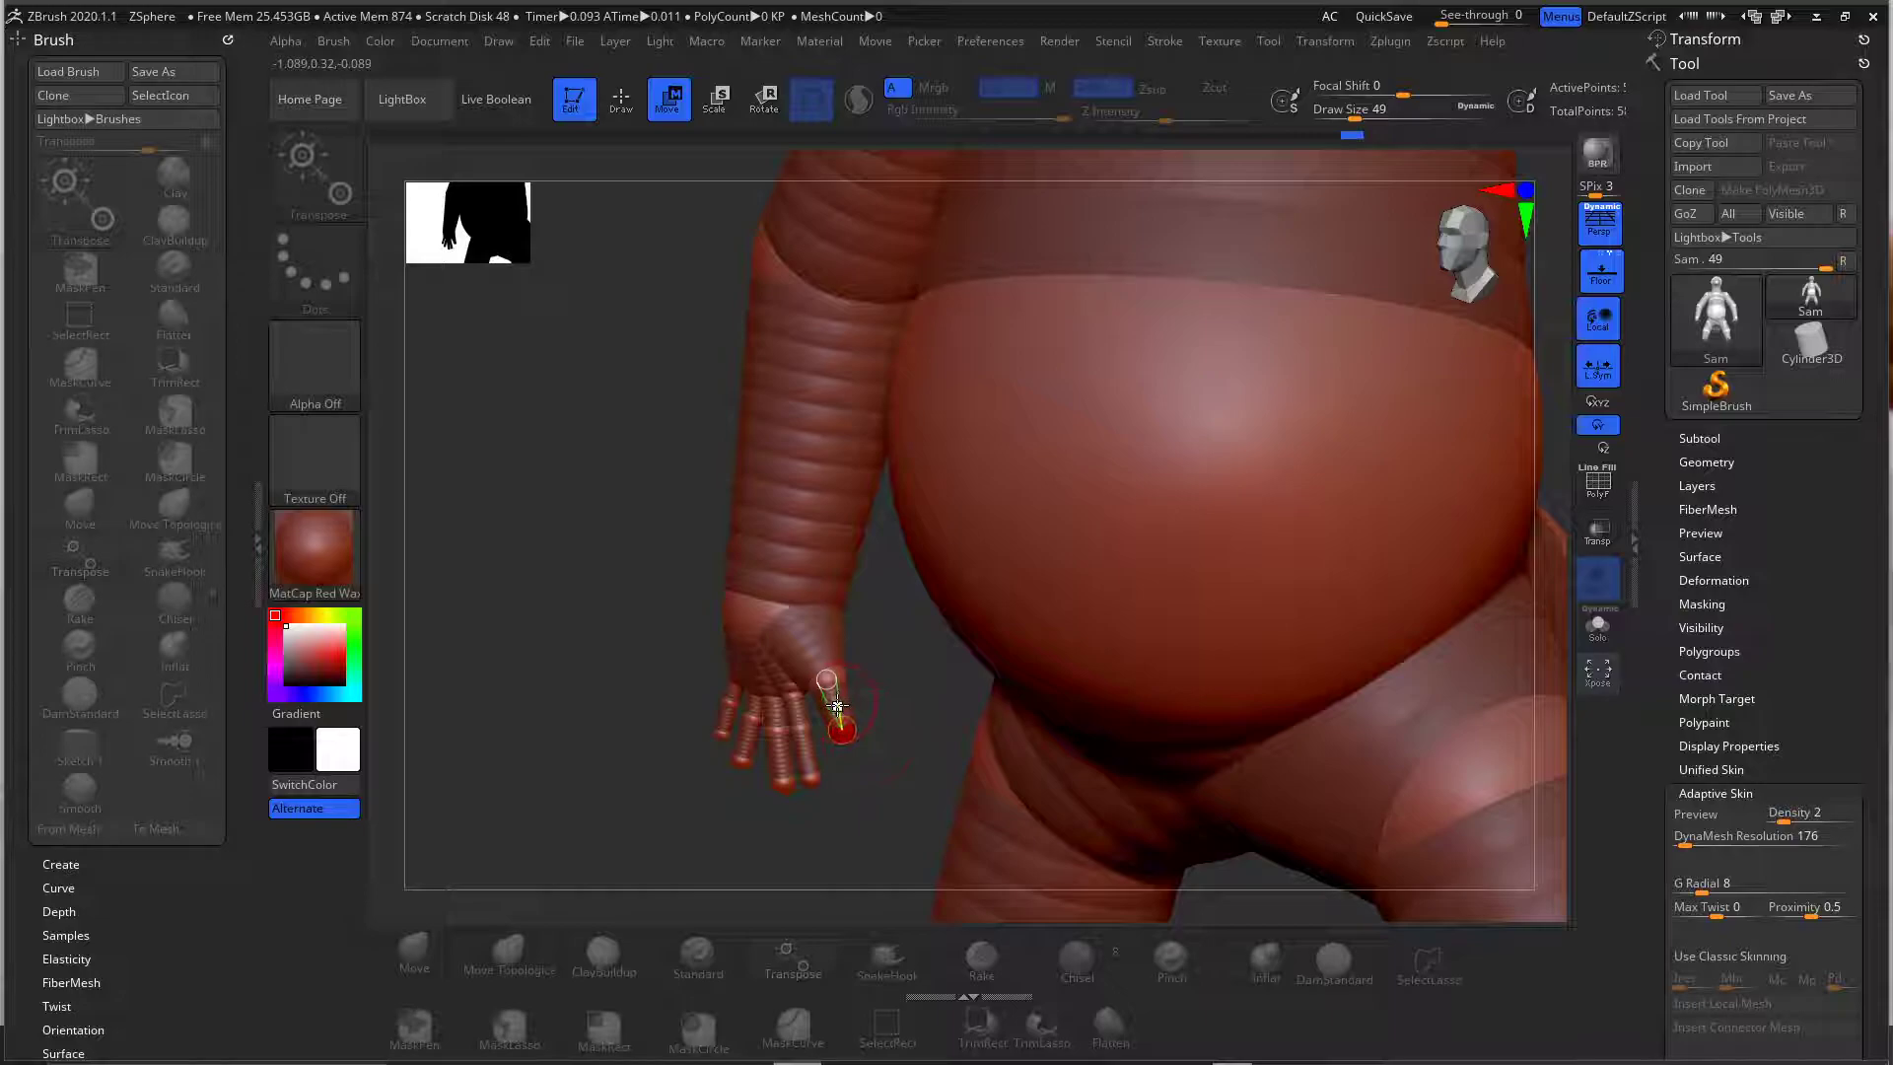
- Insert a middle joint ZSphere in the thumb and adjust the positions of the thumb and neighbouring finger
{"action": "key", "text": "q"}
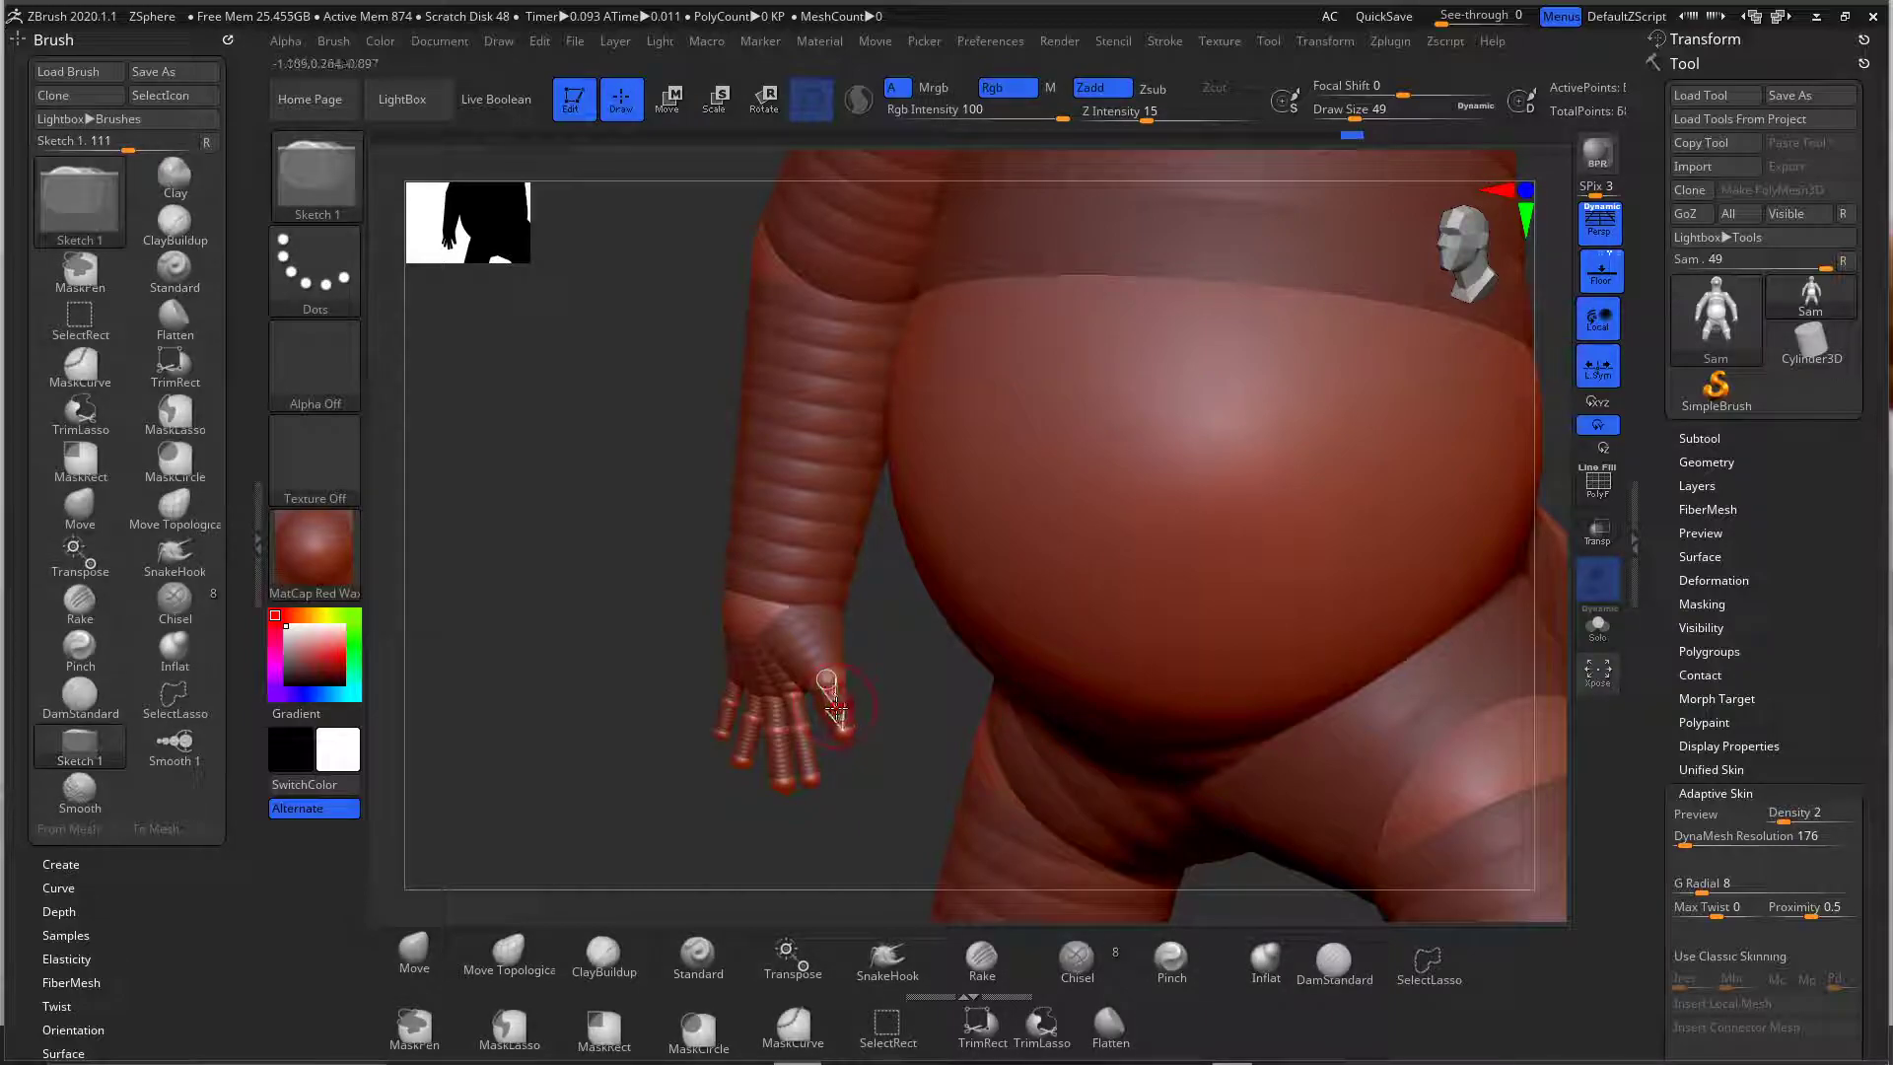
{"action": "left_click_drag", "start_coordinate": [885, 740], "coordinate": [833, 707]}
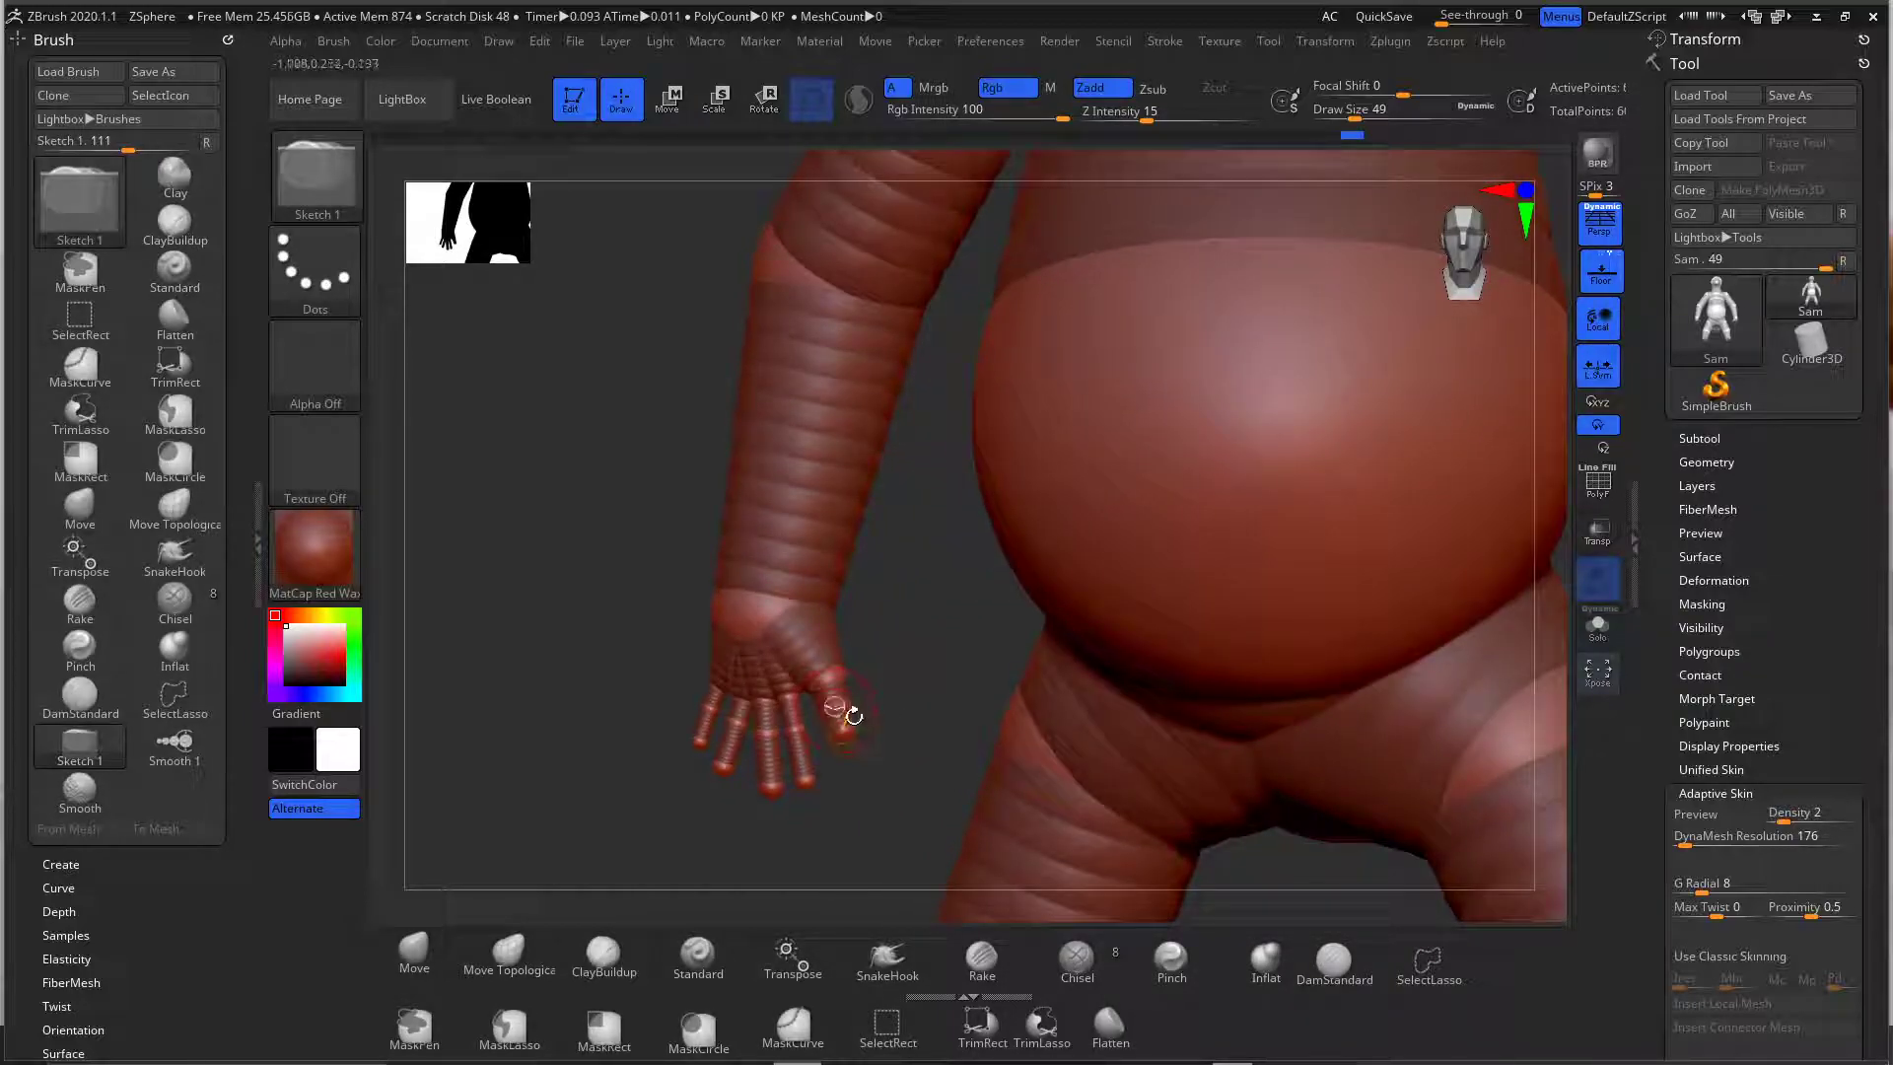
{"action": "left_click_drag", "start_coordinate": [884, 720], "coordinate": [918, 702]}
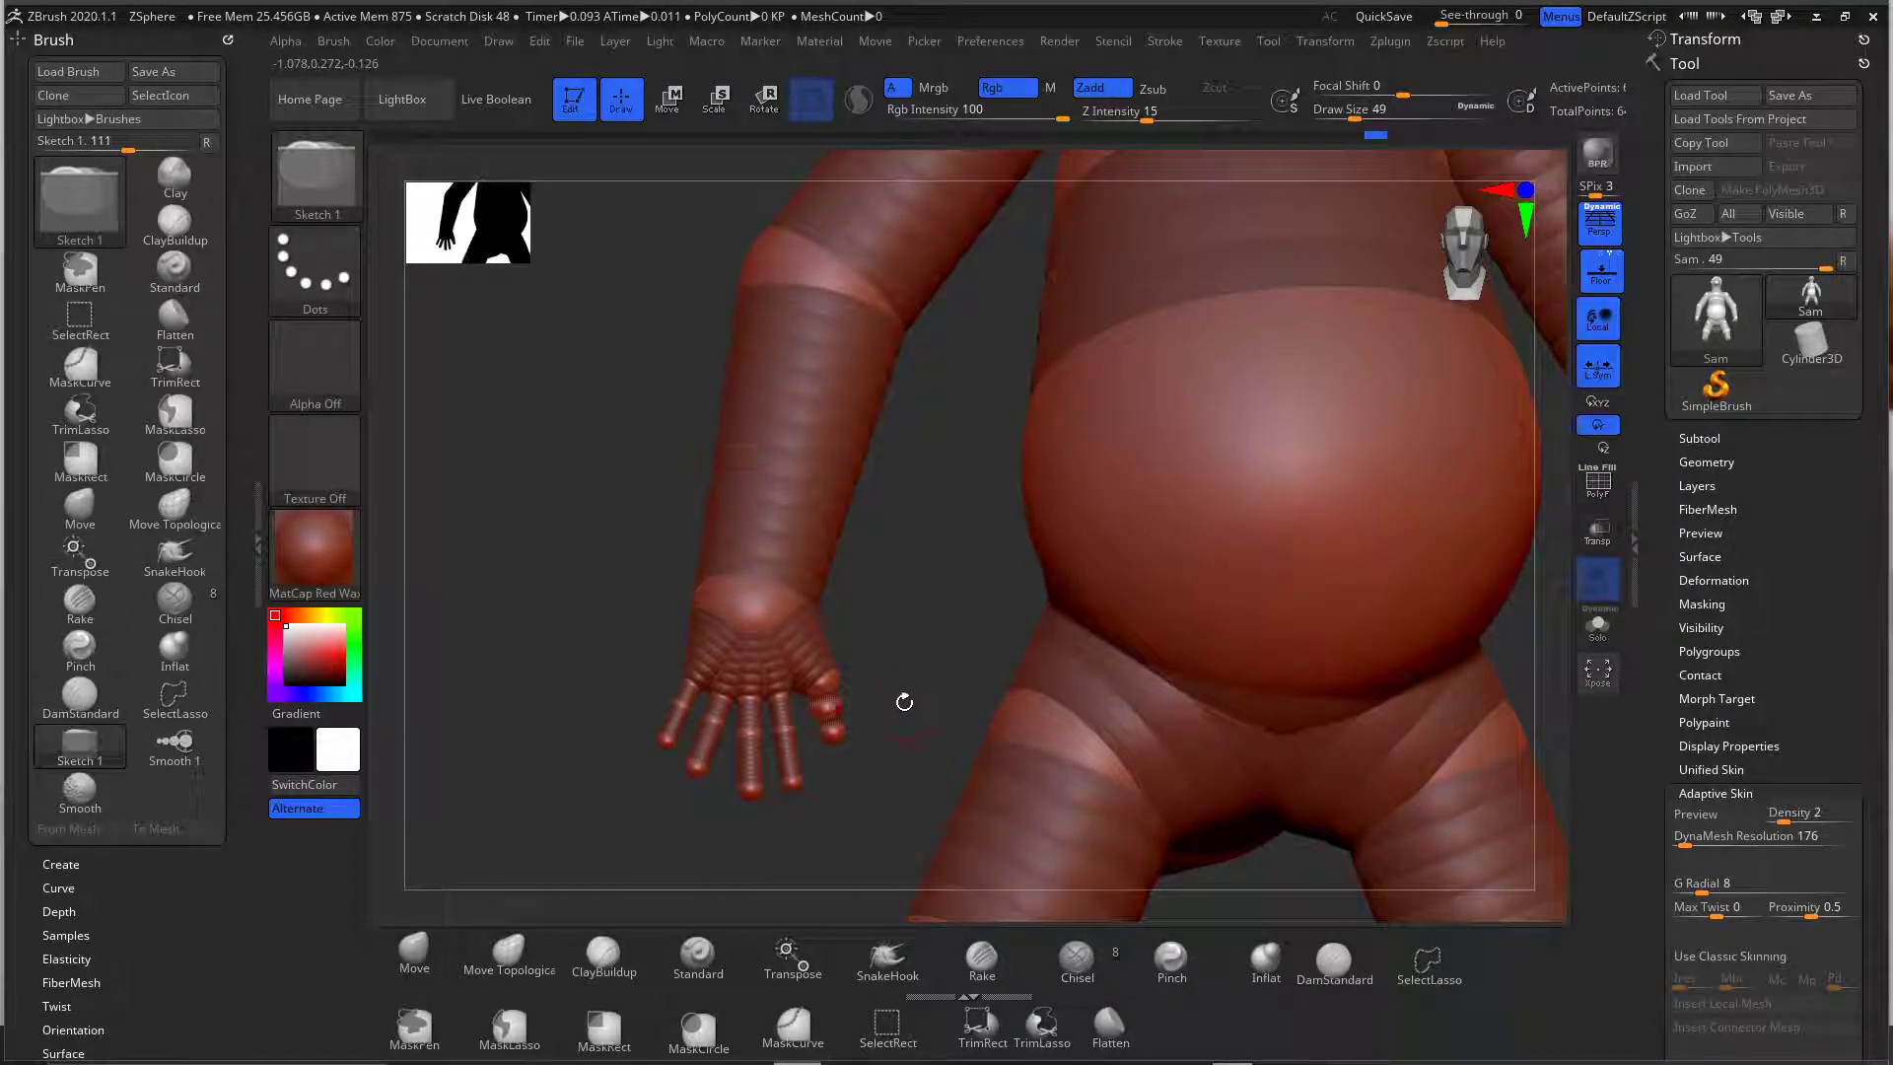
{"action": "left_click_drag", "start_coordinate": [921, 698], "coordinate": [868, 728]}
{"action": "key", "text": "w"}
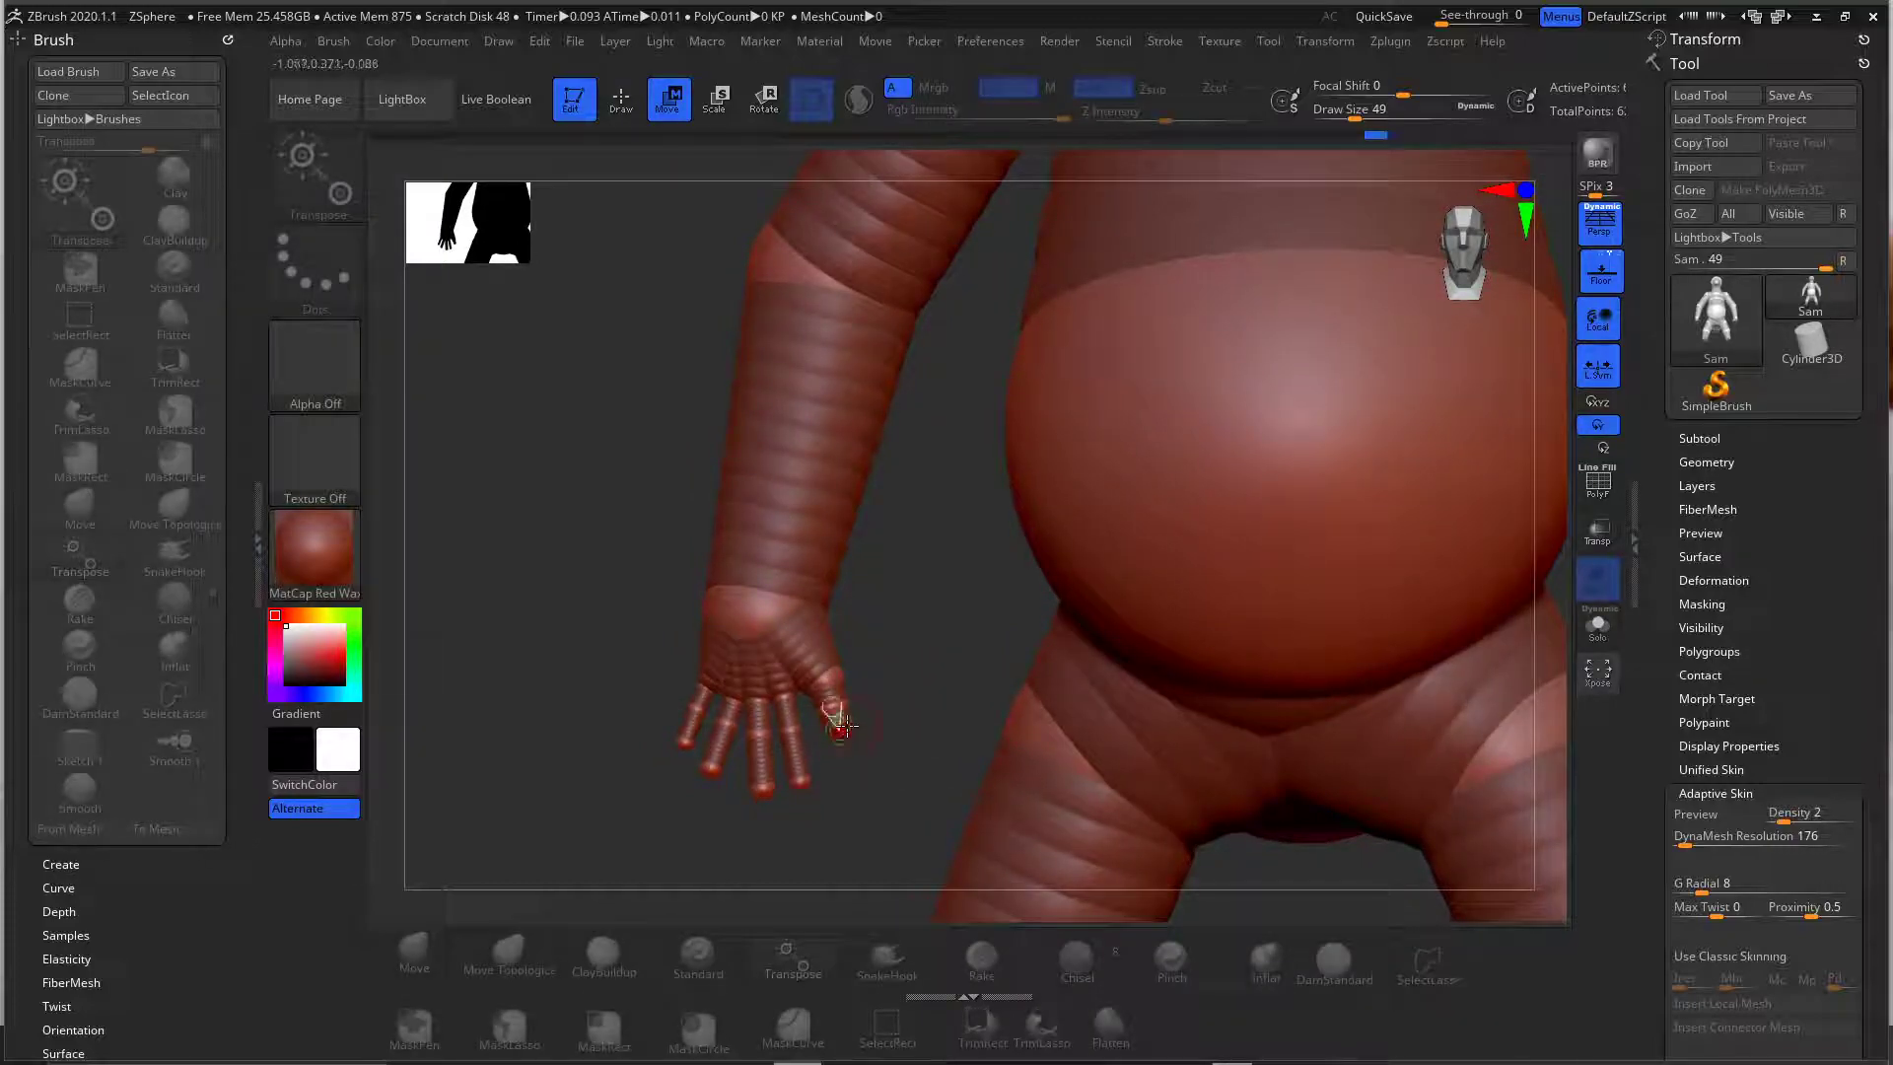
{"action": "left_click_drag", "start_coordinate": [846, 772], "coordinate": [874, 774]}
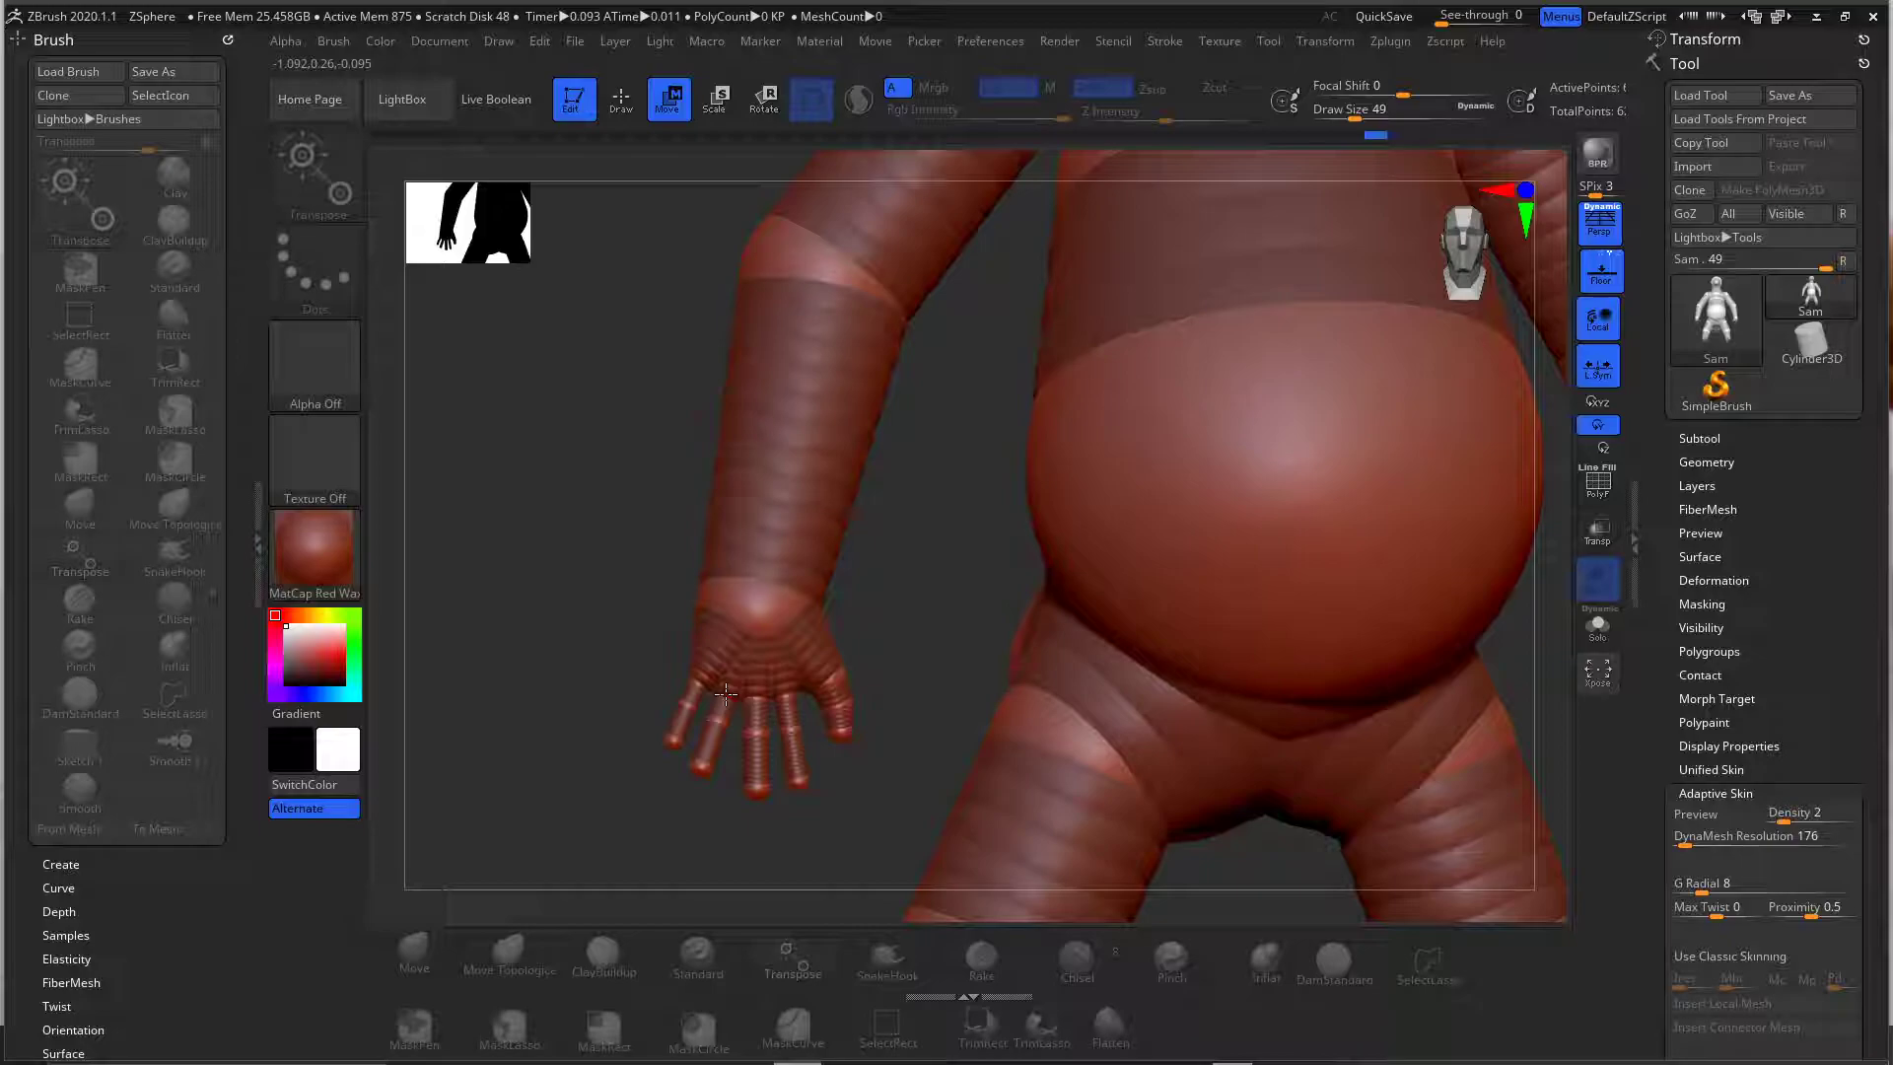
{"action": "left_click_drag", "start_coordinate": [725, 694], "coordinate": [756, 609]}
- Preview the adaptive skin to check the hand and thumb from the front and an angled view
{"action": "left_click", "coordinate": [1714, 795]}
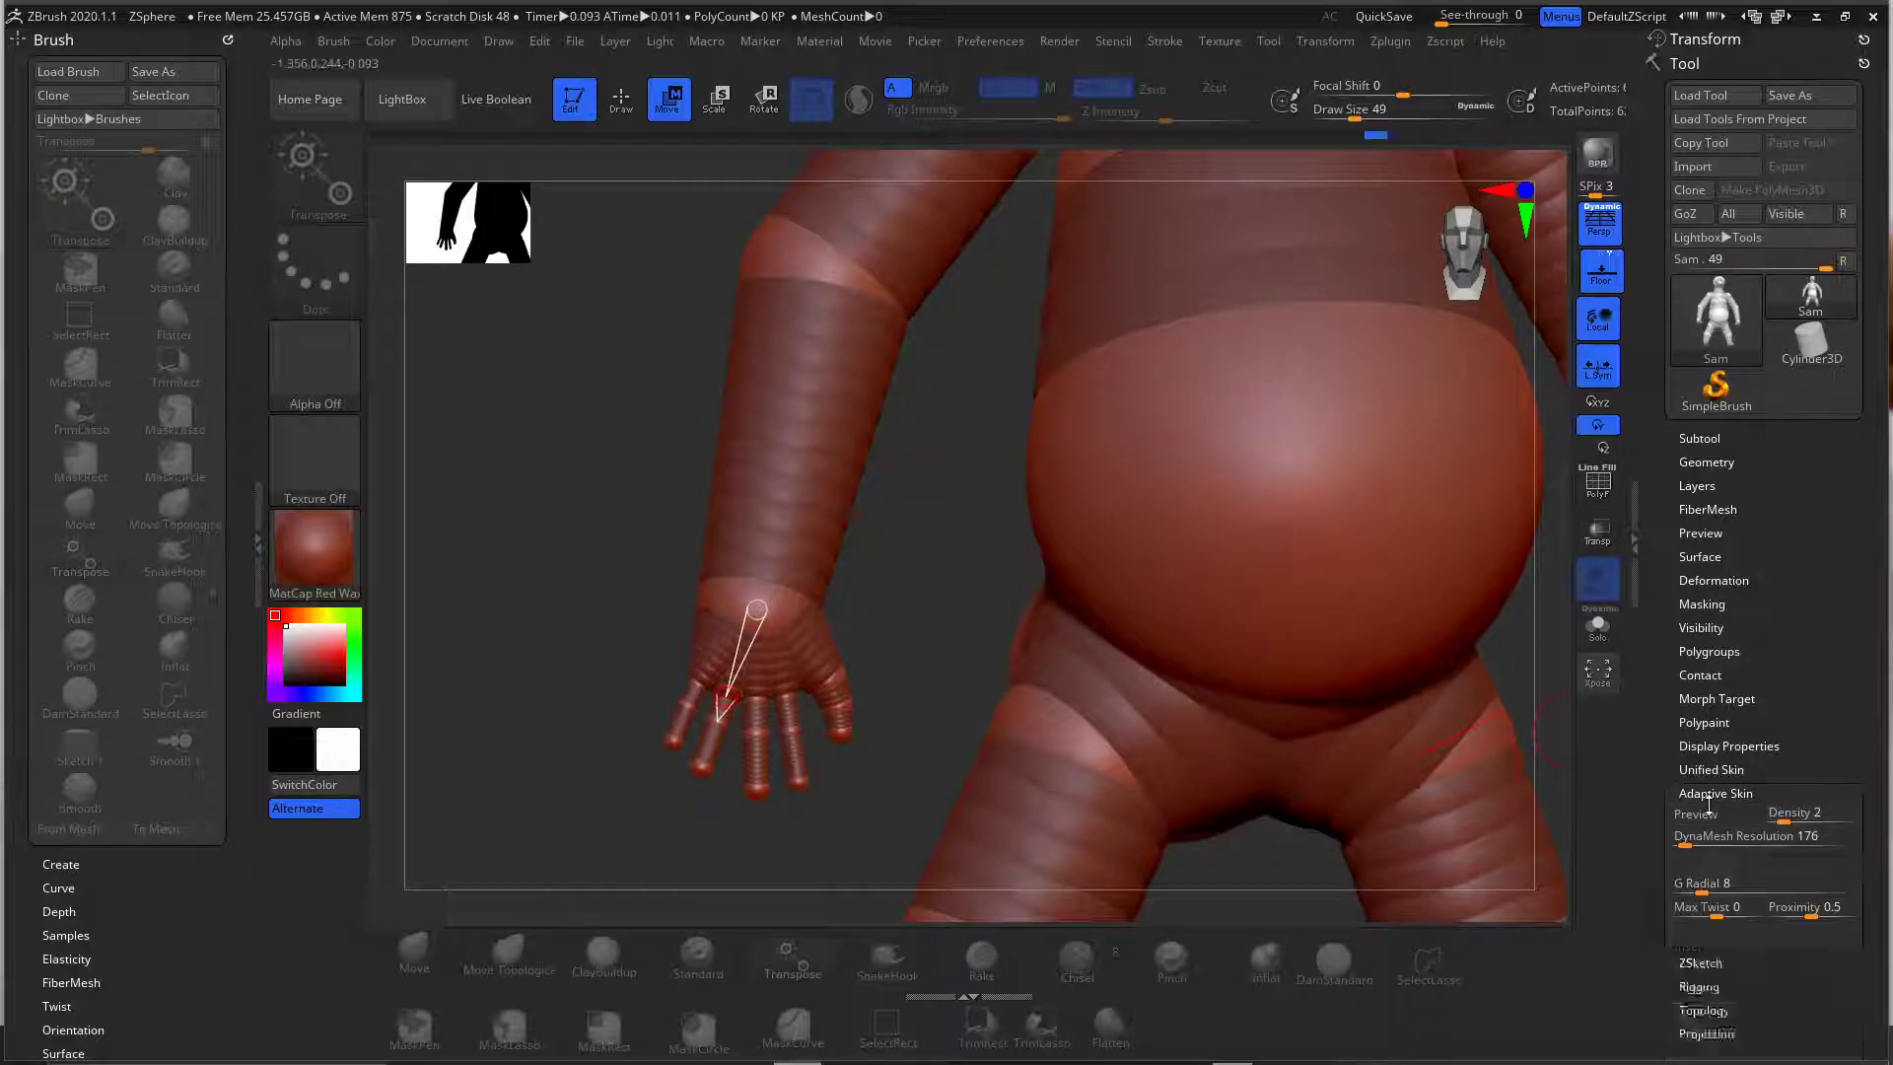
{"action": "left_click", "coordinate": [1713, 794]}
{"action": "left_click", "coordinate": [1715, 814]}
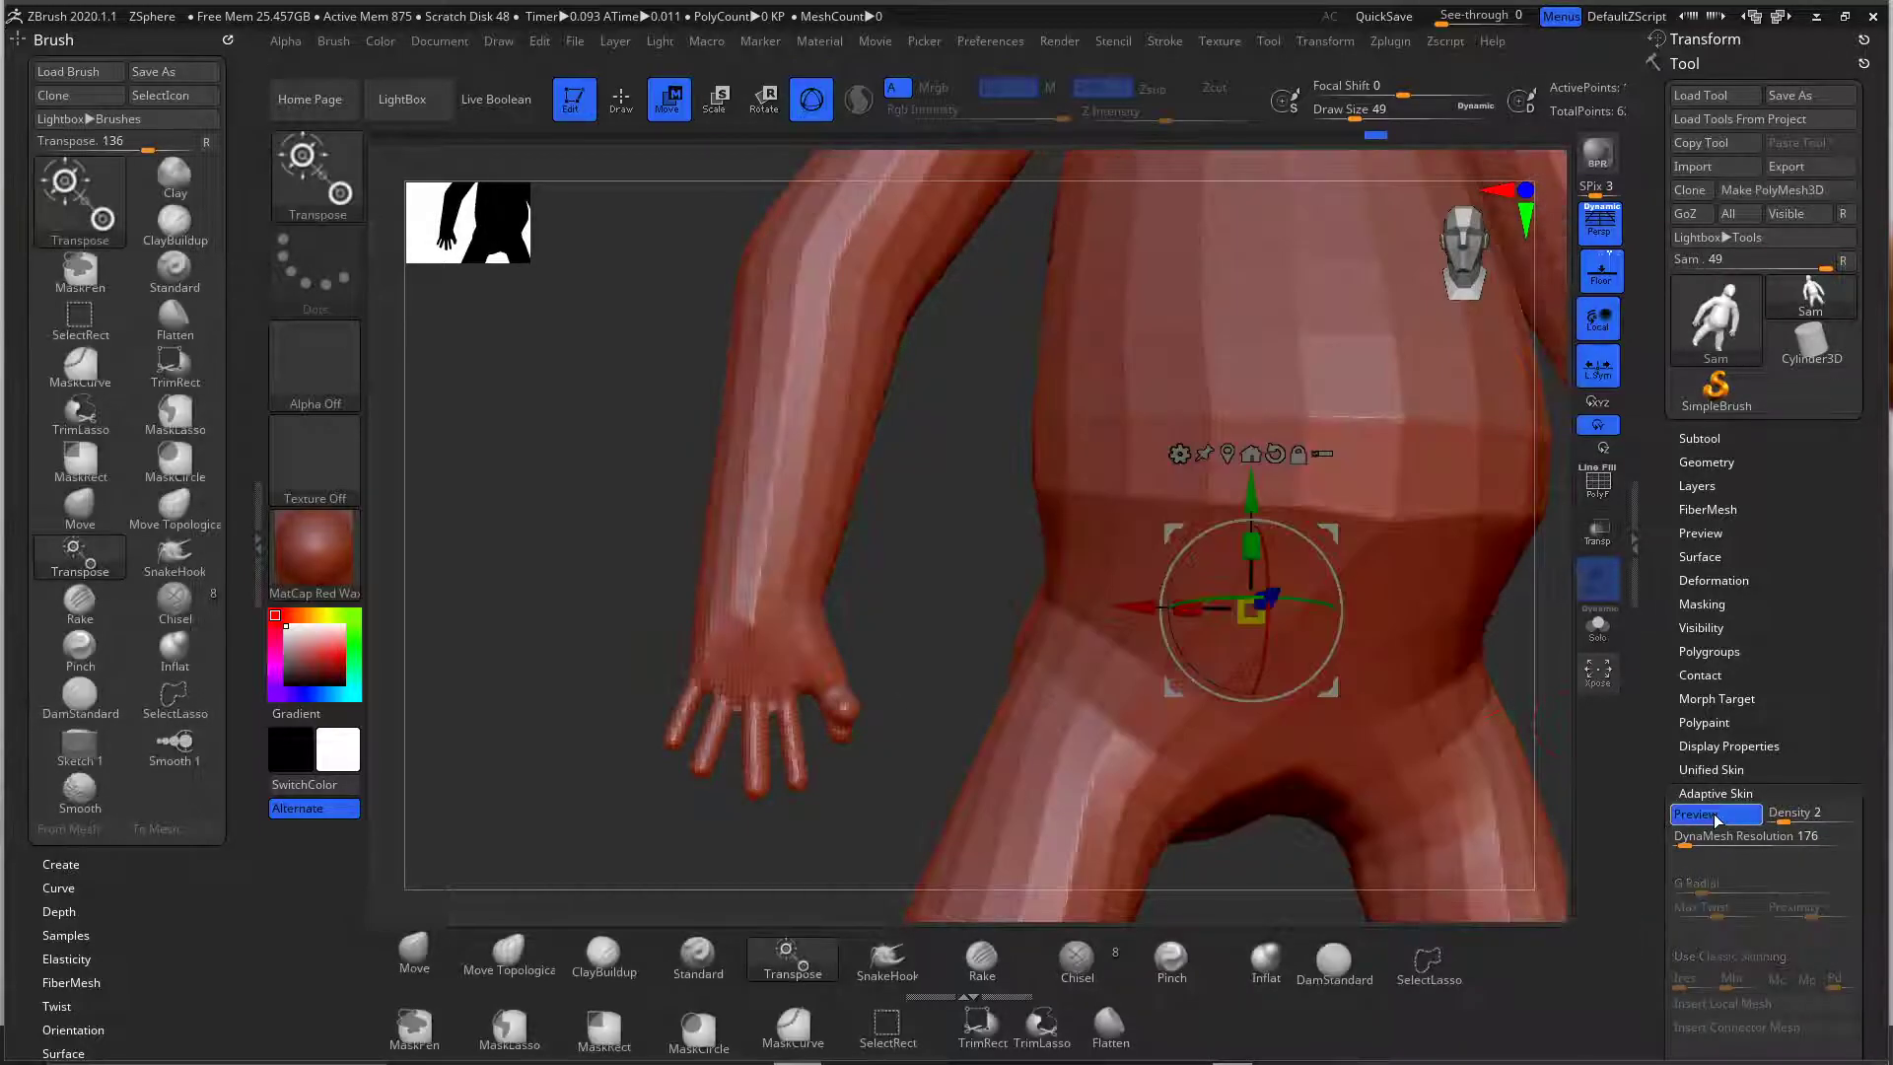
{"action": "left_click", "coordinate": [1715, 814]}
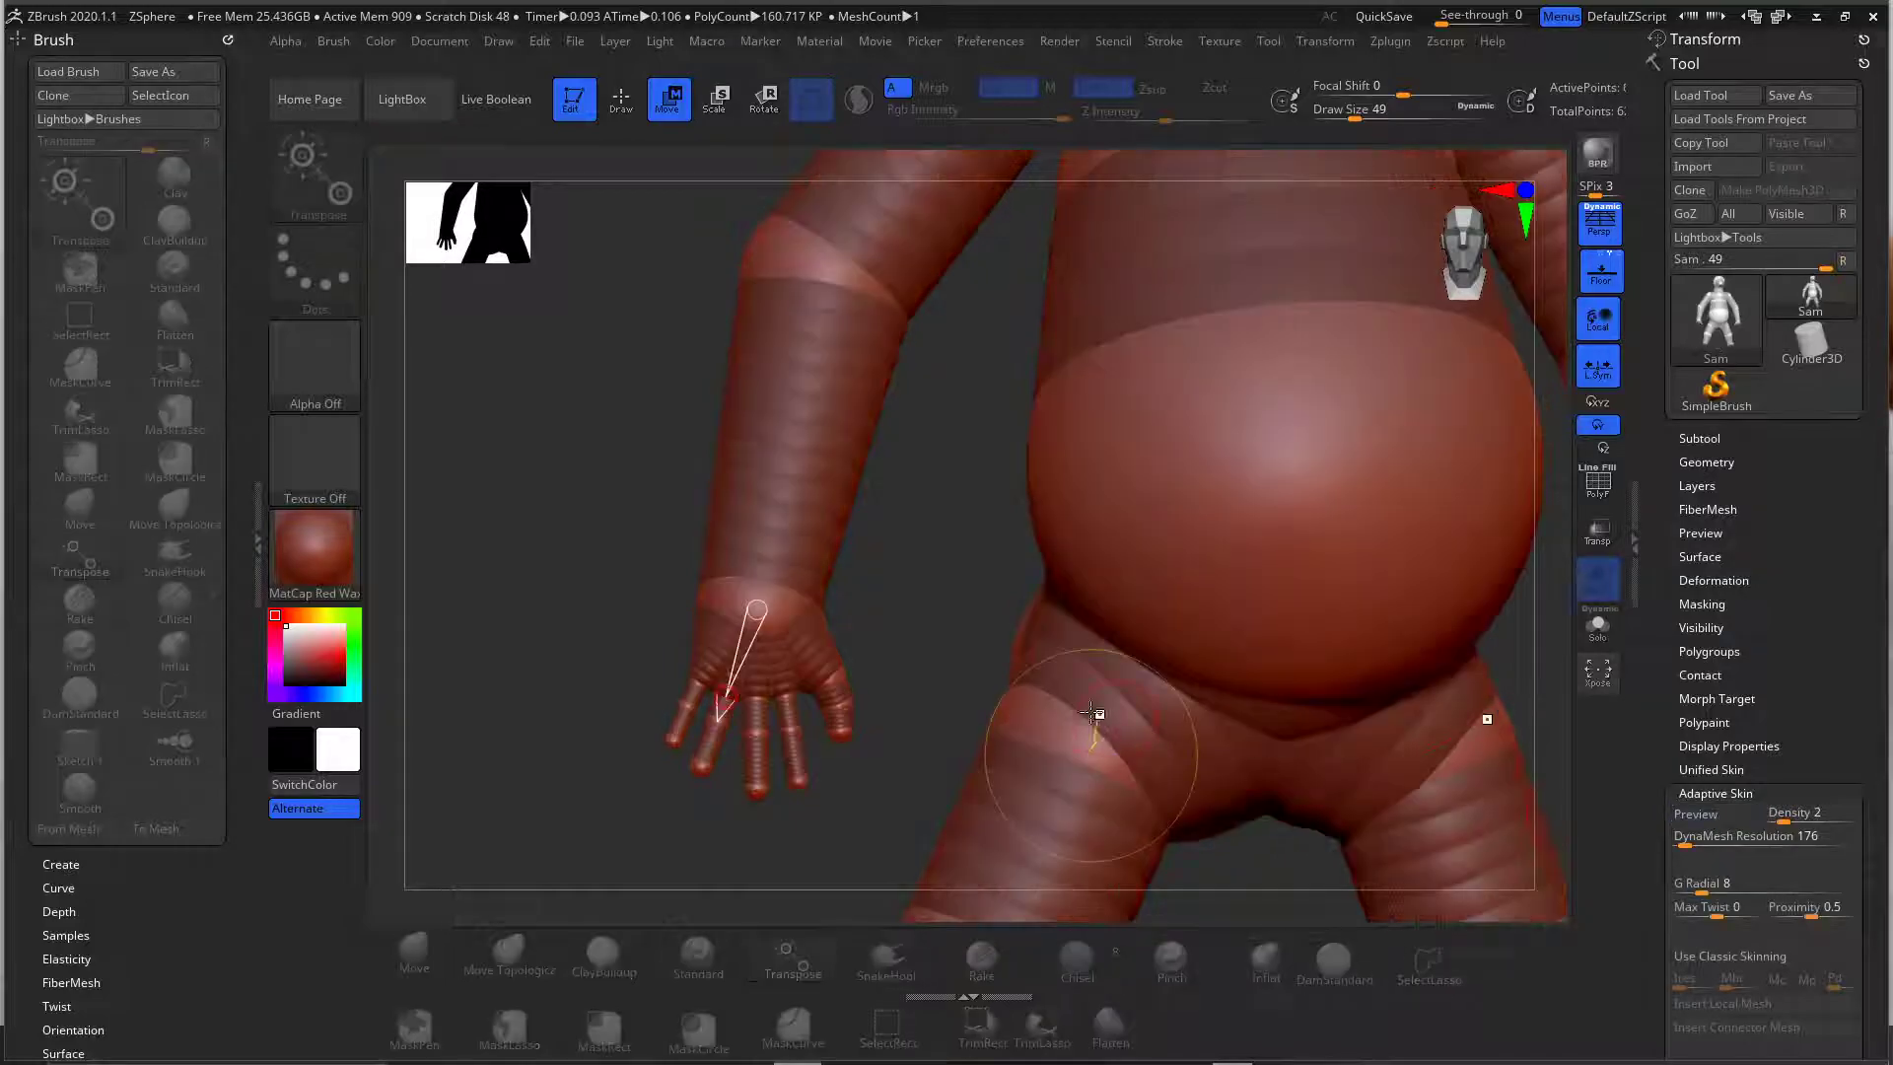
{"action": "left_click_drag", "start_coordinate": [909, 669], "coordinate": [842, 678]}
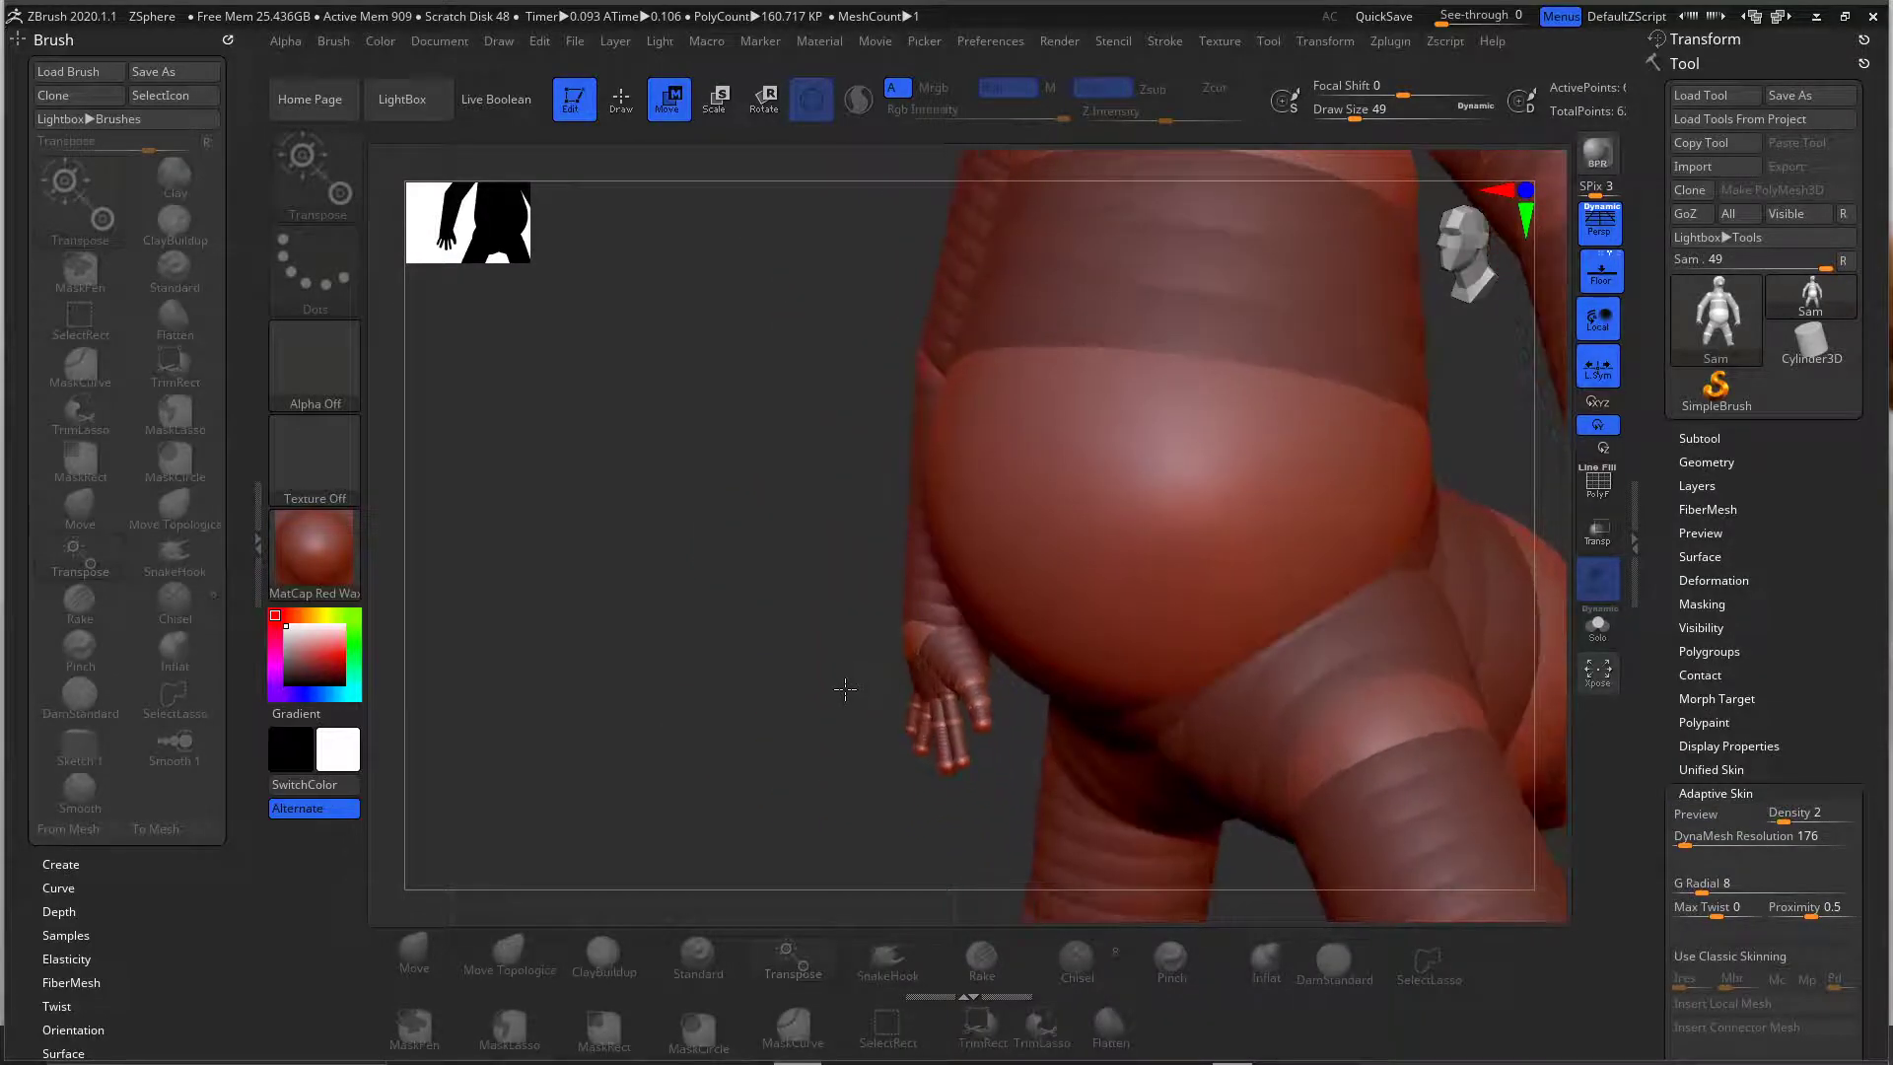
{"action": "left_click", "coordinate": [1734, 814]}
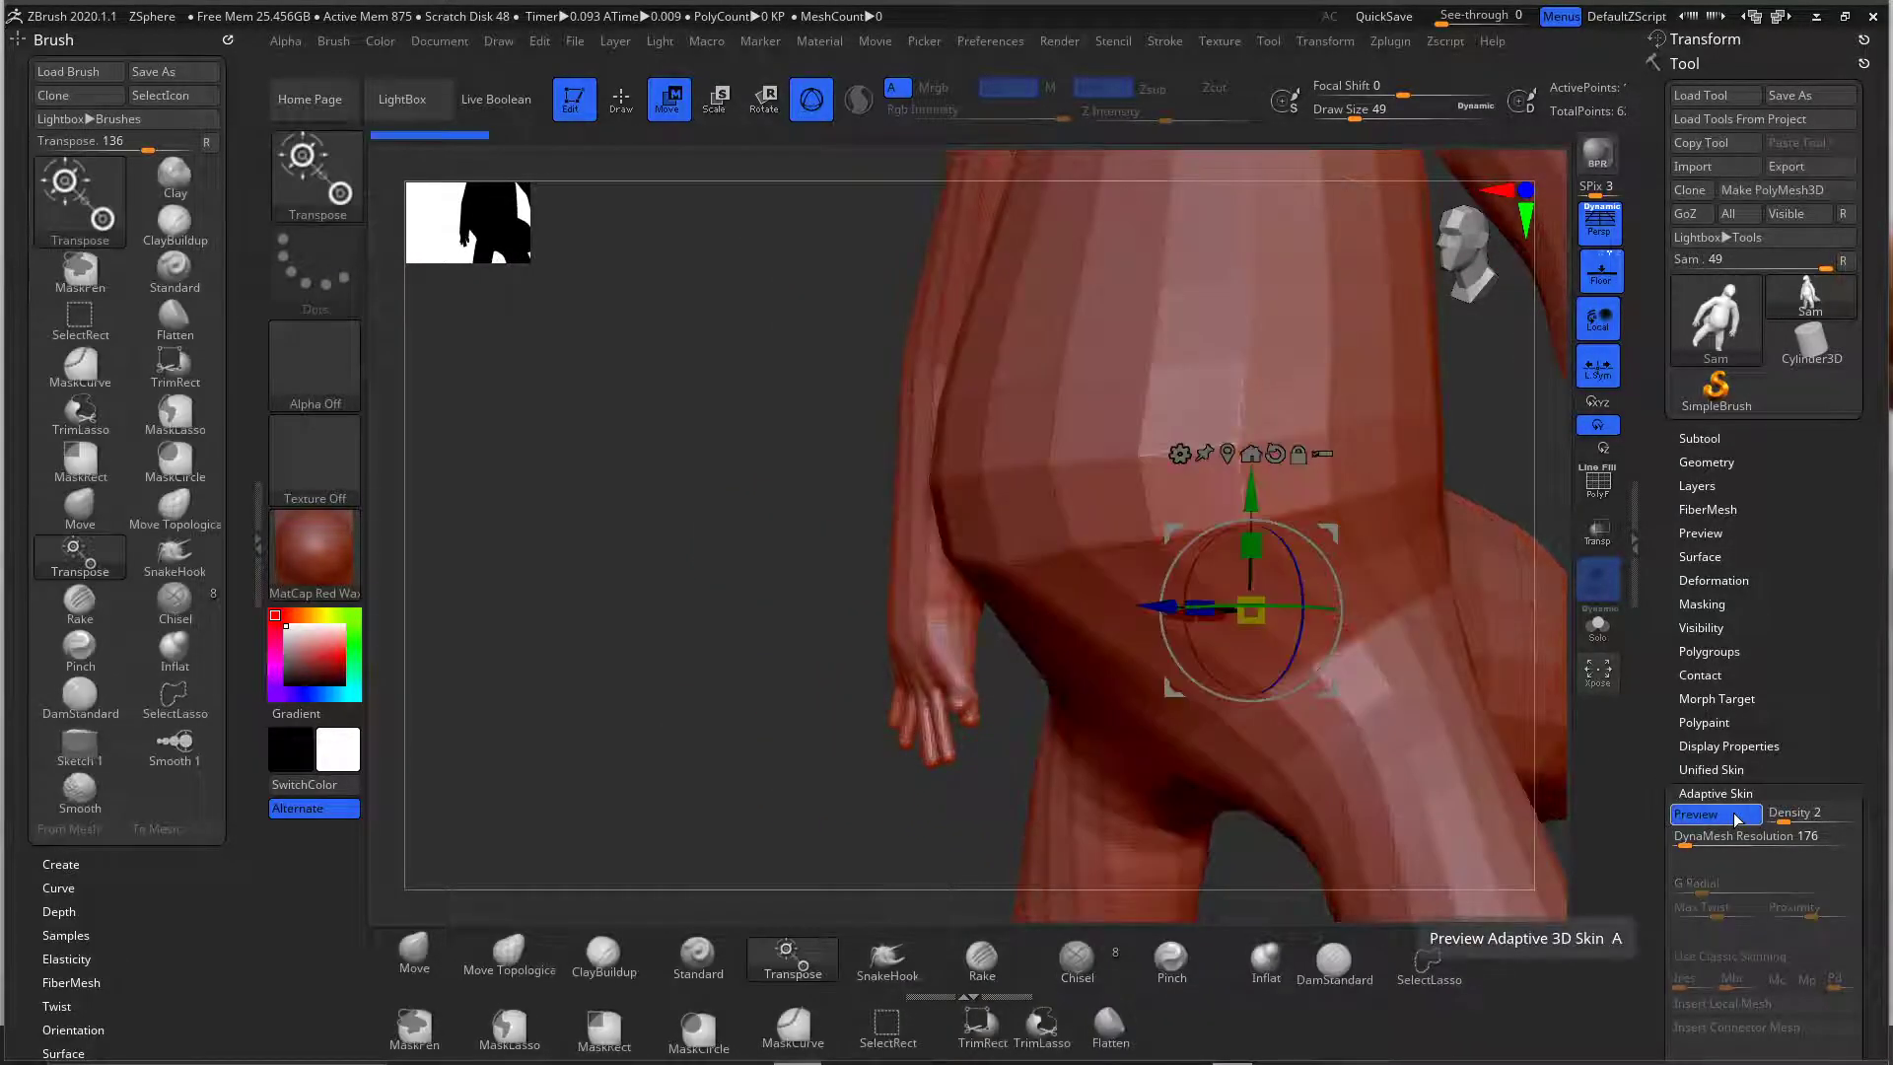
{"action": "left_click", "coordinate": [1734, 815]}
{"action": "mouse_move", "coordinate": [982, 709]}
{"action": "left_mouse_down"}
{"action": "mouse_move", "coordinate": [1064, 707]}
{"action": "mouse_move", "coordinate": [1011, 709]}
{"action": "left_mouse_up"}
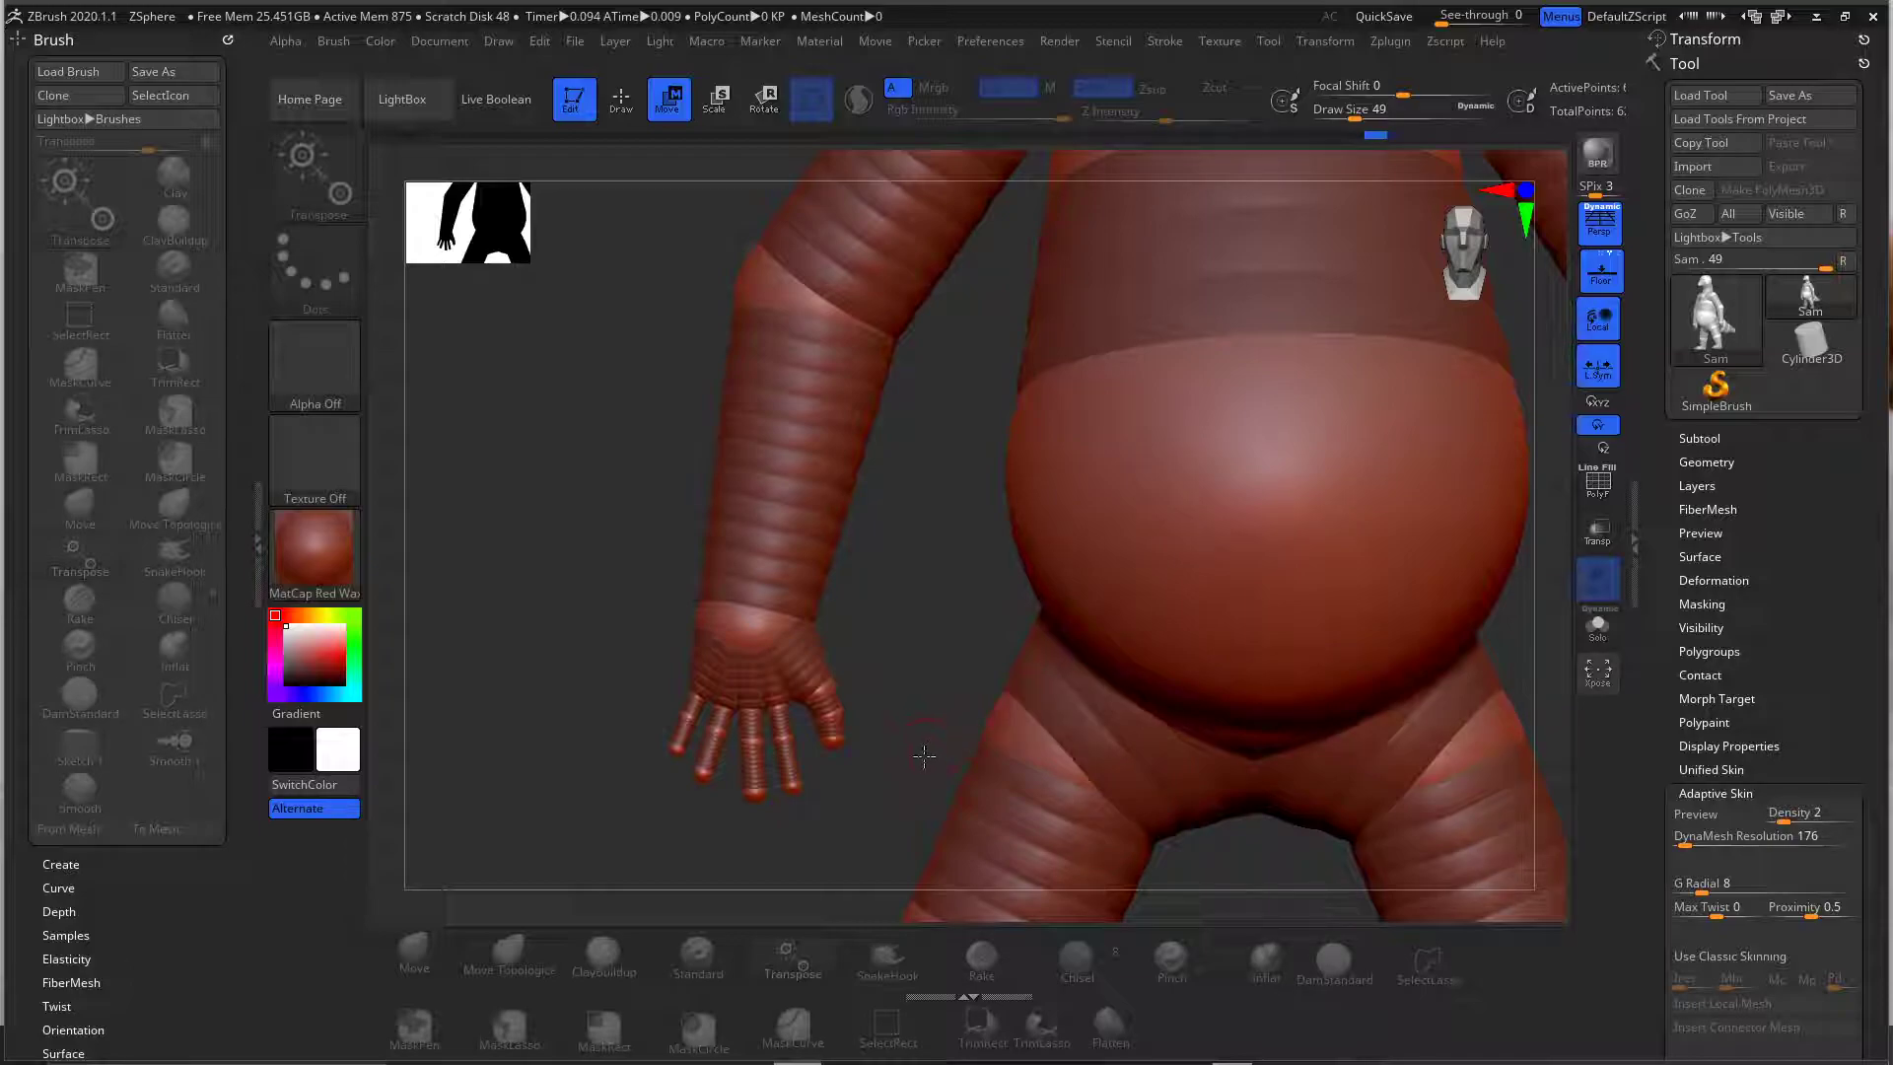
{"action": "left_click_drag", "start_coordinate": [832, 750], "coordinate": [857, 819]}
{"action": "left_click_drag", "start_coordinate": [910, 711], "coordinate": [971, 738]}
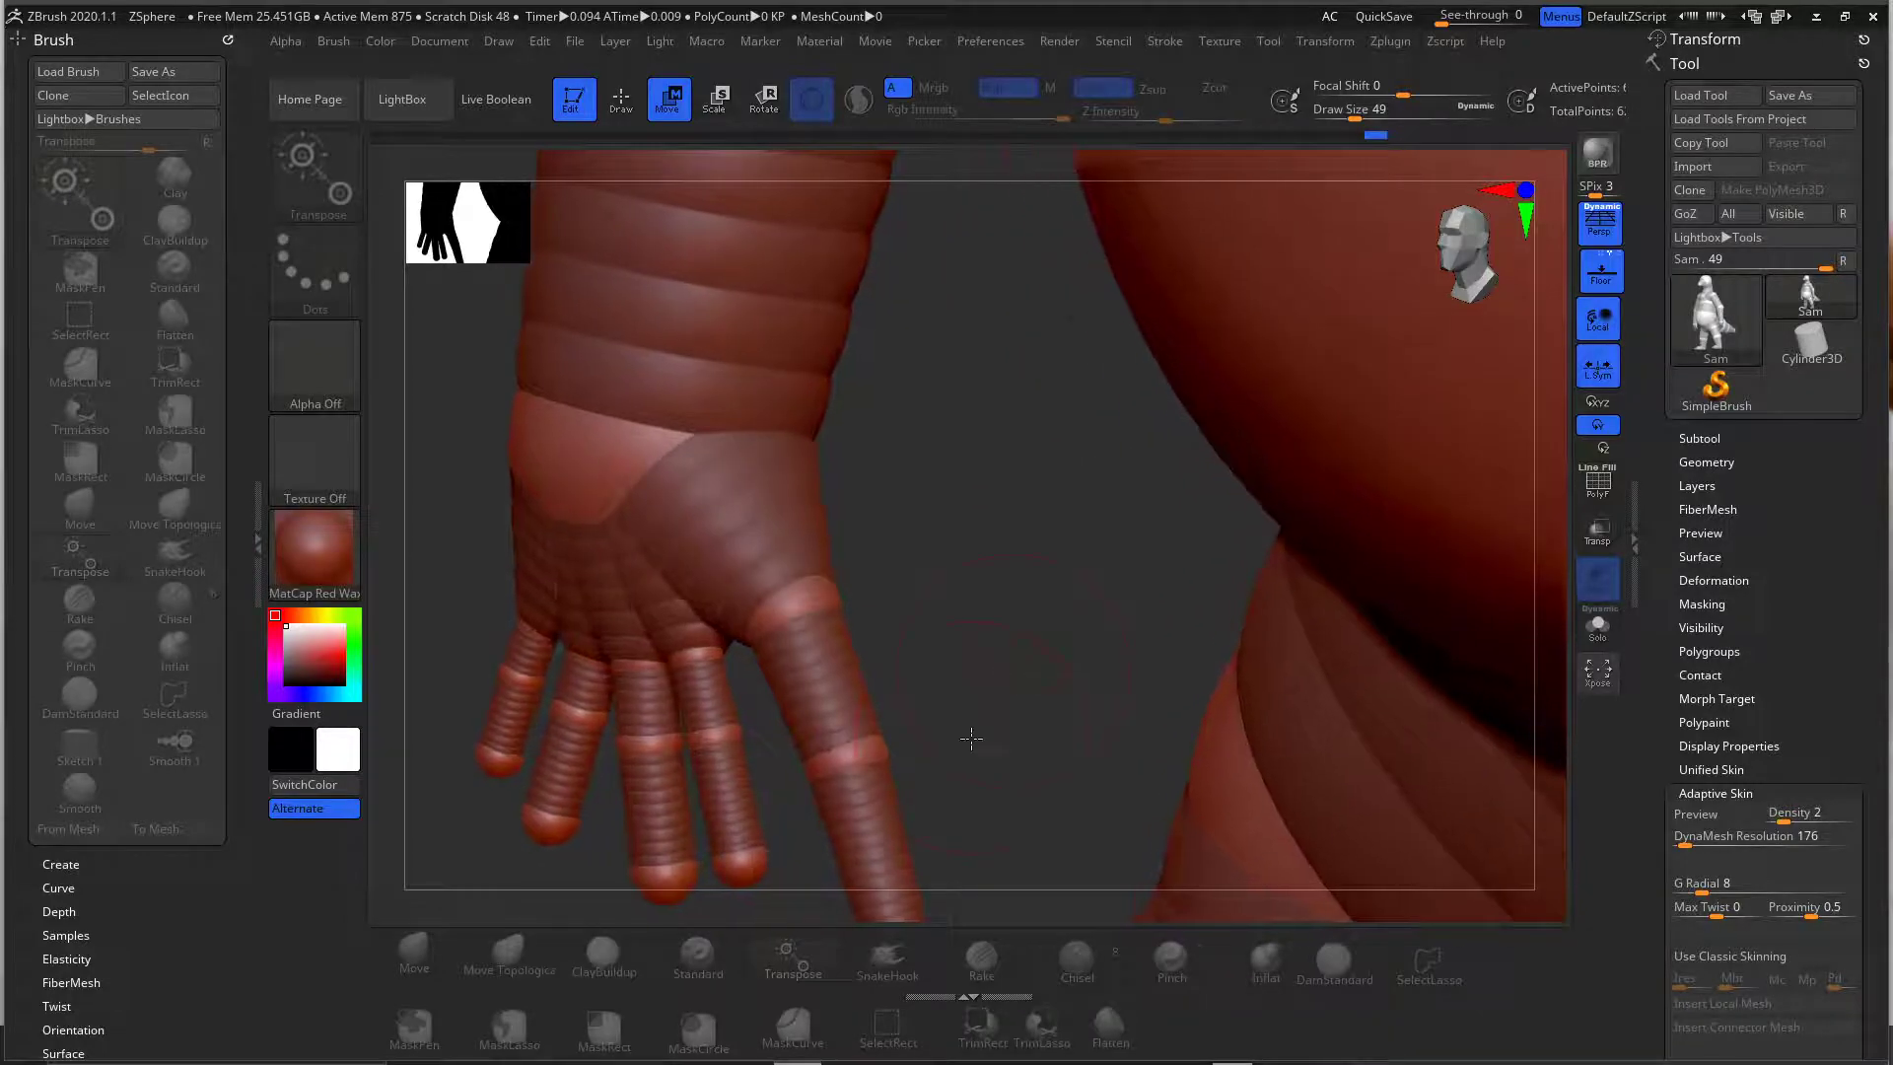
{"action": "key", "text": "ctrl+z"}
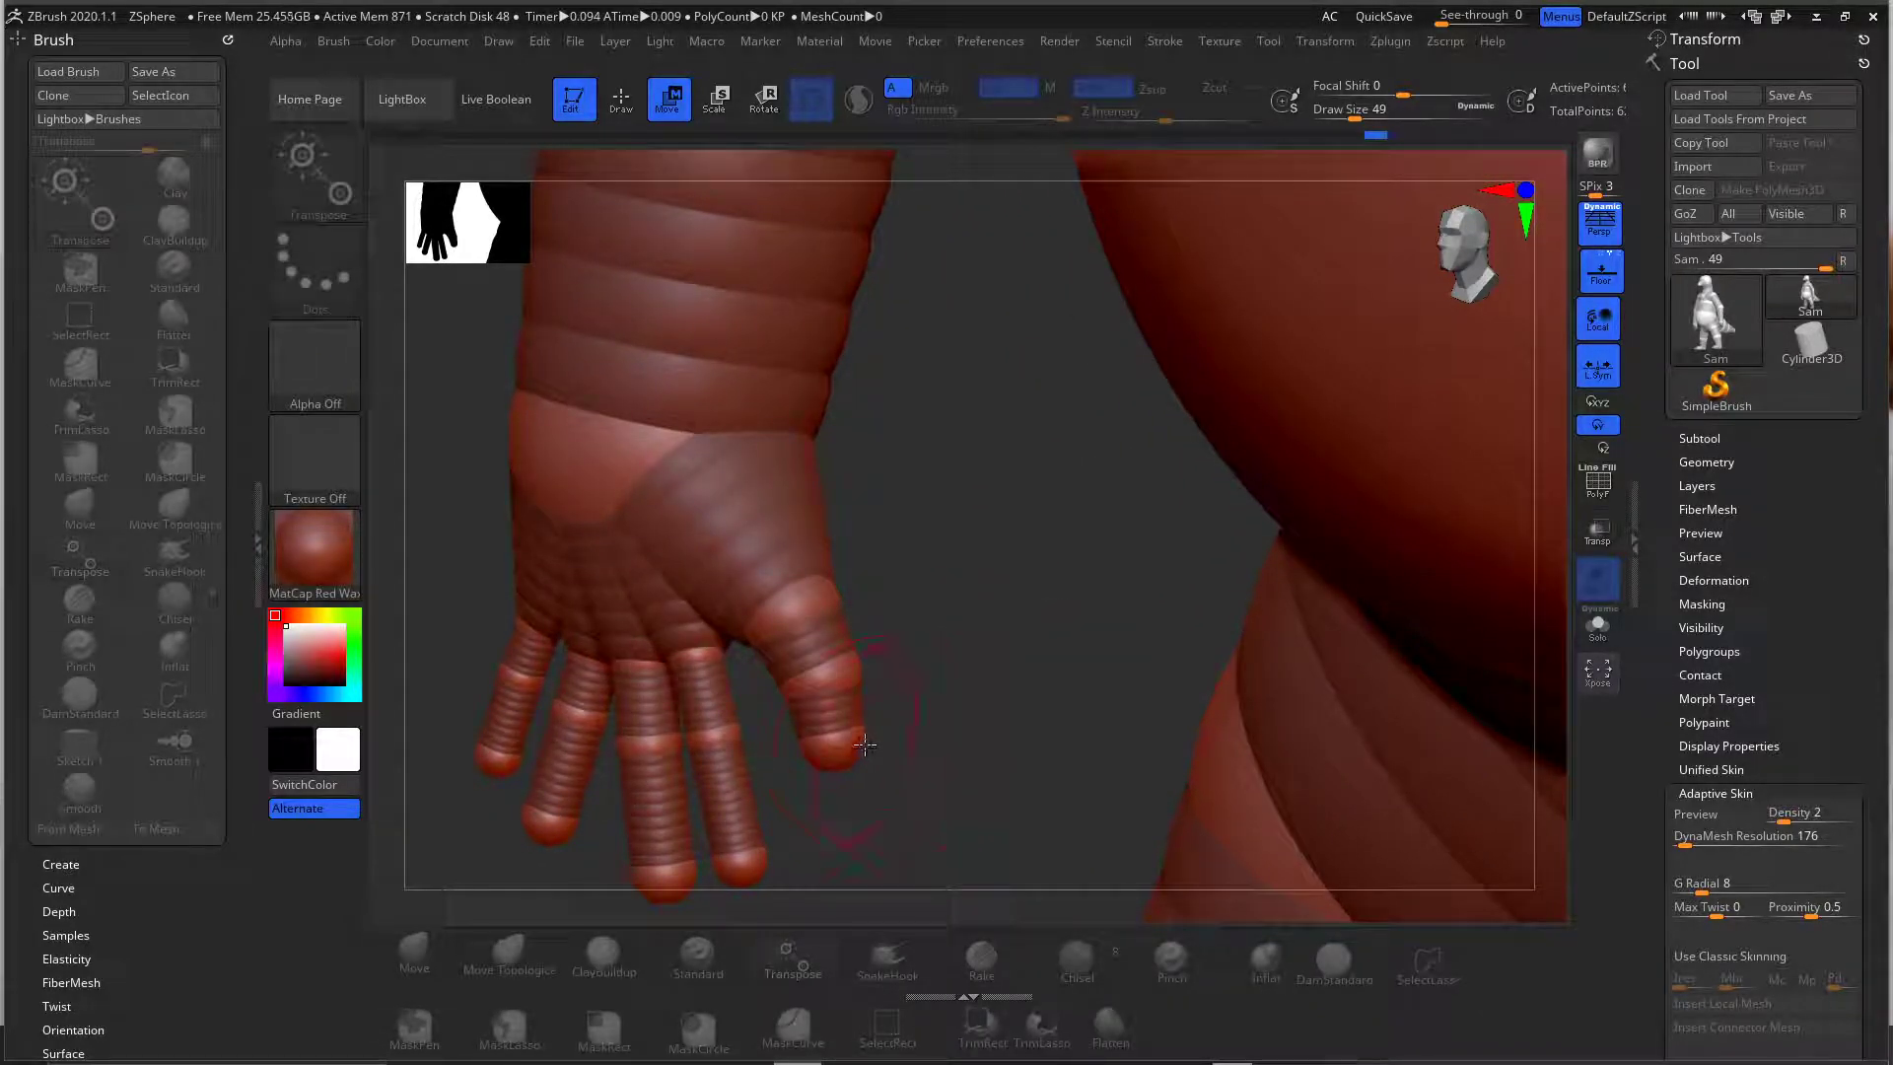
- Delete the extra outer ZSphere from the thumb, leaving a single tip sphere beyond its base joint
{"action": "left_click_drag", "start_coordinate": [863, 749], "coordinate": [855, 757]}
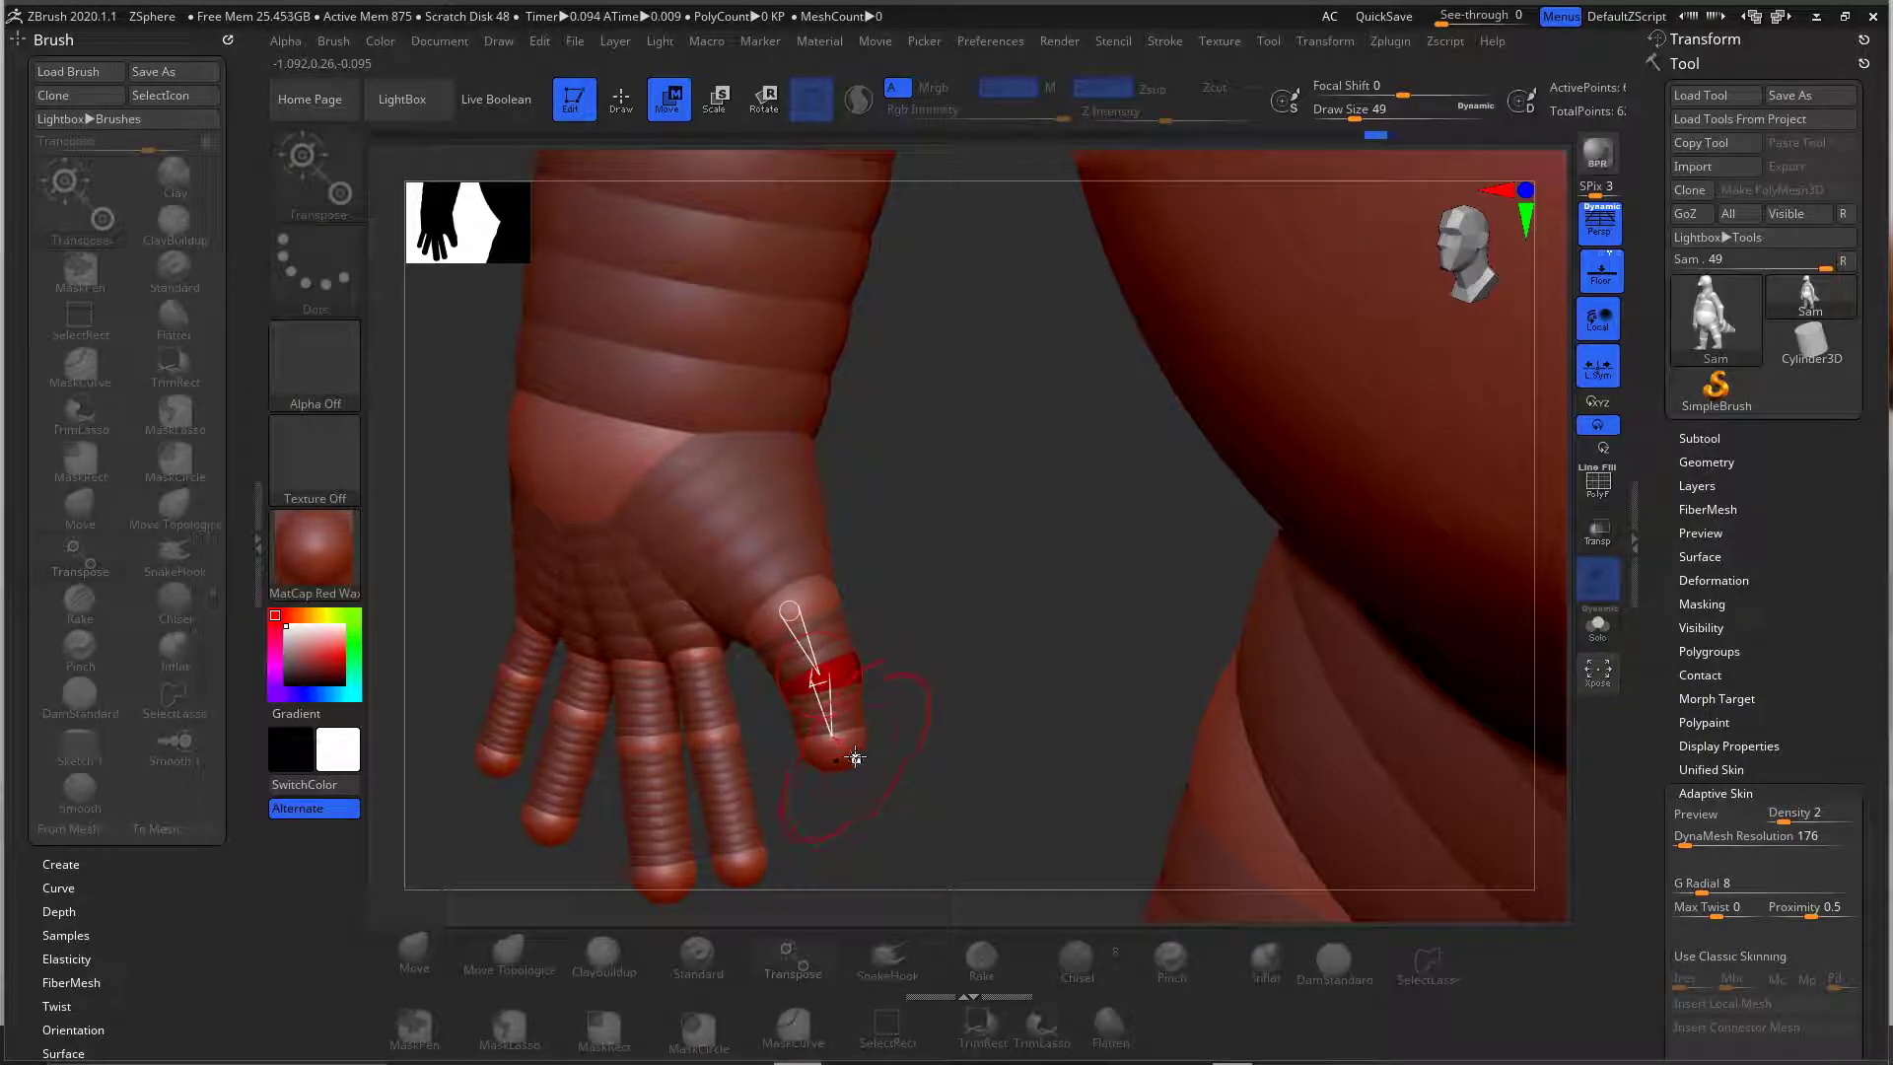
{"action": "key", "text": "q"}
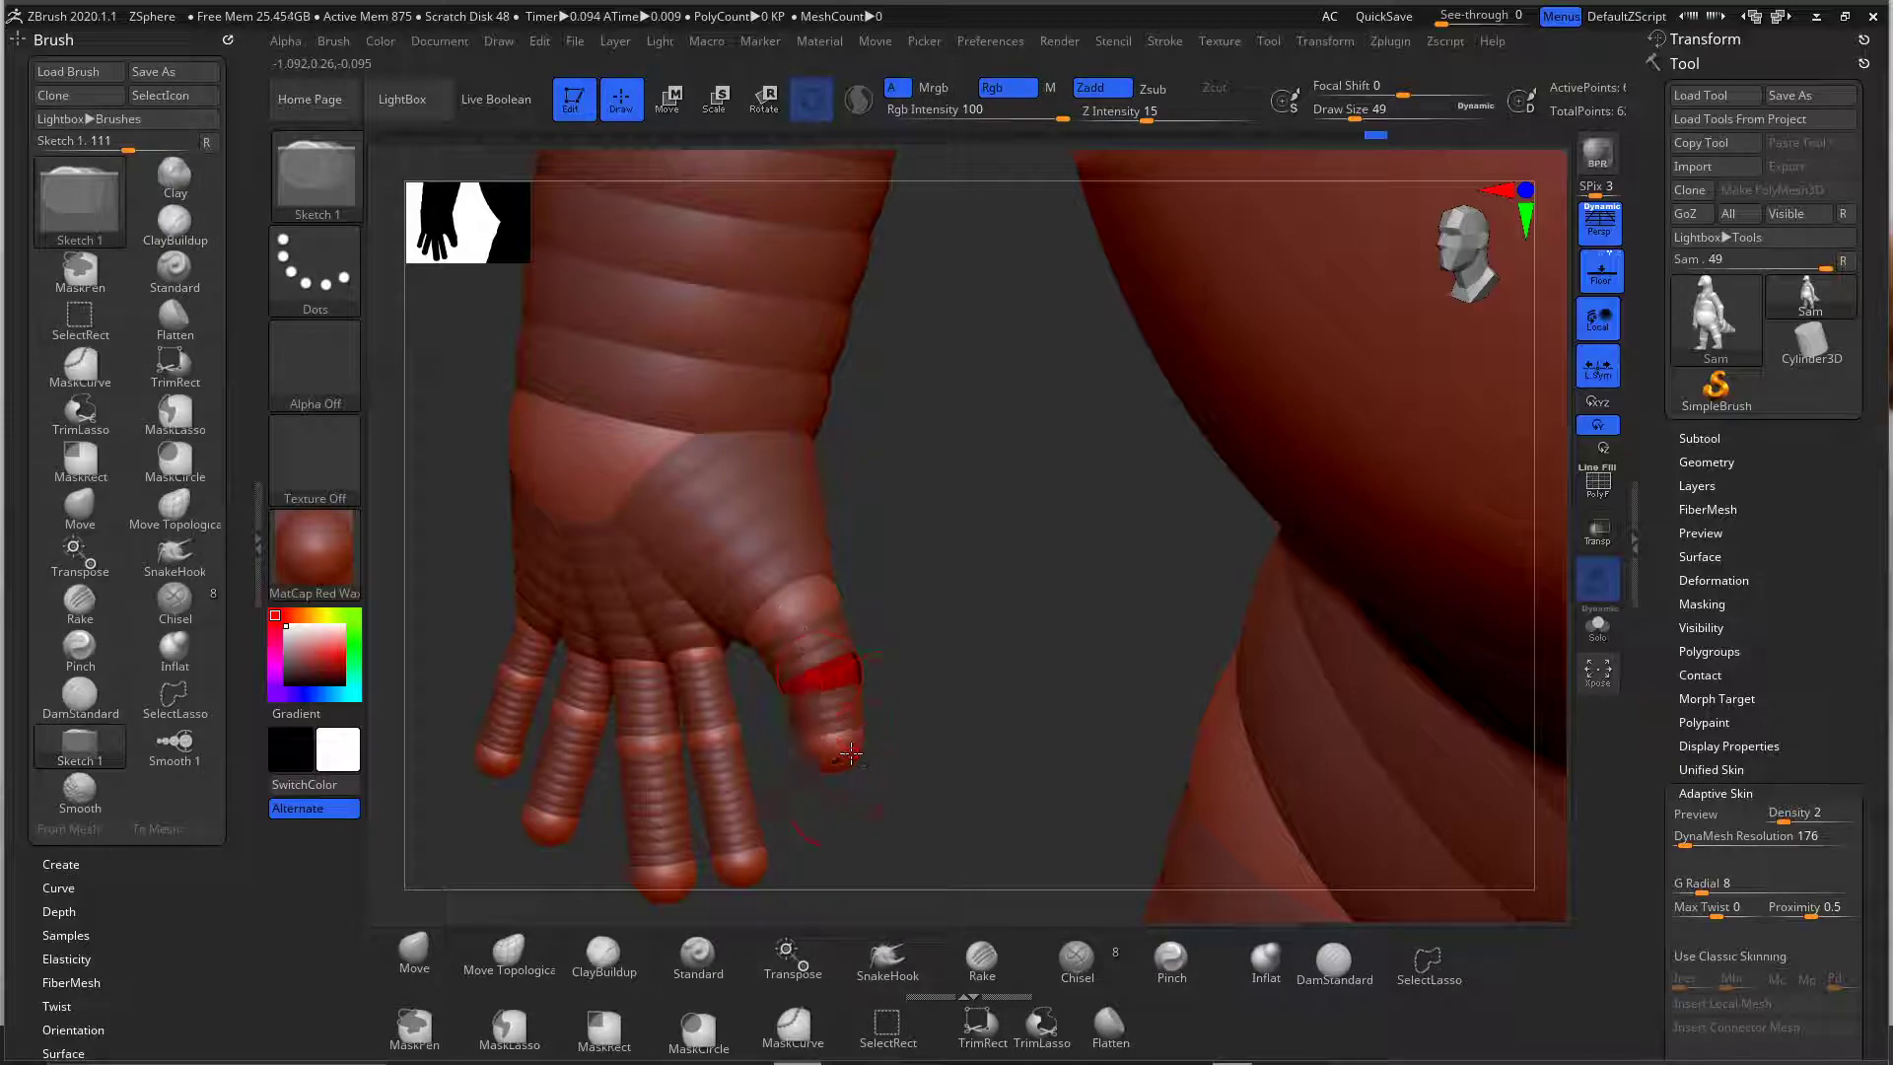
{"action": "left_click_drag", "start_coordinate": [844, 710], "coordinate": [888, 687]}
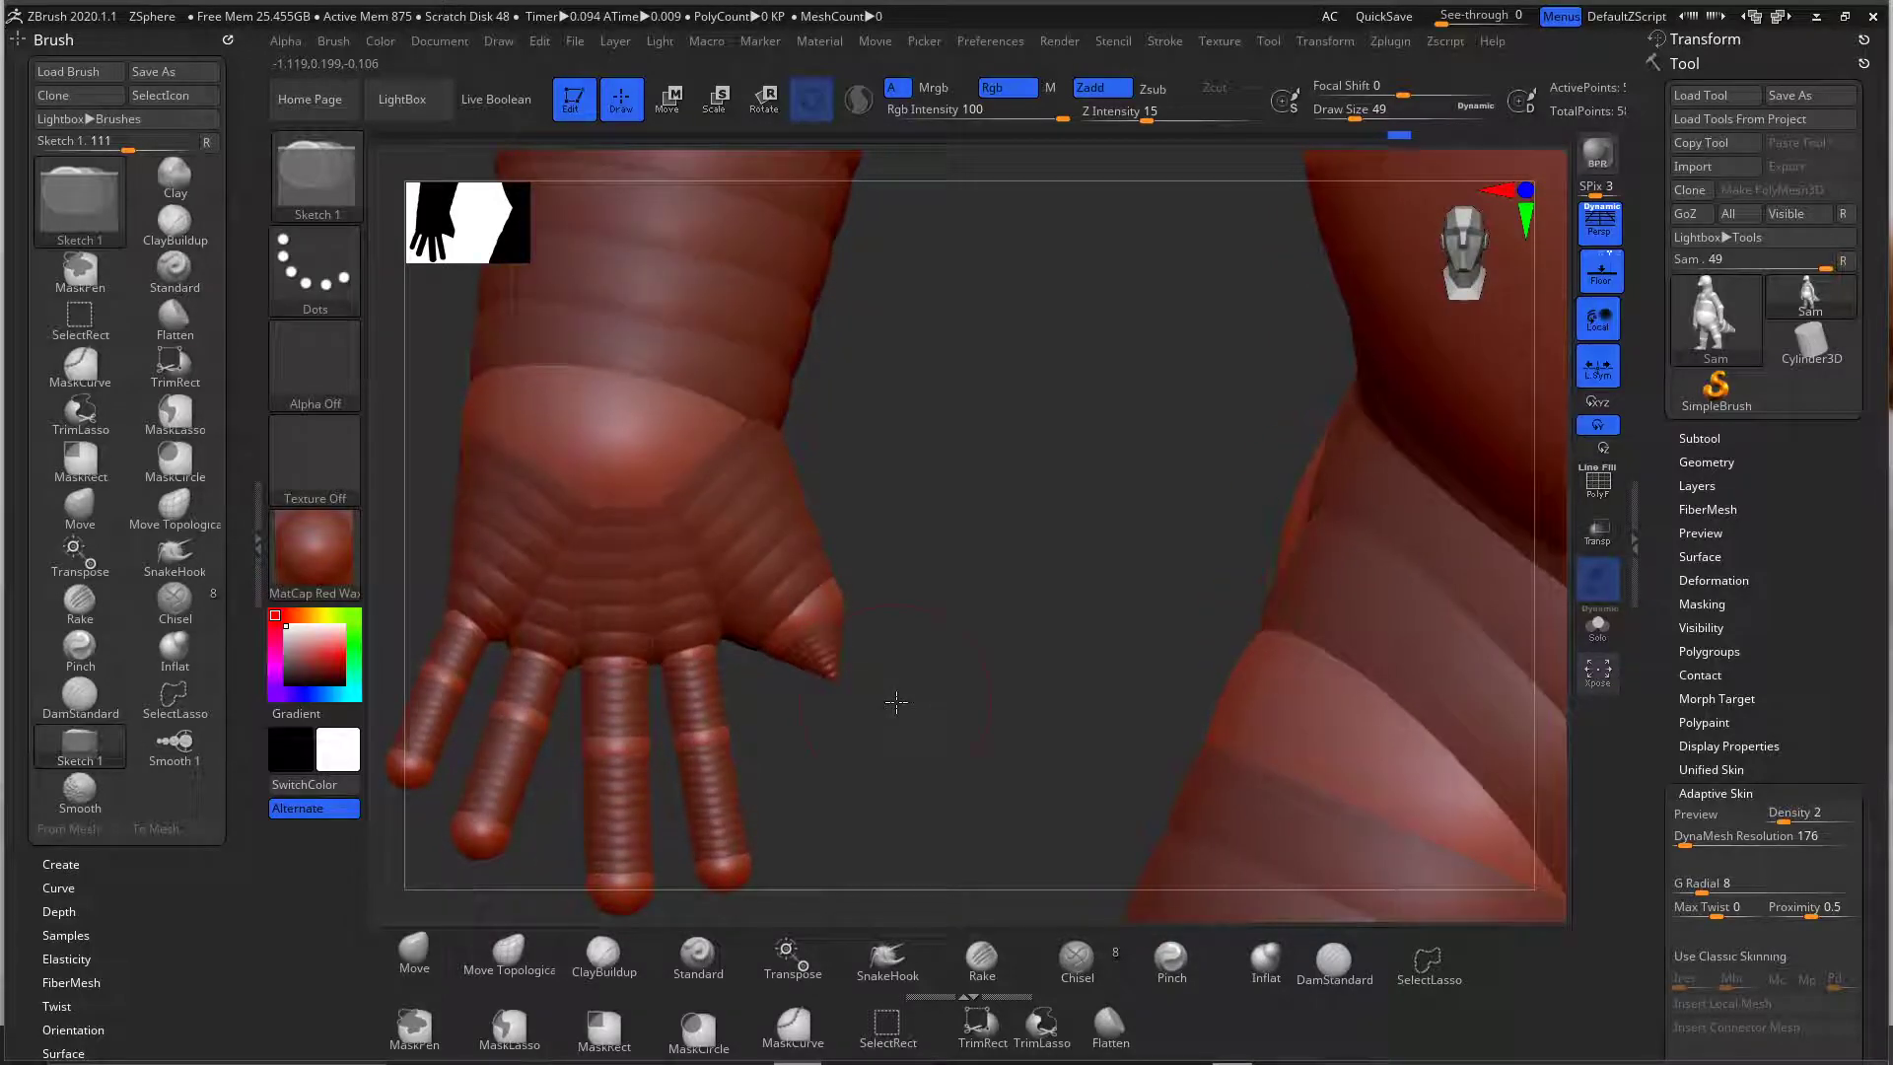
{"action": "left_click", "coordinate": [835, 682], "text": "alt"}
{"action": "left_click_drag", "start_coordinate": [916, 674], "coordinate": [897, 671]}
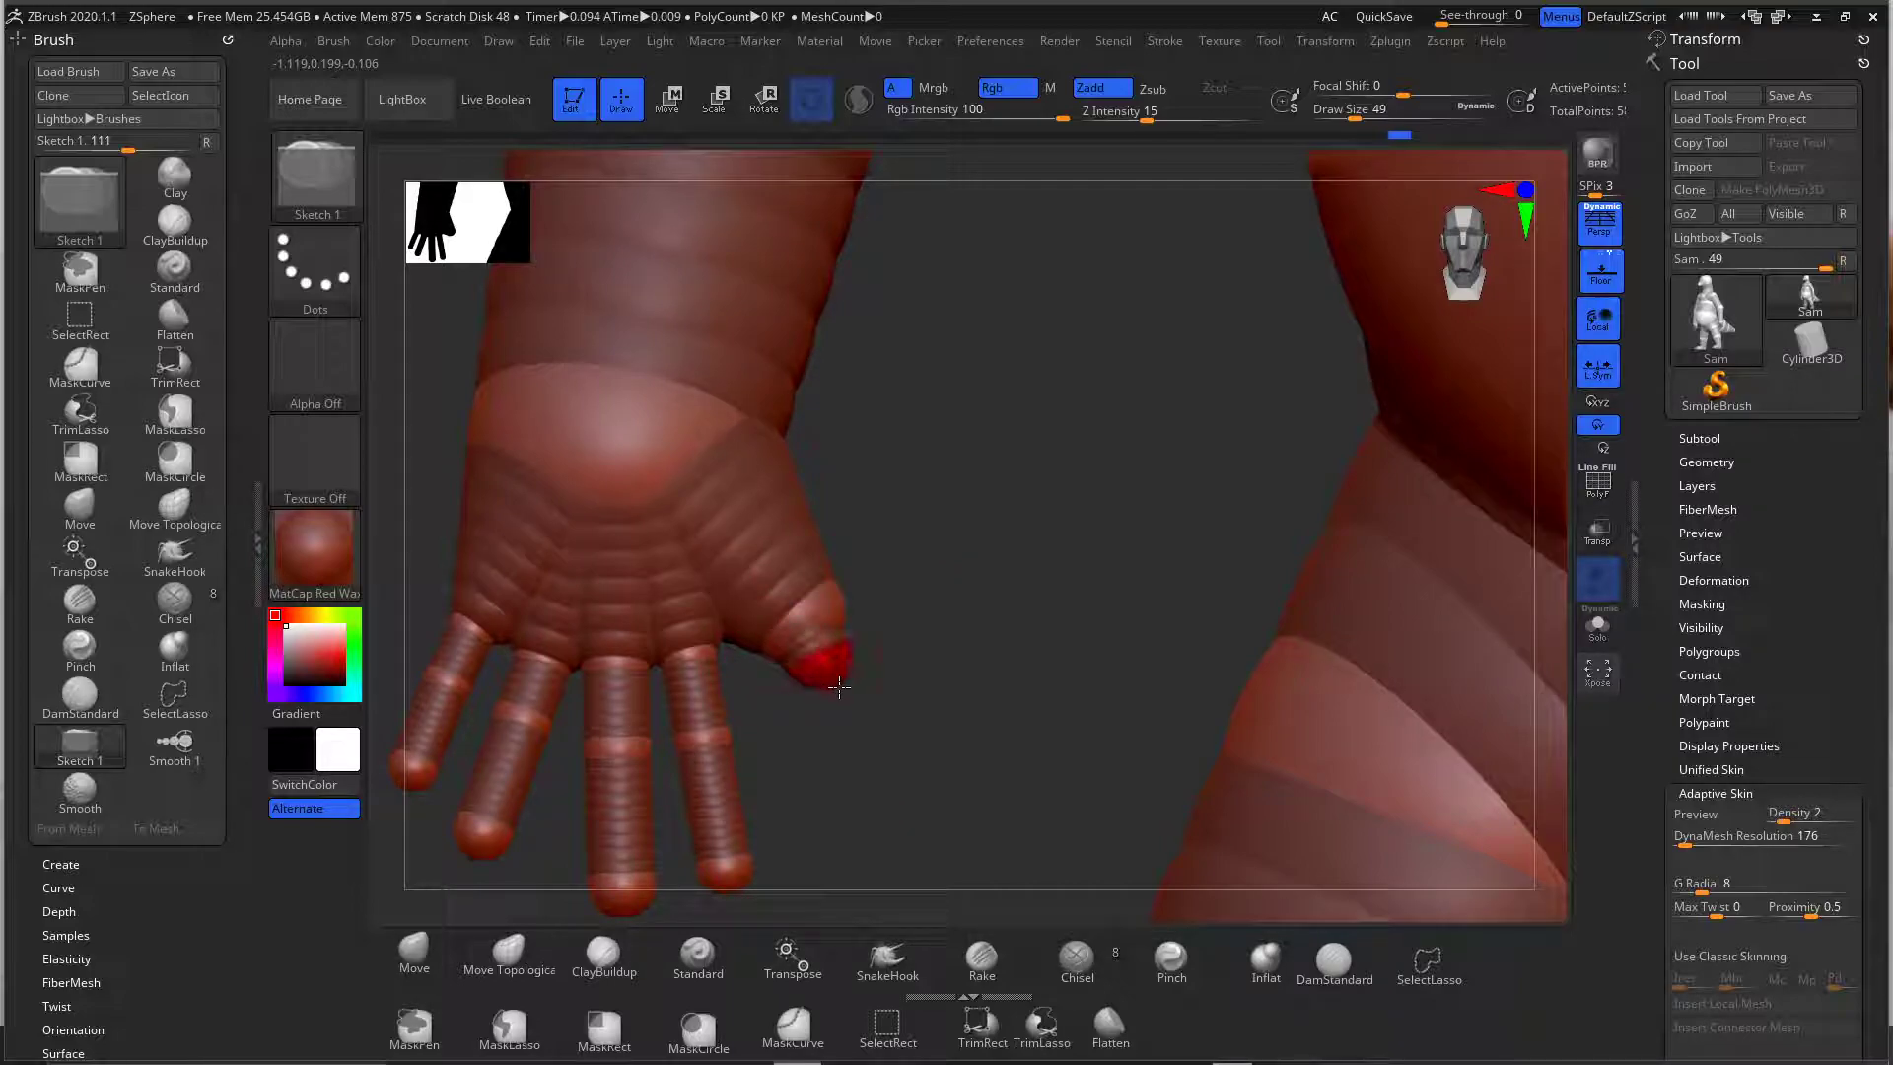
- Pull the thumb's tip sphere away from the palm to lengthen the thumb and adjust its base and tip
{"action": "key", "text": "w"}
{"action": "left_click_drag", "start_coordinate": [839, 687], "coordinate": [874, 757]}
{"action": "left_click_drag", "start_coordinate": [840, 645], "coordinate": [809, 581]}
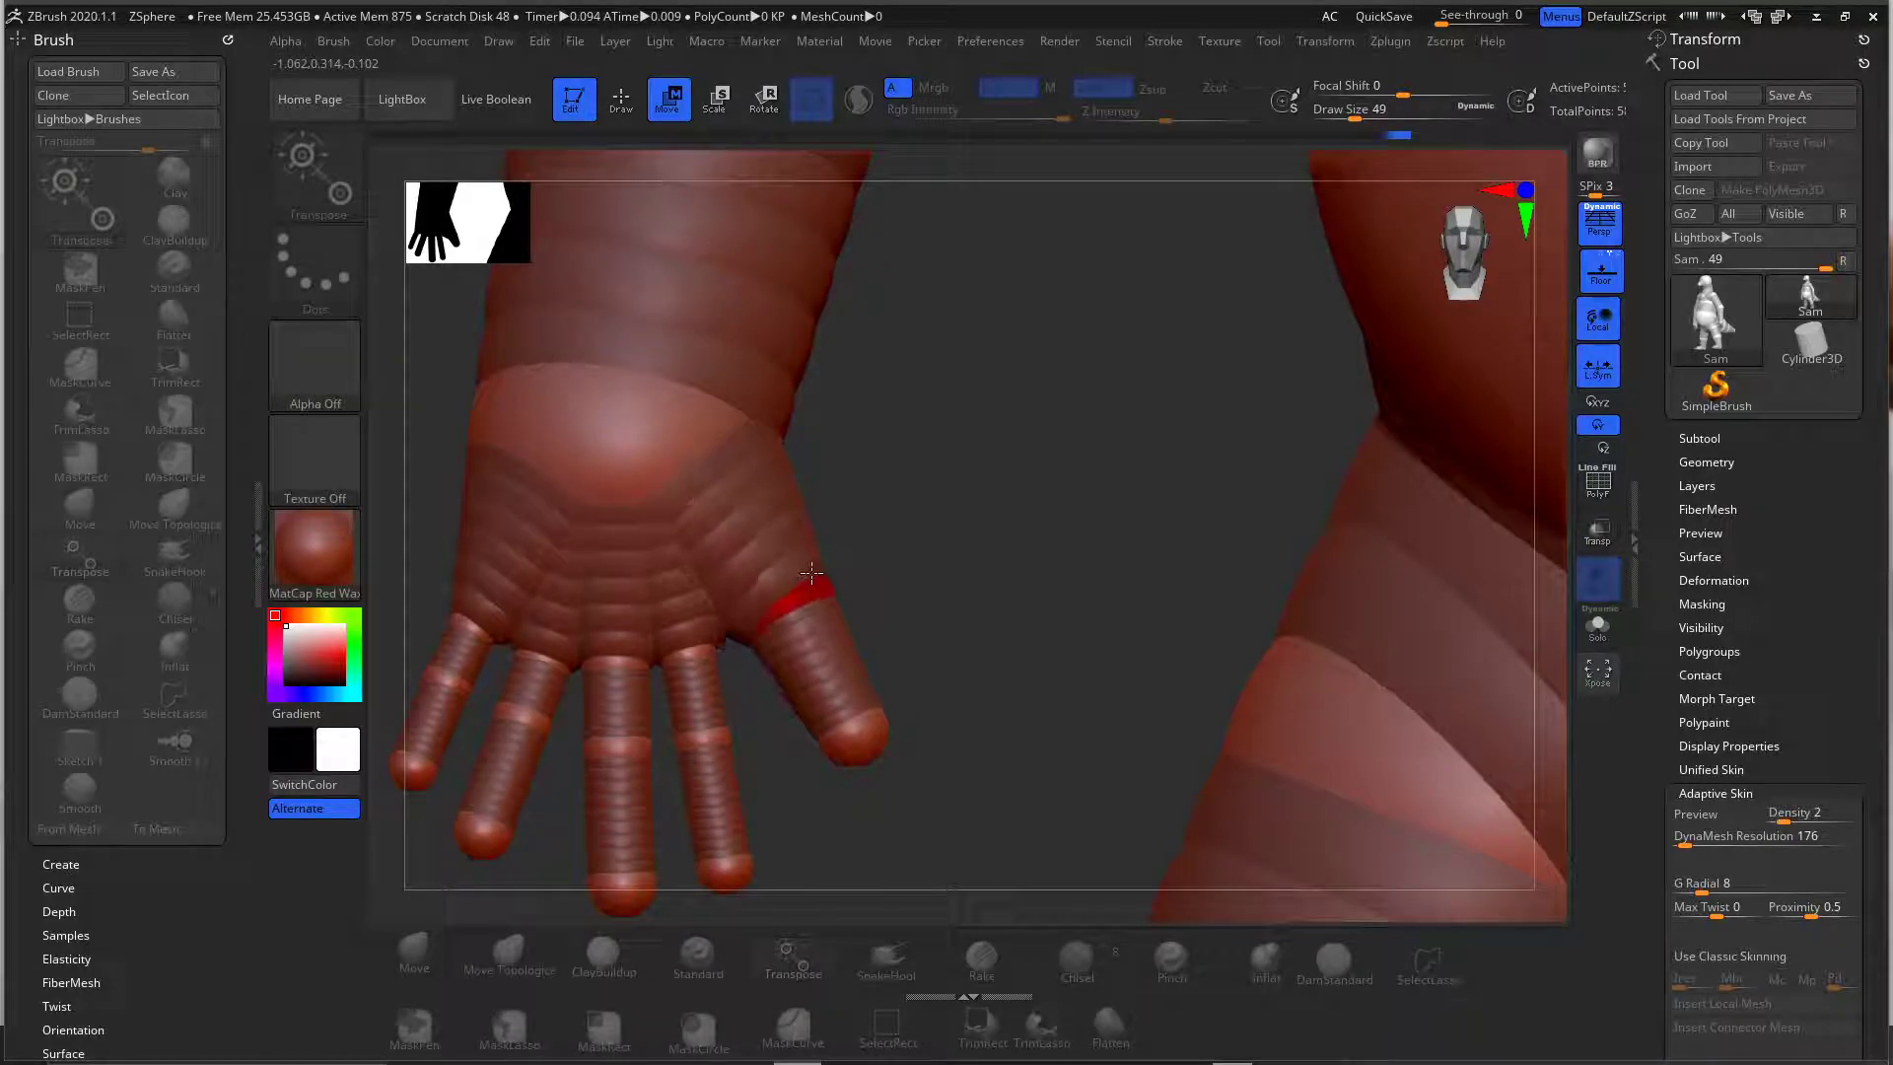
{"action": "mouse_move", "coordinate": [858, 728]}
{"action": "left_mouse_down"}
{"action": "mouse_move", "coordinate": [905, 735]}
{"action": "mouse_move", "coordinate": [857, 675]}
{"action": "mouse_move", "coordinate": [893, 721]}
{"action": "left_mouse_up"}
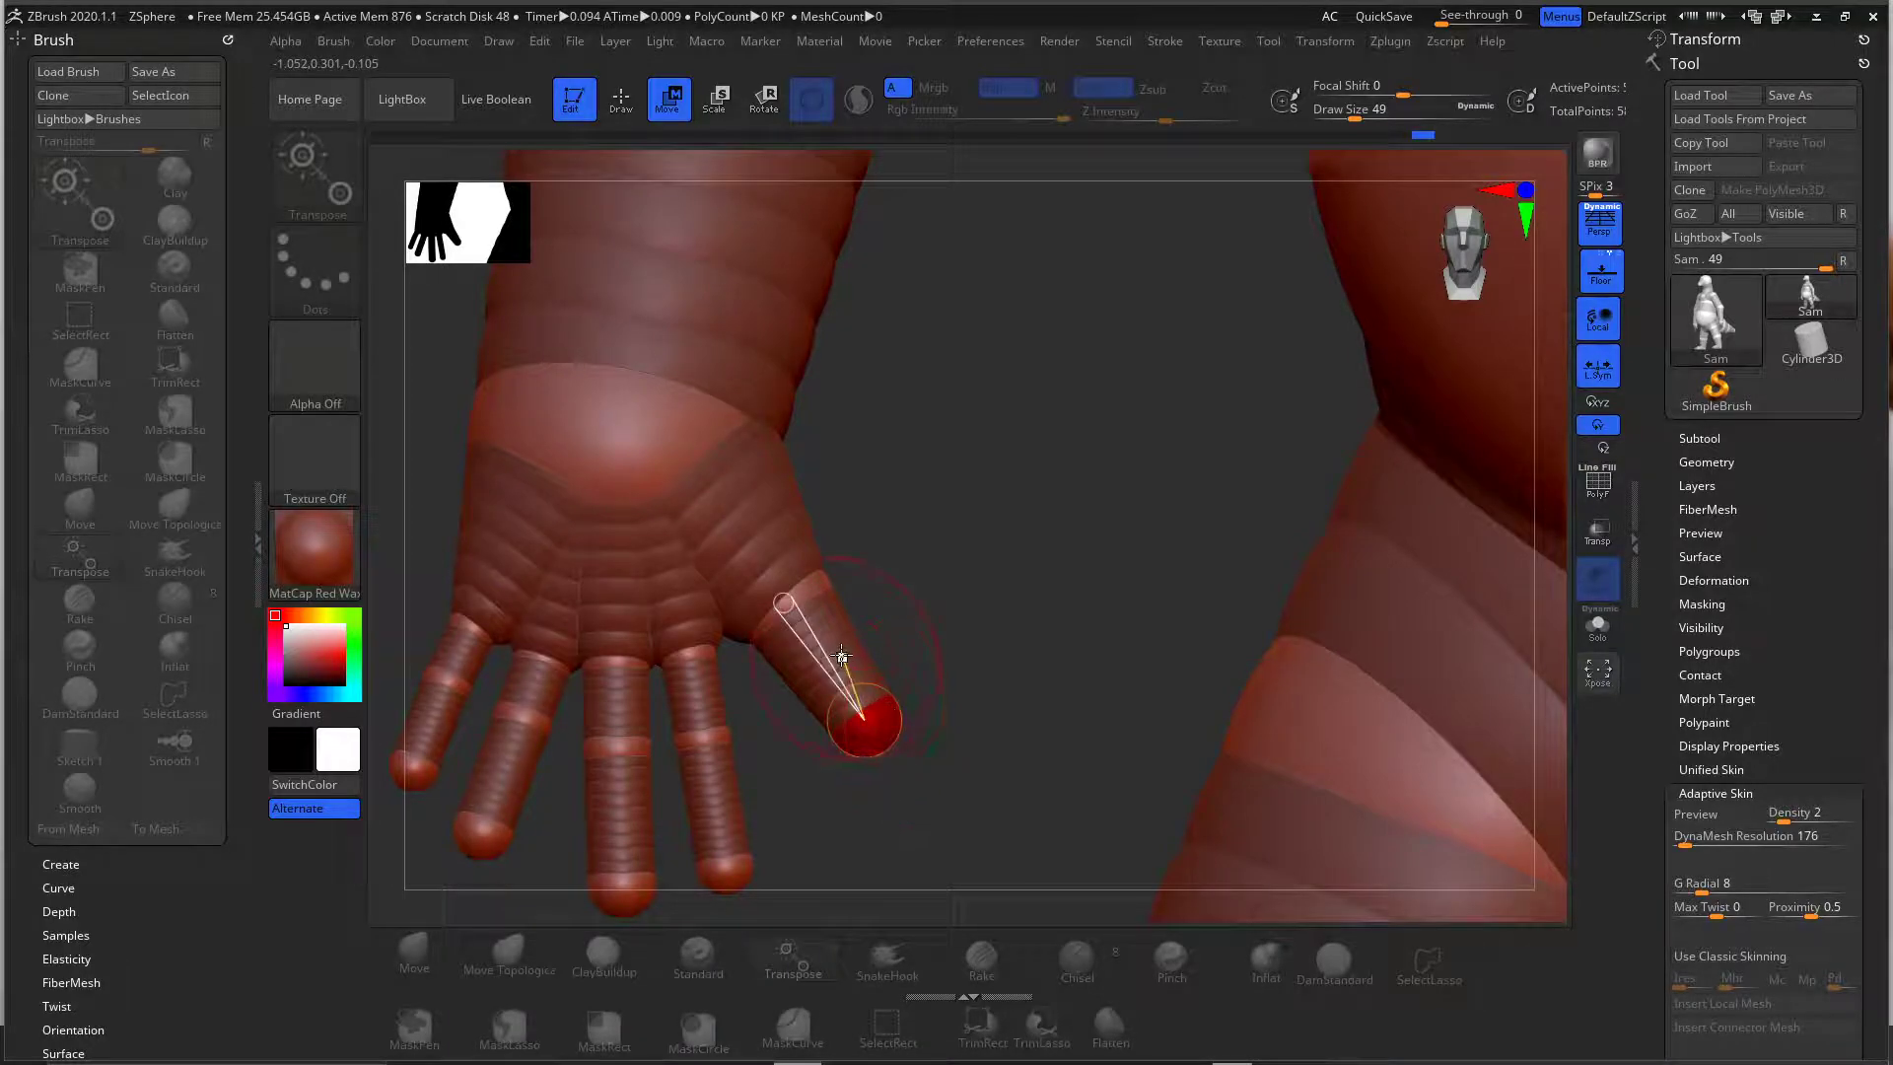
- Insert a new middle joint ZSphere in the thumb and bend the thumb inward toward the fingers
{"action": "key", "text": "q"}
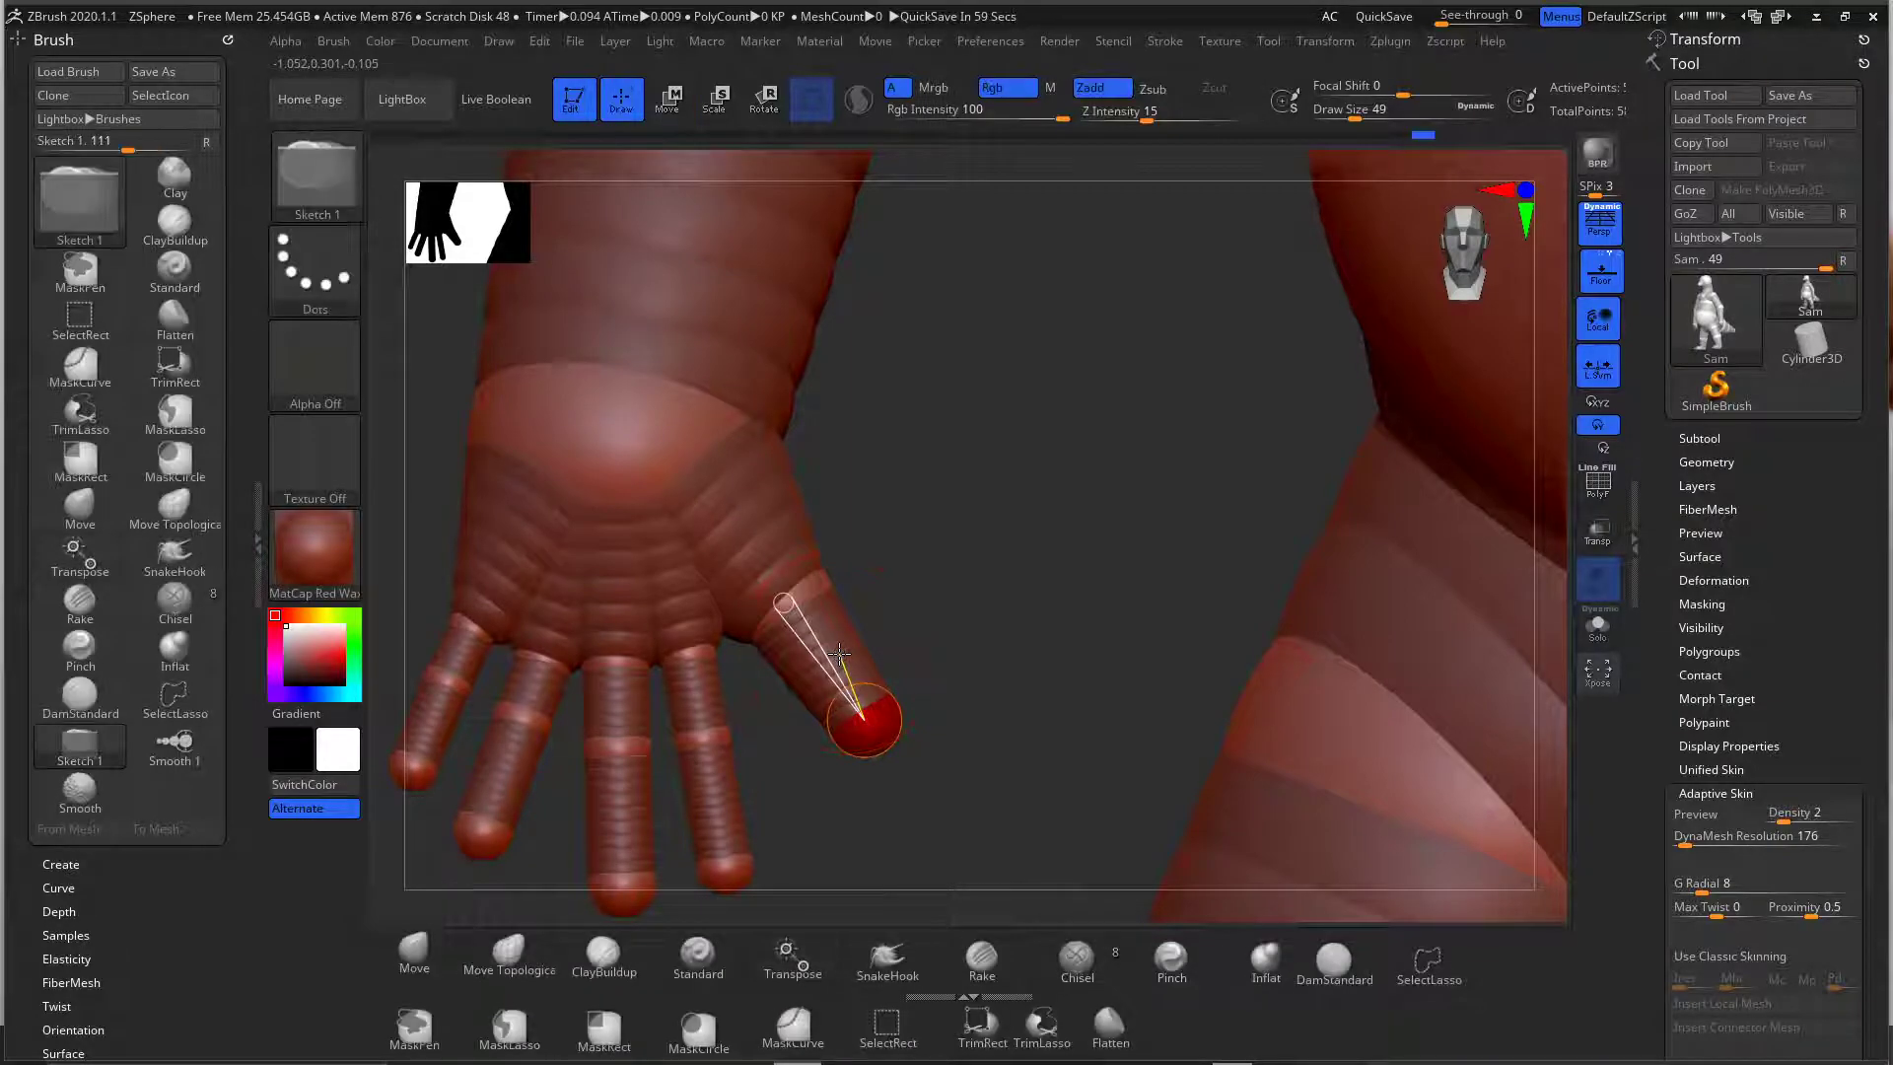
{"action": "key", "text": "w"}
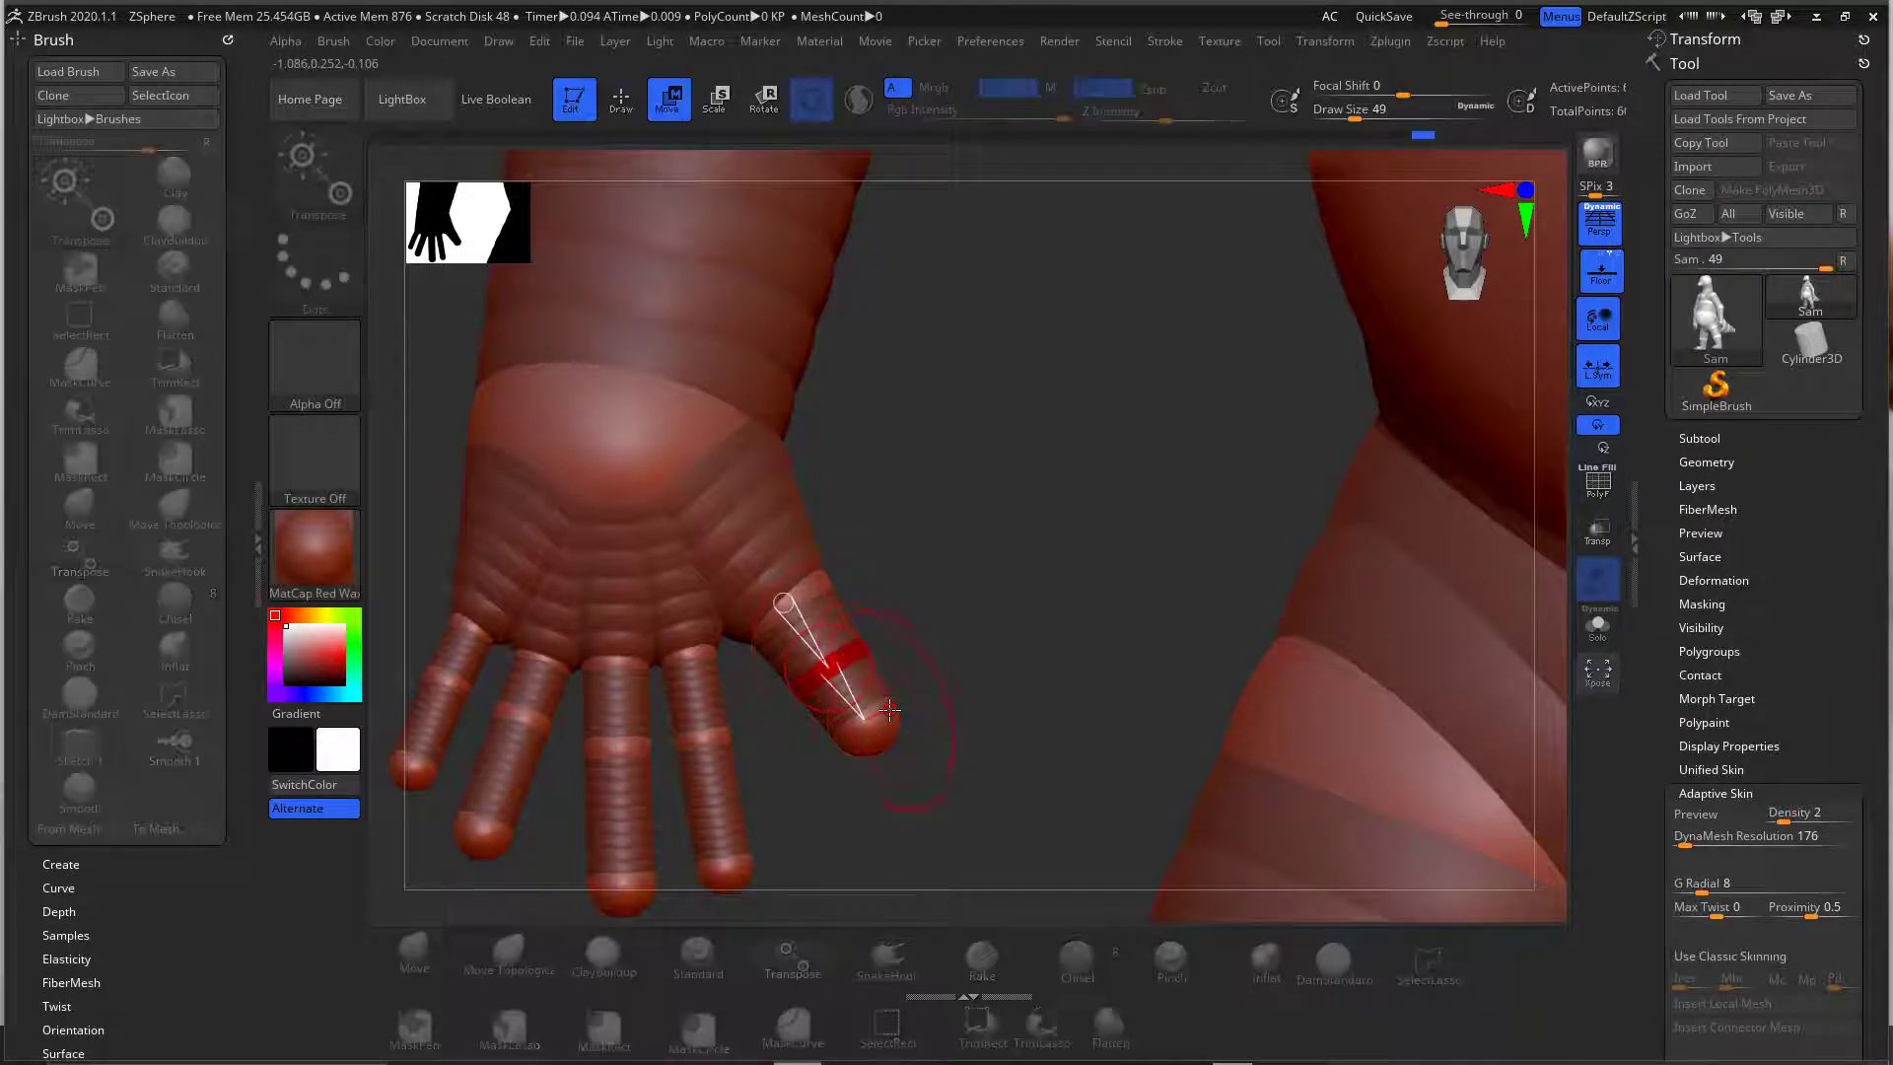
{"action": "mouse_move", "coordinate": [865, 725]}
{"action": "left_mouse_down"}
{"action": "mouse_move", "coordinate": [832, 642]}
{"action": "mouse_move", "coordinate": [816, 650]}
{"action": "left_mouse_up"}
{"action": "left_click_drag", "start_coordinate": [779, 568], "coordinate": [798, 562]}
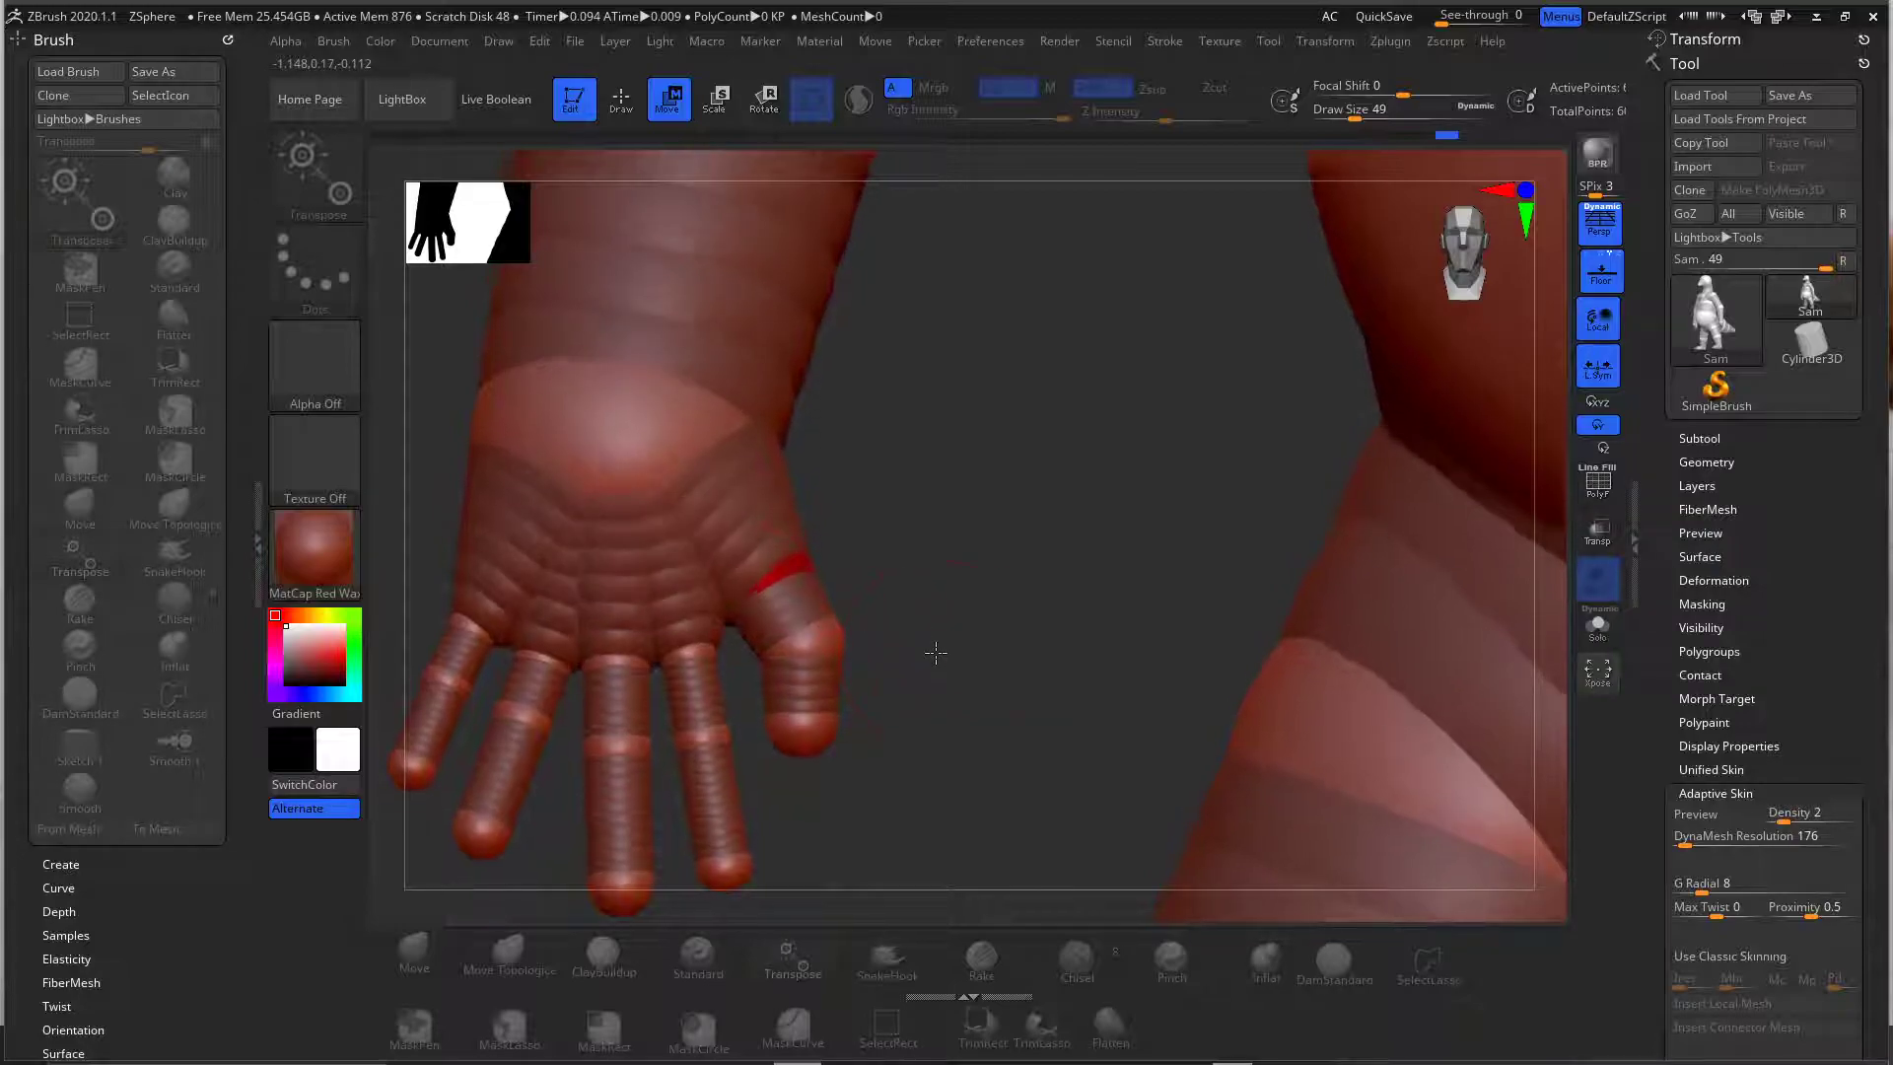
{"action": "left_click_drag", "start_coordinate": [833, 732], "coordinate": [966, 683]}
{"action": "key", "text": "f"}
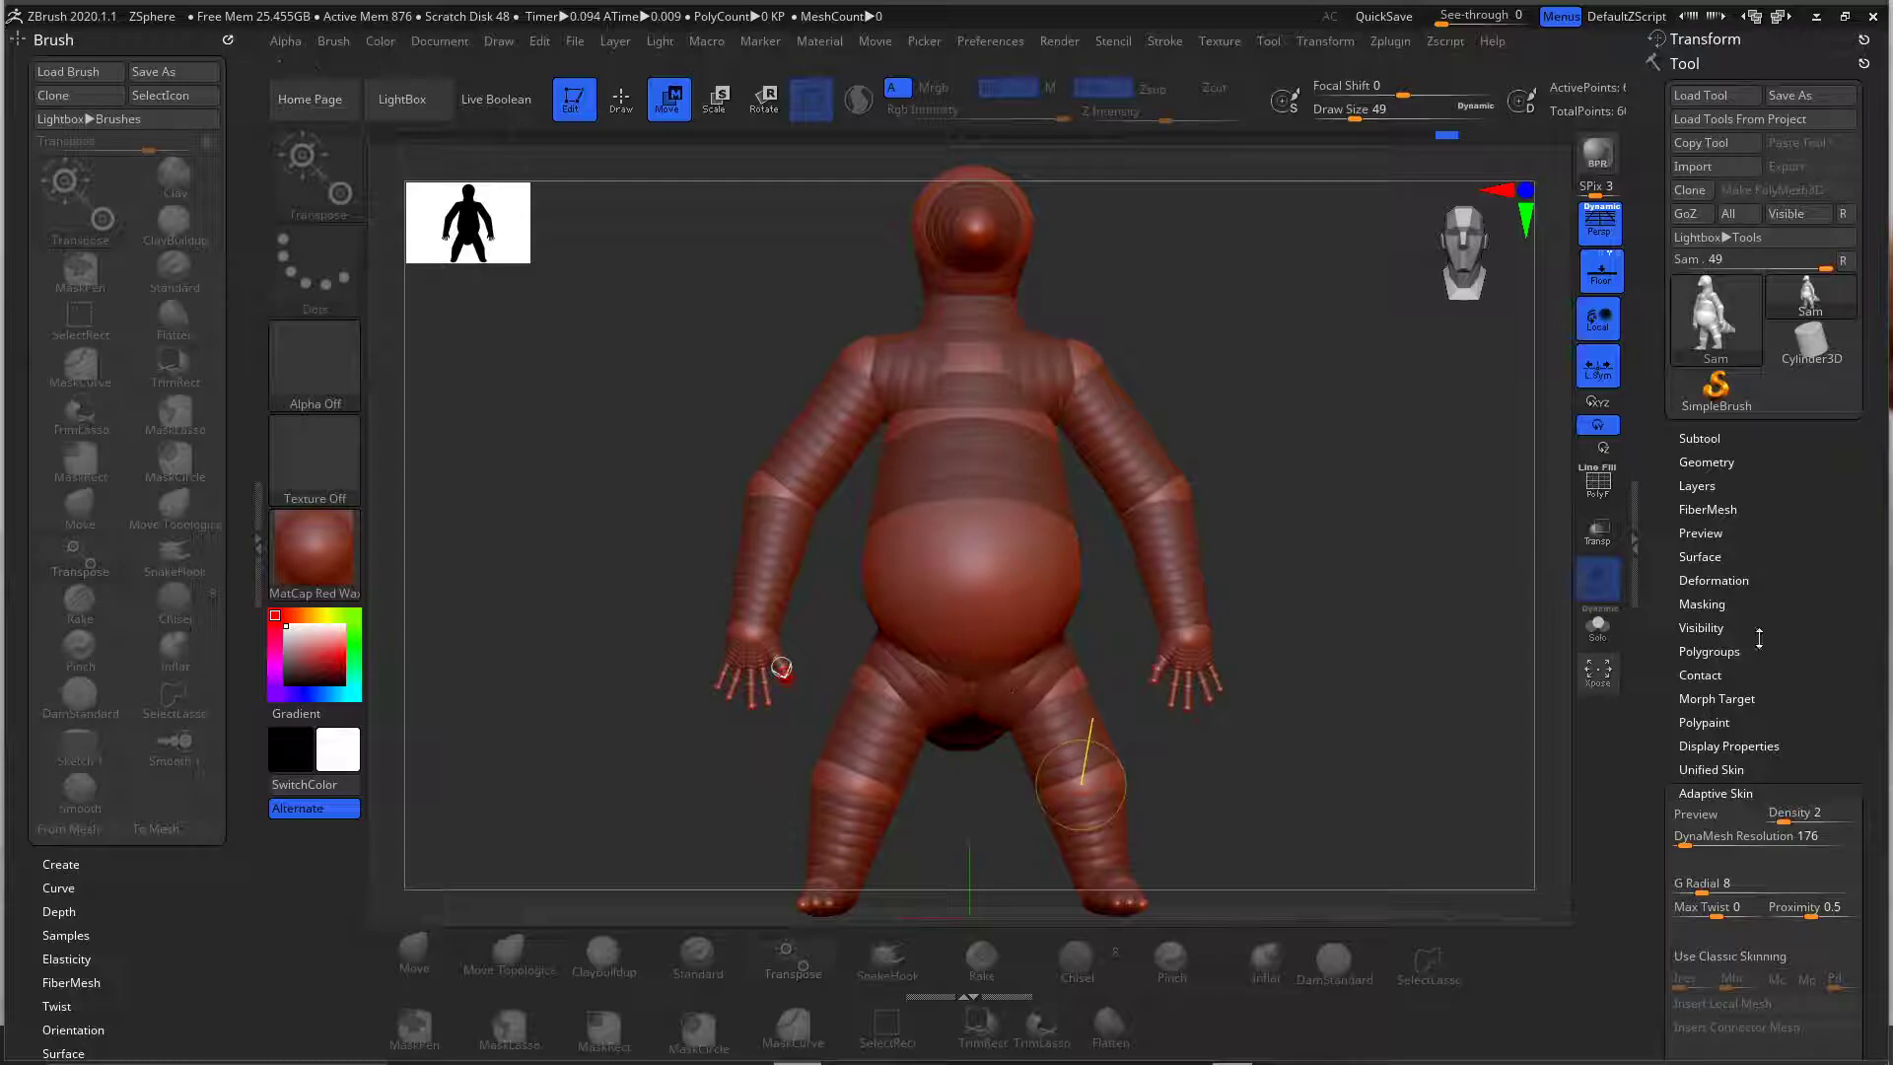
- Preview the adaptive skin of the whole figure, then return to the ZSphere display
{"action": "left_click", "coordinate": [1732, 817]}
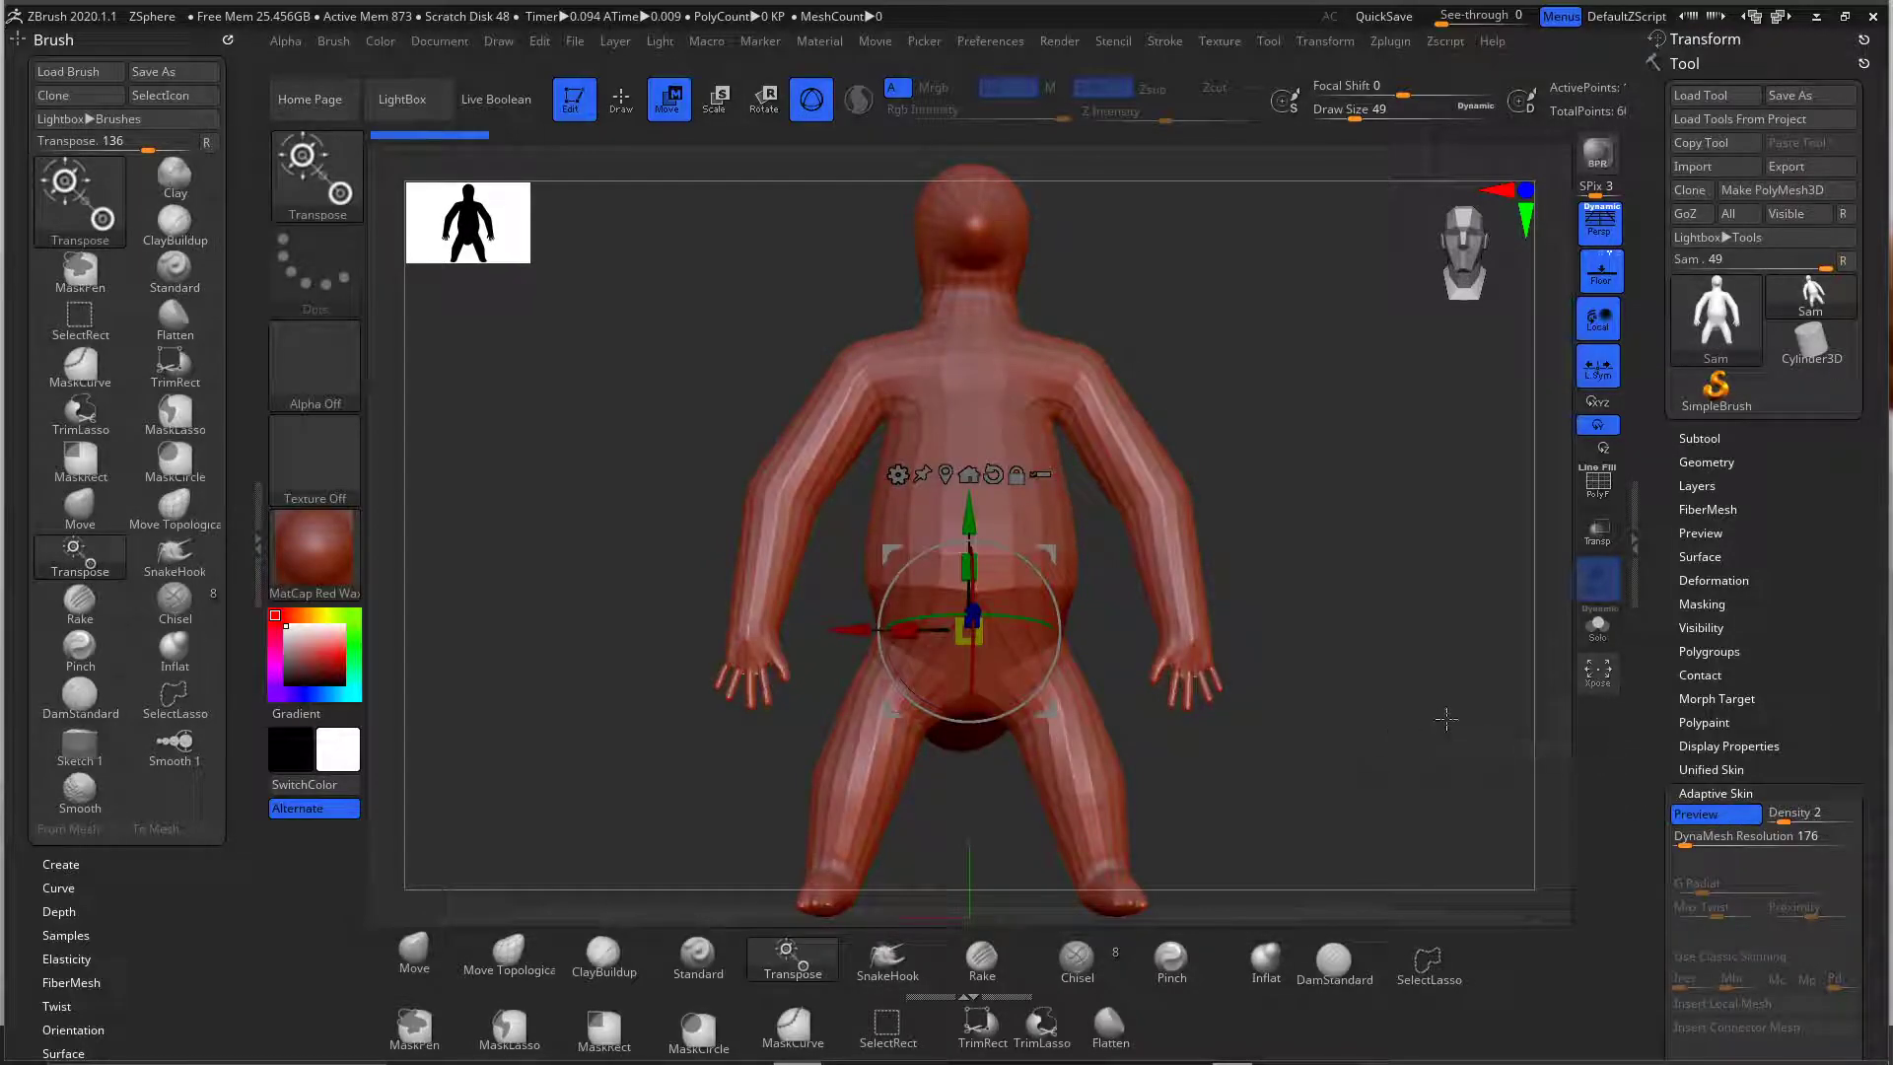
{"action": "mouse_move", "coordinate": [1436, 667]}
{"action": "left_mouse_down"}
{"action": "mouse_move", "coordinate": [1316, 671]}
{"action": "mouse_move", "coordinate": [1442, 688]}
{"action": "left_mouse_up"}
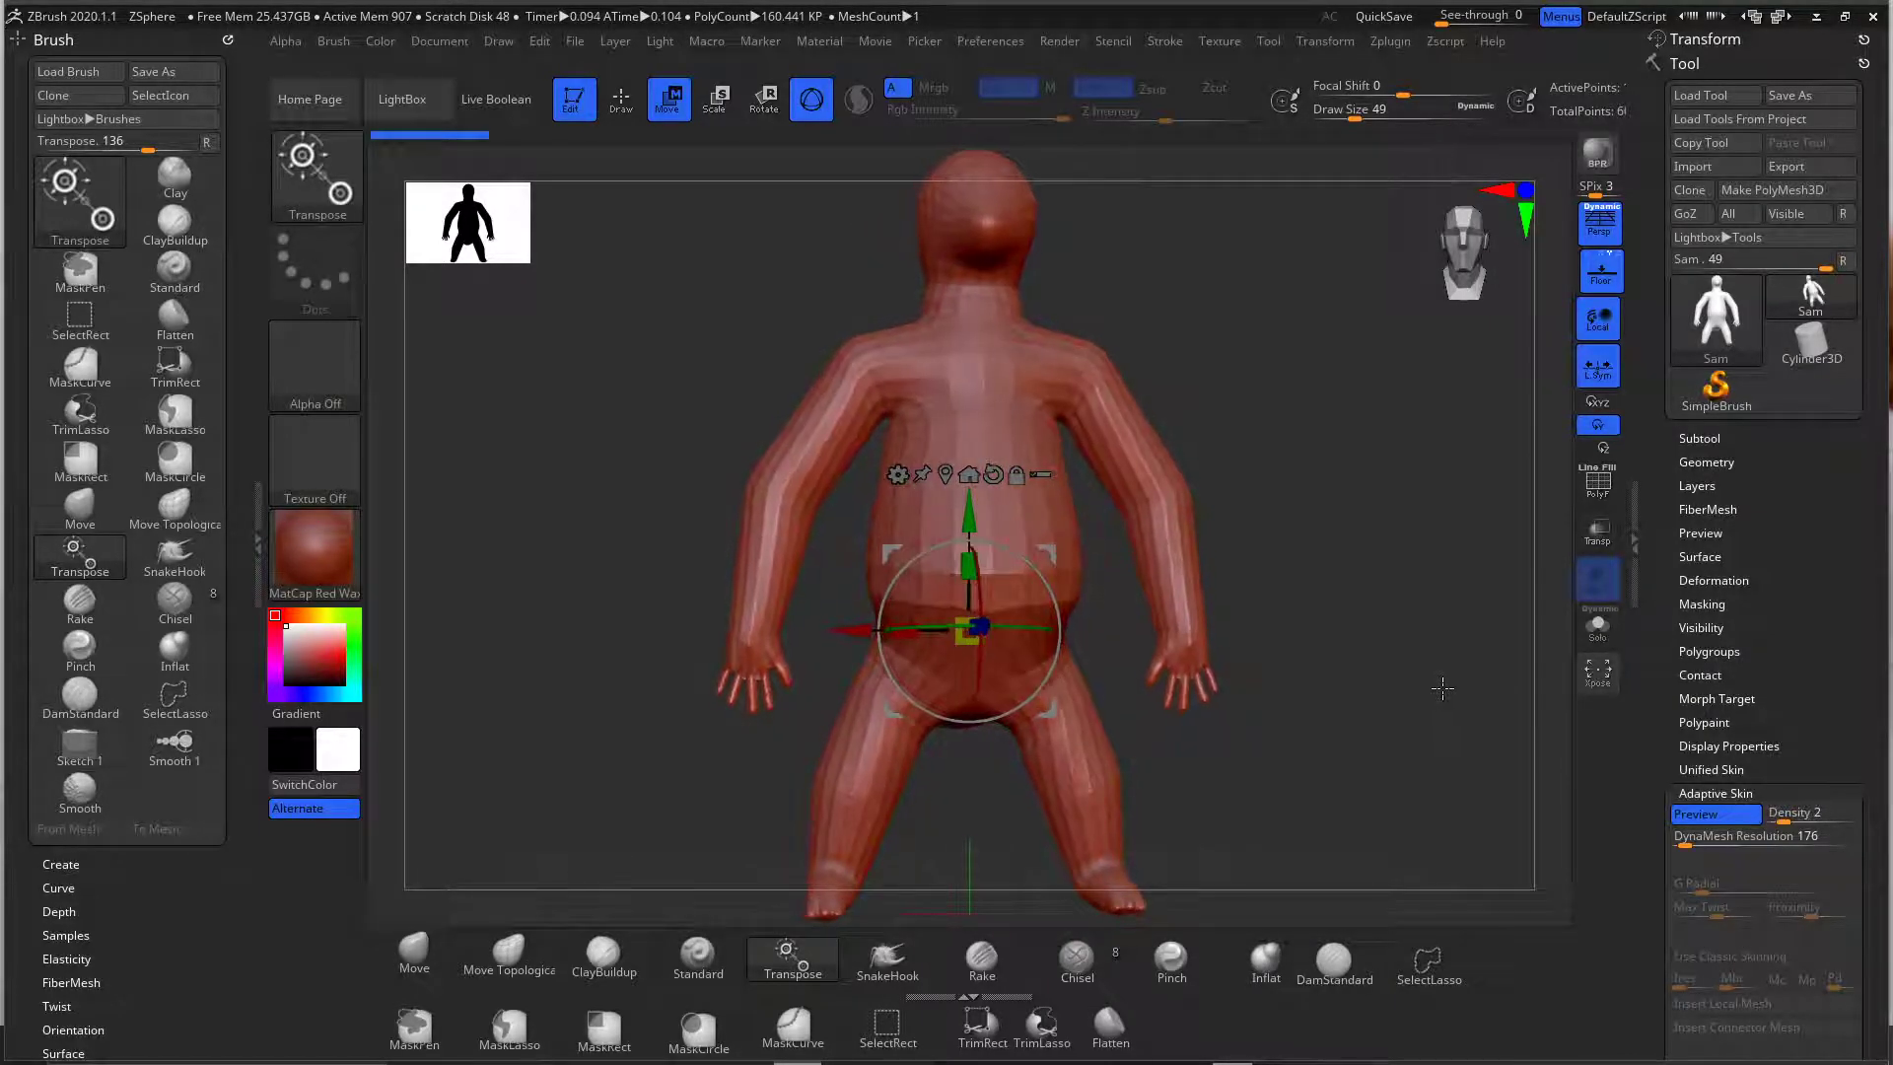
{"action": "left_click", "coordinate": [1696, 815]}
{"action": "left_click_drag", "start_coordinate": [1079, 759], "coordinate": [1201, 408]}
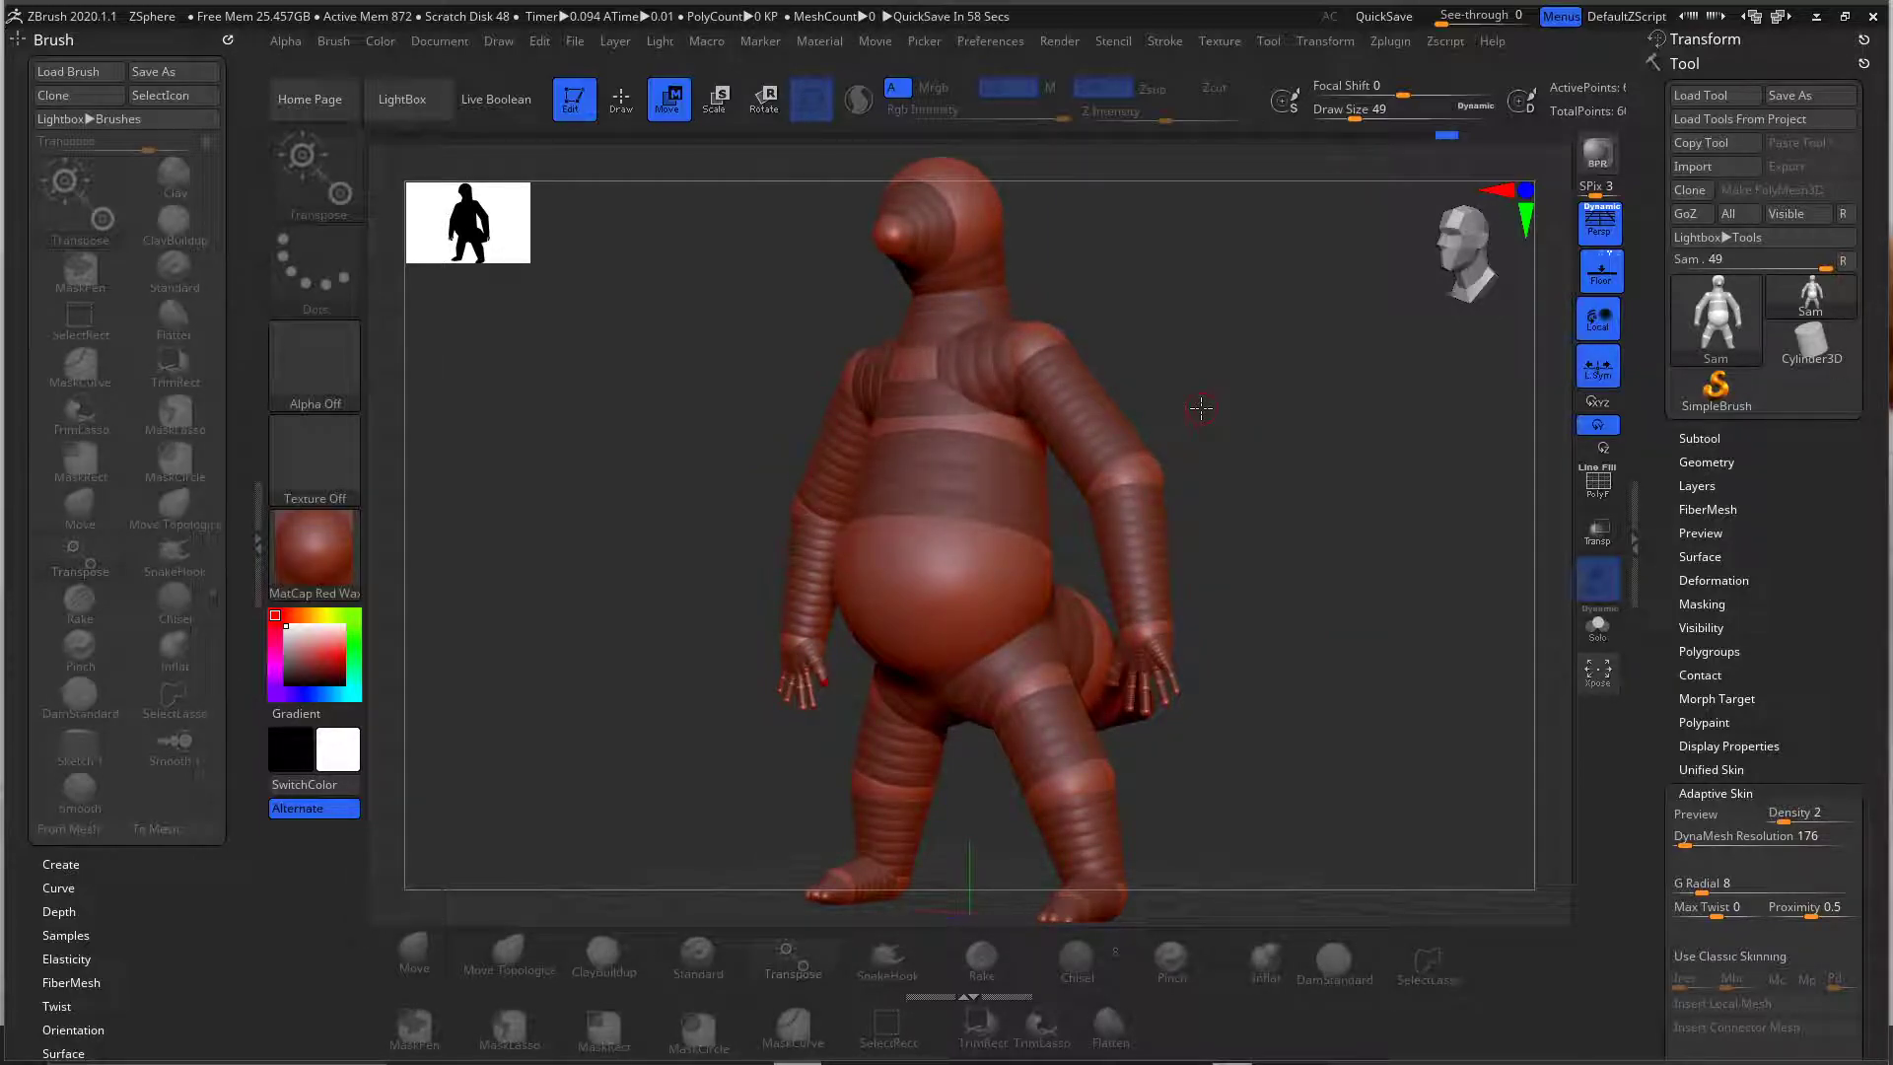
{"action": "left_click", "coordinate": [1698, 438]}
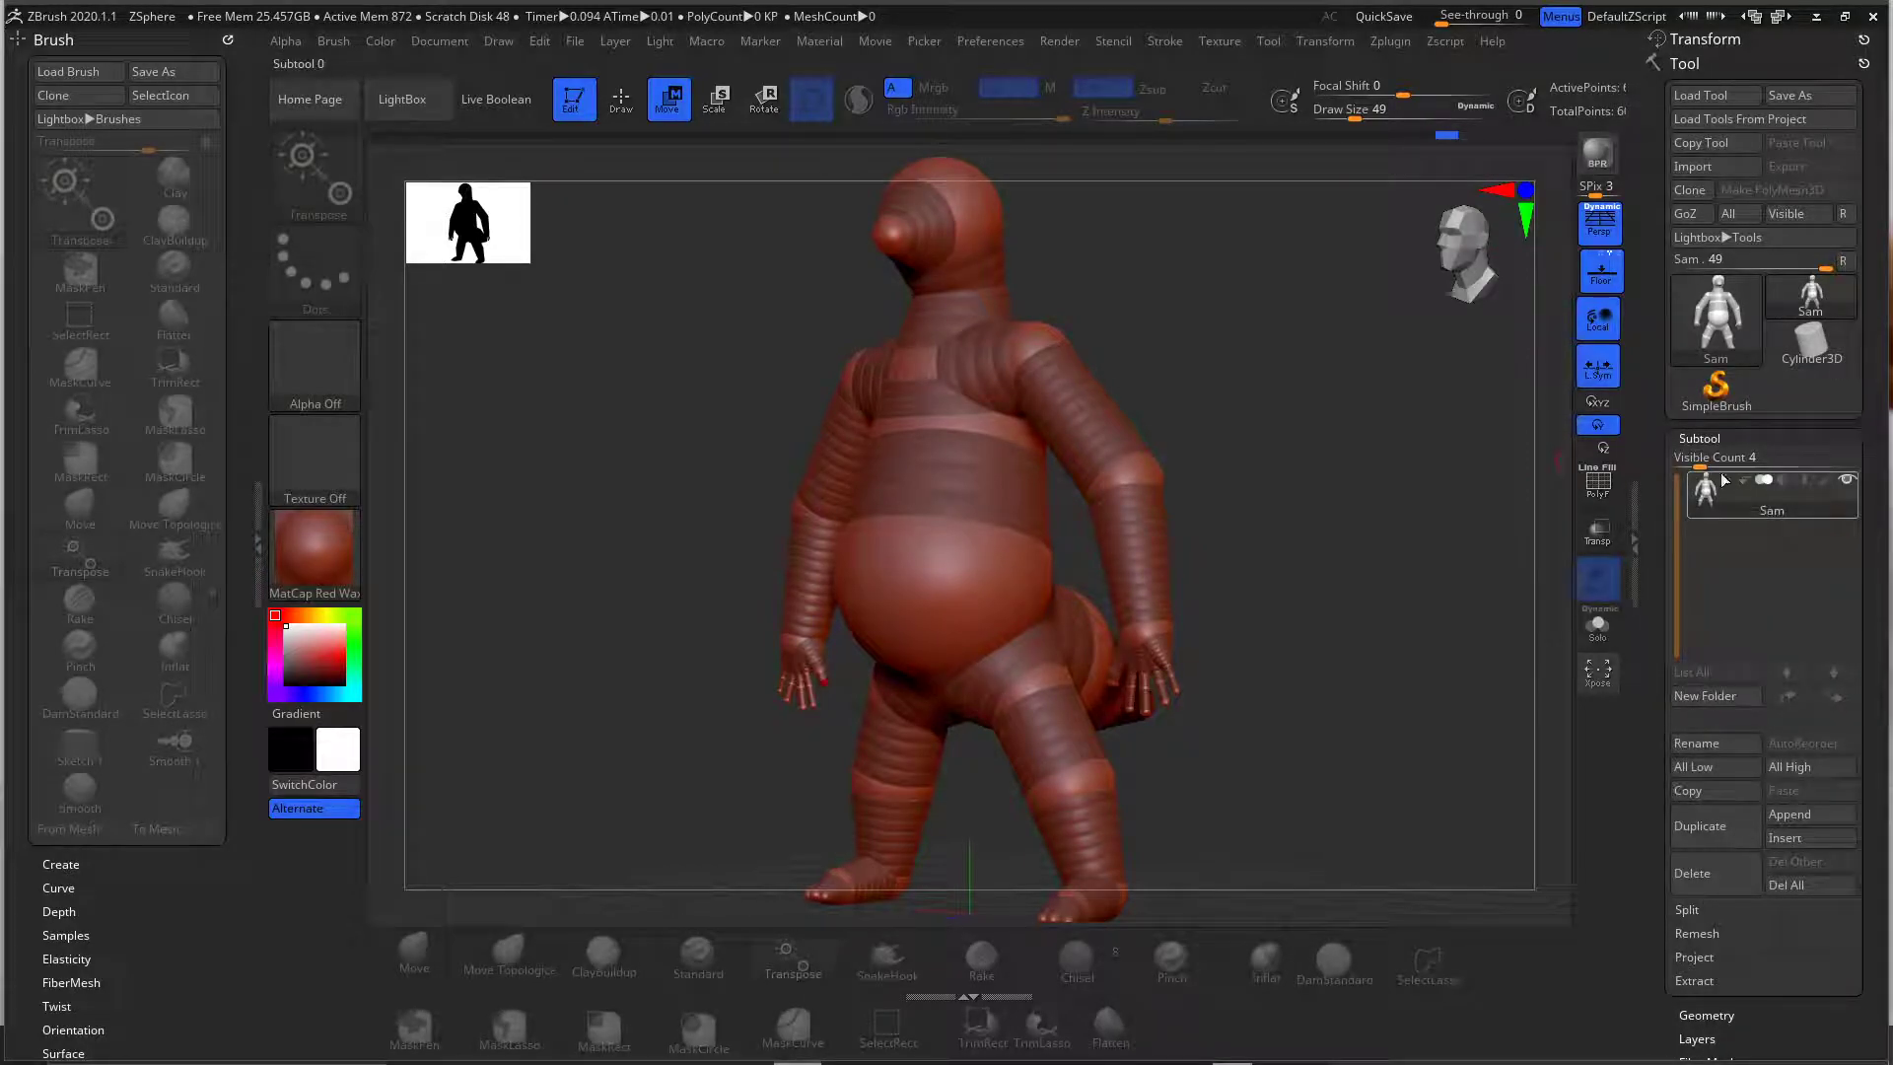
{"action": "left_click", "coordinate": [1698, 437]}
{"action": "mouse_move", "coordinate": [1453, 476]}
{"action": "left_mouse_down"}
{"action": "mouse_move", "coordinate": [1381, 476]}
{"action": "mouse_move", "coordinate": [1390, 558]}
{"action": "mouse_move", "coordinate": [1351, 612]}
{"action": "mouse_move", "coordinate": [1242, 595]}
{"action": "left_mouse_up"}
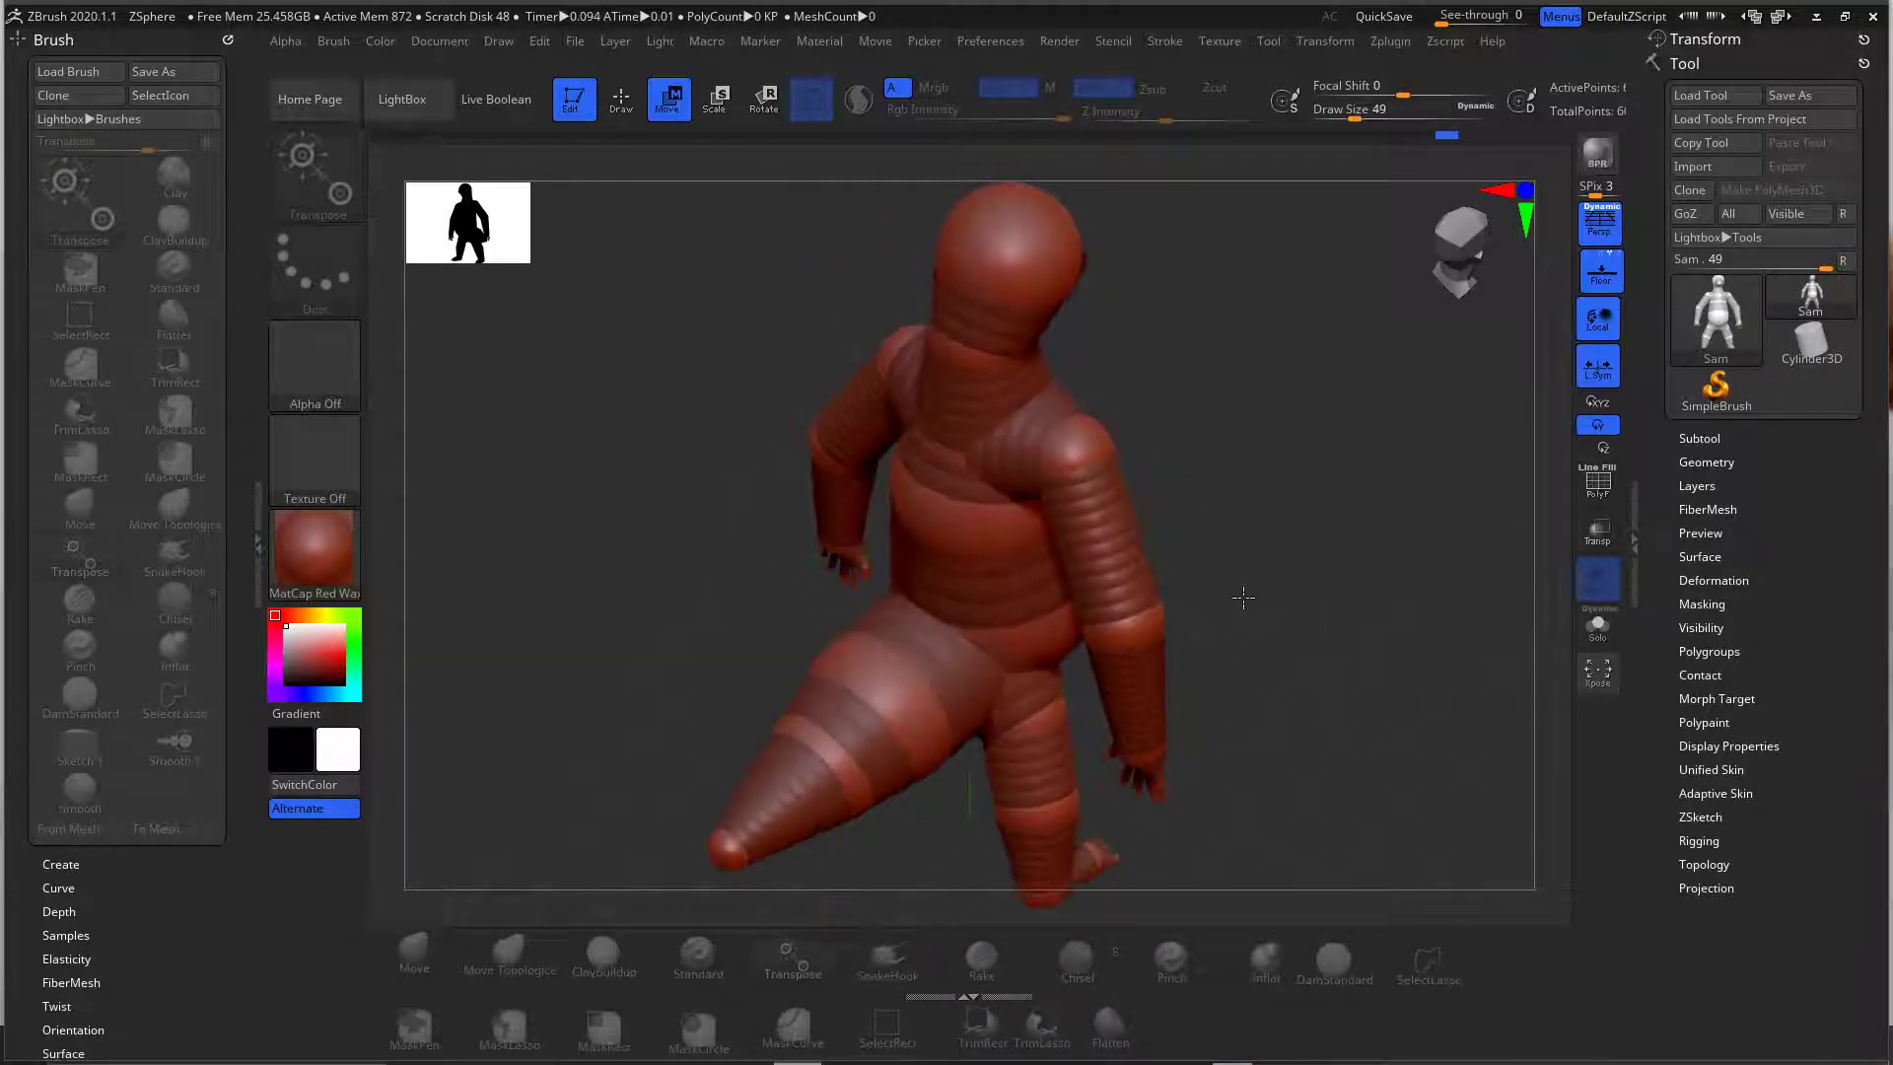
- Start saving the tool to a file and browse to the Windows (C:) drive
{"action": "left_click", "coordinate": [1807, 91]}
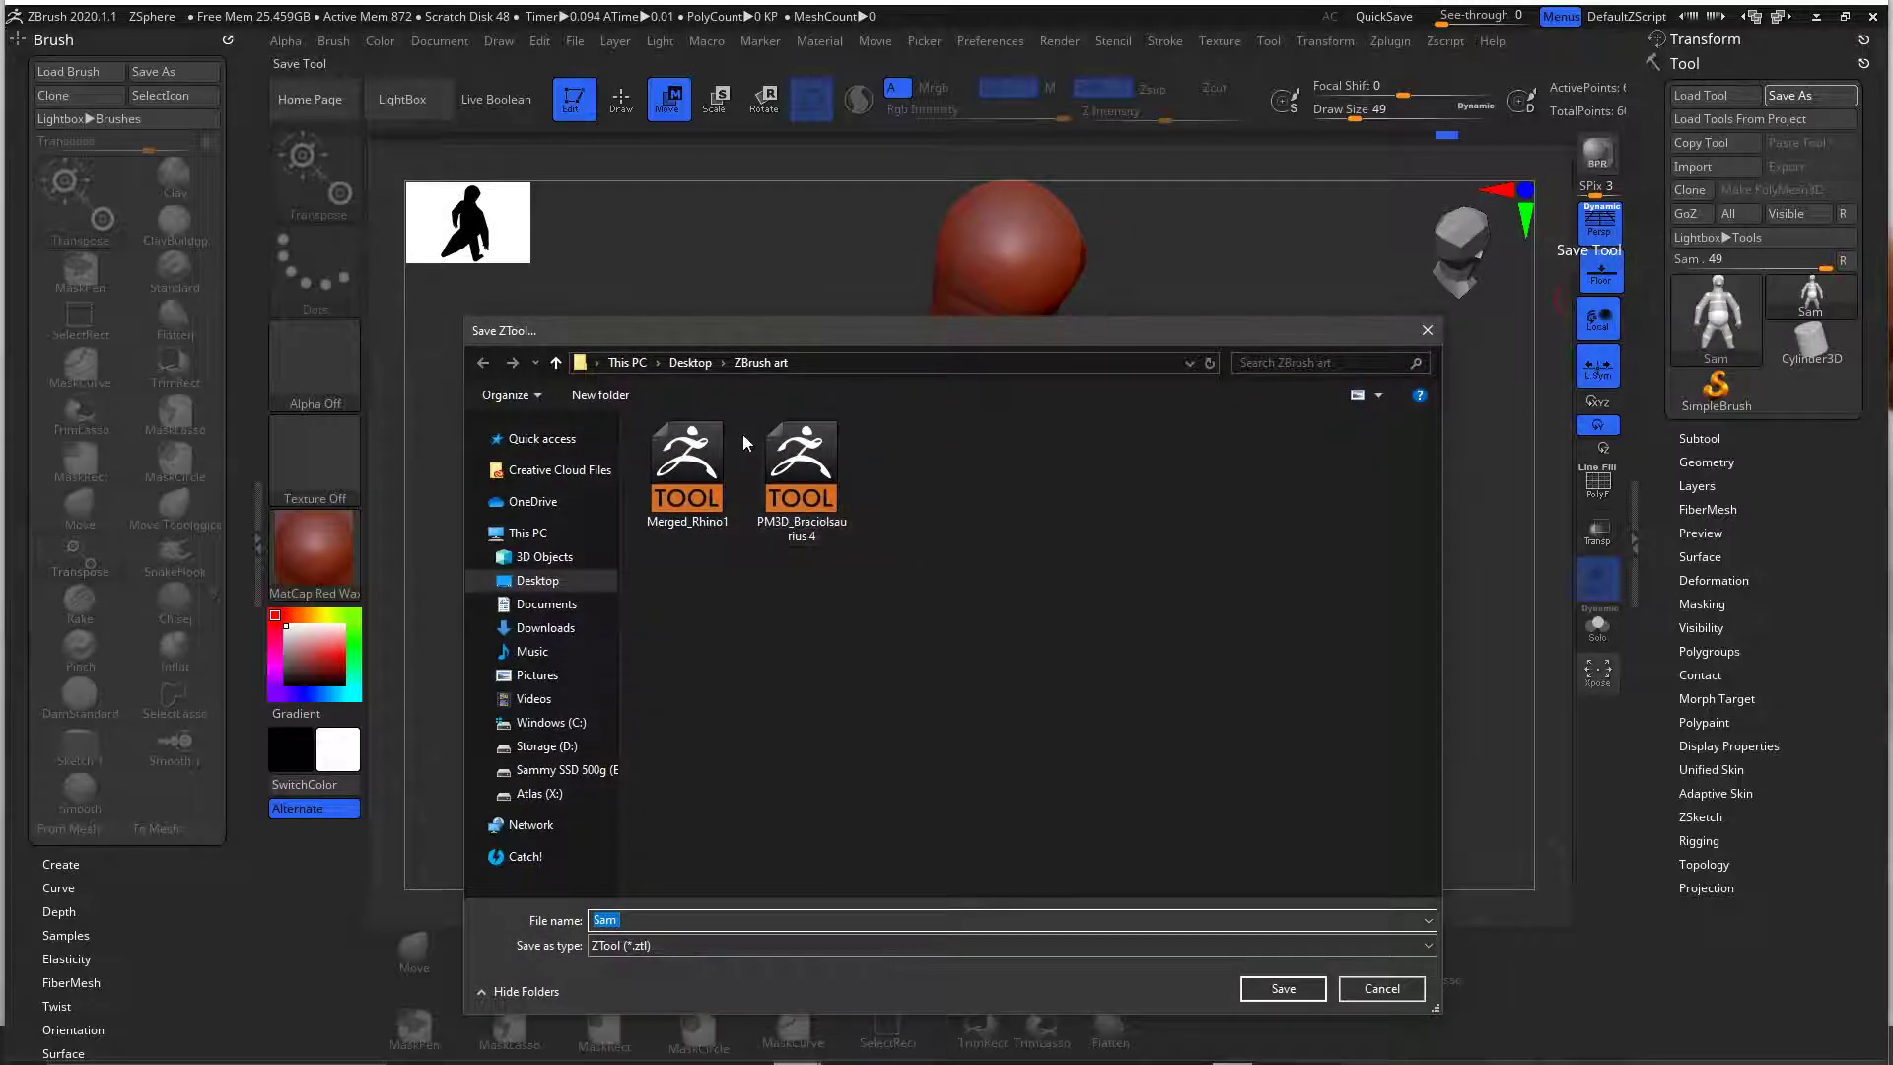
{"action": "left_click", "coordinate": [689, 362]}
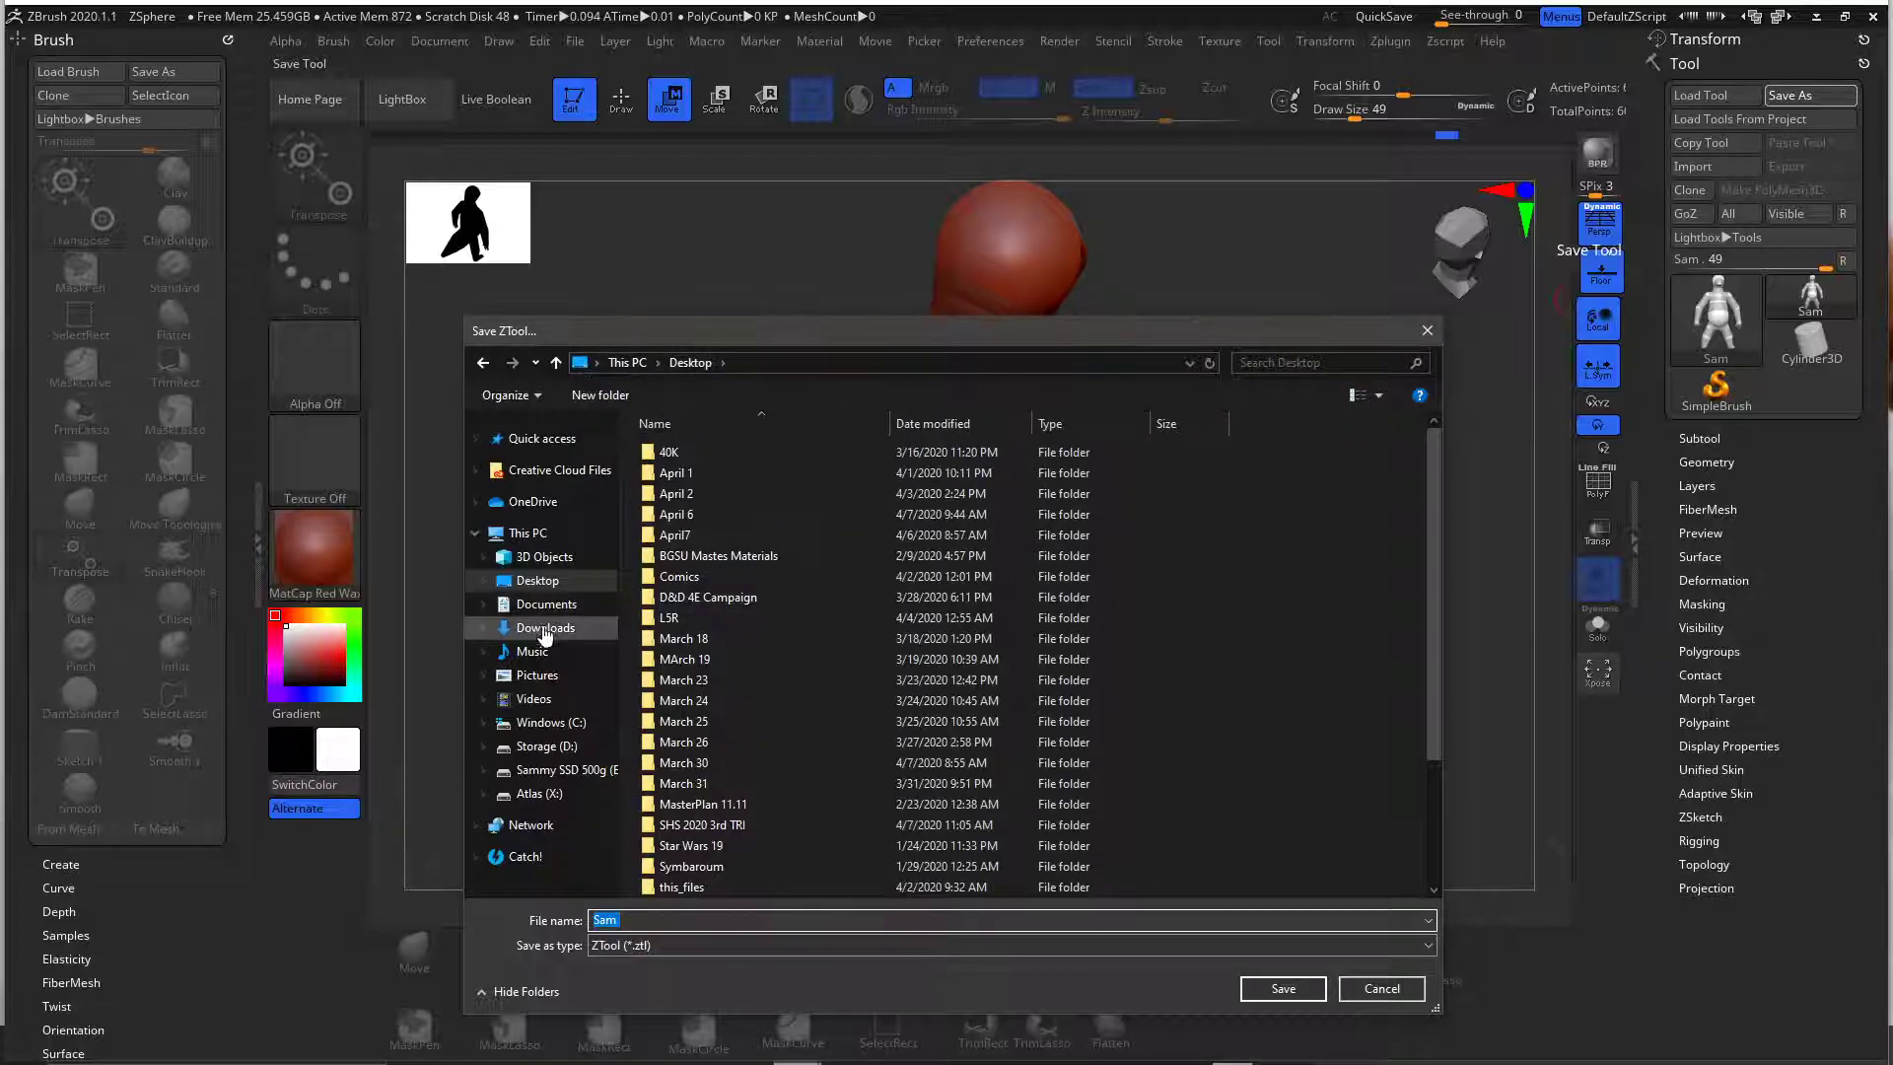
{"action": "left_click", "coordinate": [550, 722]}
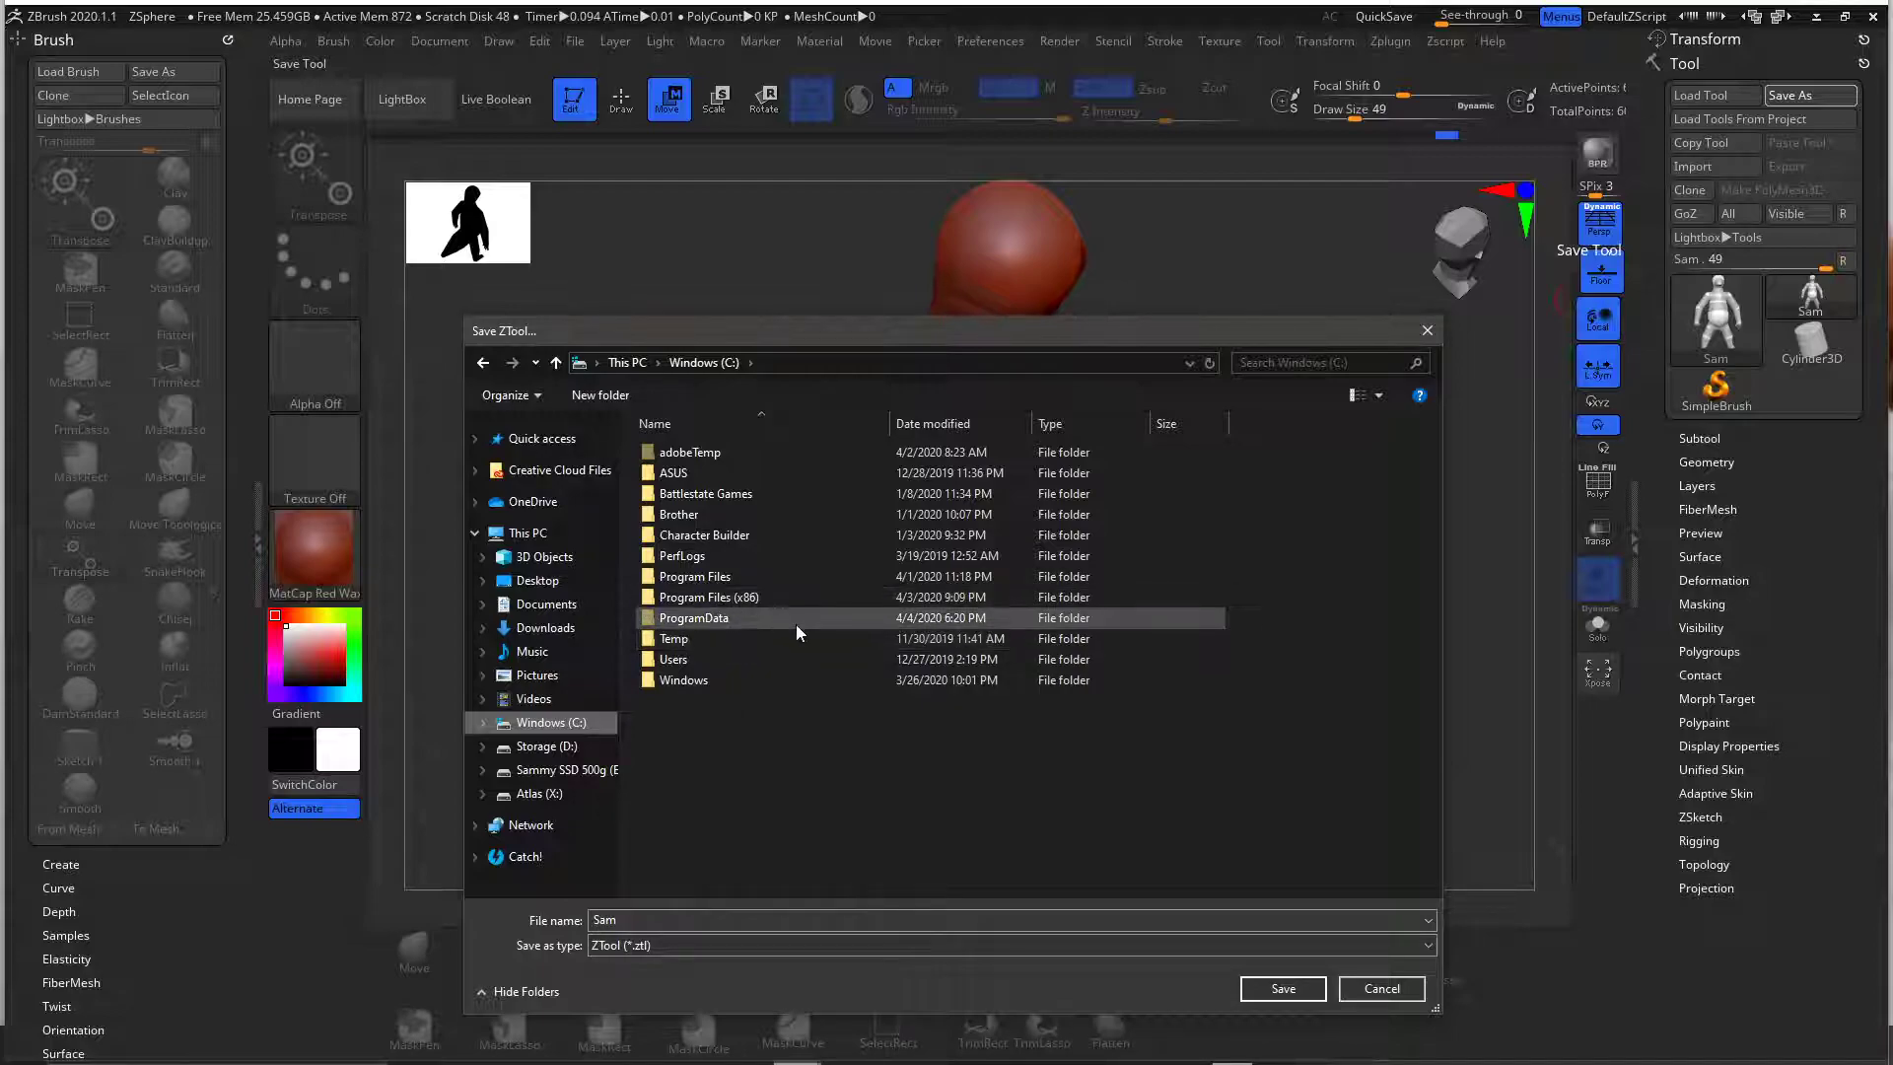
{"action": "left_click", "coordinate": [696, 579]}
{"action": "double_click", "coordinate": [696, 579]}
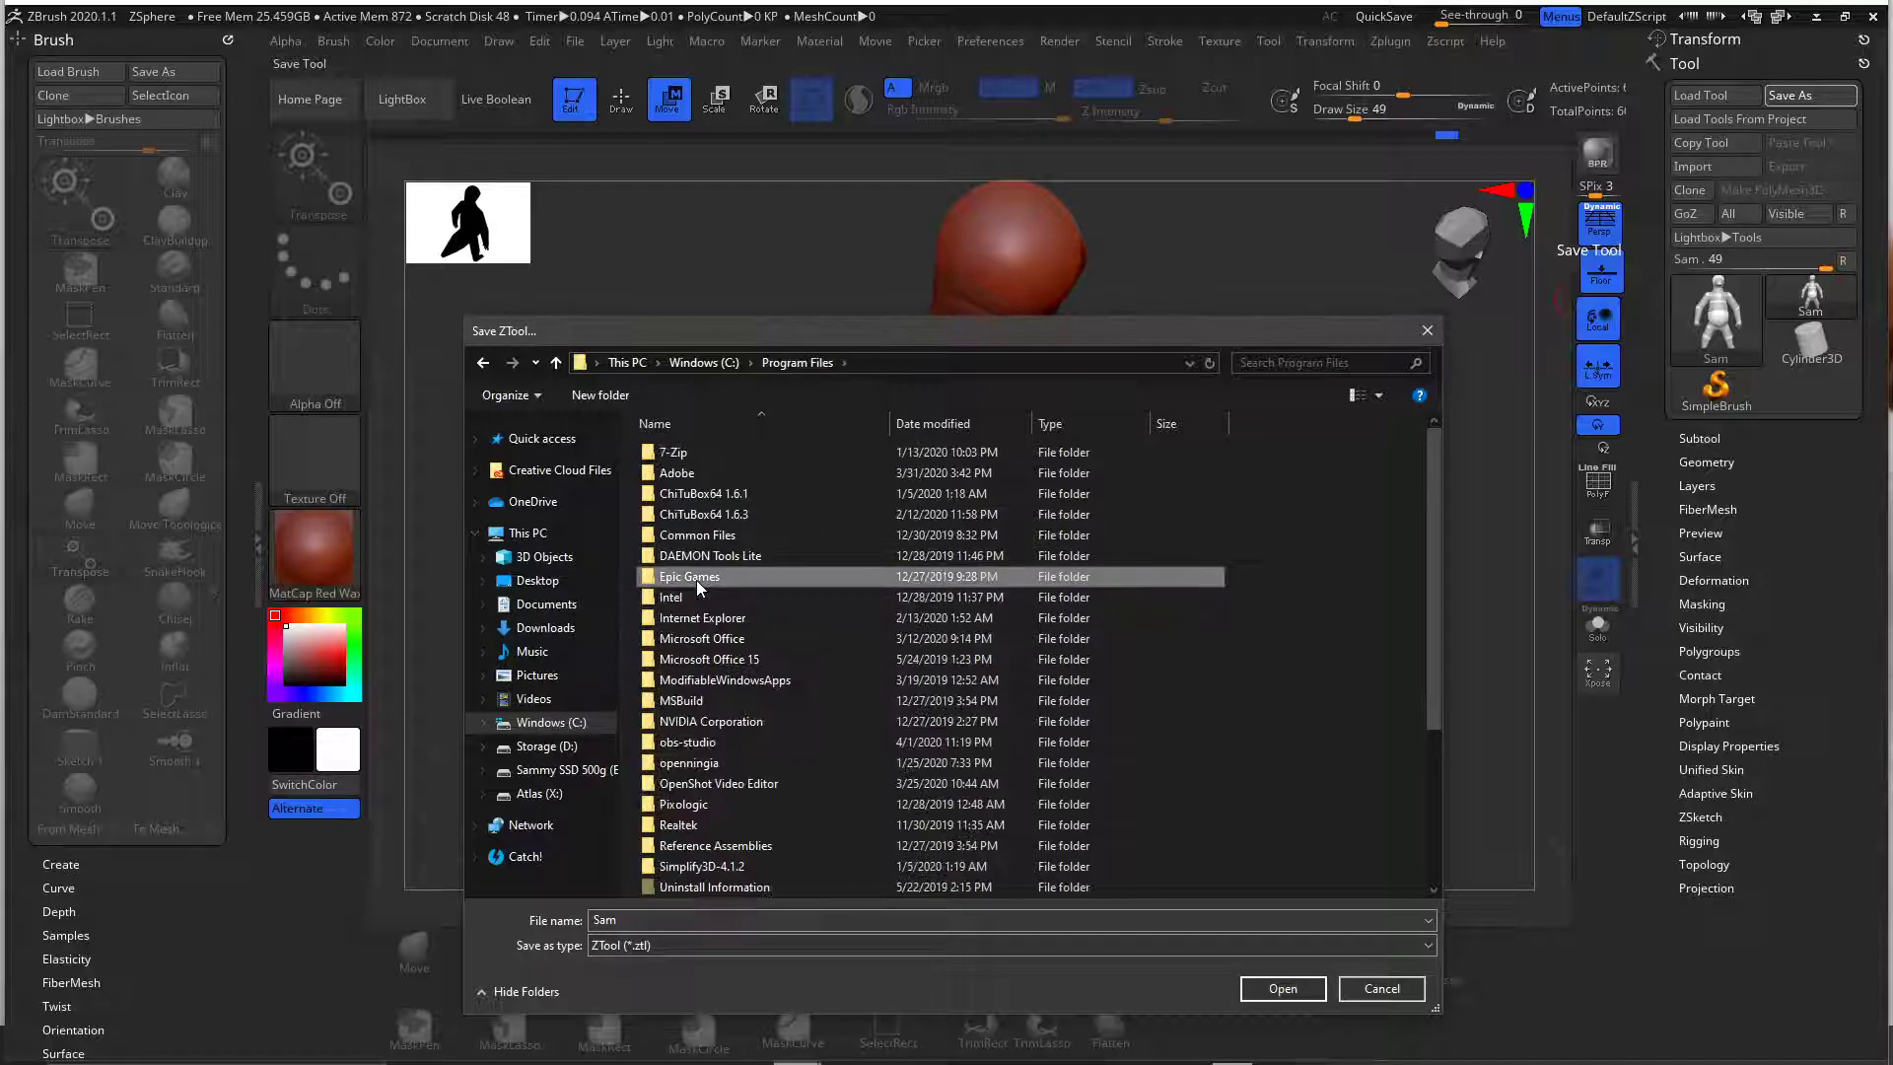
{"action": "scroll", "coordinate": [761, 660], "scroll_direction": "down", "scroll_amount": 5}
{"action": "double_click", "coordinate": [685, 687]}
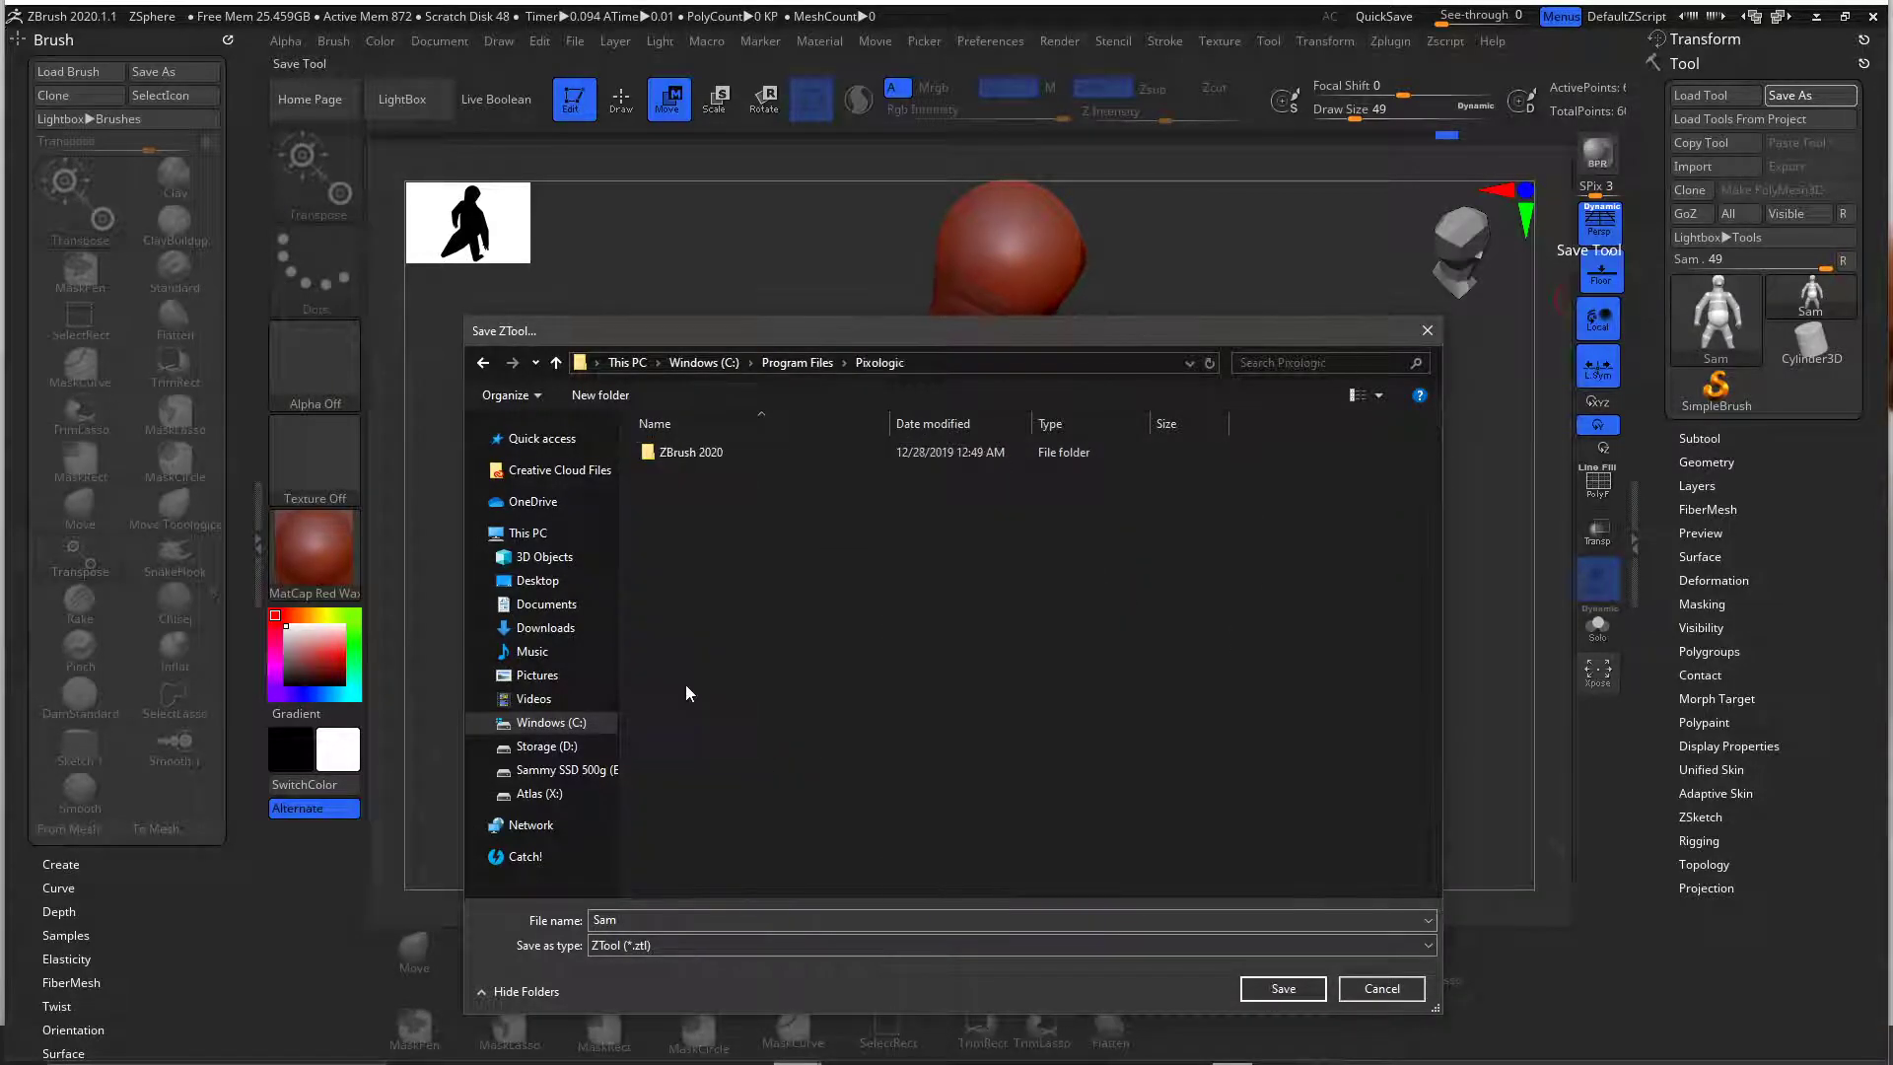
{"action": "left_click", "coordinate": [671, 362]}
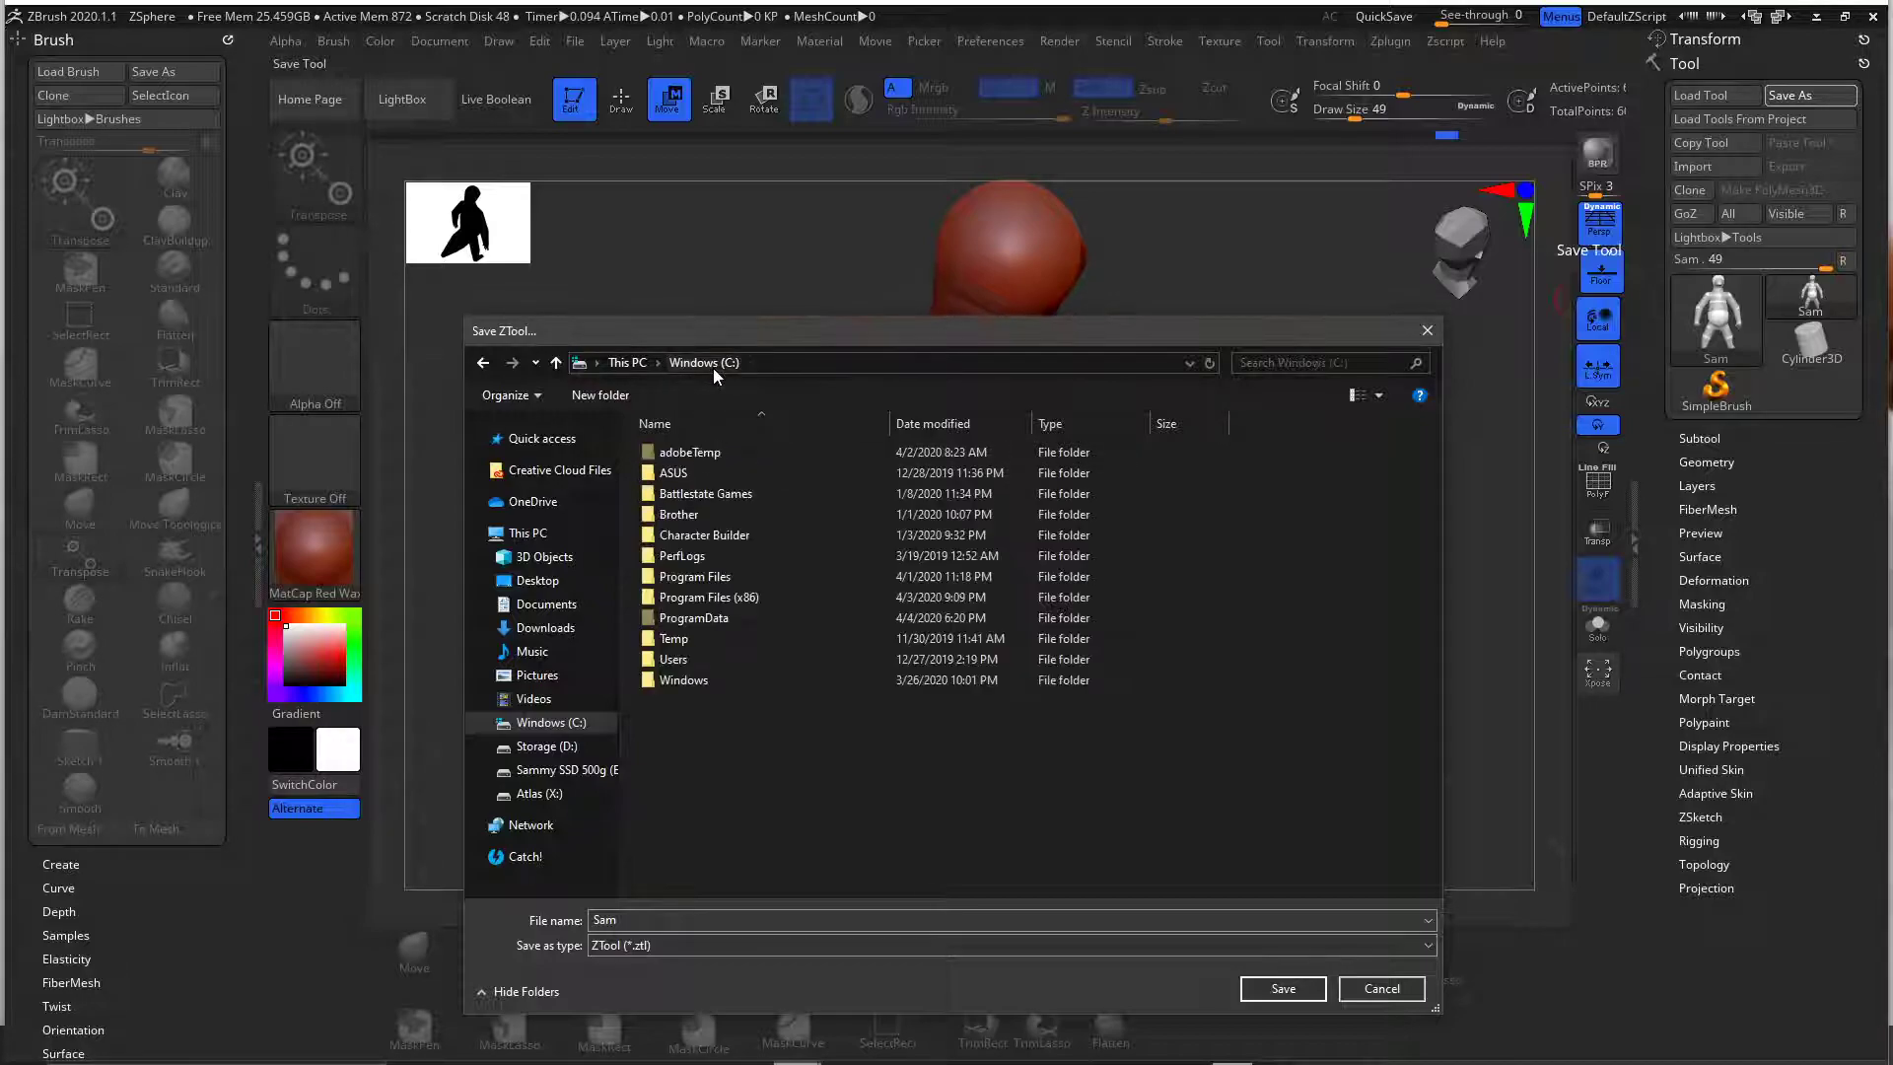
- Browse from the C: drive to the Program Files (x86) > Pixologic > ZBrush 2020 folder for the save
{"action": "double_click", "coordinate": [719, 593]}
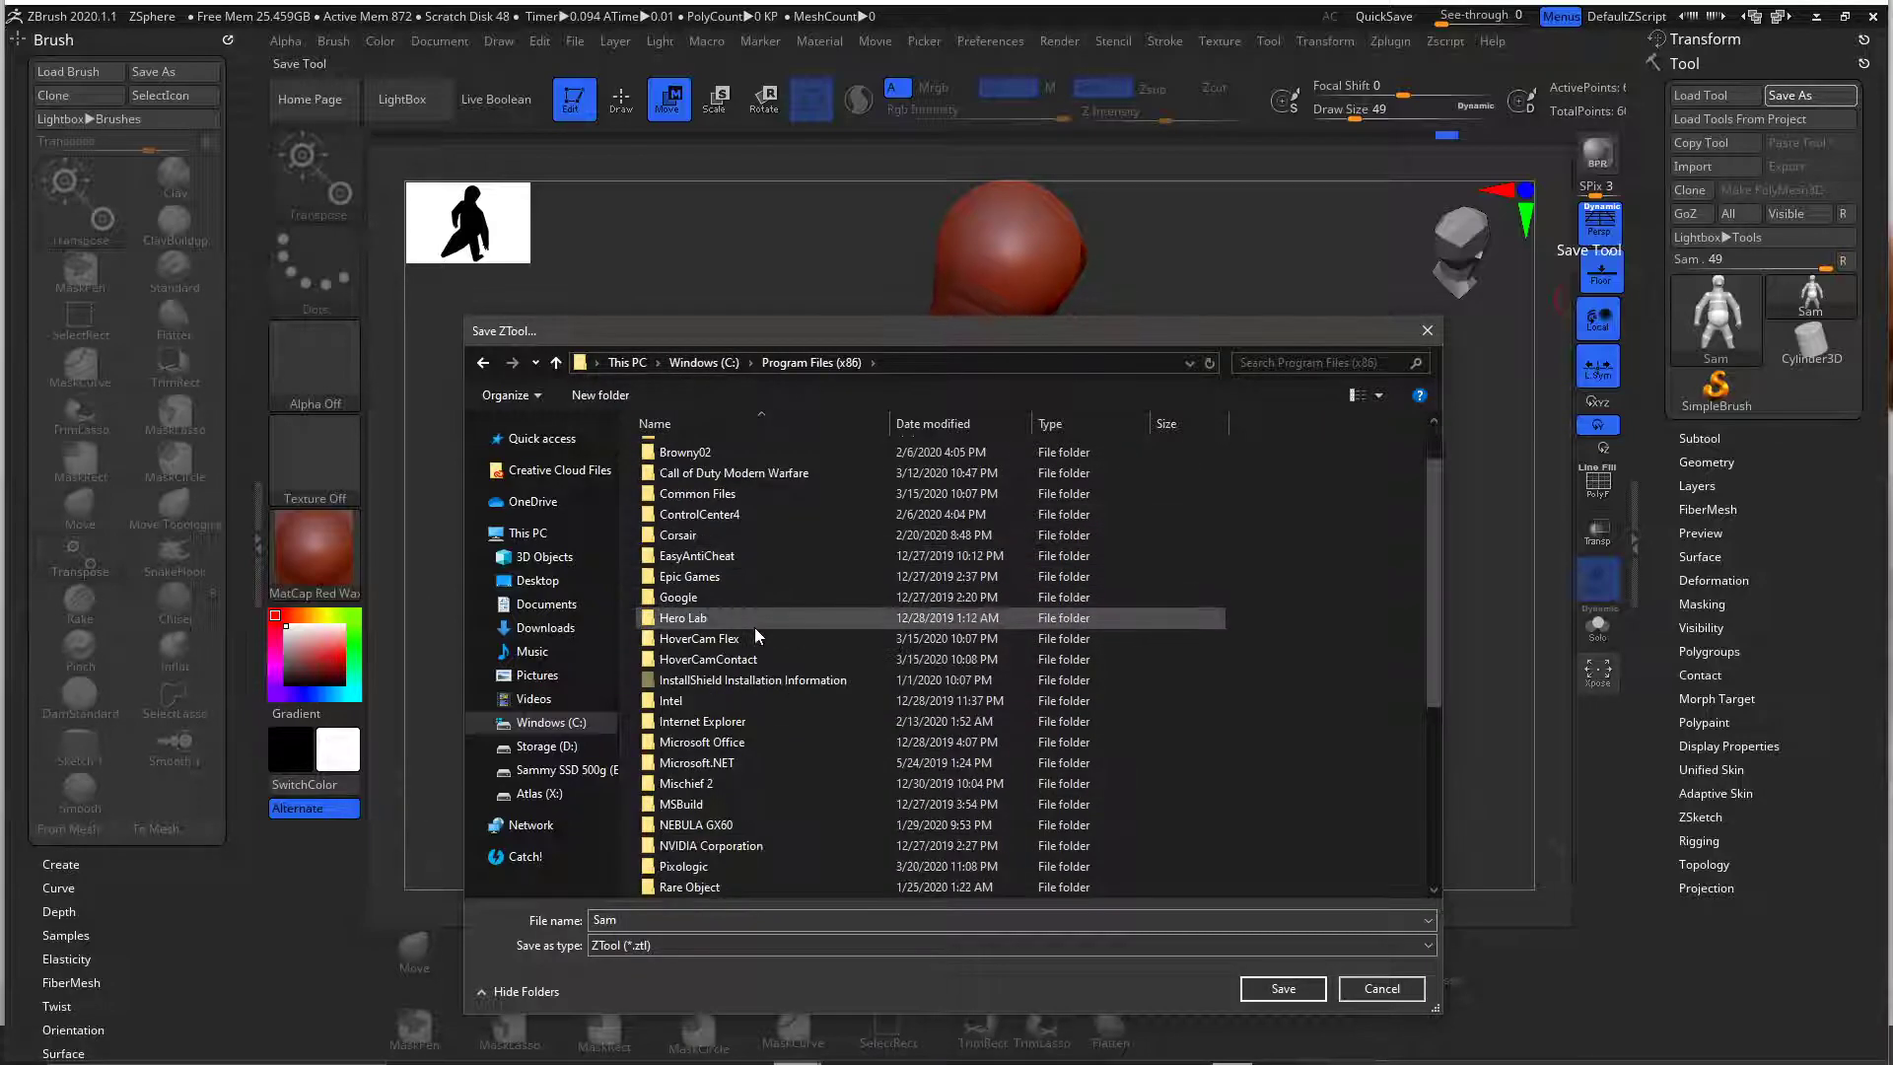
{"action": "scroll", "coordinate": [754, 631], "scroll_direction": "down", "scroll_amount": 2}
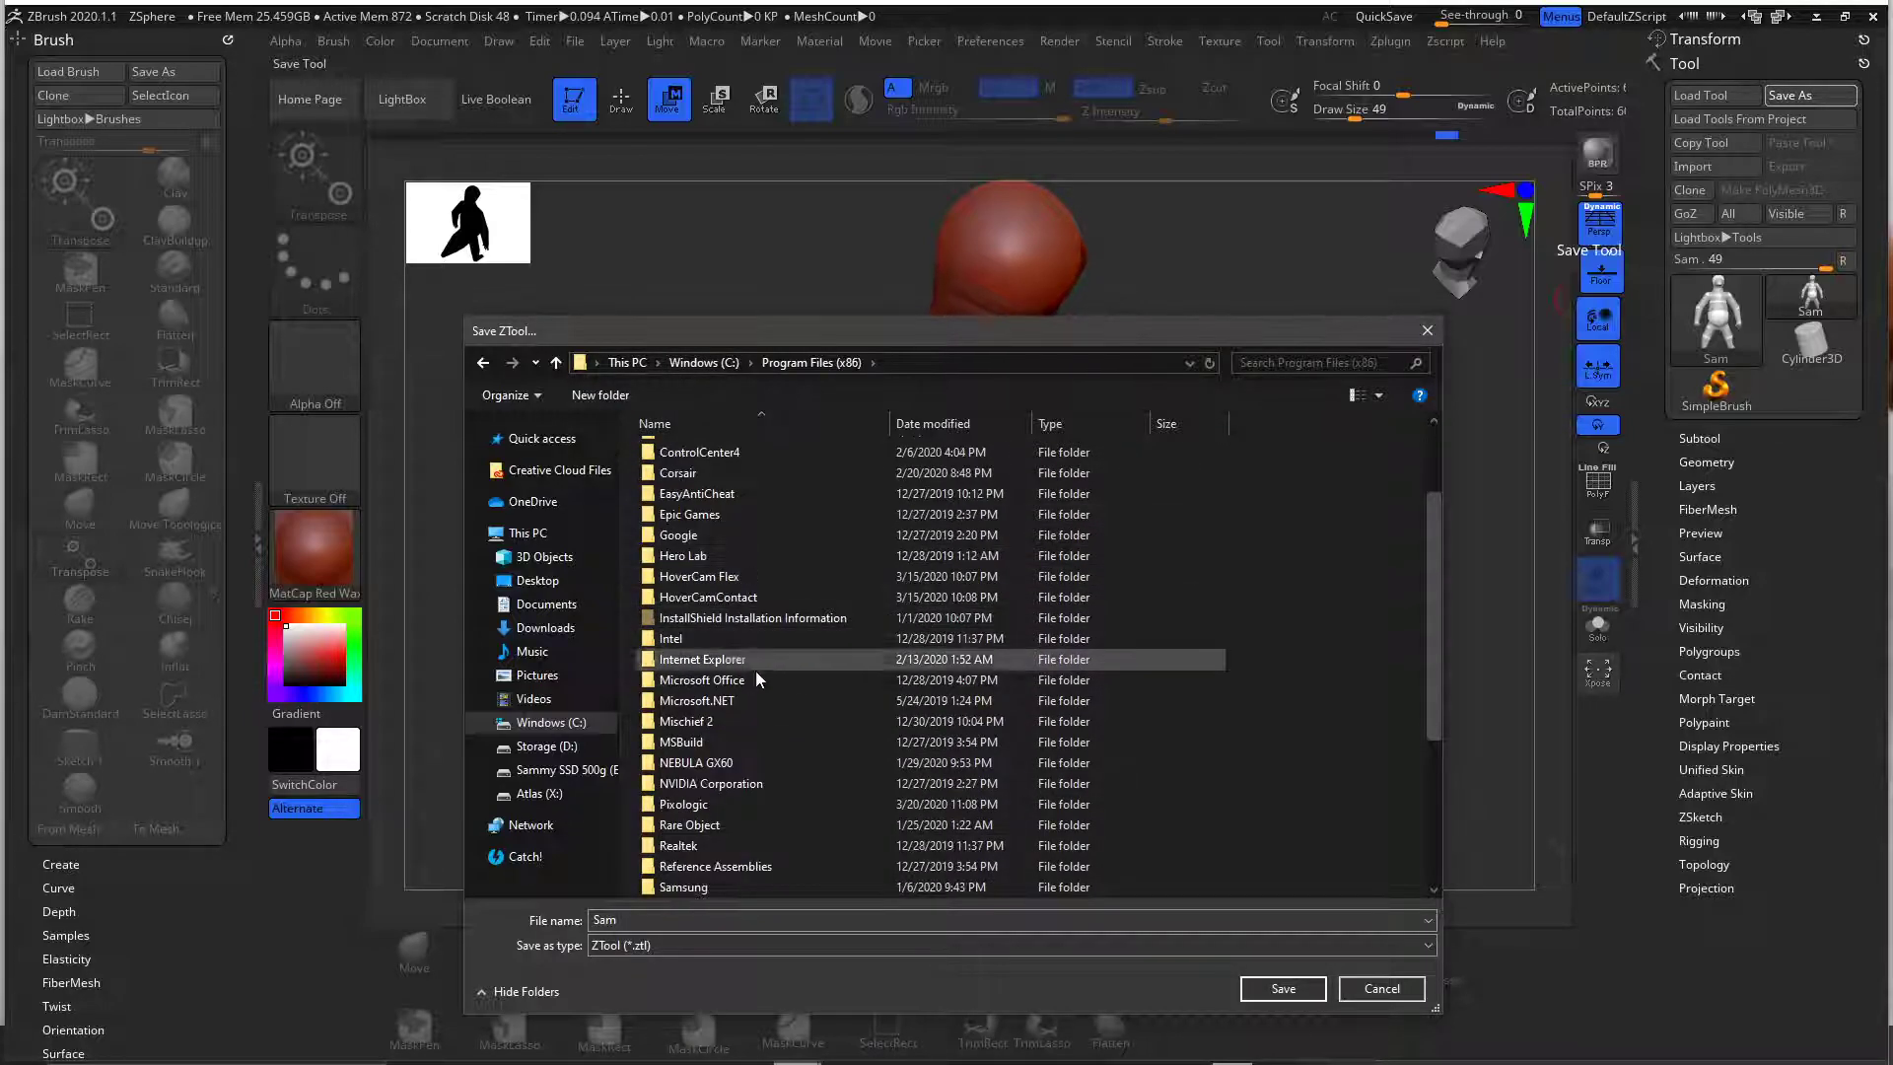
{"action": "double_click", "coordinate": [685, 804]}
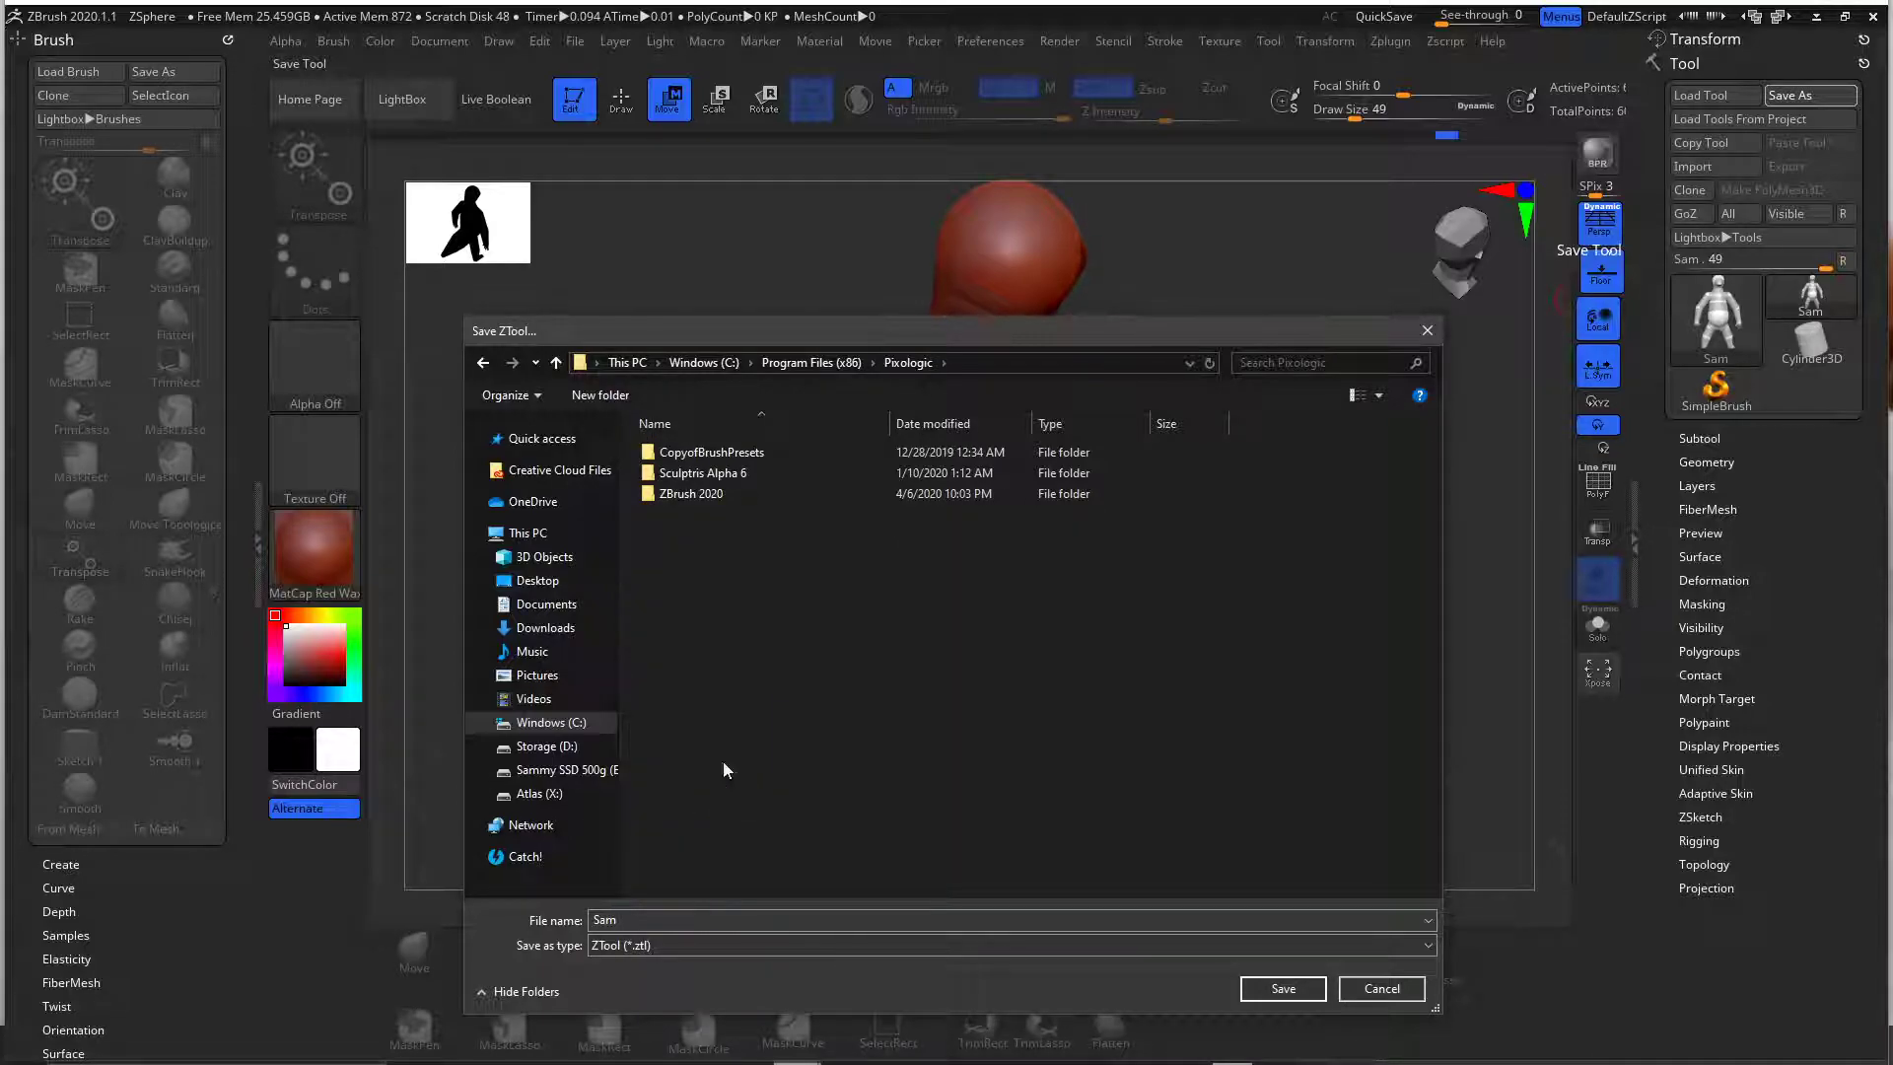
{"action": "left_click", "coordinate": [702, 499]}
{"action": "double_click", "coordinate": [700, 497]}
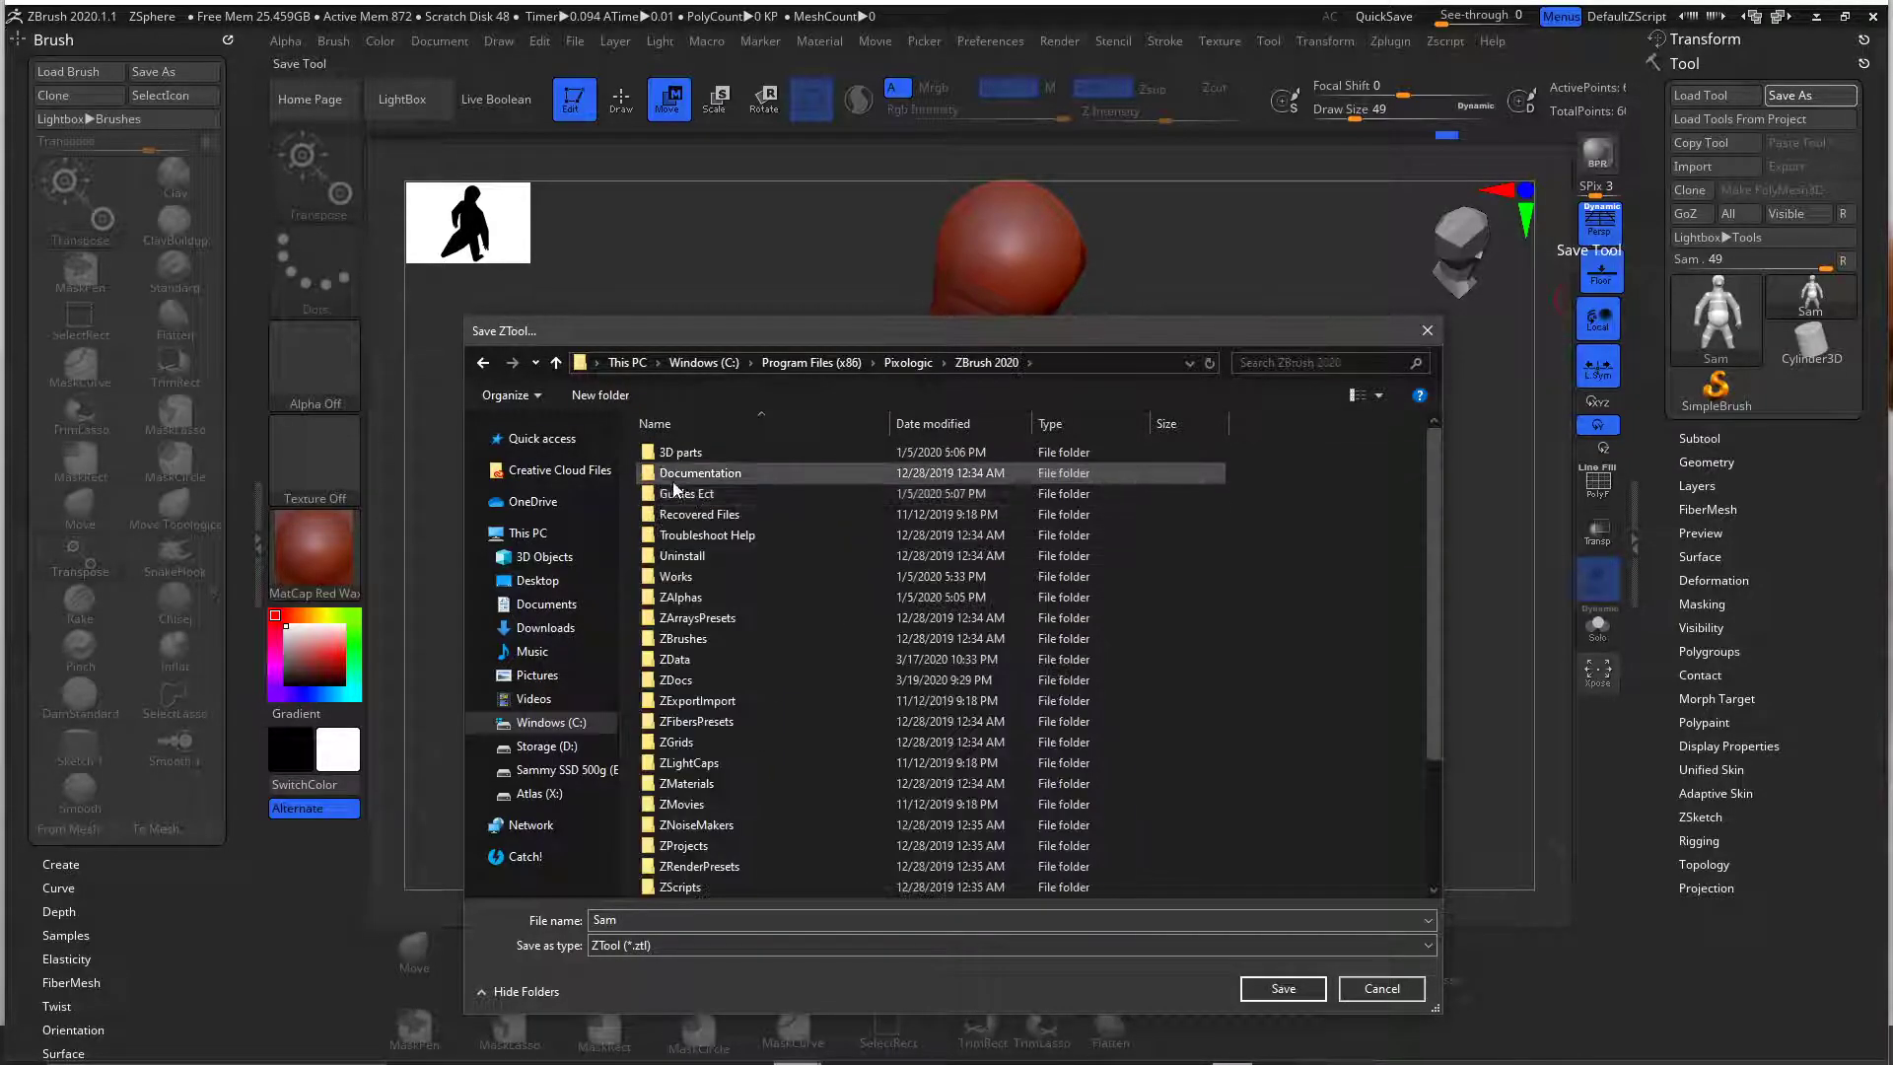
{"action": "scroll", "coordinate": [755, 647], "scroll_direction": "down", "scroll_amount": 4}
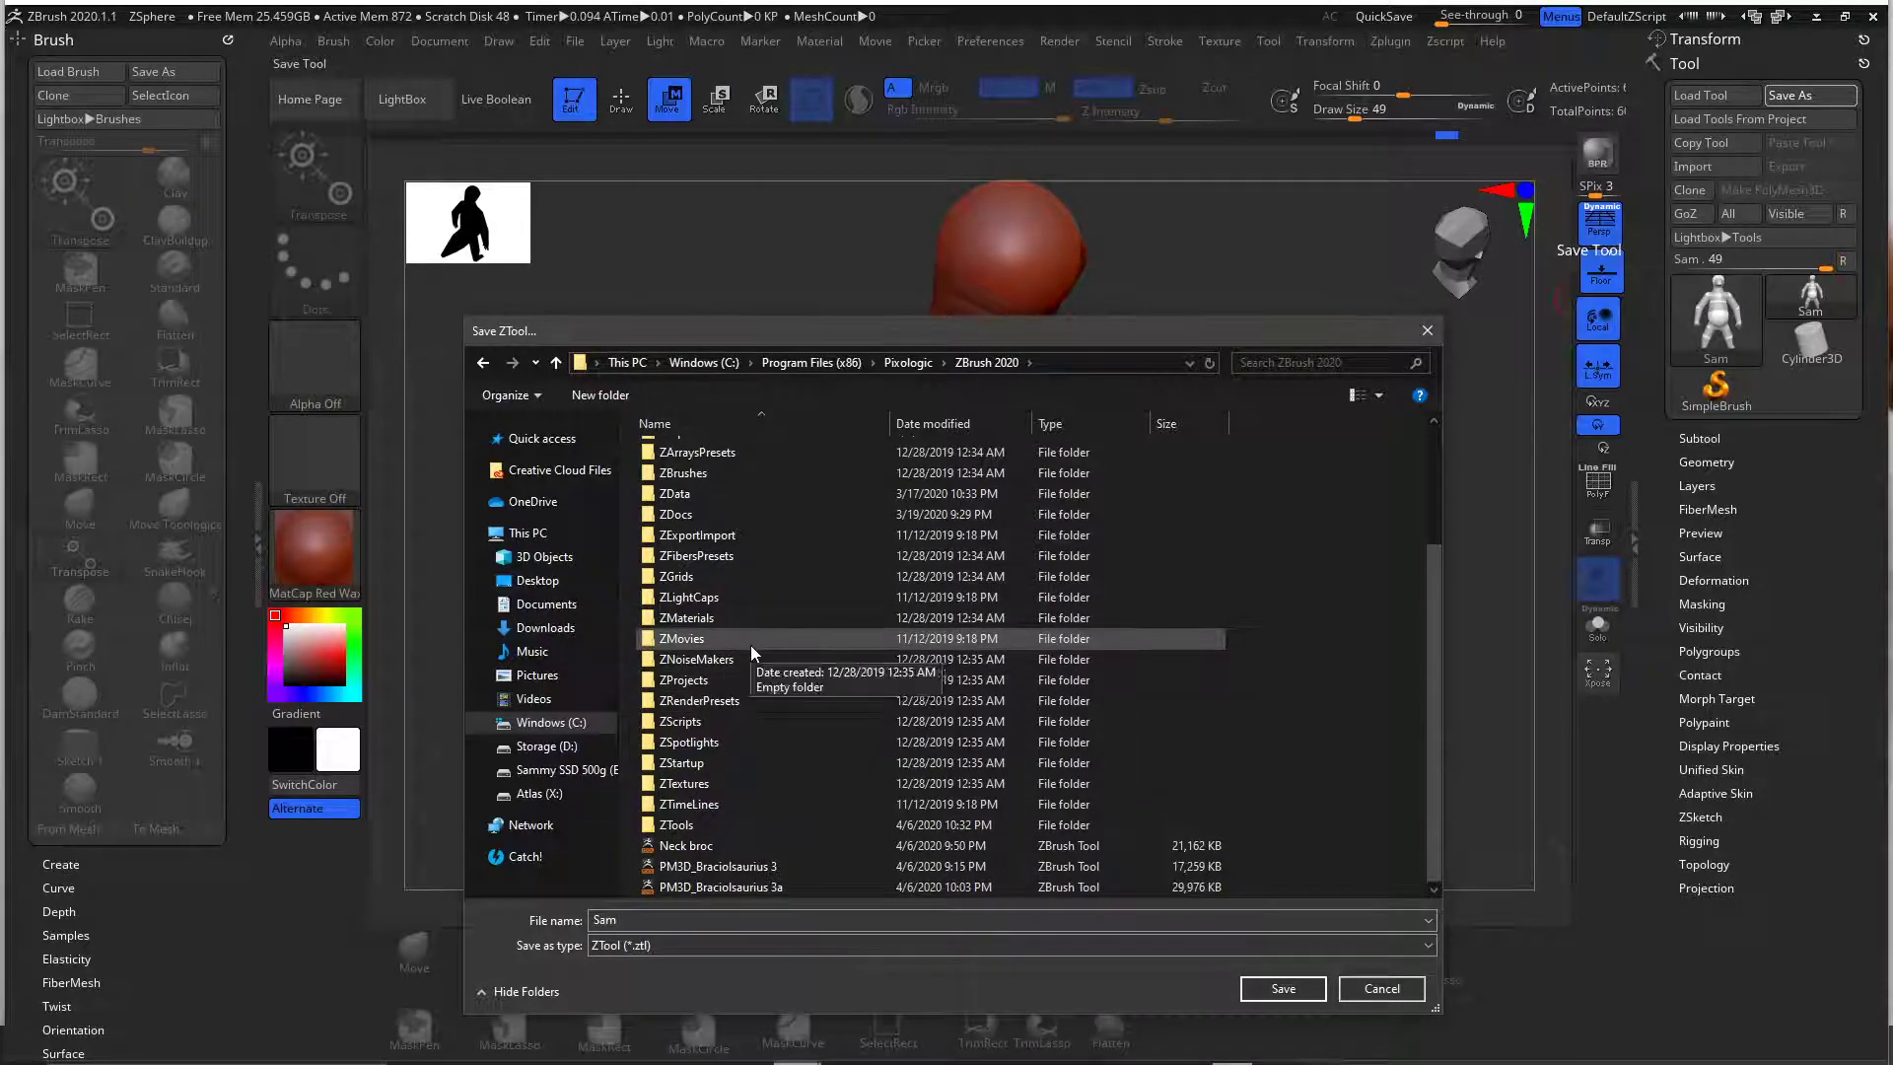
{"action": "scroll", "coordinate": [749, 645], "scroll_direction": "up", "scroll_amount": 2}
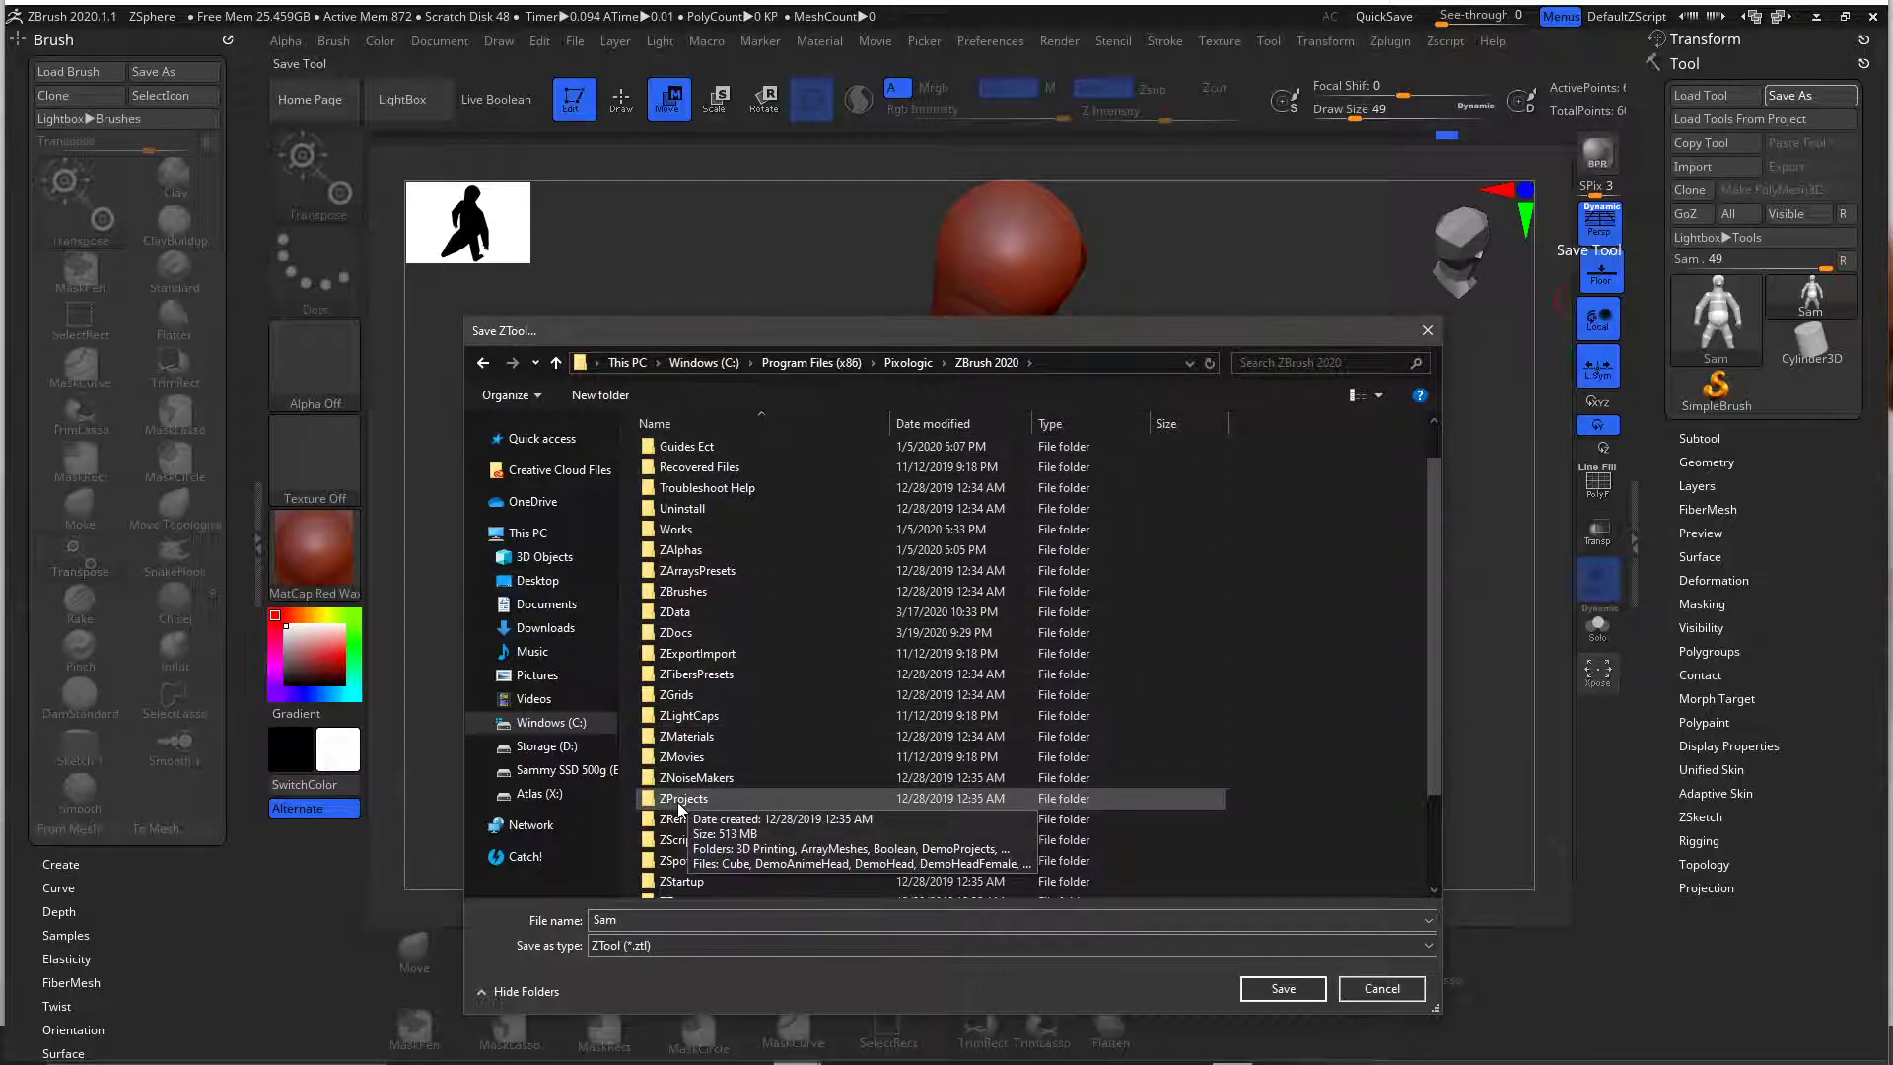
{"action": "scroll", "coordinate": [677, 802], "scroll_direction": "down", "scroll_amount": 2}
{"action": "double_click", "coordinate": [666, 826]}
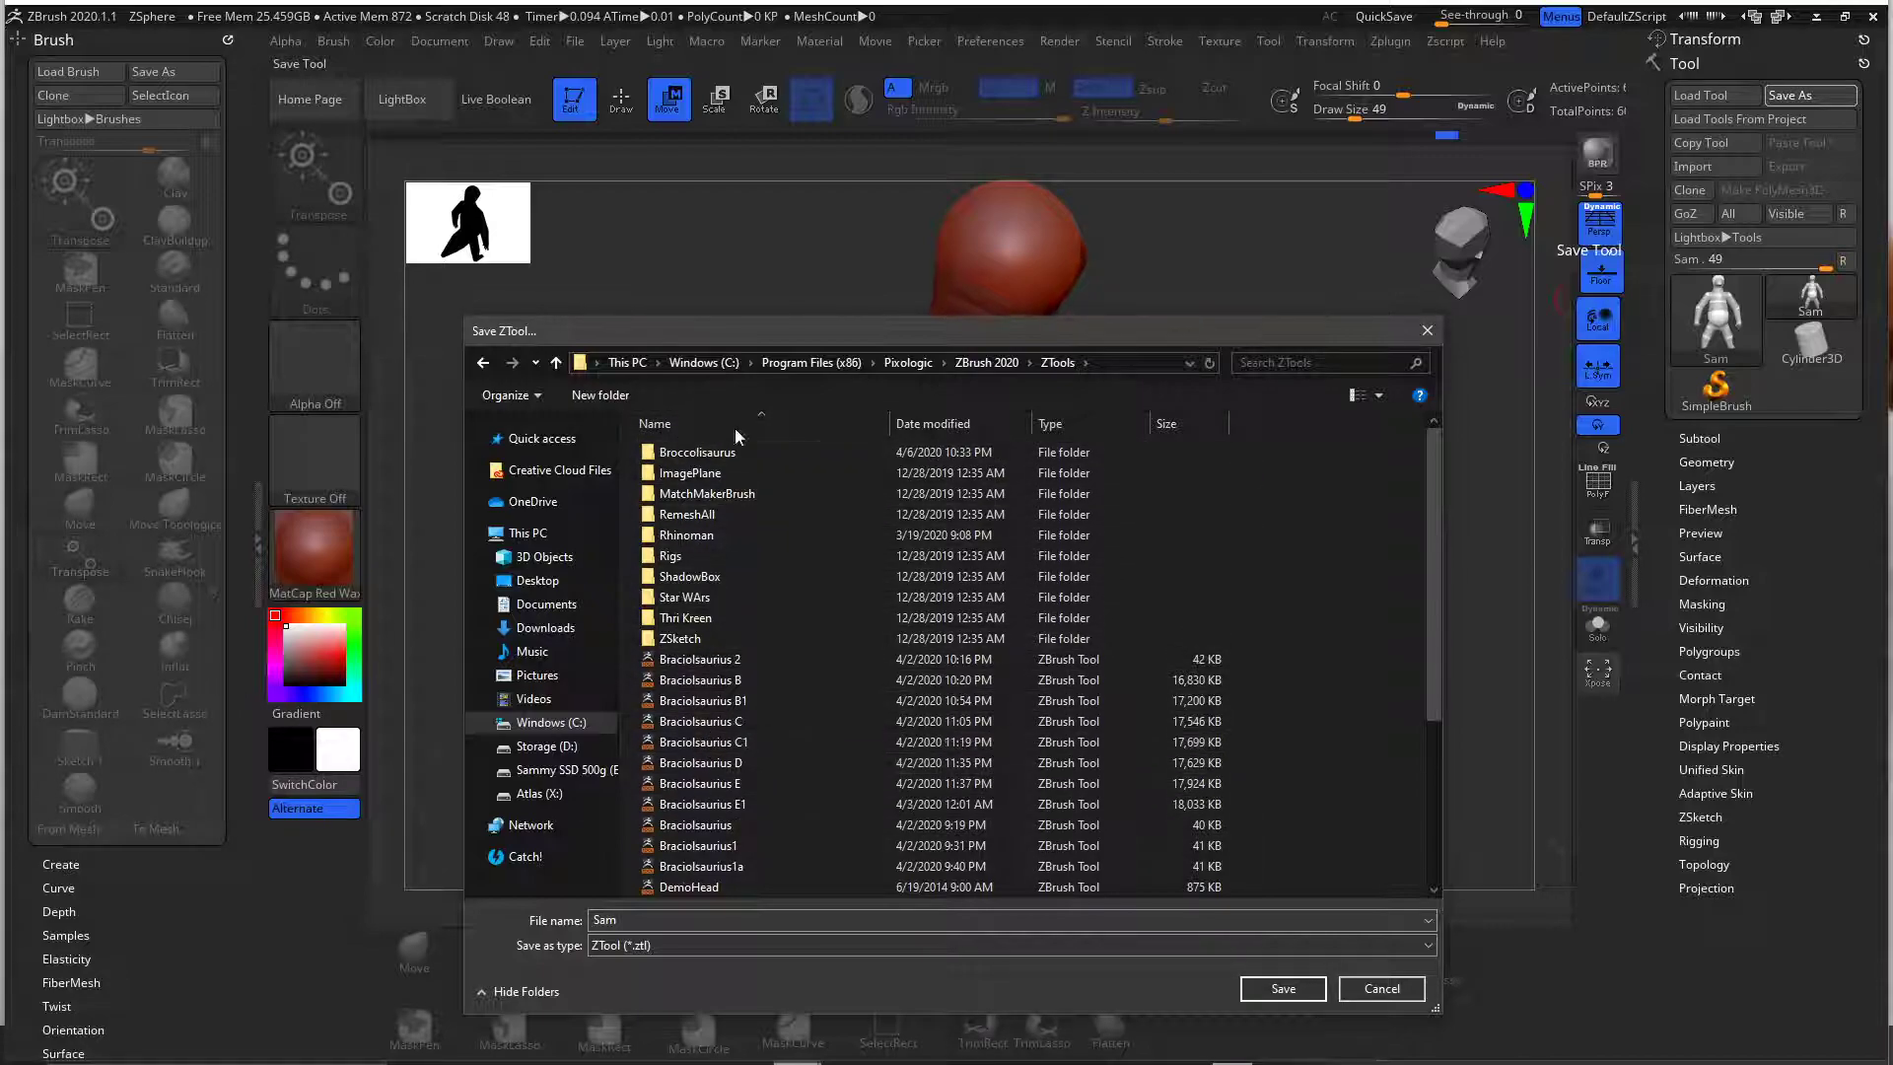
{"action": "left_click", "coordinate": [985, 361]}
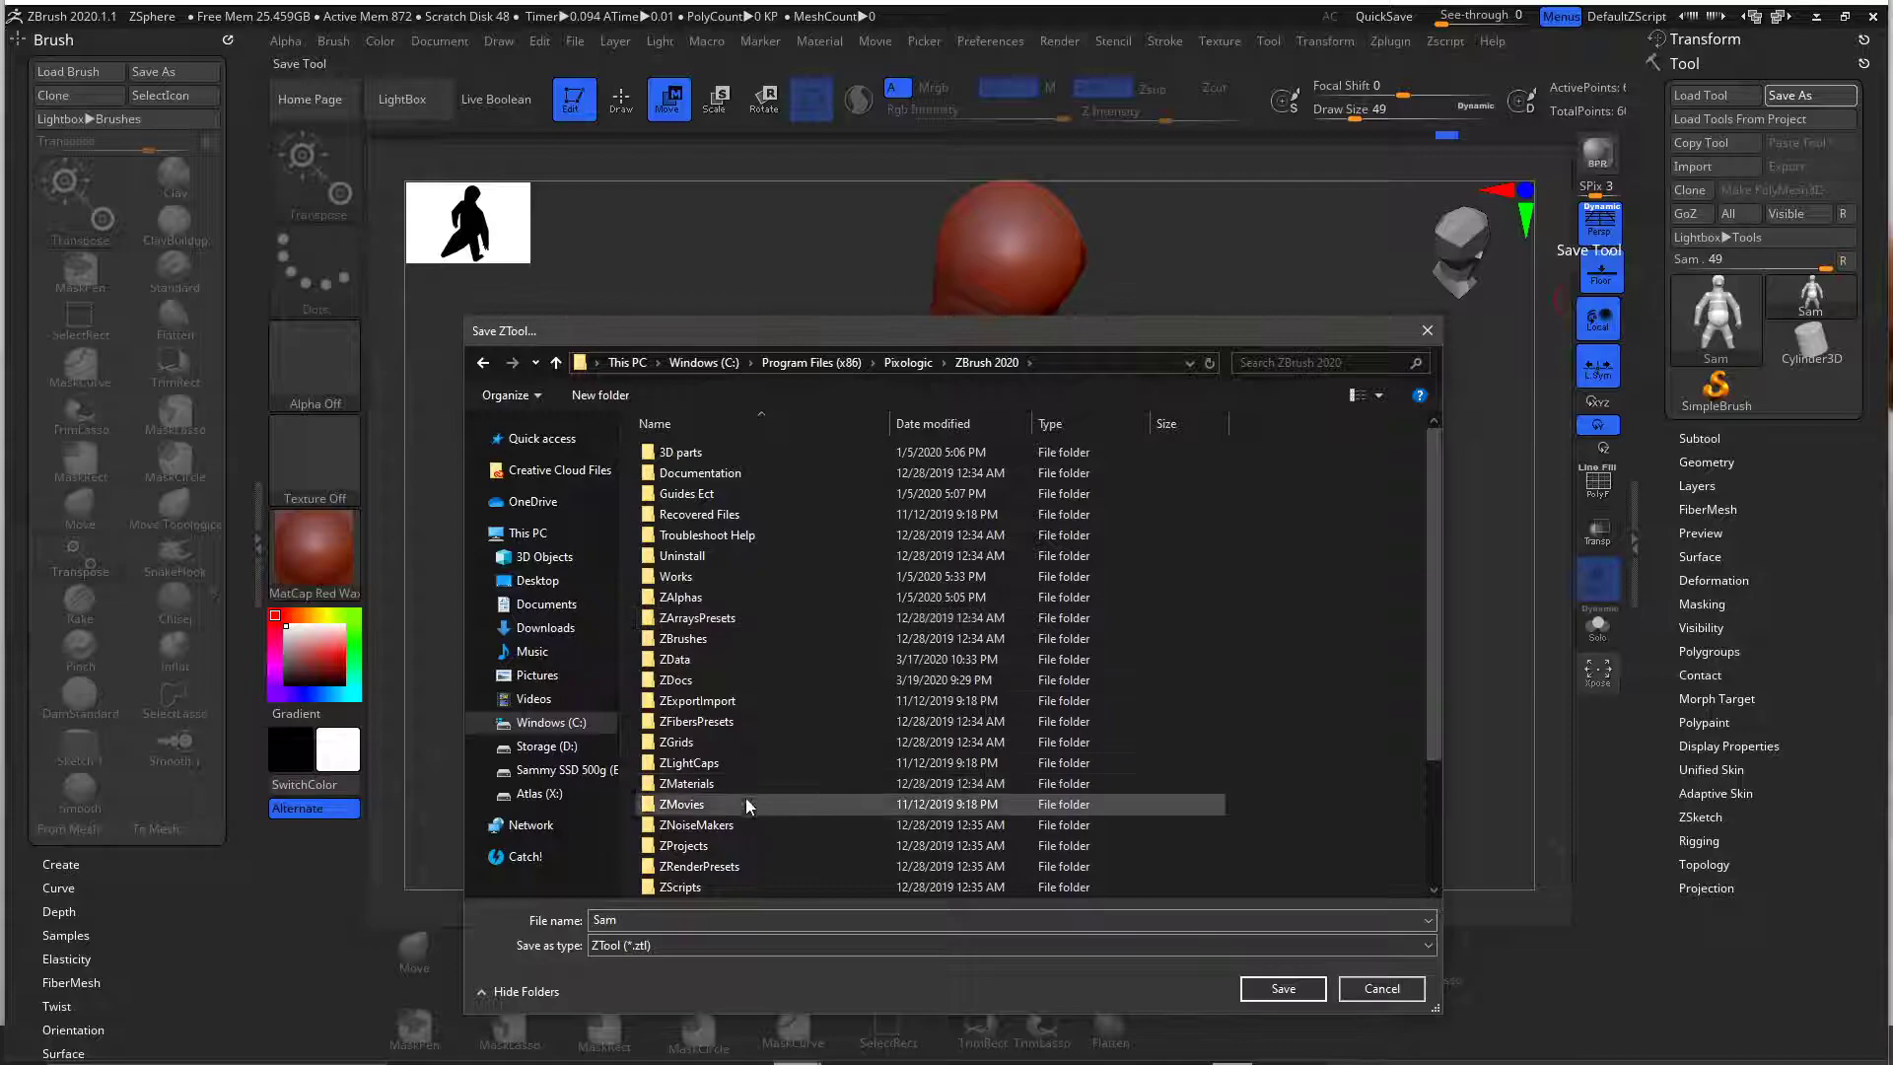
- Create a new folder named RoadKill inside the ZProjects folder
{"action": "double_click", "coordinate": [689, 847]}
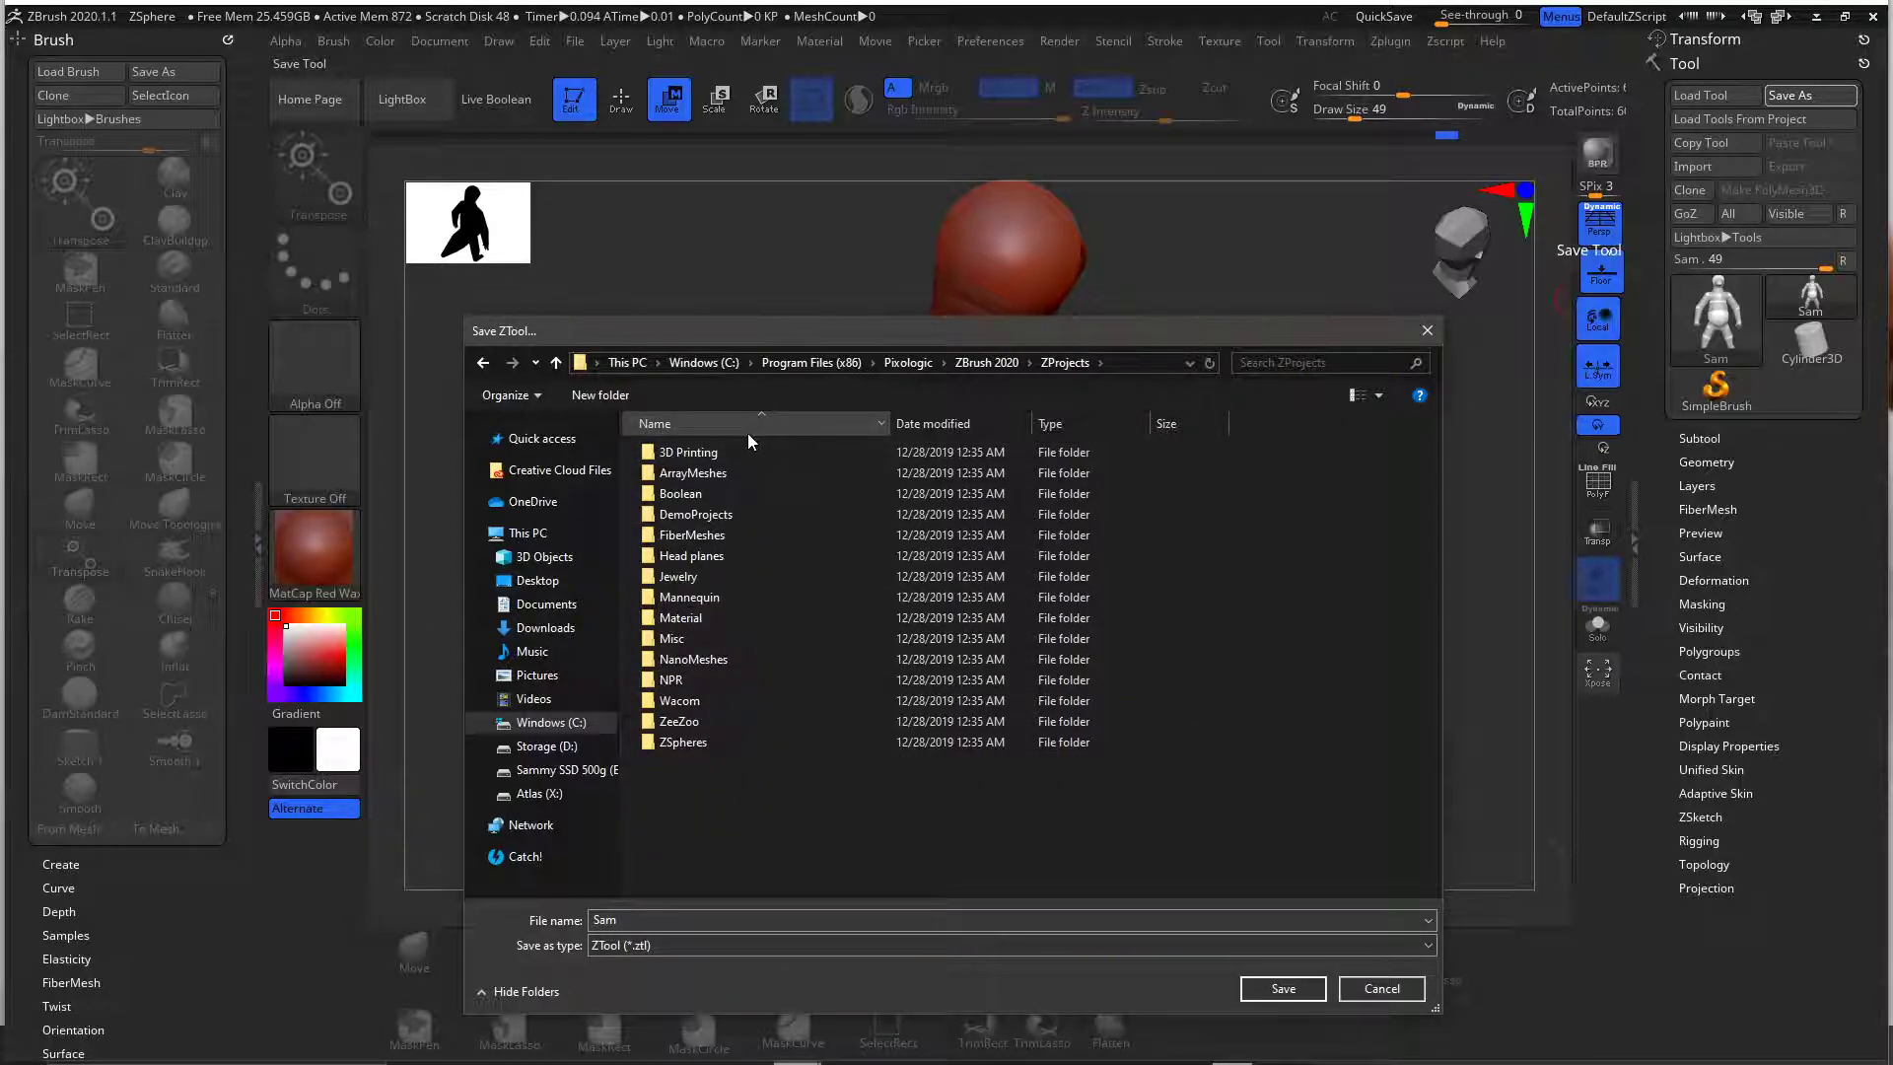
{"action": "left_click", "coordinate": [599, 395]}
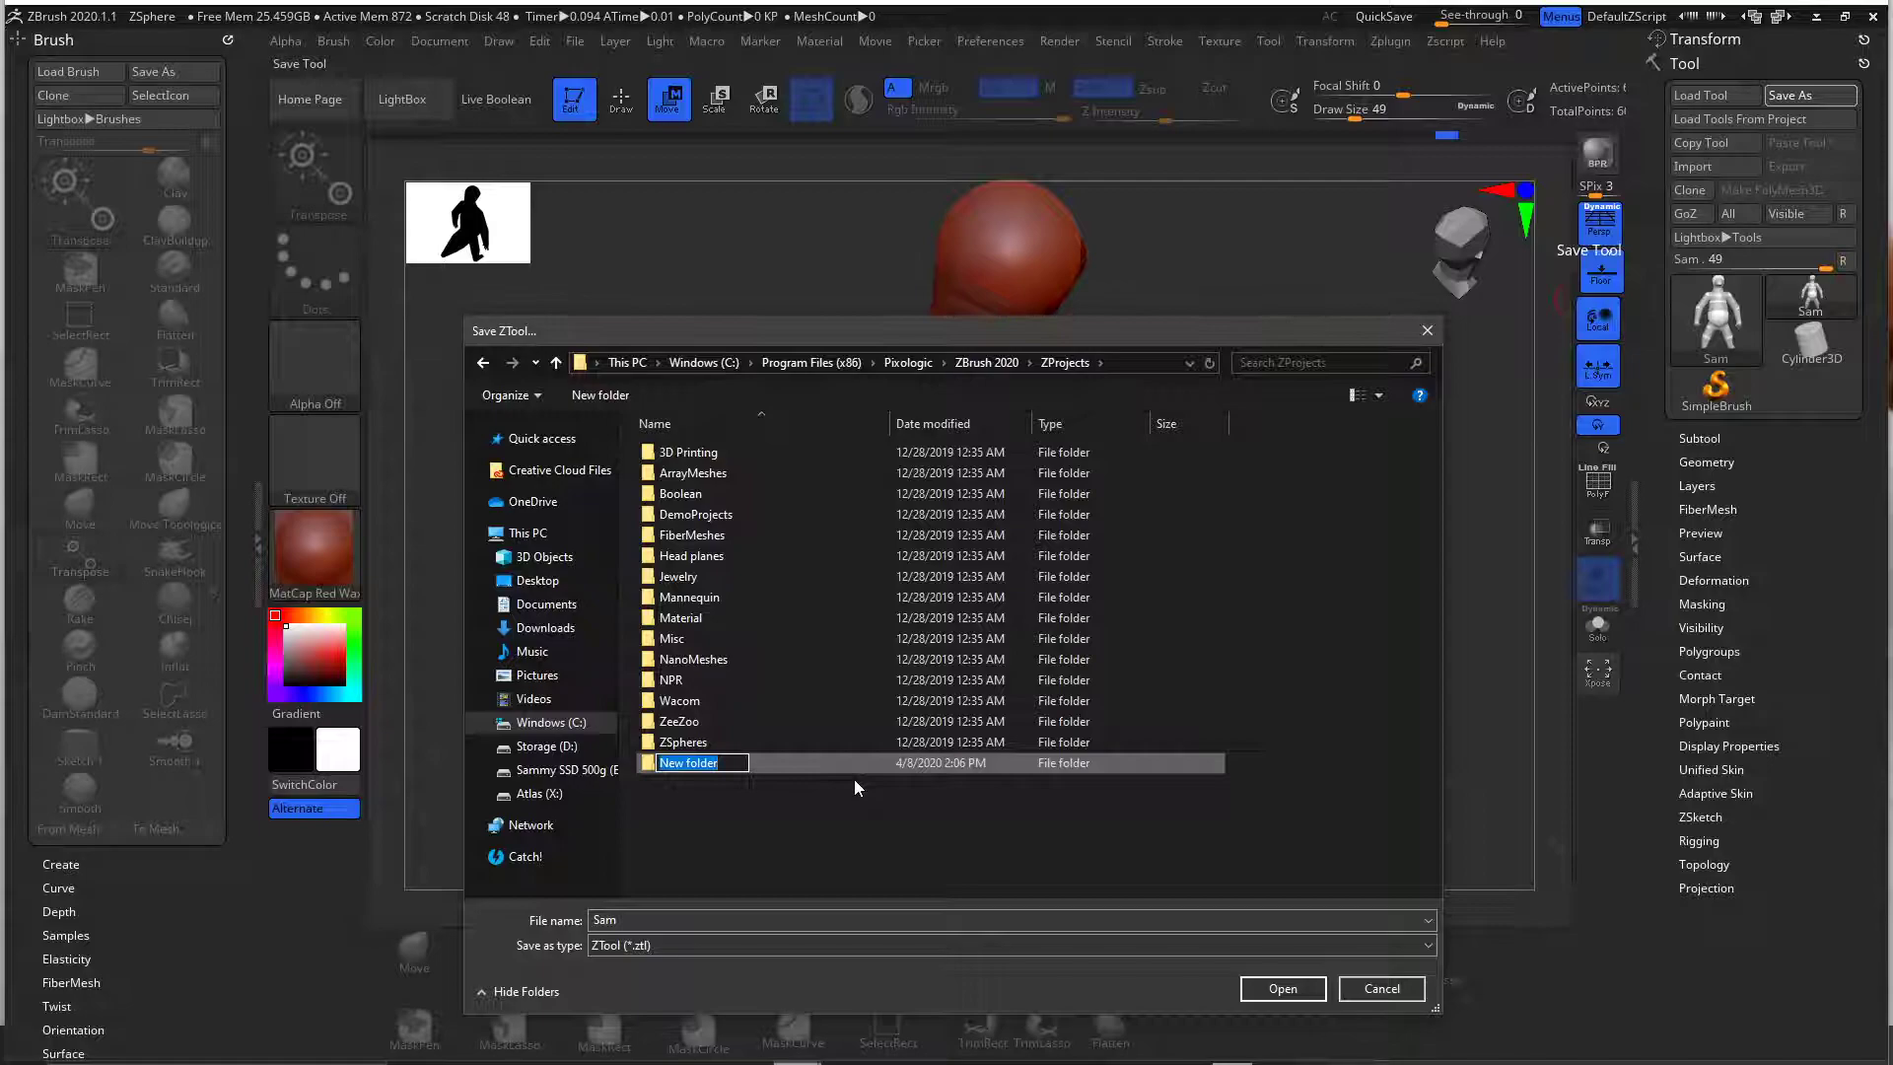
{"action": "type", "text": "RoadKill"}
{"action": "key", "text": "Return"}
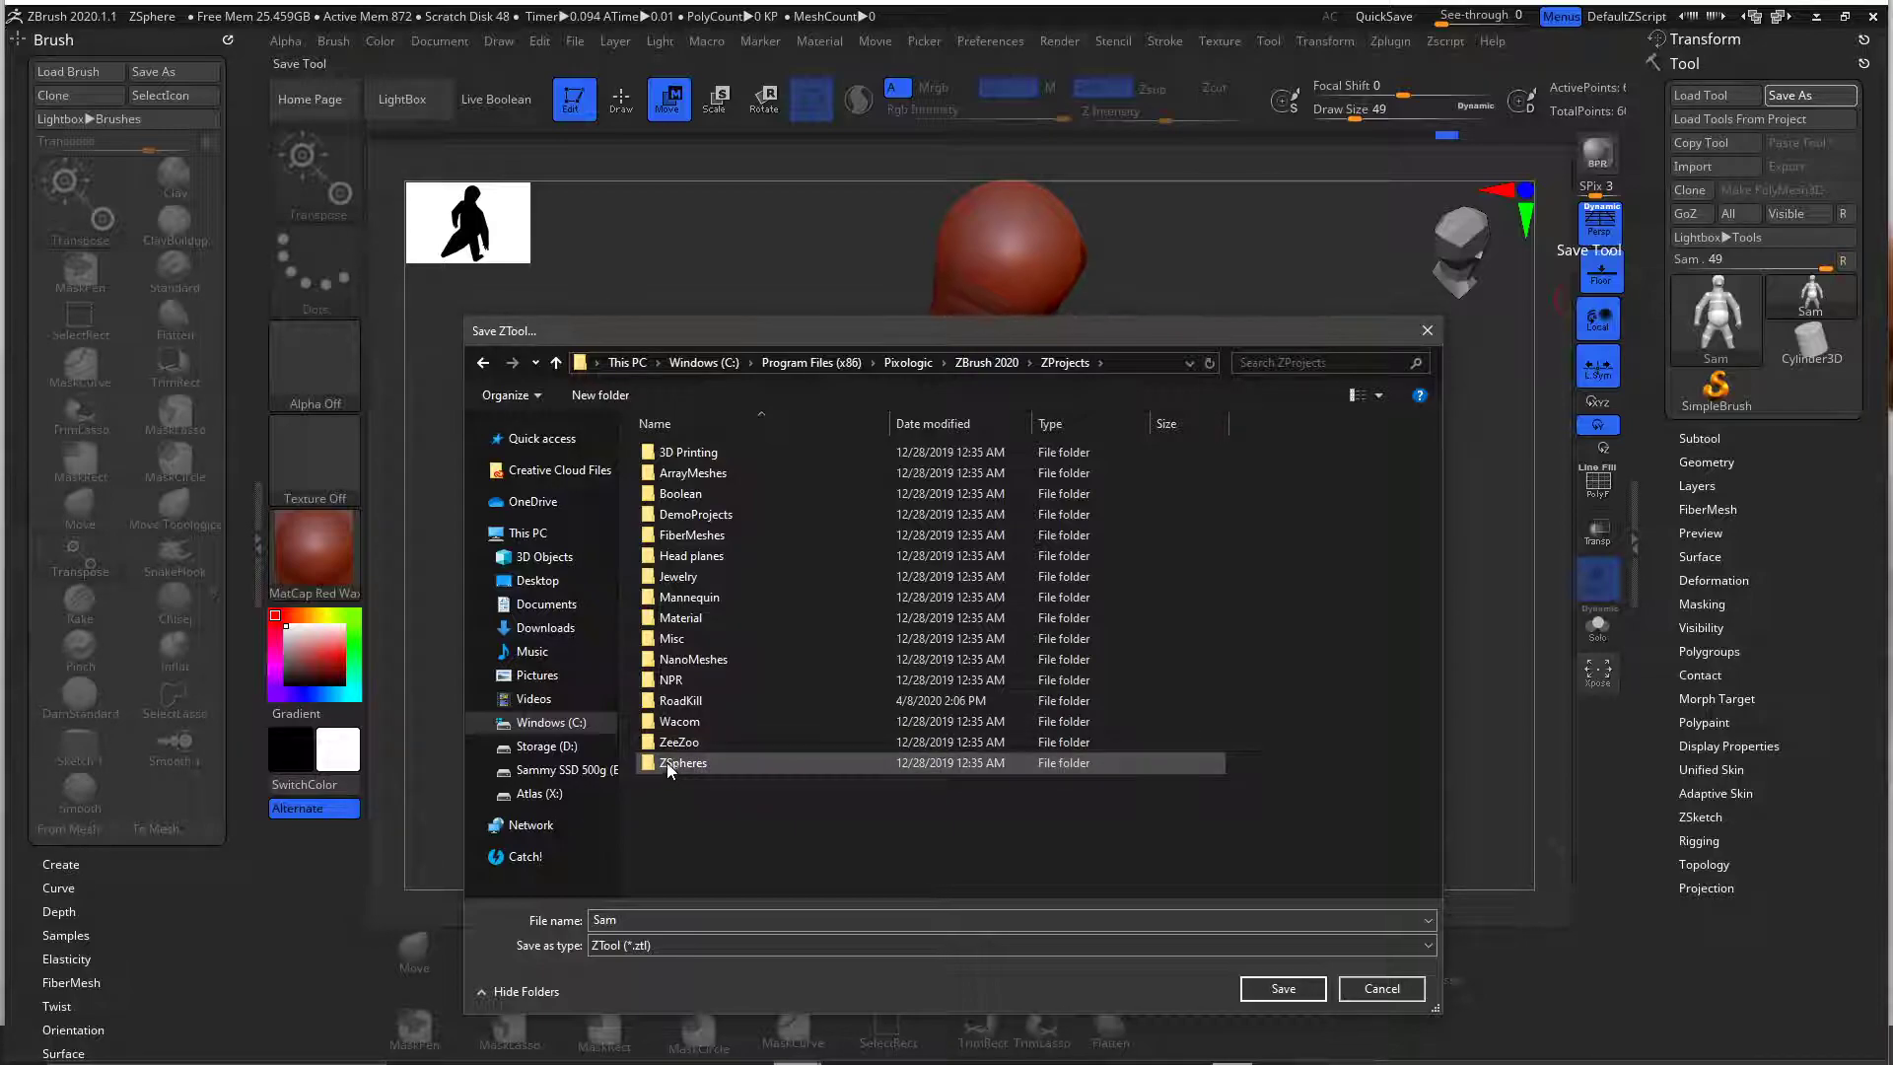
- Save the ZSphere figure in the RoadKill folder as a ZTool named "Sam alpha"
{"action": "double_click", "coordinate": [680, 700]}
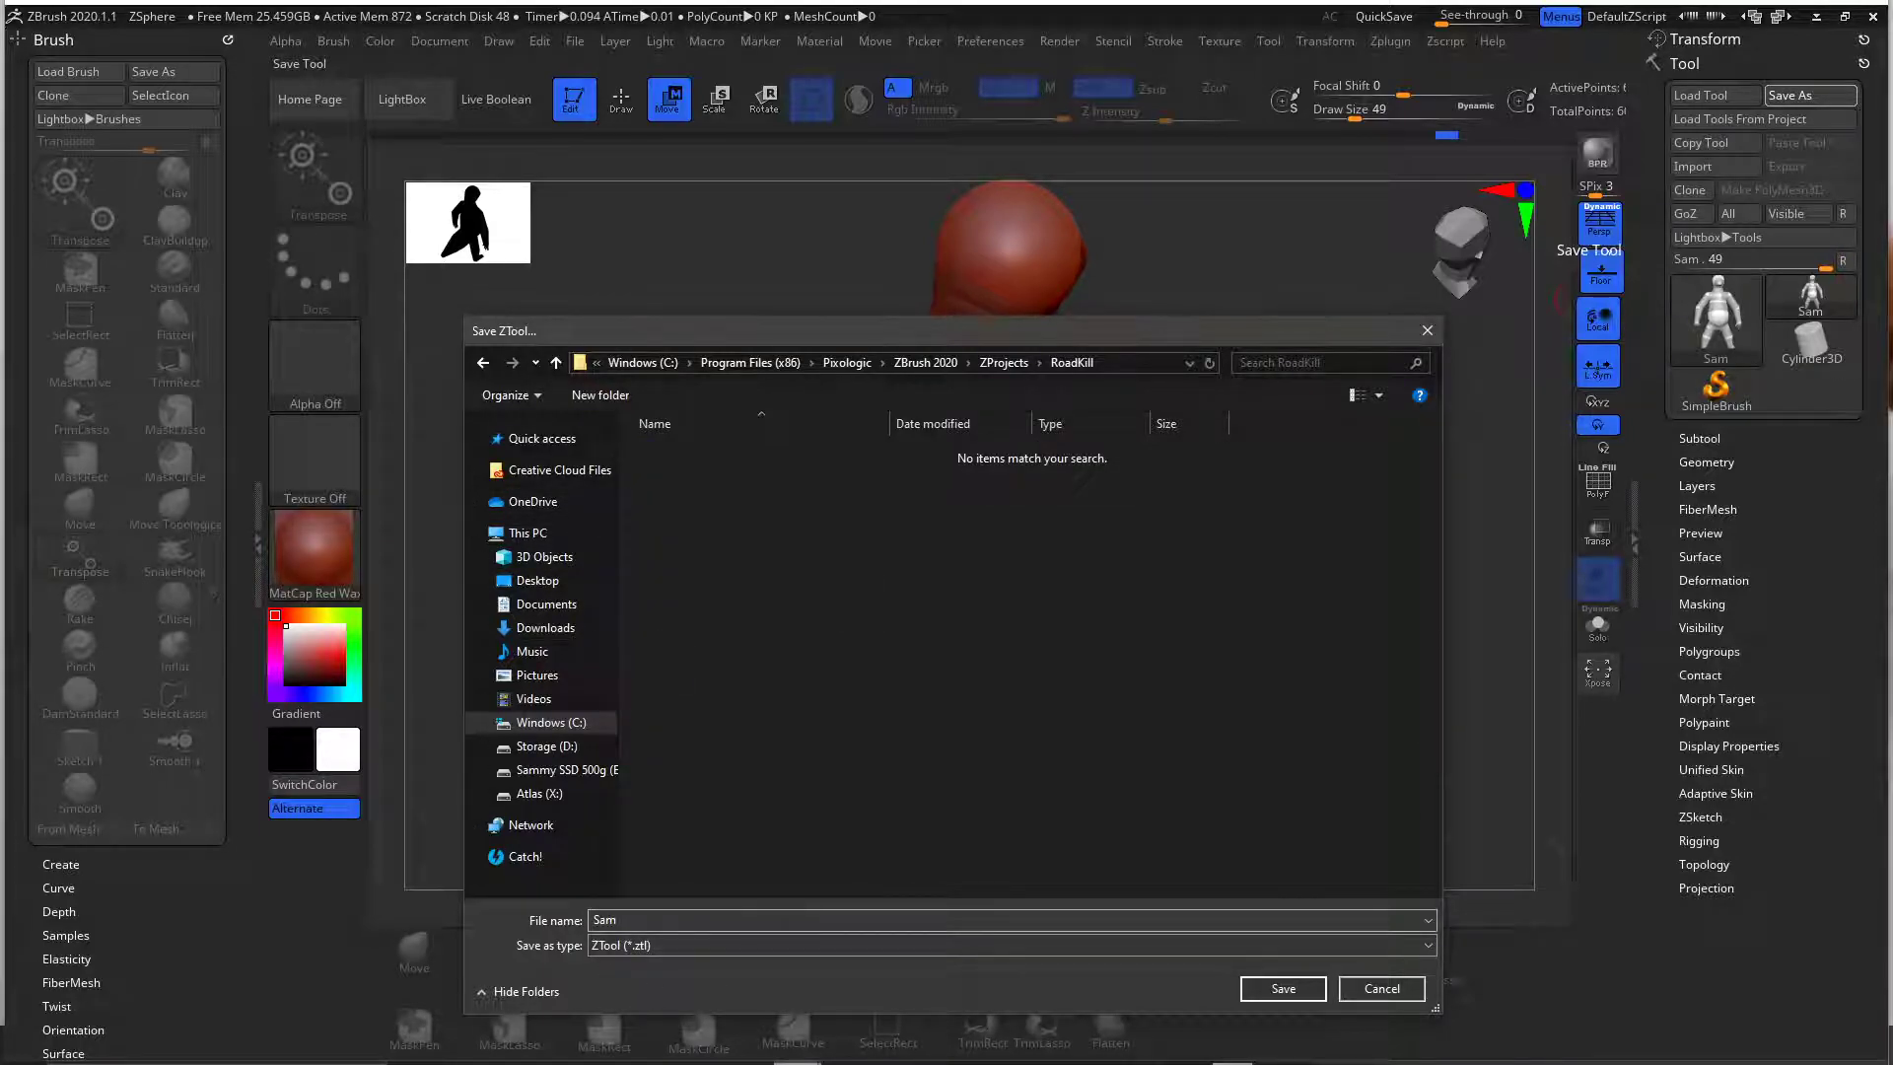
{"action": "double_click", "coordinate": [679, 919]}
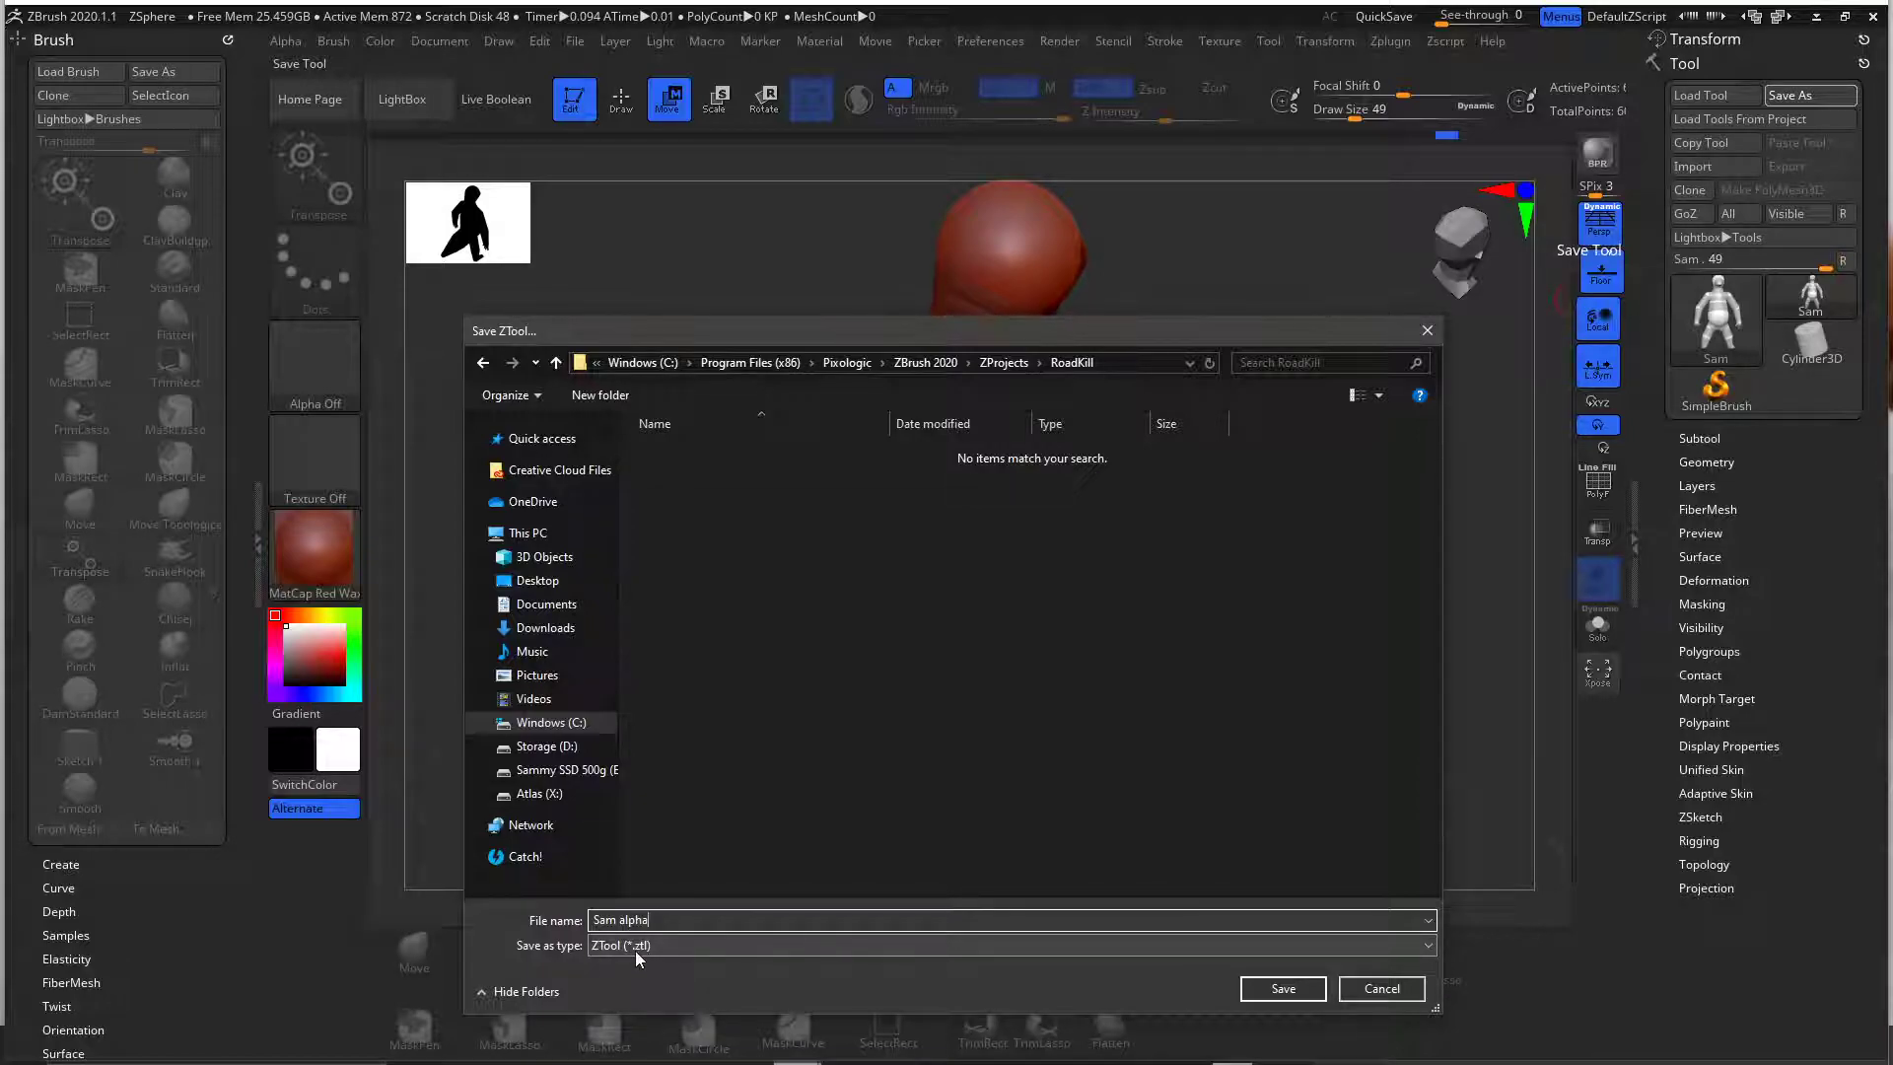
{"action": "left_click", "coordinate": [1279, 990]}
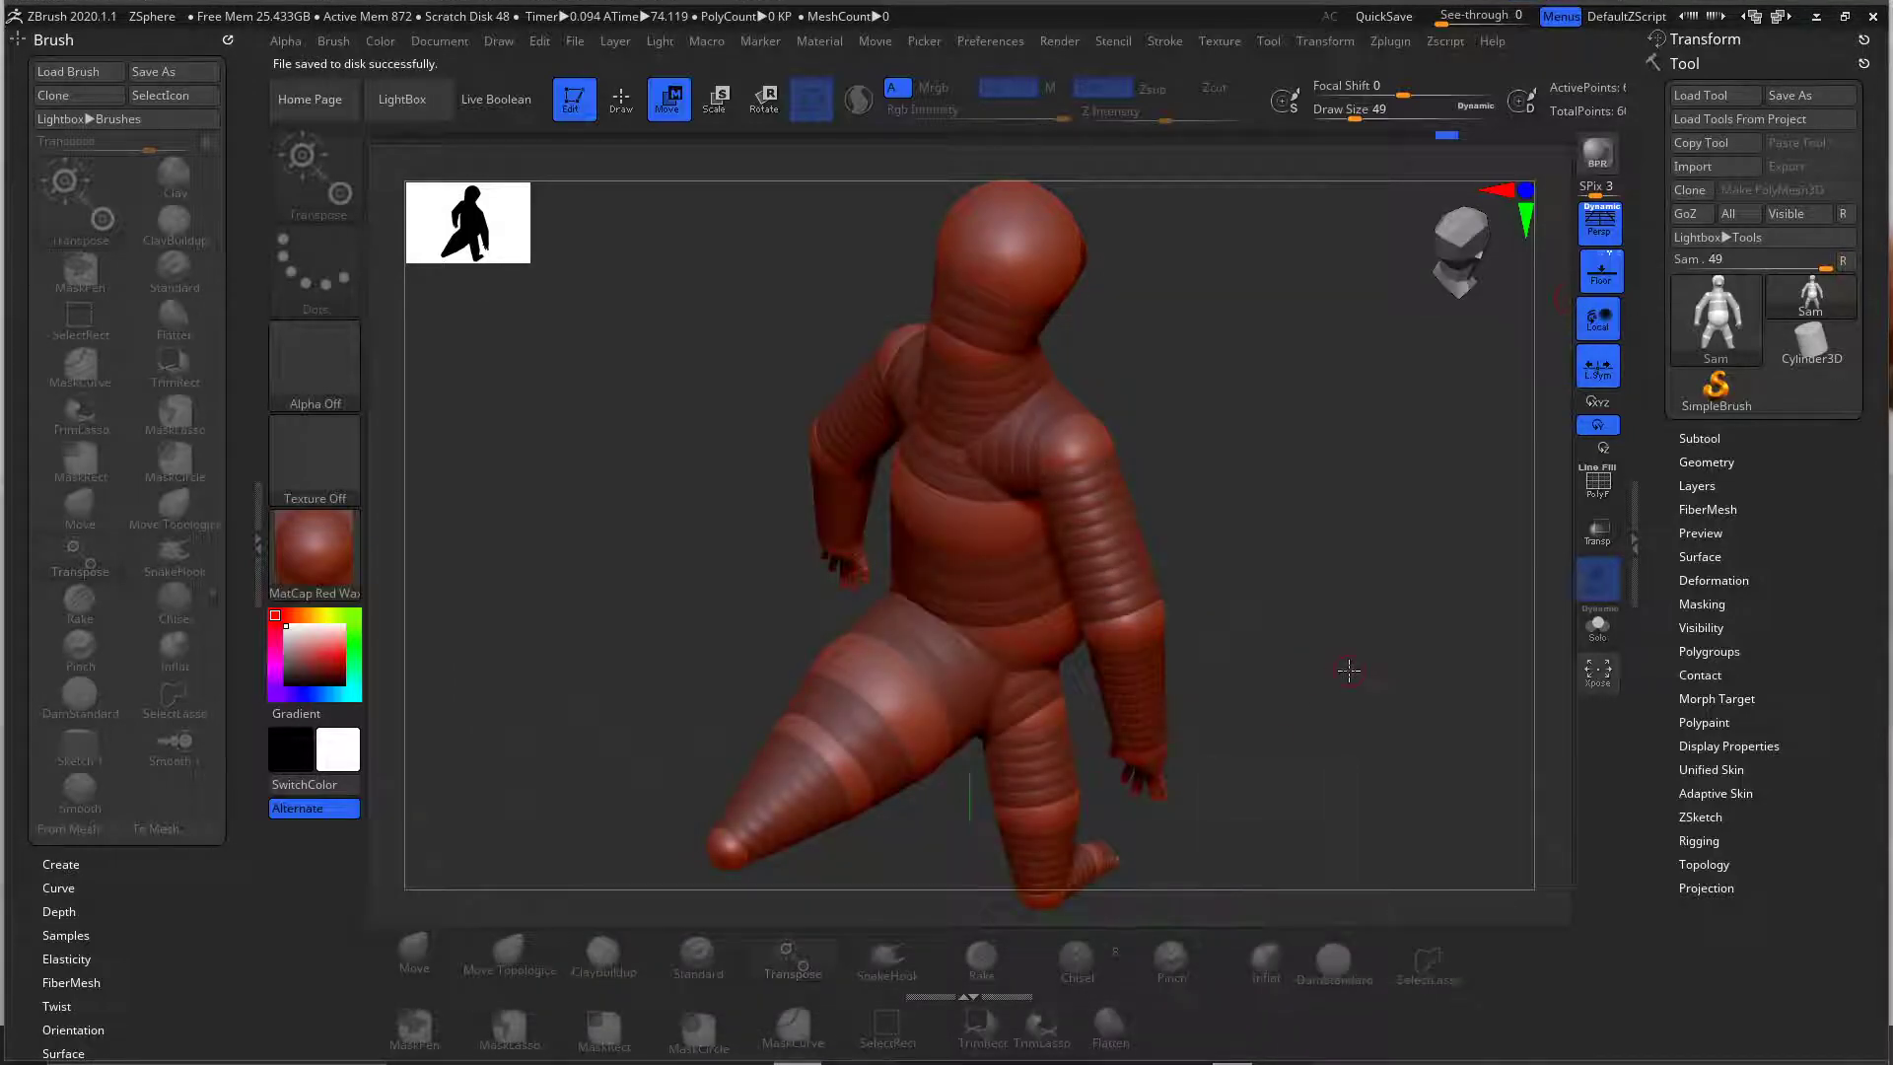
- Load the saved Sam alpha.ZTL from the RoadKill project folder in LightBox and return to the canvas
{"action": "left_click_drag", "start_coordinate": [1355, 699], "coordinate": [1163, 580]}
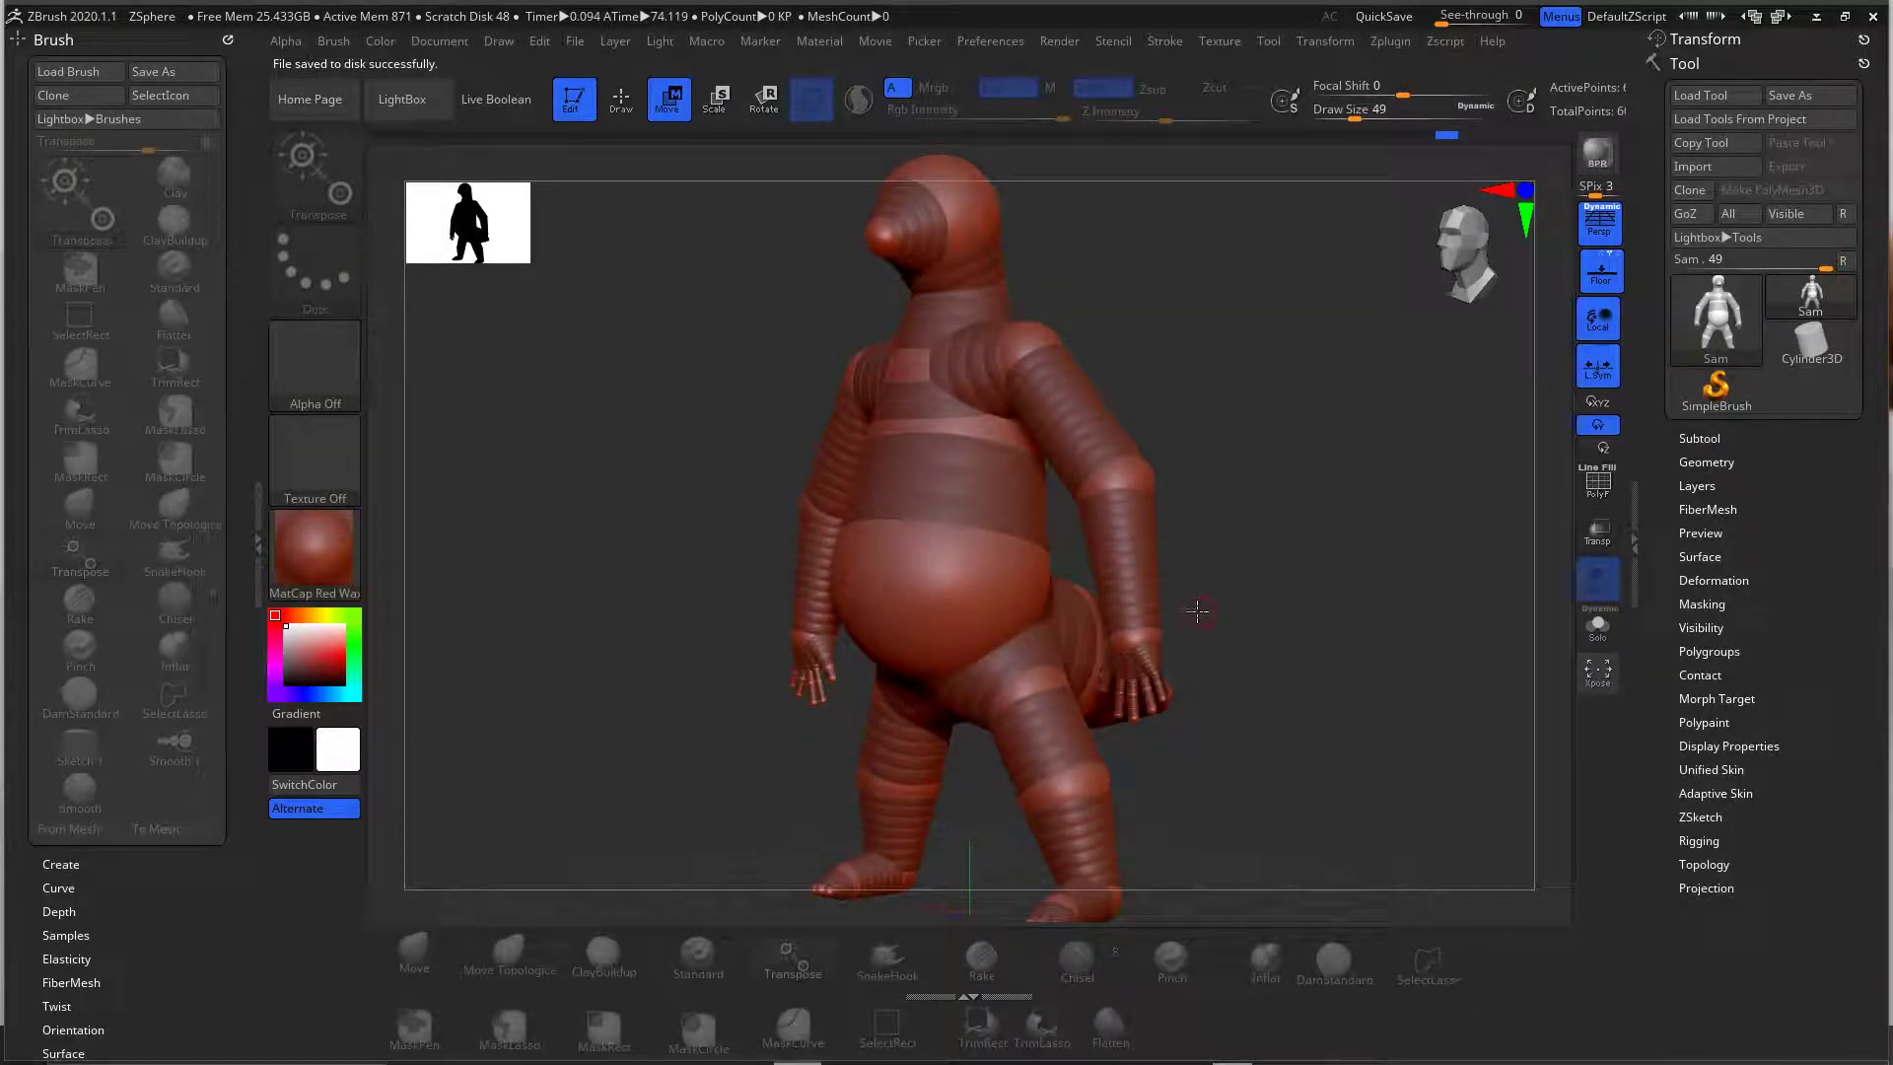
{"action": "key", "text": "ctrl"}
{"action": "left_click_drag", "start_coordinate": [705, 461], "coordinate": [721, 472]}
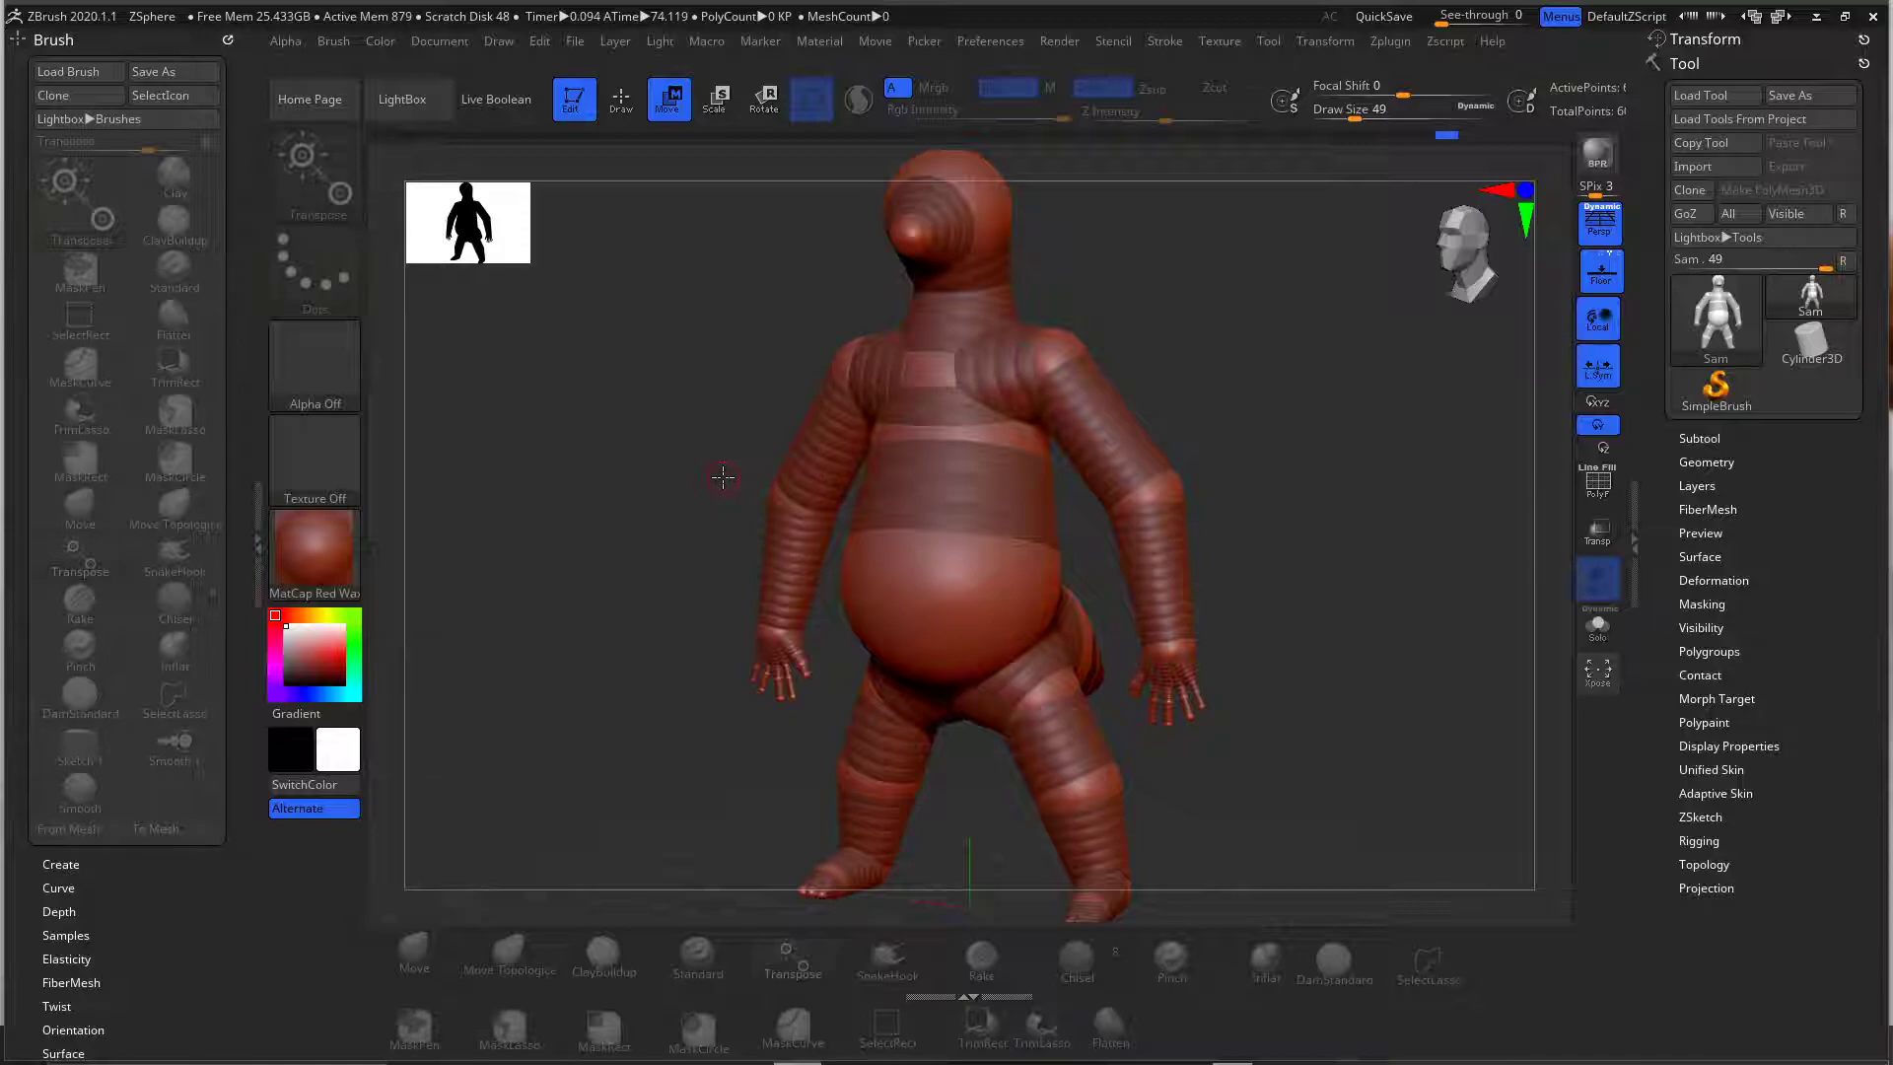
{"action": "left_click", "coordinate": [404, 97]}
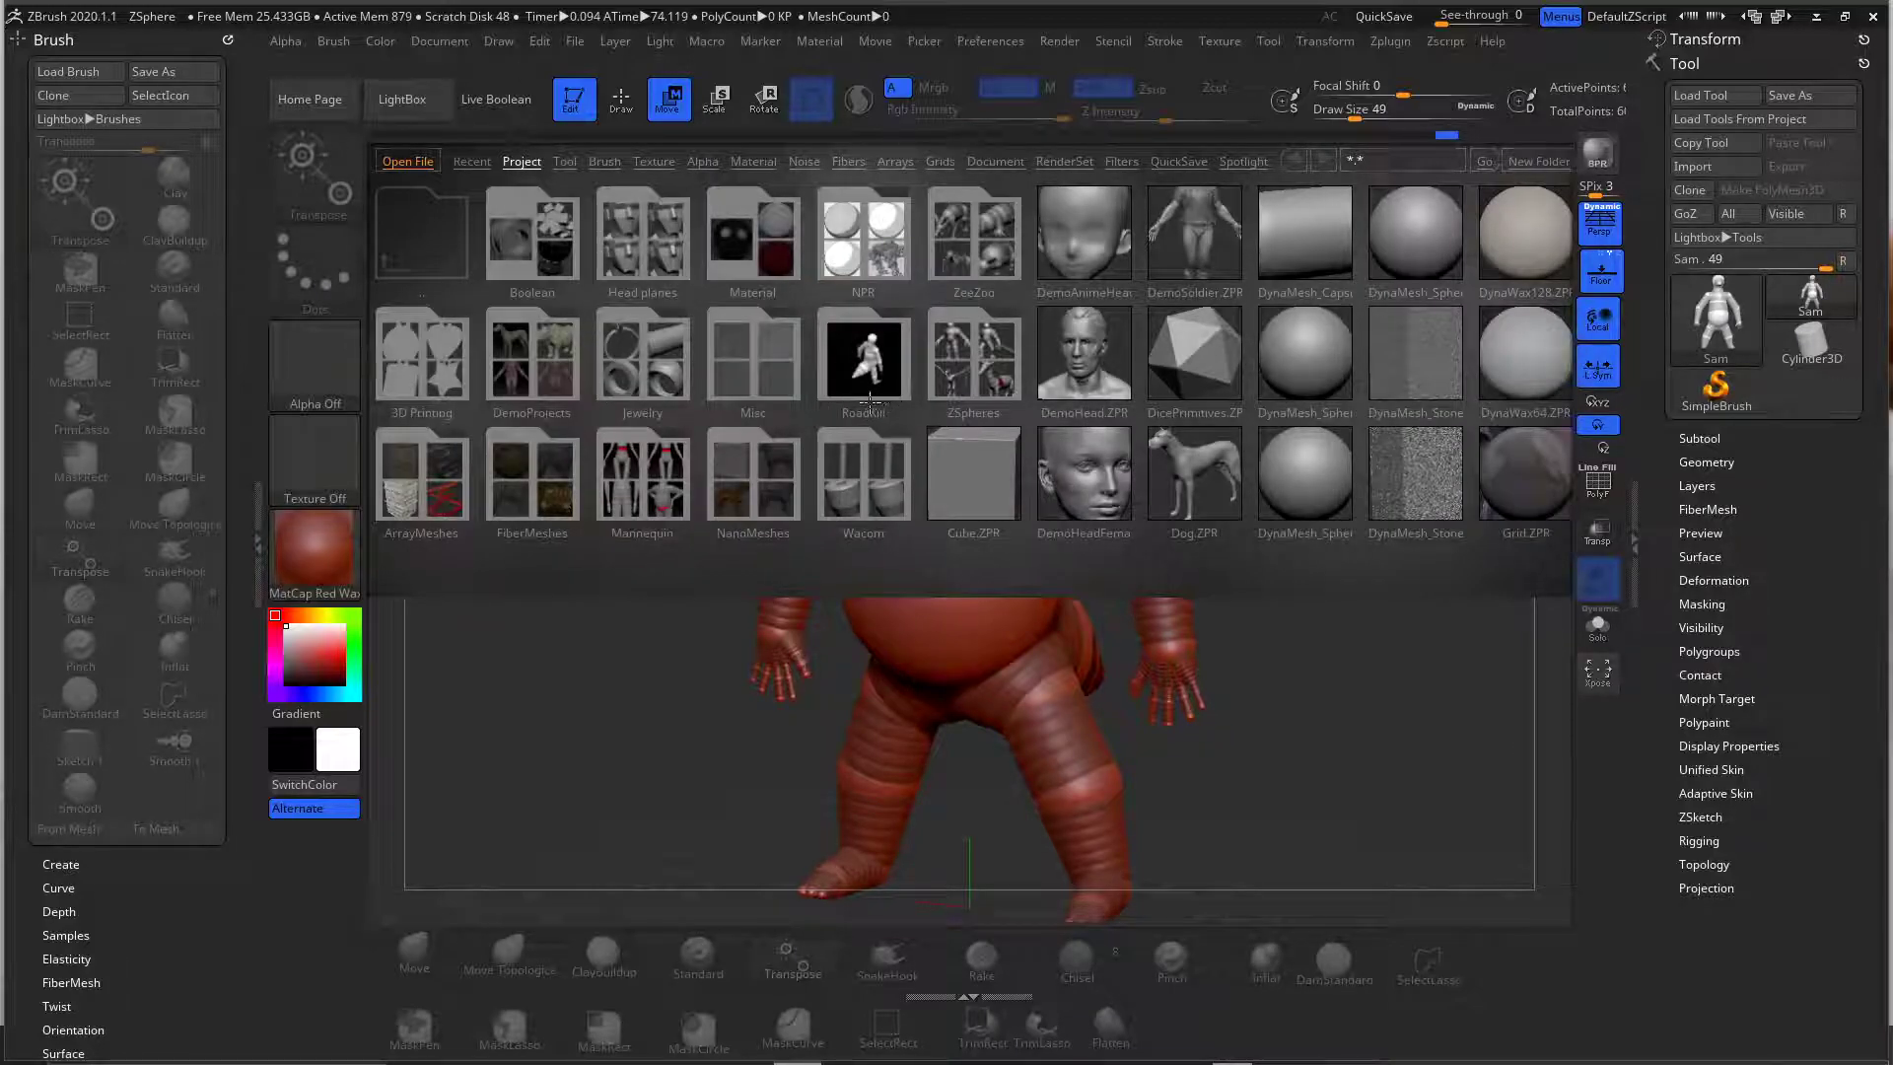
{"action": "left_click", "coordinate": [830, 315]}
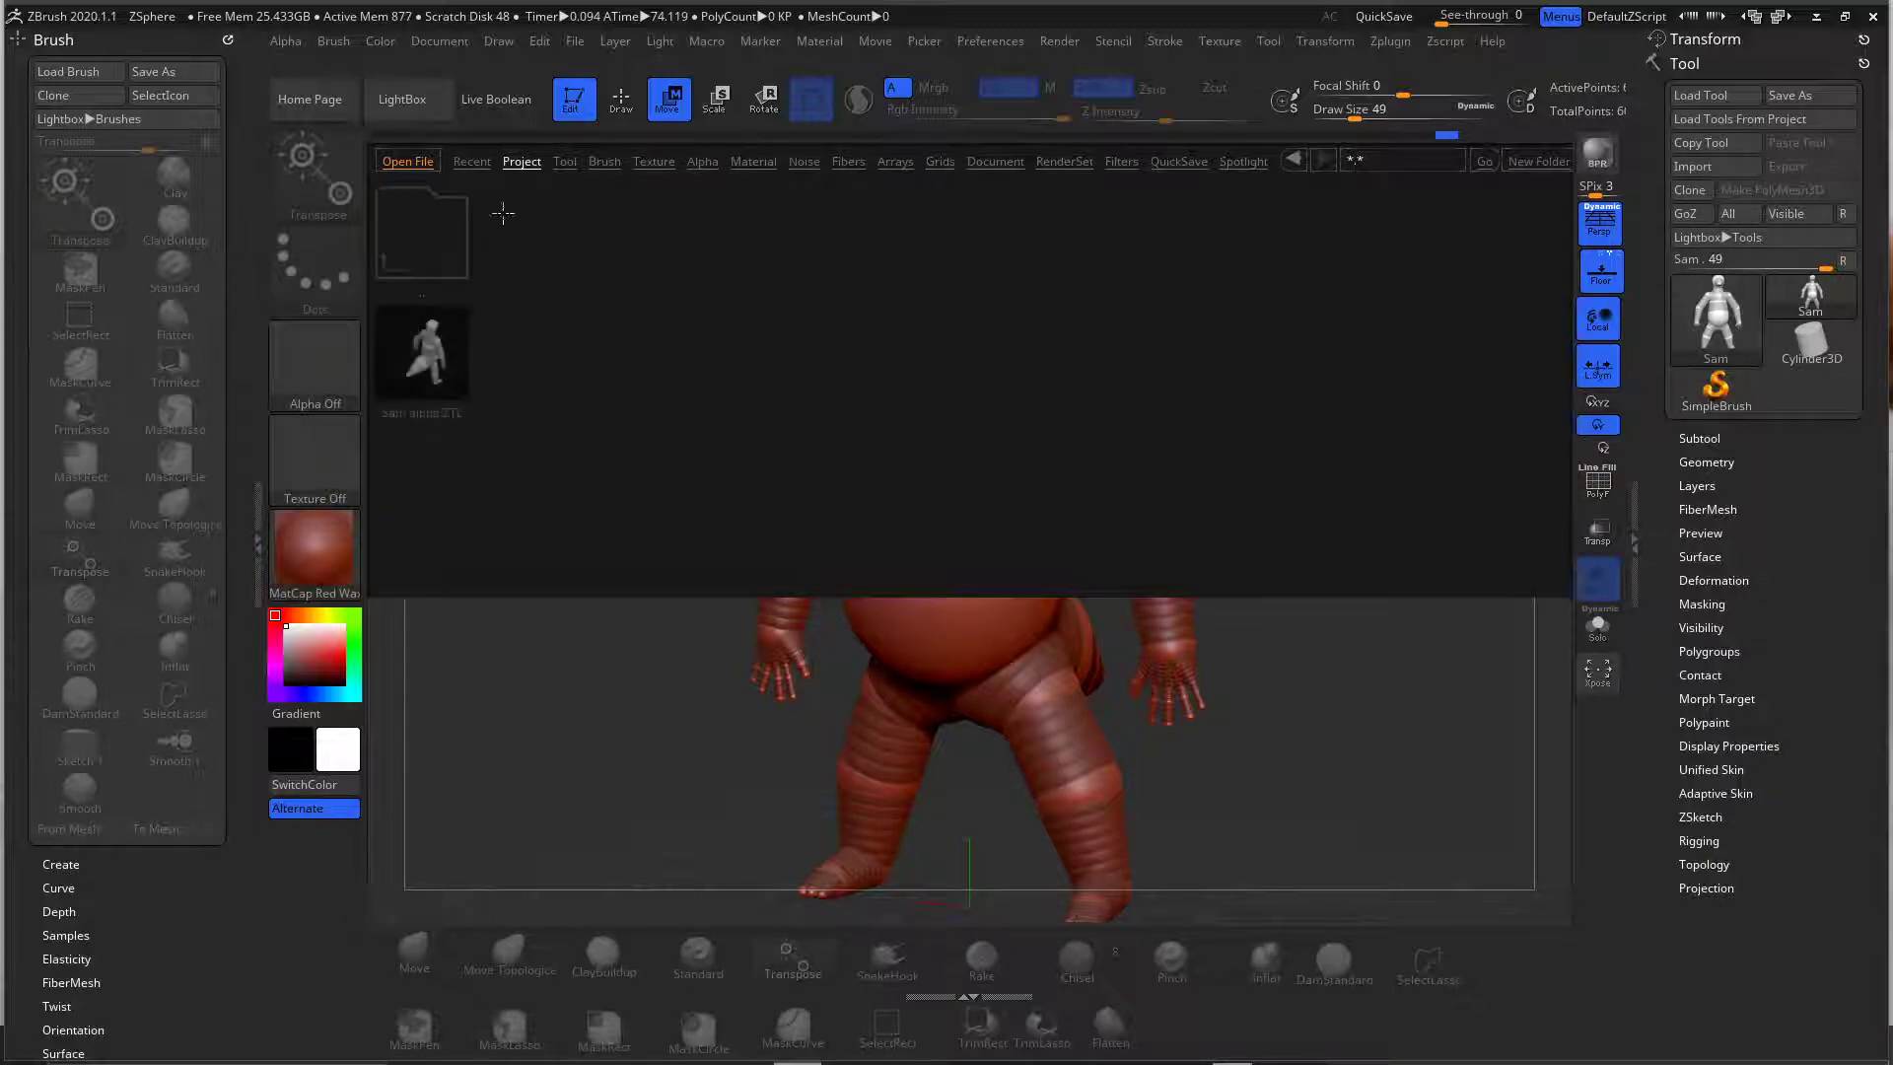
{"action": "double_click", "coordinate": [449, 374]}
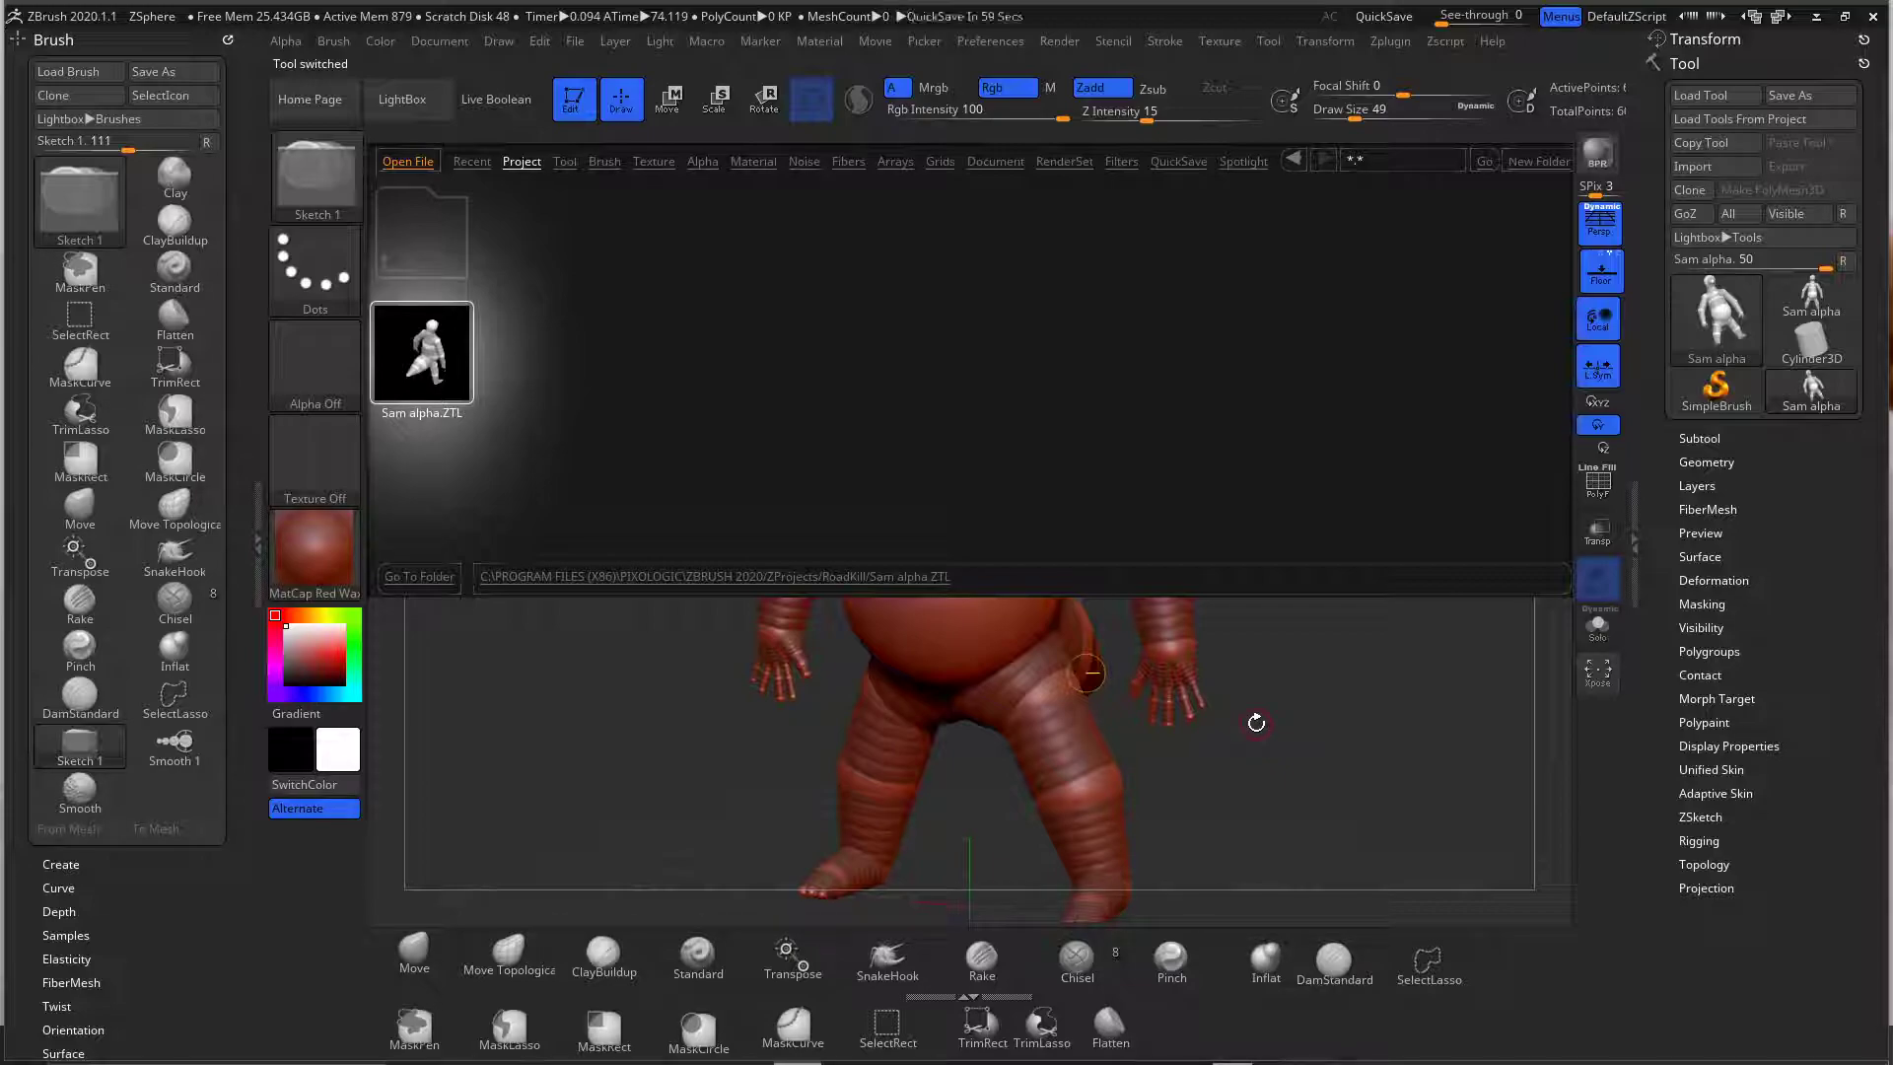
{"action": "left_click", "coordinate": [1250, 721]}
- Rotate the outer segments of the loaded Sam alpha figure's tail to adjust the tail's bend
{"action": "left_click_drag", "start_coordinate": [1273, 706], "coordinate": [1326, 687]}
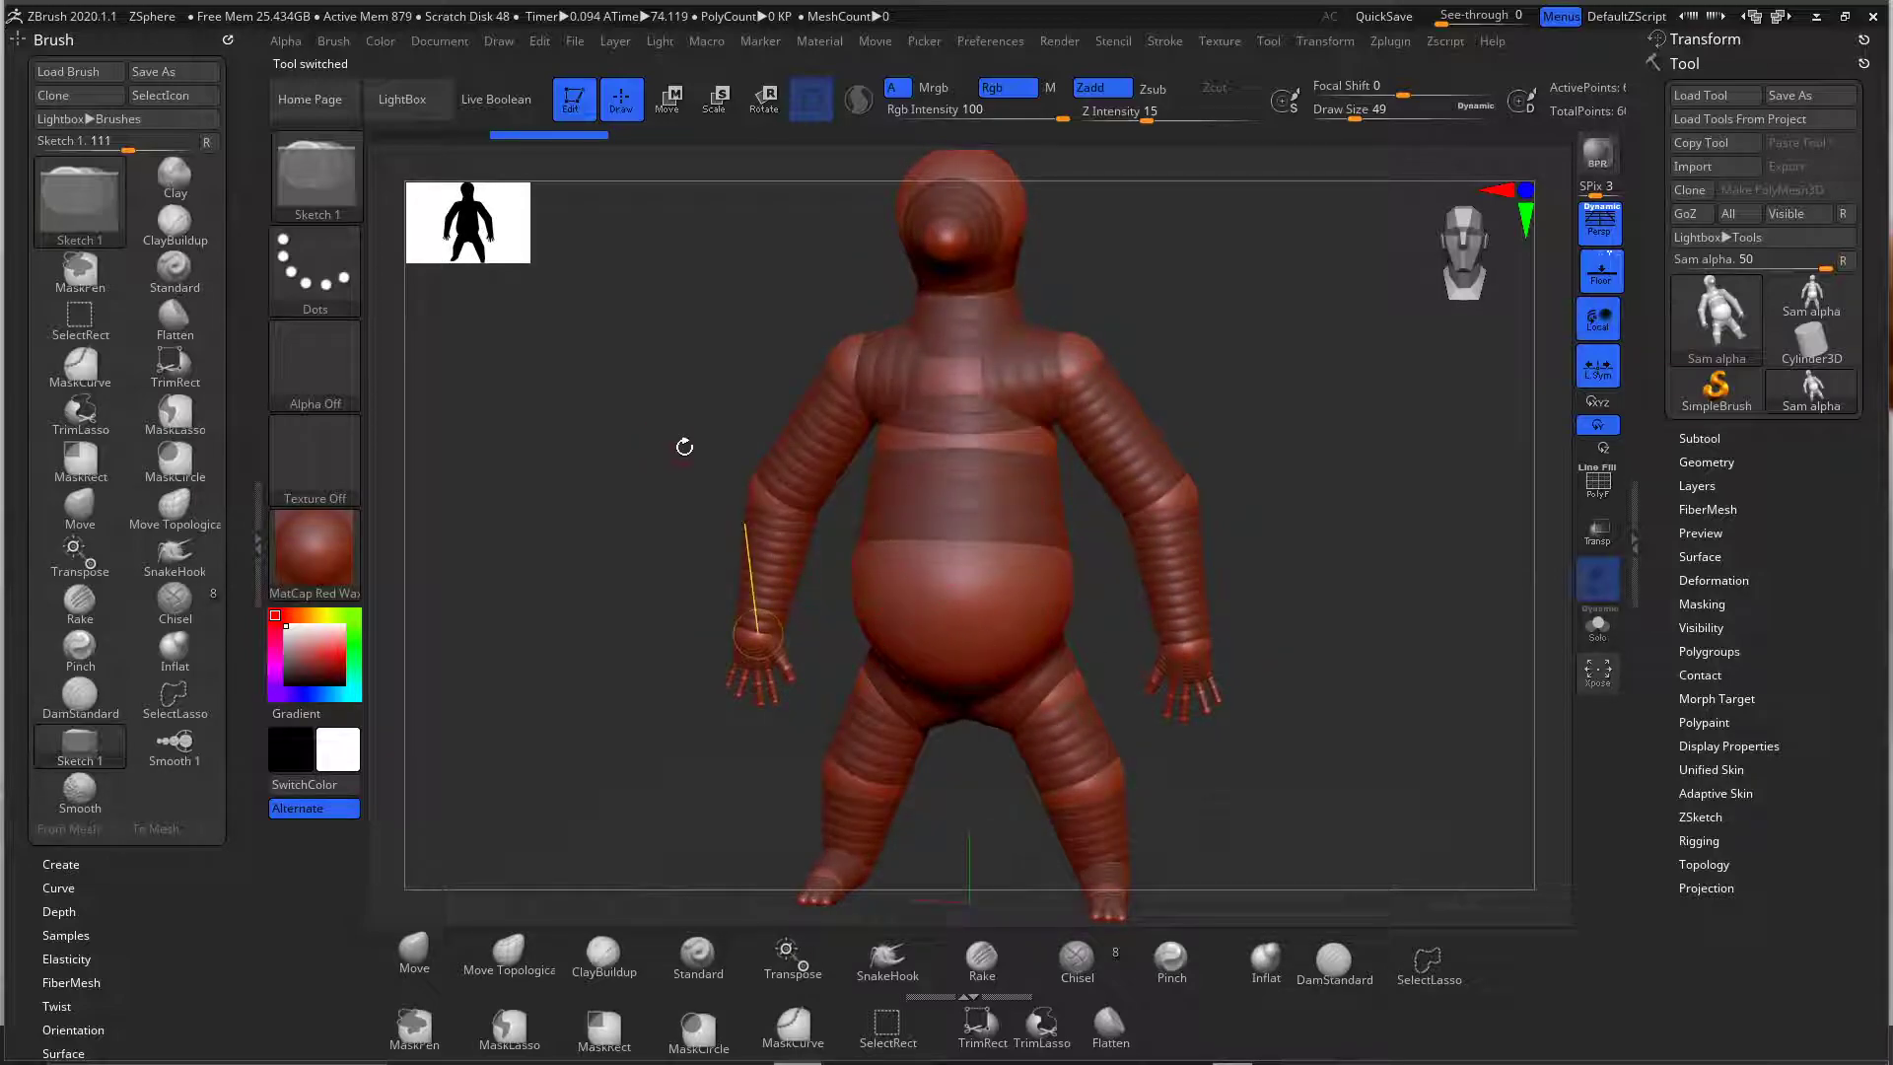
{"action": "left_click_drag", "start_coordinate": [642, 477], "coordinate": [991, 444]}
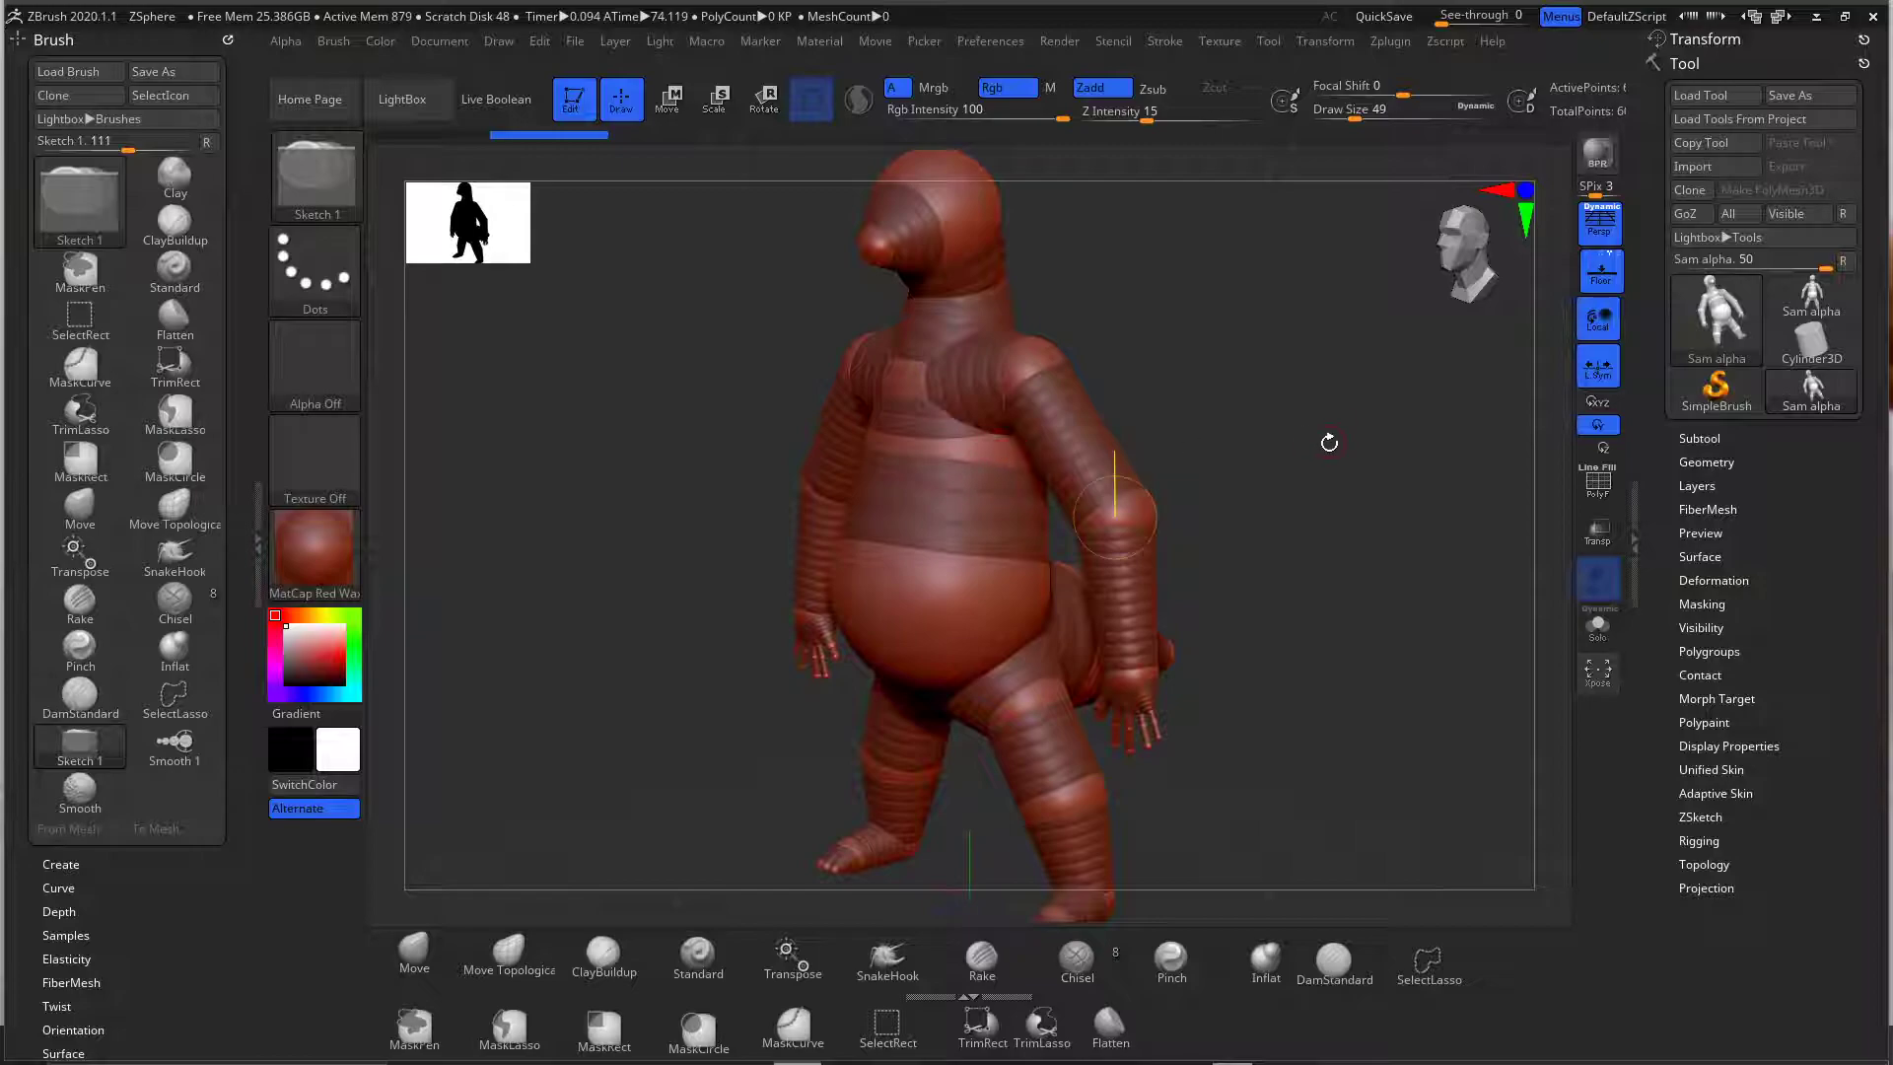
{"action": "left_click_drag", "start_coordinate": [1259, 477], "coordinate": [1320, 448]}
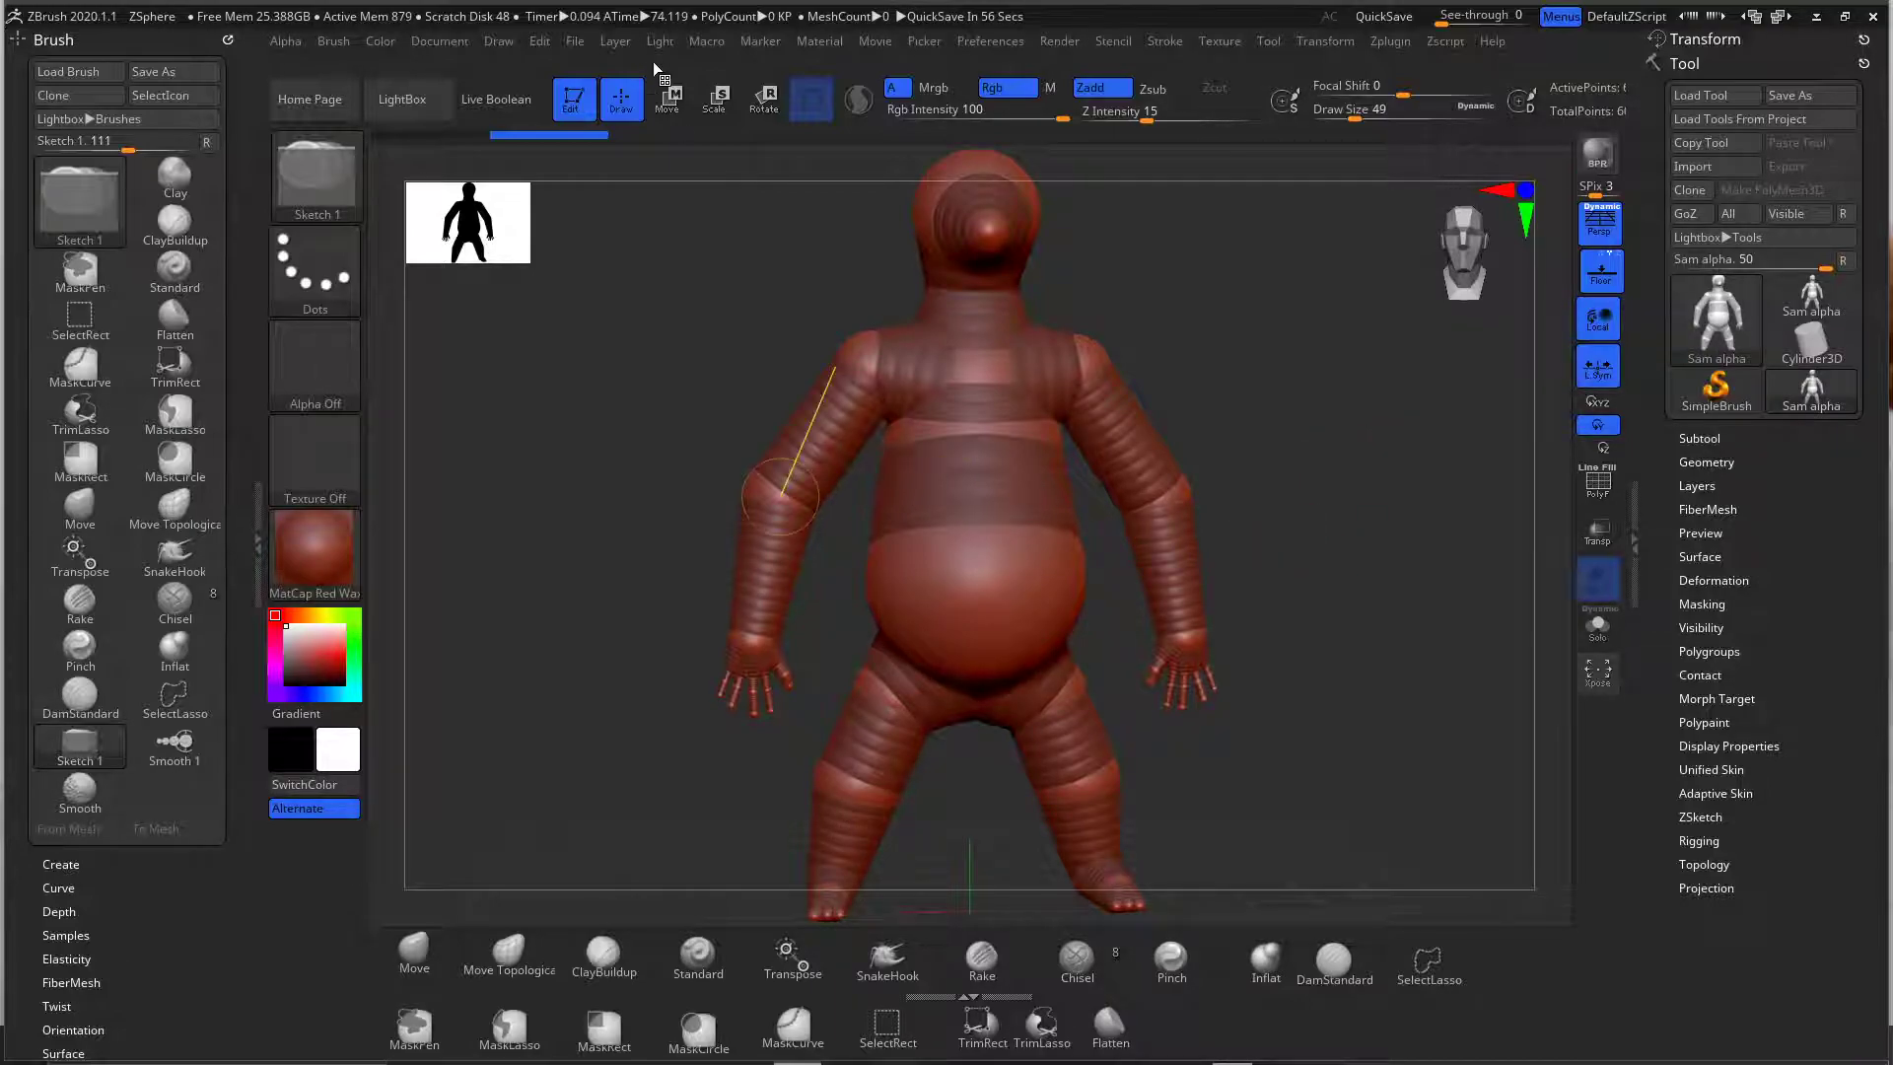
{"action": "left_click", "coordinate": [670, 99]}
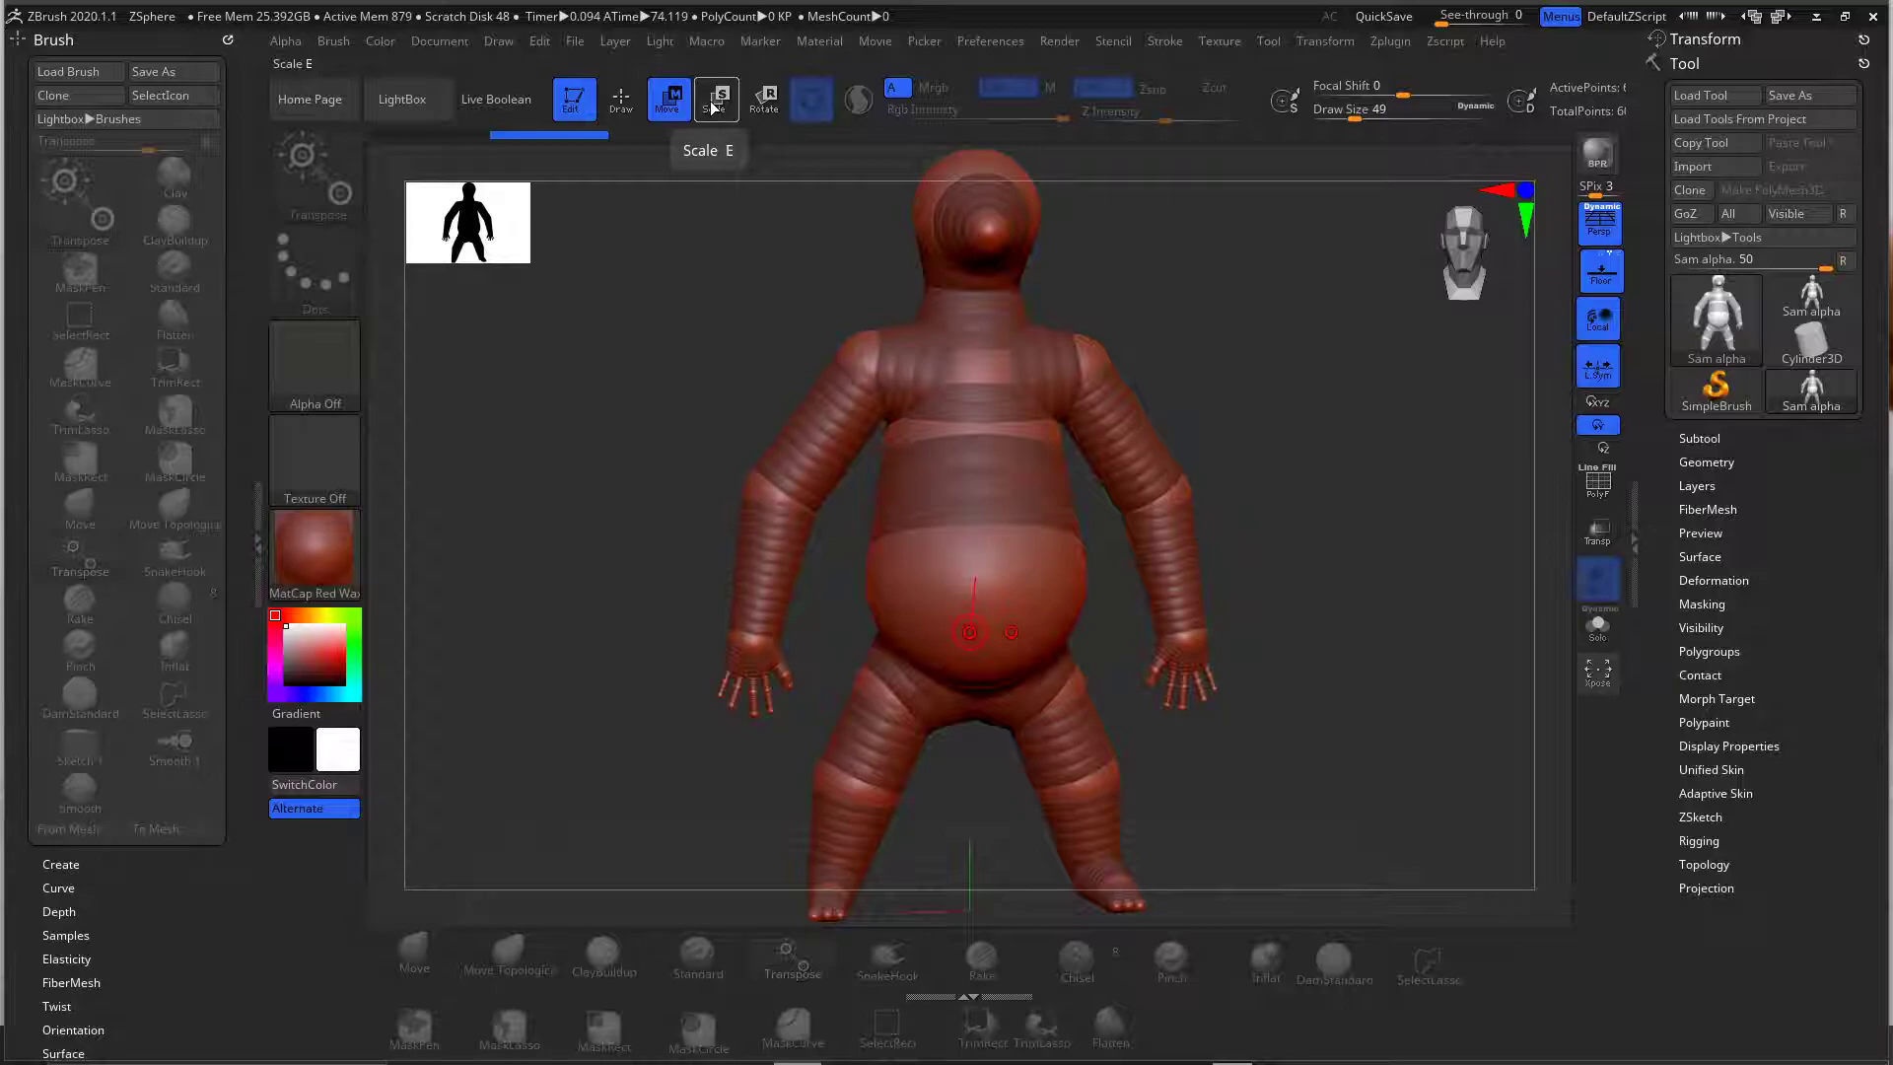
{"action": "left_click", "coordinate": [764, 98]}
{"action": "mouse_move", "coordinate": [1272, 395]}
{"action": "left_mouse_down"}
{"action": "mouse_move", "coordinate": [1242, 388]}
{"action": "mouse_move", "coordinate": [1206, 482]}
{"action": "mouse_move", "coordinate": [1229, 394]}
{"action": "mouse_move", "coordinate": [1094, 410]}
{"action": "mouse_move", "coordinate": [1145, 423]}
{"action": "mouse_move", "coordinate": [1103, 546]}
{"action": "left_mouse_up"}
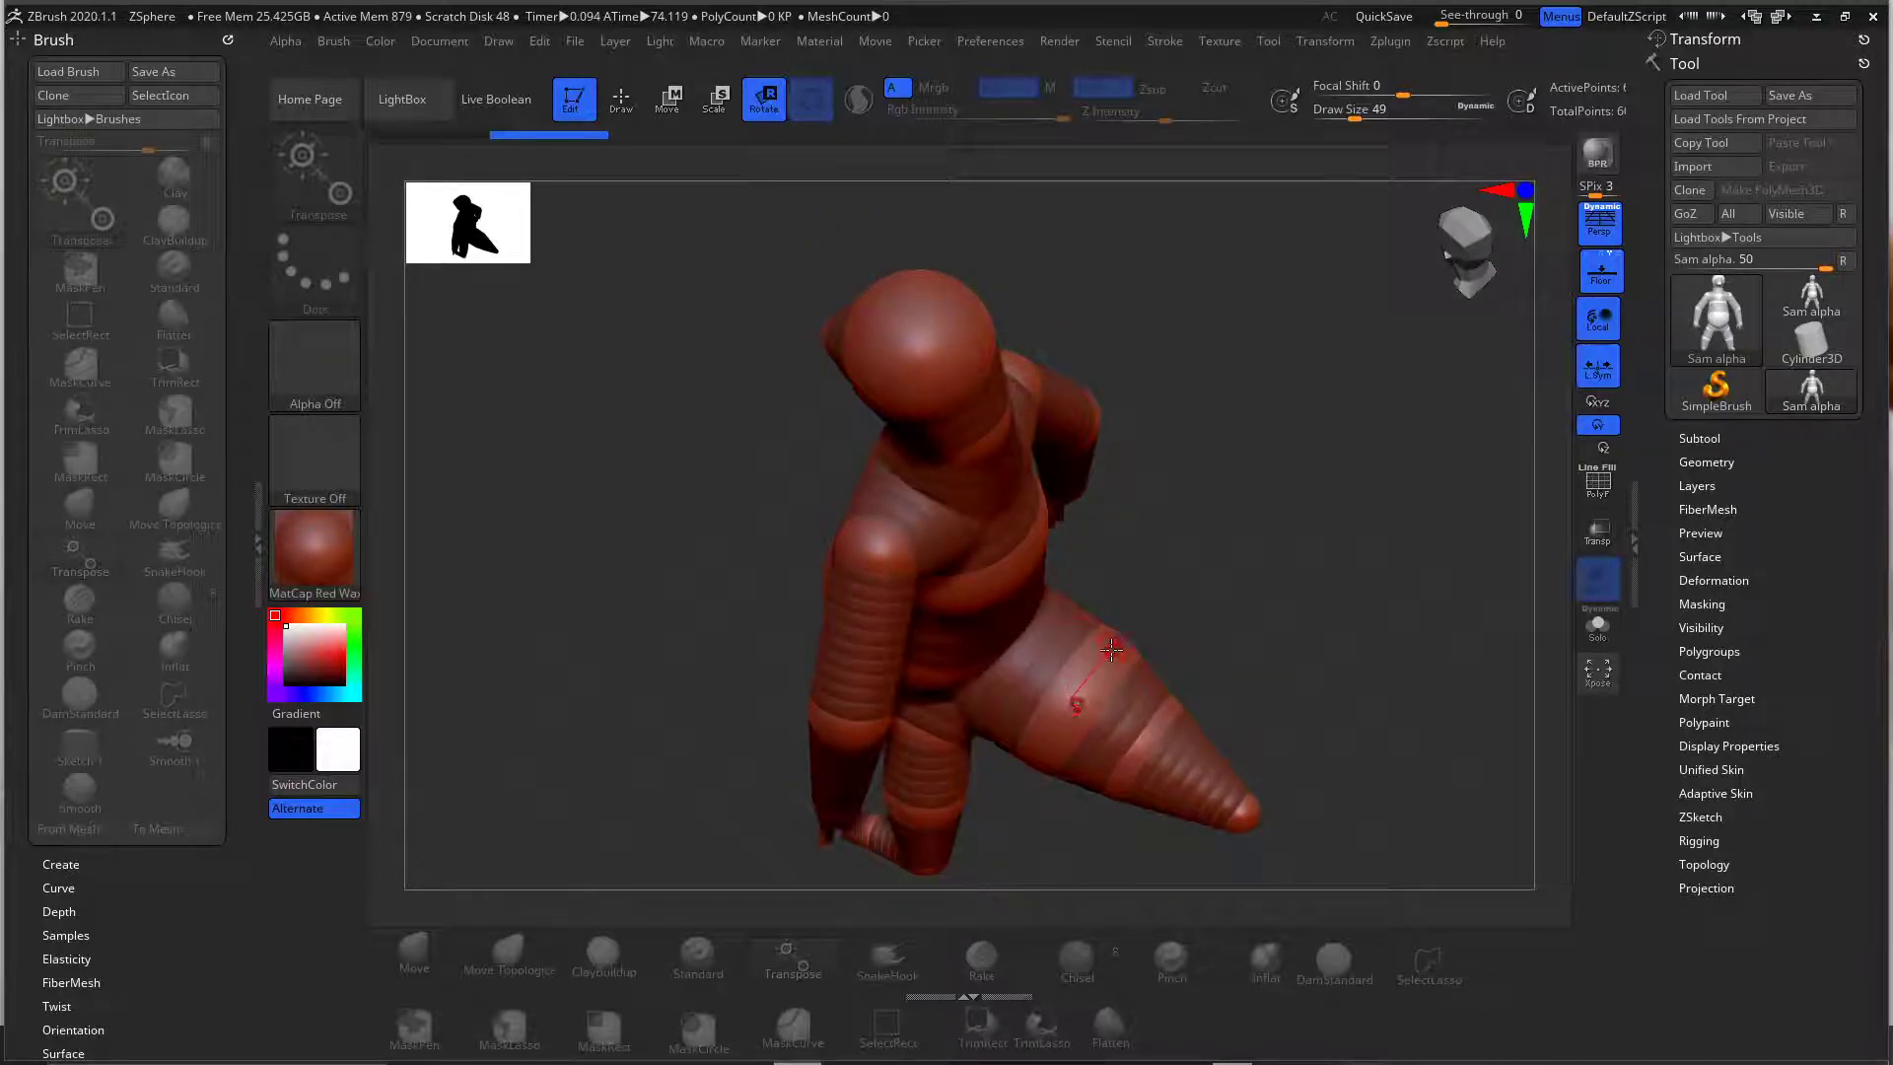
{"action": "left_click_drag", "start_coordinate": [1096, 674], "coordinate": [1089, 733]}
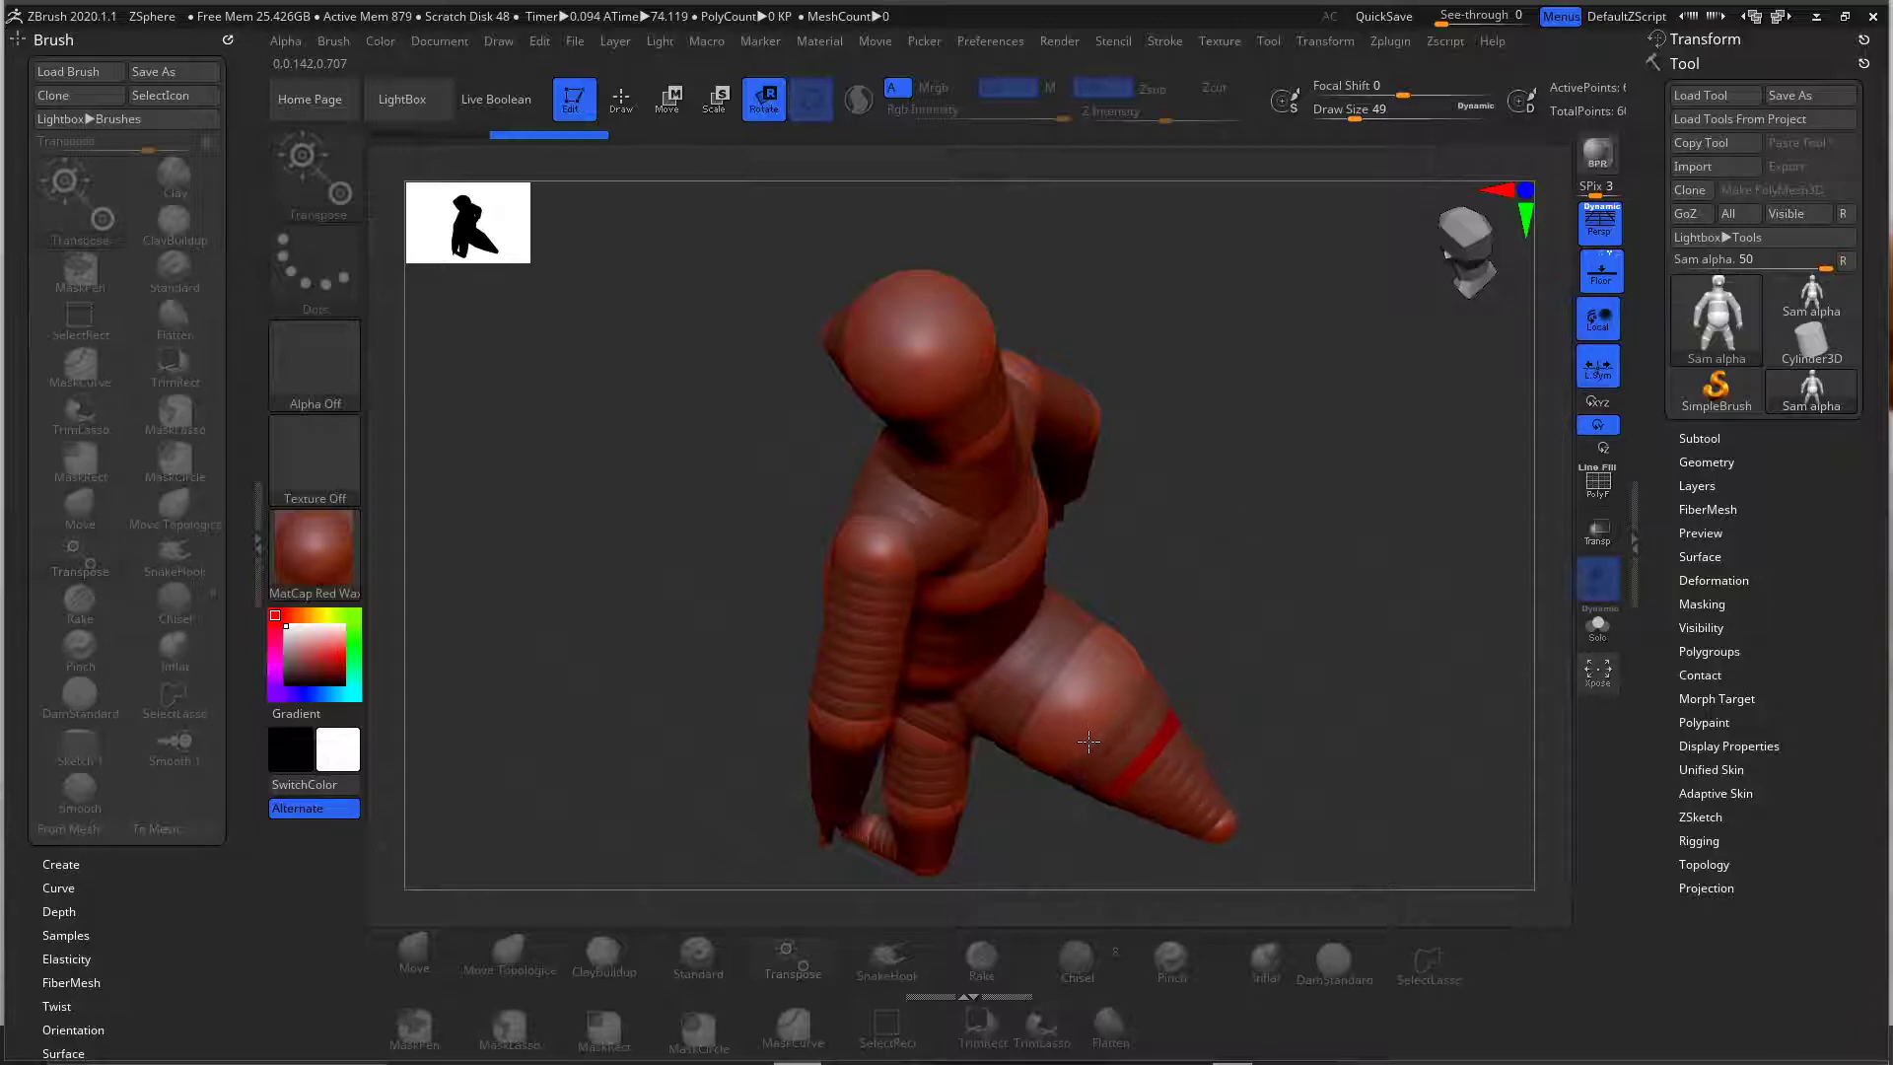
{"action": "left_click_drag", "start_coordinate": [1194, 646], "coordinate": [1162, 503]}
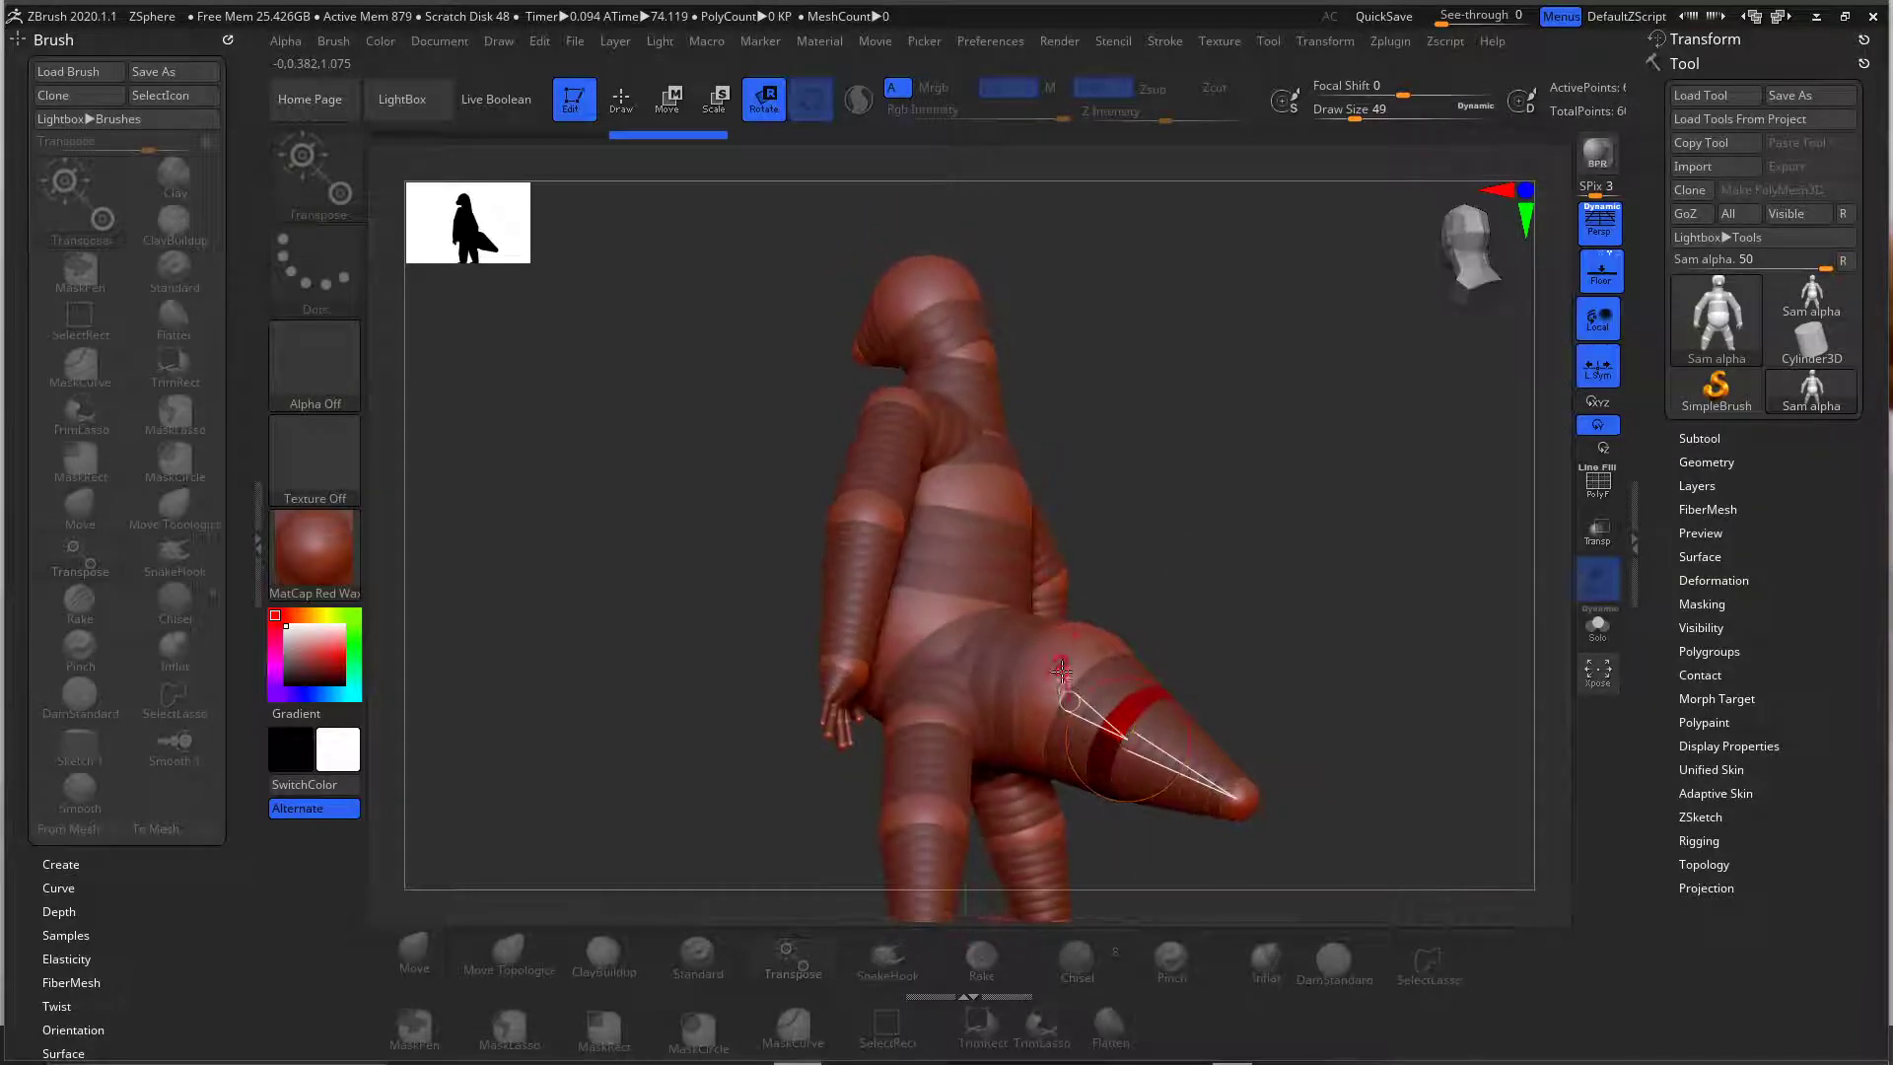
{"action": "left_click_drag", "start_coordinate": [1060, 658], "coordinate": [1079, 719]}
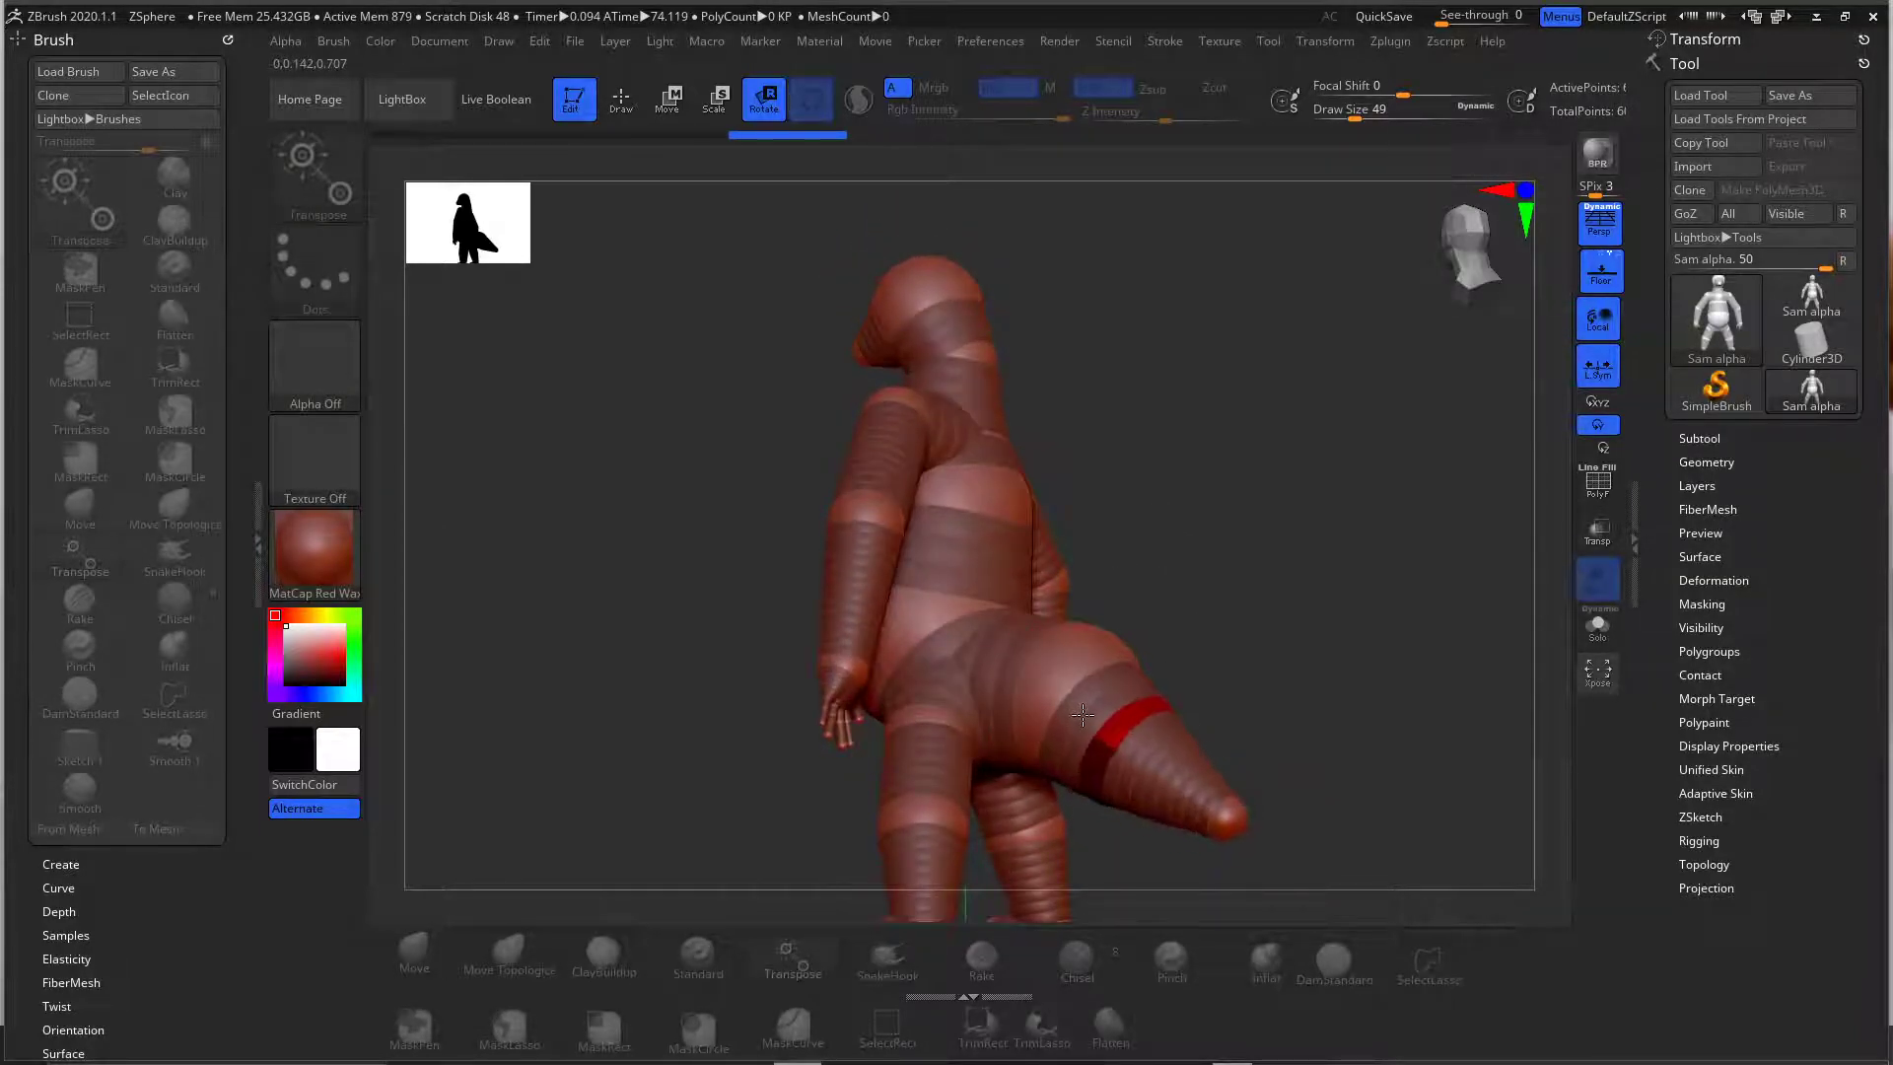
- Rotate the thick section near the tail's base and the end segment at the tail tip
{"action": "mouse_move", "coordinate": [959, 685]}
{"action": "left_mouse_down"}
{"action": "mouse_move", "coordinate": [921, 658]}
{"action": "mouse_move", "coordinate": [951, 641]}
{"action": "mouse_move", "coordinate": [965, 678]}
{"action": "left_mouse_up"}
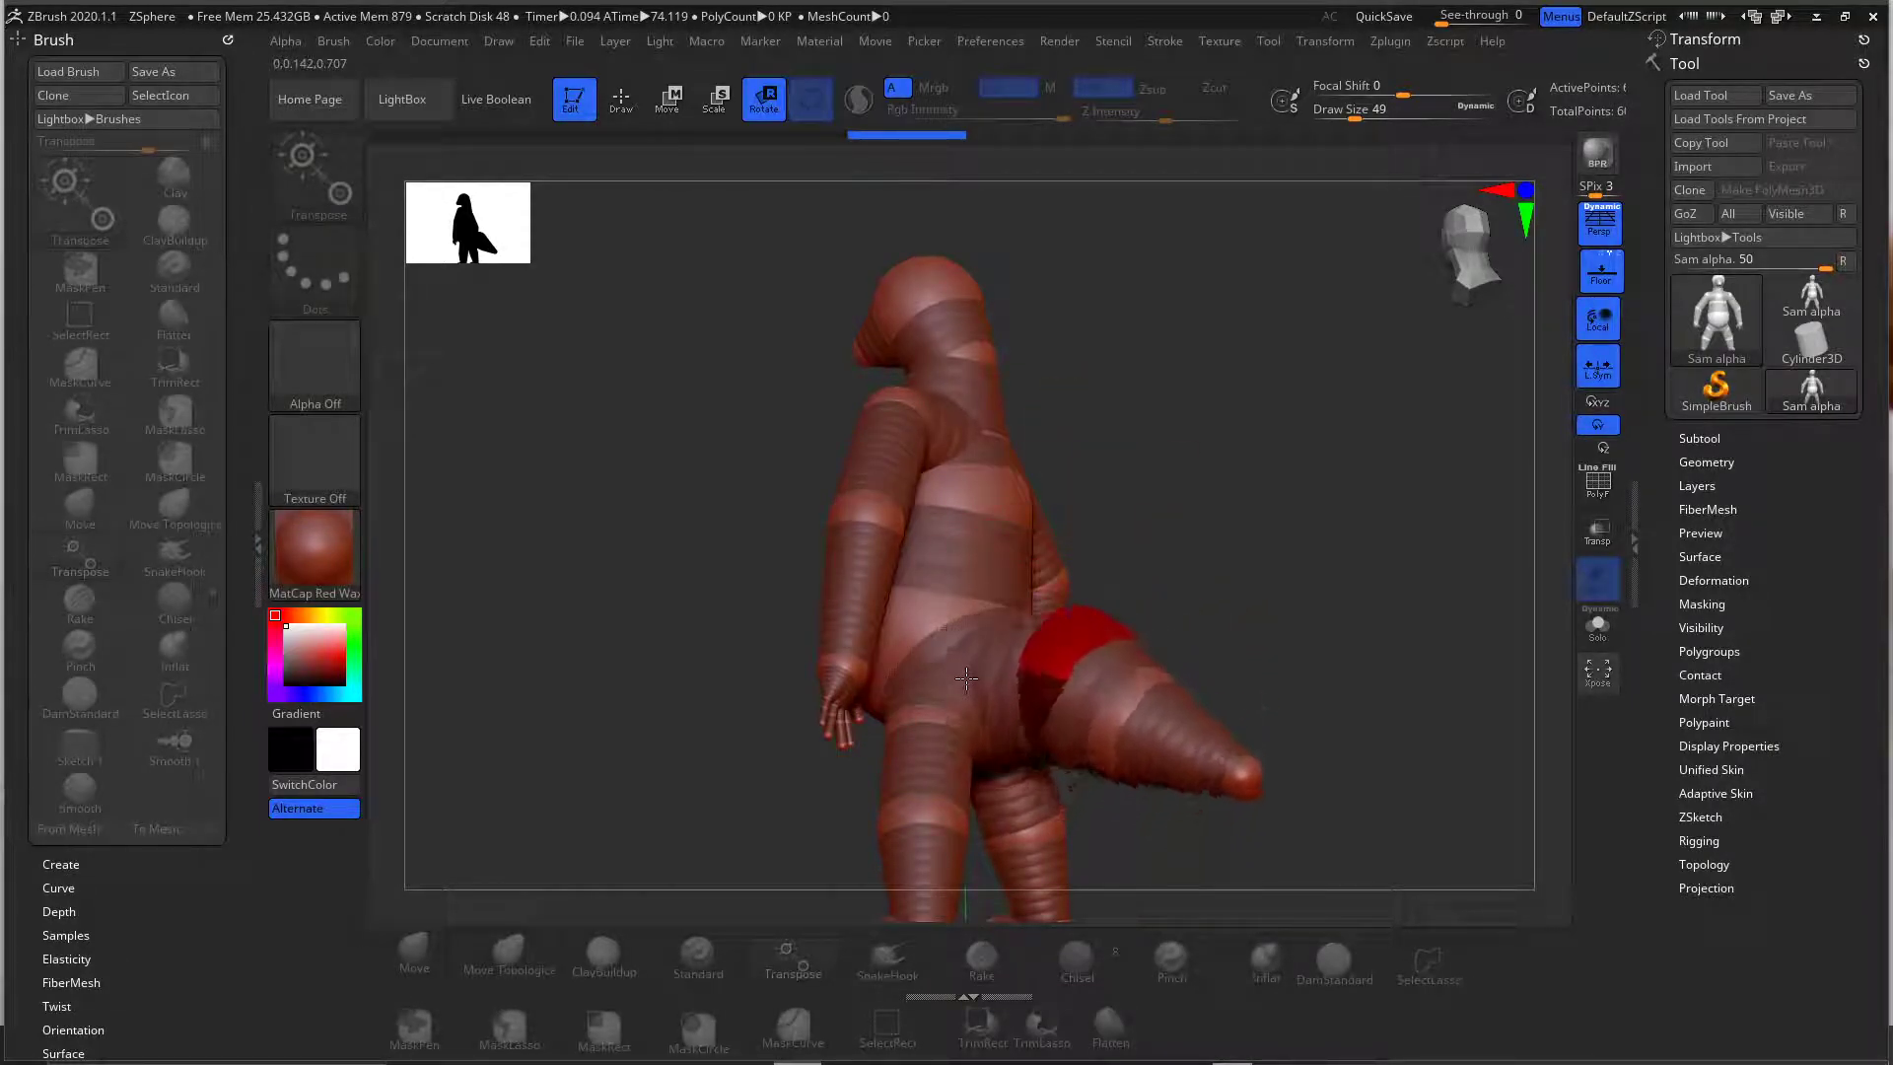
{"action": "left_click_drag", "start_coordinate": [1173, 838], "coordinate": [1285, 757]}
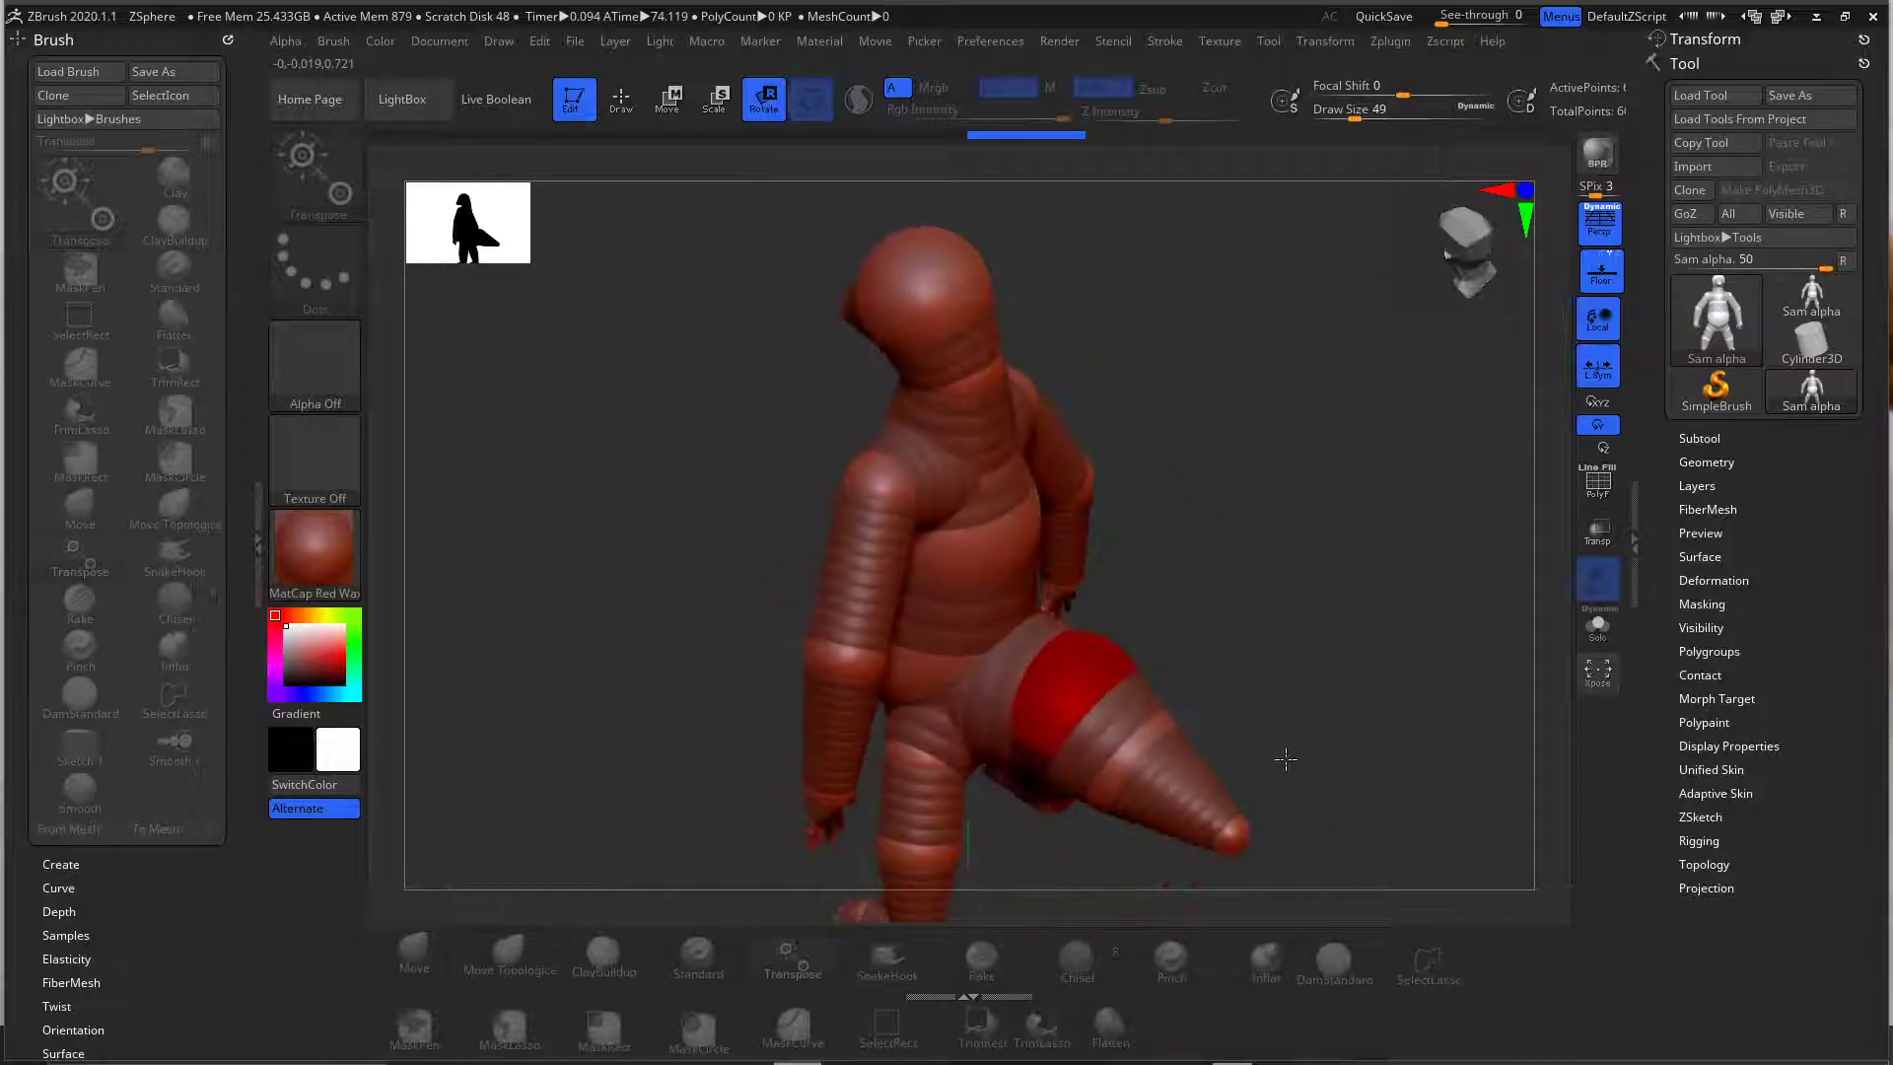
{"action": "left_click_drag", "start_coordinate": [1206, 814], "coordinate": [1232, 845]}
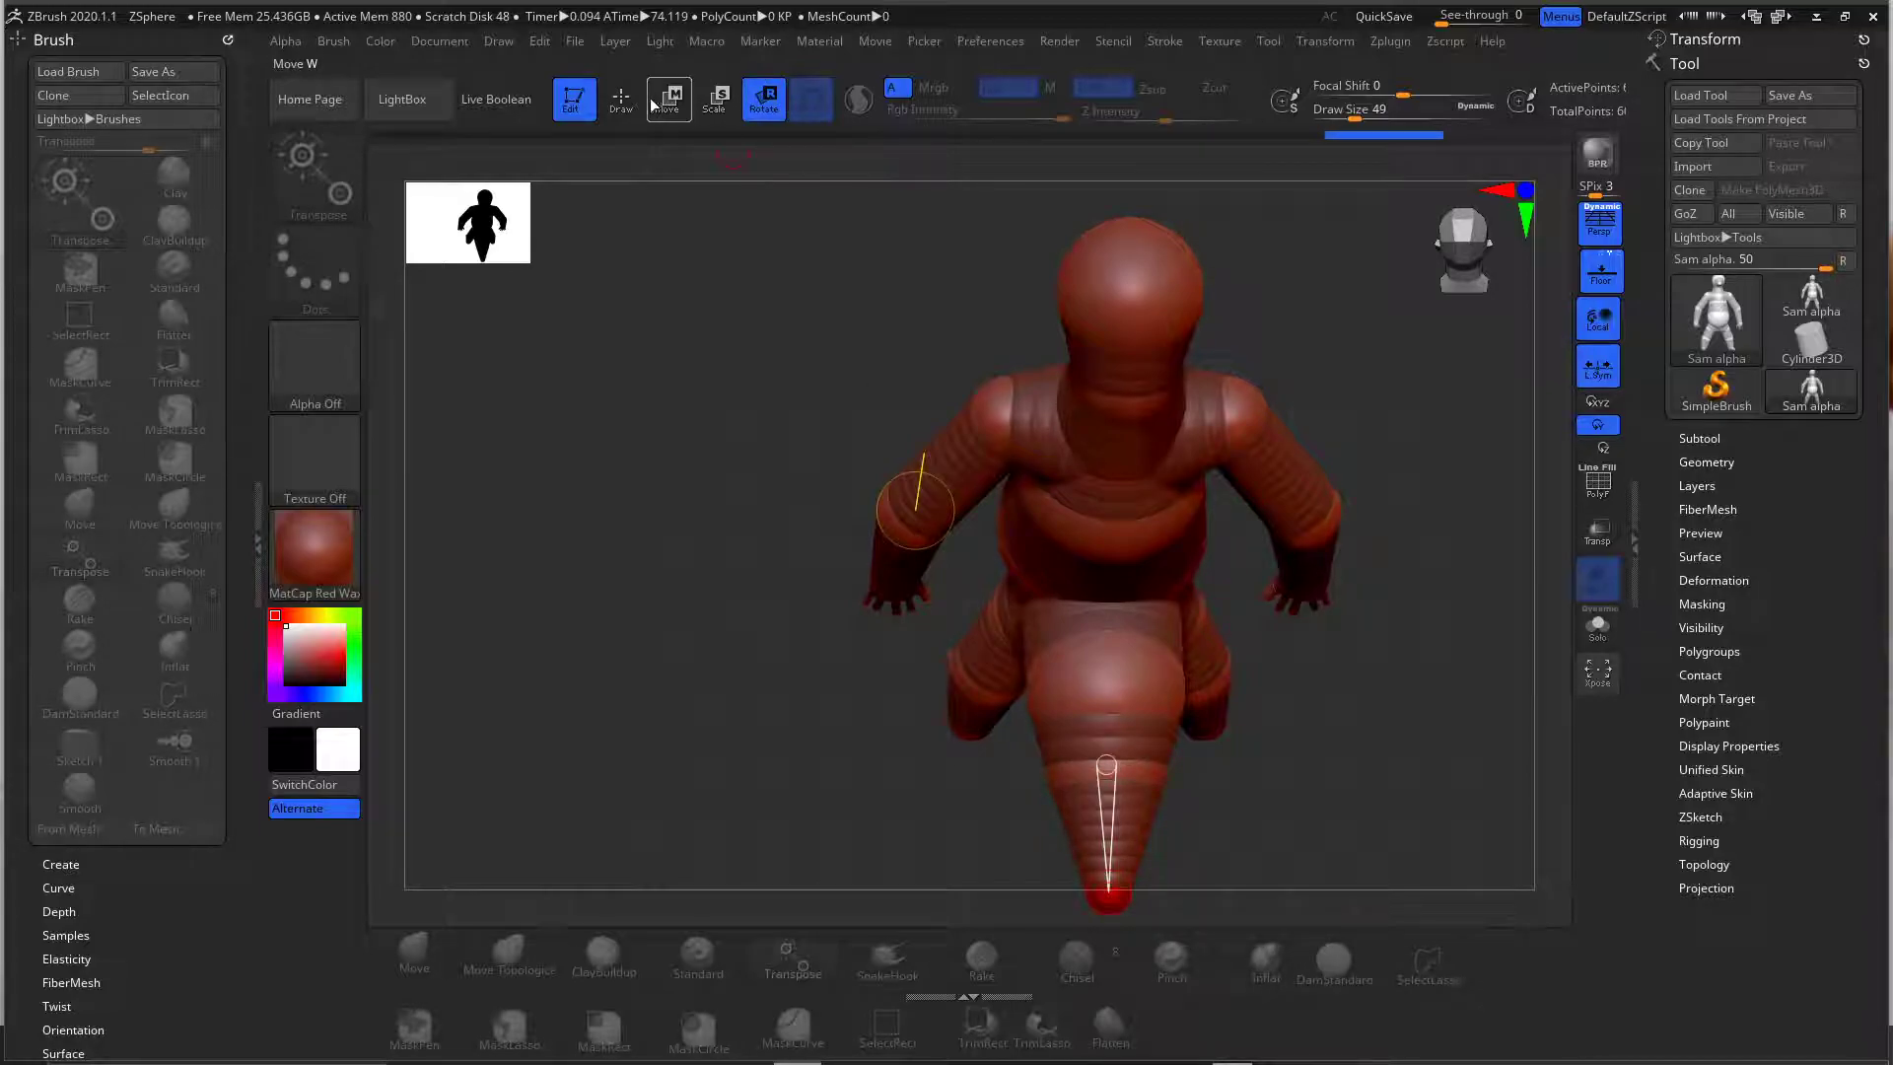
{"action": "left_click_drag", "start_coordinate": [1202, 717], "coordinate": [1187, 838]}
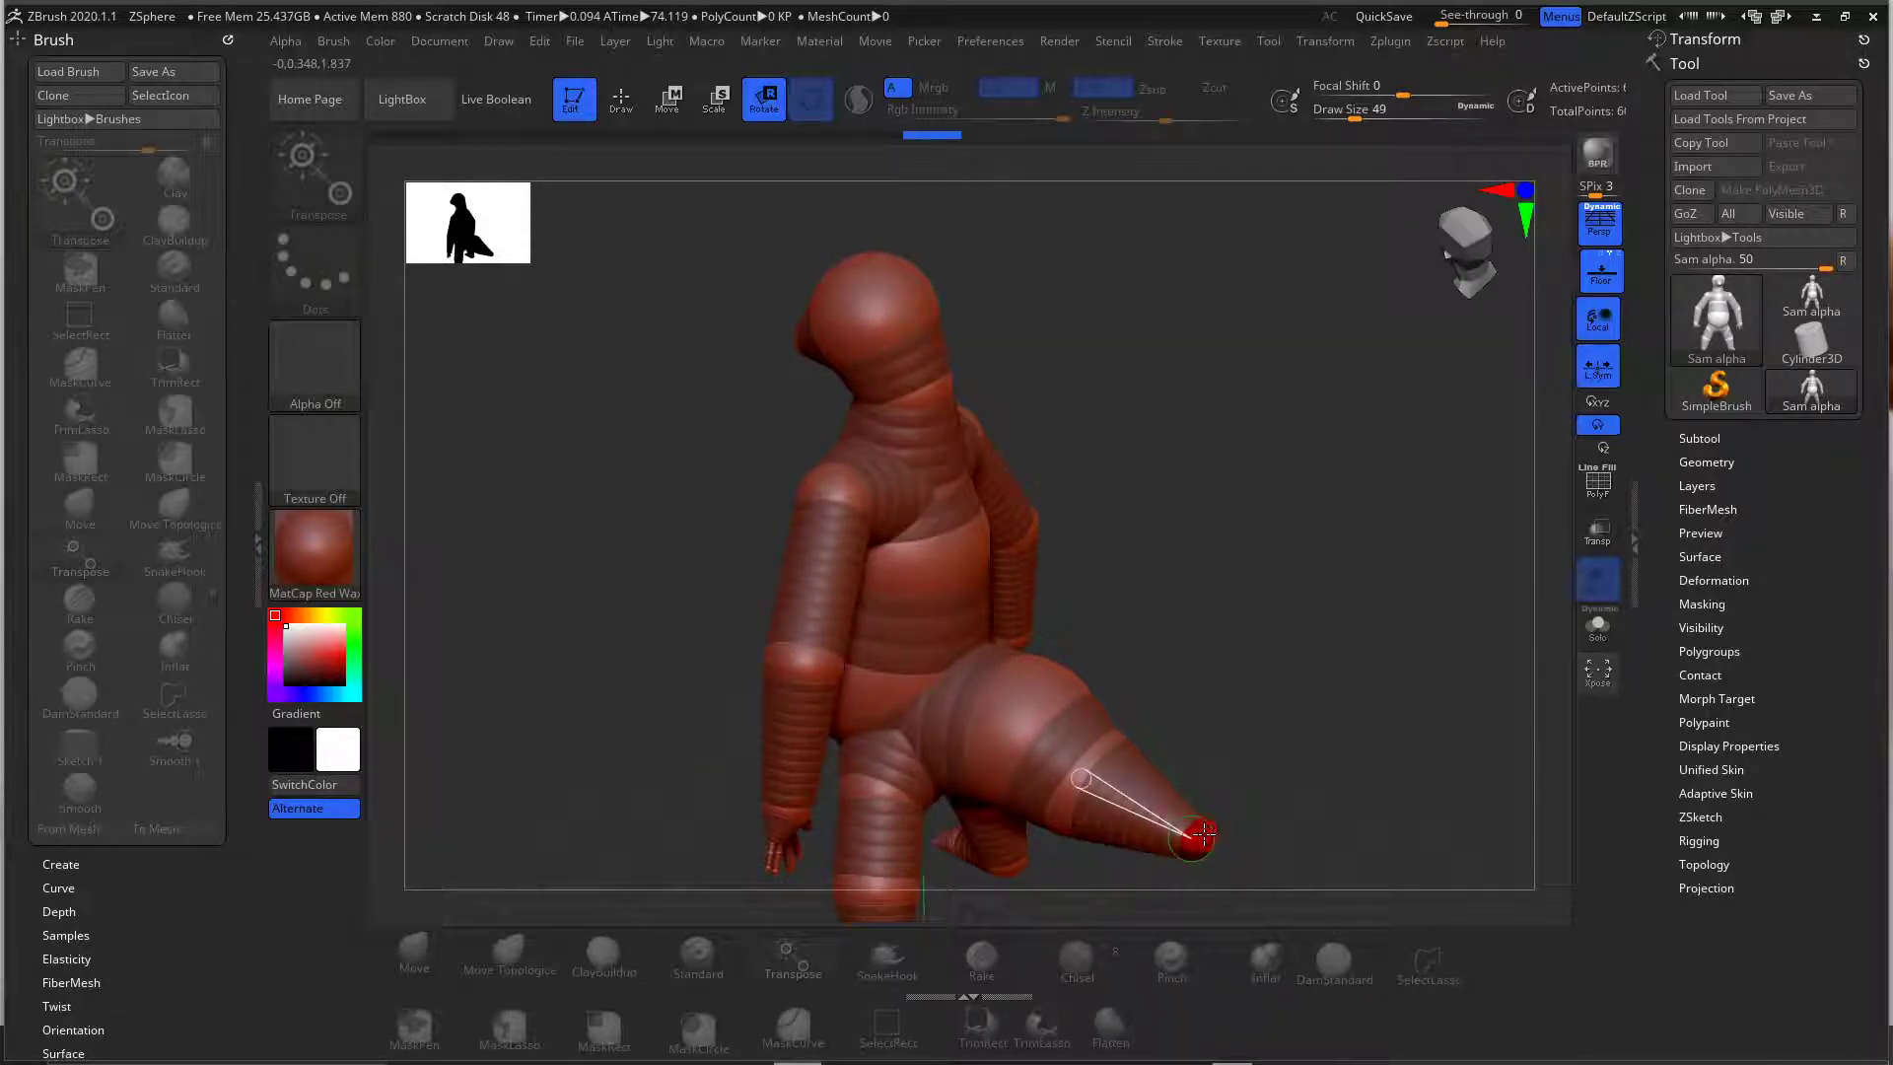
{"action": "left_click_drag", "start_coordinate": [1329, 829], "coordinate": [1271, 855], "text": "shift"}
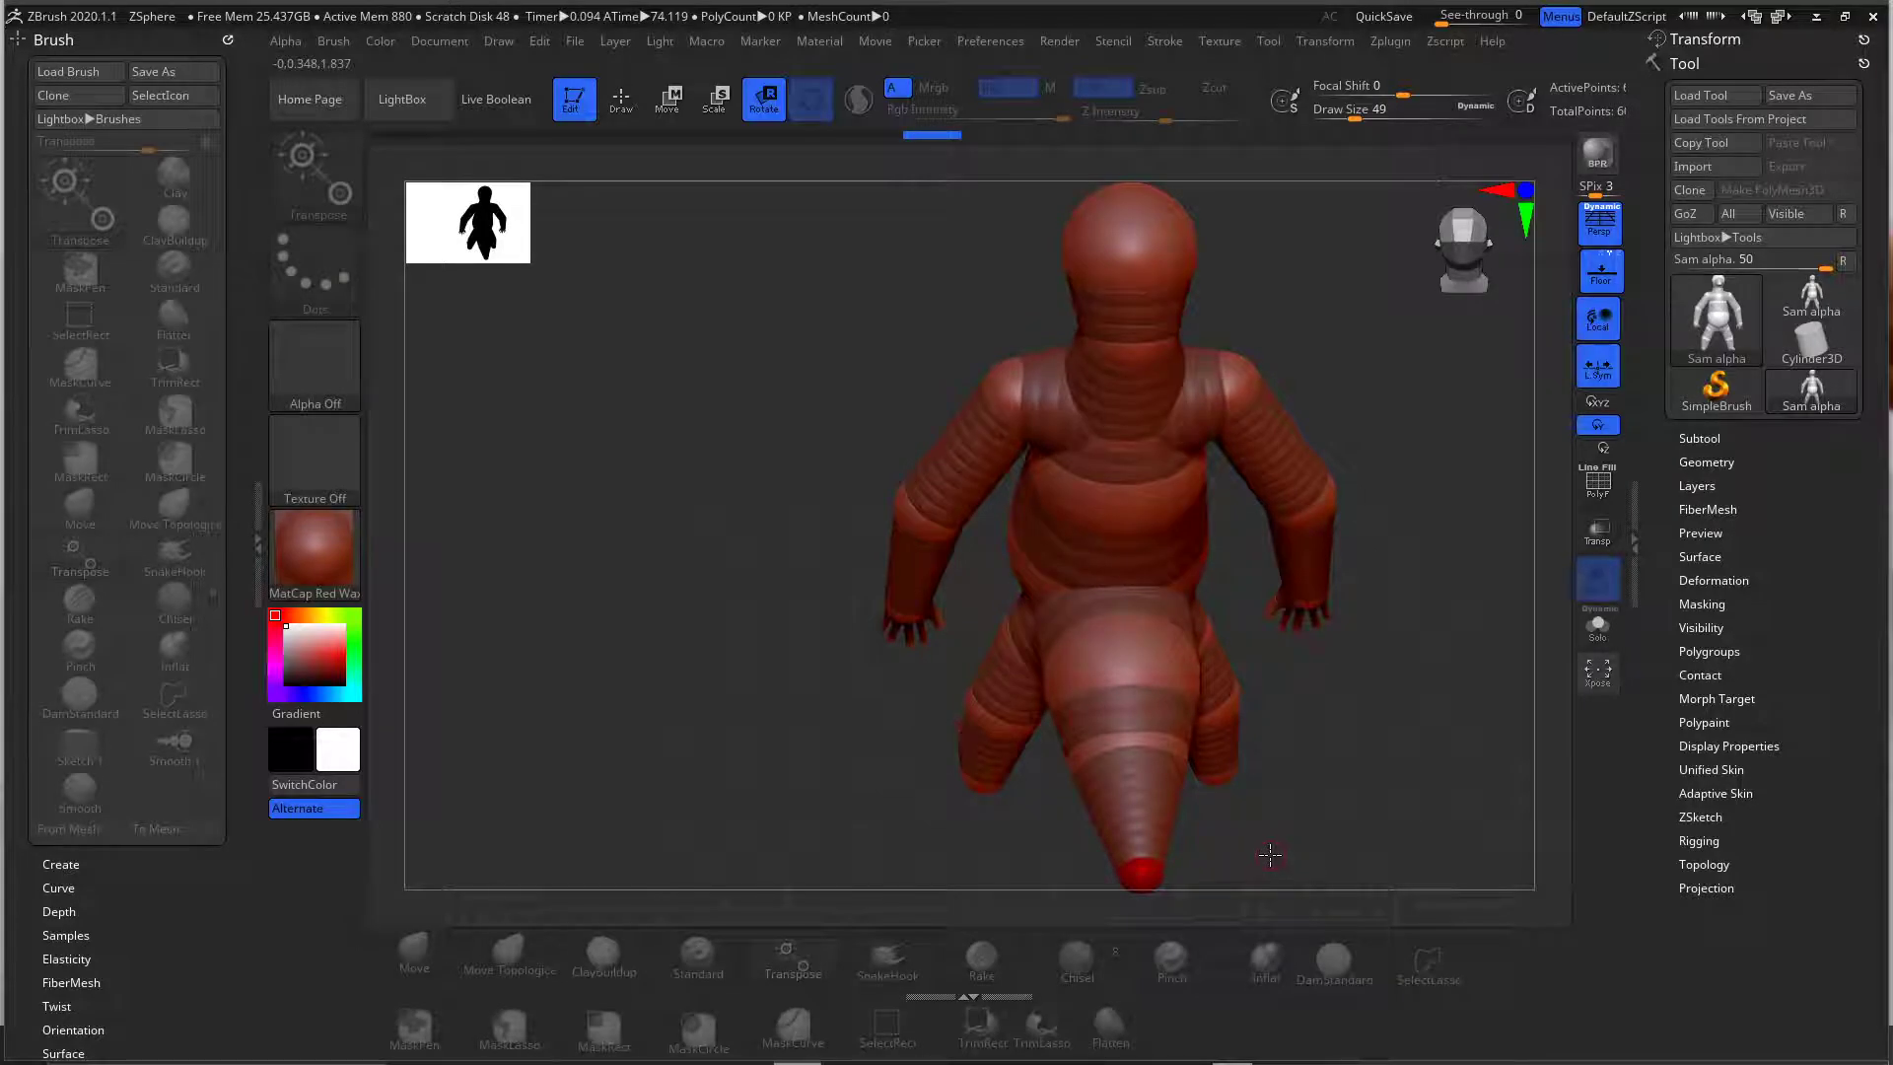
{"action": "key", "text": "f"}
{"action": "left_click_drag", "start_coordinate": [1256, 822], "coordinate": [1219, 634], "text": "alt"}
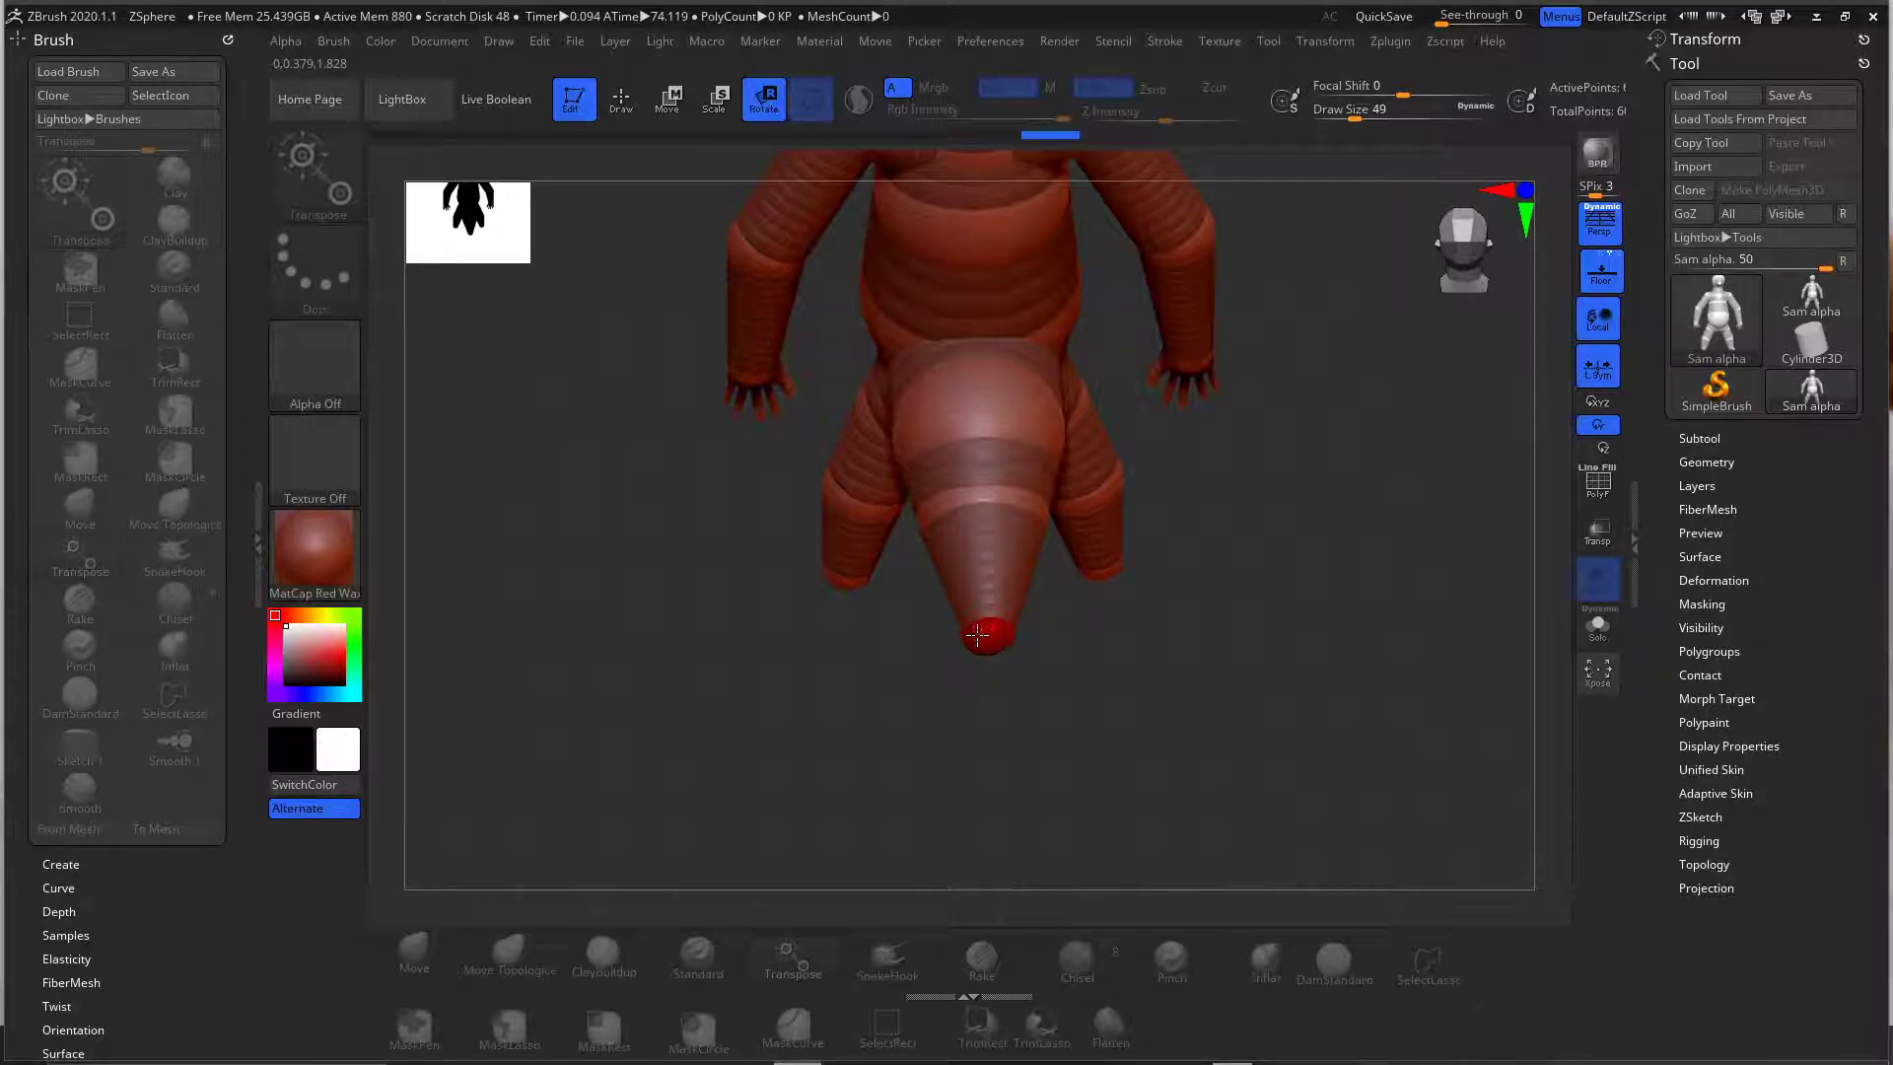
{"action": "left_click_drag", "start_coordinate": [1065, 668], "coordinate": [1088, 736]}
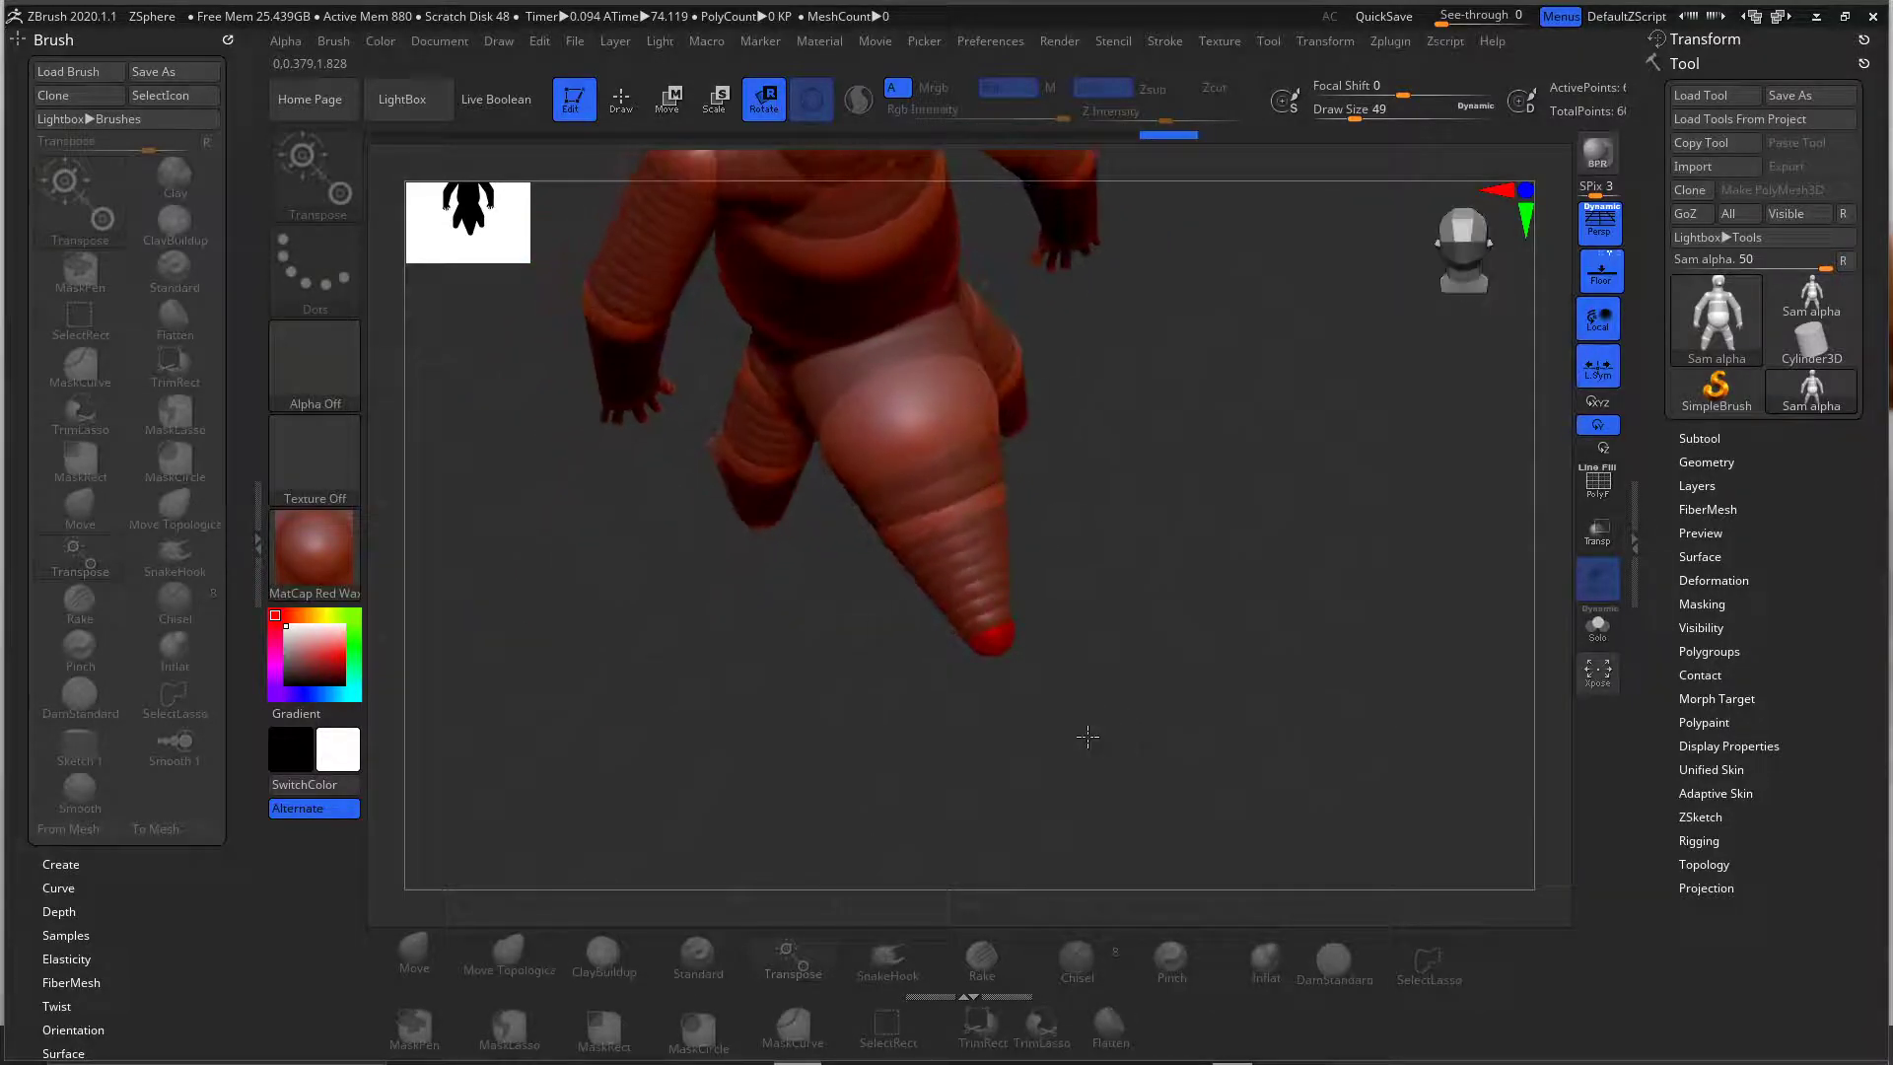
- Move the tail's middle lower and its tip sphere upward so the tail curves up at the end
{"action": "left_click", "coordinate": [662, 100]}
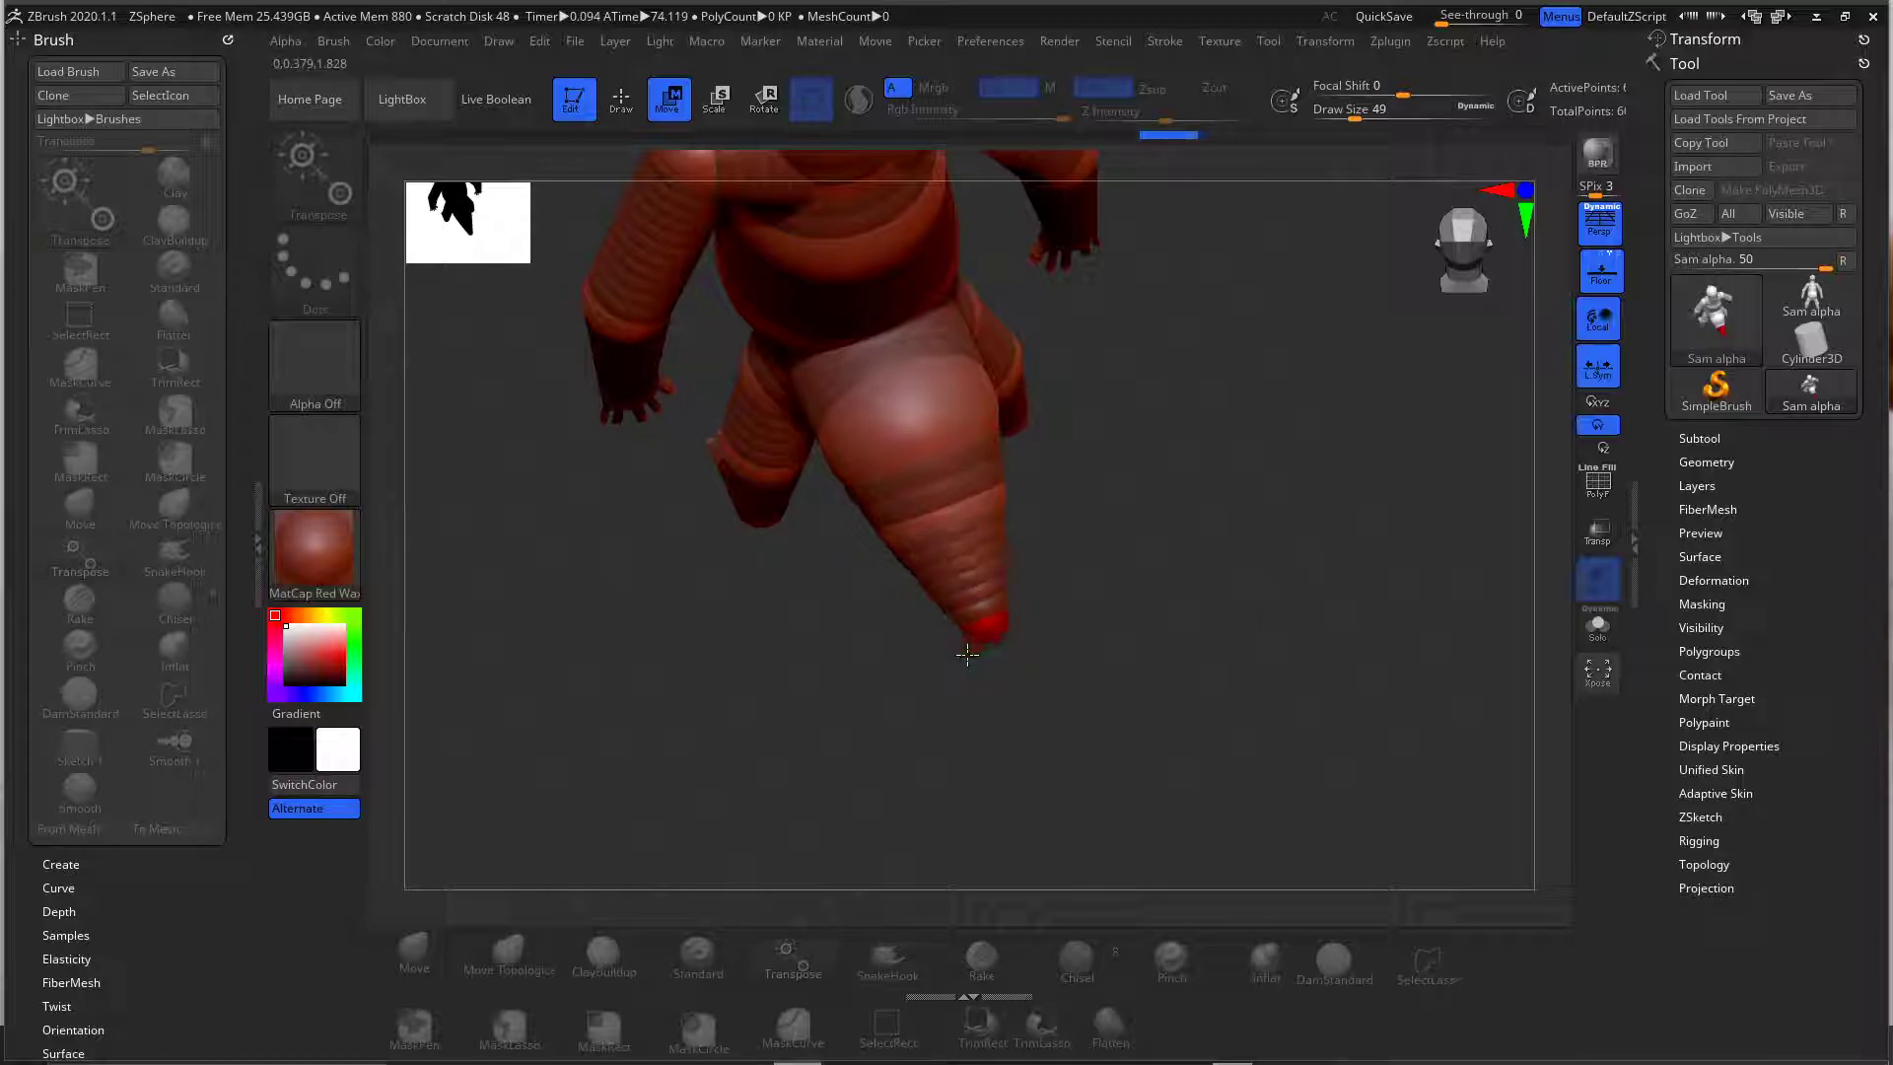
{"action": "left_click_drag", "start_coordinate": [970, 621], "coordinate": [974, 632]}
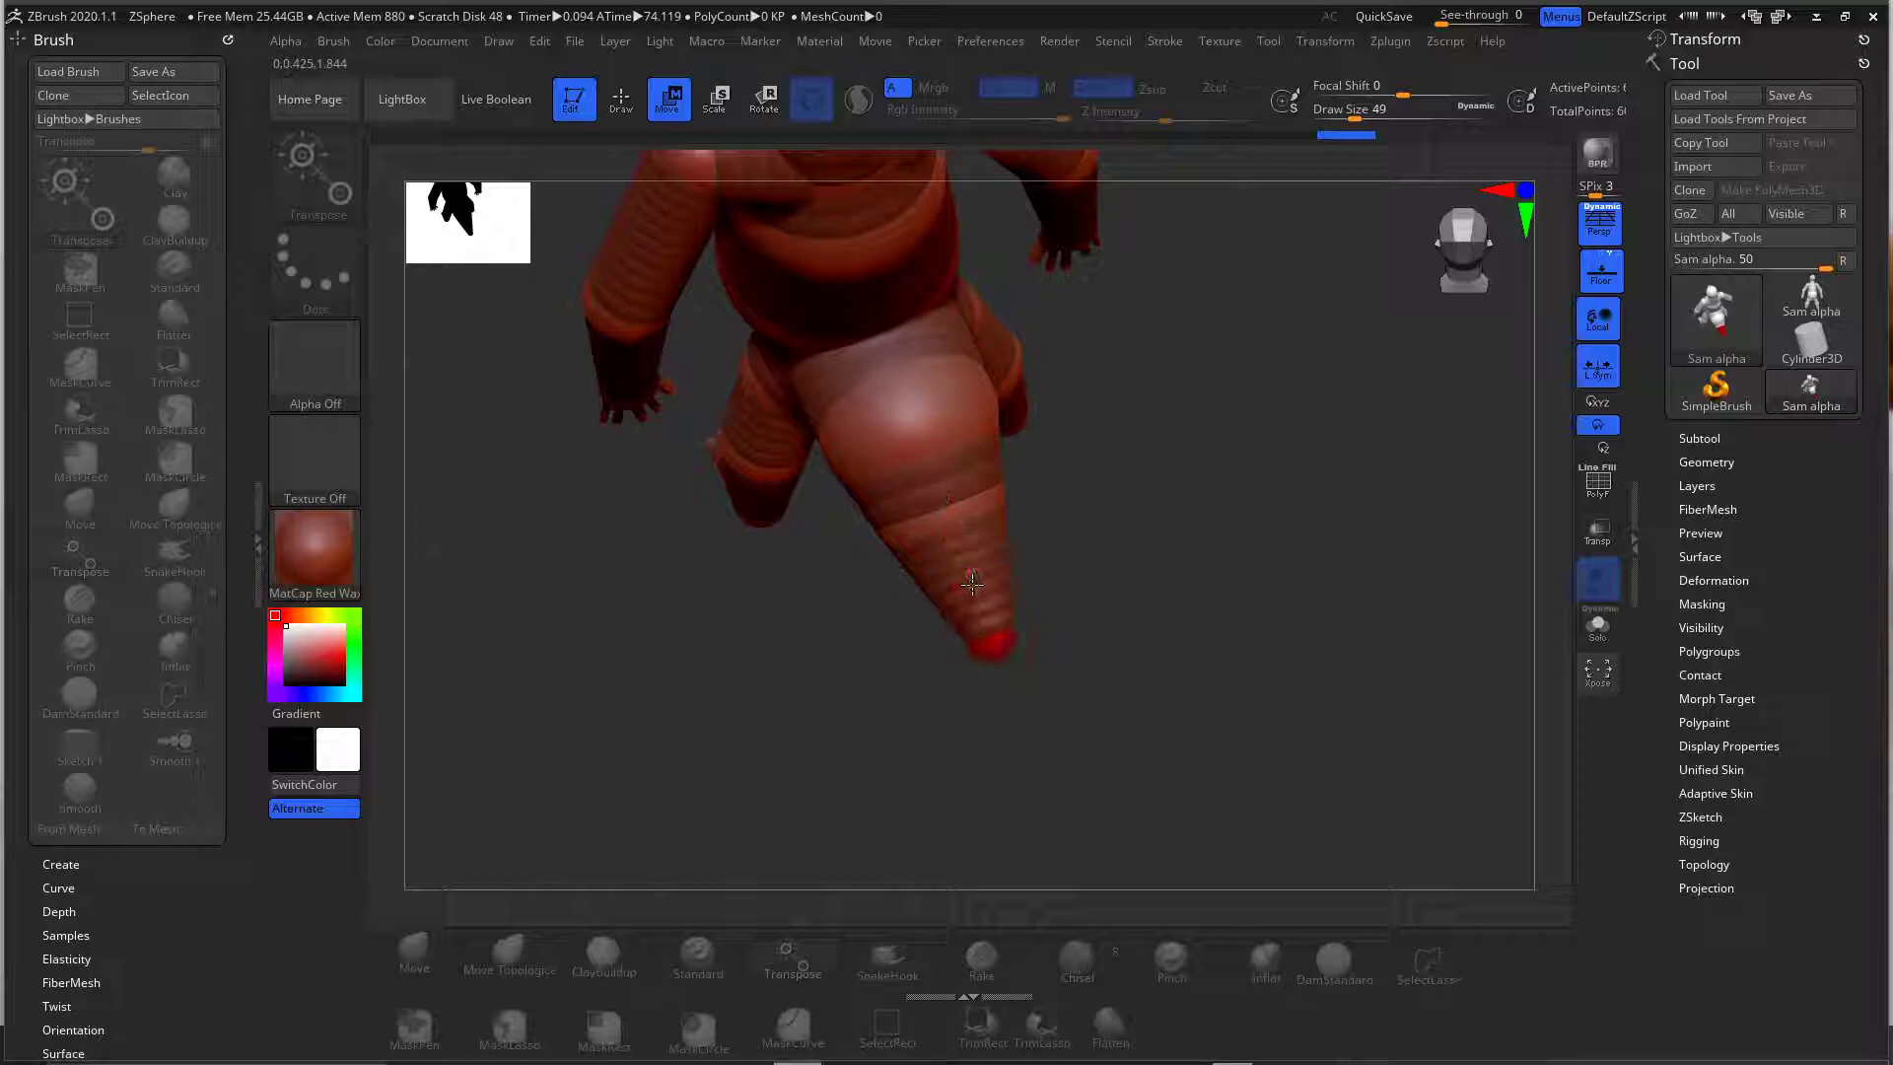
{"action": "left_click_drag", "start_coordinate": [1111, 592], "coordinate": [914, 543]}
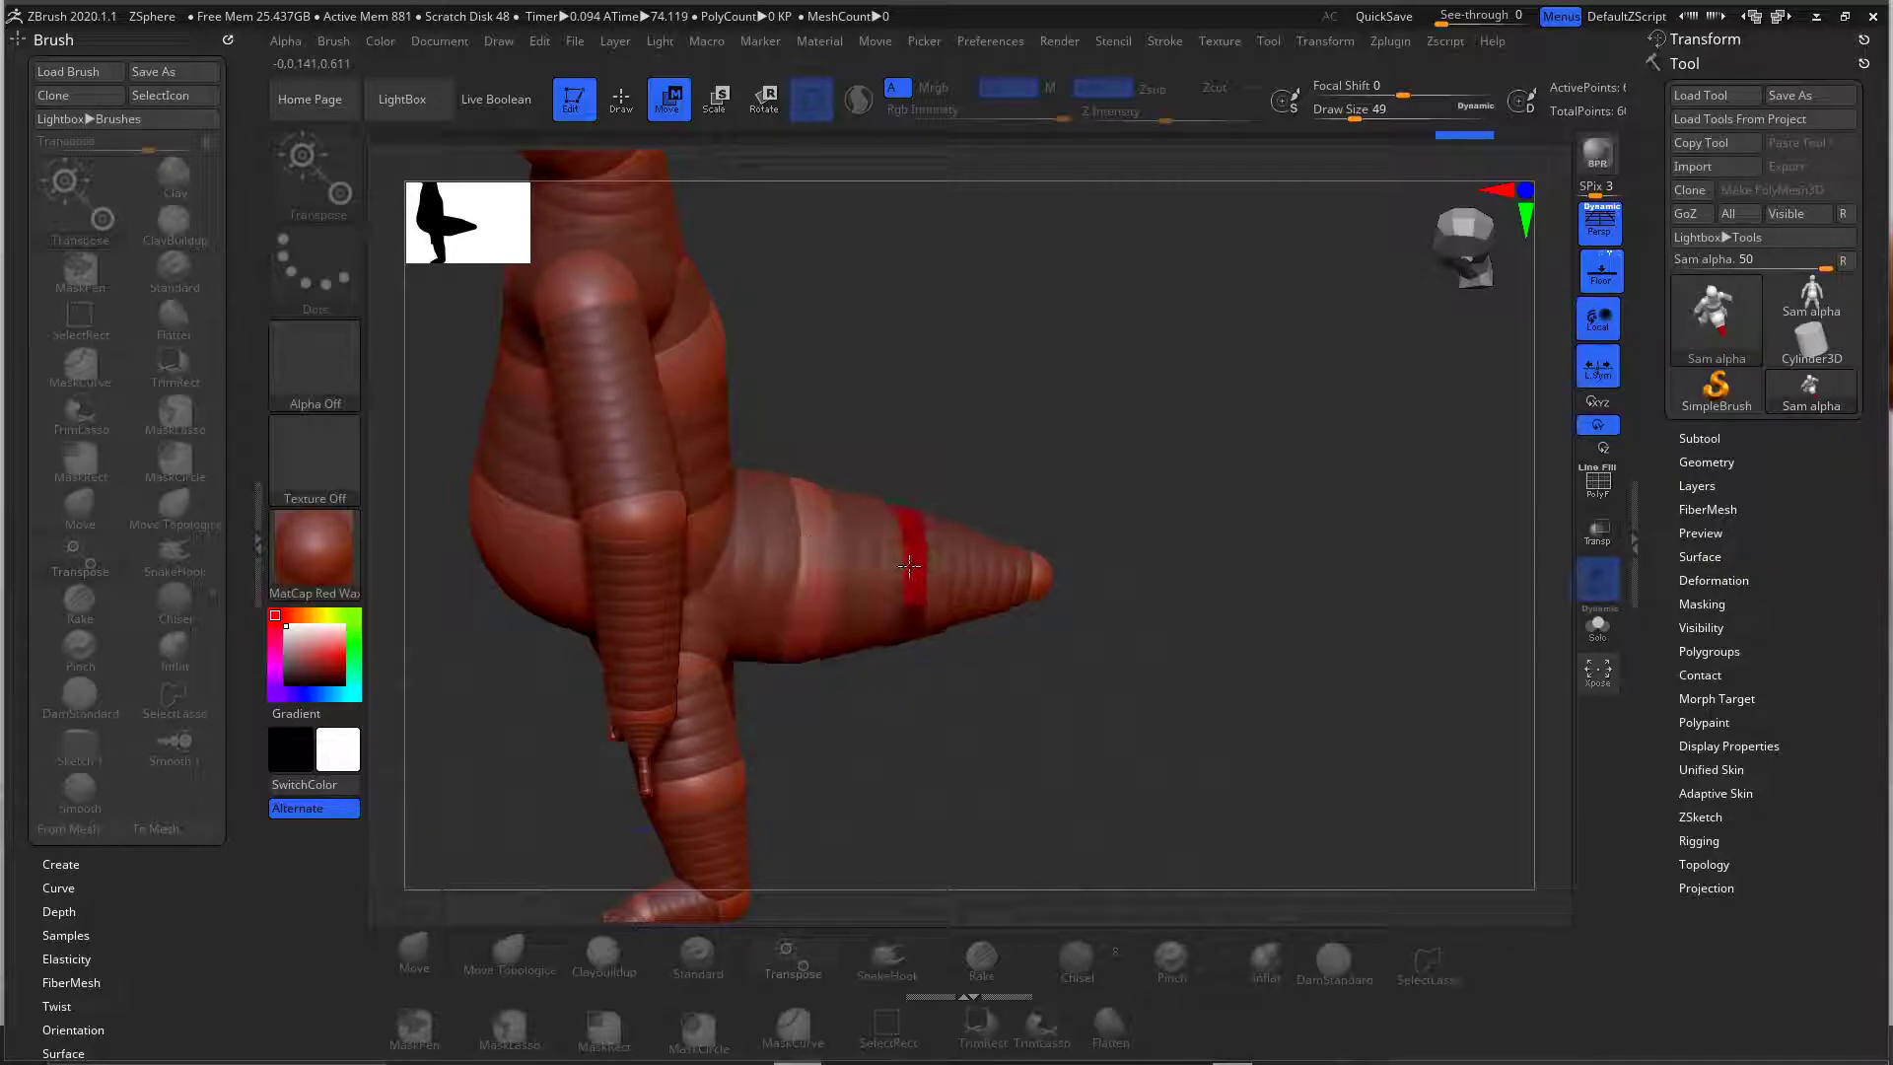
{"action": "left_click_drag", "start_coordinate": [831, 576], "coordinate": [823, 607]}
{"action": "key", "text": "ctrl+z"}
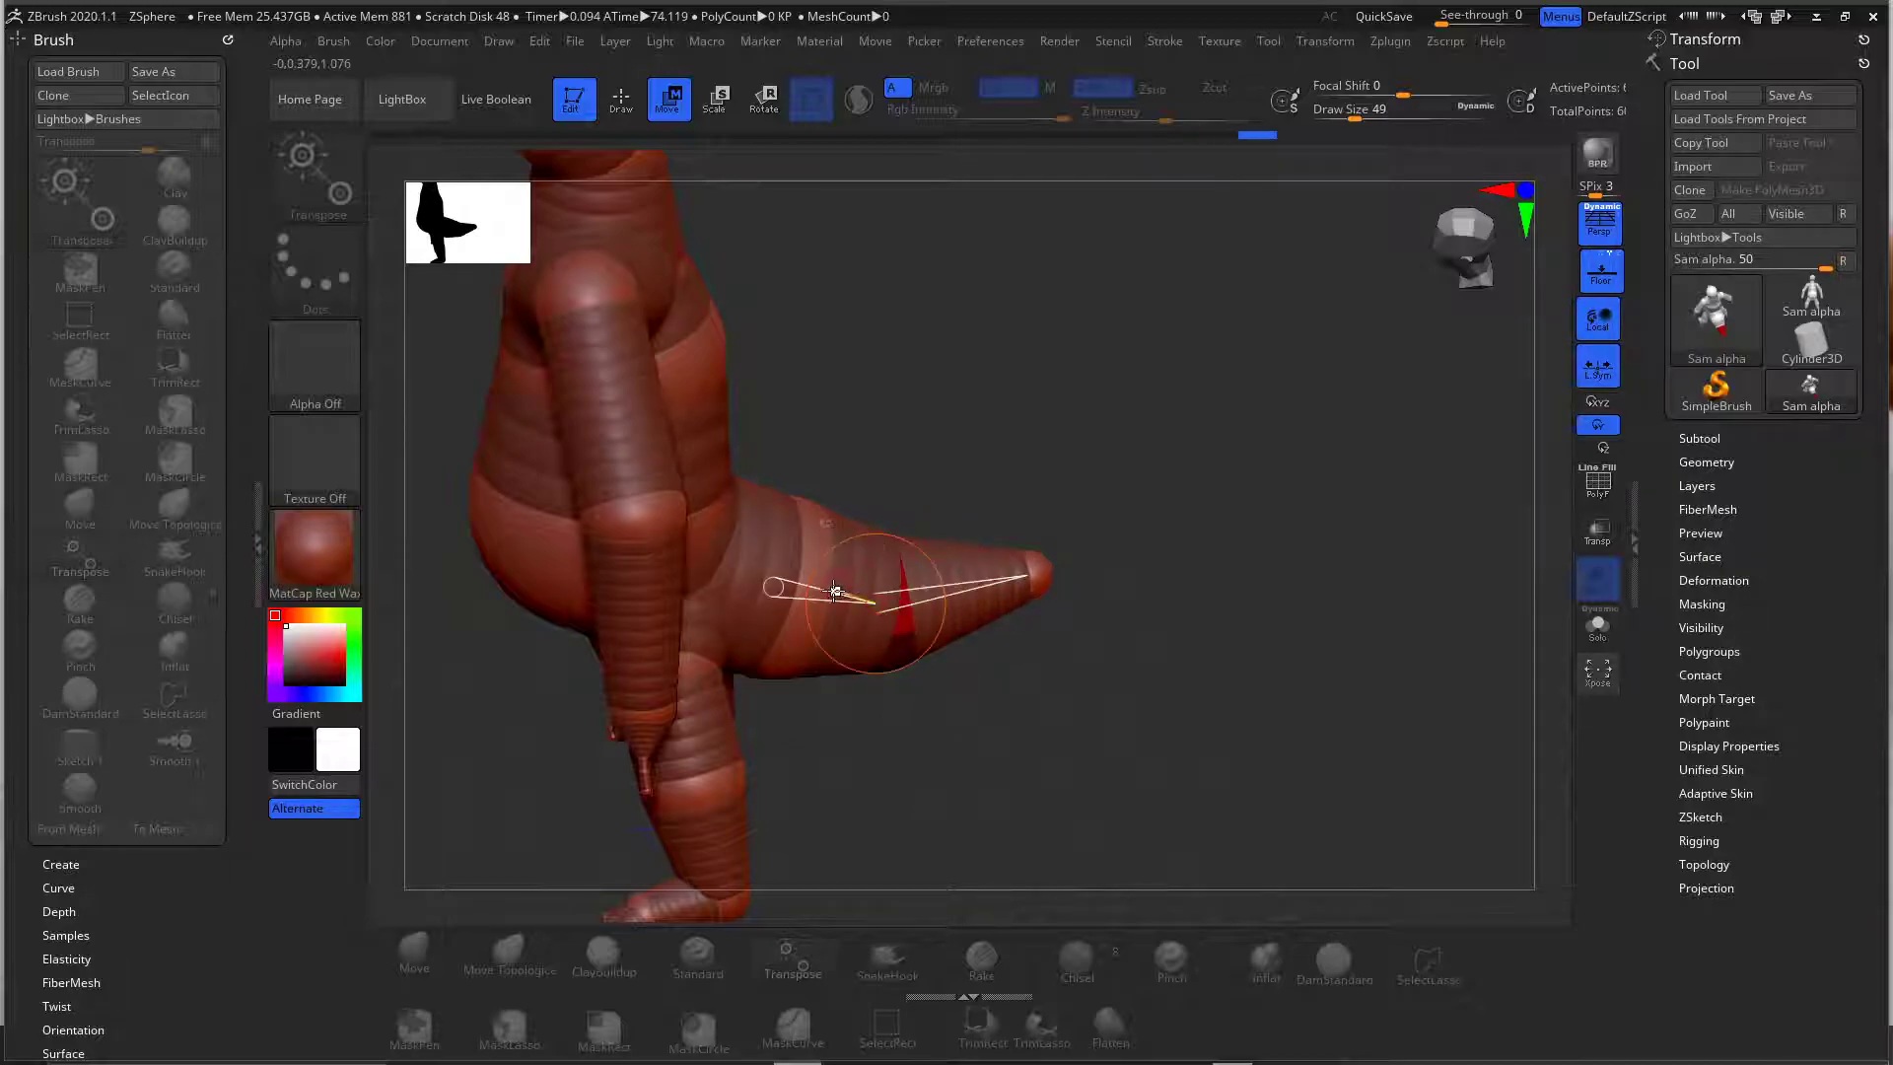
{"action": "mouse_move", "coordinate": [1030, 585]}
{"action": "left_mouse_down"}
{"action": "mouse_move", "coordinate": [1010, 565]}
{"action": "mouse_move", "coordinate": [1029, 549]}
{"action": "left_mouse_up"}
{"action": "left_click_drag", "start_coordinate": [1142, 462], "coordinate": [1090, 381]}
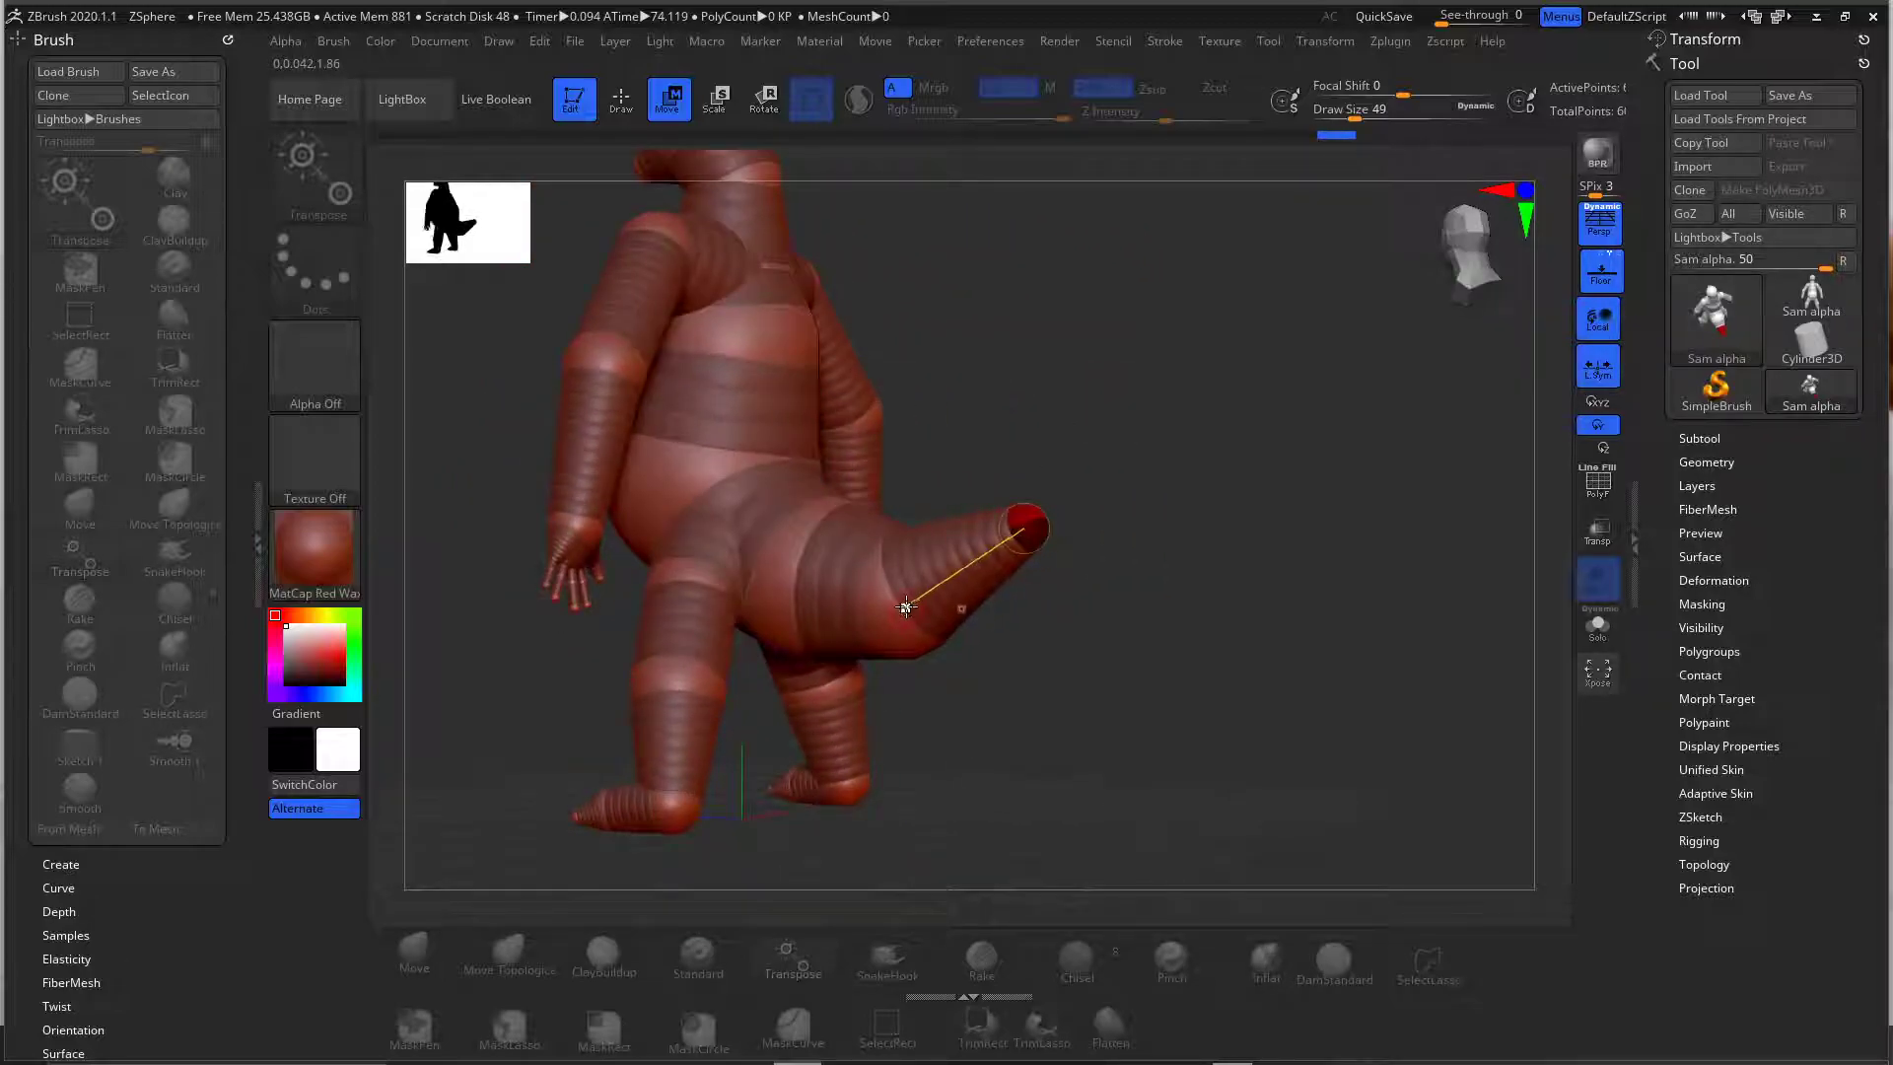
{"action": "left_click_drag", "start_coordinate": [1039, 654], "coordinate": [894, 667]}
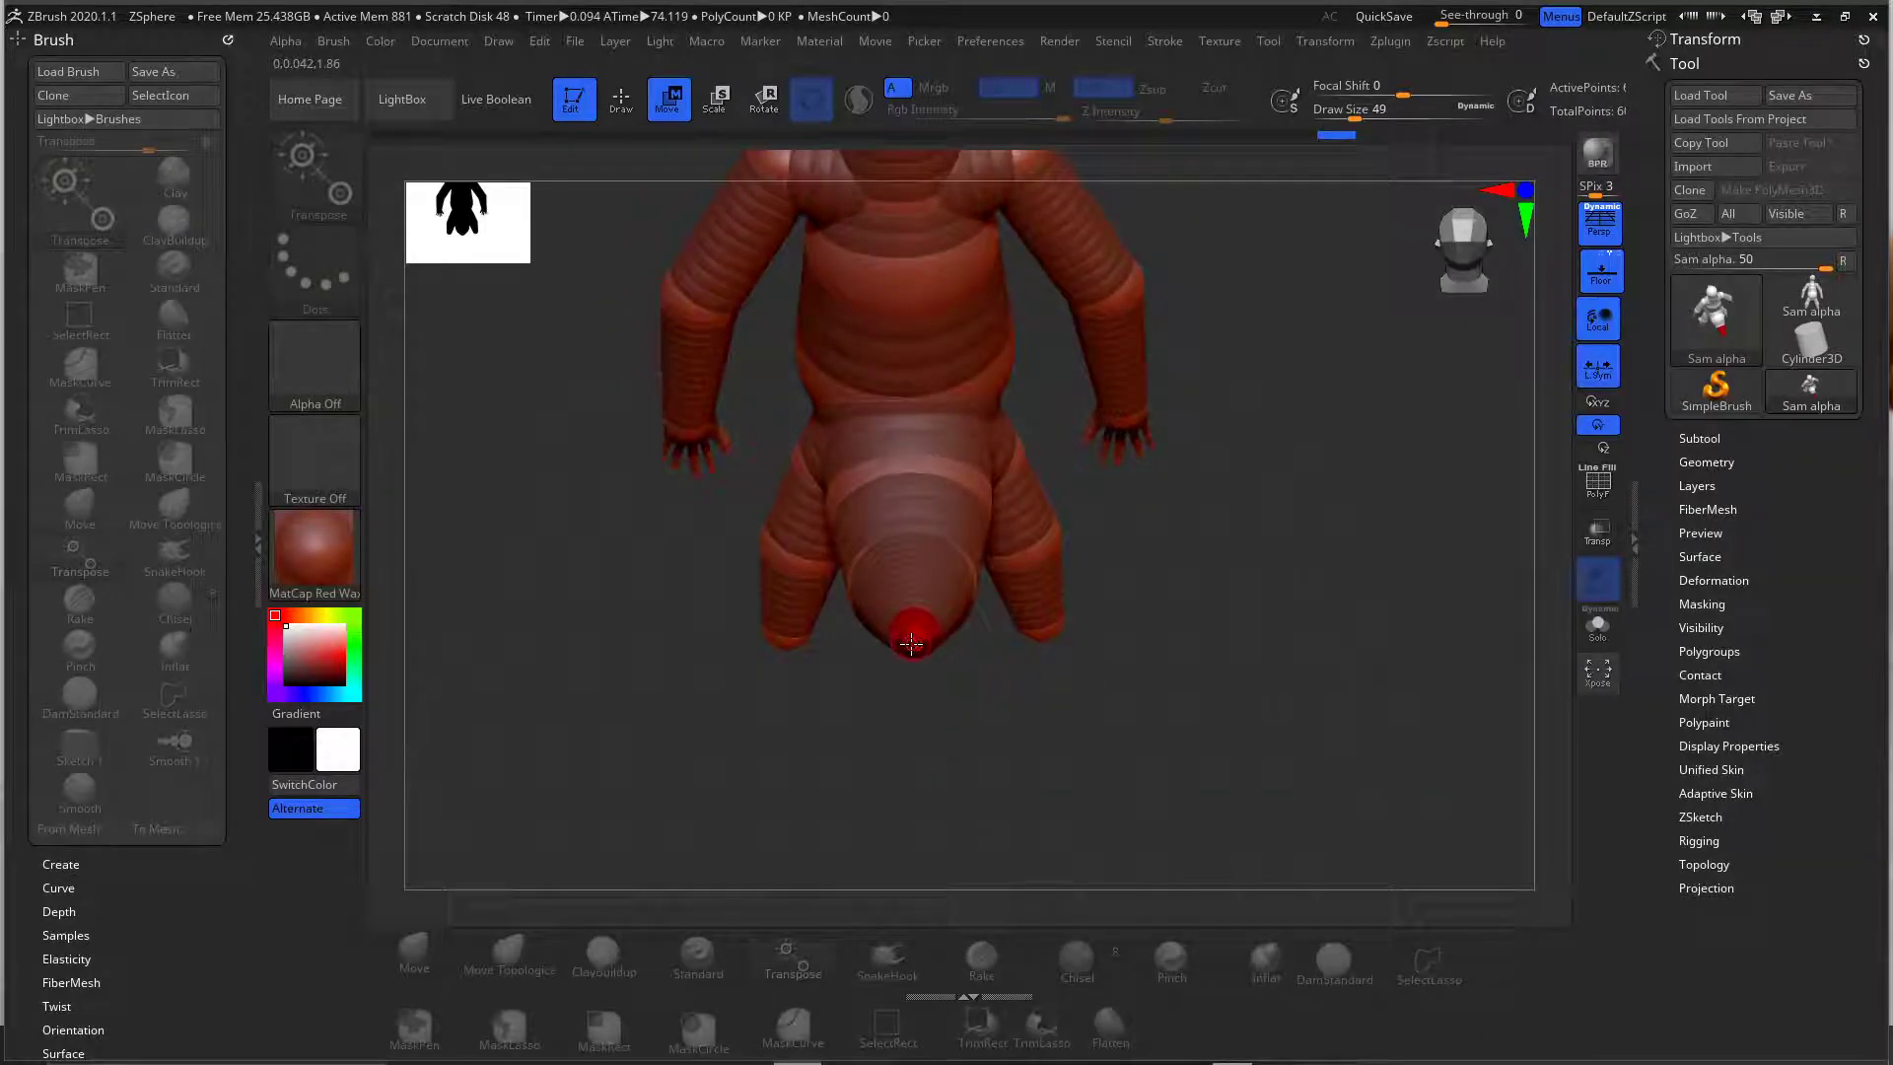
{"action": "key", "text": "r"}
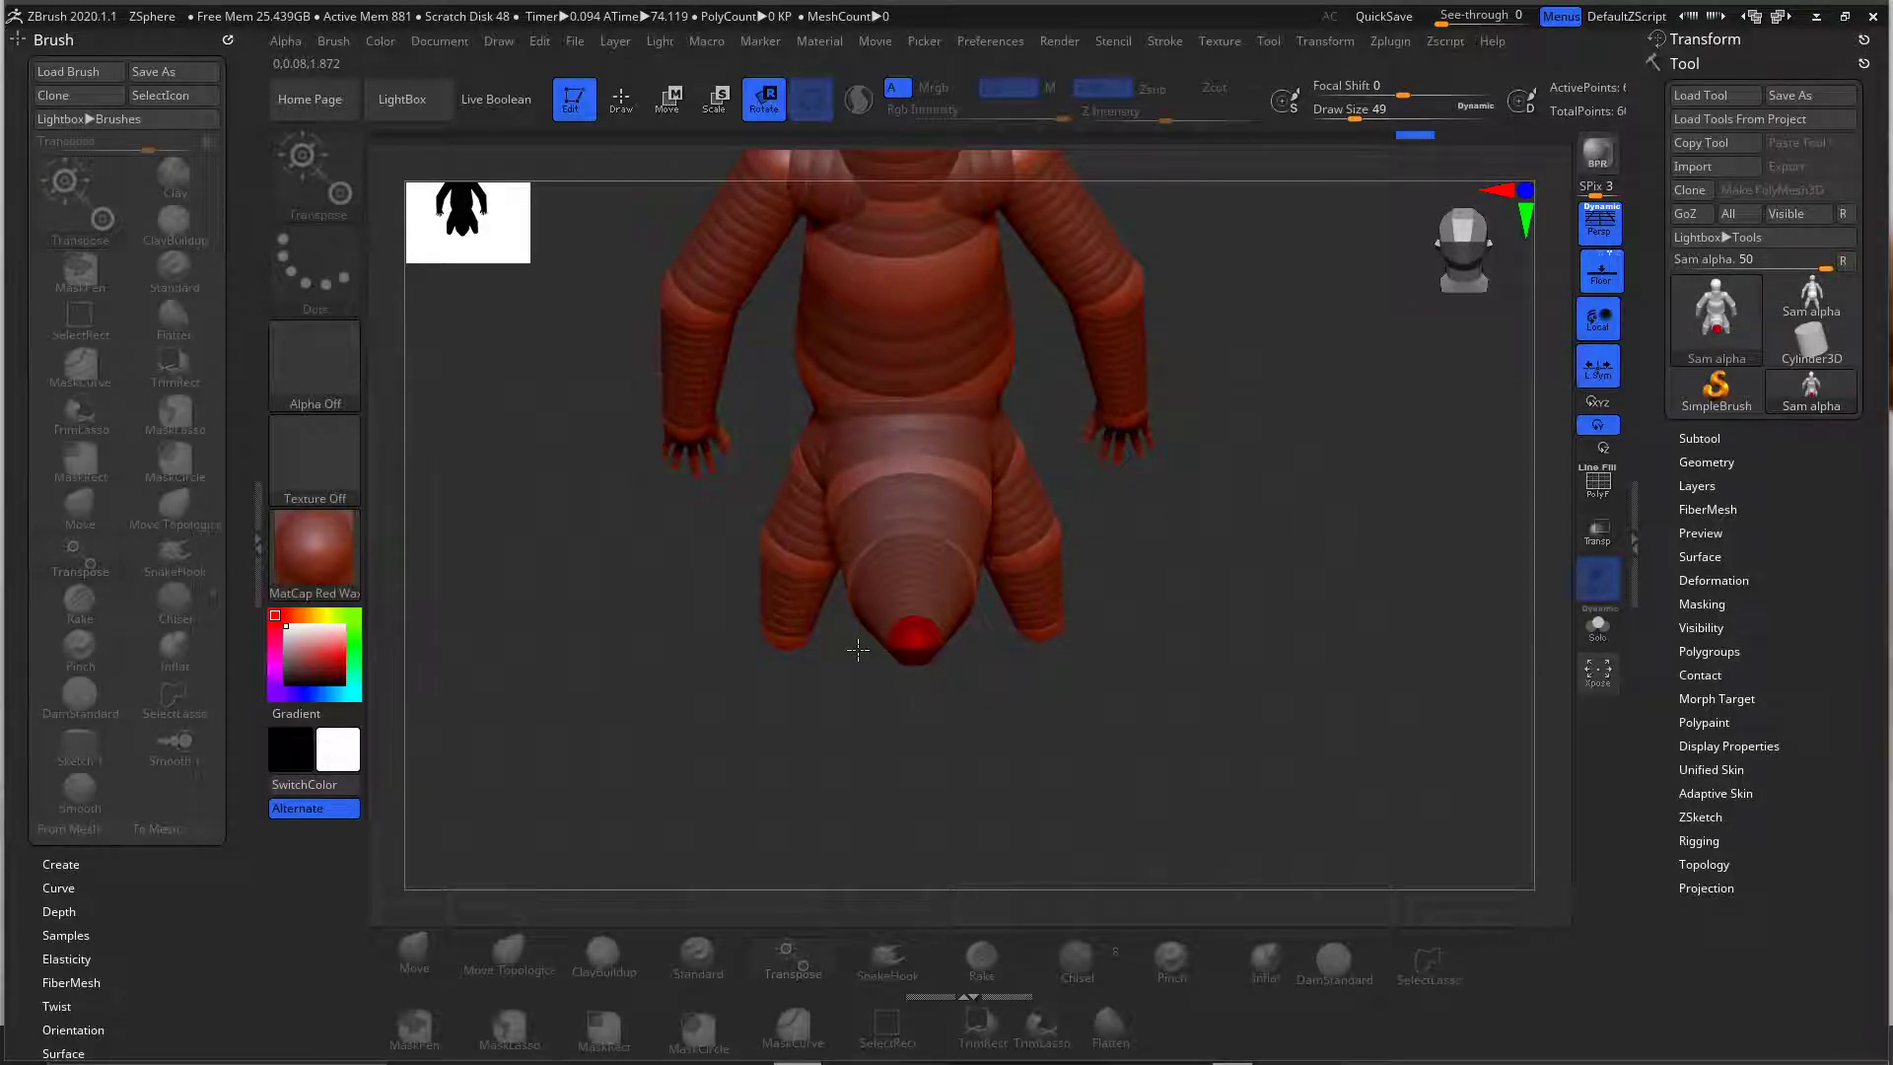
{"action": "left_click_drag", "start_coordinate": [884, 710], "coordinate": [981, 659]}
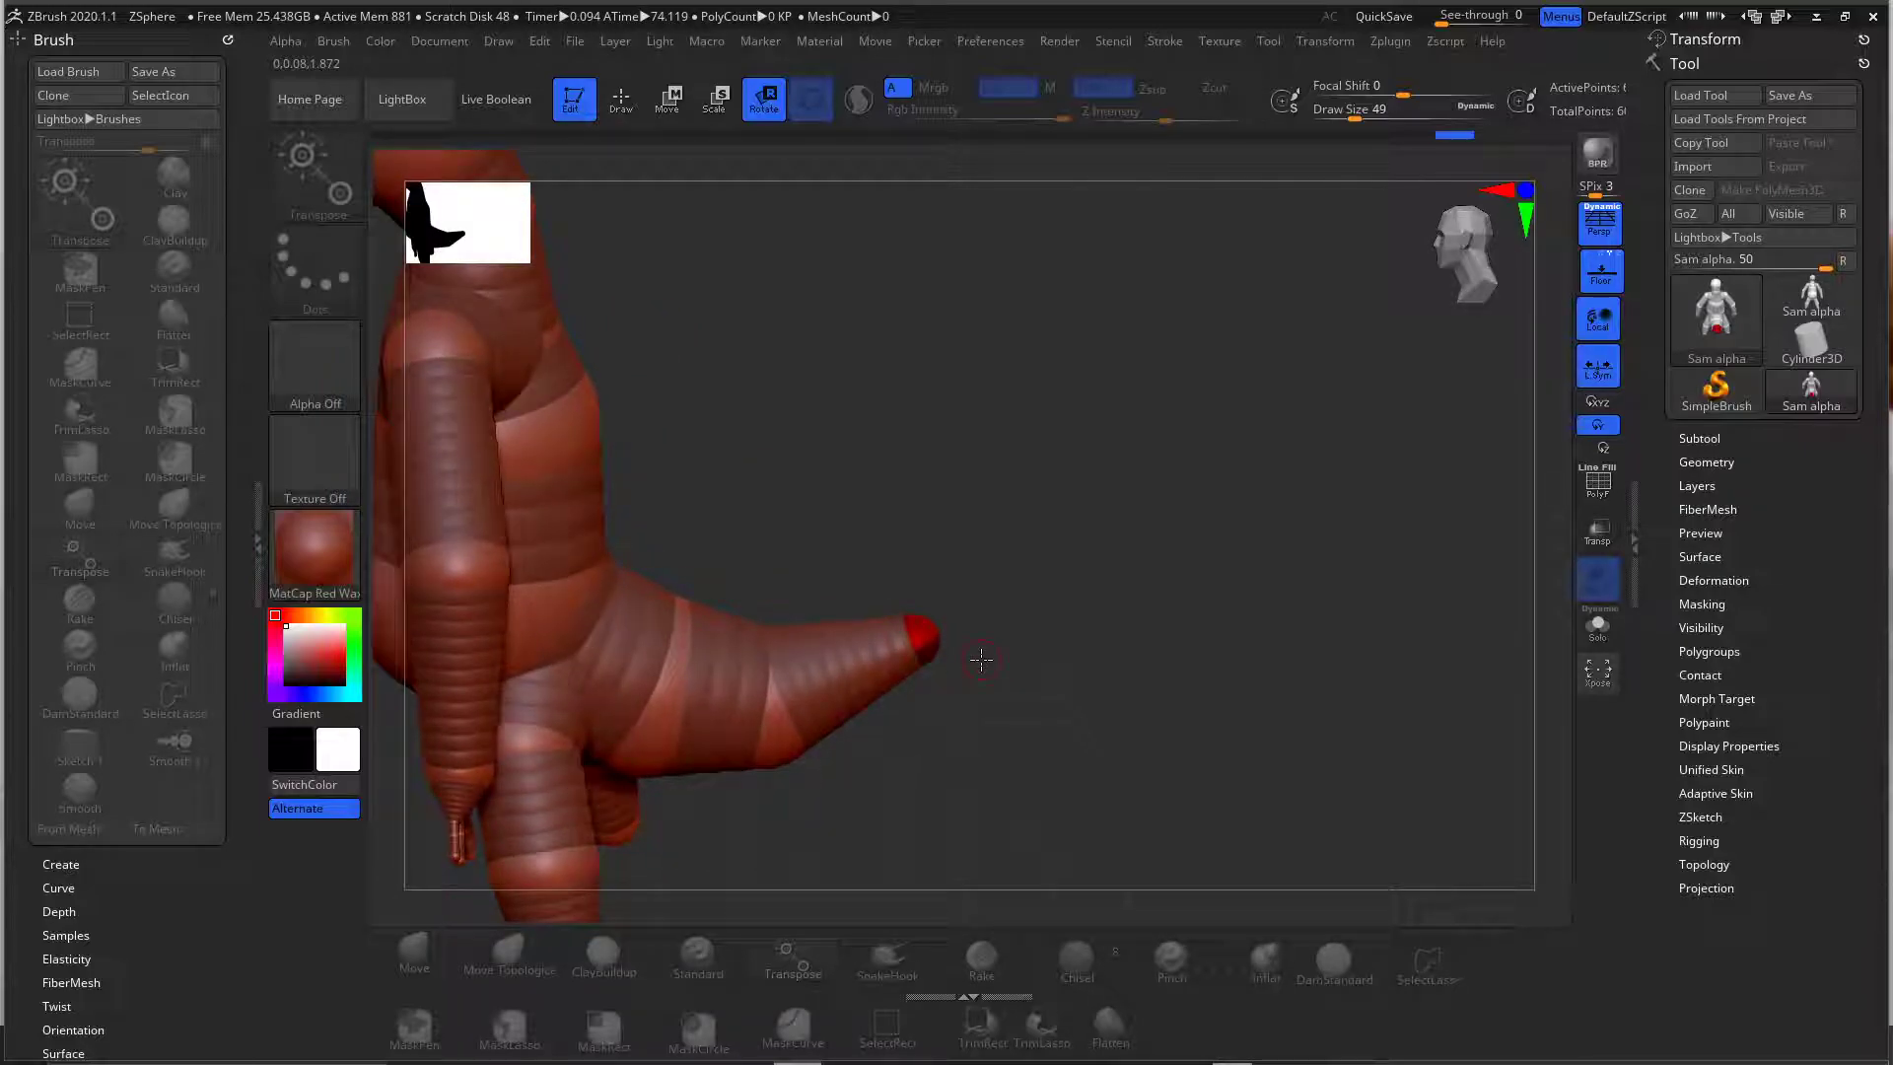
- Open the Adaptive Skin settings and preview the whole figure as a skinned mesh
{"action": "key", "text": "f"}
{"action": "left_click_drag", "start_coordinate": [1169, 662], "coordinate": [1564, 723]}
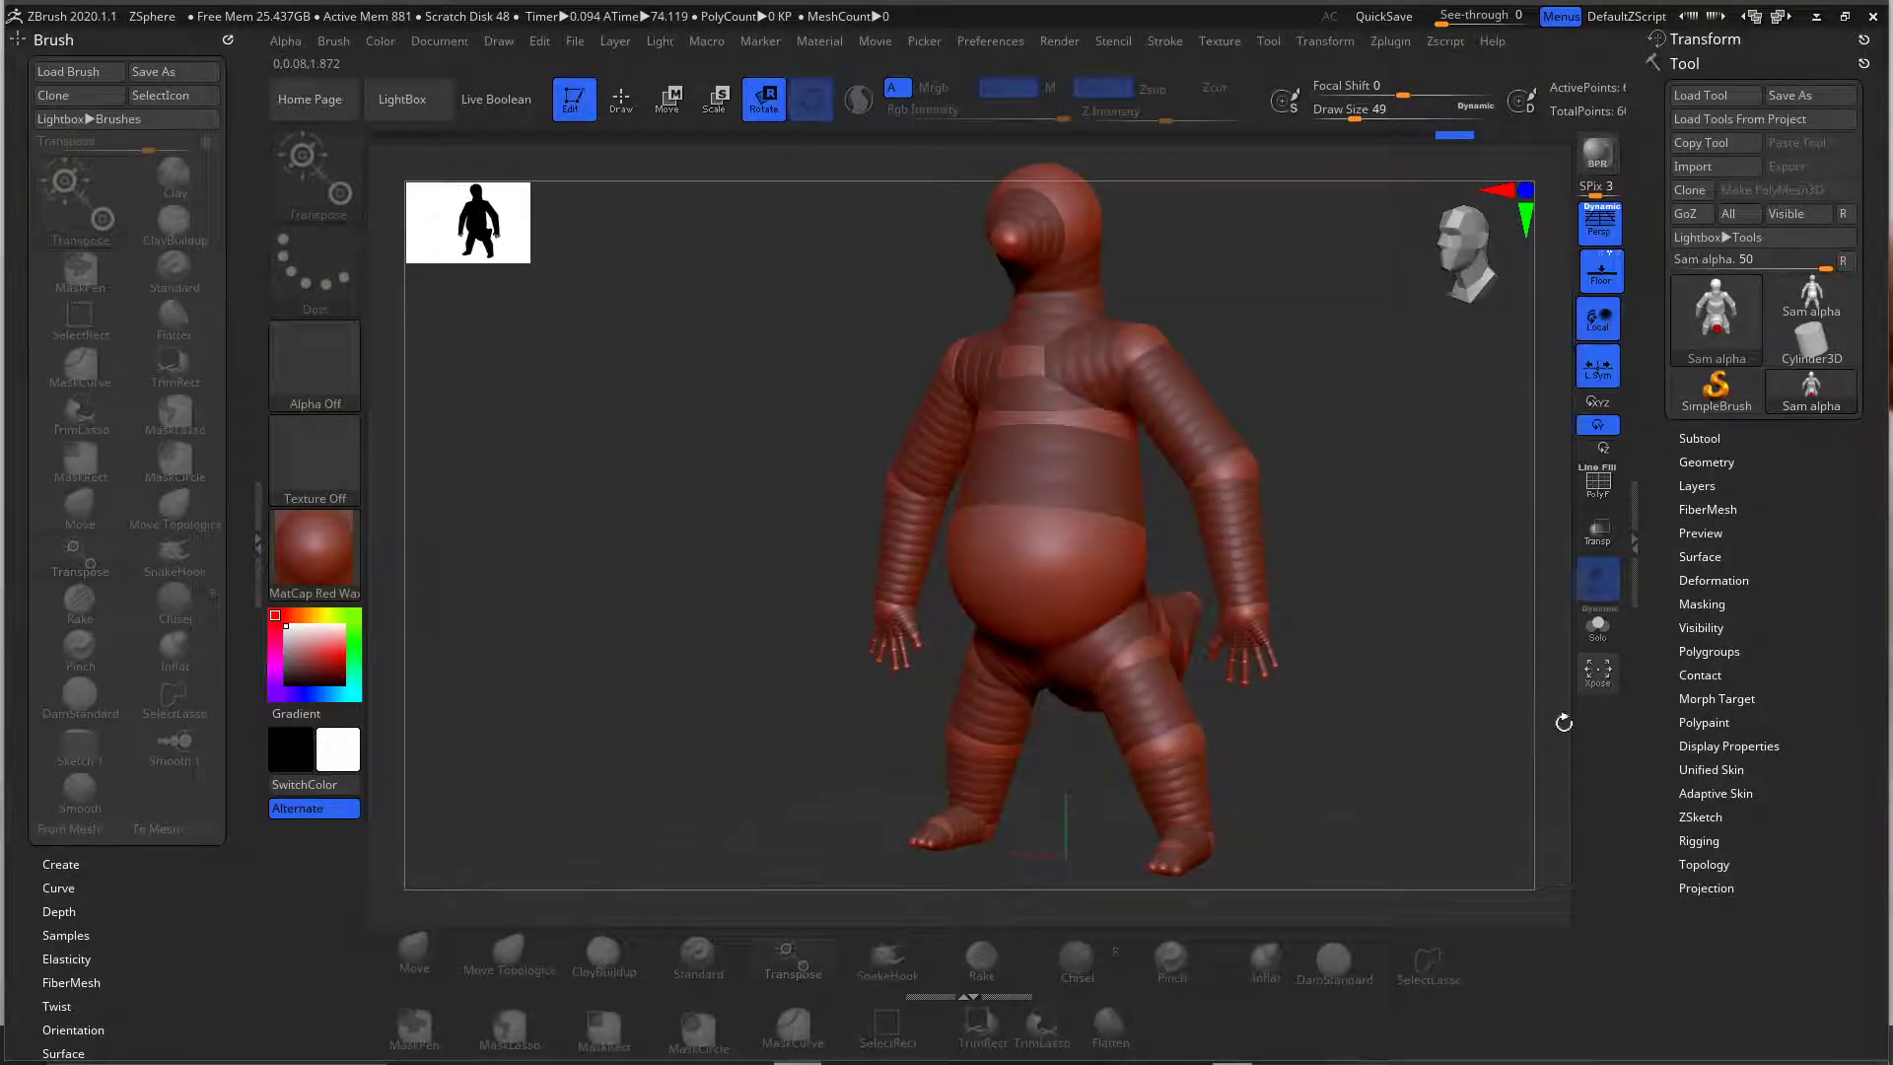
{"action": "left_click", "coordinate": [1716, 791]}
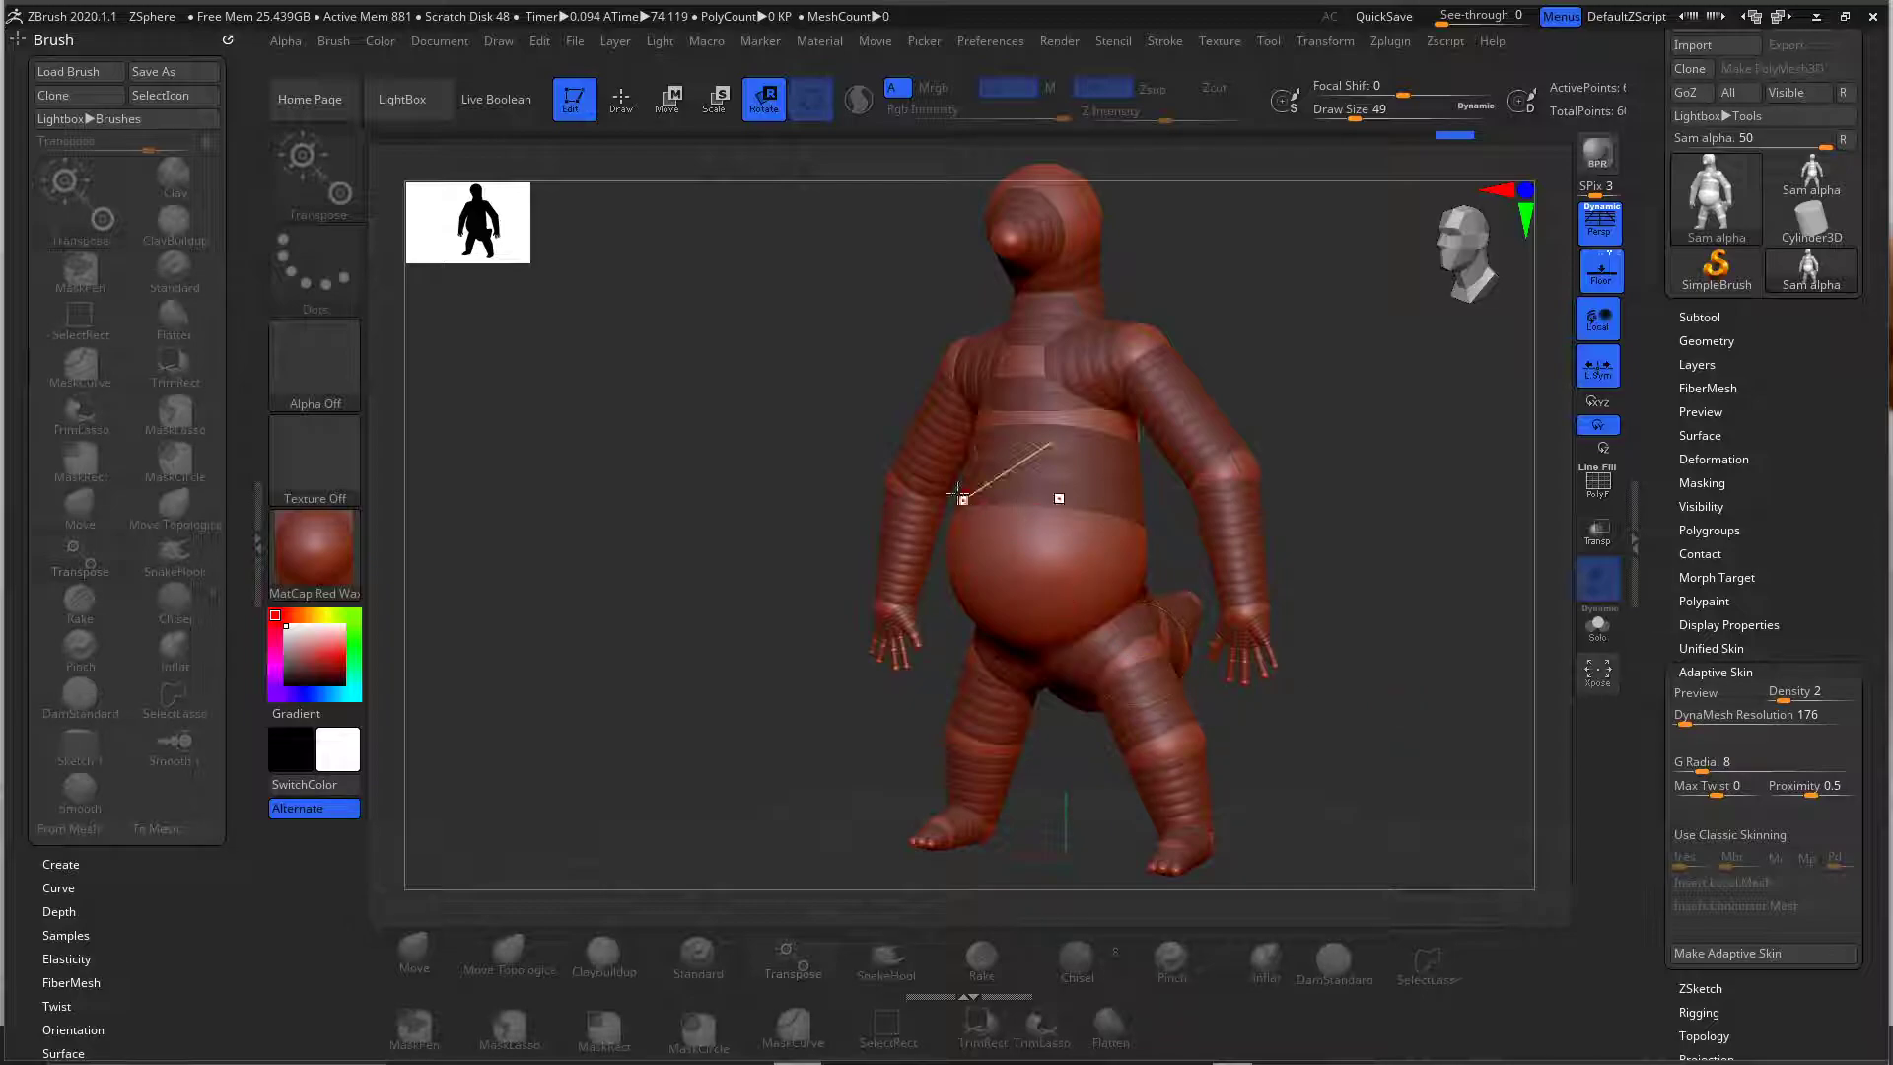
{"action": "mouse_move", "coordinate": [1287, 795]}
{"action": "left_mouse_down"}
{"action": "mouse_move", "coordinate": [1378, 764]}
{"action": "mouse_move", "coordinate": [1316, 794]}
{"action": "left_mouse_up"}
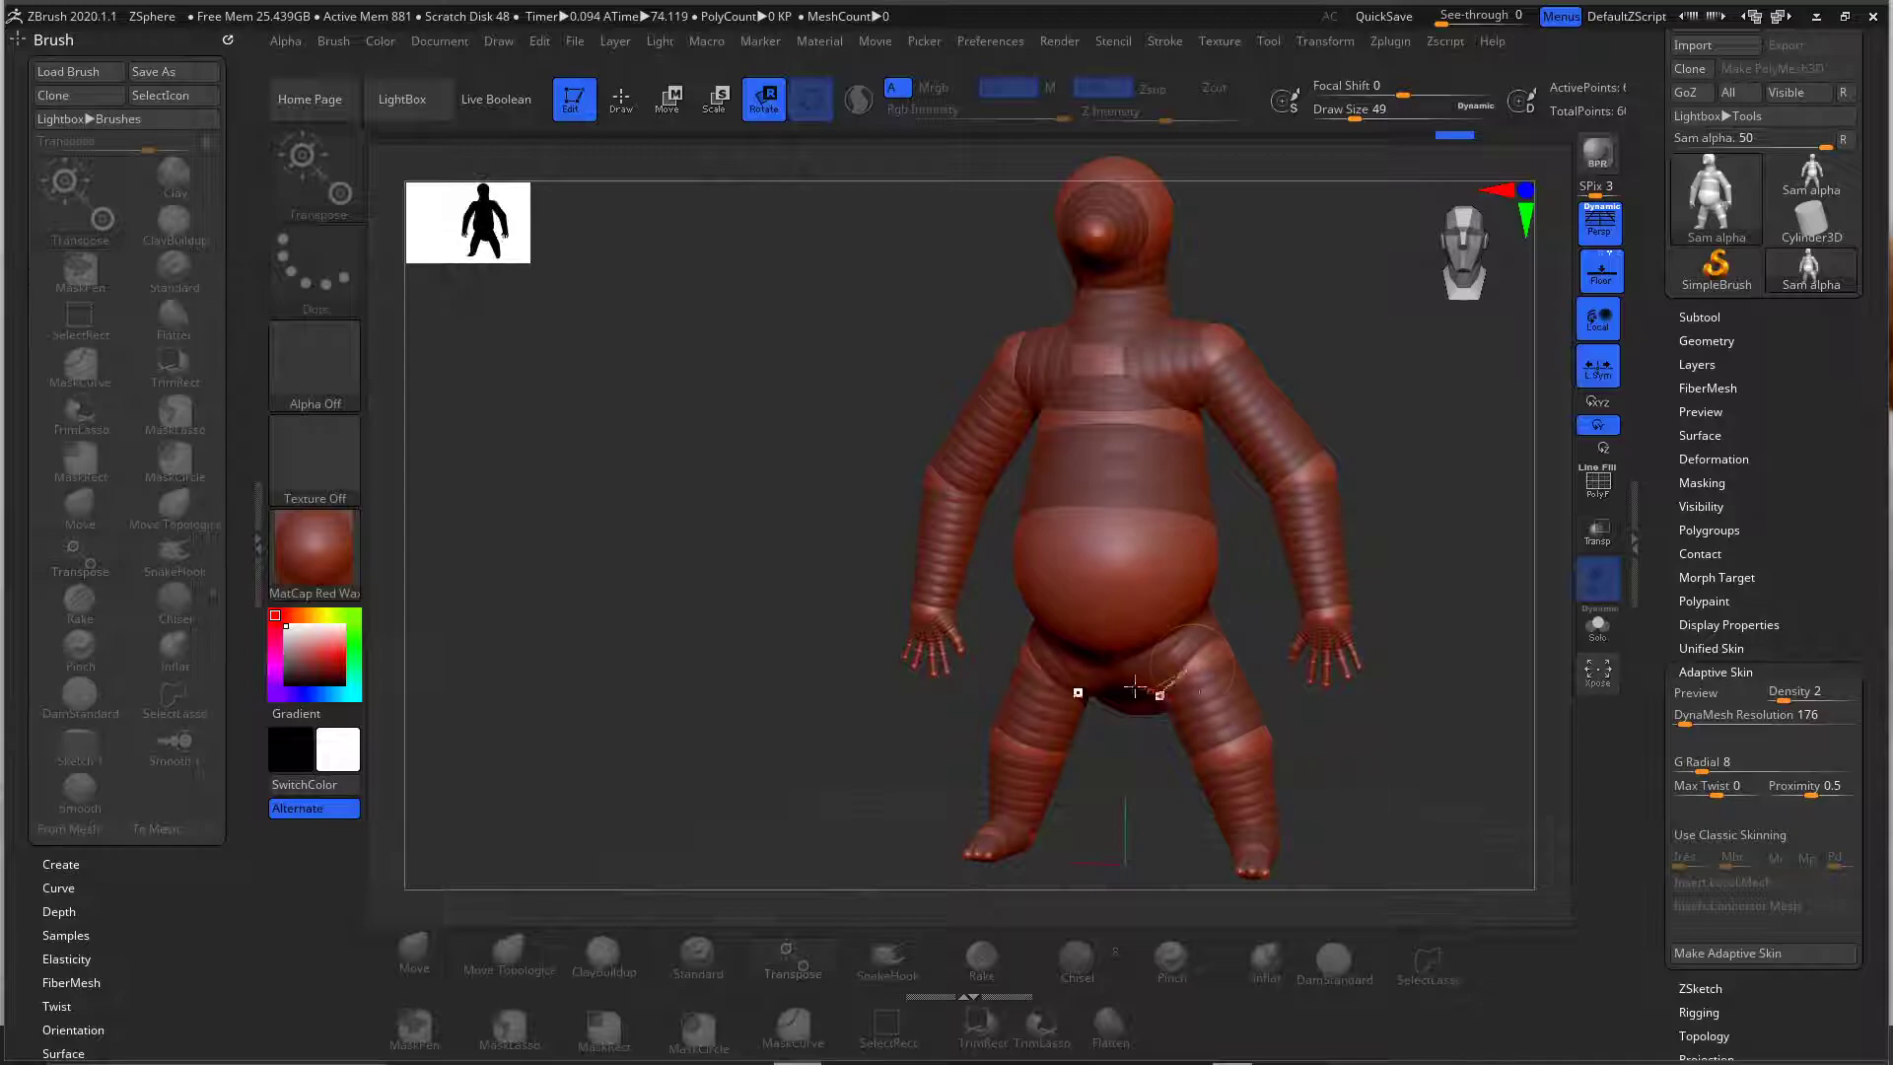
{"action": "left_click", "coordinate": [1698, 693]}
{"action": "left_click_drag", "start_coordinate": [1496, 733], "coordinate": [1116, 716]}
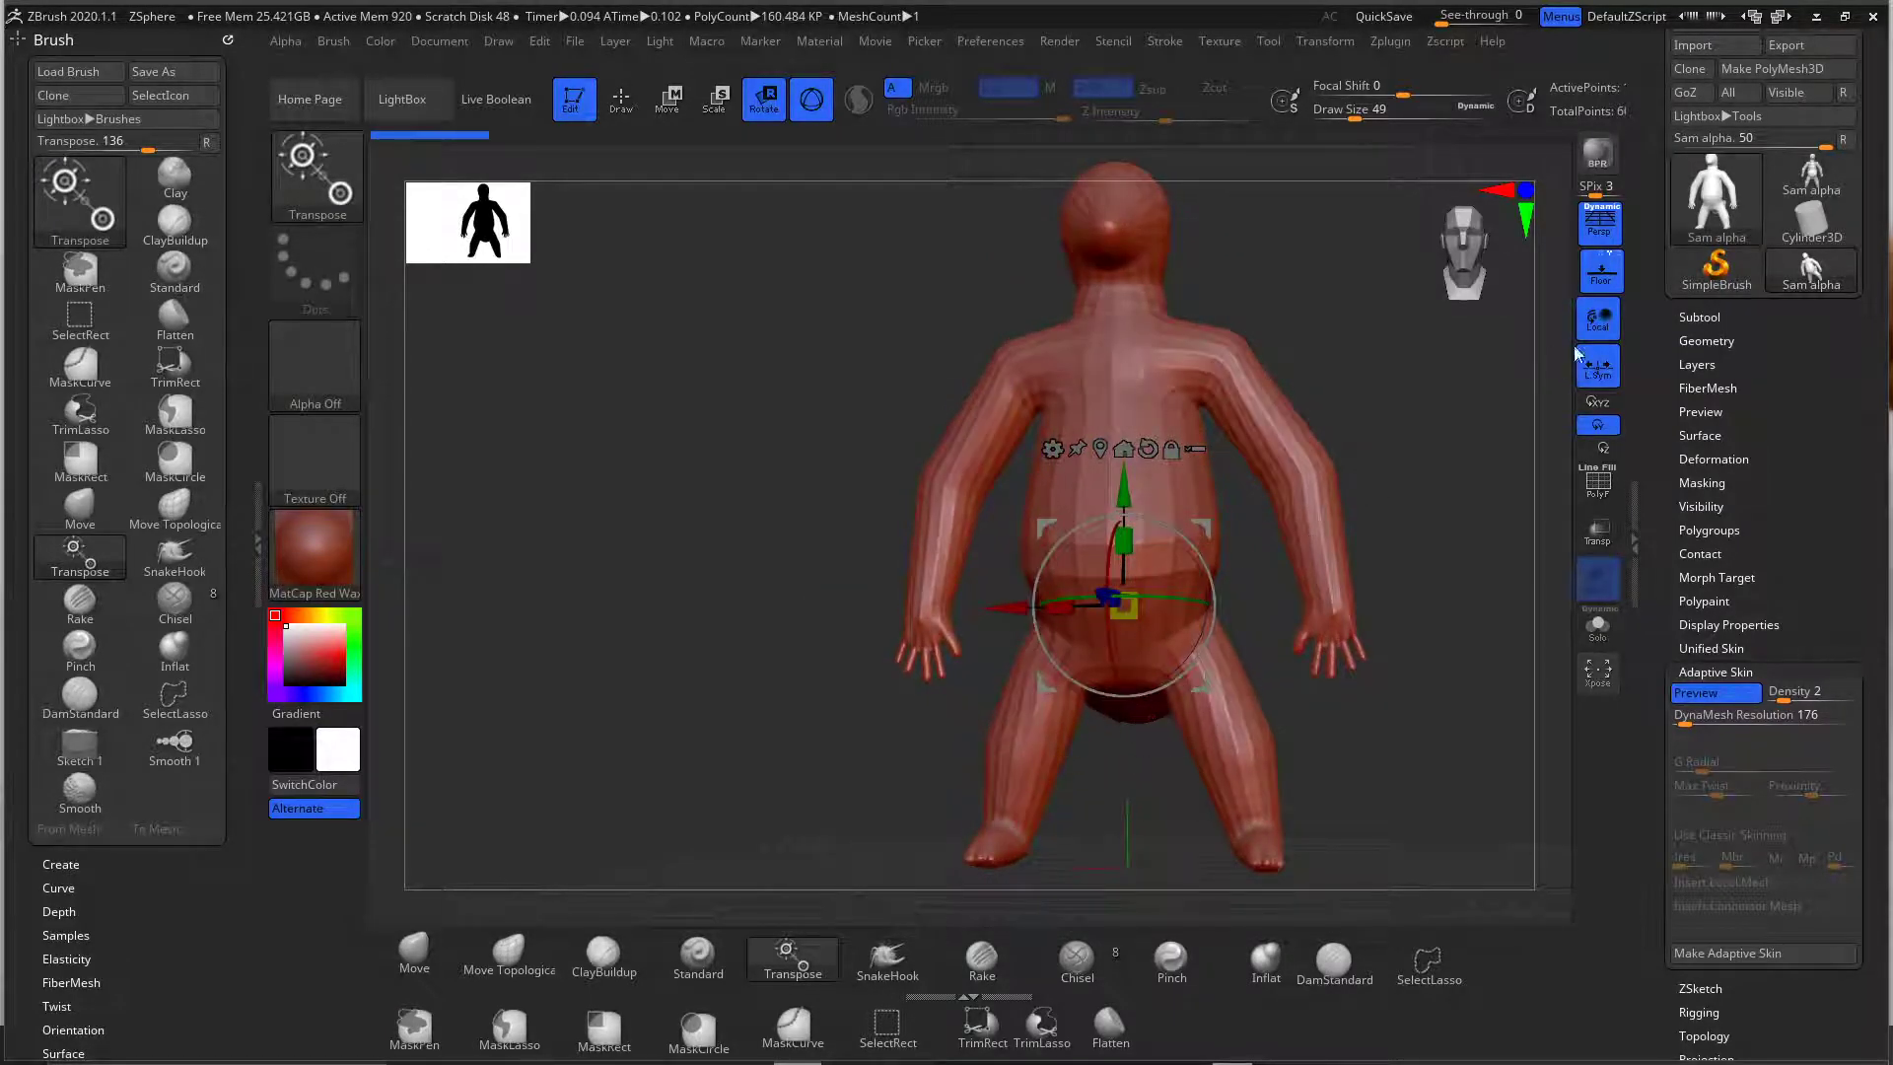
- Set the adaptive skin density to 3, regenerate the preview and return to the ZSpheres
{"action": "mouse_move", "coordinate": [1691, 223]}
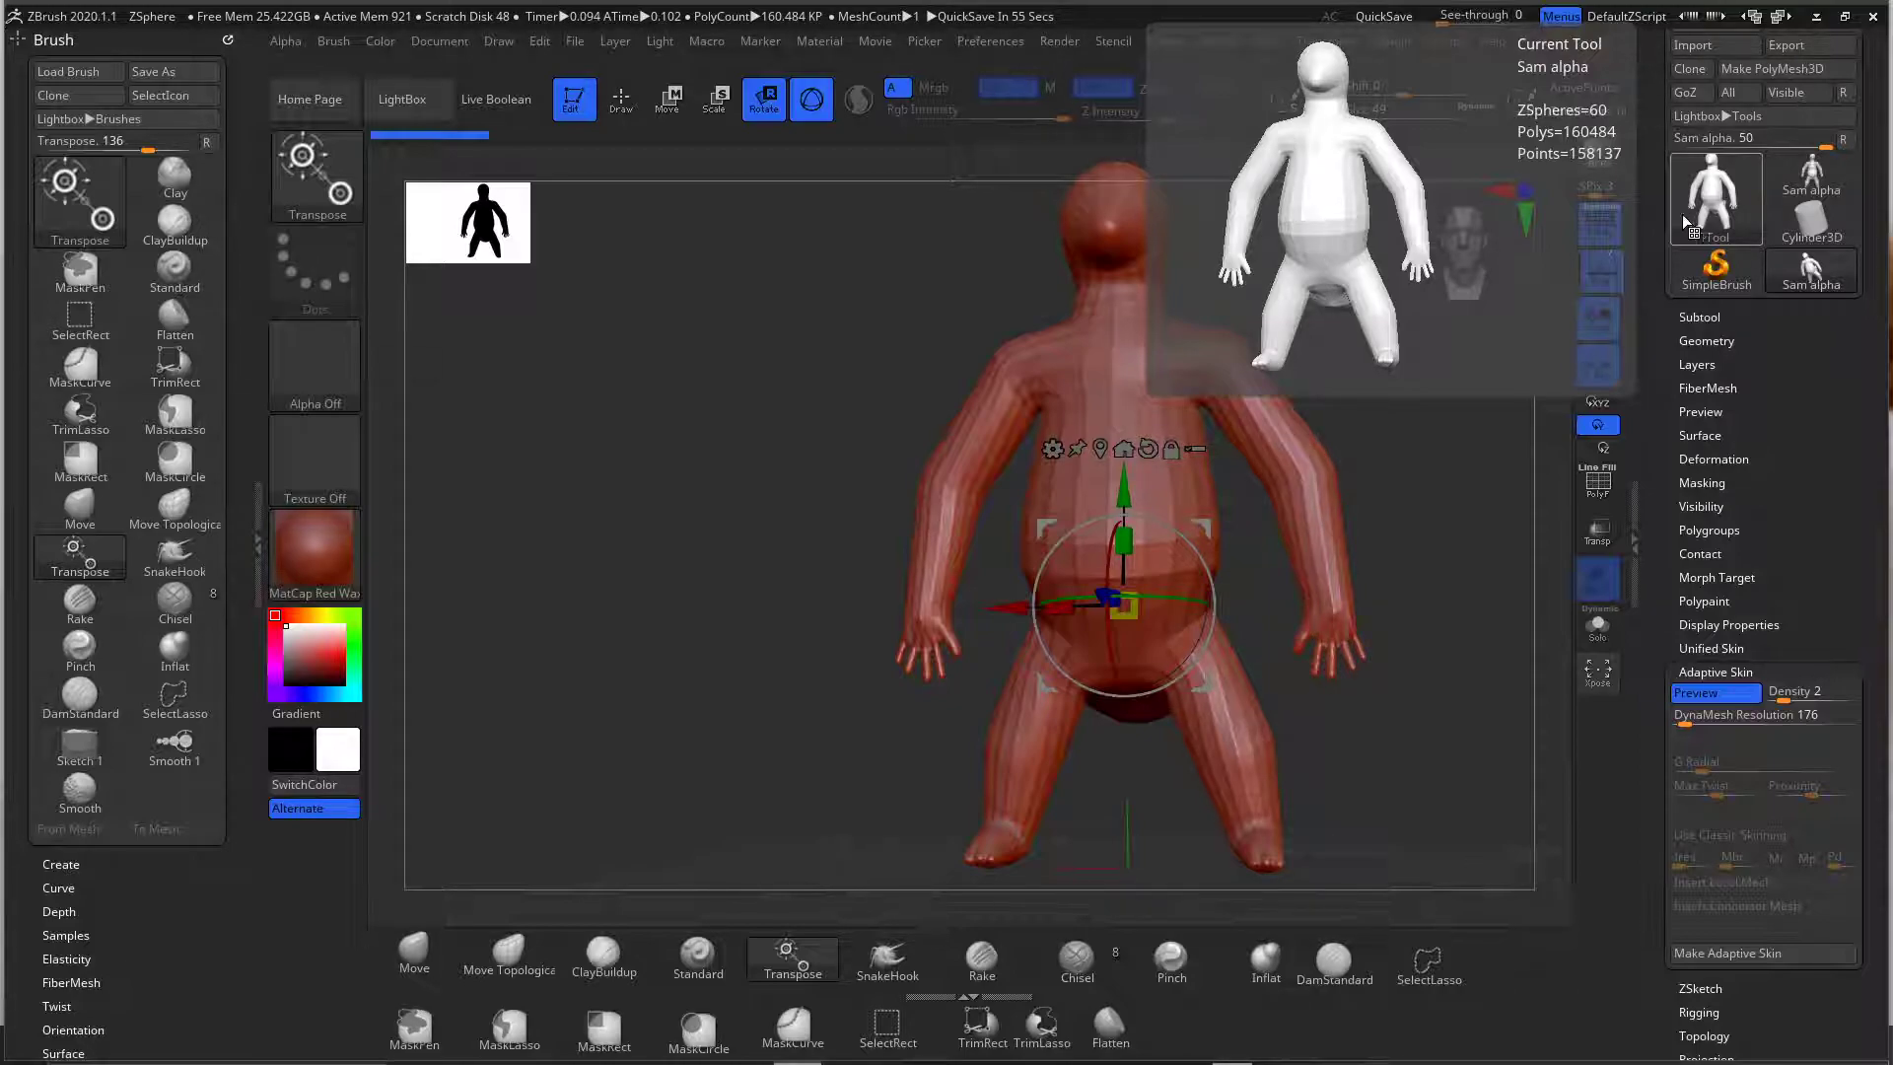
{"action": "left_click", "coordinate": [1784, 699]}
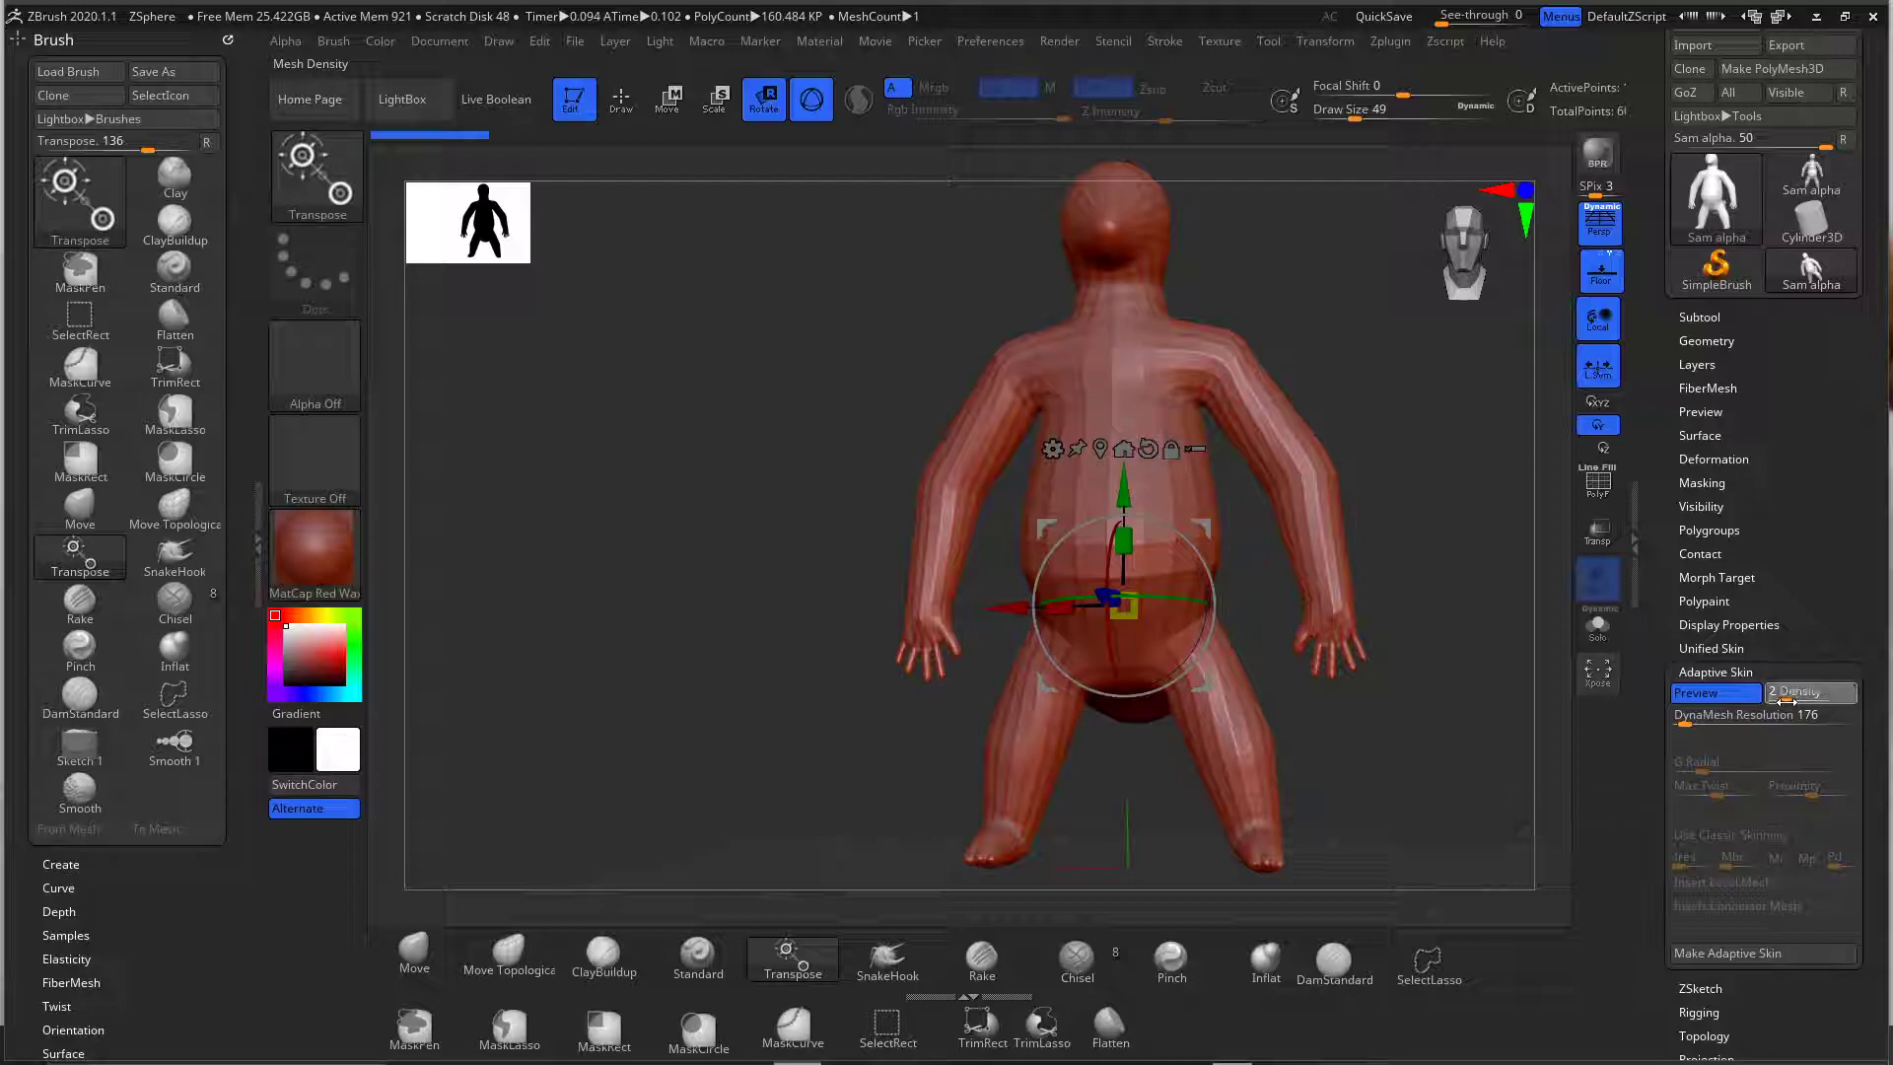
{"action": "left_click", "coordinate": [1700, 696]}
{"action": "left_click", "coordinate": [1701, 701]}
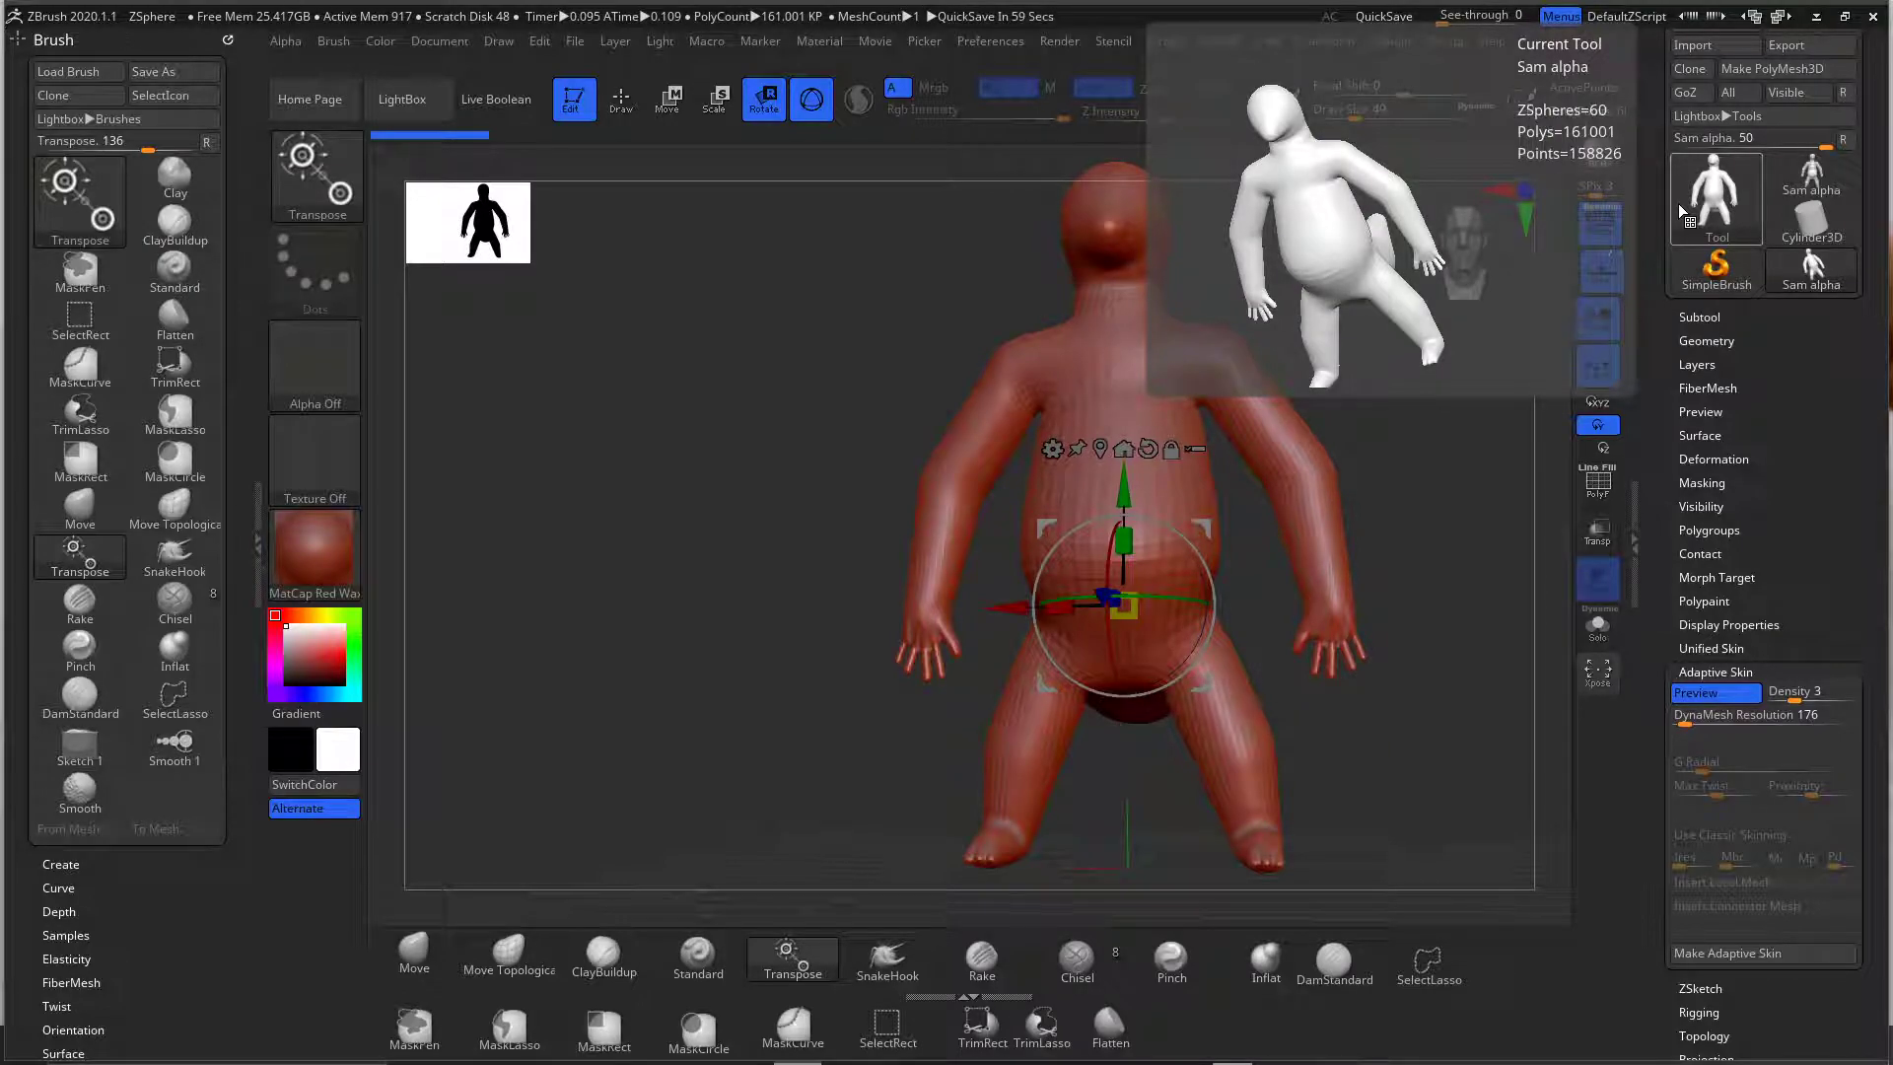
{"action": "left_click_drag", "start_coordinate": [1459, 757], "coordinate": [1316, 840]}
{"action": "left_click", "coordinate": [1694, 694]}
- Examine the feet and toes up close, comparing their ZSpheres with the adaptive skin preview
{"action": "left_click_drag", "start_coordinate": [1364, 727], "coordinate": [1369, 788]}
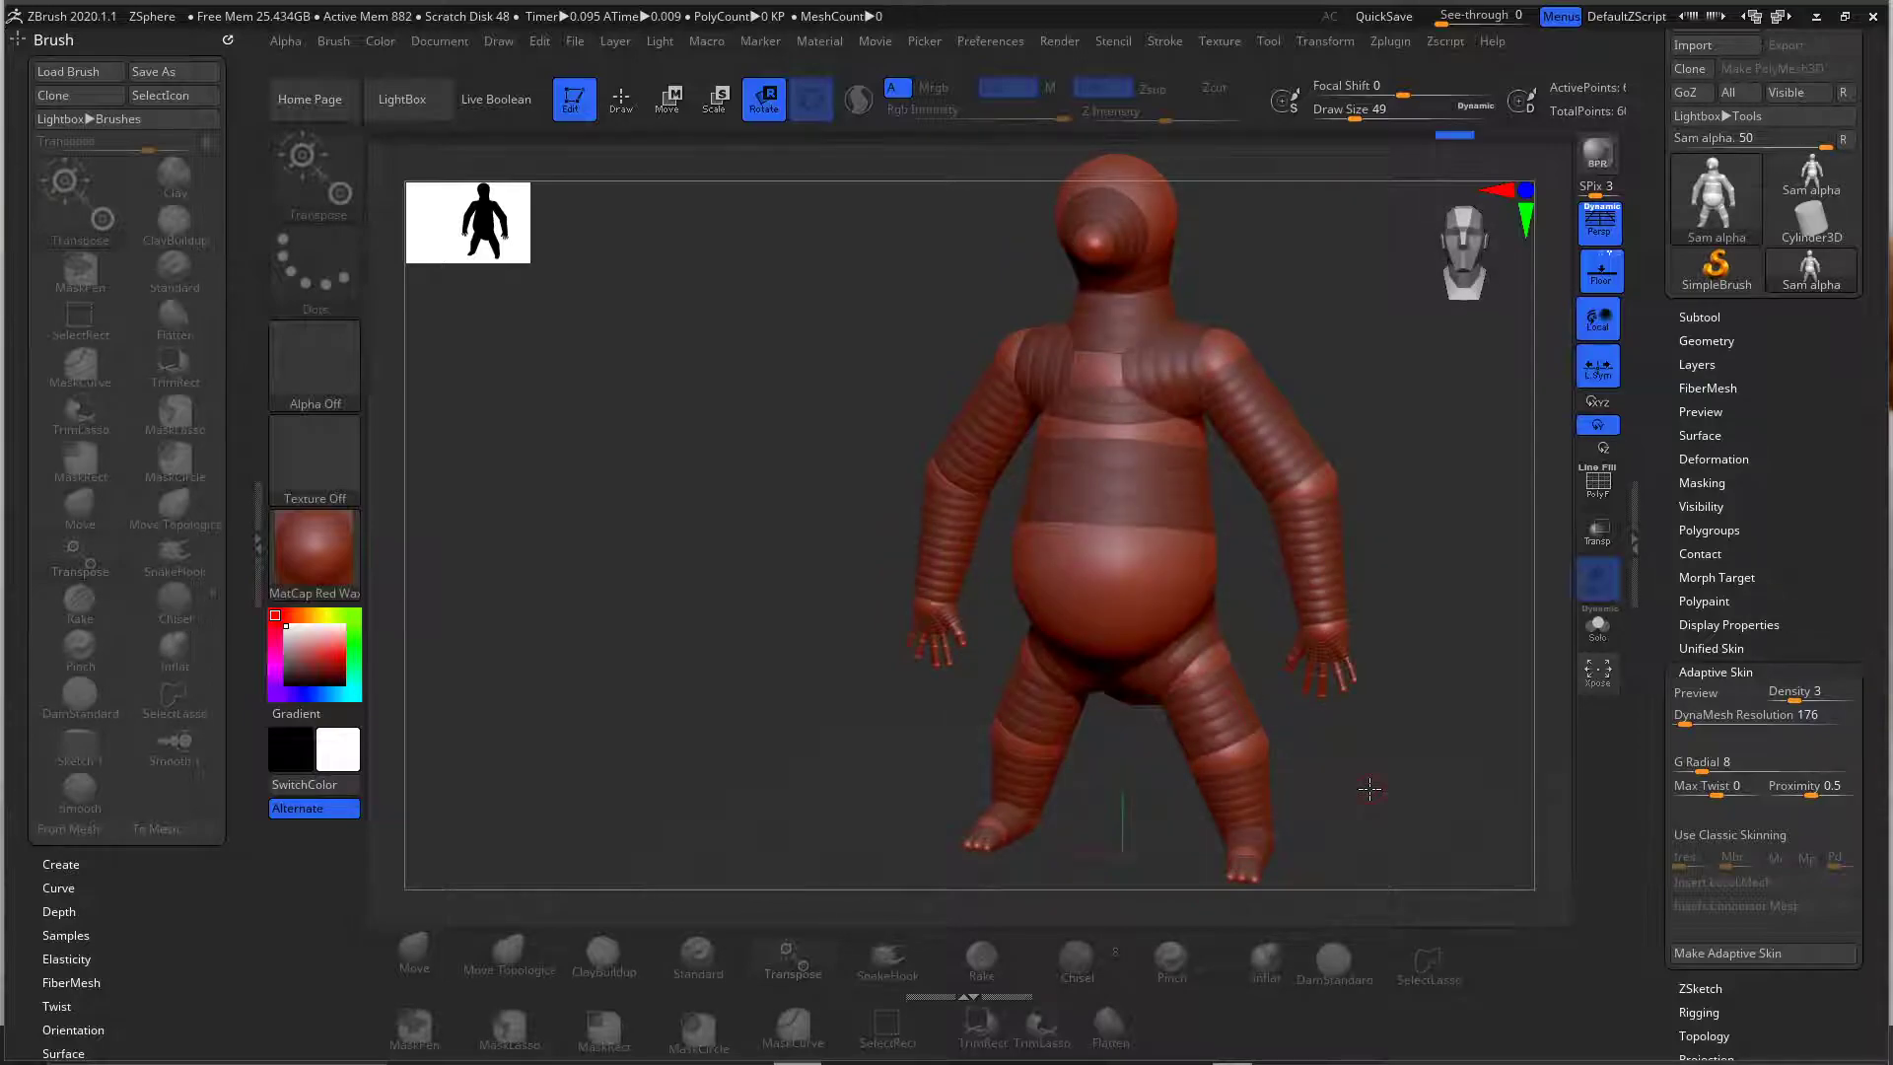
{"action": "left_click_drag", "start_coordinate": [1371, 797], "coordinate": [1032, 726]}
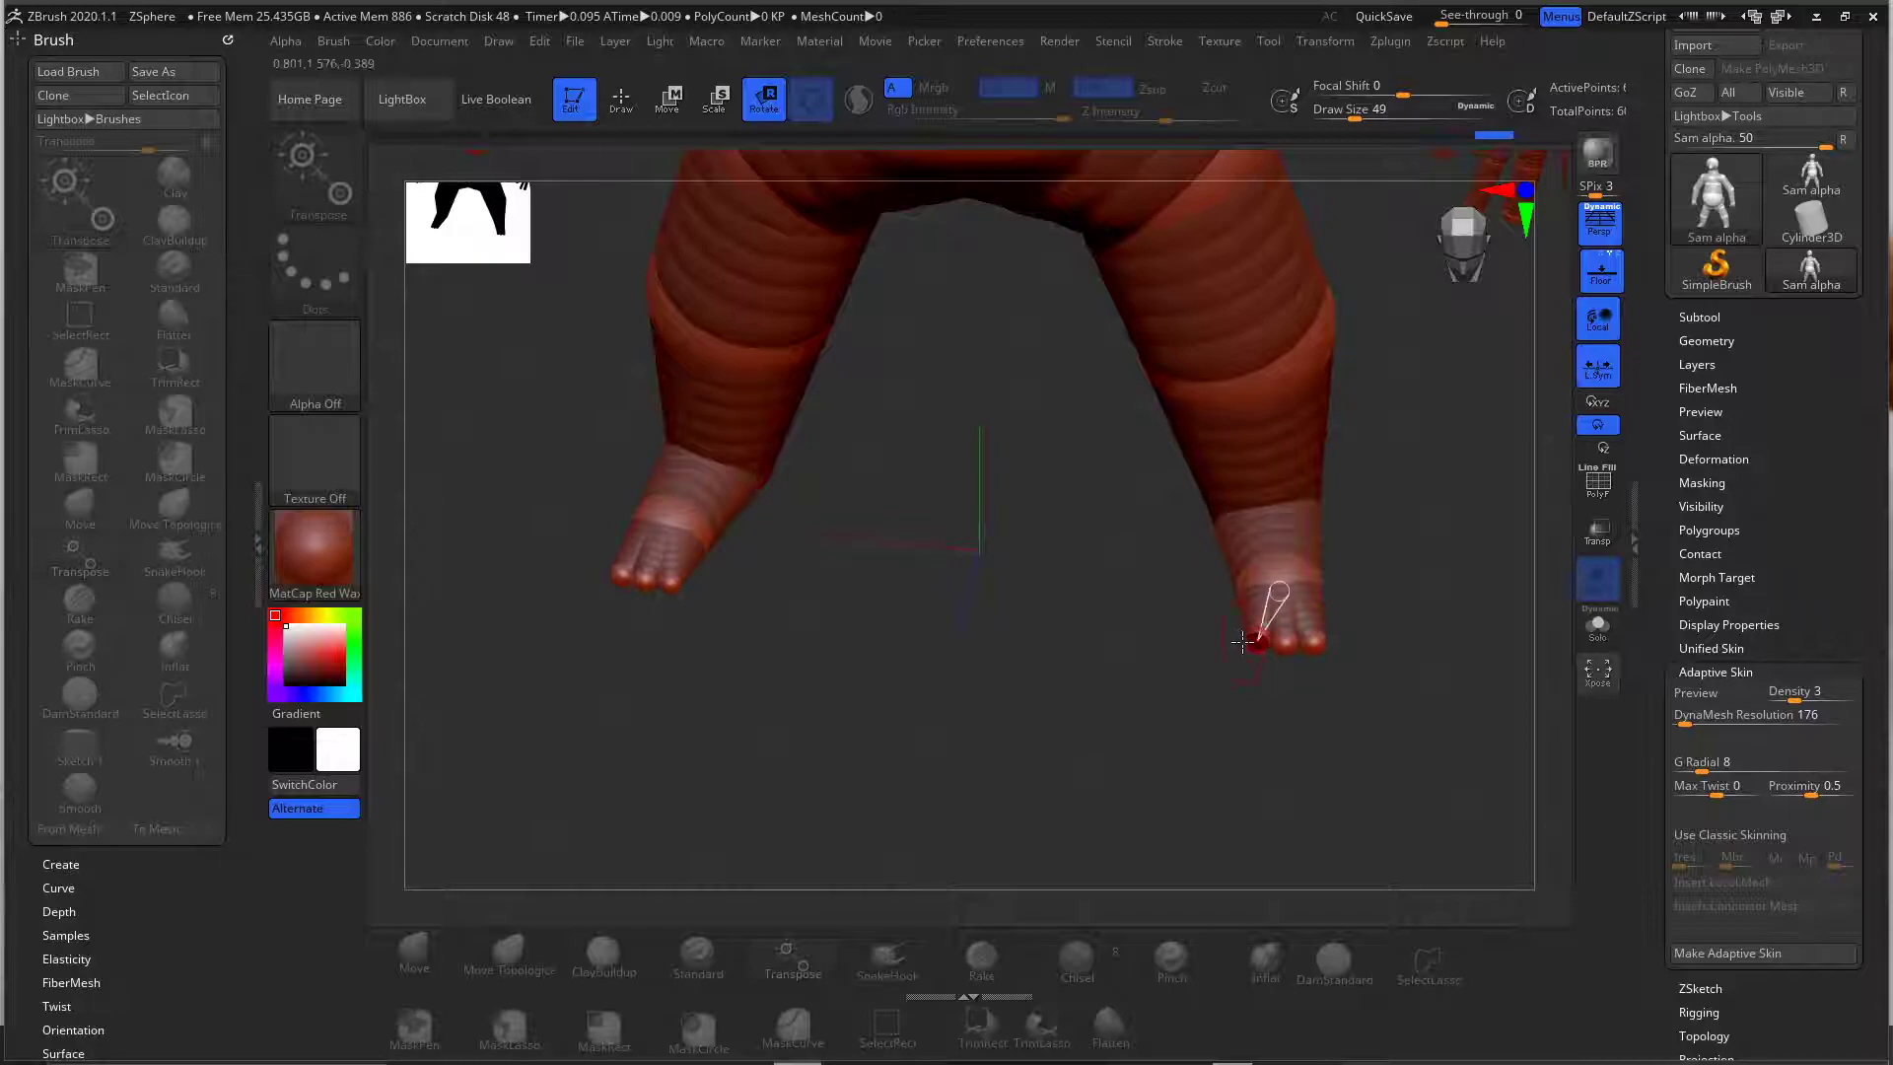
{"action": "left_click", "coordinate": [1719, 692]}
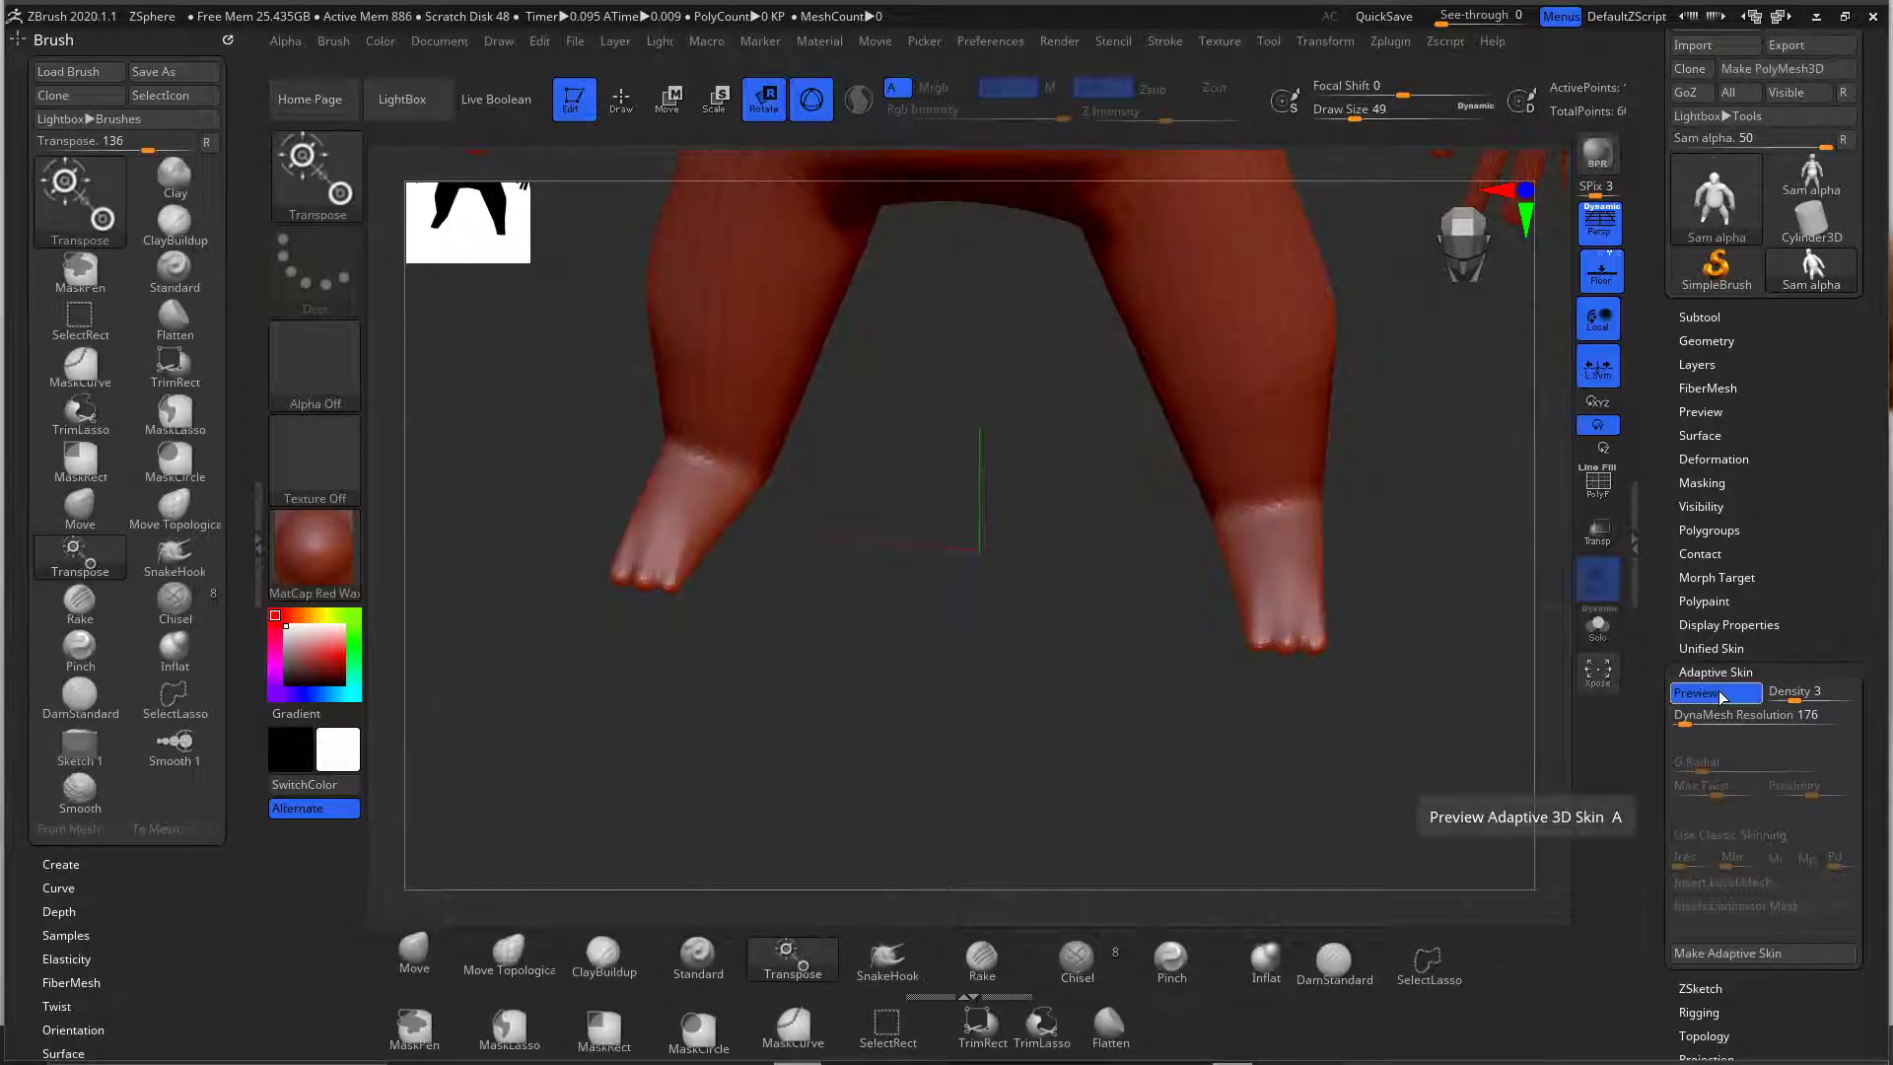
{"action": "left_click", "coordinate": [1719, 692]}
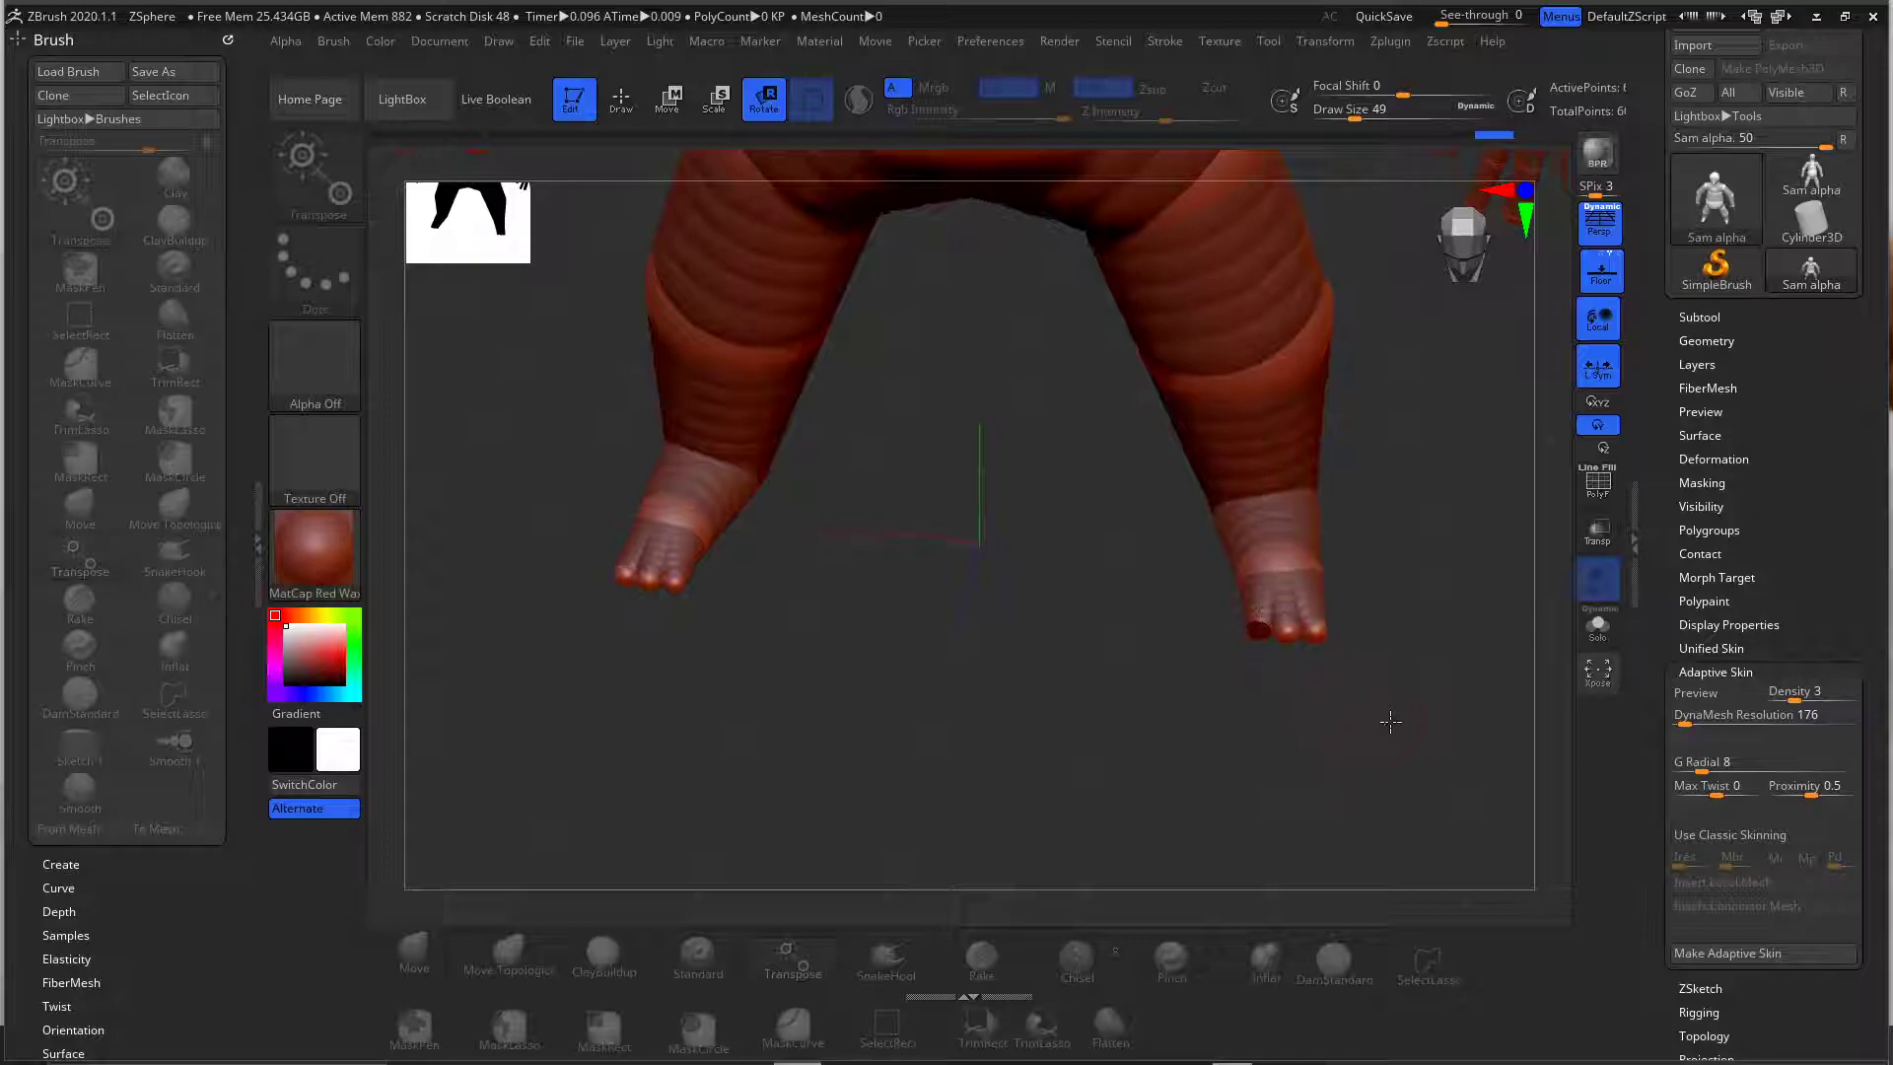
{"action": "left_click_drag", "start_coordinate": [1360, 719], "coordinate": [1385, 775]}
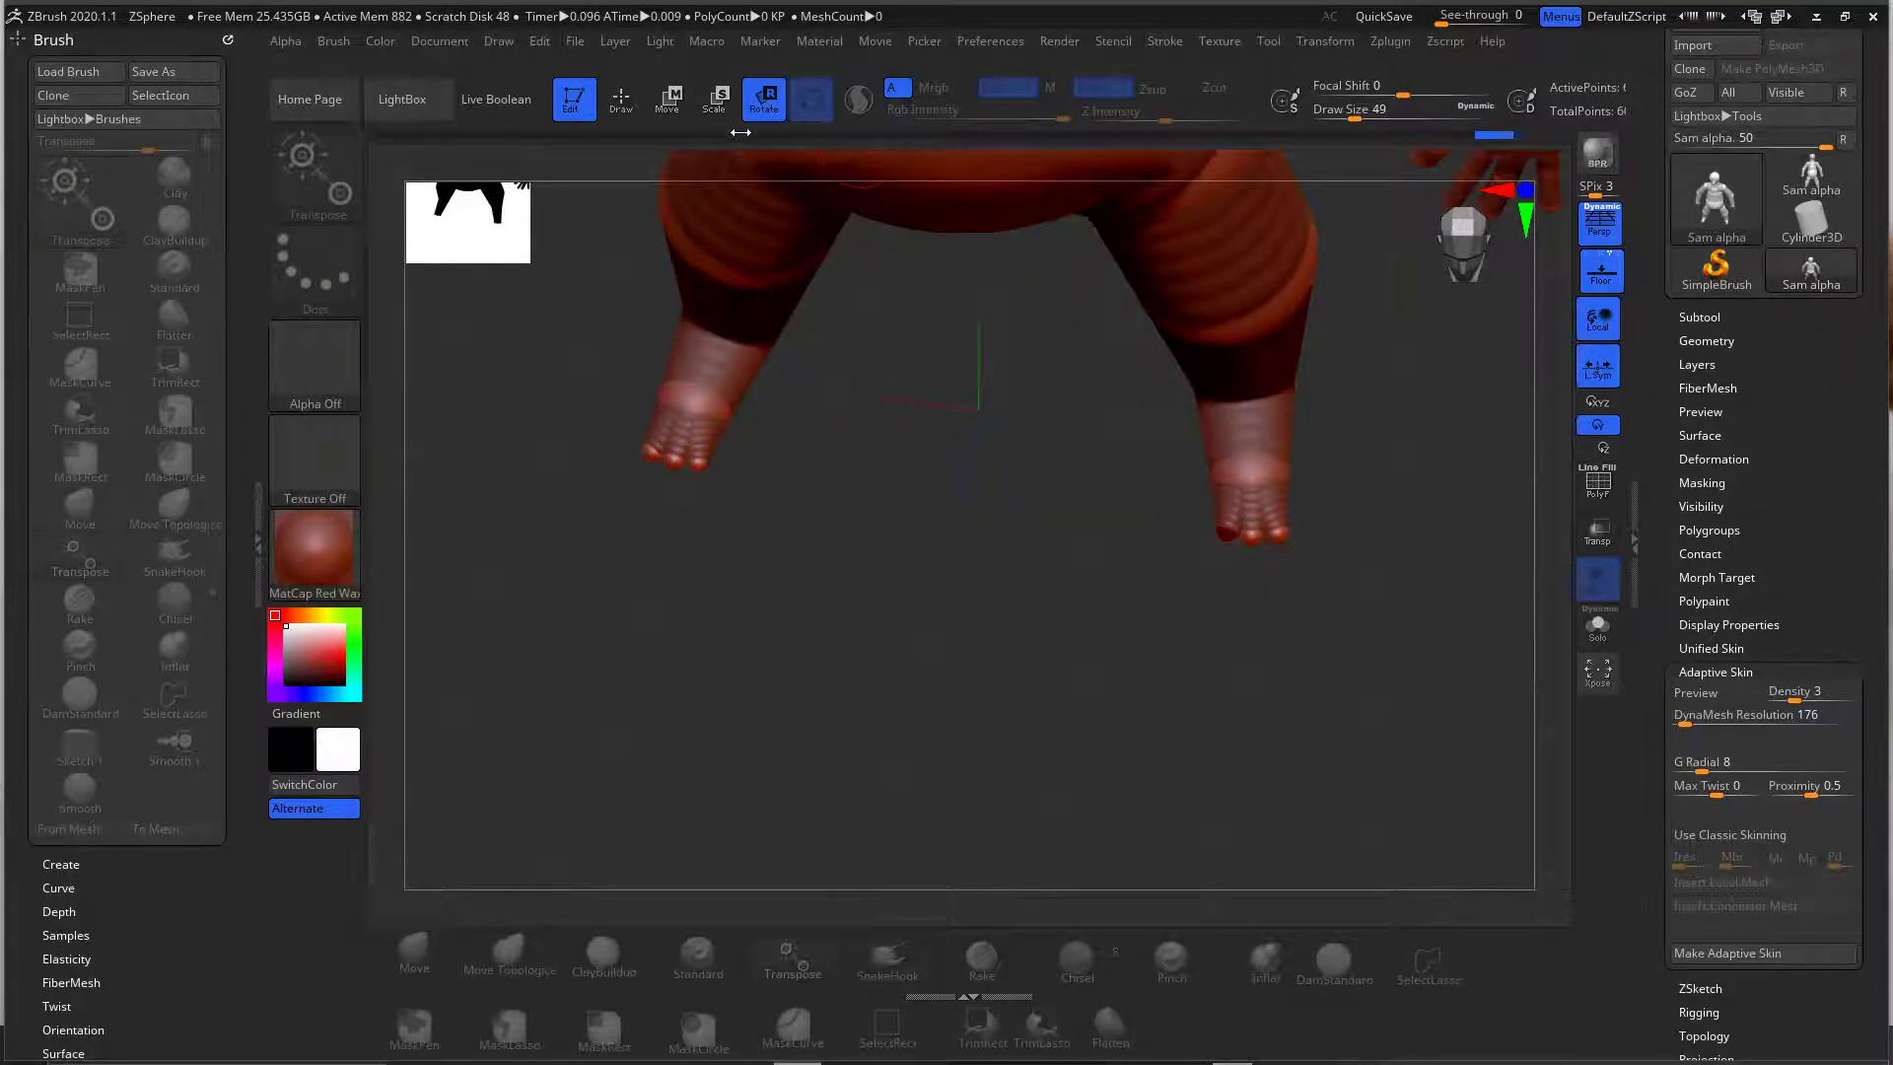
- Scale the tip spheres of the three toes and move the outer toe's tip outward
{"action": "key", "text": "e"}
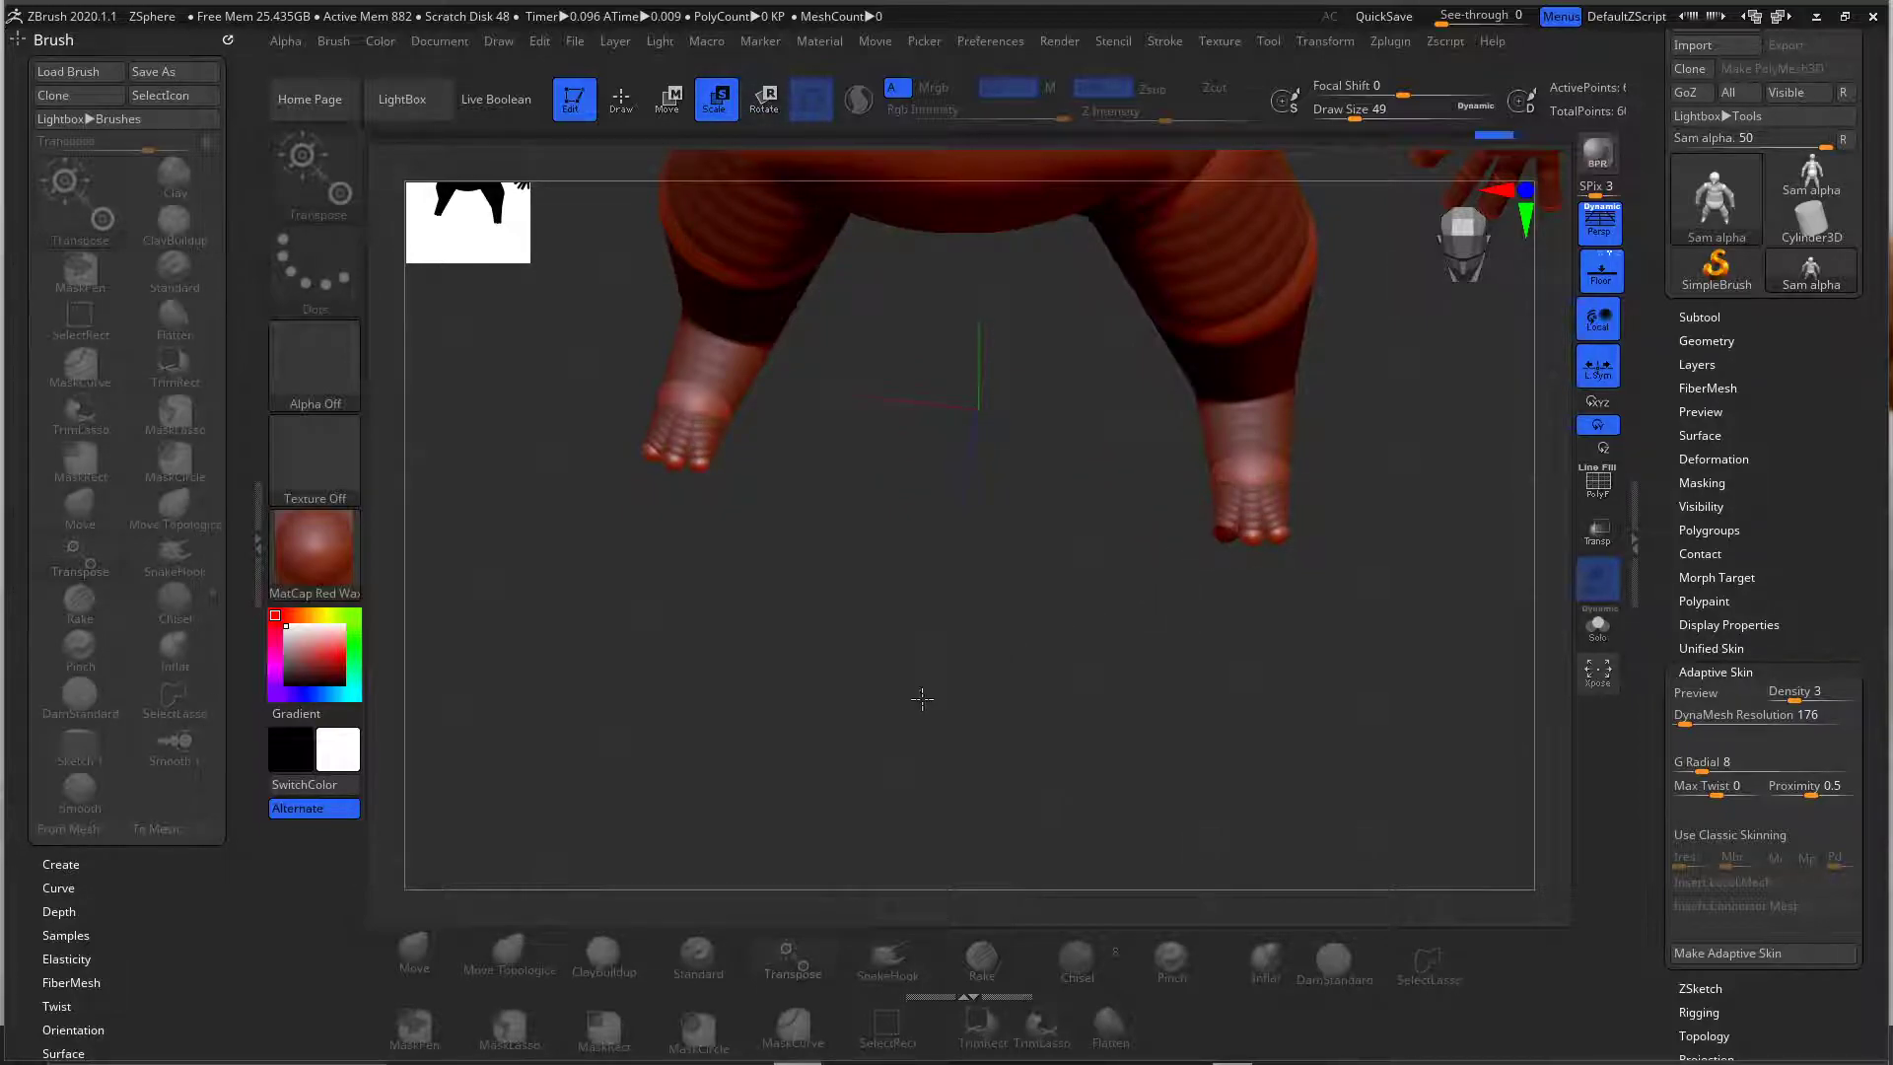
{"action": "left_click", "coordinate": [1225, 533]}
{"action": "left_click", "coordinate": [1255, 539]}
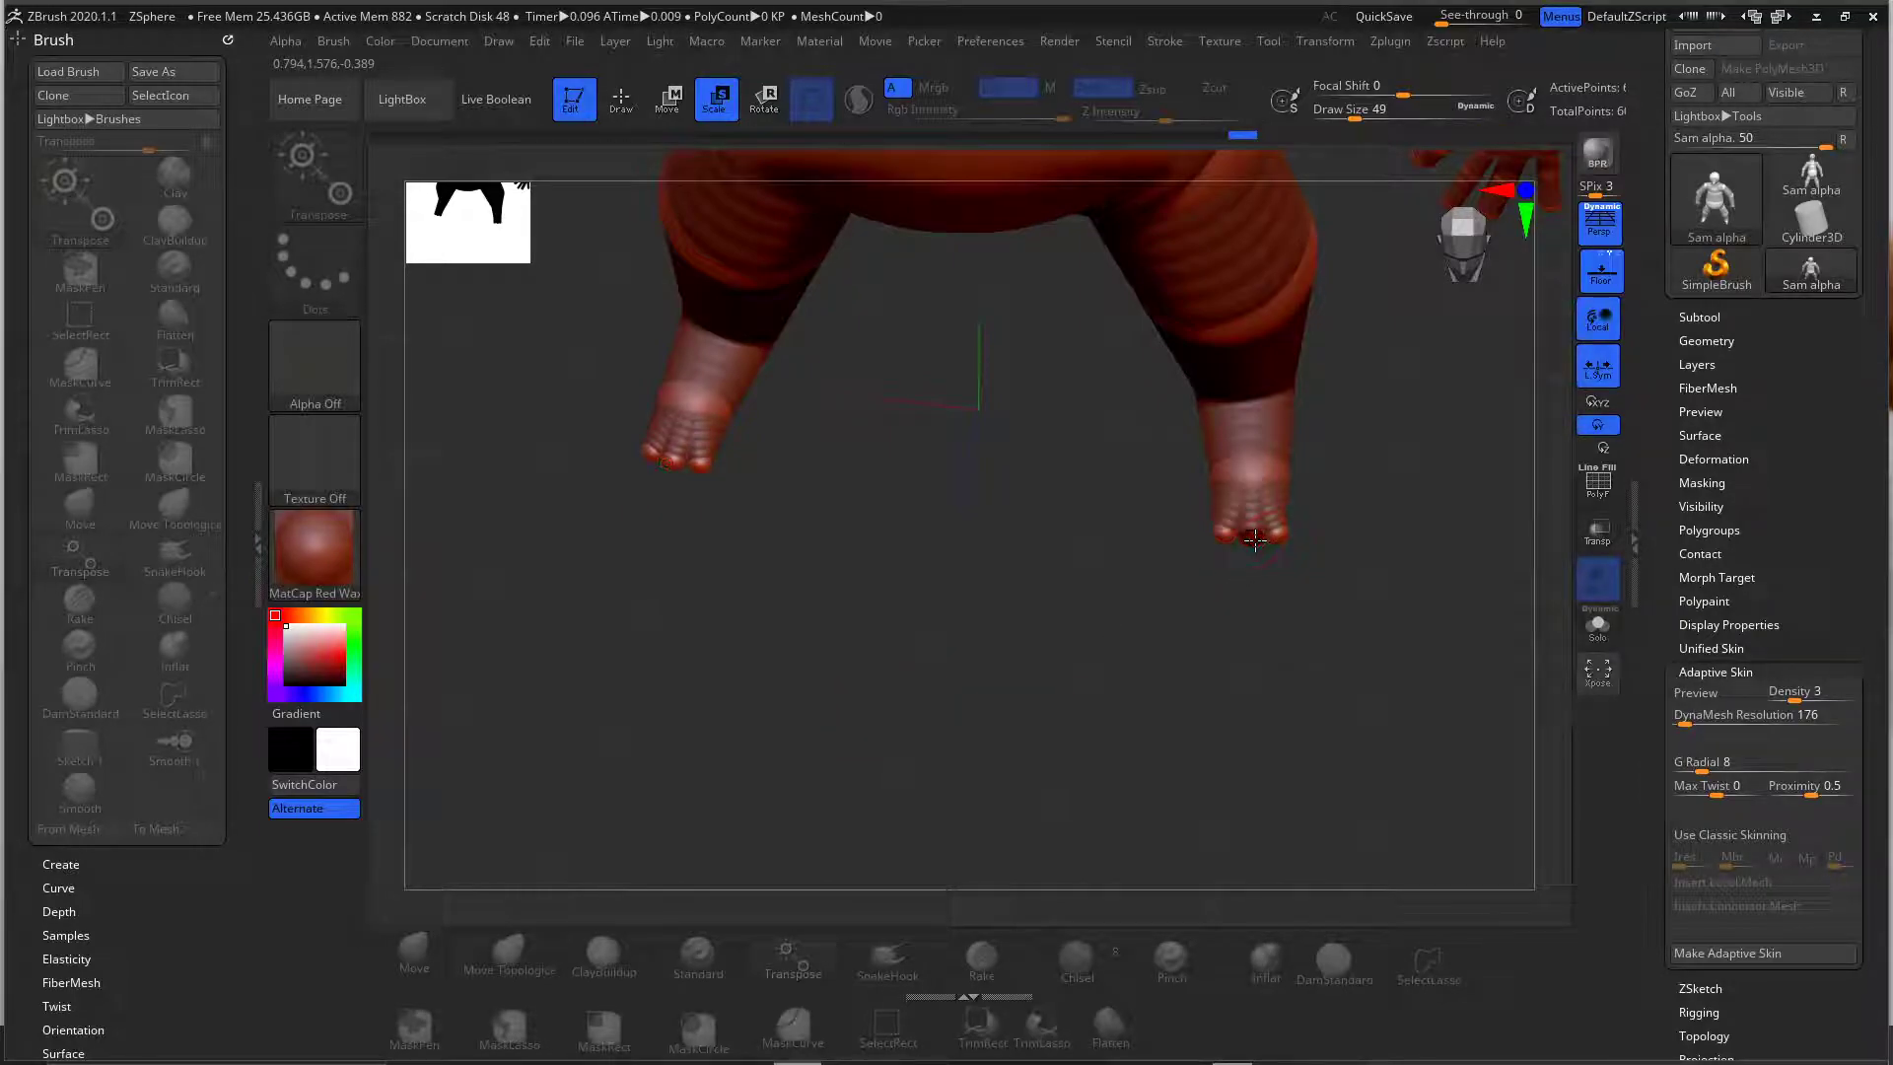
{"action": "left_click", "coordinate": [1251, 536]}
{"action": "left_click", "coordinate": [1282, 537]}
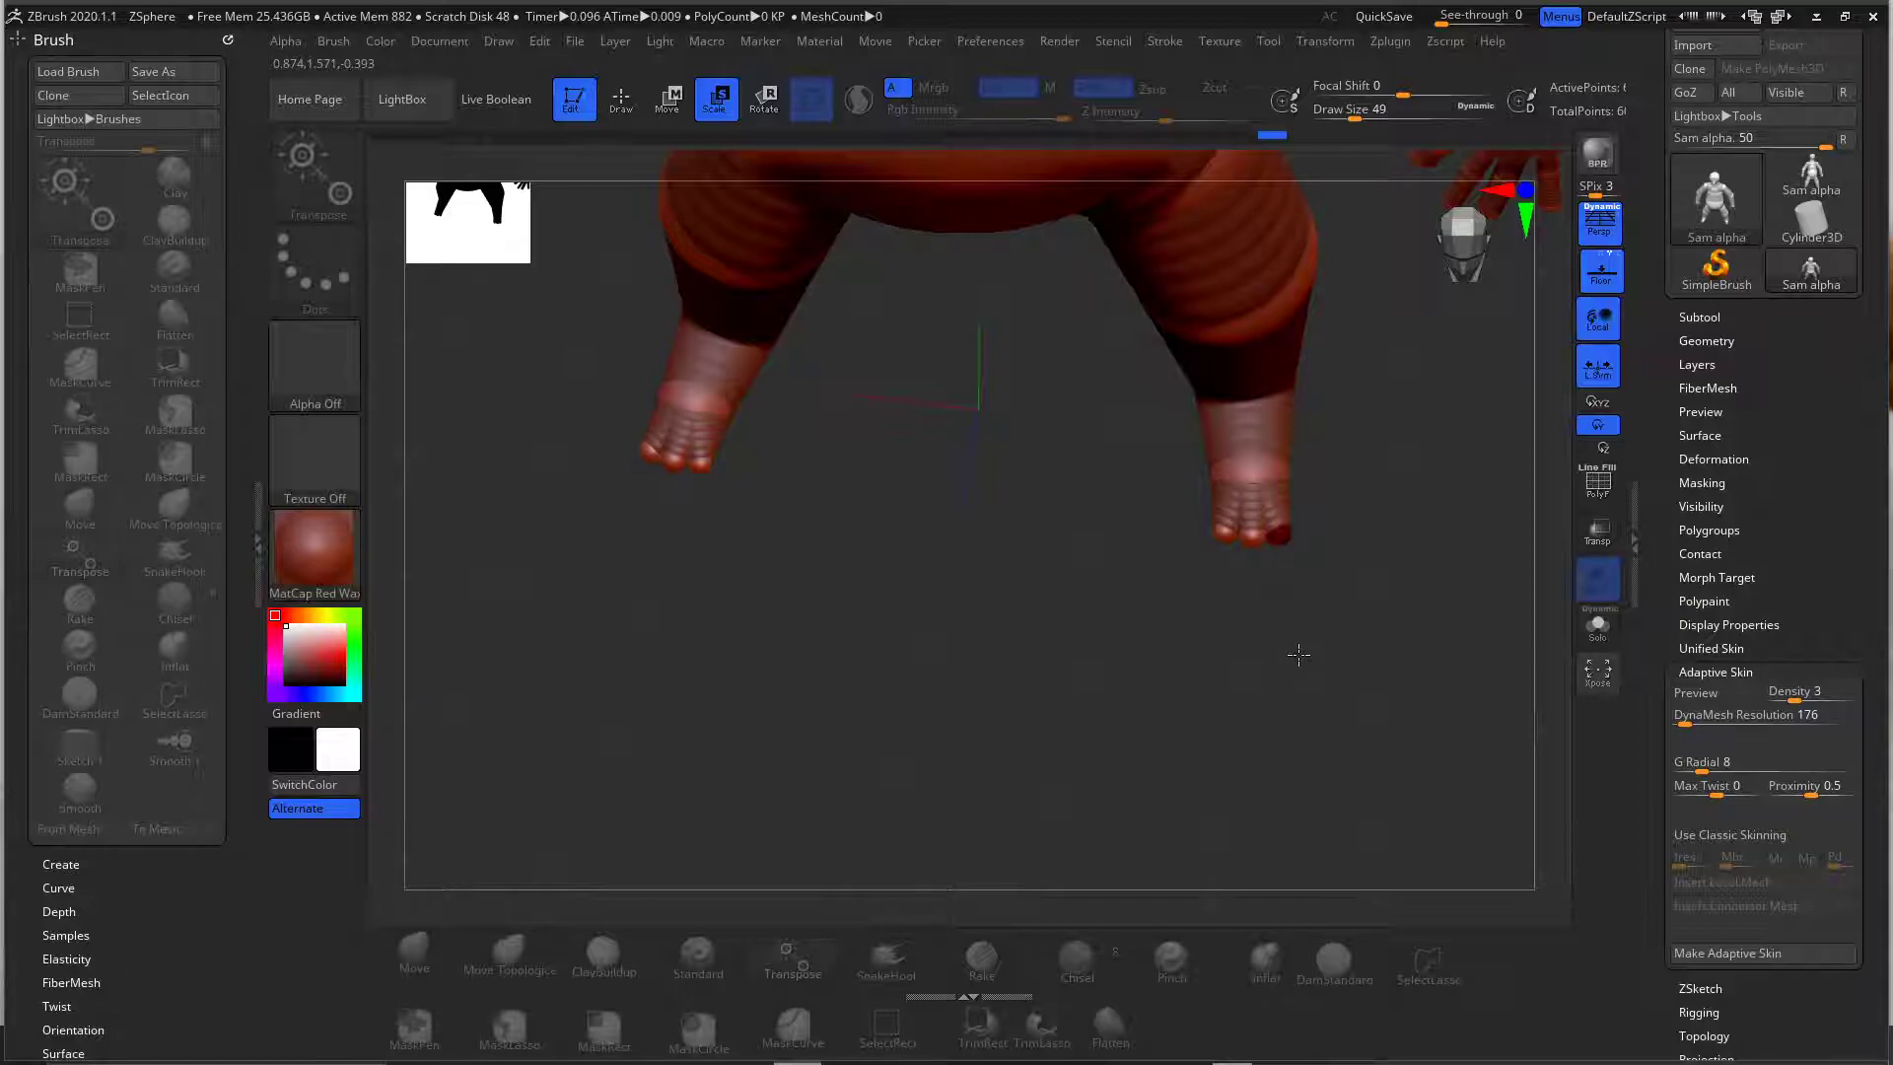
{"action": "key", "text": "w"}
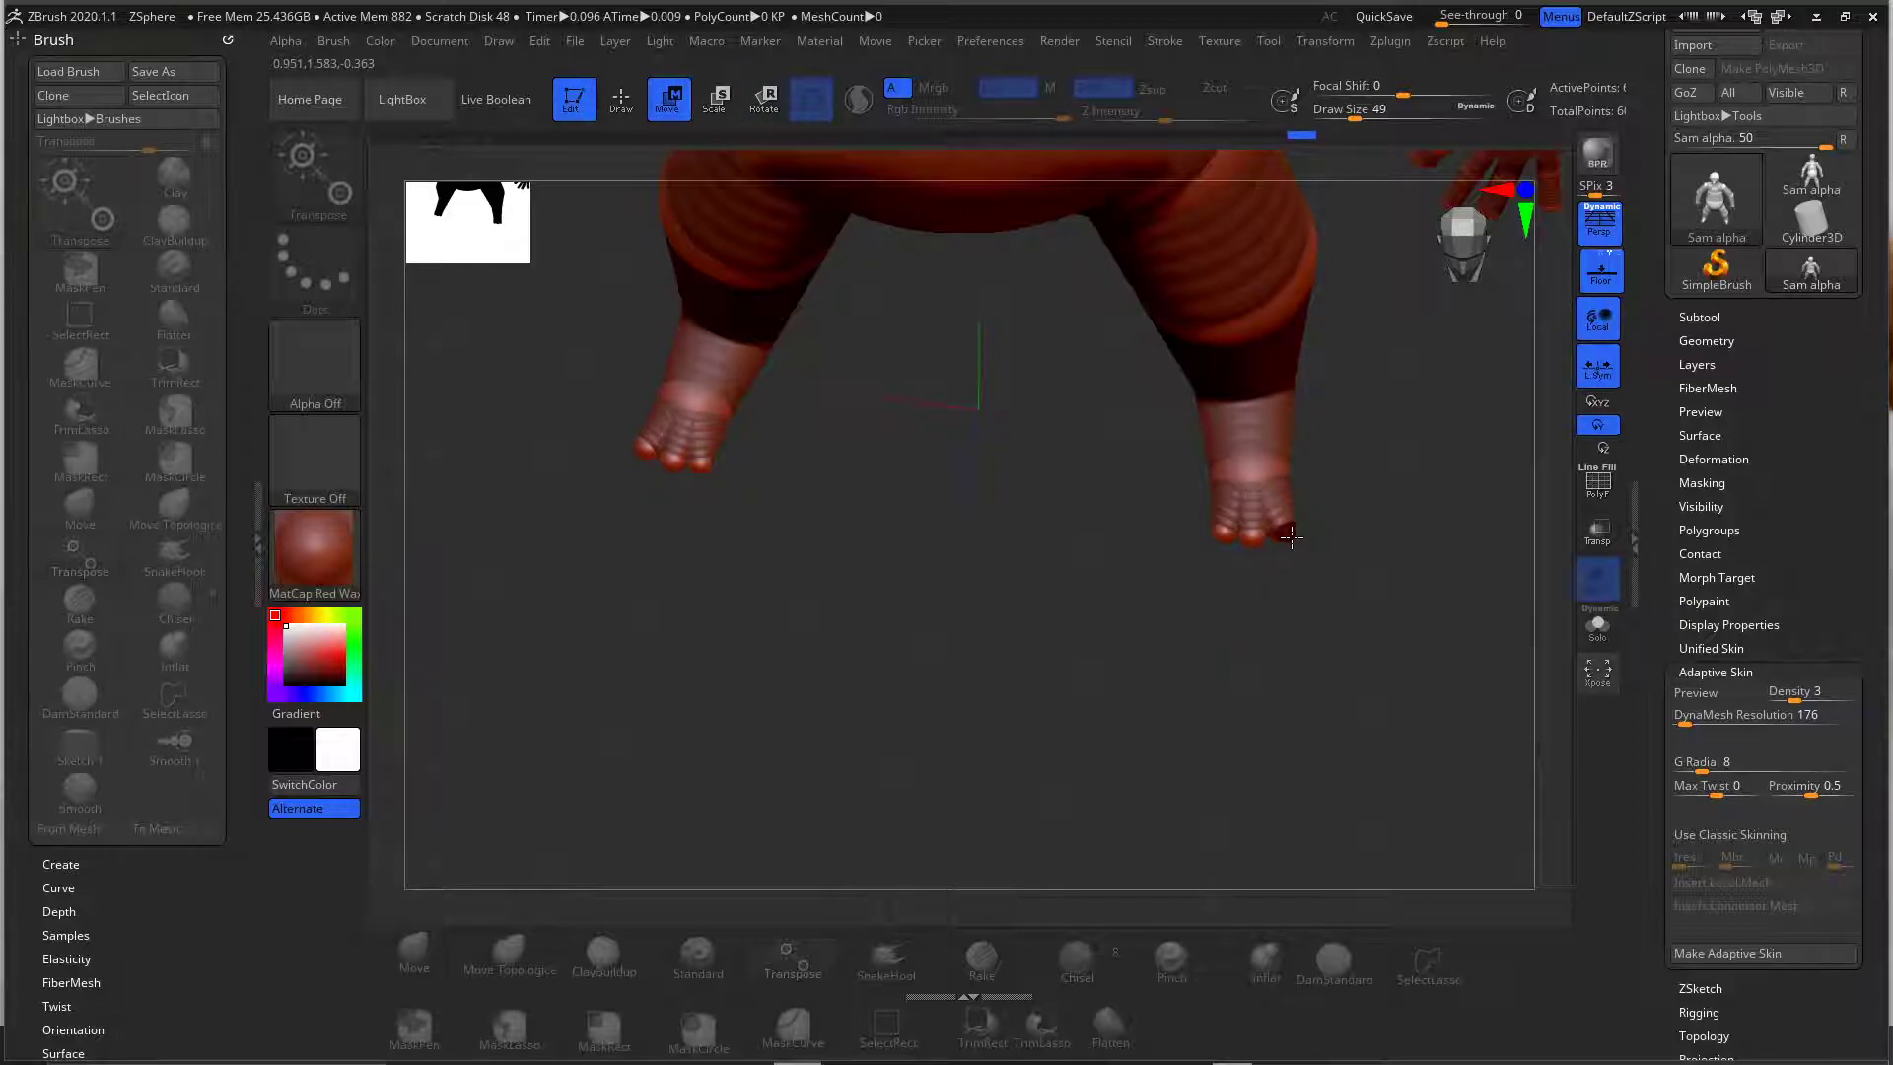
{"action": "left_click_drag", "start_coordinate": [1311, 524], "coordinate": [1352, 513]}
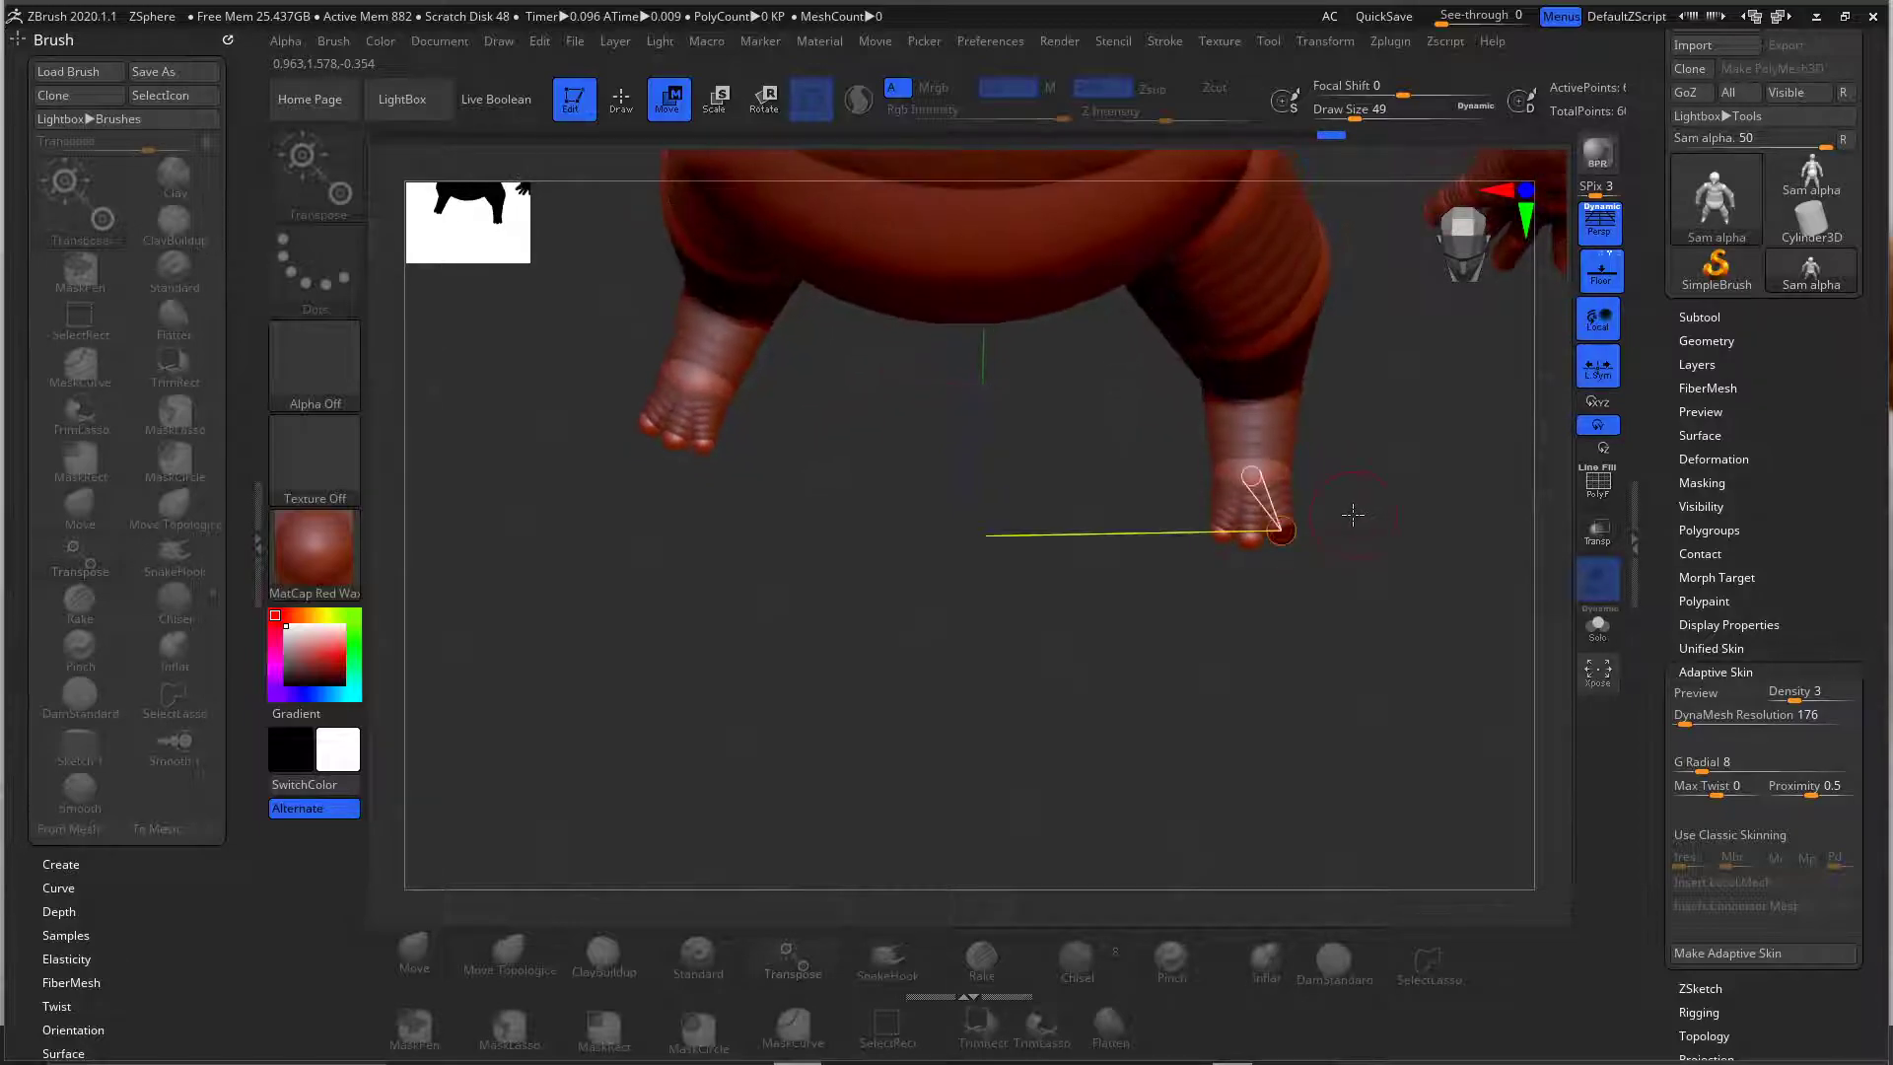
- Insert a new ZSphere midway along each of the three toes
{"action": "key", "text": "q"}
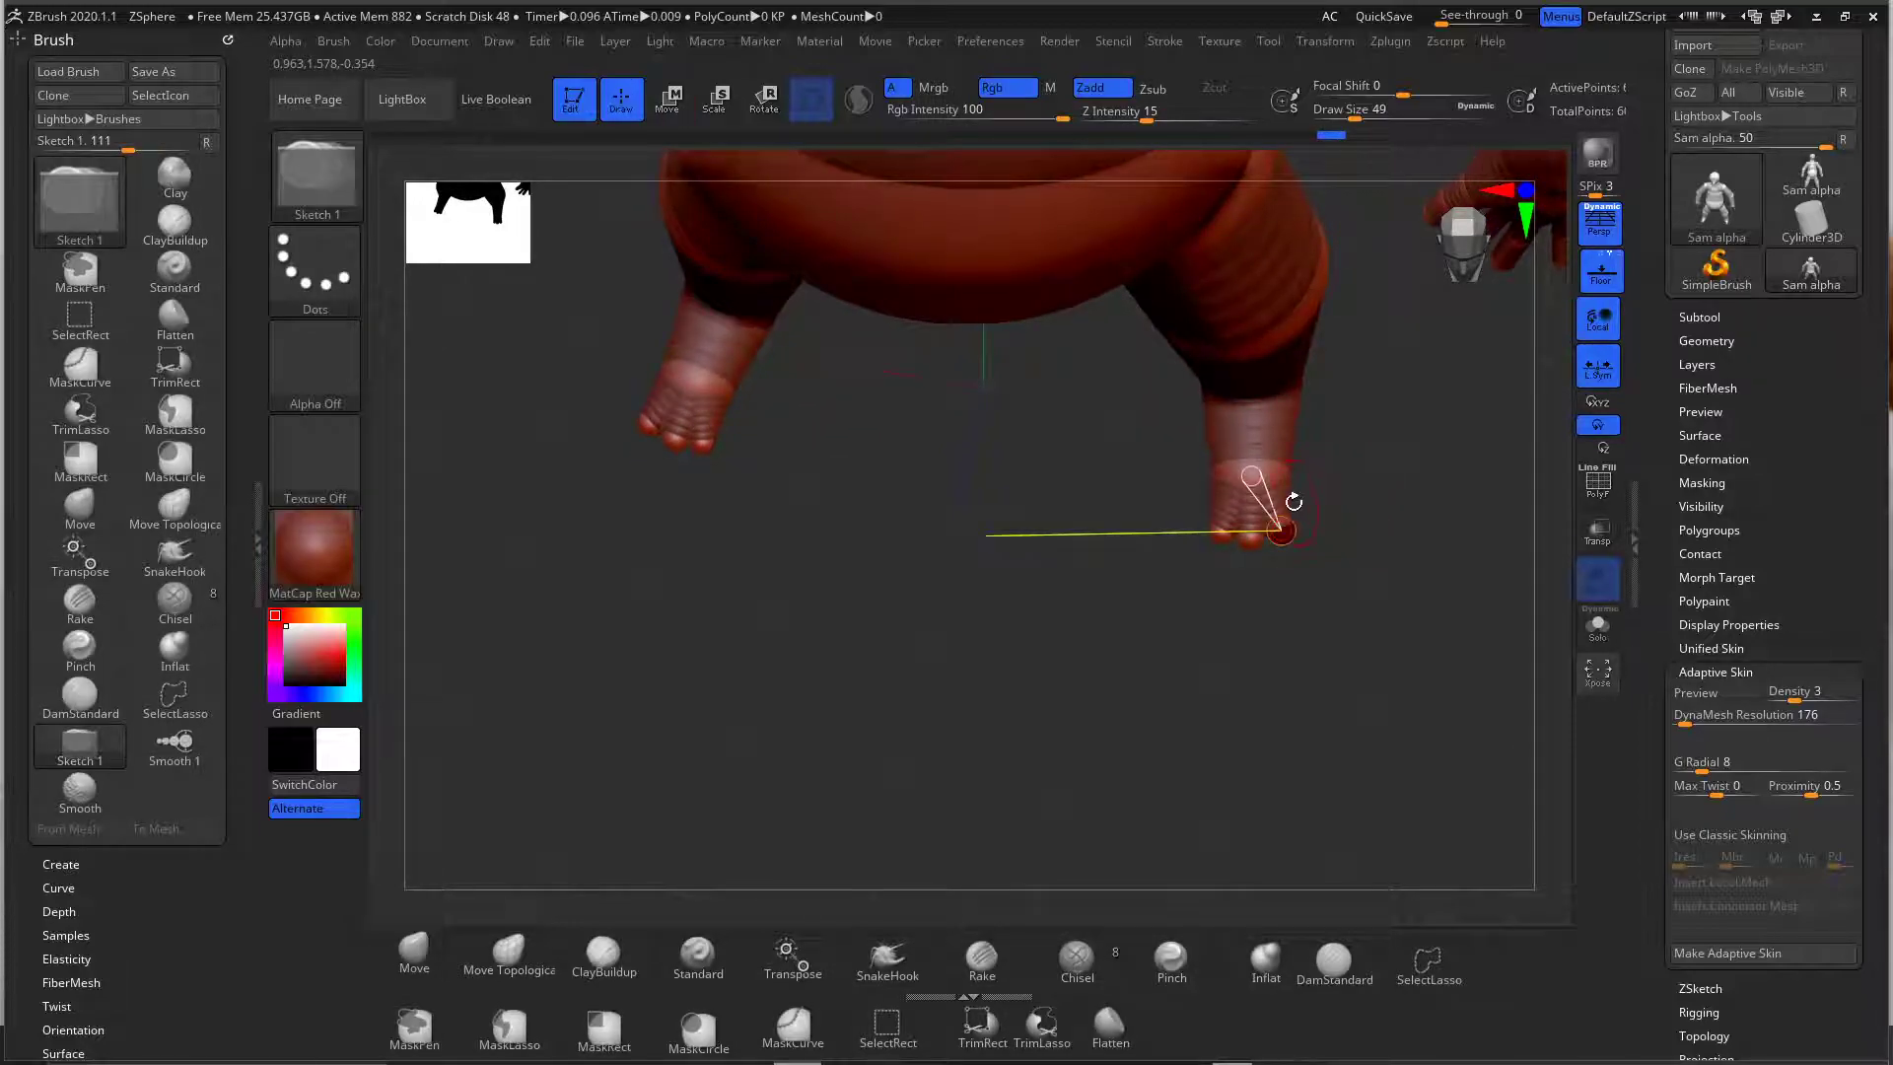
{"action": "left_click_drag", "start_coordinate": [1367, 664], "coordinate": [1358, 467], "text": "alt"}
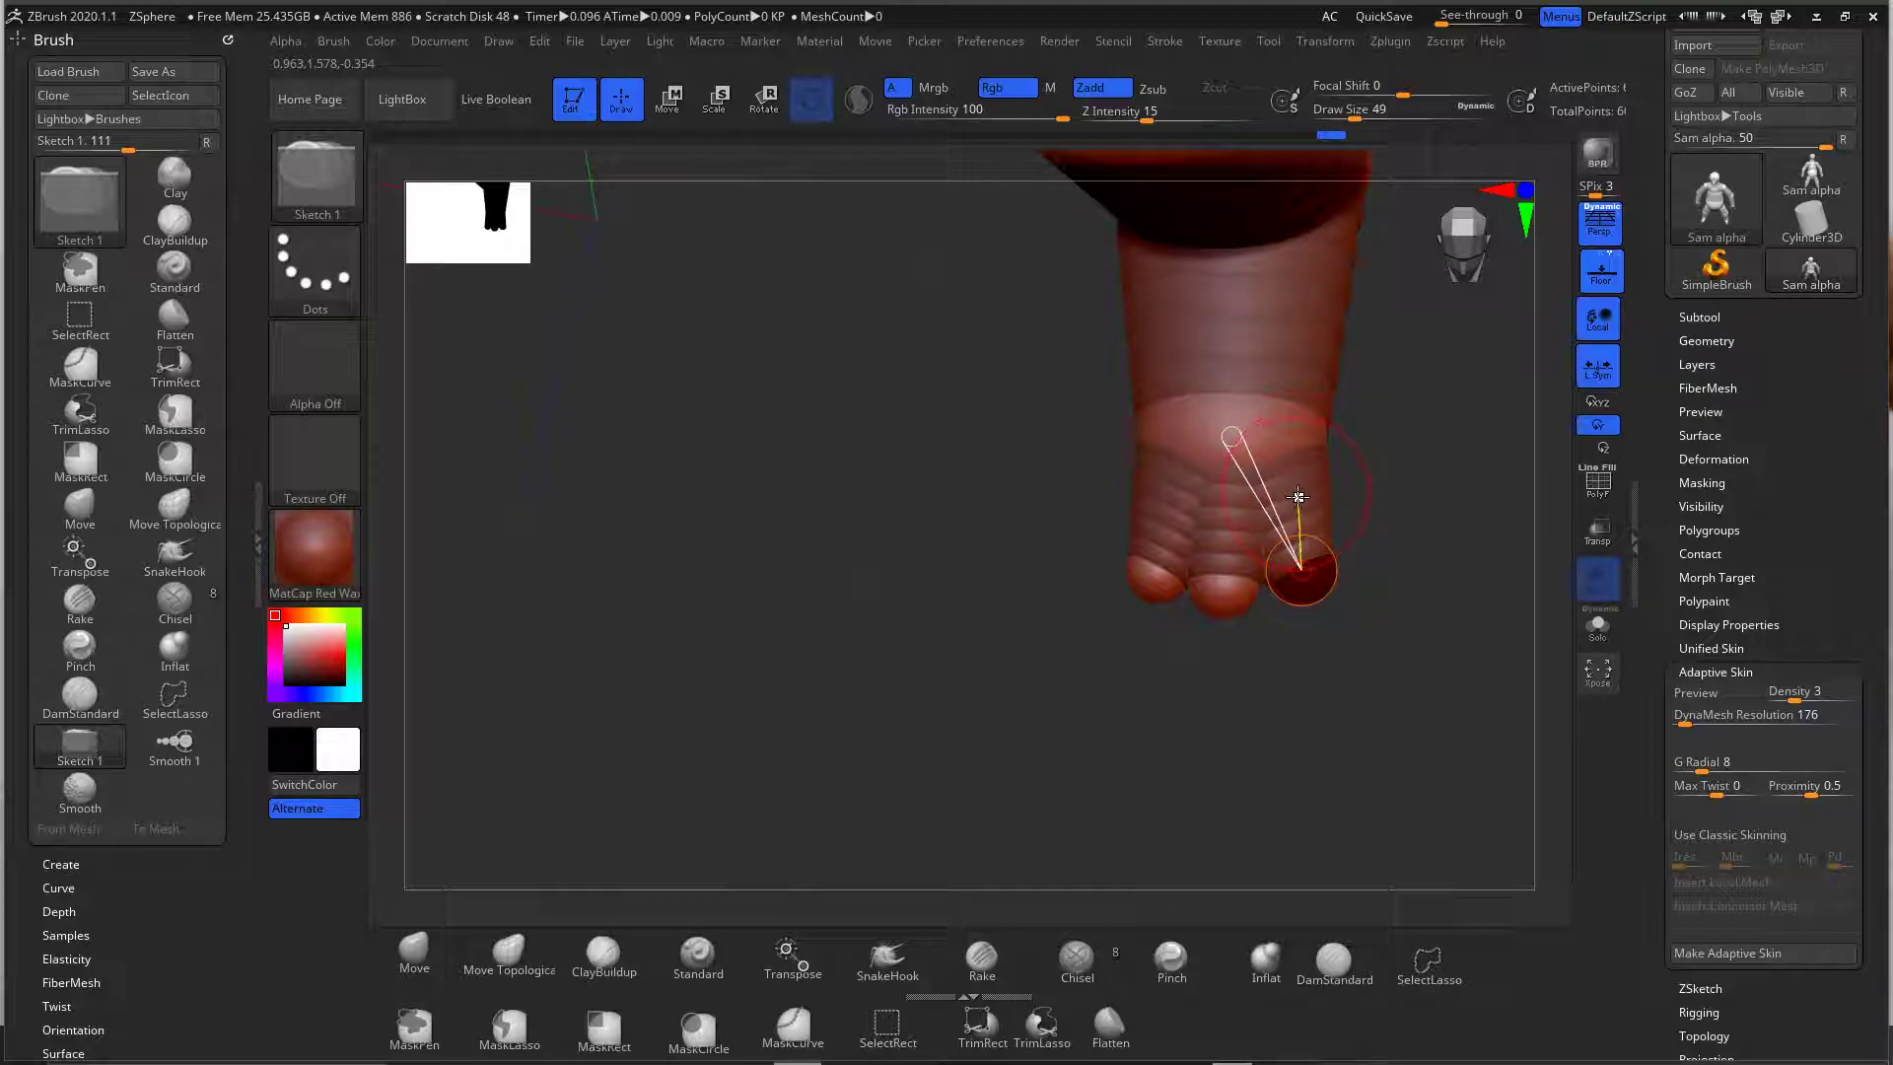
{"action": "left_click_drag", "start_coordinate": [1297, 496], "coordinate": [1246, 508]}
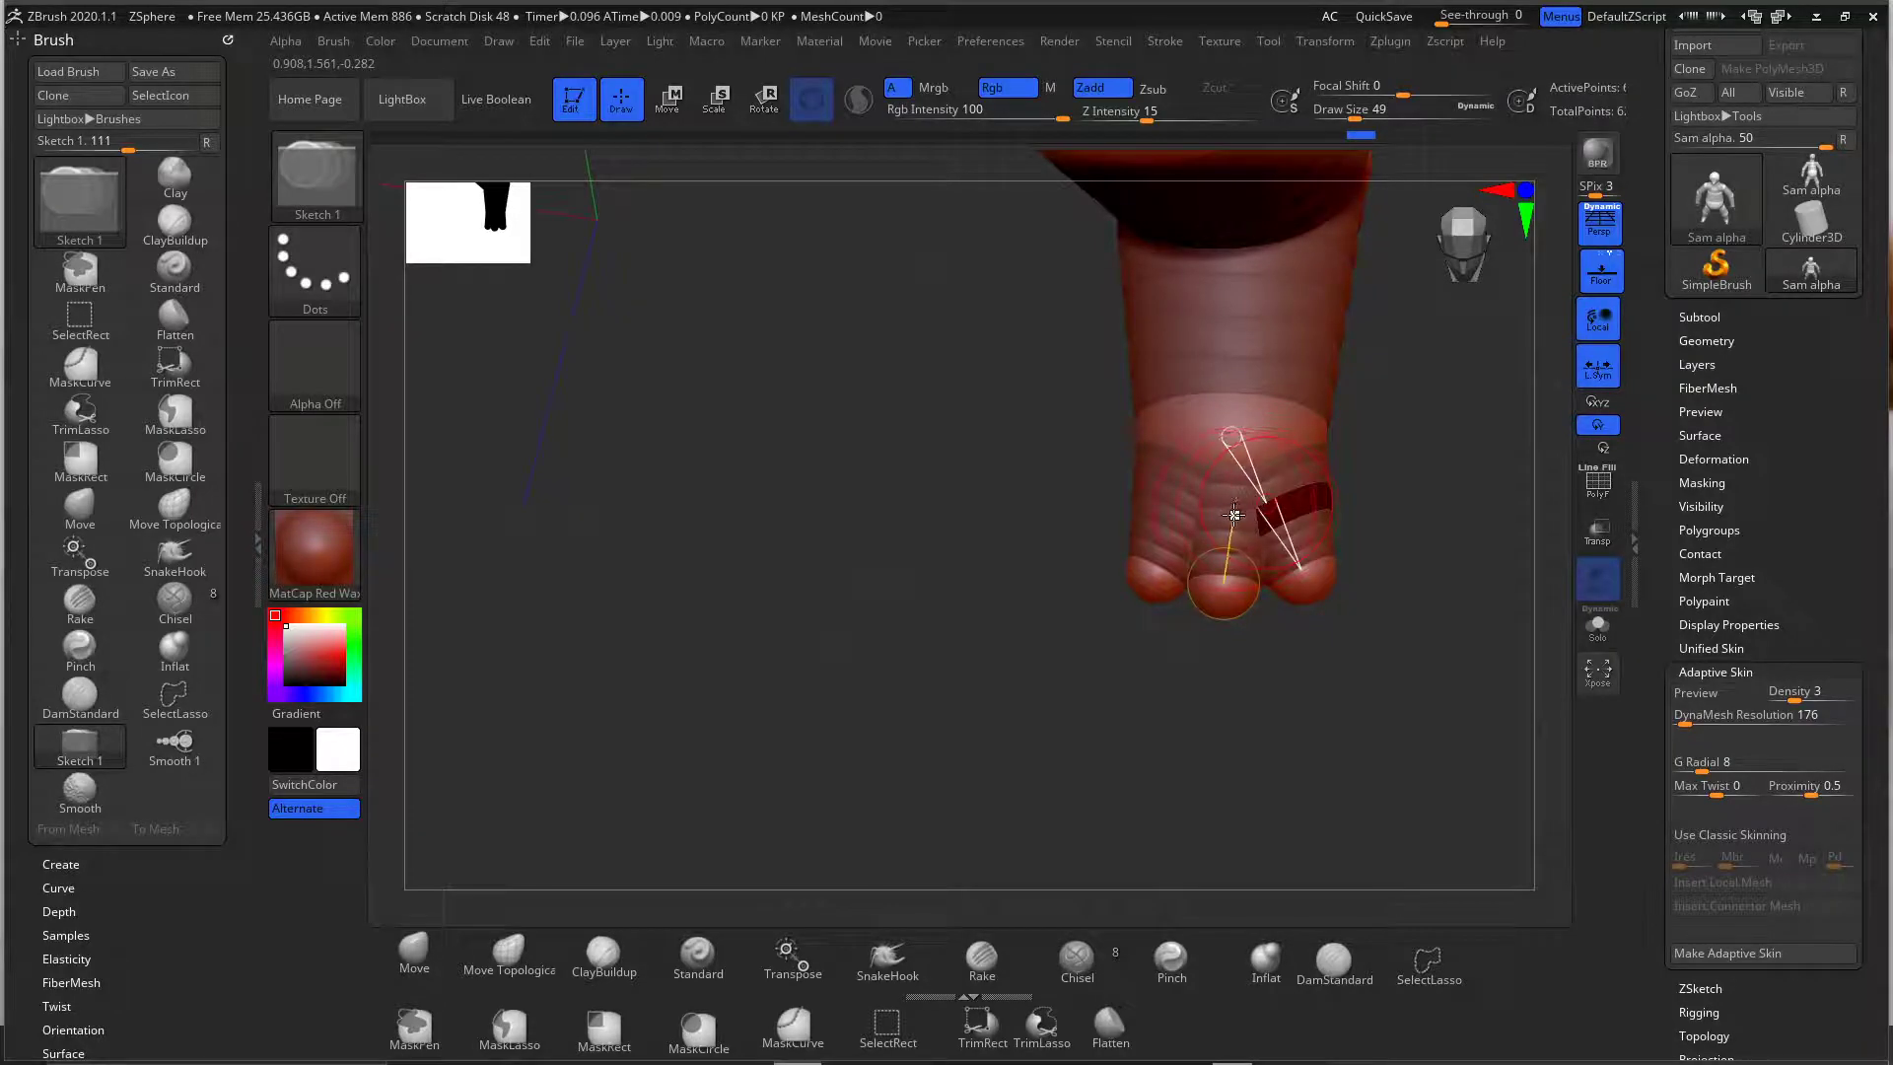
{"action": "left_click", "coordinate": [1232, 515]}
{"action": "left_click", "coordinate": [1175, 512]}
{"action": "left_click_drag", "start_coordinate": [1430, 497], "coordinate": [1754, 498]}
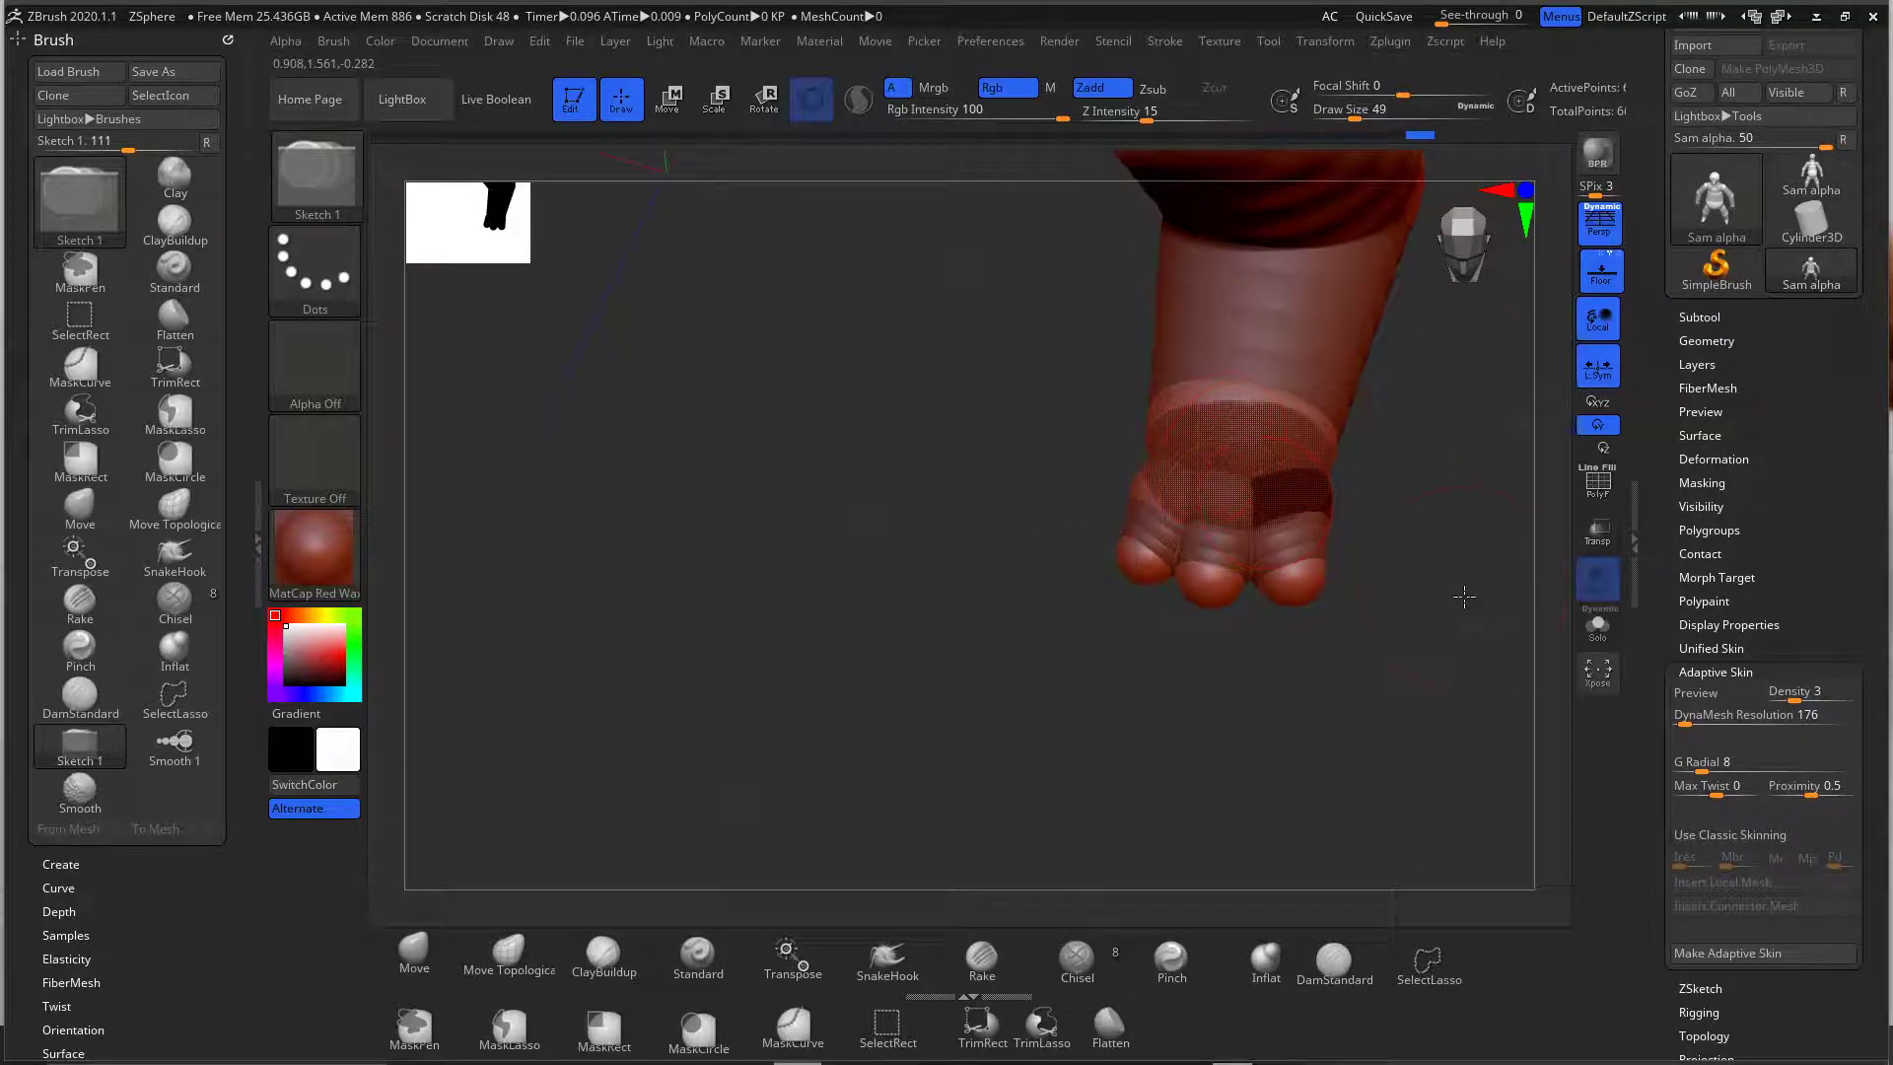
- Spread the outer and inner toes by moving their new middle spheres, and adjust the toe tips from the side
{"action": "key", "text": "w"}
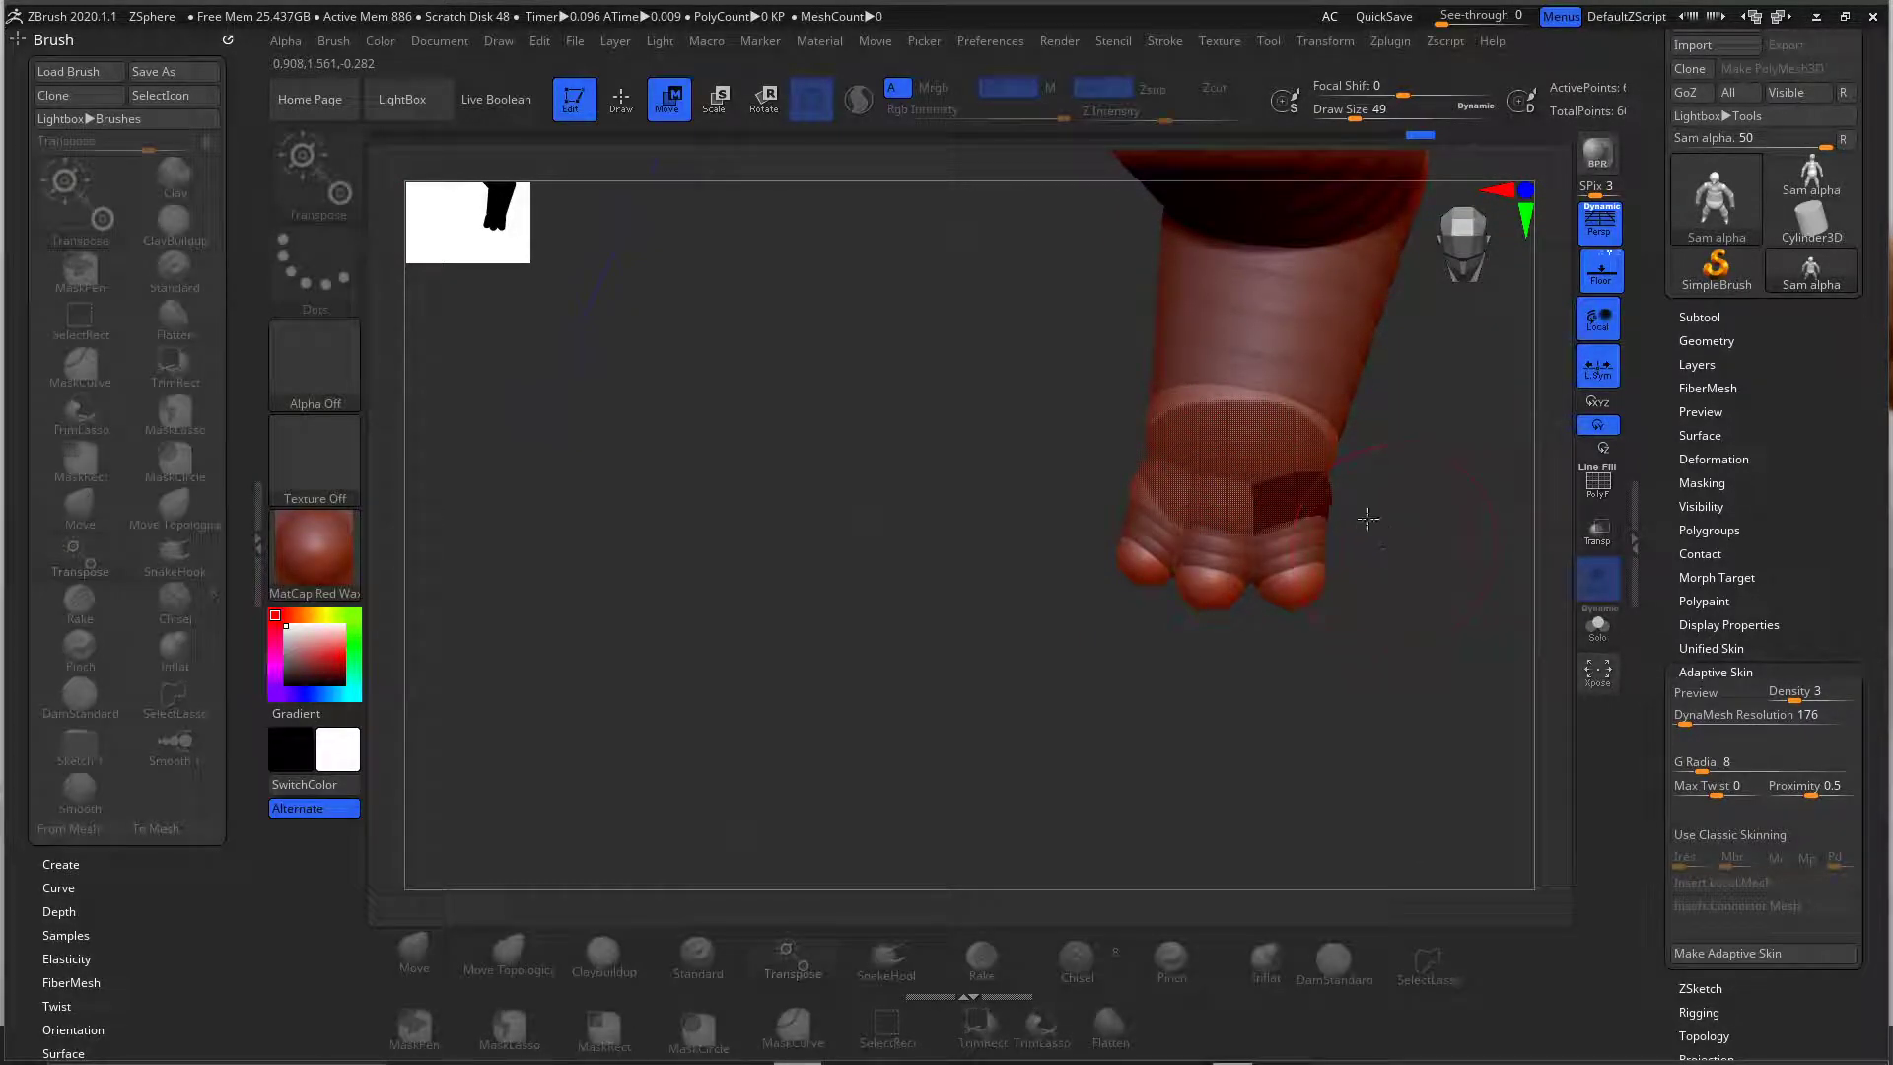
{"action": "left_click_drag", "start_coordinate": [1316, 502], "coordinate": [1318, 503]}
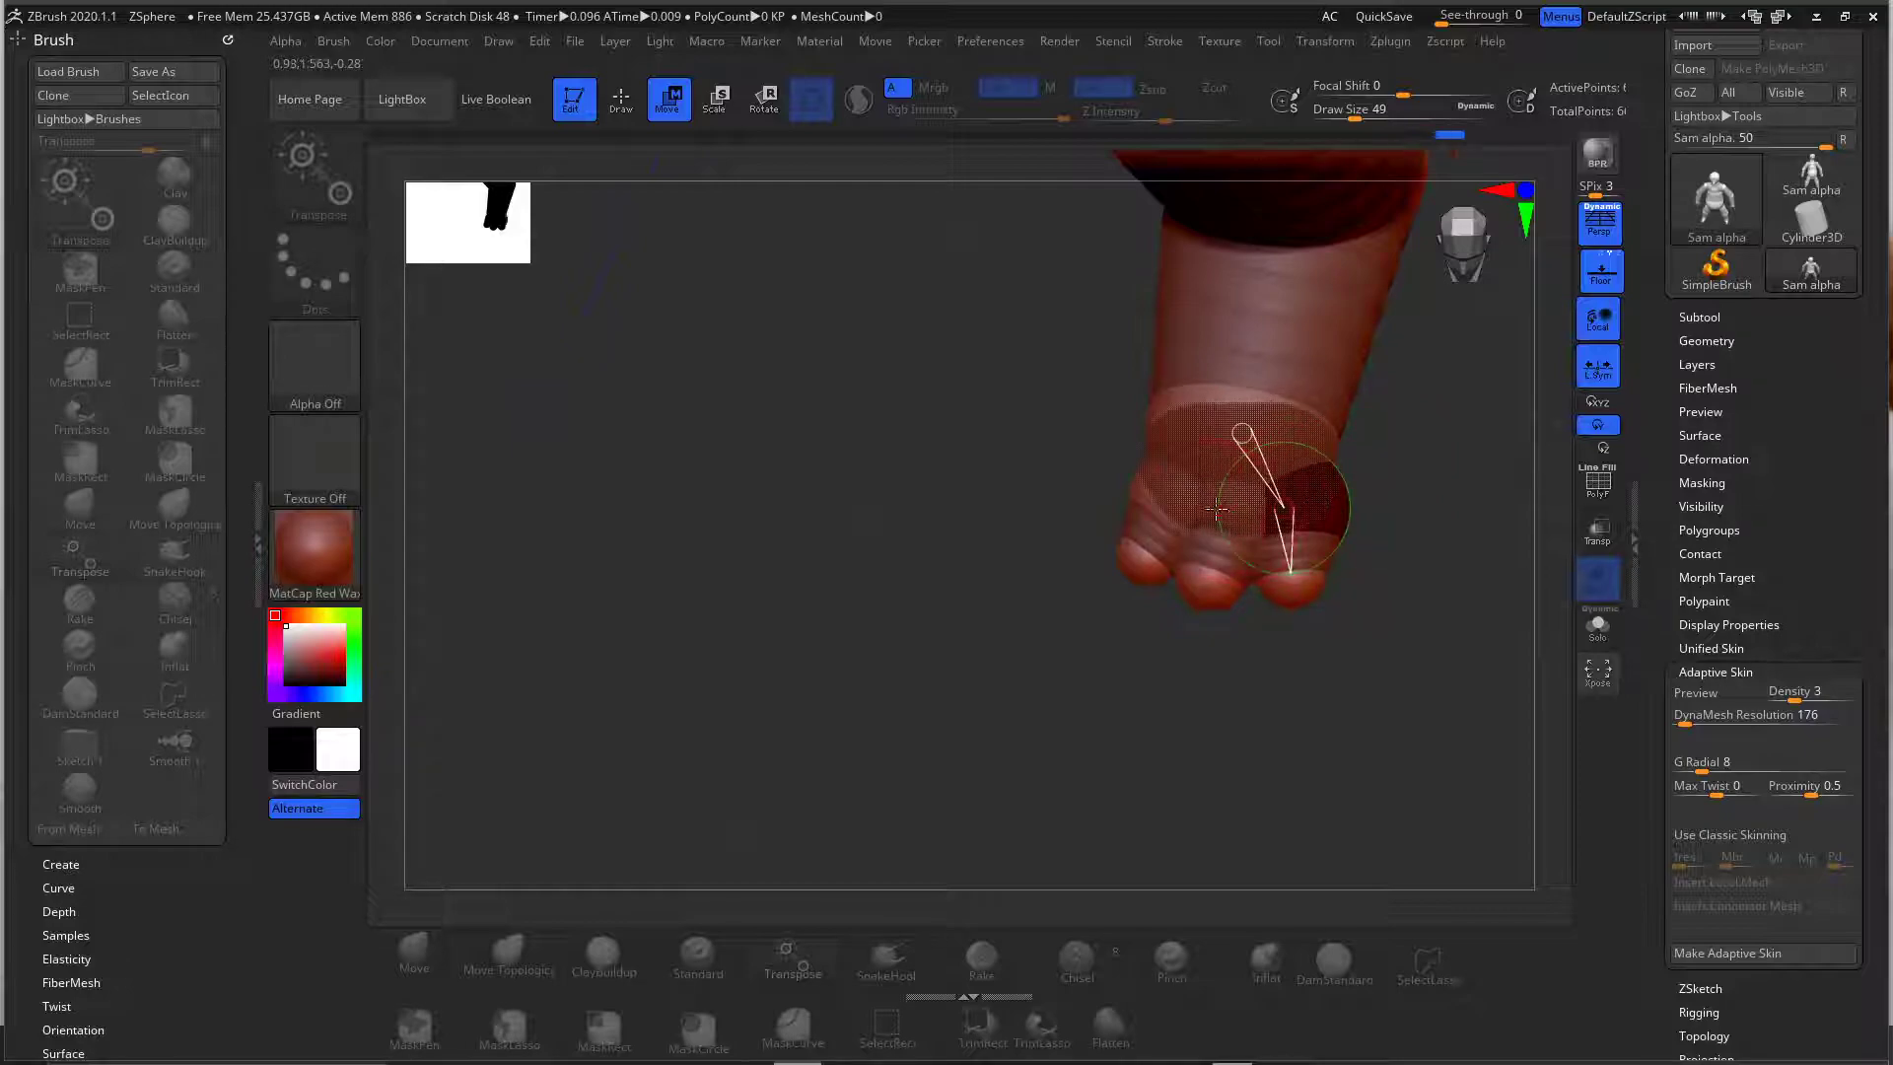
{"action": "mouse_move", "coordinate": [1173, 490]}
{"action": "left_mouse_down"}
{"action": "mouse_move", "coordinate": [1141, 485]}
{"action": "mouse_move", "coordinate": [1206, 507]}
{"action": "left_mouse_up"}
{"action": "mouse_move", "coordinate": [1156, 678]}
{"action": "left_mouse_down"}
{"action": "mouse_move", "coordinate": [1251, 541]}
{"action": "mouse_move", "coordinate": [1301, 554]}
{"action": "left_mouse_up"}
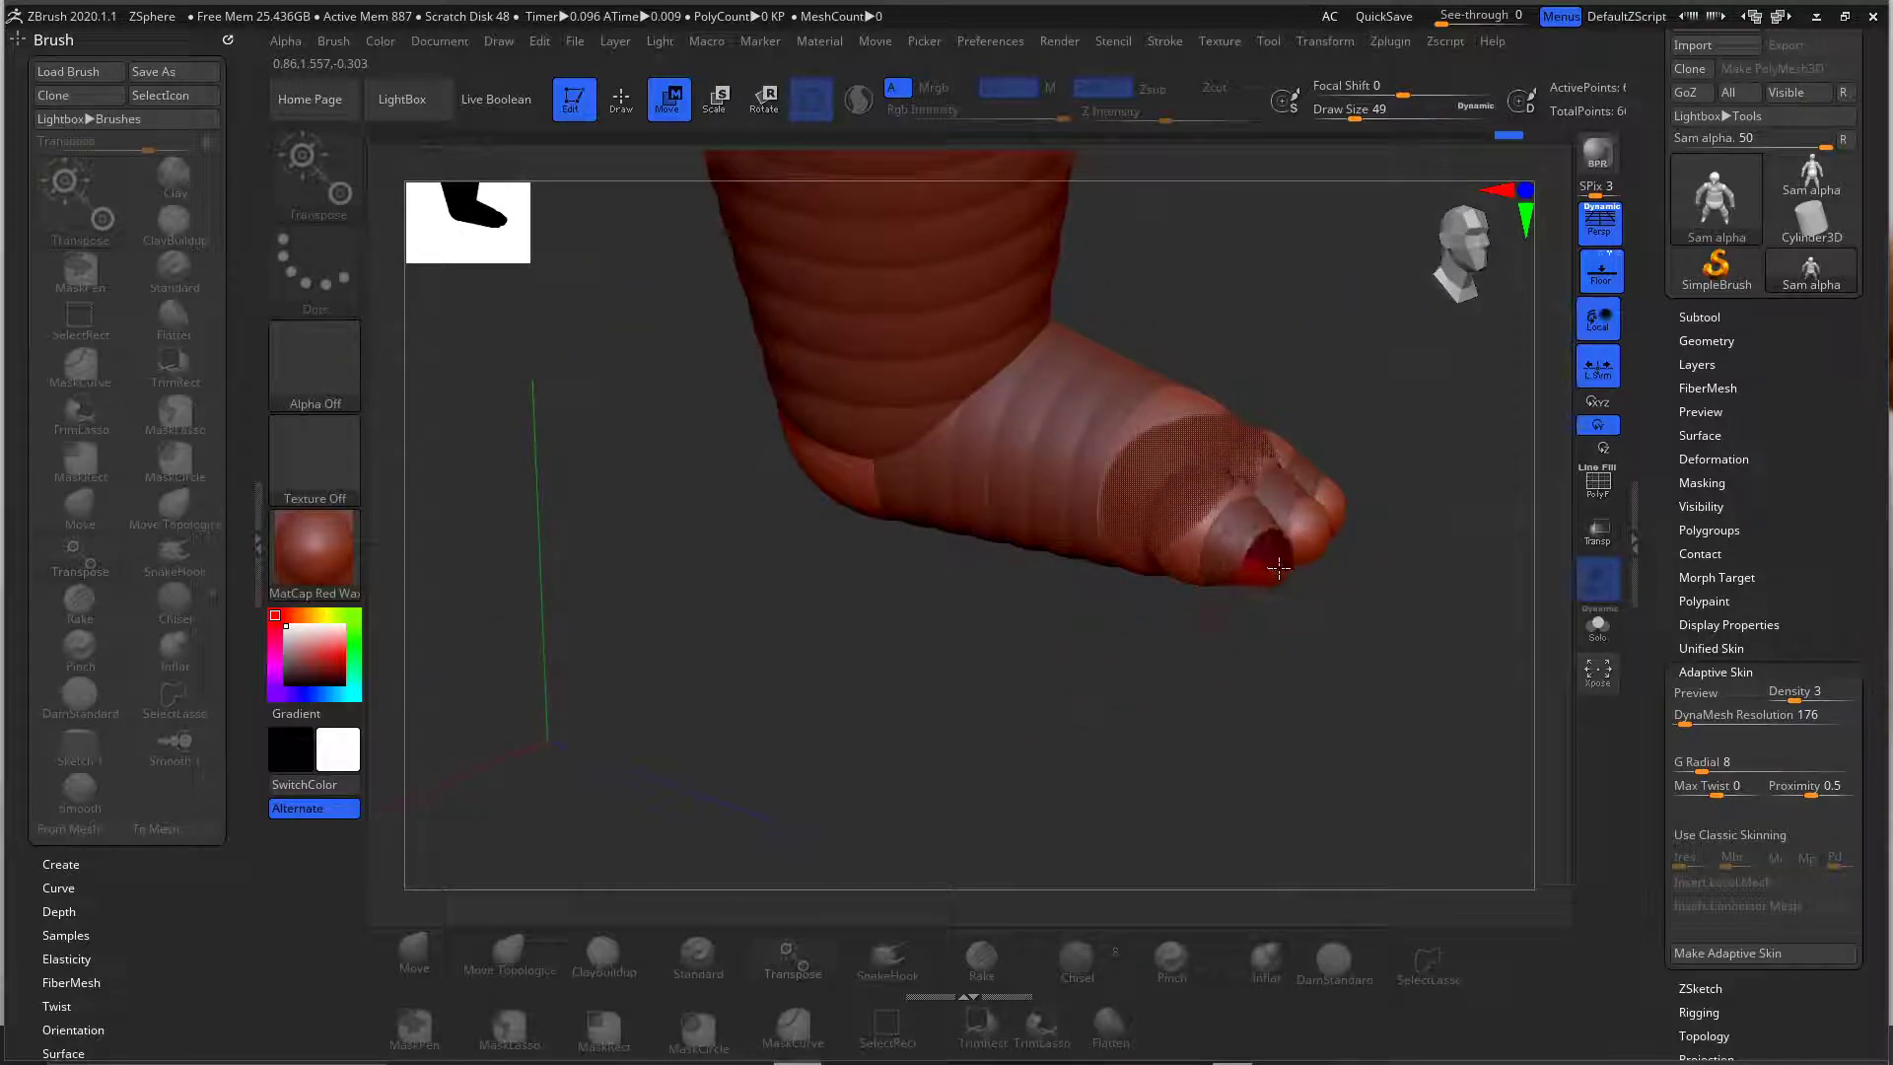
{"action": "left_click_drag", "start_coordinate": [1281, 570], "coordinate": [1346, 499]}
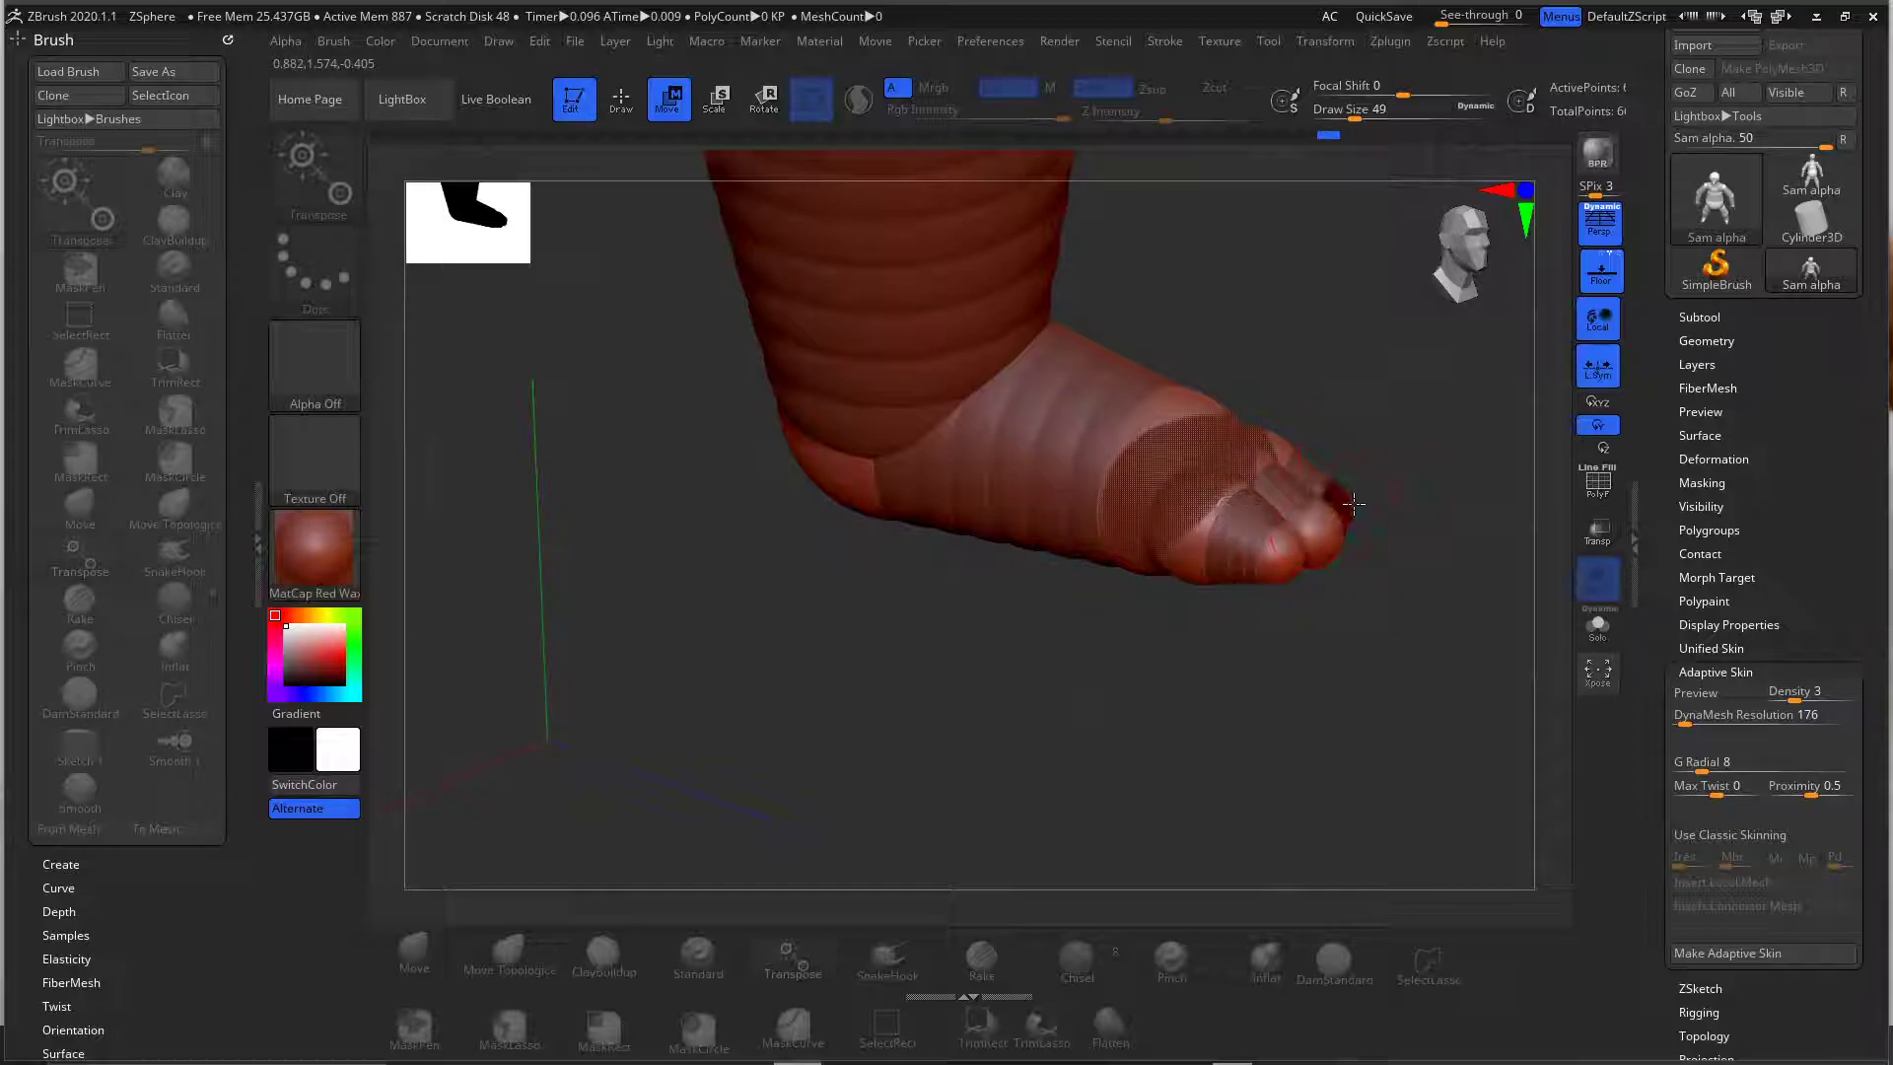
{"action": "left_click", "coordinate": [1364, 502]}
- Reposition the inner toe's middle sphere where the toe meets the foot
{"action": "right_click_drag", "start_coordinate": [1360, 588], "coordinate": [1303, 597]}
{"action": "mouse_move", "coordinate": [1158, 503]}
{"action": "right_mouse_down"}
{"action": "mouse_move", "coordinate": [1242, 493]}
{"action": "mouse_move", "coordinate": [1225, 519]}
{"action": "mouse_move", "coordinate": [1238, 574]}
{"action": "mouse_move", "coordinate": [1288, 568]}
{"action": "mouse_move", "coordinate": [1154, 570]}
{"action": "right_mouse_up"}
{"action": "left_click", "coordinate": [1225, 520]}
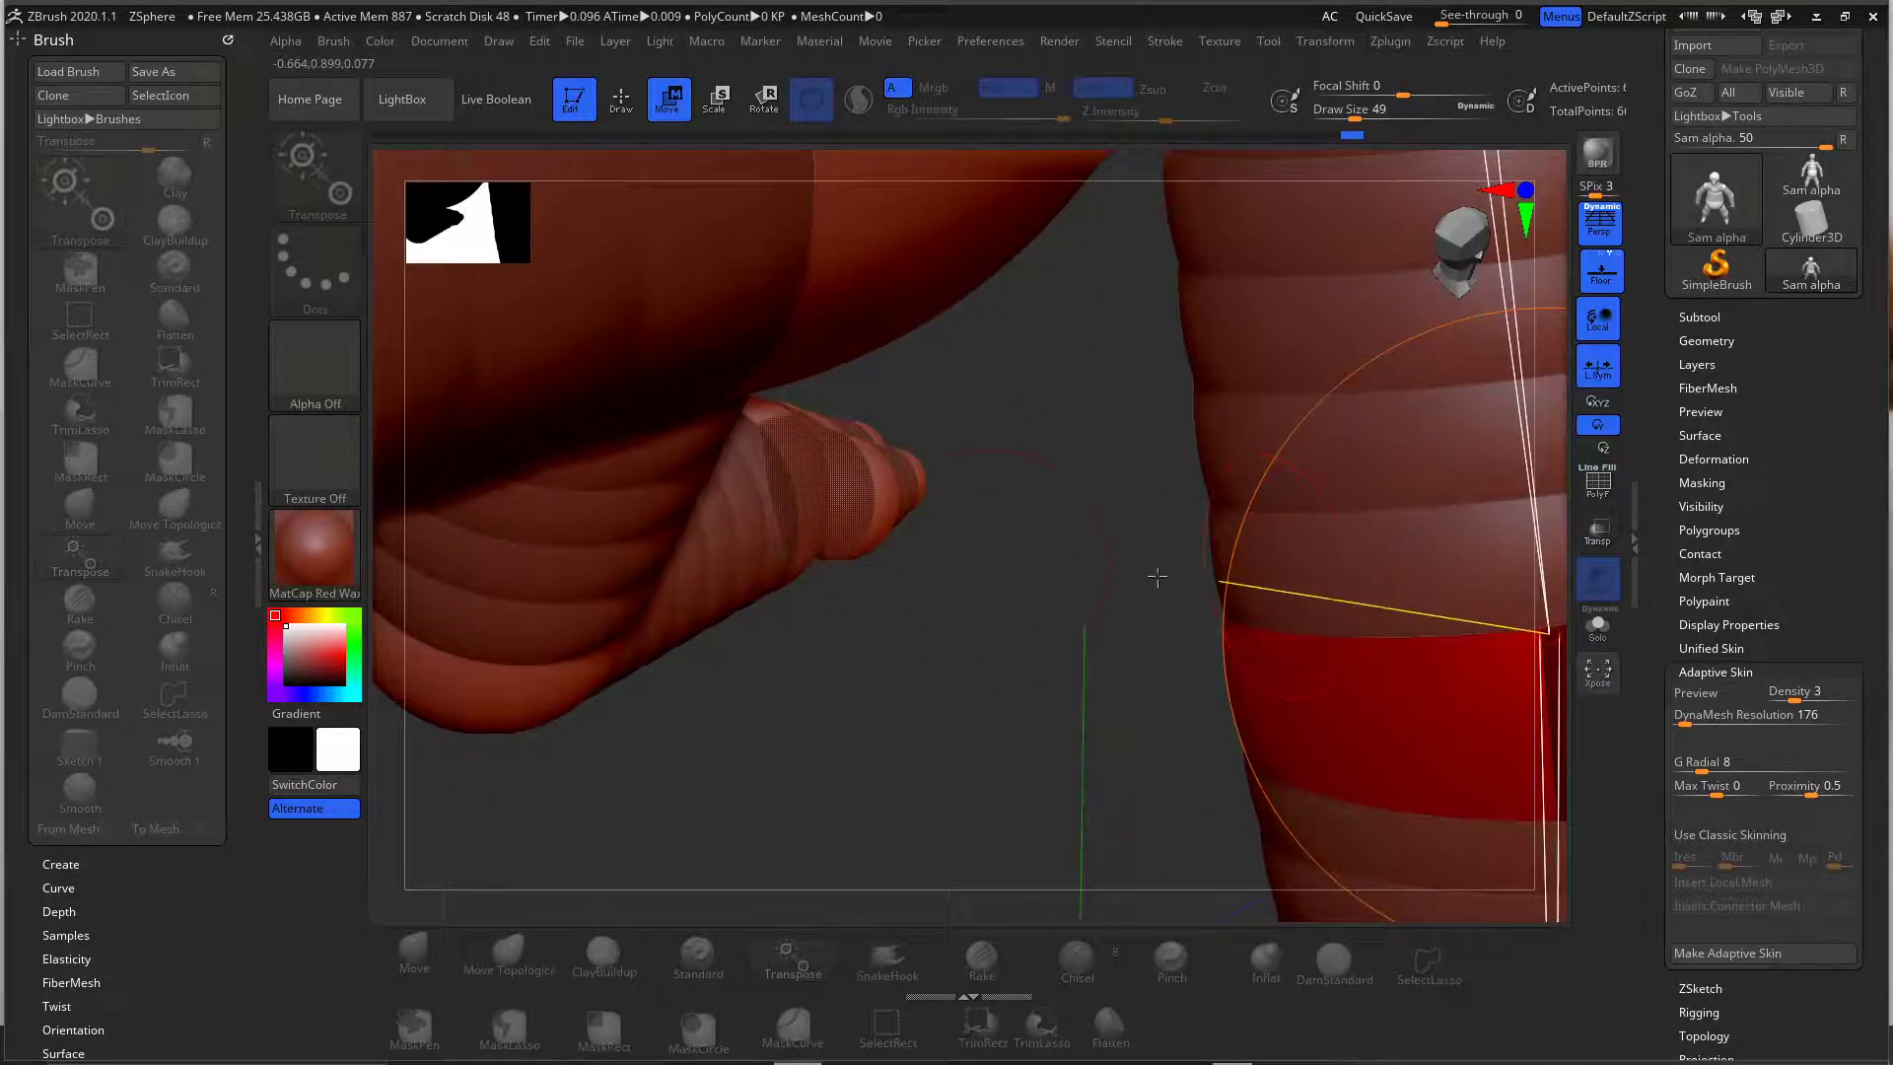
{"action": "left_click", "coordinate": [867, 529]}
{"action": "left_click", "coordinate": [867, 529]}
{"action": "right_click_drag", "start_coordinate": [867, 529], "coordinate": [815, 498]}
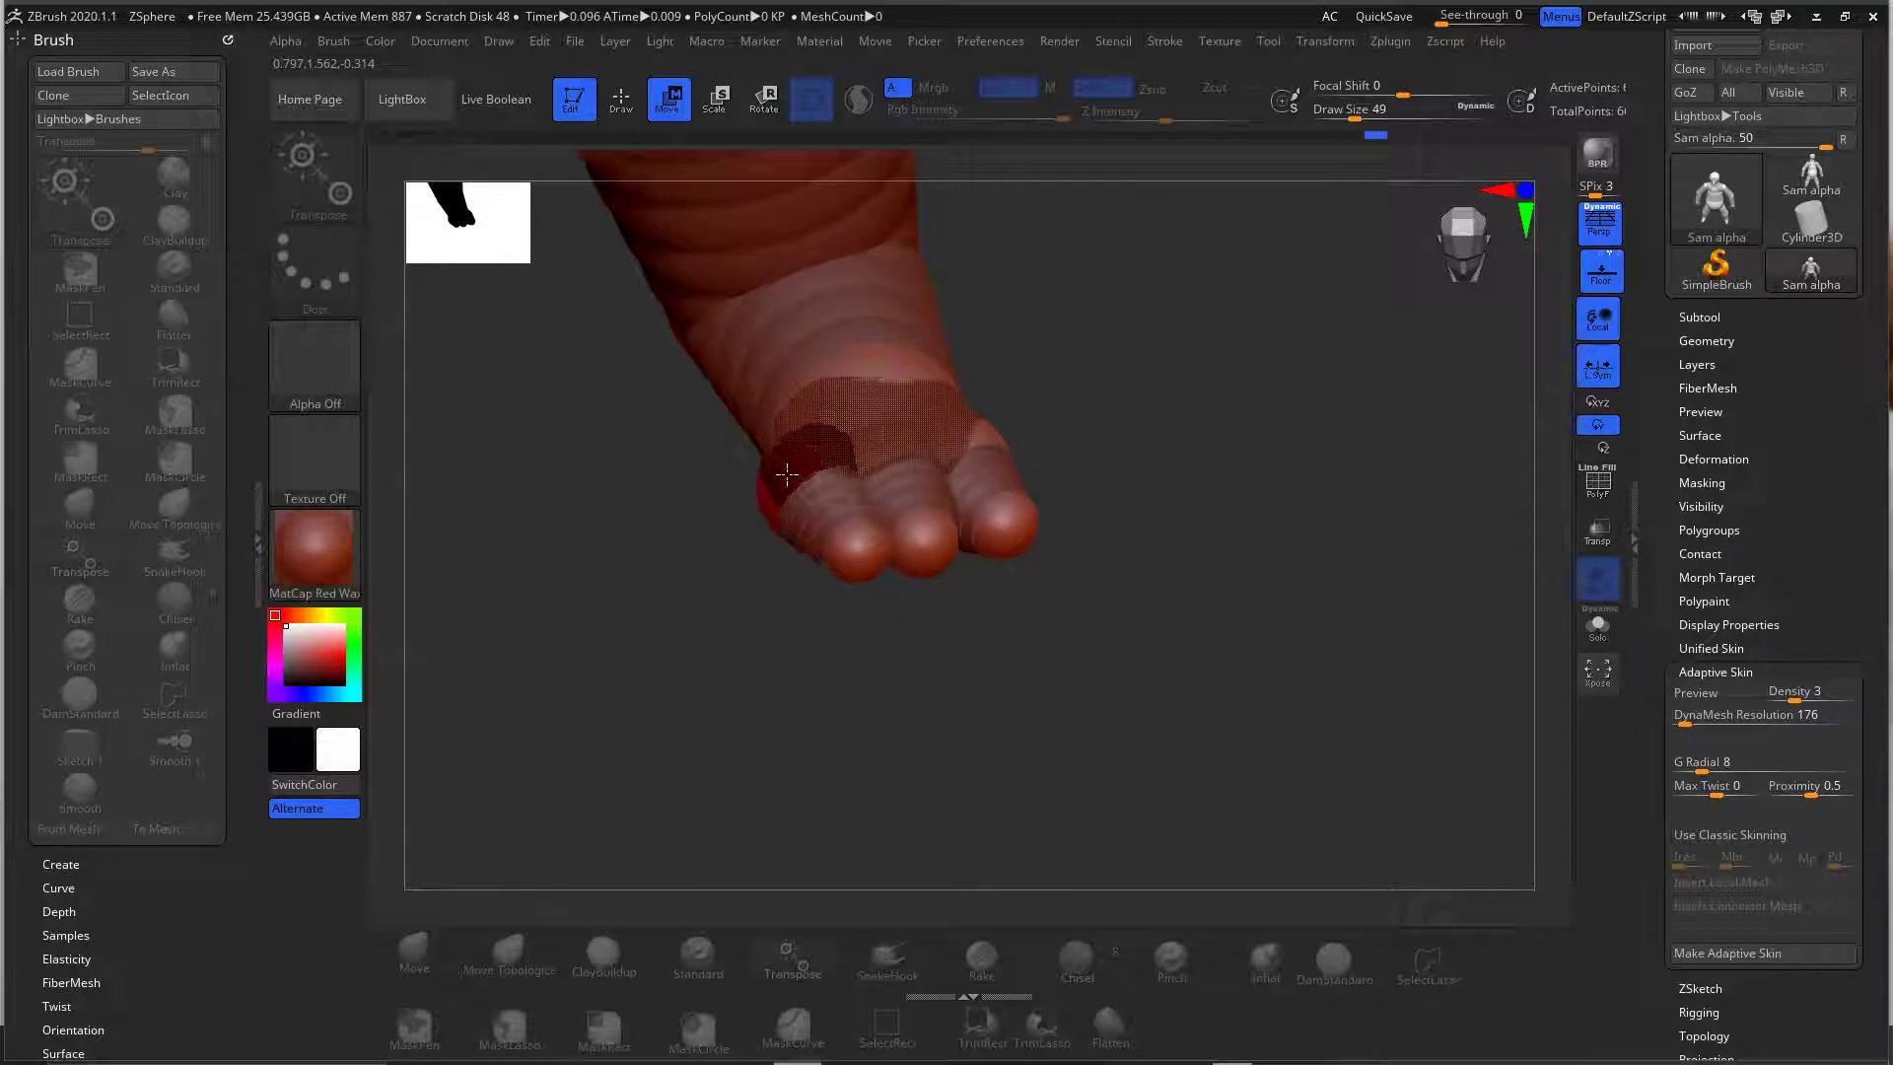
{"action": "left_click_drag", "start_coordinate": [870, 438], "coordinate": [819, 551]}
- Adjust the outer toe's middle and tip spheres so the toe stands apart from its neighbour
{"action": "left_click_drag", "start_coordinate": [1159, 495], "coordinate": [1094, 528]}
{"action": "left_click_drag", "start_coordinate": [990, 603], "coordinate": [1002, 599]}
{"action": "left_click_drag", "start_coordinate": [1061, 522], "coordinate": [1065, 509]}
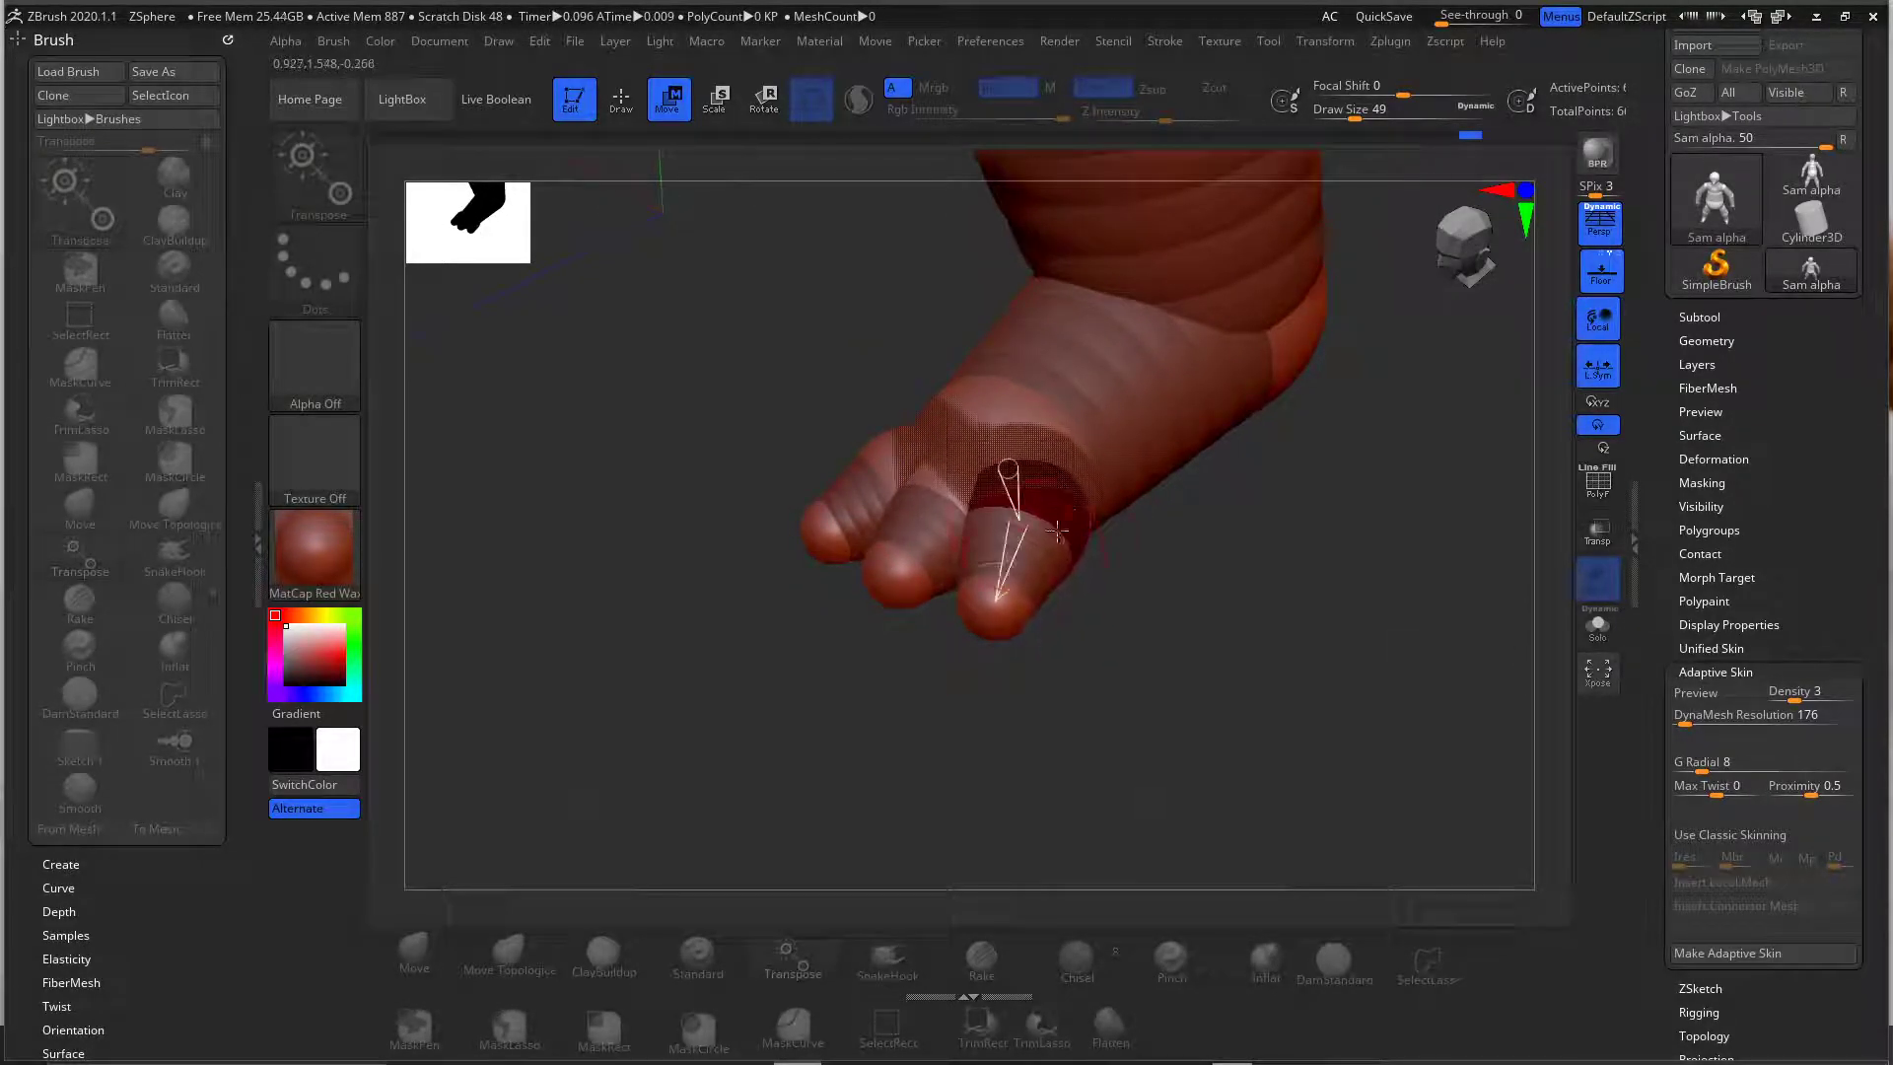
{"action": "left_click_drag", "start_coordinate": [1009, 601], "coordinate": [1018, 602]}
{"action": "left_click_drag", "start_coordinate": [1186, 628], "coordinate": [1230, 604]}
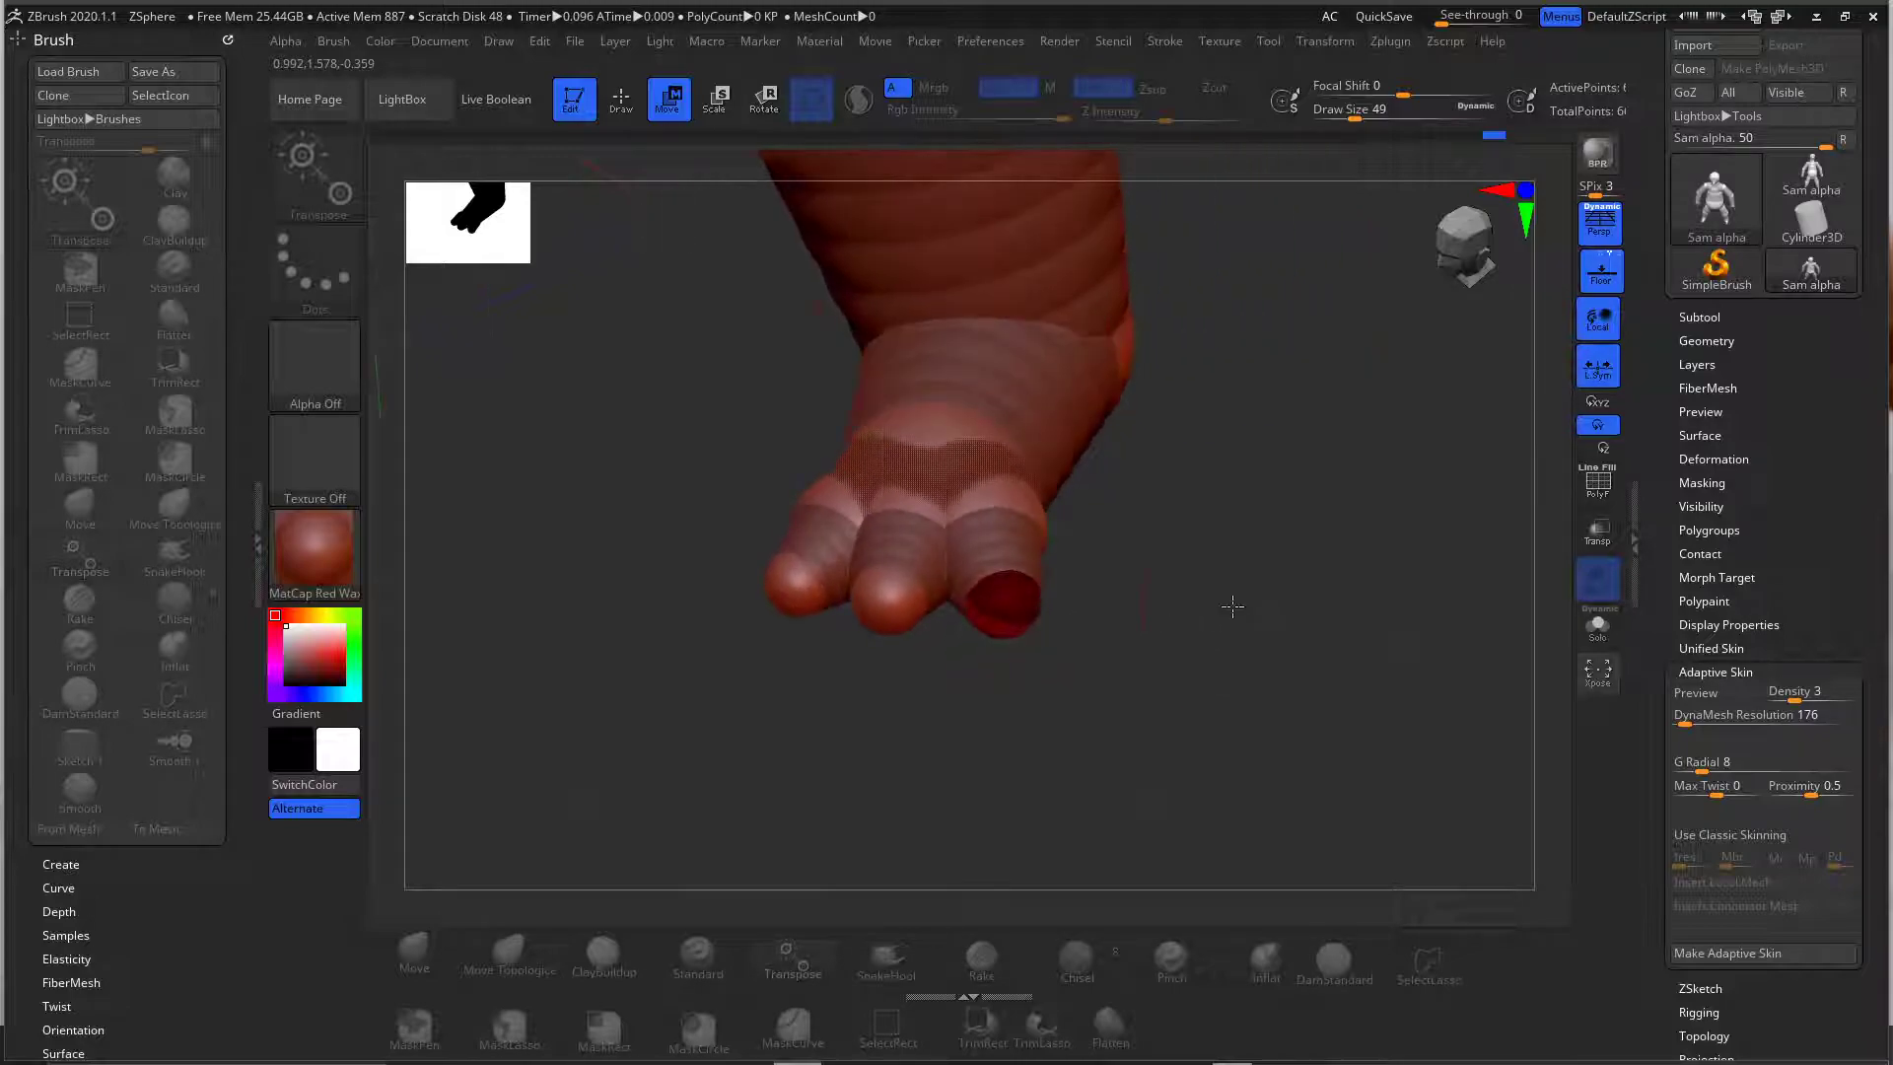
{"action": "left_click_drag", "start_coordinate": [1094, 613], "coordinate": [1153, 636]}
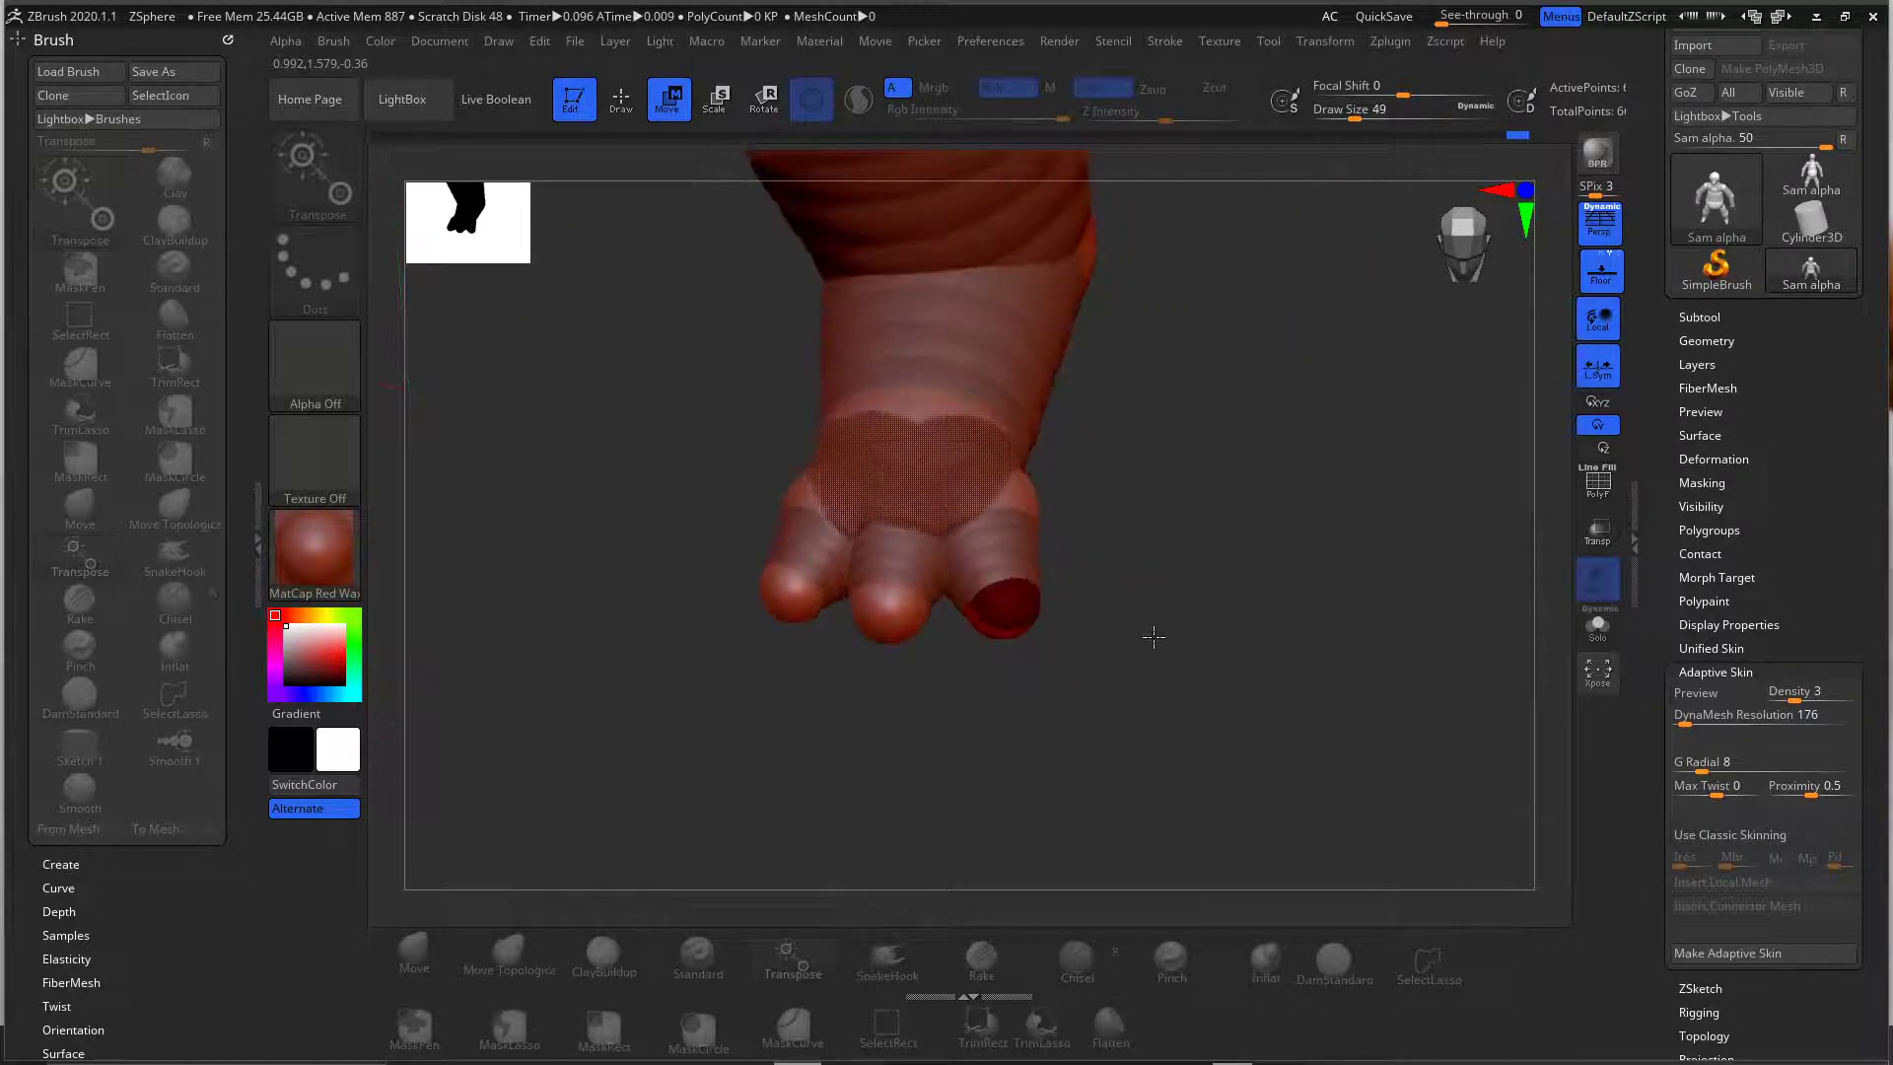
- Preview the whole figure's adaptive skin, inspect the feet up close and return to the ZSpheres
{"action": "key", "text": "f"}
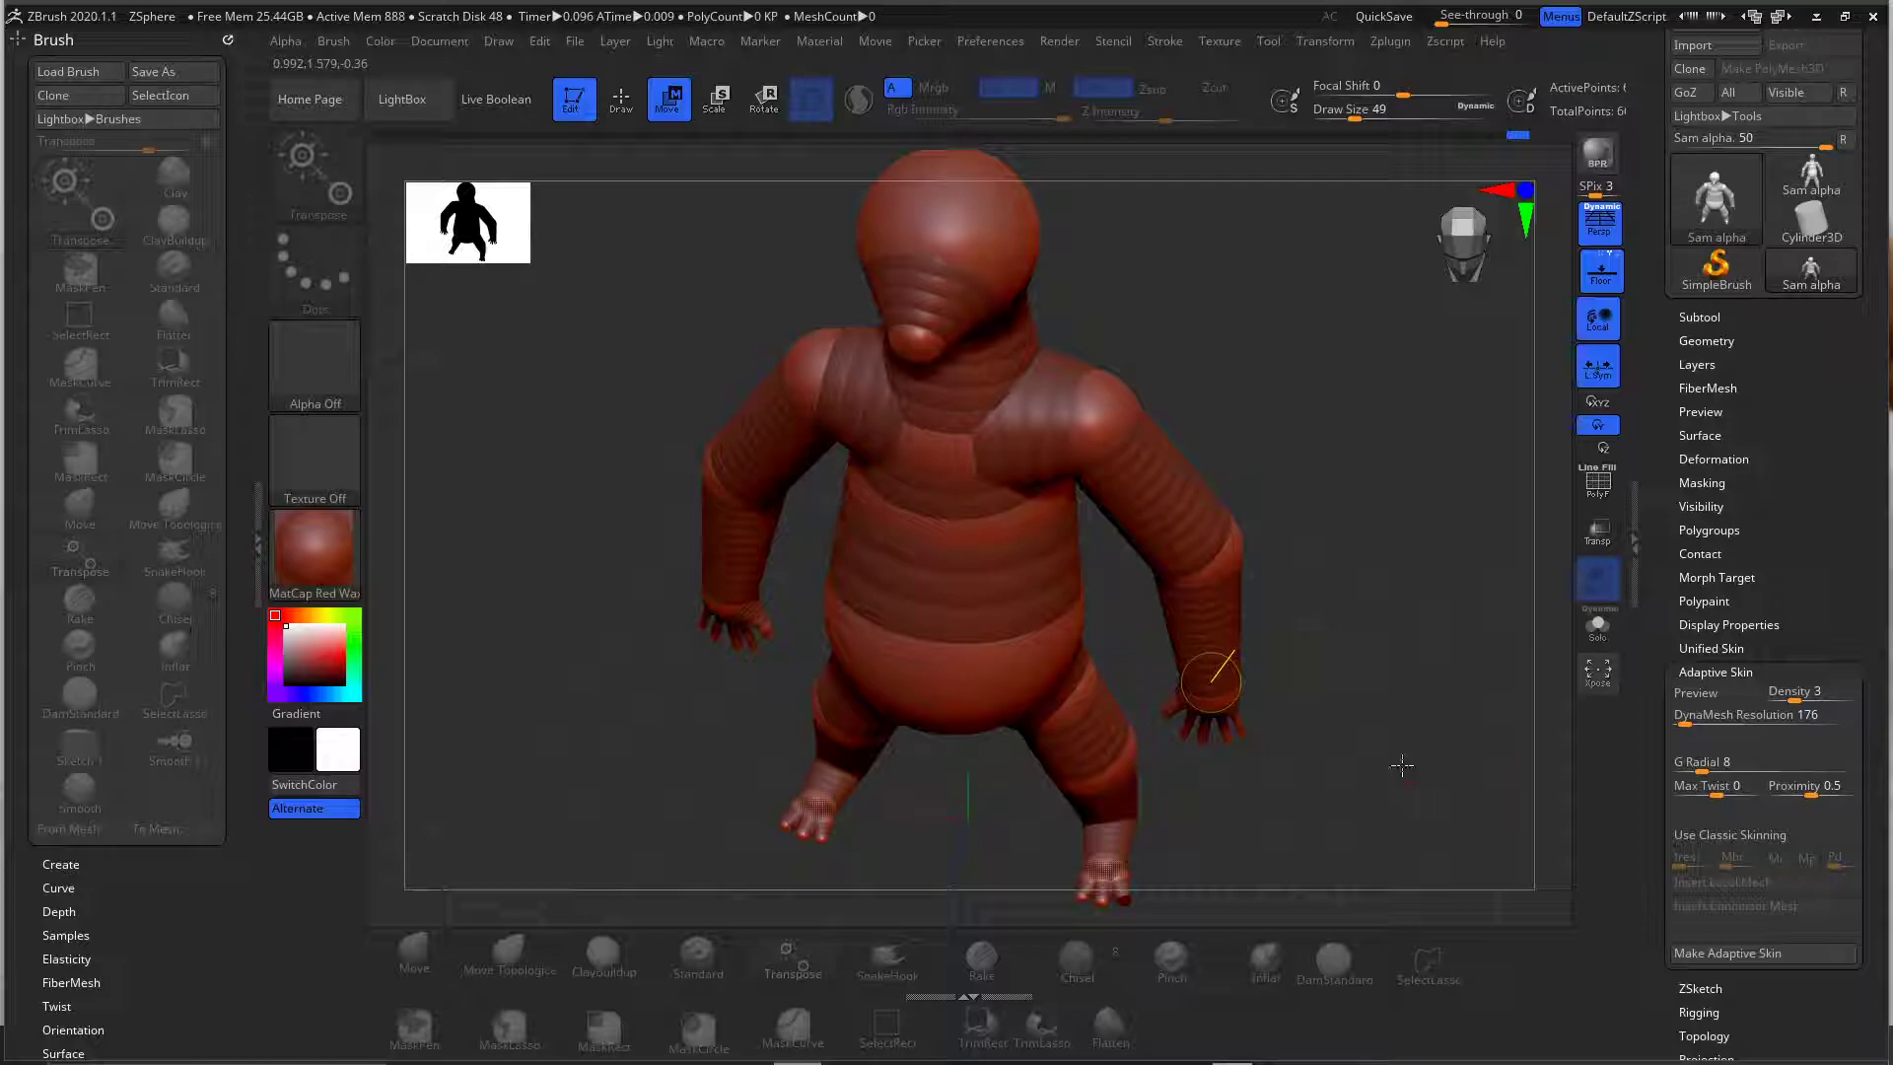
{"action": "left_click_drag", "start_coordinate": [1404, 764], "coordinate": [1390, 759]}
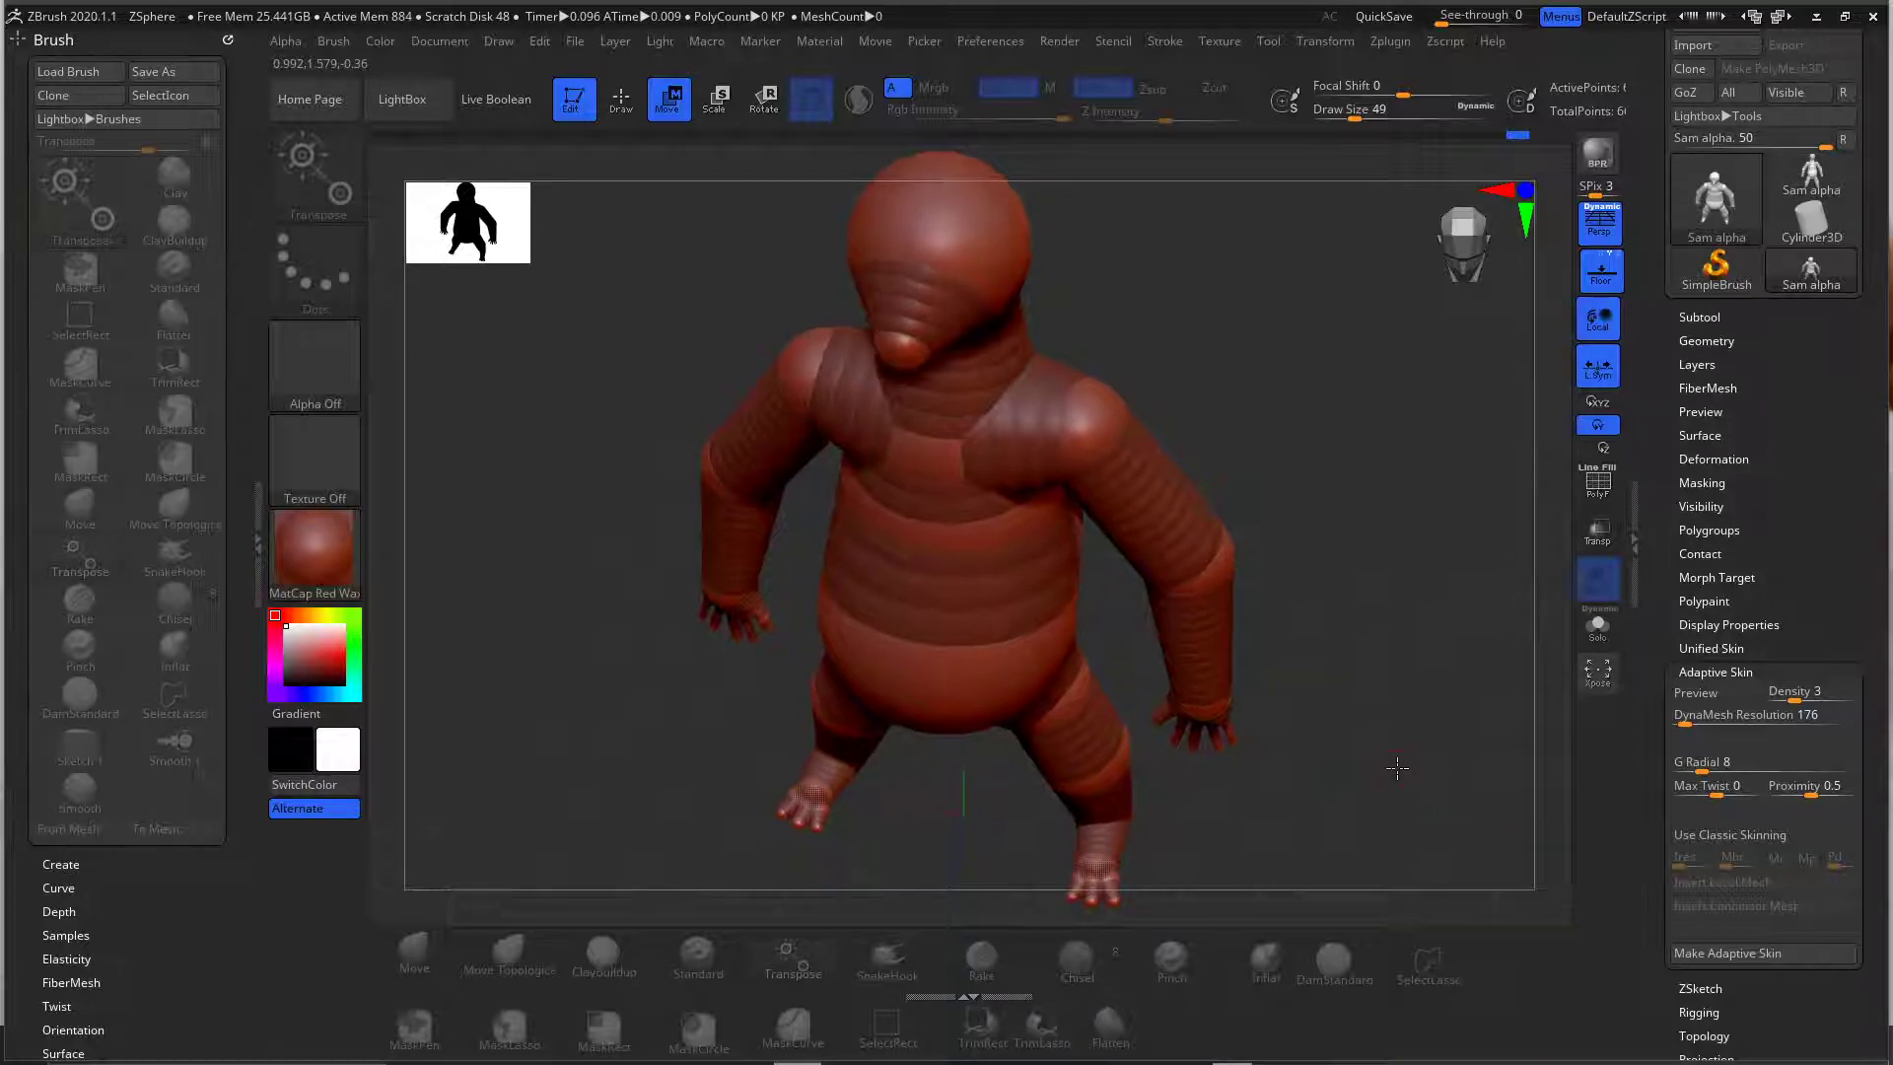
{"action": "left_click", "coordinate": [1707, 693]}
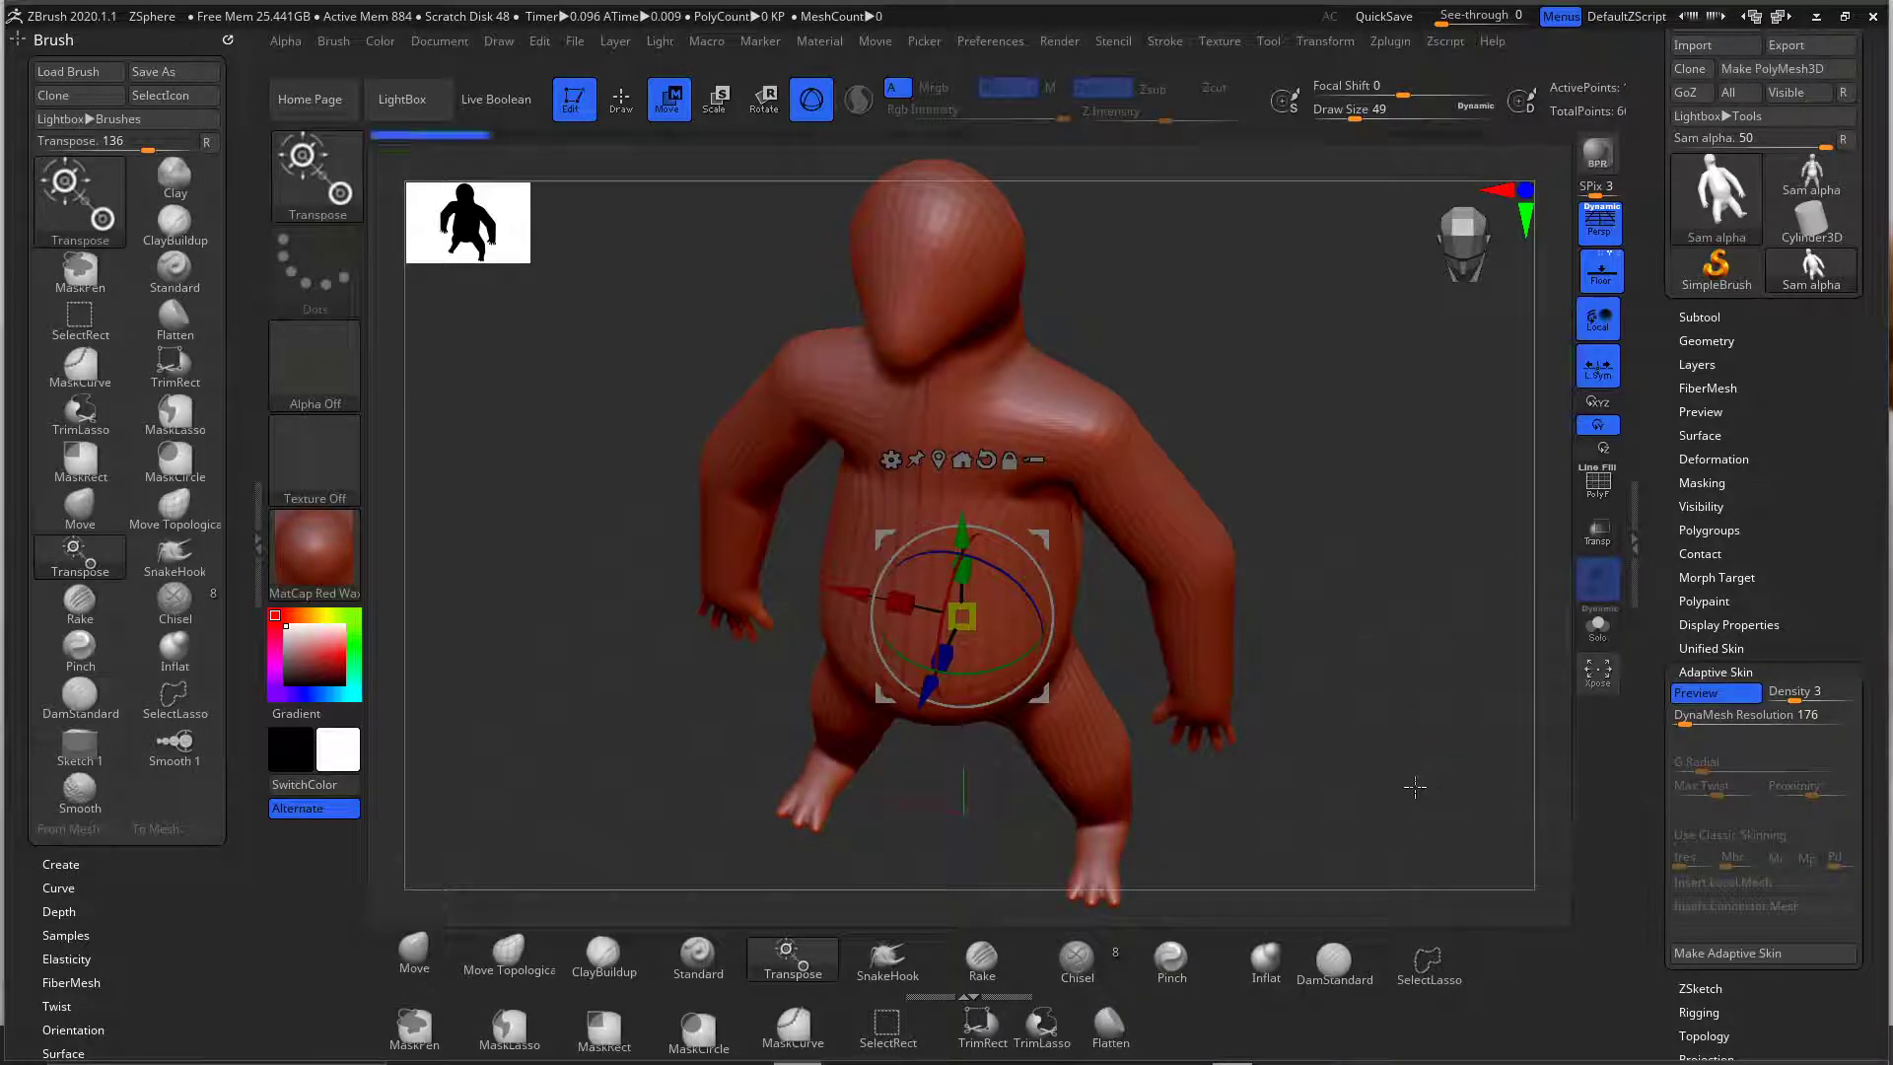
{"action": "left_click_drag", "start_coordinate": [1410, 824], "coordinate": [1281, 764]}
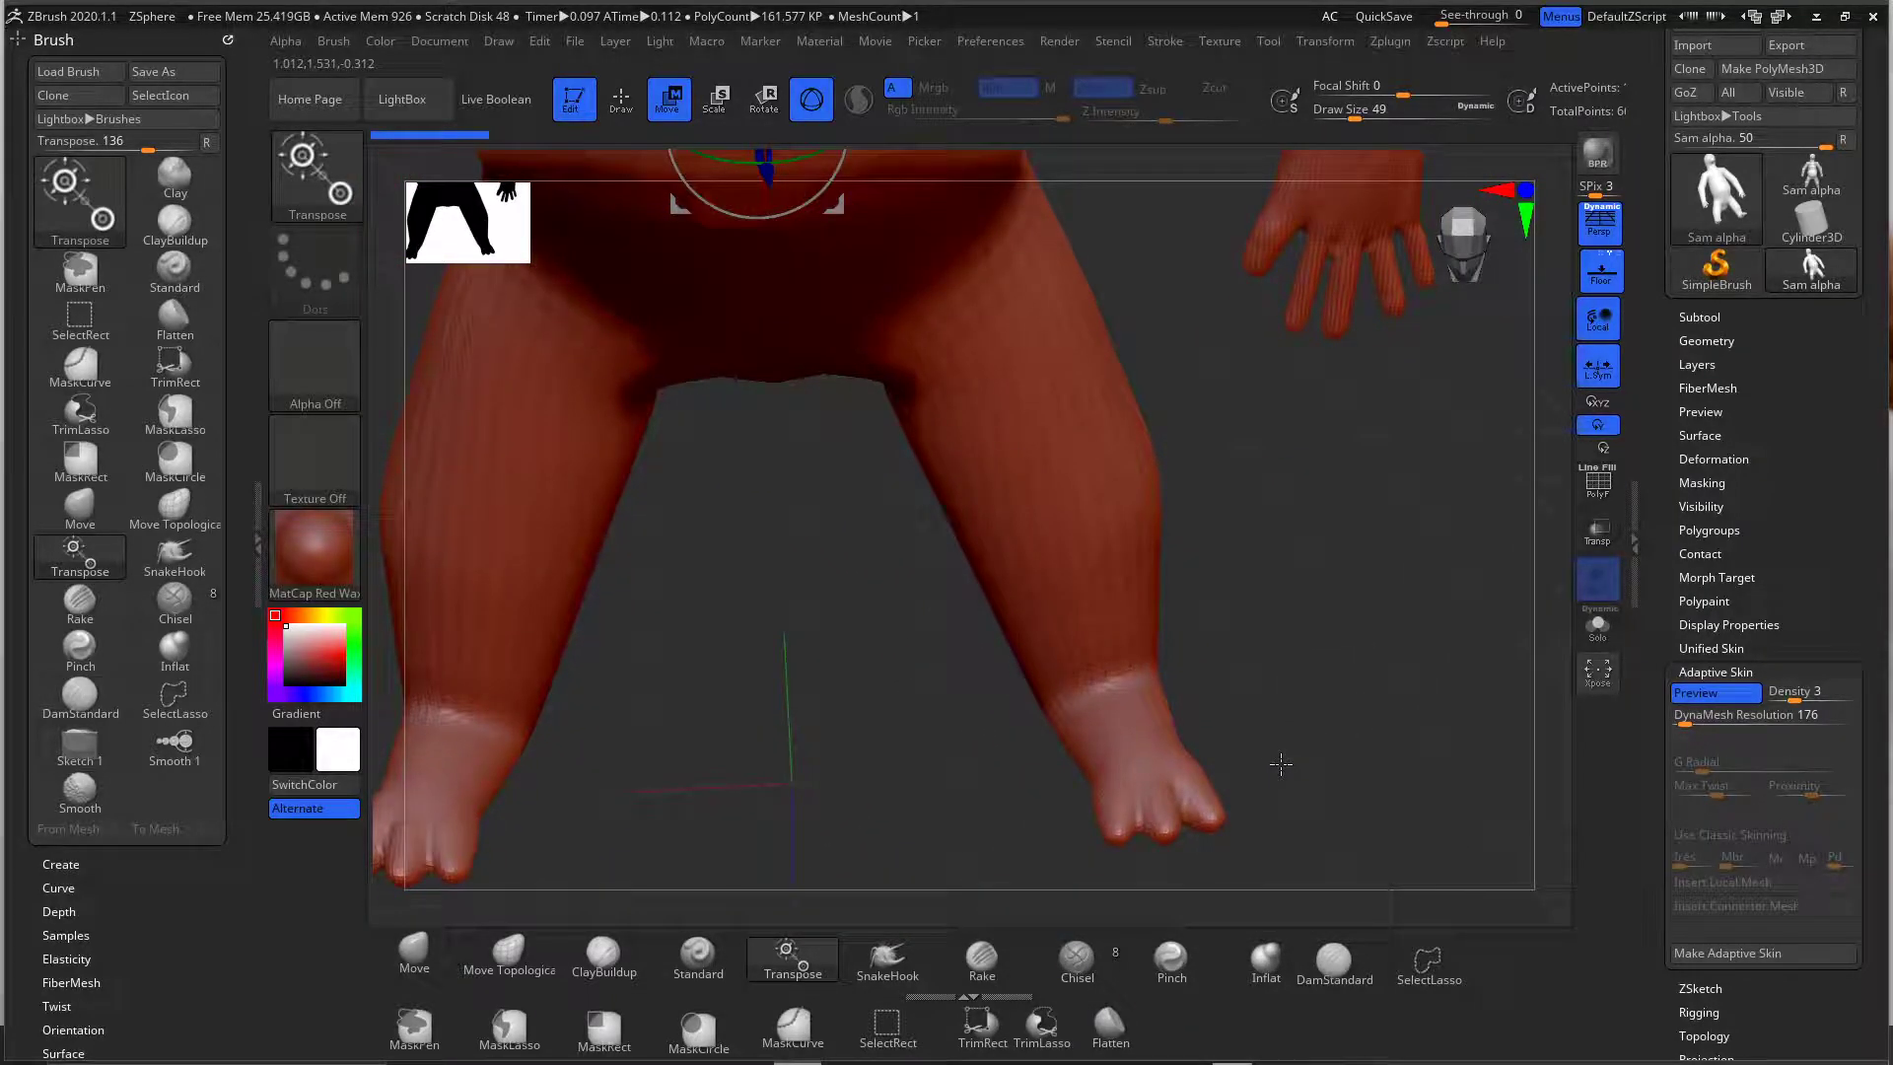
{"action": "key", "text": "a"}
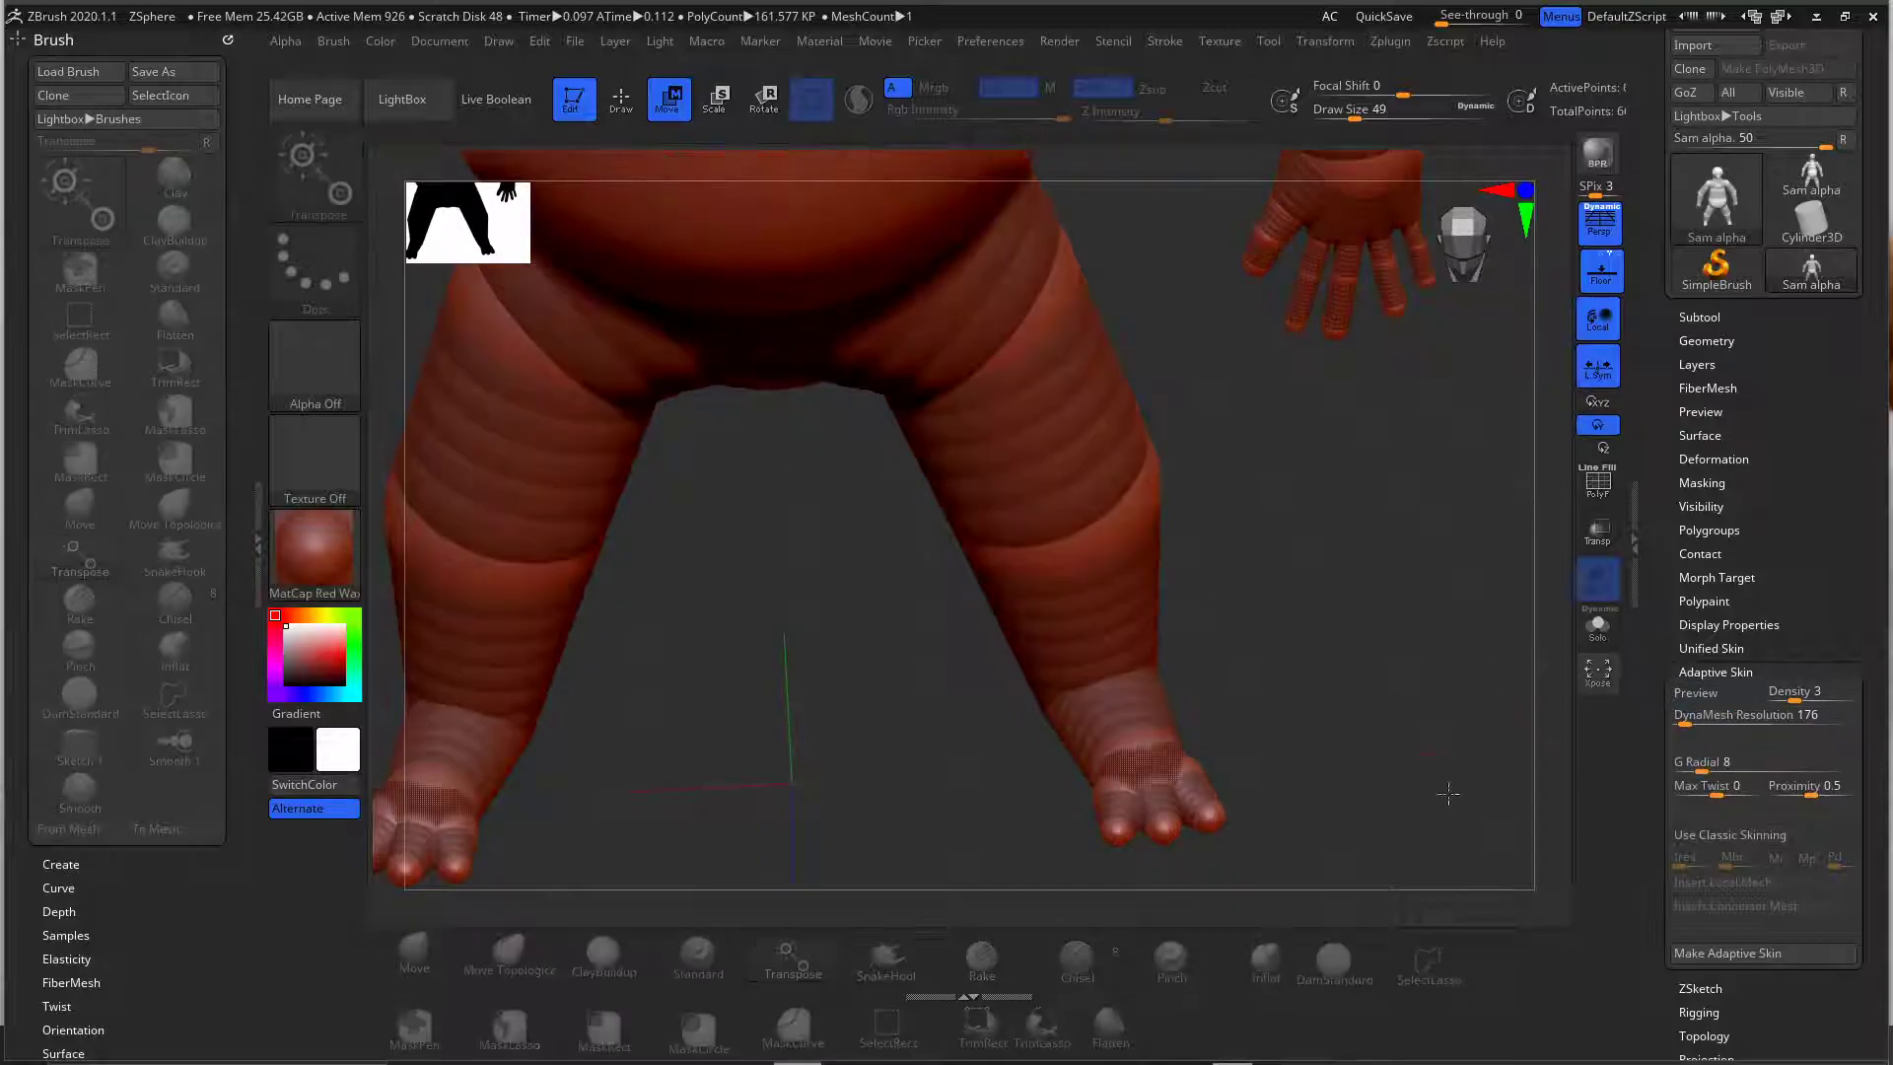
- Adjust the outer toe's tip sphere and compare the toes with the adaptive skin preview
{"action": "left_click_drag", "start_coordinate": [1334, 811], "coordinate": [1336, 817]}
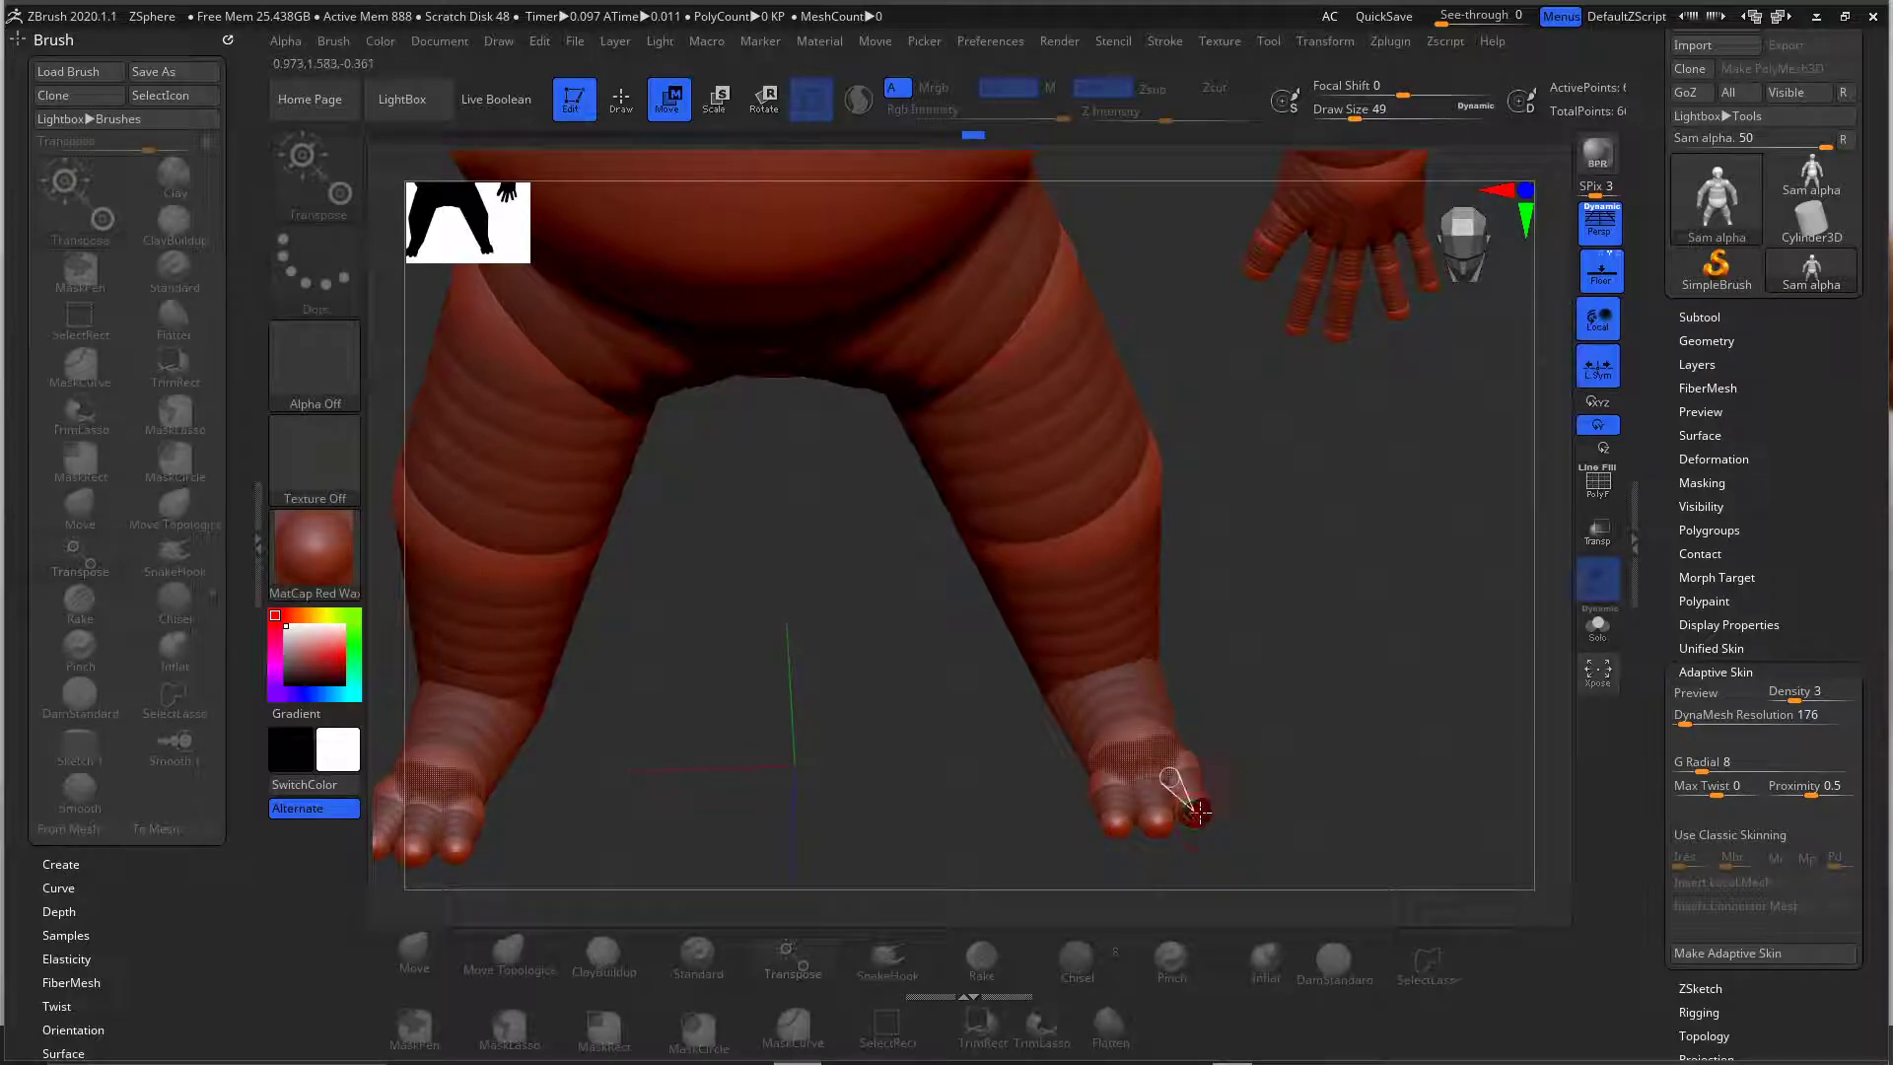
{"action": "key", "text": "a"}
{"action": "mouse_move", "coordinate": [1475, 690]}
{"action": "left_mouse_down"}
{"action": "mouse_move", "coordinate": [1457, 732]}
{"action": "mouse_move", "coordinate": [1375, 757]}
{"action": "left_mouse_up"}
{"action": "key", "text": "a"}
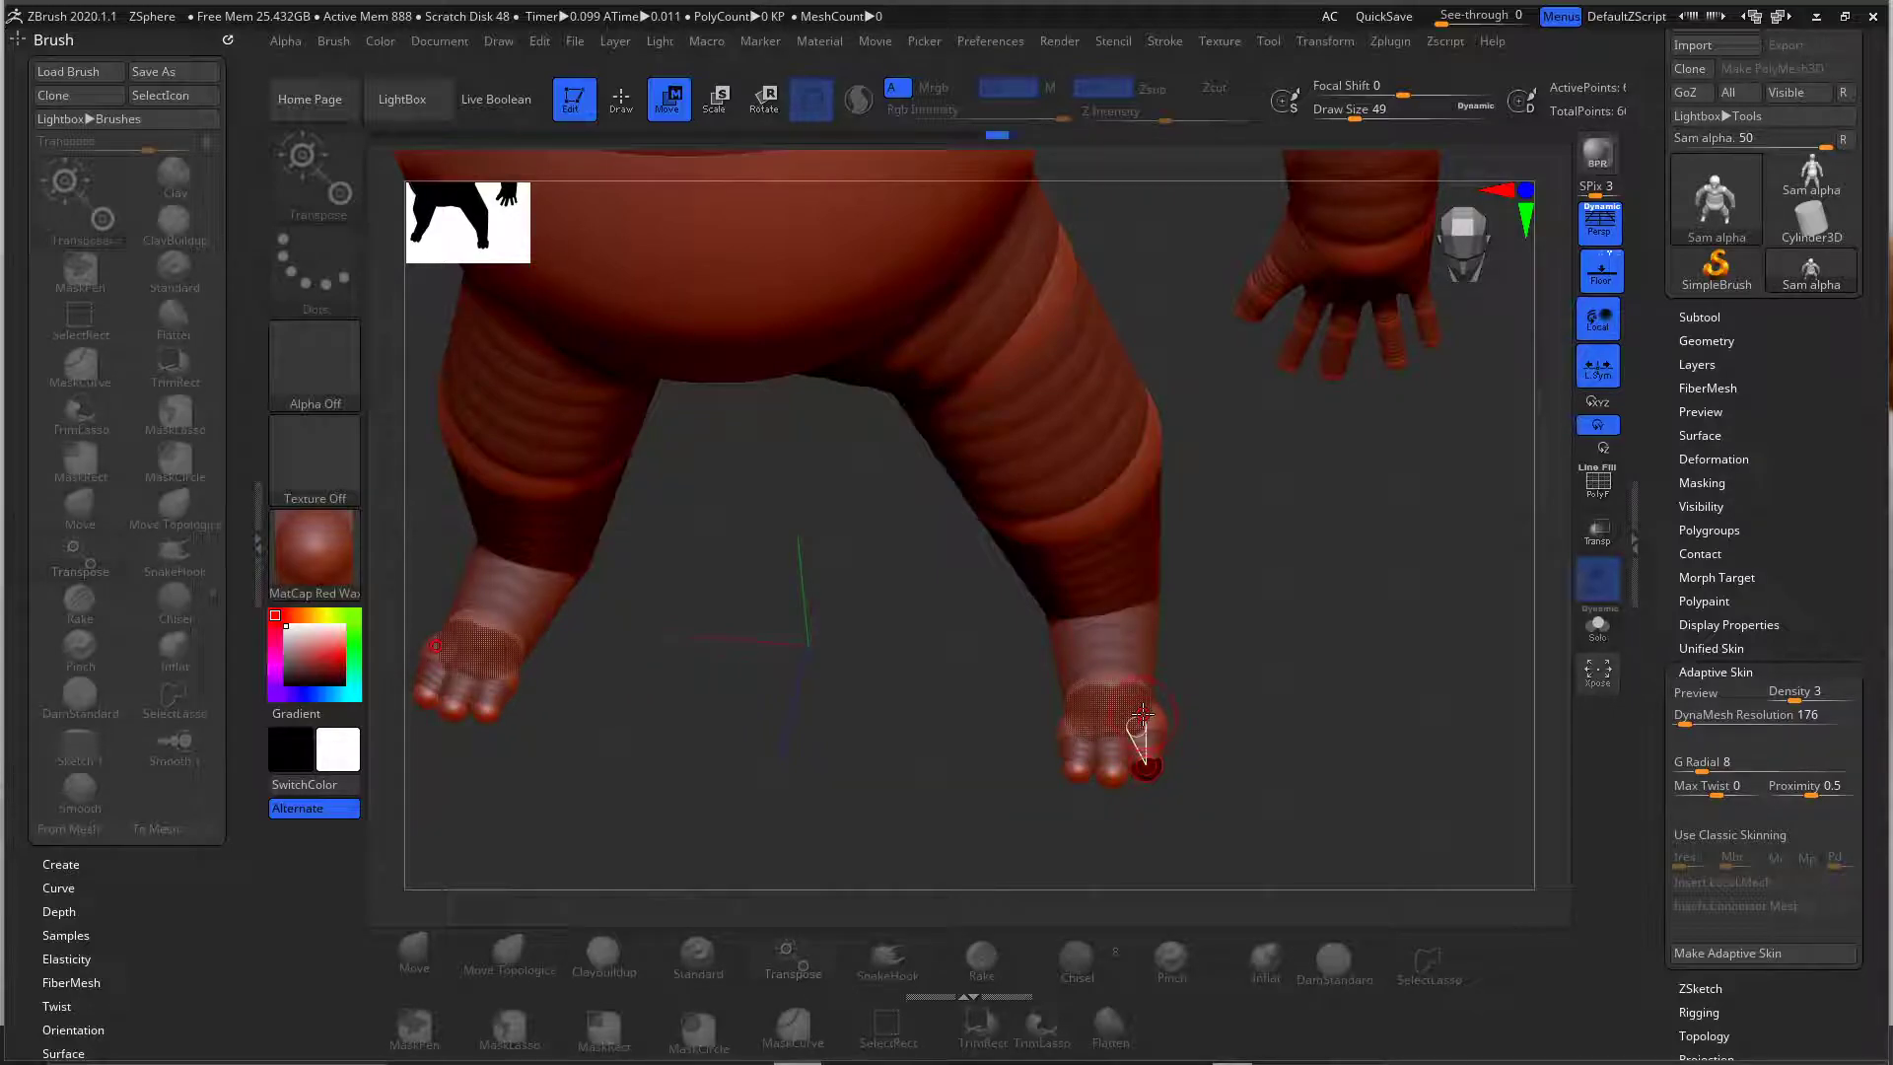
- Scale the middle spheres of the toes, check the skinned feet in the preview and switch back to ZSpheres
{"action": "key", "text": "e"}
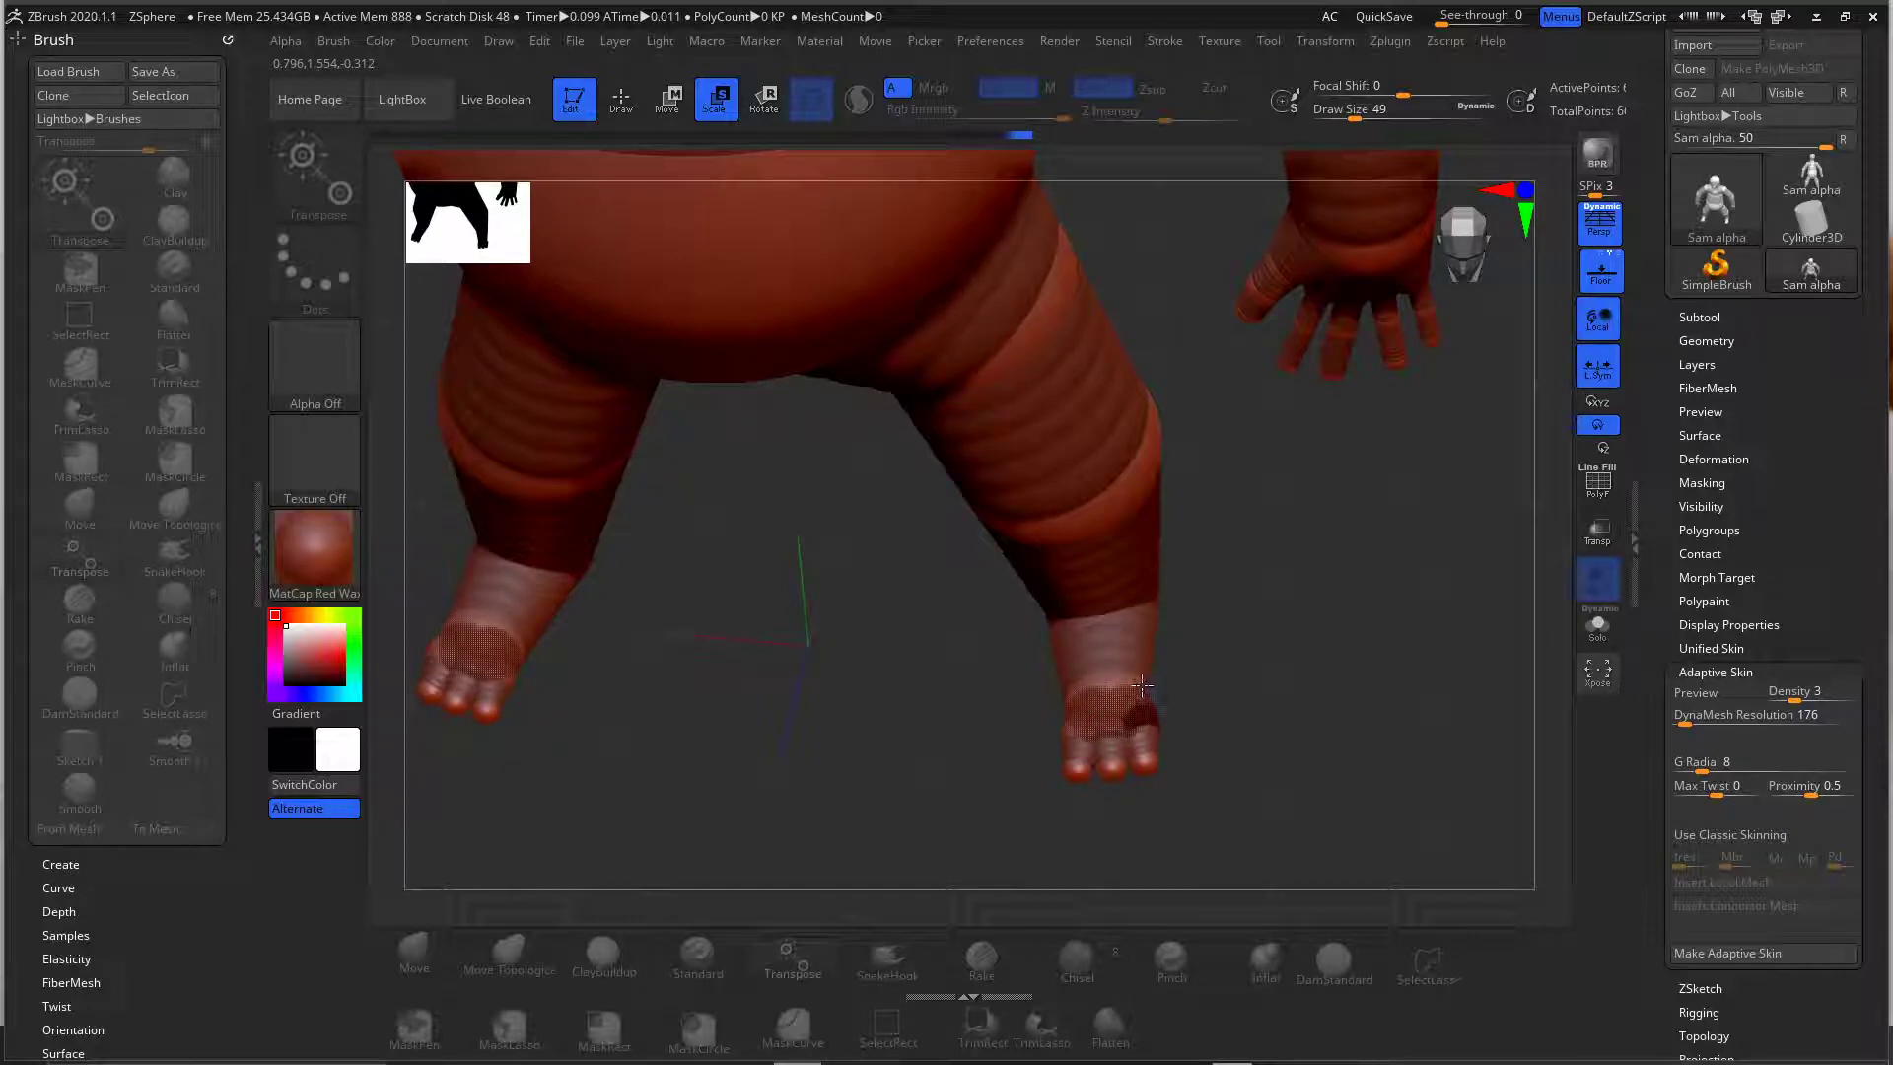
{"action": "left_click_drag", "start_coordinate": [1331, 718], "coordinate": [1311, 670]}
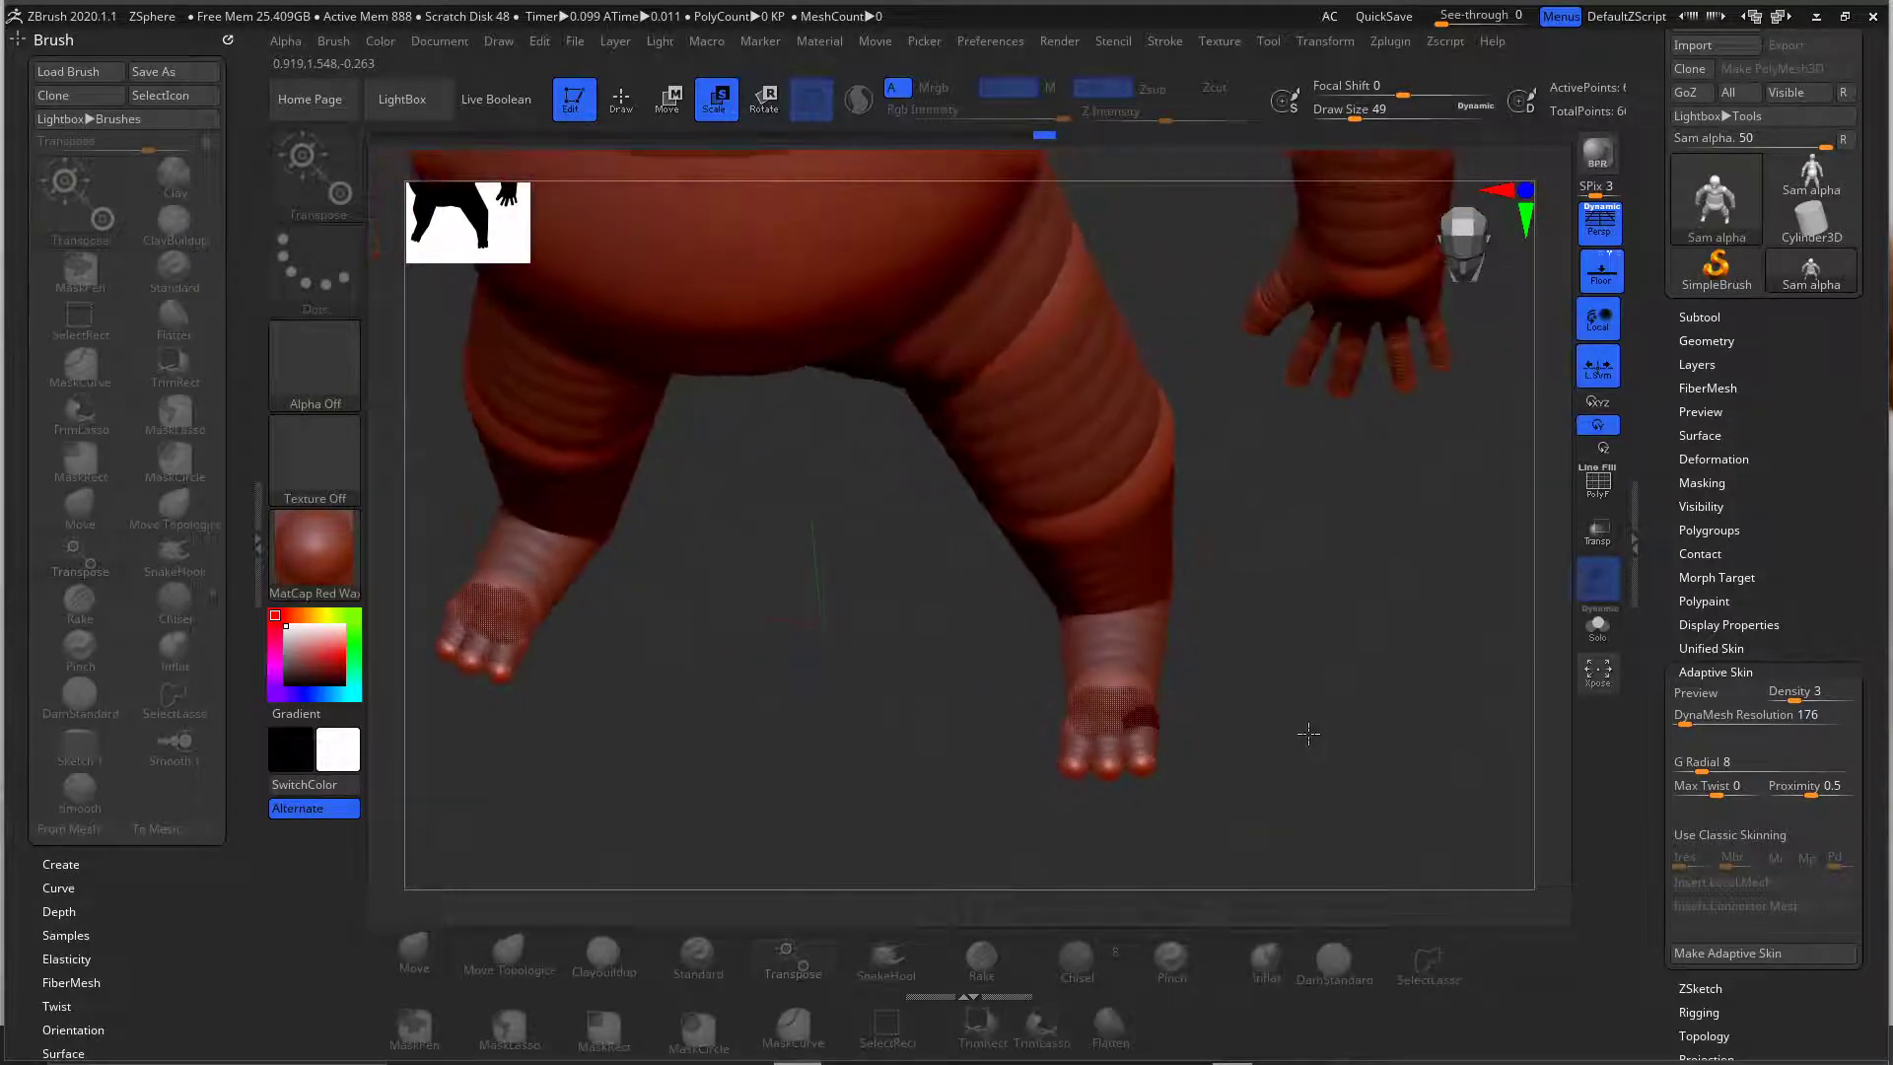
{"action": "left_click", "coordinate": [1718, 690]}
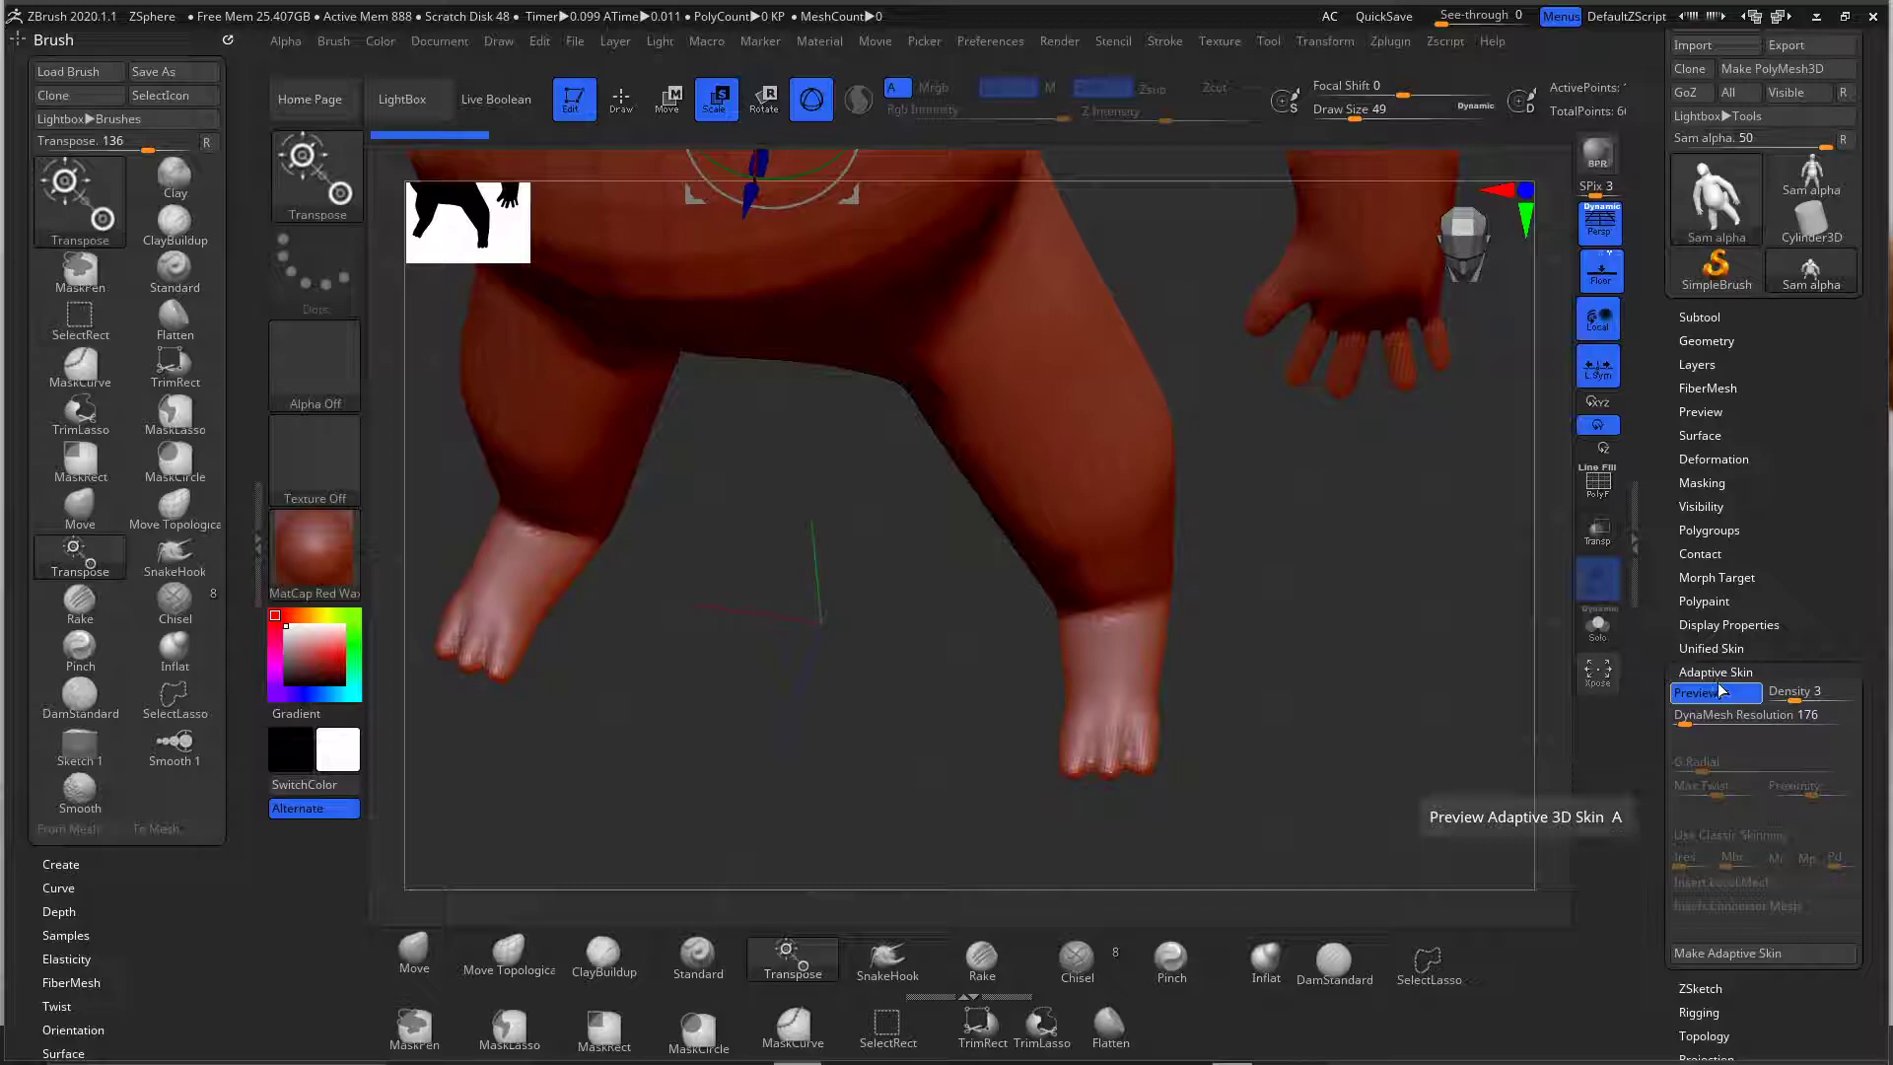
{"action": "left_click", "coordinate": [1688, 696]}
- Move the middle spheres of the toes apart and pull the middle toe forward beyond its neighbours
{"action": "left_click_drag", "start_coordinate": [1341, 735], "coordinate": [803, 710]}
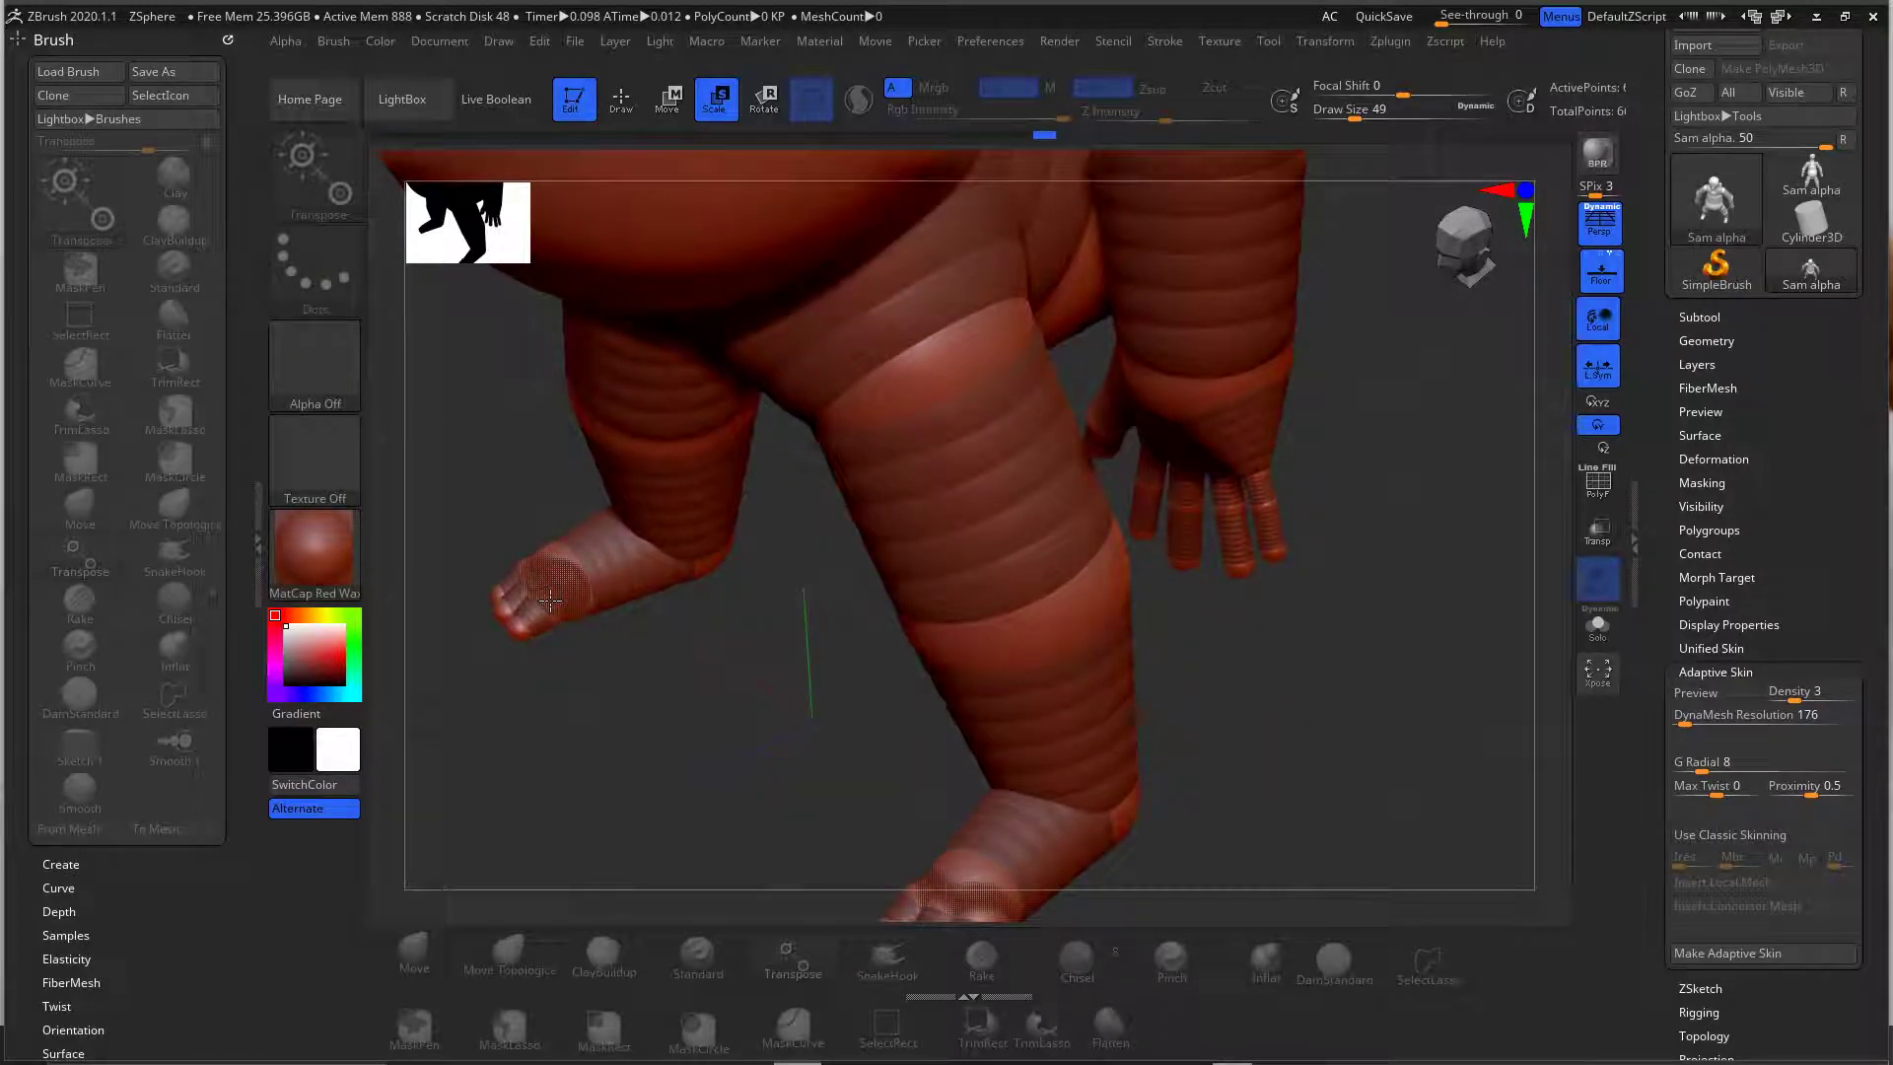
{"action": "key", "text": "w"}
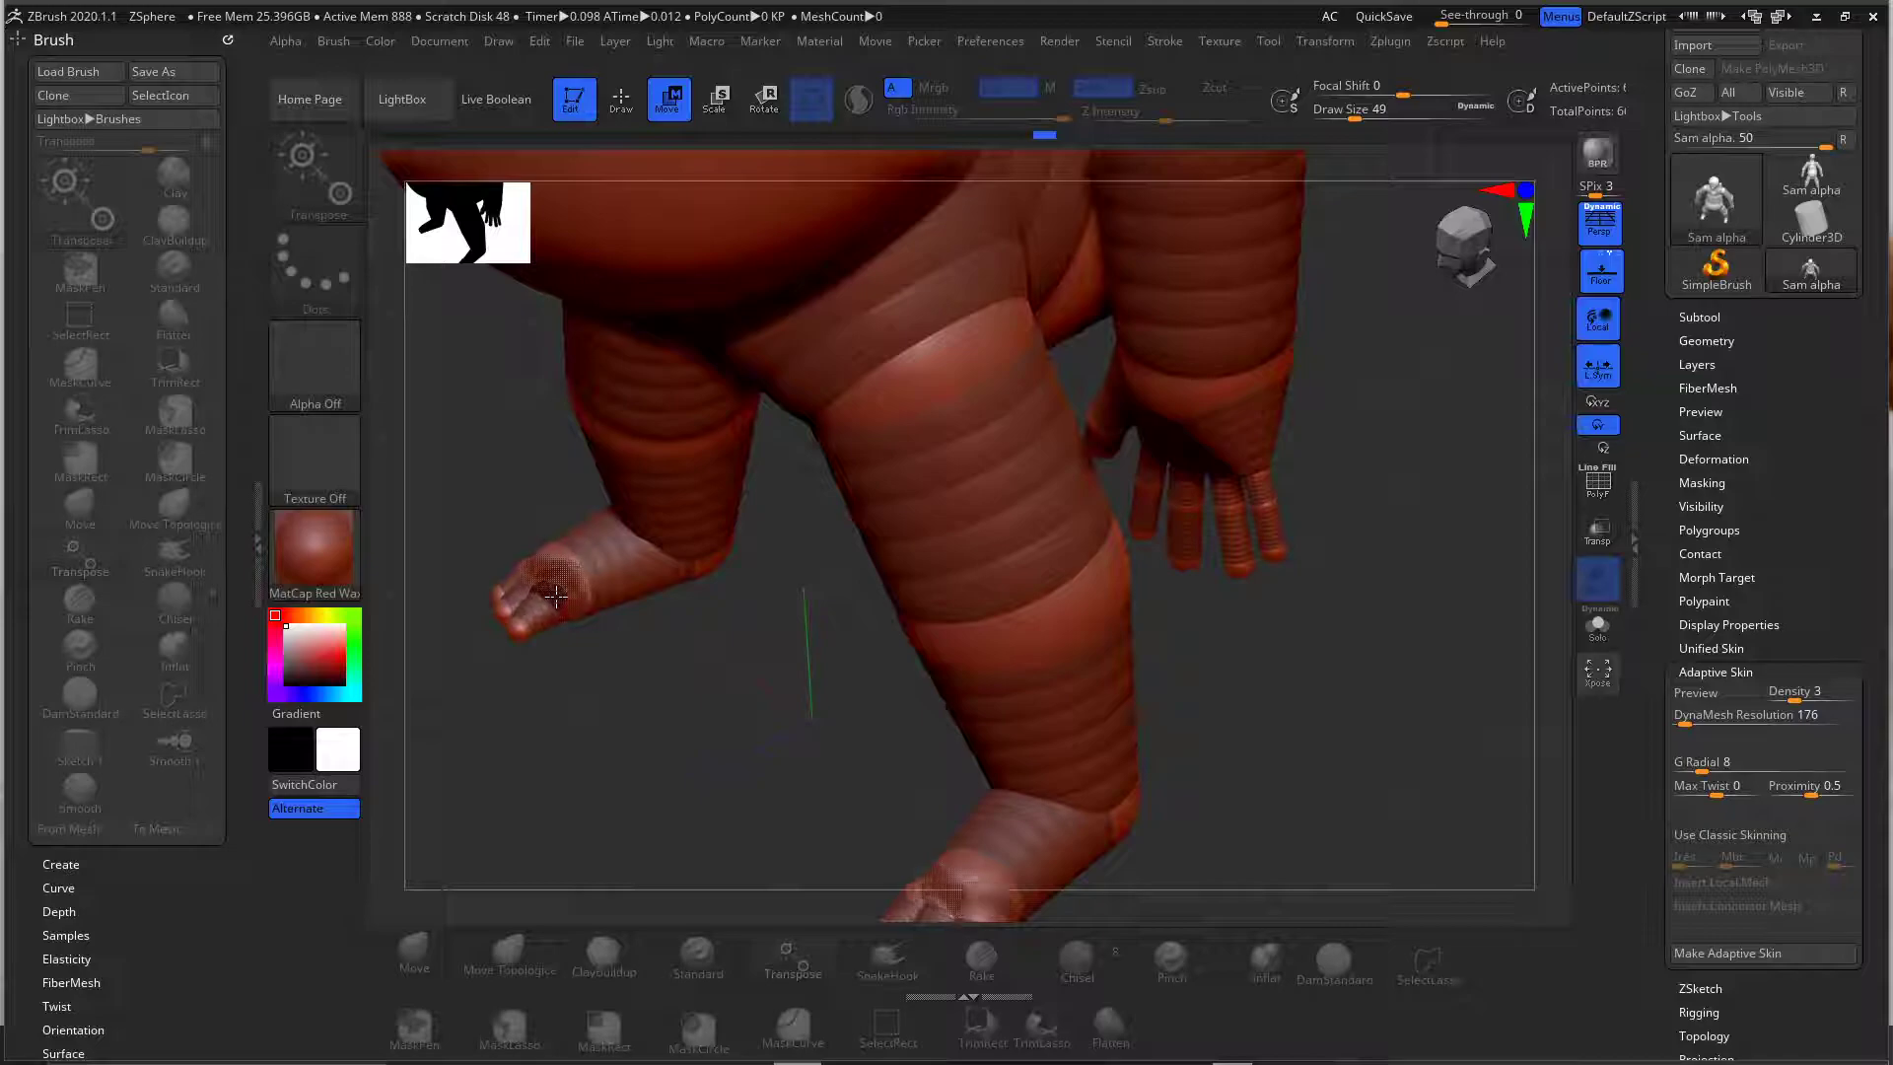
{"action": "left_click_drag", "start_coordinate": [623, 672], "coordinate": [570, 661]}
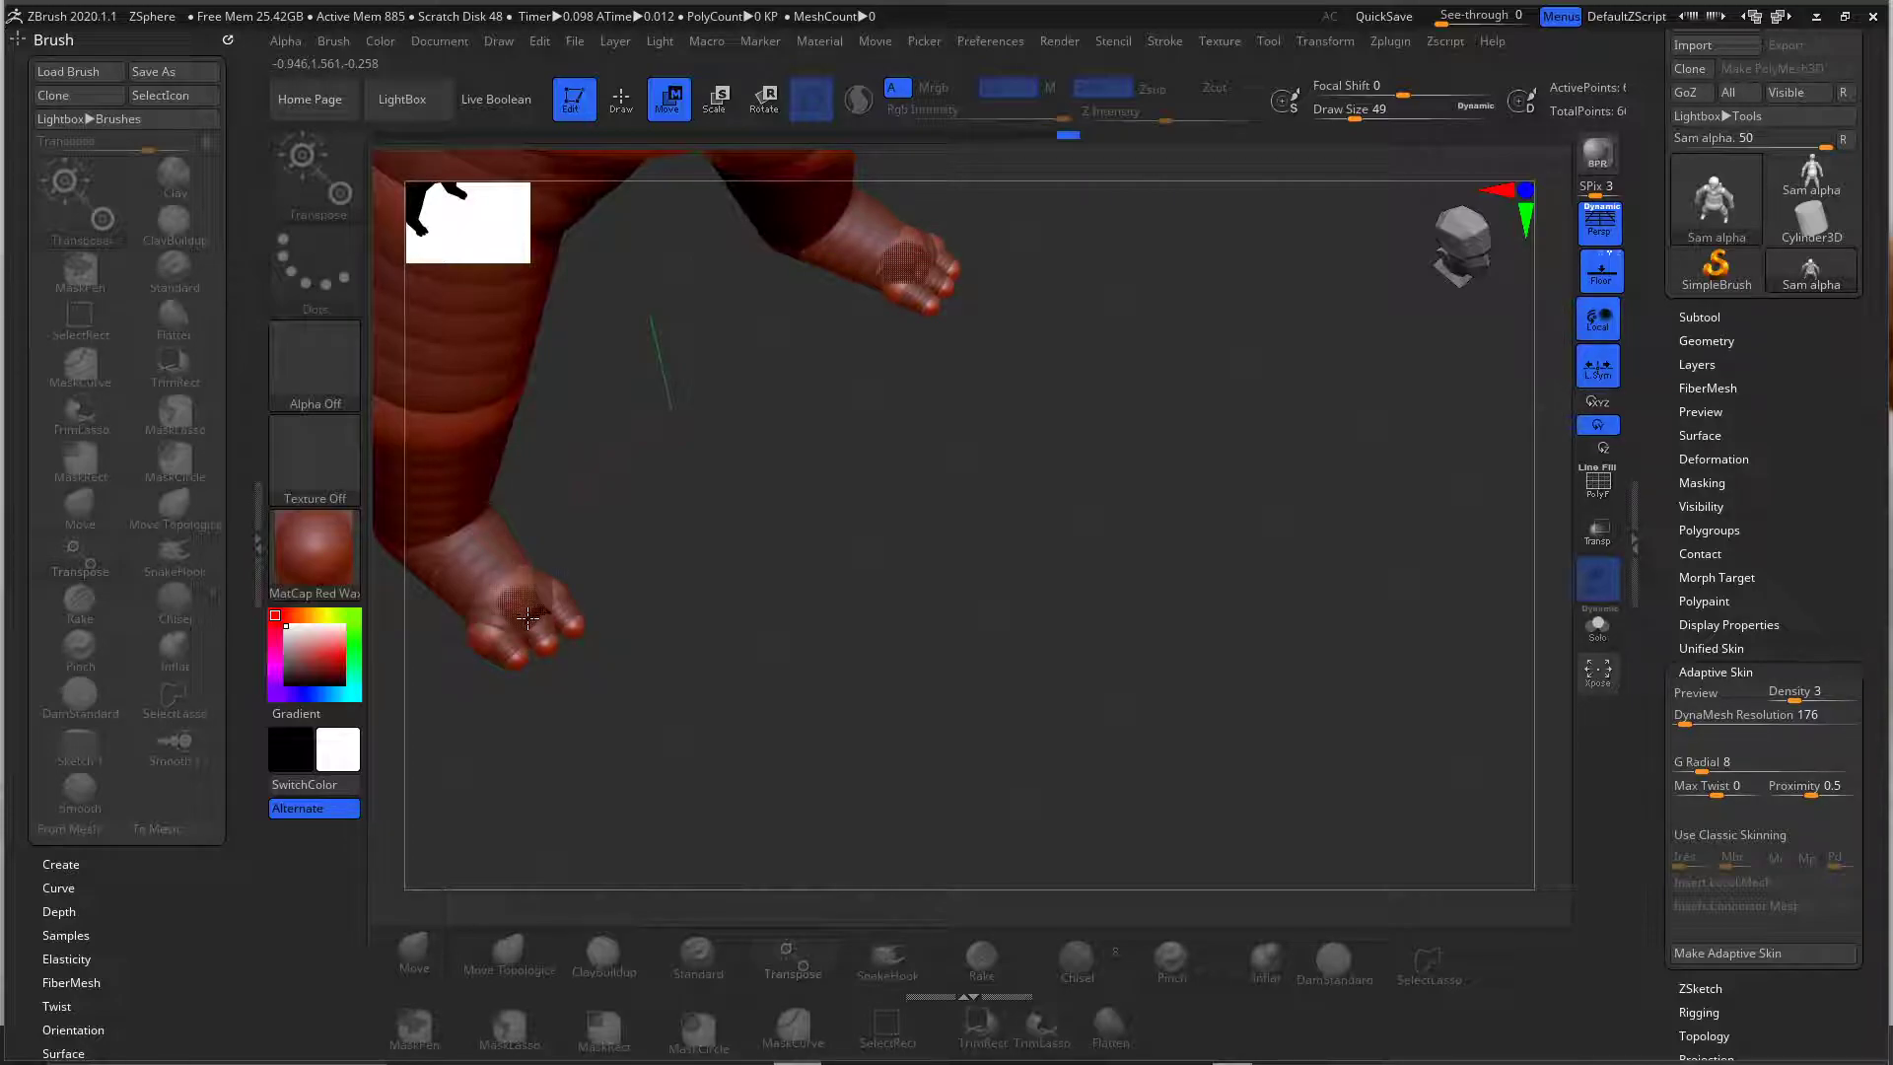
{"action": "left_click_drag", "start_coordinate": [529, 619], "coordinate": [572, 675]}
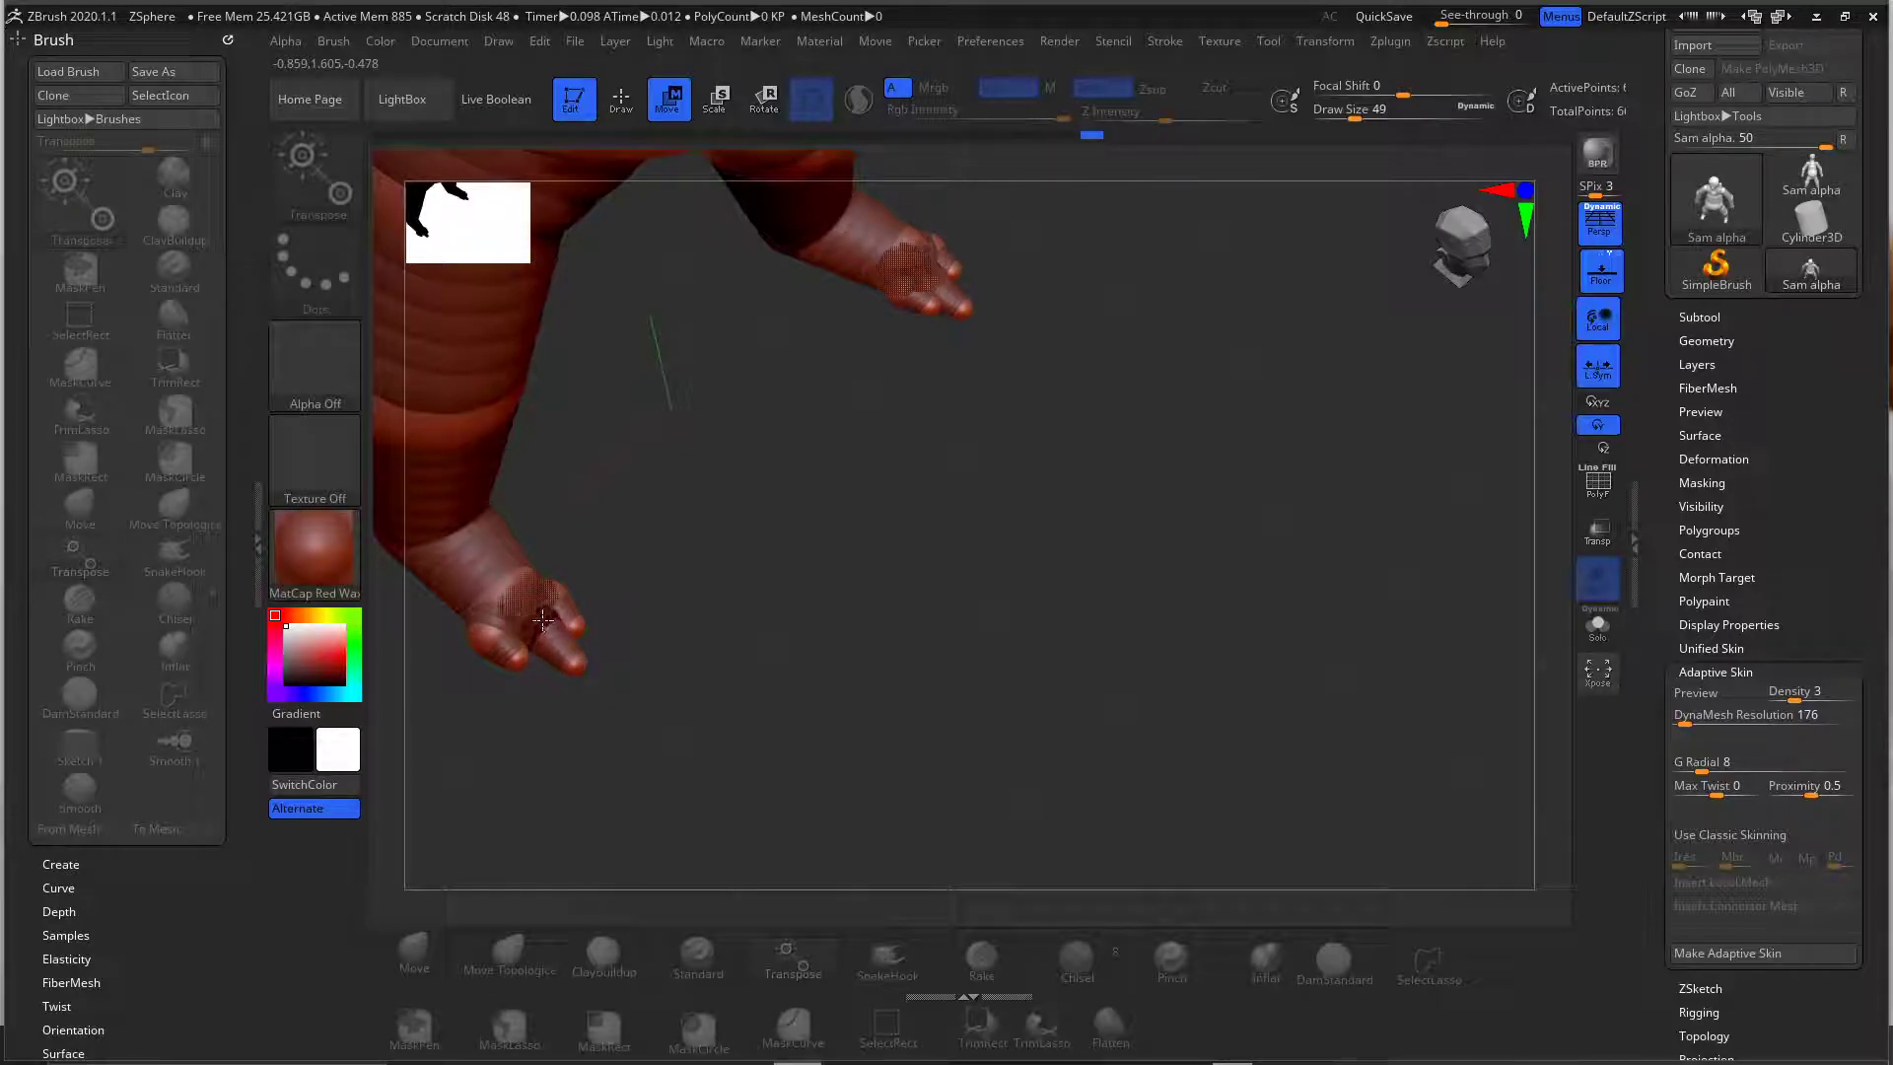
{"action": "left_click_drag", "start_coordinate": [728, 603], "coordinate": [647, 554]}
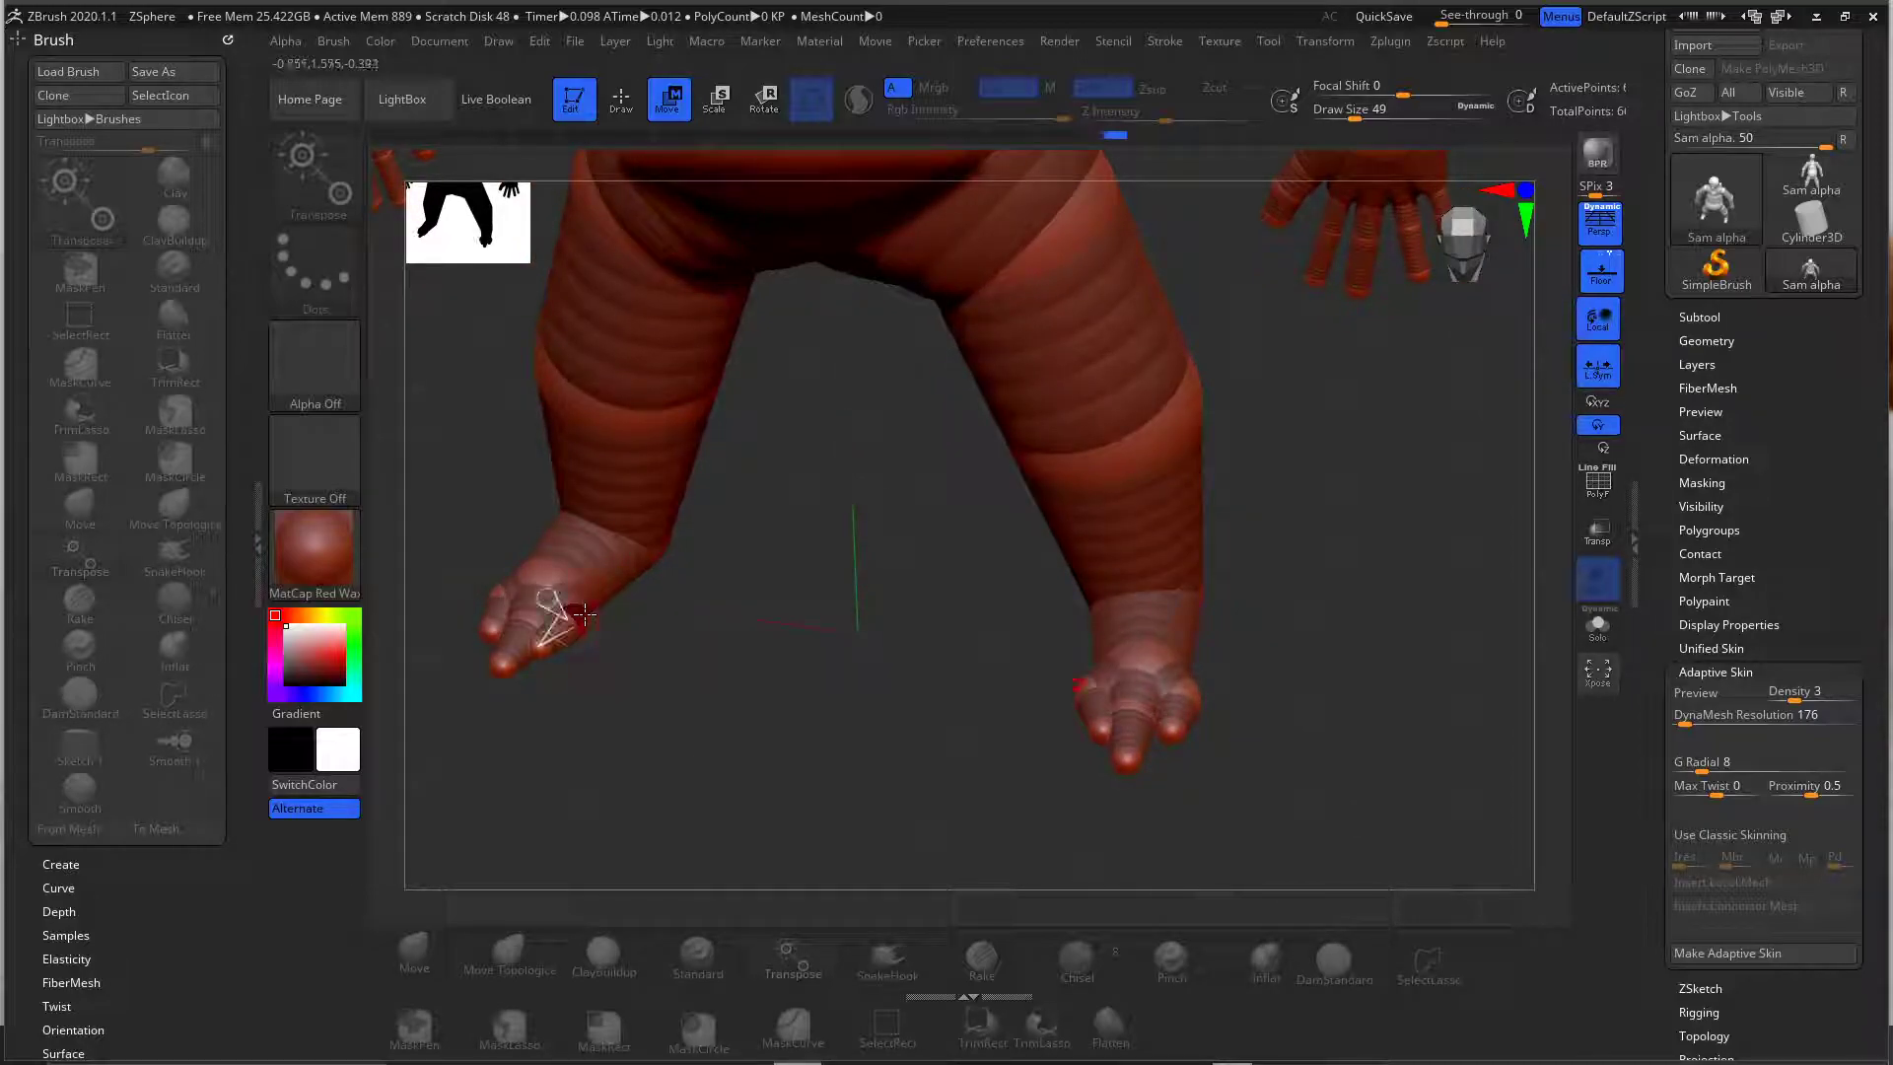
- Shift the middle toe's joint sphere back toward the foot and undo the last move
{"action": "mouse_move", "coordinate": [553, 650]}
{"action": "left_mouse_down"}
{"action": "mouse_move", "coordinate": [551, 710]}
{"action": "mouse_move", "coordinate": [523, 638]}
{"action": "left_mouse_up"}
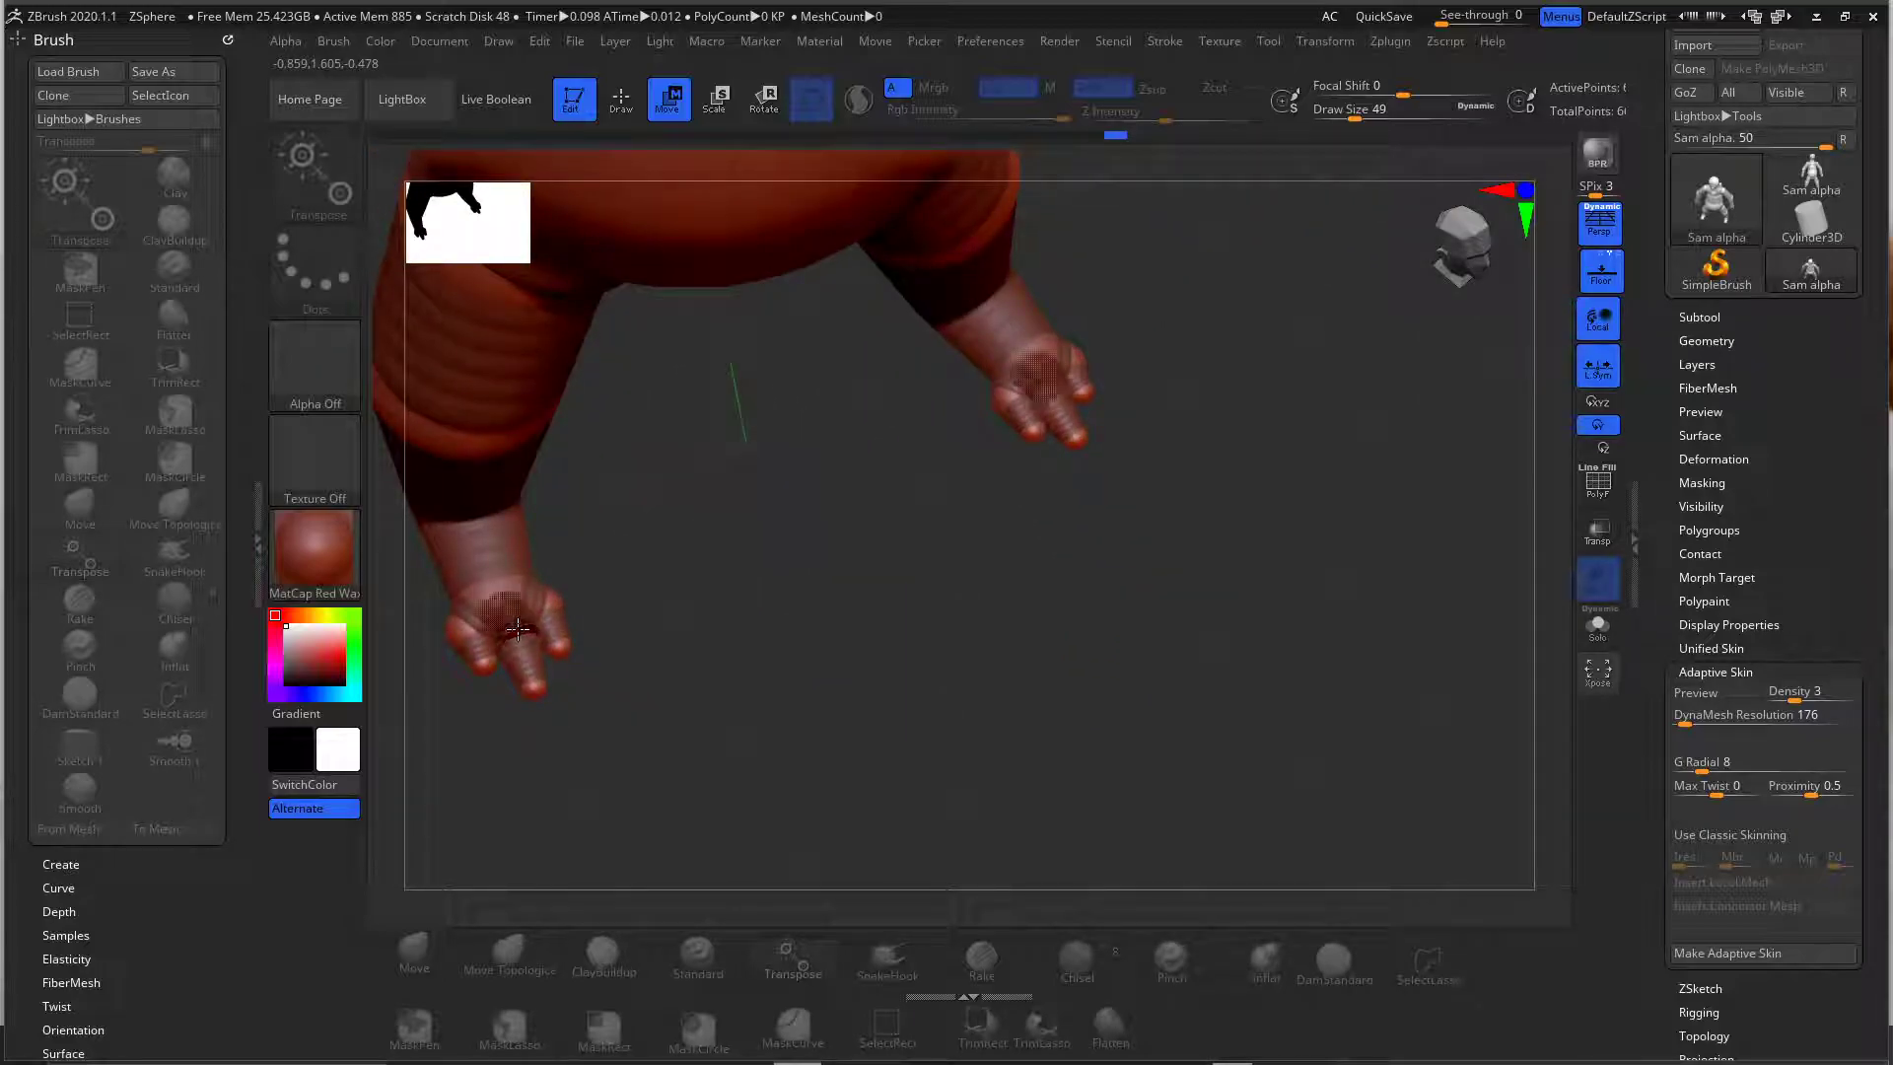
{"action": "mouse_move", "coordinate": [516, 636]}
{"action": "left_mouse_down"}
{"action": "mouse_move", "coordinate": [527, 664]}
{"action": "mouse_move", "coordinate": [461, 622]}
{"action": "left_mouse_up"}
{"action": "key", "text": "ctrl+z"}
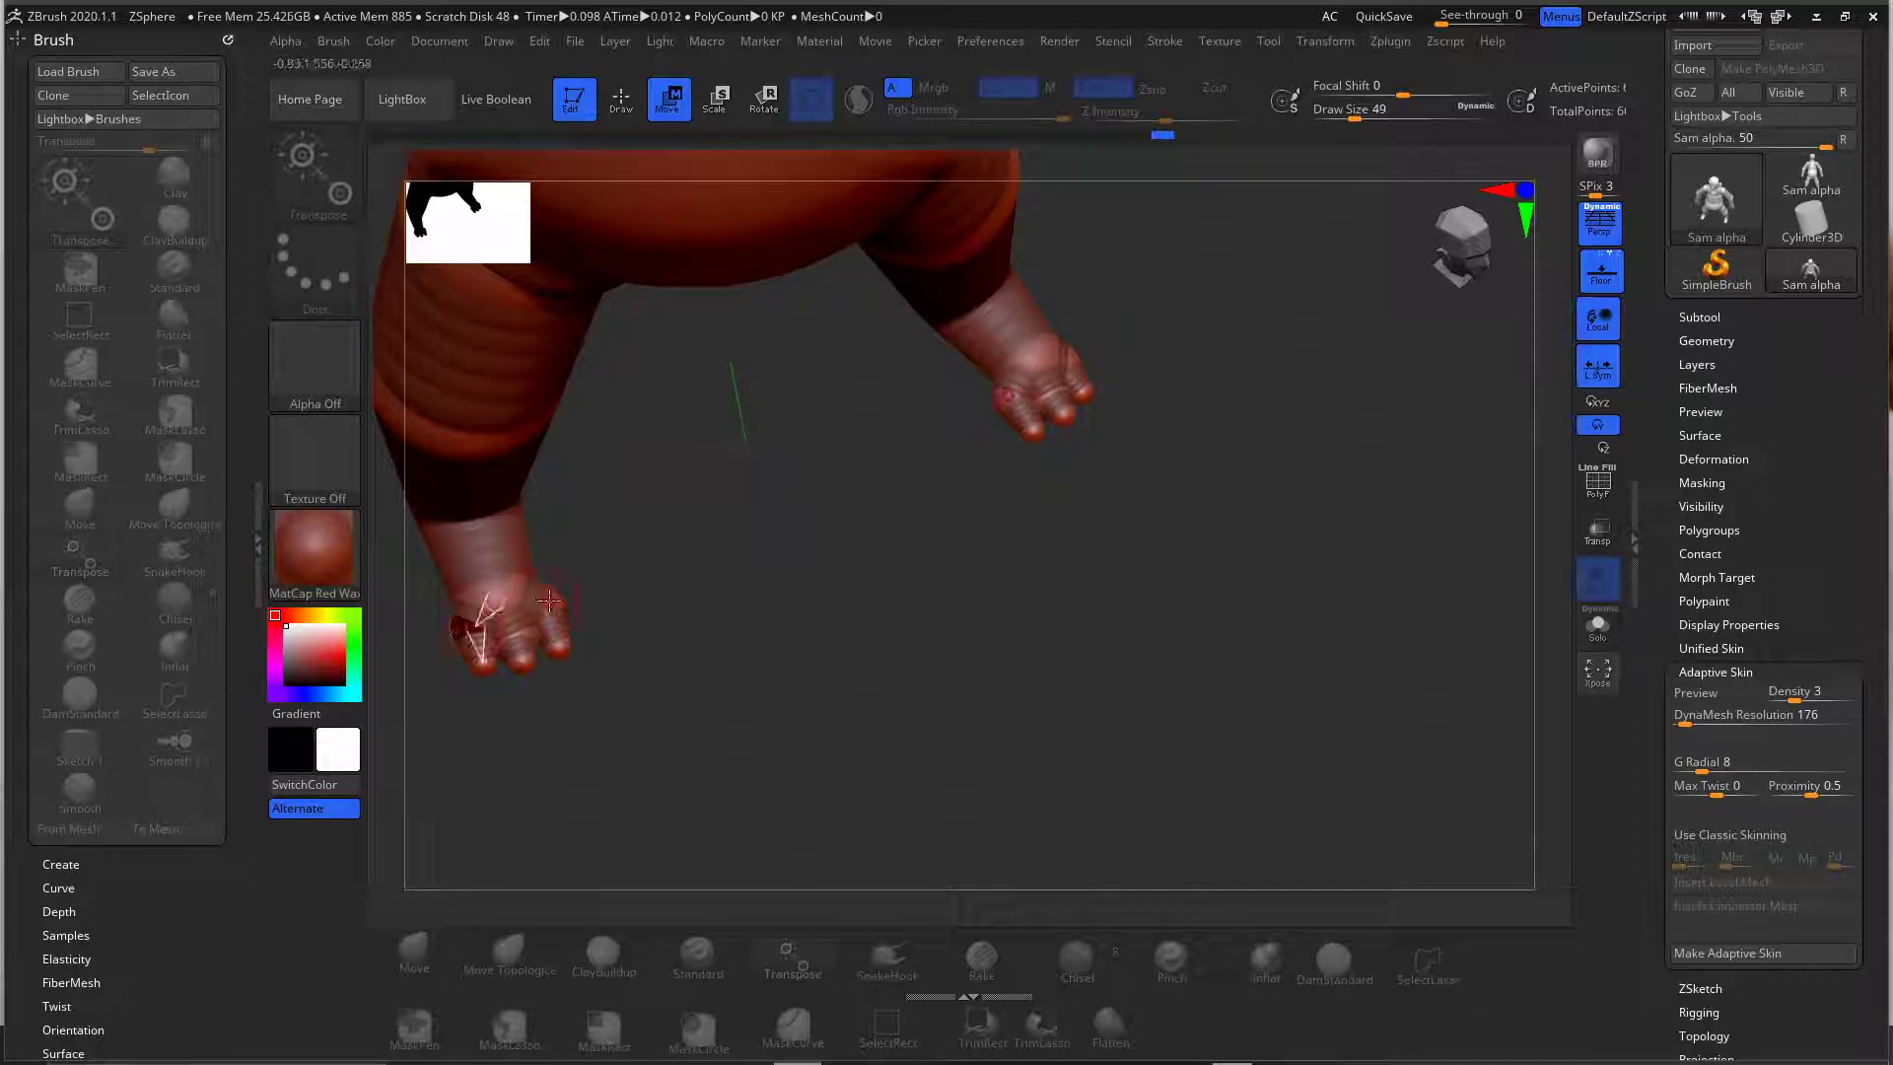
- Check the feet in the adaptive skin preview and return to the ZSphere view
{"action": "left_click", "coordinate": [1710, 693]}
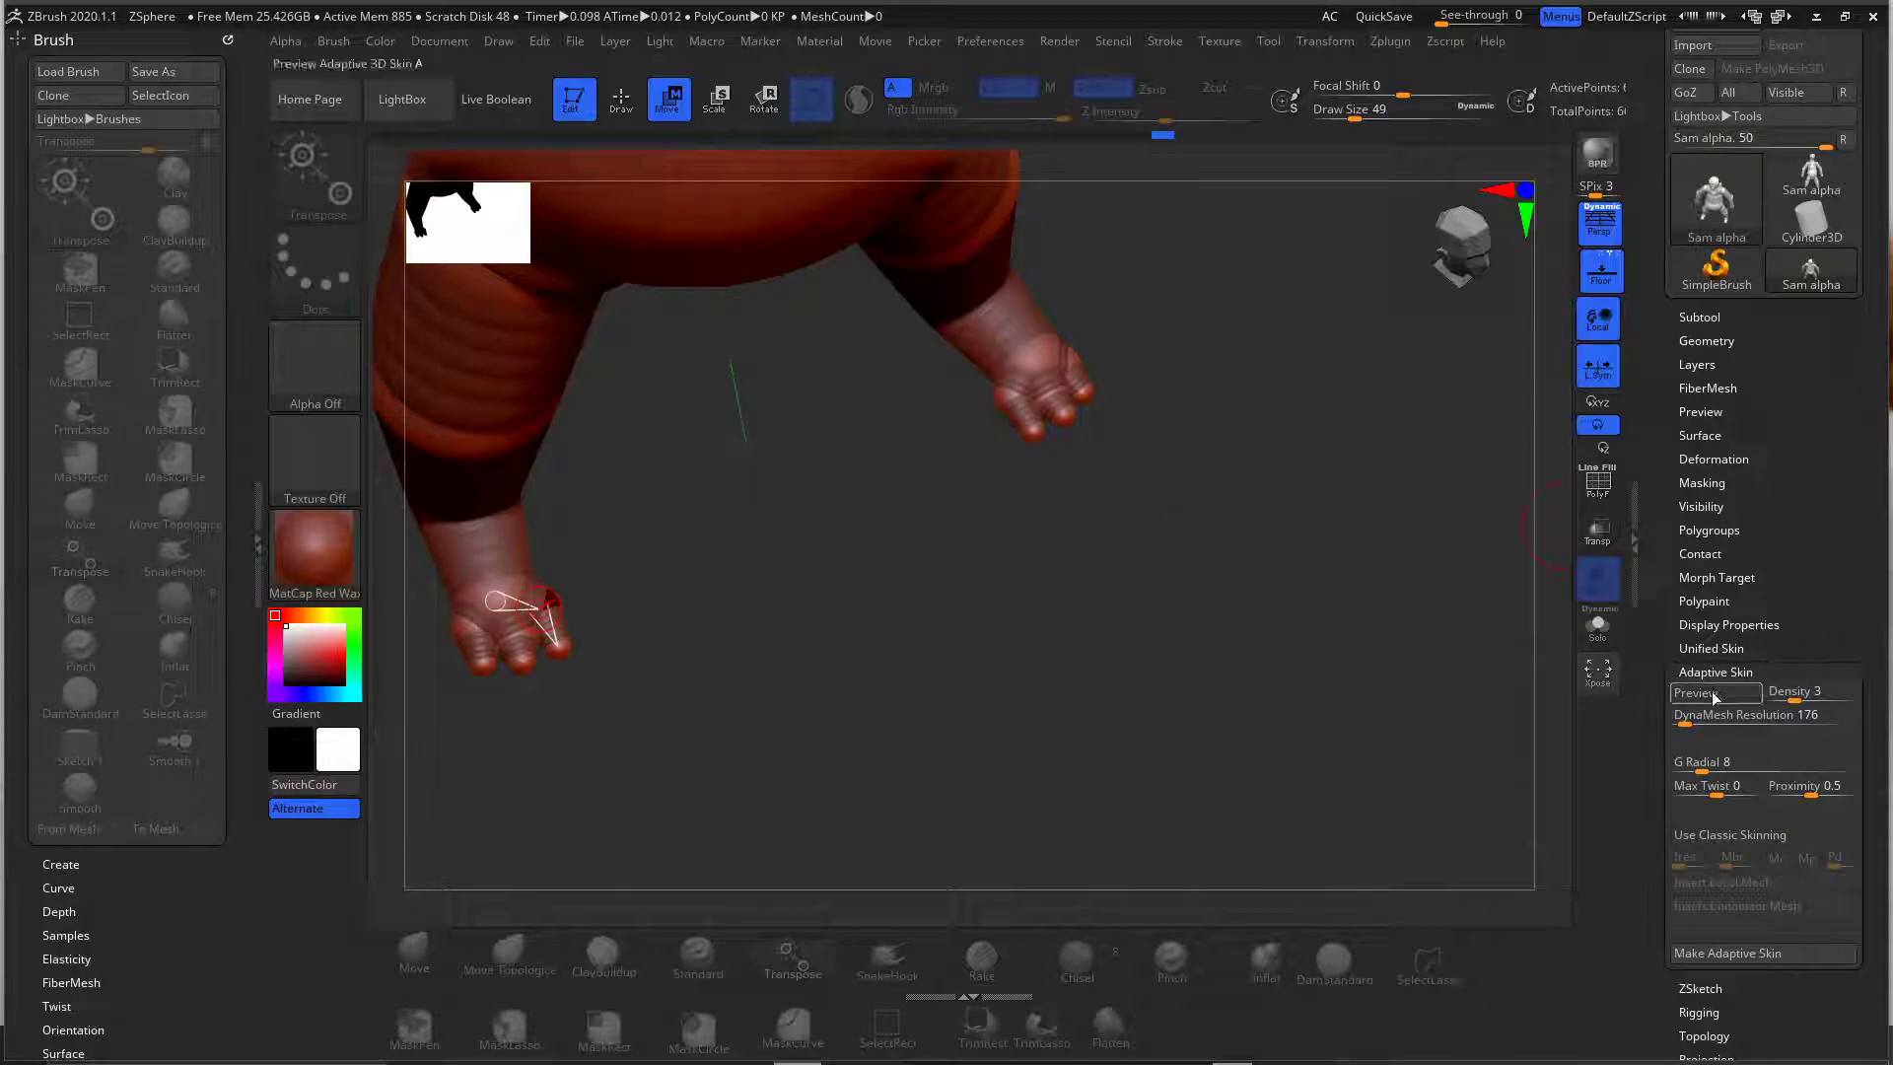
{"action": "left_click_drag", "start_coordinate": [1259, 688], "coordinate": [1246, 621]}
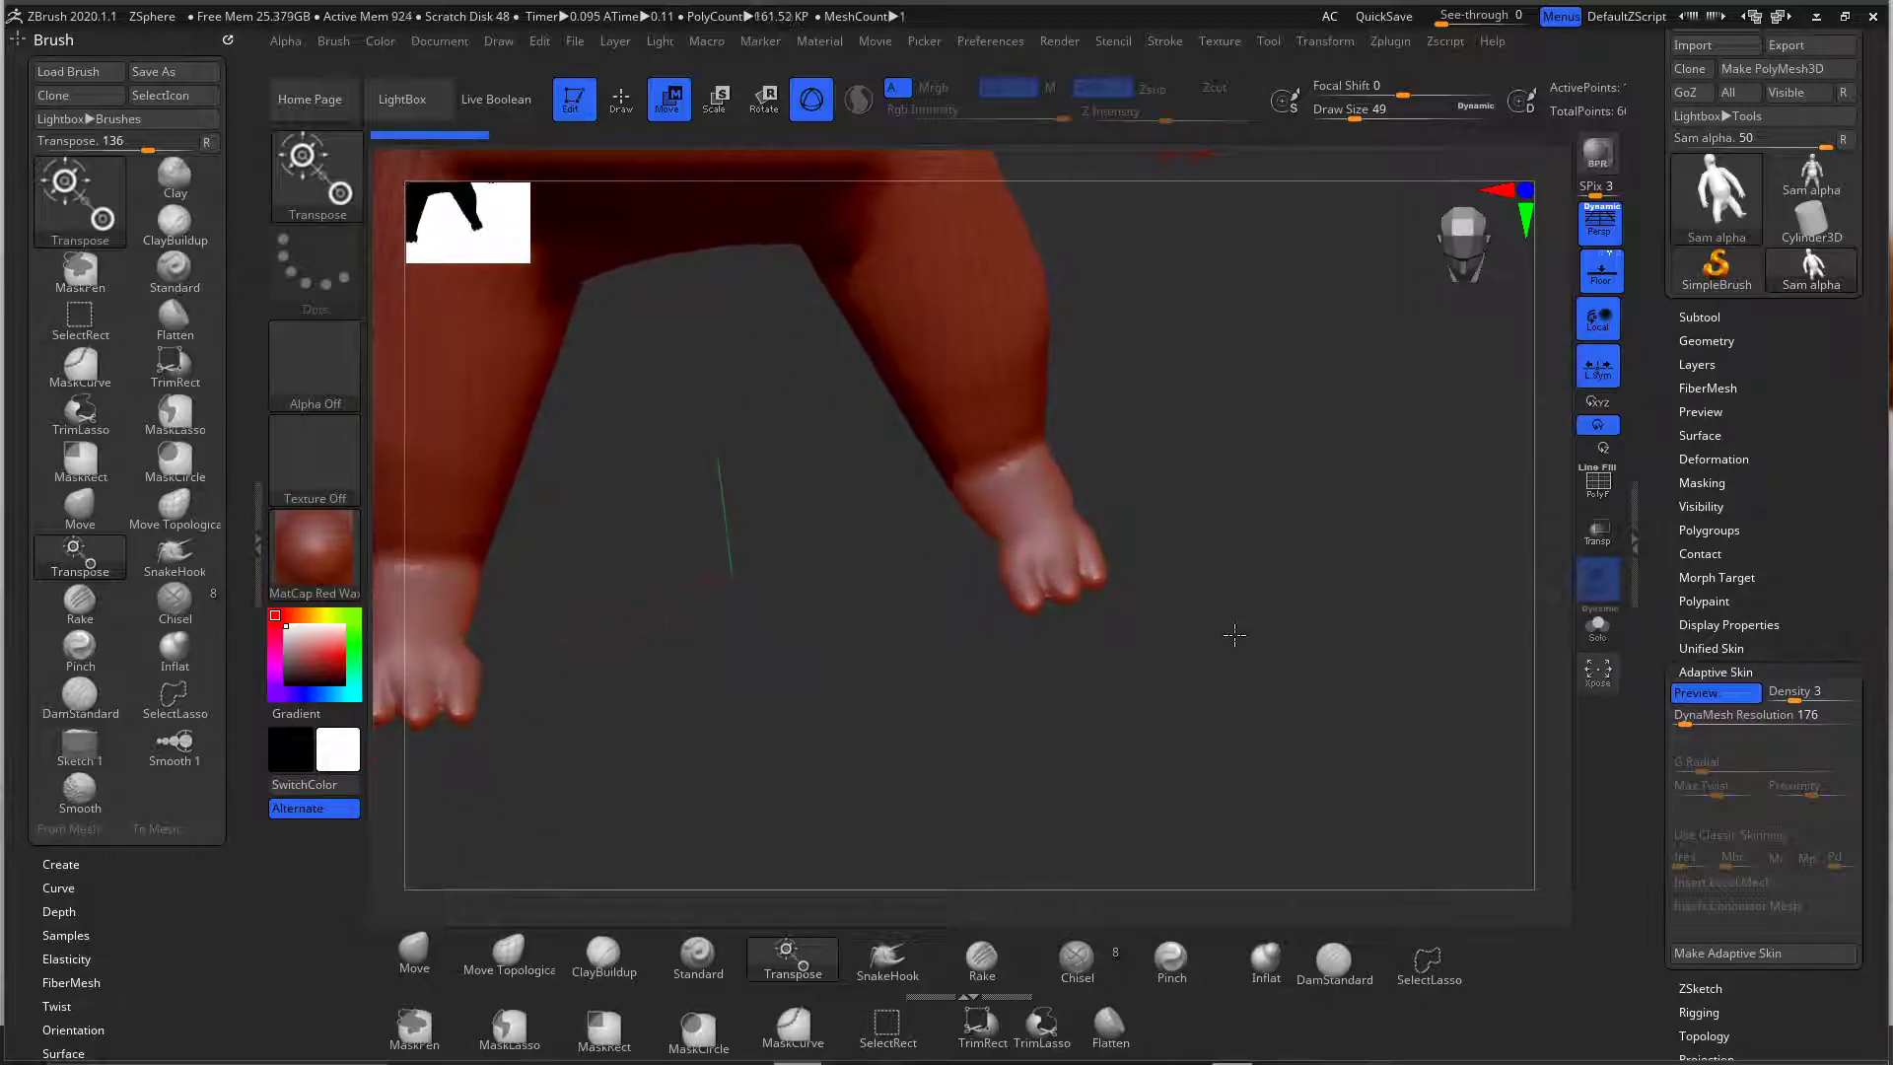
{"action": "left_click", "coordinate": [1715, 693]}
- Reposition the toes' spheres on the foot, working from front, side and underside views
{"action": "left_click_drag", "start_coordinate": [743, 674], "coordinate": [780, 713]}
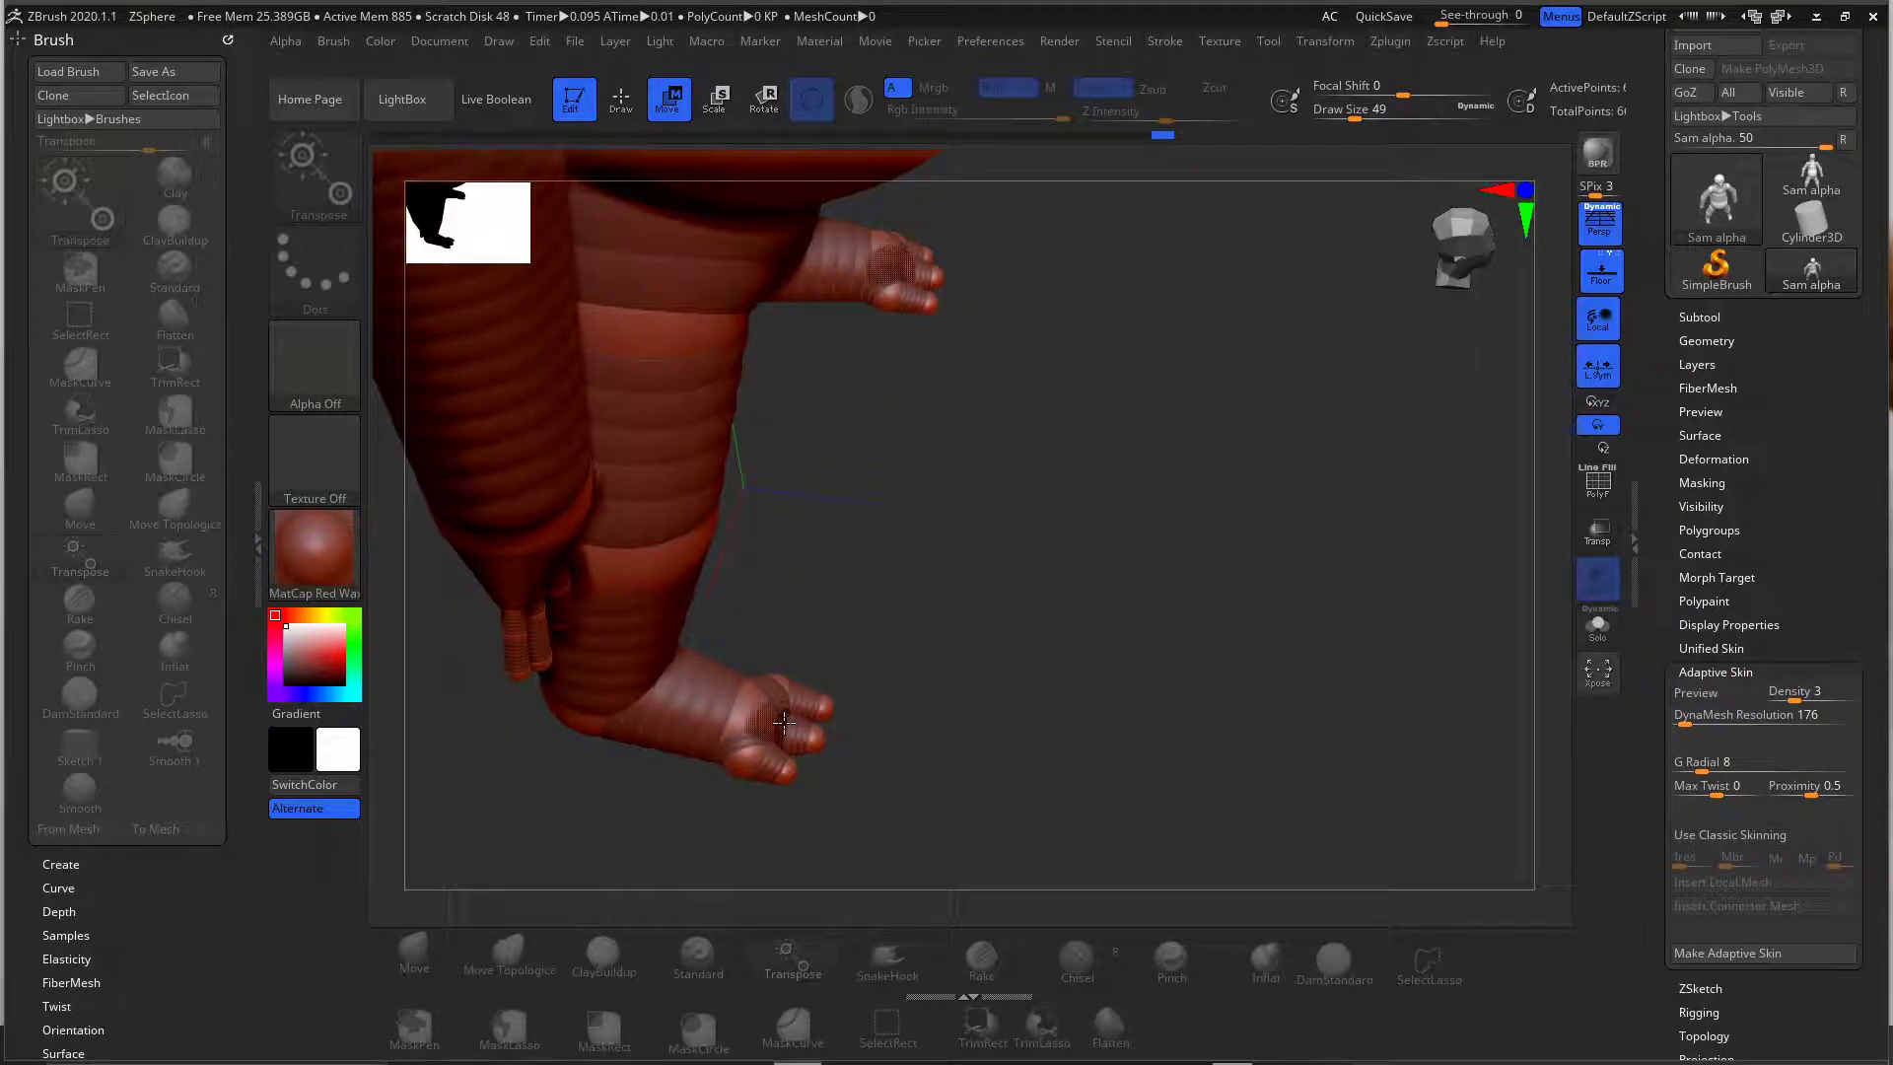
{"action": "left_click_drag", "start_coordinate": [887, 697], "coordinate": [821, 761]}
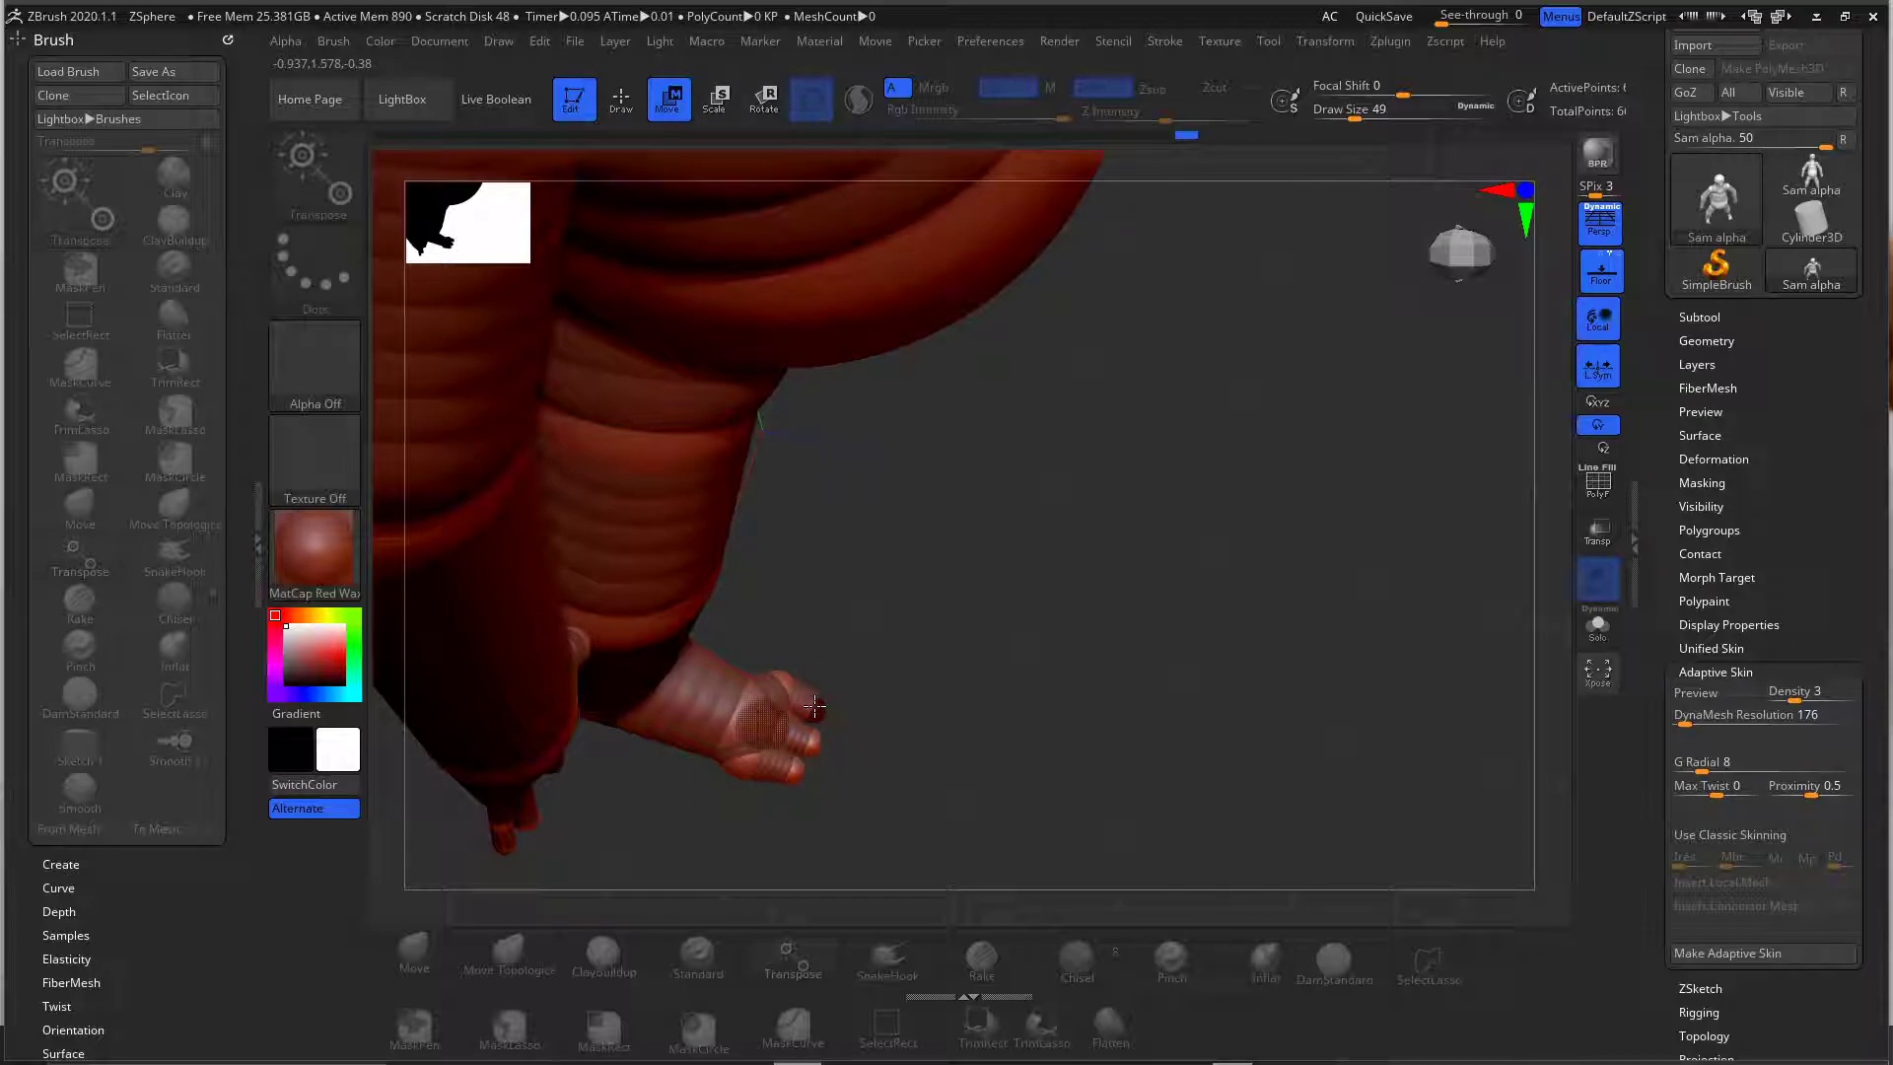
{"action": "mouse_move", "coordinate": [866, 706]}
{"action": "left_mouse_down"}
{"action": "mouse_move", "coordinate": [753, 501]}
{"action": "mouse_move", "coordinate": [739, 537]}
{"action": "mouse_move", "coordinate": [833, 693]}
{"action": "left_mouse_up"}
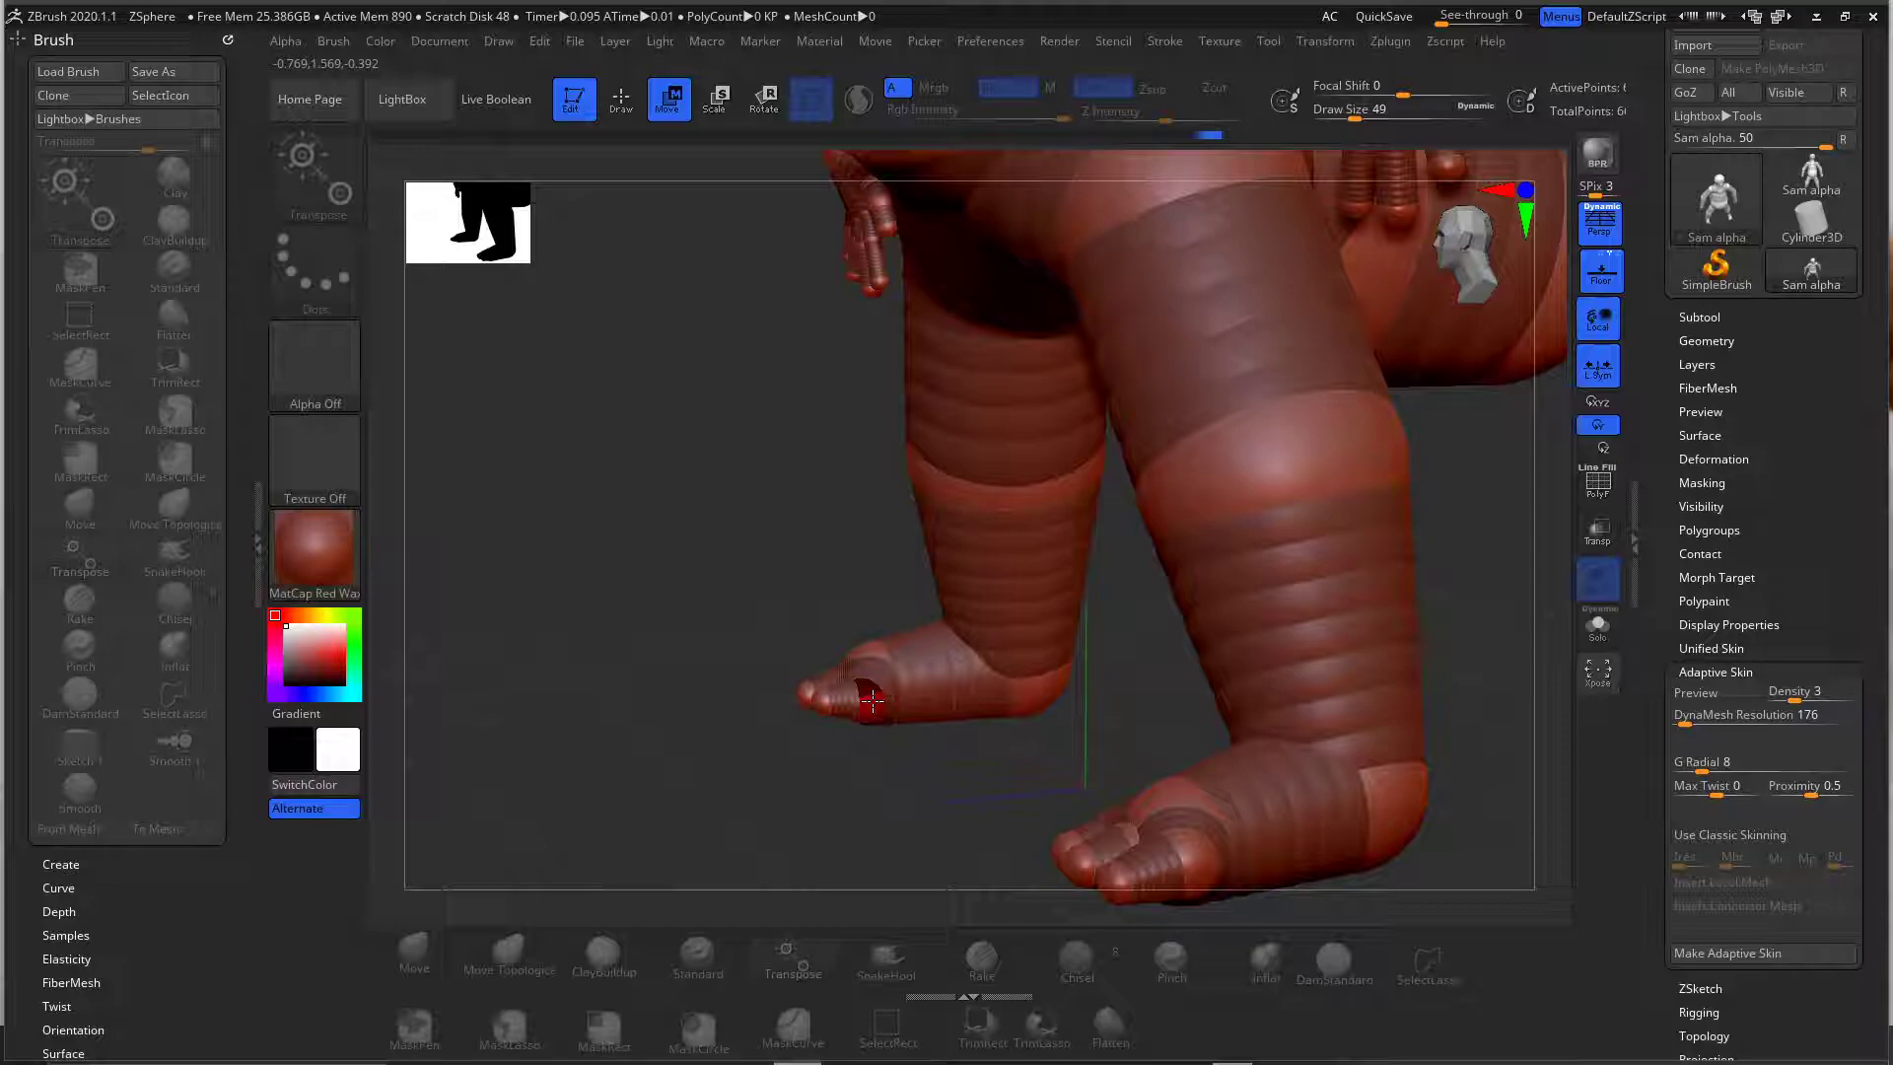
{"action": "left_click_drag", "start_coordinate": [872, 700], "coordinate": [828, 680]}
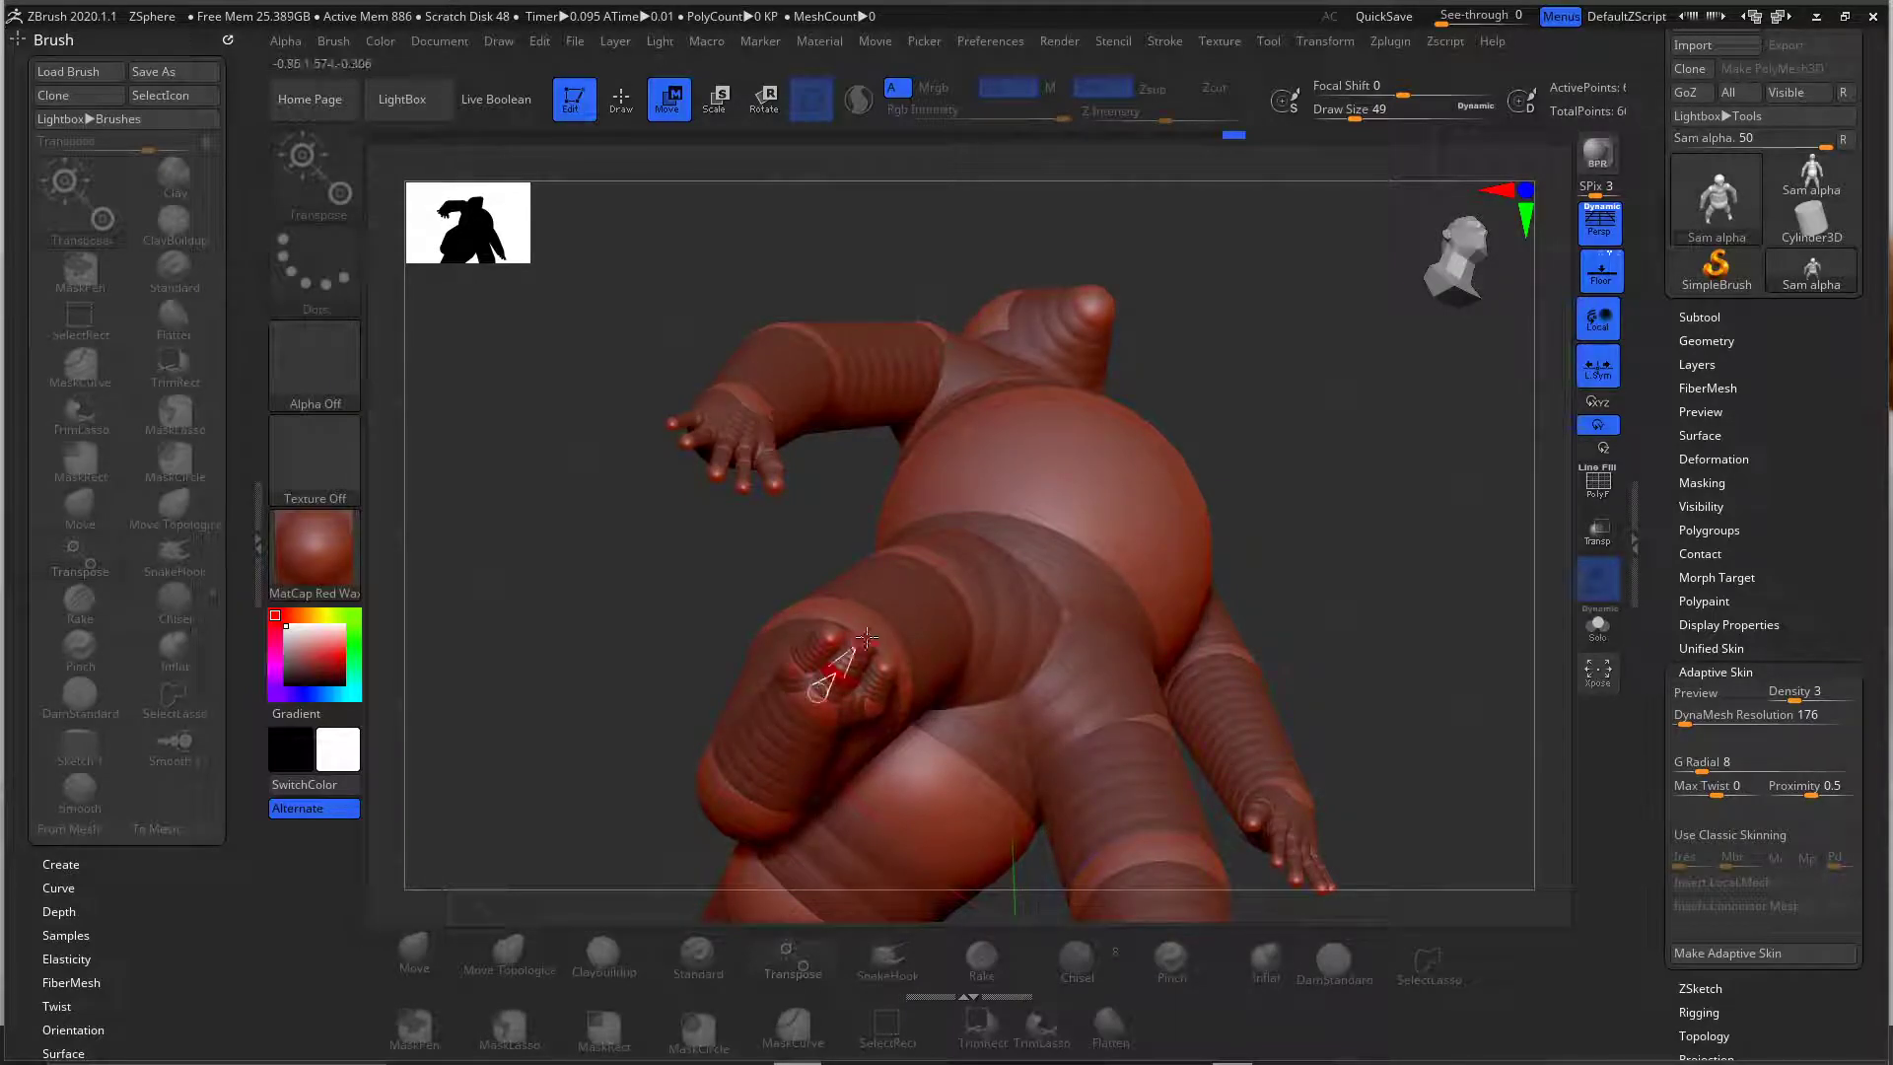
{"action": "mouse_move", "coordinate": [868, 635]}
{"action": "left_mouse_down"}
{"action": "mouse_move", "coordinate": [689, 612]}
{"action": "mouse_move", "coordinate": [680, 690]}
{"action": "mouse_move", "coordinate": [714, 752]}
{"action": "mouse_move", "coordinate": [737, 700]}
{"action": "left_mouse_up"}
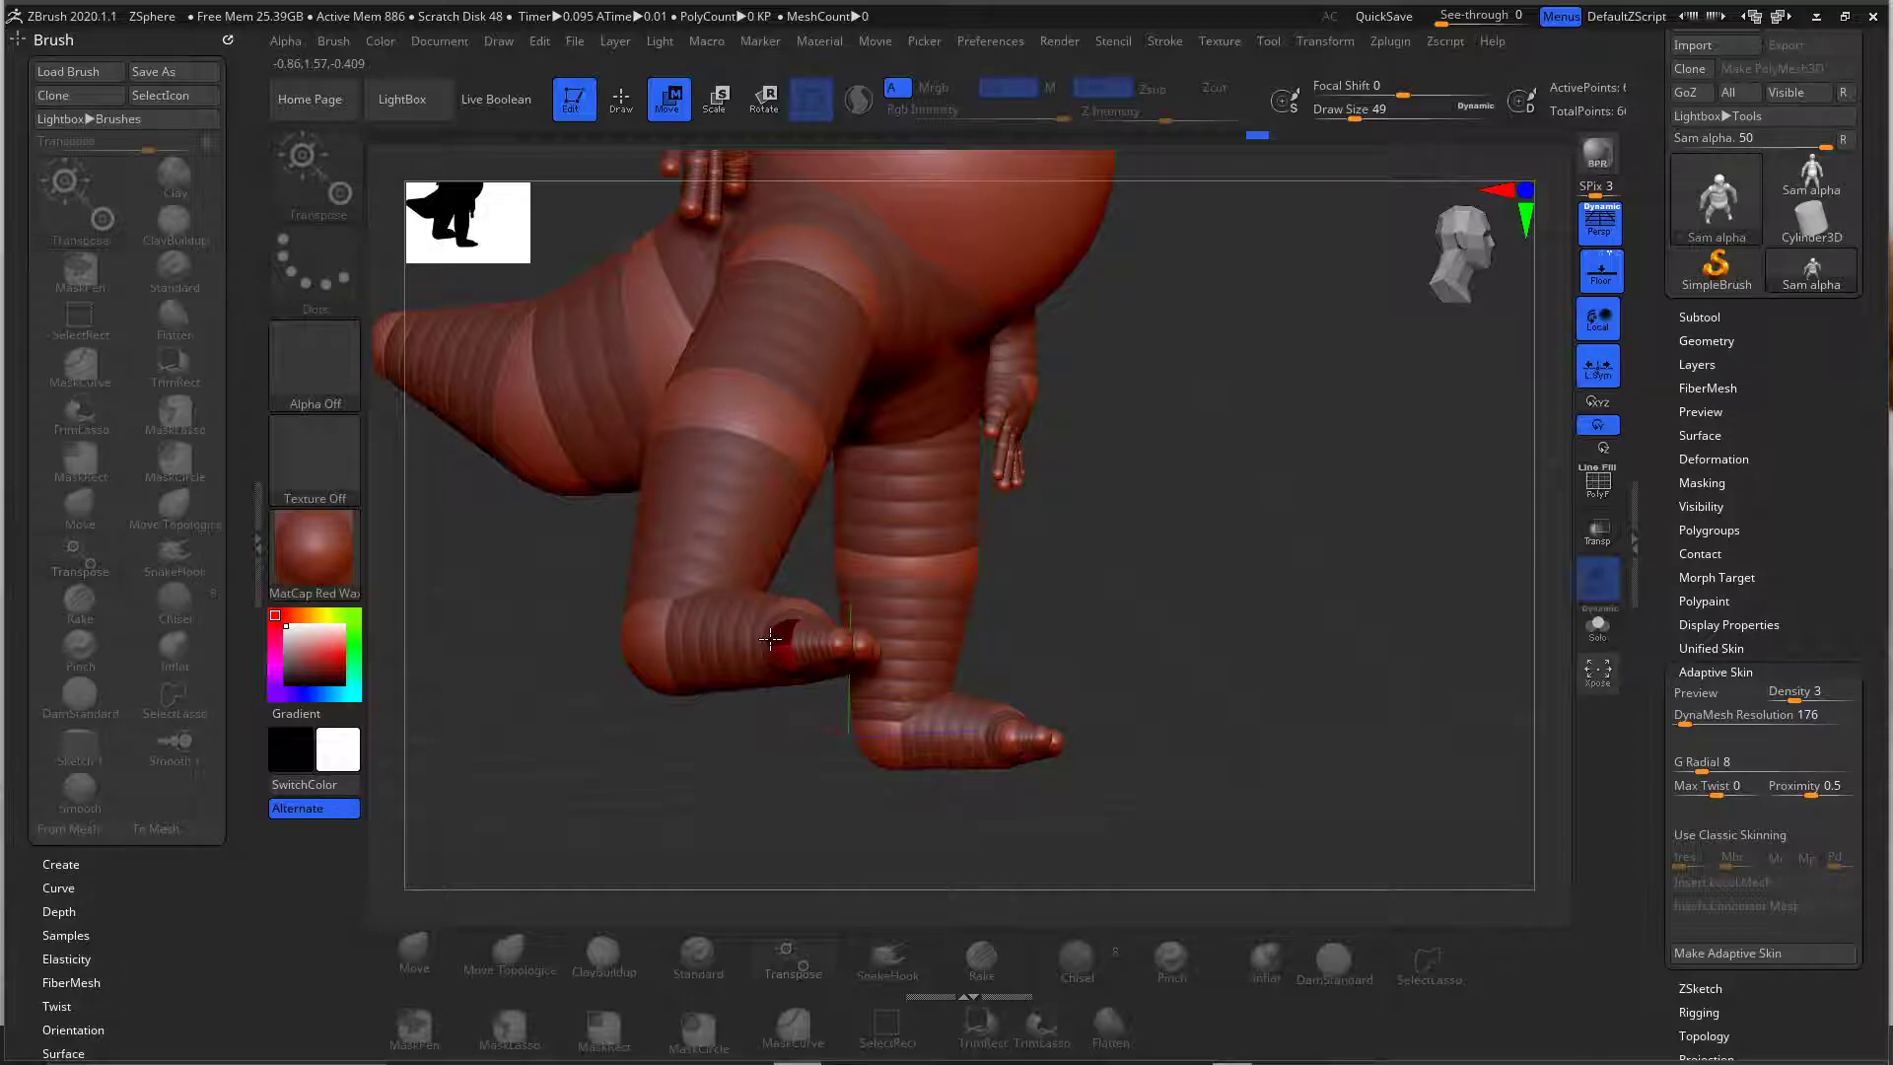
{"action": "left_click_drag", "start_coordinate": [770, 639], "coordinate": [828, 773]}
{"action": "left_click_drag", "start_coordinate": [976, 789], "coordinate": [1091, 826]}
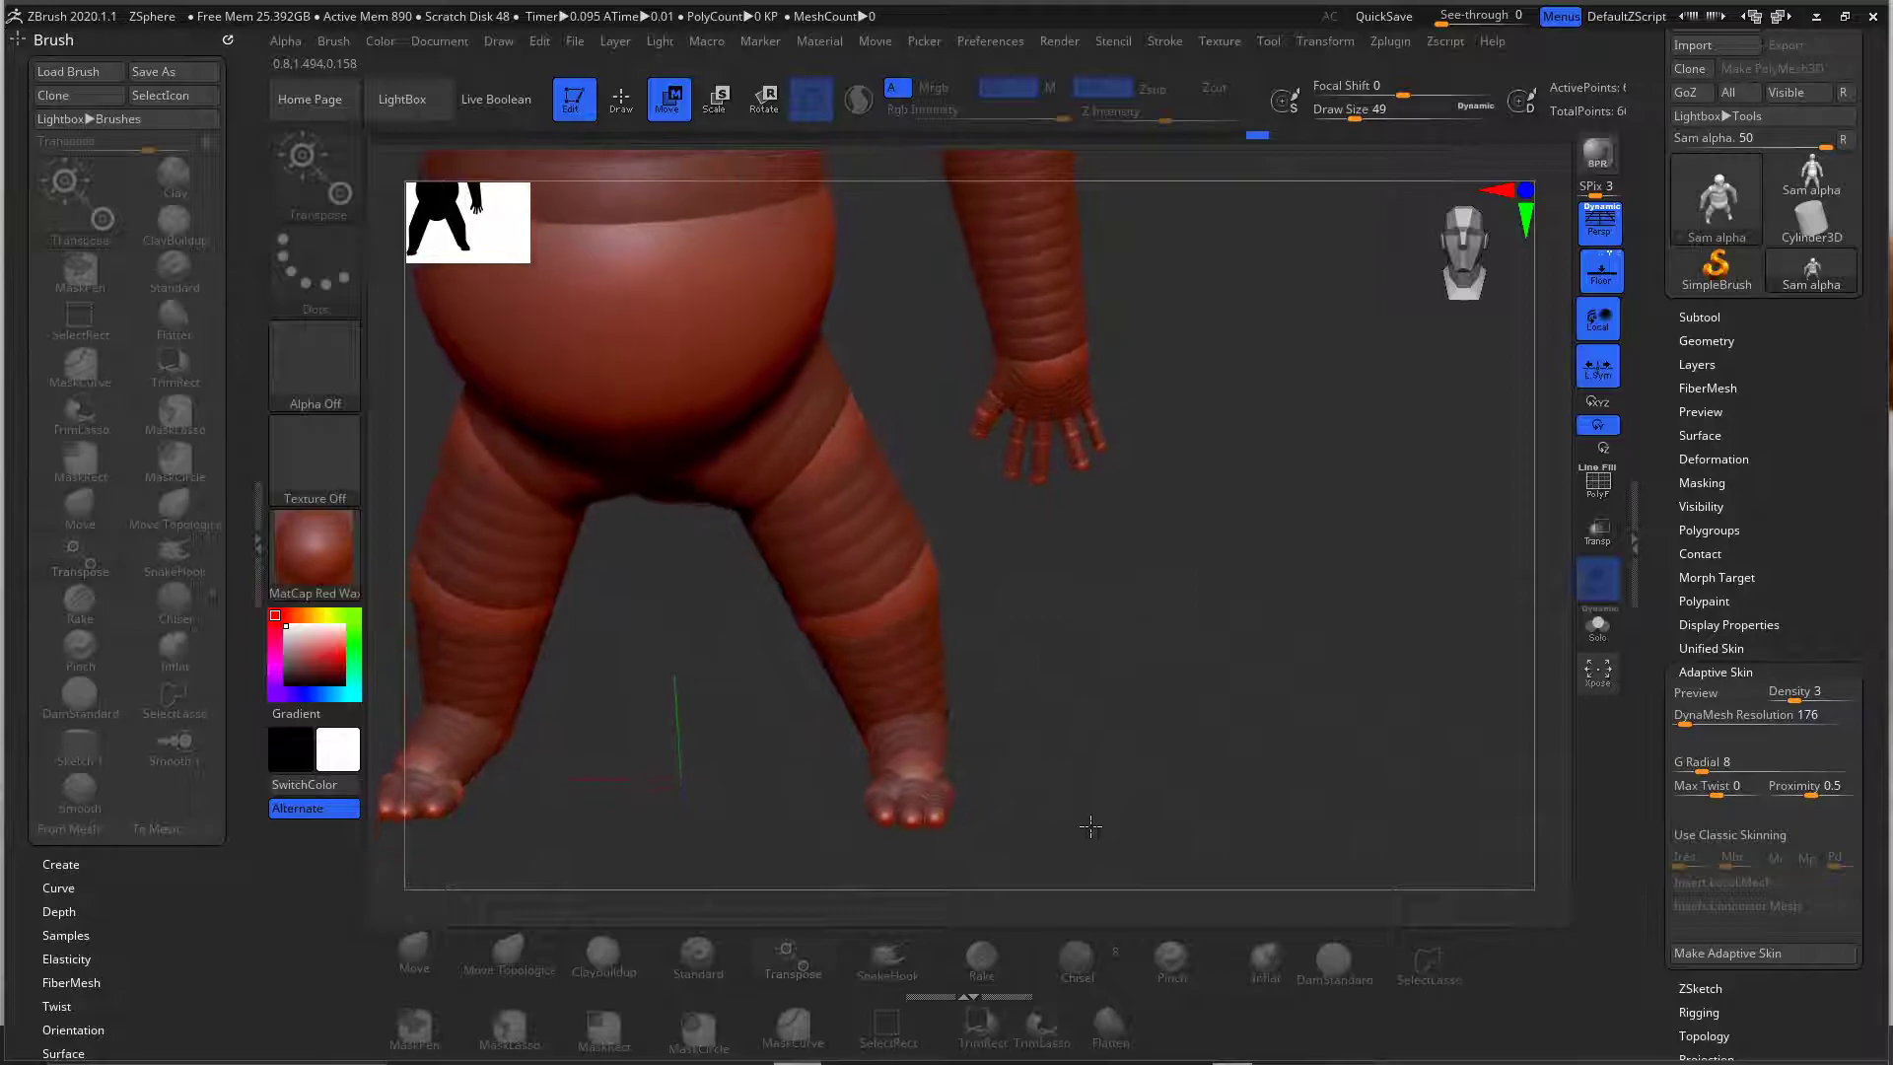
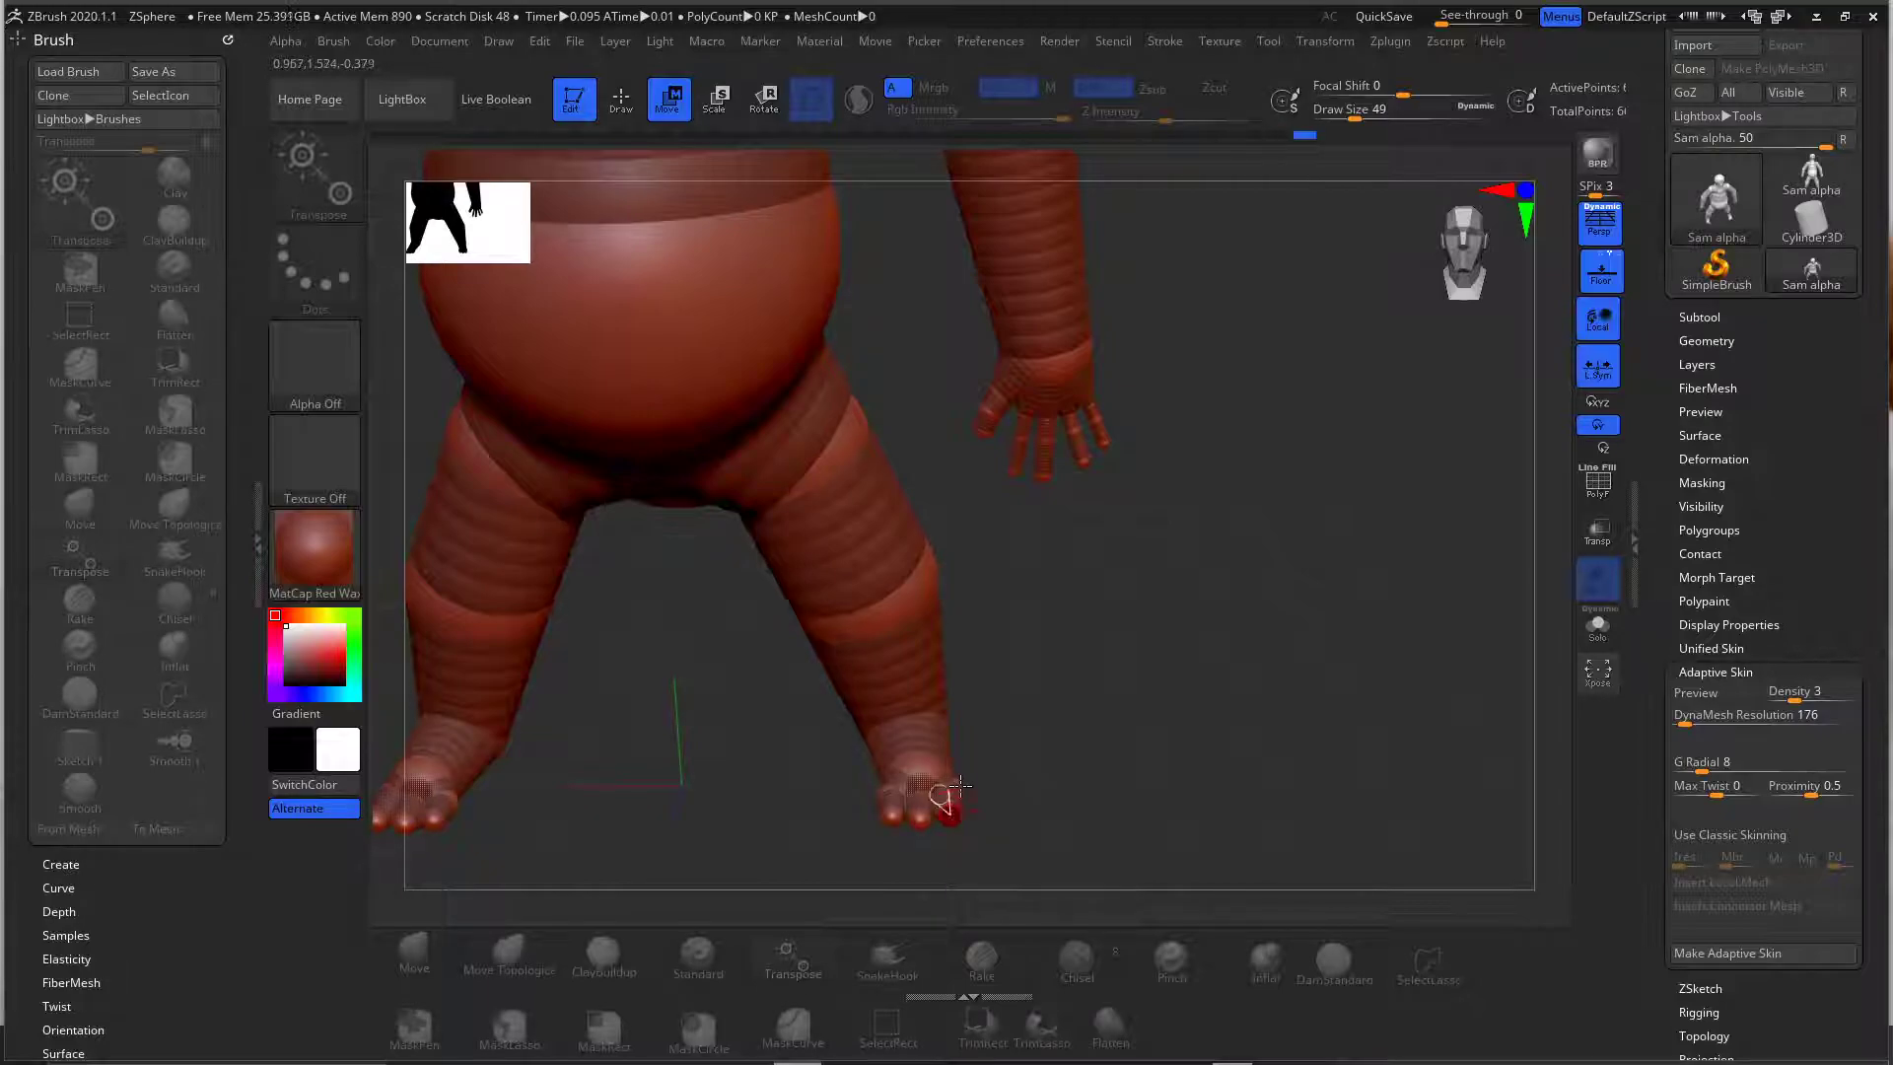
- Compare the feet as ZSpheres and as skin from several angles, ending on the whole figure framed in the adaptive skin preview
{"action": "left_click", "coordinate": [1696, 692]}
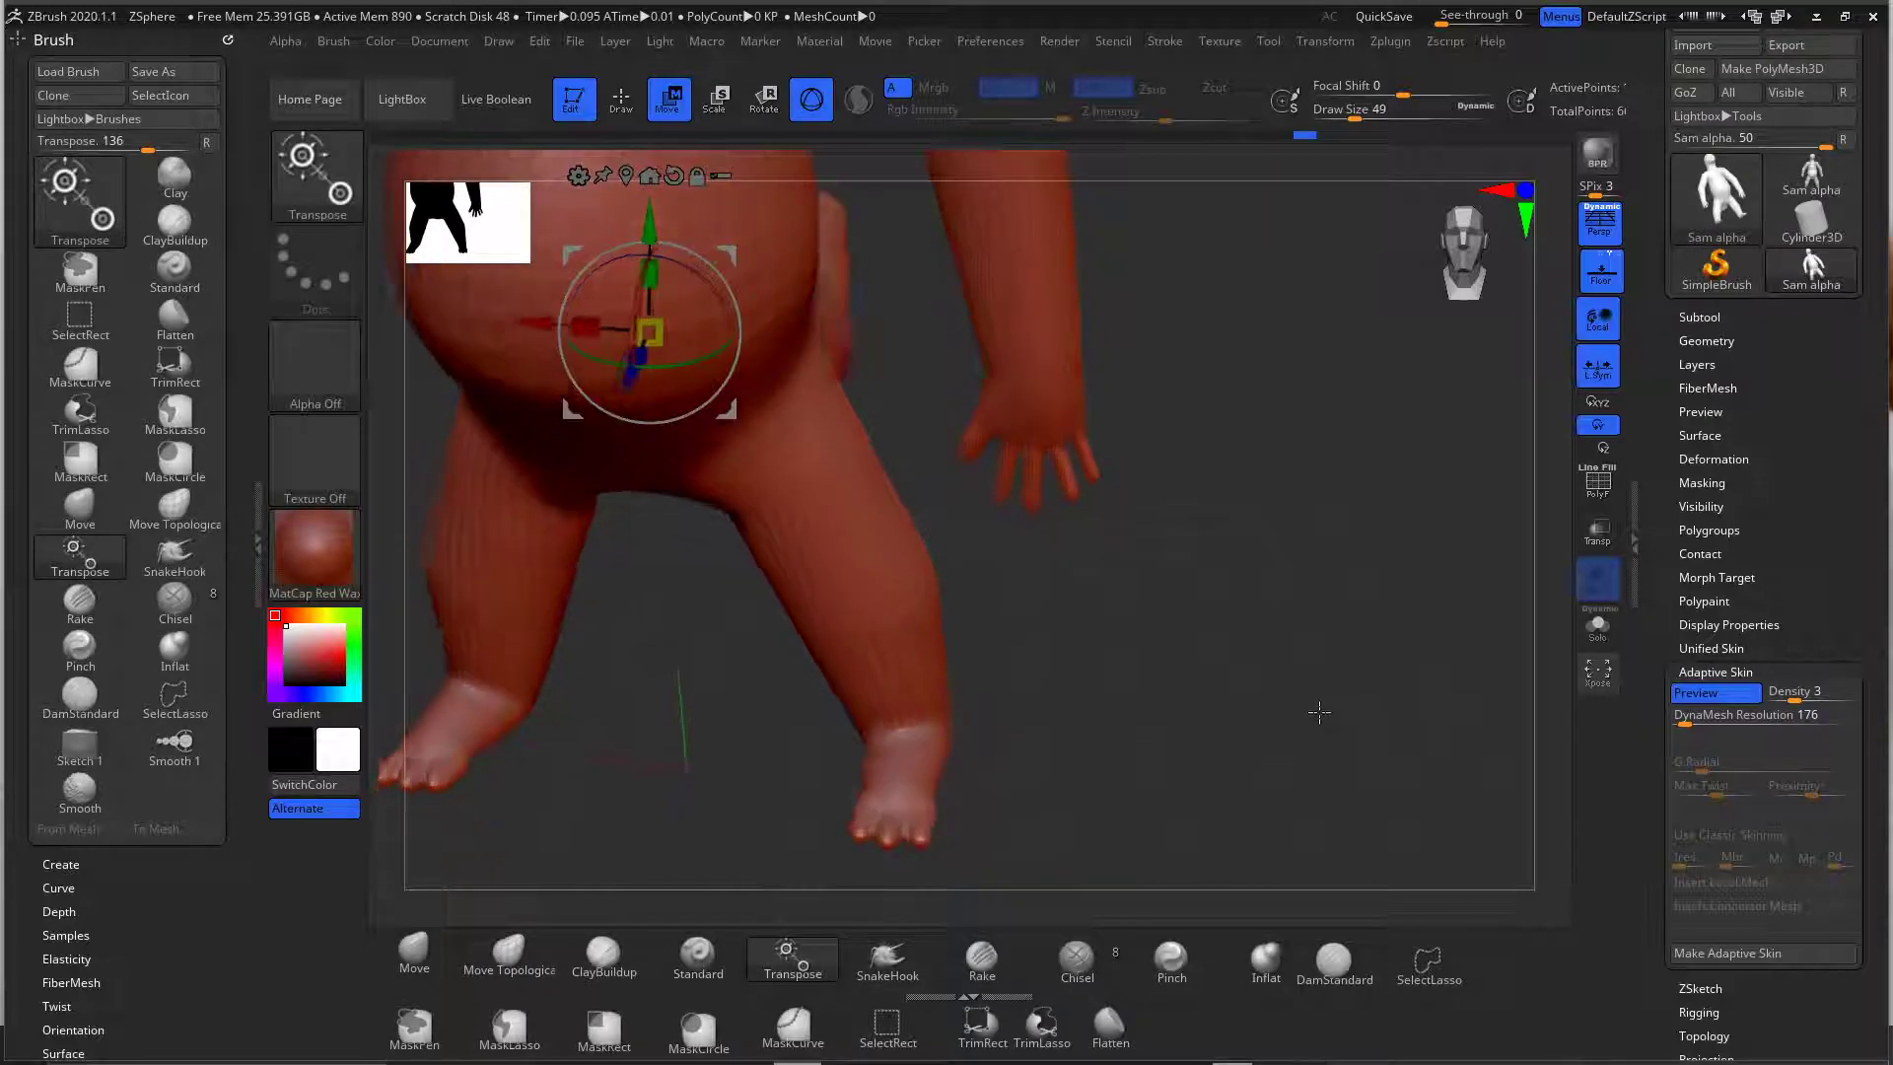
{"action": "left_click_drag", "start_coordinate": [1332, 693], "coordinate": [1338, 465]}
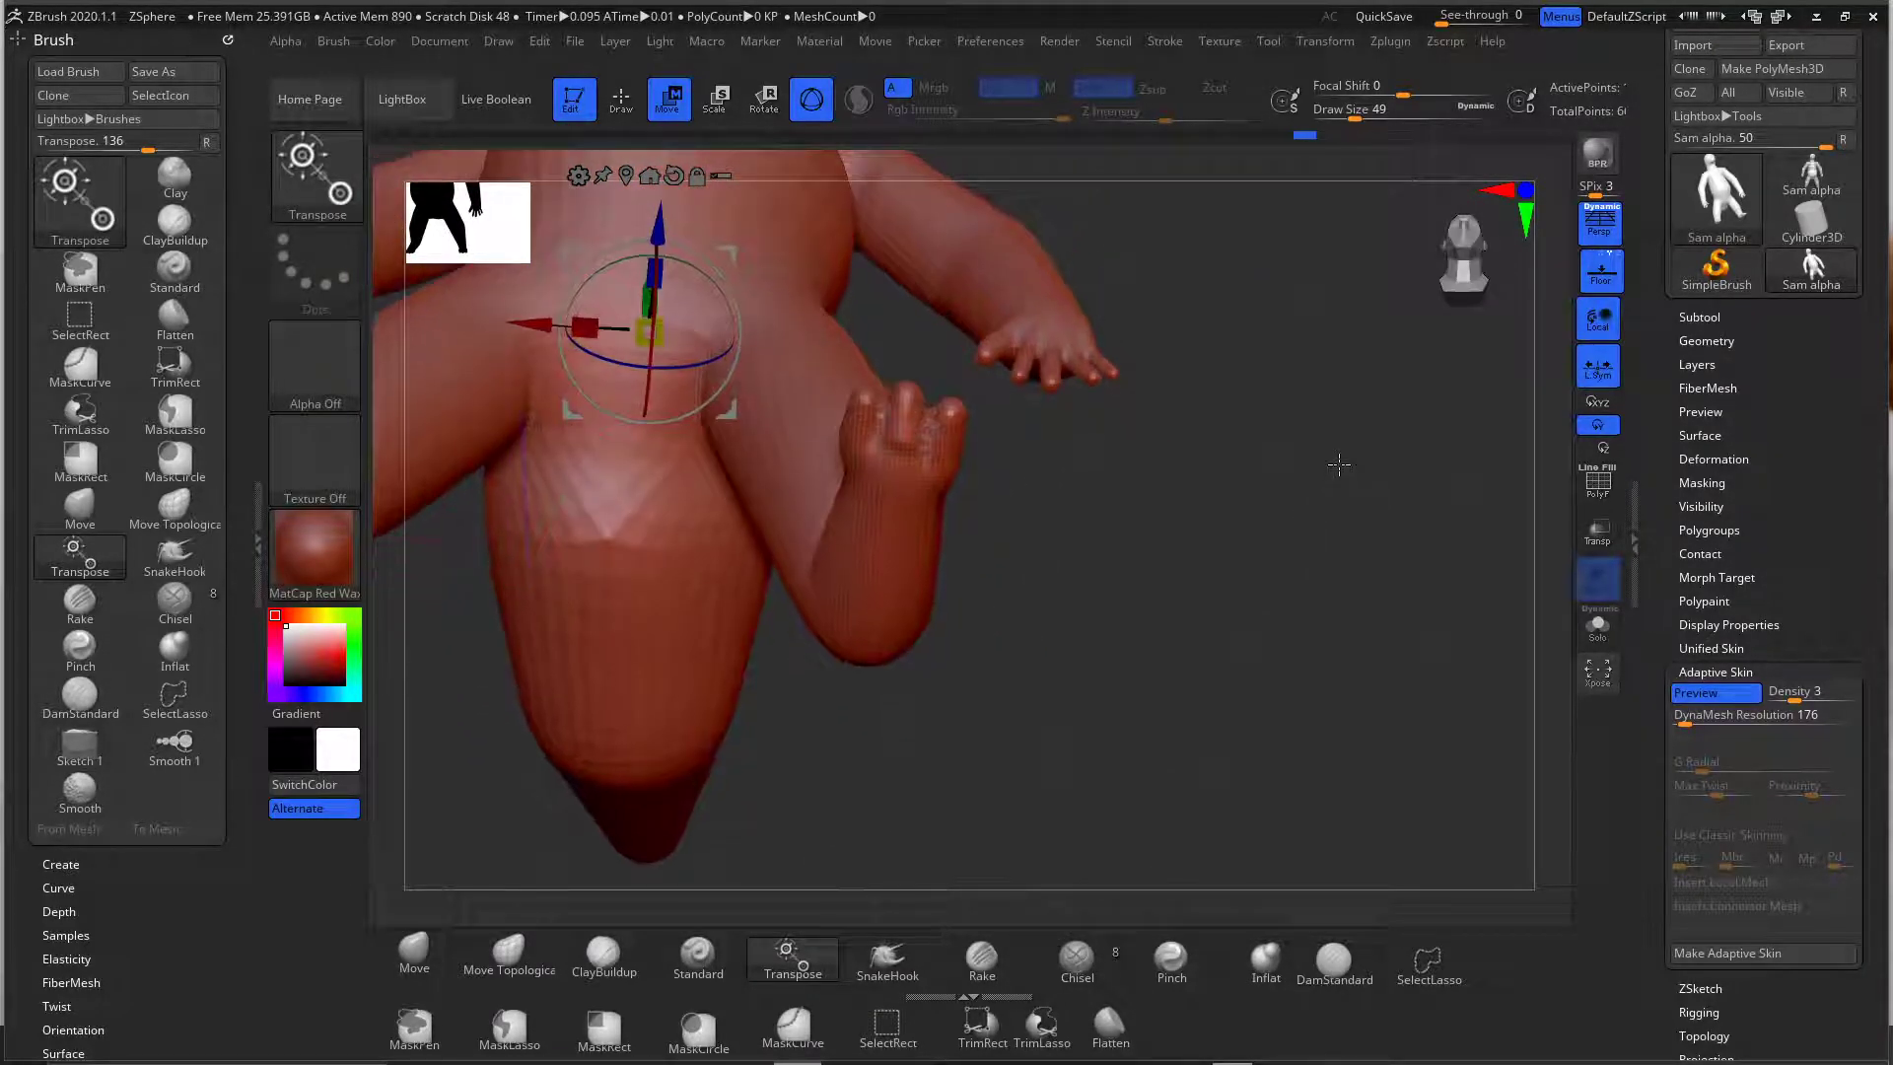
{"action": "left_click", "coordinate": [1712, 704]}
{"action": "left_click_drag", "start_coordinate": [1356, 612], "coordinate": [1285, 591]}
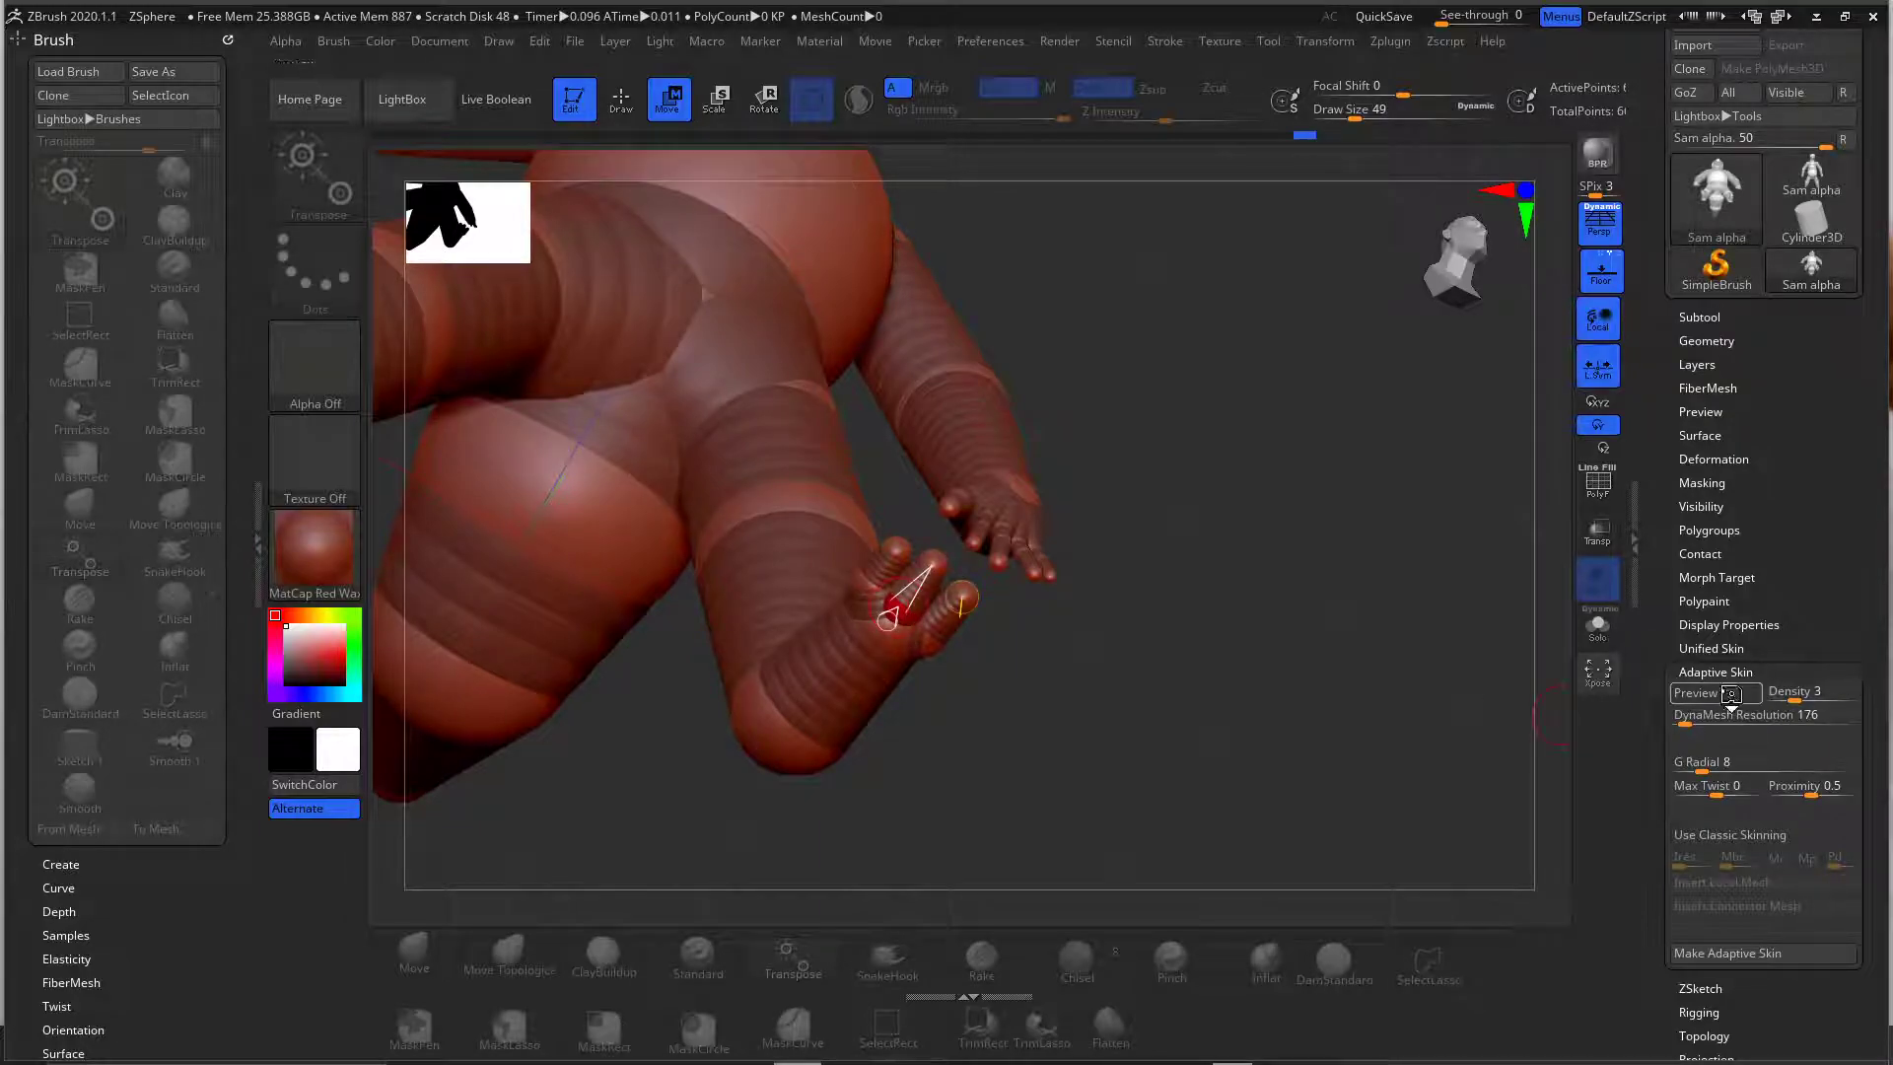
{"action": "left_click", "coordinate": [1712, 693]}
{"action": "left_click_drag", "start_coordinate": [1284, 682], "coordinate": [1114, 741]}
{"action": "key", "text": "f"}
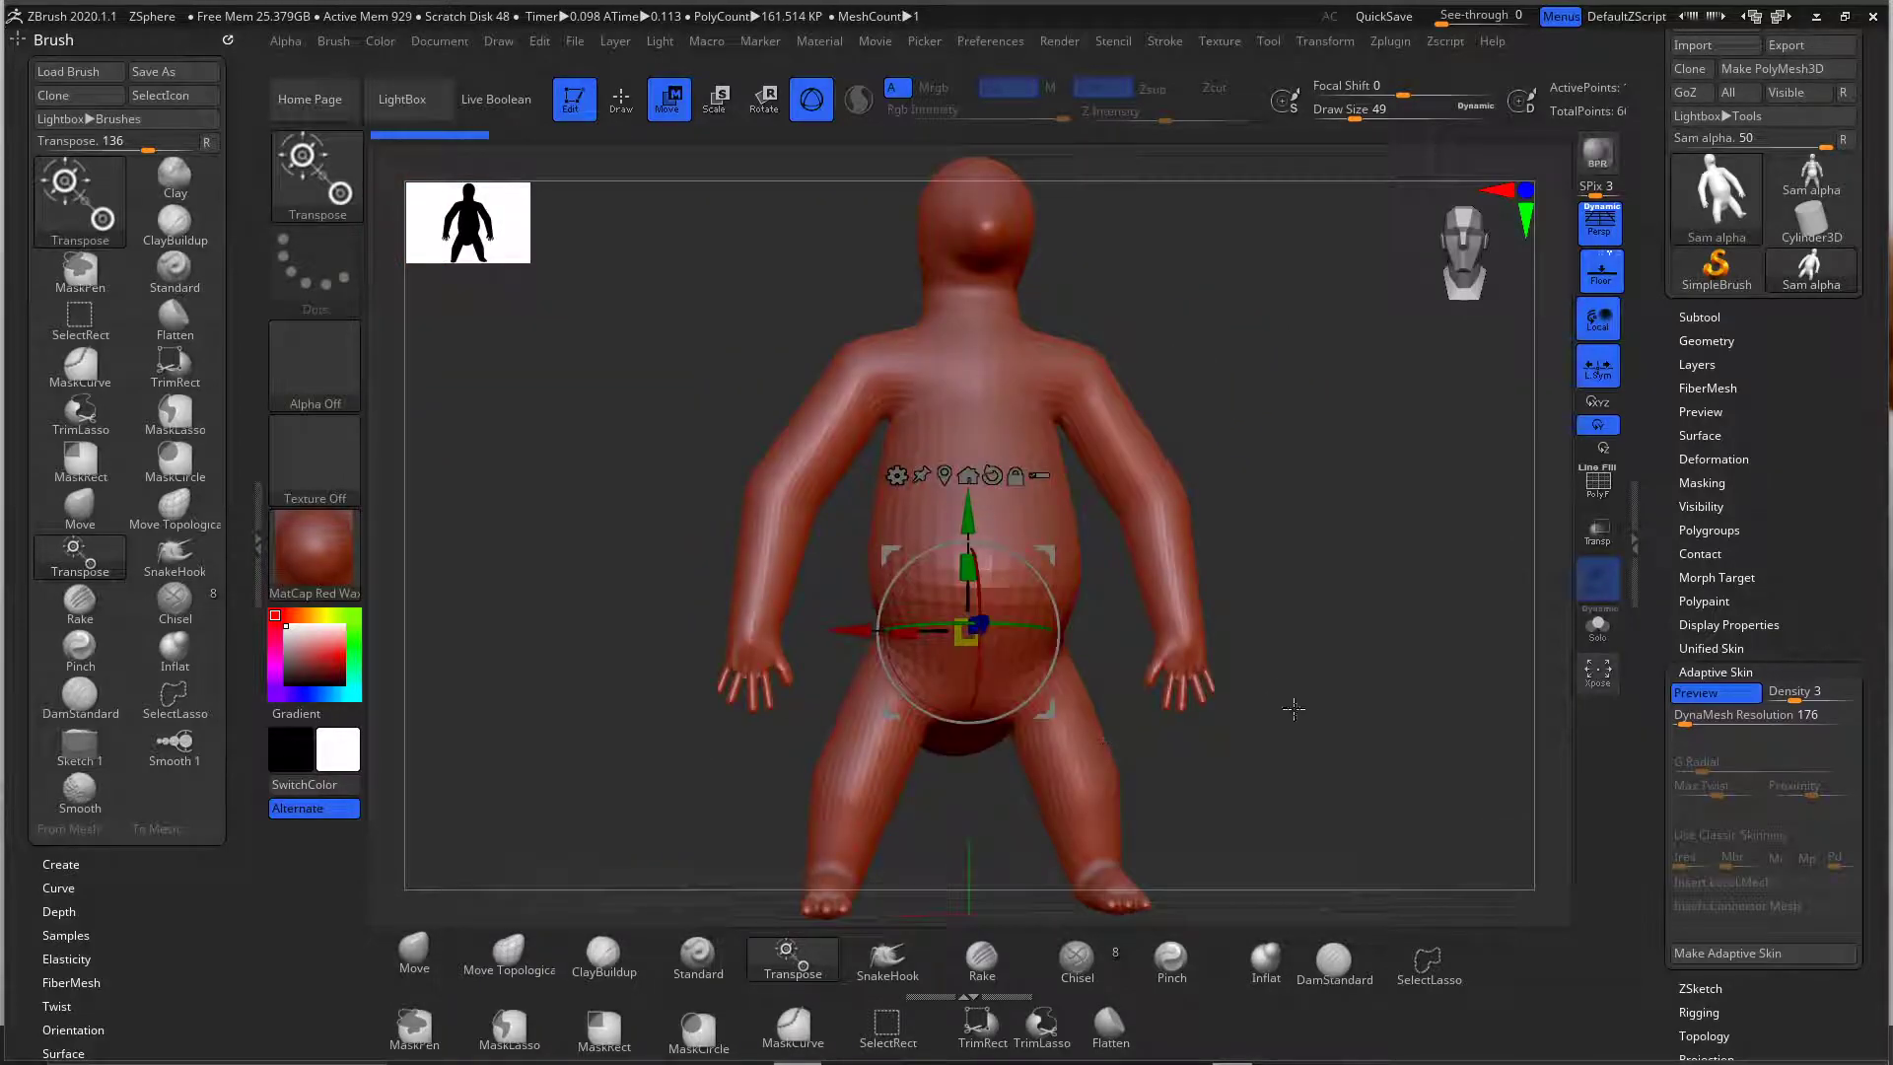
{"action": "left_click_drag", "start_coordinate": [1364, 702], "coordinate": [1084, 707]}
- Activate the Standard brush and convert the previewed skin of the figure into a PolyMesh3D
{"action": "left_click", "coordinate": [697, 971]}
{"action": "left_click_drag", "start_coordinate": [1321, 797], "coordinate": [1249, 734]}
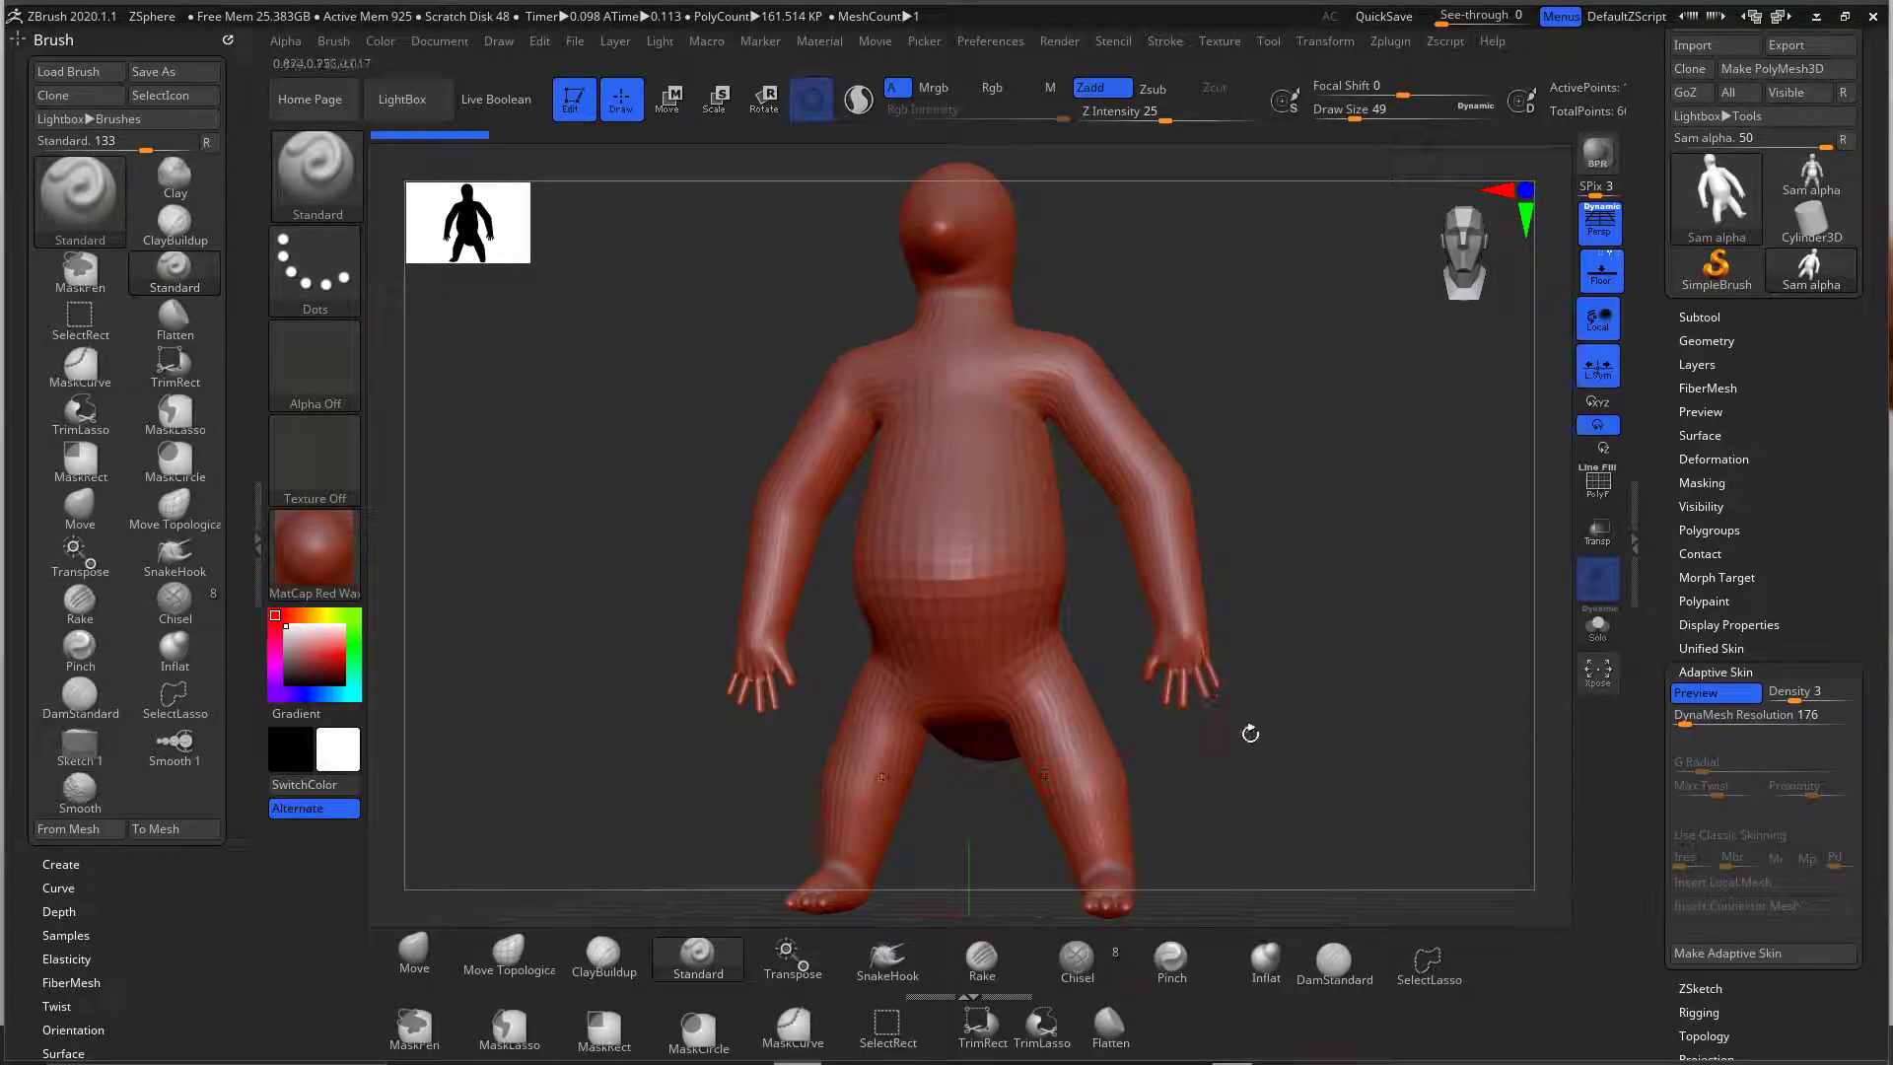
{"action": "left_click", "coordinate": [1716, 673]}
{"action": "scroll", "coordinate": [1699, 372], "scroll_direction": "up", "scroll_amount": 2}
{"action": "scroll", "coordinate": [1699, 371], "scroll_direction": "up", "scroll_amount": 2}
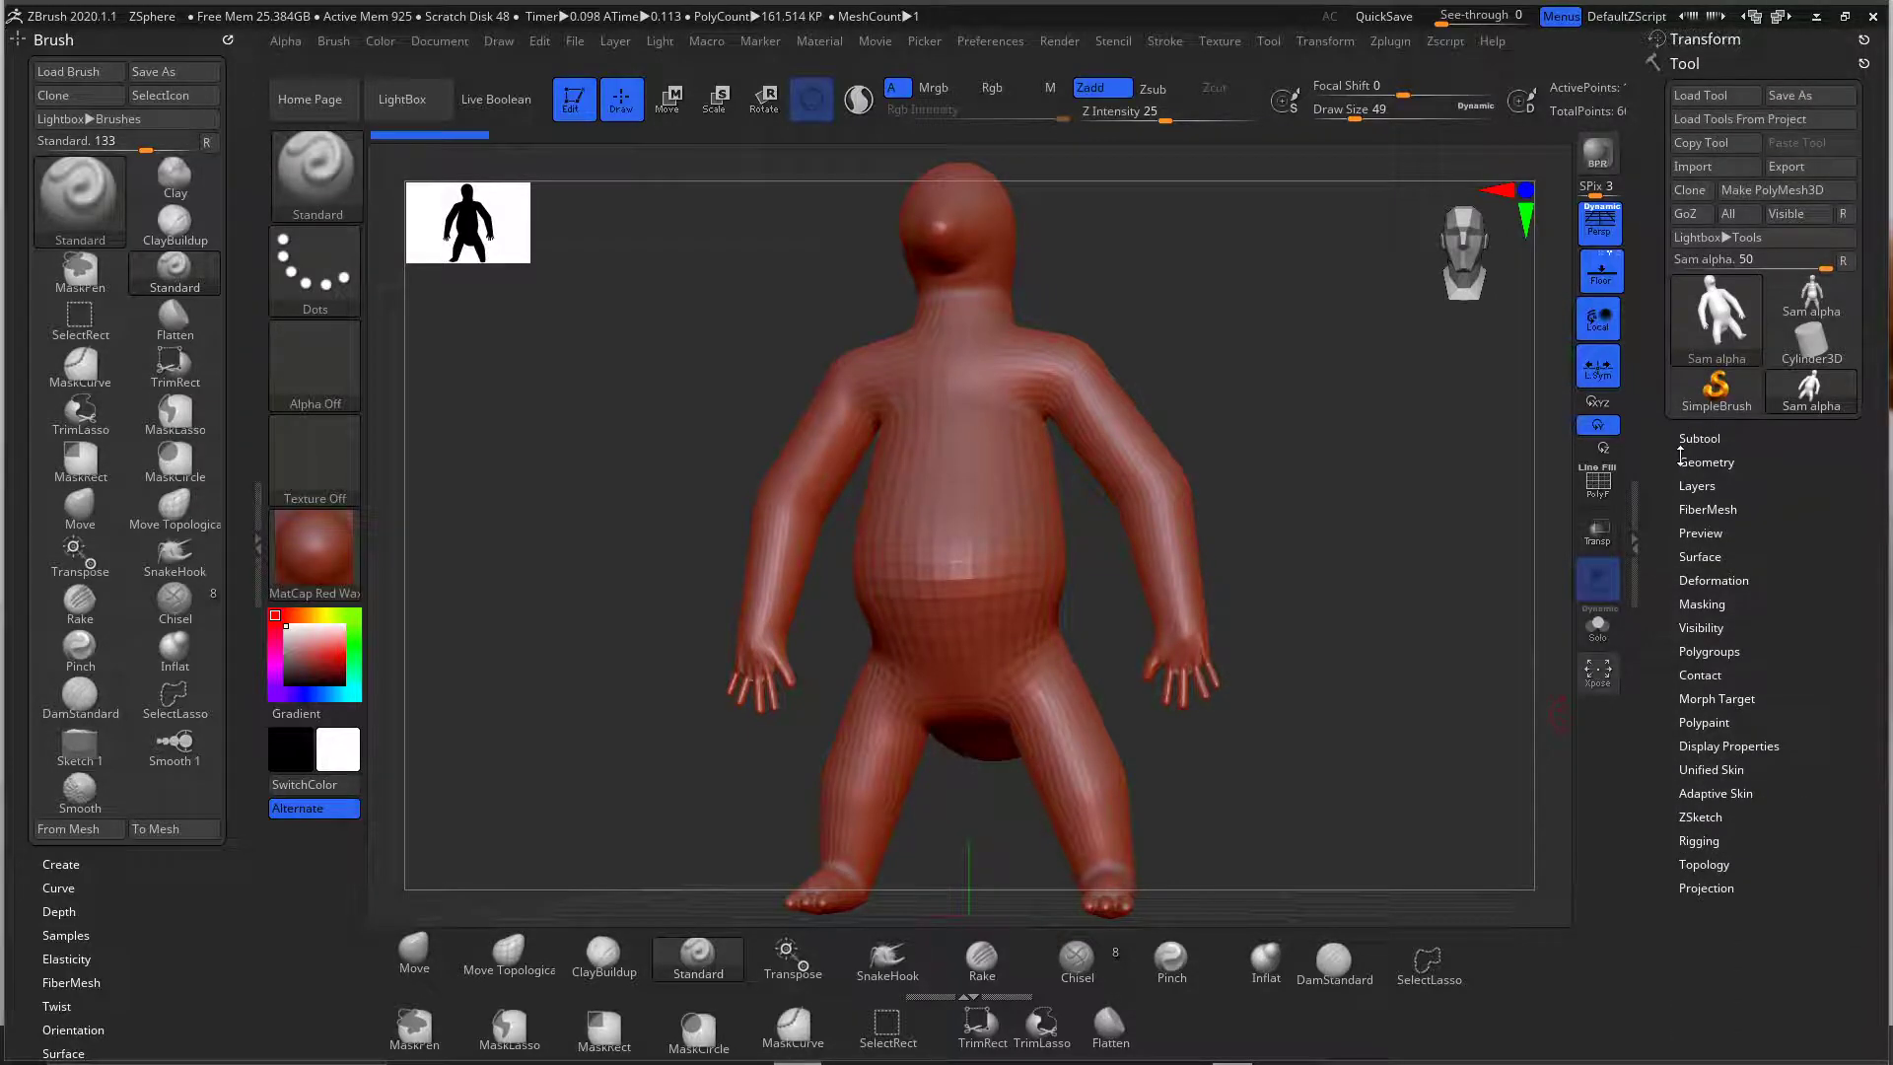
{"action": "left_click", "coordinate": [1795, 191]}
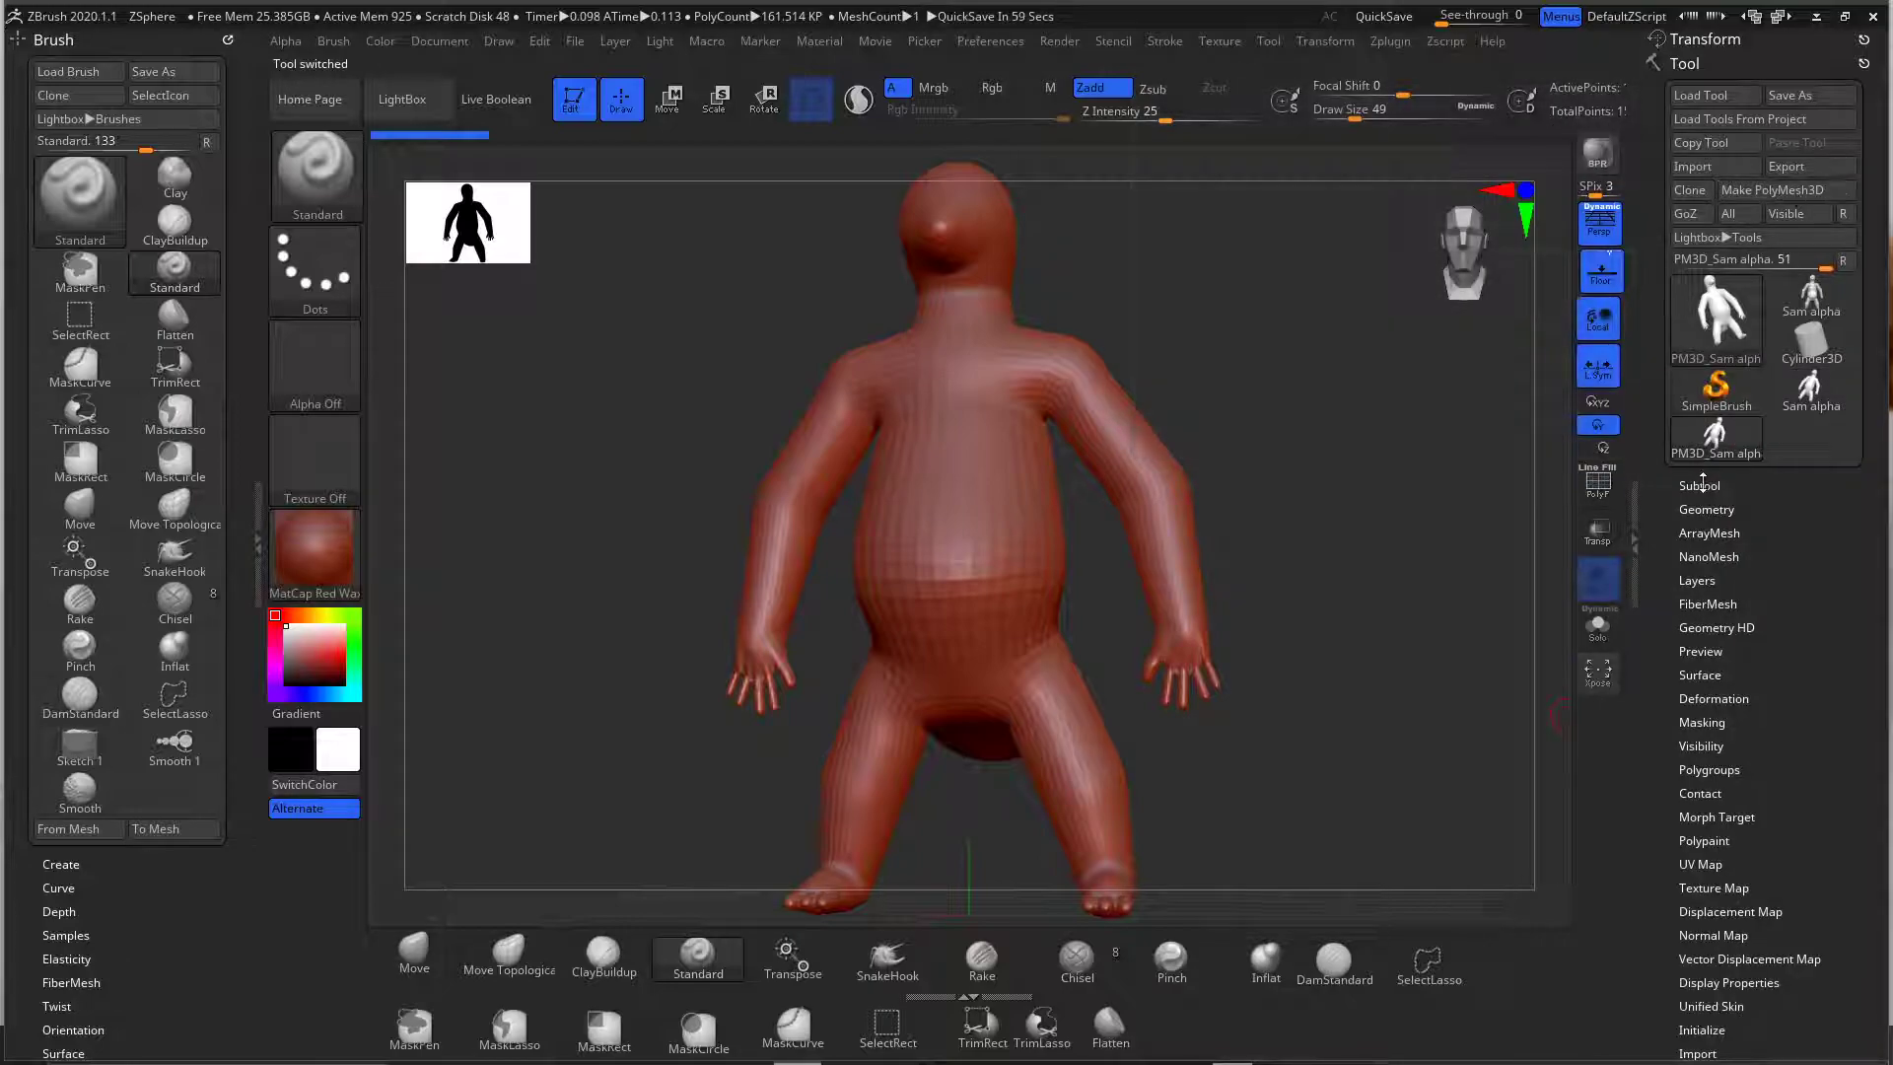
- Show the polymesh's subtool list and save the tool as PM3D_Sam alpha in the RoadKill folder
{"action": "left_click", "coordinate": [1701, 484]}
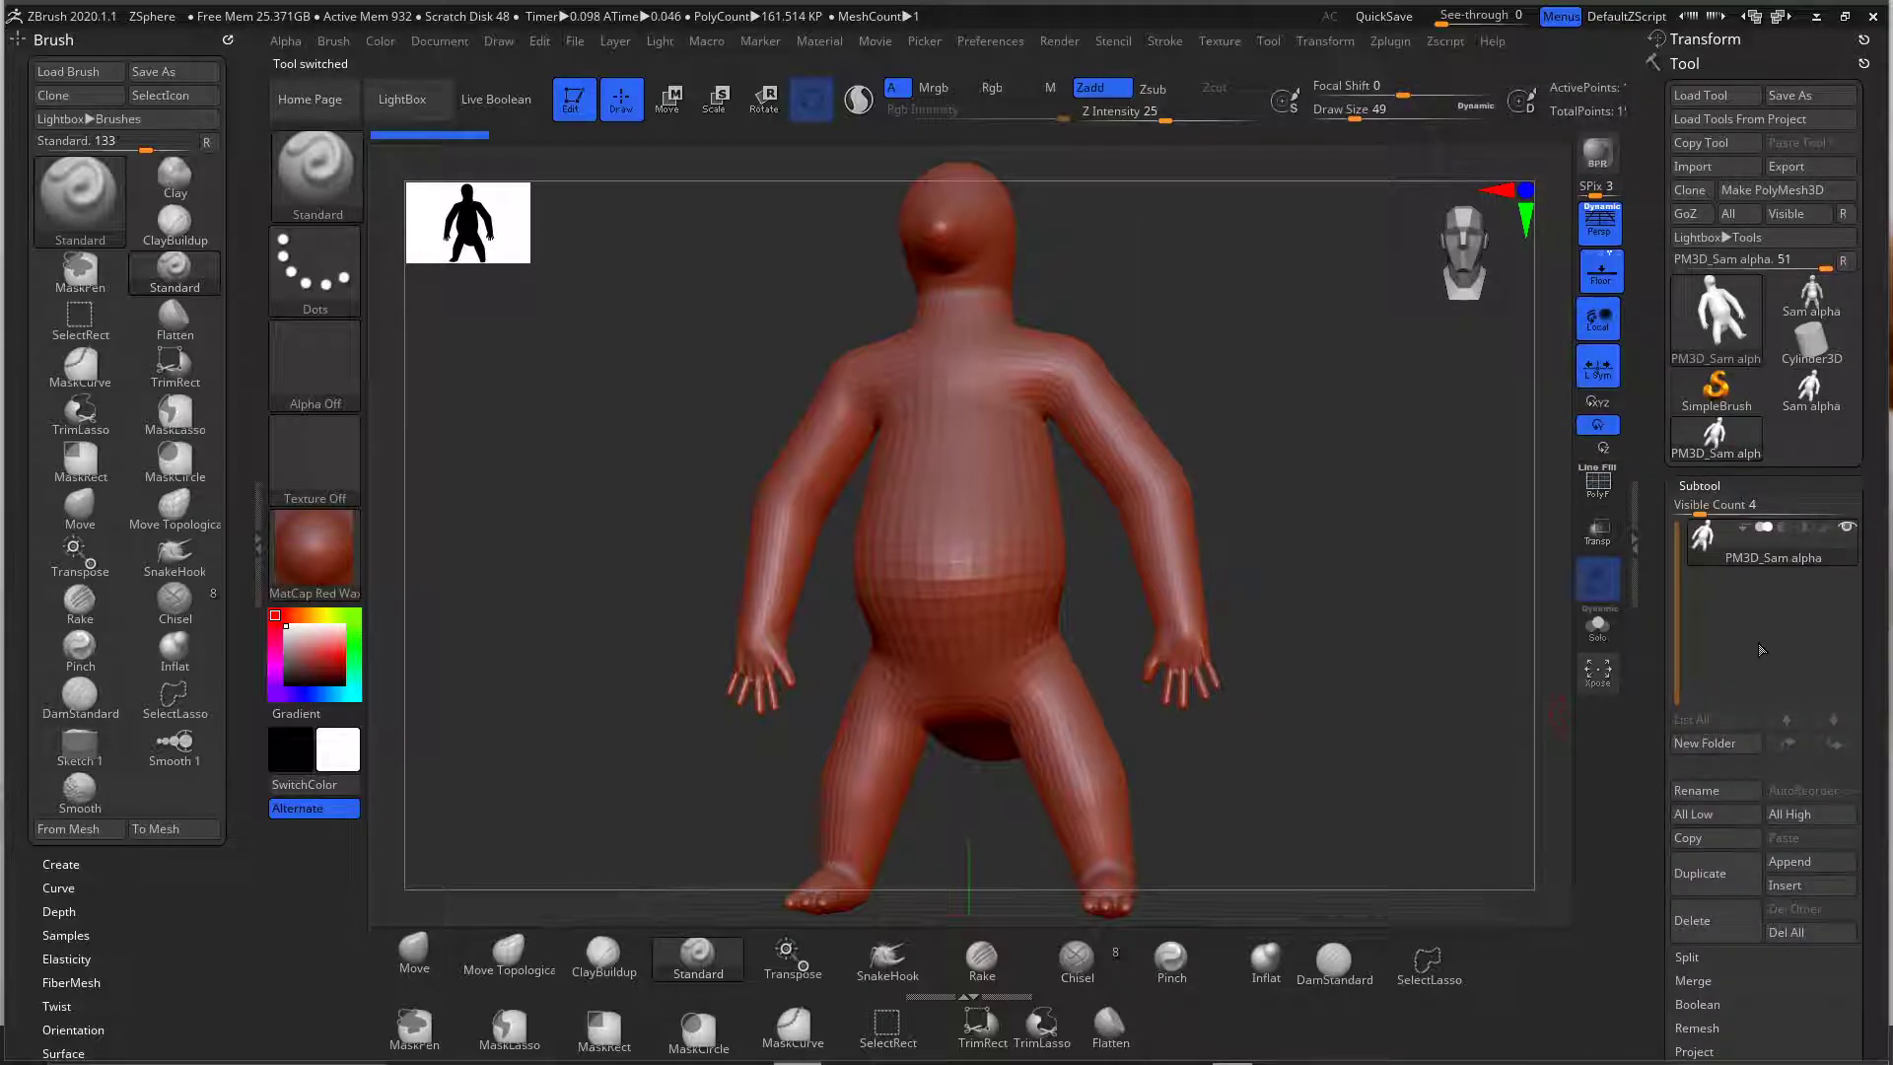
{"action": "mouse_move", "coordinate": [1727, 569]}
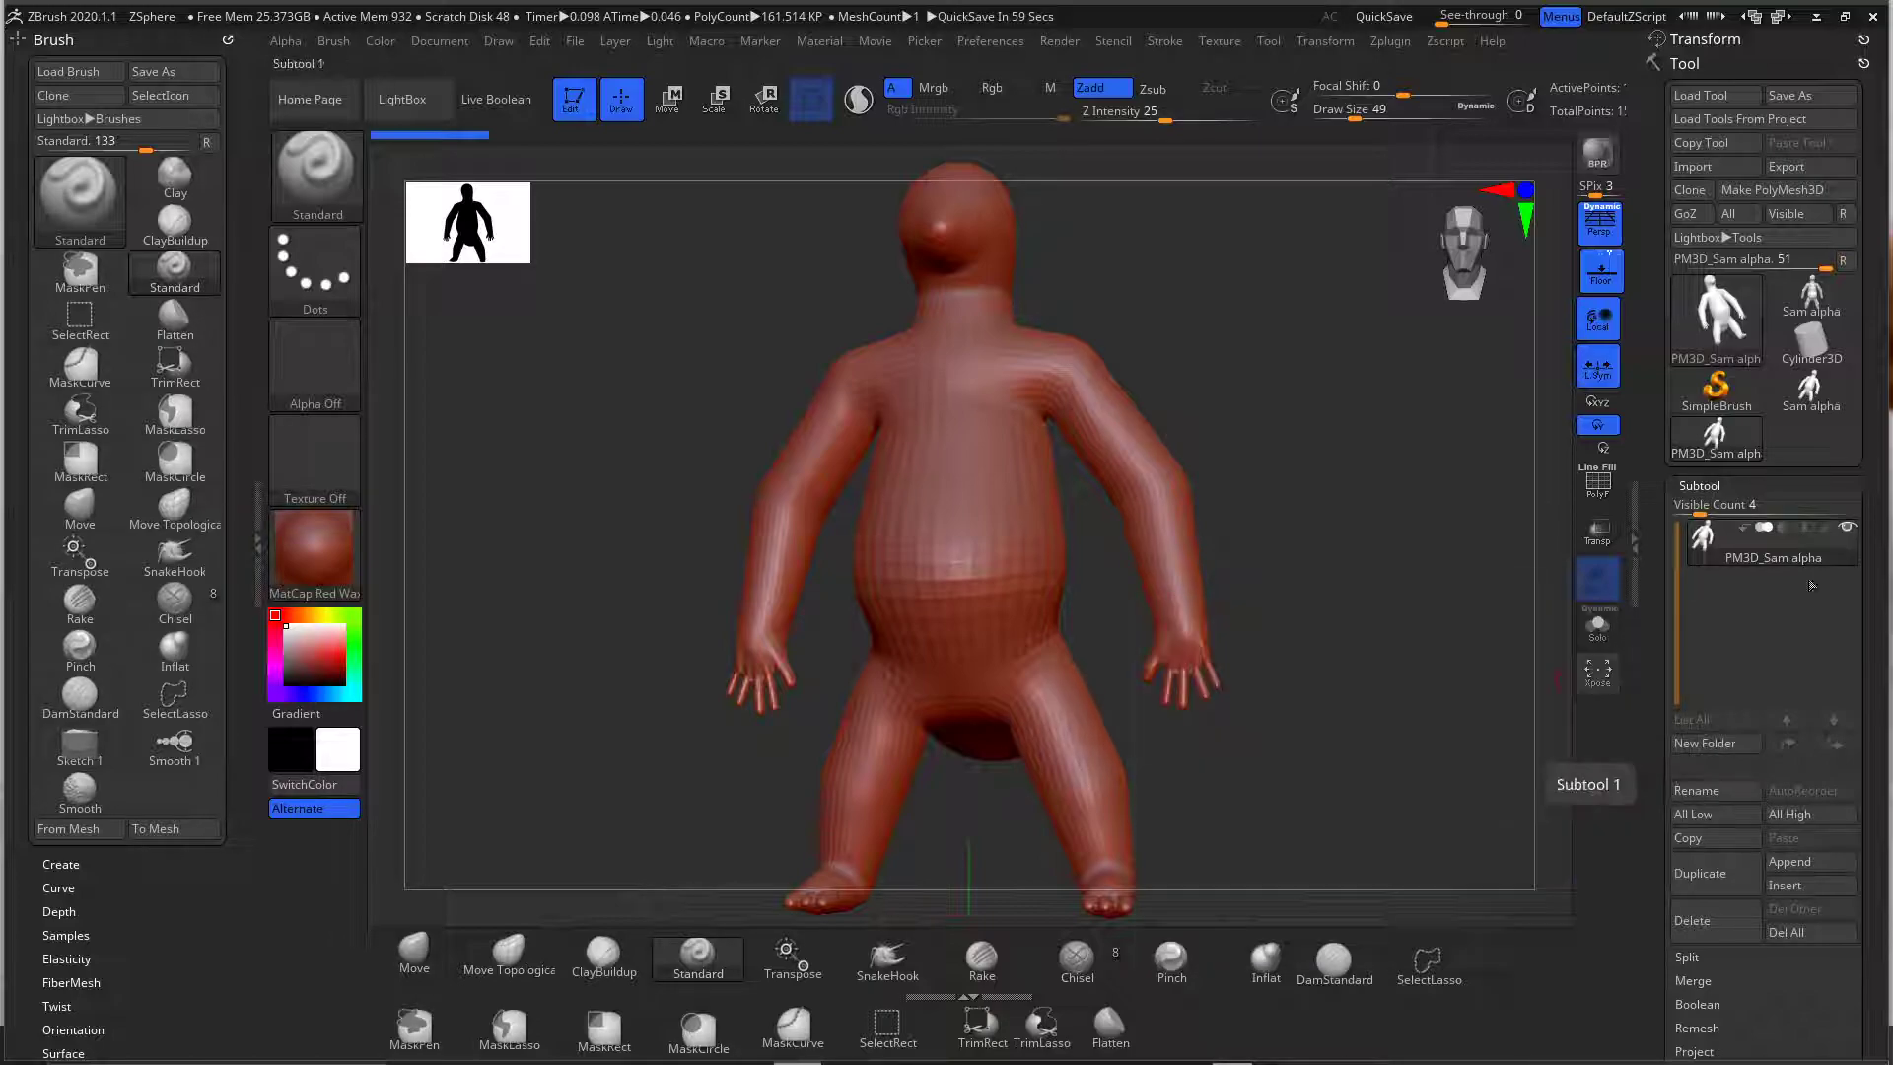
{"action": "left_click", "coordinate": [1790, 97]}
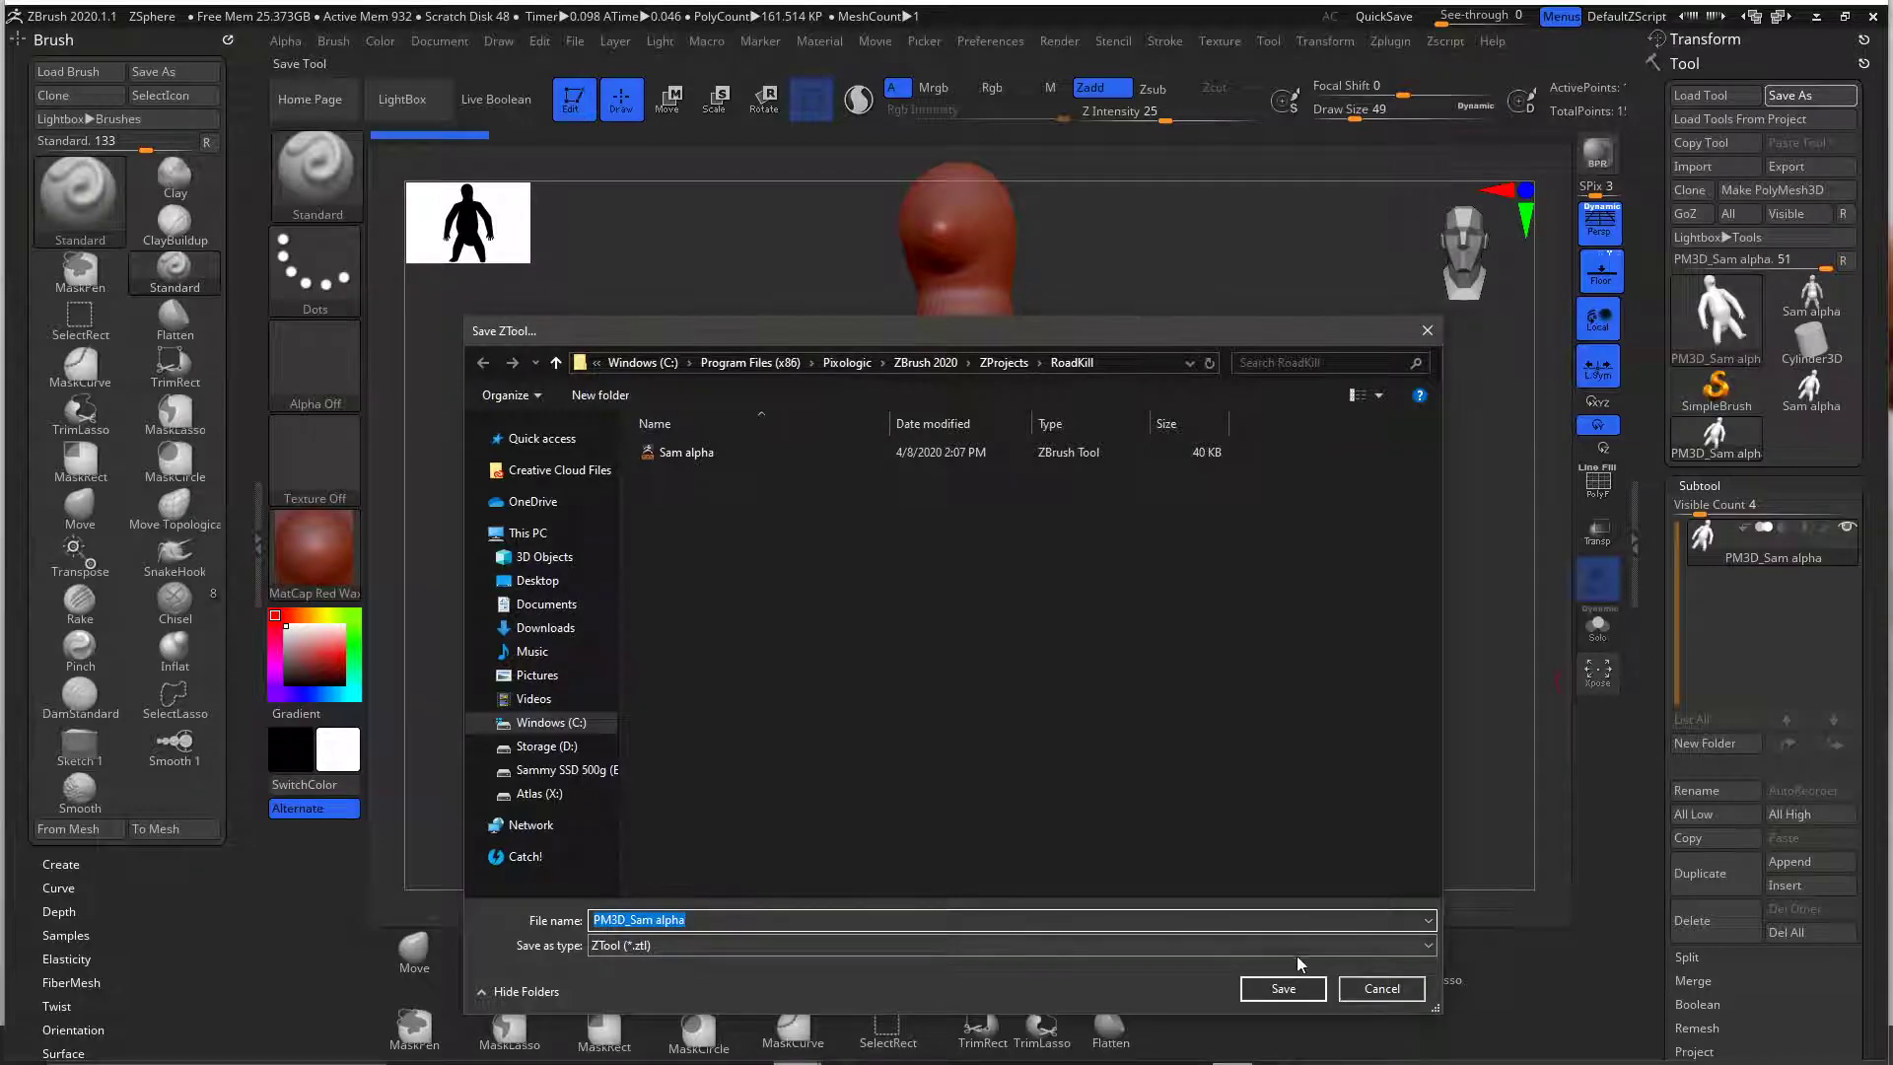
{"action": "left_click", "coordinate": [1284, 989]}
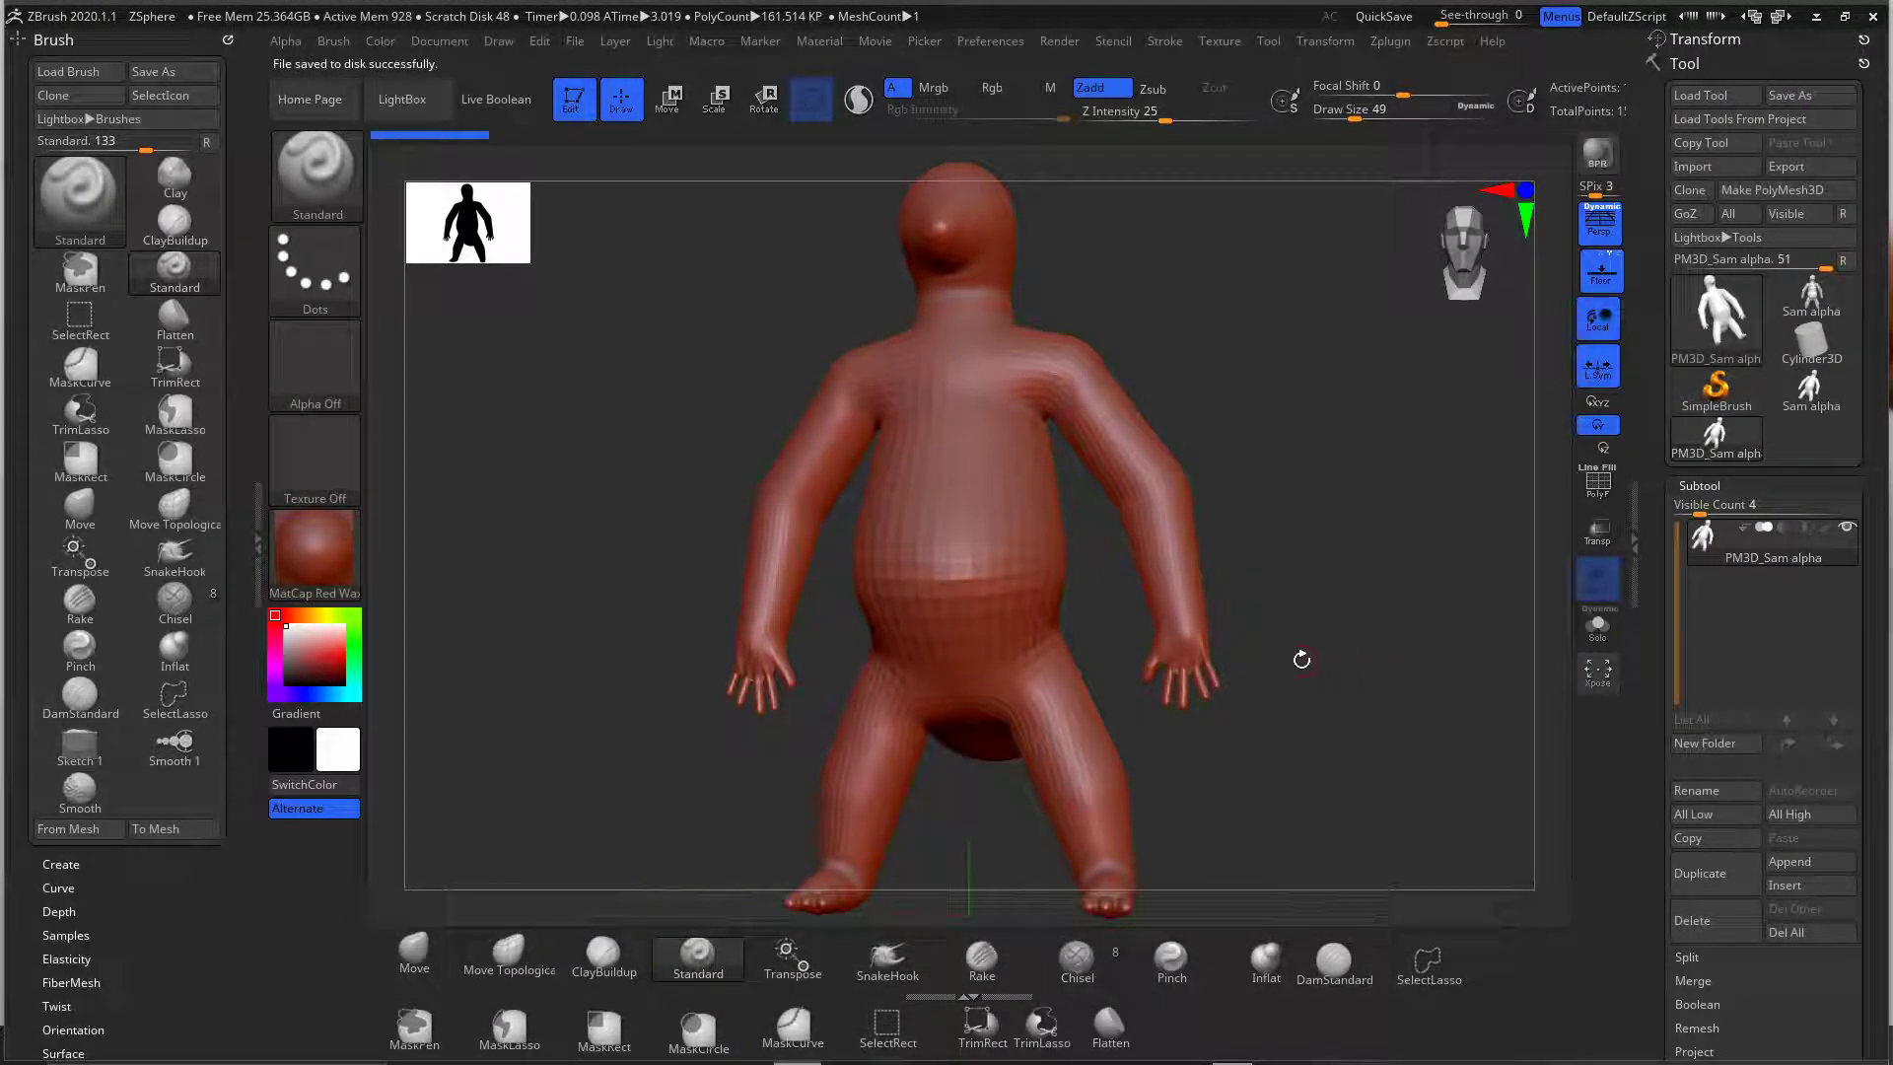
- Load the ZSphere figure Sam alpha.ZTL from LightBox and turn it to a side view
{"action": "key", "text": "ctrl"}
{"action": "left_click", "coordinate": [402, 98]}
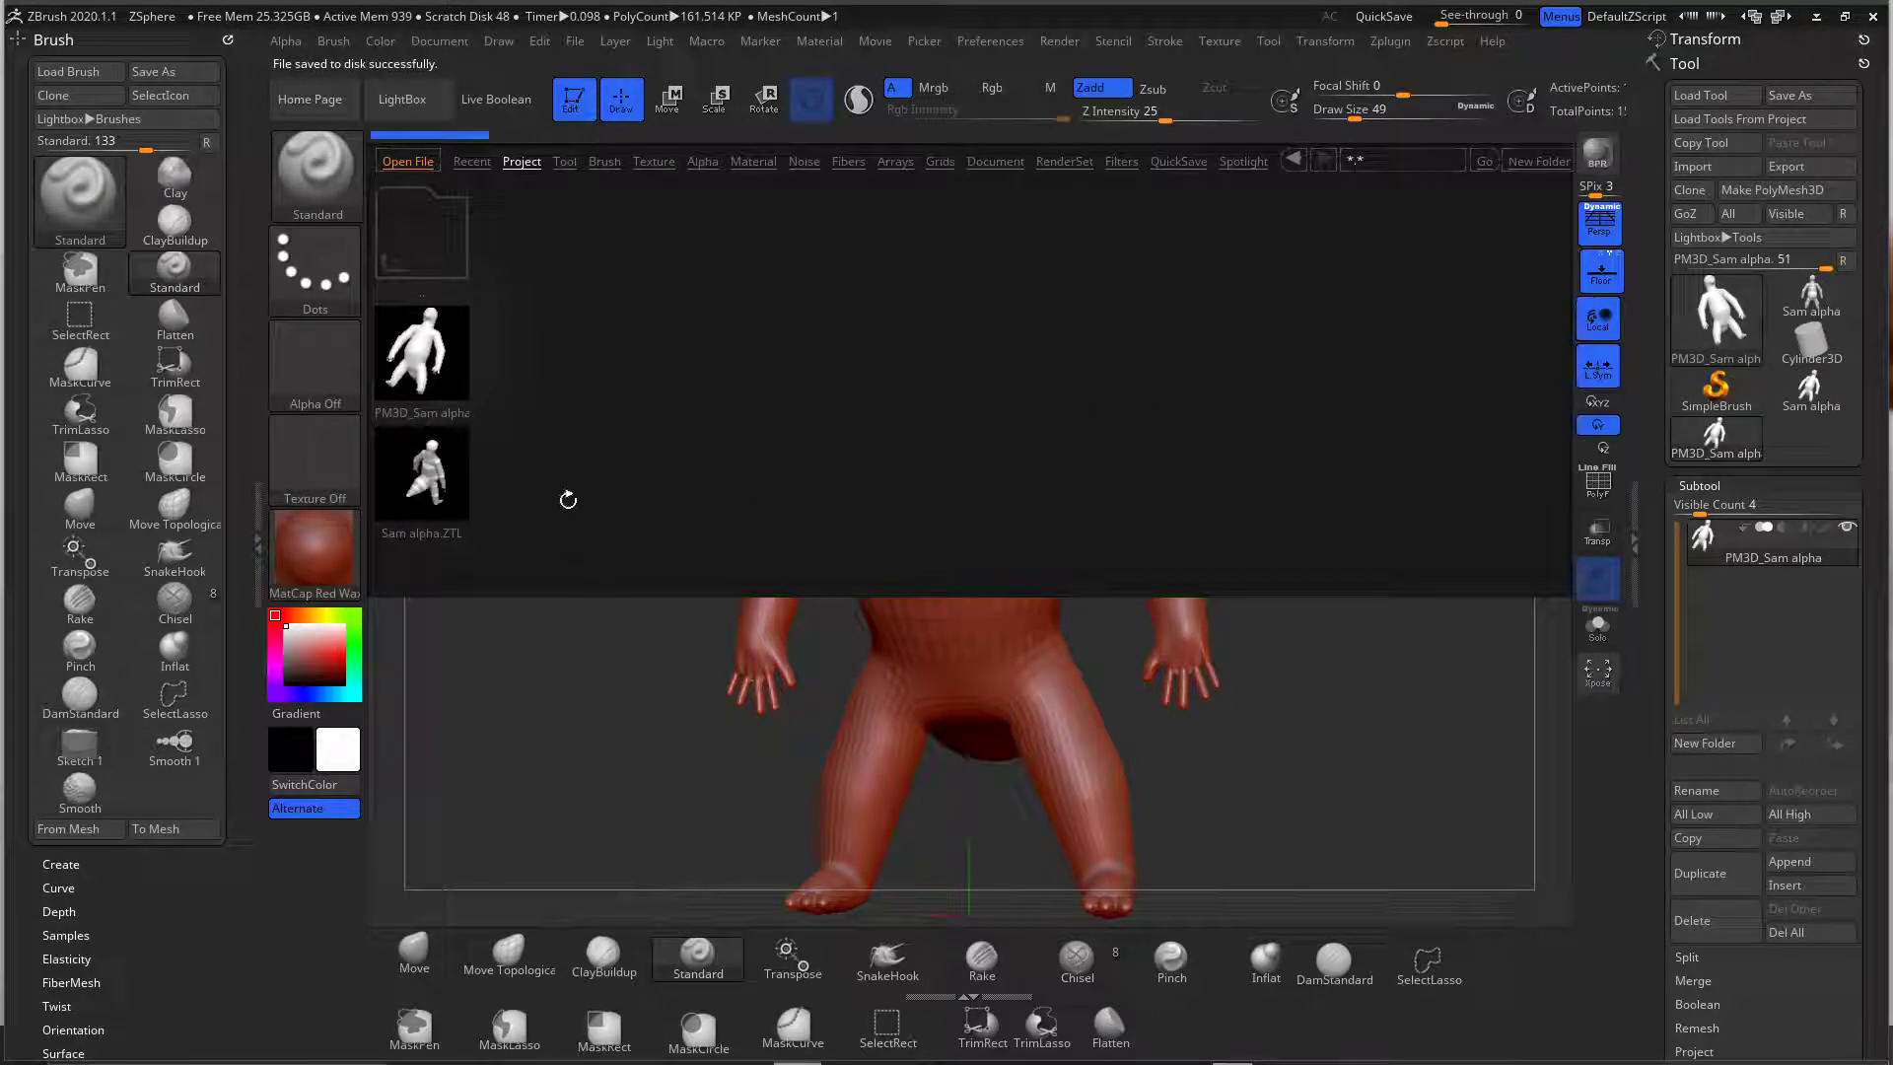
{"action": "double_click", "coordinate": [437, 489]}
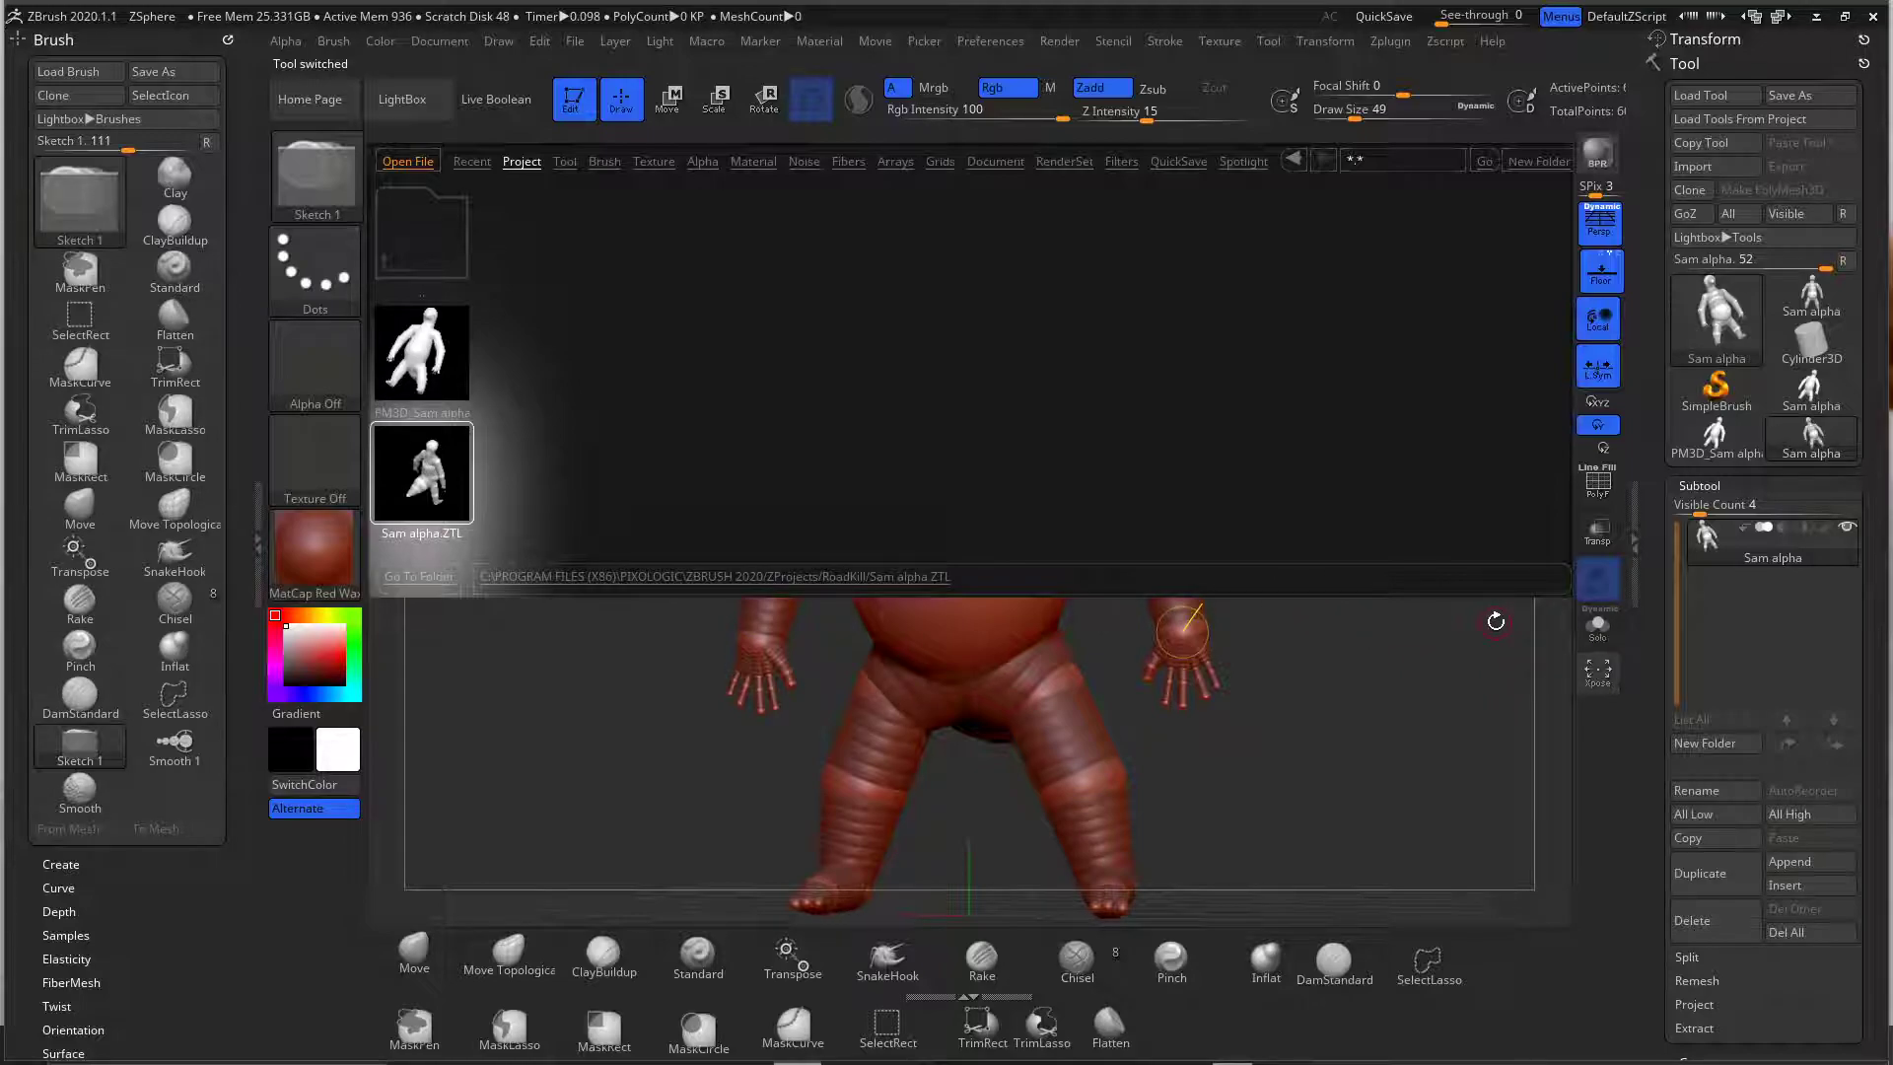
{"action": "key", "text": "comma"}
{"action": "left_click_drag", "start_coordinate": [1370, 589], "coordinate": [1264, 599]}
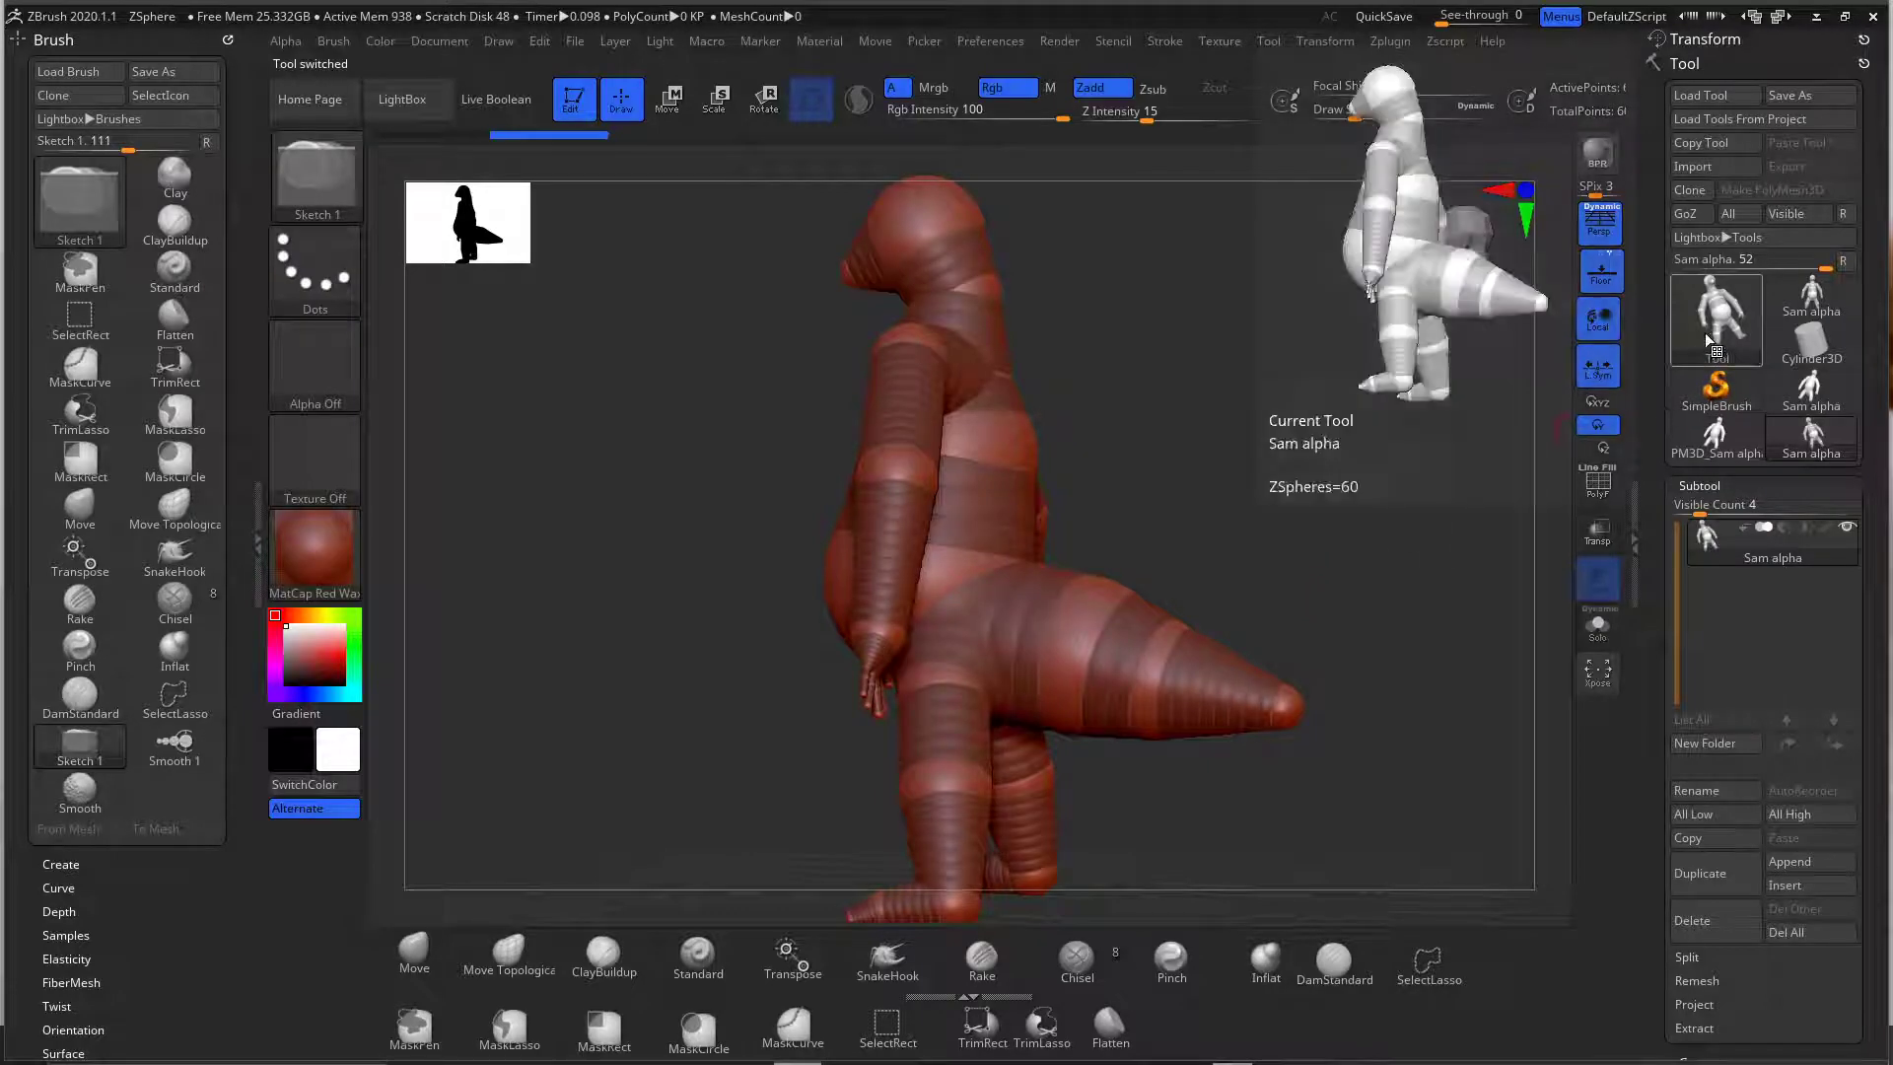
- Insert the PM3D_Sam alpha polymesh as a second subtool below the ZSphere figure
{"action": "left_click", "coordinate": [1799, 885]}
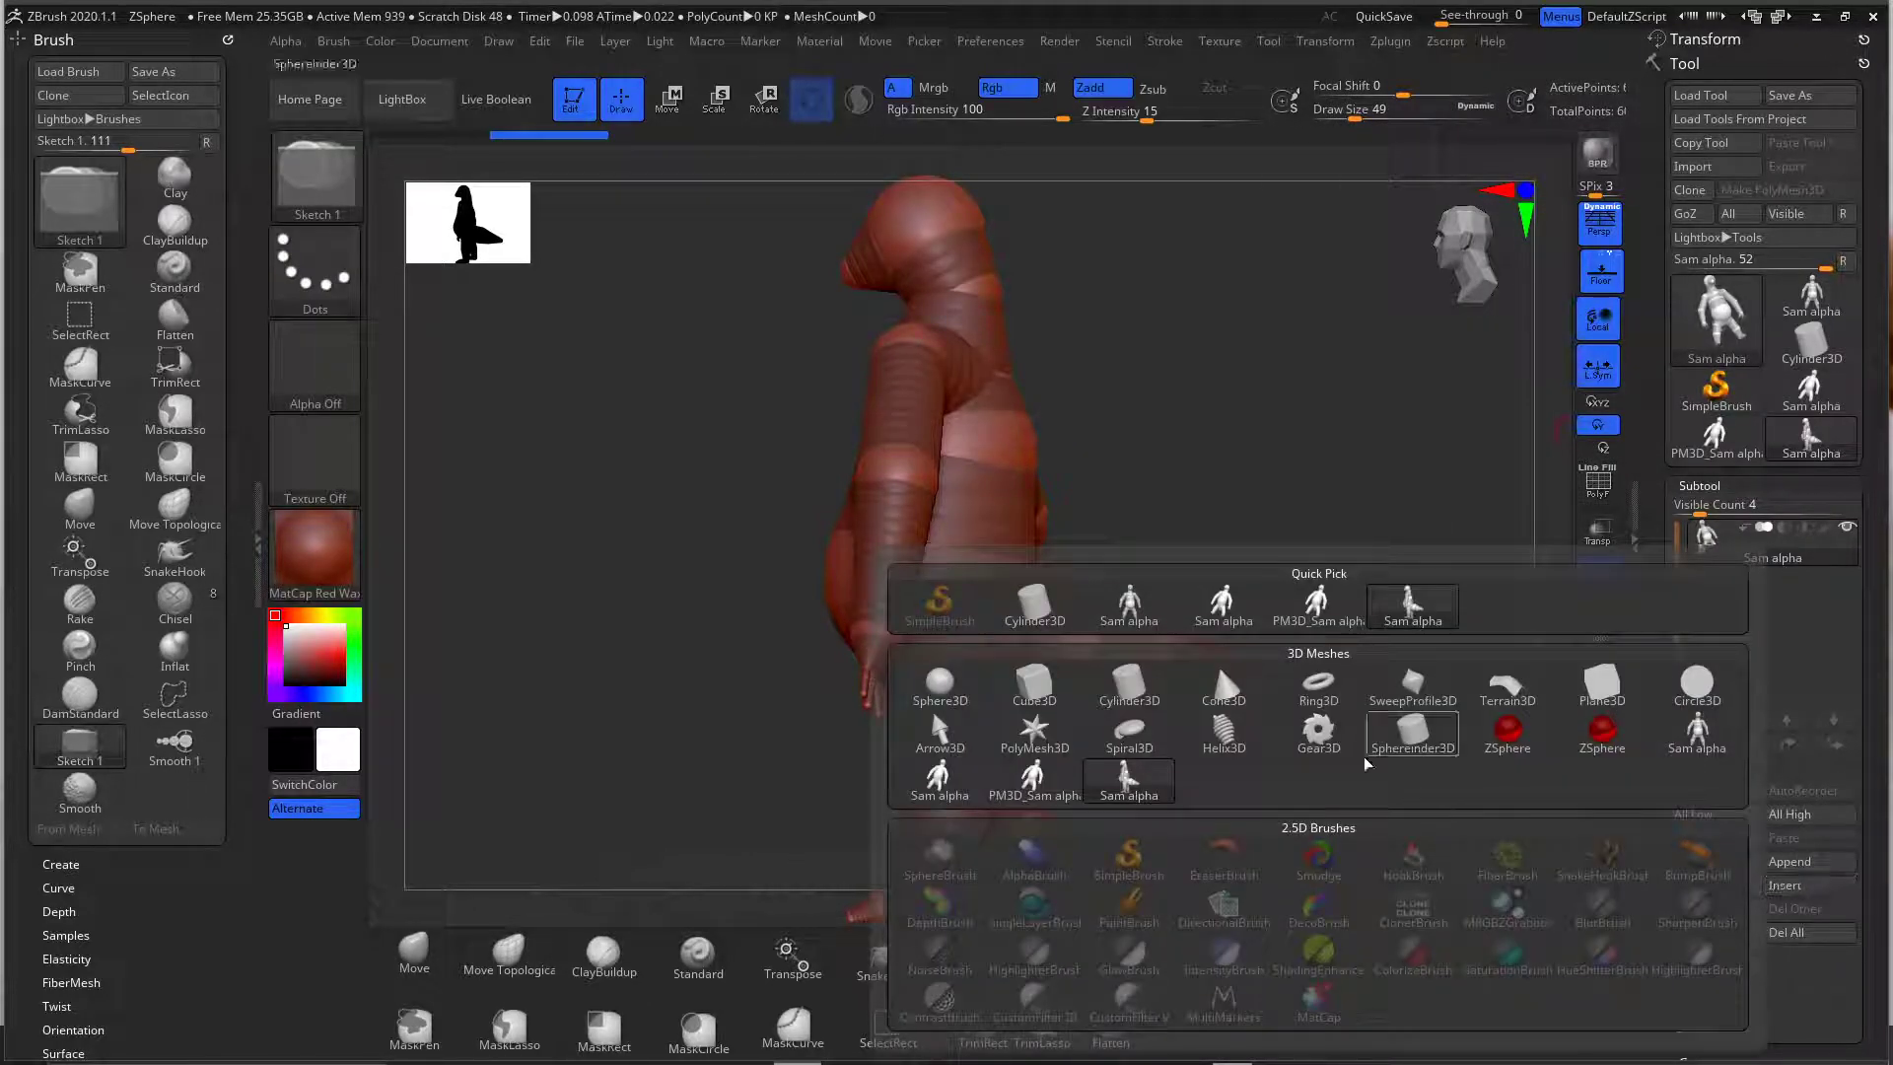
{"action": "left_click", "coordinate": [1032, 780]}
{"action": "left_click_drag", "start_coordinate": [1334, 522], "coordinate": [1368, 552]}
{"action": "left_click_drag", "start_coordinate": [1363, 766], "coordinate": [1453, 753]}
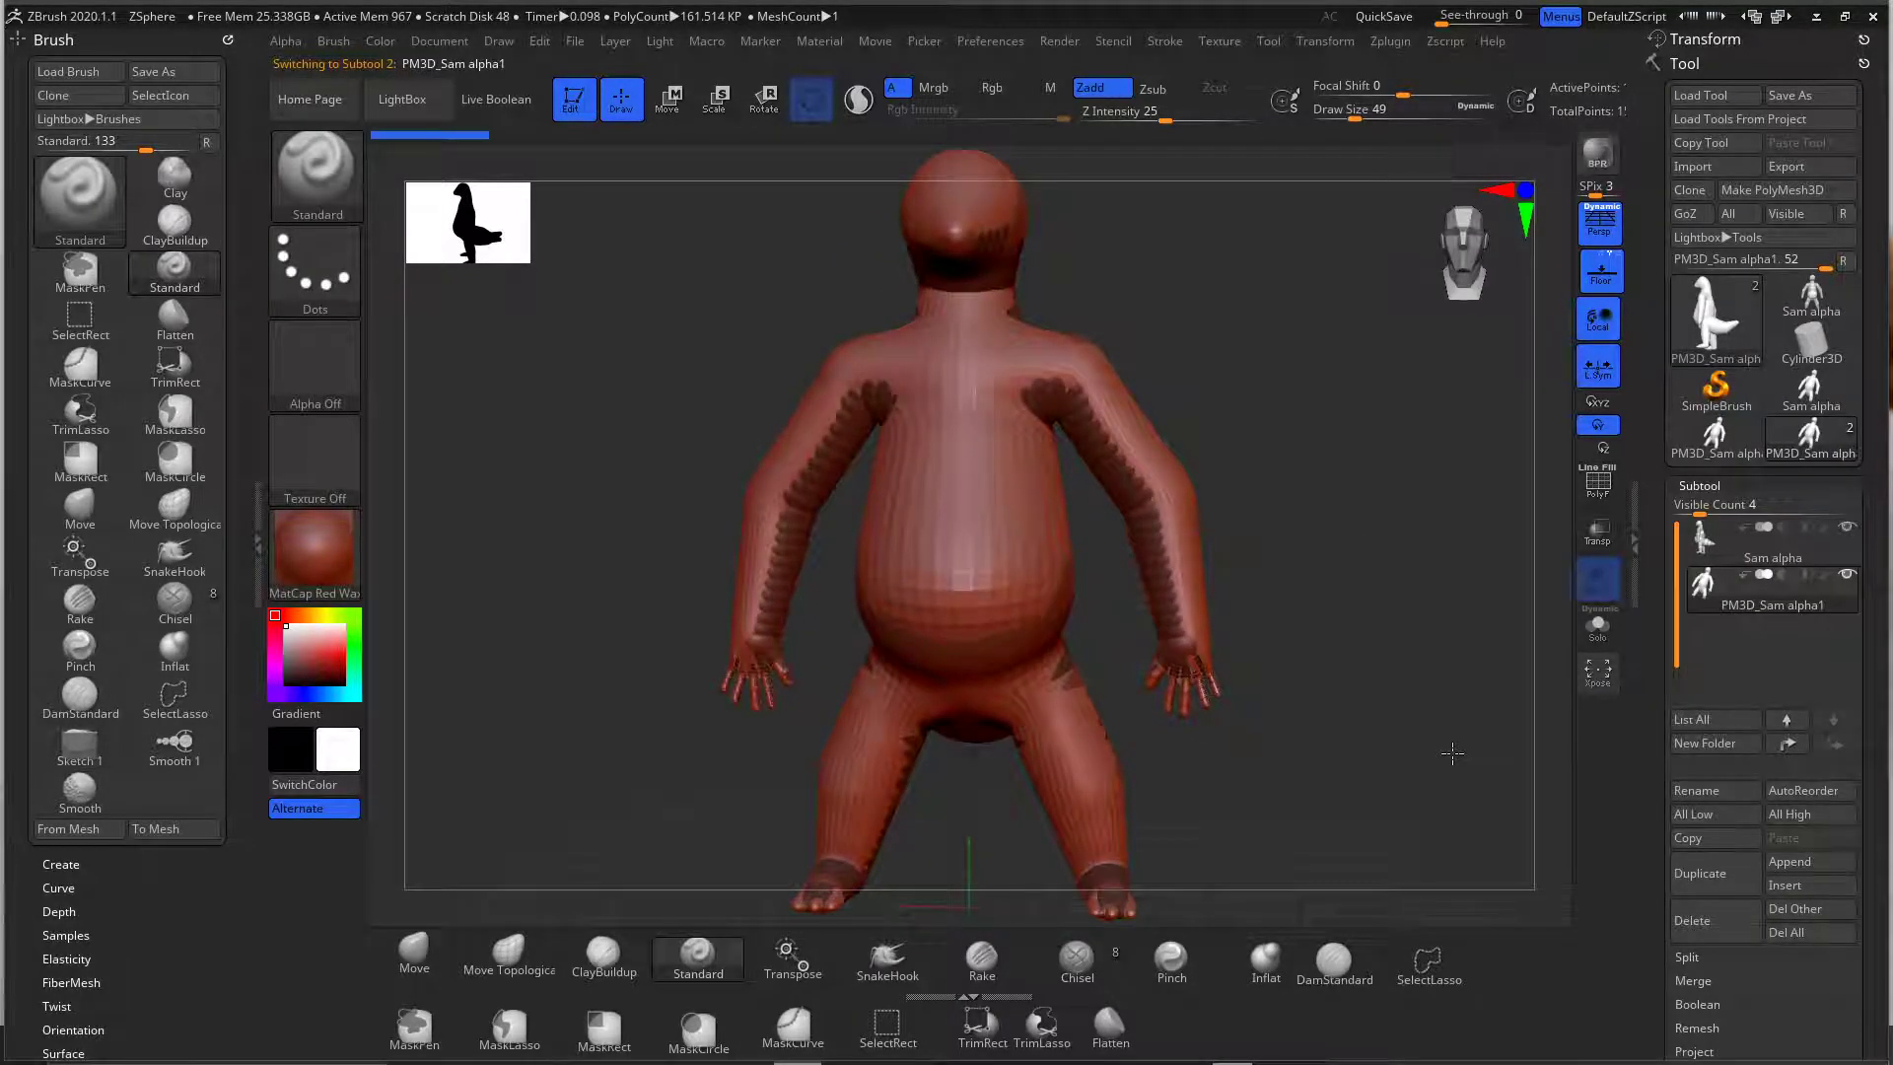
- Move the polymesh figure sideways with Transpose so it stands beside the ZSphere figure, and frame both
{"action": "left_click", "coordinate": [788, 958]}
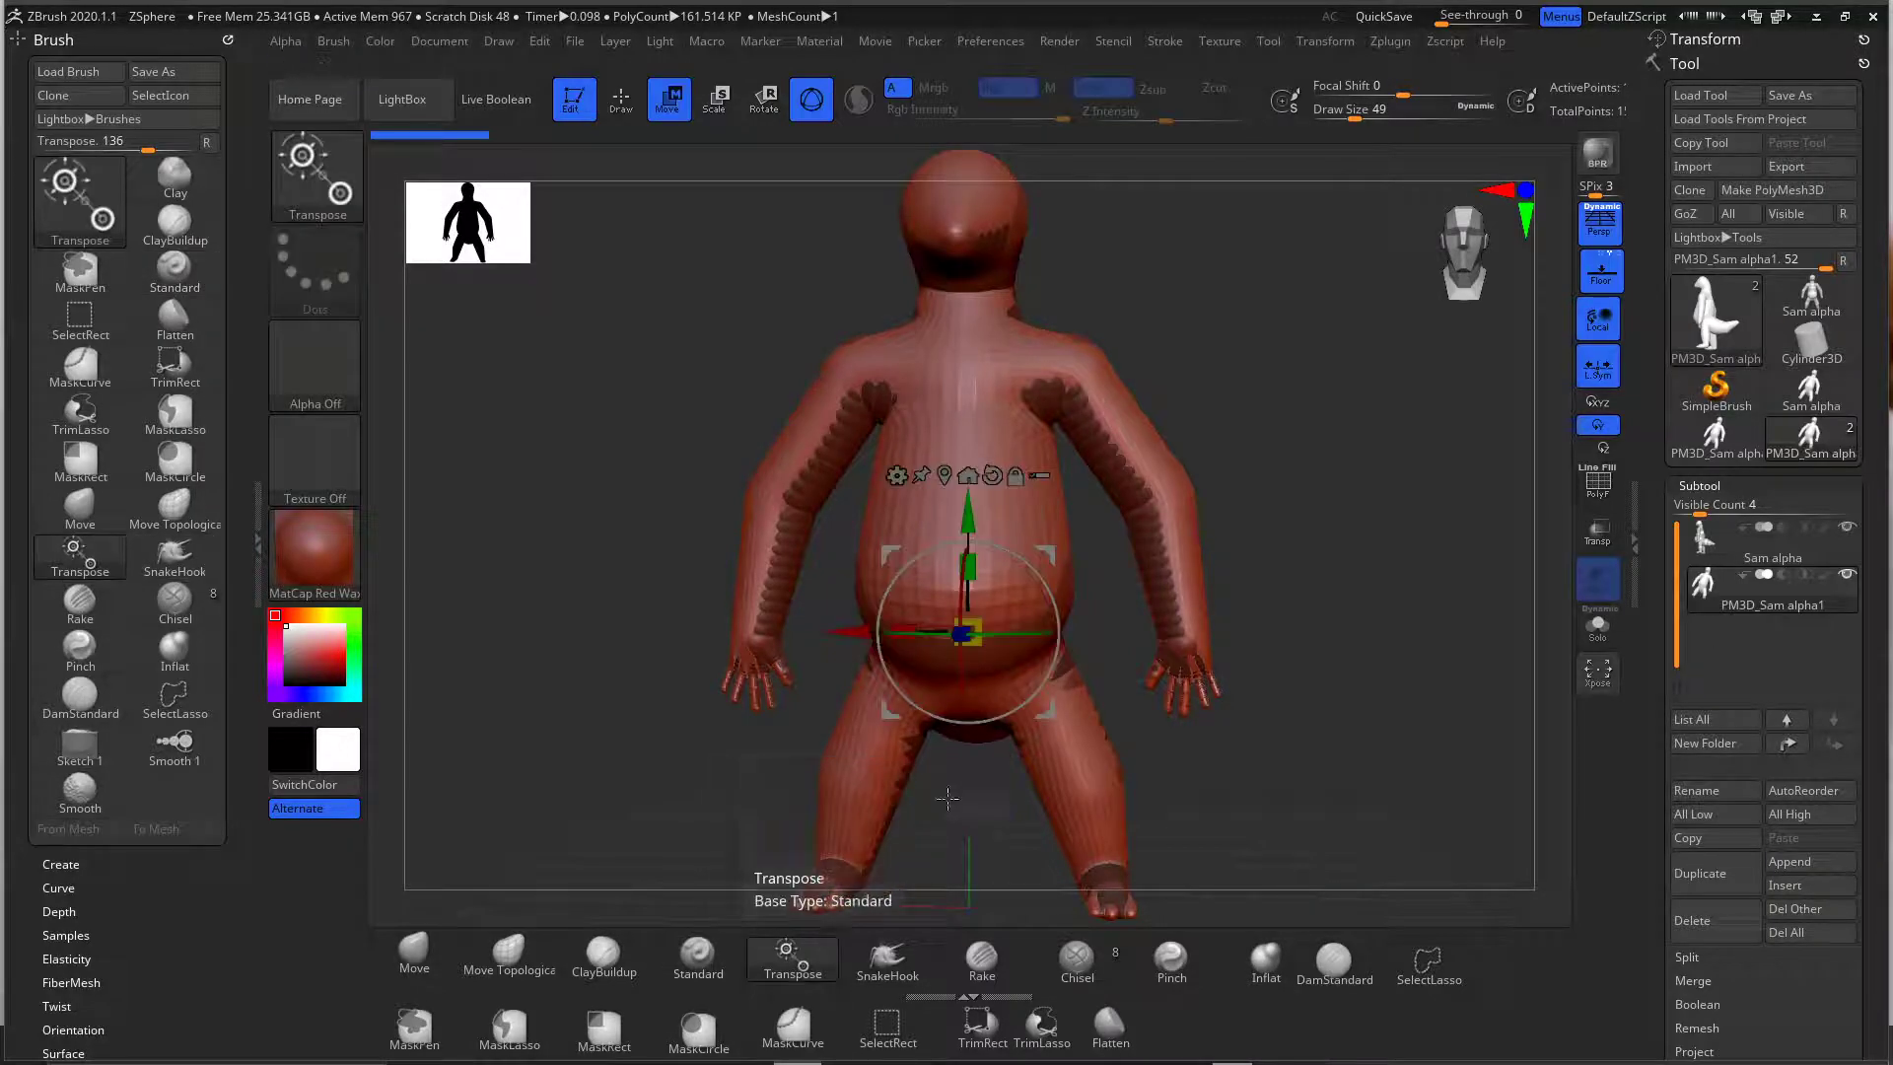
{"action": "left_click_drag", "start_coordinate": [844, 631], "coordinate": [375, 656]}
{"action": "key", "text": "f"}
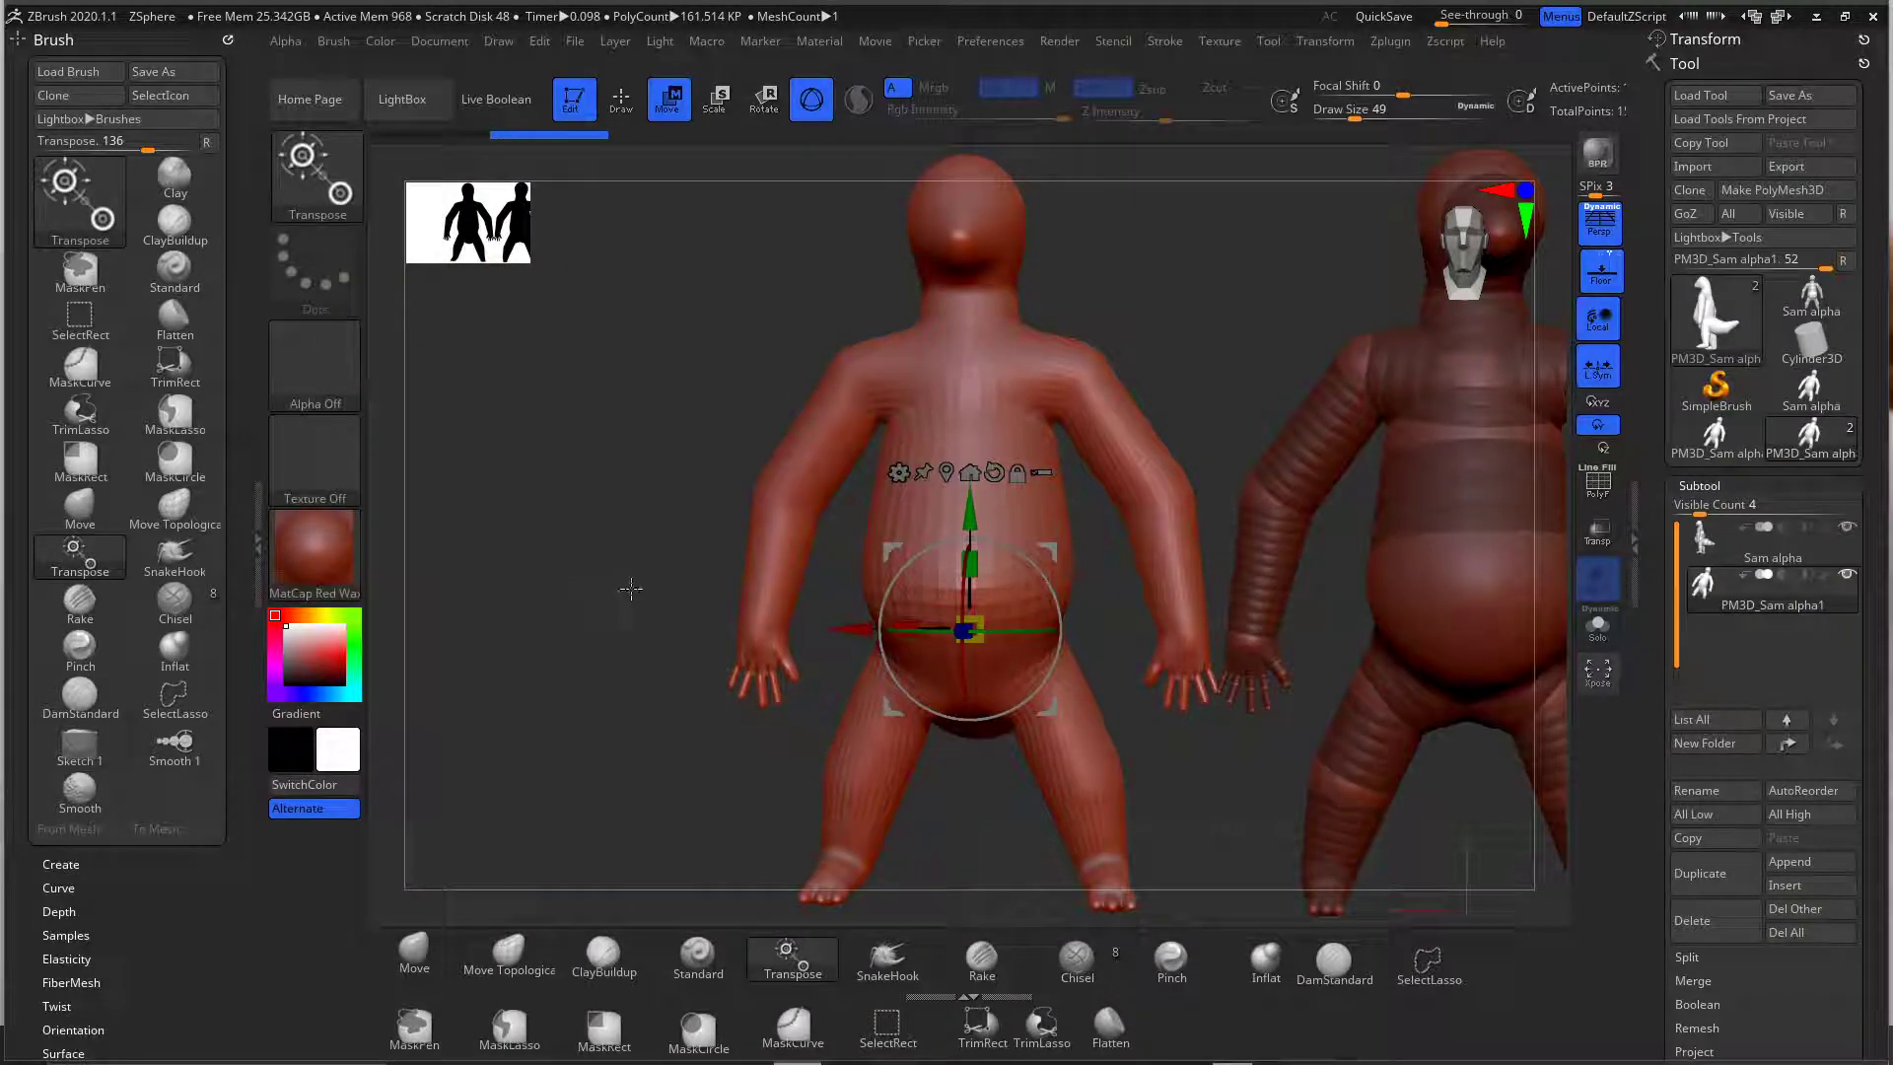
{"action": "left_click_drag", "start_coordinate": [630, 588], "coordinate": [578, 596], "text": "alt"}
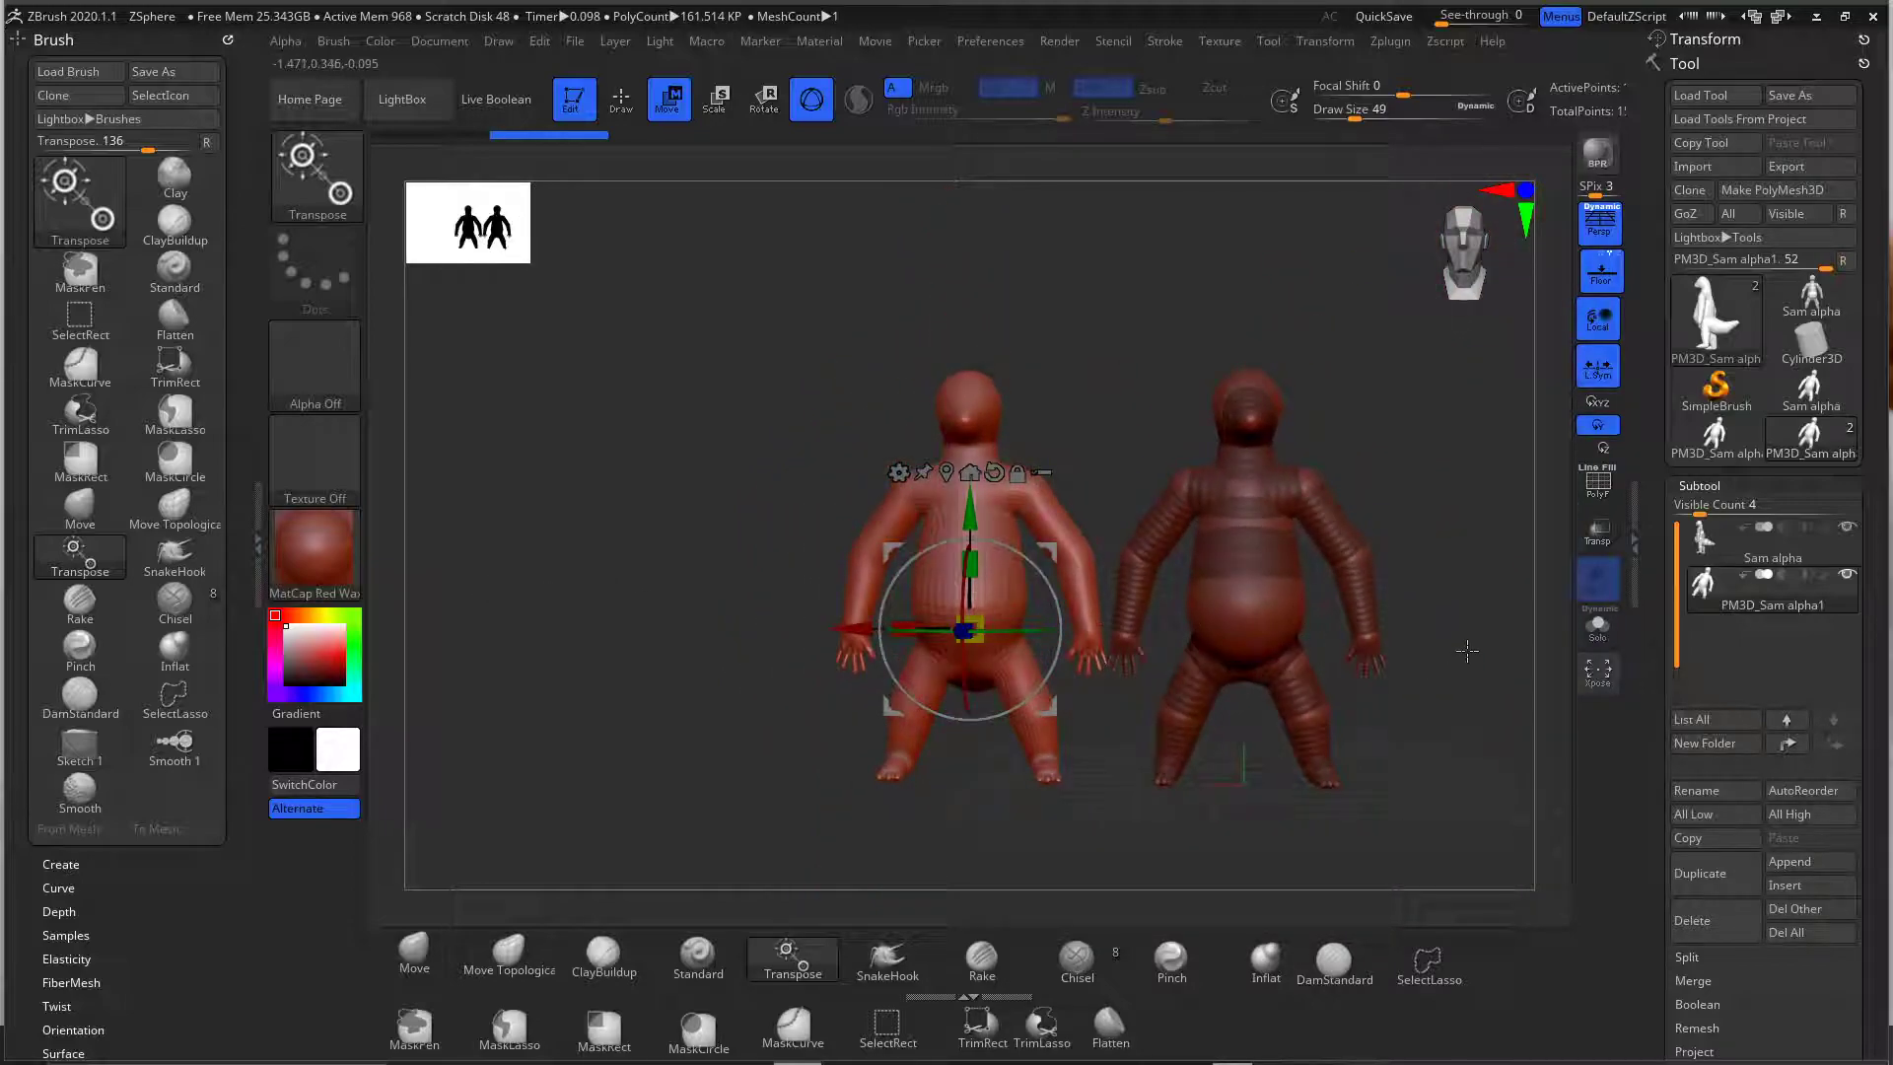
- Pick the SnakeHook brush, compare both figures, and make the Sam alpha ZSphere subtool active with the polymesh still visible
{"action": "left_click", "coordinate": [887, 956]}
{"action": "mouse_move", "coordinate": [1476, 831]}
{"action": "left_mouse_down"}
{"action": "mouse_move", "coordinate": [1405, 837]}
{"action": "mouse_move", "coordinate": [1373, 785]}
{"action": "mouse_move", "coordinate": [1034, 772]}
{"action": "mouse_move", "coordinate": [1126, 607]}
{"action": "left_mouse_up"}
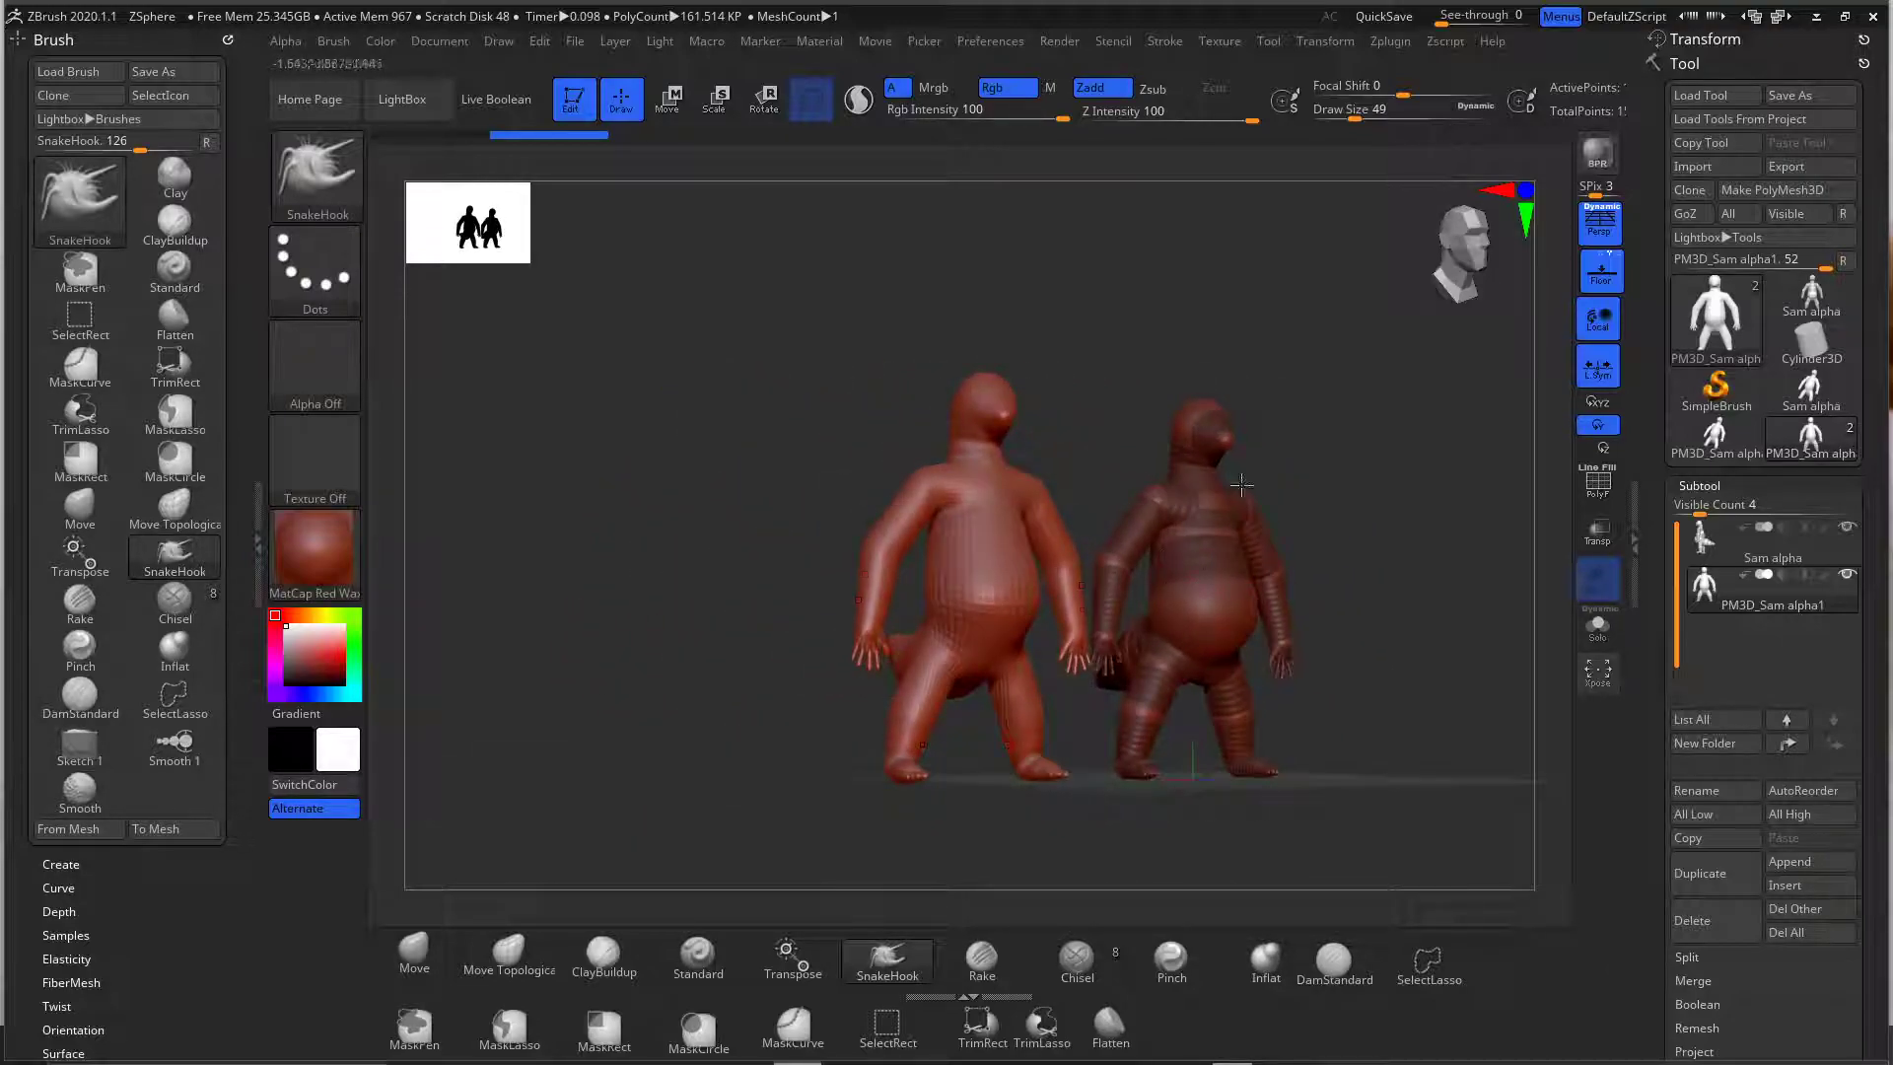
{"action": "left_click_drag", "start_coordinate": [1332, 658], "coordinate": [1419, 708]}
{"action": "mouse_move", "coordinate": [1764, 577]}
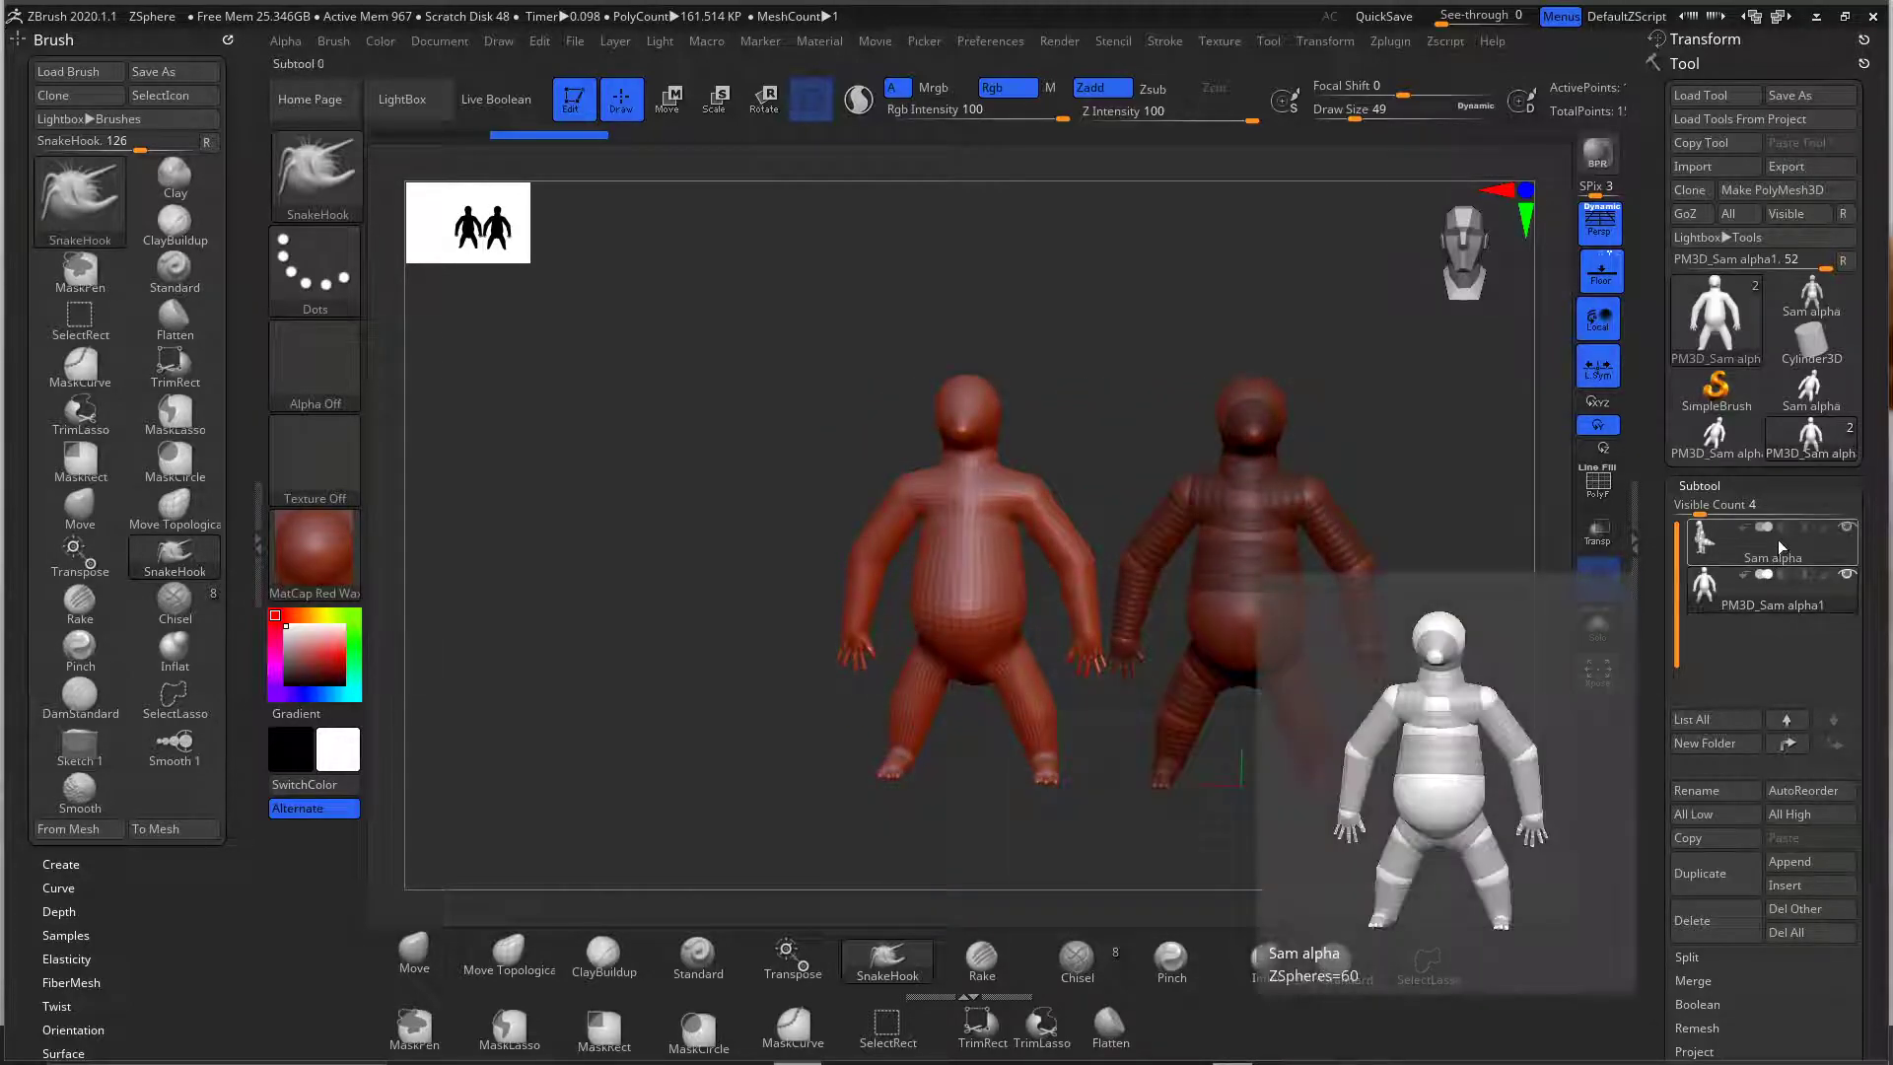
{"action": "left_click", "coordinate": [1848, 575]}
{"action": "left_click", "coordinate": [1818, 548]}
{"action": "left_click", "coordinate": [1846, 576]}
{"action": "mouse_move", "coordinate": [1841, 583]}
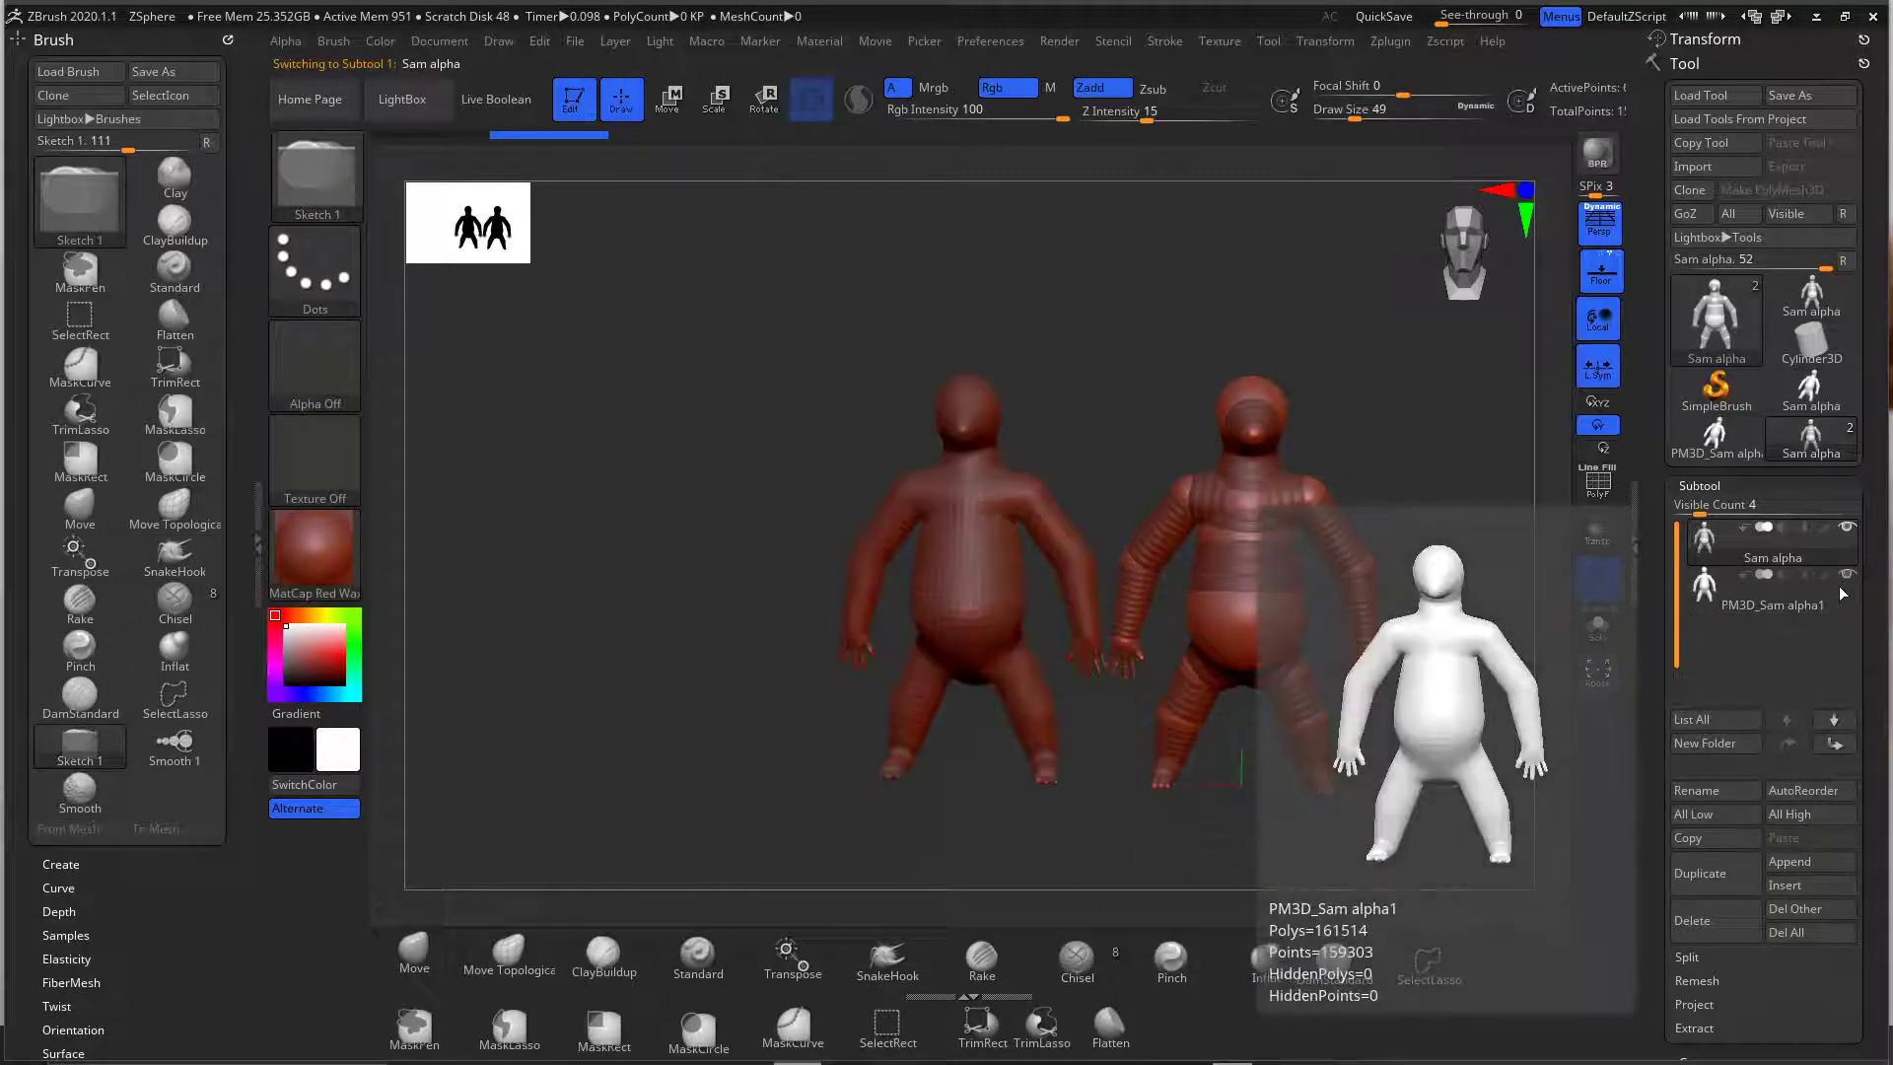
{"action": "left_click_drag", "start_coordinate": [680, 552], "coordinate": [765, 541]}
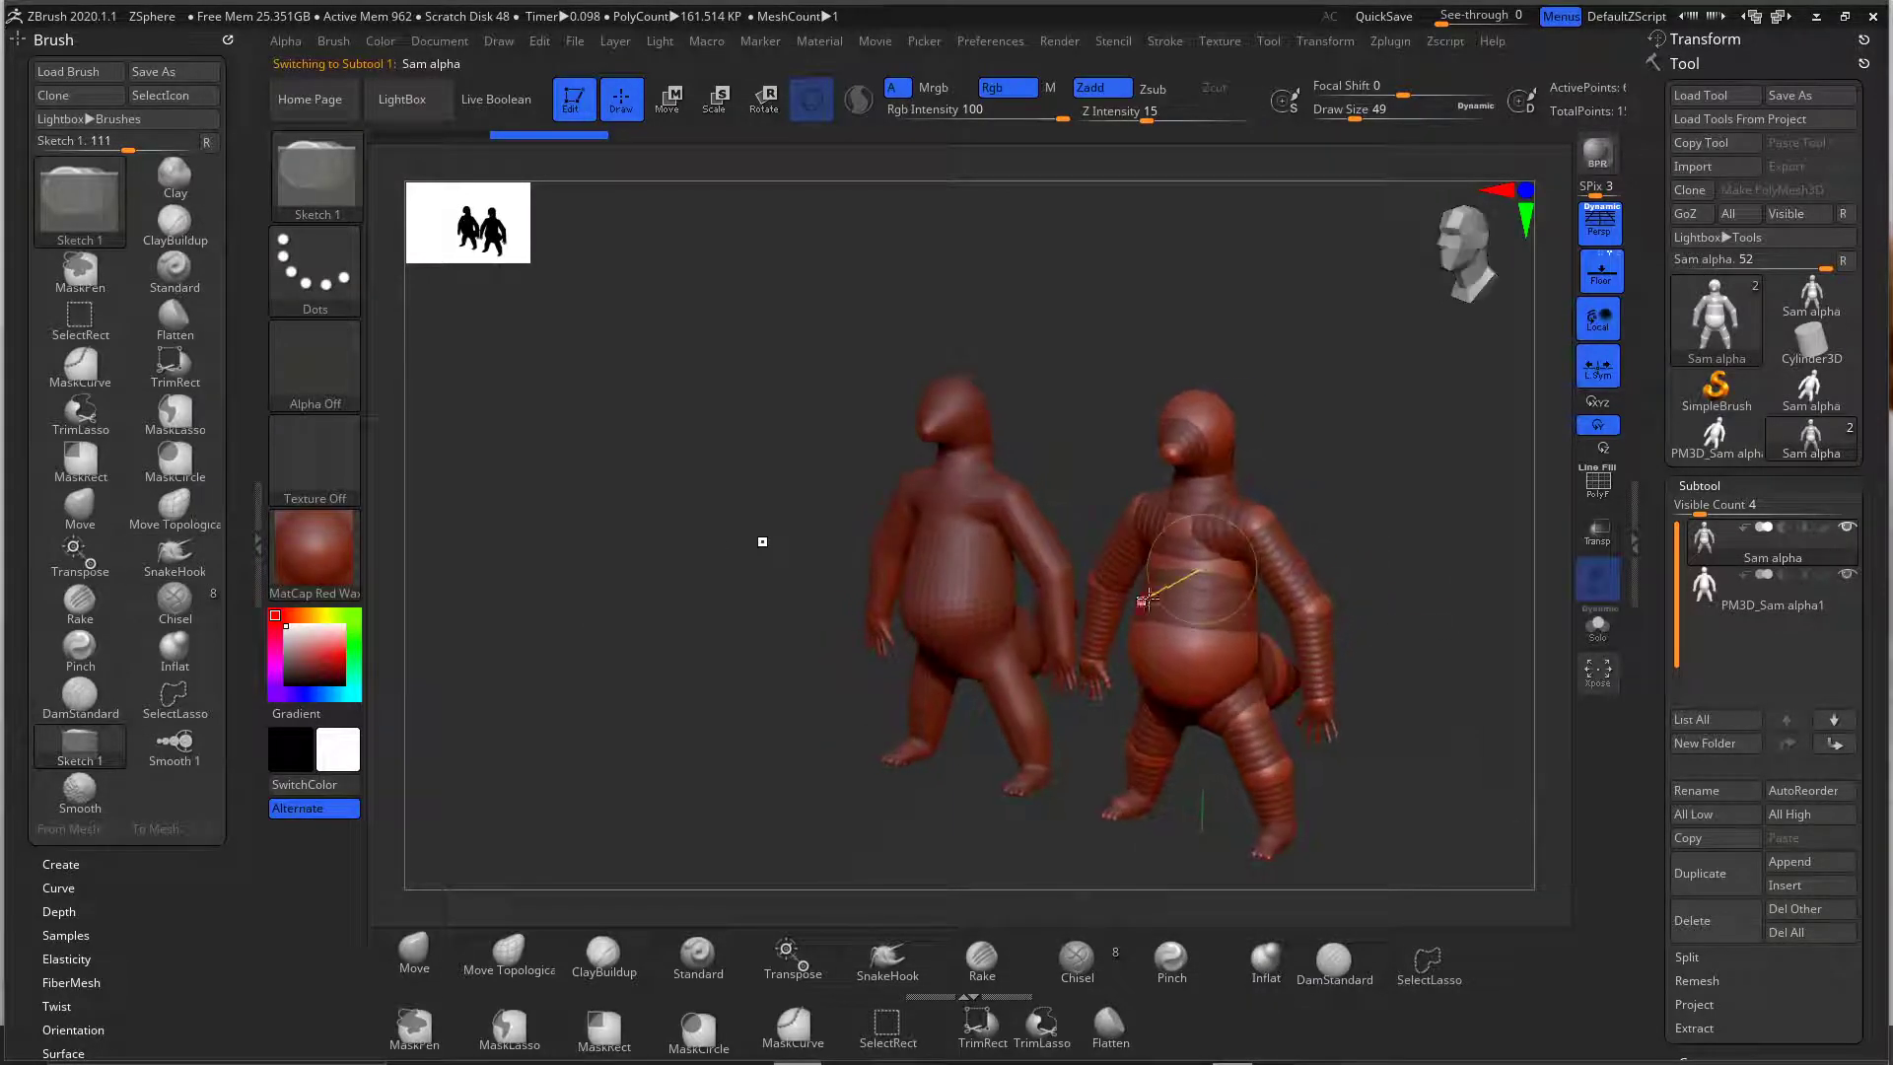
{"action": "left_click_drag", "start_coordinate": [1402, 611], "coordinate": [1430, 595], "text": "shift"}
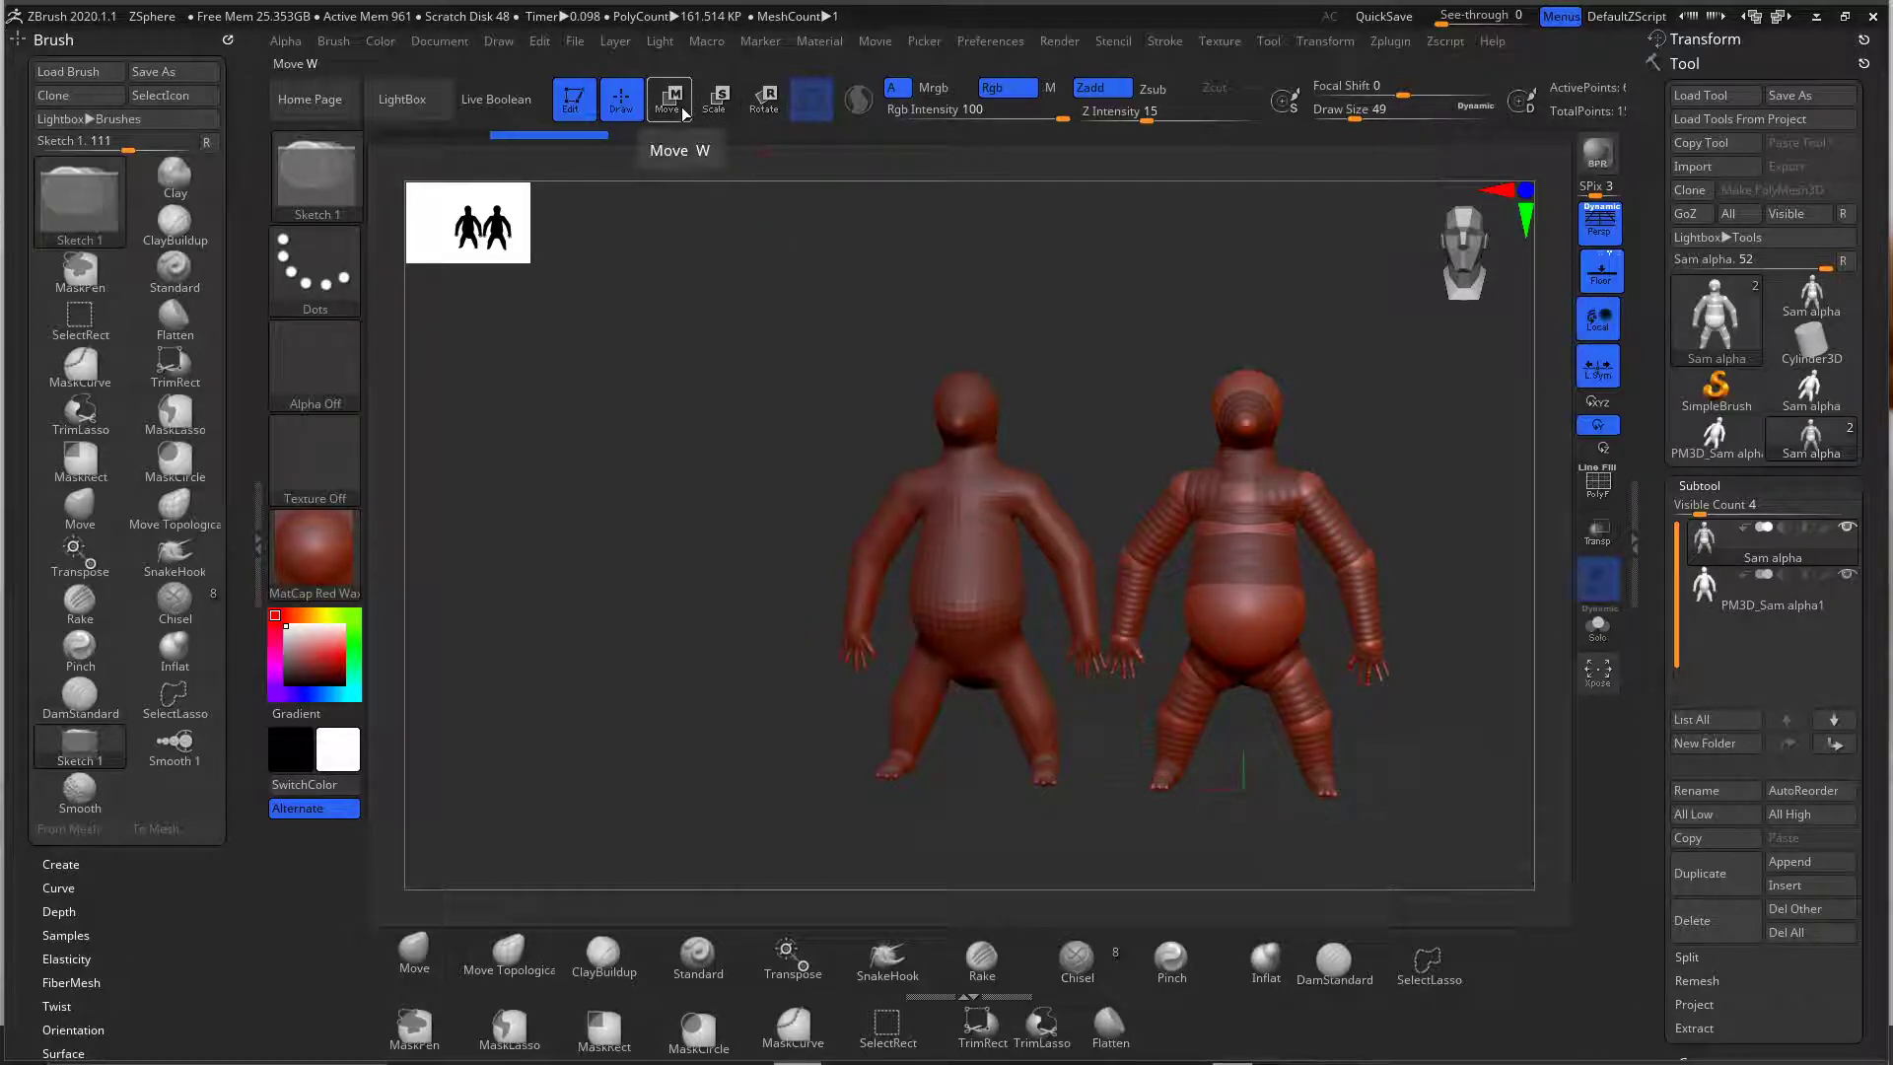
- Rotate the ZSphere figure's arms so that the elbows bend and the forearms turn inward toward the hips
{"action": "left_click", "coordinate": [764, 99]}
{"action": "mouse_move", "coordinate": [1126, 646]}
{"action": "left_mouse_down"}
{"action": "mouse_move", "coordinate": [1138, 560]}
{"action": "mouse_move", "coordinate": [1134, 611]}
{"action": "mouse_move", "coordinate": [1155, 601]}
{"action": "left_mouse_up"}
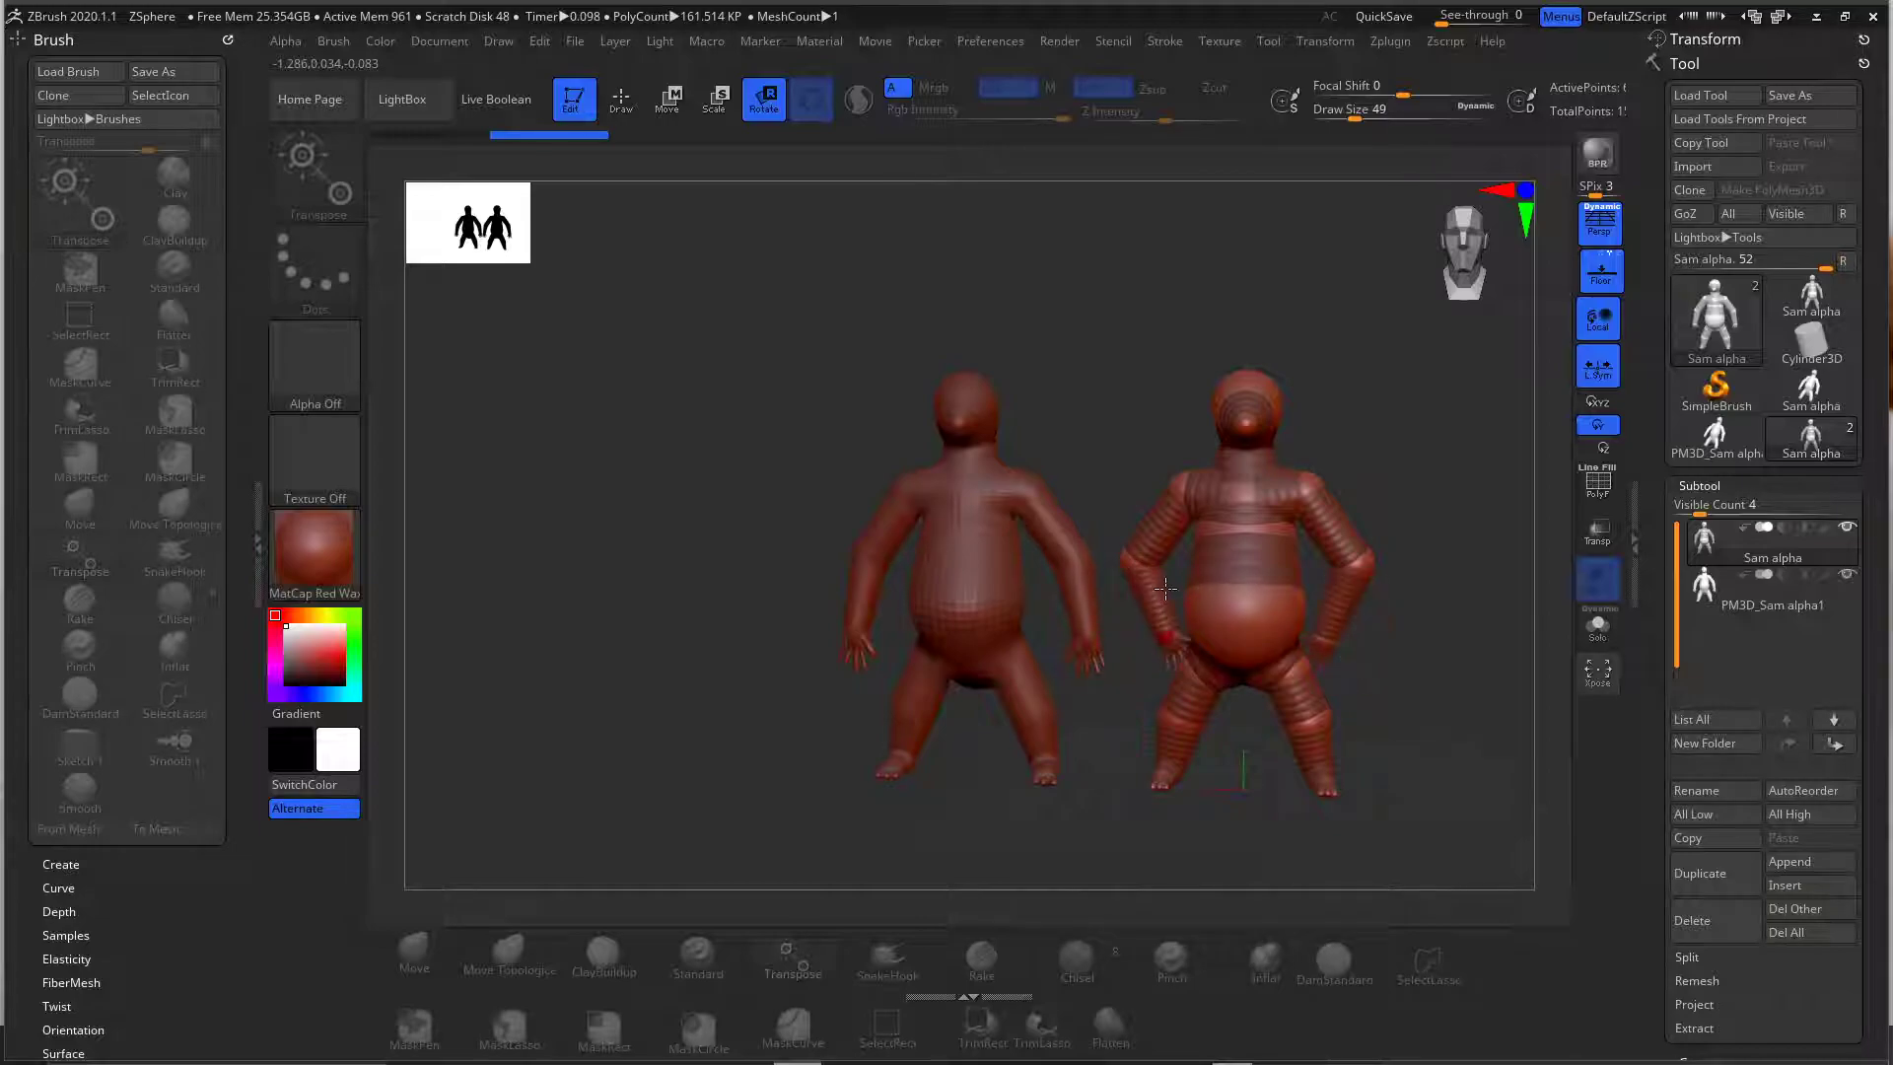
{"action": "left_click_drag", "start_coordinate": [1130, 609], "coordinate": [1157, 586]}
{"action": "left_click_drag", "start_coordinate": [1204, 776], "coordinate": [1277, 790]}
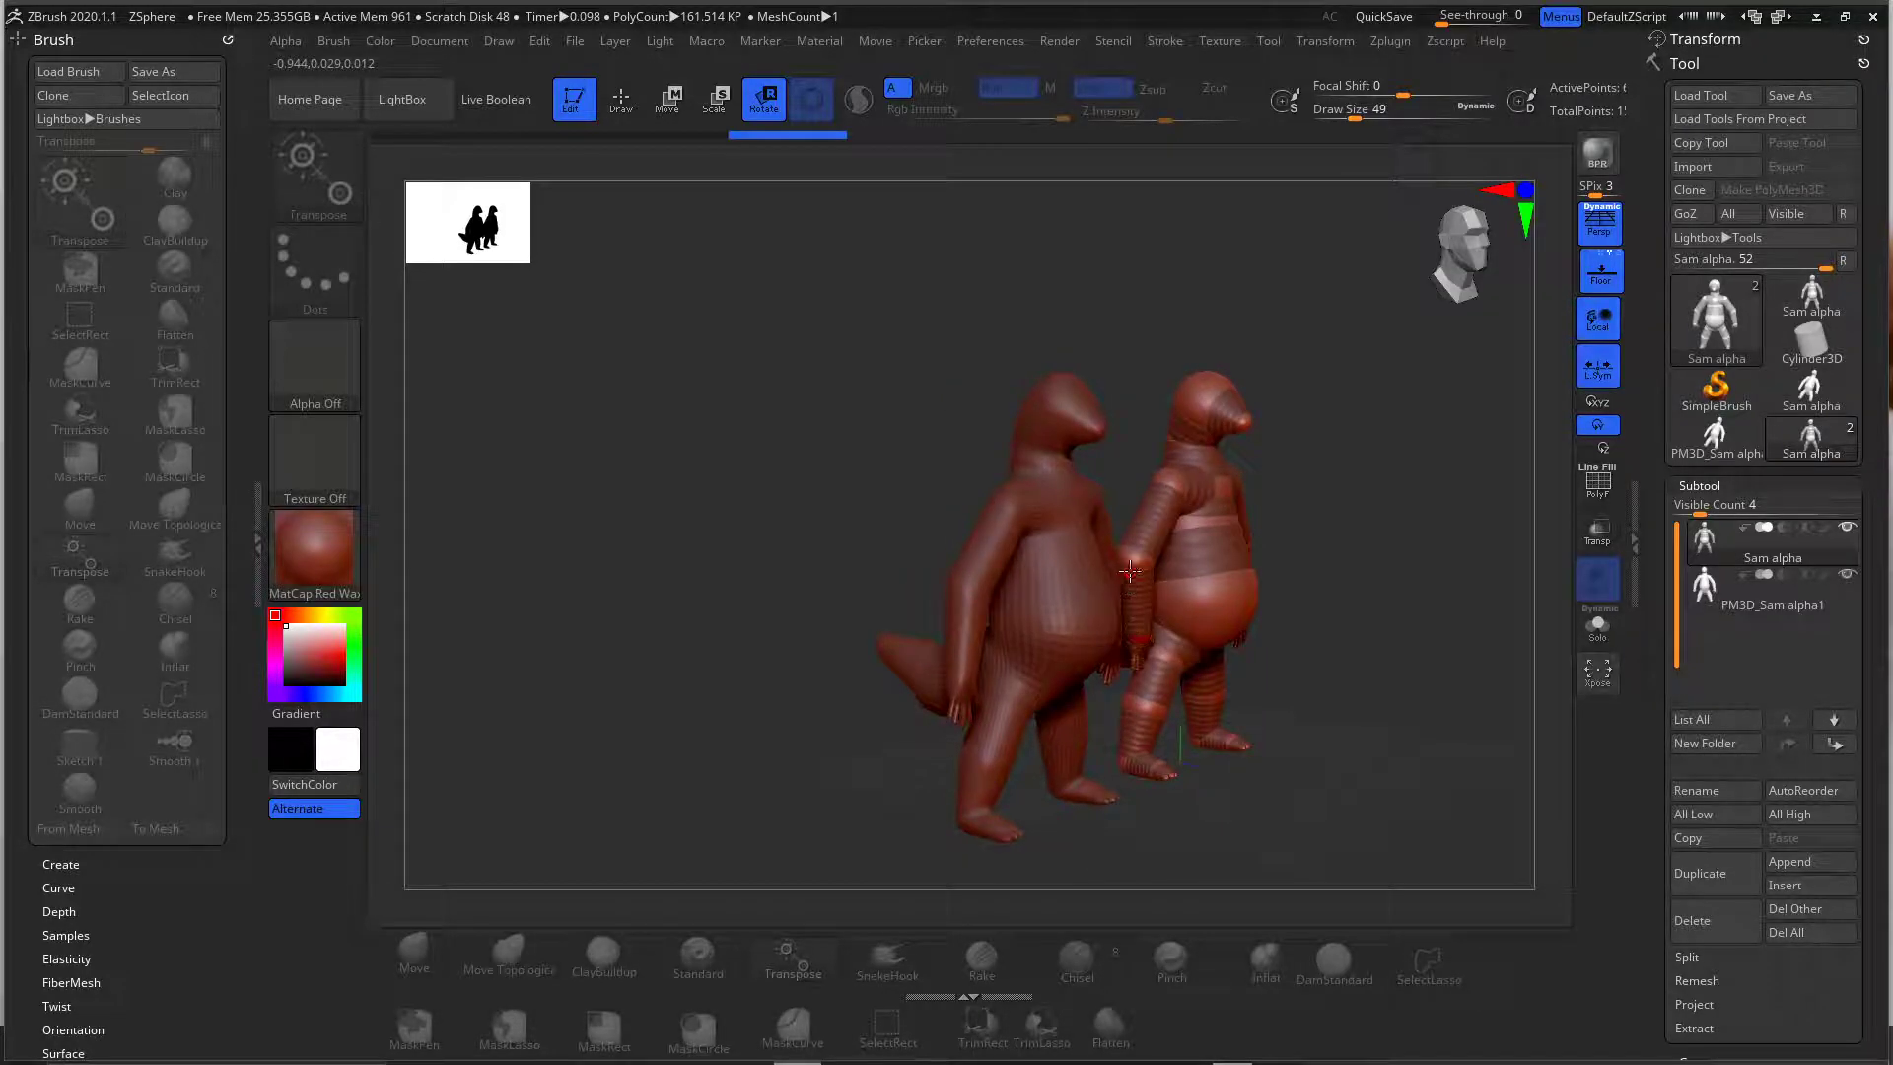
- Rotate the ZSphere figure's right arm at the elbow so the hand rests on the hip, and compare both figures
{"action": "left_click_drag", "start_coordinate": [1131, 576], "coordinate": [1148, 611]}
{"action": "left_click_drag", "start_coordinate": [1305, 625], "coordinate": [1085, 663]}
{"action": "mouse_move", "coordinate": [1007, 712]}
{"action": "left_mouse_down"}
{"action": "mouse_move", "coordinate": [1060, 765]}
{"action": "mouse_move", "coordinate": [1026, 727]}
{"action": "left_mouse_up"}
{"action": "left_click_drag", "start_coordinate": [854, 710], "coordinate": [887, 749]}
{"action": "left_click_drag", "start_coordinate": [980, 795], "coordinate": [1056, 782]}
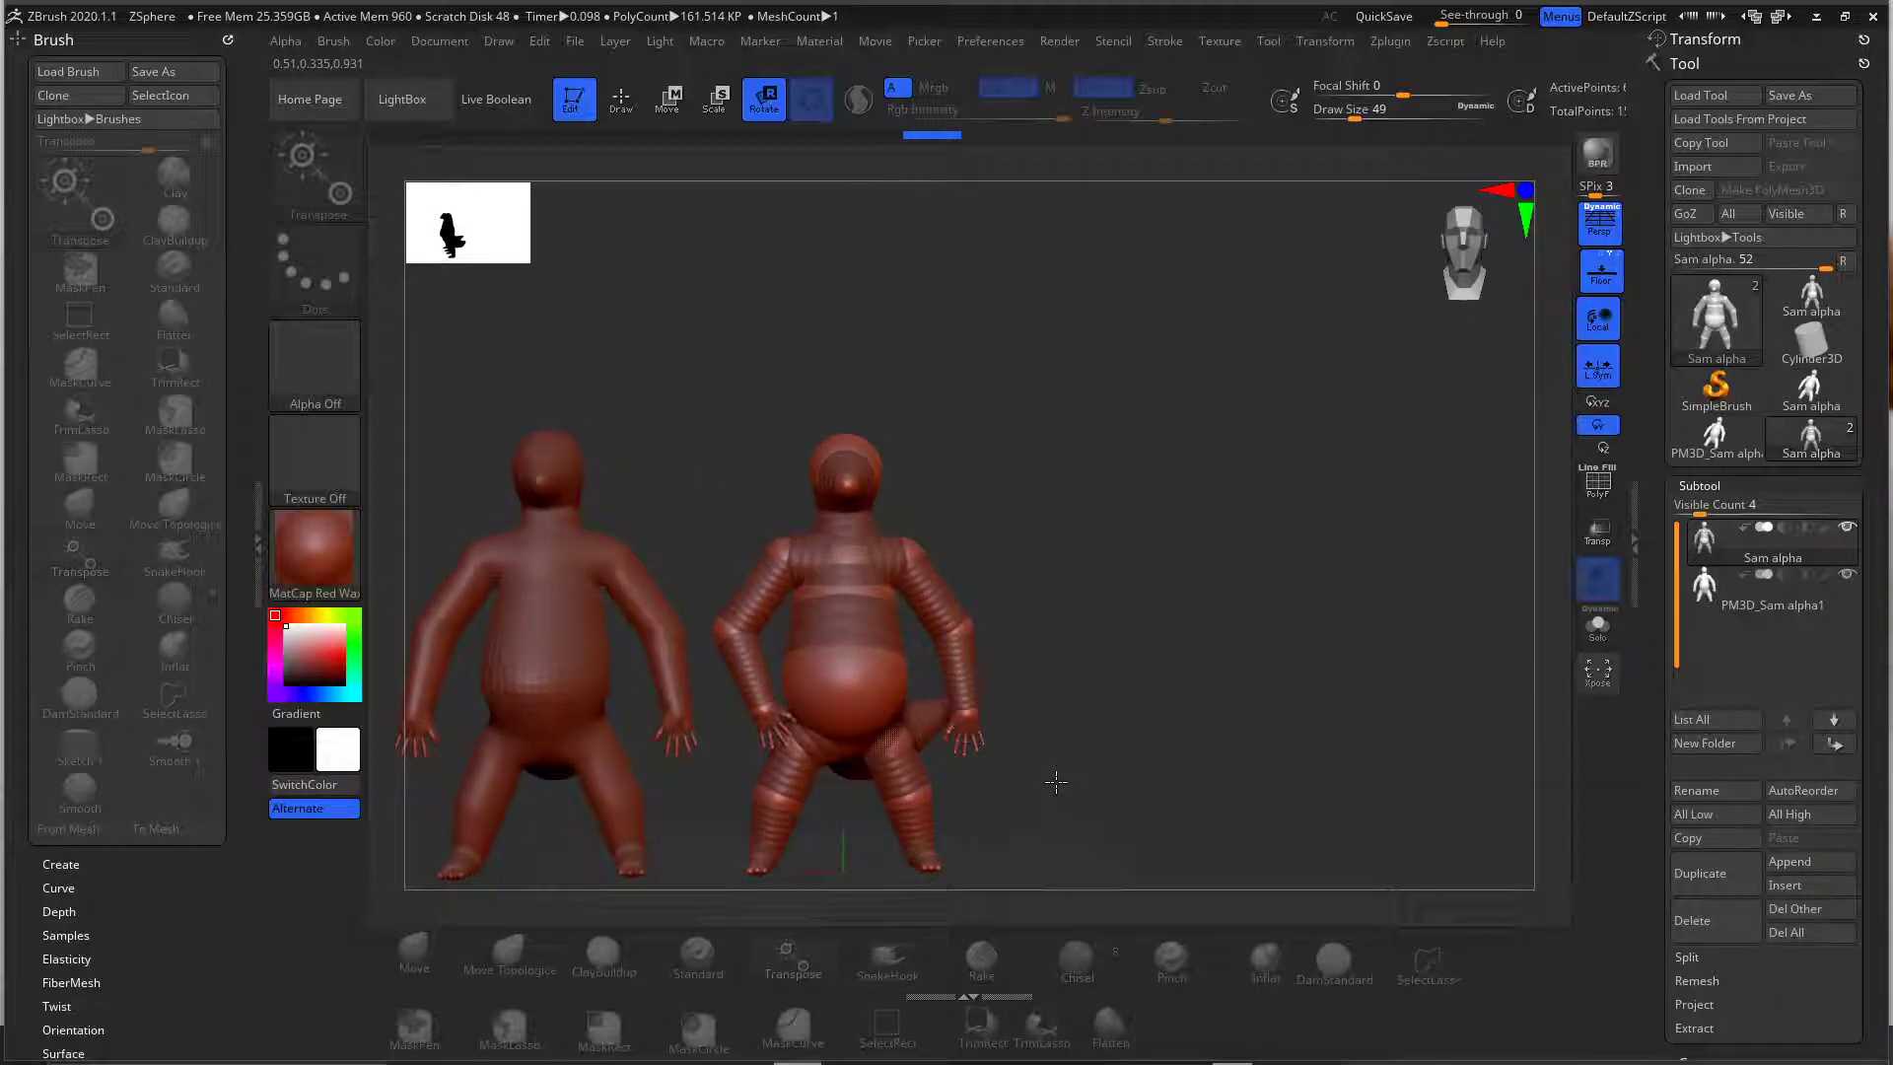
{"action": "left_click_drag", "start_coordinate": [1055, 782], "coordinate": [1111, 731]}
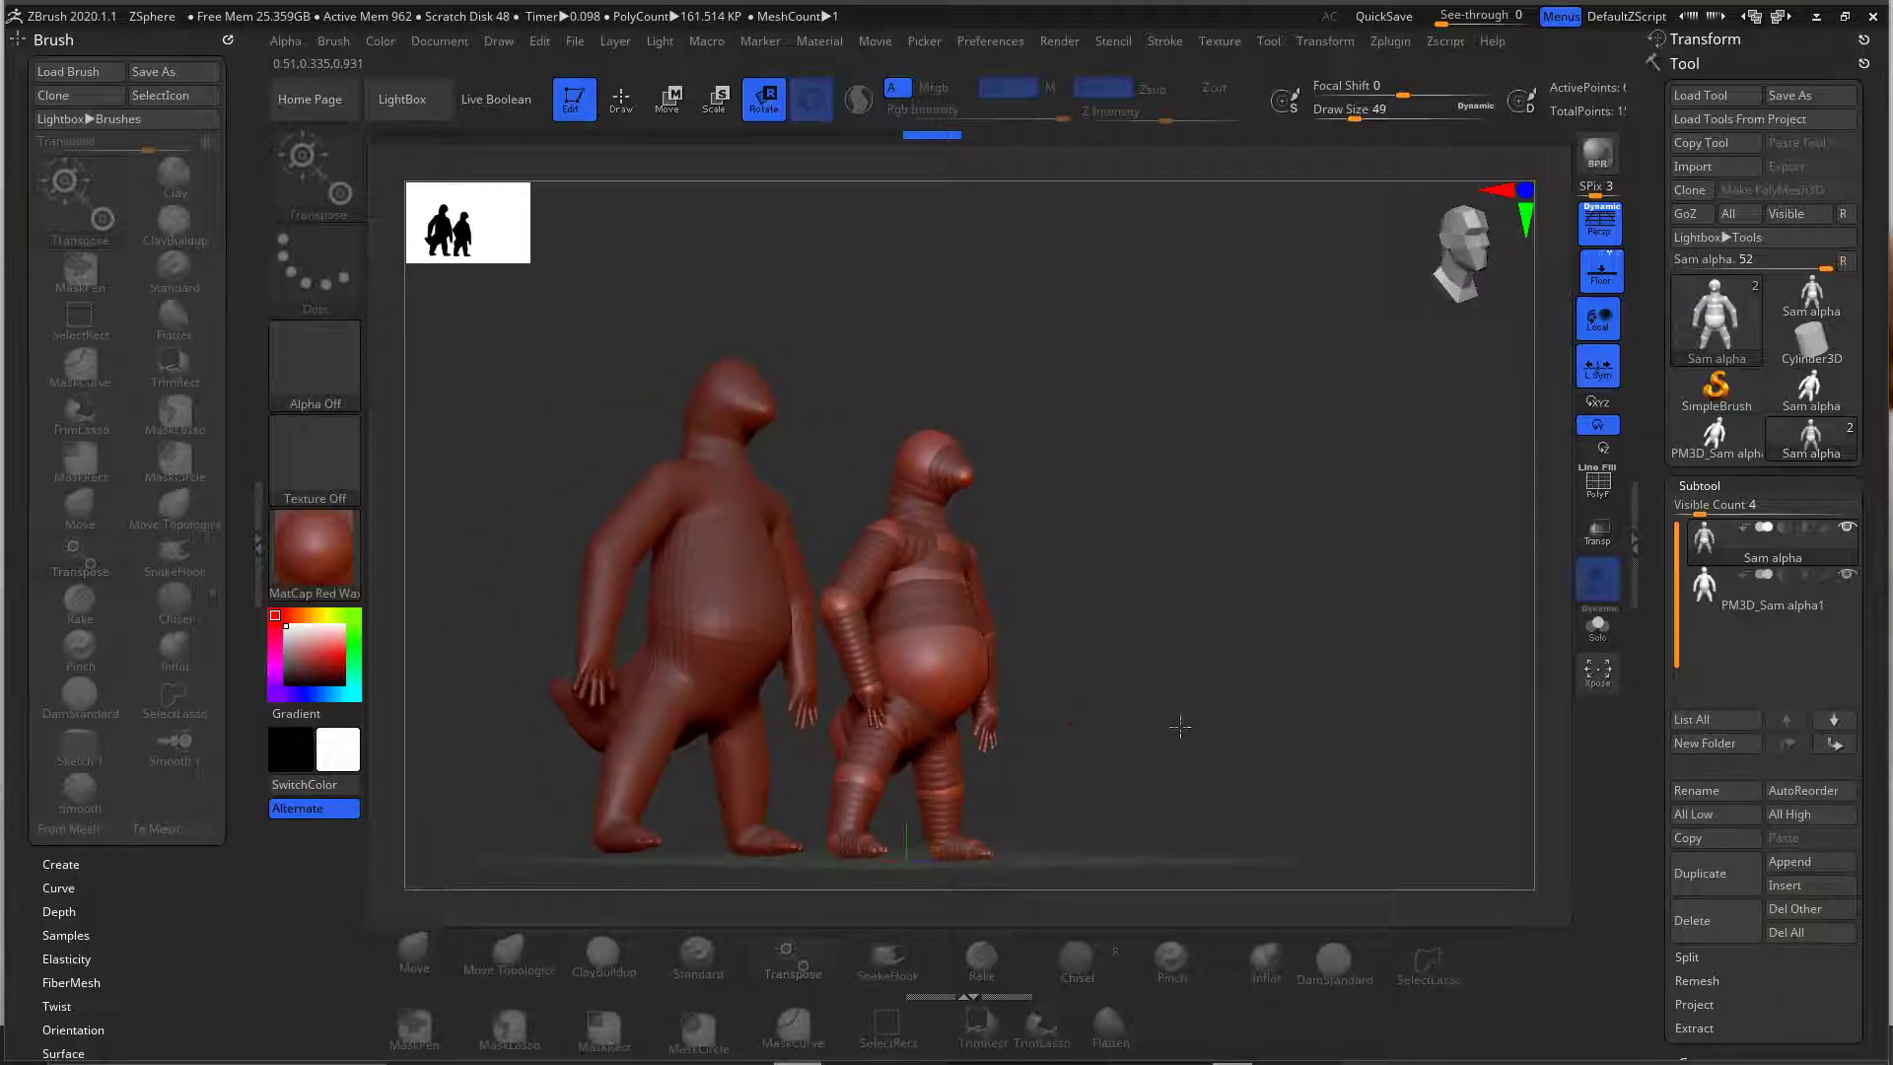
- Hide the PM3D_Sam alpha1 subtool and close in on the ZSphere figure's right hand at the hip
{"action": "left_click", "coordinate": [1846, 574]}
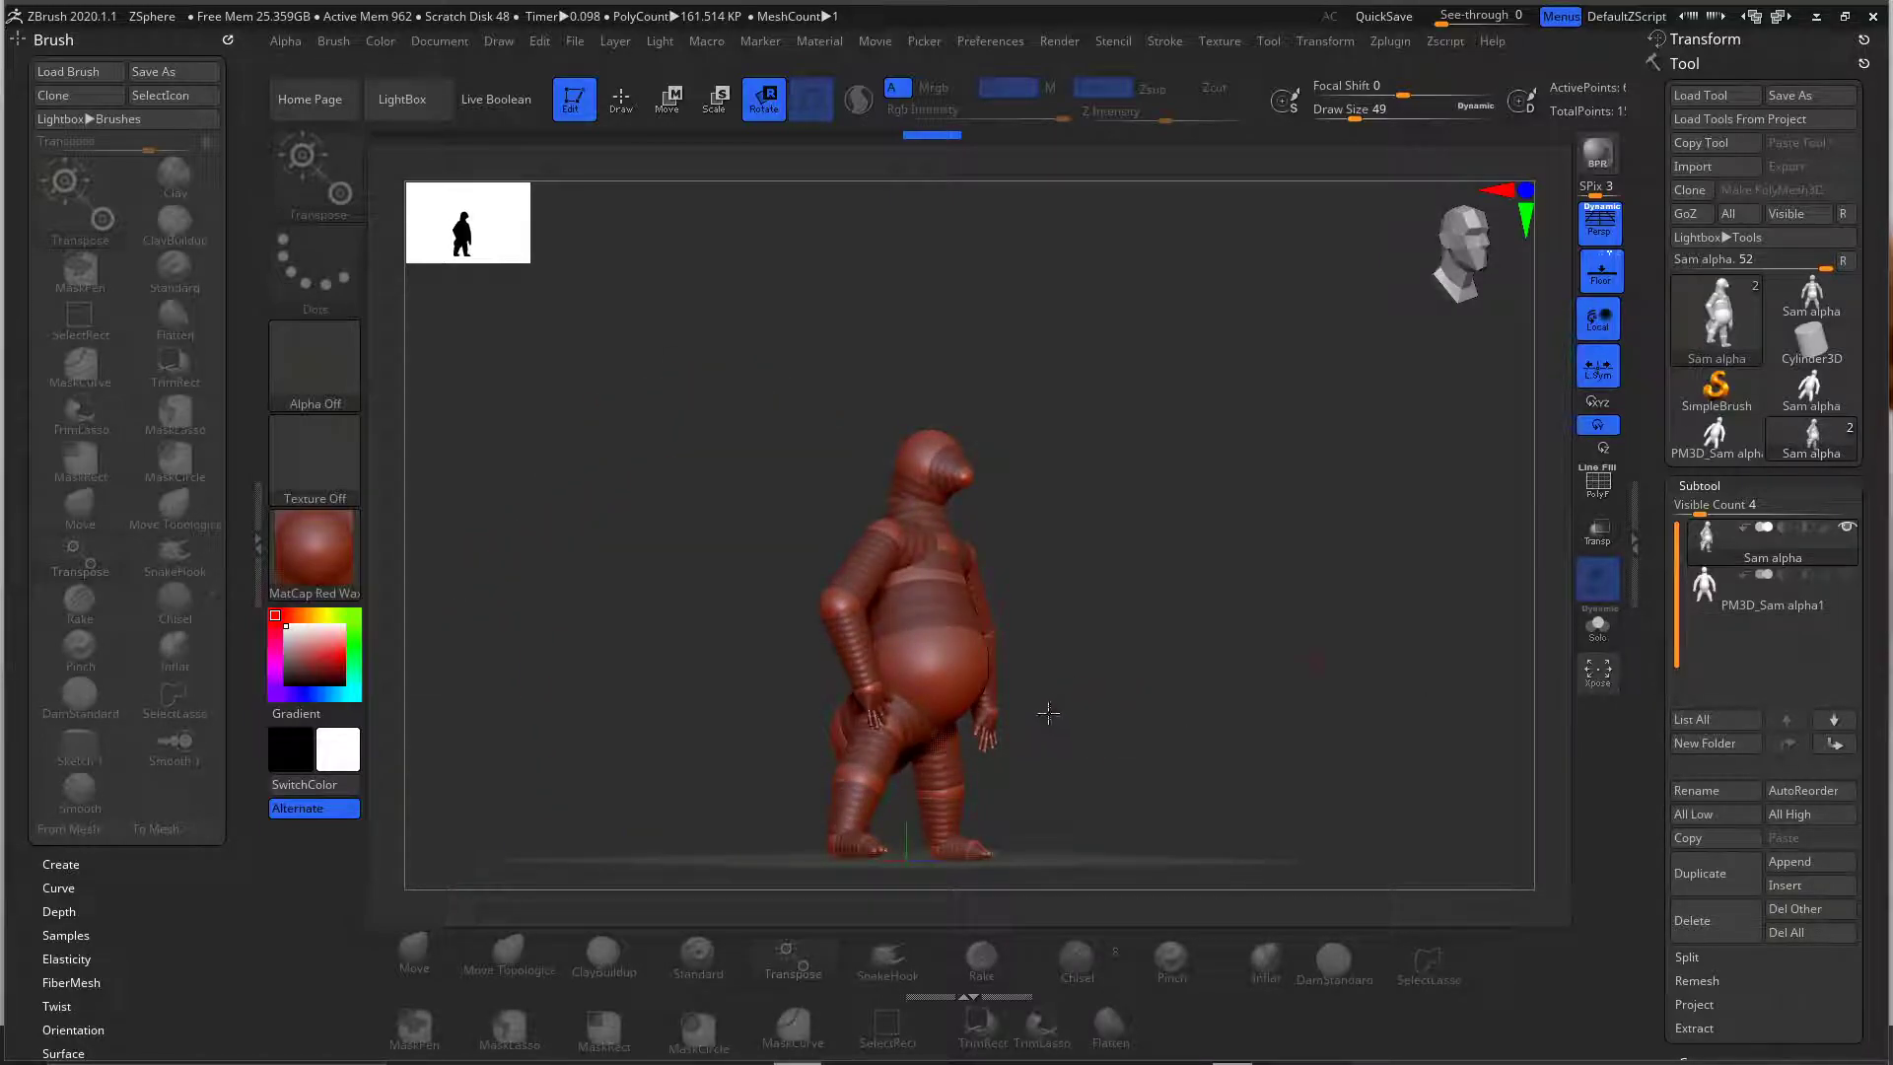
{"action": "left_click_drag", "start_coordinate": [1048, 712], "coordinate": [1187, 730]}
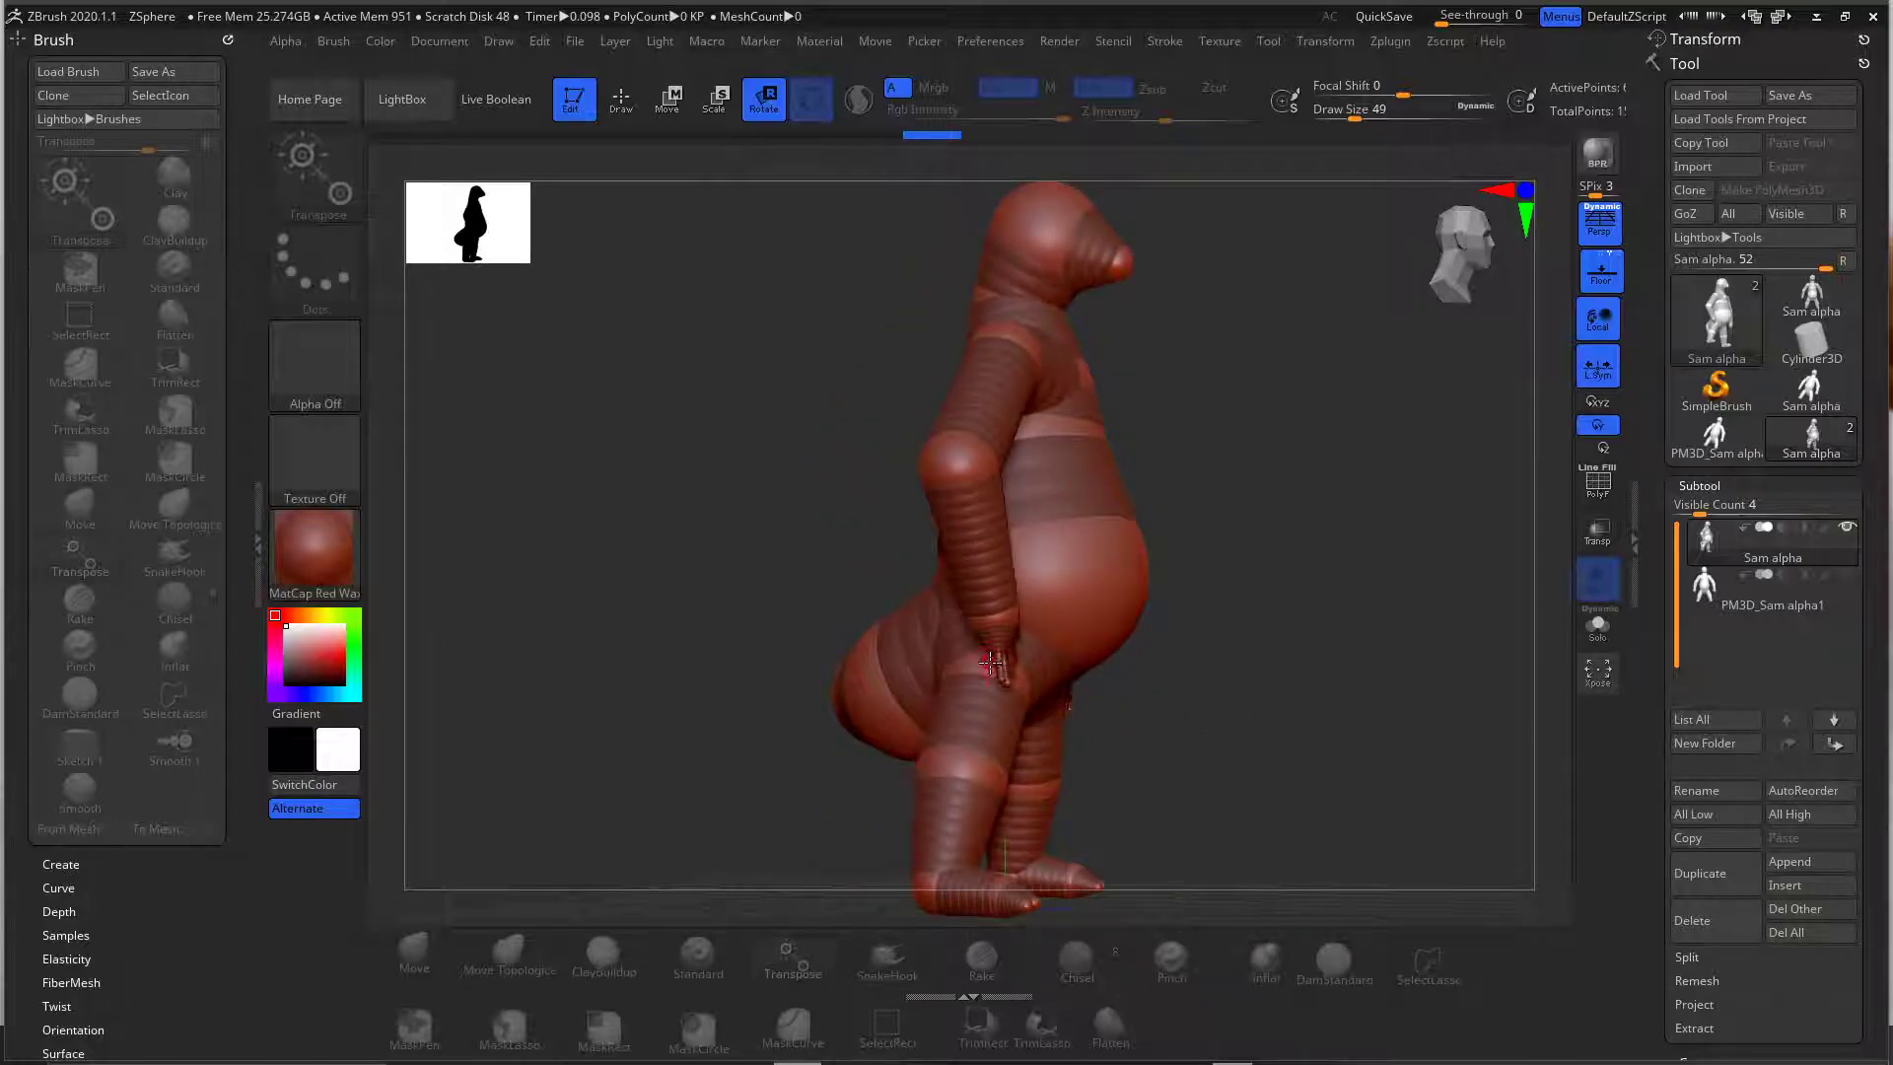
{"action": "left_click_drag", "start_coordinate": [1004, 676], "coordinate": [1266, 761]}
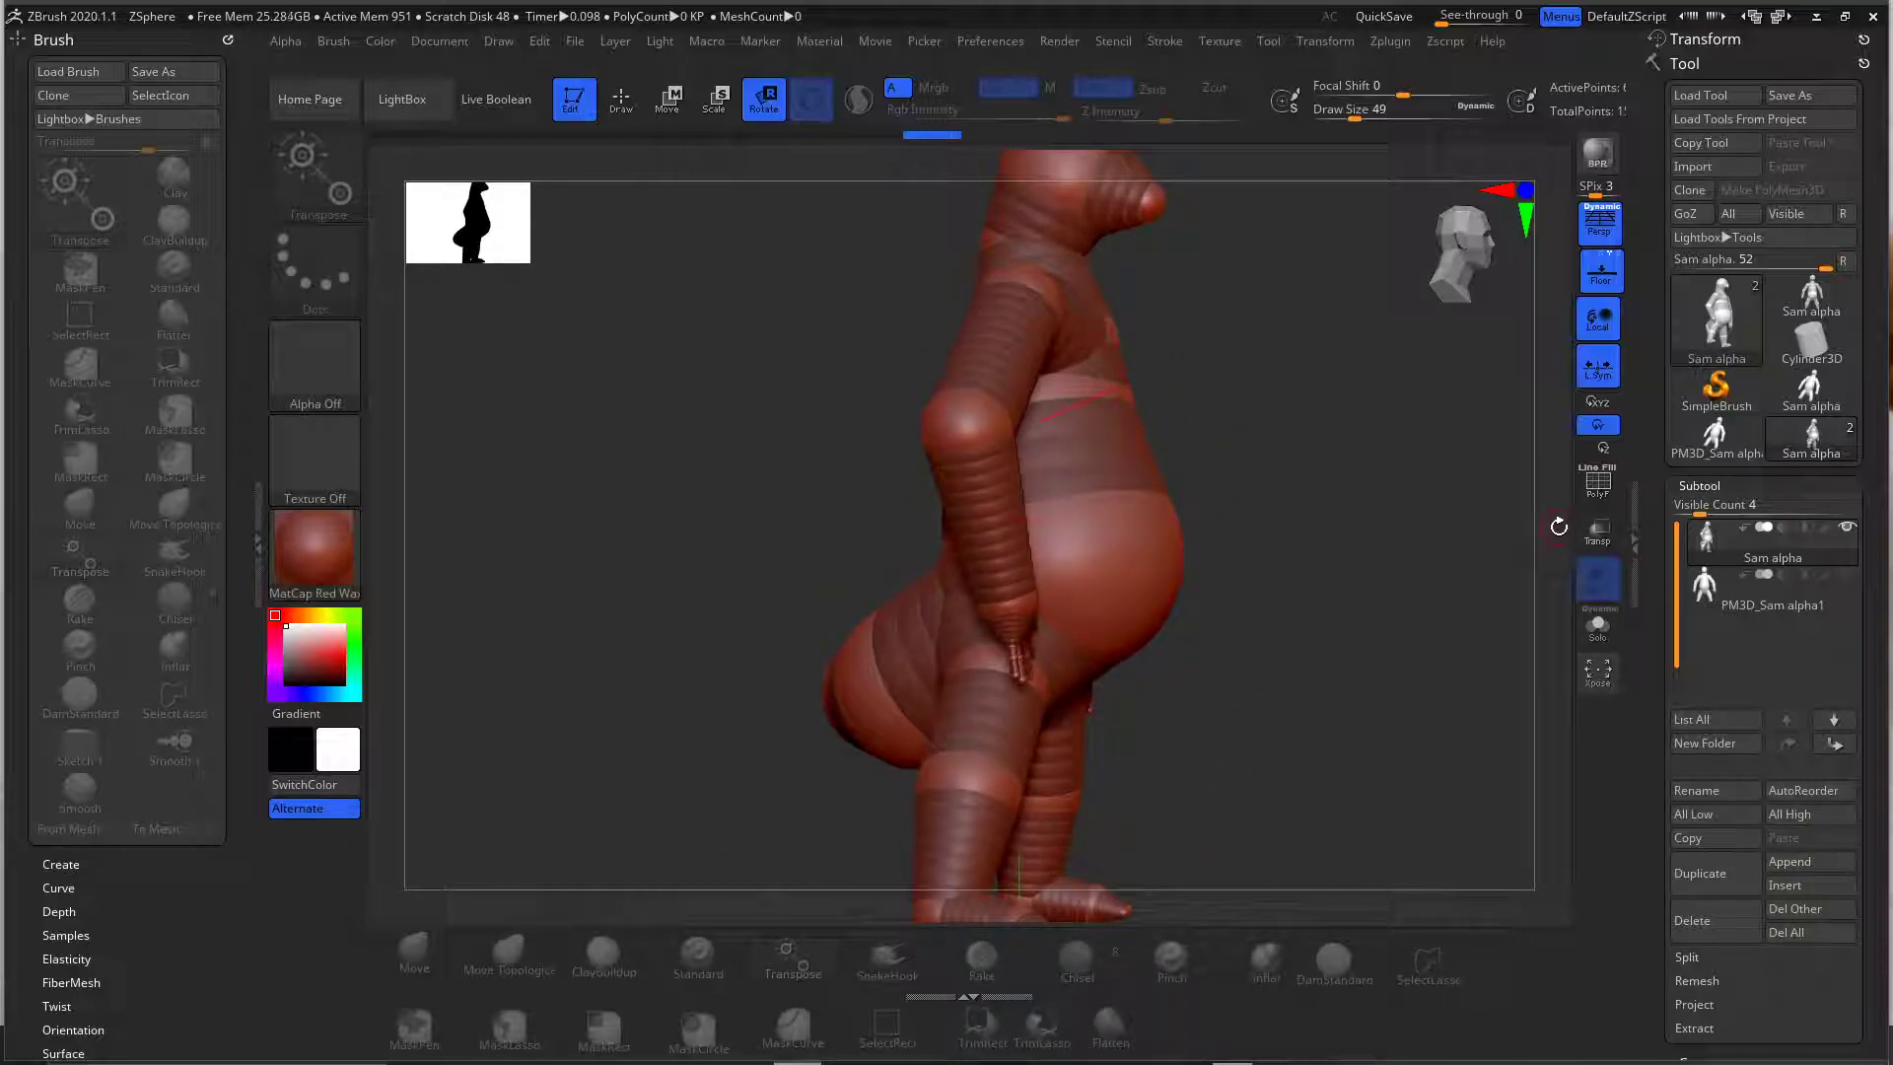
{"action": "left_click_drag", "start_coordinate": [1558, 526], "coordinate": [1500, 848], "text": "alt"}
- Rotate the right hand's finger ZSpheres so that the fingers bend and rest over the hip
{"action": "mouse_move", "coordinate": [1466, 743]}
{"action": "left_mouse_down"}
{"action": "mouse_move", "coordinate": [1132, 649]}
{"action": "mouse_move", "coordinate": [1026, 653]}
{"action": "mouse_move", "coordinate": [1065, 616]}
{"action": "mouse_move", "coordinate": [1048, 601]}
{"action": "mouse_move", "coordinate": [1092, 645]}
{"action": "mouse_move", "coordinate": [1052, 612]}
{"action": "mouse_move", "coordinate": [1085, 618]}
{"action": "mouse_move", "coordinate": [1059, 593]}
{"action": "left_mouse_up"}
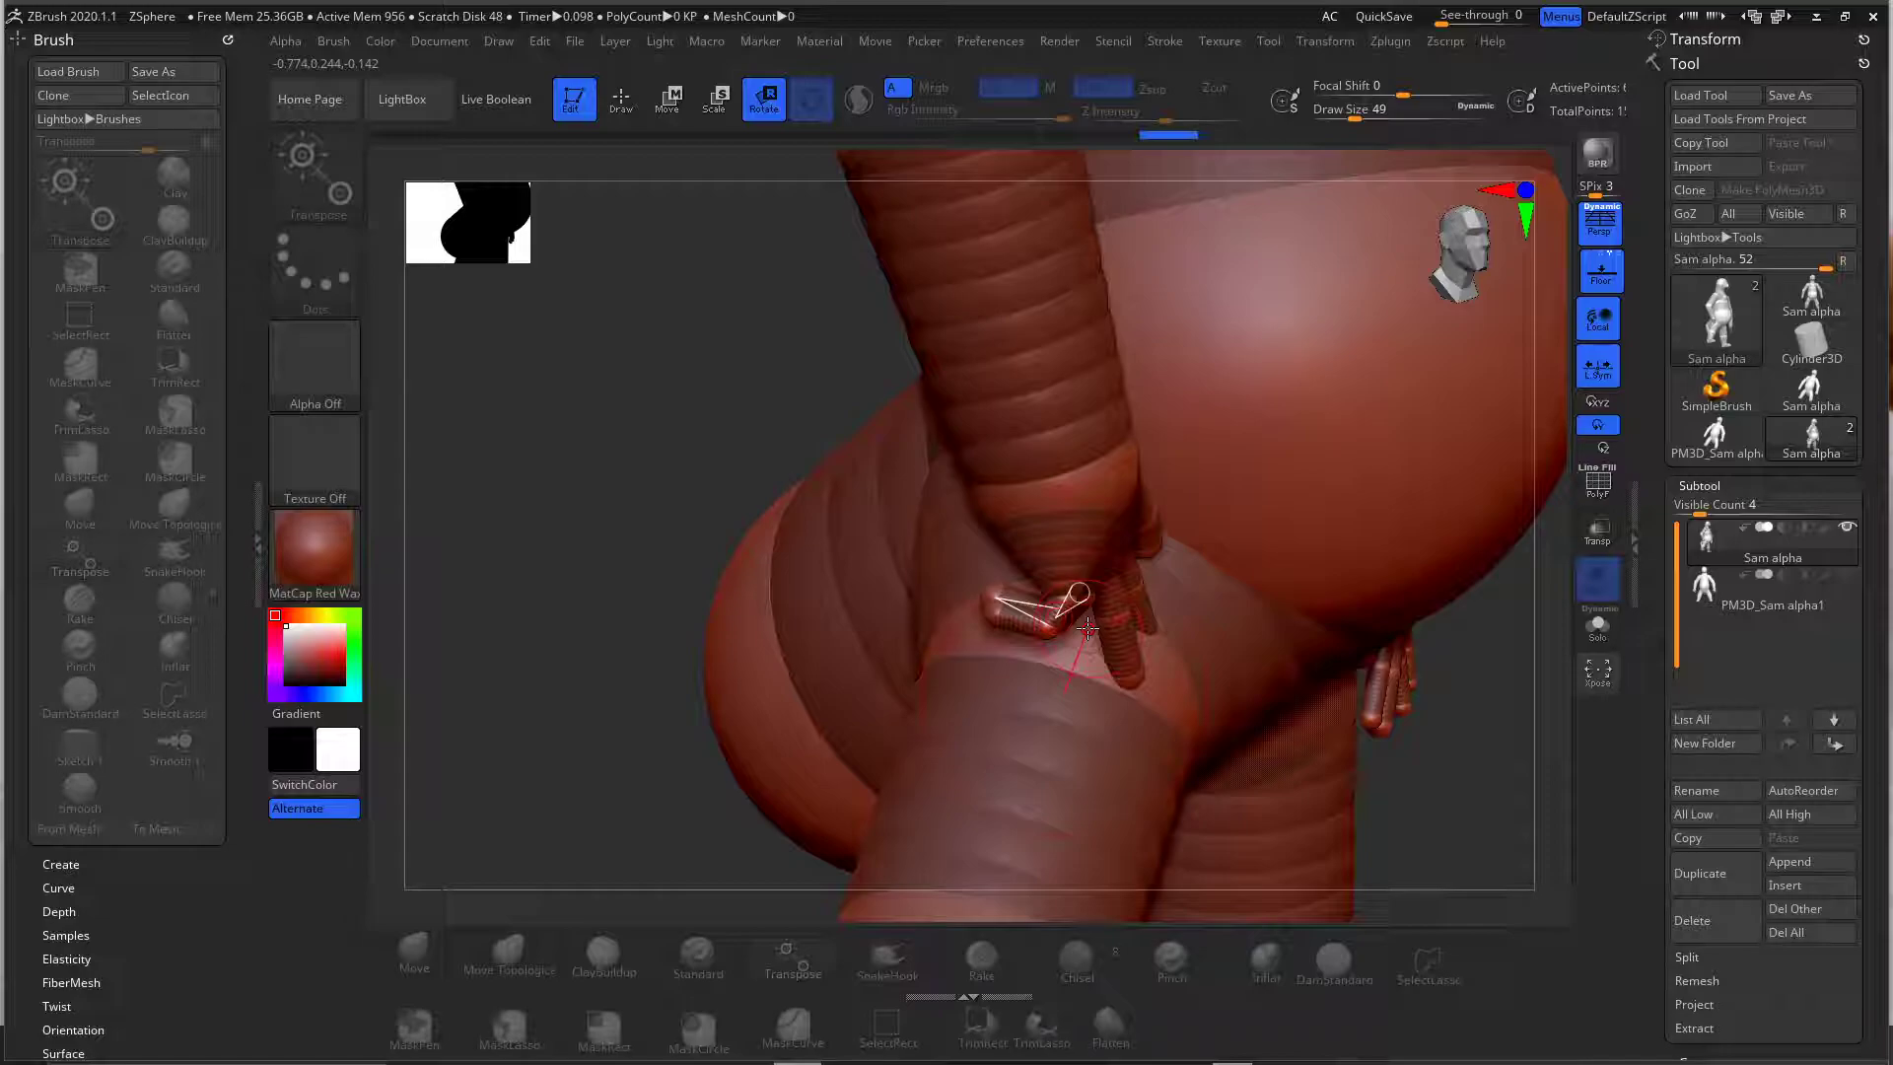
{"action": "left_click_drag", "start_coordinate": [1475, 794], "coordinate": [1449, 754]}
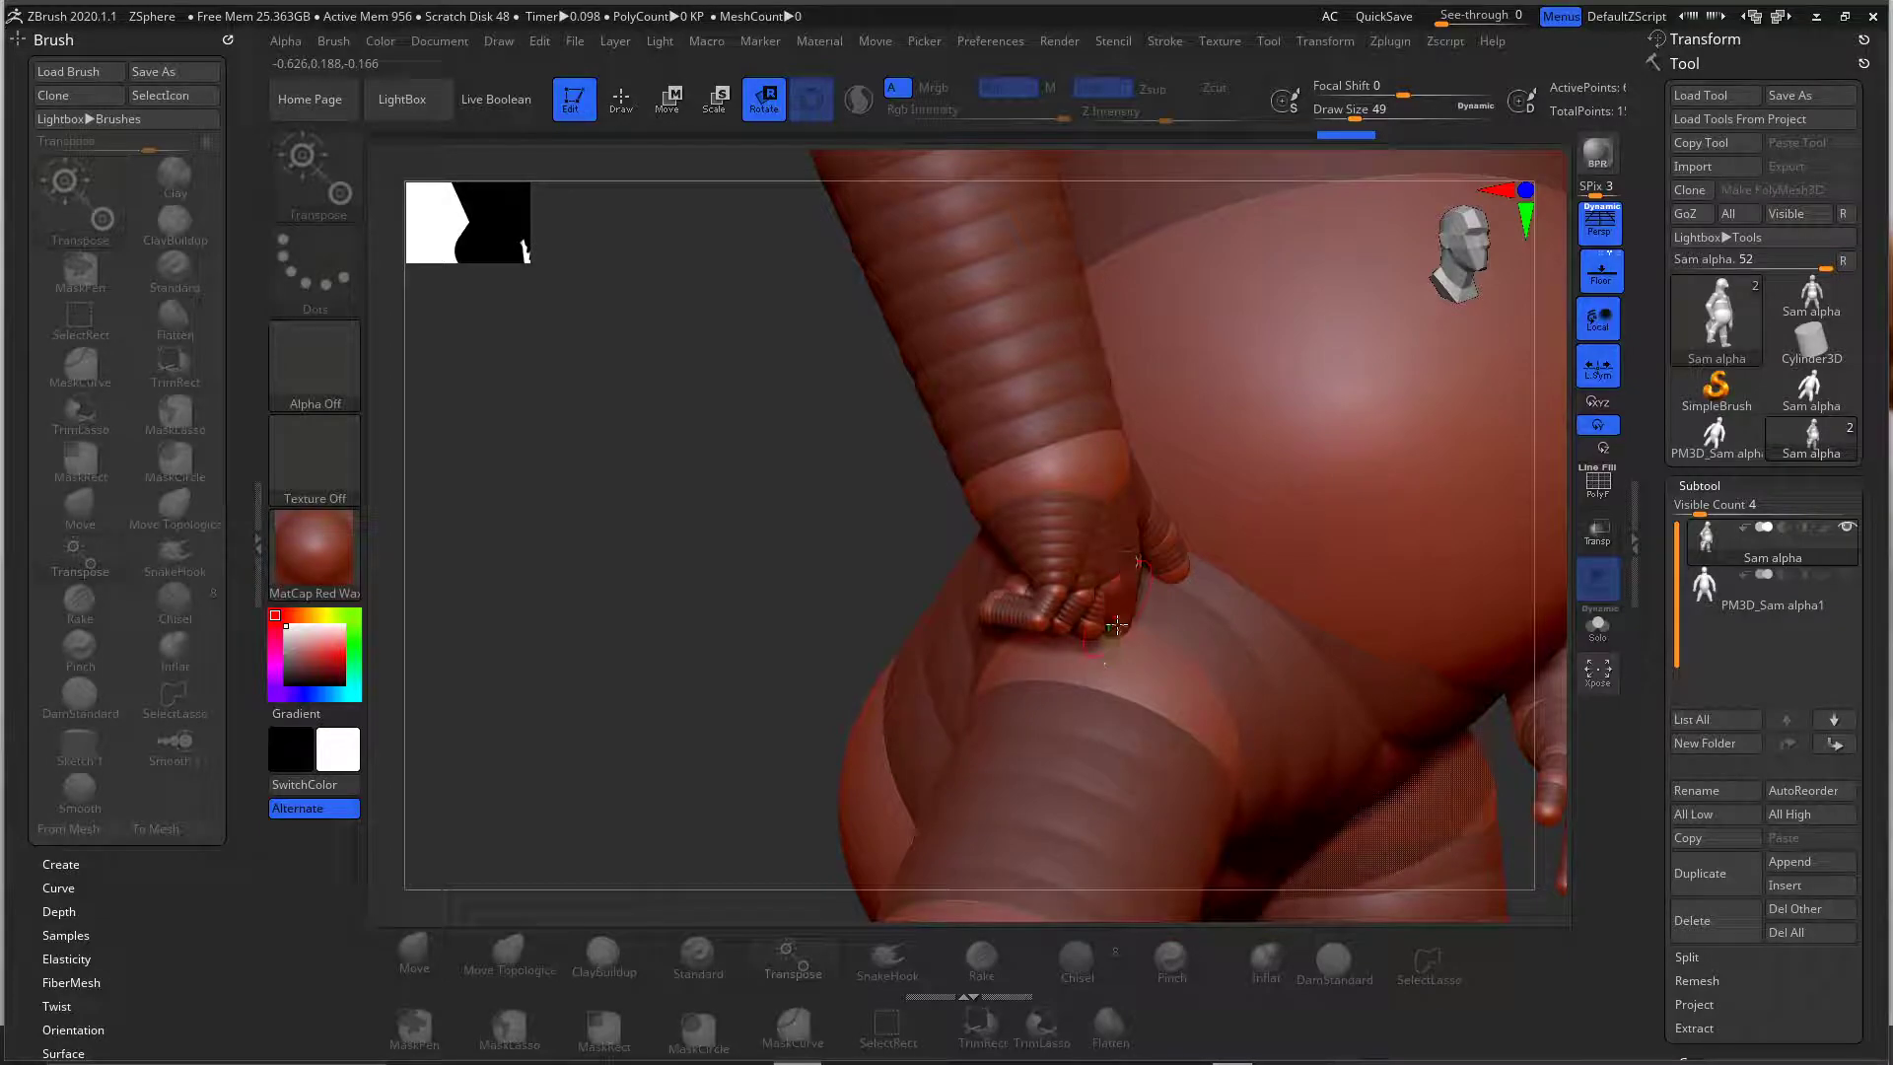
{"action": "left_click_drag", "start_coordinate": [849, 589], "coordinate": [1196, 628]}
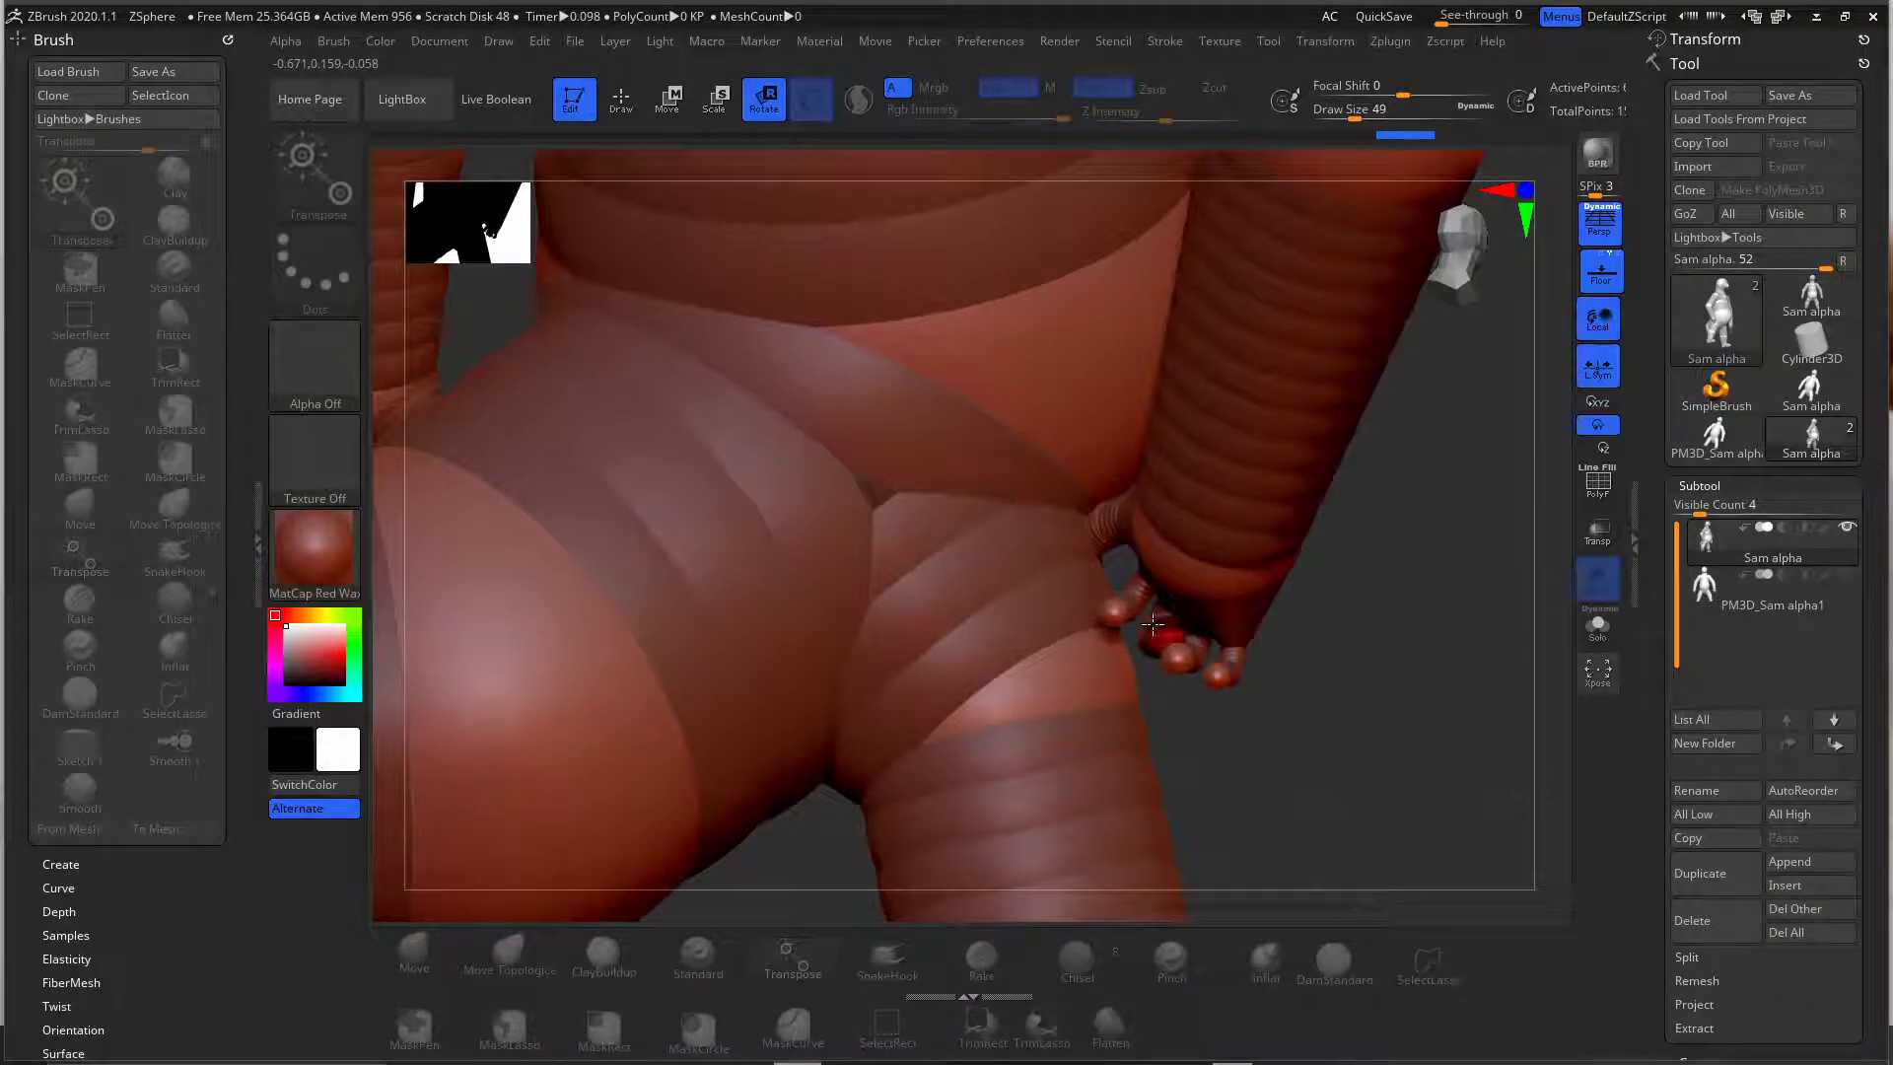
{"action": "key", "text": "w"}
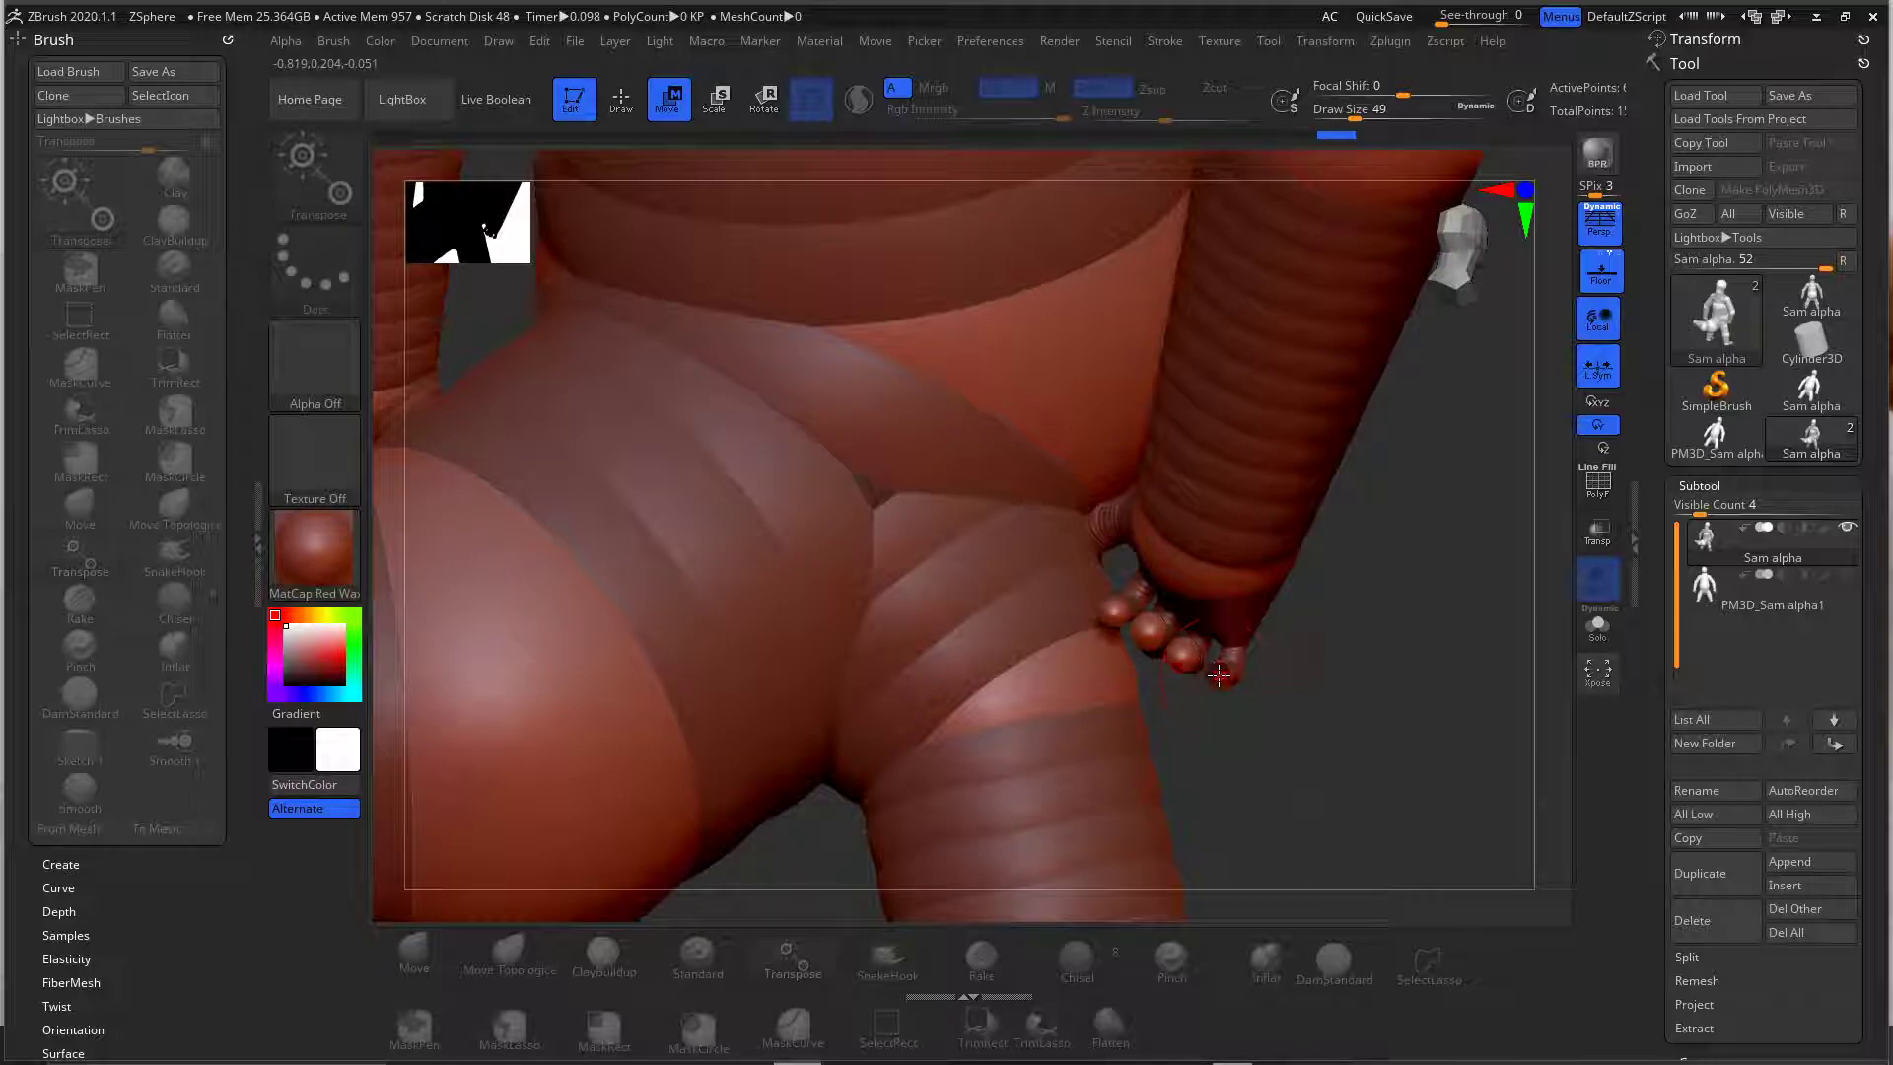
{"action": "left_click", "coordinate": [1598, 535]}
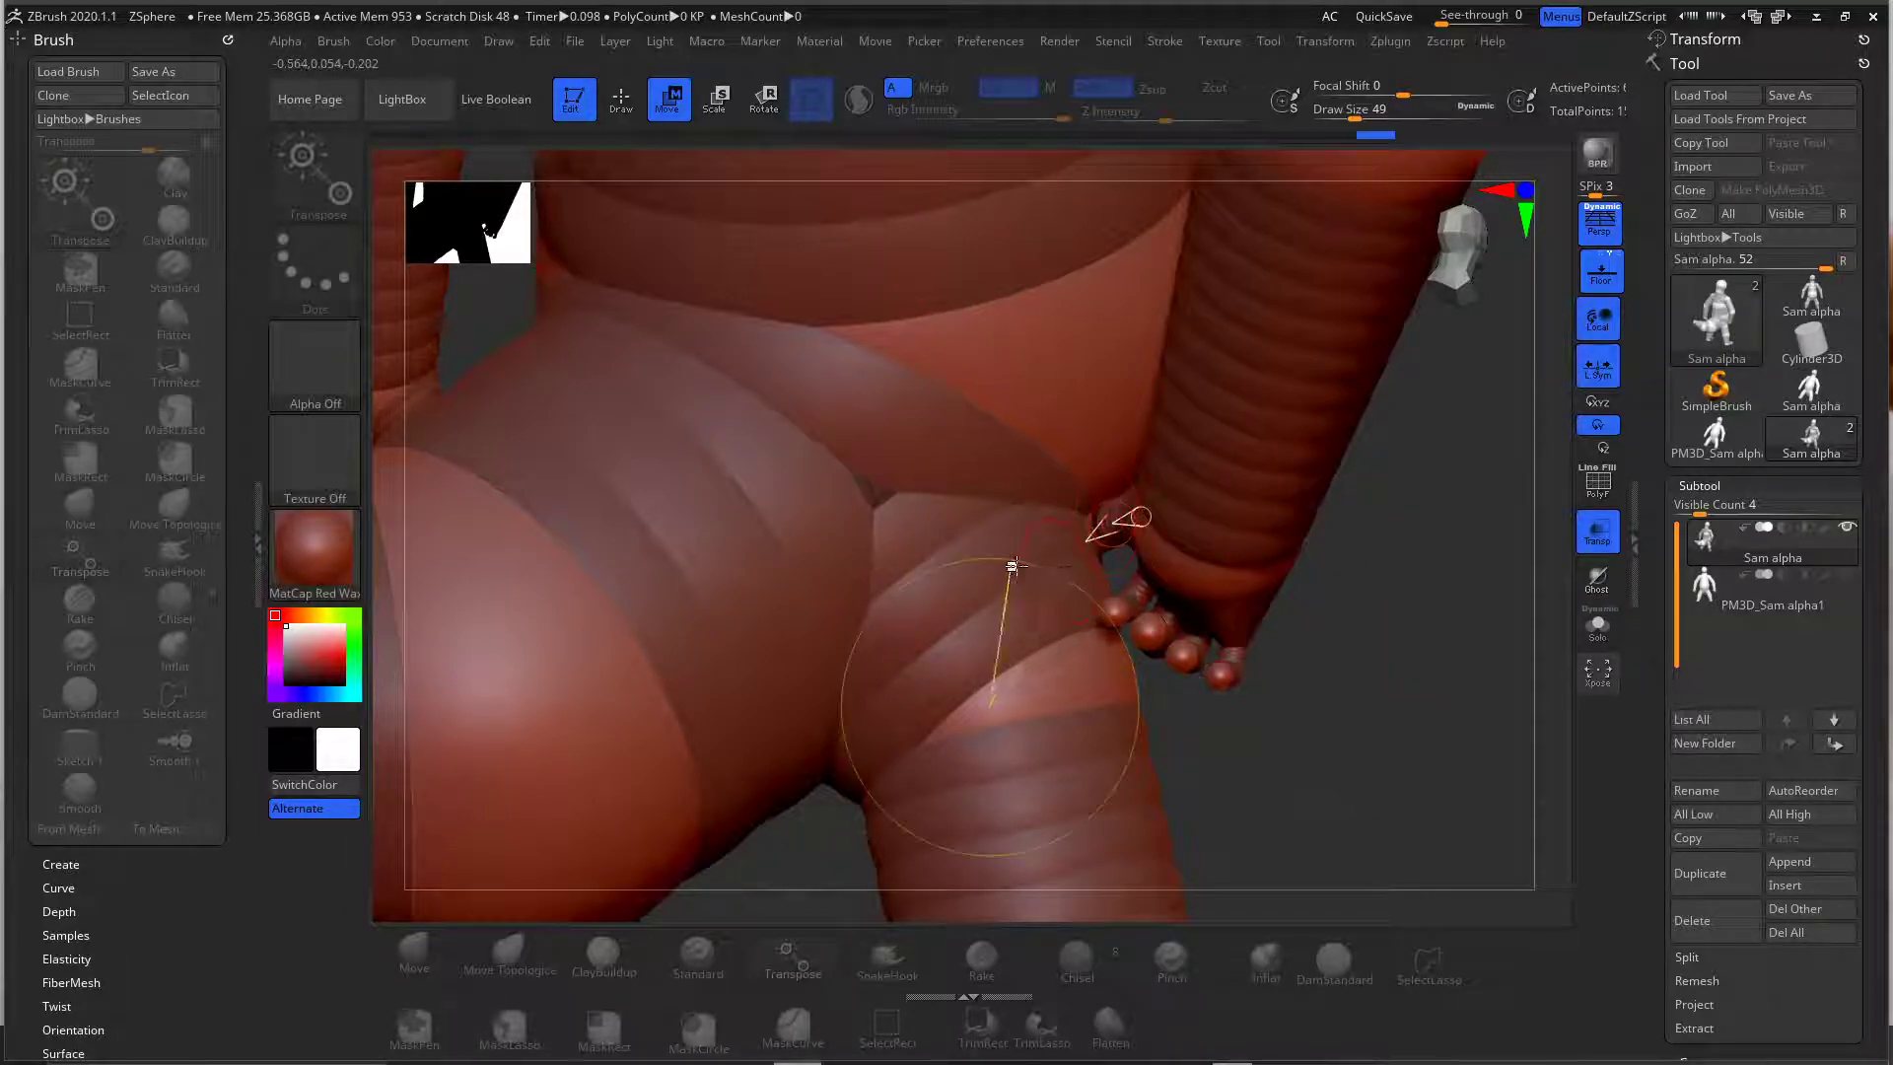
{"action": "left_click", "coordinate": [1597, 625]}
{"action": "left_click_drag", "start_coordinate": [1432, 659], "coordinate": [1318, 588]}
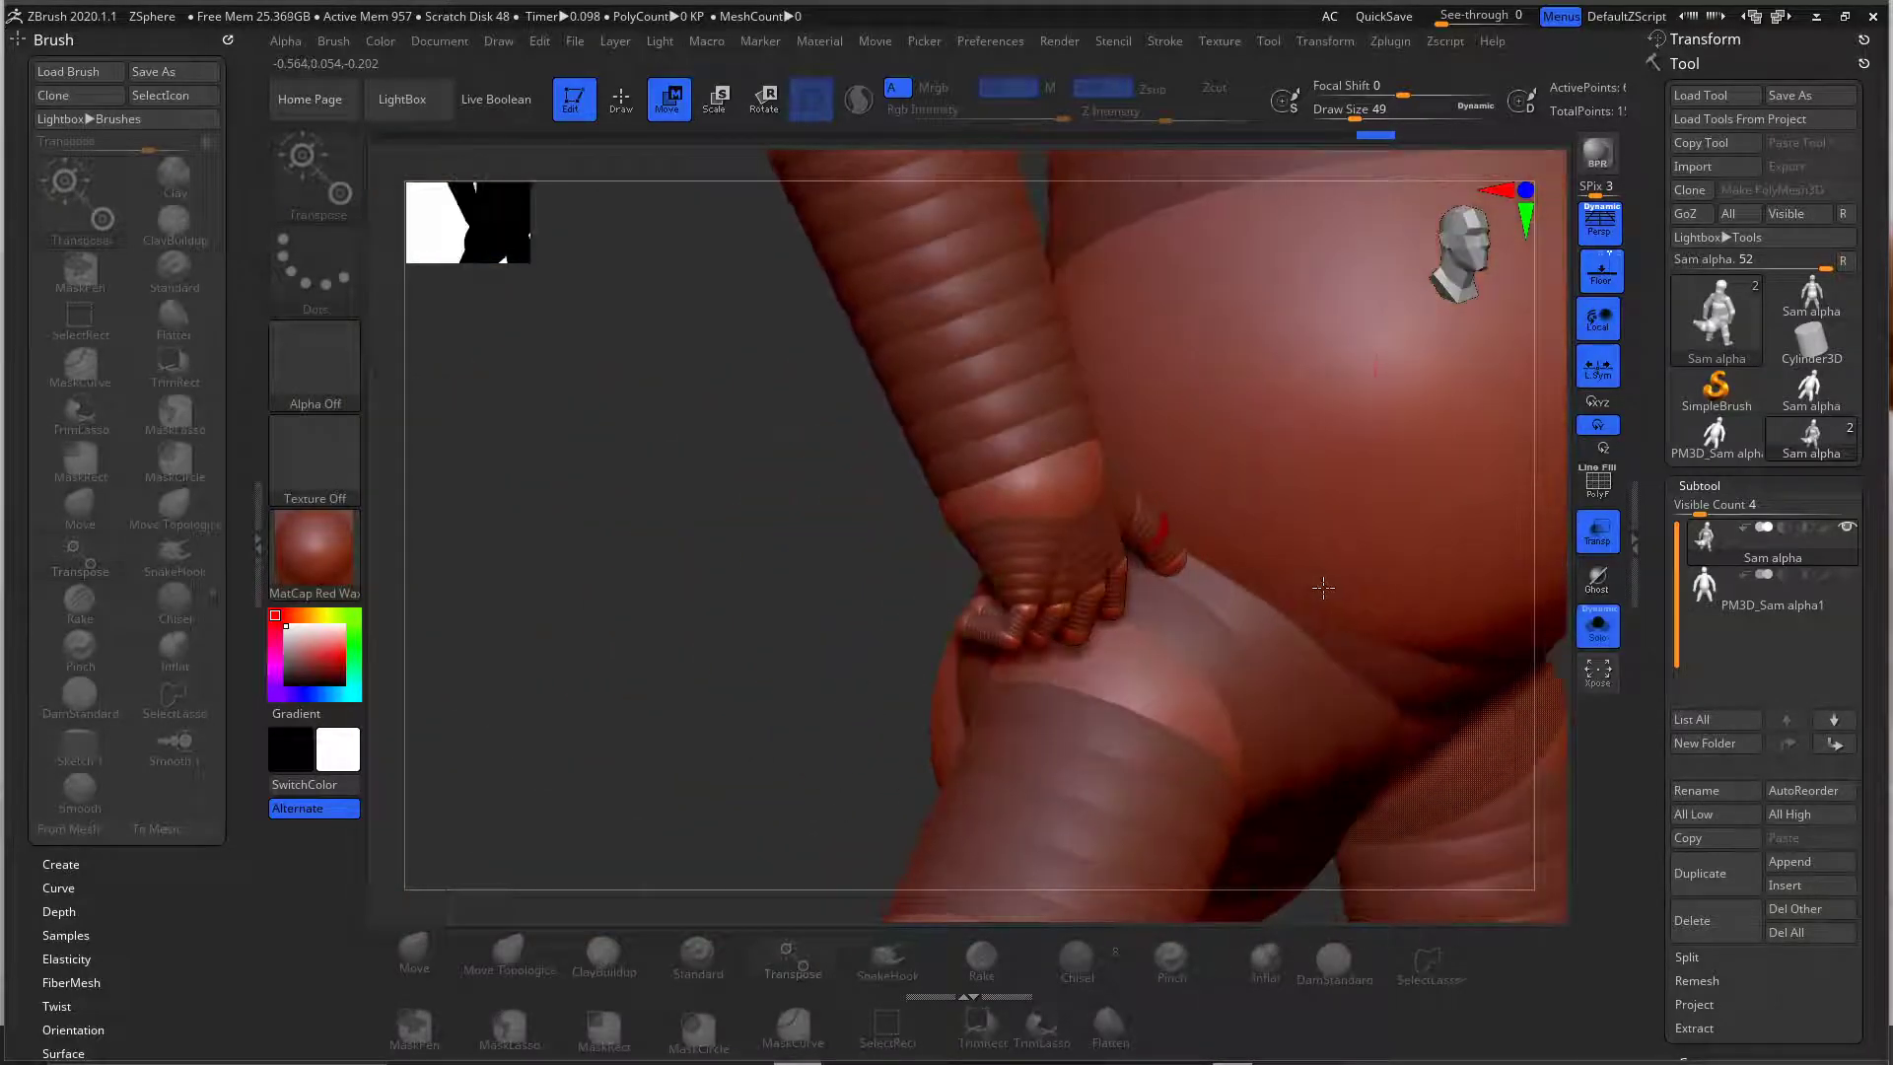
{"action": "left_click", "coordinate": [1604, 636]}
{"action": "left_click", "coordinate": [1597, 530]}
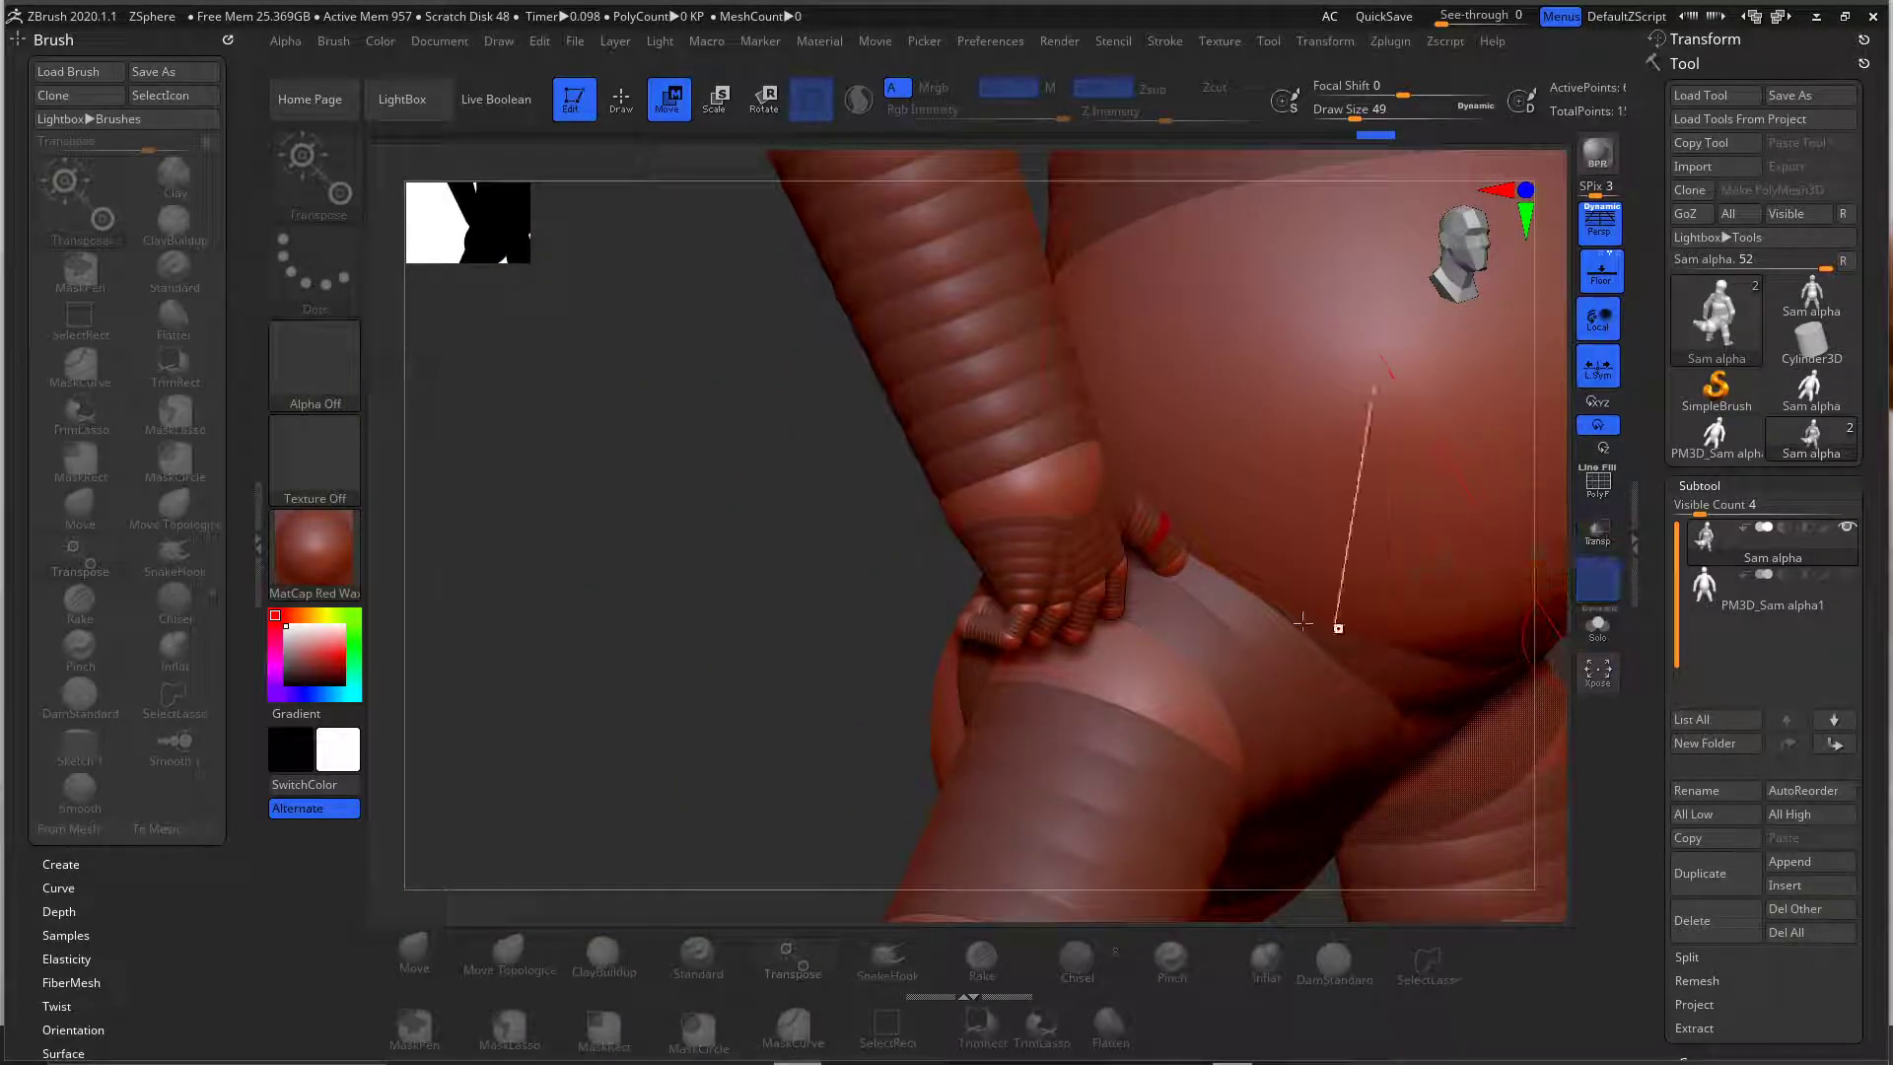
- Move the right thumb's ZSpheres so that the thumb bends down toward the fingers and lies against the hip
{"action": "mouse_move", "coordinate": [773, 578]}
{"action": "left_mouse_down"}
{"action": "mouse_move", "coordinate": [675, 569]}
{"action": "mouse_move", "coordinate": [752, 579]}
{"action": "left_mouse_up"}
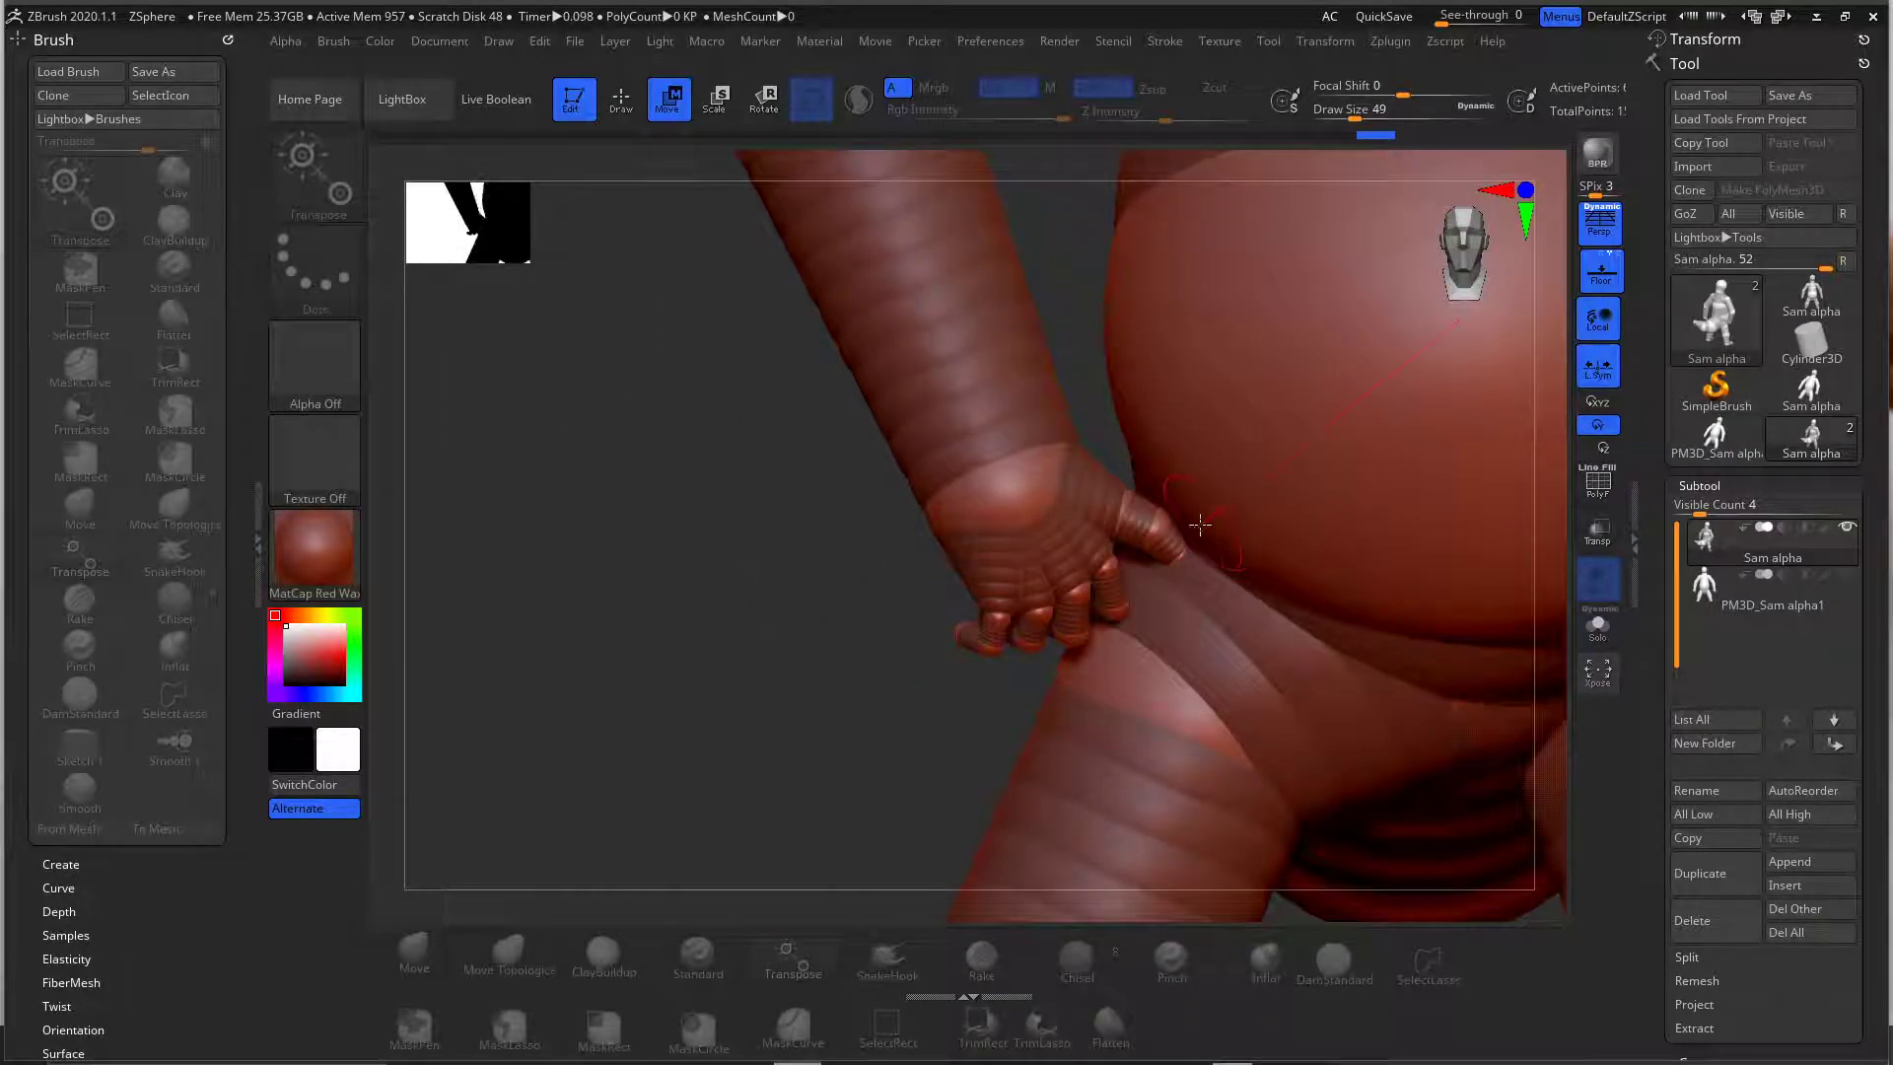
{"action": "left_click_drag", "start_coordinate": [1155, 530], "coordinate": [1163, 551]}
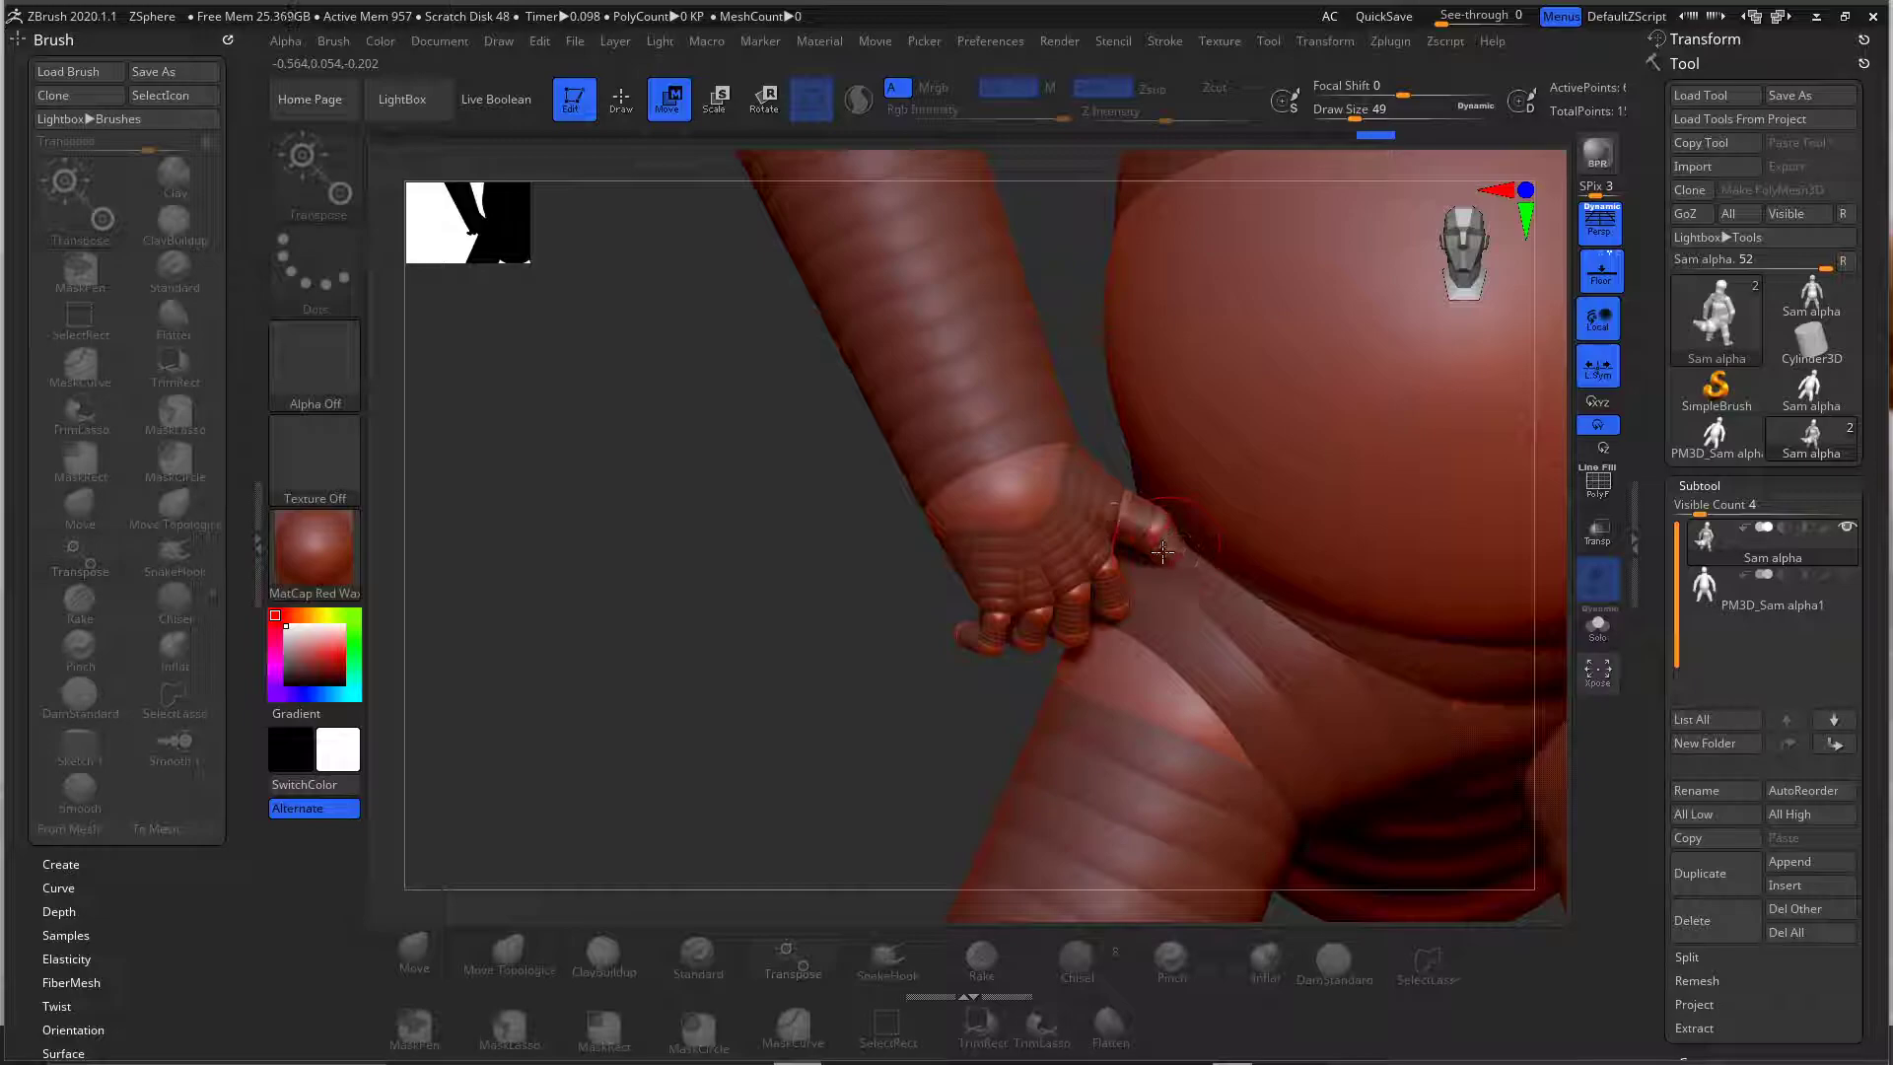
{"action": "left_click", "coordinate": [1144, 564]}
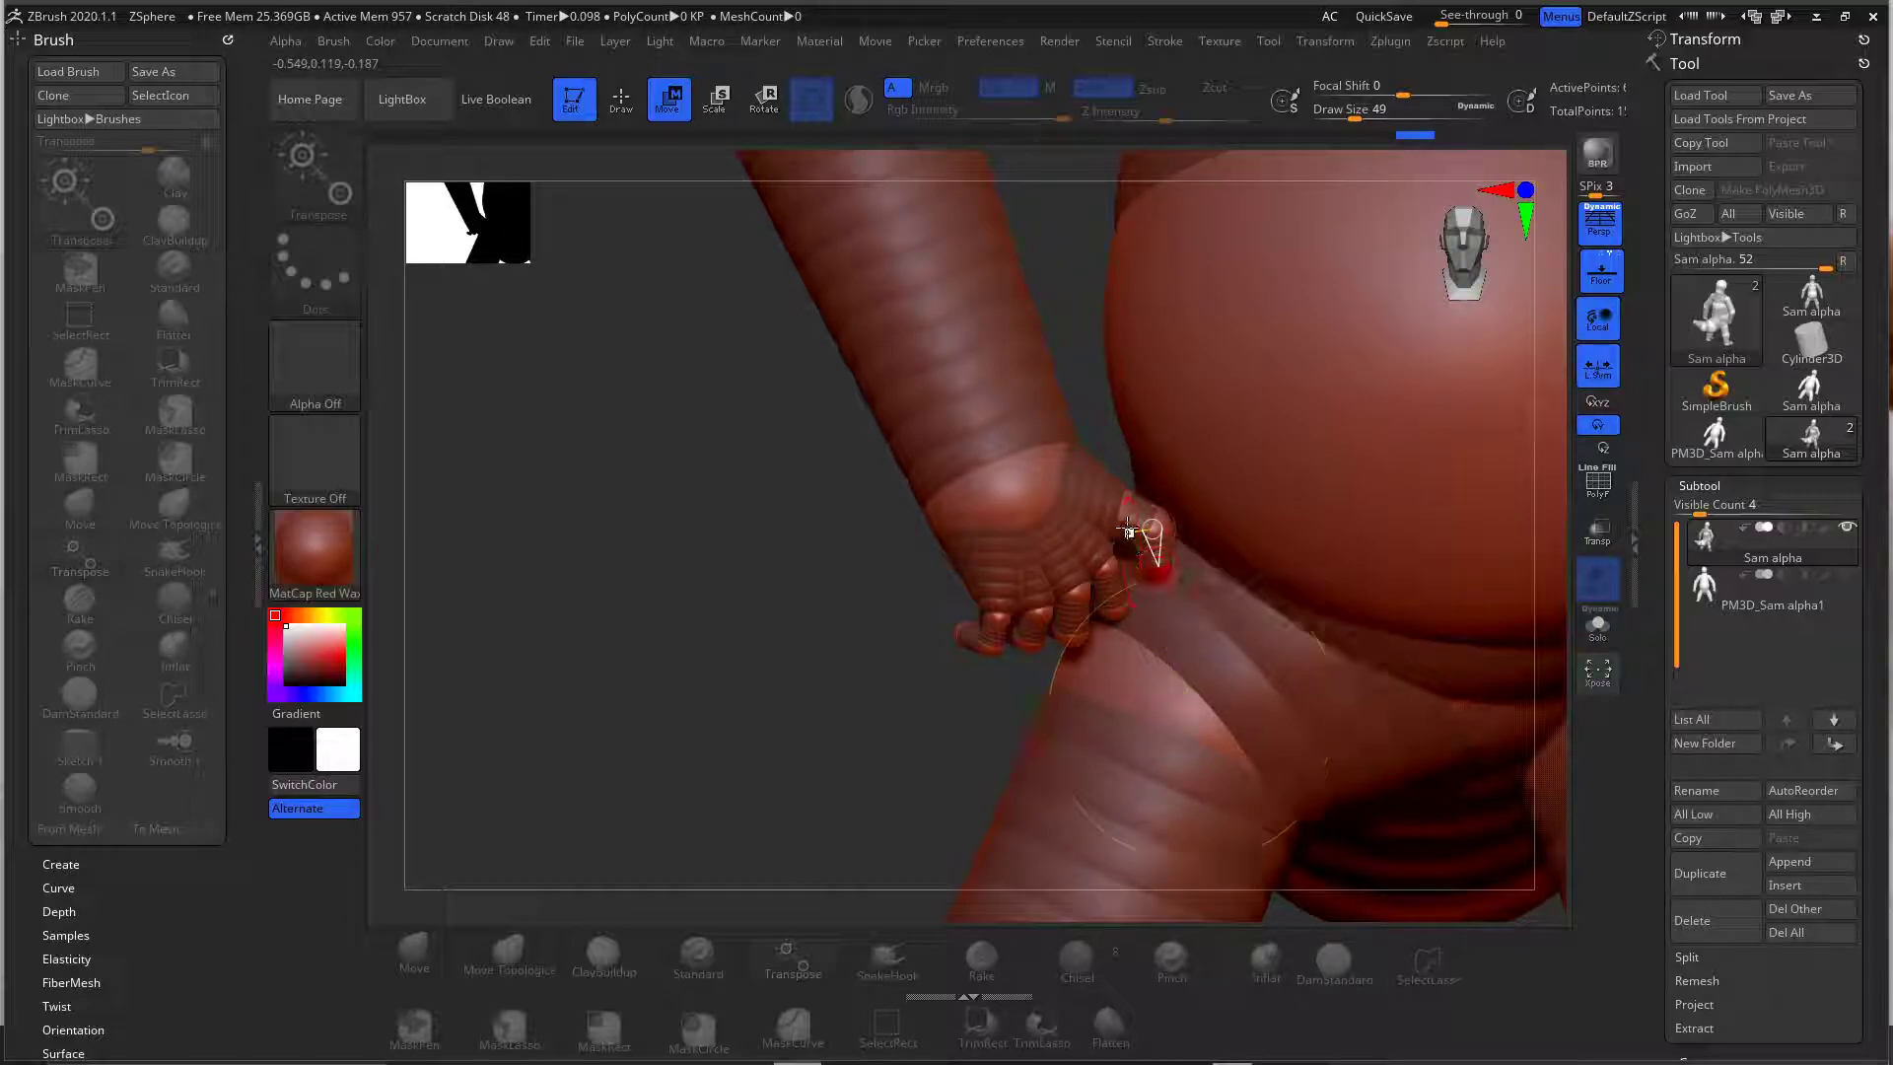
{"action": "left_click_drag", "start_coordinate": [1133, 515], "coordinate": [1117, 537]}
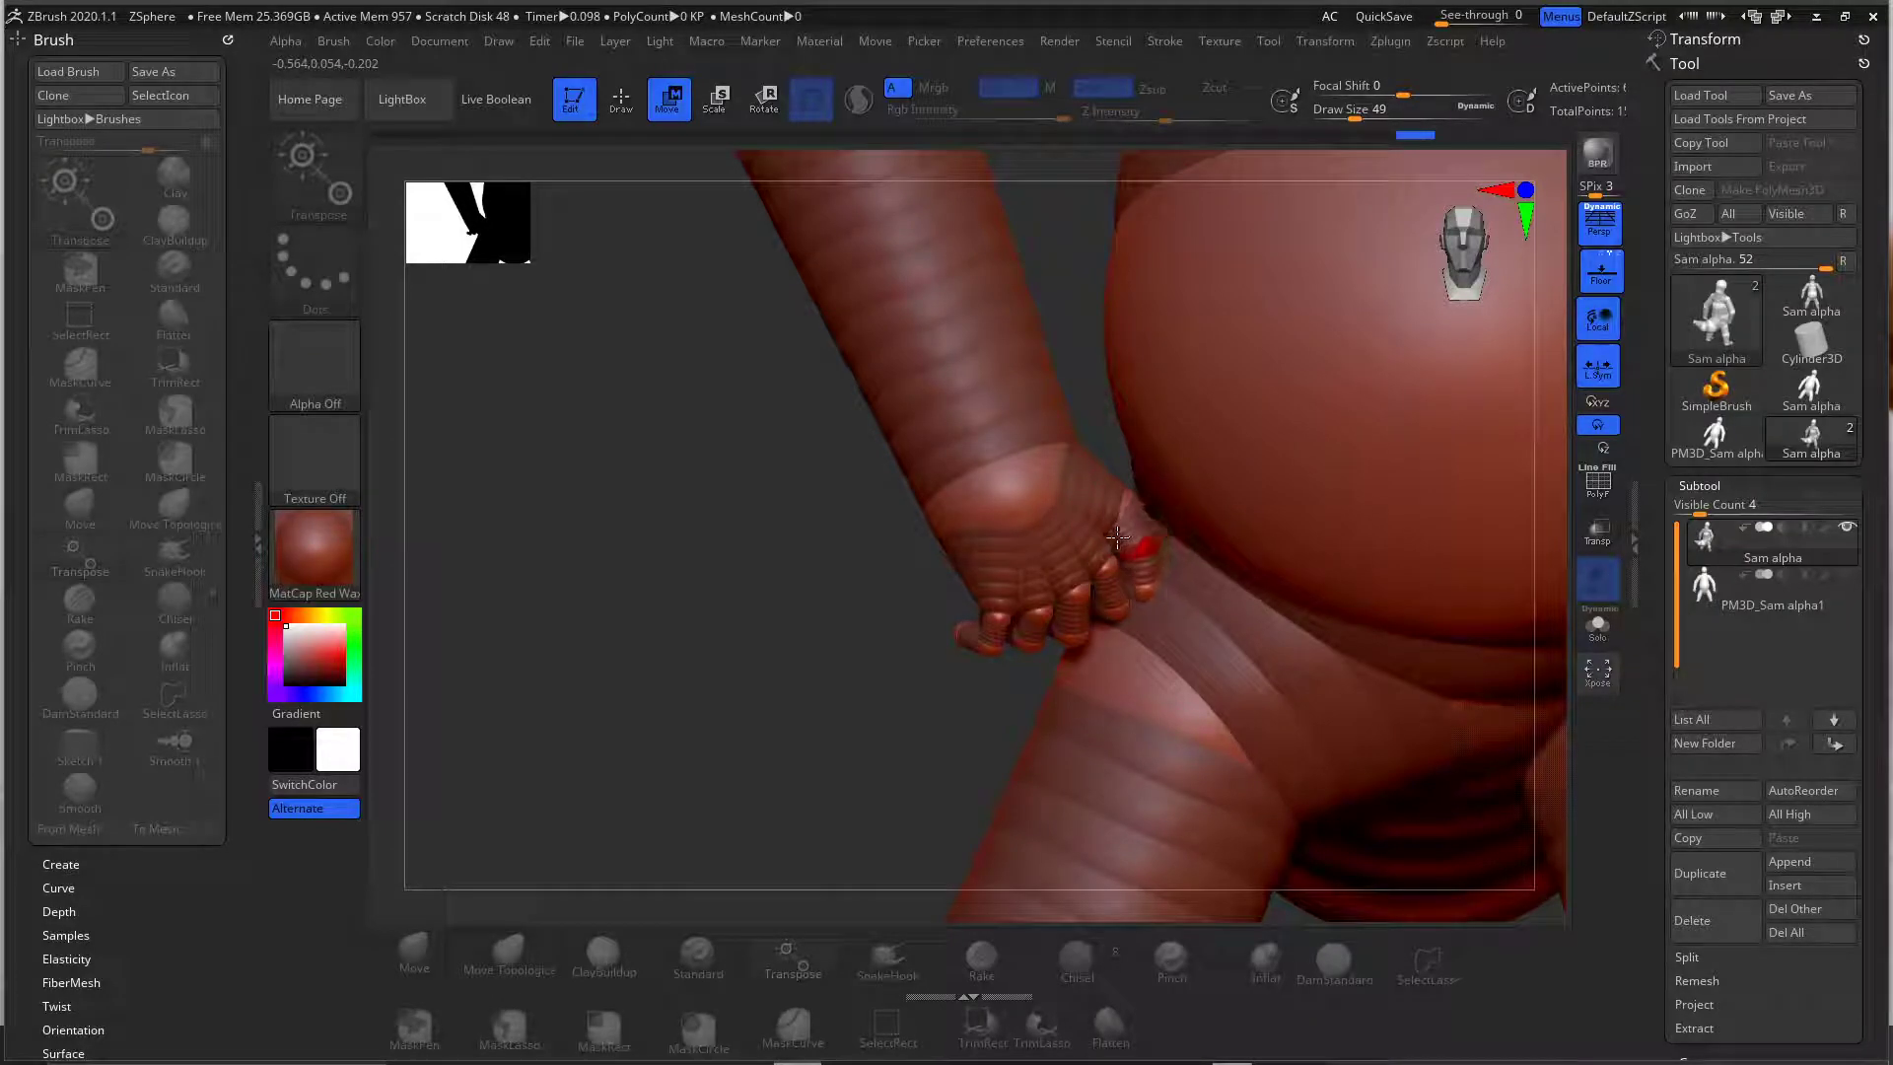
{"action": "left_click_drag", "start_coordinate": [845, 549], "coordinate": [1035, 634]}
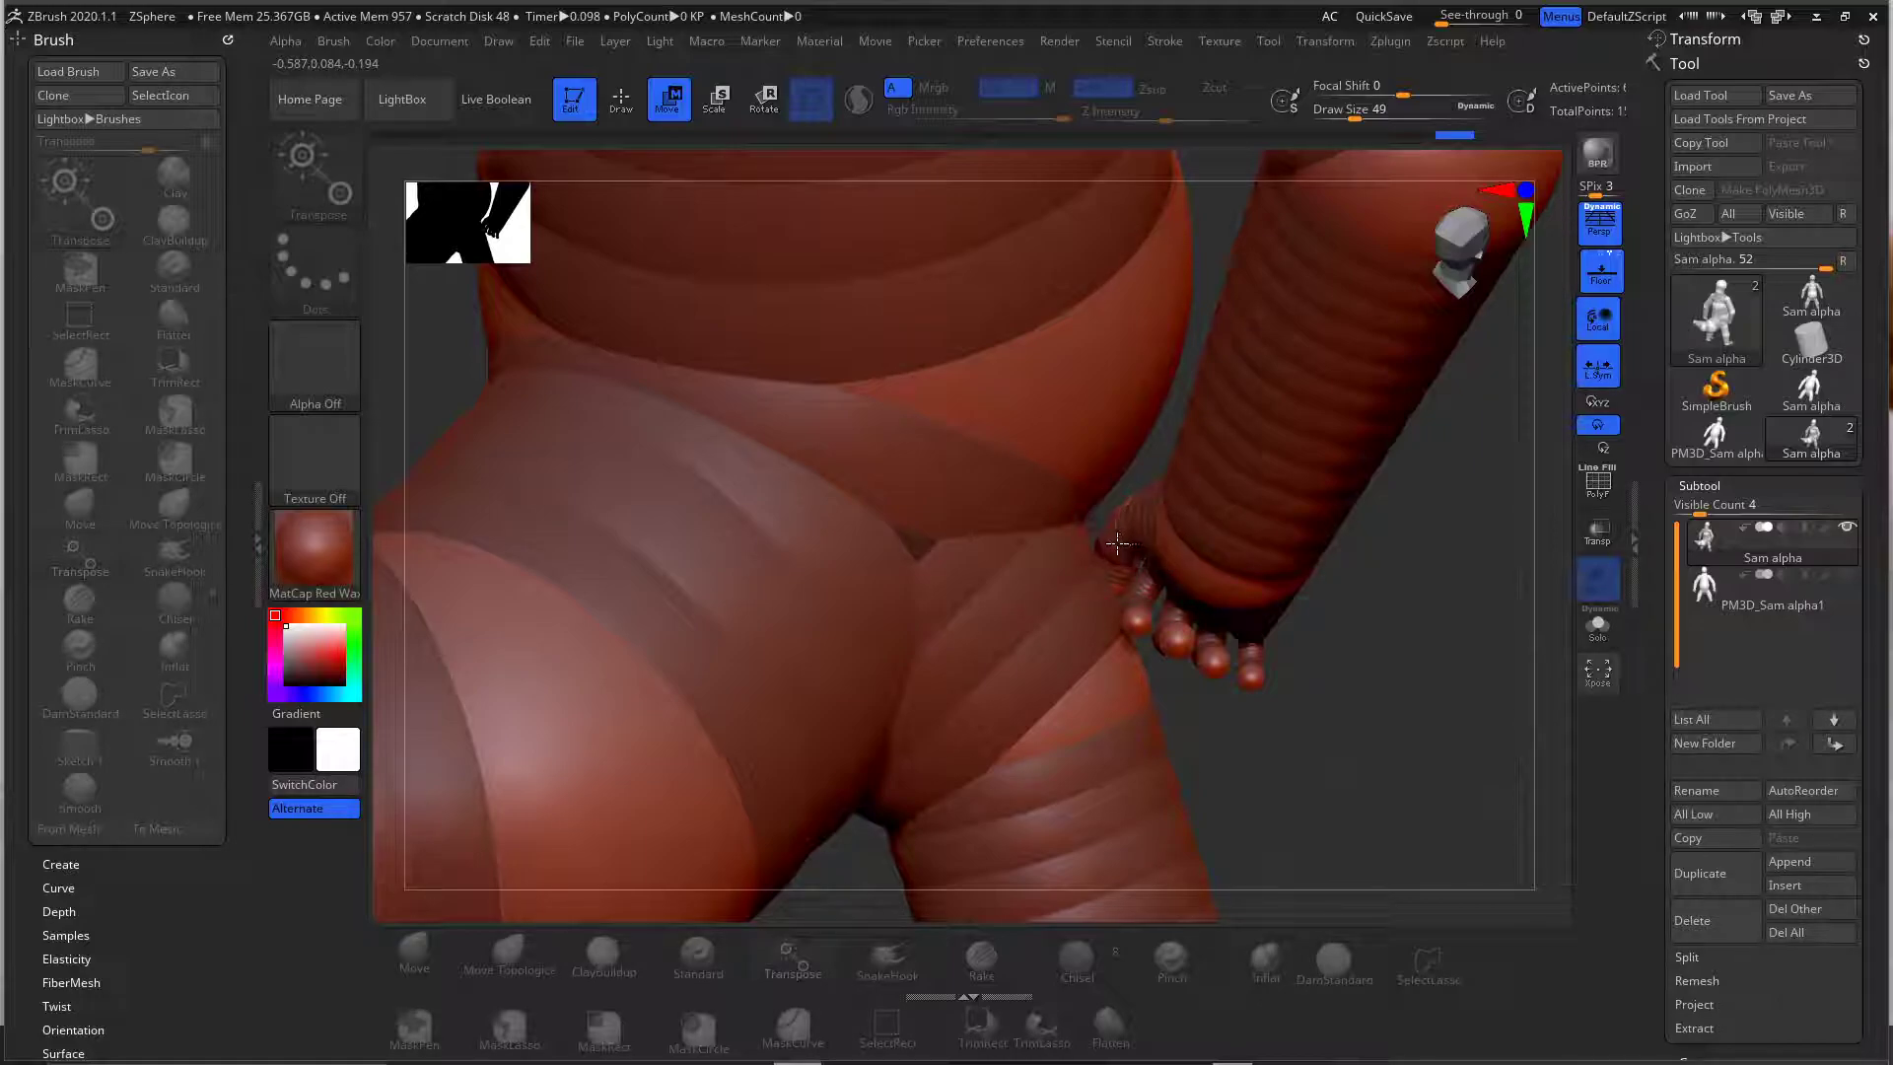
{"action": "mouse_move", "coordinate": [1124, 536]}
{"action": "left_mouse_down"}
{"action": "mouse_move", "coordinate": [1221, 553]}
{"action": "mouse_move", "coordinate": [1084, 525]}
{"action": "left_mouse_up"}
{"action": "left_click_drag", "start_coordinate": [1239, 523], "coordinate": [1112, 378]}
- Rotate the right thumb's joints from below to refine how the thumb meets the hip
{"action": "key", "text": "r"}
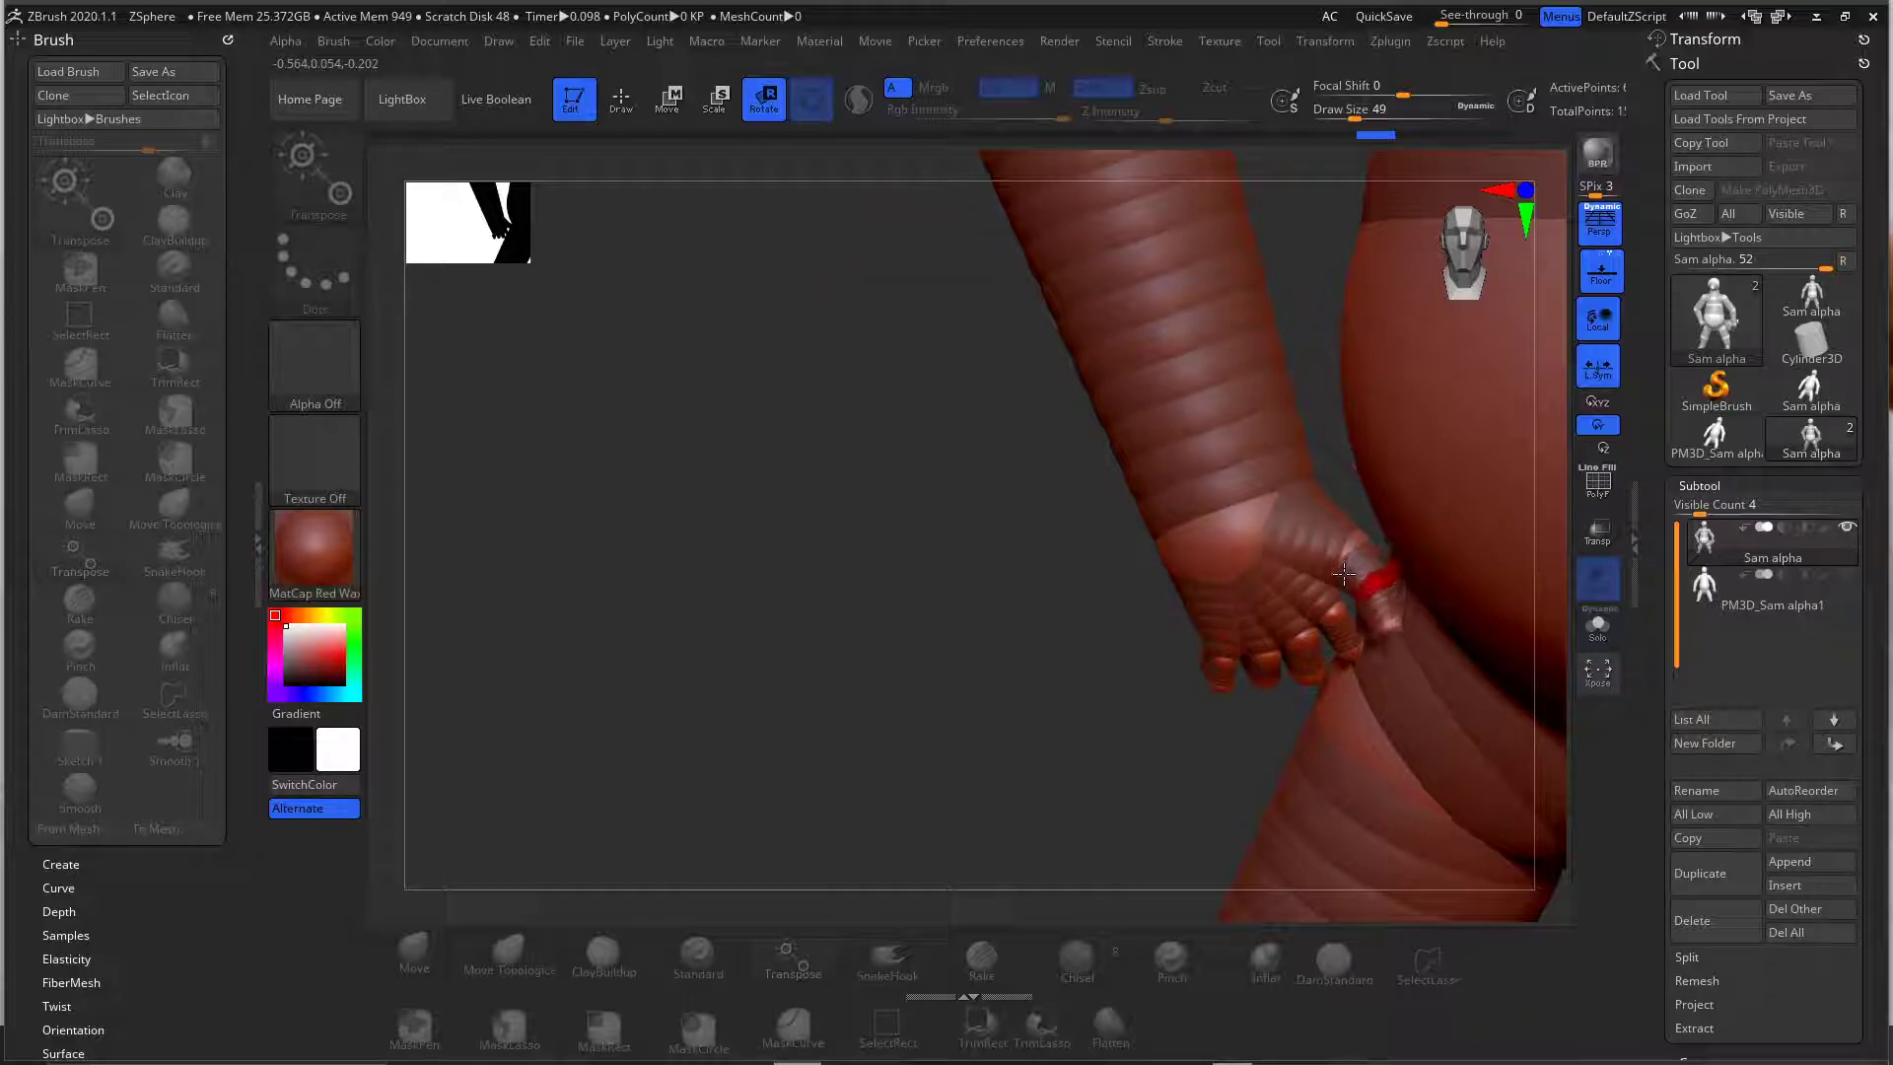
{"action": "left_click_drag", "start_coordinate": [1022, 541], "coordinate": [1253, 655]}
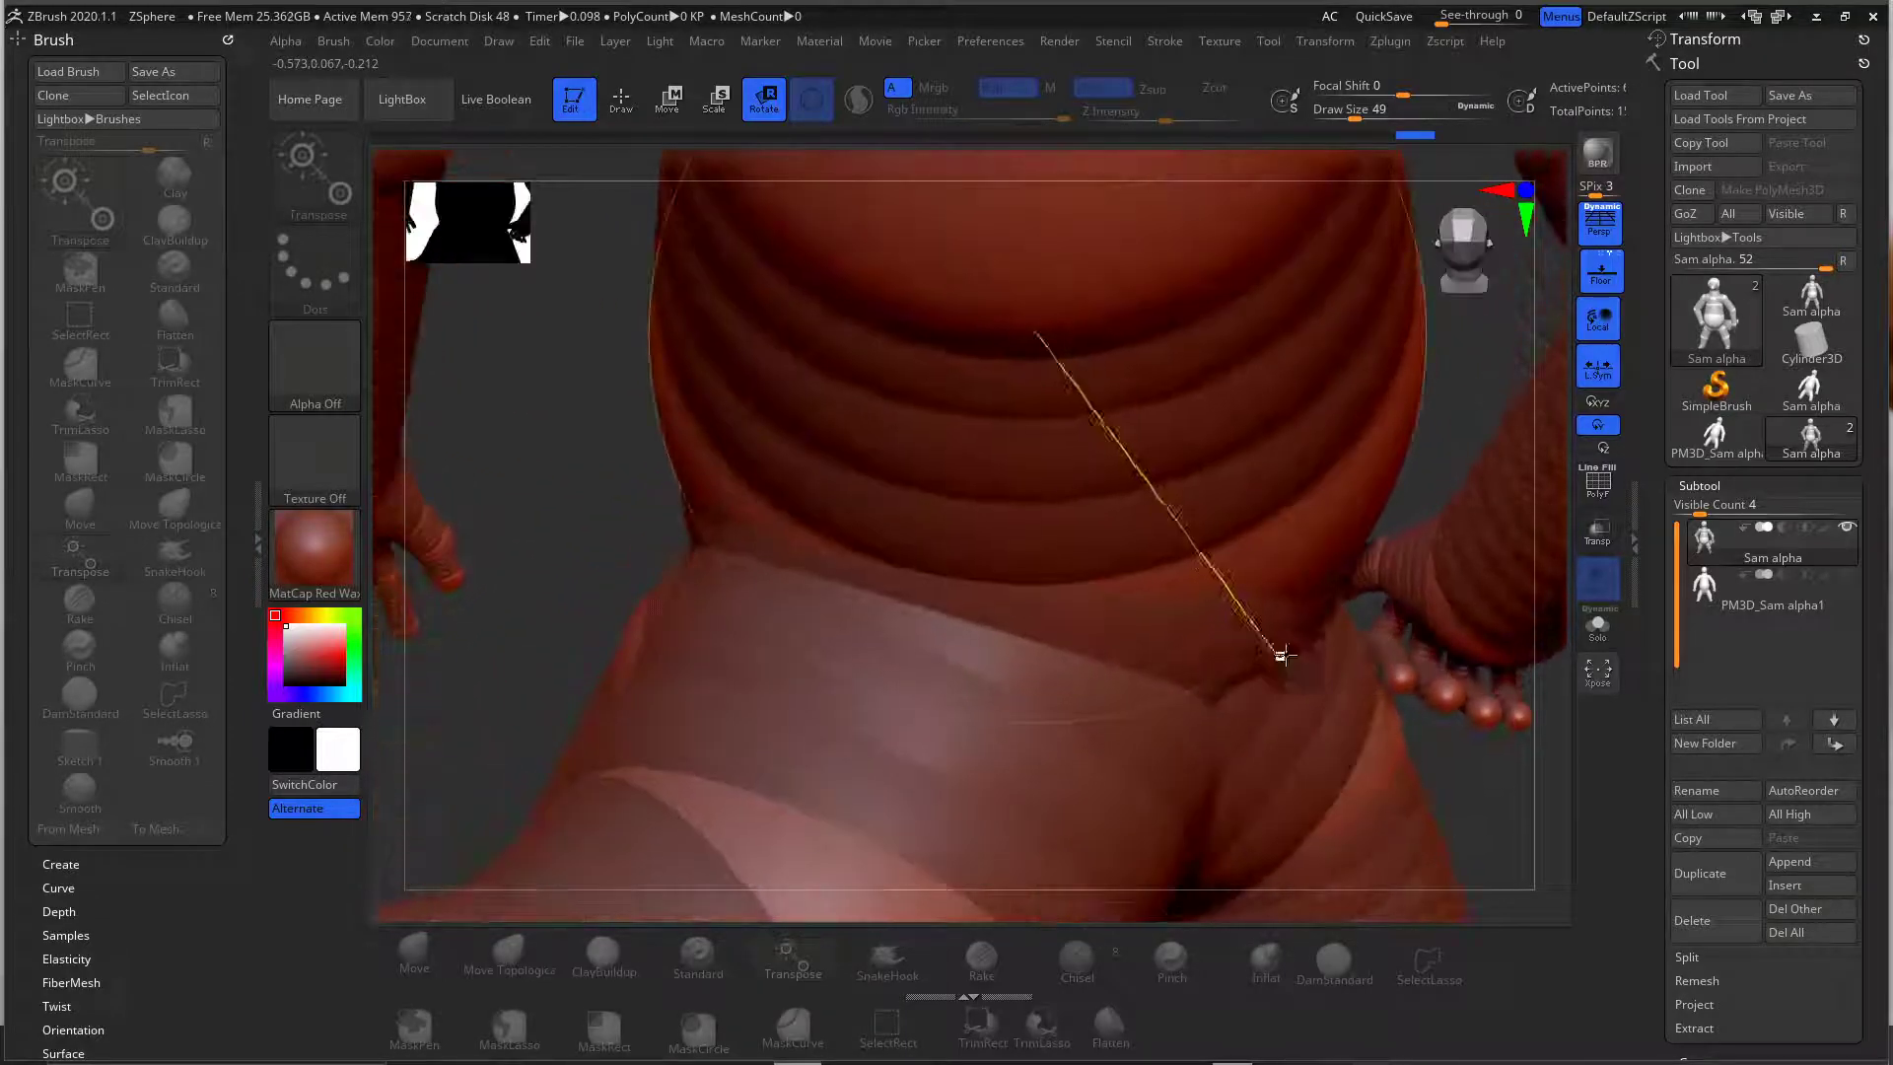
{"action": "left_click", "coordinate": [1362, 589]}
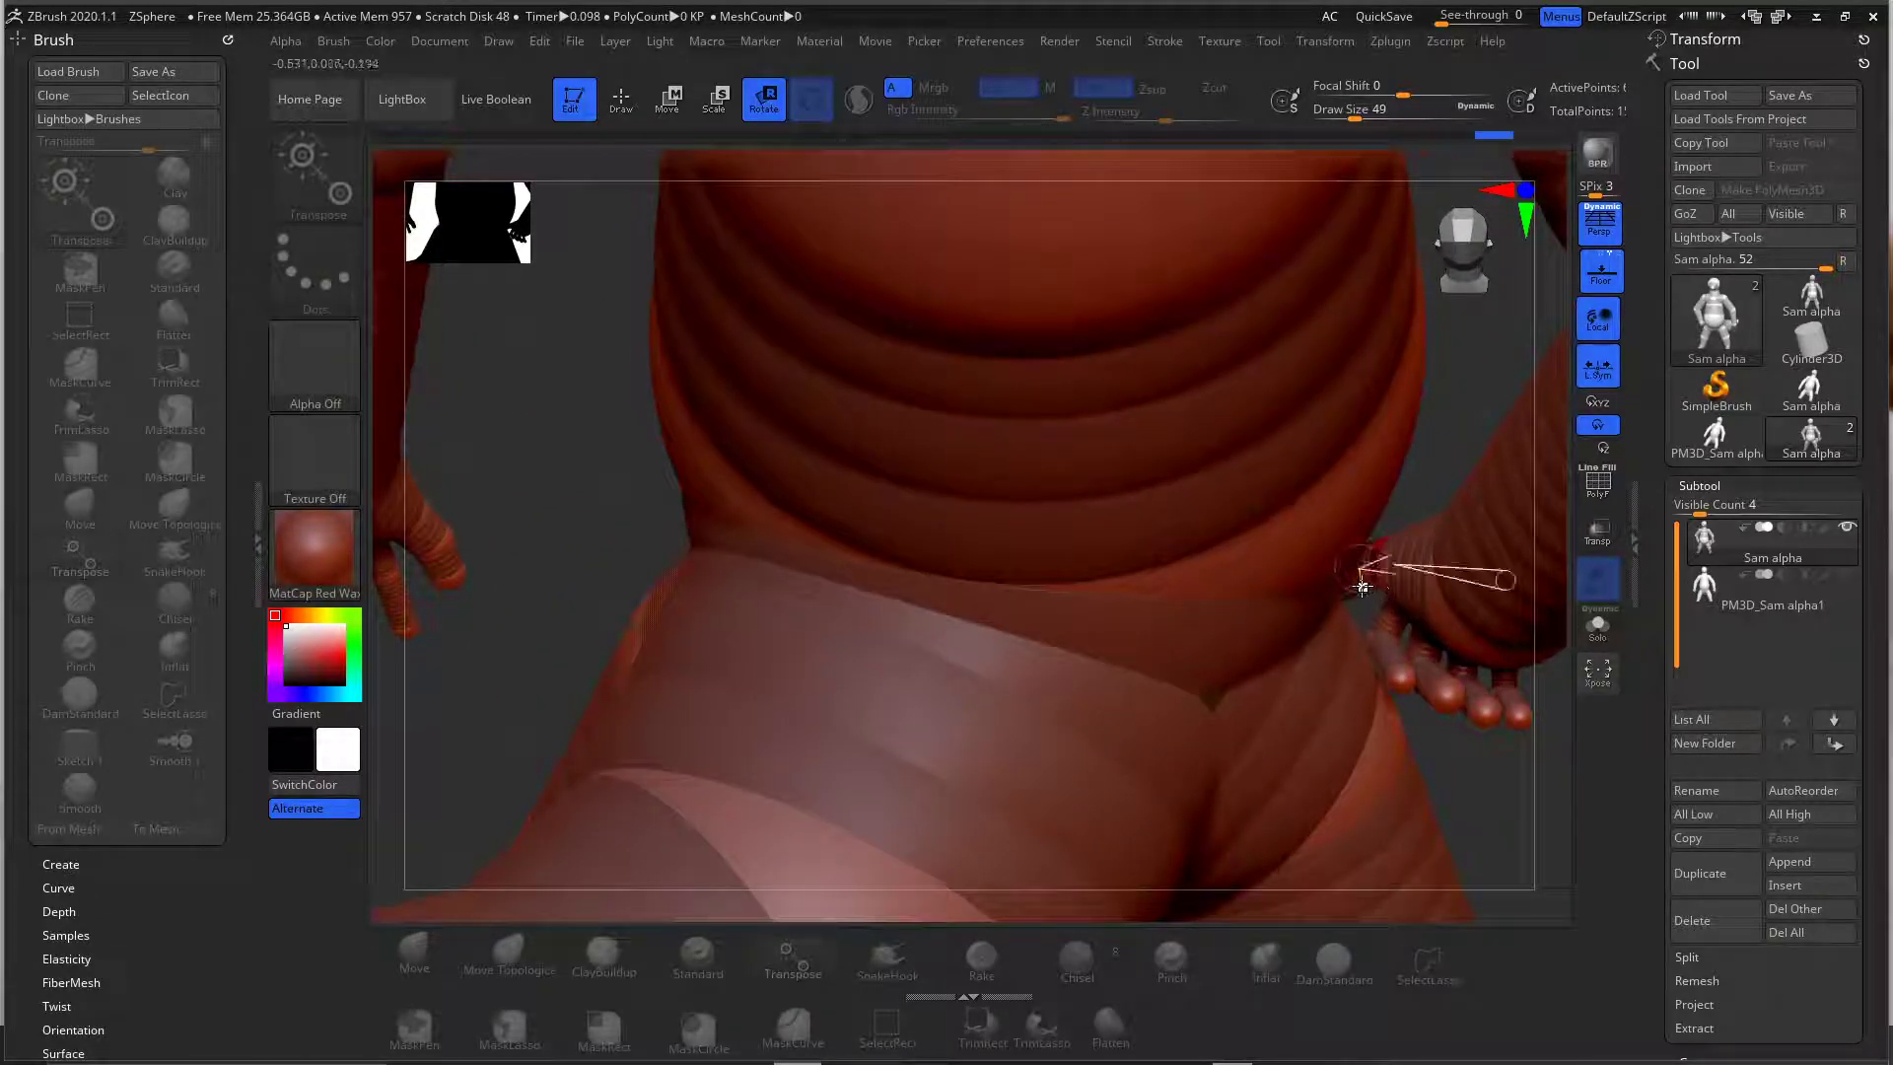
{"action": "left_click", "coordinate": [1358, 586]}
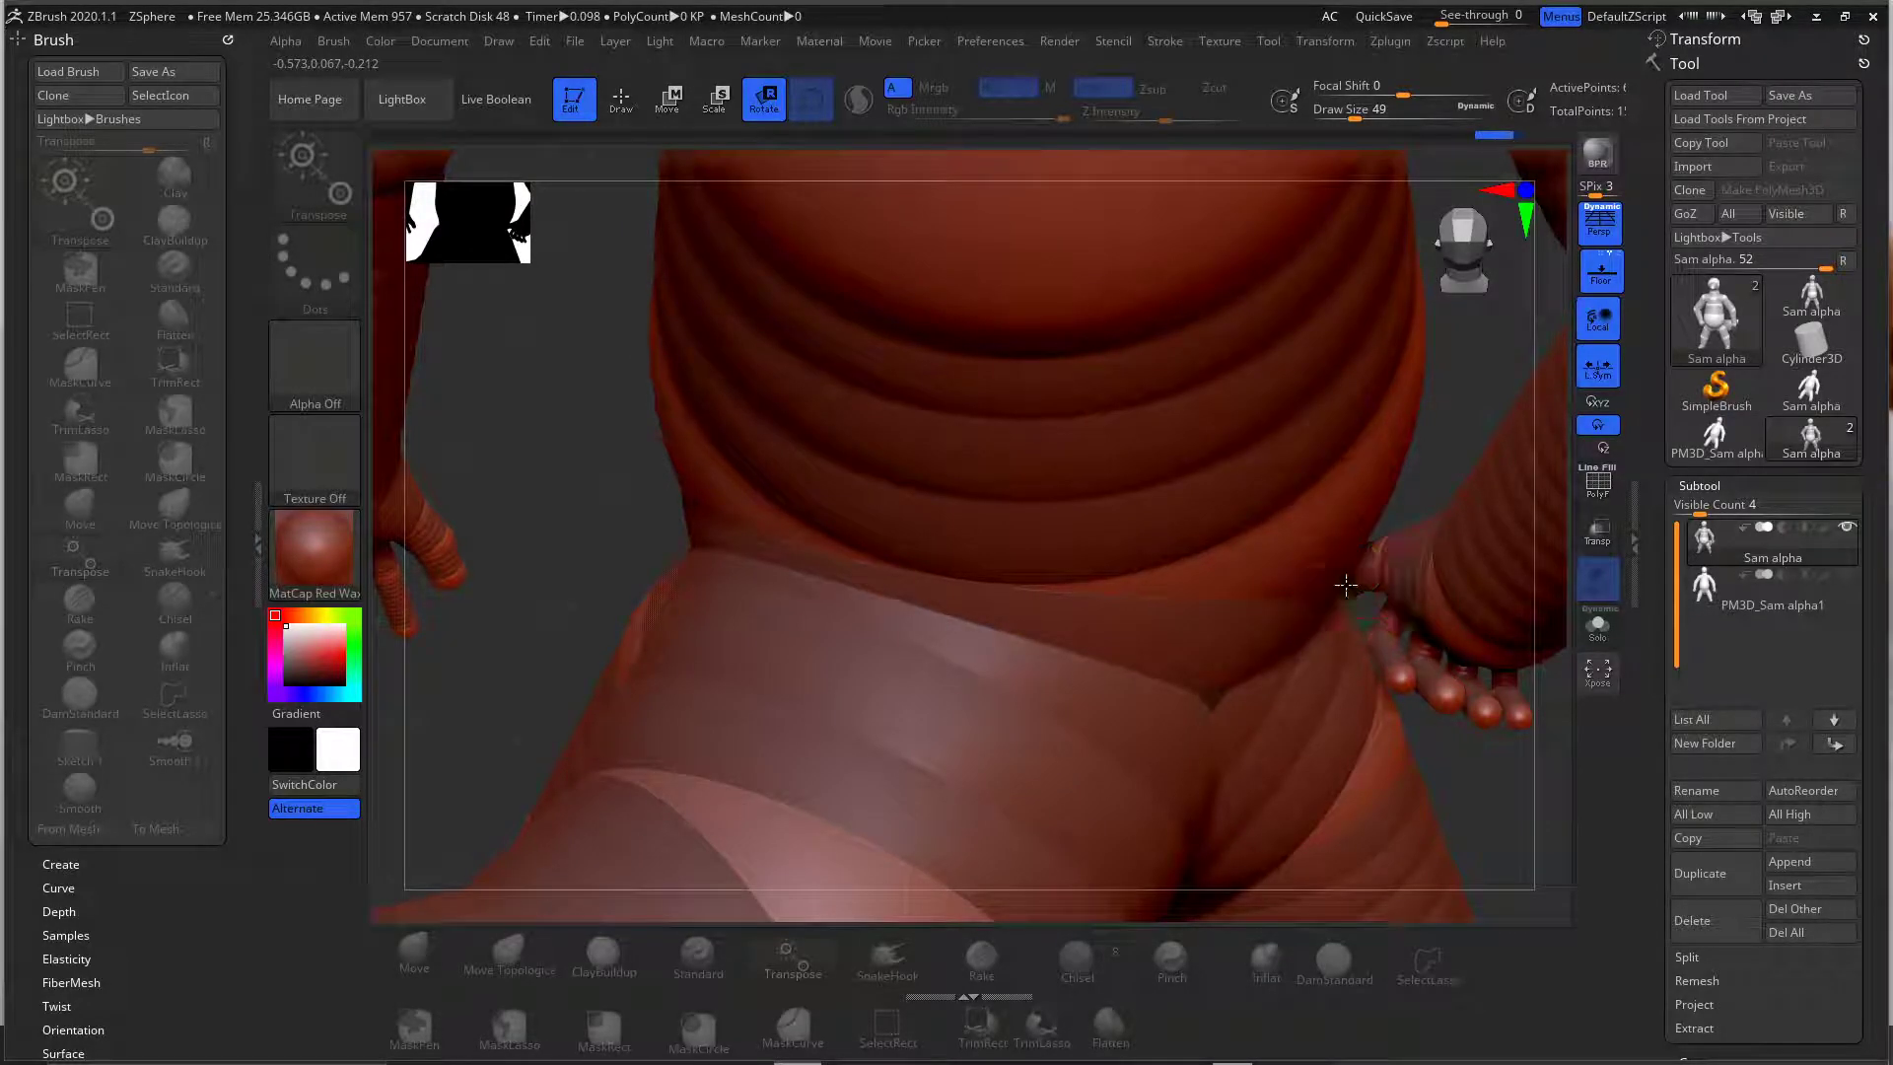
{"action": "left_click_drag", "start_coordinate": [1357, 625], "coordinate": [1354, 580]}
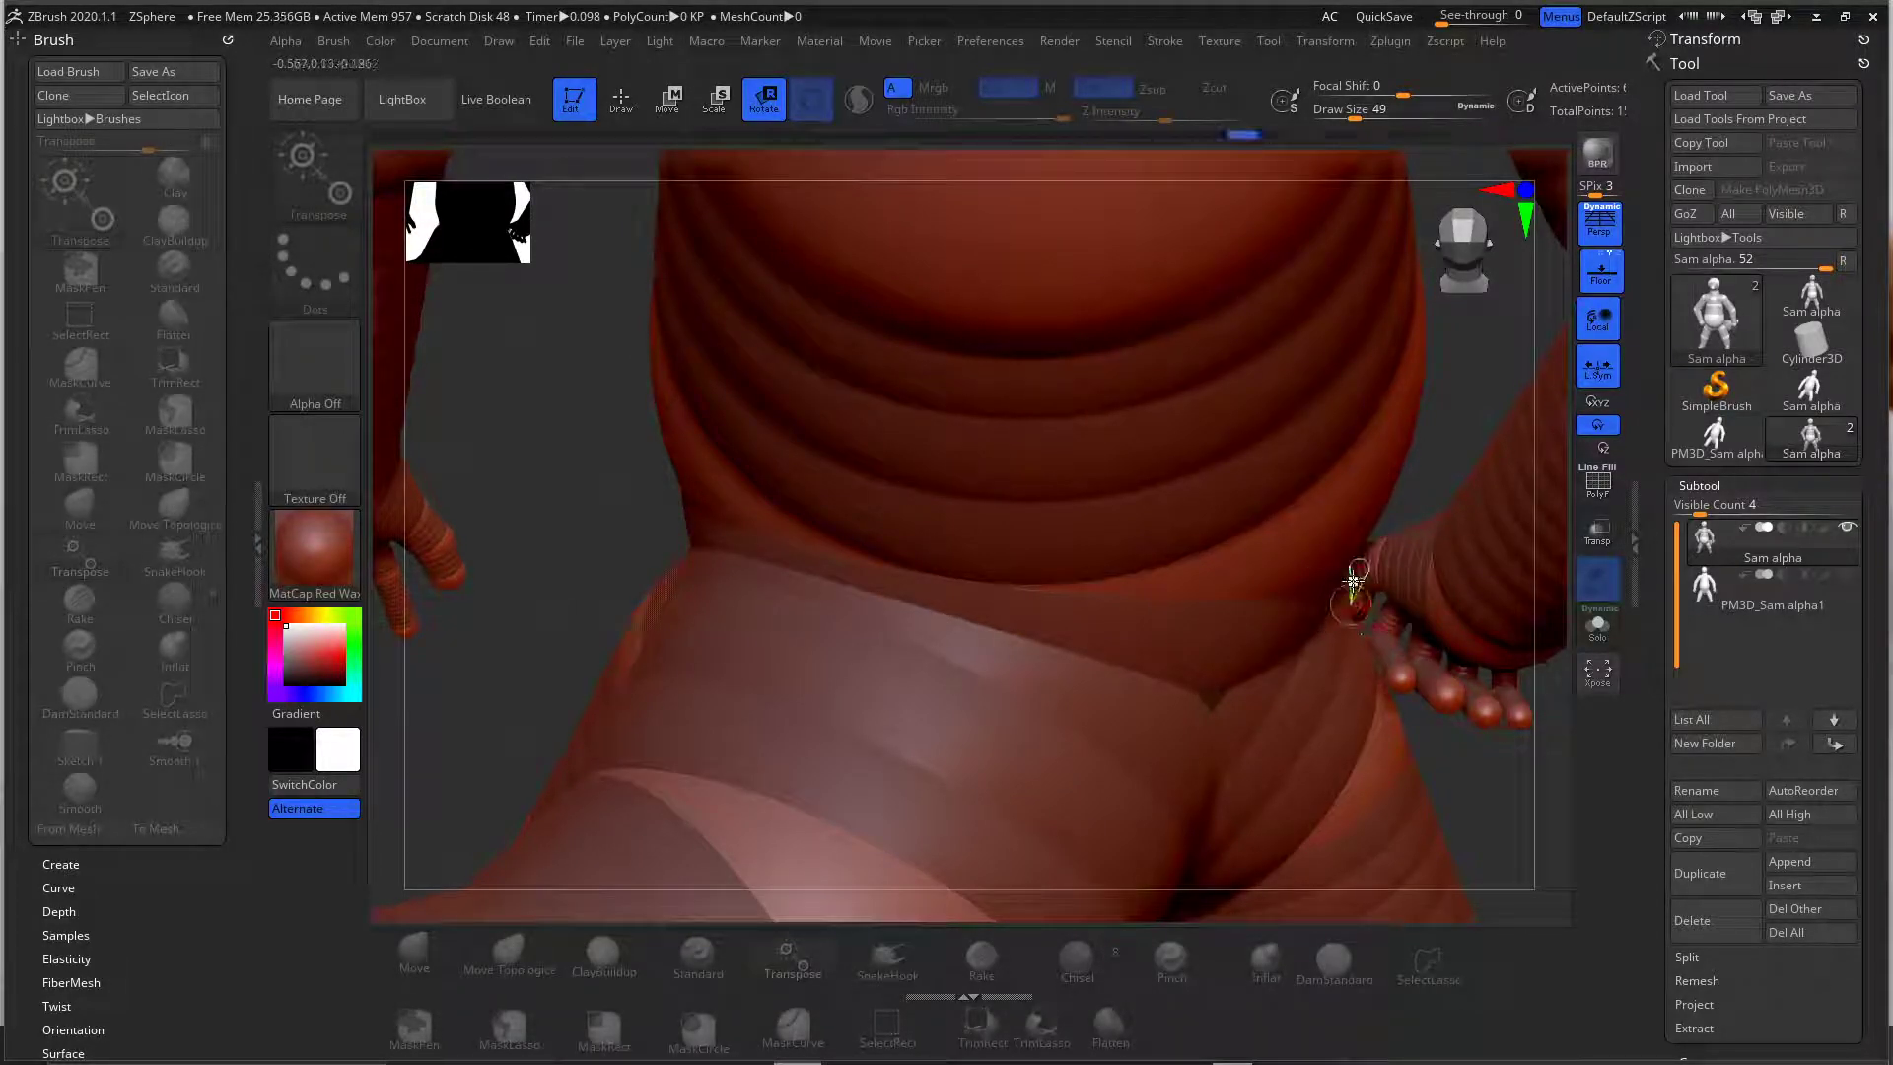
{"action": "right_click_drag", "start_coordinate": [1365, 582], "coordinate": [1378, 508]}
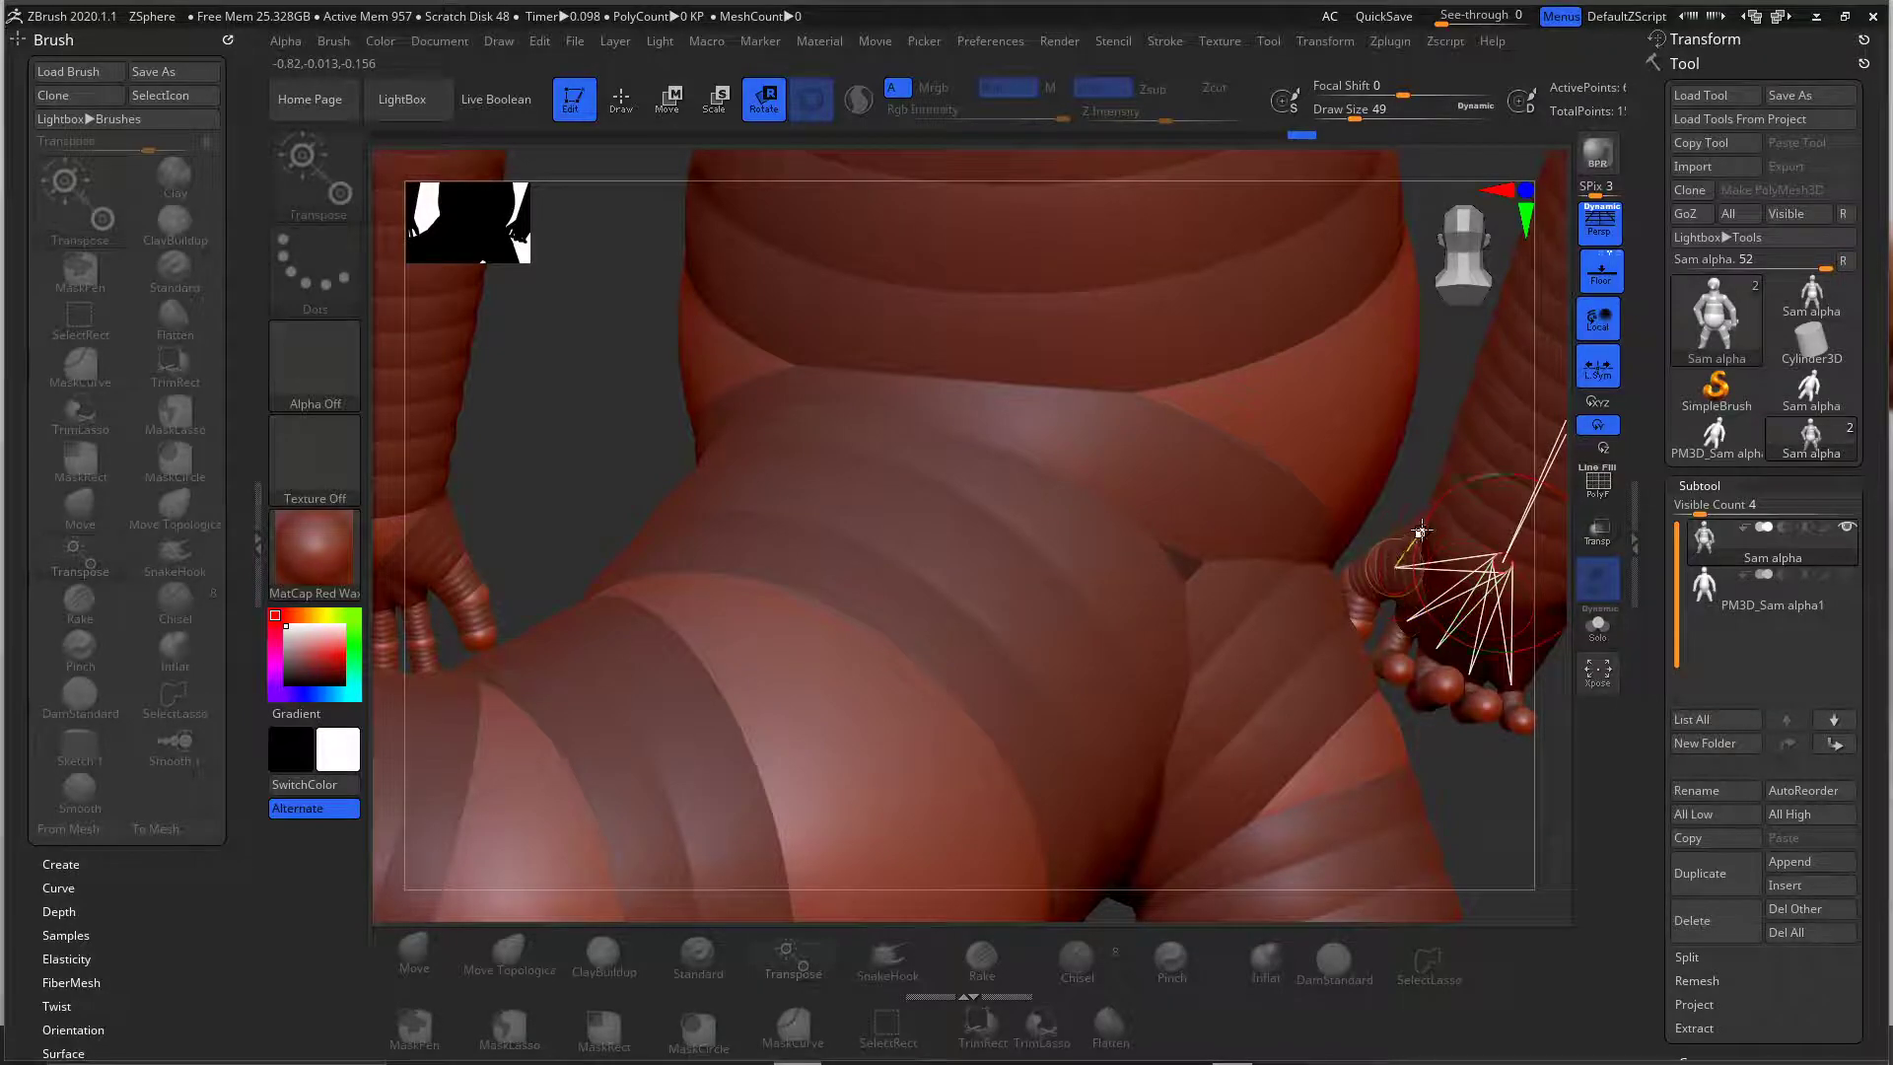
- Rotate the right forearm outward so that the hand comes clear of the thigh, and check it from several sides
{"action": "left_click_drag", "start_coordinate": [1419, 532], "coordinate": [1506, 544]}
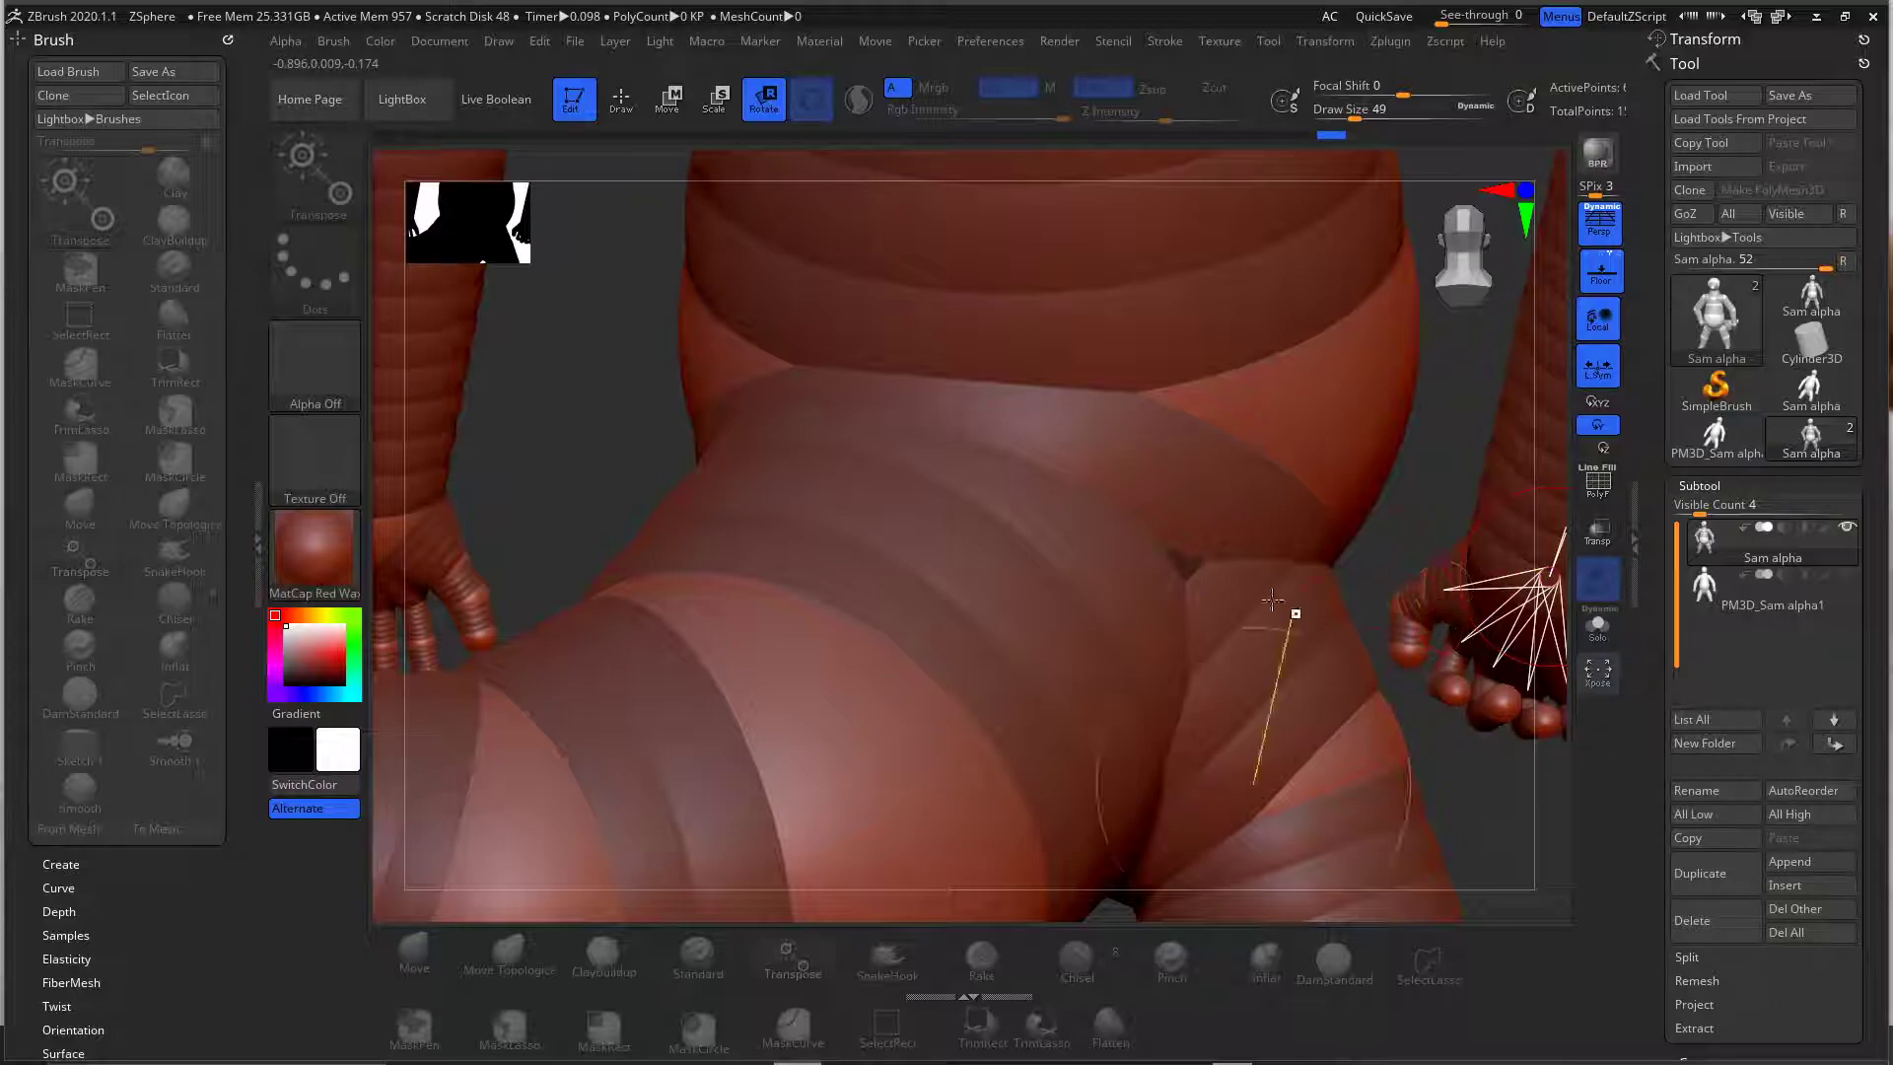
{"action": "right_click_drag", "start_coordinate": [1322, 536], "coordinate": [789, 412]}
{"action": "right_click_drag", "start_coordinate": [1161, 574], "coordinate": [1014, 663]}
{"action": "right_click_drag", "start_coordinate": [1078, 524], "coordinate": [1146, 585]}
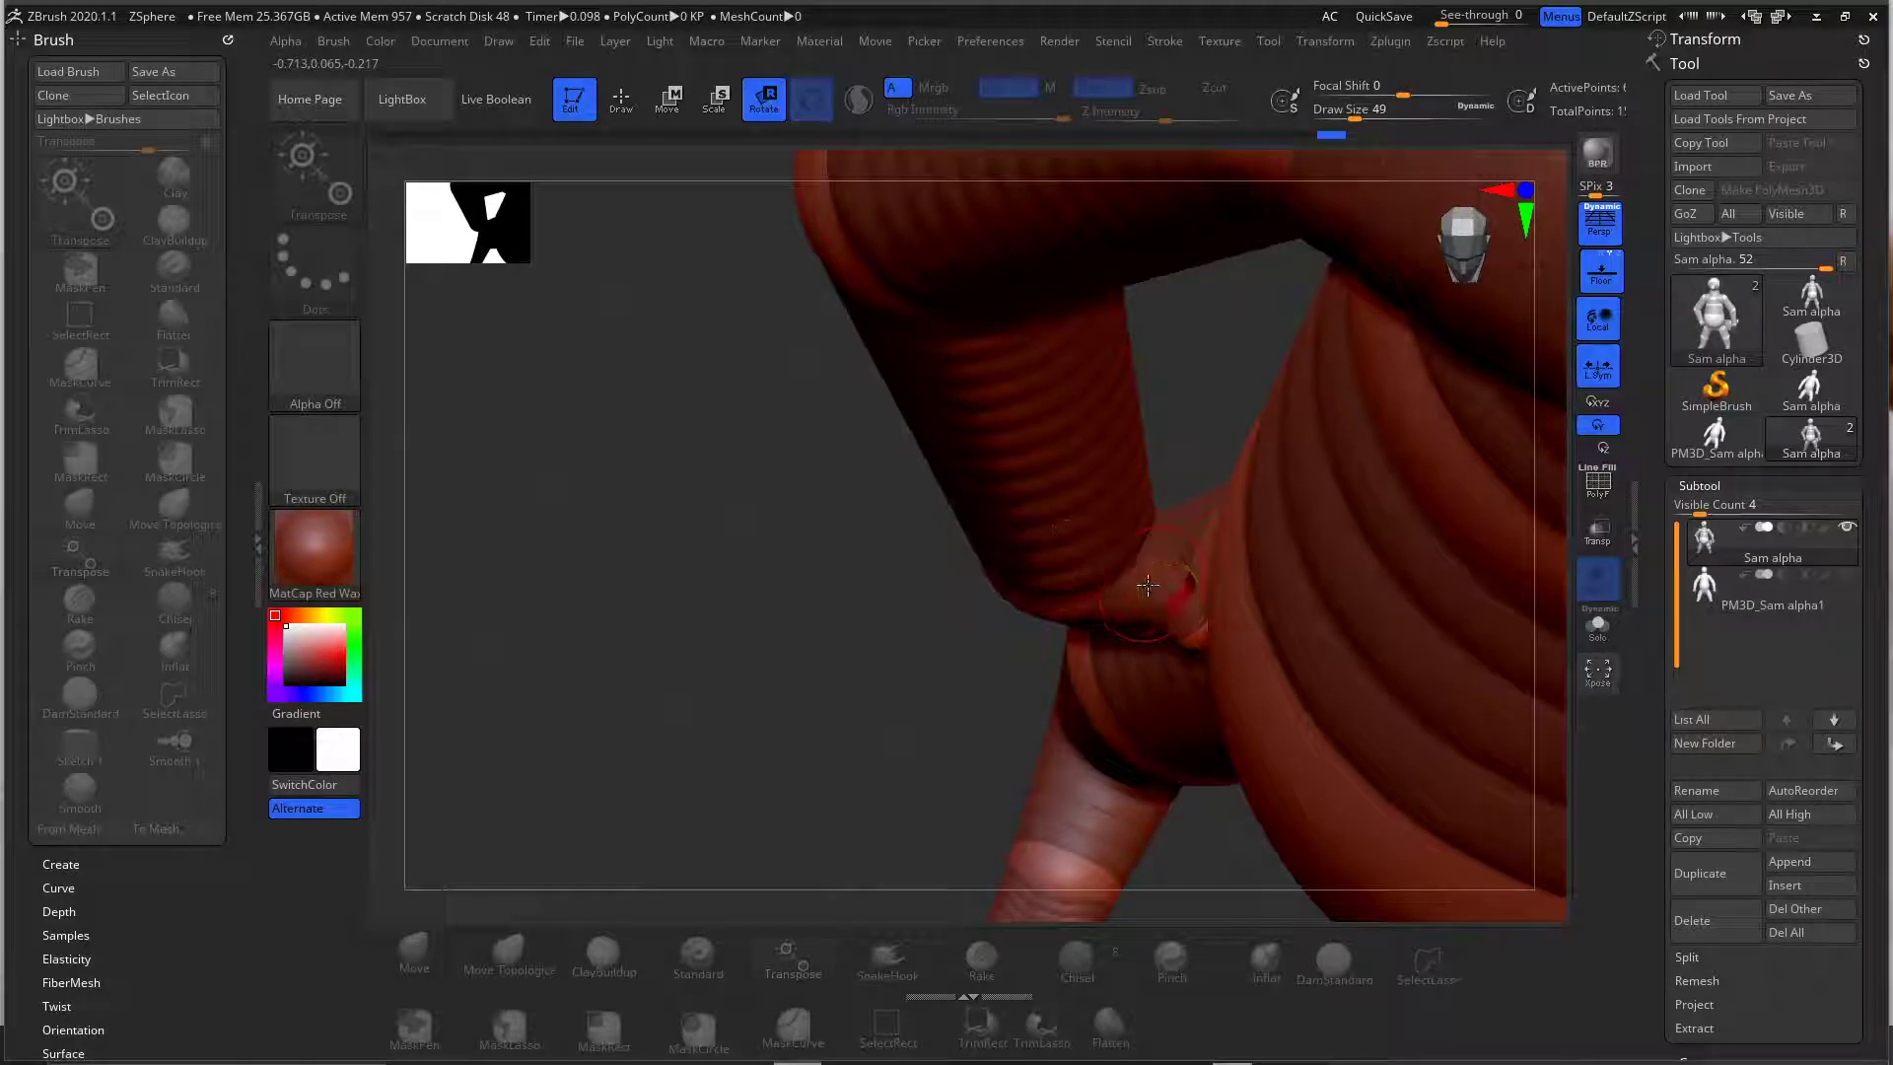
{"action": "right_click_drag", "start_coordinate": [858, 642], "coordinate": [1047, 605]}
{"action": "left_click_drag", "start_coordinate": [1028, 587], "coordinate": [1059, 644]}
{"action": "right_click_drag", "start_coordinate": [1162, 659], "coordinate": [1253, 498]}
{"action": "mouse_move", "coordinate": [1073, 550]}
{"action": "left_mouse_down"}
{"action": "mouse_move", "coordinate": [1082, 563]}
{"action": "mouse_move", "coordinate": [1053, 554]}
{"action": "mouse_move", "coordinate": [1143, 563]}
{"action": "left_mouse_up"}
{"action": "left_click_drag", "start_coordinate": [734, 493], "coordinate": [847, 512]}
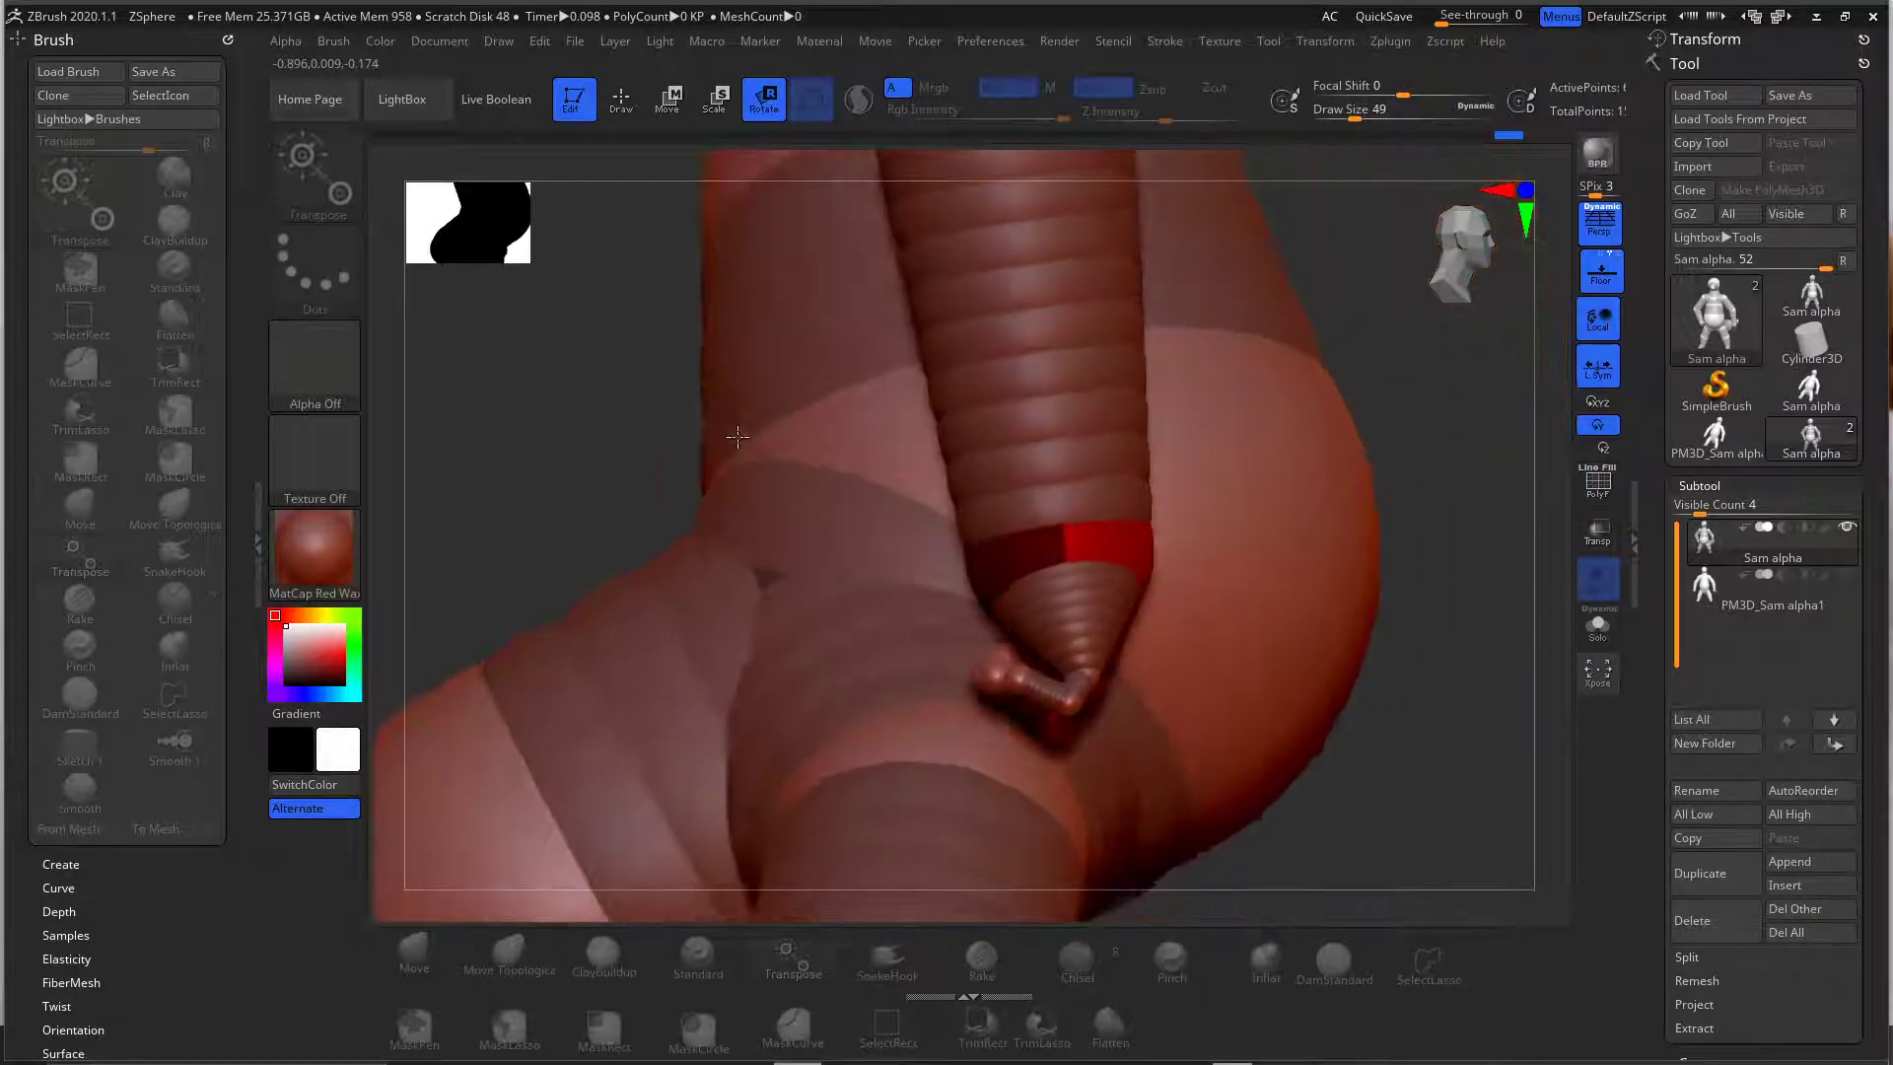
- Rotate the right forearm forward toward the belly and adjust the bent fingers to suit
{"action": "left_click_drag", "start_coordinate": [1084, 680], "coordinate": [1112, 582]}
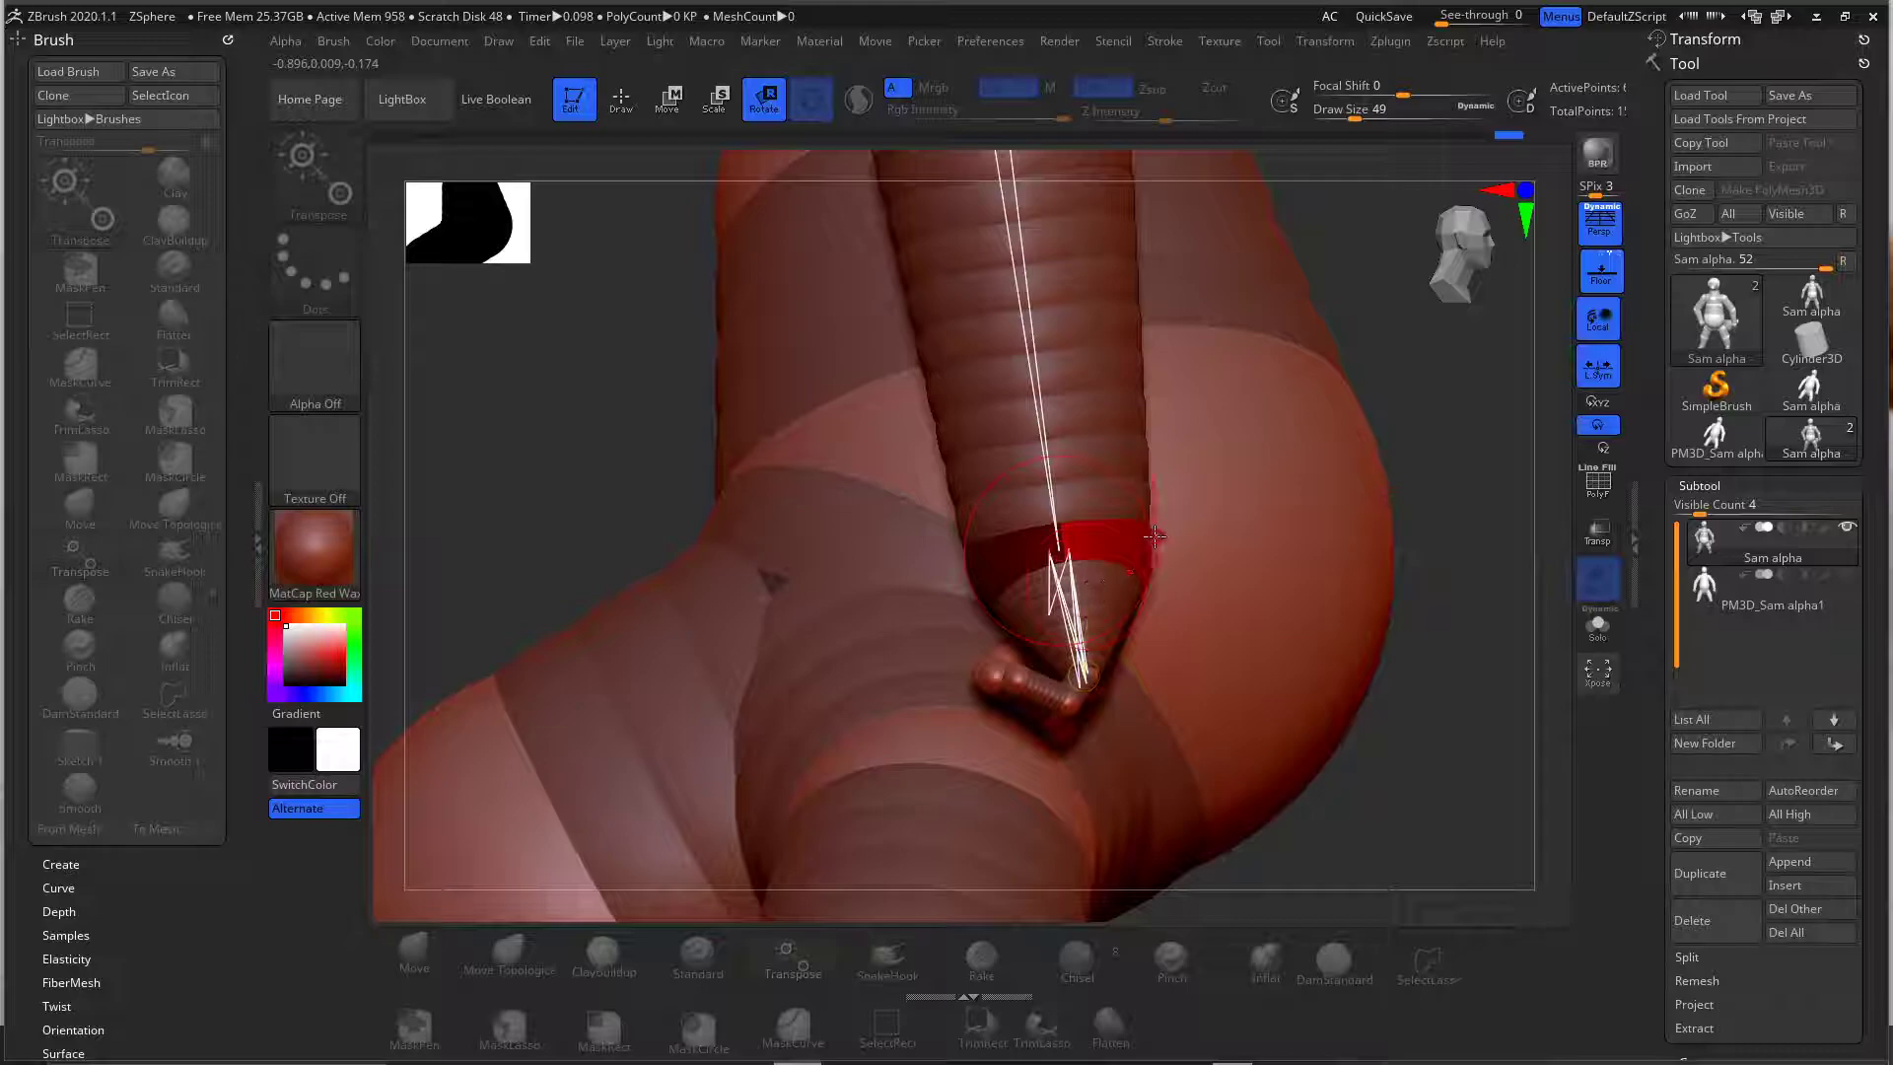
{"action": "left_click_drag", "start_coordinate": [992, 498], "coordinate": [1117, 441]}
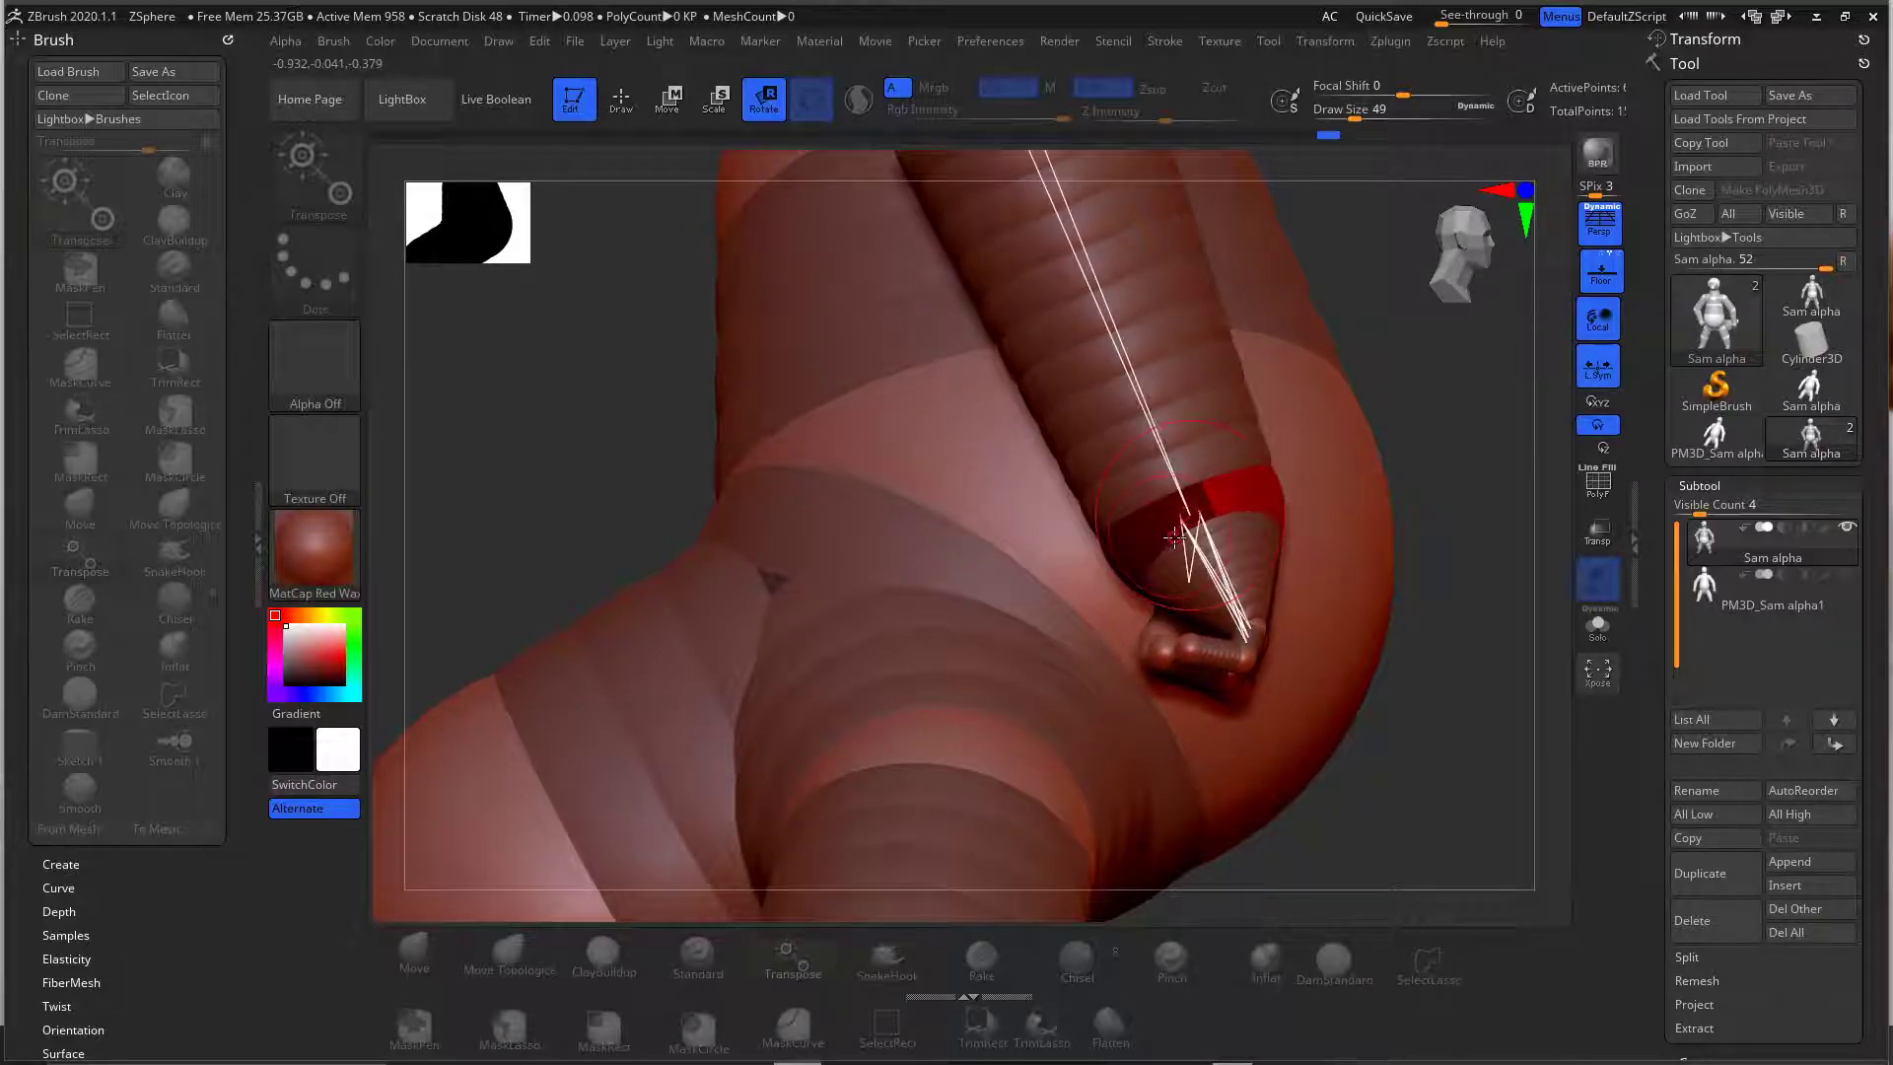
{"action": "left_click_drag", "start_coordinate": [1234, 597], "coordinate": [1189, 606]}
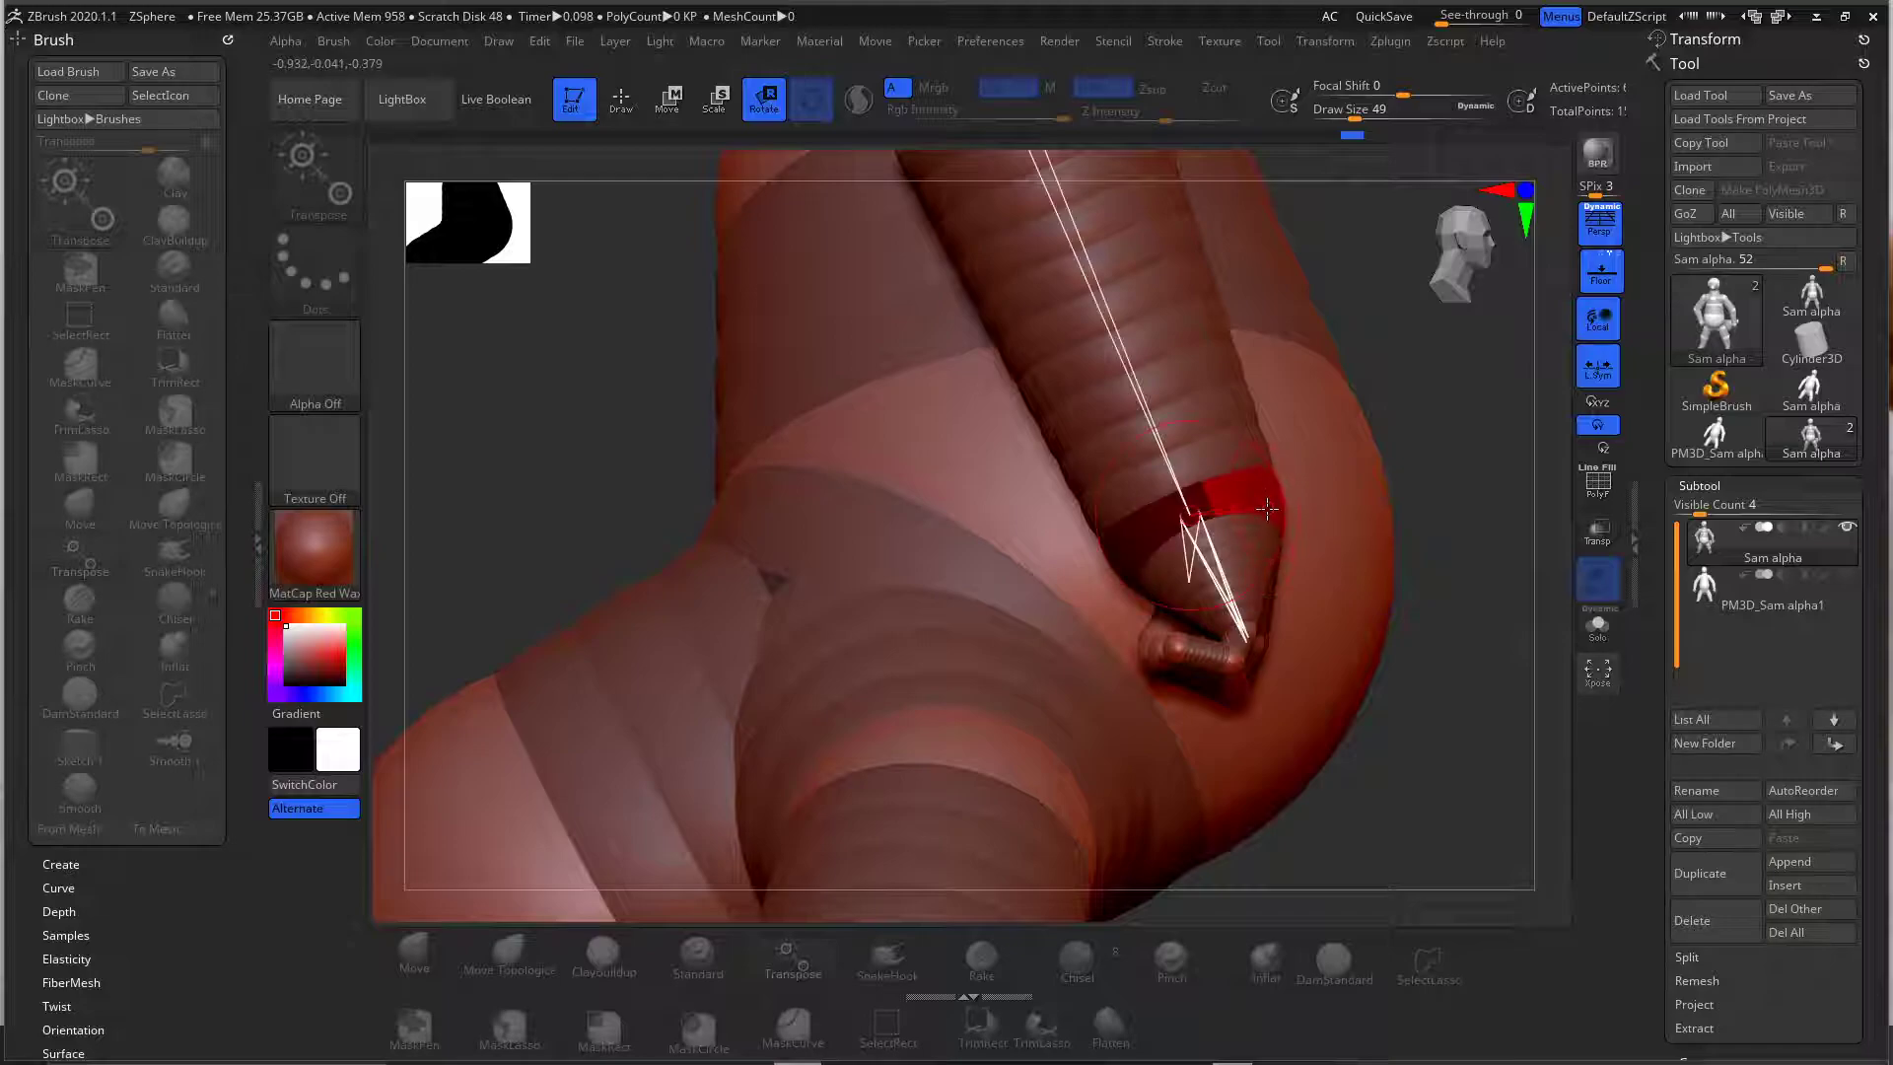
{"action": "mouse_move", "coordinate": [1266, 517]}
{"action": "left_mouse_down"}
{"action": "mouse_move", "coordinate": [1245, 574]}
{"action": "mouse_move", "coordinate": [1282, 549]}
{"action": "left_mouse_up"}
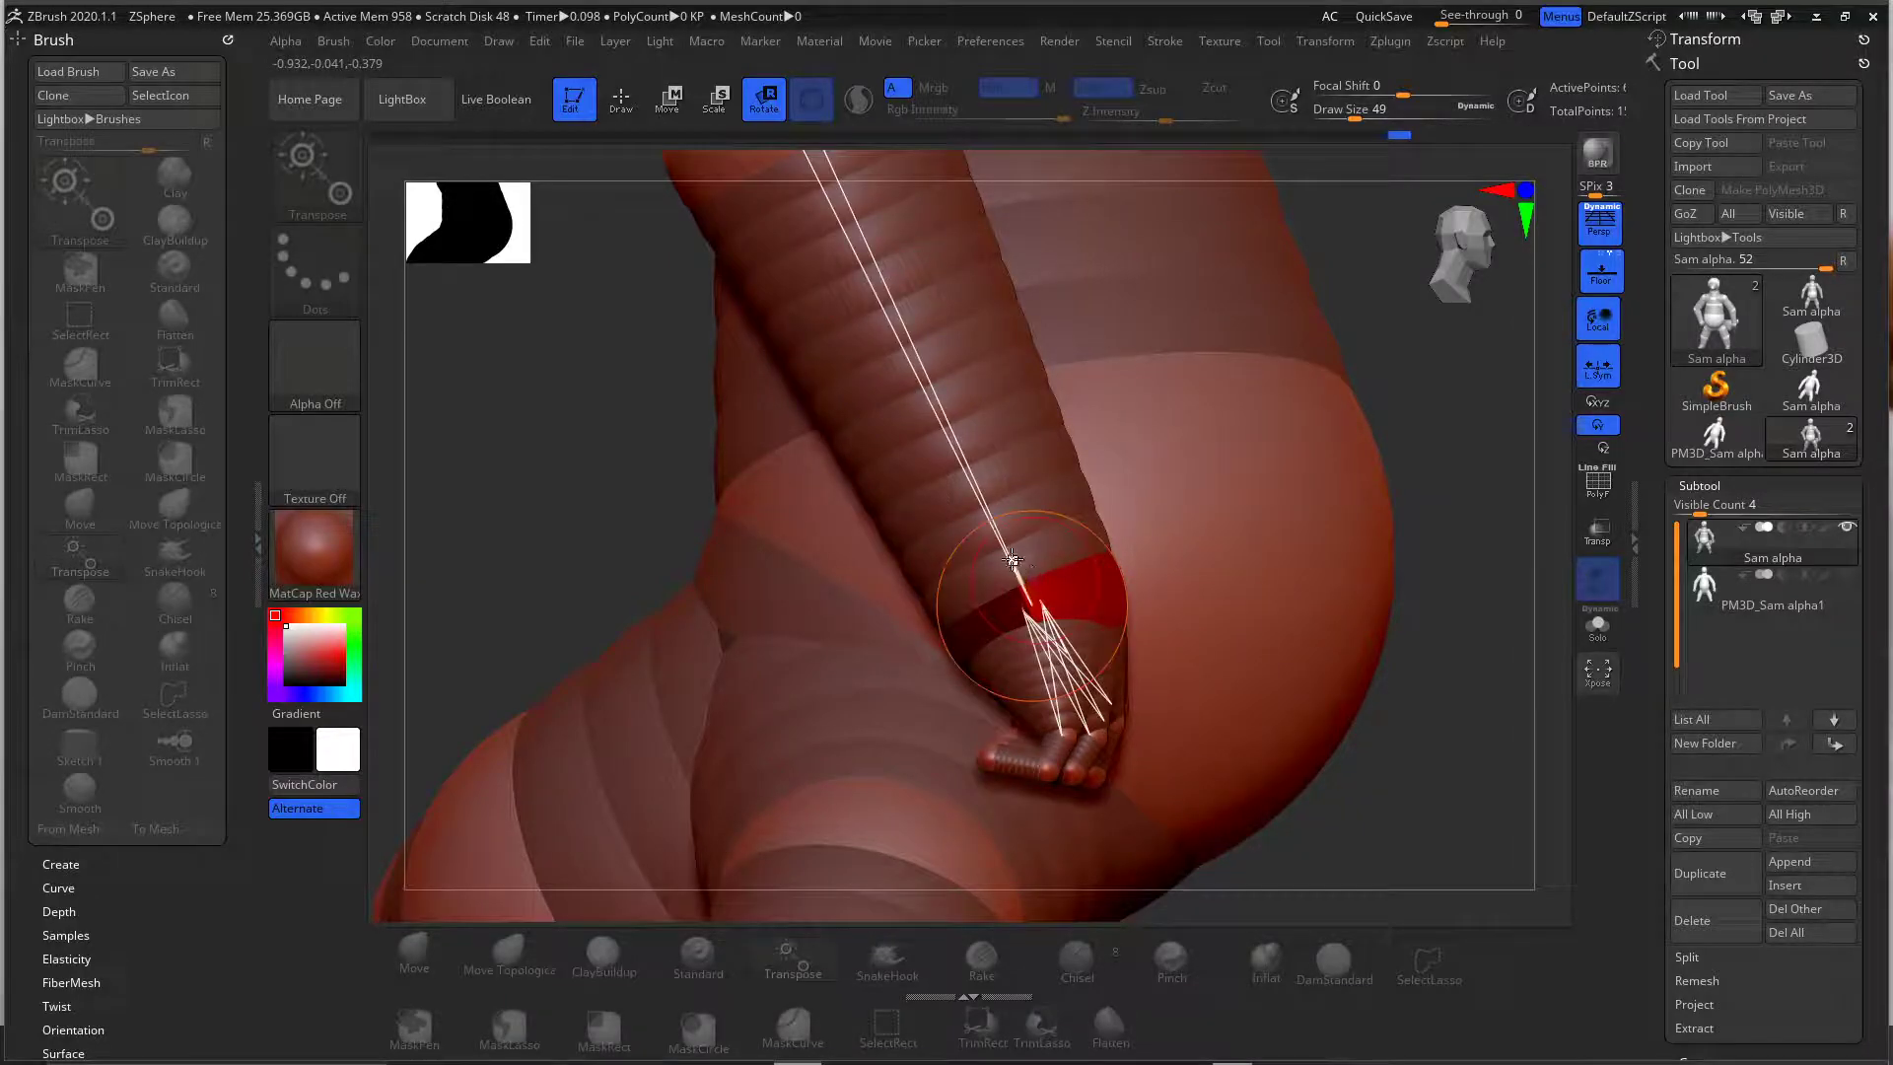
{"action": "left_click_drag", "start_coordinate": [1012, 559], "coordinate": [1044, 481]}
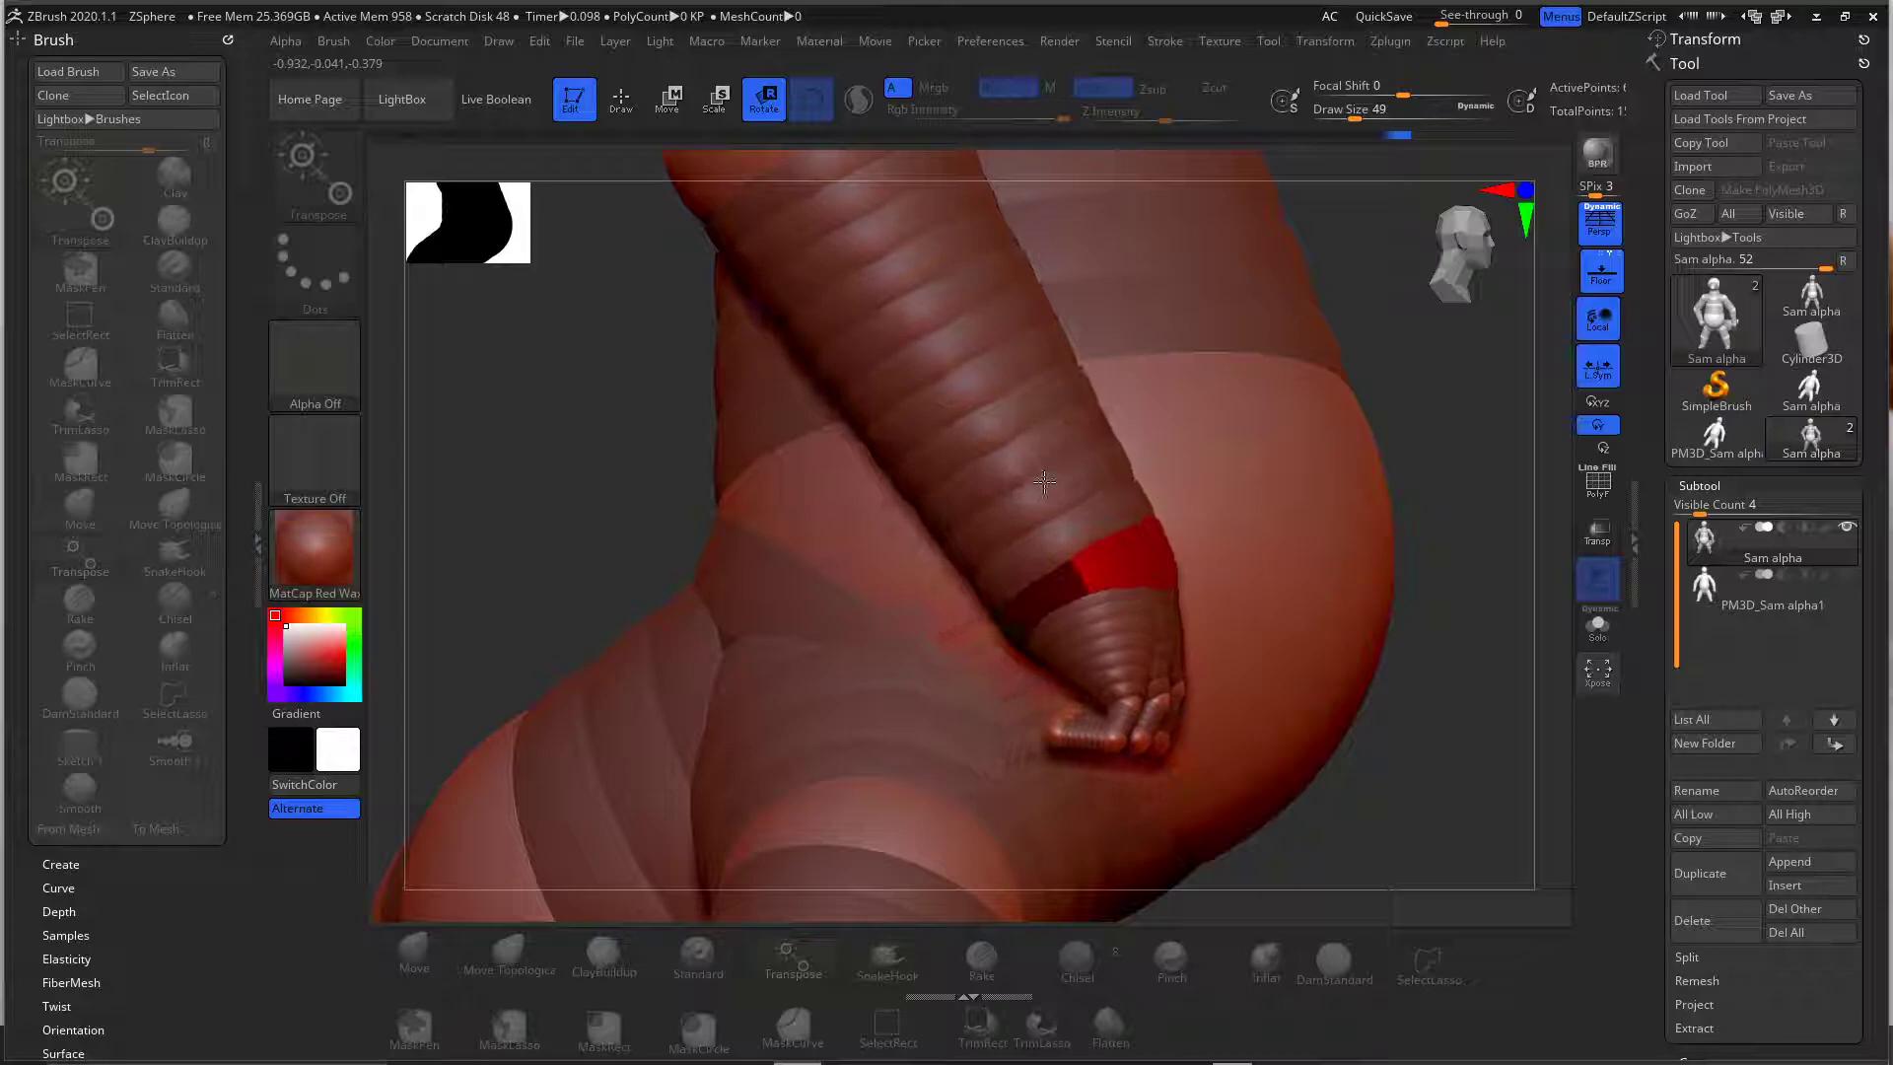
- Insert an extra ZSphere at the right wrist, adjust the hand's rotation there, and frame the whole figure
{"action": "key", "text": "q"}
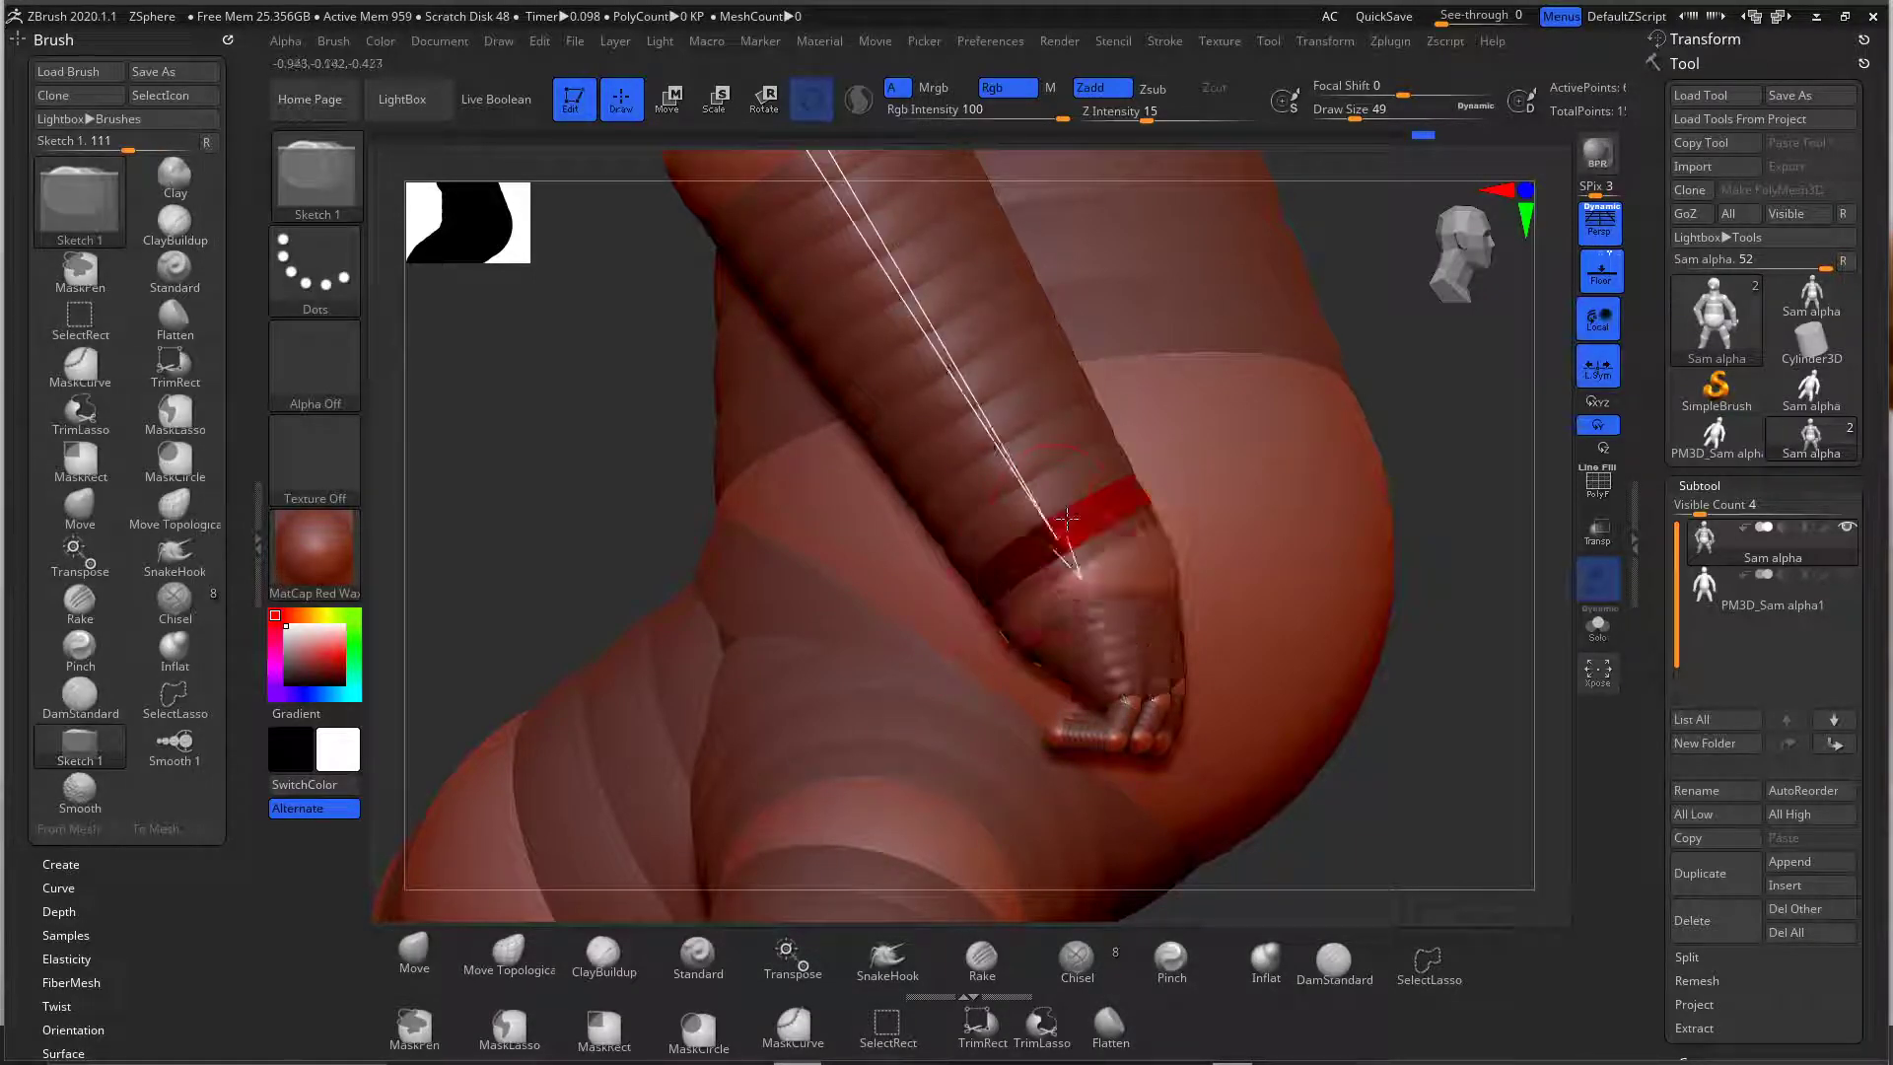
{"action": "key", "text": "w"}
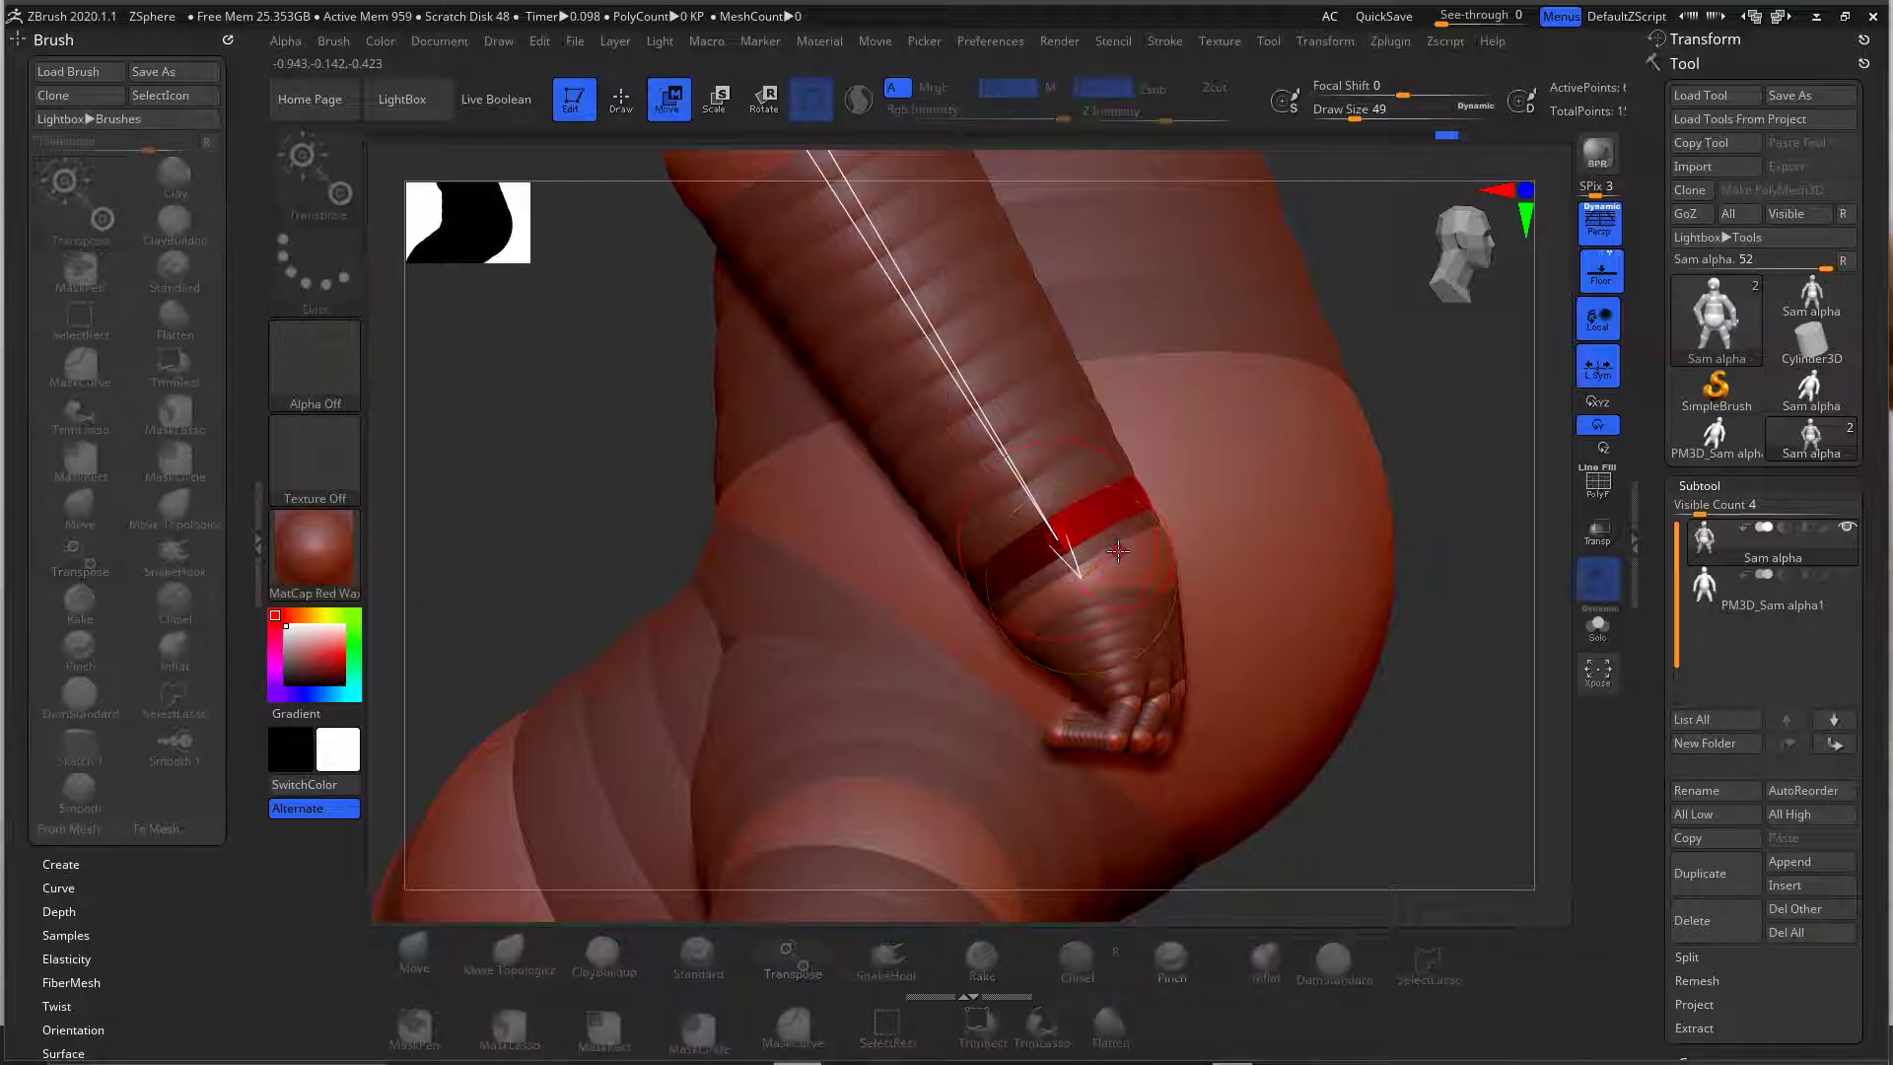
{"action": "key", "text": "r"}
{"action": "mouse_move", "coordinate": [1079, 565]}
{"action": "left_mouse_down"}
{"action": "mouse_move", "coordinate": [1094, 552]}
{"action": "mouse_move", "coordinate": [1042, 564]}
{"action": "left_mouse_up"}
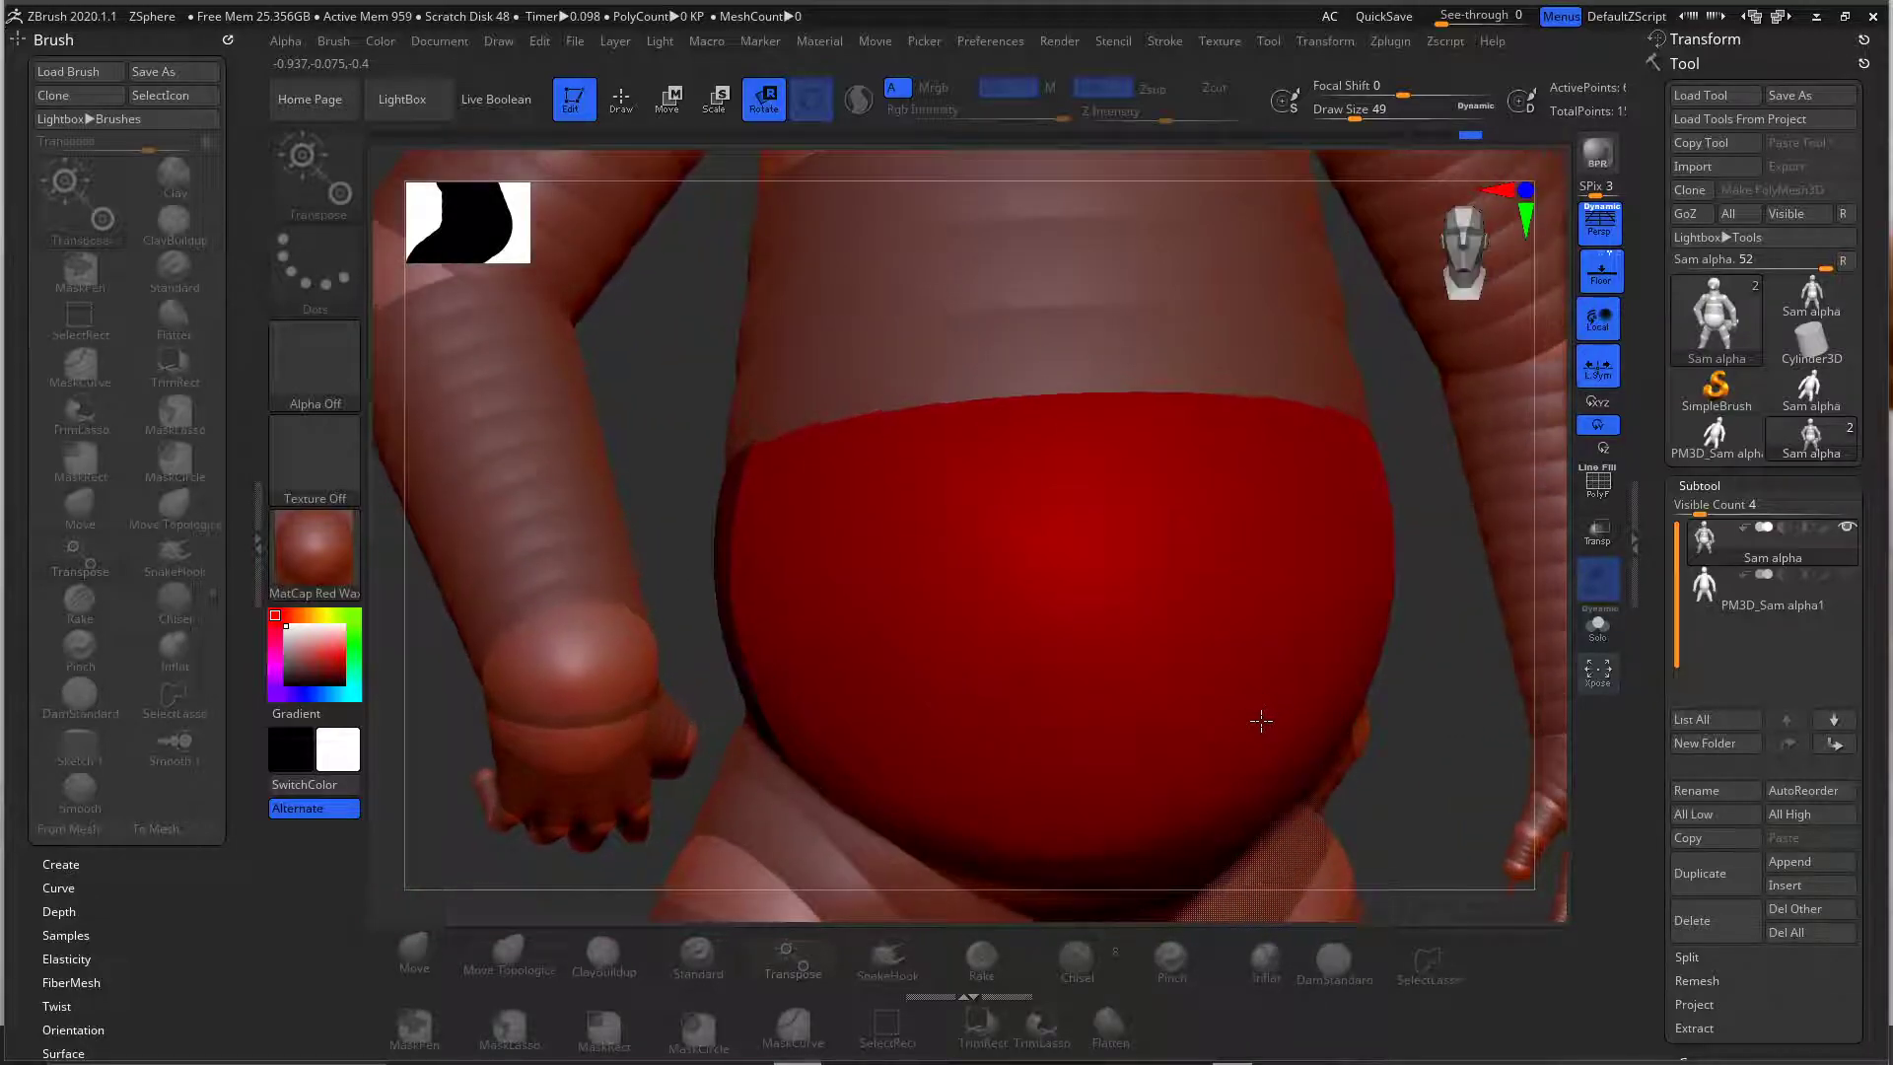
{"action": "key", "text": "f"}
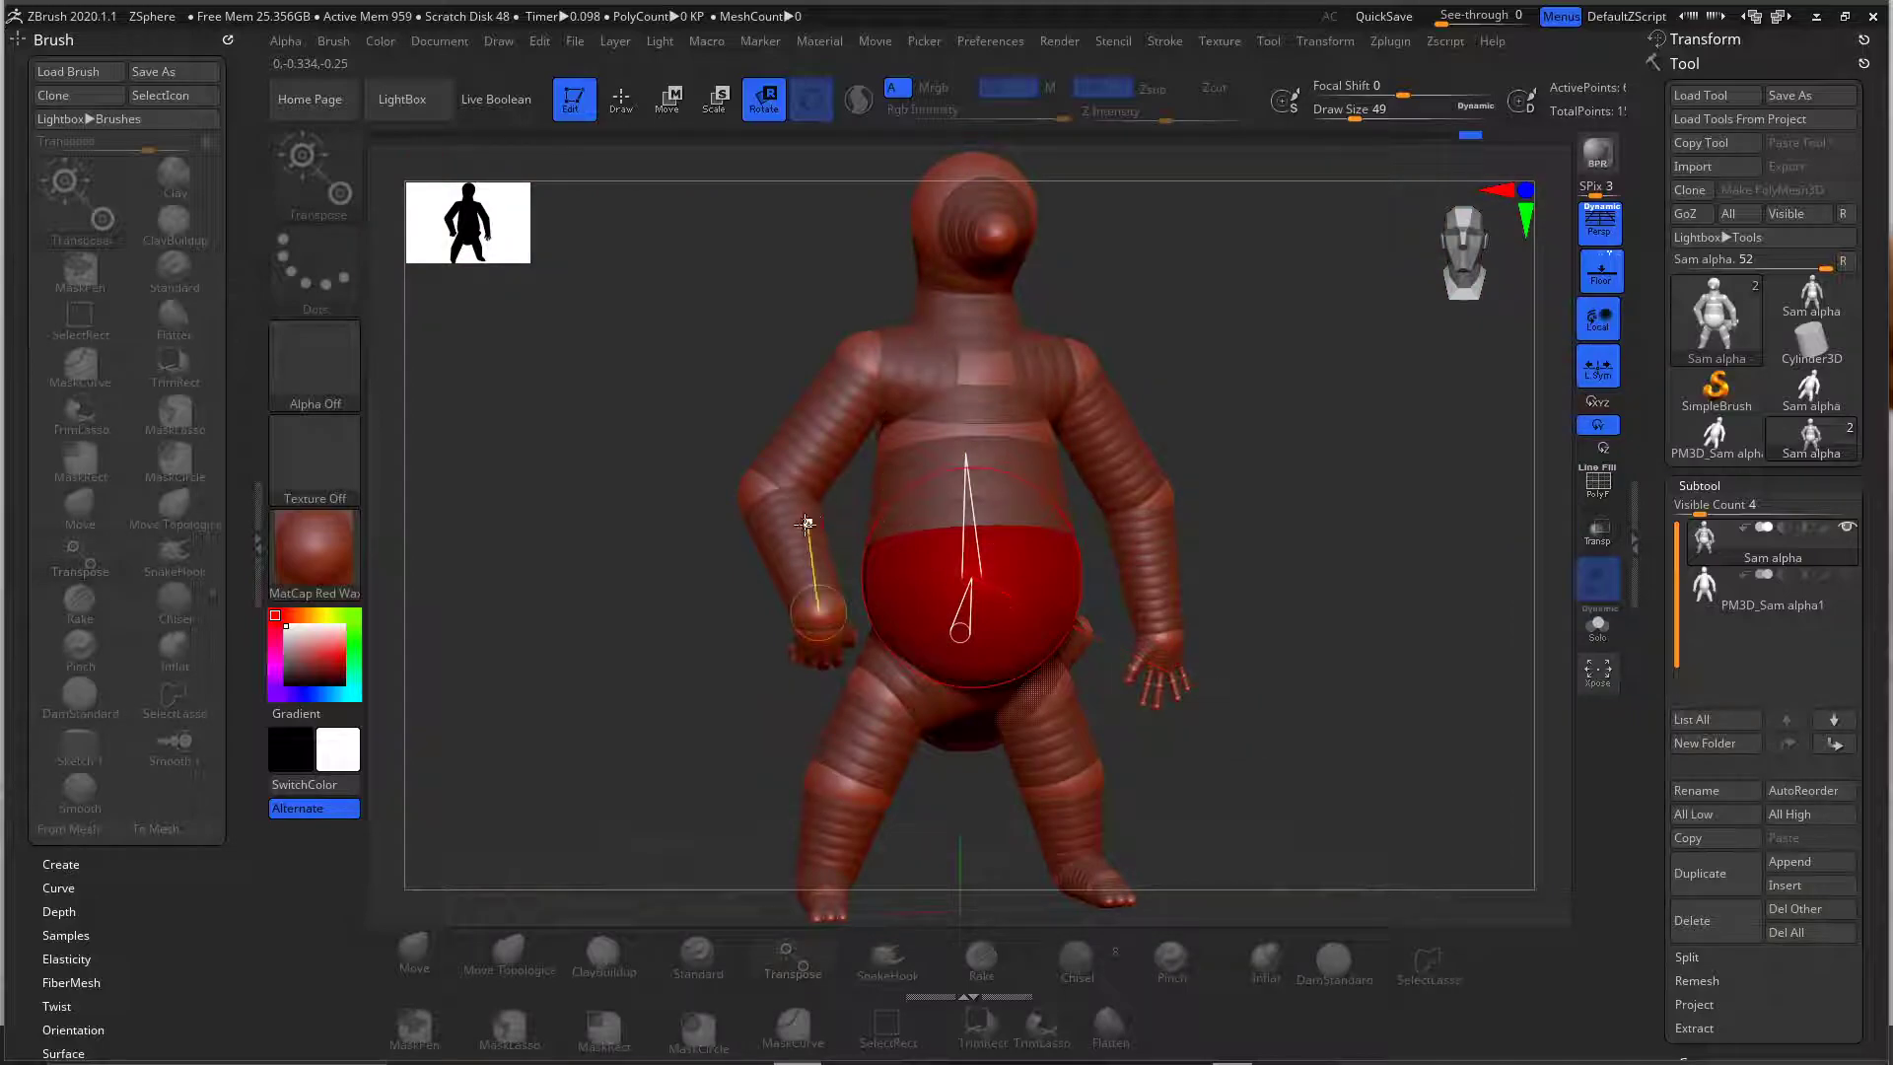
- Rotate the right forearm slightly inward so that the hand sits closer to the hip, and check the pose from the side and front
{"action": "left_click_drag", "start_coordinate": [803, 548], "coordinate": [815, 540]}
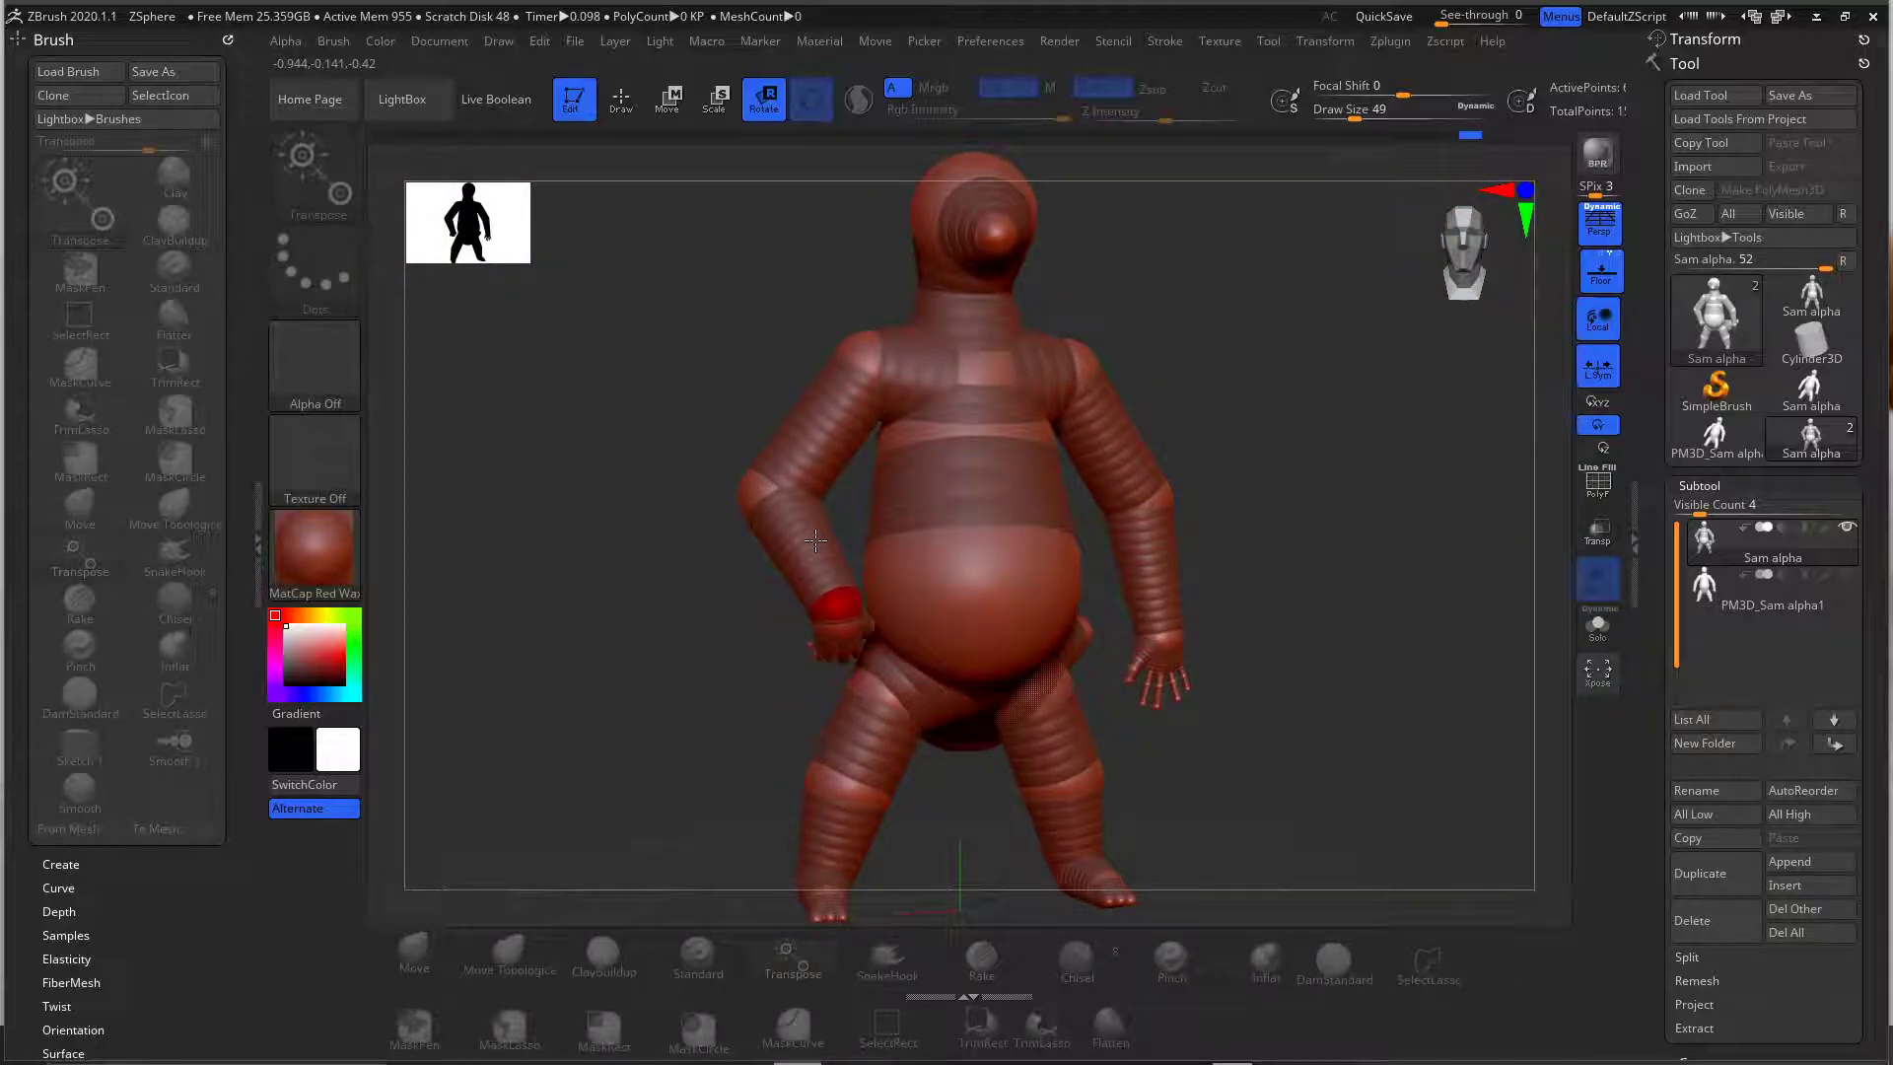
{"action": "left_click_drag", "start_coordinate": [566, 552], "coordinate": [820, 537]}
{"action": "mouse_move", "coordinate": [961, 503]}
{"action": "left_mouse_down"}
{"action": "mouse_move", "coordinate": [867, 557]}
{"action": "mouse_move", "coordinate": [937, 496]}
{"action": "left_mouse_up"}
{"action": "left_click_drag", "start_coordinate": [870, 567], "coordinate": [821, 555]}
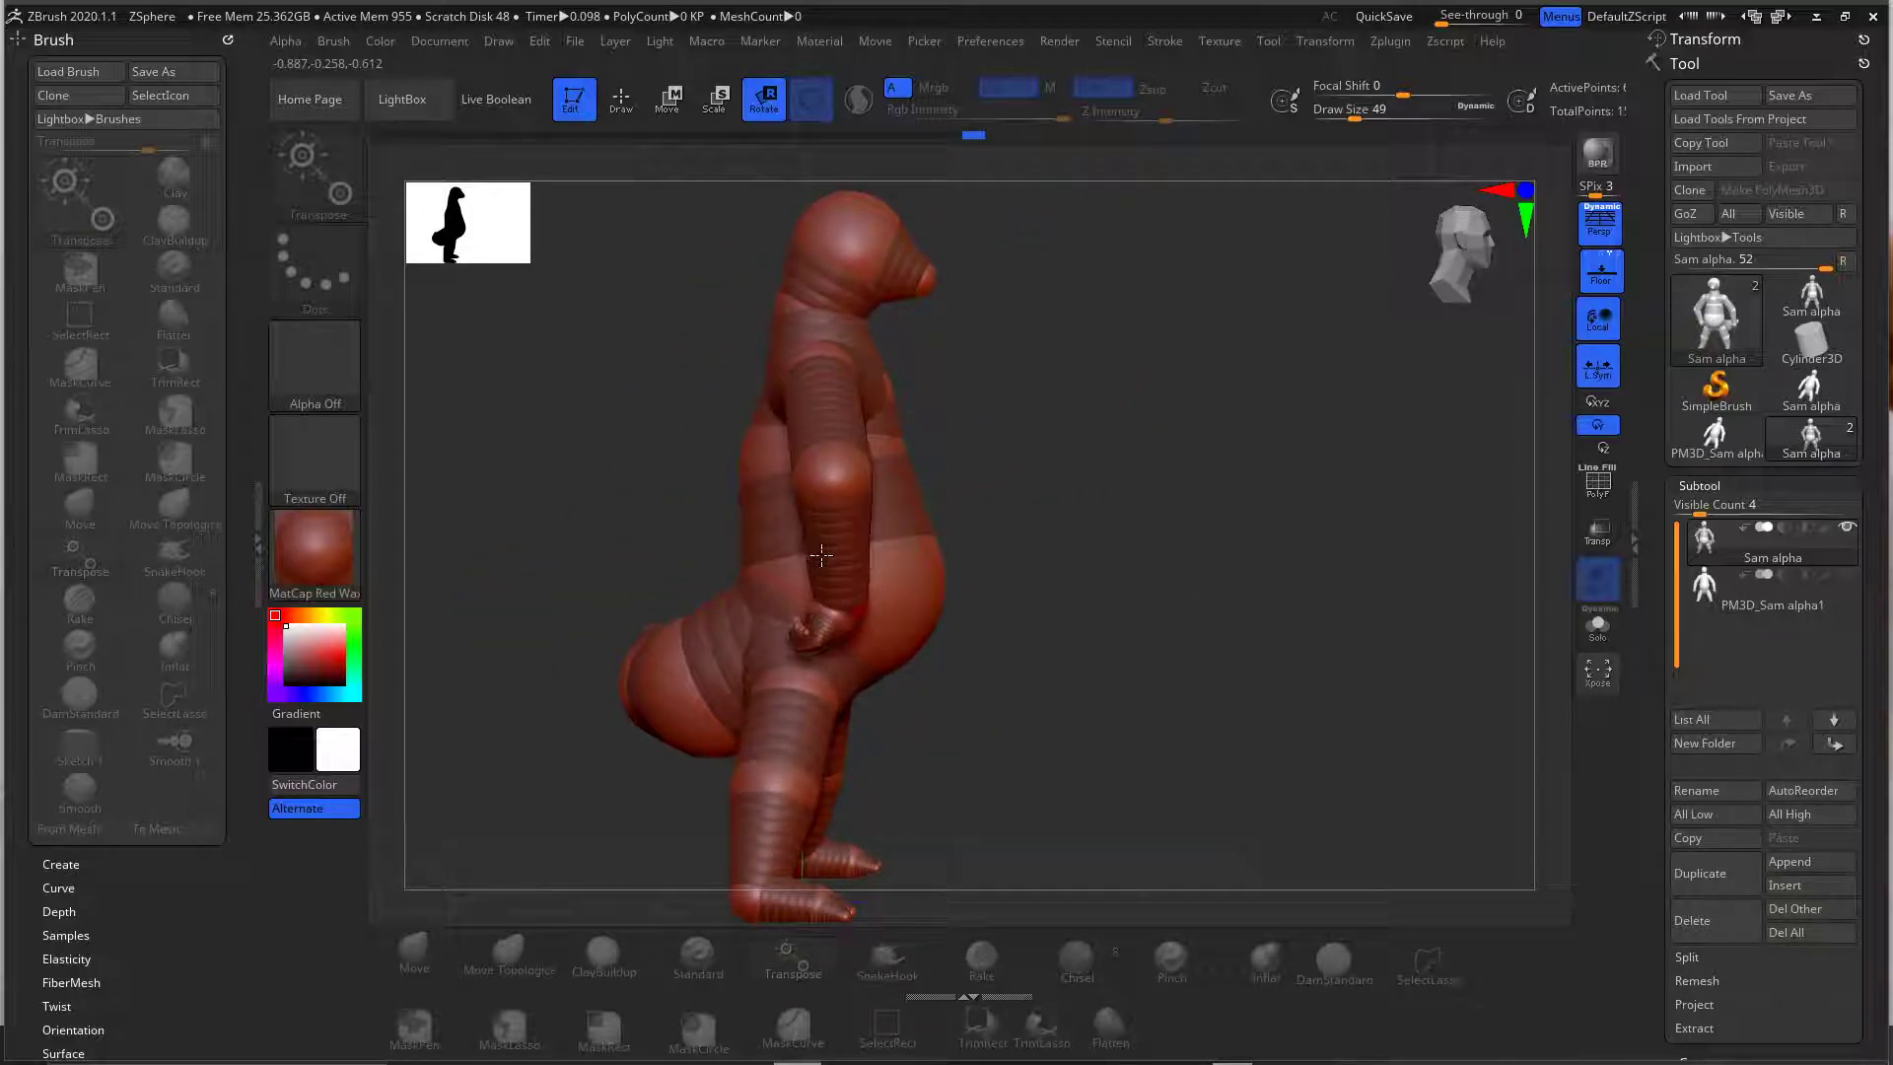
{"action": "left_click_drag", "start_coordinate": [1070, 536], "coordinate": [953, 539]}
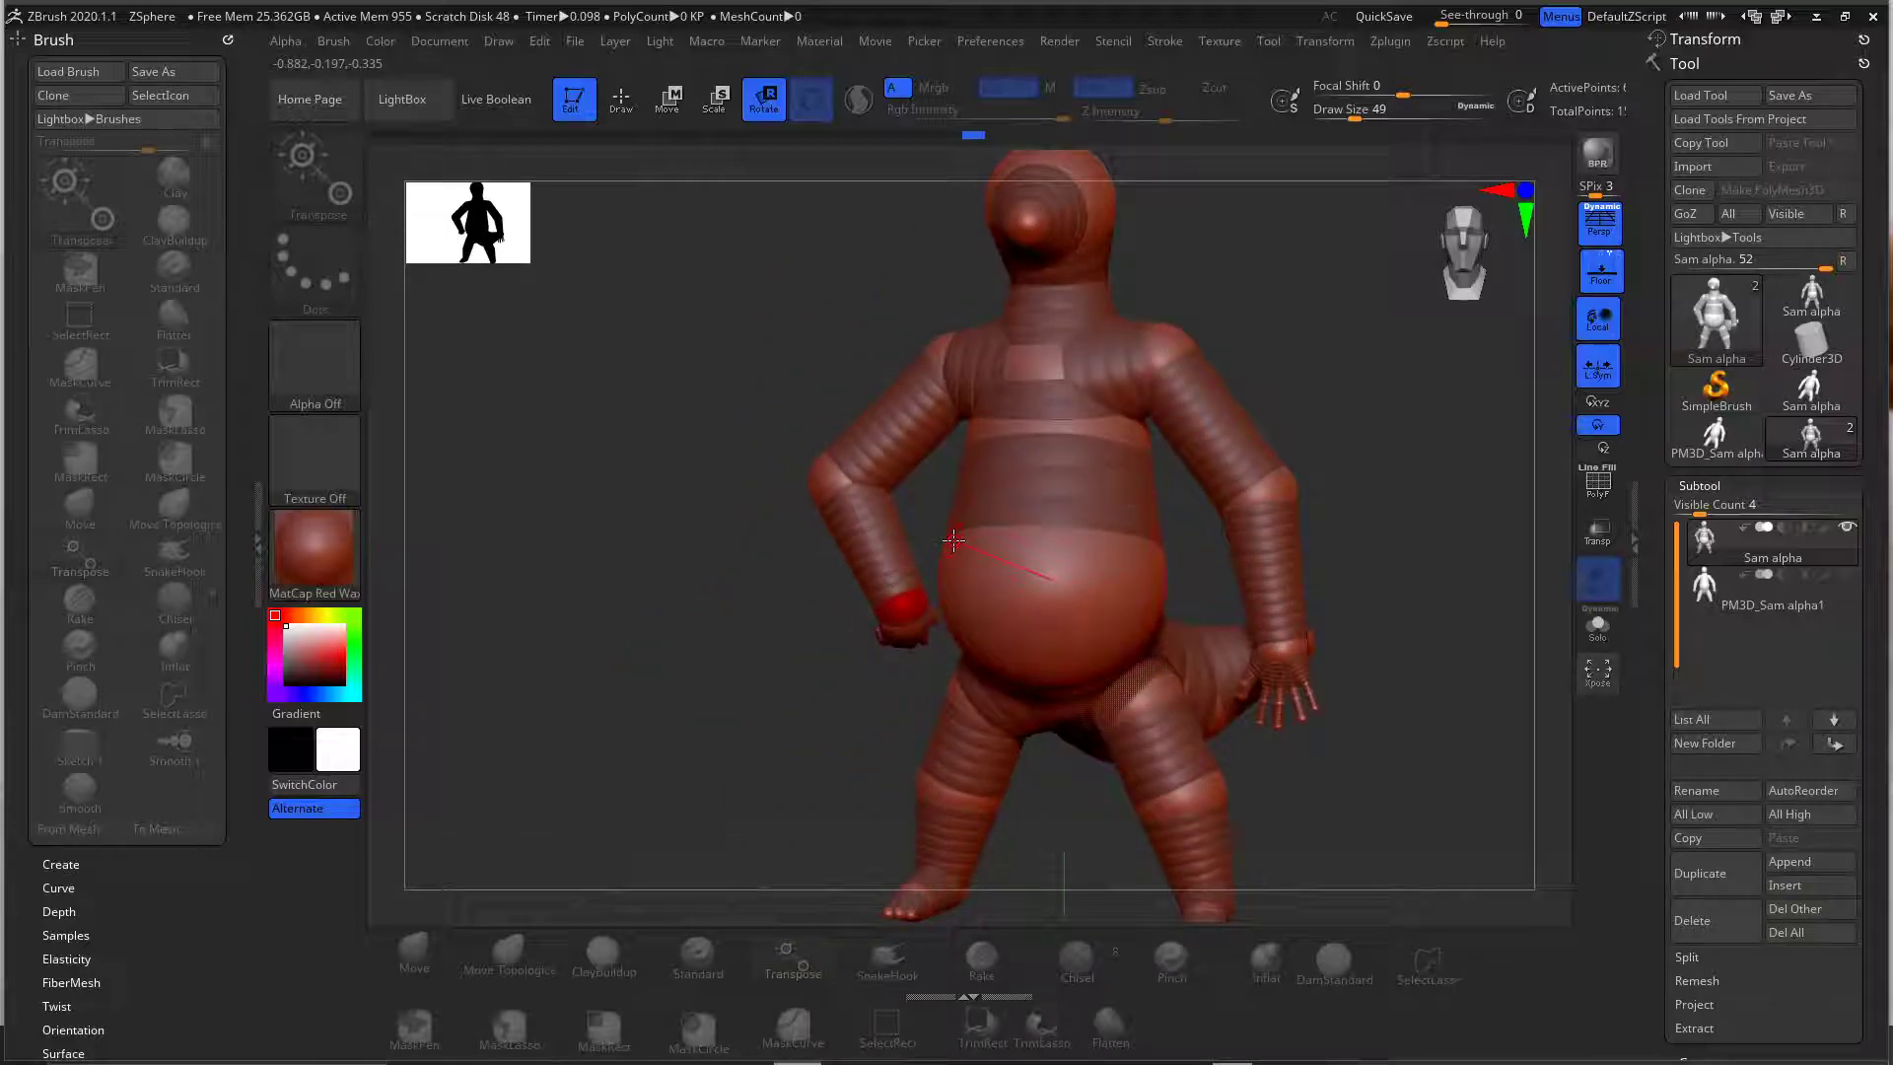
{"action": "mouse_move", "coordinate": [1311, 512]}
{"action": "left_mouse_down"}
{"action": "mouse_move", "coordinate": [1281, 506]}
{"action": "mouse_move", "coordinate": [1310, 490]}
{"action": "mouse_move", "coordinate": [1311, 508]}
{"action": "left_mouse_up"}
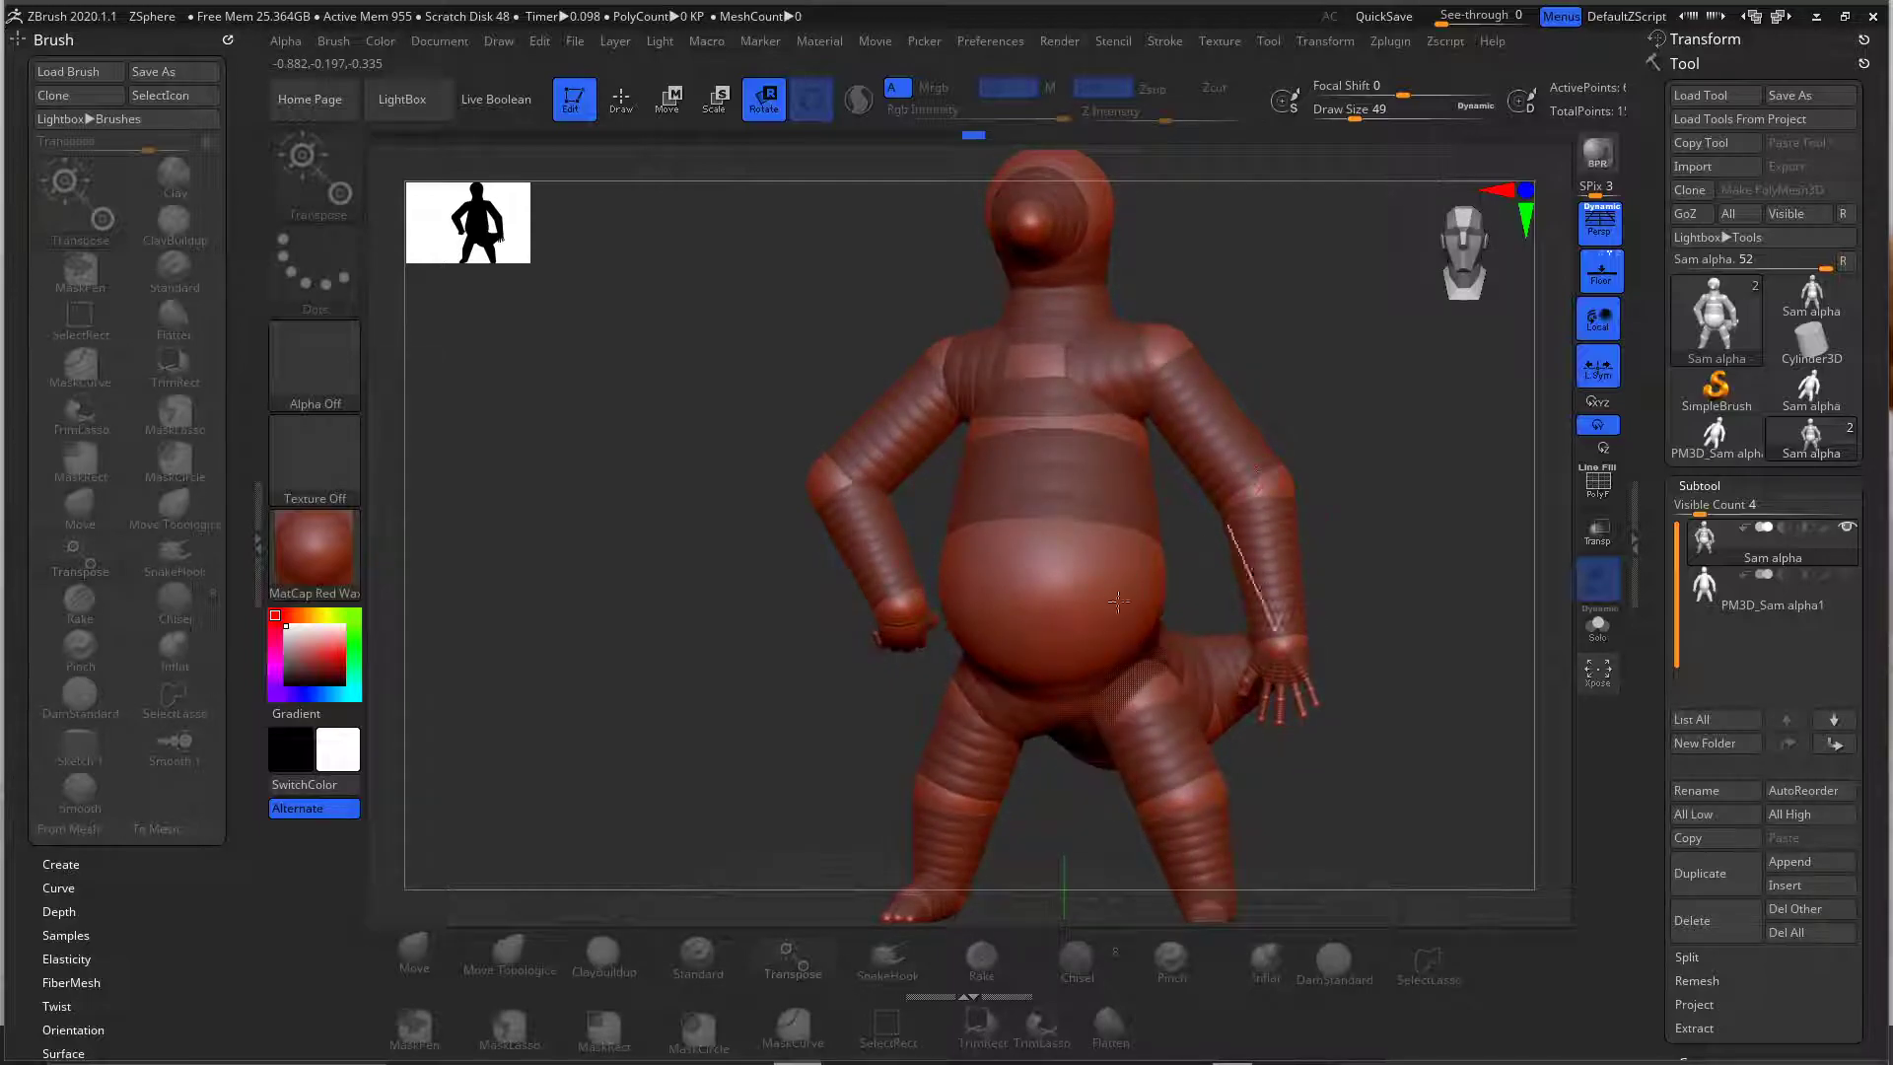
{"action": "mouse_move", "coordinate": [1402, 794]}
{"action": "left_mouse_down"}
{"action": "mouse_move", "coordinate": [1326, 789]}
{"action": "mouse_move", "coordinate": [1386, 789]}
{"action": "mouse_move", "coordinate": [1407, 680]}
{"action": "mouse_move", "coordinate": [1394, 816]}
{"action": "mouse_move", "coordinate": [1390, 789]}
{"action": "left_mouse_up"}
- Rotate the snout slightly downward and check the head from the front and at an angle
{"action": "mouse_move", "coordinate": [1054, 219]}
{"action": "left_mouse_down"}
{"action": "mouse_move", "coordinate": [1011, 221]}
{"action": "mouse_move", "coordinate": [1169, 199]}
{"action": "mouse_move", "coordinate": [1237, 237]}
{"action": "mouse_move", "coordinate": [1030, 241]}
{"action": "mouse_move", "coordinate": [1055, 265]}
{"action": "left_mouse_up"}
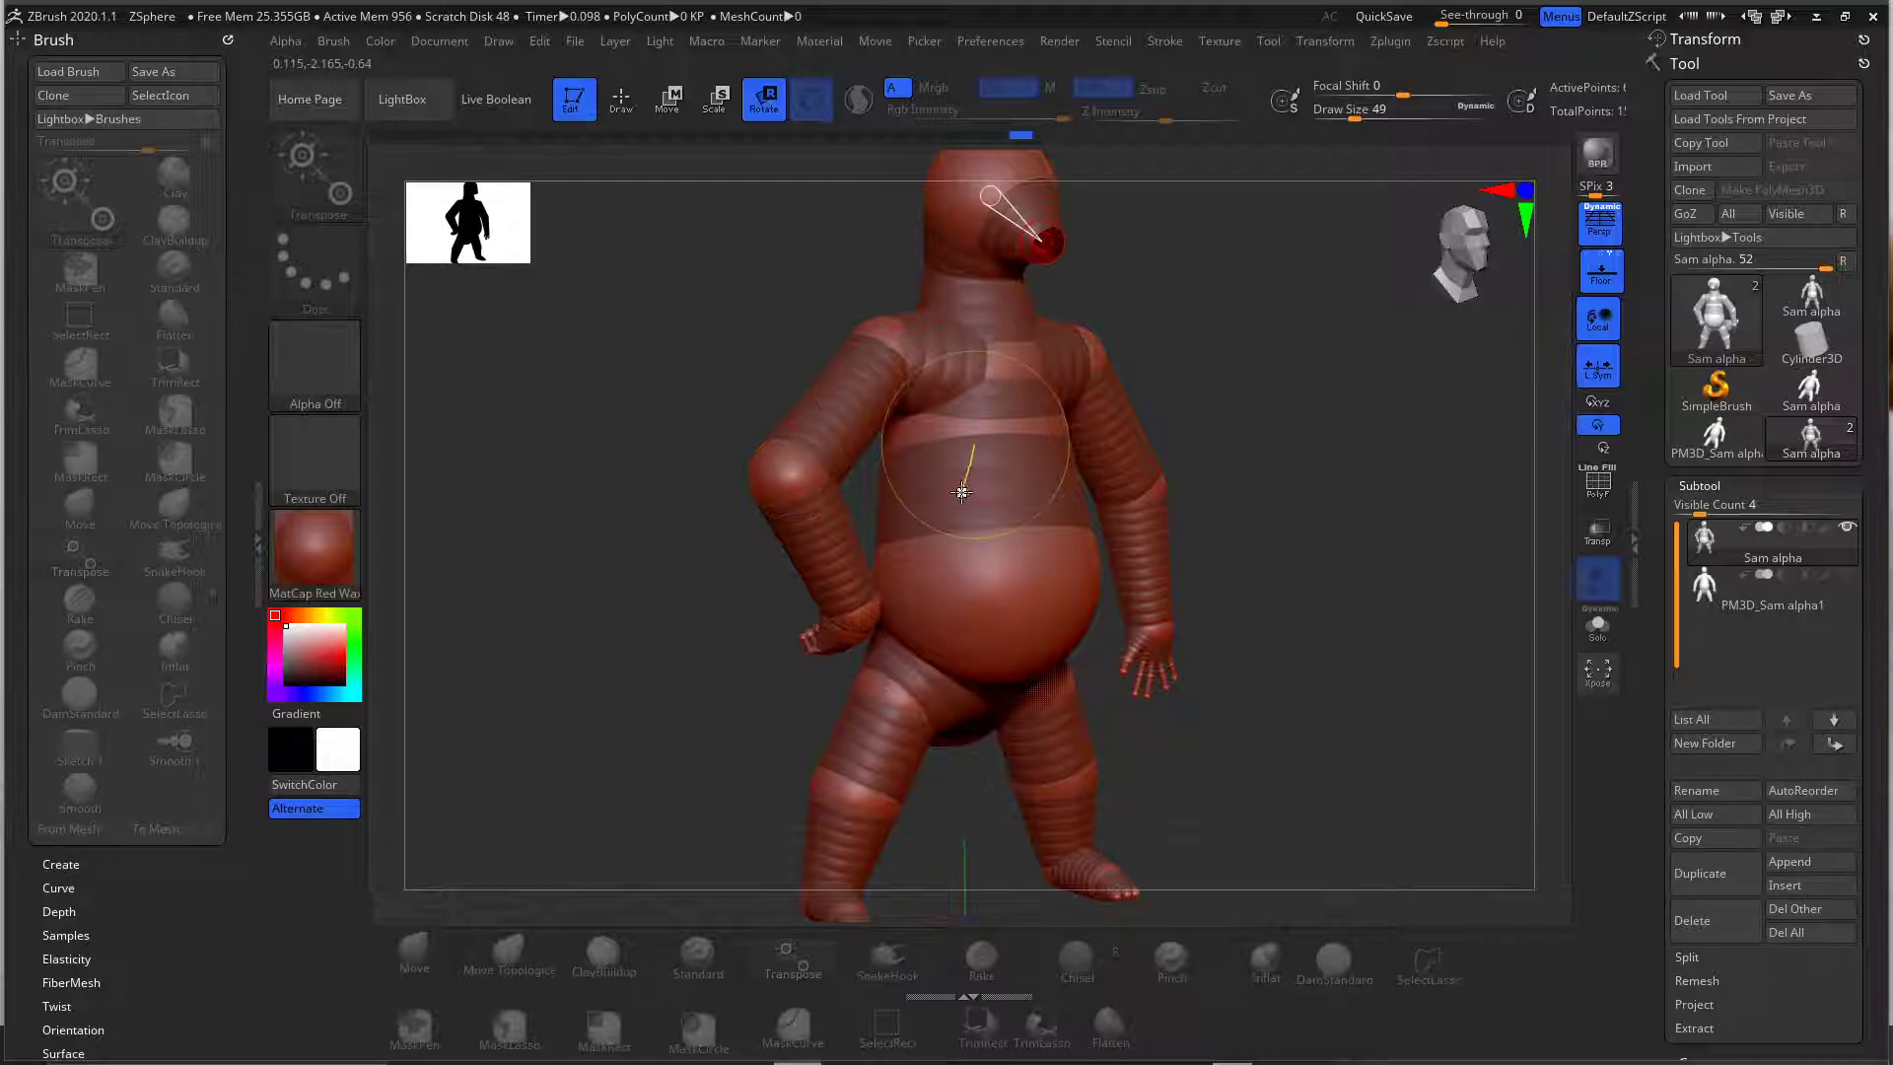
{"action": "left_click_drag", "start_coordinate": [1213, 507], "coordinate": [953, 538]}
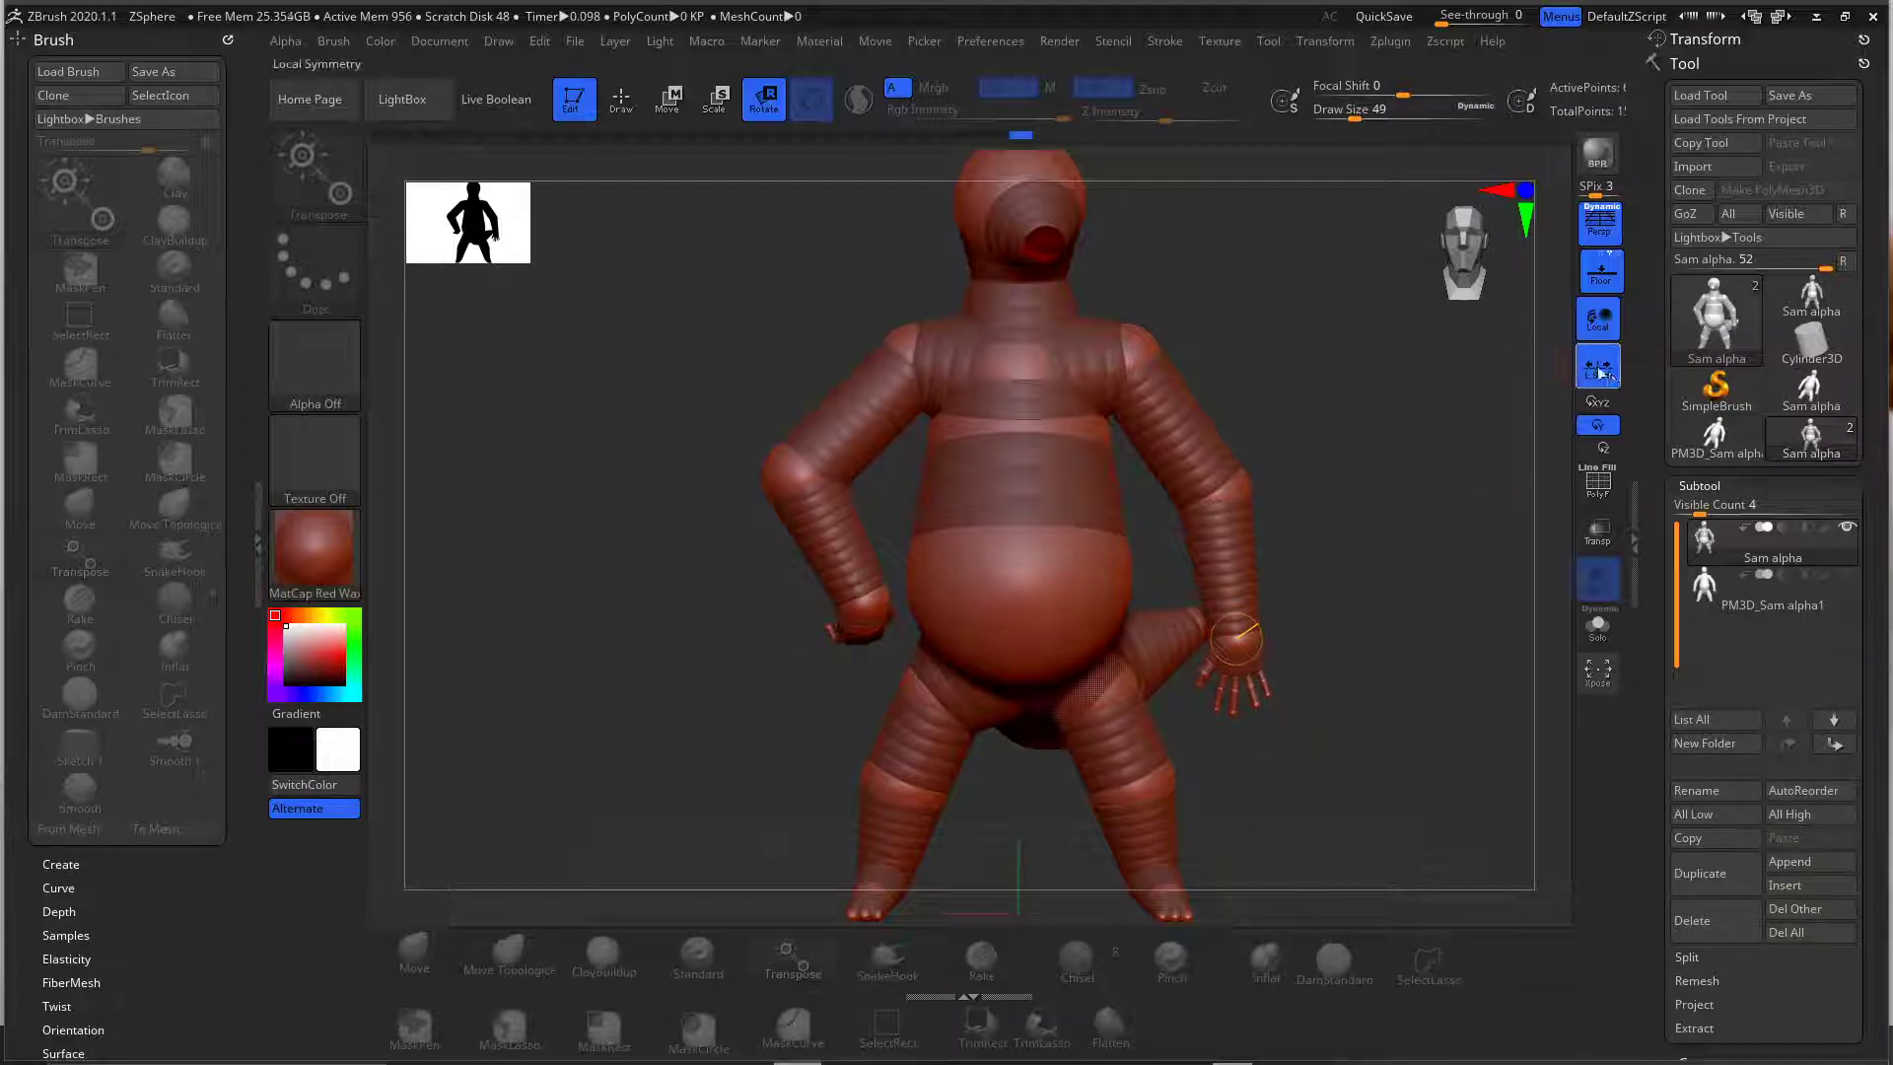
{"action": "left_click_drag", "start_coordinate": [1469, 552], "coordinate": [1358, 626]}
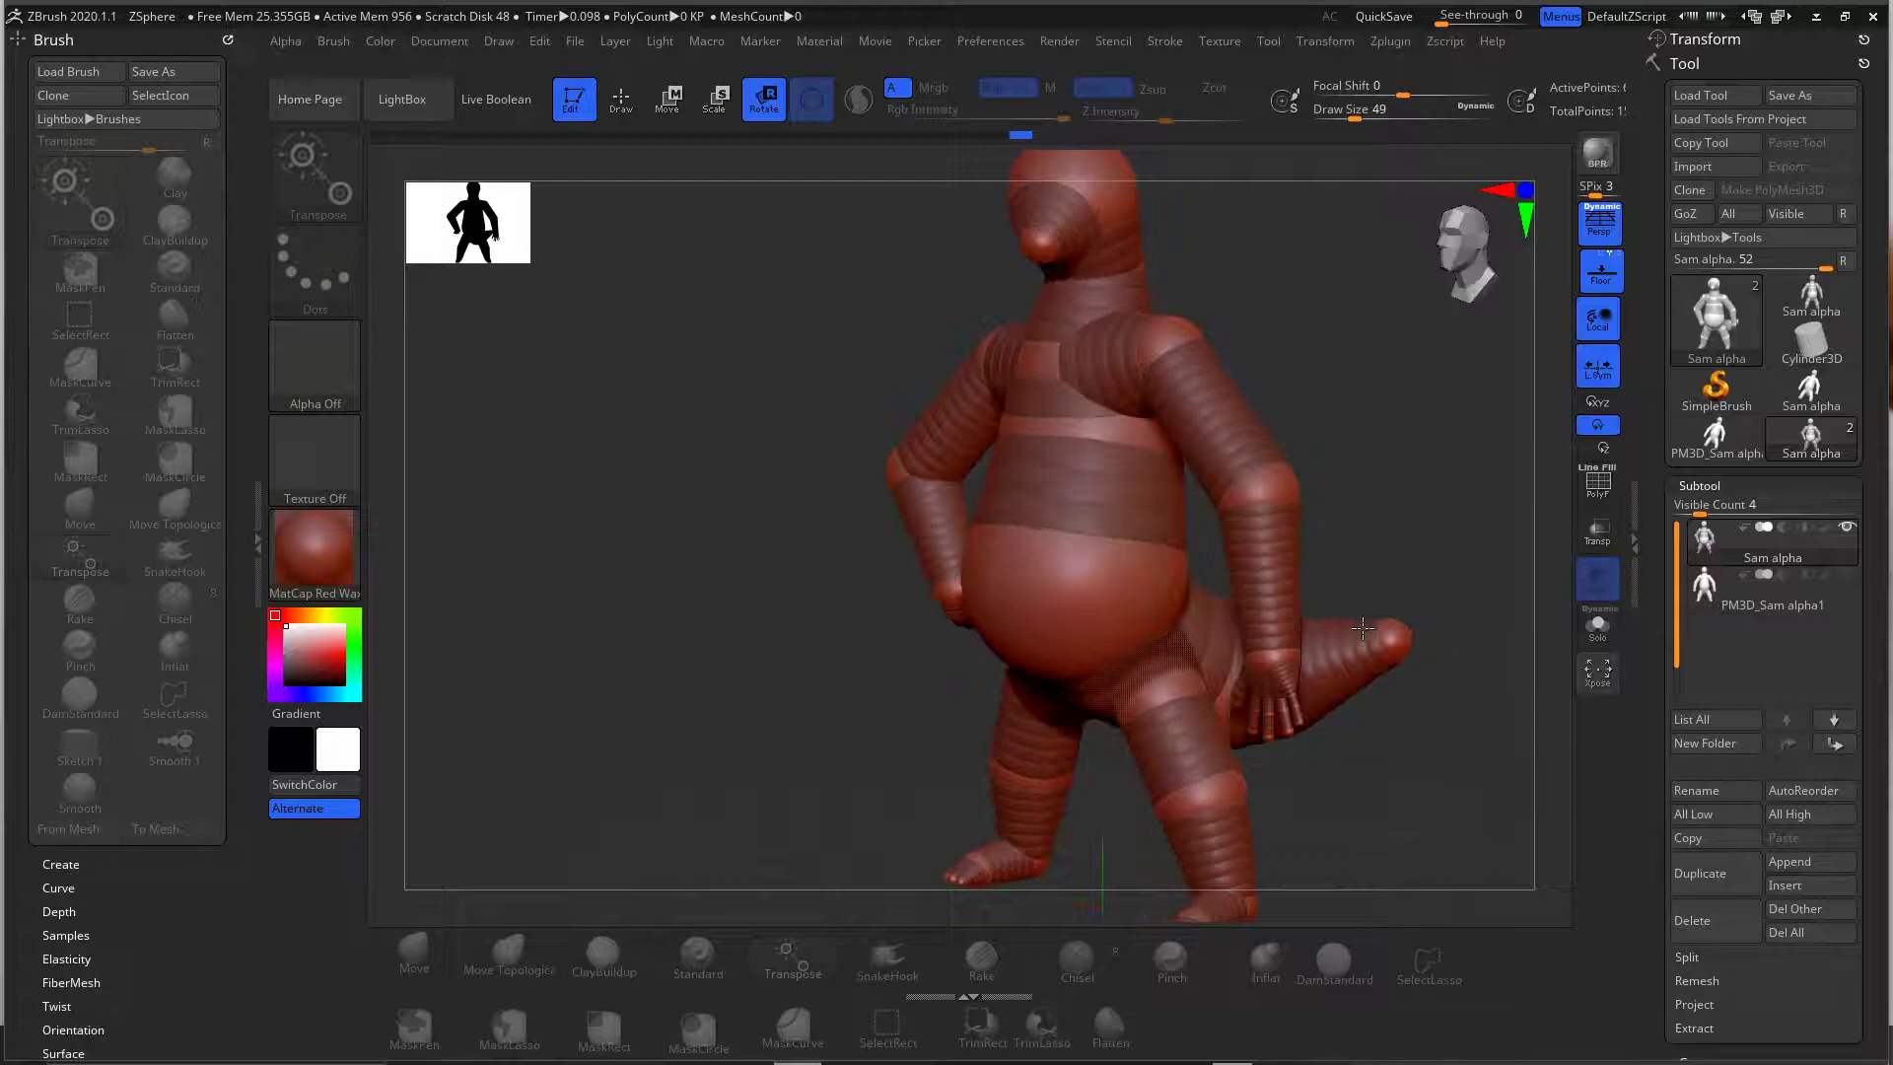
{"action": "left_click", "coordinate": [674, 105]}
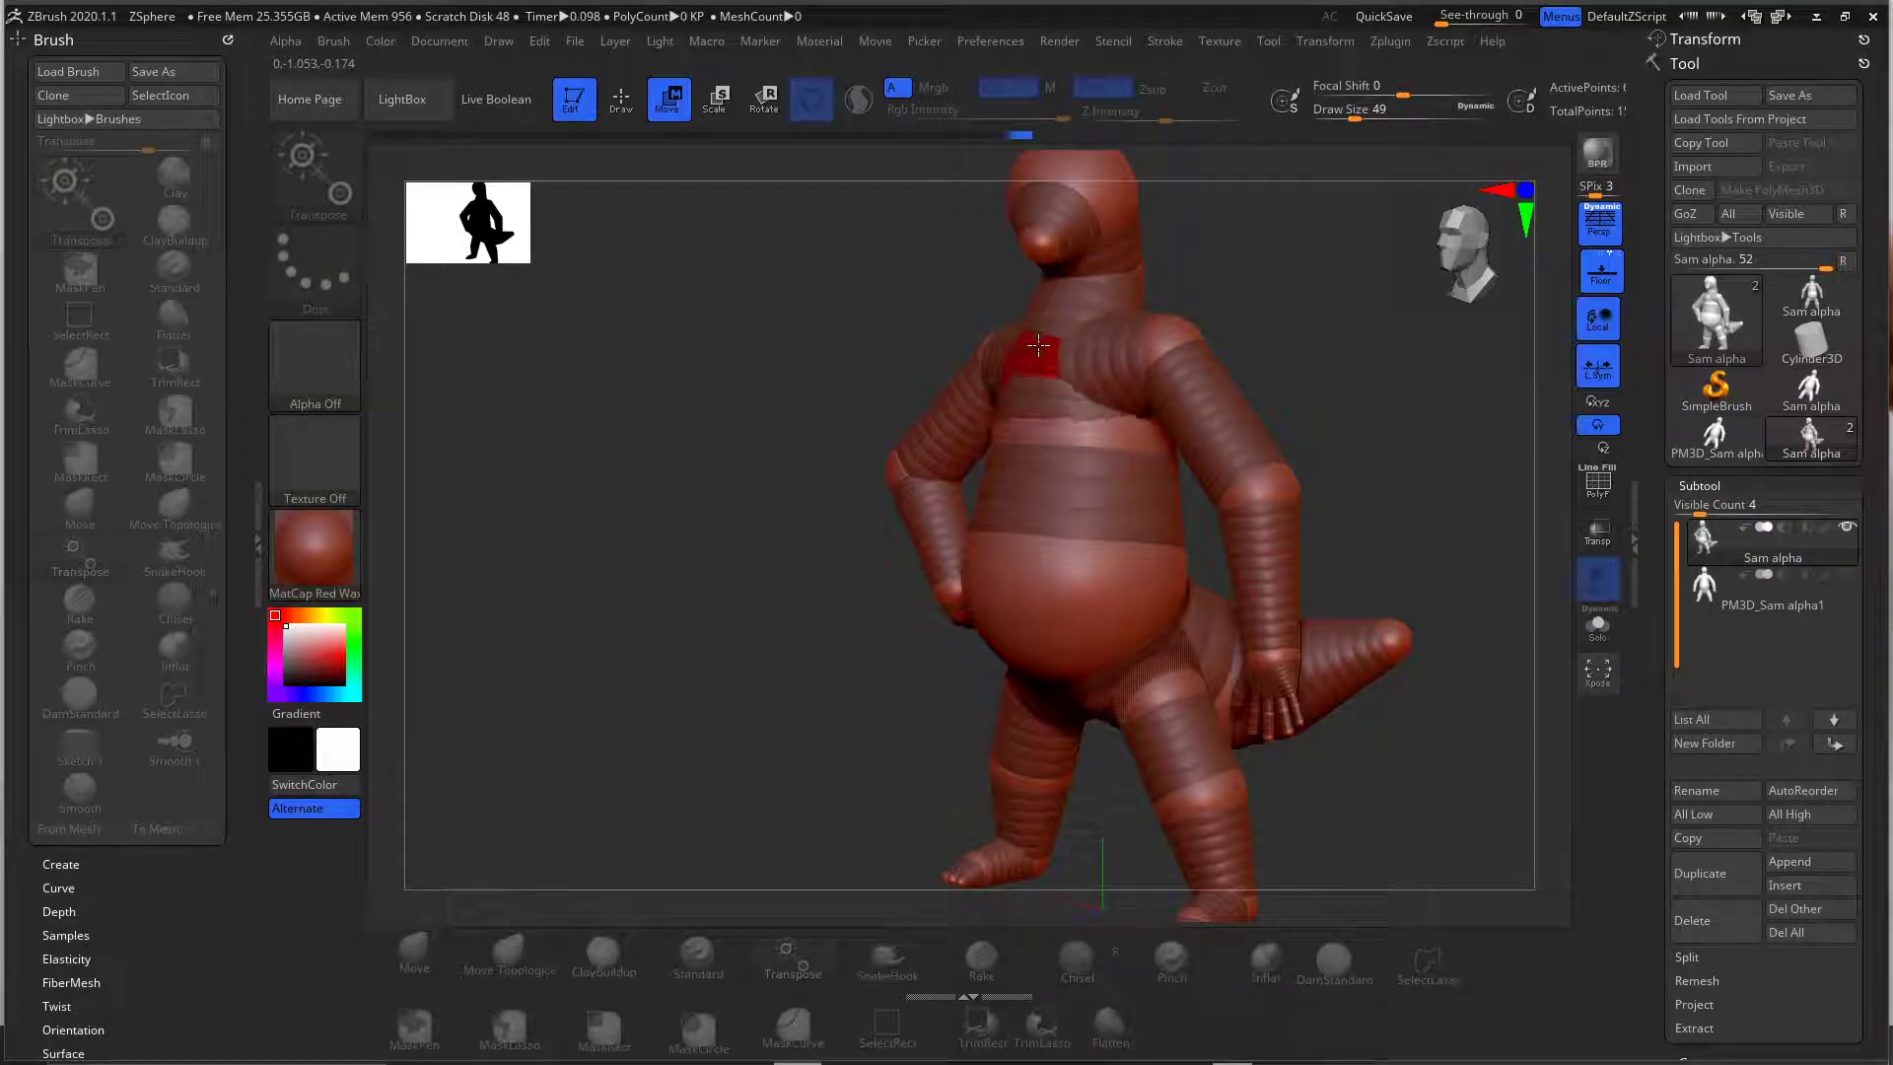
{"action": "left_click_drag", "start_coordinate": [1204, 314], "coordinate": [1228, 313]}
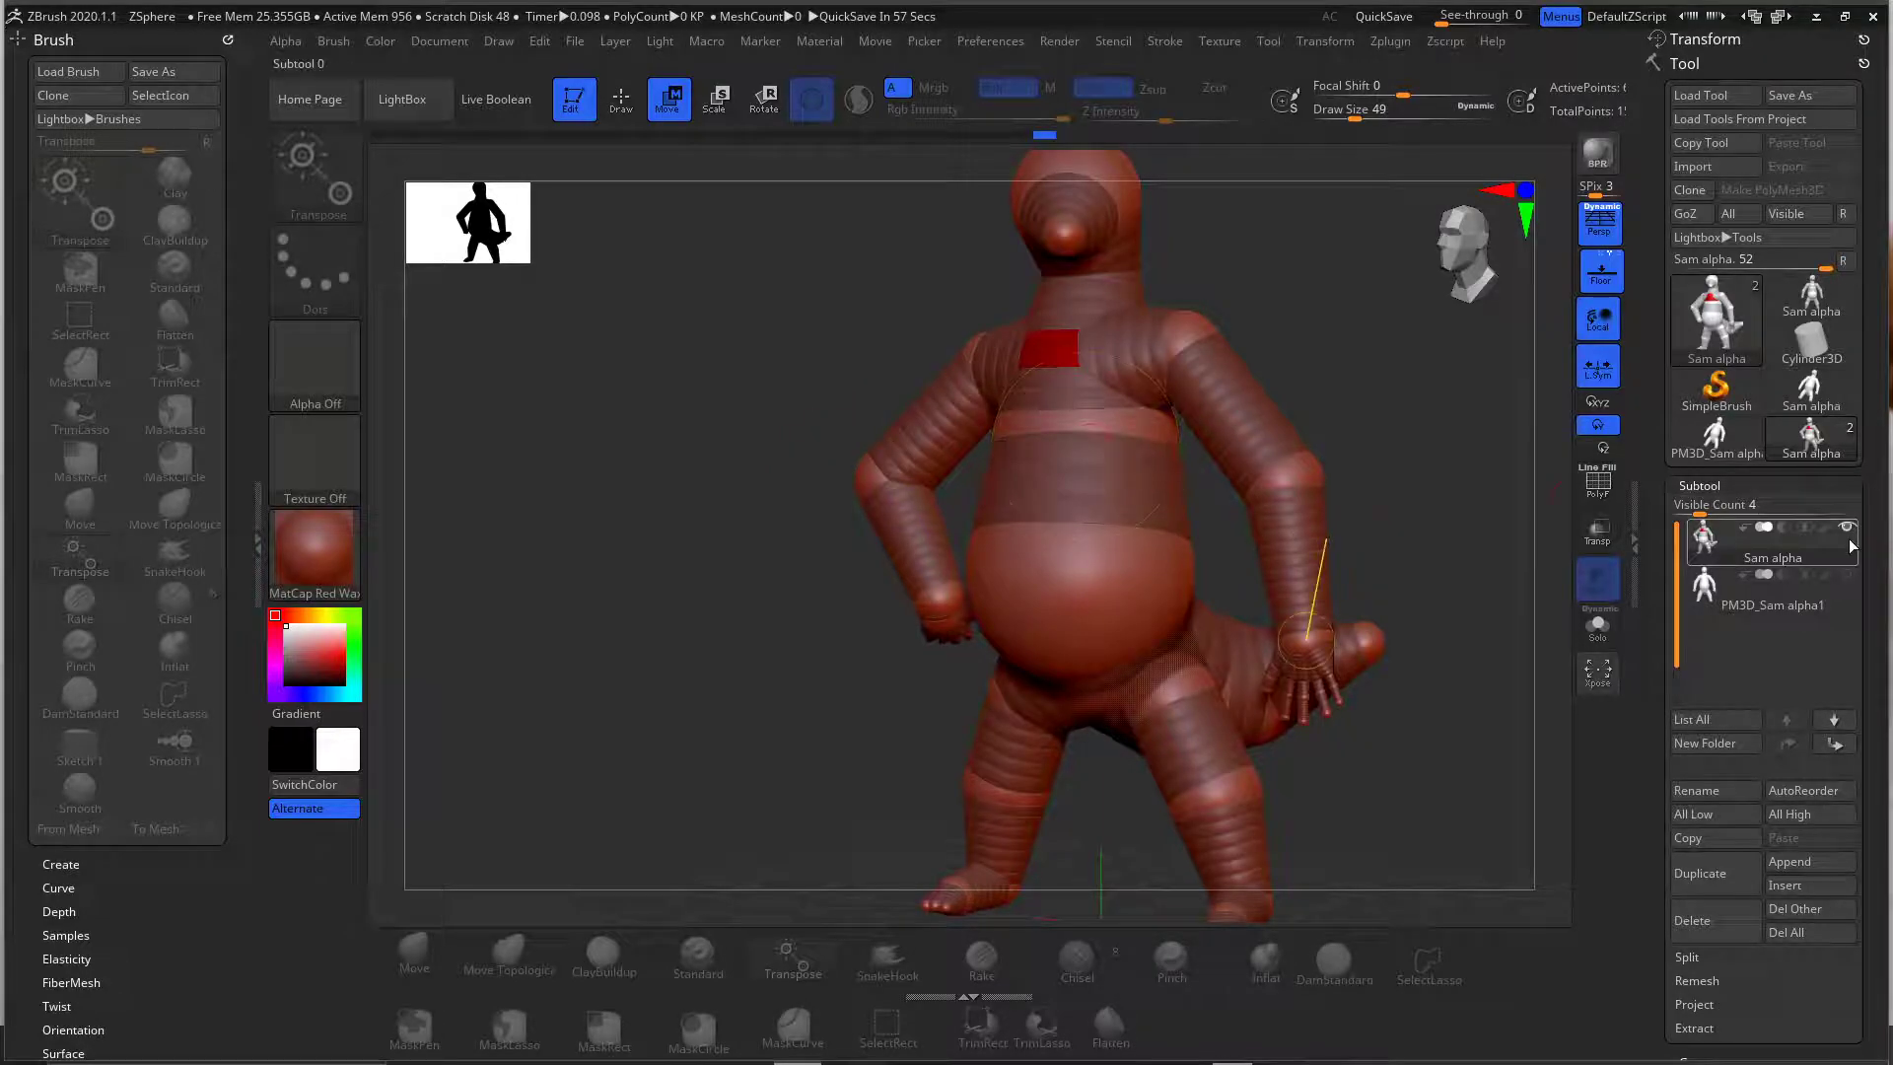
- Show the PM3D_Sam alpha1 subtool beside the posed ZSphere figure and compare the two from several angles
{"action": "mouse_move", "coordinate": [1842, 533]}
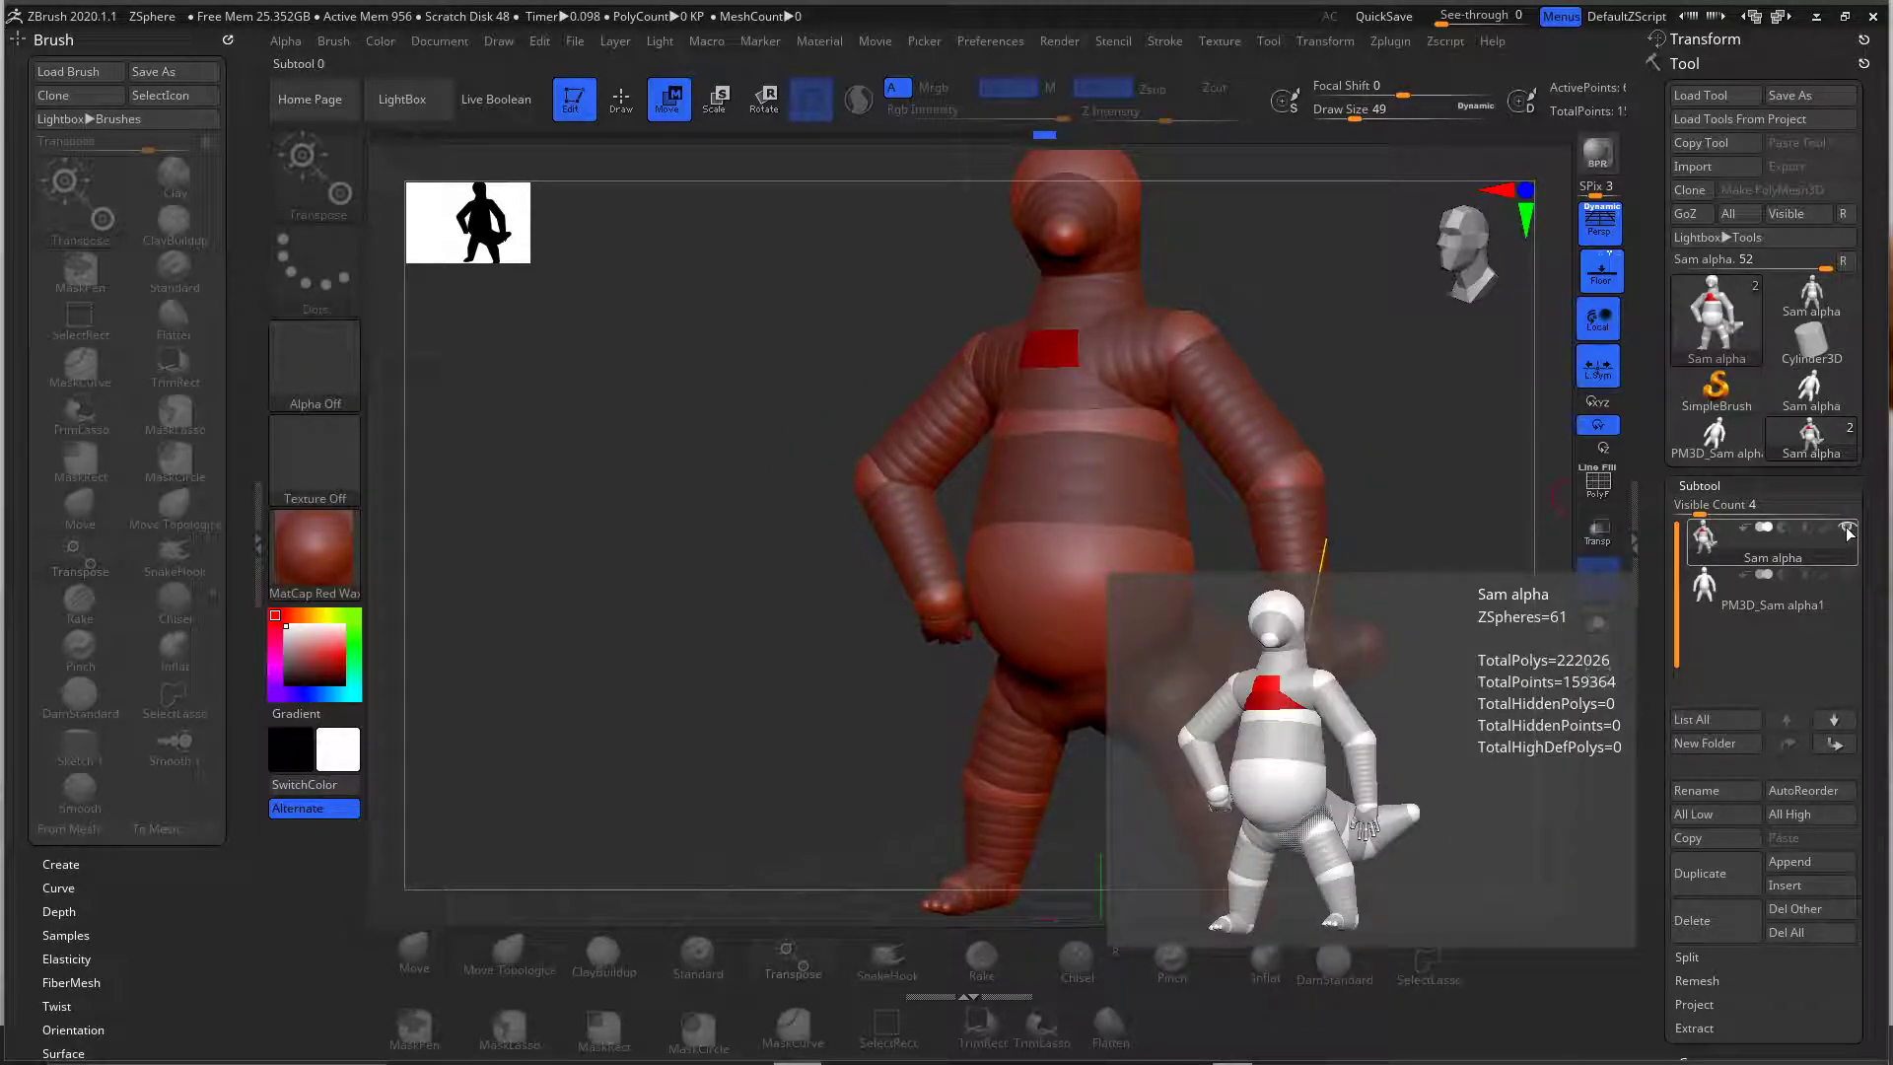
{"action": "left_click", "coordinate": [1842, 598]}
{"action": "left_click", "coordinate": [1848, 576]}
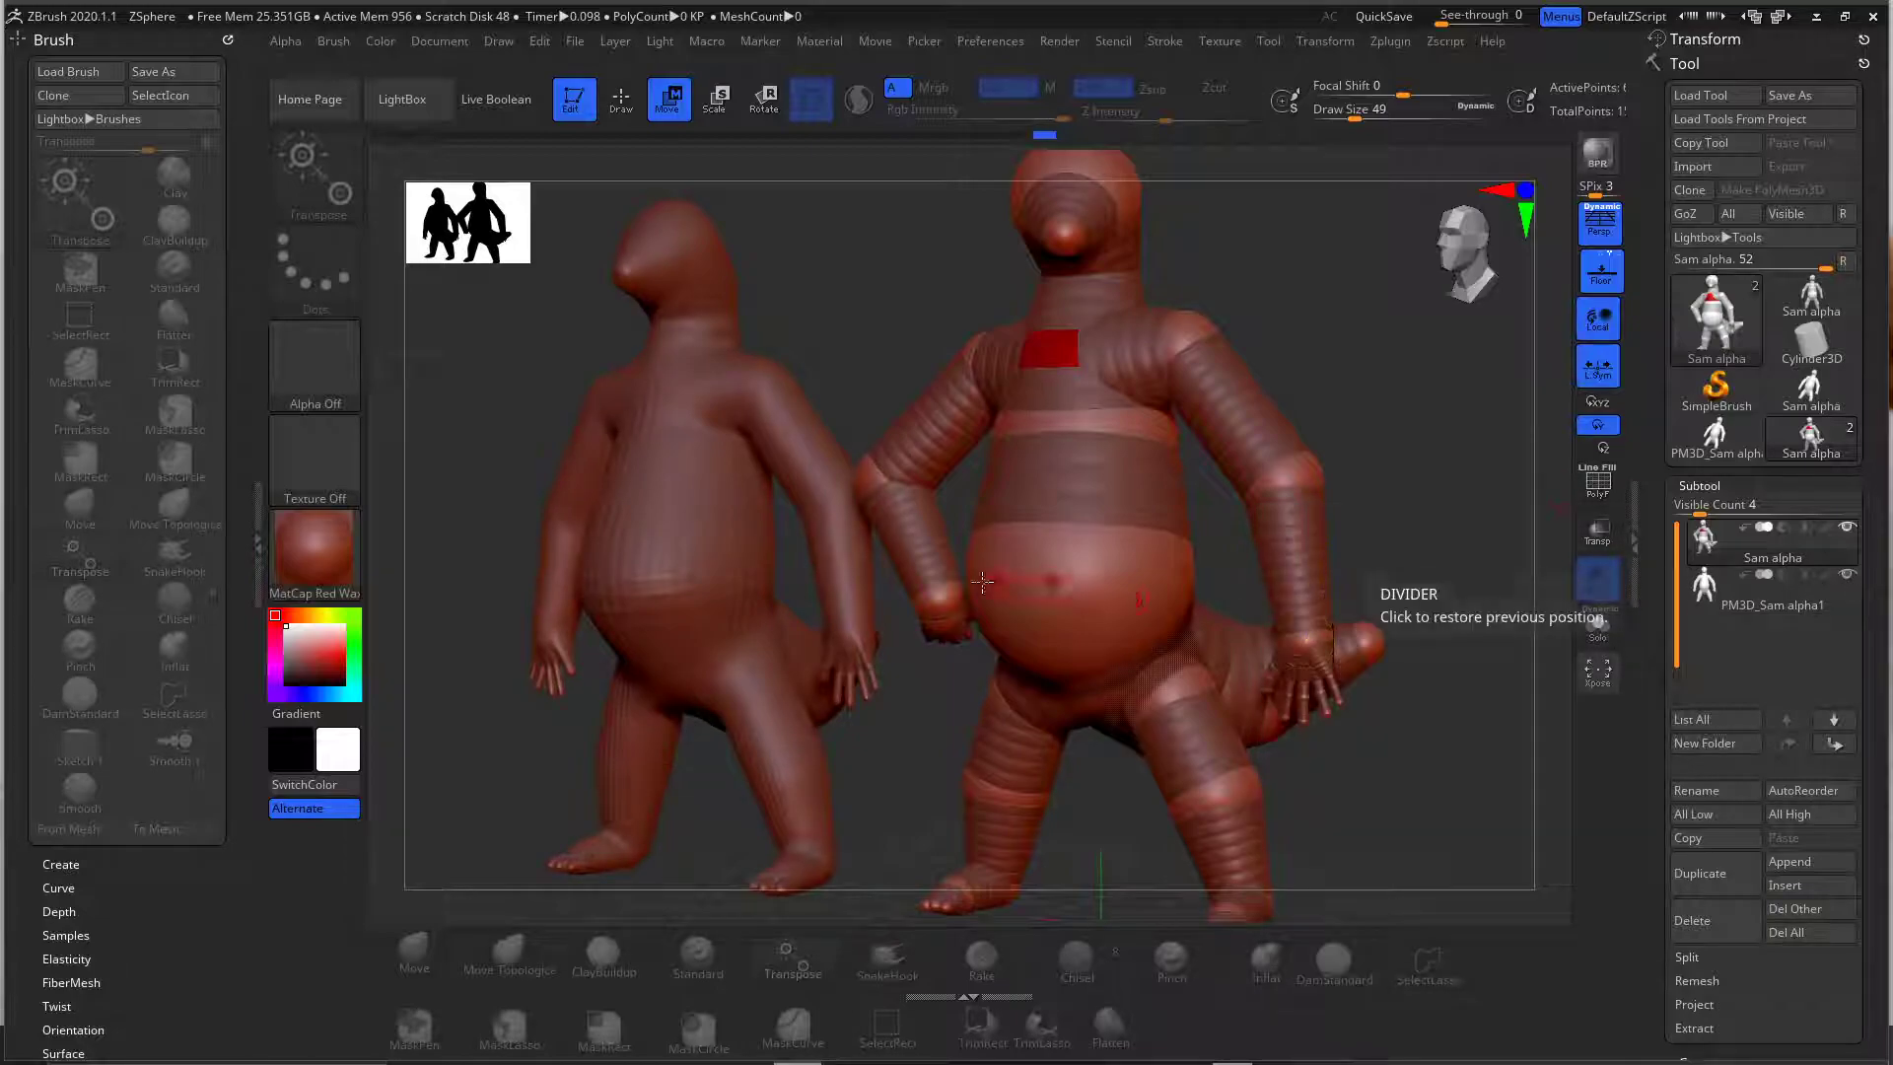
{"action": "left_click_drag", "start_coordinate": [818, 336], "coordinate": [858, 365]}
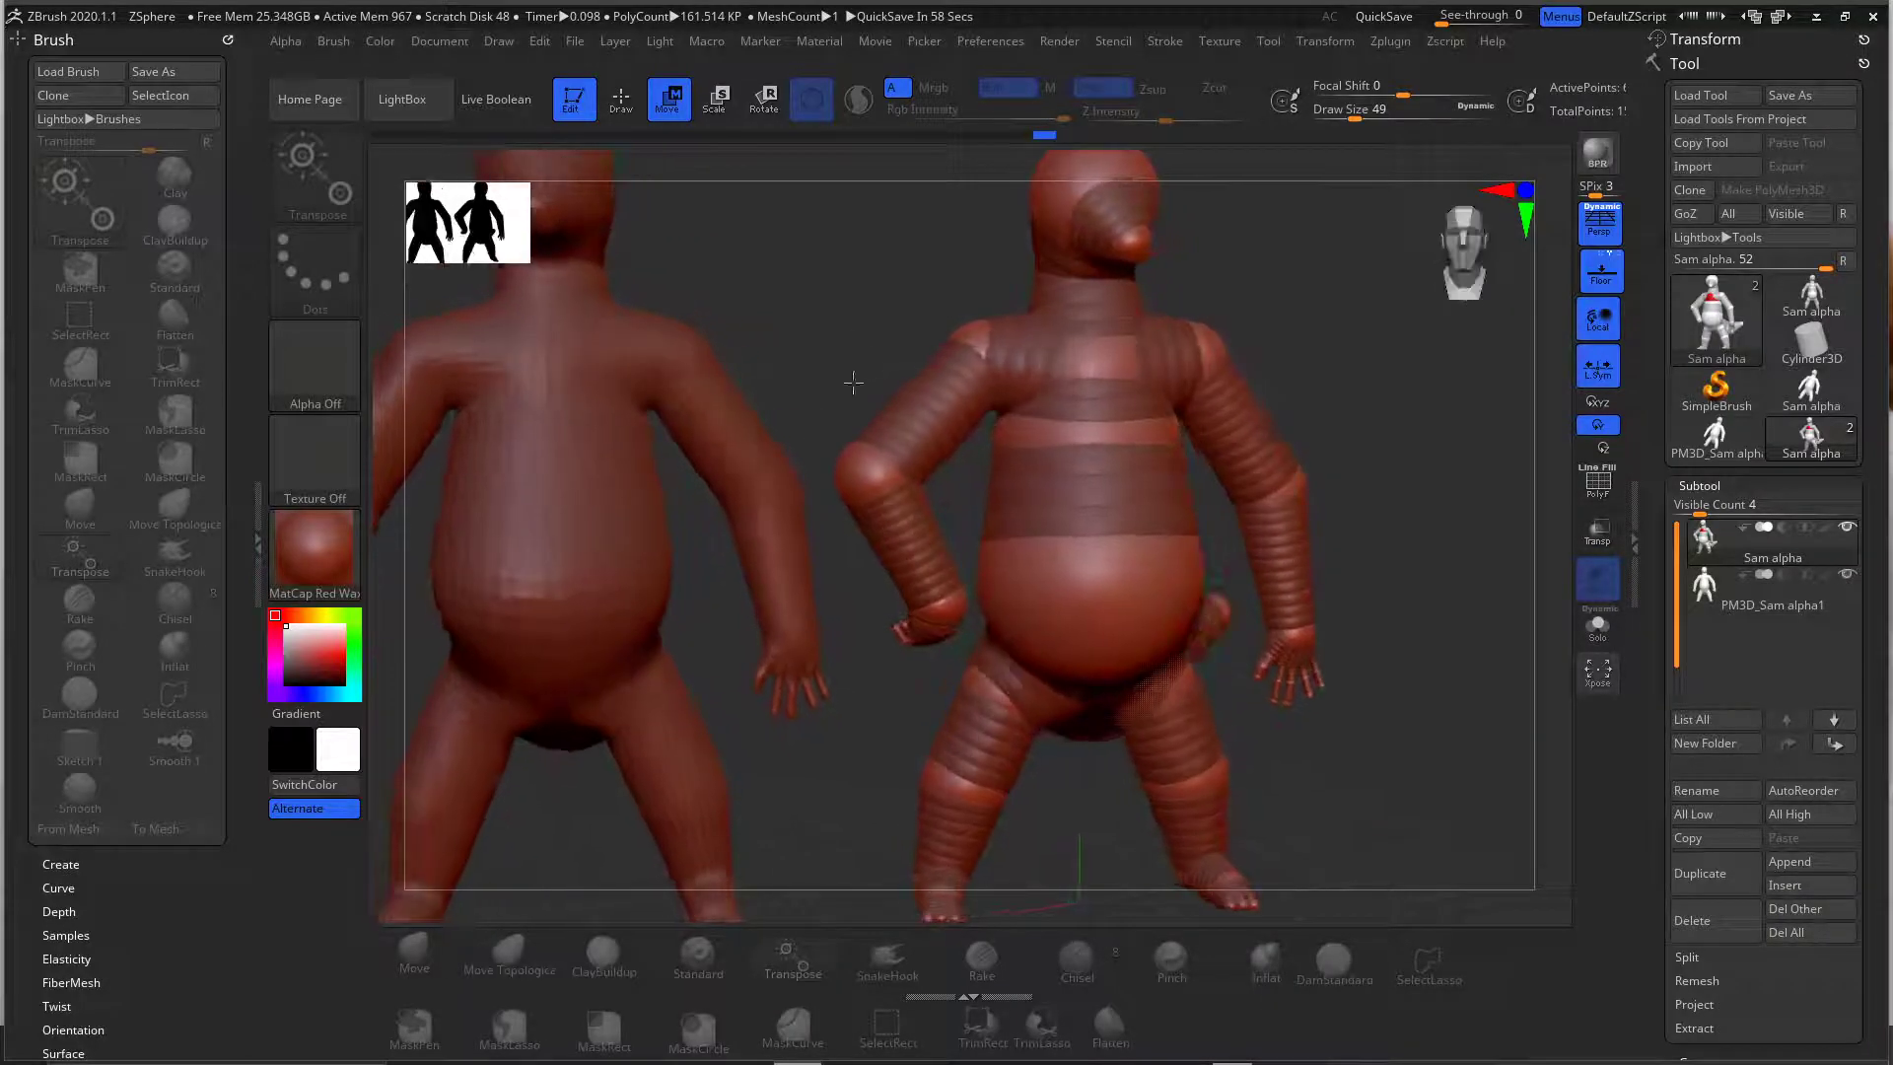
{"action": "left_click_drag", "start_coordinate": [1428, 700], "coordinate": [1343, 702]}
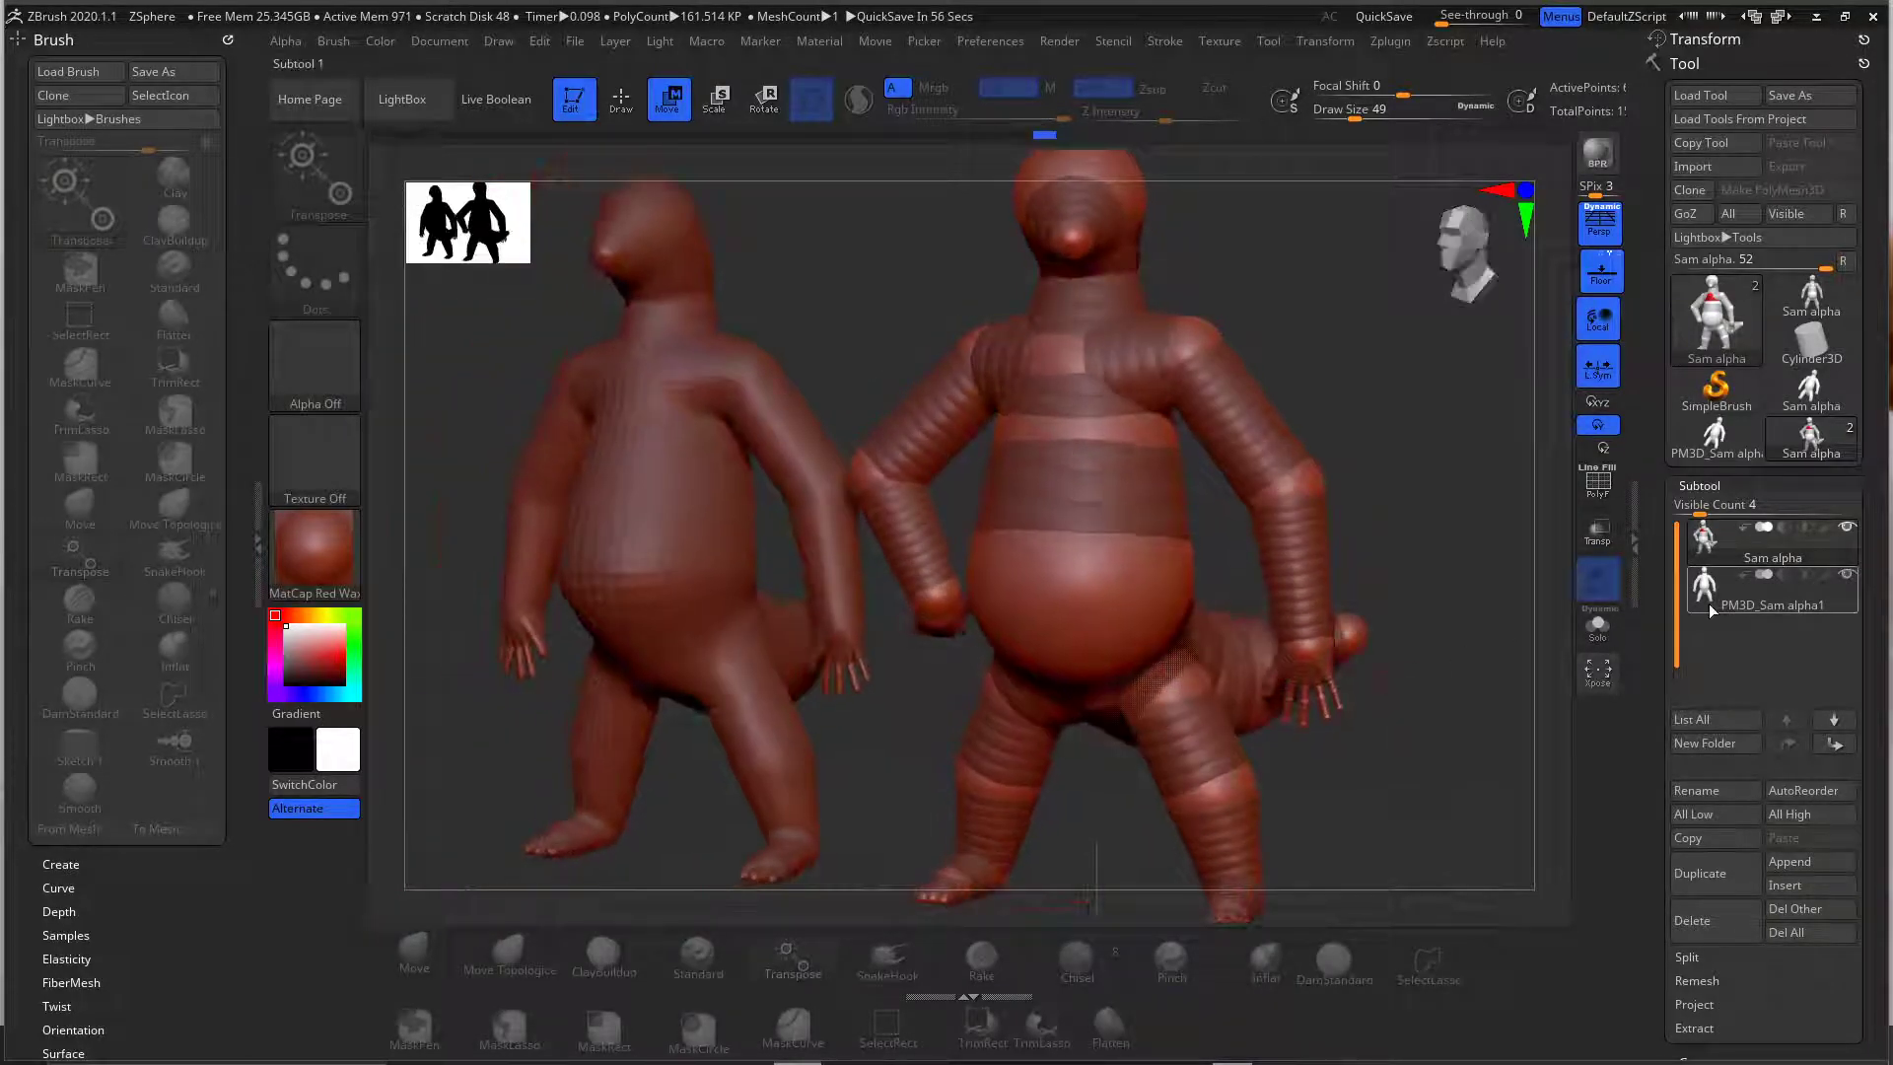
{"action": "mouse_move", "coordinate": [1714, 550]}
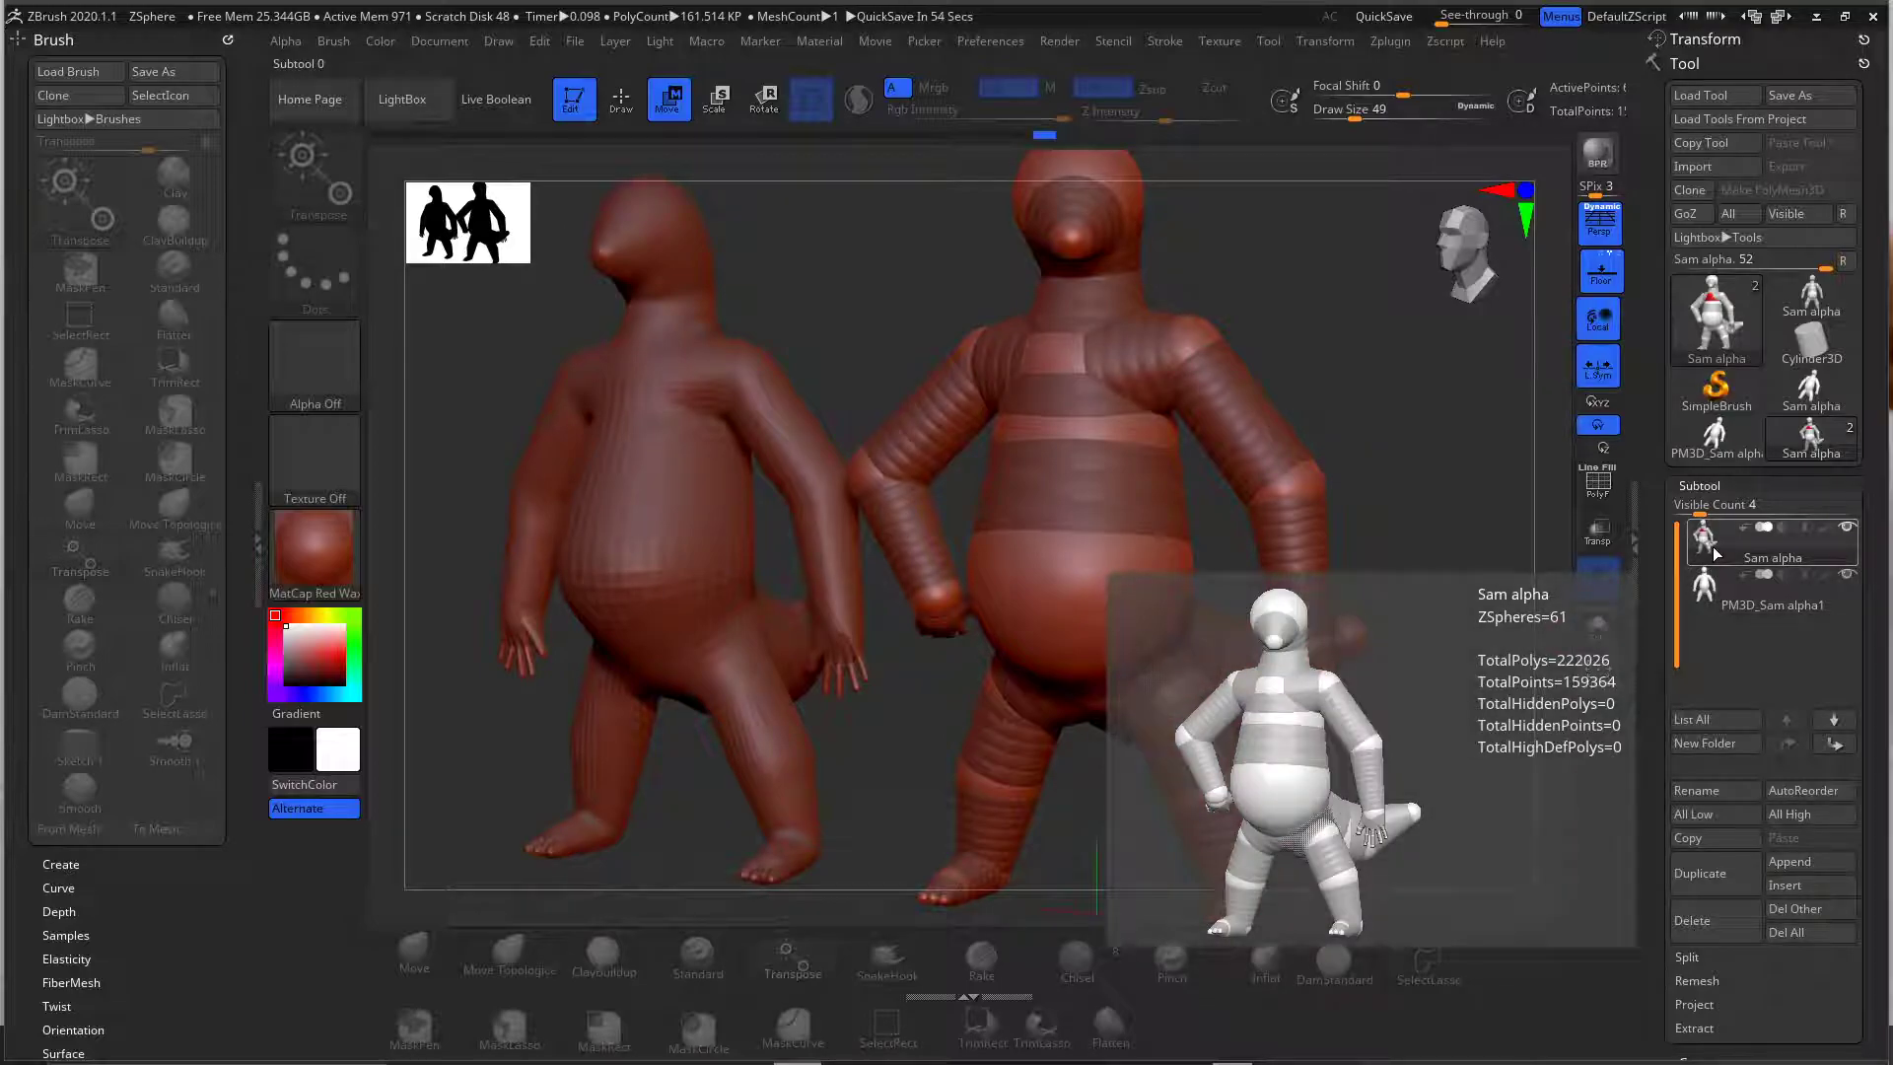
{"action": "left_click_drag", "start_coordinate": [1372, 492], "coordinate": [1442, 540]}
- Rotate the left arm outward at the shoulder and elbow, and hide the PM3D_Sam alpha1 subtool again
{"action": "left_click", "coordinate": [1291, 490]}
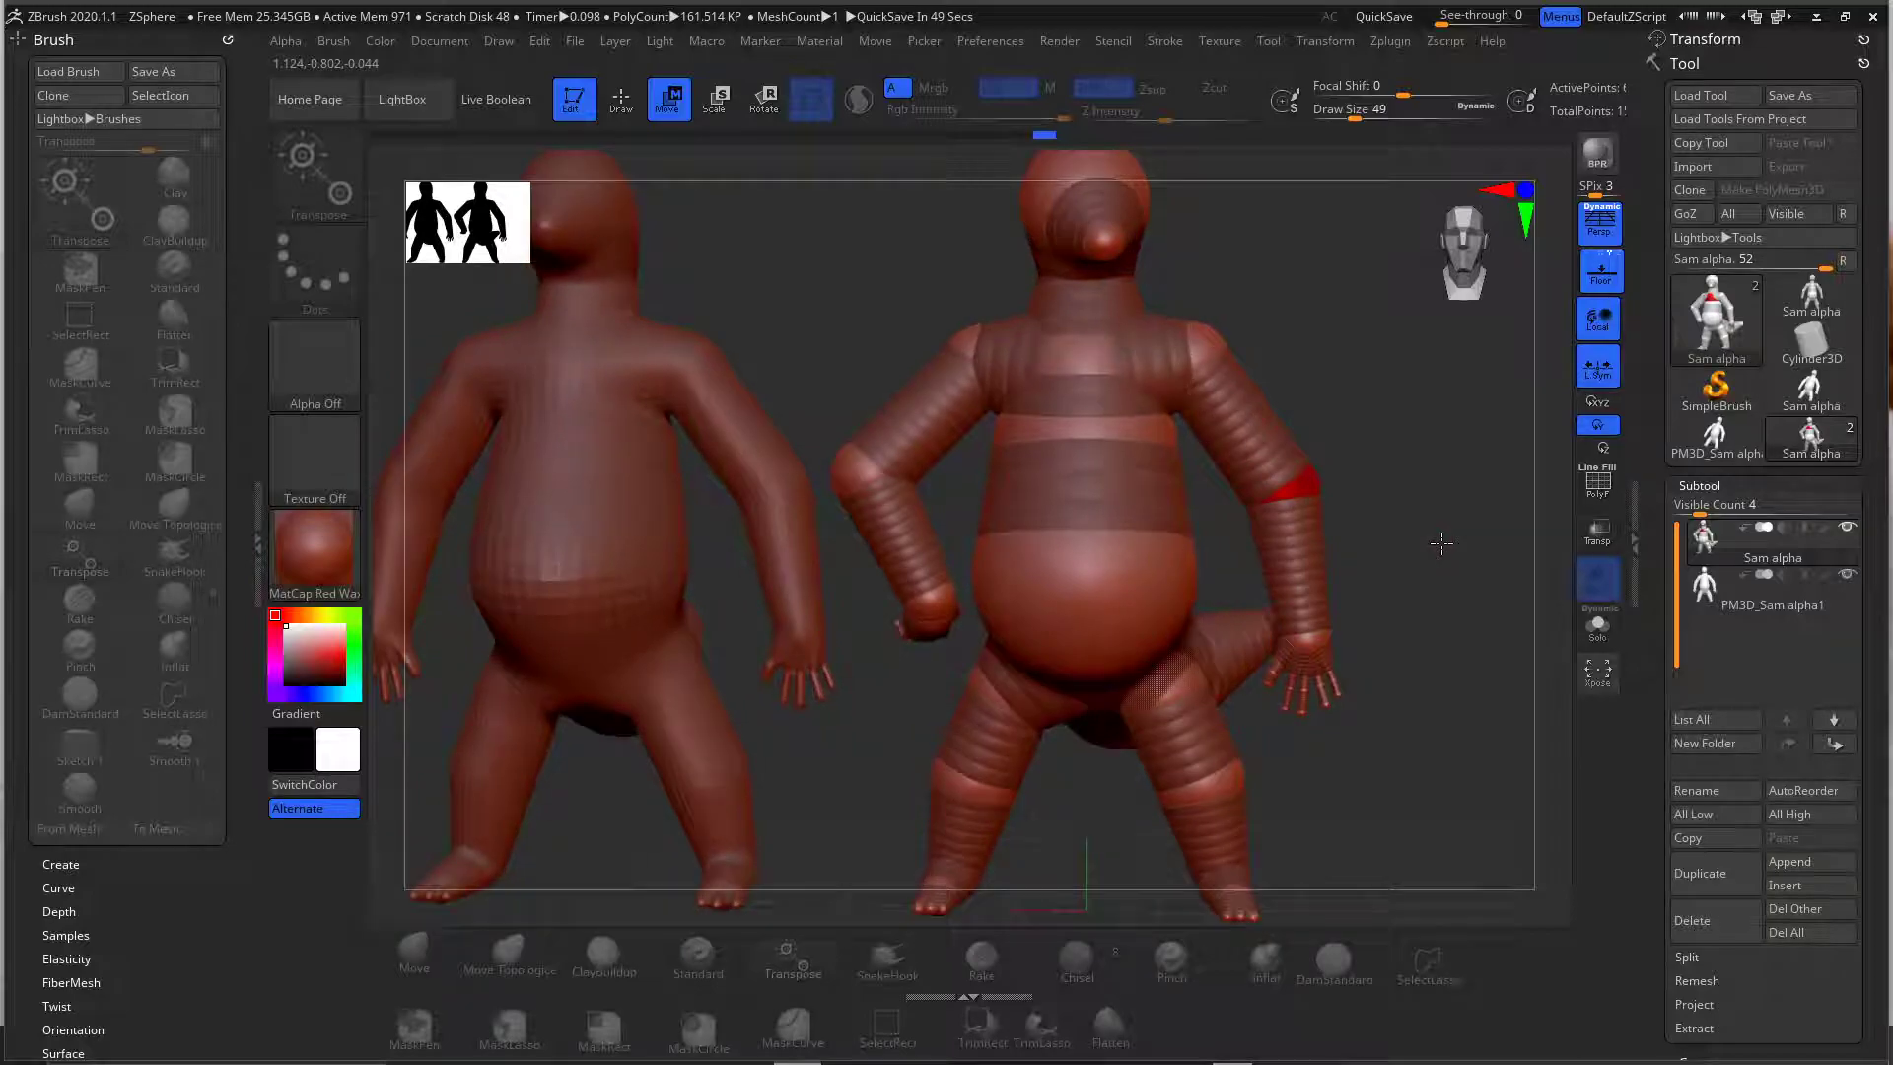
{"action": "left_click", "coordinate": [766, 99]}
{"action": "left_click", "coordinate": [1292, 485]}
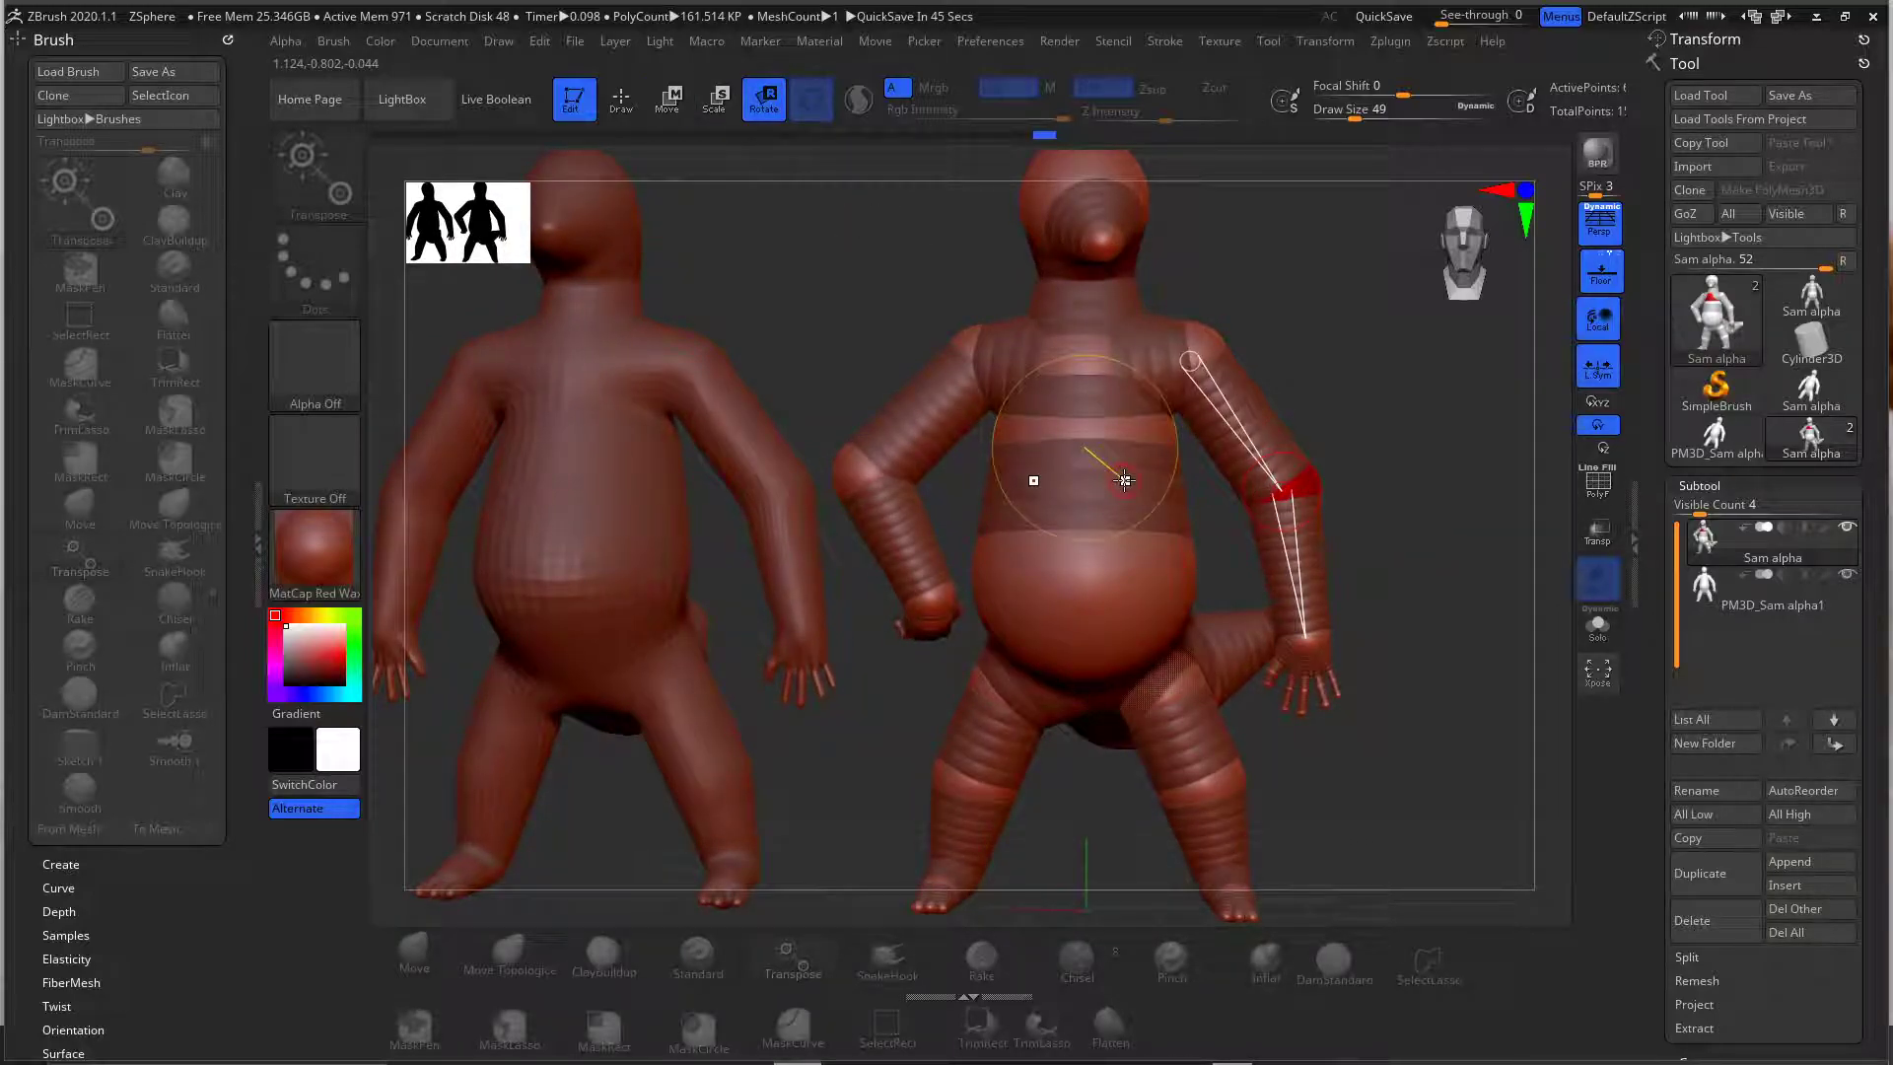
{"action": "left_click_drag", "start_coordinate": [1309, 521], "coordinate": [1272, 514]}
{"action": "left_click_drag", "start_coordinate": [1381, 551], "coordinate": [1279, 554]}
{"action": "left_click_drag", "start_coordinate": [1285, 409], "coordinate": [1249, 374]}
{"action": "mouse_move", "coordinate": [1366, 607]}
{"action": "left_mouse_down"}
{"action": "mouse_move", "coordinate": [1344, 555]}
{"action": "mouse_move", "coordinate": [1354, 576]}
{"action": "left_mouse_up"}
{"action": "left_click_drag", "start_coordinate": [1425, 384], "coordinate": [1505, 407]}
{"action": "left_click", "coordinate": [1846, 574]}
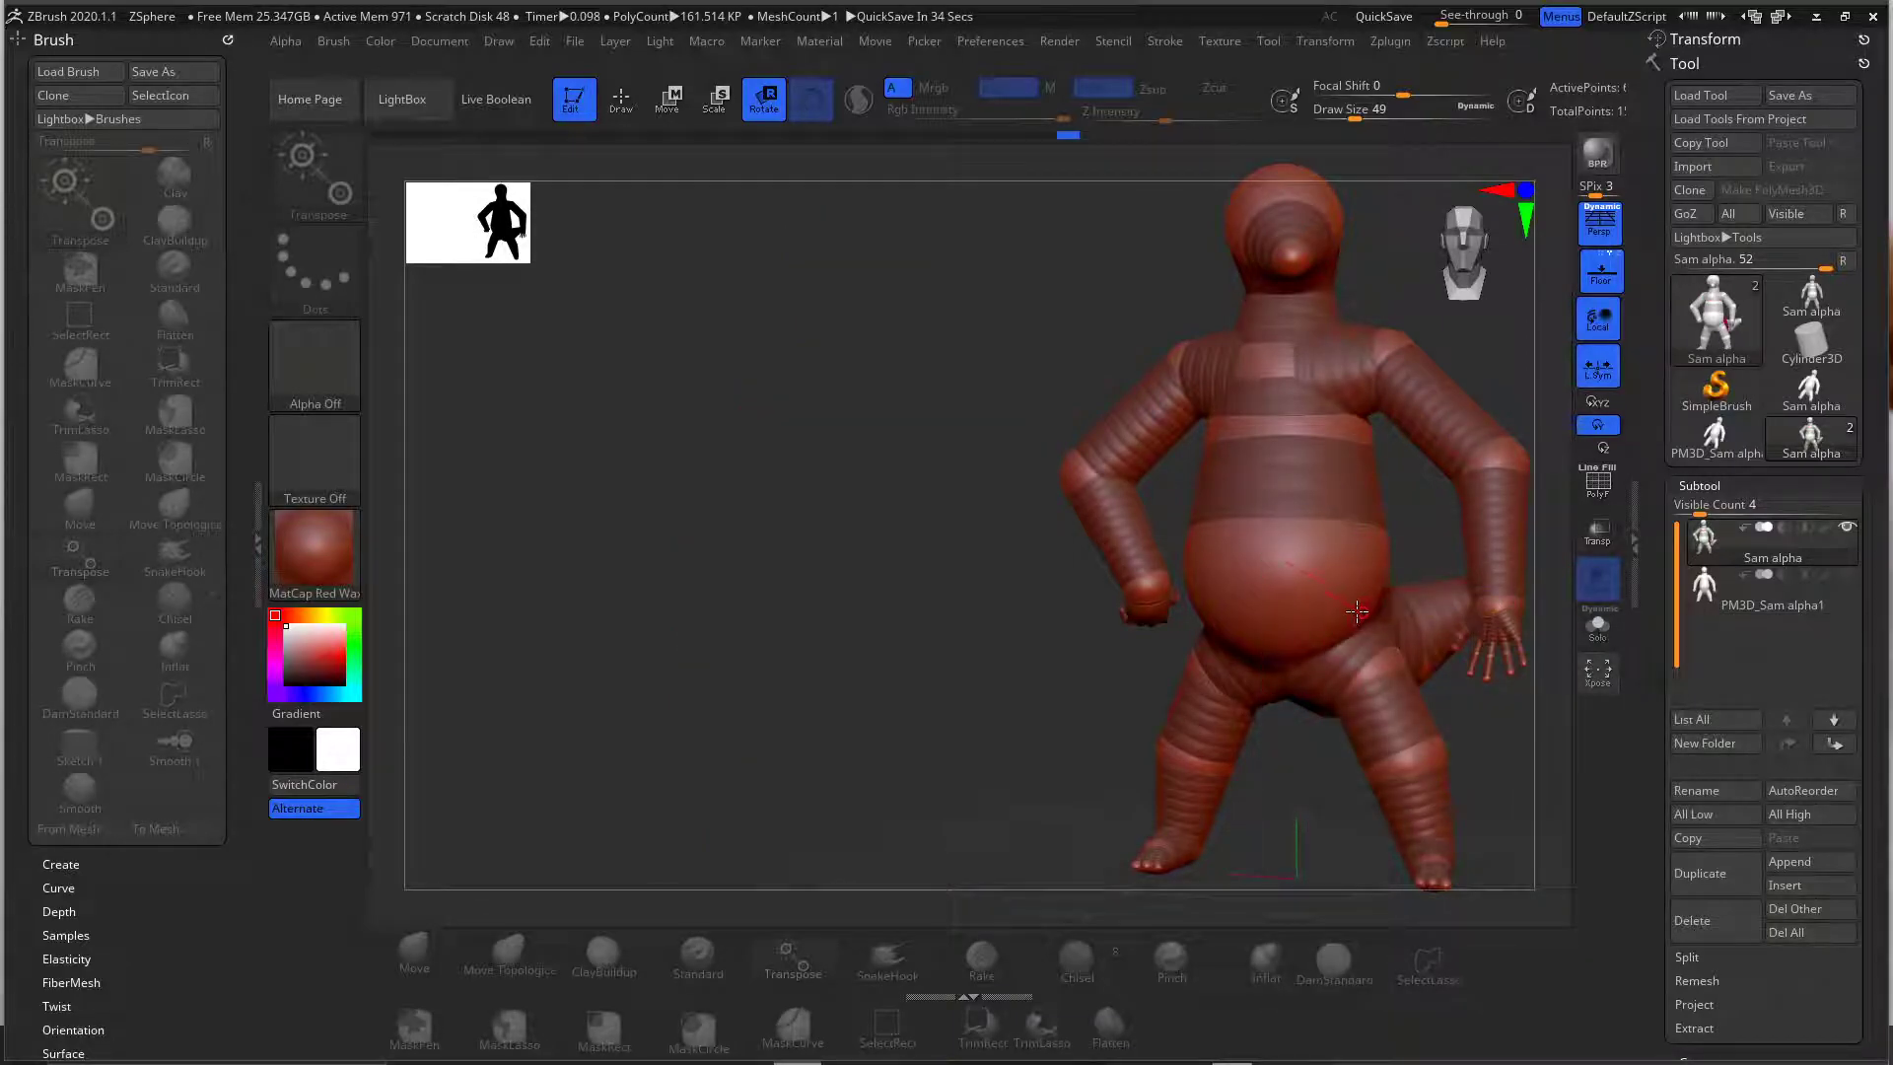
{"action": "key", "text": "f"}
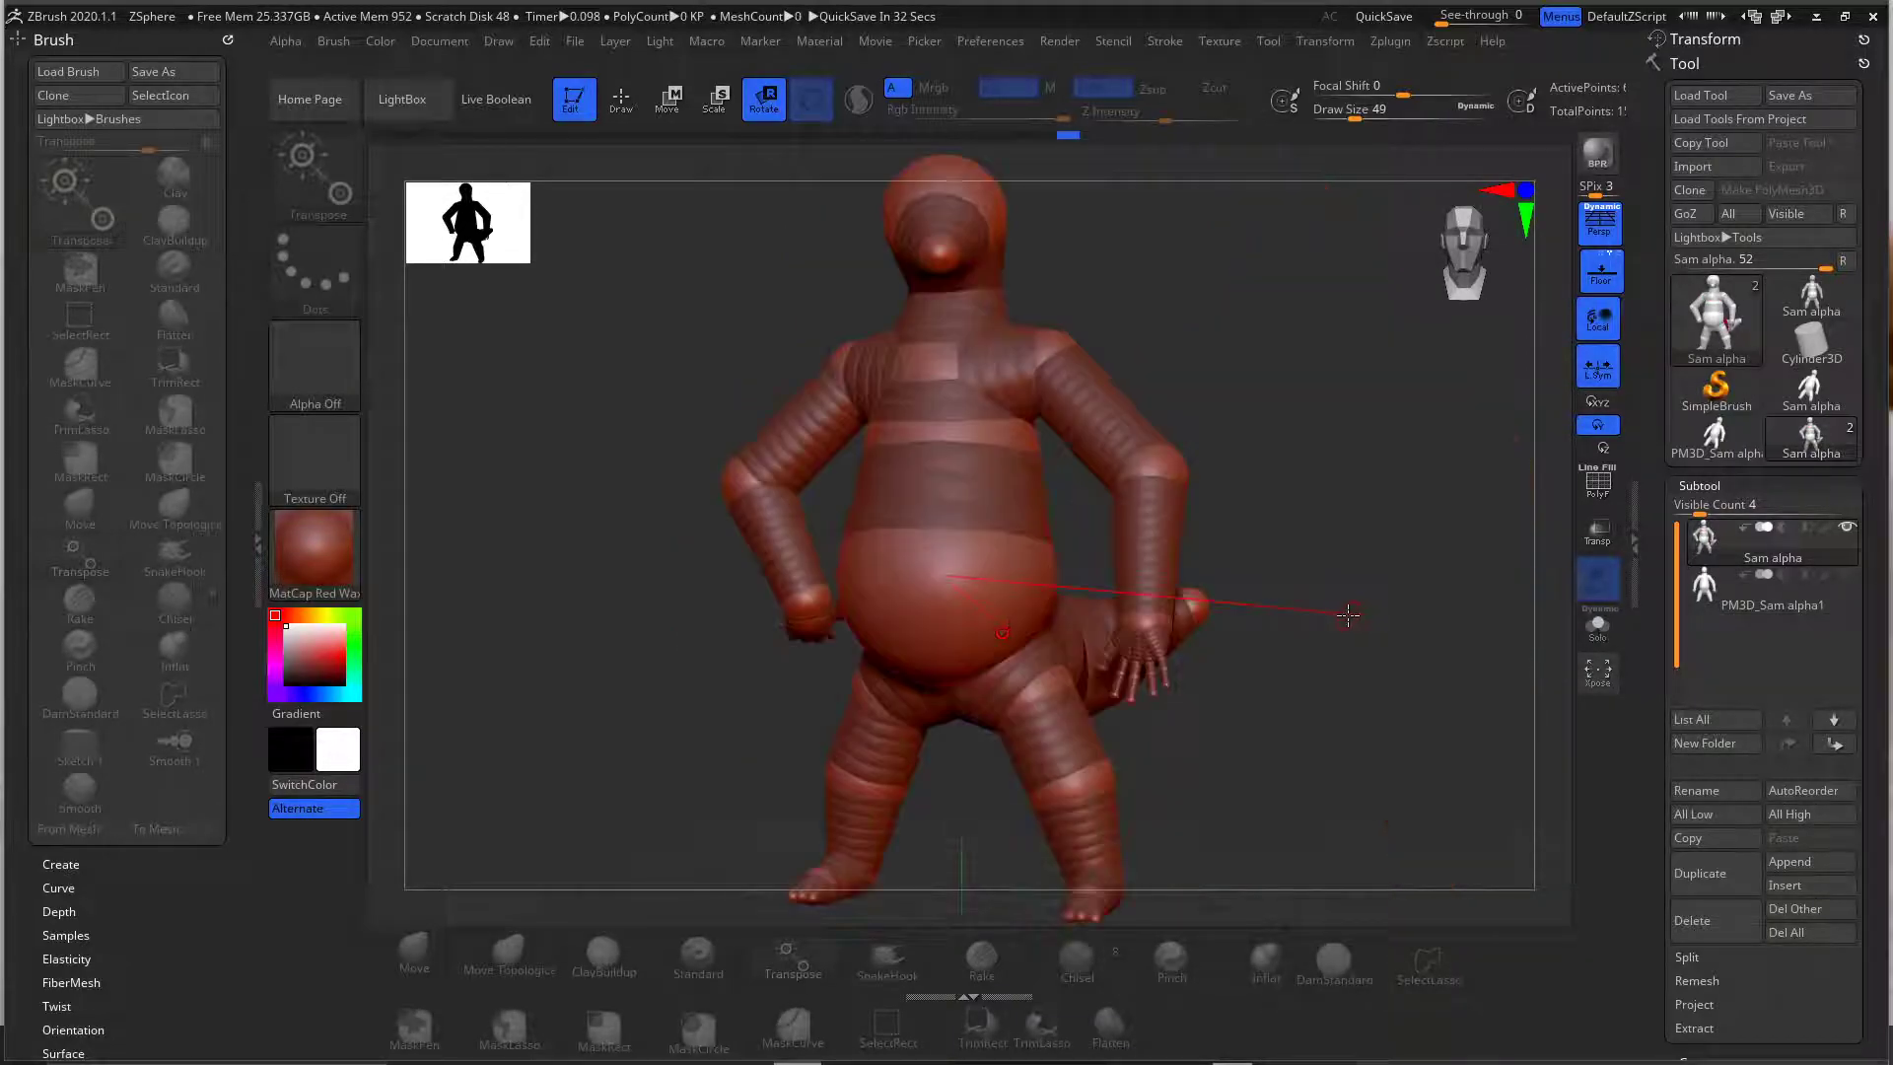
- Rotate the left forearm upward at the elbow so that the open hand is raised beside the head
{"action": "left_click_drag", "start_coordinate": [1140, 520], "coordinate": [1144, 520]}
{"action": "left_click_drag", "start_coordinate": [1296, 504], "coordinate": [1236, 466]}
{"action": "left_click_drag", "start_coordinate": [1125, 627], "coordinate": [1183, 326]}
{"action": "left_click_drag", "start_coordinate": [1198, 335], "coordinate": [1178, 460]}
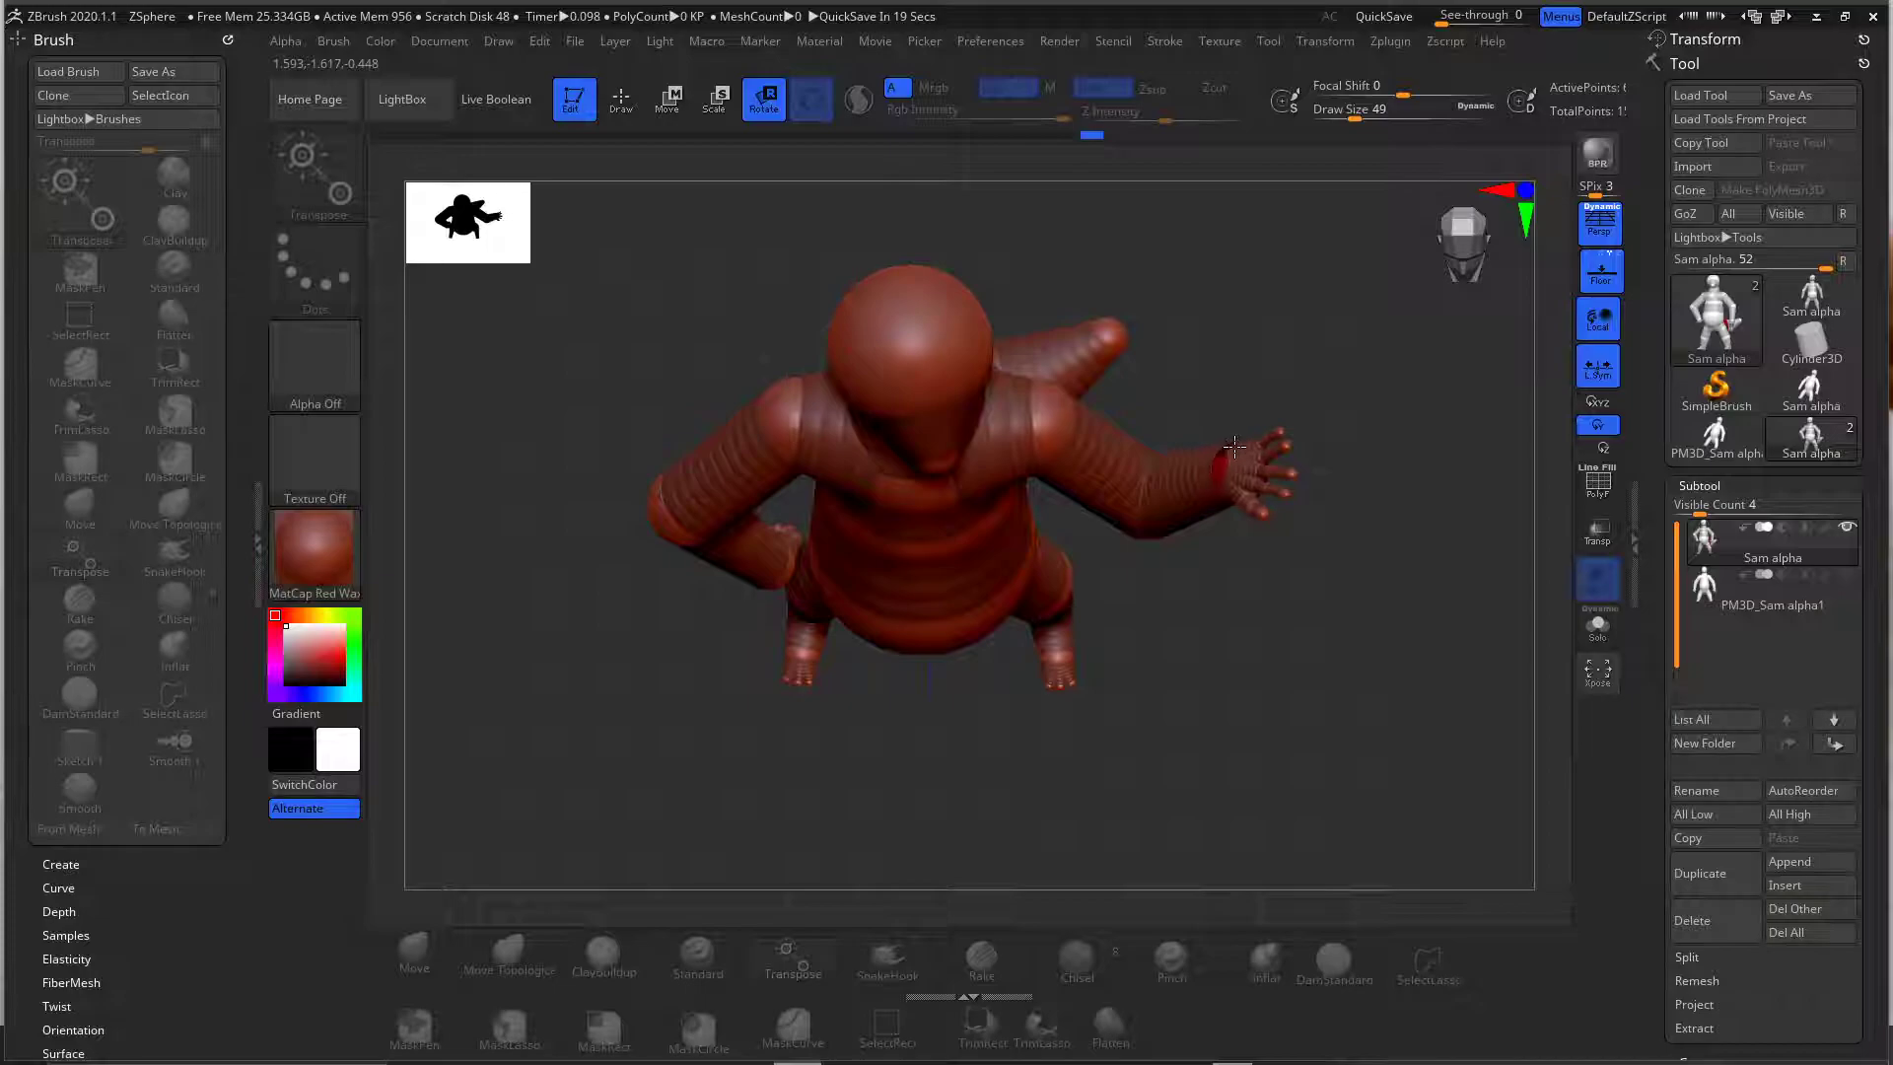
{"action": "left_click_drag", "start_coordinate": [1286, 565], "coordinate": [1816, 757]}
{"action": "left_click_drag", "start_coordinate": [1228, 678], "coordinate": [1360, 486]}
{"action": "left_click_drag", "start_coordinate": [1149, 608], "coordinate": [1253, 640]}
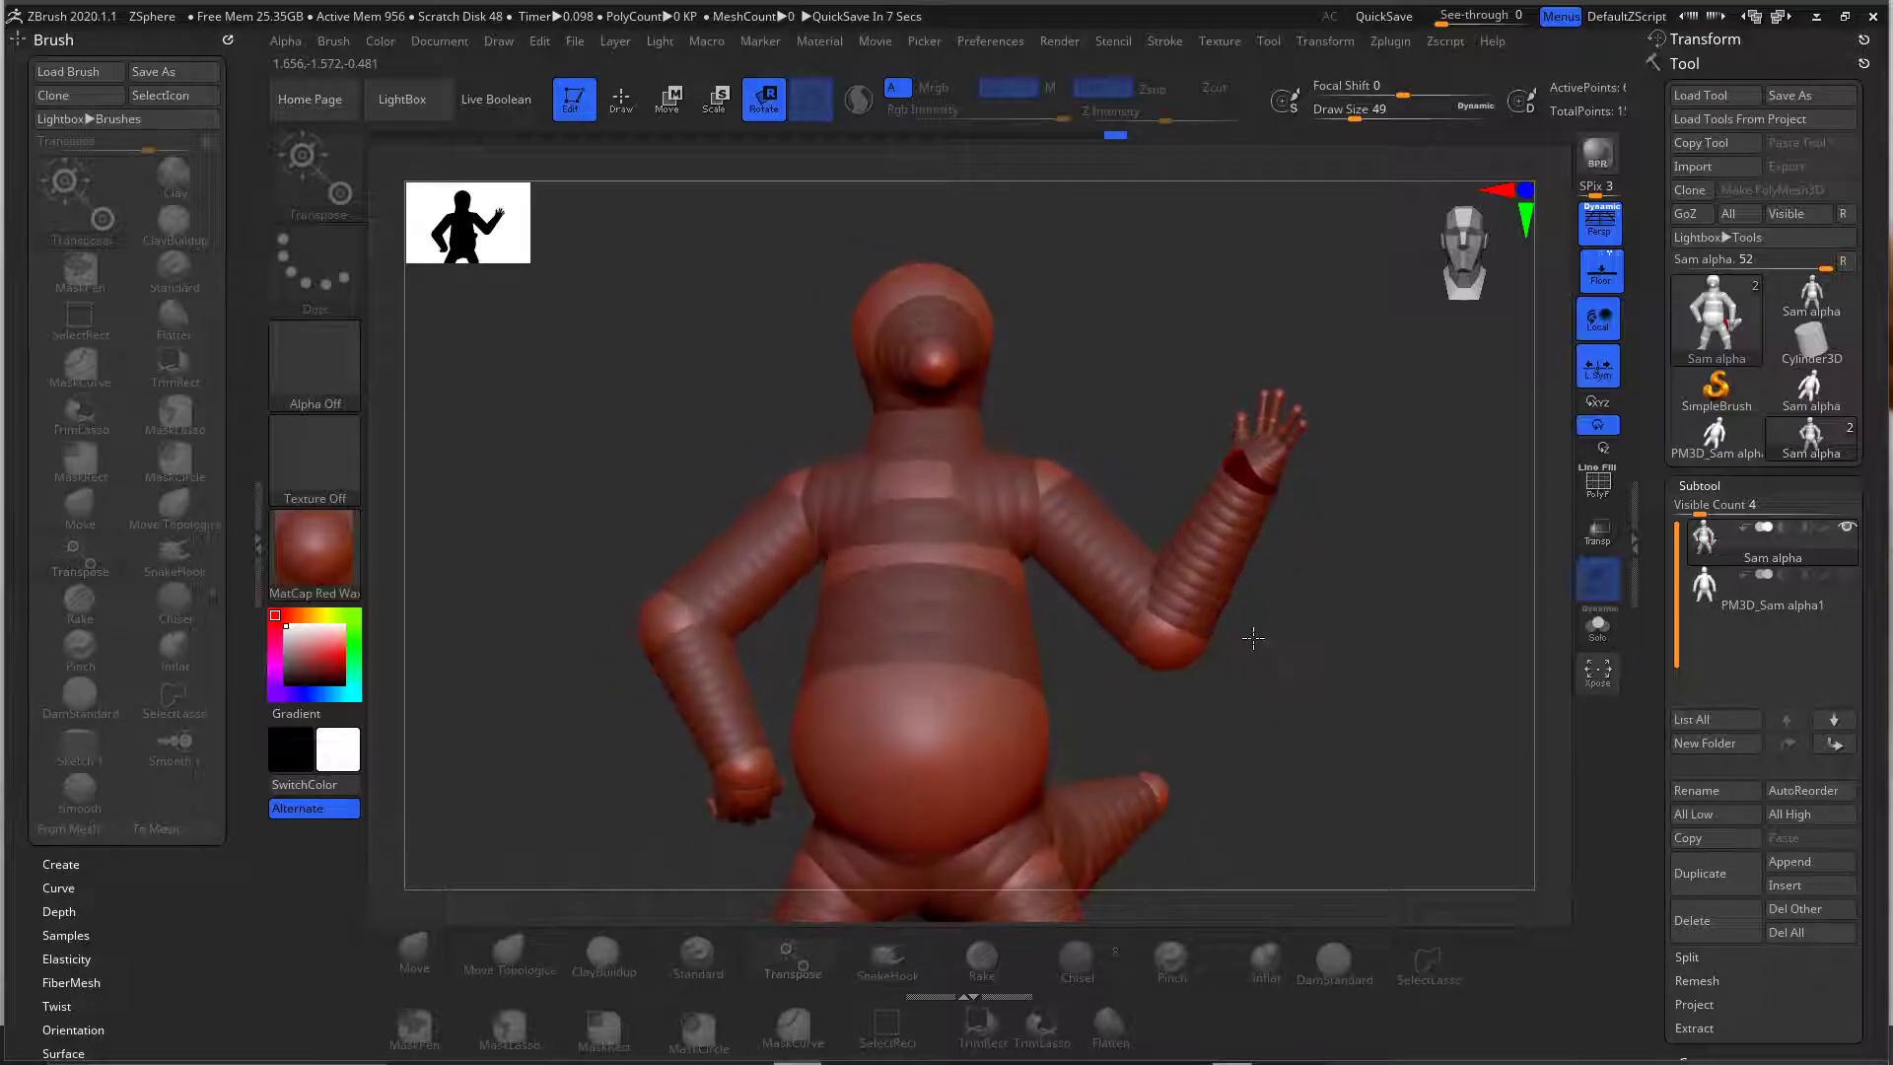
- Rotate the left upper arm from the shoulder so that the elbow moves in closer to the body
{"action": "mouse_move", "coordinate": [1037, 494]}
{"action": "left_mouse_down"}
{"action": "mouse_move", "coordinate": [1151, 633]}
{"action": "mouse_move", "coordinate": [1268, 423]}
{"action": "mouse_move", "coordinate": [1144, 669]}
{"action": "mouse_move", "coordinate": [1149, 641]}
{"action": "left_mouse_up"}
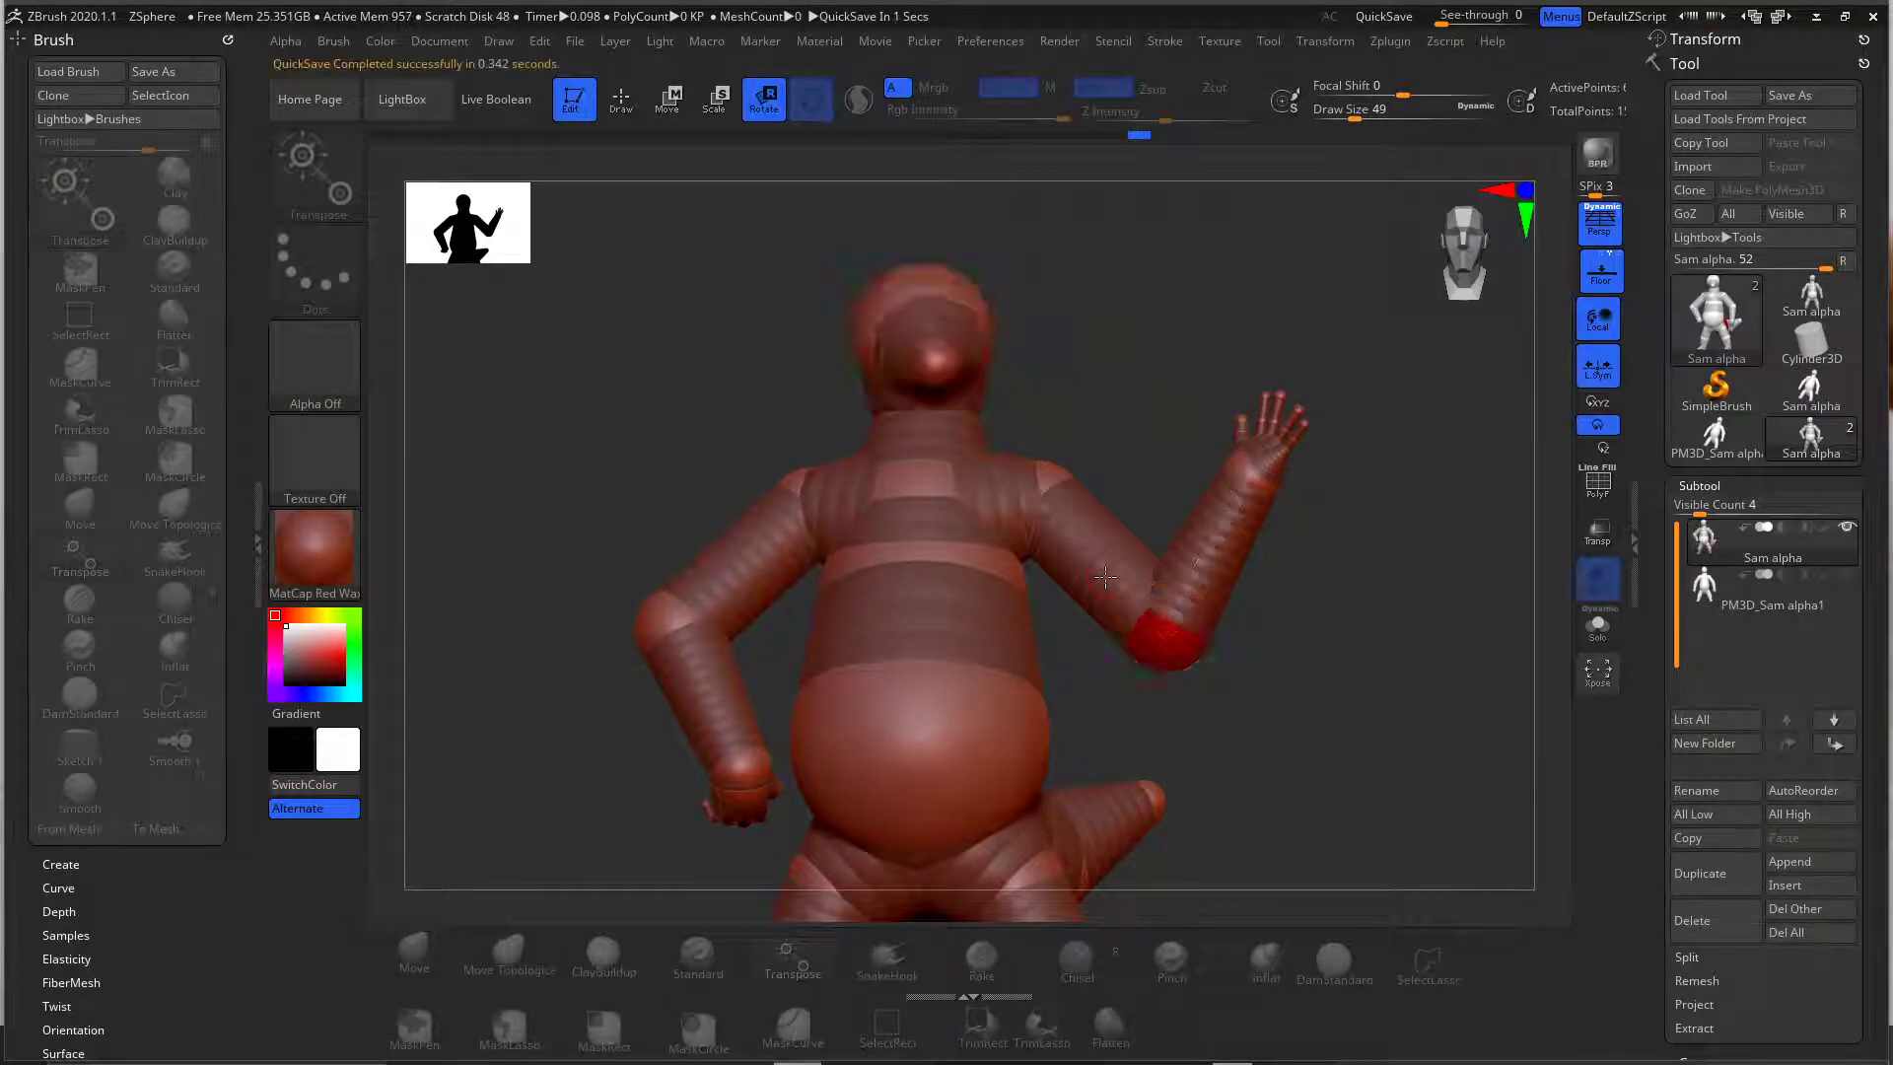
{"action": "left_click_drag", "start_coordinate": [1107, 577], "coordinate": [1075, 582]}
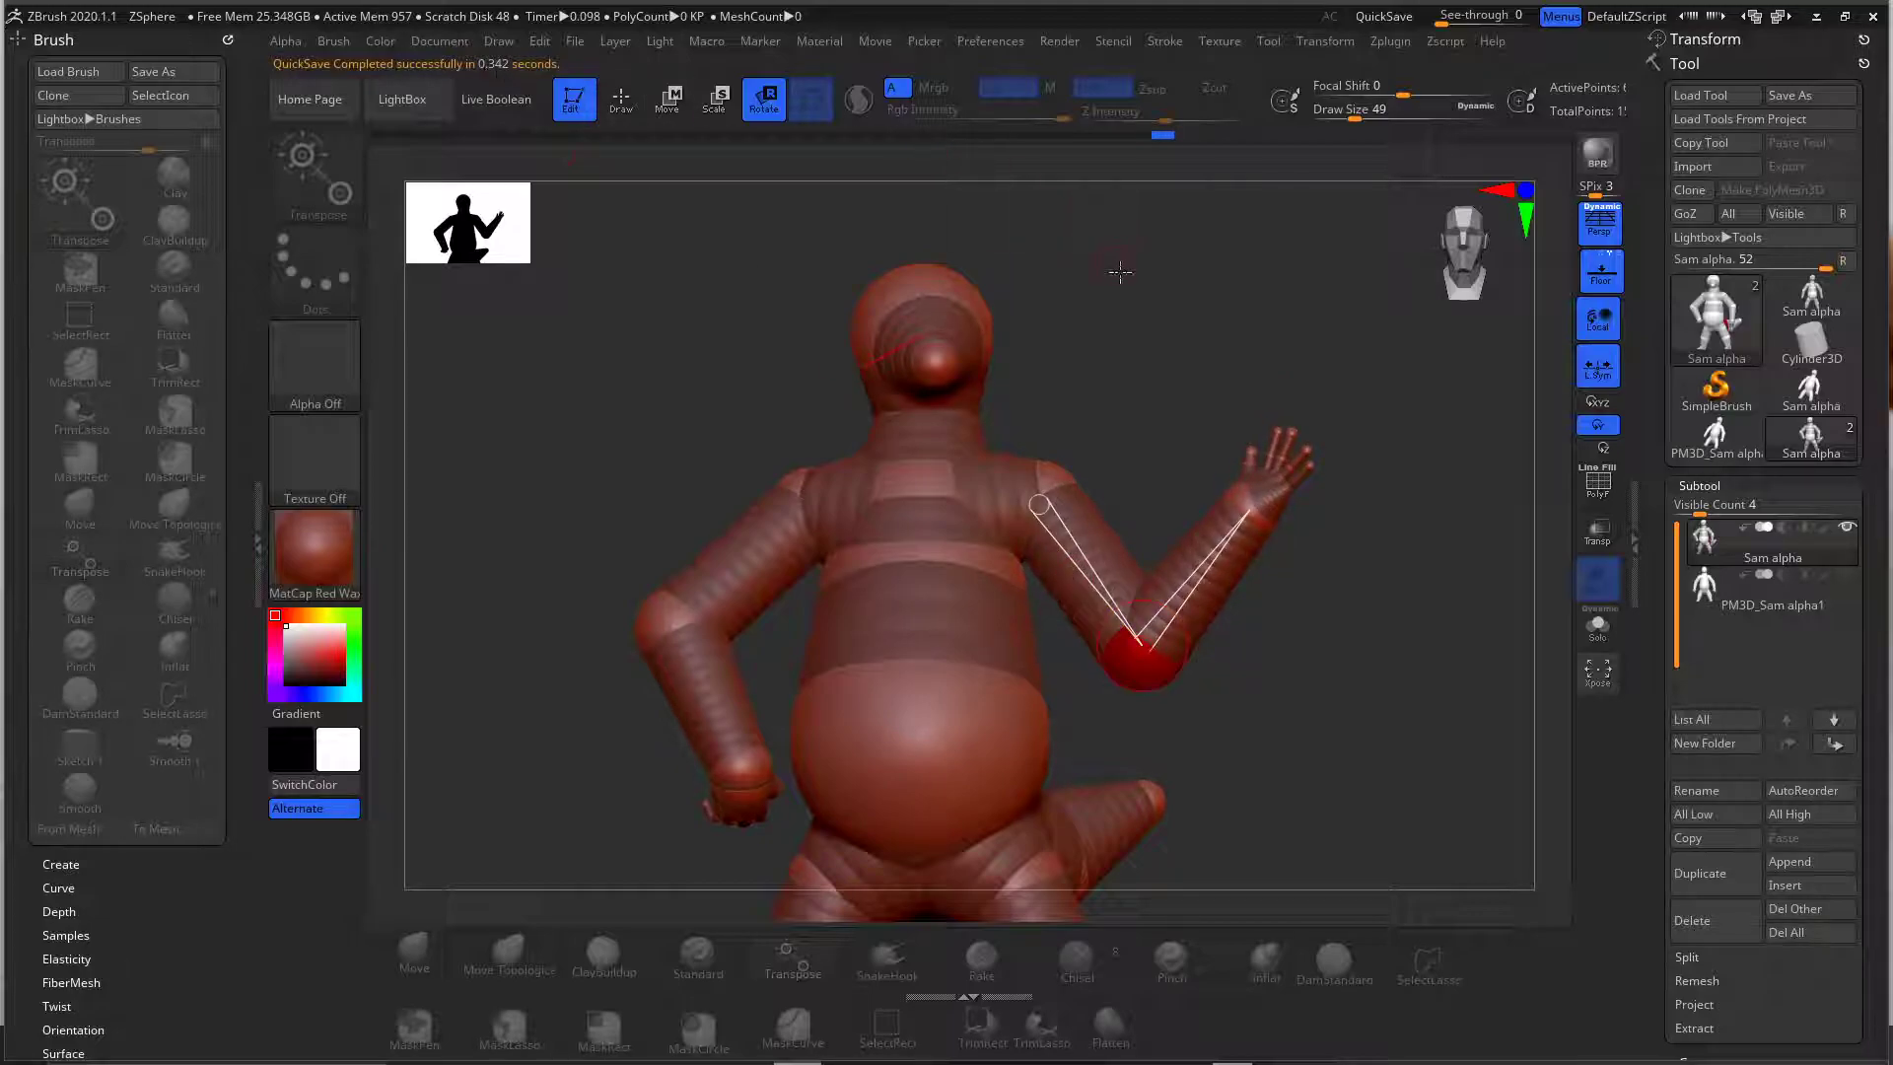
{"action": "left_click_drag", "start_coordinate": [1064, 287], "coordinate": [1506, 732]}
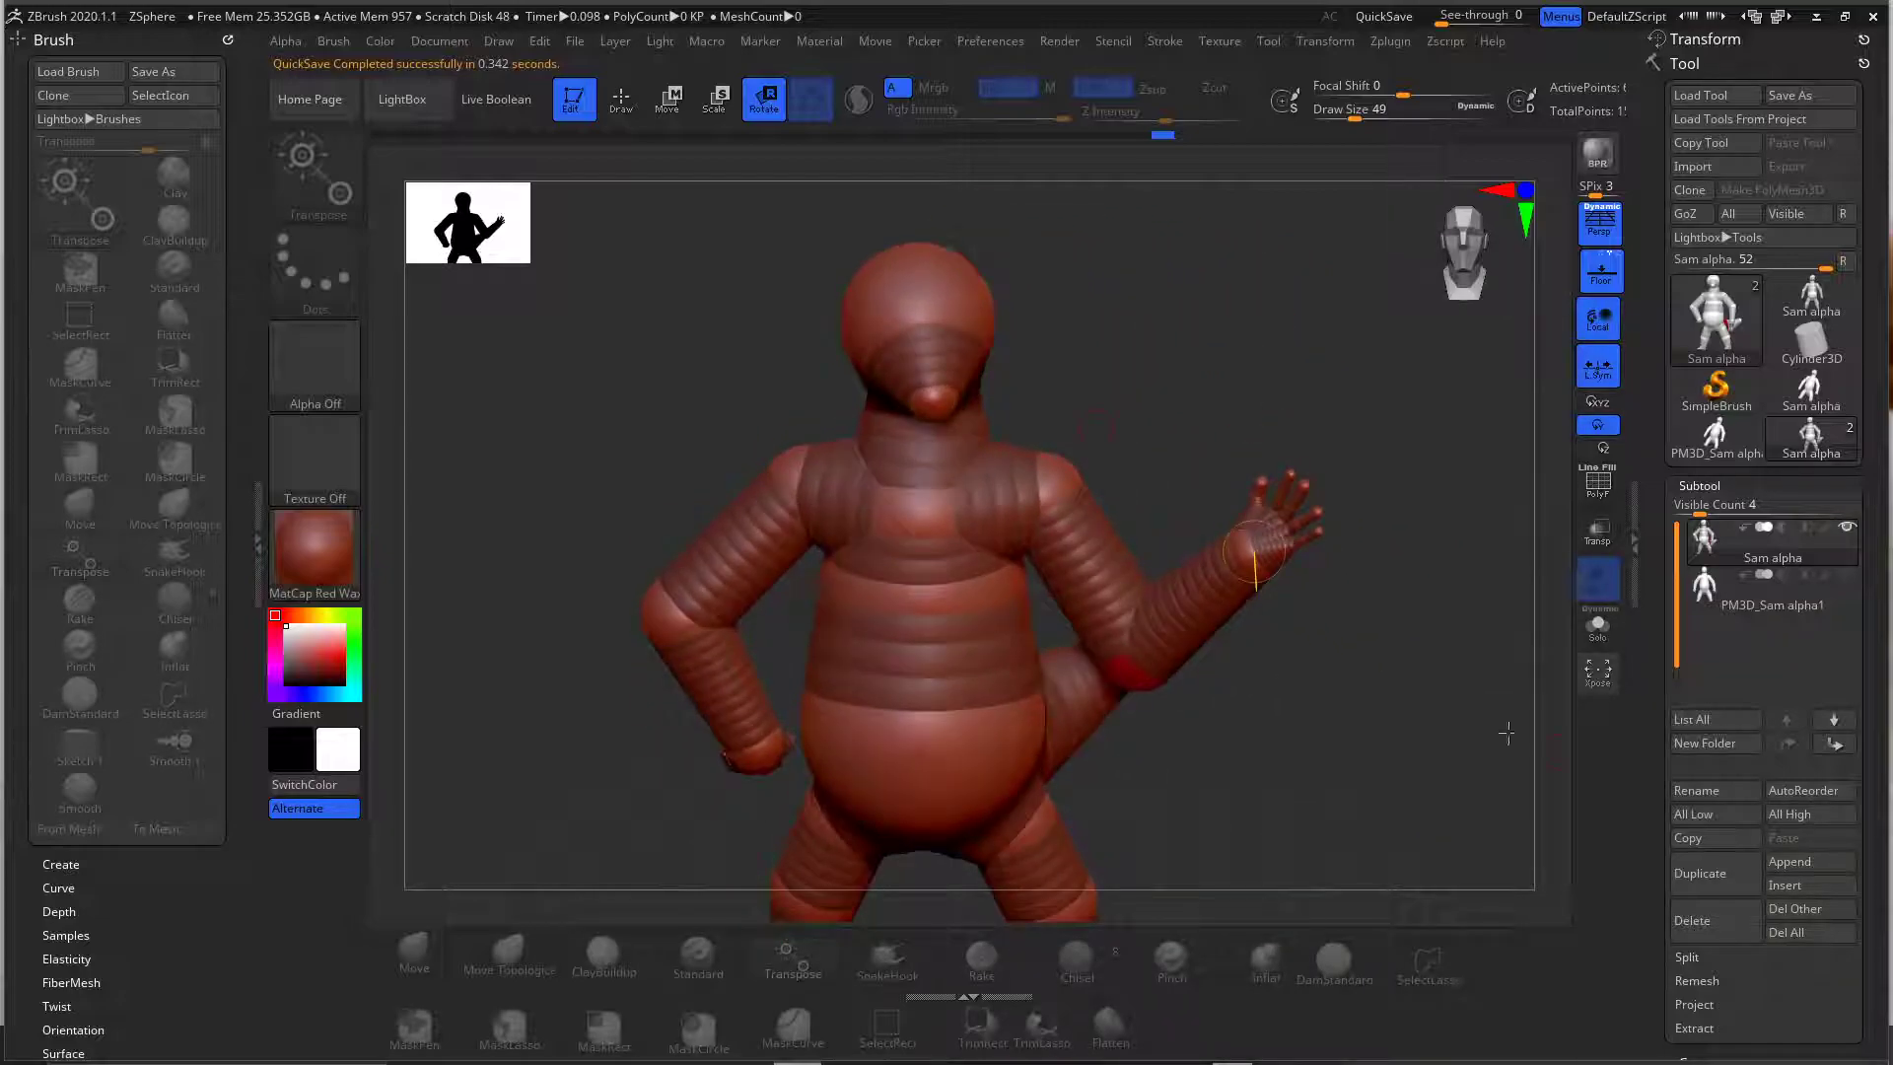
- Preview the figure's adaptive skin, inspect the pose on it, and return to the ZSphere view
{"action": "left_click", "coordinate": [1690, 485]}
{"action": "left_click", "coordinate": [1706, 841]}
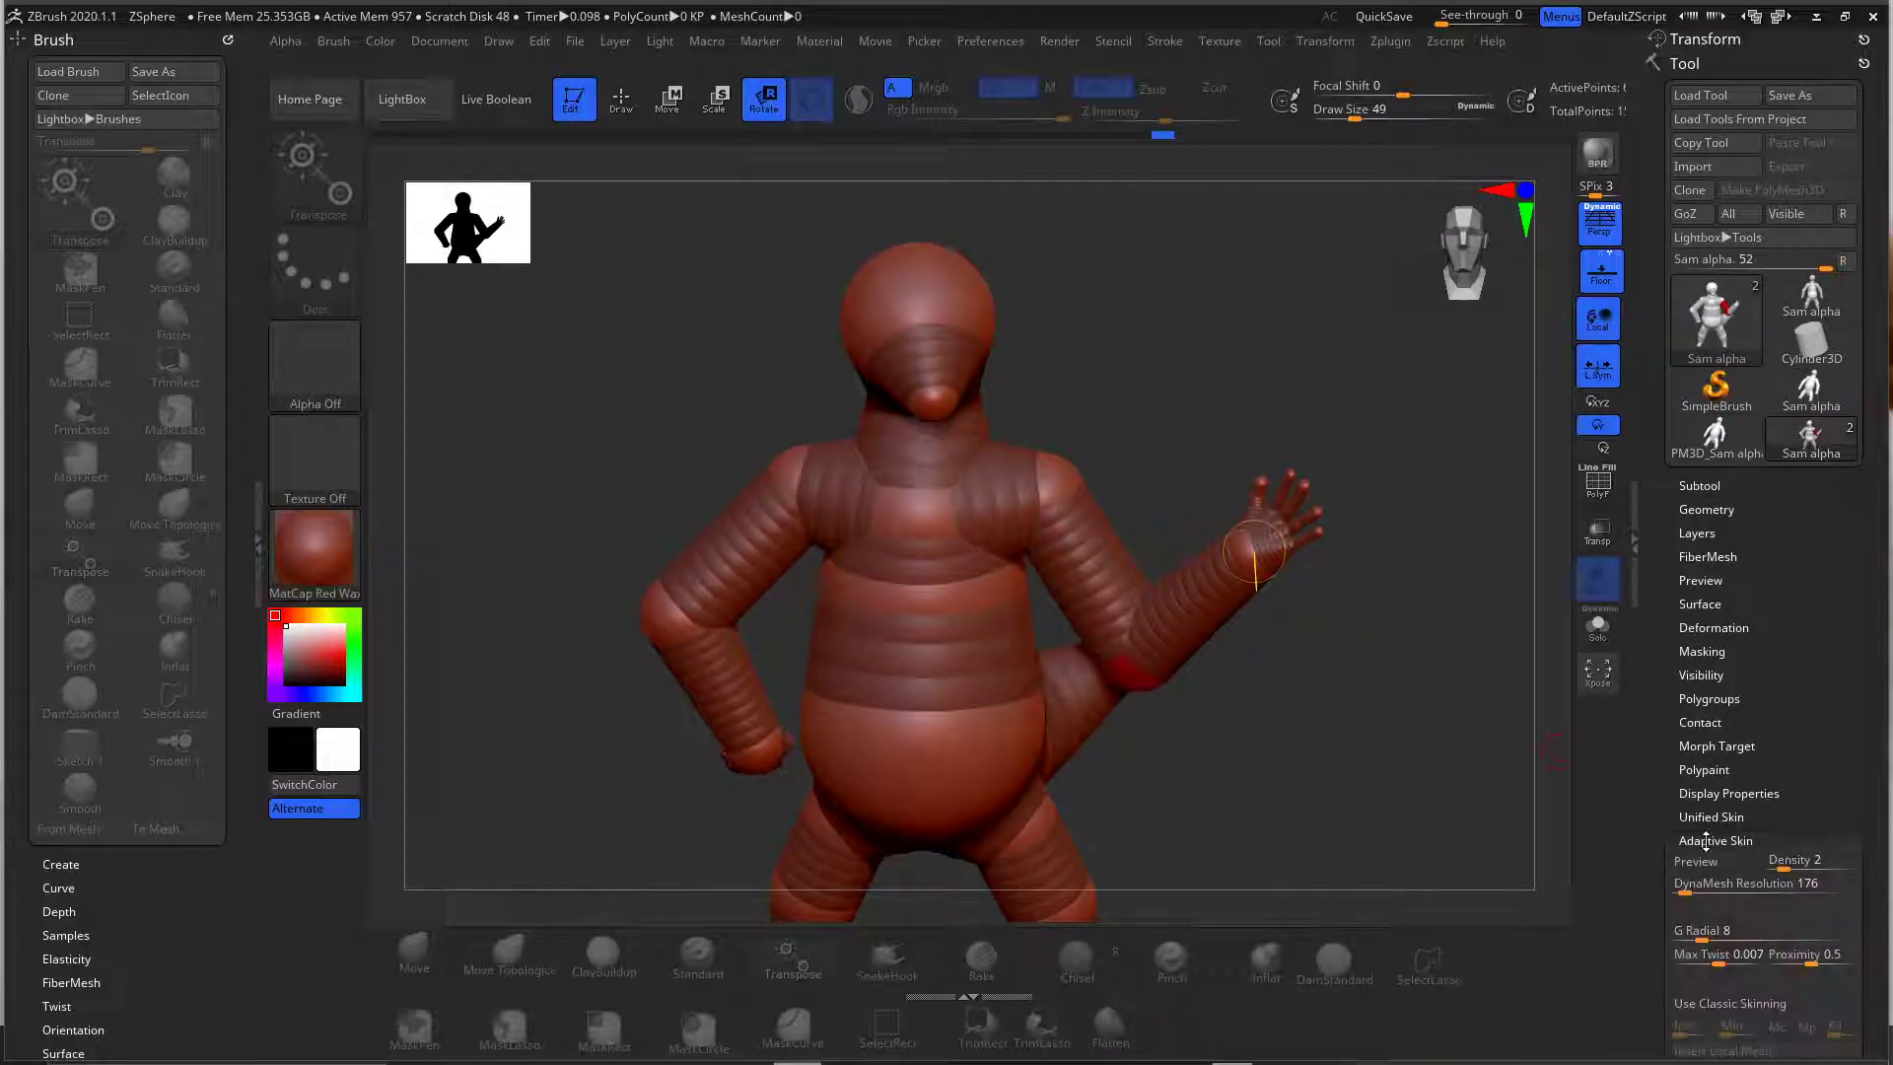
{"action": "left_click", "coordinate": [1695, 861]}
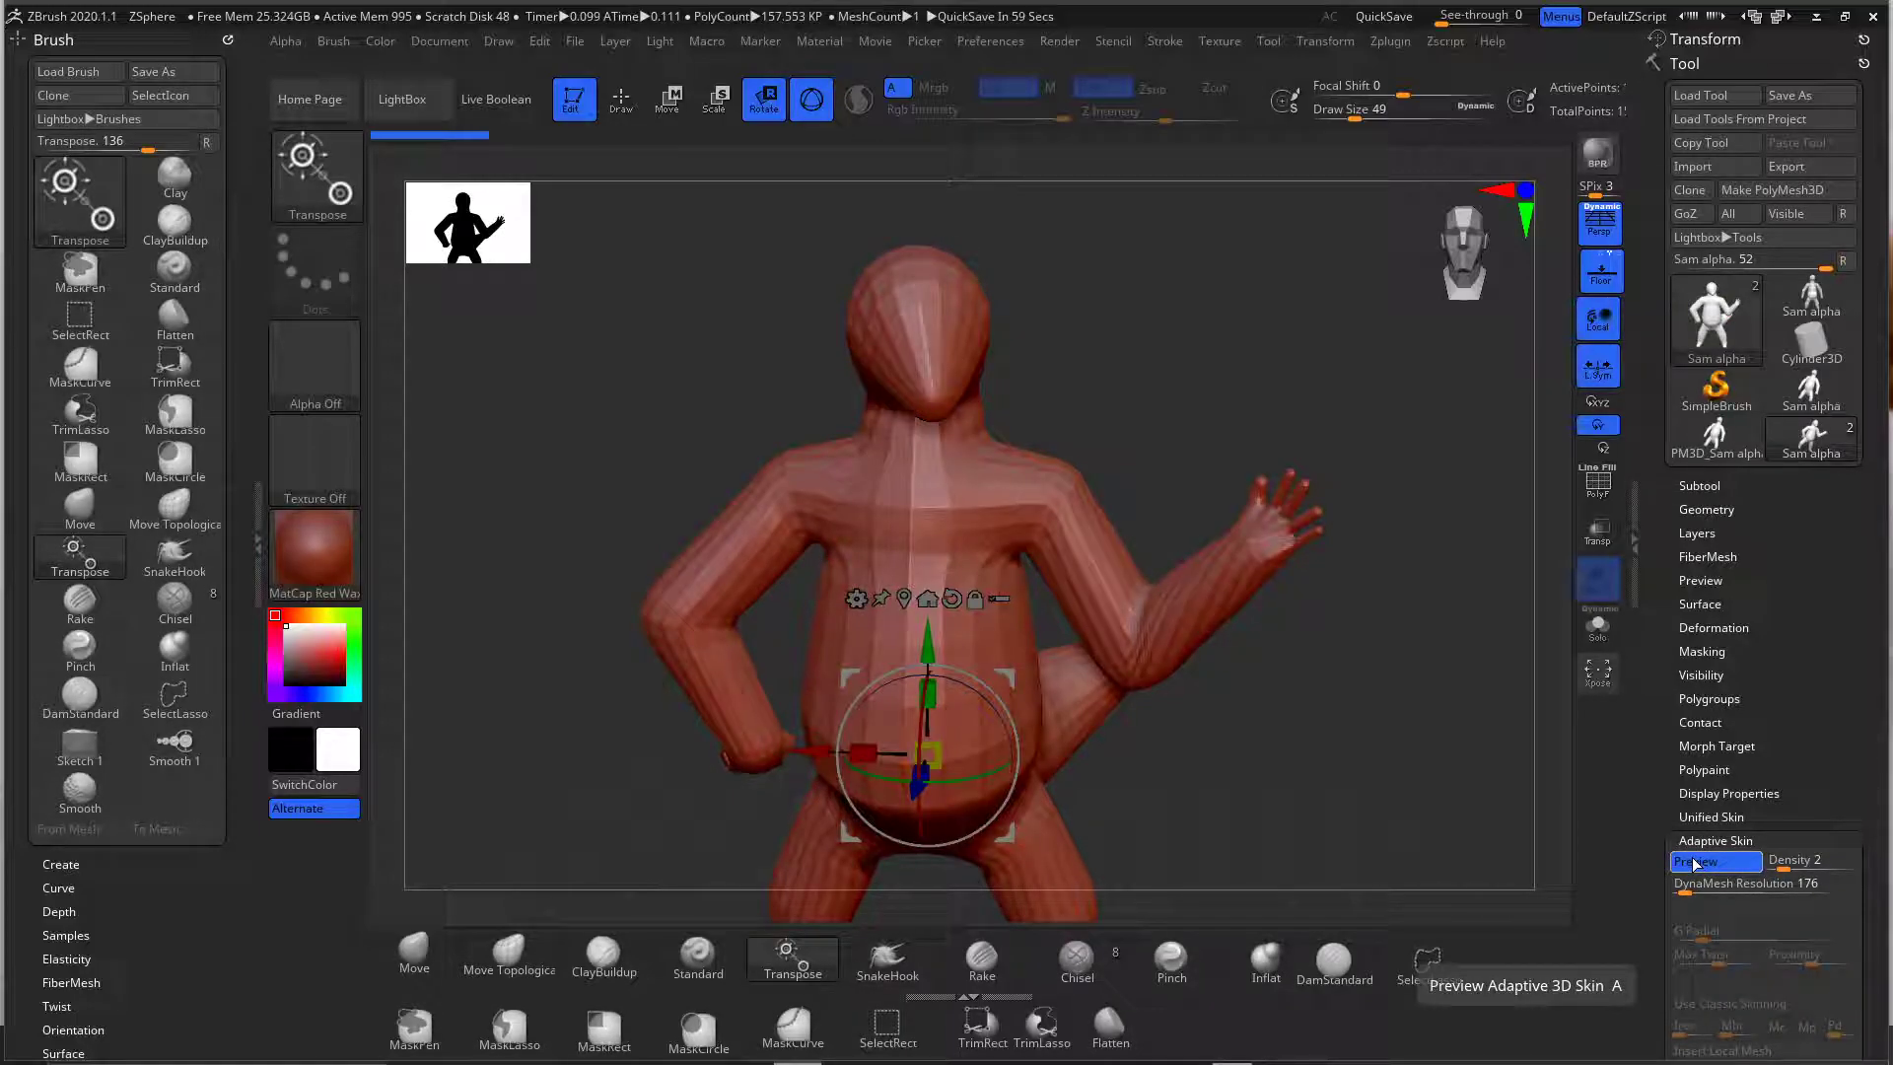
{"action": "left_click_drag", "start_coordinate": [1479, 858], "coordinate": [1375, 828]}
{"action": "left_click", "coordinate": [1706, 862]}
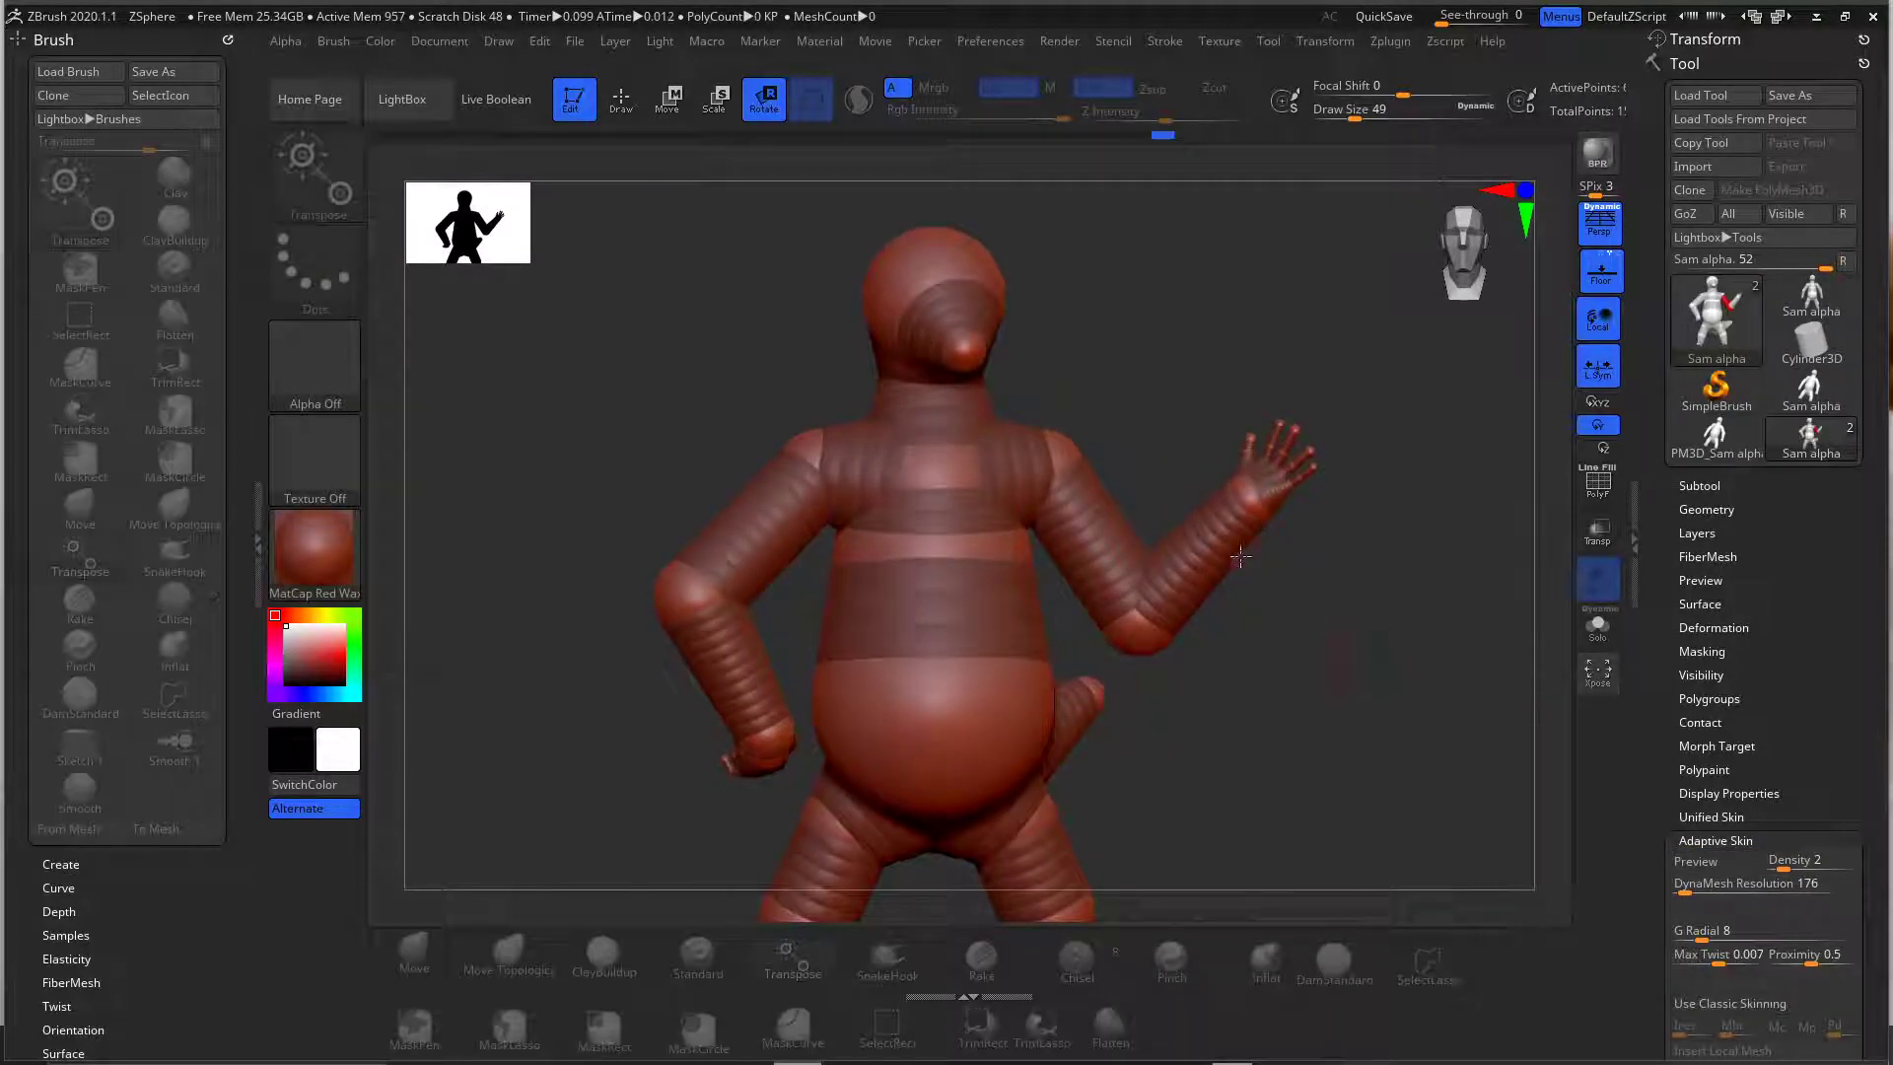
- Insert an extra ZSphere on the left forearm just below the wrist
{"action": "key", "text": "q"}
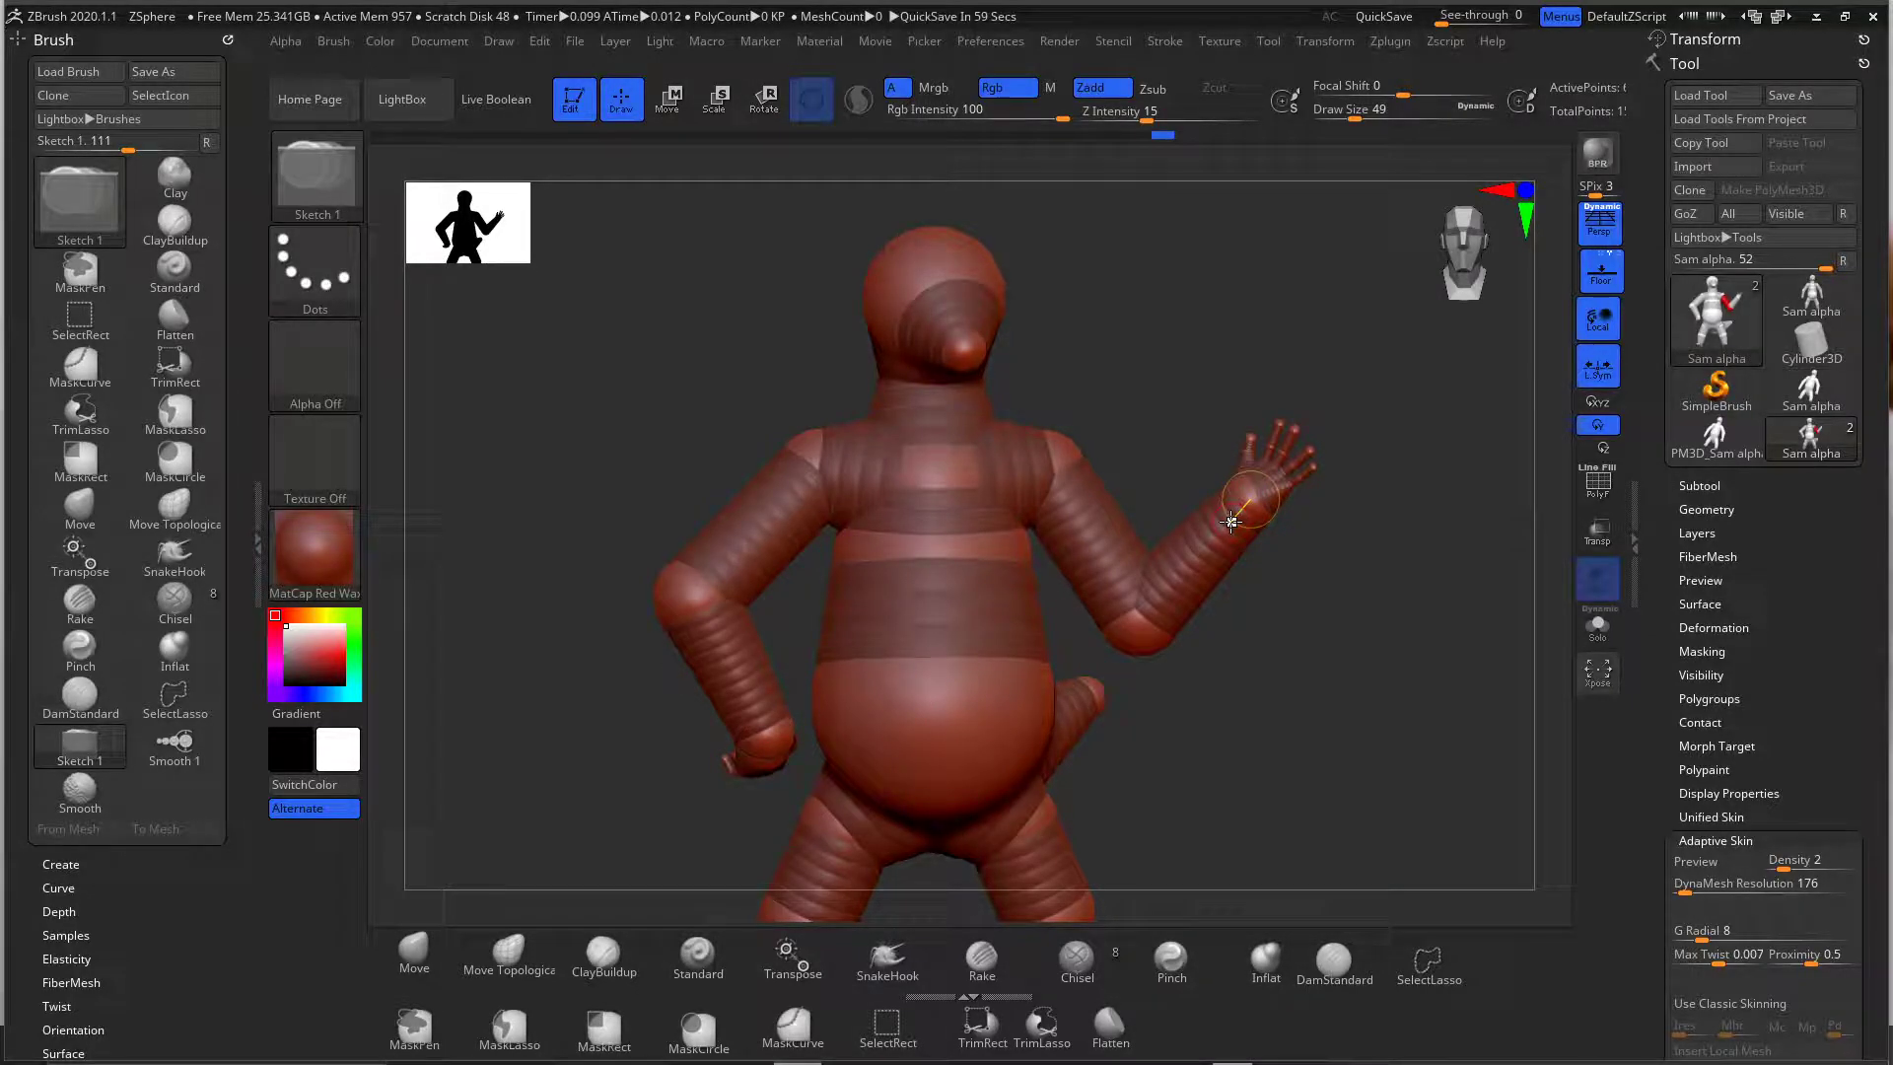
{"action": "left_click_drag", "start_coordinate": [1353, 603], "coordinate": [1361, 621]}
{"action": "key", "text": "ctrl"}
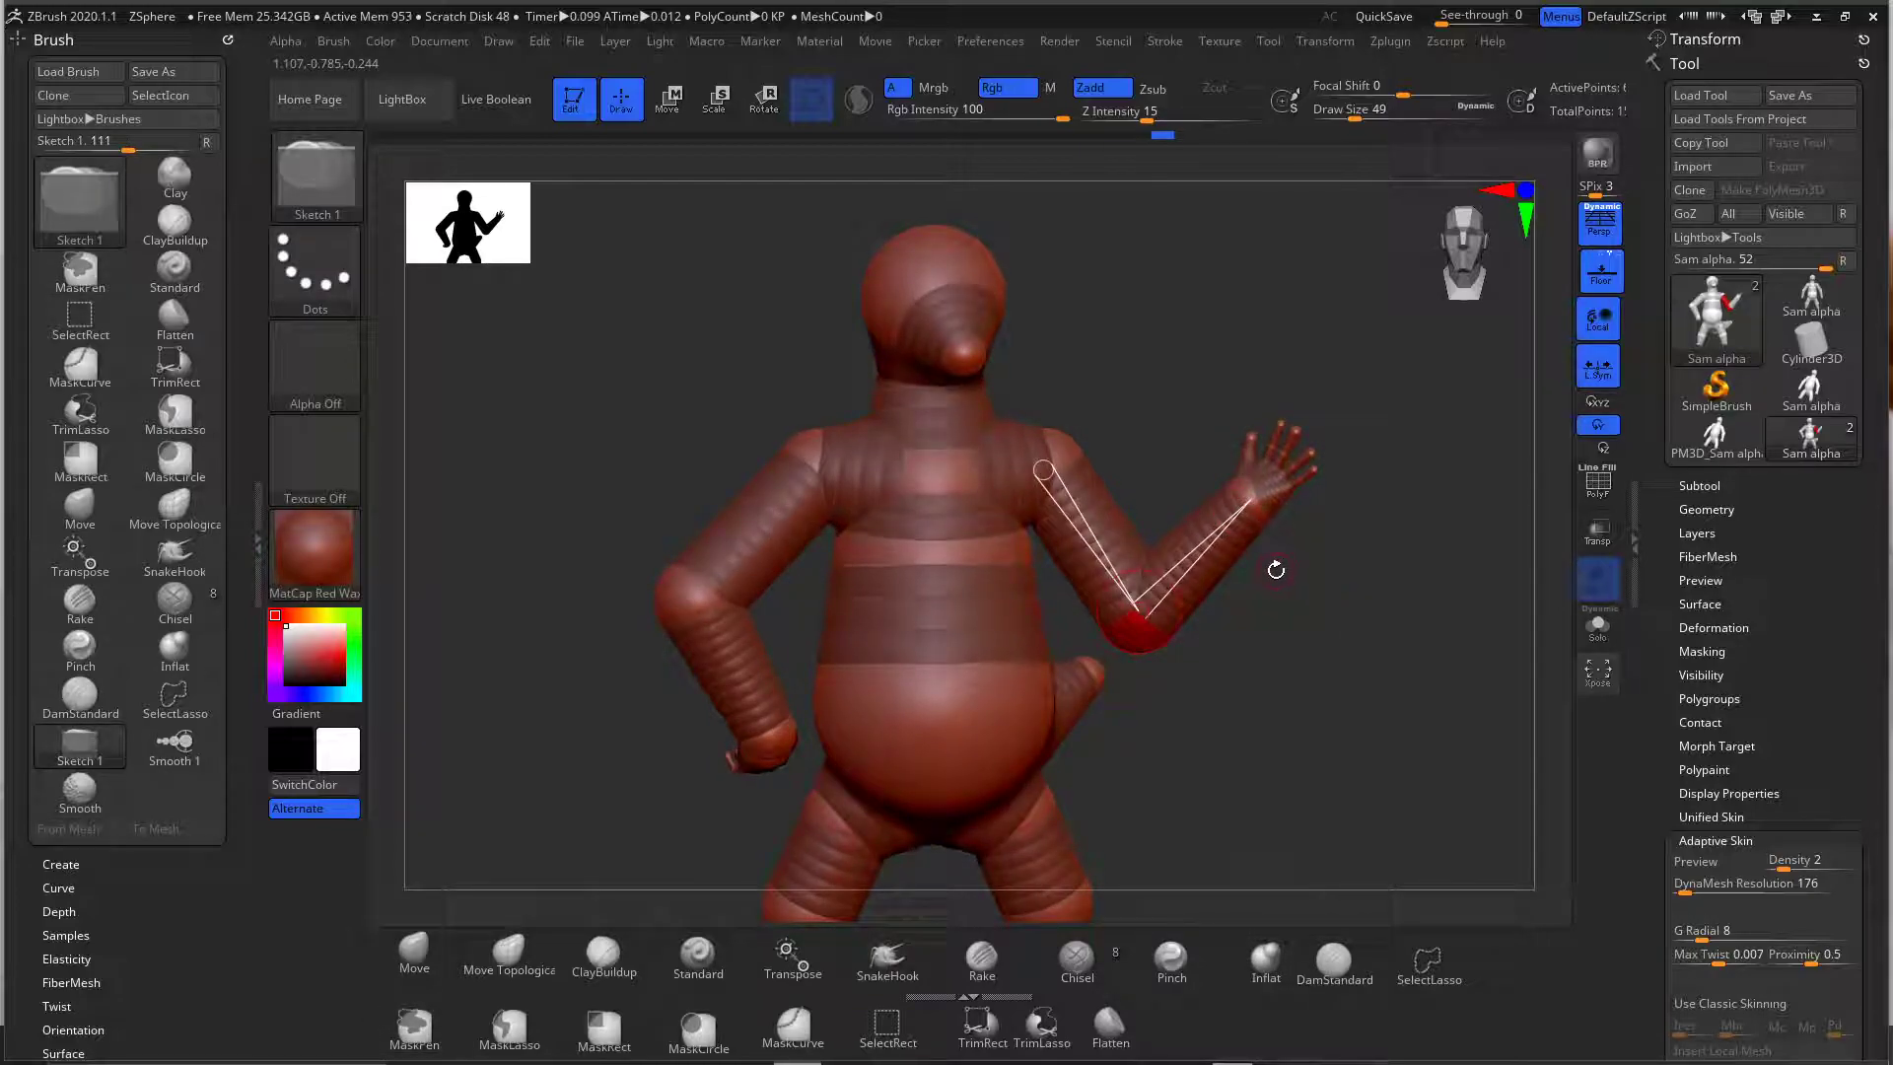
{"action": "key", "text": "f"}
{"action": "left_click_drag", "start_coordinate": [1292, 584], "coordinate": [1225, 760], "text": "alt"}
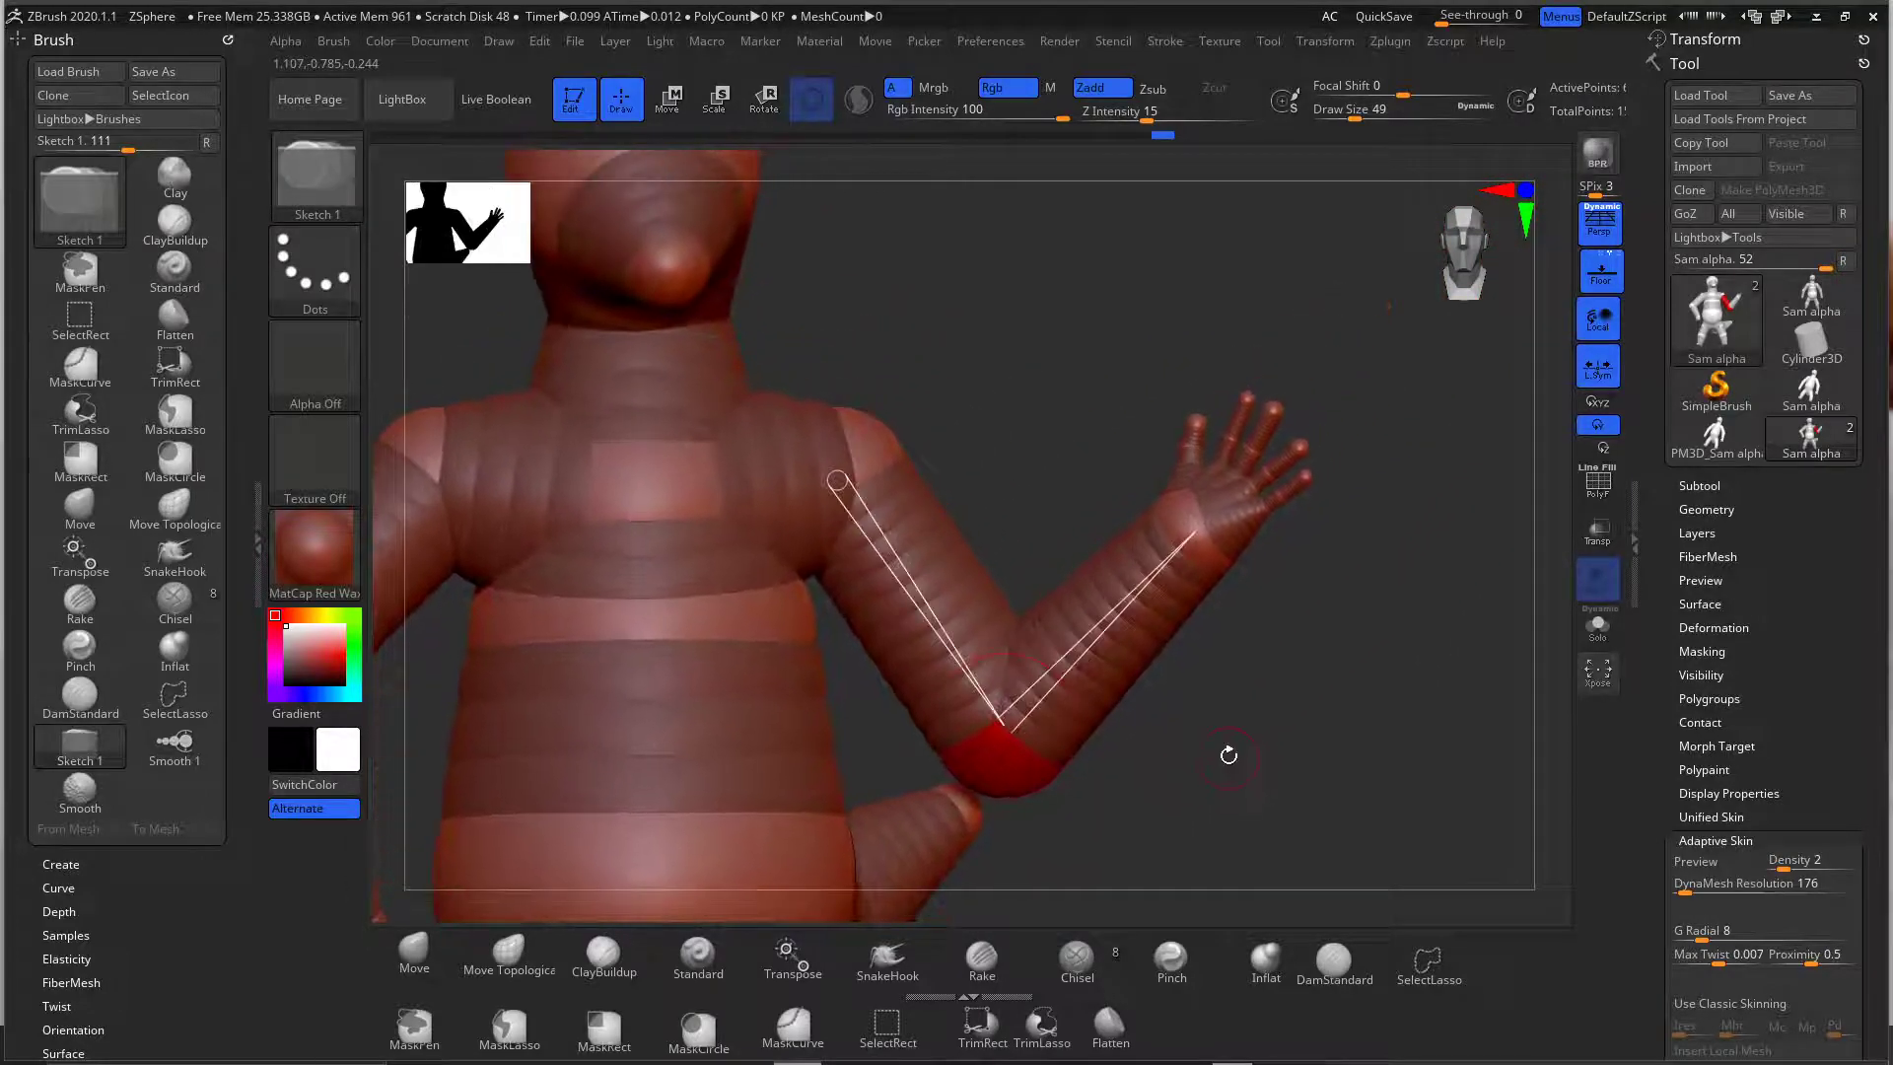
{"action": "left_click_drag", "start_coordinate": [1293, 633], "coordinate": [1346, 702]}
{"action": "left_click", "coordinate": [1150, 597]}
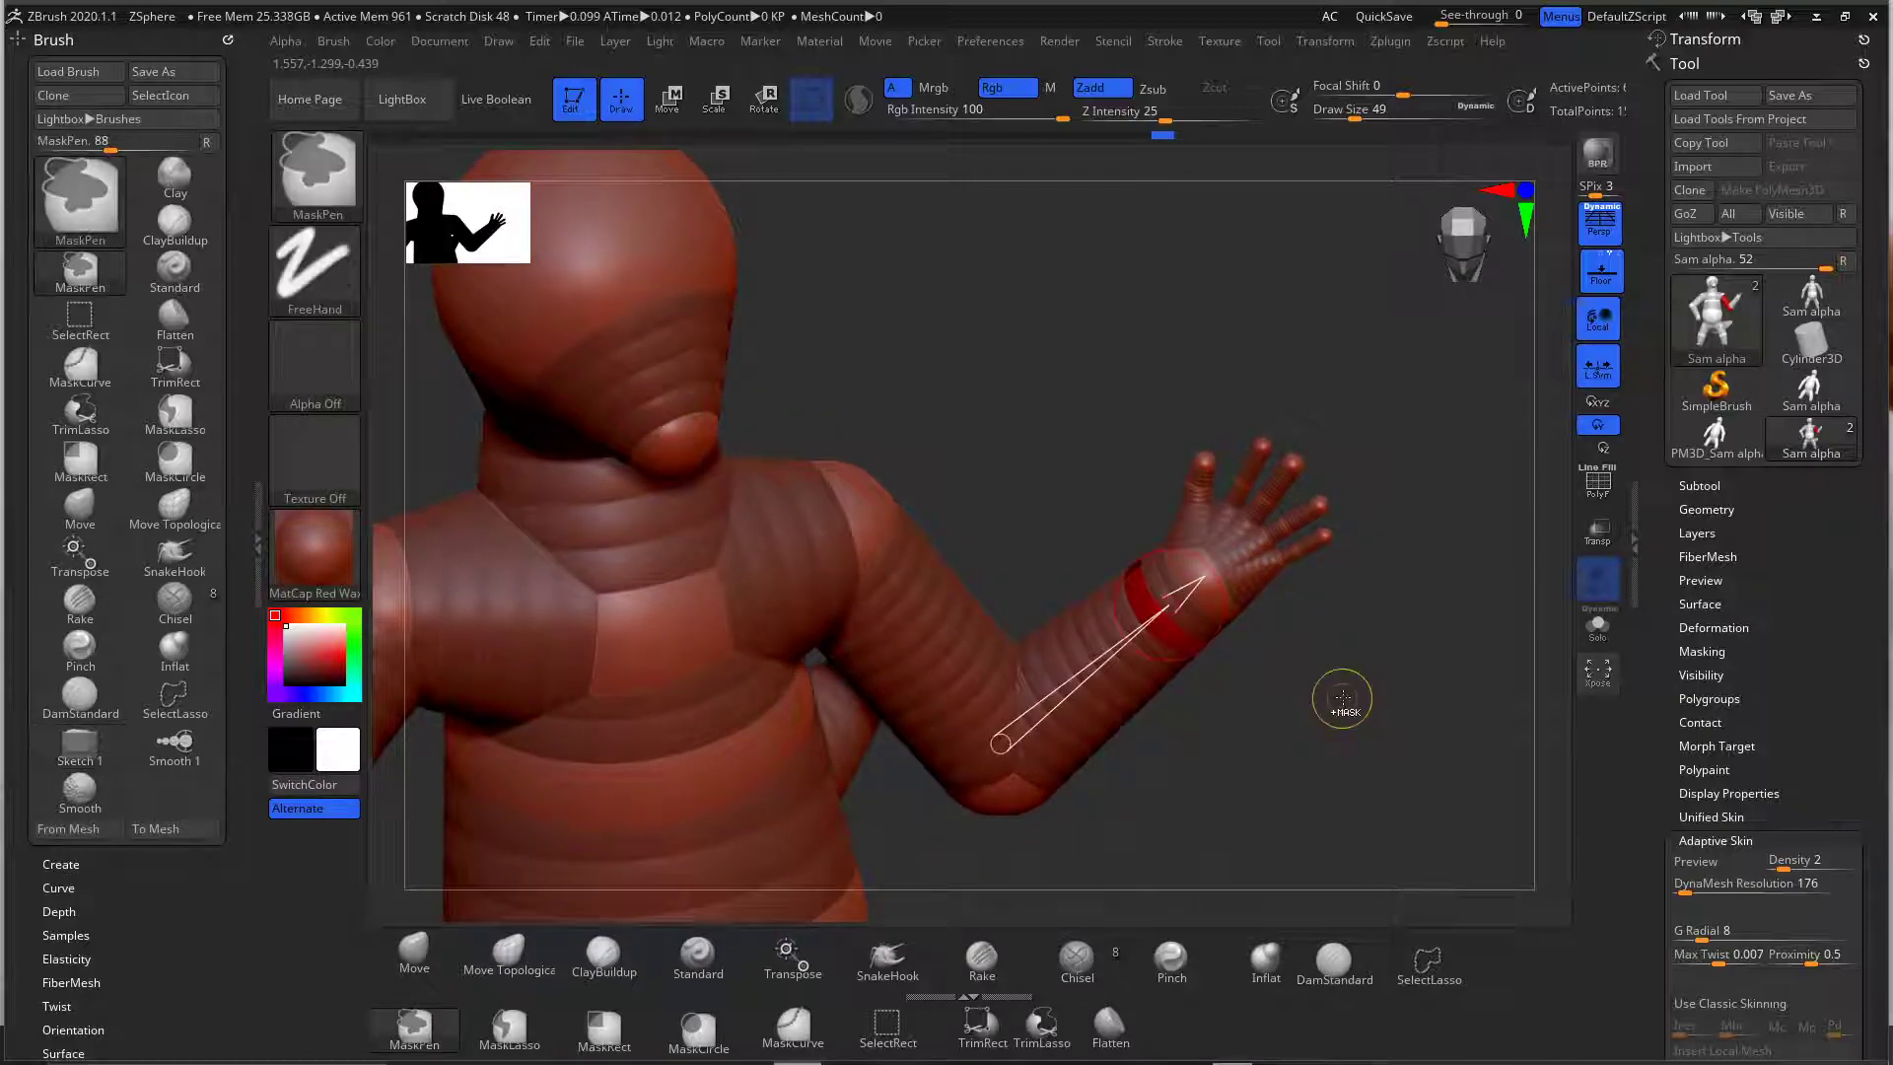
- Move the inserted forearm ZSphere to refine its position beside the left wrist
{"action": "left_click_drag", "start_coordinate": [1352, 680], "coordinate": [1316, 655]}
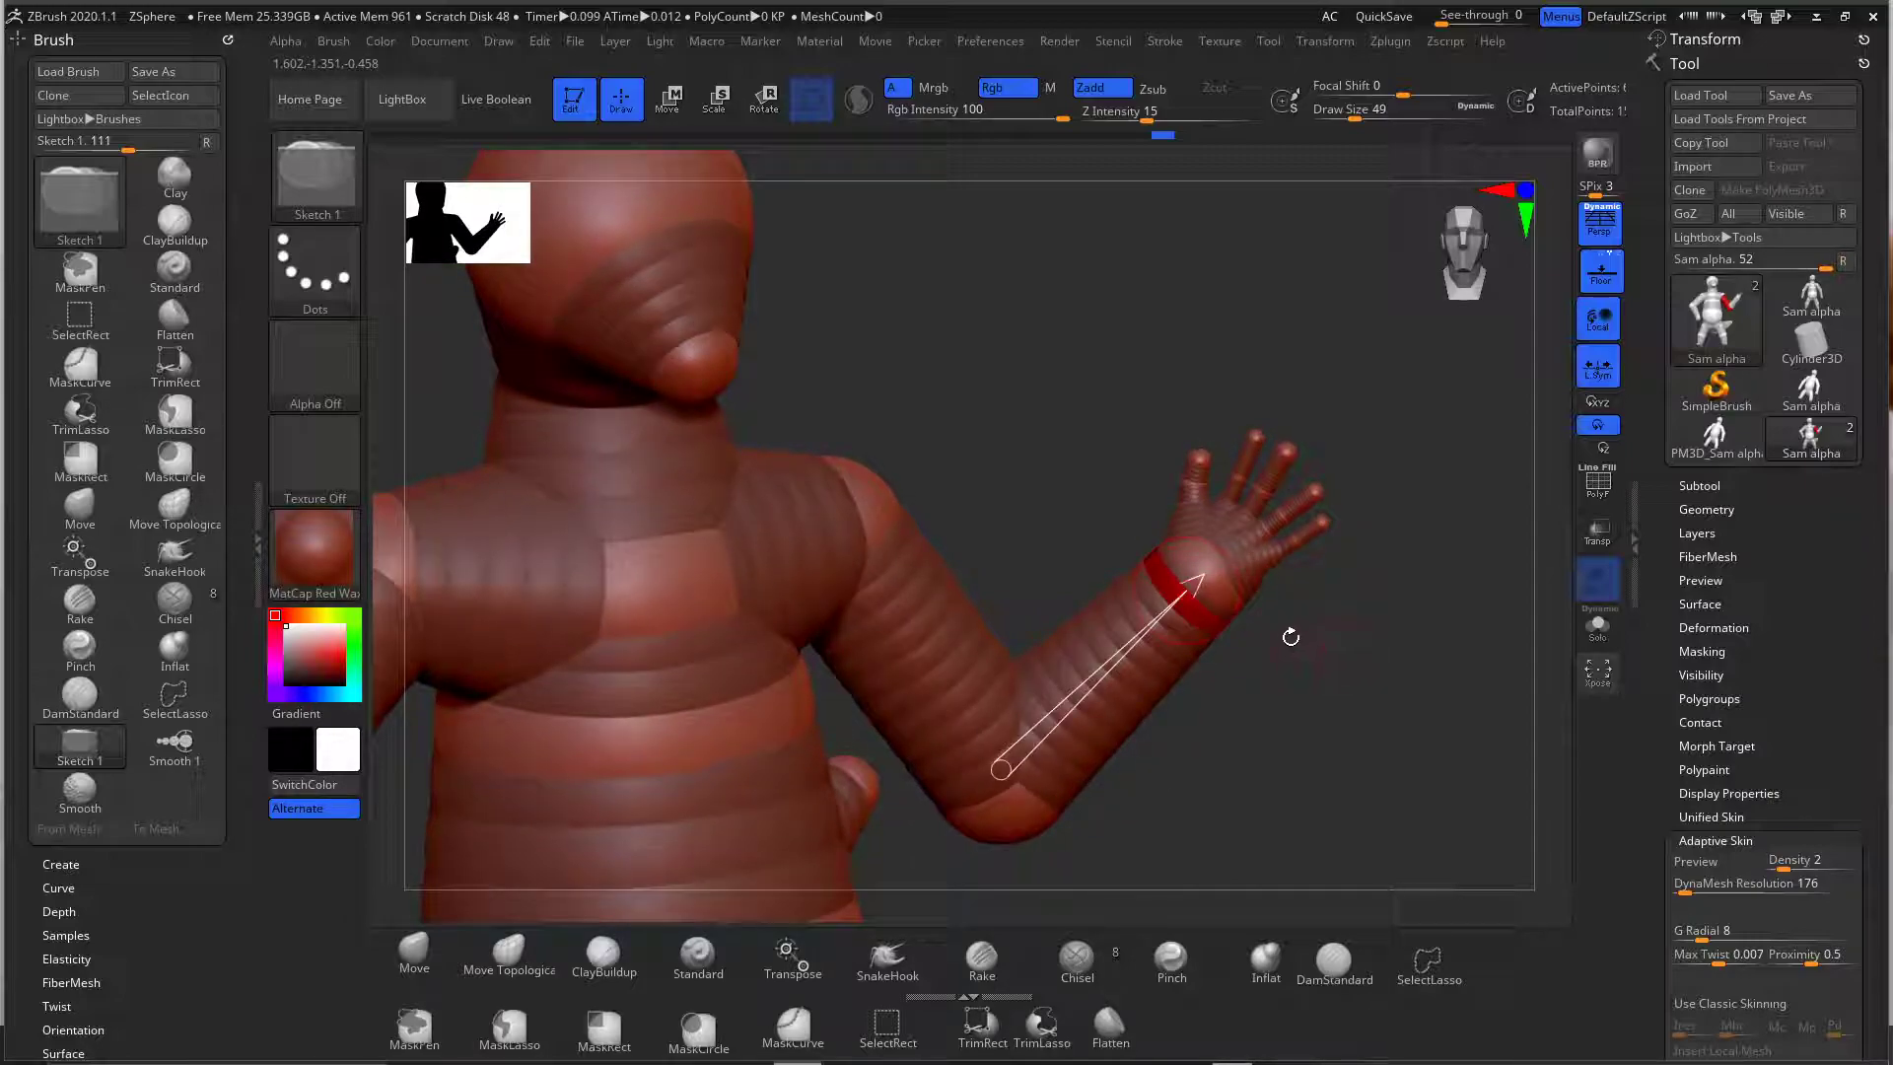
{"action": "key", "text": "w"}
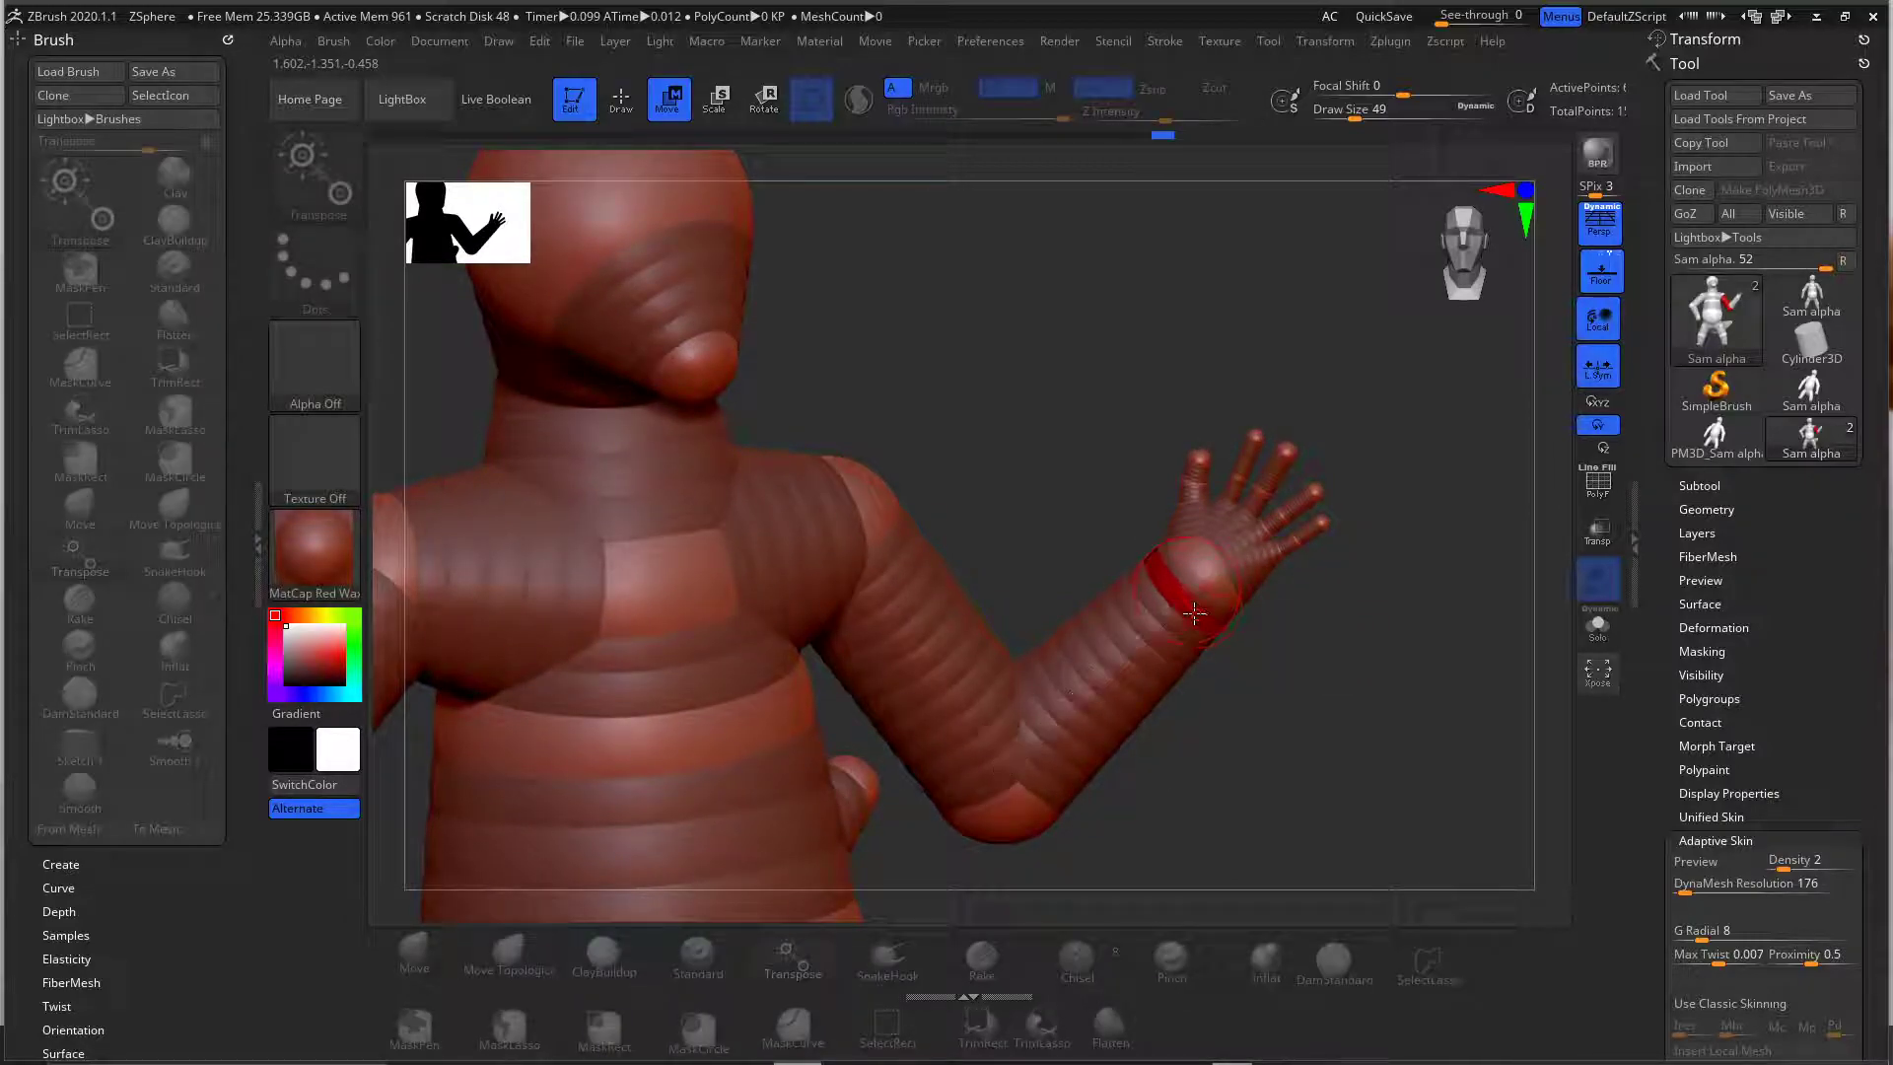
{"action": "left_click_drag", "start_coordinate": [1190, 614], "coordinate": [1190, 623]}
{"action": "left_click_drag", "start_coordinate": [1301, 656], "coordinate": [1192, 537]}
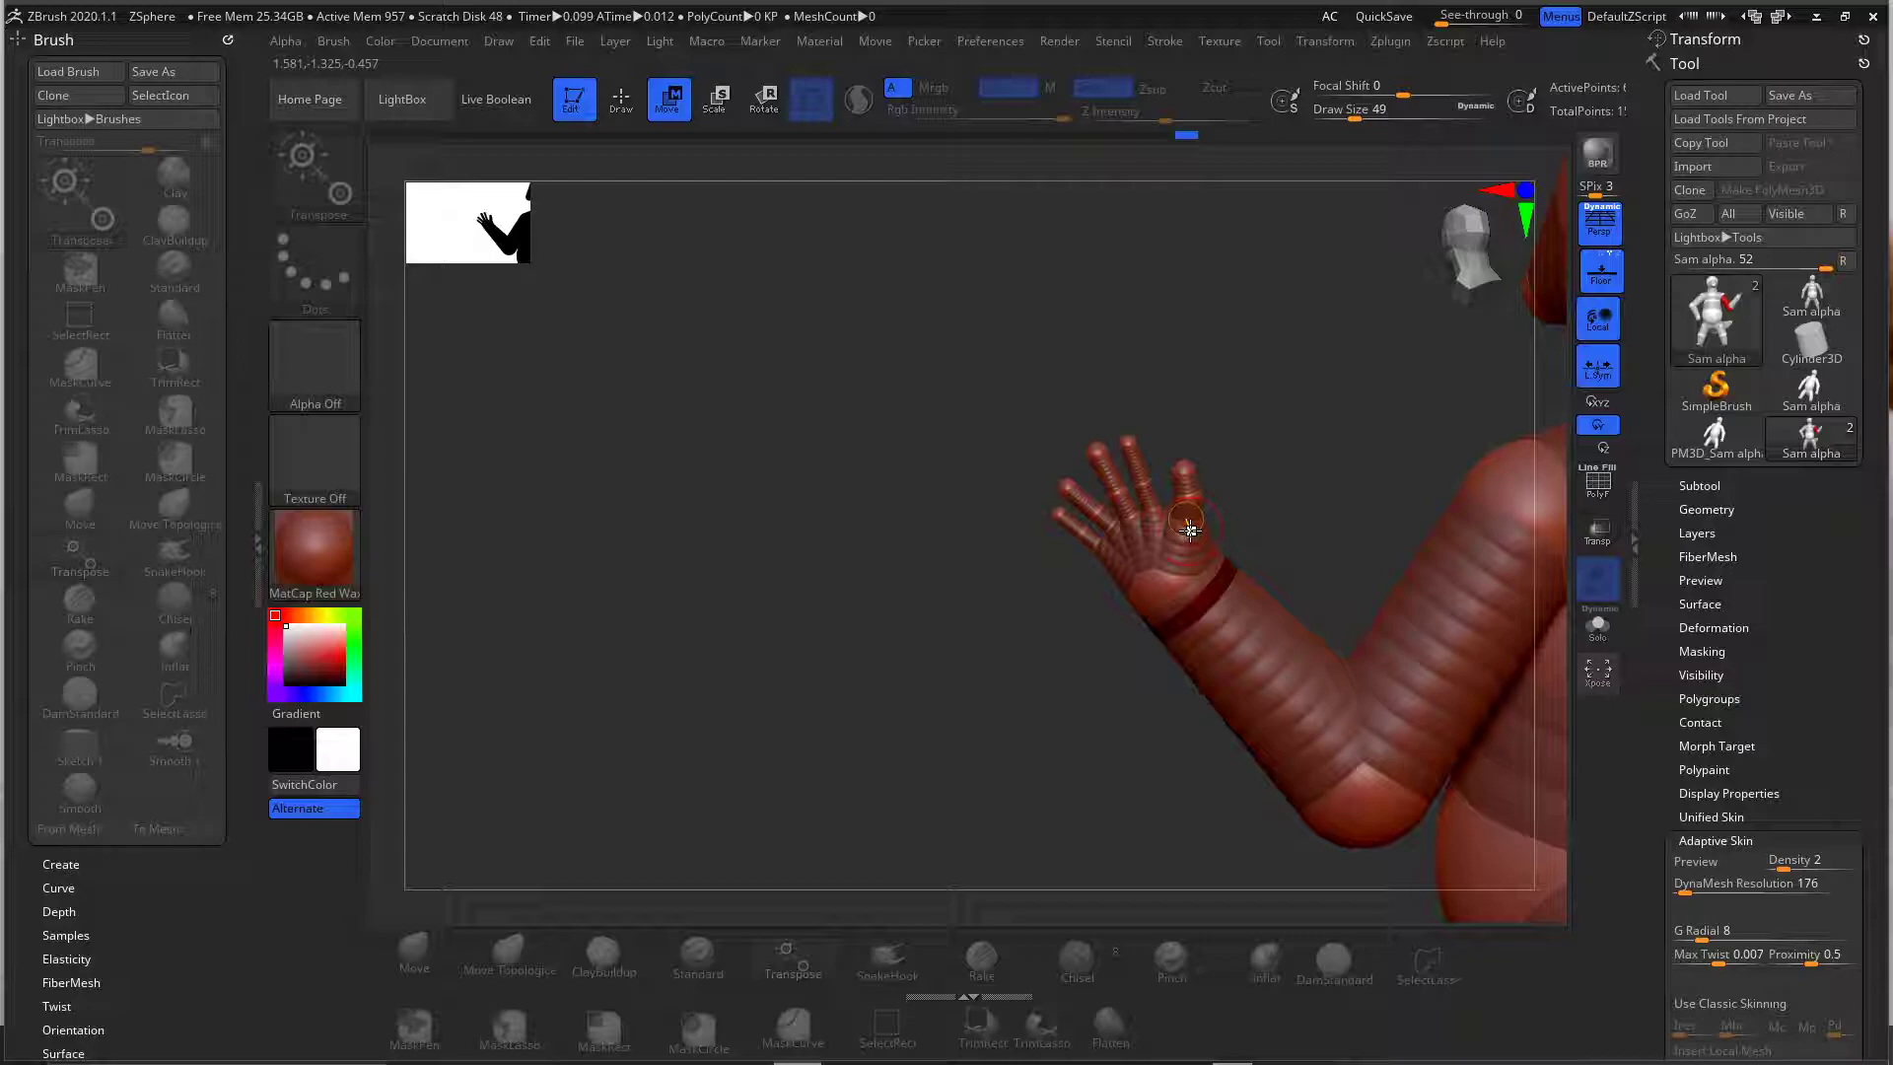
- Rotate the left thumb away from the other fingers and check the raised hand from the front and behind
{"action": "key", "text": "r"}
{"action": "mouse_move", "coordinate": [1193, 528]}
{"action": "left_mouse_down"}
{"action": "mouse_move", "coordinate": [1205, 554]}
{"action": "mouse_move", "coordinate": [1219, 523]}
{"action": "left_mouse_up"}
{"action": "left_click_drag", "start_coordinate": [984, 617], "coordinate": [1152, 627]}
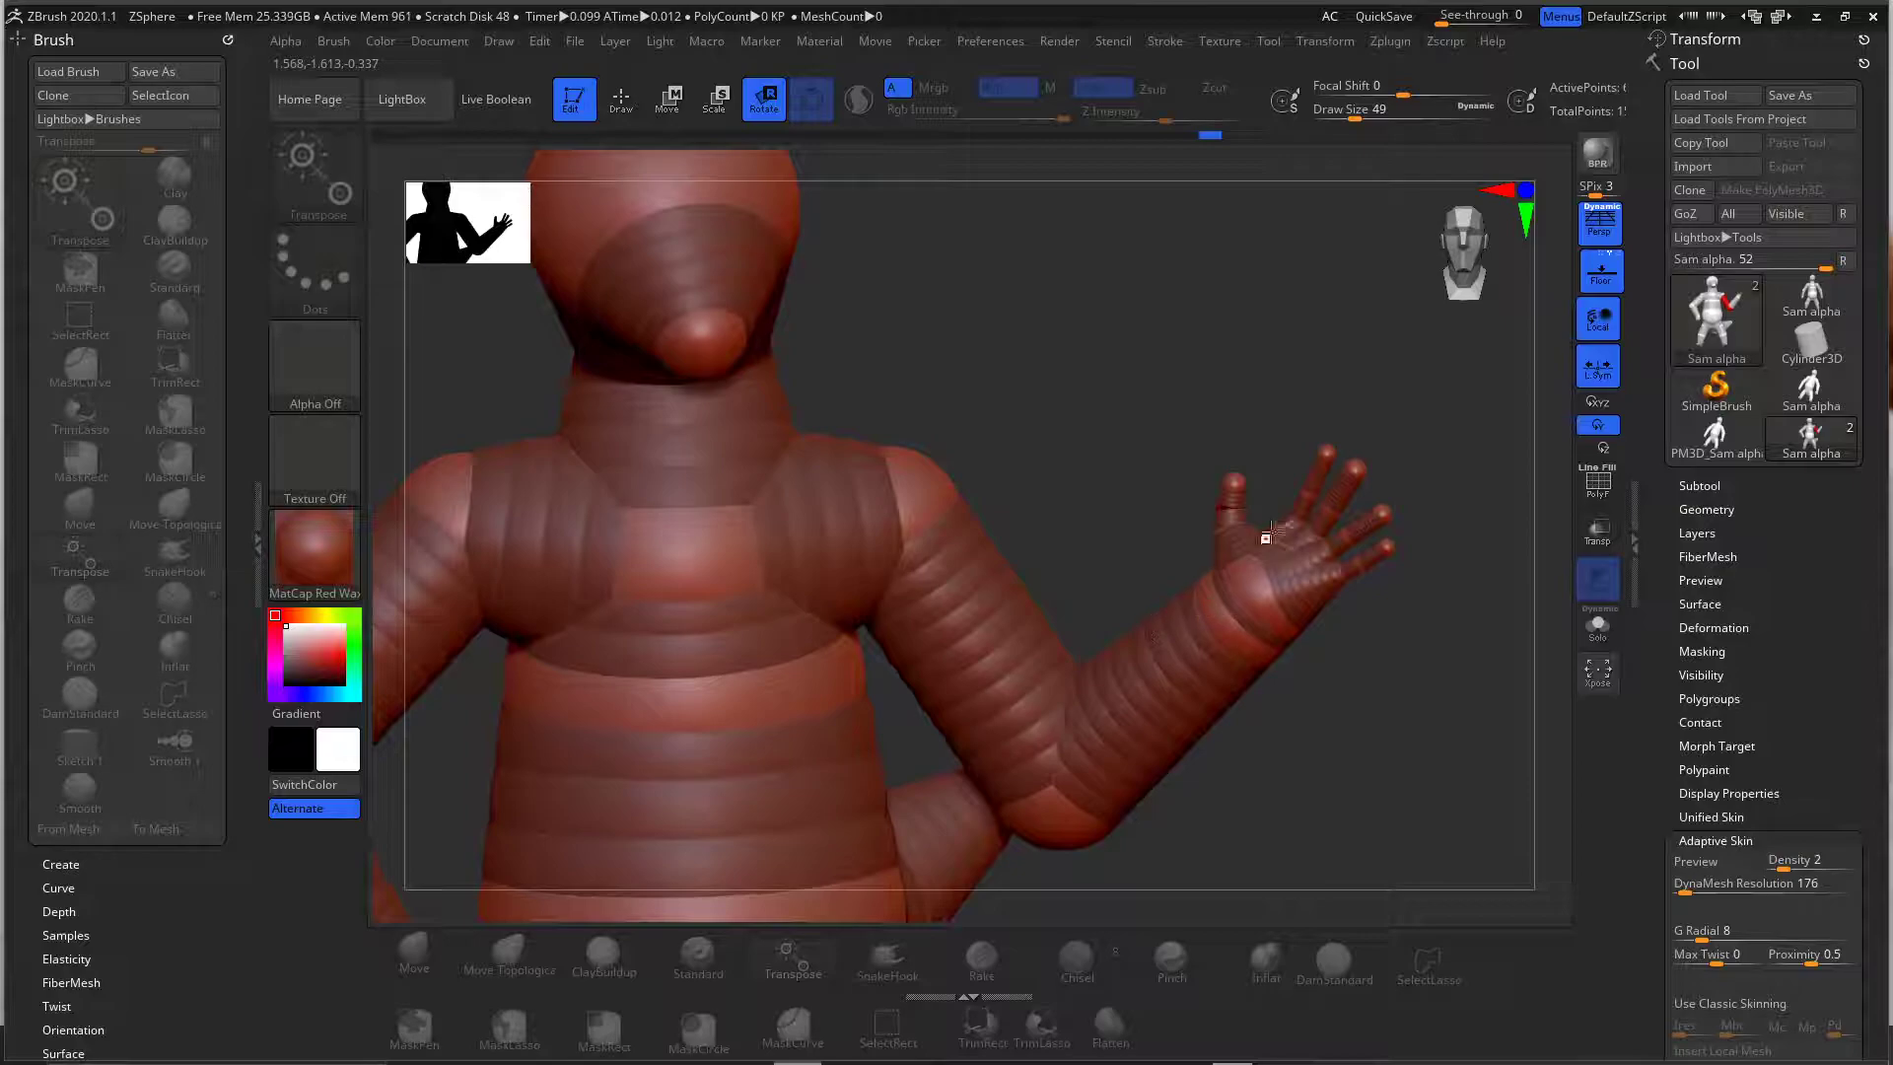
{"action": "left_click_drag", "start_coordinate": [1415, 764], "coordinate": [1394, 549]}
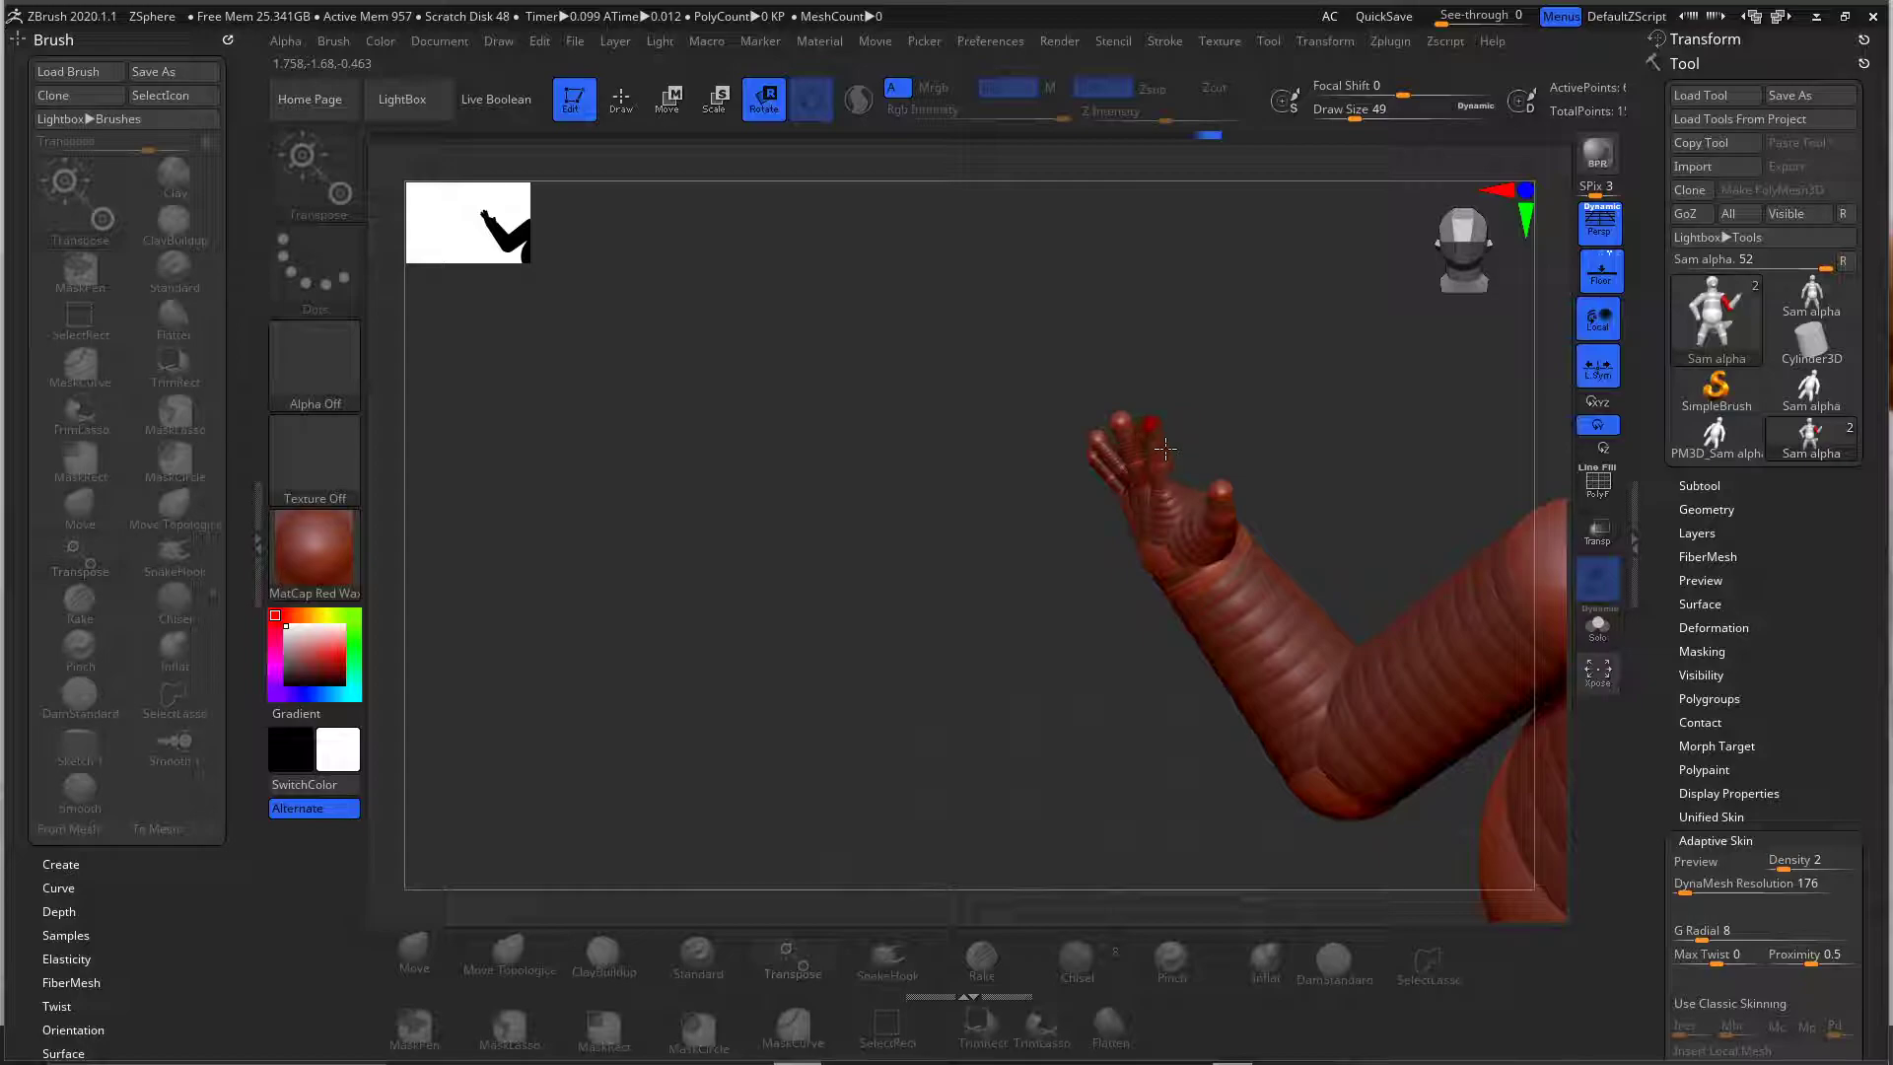
- Rotate the fingers of the raised left hand to spread them apart, fanning the little finger outward
{"action": "left_click_drag", "start_coordinate": [1142, 435], "coordinate": [1130, 443]}
{"action": "mouse_move", "coordinate": [967, 507]}
{"action": "left_mouse_down"}
{"action": "mouse_move", "coordinate": [1250, 532]}
{"action": "mouse_move", "coordinate": [1266, 473]}
{"action": "left_mouse_up"}
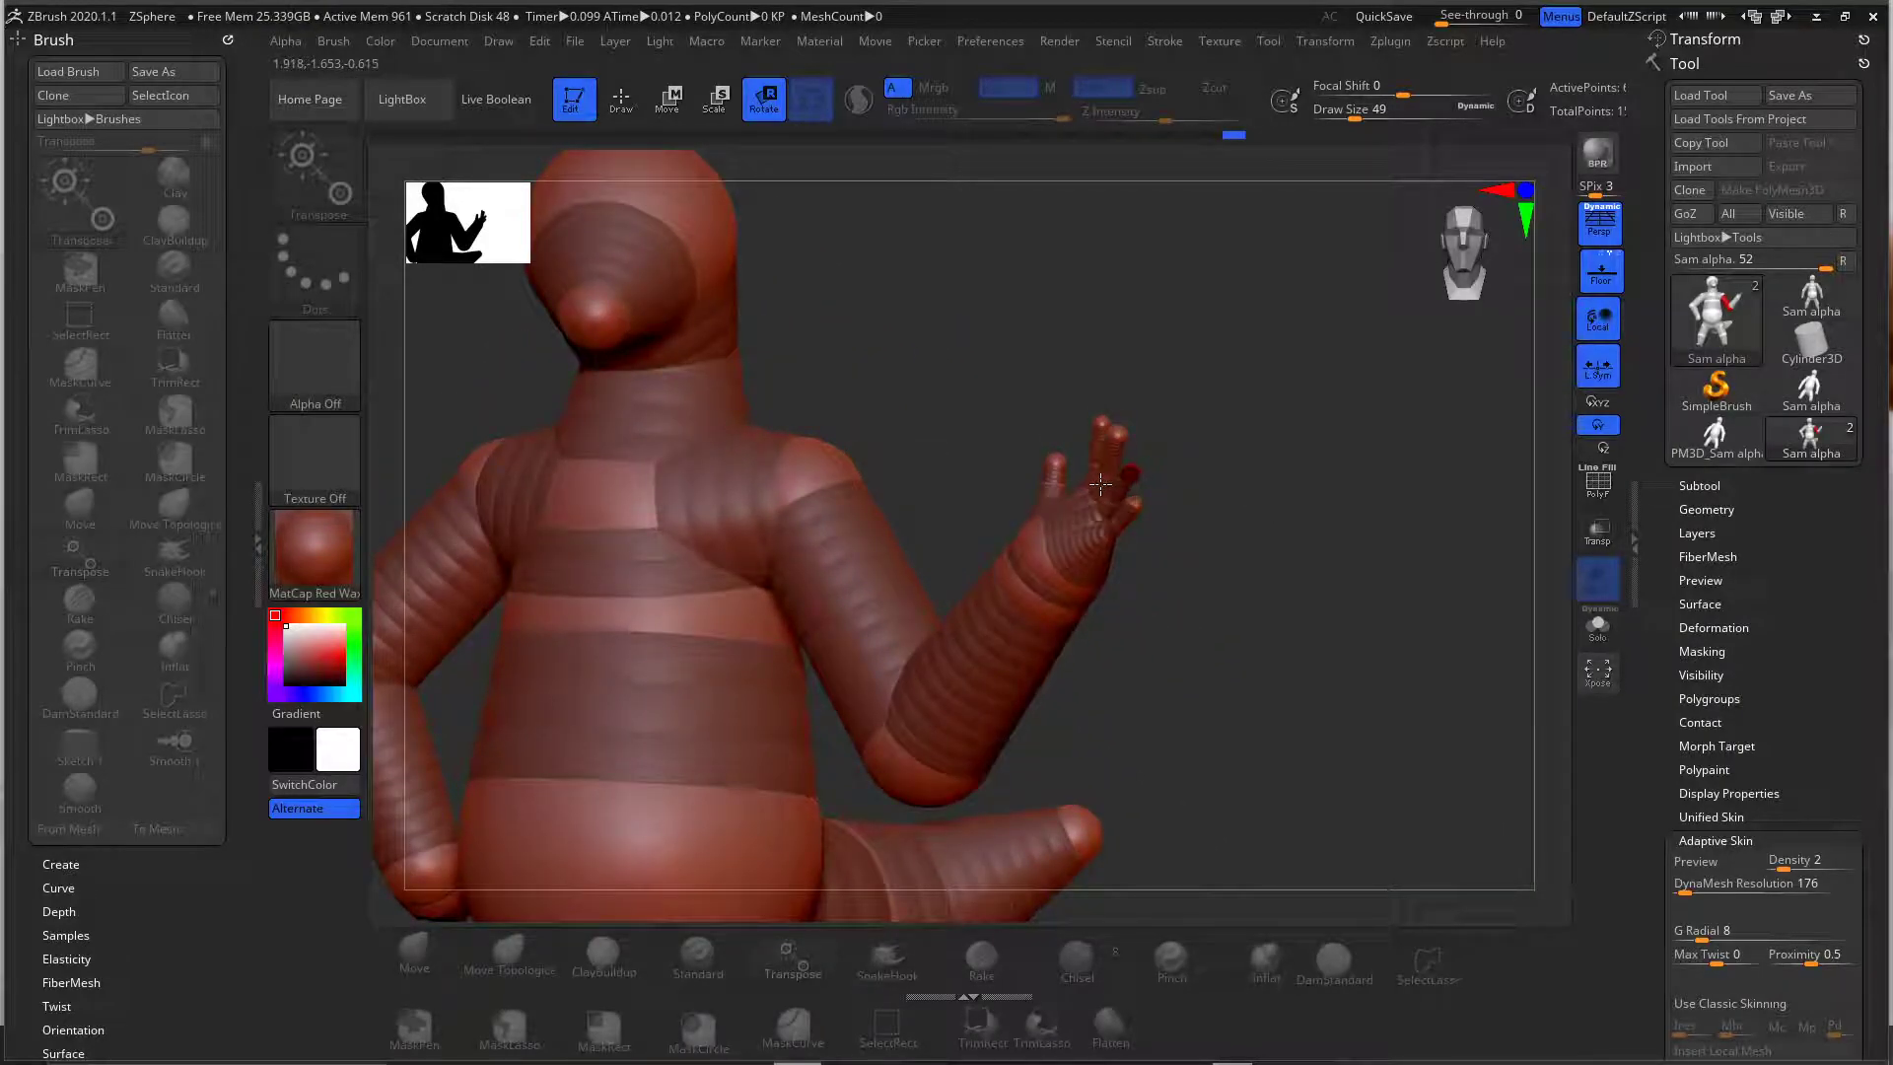
{"action": "left_click_drag", "start_coordinate": [1115, 510], "coordinate": [1118, 511]}
{"action": "left_click_drag", "start_coordinate": [1245, 629], "coordinate": [1664, 542], "text": "alt"}
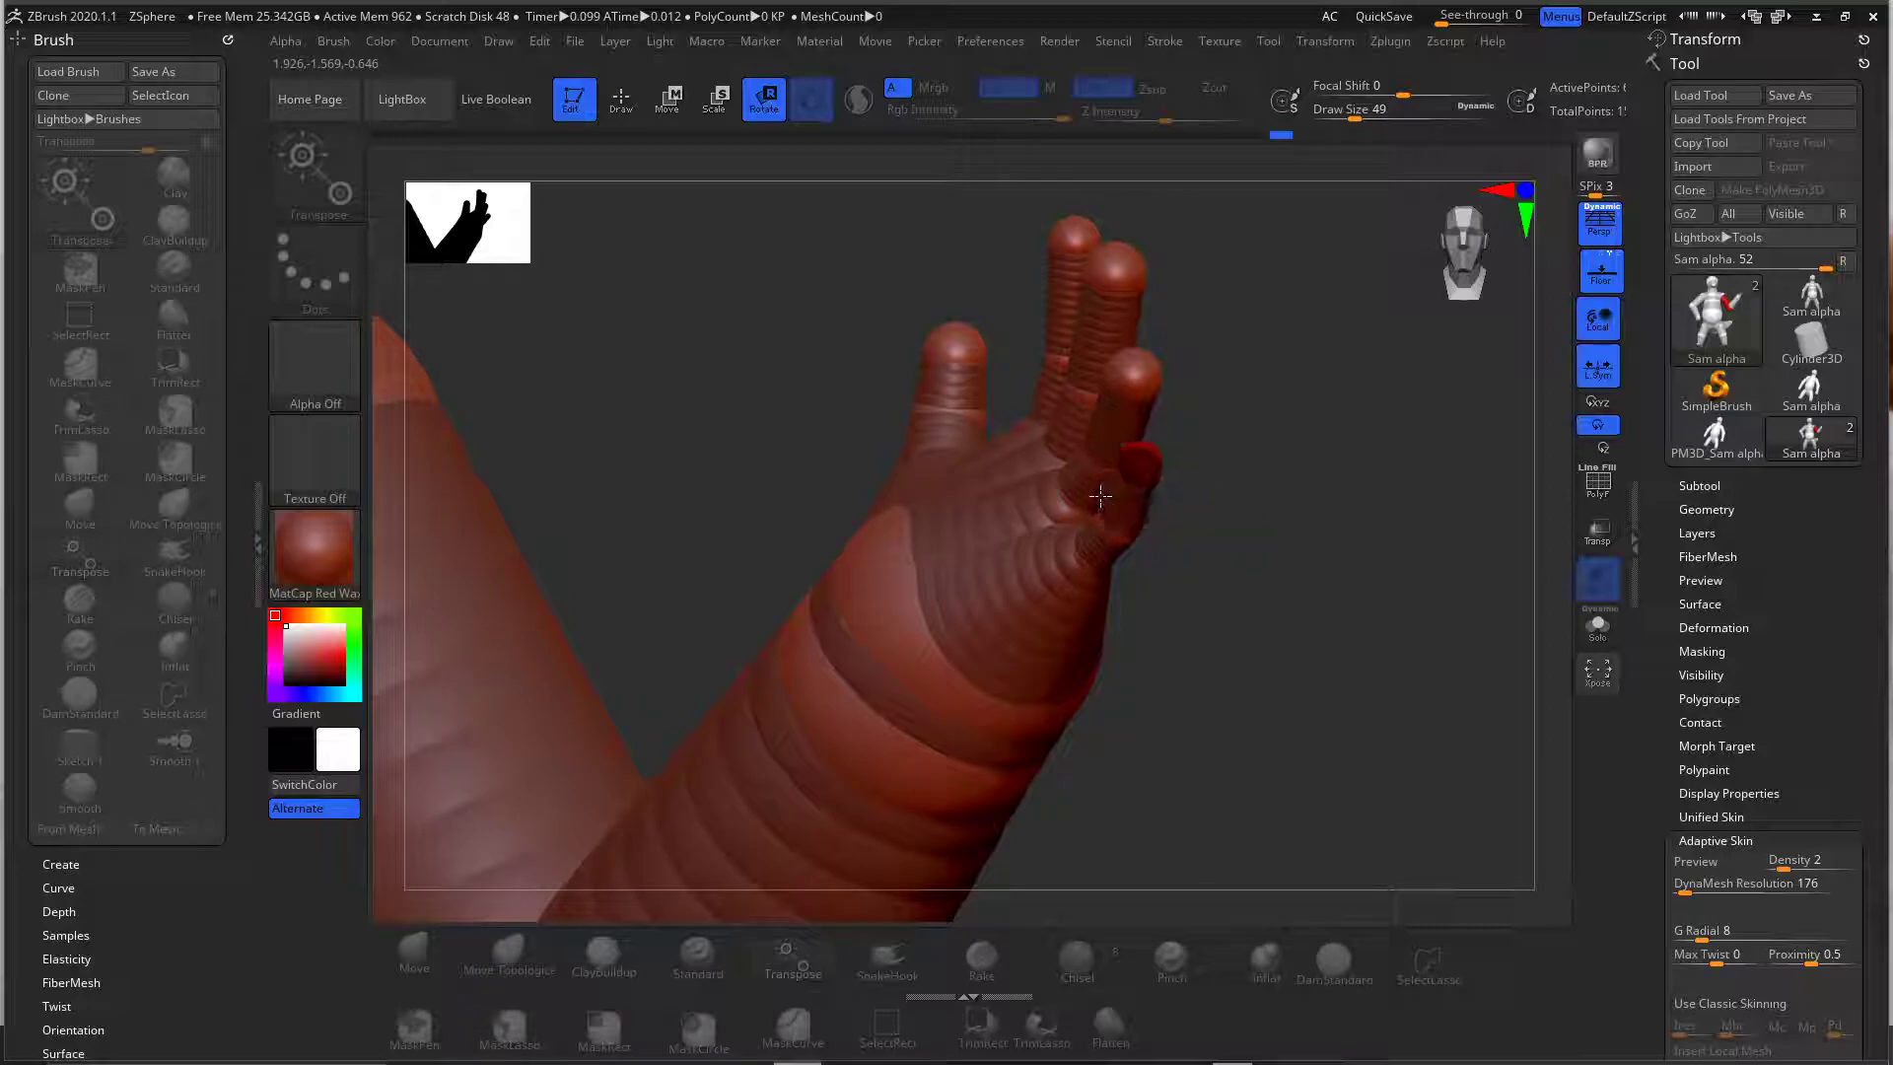
{"action": "left_click_drag", "start_coordinate": [1168, 651], "coordinate": [1196, 660]}
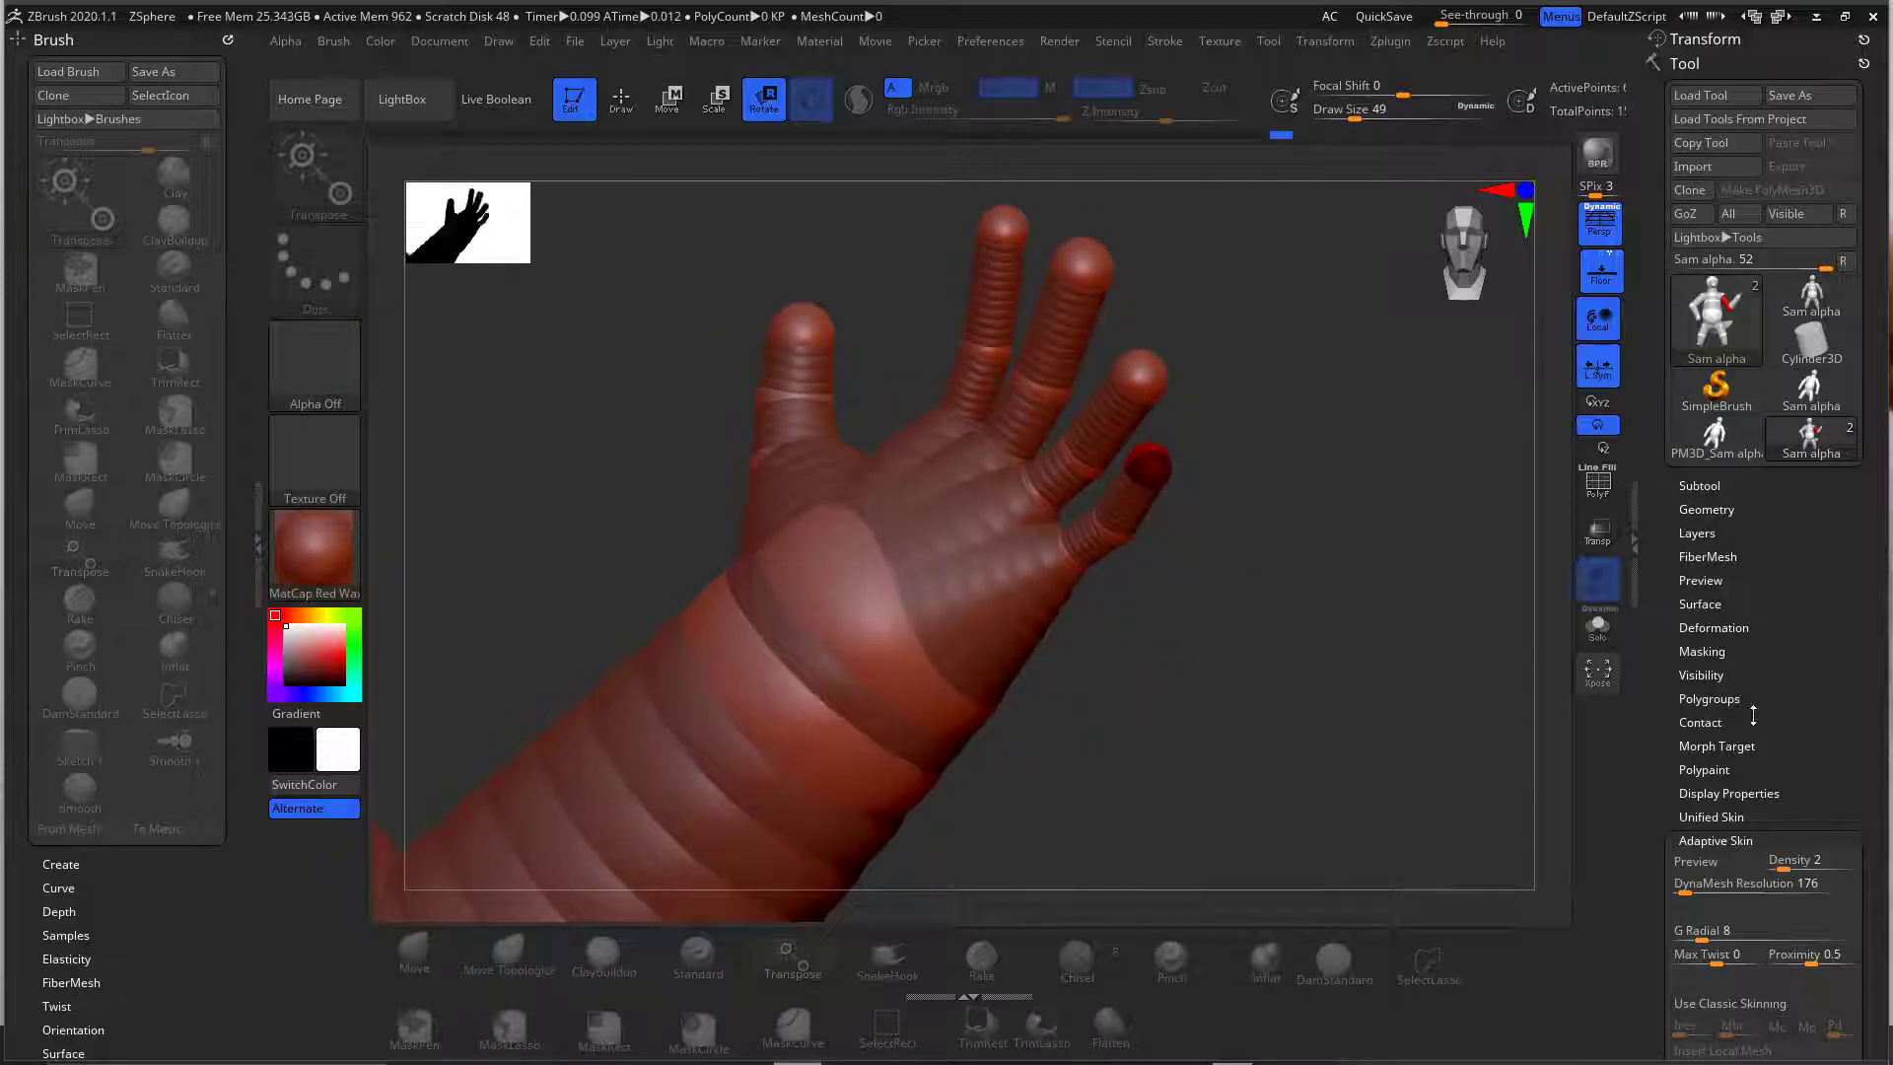
- Preview the adaptive skin on the raised hand and on the whole figure, and return to the ZSphere view
{"action": "left_click", "coordinate": [1701, 861]}
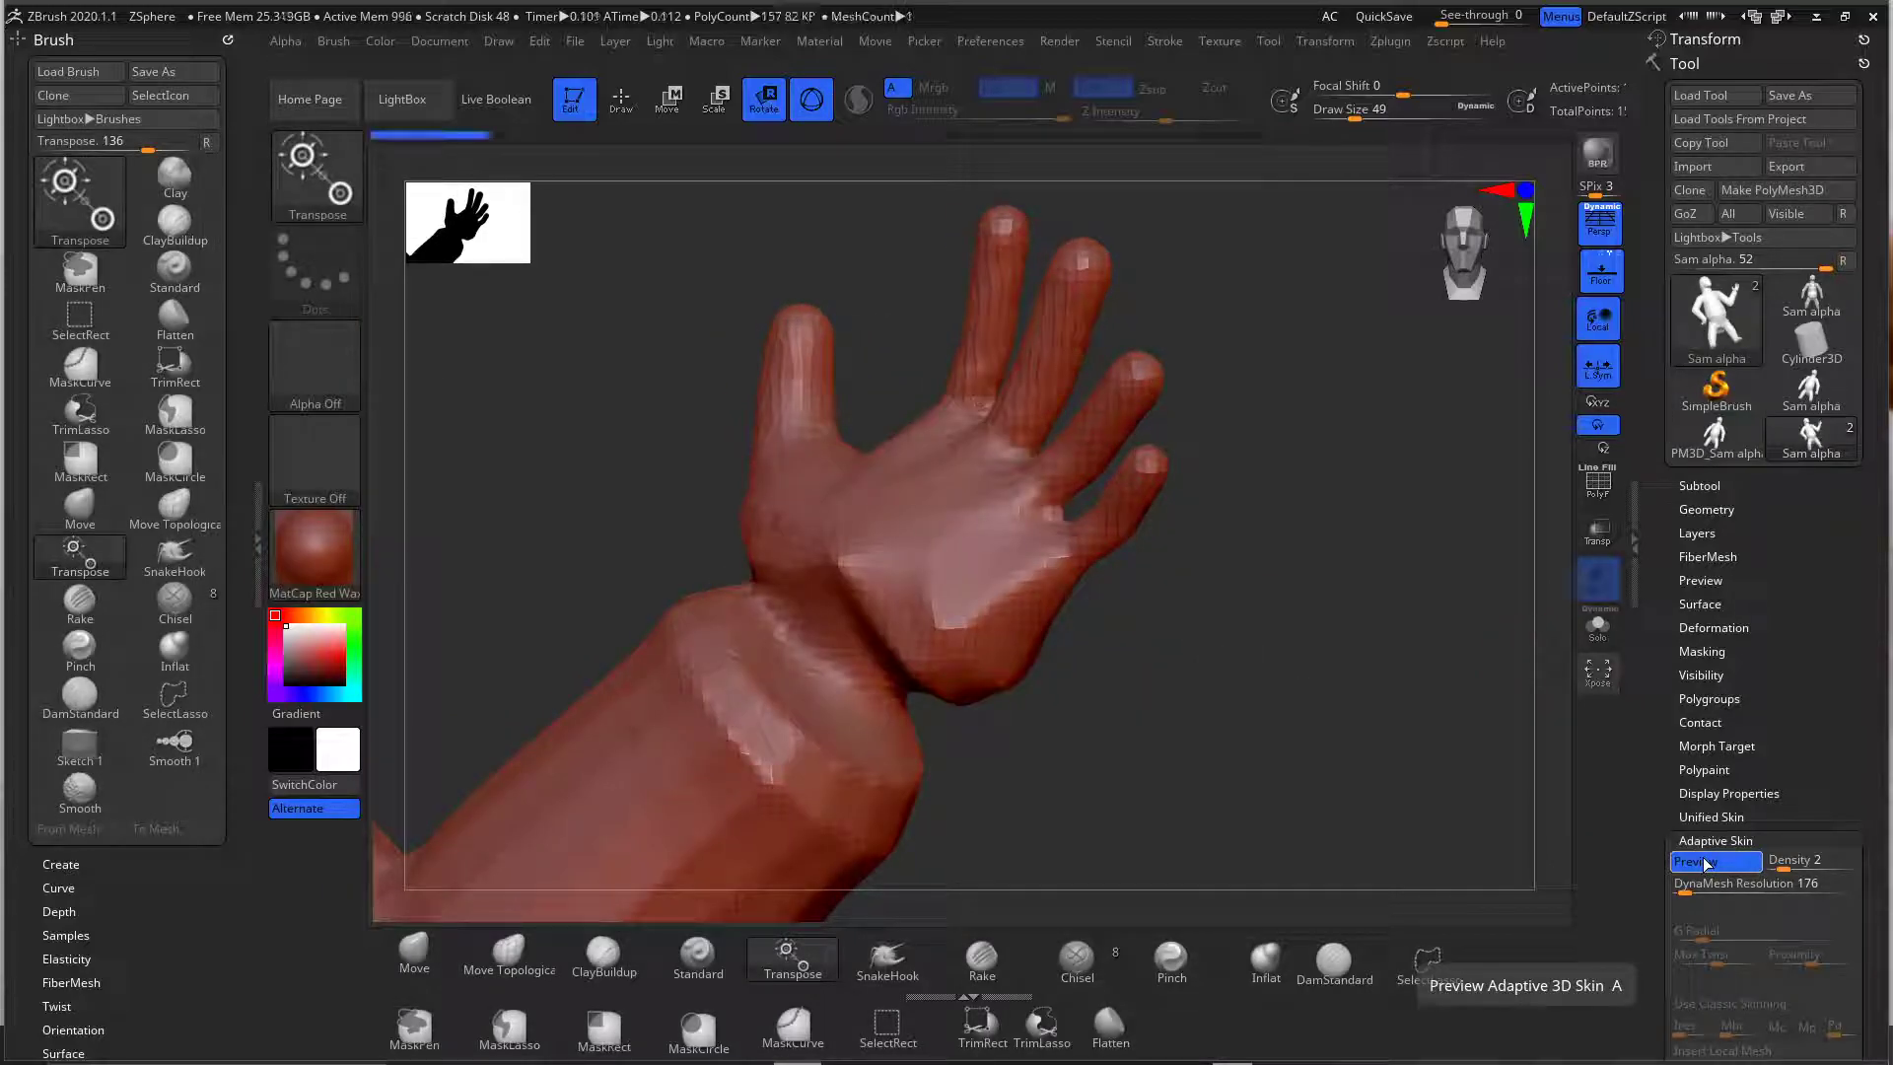
{"action": "left_click", "coordinate": [1701, 861]}
{"action": "left_click_drag", "start_coordinate": [1388, 805], "coordinate": [1288, 786]}
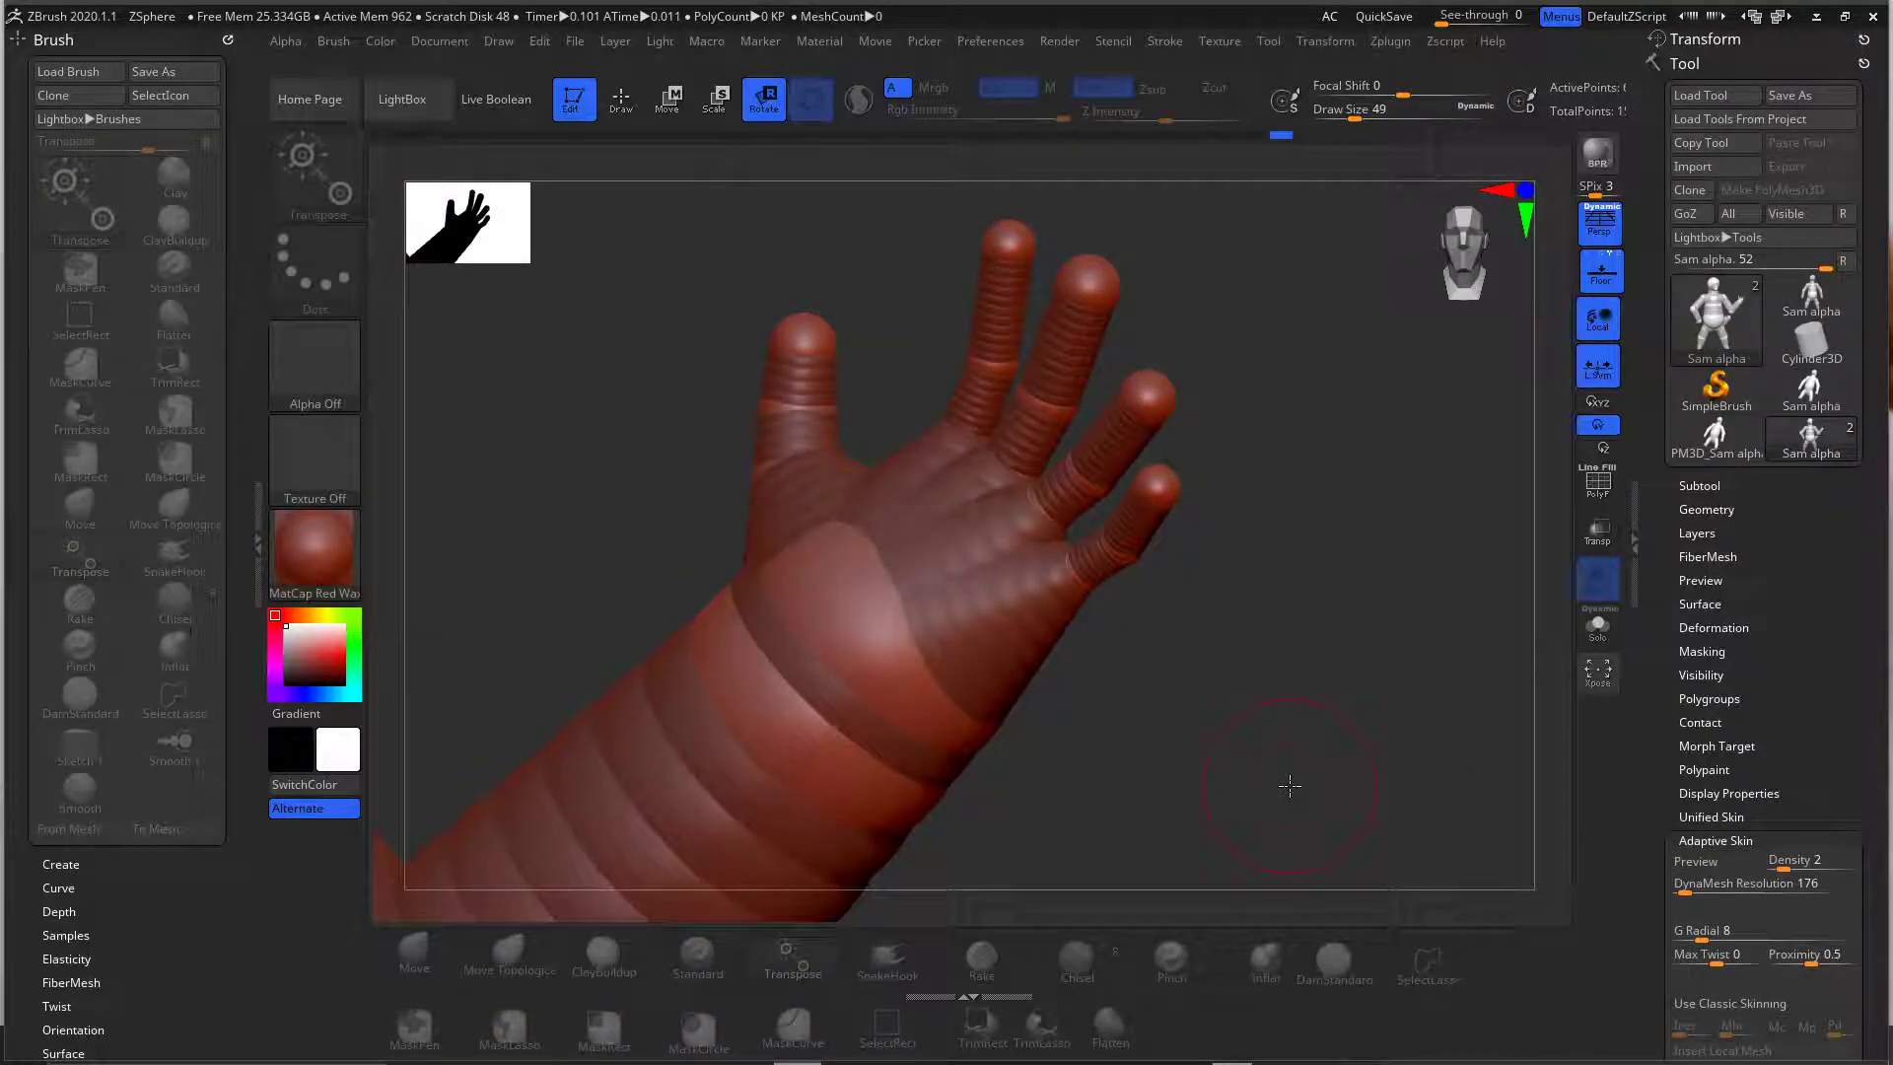
{"action": "key", "text": "f"}
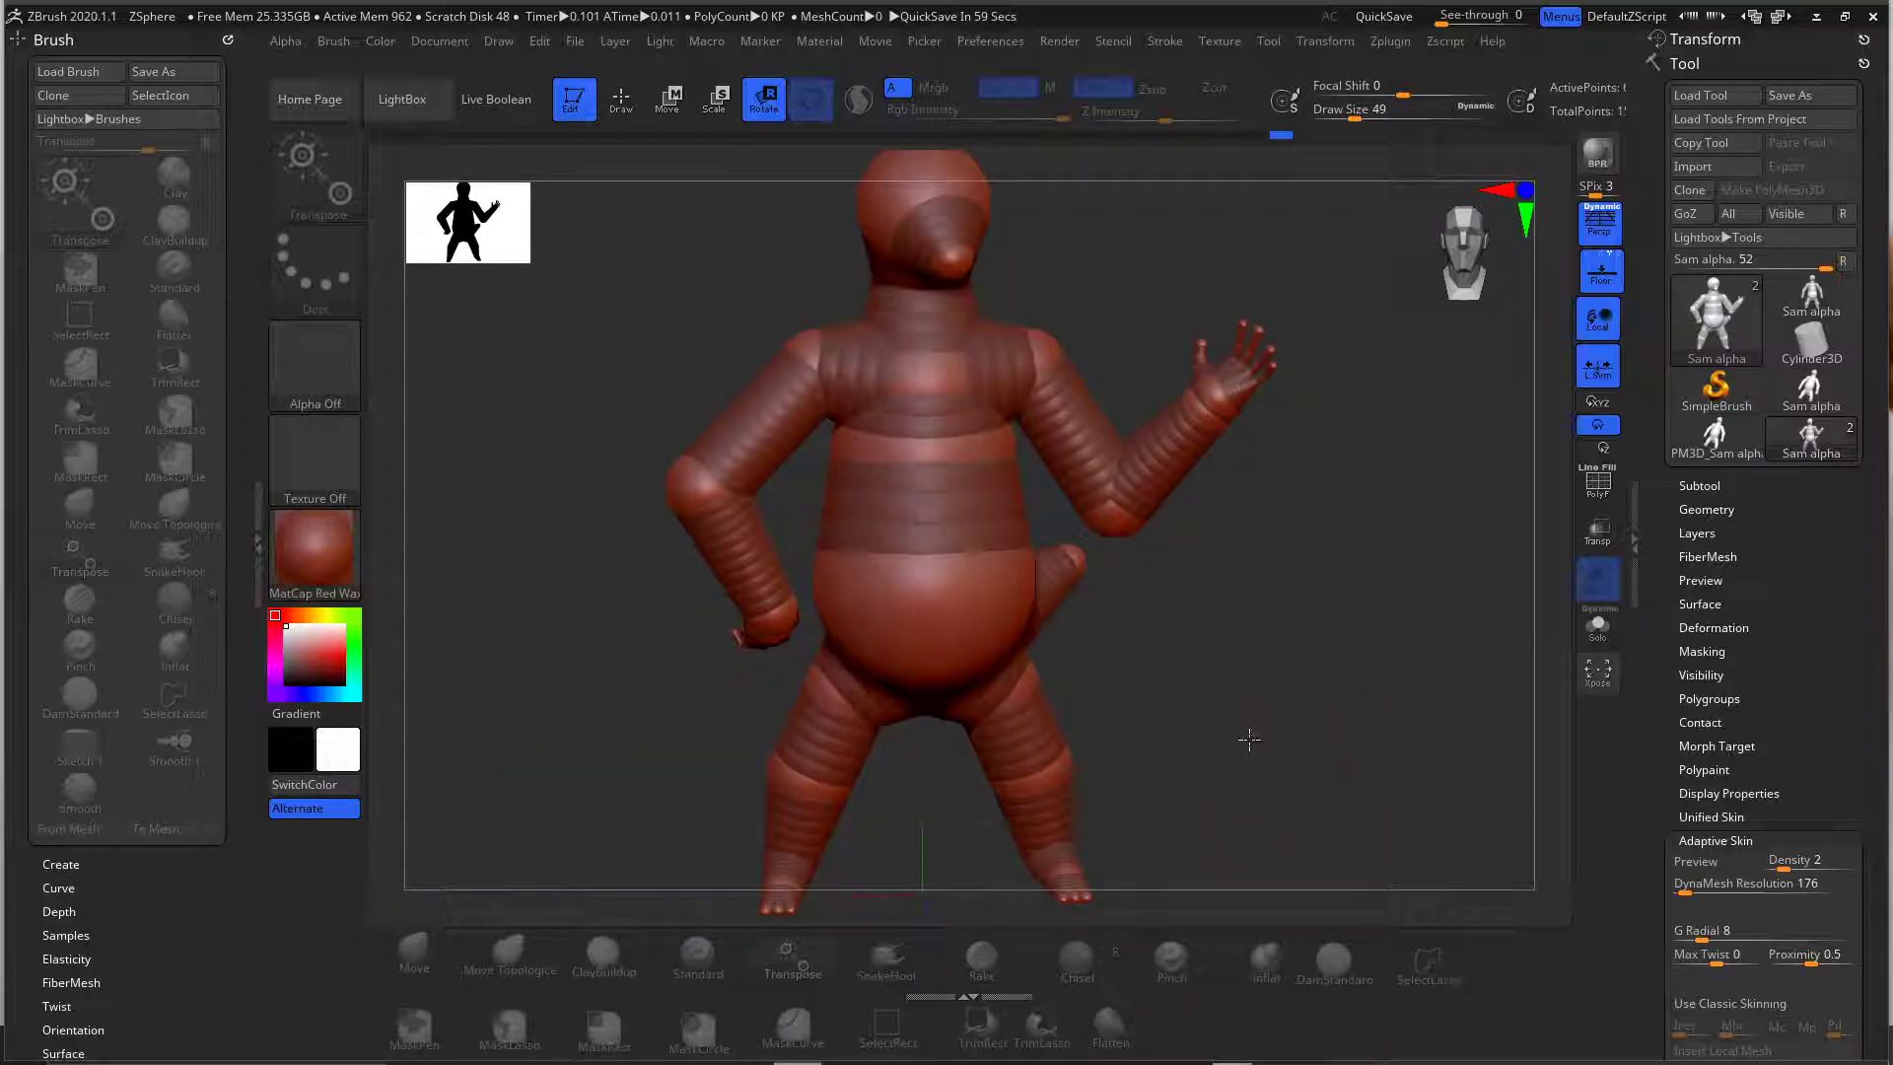
{"action": "left_click", "coordinate": [1695, 861]}
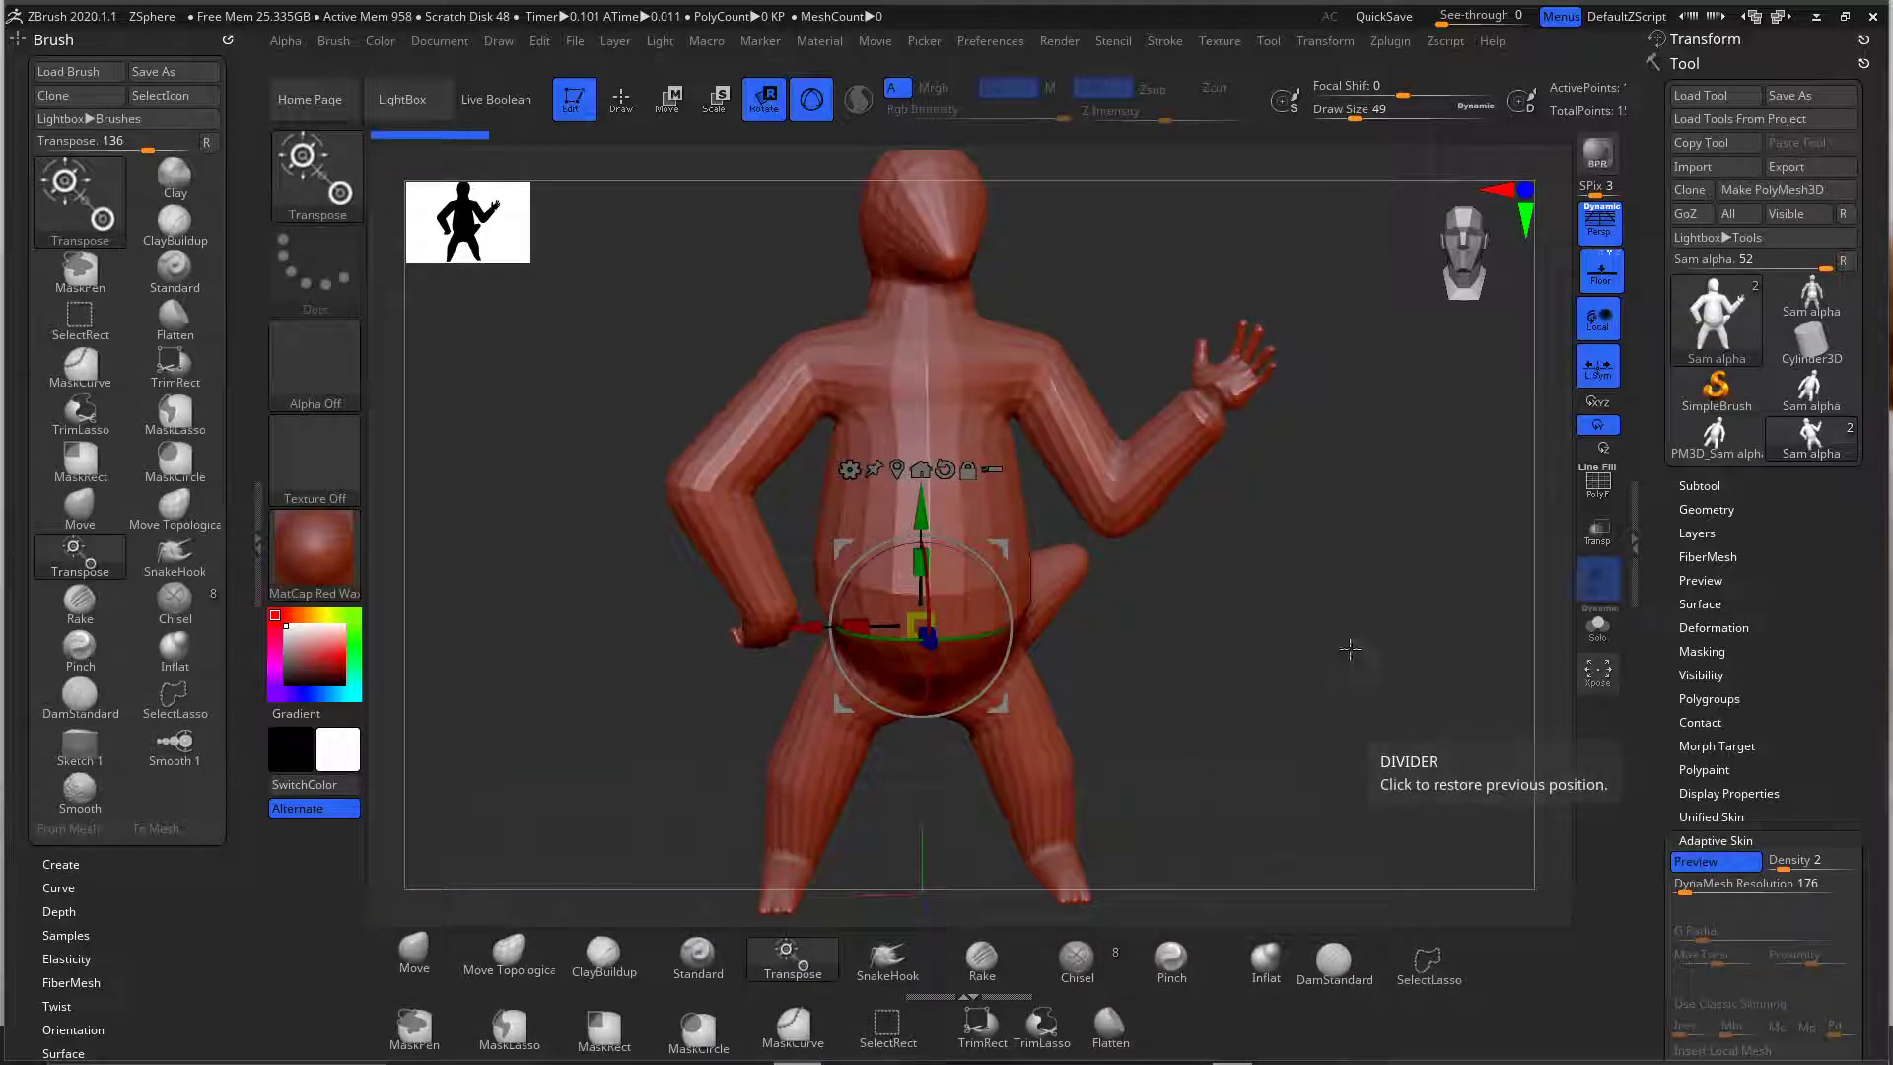
{"action": "left_click_drag", "start_coordinate": [1362, 671], "coordinate": [1335, 654]}
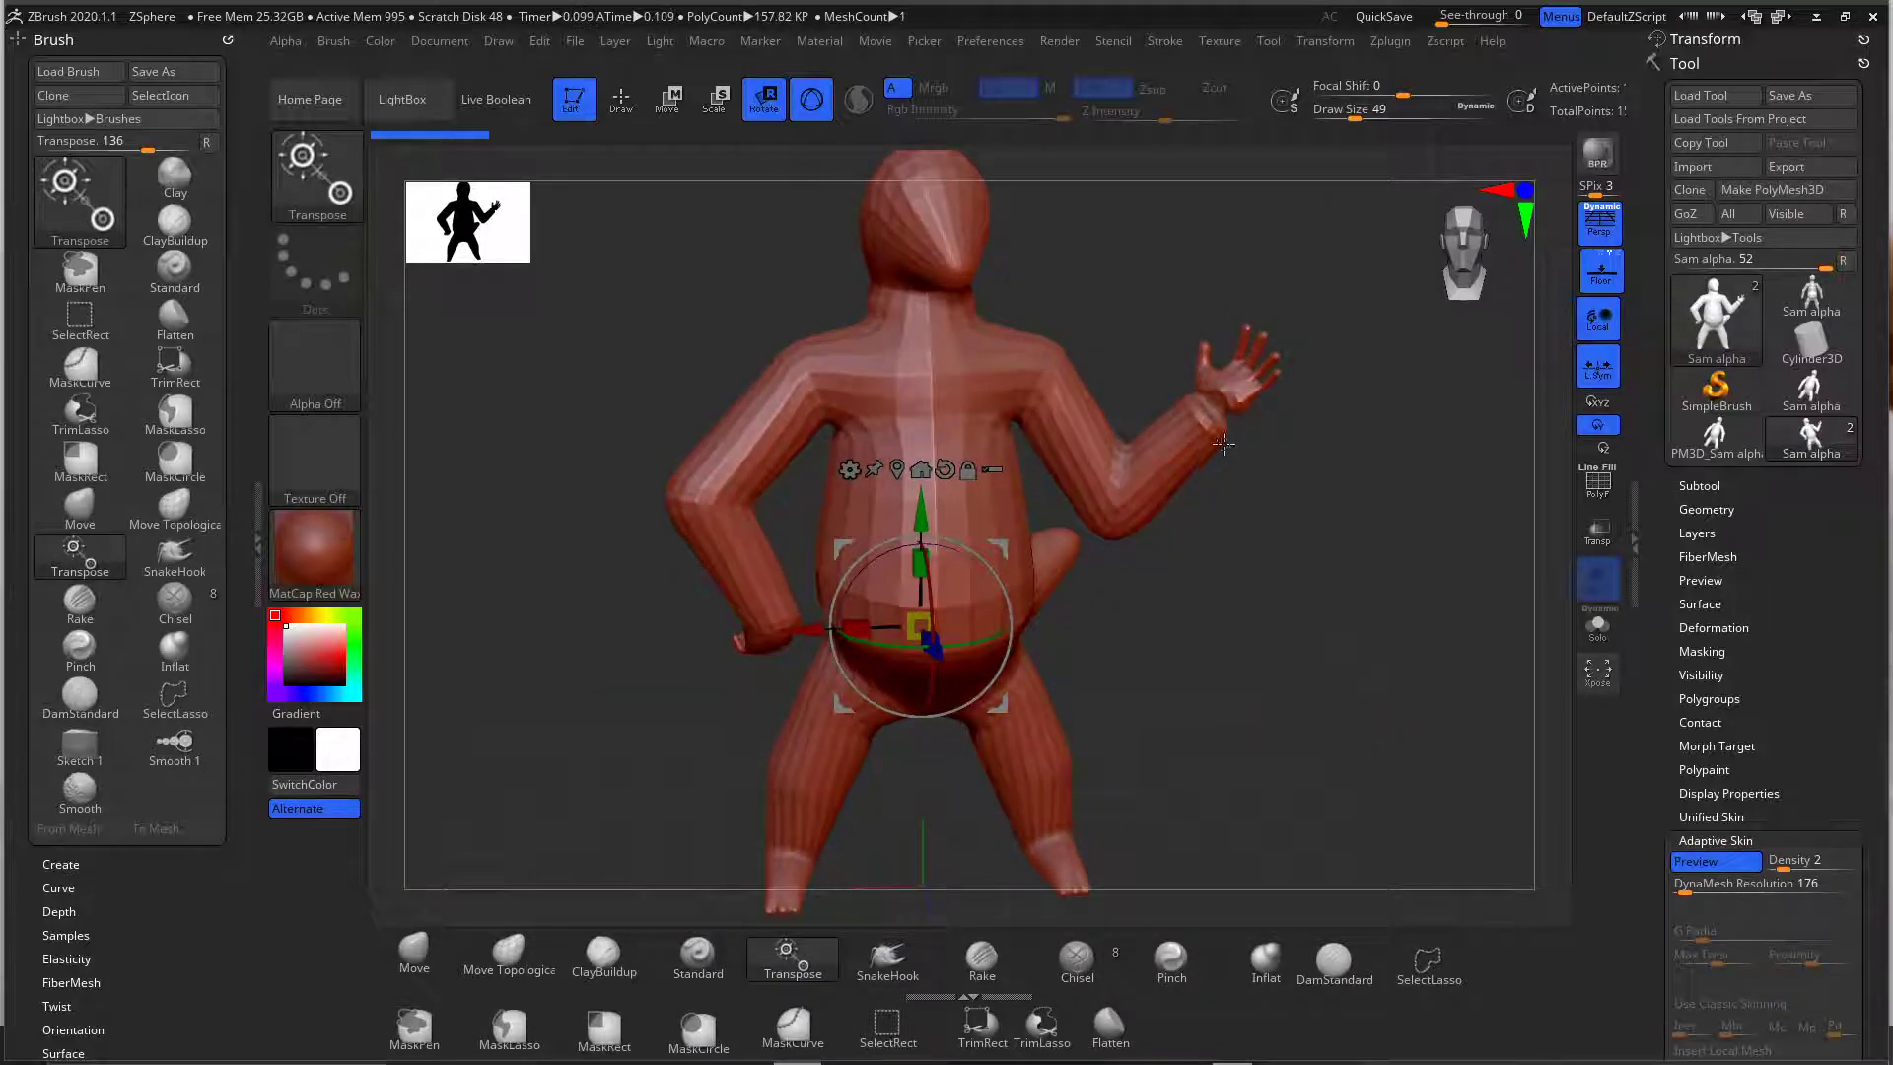
{"action": "left_click", "coordinate": [1696, 860]}
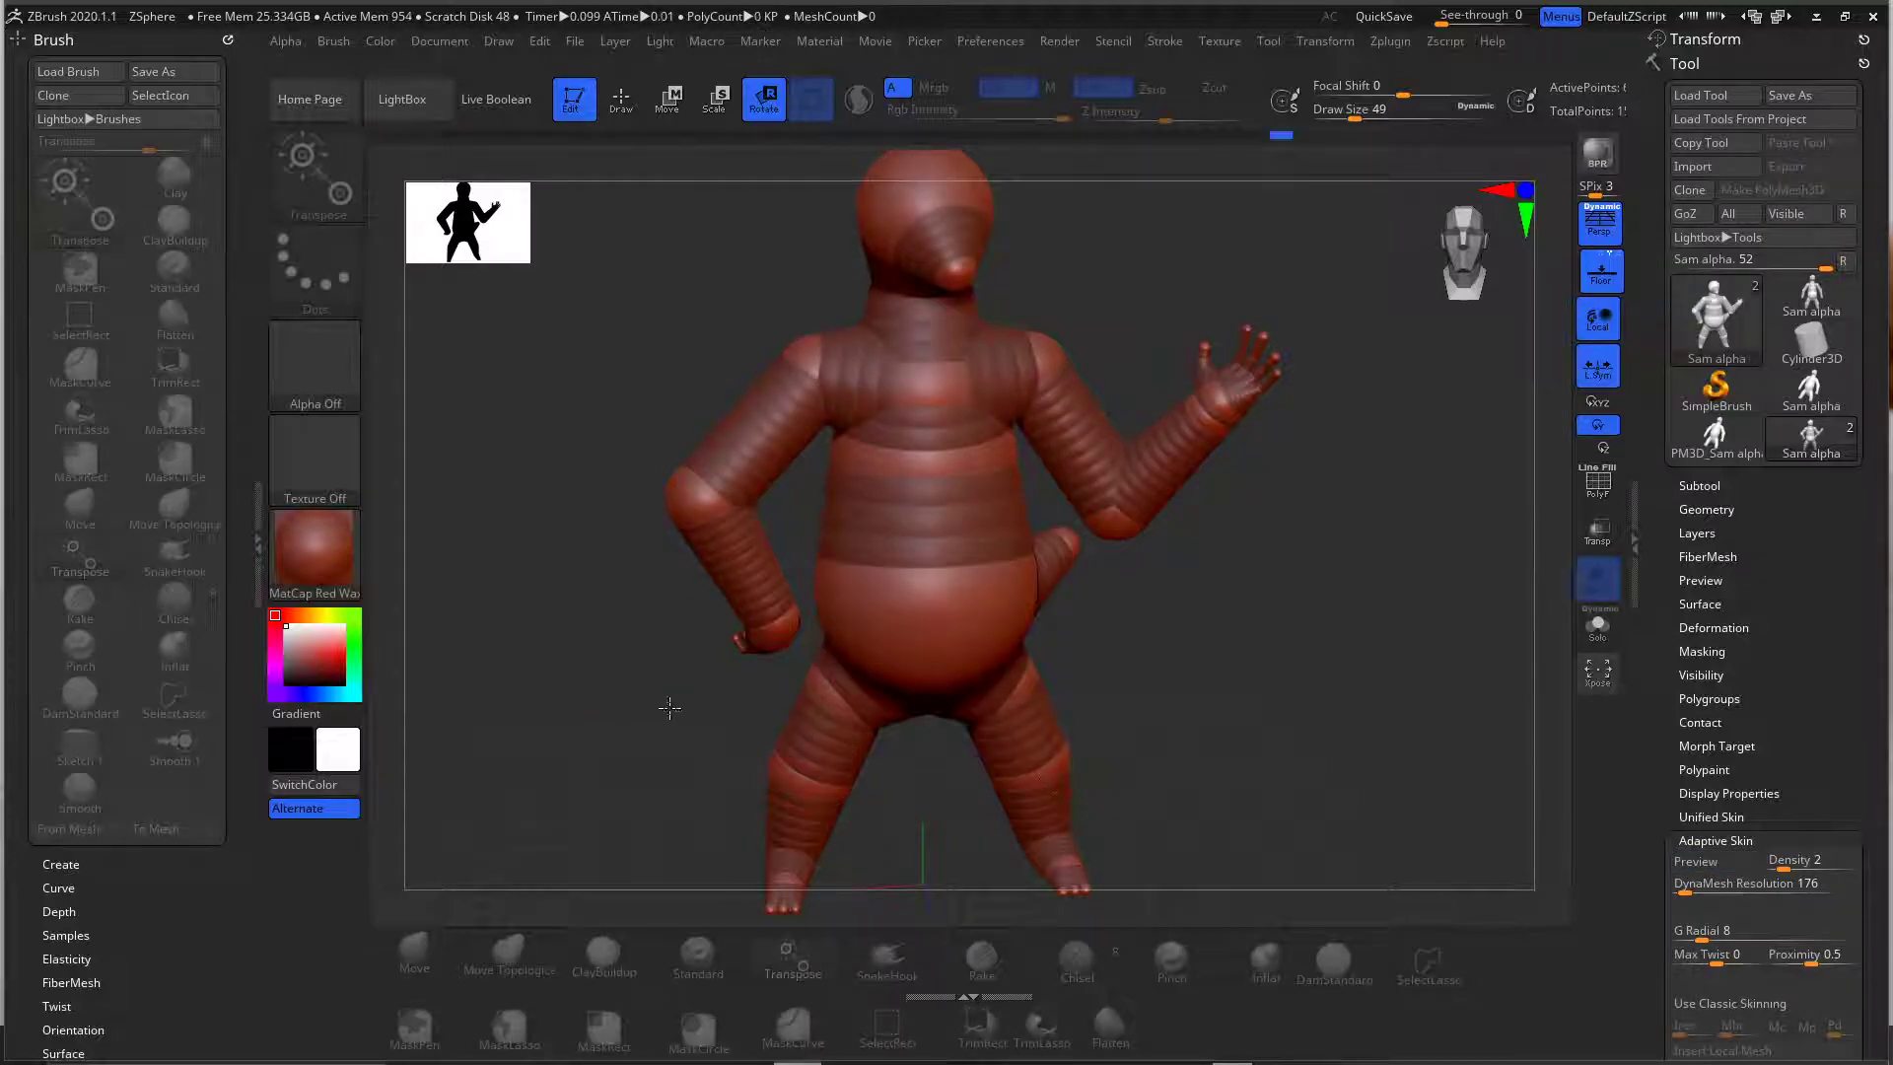
{"action": "left_click_drag", "start_coordinate": [657, 643], "coordinate": [659, 581]}
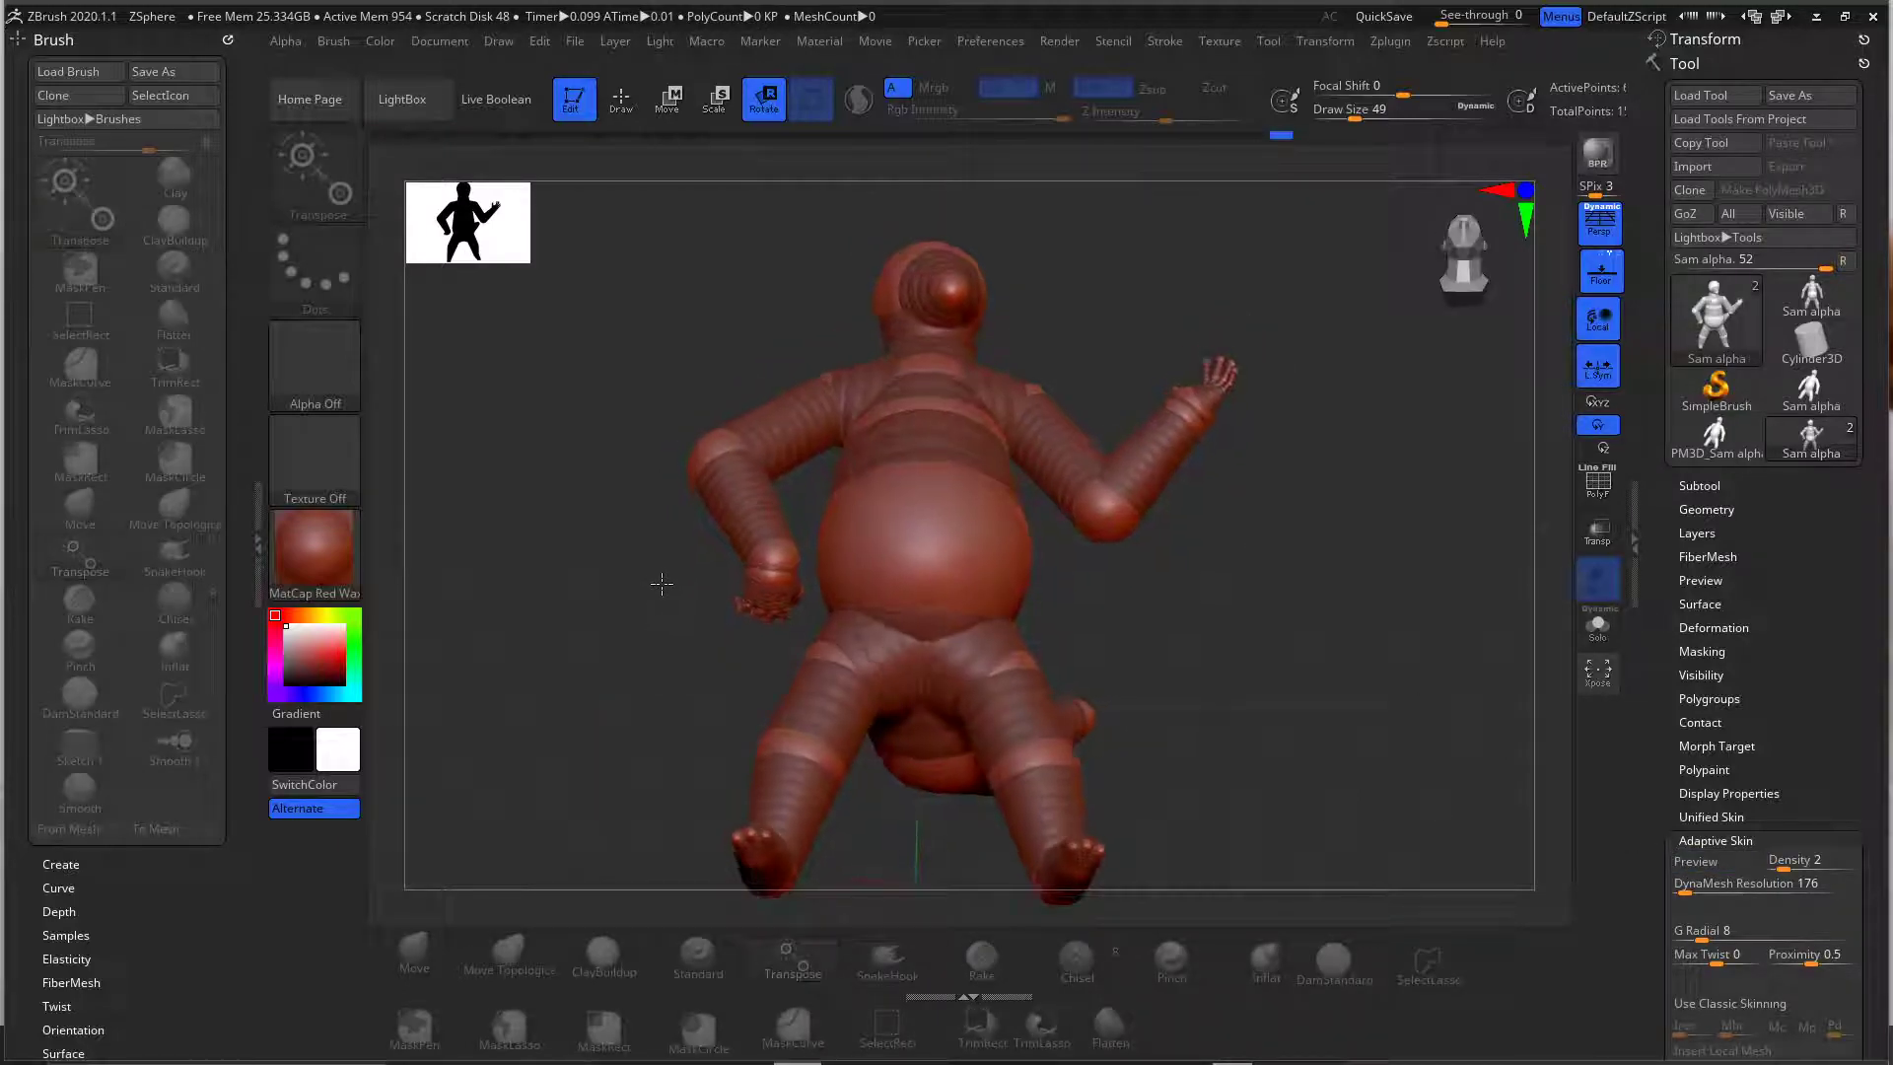
- Rotate the raised left hand inward at the wrist and check the bend in the adaptive skin preview
{"action": "left_click_drag", "start_coordinate": [621, 655], "coordinate": [522, 769], "text": "alt"}
{"action": "left_click_drag", "start_coordinate": [1521, 486], "coordinate": [1218, 332]}
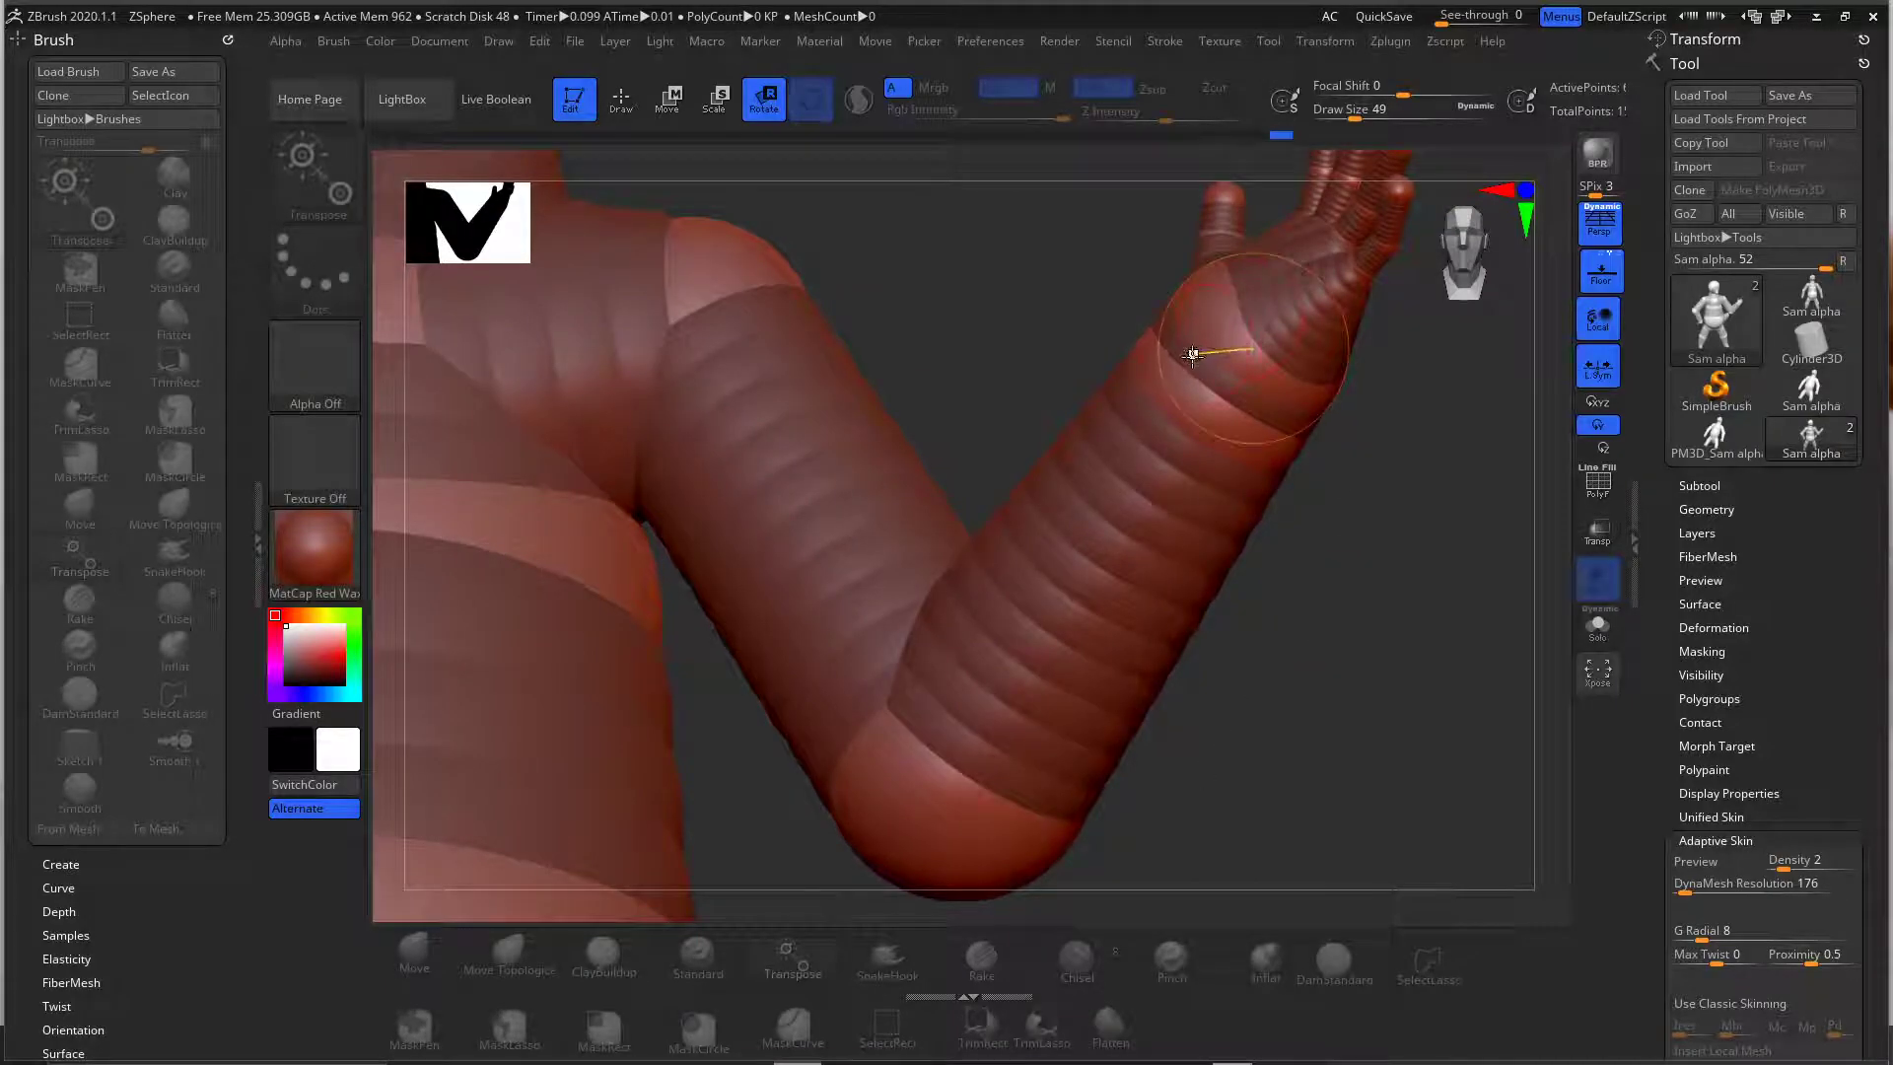
{"action": "left_click_drag", "start_coordinate": [1222, 338], "coordinate": [1214, 349]}
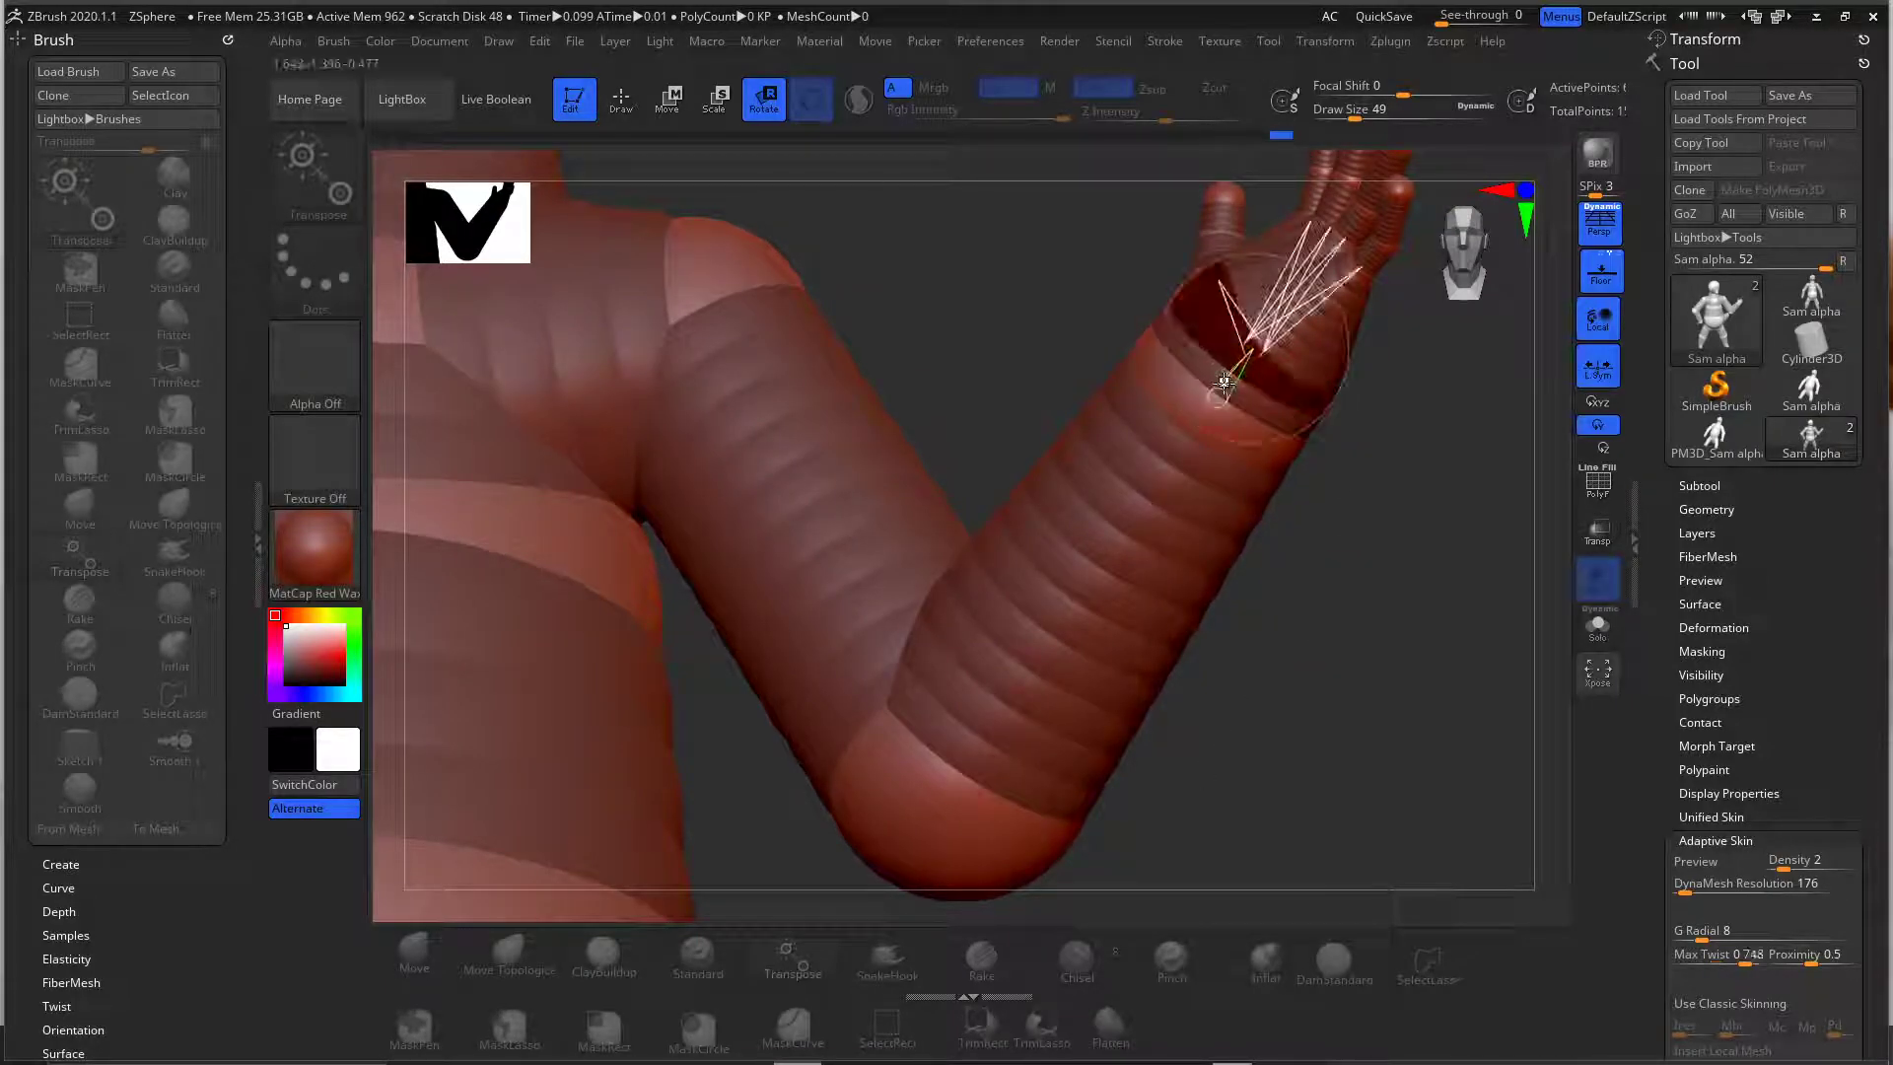
{"action": "left_click", "coordinate": [1218, 392]}
{"action": "left_click_drag", "start_coordinate": [1225, 391], "coordinate": [1057, 309]}
{"action": "left_click_drag", "start_coordinate": [1226, 371], "coordinate": [1200, 375]}
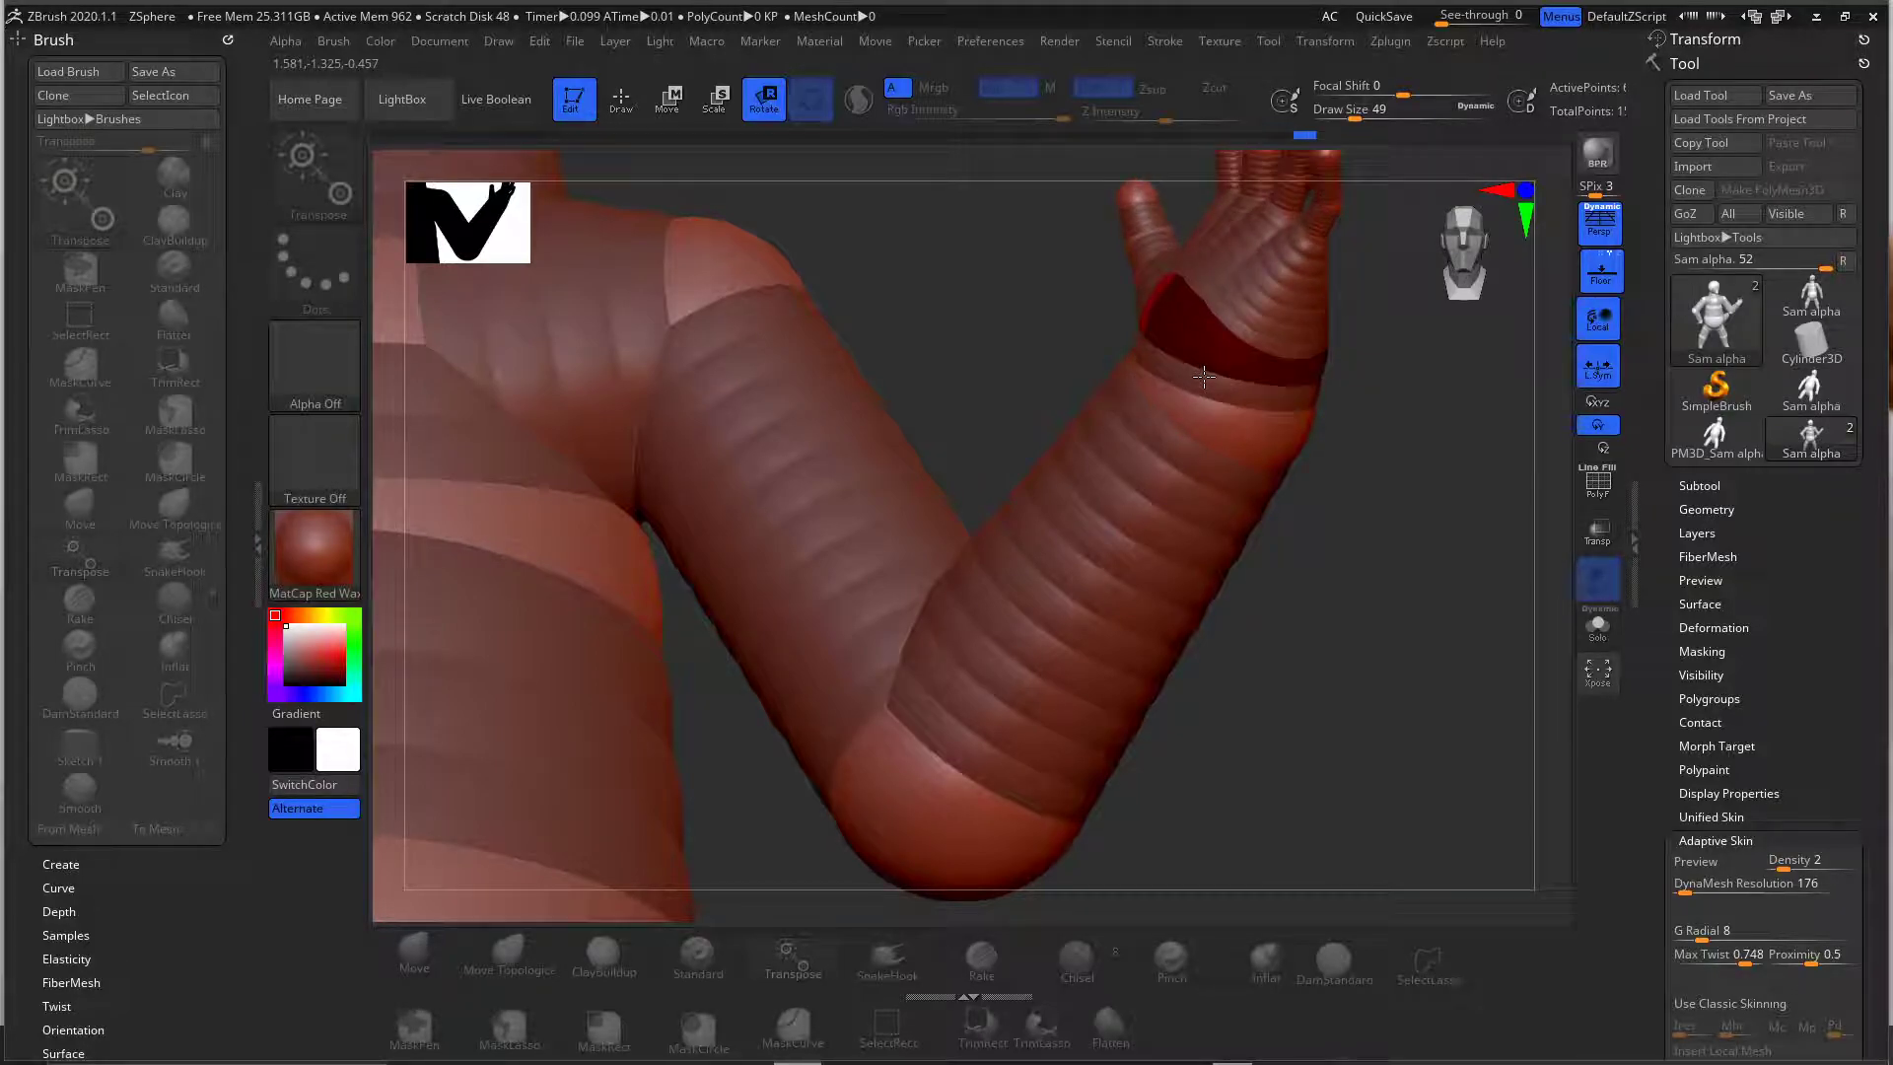
{"action": "left_click", "coordinate": [1715, 865]}
{"action": "left_click", "coordinate": [1715, 864]}
{"action": "left_click_drag", "start_coordinate": [1363, 670], "coordinate": [1326, 446]}
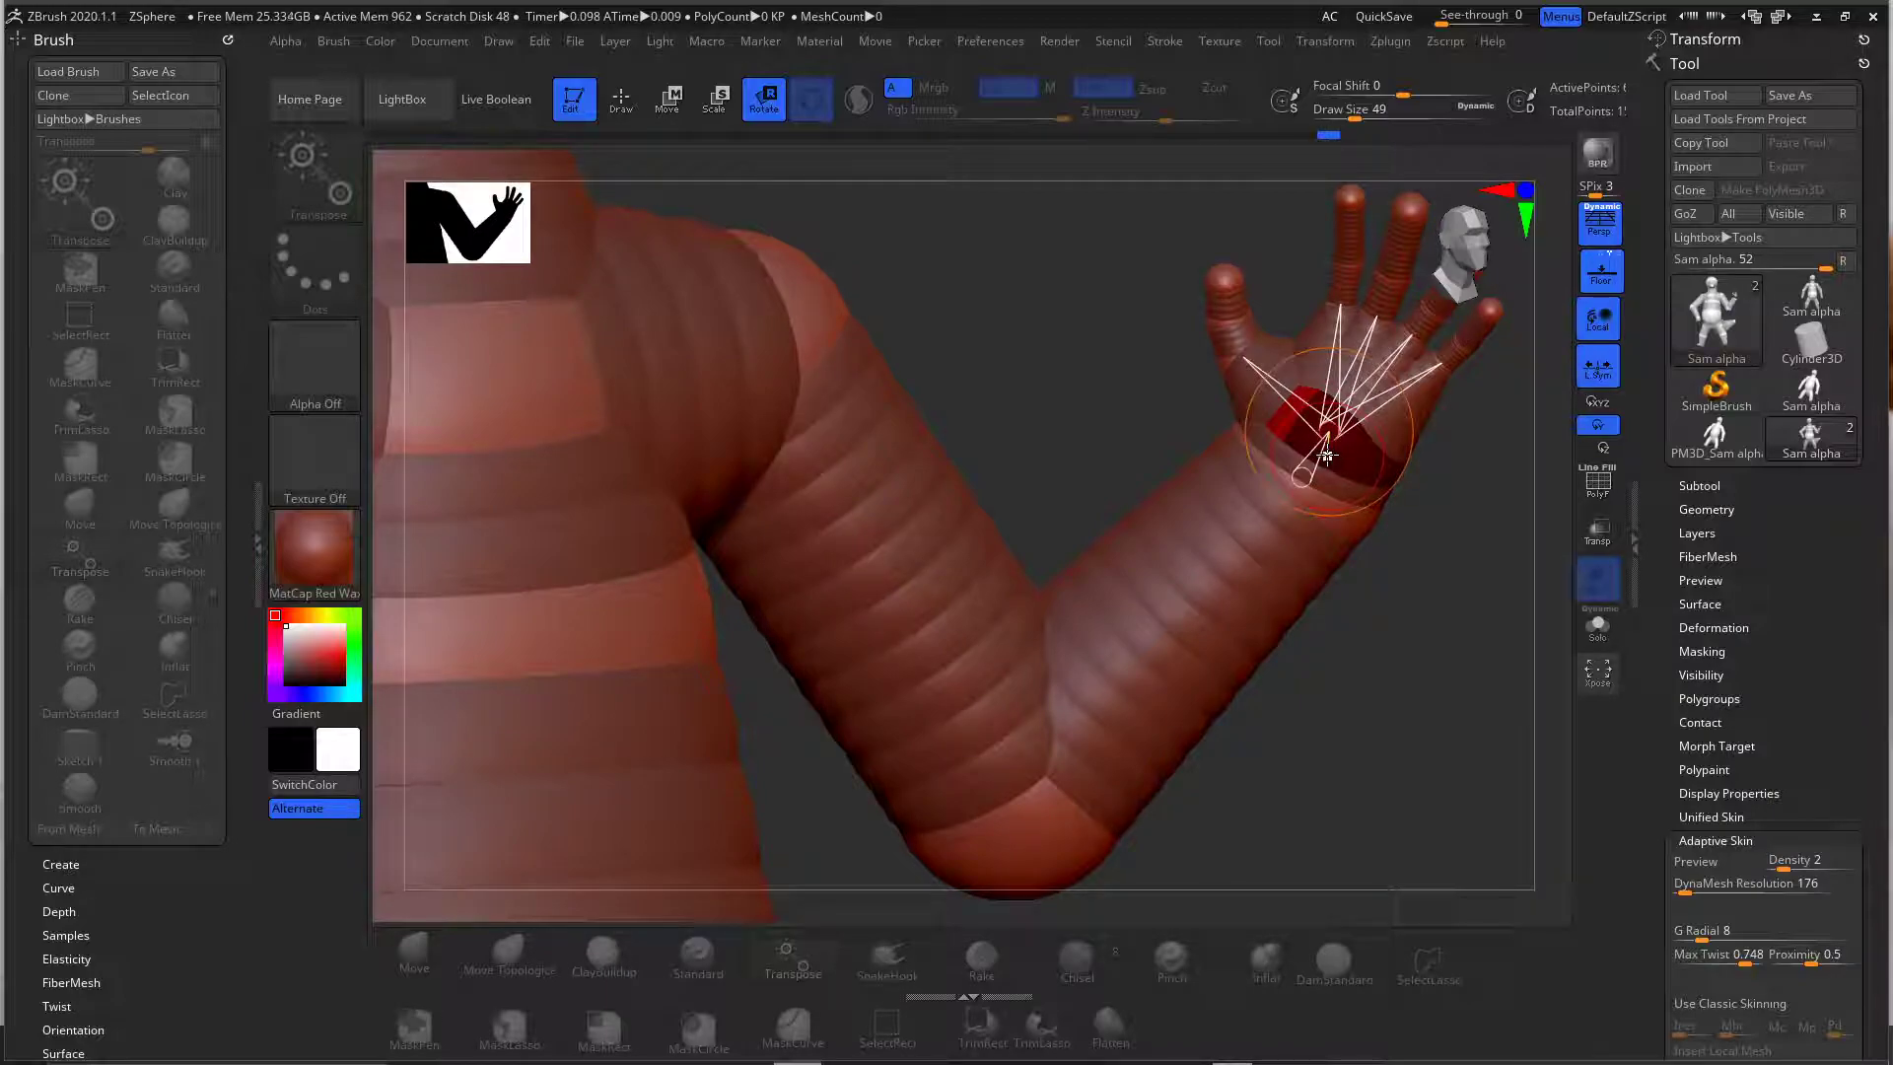
- Scale up the left wrist ZSphere slightly and preview the adaptive skin with its density set to 3
{"action": "key", "text": "e"}
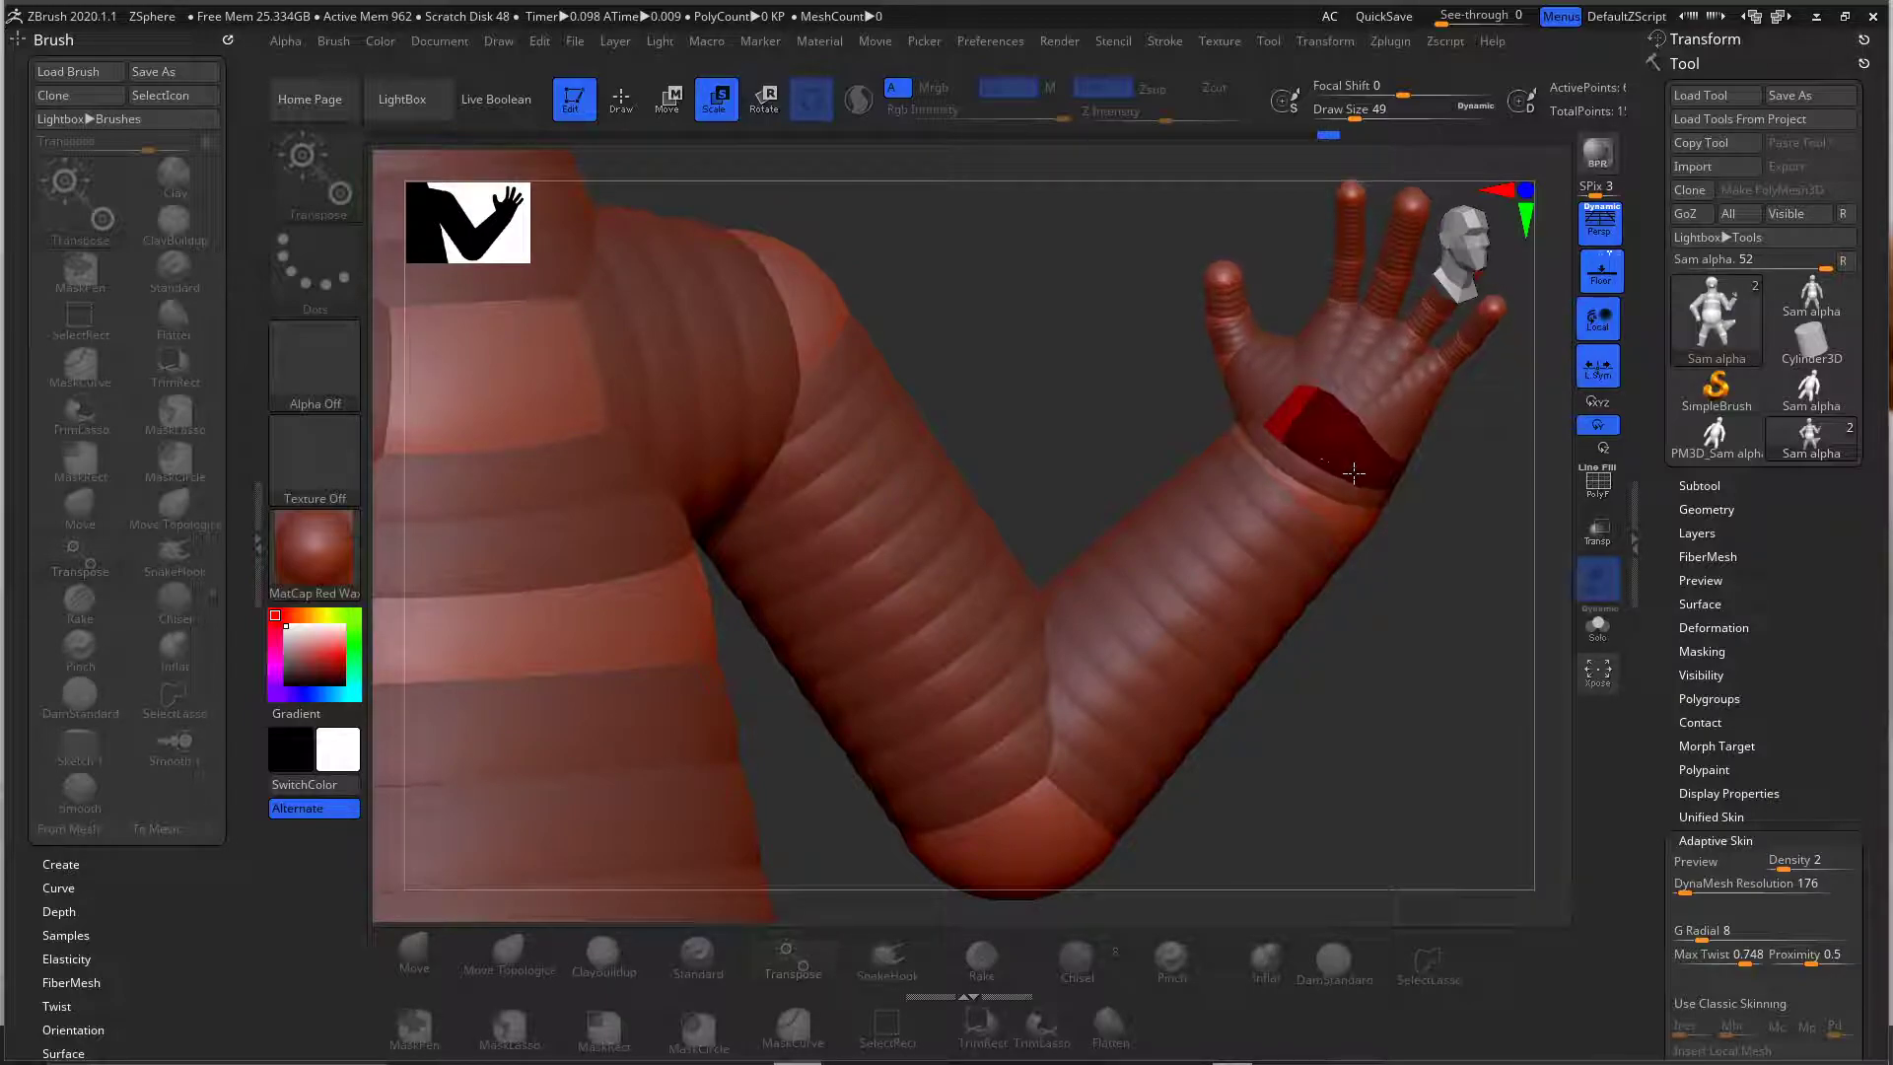
{"action": "left_click", "coordinate": [1701, 862]}
{"action": "left_click", "coordinate": [1701, 861]}
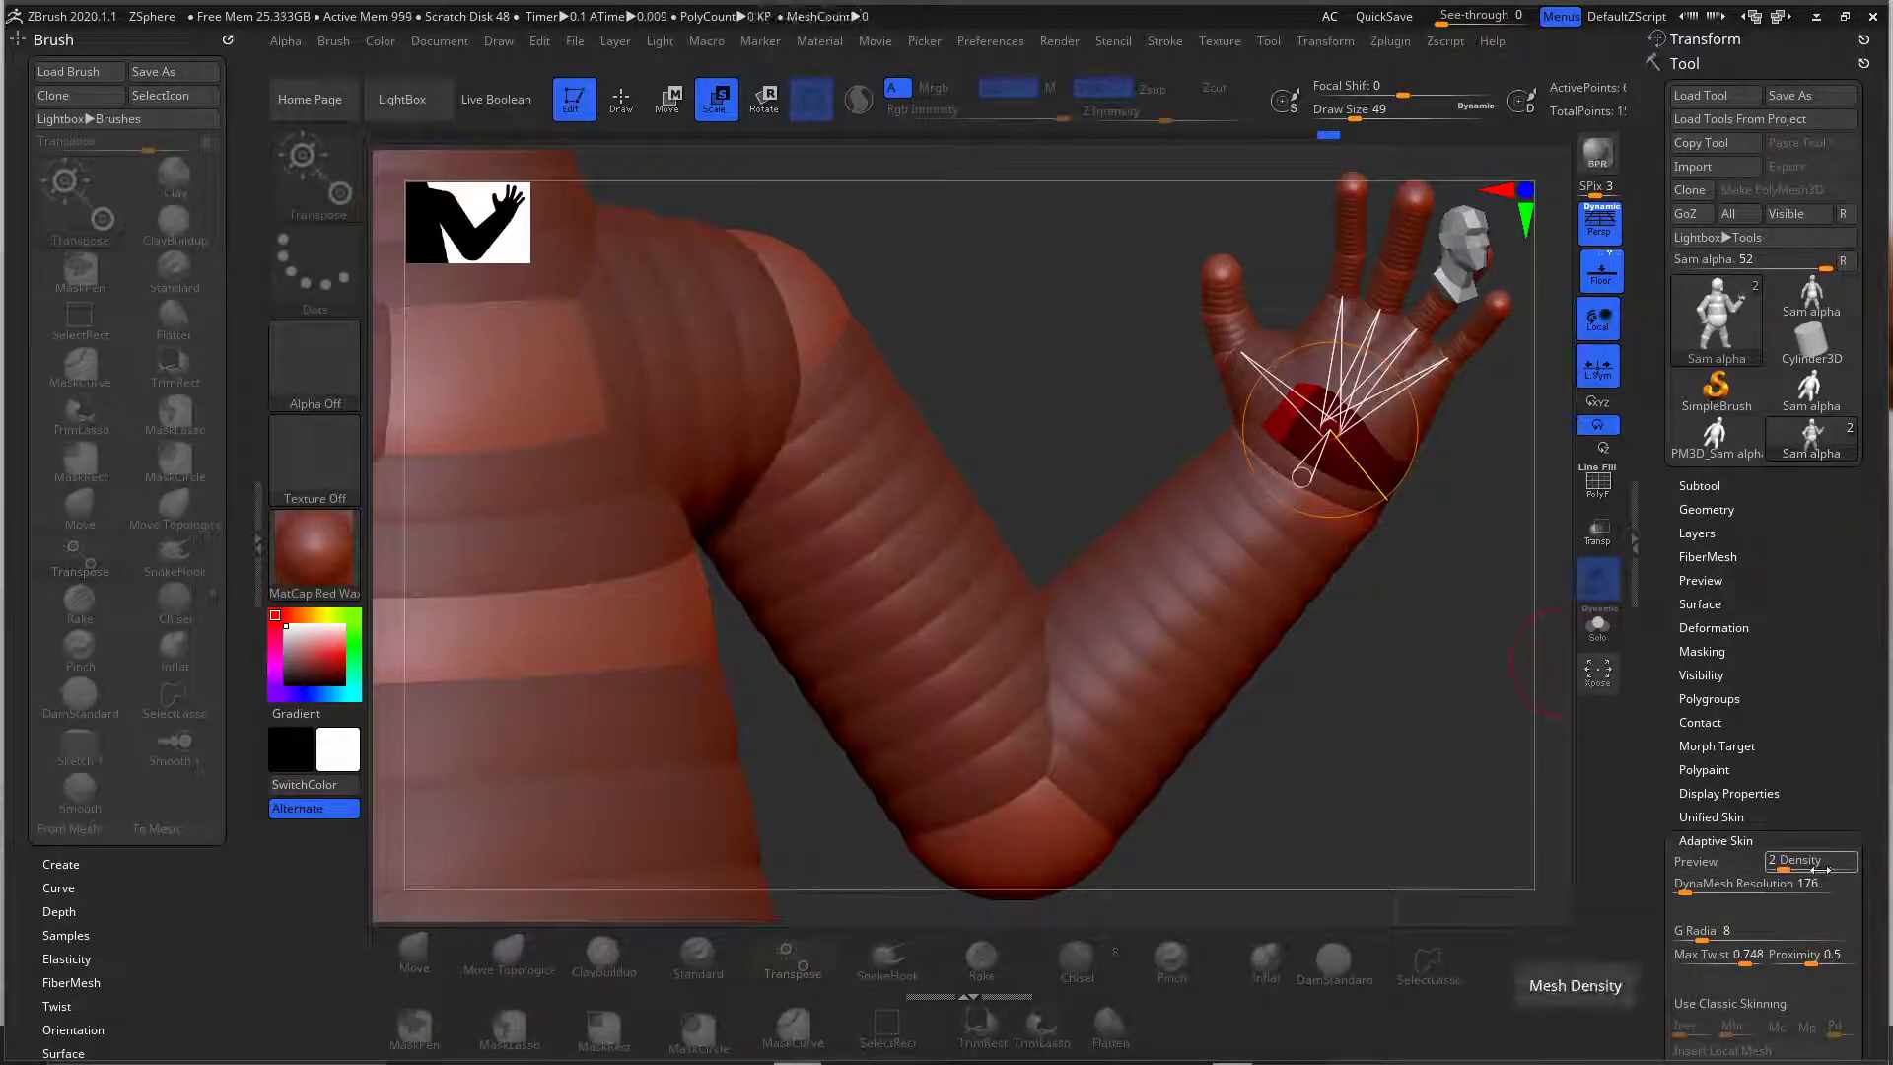
{"action": "left_click", "coordinate": [1789, 863]}
{"action": "left_click", "coordinate": [1727, 861]}
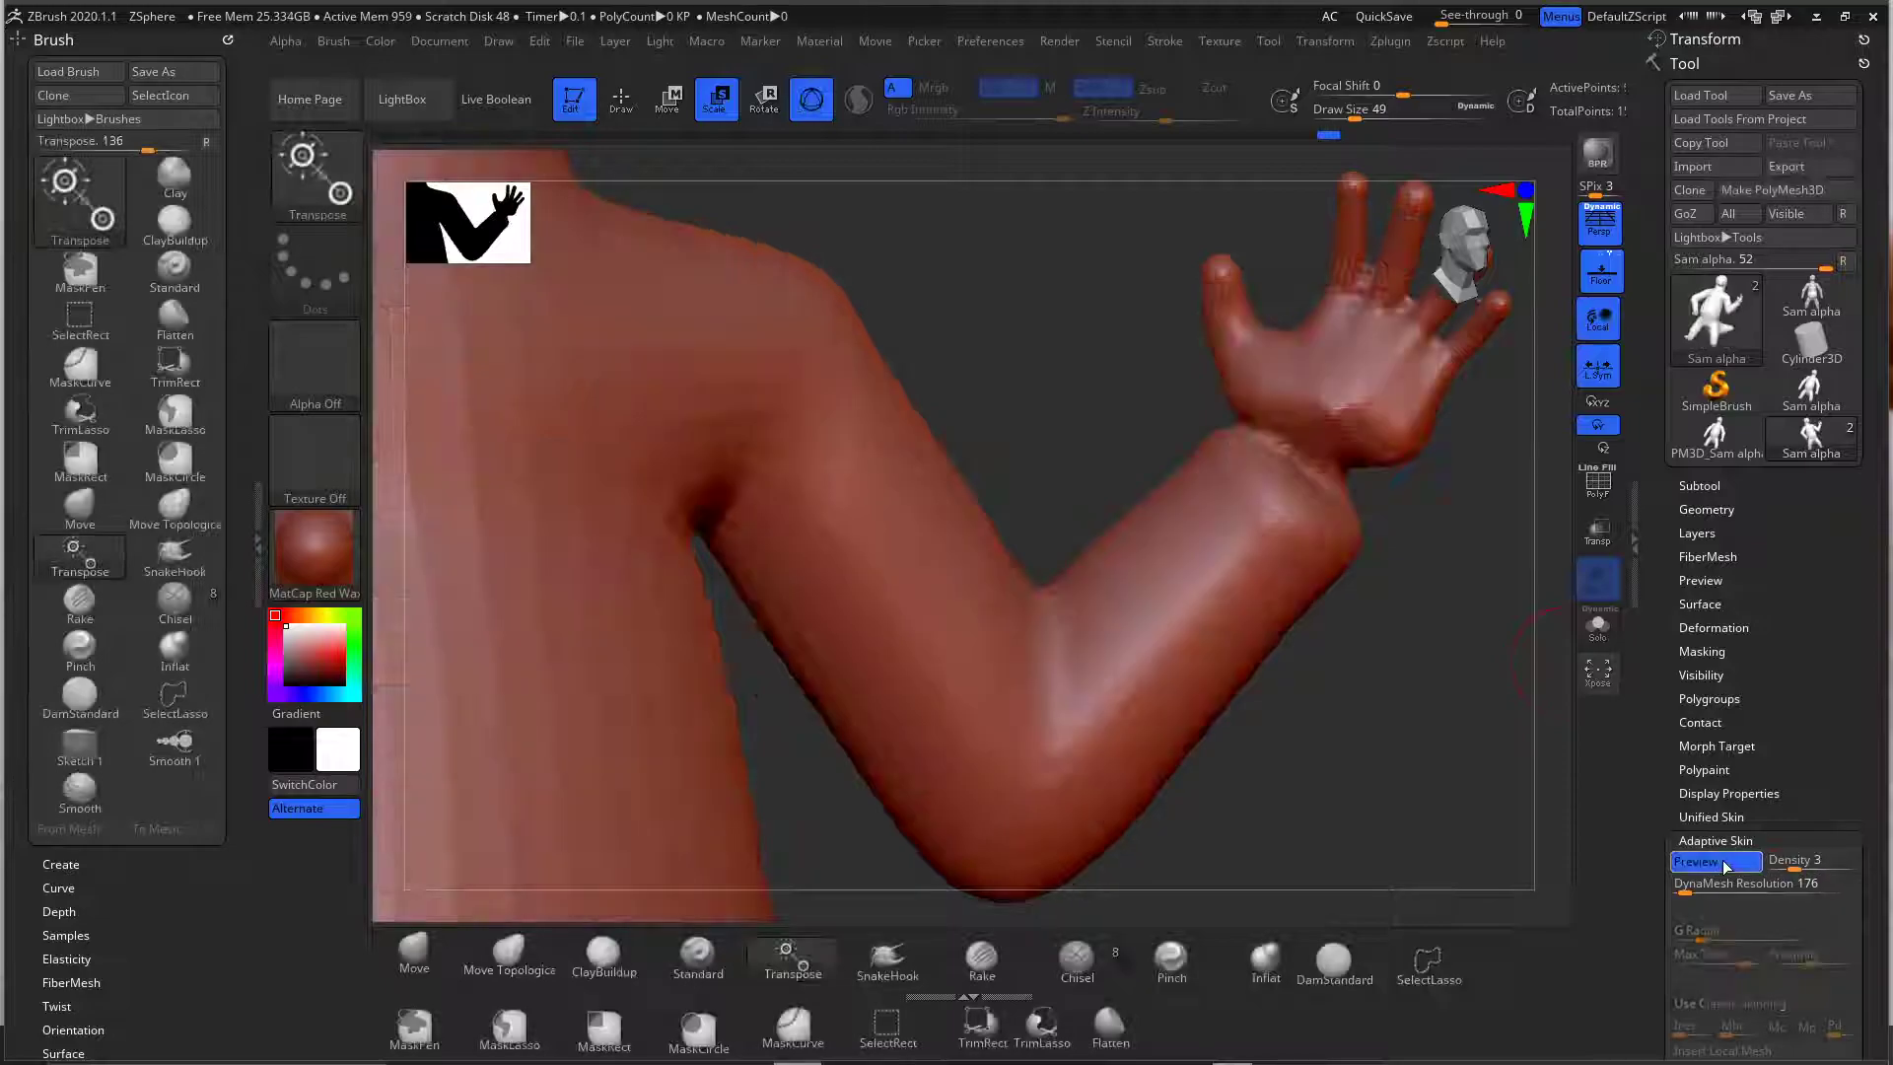
- Scale down the forearm ZSphere just below the left wrist and check the adaptive skin and the full pose
{"action": "key", "text": "a"}
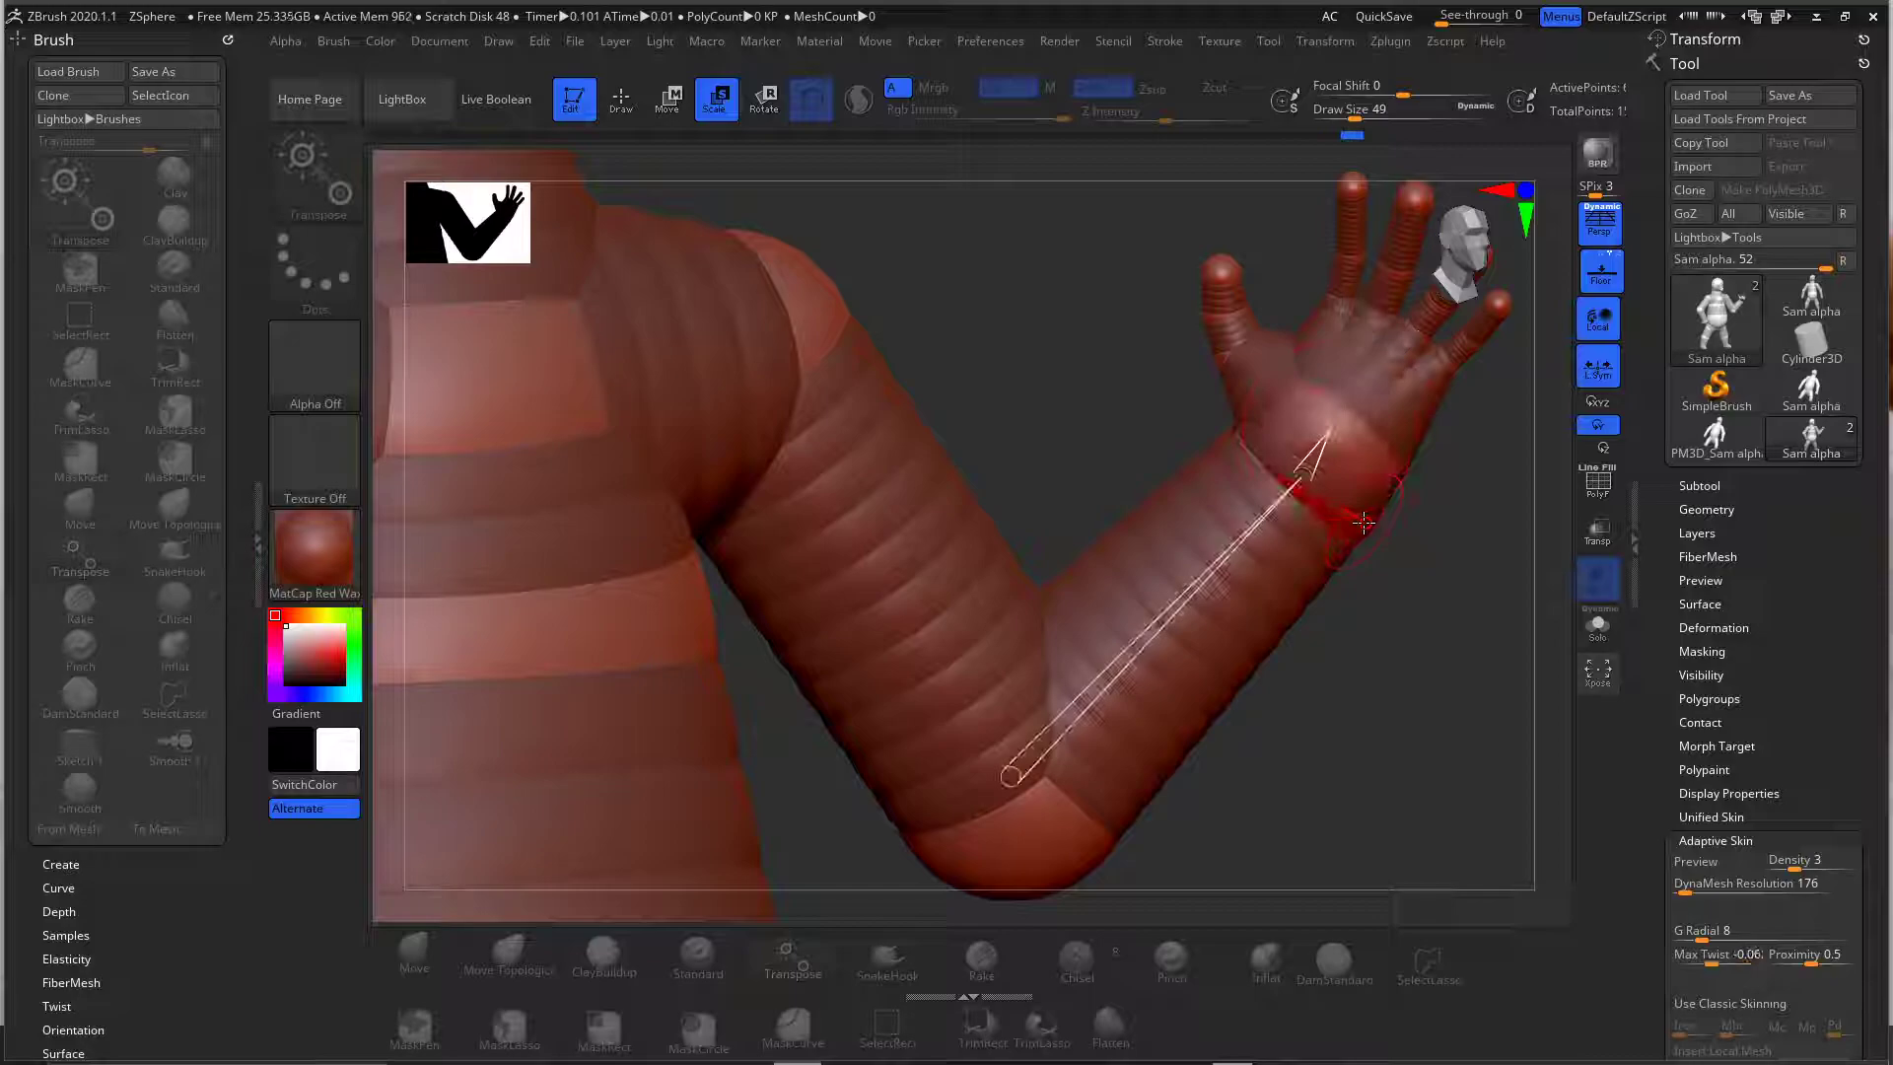
{"action": "key", "text": "a"}
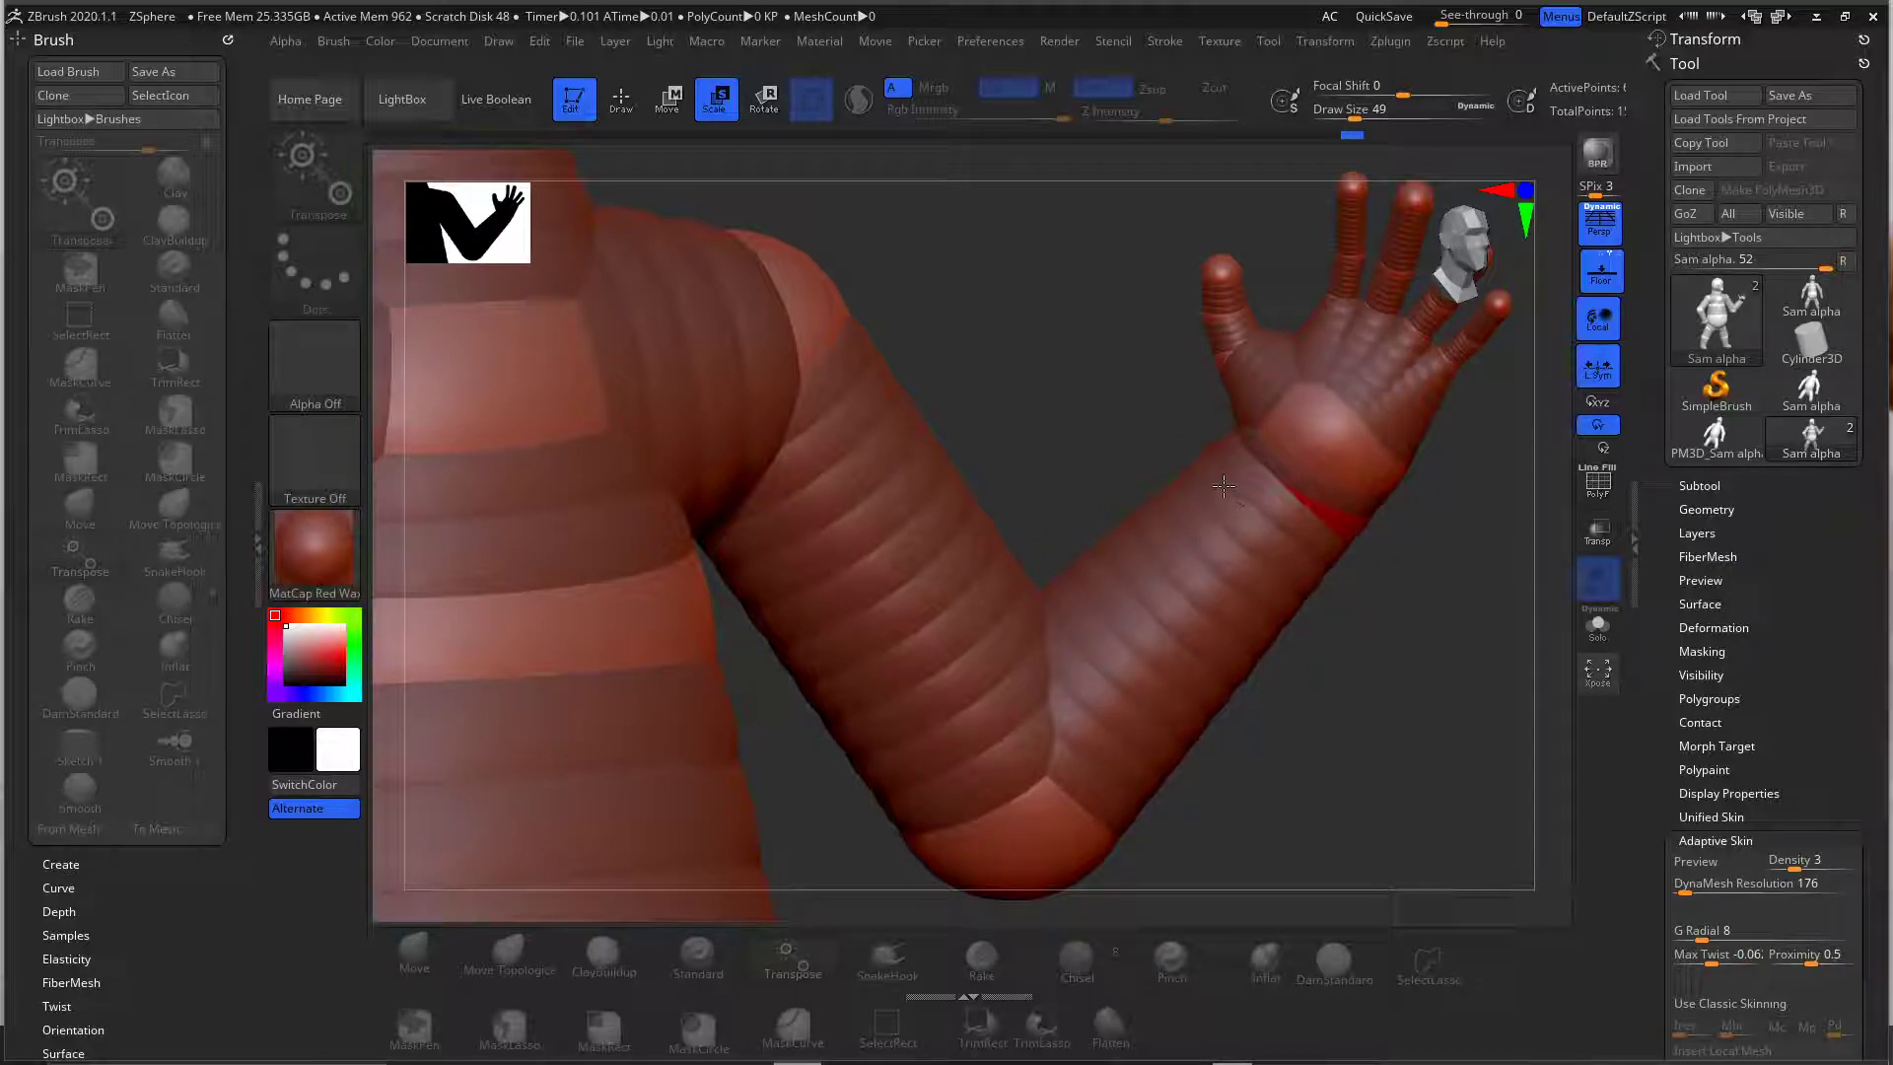
{"action": "left_click", "coordinate": [1721, 865]}
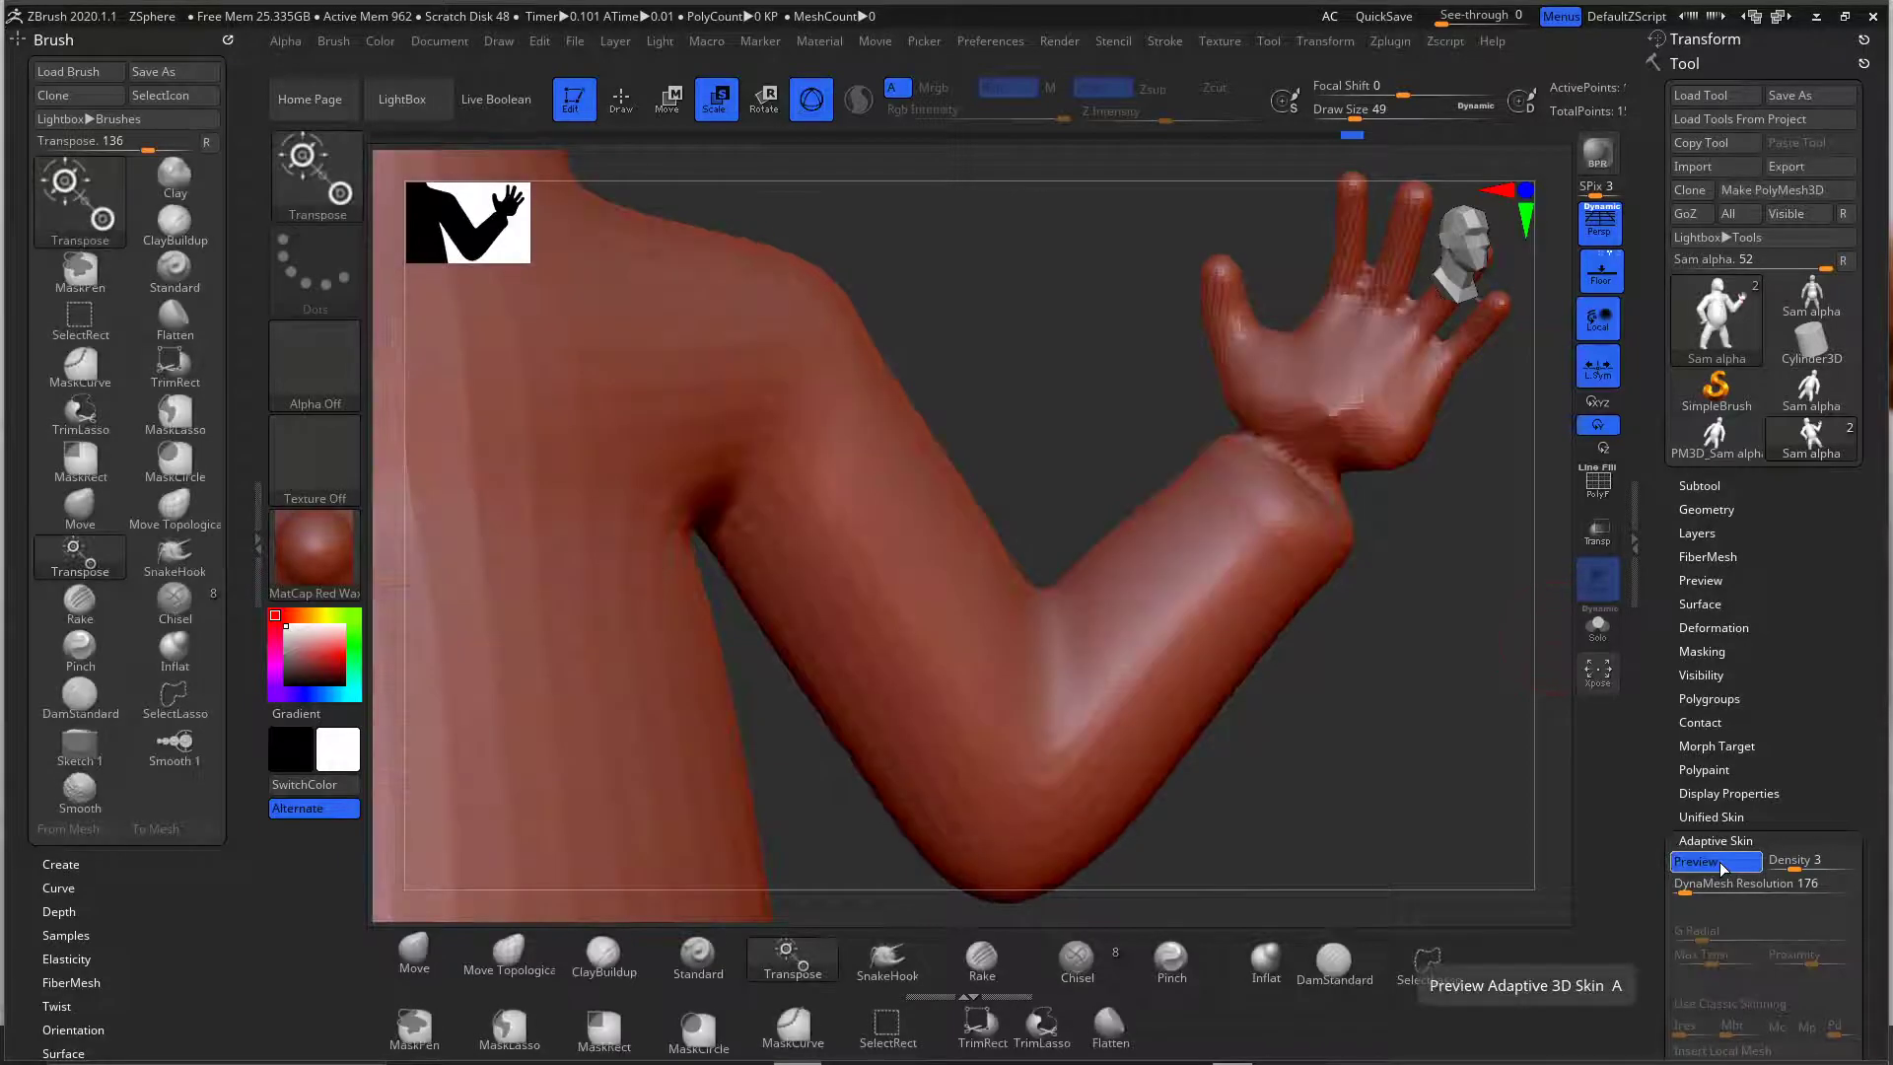
{"action": "left_click", "coordinate": [1721, 865]}
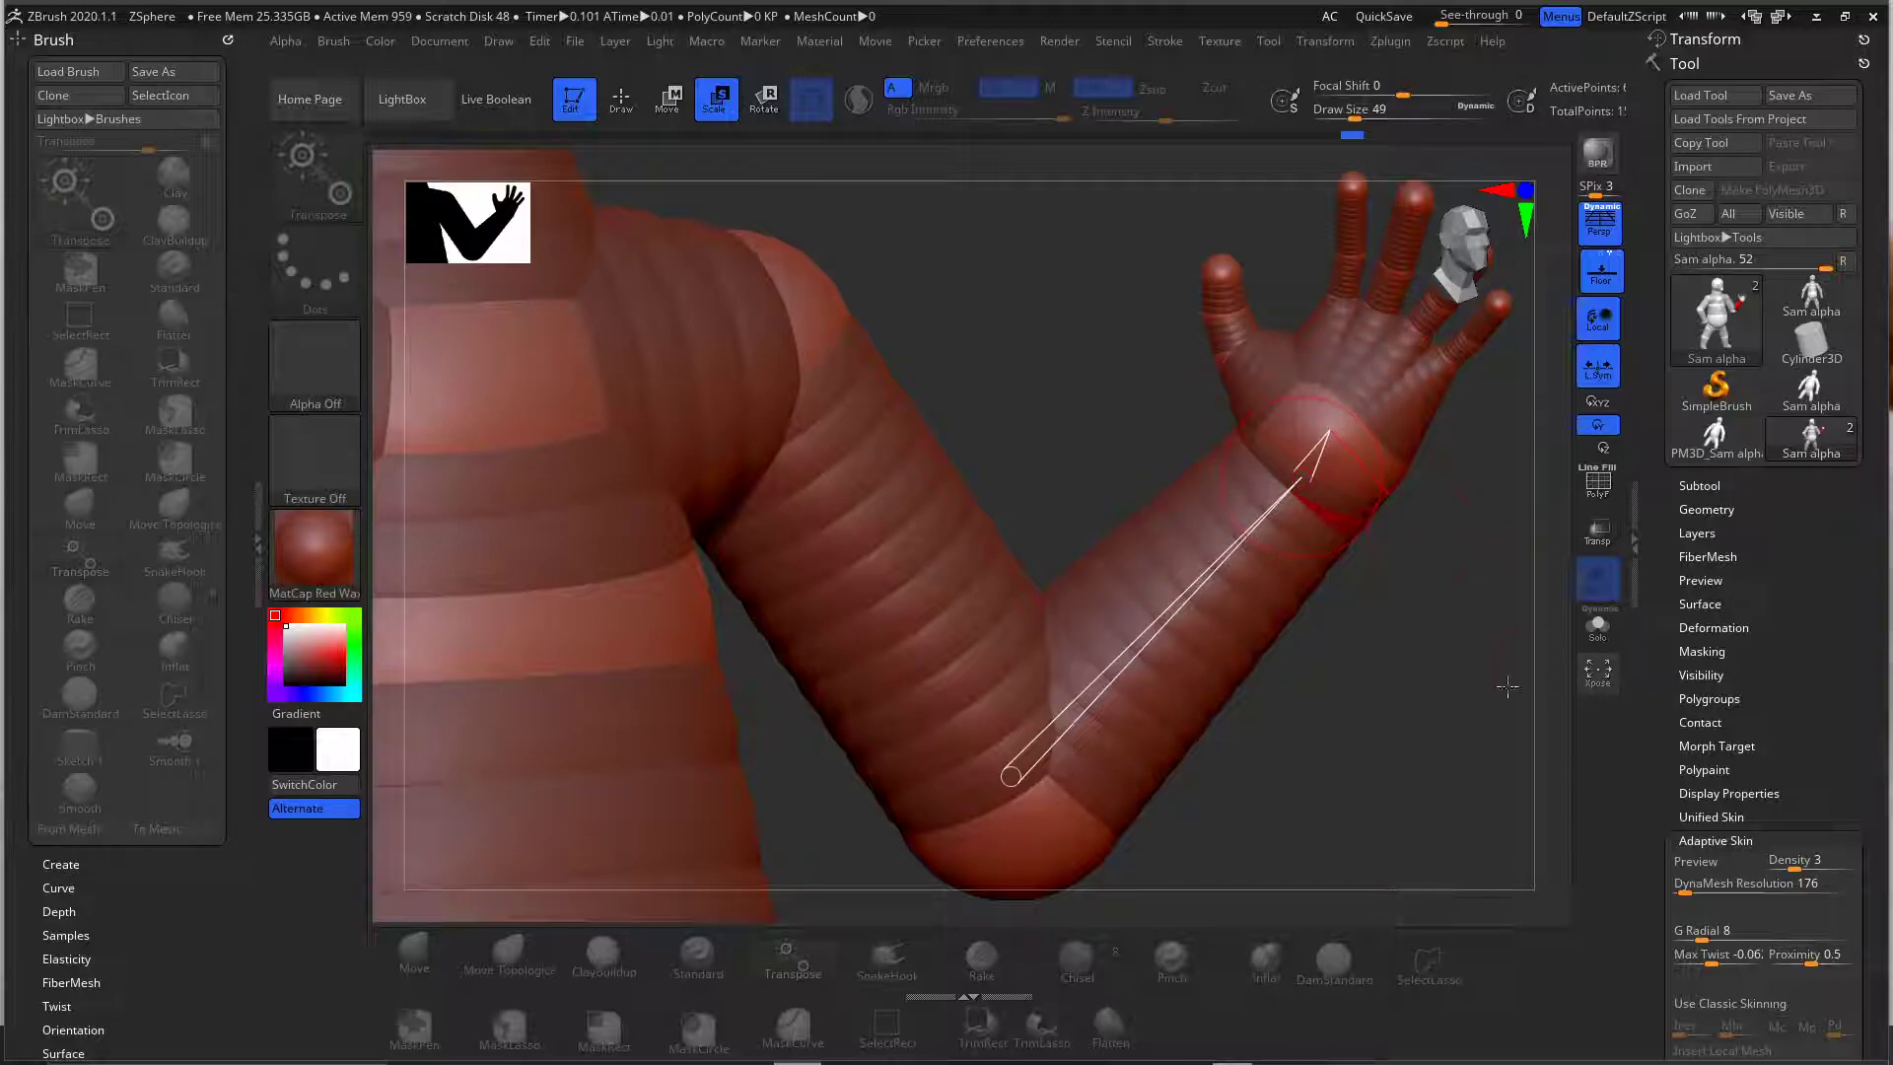
{"action": "key", "text": "f"}
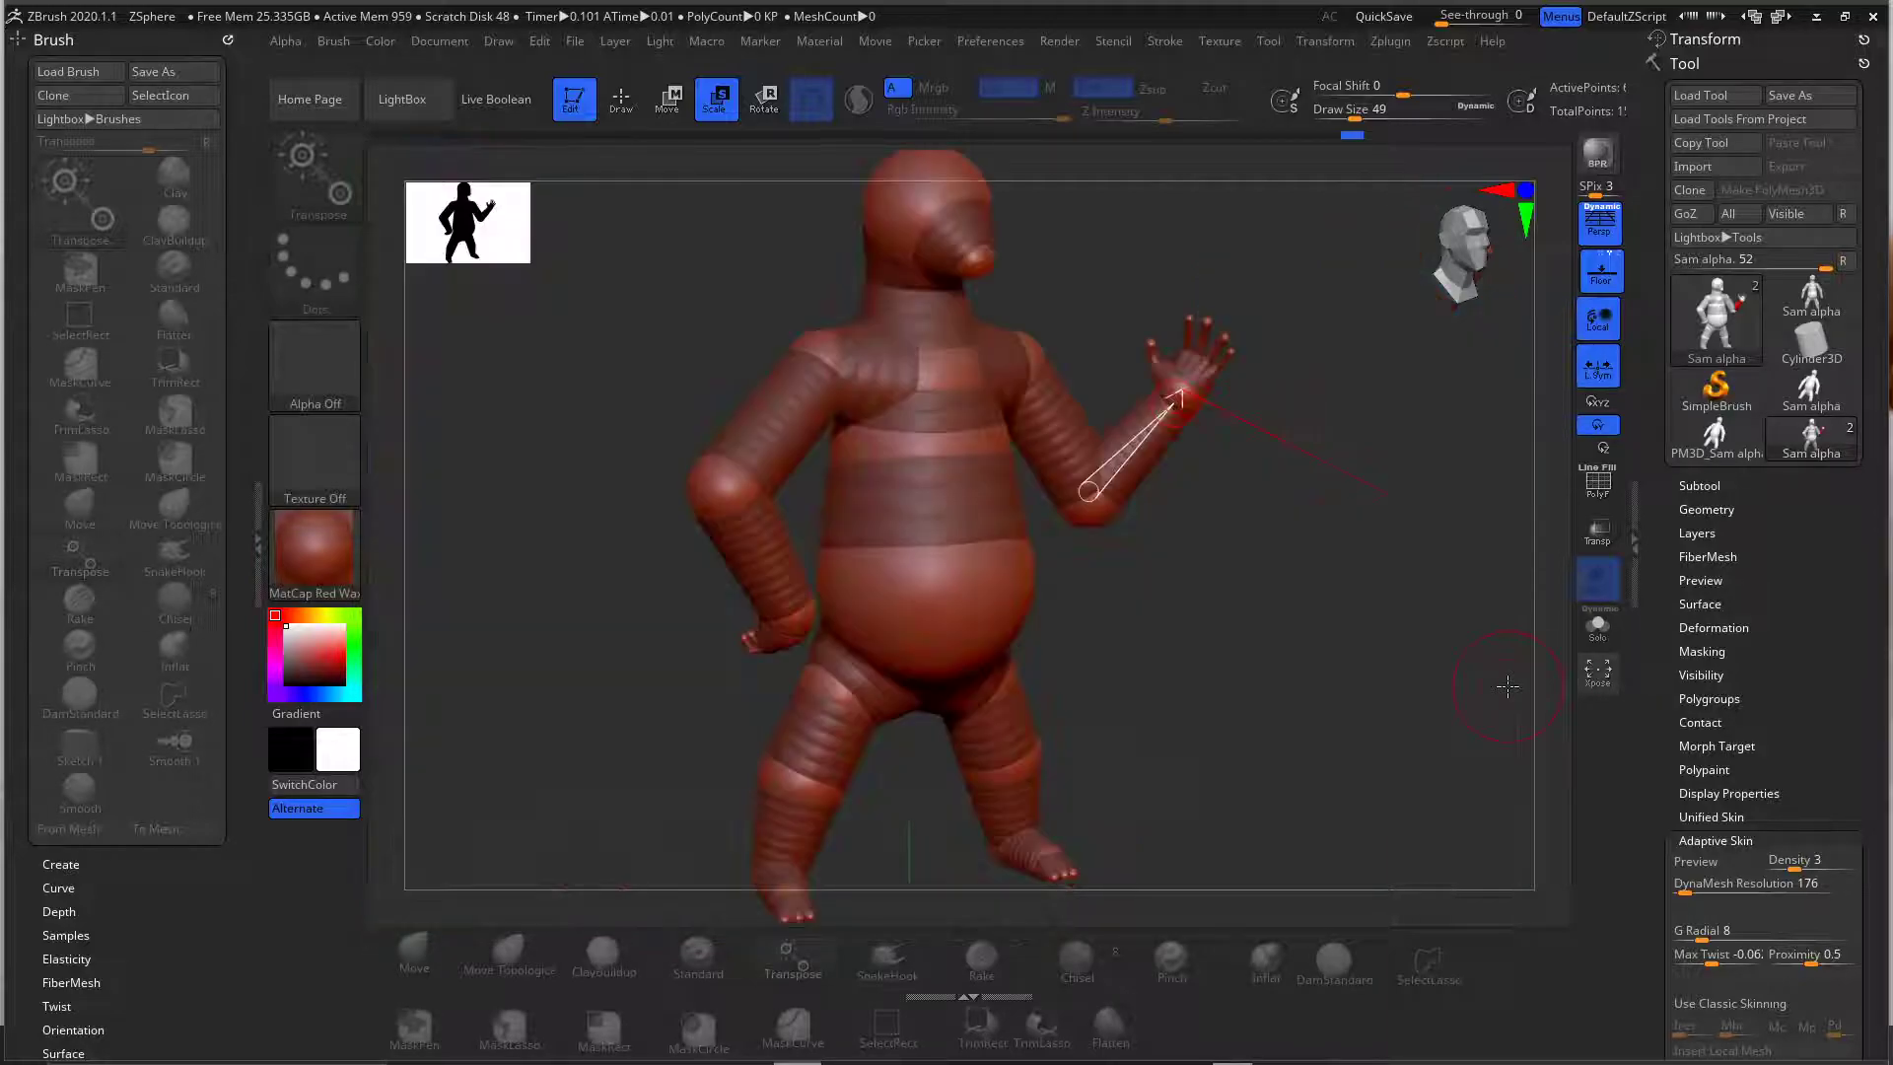
{"action": "left_click_drag", "start_coordinate": [1398, 555], "coordinate": [1358, 560]}
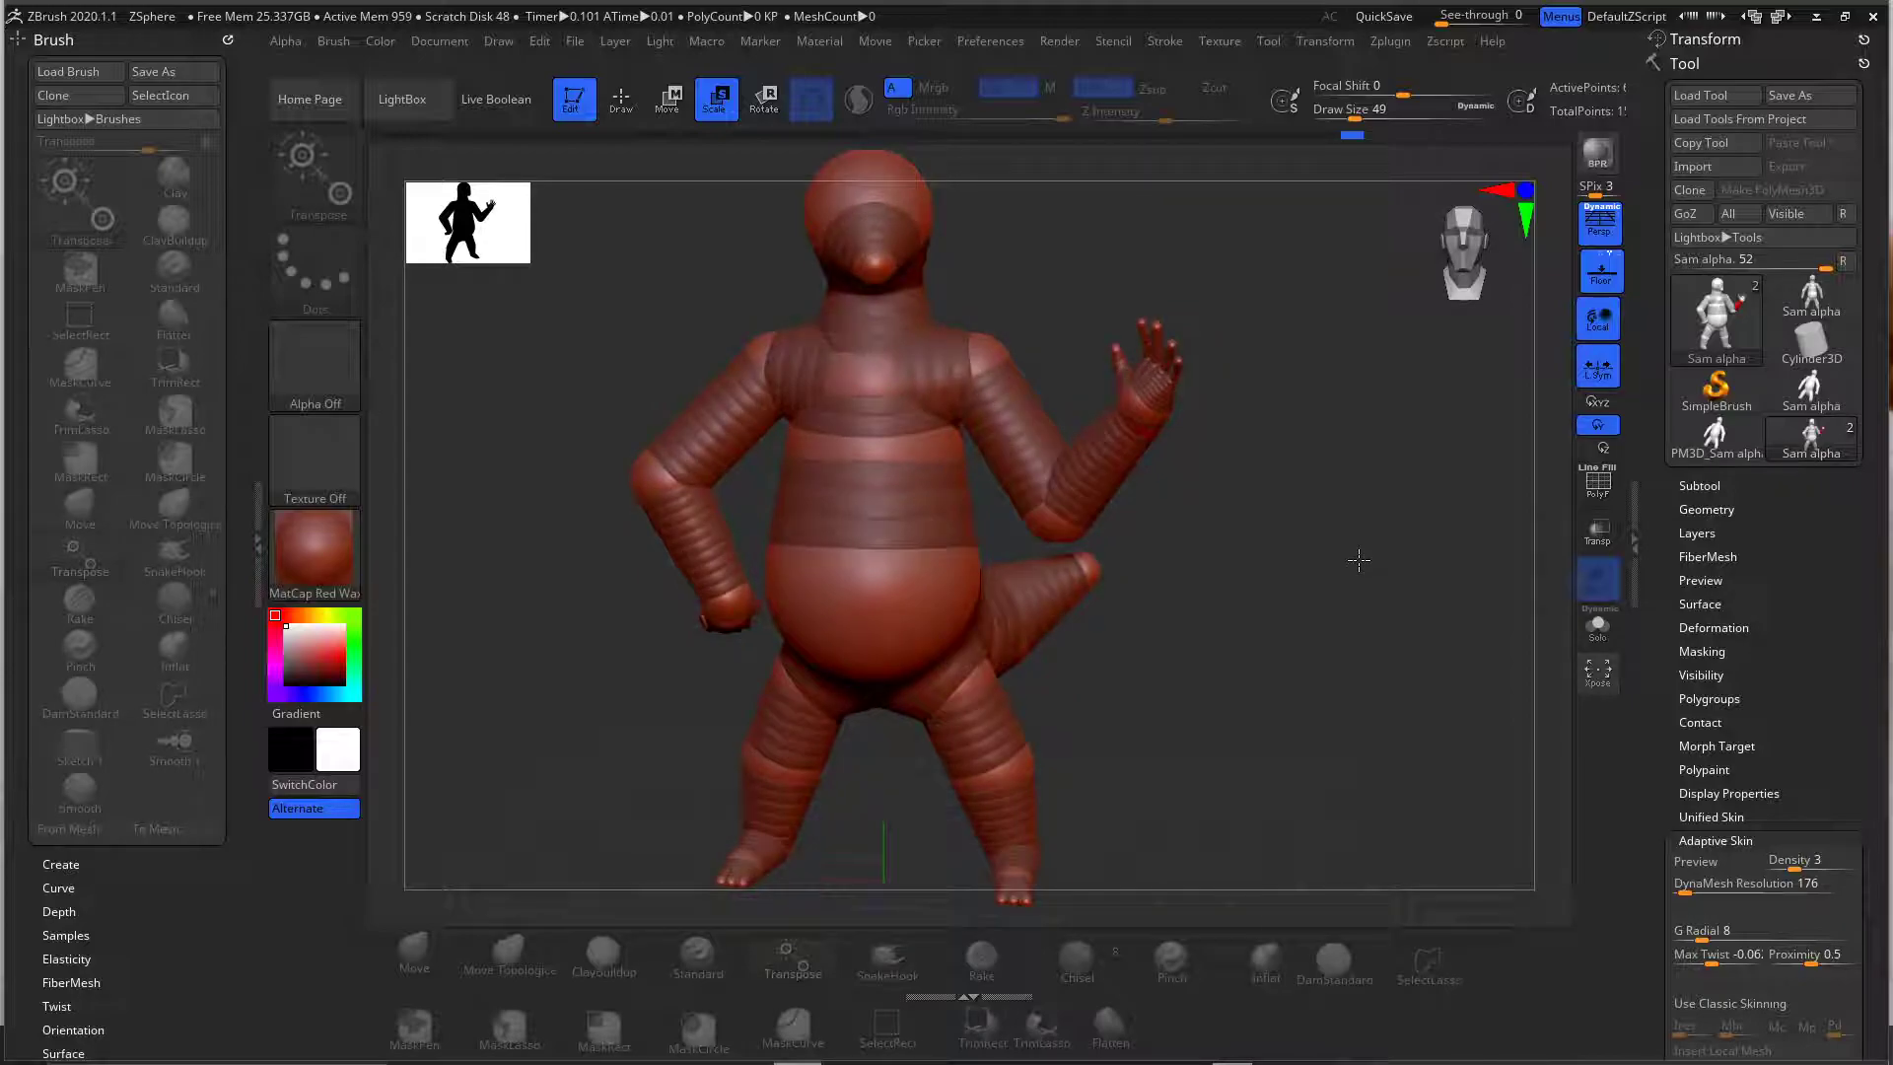
- Delete the PM3D_Sam alpha1 subtool from the posed tool
{"action": "left_click", "coordinate": [1694, 484]}
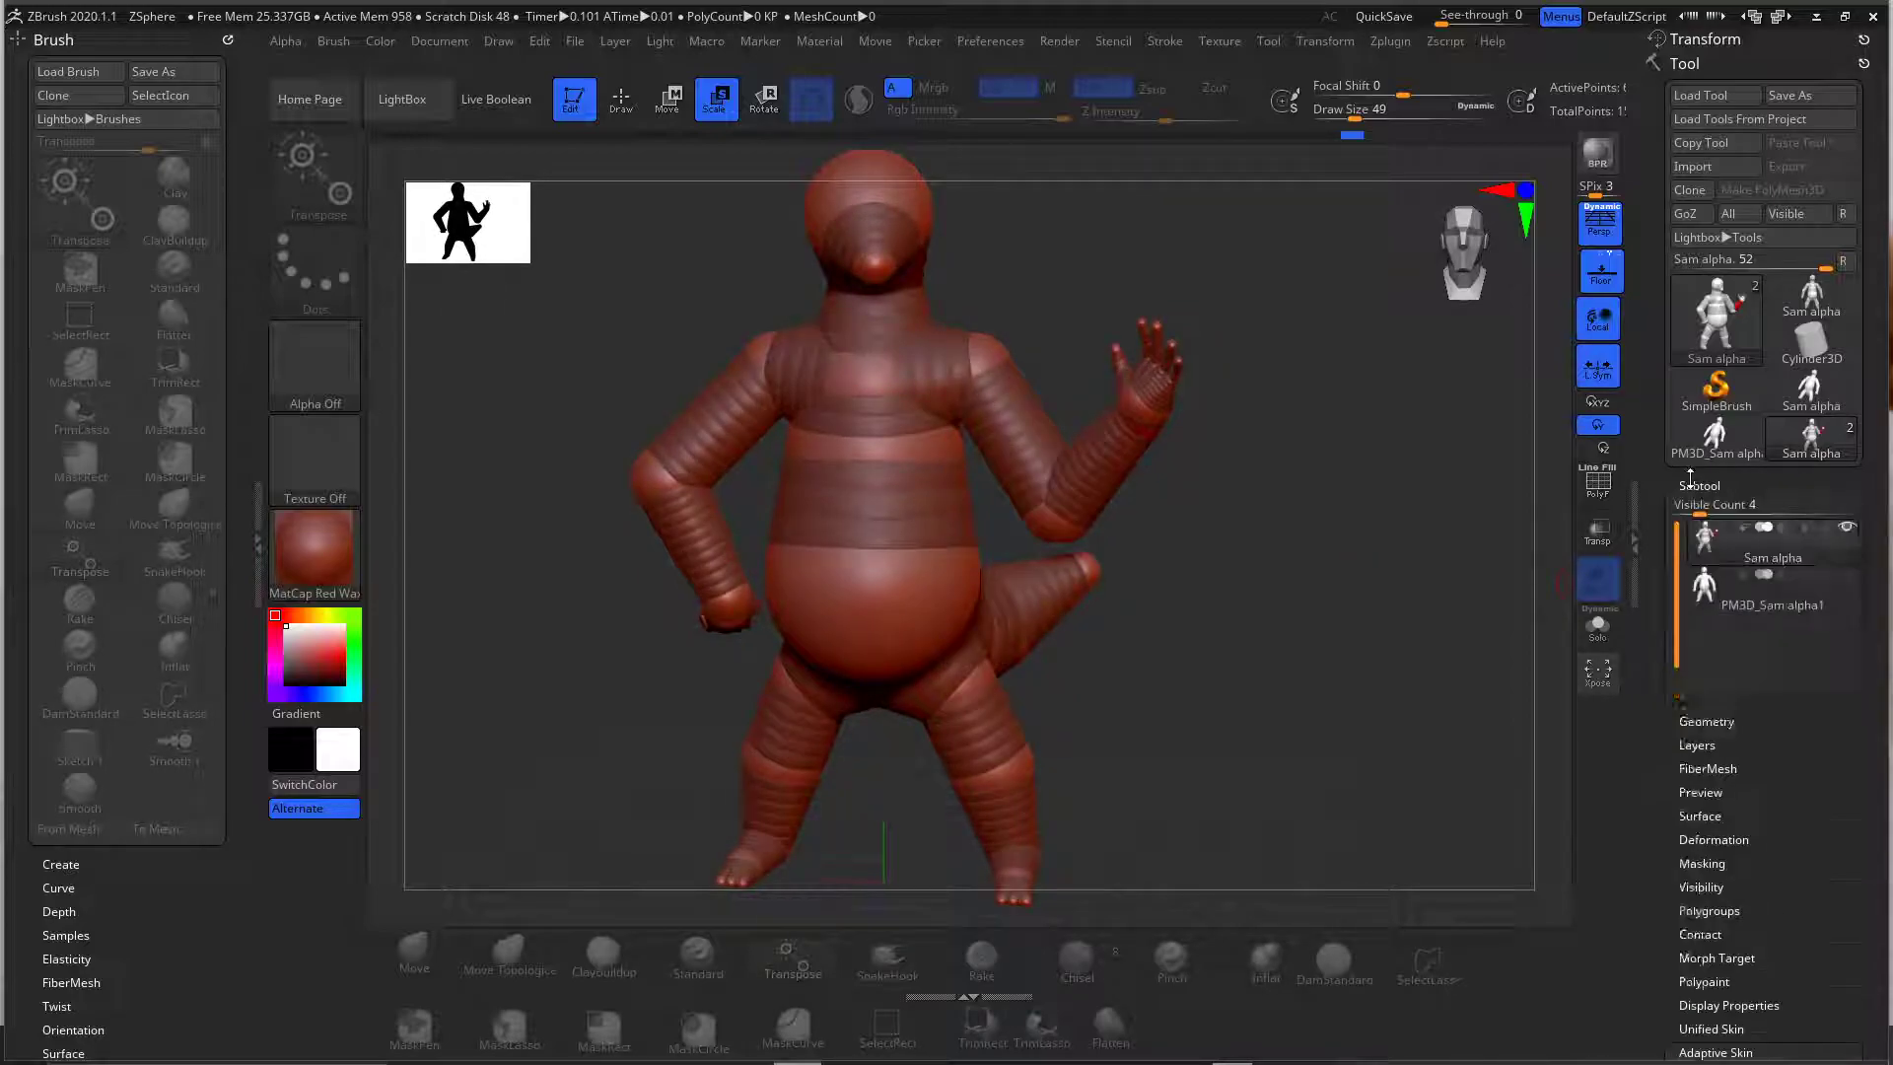
{"action": "left_click", "coordinate": [1769, 604]}
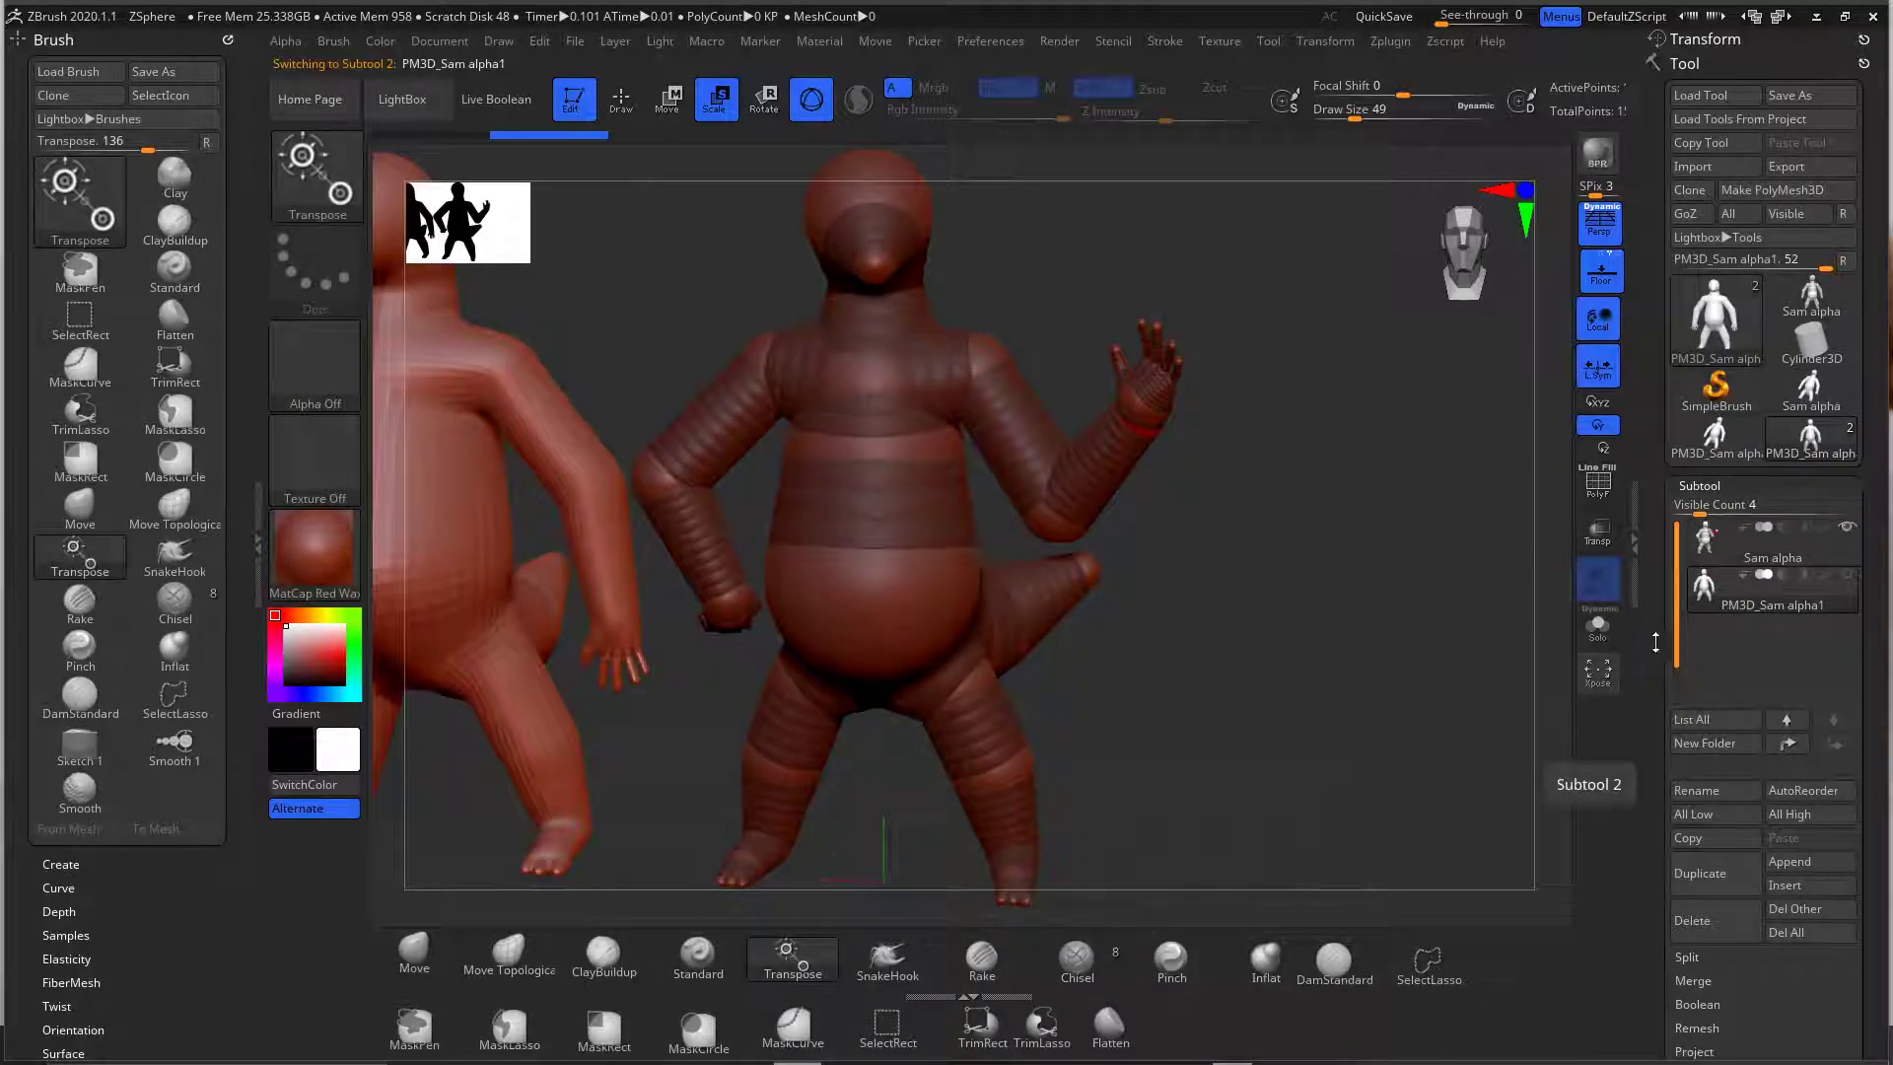
{"action": "left_click", "coordinate": [1717, 917]}
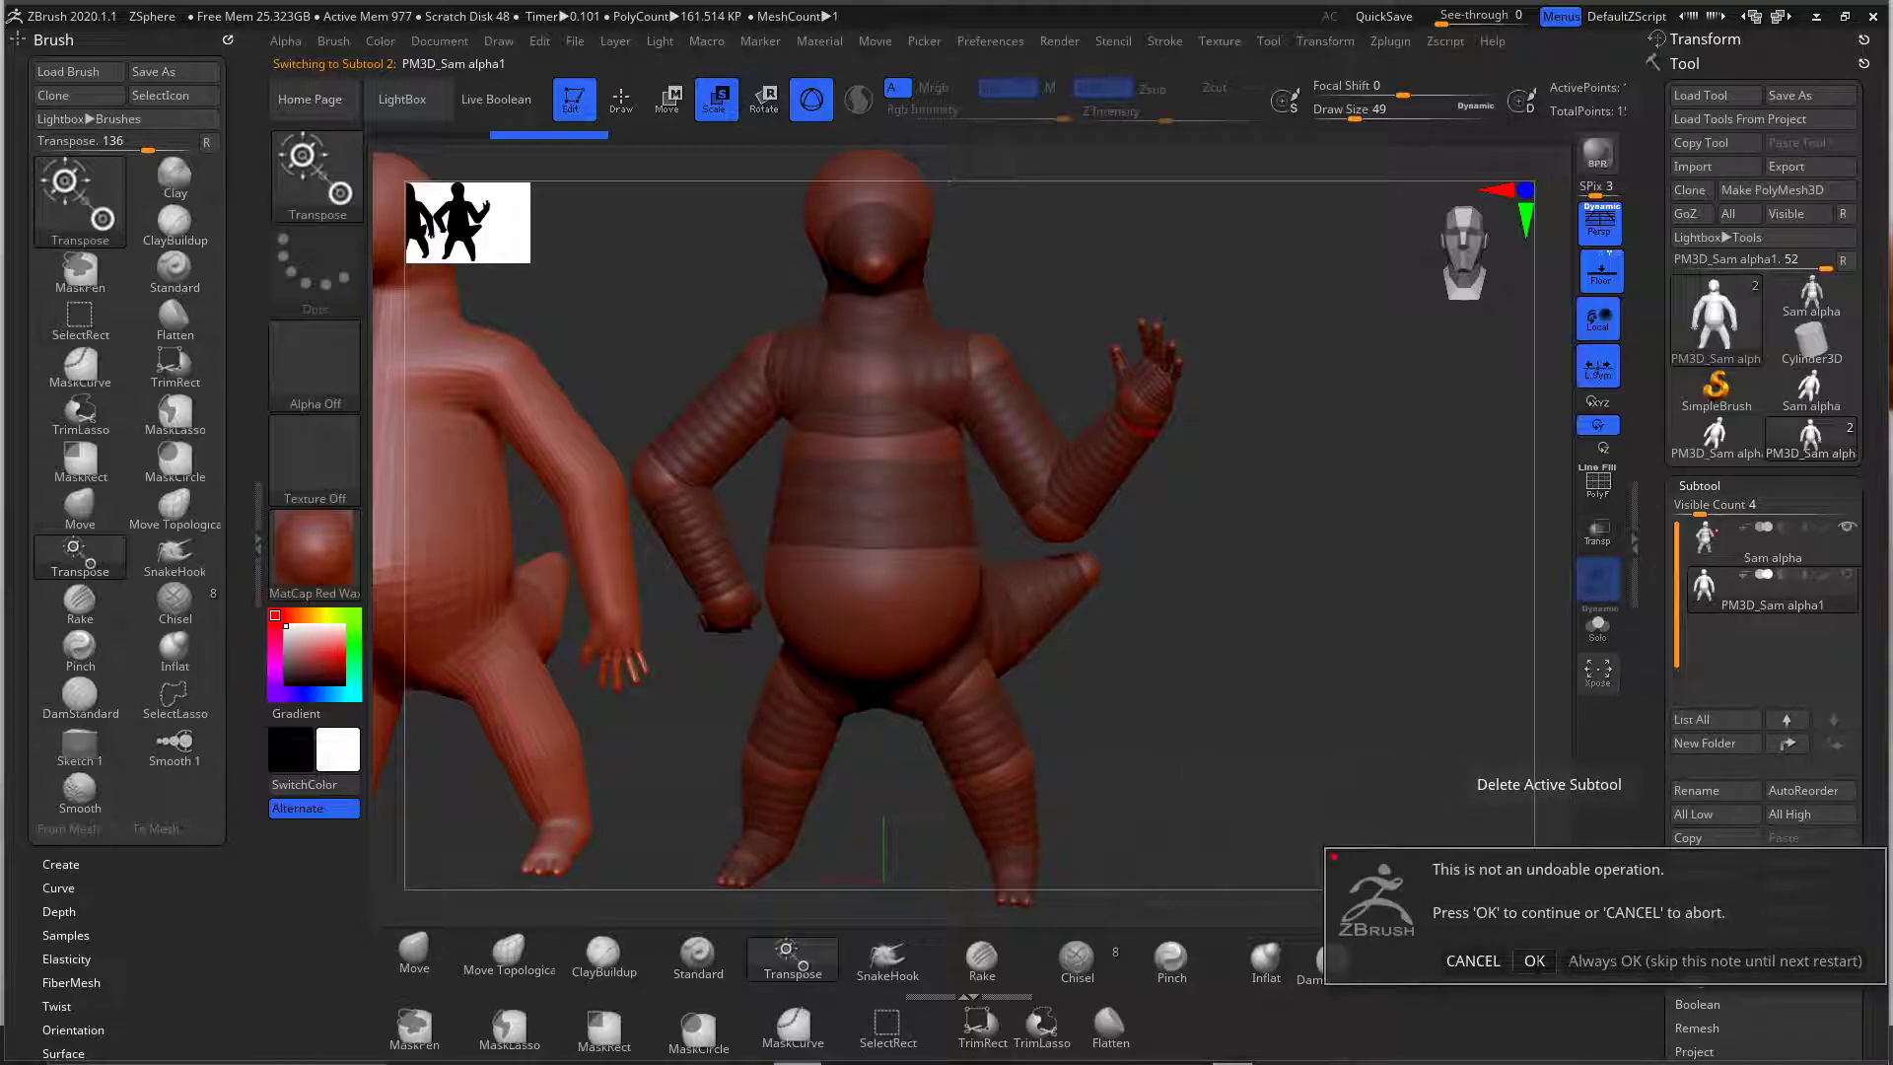
{"action": "left_click", "coordinate": [1534, 961]}
{"action": "left_click_drag", "start_coordinate": [1307, 584], "coordinate": [1301, 580]}
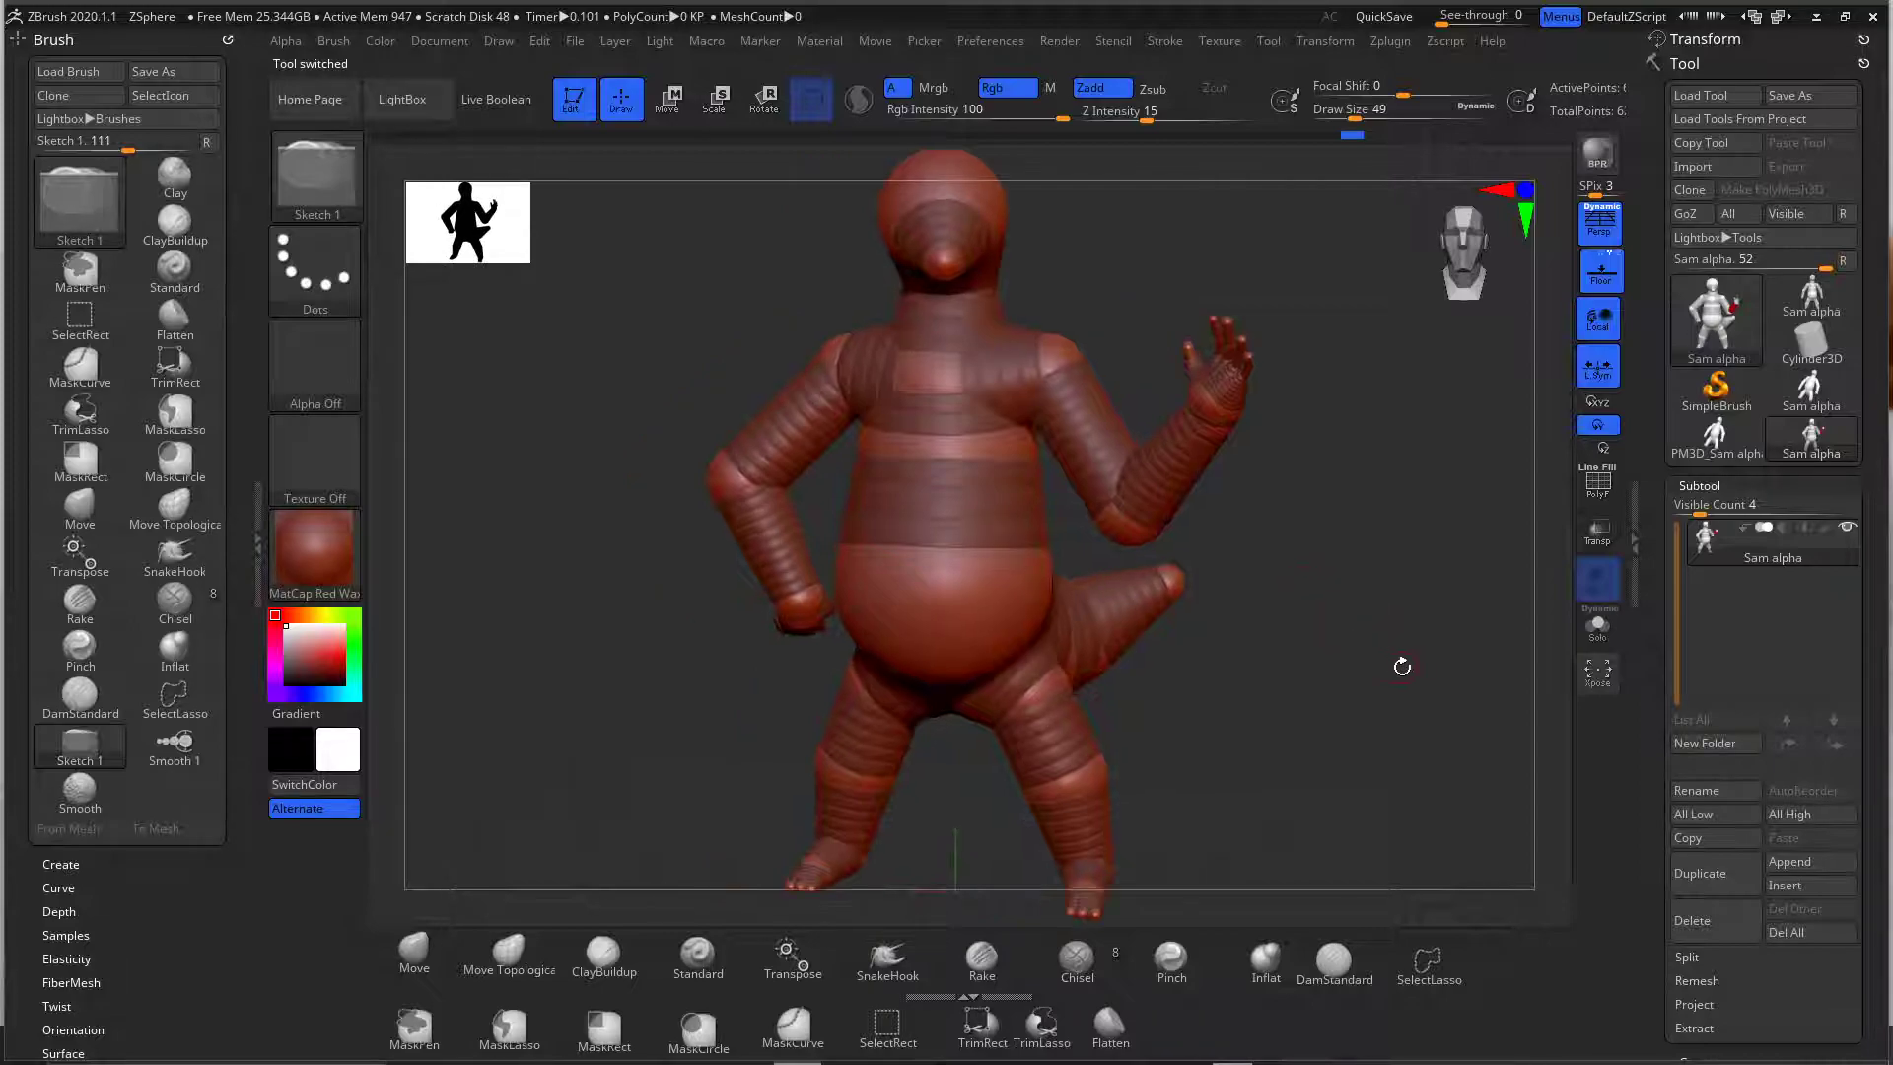
- Save the posed ZSphere tool in the RoadKill folder as "Sam alpha pose"
{"action": "left_click", "coordinate": [1810, 95]}
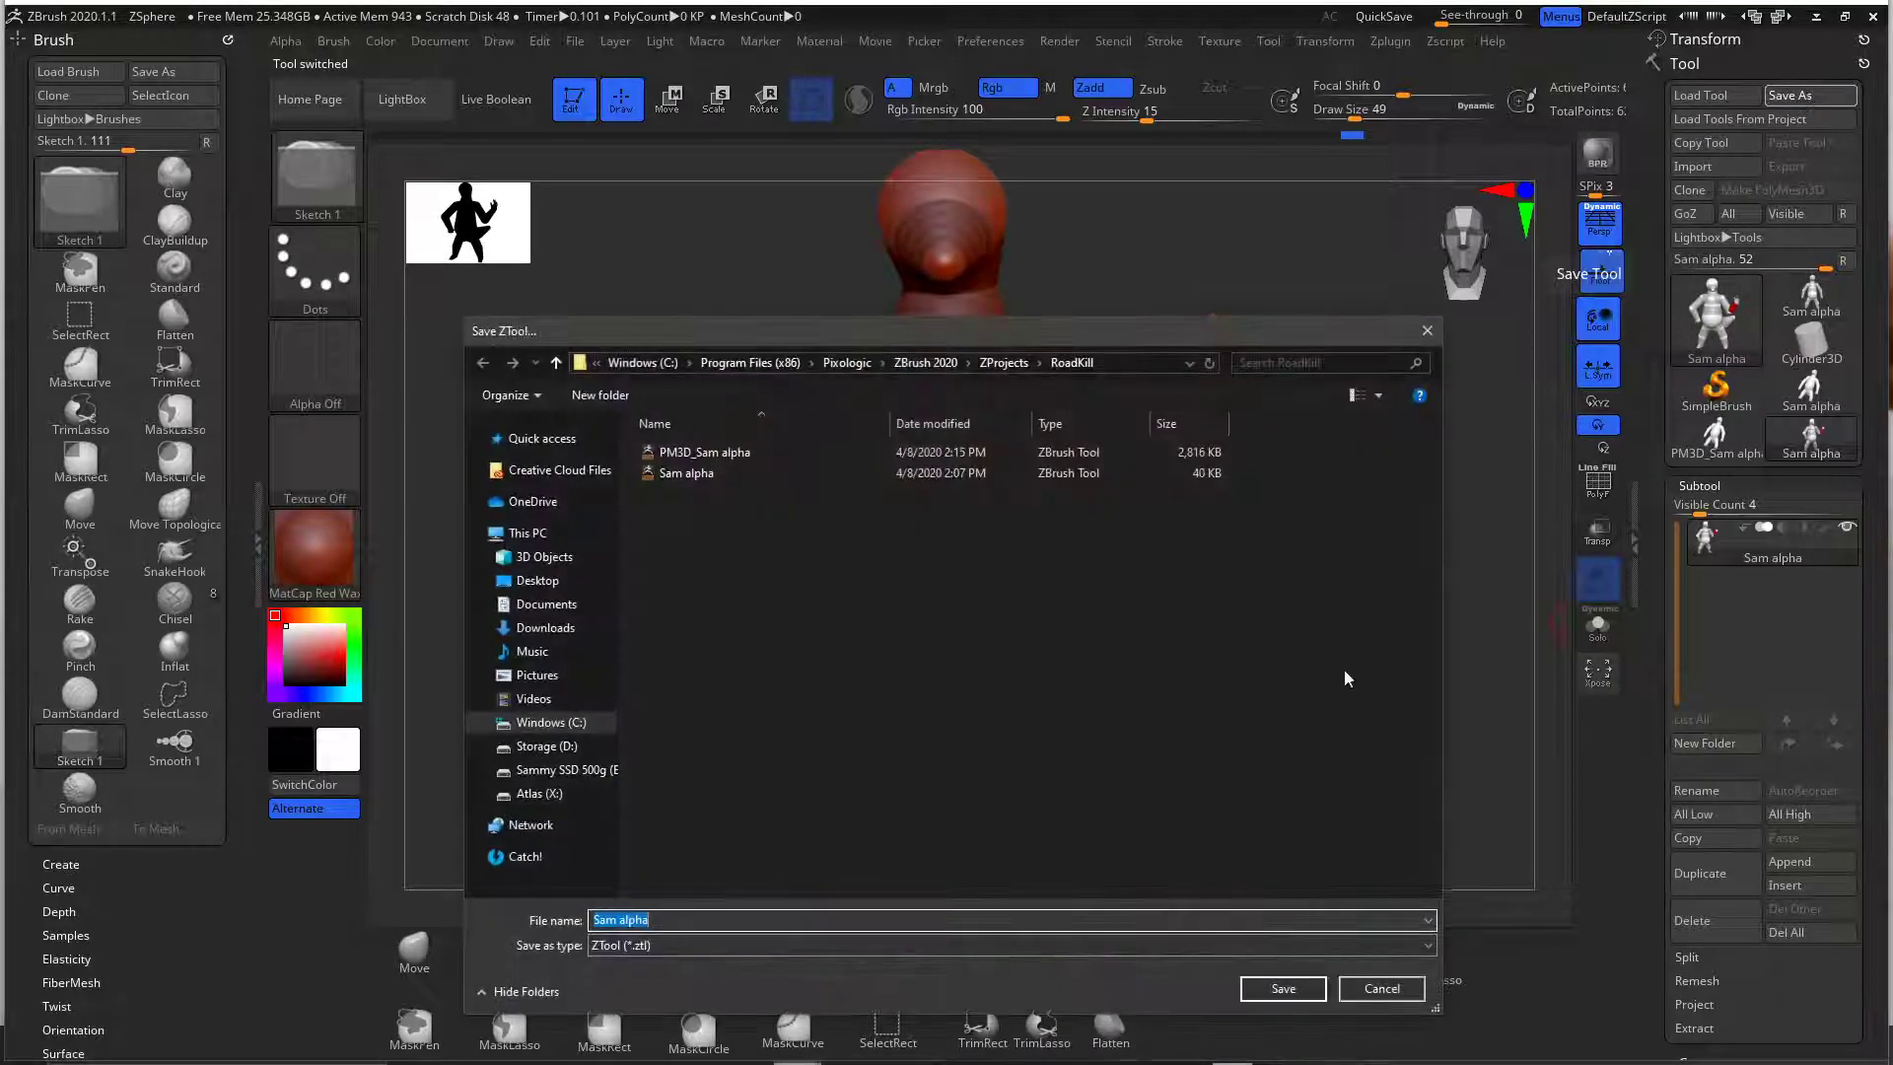
{"action": "left_click", "coordinate": [690, 921]}
{"action": "type", "text": "pose"}
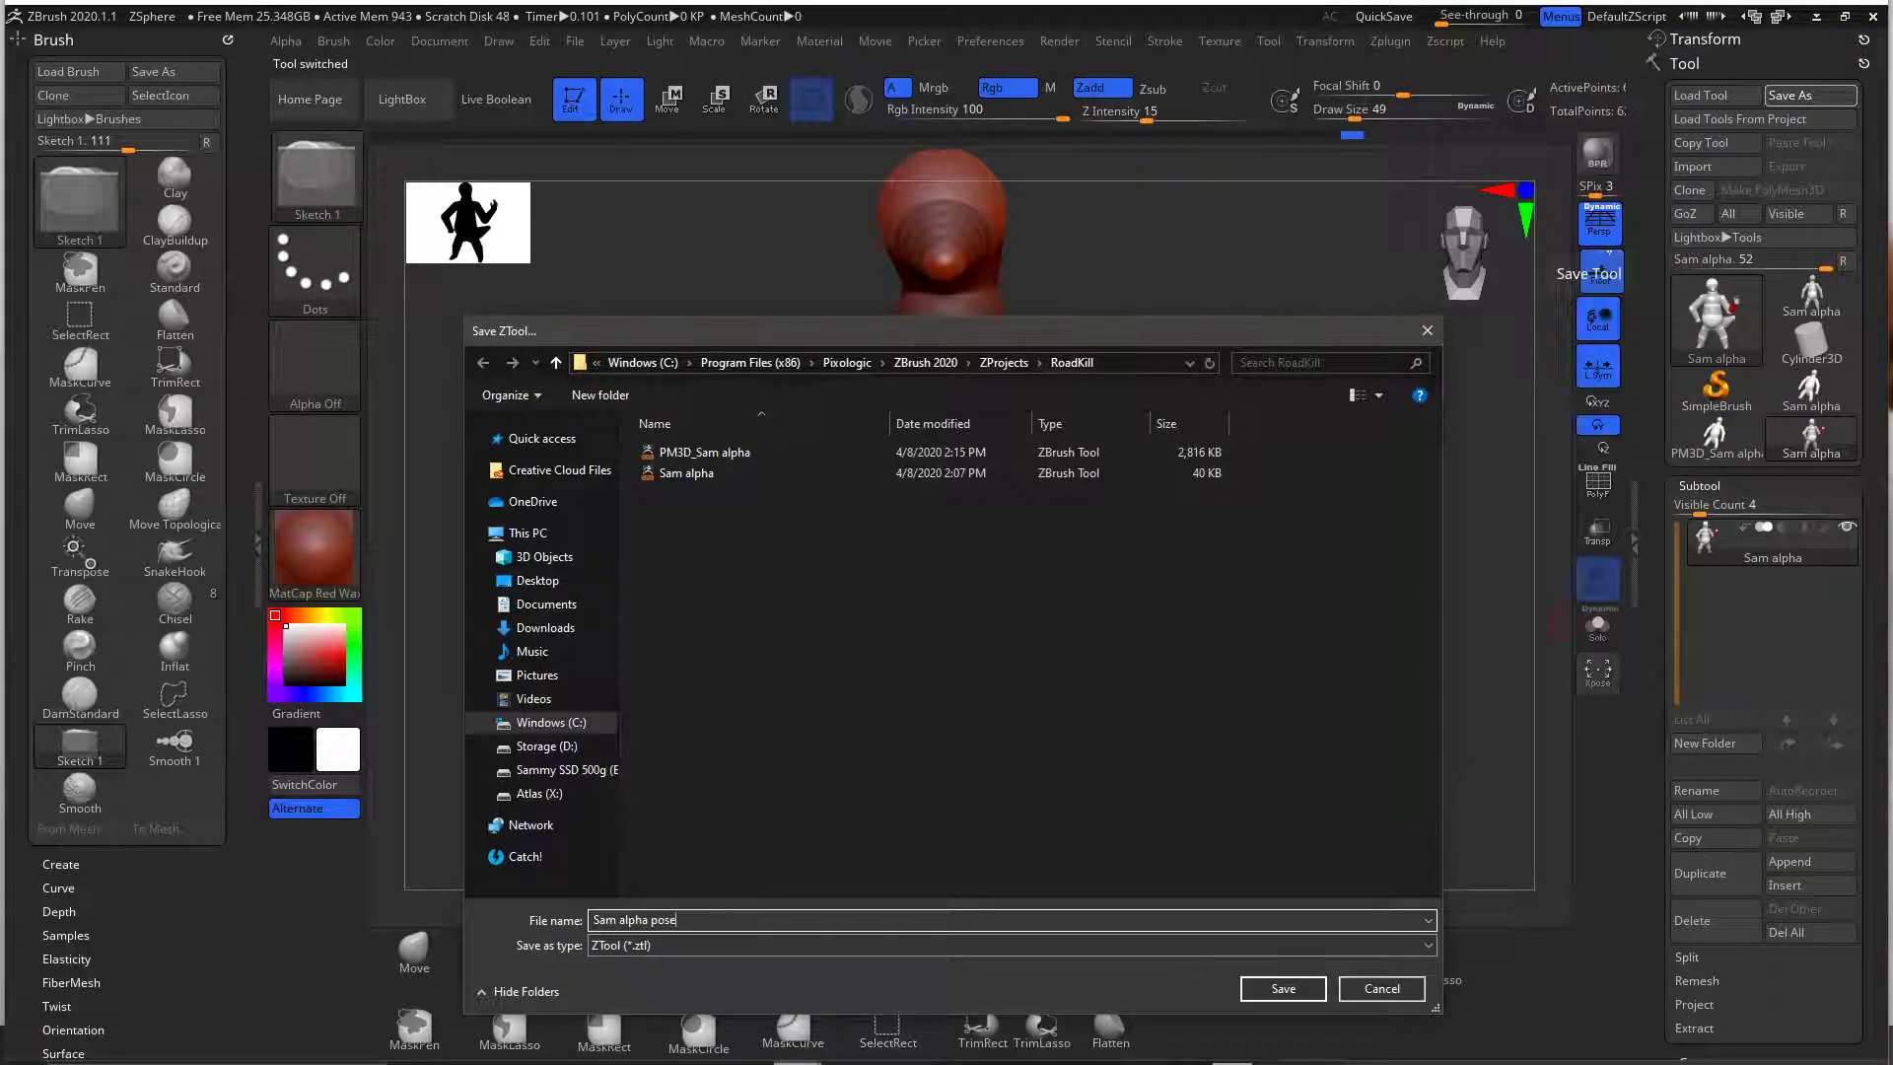
{"action": "key", "text": "Return"}
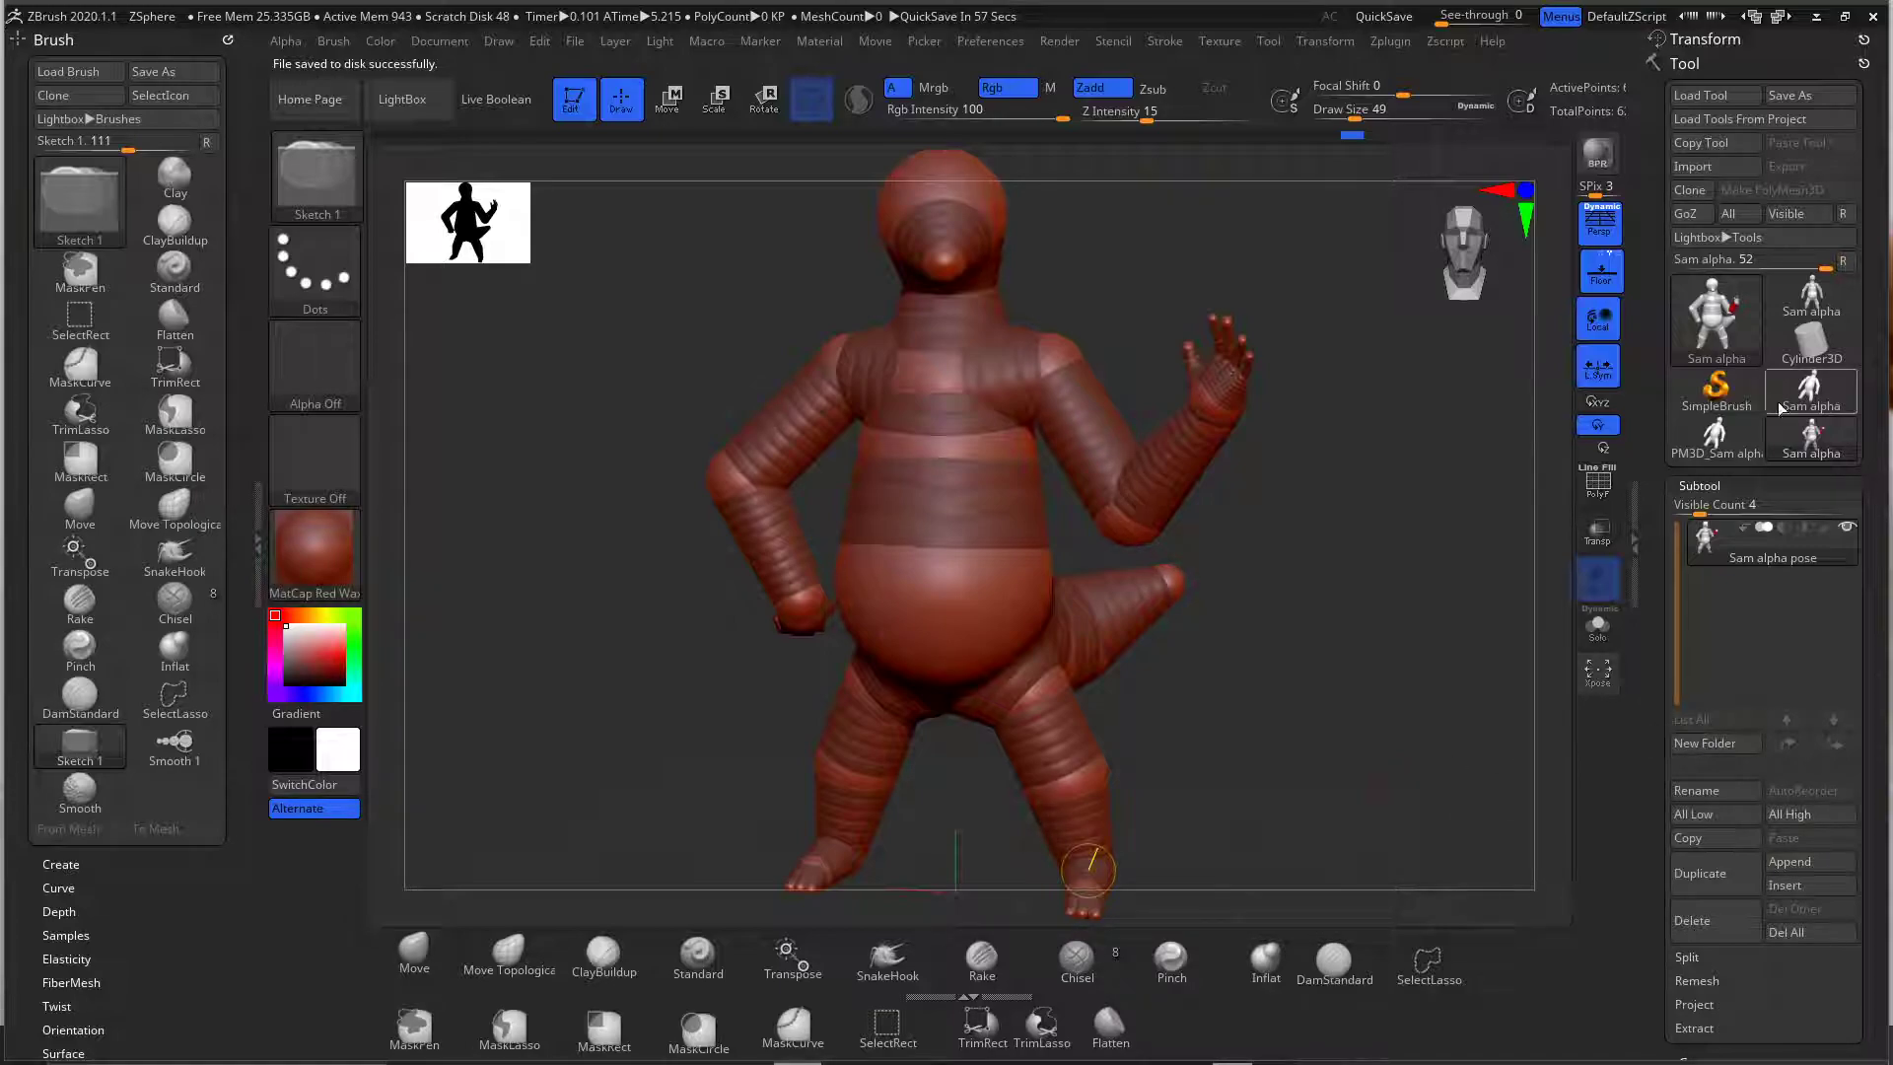
- Switch to the PM3D_Sam alpha polymesh tool and inspect the unposed figure from the side and front
{"action": "mouse_move", "coordinate": [1769, 558]}
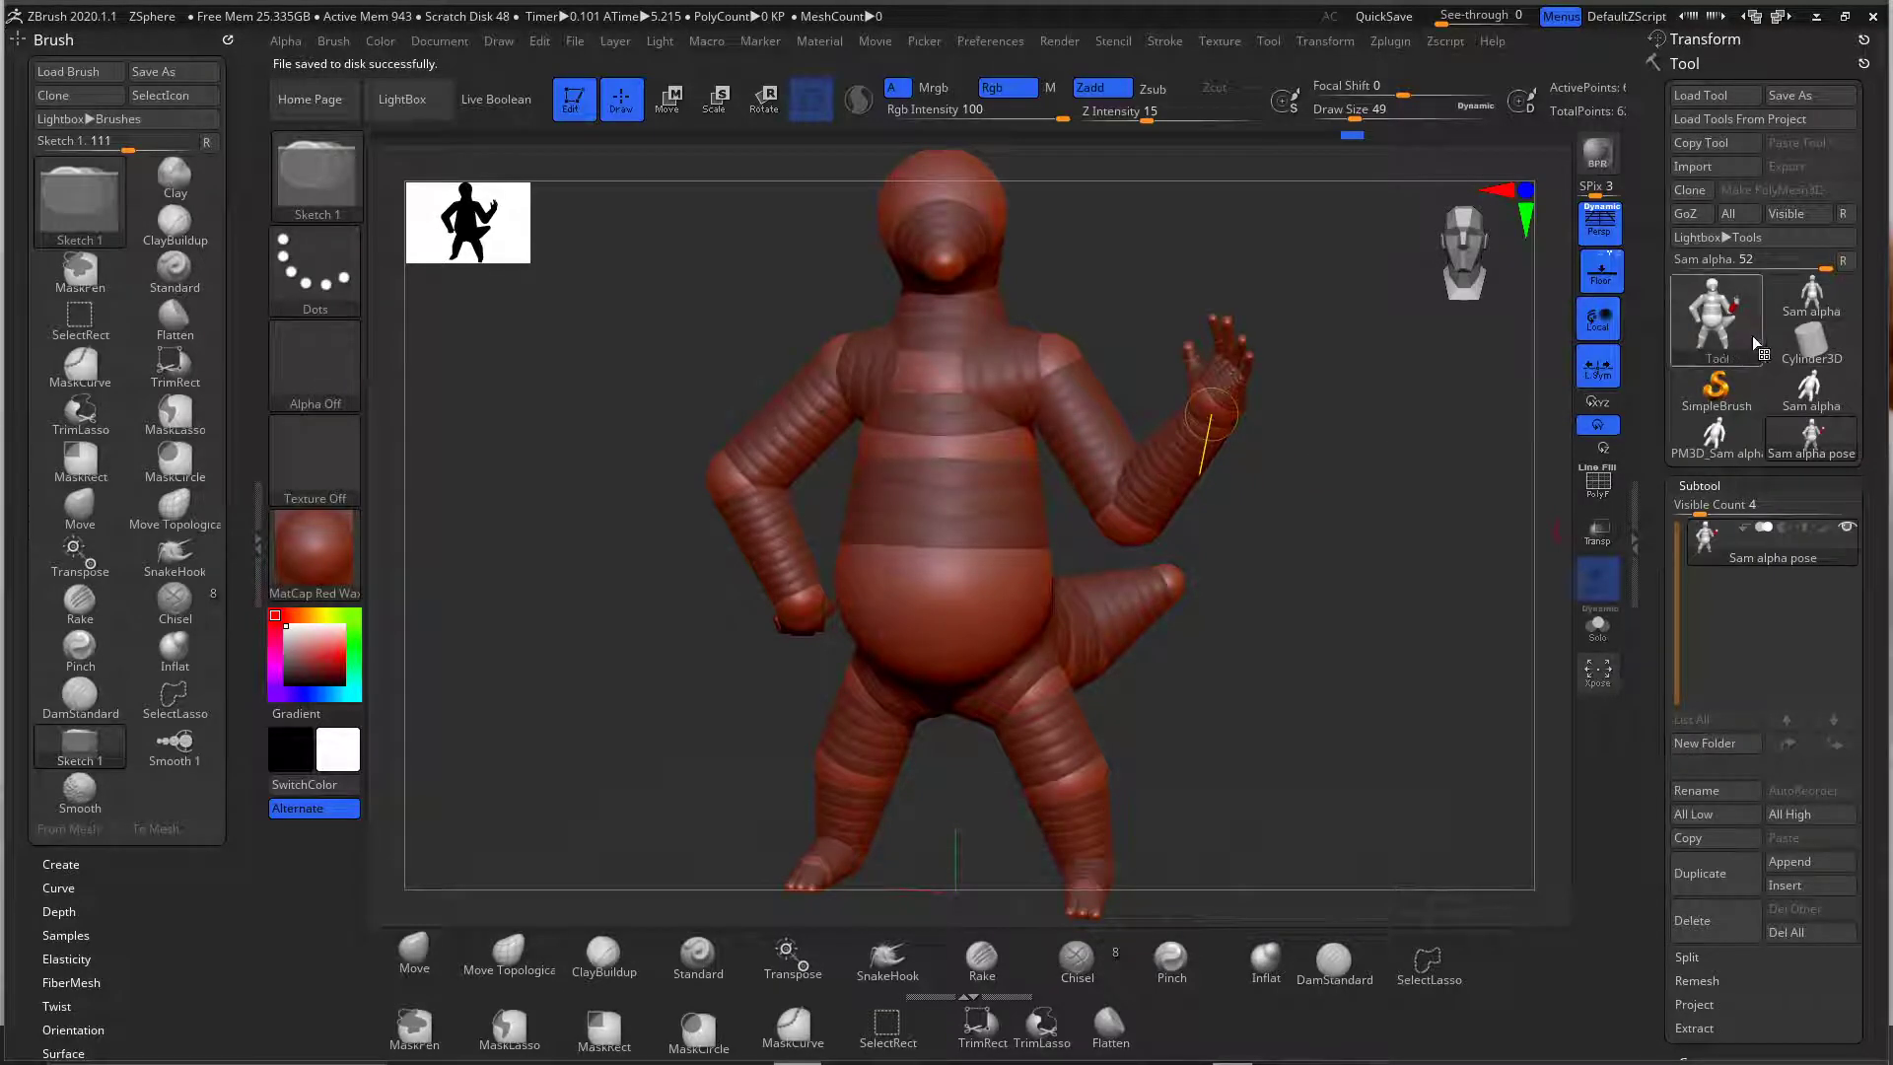
{"action": "left_click", "coordinate": [1715, 315]}
{"action": "left_click", "coordinate": [931, 500]}
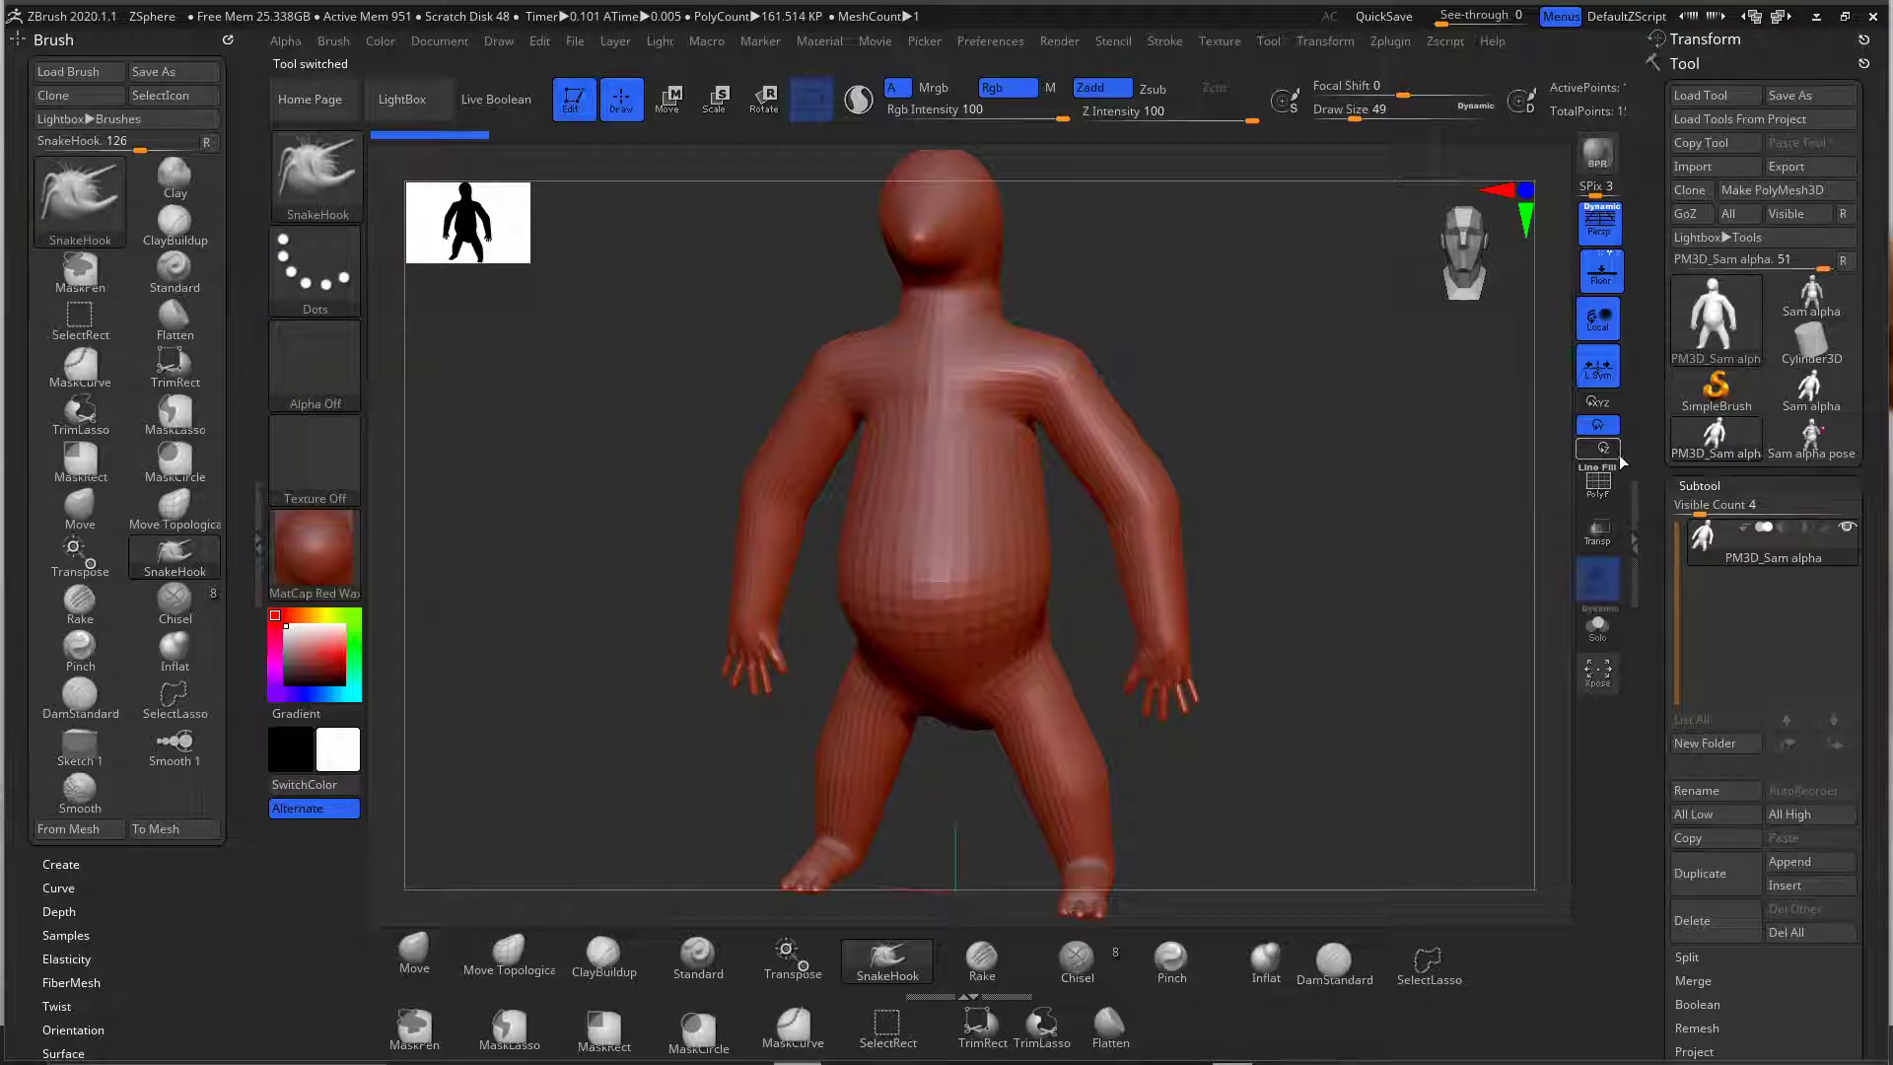
{"action": "left_click_drag", "start_coordinate": [1352, 683], "coordinate": [1538, 700]}
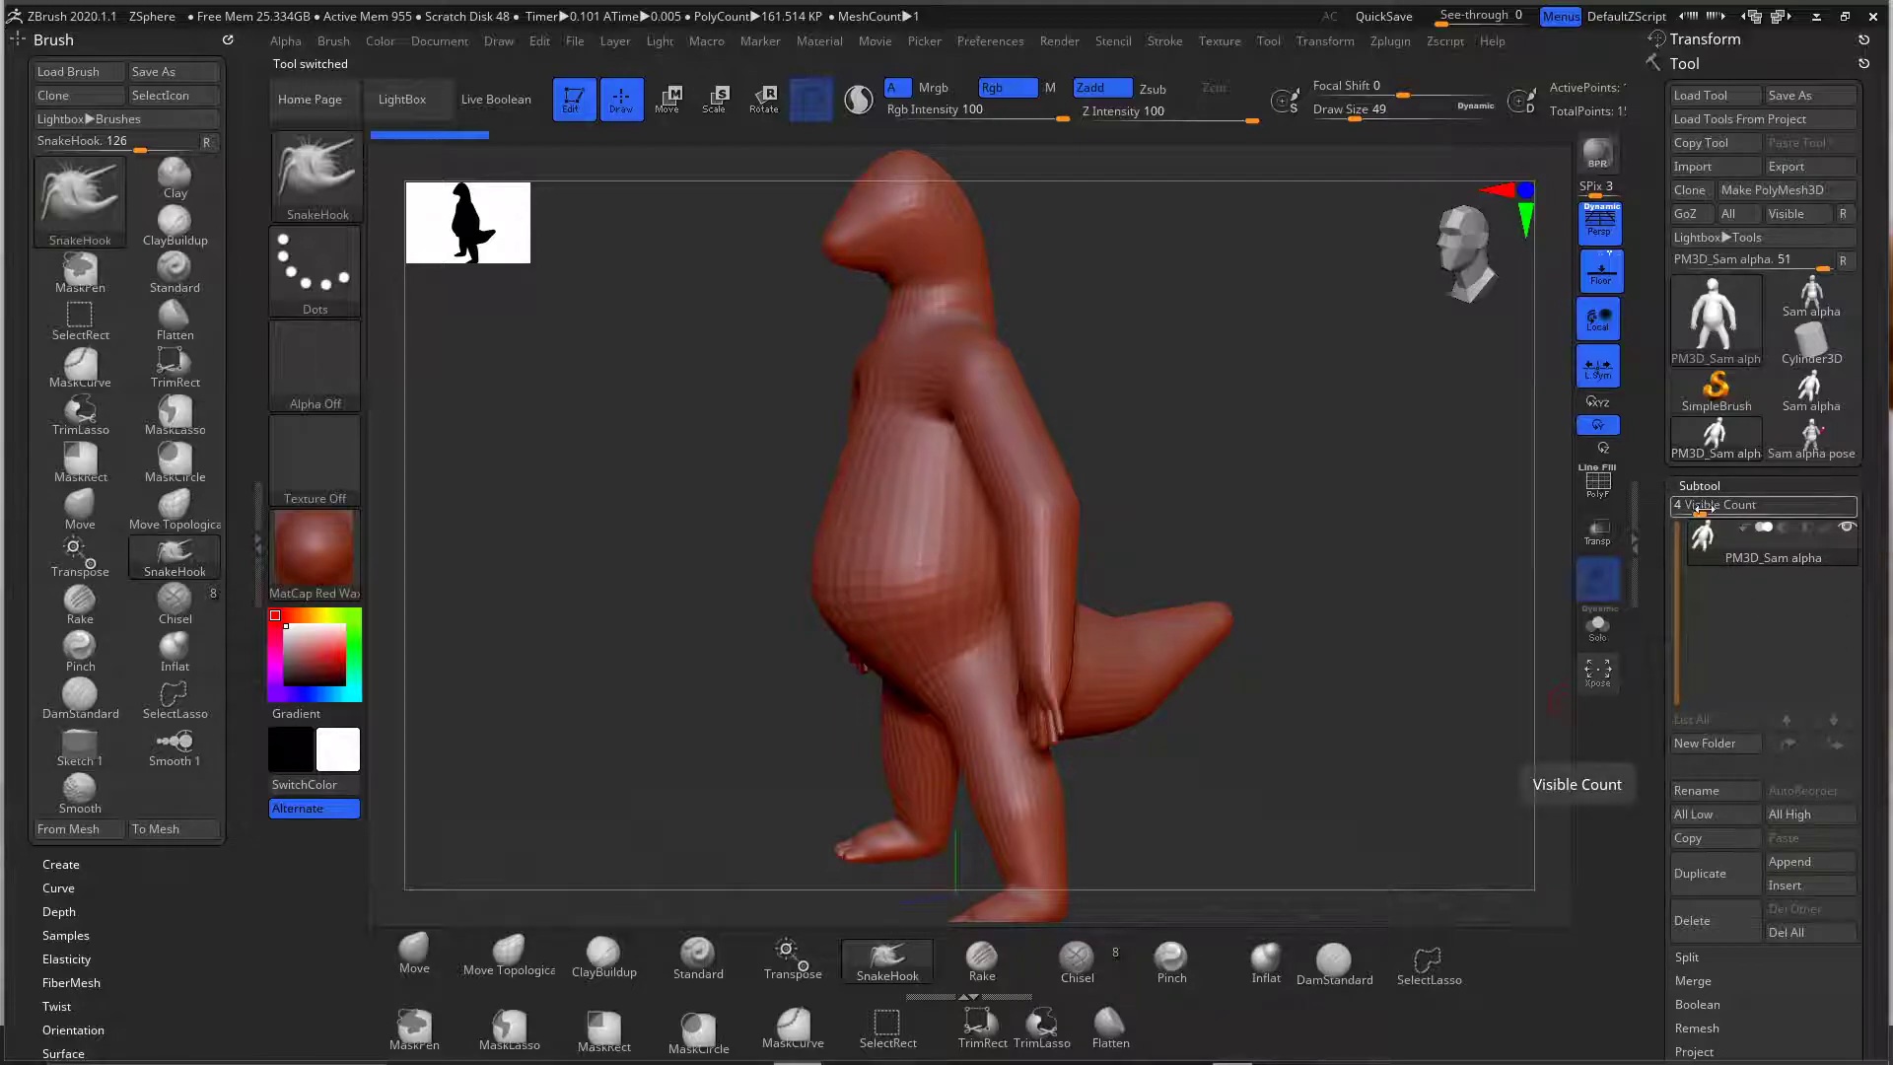
{"action": "left_click_drag", "start_coordinate": [1226, 460], "coordinate": [1245, 478], "text": "shift"}
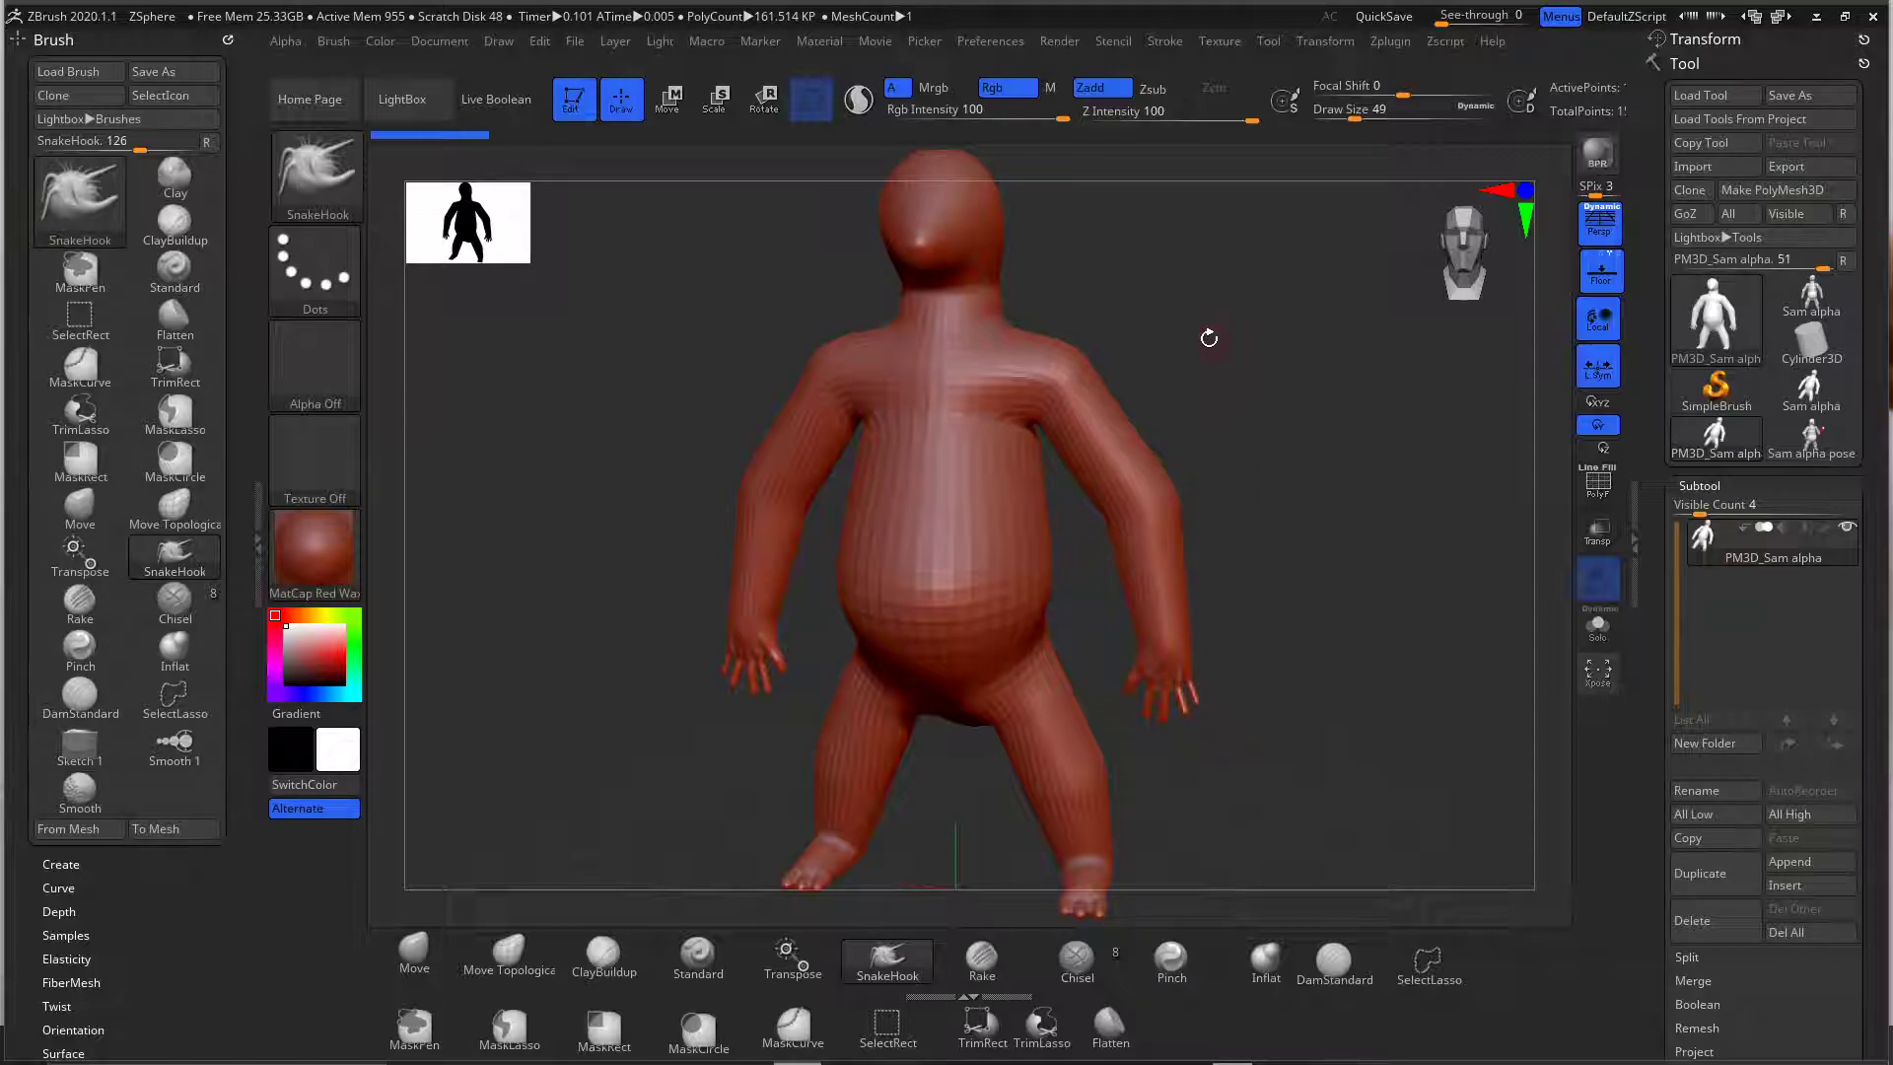
{"action": "left_click_drag", "start_coordinate": [1169, 292], "coordinate": [1319, 559]}
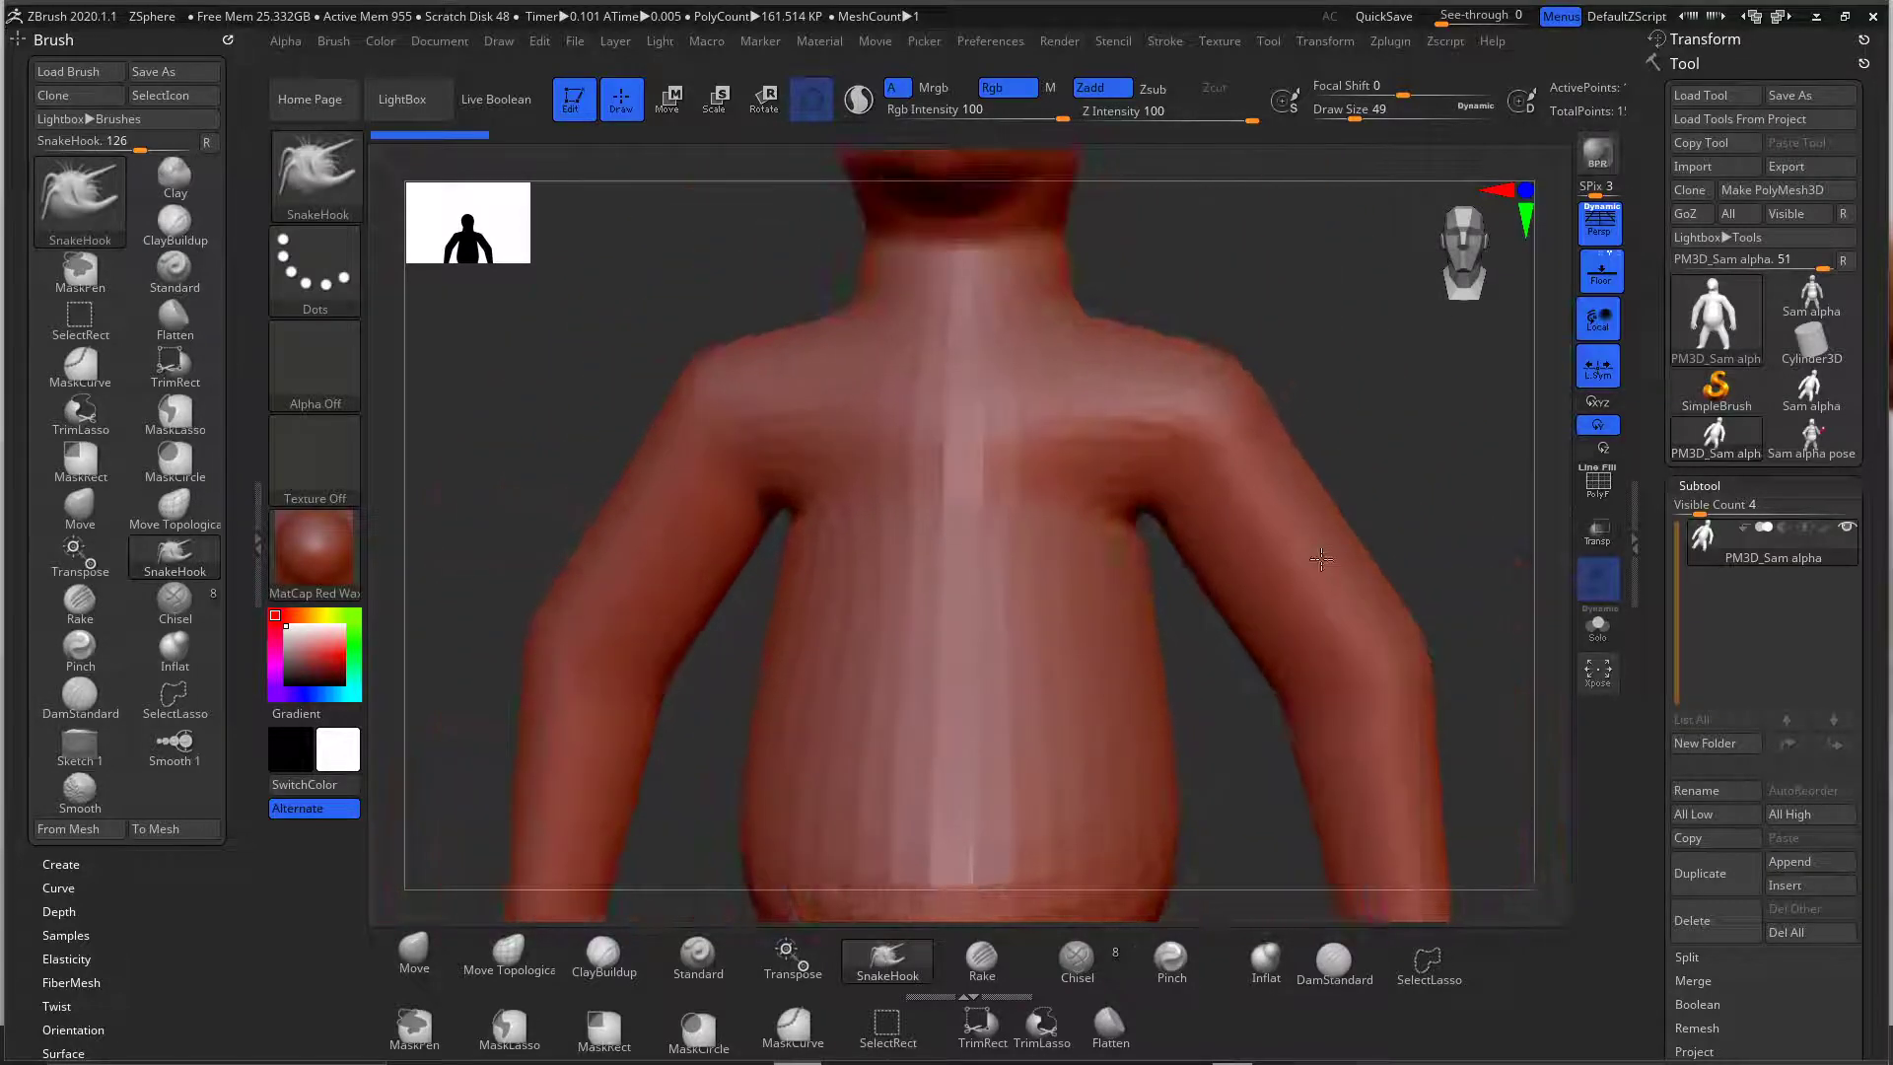
- Carve two symmetrical round eye sockets into the front of the head with the ClayBuildup brush
{"action": "left_click_drag", "start_coordinate": [1352, 353], "coordinate": [1225, 490]}
{"action": "left_click", "coordinate": [603, 955]}
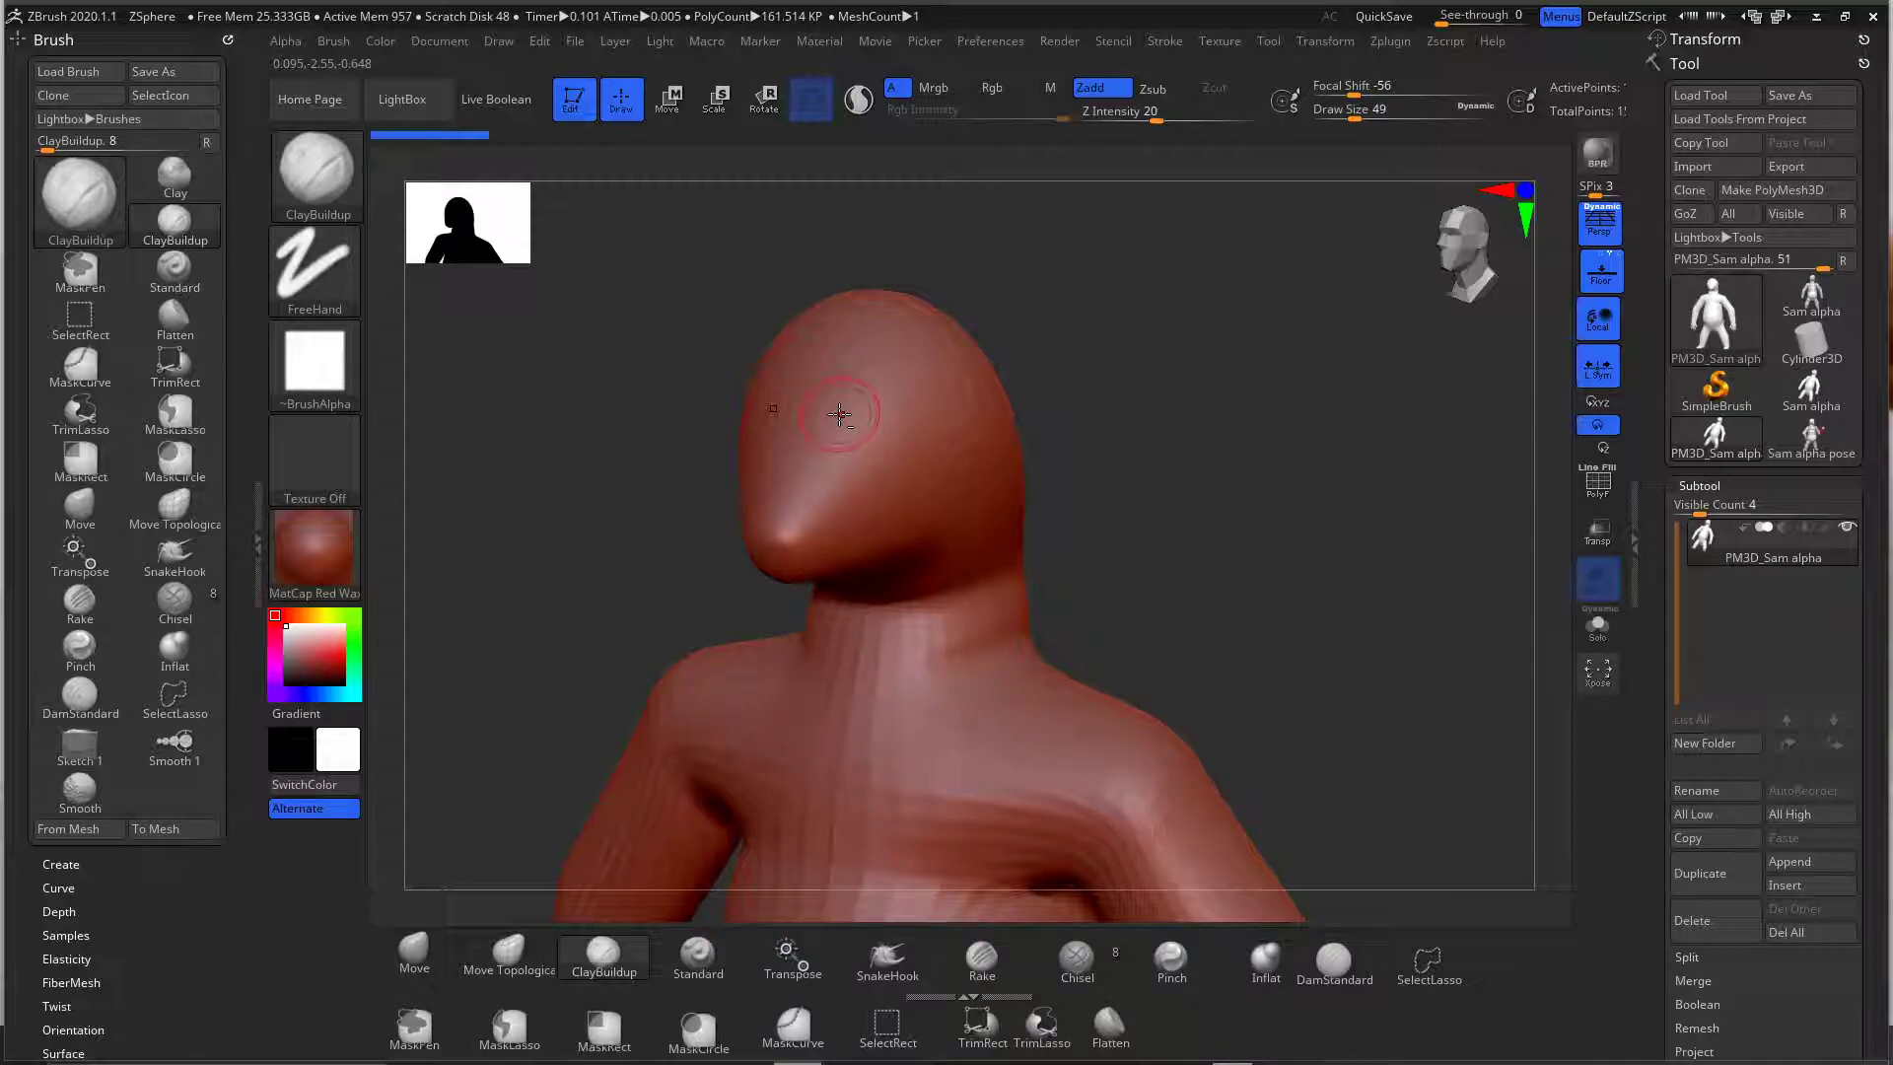
{"action": "left_click_drag", "start_coordinate": [839, 414], "coordinate": [845, 424], "text": "alt"}
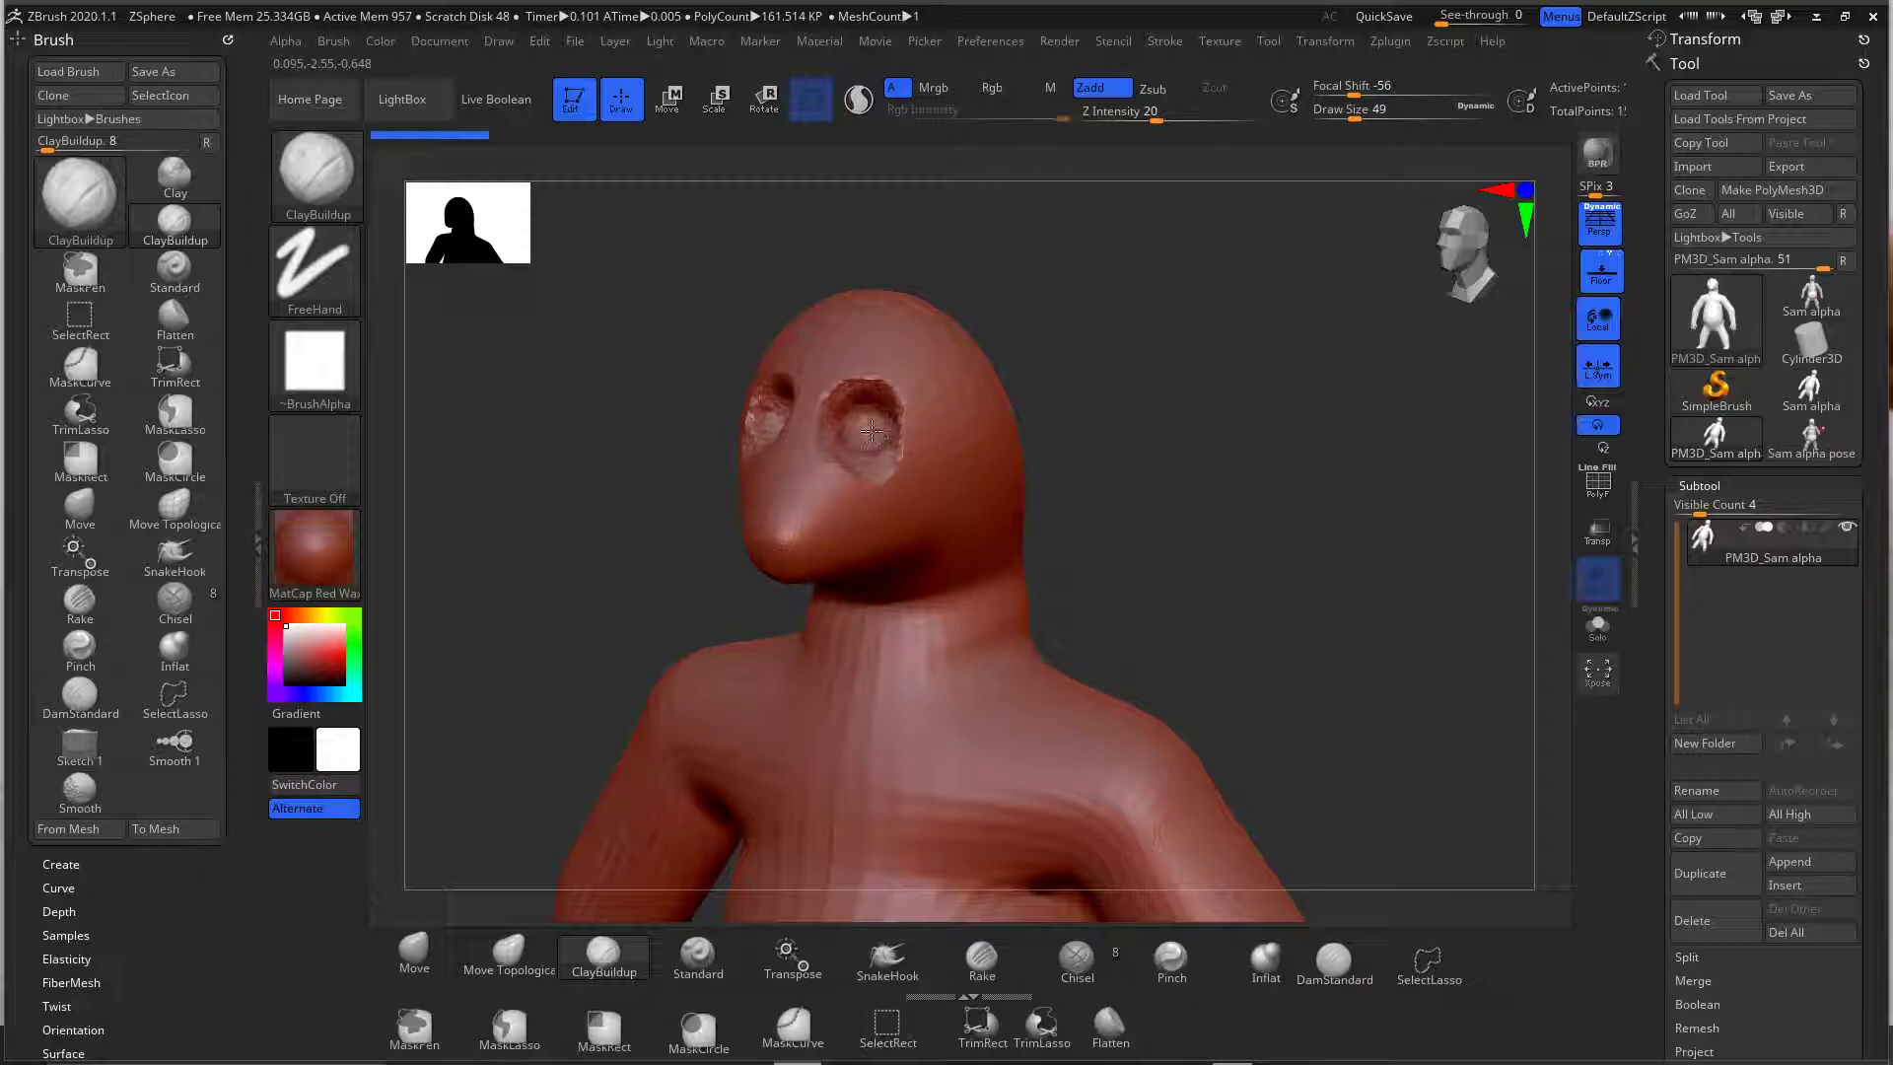
- Smooth the eye sockets and the area around them, checking them from the side and front
{"action": "mouse_move", "coordinate": [1124, 418]}
{"action": "left_mouse_down"}
{"action": "mouse_move", "coordinate": [1103, 371]}
{"action": "mouse_move", "coordinate": [1149, 401]}
{"action": "left_mouse_up"}
{"action": "key", "text": "shift"}
{"action": "mouse_move", "coordinate": [854, 429]}
{"action": "left_mouse_down", "text": "shift"}
{"action": "mouse_move", "coordinate": [881, 462]}
{"action": "mouse_move", "coordinate": [863, 433]}
{"action": "left_mouse_up", "text": "shift"}
{"action": "left_click_drag", "start_coordinate": [1123, 404], "coordinate": [1066, 418]}
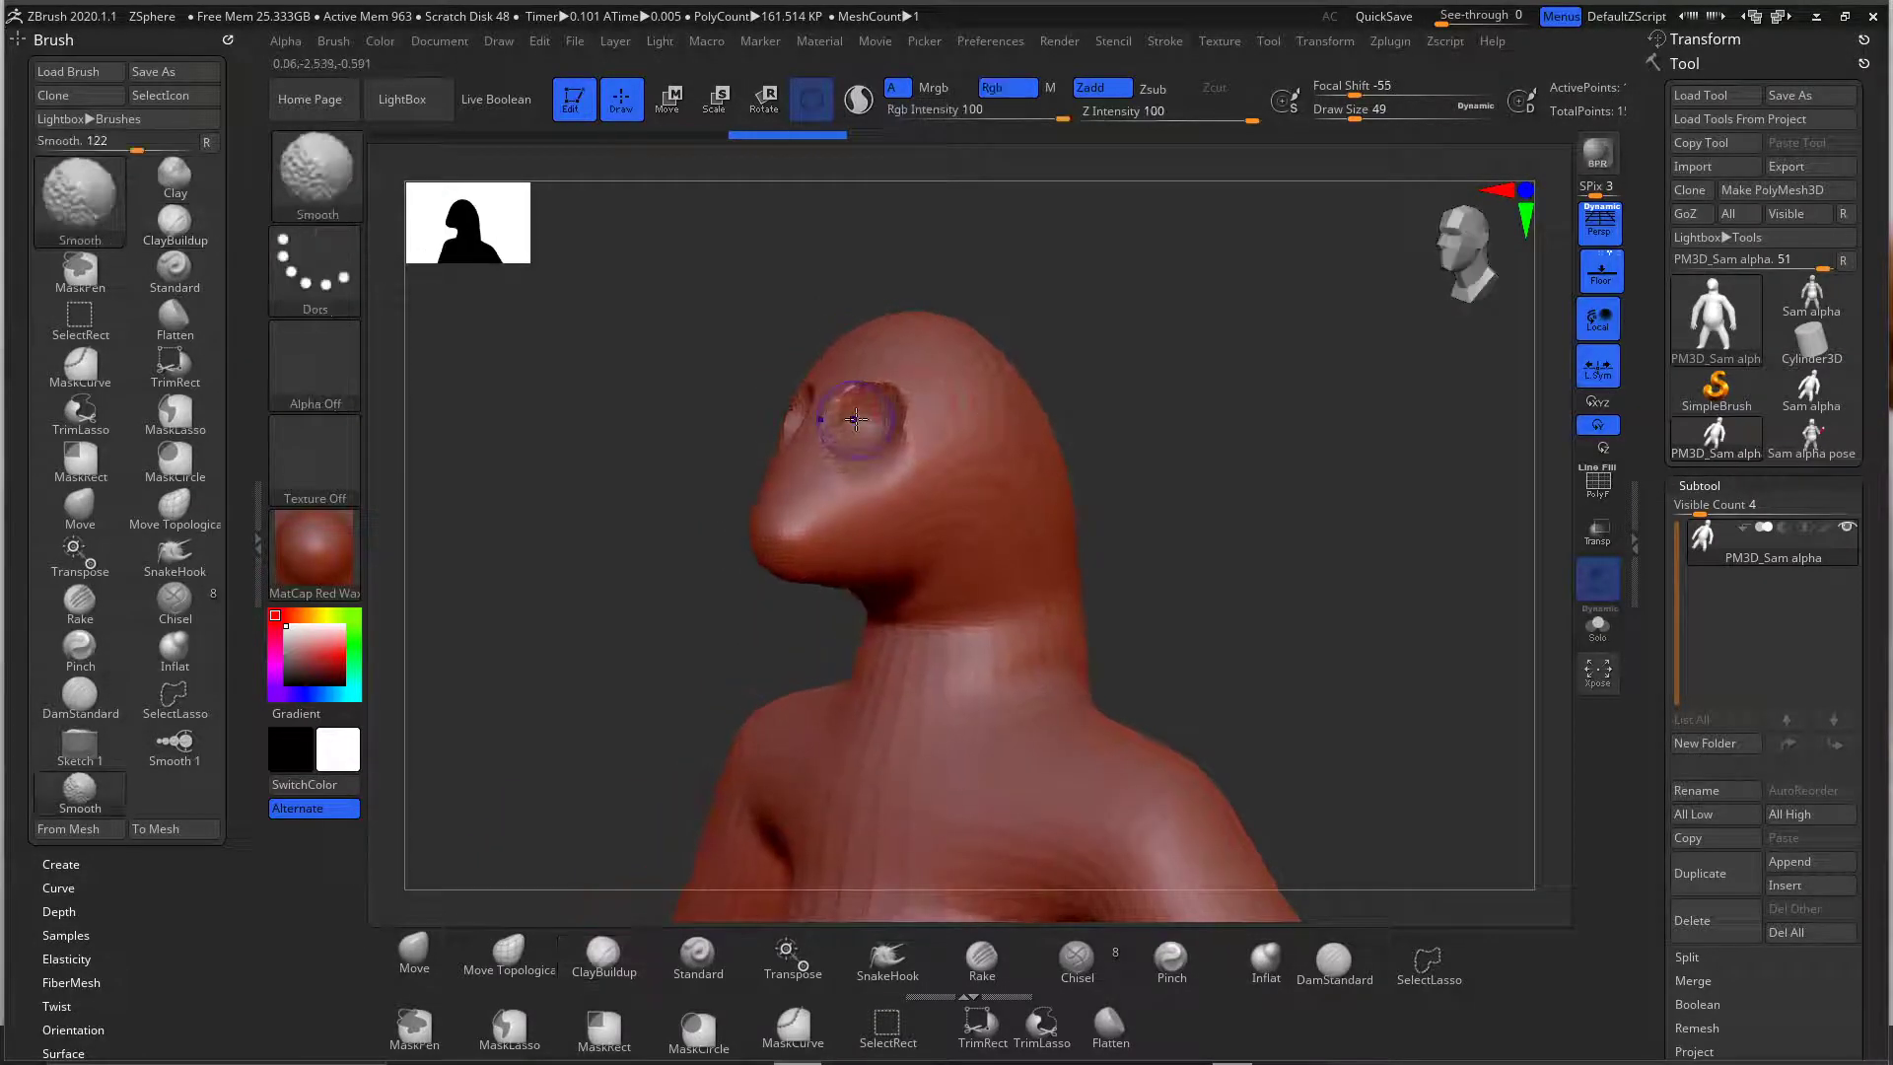
{"action": "left_click_drag", "start_coordinate": [854, 423], "coordinate": [873, 426], "text": "shift"}
{"action": "mouse_move", "coordinate": [1052, 406]}
{"action": "left_mouse_down"}
{"action": "mouse_move", "coordinate": [992, 403]}
{"action": "mouse_move", "coordinate": [1083, 386]}
{"action": "left_mouse_up"}
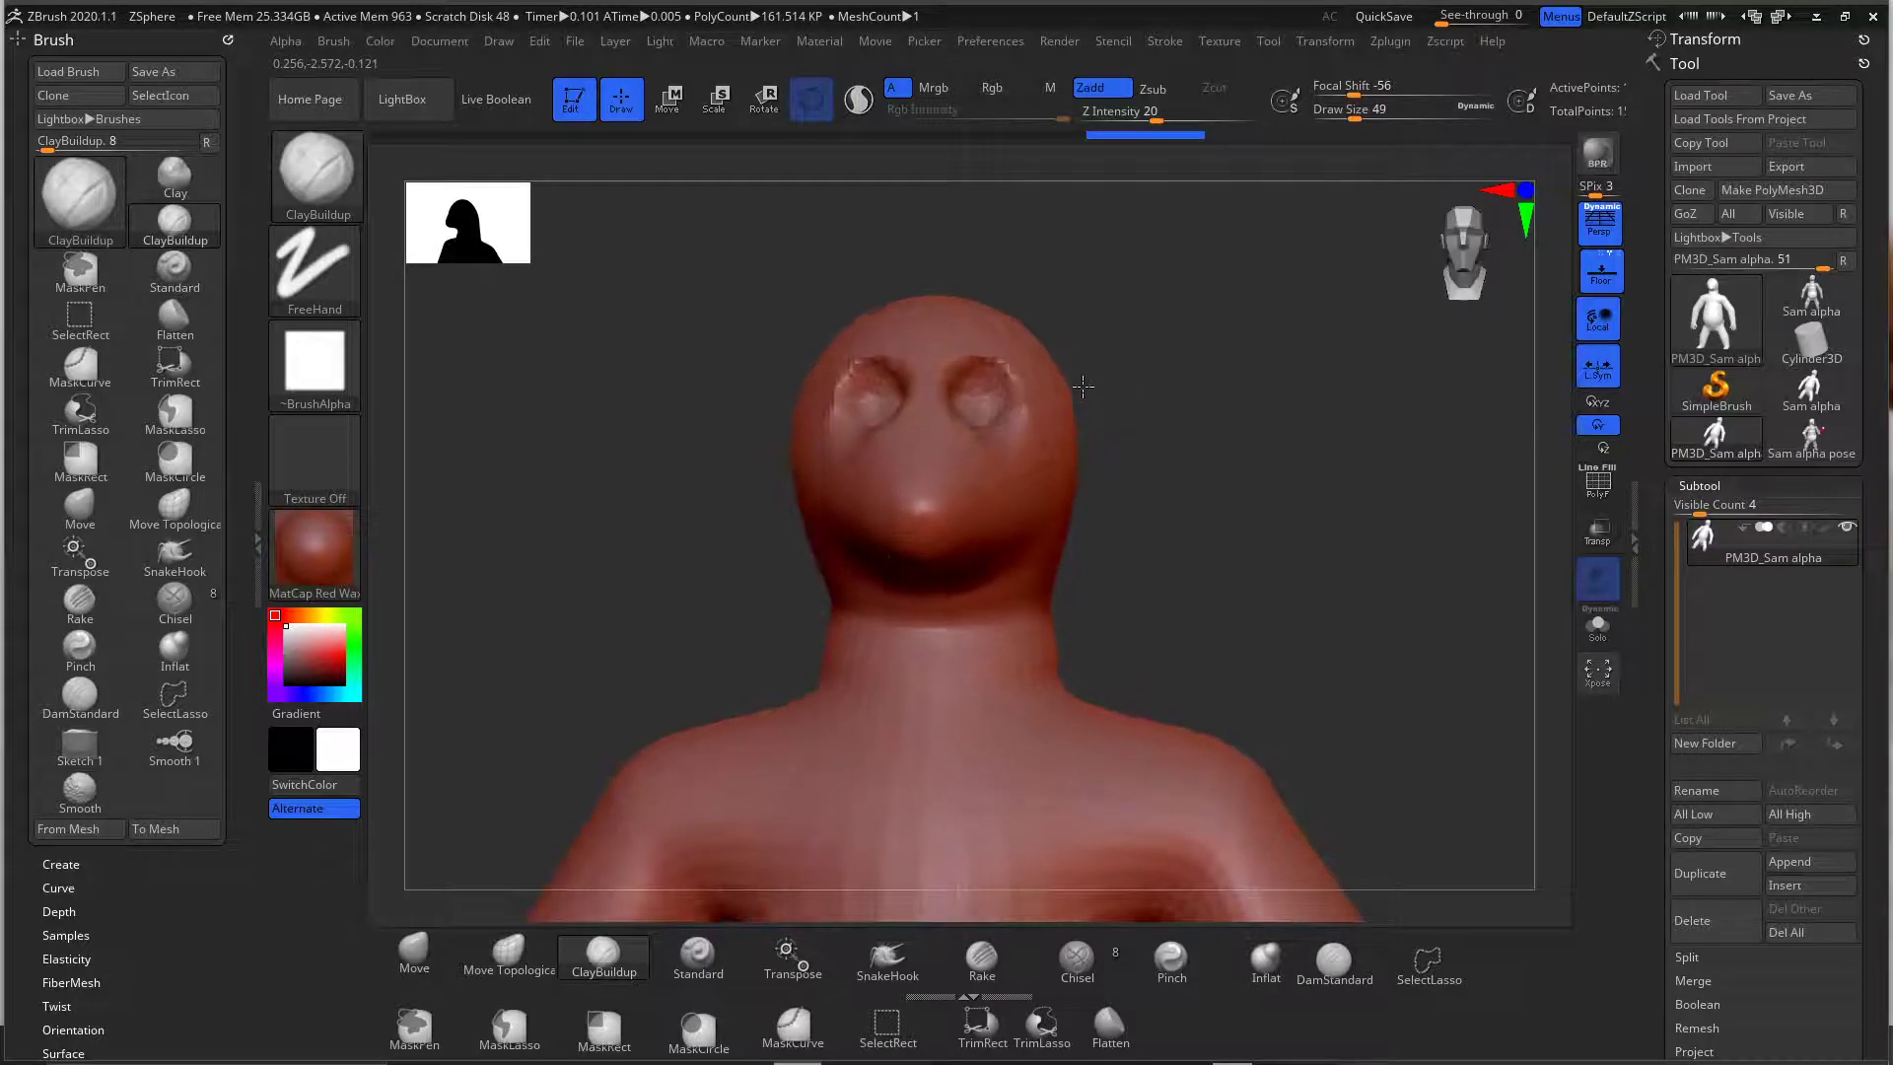
- Build up a nose between the eye sockets with the ClayBuildup brush and smooth its surface
{"action": "left_click", "coordinate": [887, 959]}
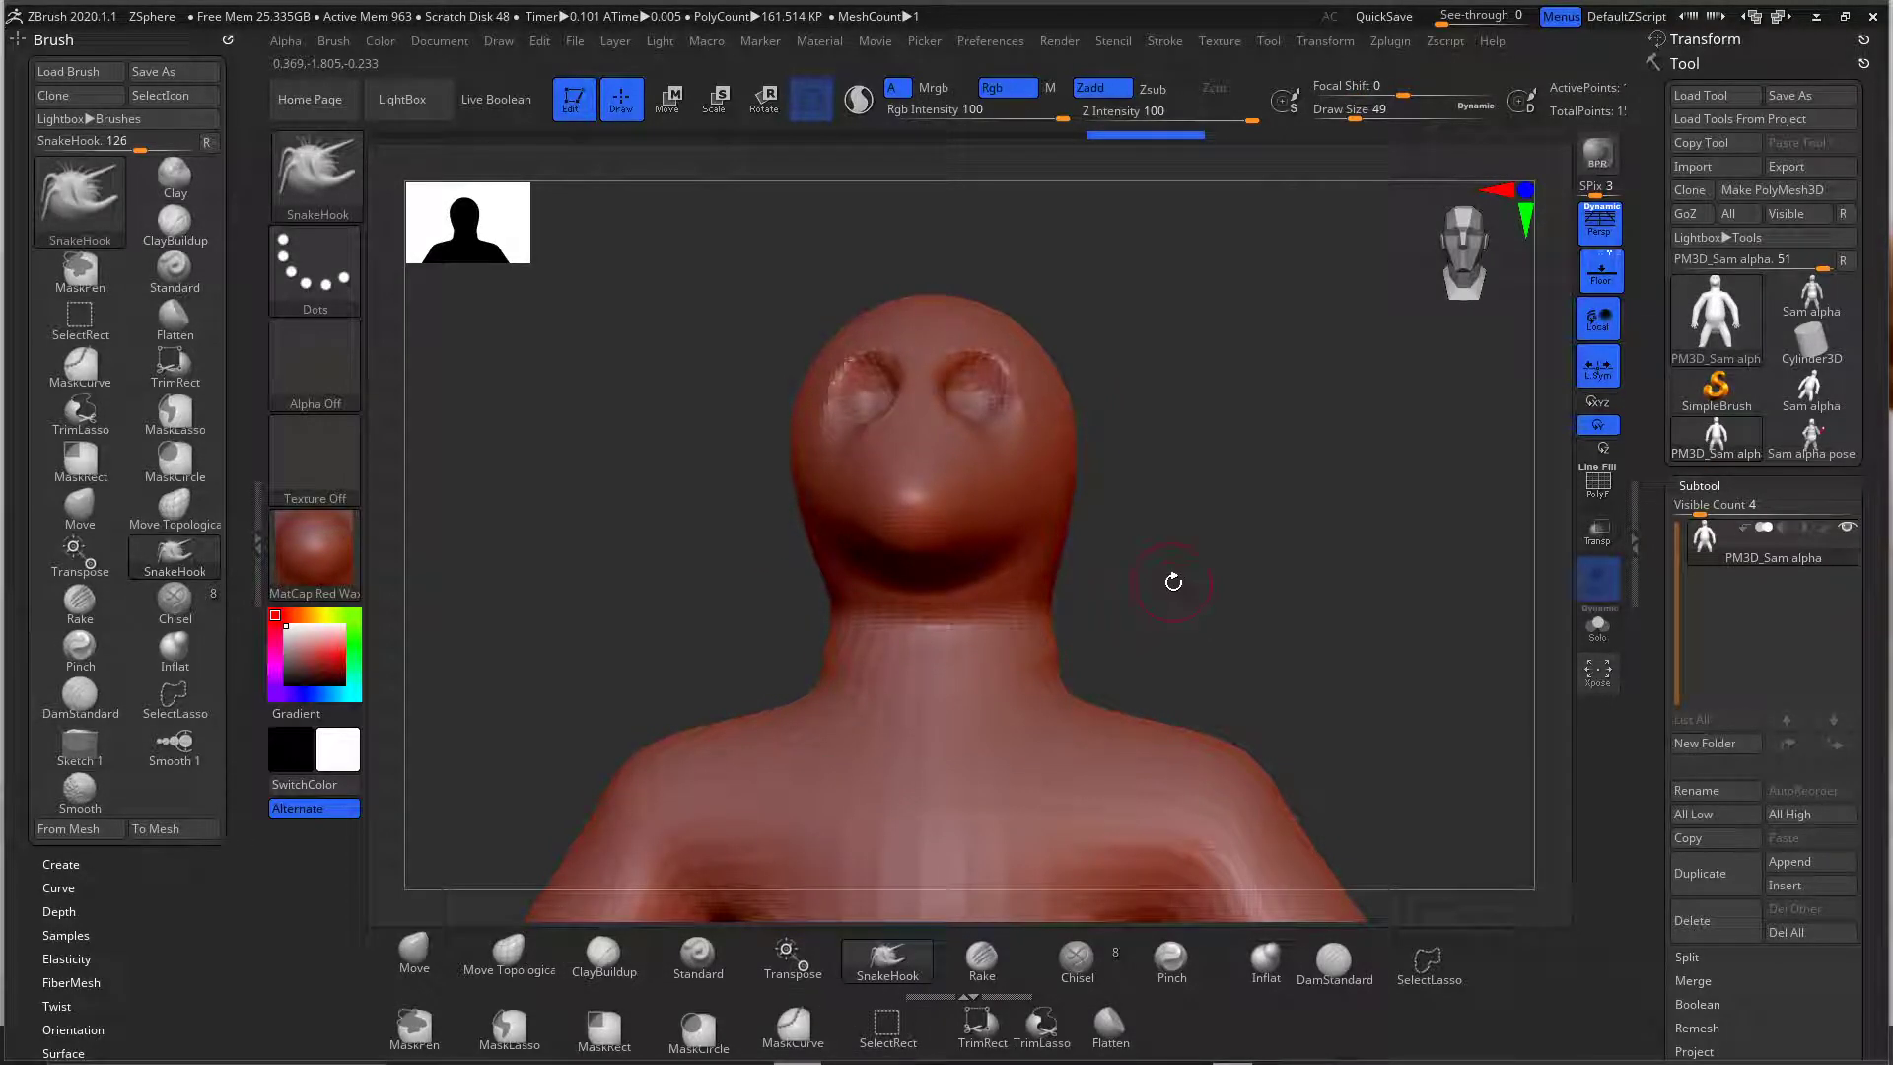
{"action": "left_click_drag", "start_coordinate": [1173, 580], "coordinate": [1178, 595]}
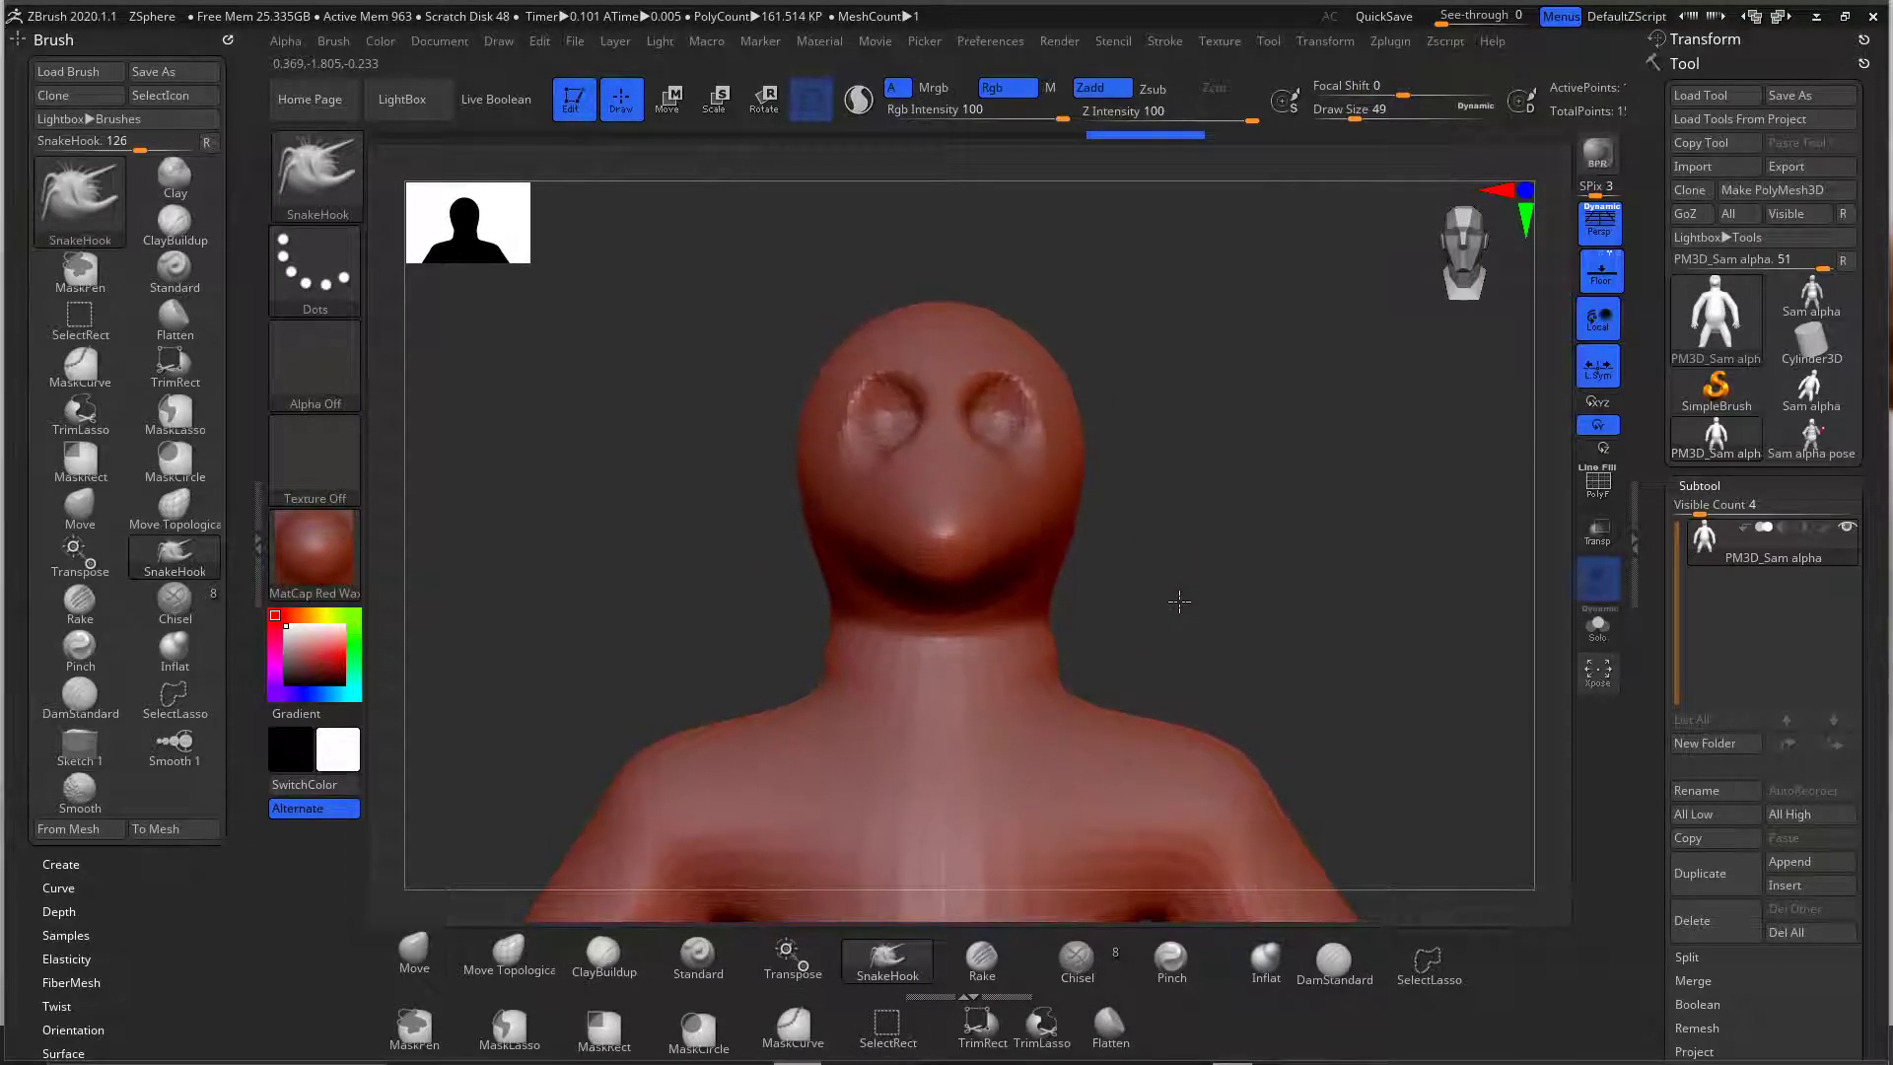
{"action": "left_click", "coordinate": [635, 952]}
{"action": "mouse_move", "coordinate": [934, 463]}
{"action": "left_mouse_down"}
{"action": "mouse_move", "coordinate": [937, 513]}
{"action": "mouse_move", "coordinate": [888, 485]}
{"action": "left_mouse_up"}
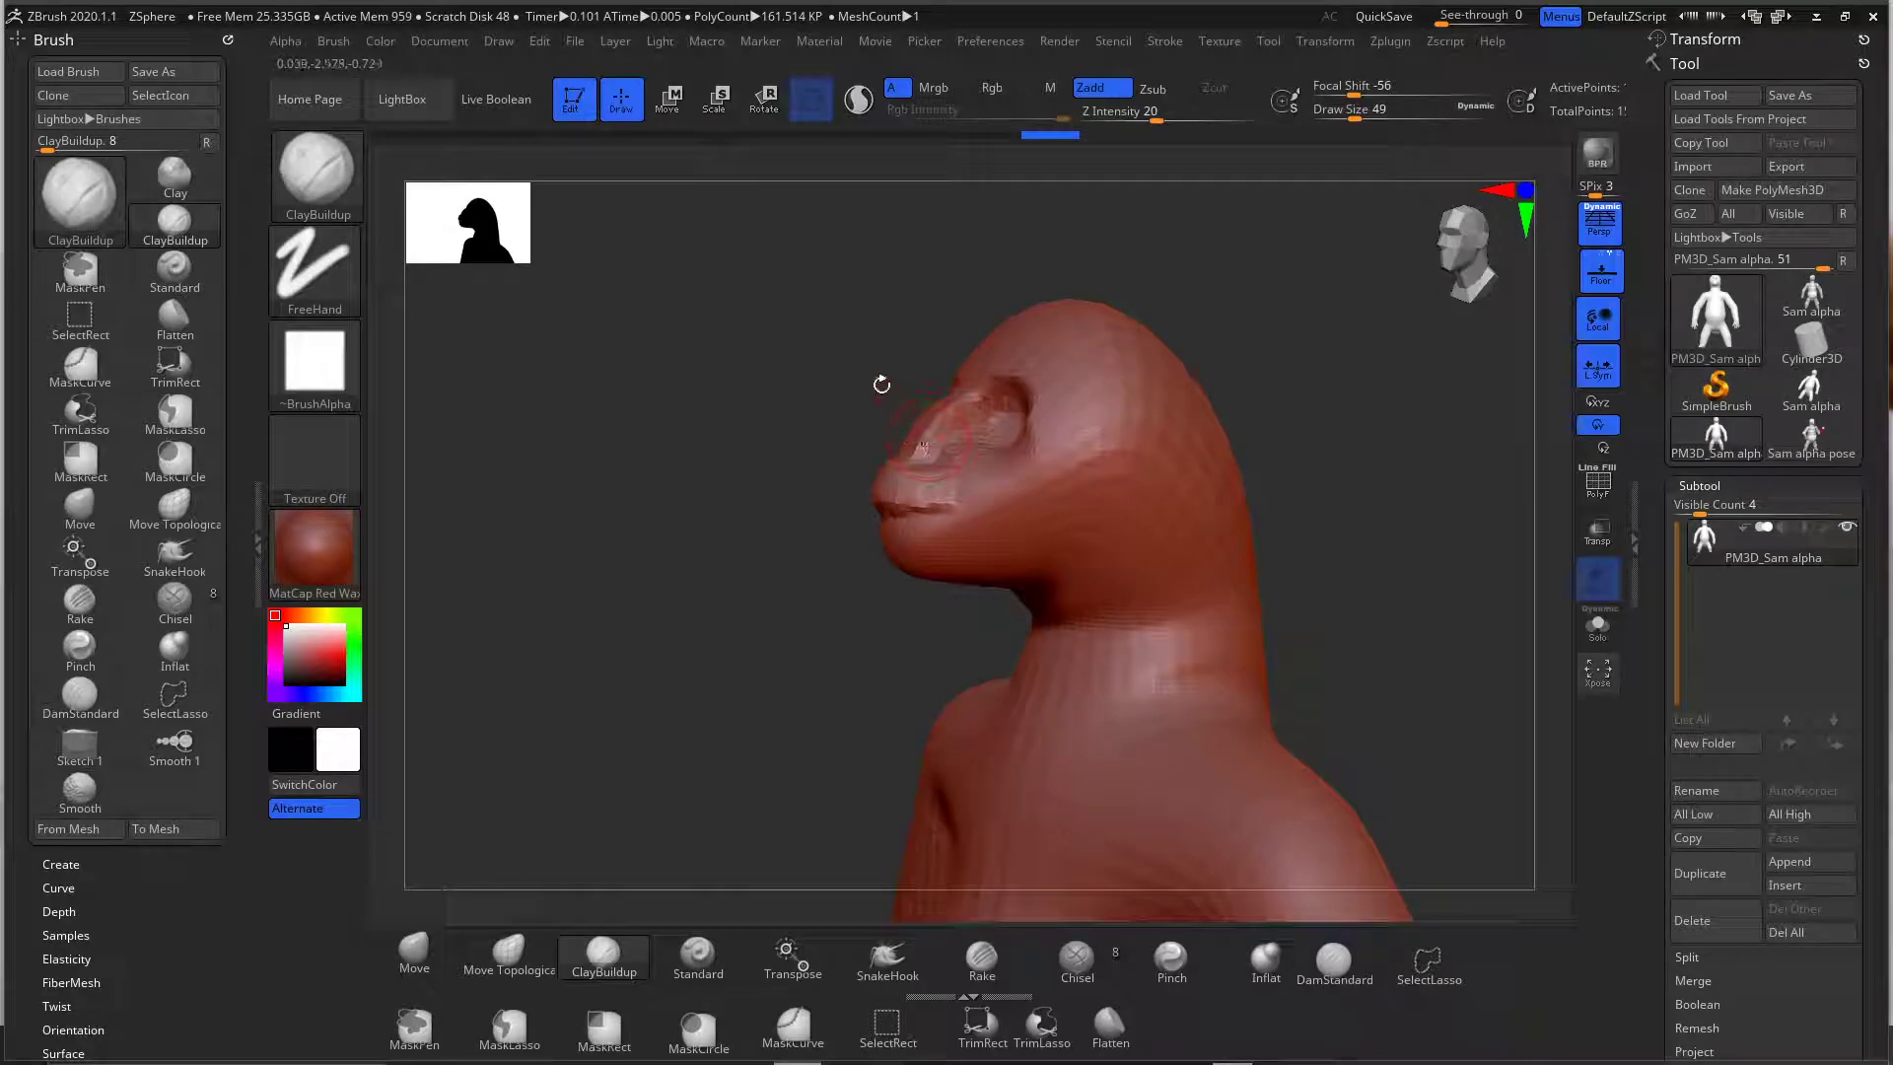
{"action": "mouse_move", "coordinate": [881, 384]}
{"action": "left_mouse_down"}
{"action": "mouse_move", "coordinate": [882, 432]}
{"action": "mouse_move", "coordinate": [948, 434]}
{"action": "mouse_move", "coordinate": [952, 386]}
{"action": "left_mouse_up"}
{"action": "key", "text": "shift"}
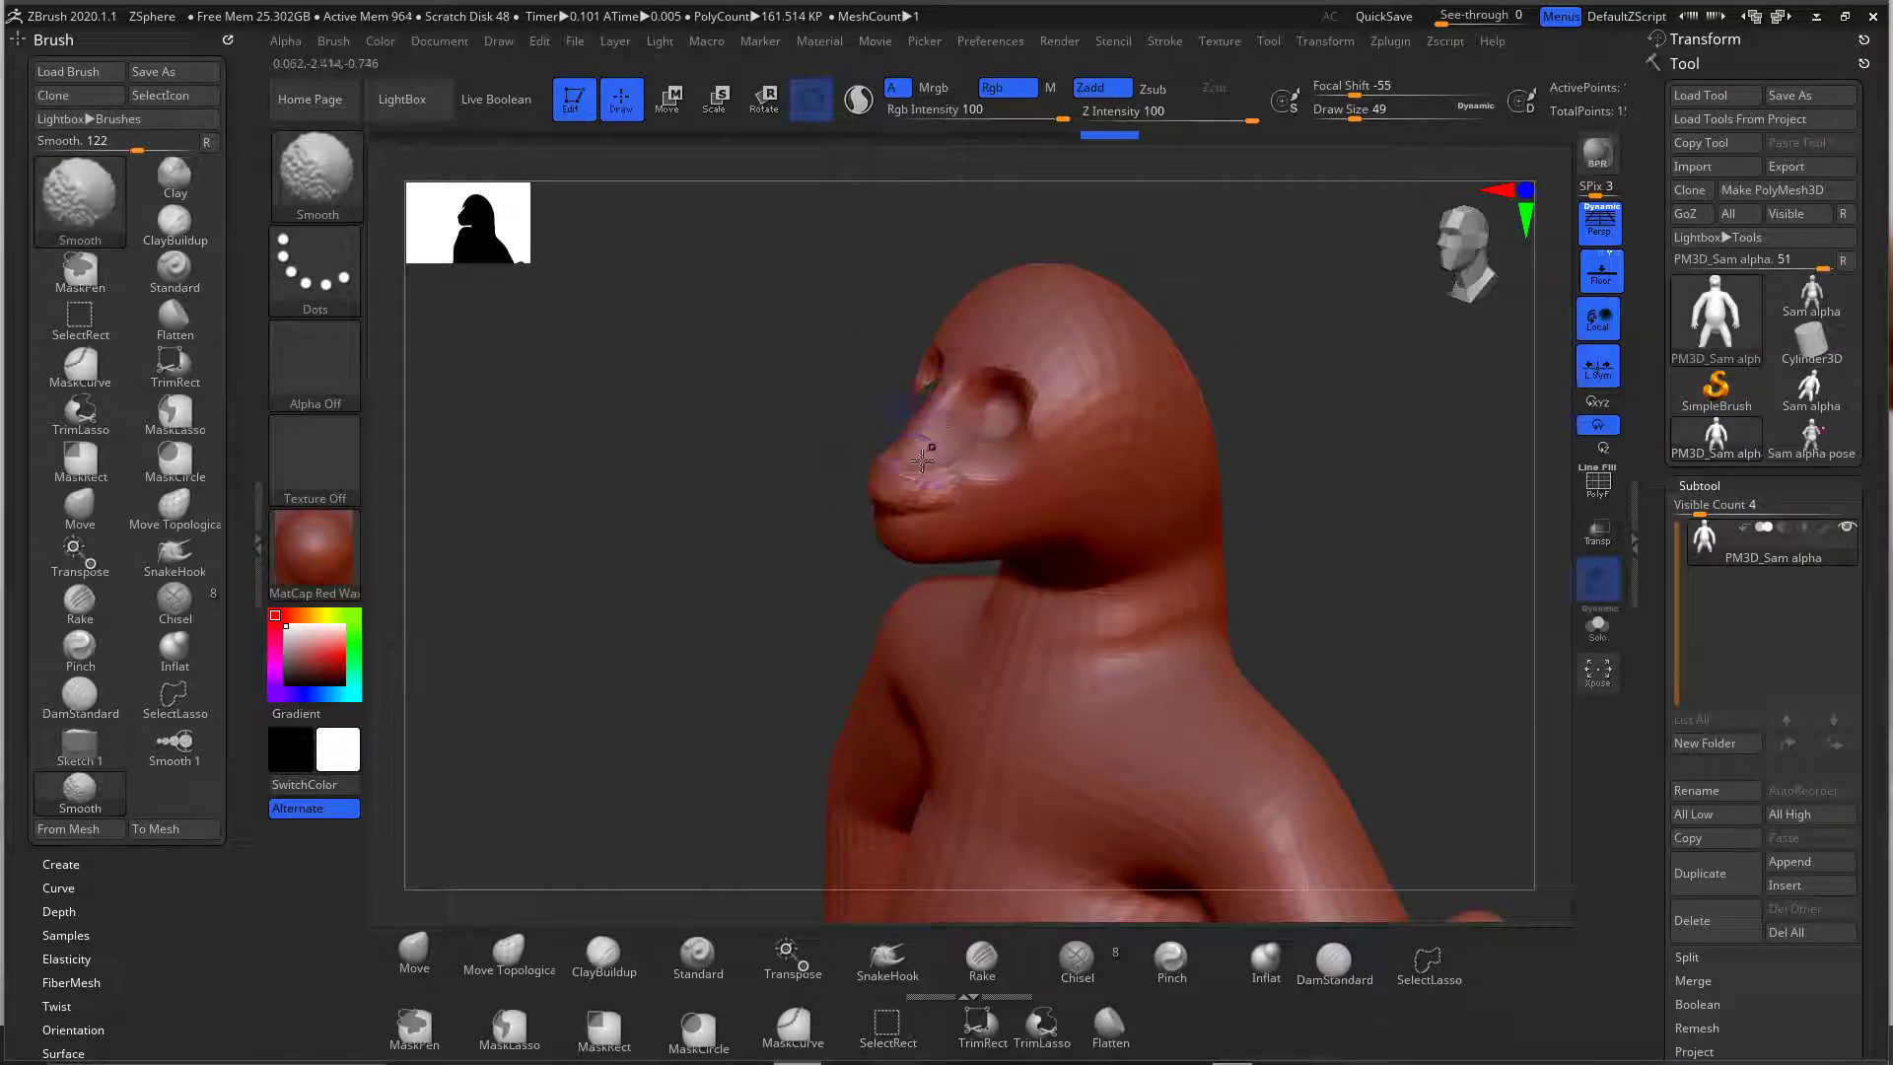
{"action": "key", "text": "shift"}
- Refine the nose with more ClayBuildup strokes along the bridge, tip and adjoining cheeks
{"action": "mouse_move", "coordinate": [757, 471]}
{"action": "left_mouse_down"}
{"action": "mouse_move", "coordinate": [838, 481]}
{"action": "mouse_move", "coordinate": [881, 516]}
{"action": "left_mouse_up"}
{"action": "mouse_move", "coordinate": [952, 521]}
{"action": "right_mouse_down"}
{"action": "mouse_move", "coordinate": [1047, 518]}
{"action": "mouse_move", "coordinate": [967, 527]}
{"action": "right_mouse_up"}
{"action": "left_click_drag", "start_coordinate": [905, 487], "coordinate": [901, 507]}
{"action": "left_click_drag", "start_coordinate": [887, 428], "coordinate": [892, 493]}
{"action": "right_click_drag", "start_coordinate": [1046, 508], "coordinate": [851, 488]}
{"action": "left_click_drag", "start_coordinate": [848, 480], "coordinate": [843, 490]}
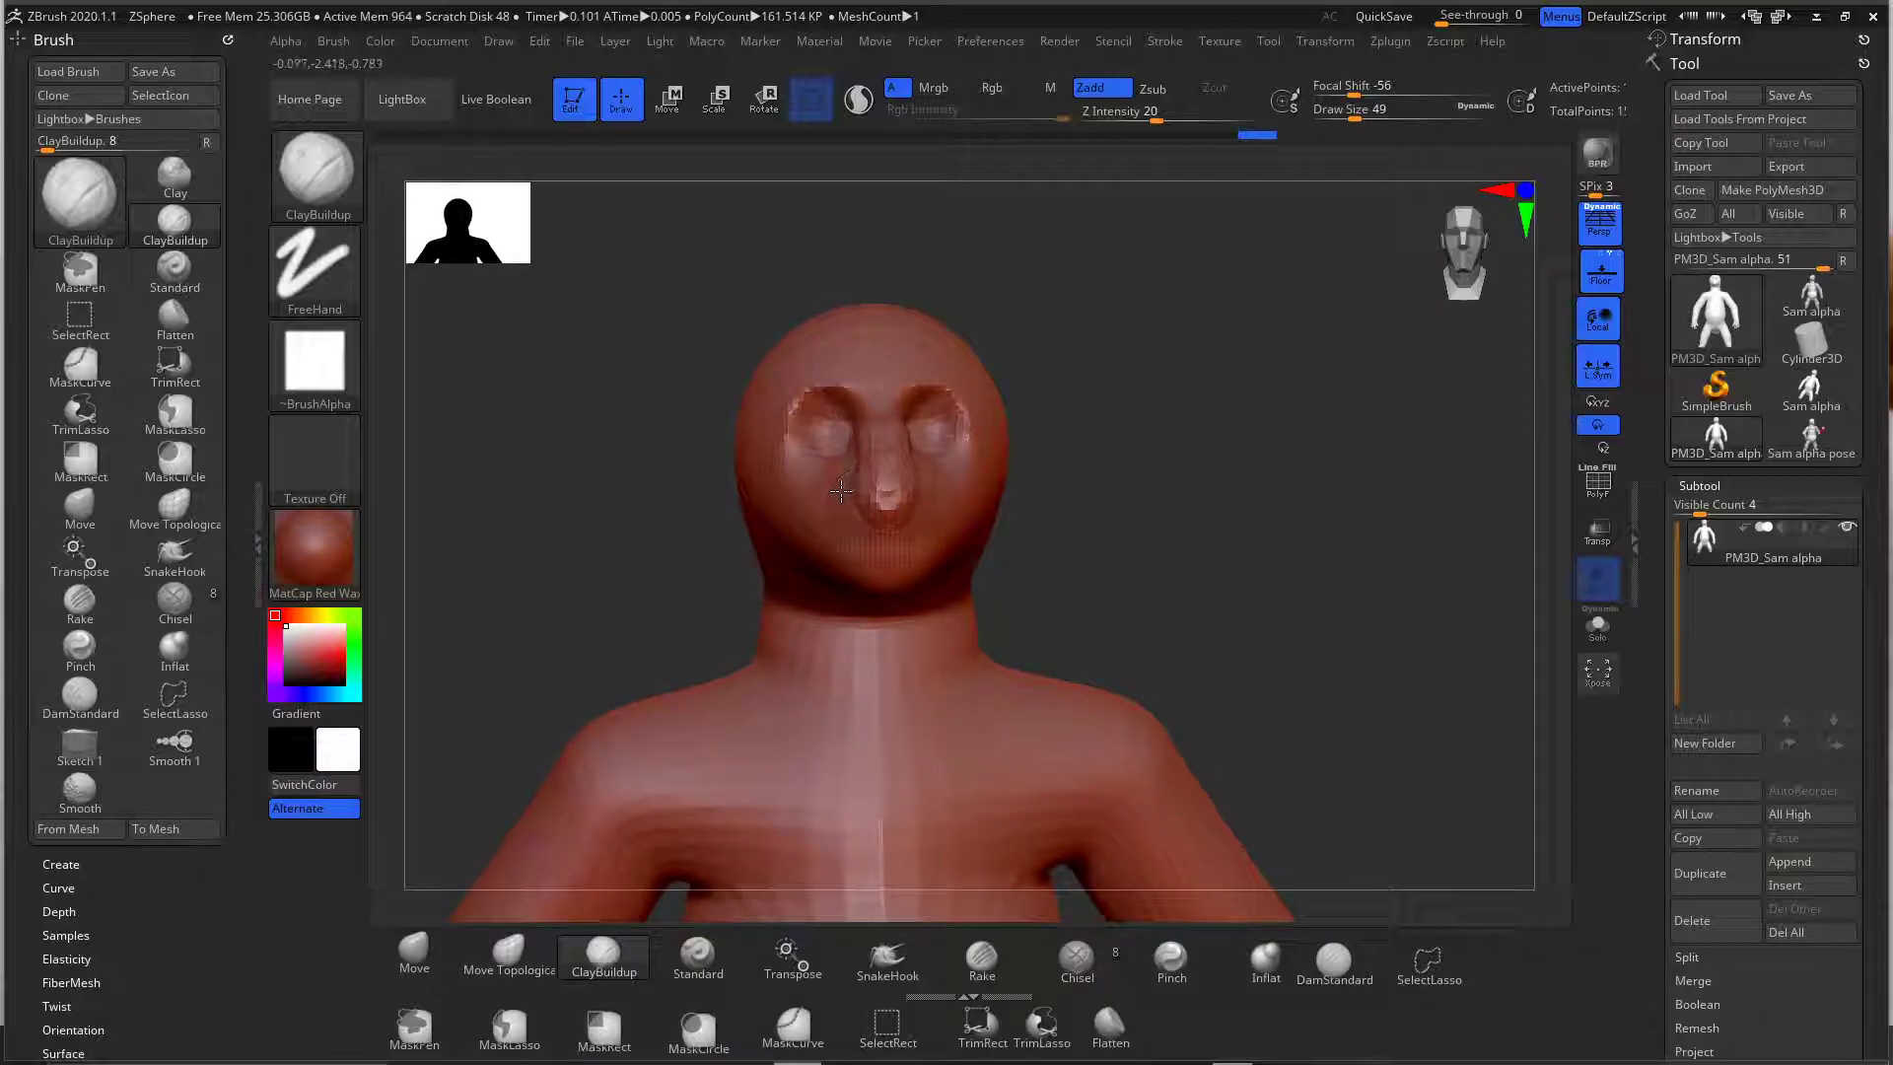
- Pull the chin and lower jaw out below the nose with the SnakeHook brush at draw size 77
{"action": "key", "text": "b"}
{"action": "key", "text": "s"}
{"action": "key", "text": "h"}
{"action": "mouse_move", "coordinate": [1150, 557]}
{"action": "right_mouse_down"}
{"action": "mouse_move", "coordinate": [1149, 506]}
{"action": "mouse_move", "coordinate": [1201, 530]}
{"action": "mouse_move", "coordinate": [940, 621]}
{"action": "right_mouse_up"}
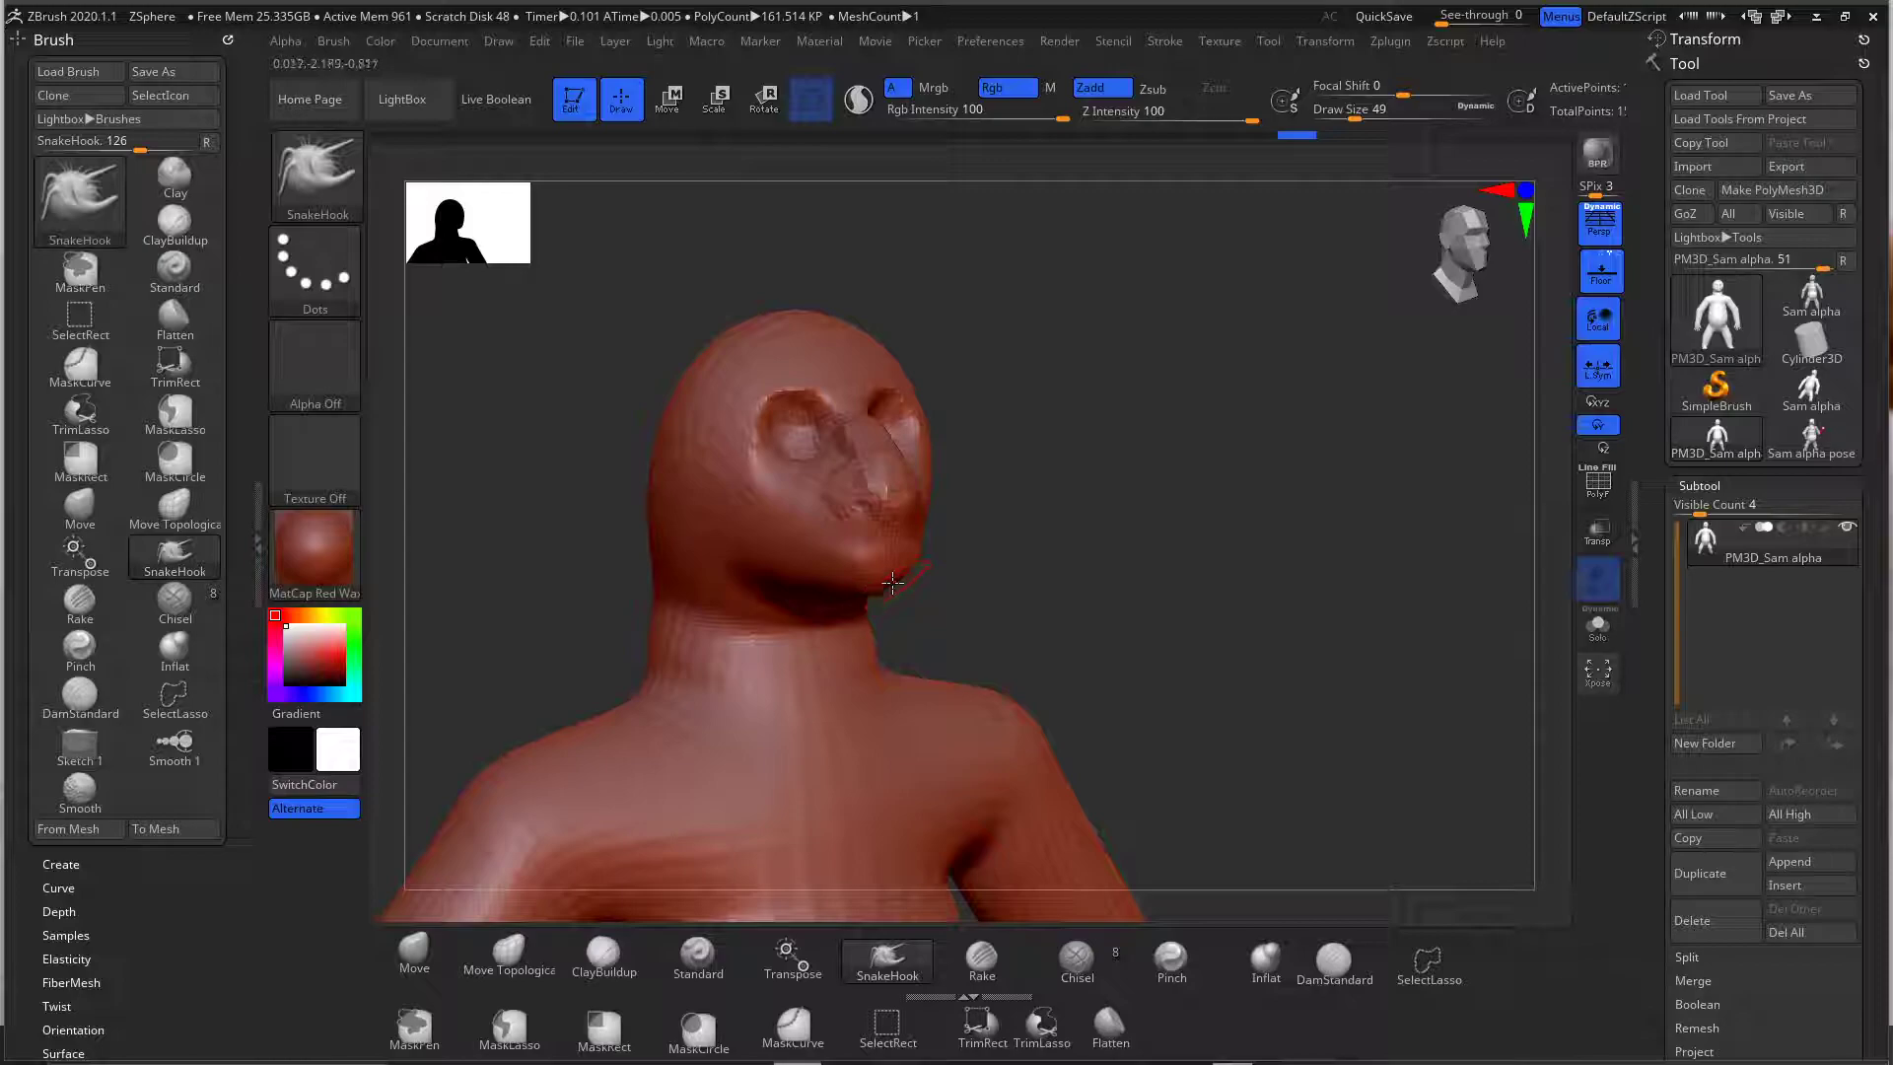
{"action": "type", "text": "s77"}
{"action": "key", "text": "Return"}
{"action": "left_click_drag", "start_coordinate": [886, 583], "coordinate": [818, 592]}
{"action": "right_click_drag", "start_coordinate": [818, 591], "coordinate": [903, 561]}
{"action": "left_click_drag", "start_coordinate": [903, 561], "coordinate": [888, 563]}
{"action": "right_click_drag", "start_coordinate": [905, 640], "coordinate": [941, 877]}
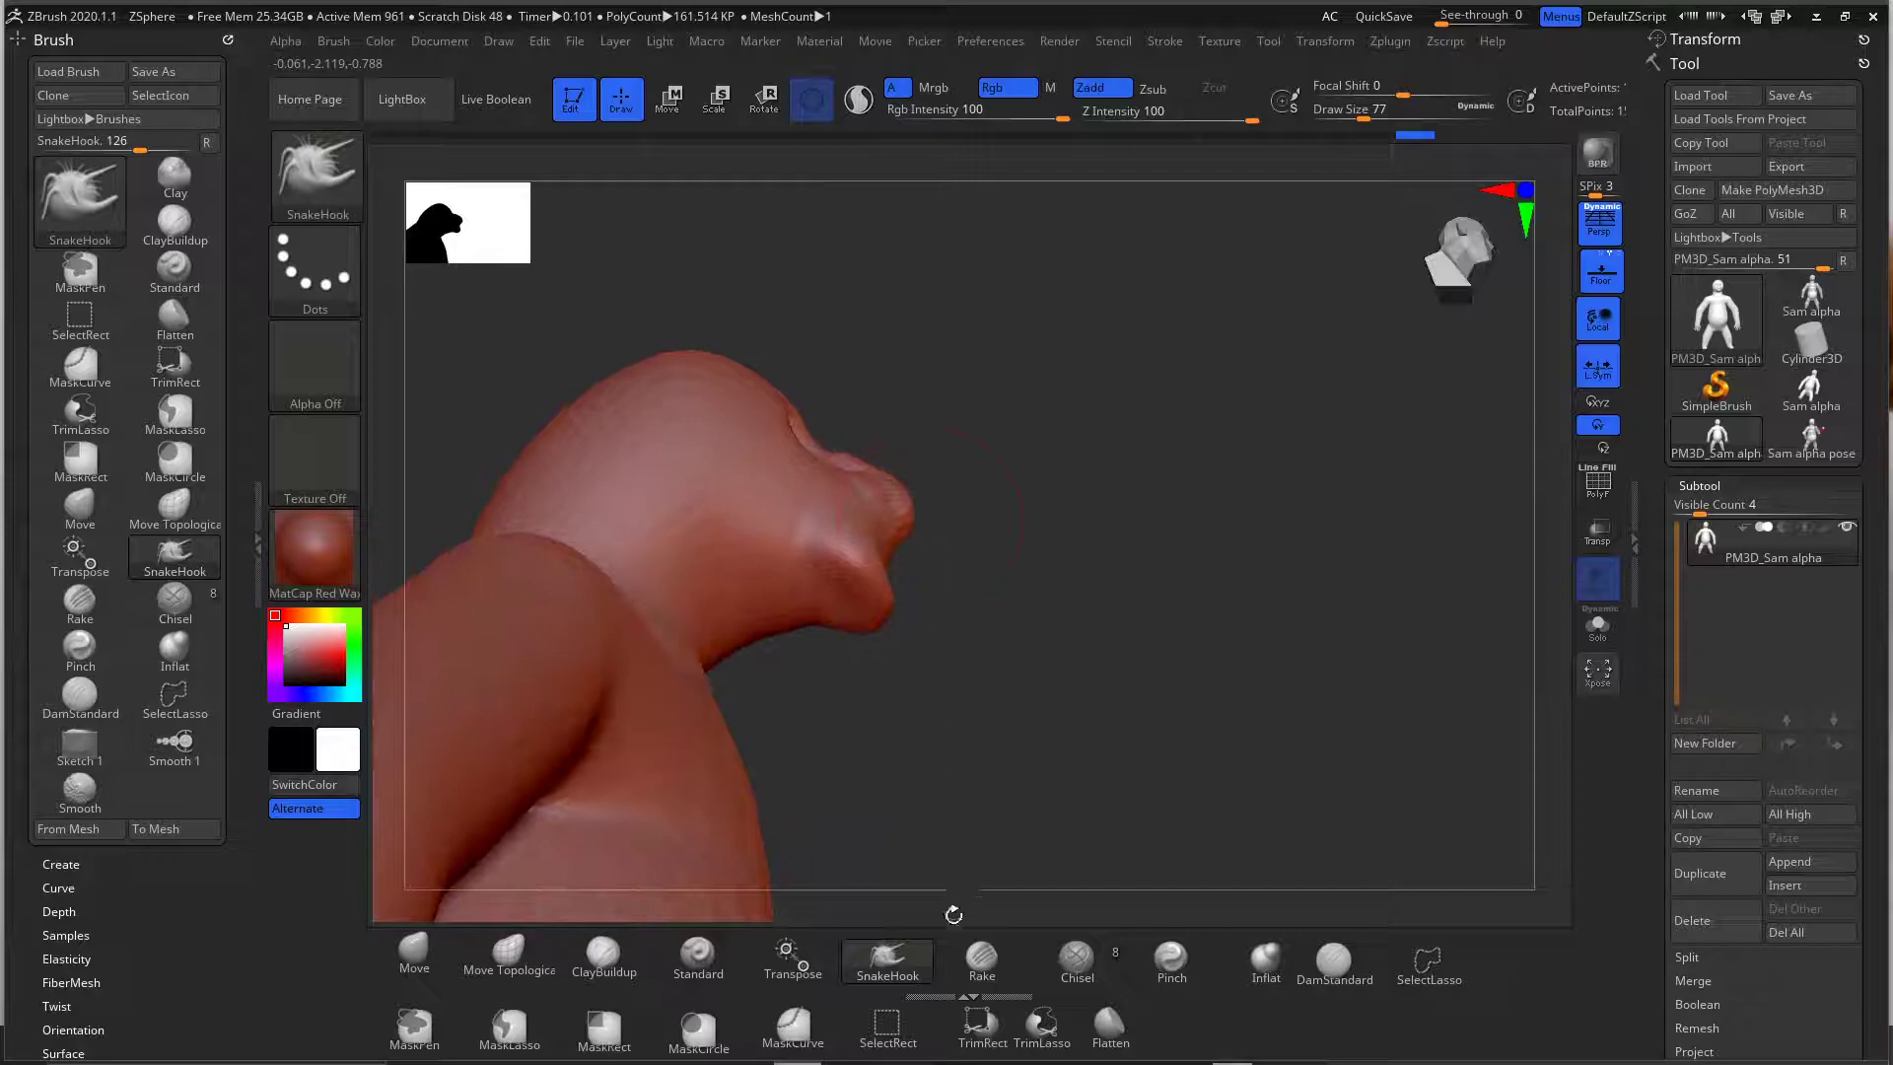
- Add volume to the lower jaw and its underside with the ClayBuildup brush
{"action": "left_click", "coordinate": [658, 956]}
{"action": "left_click", "coordinate": [603, 954]}
{"action": "left_click_drag", "start_coordinate": [819, 605], "coordinate": [852, 613]}
{"action": "mouse_move", "coordinate": [925, 629]}
{"action": "right_mouse_down"}
{"action": "mouse_move", "coordinate": [950, 596]}
{"action": "mouse_move", "coordinate": [935, 638]}
{"action": "right_mouse_up"}
{"action": "left_click_drag", "start_coordinate": [904, 663], "coordinate": [848, 591], "text": "shift"}
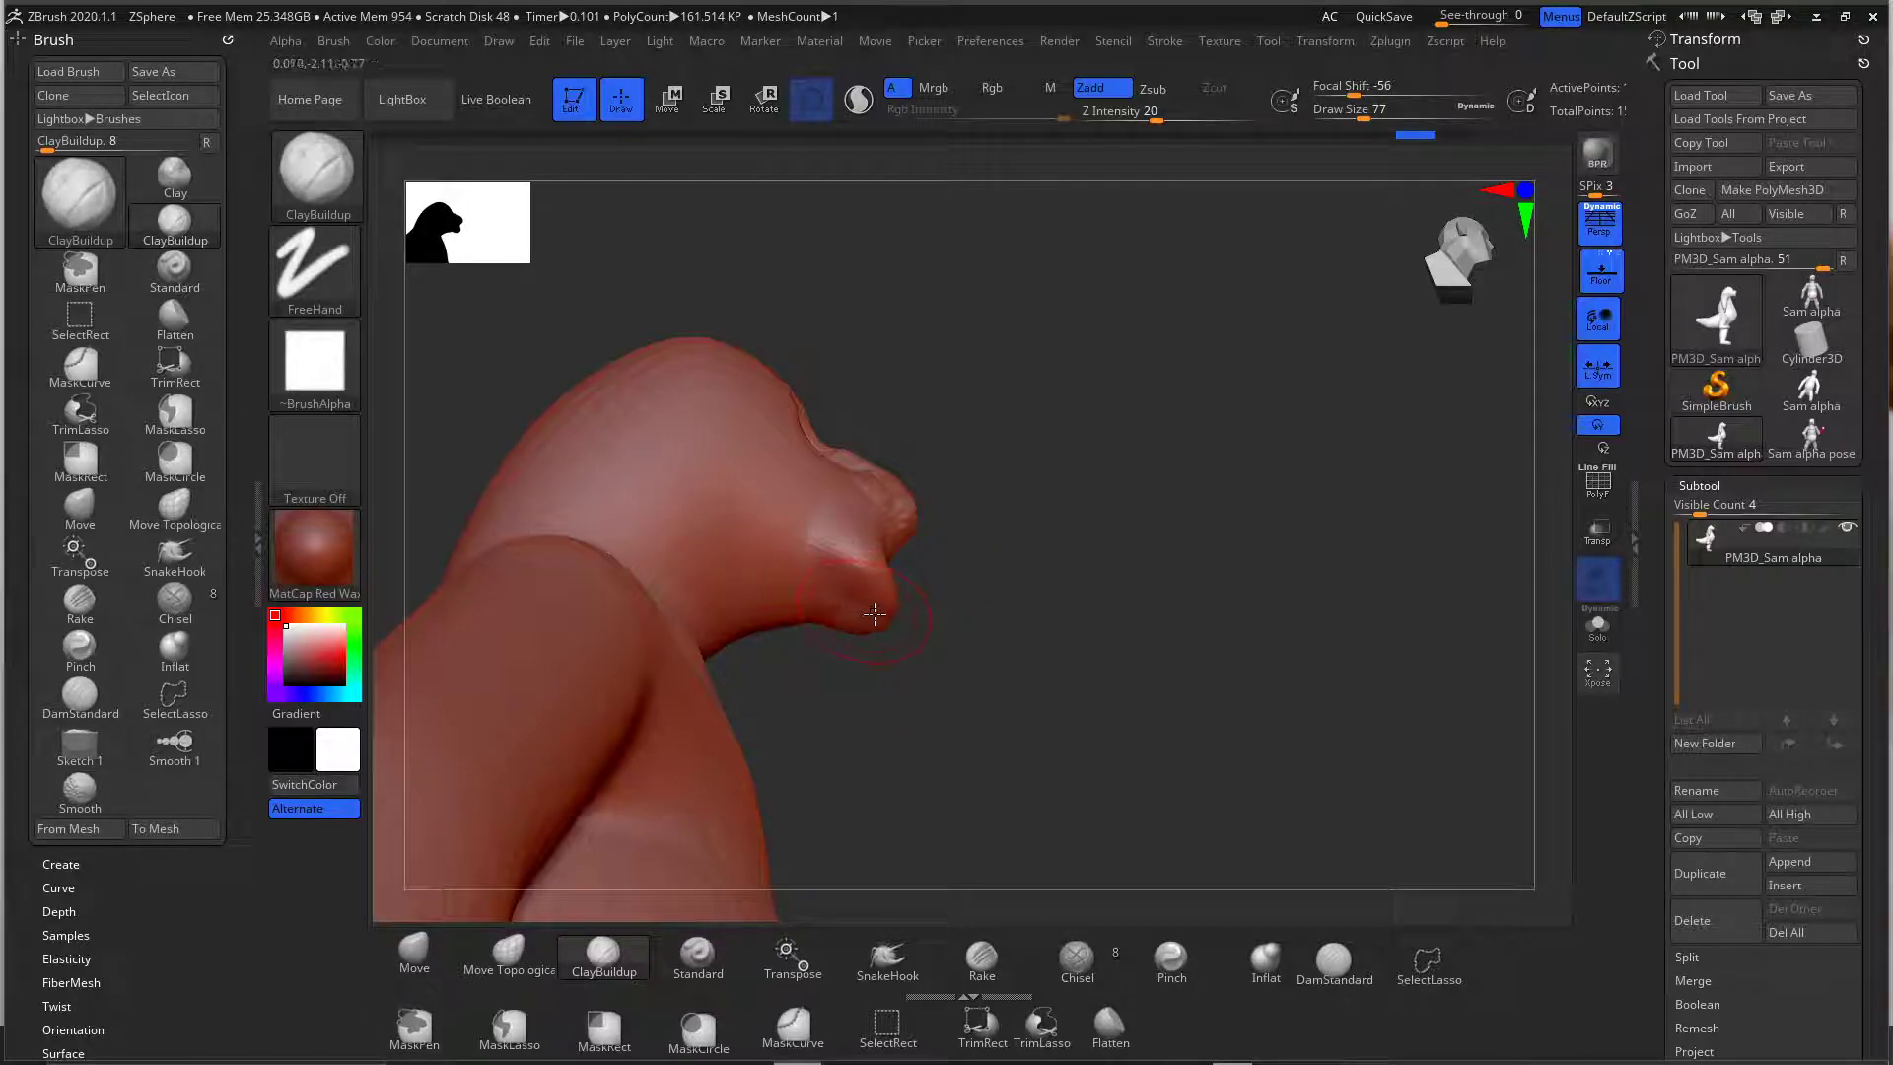
{"action": "mouse_move", "coordinate": [853, 608]}
{"action": "left_mouse_down"}
{"action": "mouse_move", "coordinate": [828, 564]}
{"action": "mouse_move", "coordinate": [714, 621]}
{"action": "left_mouse_up"}
- Smooth the rough clay strokes beneath the chin and along the throat
{"action": "right_click_drag", "start_coordinate": [715, 621], "coordinate": [837, 629]}
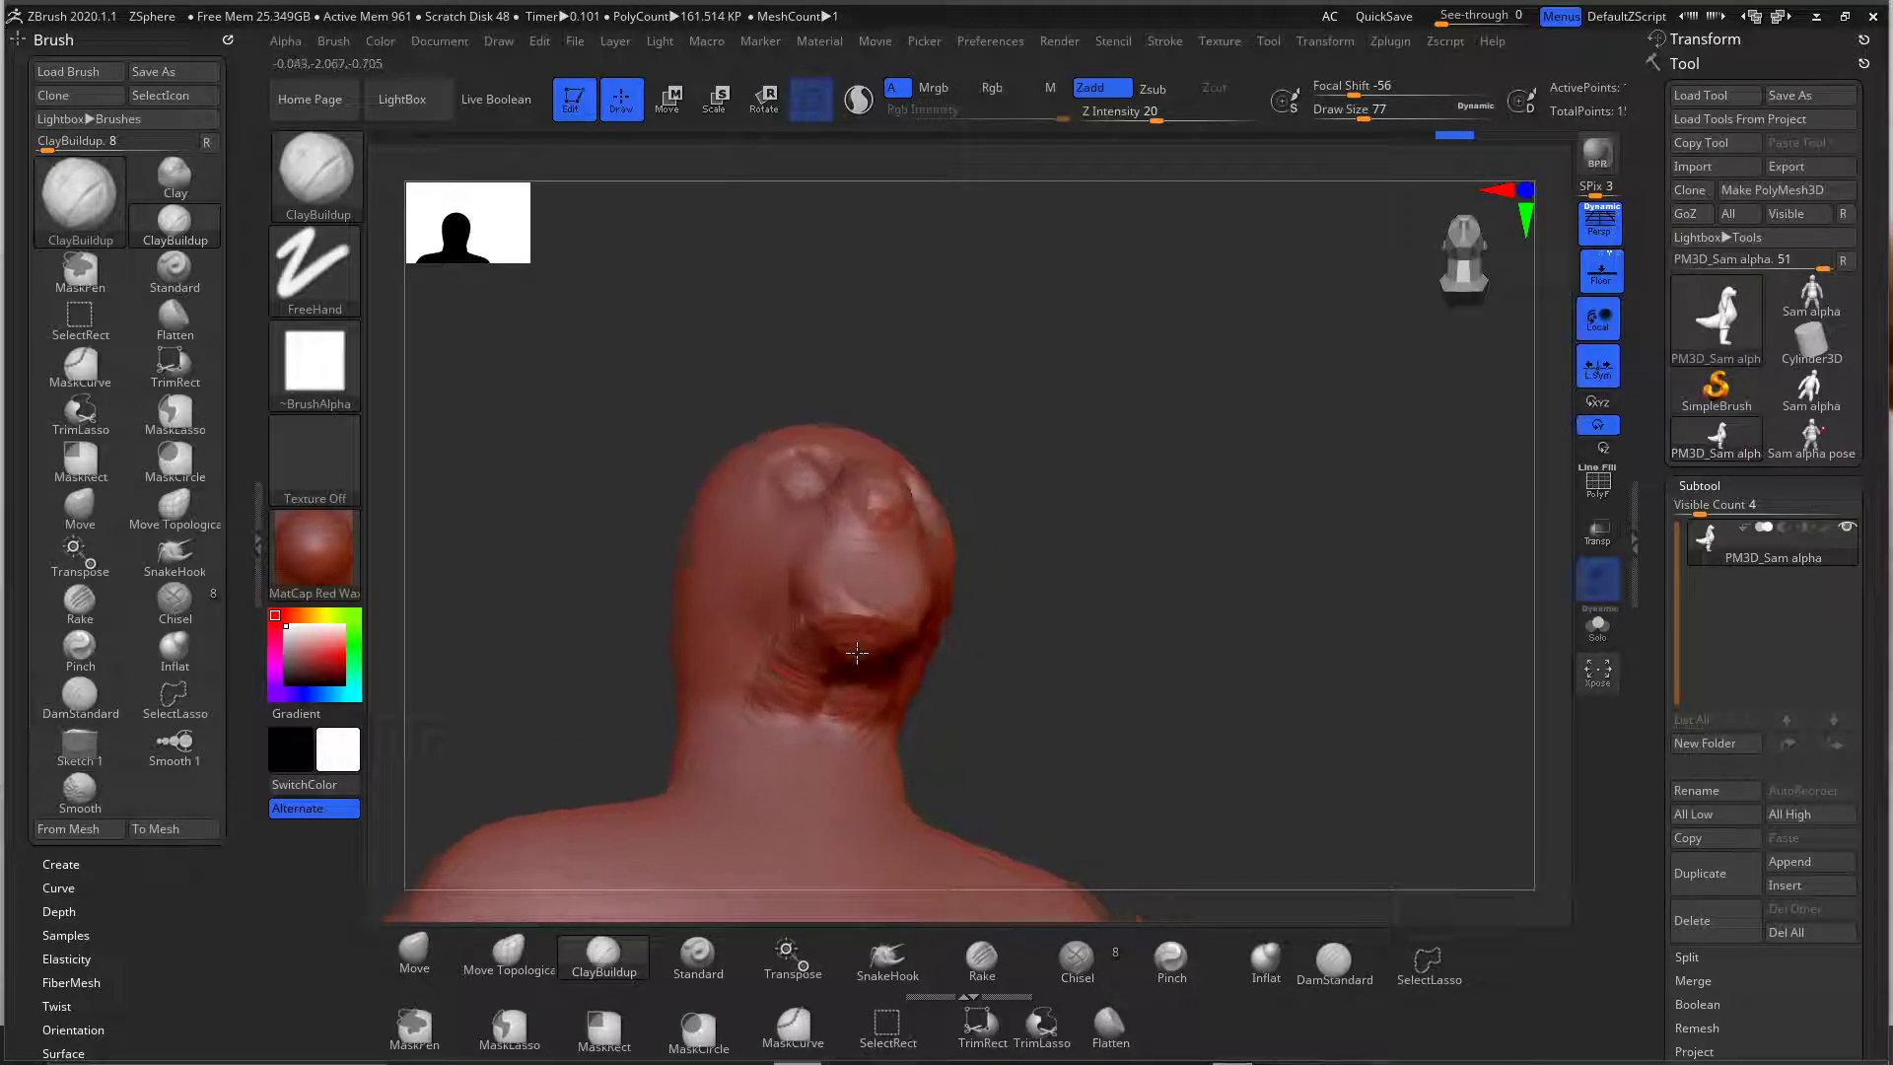
{"action": "mouse_move", "coordinate": [837, 629]}
{"action": "left_mouse_down", "text": "shift"}
{"action": "mouse_move", "coordinate": [843, 611]}
{"action": "mouse_move", "coordinate": [789, 623]}
{"action": "mouse_move", "coordinate": [791, 680]}
{"action": "left_mouse_up", "text": "shift"}
{"action": "mouse_move", "coordinate": [792, 680]}
{"action": "right_mouse_down"}
{"action": "mouse_move", "coordinate": [850, 655]}
{"action": "mouse_move", "coordinate": [991, 695]}
{"action": "mouse_move", "coordinate": [887, 670]}
{"action": "mouse_move", "coordinate": [801, 619]}
{"action": "right_mouse_up"}
{"action": "key", "text": "shift"}
{"action": "right_click_drag", "start_coordinate": [637, 623], "coordinate": [697, 664]}
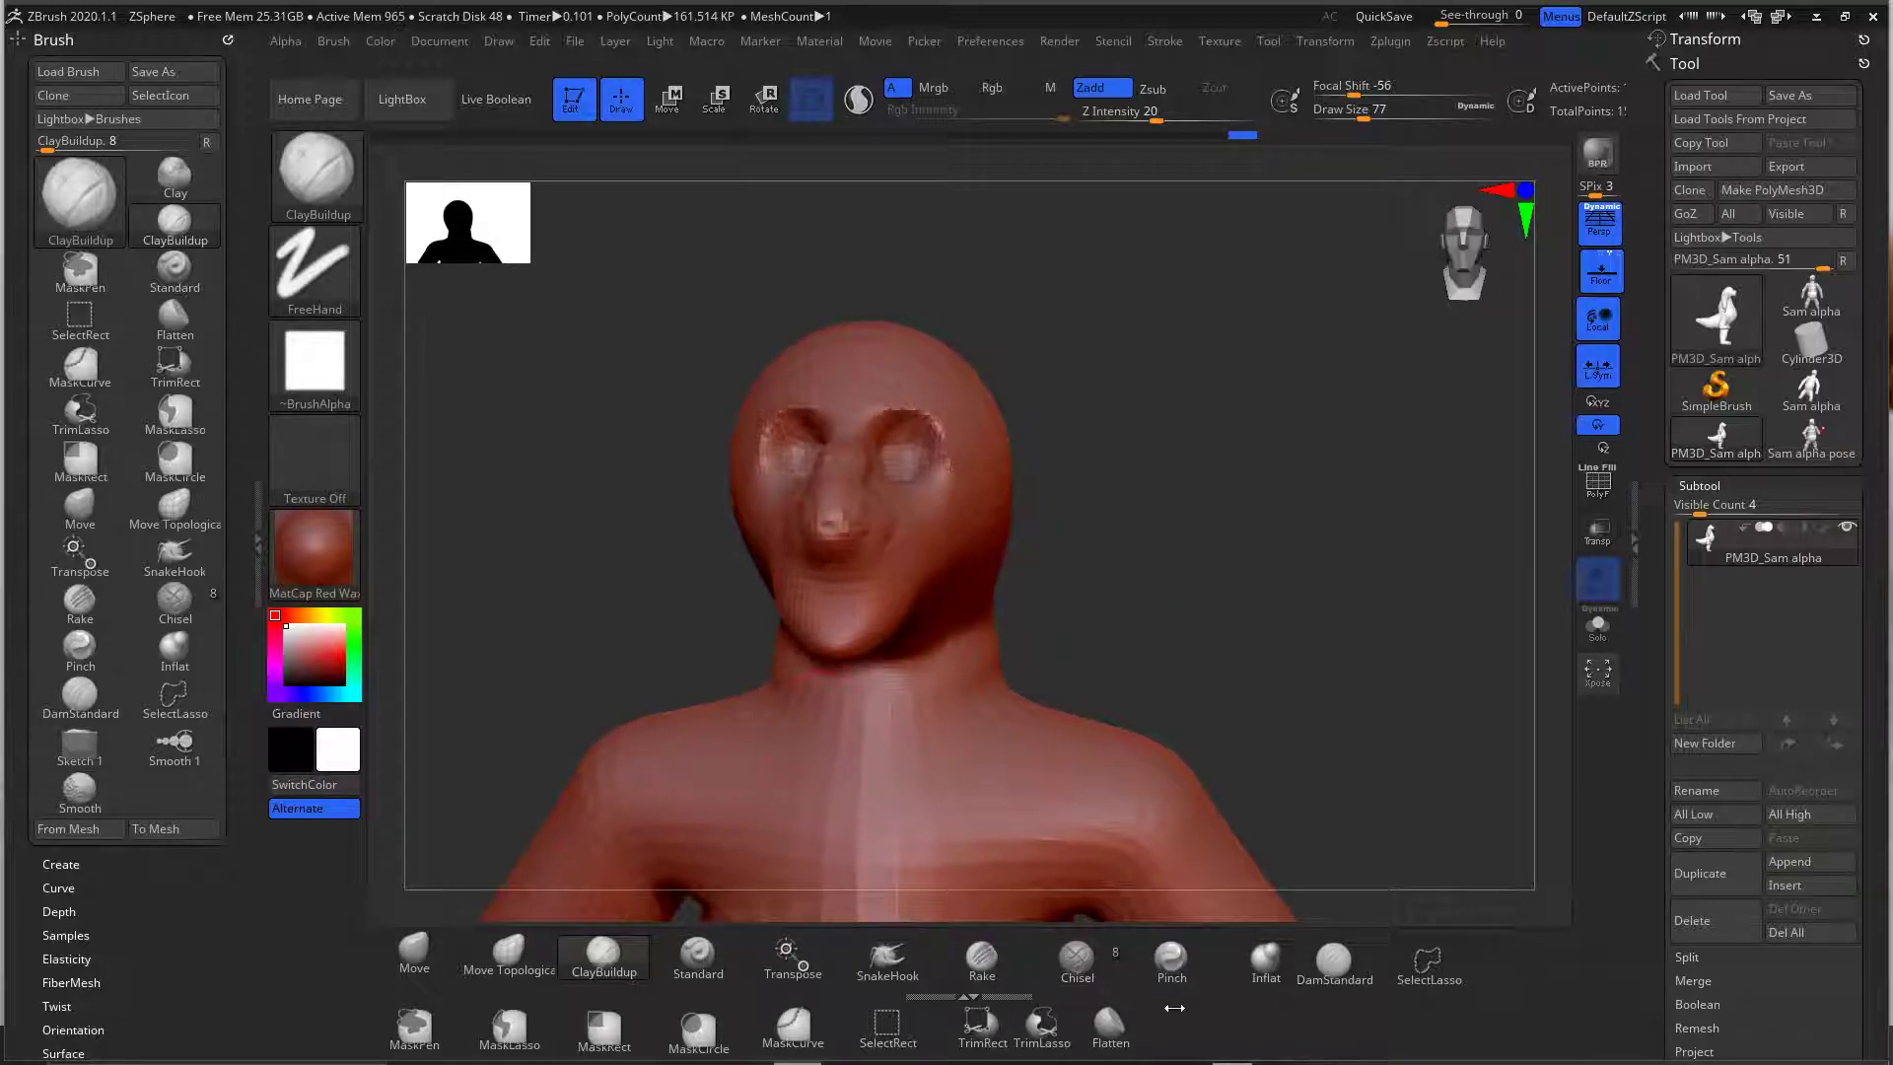
- Widen the jaw and shape the jawline in profile with the SnakeHook brush
{"action": "left_click", "coordinate": [887, 959]}
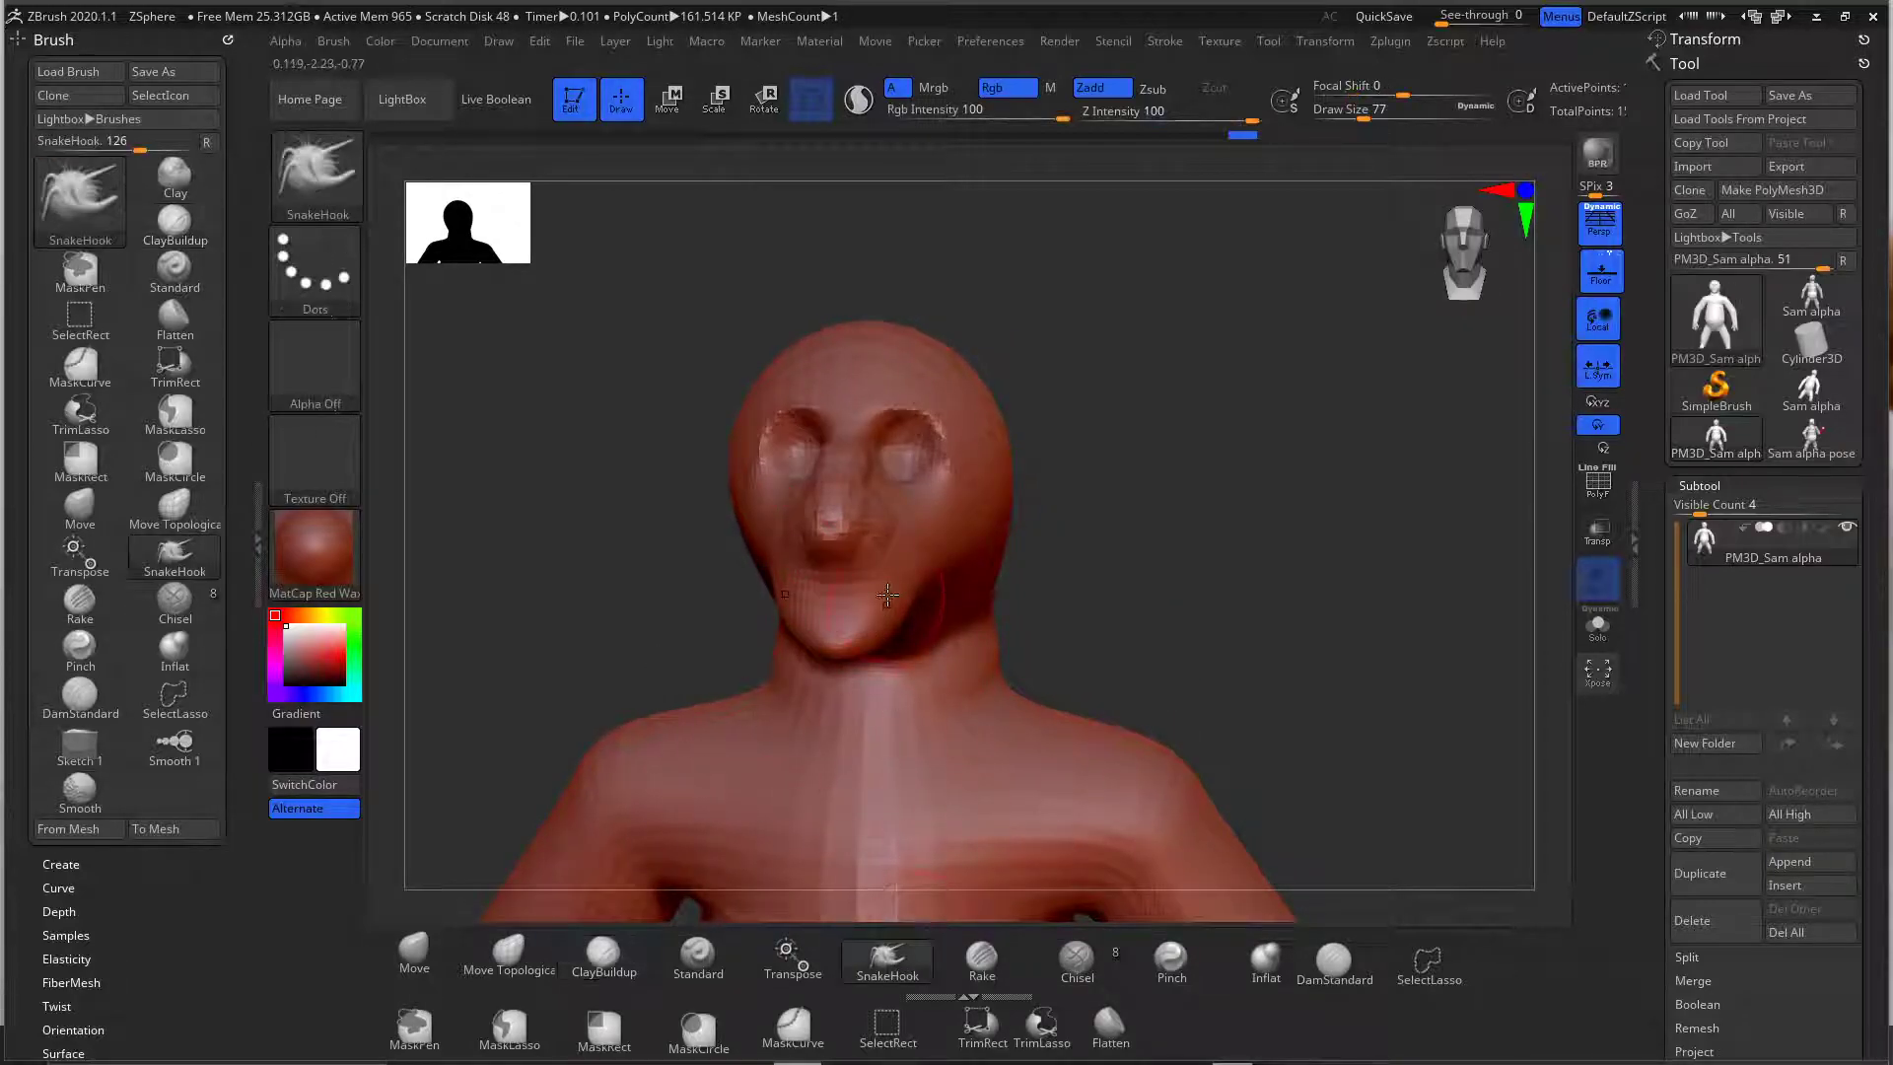
{"action": "mouse_move", "coordinate": [888, 612]}
{"action": "left_mouse_down"}
{"action": "mouse_move", "coordinate": [905, 565]}
{"action": "mouse_move", "coordinate": [964, 544]}
{"action": "mouse_move", "coordinate": [922, 616]}
{"action": "mouse_move", "coordinate": [1128, 611]}
{"action": "left_mouse_up"}
{"action": "left_click_drag", "start_coordinate": [977, 613], "coordinate": [997, 625]}
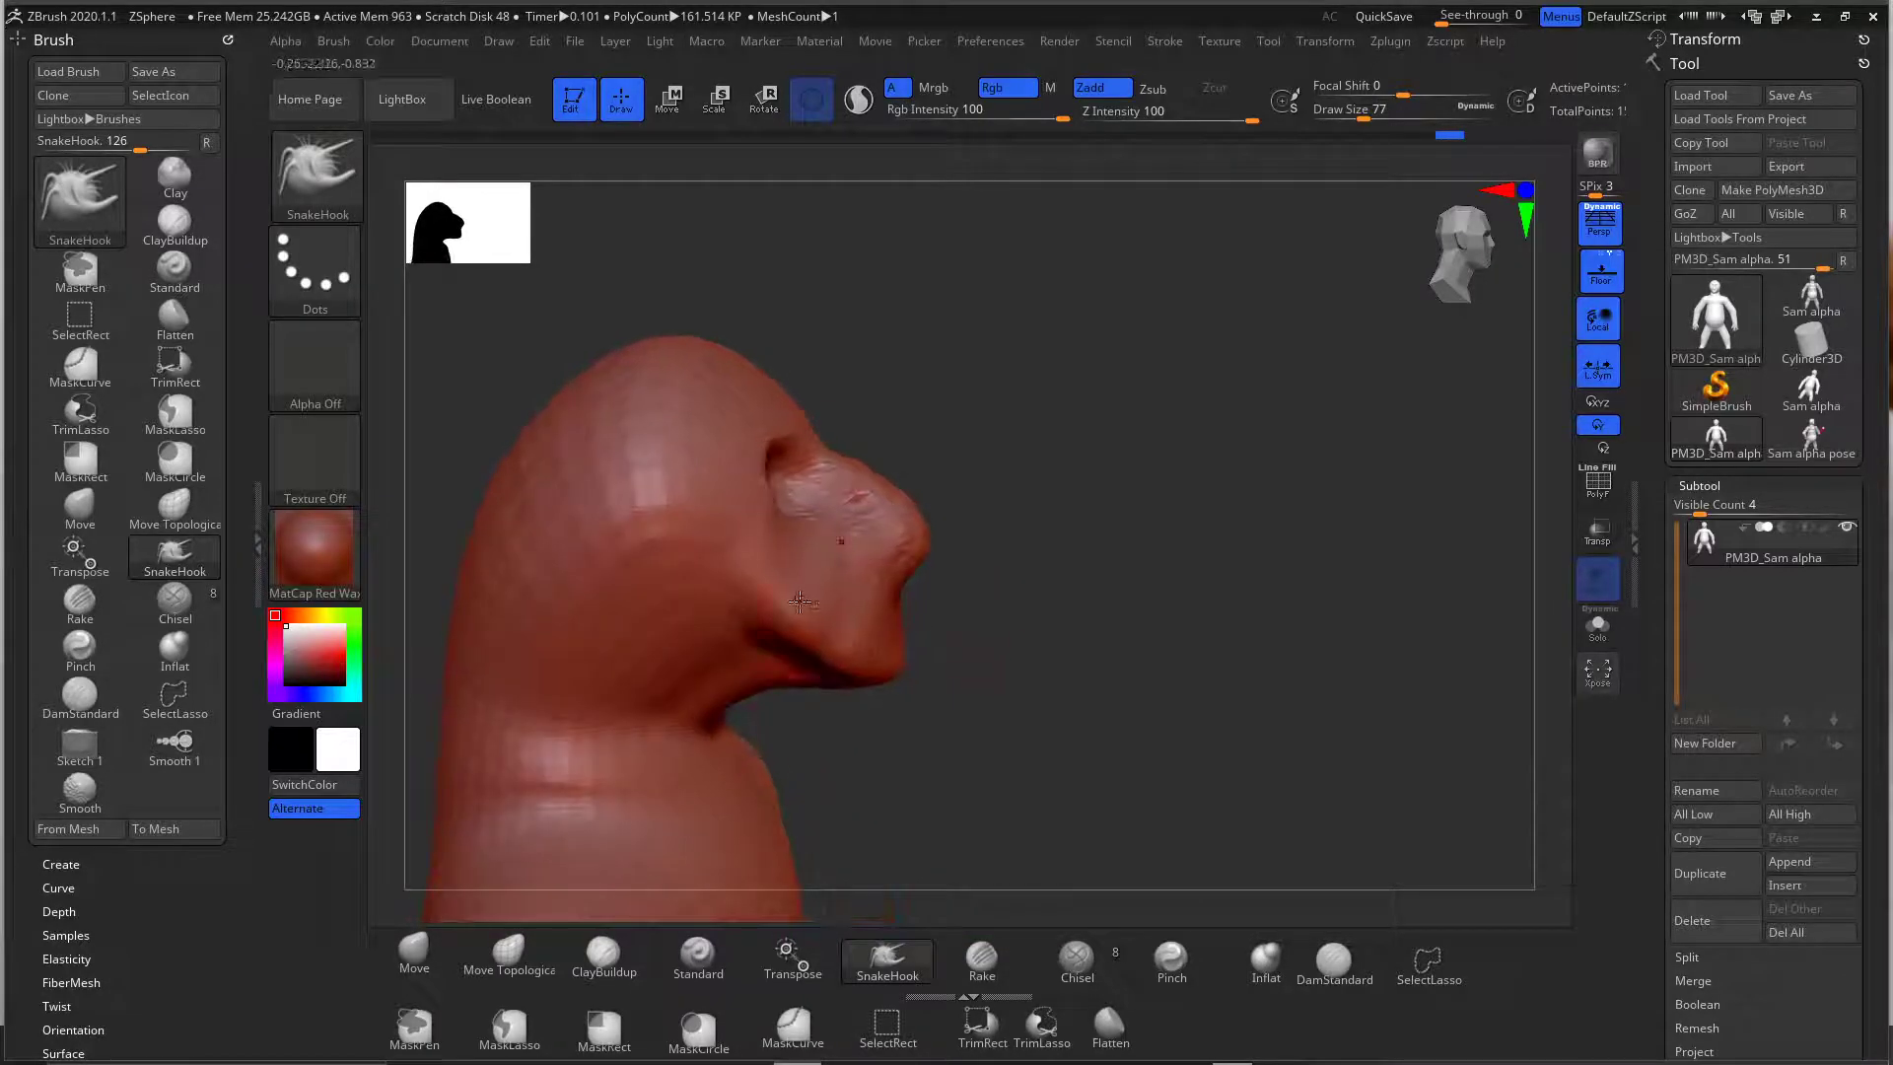
{"action": "mouse_move", "coordinate": [844, 700]}
{"action": "left_mouse_down"}
{"action": "mouse_move", "coordinate": [820, 569]}
{"action": "mouse_move", "coordinate": [768, 555]}
{"action": "mouse_move", "coordinate": [786, 545]}
{"action": "mouse_move", "coordinate": [879, 597]}
{"action": "left_mouse_up"}
{"action": "right_click_drag", "start_coordinate": [958, 607], "coordinate": [912, 604], "text": "shift"}
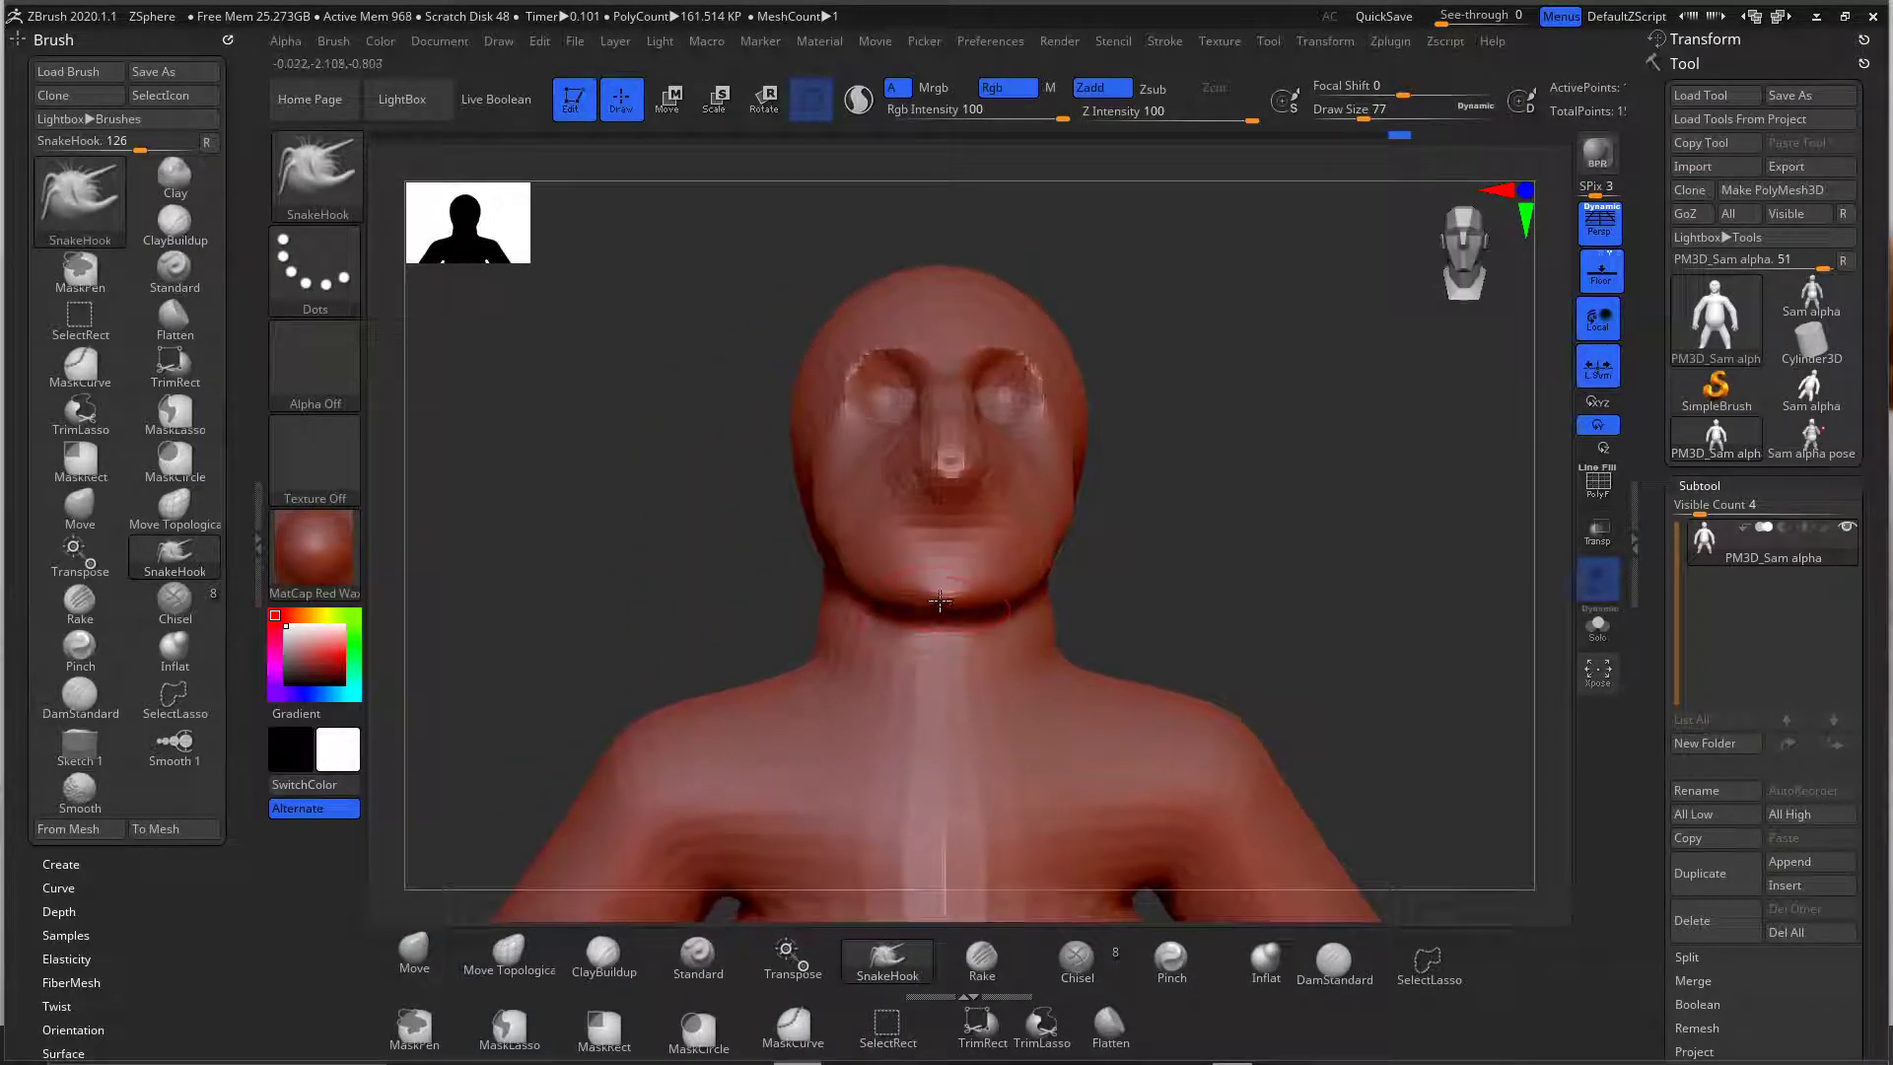
- Pull the chin down and forward over the neck with SnakeHook
{"action": "left_click_drag", "start_coordinate": [940, 600], "coordinate": [939, 617]}
{"action": "right_click_drag", "start_coordinate": [939, 613], "coordinate": [987, 600]}
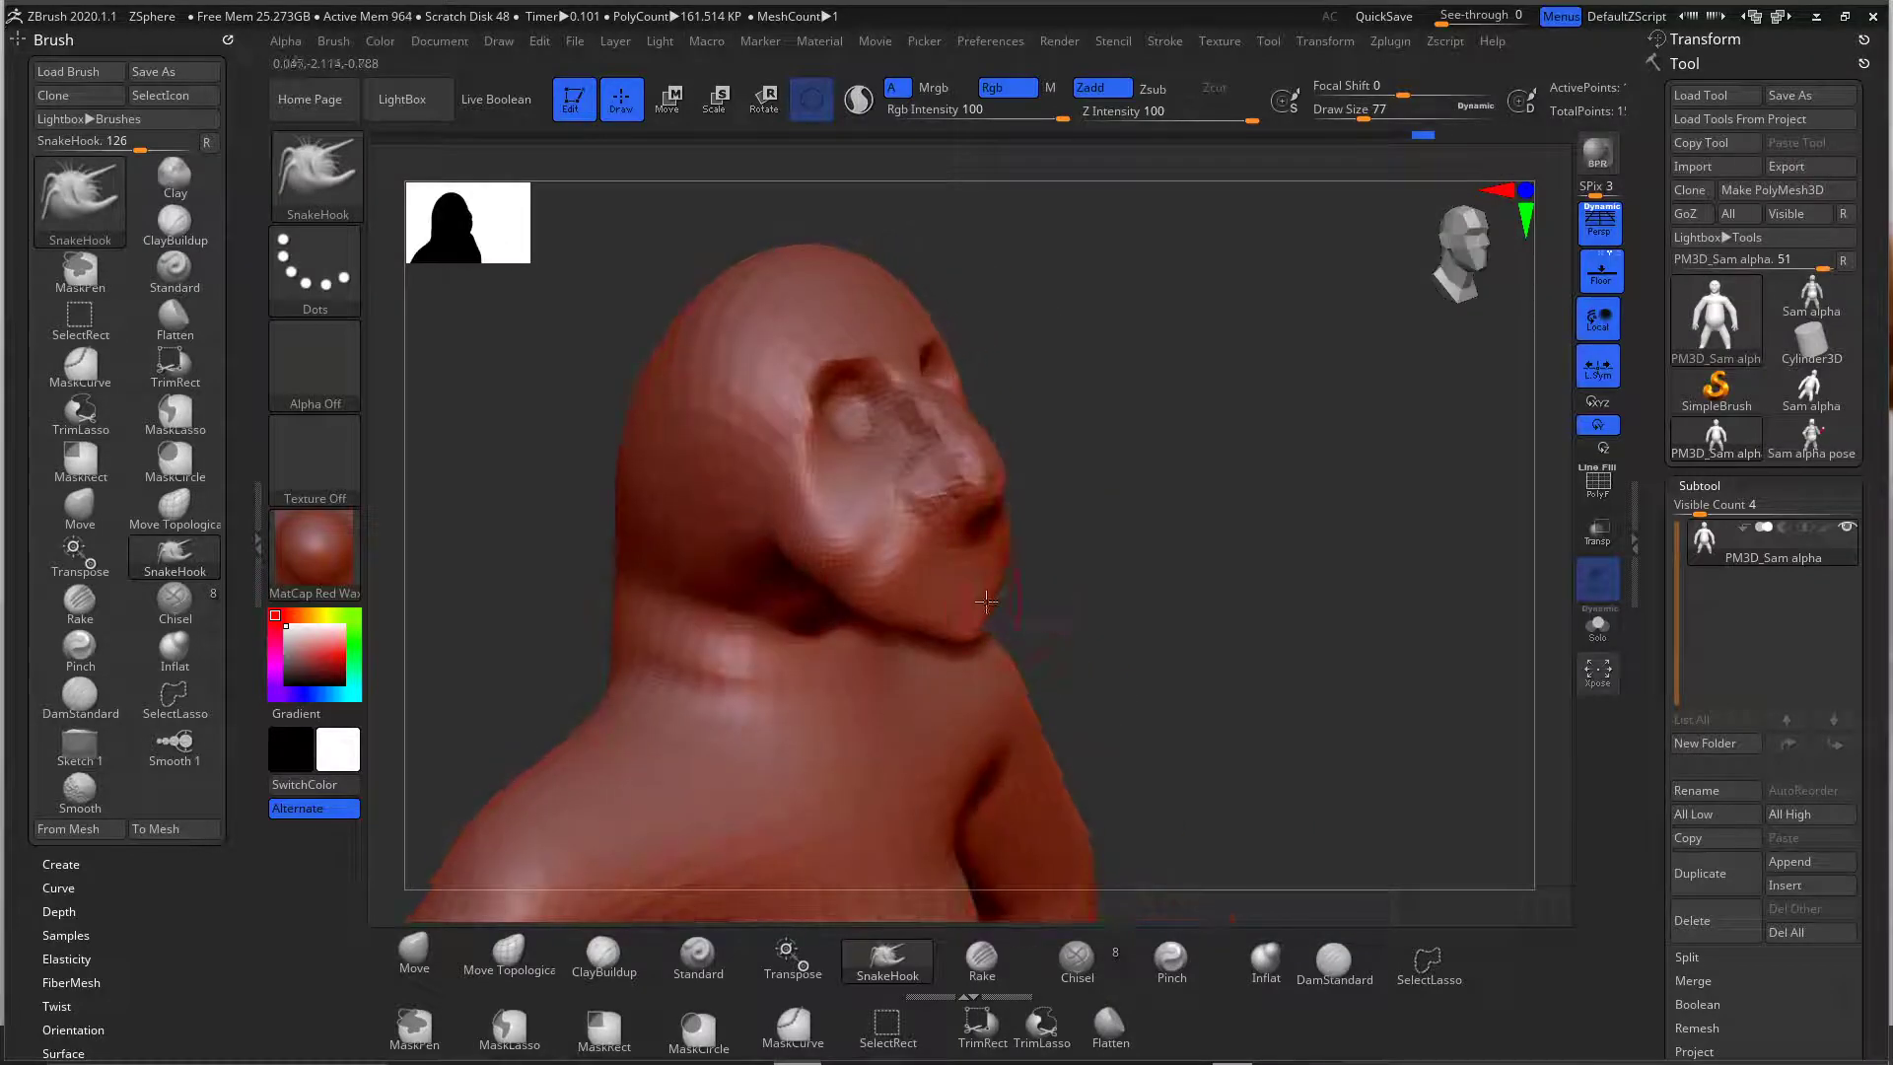
{"action": "left_click_drag", "start_coordinate": [978, 596], "coordinate": [988, 598]}
{"action": "right_click_drag", "start_coordinate": [1082, 595], "coordinate": [1035, 595]}
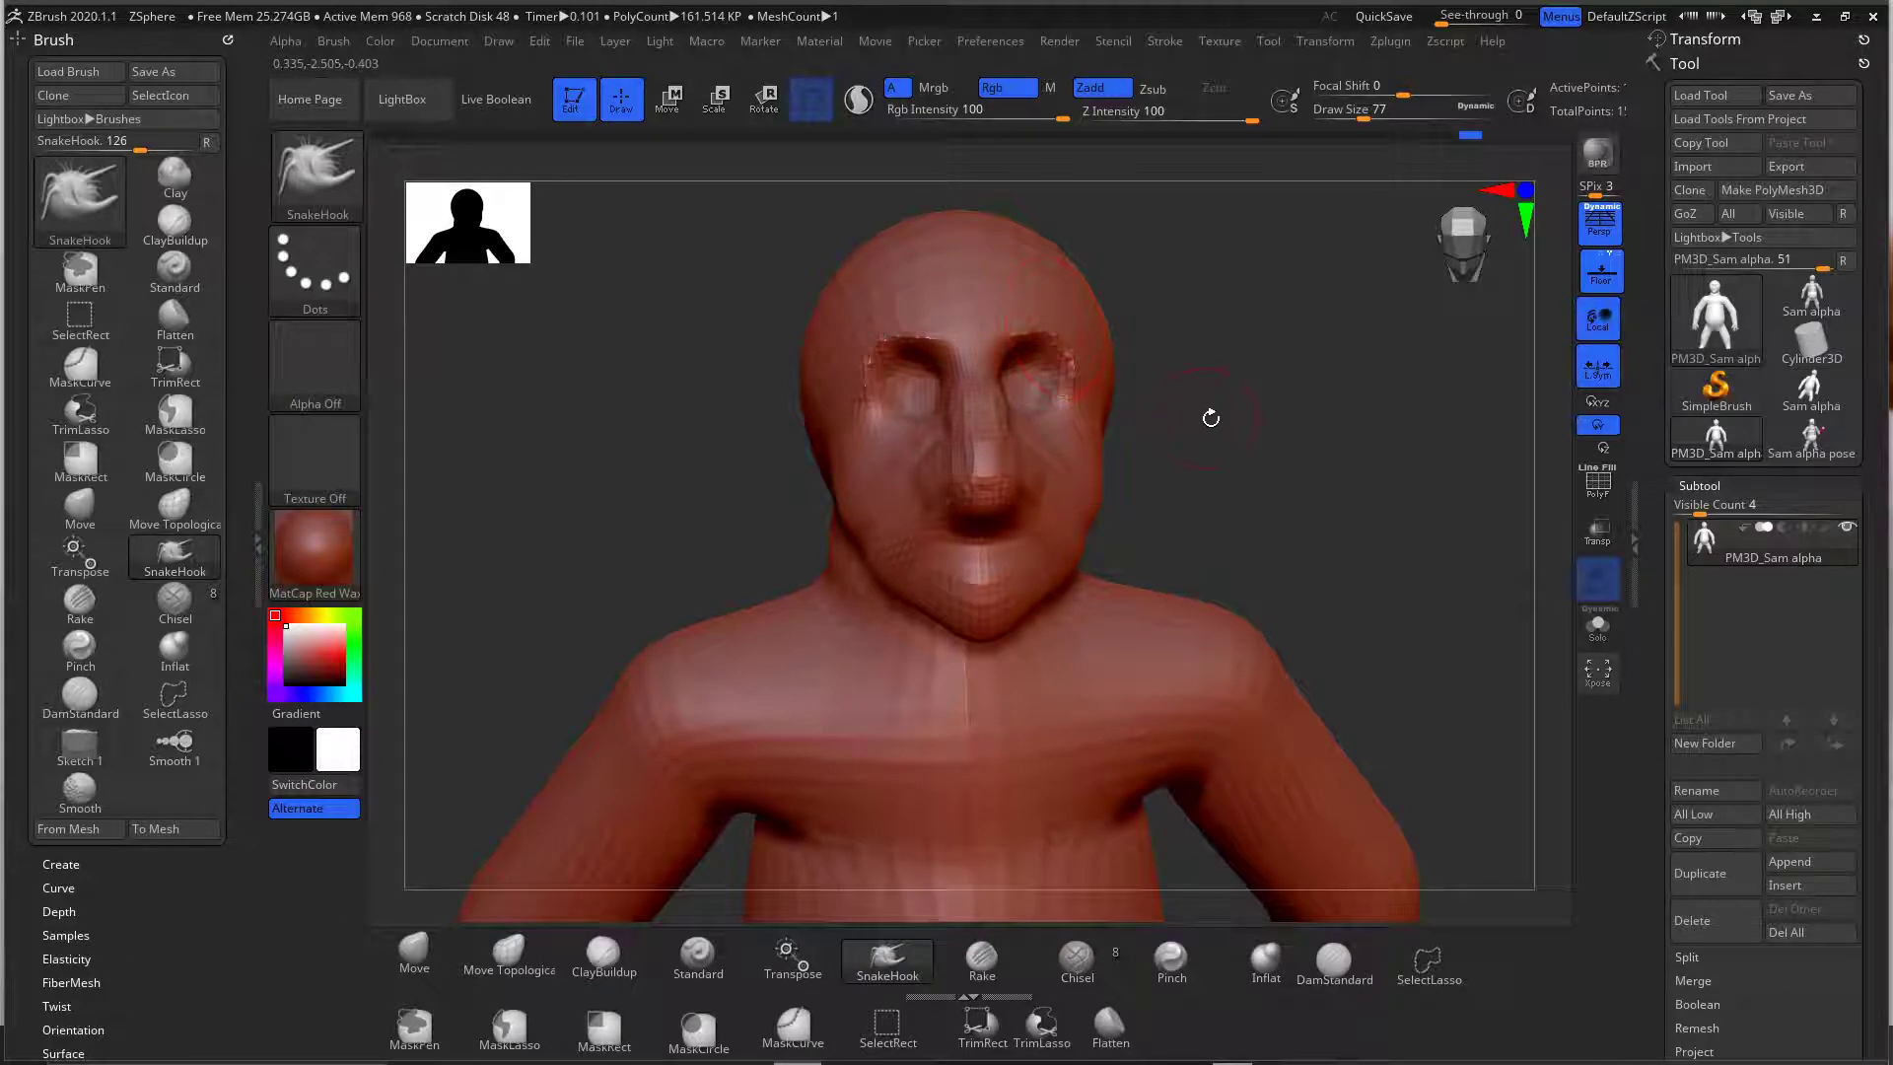
{"action": "right_click_drag", "start_coordinate": [1209, 417], "coordinate": [1196, 406]}
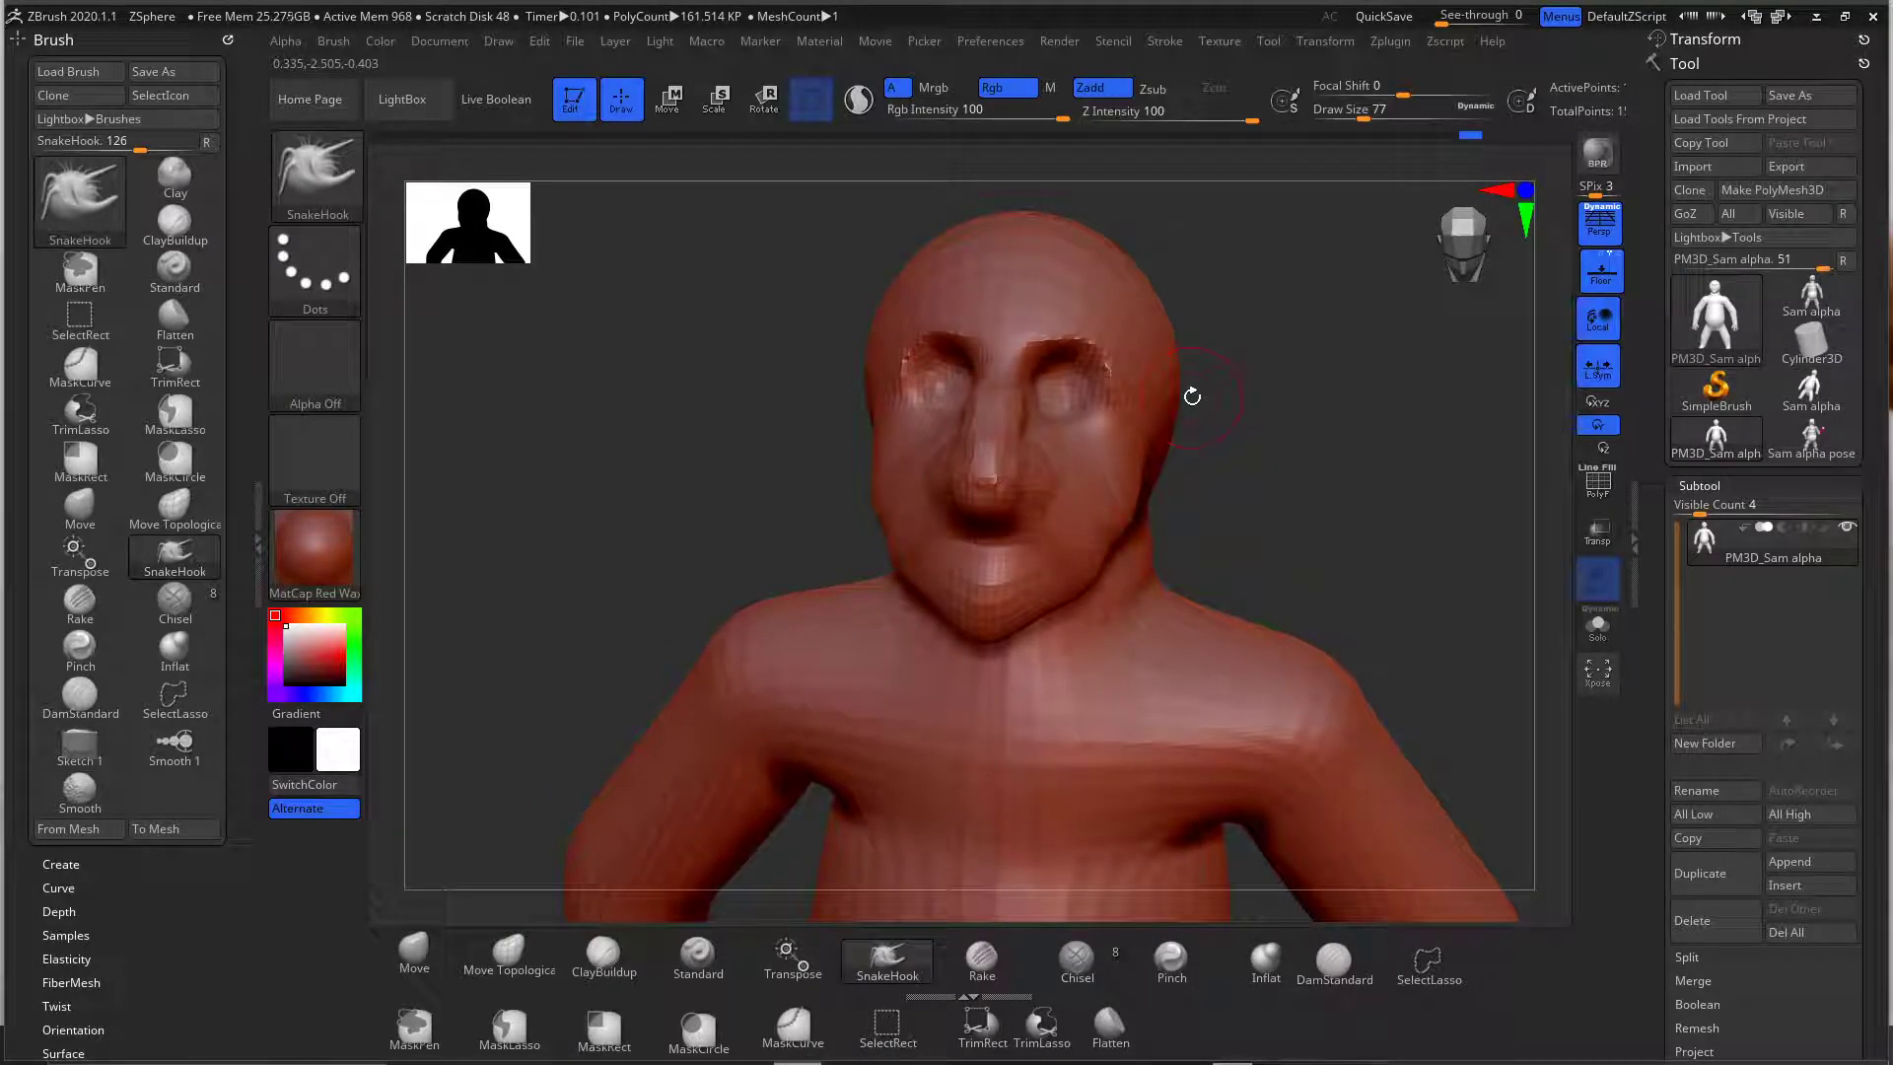
- Enlarge the draw size to 299 and flatten the side of the head with the Flatten brush
{"action": "key", "text": "s"}
{"action": "mouse_move", "coordinate": [1190, 398]}
{"action": "left_mouse_down"}
{"action": "mouse_move", "coordinate": [1236, 408]}
{"action": "mouse_move", "coordinate": [1169, 380]}
{"action": "left_mouse_up"}
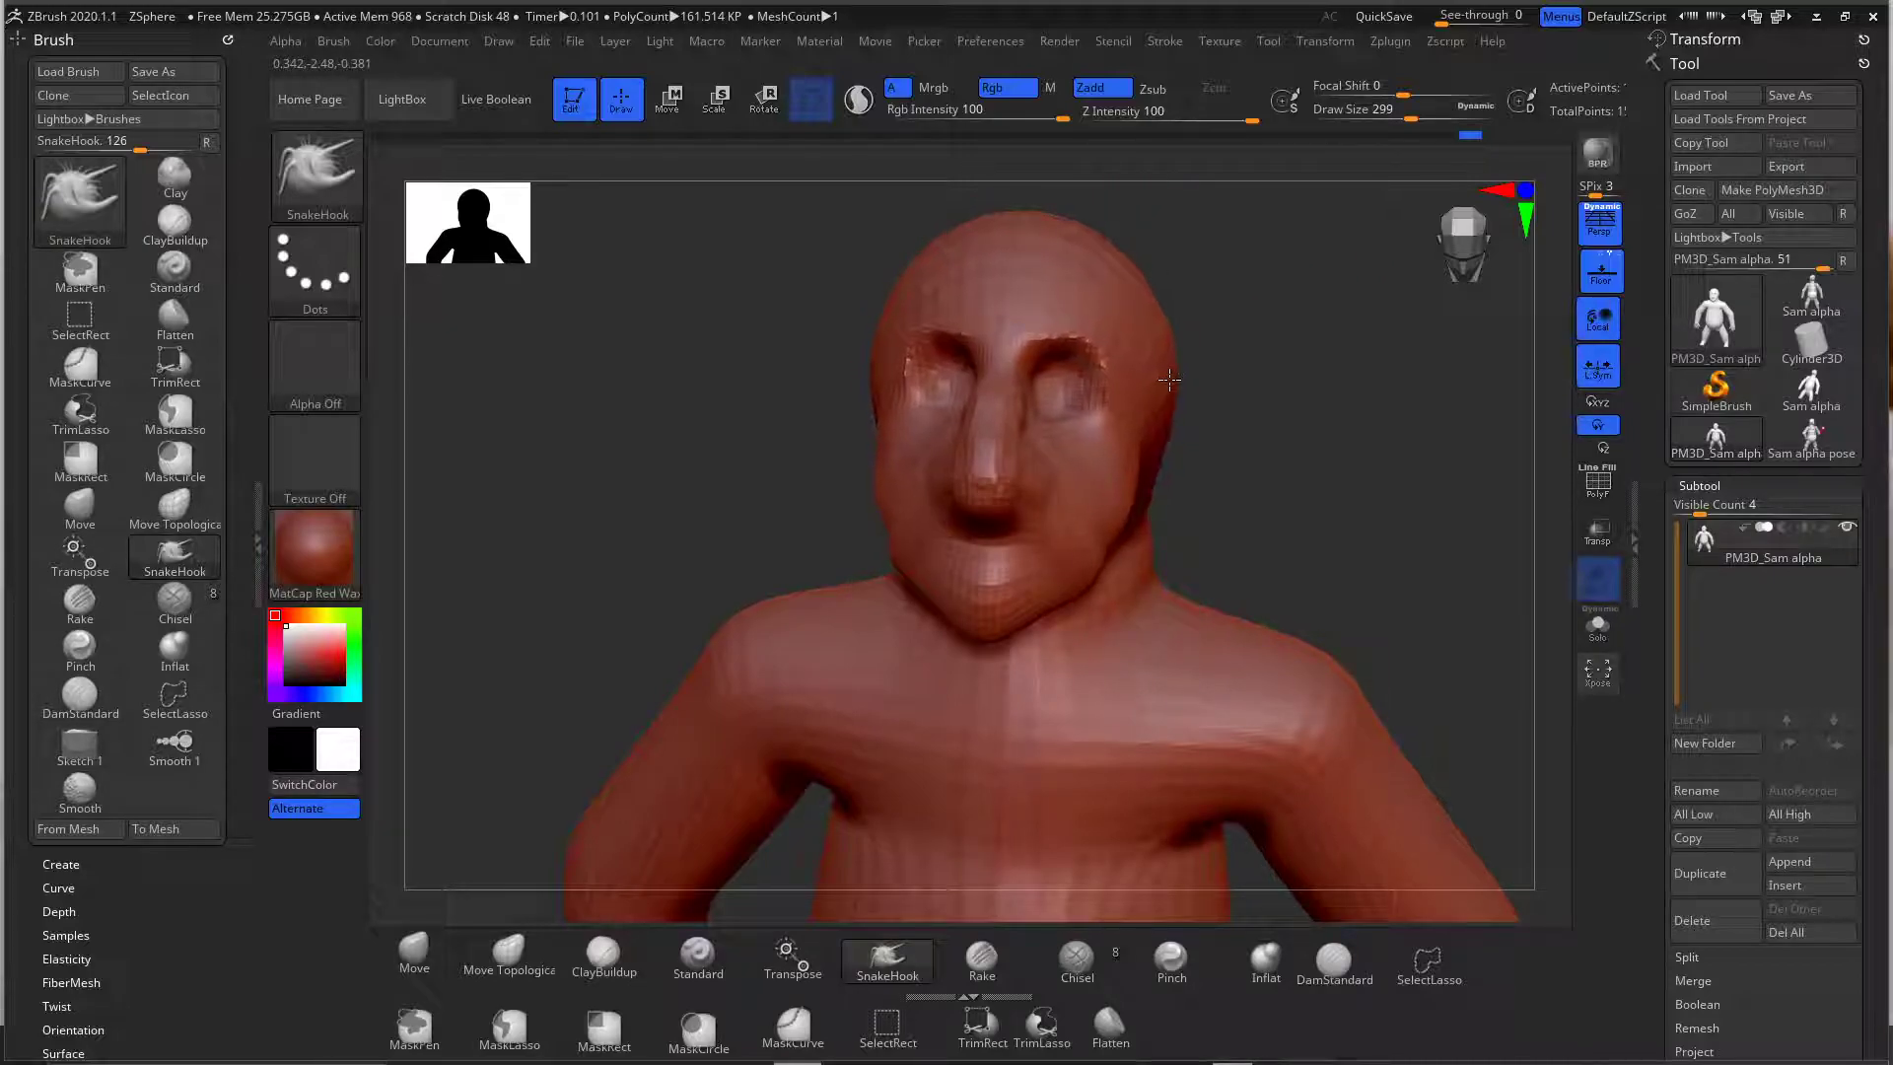
{"action": "key", "text": "b"}
{"action": "key", "text": "f"}
{"action": "key", "text": "l"}
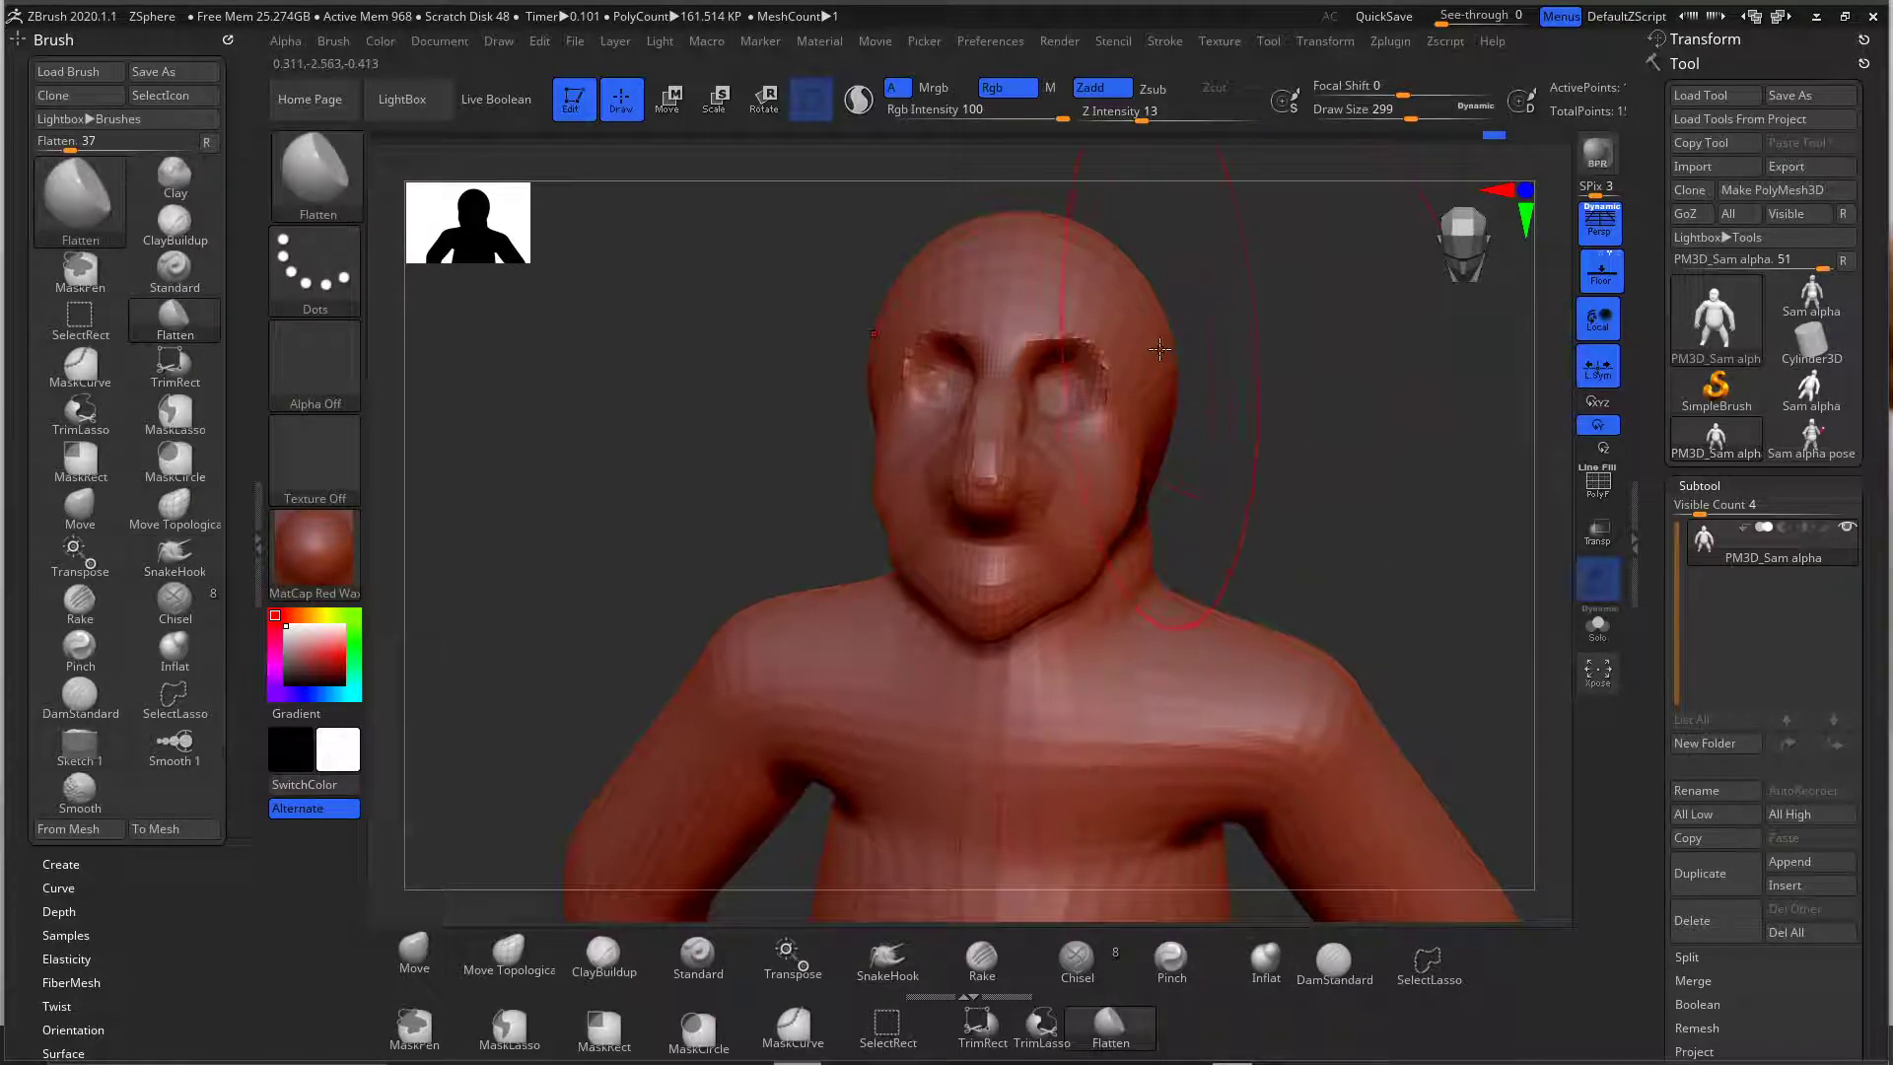
{"action": "mouse_move", "coordinate": [1168, 352]}
{"action": "right_mouse_down"}
{"action": "mouse_move", "coordinate": [1222, 360]}
{"action": "mouse_move", "coordinate": [1144, 369]}
{"action": "right_mouse_up"}
{"action": "left_click_drag", "start_coordinate": [1144, 369], "coordinate": [1288, 355]}
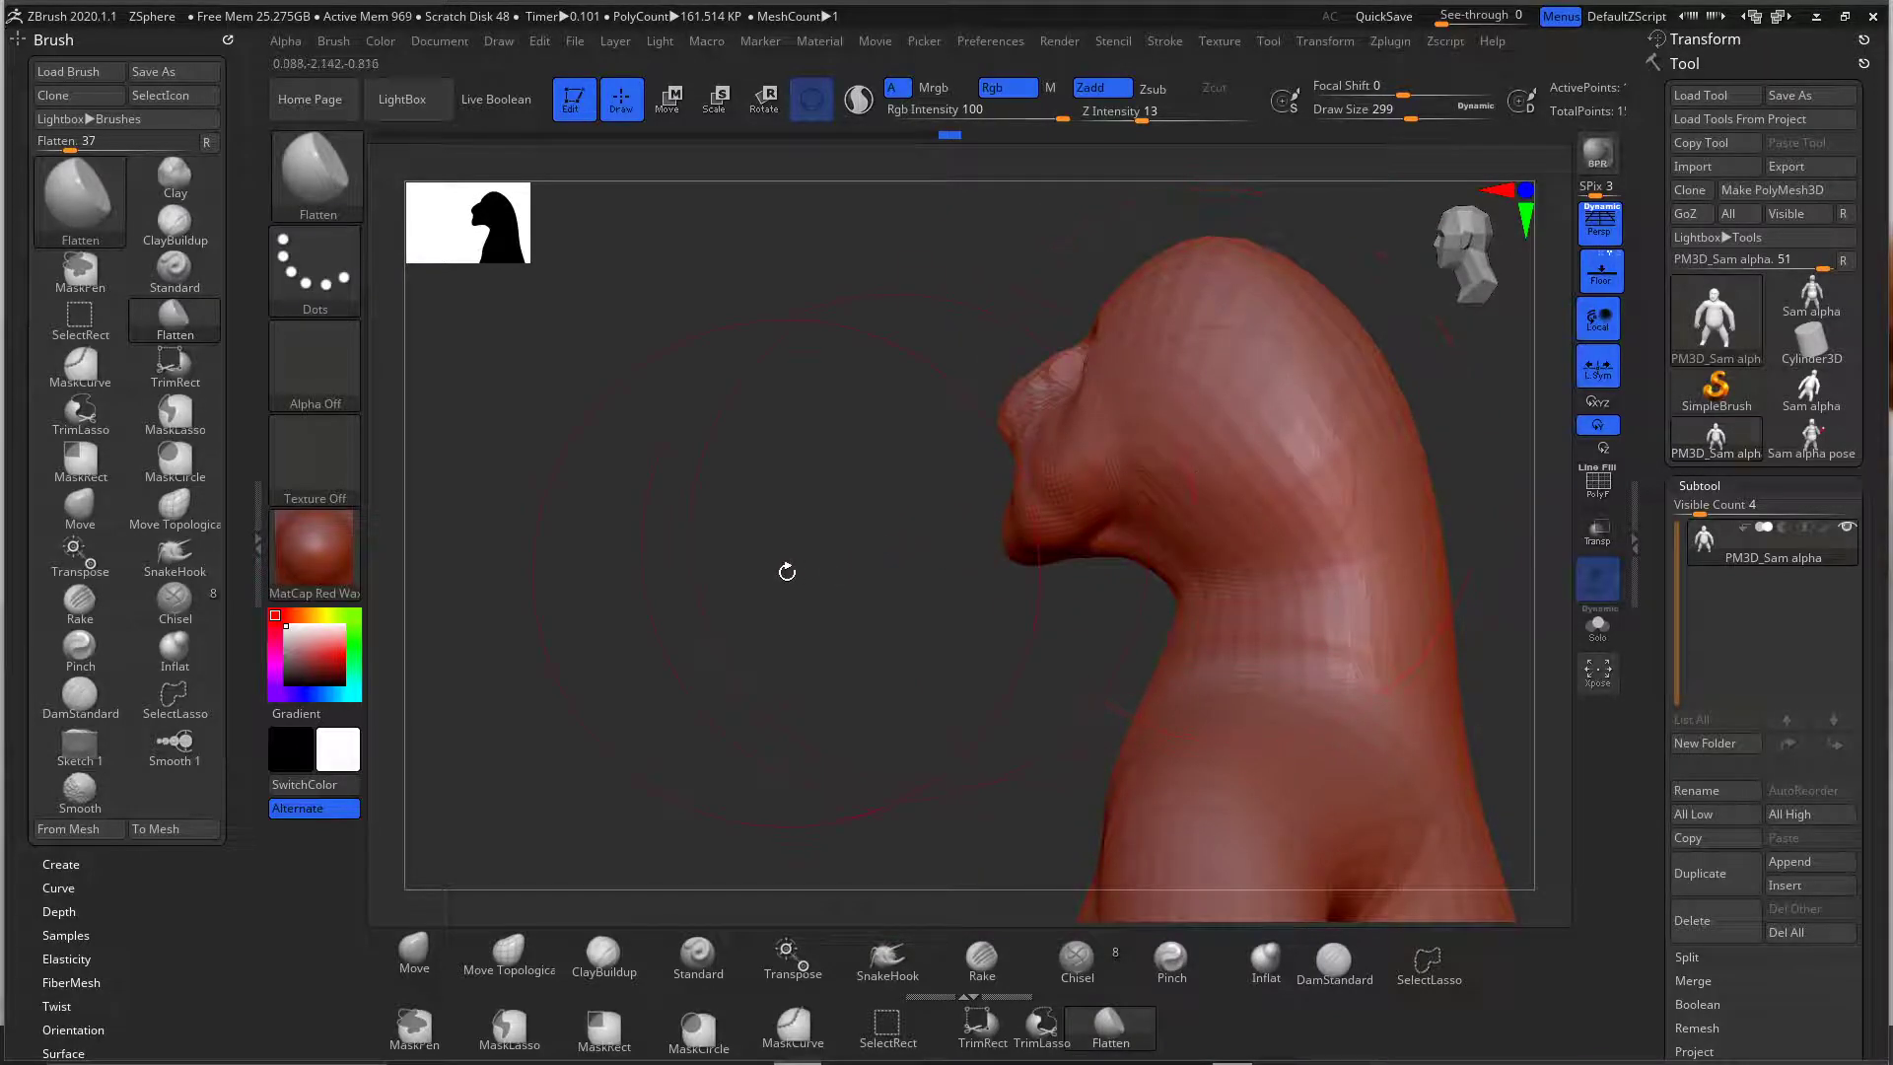
- Pull out the back of the skull in side view with the SnakeHook brush
{"action": "right_click_drag", "start_coordinate": [794, 516], "coordinate": [540, 662]}
{"action": "key", "text": "b"}
{"action": "key", "text": "s"}
{"action": "key", "text": "k"}
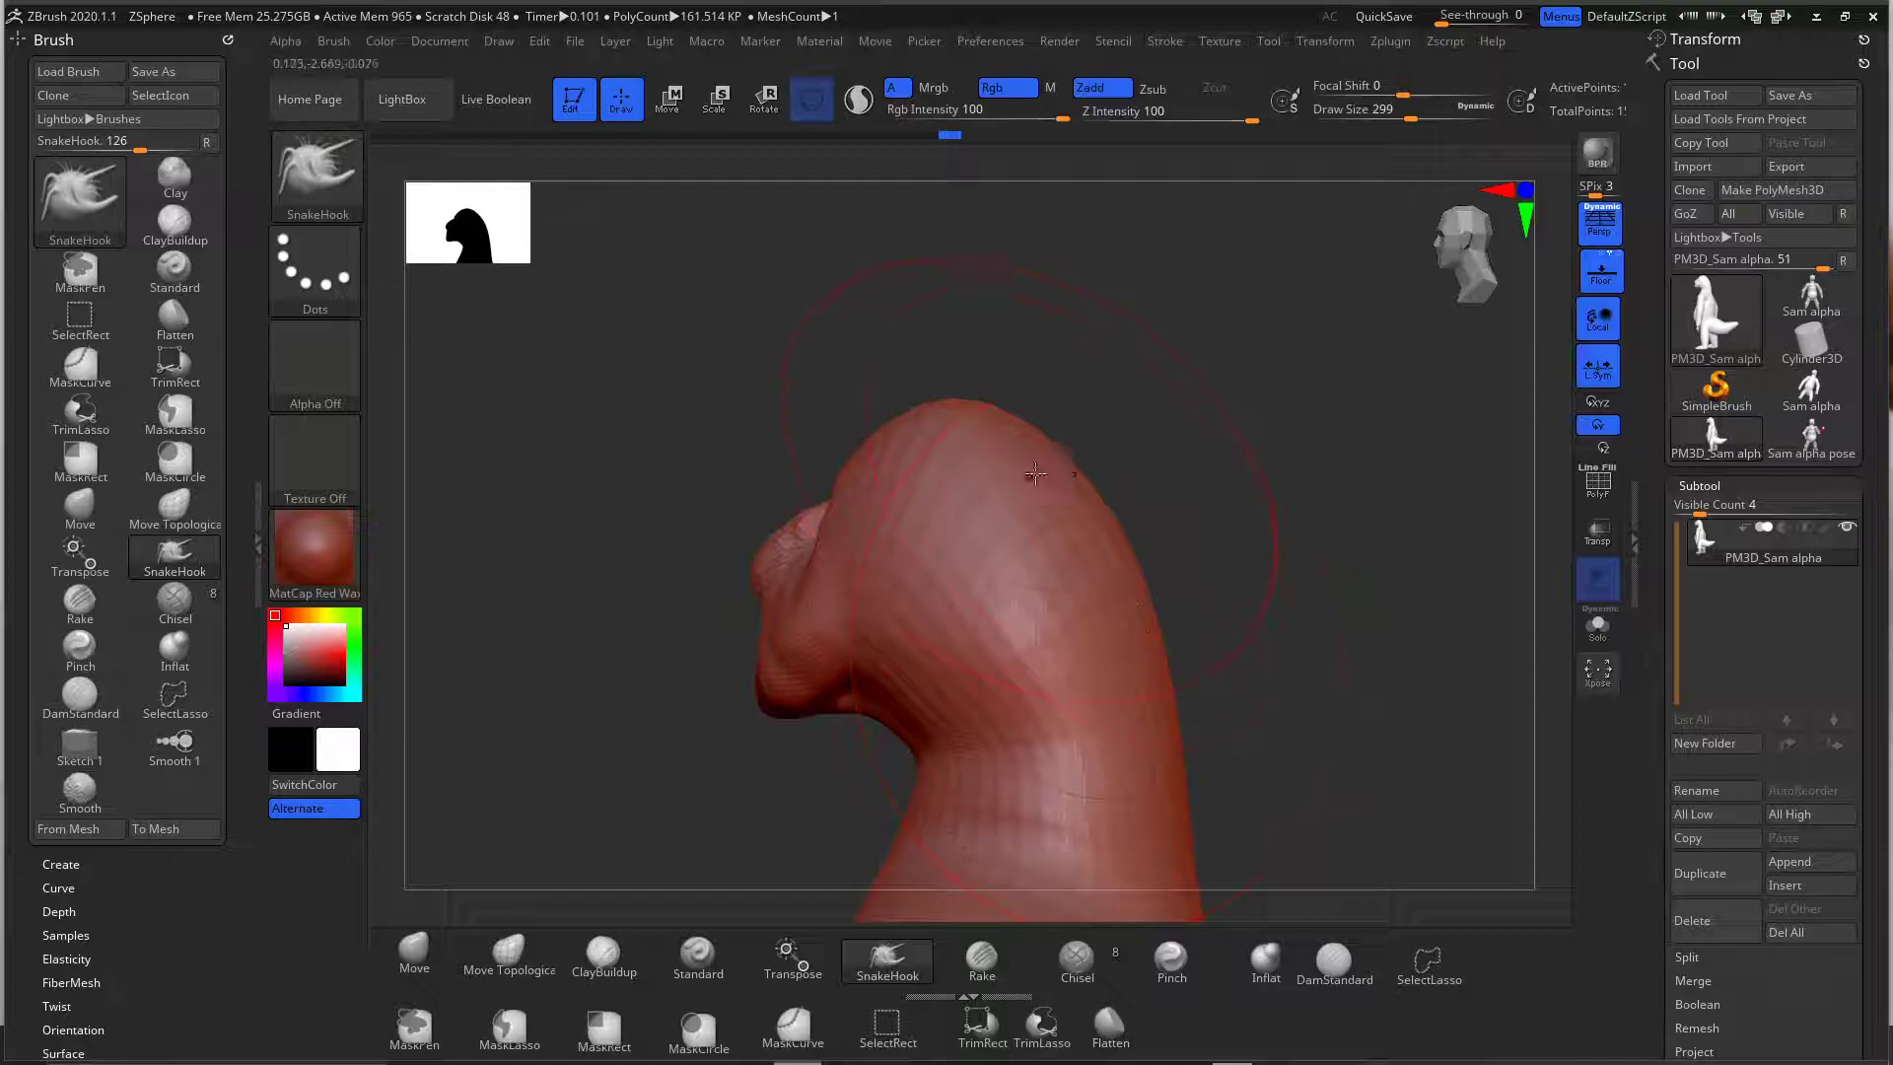
{"action": "left_click_drag", "start_coordinate": [1065, 451], "coordinate": [1105, 423]}
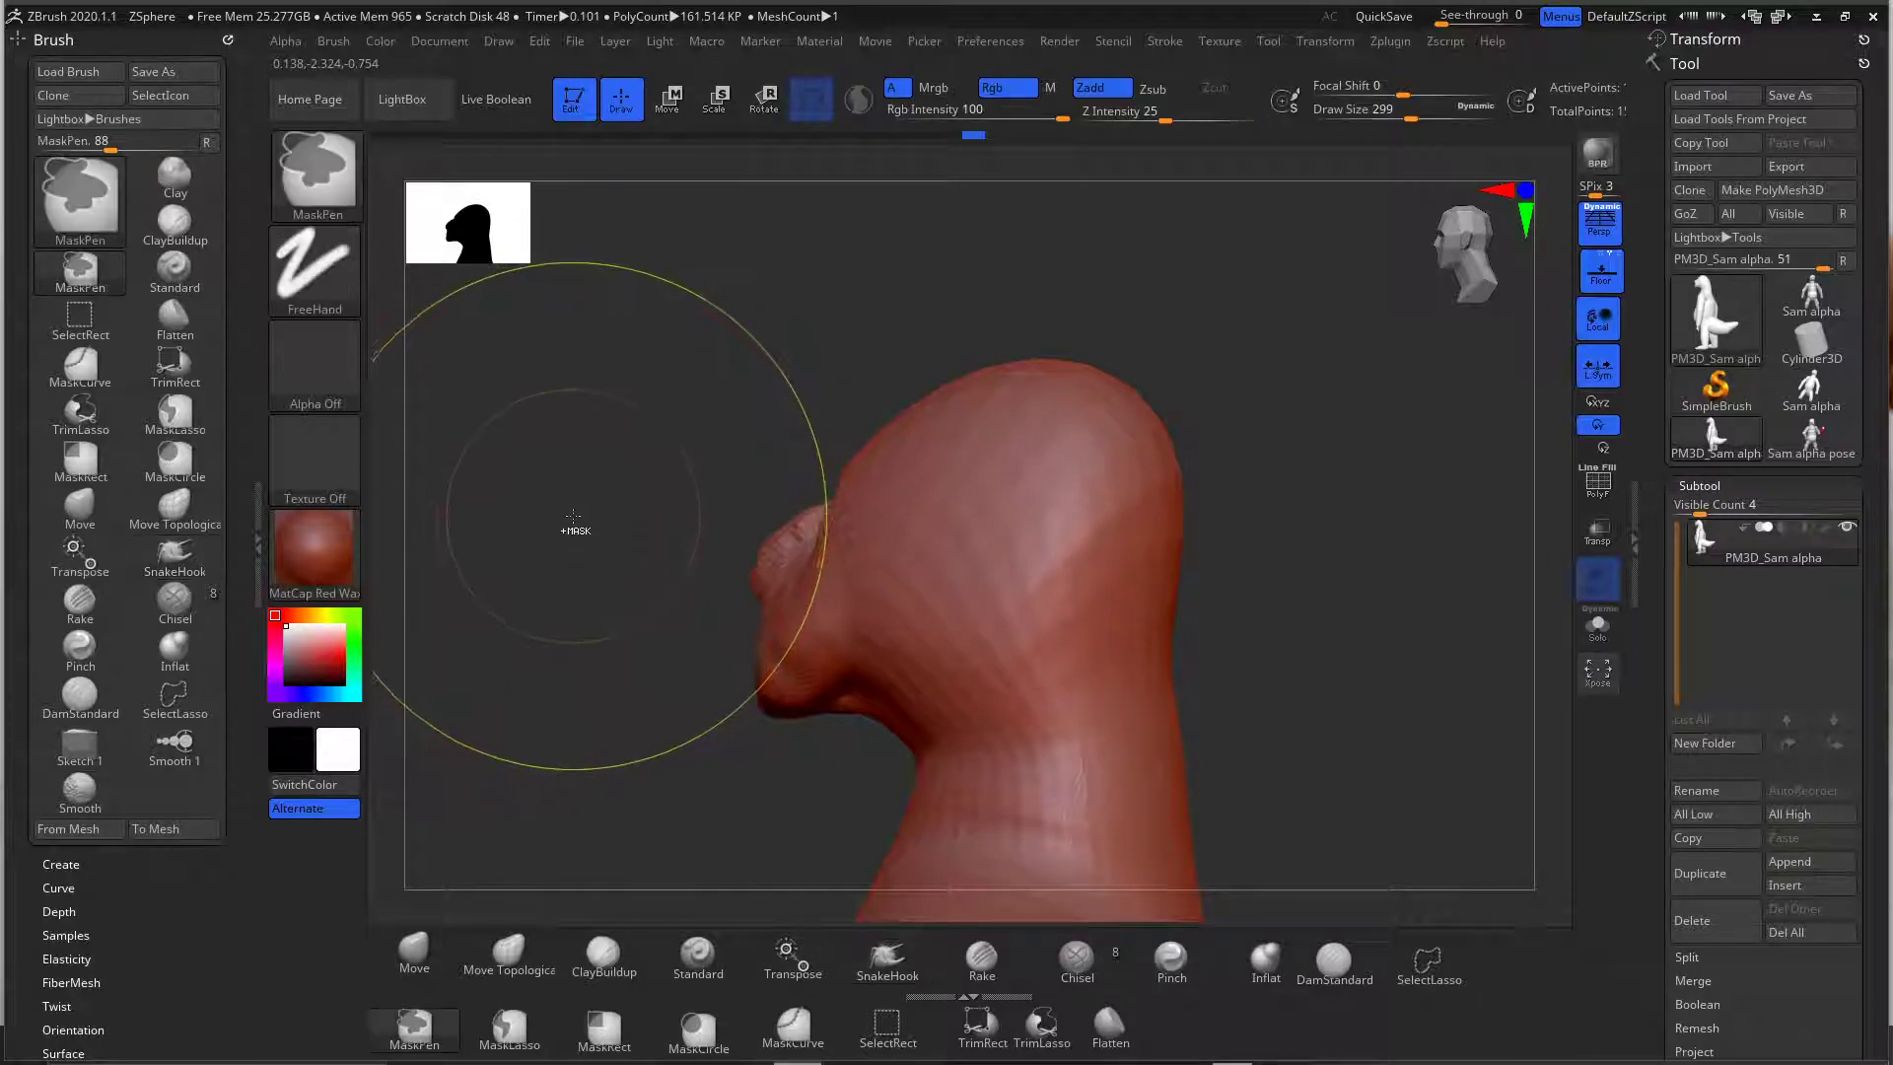
- Turn on DynaMesh at resolution 128 and remesh the figure
{"action": "mouse_move", "coordinate": [514, 511]}
{"action": "left_mouse_down", "text": "ctrl"}
{"action": "mouse_move", "coordinate": [589, 618]}
{"action": "mouse_move", "coordinate": [588, 726]}
{"action": "mouse_move", "coordinate": [596, 690]}
{"action": "left_mouse_up", "text": "ctrl"}
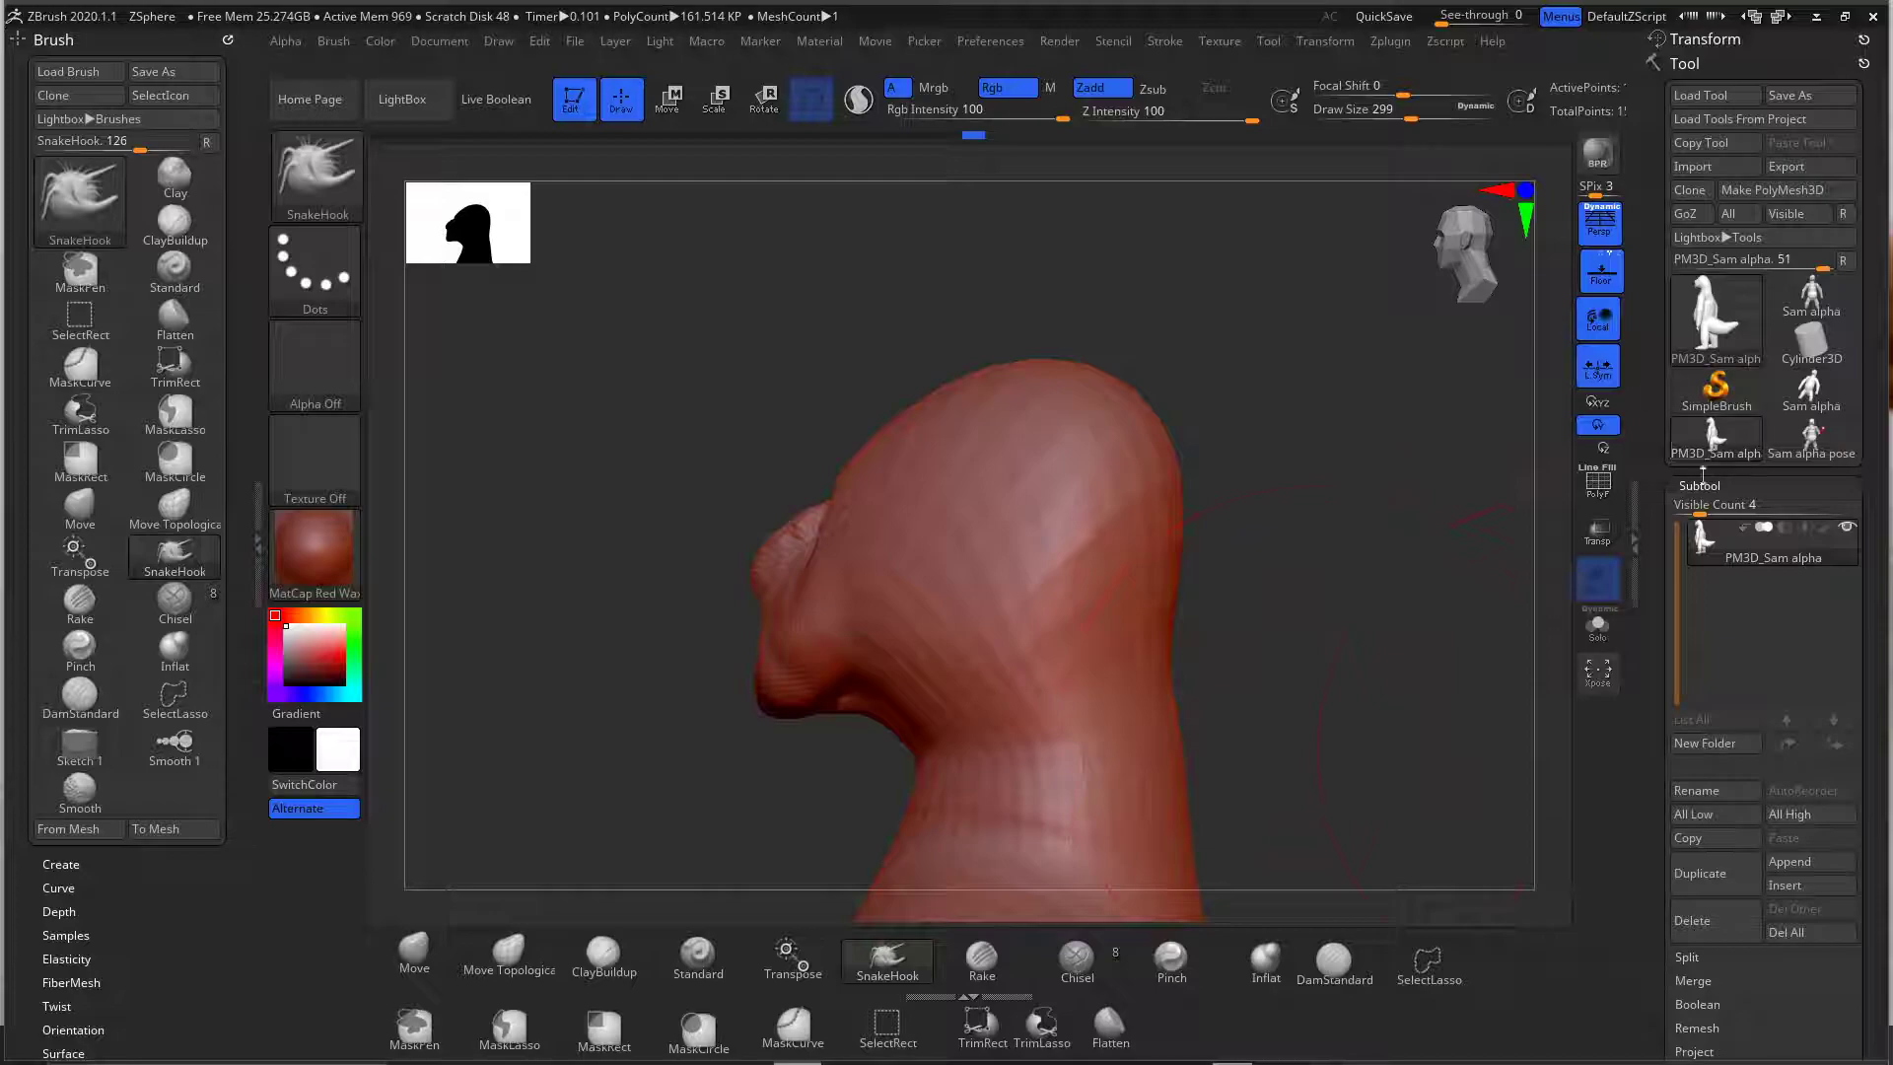
{"action": "left_click", "coordinate": [1675, 484]}
{"action": "left_click", "coordinate": [1705, 510]}
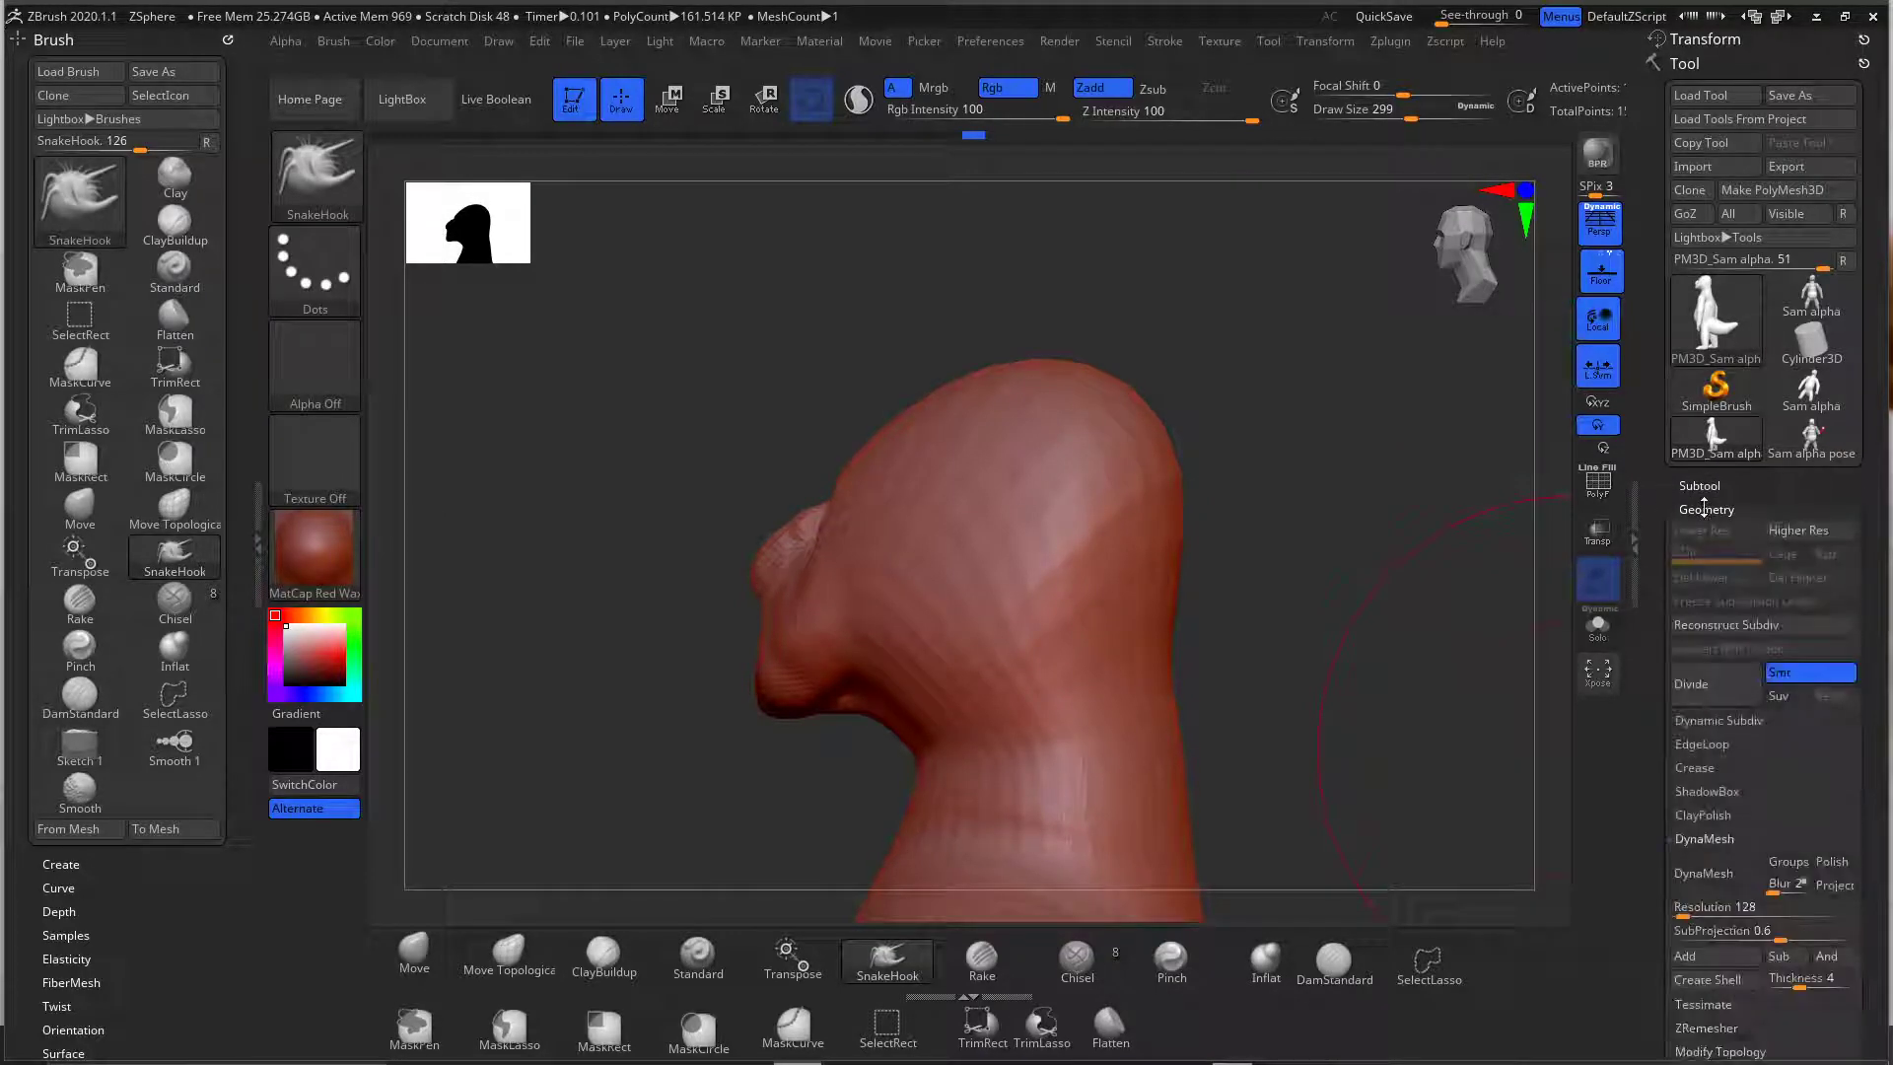
{"action": "left_click", "coordinate": [1715, 871]}
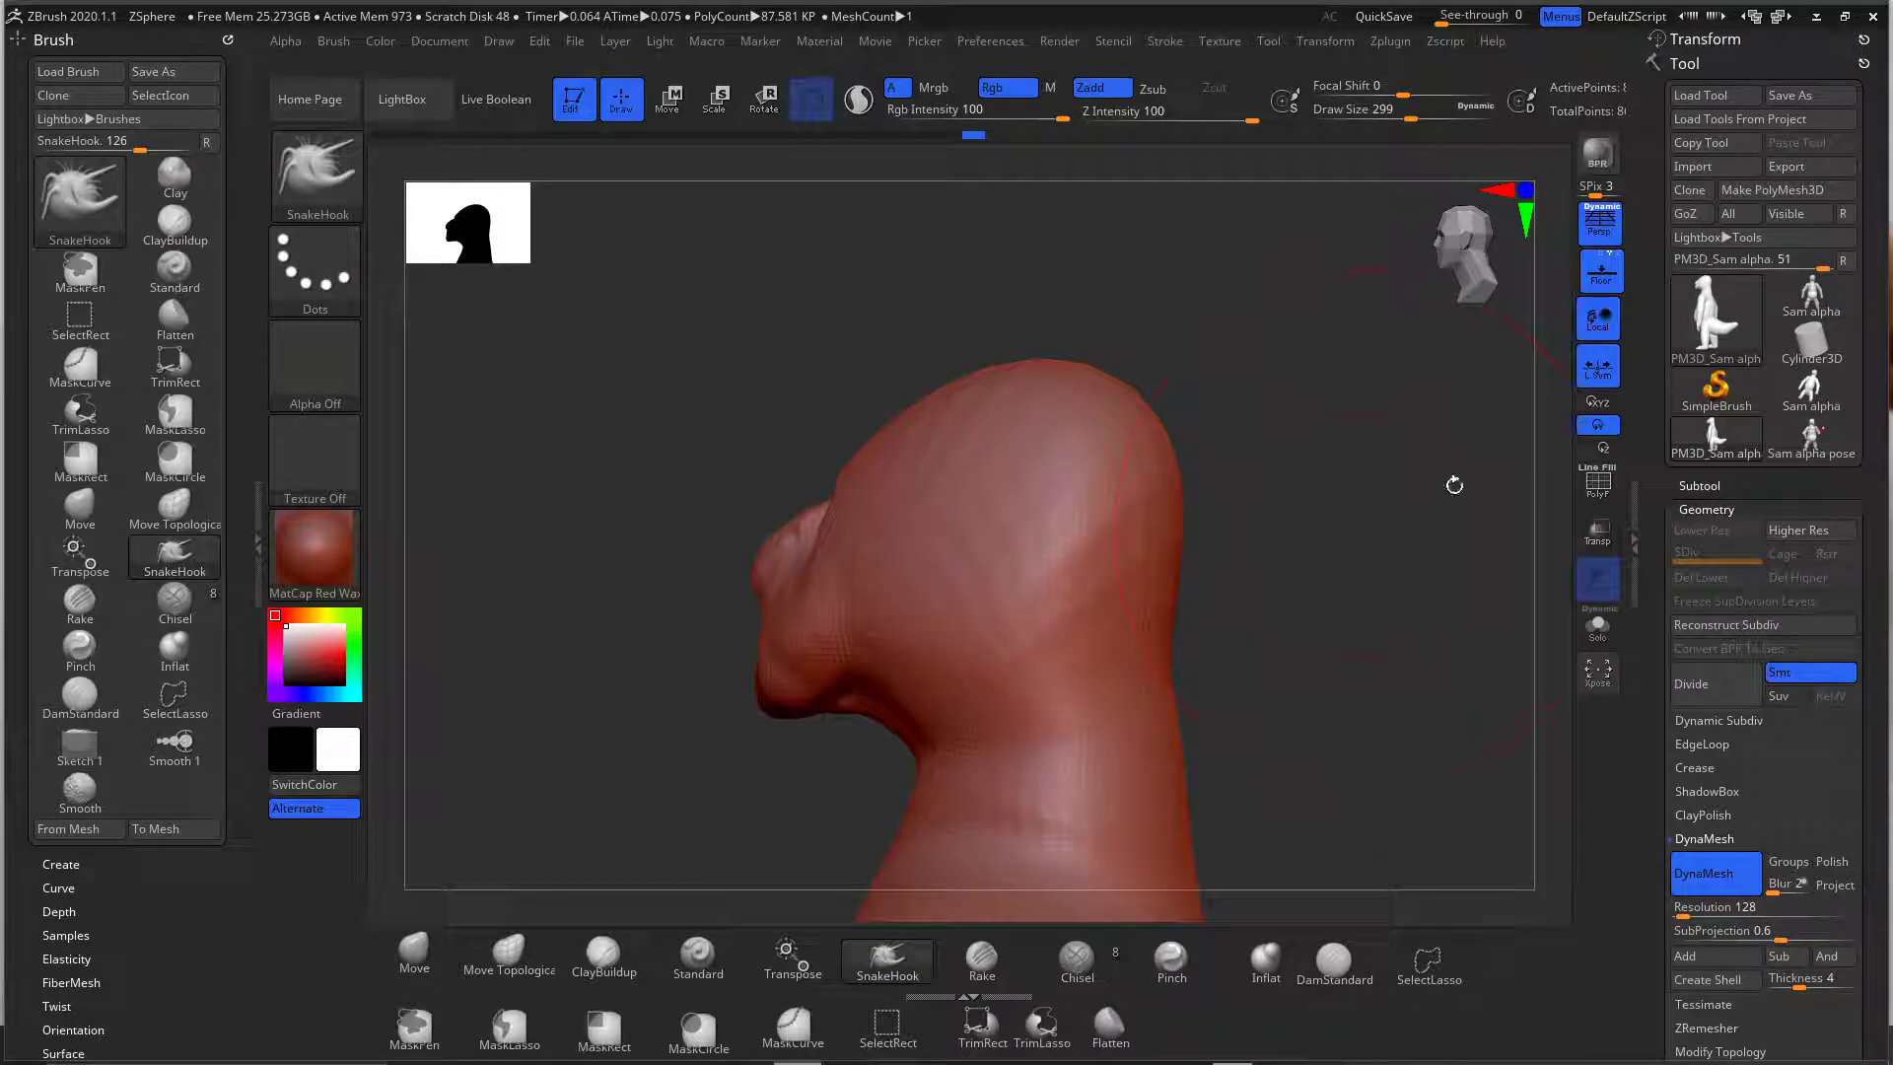
{"action": "mouse_move", "coordinate": [1721, 325]}
{"action": "left_click_drag", "start_coordinate": [1406, 533], "coordinate": [1407, 695], "text": "ctrl"}
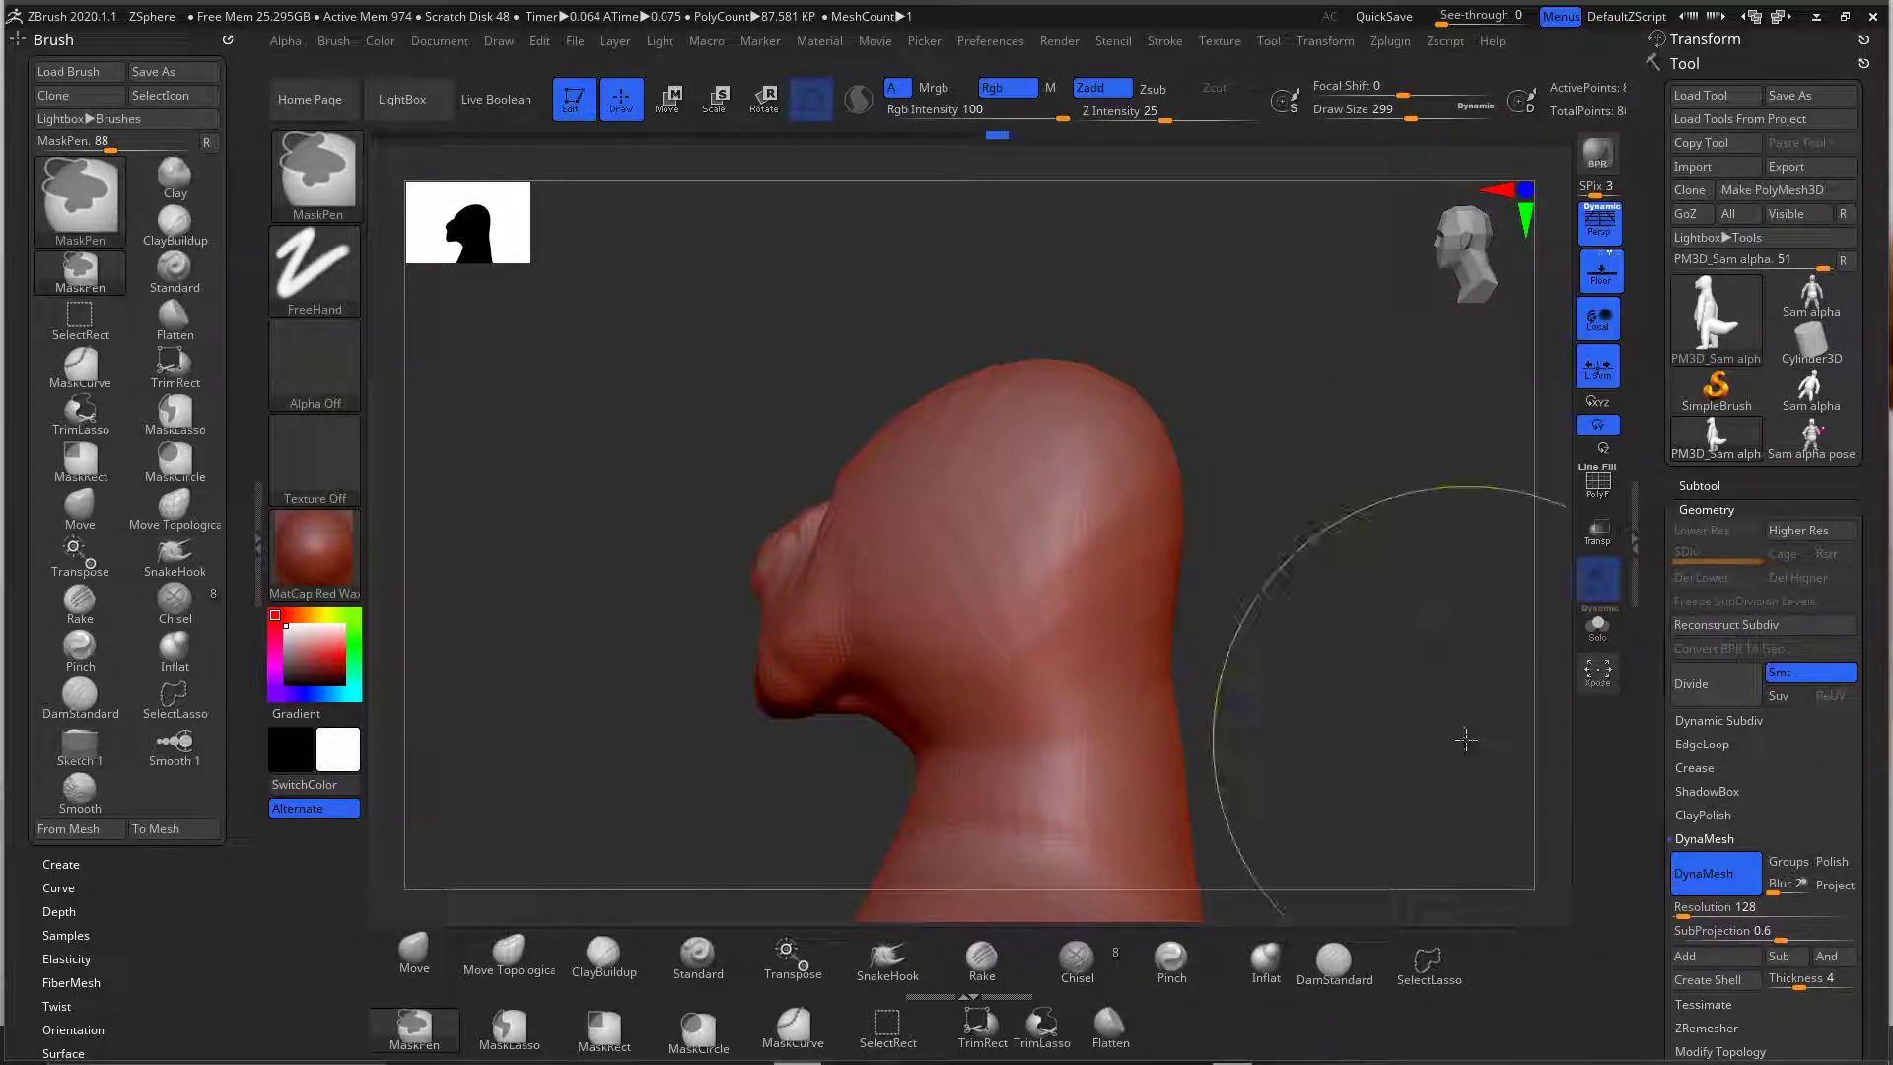
- Pull the brow and forehead forward above the eye sockets with SnakeHook at draw size 124
{"action": "key", "text": "b"}
{"action": "key", "text": "s"}
{"action": "key", "text": "h"}
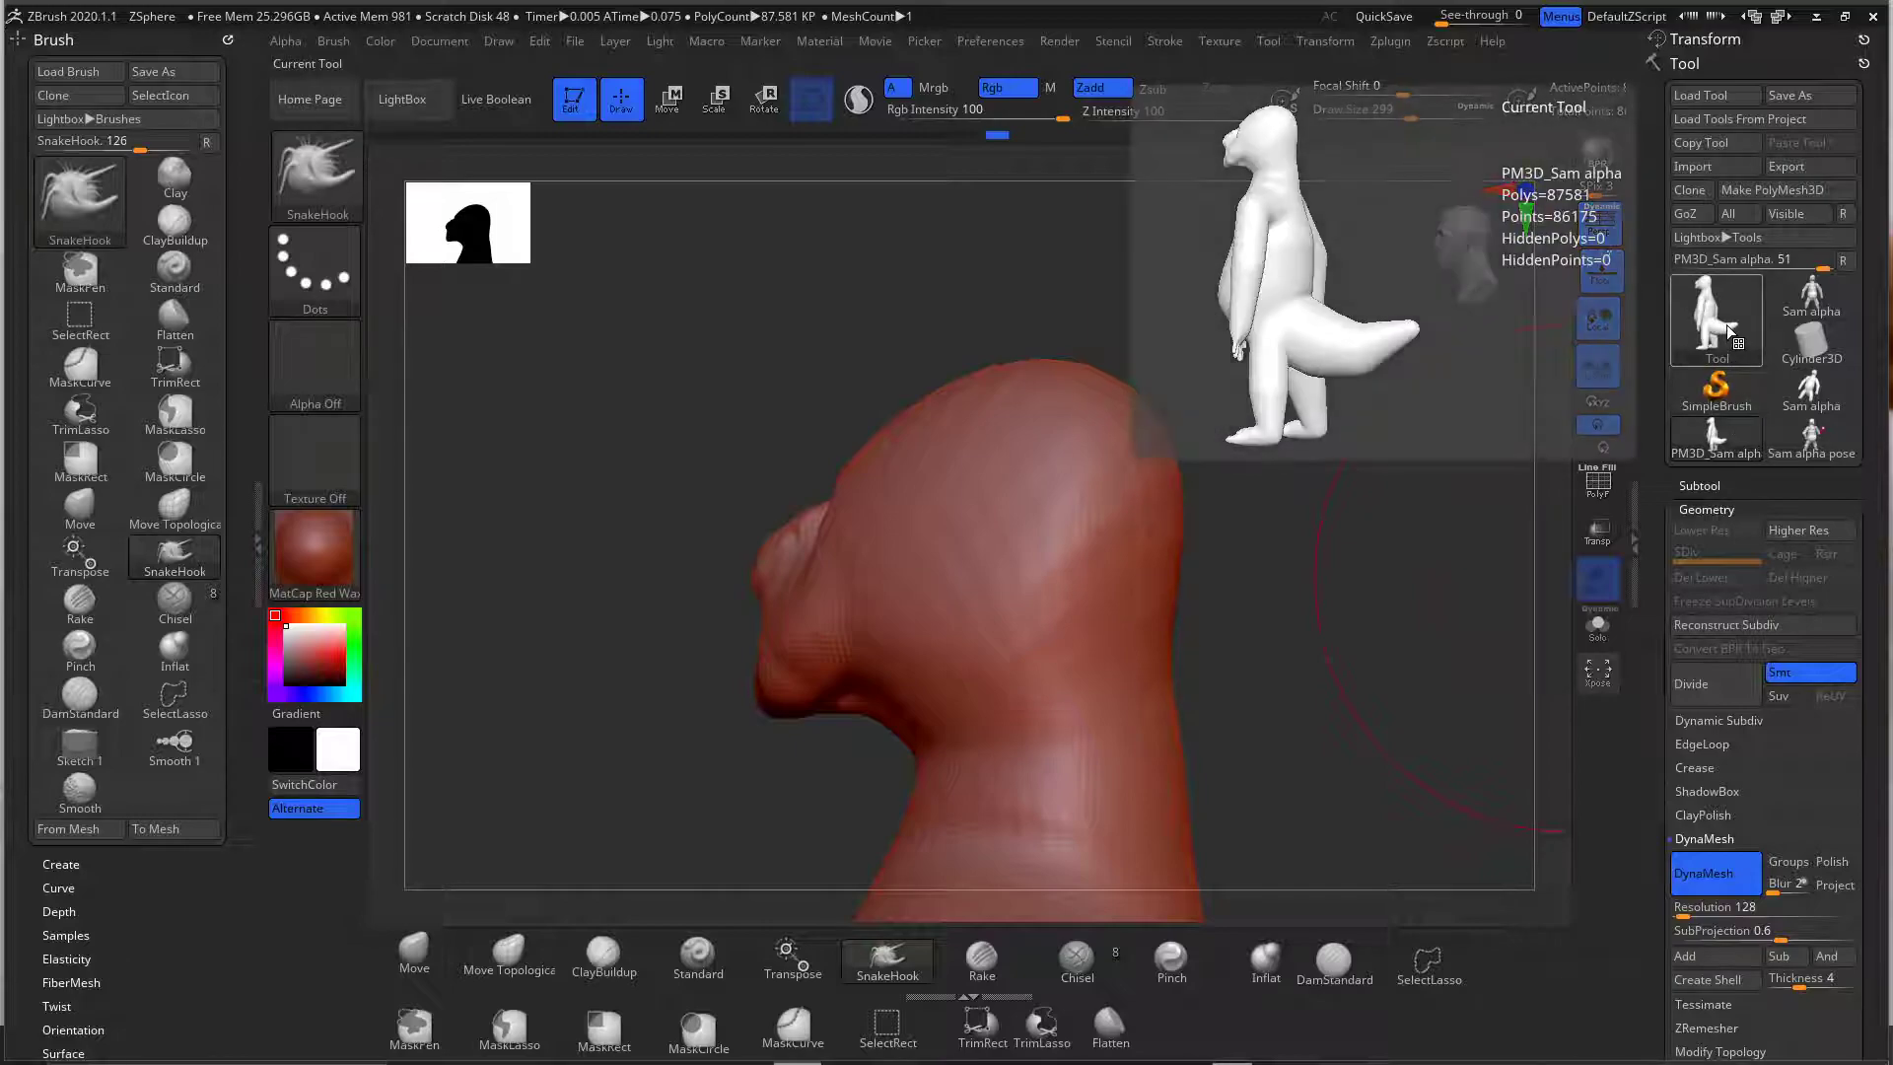
{"action": "left_click_drag", "start_coordinate": [1382, 462], "coordinate": [1504, 464]}
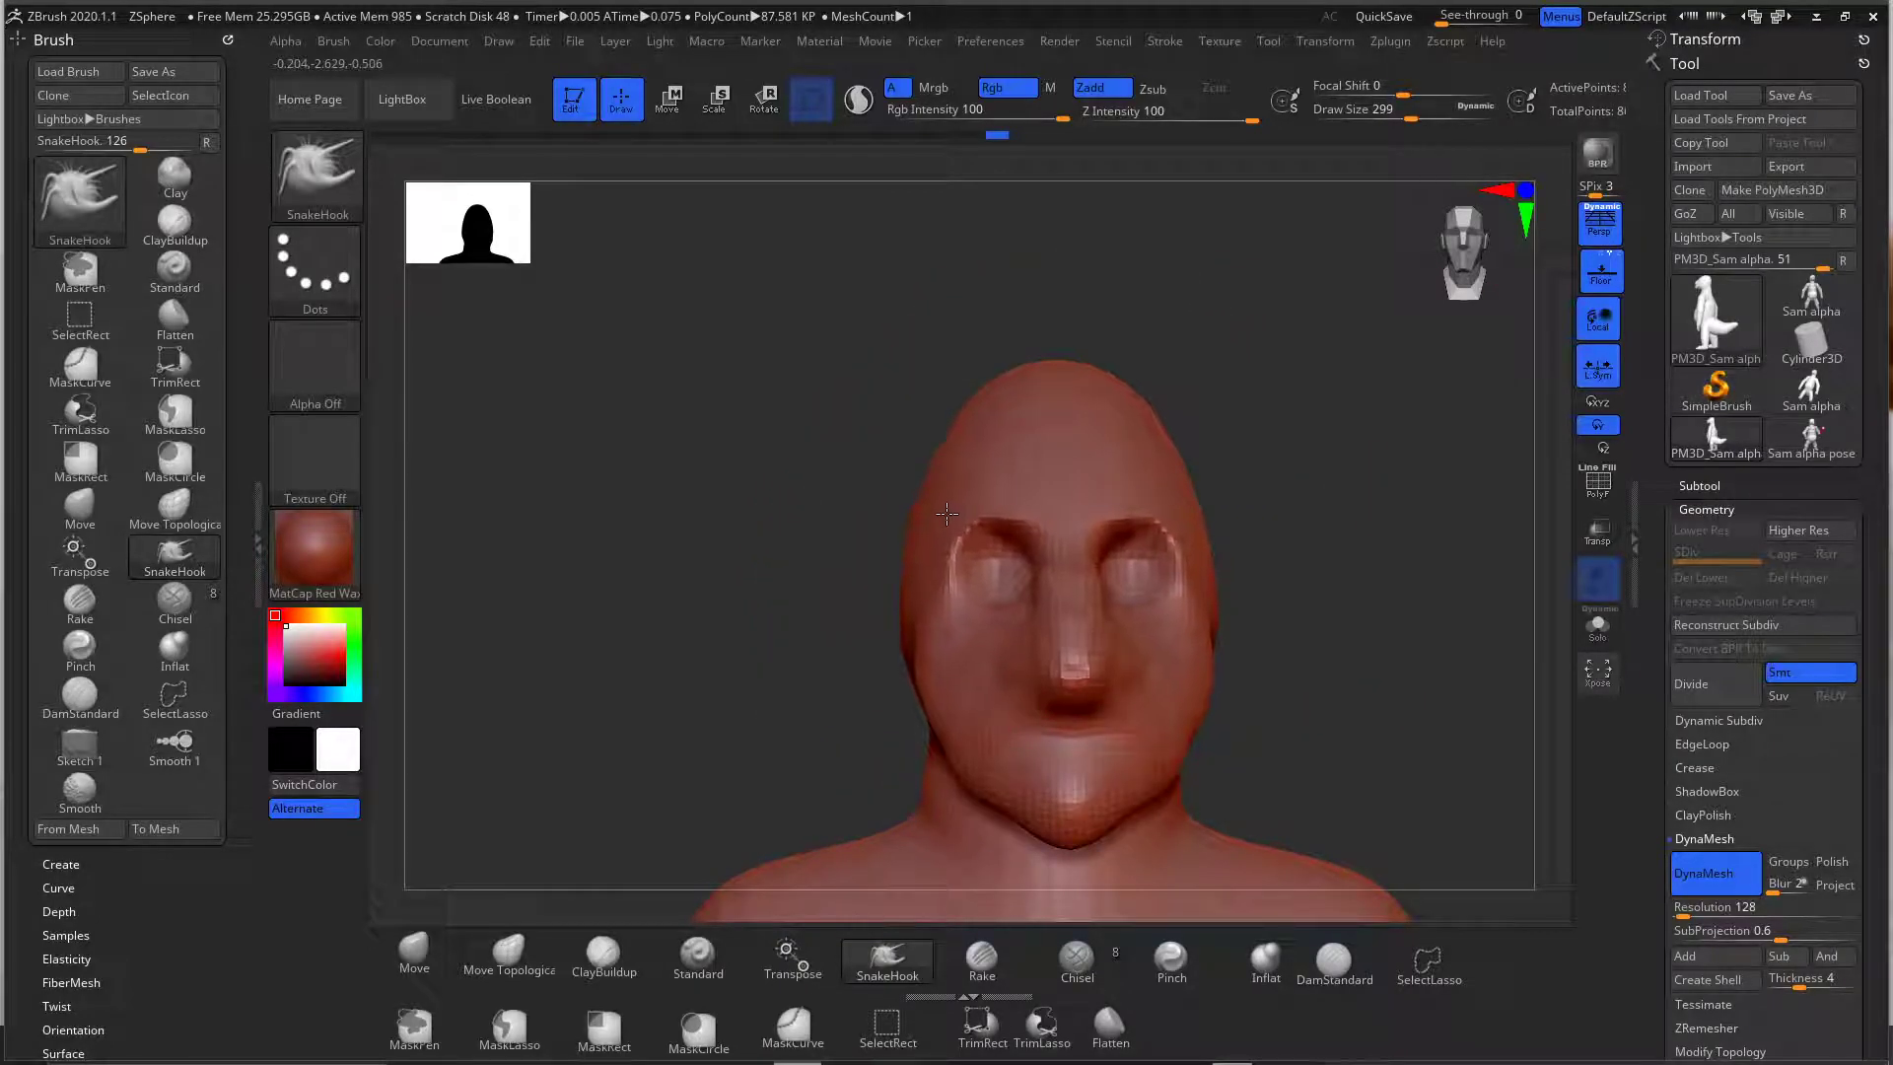
{"action": "key", "text": "s"}
{"action": "left_click_drag", "start_coordinate": [799, 659], "coordinate": [739, 659]}
{"action": "left_click_drag", "start_coordinate": [945, 514], "coordinate": [779, 522]}
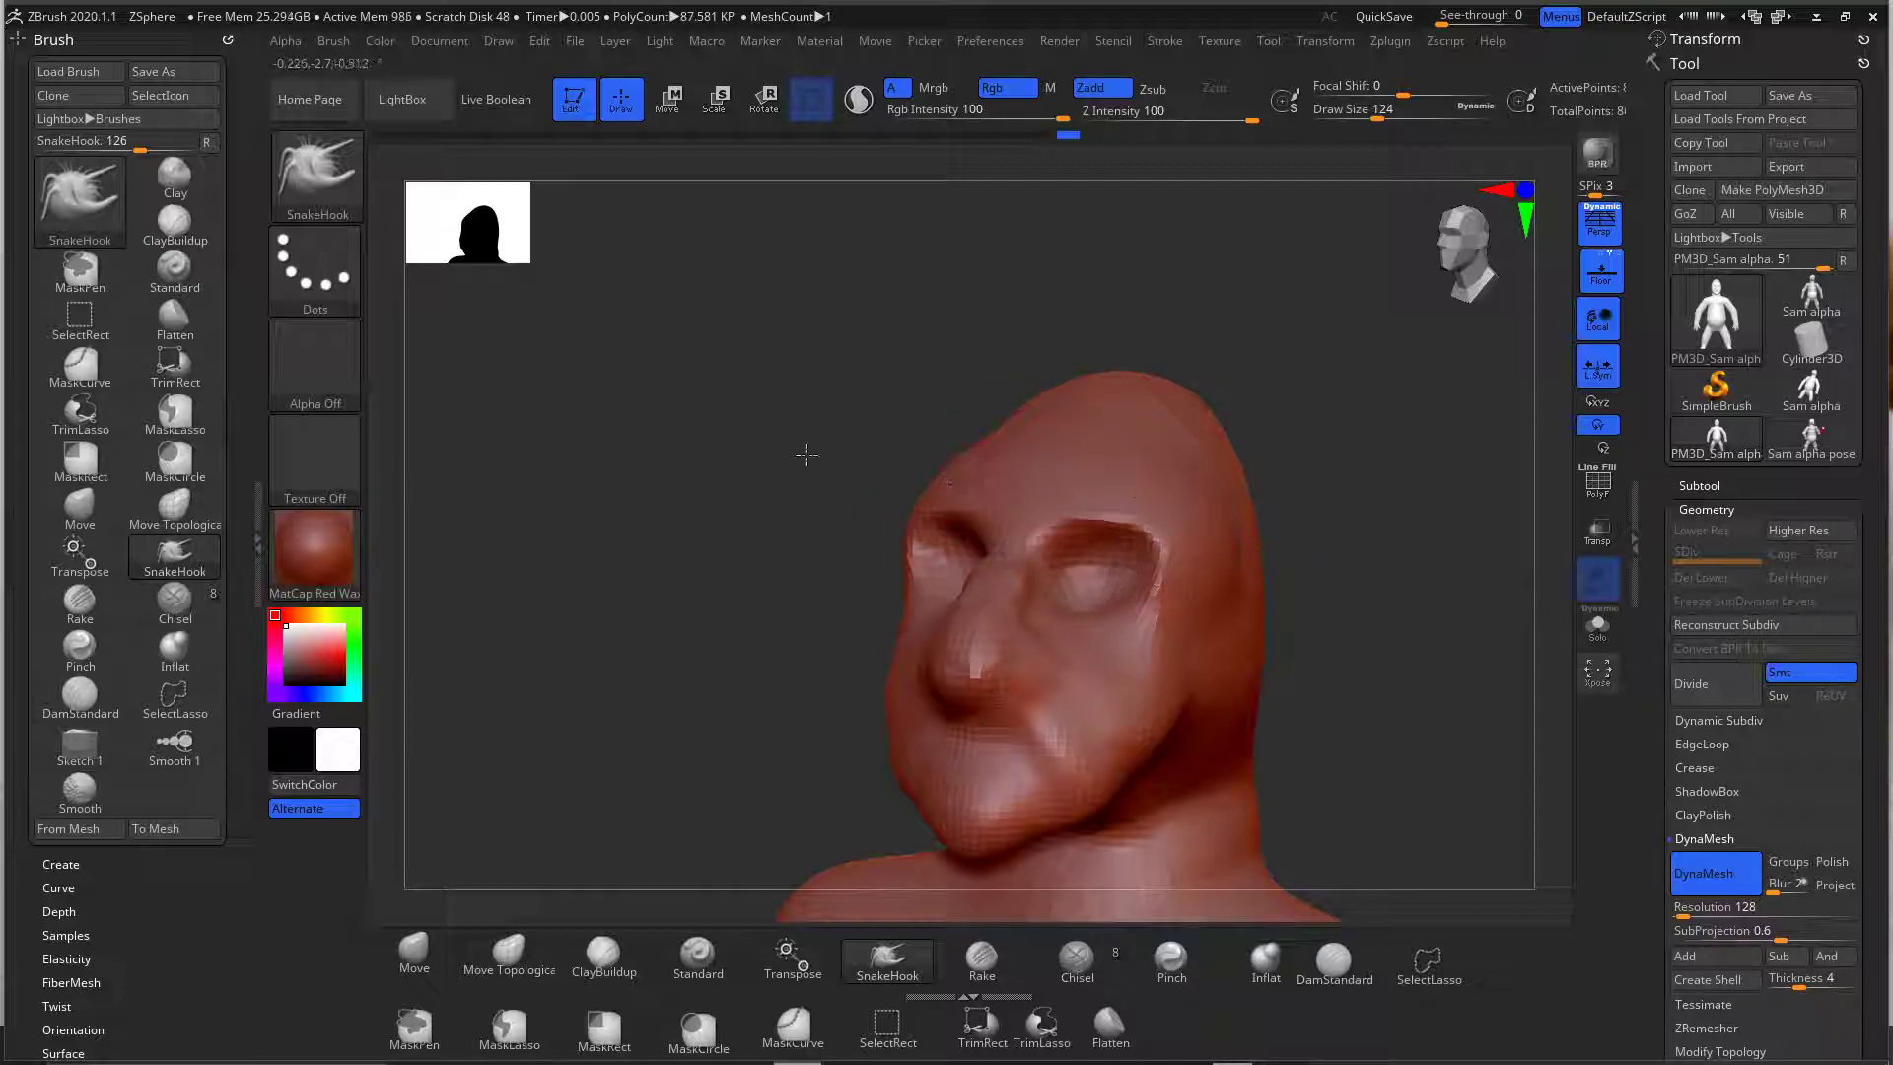
{"action": "left_click_drag", "start_coordinate": [807, 452], "coordinate": [971, 462]}
- Smooth the side of the face and broaden the lower jaw and chin
{"action": "mouse_move", "coordinate": [1203, 552]}
{"action": "left_mouse_down"}
{"action": "mouse_move", "coordinate": [1221, 473]}
{"action": "mouse_move", "coordinate": [1207, 552]}
{"action": "left_mouse_up"}
{"action": "left_click_drag", "start_coordinate": [1225, 633], "coordinate": [1172, 695]}
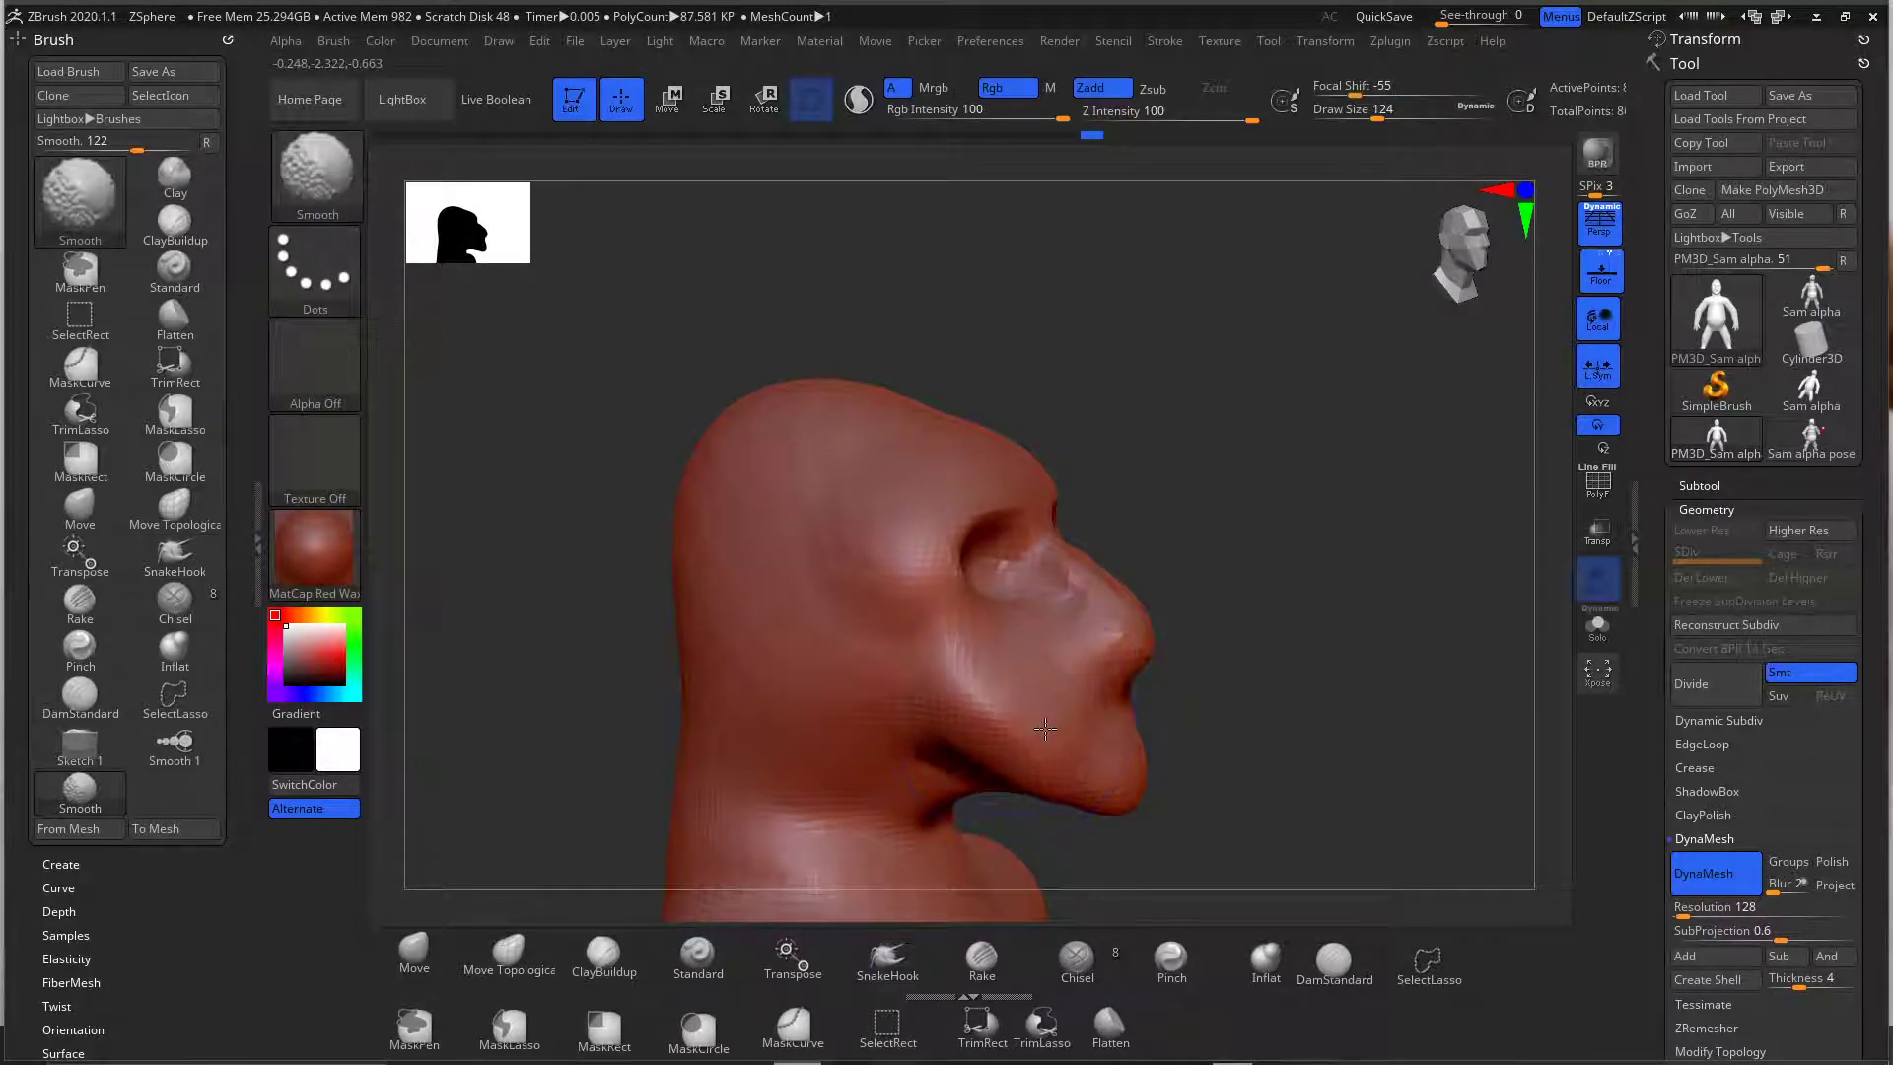
{"action": "mouse_move", "coordinate": [1195, 739]}
{"action": "left_mouse_down"}
{"action": "mouse_move", "coordinate": [1109, 719]}
{"action": "mouse_move", "coordinate": [1200, 773]}
{"action": "mouse_move", "coordinate": [1213, 807]}
{"action": "left_mouse_up"}
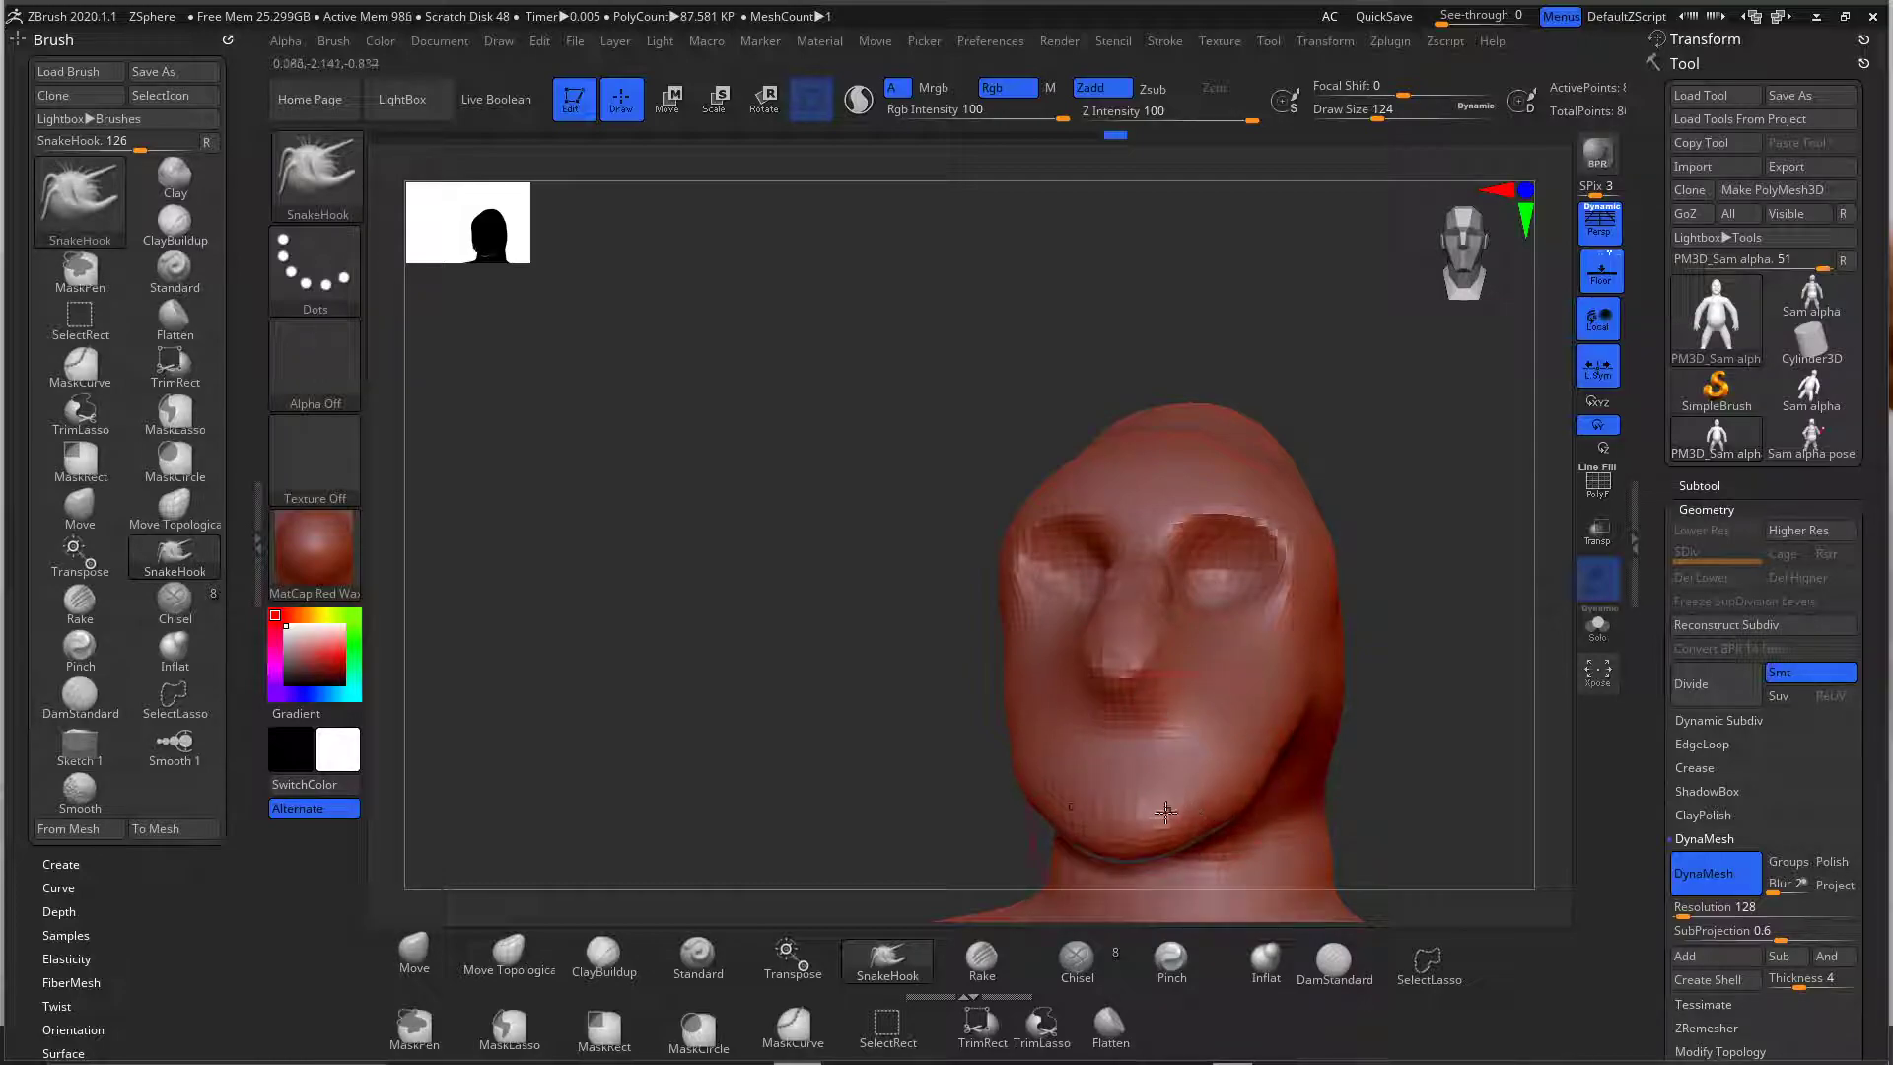
{"action": "mouse_move", "coordinate": [1316, 736]}
{"action": "left_mouse_down"}
{"action": "mouse_move", "coordinate": [1257, 728]}
{"action": "mouse_move", "coordinate": [1326, 777]}
{"action": "left_mouse_up"}
- Try to carve creases around the sides of the nose with the DamStandard brush at draw size 20
{"action": "left_click", "coordinate": [1304, 979]}
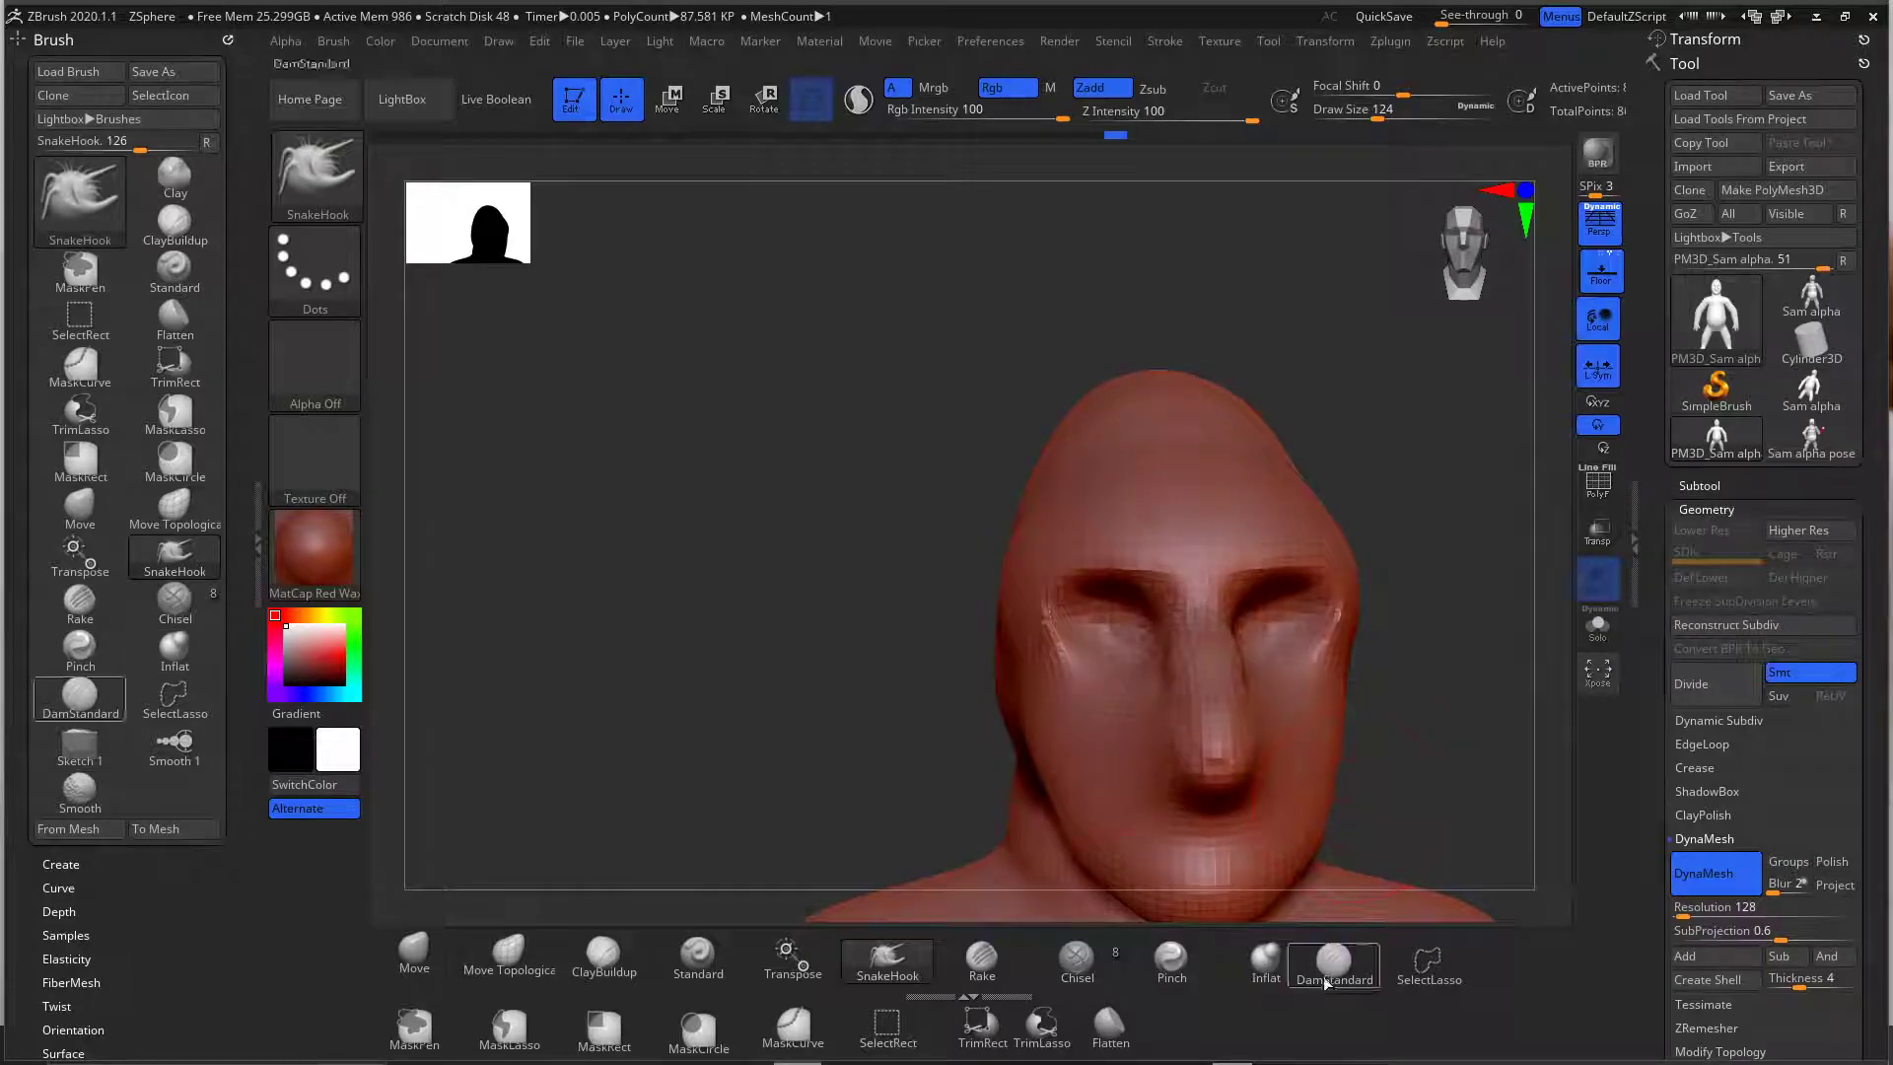
{"action": "type", "text": "s20"}
{"action": "key", "text": "Return"}
{"action": "mouse_move", "coordinate": [1143, 704]}
{"action": "left_mouse_down"}
{"action": "mouse_move", "coordinate": [1133, 755]}
{"action": "mouse_move", "coordinate": [1159, 797]}
{"action": "left_mouse_up"}
{"action": "mouse_move", "coordinate": [1419, 789]}
{"action": "left_mouse_down"}
{"action": "mouse_move", "coordinate": [1281, 887]}
{"action": "mouse_move", "coordinate": [1088, 950]}
{"action": "left_mouse_up"}
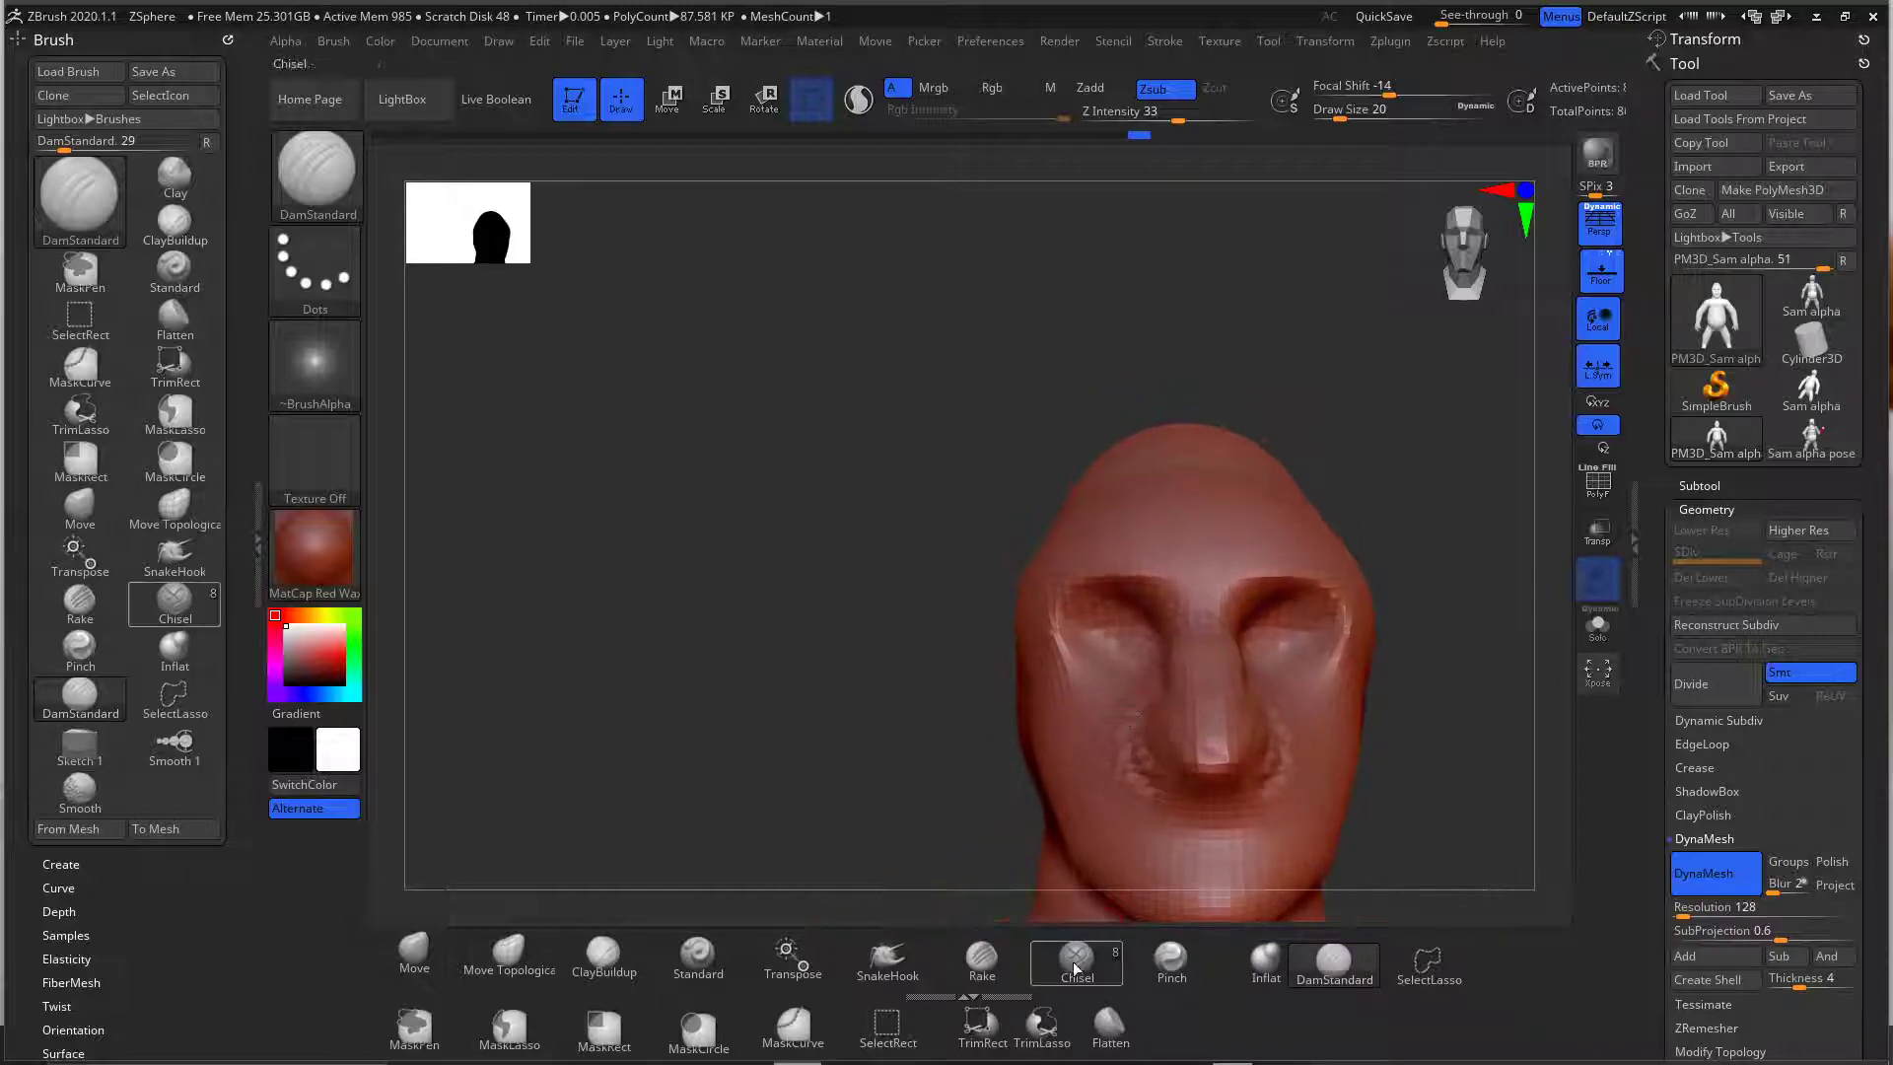
- Add clay beside the nose with the ClayBuildup brush at draw size 35 and smooth it into the cheek
{"action": "left_click", "coordinate": [602, 954]}
{"action": "left_click_drag", "start_coordinate": [1138, 717], "coordinate": [1138, 768]}
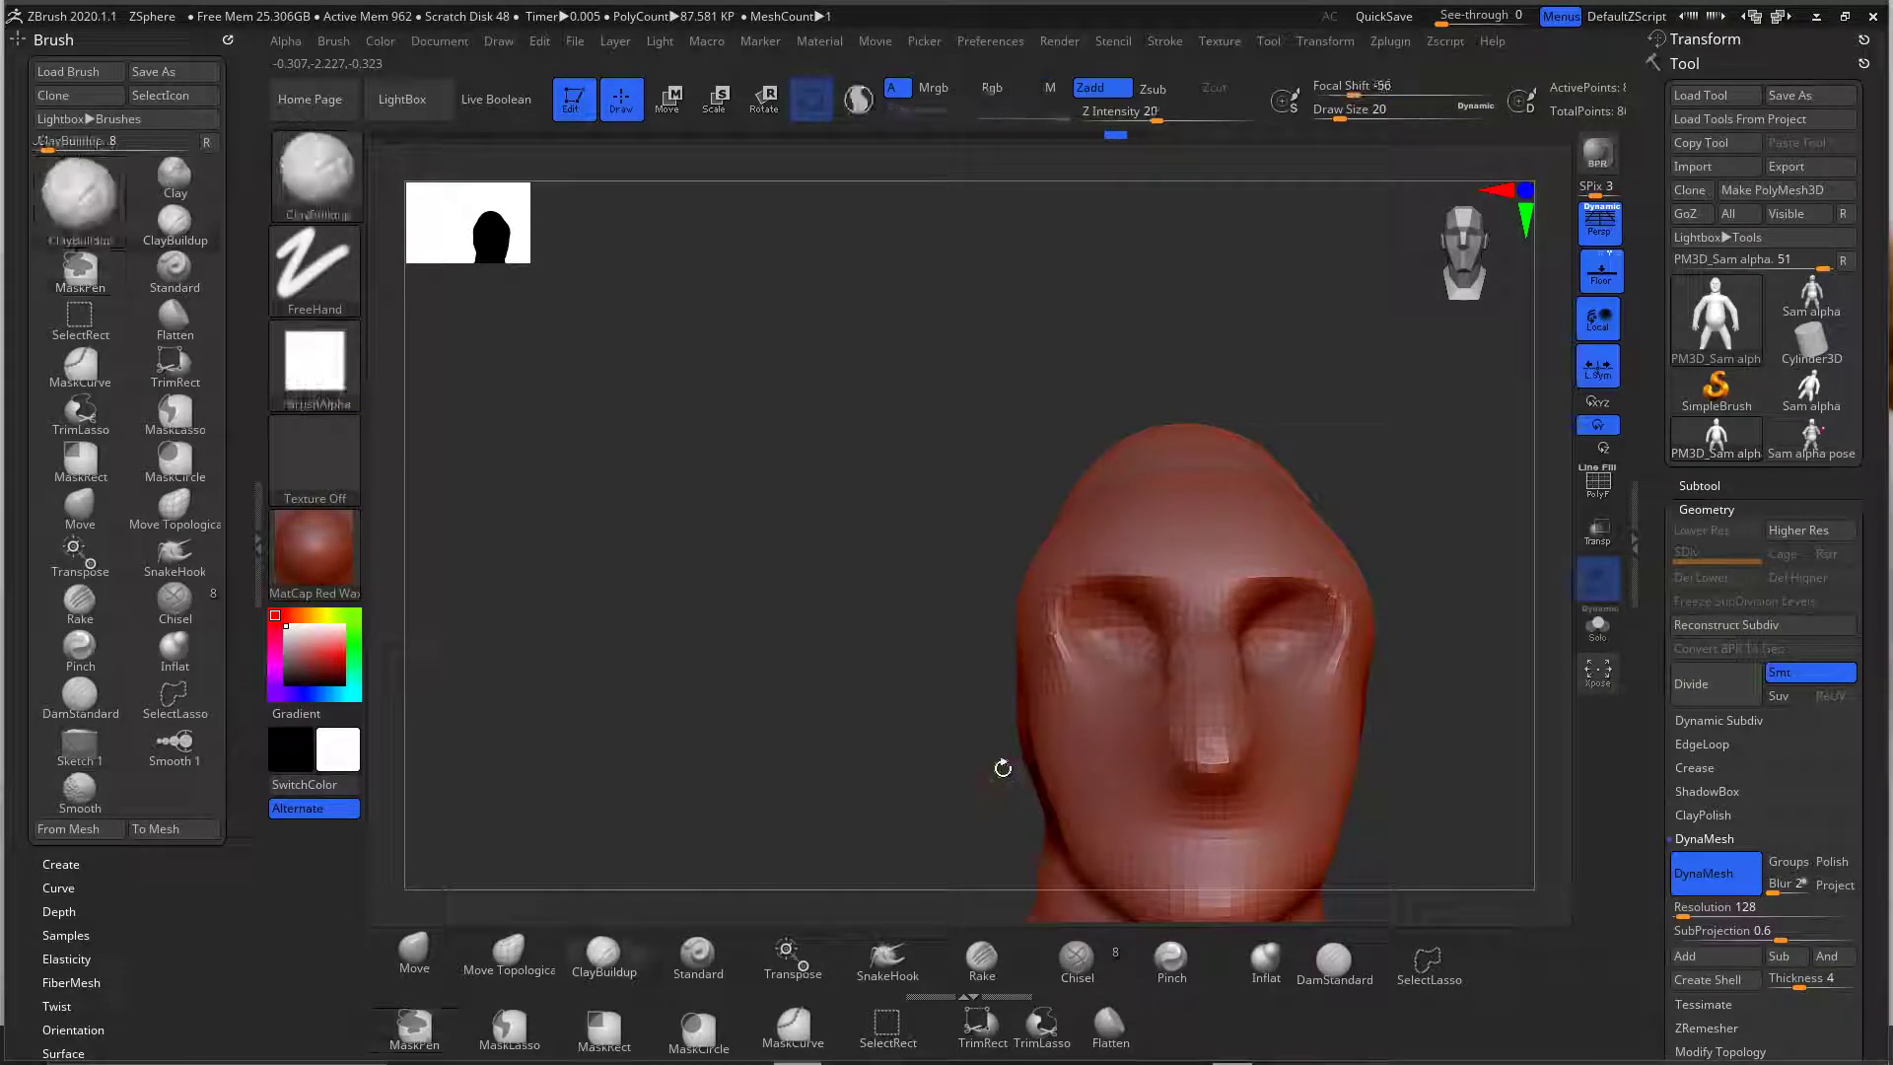
{"action": "key", "text": "s"}
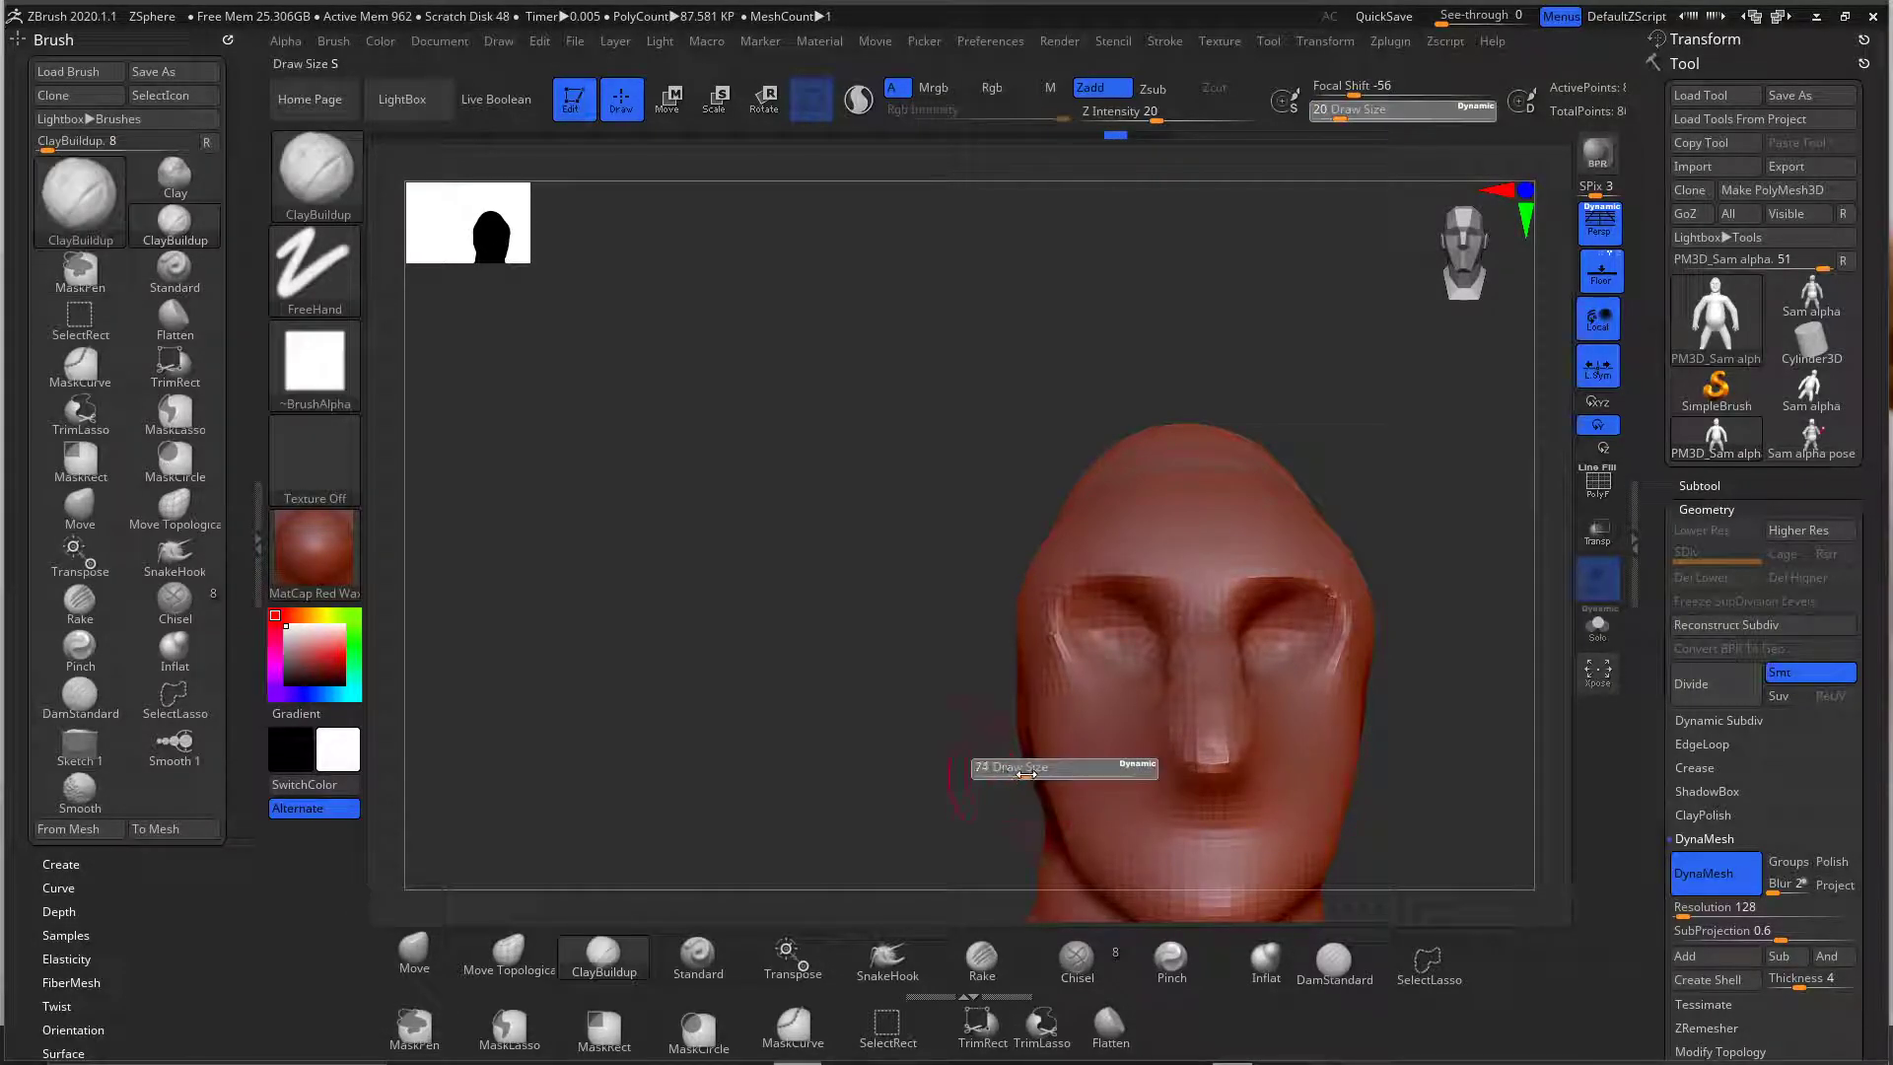
{"action": "key", "text": "s"}
{"action": "mouse_move", "coordinate": [1134, 717]}
{"action": "left_mouse_down"}
{"action": "mouse_move", "coordinate": [1127, 767]}
{"action": "mouse_move", "coordinate": [1160, 771]}
{"action": "left_mouse_up"}
{"action": "mouse_move", "coordinate": [998, 712]}
{"action": "left_mouse_down"}
{"action": "mouse_move", "coordinate": [950, 722]}
{"action": "mouse_move", "coordinate": [1152, 751]}
{"action": "mouse_move", "coordinate": [1134, 767]}
{"action": "mouse_move", "coordinate": [1106, 749]}
{"action": "mouse_move", "coordinate": [1101, 692]}
{"action": "left_mouse_up"}
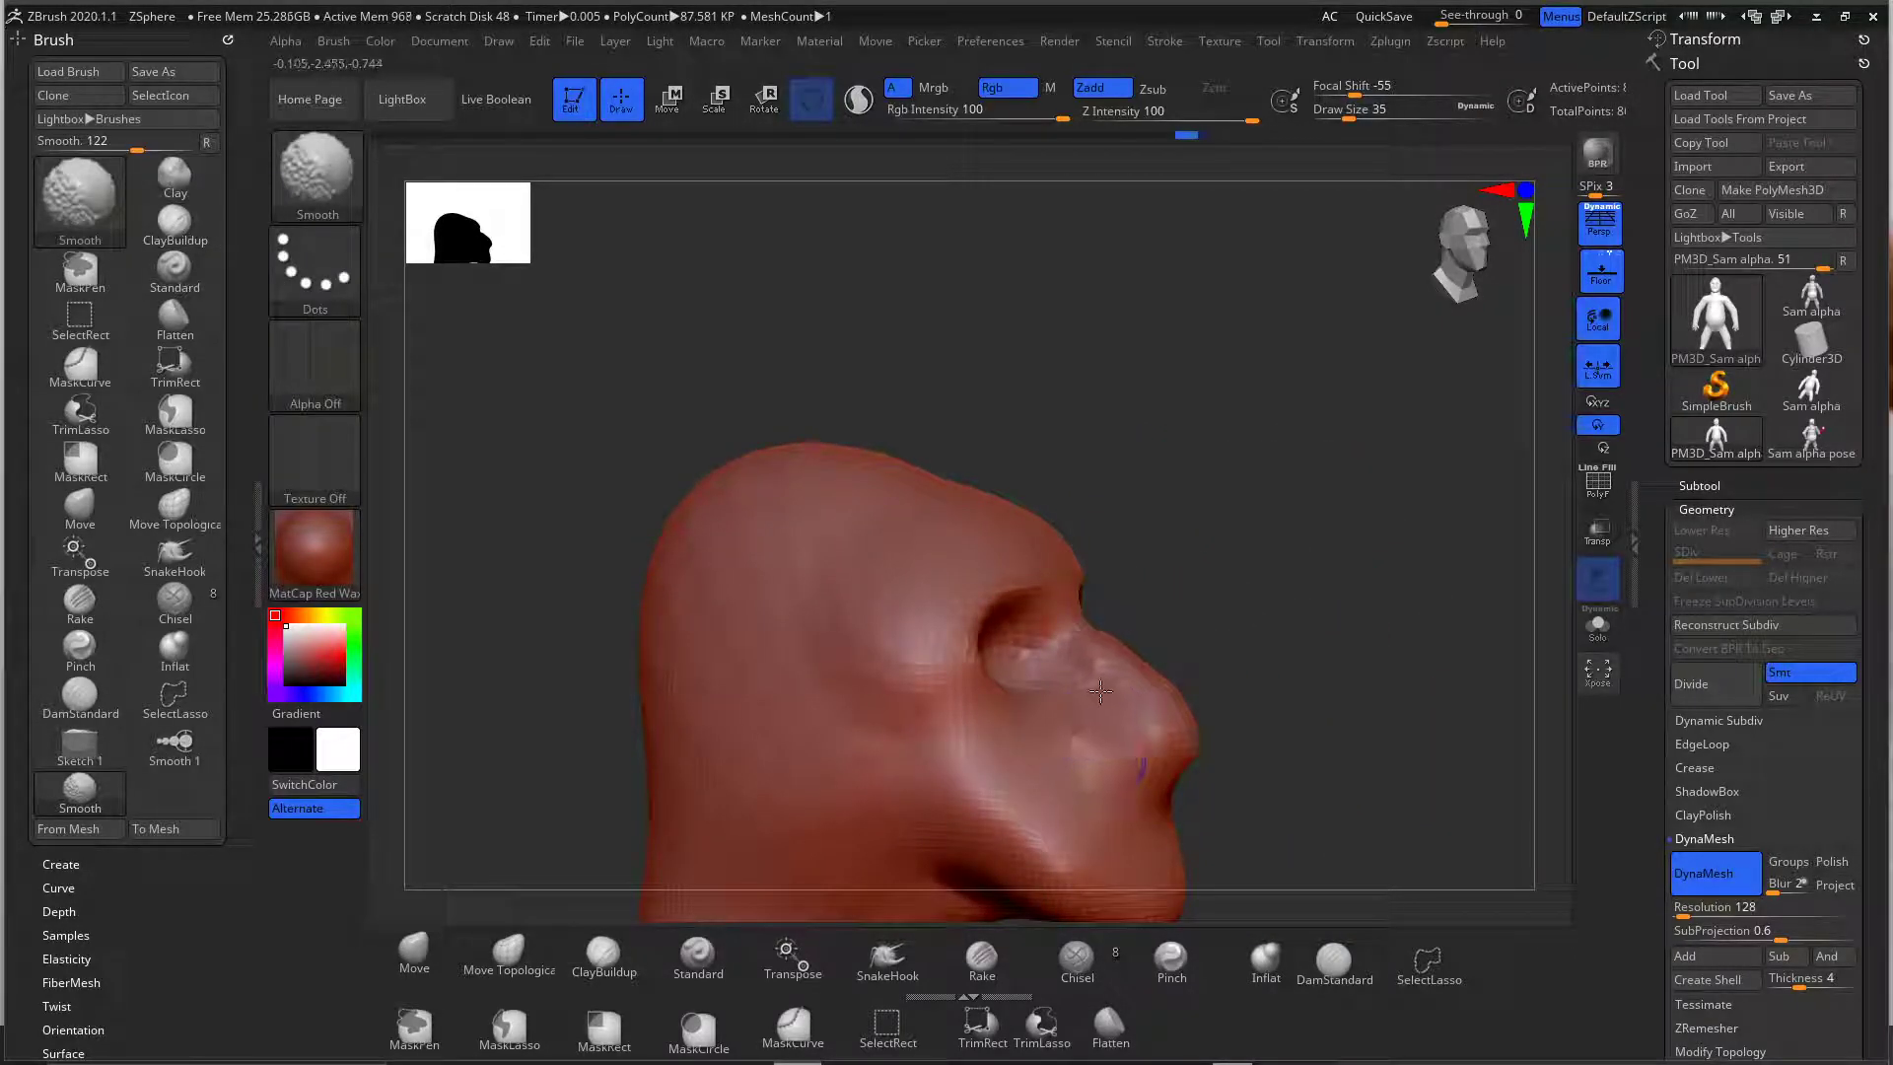
{"action": "left_click_drag", "start_coordinate": [1225, 689], "coordinate": [1263, 709]}
- Reshape the nose bridge and tip with the SnakeHook brush at draw size 83
{"action": "left_click", "coordinate": [954, 964]}
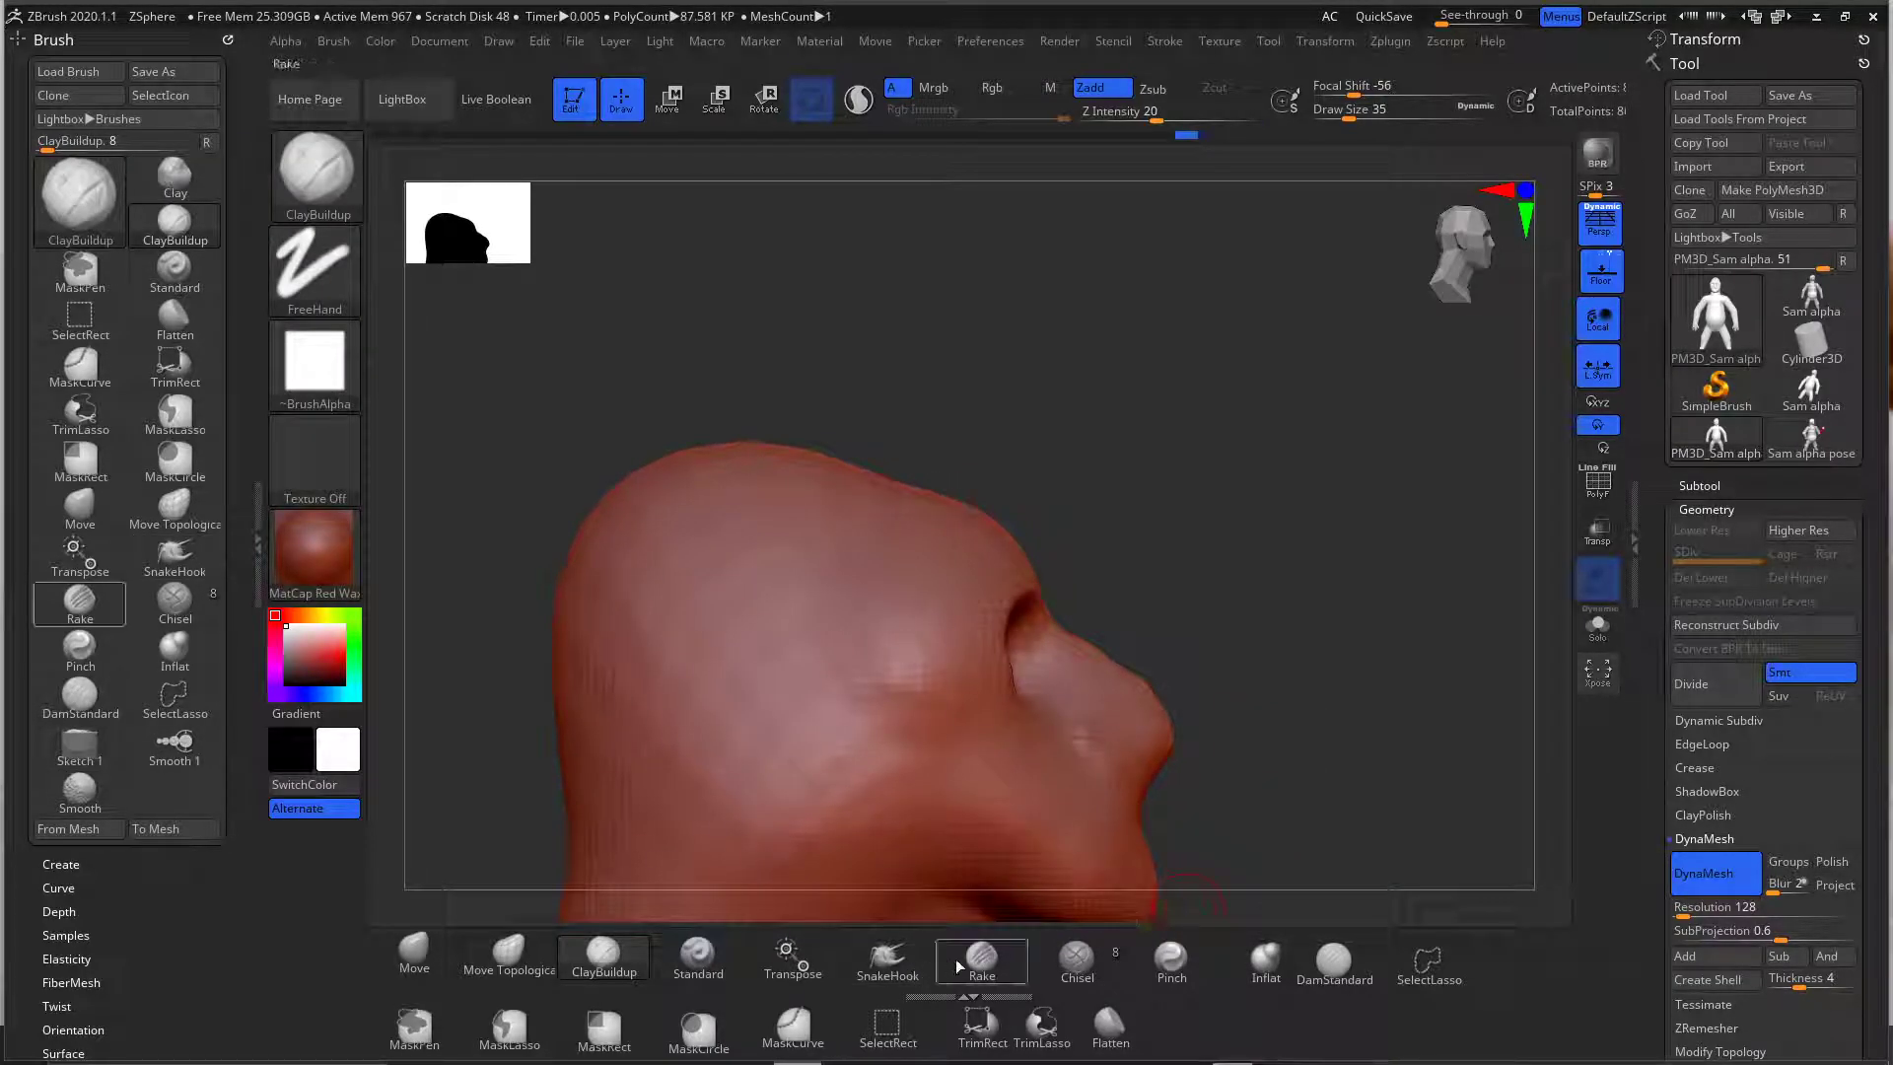
{"action": "left_click", "coordinate": [887, 956]}
{"action": "mouse_move", "coordinate": [1182, 695]}
{"action": "left_mouse_down"}
{"action": "mouse_move", "coordinate": [1238, 665]}
{"action": "mouse_move", "coordinate": [1173, 646]}
{"action": "left_mouse_up"}
{"action": "key", "text": "s"}
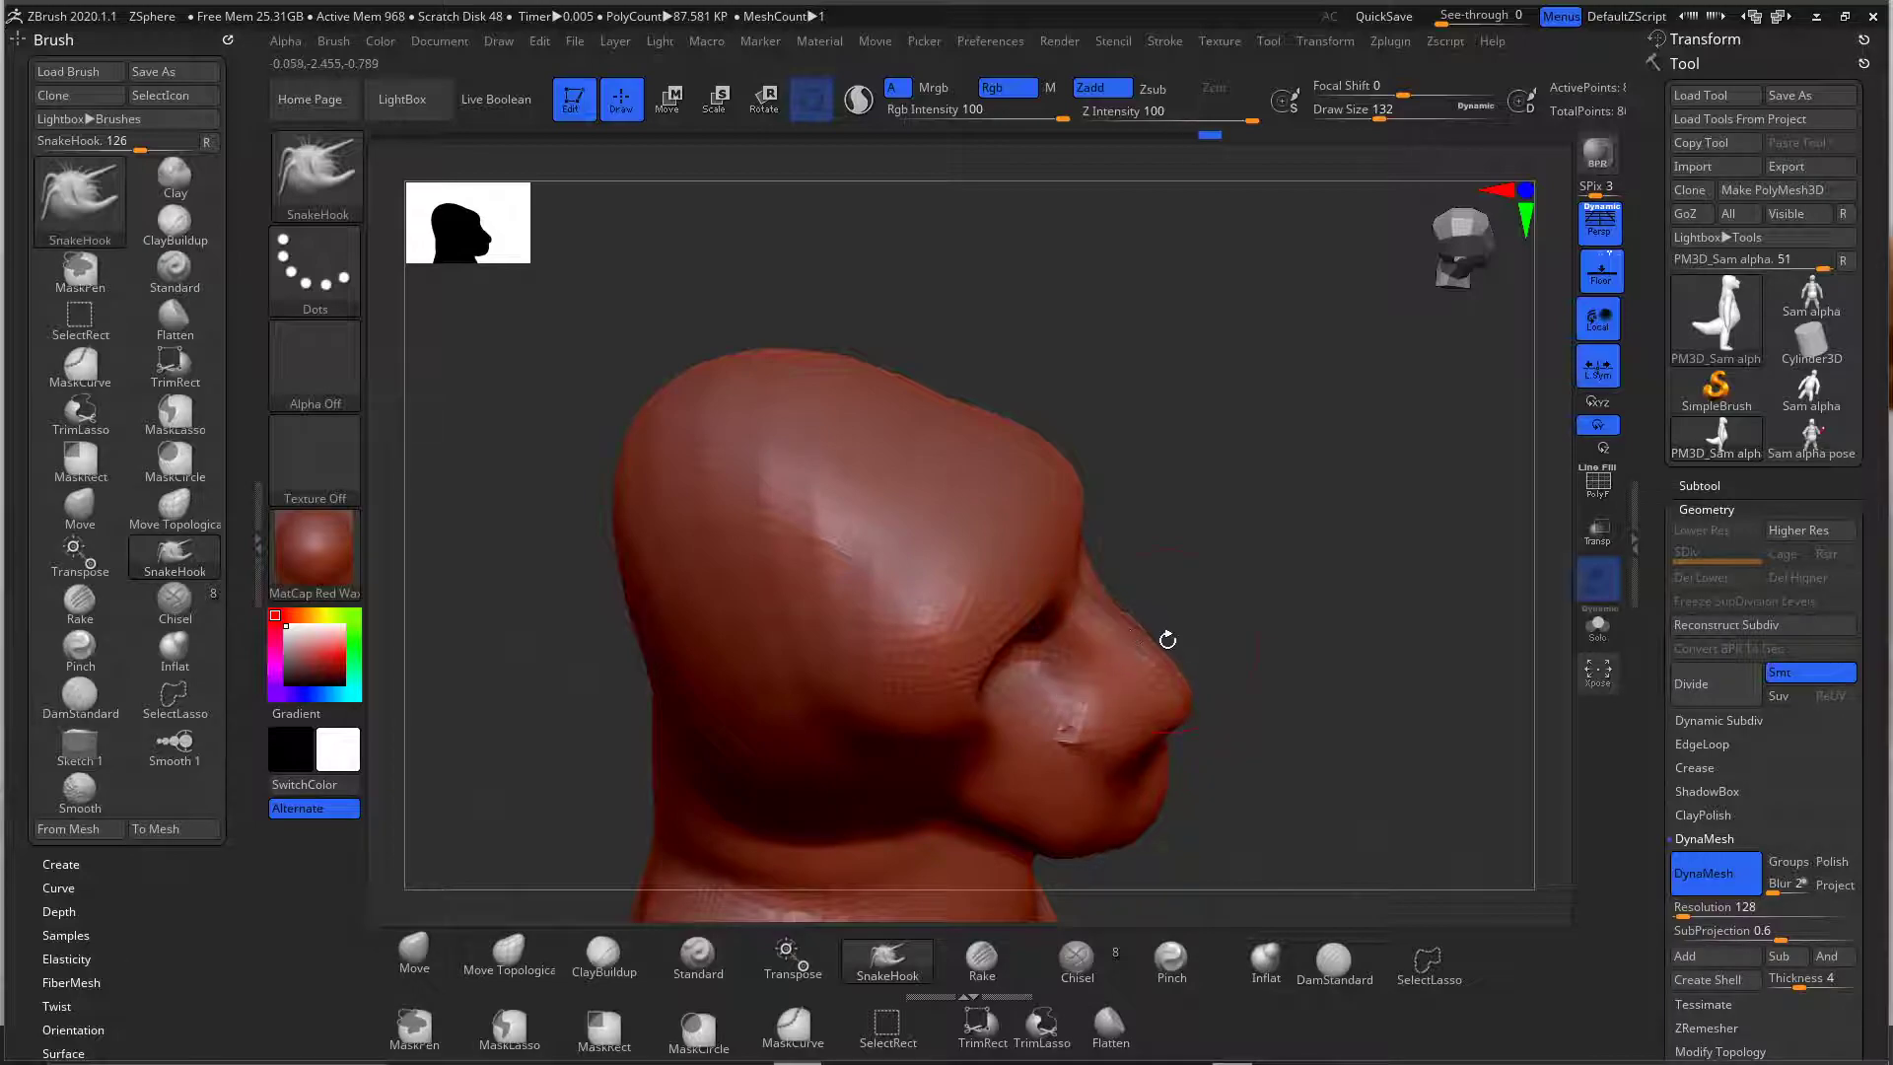
{"action": "key", "text": "s"}
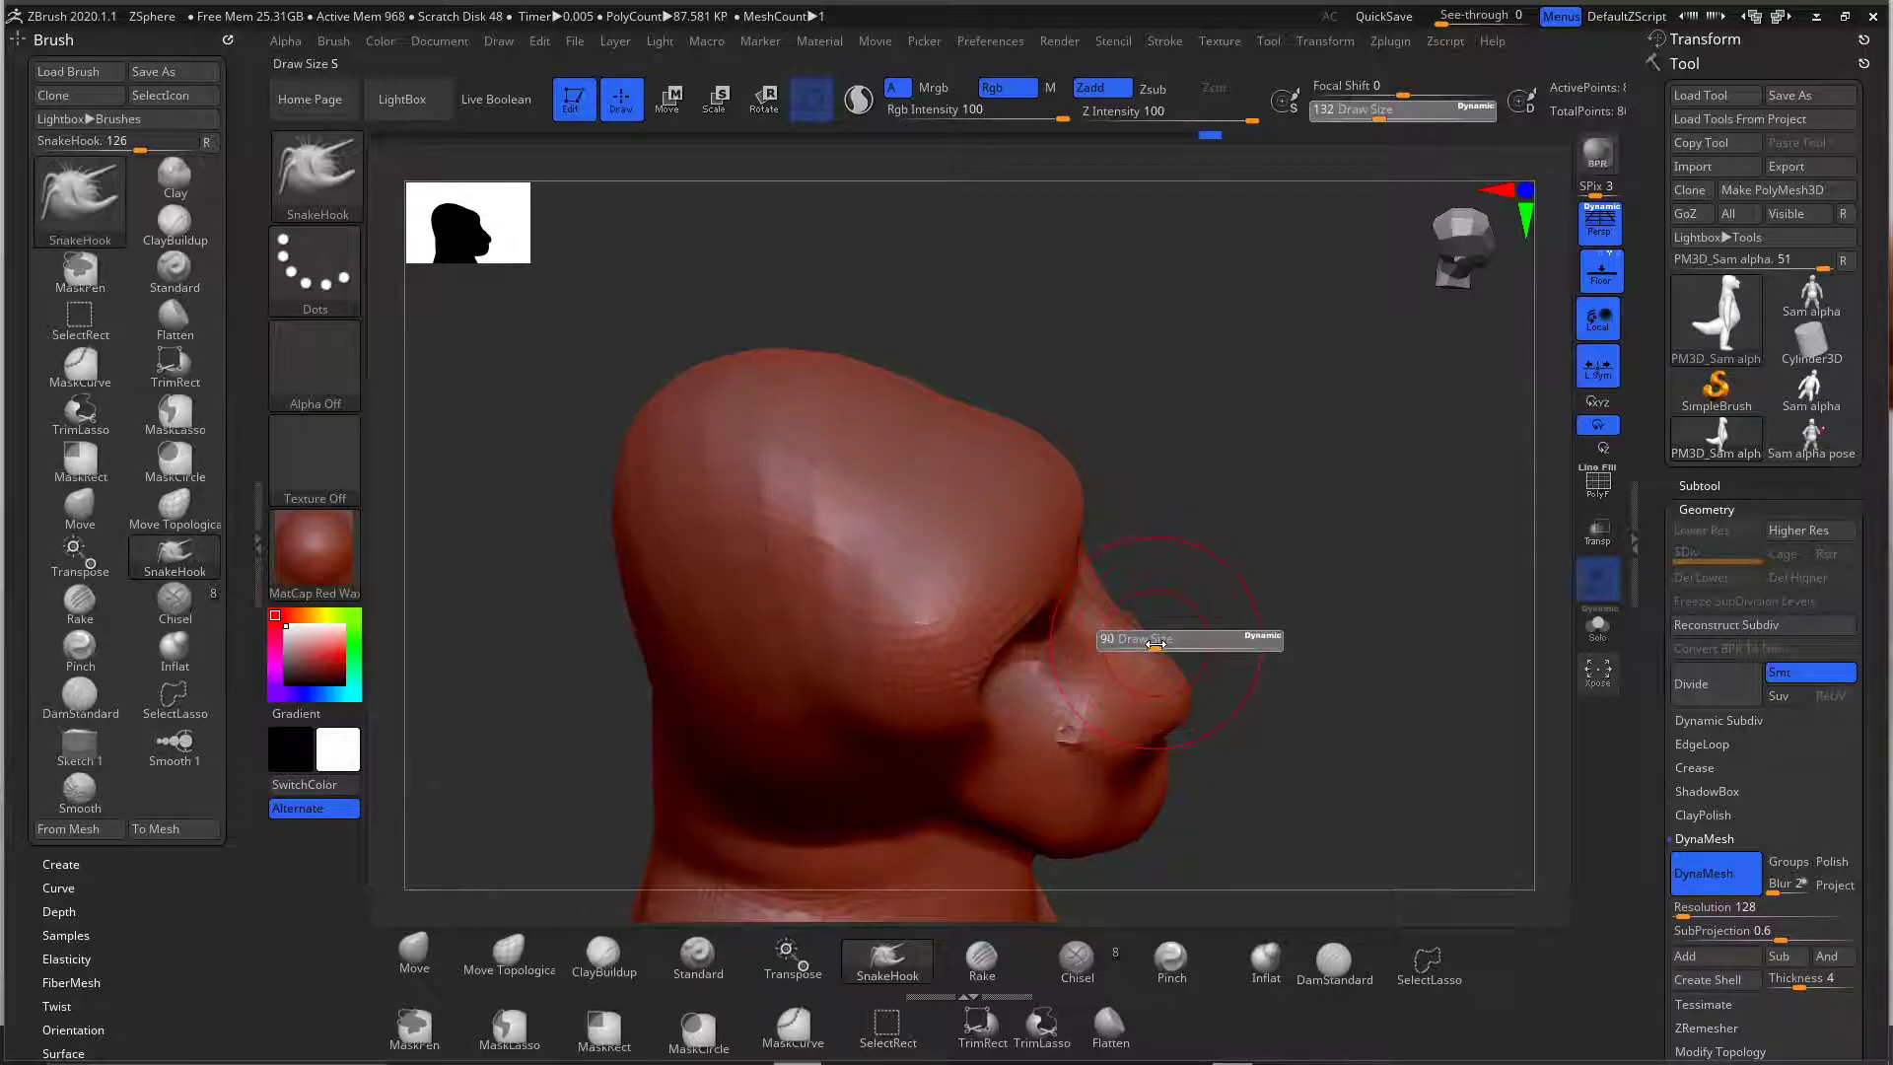
{"action": "left_click_drag", "start_coordinate": [1155, 642], "coordinate": [1143, 642]}
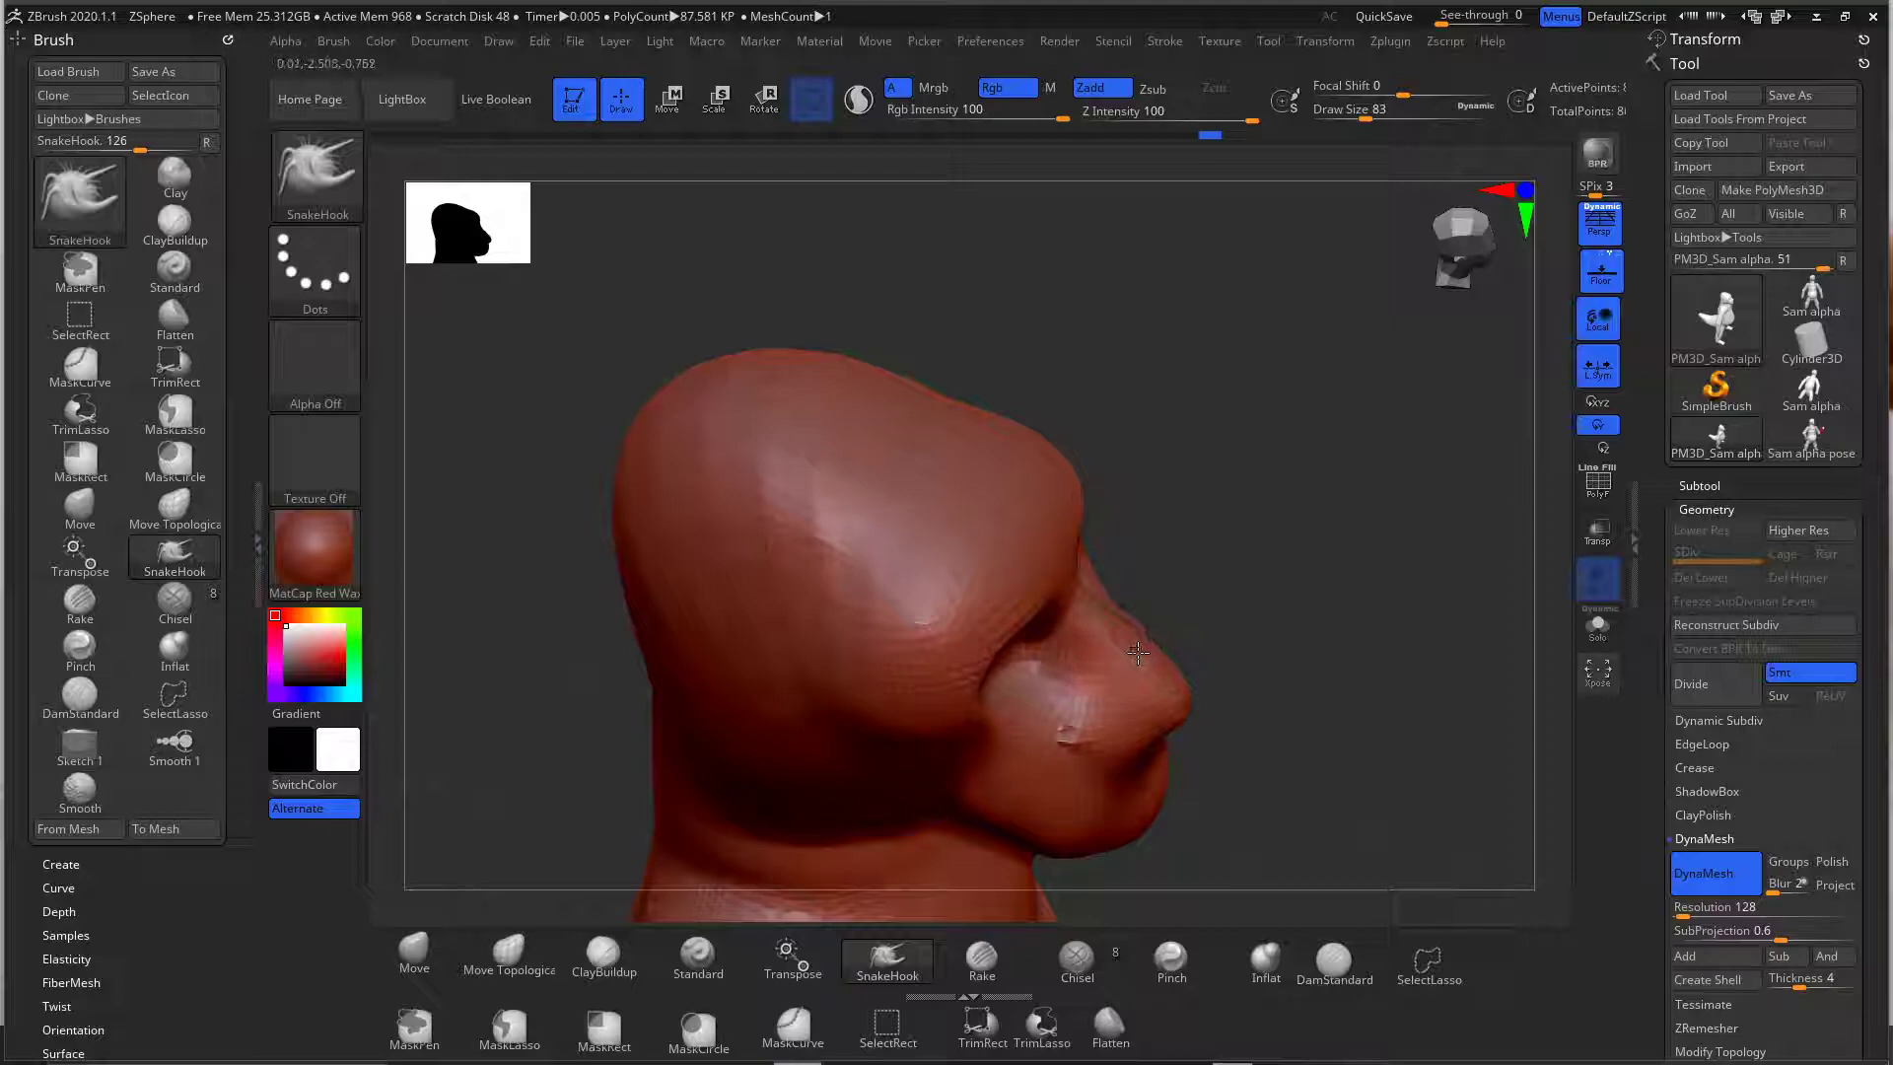
{"action": "right_click_drag", "start_coordinate": [1132, 653], "coordinate": [1194, 636]}
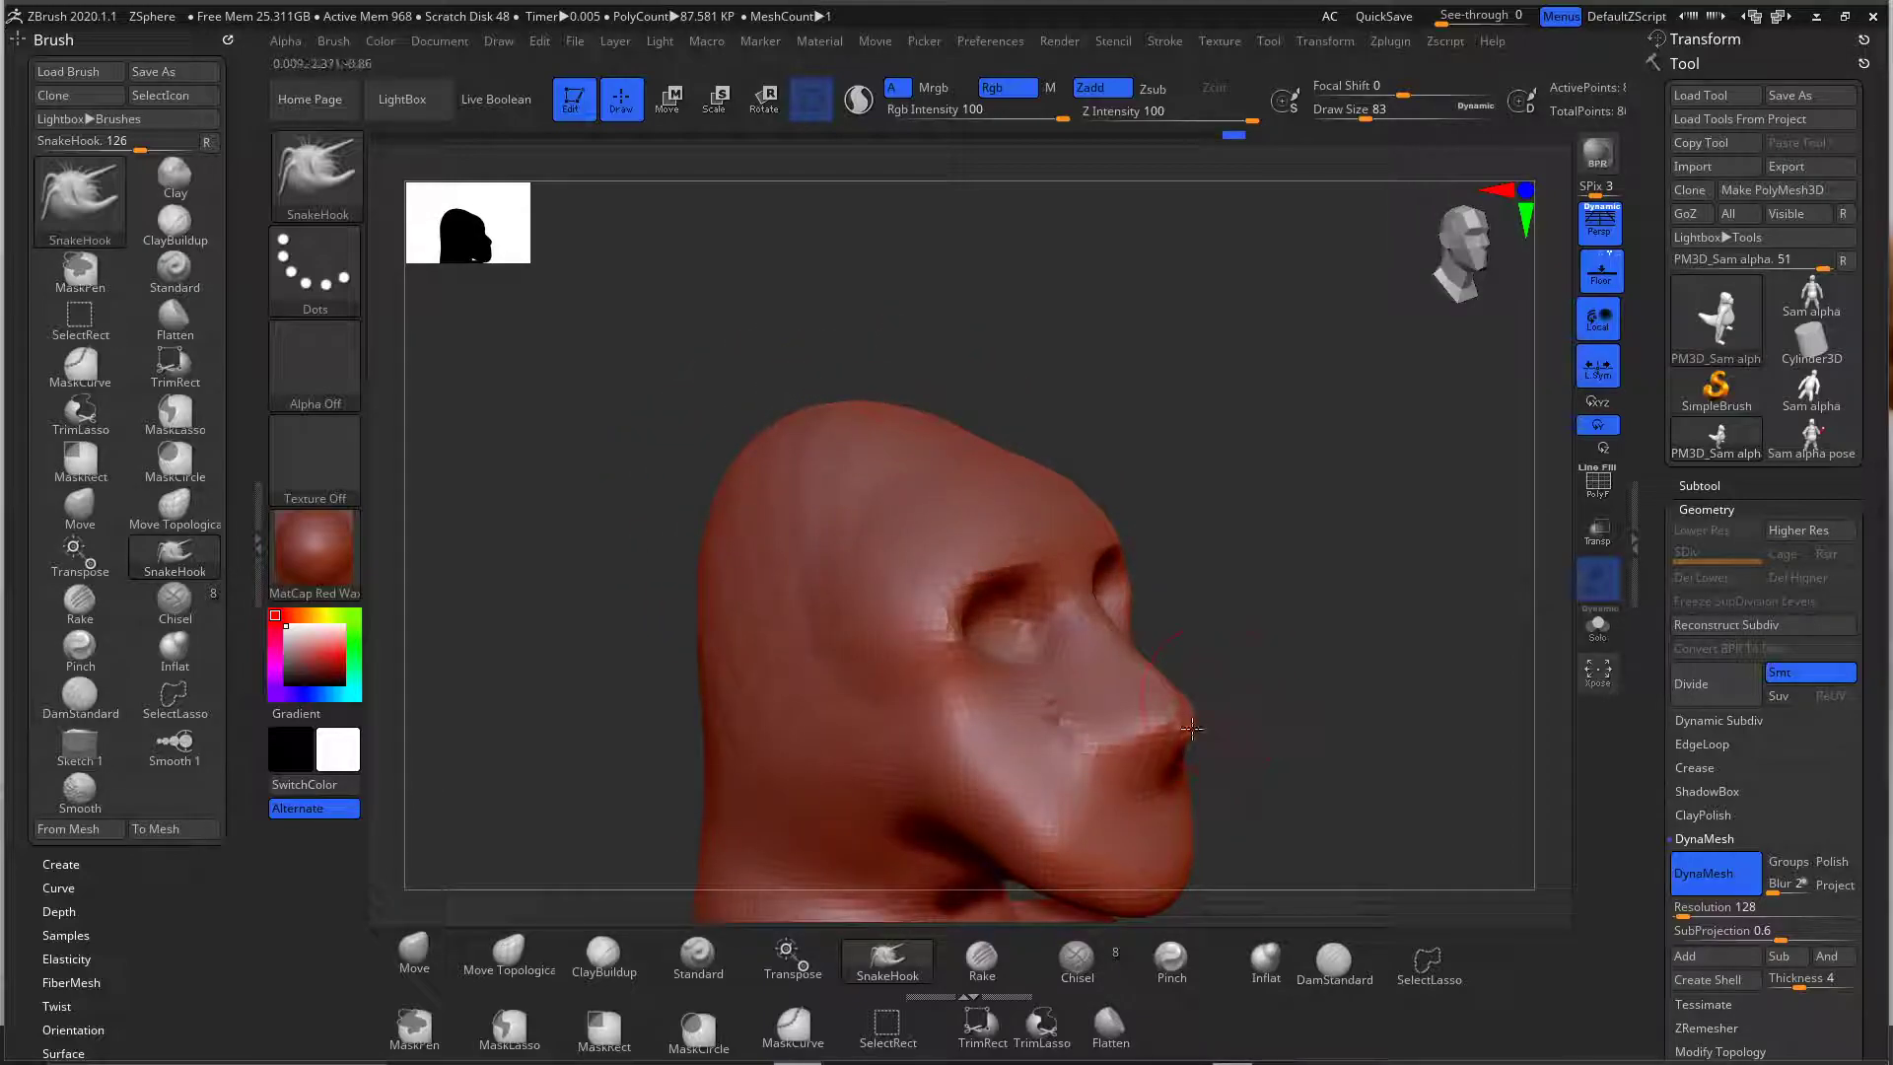
{"action": "right_click_drag", "start_coordinate": [1188, 722], "coordinate": [1138, 715]}
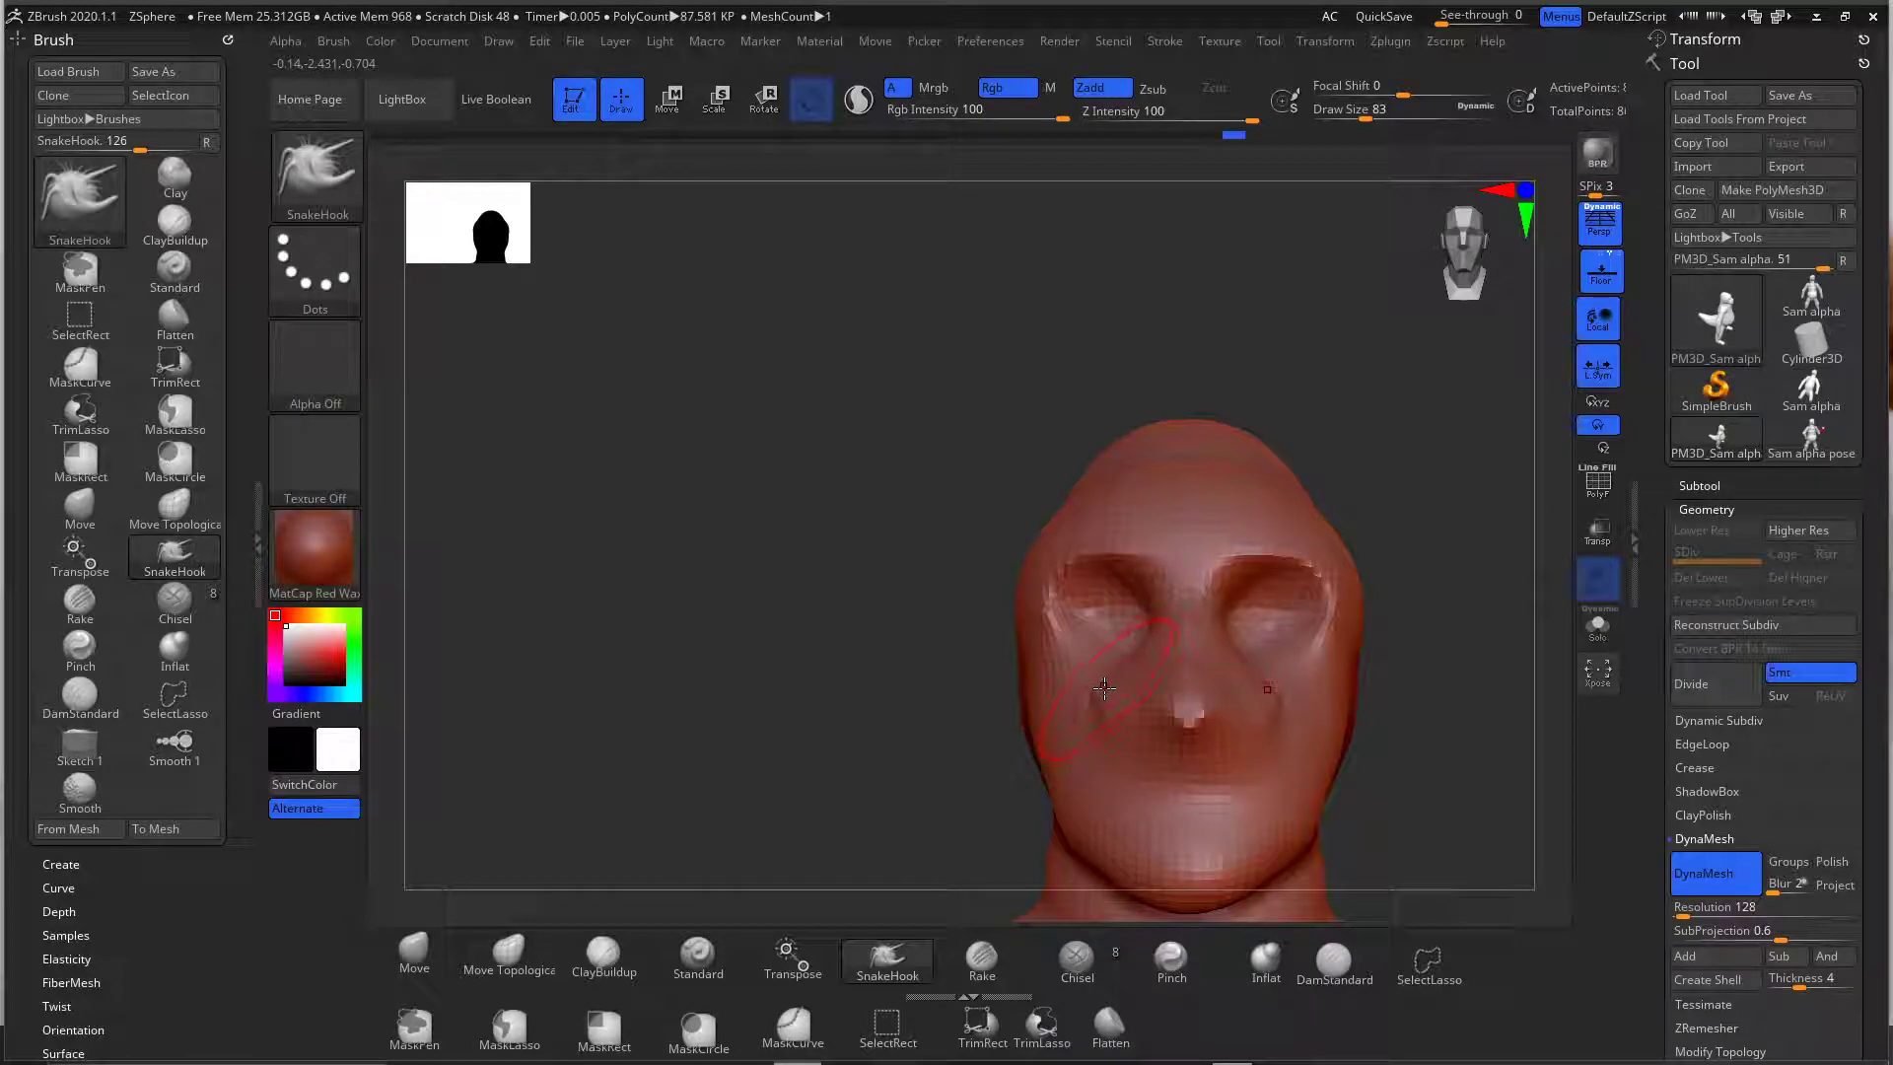
{"action": "key", "text": "shift"}
{"action": "right_click_drag", "start_coordinate": [1242, 875], "coordinate": [1267, 874]}
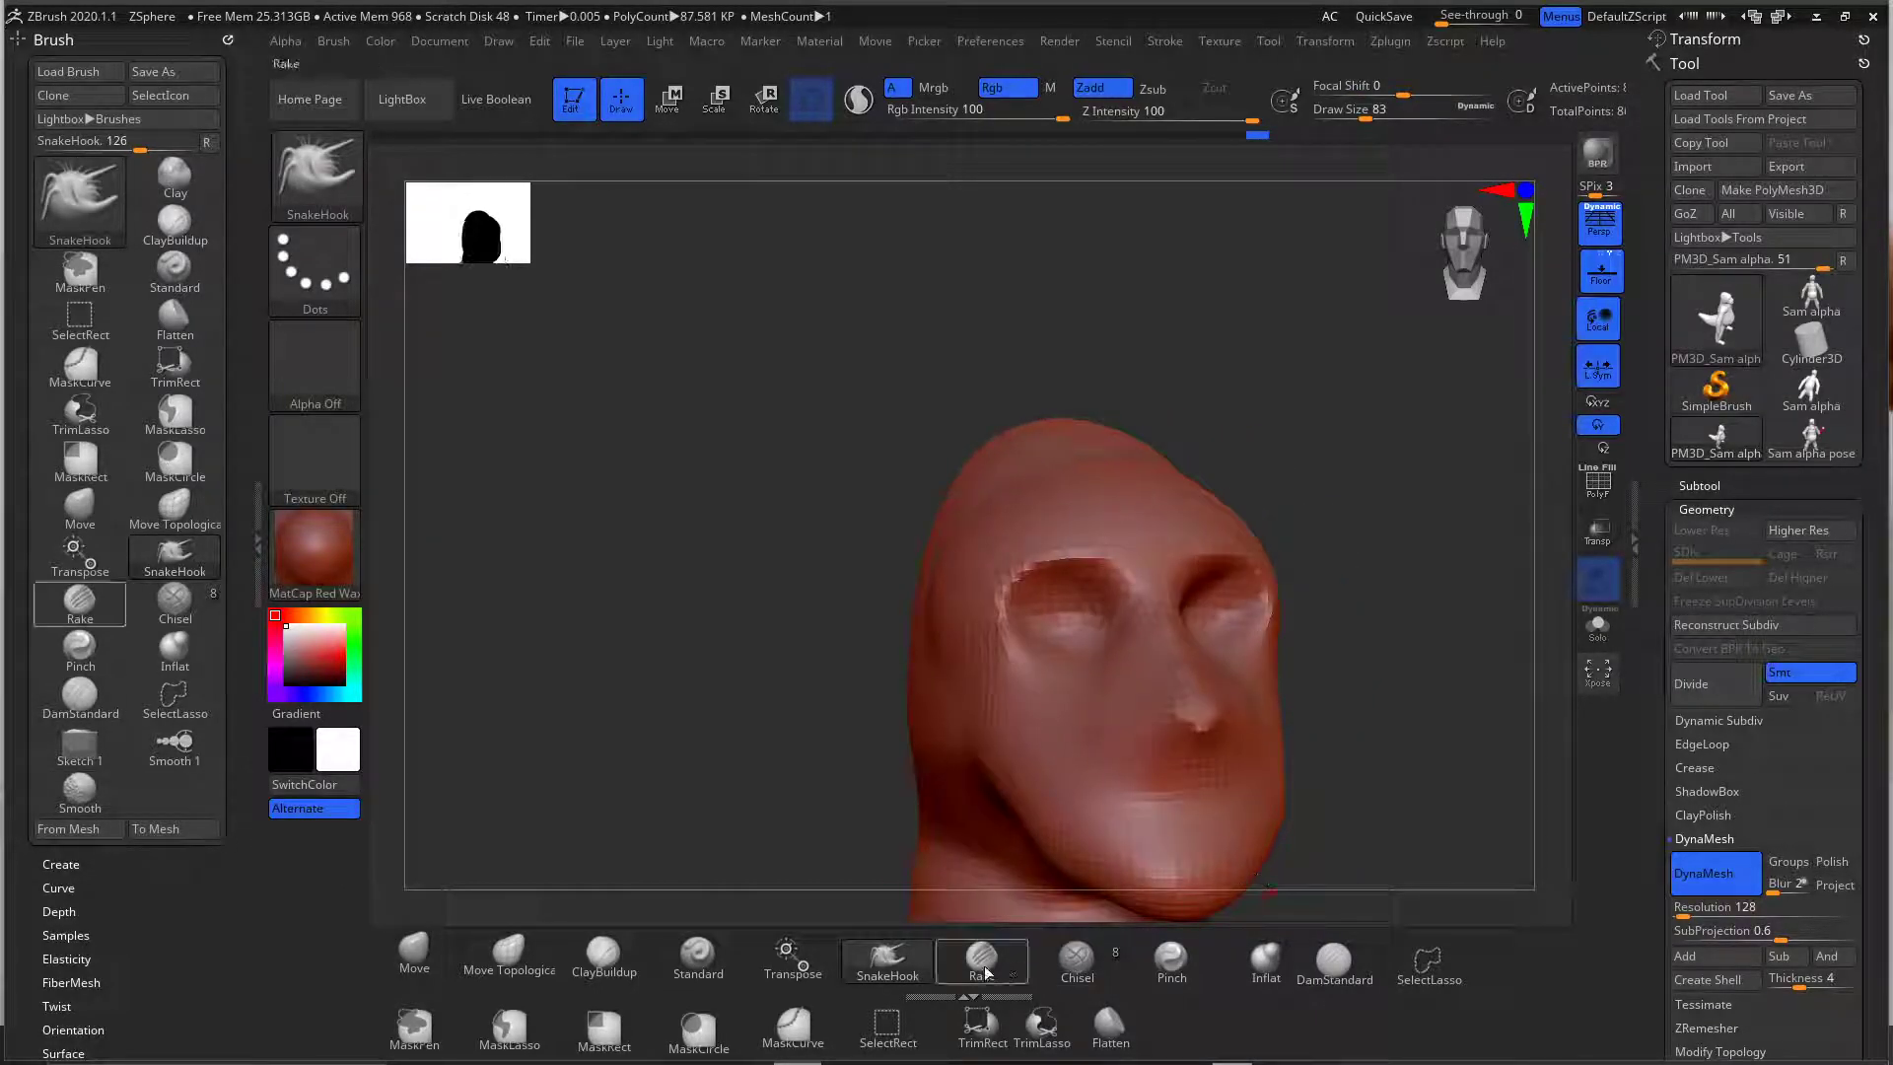
- Build up the nose tip and nostril wings with the ClayBuildup brush at draw size 35
{"action": "left_click", "coordinate": [603, 954]}
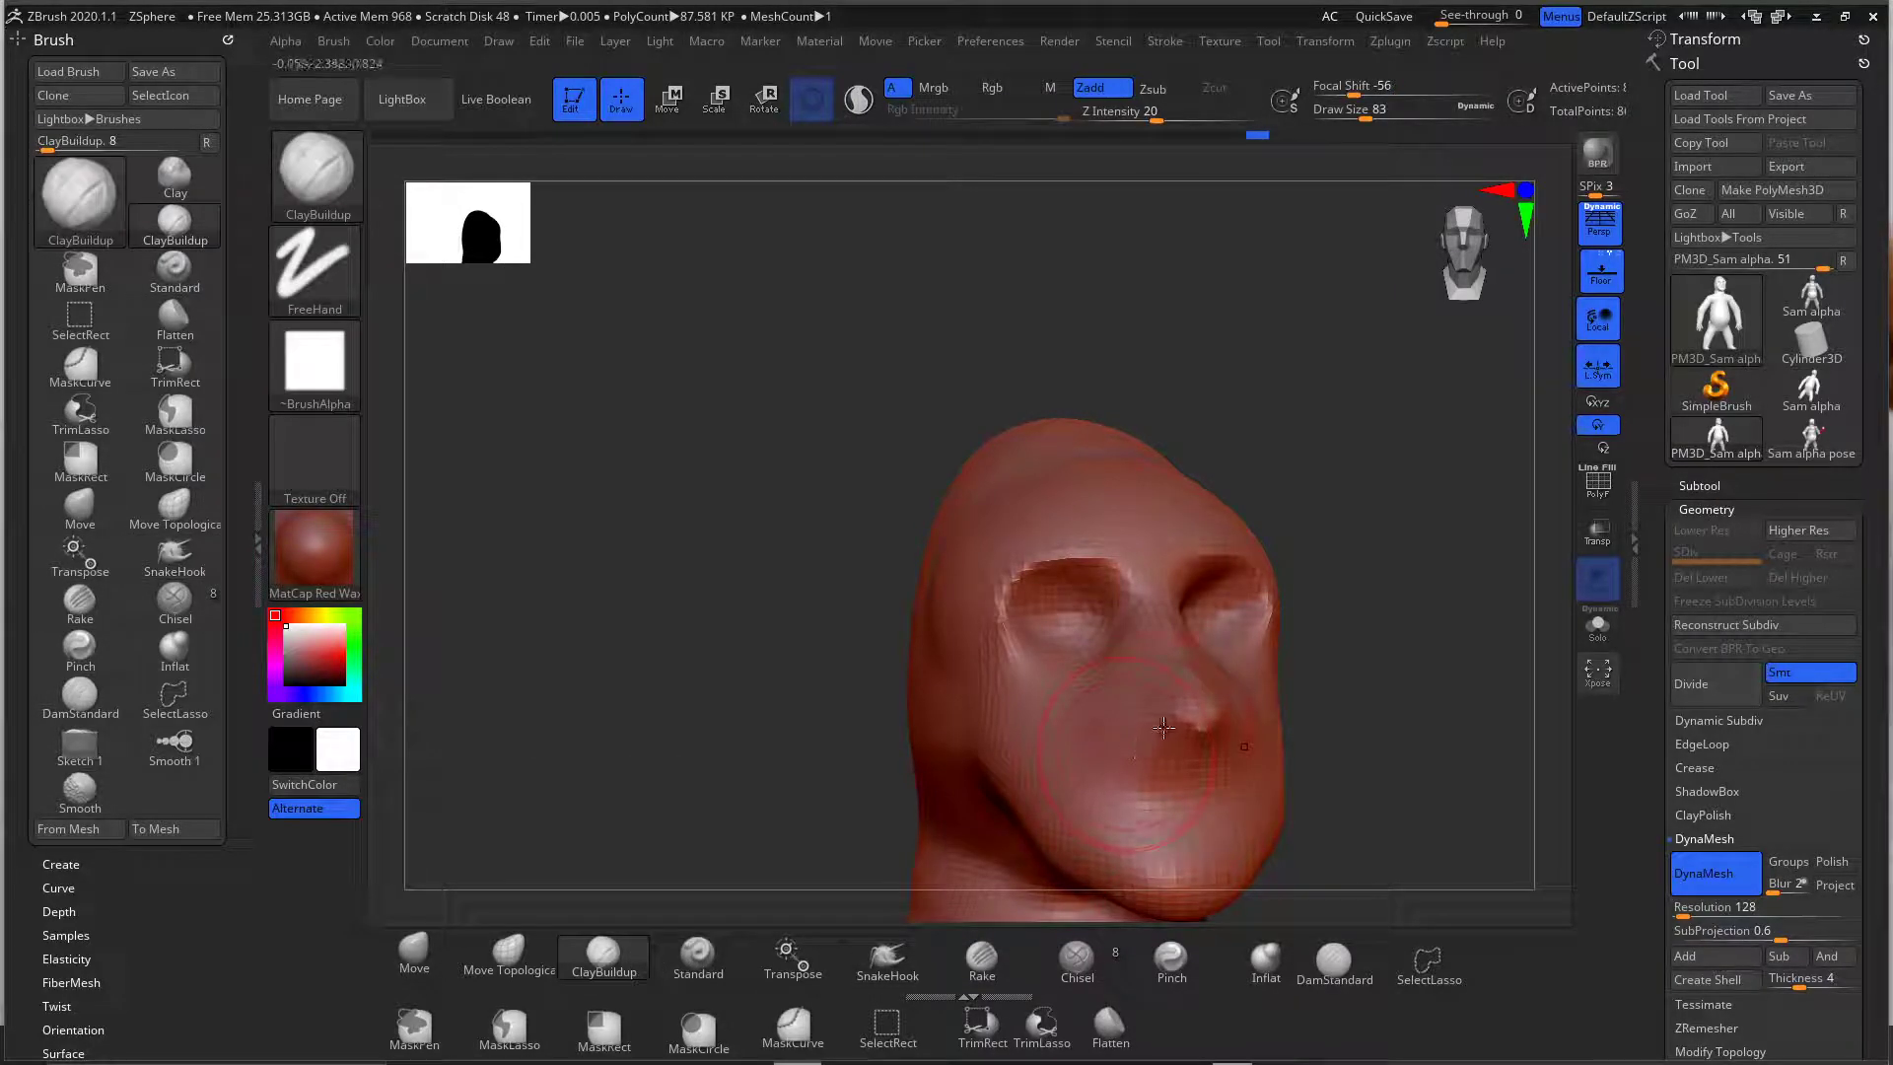
{"action": "key", "text": "s"}
{"action": "left_click_drag", "start_coordinate": [1163, 726], "coordinate": [1145, 726]}
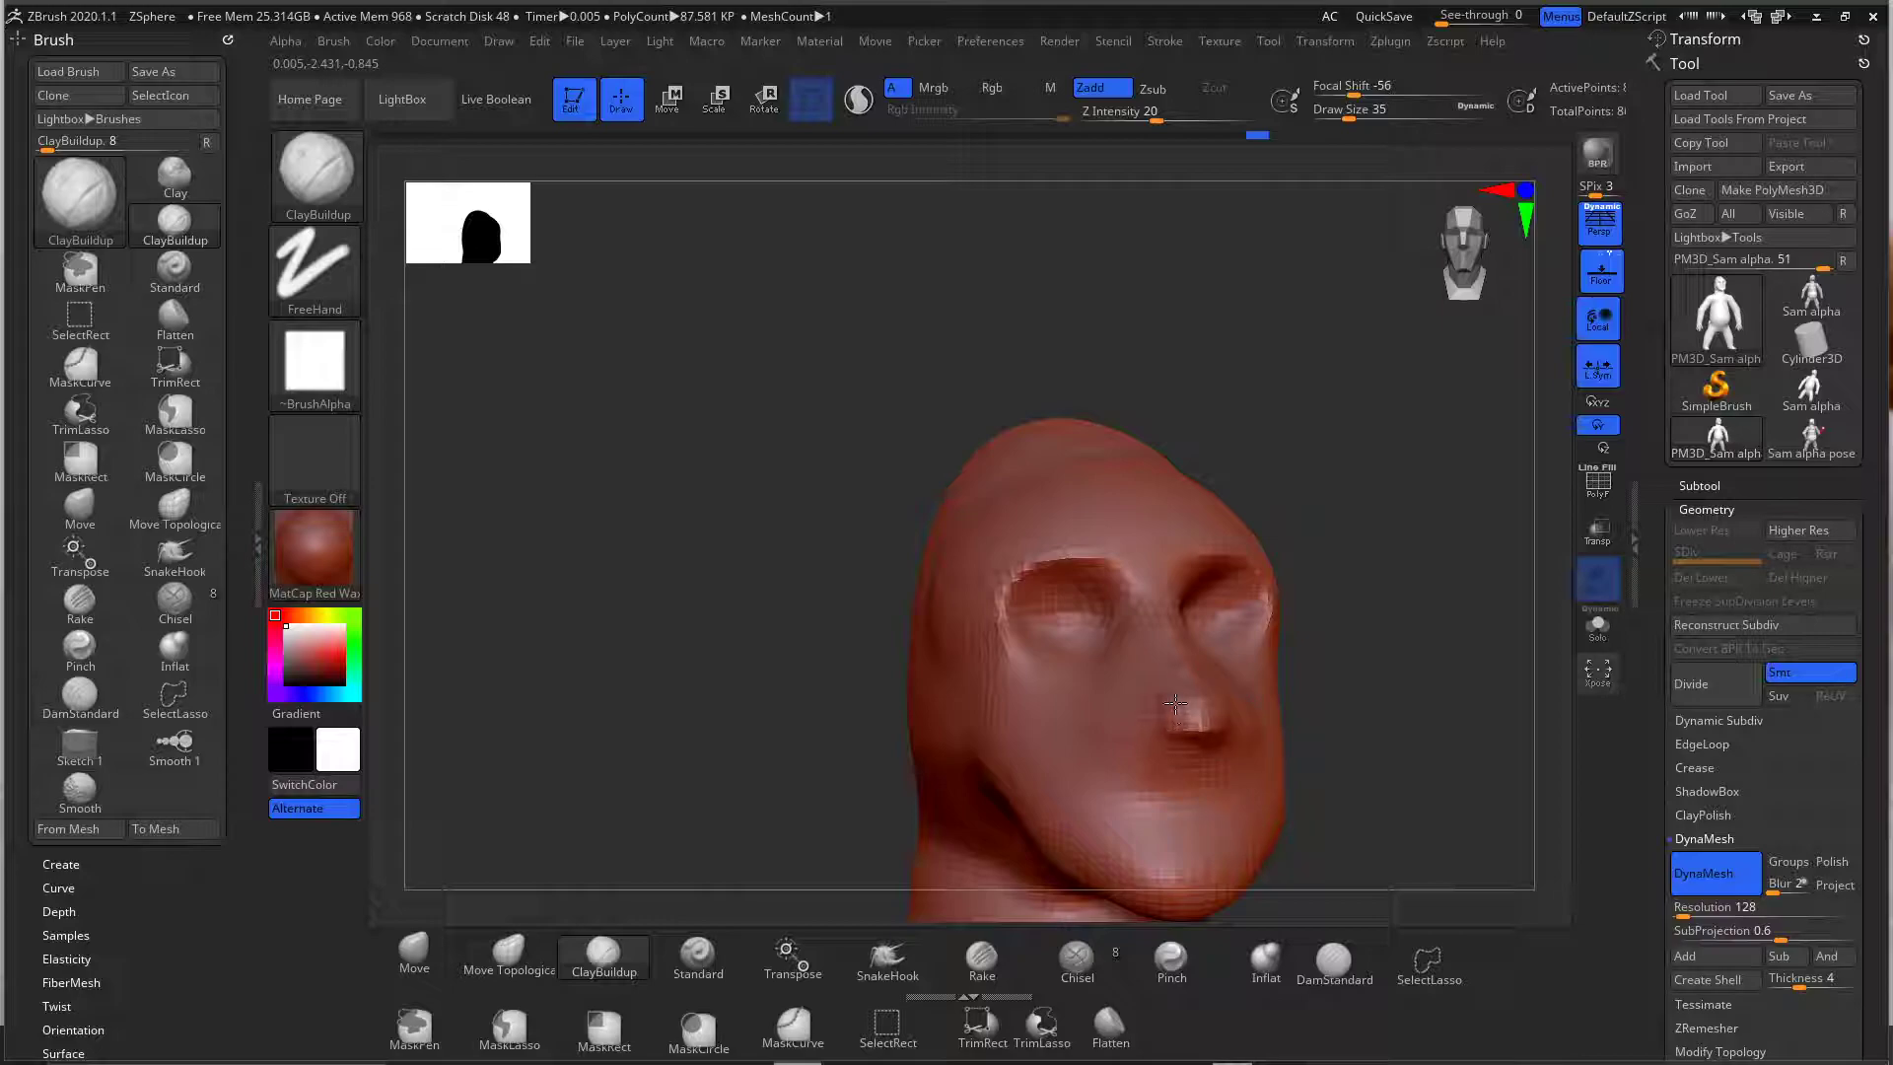
{"action": "right_click_drag", "start_coordinate": [1186, 710], "coordinate": [1120, 733]}
{"action": "mouse_move", "coordinate": [1120, 733]}
{"action": "left_mouse_down"}
{"action": "mouse_move", "coordinate": [1103, 721]}
{"action": "mouse_move", "coordinate": [1138, 730]}
{"action": "mouse_move", "coordinate": [1099, 714]}
{"action": "left_mouse_up"}
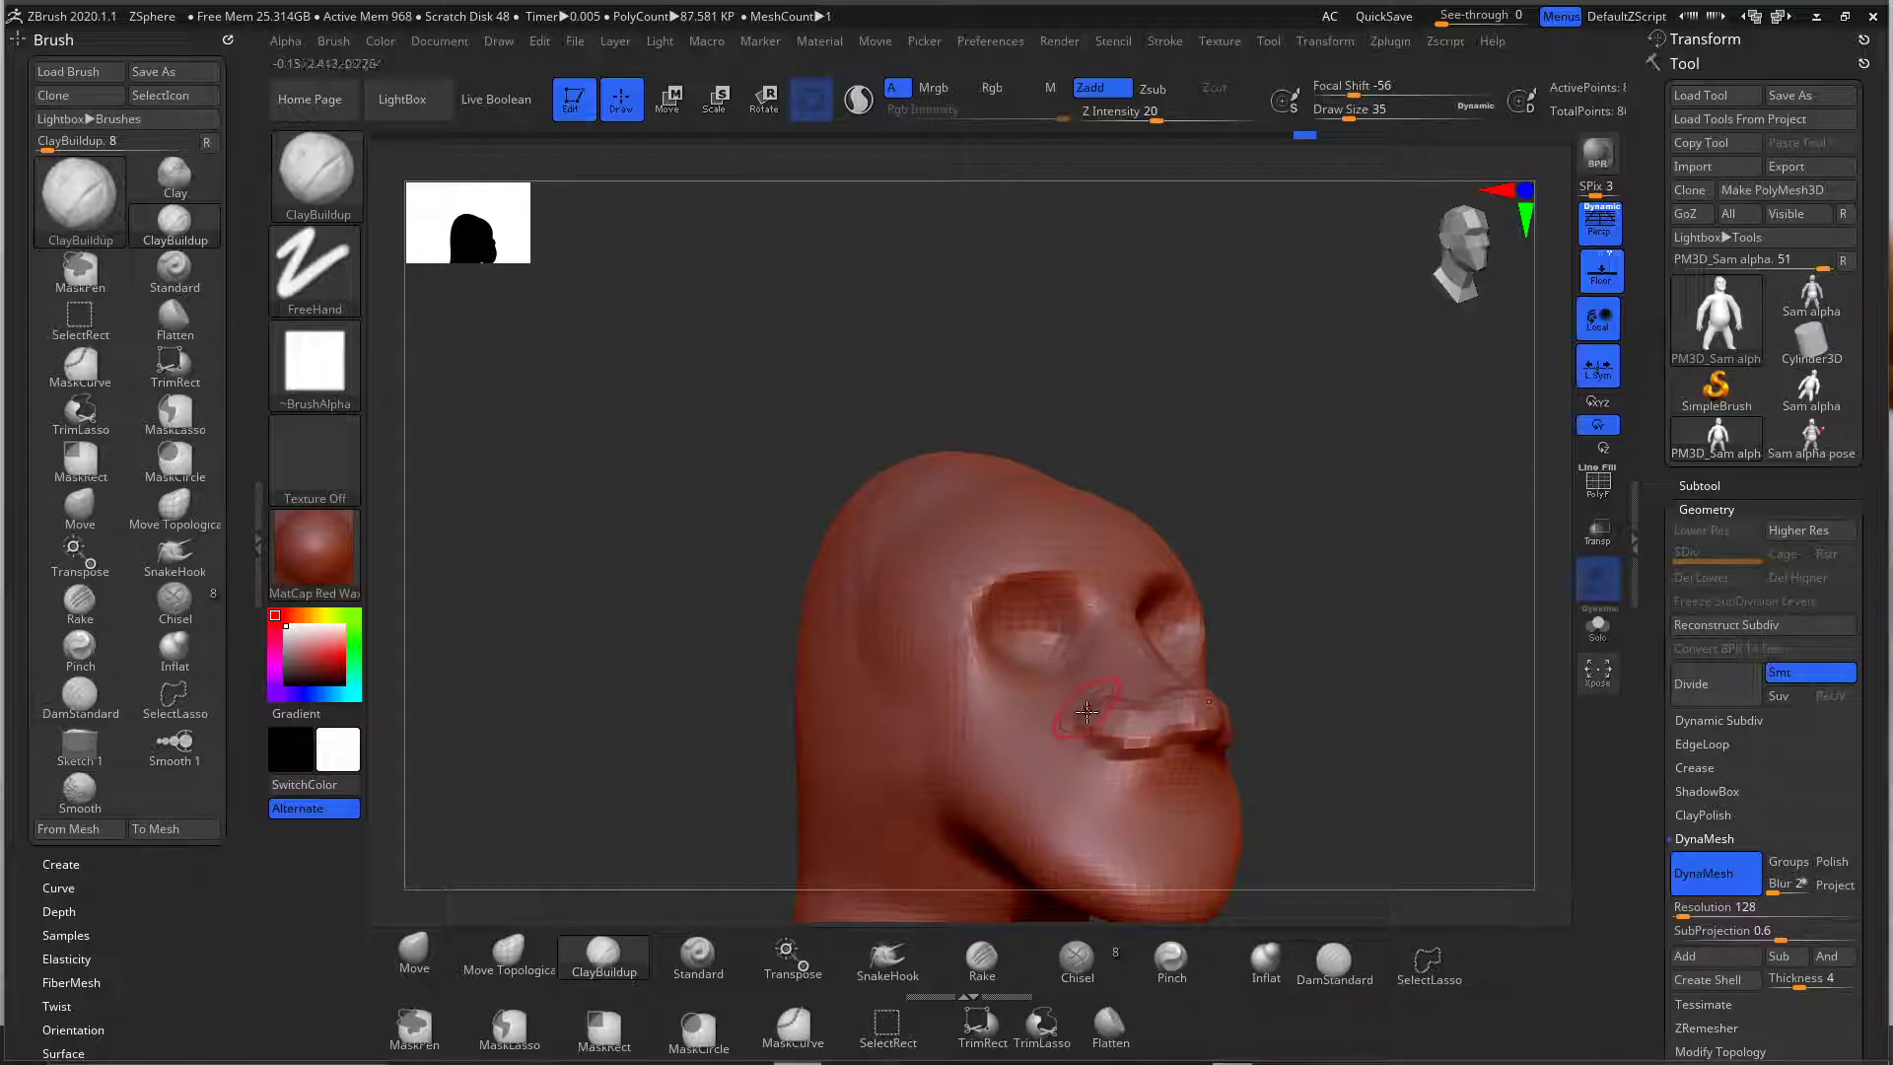
{"action": "mouse_move", "coordinate": [1320, 726]}
{"action": "left_mouse_down"}
{"action": "mouse_move", "coordinate": [1331, 634]}
{"action": "mouse_move", "coordinate": [1299, 665]}
{"action": "left_mouse_up"}
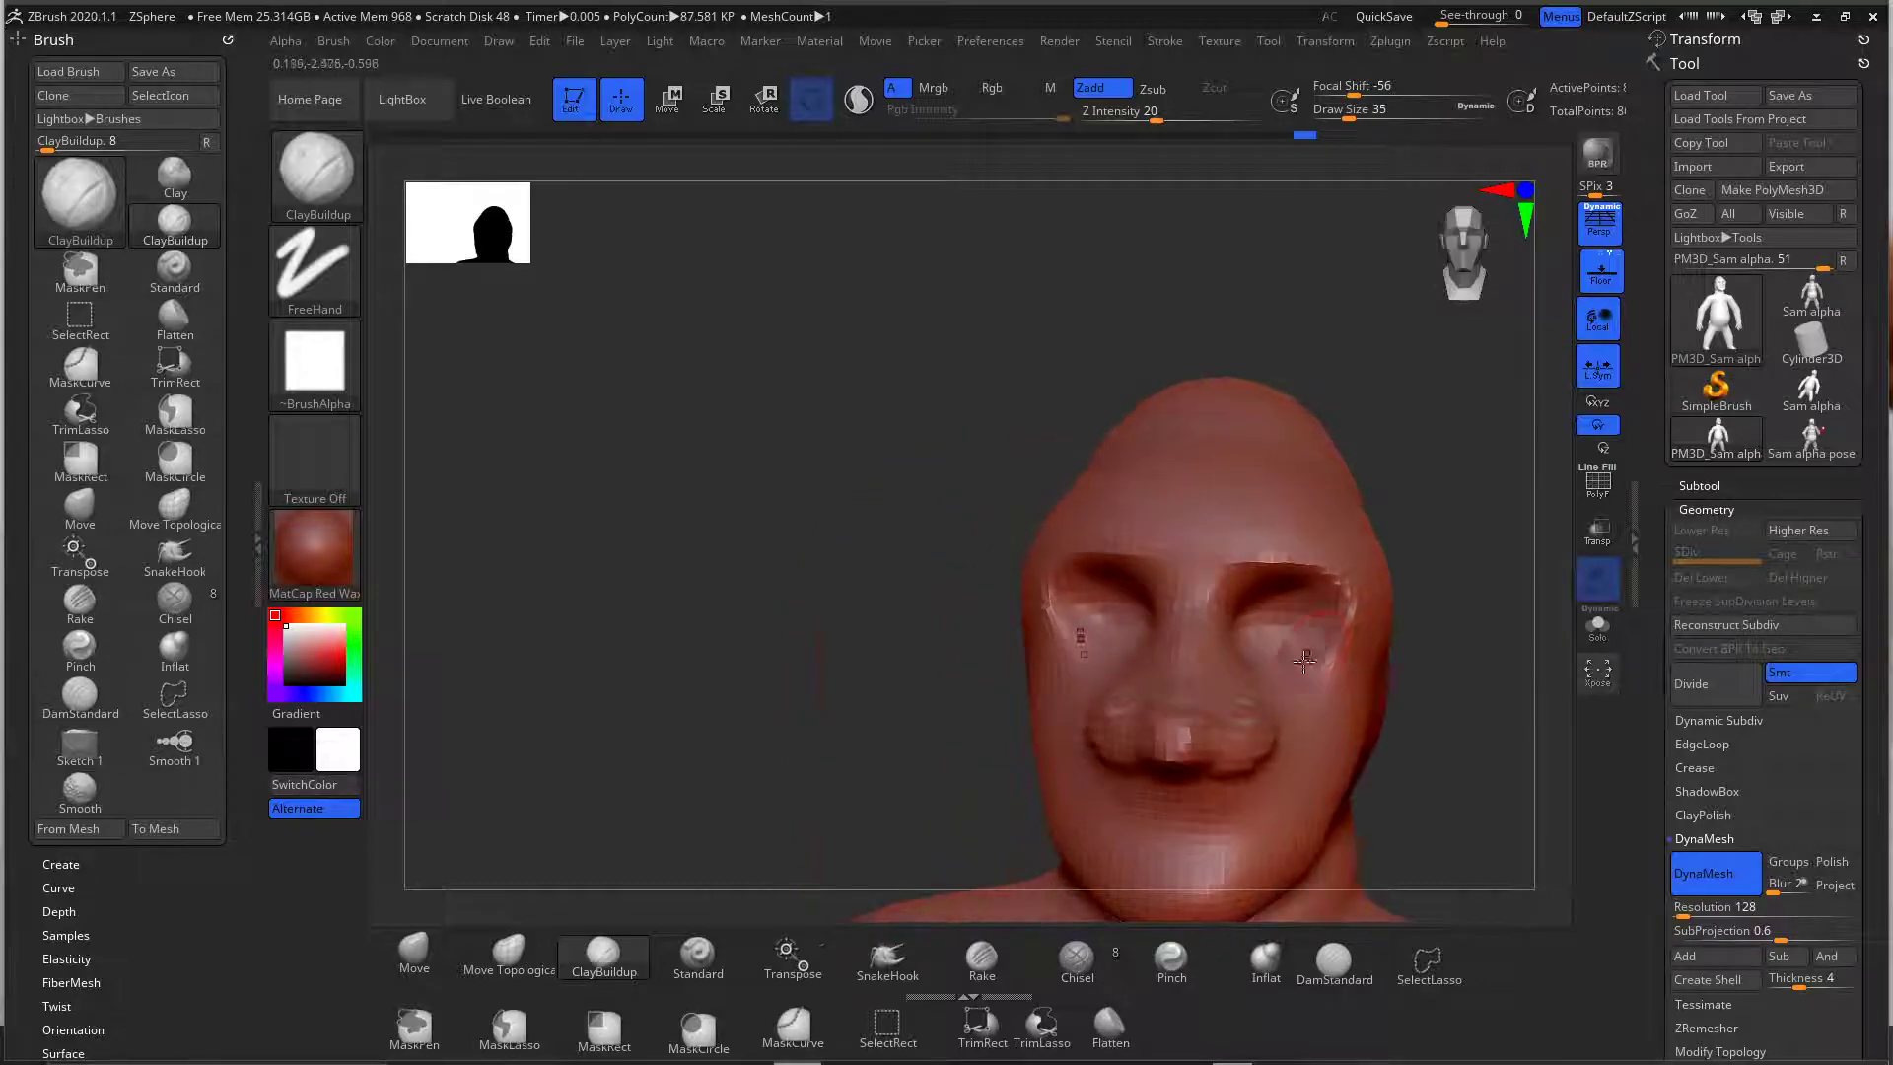
- Smooth the built-up nostril wings and the underside of the nose into the face
{"action": "mouse_move", "coordinate": [1217, 749]}
{"action": "left_mouse_down", "text": "shift"}
{"action": "mouse_move", "coordinate": [1107, 773]}
{"action": "mouse_move", "coordinate": [1168, 779]}
{"action": "left_mouse_up", "text": "shift"}
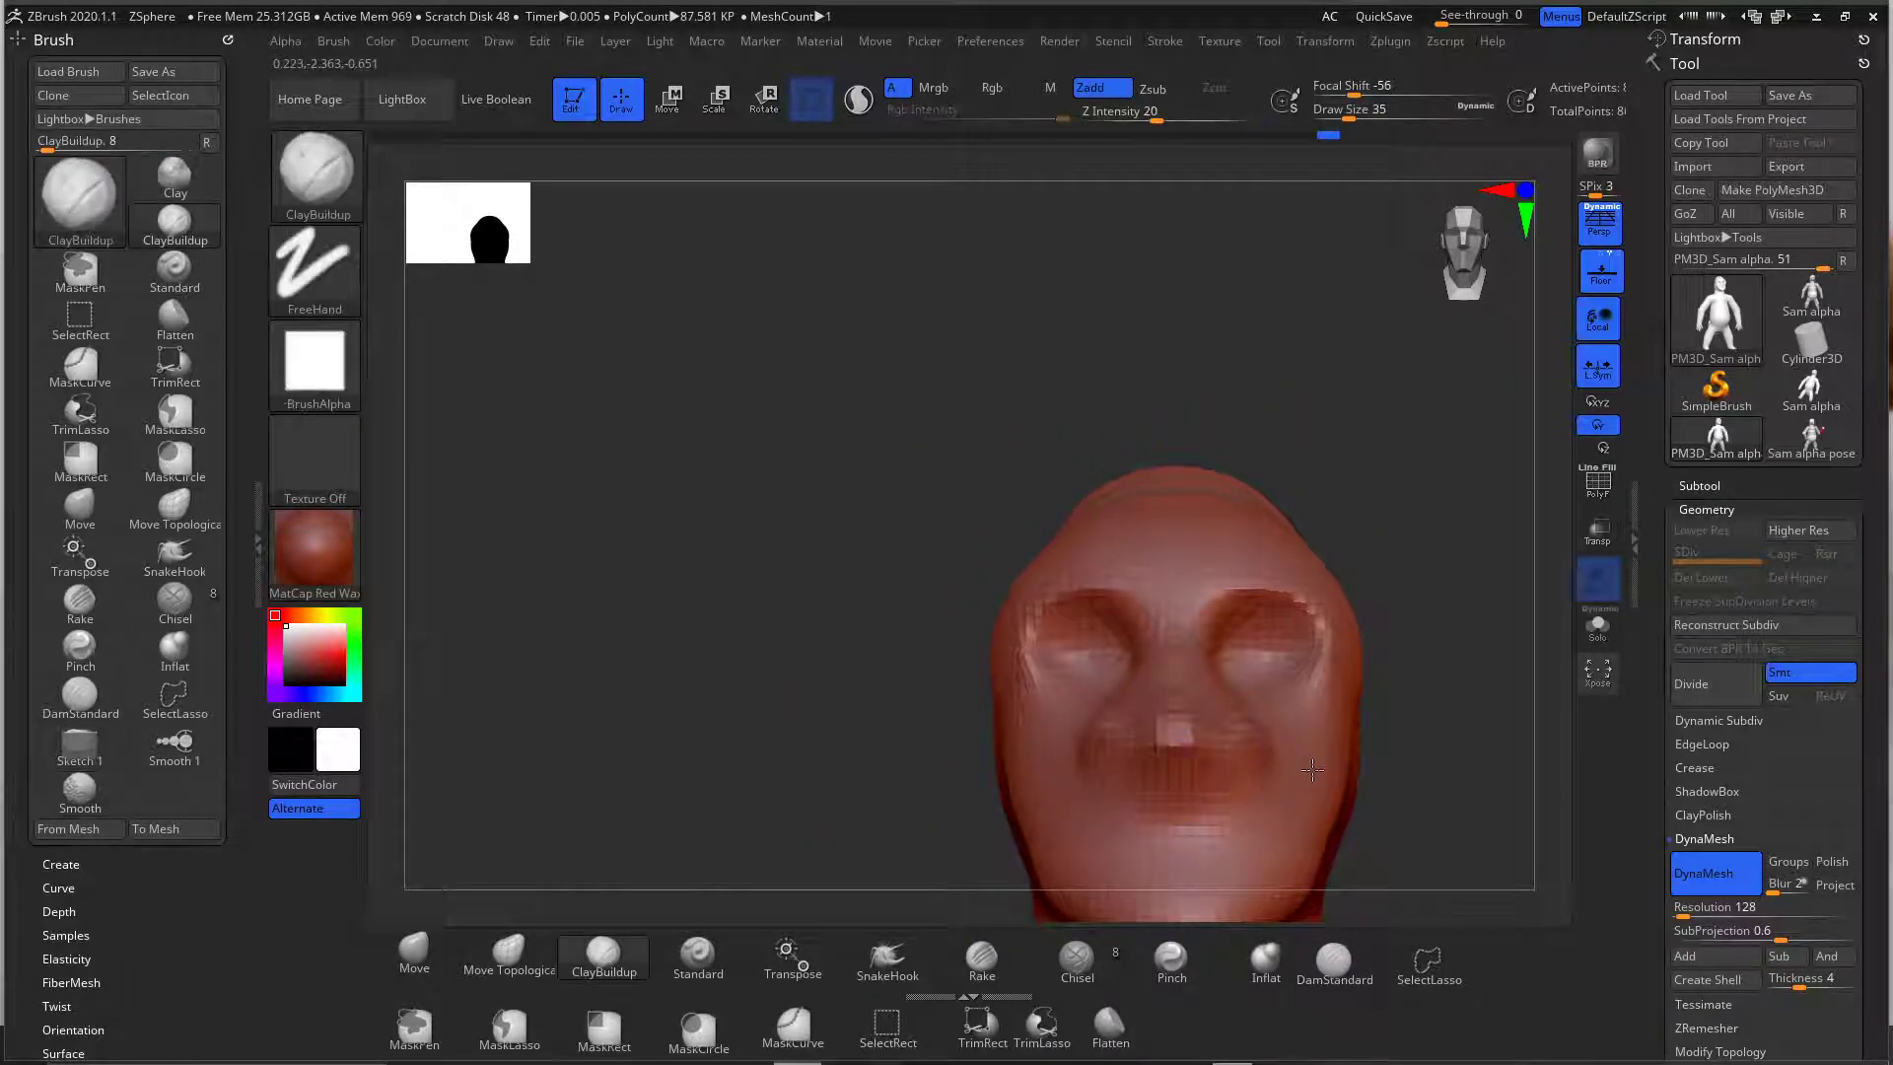
{"action": "right_click_drag", "start_coordinate": [1188, 783], "coordinate": [1277, 796]}
{"action": "mouse_move", "coordinate": [1213, 746]}
{"action": "left_mouse_down", "text": "shift"}
{"action": "mouse_move", "coordinate": [1257, 775]}
{"action": "mouse_move", "coordinate": [1285, 762]}
{"action": "left_mouse_up", "text": "shift"}
{"action": "left_click_drag", "start_coordinate": [1419, 742], "coordinate": [1338, 722]}
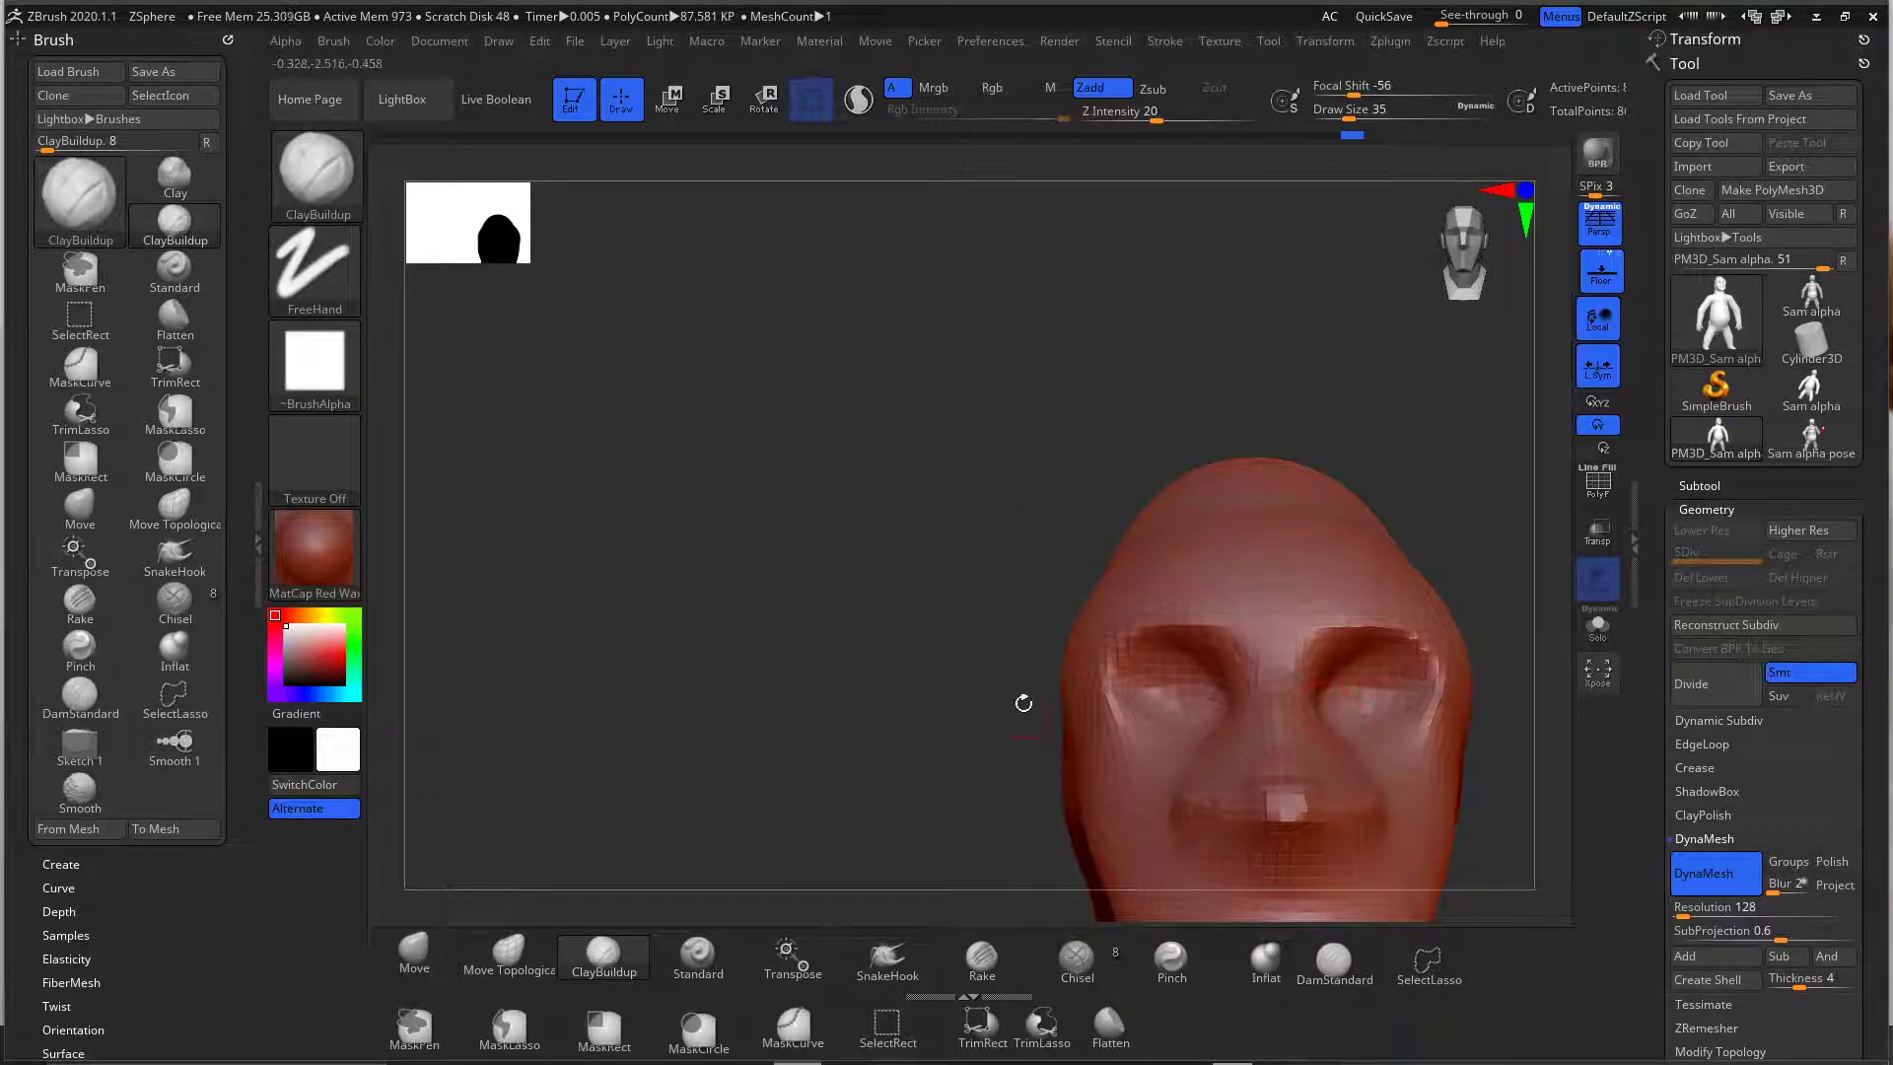
{"action": "left_click_drag", "start_coordinate": [955, 676], "coordinate": [768, 592], "text": "alt"}
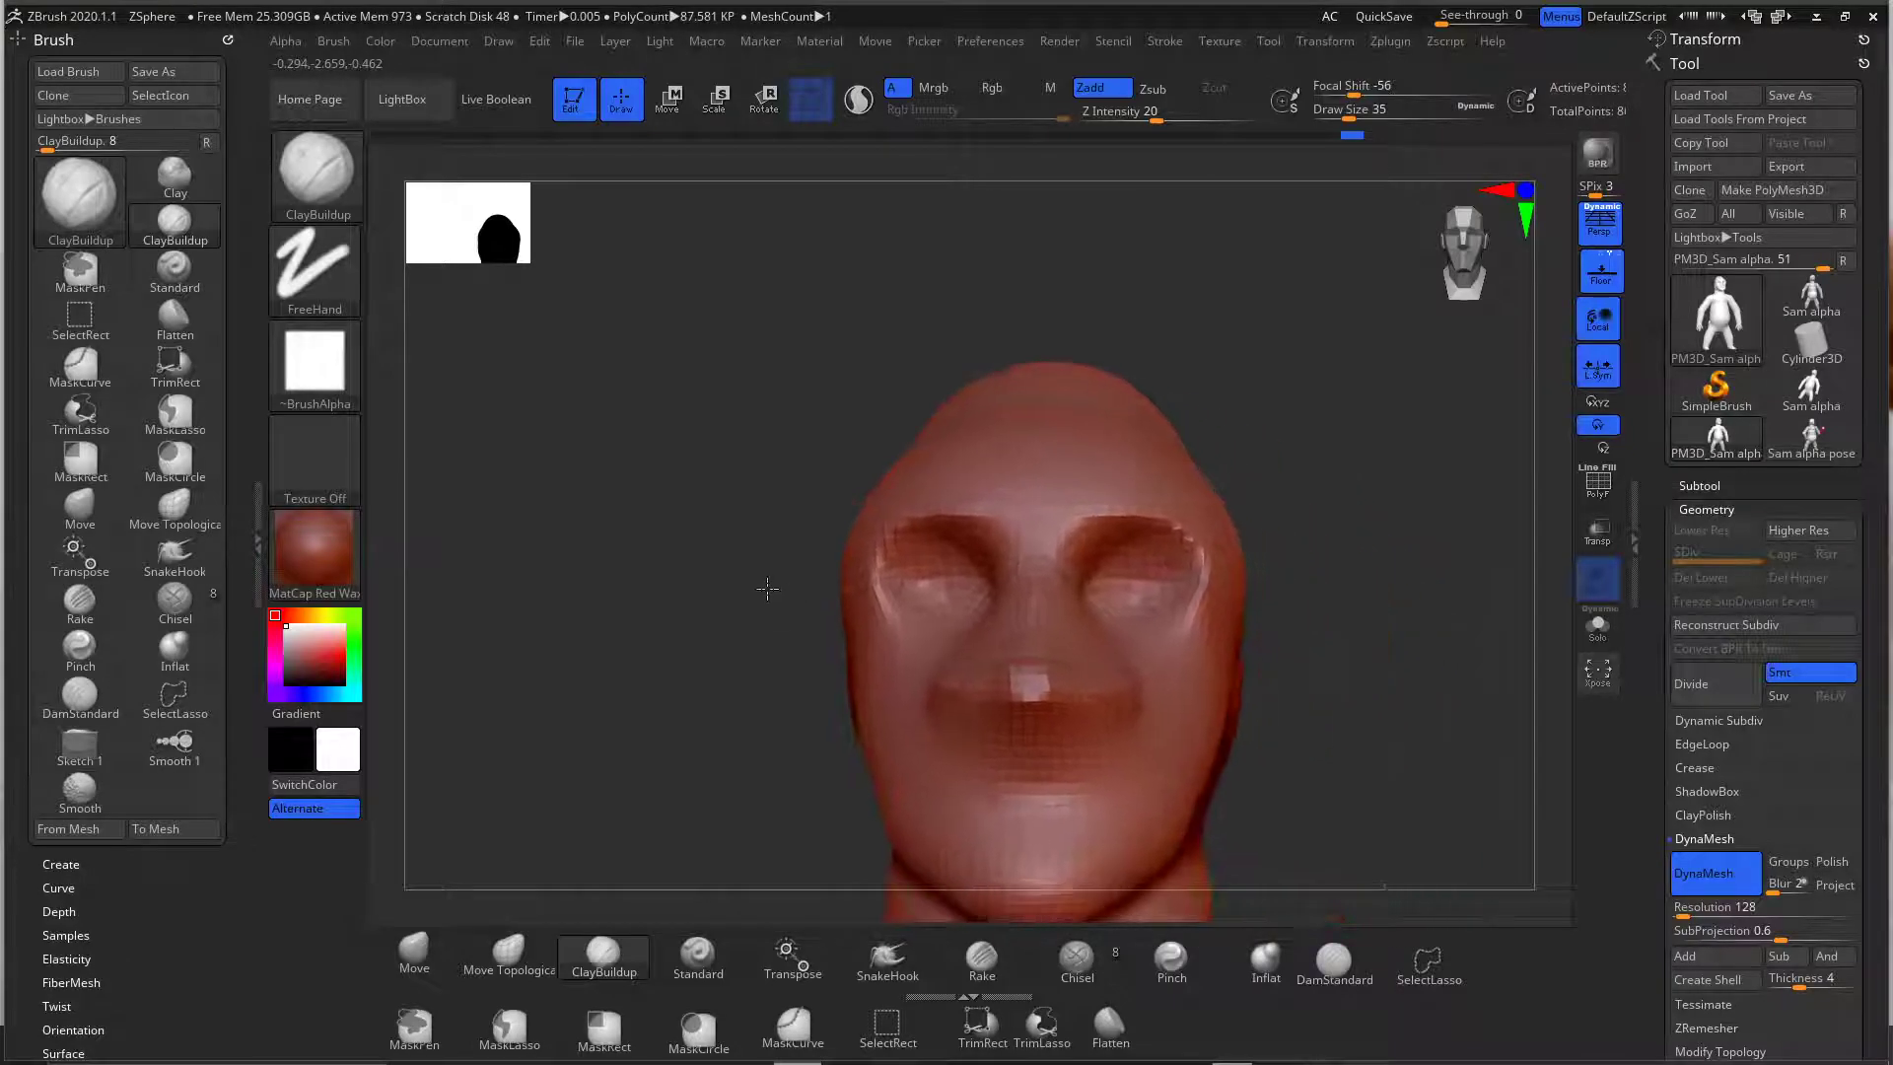
{"action": "mouse_move", "coordinate": [1452, 665]}
{"action": "left_mouse_down"}
{"action": "mouse_move", "coordinate": [1401, 689]}
{"action": "mouse_move", "coordinate": [1407, 706]}
{"action": "mouse_move", "coordinate": [1441, 689]}
{"action": "left_mouse_up"}
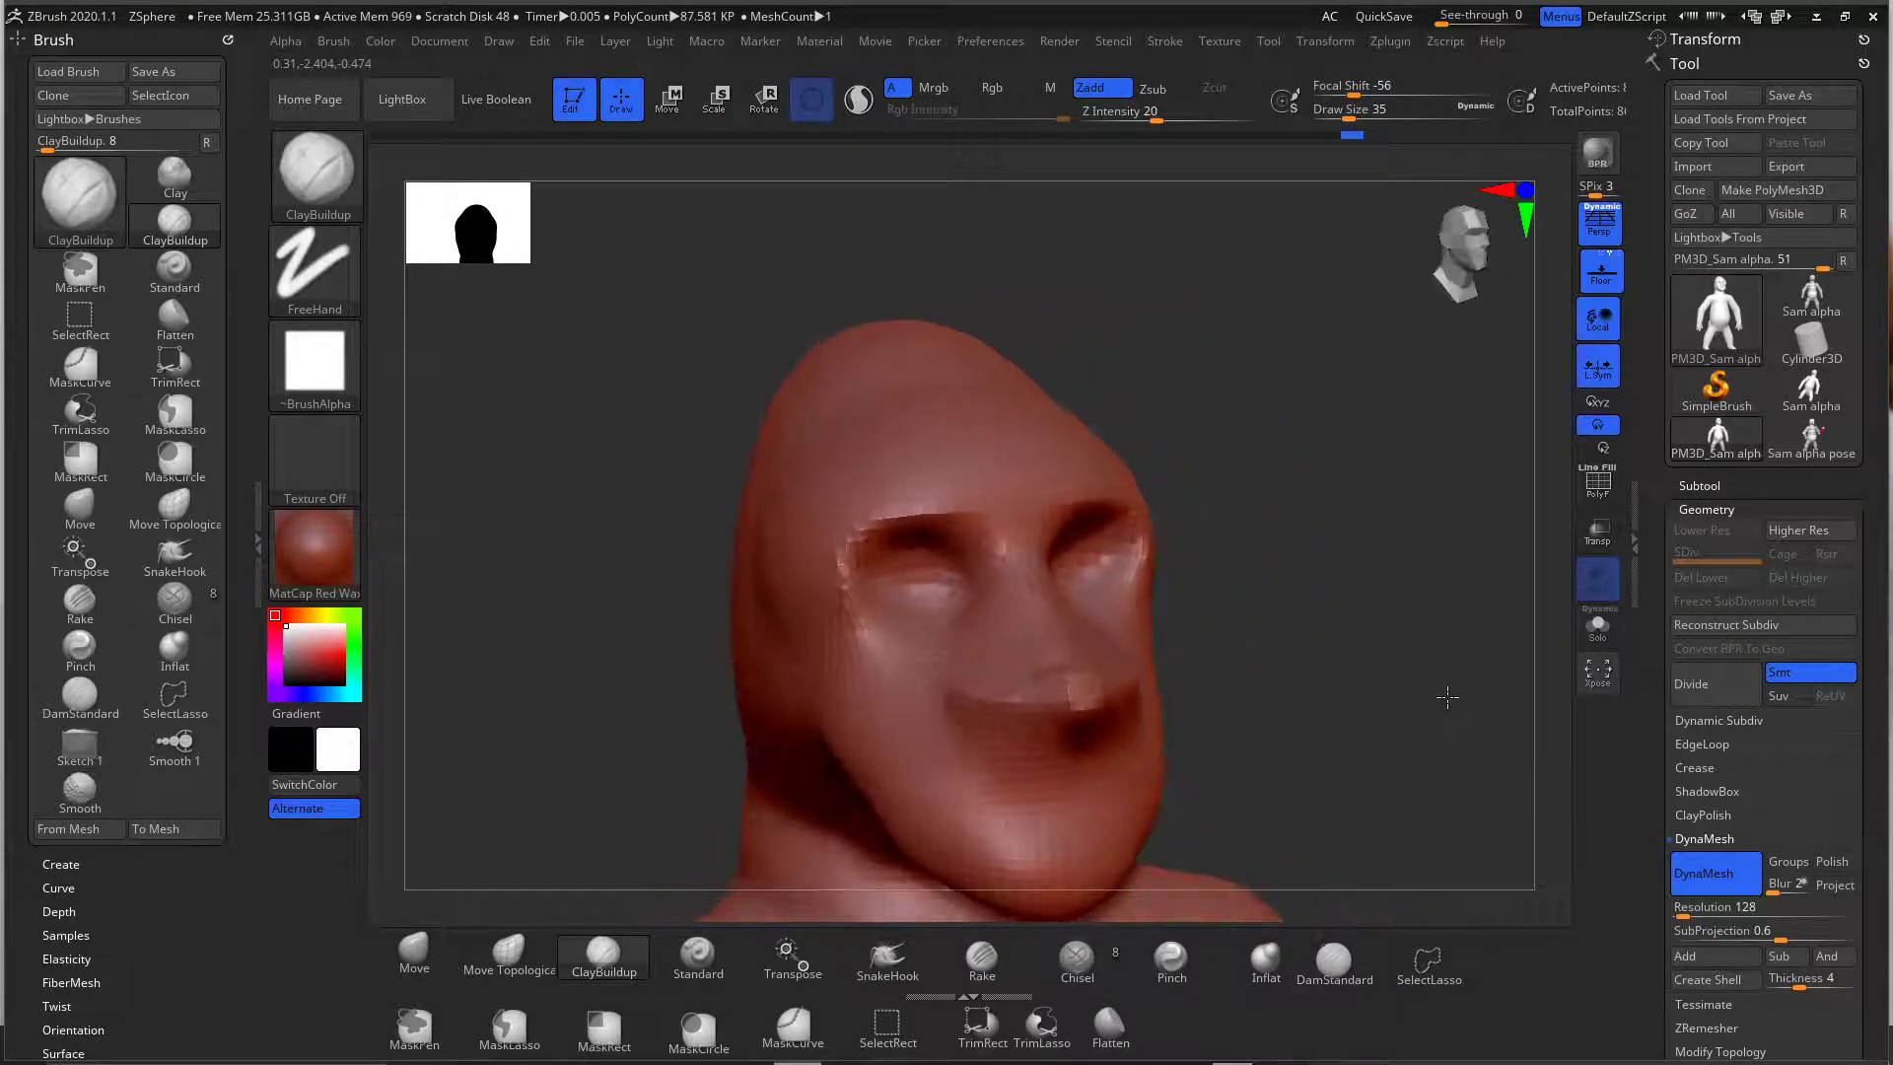
- Carve the creases around the nostrils and the mouth line with the DamStandard brush at draw size 23
{"action": "left_click", "coordinate": [1281, 960]}
{"action": "left_click", "coordinate": [1326, 960]}
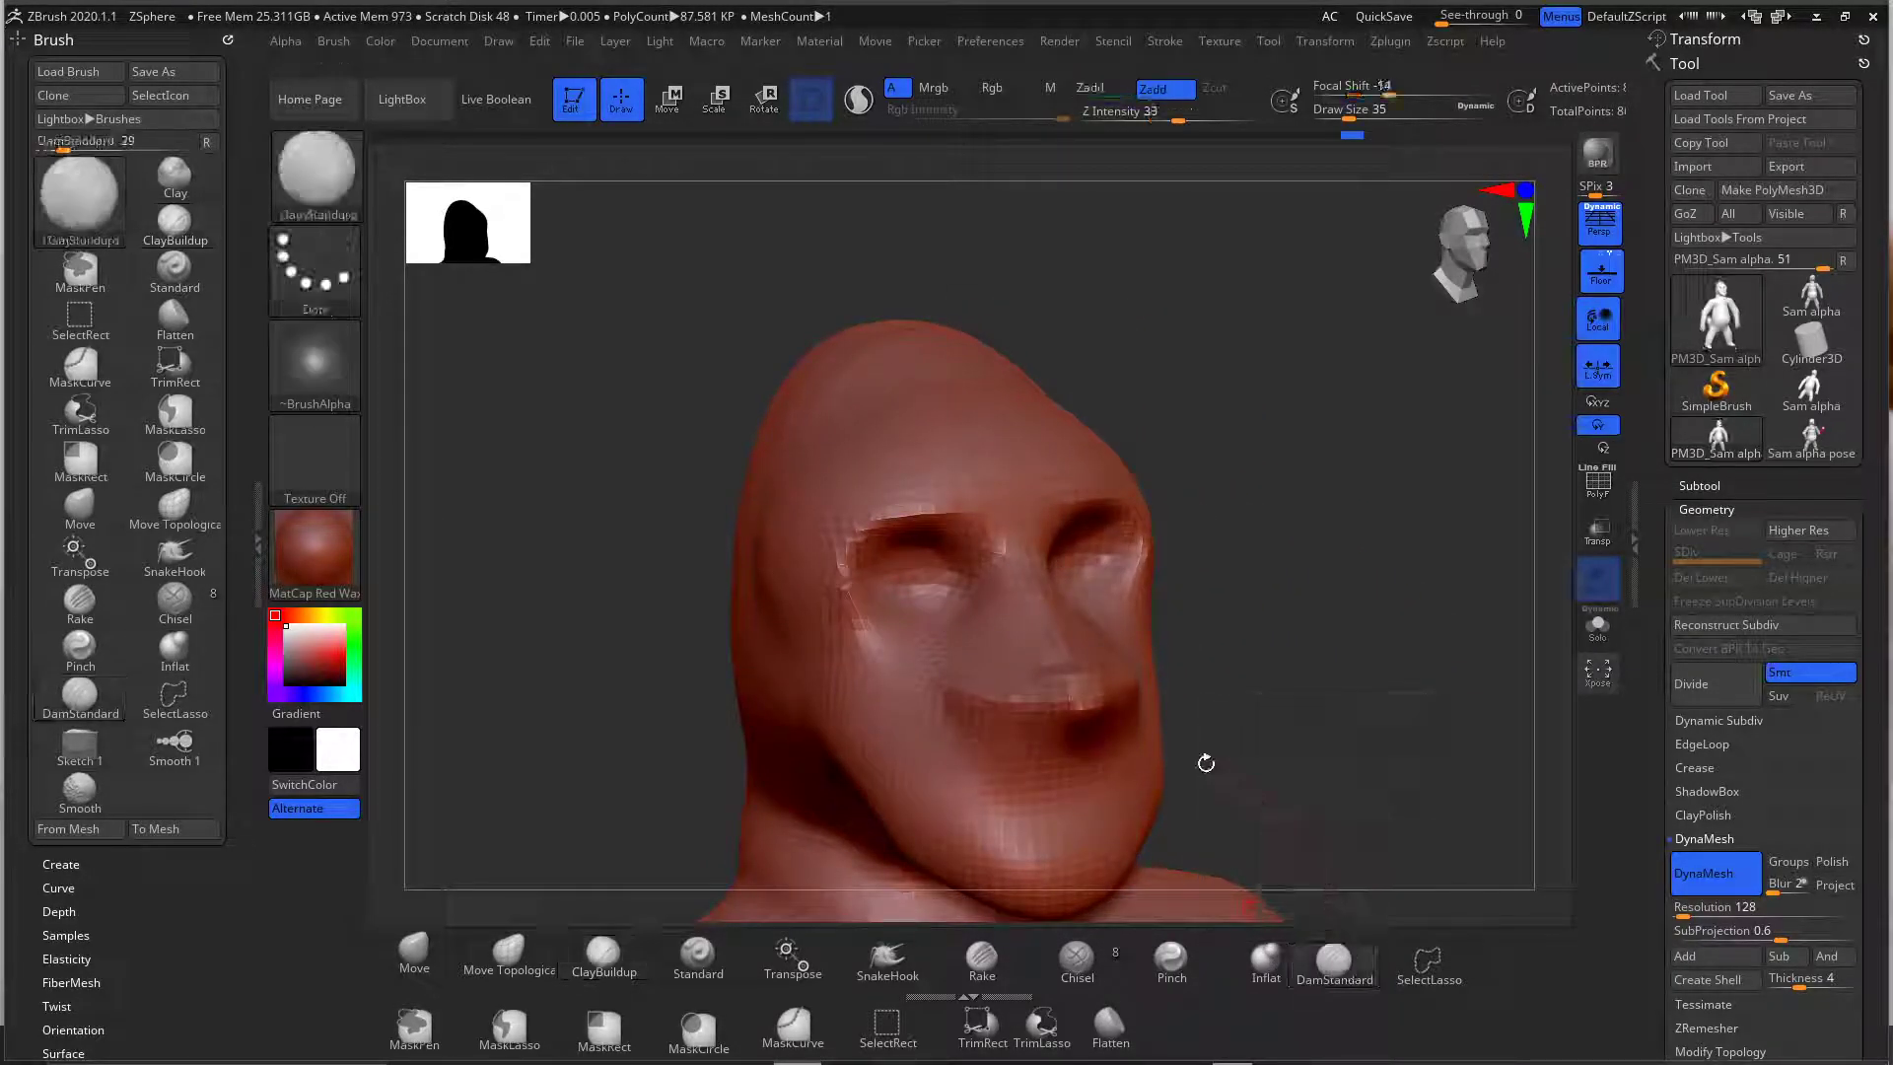
{"action": "key", "text": "s"}
{"action": "left_click_drag", "start_coordinate": [965, 681], "coordinate": [954, 680]}
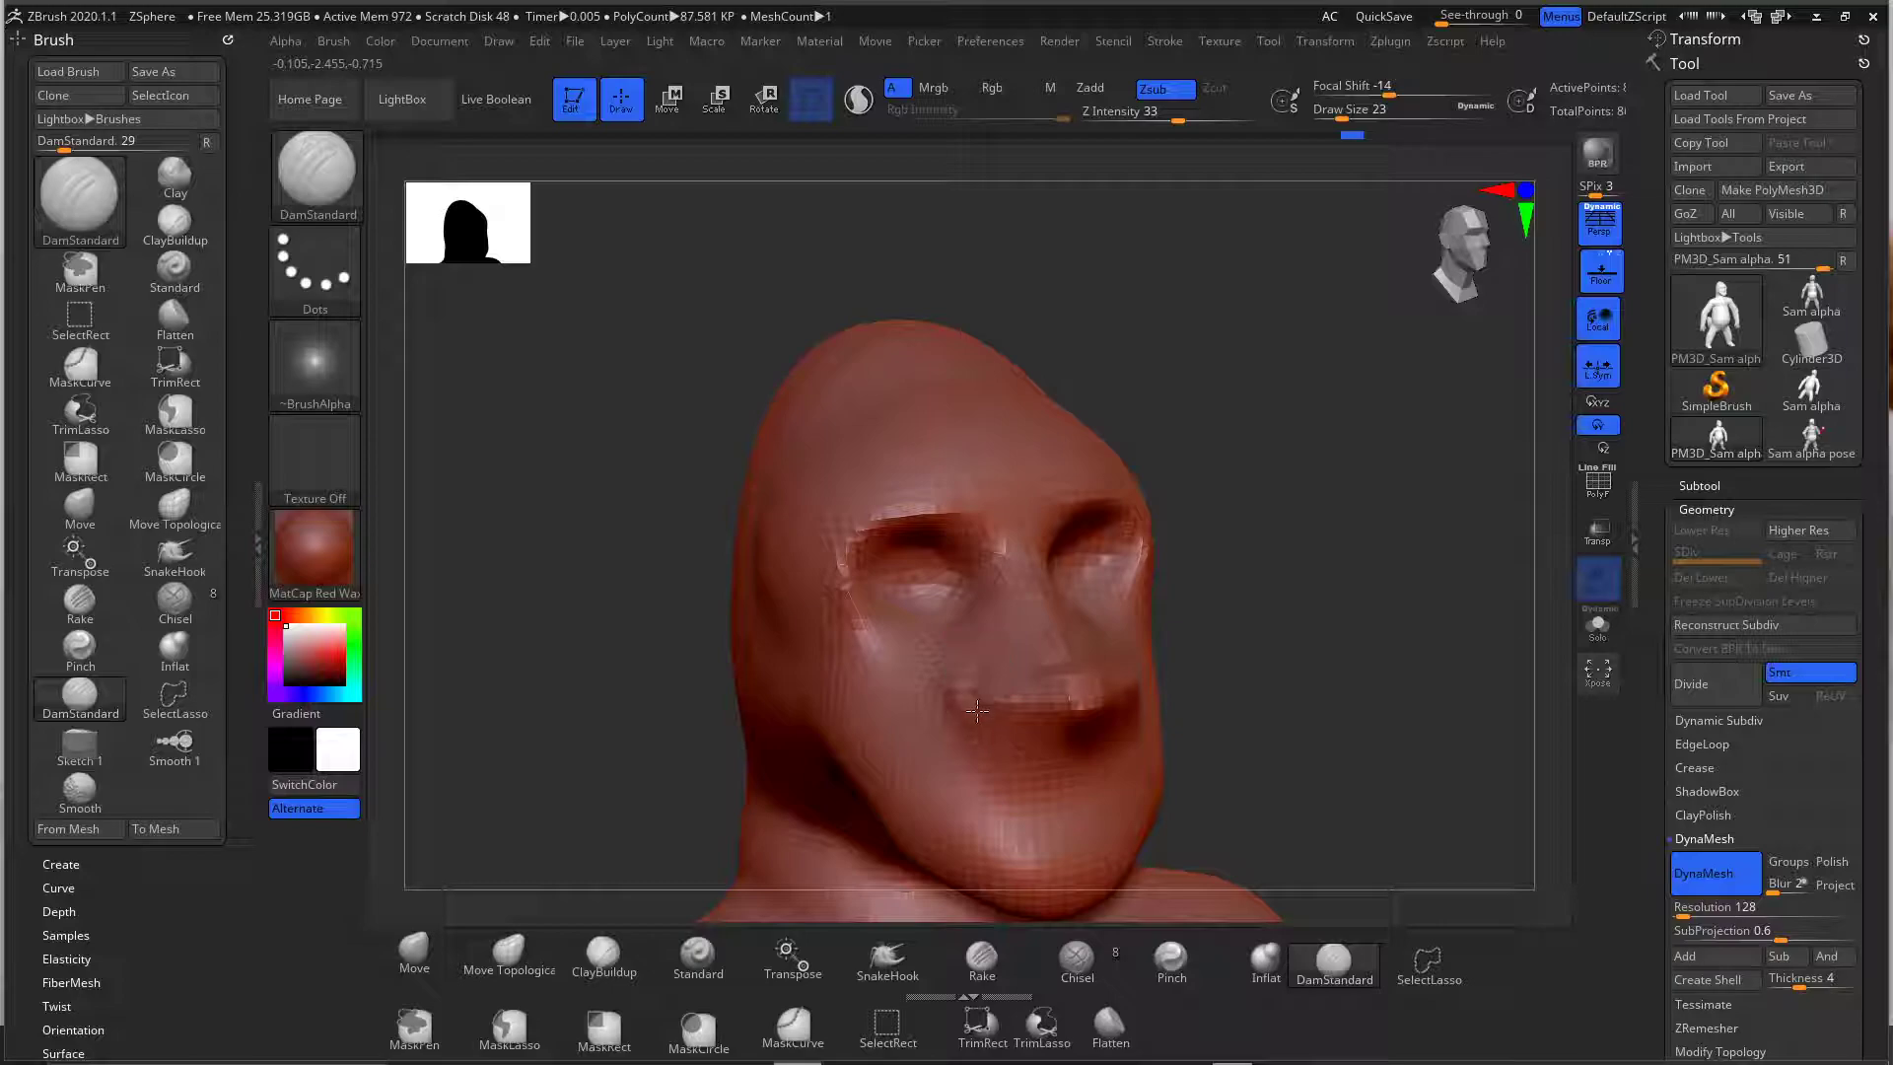
{"action": "mouse_move", "coordinate": [963, 670]}
{"action": "left_mouse_down"}
{"action": "mouse_move", "coordinate": [1005, 739]}
{"action": "mouse_move", "coordinate": [1097, 739]}
{"action": "left_mouse_up"}
{"action": "left_click_drag", "start_coordinate": [1251, 710], "coordinate": [1219, 697]}
{"action": "left_click_drag", "start_coordinate": [1089, 738], "coordinate": [961, 742]}
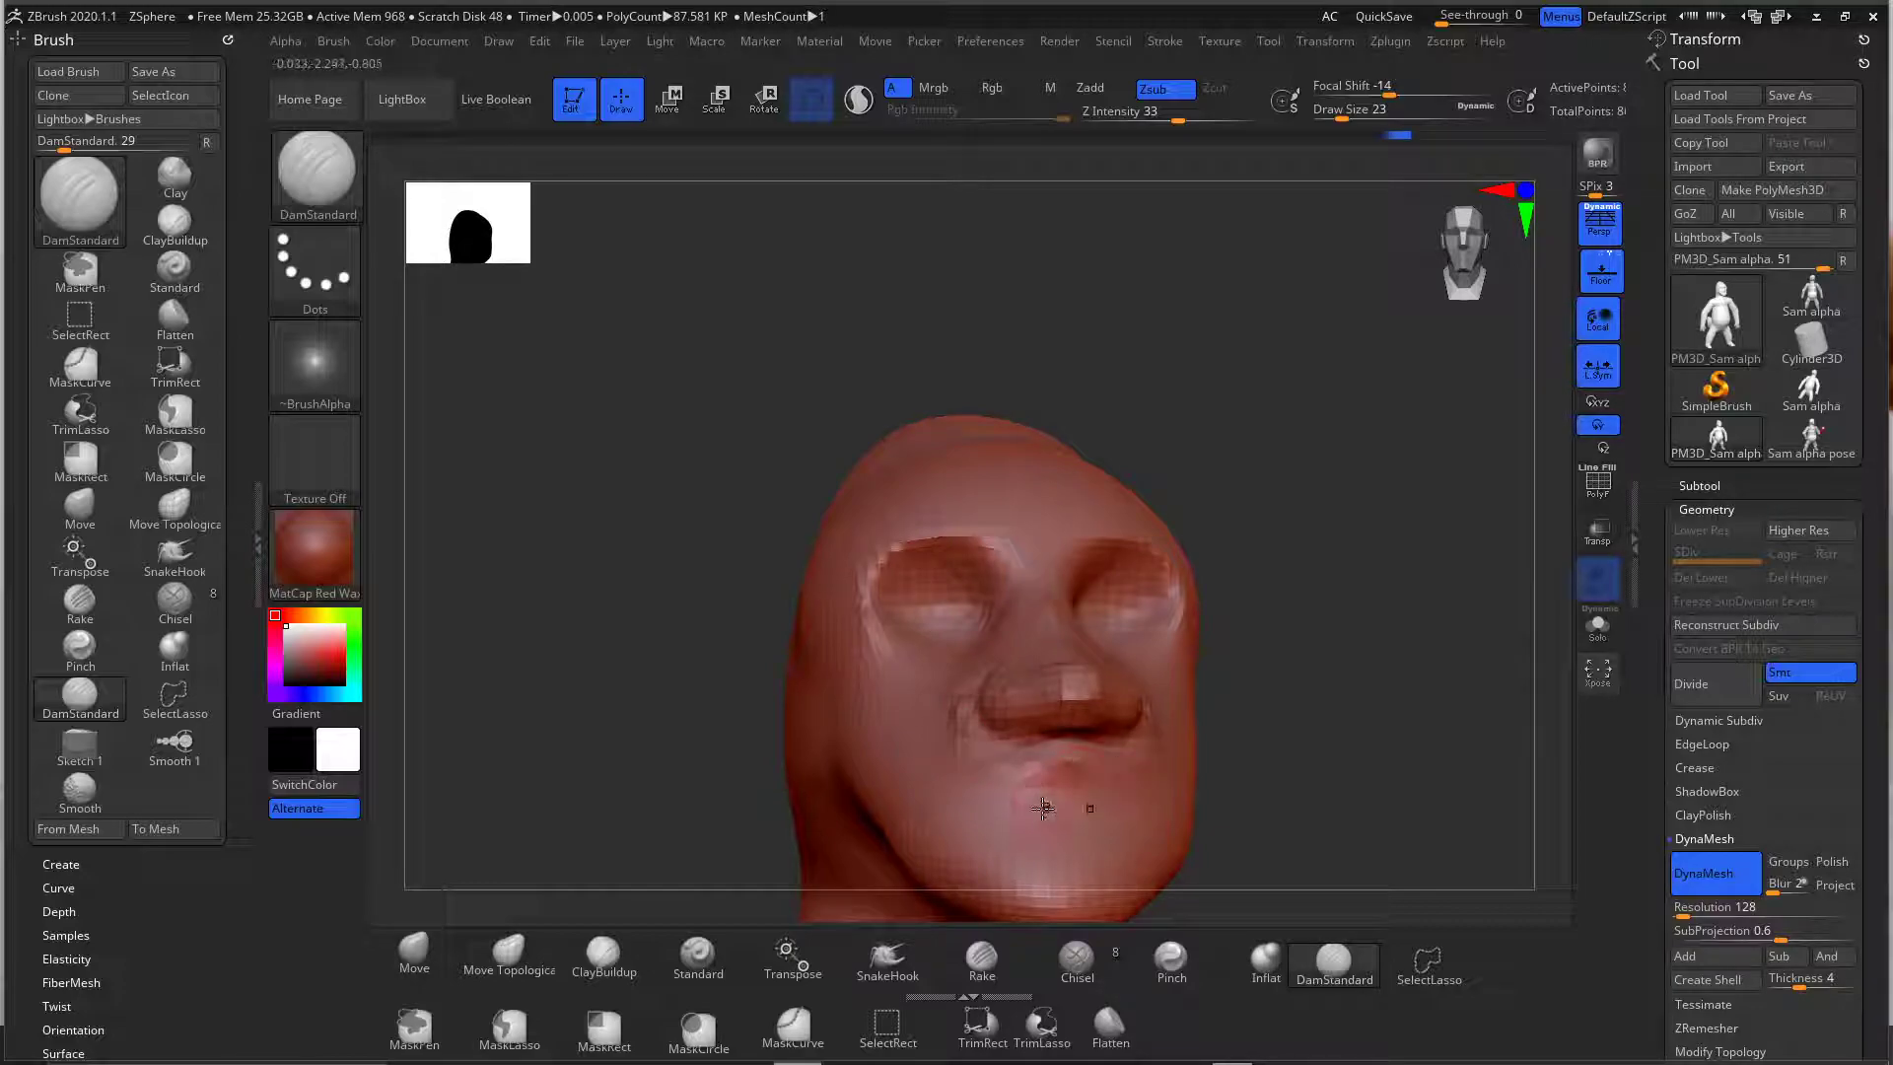
{"action": "mouse_move", "coordinate": [1075, 802]}
{"action": "left_mouse_down"}
{"action": "mouse_move", "coordinate": [981, 797]}
{"action": "mouse_move", "coordinate": [1143, 798]}
{"action": "mouse_move", "coordinate": [989, 808]}
{"action": "left_mouse_up"}
{"action": "left_click_drag", "start_coordinate": [1454, 789], "coordinate": [1312, 778]}
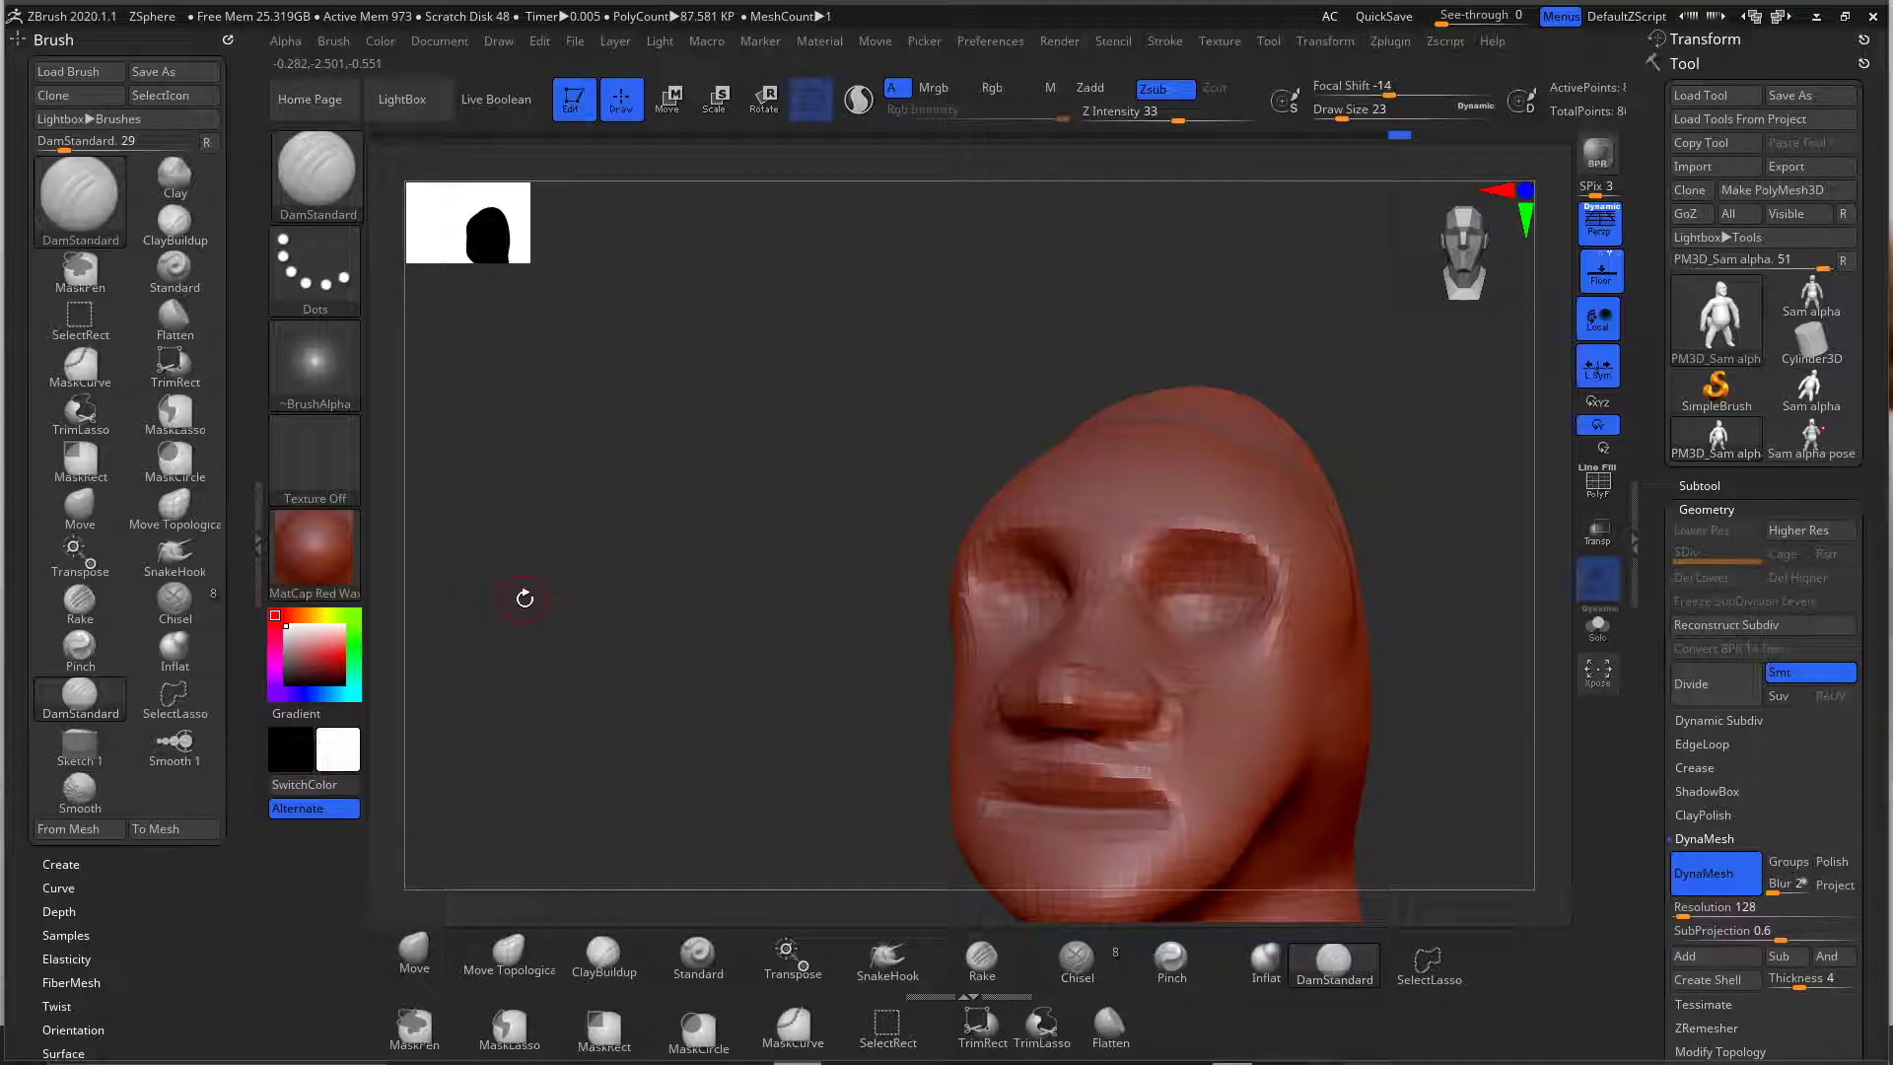
- Examine the whole figure's proportions from the front and side, with and without its wireframe and polygroup colours
{"action": "key", "text": "f"}
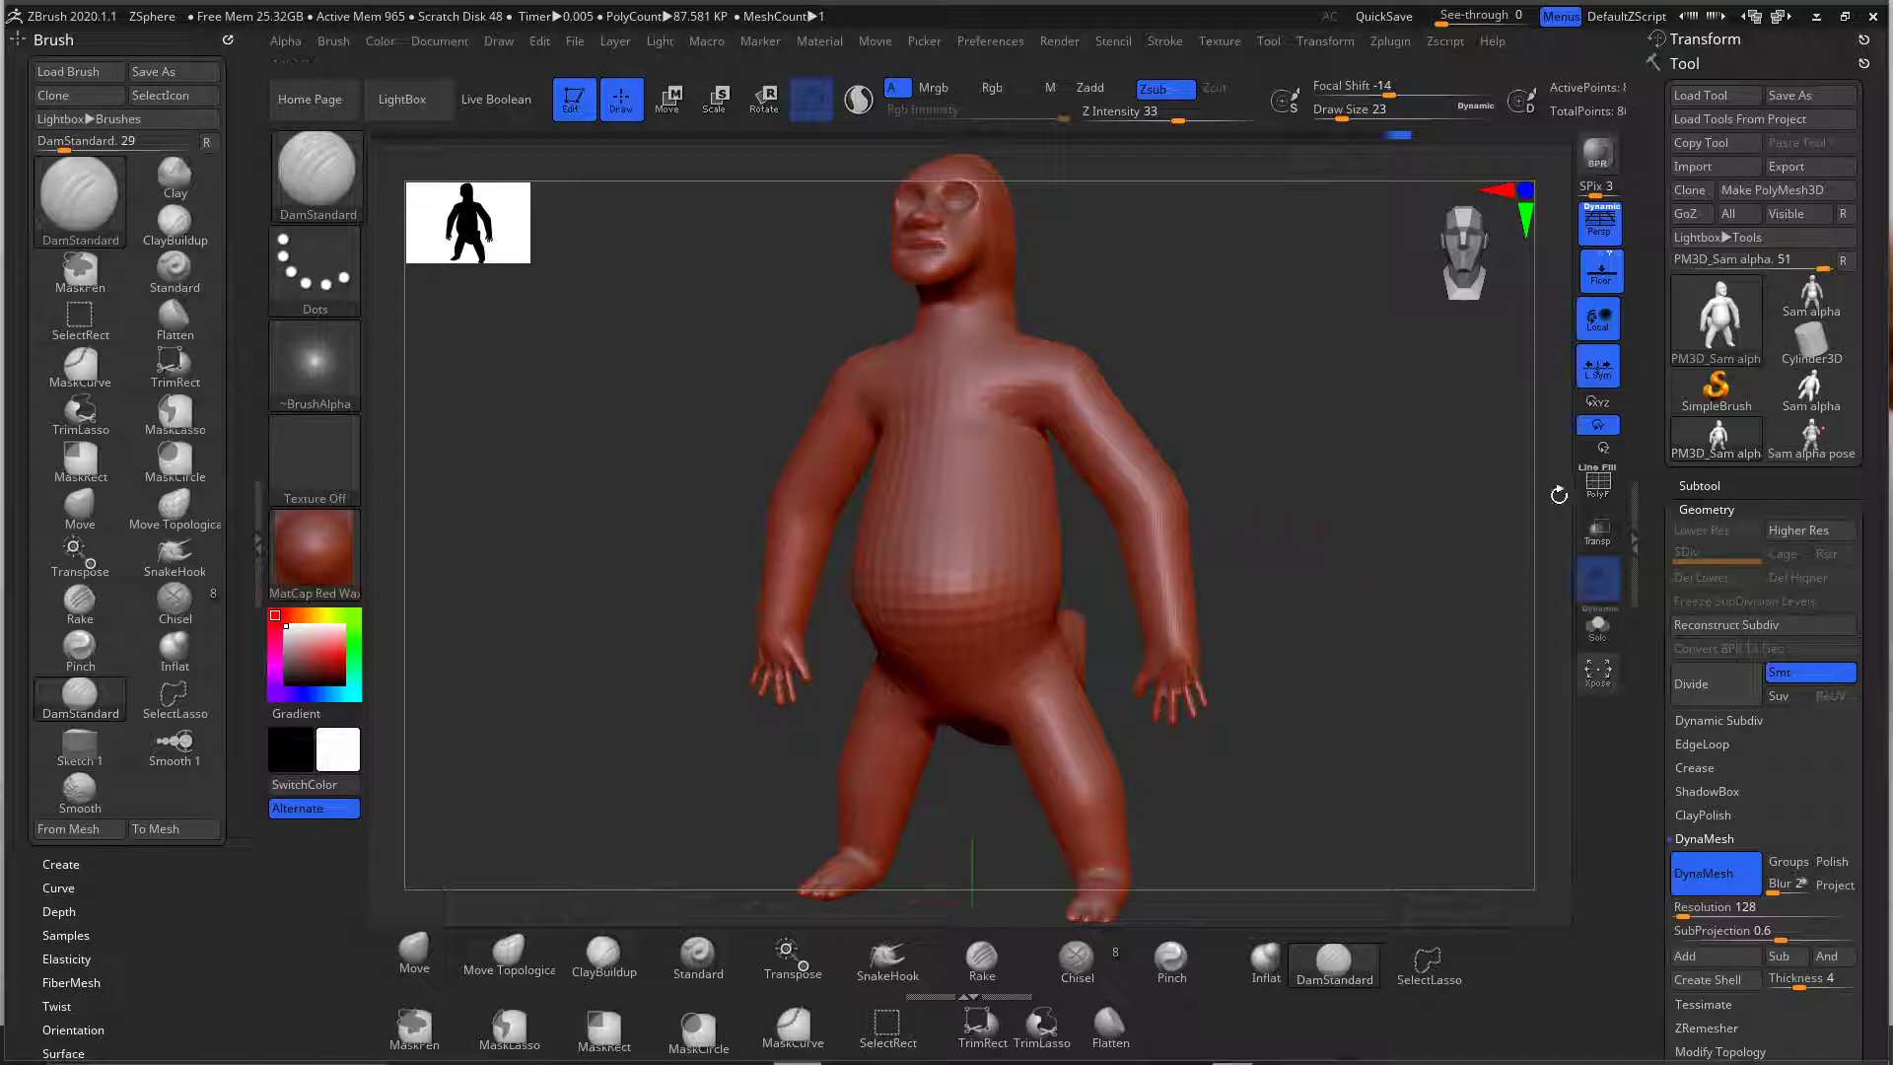
{"action": "left_click", "coordinate": [1598, 482]}
{"action": "left_click_drag", "start_coordinate": [1370, 314], "coordinate": [1156, 329]}
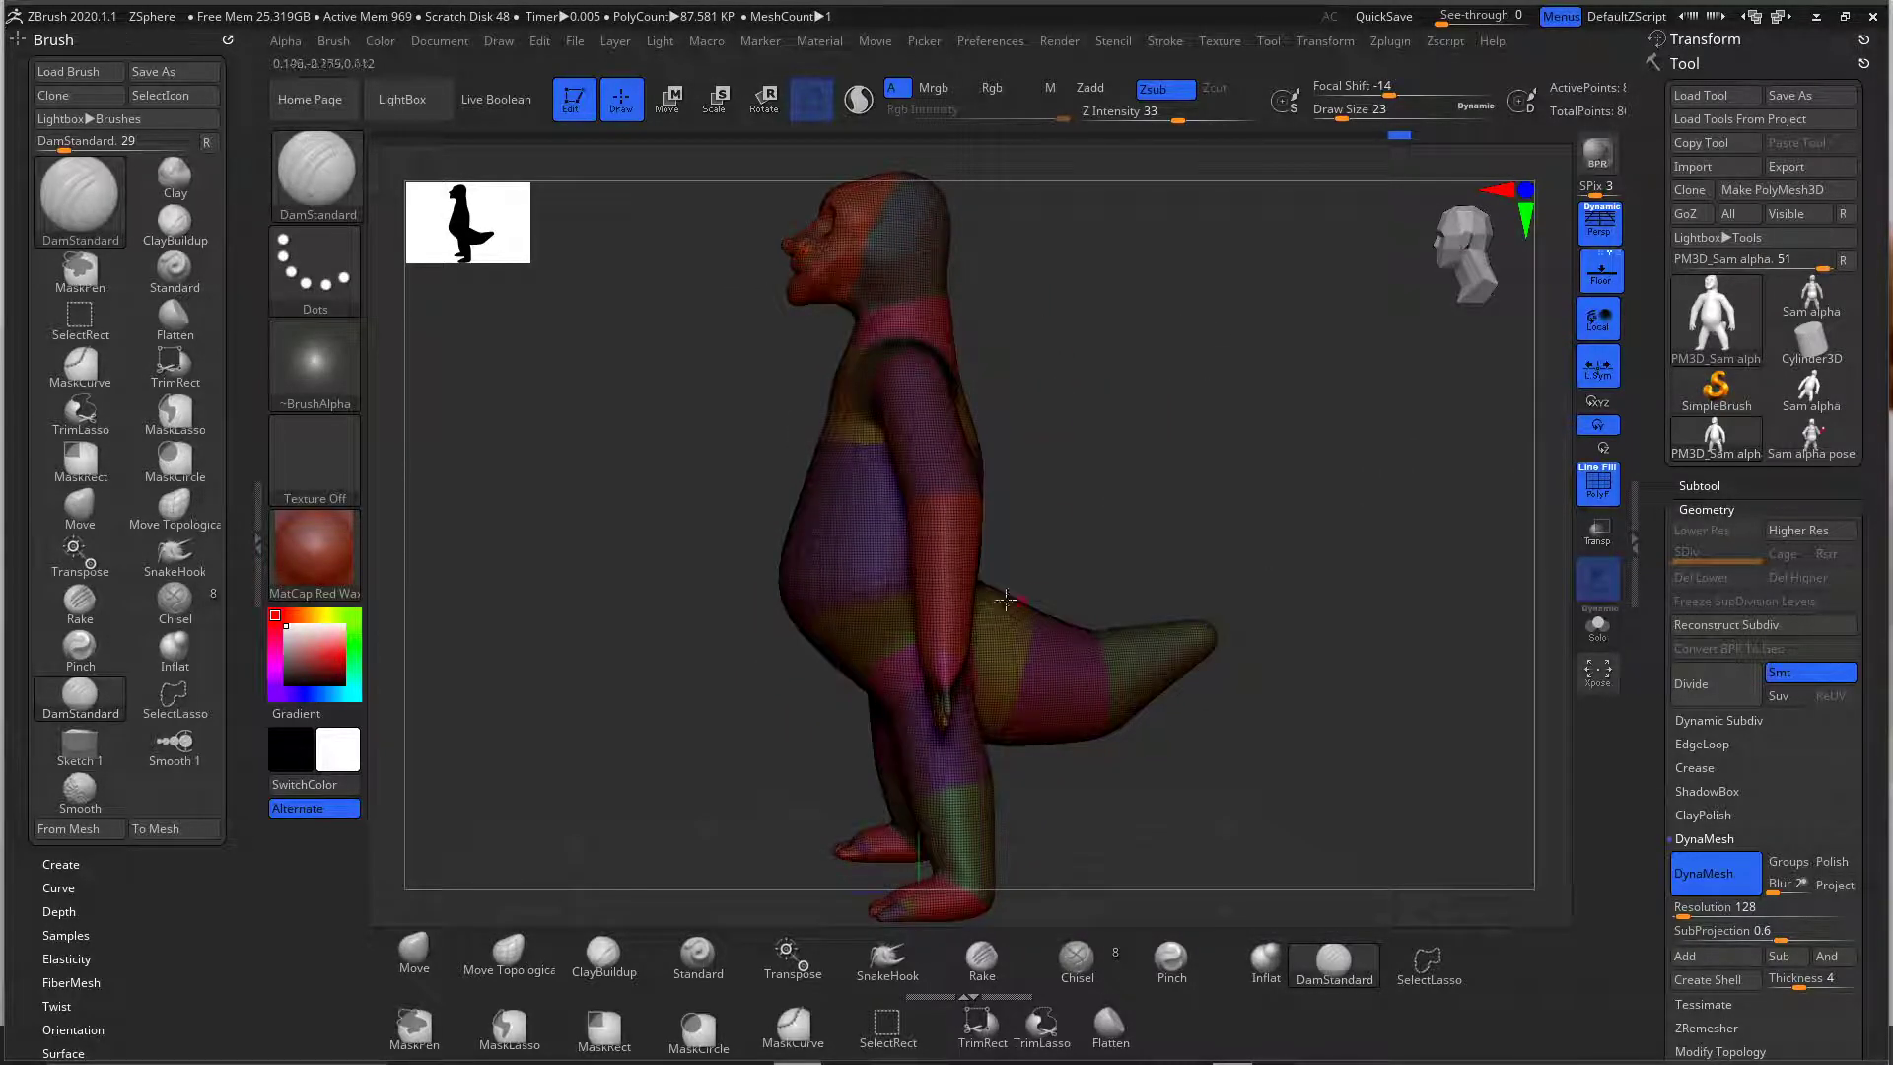
{"action": "left_click_drag", "start_coordinate": [1111, 803], "coordinate": [1069, 651]}
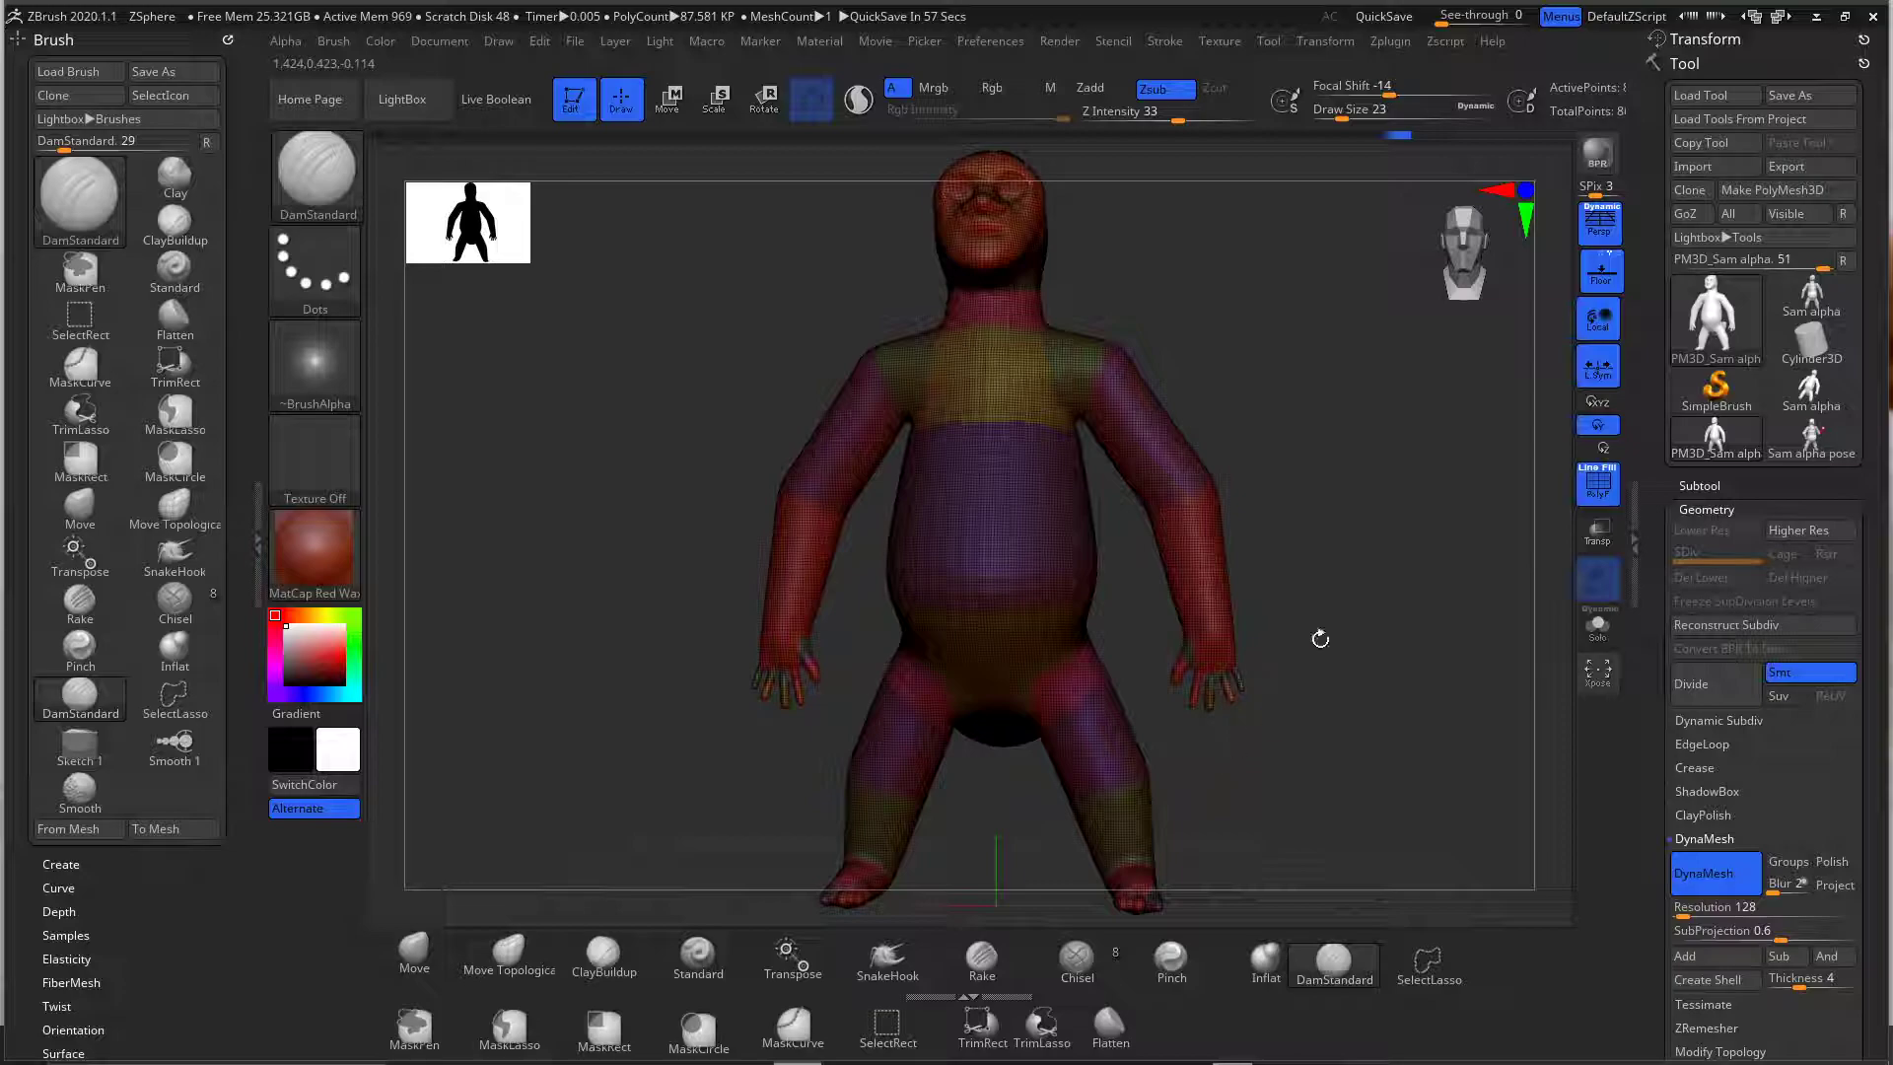
{"action": "left_click", "coordinate": [1597, 483]}
{"action": "left_click_drag", "start_coordinate": [1274, 378], "coordinate": [1286, 380]}
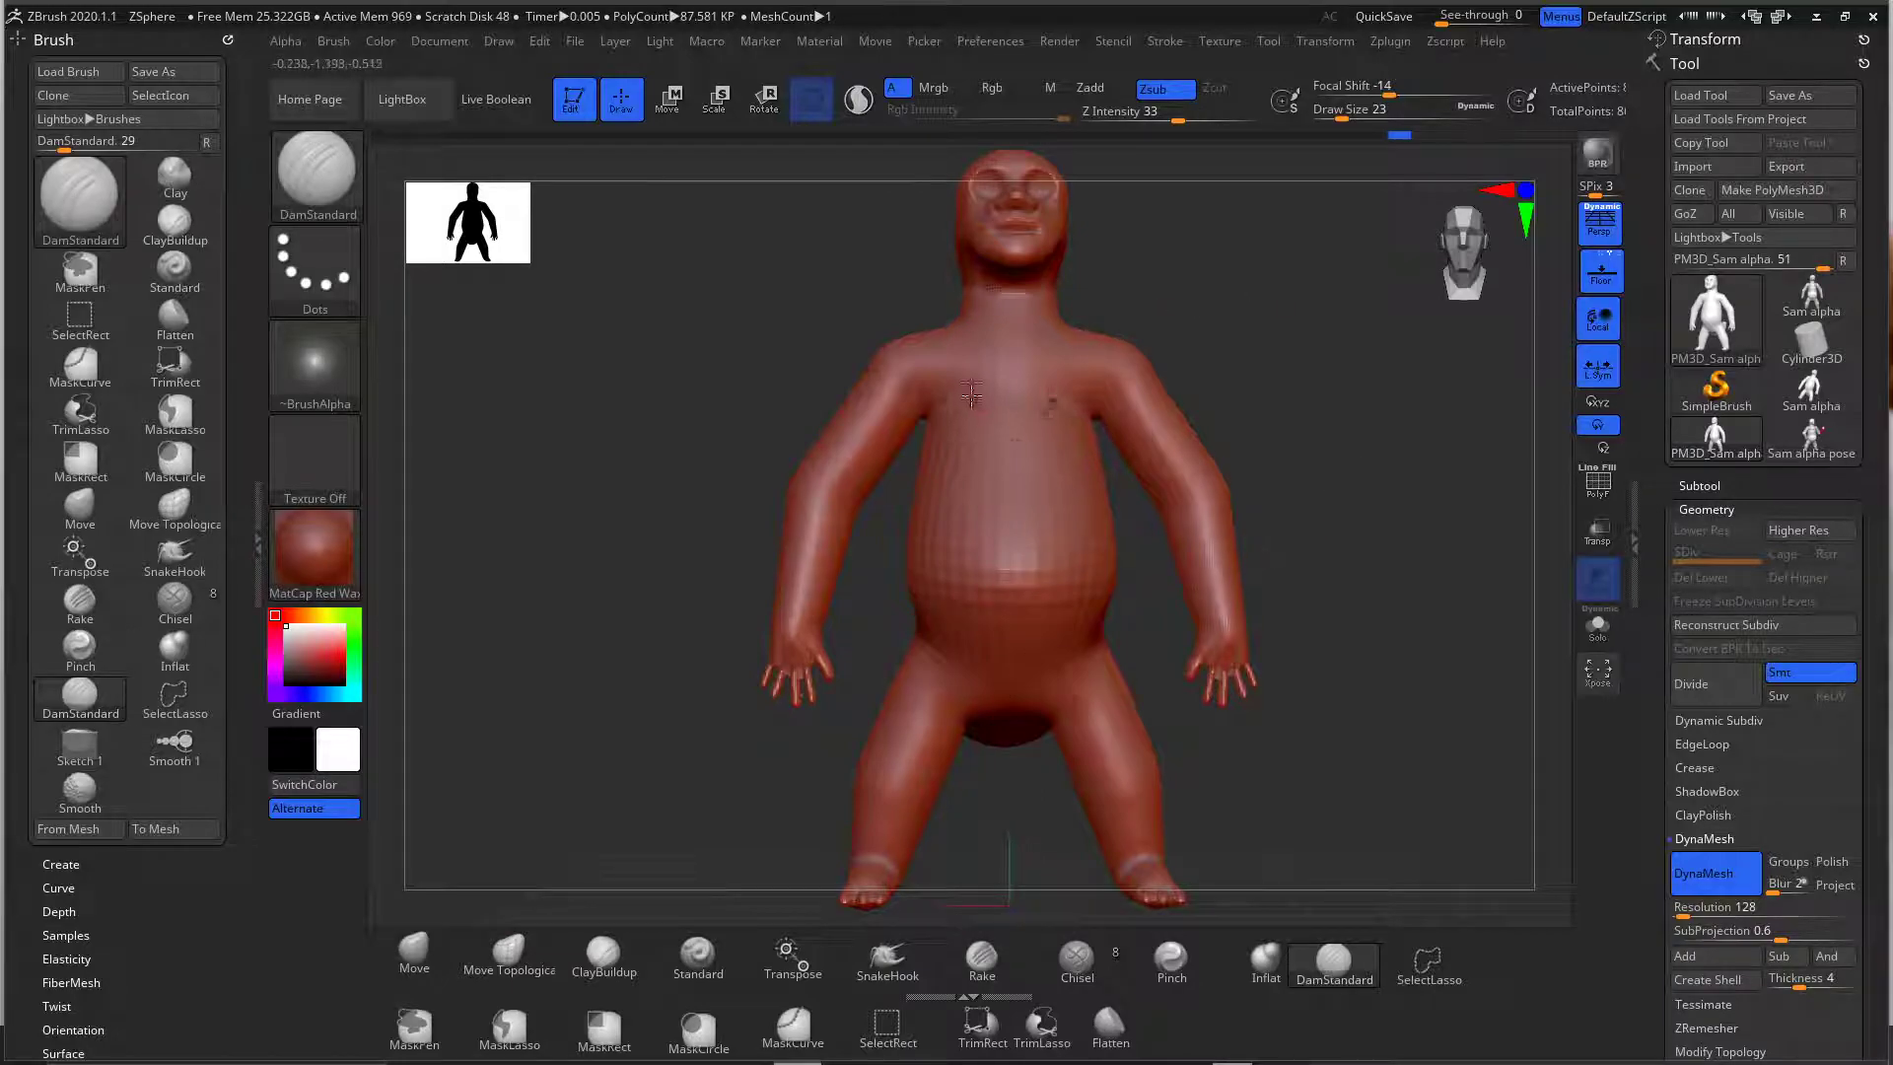
{"action": "mouse_move", "coordinate": [1251, 332]}
{"action": "left_mouse_down"}
{"action": "mouse_move", "coordinate": [1230, 363]}
{"action": "mouse_move", "coordinate": [1180, 363]}
{"action": "left_mouse_up"}
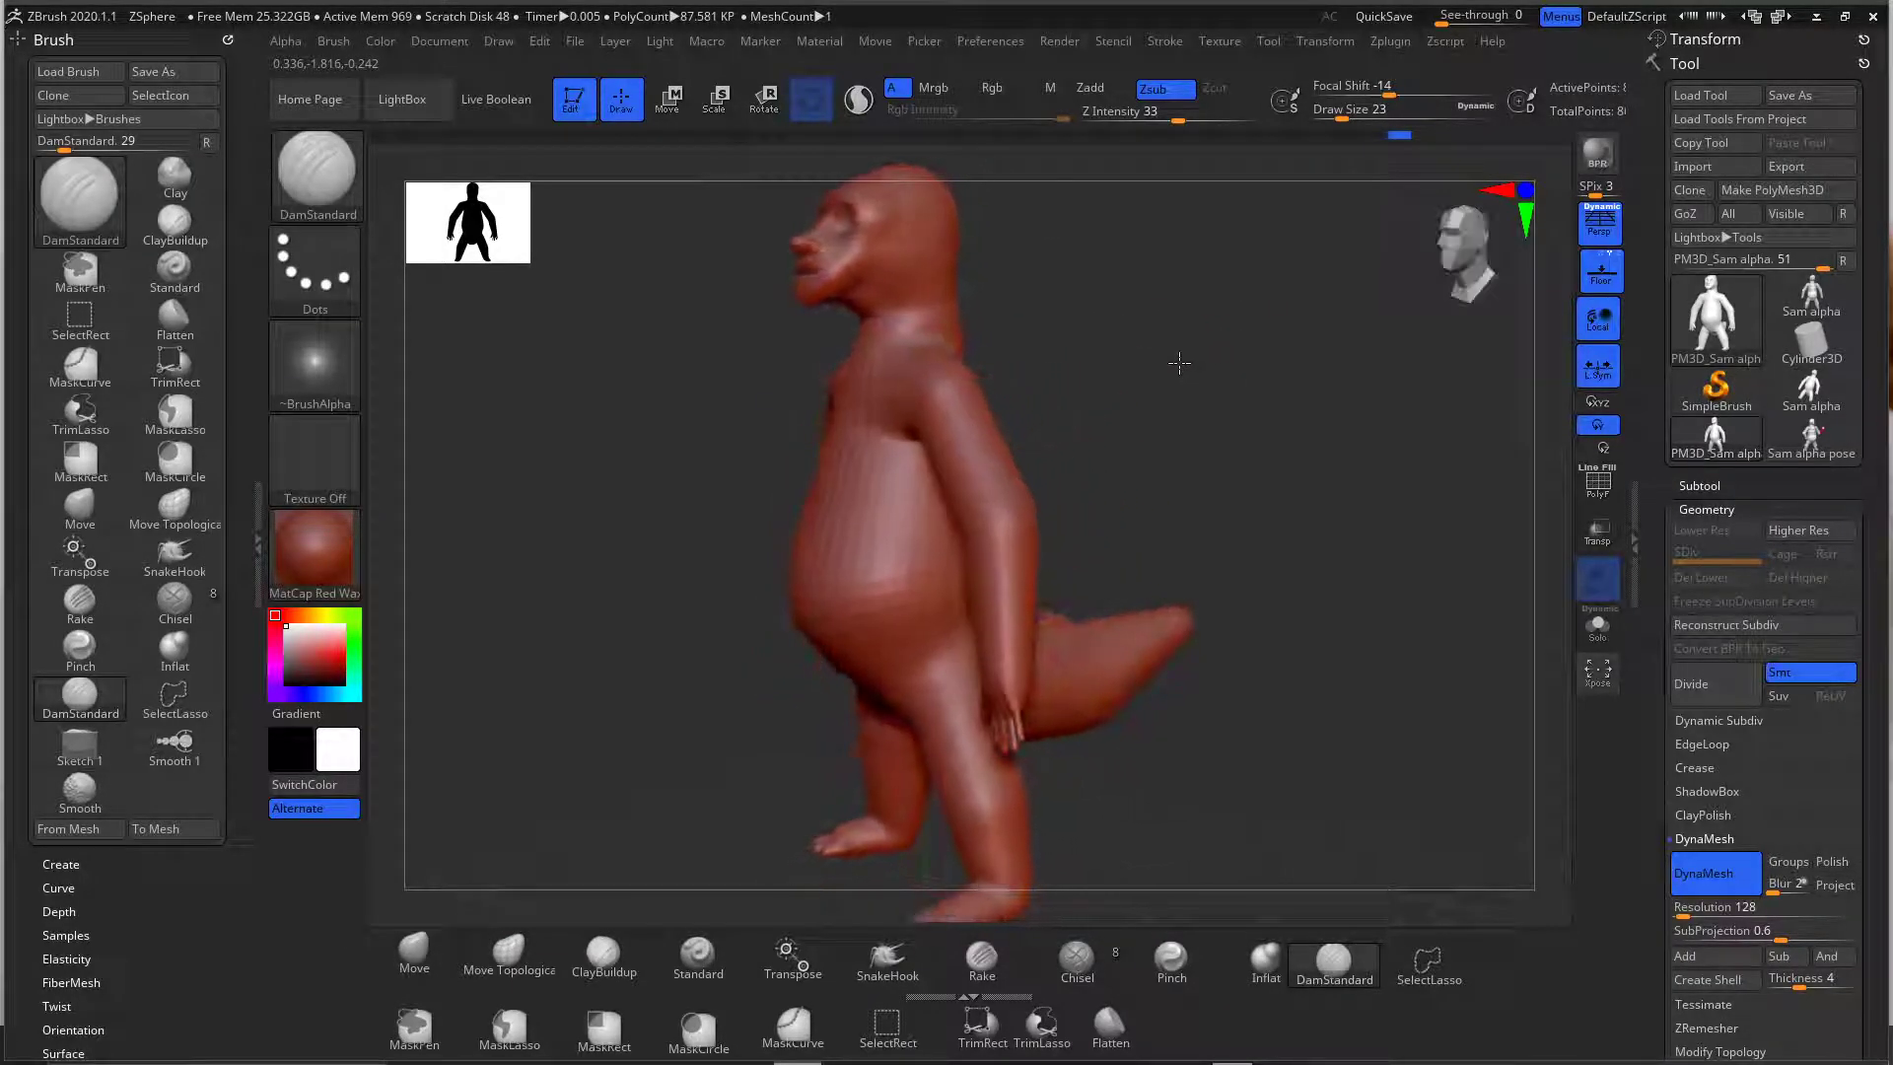
{"action": "mouse_move", "coordinate": [1052, 369]}
{"action": "left_mouse_down"}
{"action": "mouse_move", "coordinate": [1149, 351]}
{"action": "mouse_move", "coordinate": [1140, 393]}
{"action": "mouse_move", "coordinate": [1177, 482]}
{"action": "mouse_move", "coordinate": [1152, 483]}
{"action": "left_mouse_up"}
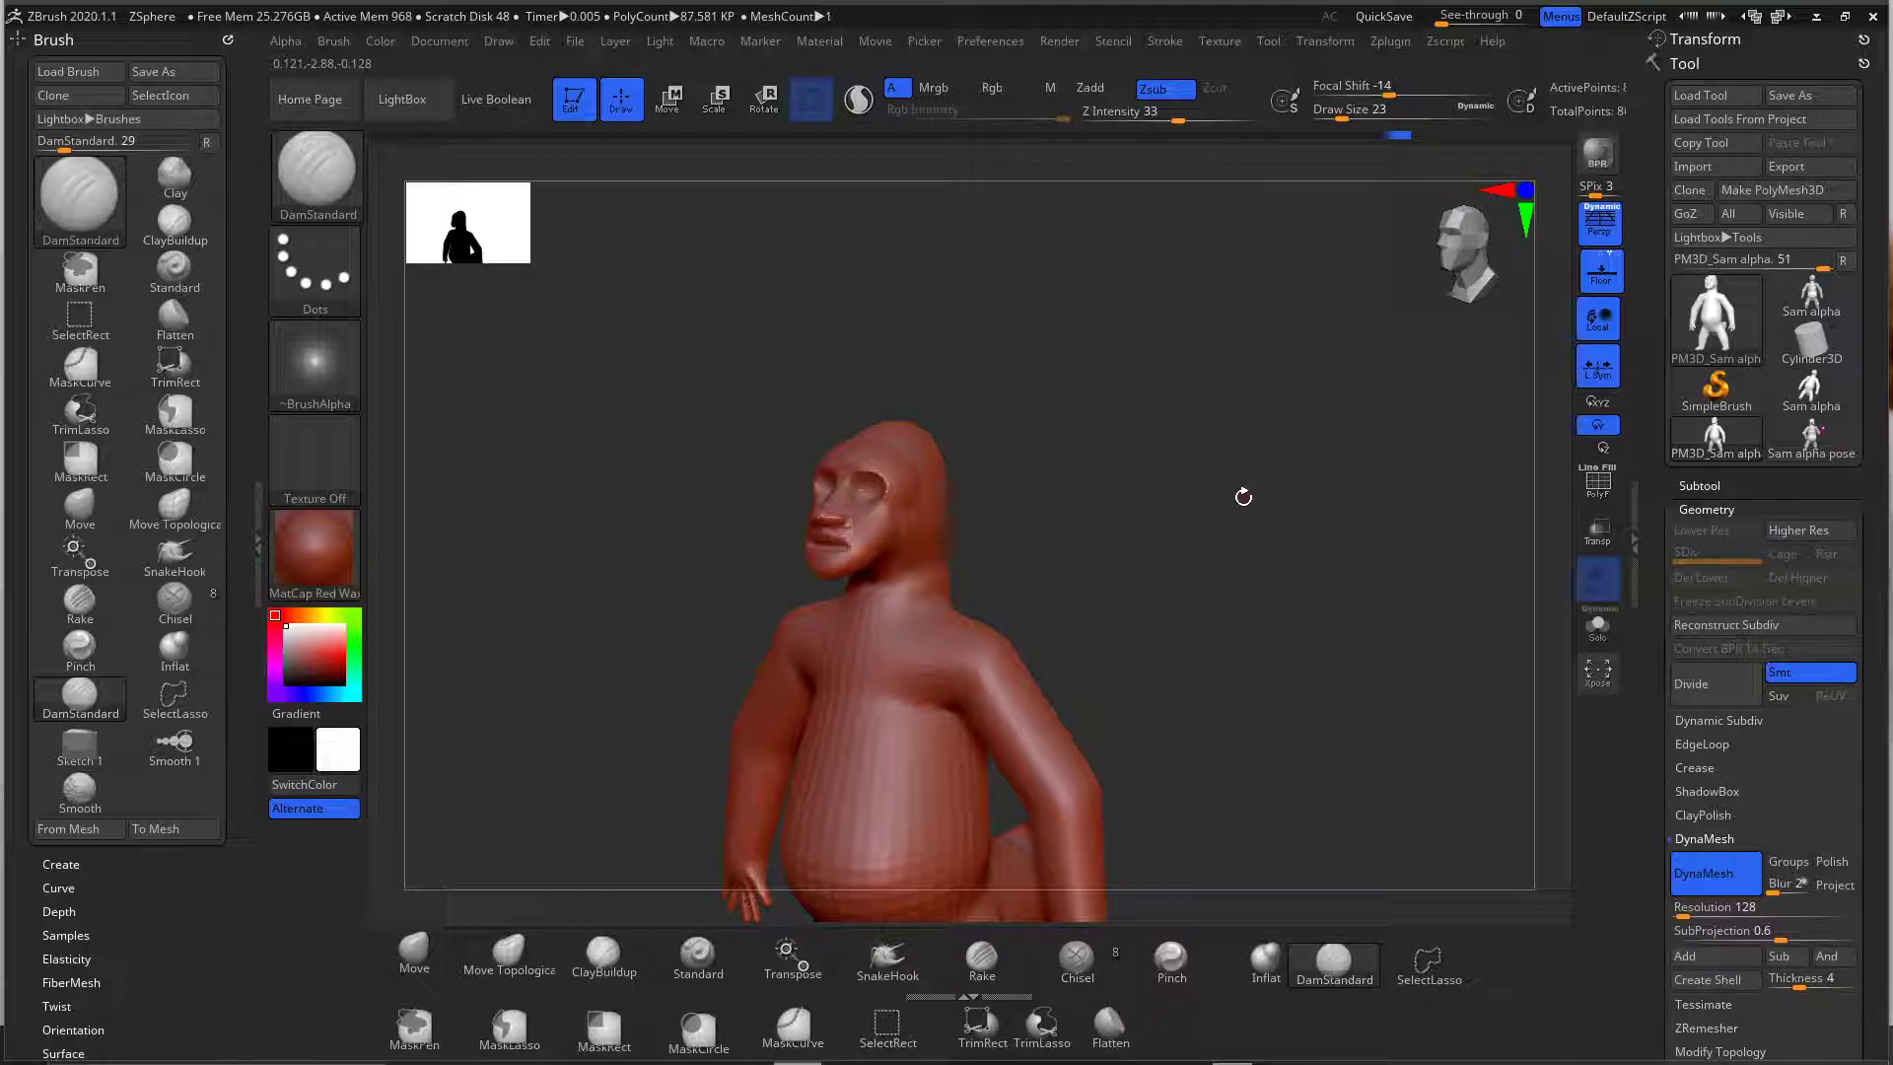
{"action": "left_click_drag", "start_coordinate": [997, 503], "coordinate": [1023, 554]}
- Round out the pointed skull and adjust its side profile with the Move Topological brush at draw size 158
{"action": "left_click", "coordinate": [603, 955]}
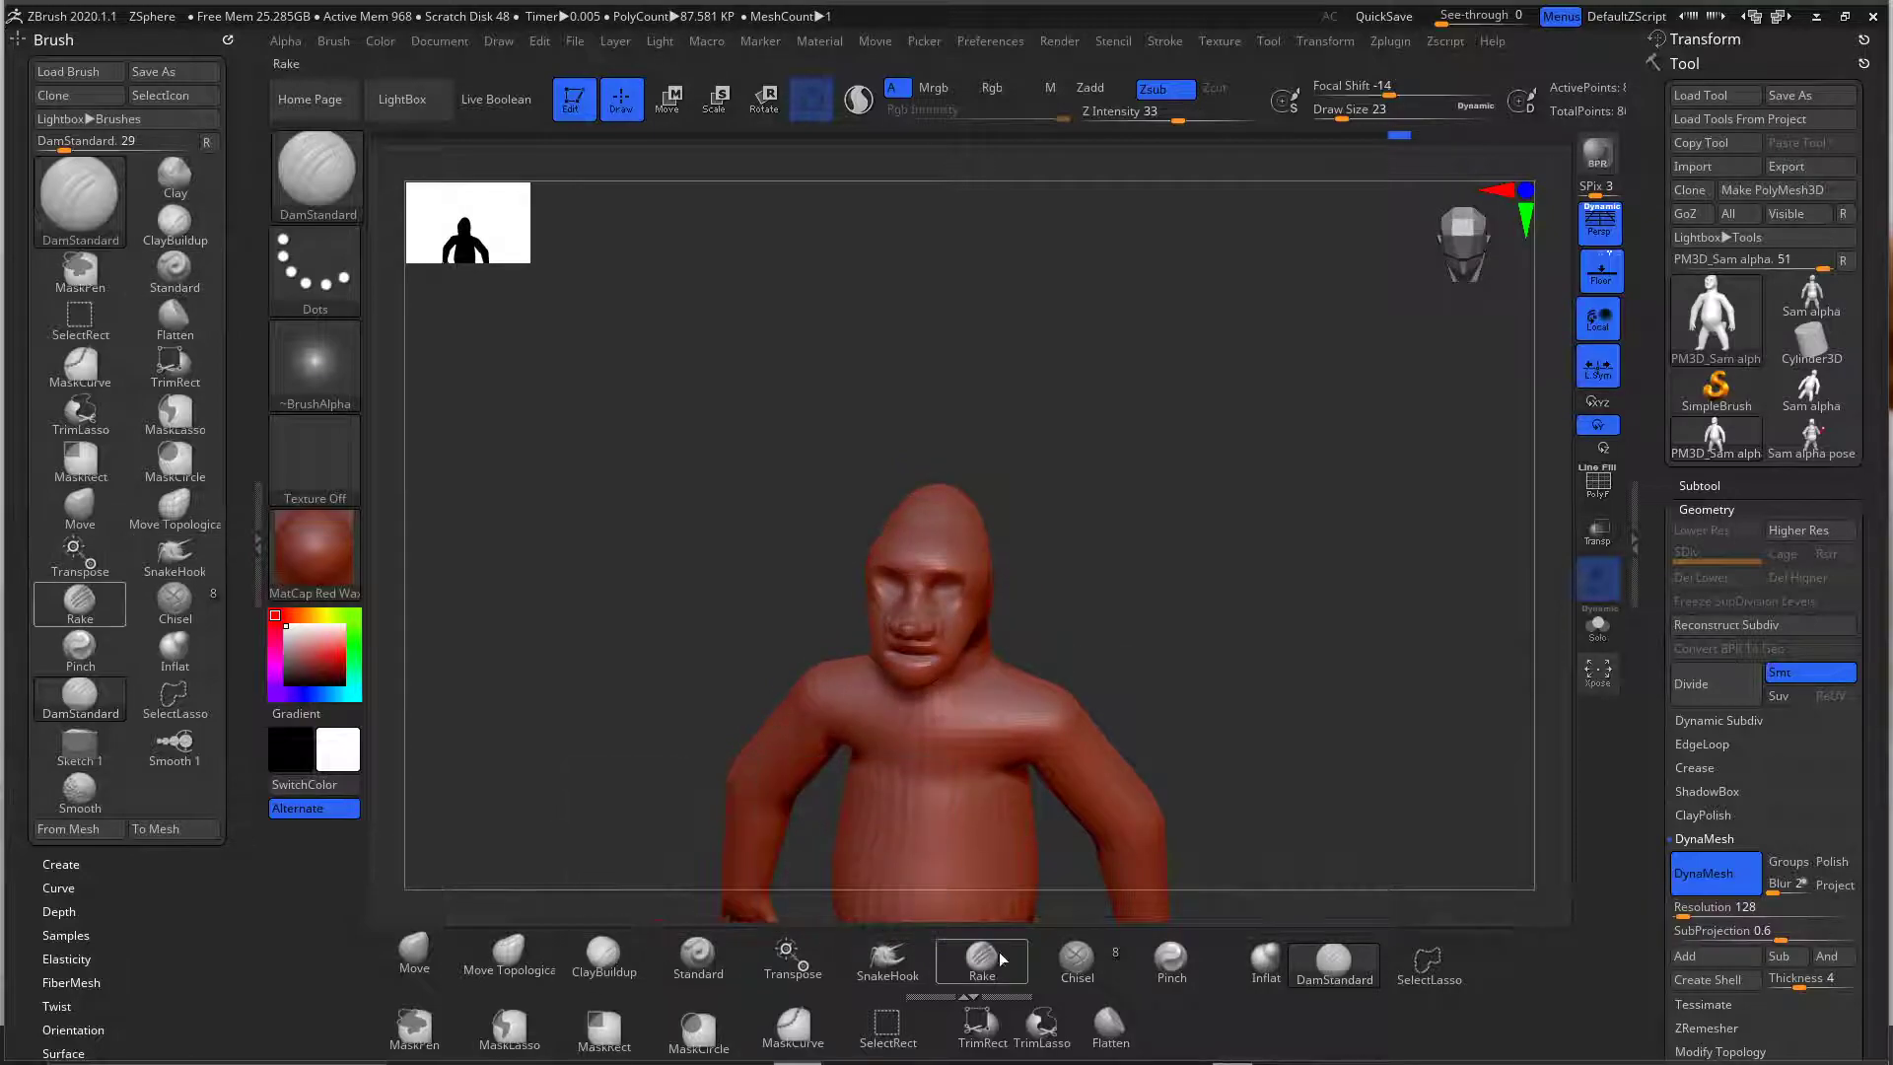
{"action": "left_click", "coordinate": [509, 952]}
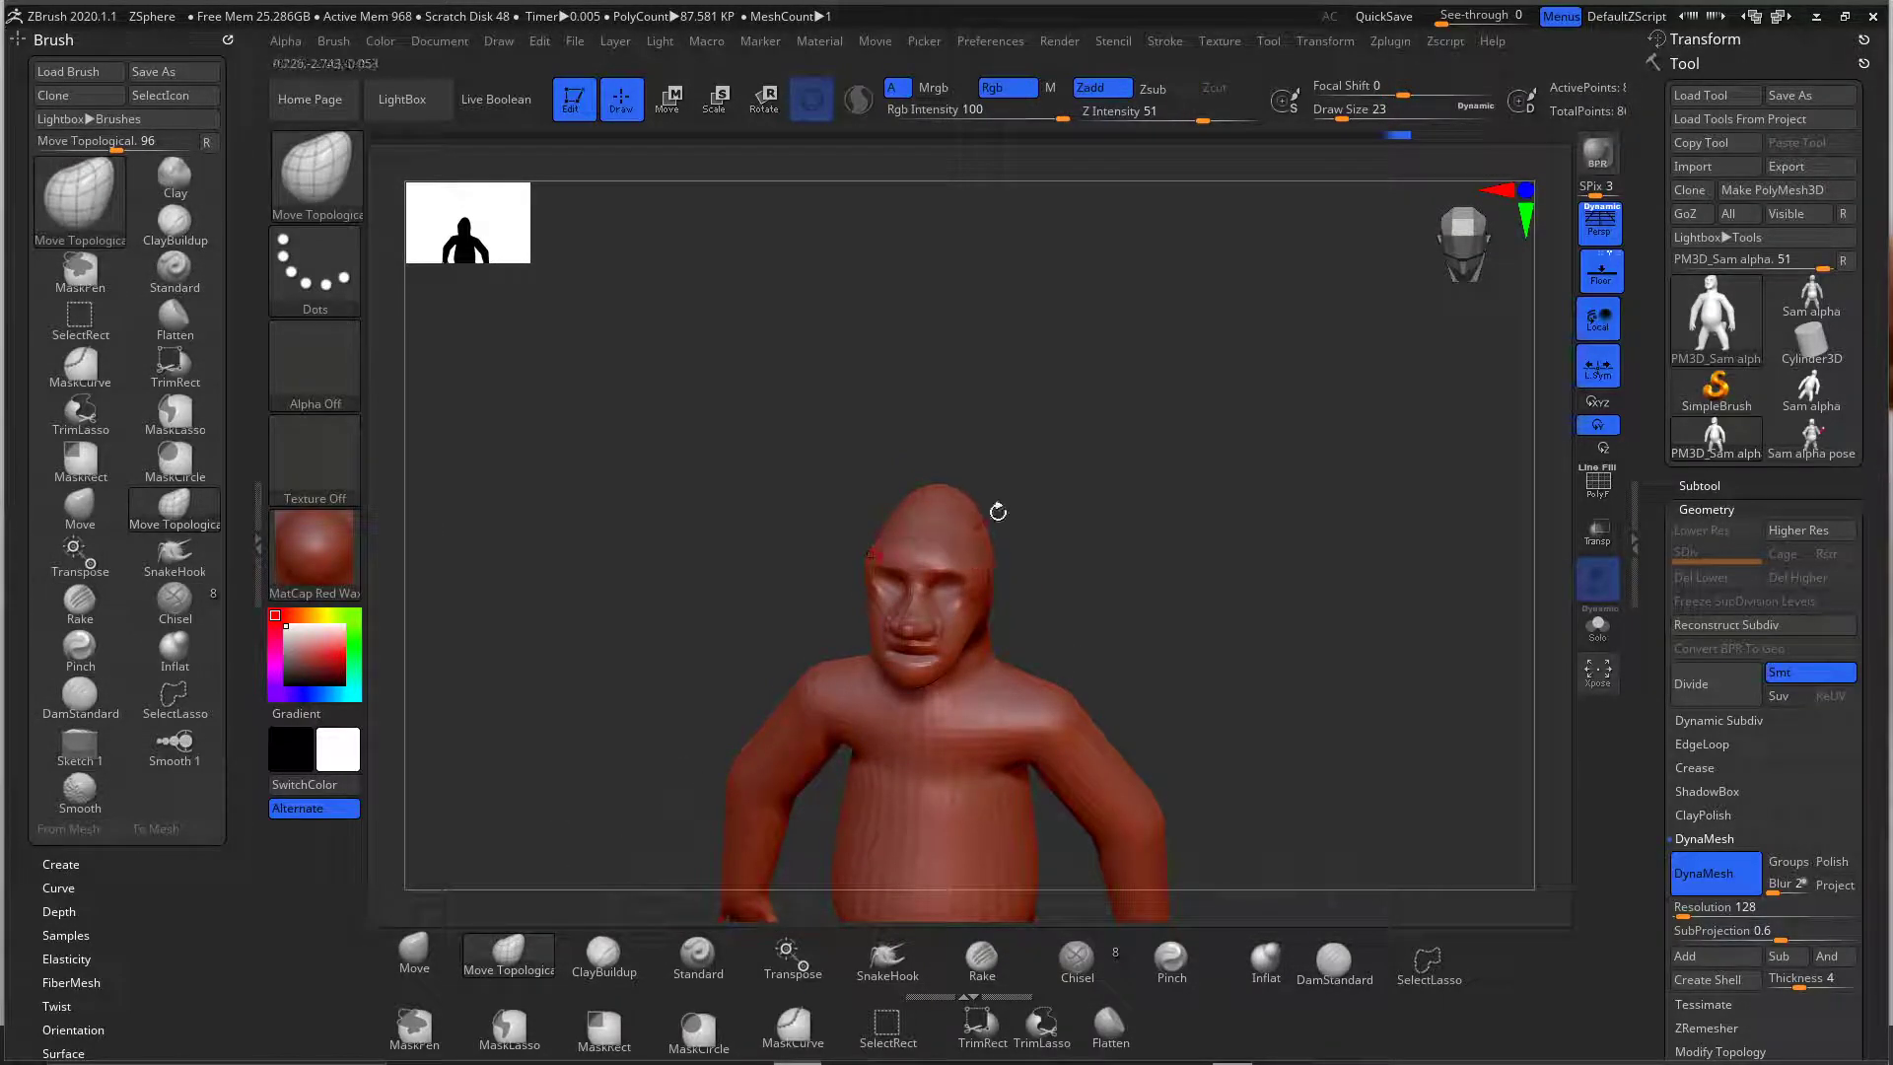
{"action": "left_click_drag", "start_coordinate": [996, 506], "coordinate": [992, 561]}
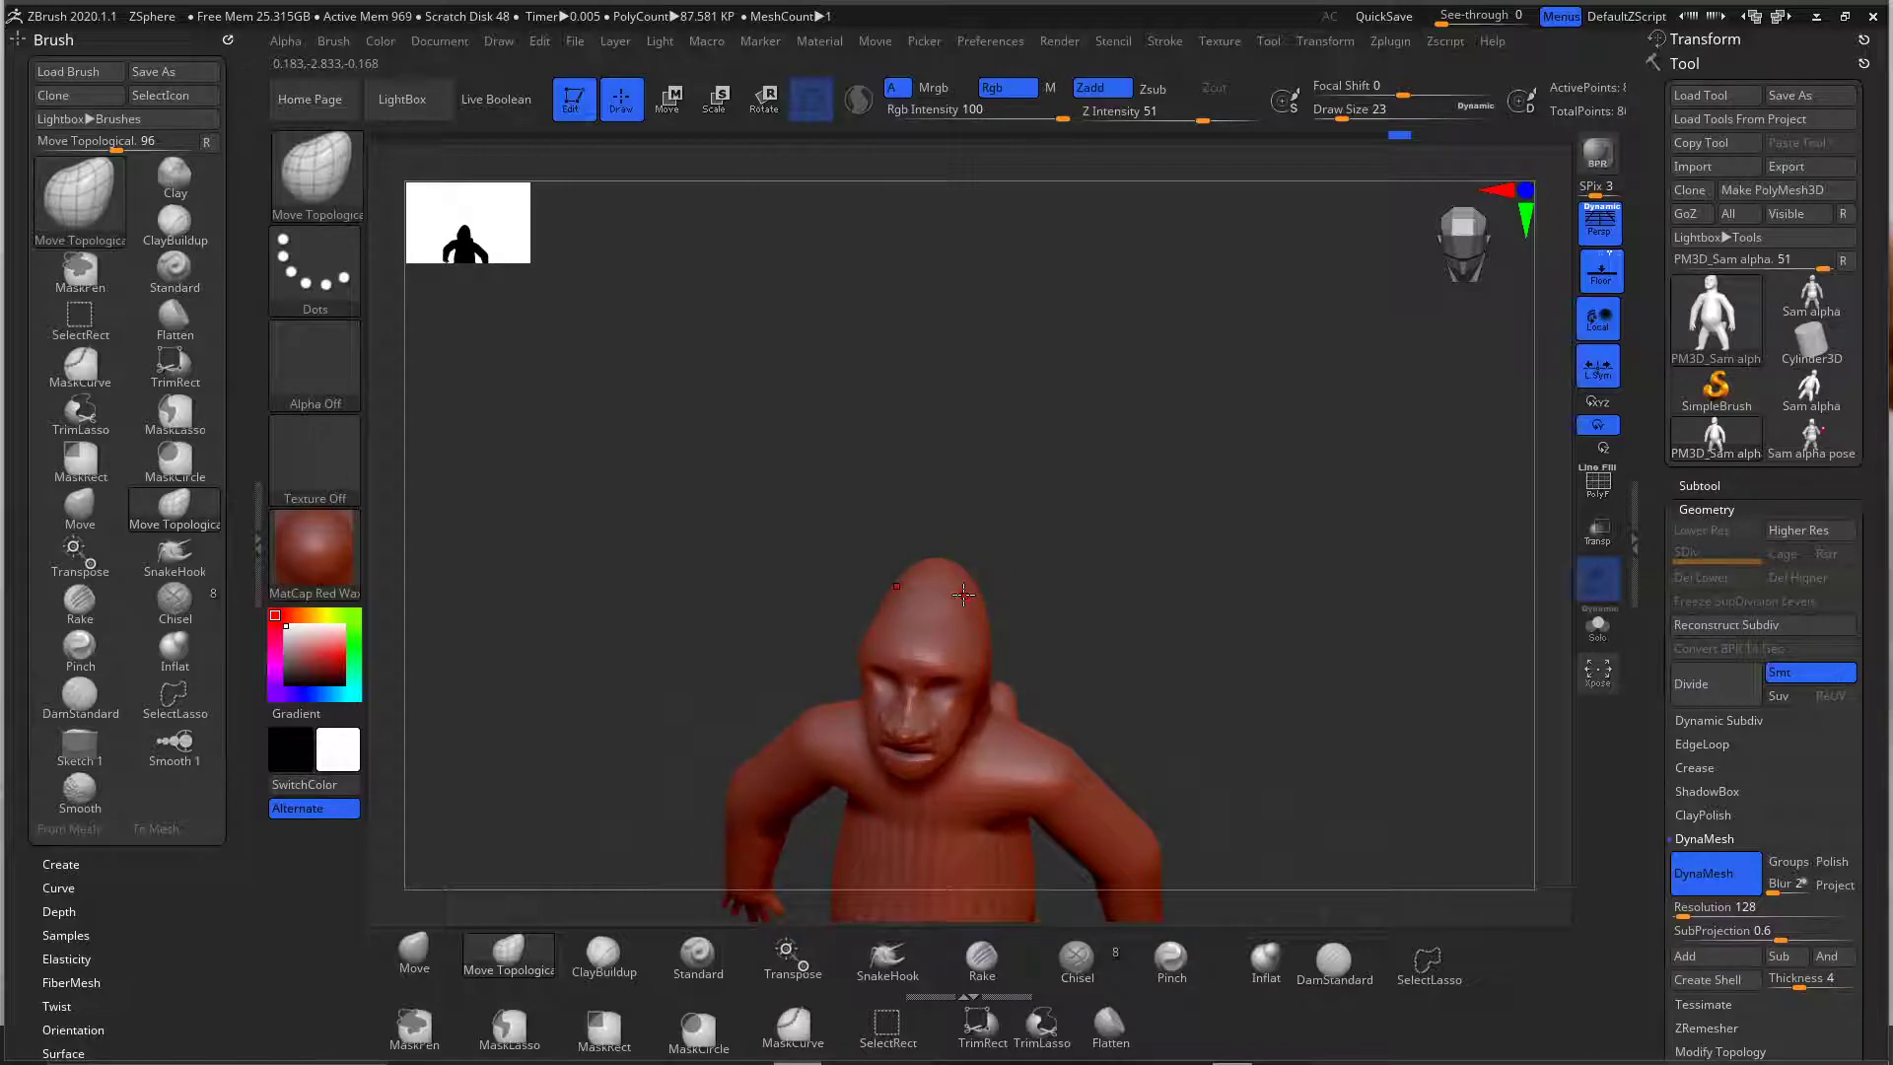
{"action": "key", "text": "s"}
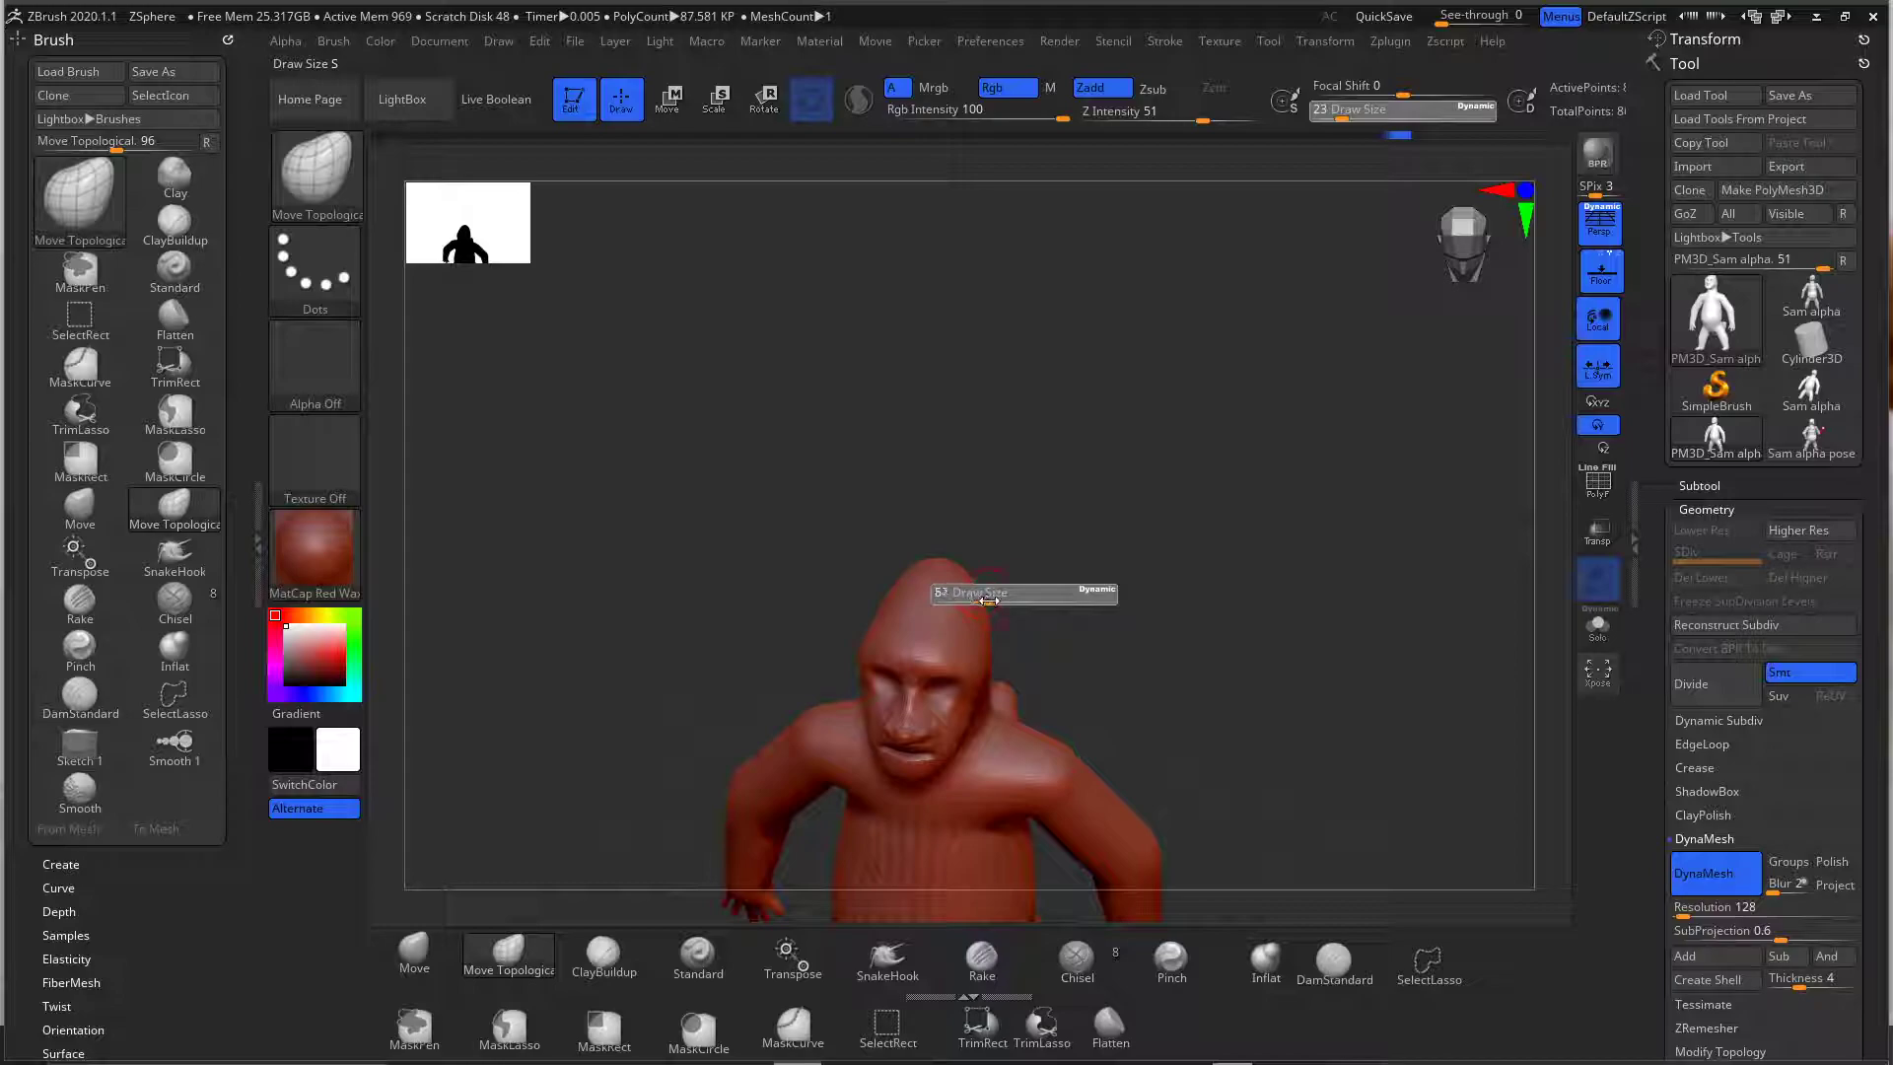
{"action": "left_click", "coordinate": [989, 600]}
{"action": "left_click_drag", "start_coordinate": [1045, 546], "coordinate": [1040, 564]}
{"action": "key", "text": "s"}
{"action": "left_click", "coordinate": [969, 650]}
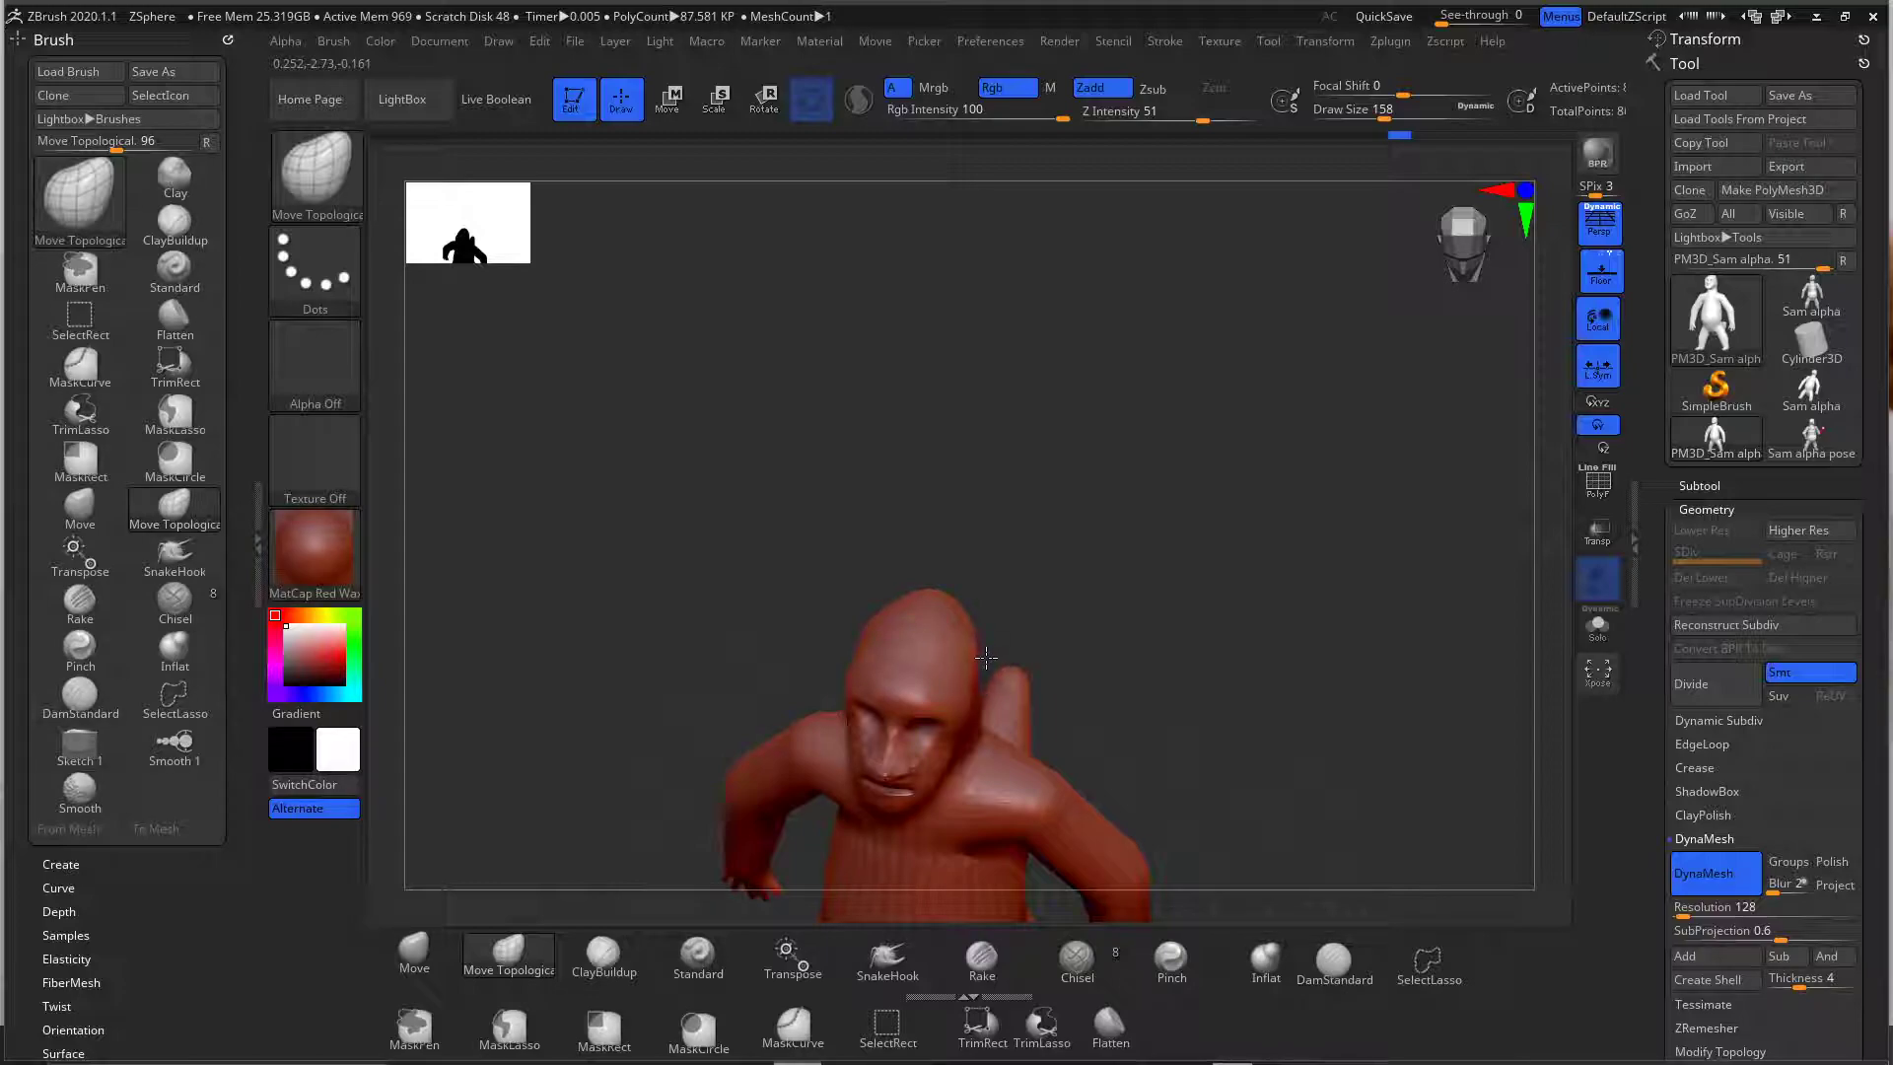
{"action": "mouse_move", "coordinate": [989, 655]}
{"action": "right_mouse_down"}
{"action": "mouse_move", "coordinate": [988, 632]}
{"action": "mouse_move", "coordinate": [975, 680]}
{"action": "mouse_move", "coordinate": [920, 641]}
{"action": "mouse_move", "coordinate": [1008, 658]}
{"action": "mouse_move", "coordinate": [1094, 631]}
{"action": "mouse_move", "coordinate": [1170, 638]}
{"action": "mouse_move", "coordinate": [1006, 641]}
{"action": "right_mouse_up"}
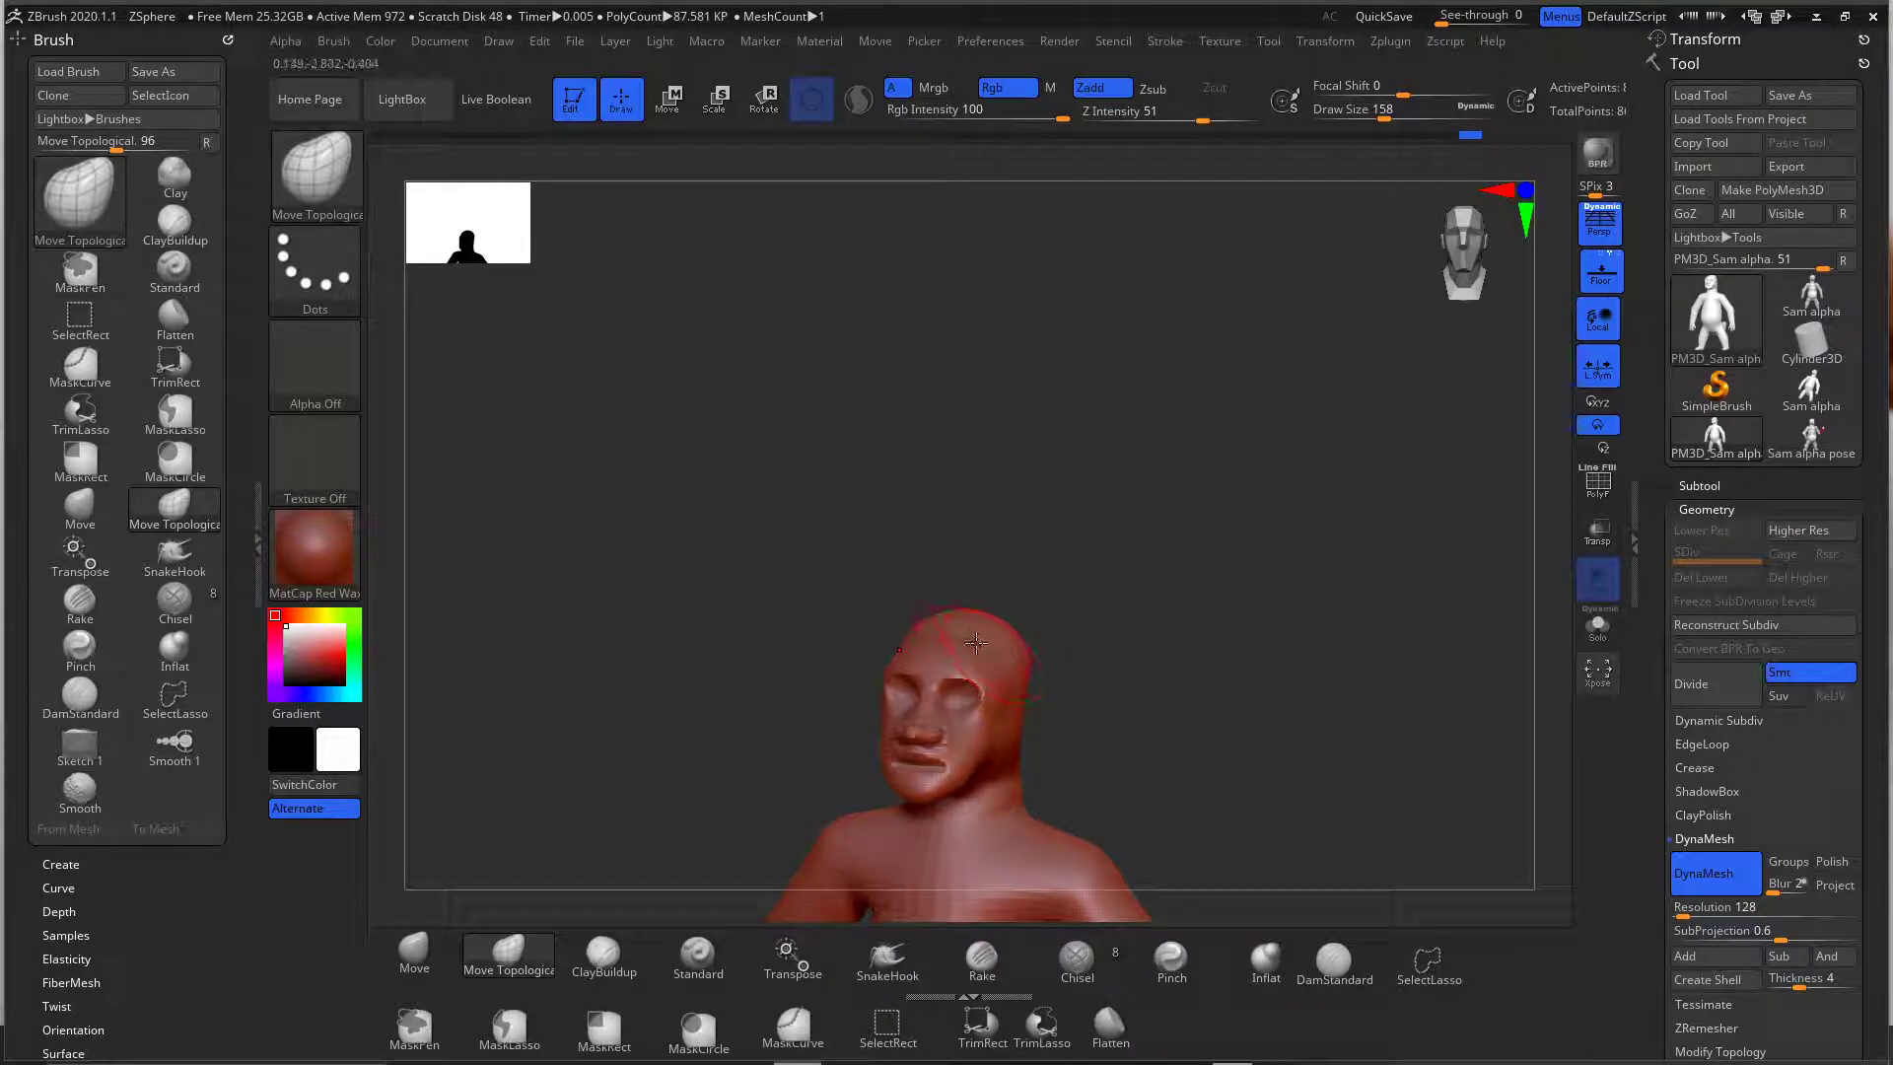
{"action": "mouse_move", "coordinate": [971, 613]}
{"action": "left_mouse_down"}
{"action": "mouse_move", "coordinate": [1124, 641]}
{"action": "mouse_move", "coordinate": [878, 663]}
{"action": "left_mouse_up"}
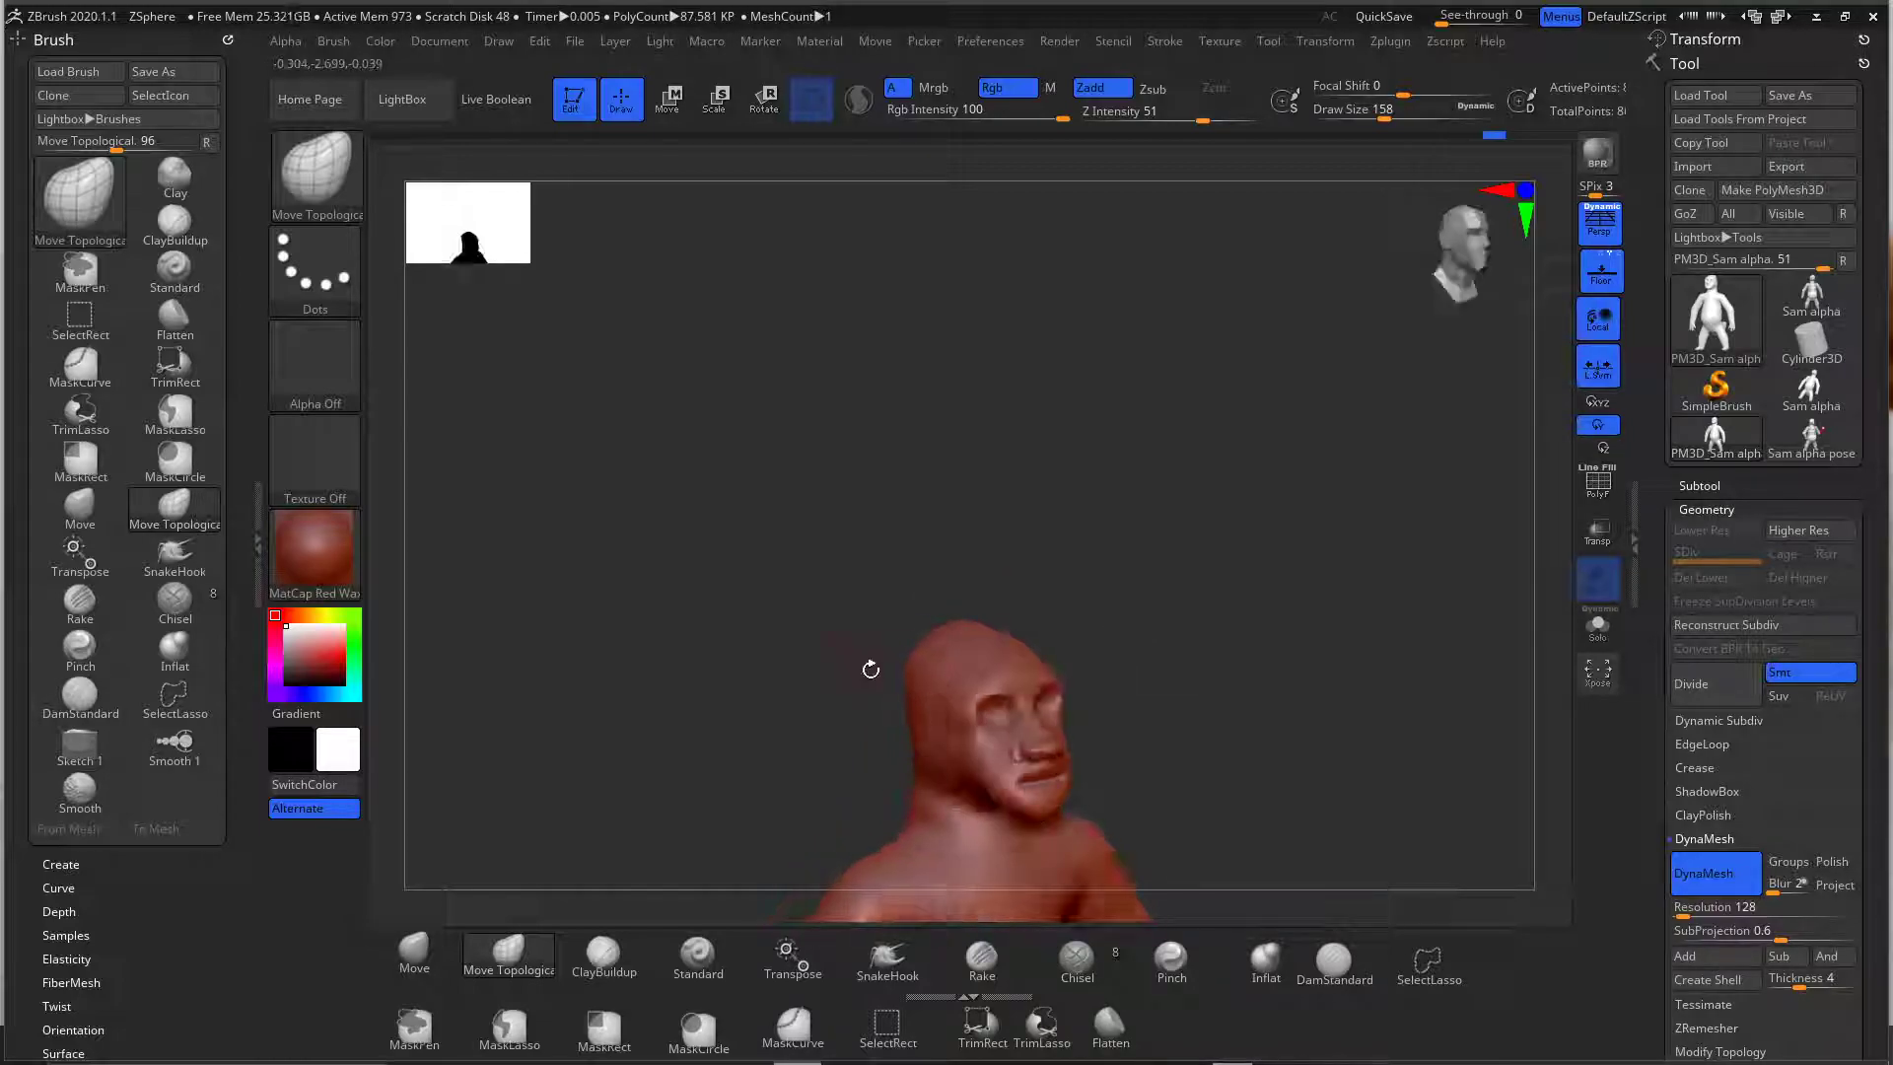
{"action": "right_click_drag", "start_coordinate": [958, 662], "coordinate": [948, 621]}
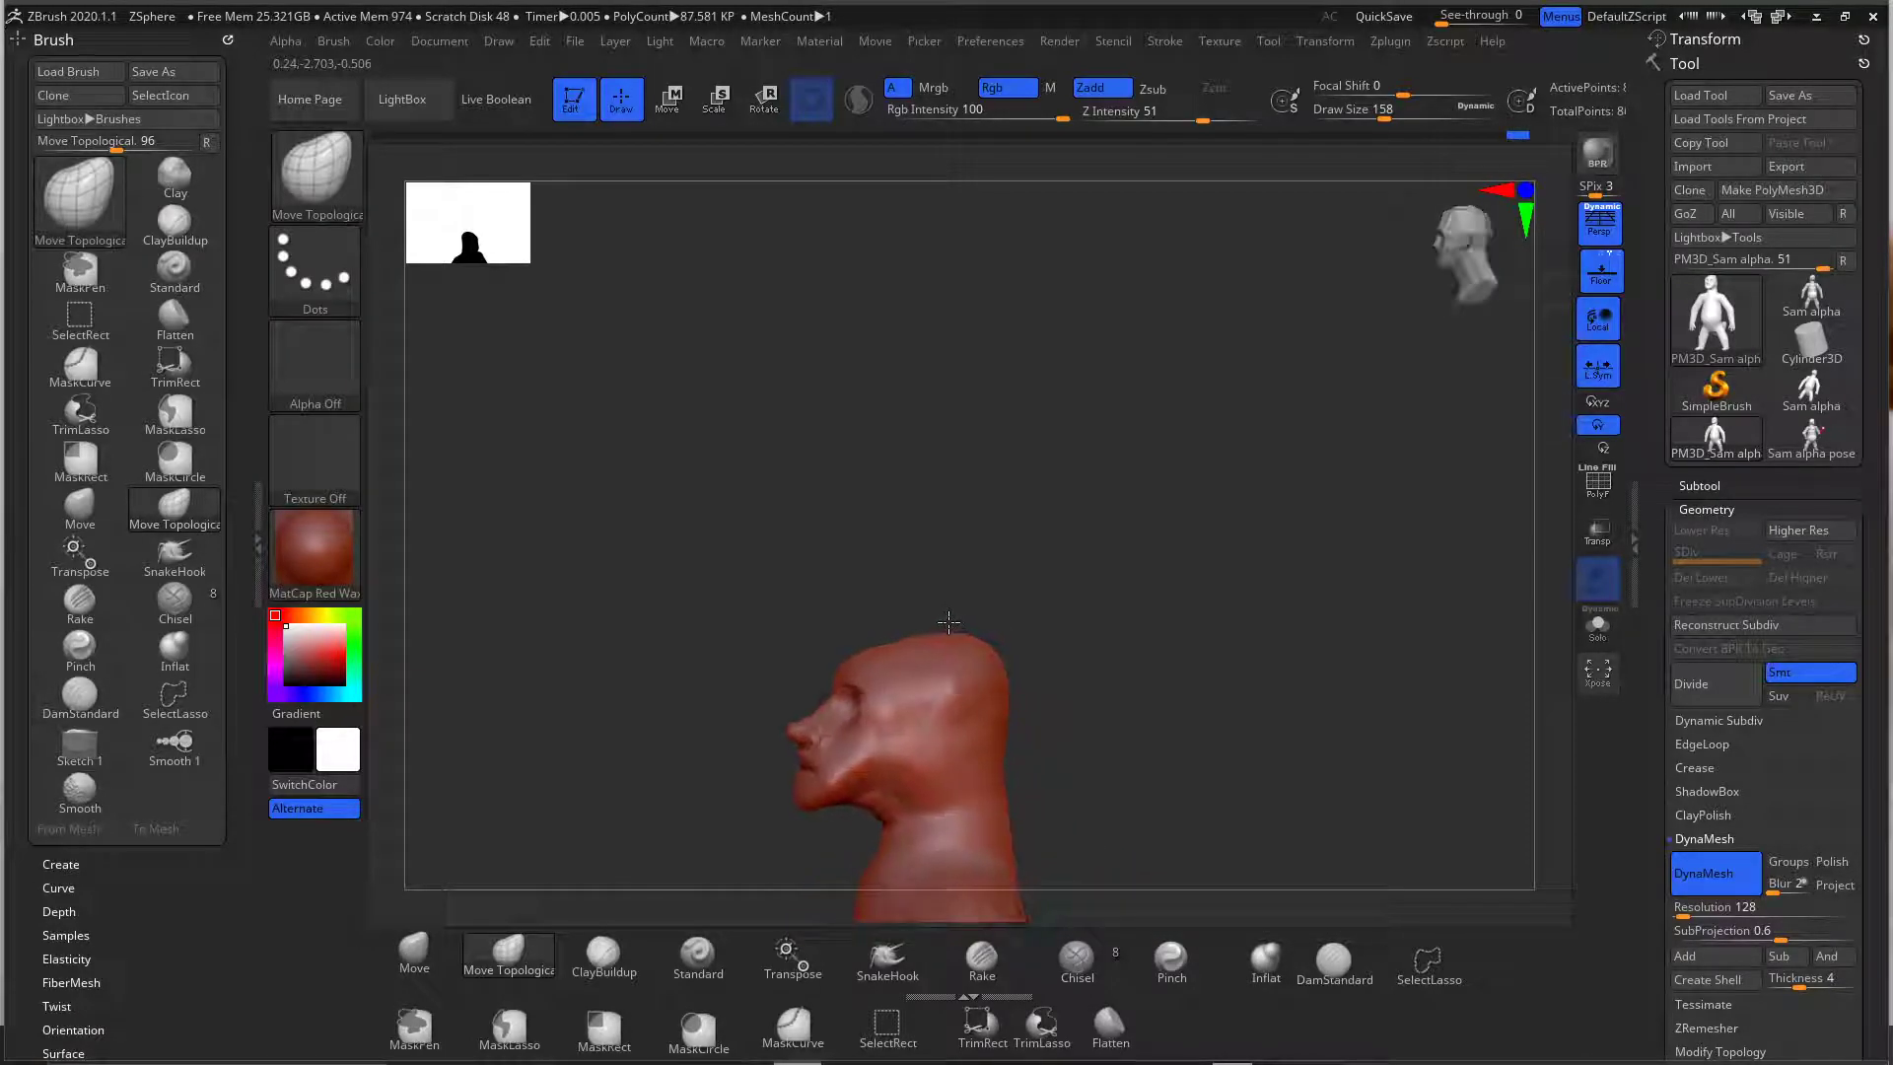
{"action": "mouse_move", "coordinate": [1077, 727]}
{"action": "left_mouse_down"}
{"action": "mouse_move", "coordinate": [1196, 757]}
{"action": "mouse_move", "coordinate": [1094, 789]}
{"action": "left_mouse_up"}
- Build up the bases of two symmetrical ears on the upper sides of the head with ClayBuildup at draw size 77
{"action": "left_click", "coordinate": [603, 954]}
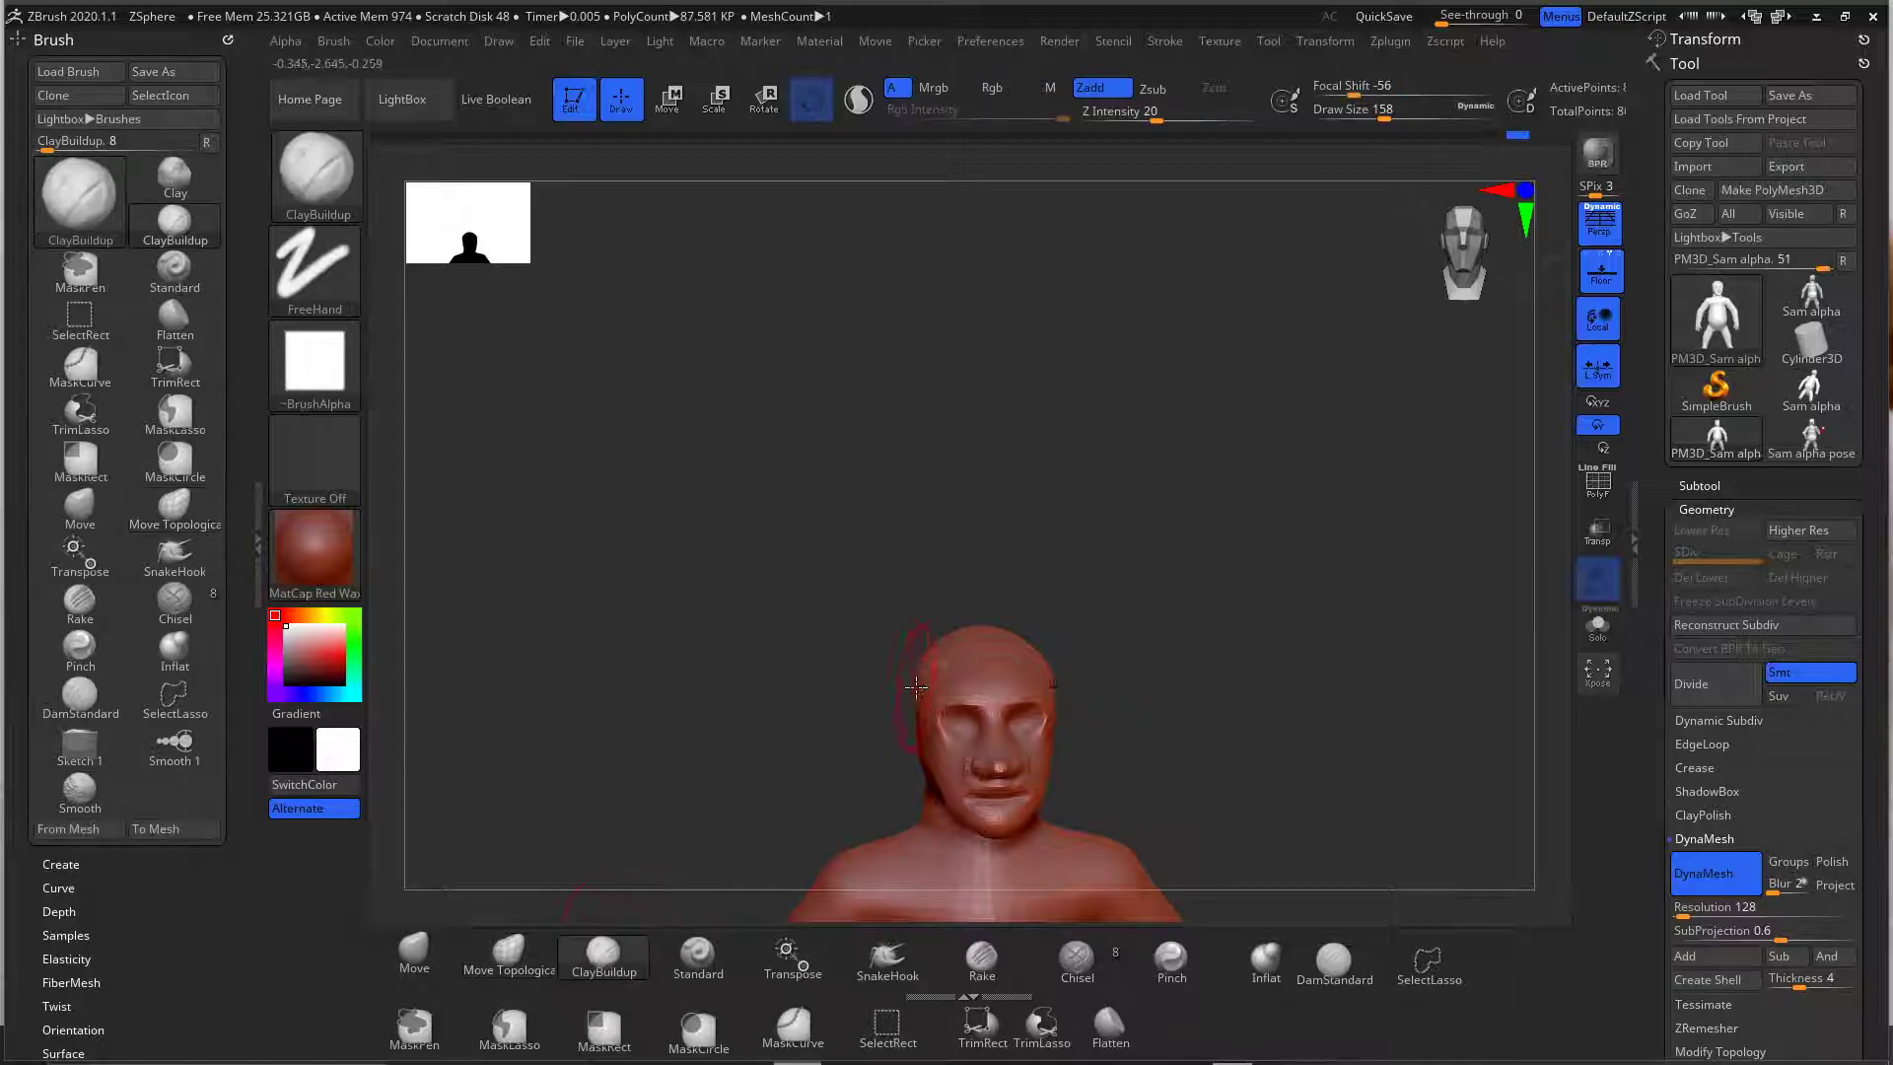
{"action": "key", "text": "s"}
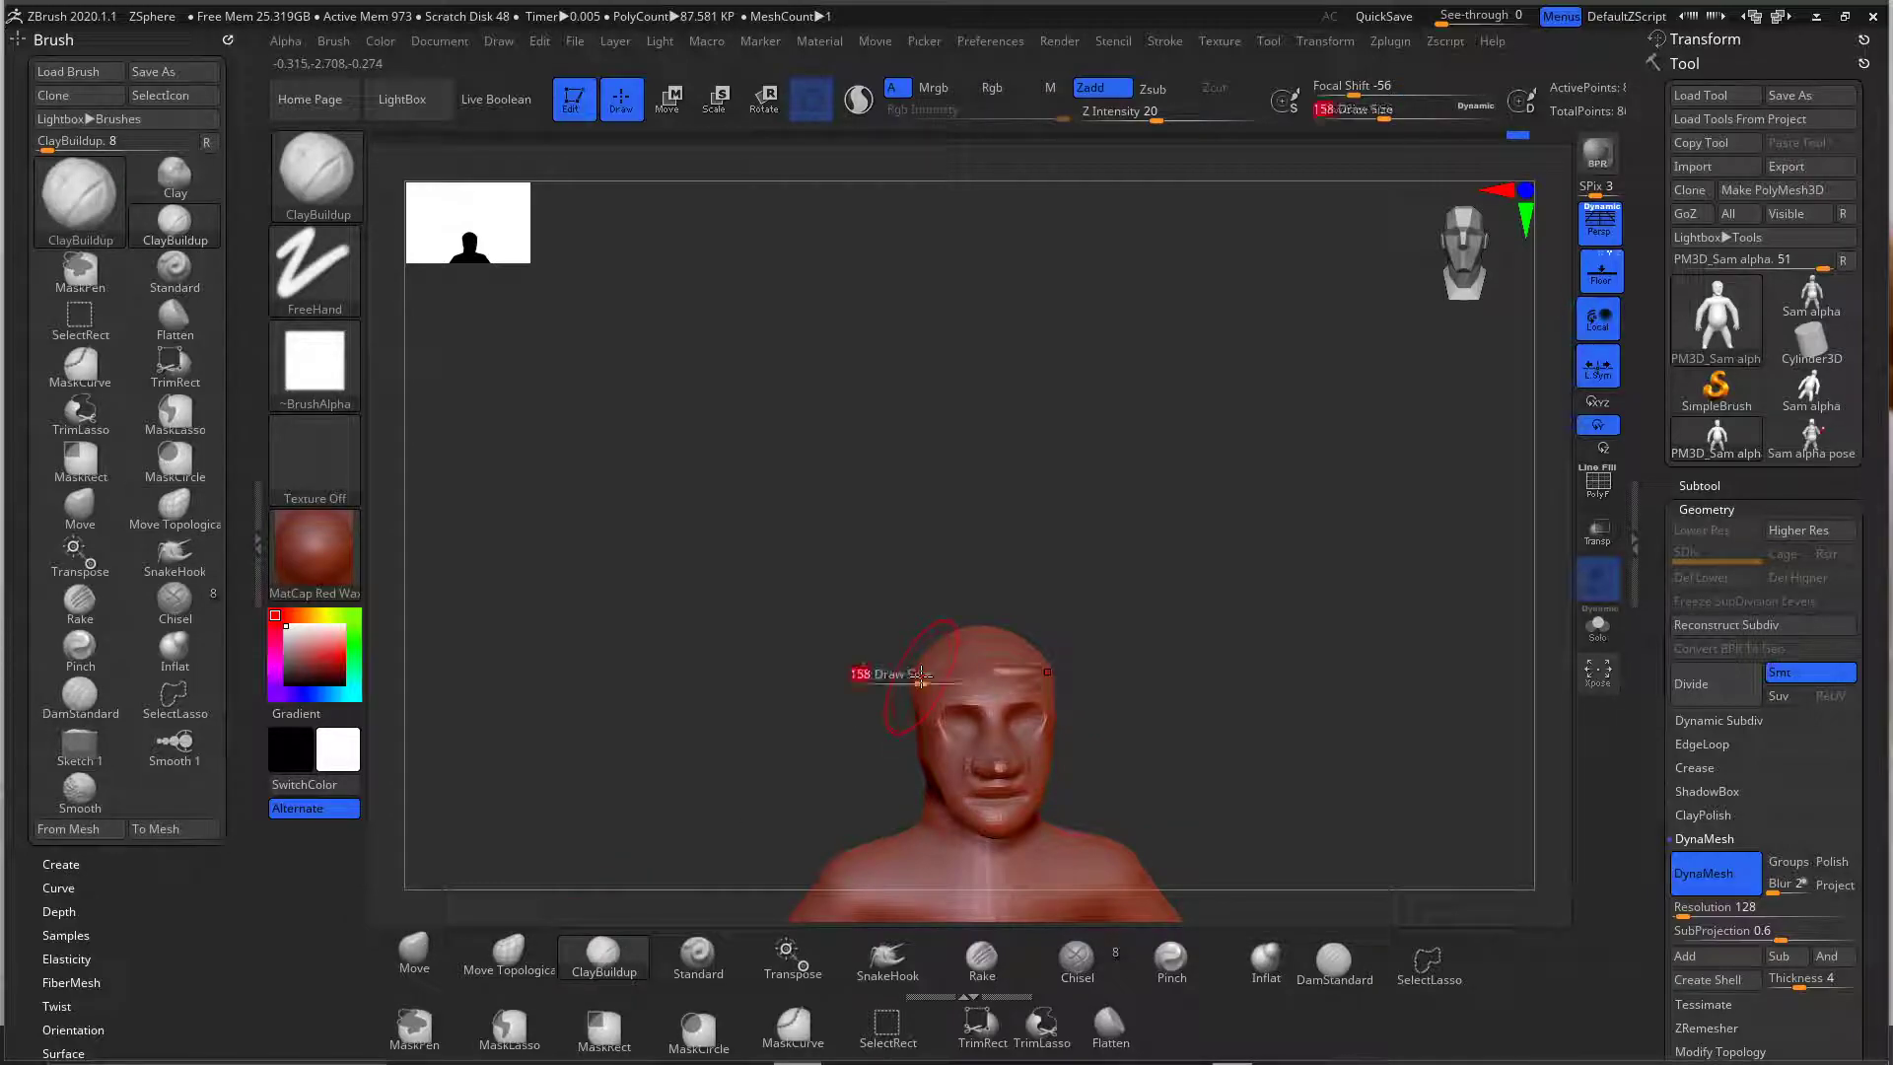
{"action": "left_click", "coordinate": [900, 676]}
{"action": "left_click_drag", "start_coordinate": [1070, 591], "coordinate": [1032, 687]}
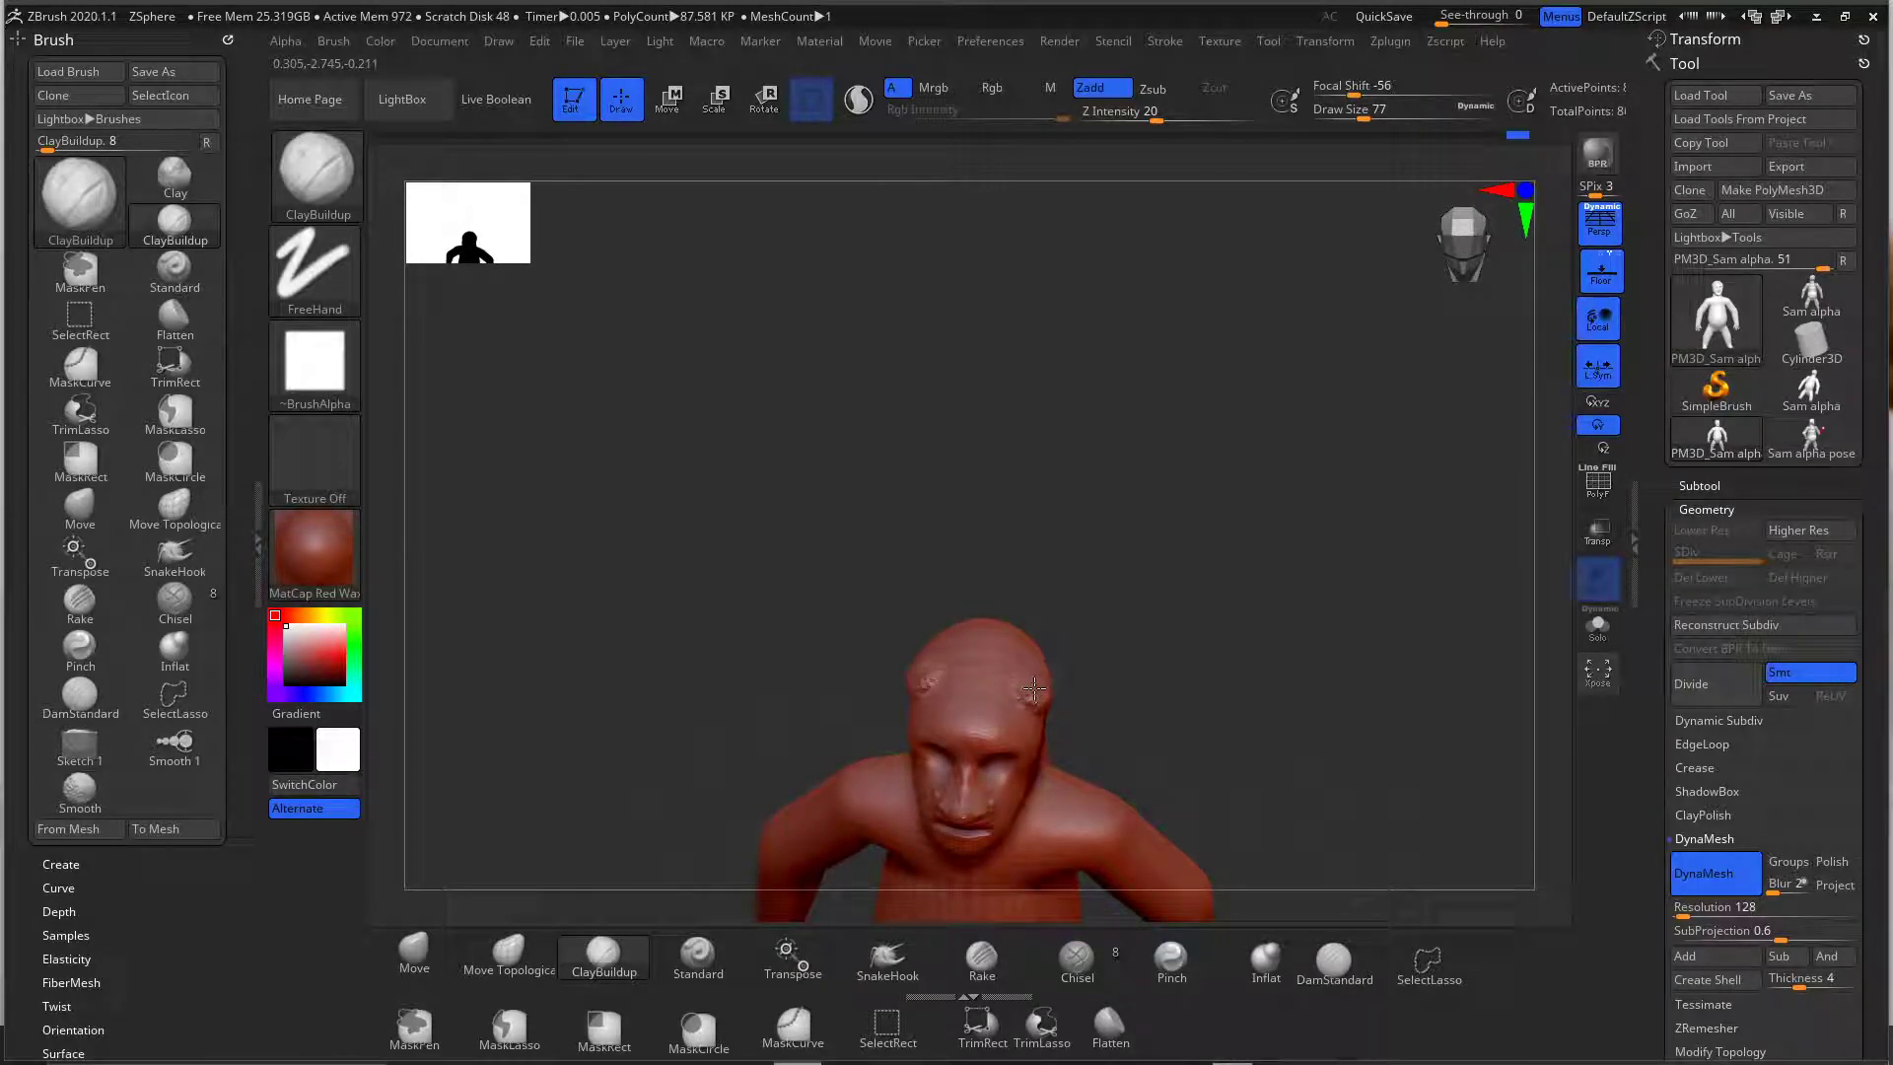
- Swell the ear bases into round knobs with the Inflat brush and remesh the figure with DynaMesh
{"action": "left_click", "coordinate": [1267, 958]}
{"action": "left_click_drag", "start_coordinate": [1038, 680], "coordinate": [1052, 682]}
{"action": "mouse_move", "coordinate": [1178, 655]}
{"action": "left_mouse_down"}
{"action": "mouse_move", "coordinate": [1064, 595]}
{"action": "mouse_move", "coordinate": [1115, 558]}
{"action": "left_mouse_up"}
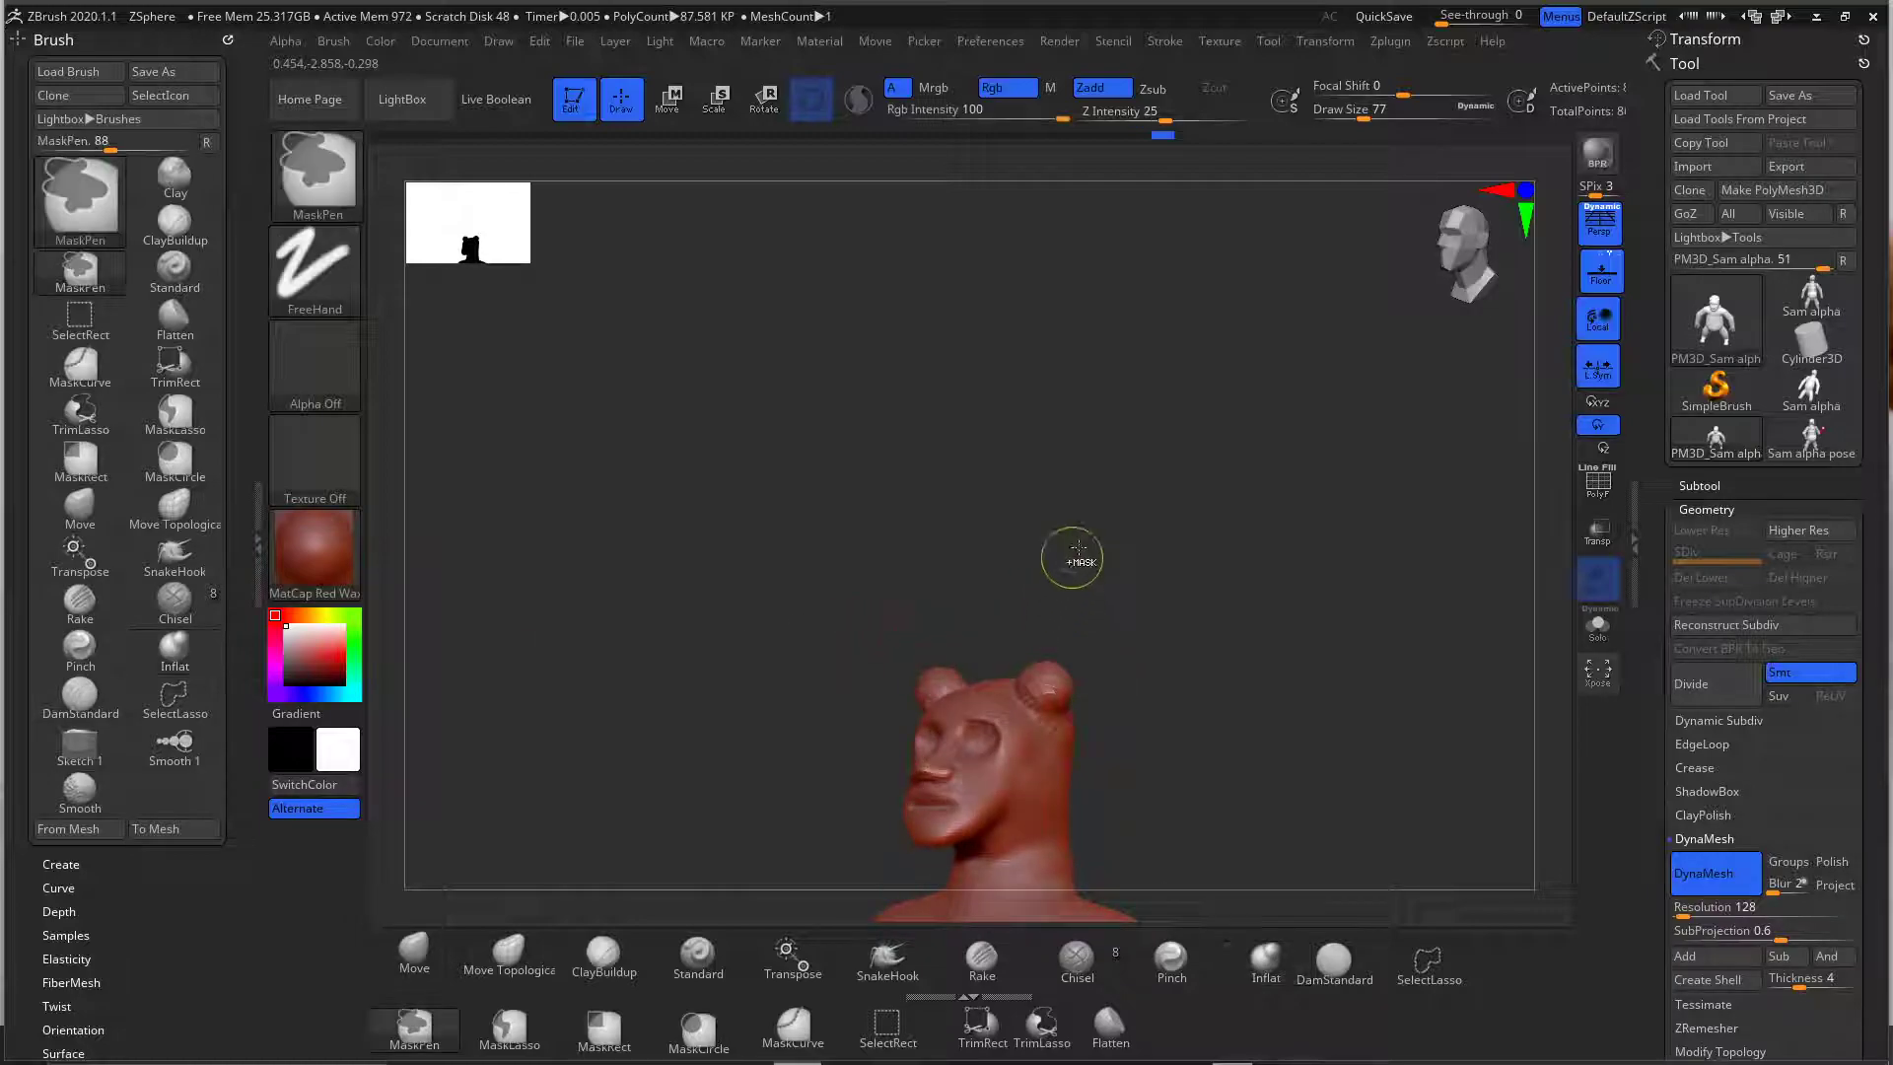
{"action": "left_click_drag", "start_coordinate": [1242, 596], "coordinate": [1204, 676]}
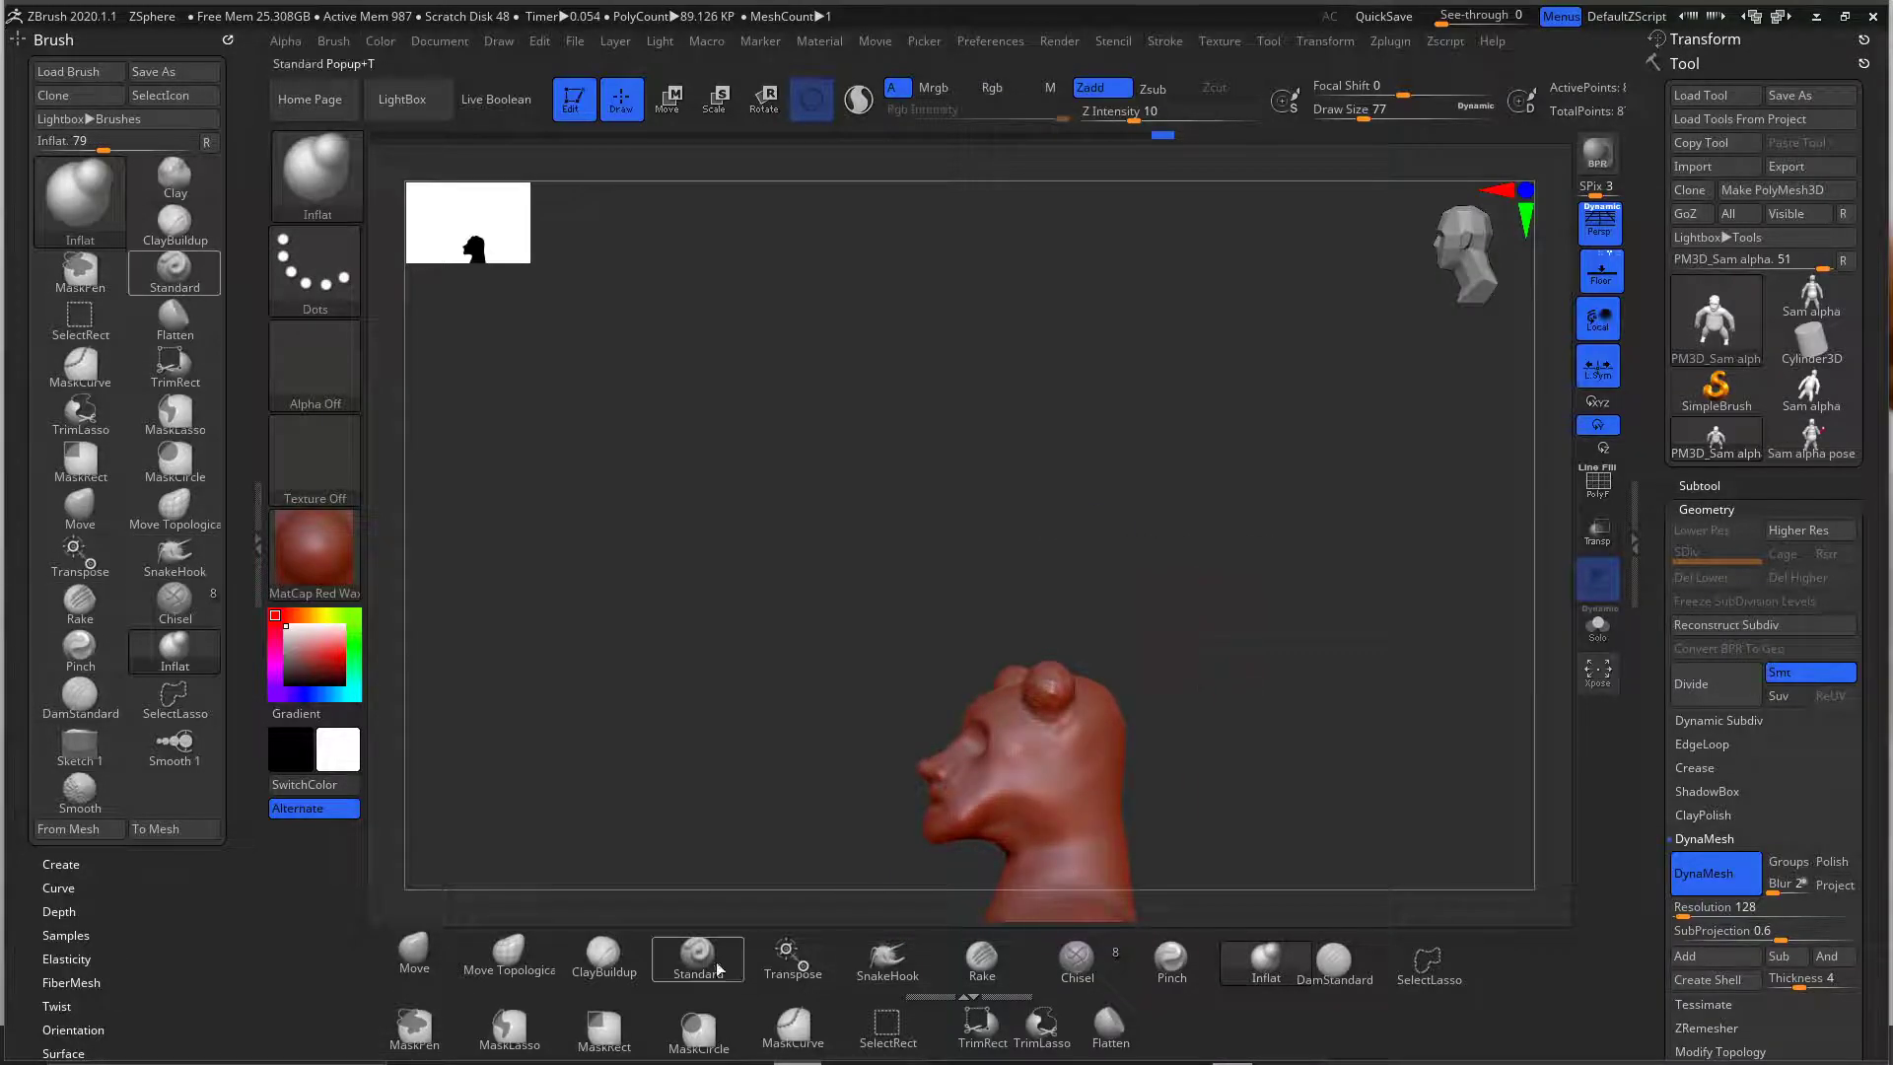
- Pull the knobs outward and upward into thin, rounded, cupped ears with the SnakeHook brush at draw size 77
{"action": "left_click", "coordinate": [891, 962]}
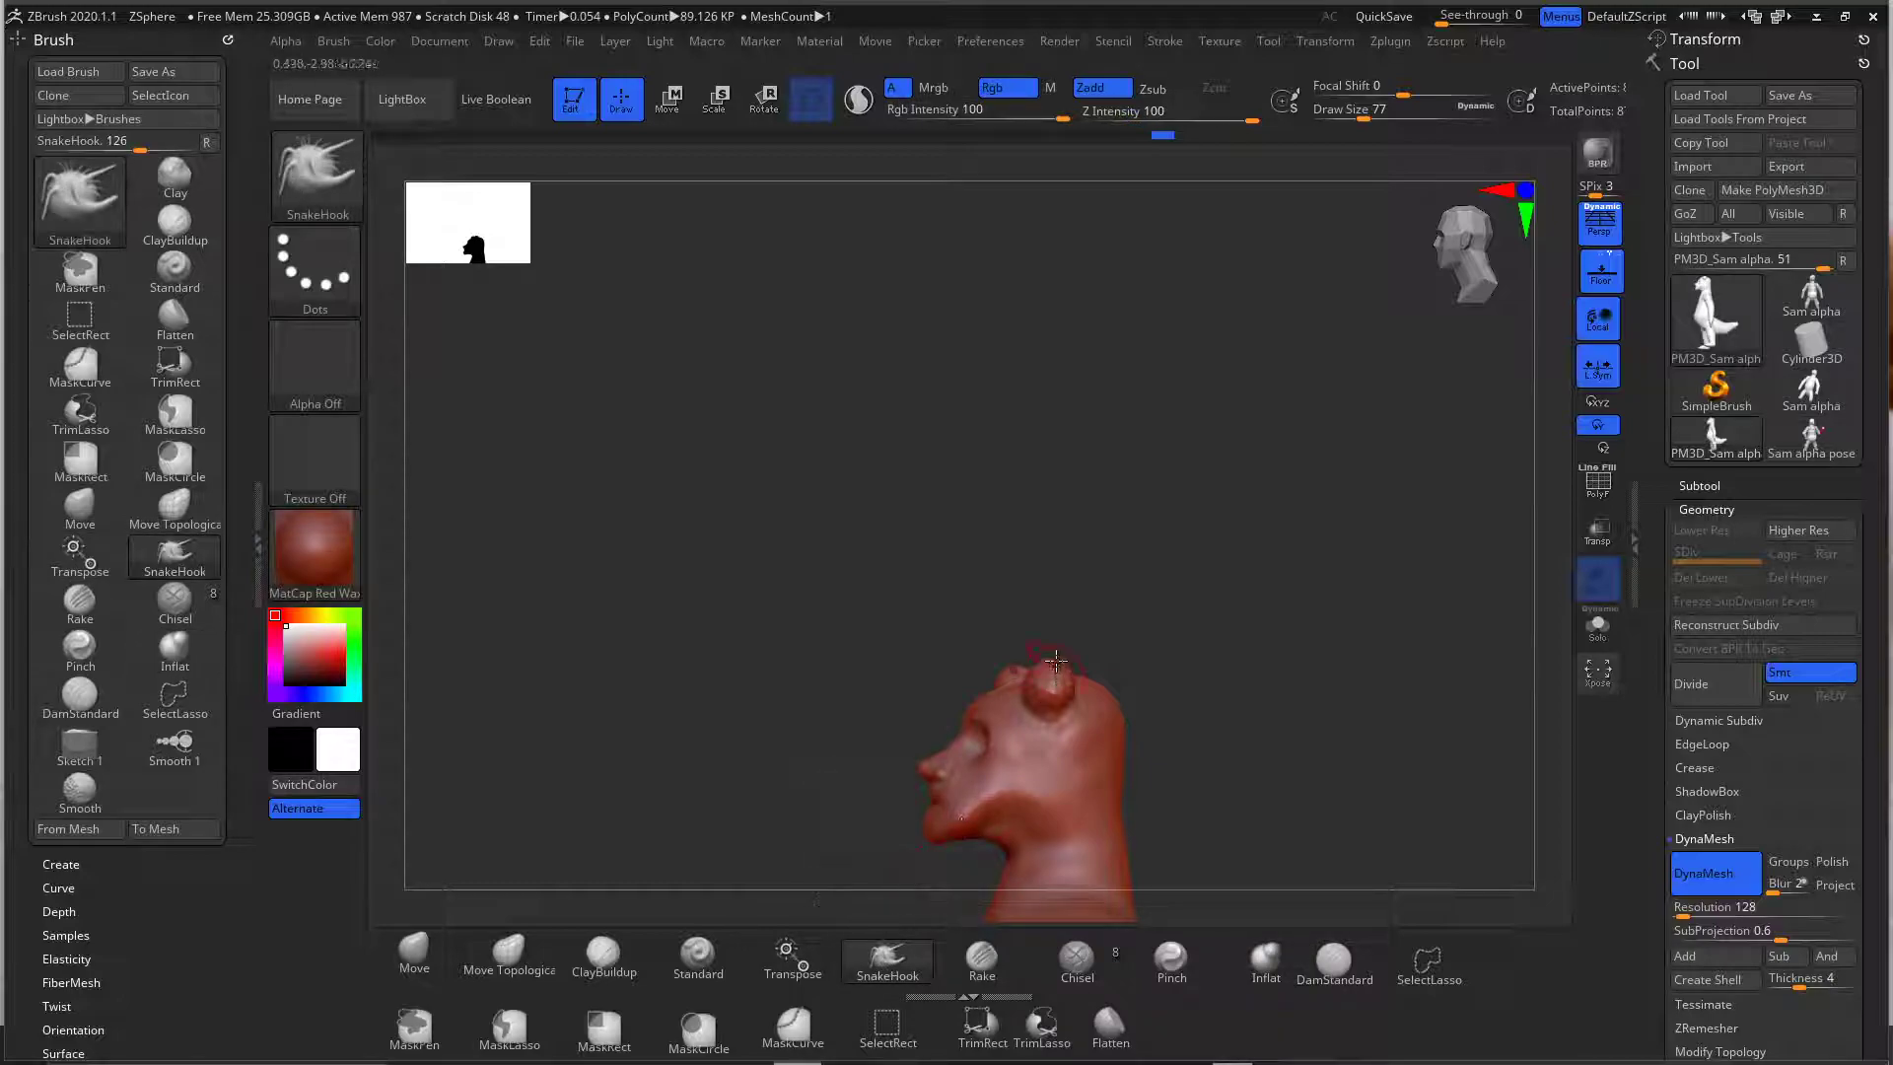
{"action": "left_click_drag", "start_coordinate": [1061, 654], "coordinate": [1170, 667]}
{"action": "right_click", "coordinate": [1053, 676]}
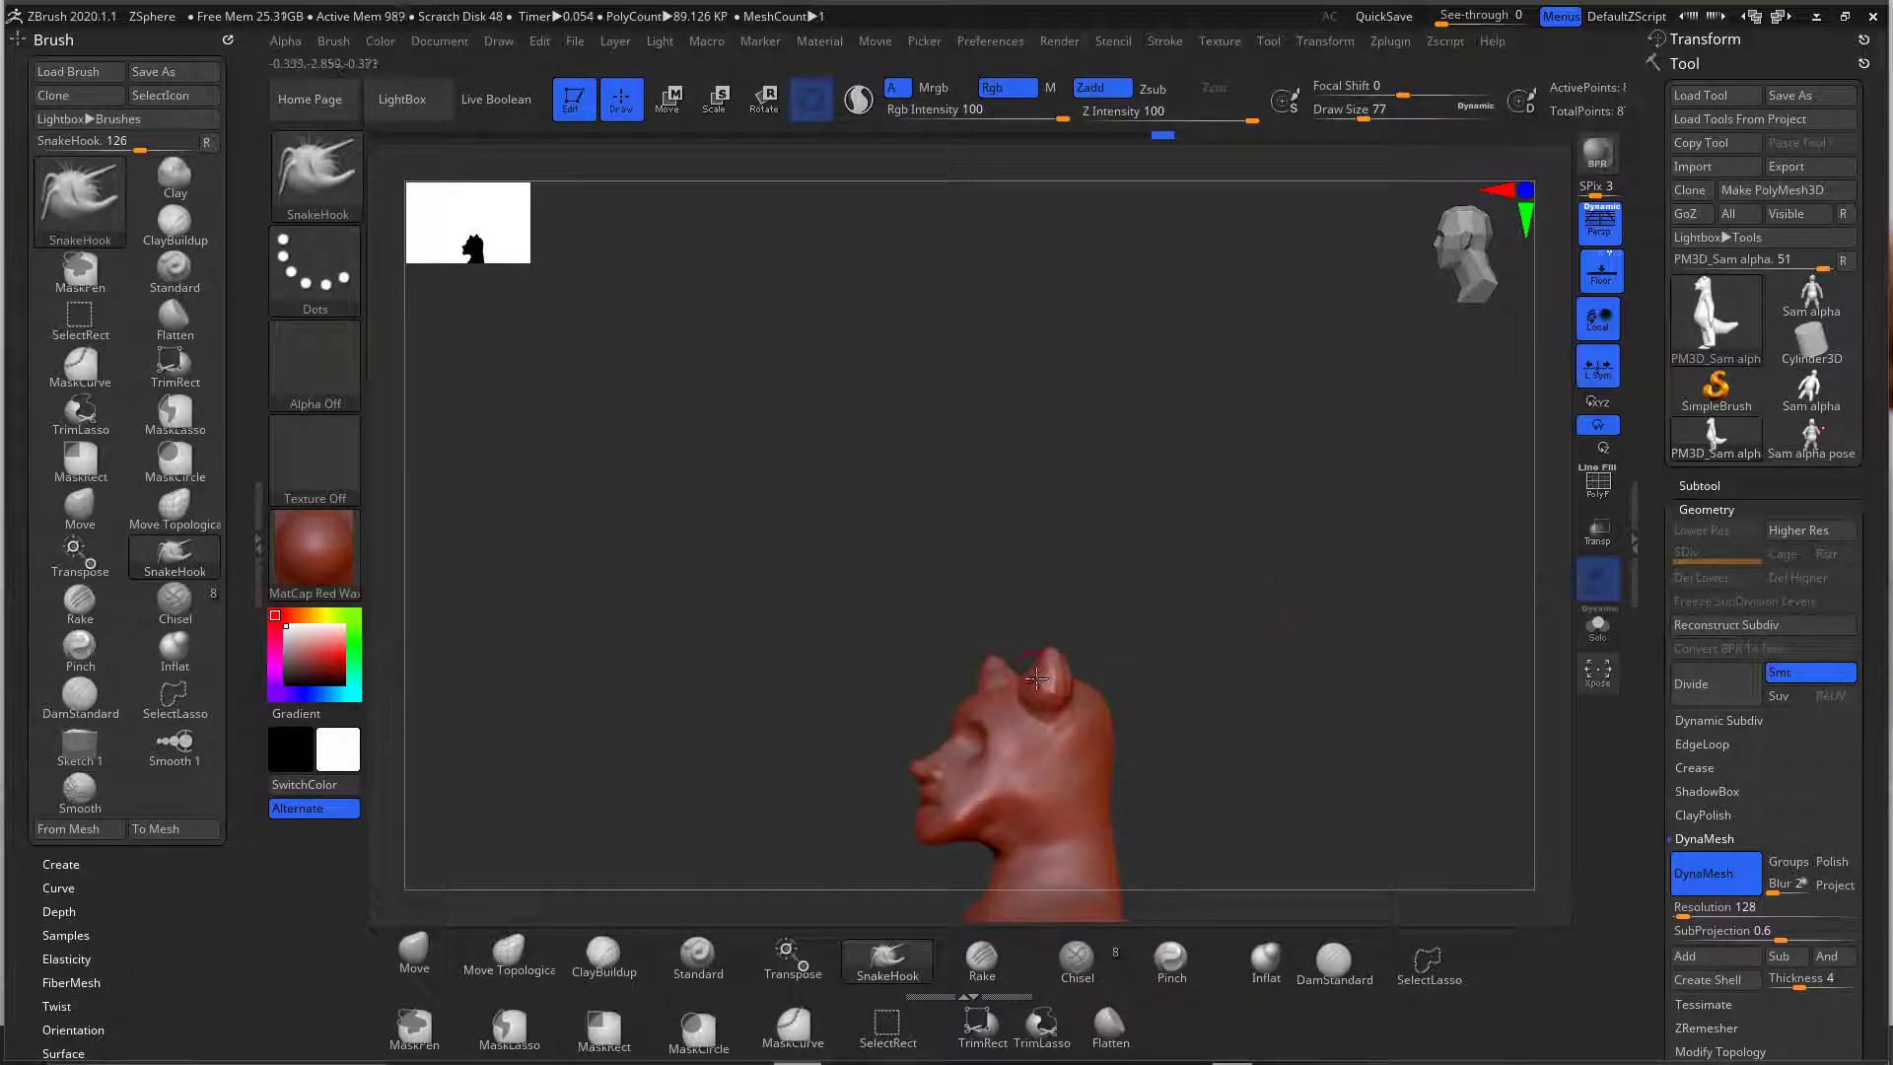
{"action": "left_click_drag", "start_coordinate": [1030, 684], "coordinate": [1237, 688]}
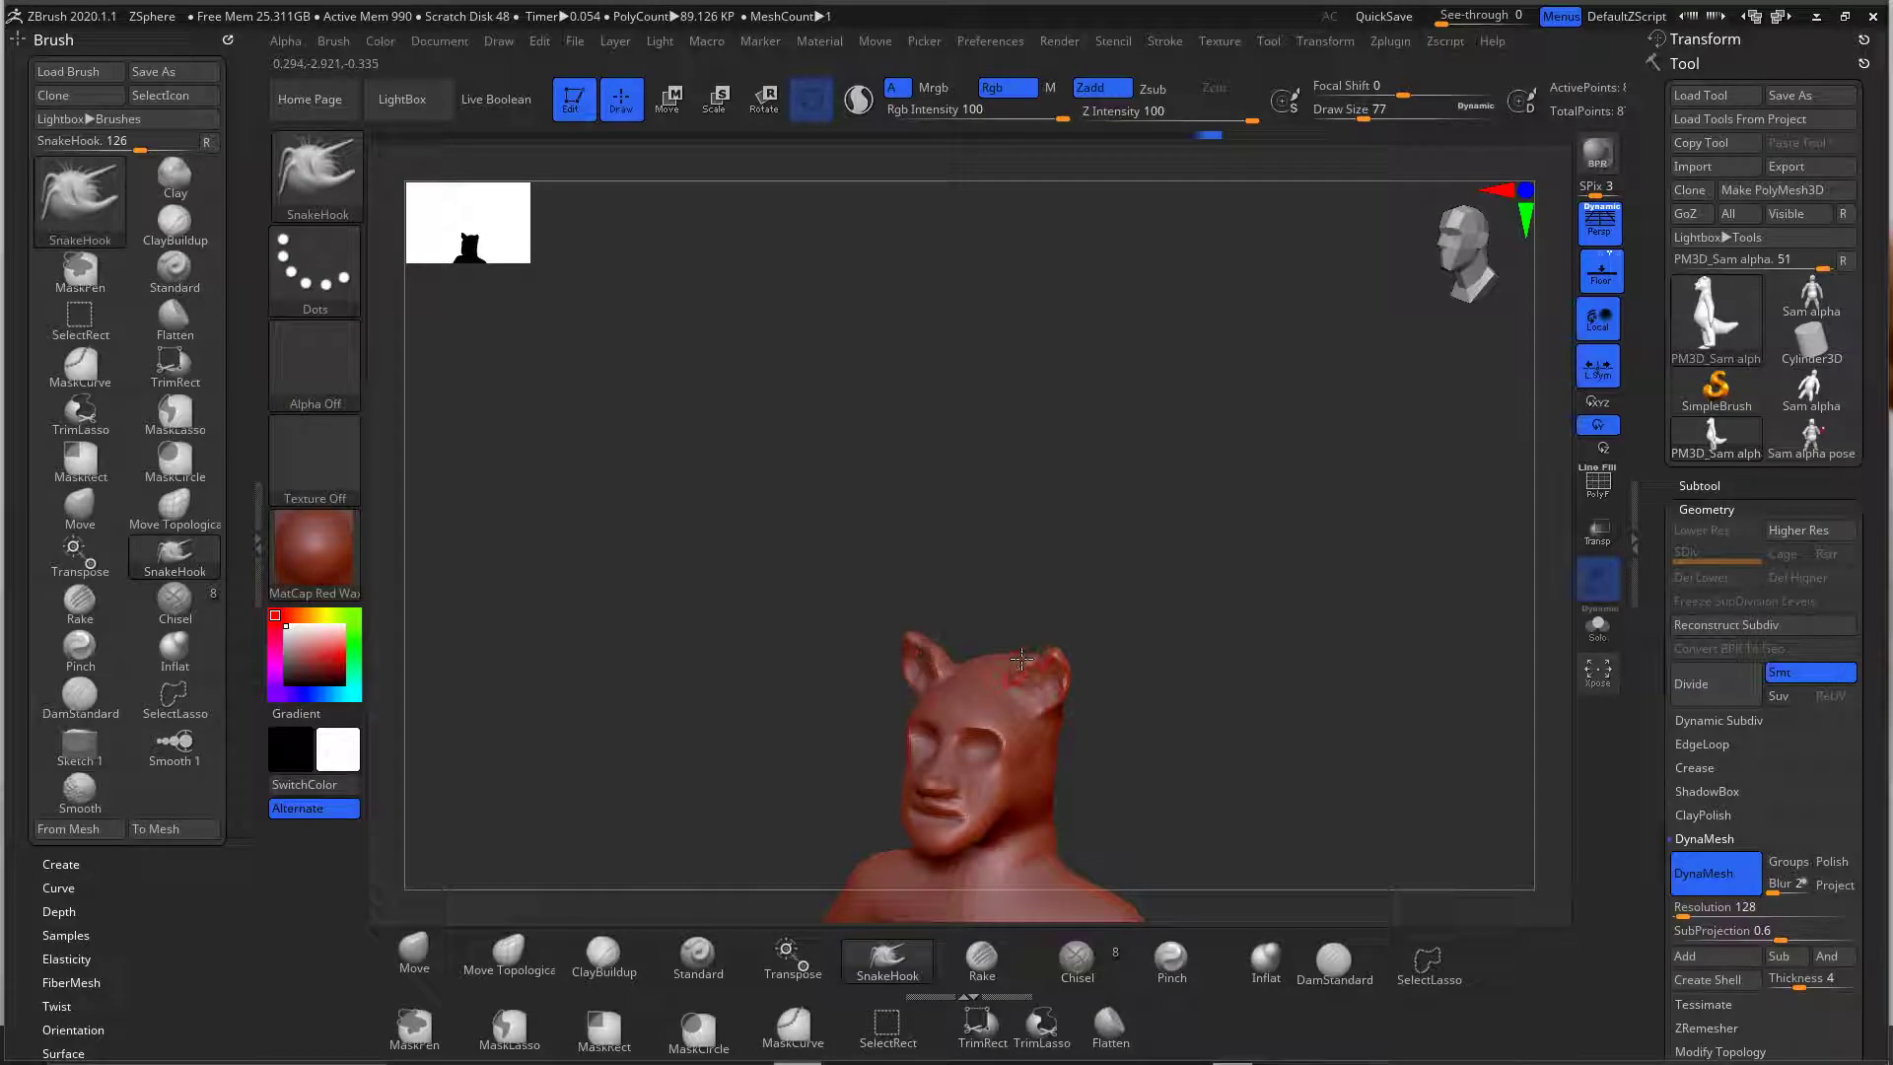
{"action": "left_click_drag", "start_coordinate": [1115, 716], "coordinate": [1255, 633]}
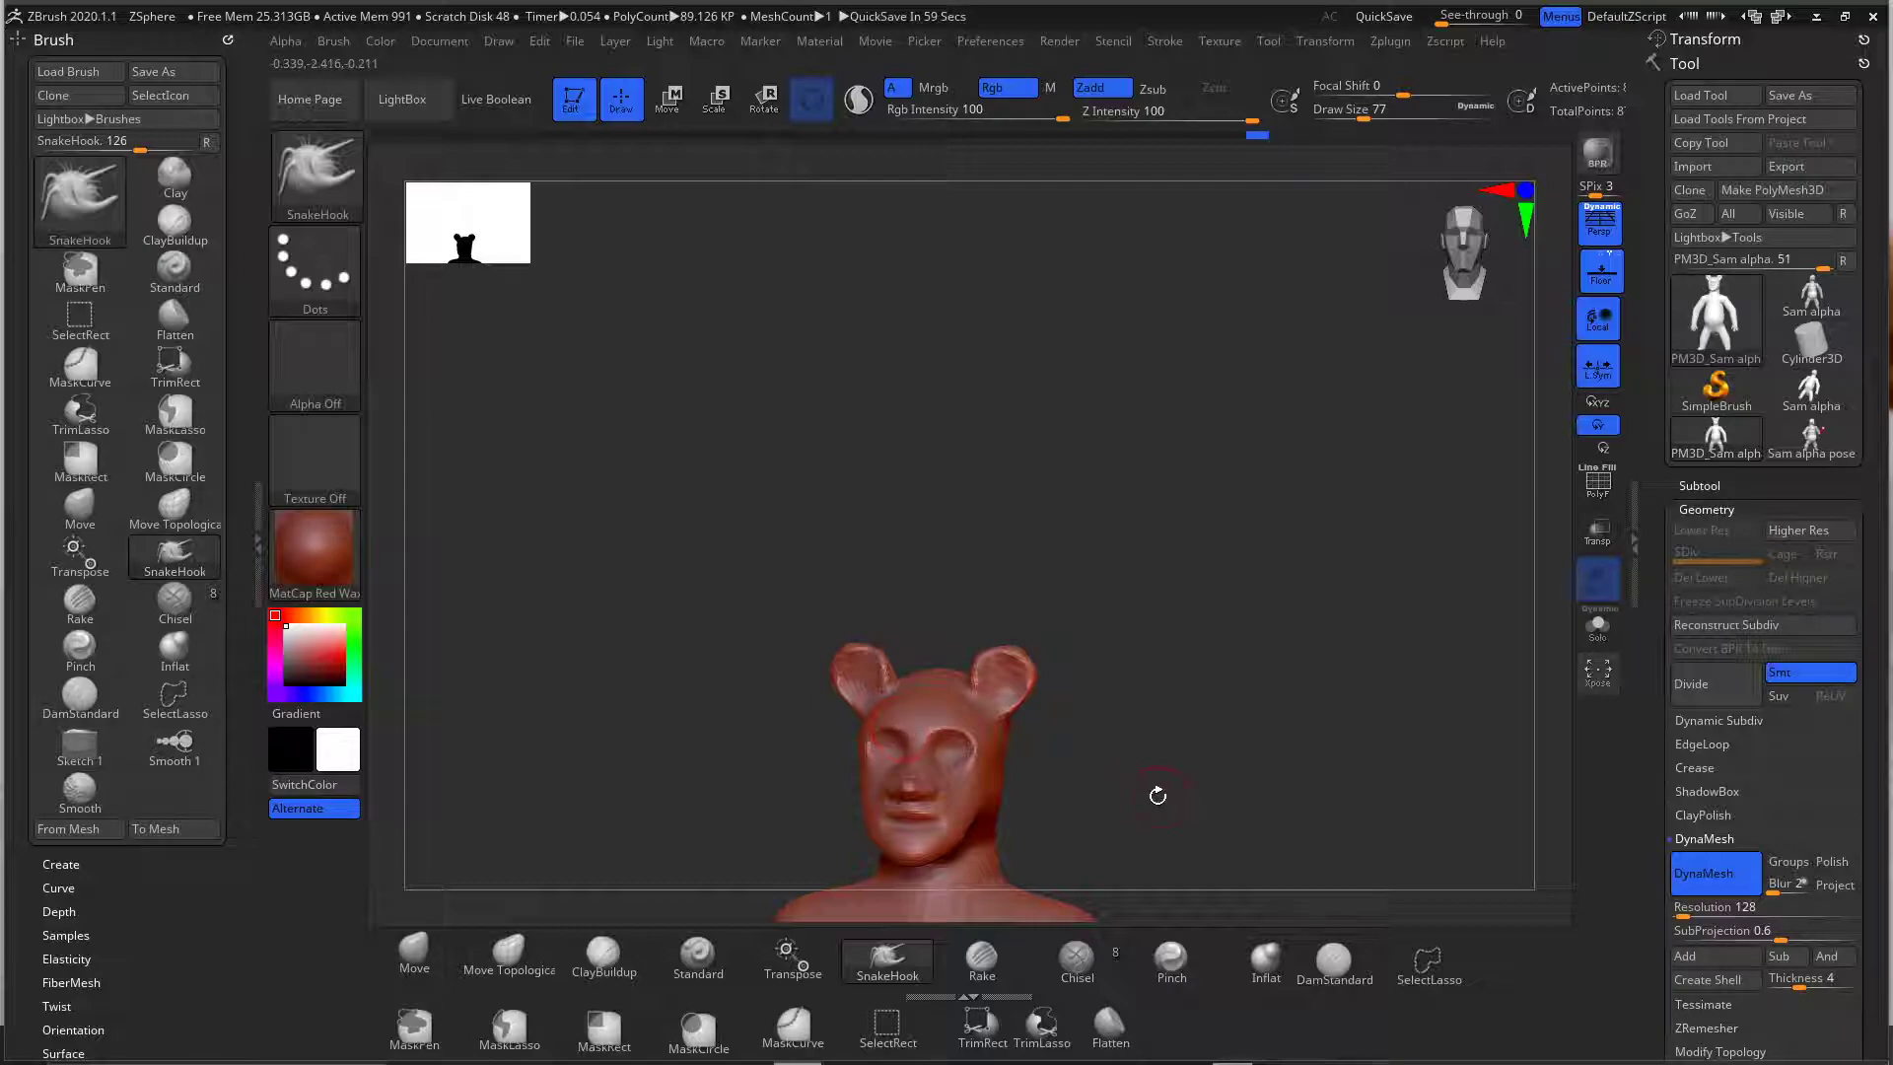
{"action": "left_click_drag", "start_coordinate": [1234, 805], "coordinate": [1205, 601], "text": "alt"}
- Frame the whole figure in a three-quarter view and record a turntable movie of it
{"action": "left_click", "coordinate": [1710, 506]}
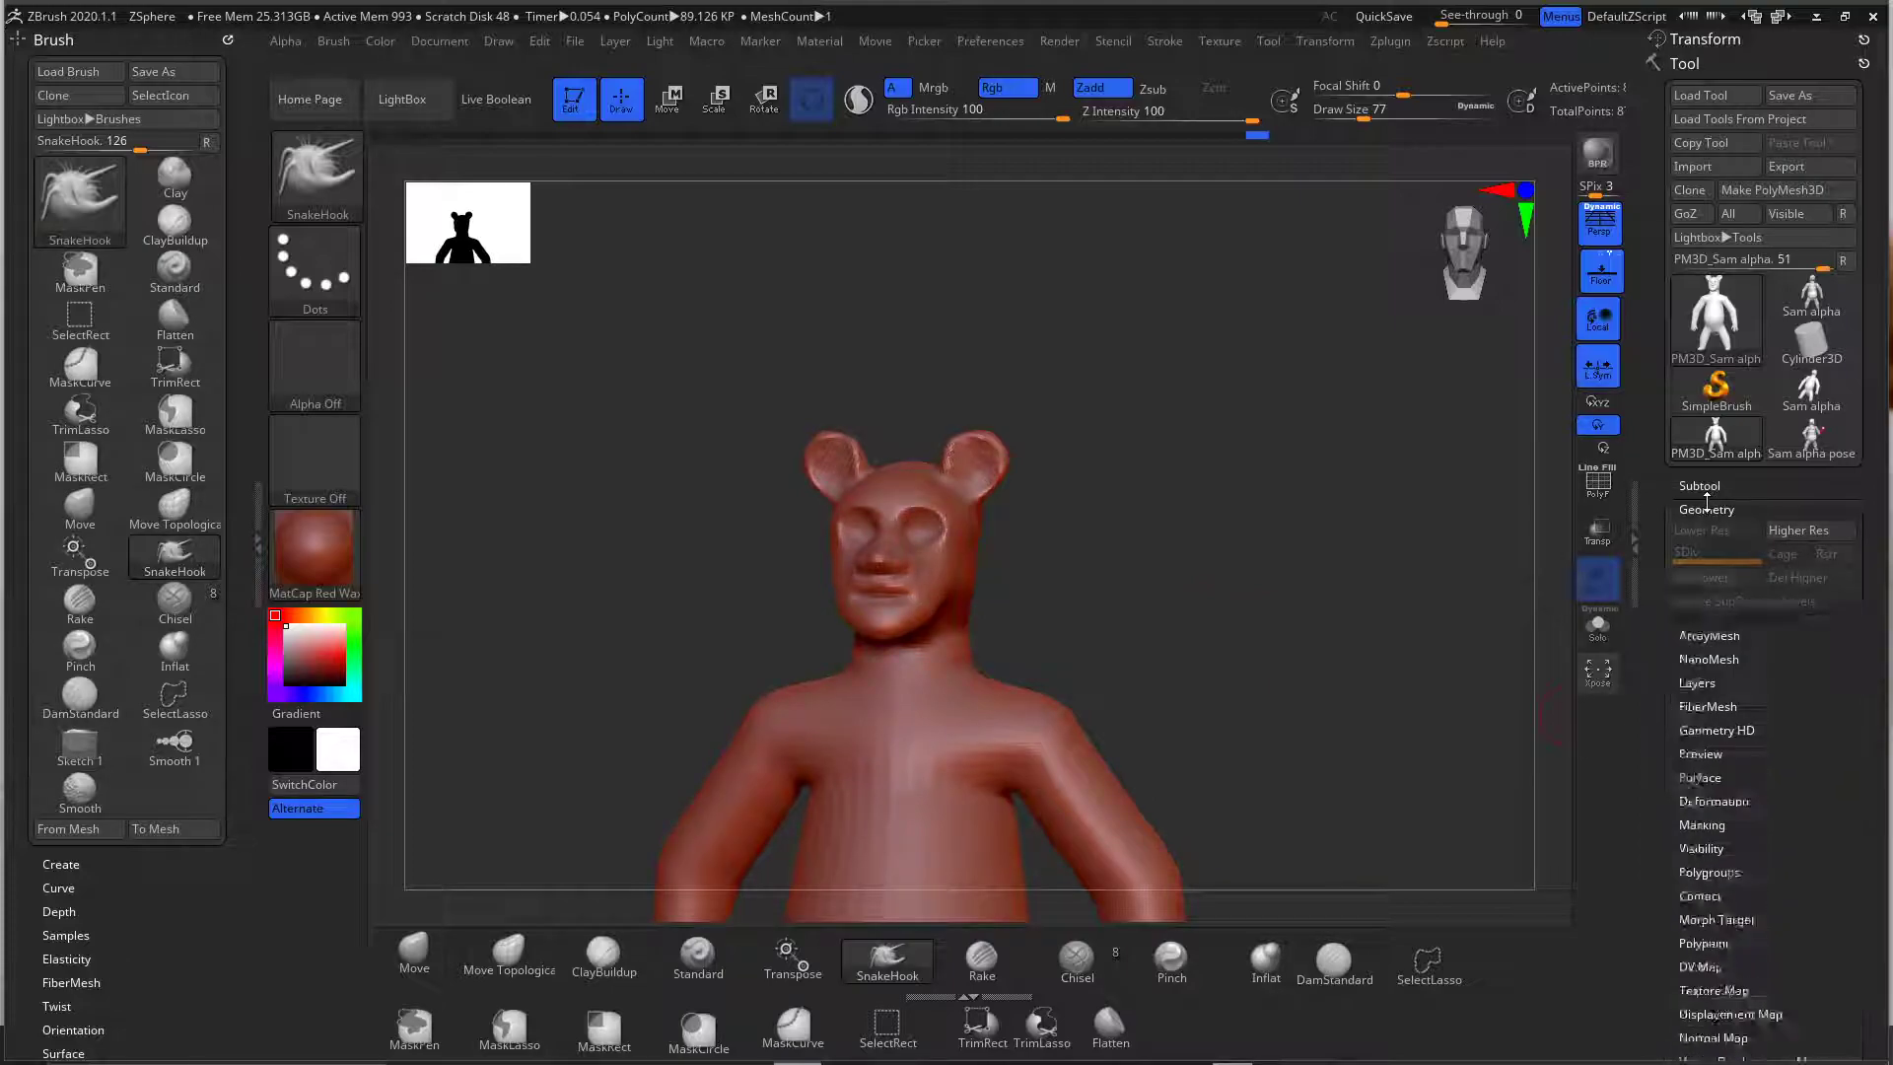
{"action": "left_click_drag", "start_coordinate": [1343, 590], "coordinate": [1209, 651]}
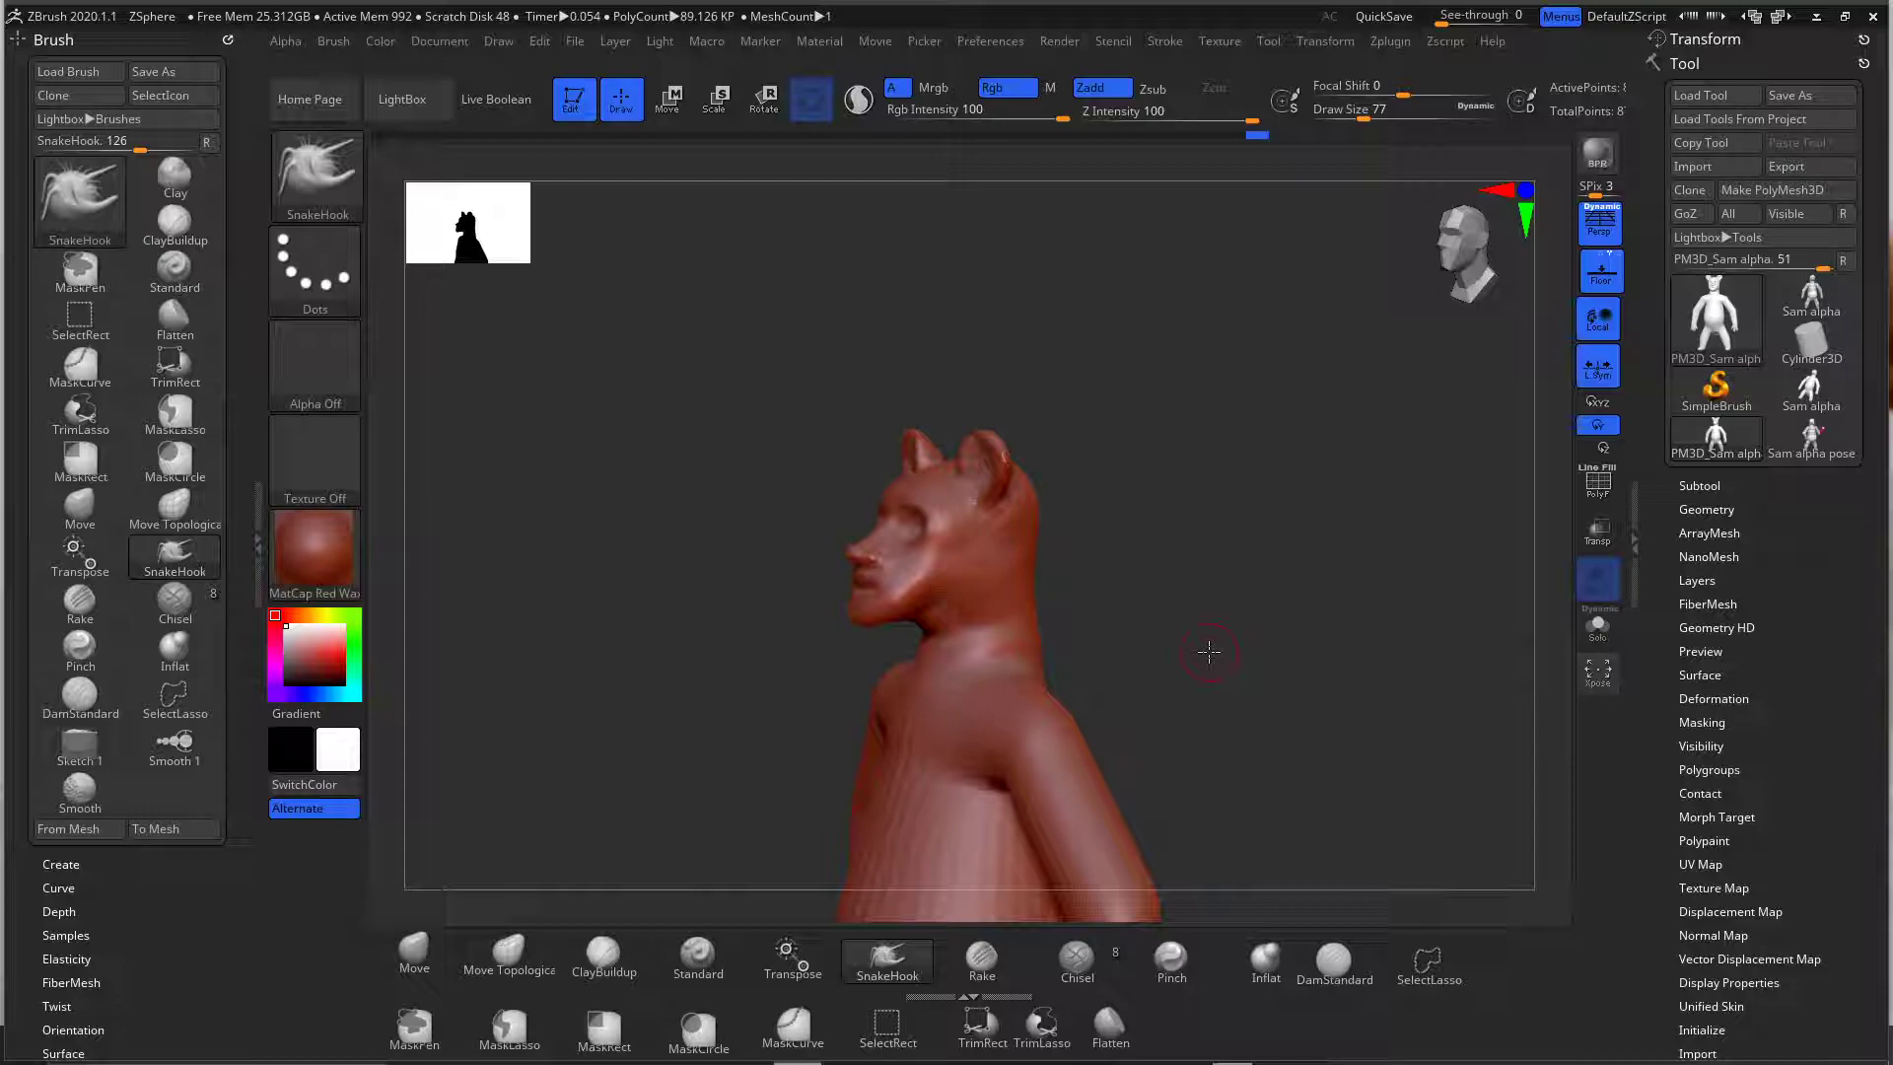
{"action": "key", "text": "f"}
{"action": "left_click_drag", "start_coordinate": [1321, 680], "coordinate": [1324, 671]}
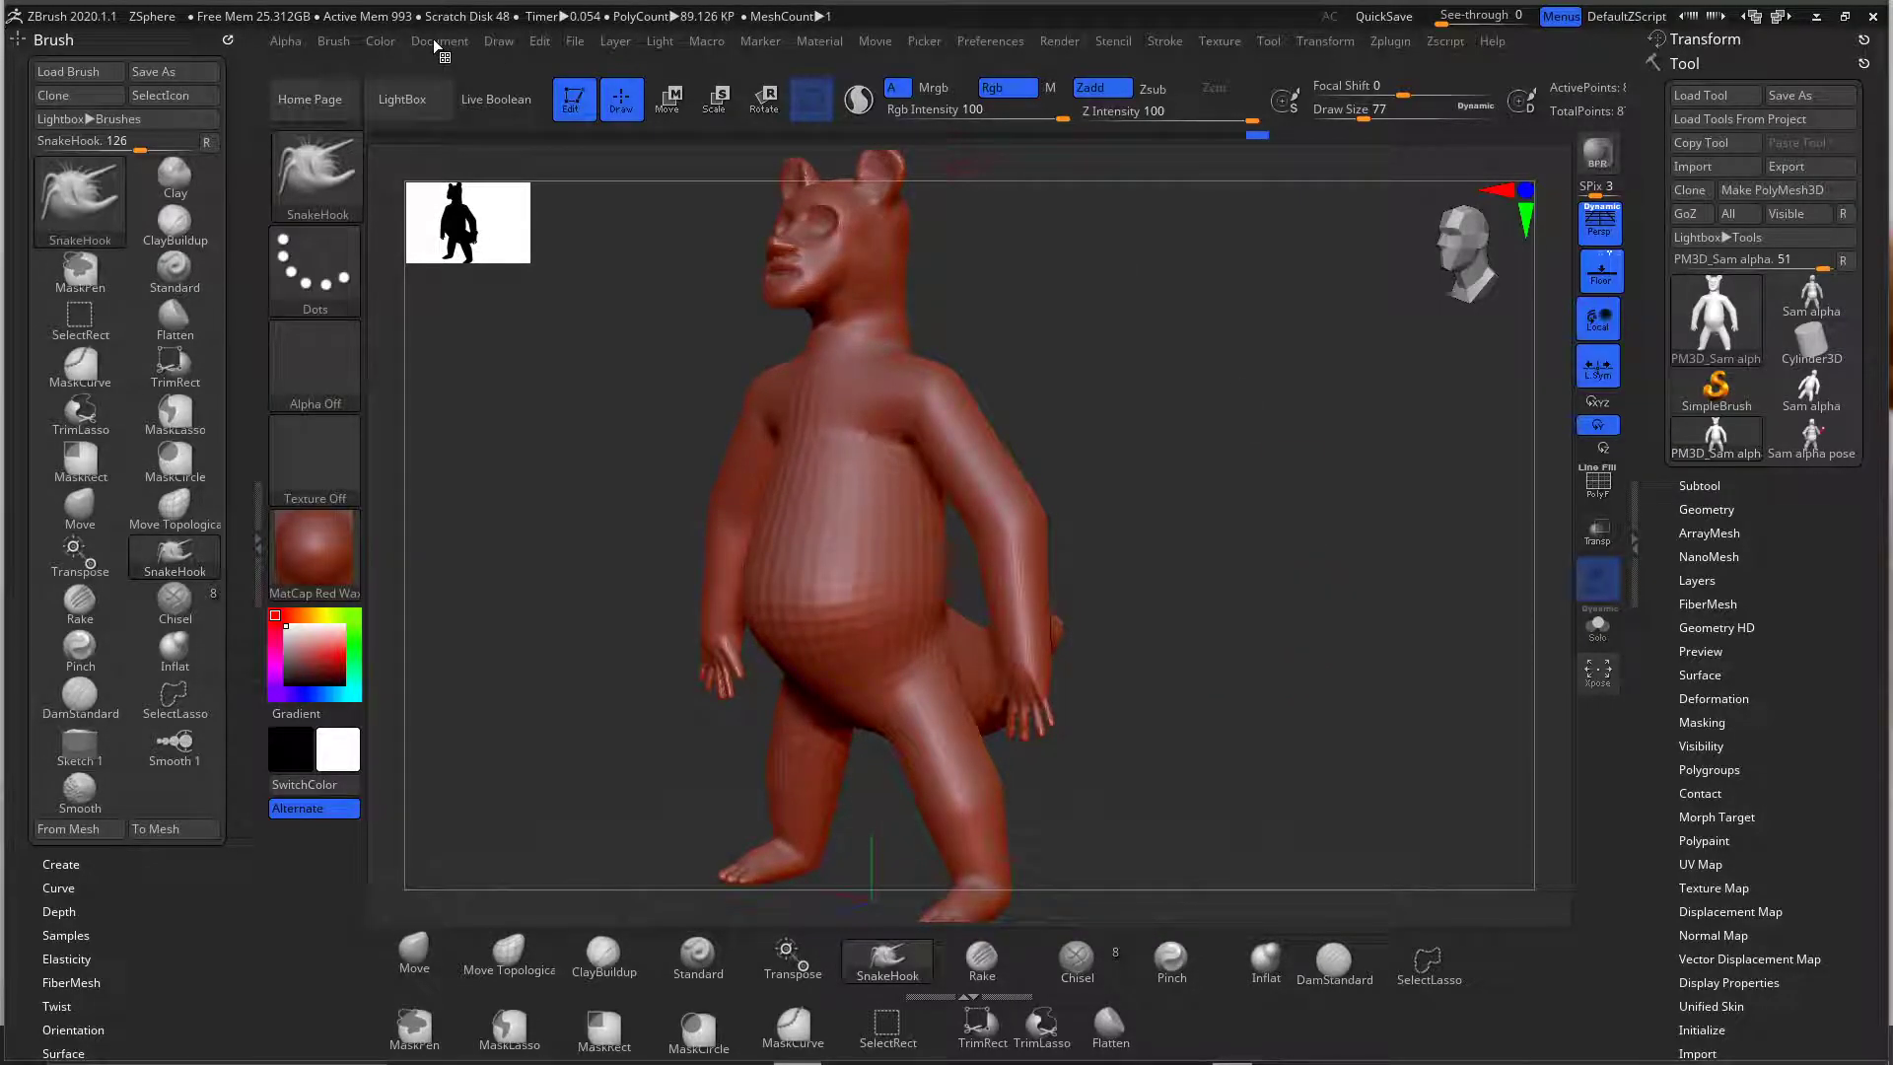
{"action": "left_click", "coordinate": [867, 41]}
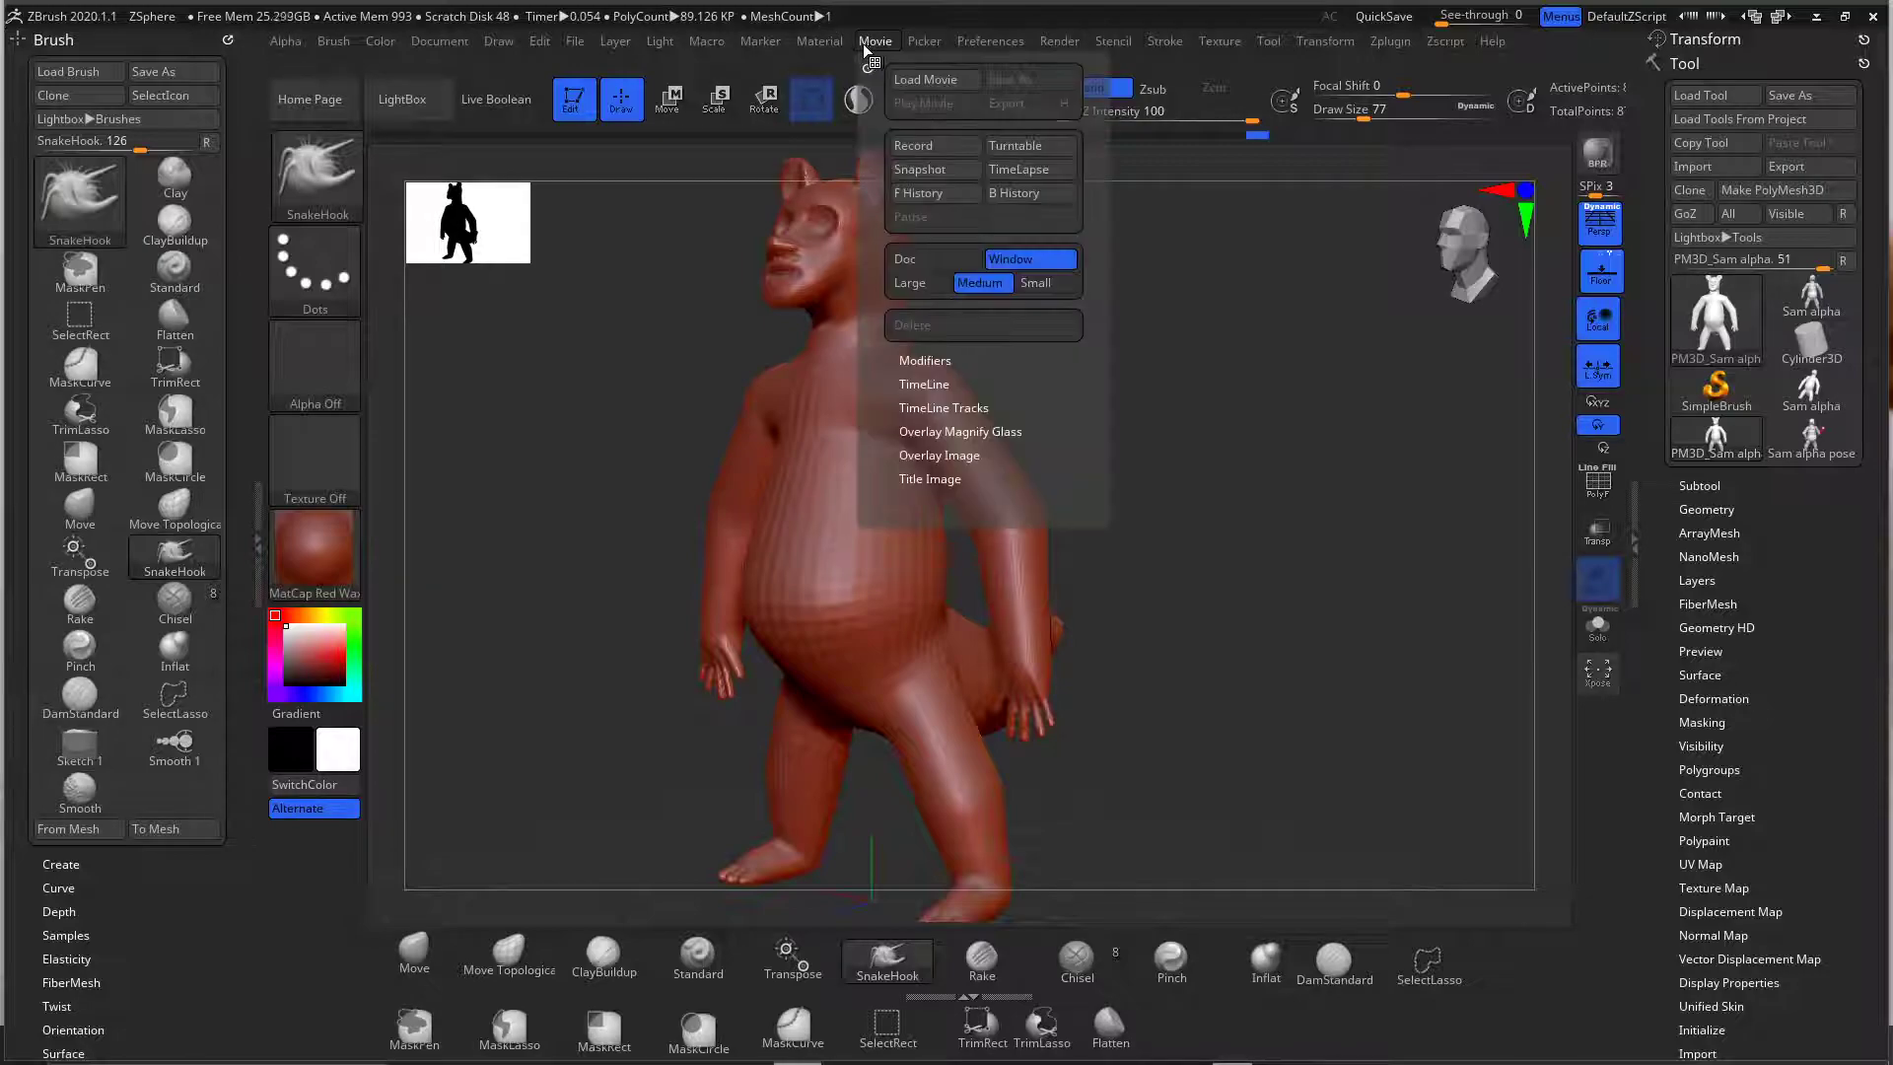
{"action": "left_click", "coordinate": [1043, 145]}
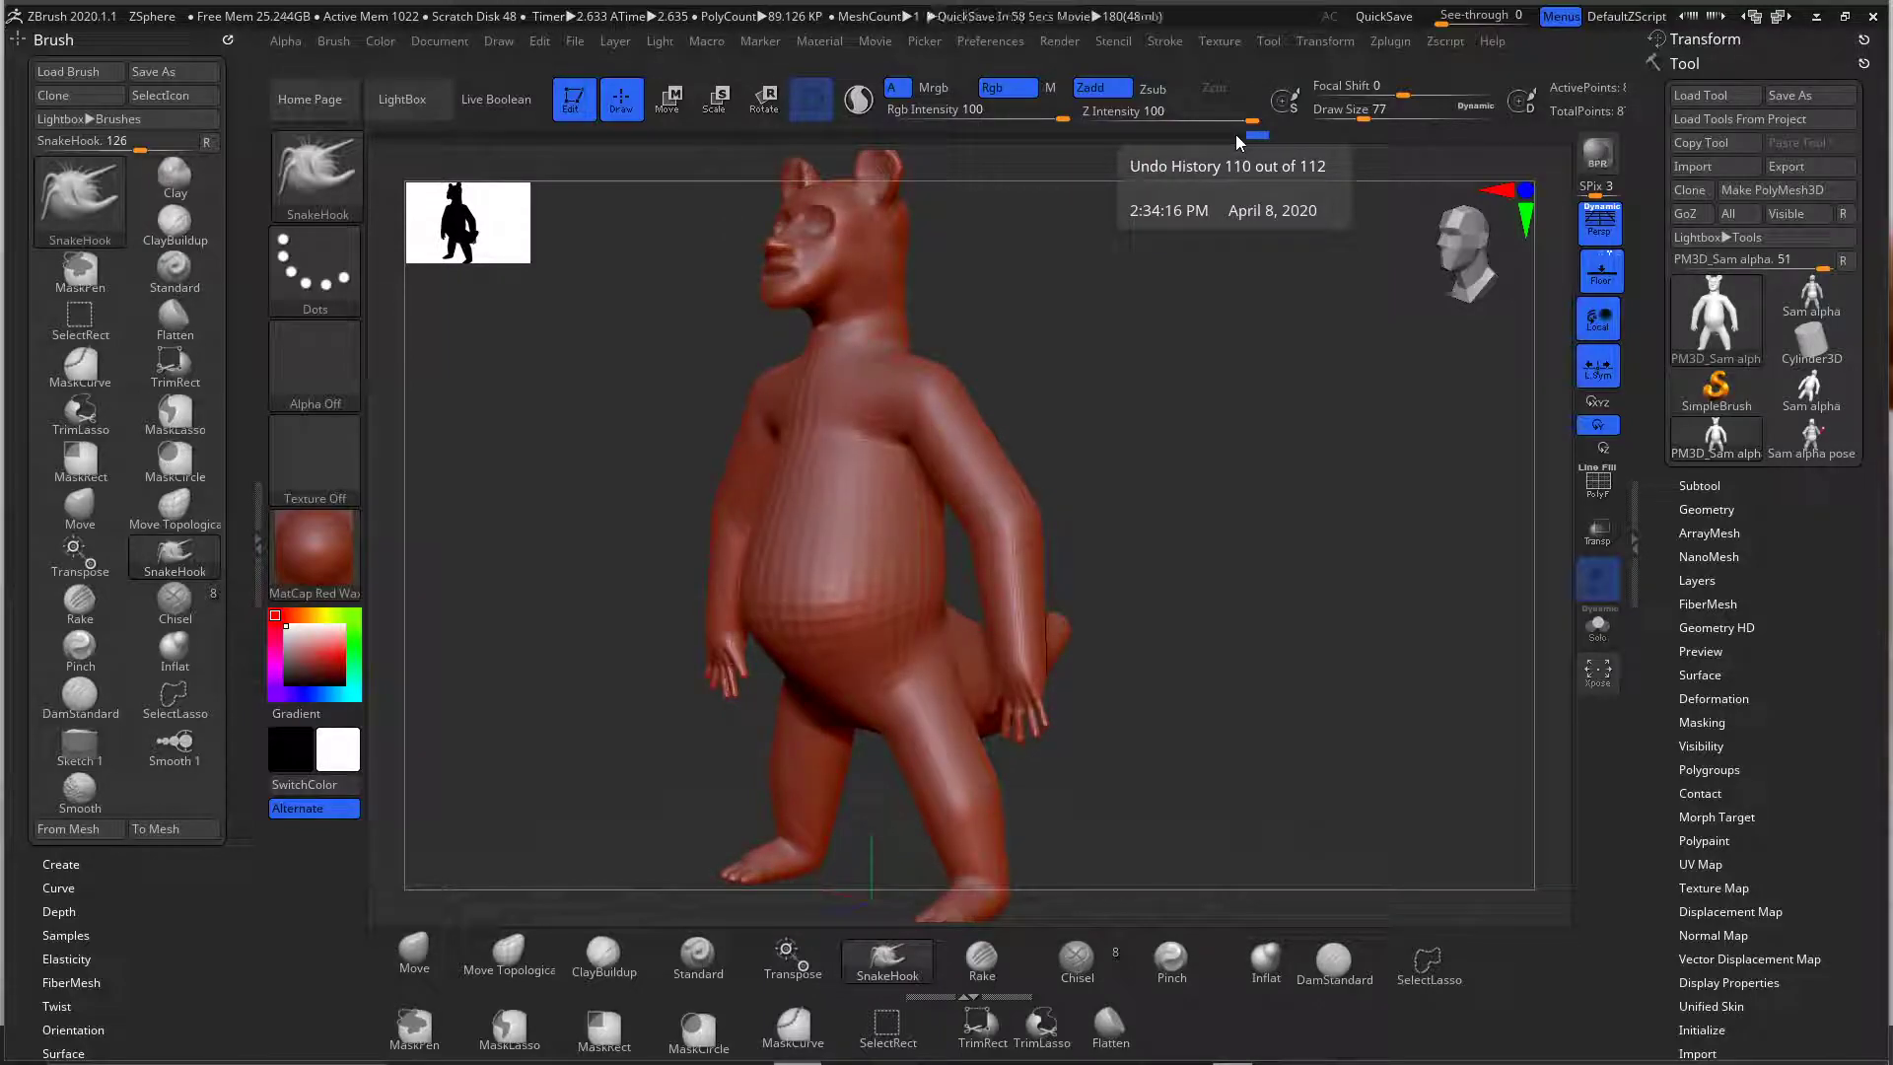
- Save the tool as a new ZTool file in the RoadKill folder, appending 2 to the name PM3D_Sam alpha
{"action": "left_click", "coordinate": [1789, 95]}
{"action": "left_click", "coordinate": [698, 919]}
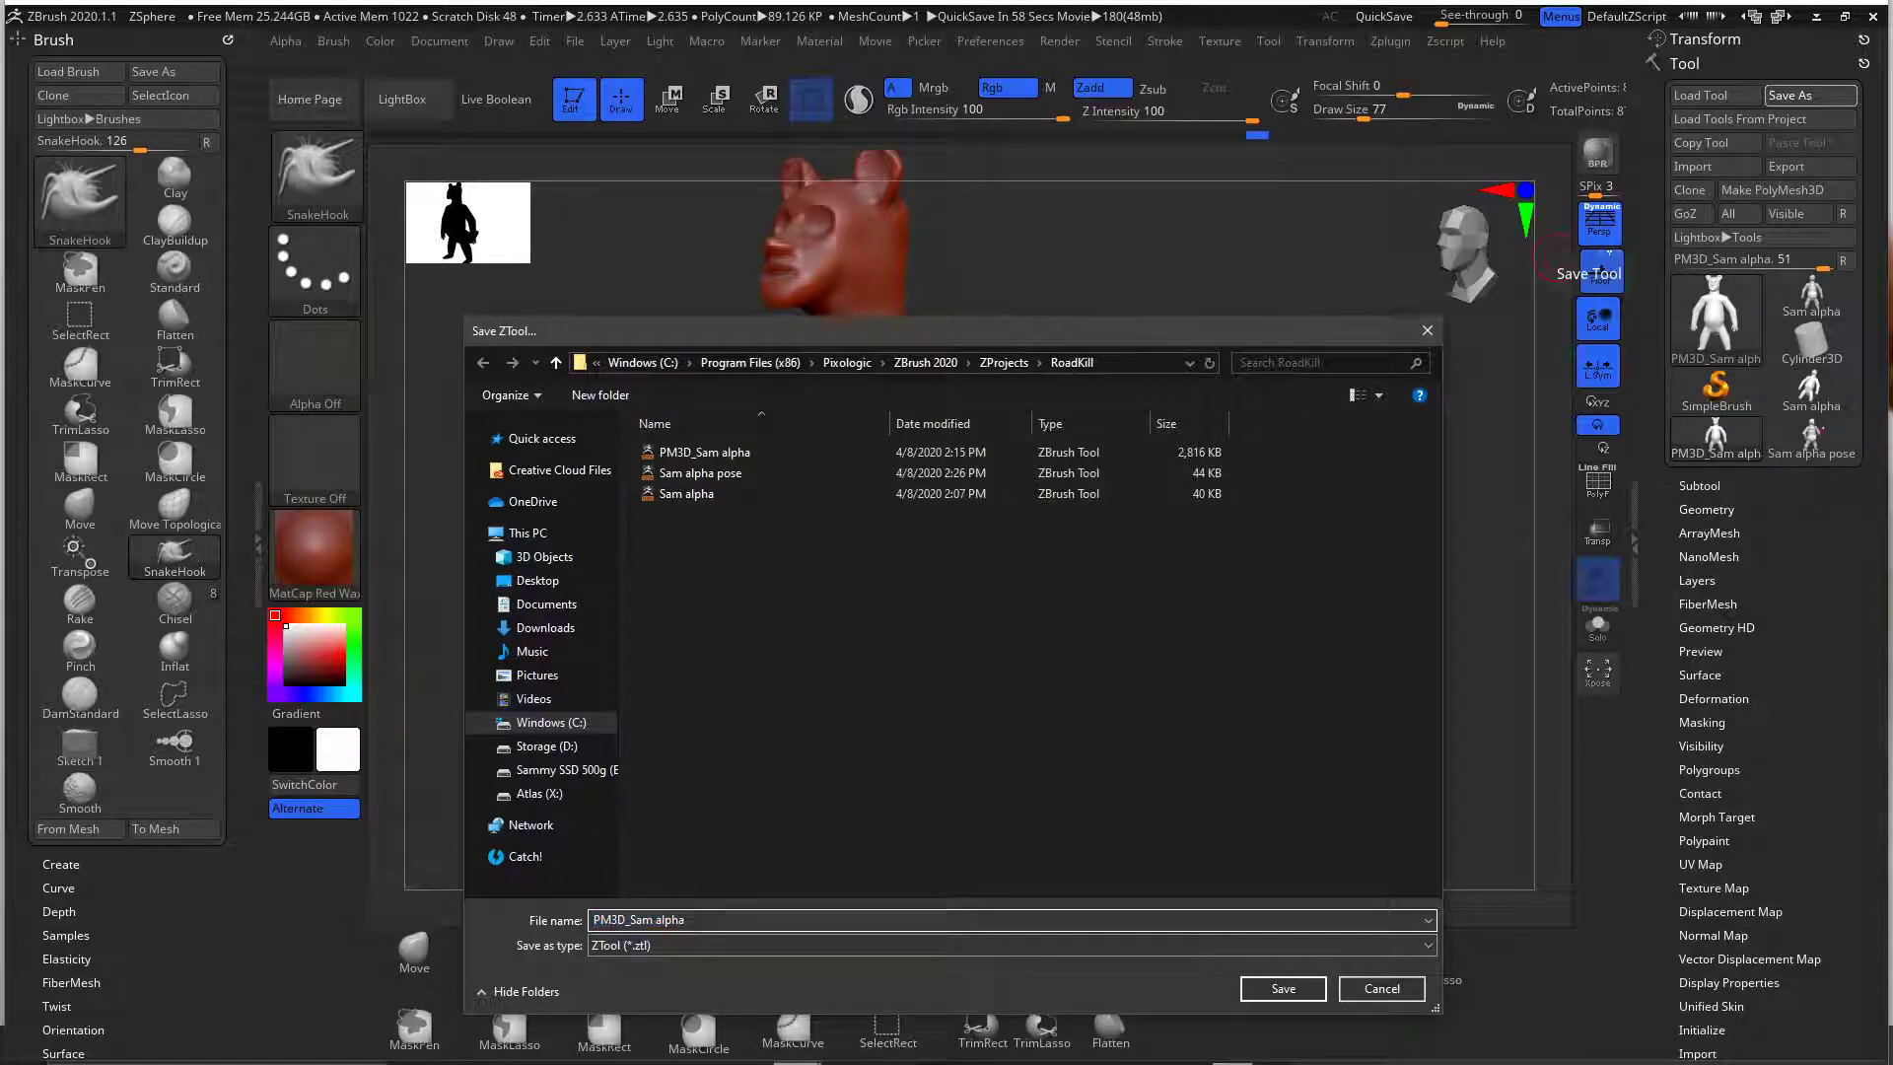
{"action": "type", "text": "2"}
{"action": "left_click", "coordinate": [1299, 987]}
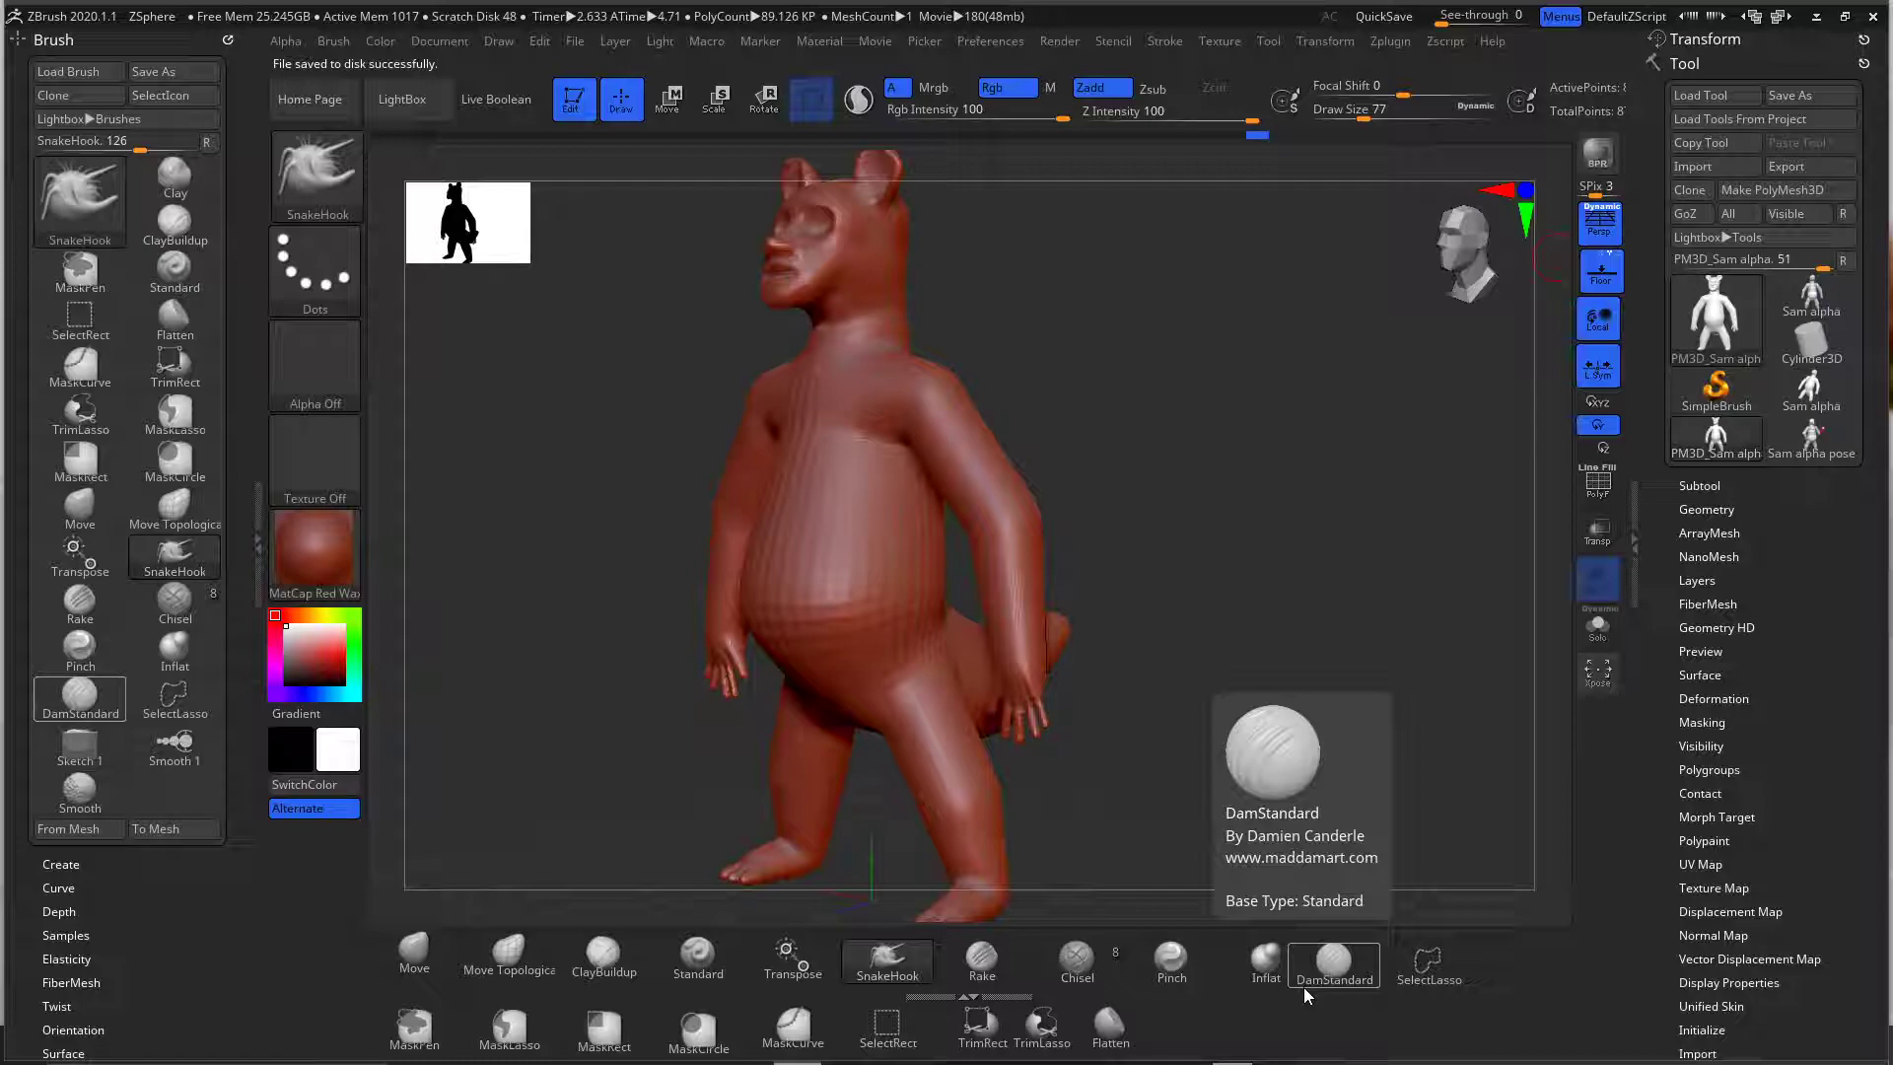